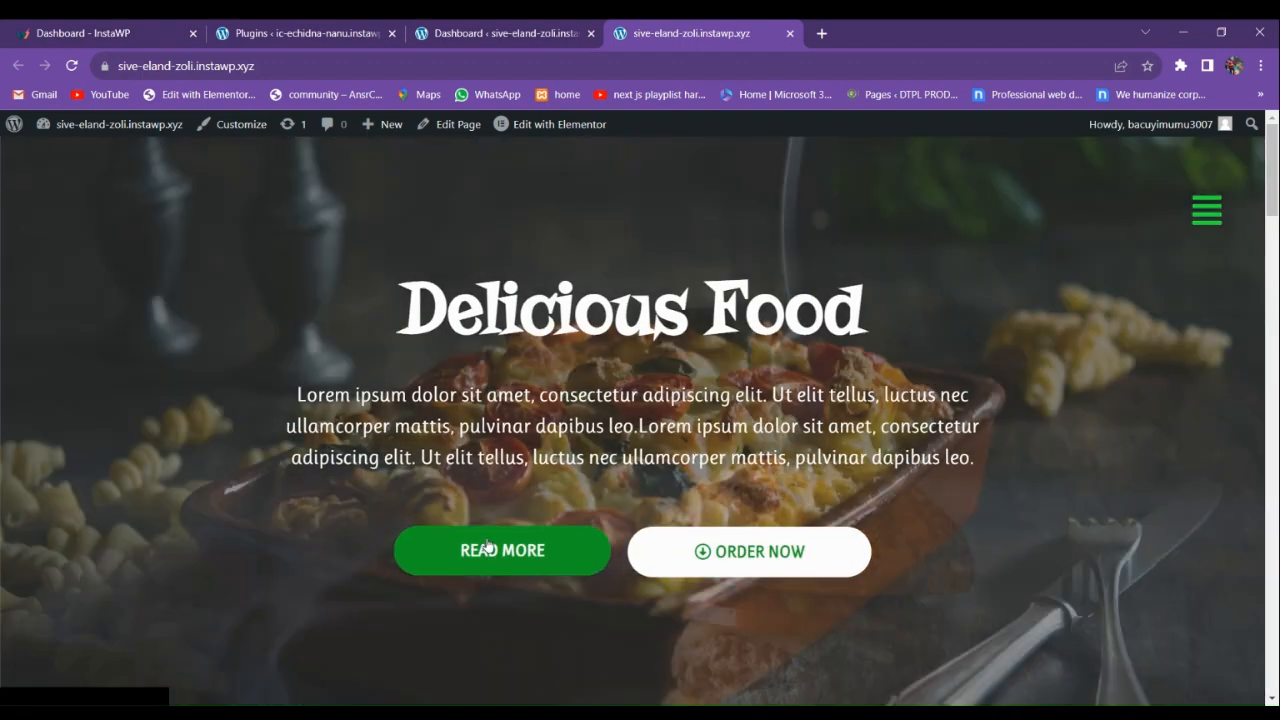
Review the restaurant homepage down to the food carousel and advance the carousel three slides.
scroll(504, 500, down, 6)
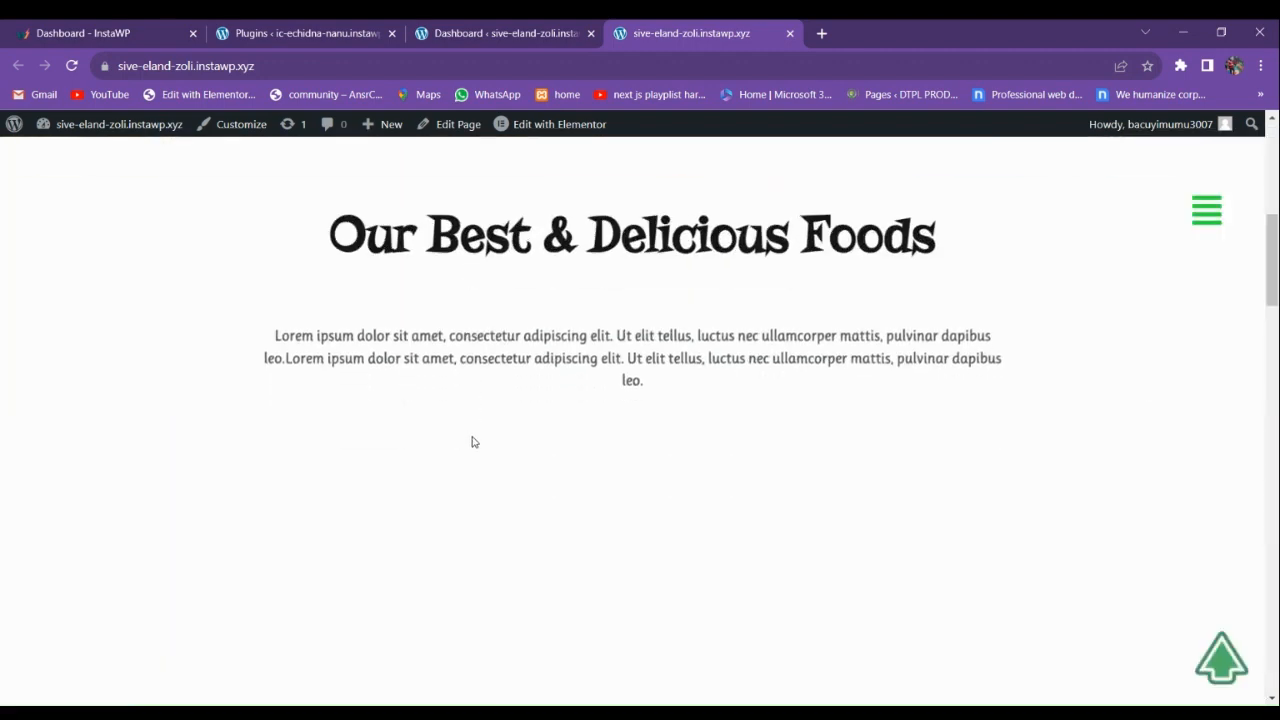
scroll(476, 442, down, 2)
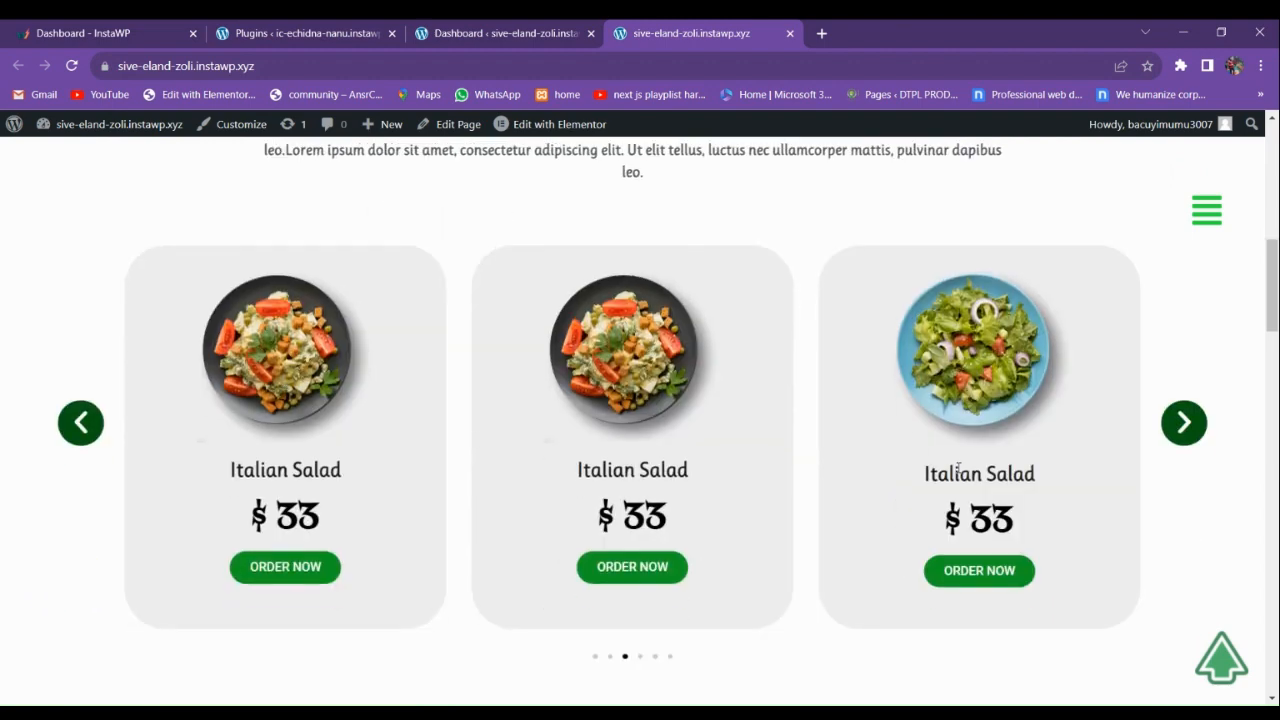
click(1194, 432)
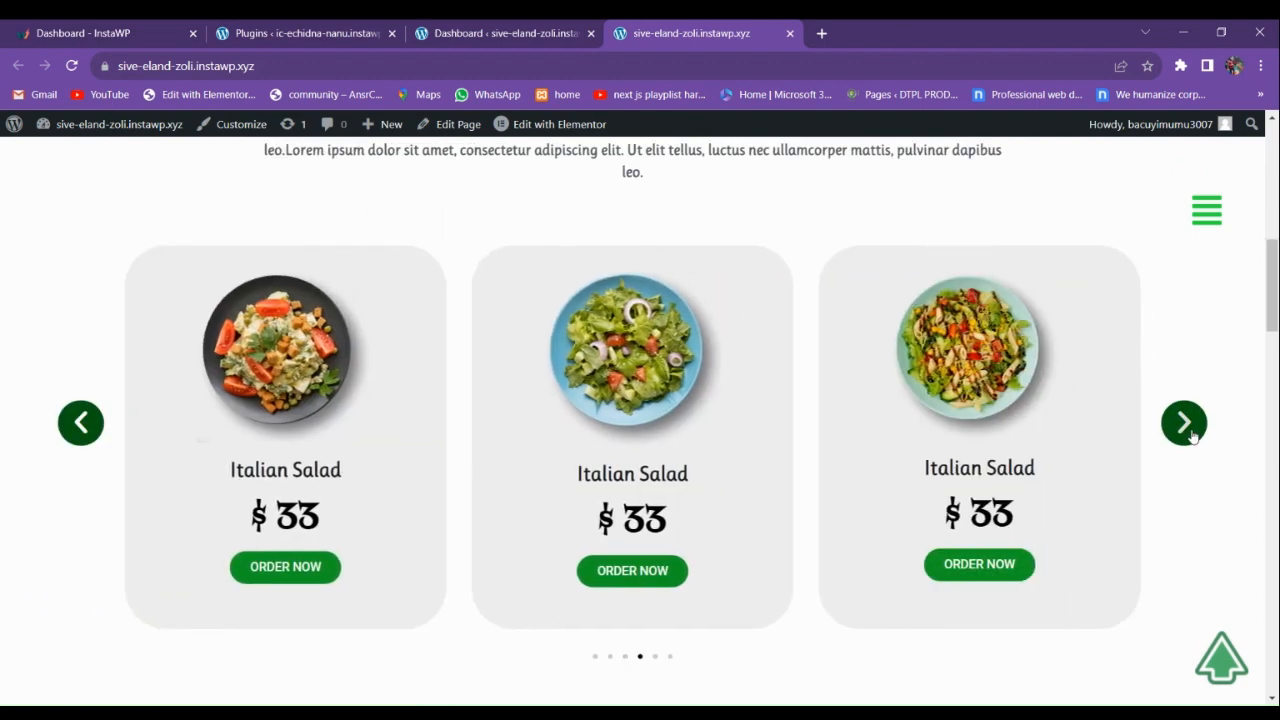
click(1192, 434)
click(1190, 434)
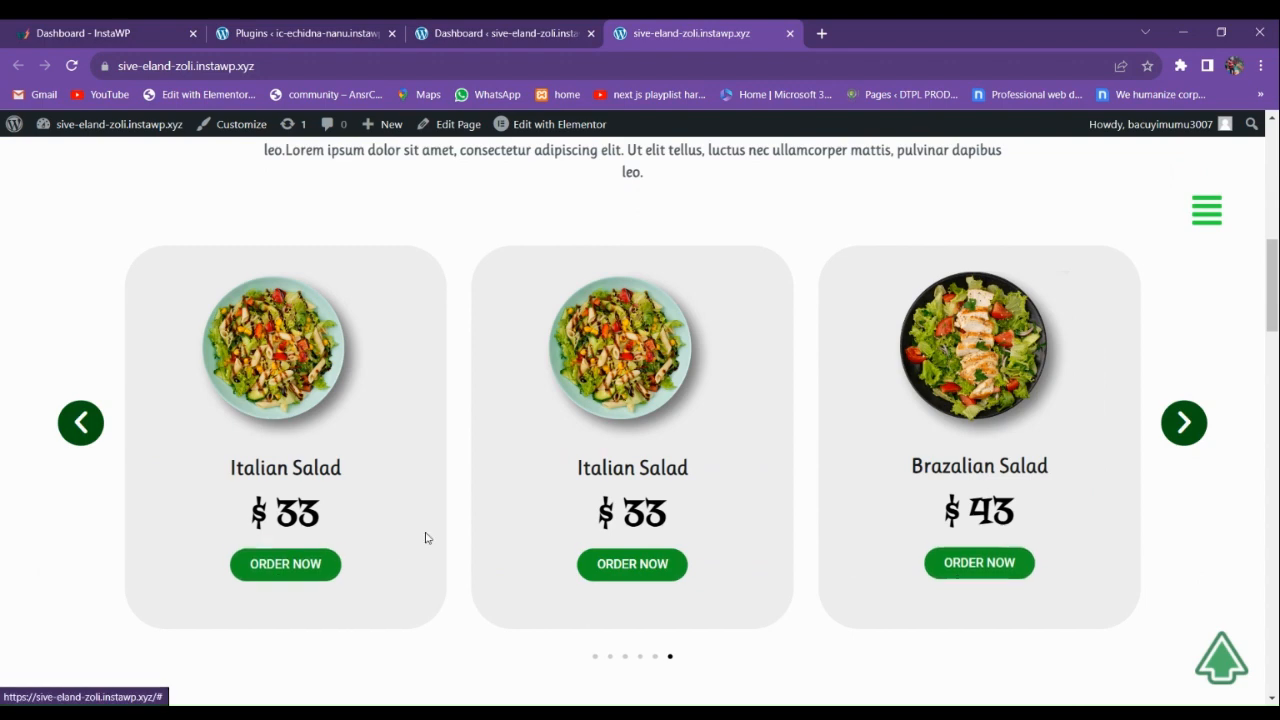
Examine the Fresh & Delicious section, the salad menu grid and the Our Best & Delicious Foods banner.
scroll(593, 478, down, 5)
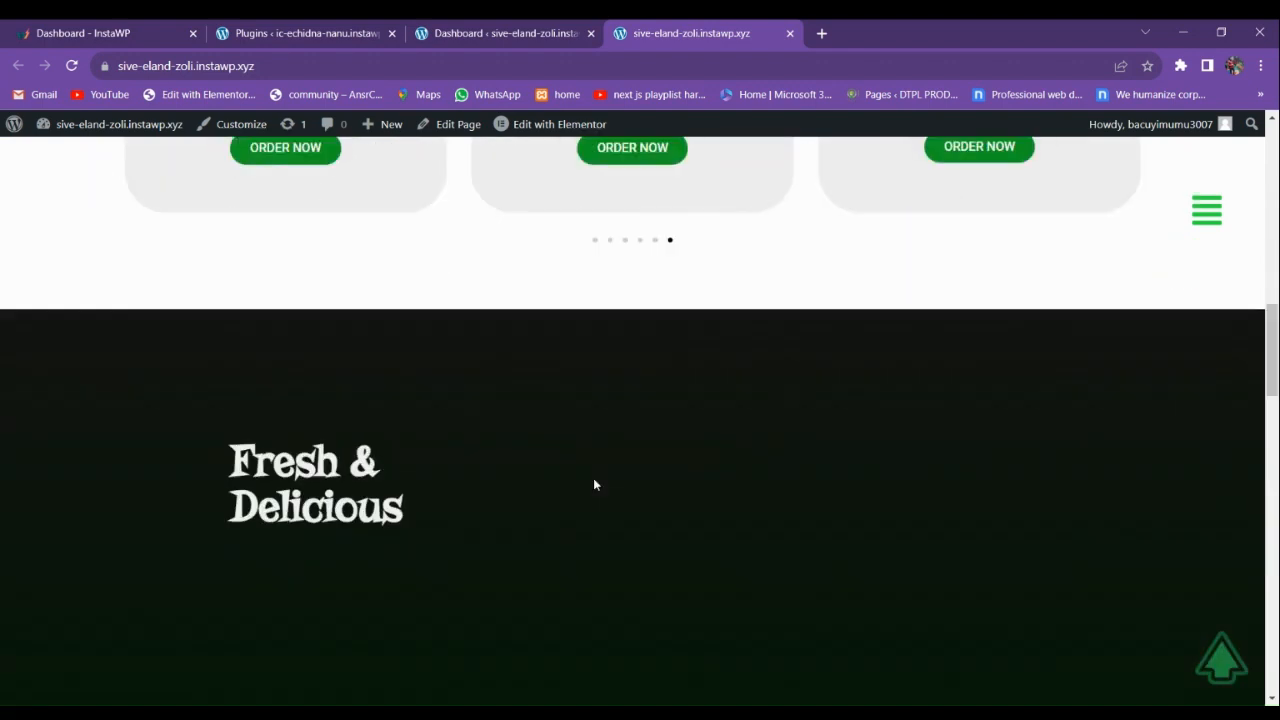
scroll(593, 484, down, 2)
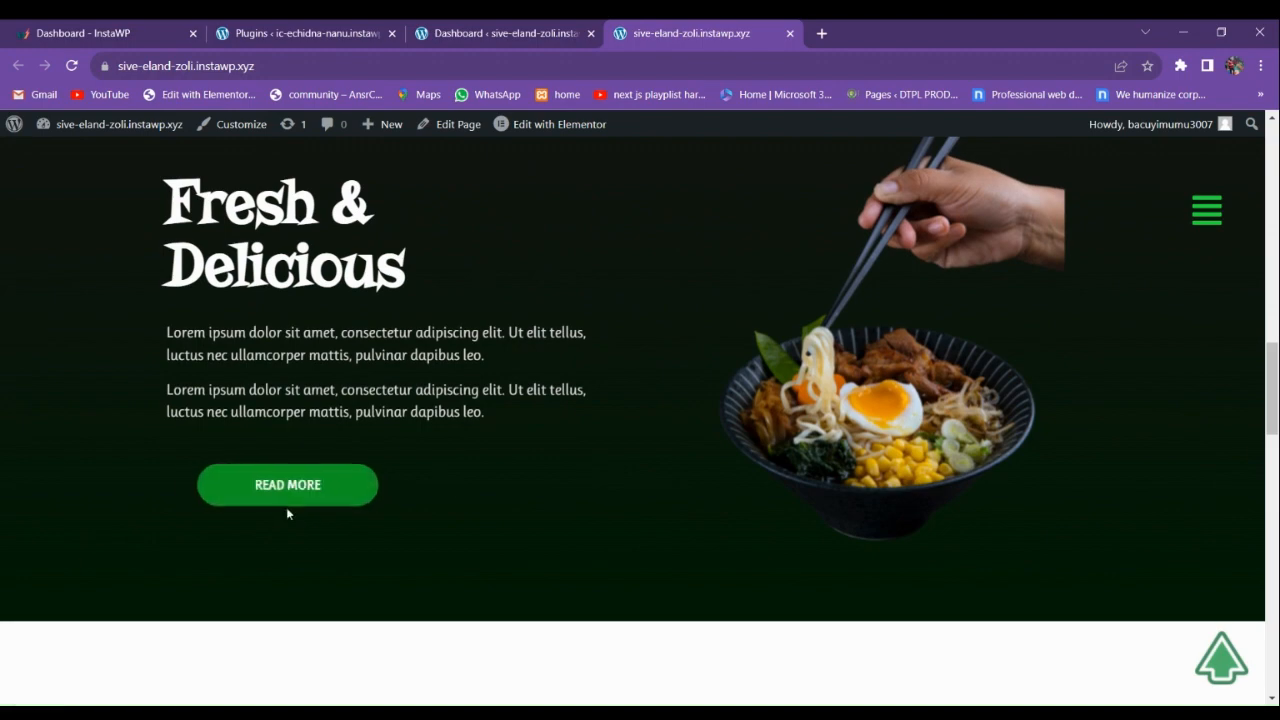
scroll(241, 325, down, 7)
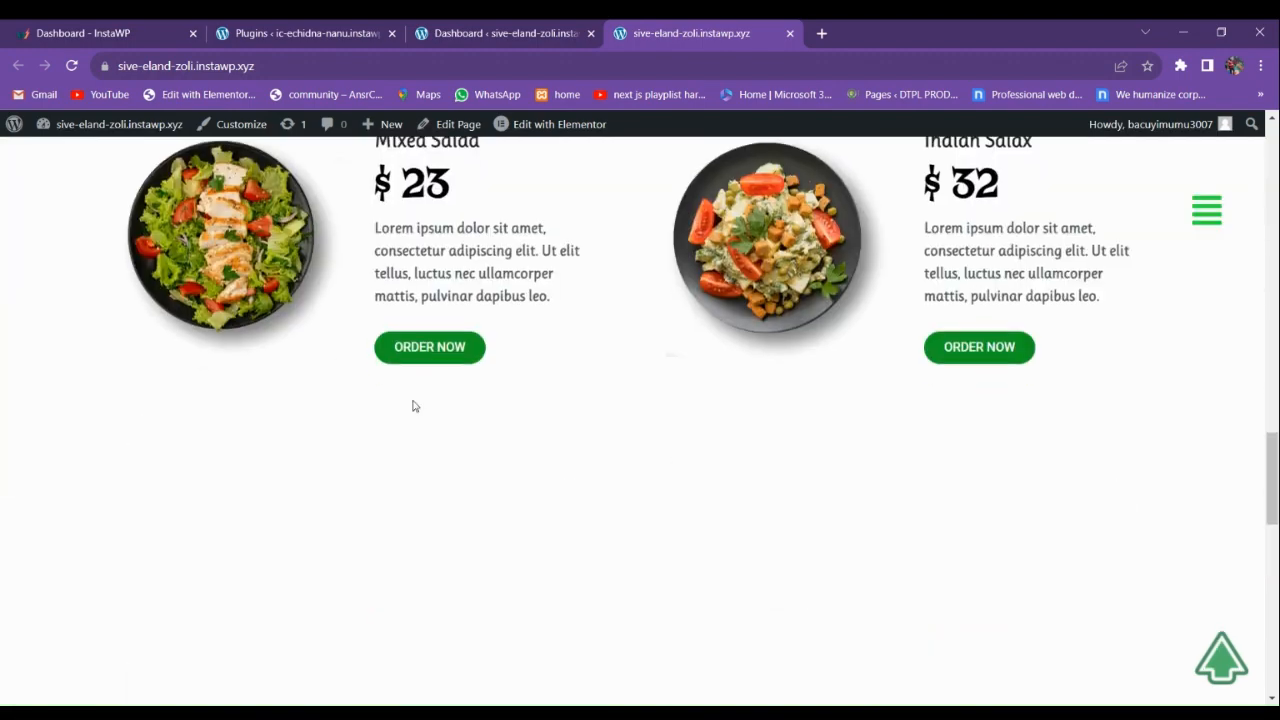
scroll(416, 408, up, 3)
scroll(323, 440, down, 4)
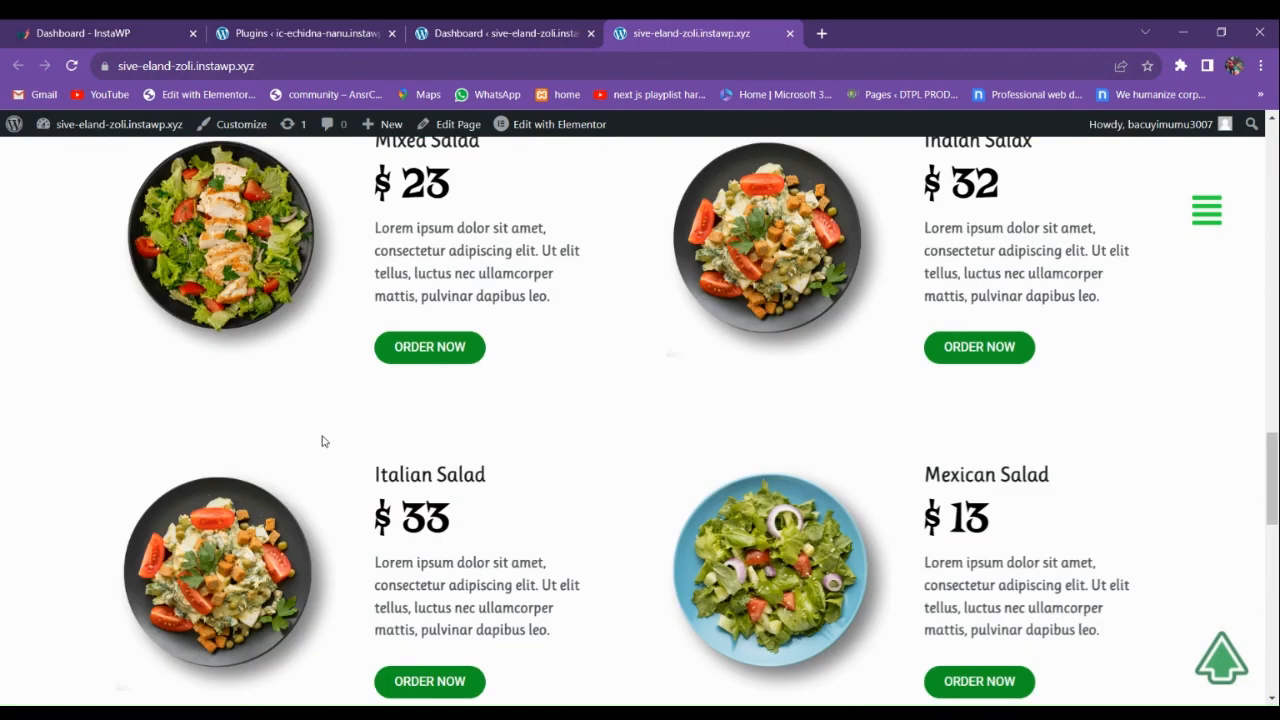
scroll(474, 425, down, 2)
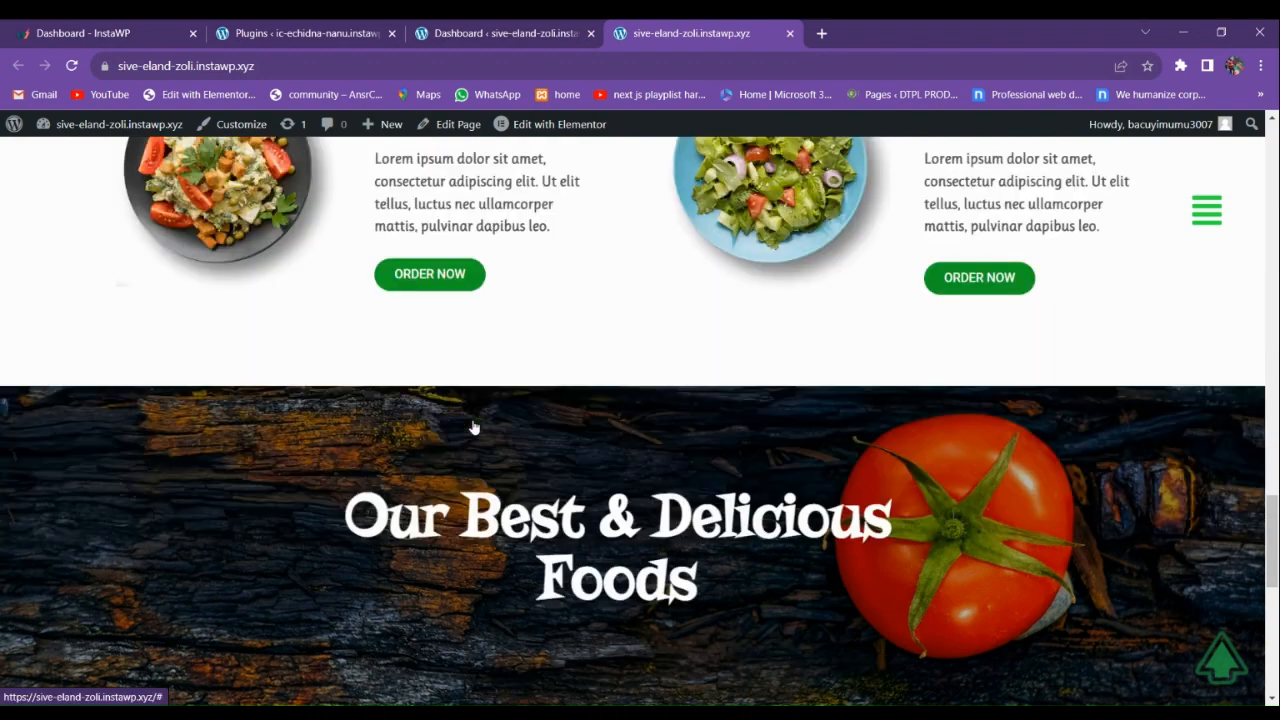
scroll(474, 428, up, 3)
scroll(627, 398, down, 8)
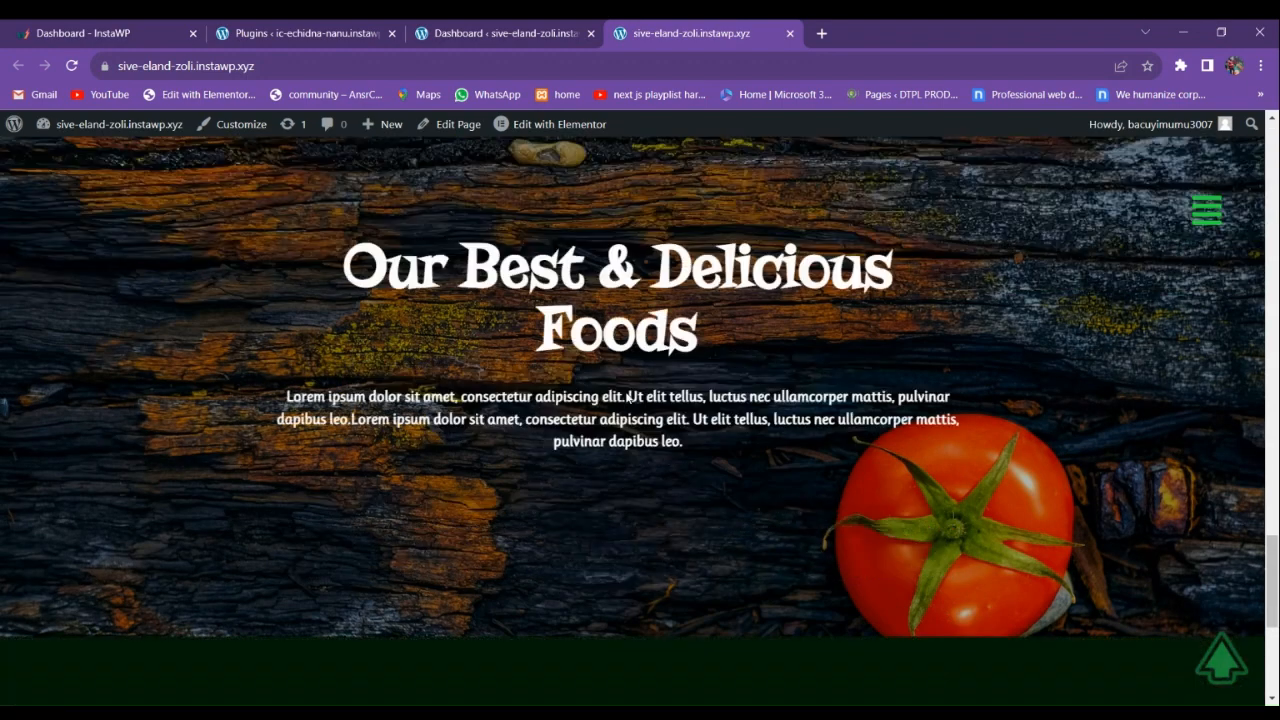
scroll(548, 341, up, 2)
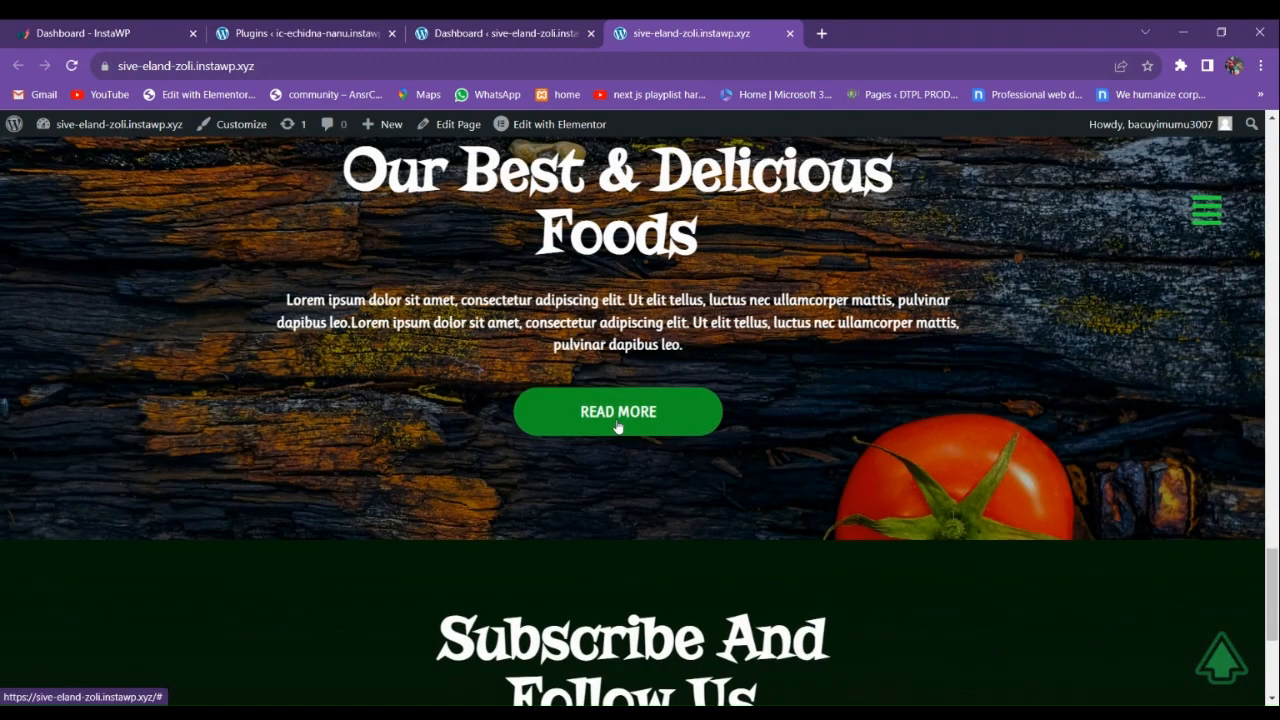
Check the Subscribe And Follow Us form's email field and return to the page top with the site's back-to-top arrow.
scroll(620, 423, down, 3)
click(478, 540)
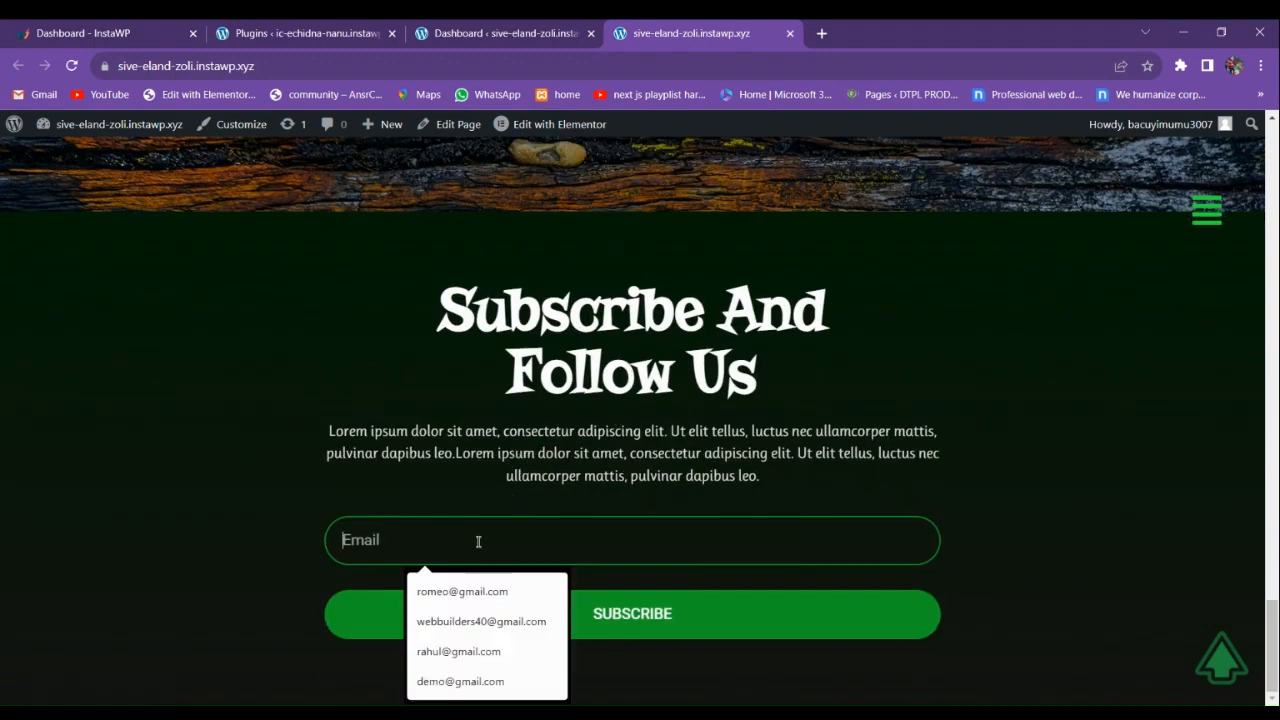
click(905, 509)
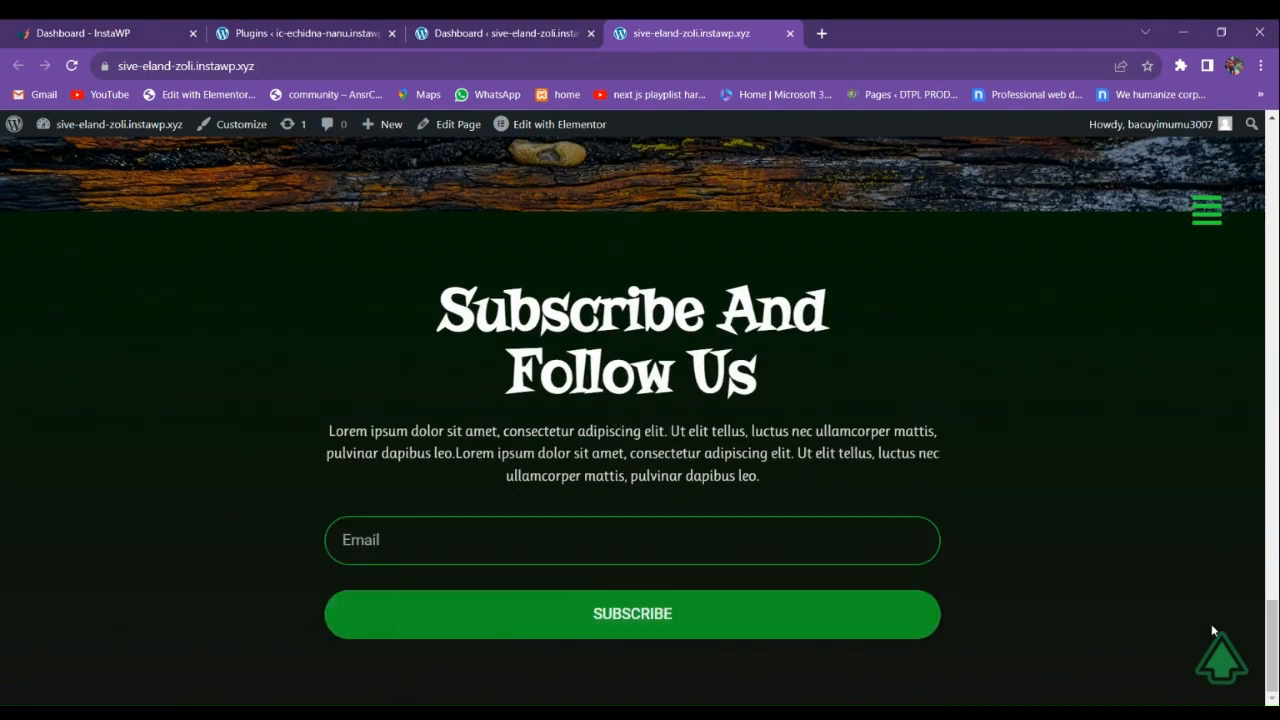
click(1220, 660)
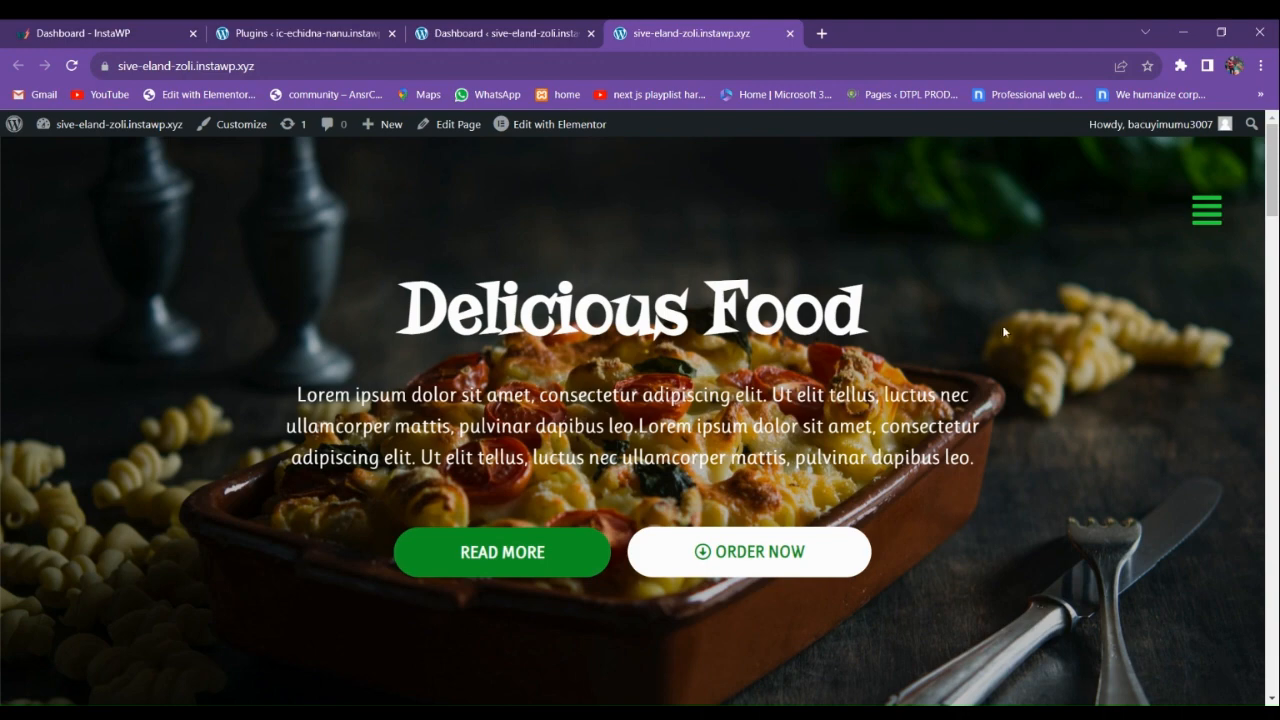
Test the side navigation's Shop, About, Menu and Contact links, close the navigation and return to the page top.
click(1207, 210)
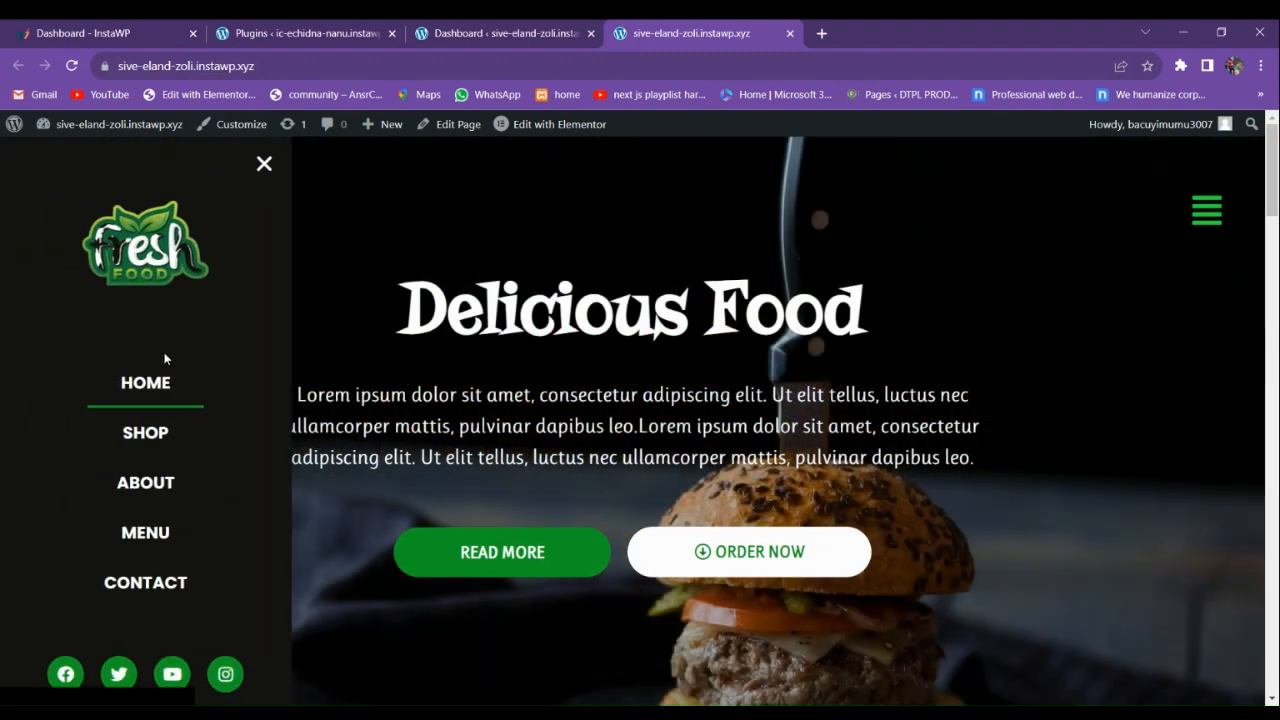
click(153, 443)
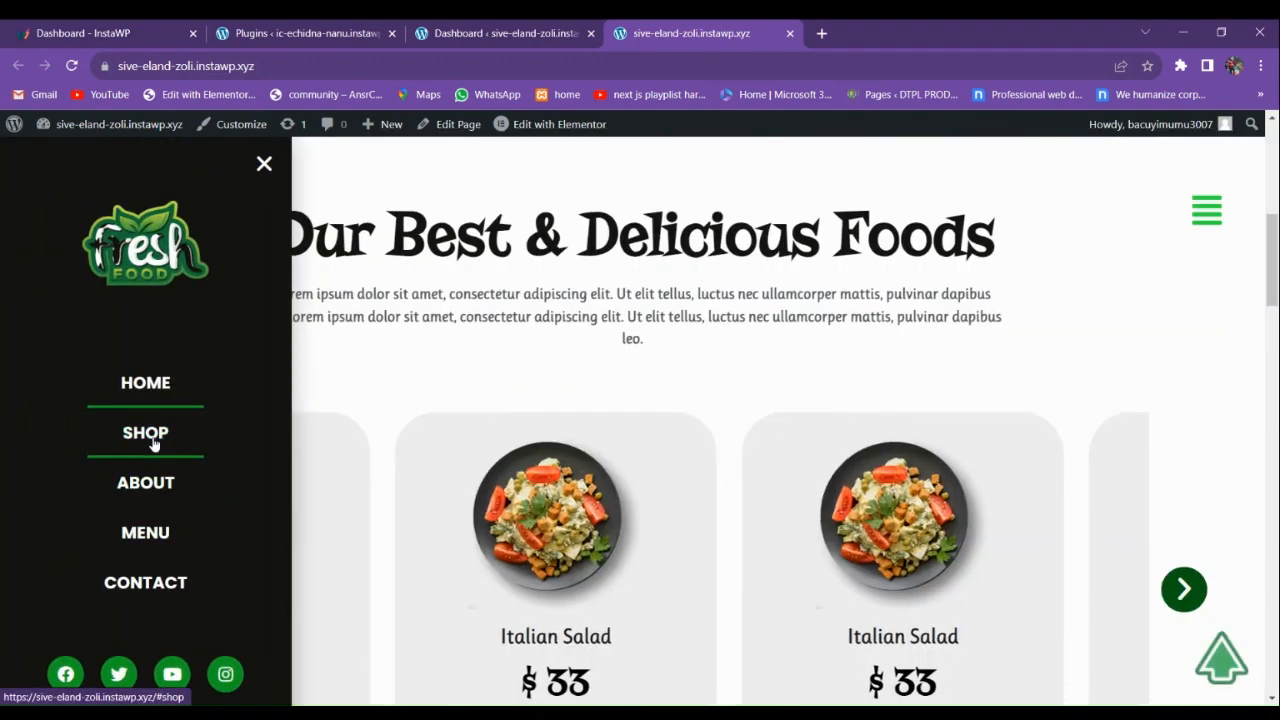
click(150, 485)
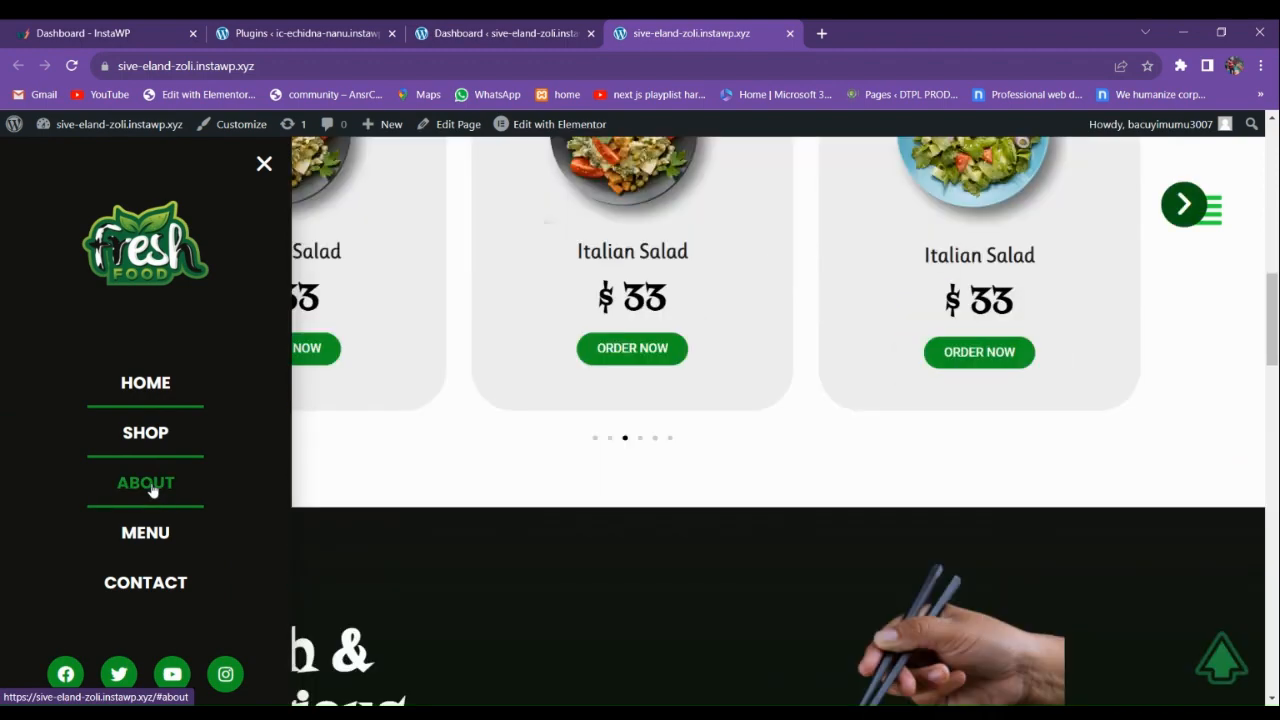
click(153, 540)
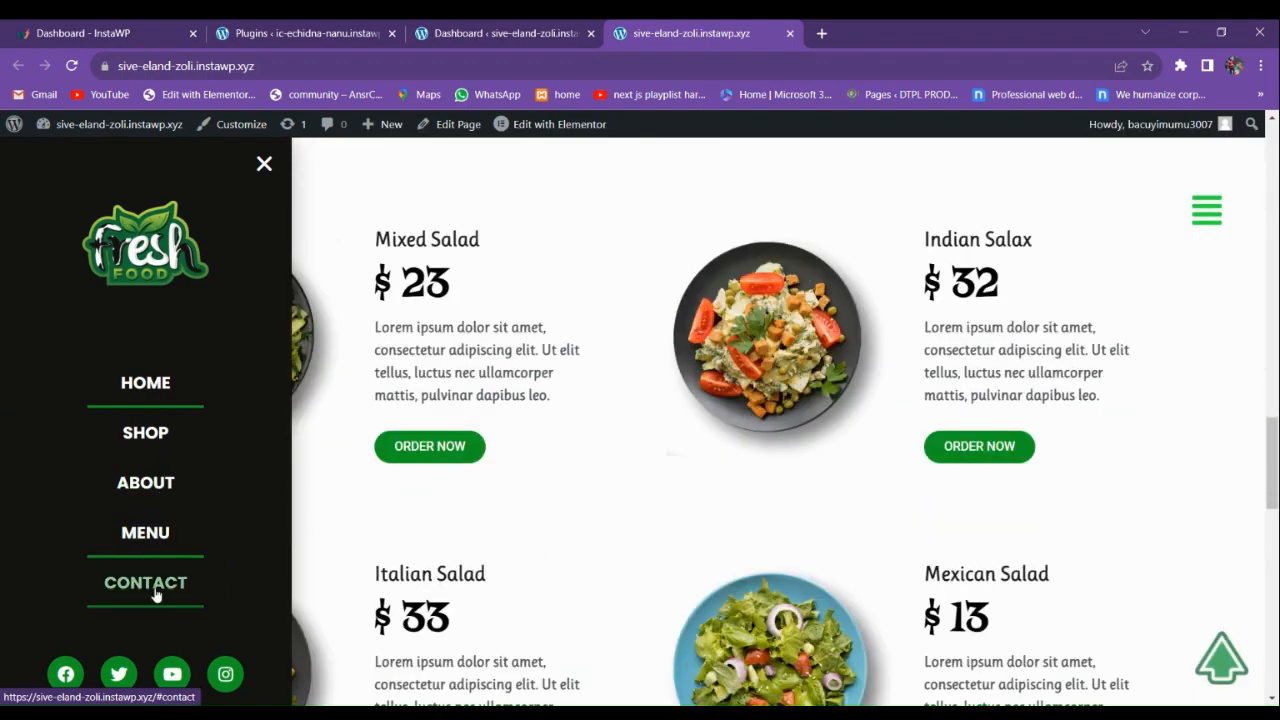
click(154, 592)
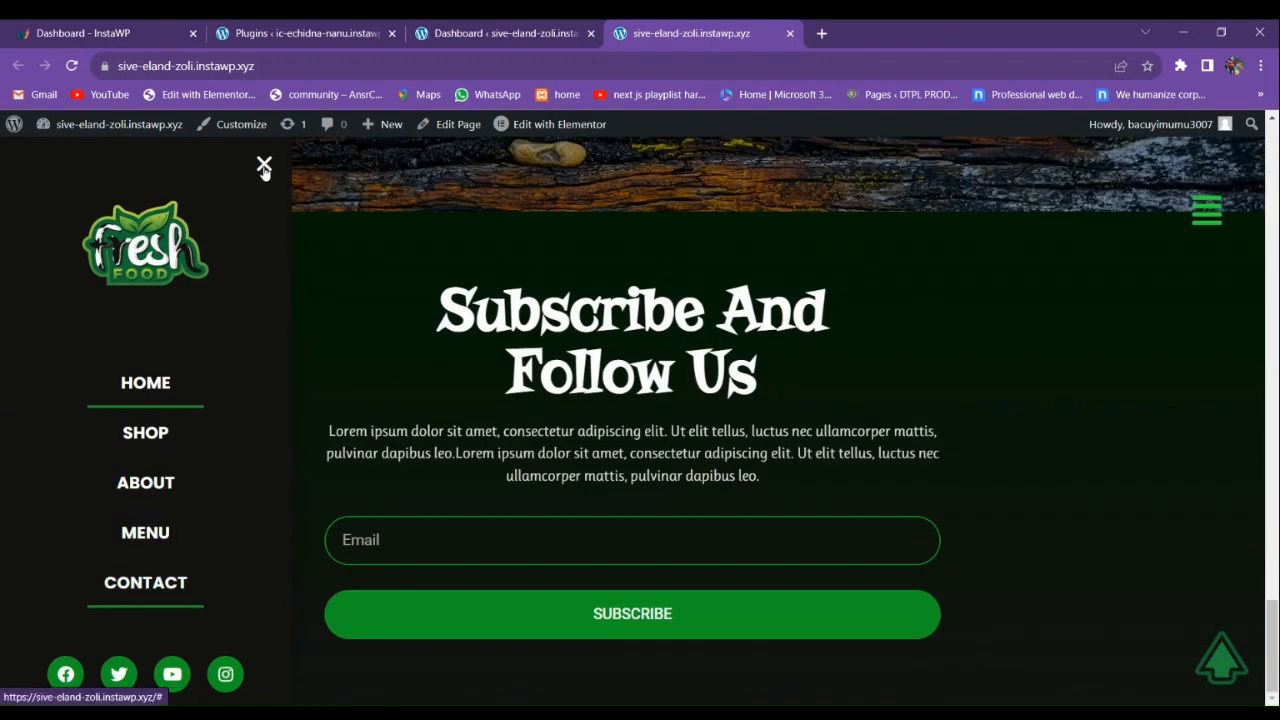
click(264, 165)
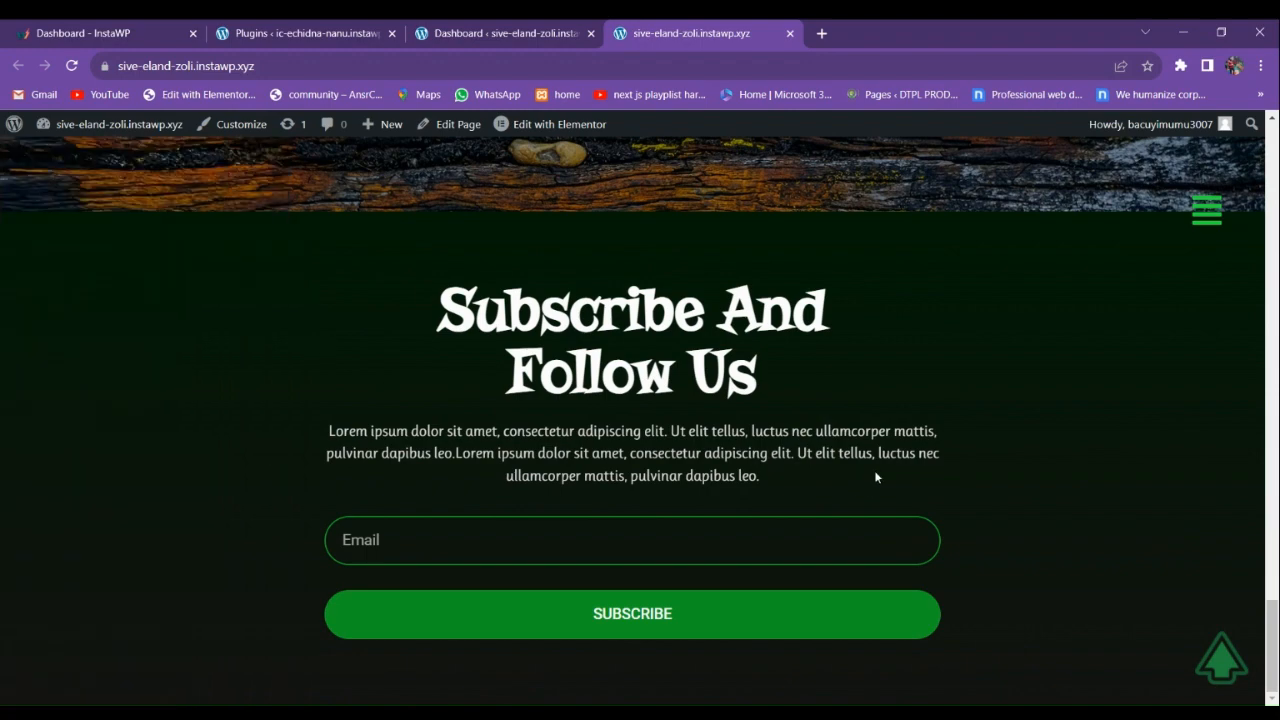
click(1214, 658)
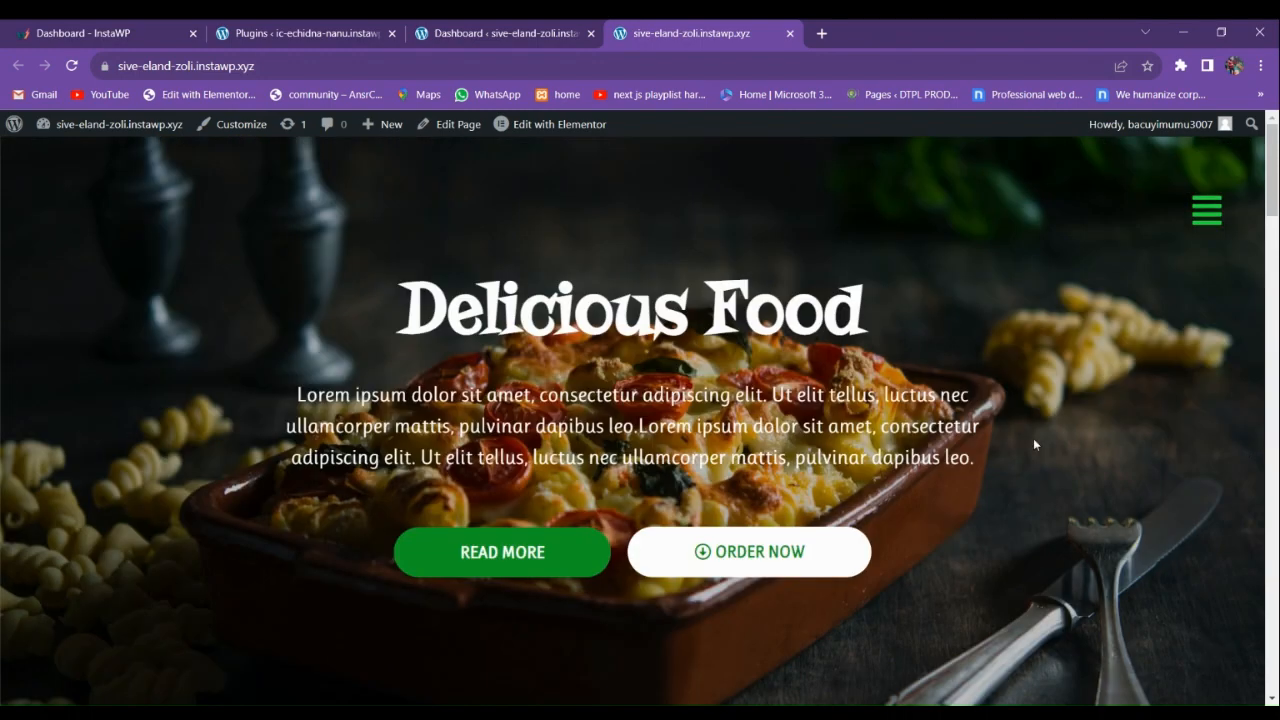
Inspect the page with the developer tools in responsive mobile view and enlarge the preview's height.
right_click(384, 347)
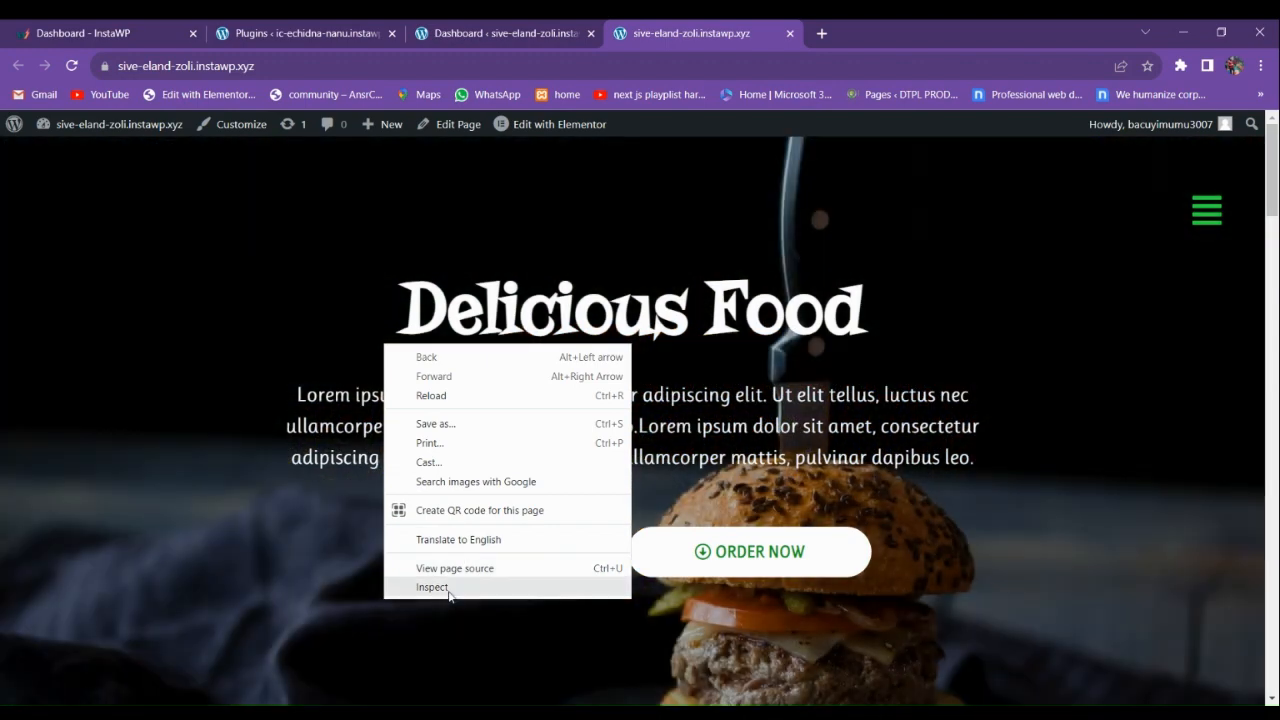
click(432, 587)
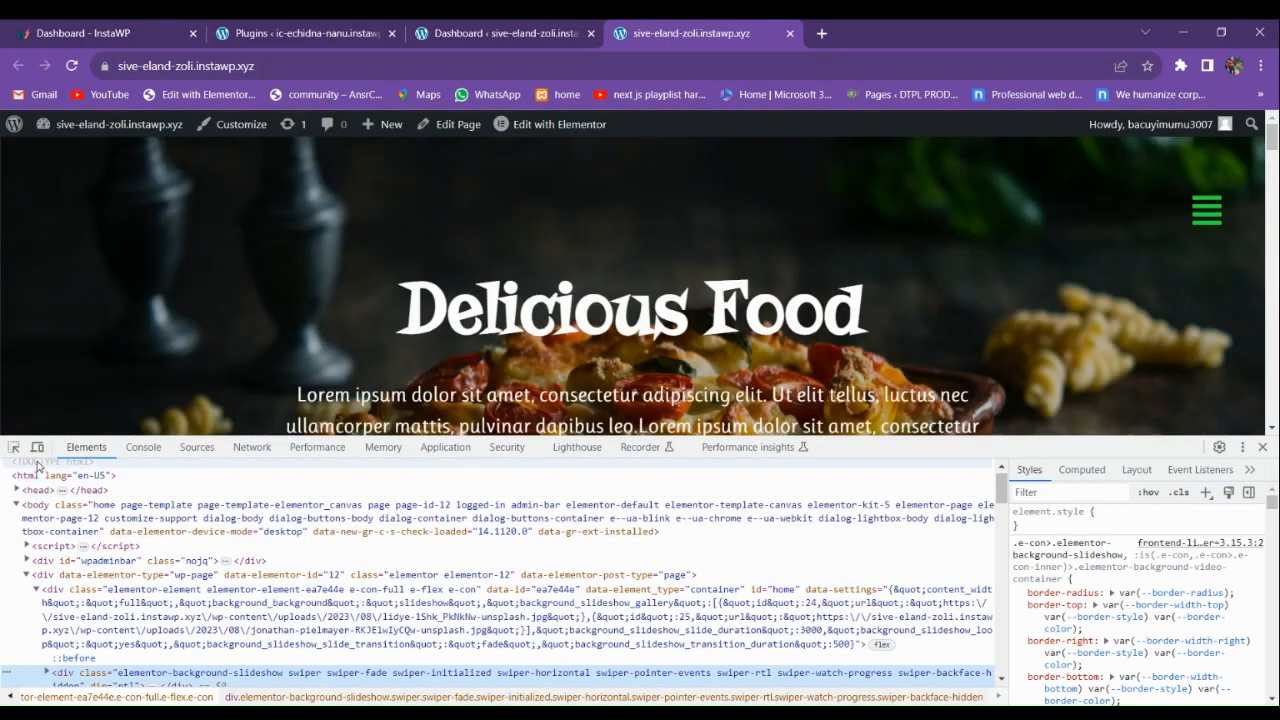
click(38, 449)
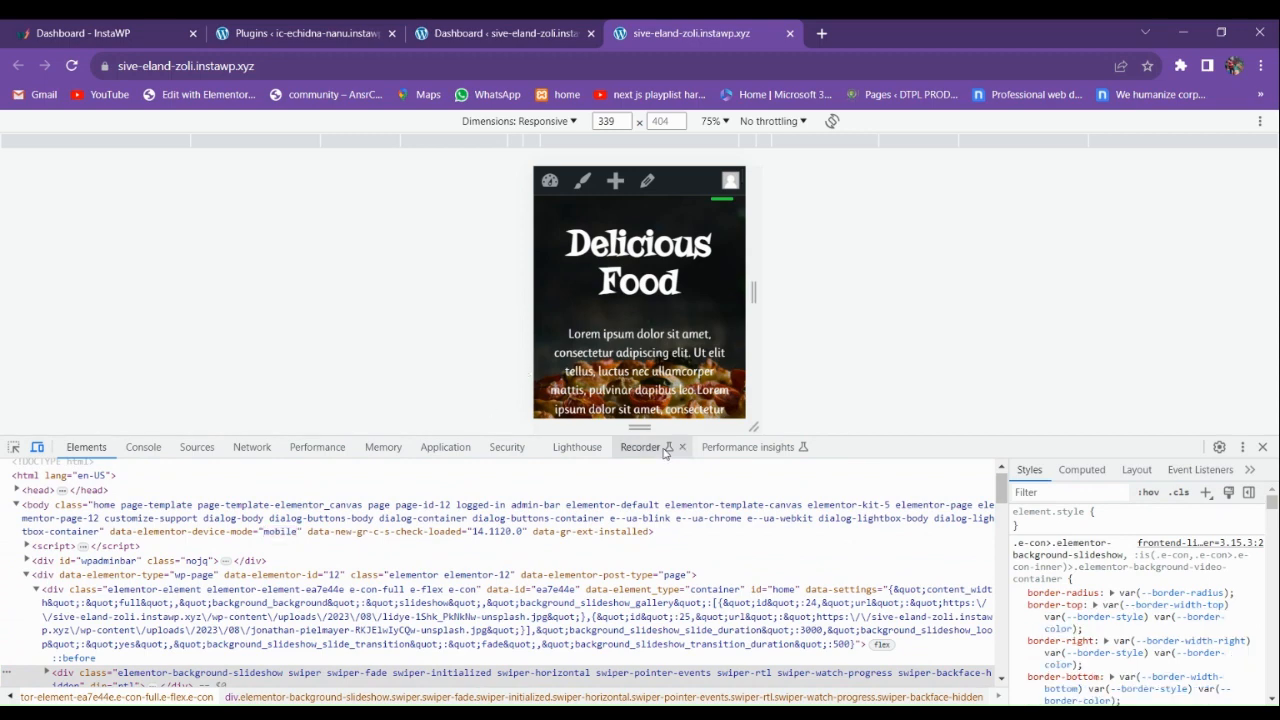
drag(891, 447, 860, 598)
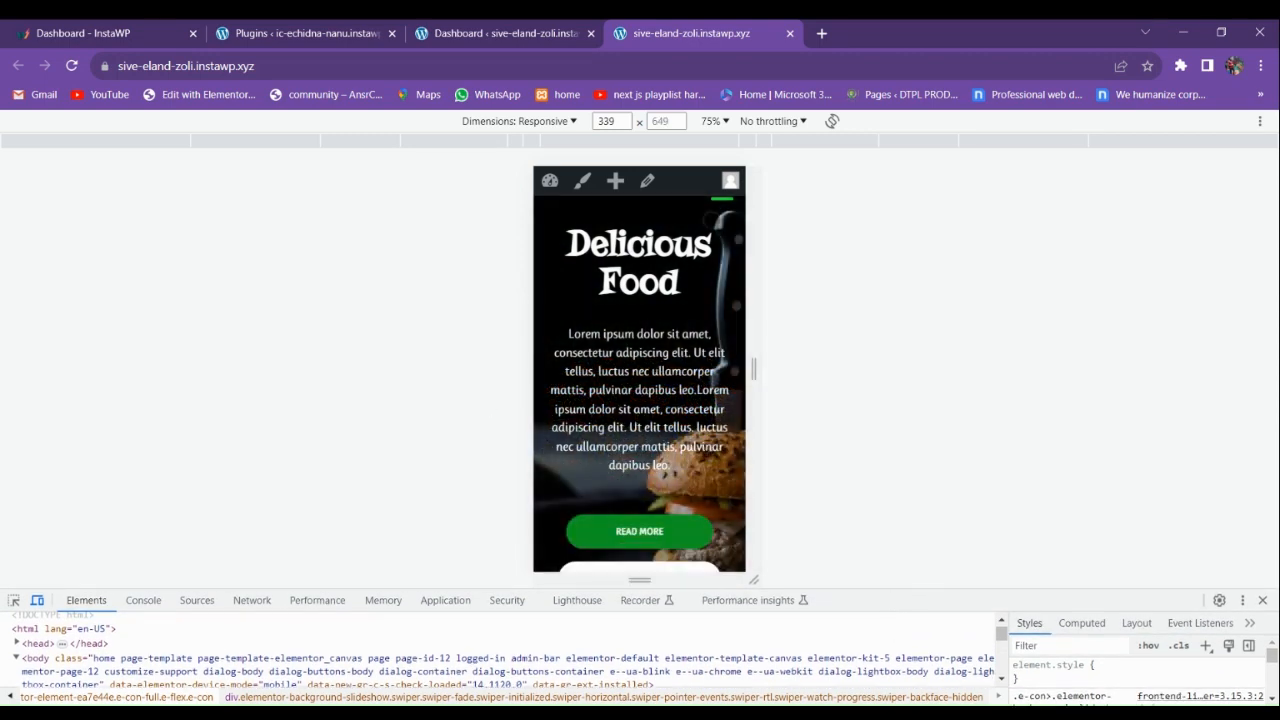
Review the mobile layout down to the food carousel and advance the carousel three slides.
scroll(621, 354, down, 6)
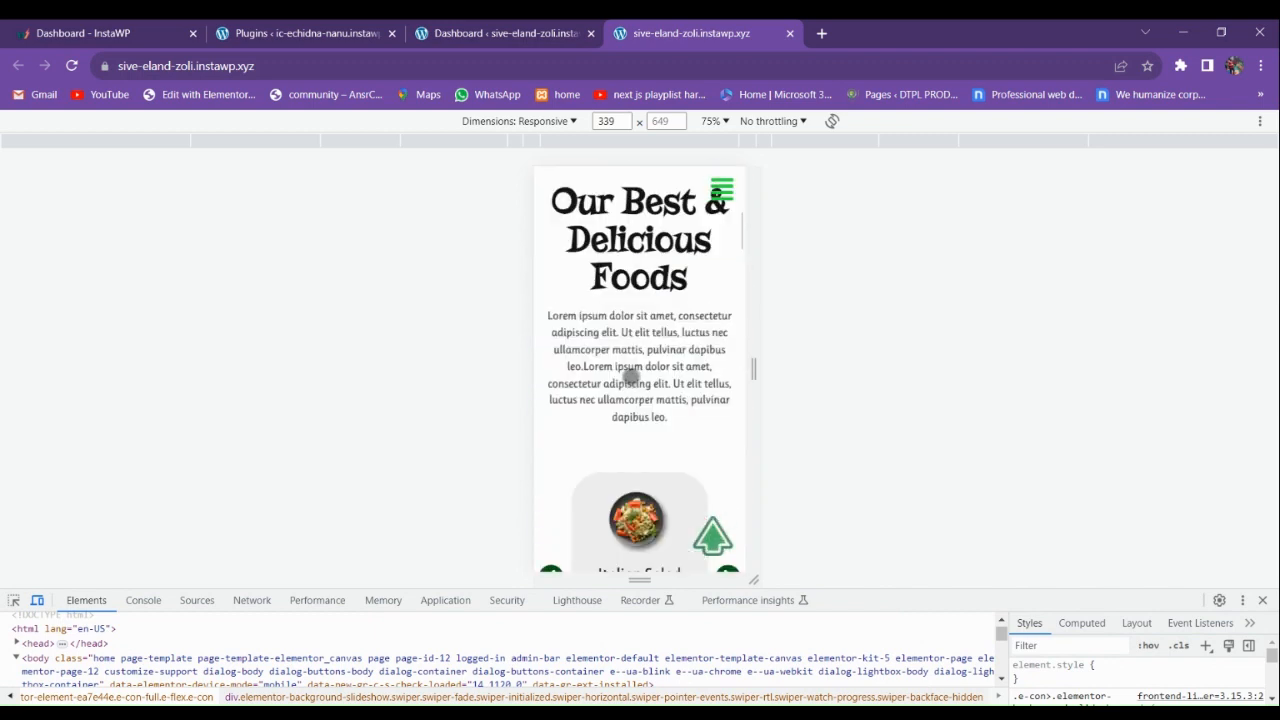
scroll(655, 377, down, 2)
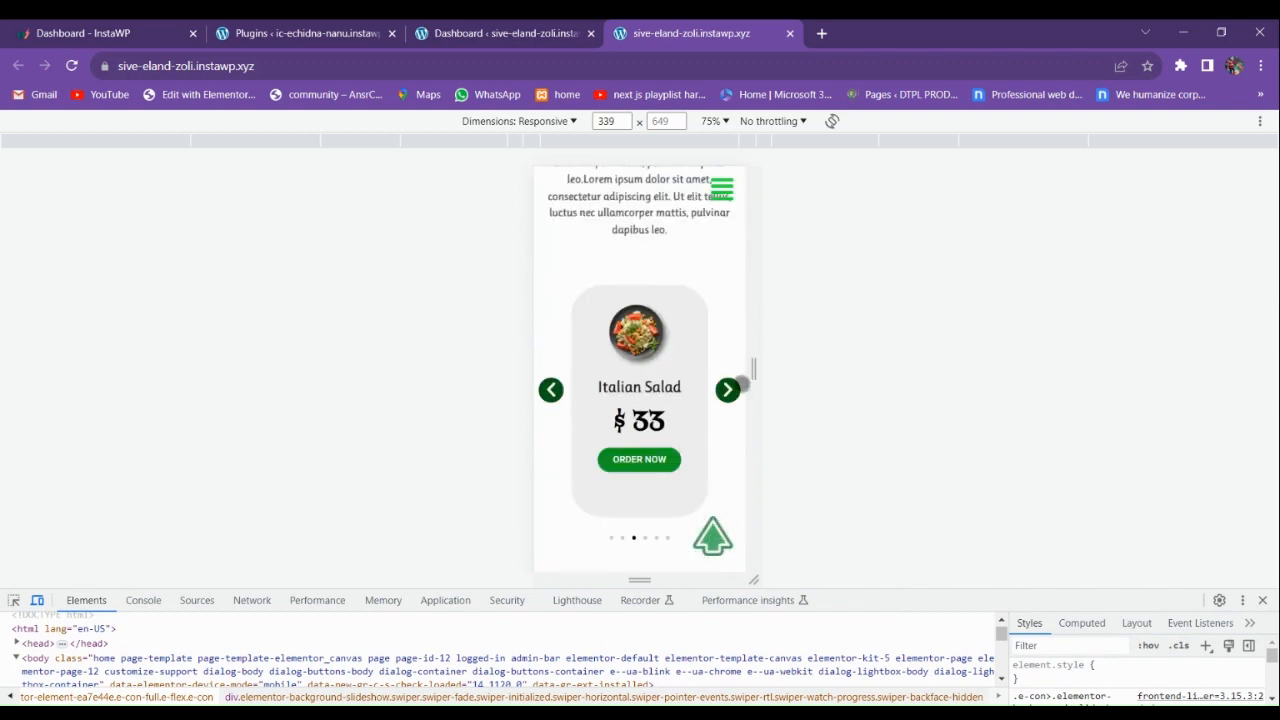
click(729, 389)
click(729, 389)
click(729, 389)
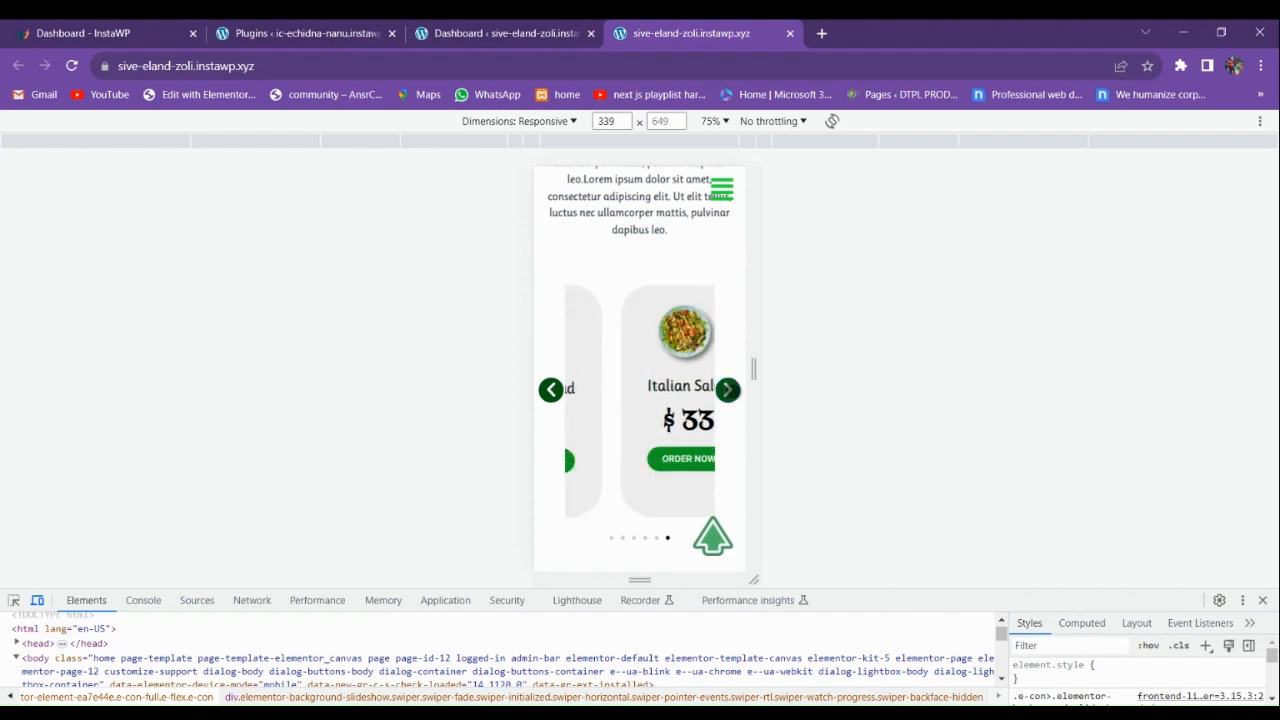
Examine the remaining mobile sections, from the noodle bowl image and salad items to the subscribe form.
scroll(729, 389, down, 8)
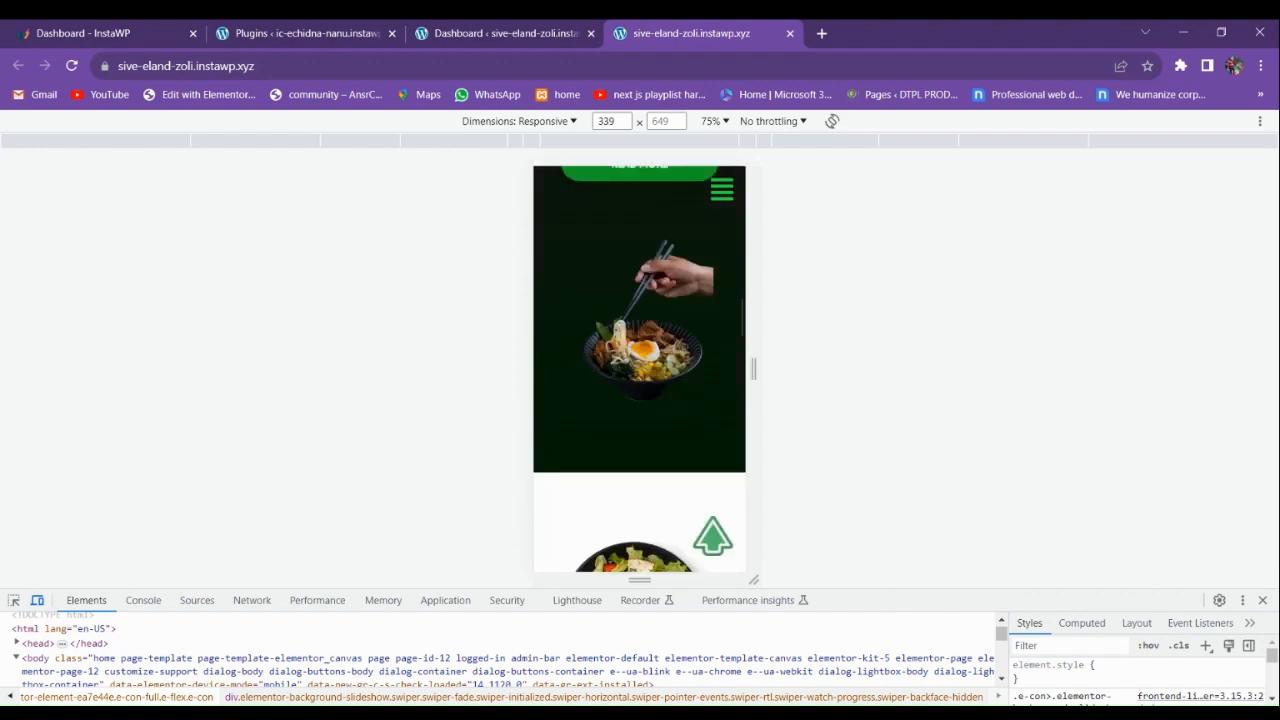
scroll(655, 373, down, 10)
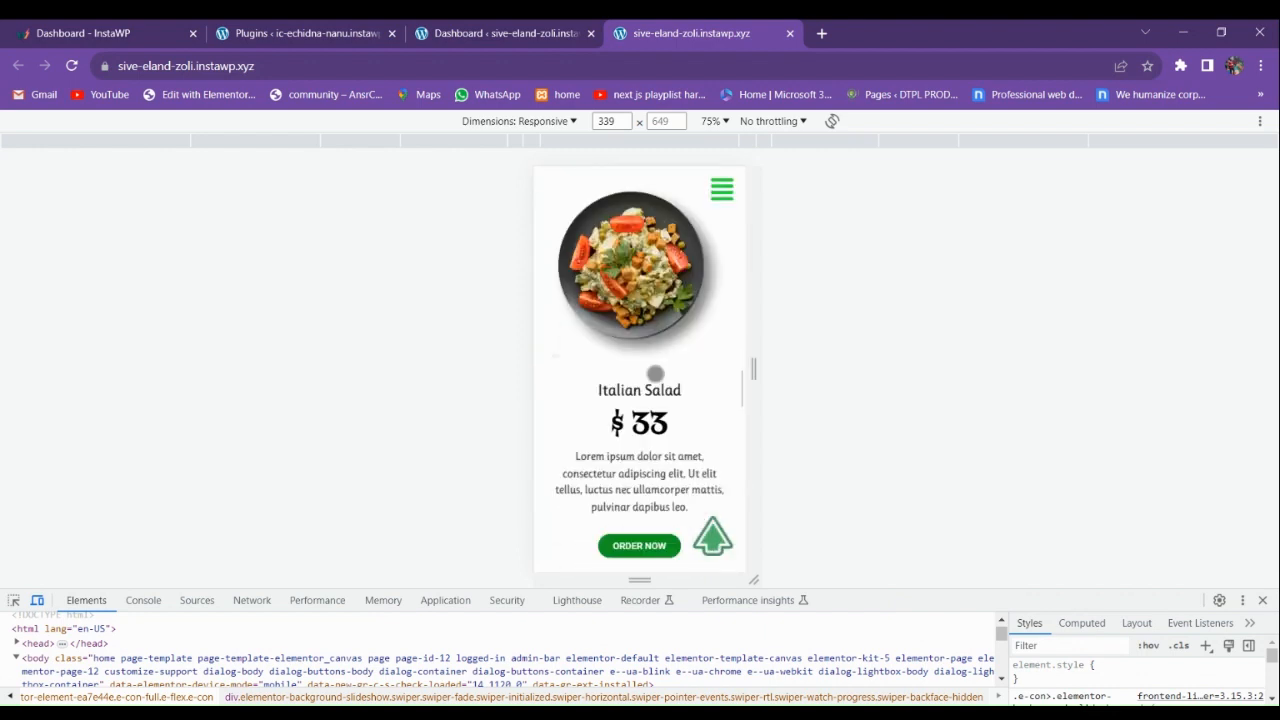
scroll(655, 373, down, 10)
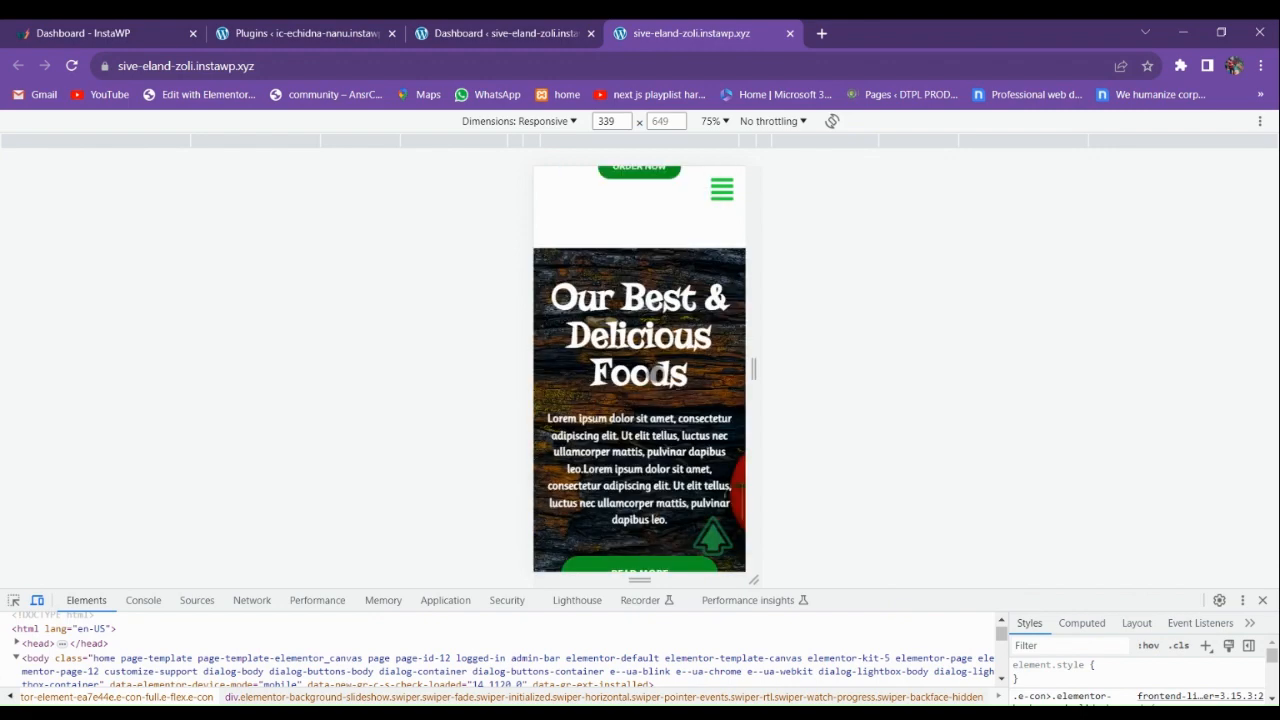
scroll(655, 373, down, 5)
Return to the top of the mobile preview, then open and close its navigation menu.
click(689, 541)
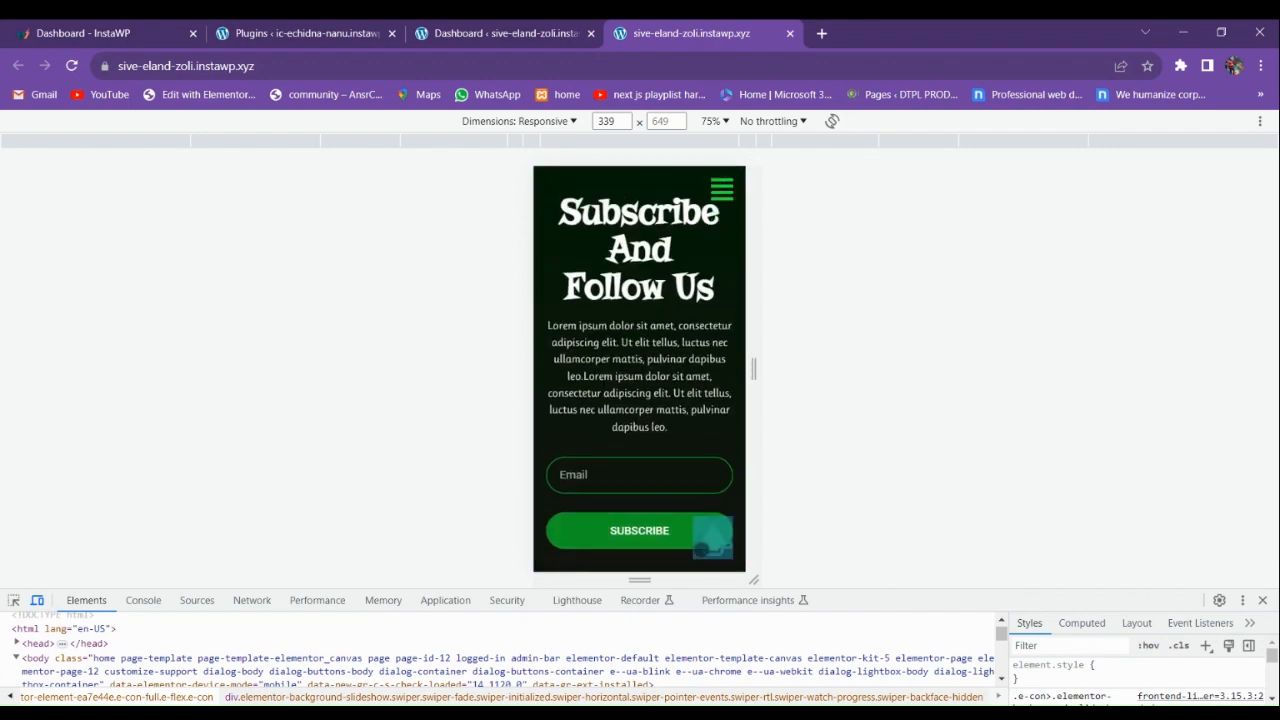
scroll(695, 322, down, 1)
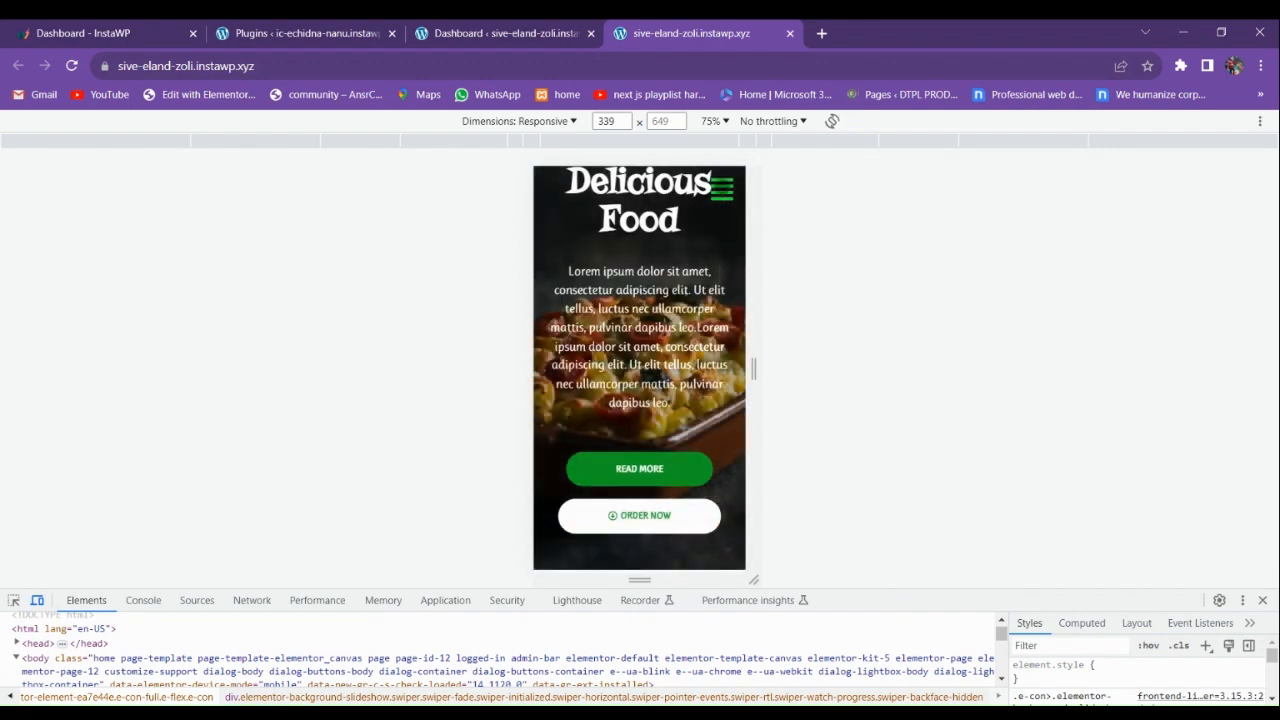
click(721, 188)
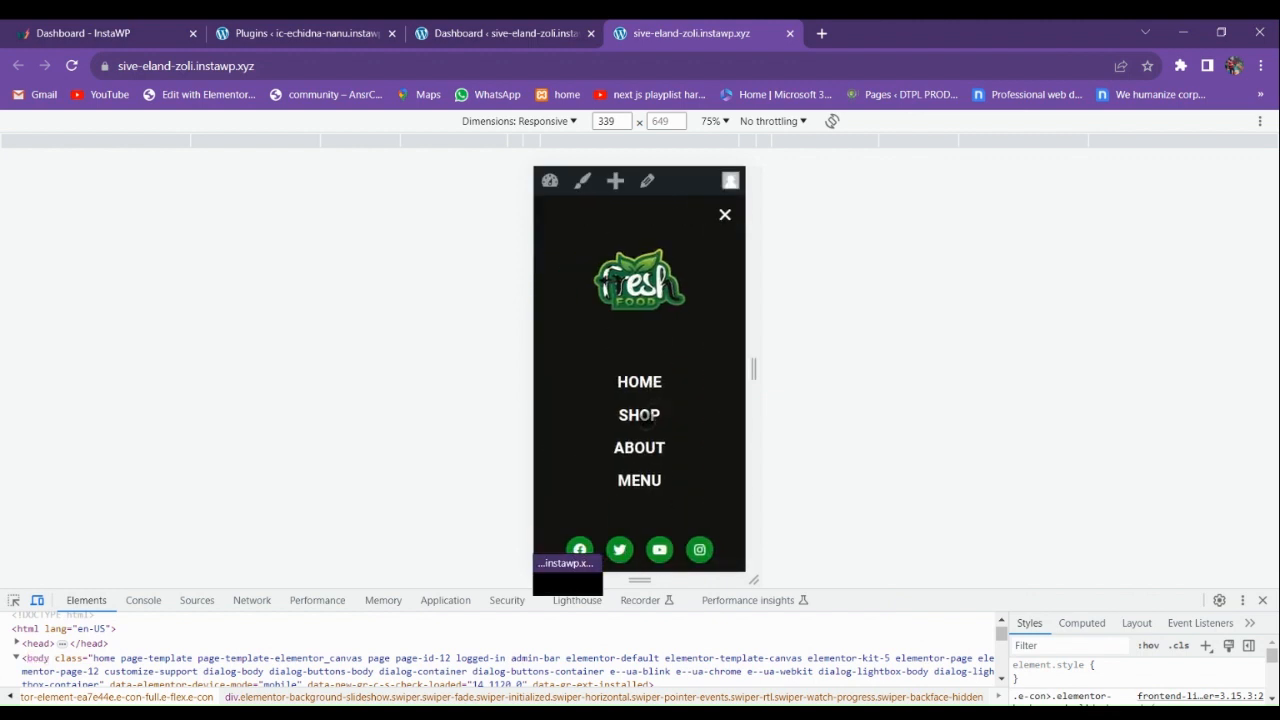
click(727, 215)
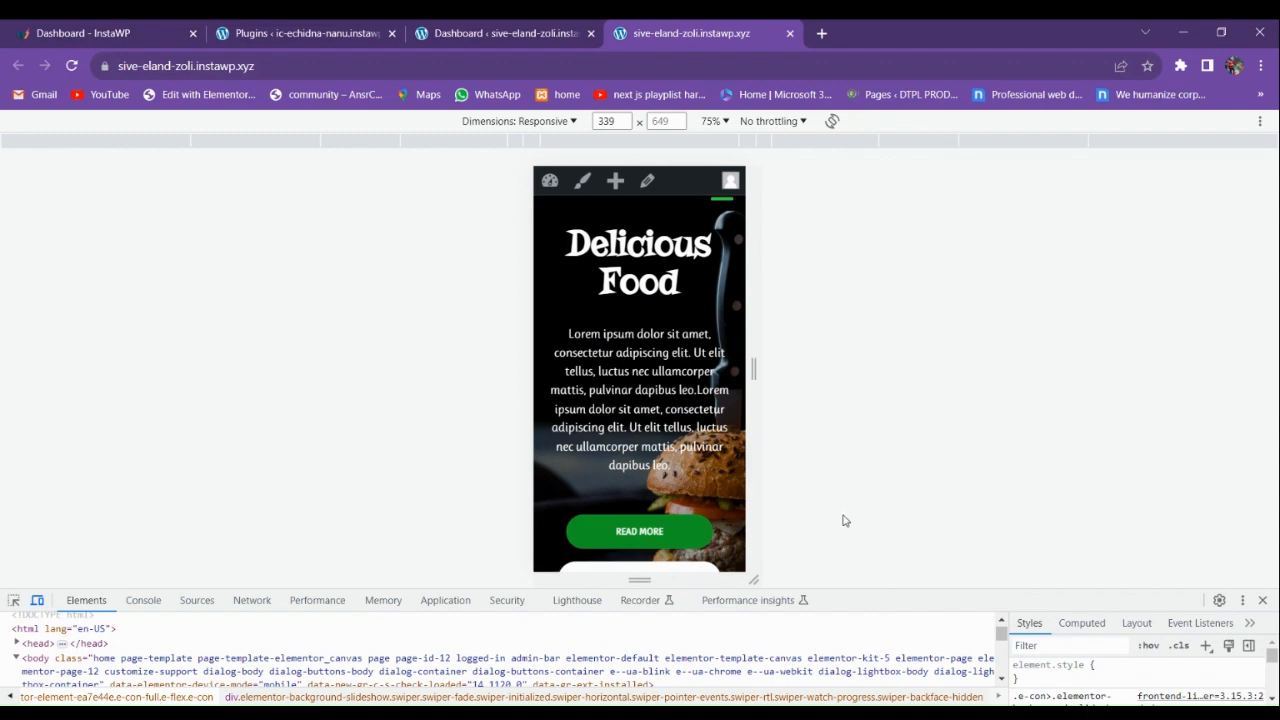
Leave the mobile preview, close the developer tools, and review the desktop page down to the food carousel.
click(37, 600)
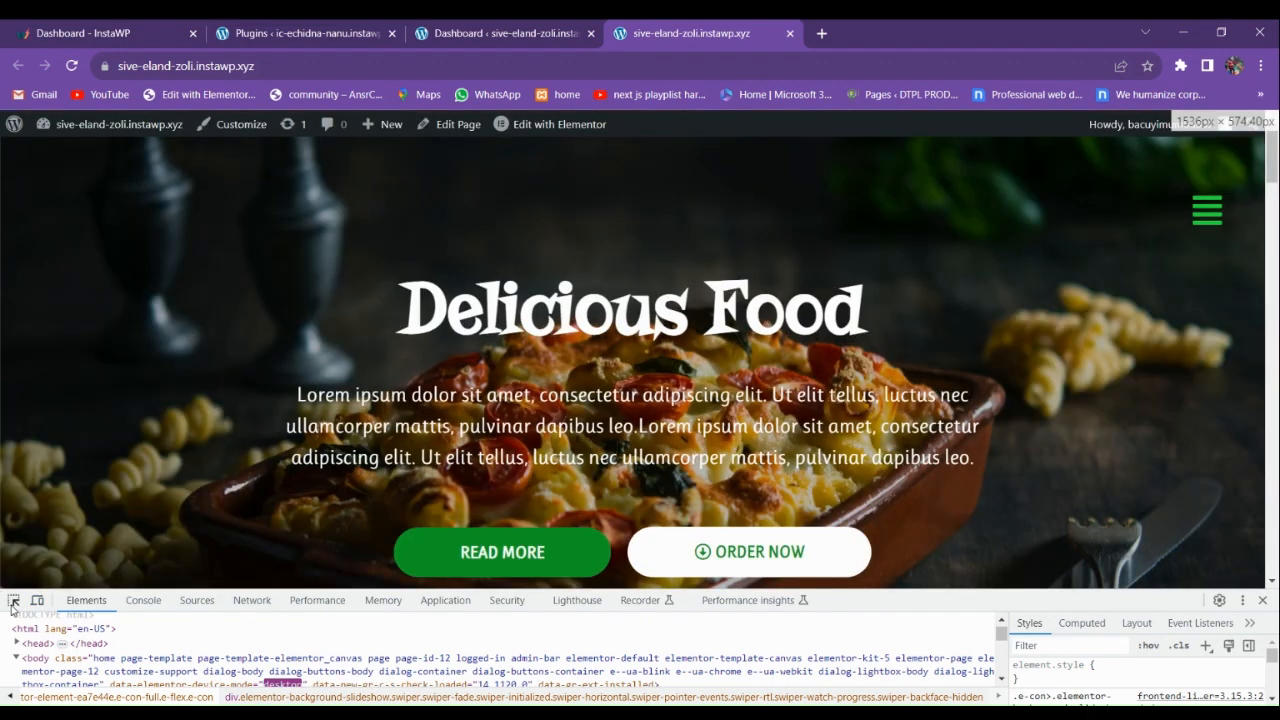
click(1262, 600)
scroll(507, 478, down, 8)
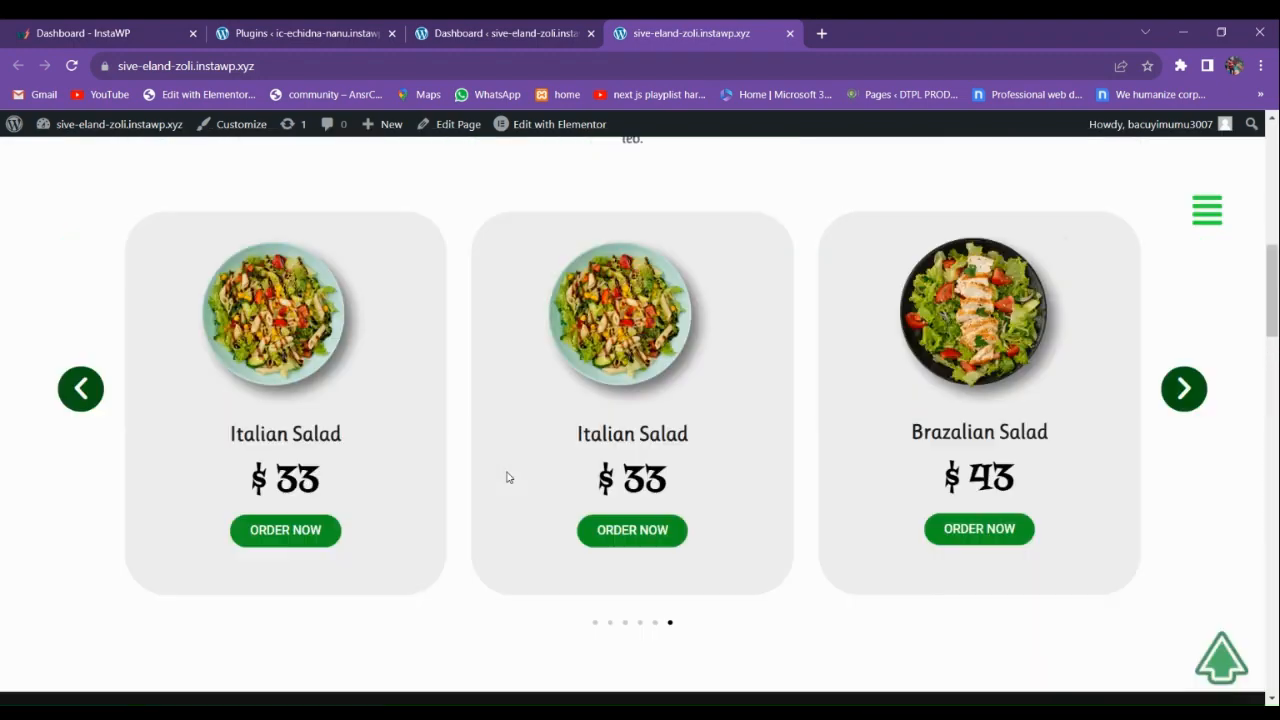
scroll(507, 478, up, 6)
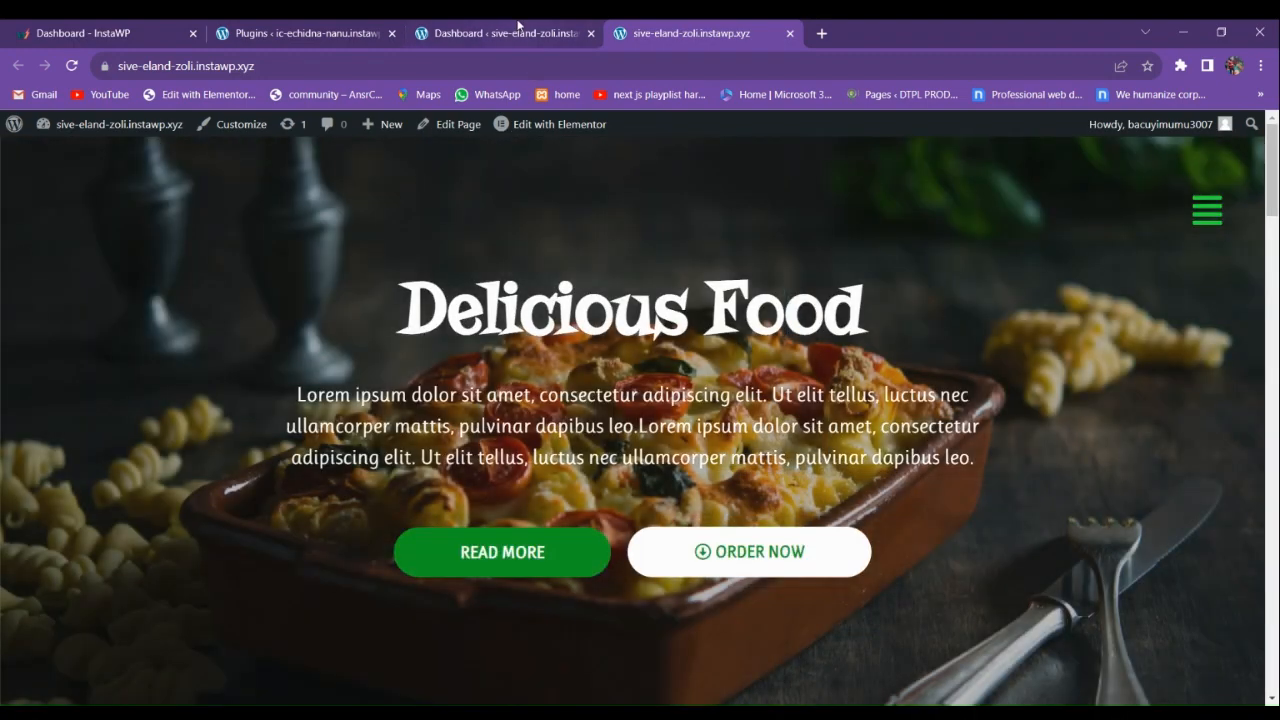
Check the ic-echidna-nanu site's installed plugins, including WPFront Scroll Top, and try the scroll-to-top button on the finished page.
click(516, 30)
click(300, 33)
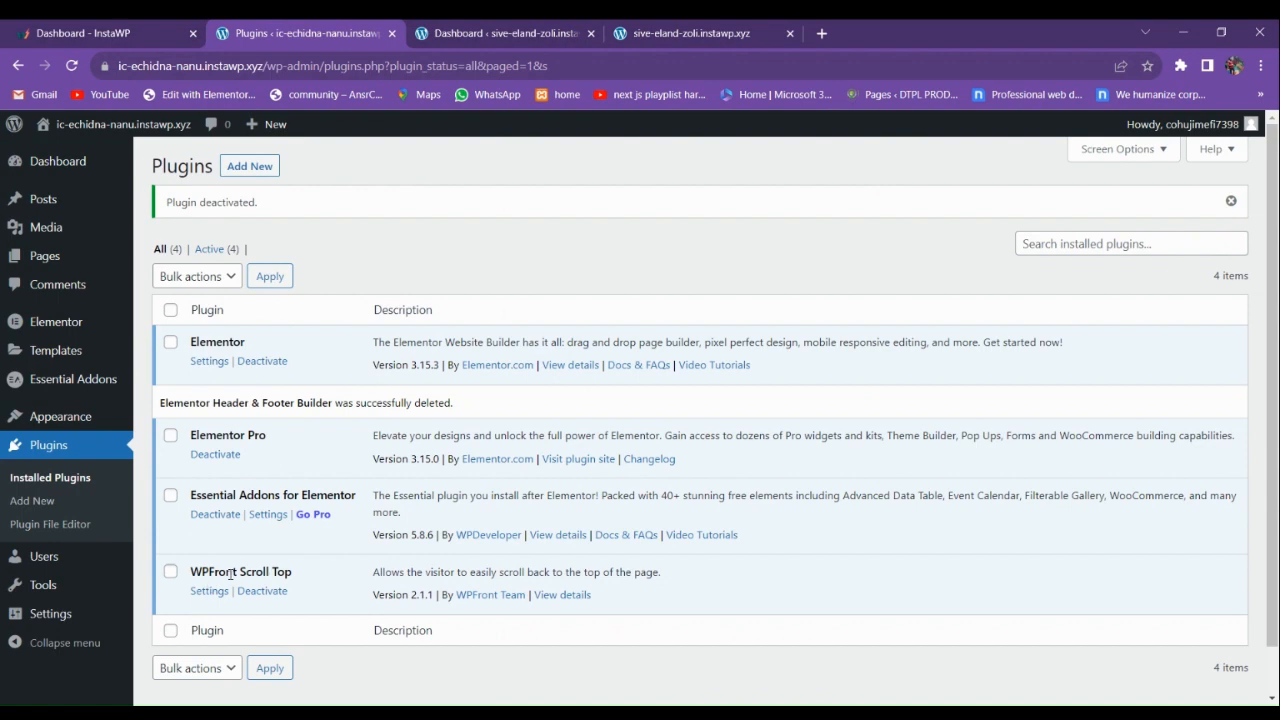
click(690, 33)
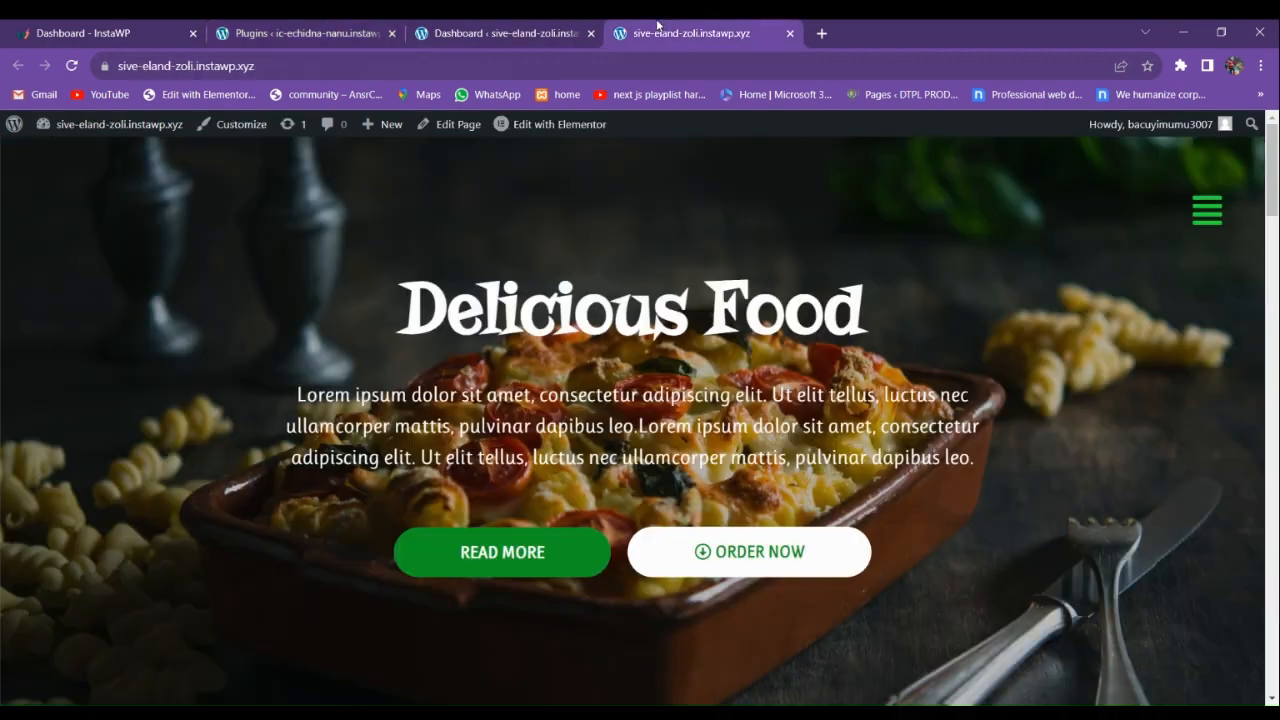
scroll(1133, 686, down, 10)
scroll(1000, 588, up, 10)
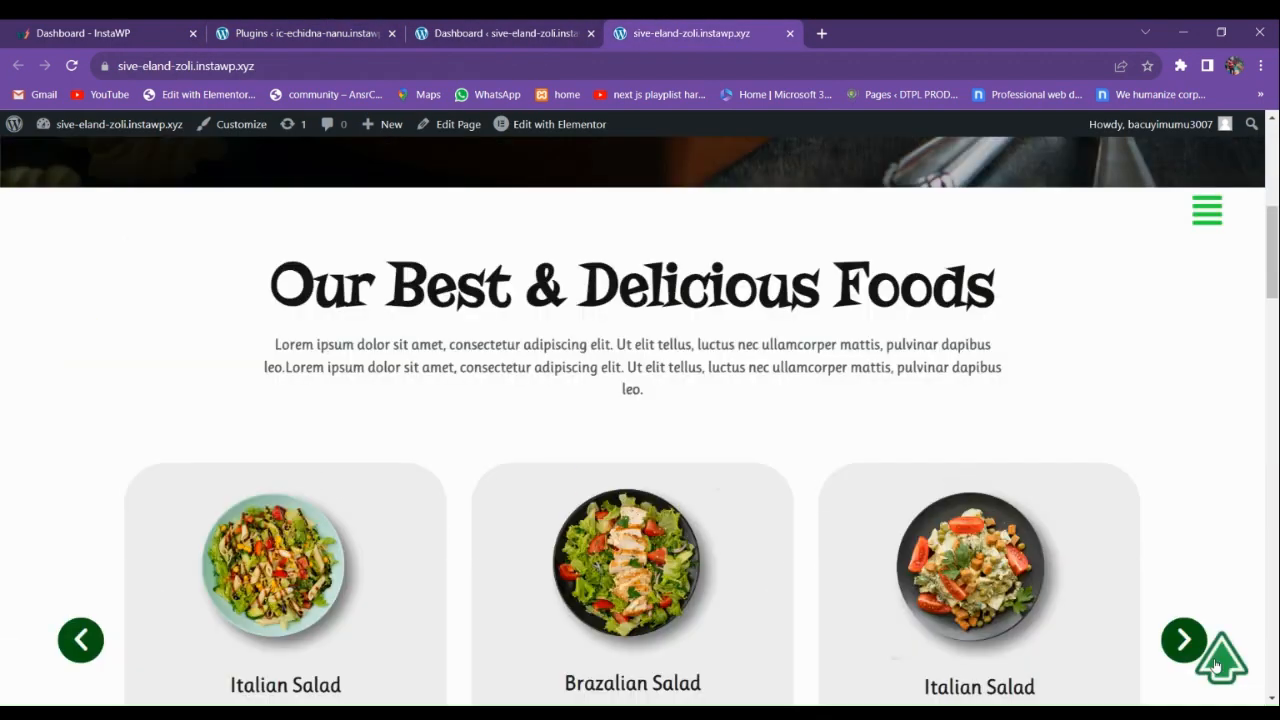
View the installed themes of the ic-echidna-nanu site to check which theme is active.
click(300, 33)
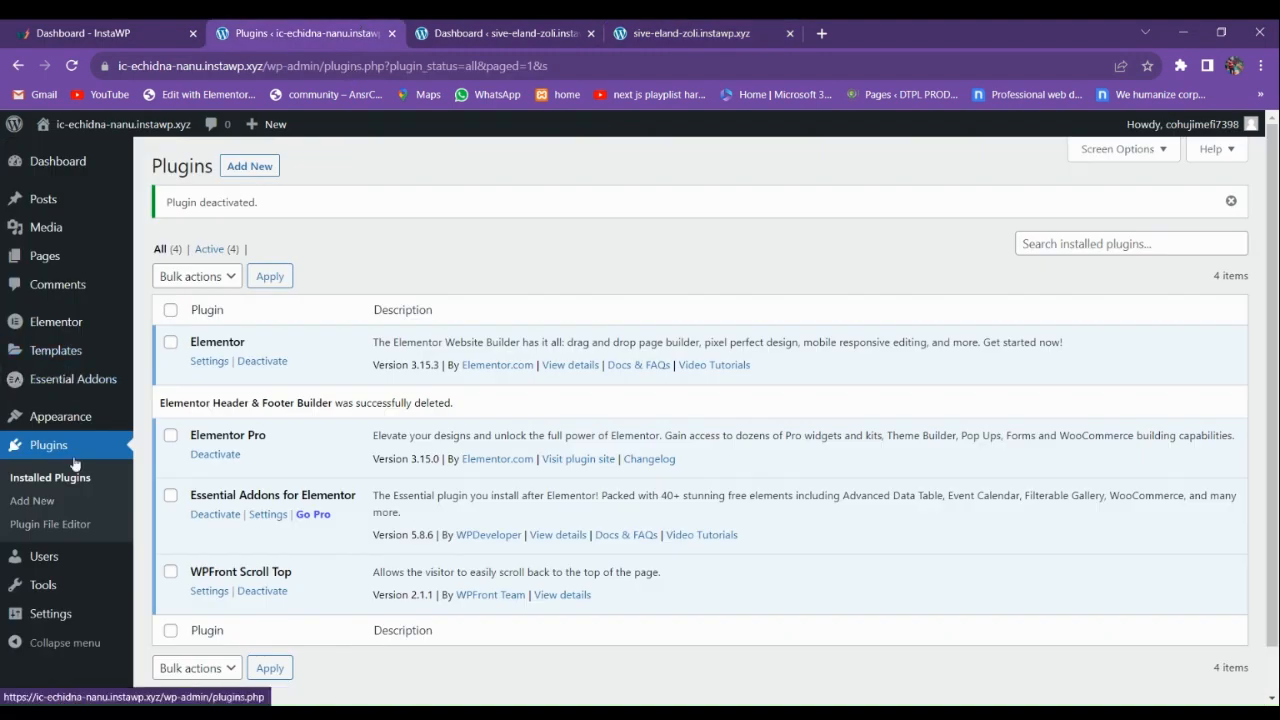
mouse_move(65, 426)
click(180, 421)
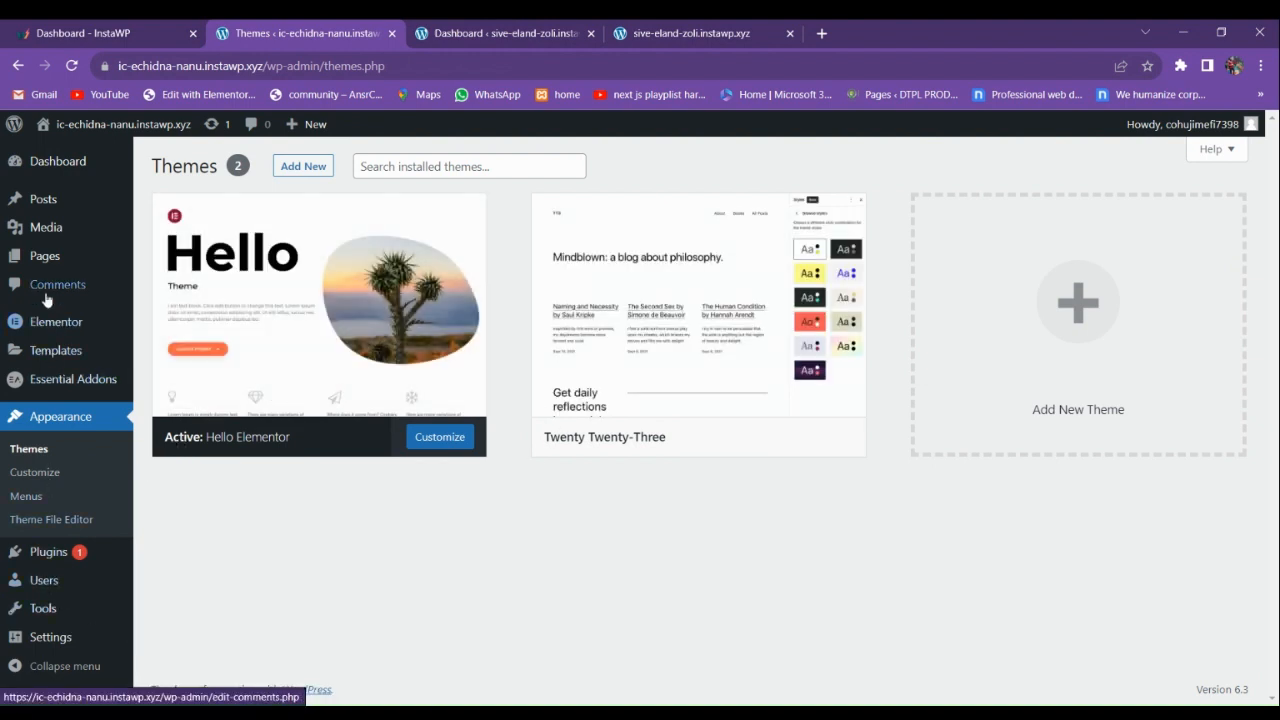
Add a new page to the ic-echidna-nanu site and dismiss the editor's welcome guide, opening the finished site's side menu in between.
mouse_move(43, 262)
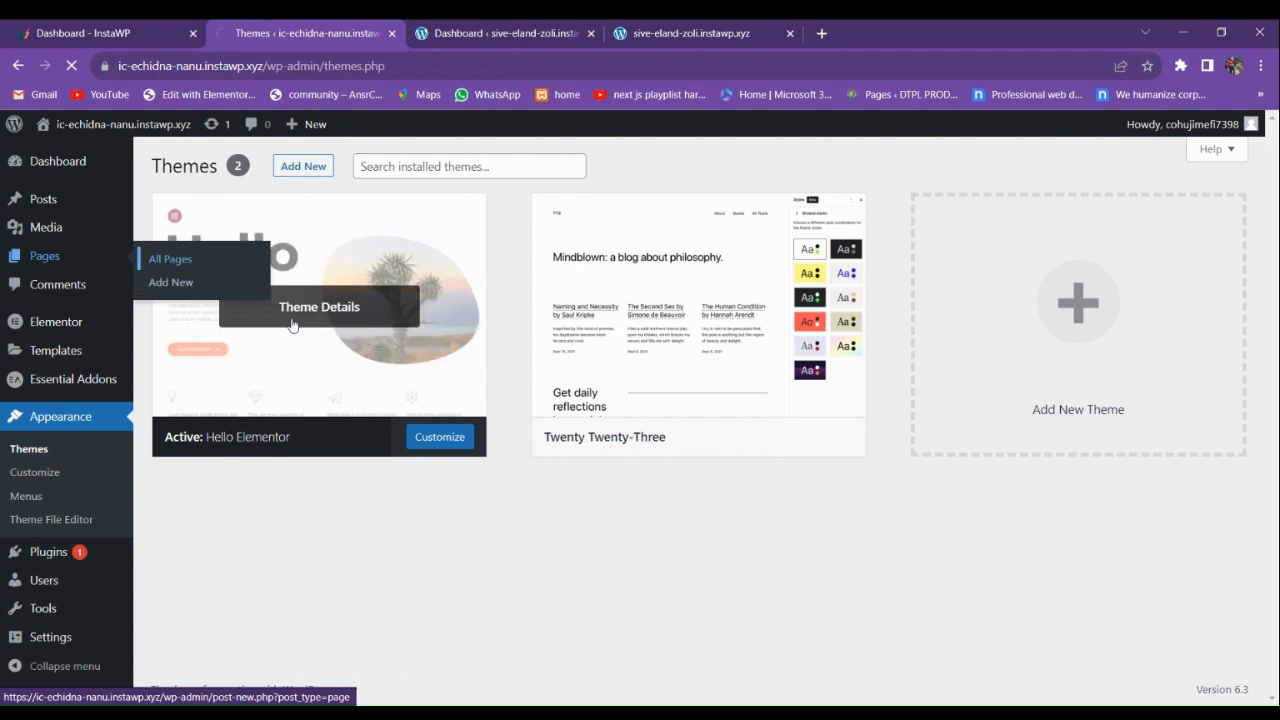
click(256, 168)
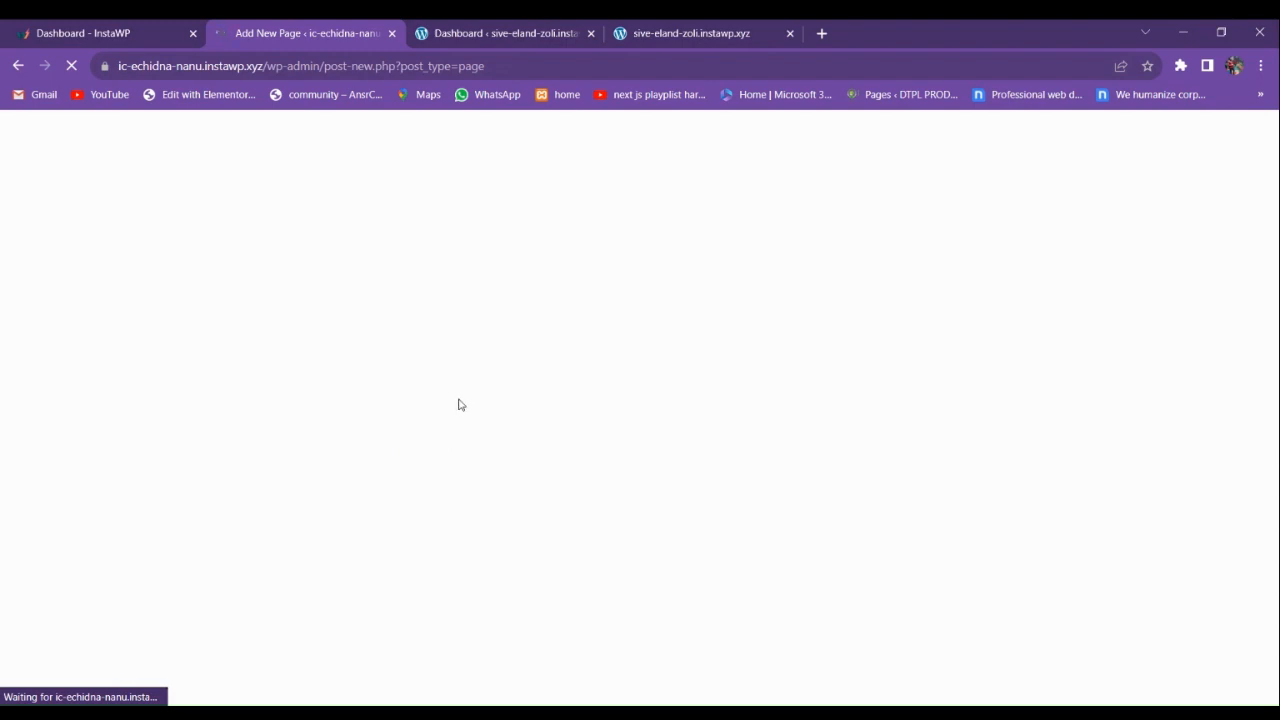
click(580, 33)
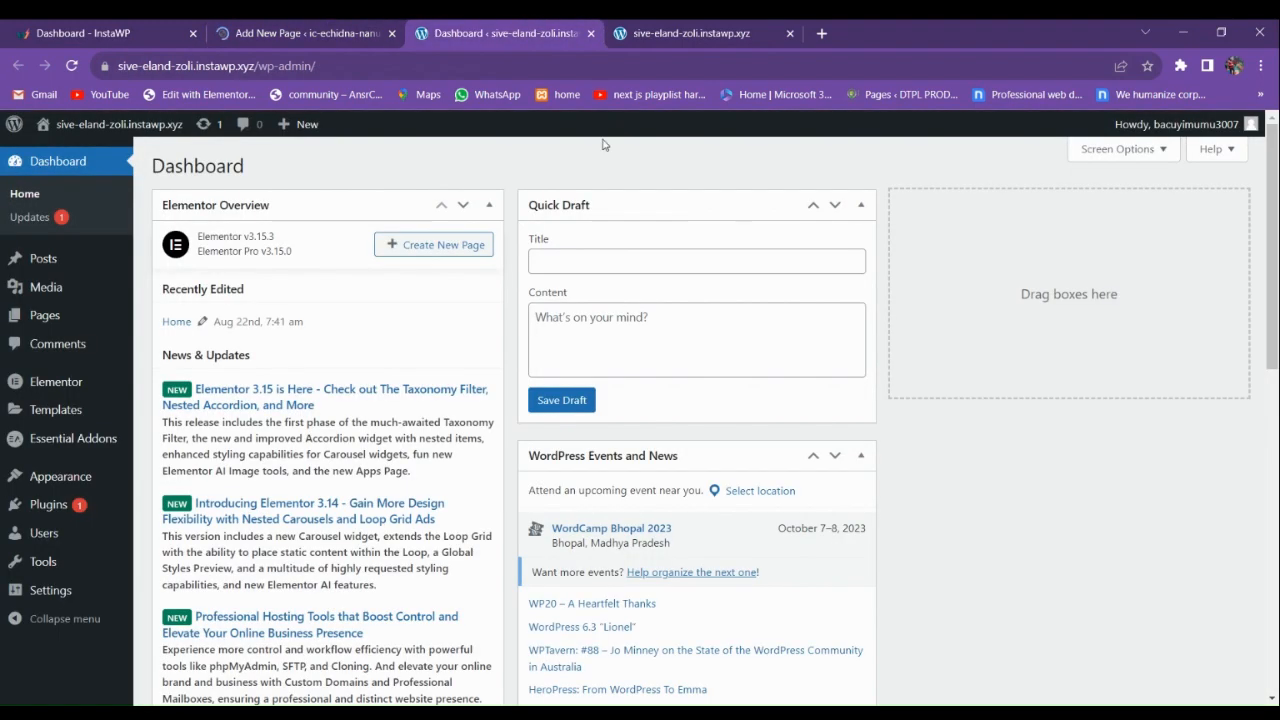
click(703, 30)
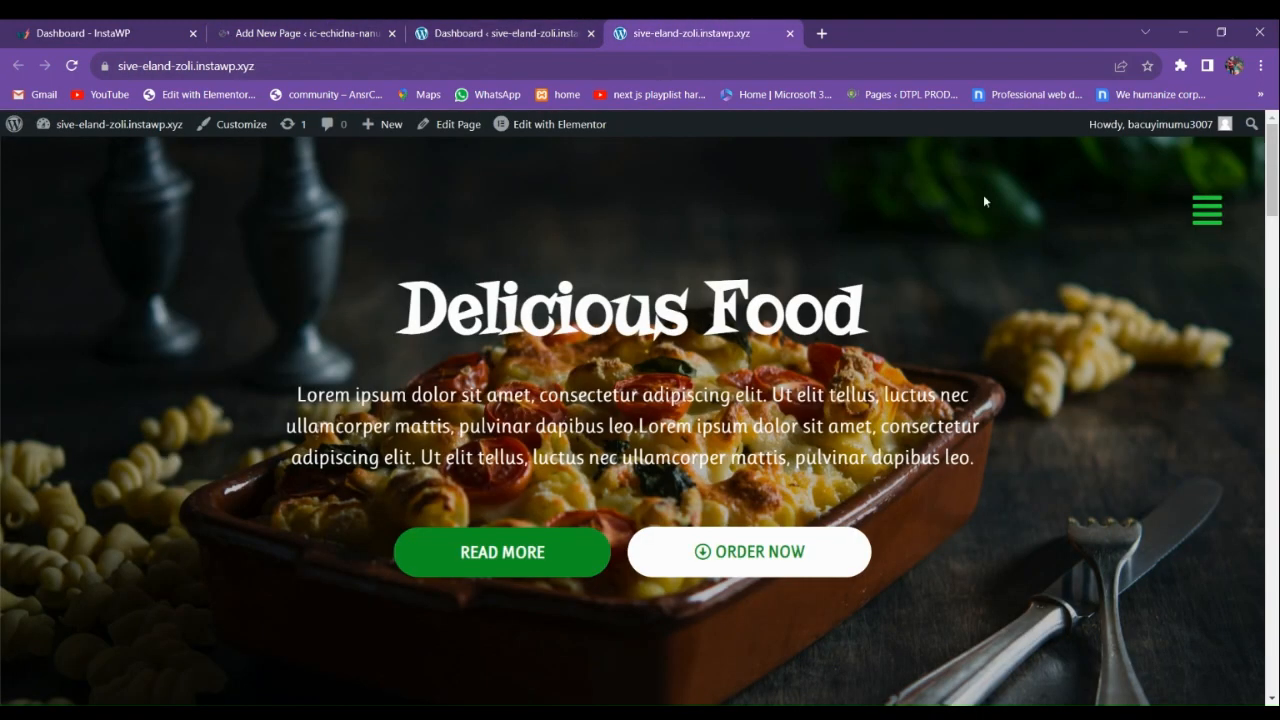
click(1207, 211)
click(300, 33)
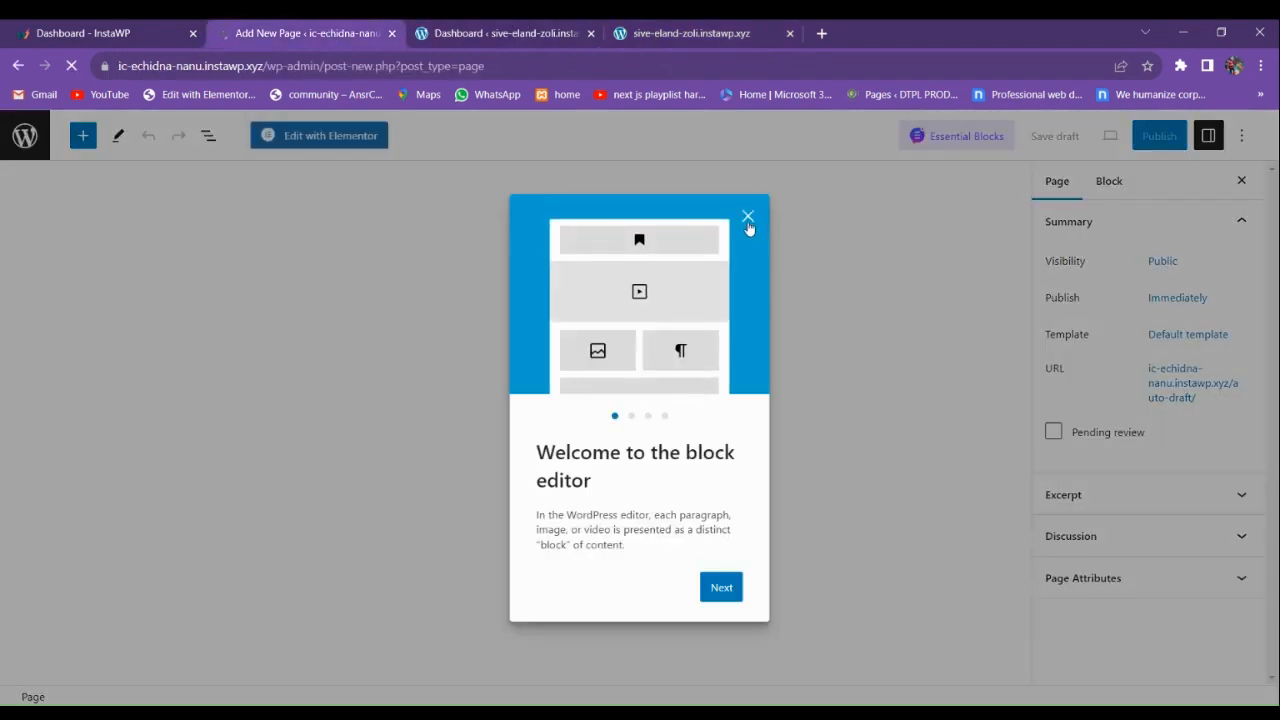
click(748, 222)
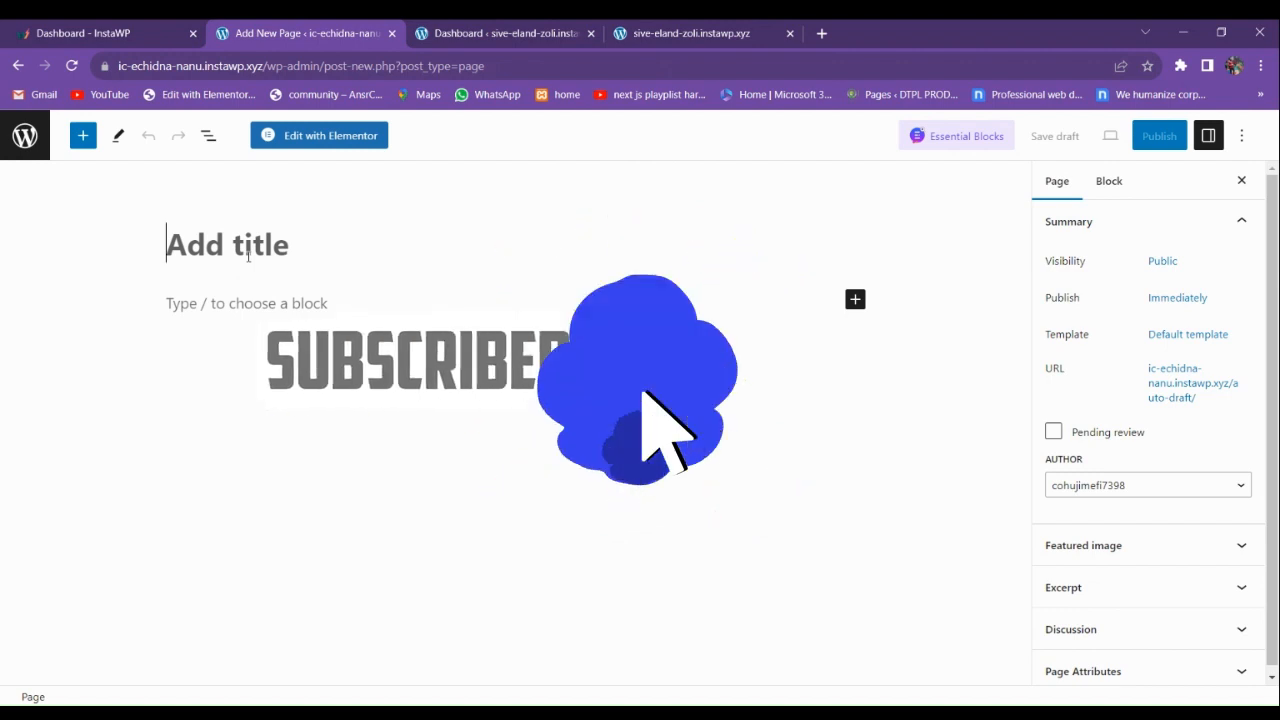
Title the new page Home and publish it with the default template.
text(Home)
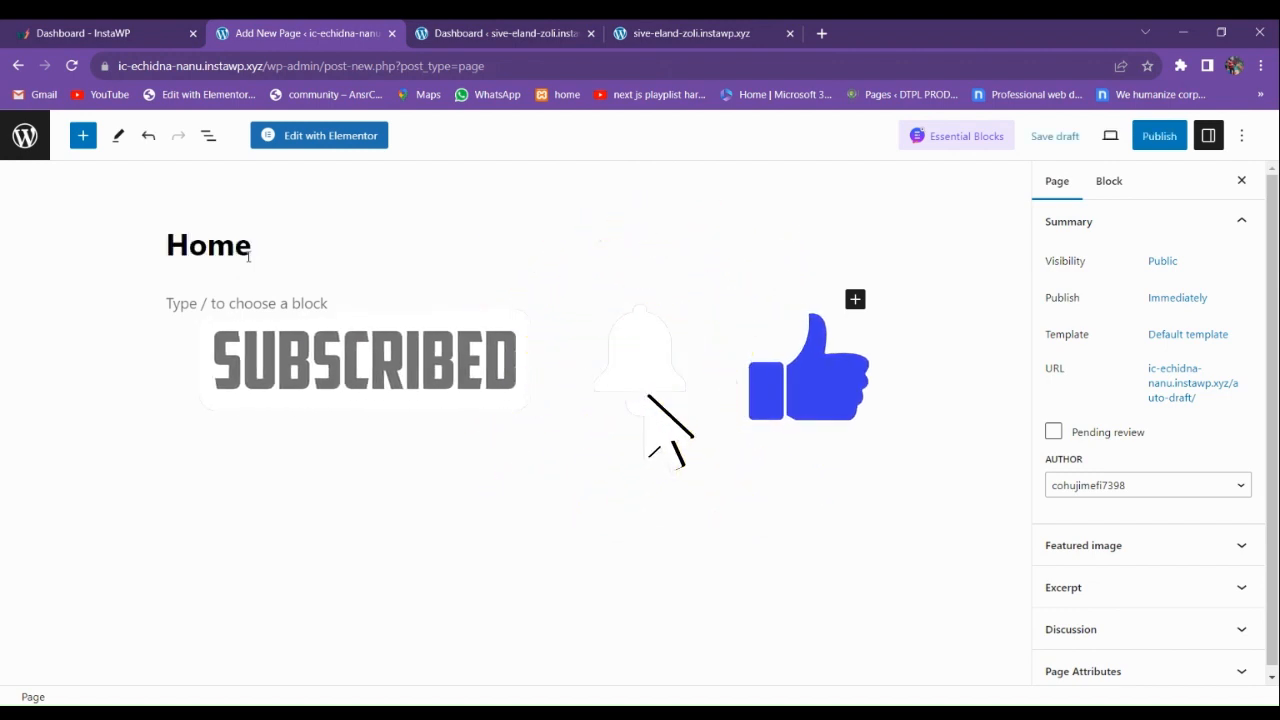
click(1155, 334)
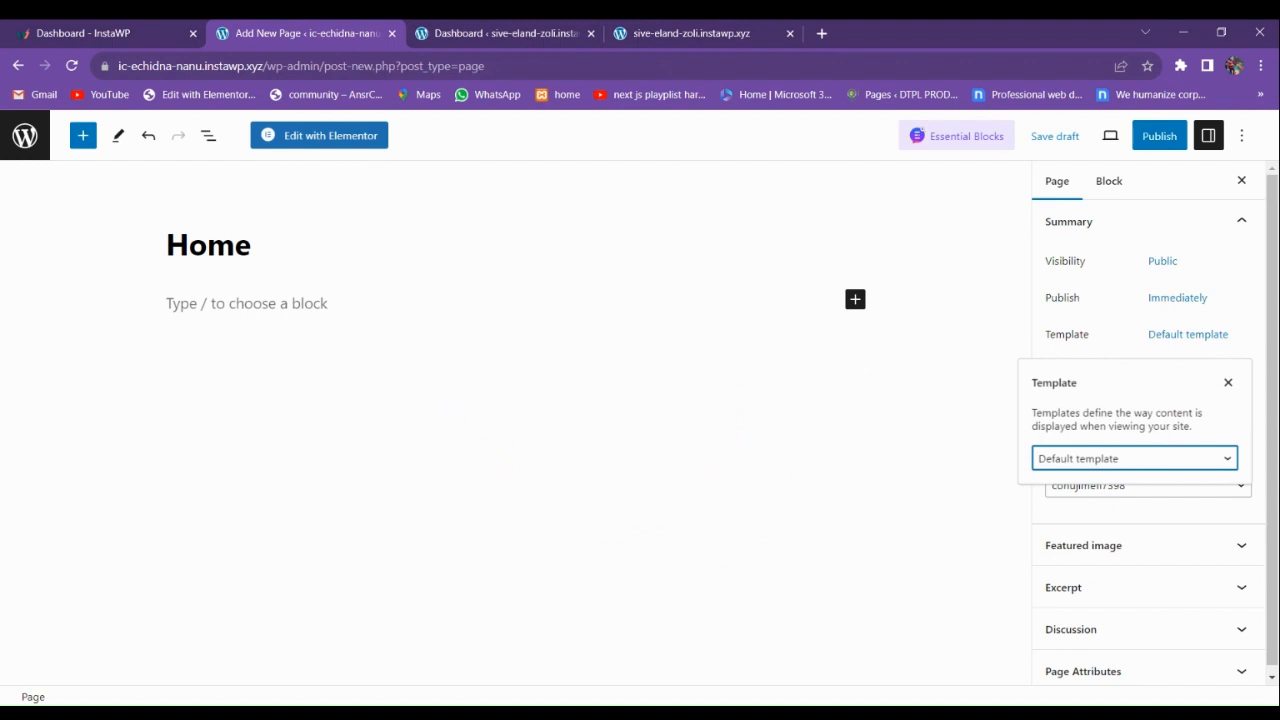
click(1161, 140)
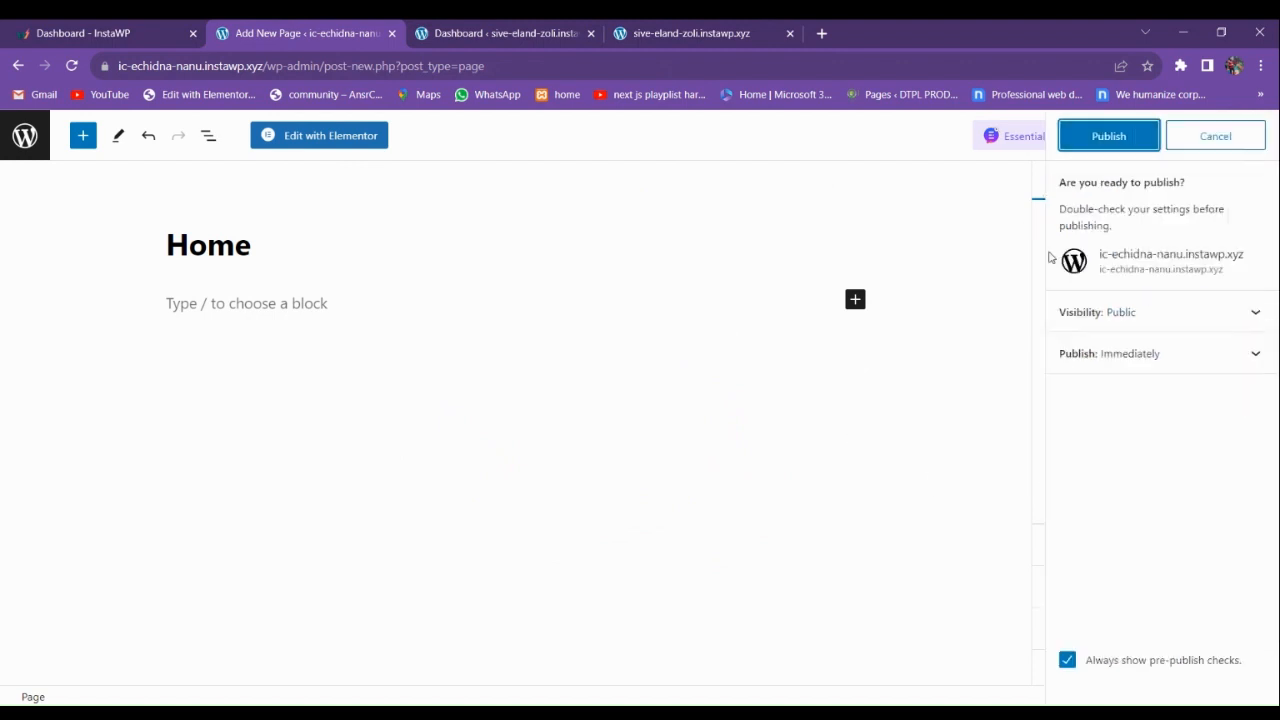
click(1094, 143)
Review the finished site again, closing its side menu, viewing the Our Best & Delicious Foods section, and reopening the menu.
click(660, 36)
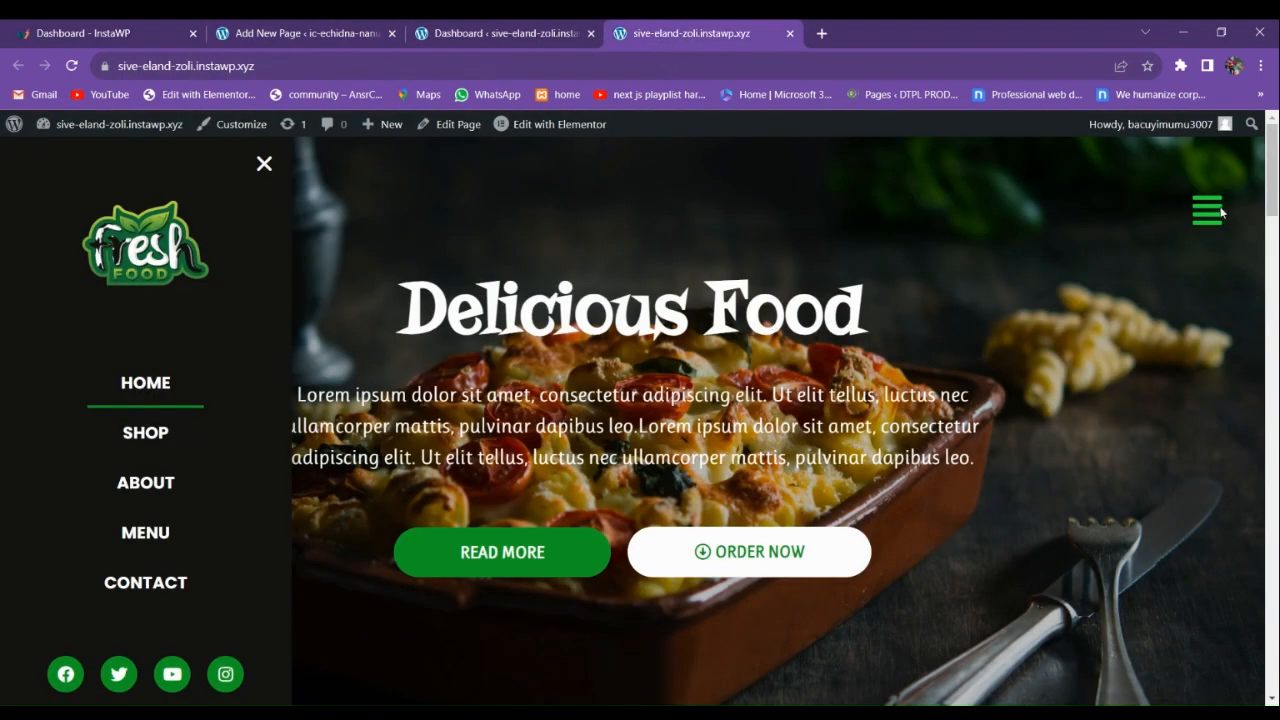
click(1122, 254)
scroll(875, 399, down, 1)
scroll(876, 405, down, 5)
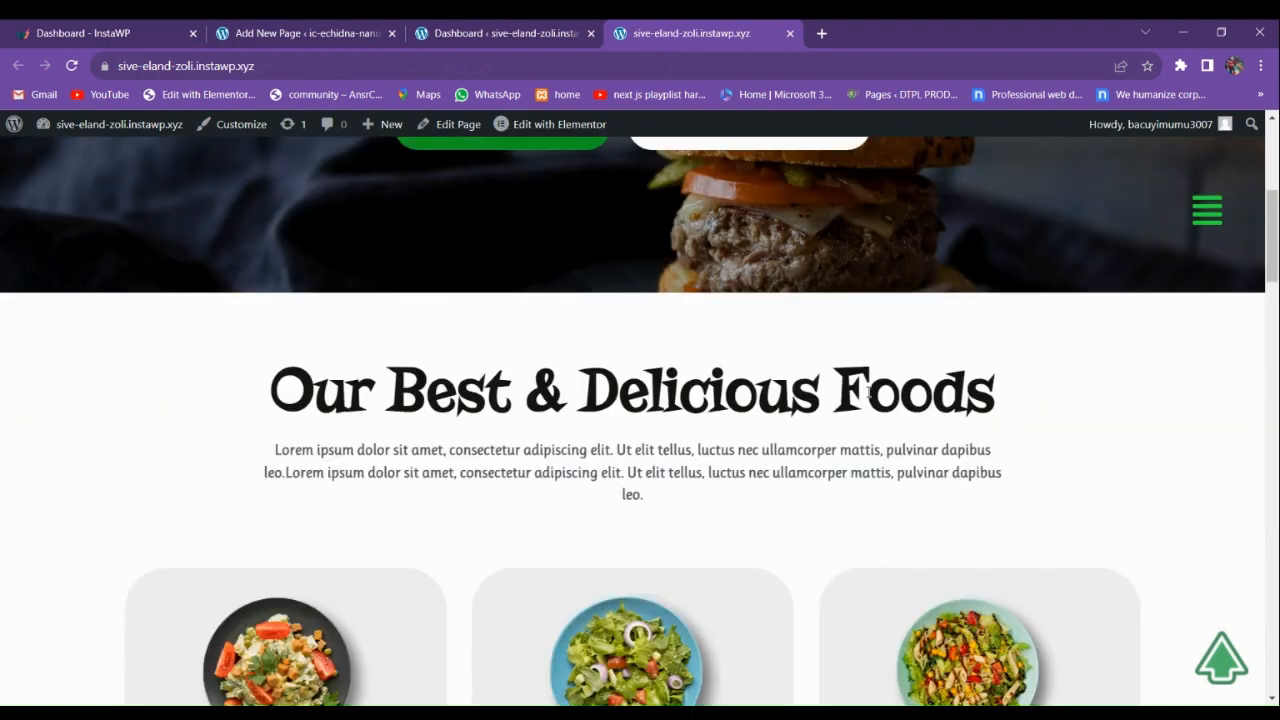
scroll(856, 338, up, 6)
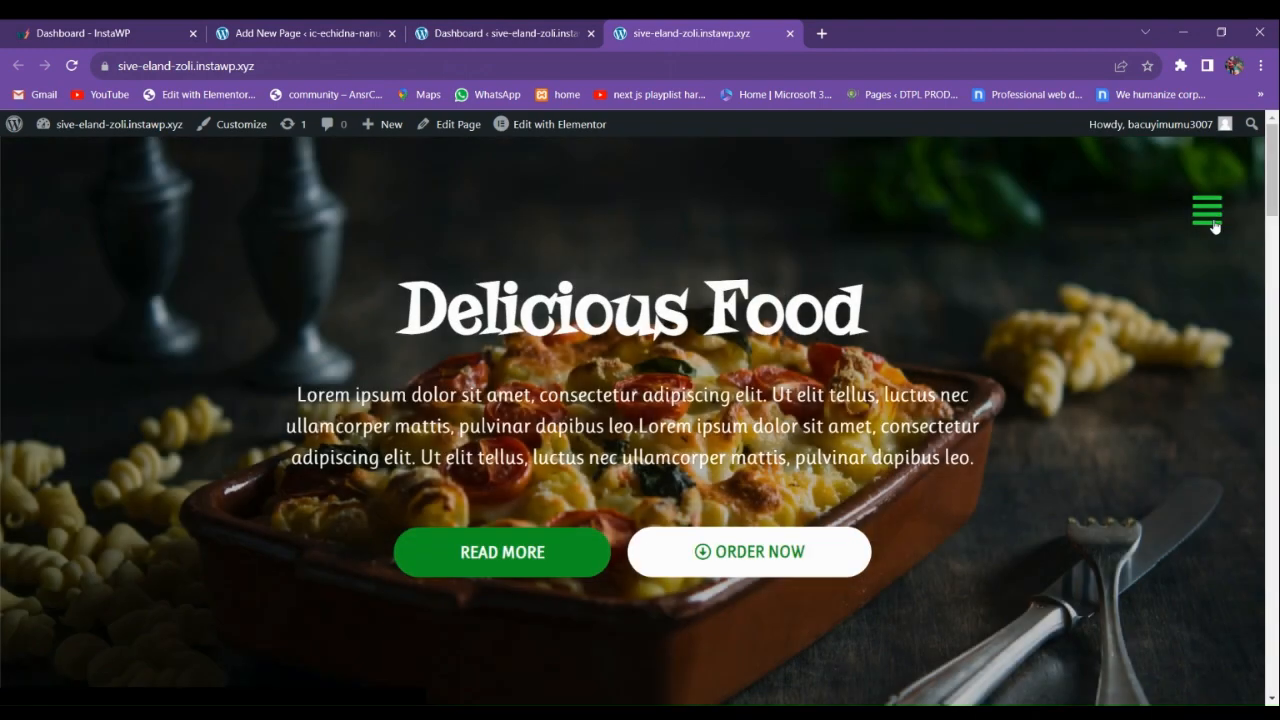
click(1210, 212)
Set the ic-echidna-nanu site's homepage to the static page Home in the Reading settings and save the changes.
click(355, 33)
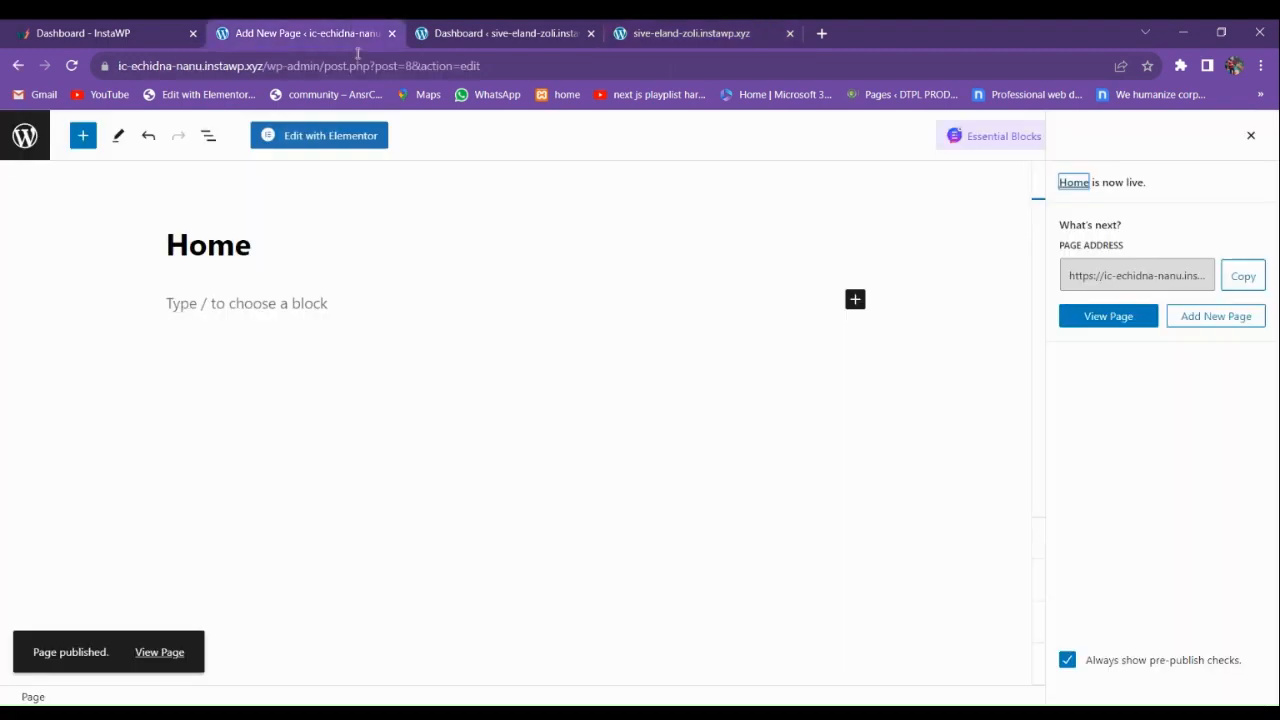
click(25, 135)
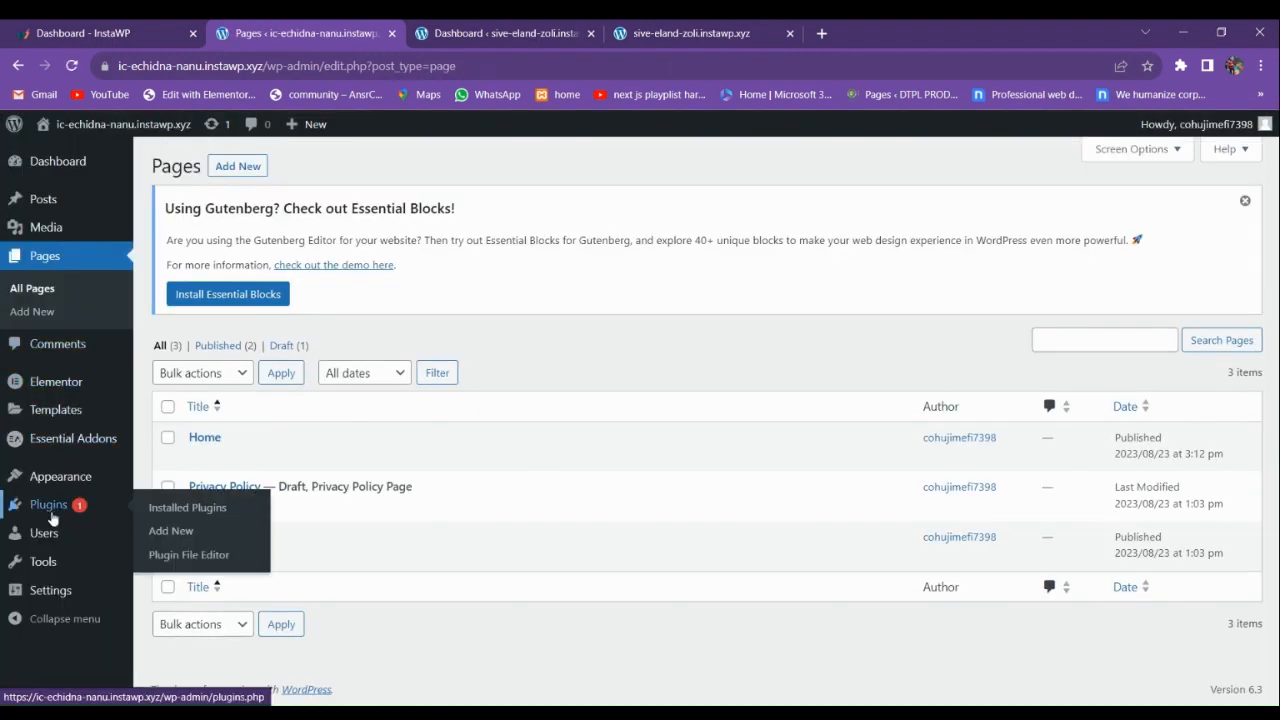
mouse_move(44, 591)
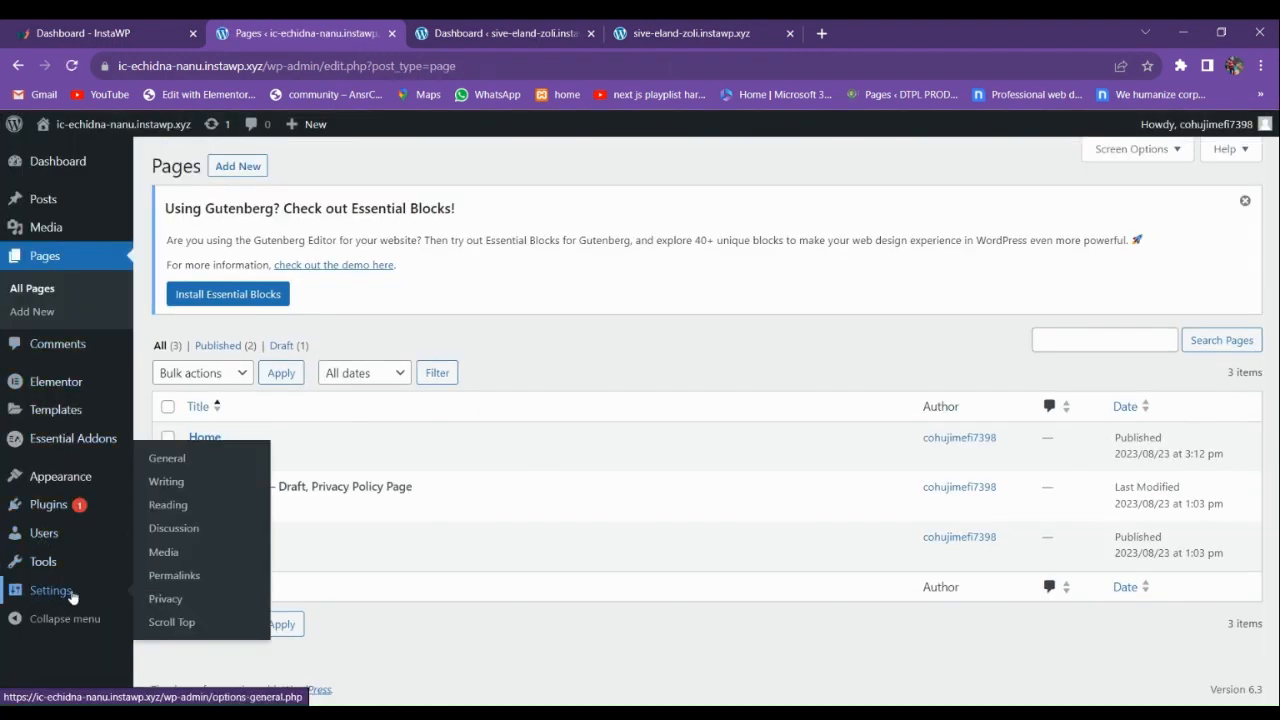
click(181, 516)
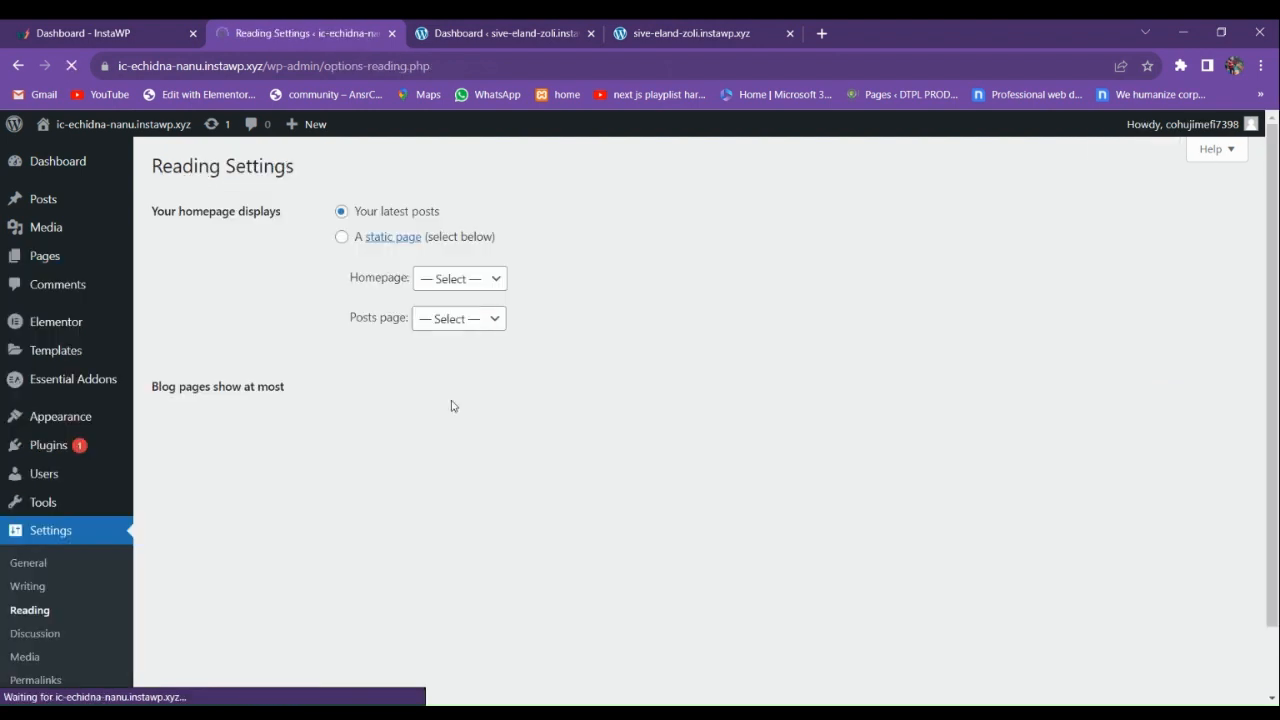
click(340, 237)
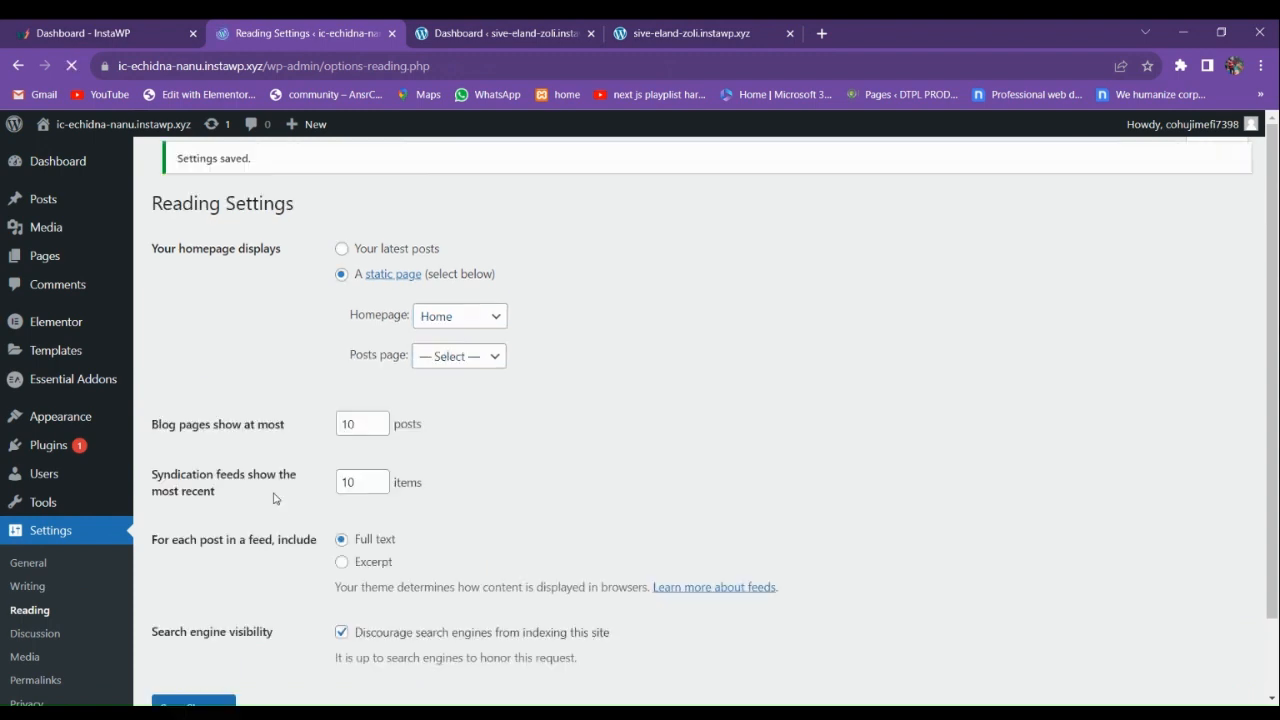
Set the Flexbox Container experiment to Active in Elementor's feature settings and save the changes.
mouse_move(66, 330)
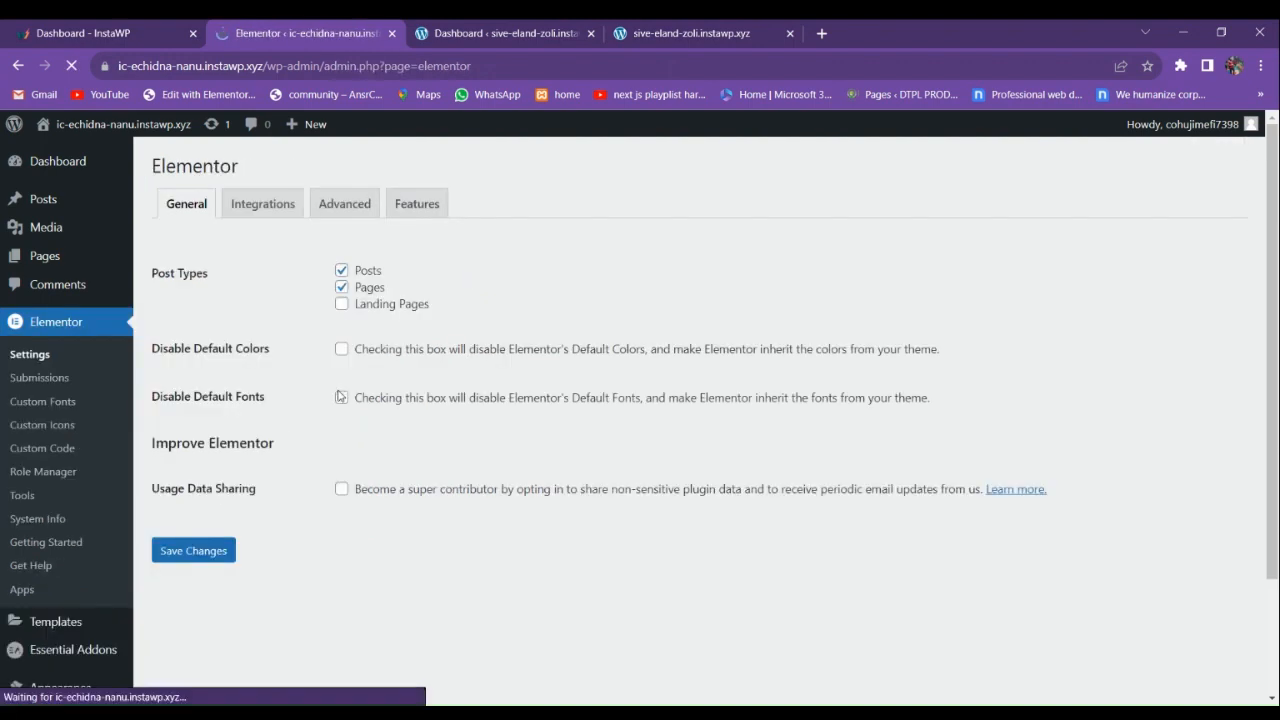
click(409, 229)
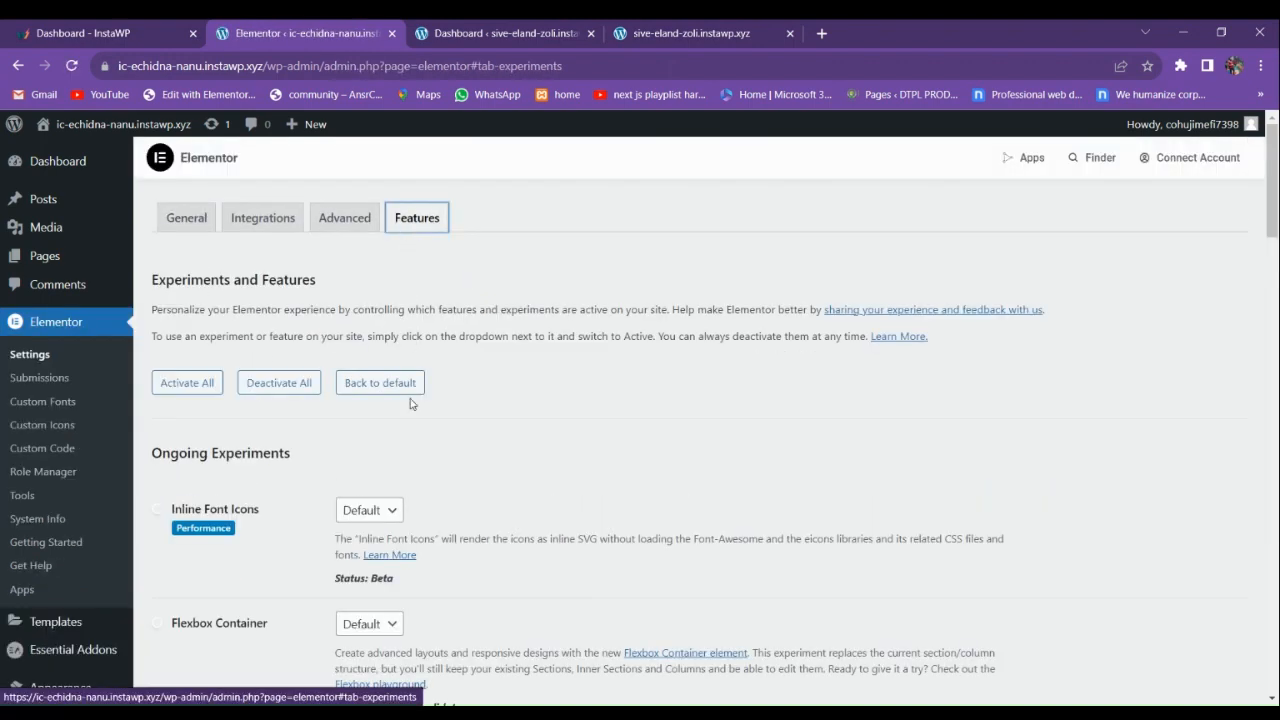
scroll(272, 439, down, 3)
scroll(272, 439, down, 2)
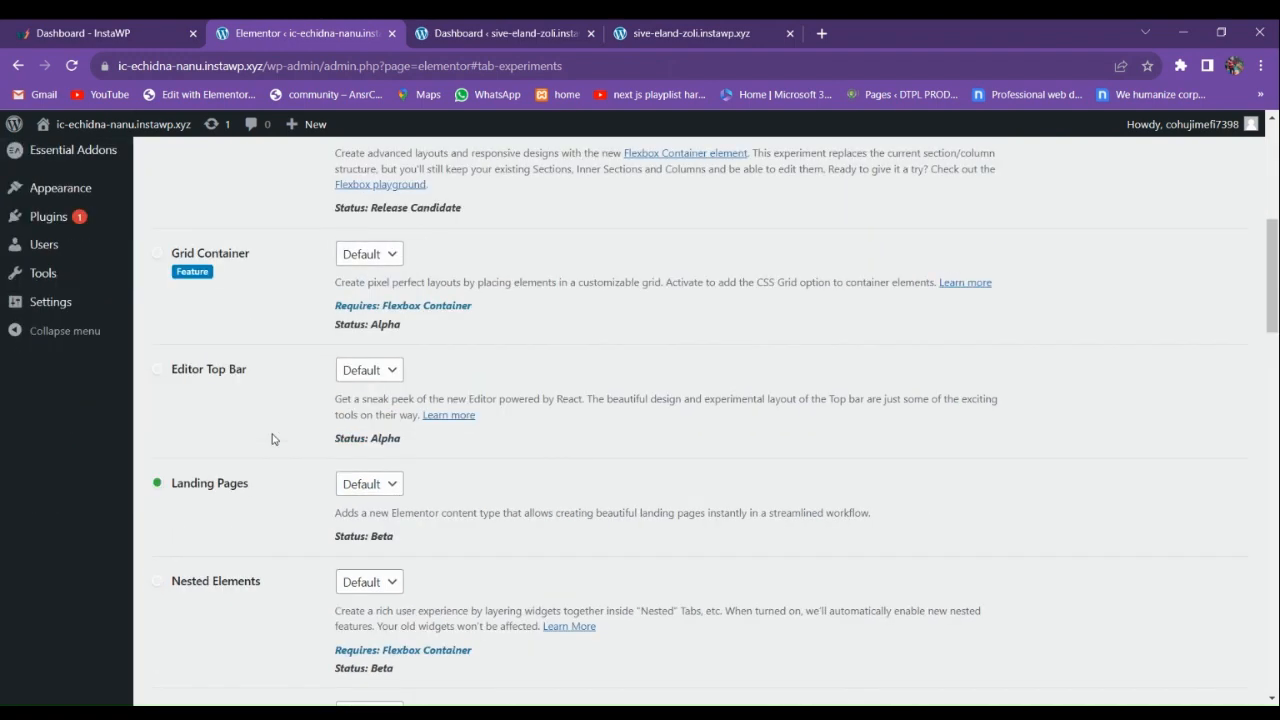
scroll(272, 439, down, 2)
scroll(265, 405, up, 5)
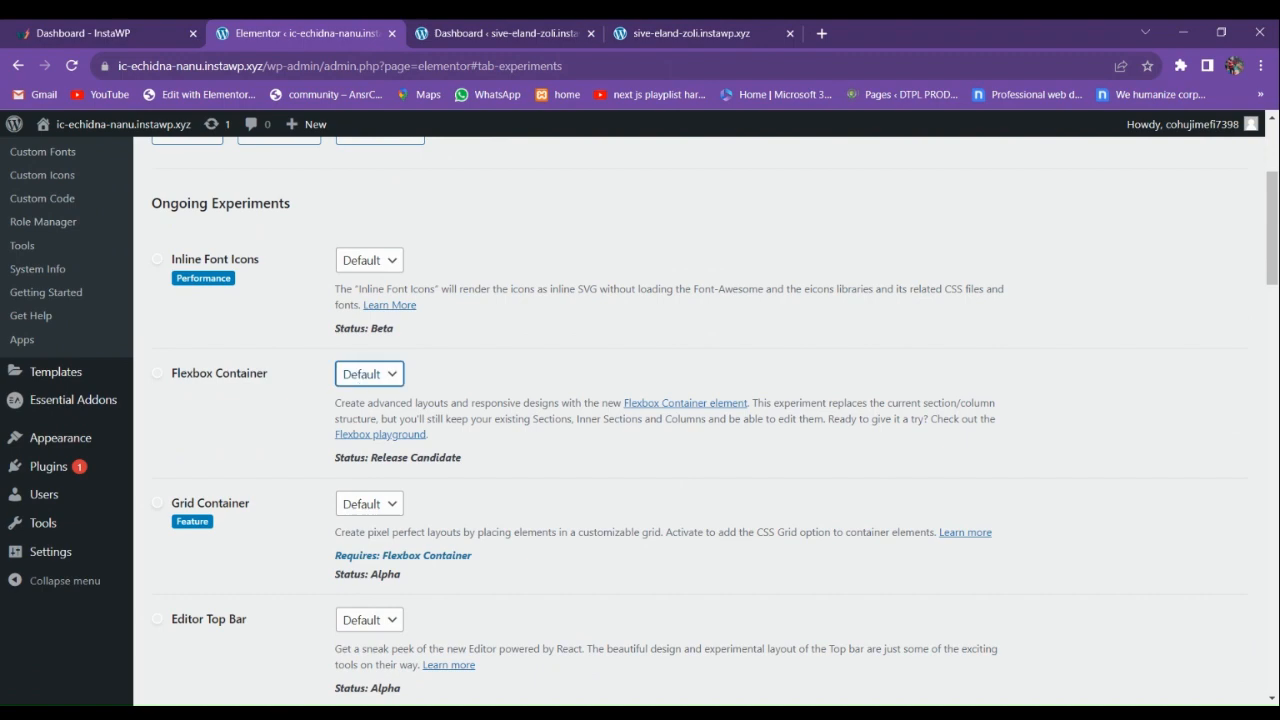
scroll(262, 460, down, 4)
scroll(258, 464, down, 1)
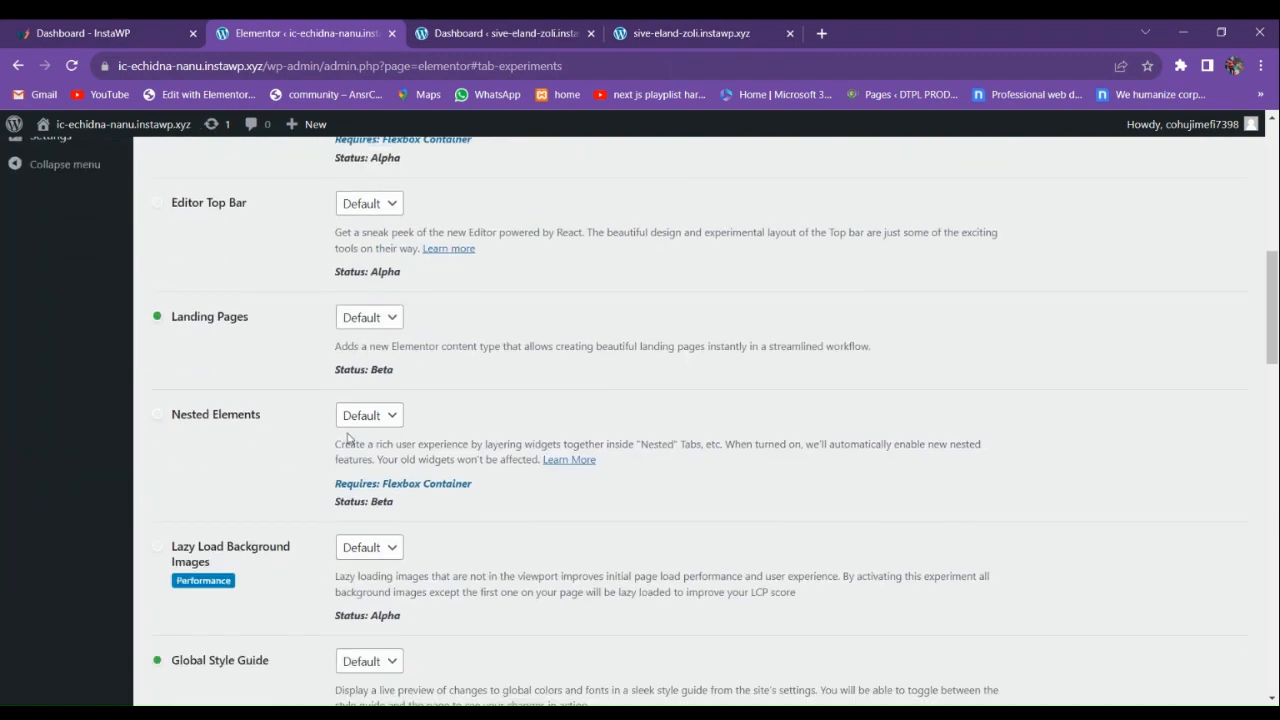
scroll(266, 463, down, 20)
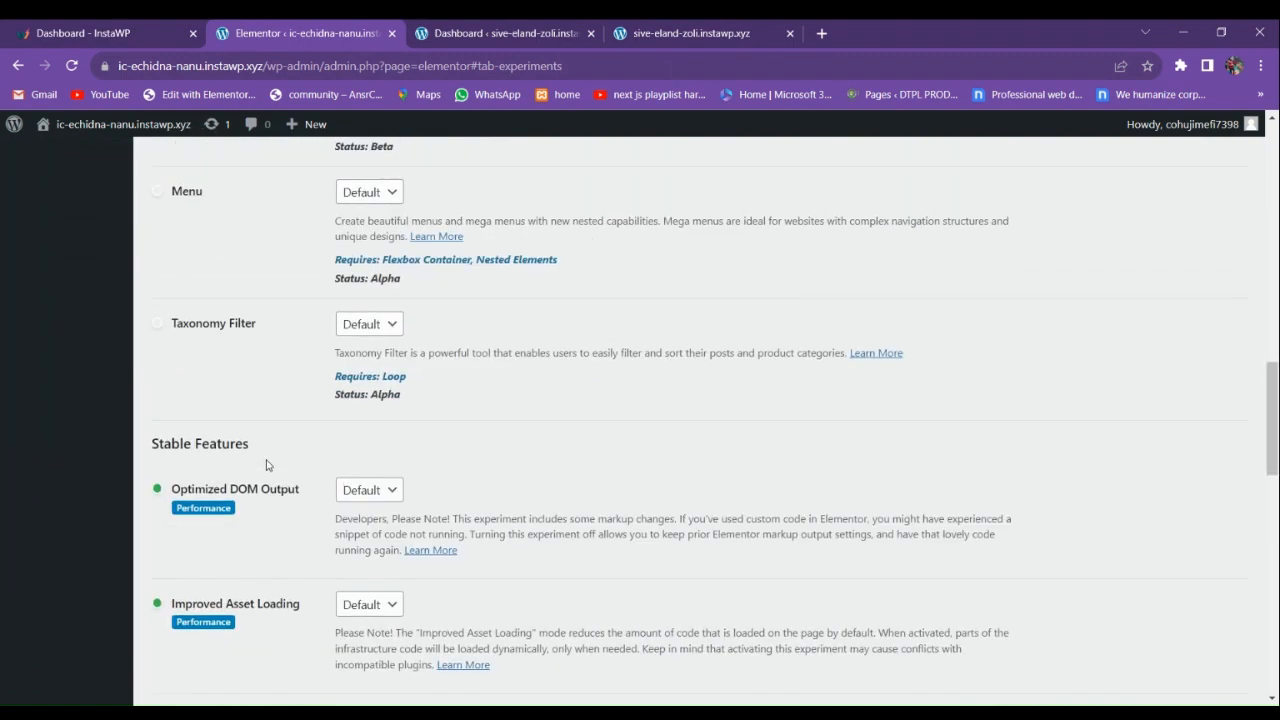
click(213, 620)
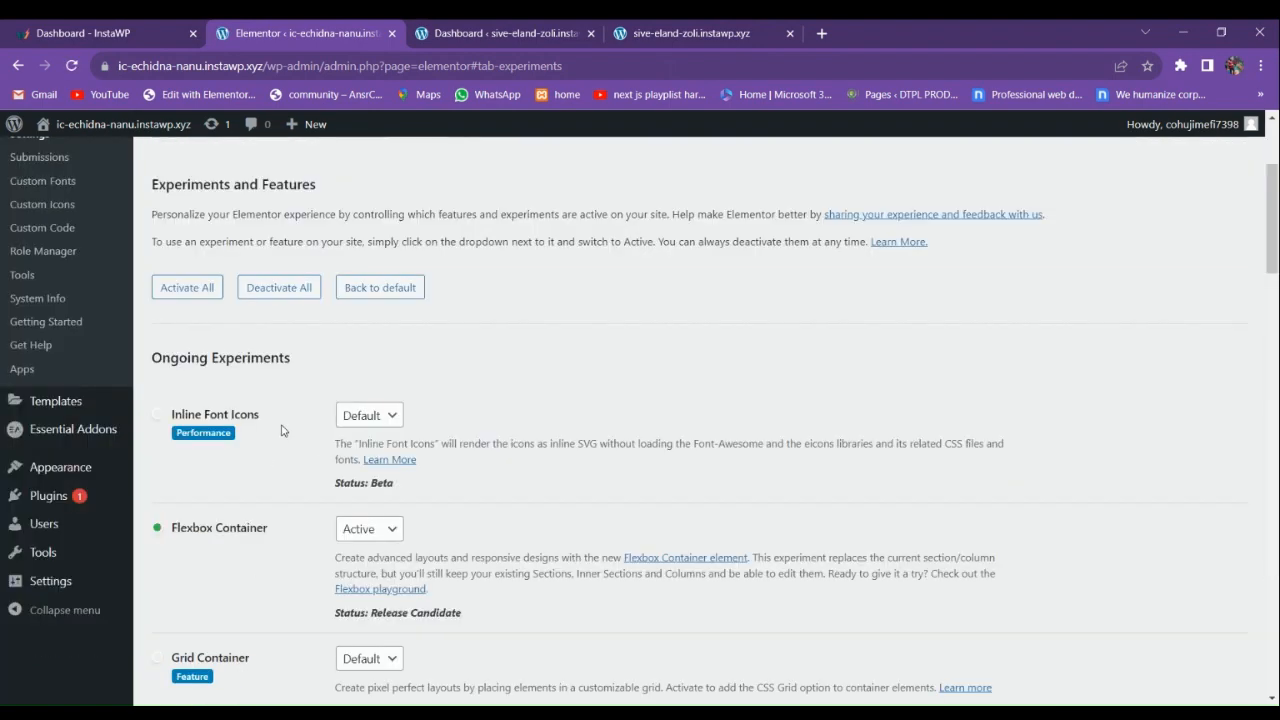
scroll(285, 435, down, 10)
scroll(296, 443, down, 12)
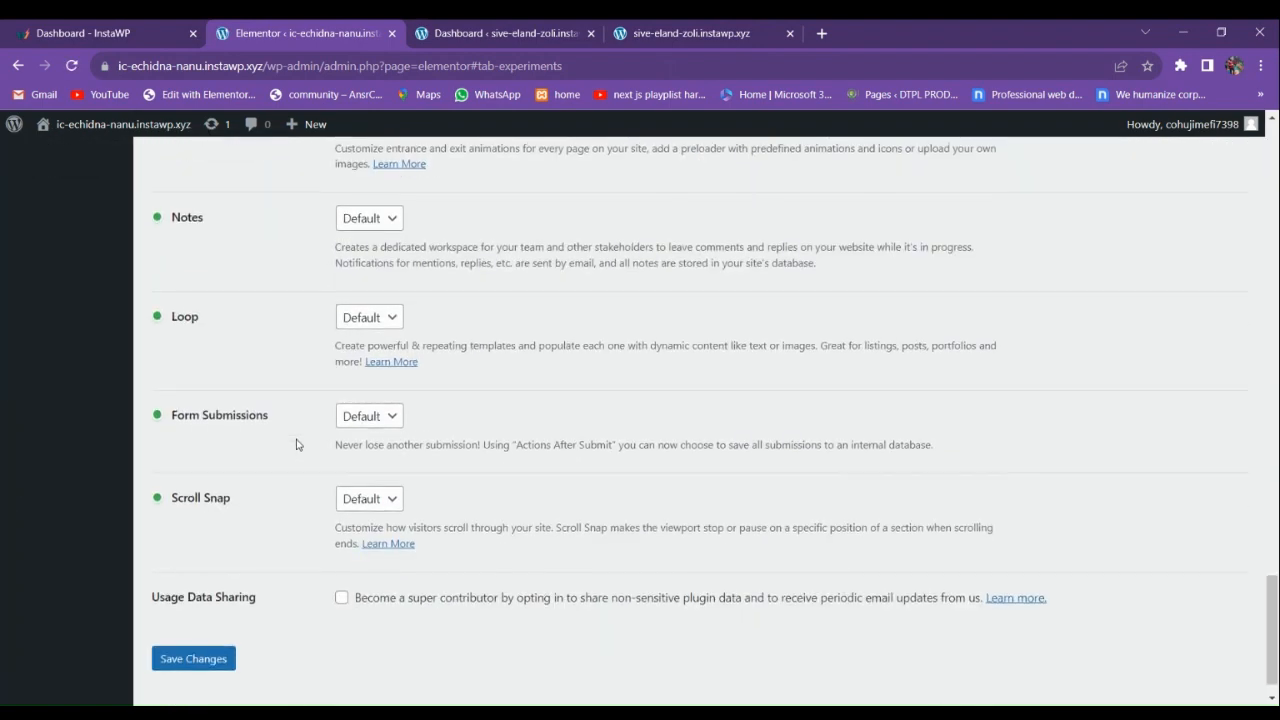
scroll(387, 405, up, 1)
scroll(256, 480, down, 1)
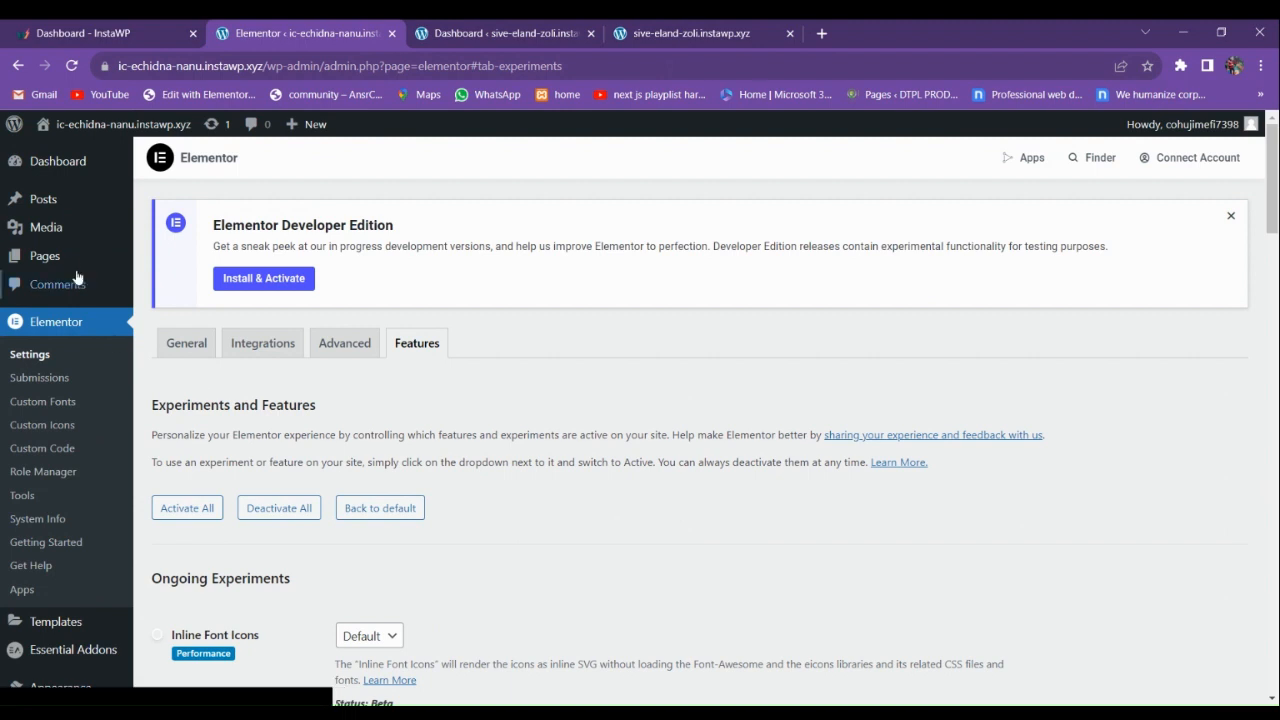
Open the Home page of the ic-echidna-nanu site in a new browser tab and start editing it with Elementor.
mouse_move(43, 268)
click(170, 262)
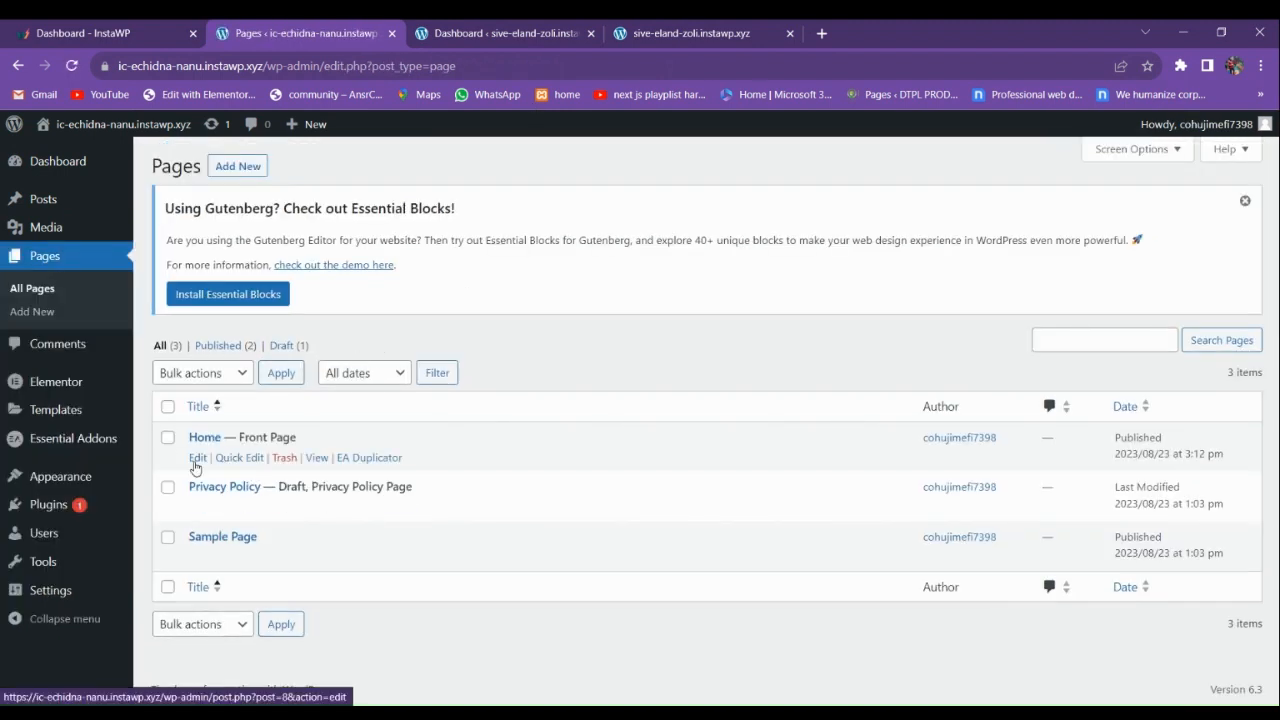
right_click(196, 461)
click(221, 474)
key(ctrl+Tab)
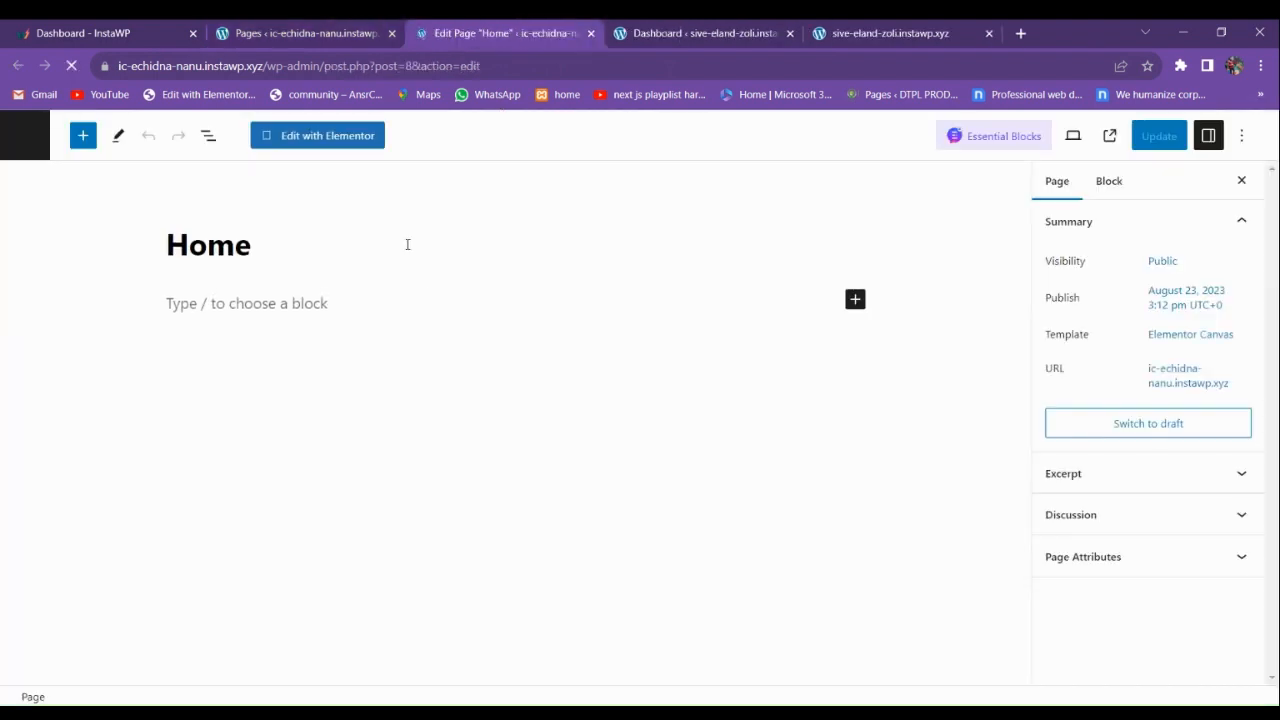
click(356, 142)
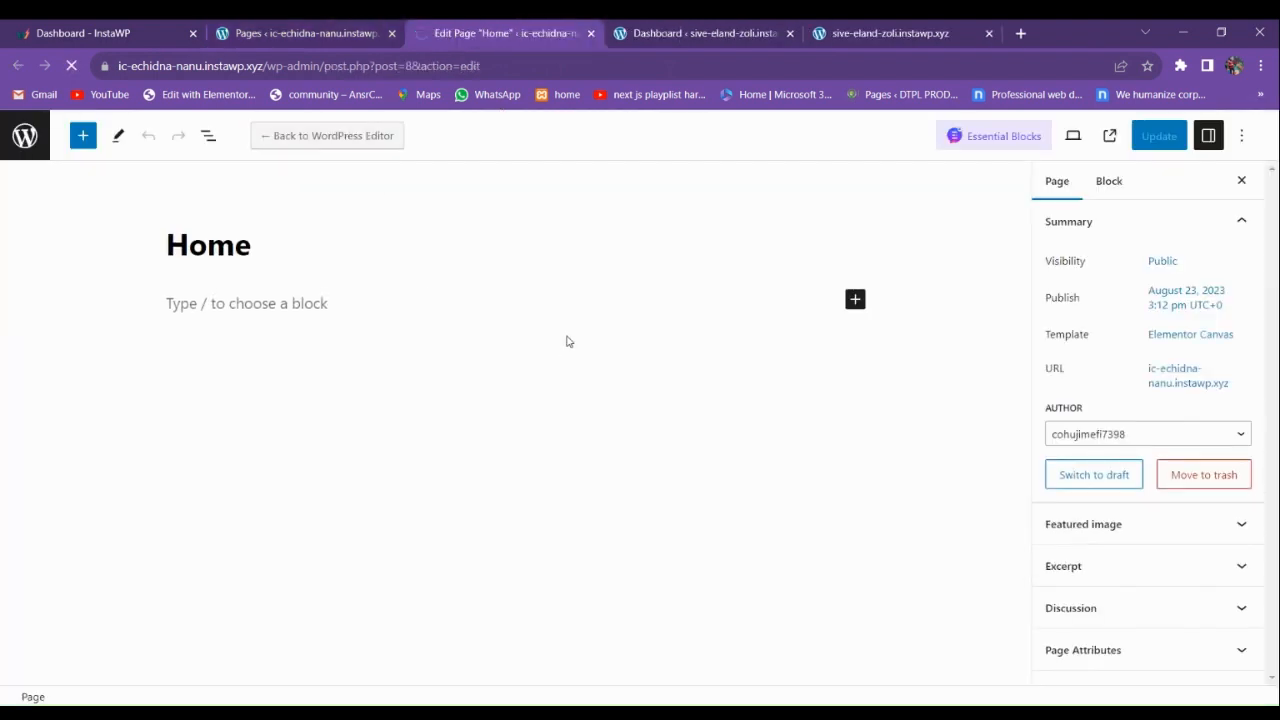
click(868, 30)
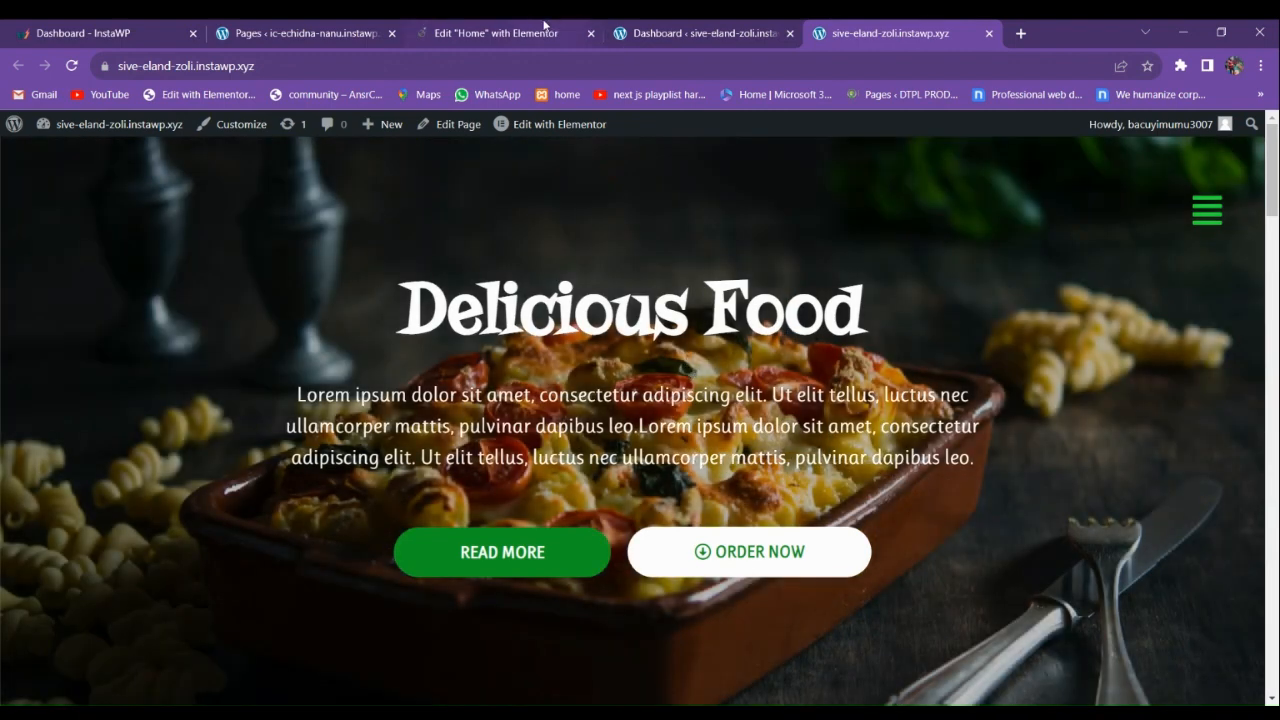
click(545, 26)
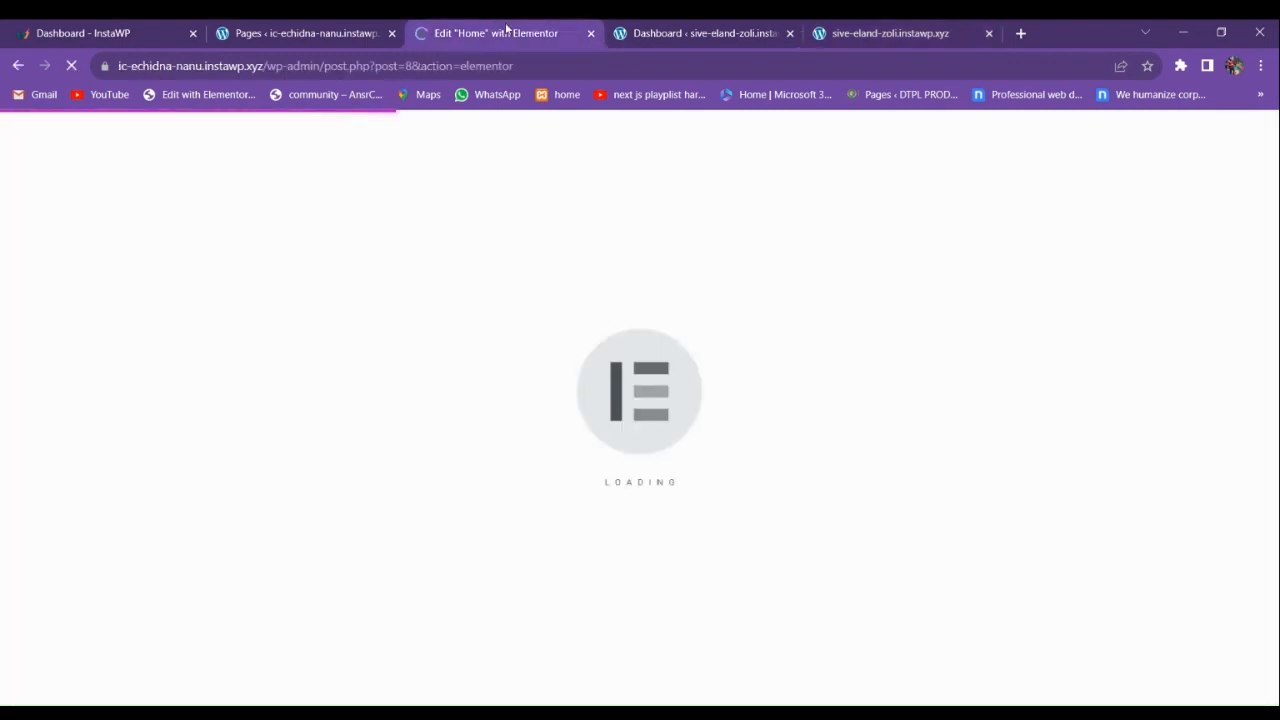
Open Unsplash in a new browser tab, search for foods, and browse the photos.
click(885, 31)
click(1020, 33)
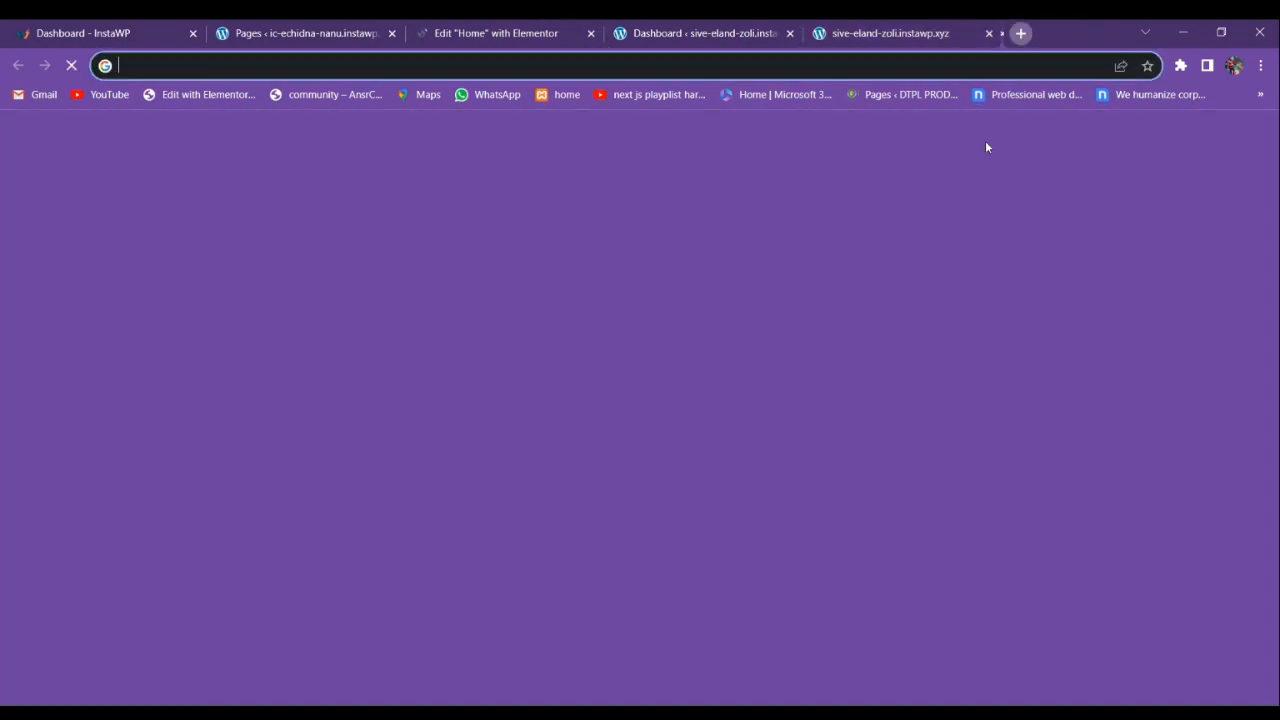
text(un)
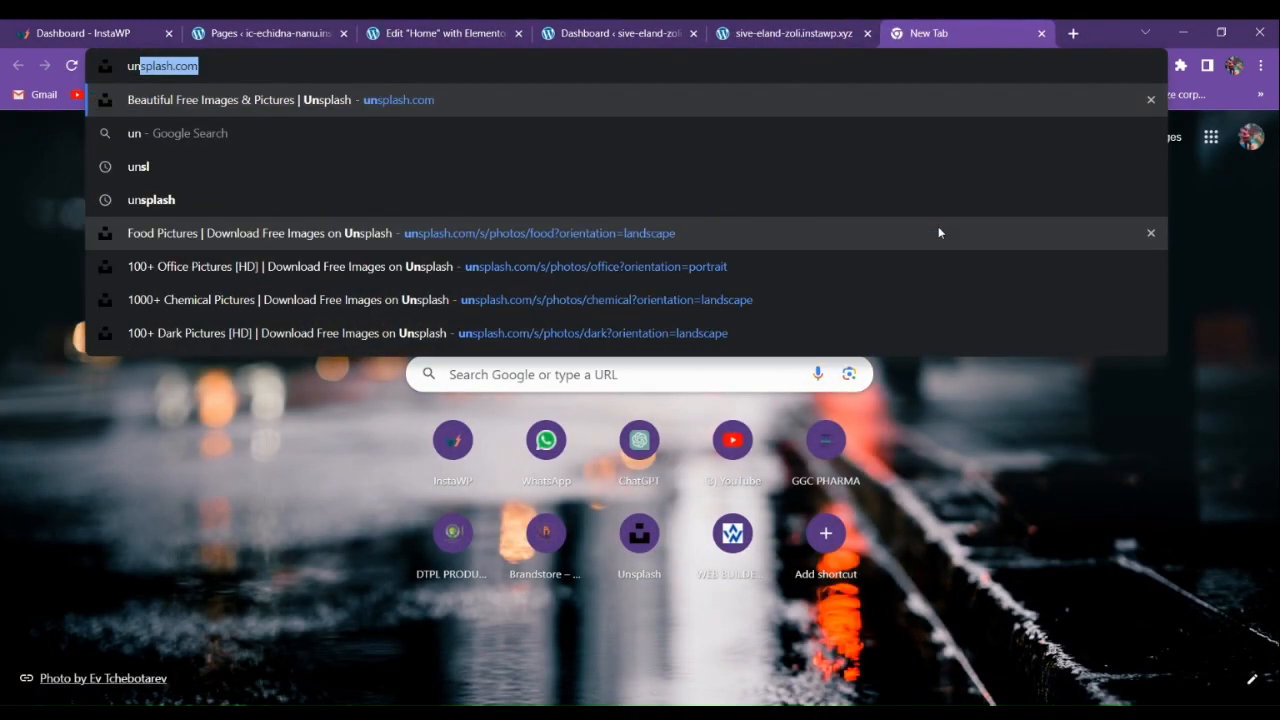
key(Return)
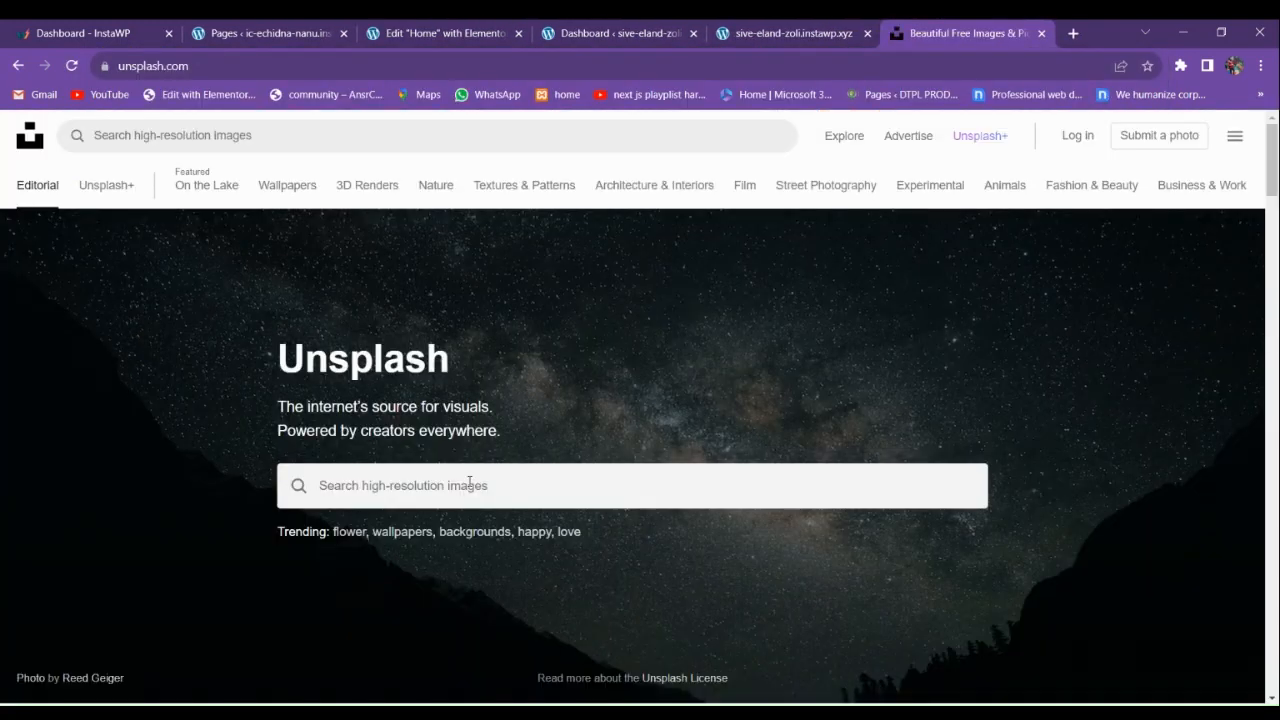
click(347, 126)
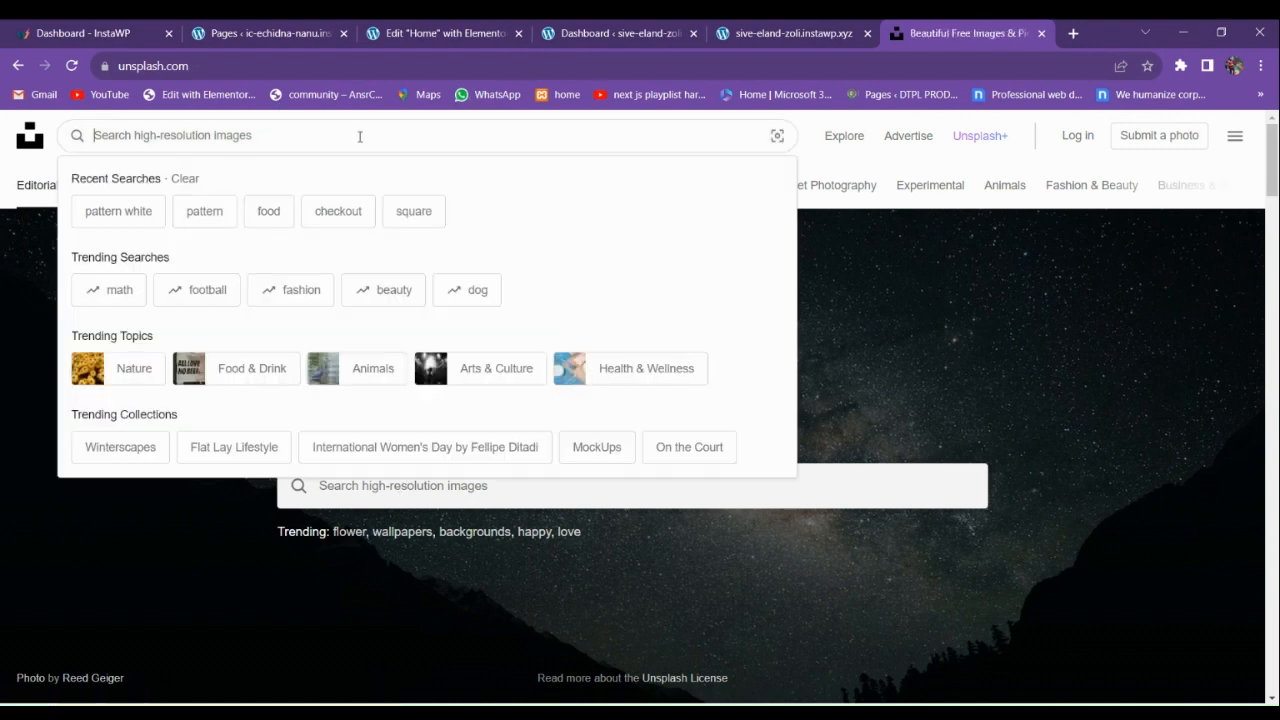
text(fooder)
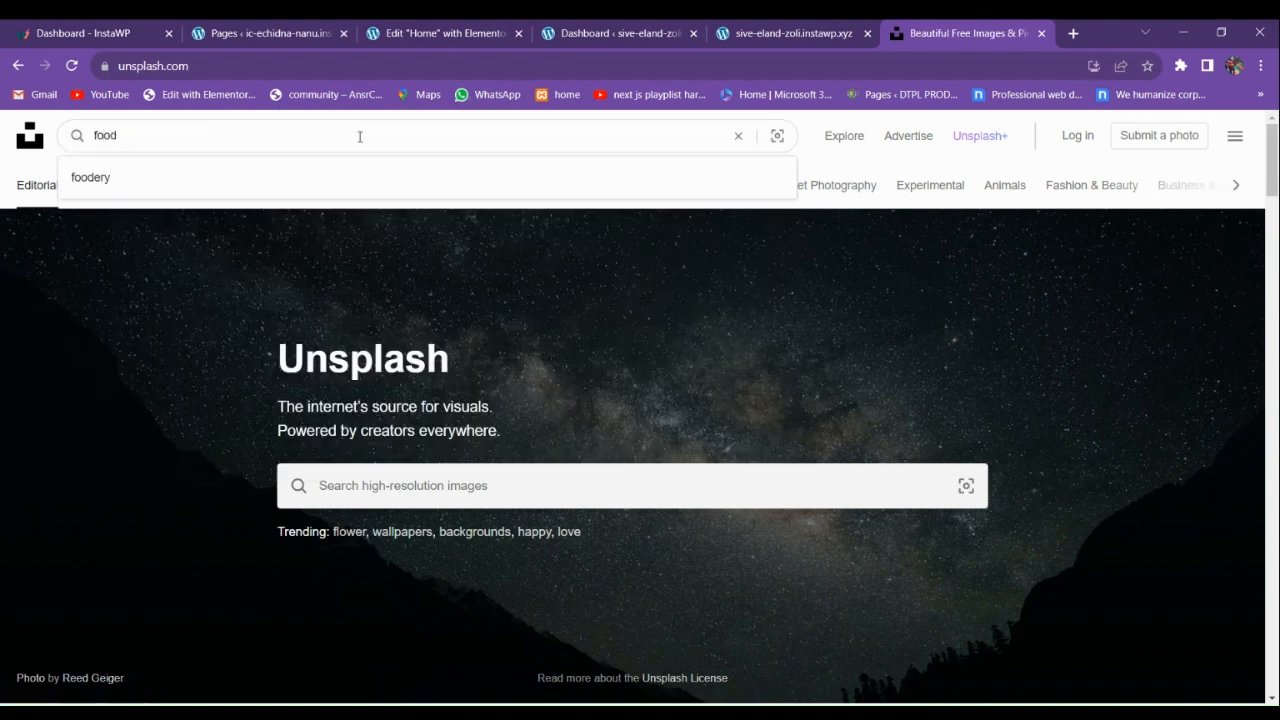
key(BackSpace)
key(BackSpace)
text(s)
key(Return)
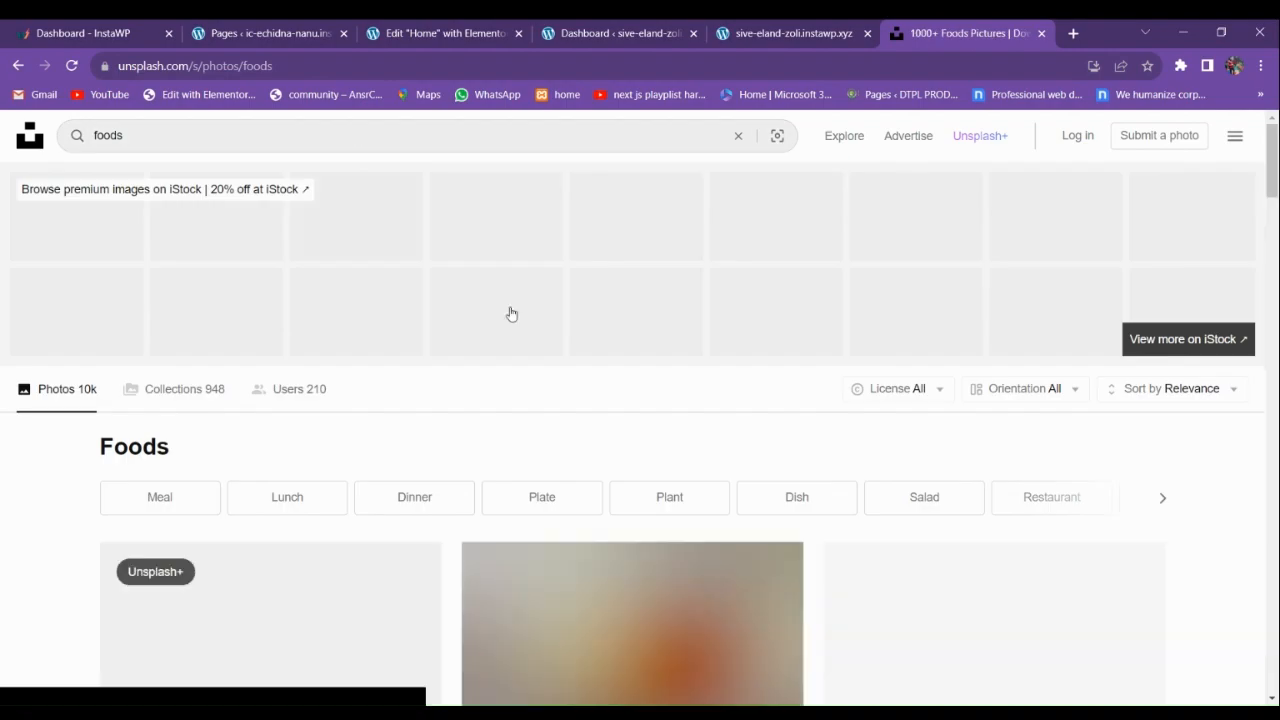
scroll(500, 494, down, 4)
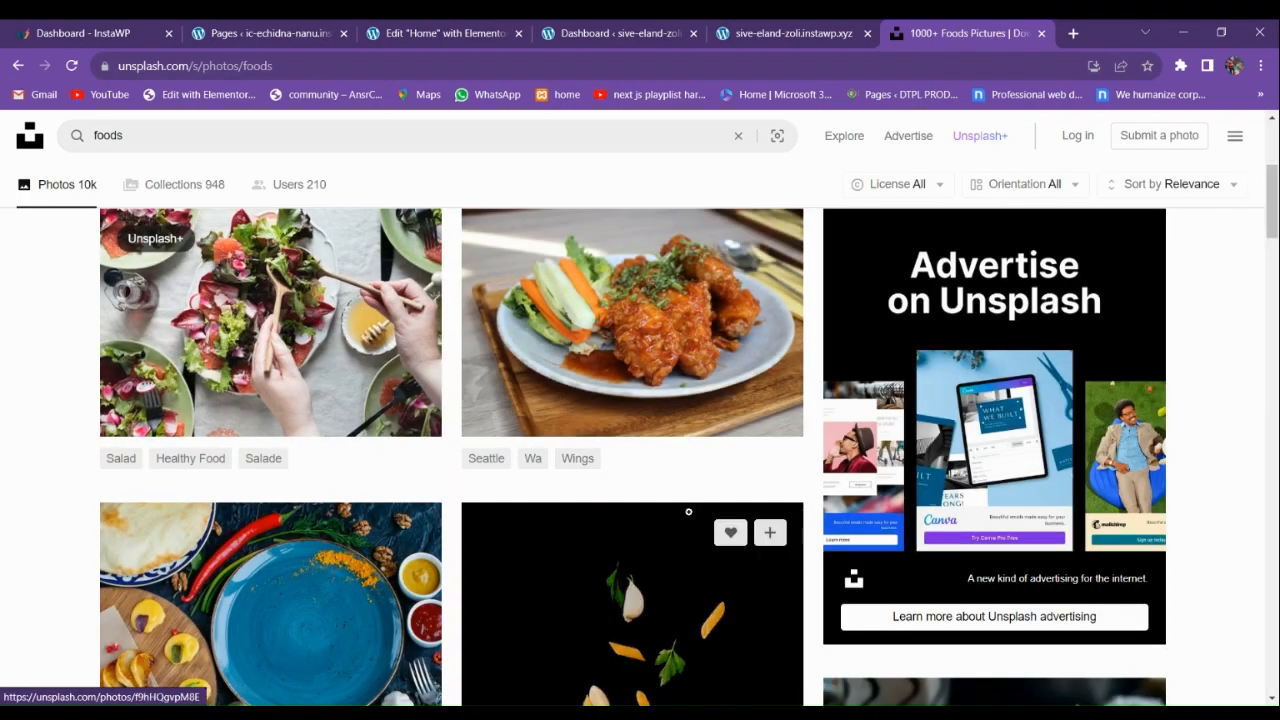
scroll(690, 505, down, 8)
scroll(680, 510, down, 10)
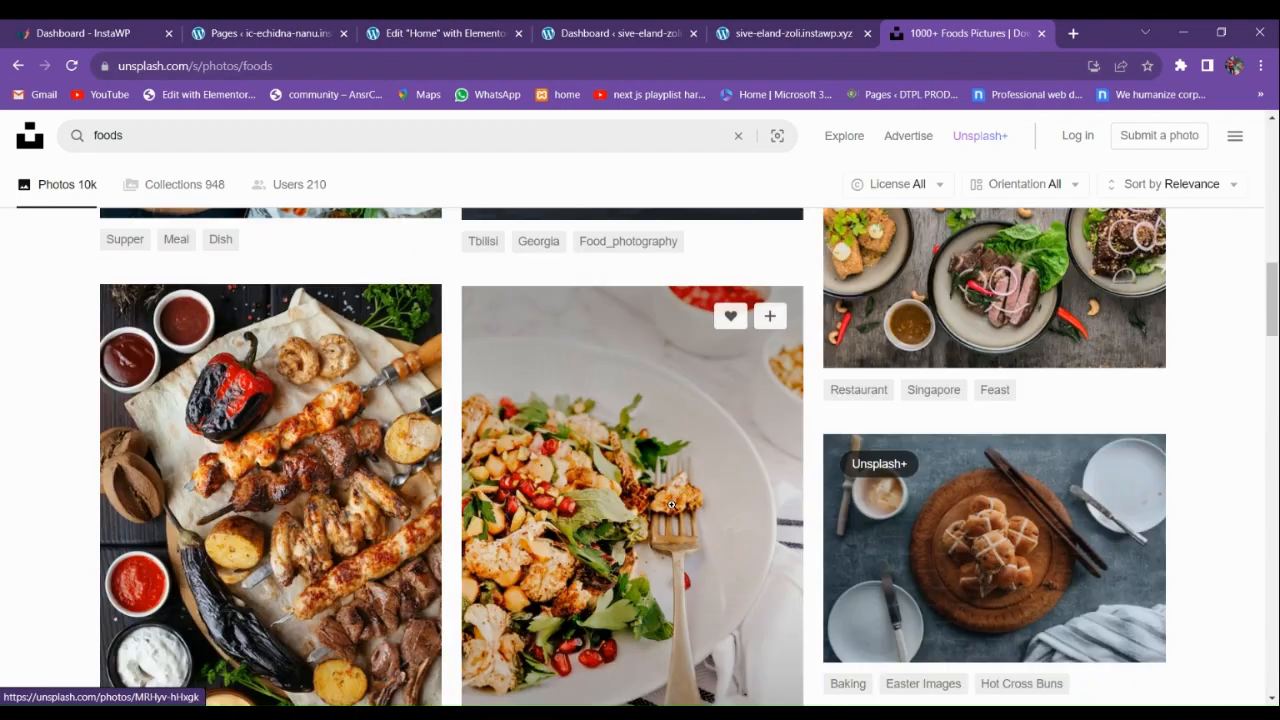
scroll(676, 508, up, 7)
scroll(676, 508, up, 3)
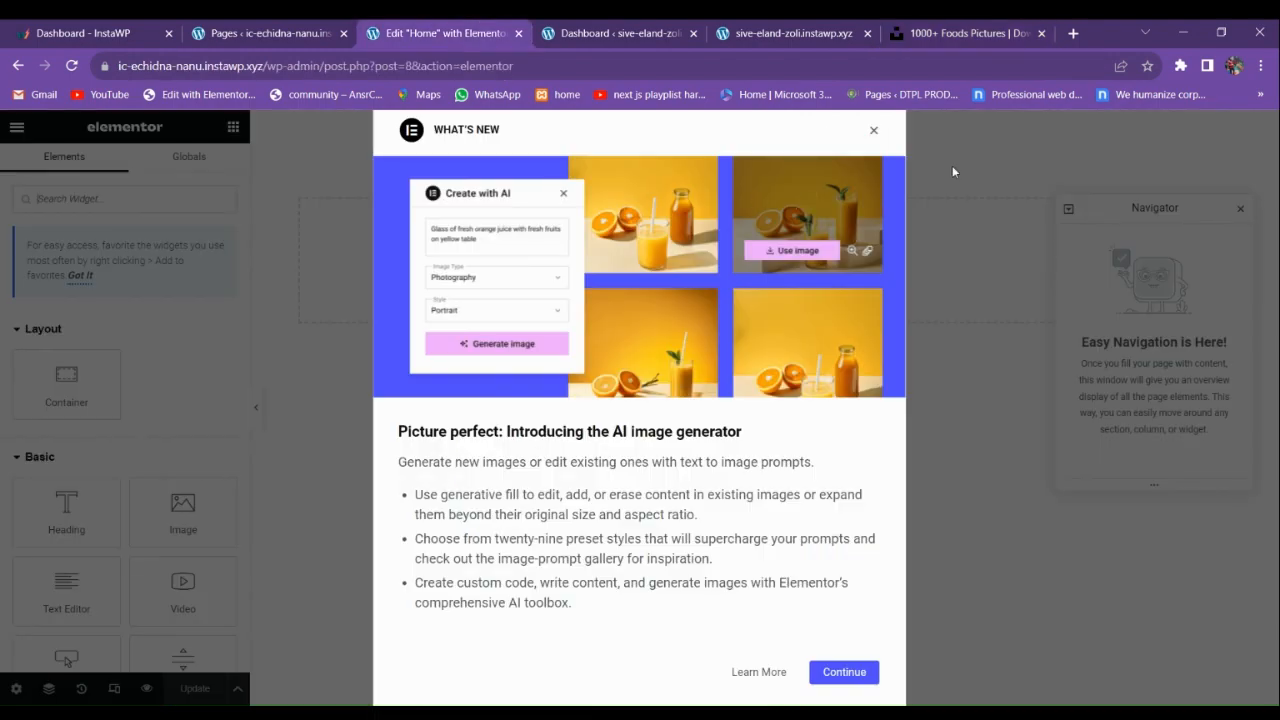
Dismiss the What's New announcement in the Elementor editor and add a single container with a downward column direction to the Home page.
click(874, 133)
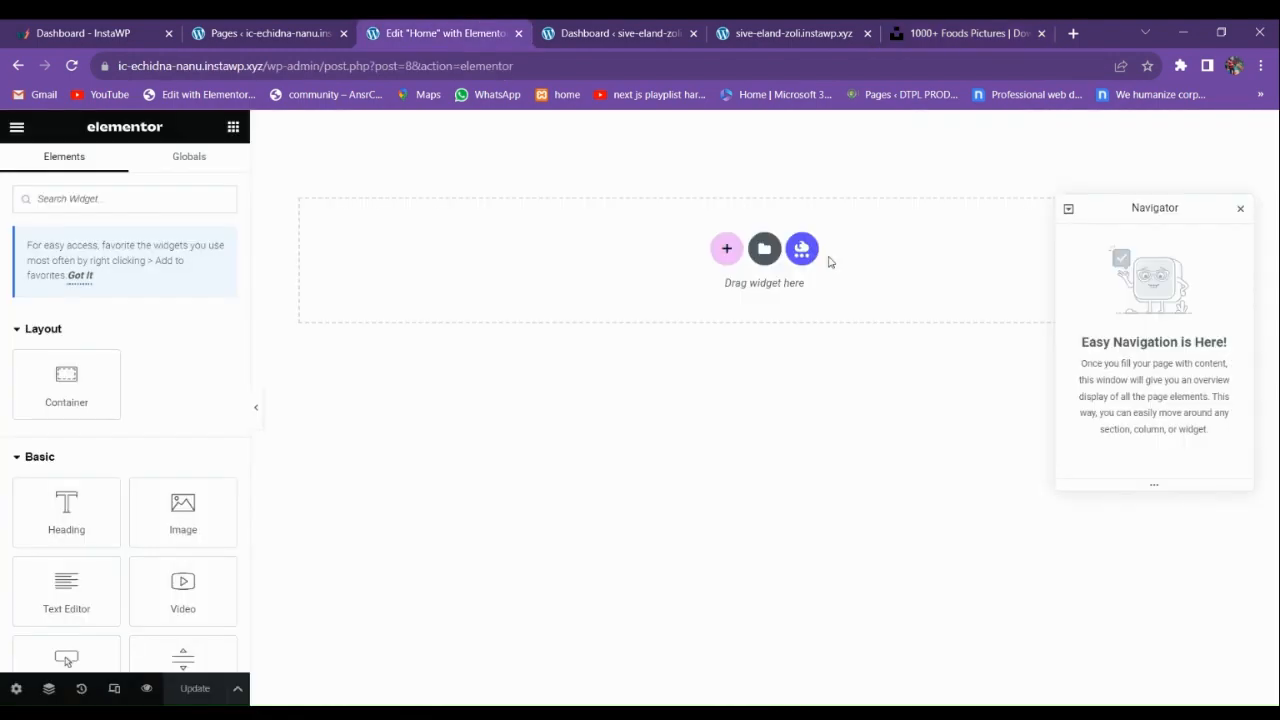
click(778, 27)
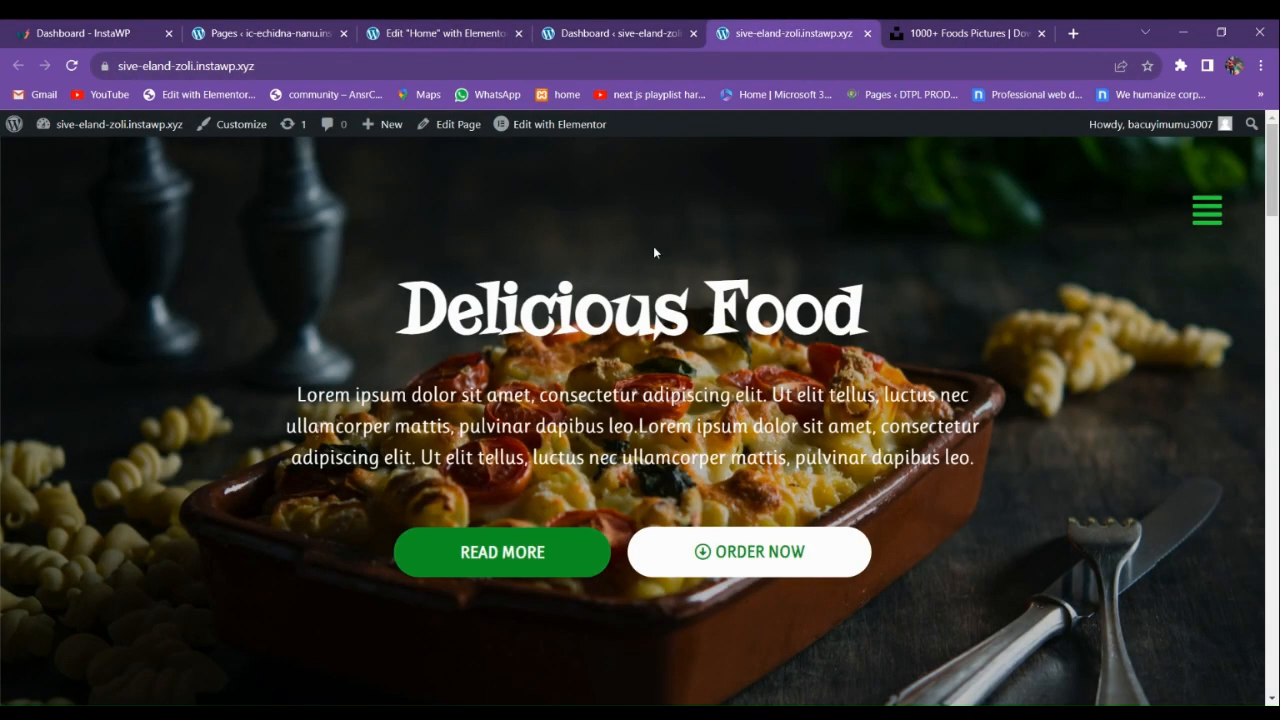
click(432, 30)
click(727, 249)
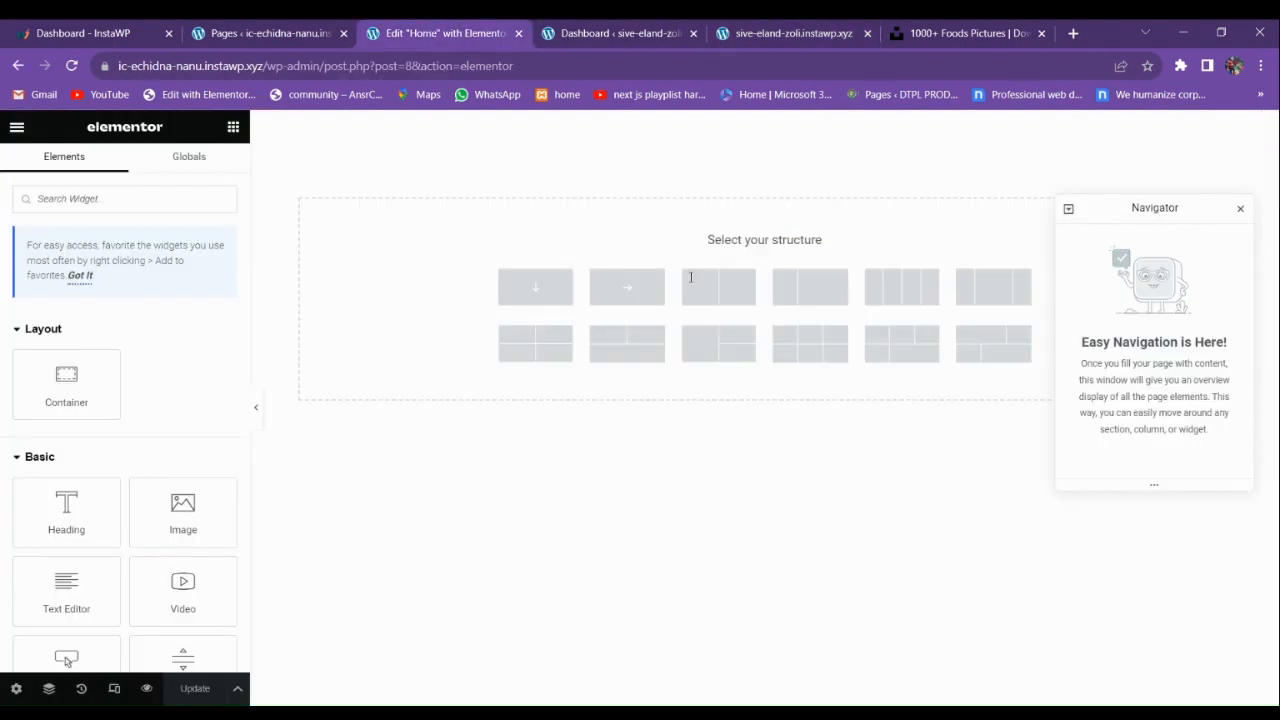
click(531, 287)
Set the Elementor editor's UI theme to Dark in the user preferences and return to the widget list.
click(17, 126)
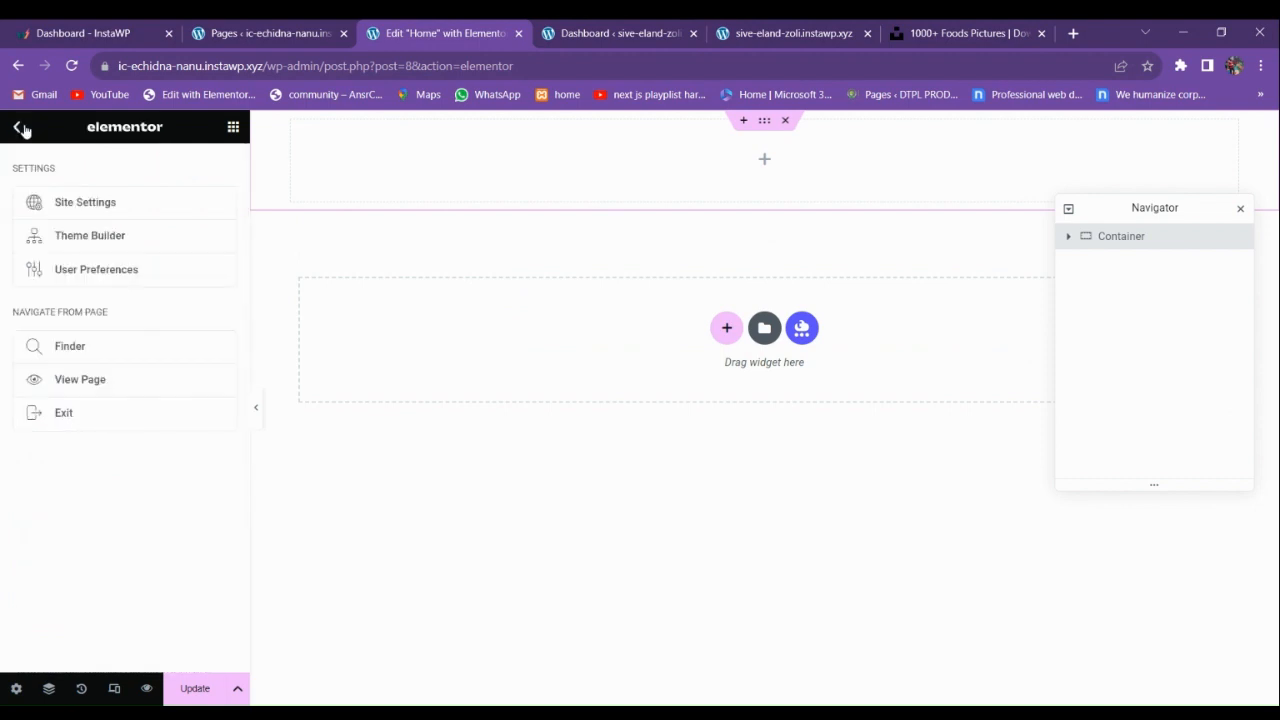
click(85, 268)
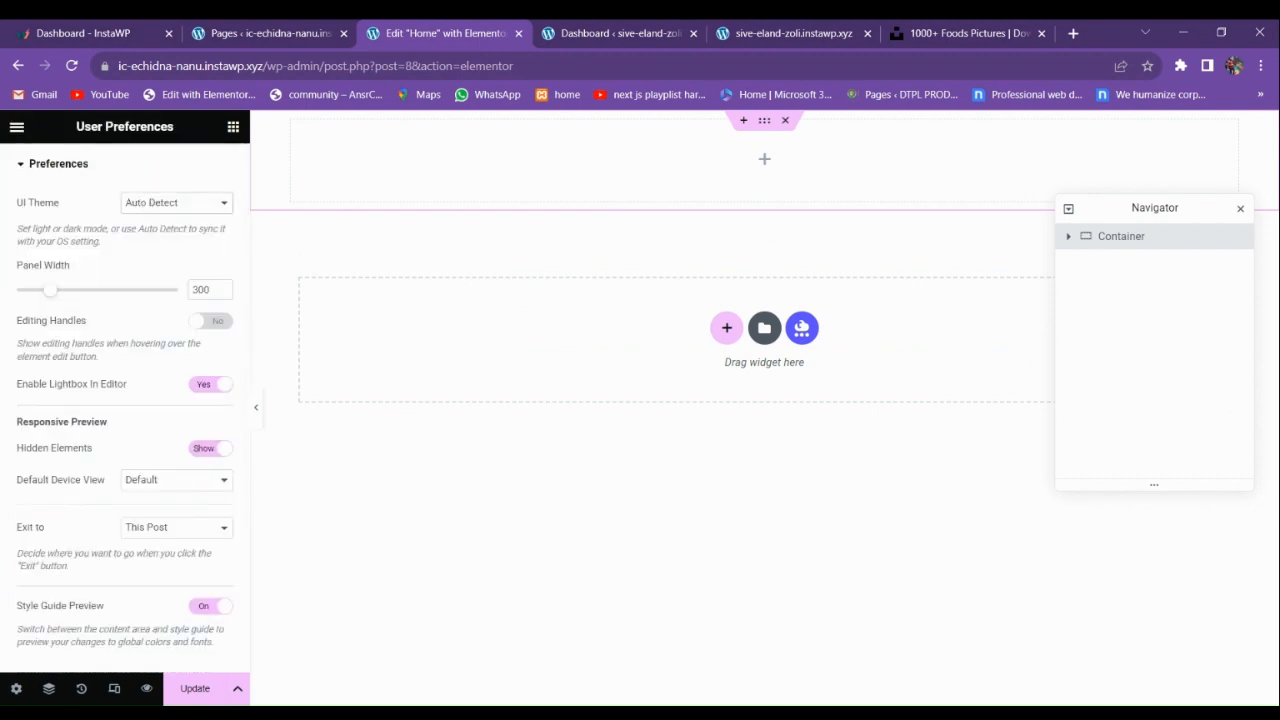
click(157, 251)
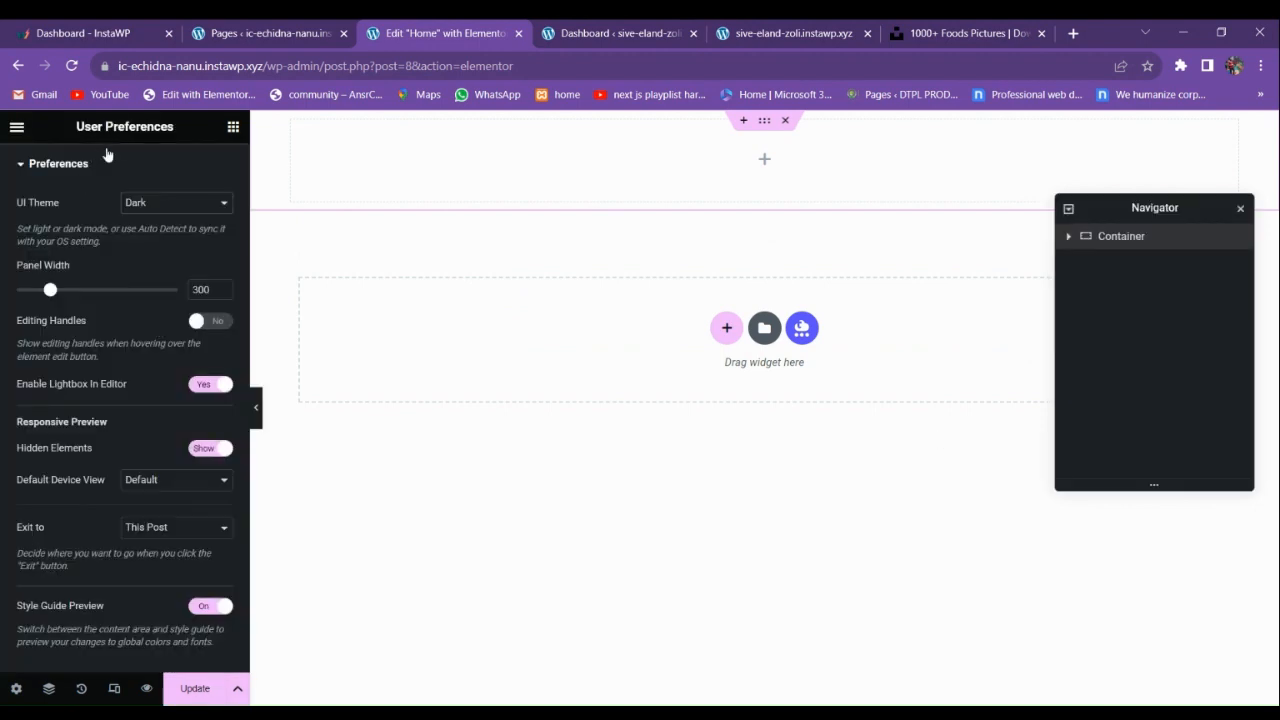
click(233, 127)
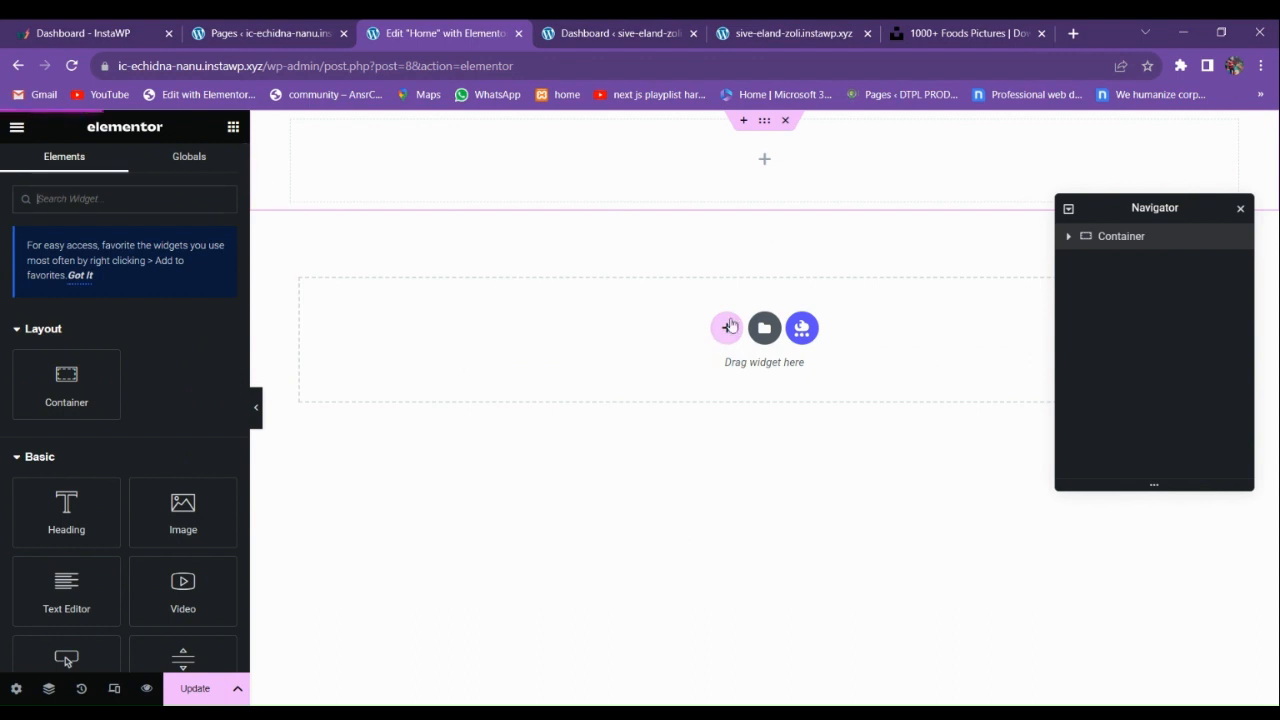
Set the container's background type to Classic and open the media selection for its background image.
click(765, 121)
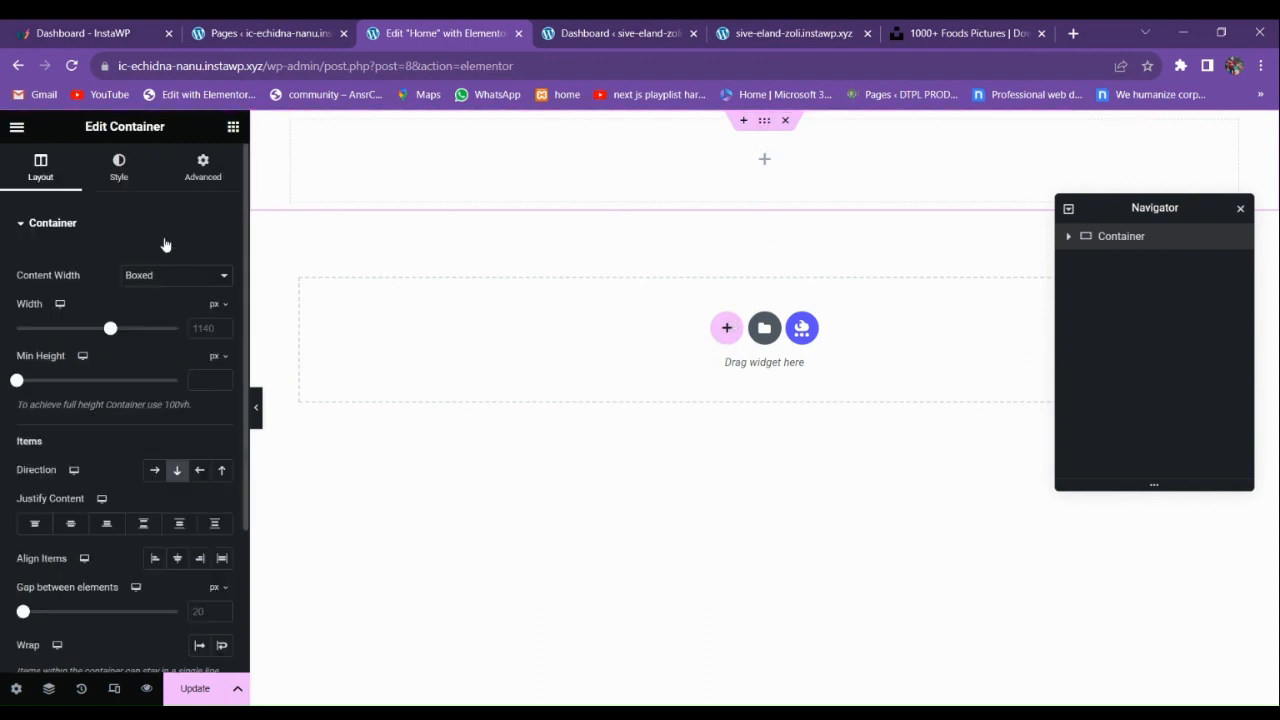
click(110, 172)
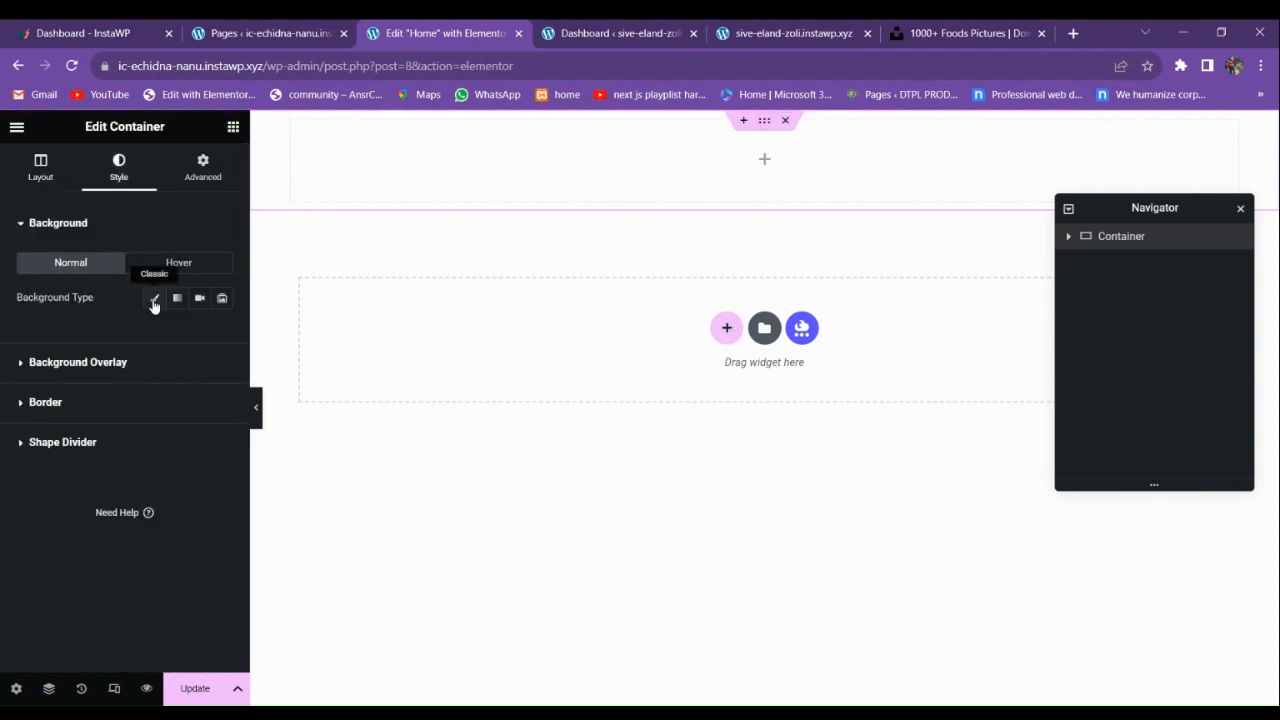
click(155, 298)
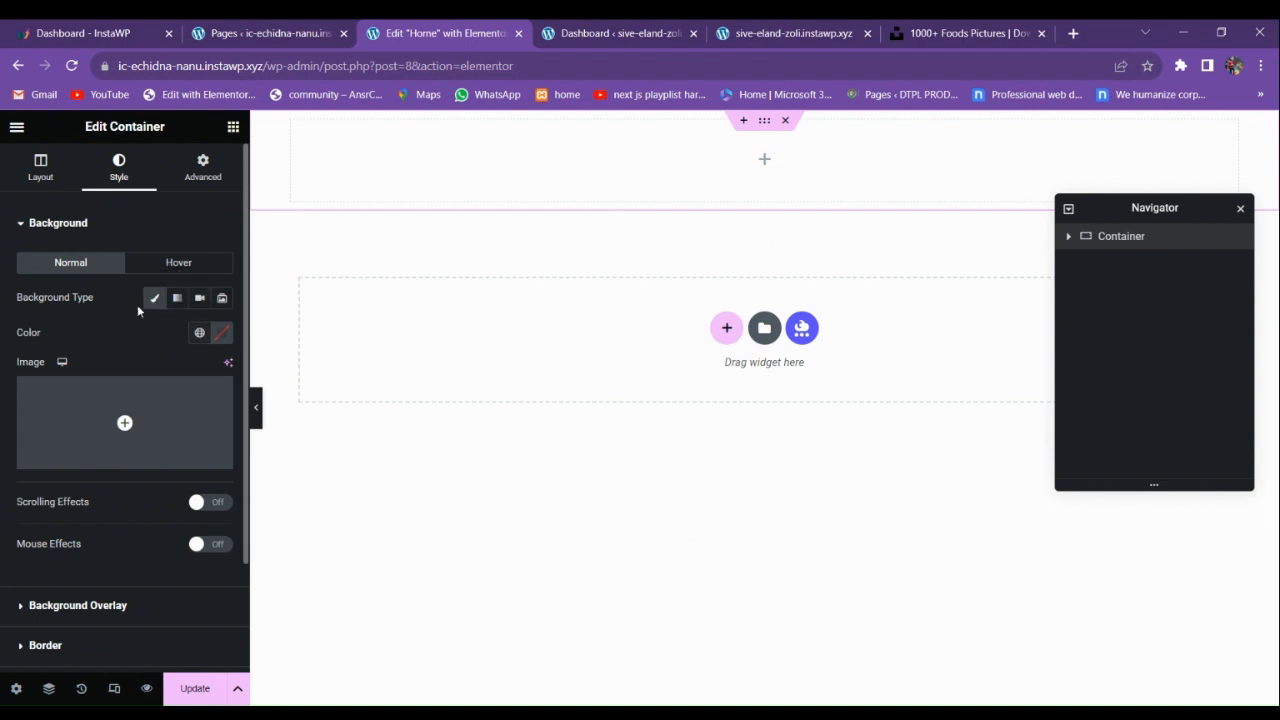
click(124, 422)
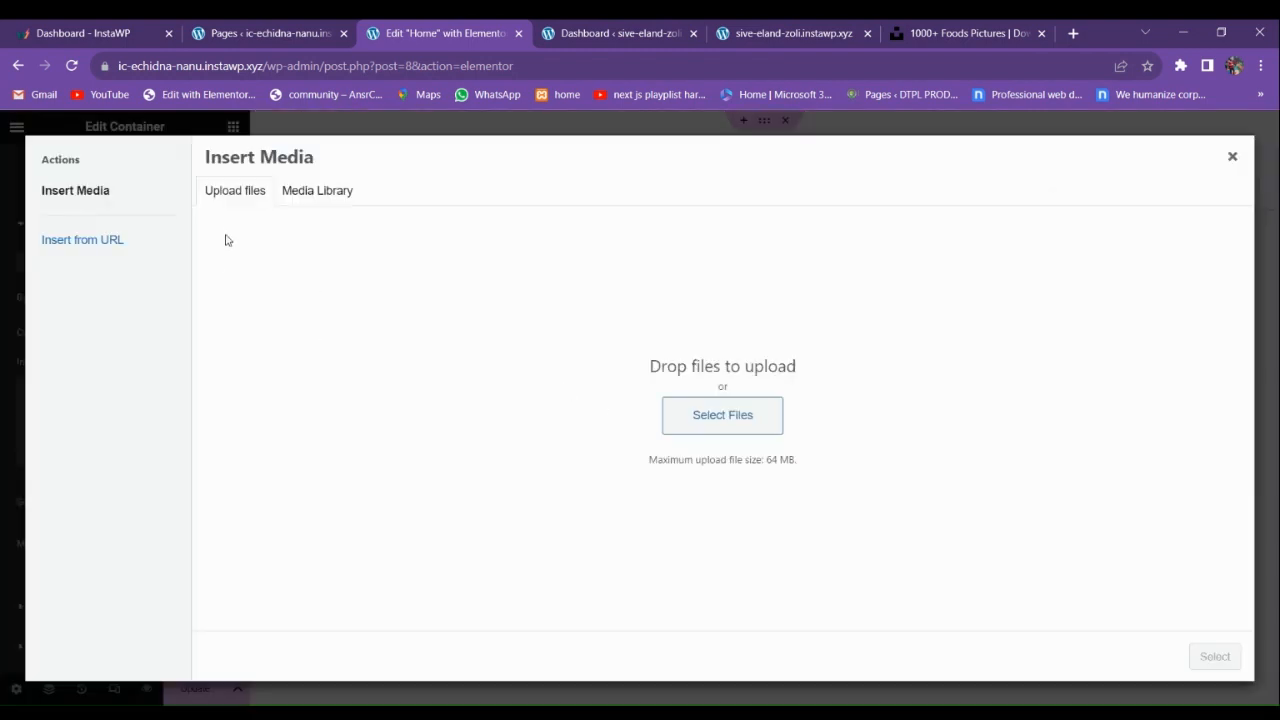
Upload the dark burger photo and the baked pasta photo beside it from the Downloads folder to the media library.
click(711, 431)
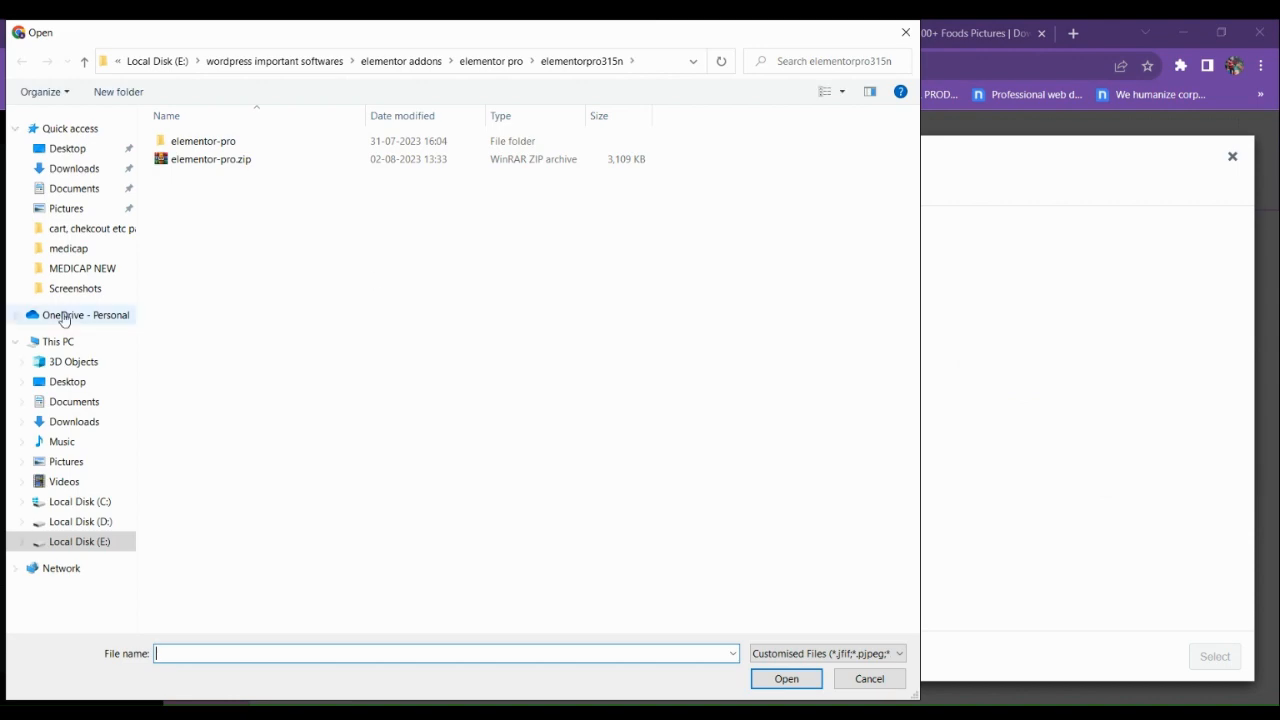
click(82, 169)
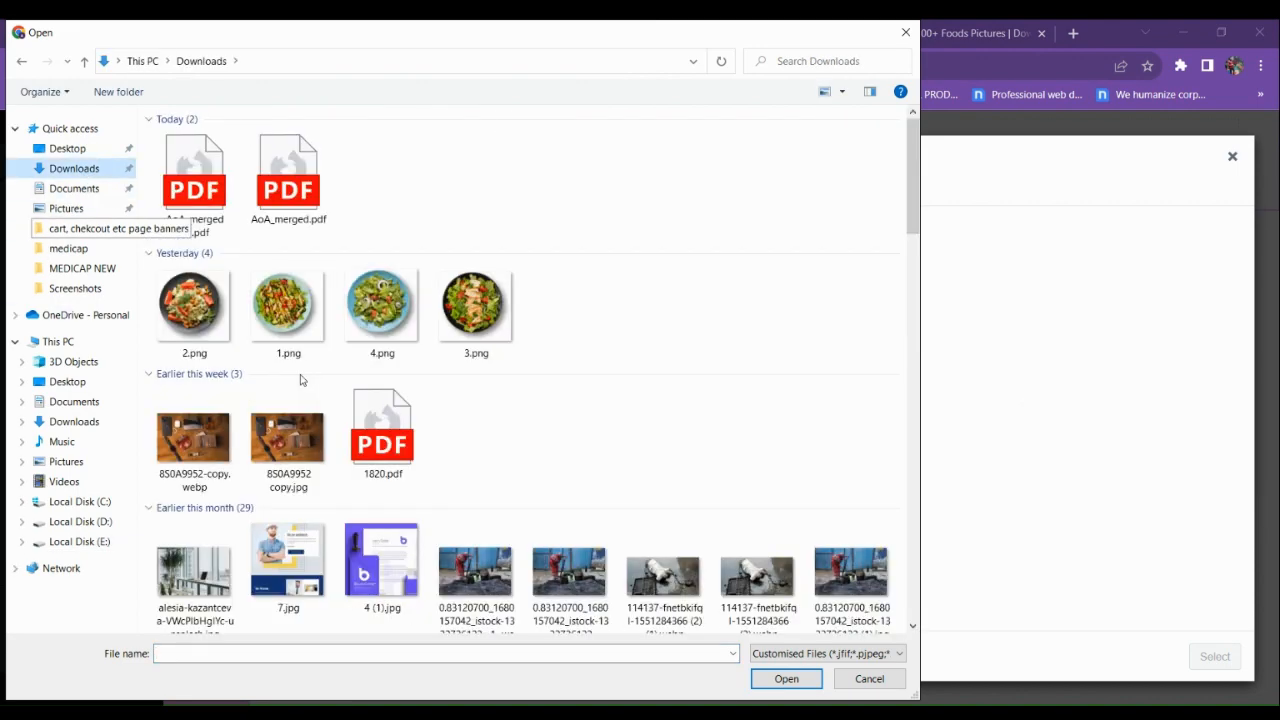
scroll(529, 475, down, 5)
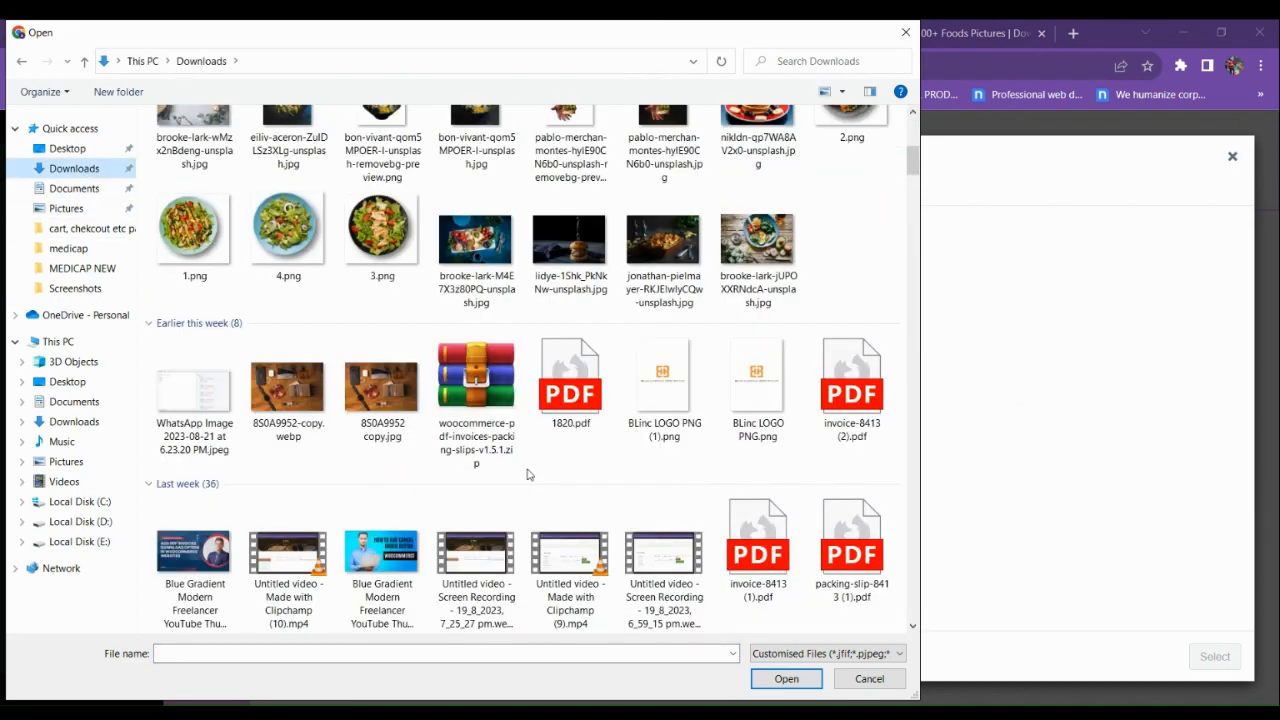
scroll(529, 473, up, 2)
scroll(529, 473, up, 3)
scroll(584, 451, down, 4)
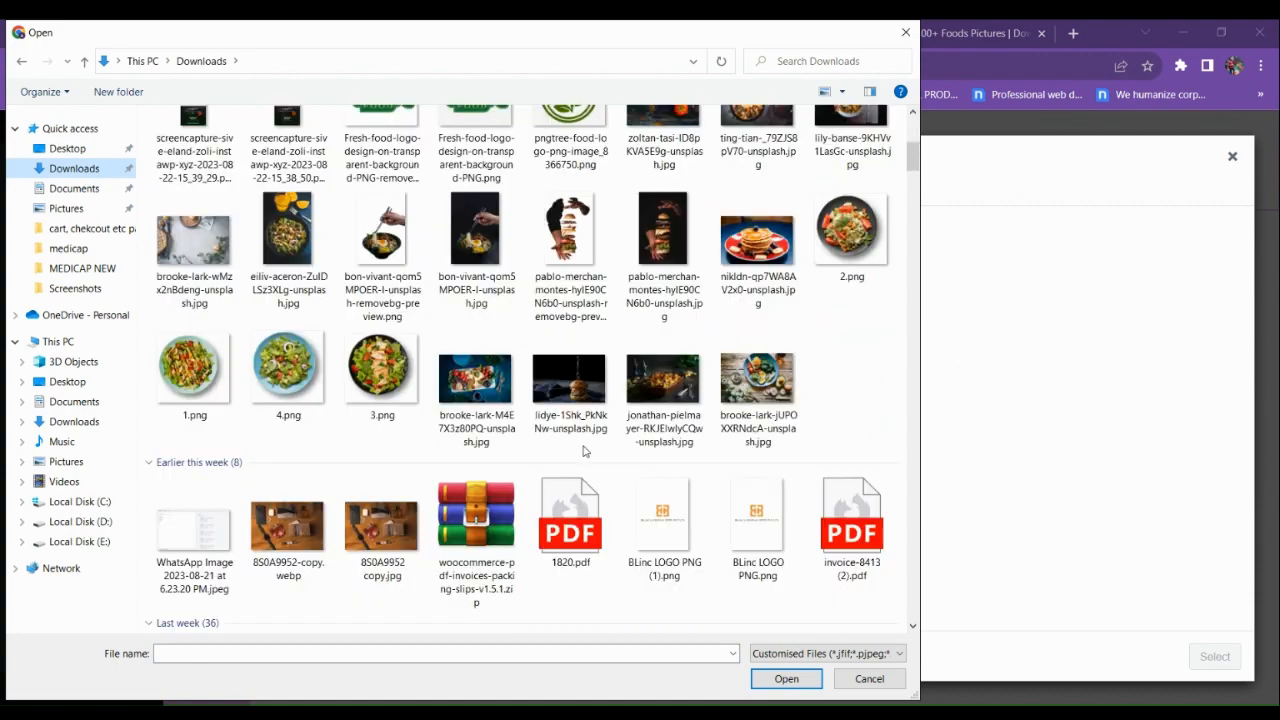
scroll(584, 451, up, 4)
scroll(584, 451, down, 4)
scroll(584, 451, up, 2)
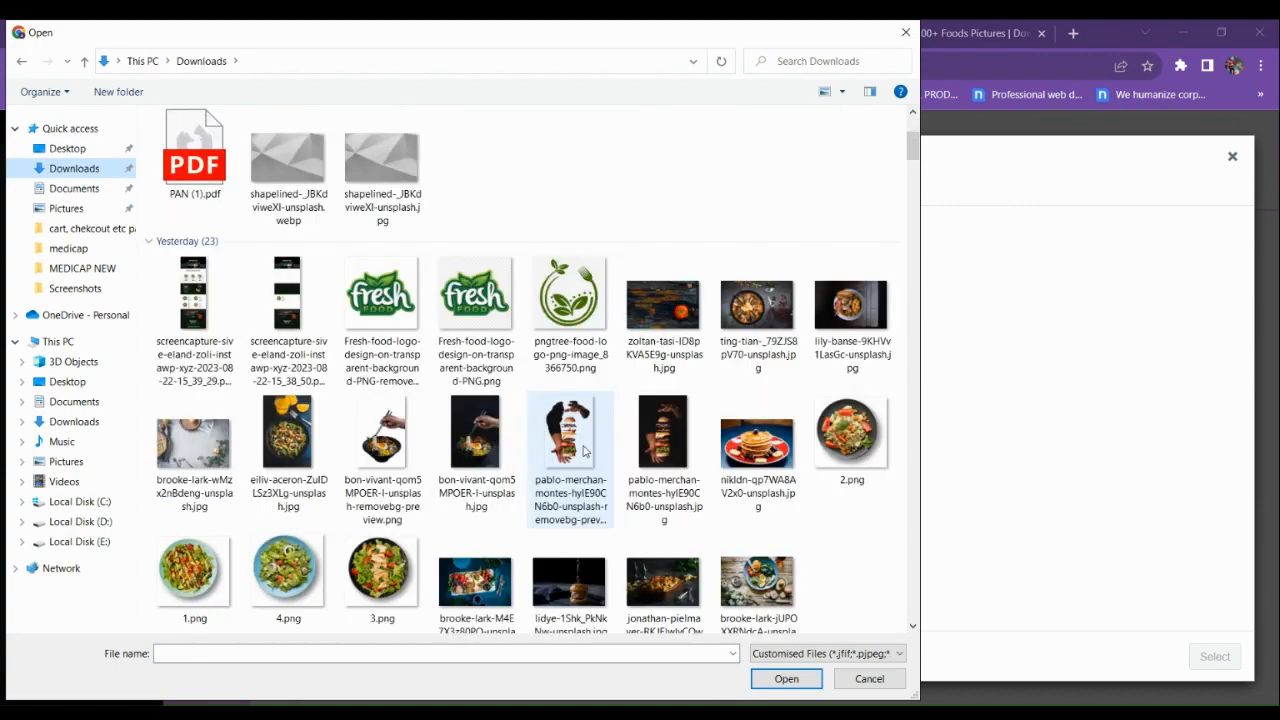
click(557, 585)
ctrl+click(659, 588)
click(786, 678)
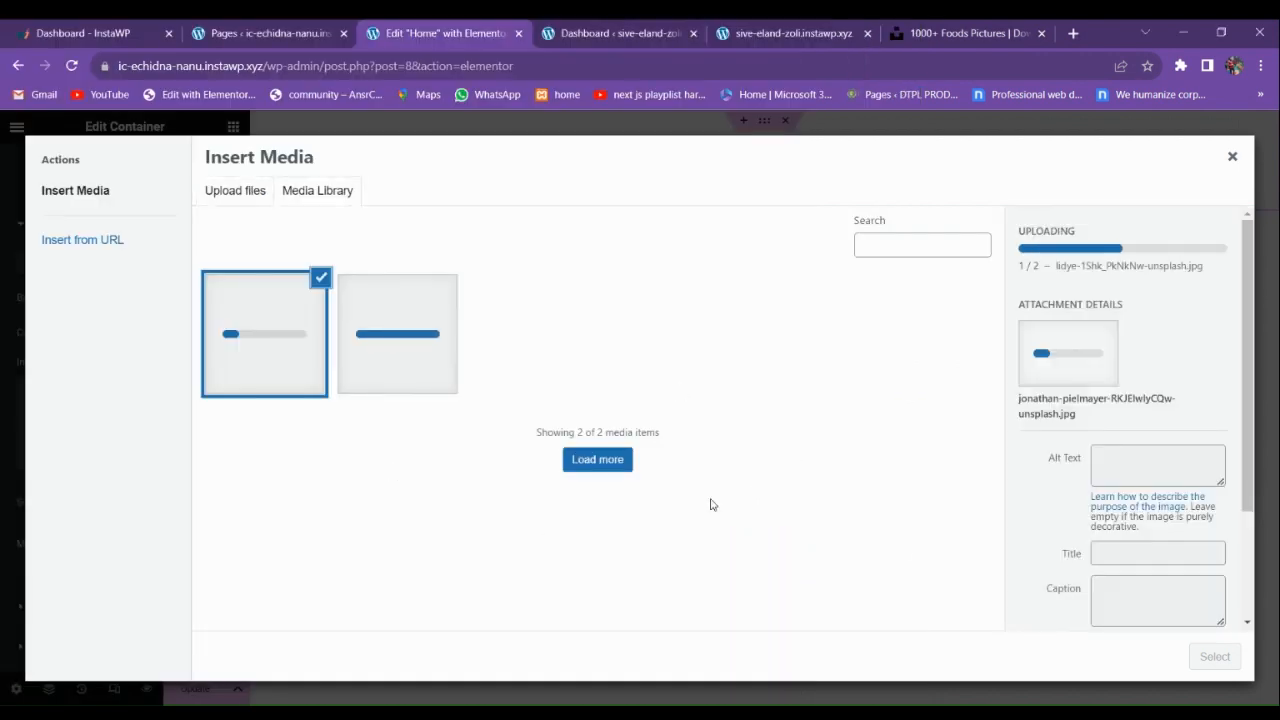
Check the hero section of the finished site and insert the uploaded burger photo as the container's background image.
click(627, 25)
click(729, 27)
scroll(709, 530, down, 1)
scroll(709, 530, up, 1)
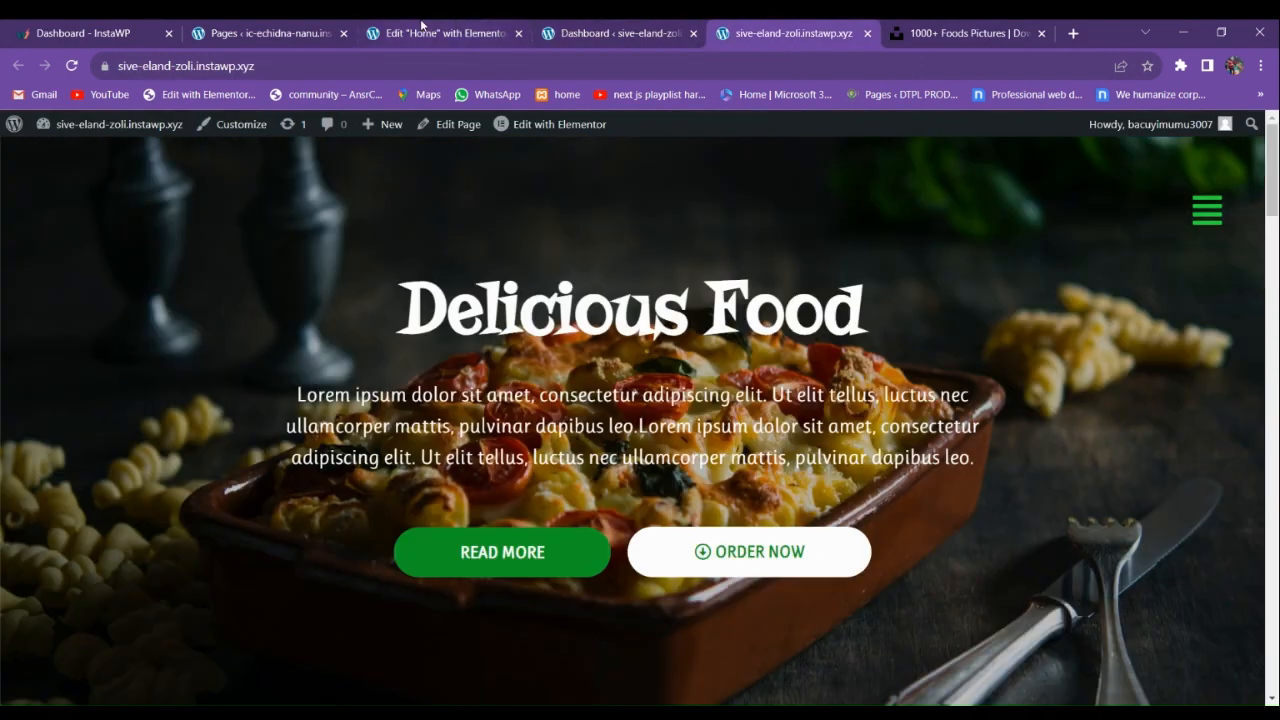
click(421, 25)
click(400, 340)
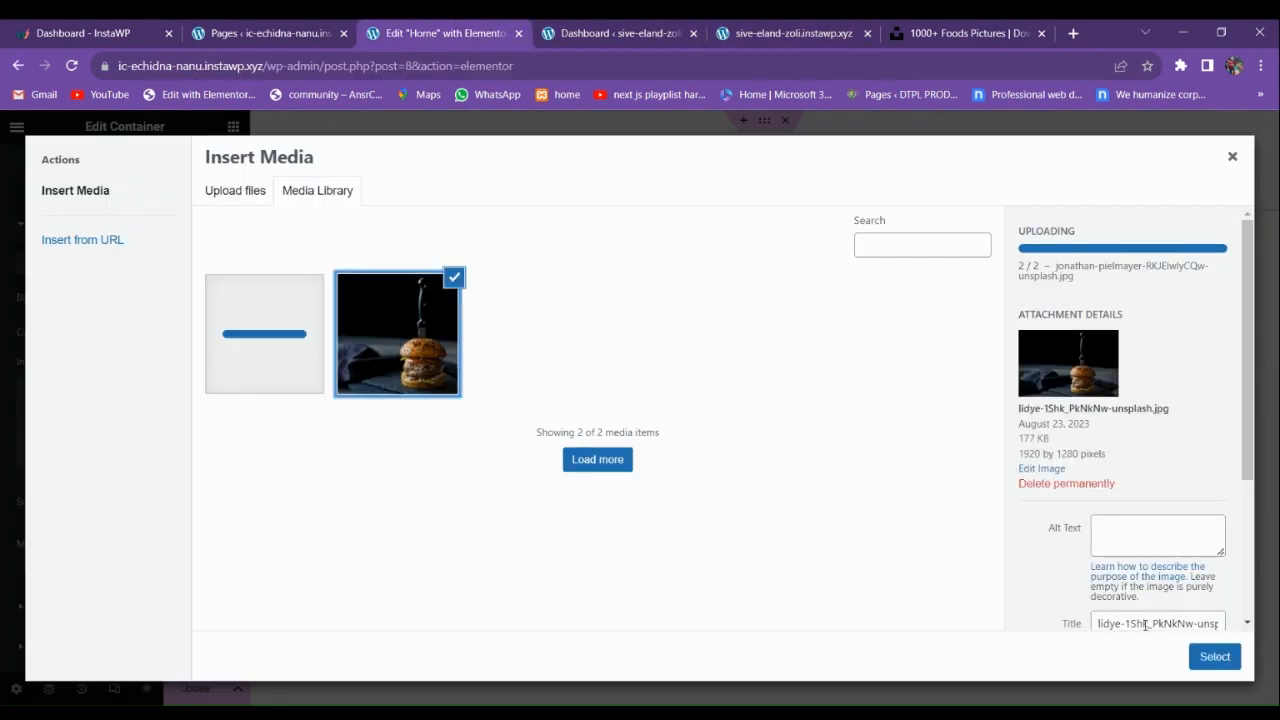
click(1215, 657)
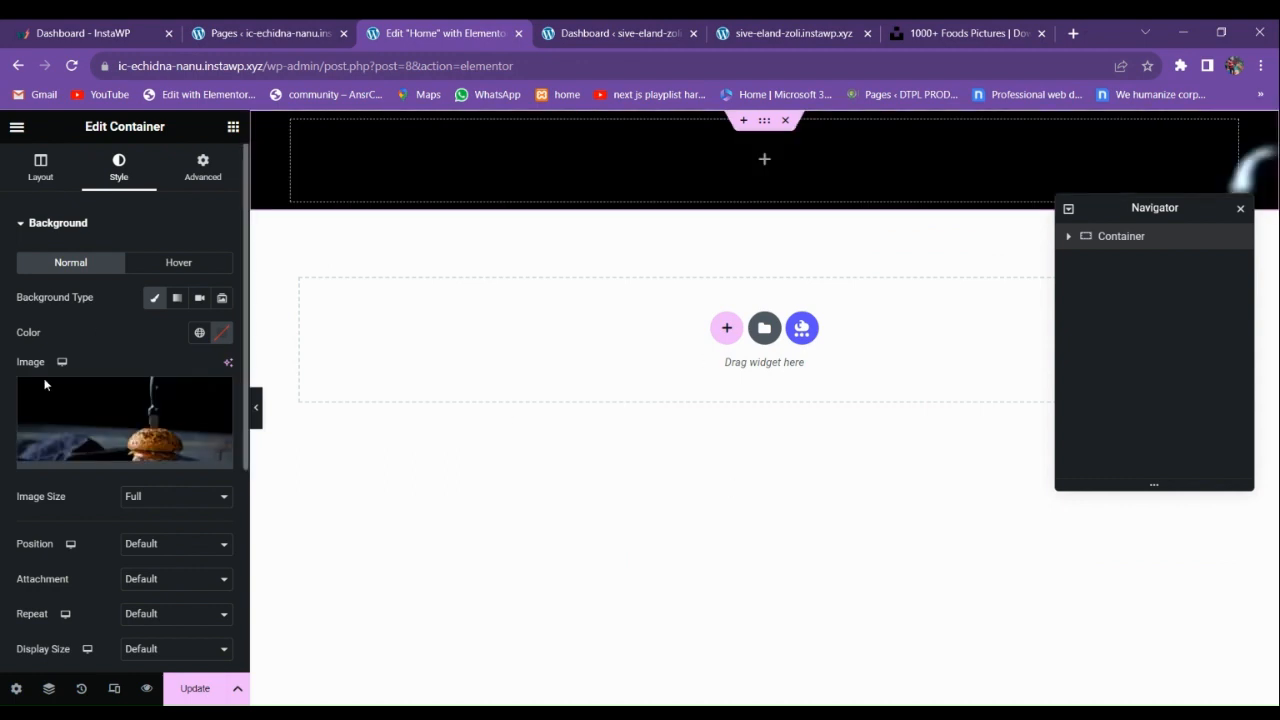
scroll(97, 407, down, 2)
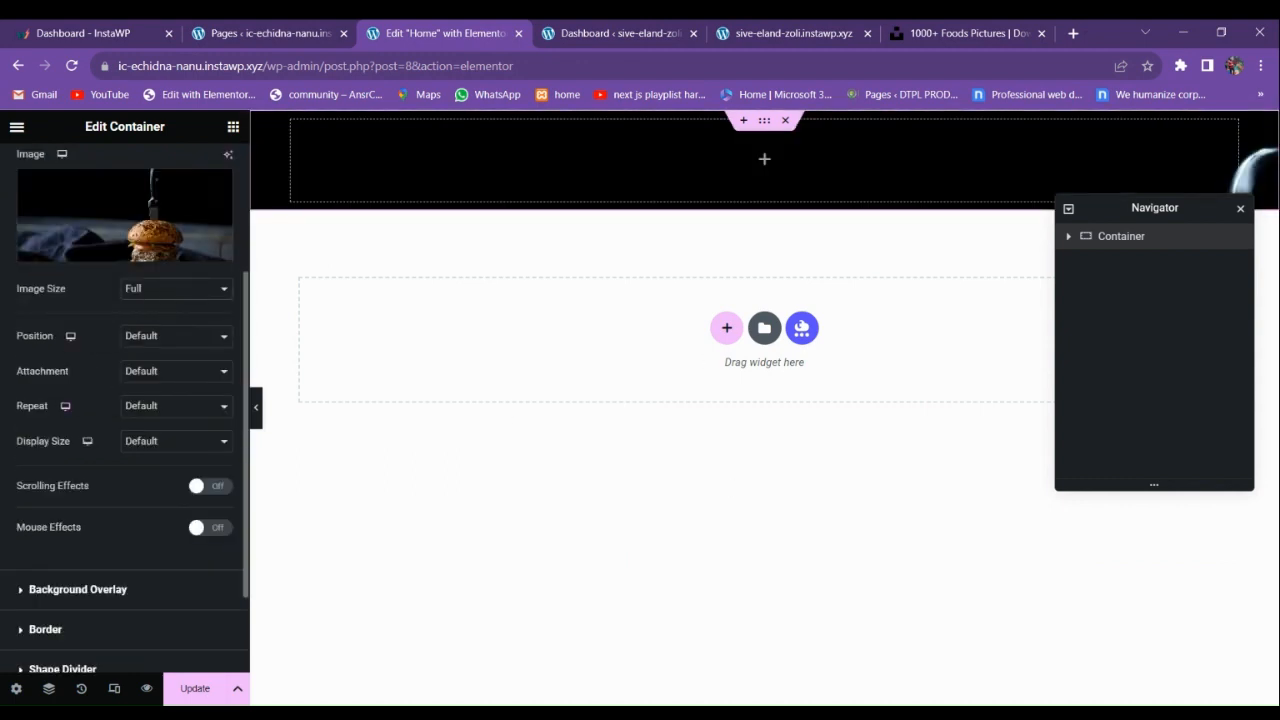
Set the container's background image position to Center Center and its display size to Cover.
click(141, 336)
click(139, 371)
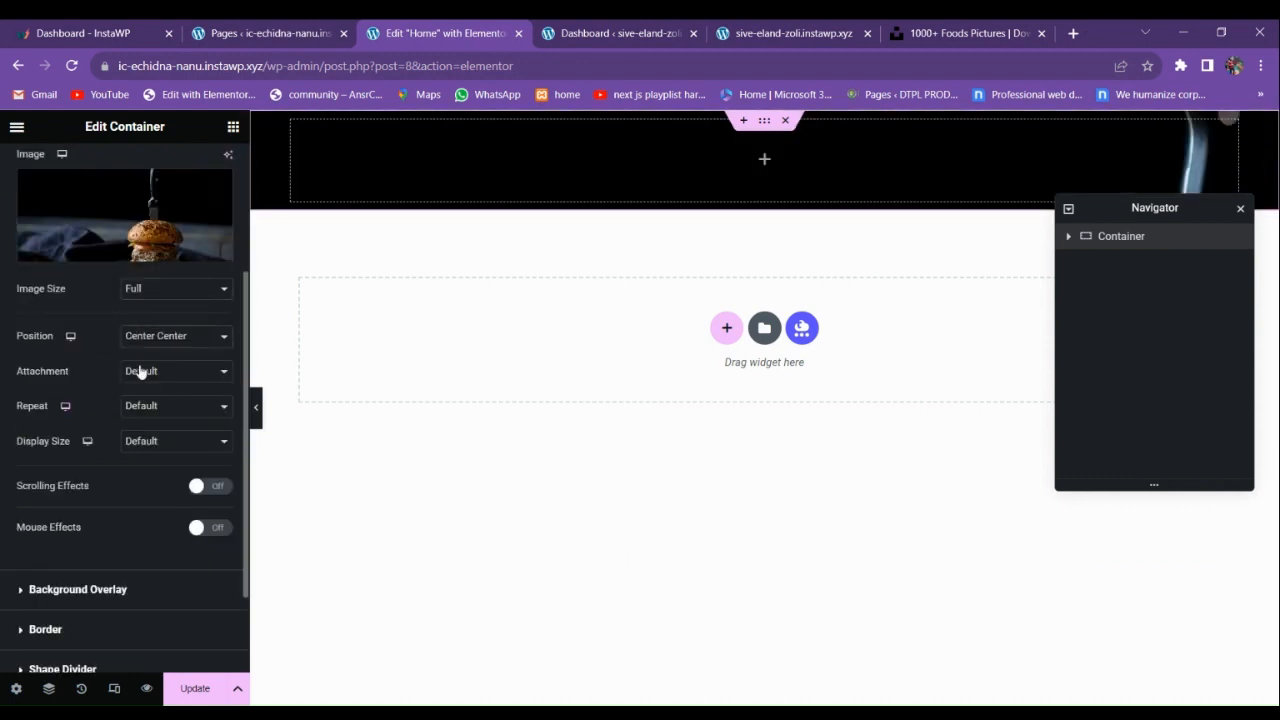
click(153, 490)
scroll(145, 435, up, 2)
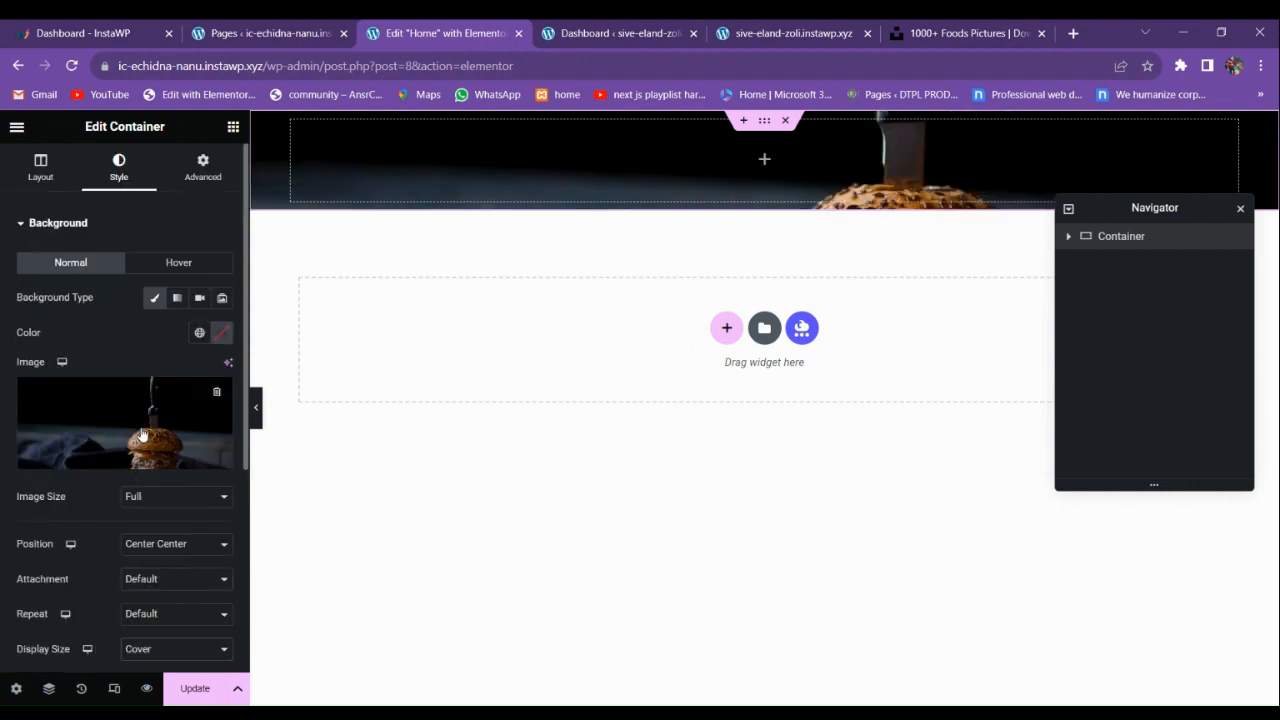
Set the hero container's minimum height to 700 px and content width to Full Width, checking the result at full canvas width.
click(40, 168)
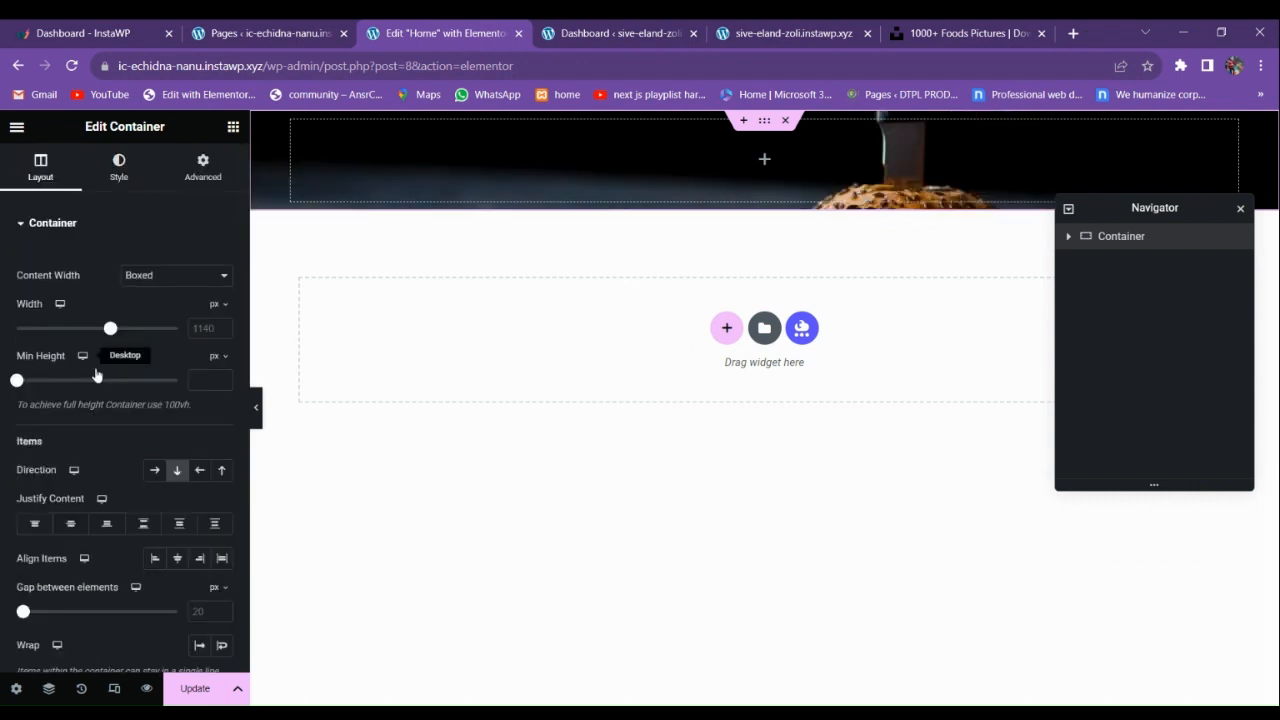
click(202, 380)
text(700)
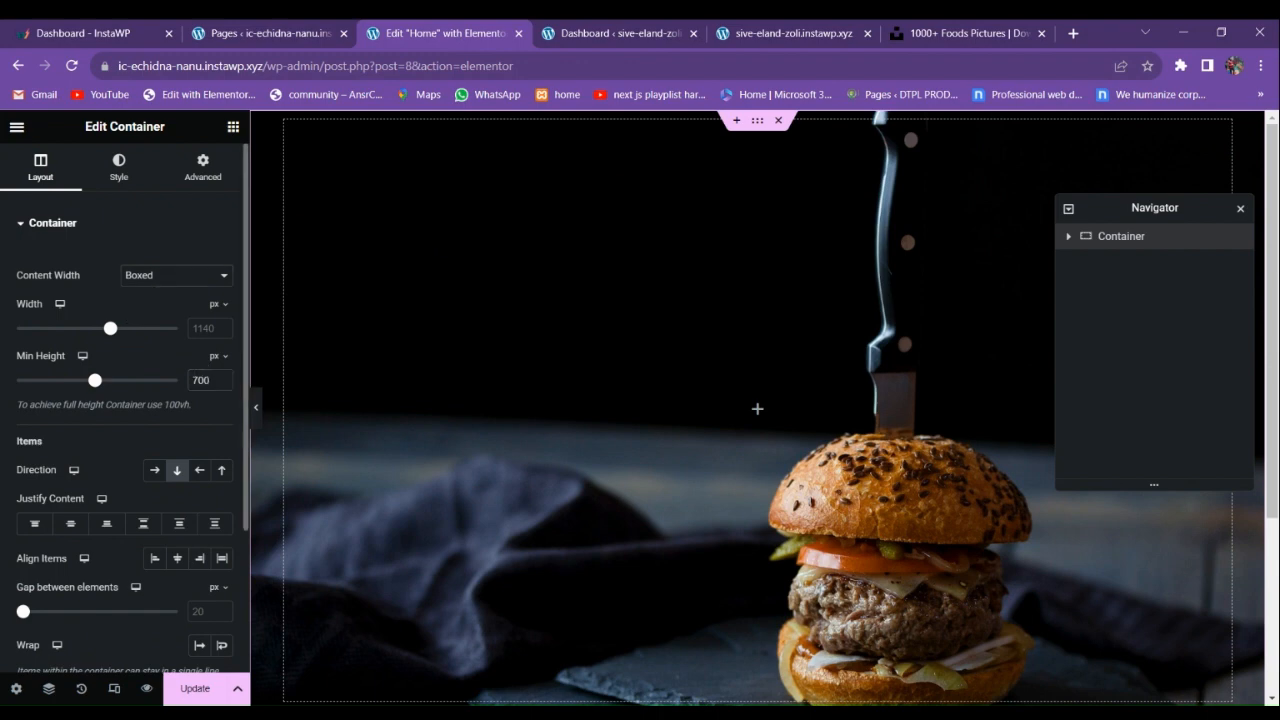
click(176, 275)
click(165, 306)
click(257, 411)
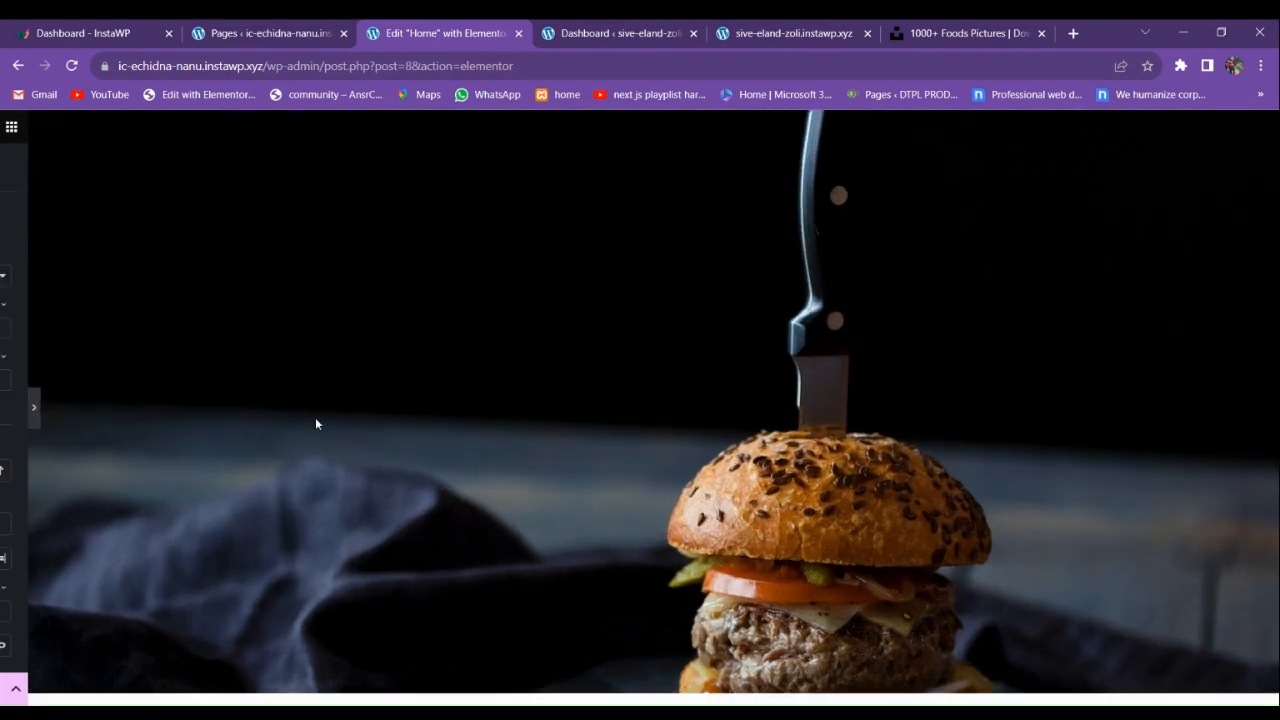
click(7, 406)
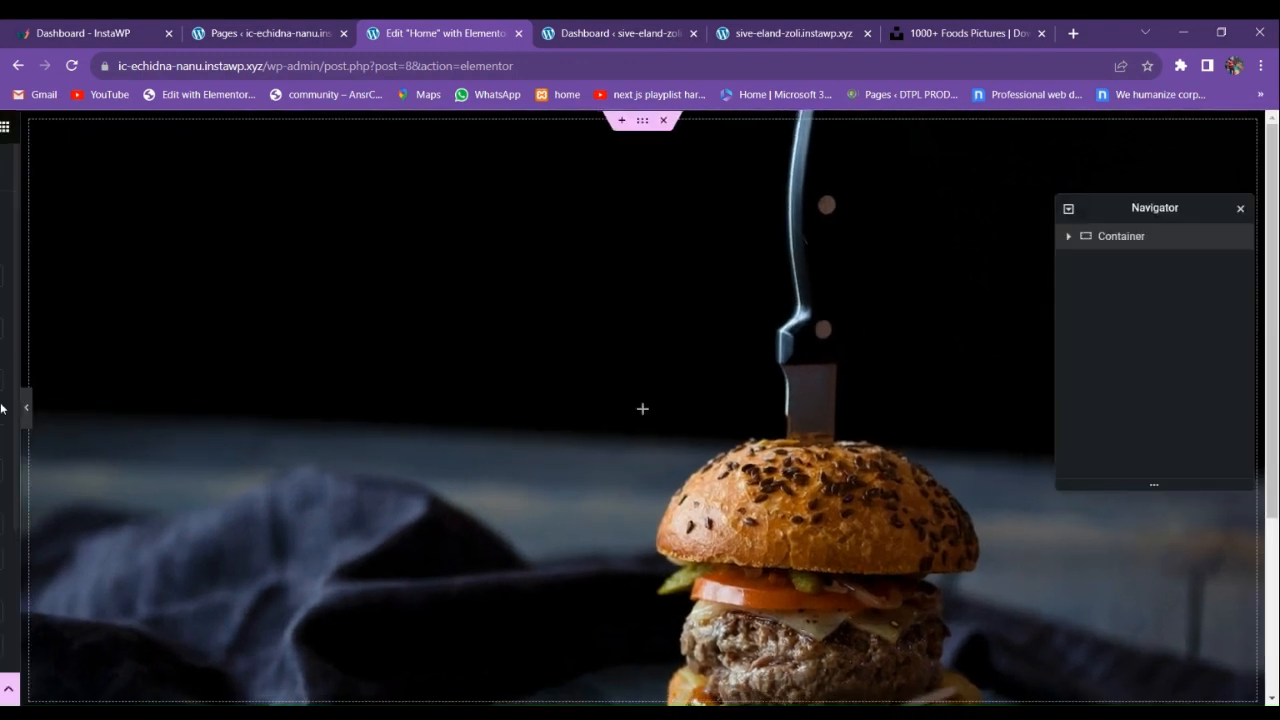
click(176, 470)
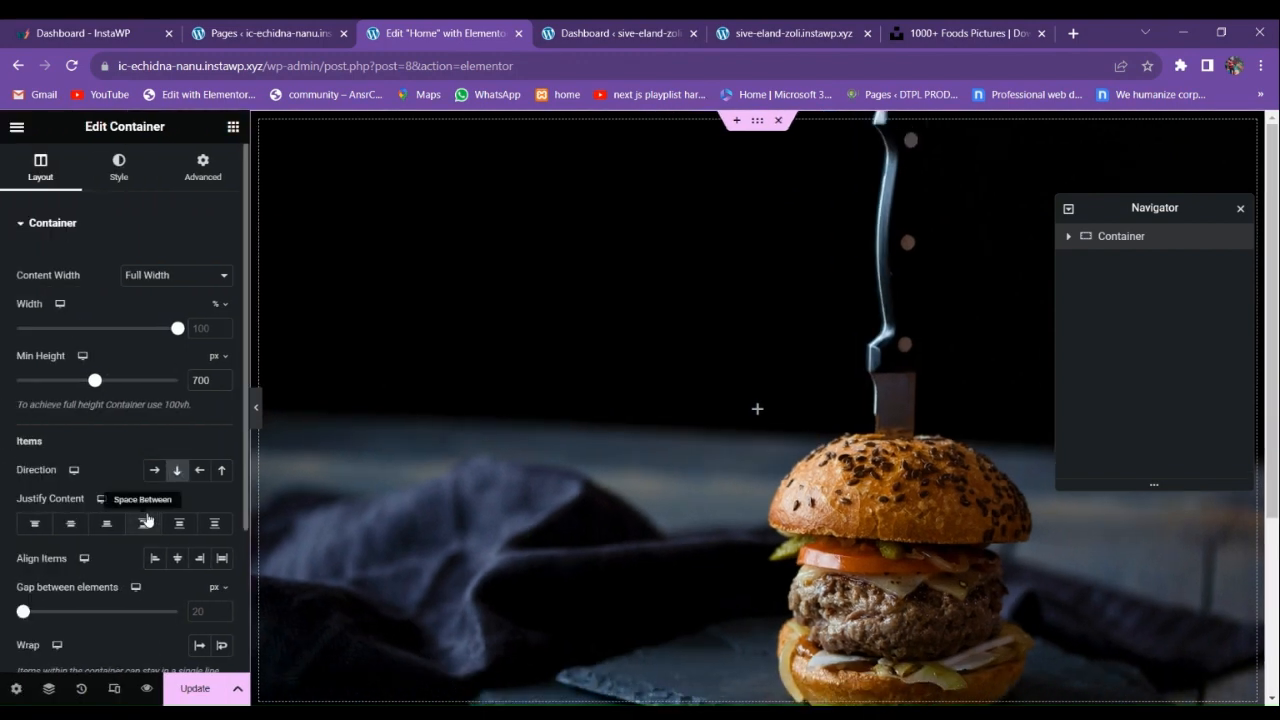
Check the hero content of the finished site and add a Heading widget inside the hero container.
click(270, 33)
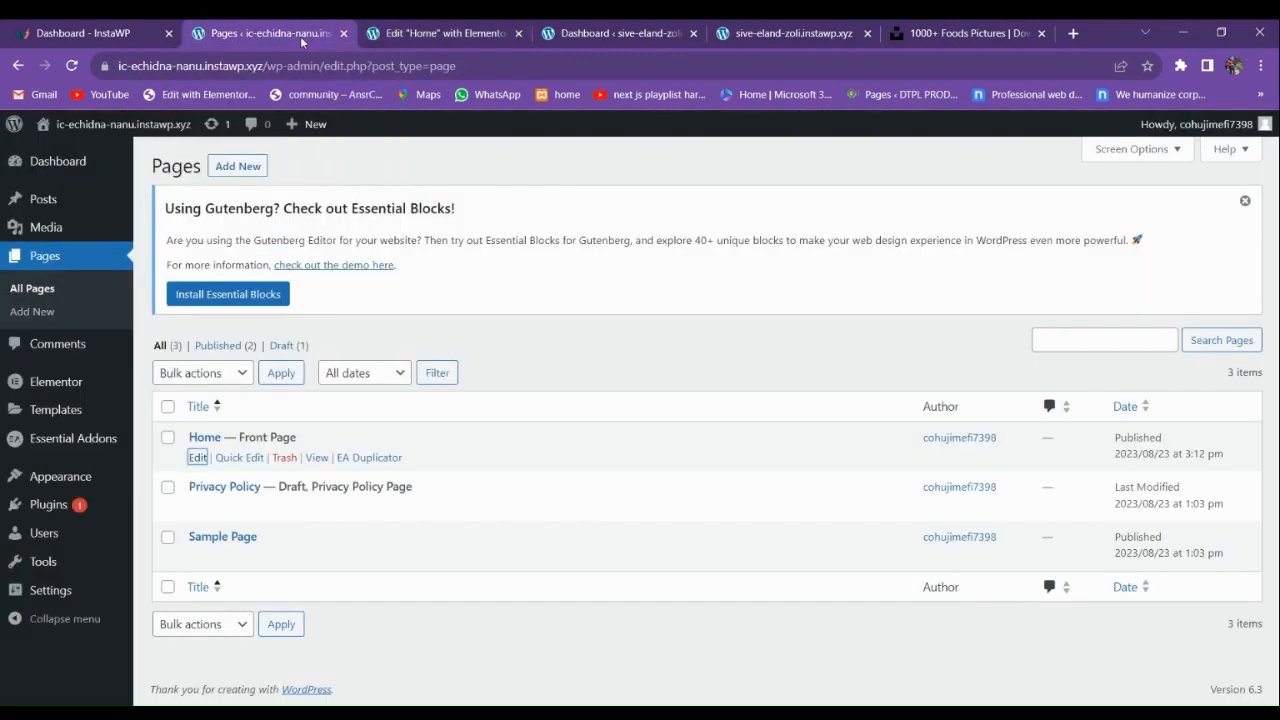
click(588, 27)
click(760, 38)
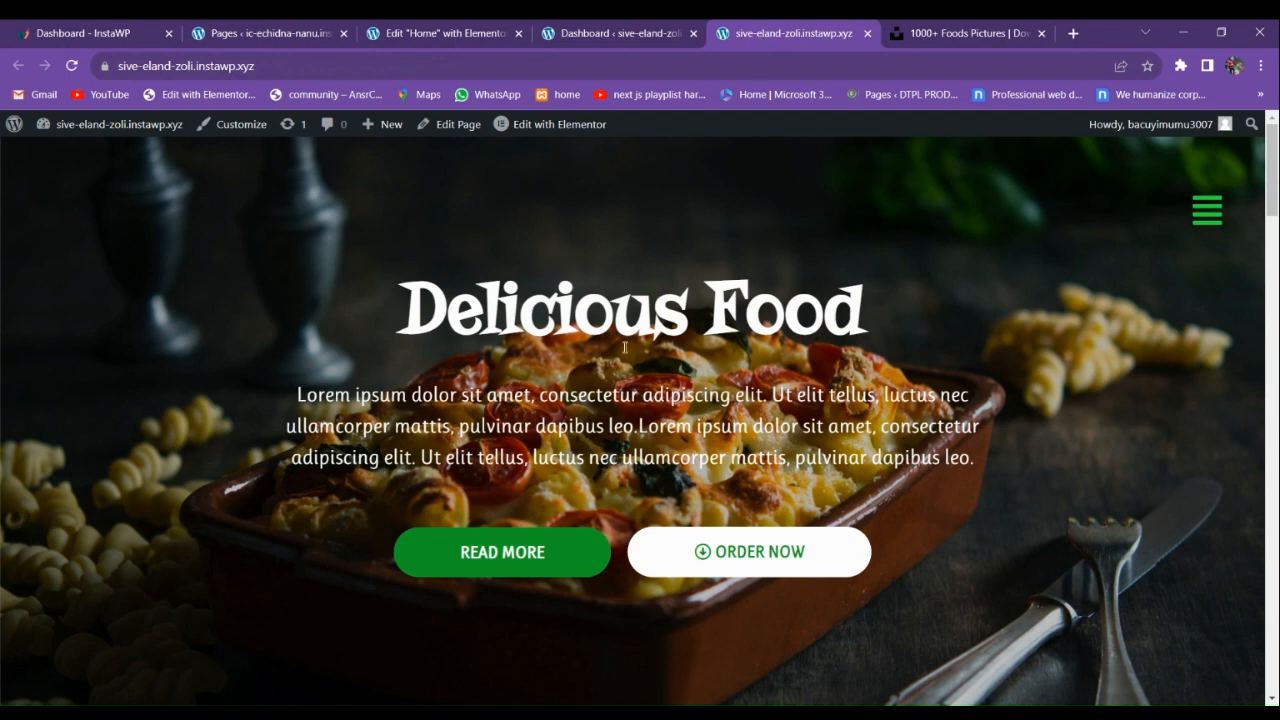
click(440, 33)
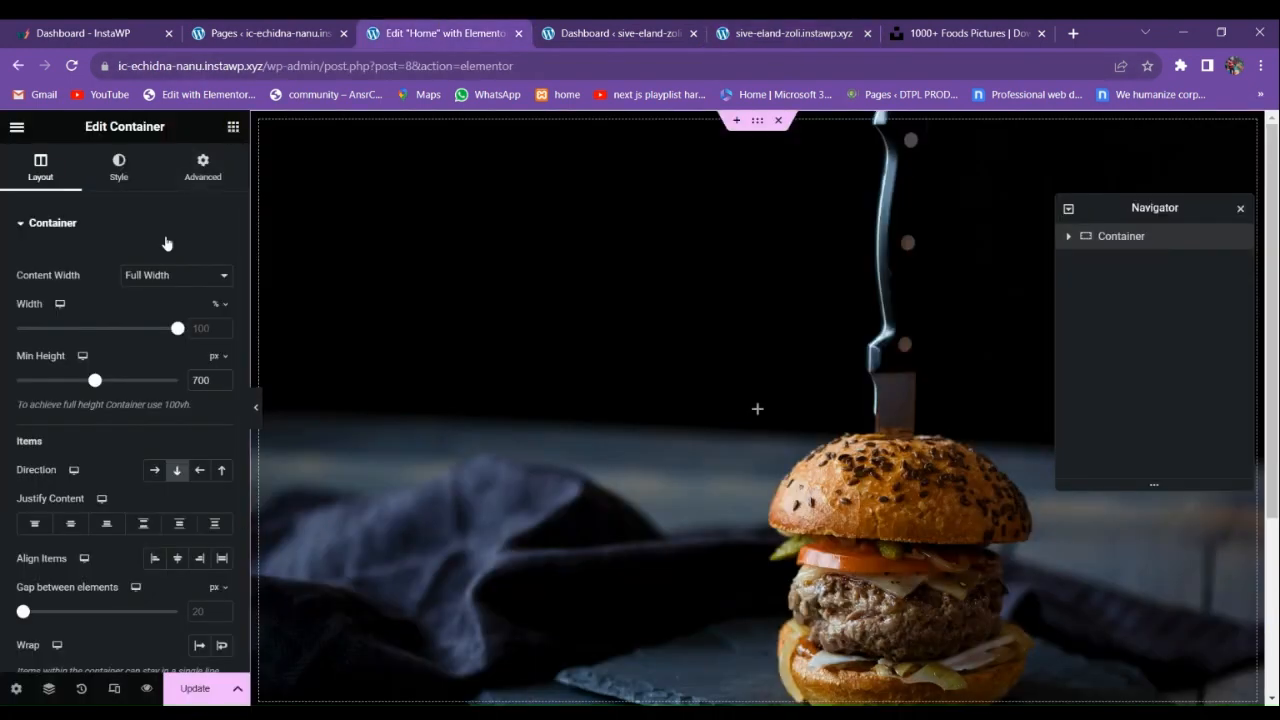
drag(66, 505, 549, 429)
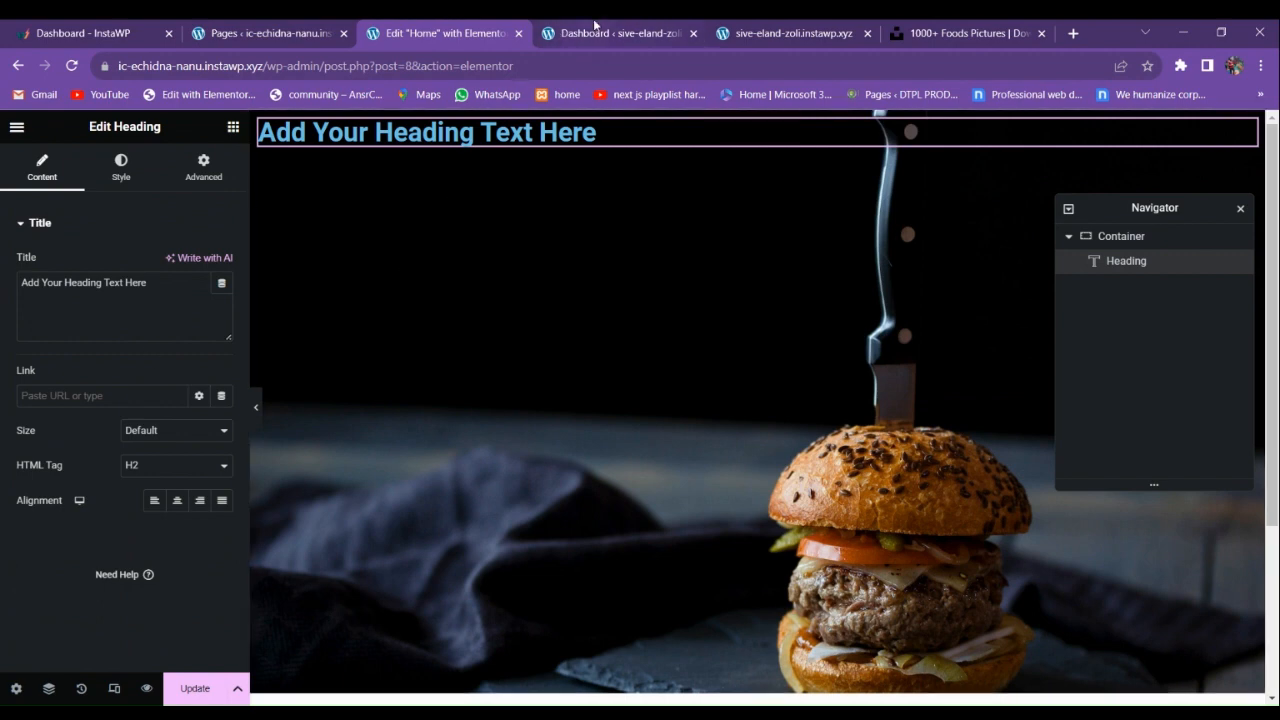
Compare with the finished site's hero and add a Text Editor widget below the heading.
click(790, 33)
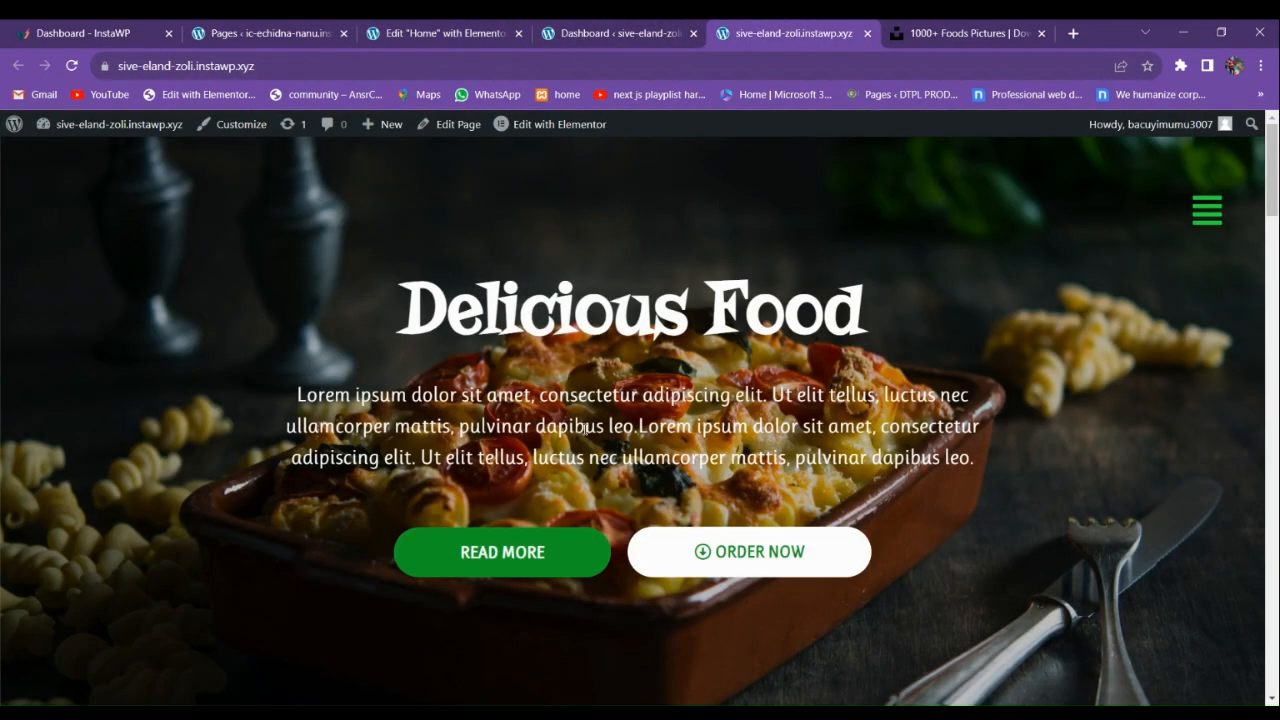
click(446, 24)
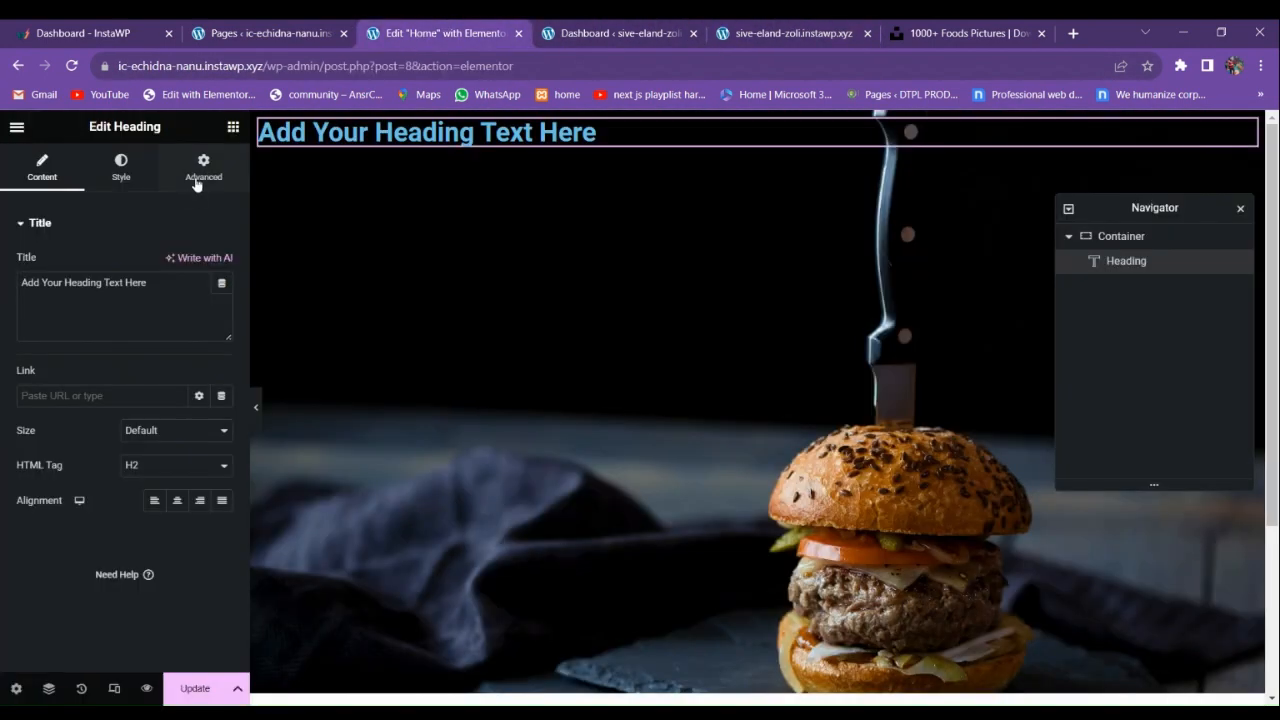
click(233, 128)
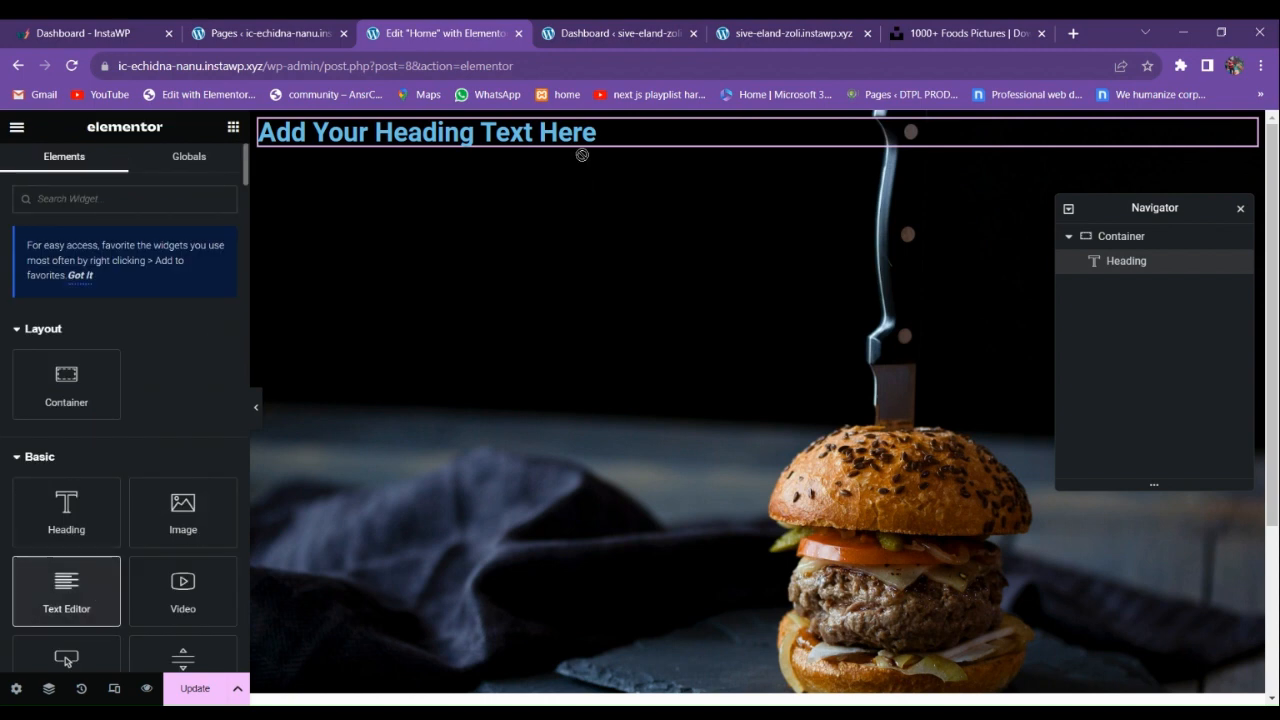
drag(582, 155, 582, 152)
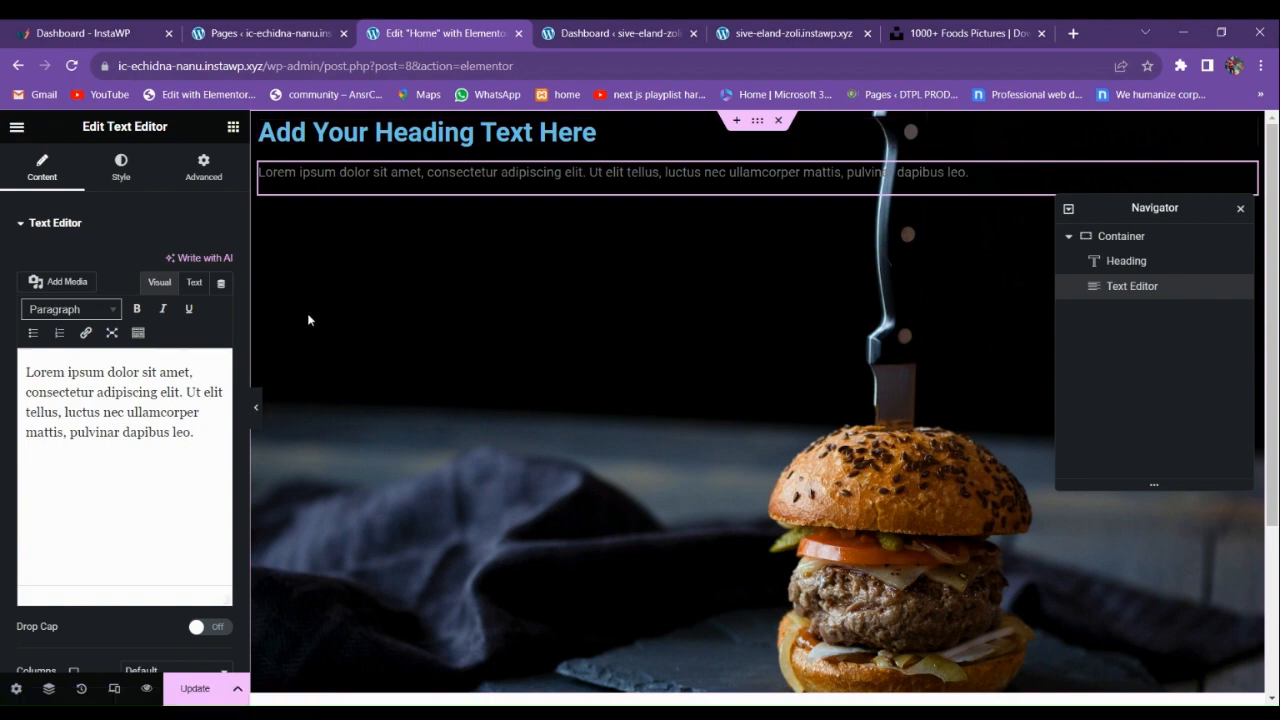
Review the button row on the finished site and add a nested container below the text editor in the hero container.
click(333, 27)
click(645, 25)
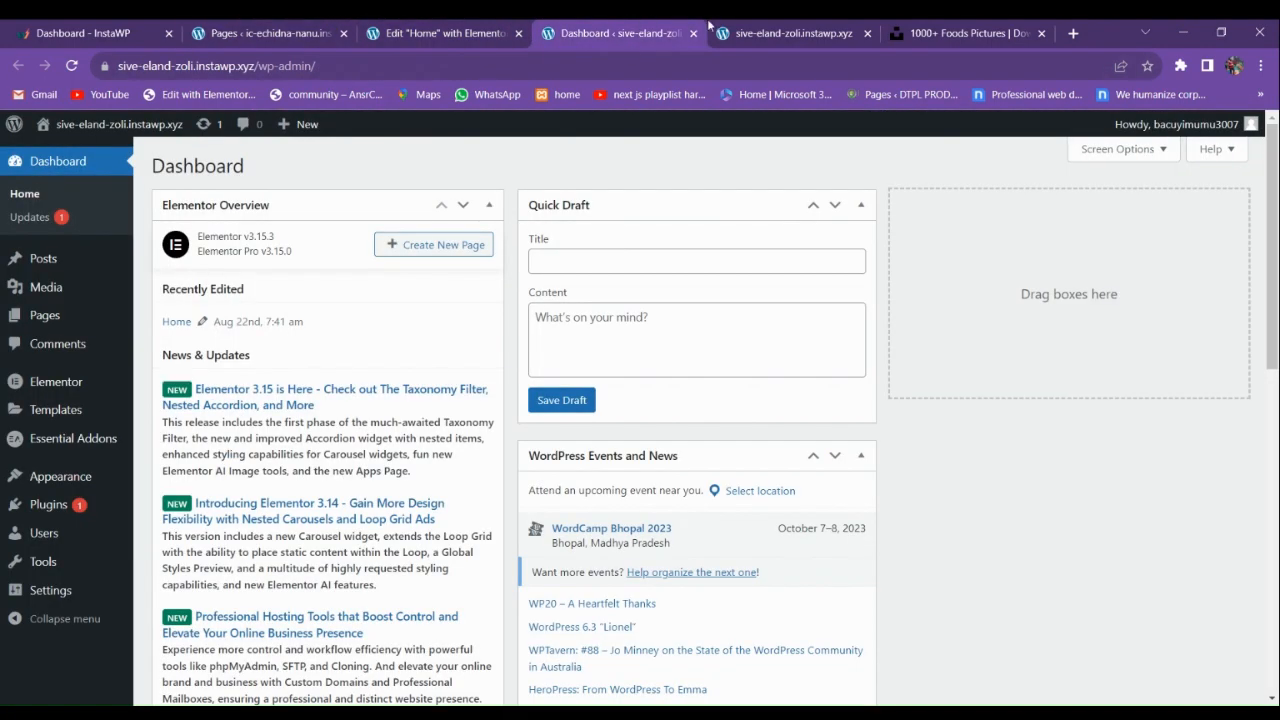
click(760, 33)
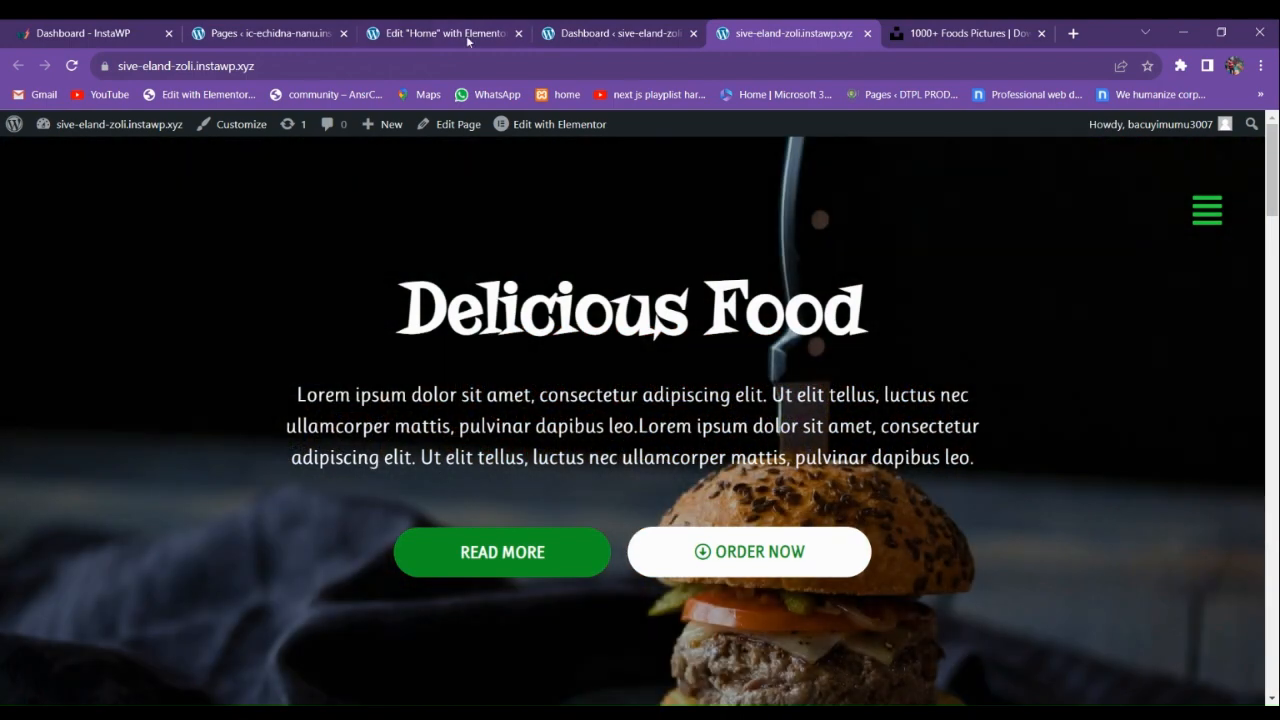
click(450, 27)
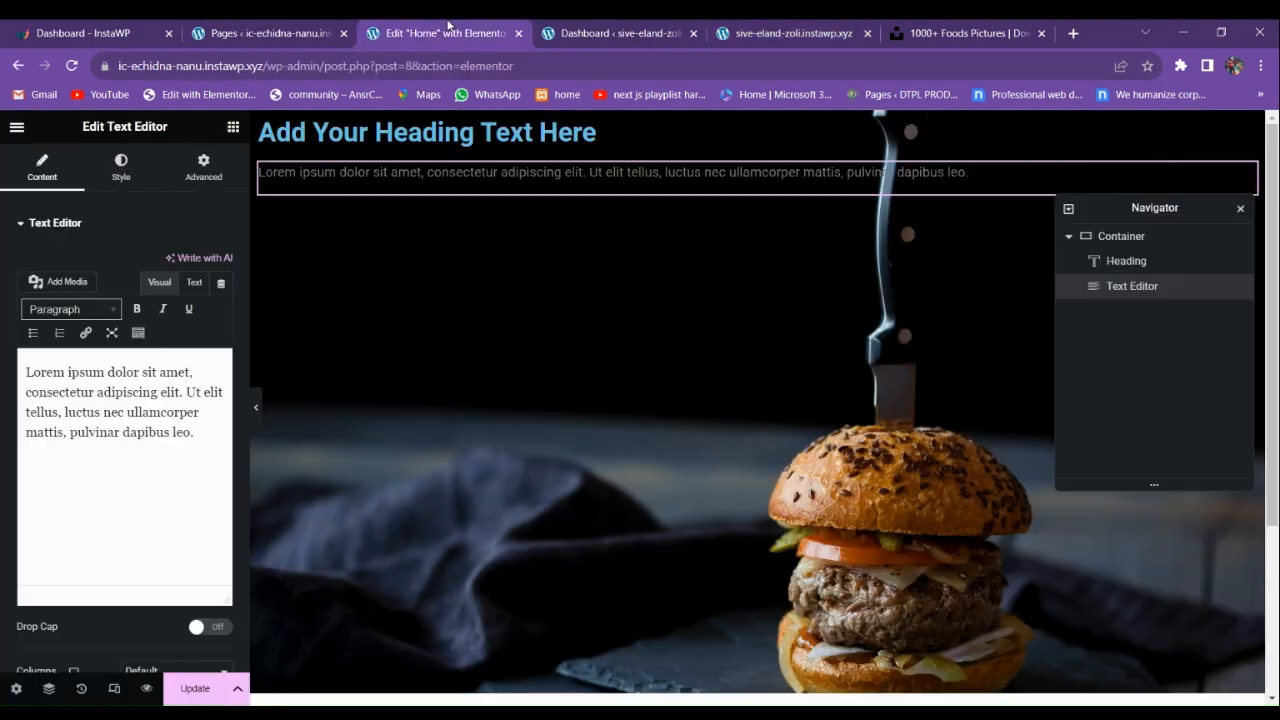
click(756, 28)
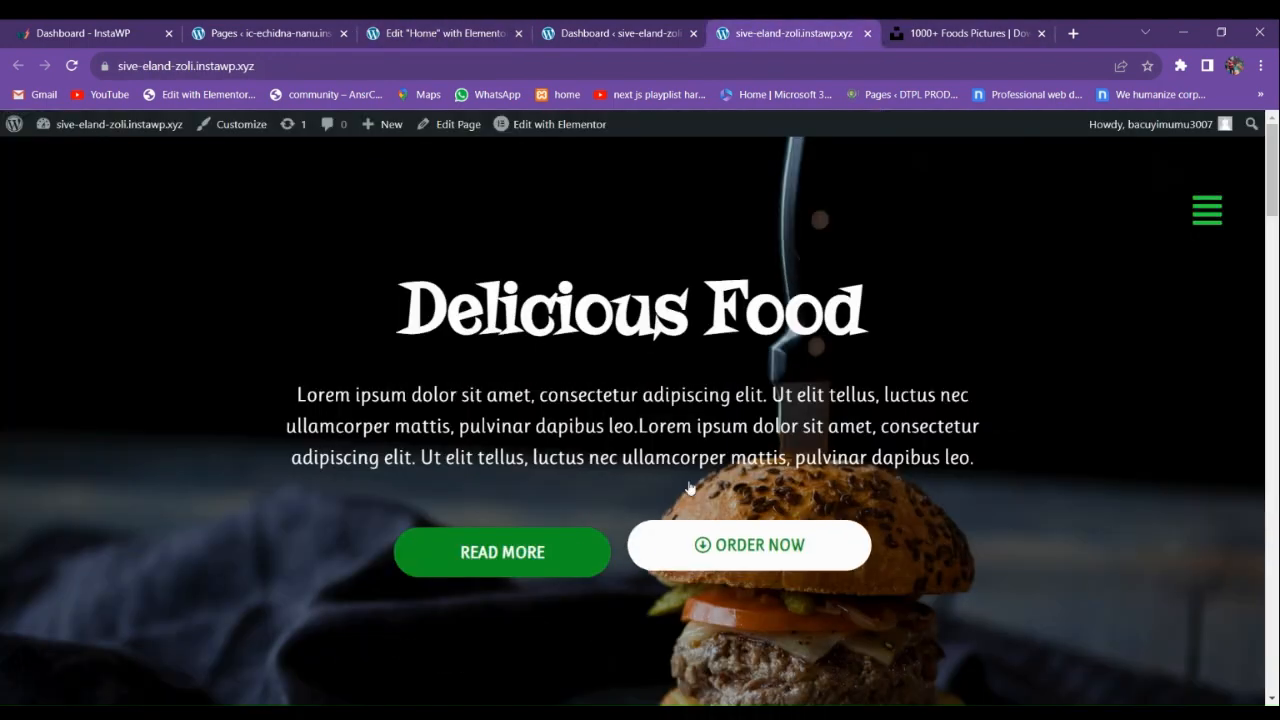
click(450, 30)
click(233, 127)
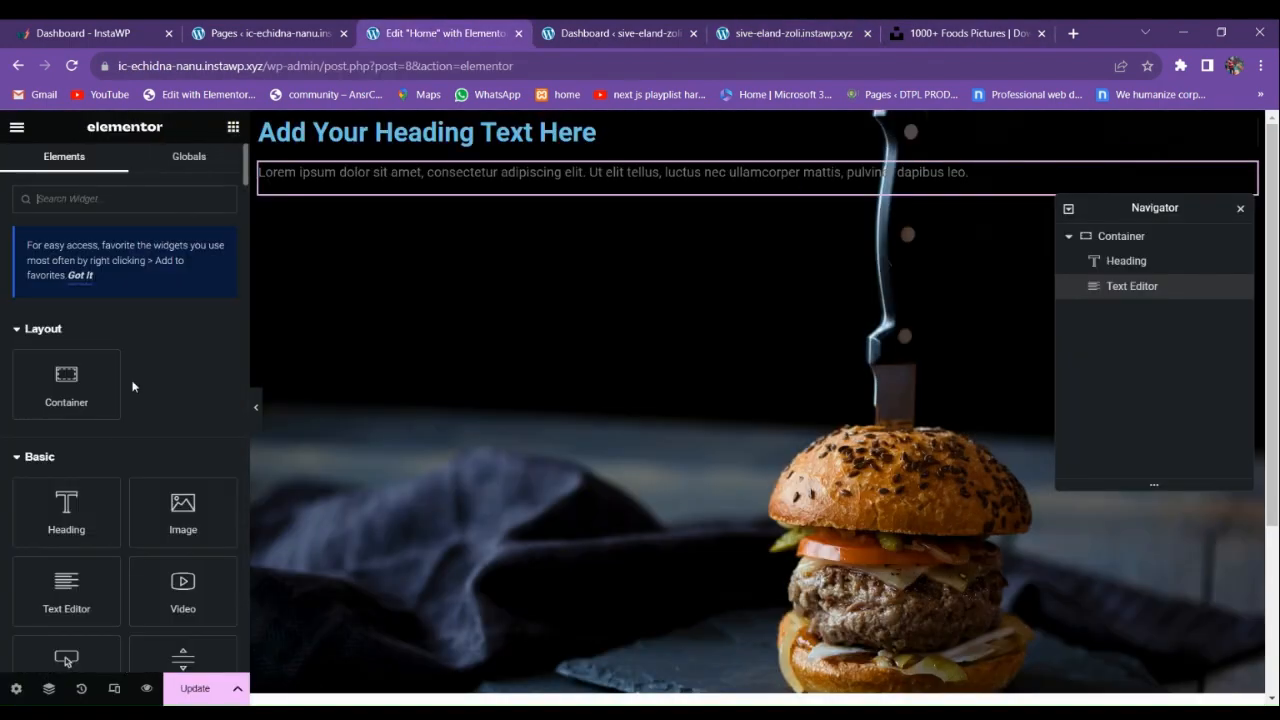
click(760, 33)
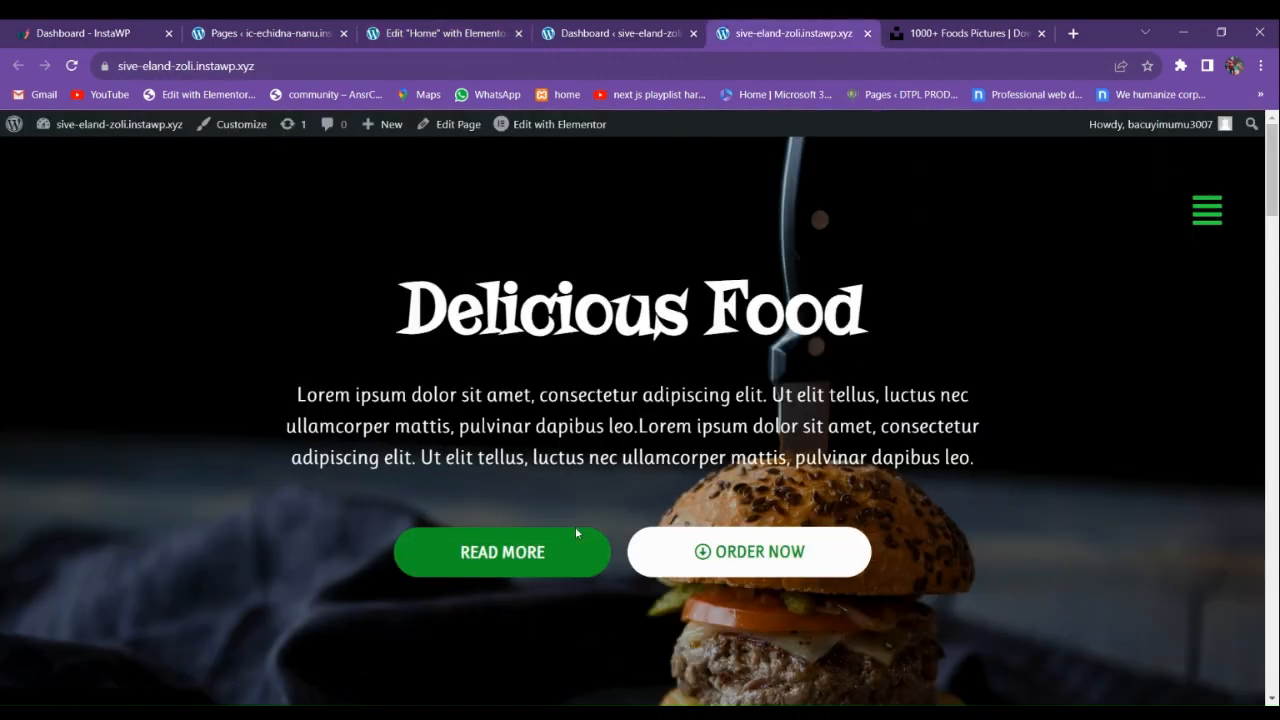
click(409, 30)
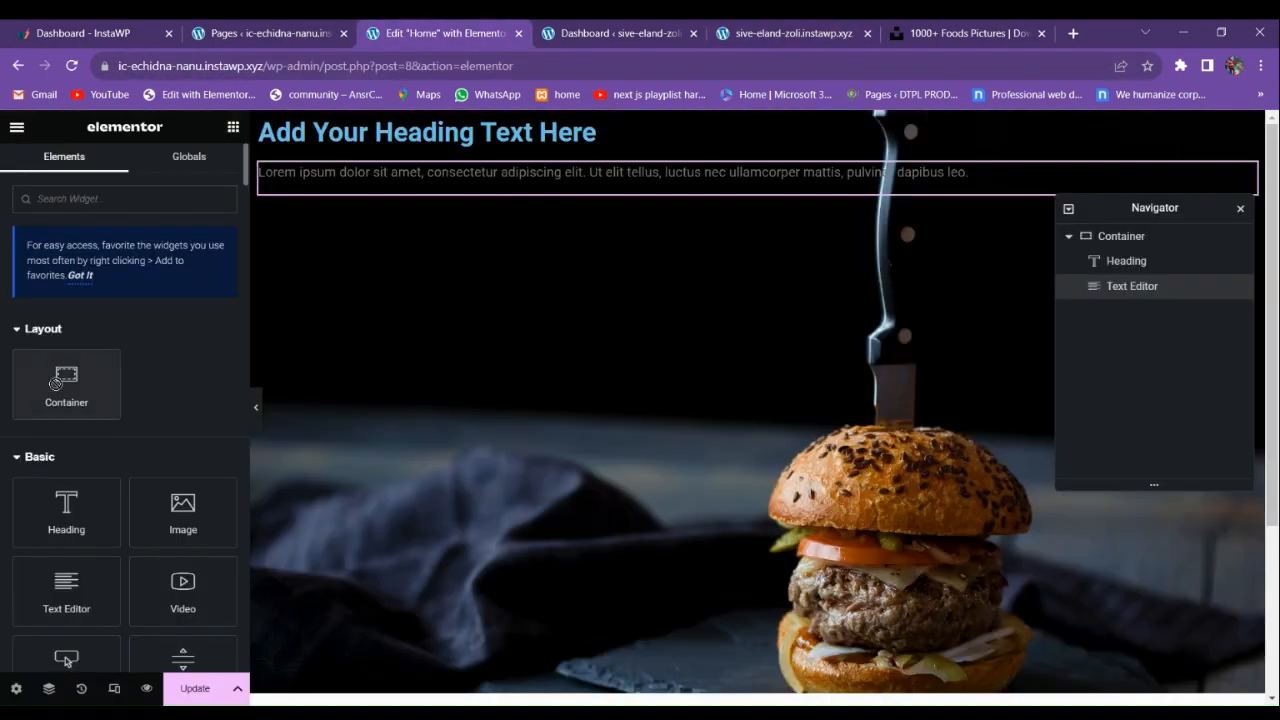
drag(56, 383, 495, 192)
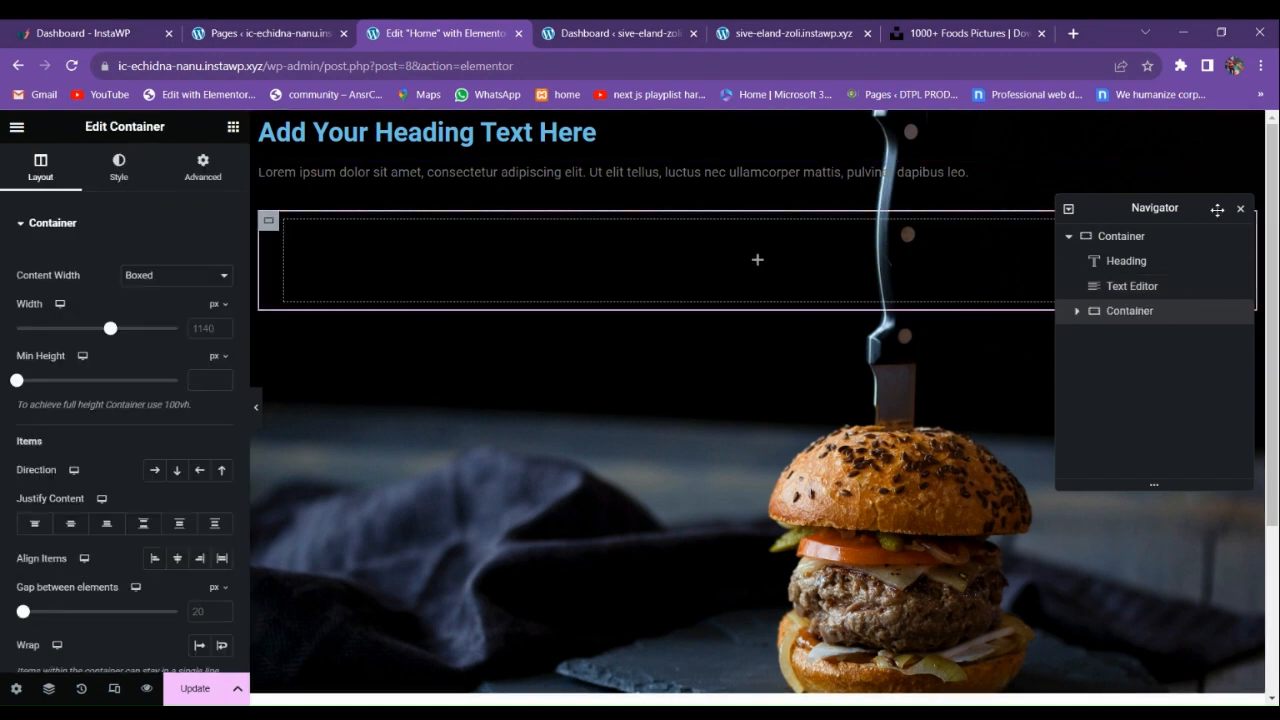
Move the Navigator lower on the canvas and rename the outer hero container to home.
drag(1163, 207, 1147, 298)
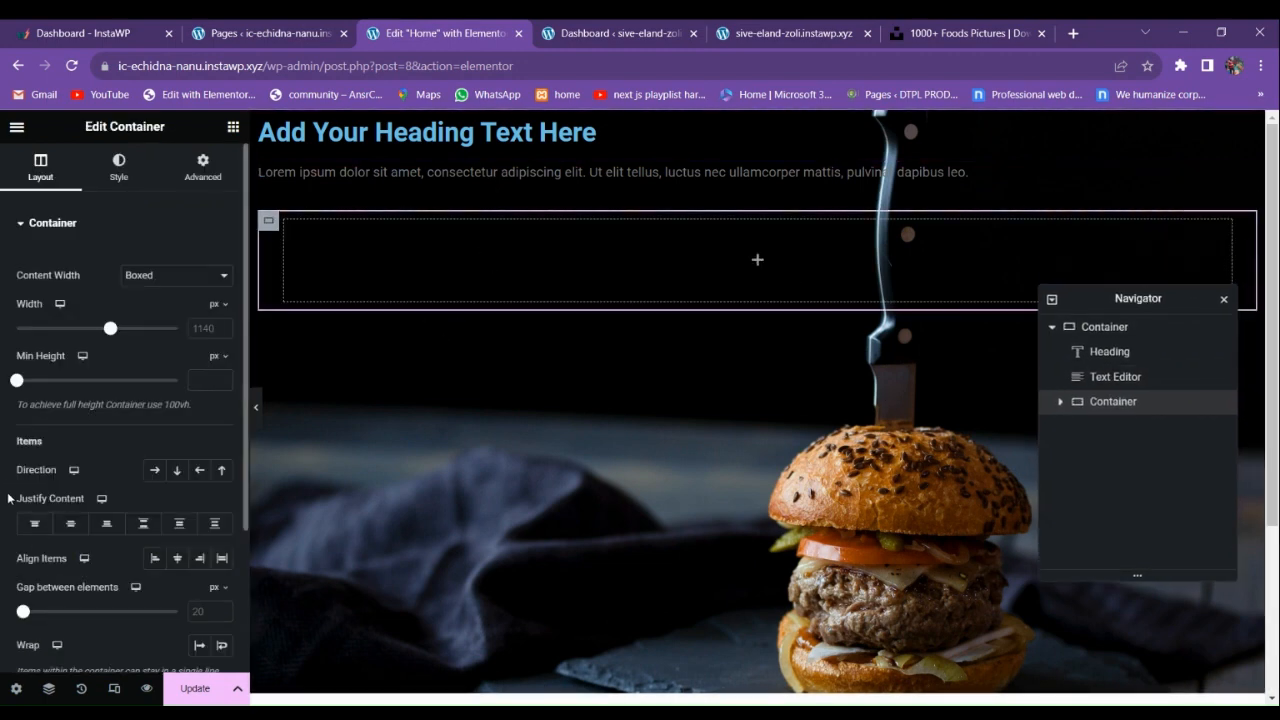
click(40, 689)
click(40, 689)
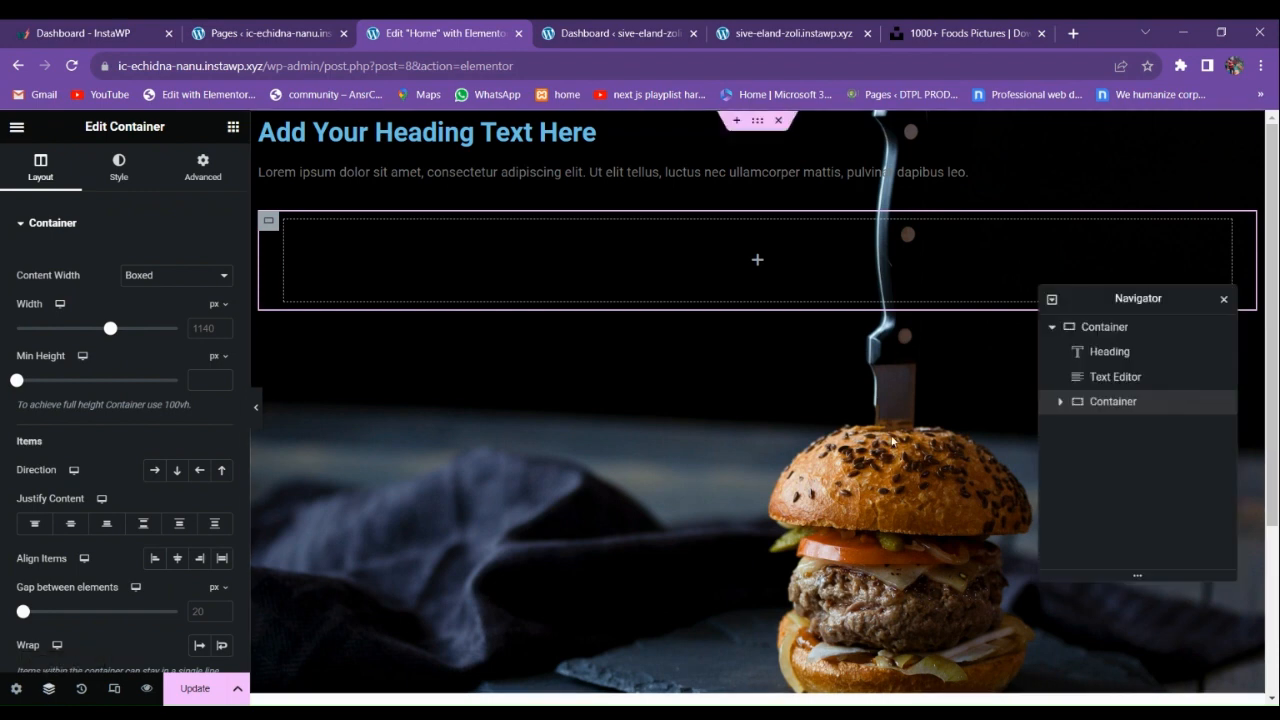
click(1053, 329)
double_click(1105, 333)
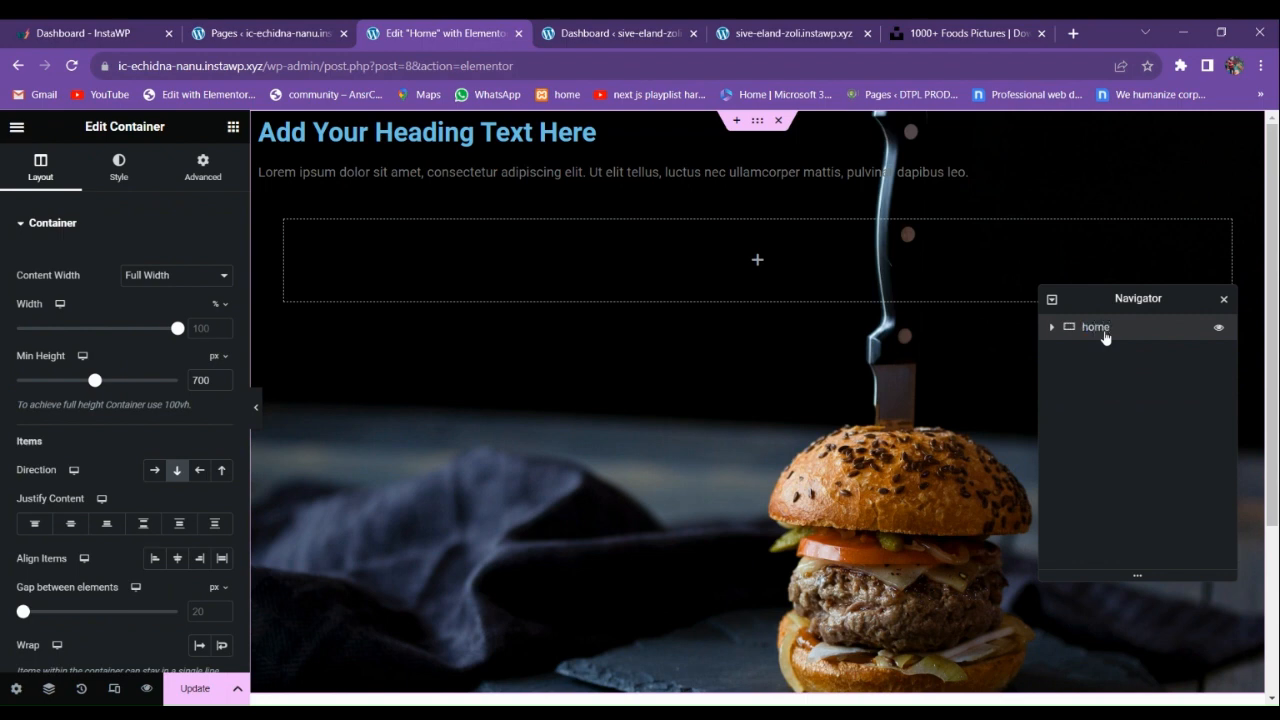
key(Return)
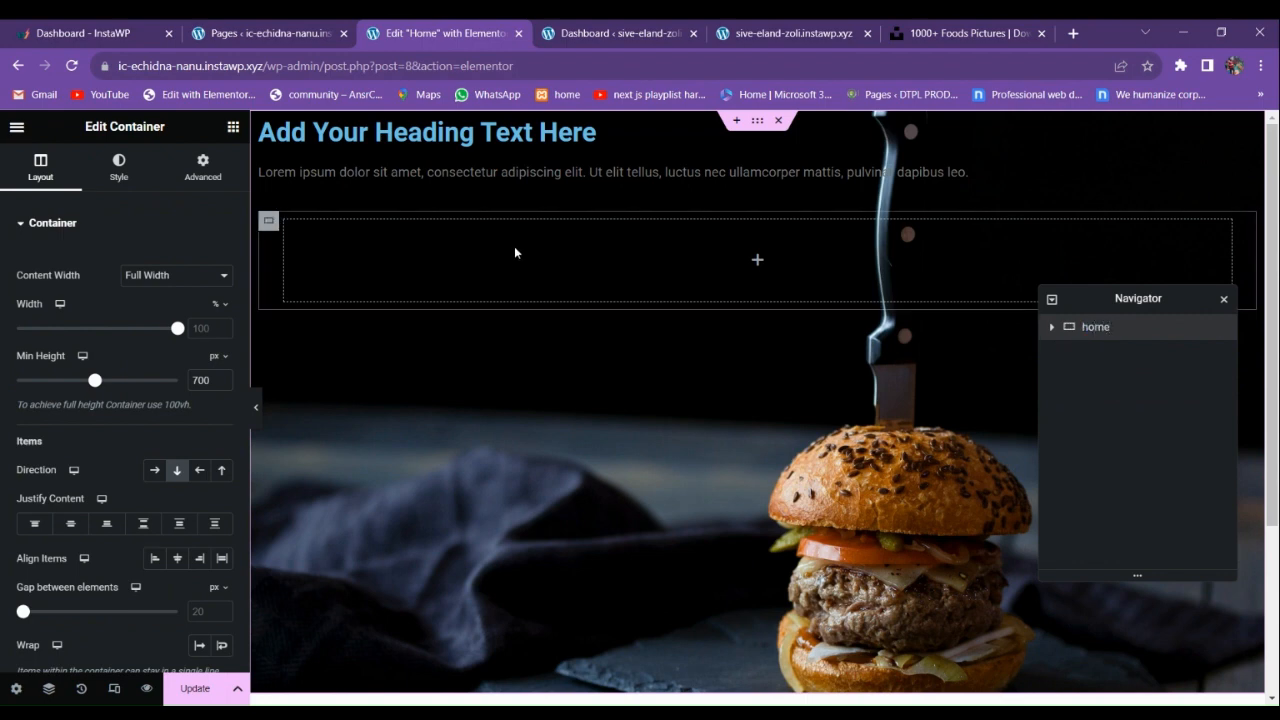
Check the finished site's hero buttons and add a Button widget inside the nested container.
click(233, 126)
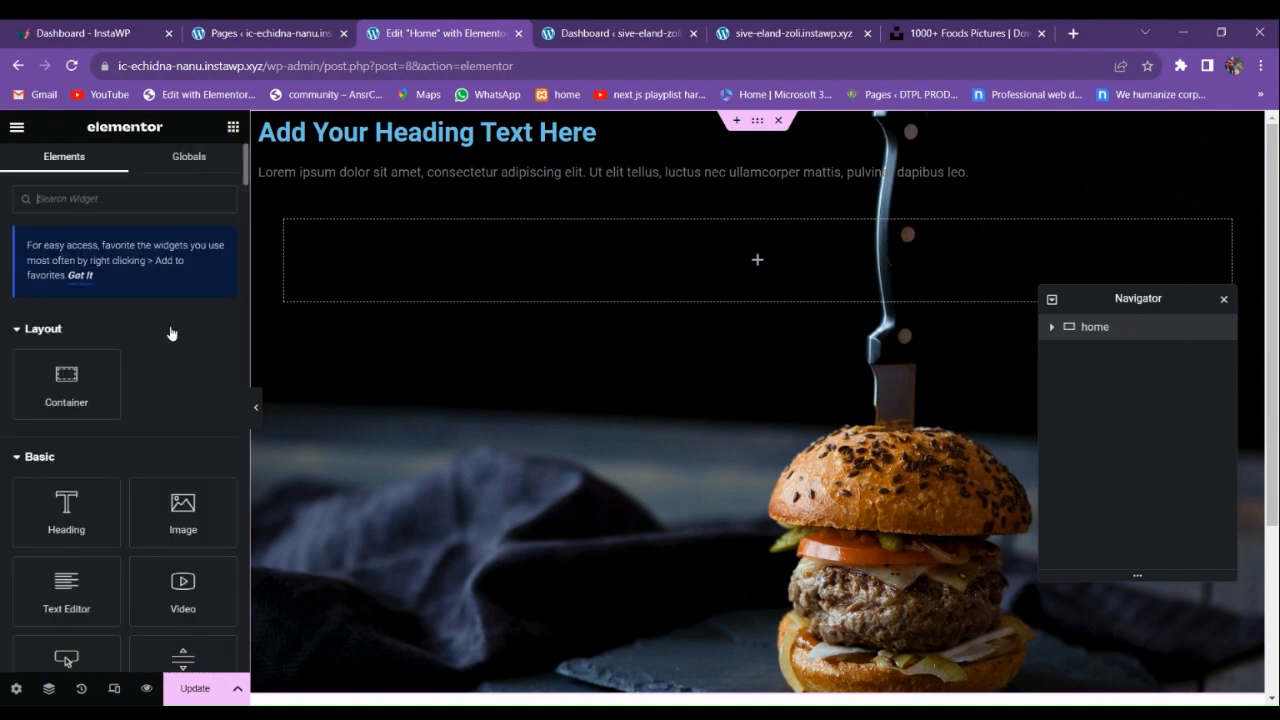
scroll(140, 471, down, 3)
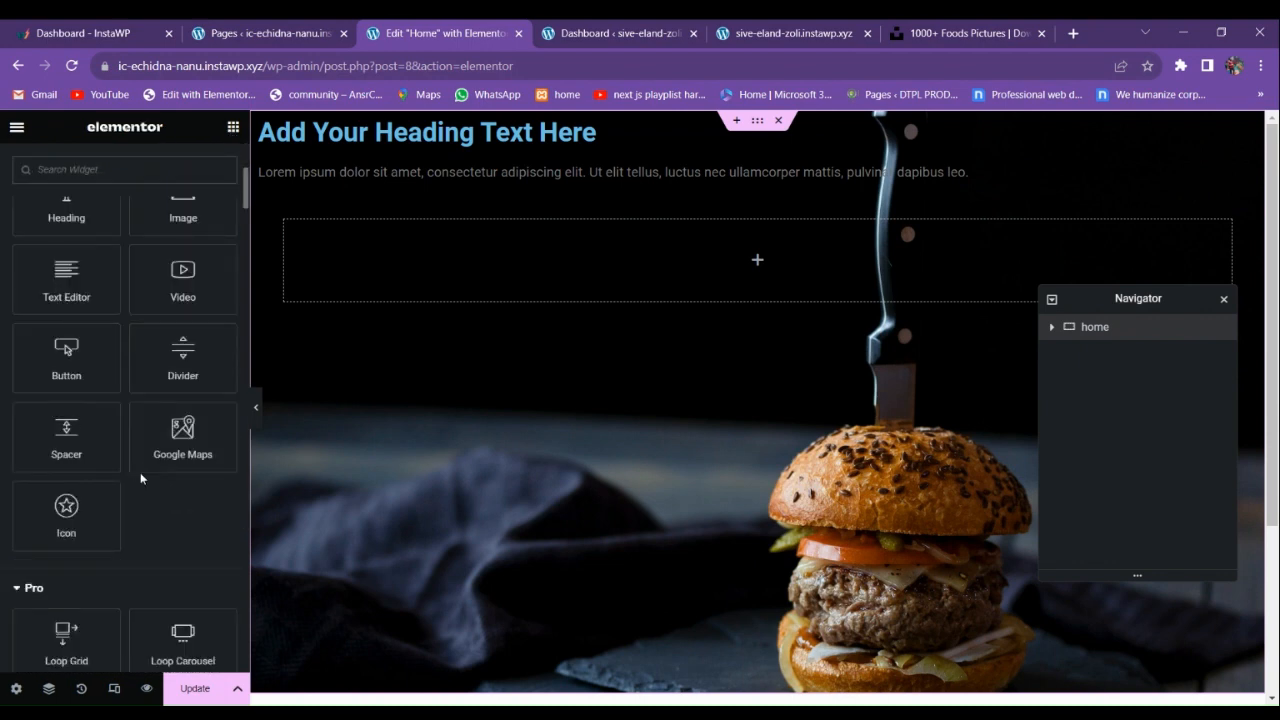
click(790, 33)
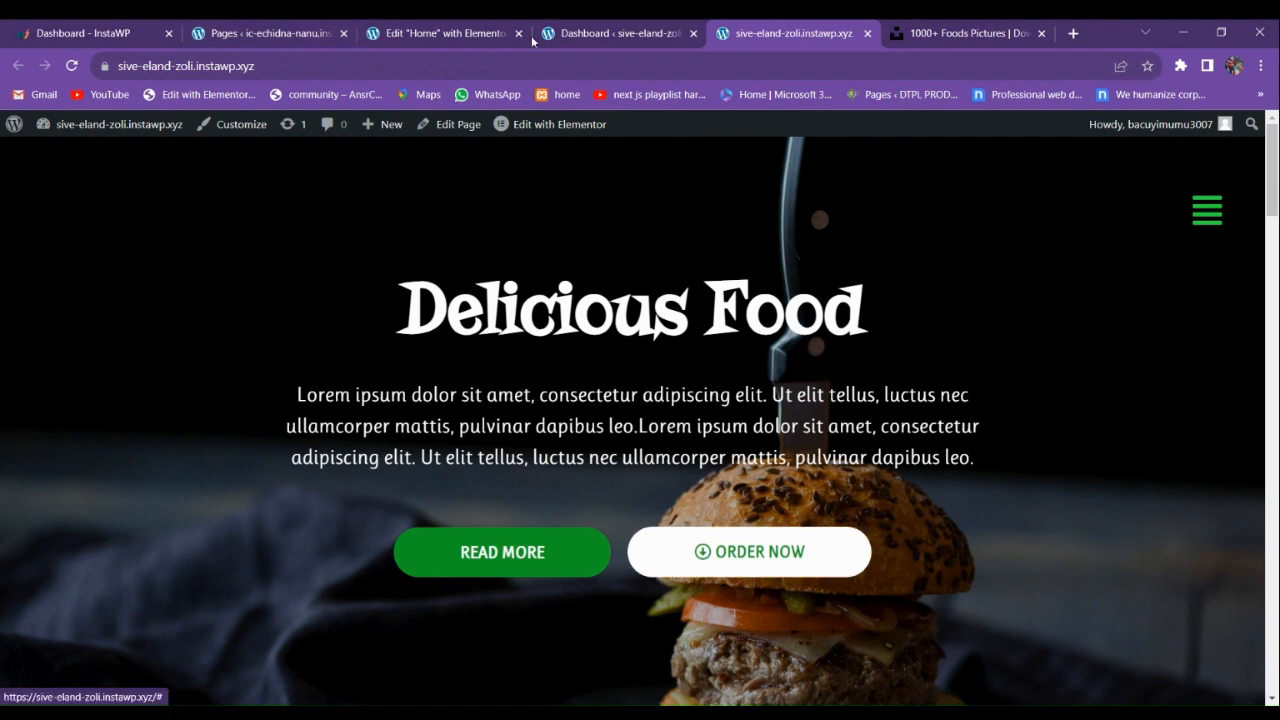
click(270, 33)
click(400, 33)
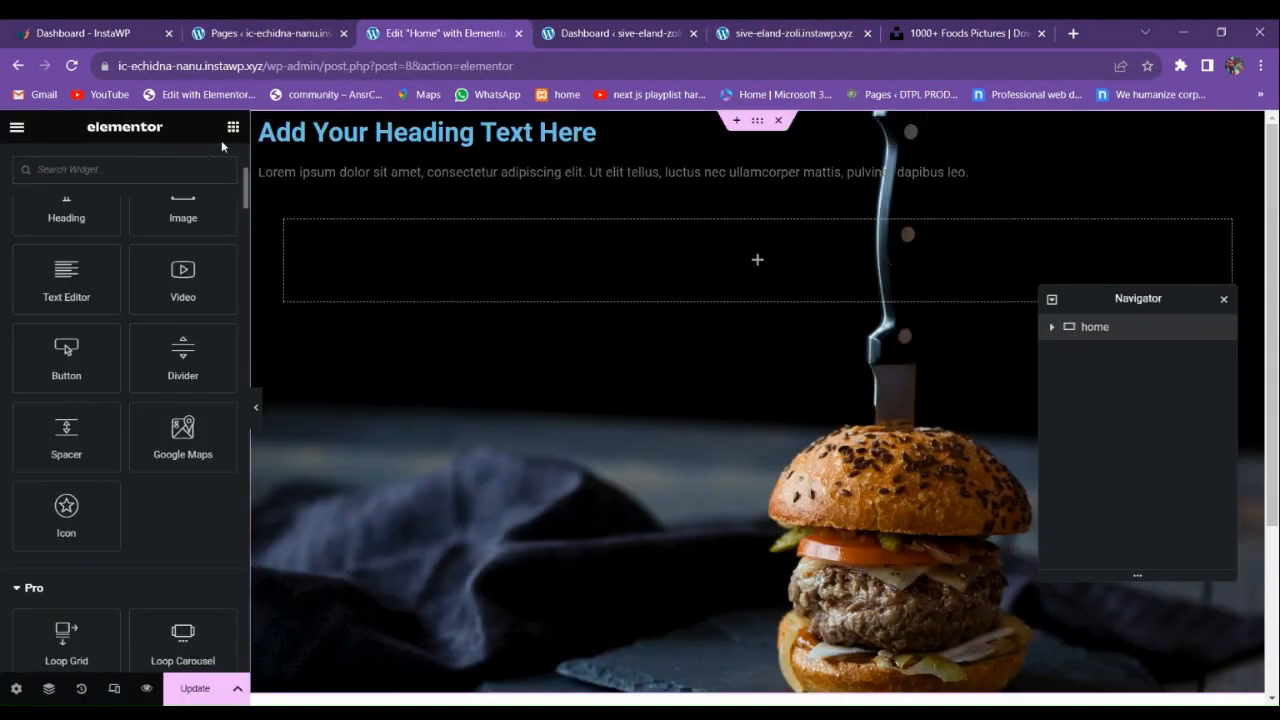
drag(66, 352, 408, 286)
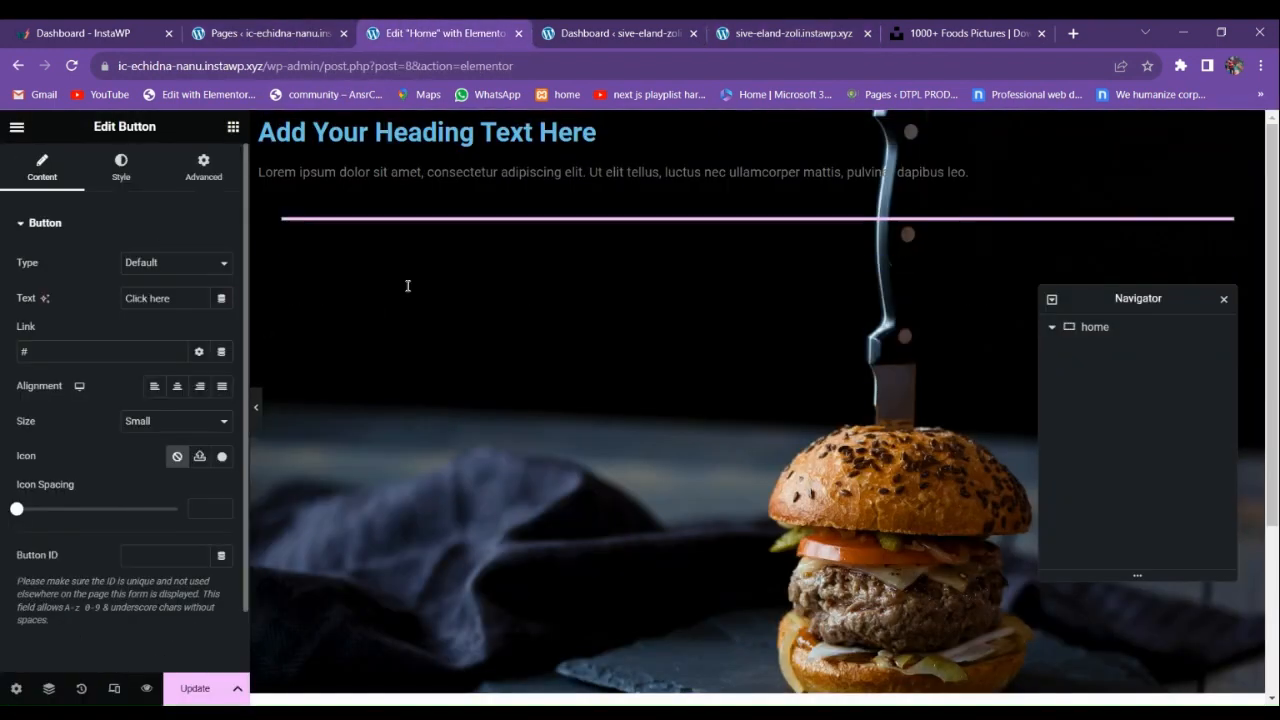
Duplicate the button in the nested container and open that container's layout settings.
click(233, 128)
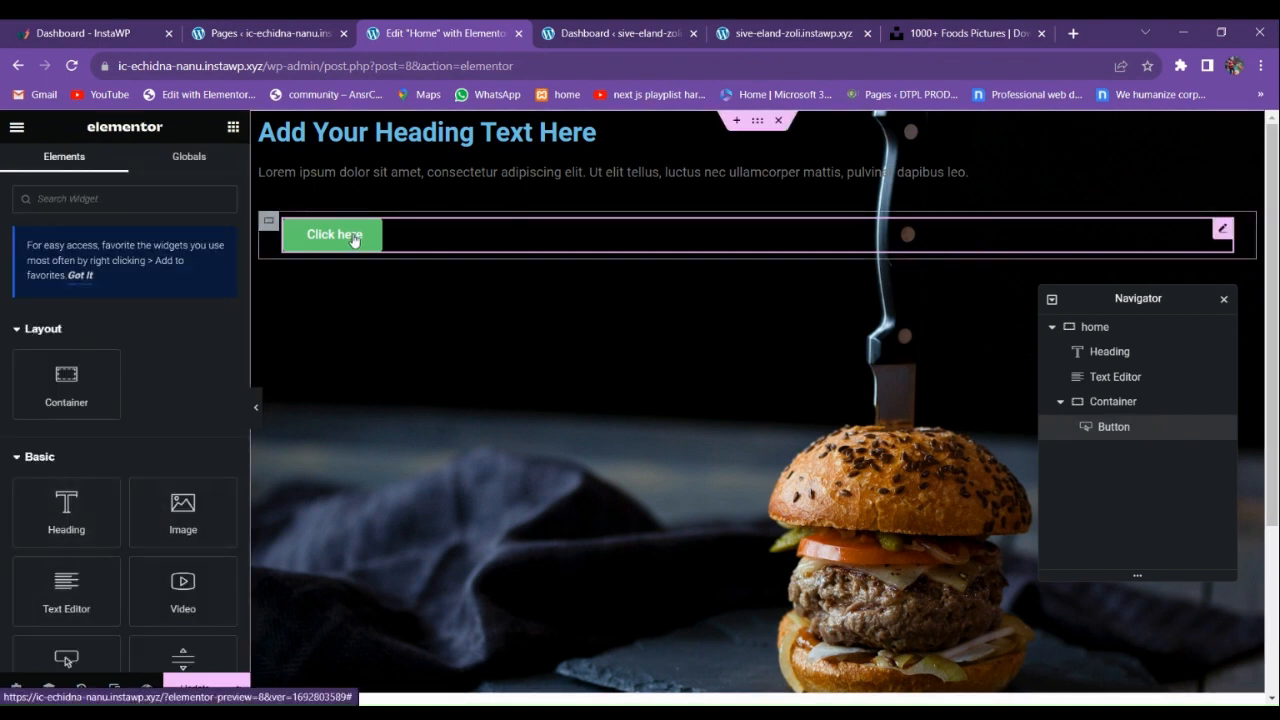
right_click(352, 240)
click(398, 271)
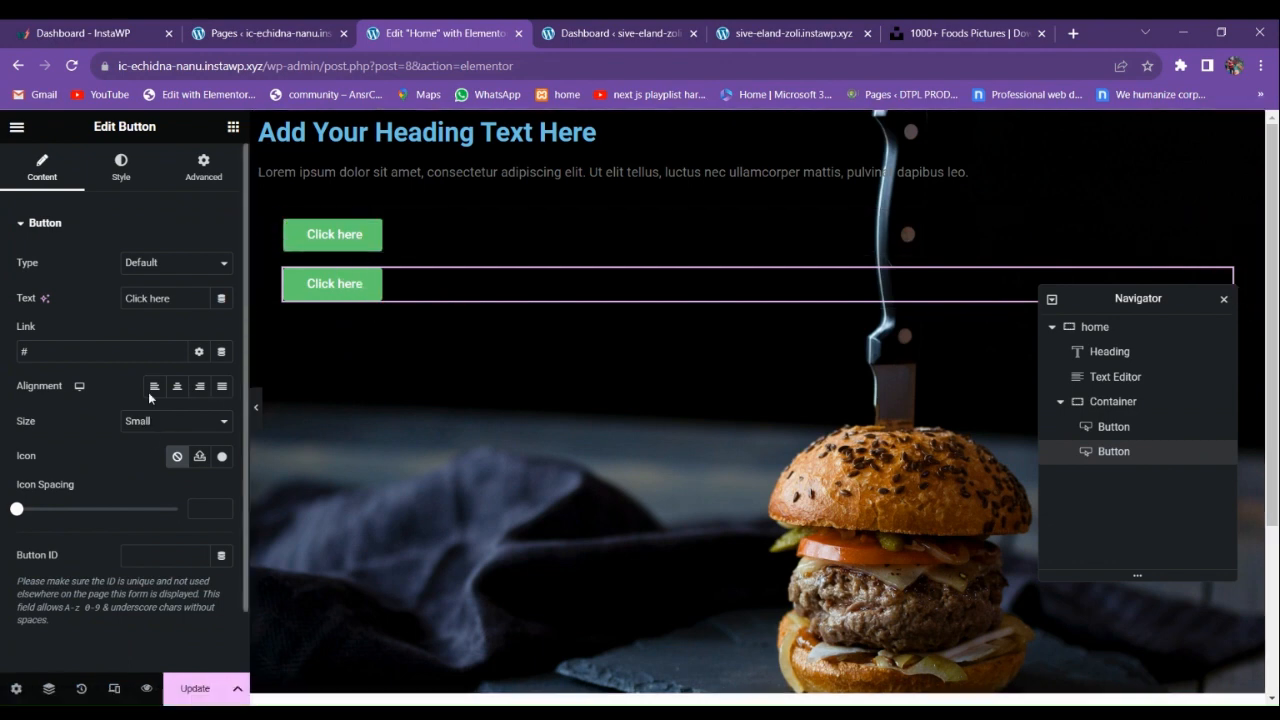
click(268, 220)
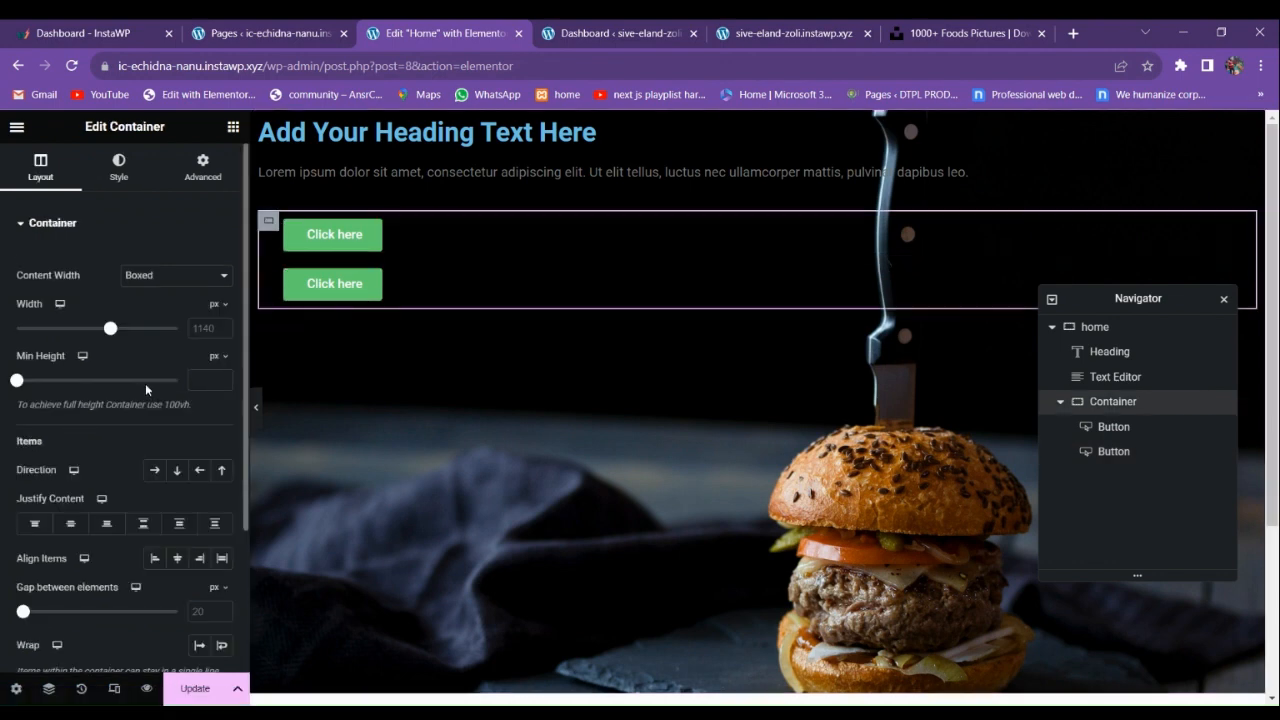
Arrange the nested container's buttons in a row, with justify content and align items both set to center.
click(154, 469)
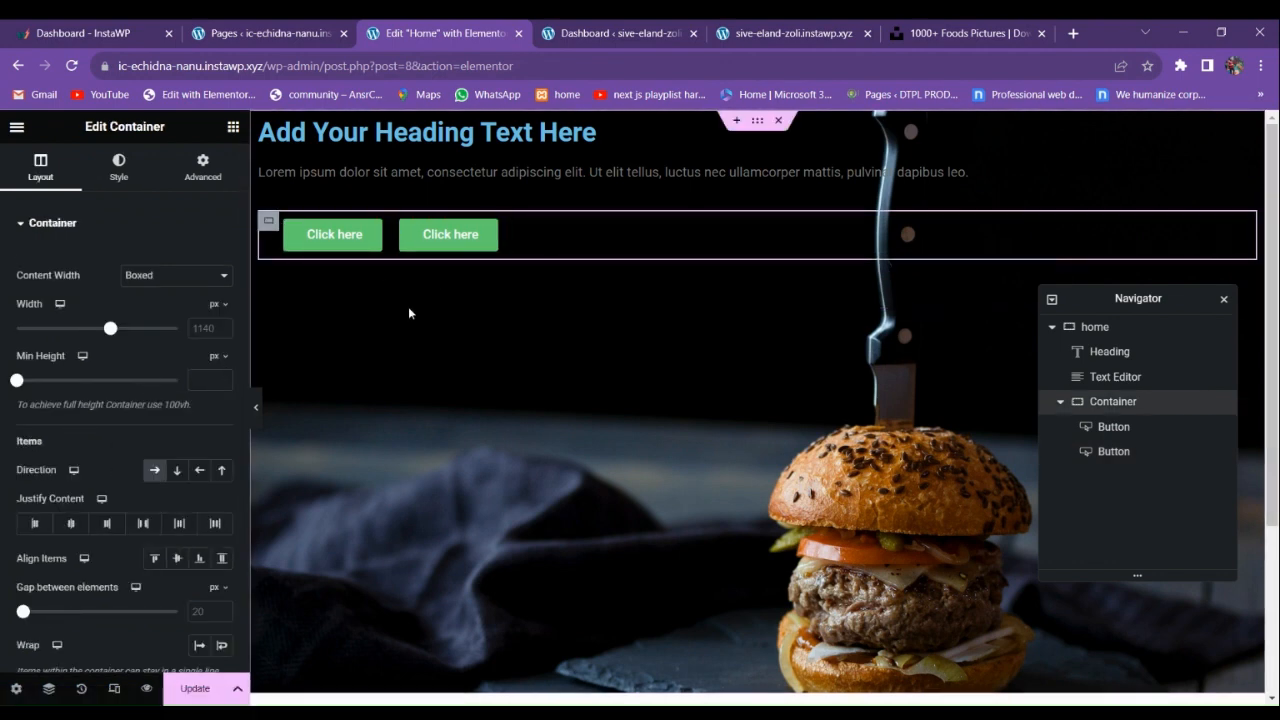
click(70, 523)
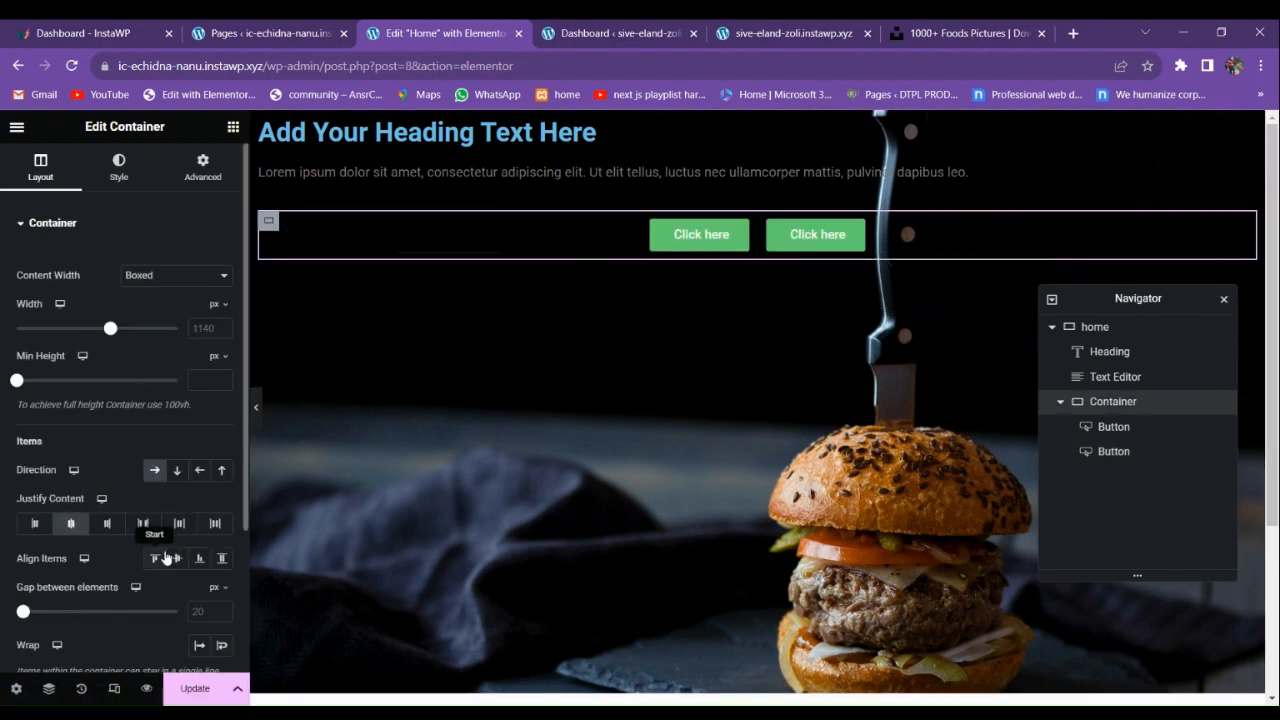
click(177, 558)
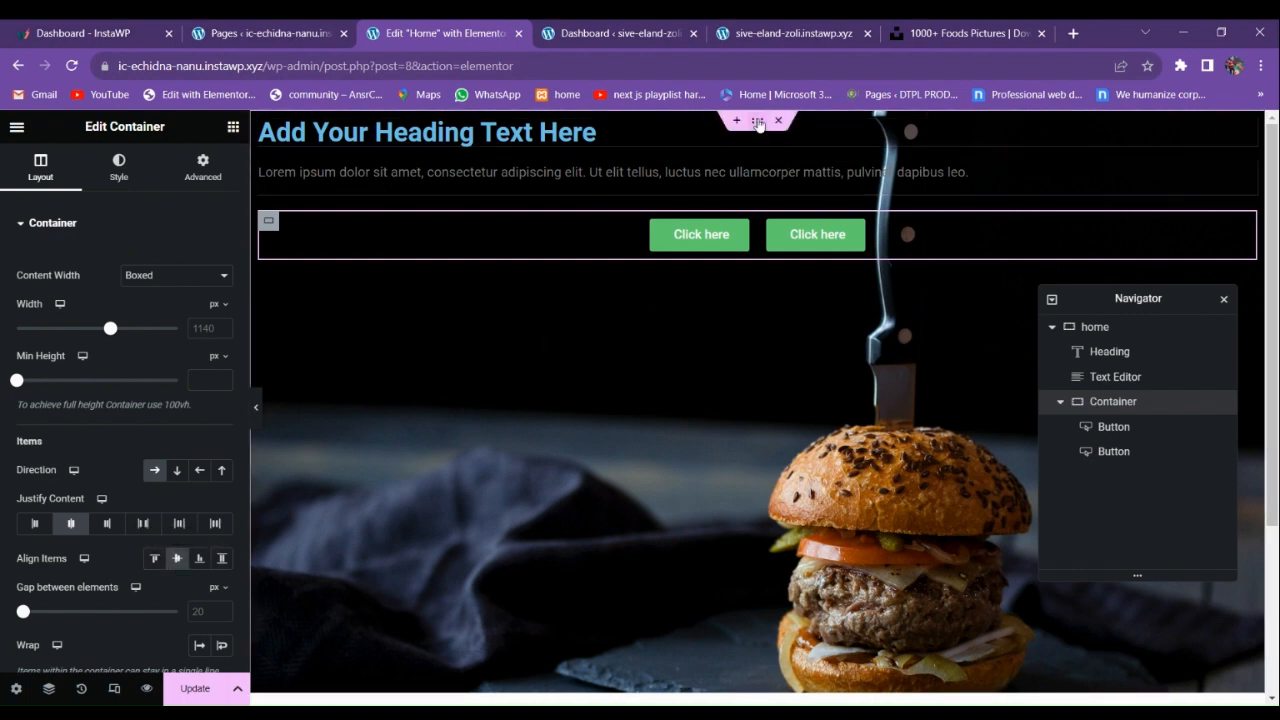
Center the home container's contents with justify content and align items both set to center.
click(741, 146)
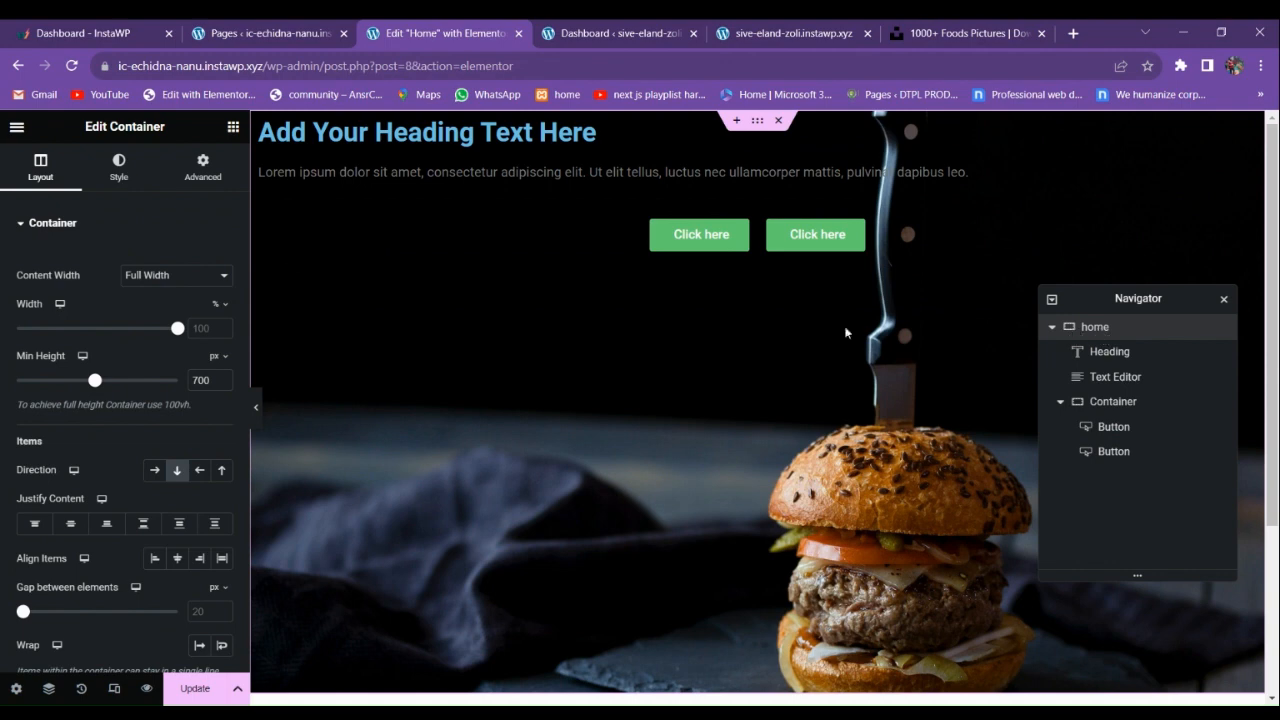
scroll(60, 365, down, 1)
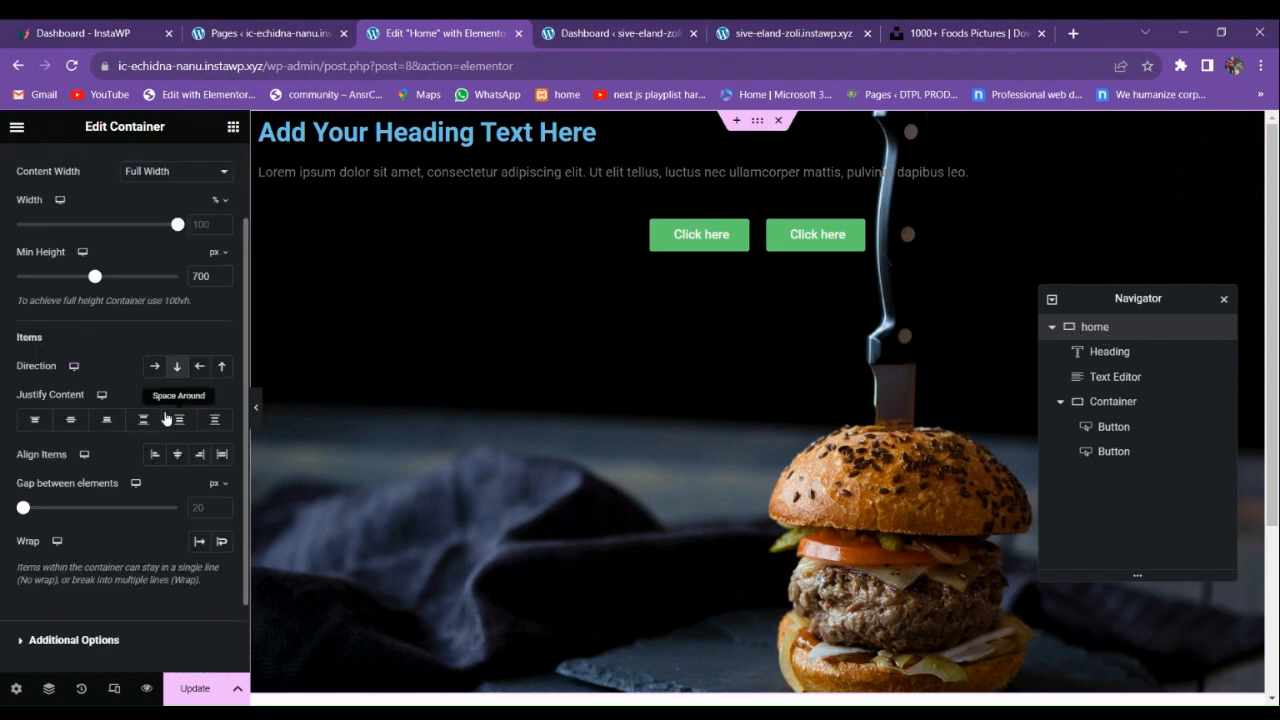
click(70, 419)
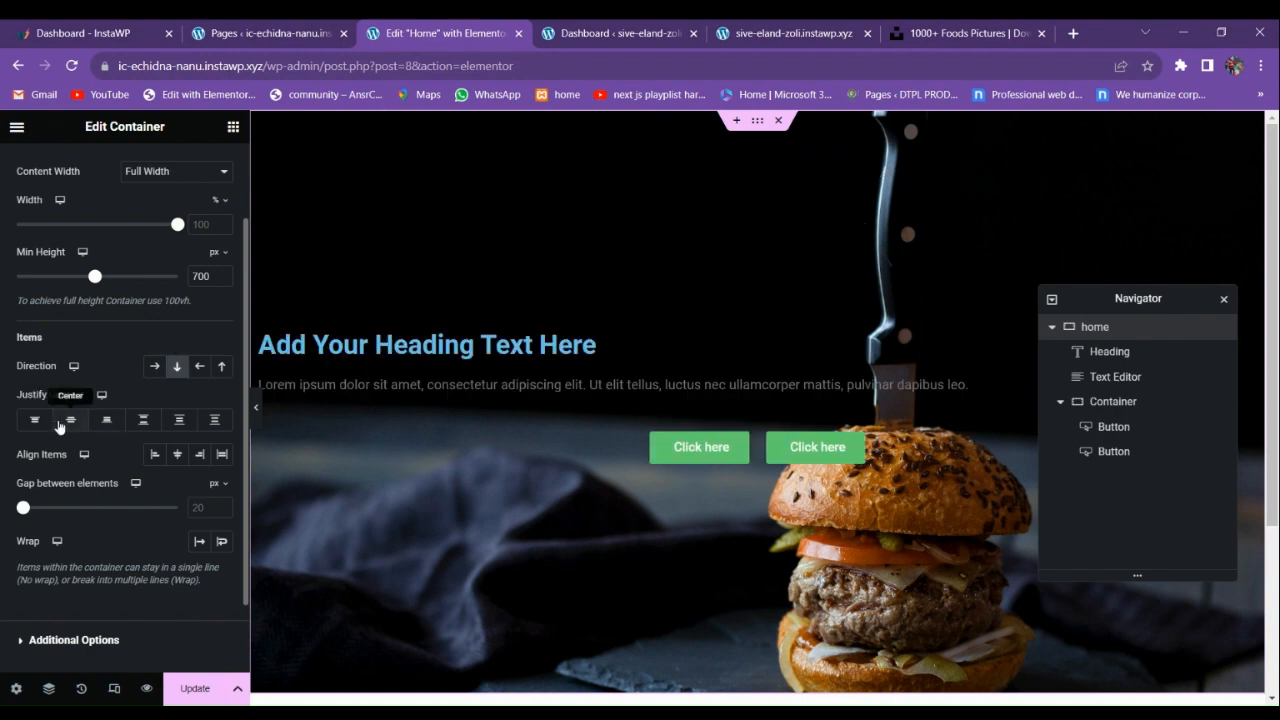
click(177, 454)
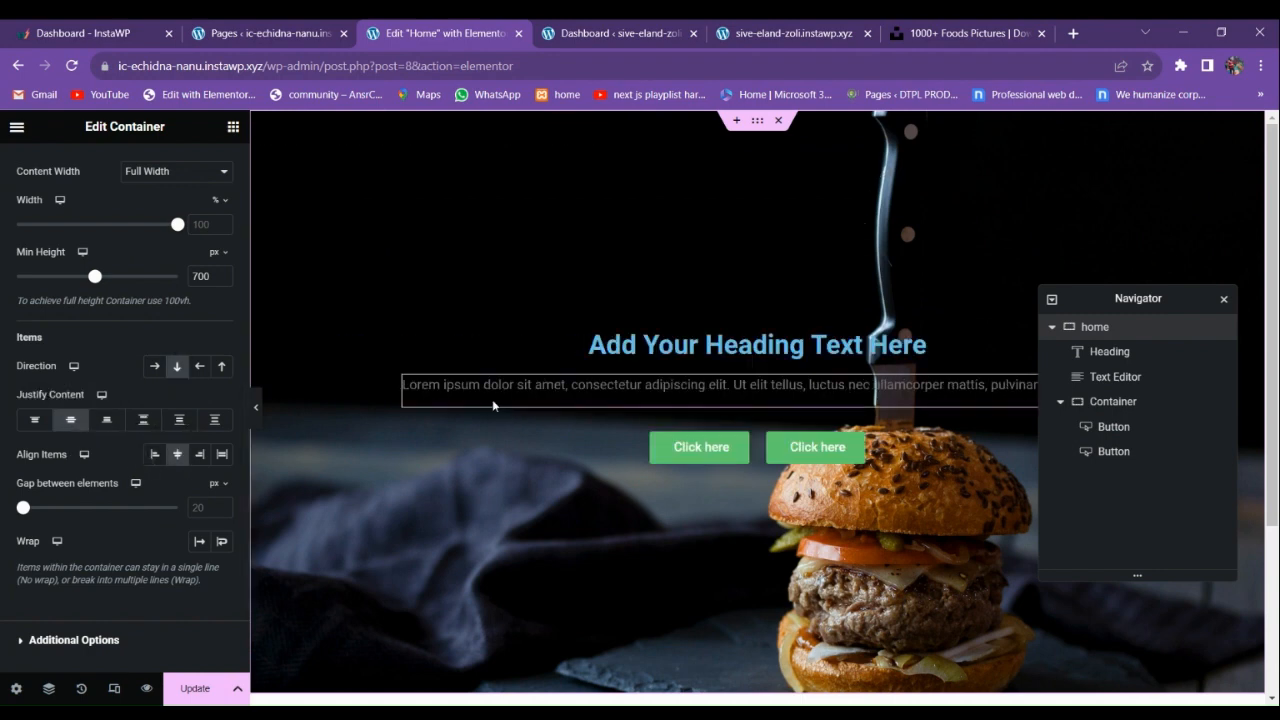
Select the hero heading, check the finished site's heading, and open the finished page in Elementor in a separate tab.
click(725, 352)
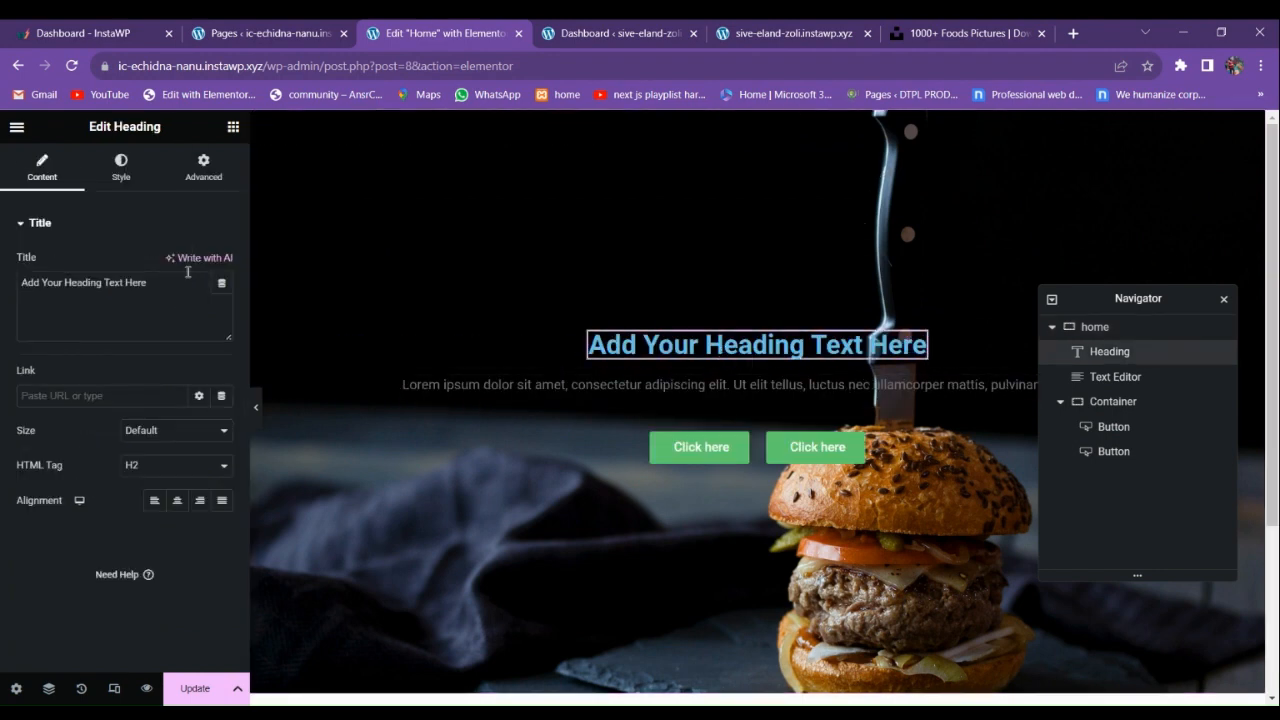
click(785, 28)
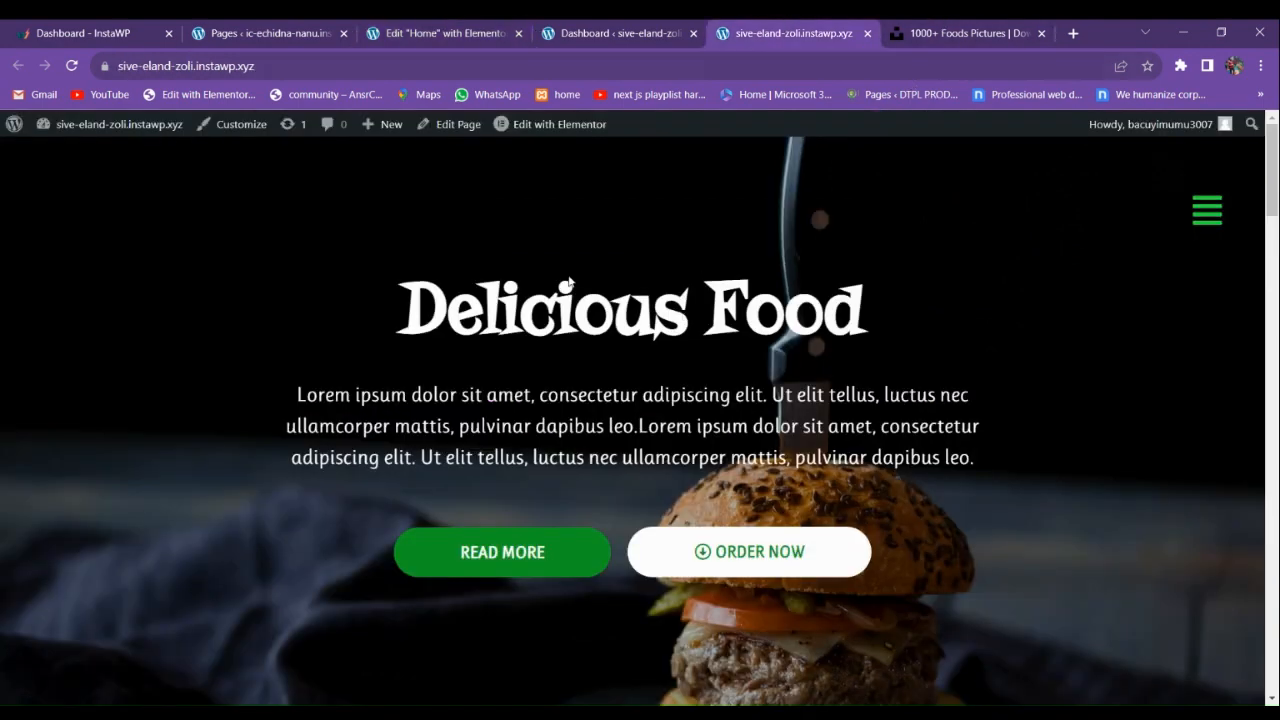
click(596, 30)
click(780, 30)
right_click(538, 126)
drag(868, 25, 785, 28)
click(785, 30)
click(717, 27)
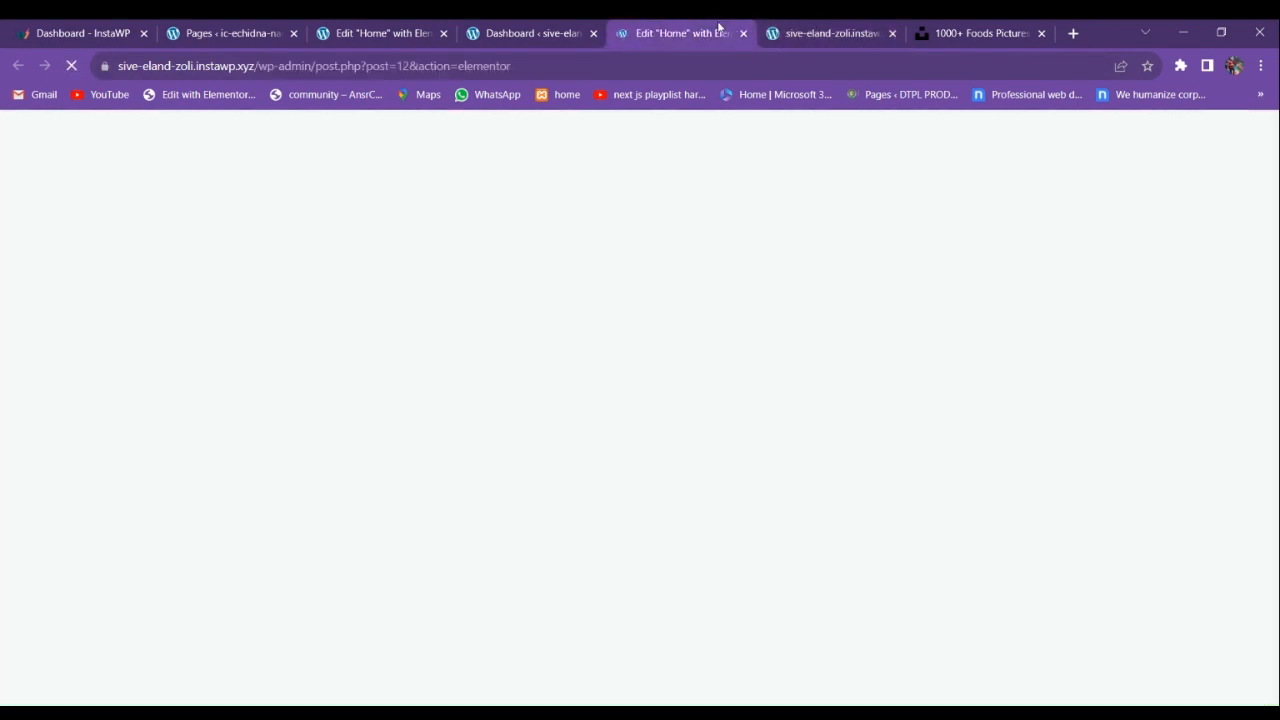
Return to the new Home page's editor and replace the heading title with "Delicious & Fantastic".
click(425, 30)
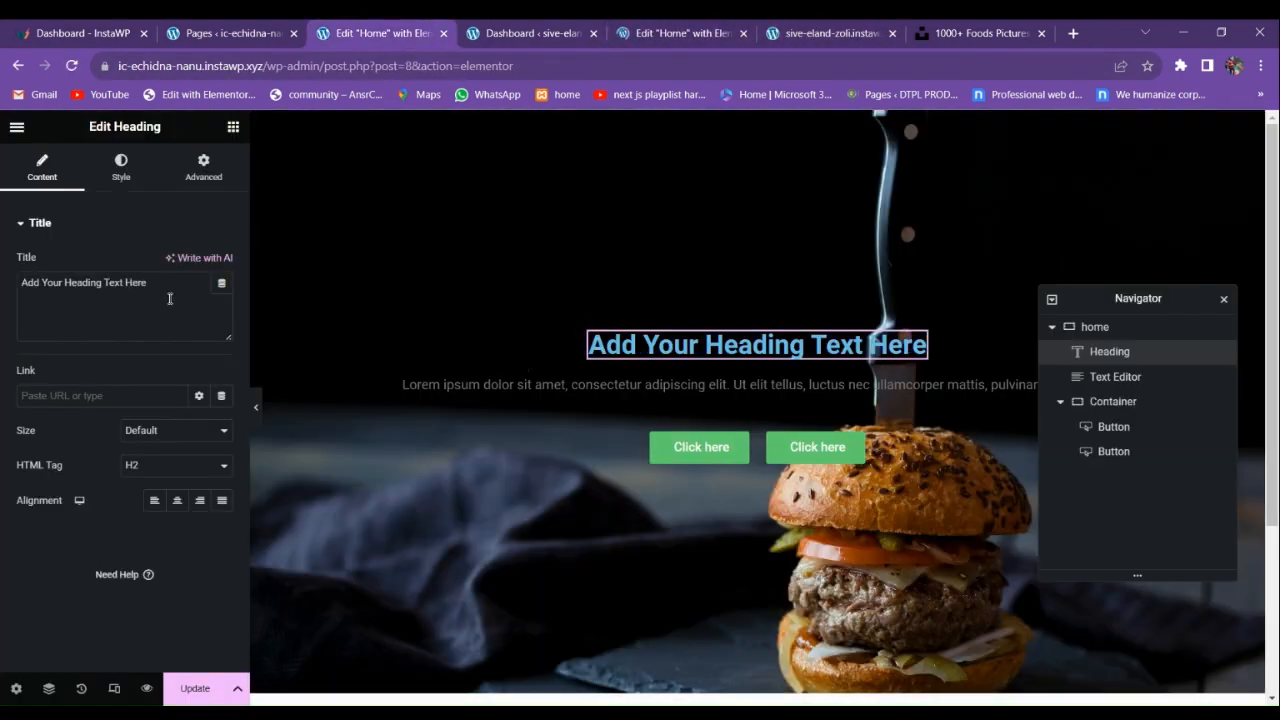
drag(170, 298, 8, 261)
text(De)
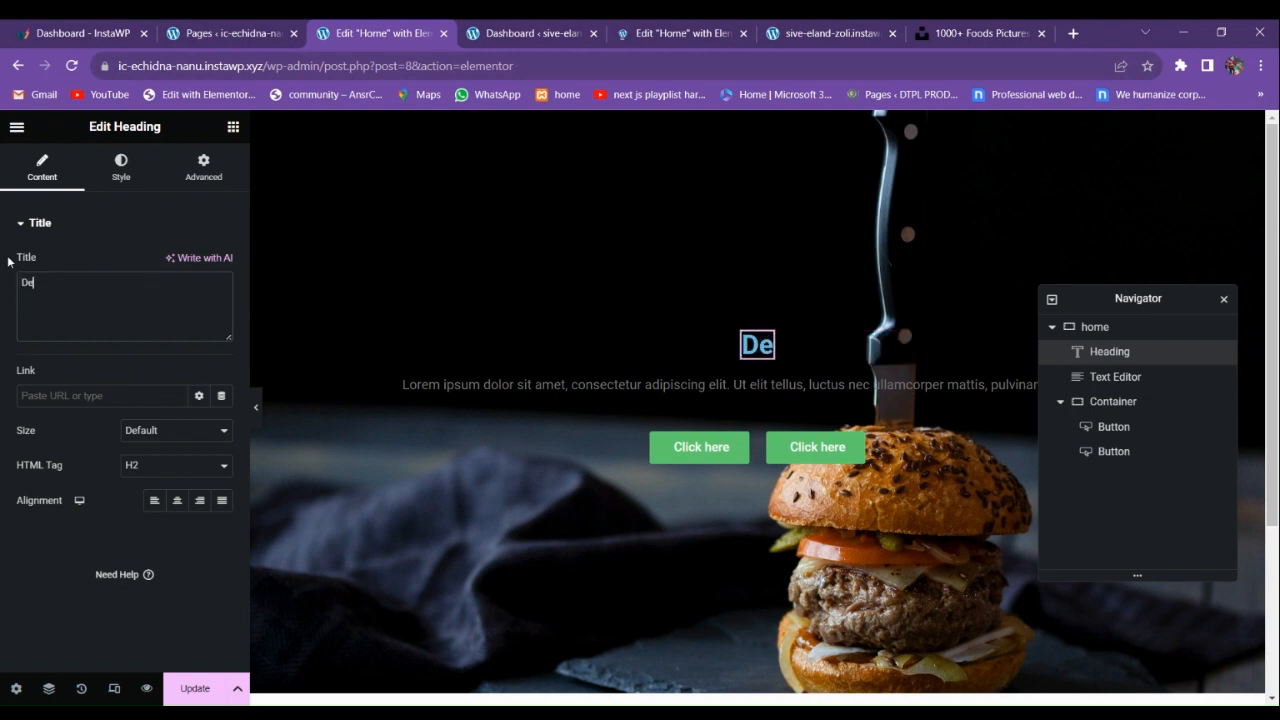
text(licious )
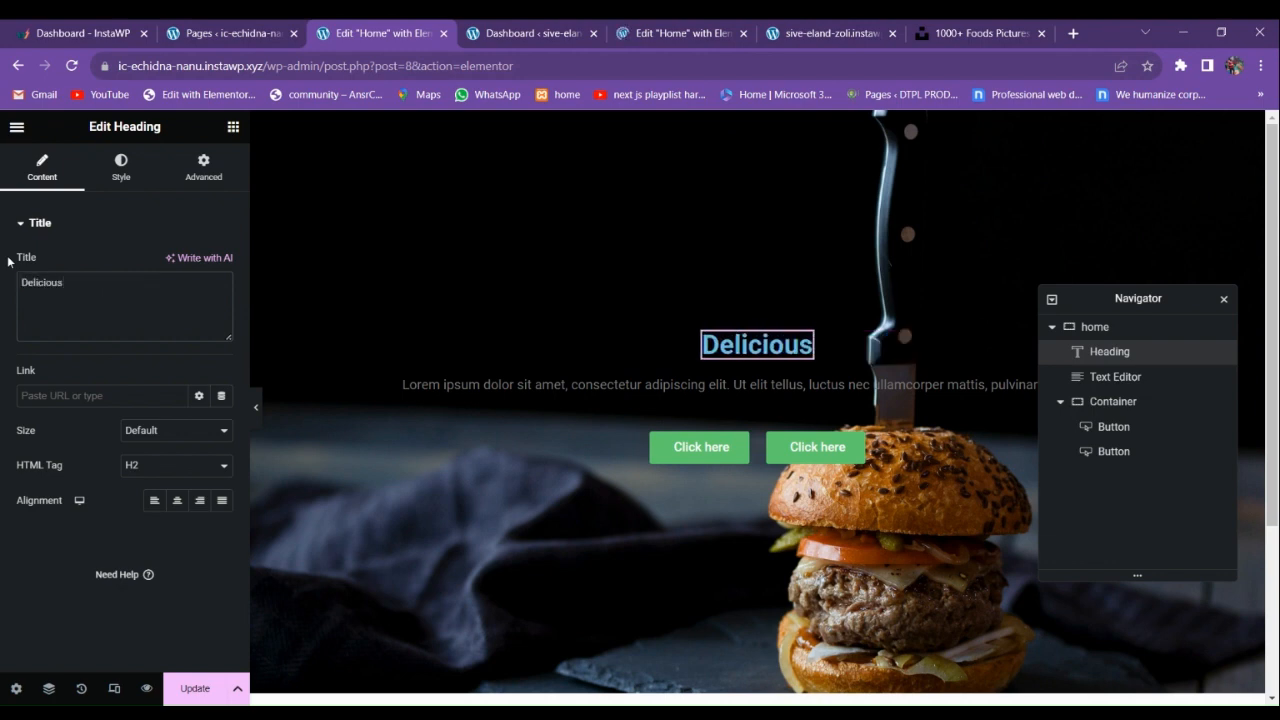
text(& Fantax)
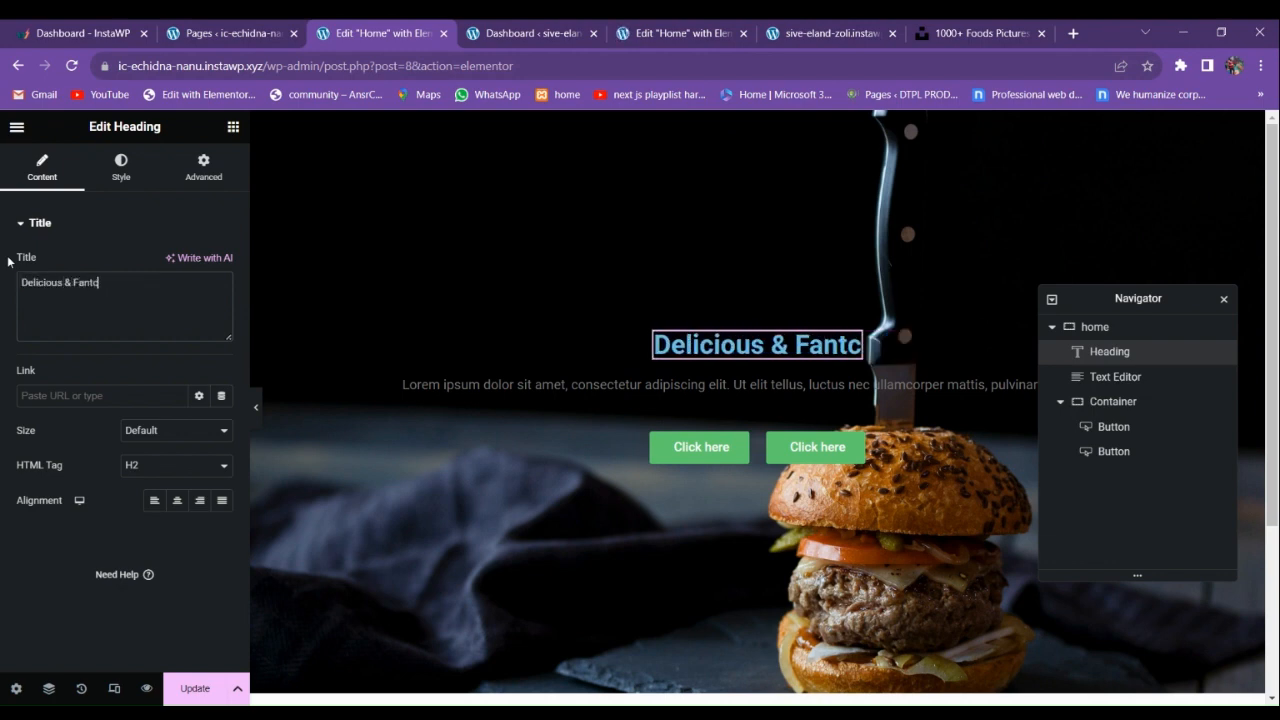
text(t)
key(BackSpace)
key(BackSpace)
text(sti)
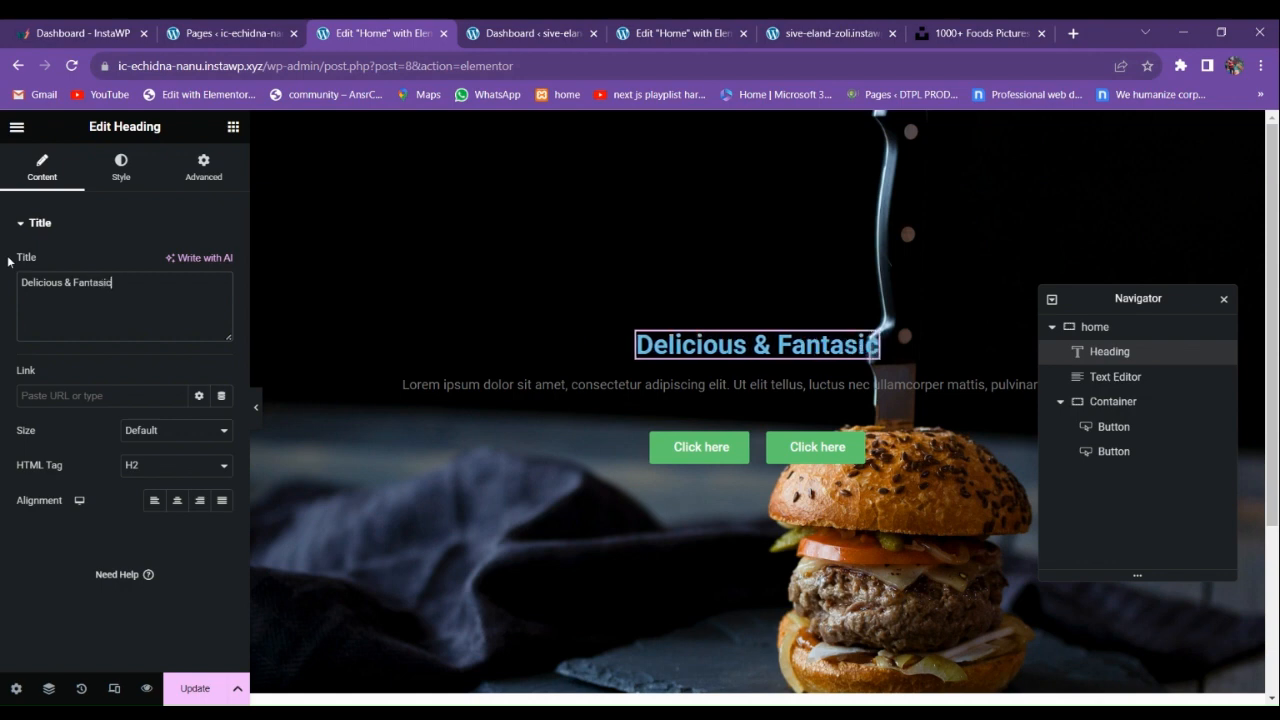
text(c)
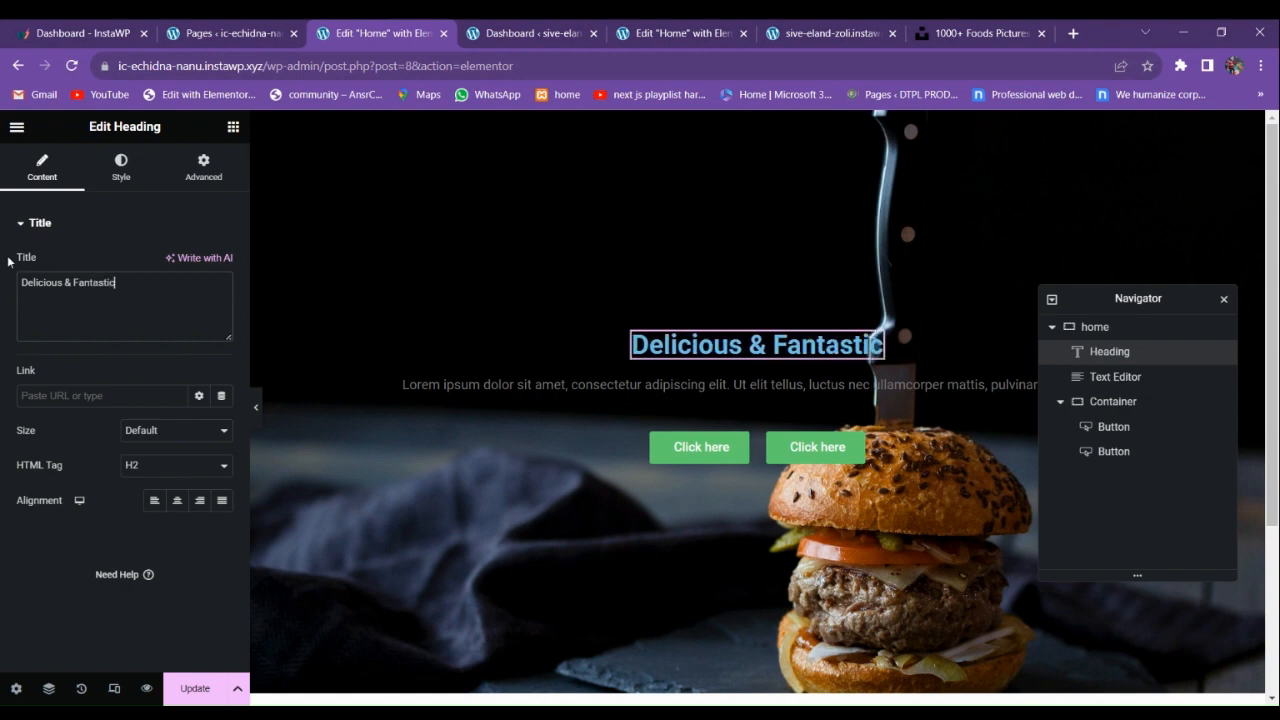
Set the hero heading's text color to white.
click(121, 167)
click(222, 263)
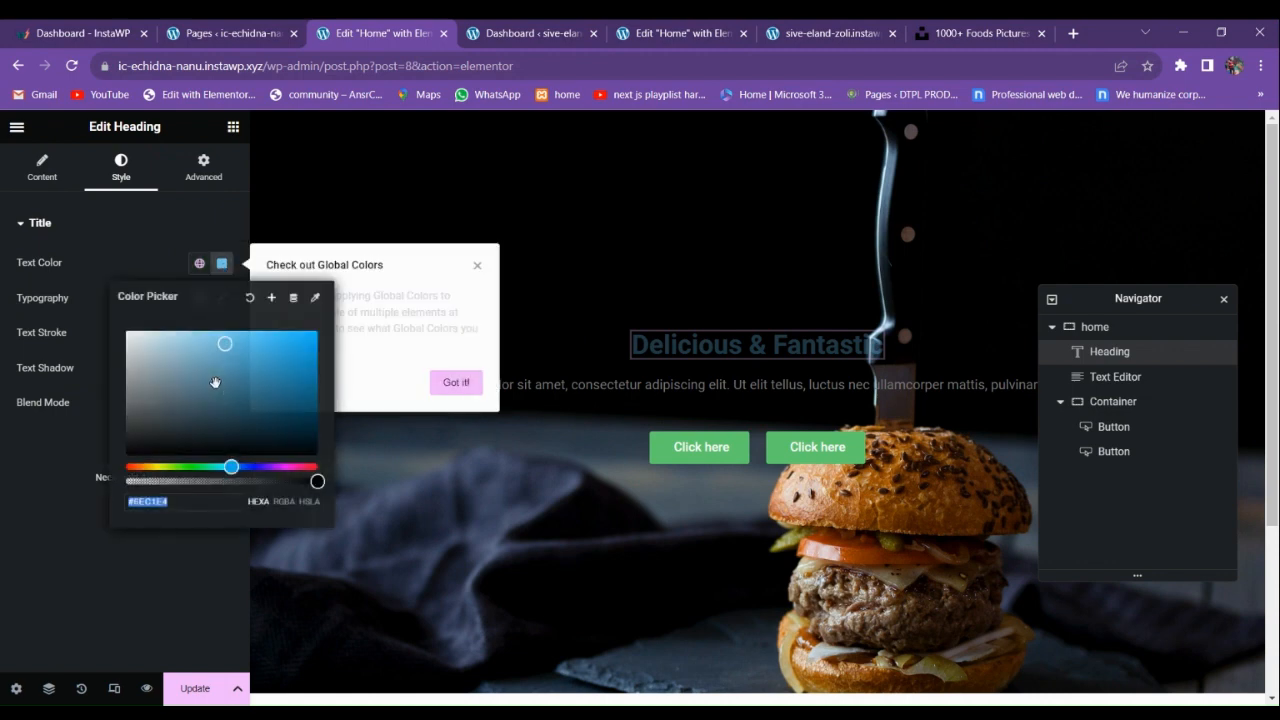
click(39, 441)
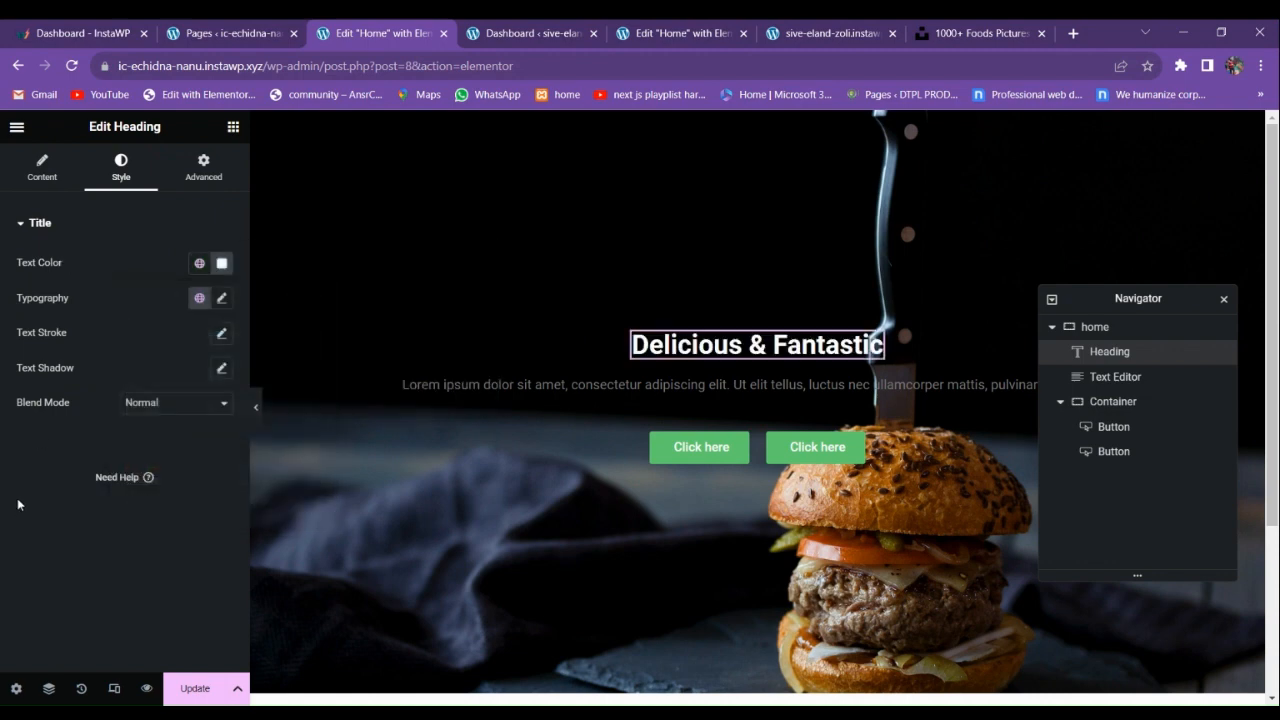
Open the hero heading's typography settings and set the font family to Ruluko.
click(219, 299)
click(170, 376)
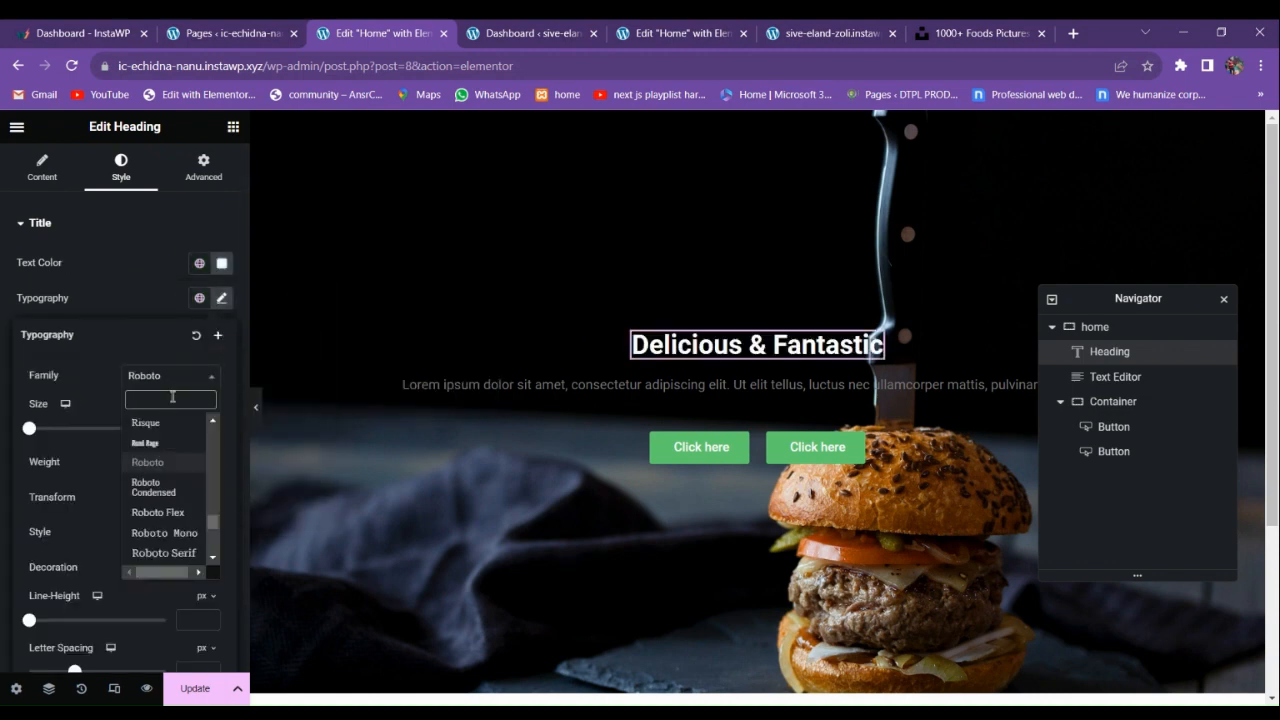
text(ruluk)
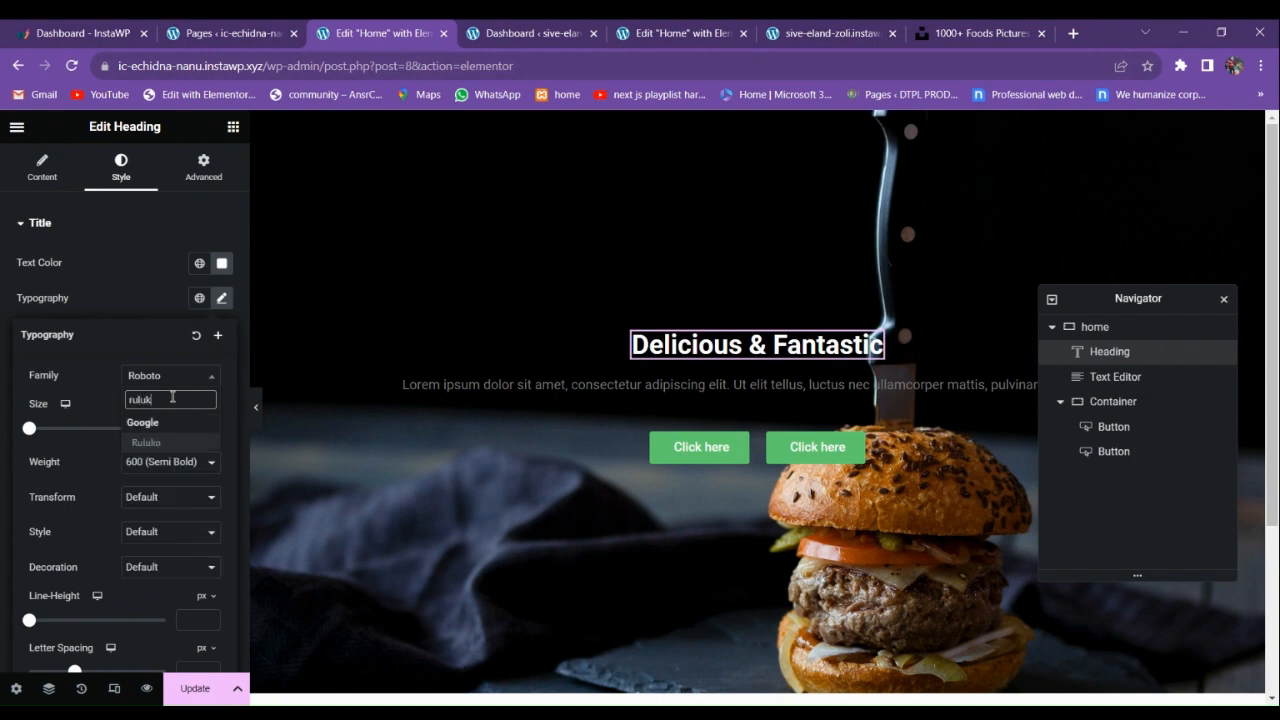
key(Return)
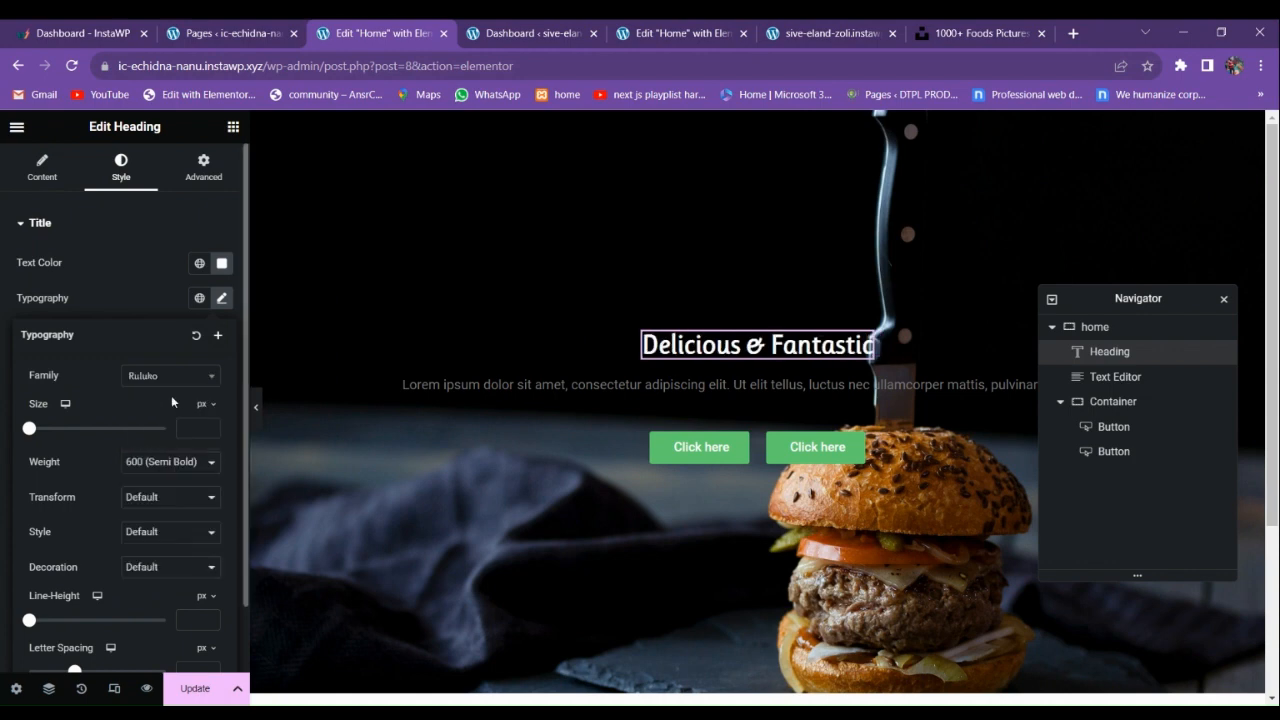
Set the hero heading's font size to 80 px and its weight to 800 (Extra Bold).
click(210, 429)
text(3)
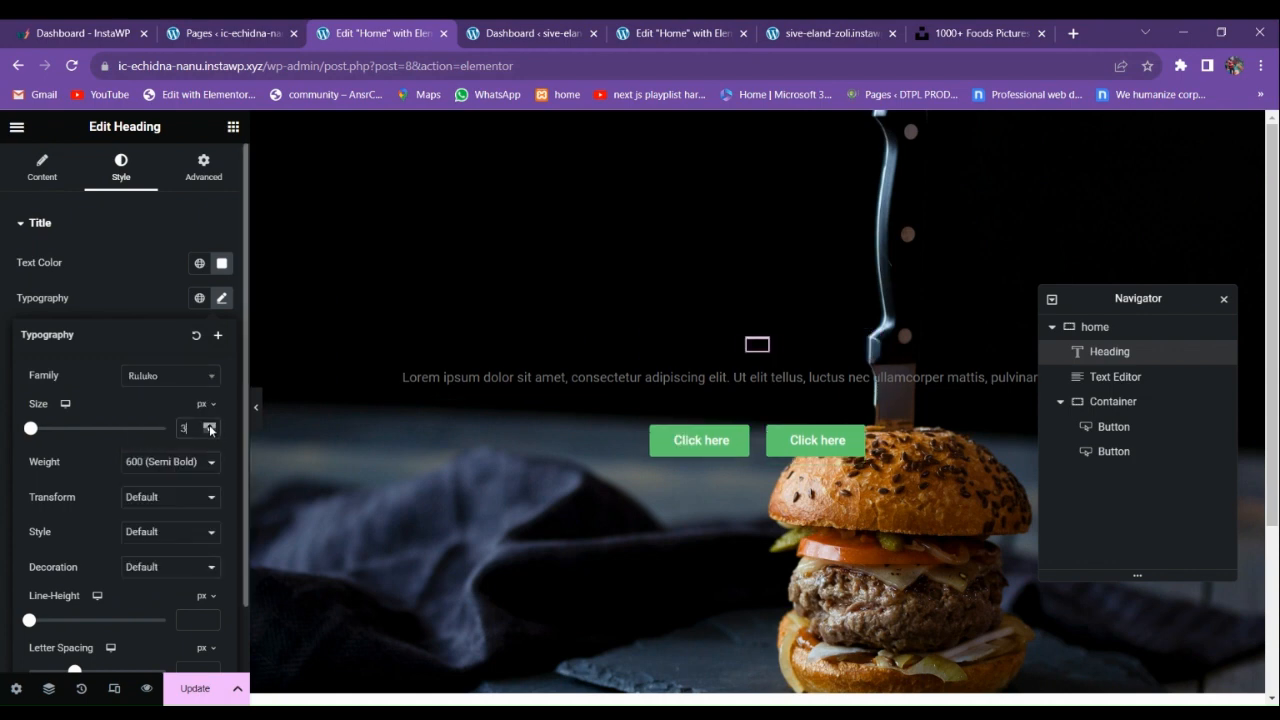
drag(210, 429, 210, 430)
click(211, 434)
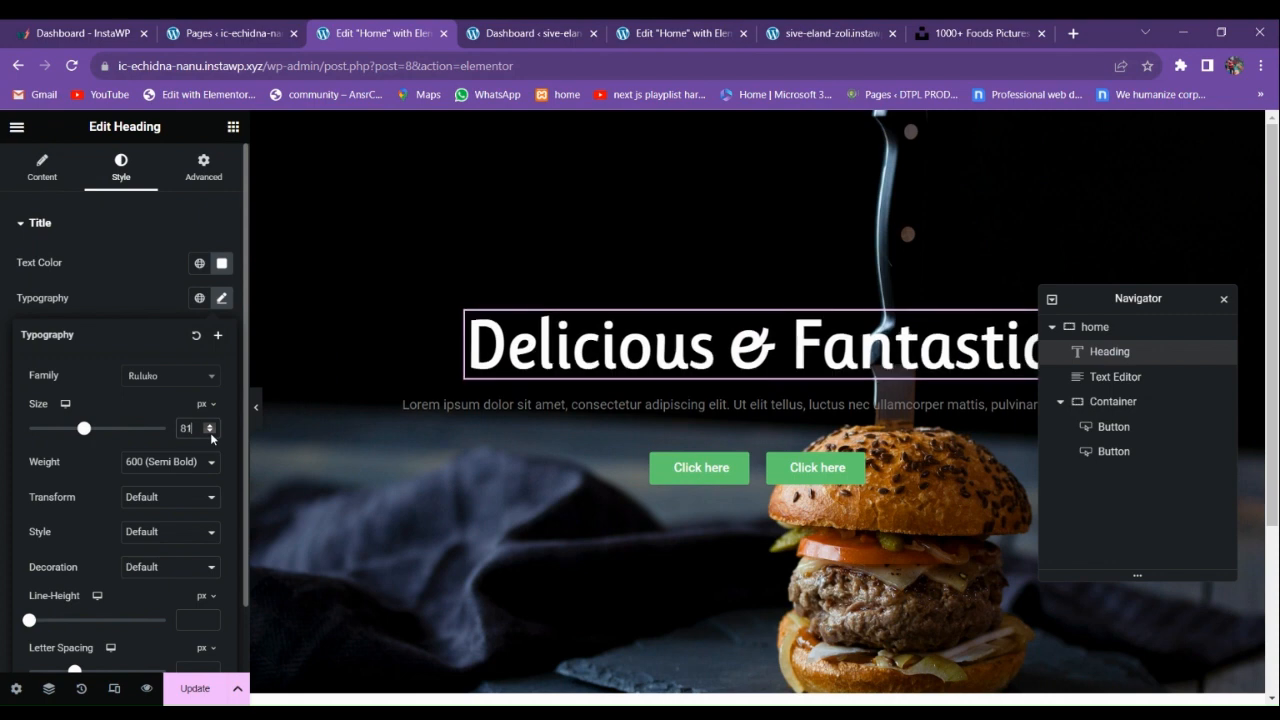
click(211, 434)
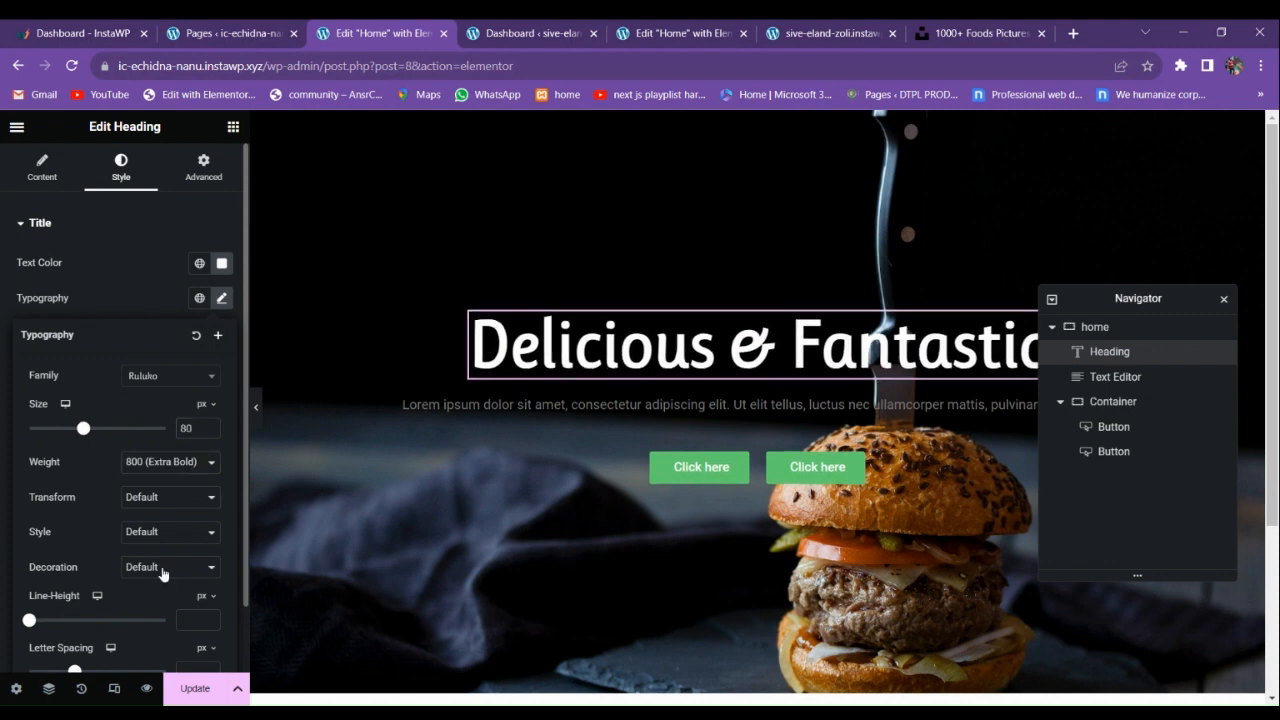
Try the Sarina and Satisfy font families on the hero heading.
click(166, 376)
click(116, 385)
click(166, 376)
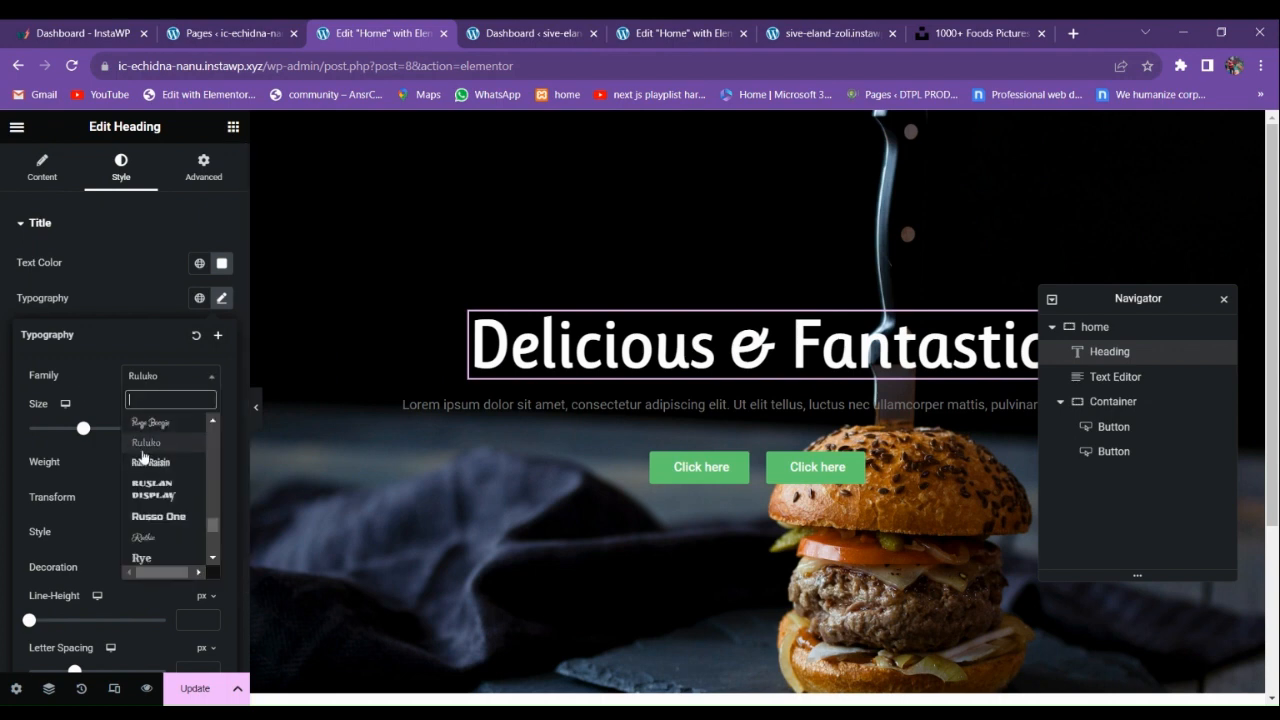
scroll(178, 530, down, 3)
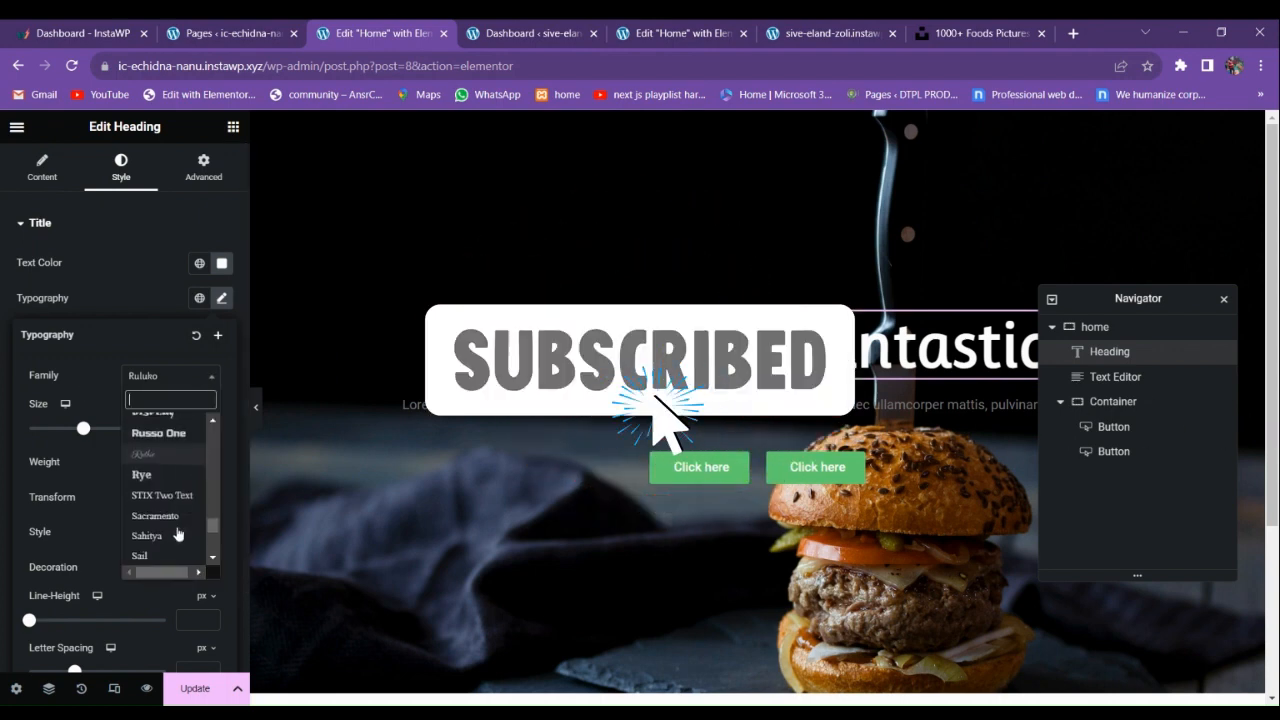
scroll(184, 509, down, 4)
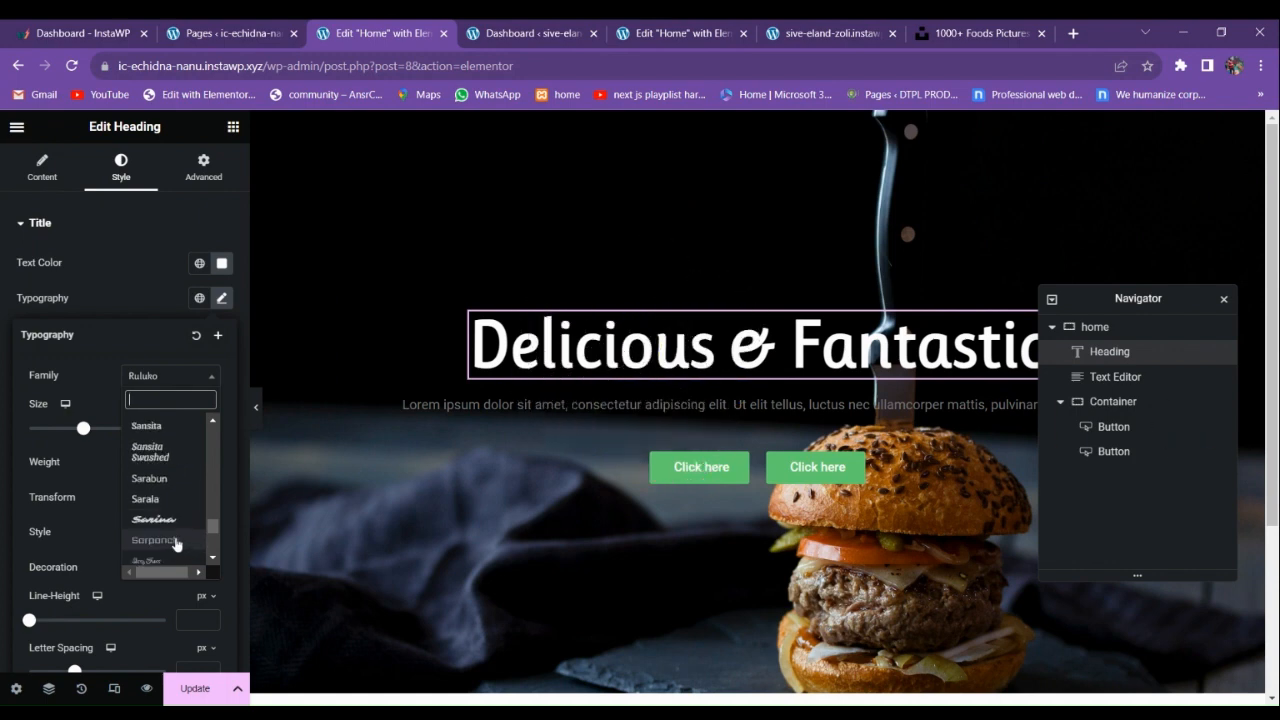
click(173, 518)
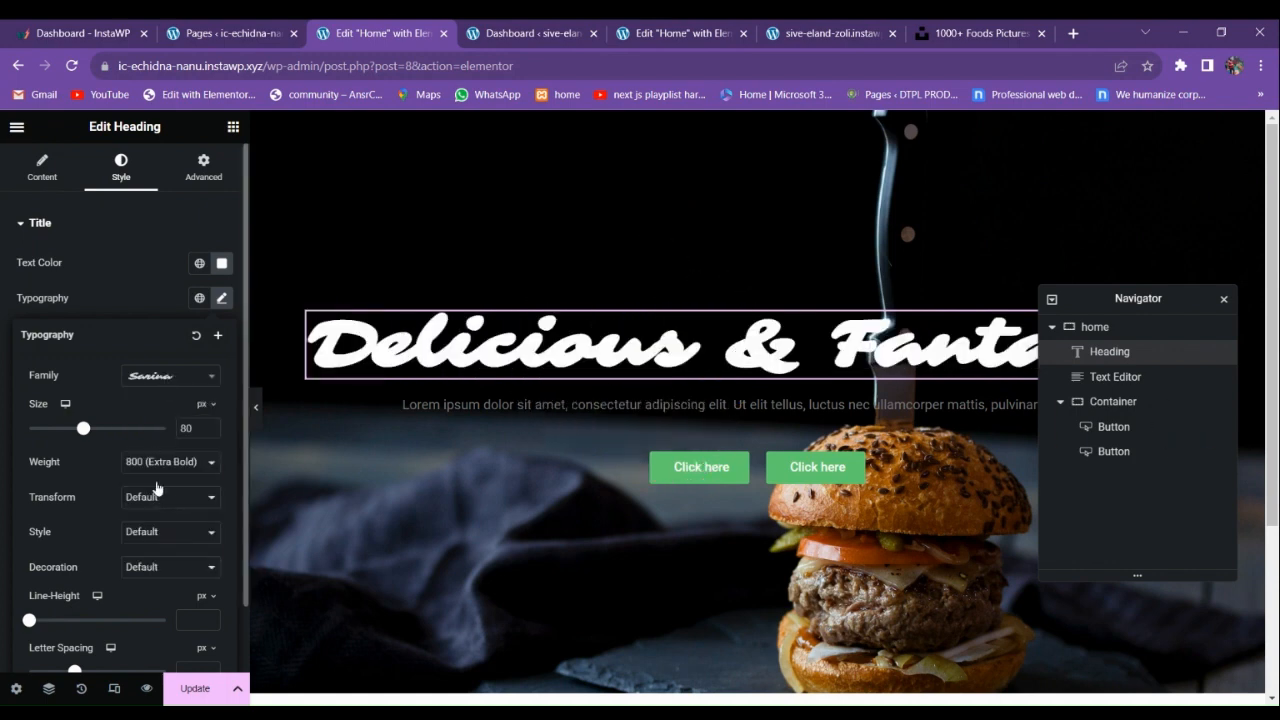
click(170, 375)
scroll(160, 470, down, 2)
click(159, 423)
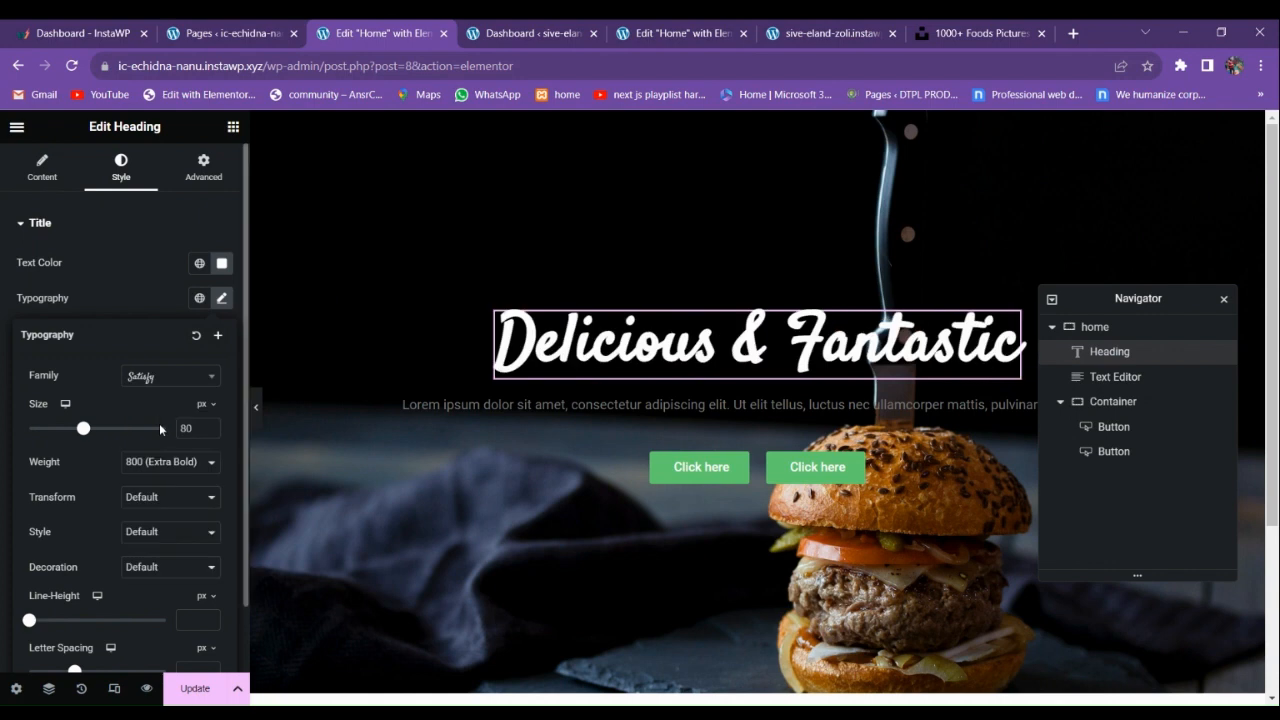
Set the hero heading's font family to Secular One.
click(165, 378)
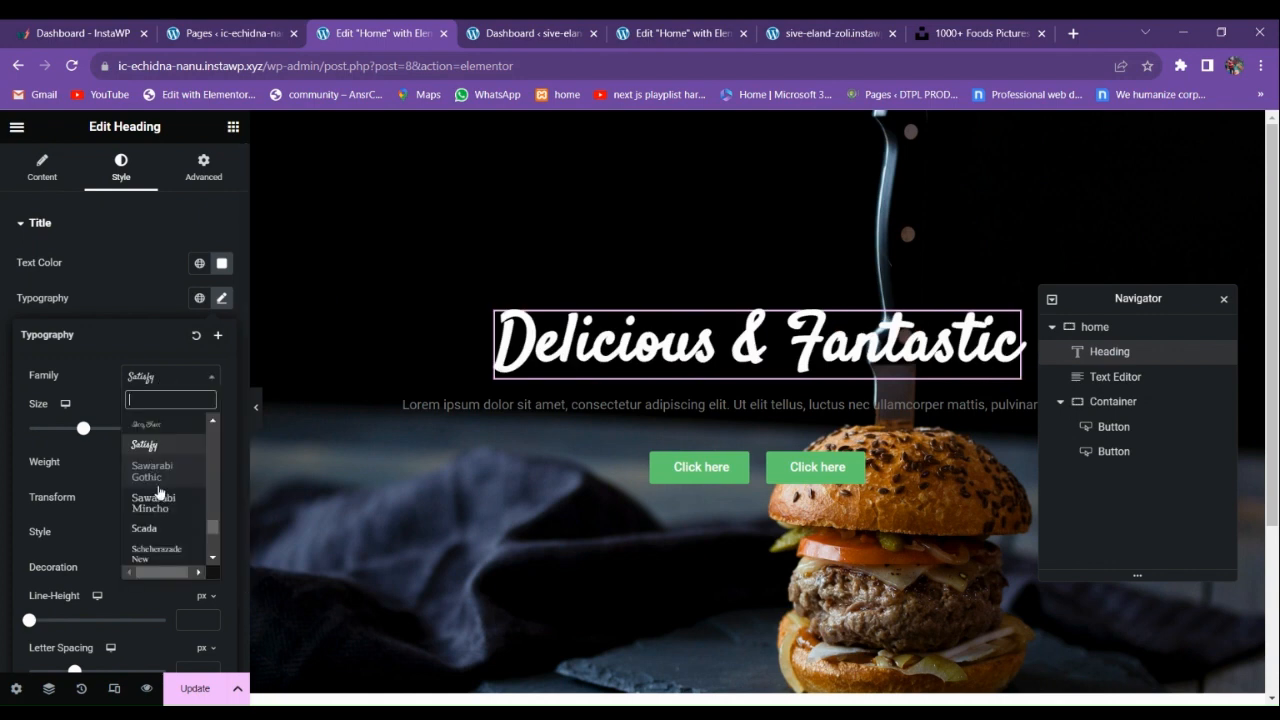
scroll(161, 490, down, 2)
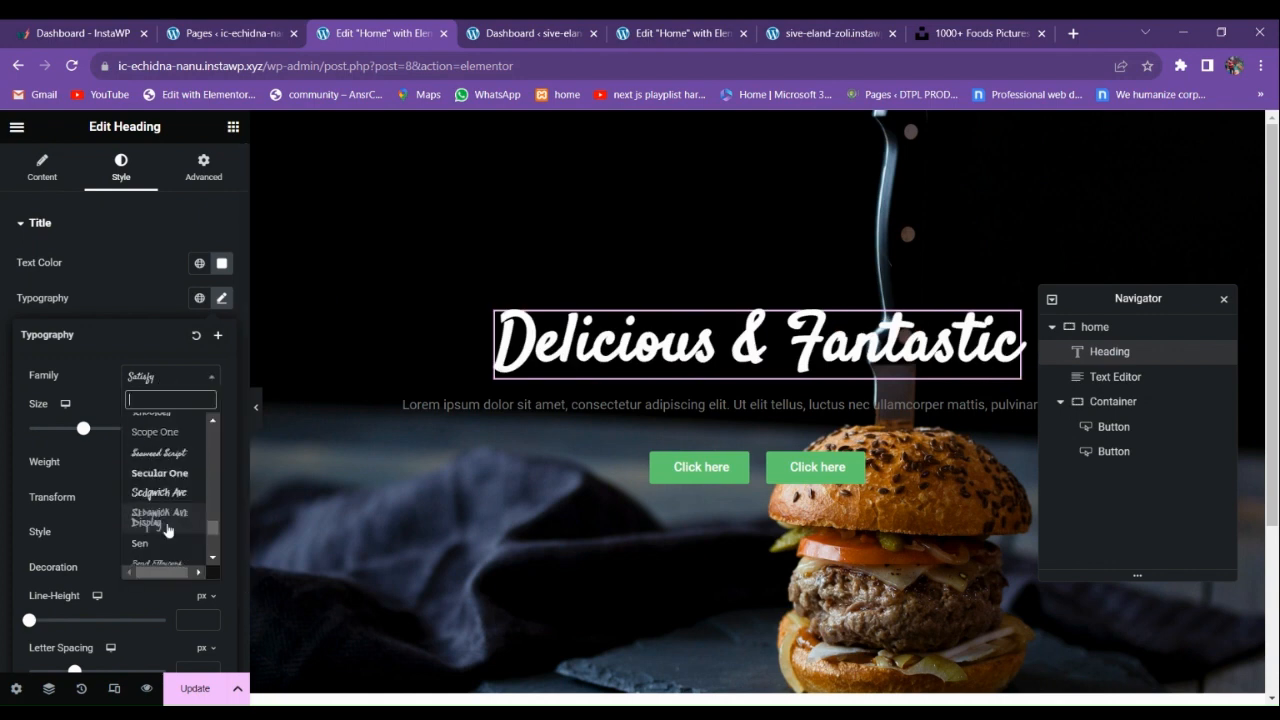
click(165, 474)
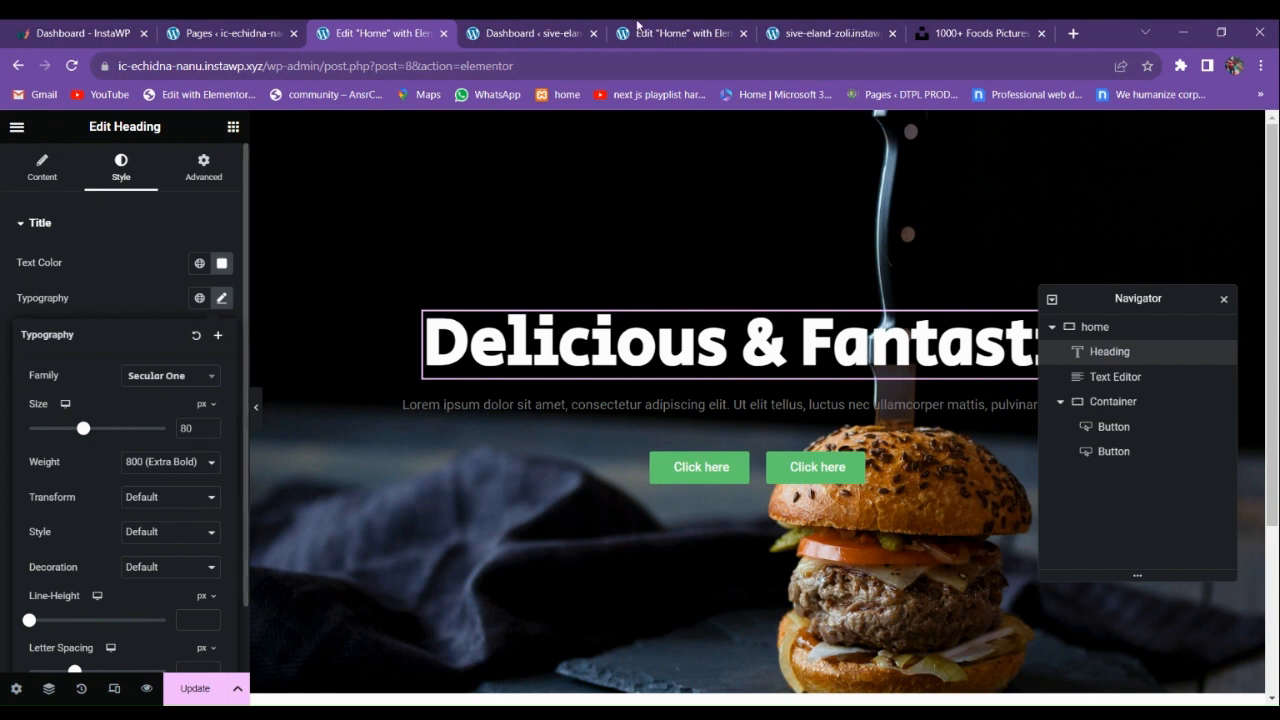
Switch to the finished page's Elementor editor and inspect the typography settings of its "Delicious Food" heading.
click(843, 24)
click(694, 27)
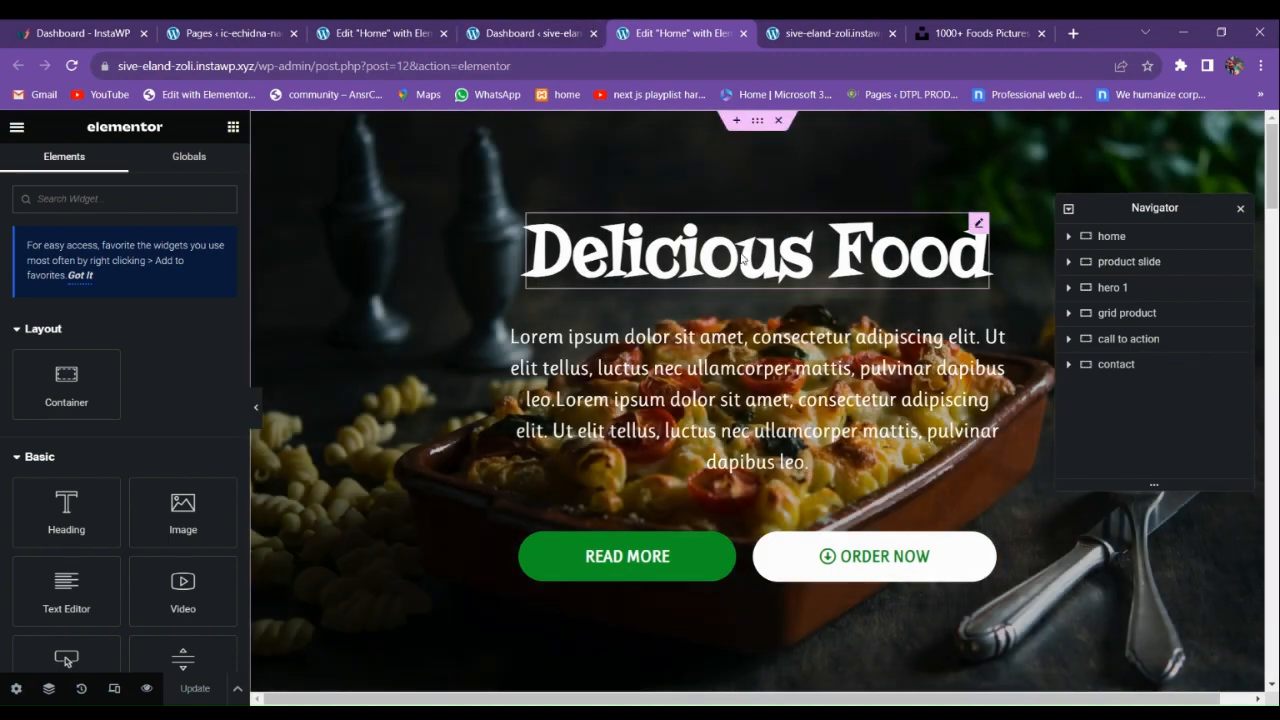
click(704, 262)
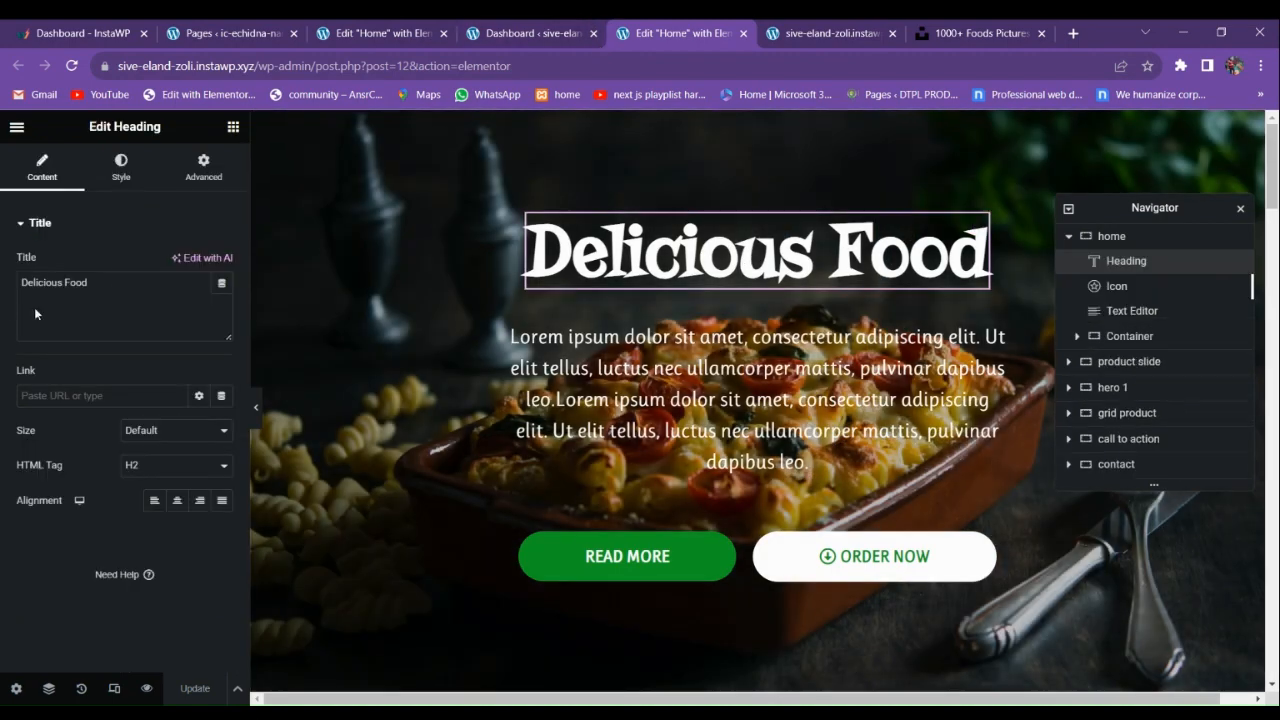
click(121, 167)
click(222, 298)
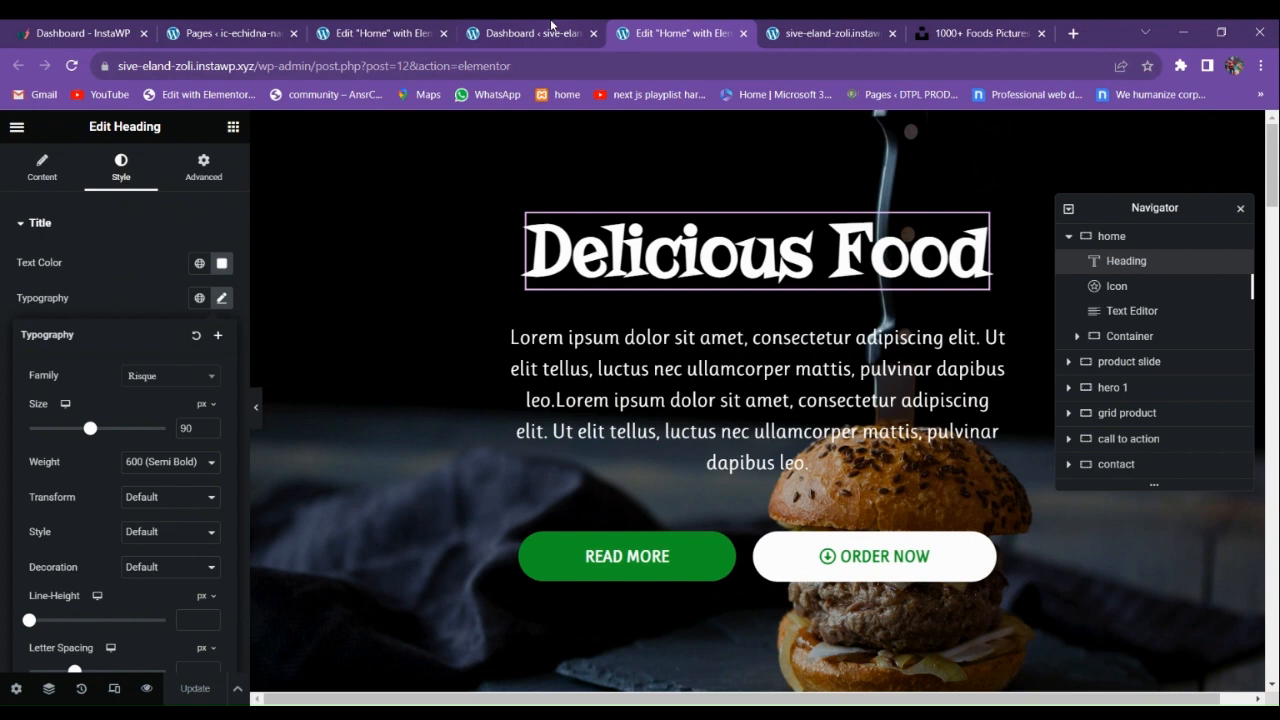
Return to the new site's Elementor editor and set the hero heading's font family to Risque.
click(541, 27)
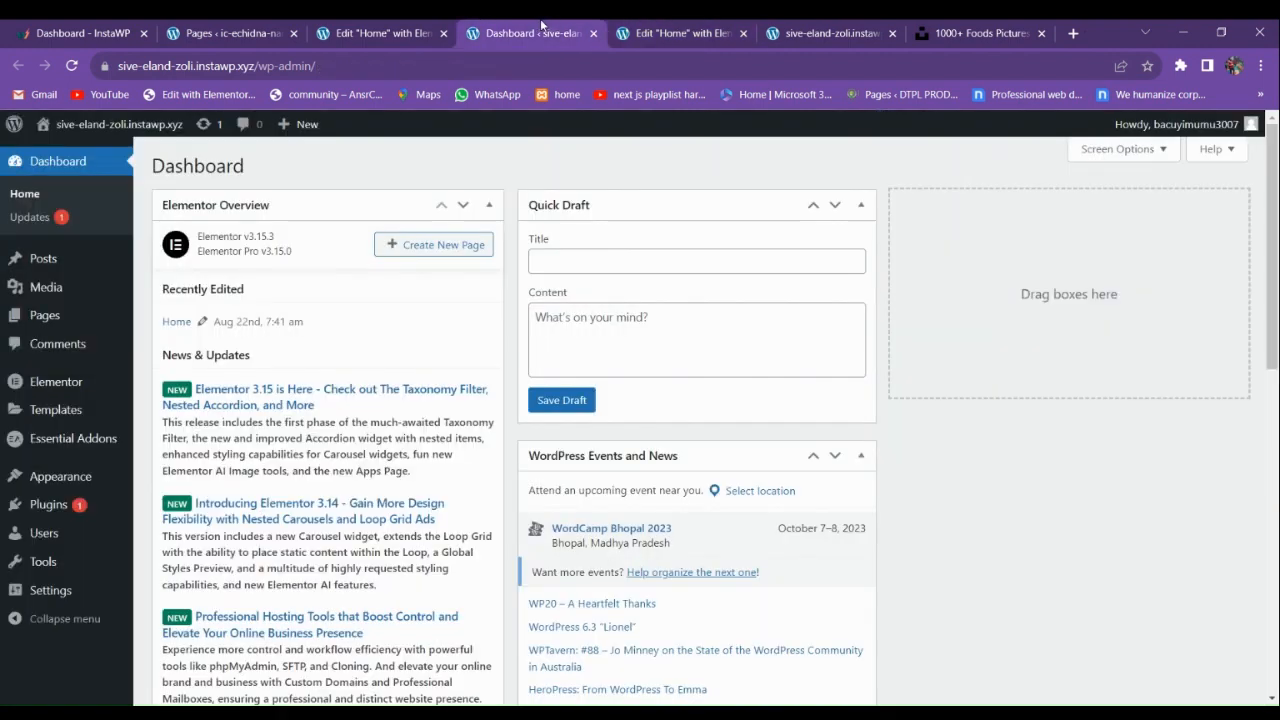
click(405, 28)
click(168, 375)
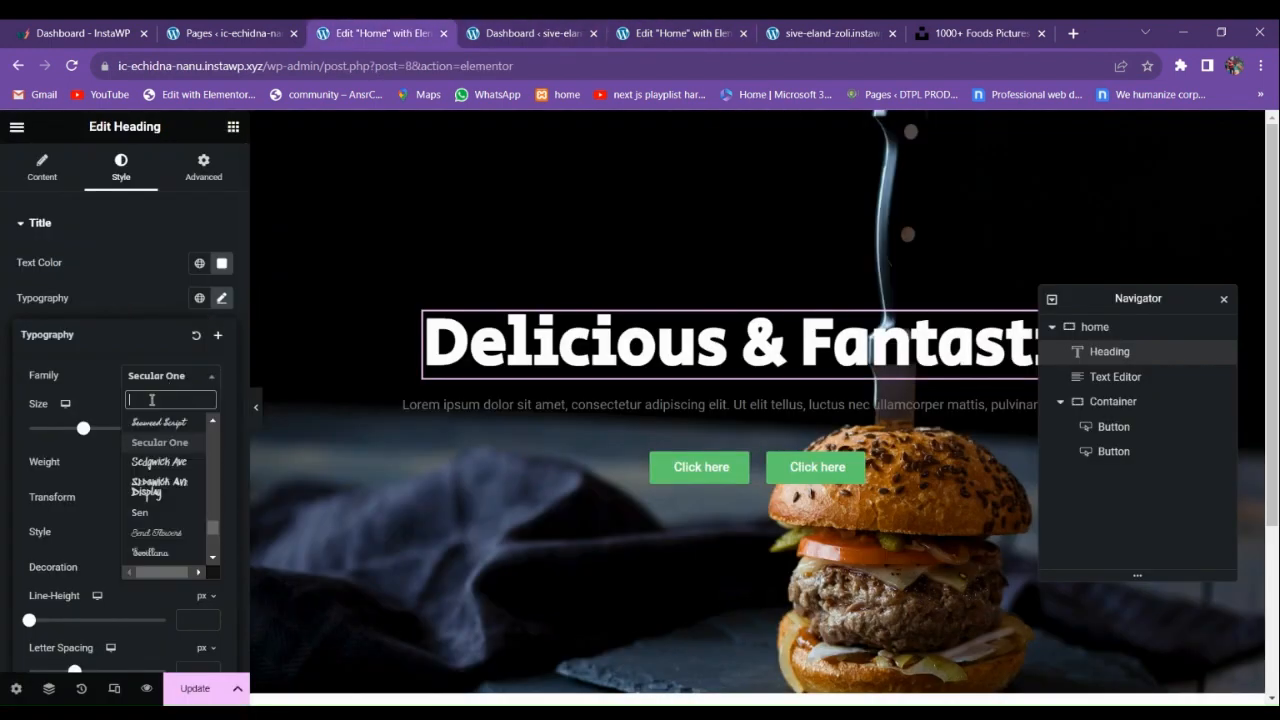
text(risque)
key(Return)
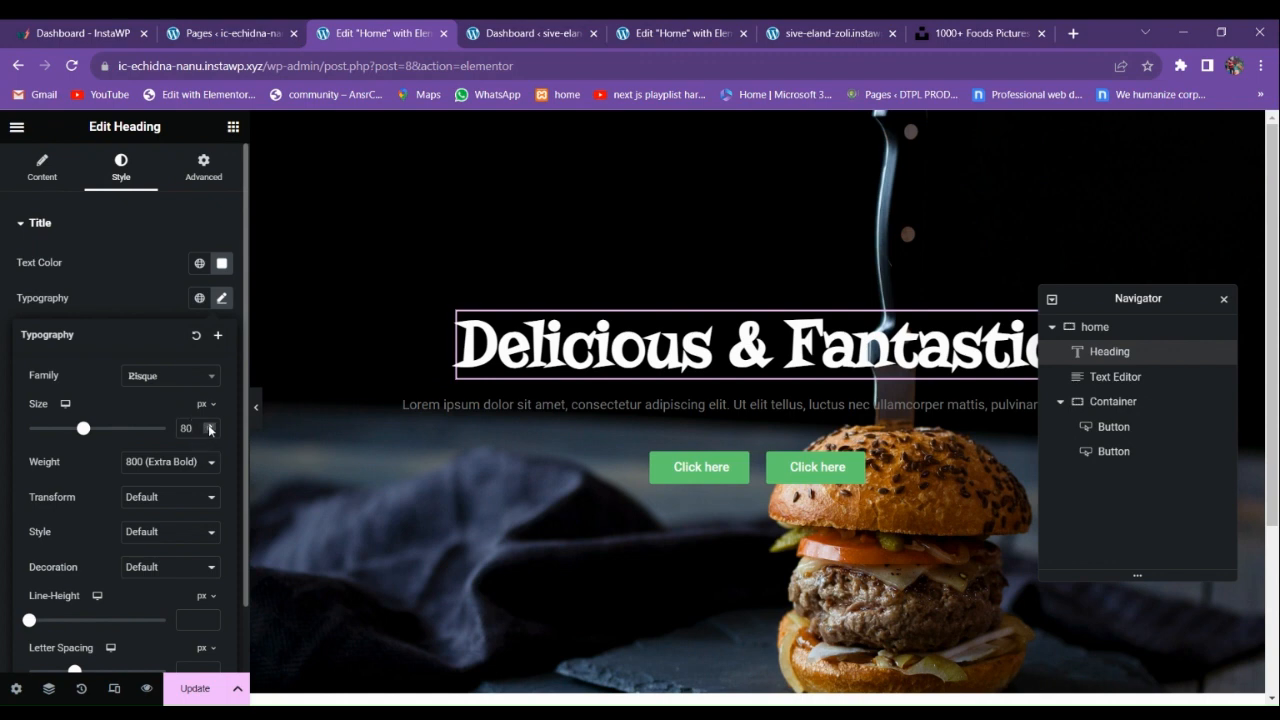
Increase the hero heading's font size to 85 px.
click(209, 425)
click(209, 425)
click(209, 425)
click(209, 425)
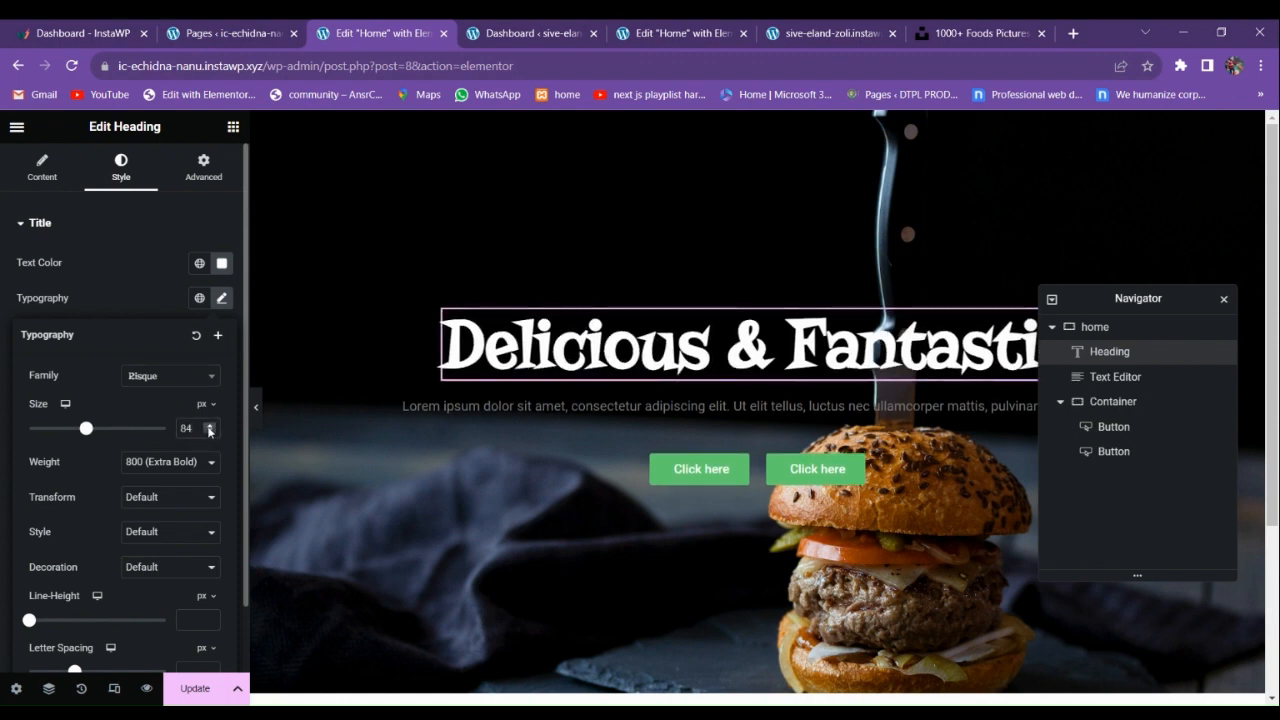
click(209, 426)
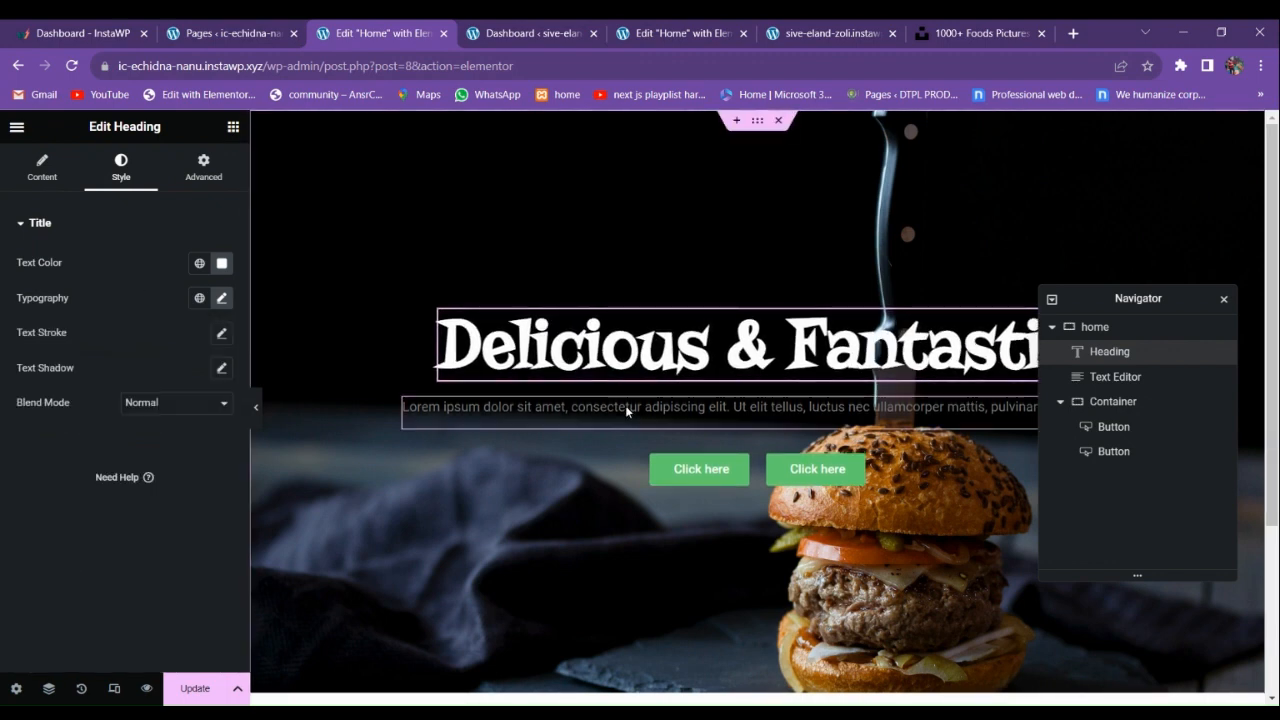
Duplicate the Lorem ipsum text in the hero paragraph so the passage appears twice in a row.
click(625, 405)
drag(198, 434, 22, 366)
key(ctrl+c)
click(201, 437)
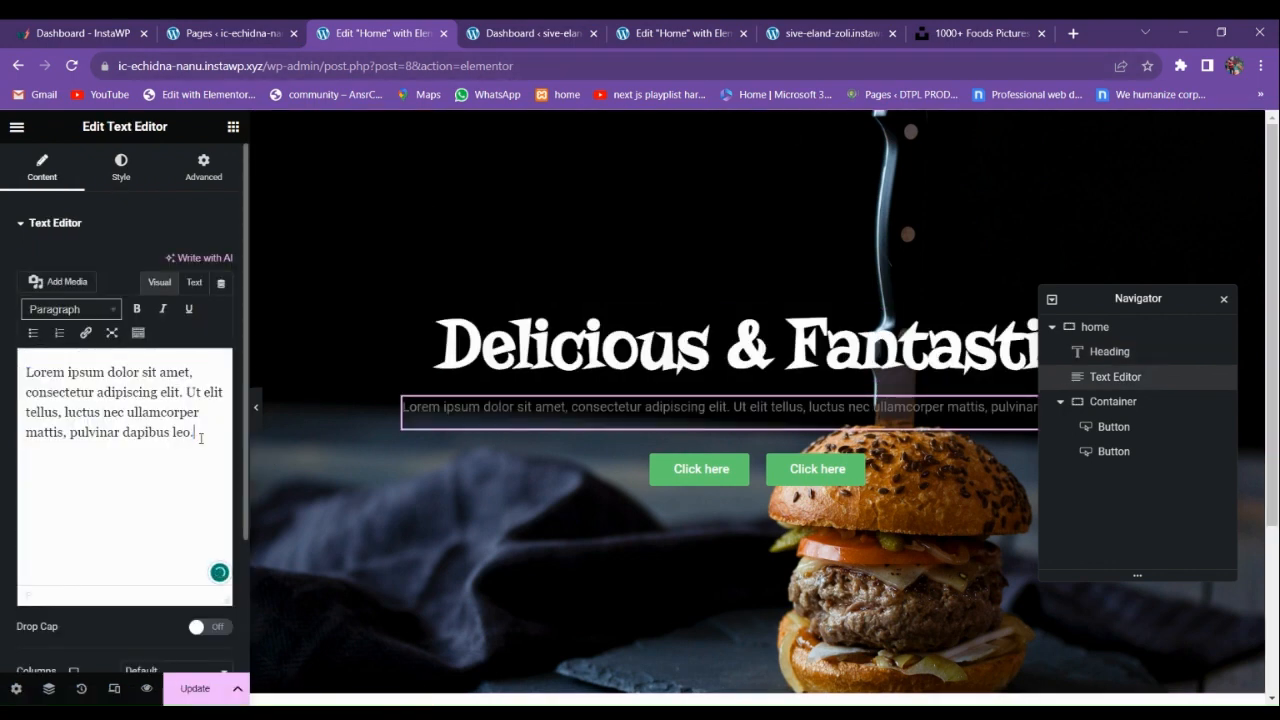
key(ctrl+v)
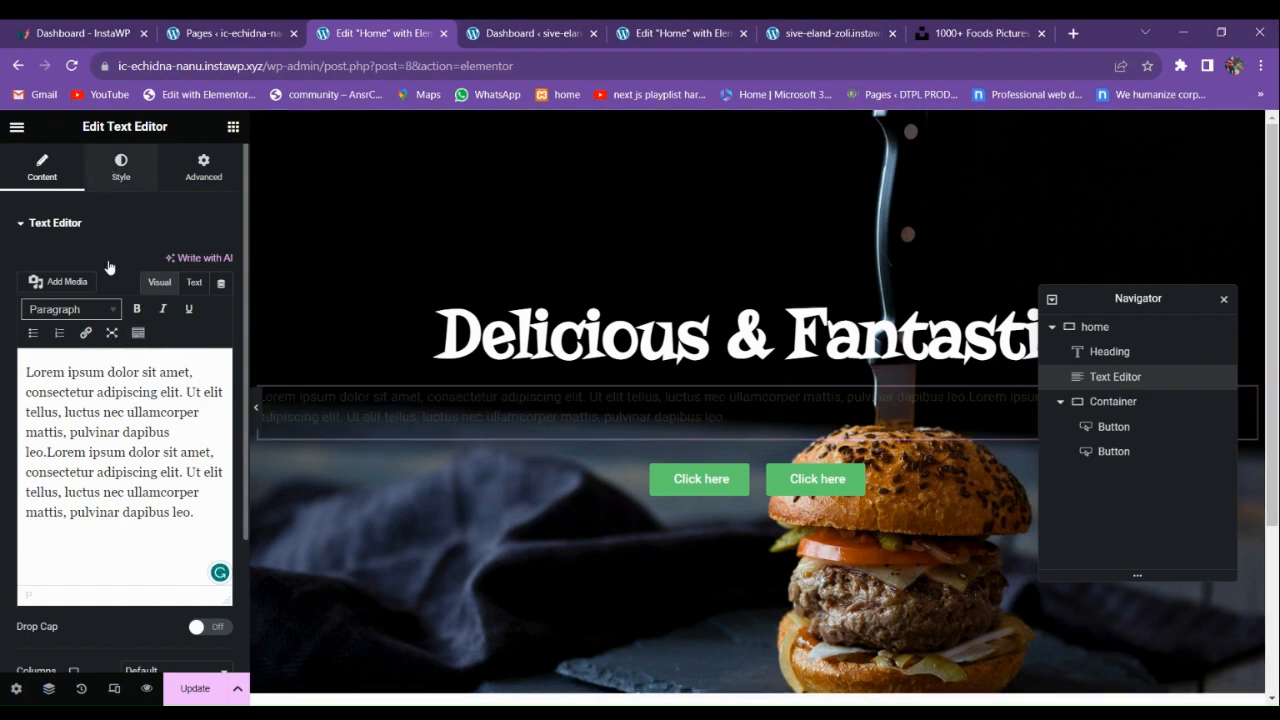
Color the hero paragraph's text white, center-align it, and check the layout at full width.
click(120, 167)
click(221, 298)
click(126, 366)
click(139, 314)
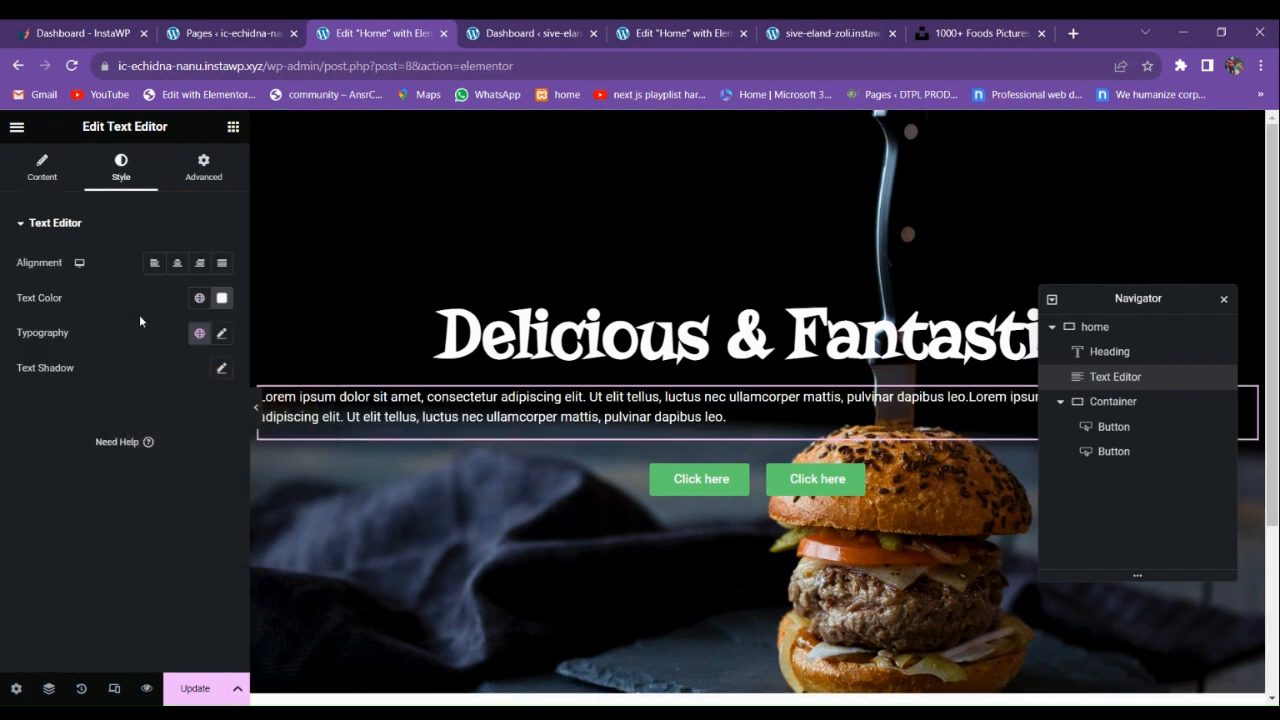
click(176, 264)
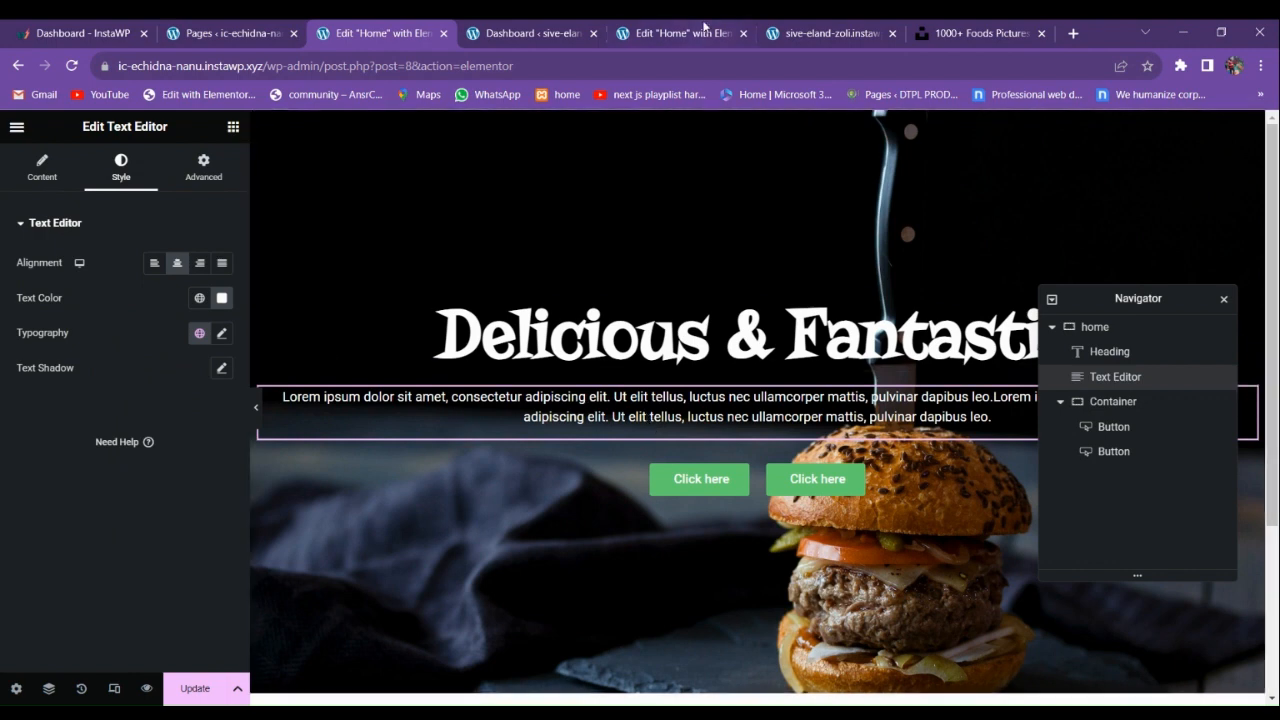
click(256, 407)
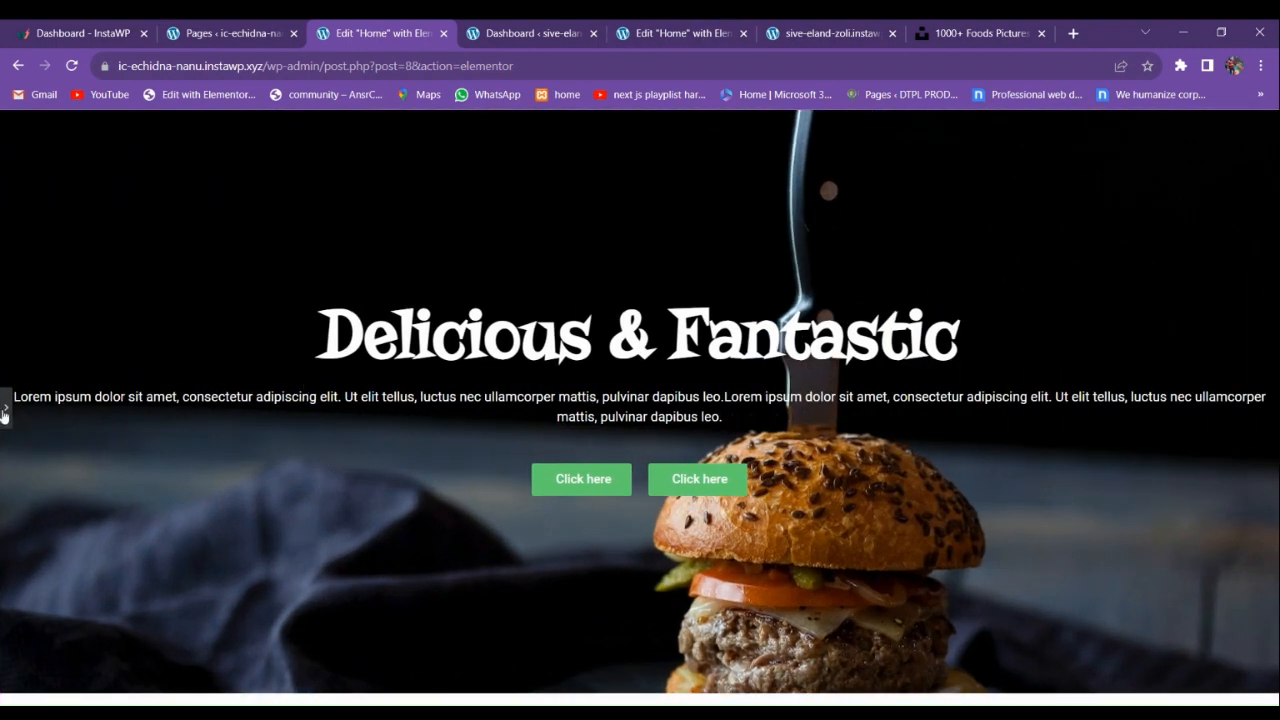
click(4, 410)
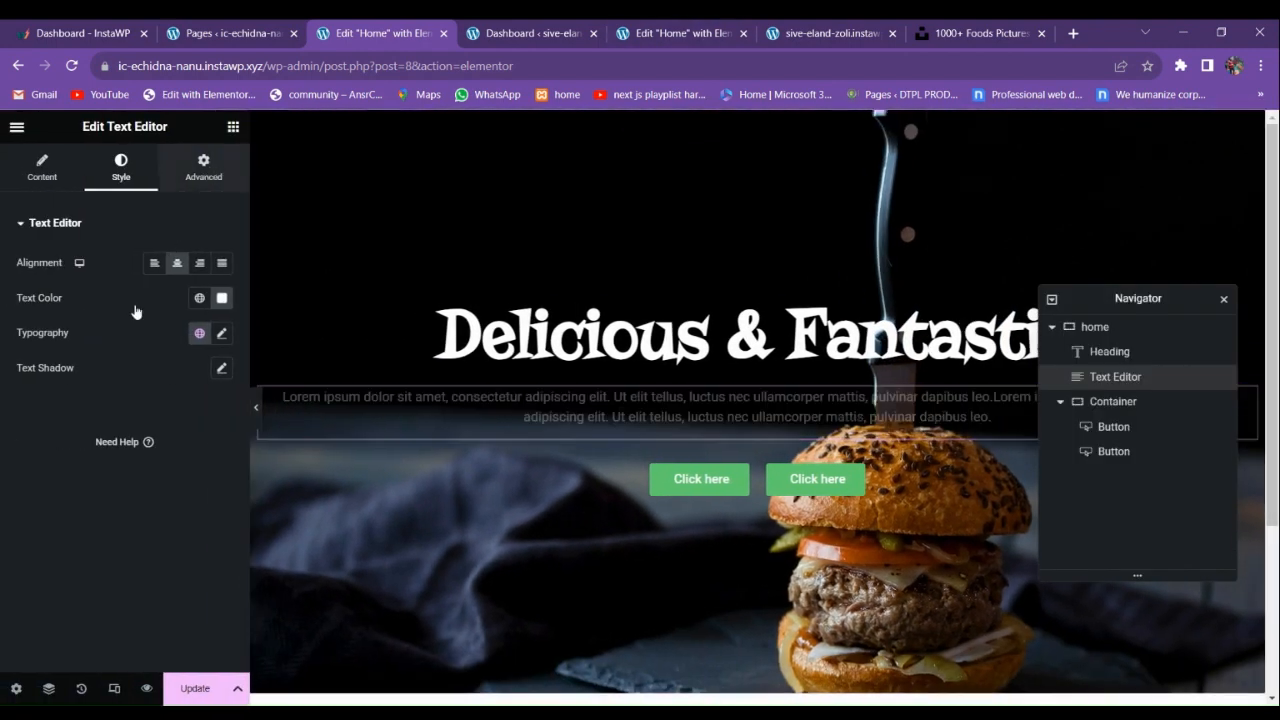
Set the hero paragraph's right and left margins to 200 px each, and check the full-width layout.
click(203, 167)
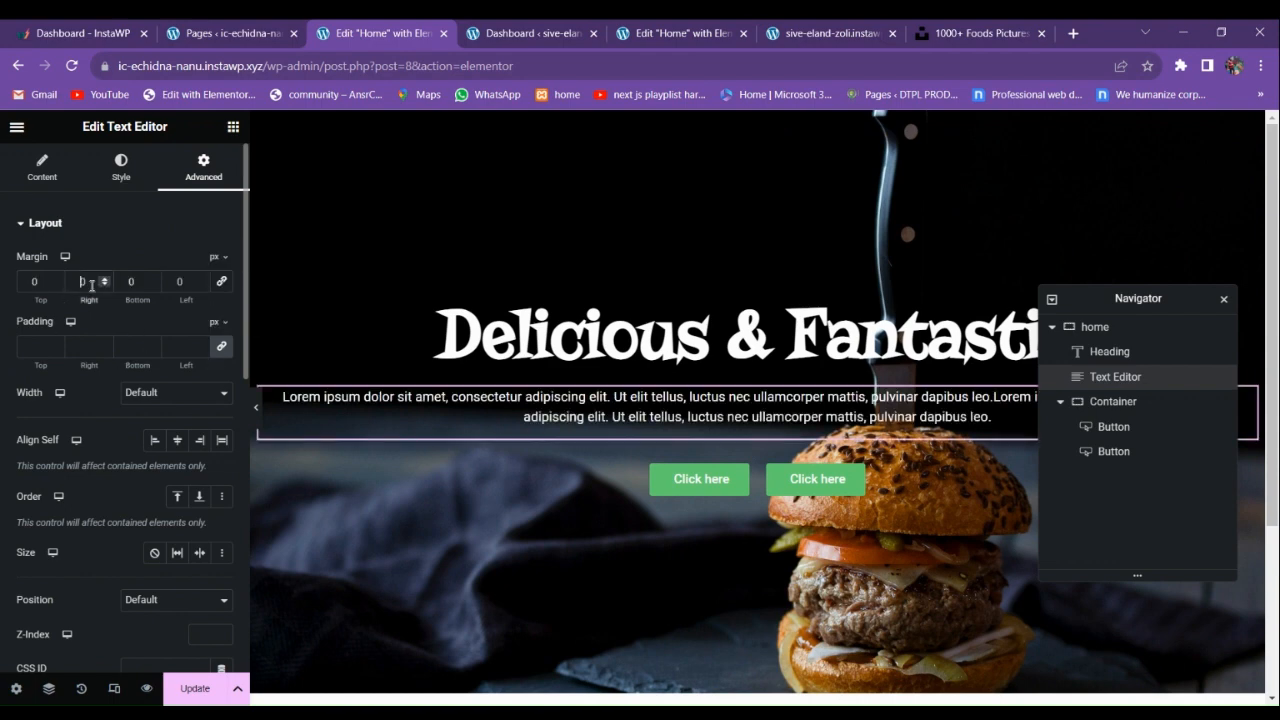
text(200)
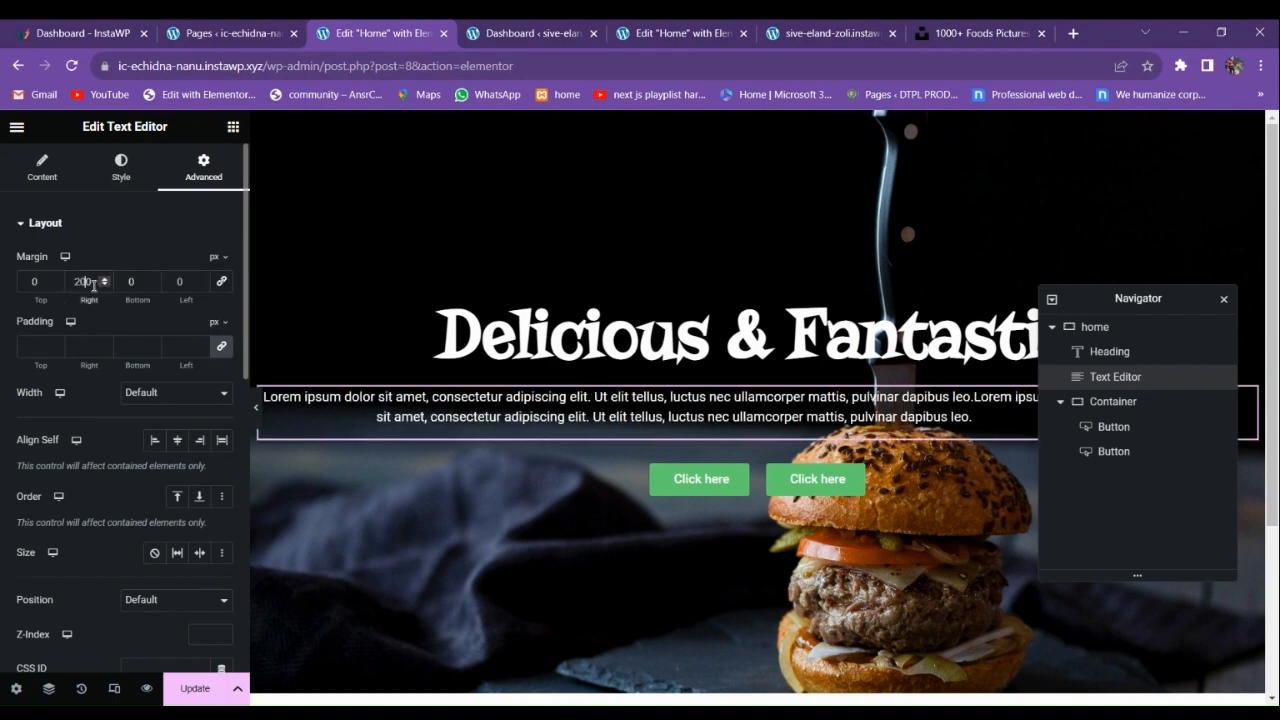
text(200)
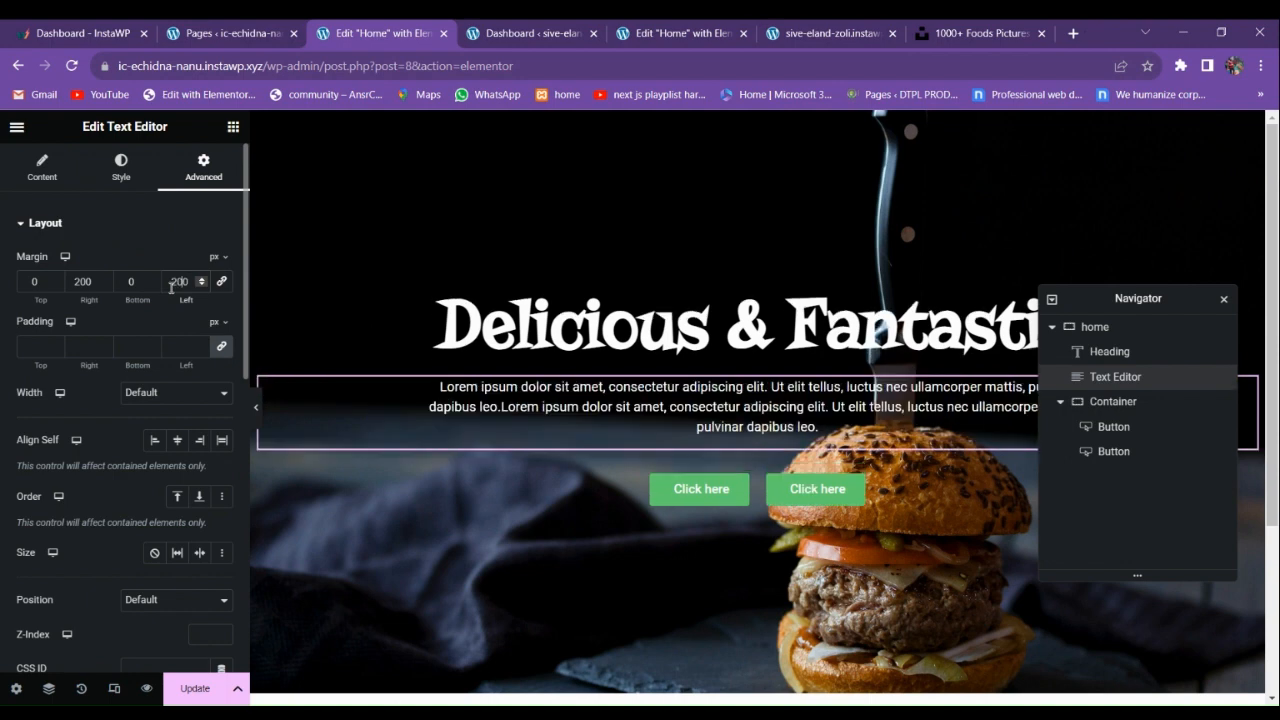
click(256, 408)
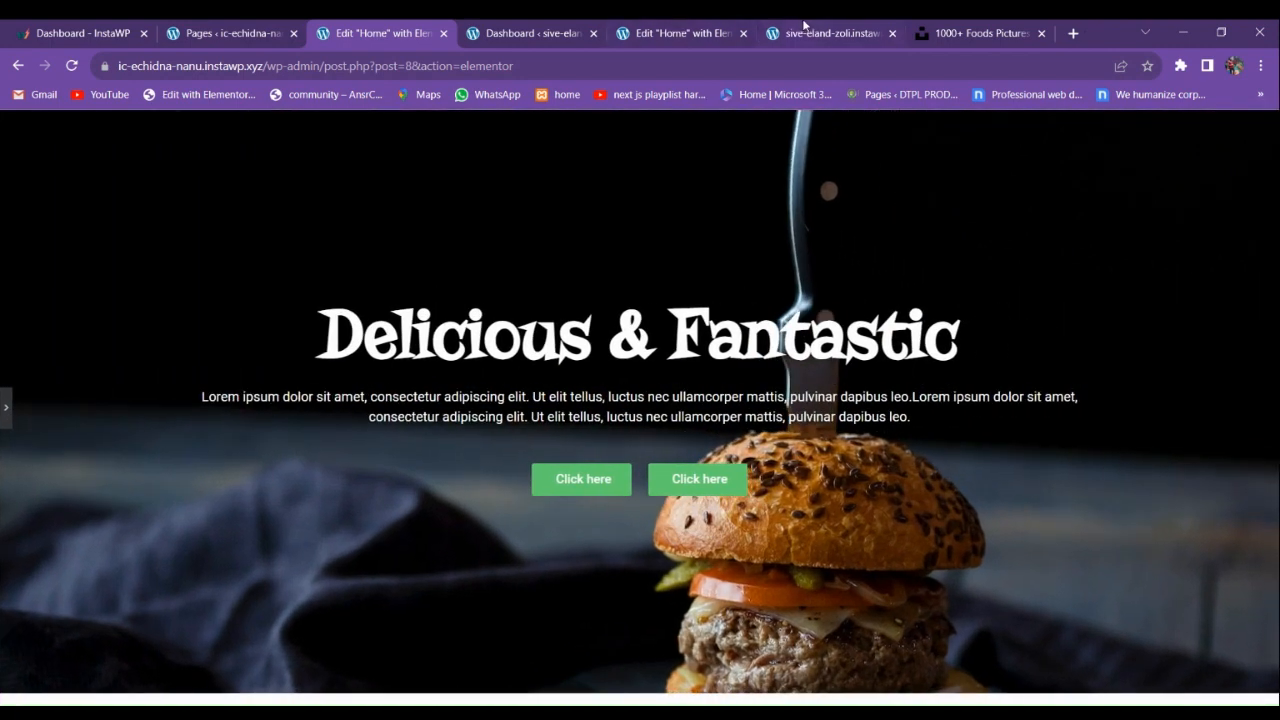
Compare the hero with the finished page, and set the new paragraph's font size to 25 px.
click(804, 25)
click(641, 24)
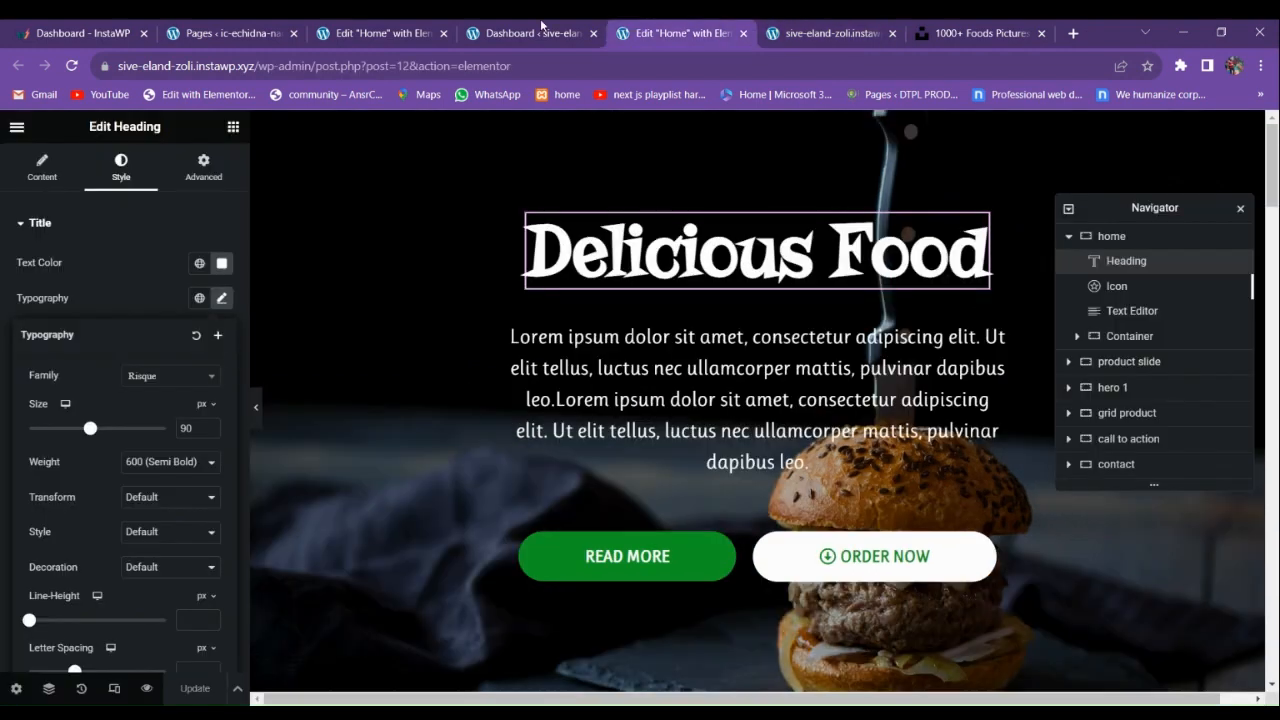
click(393, 25)
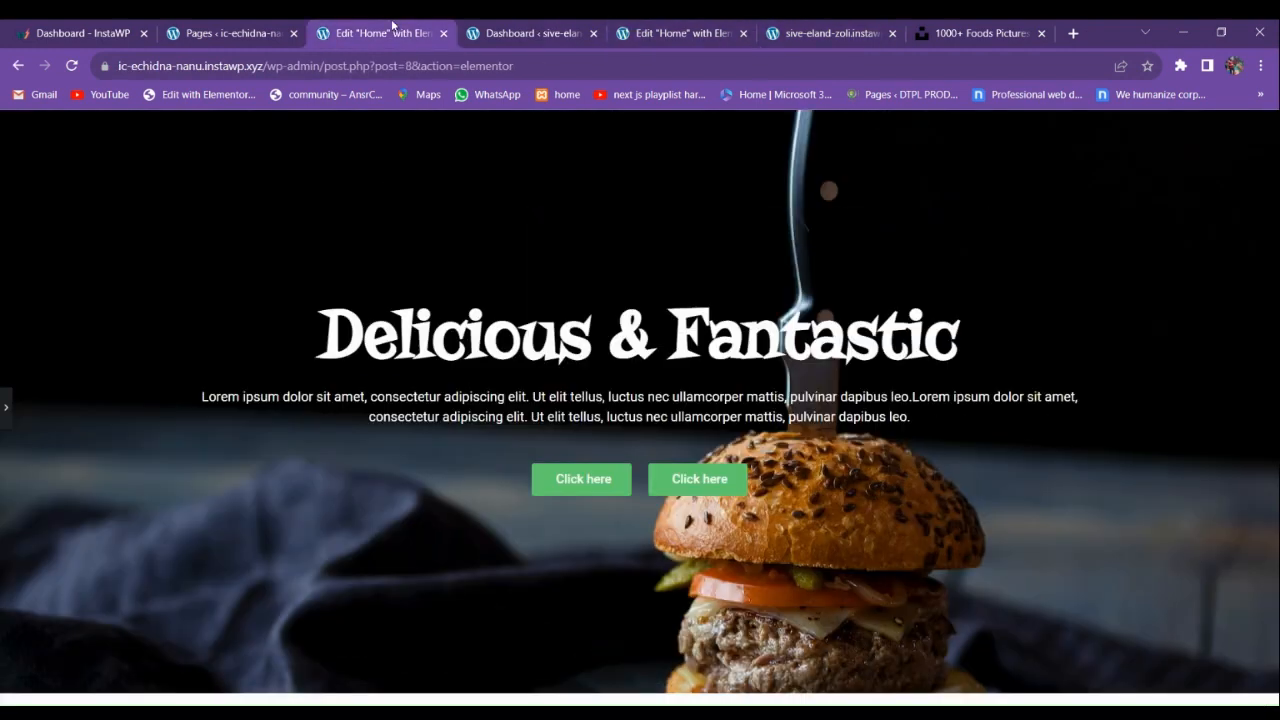
click(2, 404)
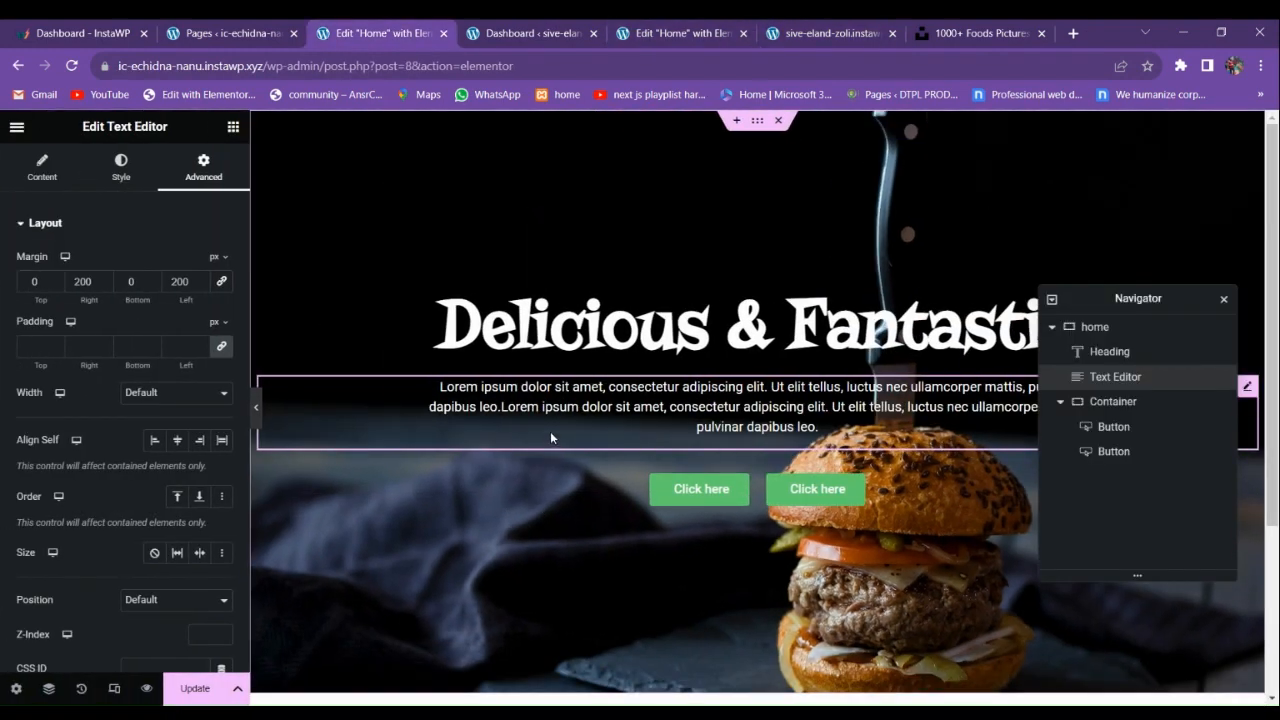
click(125, 170)
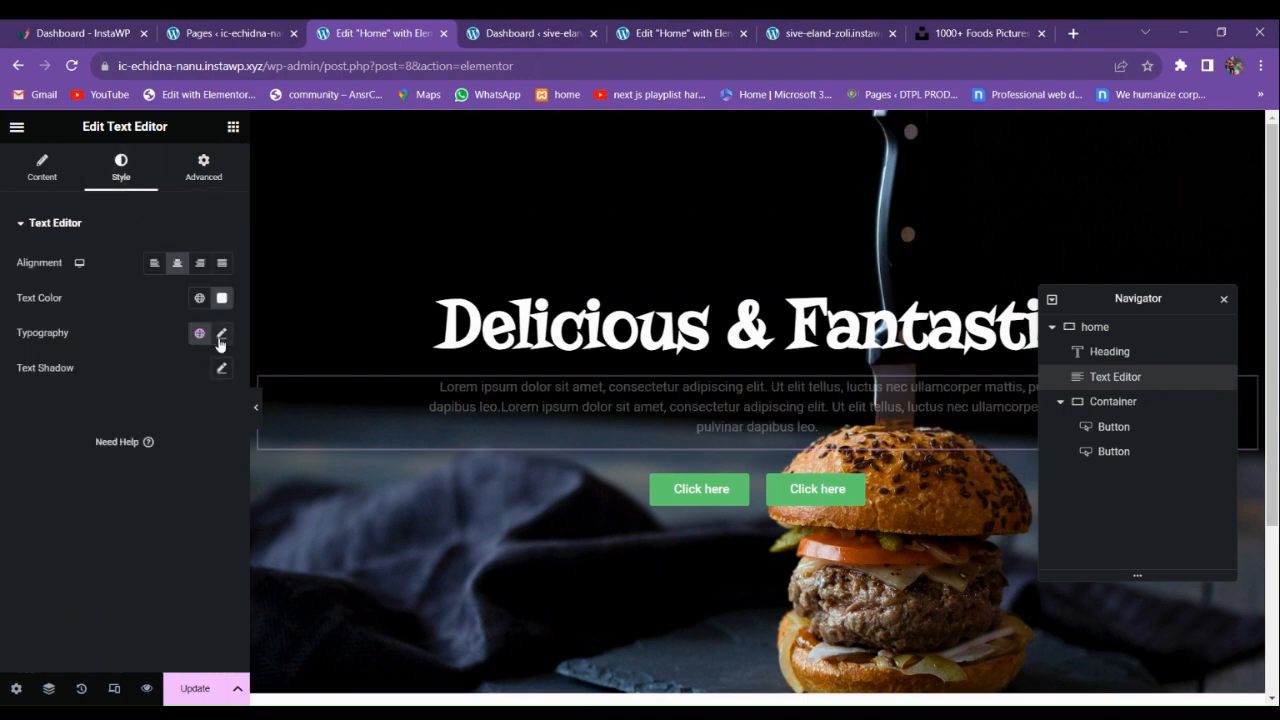
click(221, 335)
click(209, 463)
text(9)
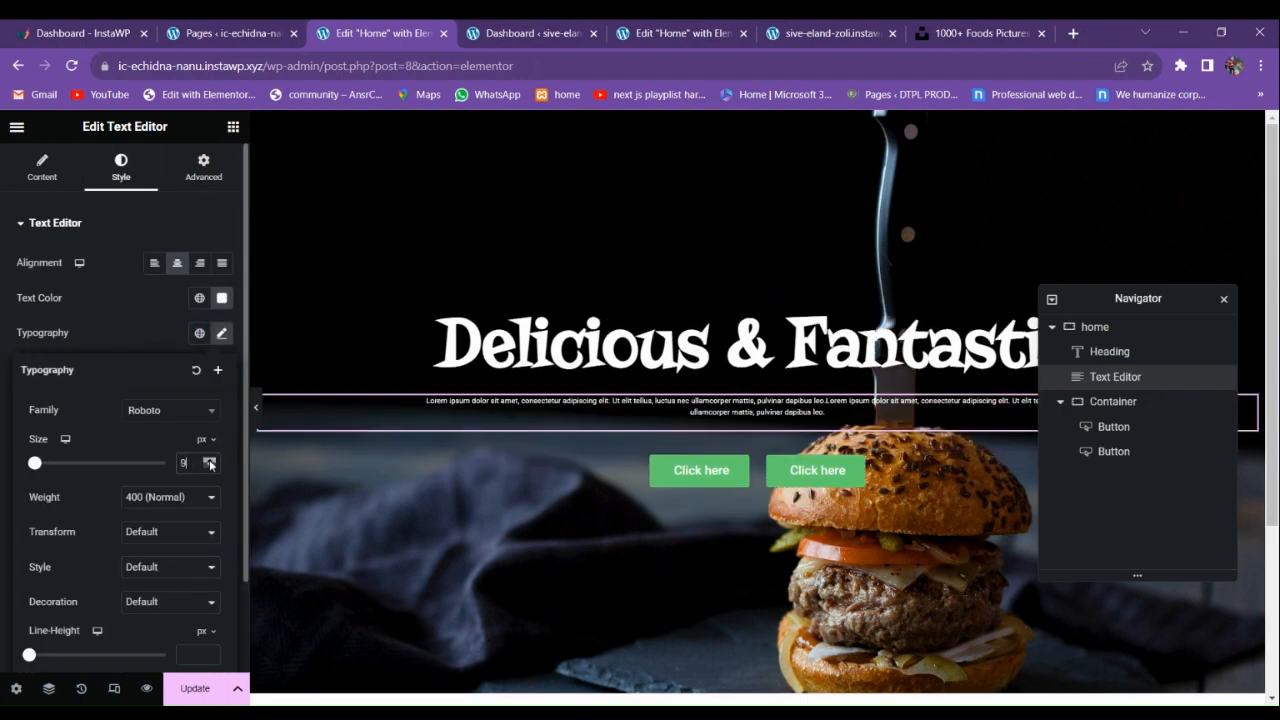
key(BackSpace)
text(25)
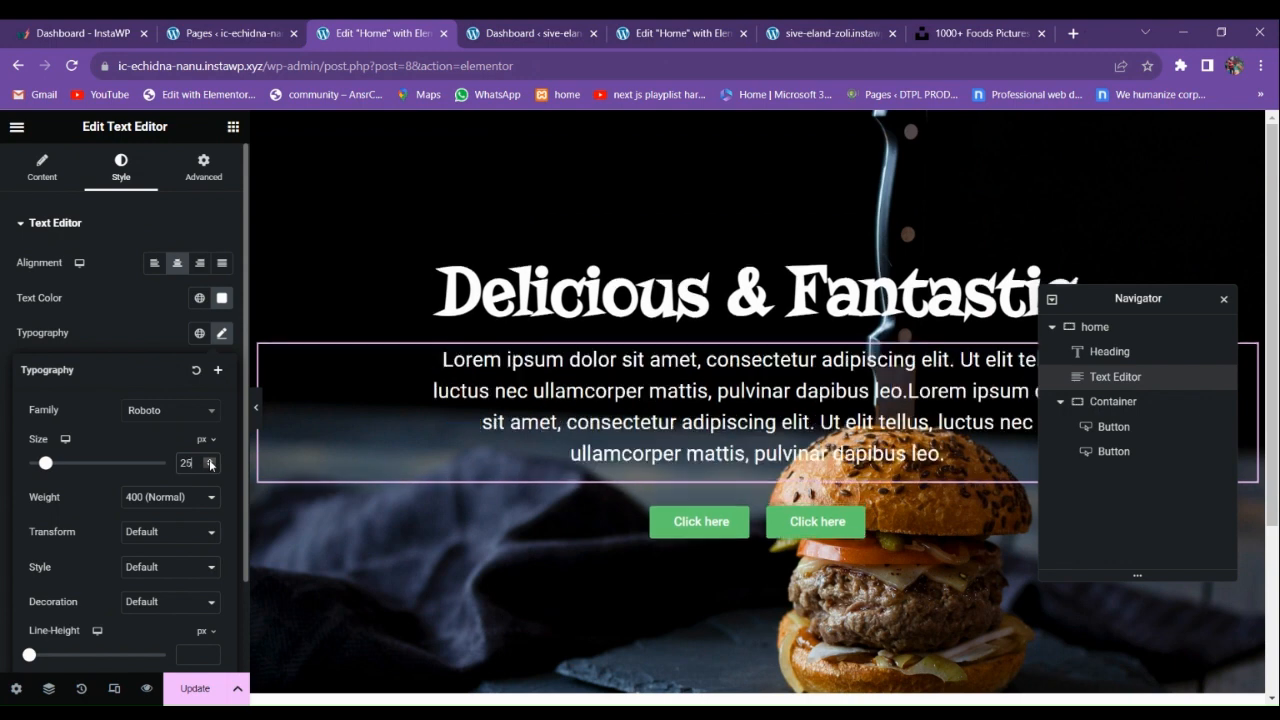
Set the hero paragraph's font family to Ruluko and check the full-width layout.
click(173, 413)
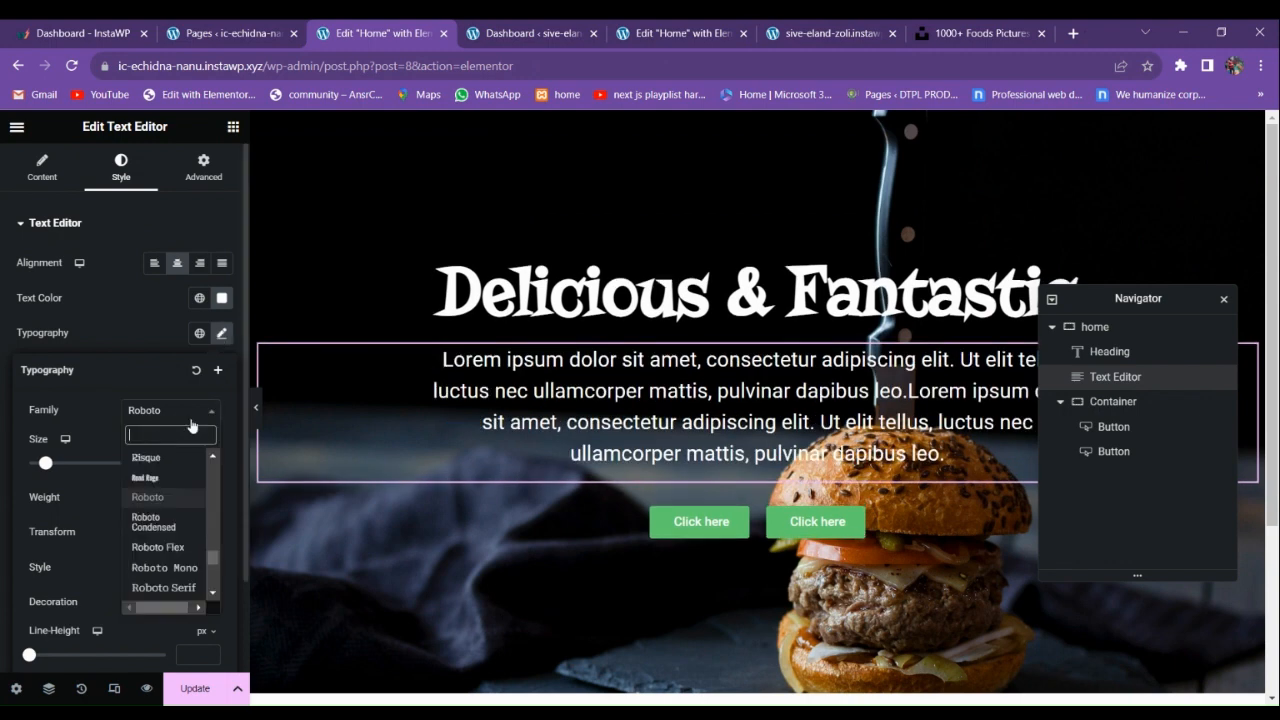
text(ruluk)
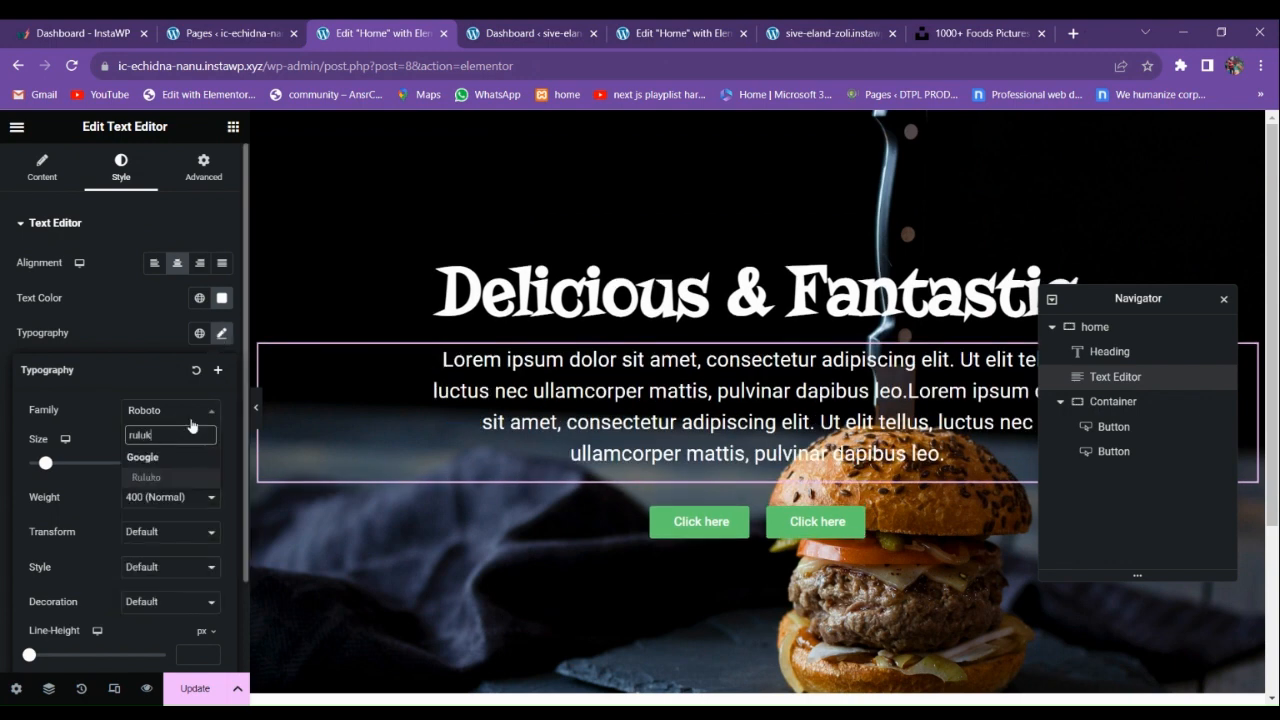
key(Return)
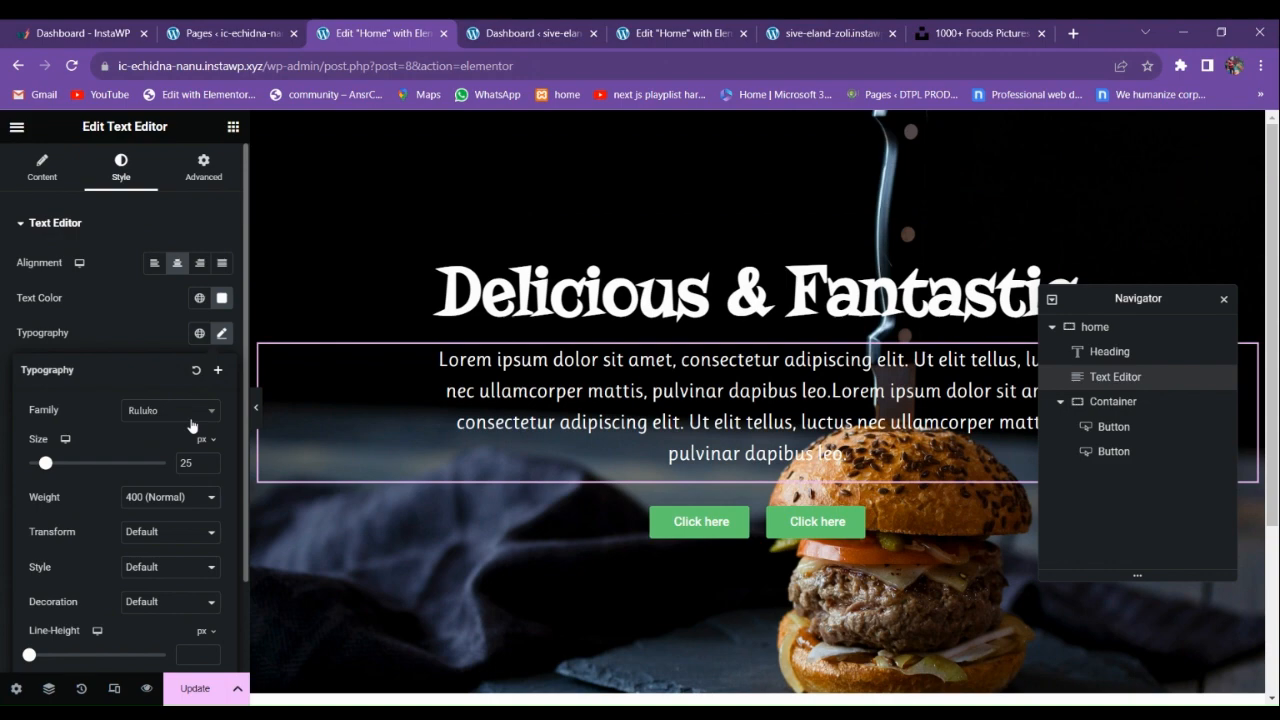
click(256, 408)
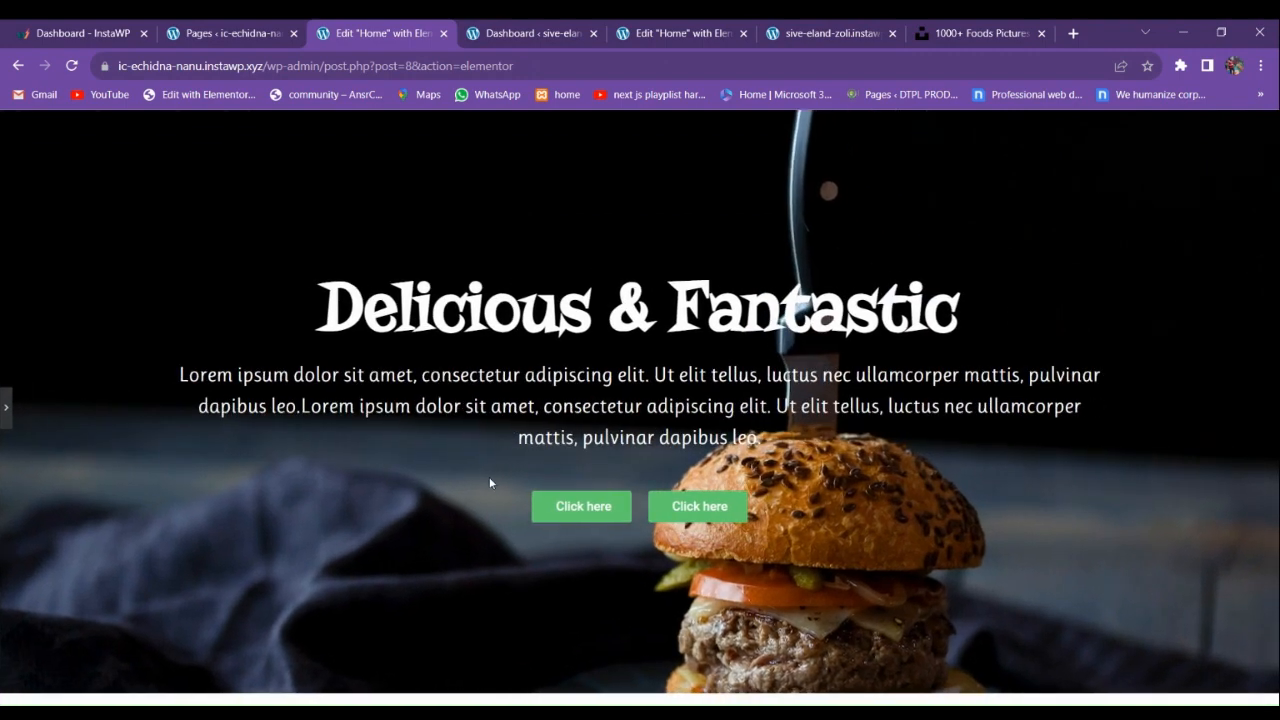
click(6, 408)
Check the finished page's button labels and change the first hero button's text to "READ MORE".
click(705, 521)
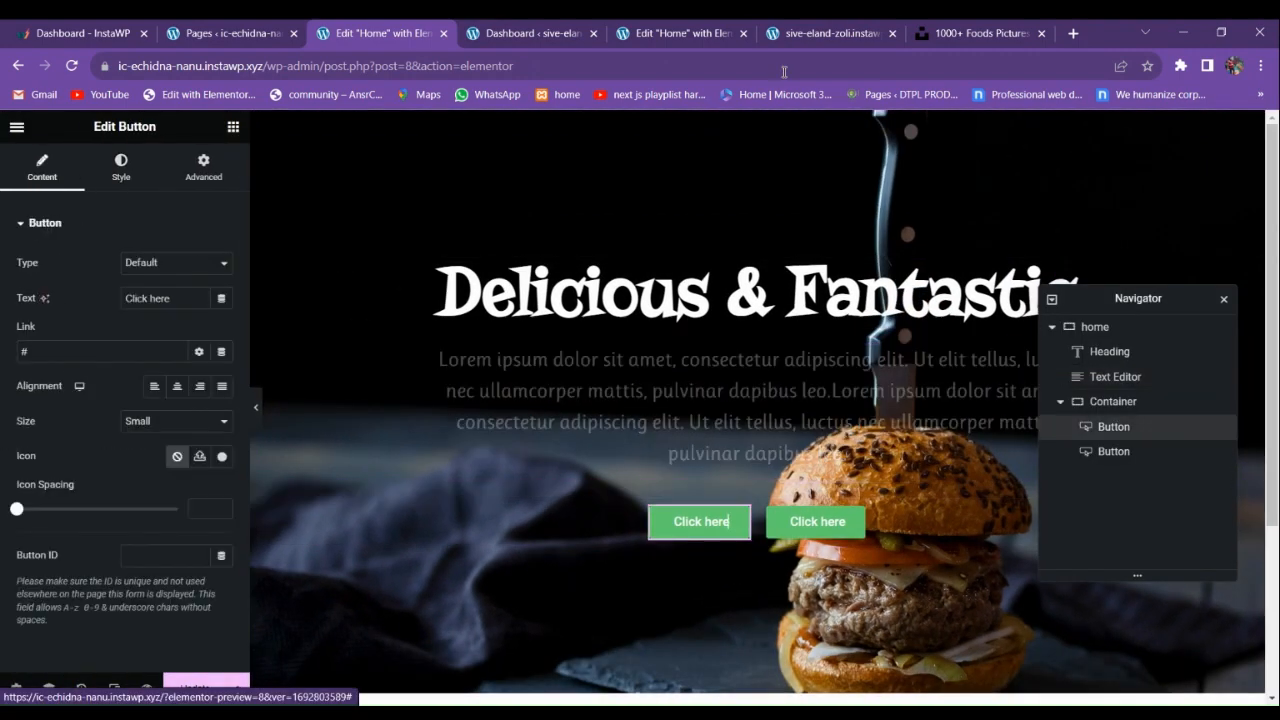
click(826, 33)
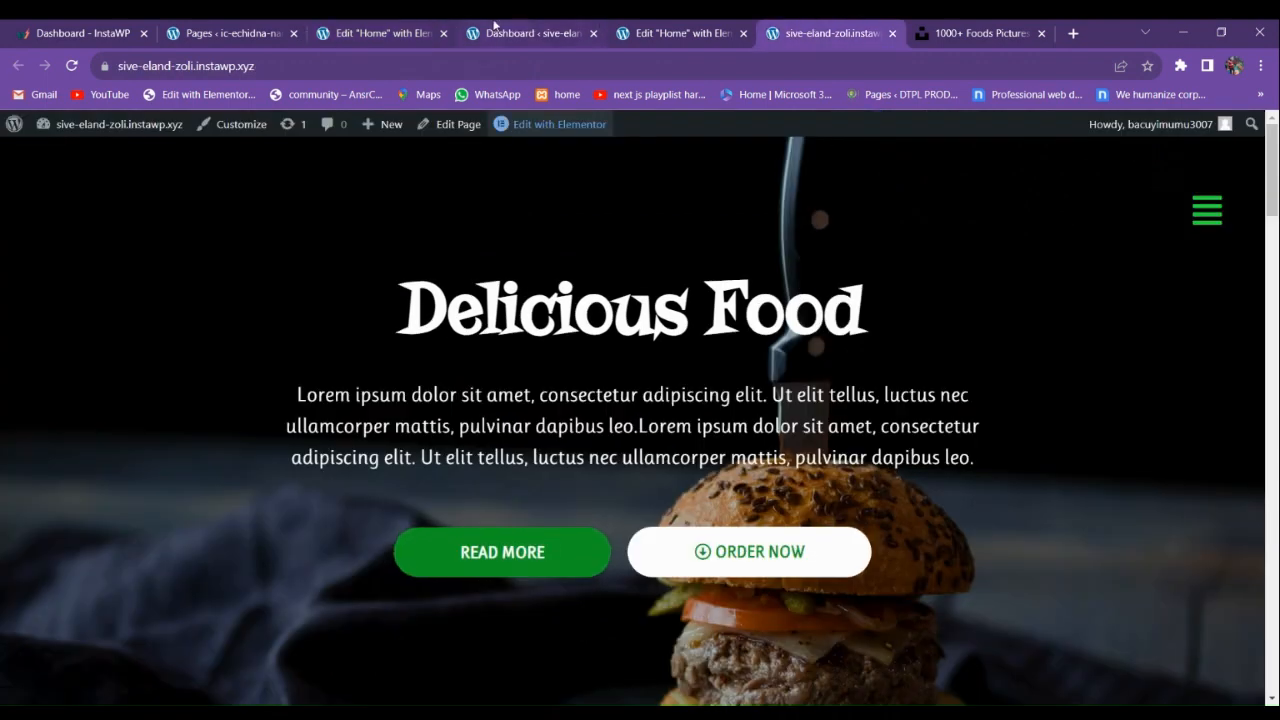
click(400, 33)
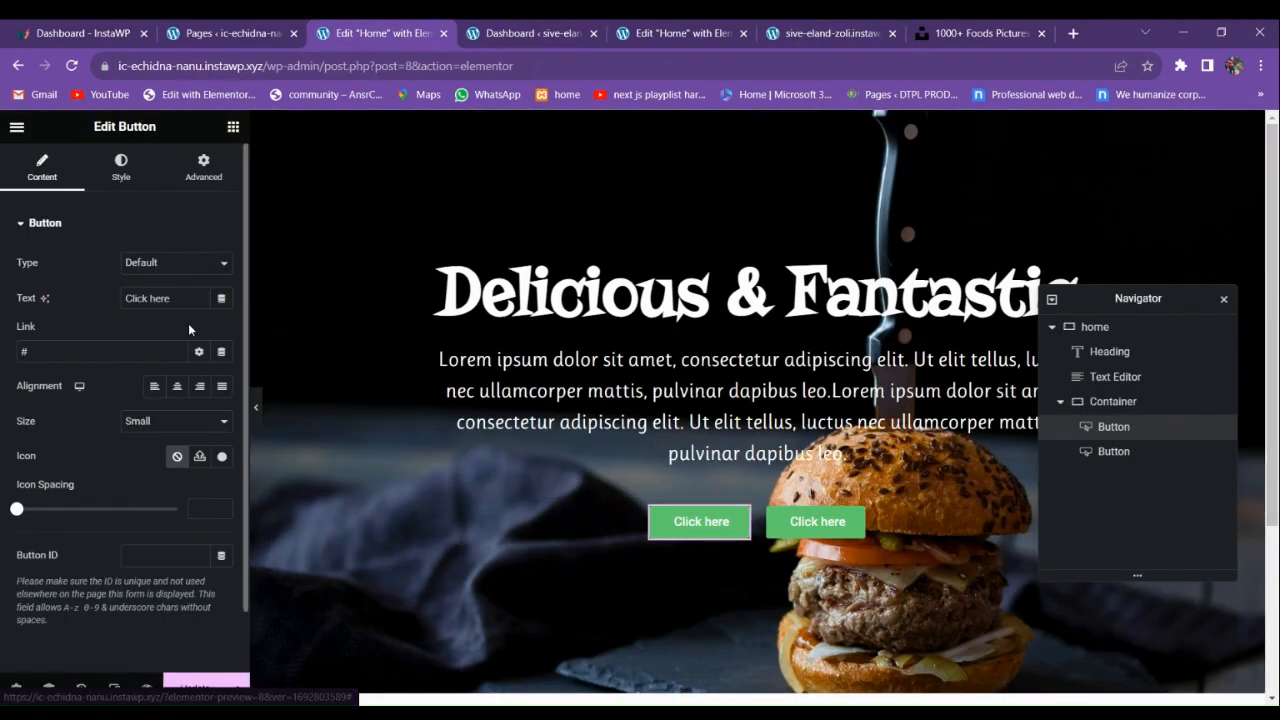
drag(168, 298, 2, 285)
text(READ MORE)
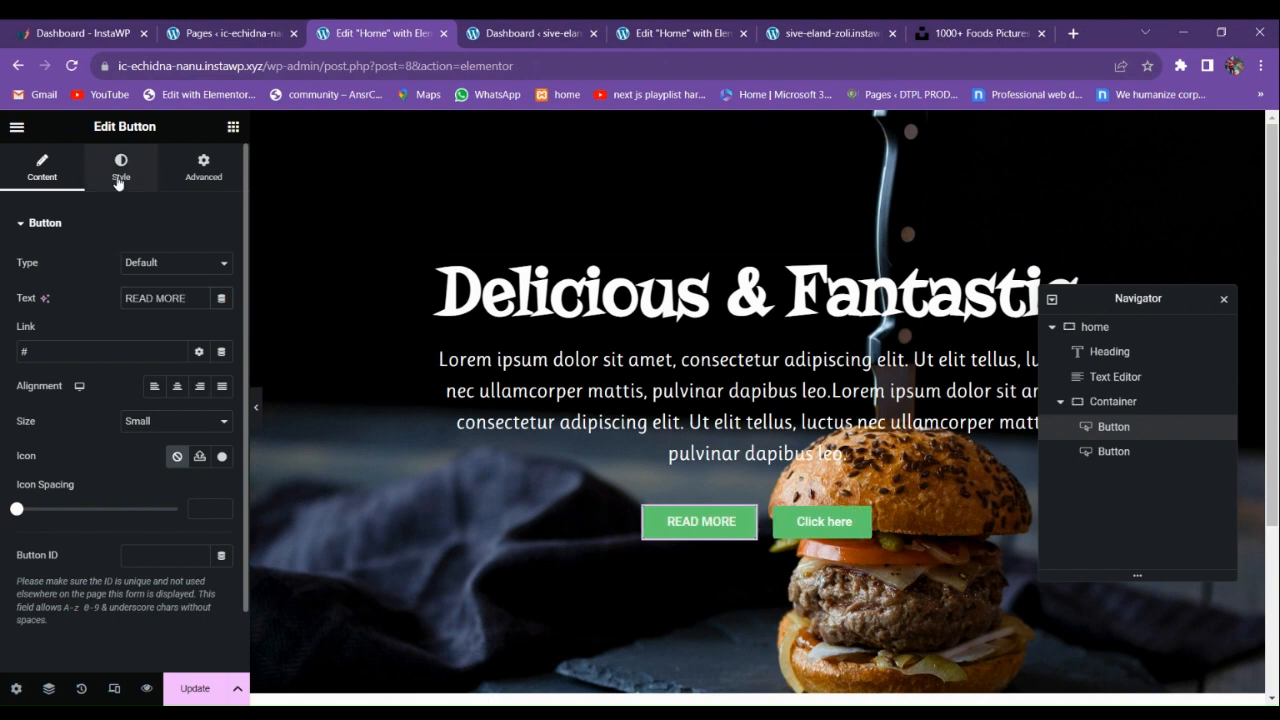
Give the READ MORE button a dark green background (#0A4D13) and save that color as a global color named "green".
click(121, 165)
click(224, 440)
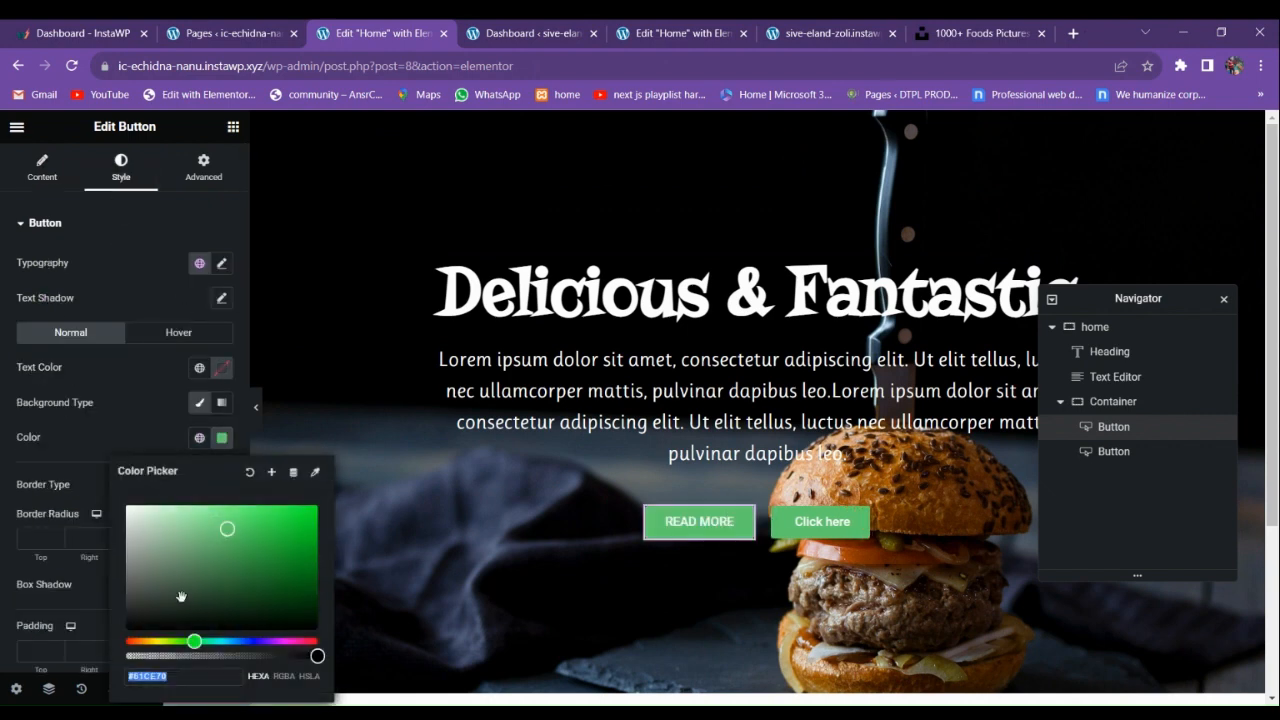
drag(180, 606, 291, 593)
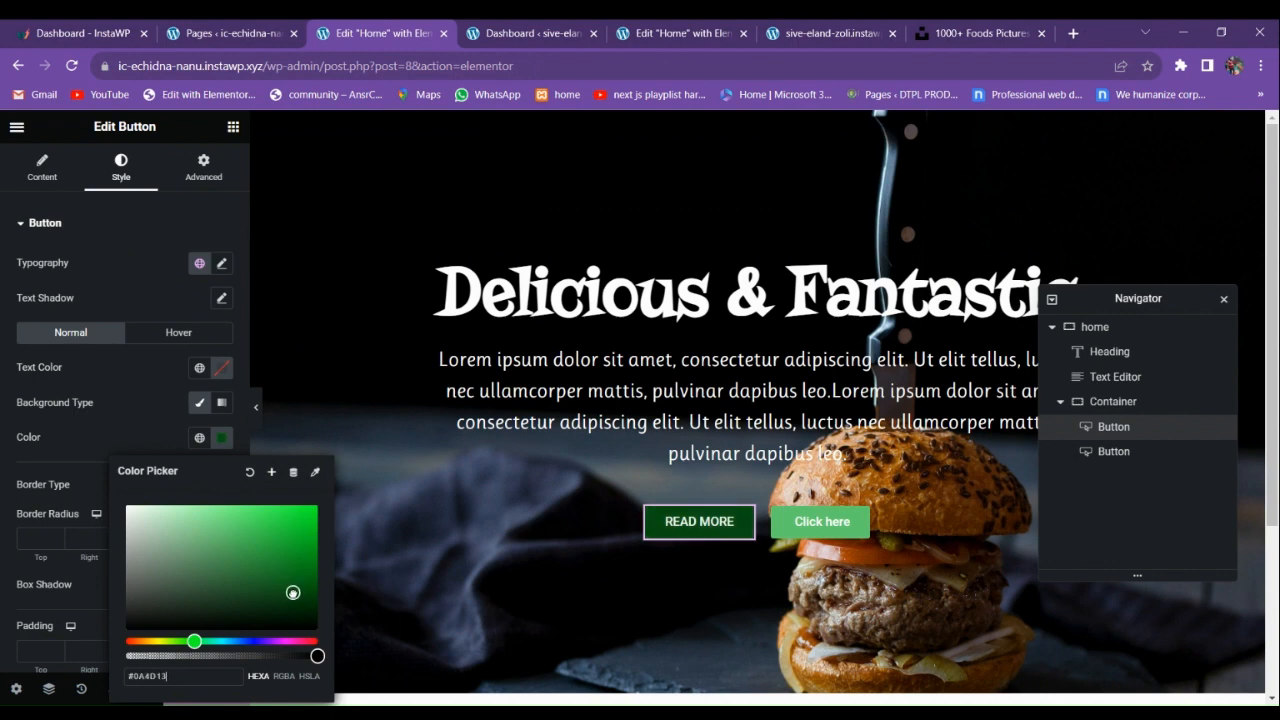
click(271, 472)
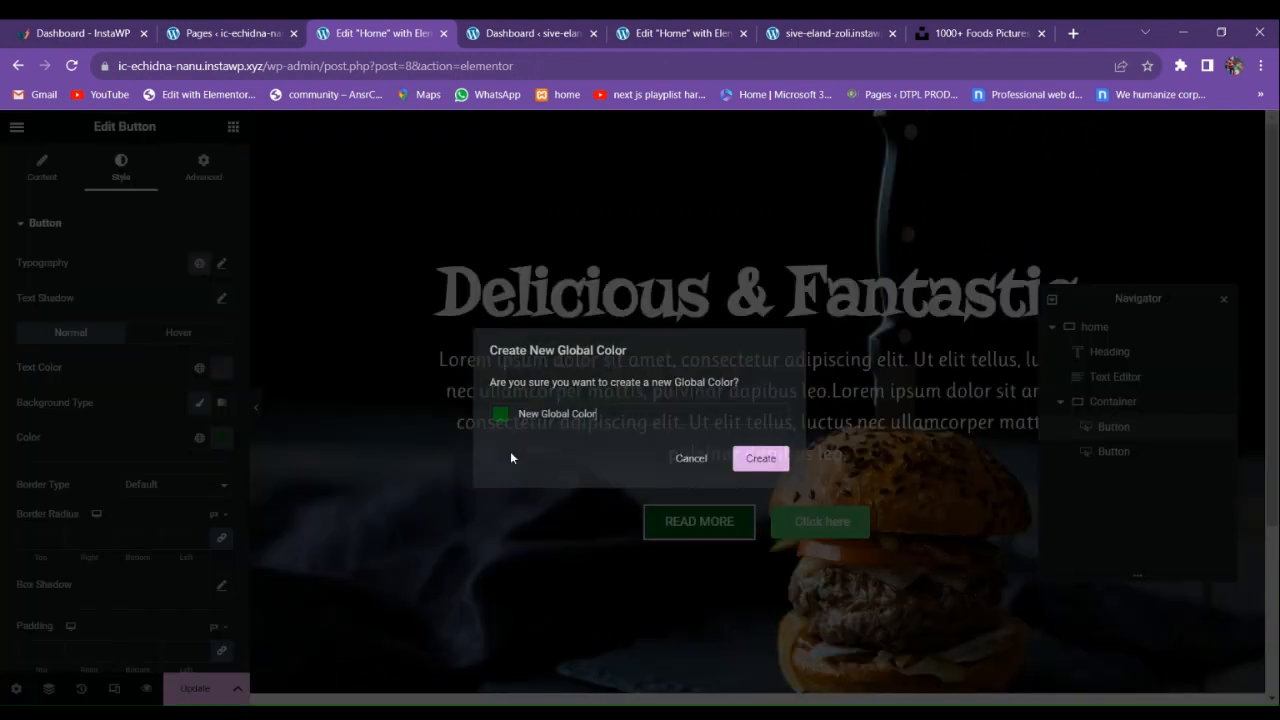
text(greeb)
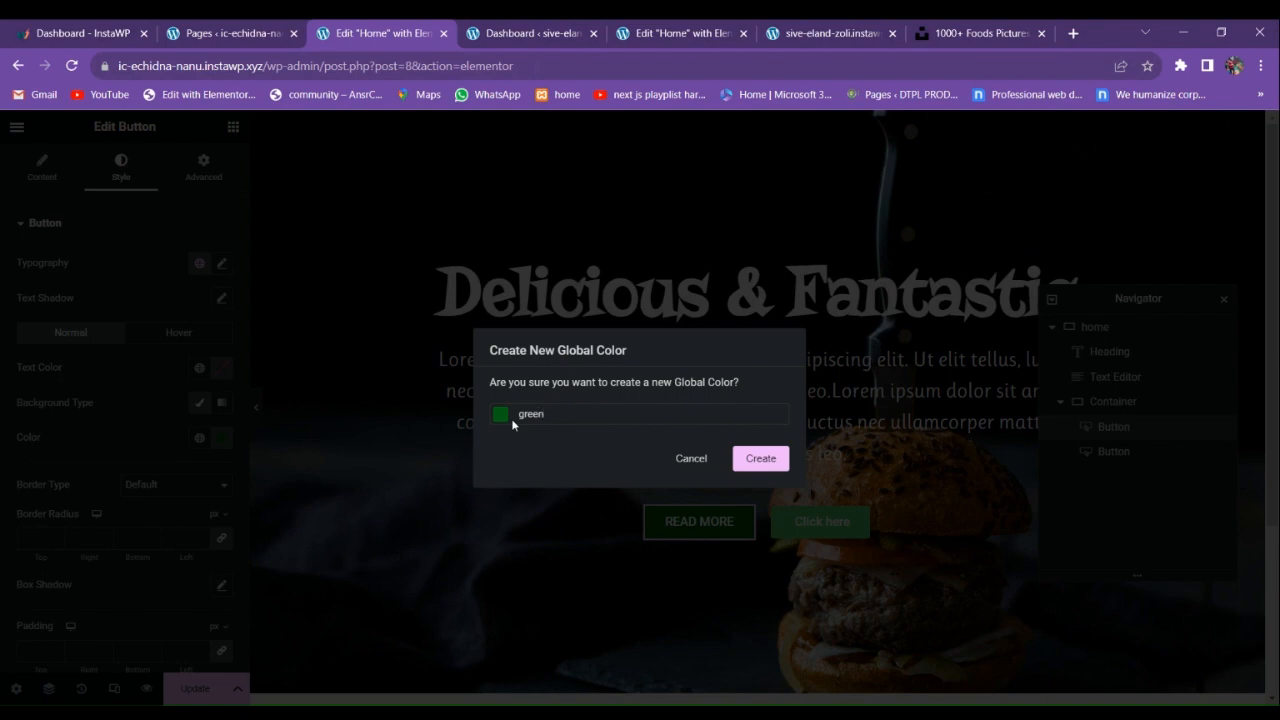
click(754, 458)
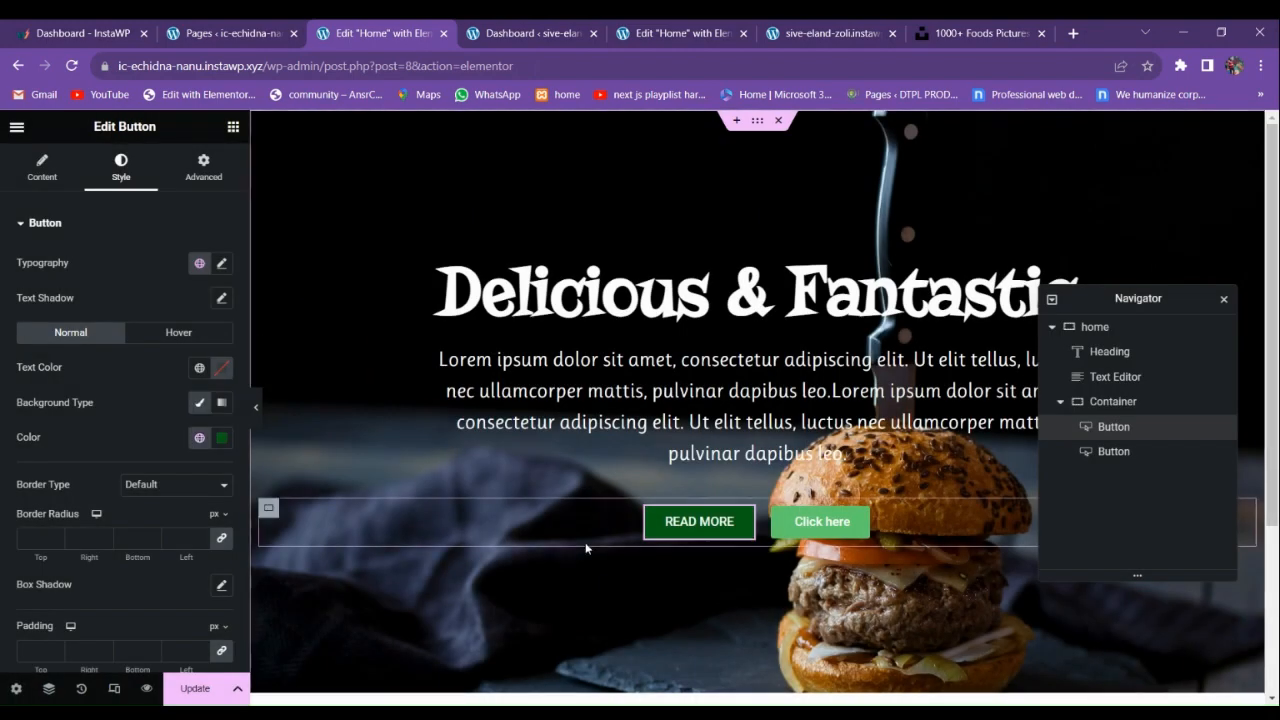
scroll(29, 479, down, 2)
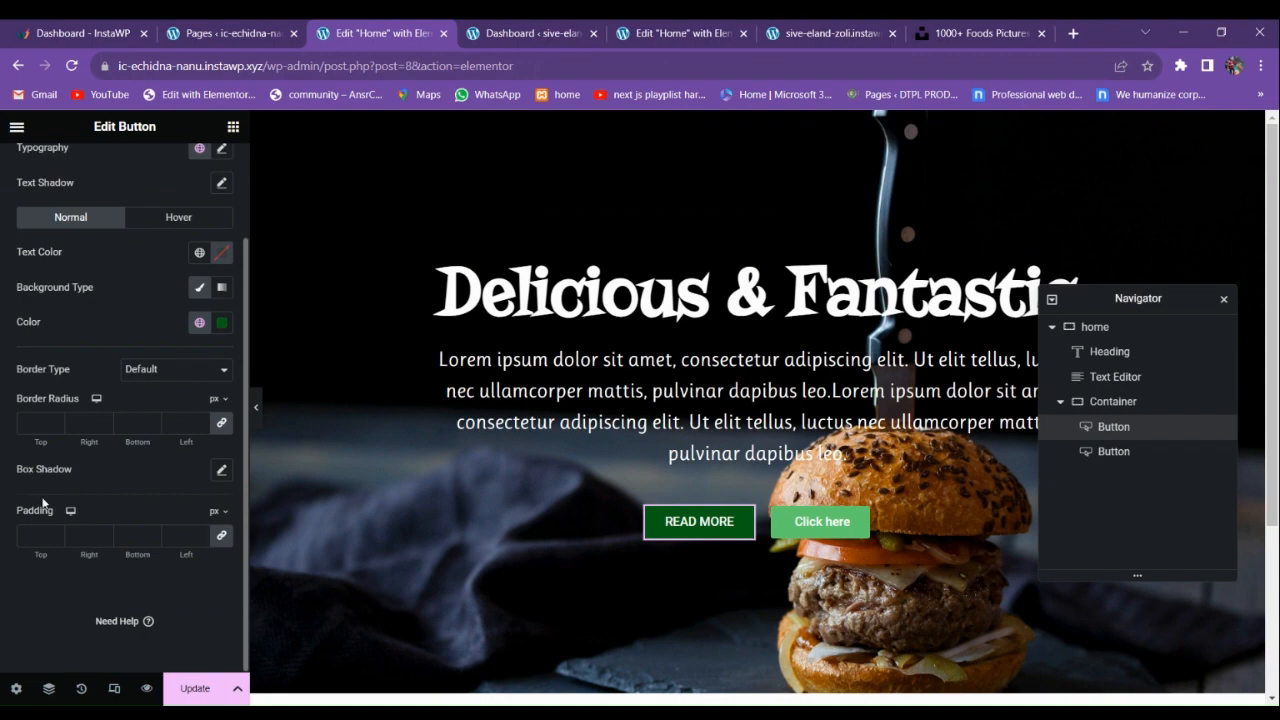
Check the finished READ MORE button's settings, and give the new one 20/80/20/80 px padding and a 50 px border radius.
click(680, 33)
scroll(623, 338, down, 3)
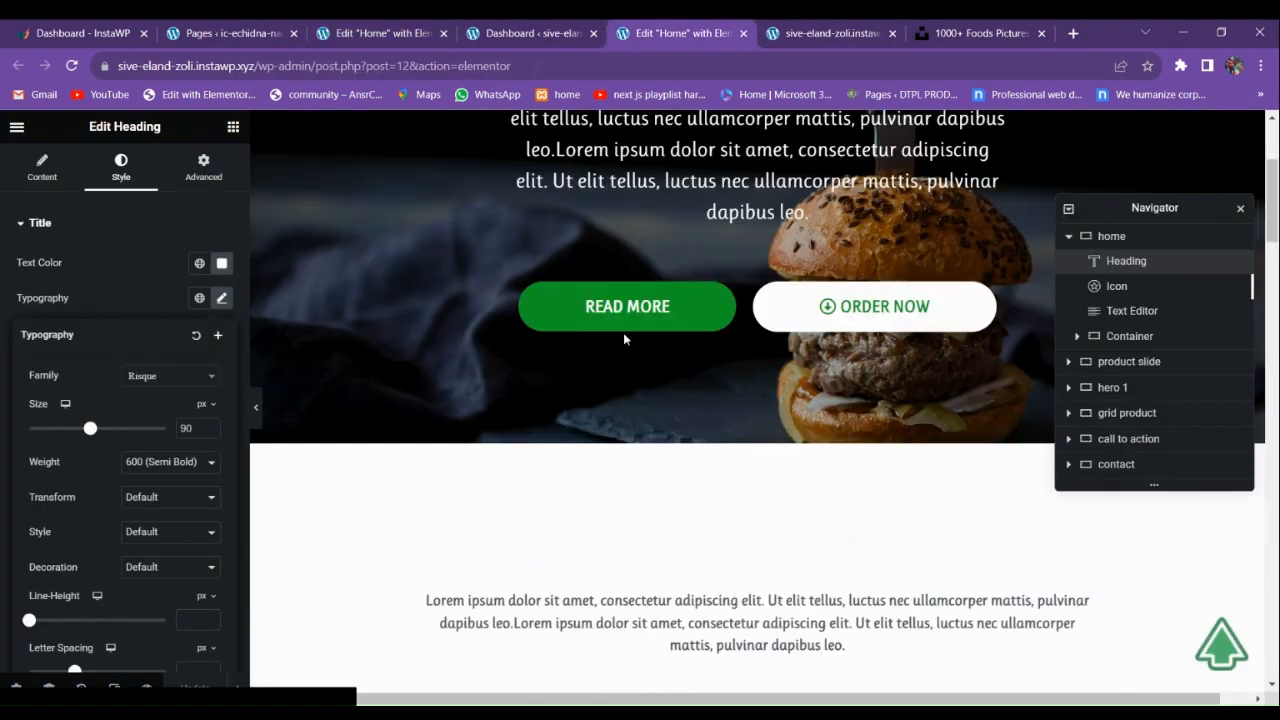
click(627, 310)
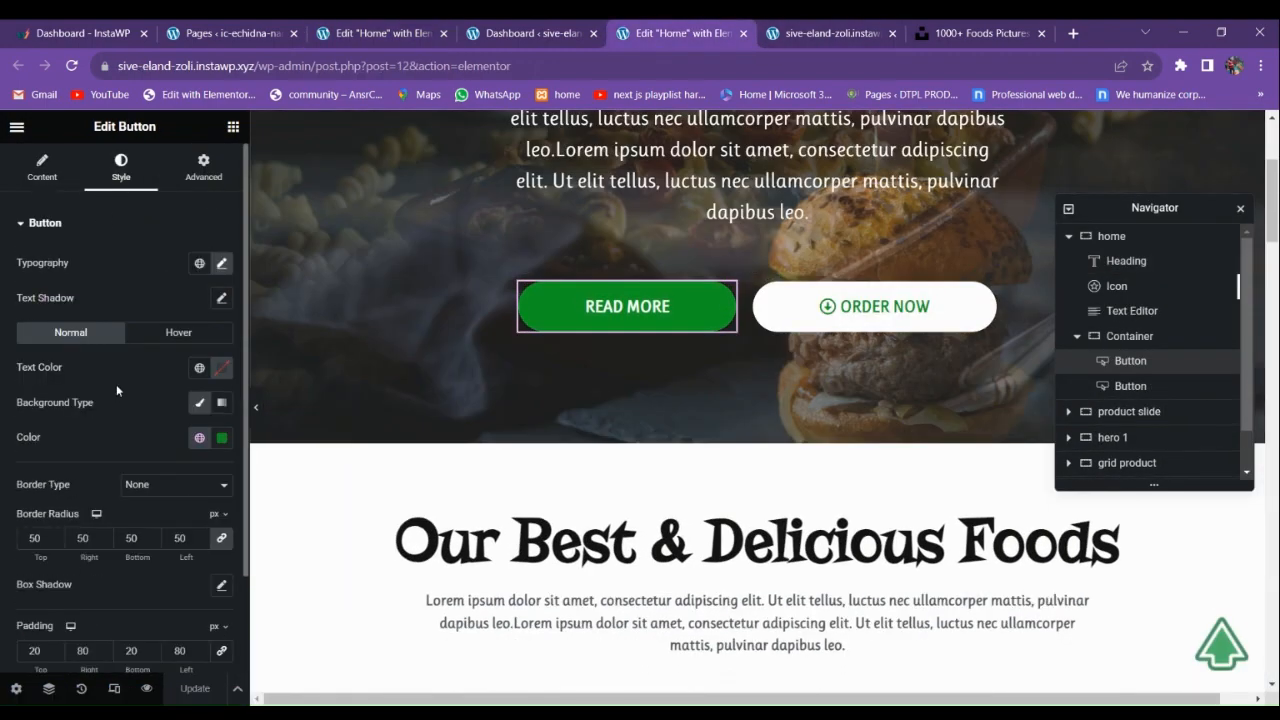
scroll(117, 390, down, 2)
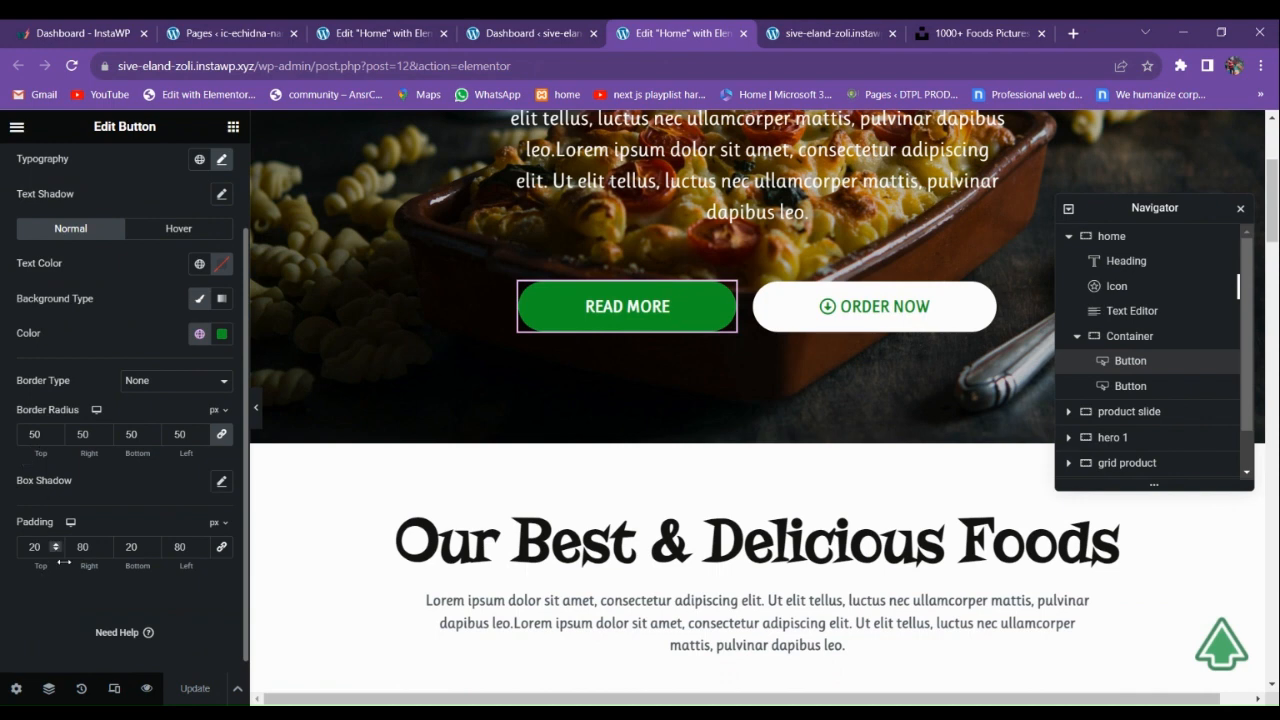
key(ctrl+shift+Tab)
key(ctrl+shift+Tab)
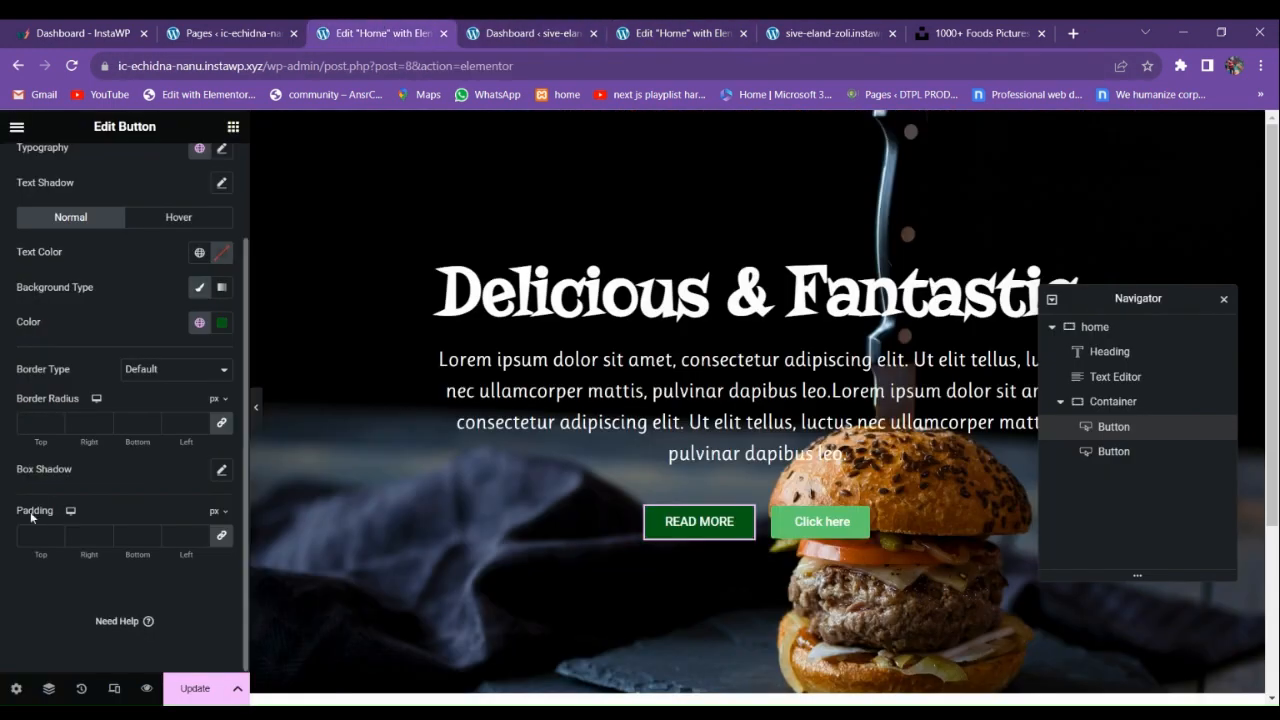
click(221, 537)
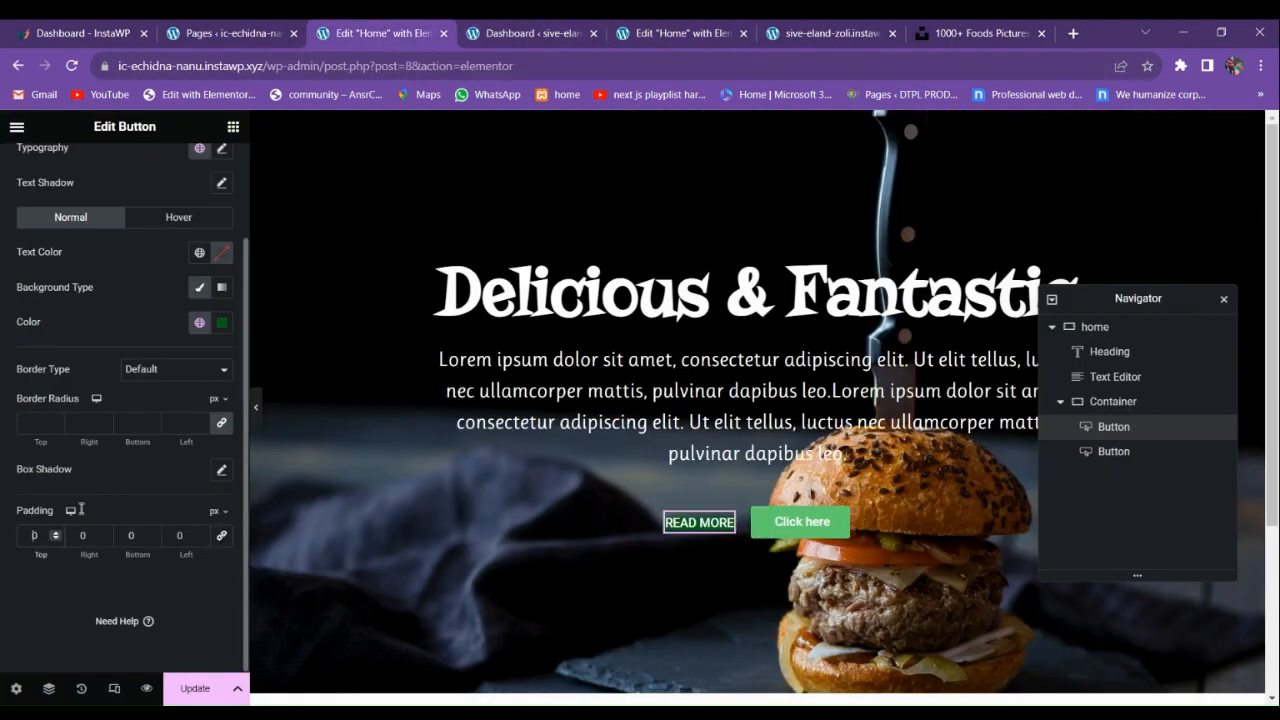
text(2)
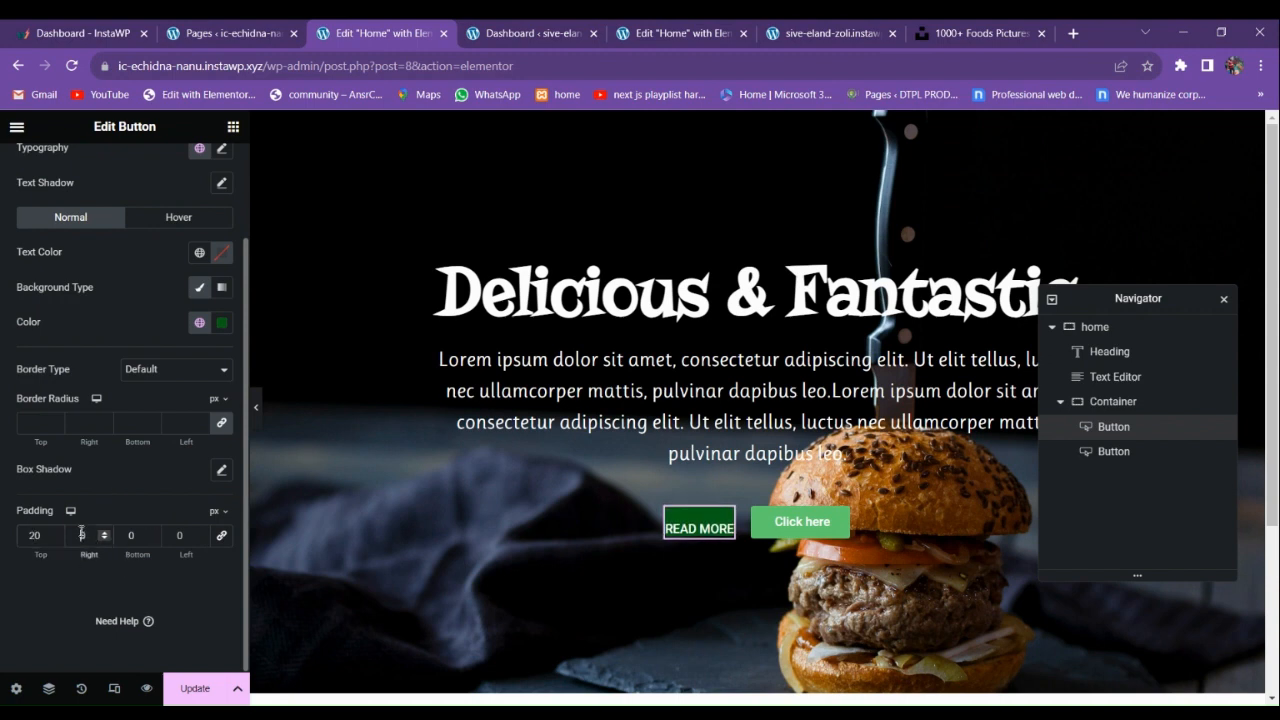
click(82, 535)
text(6)
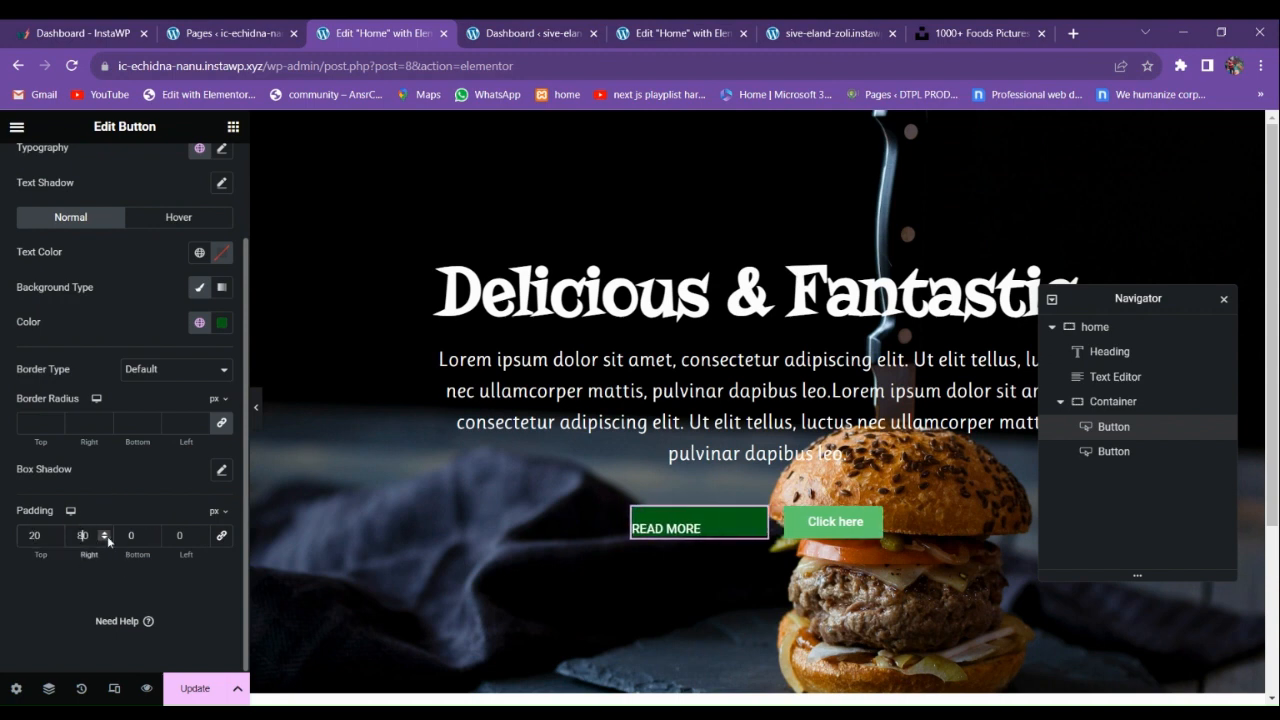
text(2)
click(176, 537)
text(80)
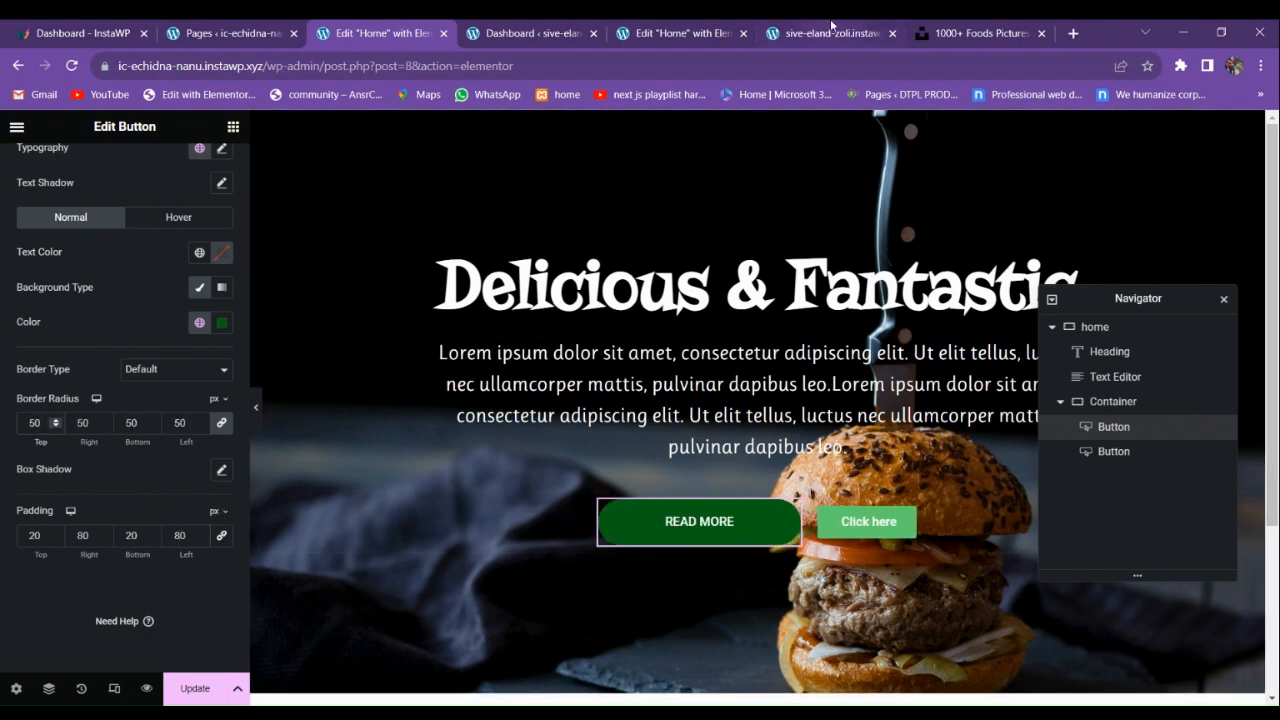
Copy the finished READ MORE button's background color #119B24 and apply it to the new READ MORE button.
click(724, 32)
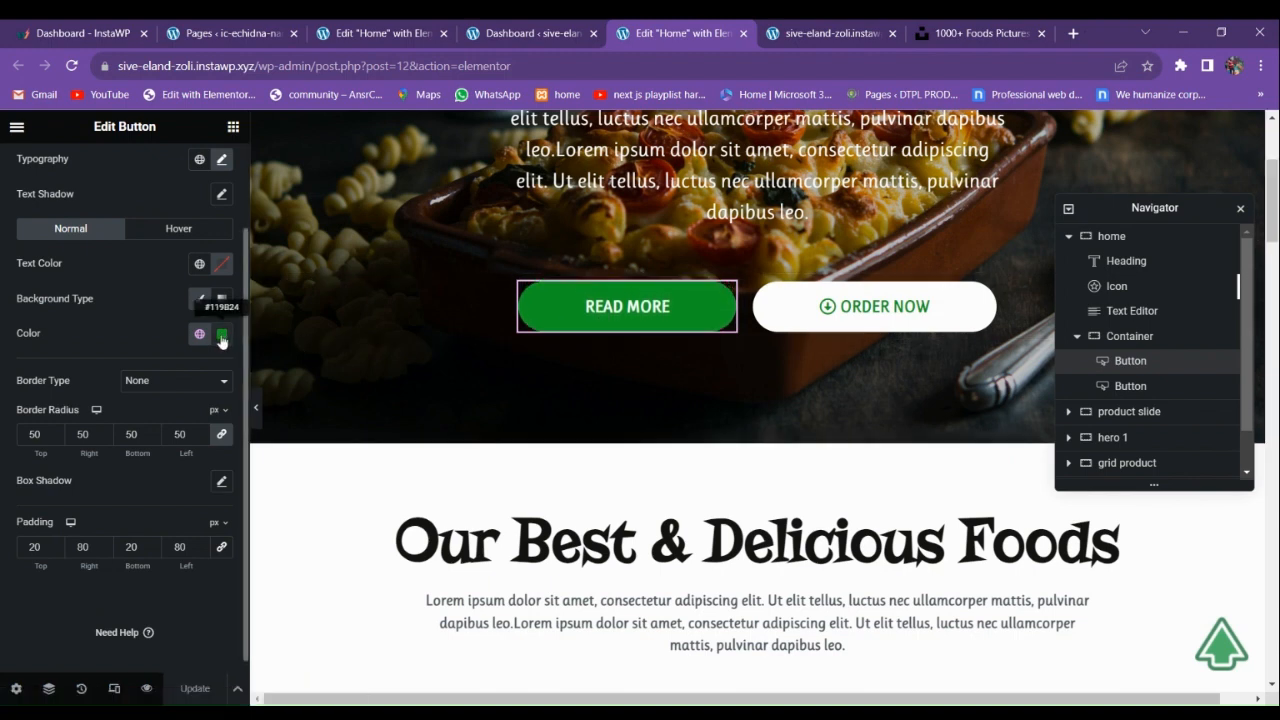
click(222, 333)
key(ctrl+c)
click(411, 33)
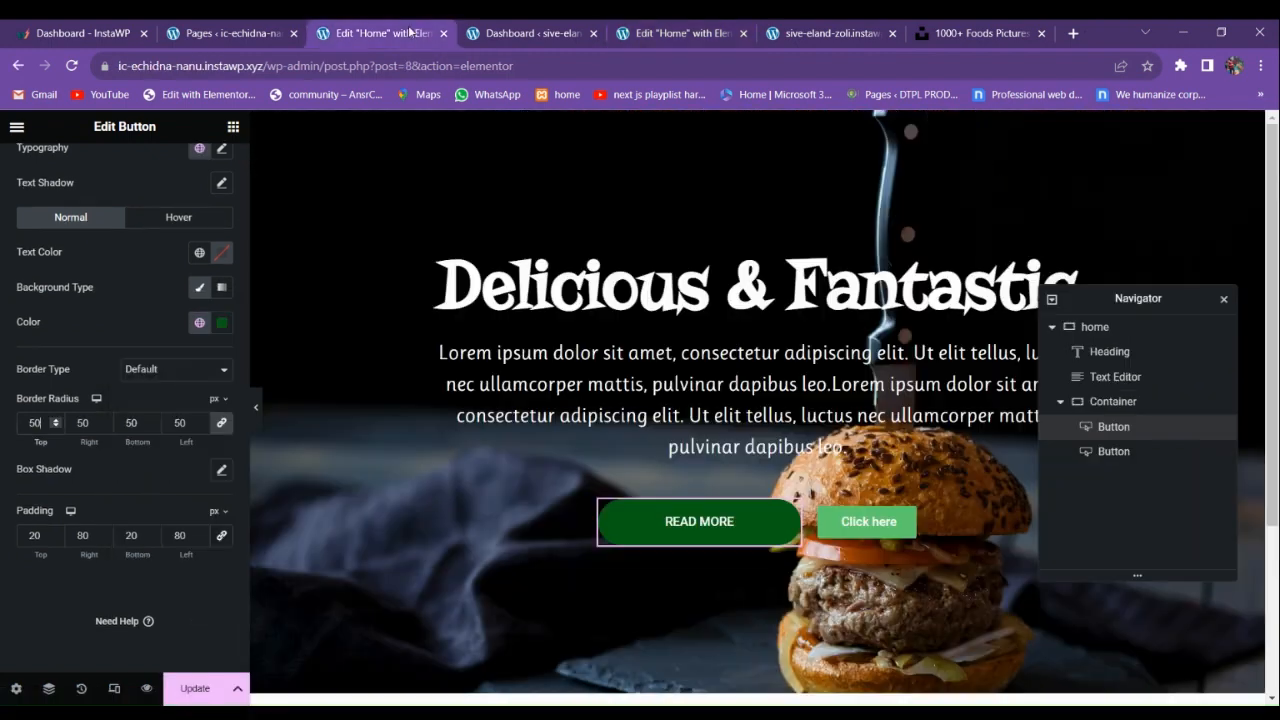
click(223, 323)
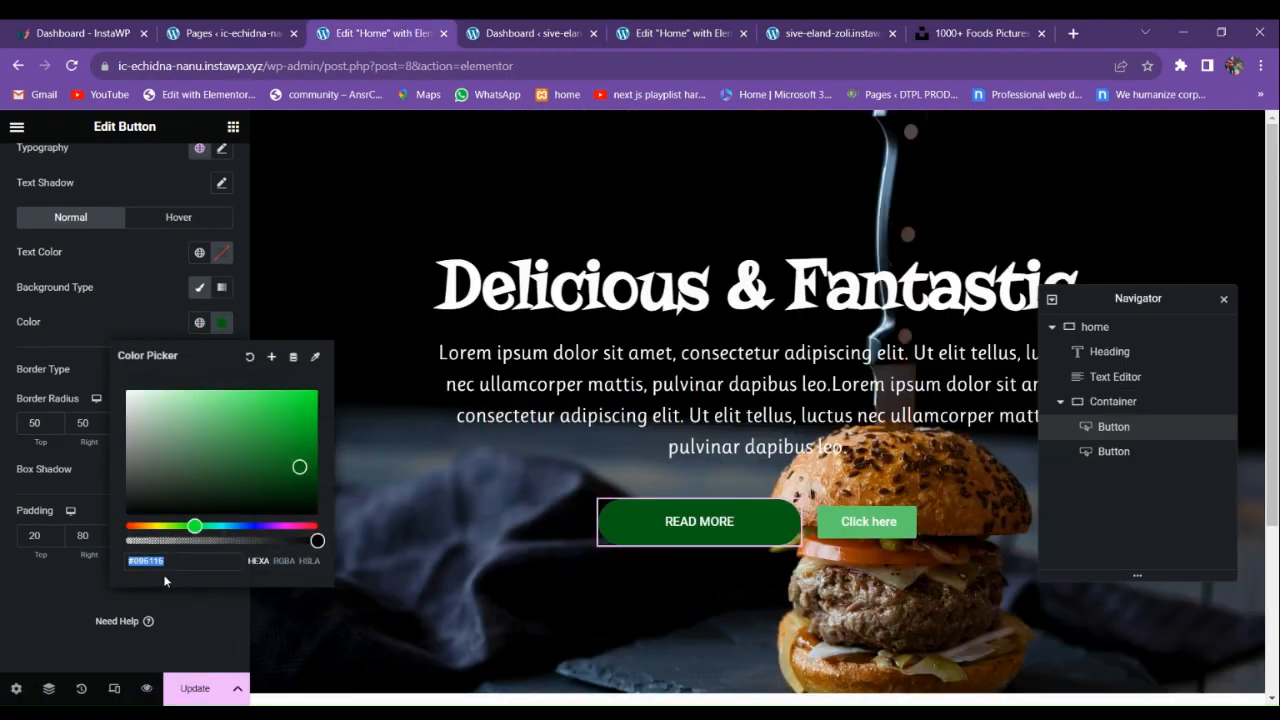
key(ctrl+v)
click(72, 597)
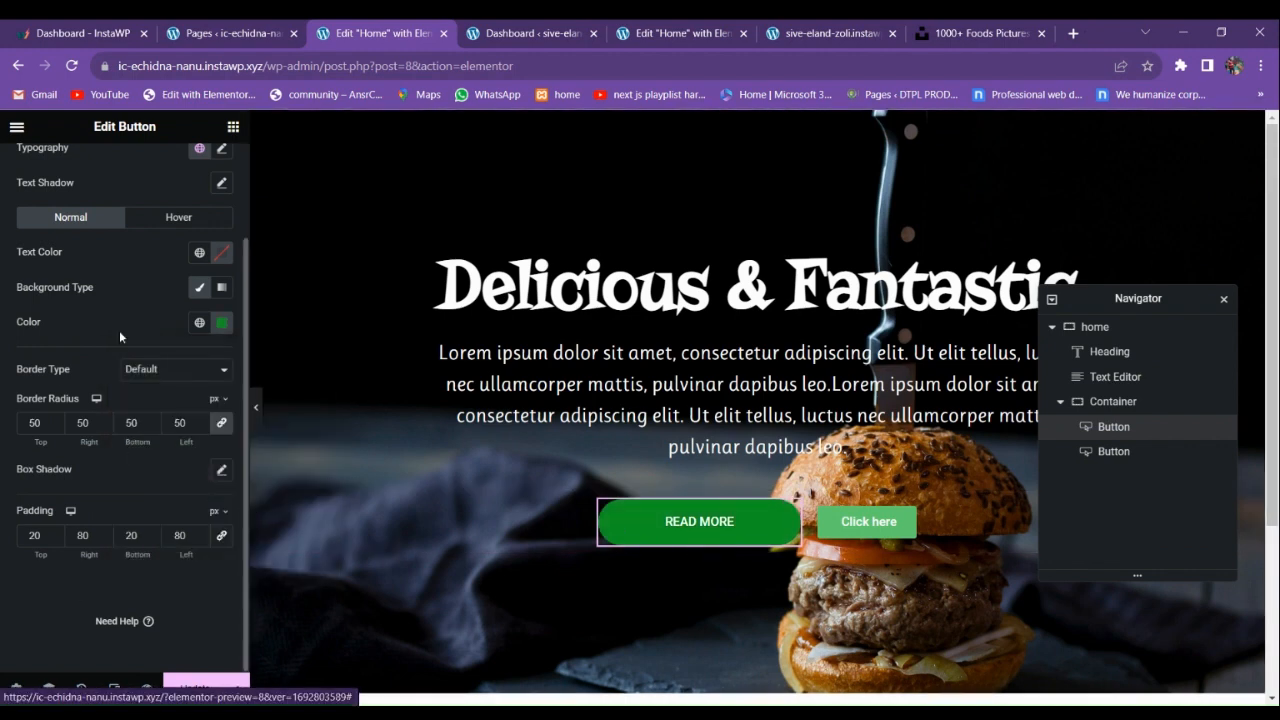
Set the READ MORE button's typography size to 18 px.
scroll(125, 258, up, 2)
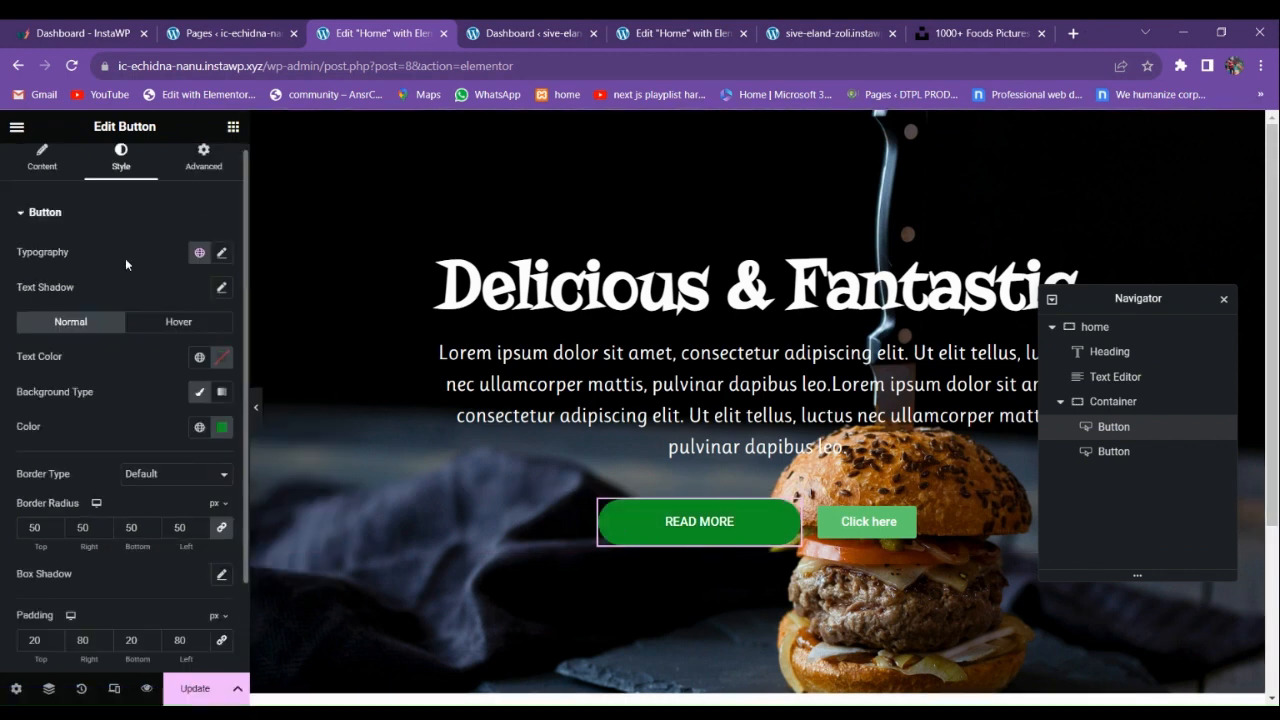
click(222, 255)
click(211, 379)
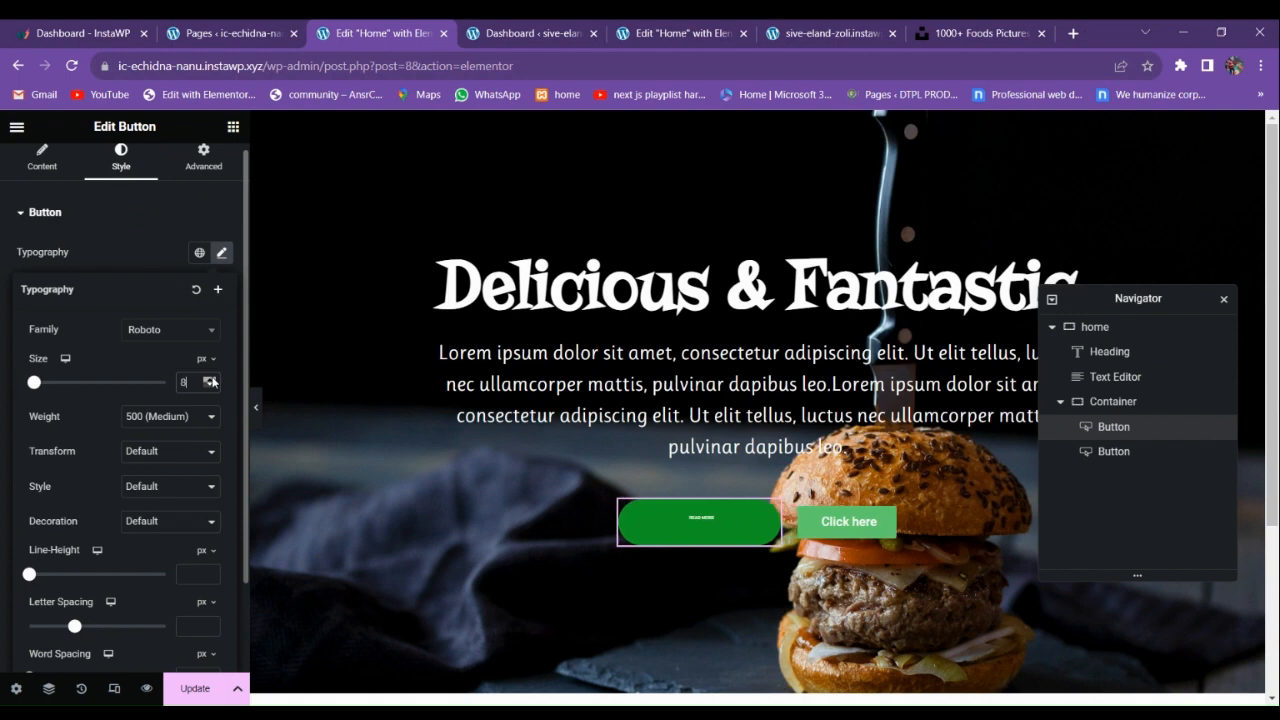
click(211, 379)
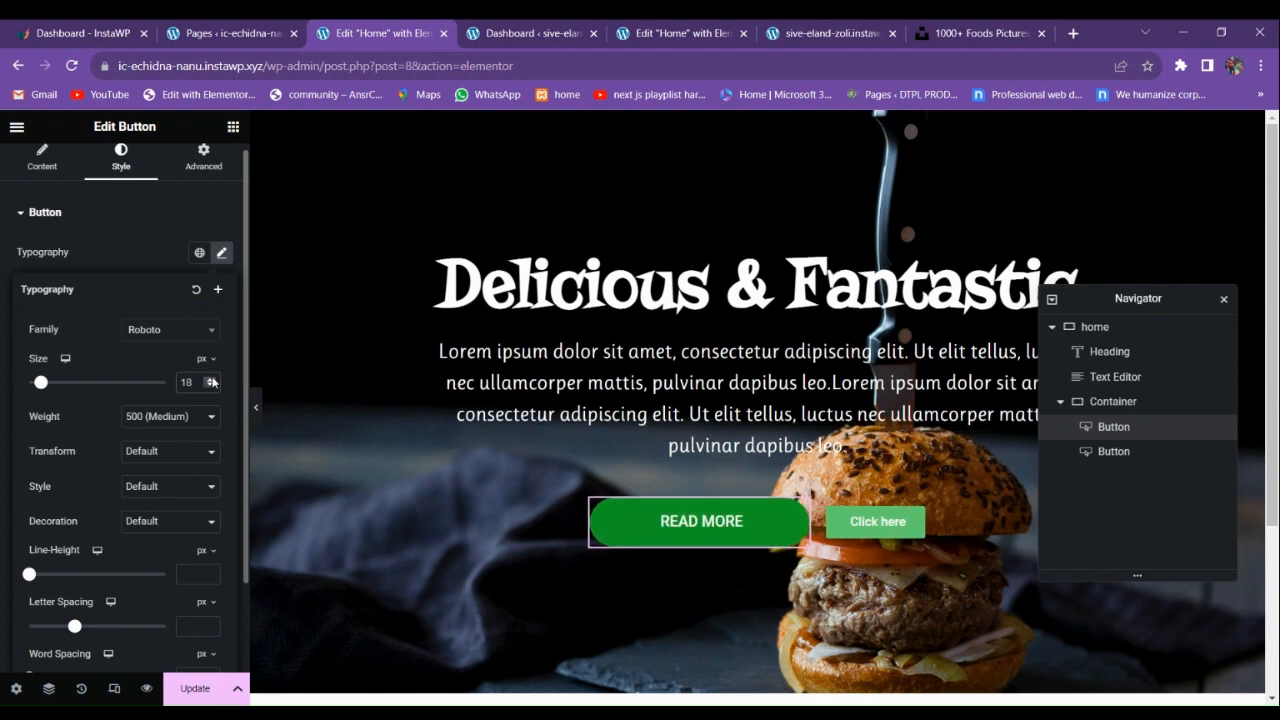
click(740, 530)
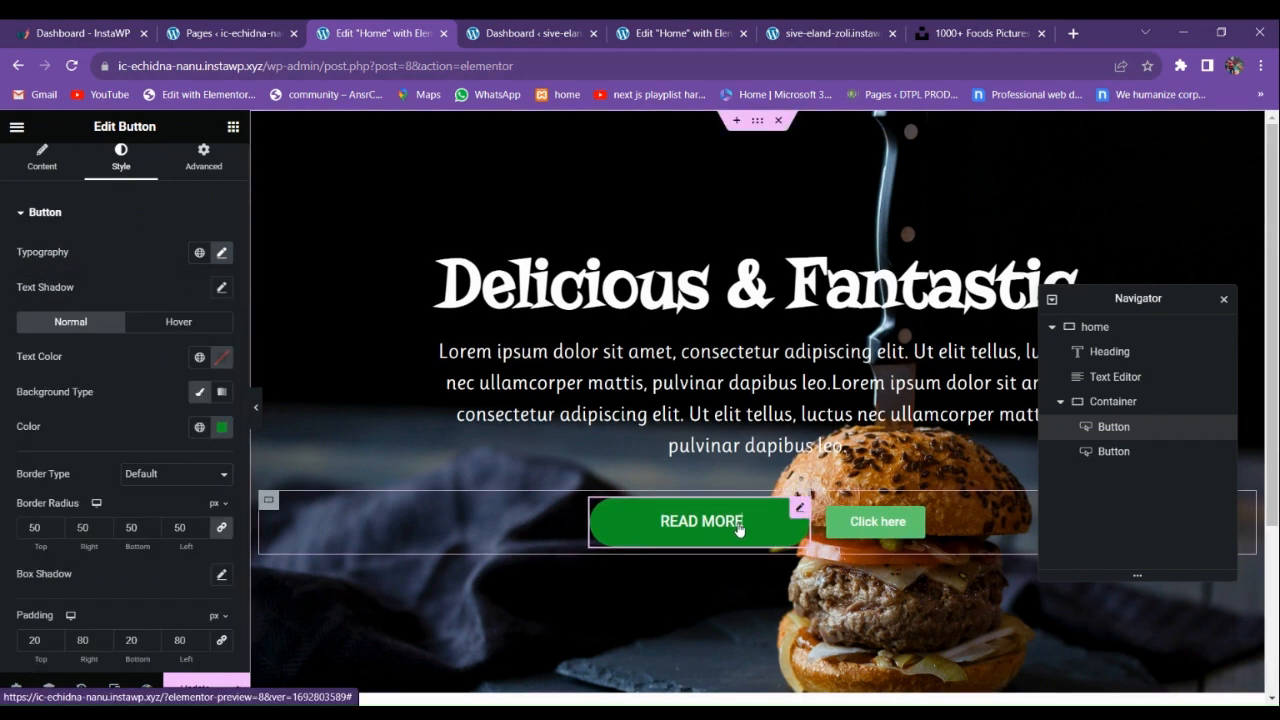
Duplicate the READ MORE button and delete the old "Click here" button.
right_click(738, 531)
click(788, 435)
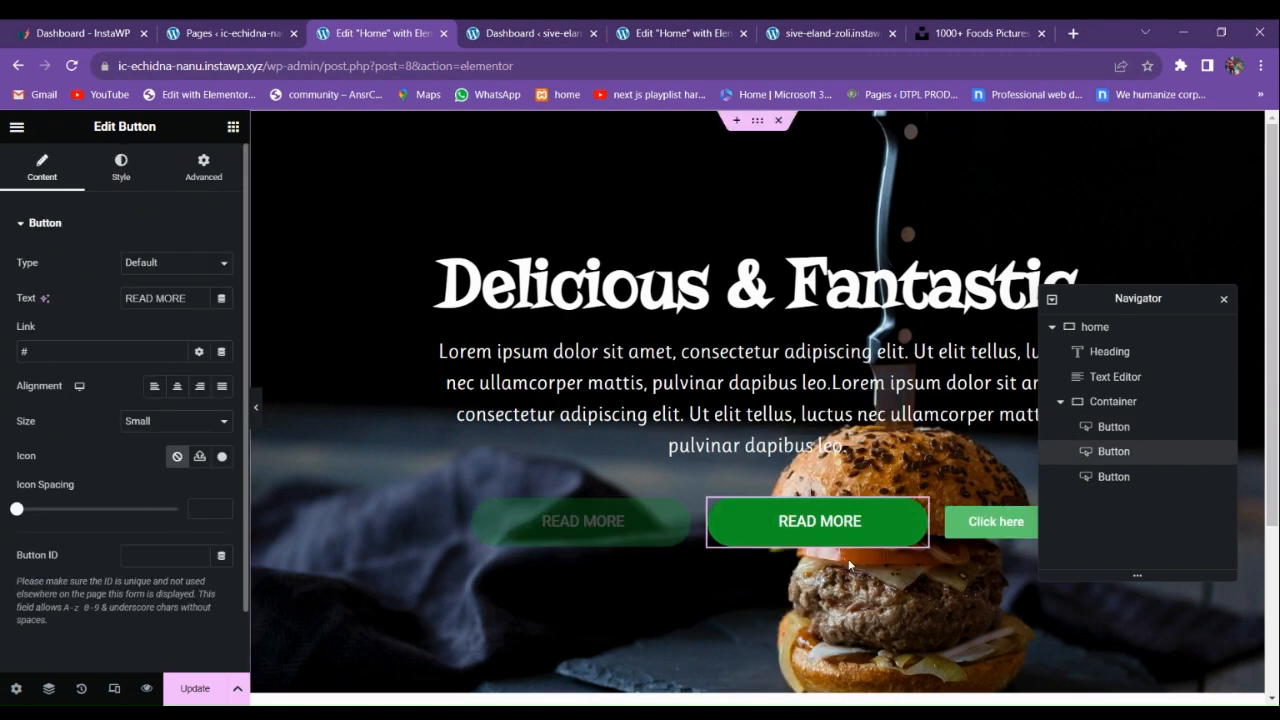
right_click(955, 537)
click(1000, 687)
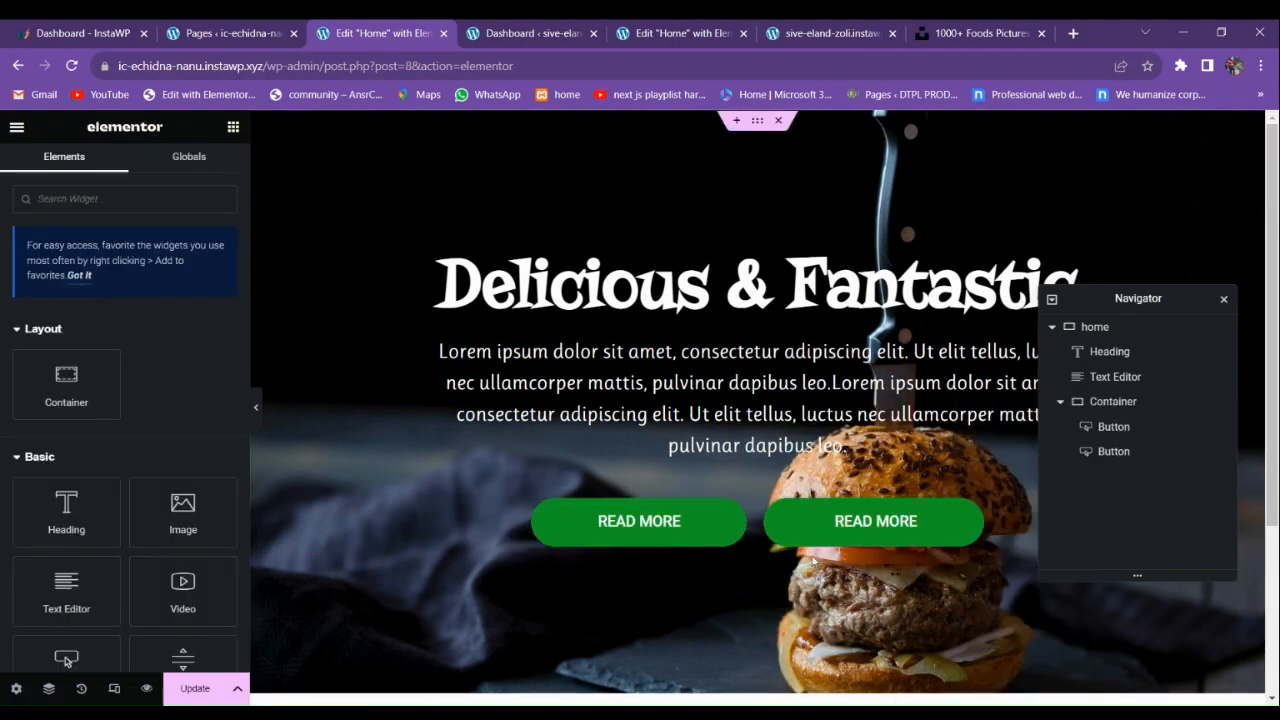
Change the second hero button's text to "ORDER NOW".
click(826, 532)
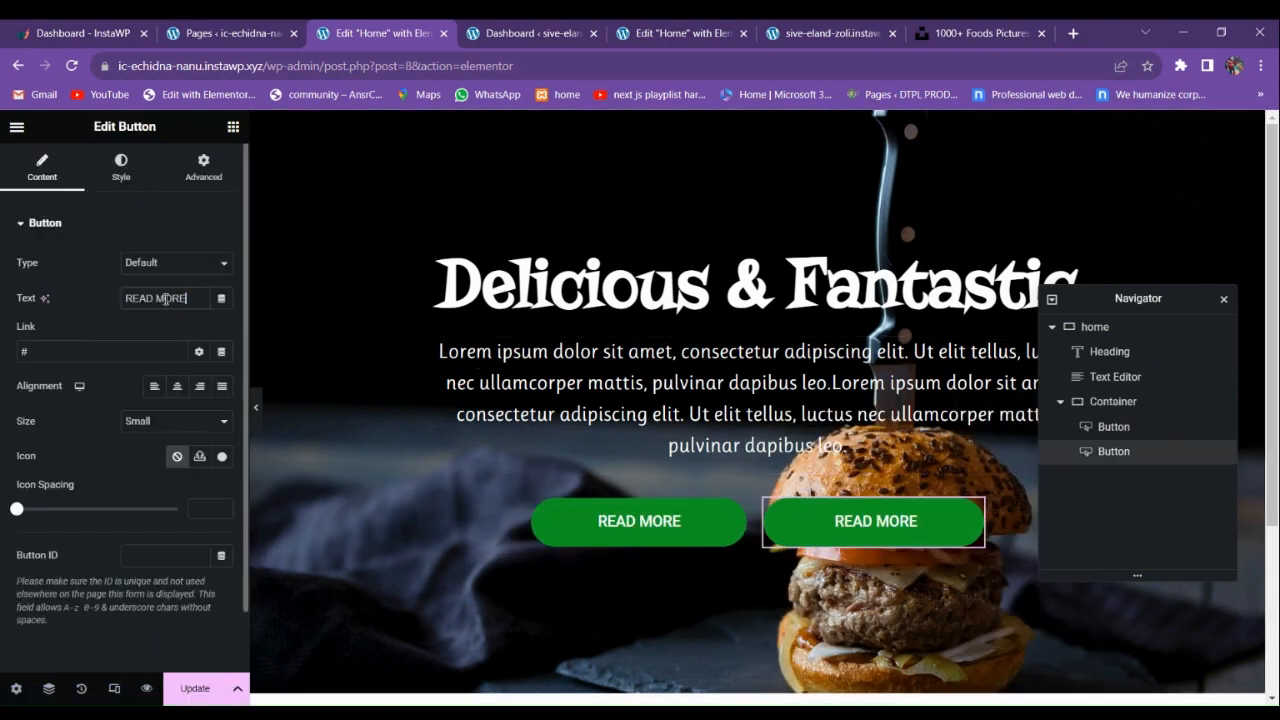
text(ORED)
key(BackSpace)
key(BackSpace)
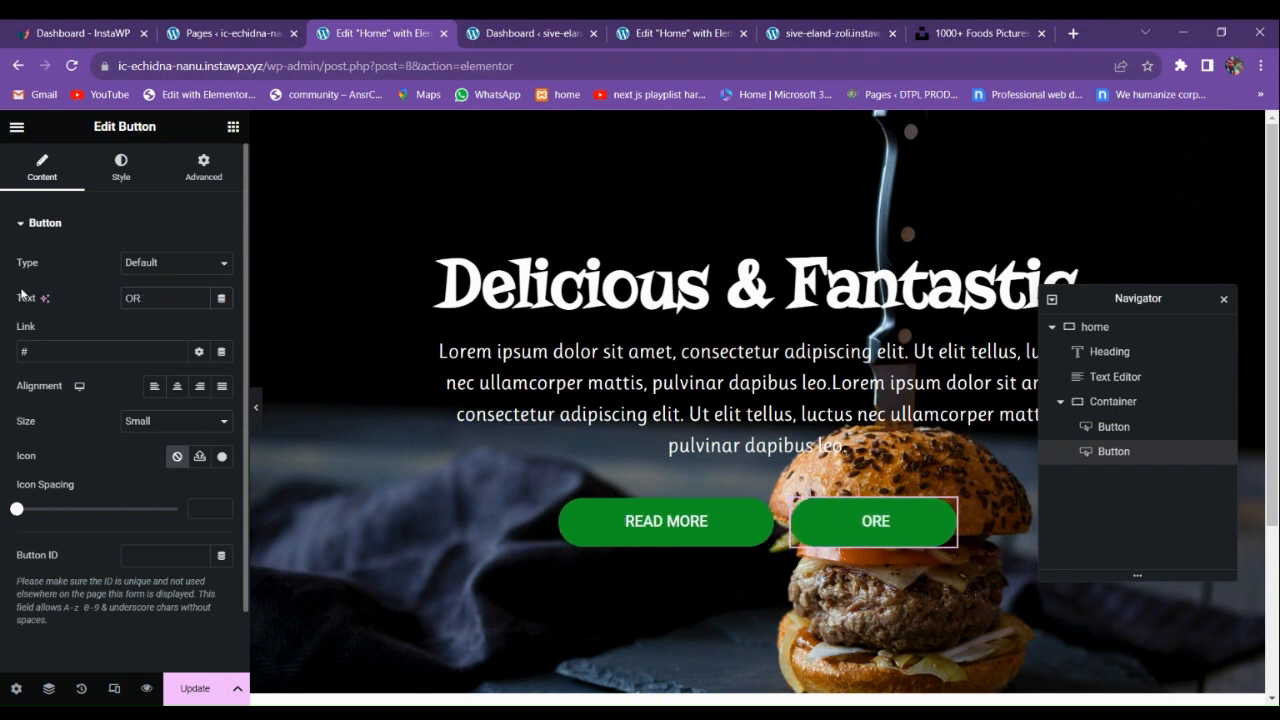
text(DER NOW)
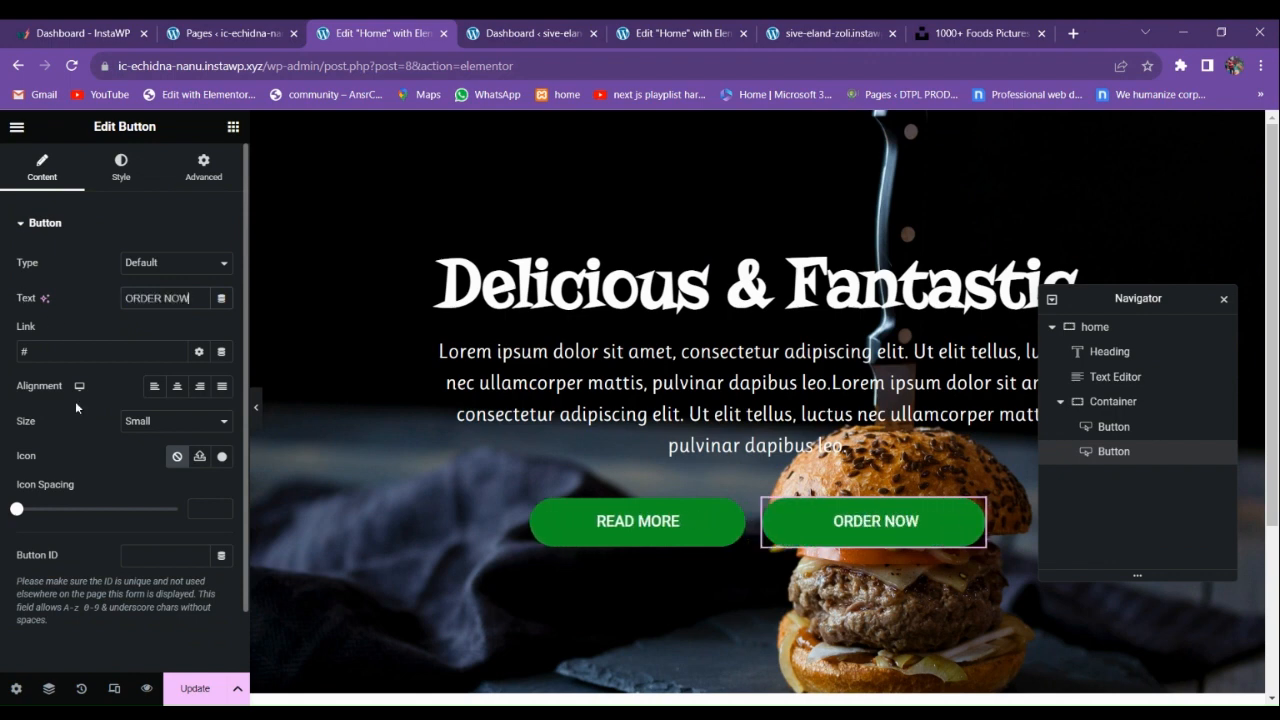
Give the ORDER NOW button a white background and set its text color to the global color "green".
click(121, 166)
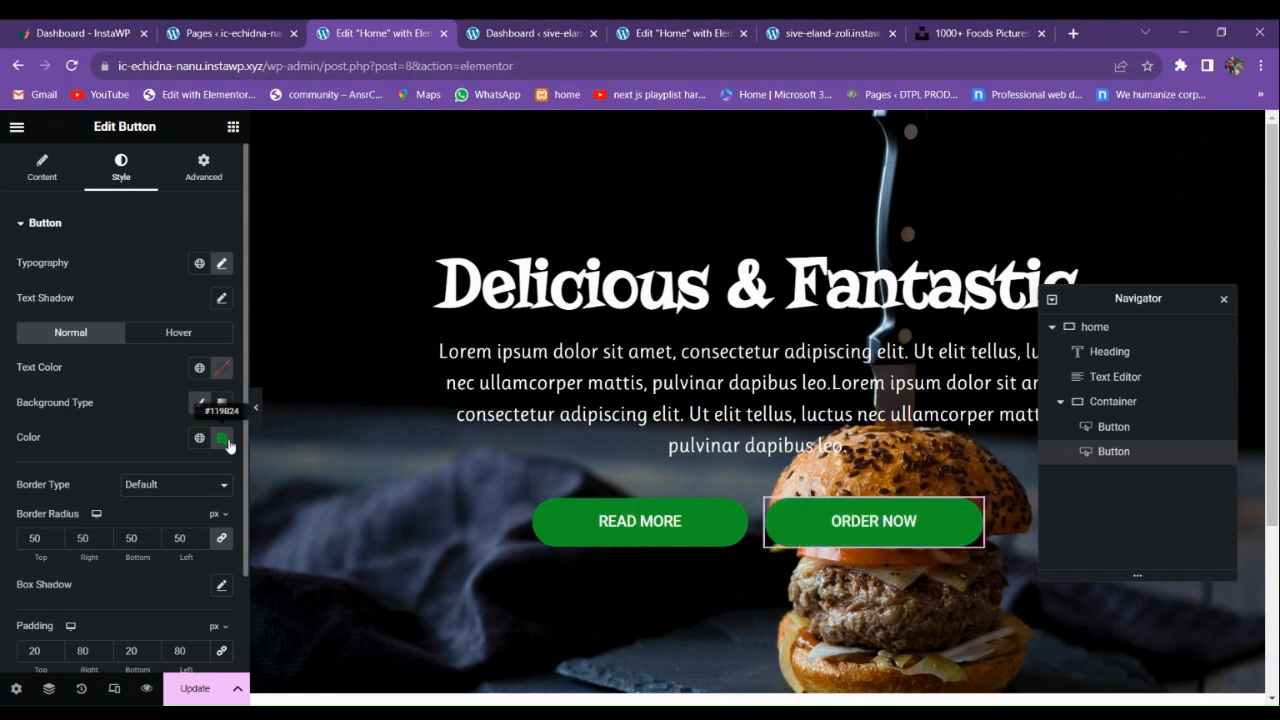
click(222, 438)
click(127, 505)
click(199, 368)
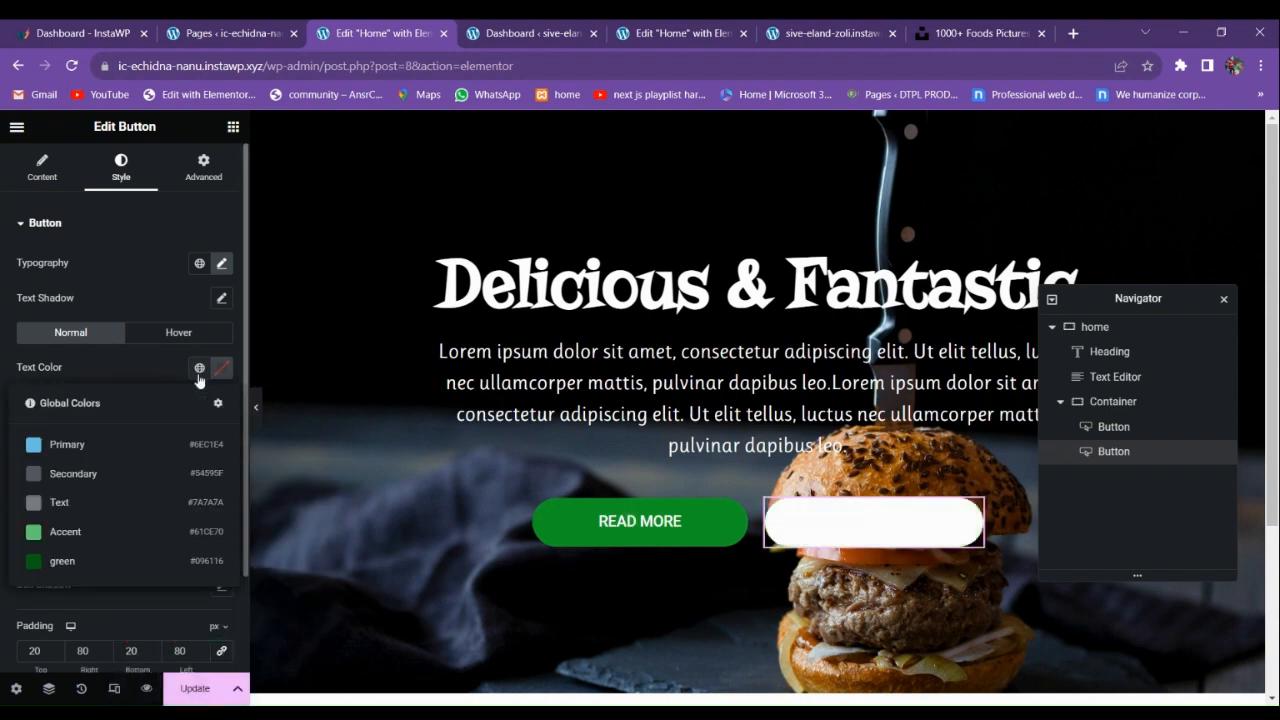
click(62, 562)
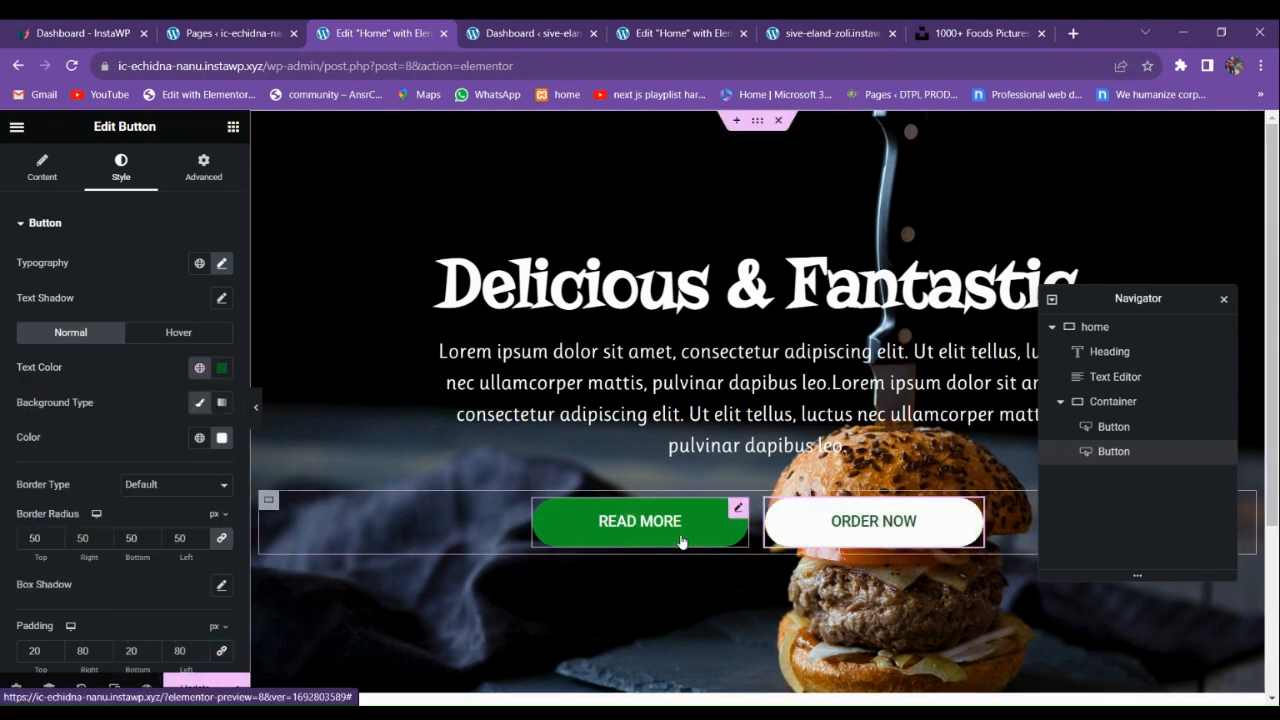
Save the READ MORE button's background color as a new global color named "green new".
click(640, 521)
click(222, 437)
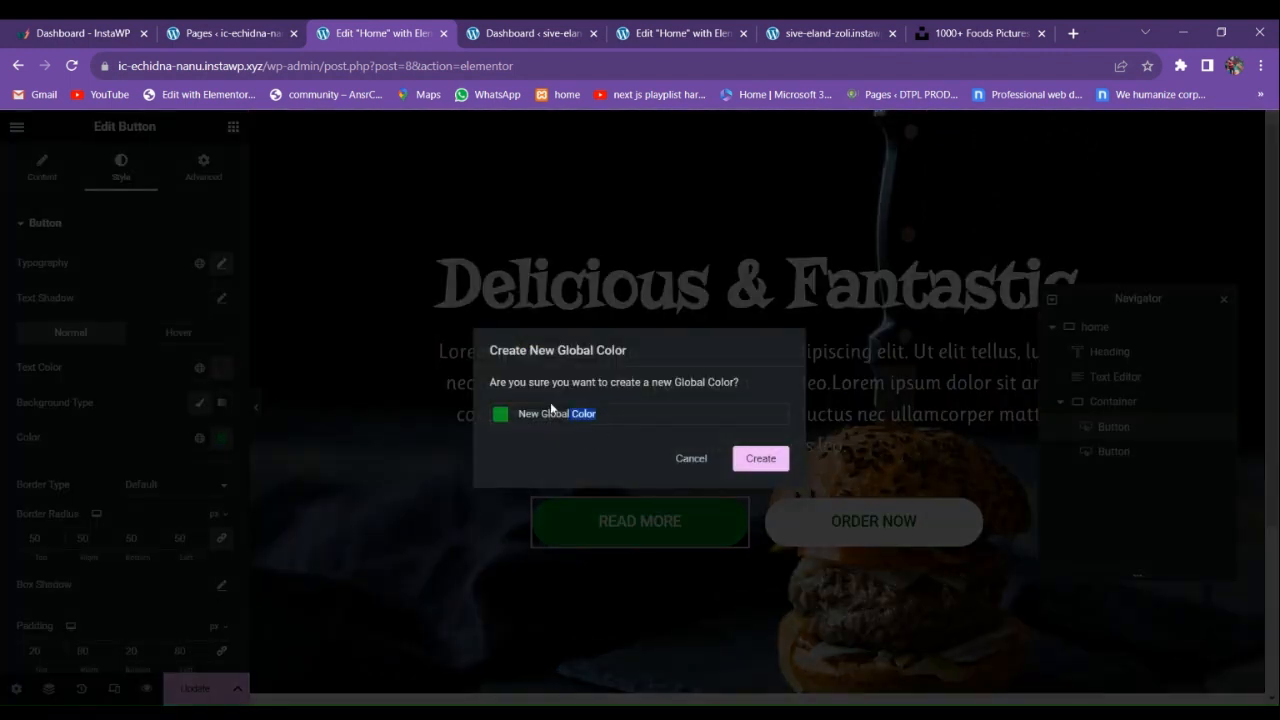
drag(551, 409, 487, 391)
text(greenn)
key(BackSpace)
text(new)
click(758, 458)
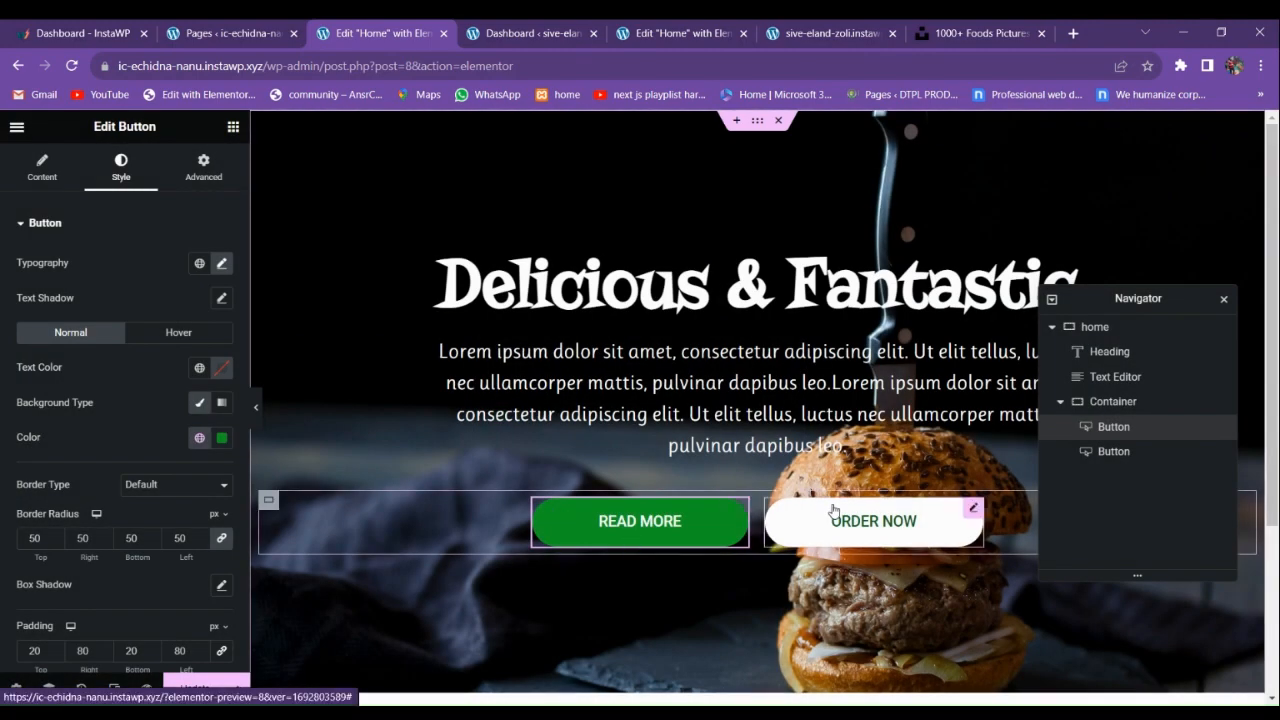
Set the ORDER NOW button's text color to the global color "green new" and compare the buttons with the finished page.
click(200, 368)
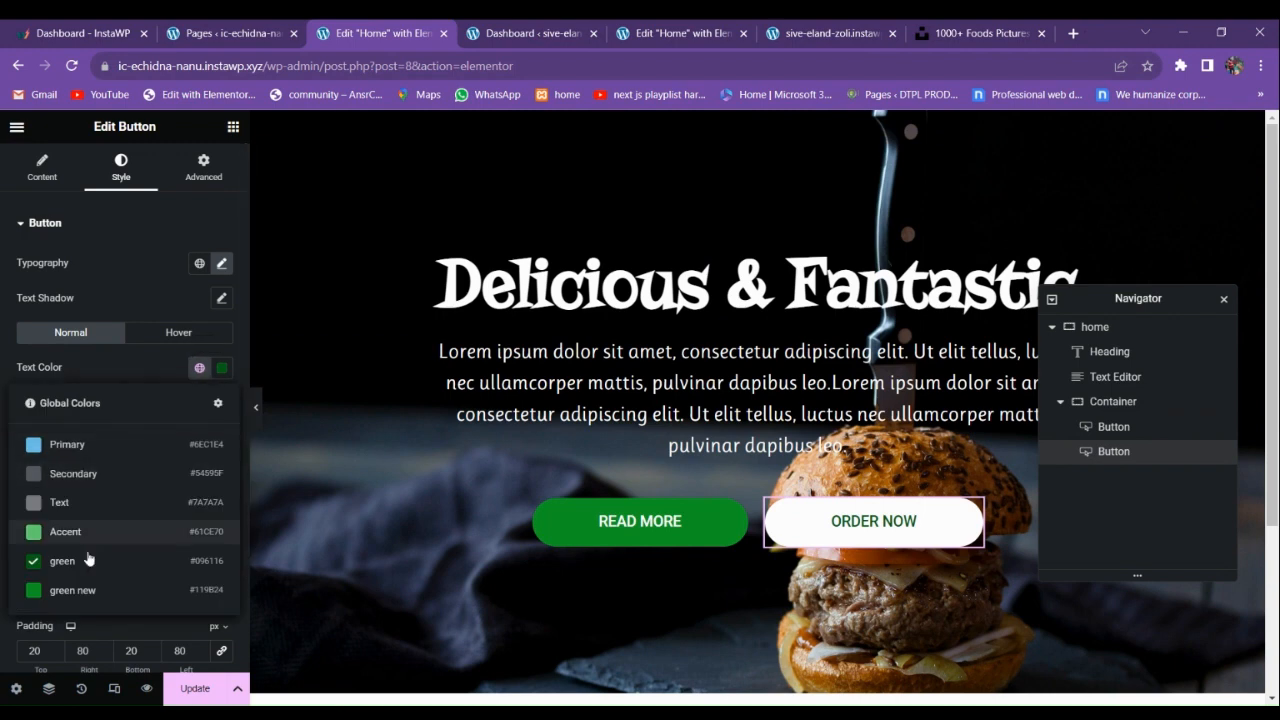
click(85, 588)
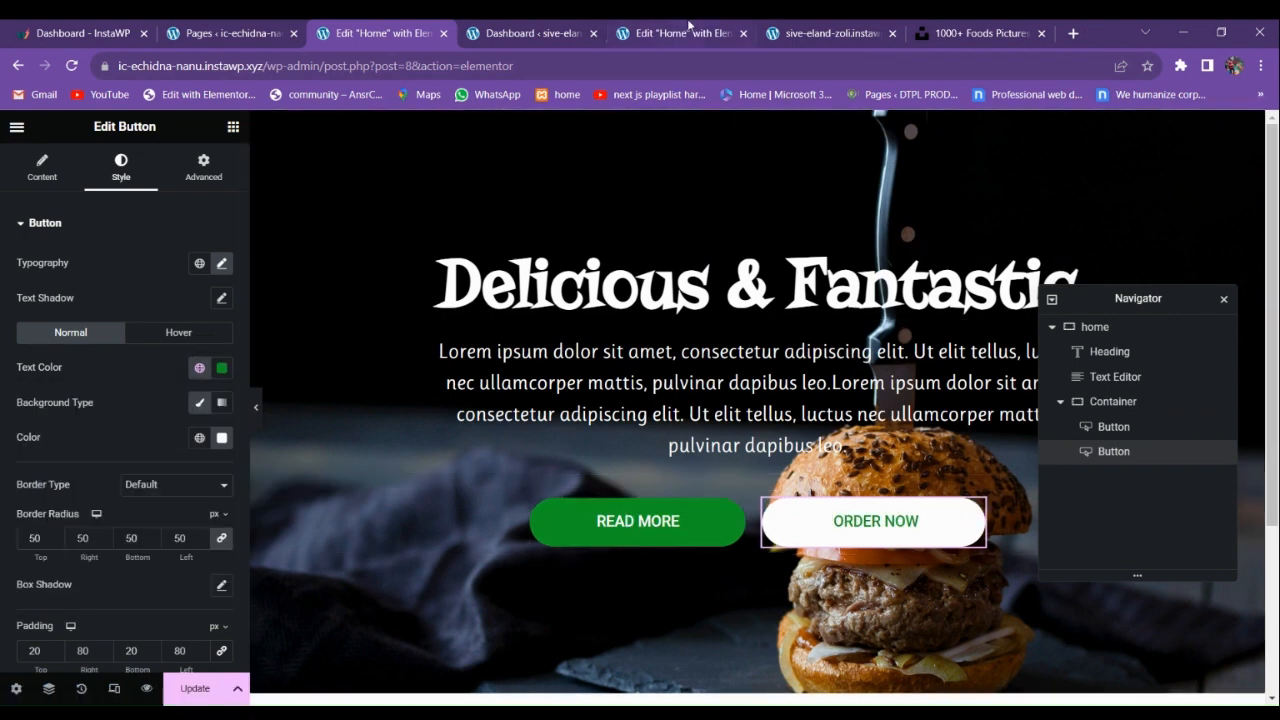
click(762, 28)
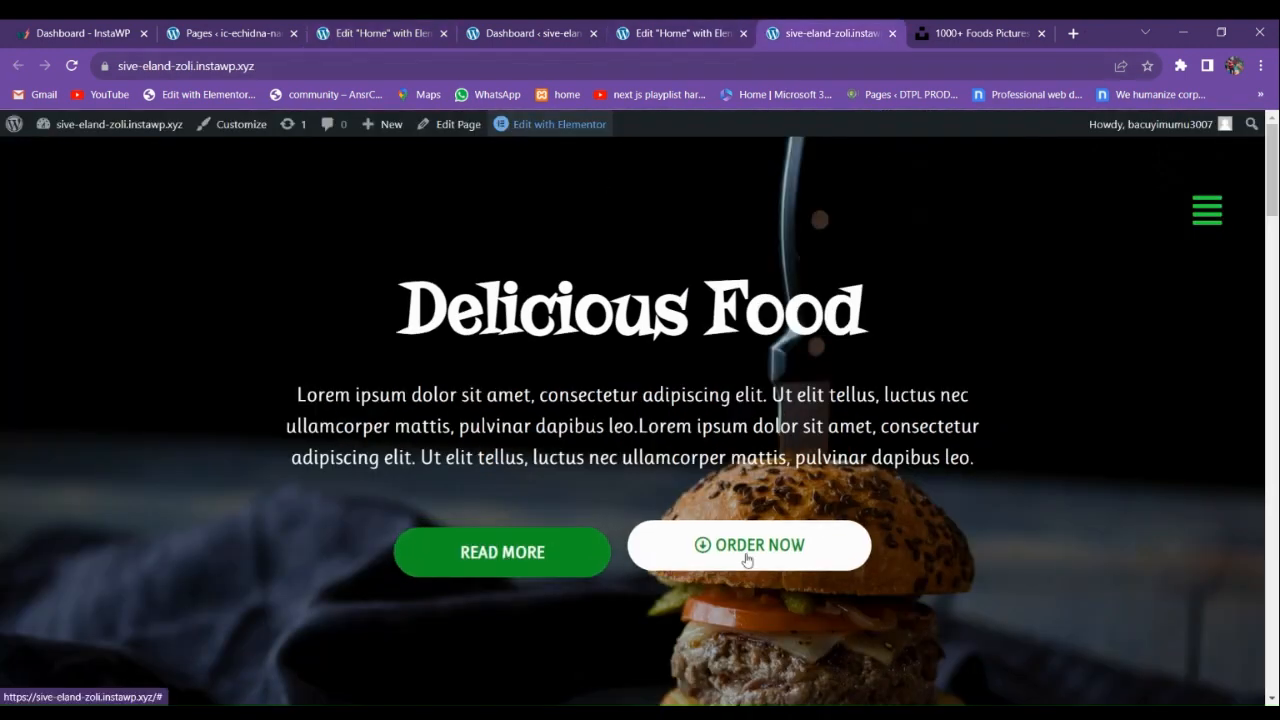
click(515, 33)
click(380, 33)
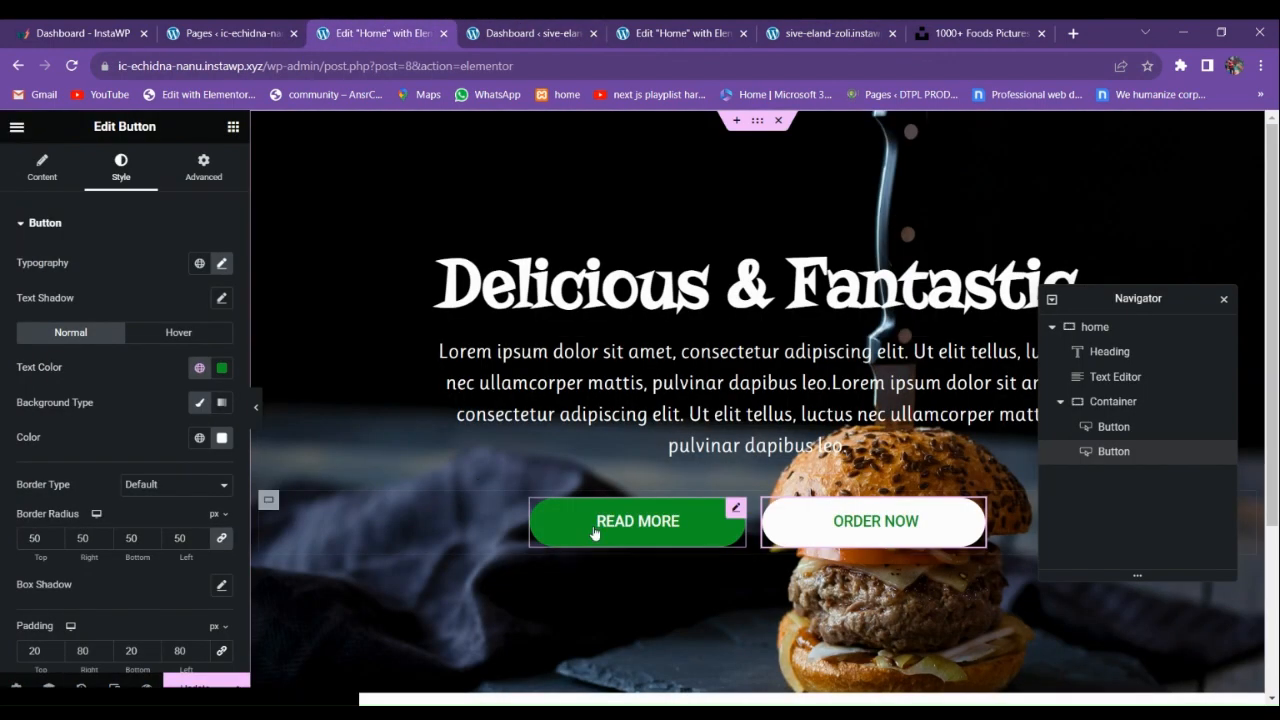
Look through the READ MORE button's advanced settings, including the entrance animation and transform options, for a hover animation.
click(199, 182)
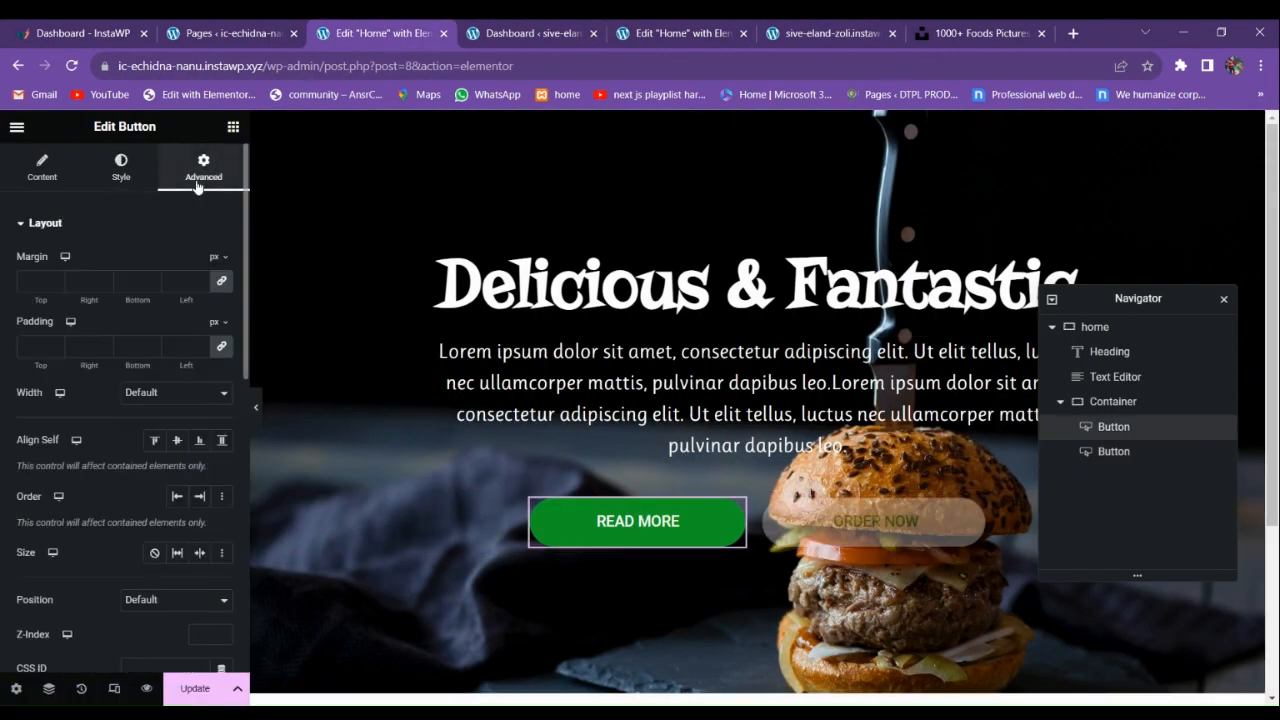
scroll(127, 402, down, 2)
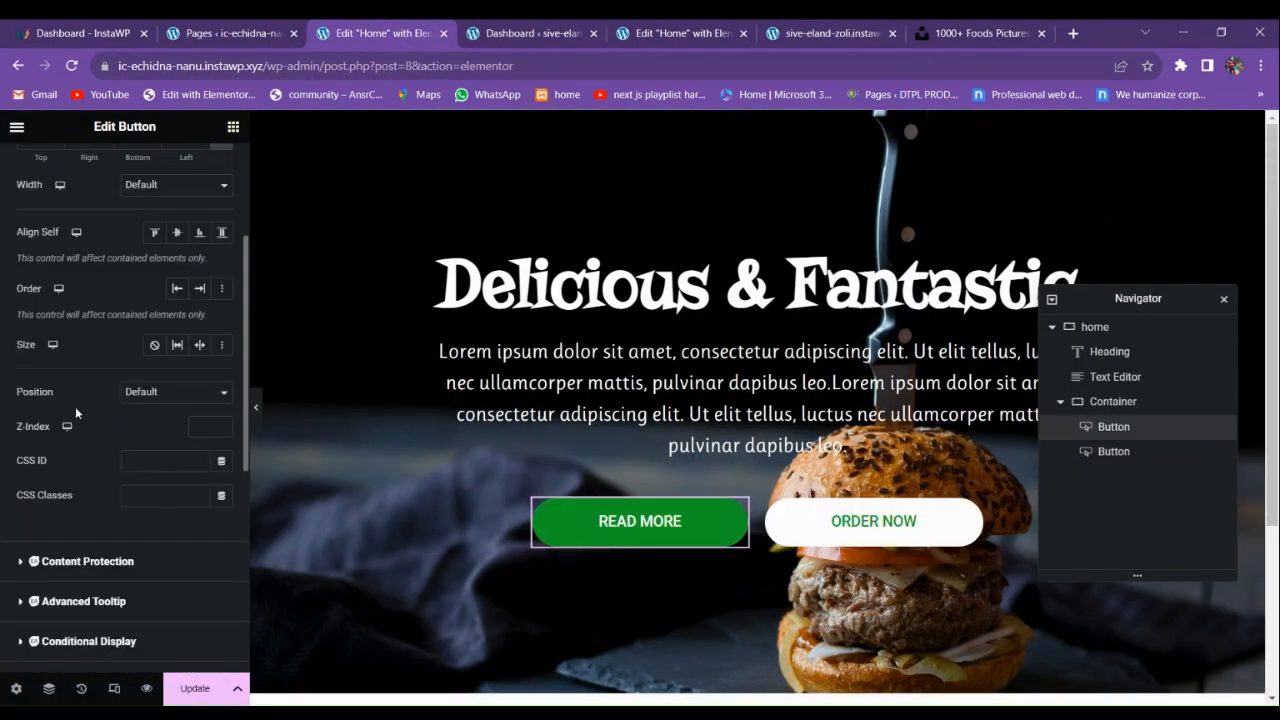
scroll(77, 410, down, 5)
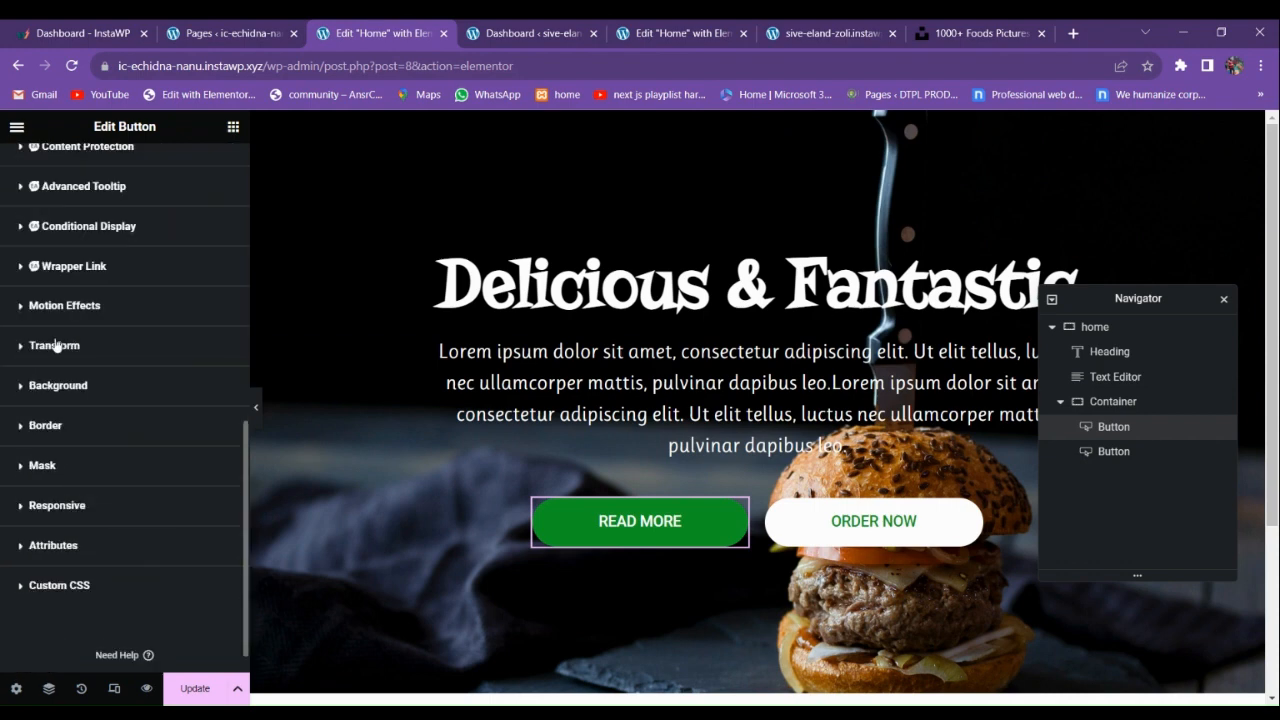
click(55, 312)
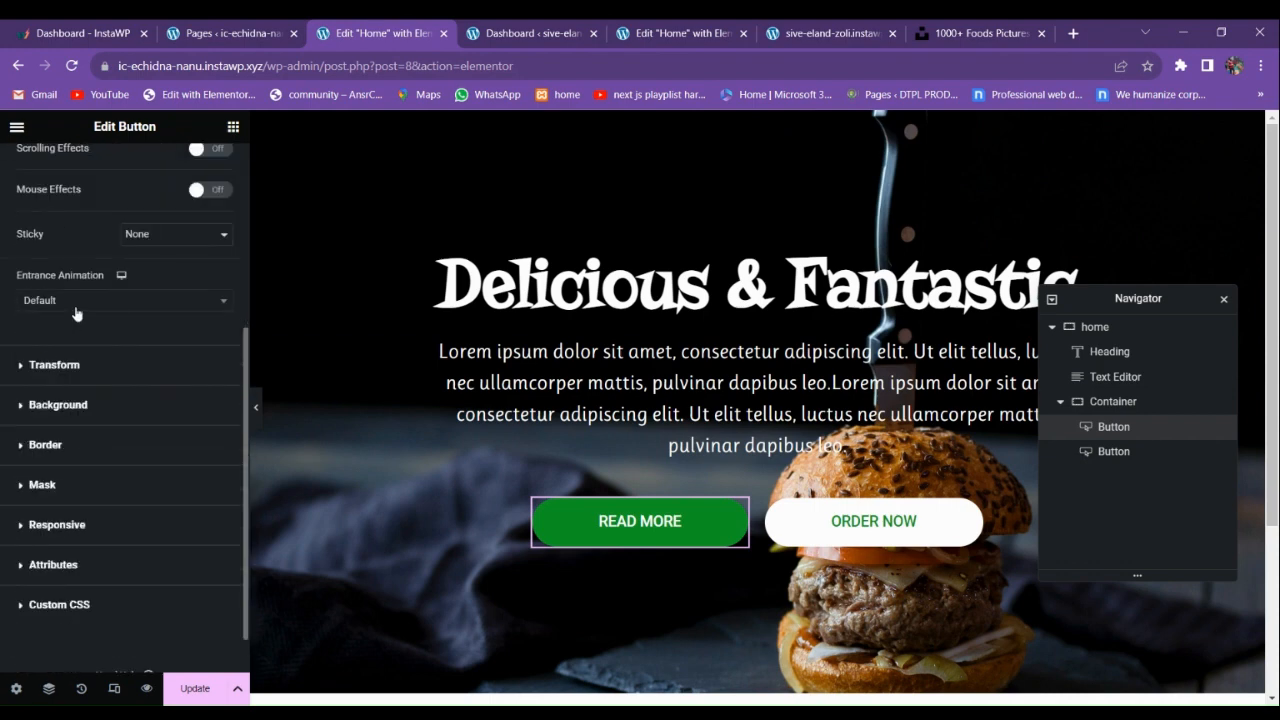
click(76, 302)
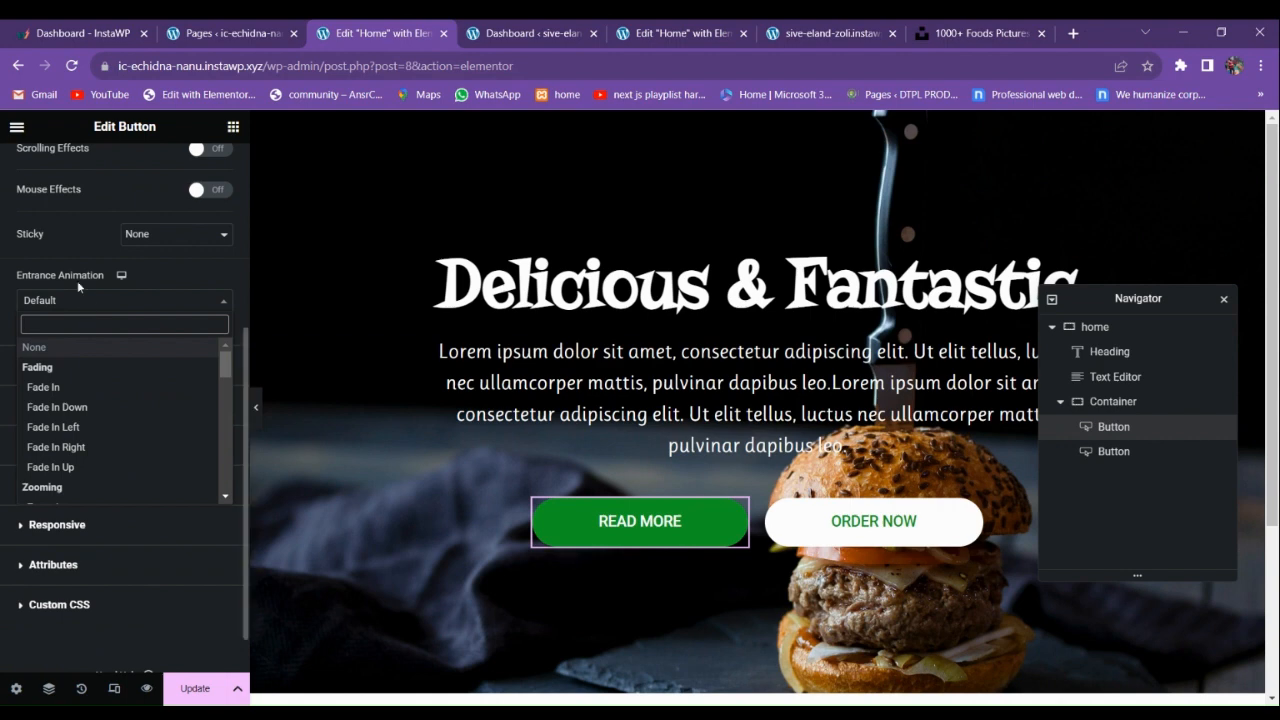
click(84, 246)
click(71, 364)
scroll(91, 438, down, 2)
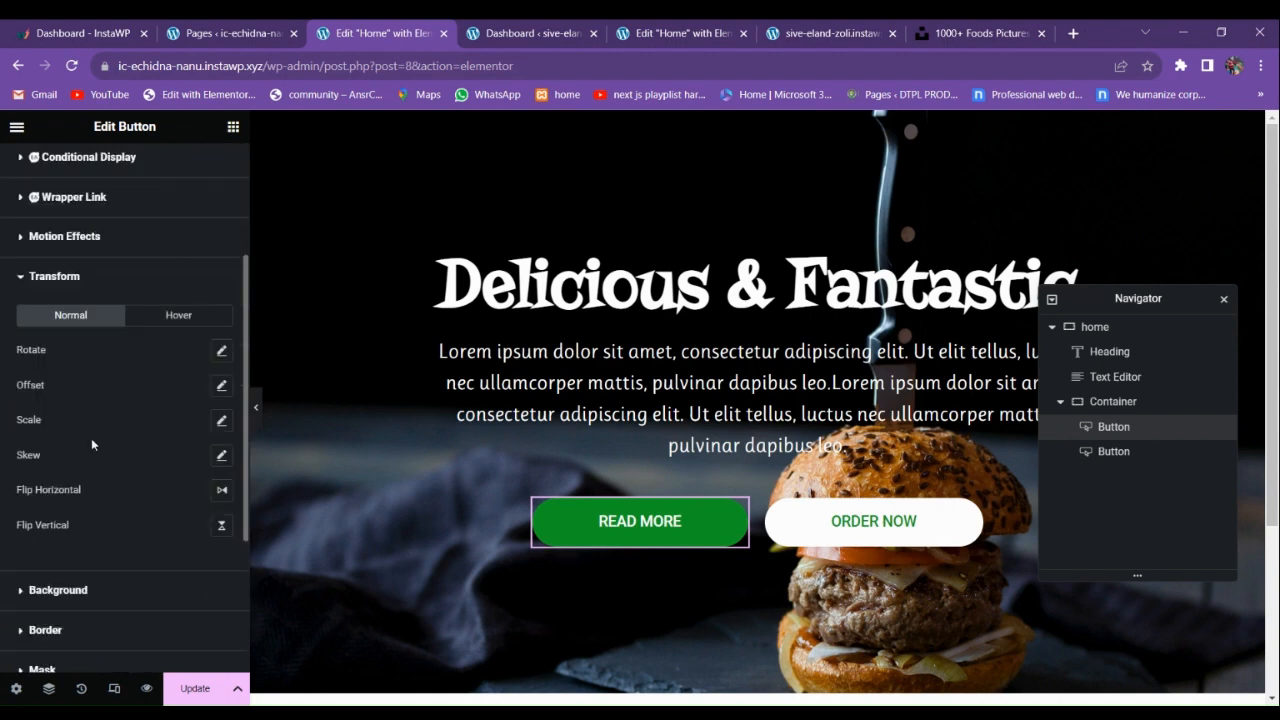
scroll(111, 243, up, 2)
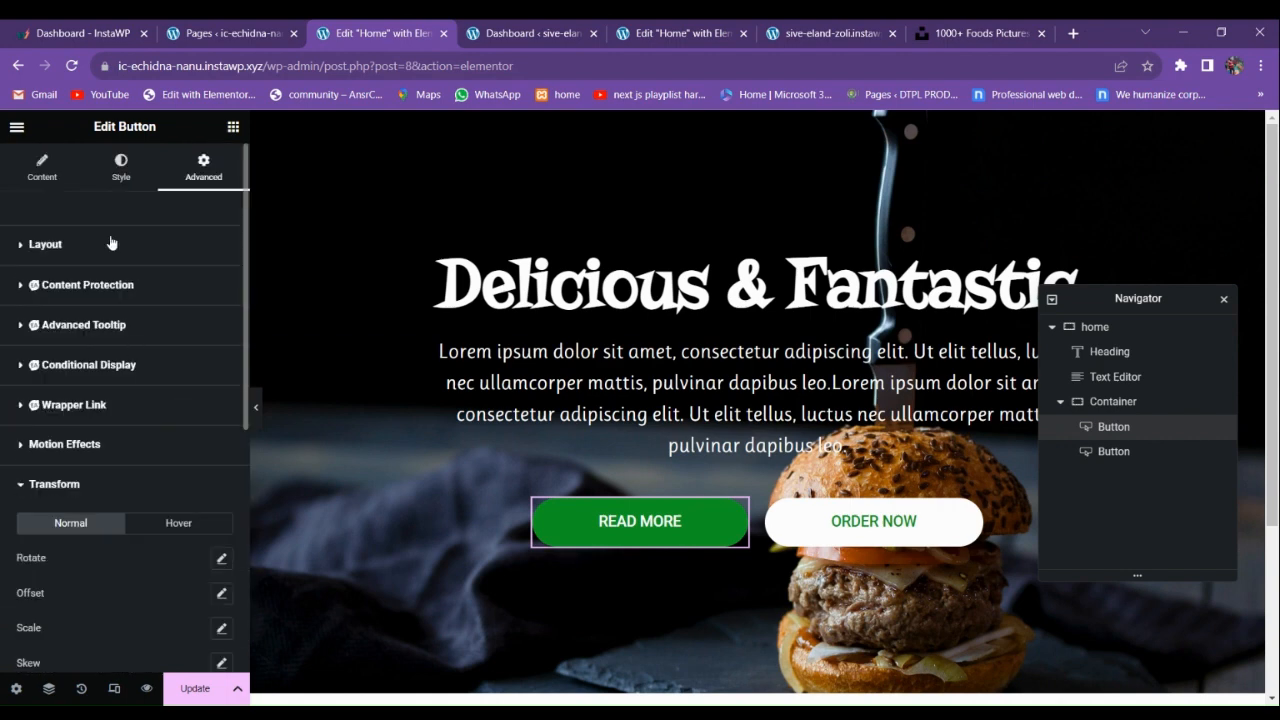
Set the READ MORE button's hover animation to Bob.
click(121, 168)
click(178, 331)
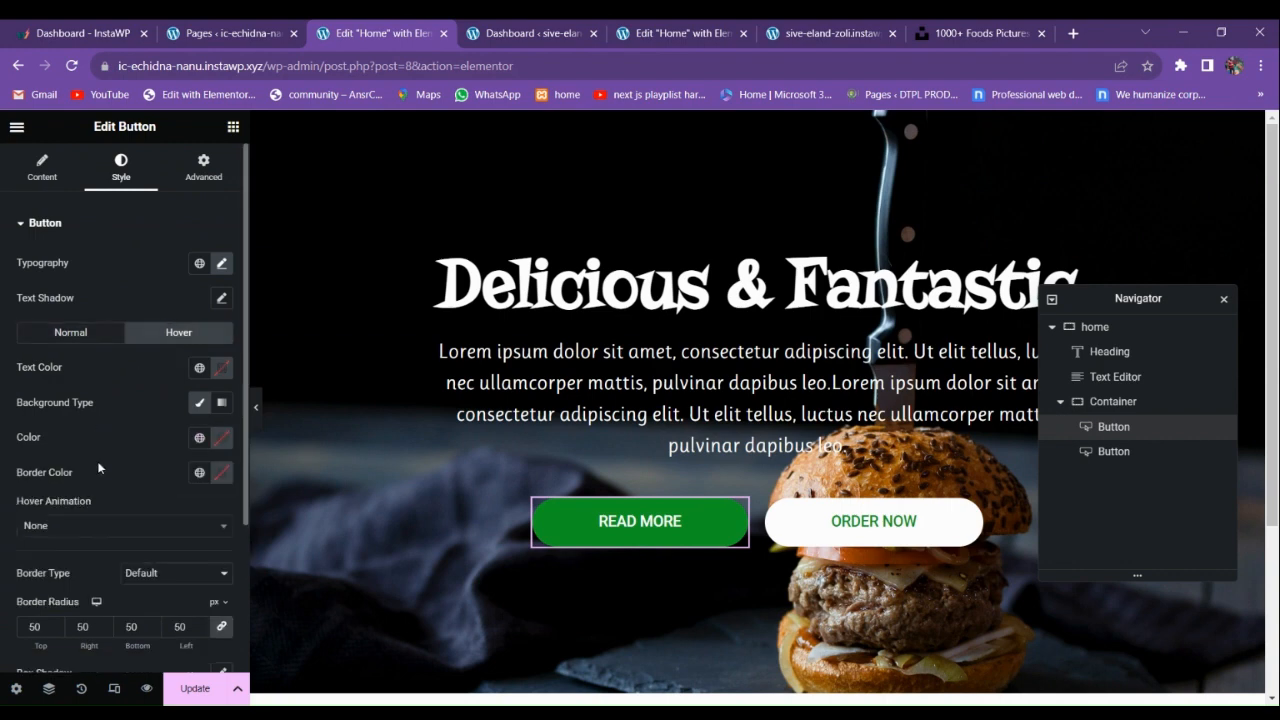
scroll(63, 400, down, 2)
click(60, 324)
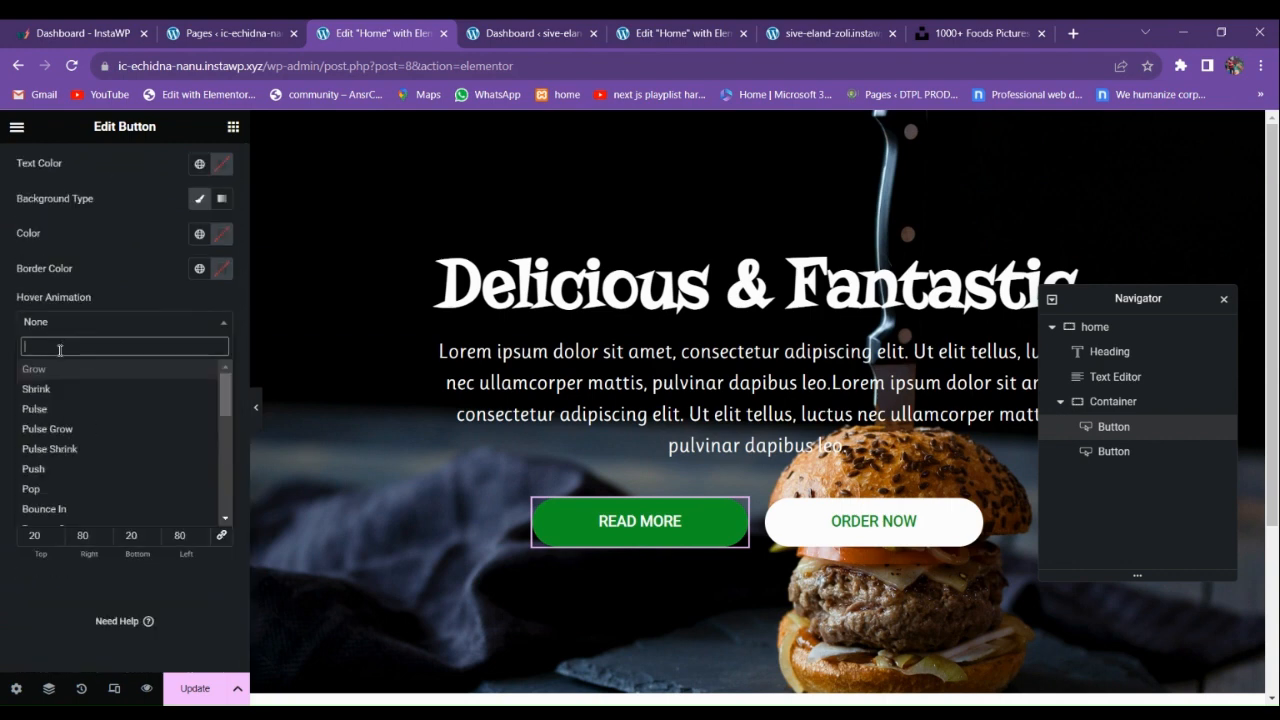
text(bob)
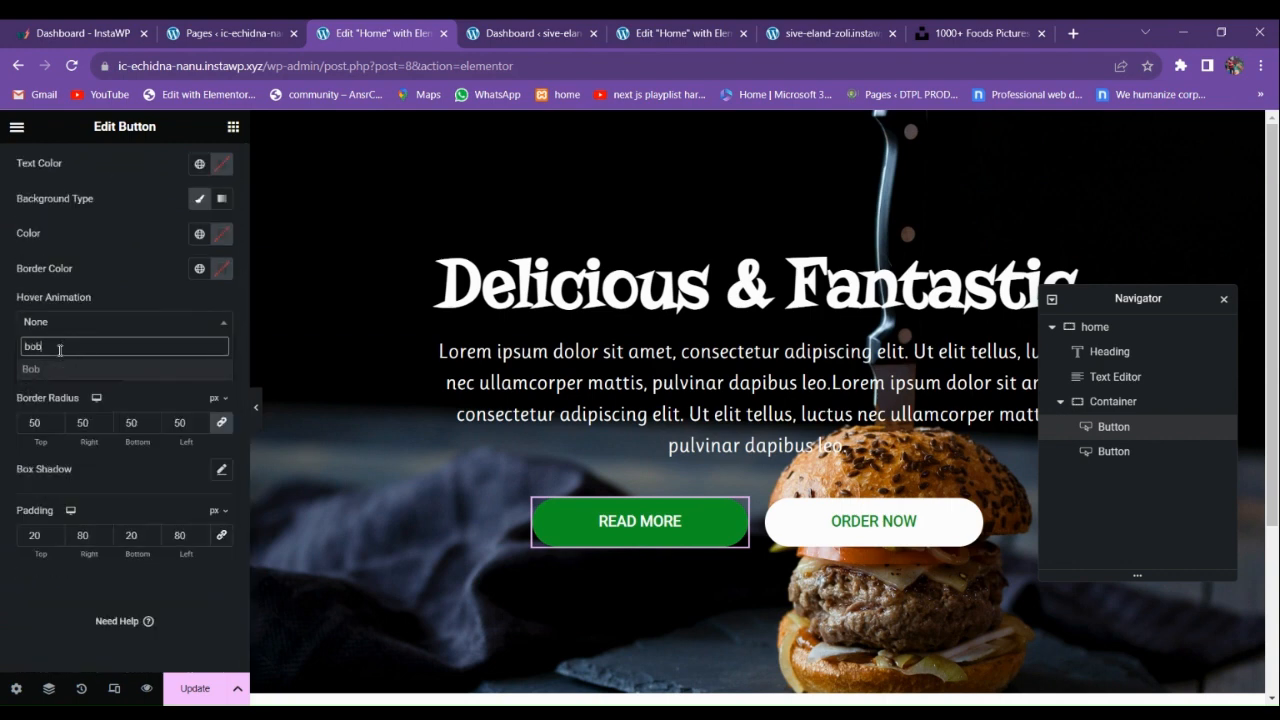
key(Return)
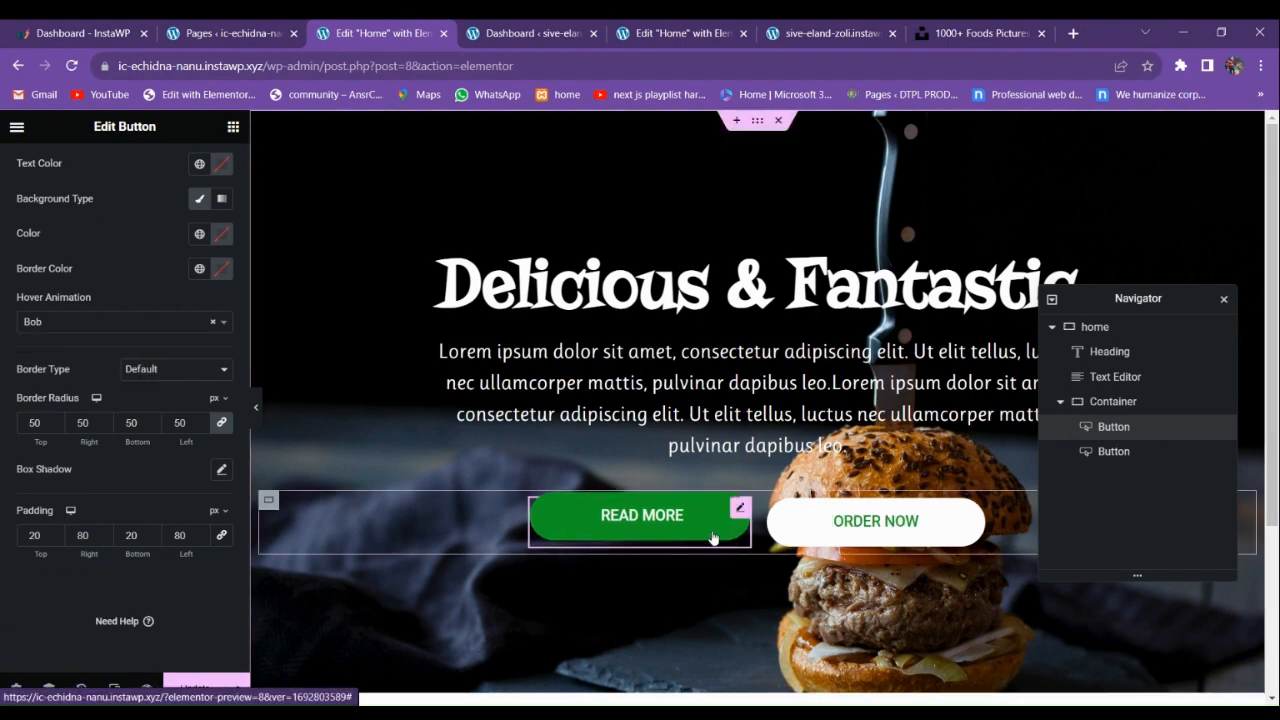
Give the ORDER NOW button the Bob hover animation as well.
click(823, 525)
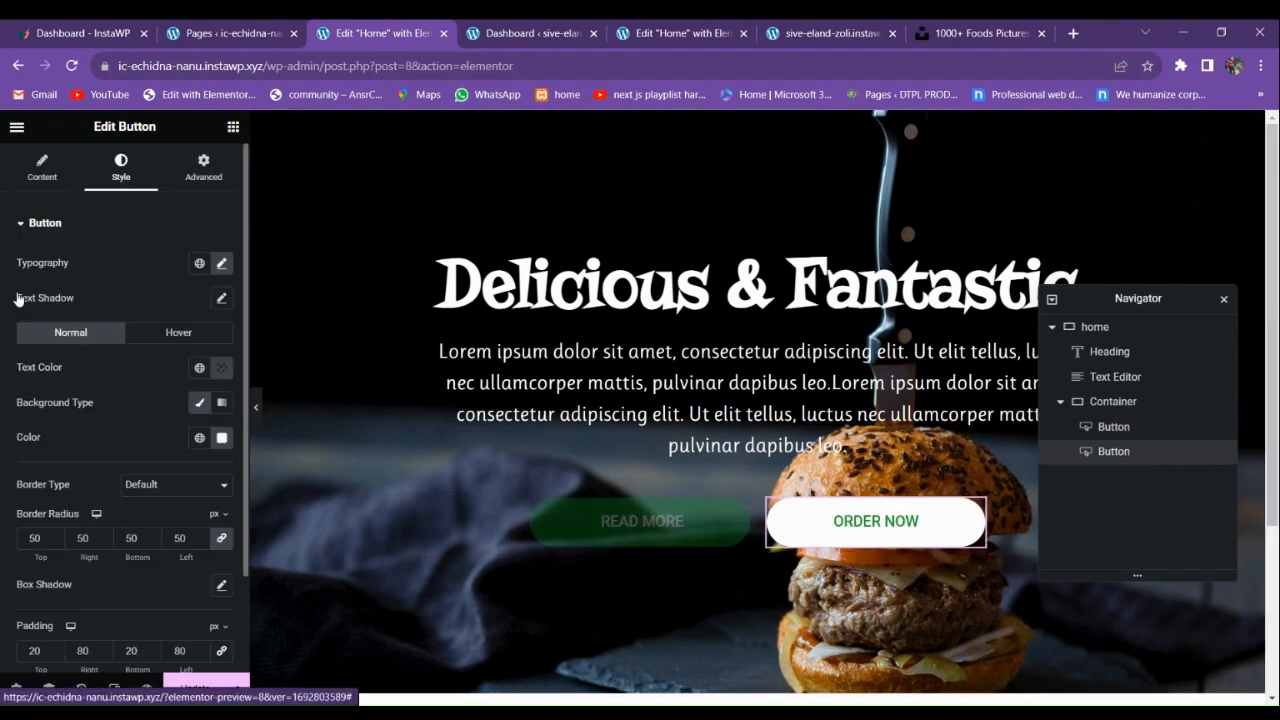
click(177, 334)
scroll(87, 434, down, 1)
click(84, 426)
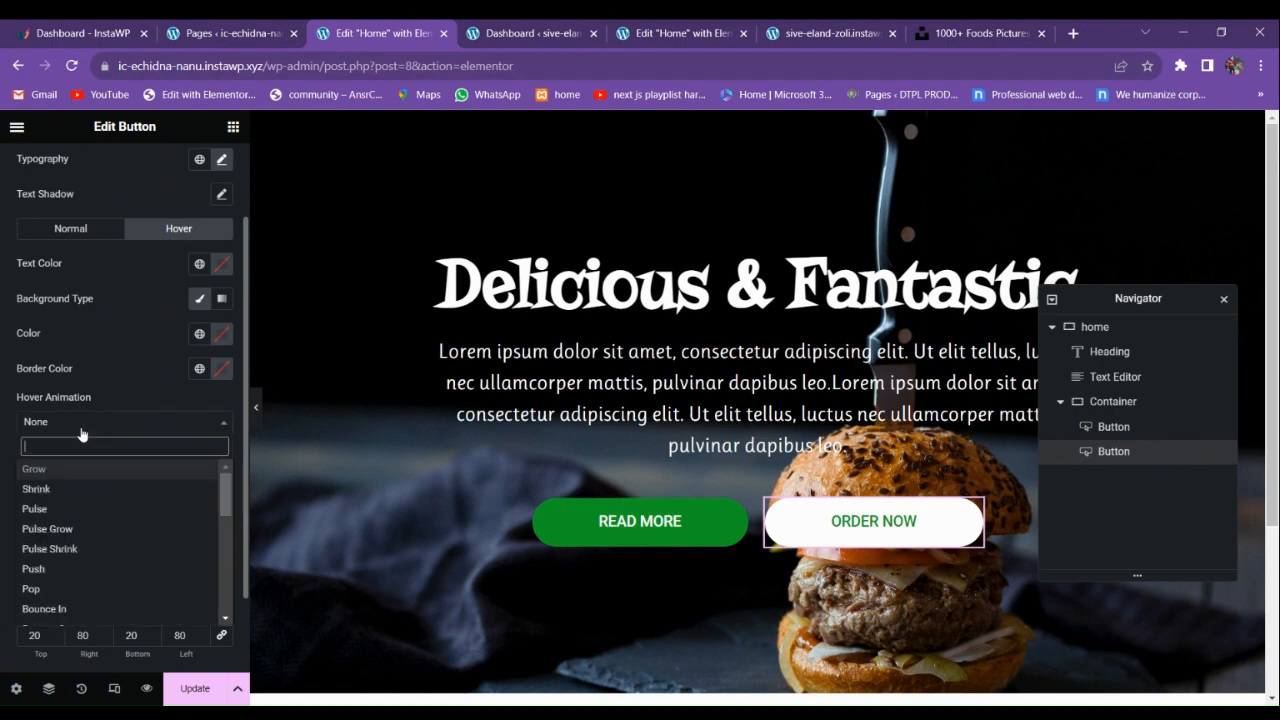
text(bob)
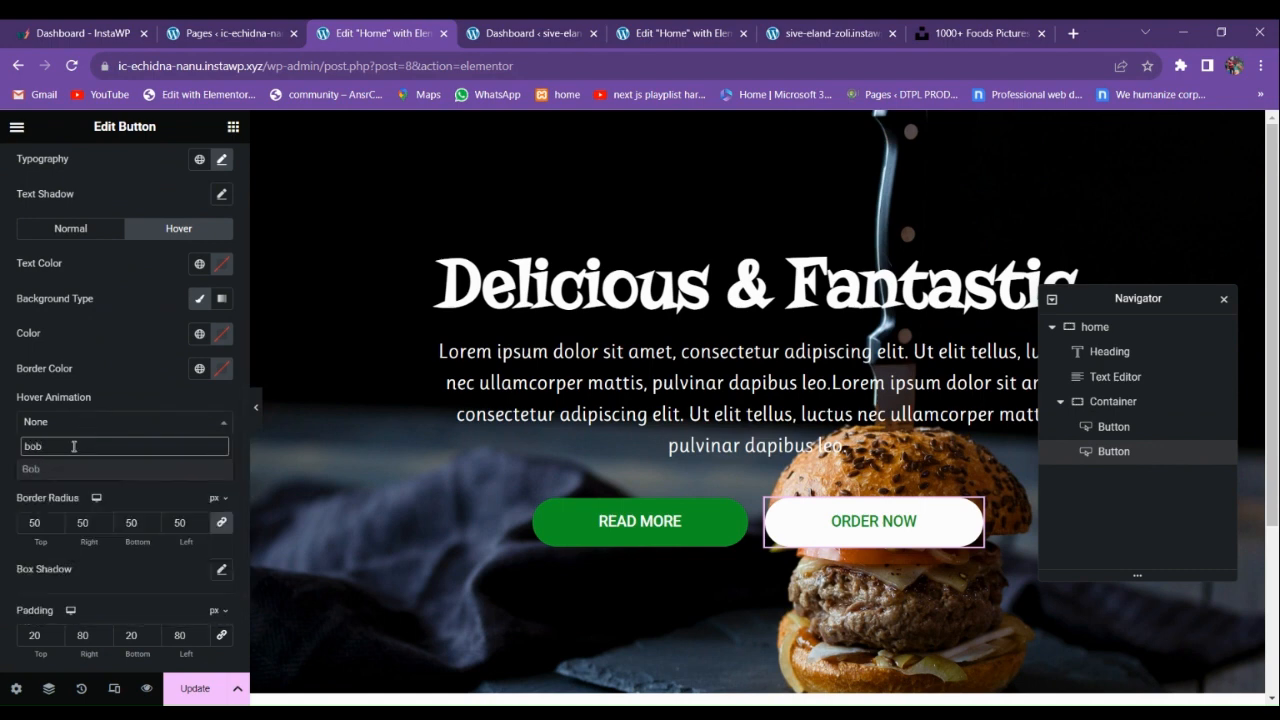
click(60, 468)
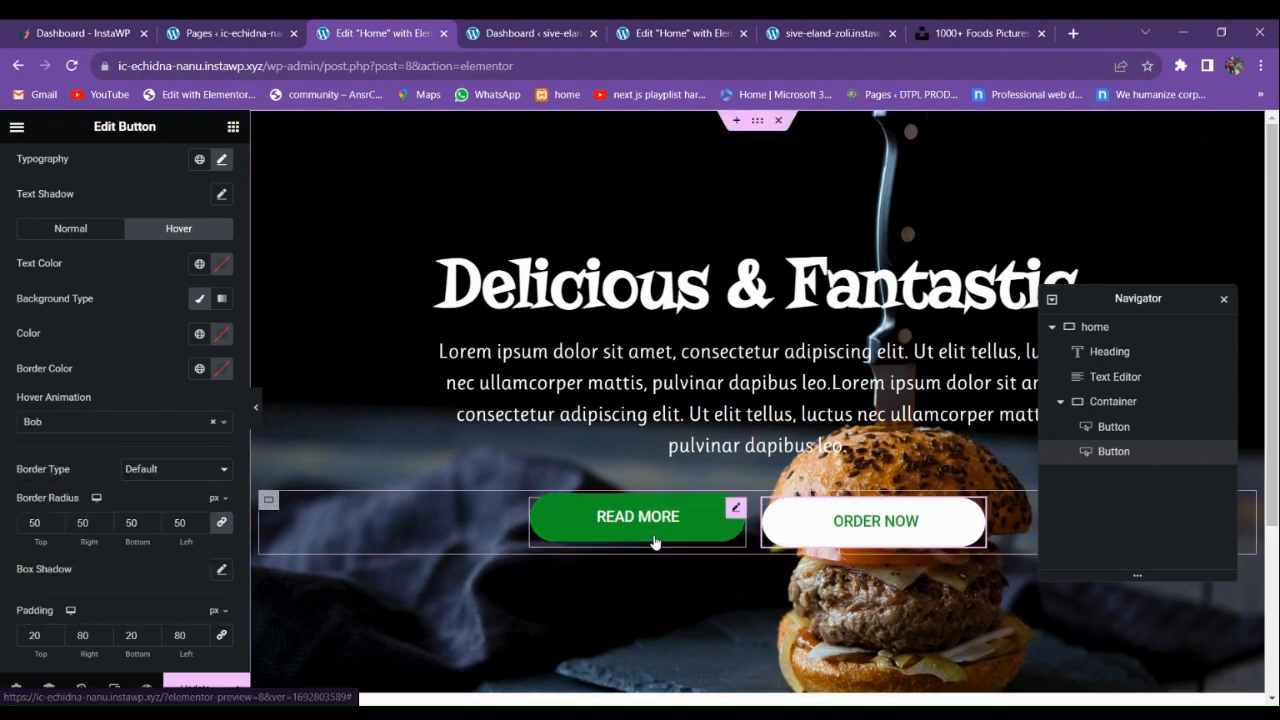
Update the page, view the hero at full width, and compare it with the finished site.
click(195, 689)
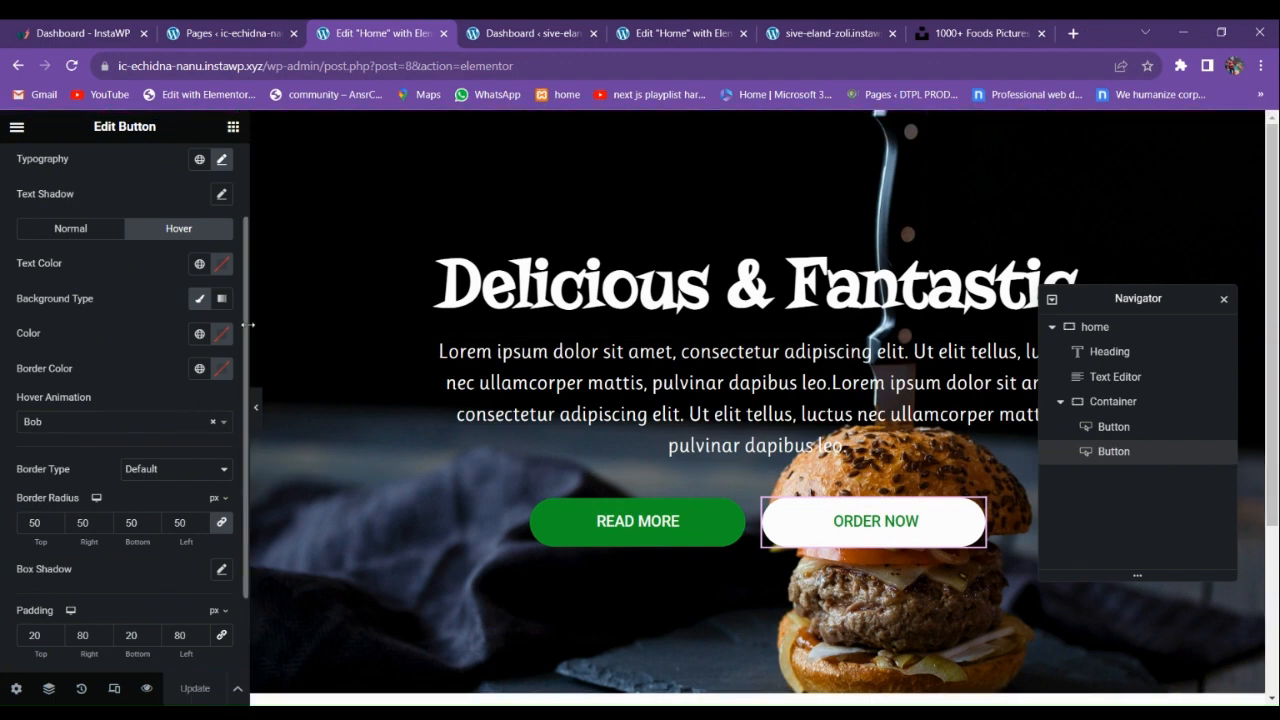
click(257, 412)
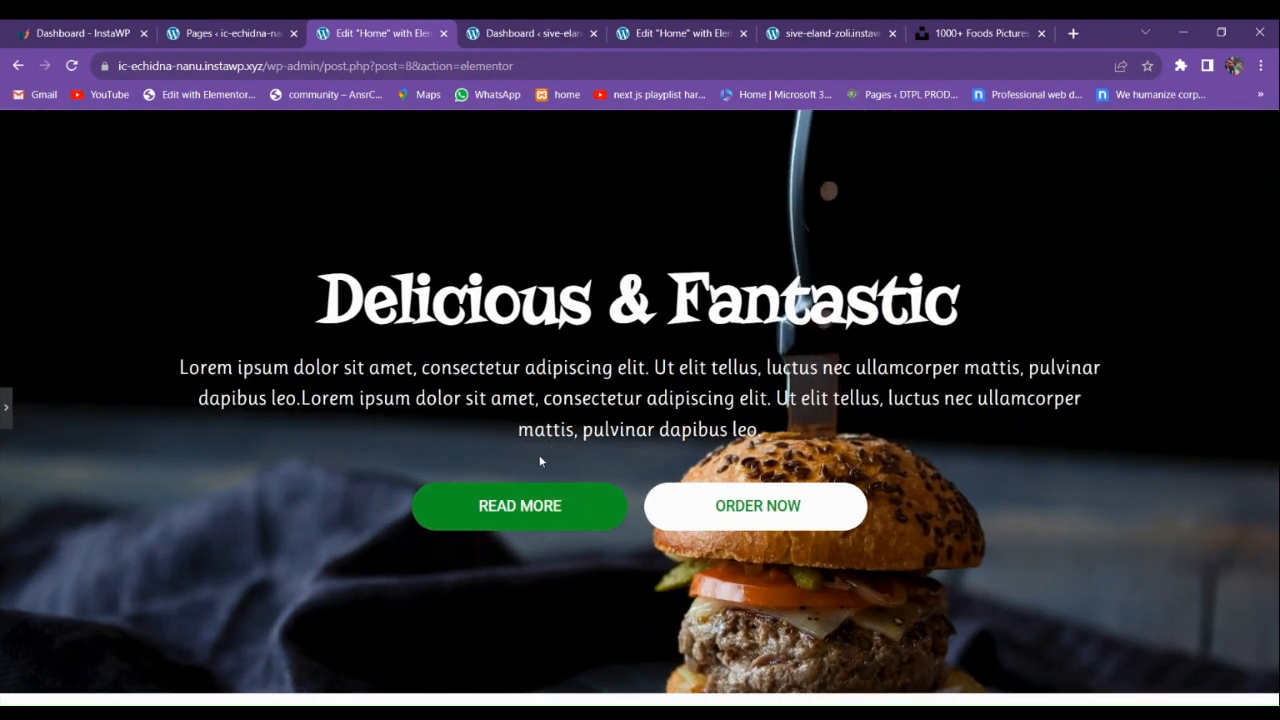
click(6, 408)
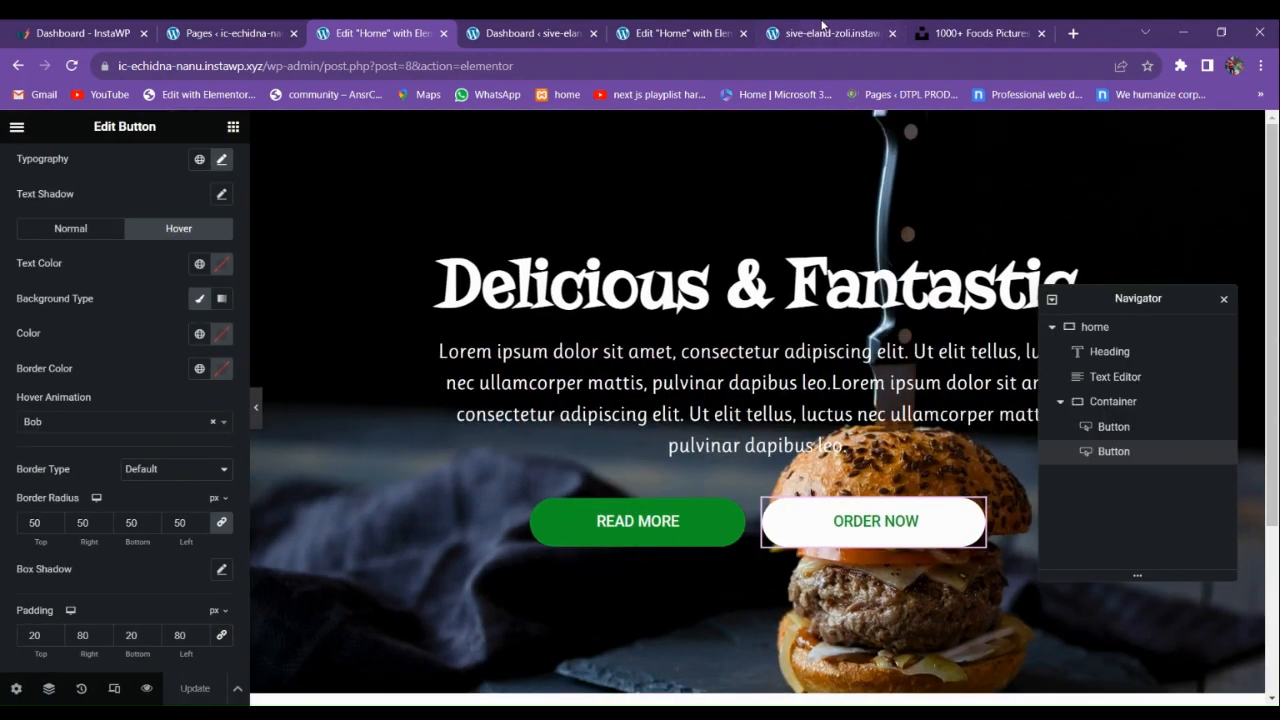
click(830, 33)
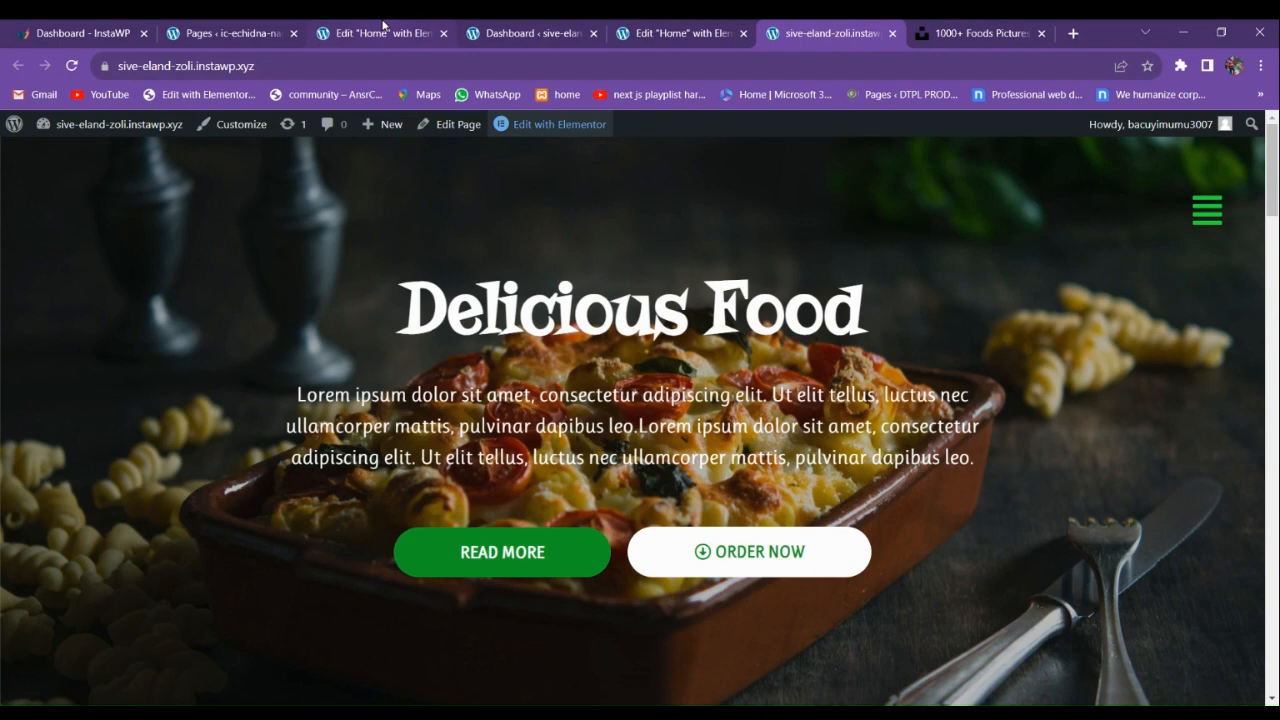
click(380, 33)
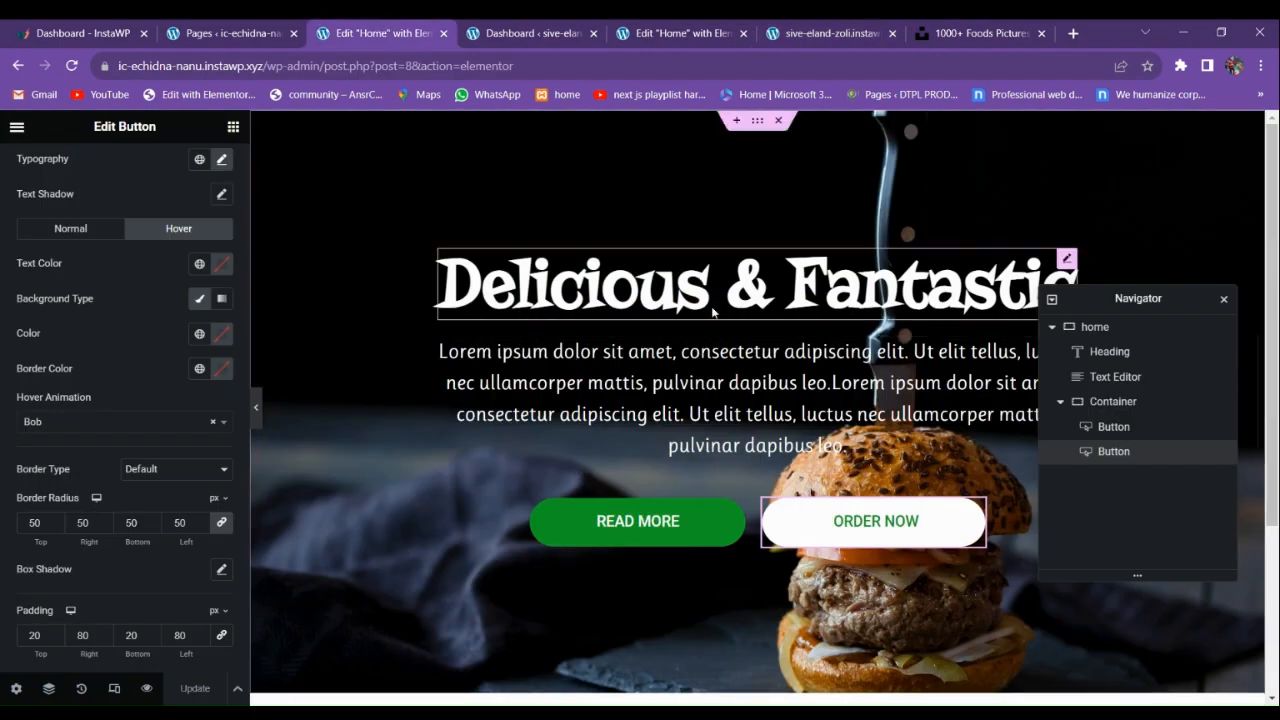
Give the home container a slideshow background of the burger and baked pasta images, with a duration of 2000 ms.
click(757, 121)
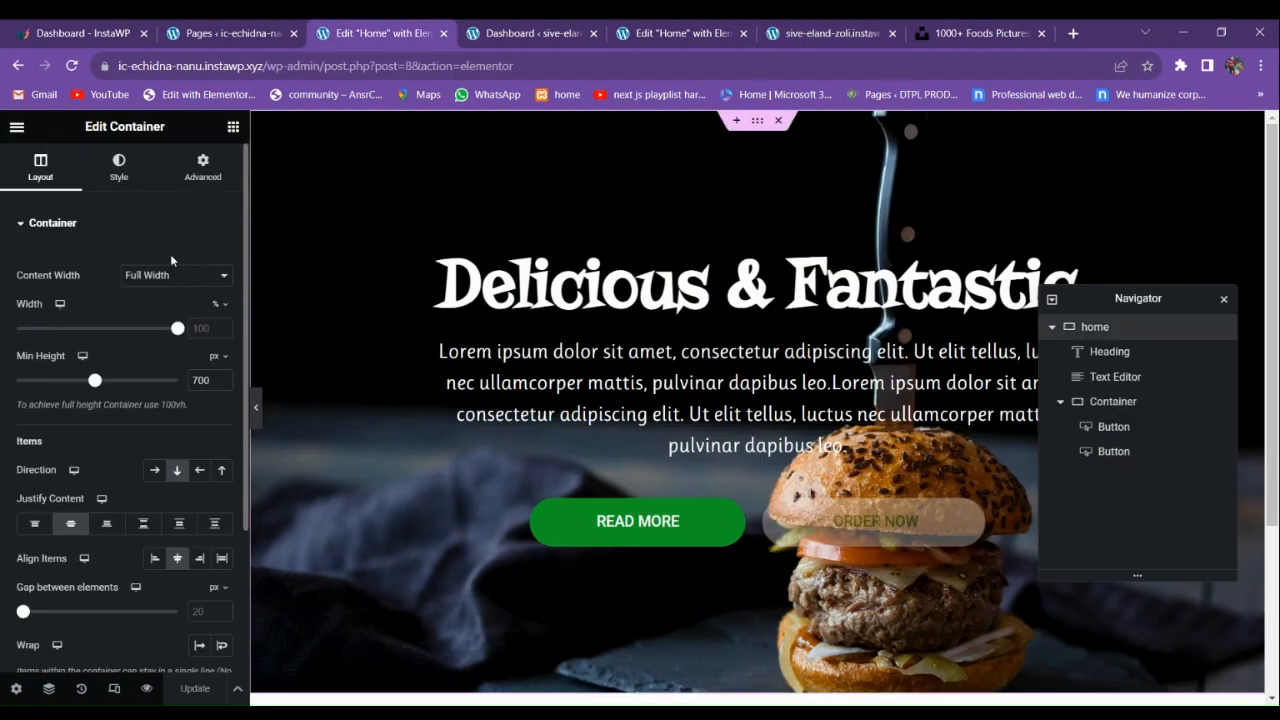
click(127, 186)
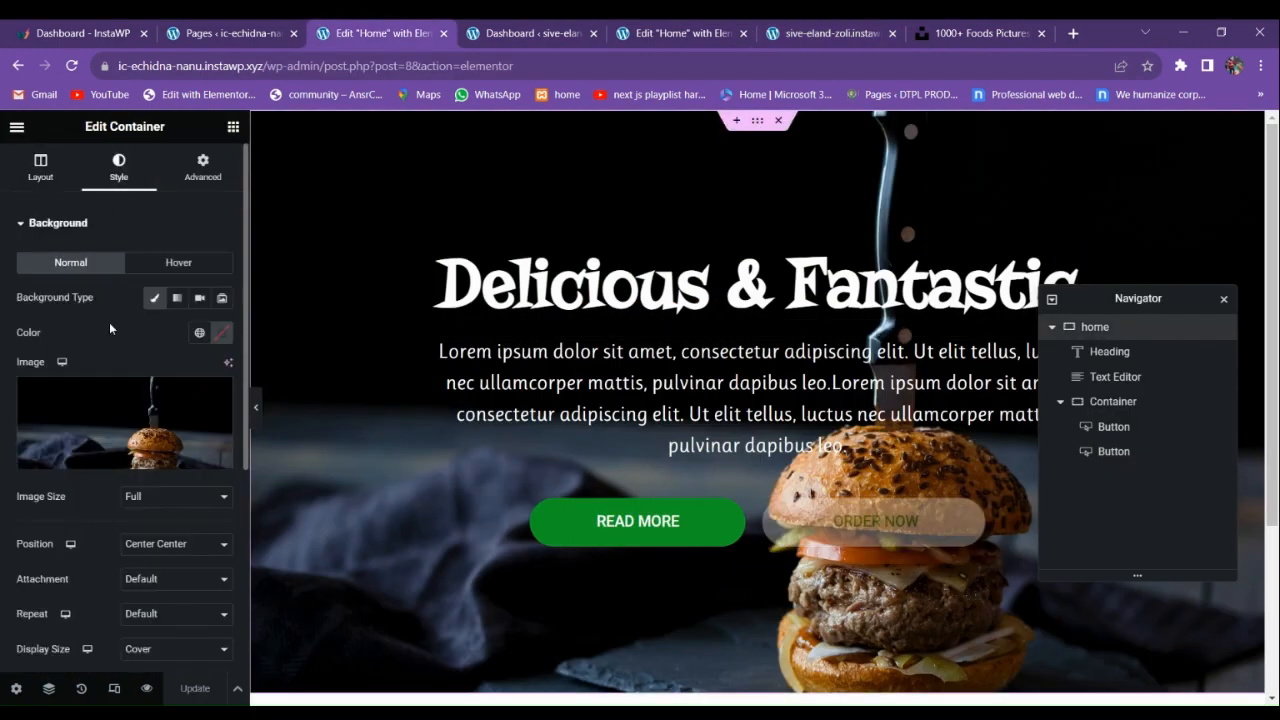
click(222, 299)
click(46, 373)
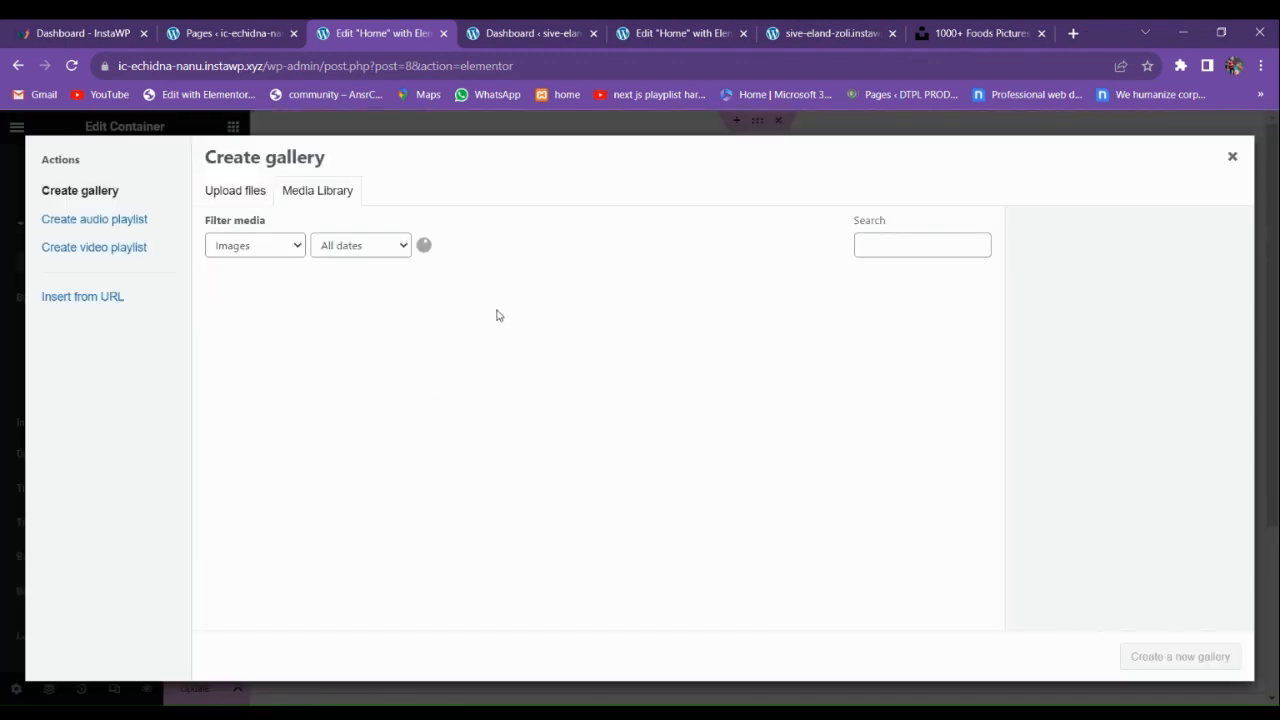
click(380, 337)
click(268, 338)
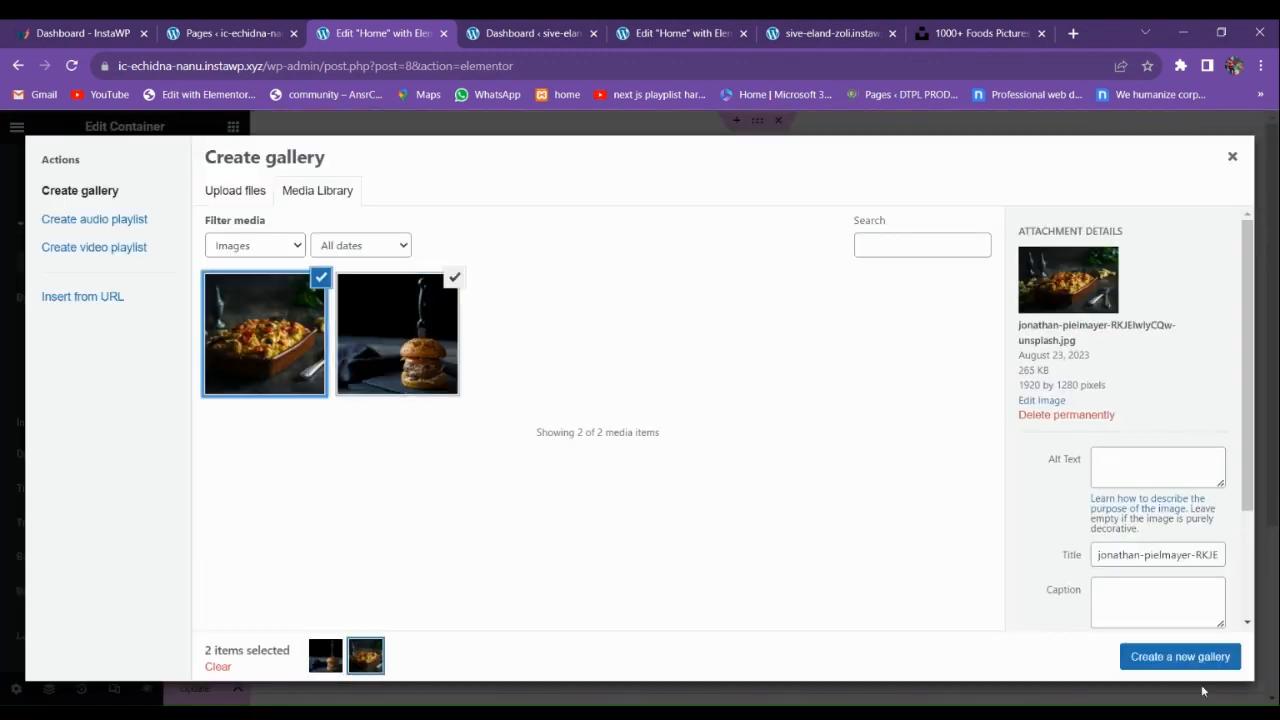
click(1165, 657)
click(1218, 660)
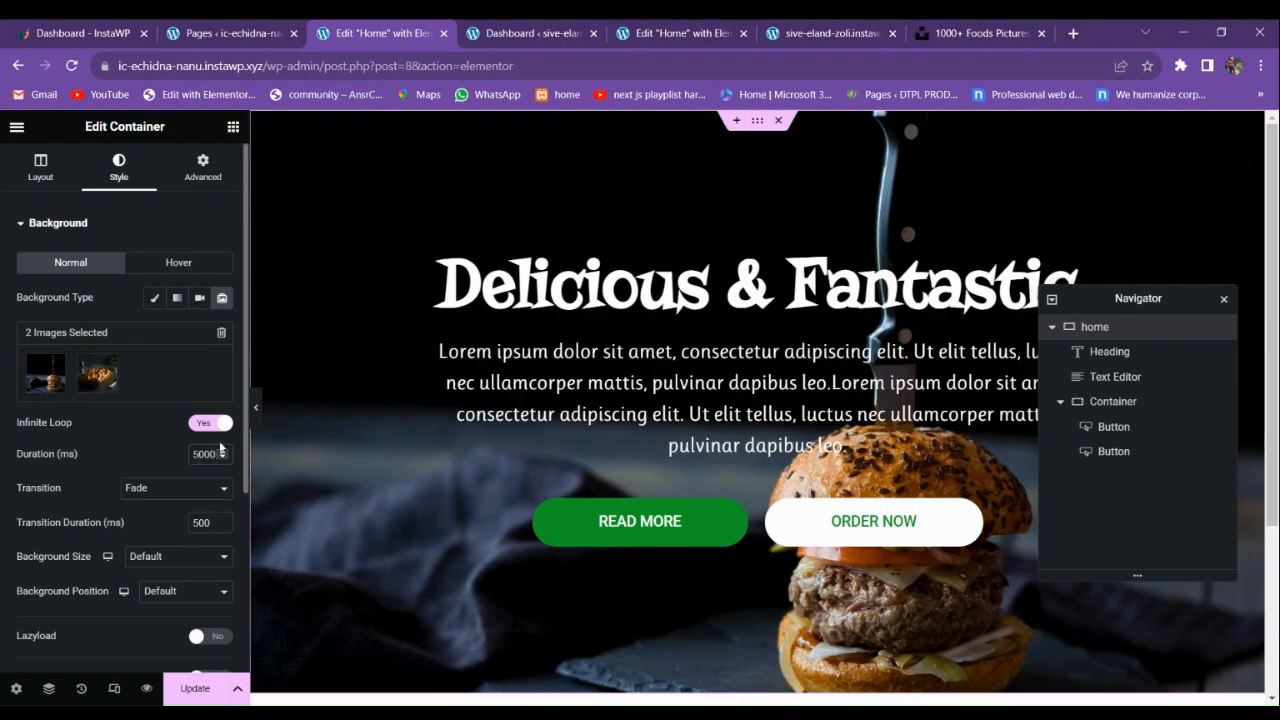
text(2000)
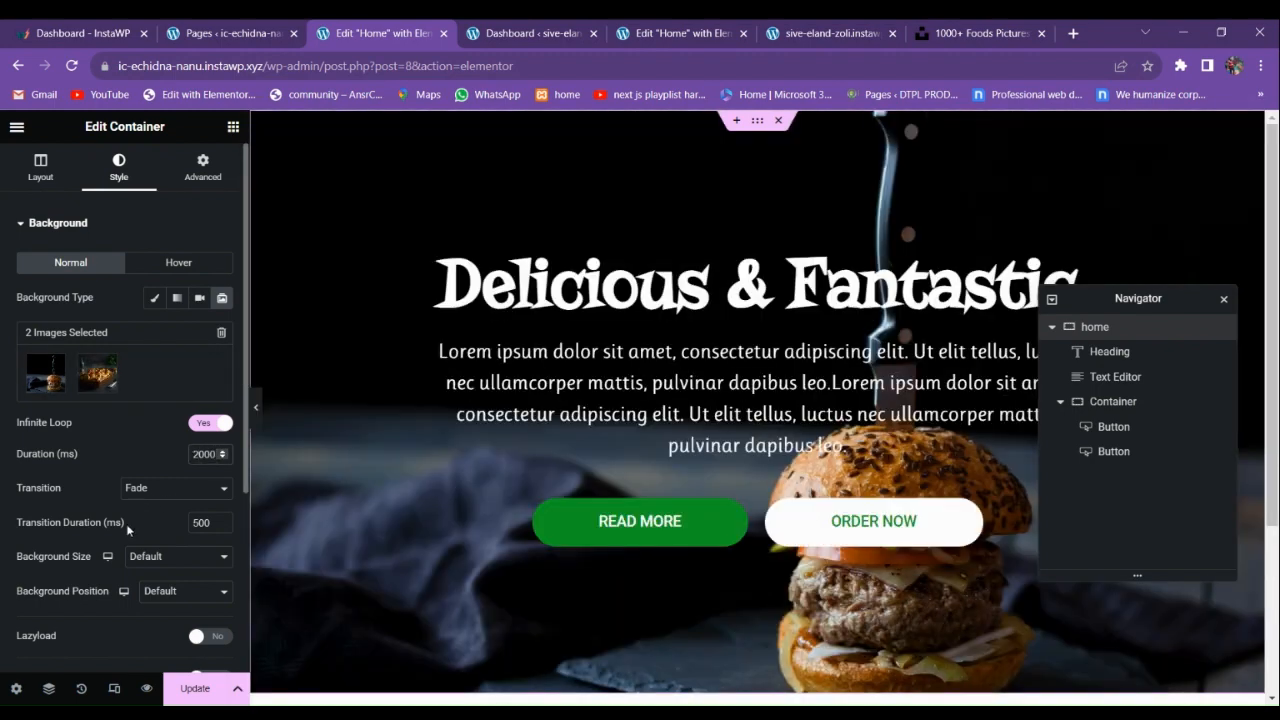
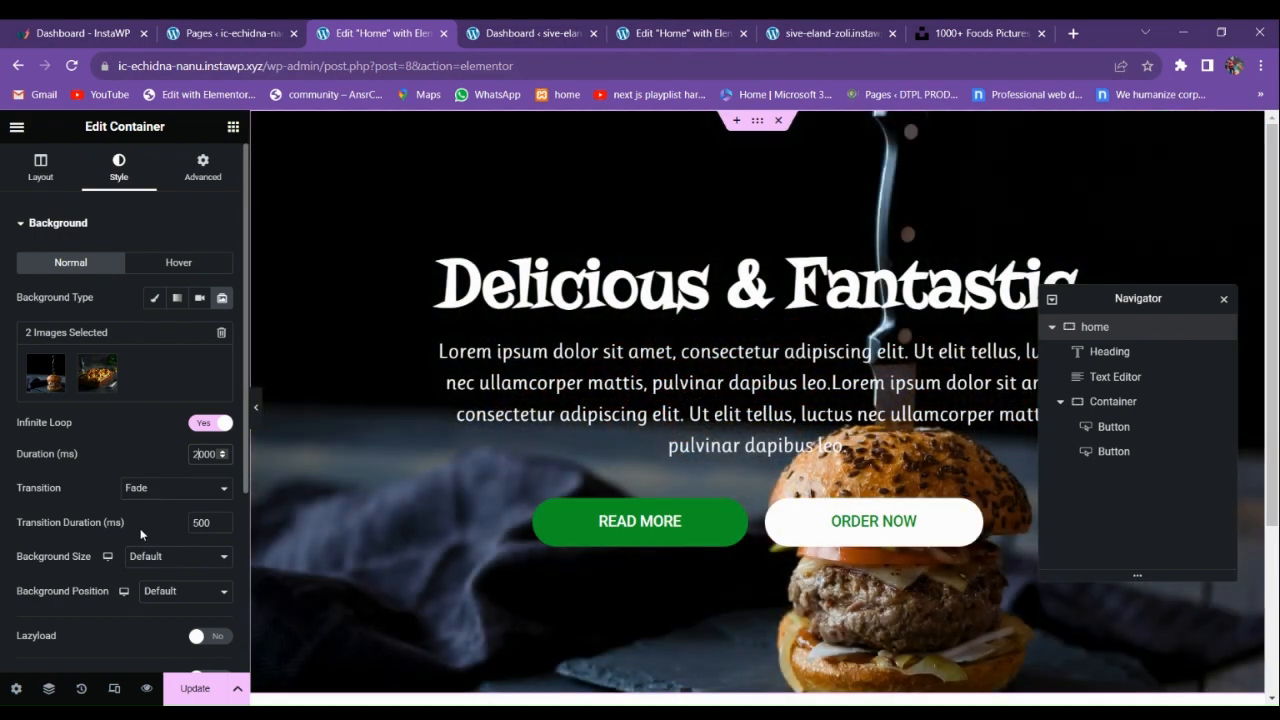
Try the Slide Right, Slide Up and Slide Down transitions on the background slideshow and set the transition back to Fade.
scroll(135, 510, down, 2)
scroll(127, 494, up, 2)
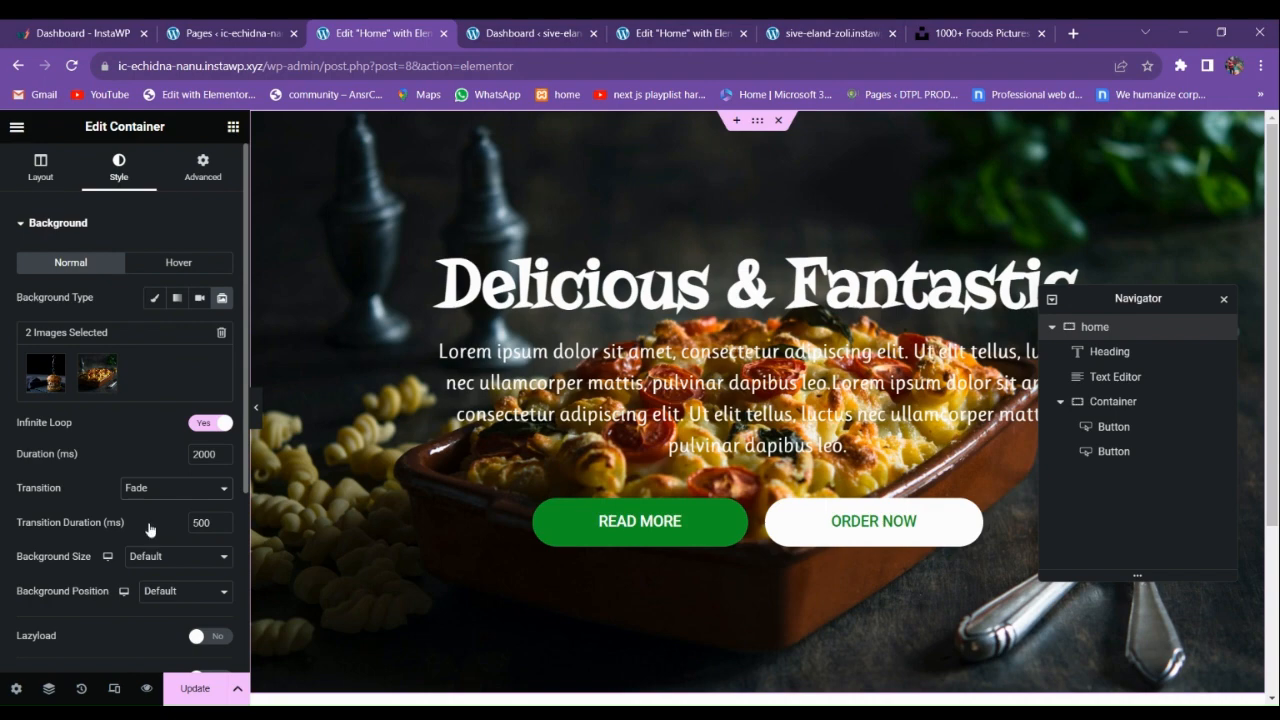
click(150, 528)
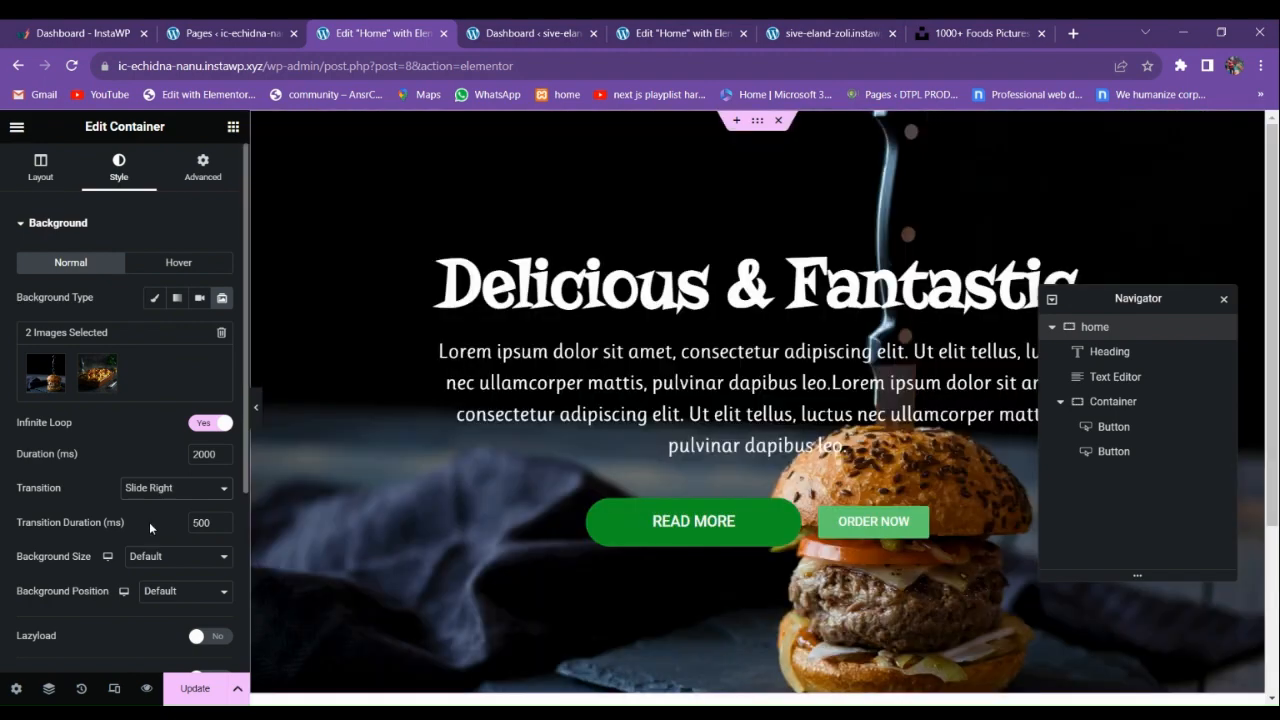
click(160, 488)
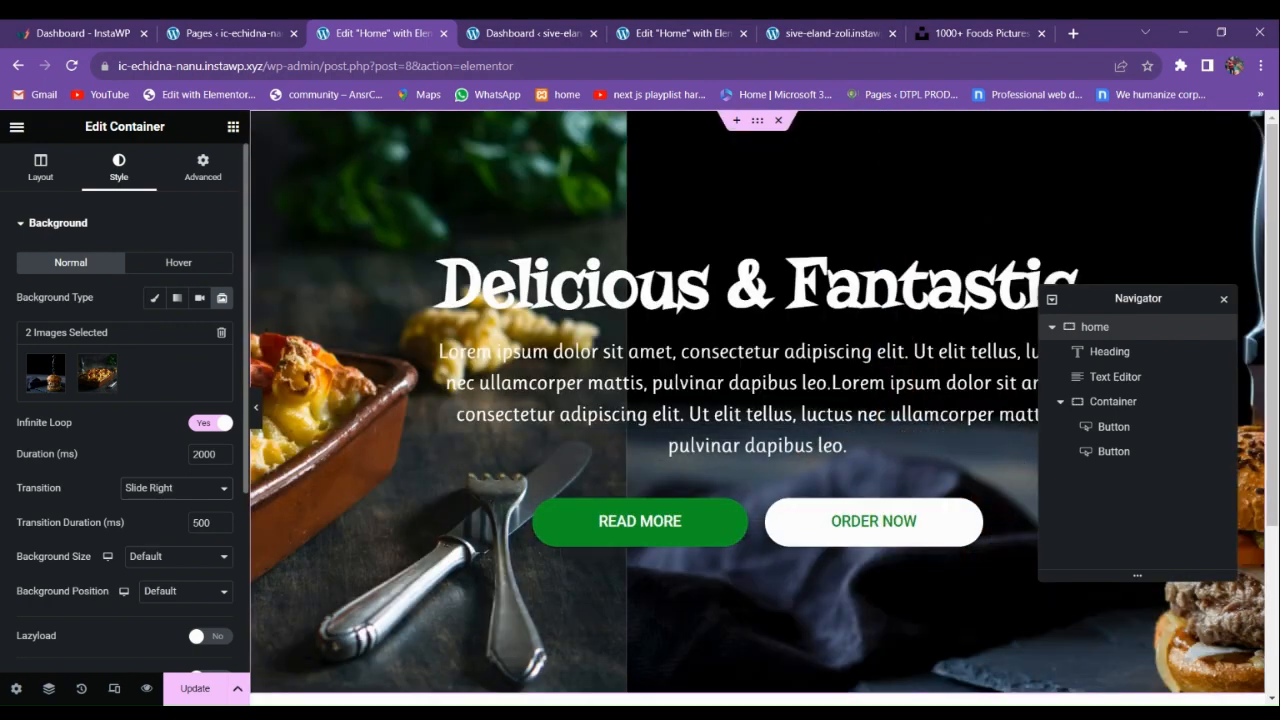
click(162, 530)
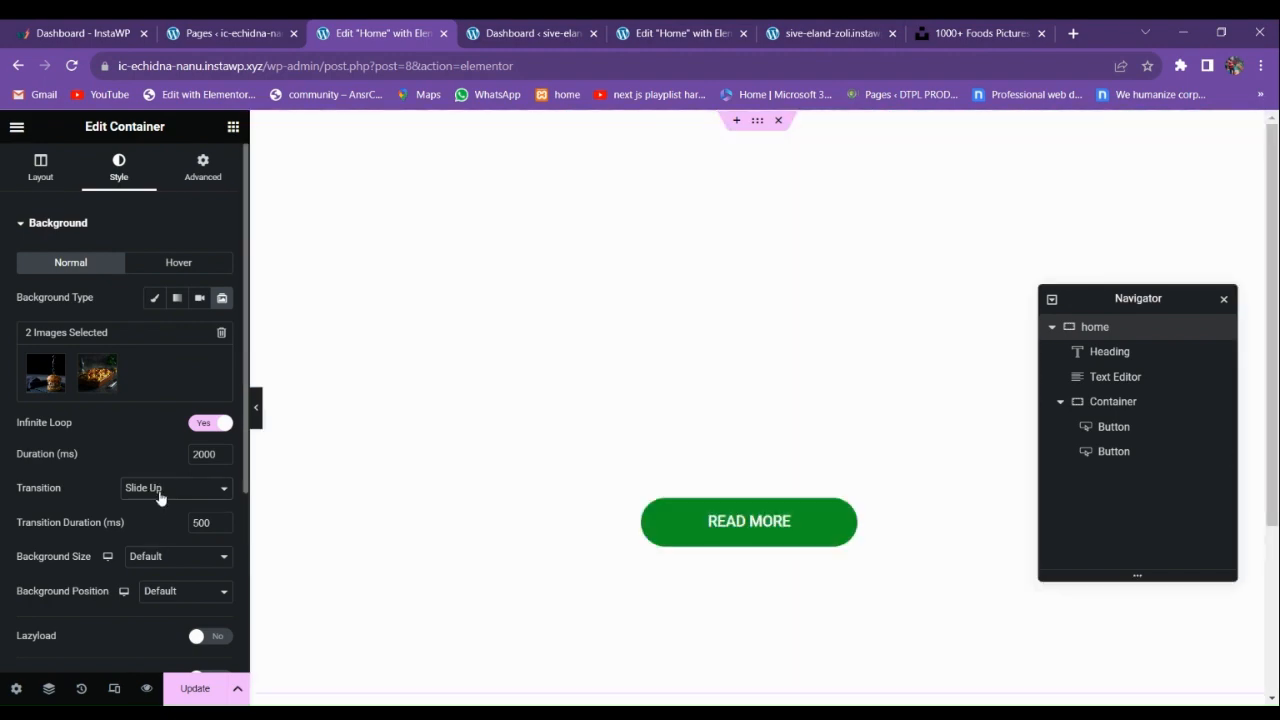
click(160, 488)
click(165, 557)
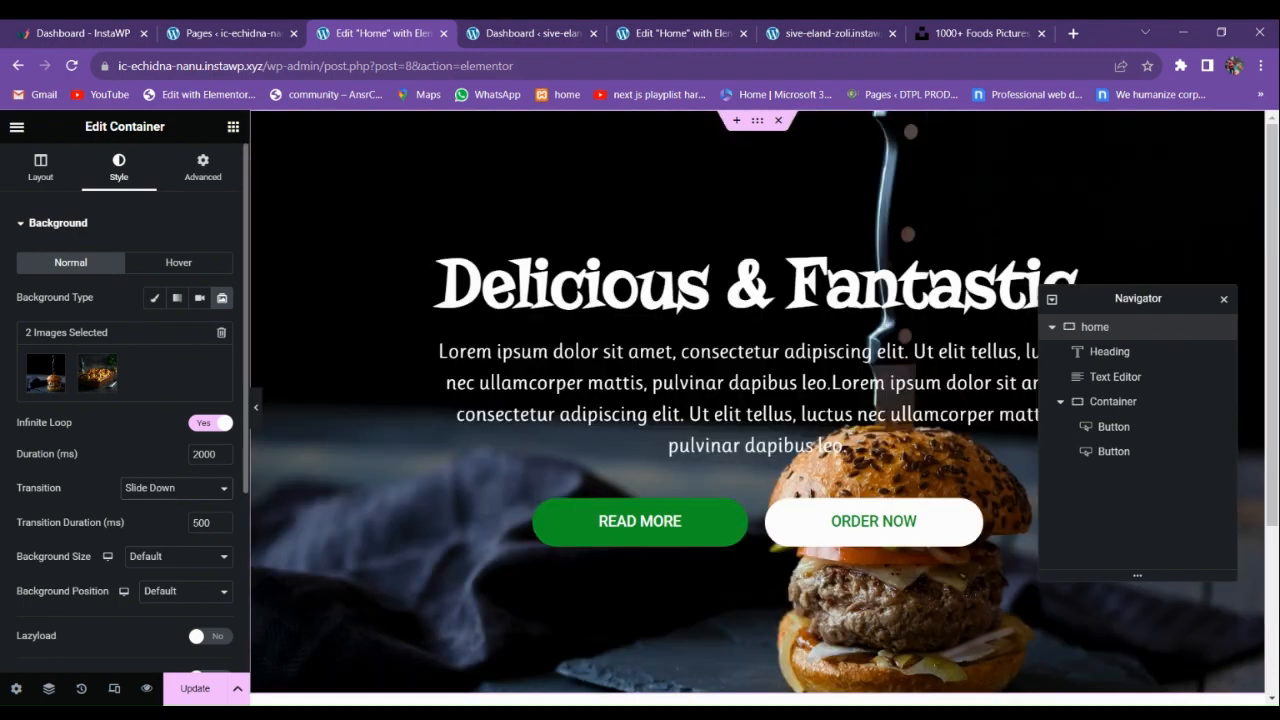
click(156, 518)
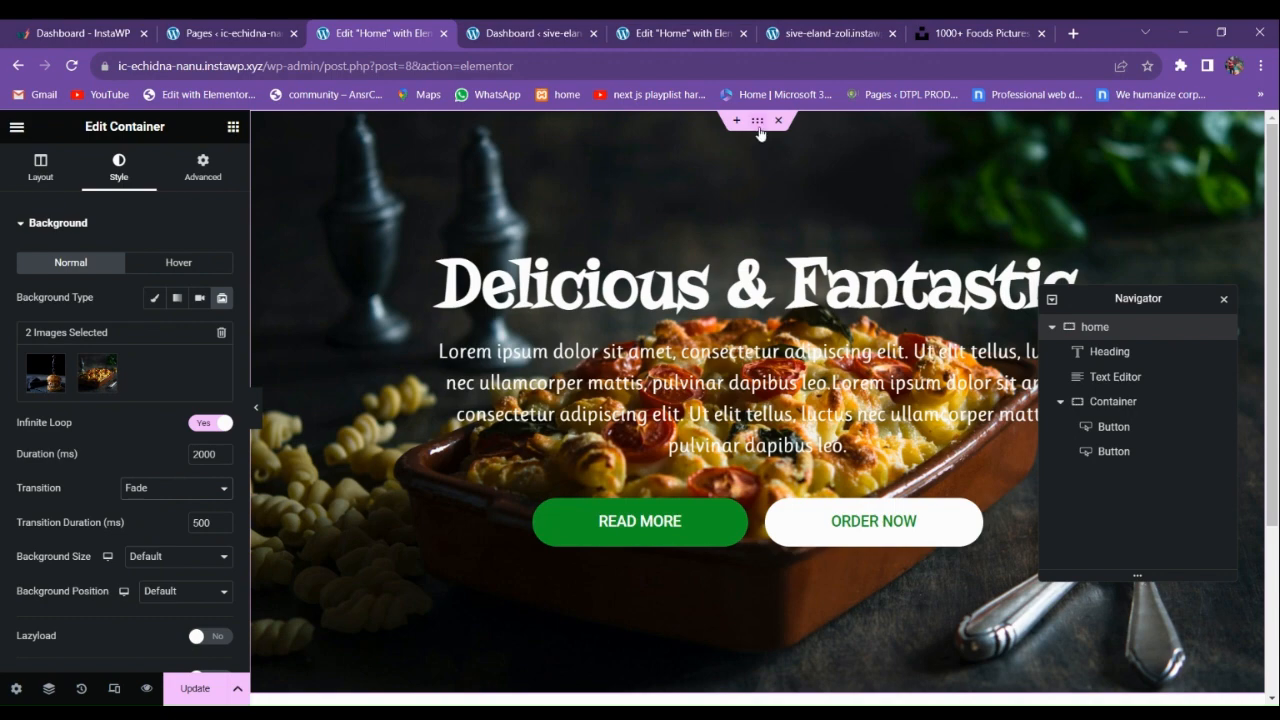
Add a classic black background overlay to the home container and set its opacity to 0.29.
scroll(90, 430, down, 3)
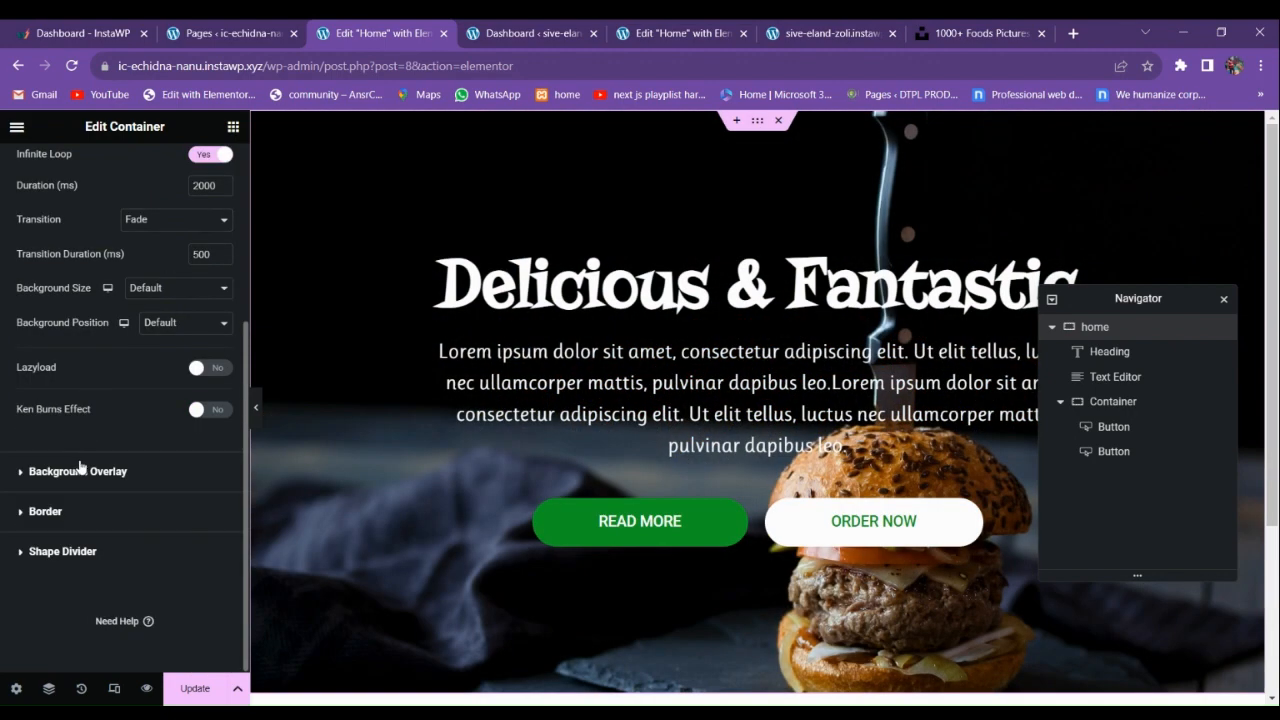
click(80, 468)
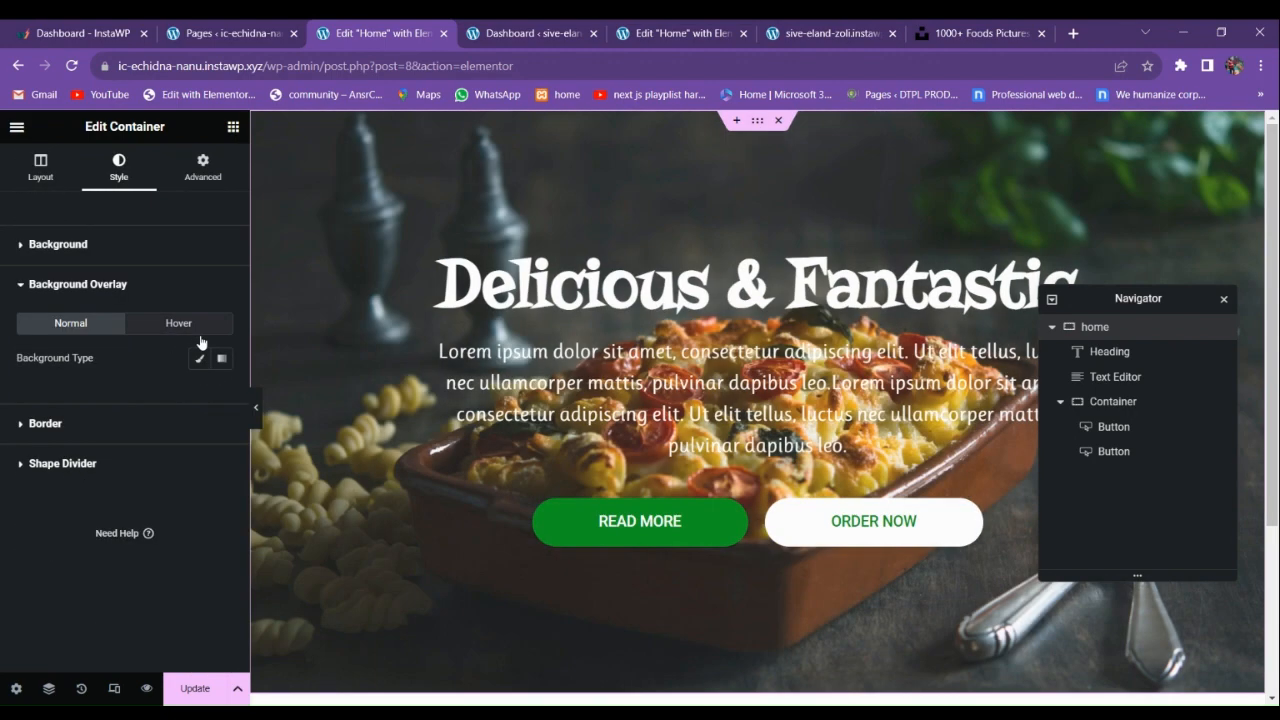
click(200, 359)
click(221, 393)
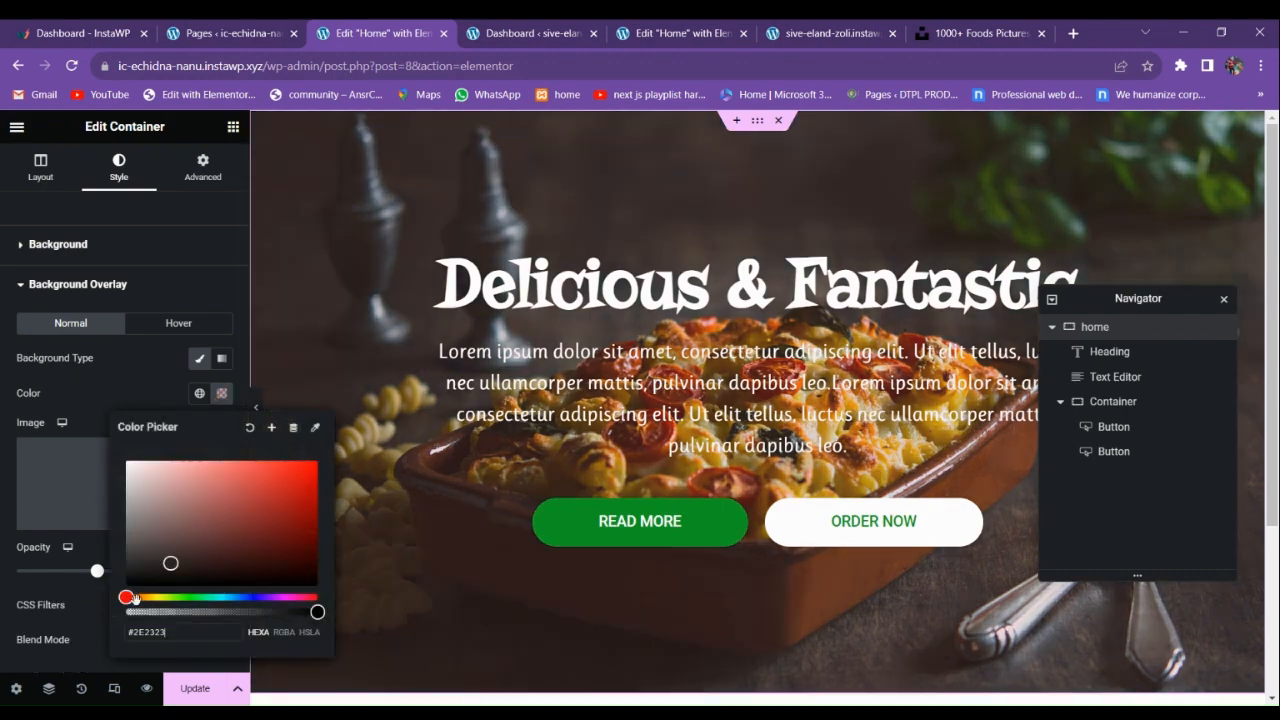
click(128, 583)
click(104, 584)
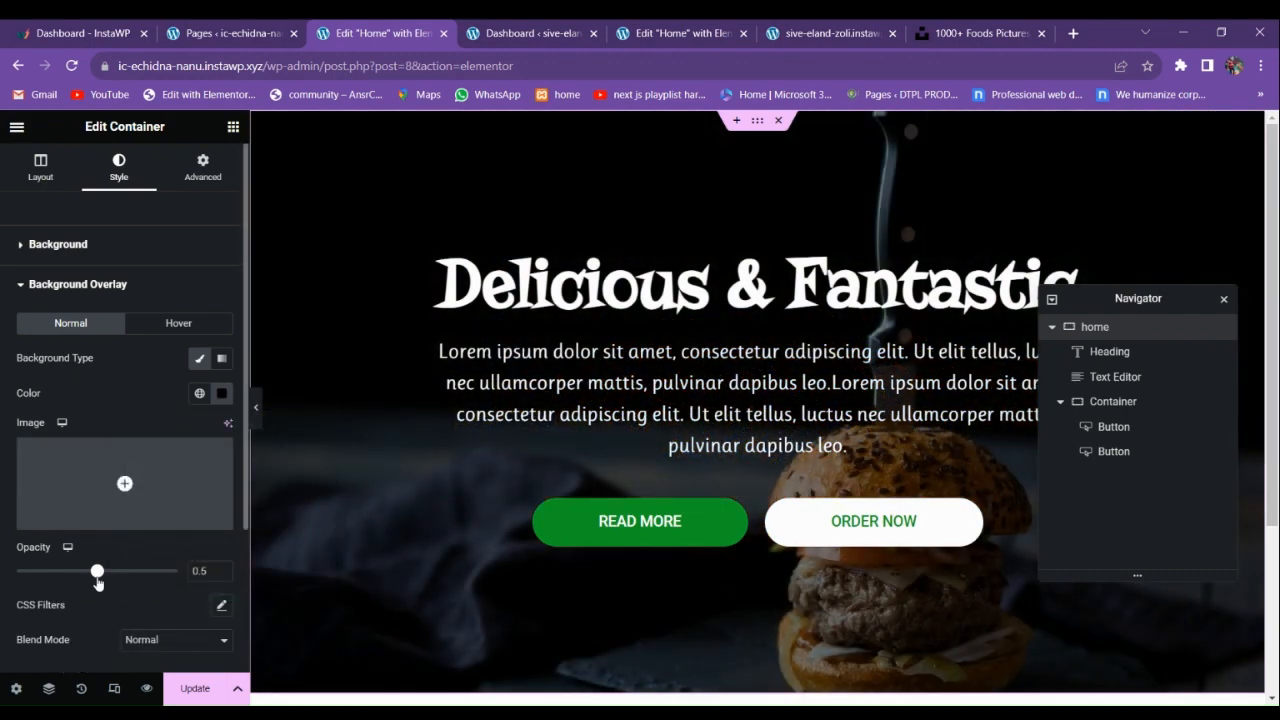
drag(124, 580, 67, 591)
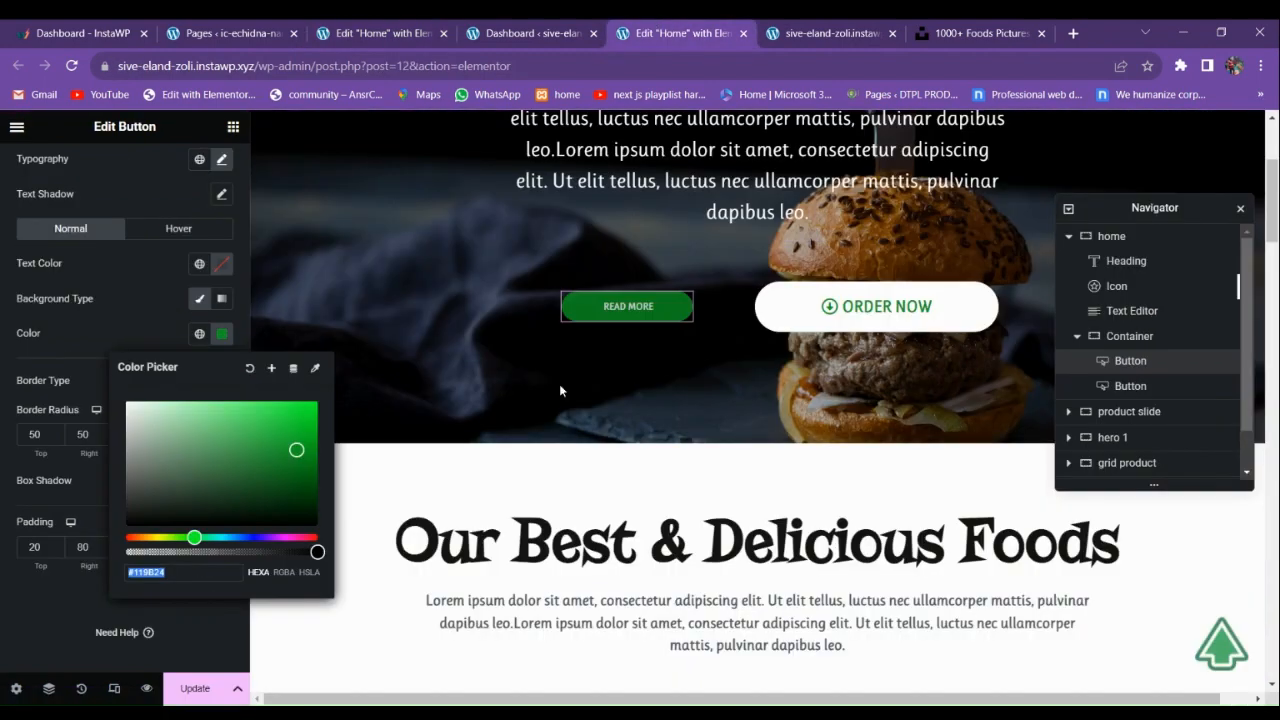
Examine the section below the hero in the finished site's editor and return to the new site's Home page editor.
scroll(560, 390, down, 4)
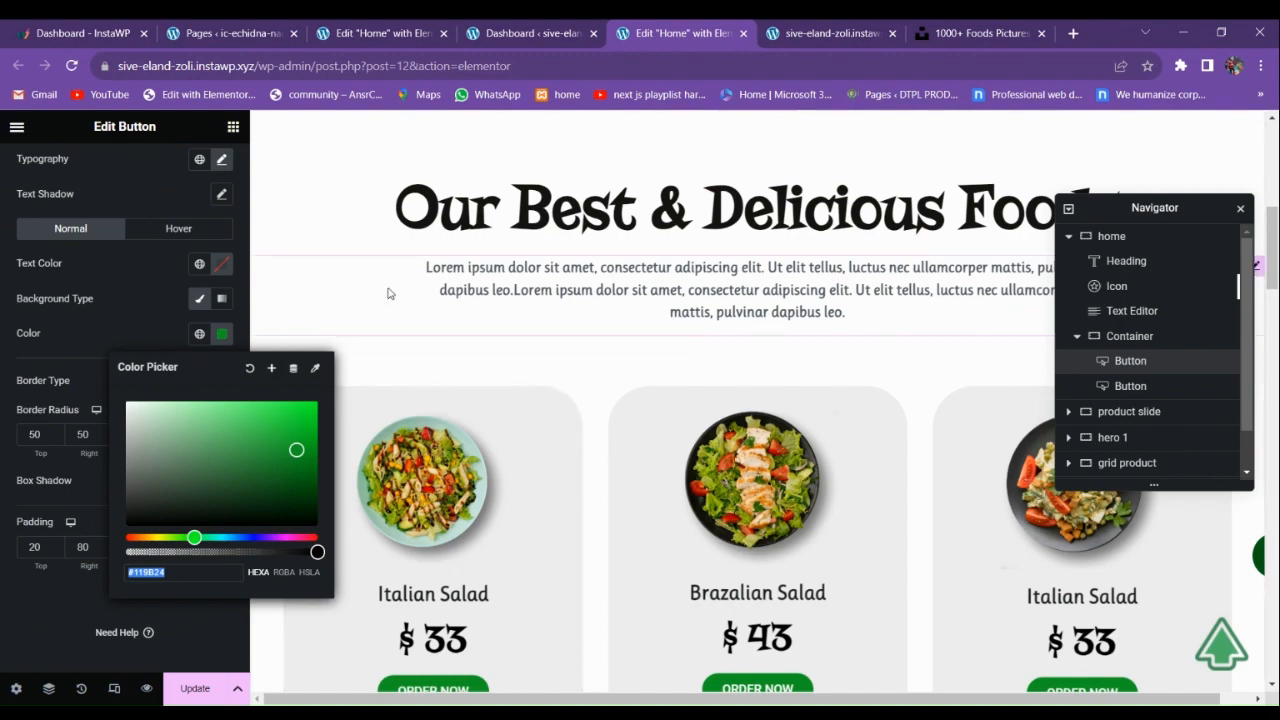
click(450, 295)
scroll(600, 420, up, 2)
scroll(709, 506, down, 2)
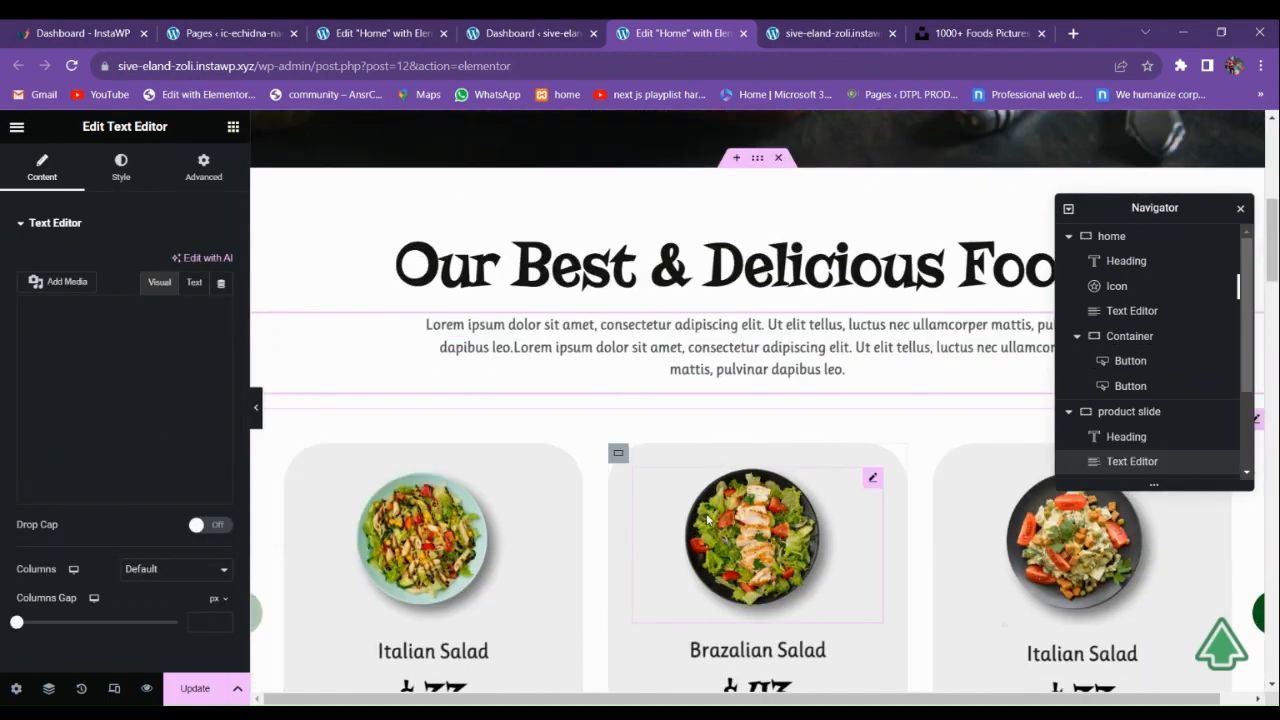
scroll(709, 506, up, 2)
click(531, 33)
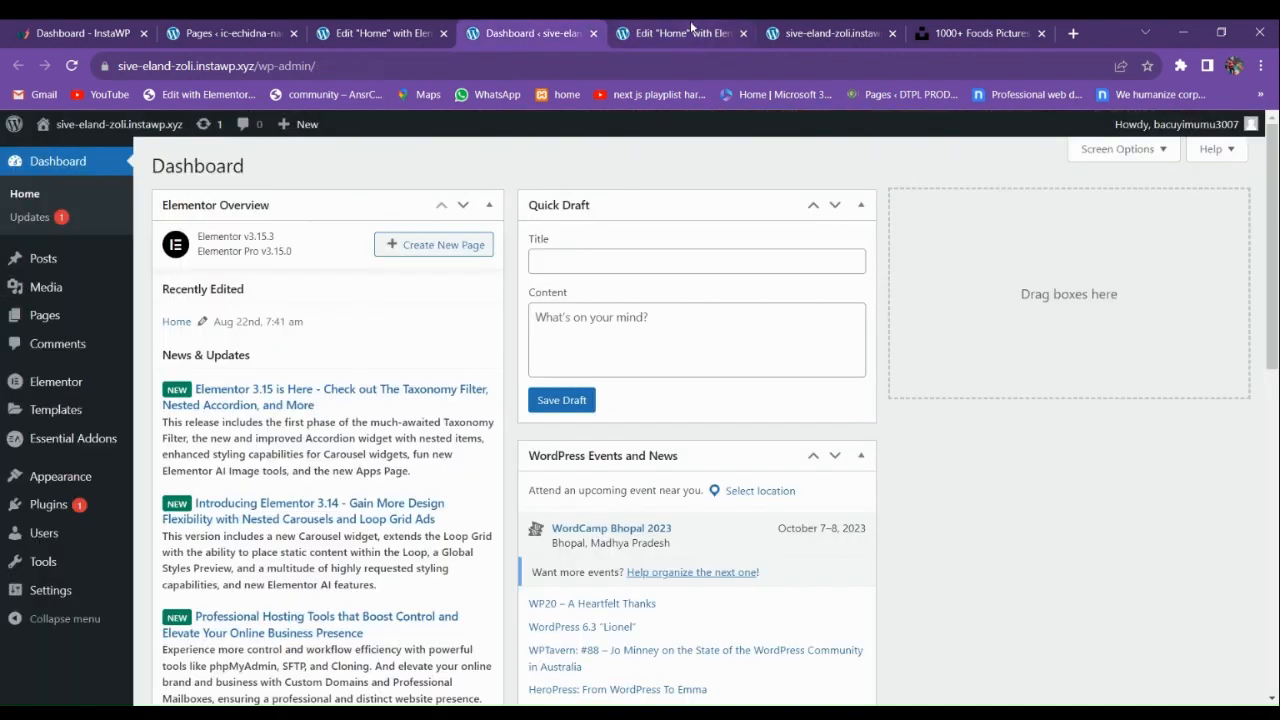
click(691, 33)
click(531, 33)
click(410, 33)
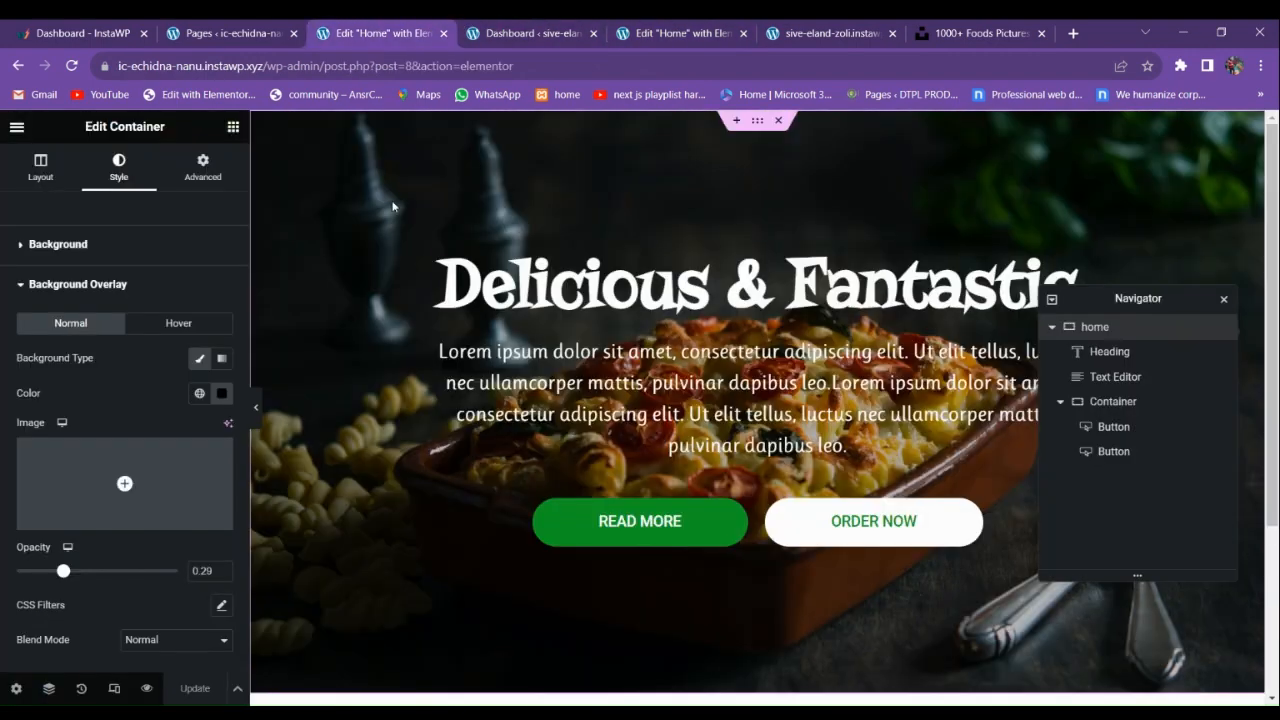
Add a column-direction container below the hero with 100 px top and bottom padding and 0 on the sides.
scroll(611, 423, down, 4)
click(718, 548)
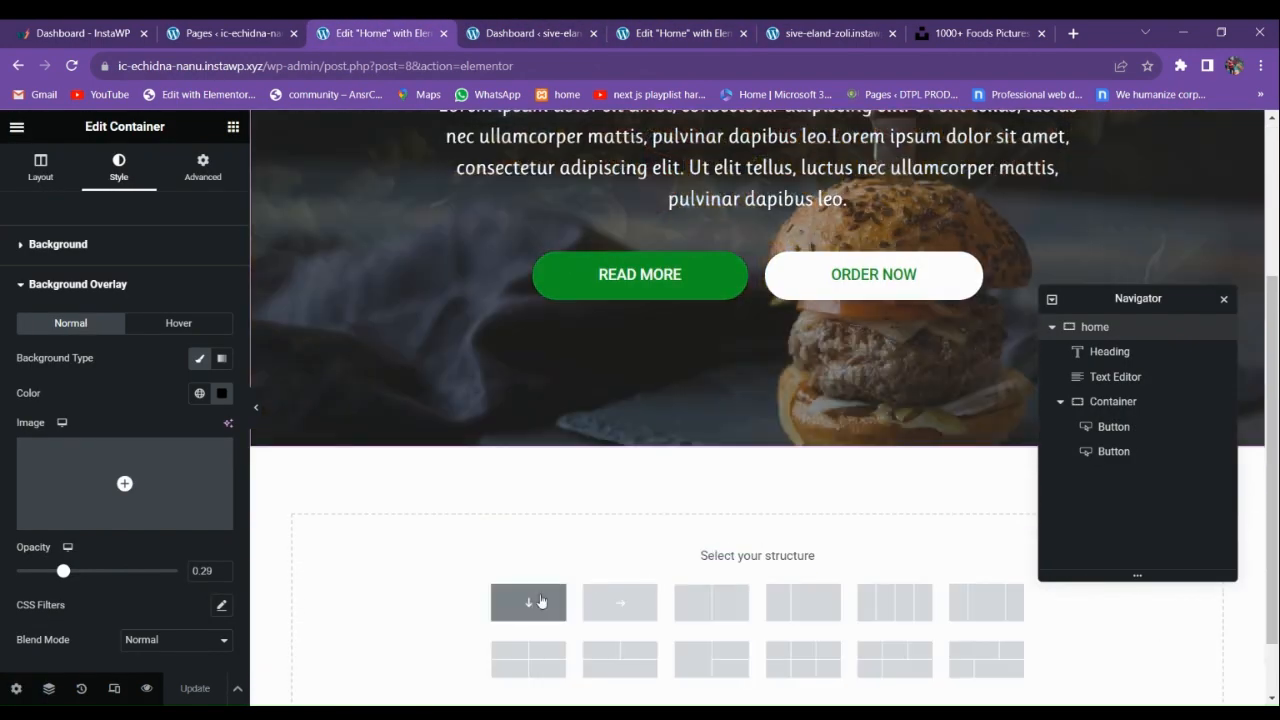
click(528, 602)
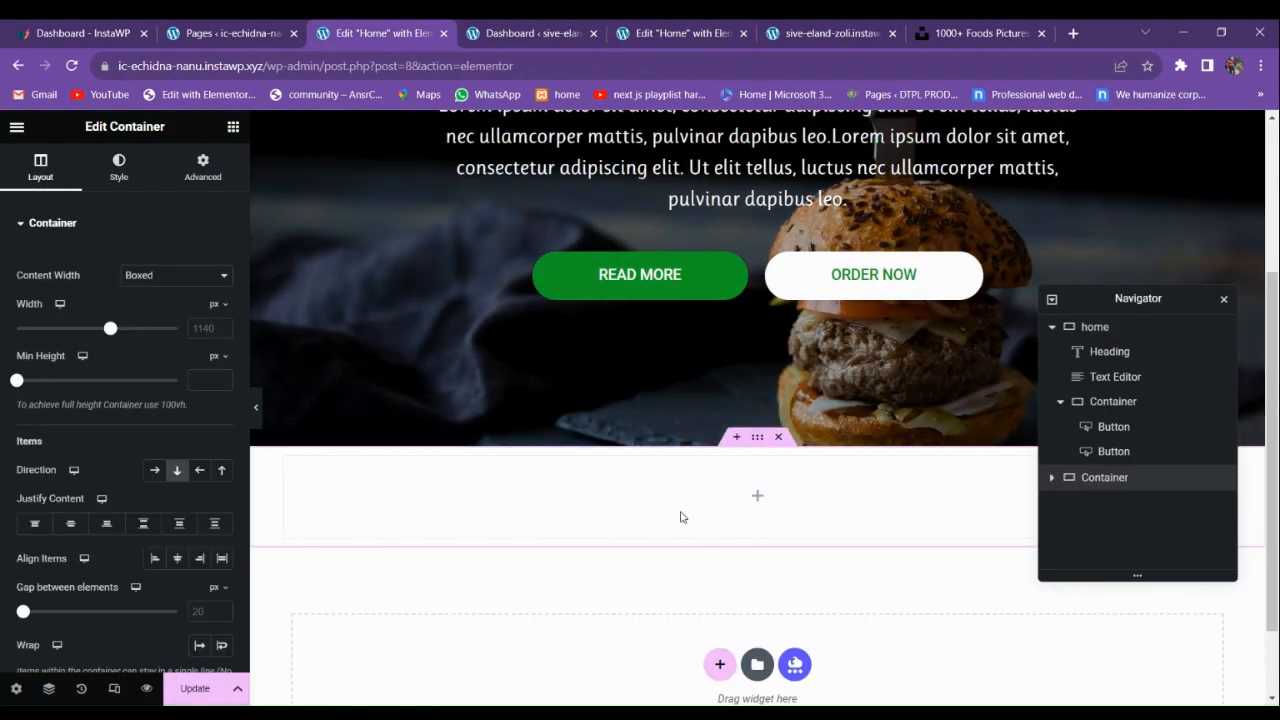
click(203, 168)
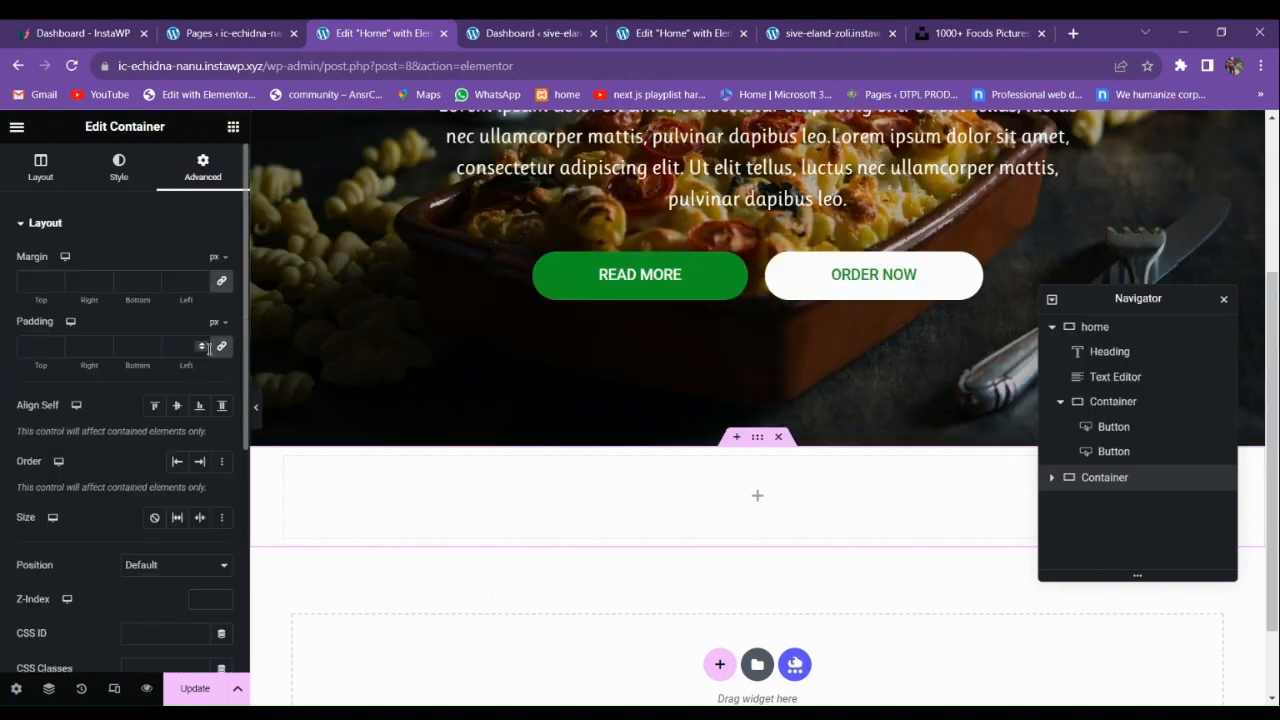
click(36, 346)
text(100)
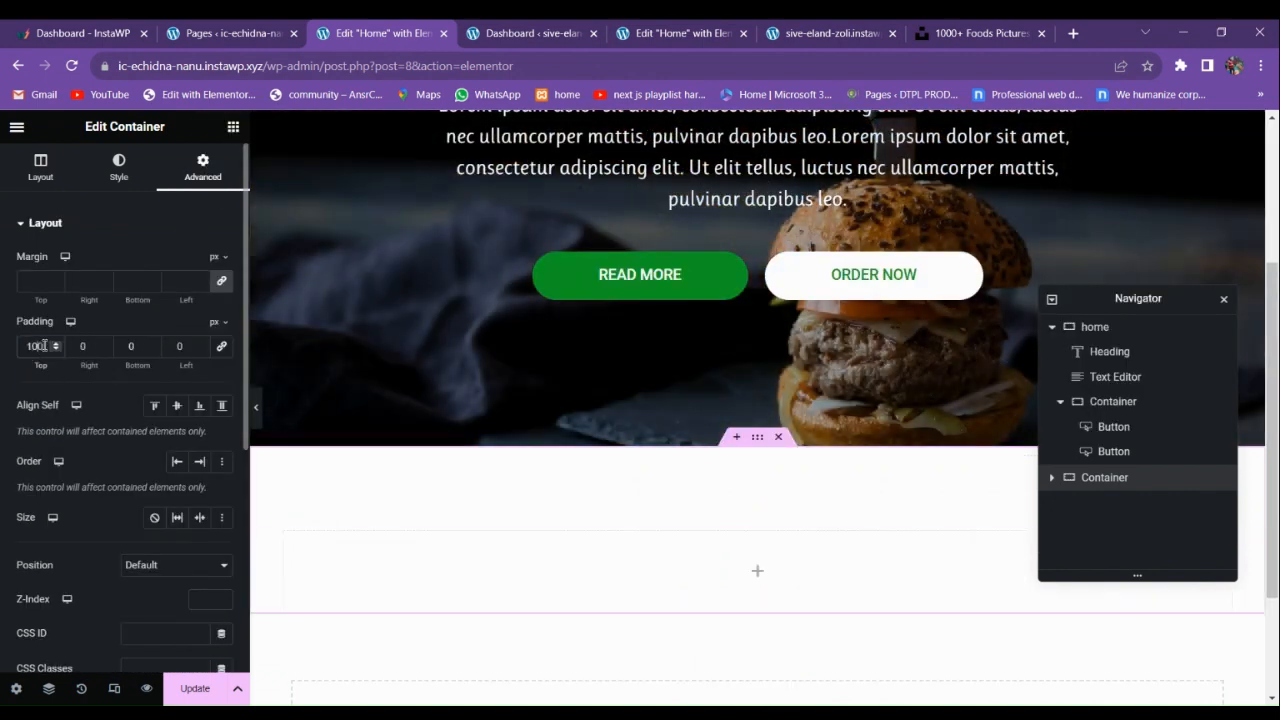
click(118, 347)
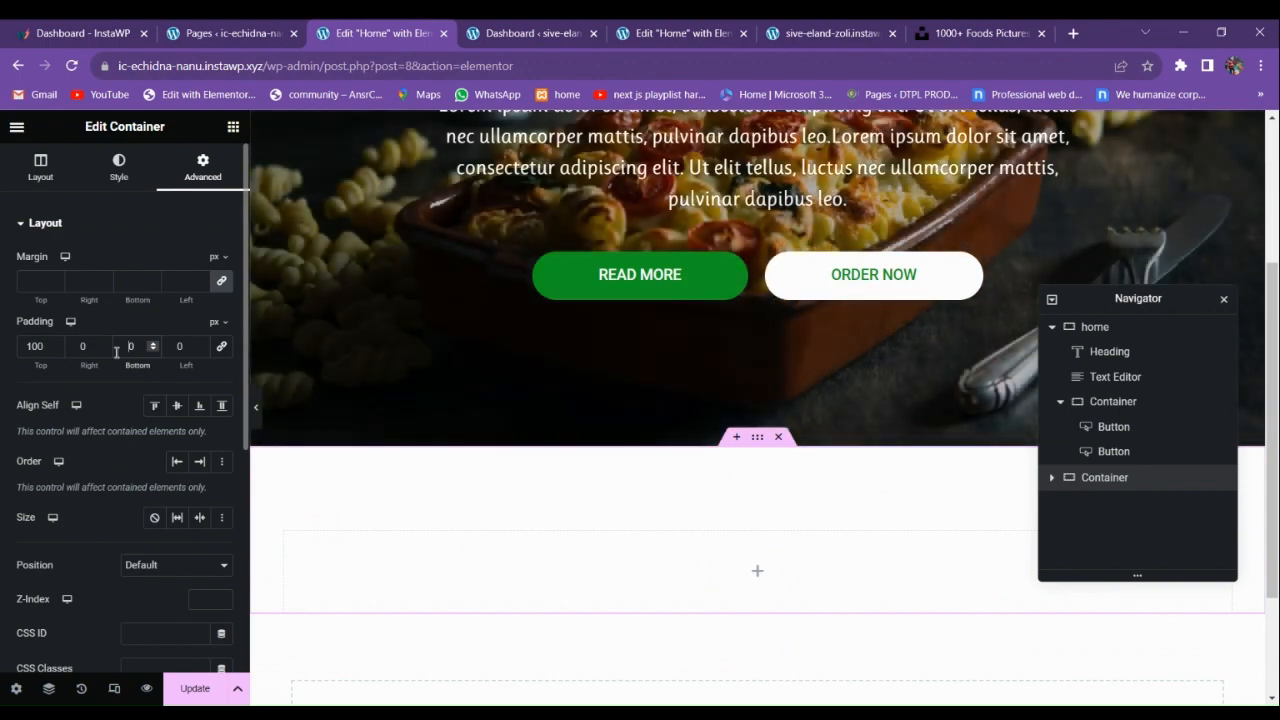
text(100)
scroll(830, 450, down, 2)
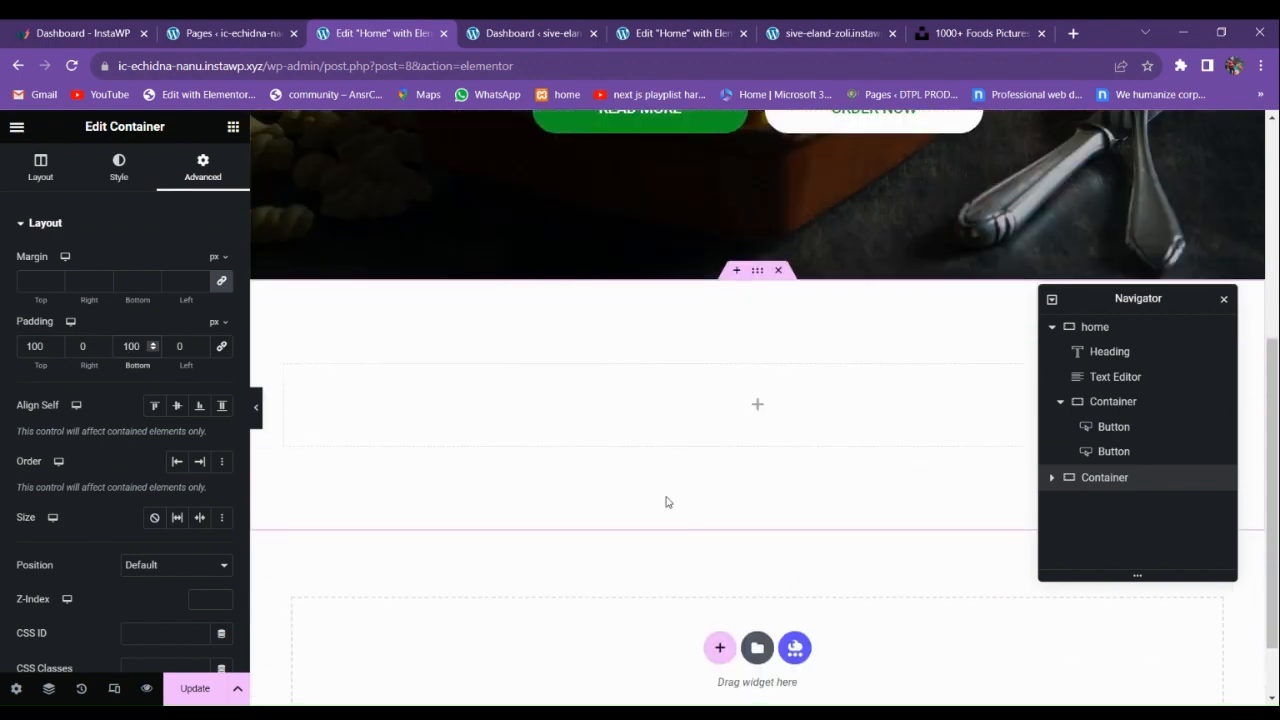
Check the finished site's foods section heading, and paste a copy of the hero heading into the new container.
scroll(666, 500, up, 3)
click(800, 24)
scroll(600, 433, down, 4)
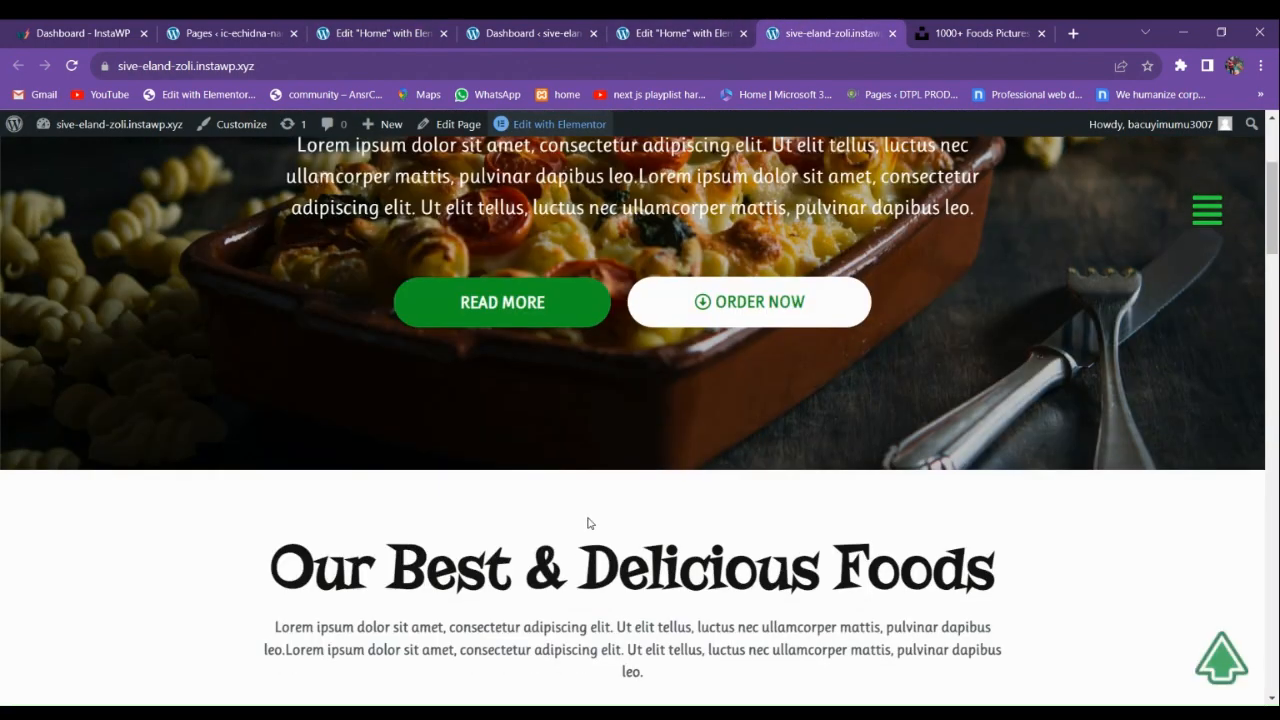
click(550, 28)
click(380, 33)
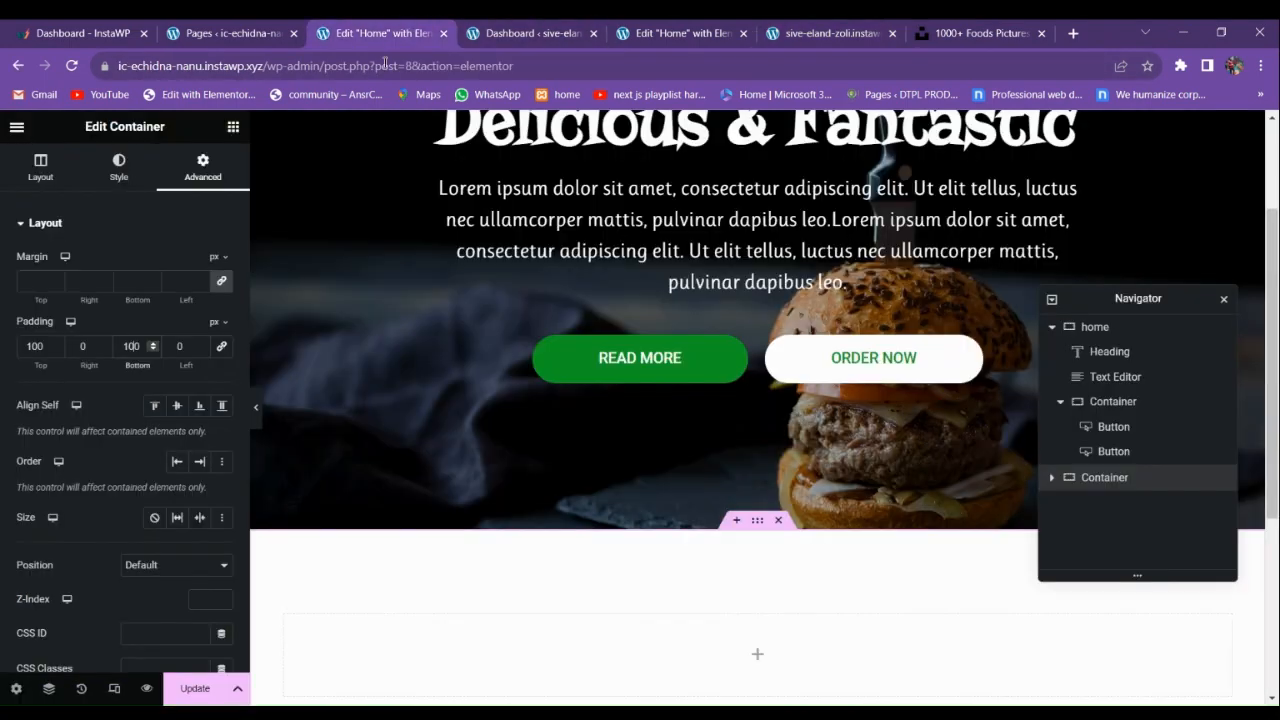
scroll(624, 426, up, 2)
click(634, 291)
right_click(634, 291)
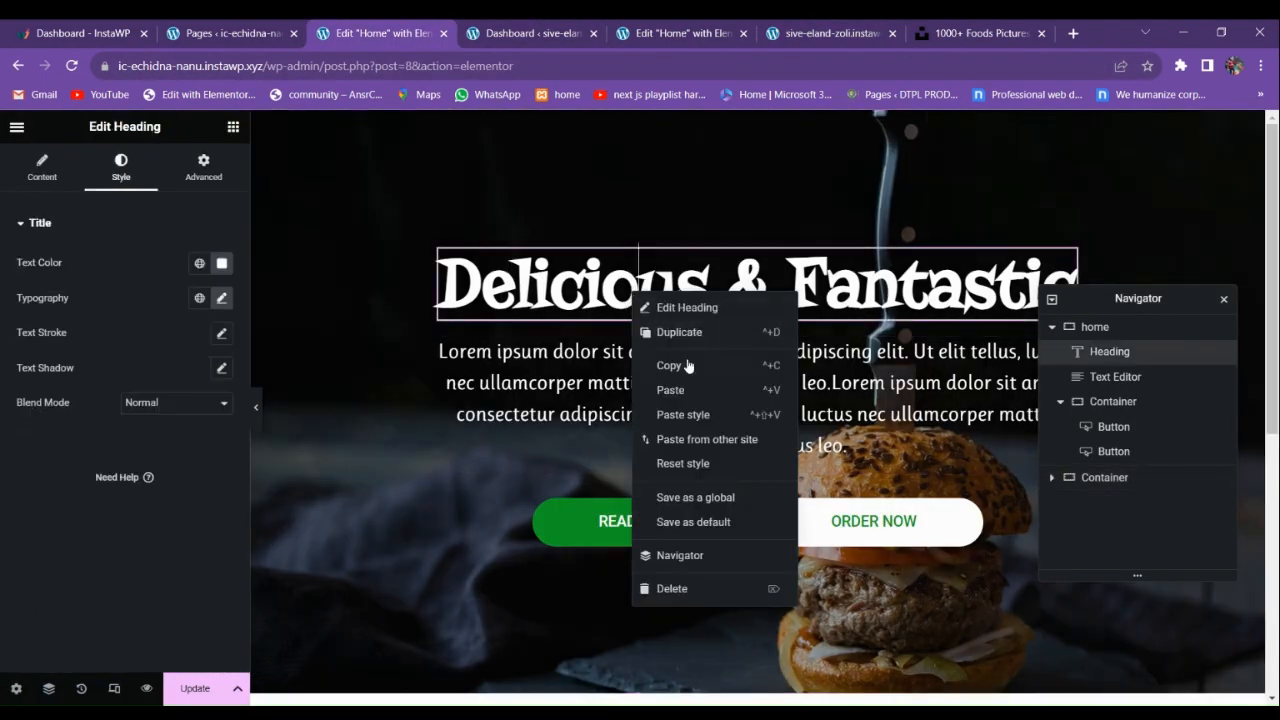
click(689, 368)
scroll(680, 383, down, 5)
right_click(628, 326)
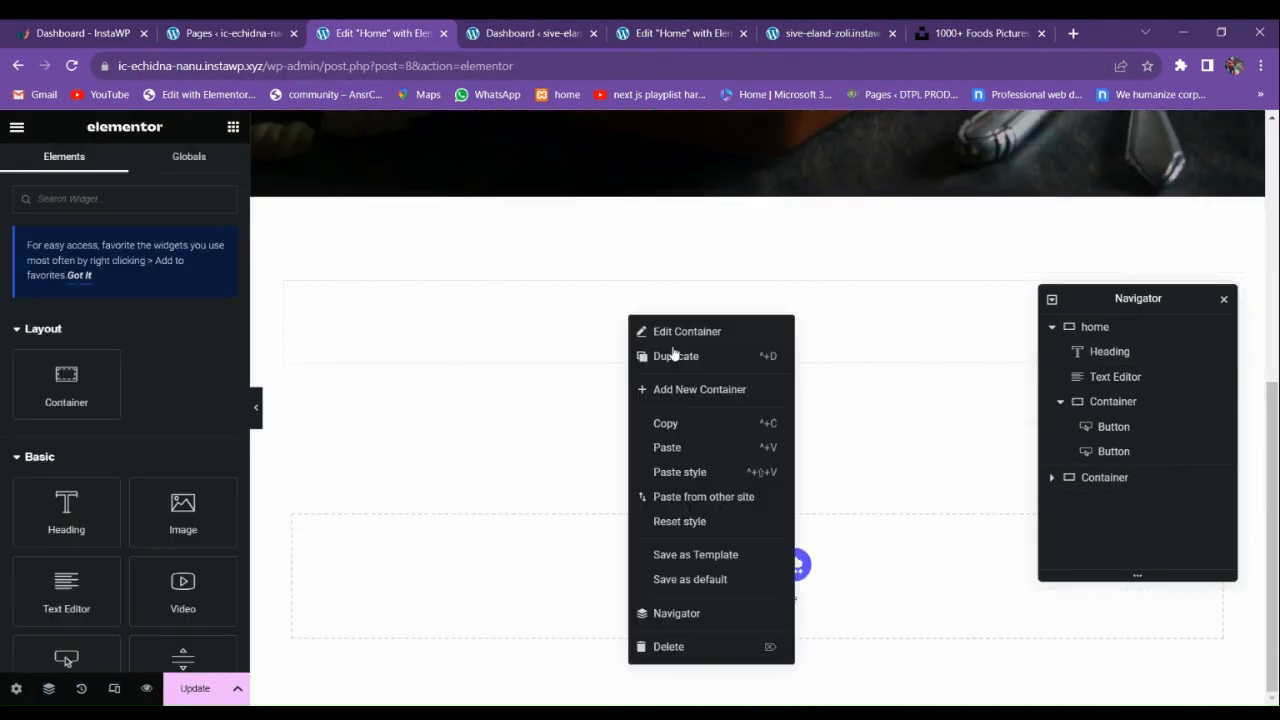
click(677, 446)
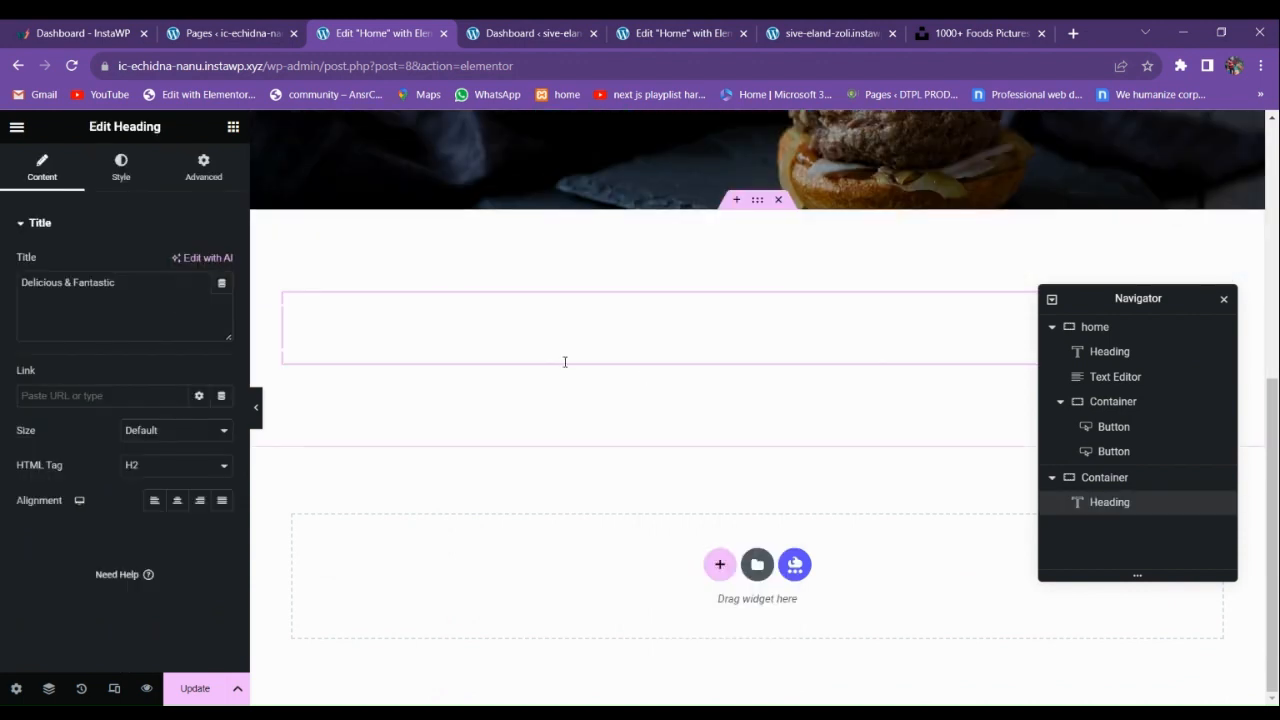
Set the pasted heading's text color to near-black and save it as a global color named black.
click(121, 166)
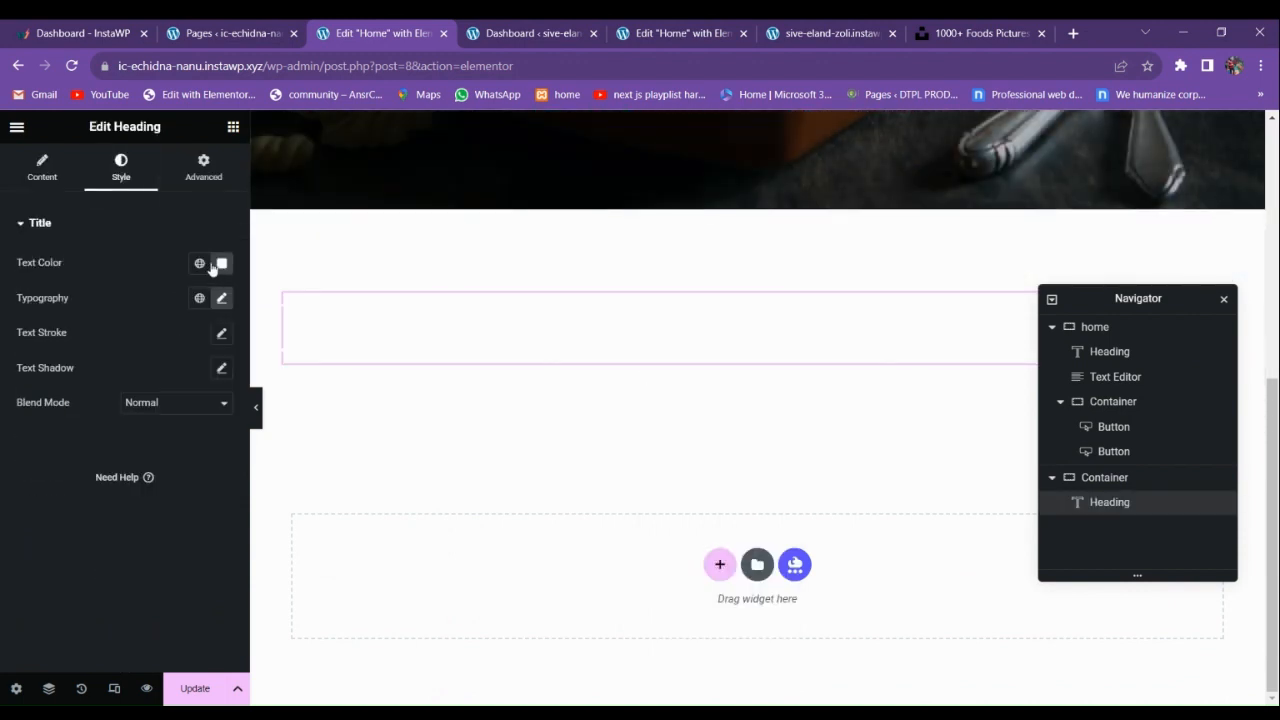
click(200, 263)
click(221, 263)
click(188, 417)
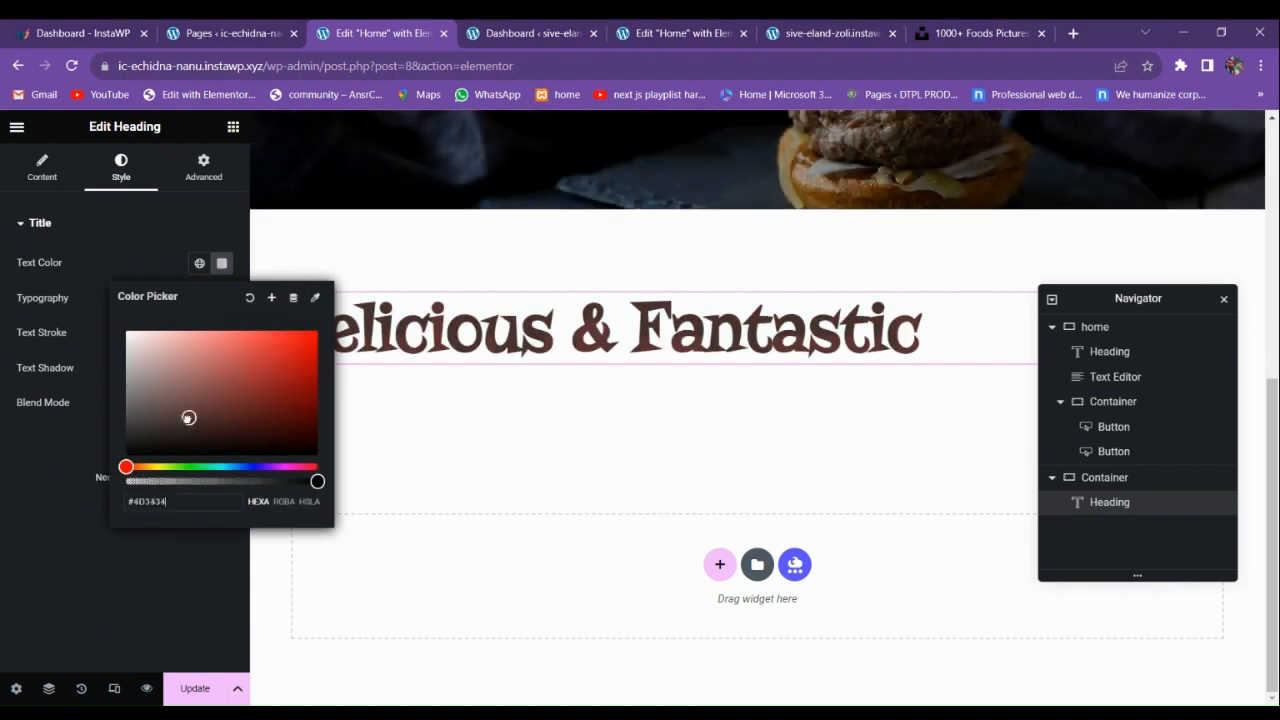
drag(188, 417, 143, 442)
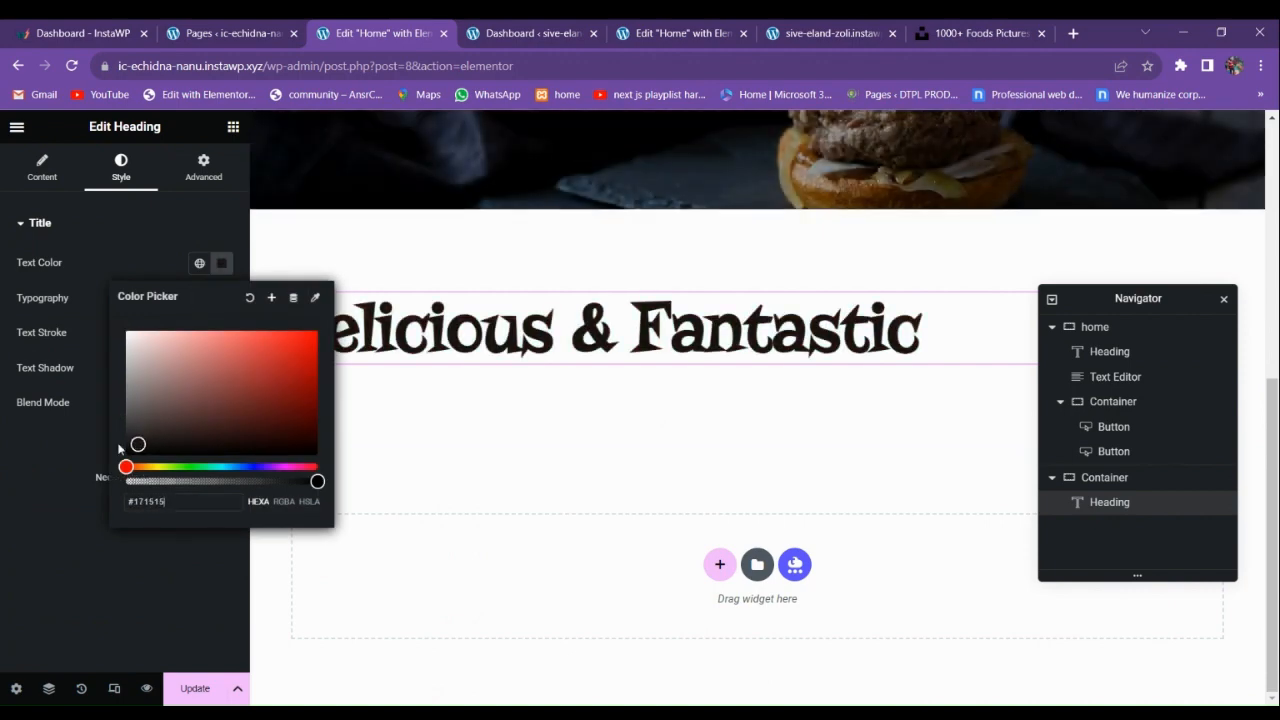
click(271, 297)
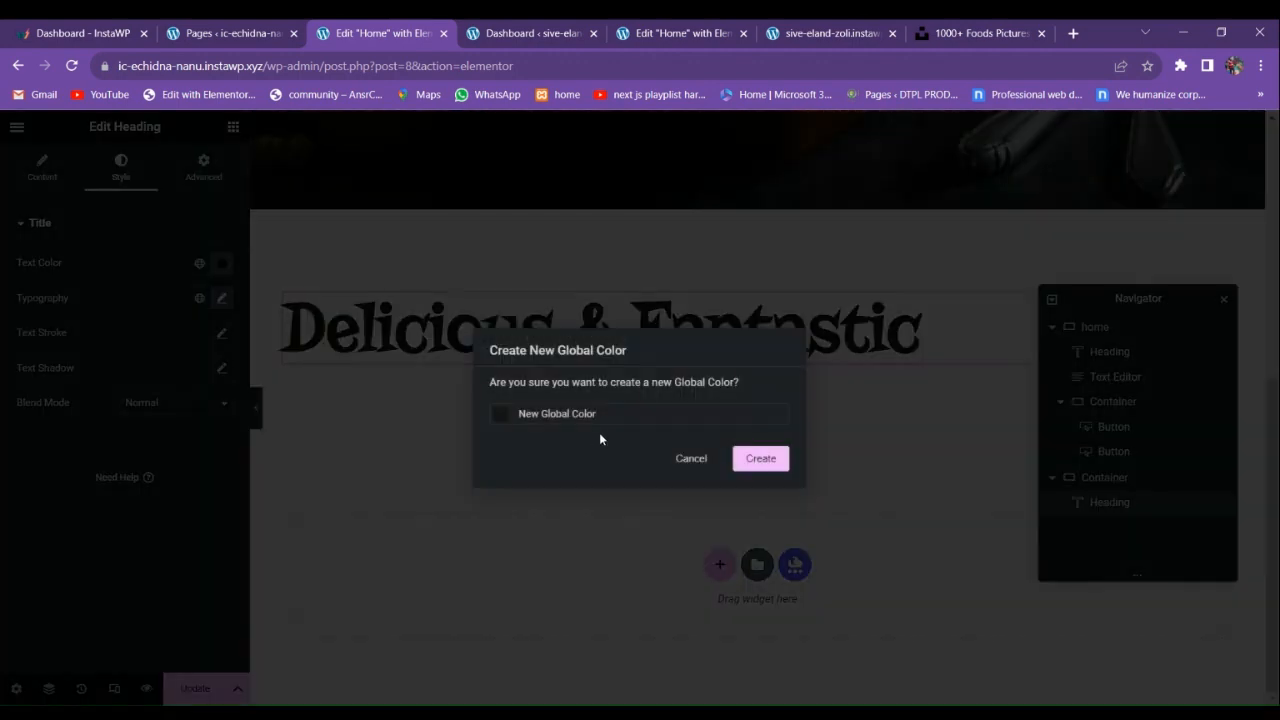
text(black)
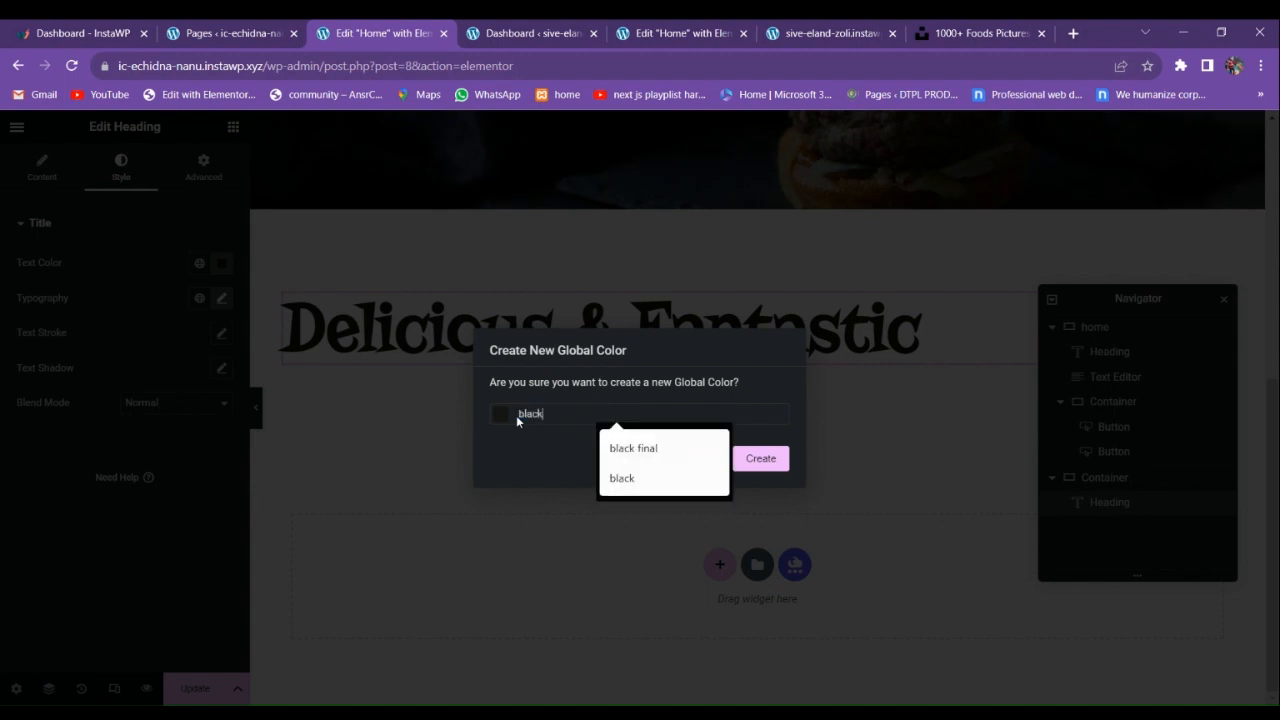
click(756, 462)
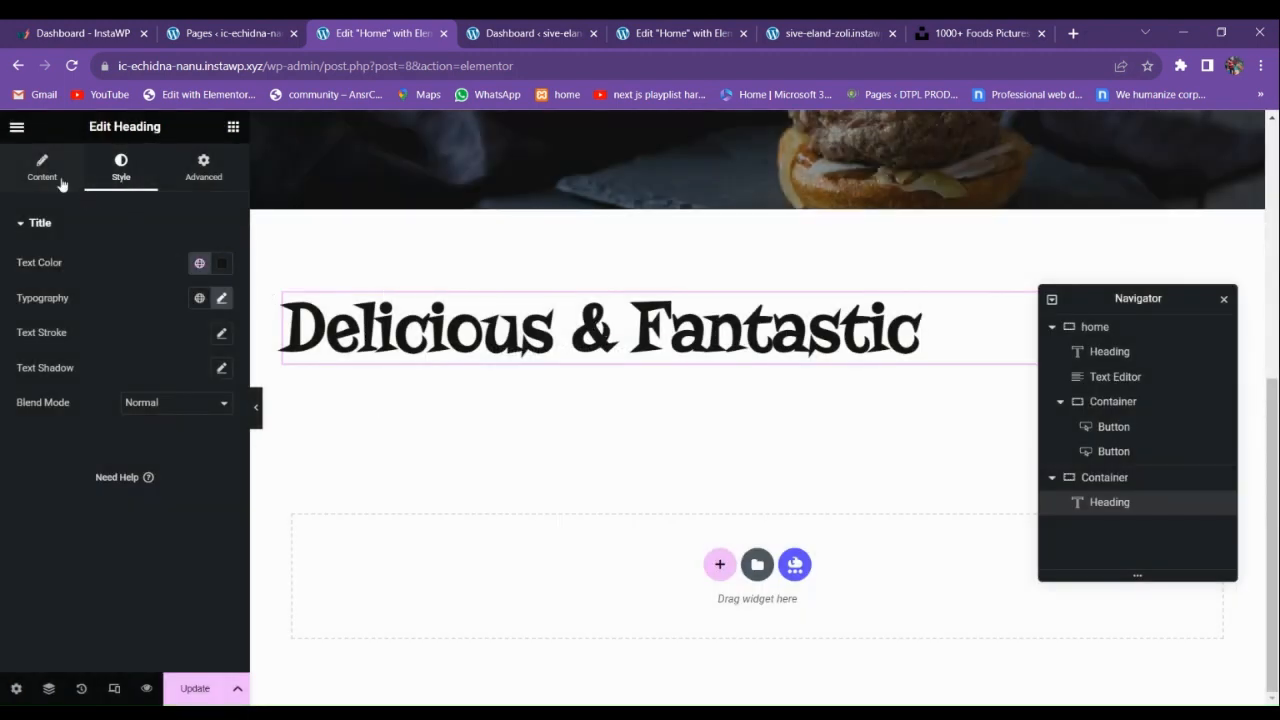
Center the pasted heading and replace its title with "Our Best & Delicious Foods" copied from the finished site's editor.
click(55, 175)
click(172, 500)
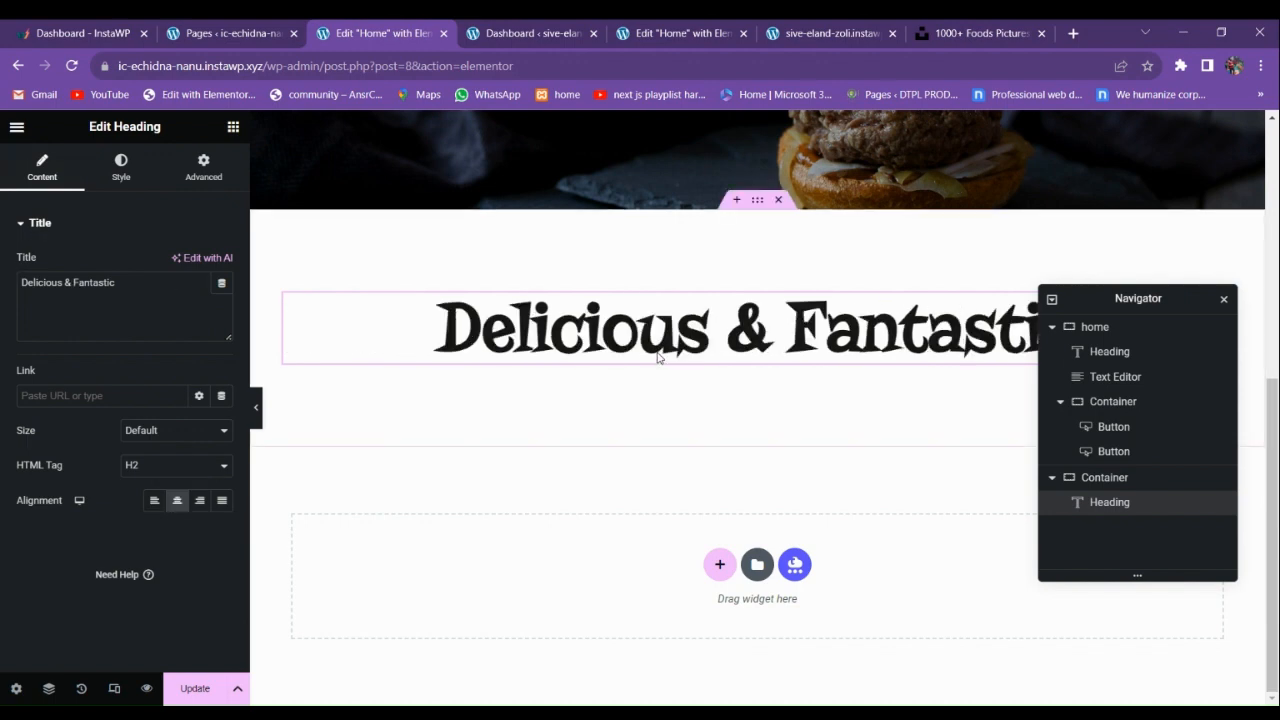
click(660, 32)
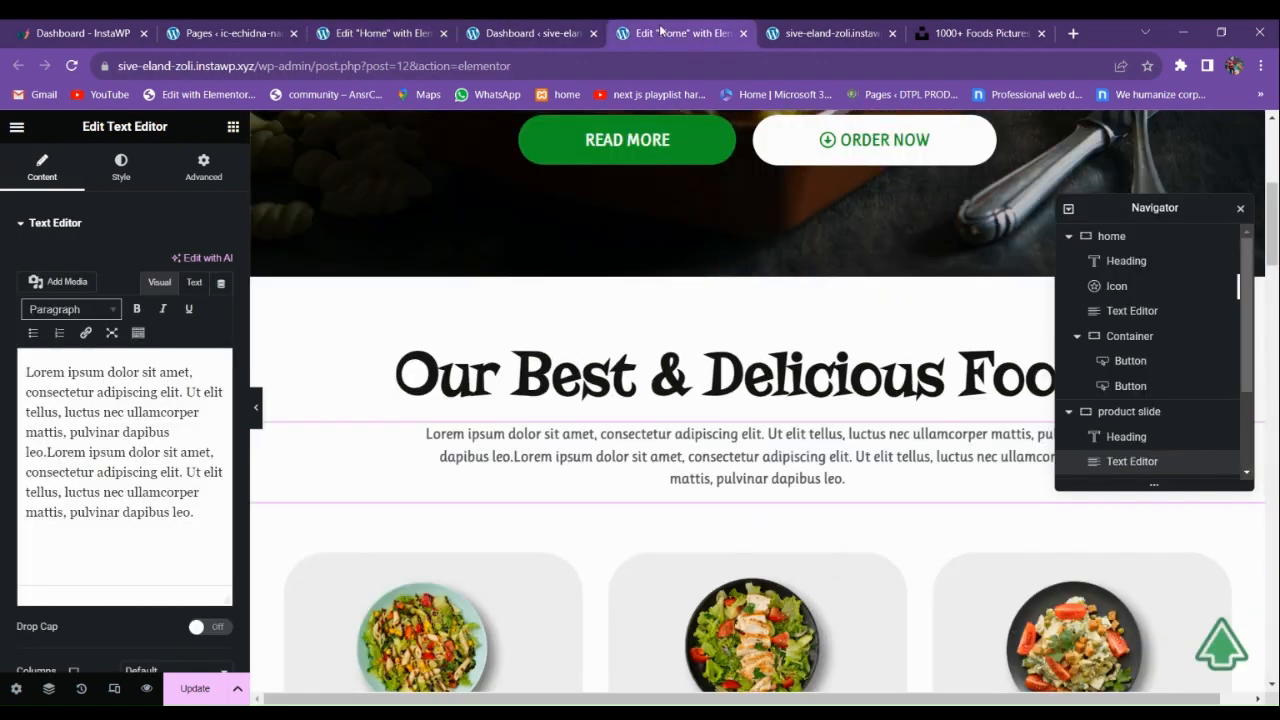
click(658, 396)
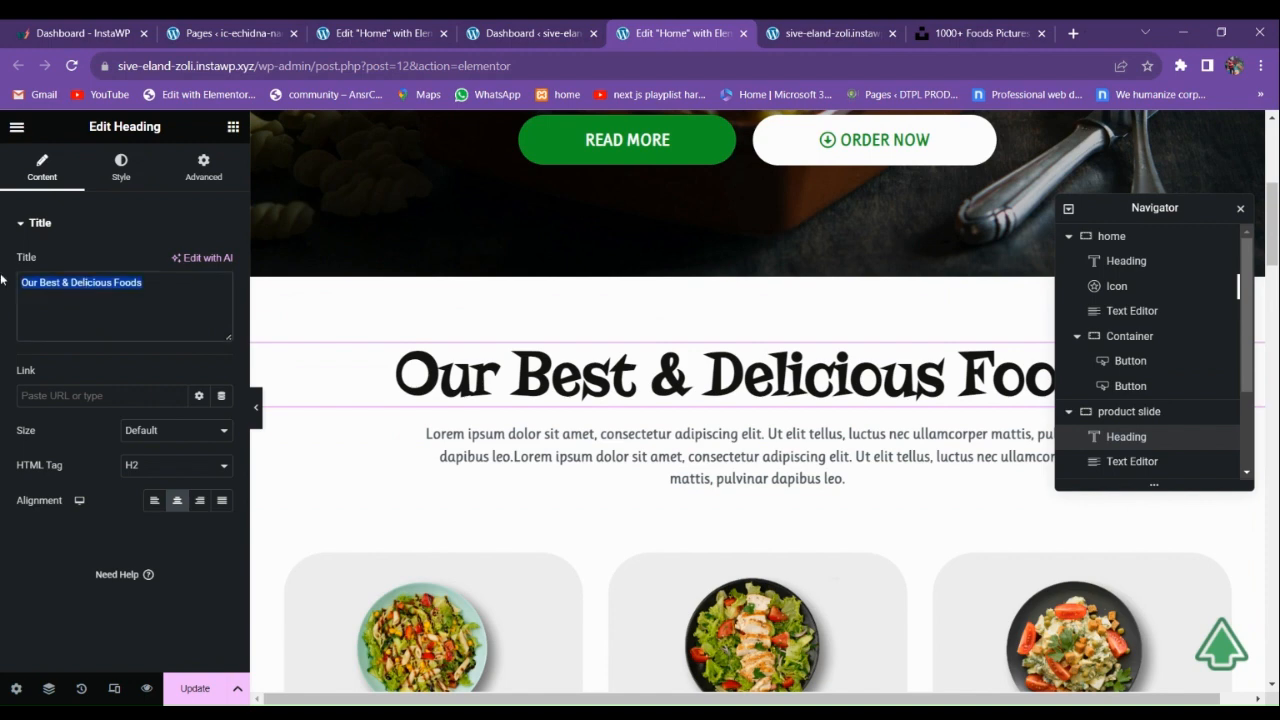
click(378, 32)
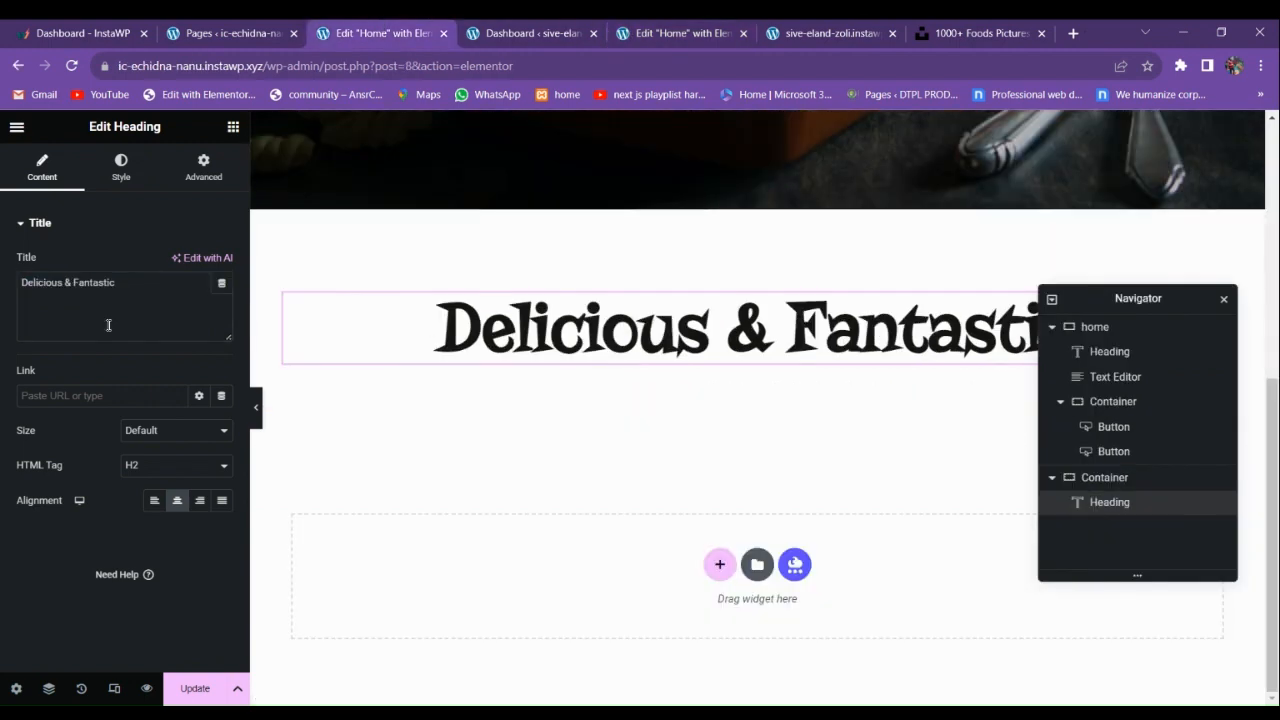
key(ctrl+v)
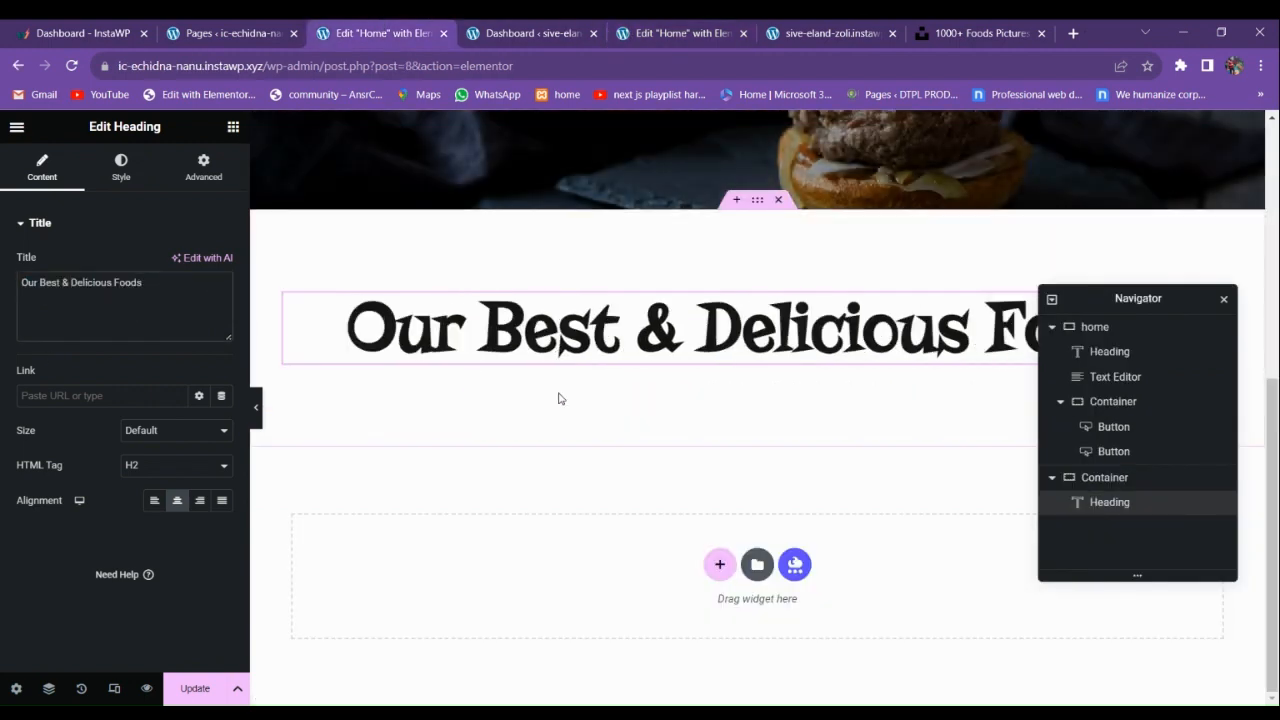
Set the "Our Best & Delicious Foods" heading's font size to 75 px.
click(121, 166)
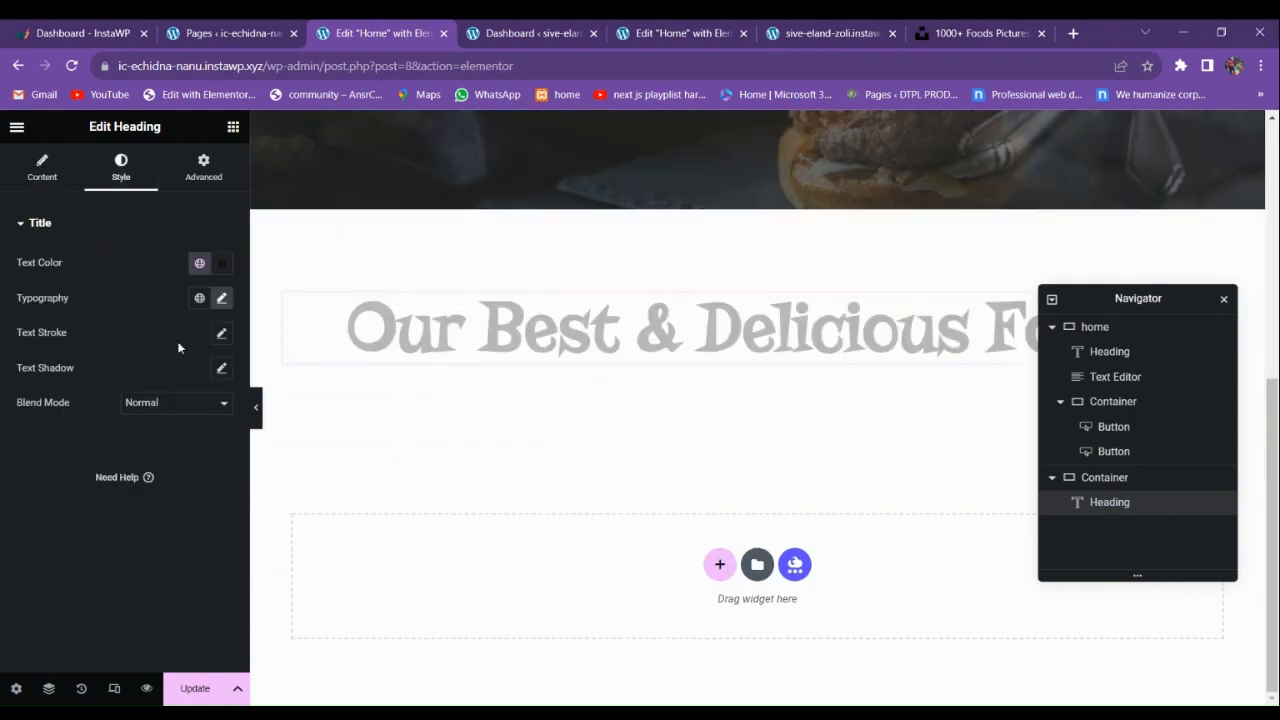
click(221, 299)
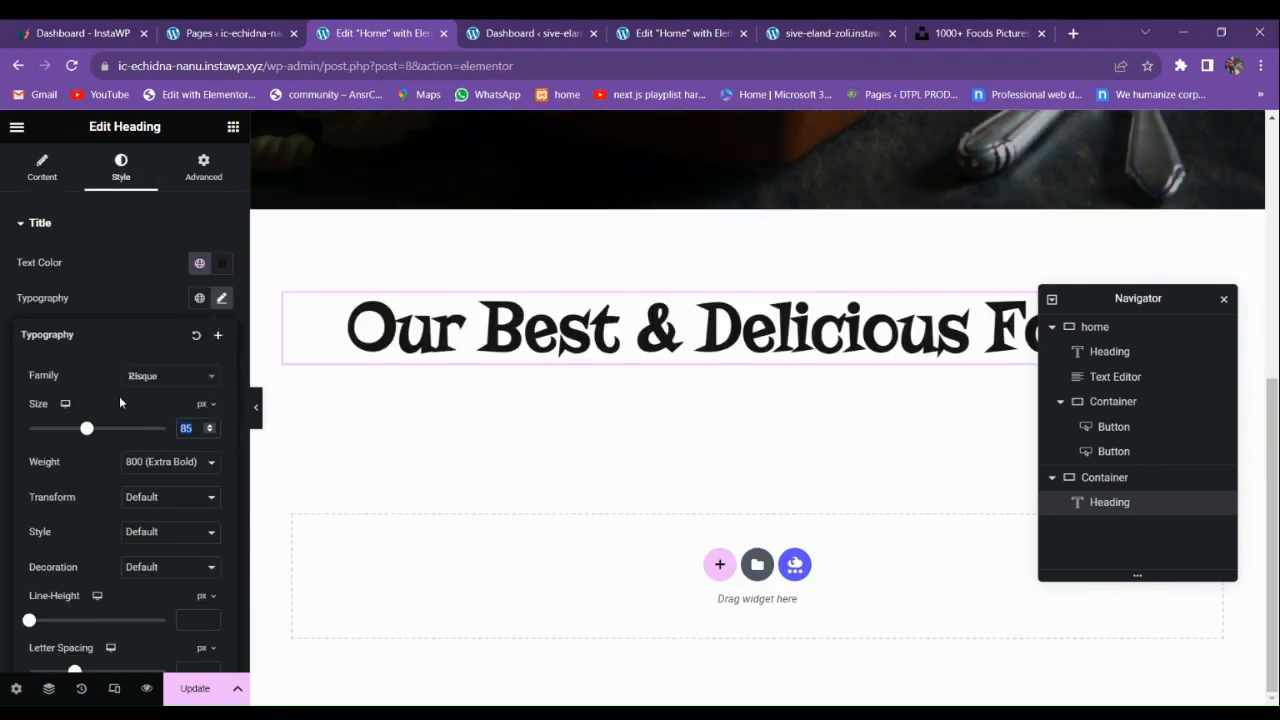
text(70)
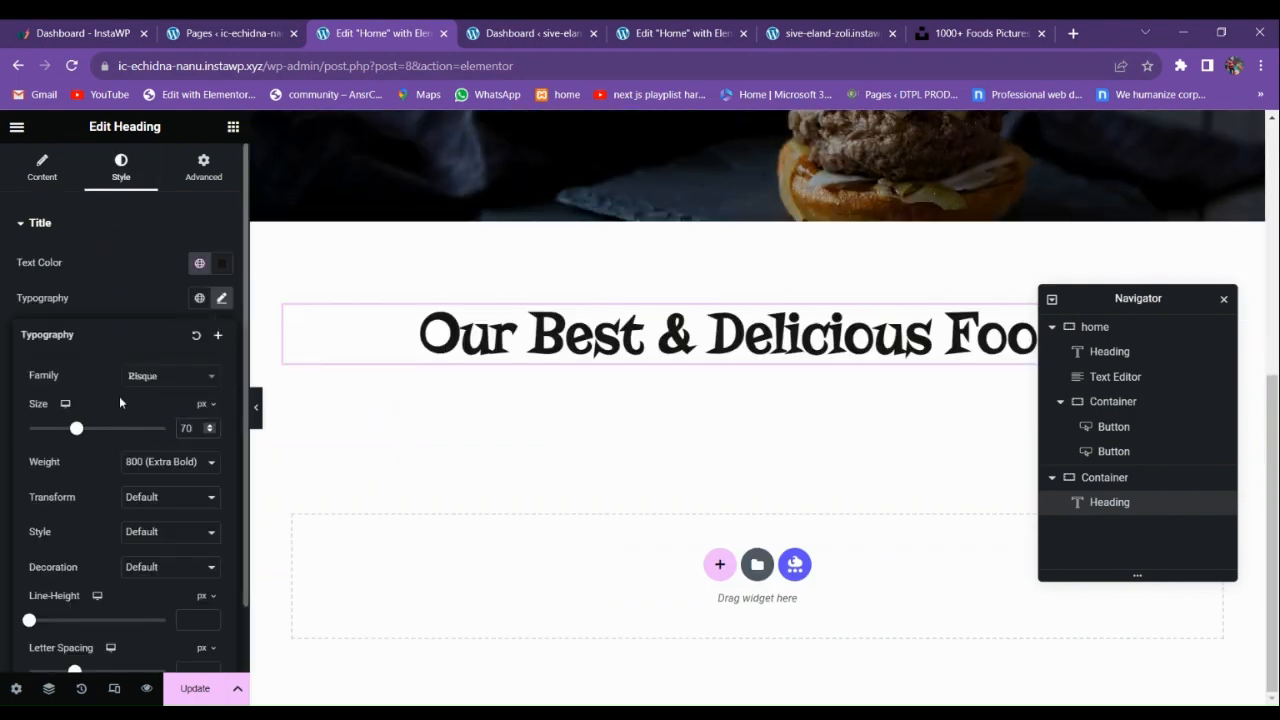
key(BackSpace)
text(5)
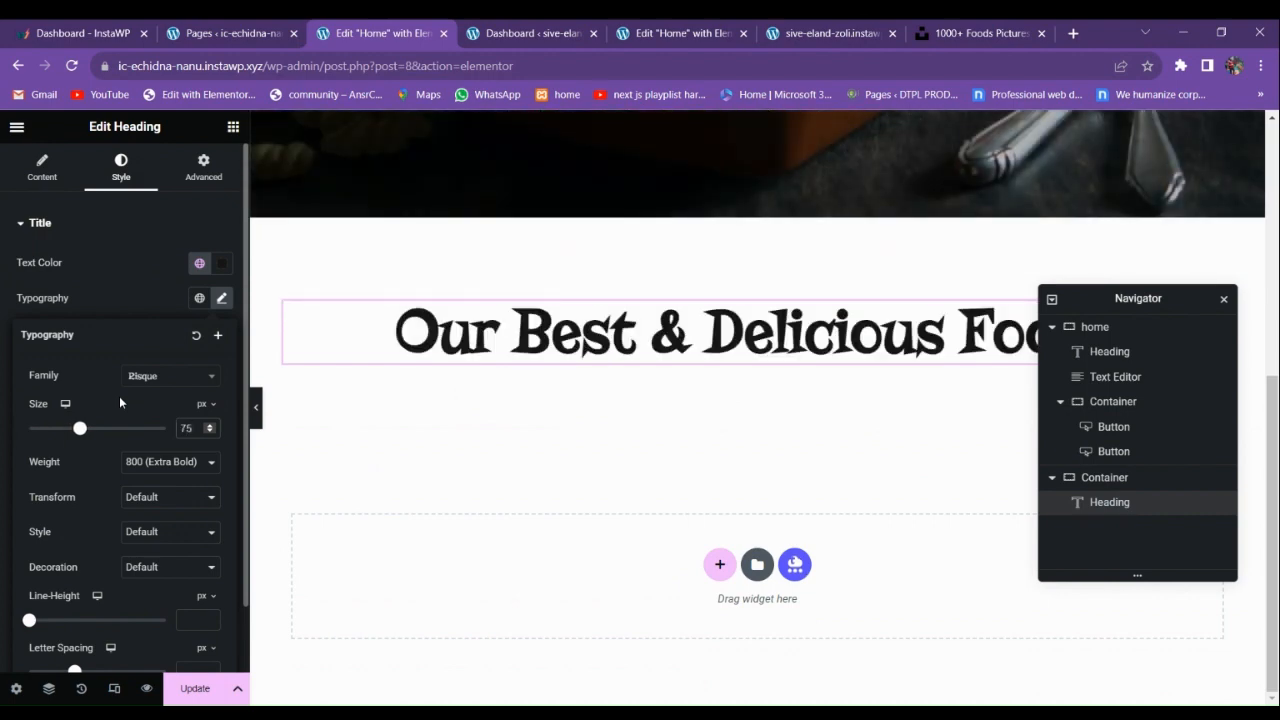
Re-enter 75 px as the foods heading's font size, and paste a copy of the hero paragraph below that heading.
key(BackSpace)
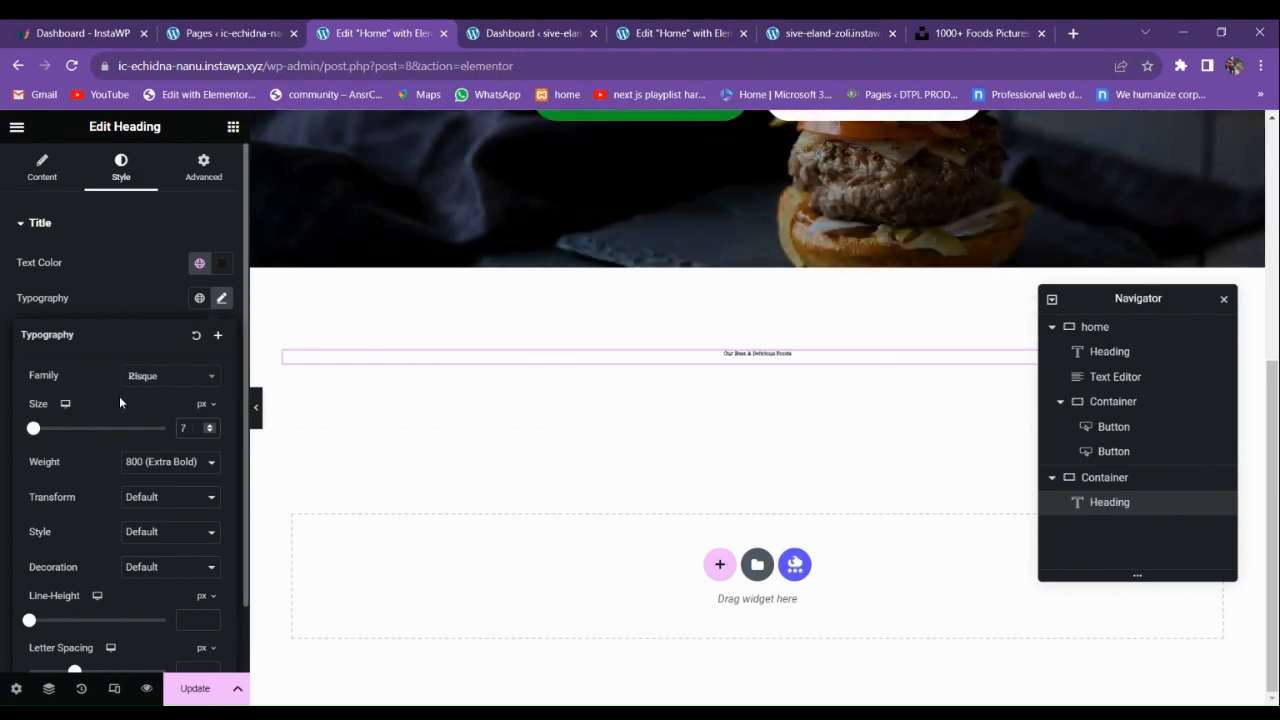
text(5)
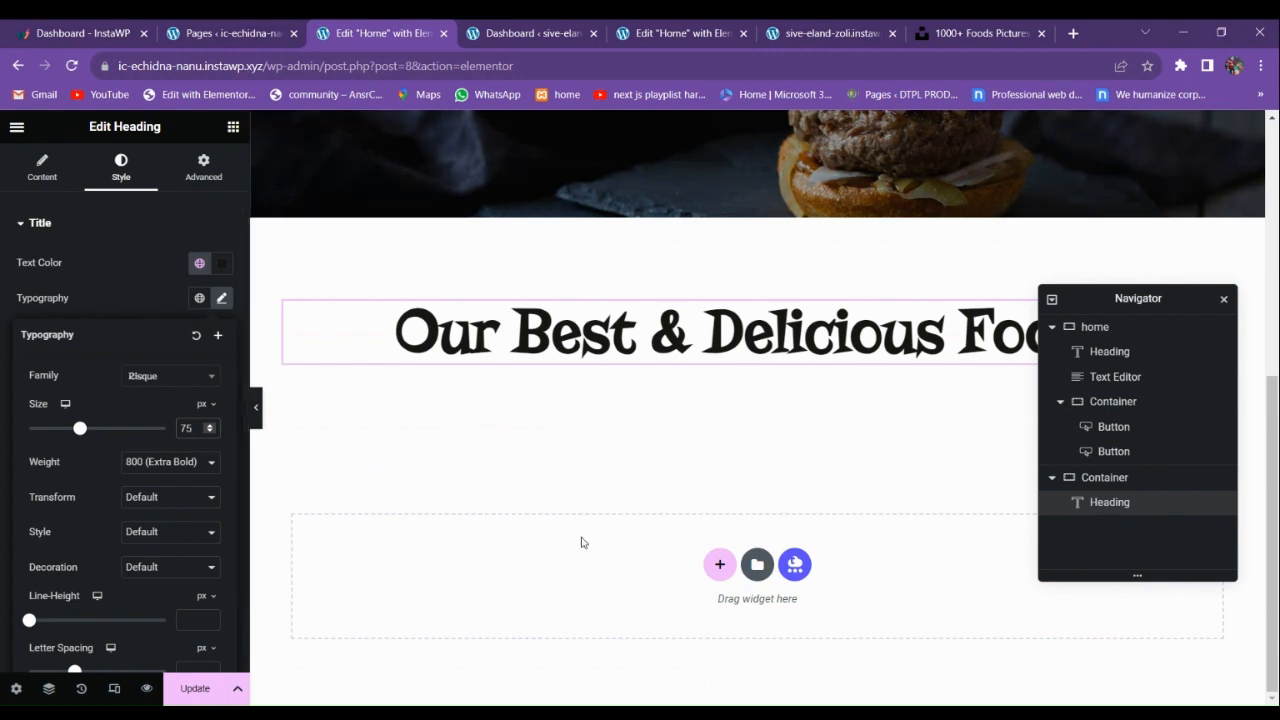
scroll(546, 374, up, 5)
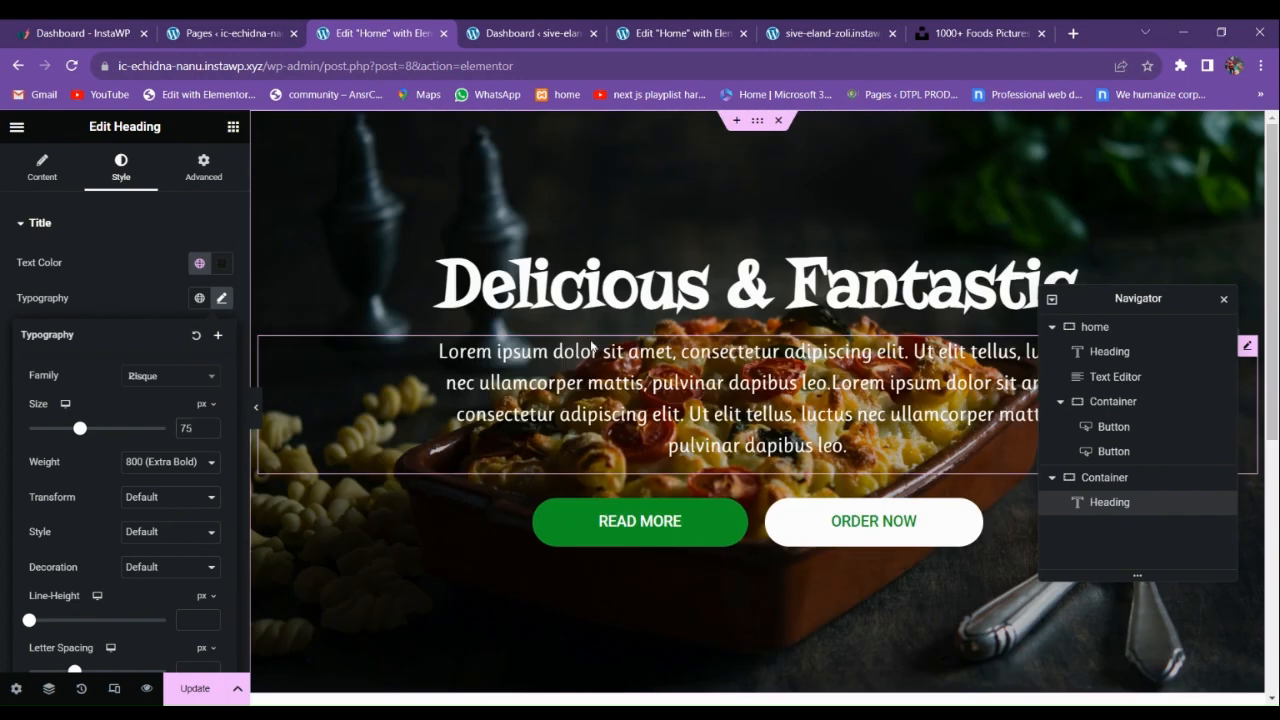
right_click(591, 347)
click(626, 409)
scroll(623, 463, down, 3)
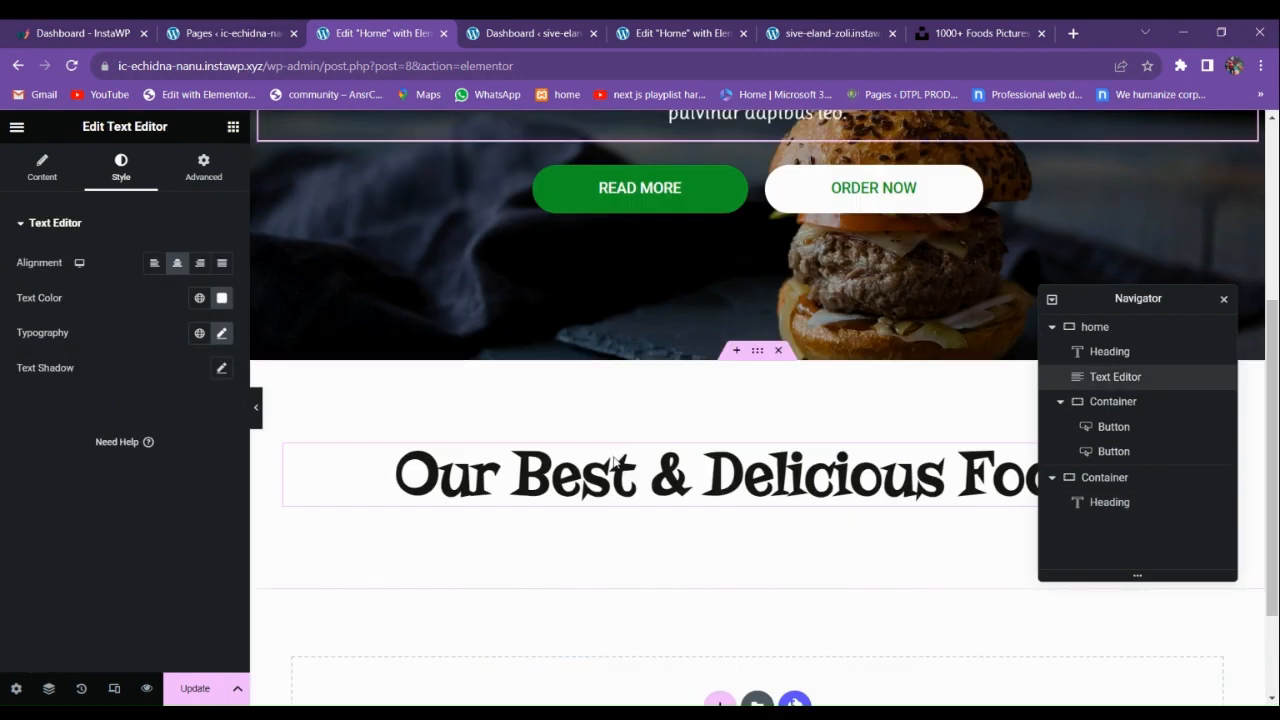
right_click(614, 461)
click(652, 489)
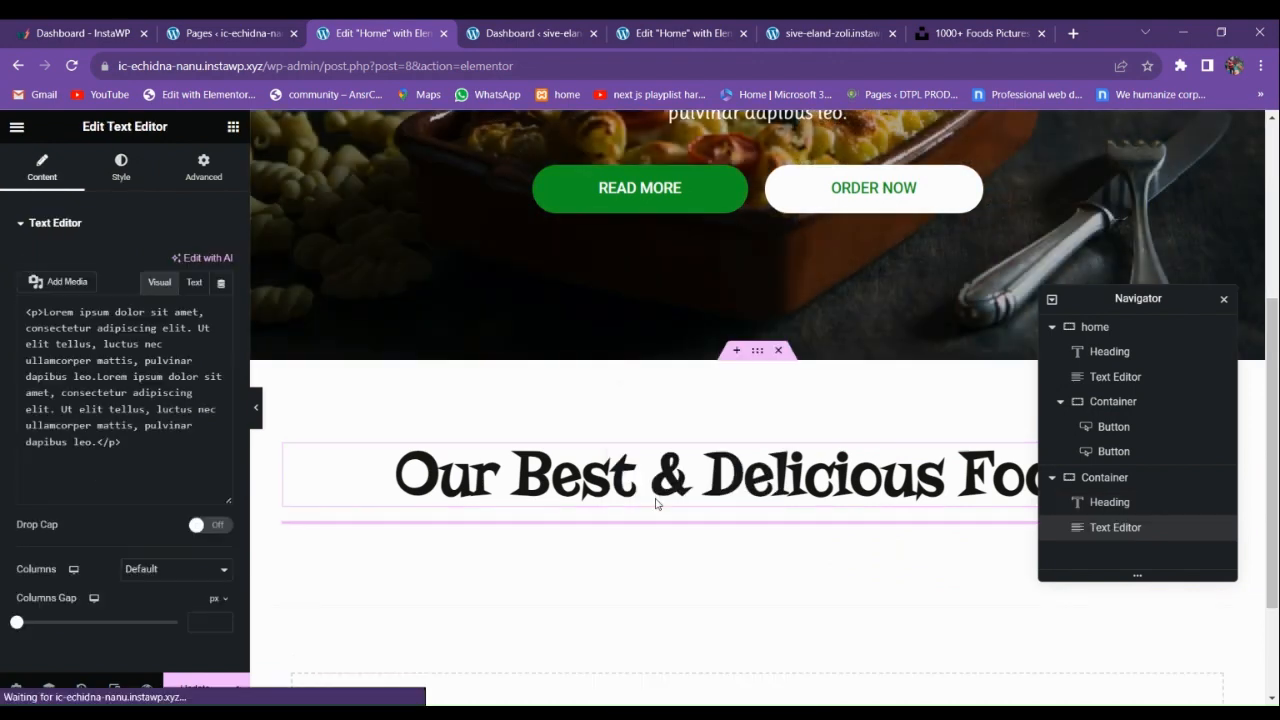
Try global colors on the pasted paragraph's text, and set its text color to a custom near-black.
click(121, 165)
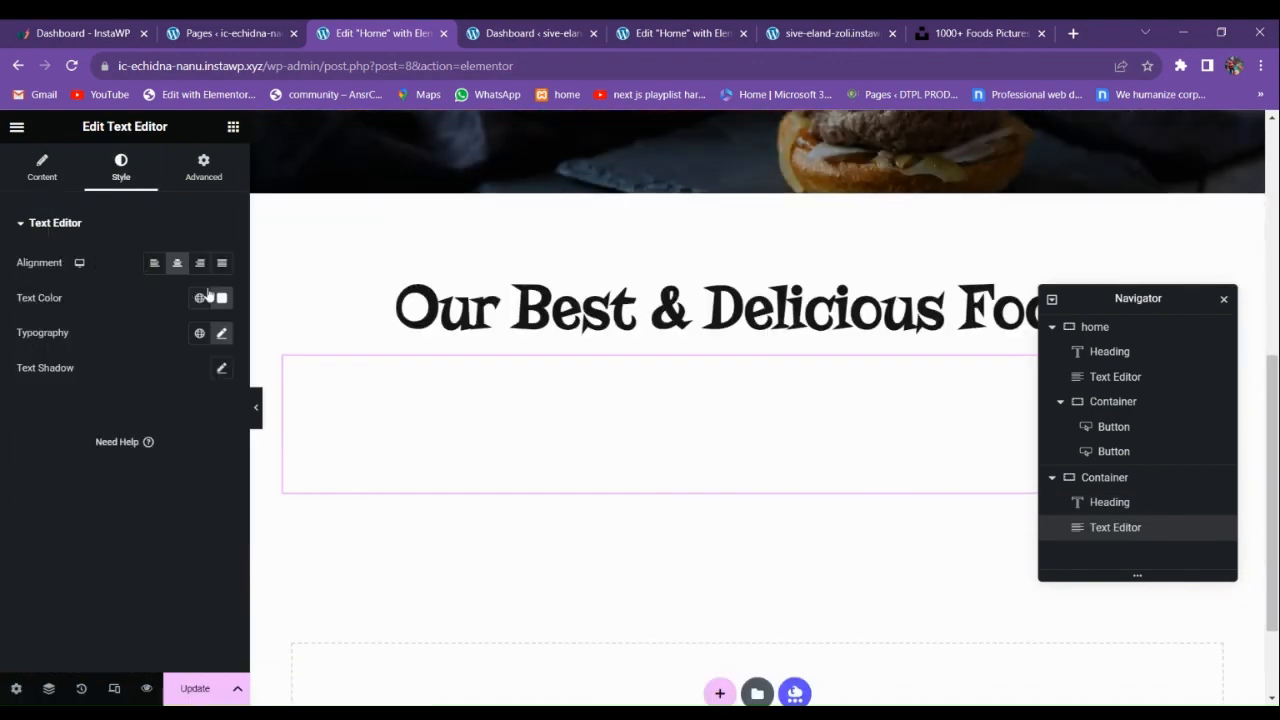
click(221, 298)
click(199, 298)
click(96, 406)
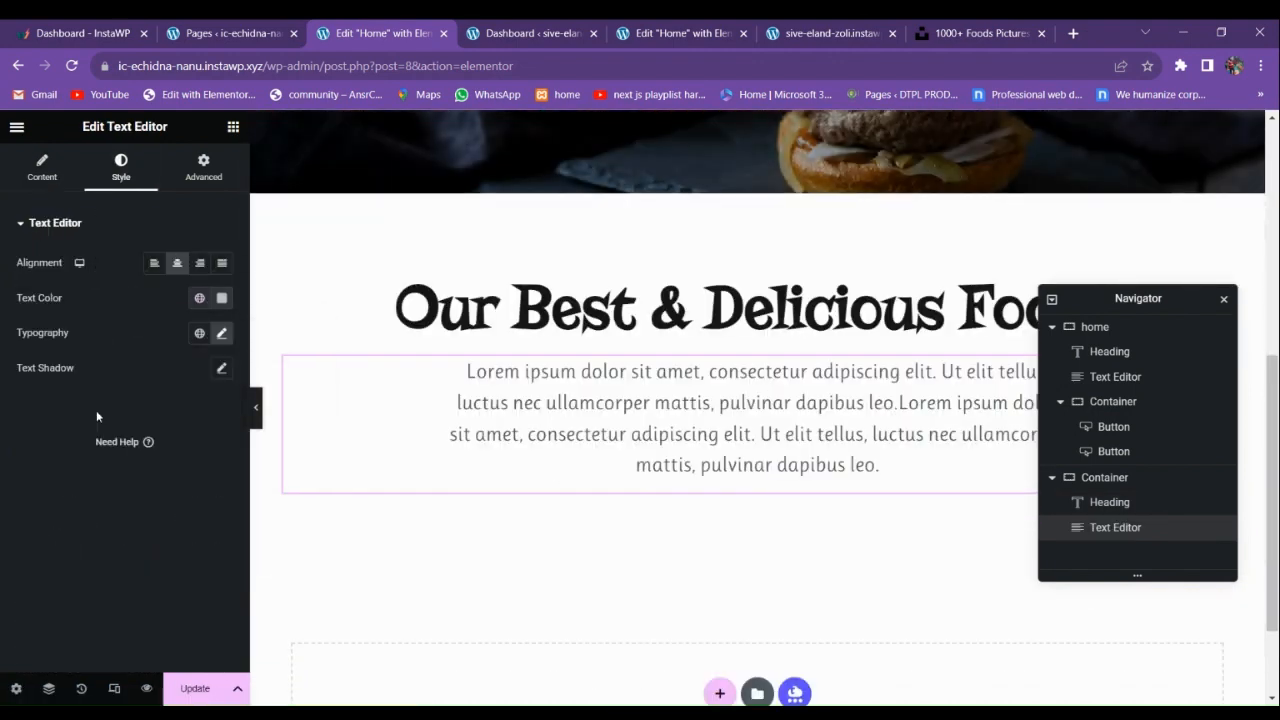
click(200, 300)
click(69, 436)
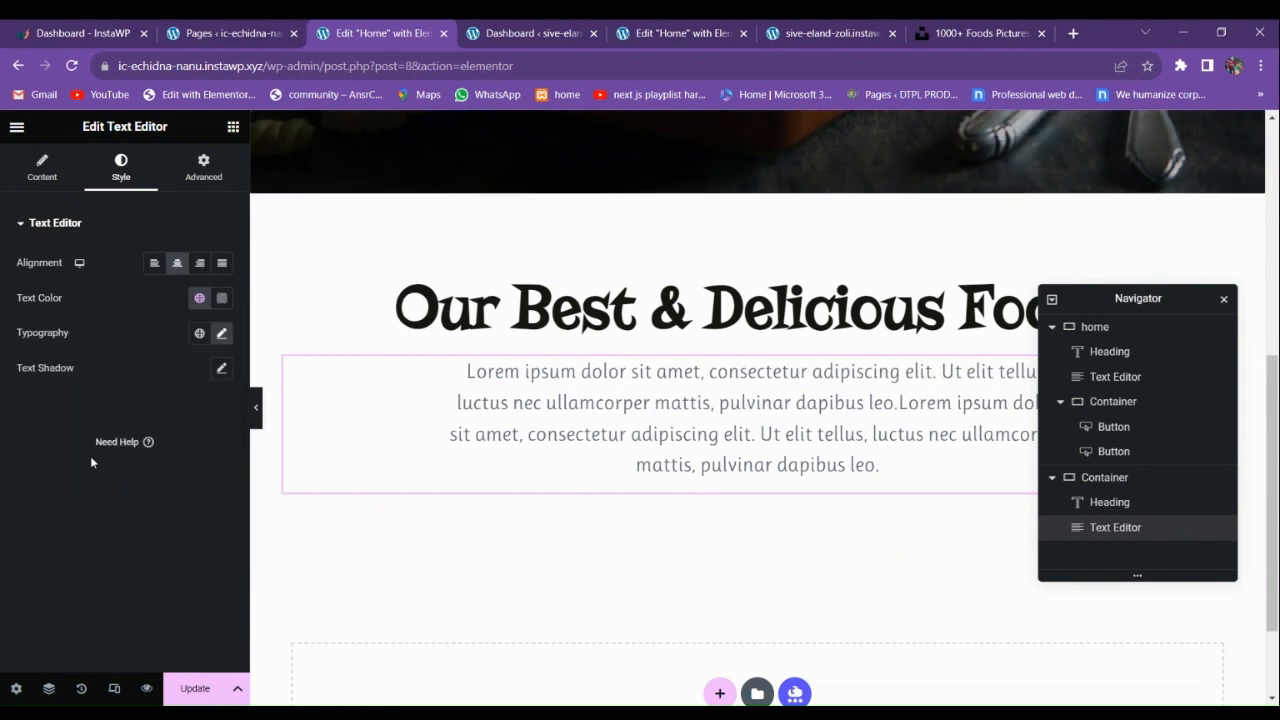
click(221, 298)
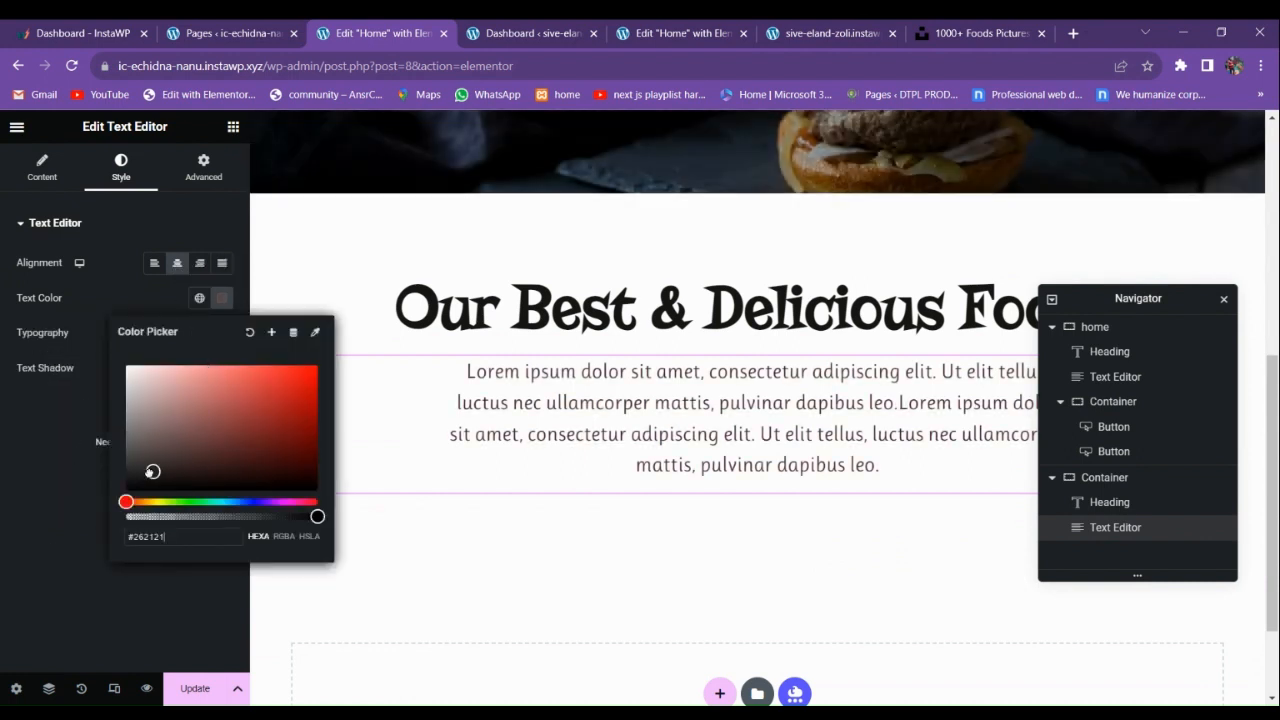
click(35, 463)
Compare font weights 500 (Medium) and 600 (Semi Bold) on the pasted paragraph, and set it to 500 (Medium).
click(222, 334)
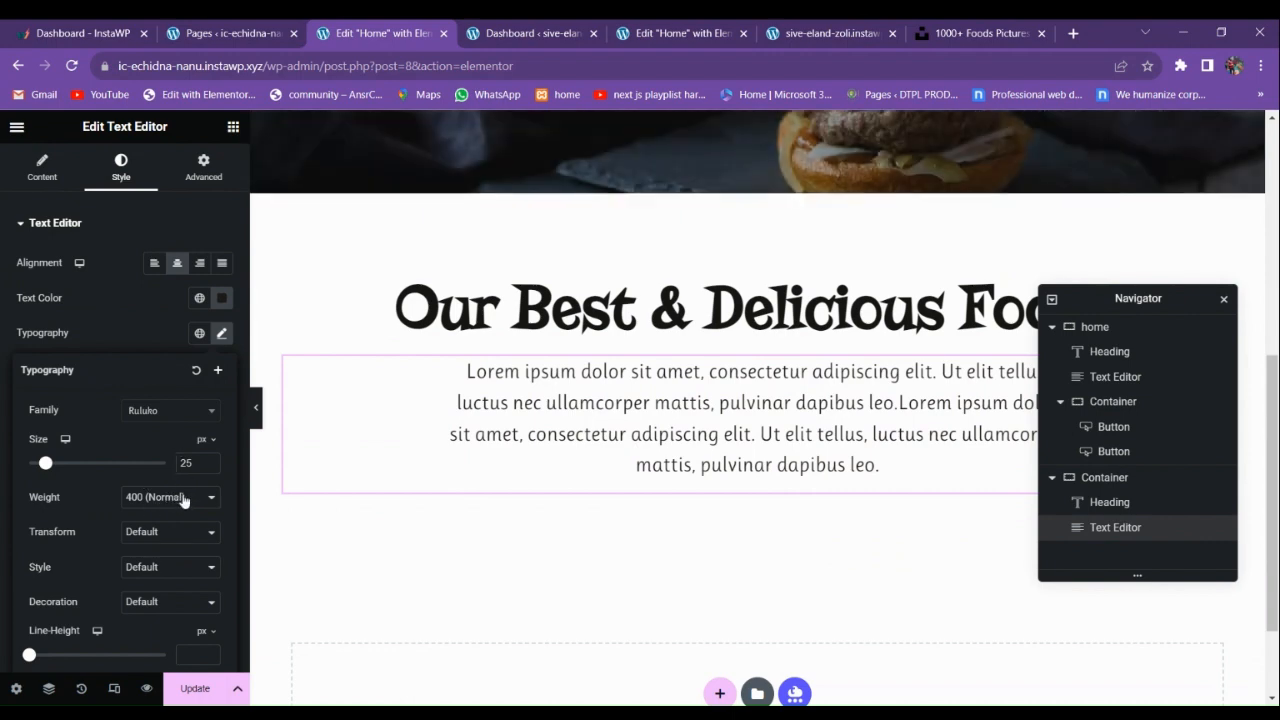
click(640, 27)
click(548, 27)
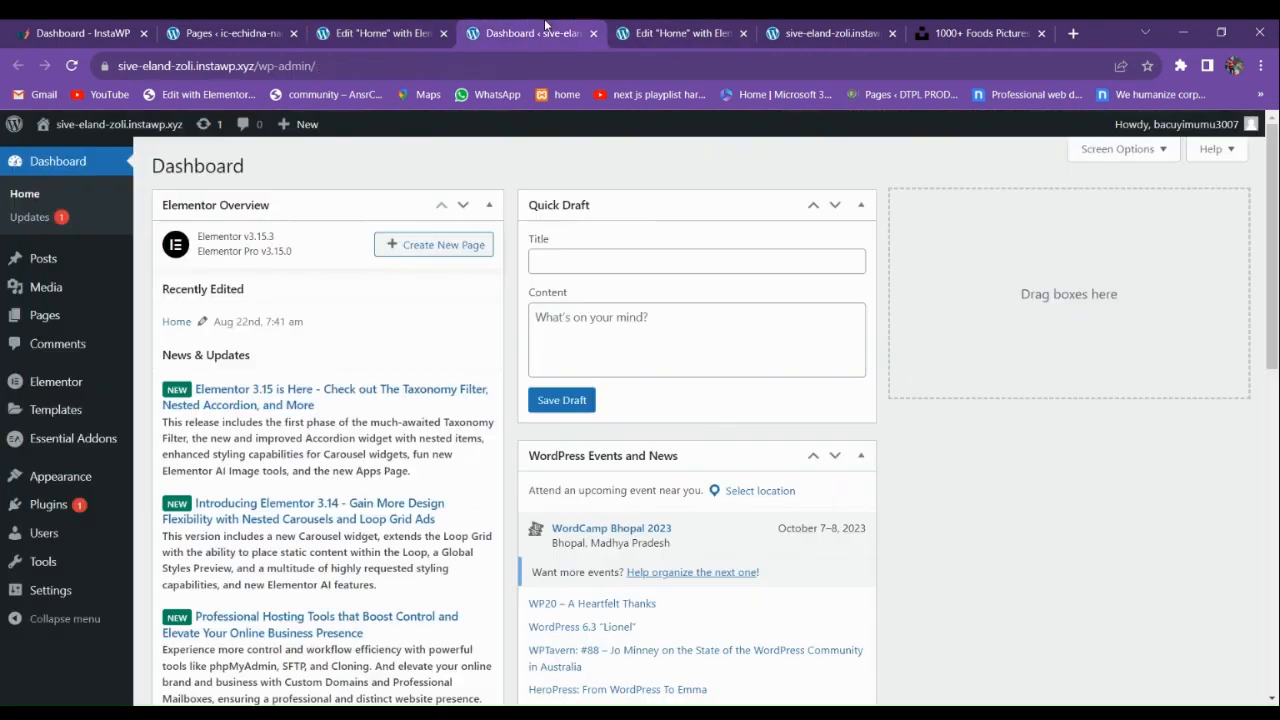
click(375, 27)
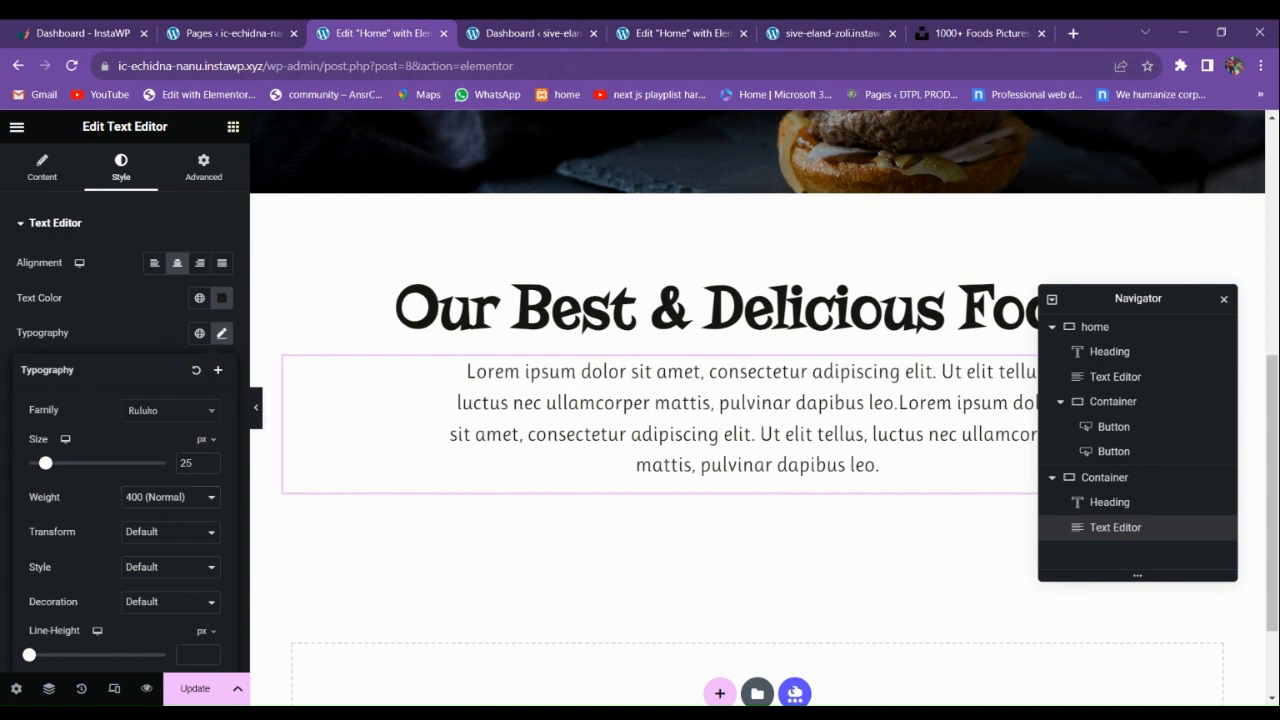
click(158, 569)
click(222, 334)
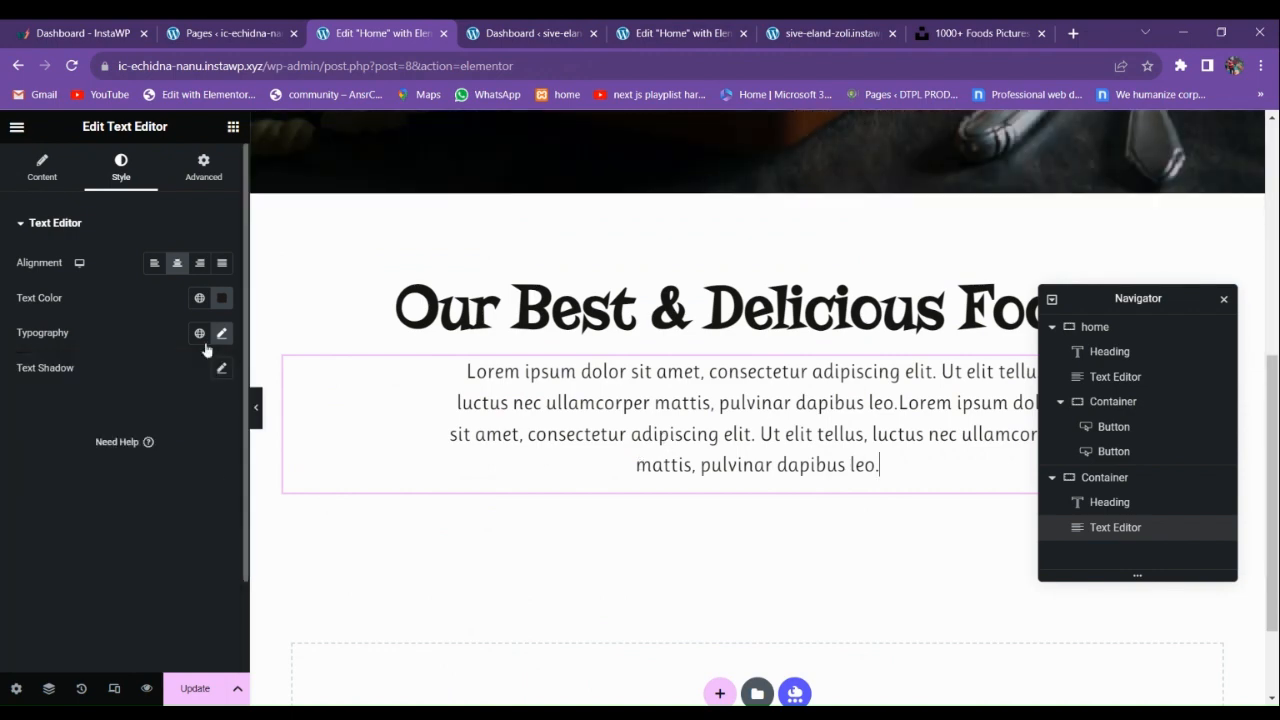
click(222, 336)
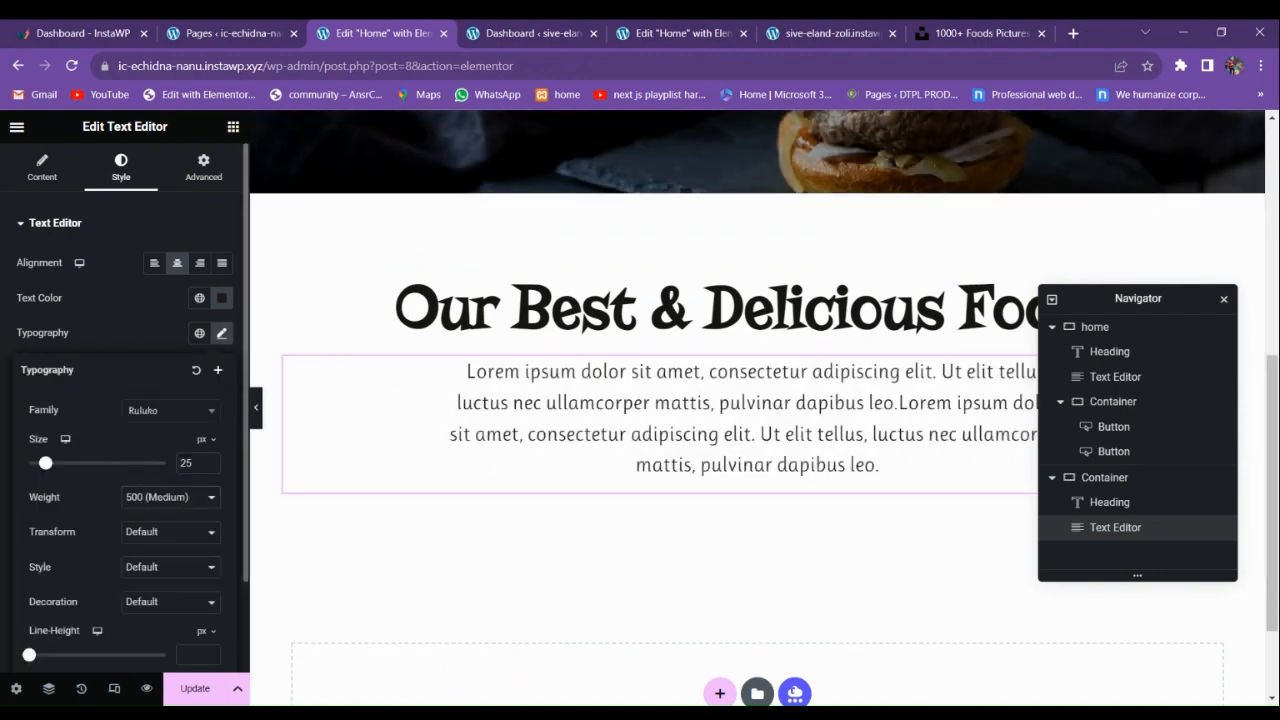
click(149, 575)
click(159, 504)
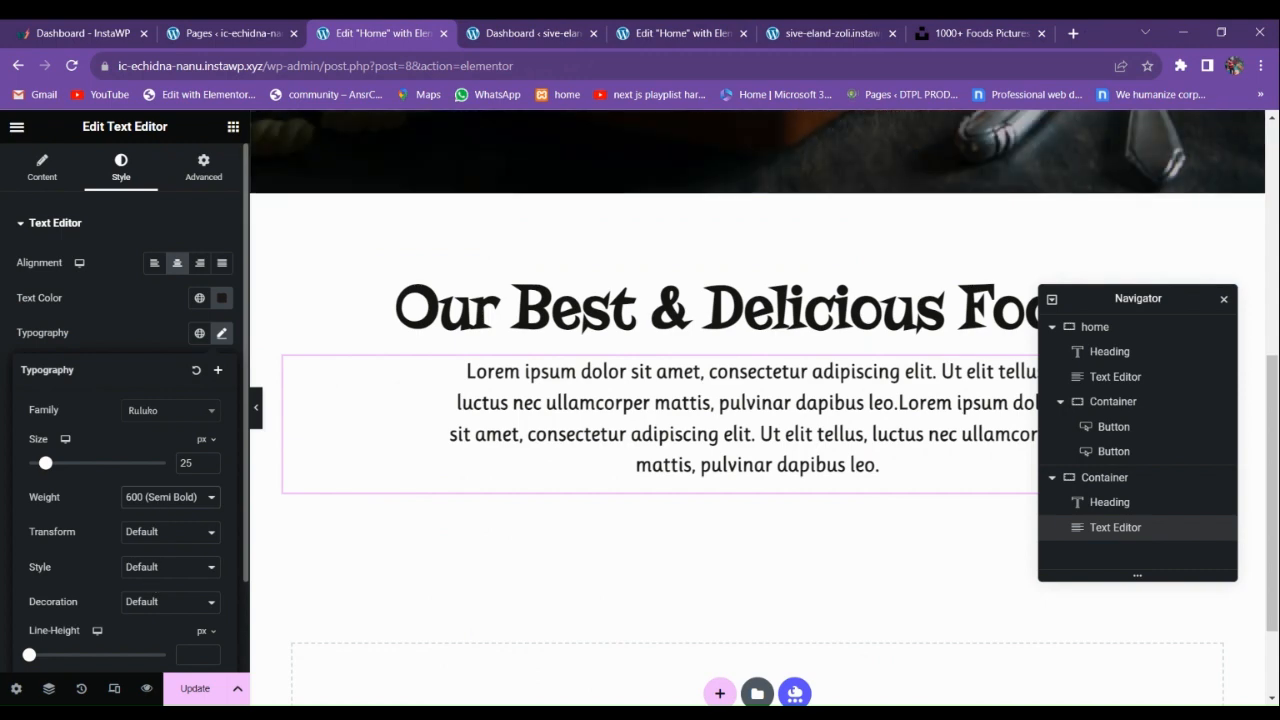
click(155, 562)
click(382, 477)
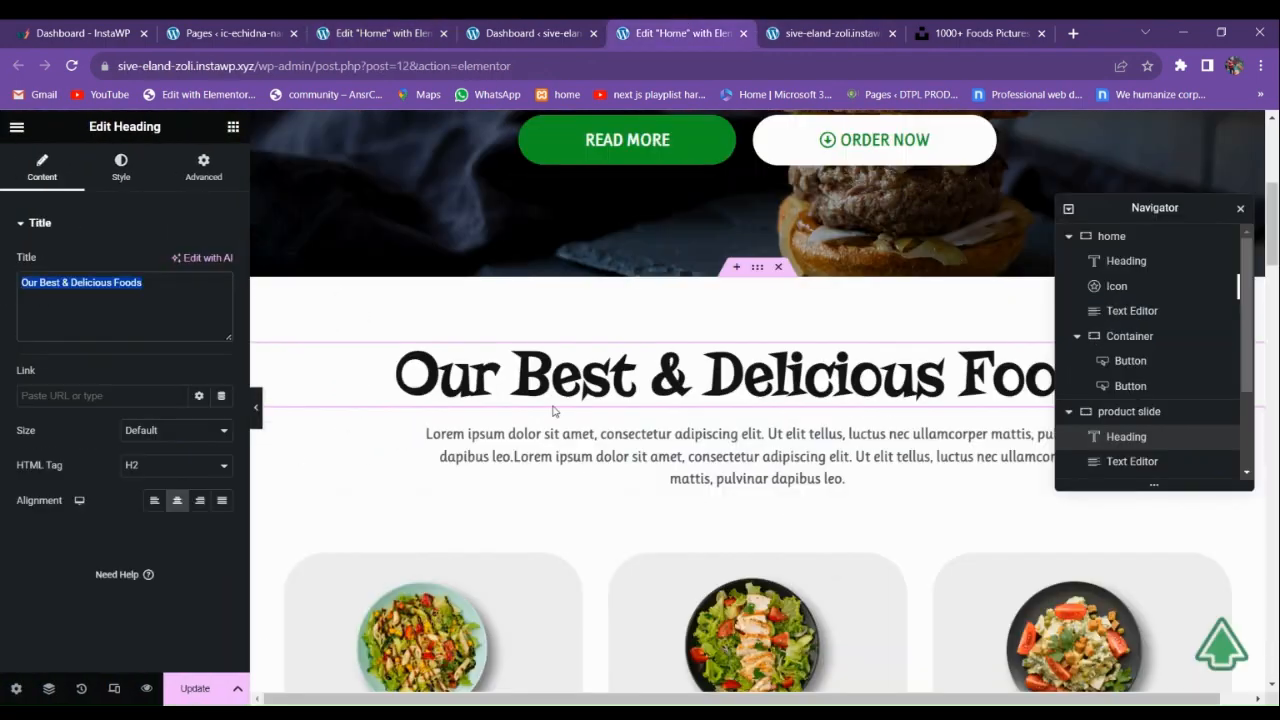
Check the food cards below the paragraph in the finished site's editor, and search the new page's widgets for "car".
scroll(554, 409, down, 3)
click(555, 29)
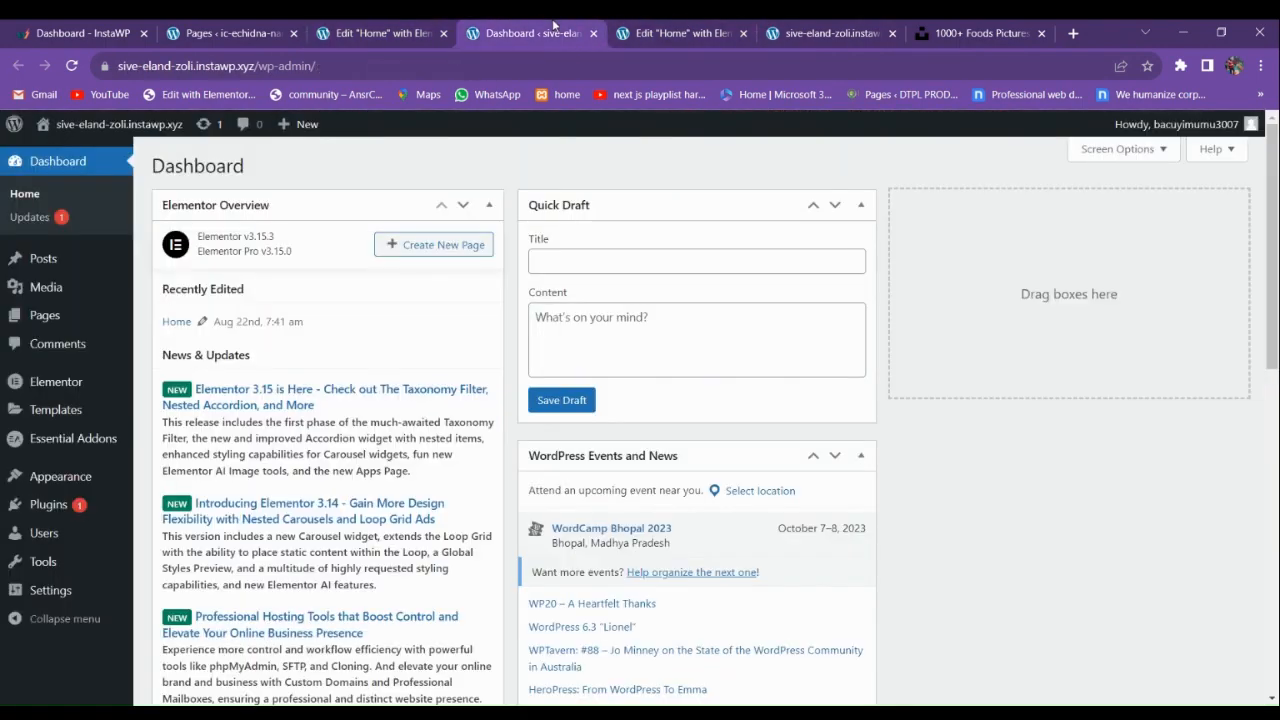
click(395, 30)
click(233, 127)
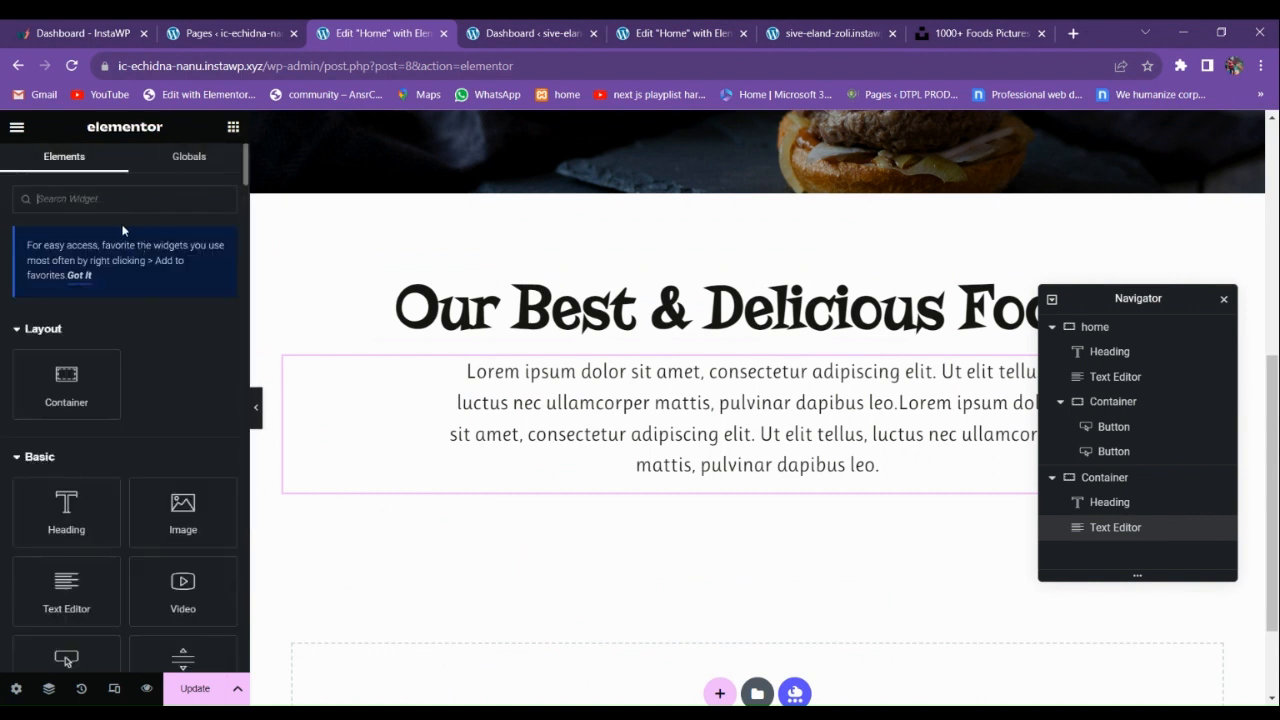
click(138, 203)
text(calr)
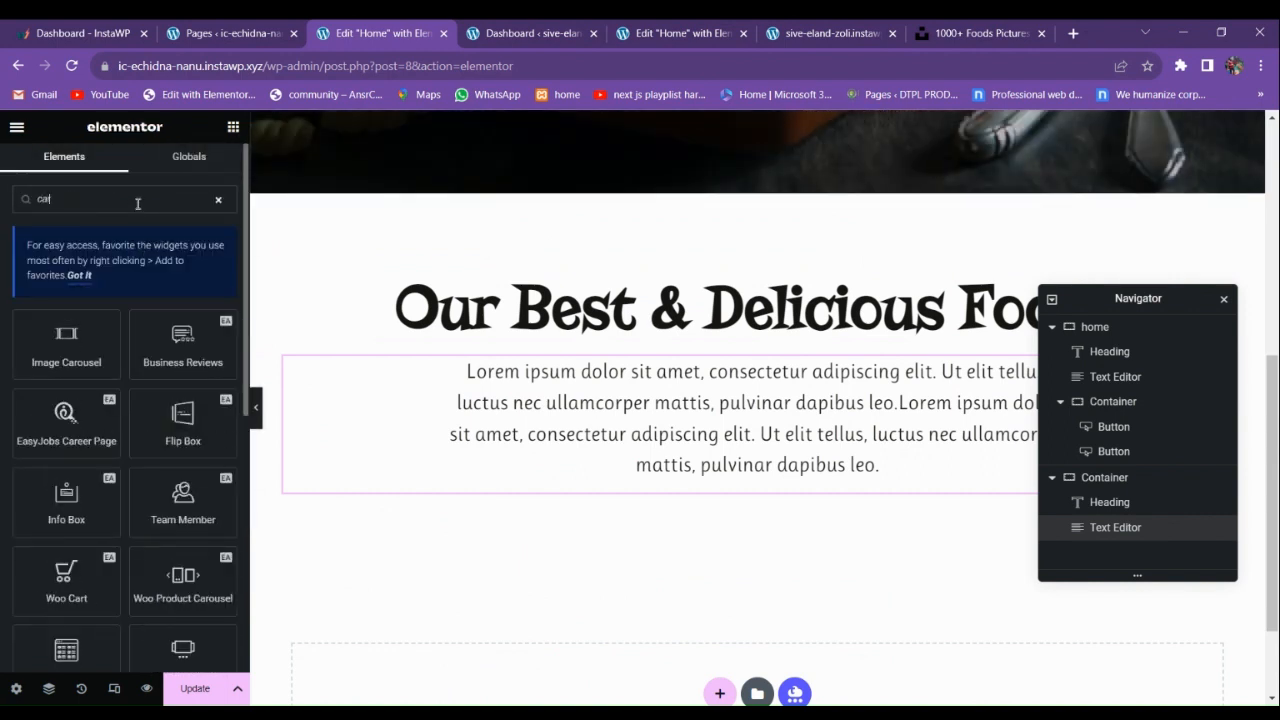
Find the Carousel widget and place it below the paragraph under the "Our Best & Delicious Foods" heading.
text(ou)
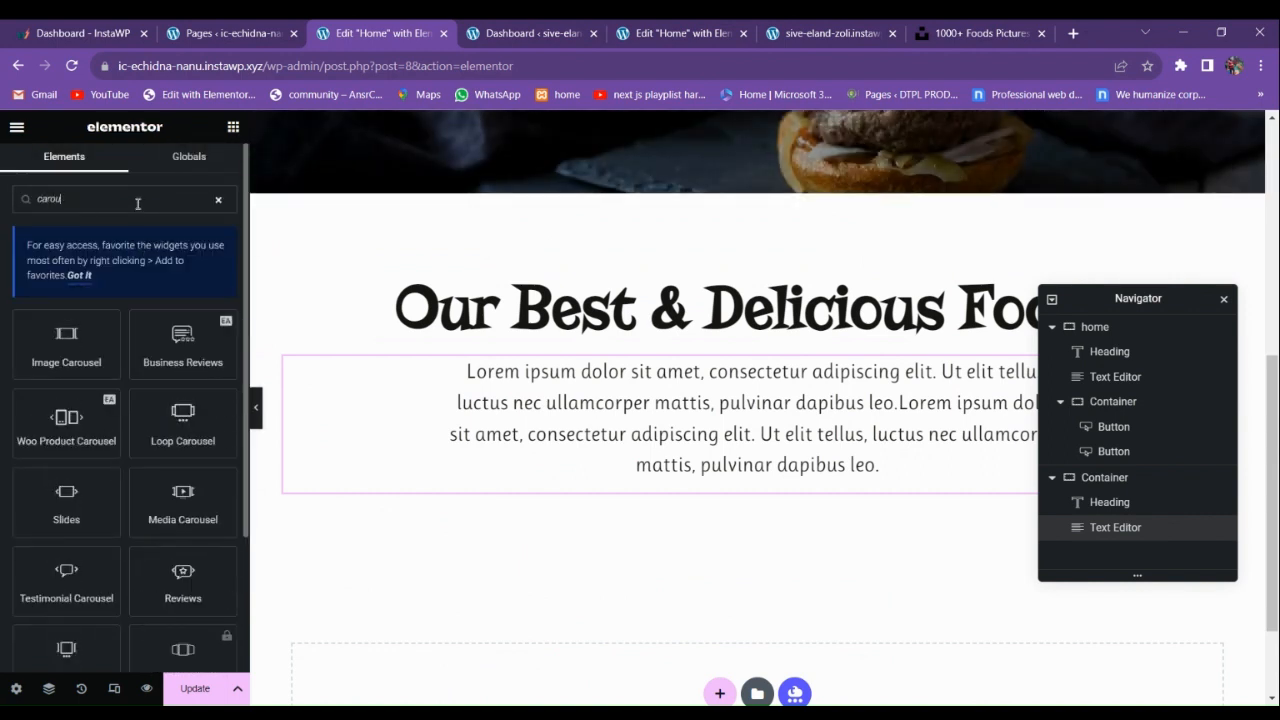
scroll(104, 518, down, 2)
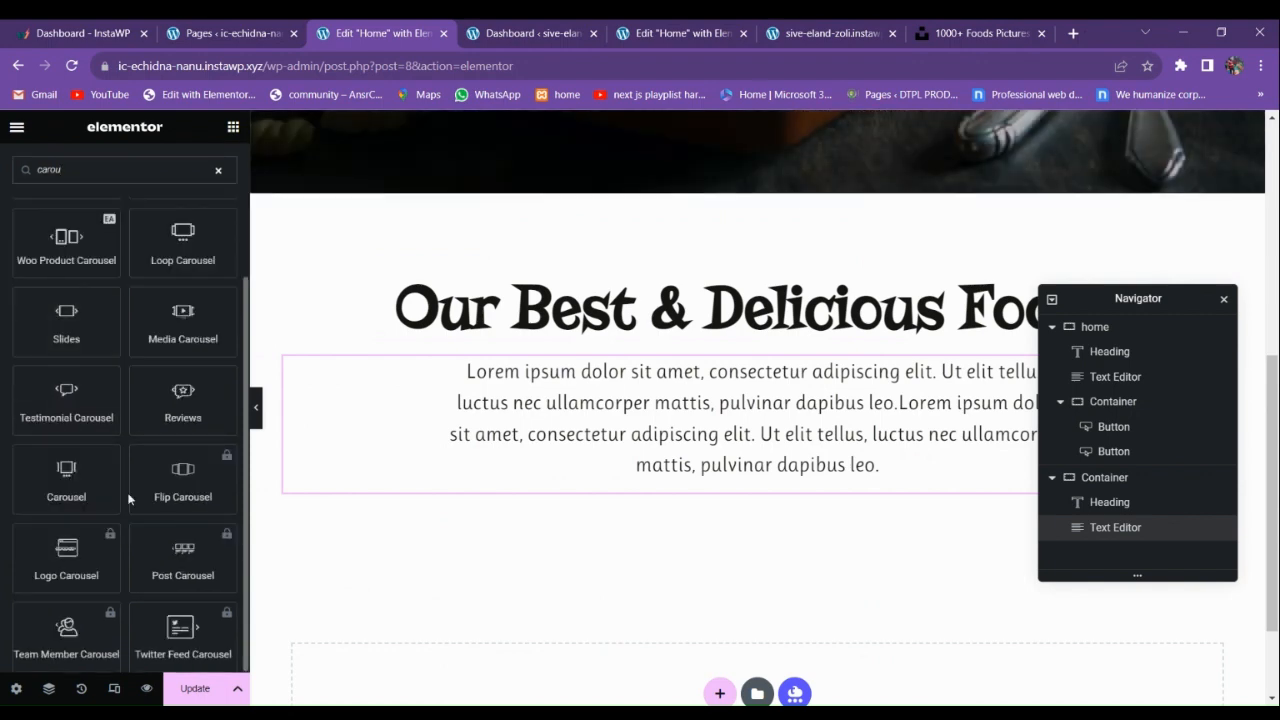
scroll(257, 513, down, 1)
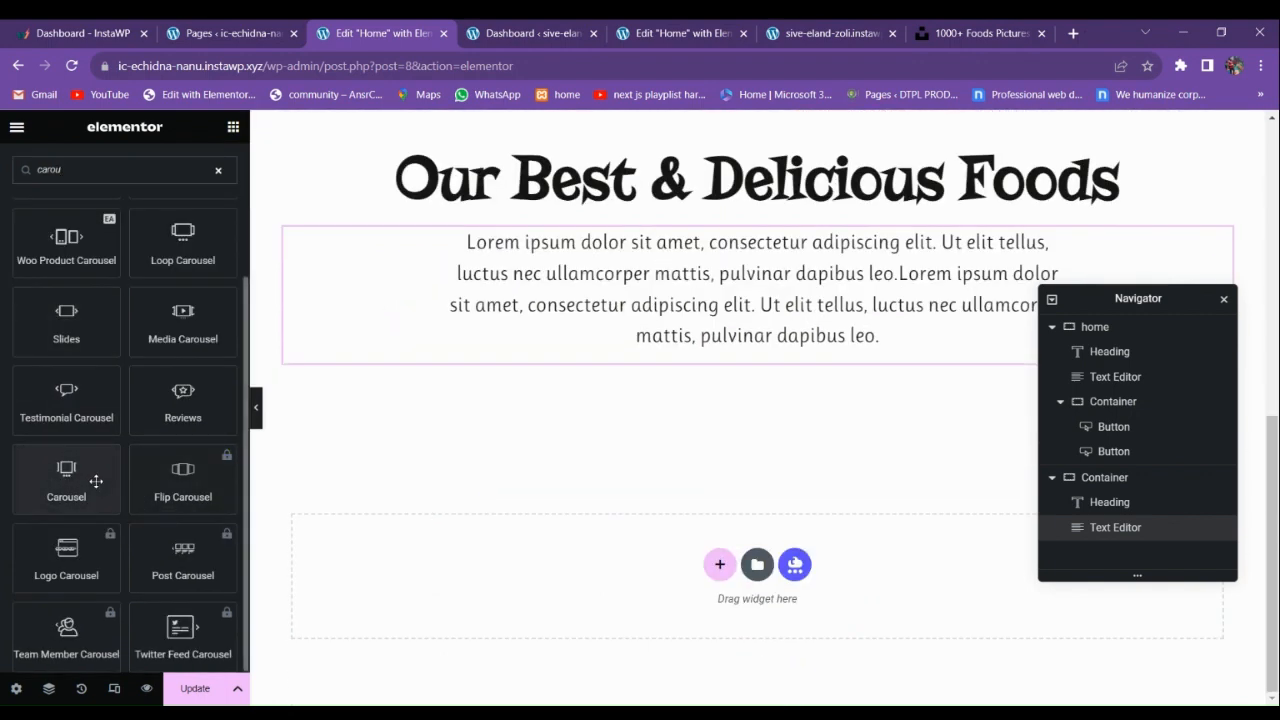
drag(94, 486, 636, 352)
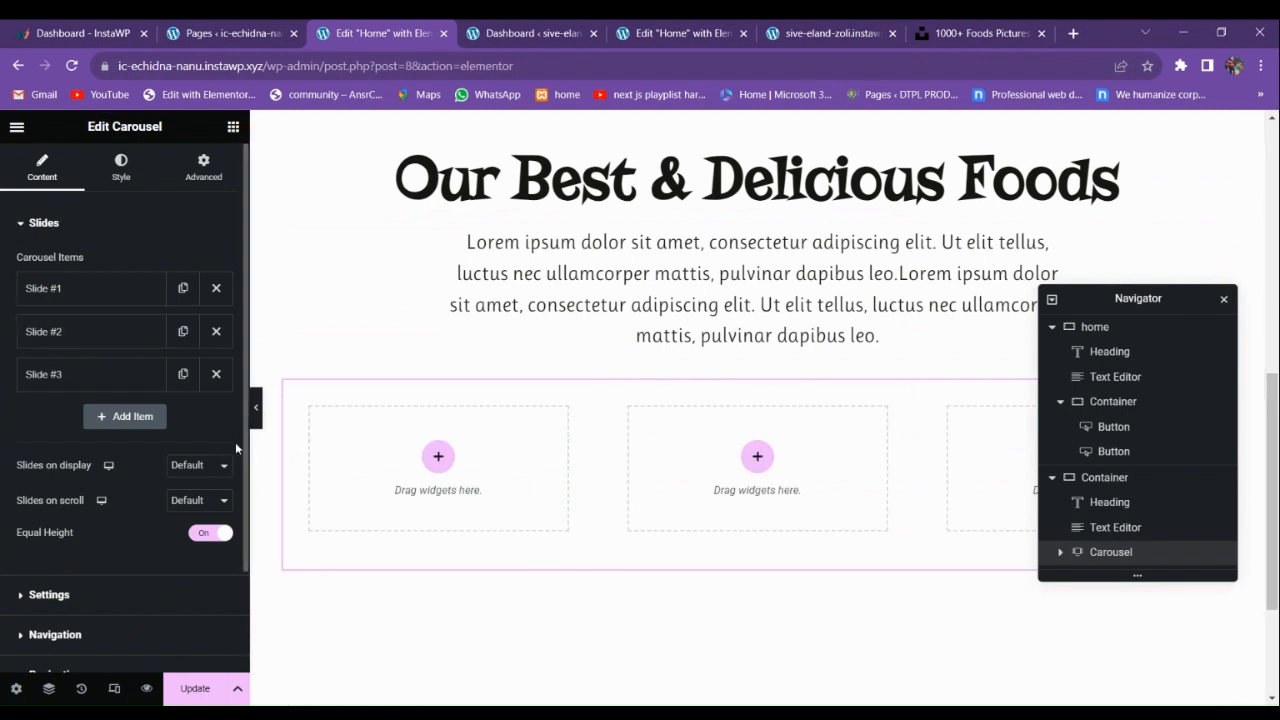
Check the product card layout on the reference page and add an Image widget to the carousel's first slide.
click(255, 407)
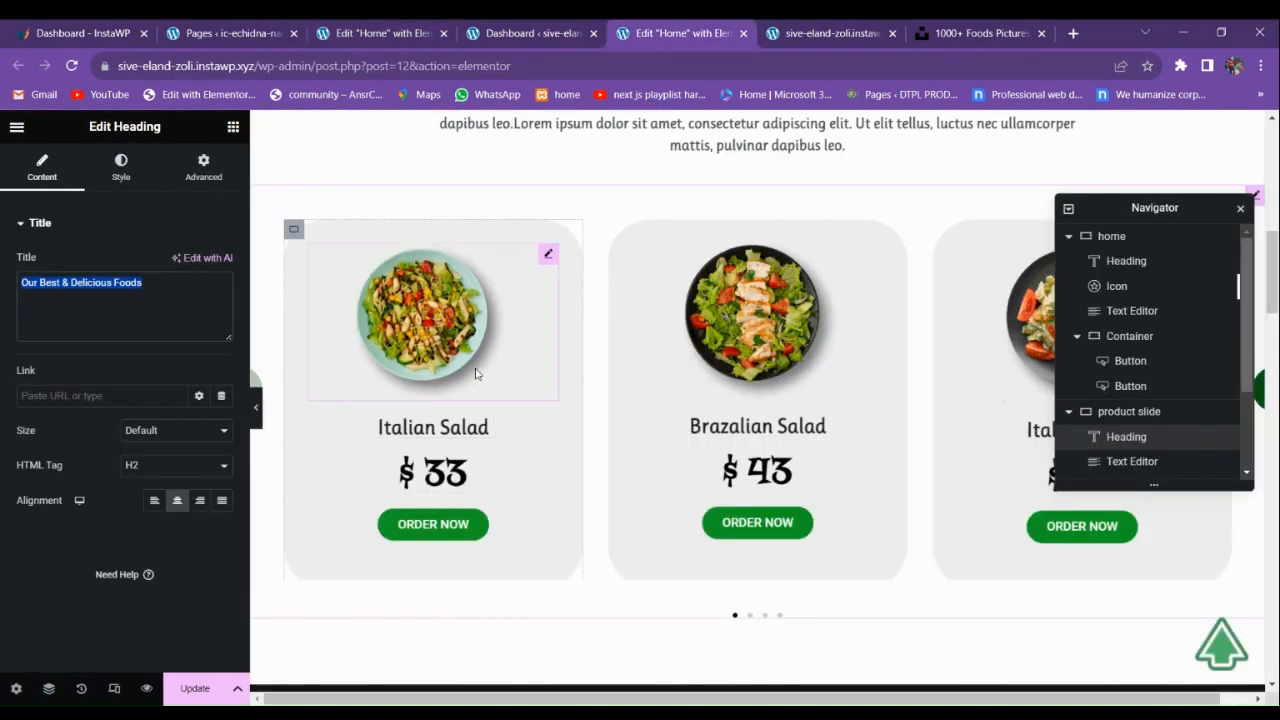
click(580, 28)
click(375, 33)
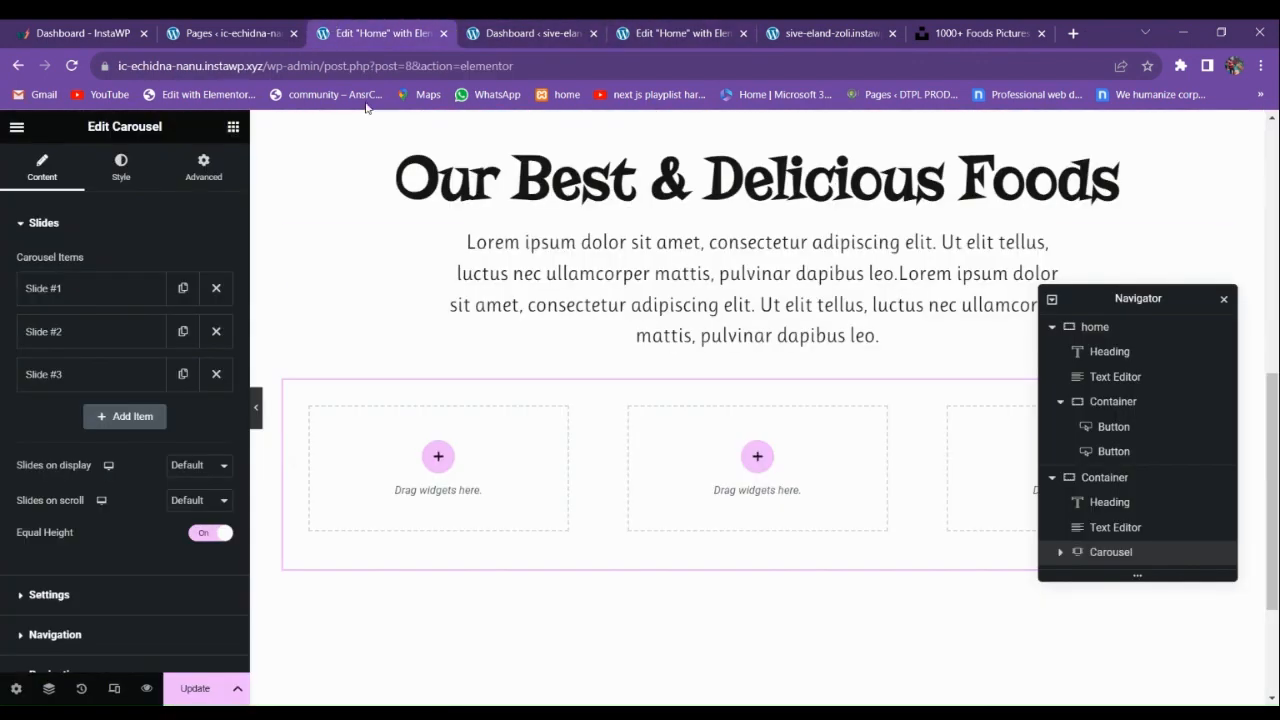
click(233, 127)
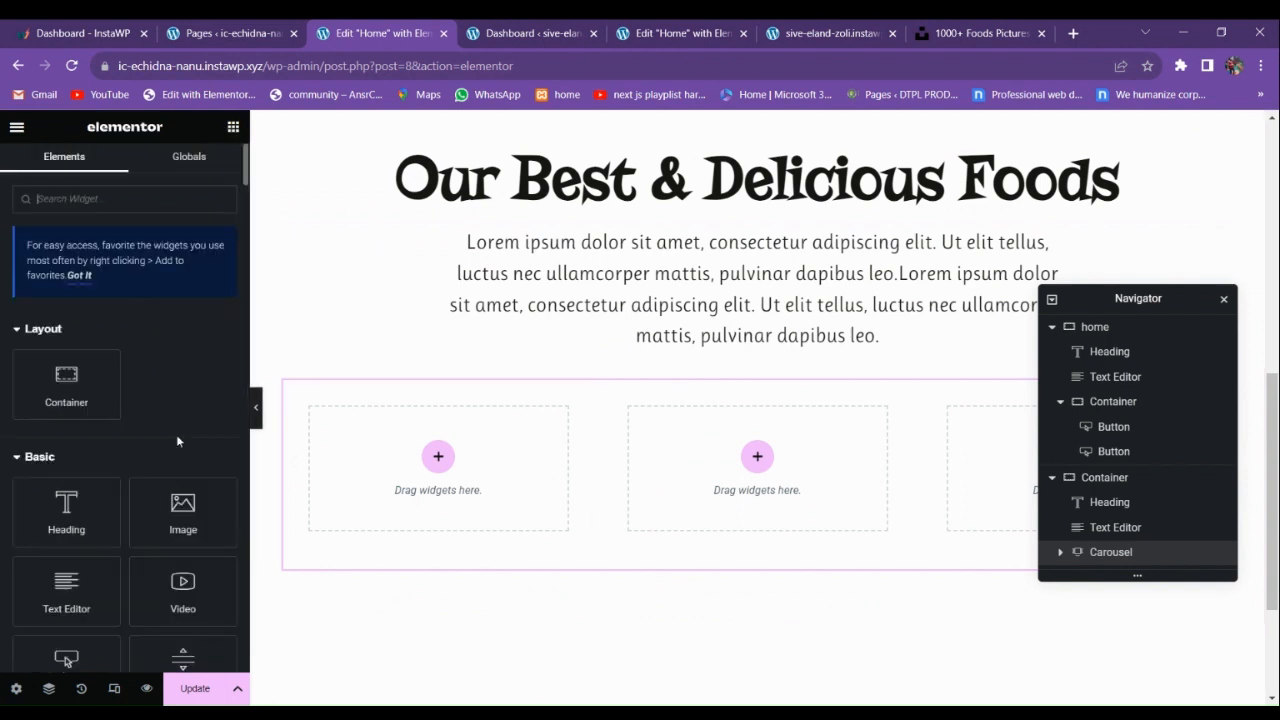
drag(182, 508, 434, 492)
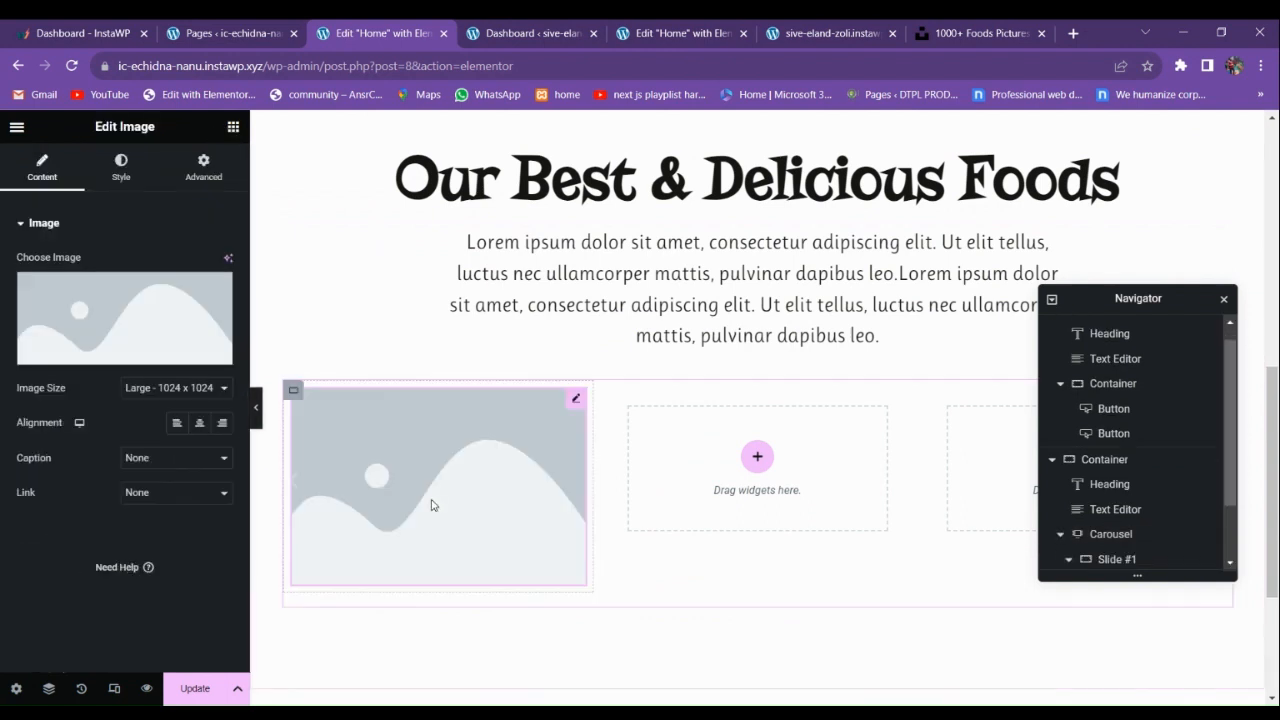
Add a Heading widget below the image in the first slide and duplicate it.
click(682, 33)
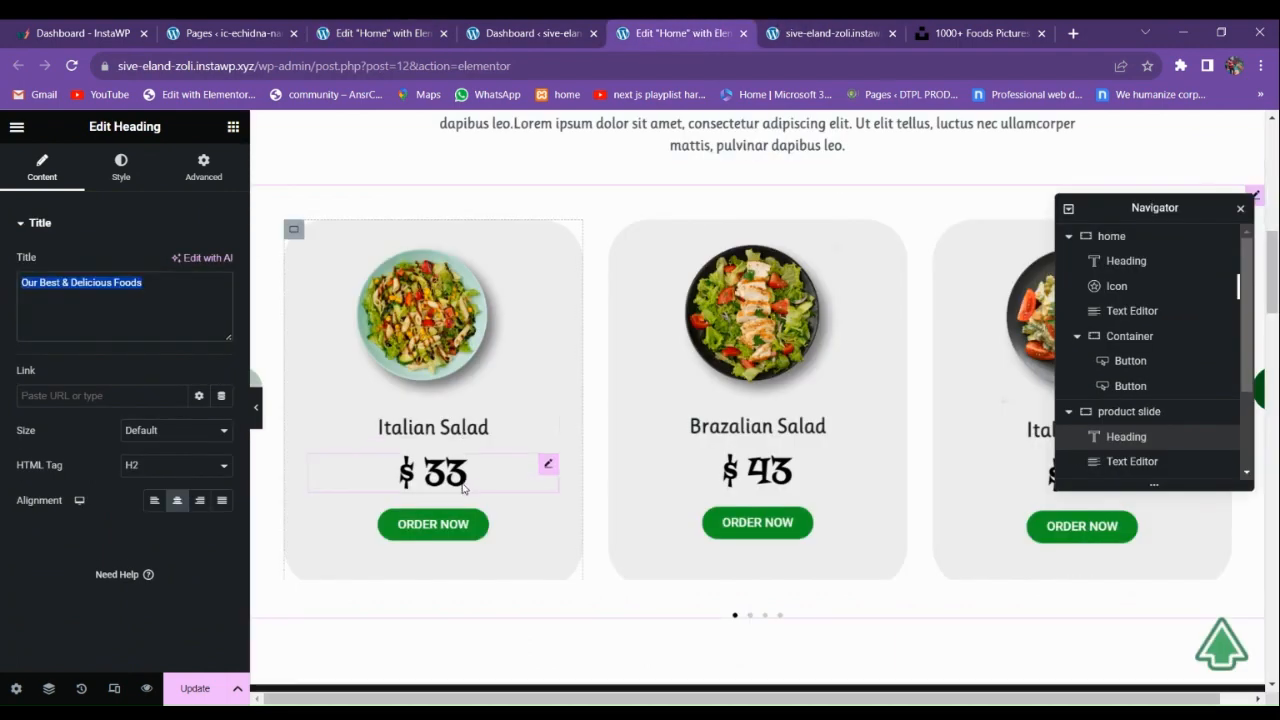
click(402, 28)
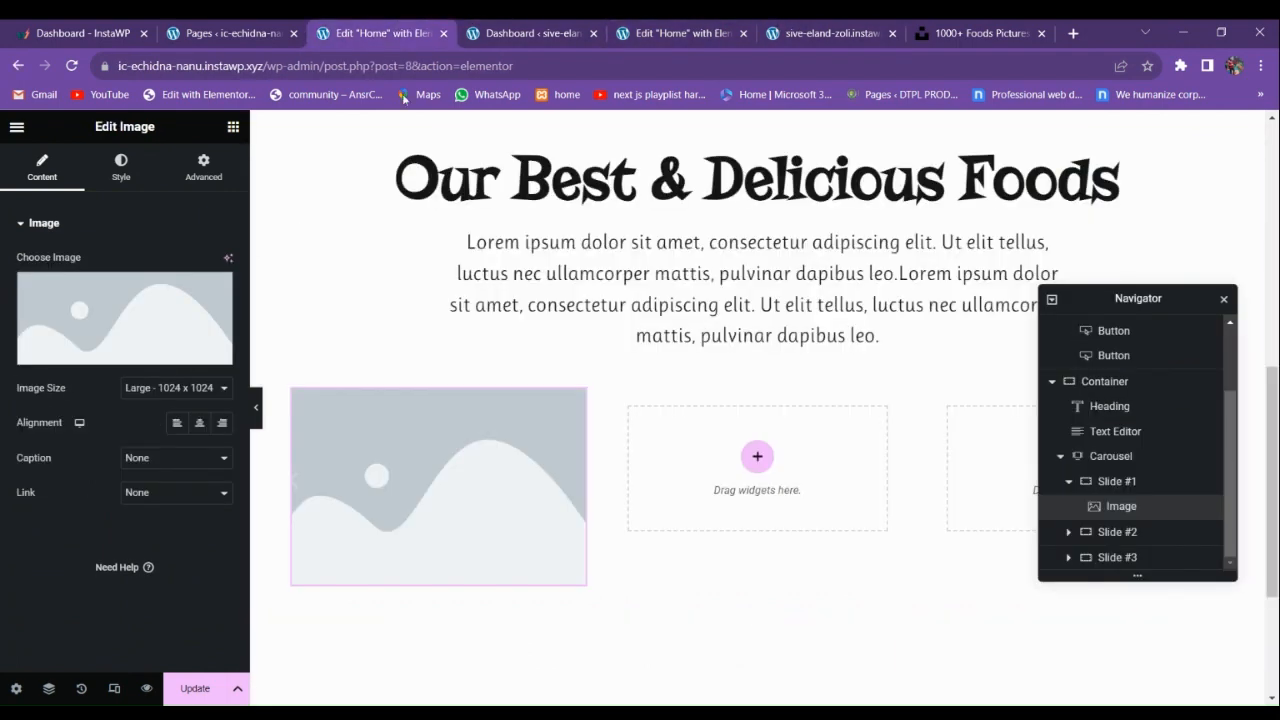
click(233, 131)
scroll(155, 445, down, 2)
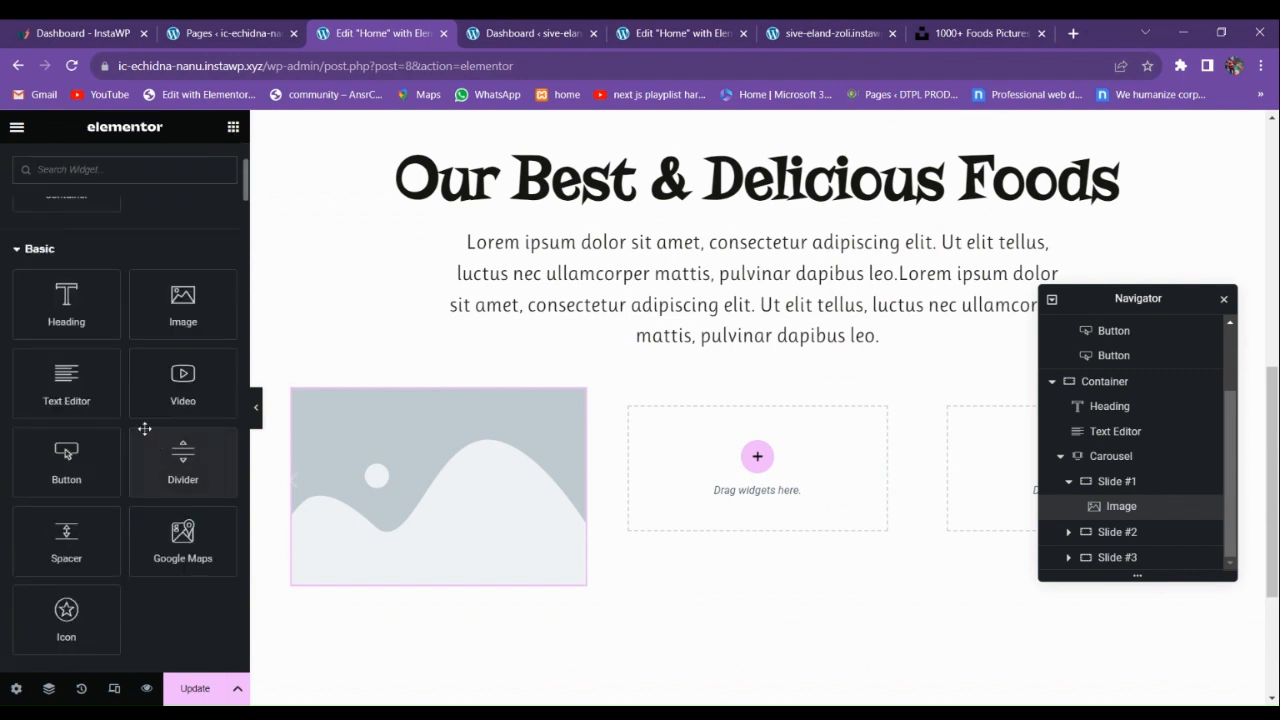
drag(66, 300, 436, 530)
right_click(450, 622)
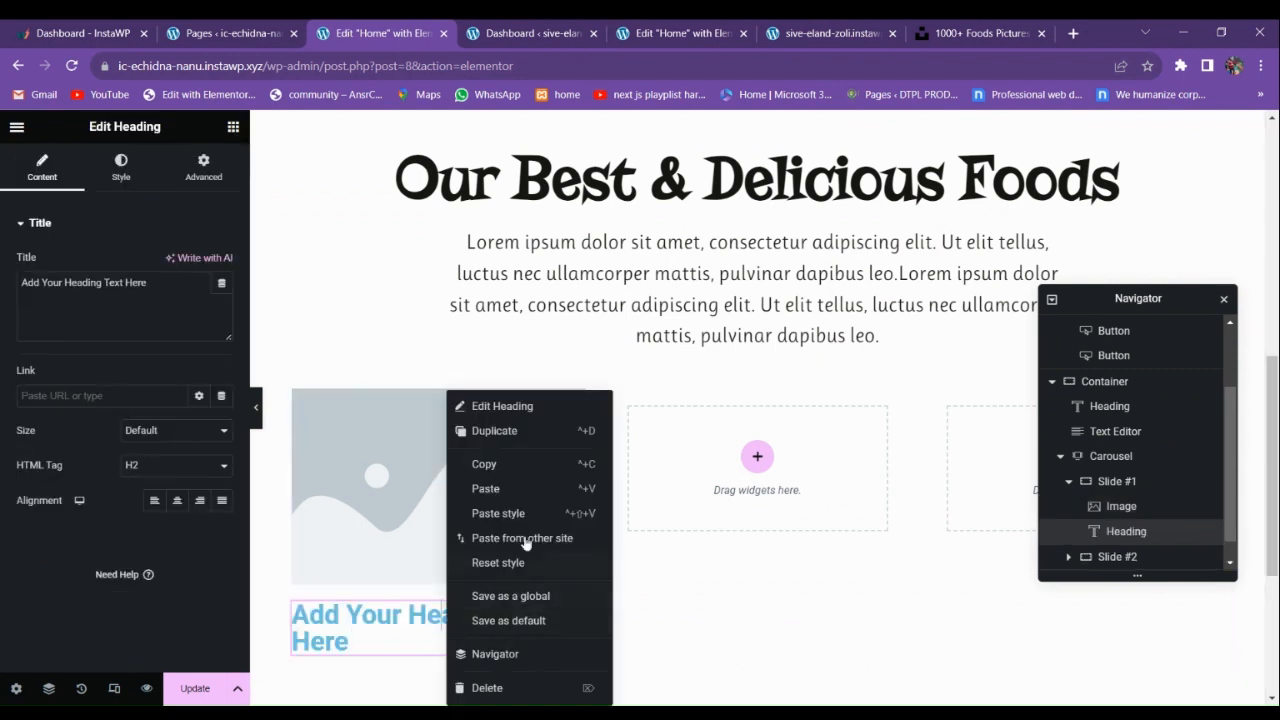
click(485, 430)
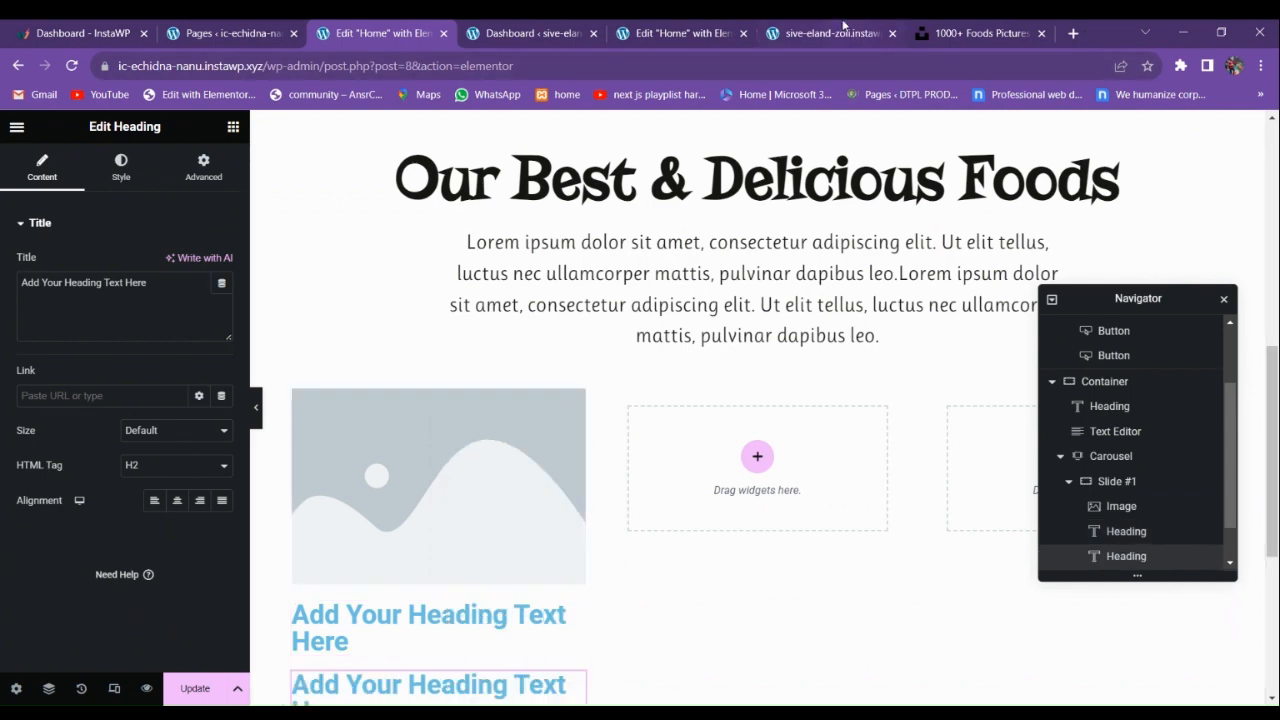
Copy the hero section's READ MORE button and paste it below the second heading in the first slide.
click(830, 33)
click(628, 25)
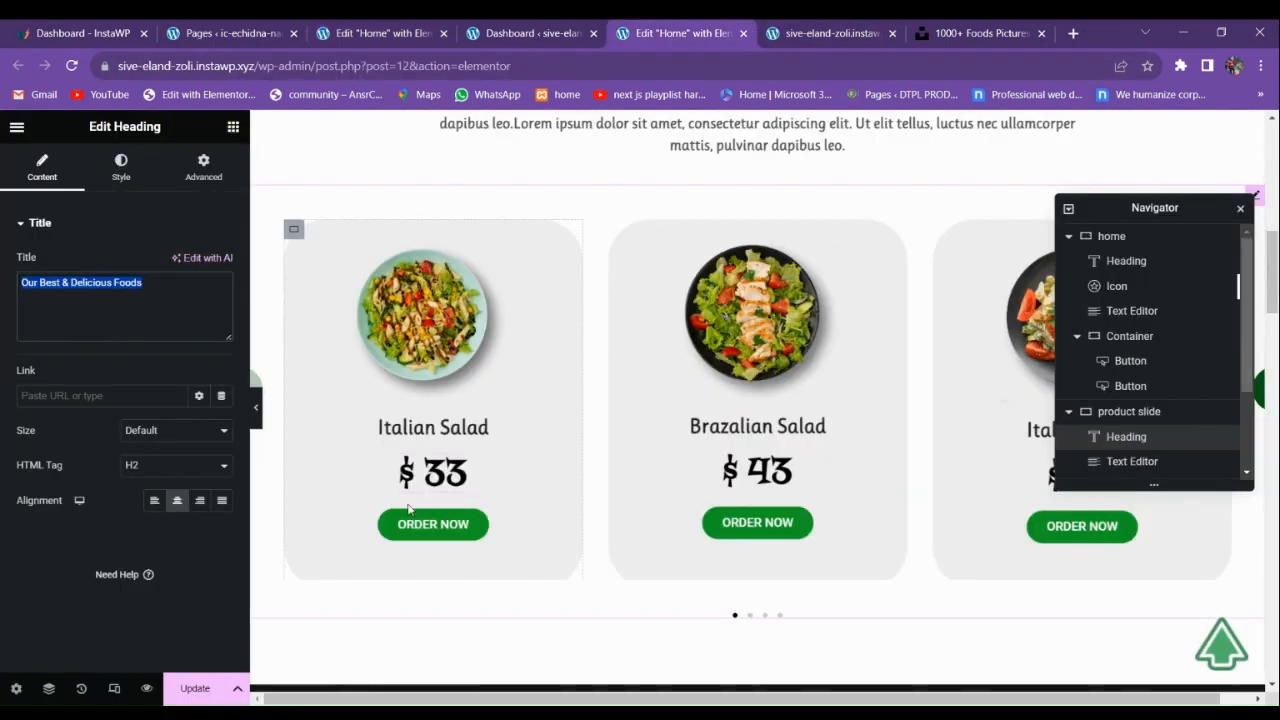
click(378, 33)
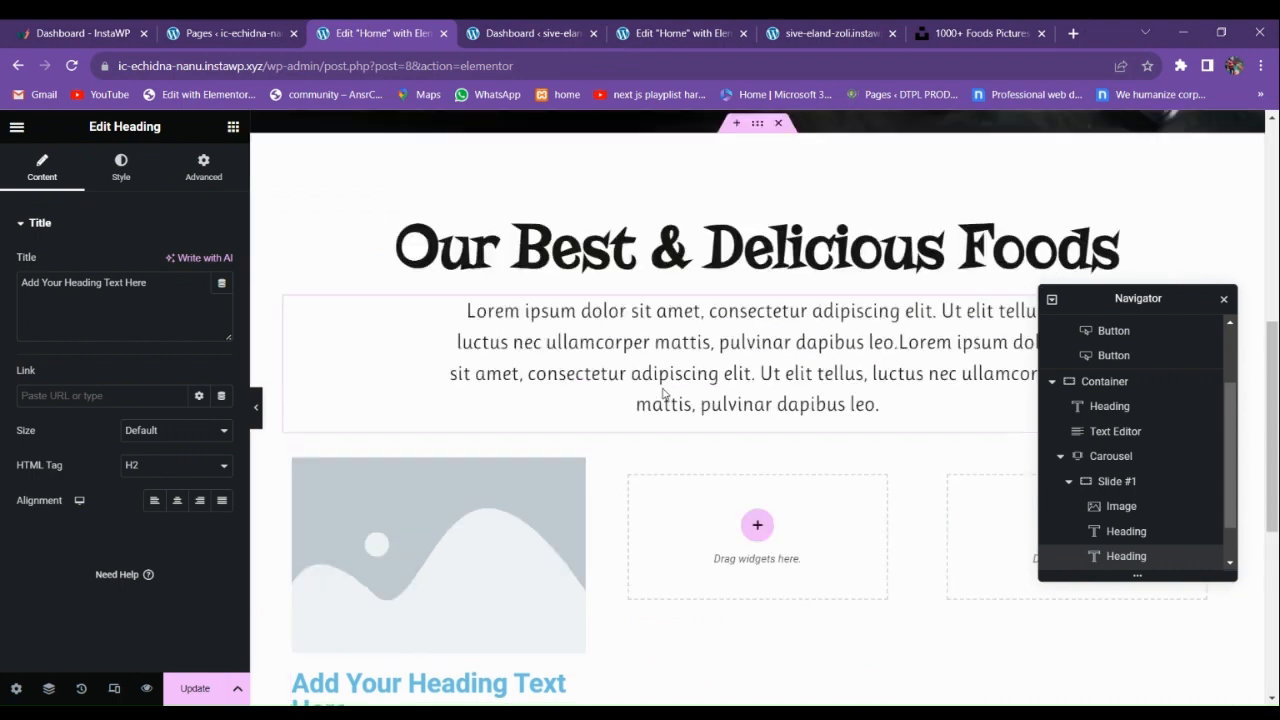
scroll(661, 378, up, 3)
click(640, 238)
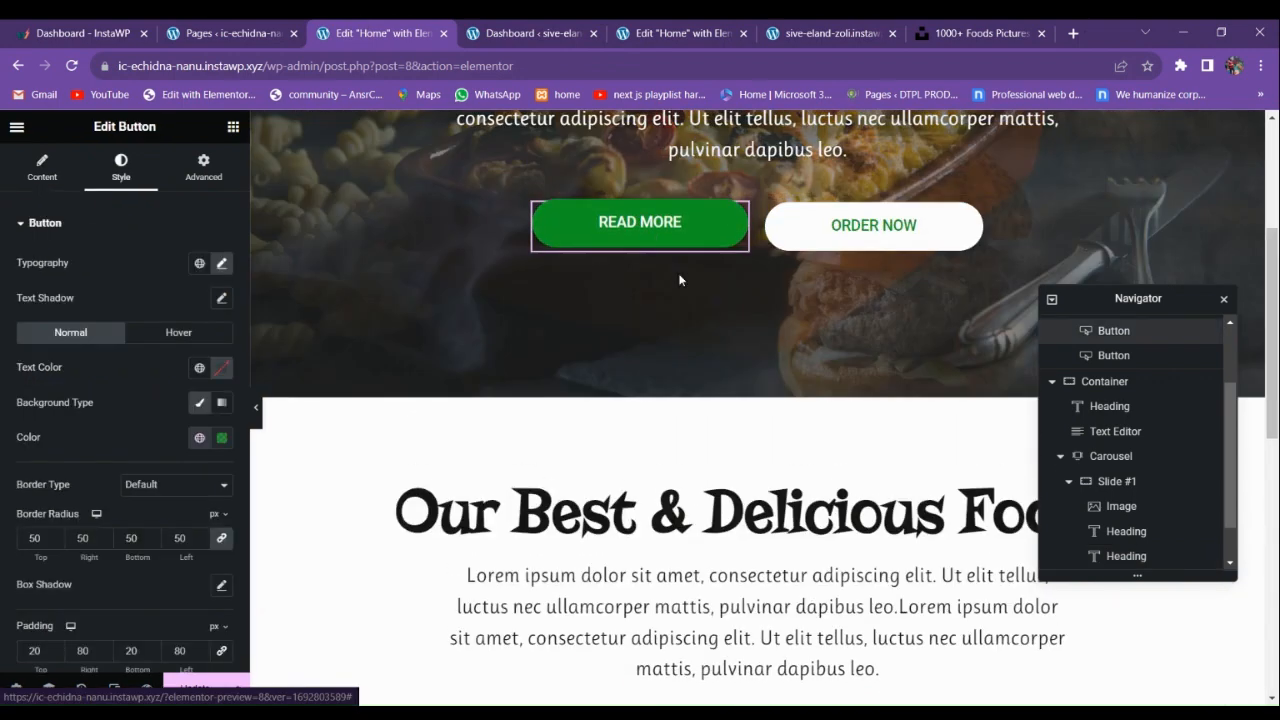
right_click(676, 224)
click(708, 294)
scroll(600, 450, down, 6)
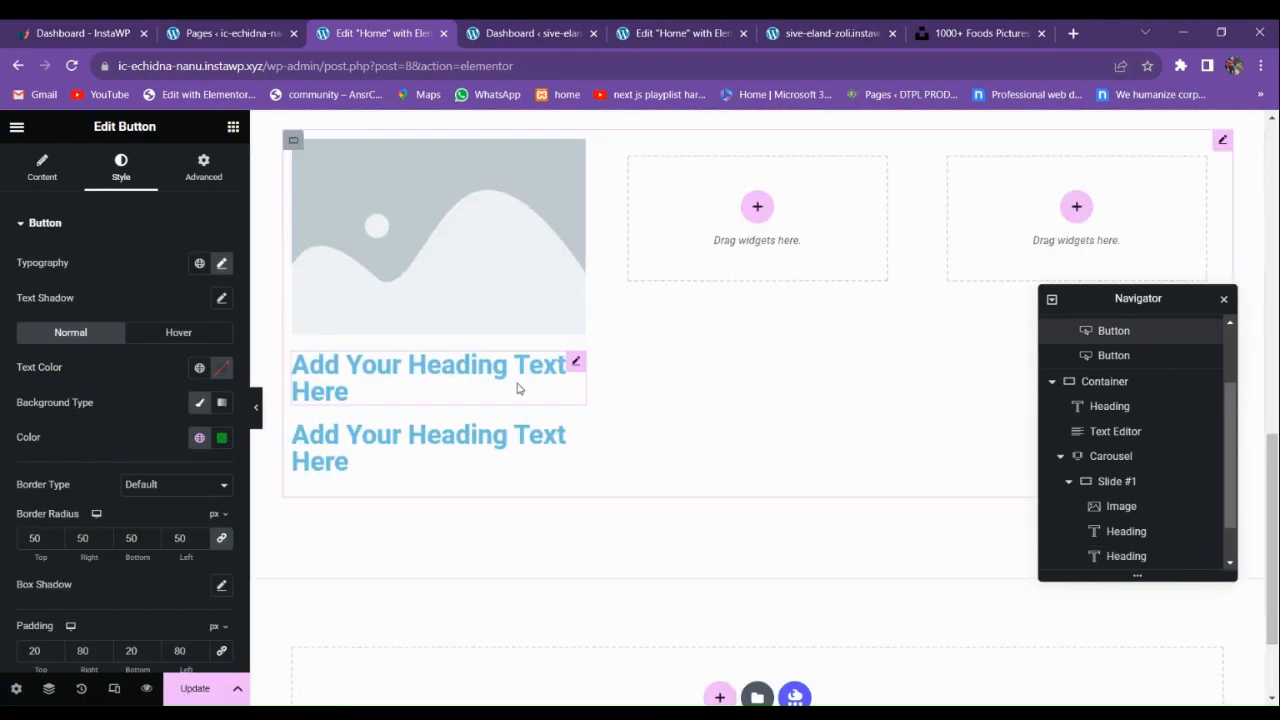
right_click(410, 440)
click(452, 488)
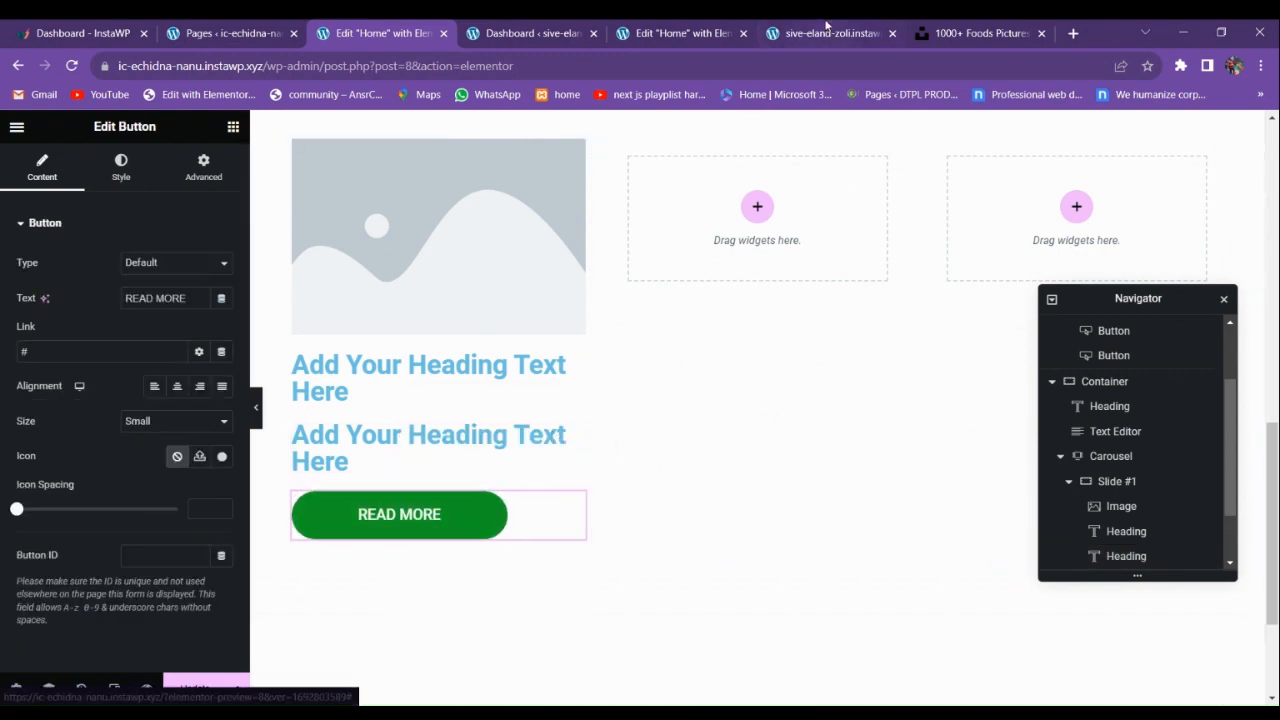
Upload 1.png, 2.png, 3.png and 4.png from Downloads to the media library through the first slide's image widget.
click(676, 33)
key(ctrl+shift+Tab)
key(ctrl+shift+Tab)
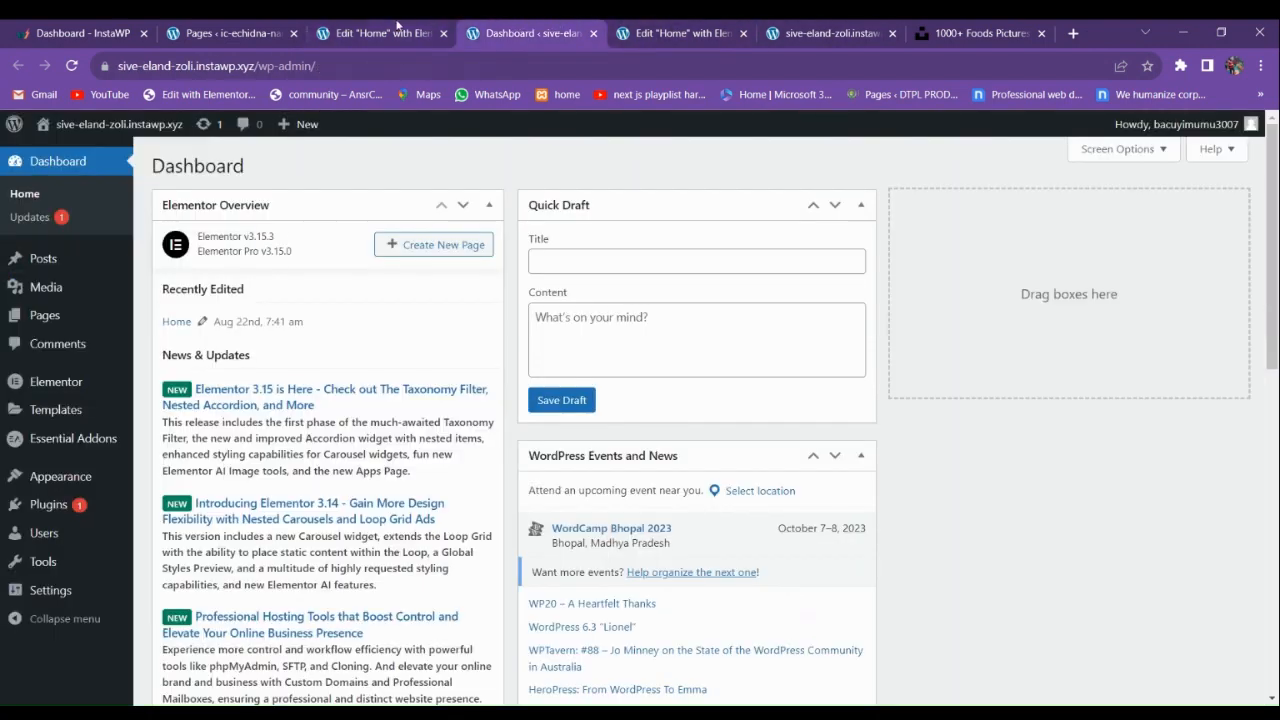
click(423, 290)
click(115, 330)
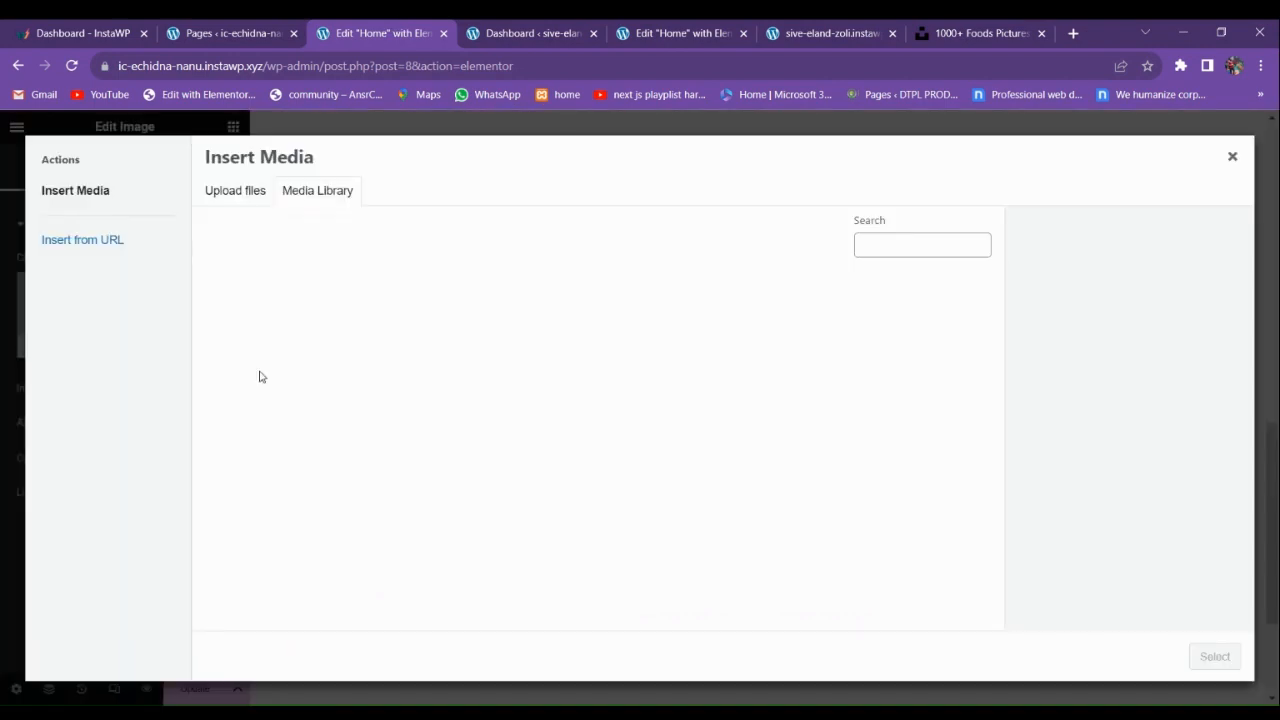
click(245, 190)
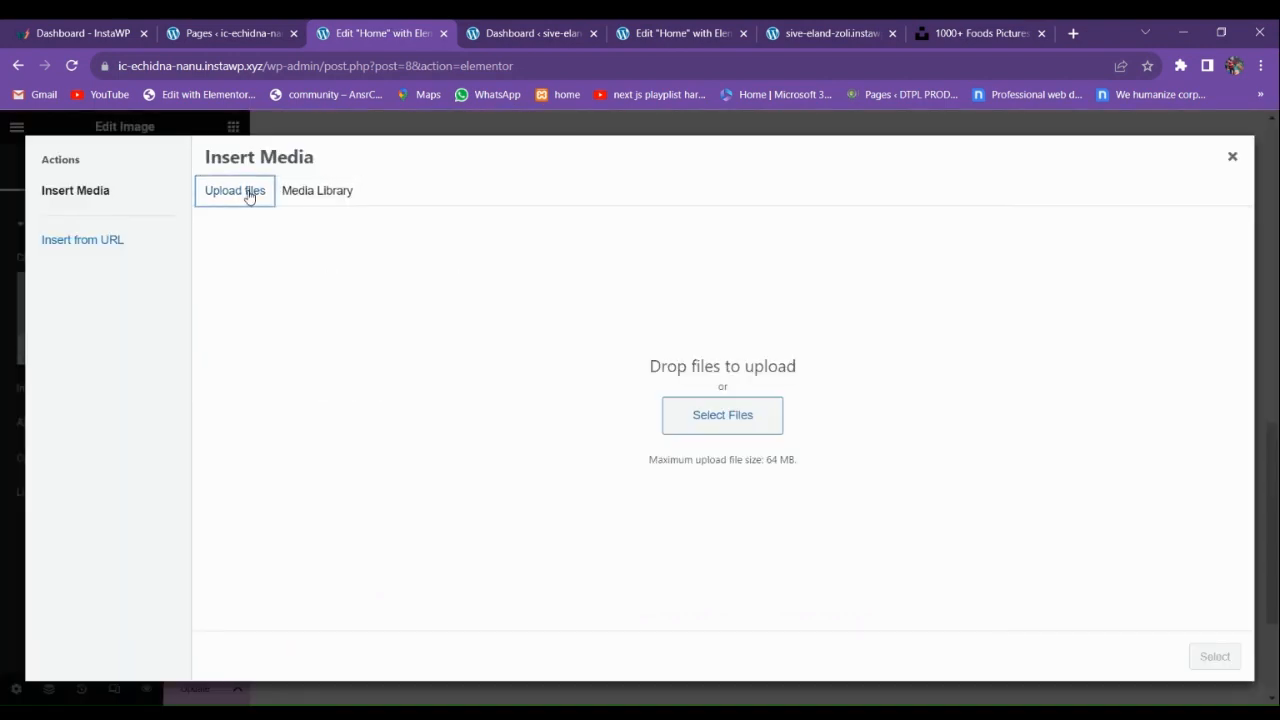
click(721, 414)
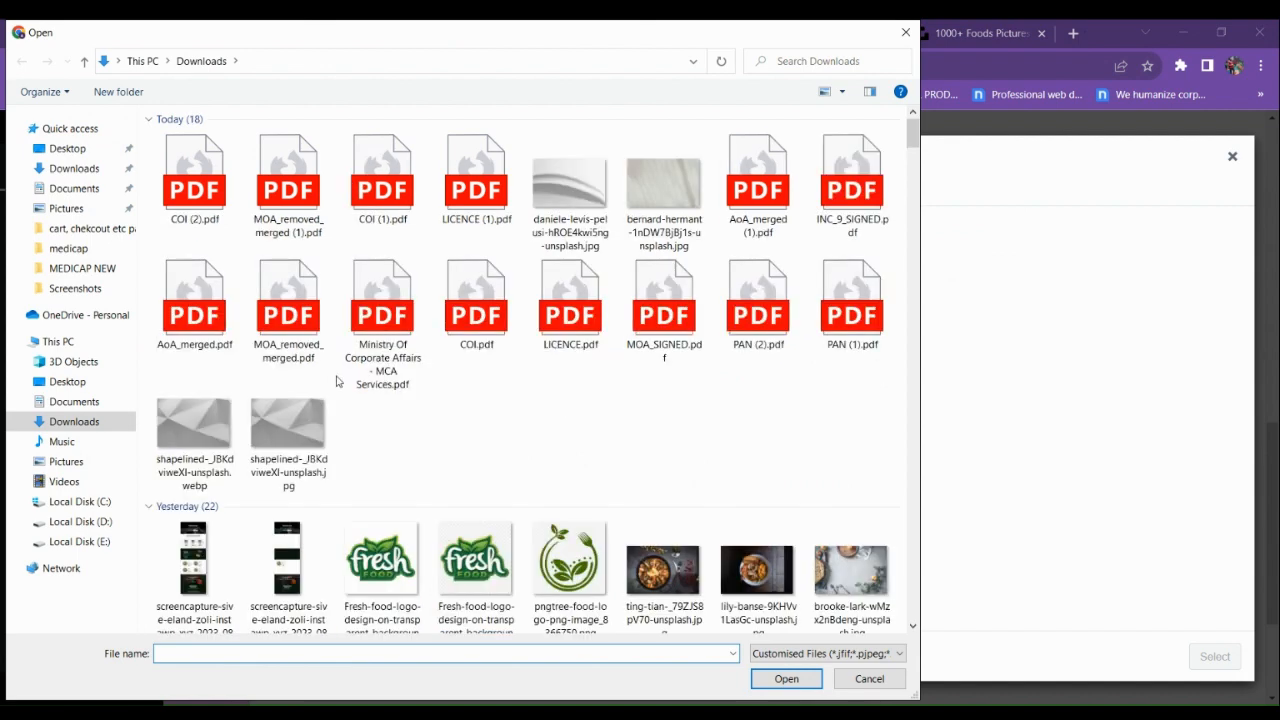
scroll(510, 485, down, 5)
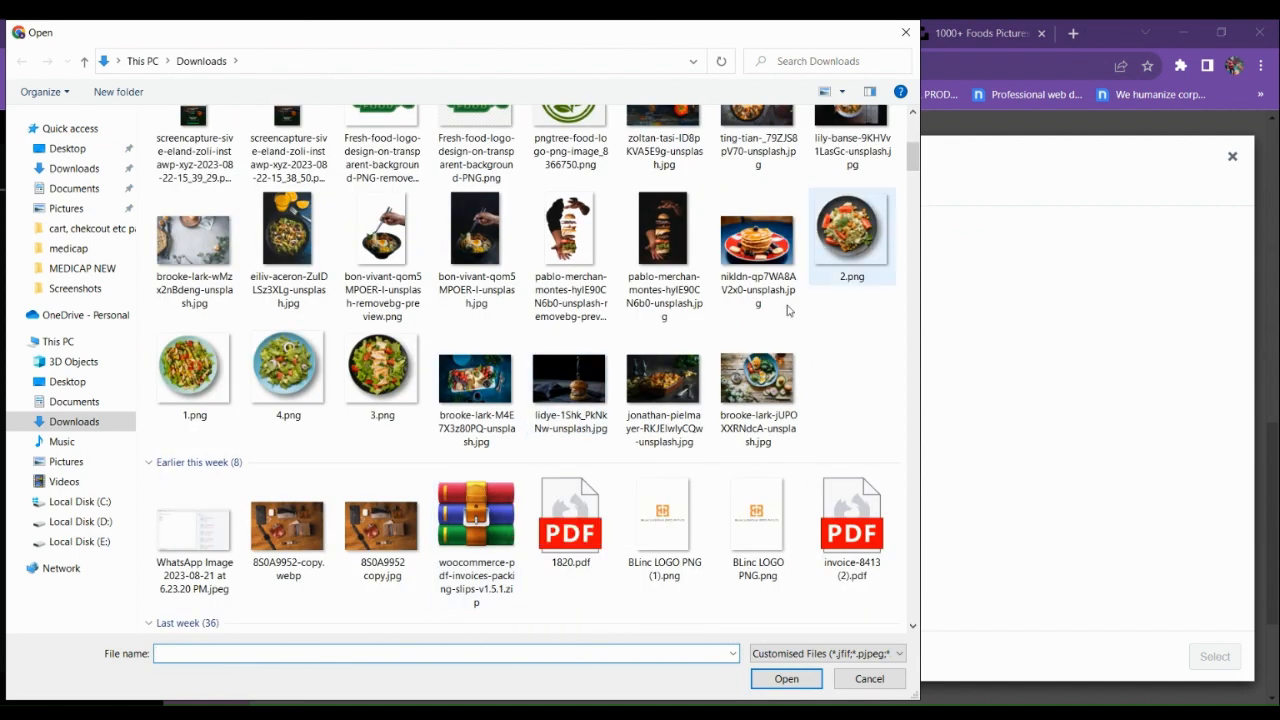
click(850, 235)
ctrl+click(382, 372)
ctrl+click(320, 390)
ctrl+click(190, 378)
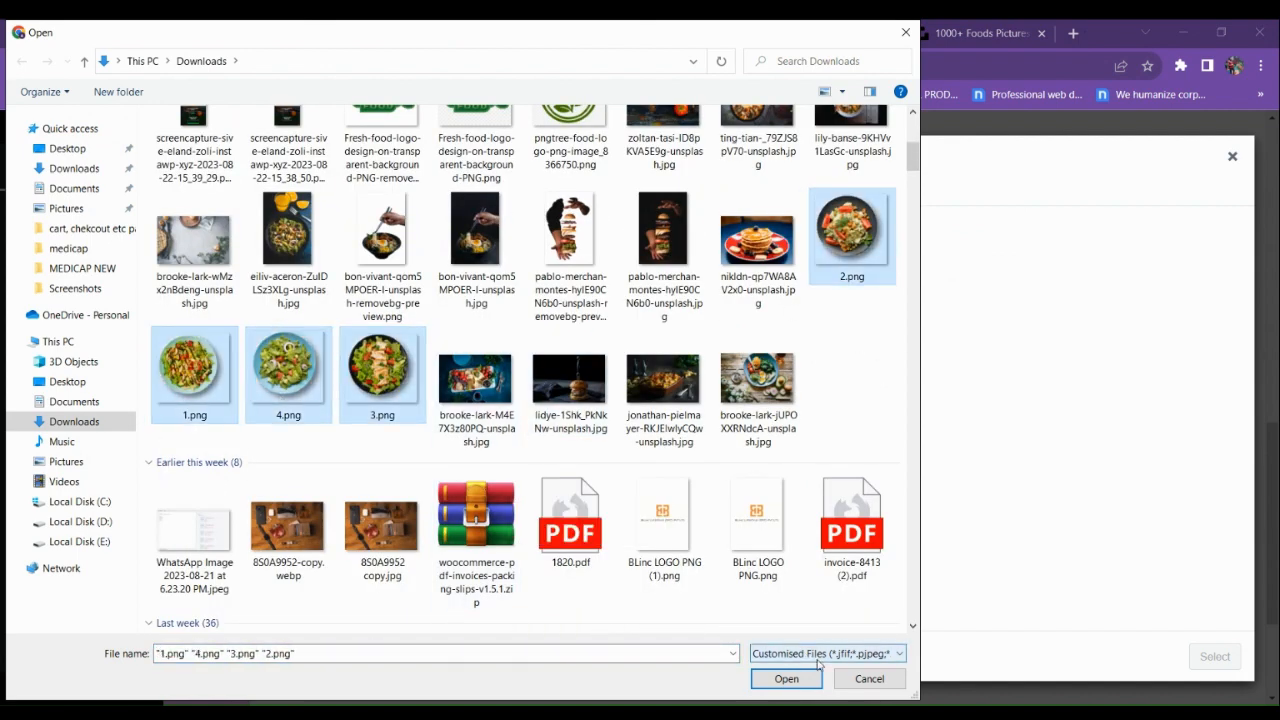
click(786, 679)
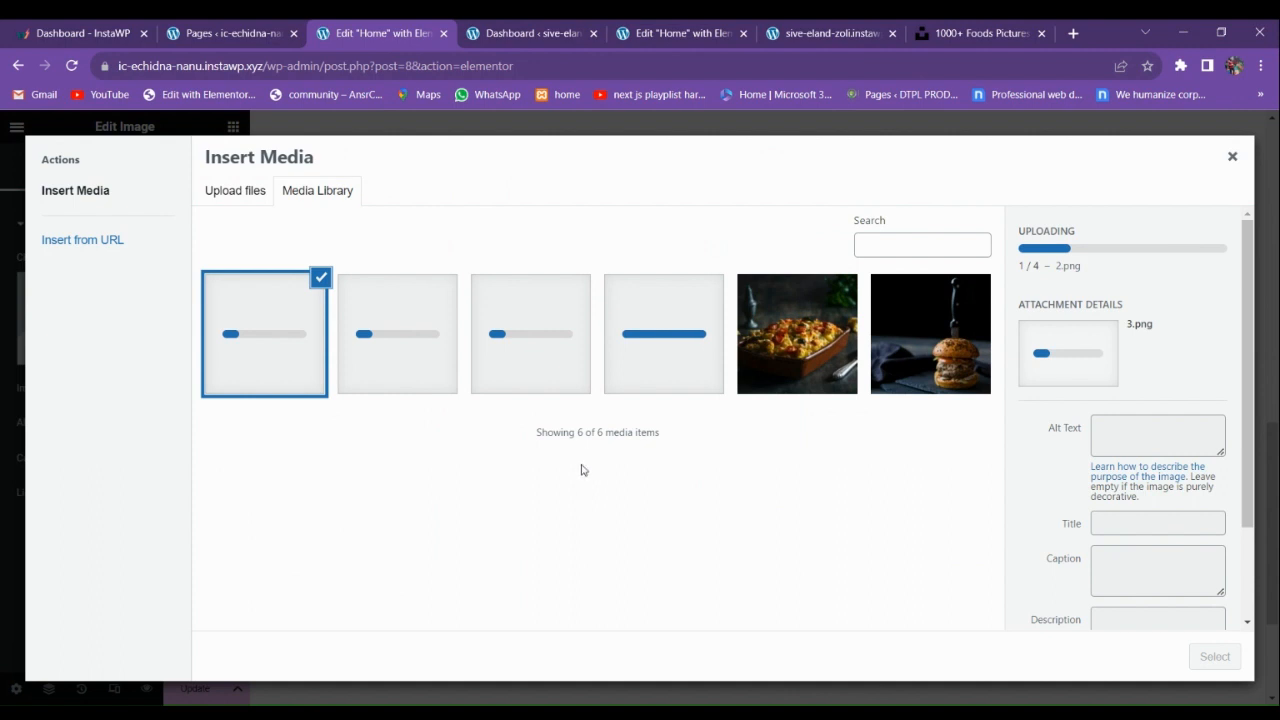
Use 2.png as the picture of the first slide's image widget.
click(670, 362)
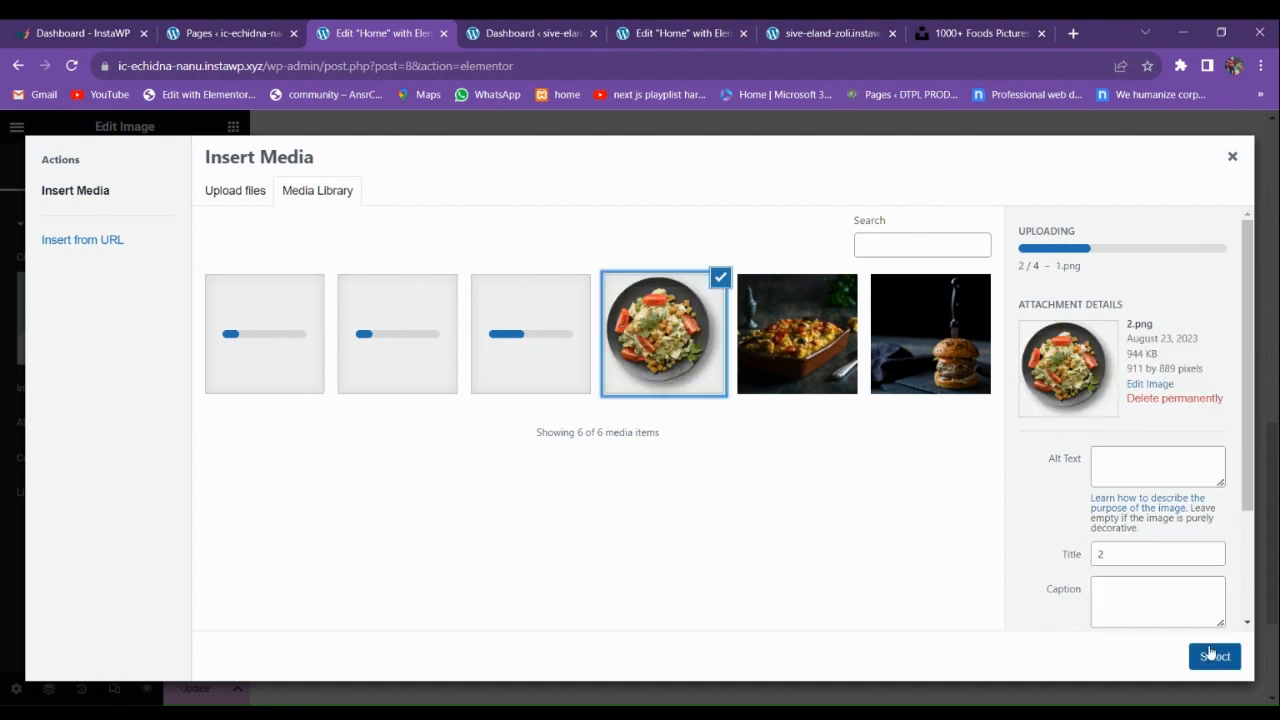
click(1214, 656)
scroll(407, 408, up, 3)
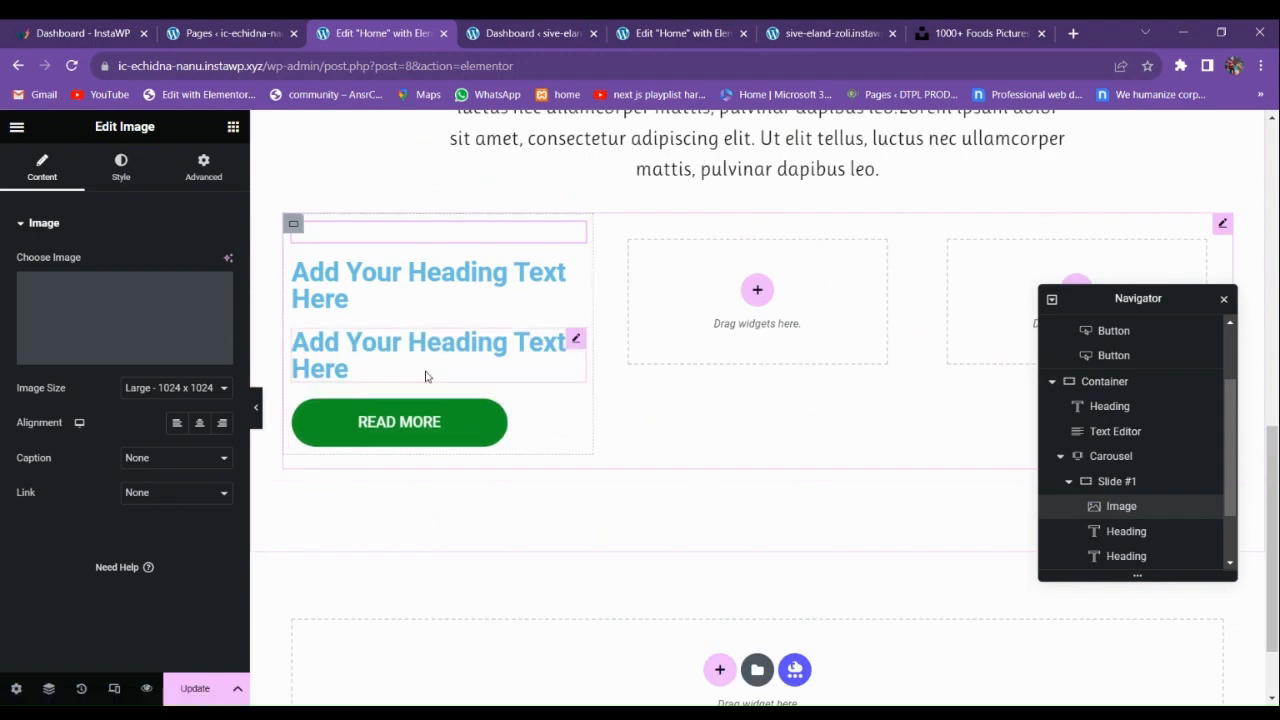
scroll(447, 502, down, 2)
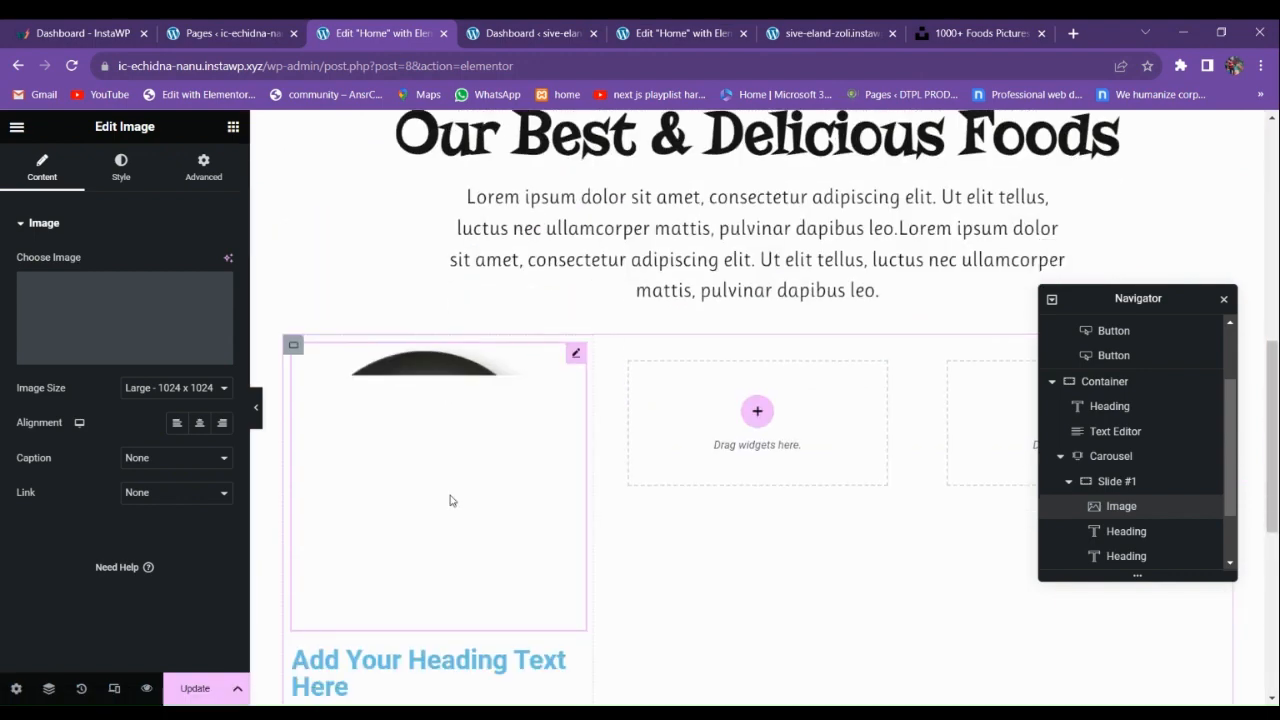
Check the dish name on the reference site and replace the first slide's upper heading text with "Italian Salad".
click(826, 24)
scroll(342, 514, down, 2)
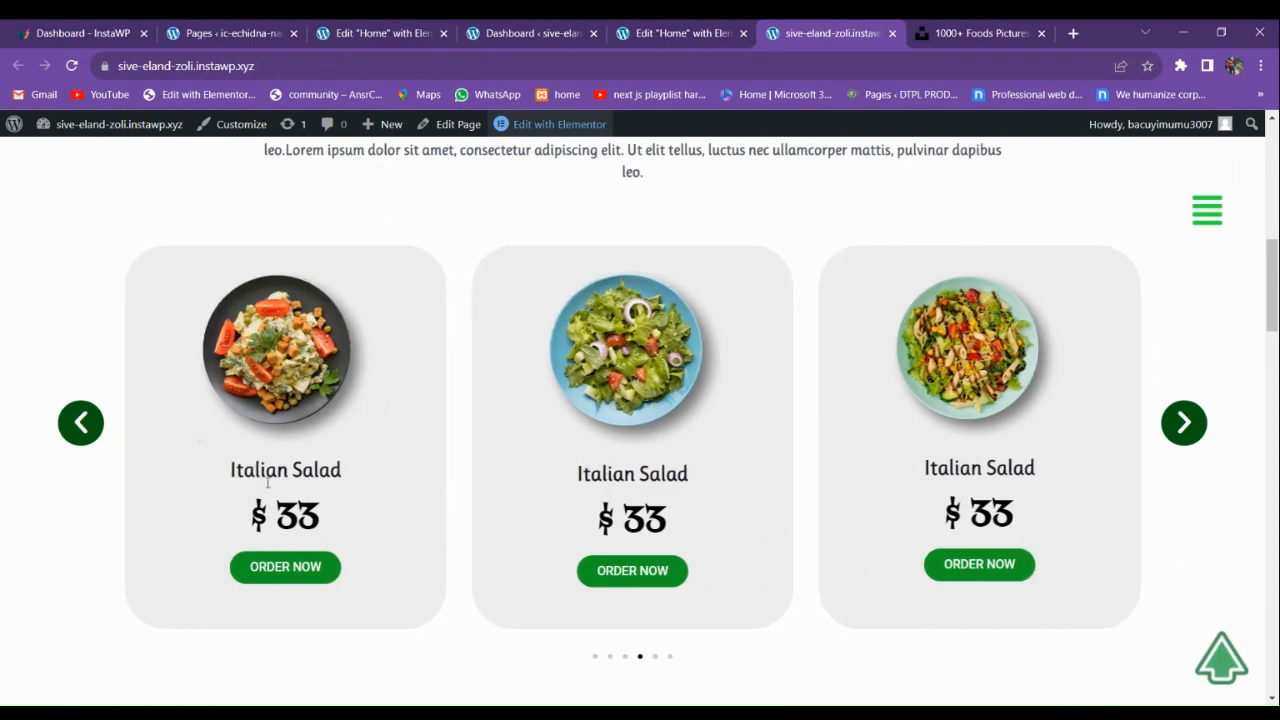
click(530, 33)
click(380, 33)
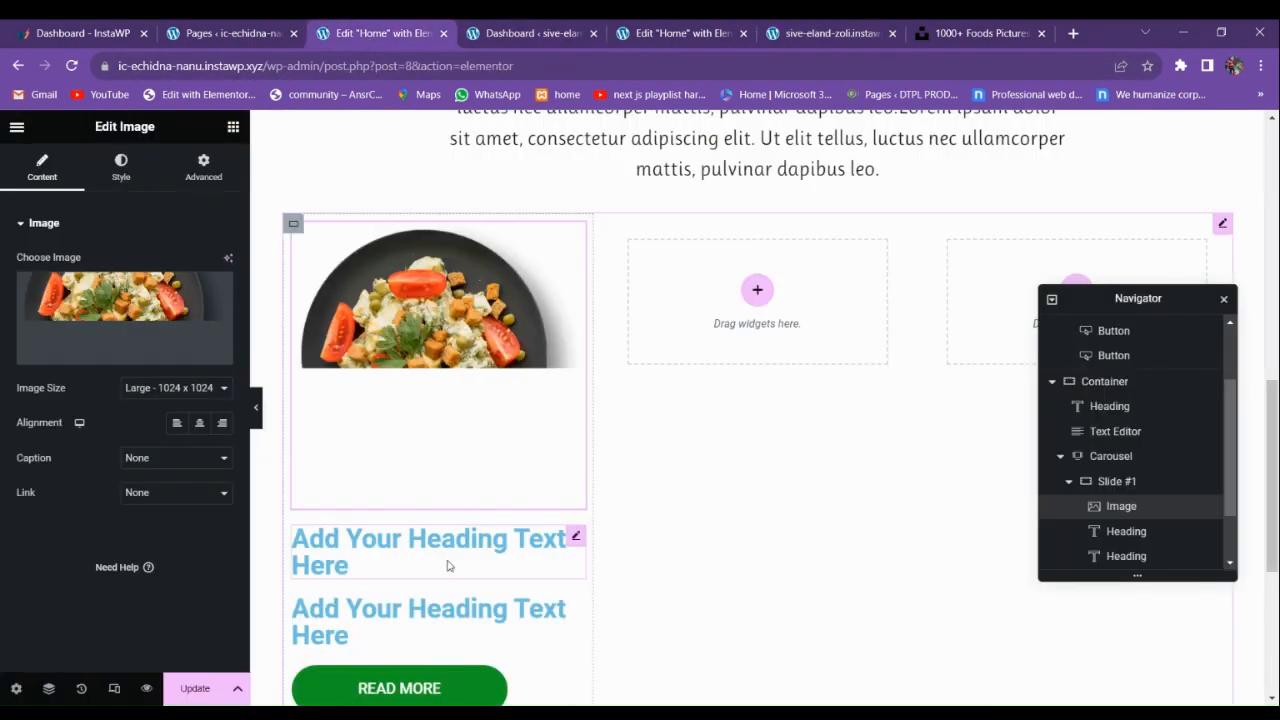
click(449, 562)
drag(190, 292, 2, 265)
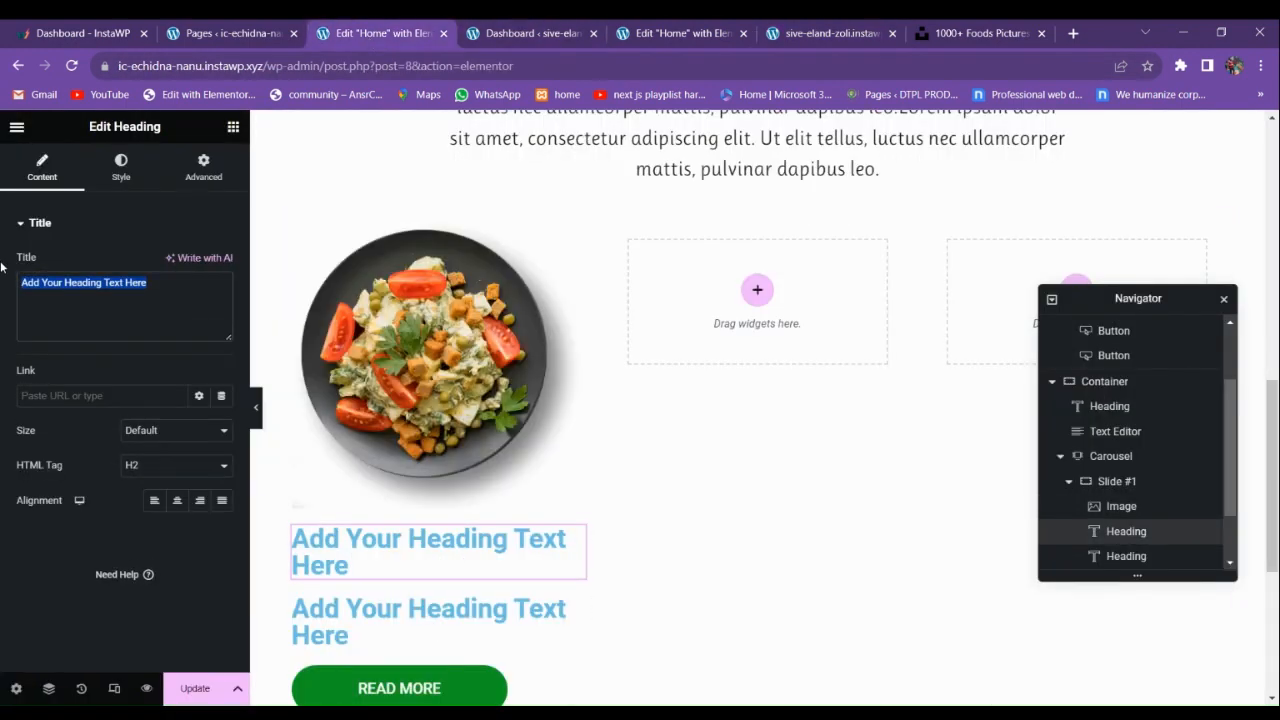
key(BackSpace)
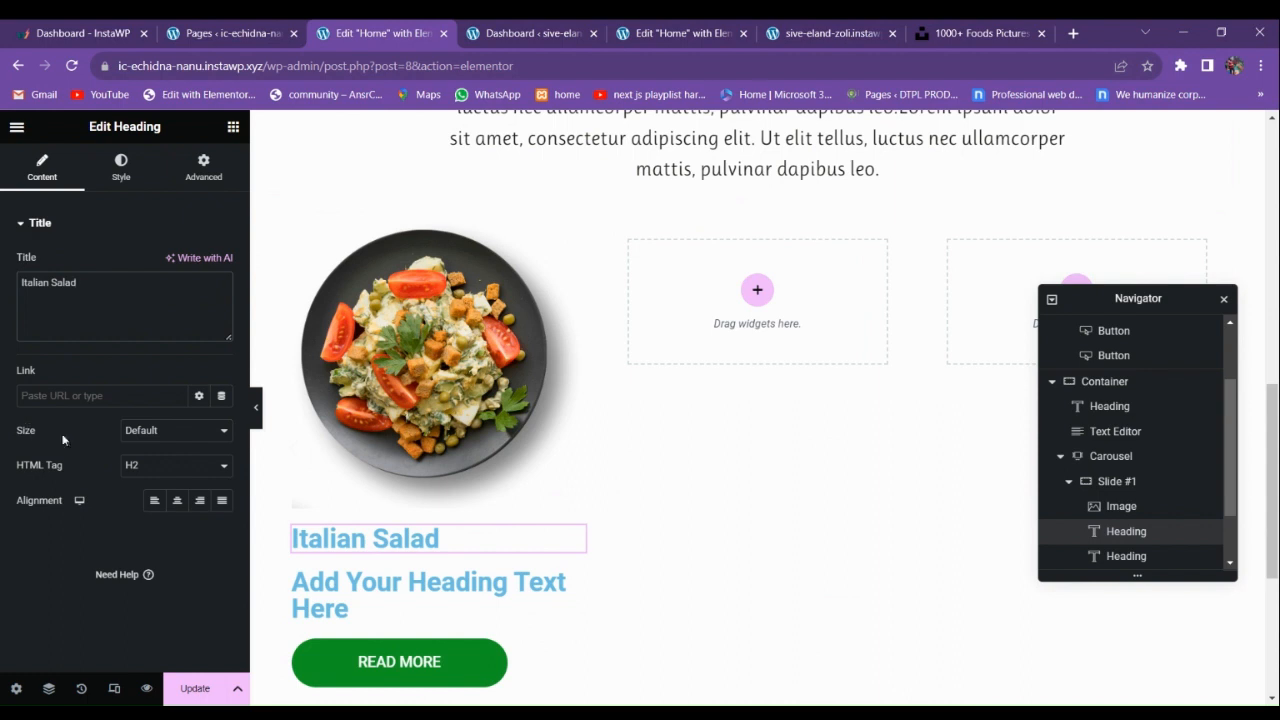
Center the "Italian Salad" heading and set its text color to the global color black.
click(176, 501)
click(121, 166)
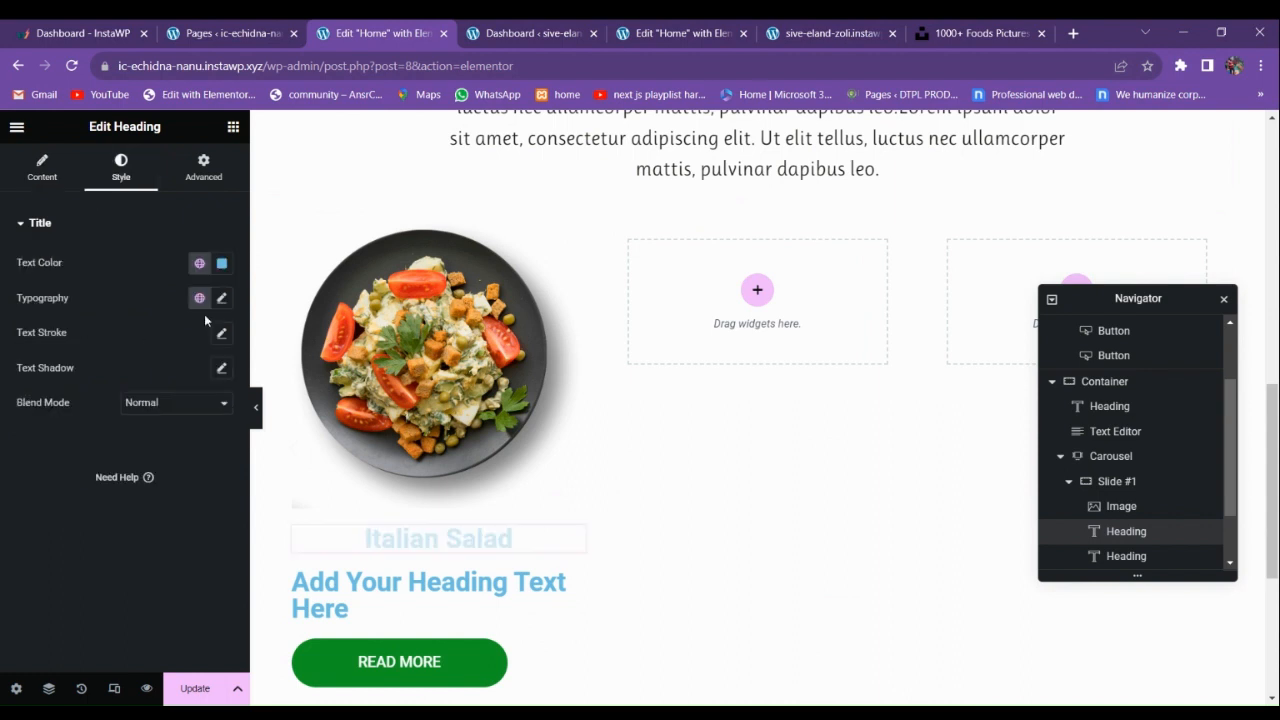
click(221, 262)
click(199, 262)
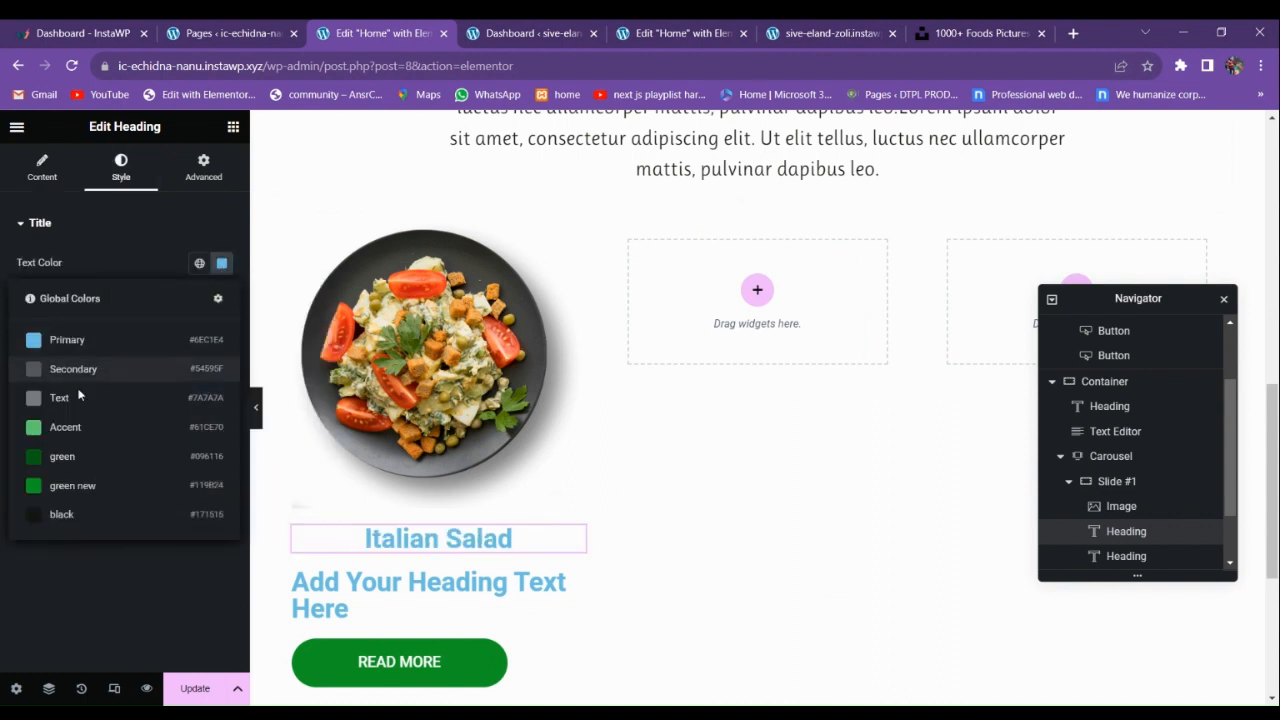
click(84, 514)
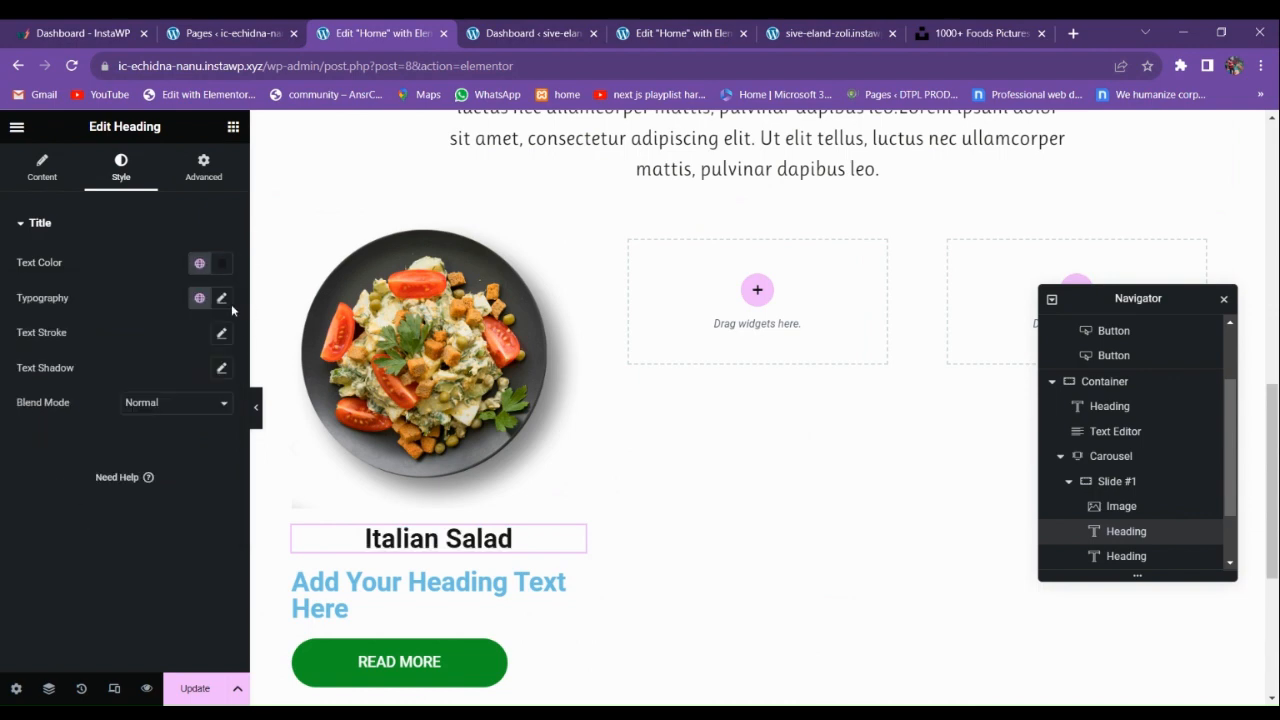
Copy the text color #1B1C1E from the reference page's "Italian Salad" heading and apply it to the first slide's "Italian Salad" heading.
click(720, 25)
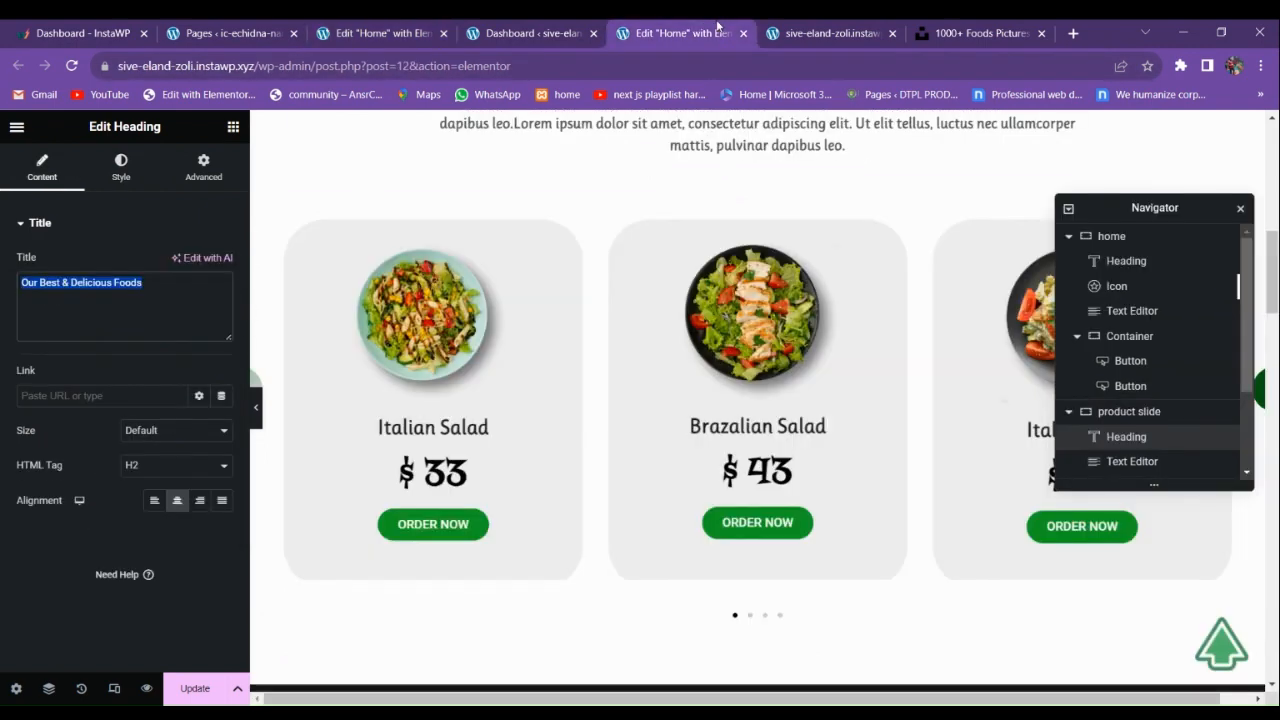
click(434, 430)
click(121, 168)
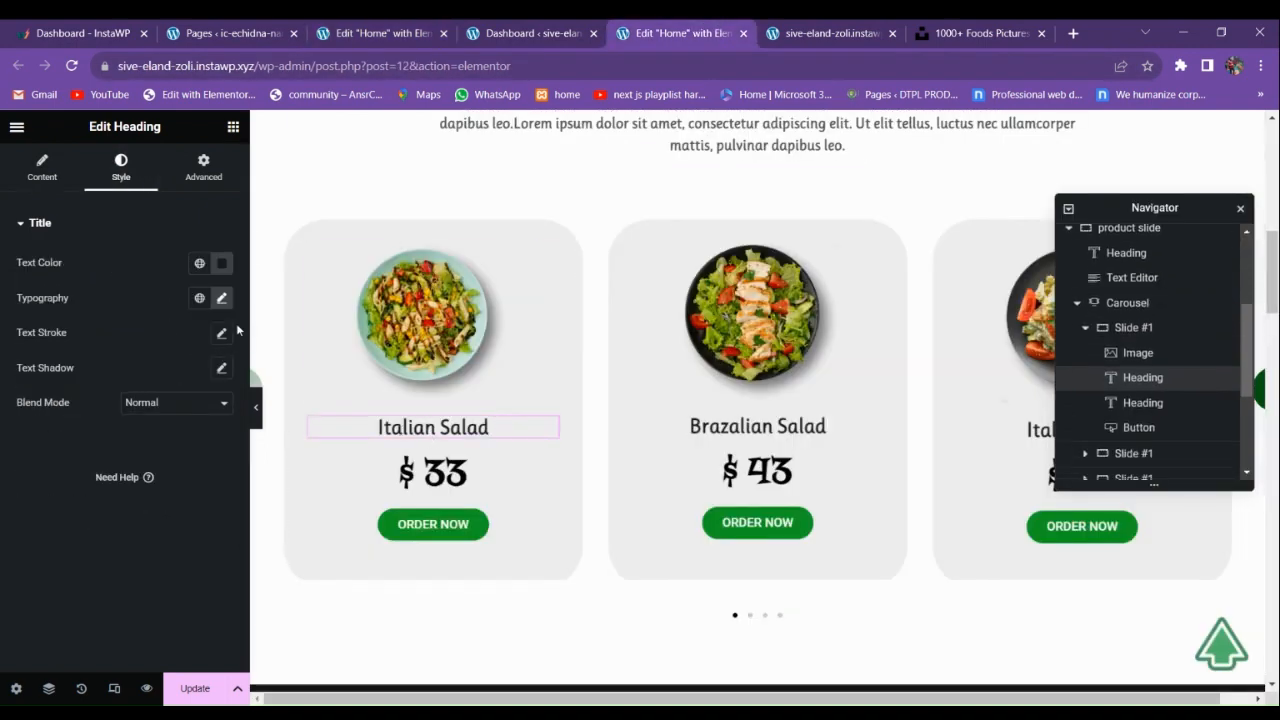
click(221, 262)
click(171, 502)
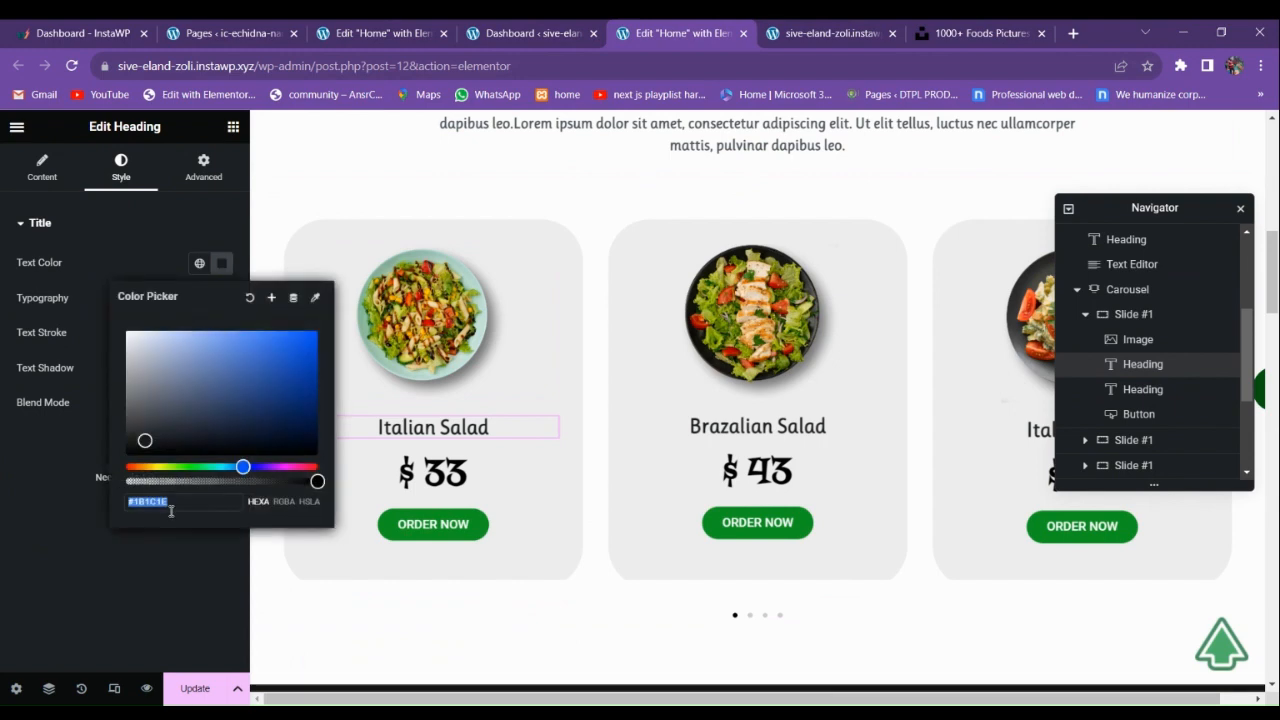
click(421, 27)
click(221, 262)
click(198, 503)
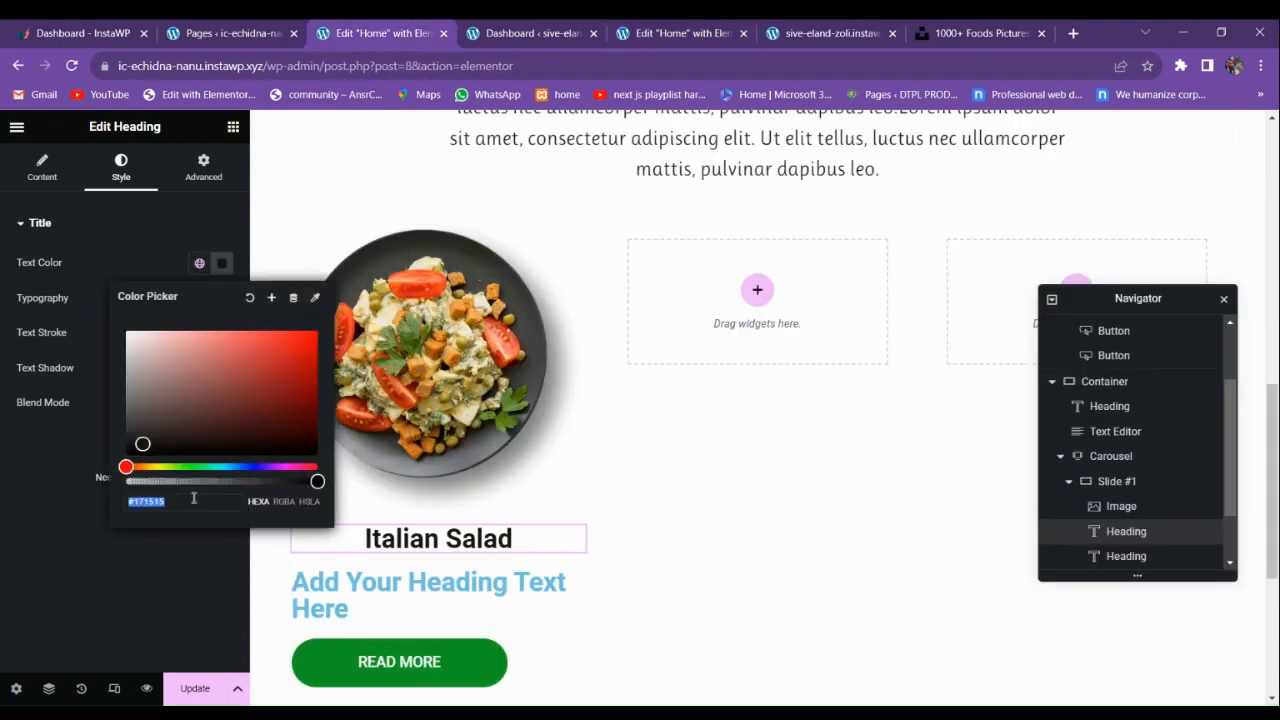
key(ctrl+v)
click(31, 530)
Check the reference dish heading's typography and set the first slide's "Italian Salad" heading to the Ruluko font at 25 px.
click(690, 33)
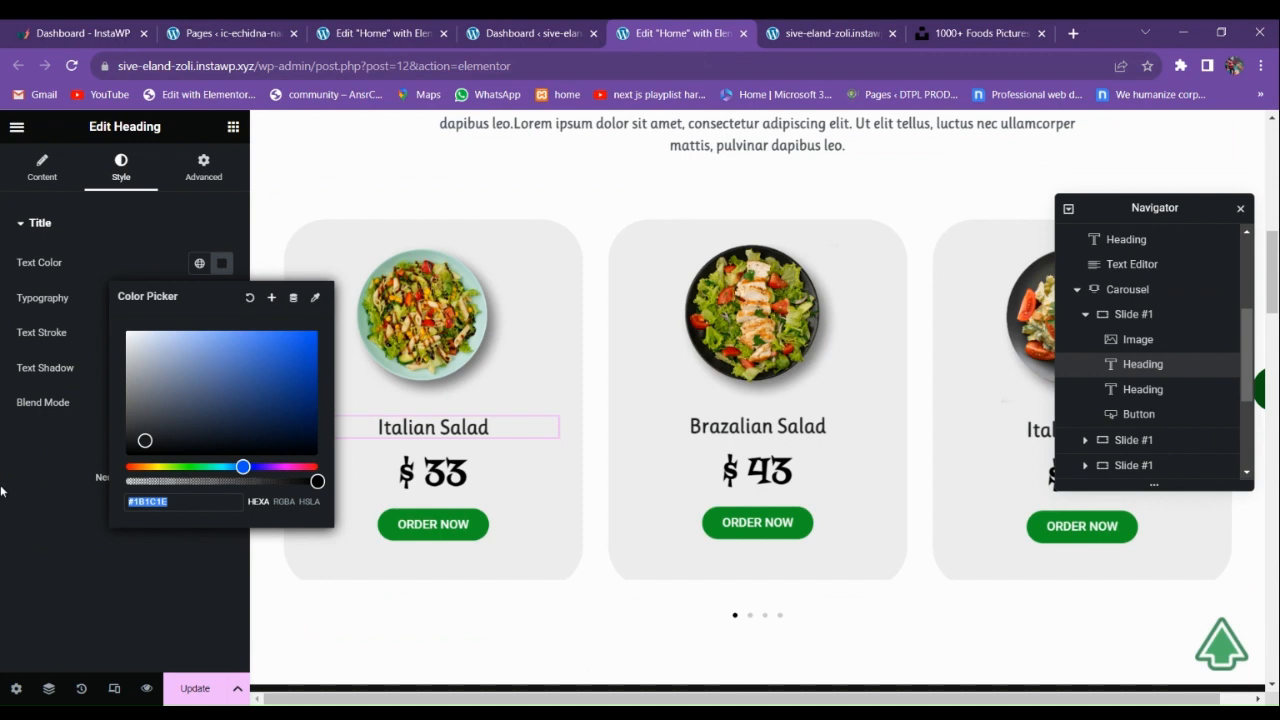
click(222, 298)
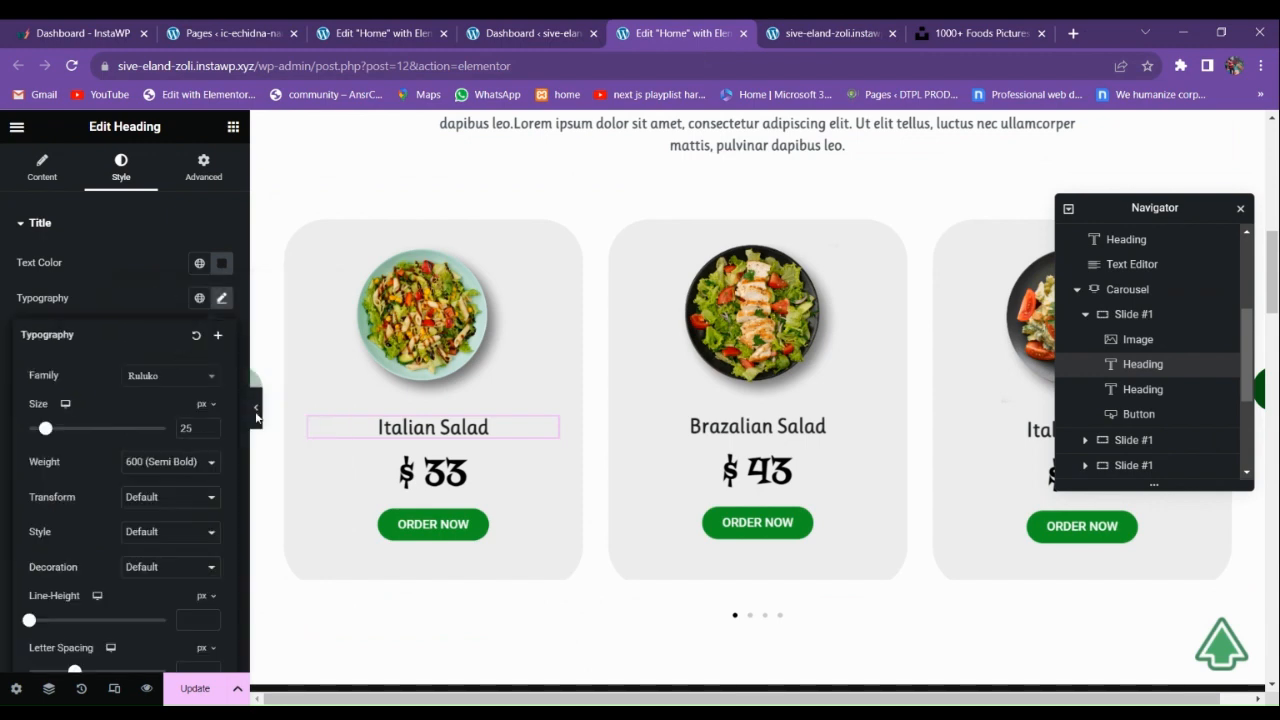
click(394, 28)
click(222, 300)
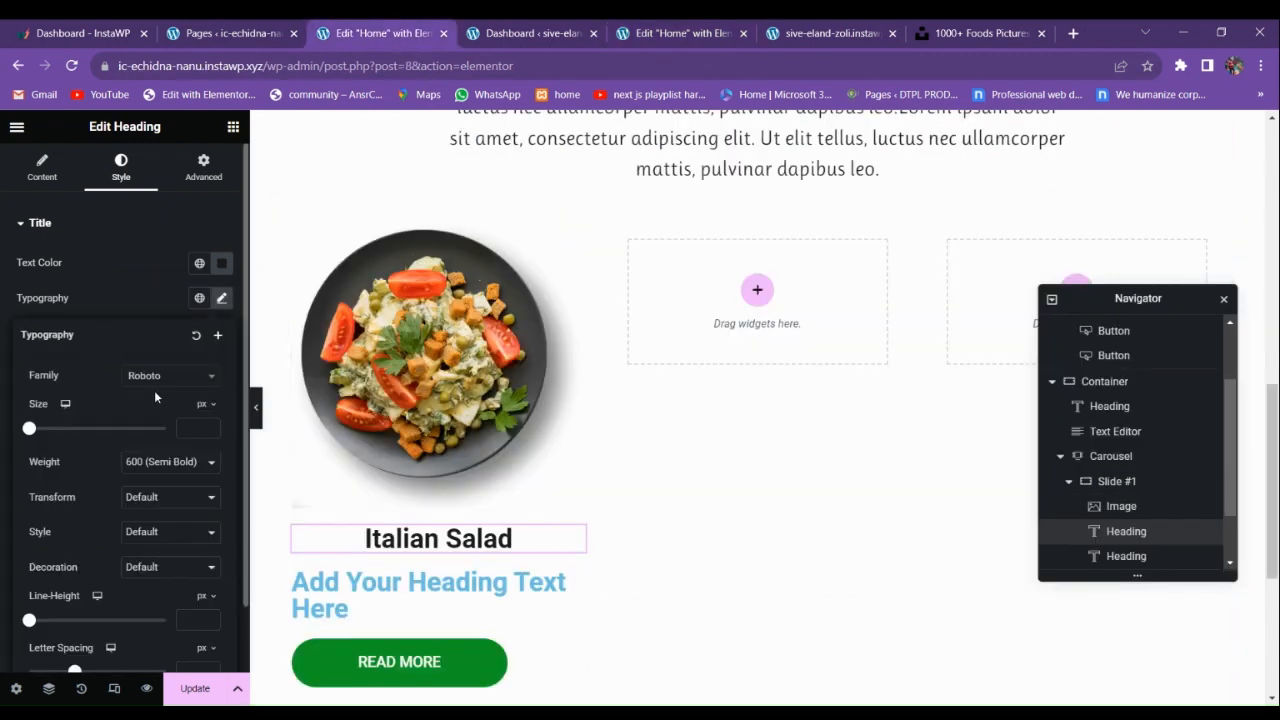
click(159, 378)
text(rulu)
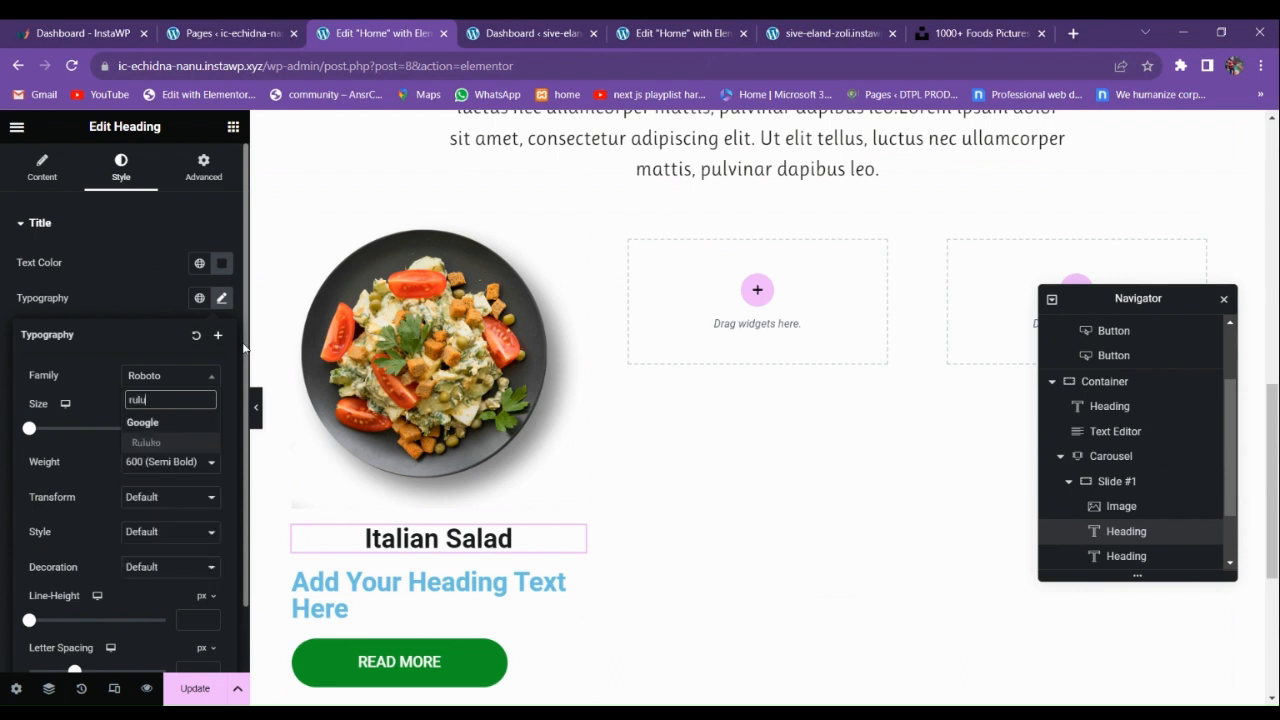
text(ko)
key(Return)
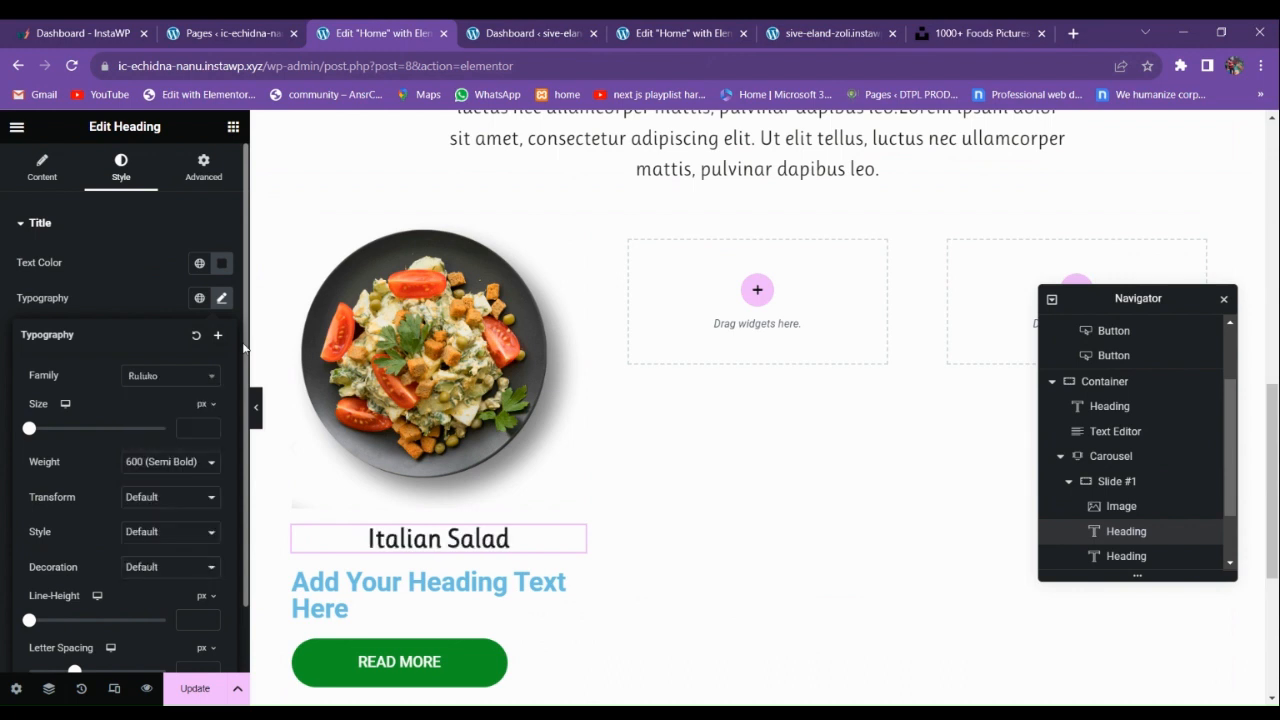
click(190, 428)
text(25)
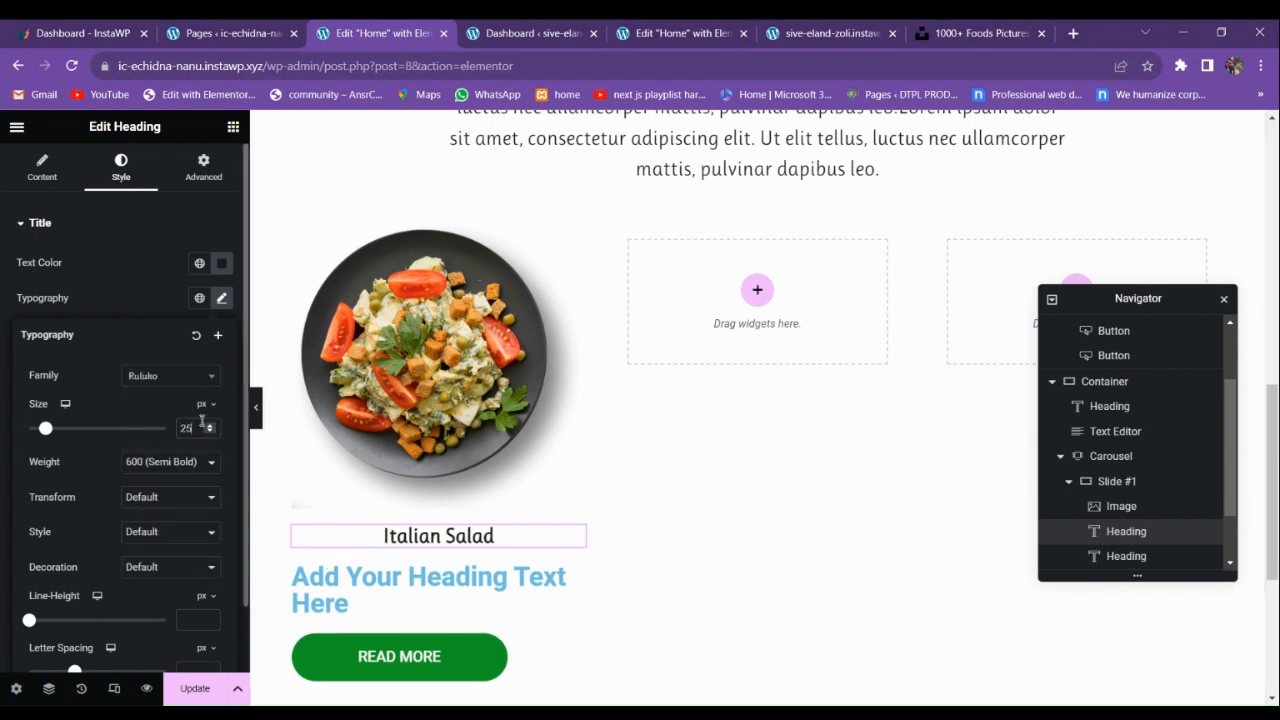
click(372, 533)
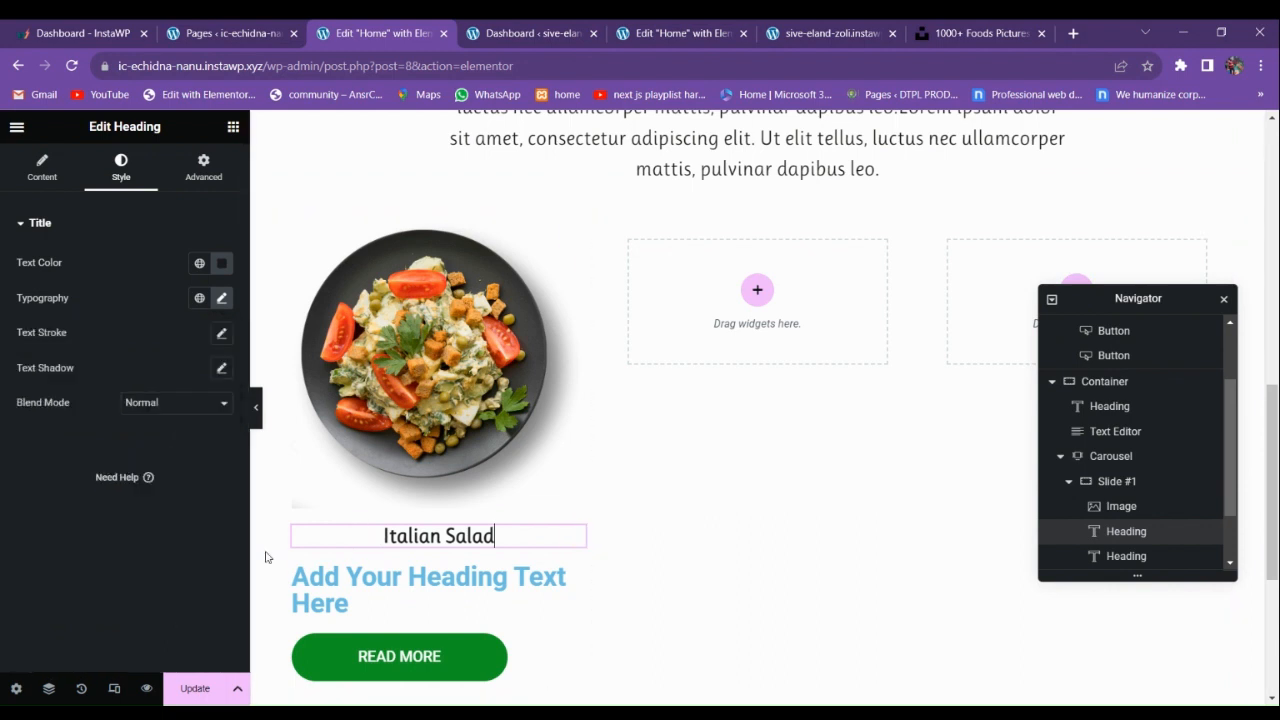
Replace the placeholder text of the first slide's lower heading with the price "$ 23".
click(345, 603)
drag(153, 299, 43, 268)
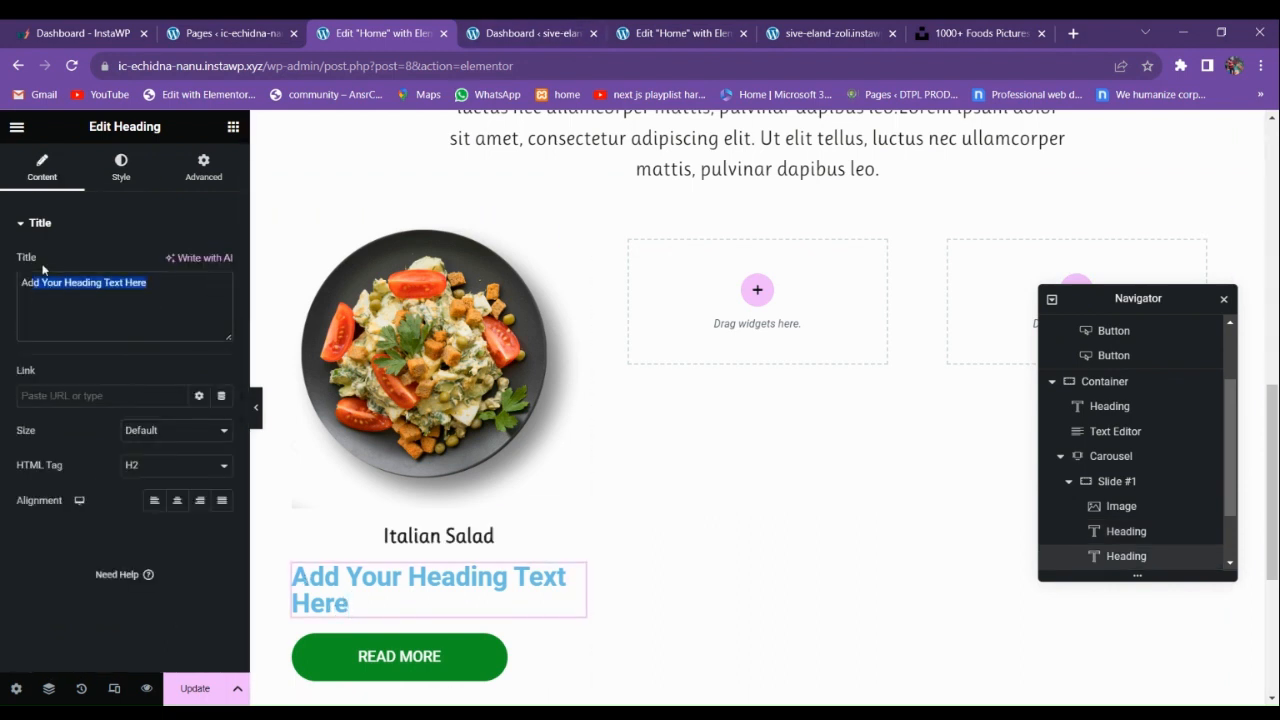
key(BackSpace)
text($ 23)
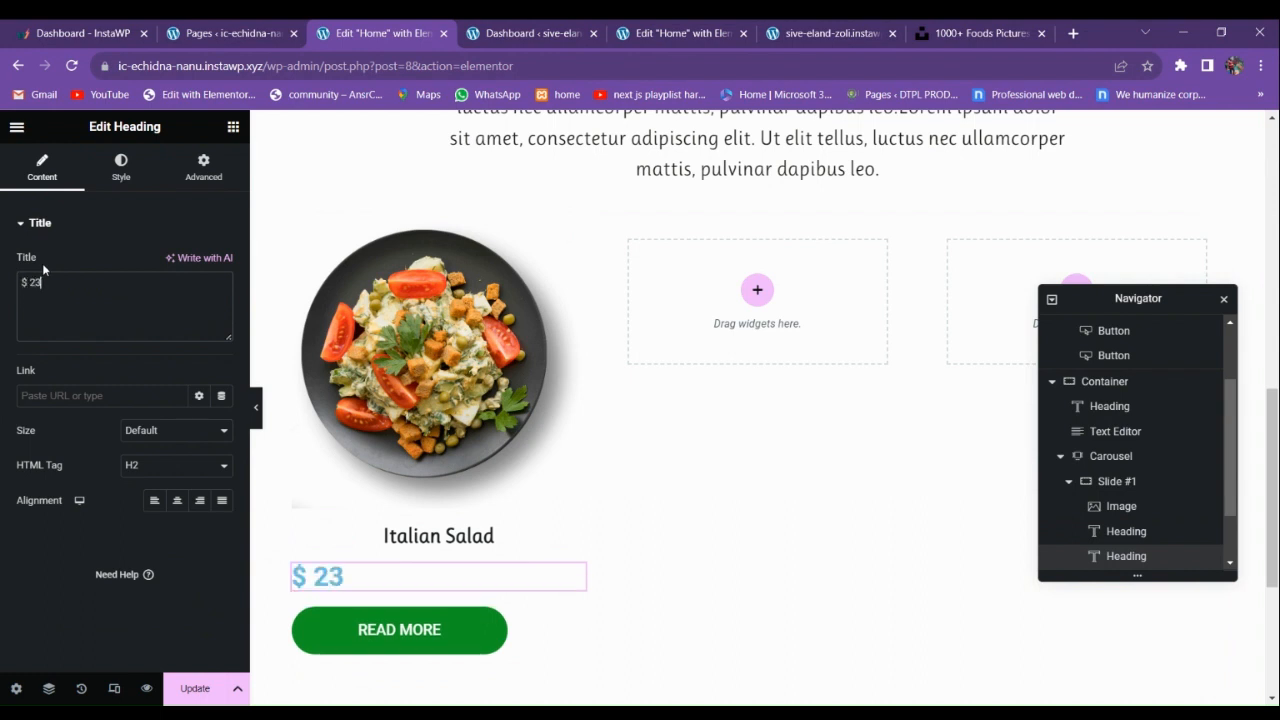
Center the "$ 23" price heading and set its text color to the global color black.
click(177, 500)
click(121, 166)
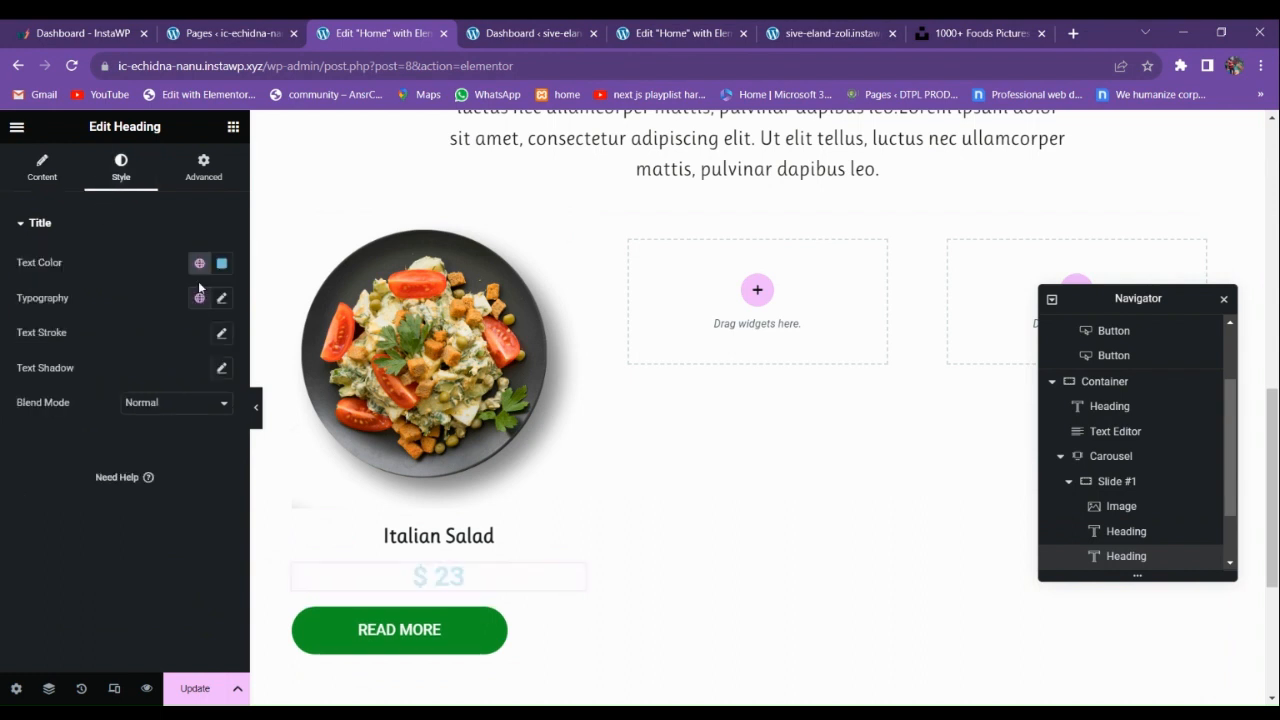
click(199, 263)
click(78, 515)
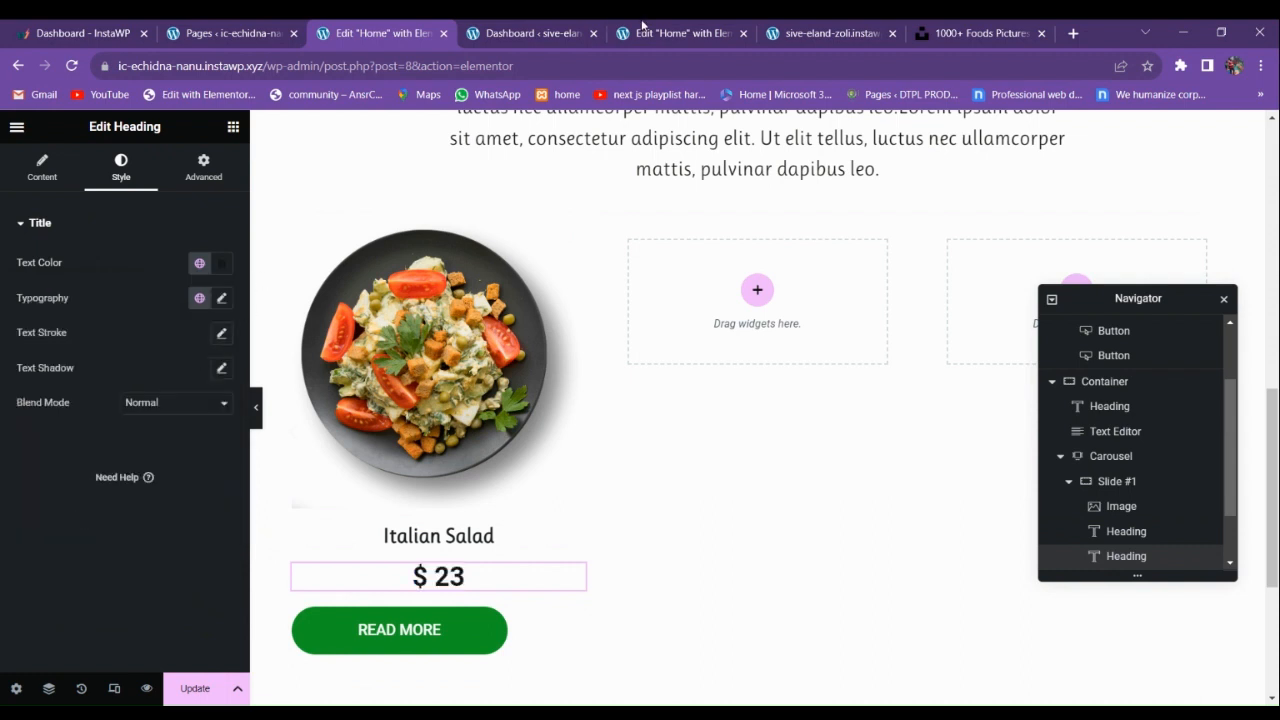
Check the reference price's typography and set the "$ 23" heading to the Risque font, 45 px, weight 700 (Bold).
click(643, 25)
click(433, 472)
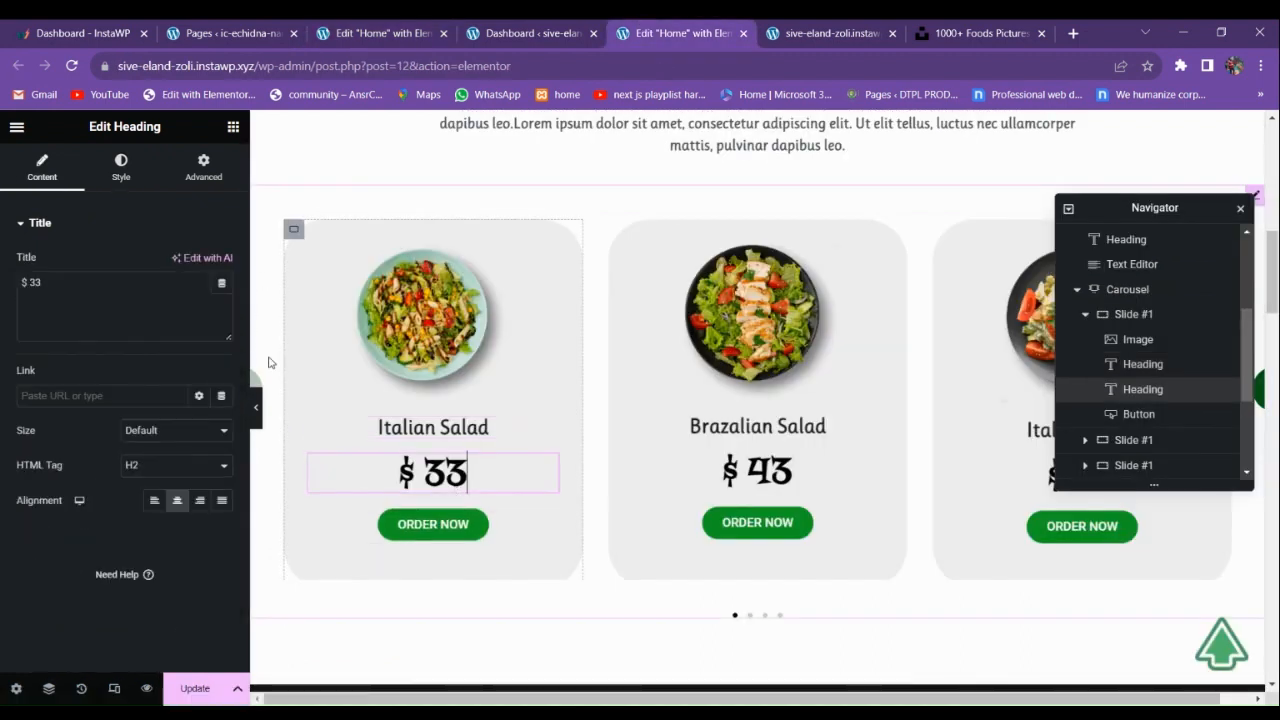
click(108, 178)
click(216, 308)
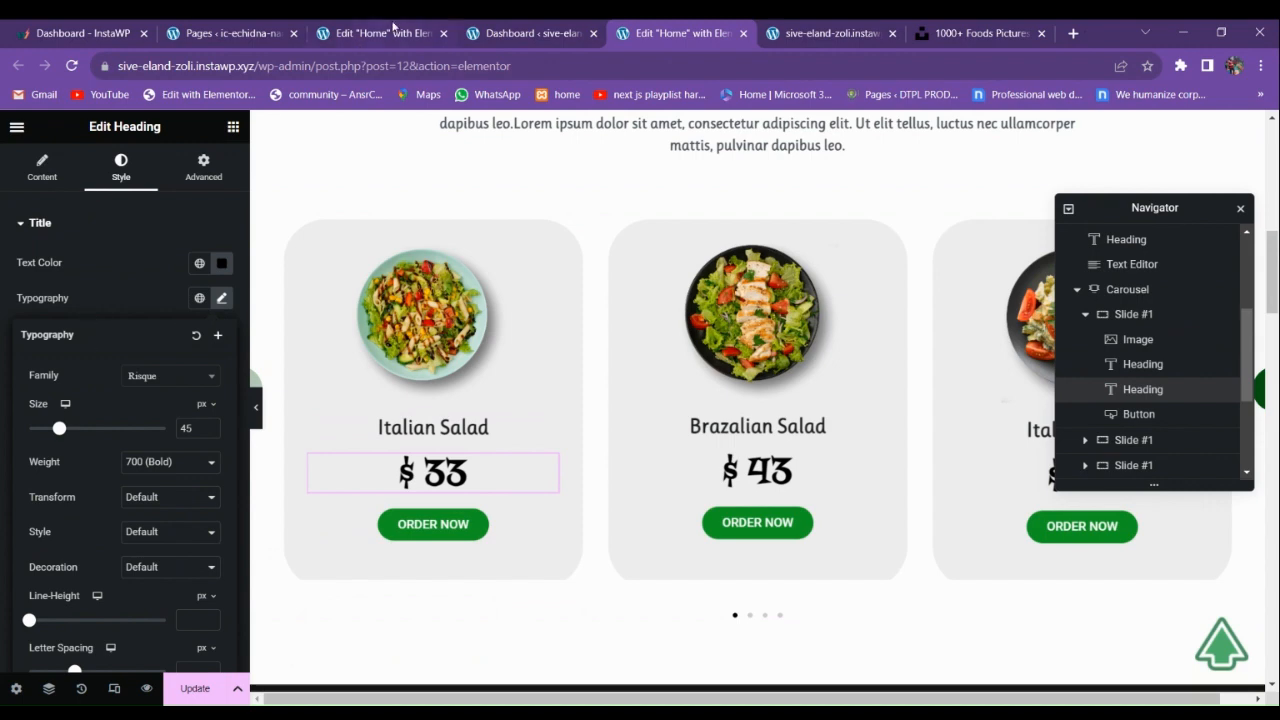
click(430, 26)
click(221, 298)
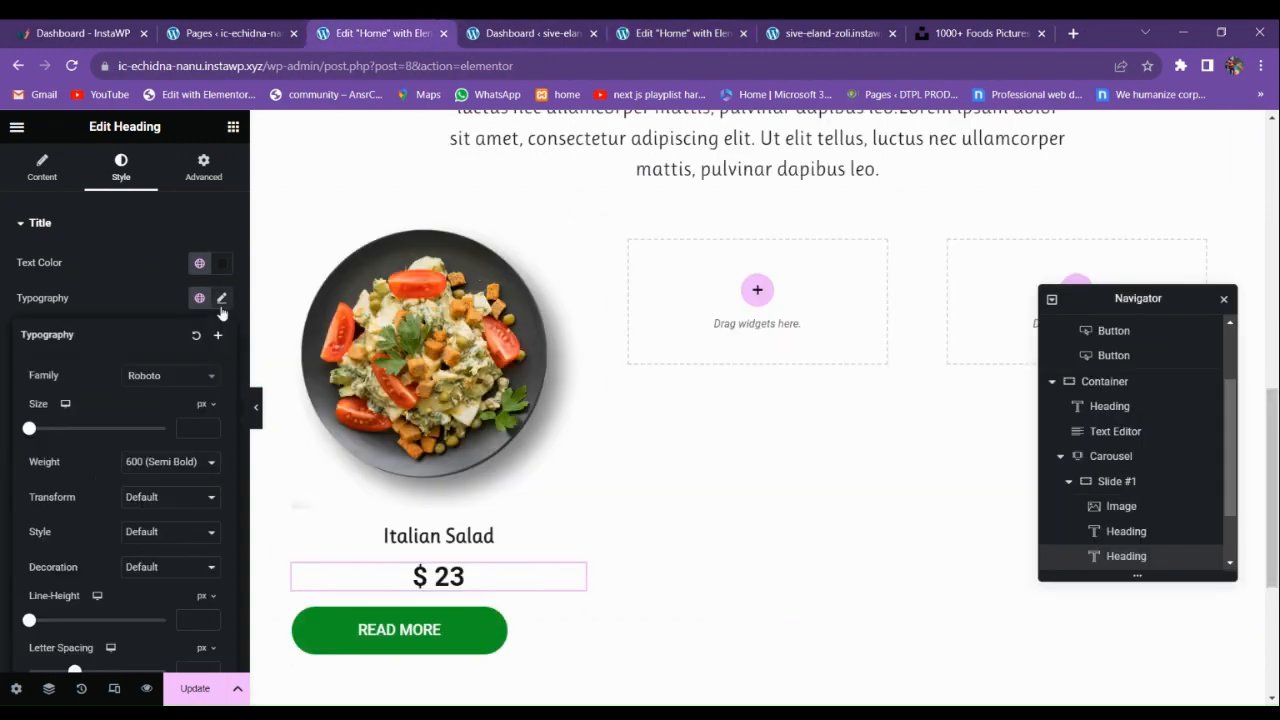
click(178, 388)
text(risq)
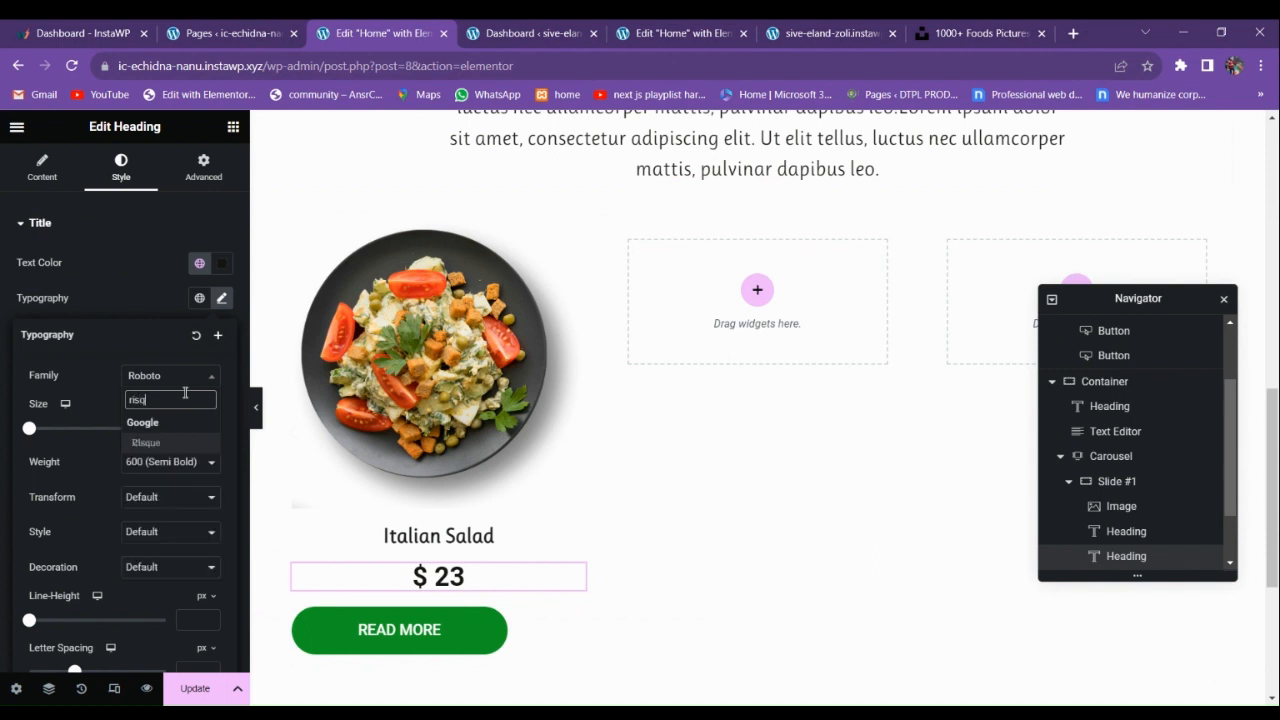
text(ue)
key(Return)
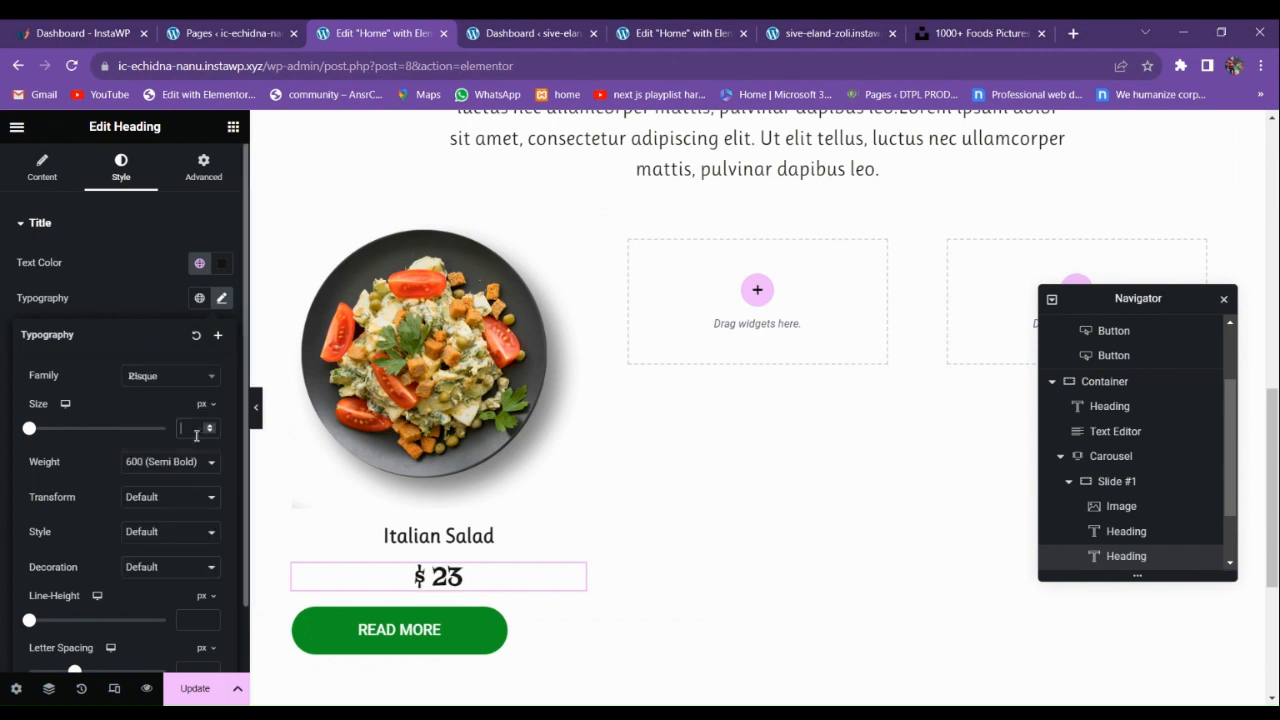
text(45)
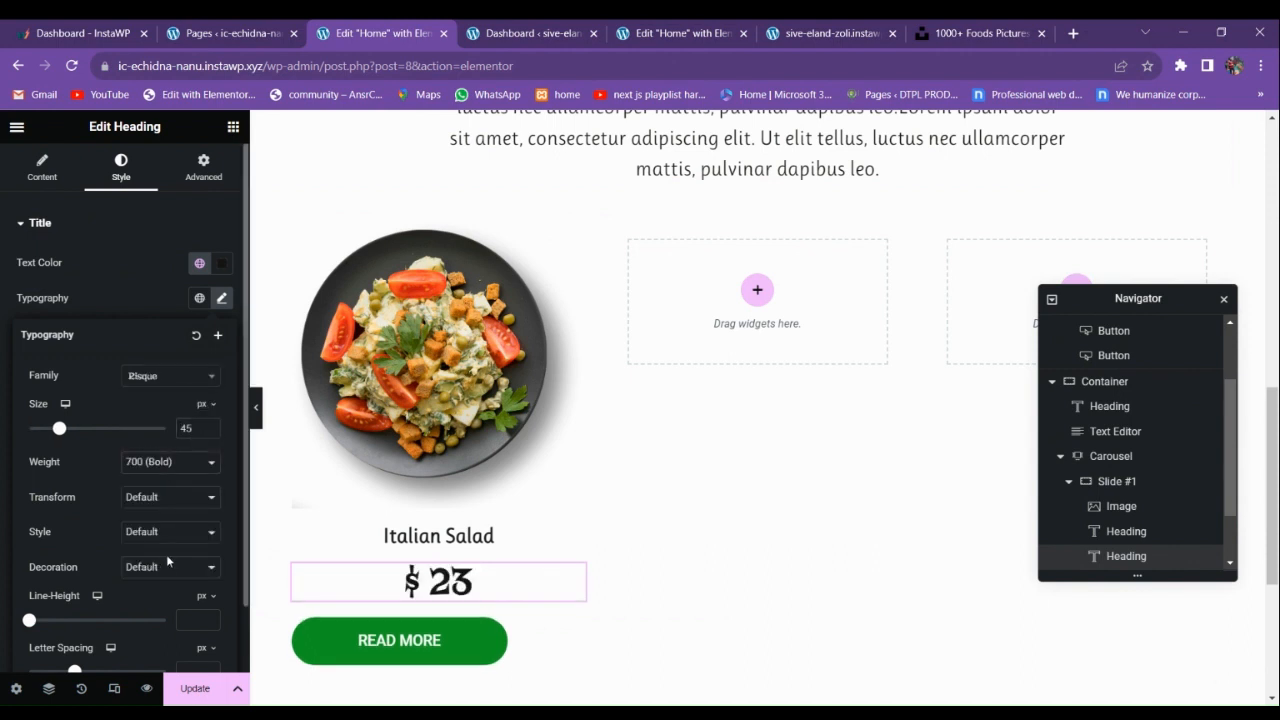
click(440, 536)
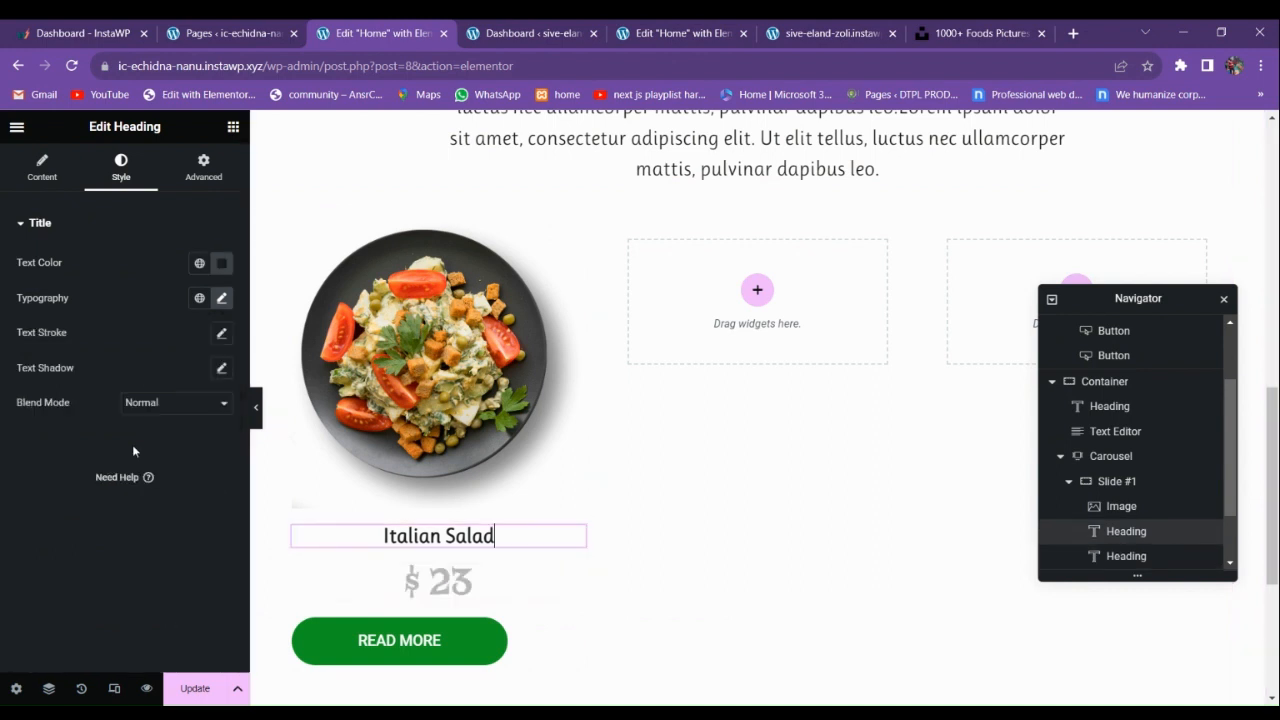
click(43, 166)
click(445, 582)
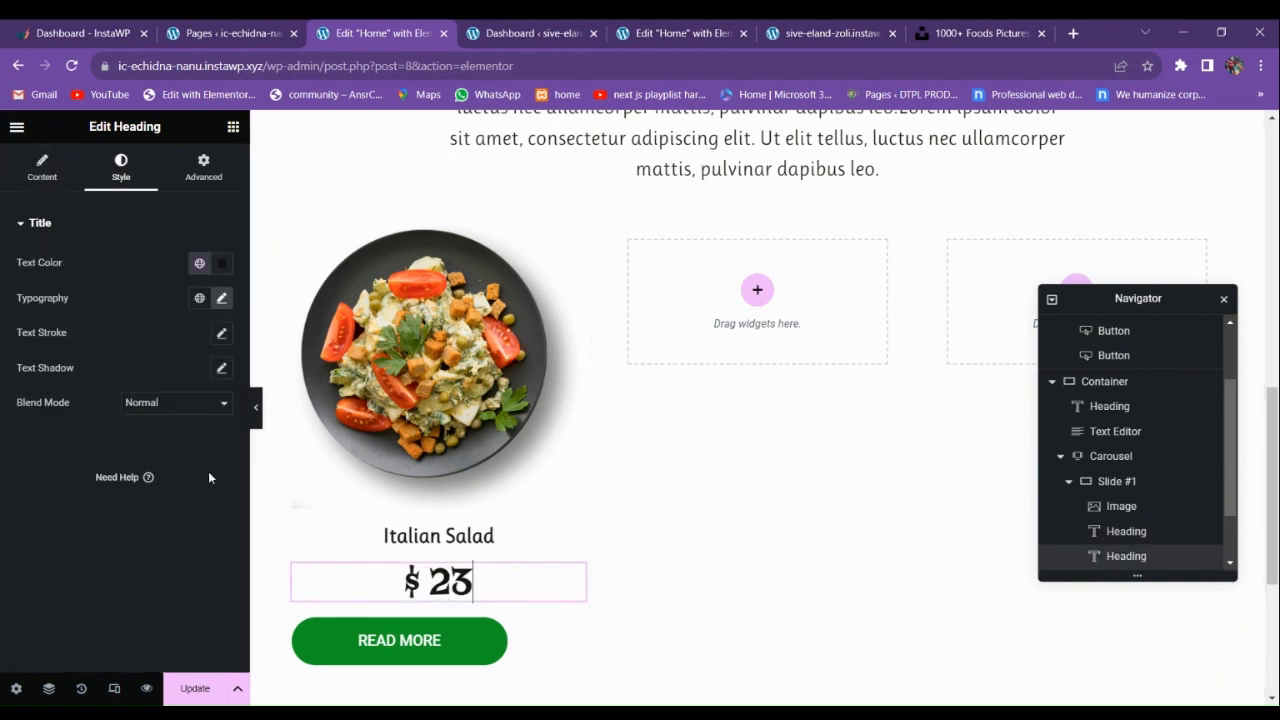
click(16, 127)
click(474, 592)
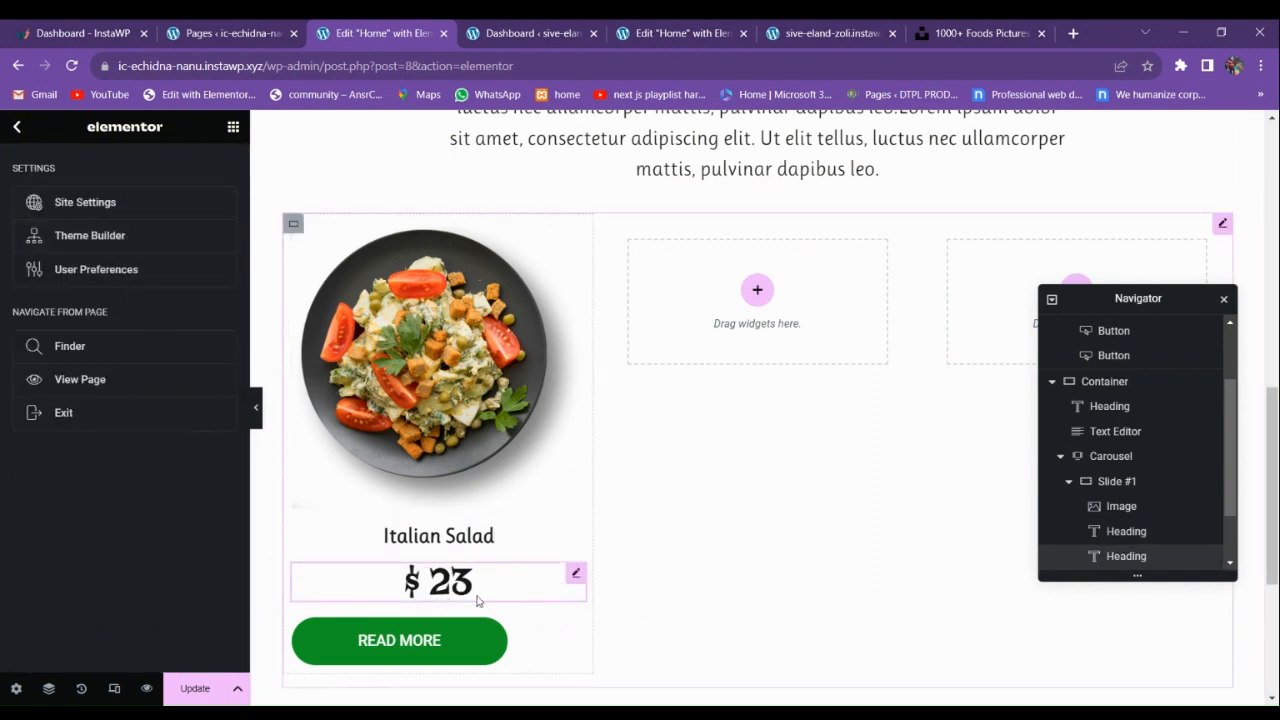
click(42, 166)
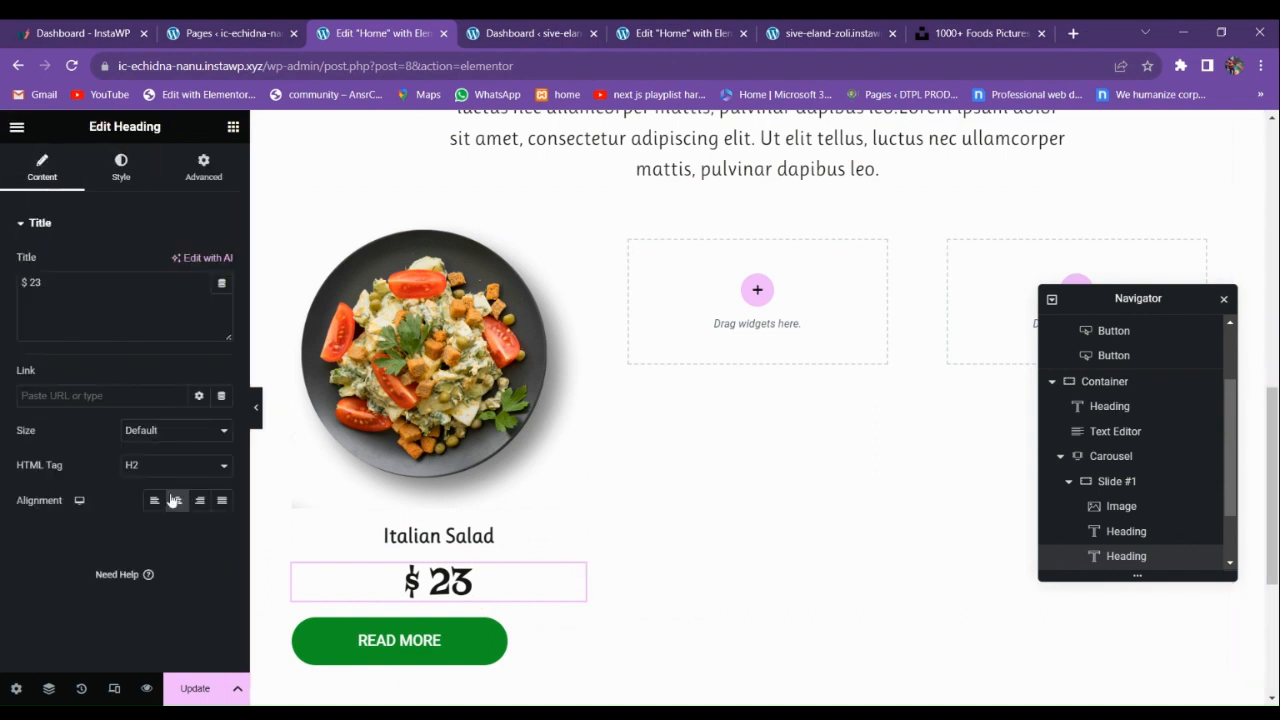
Compare the style settings of the first slide's READ MORE button with those of the reference page's ORDER NOW button.
scroll(560, 526, down, 3)
click(450, 398)
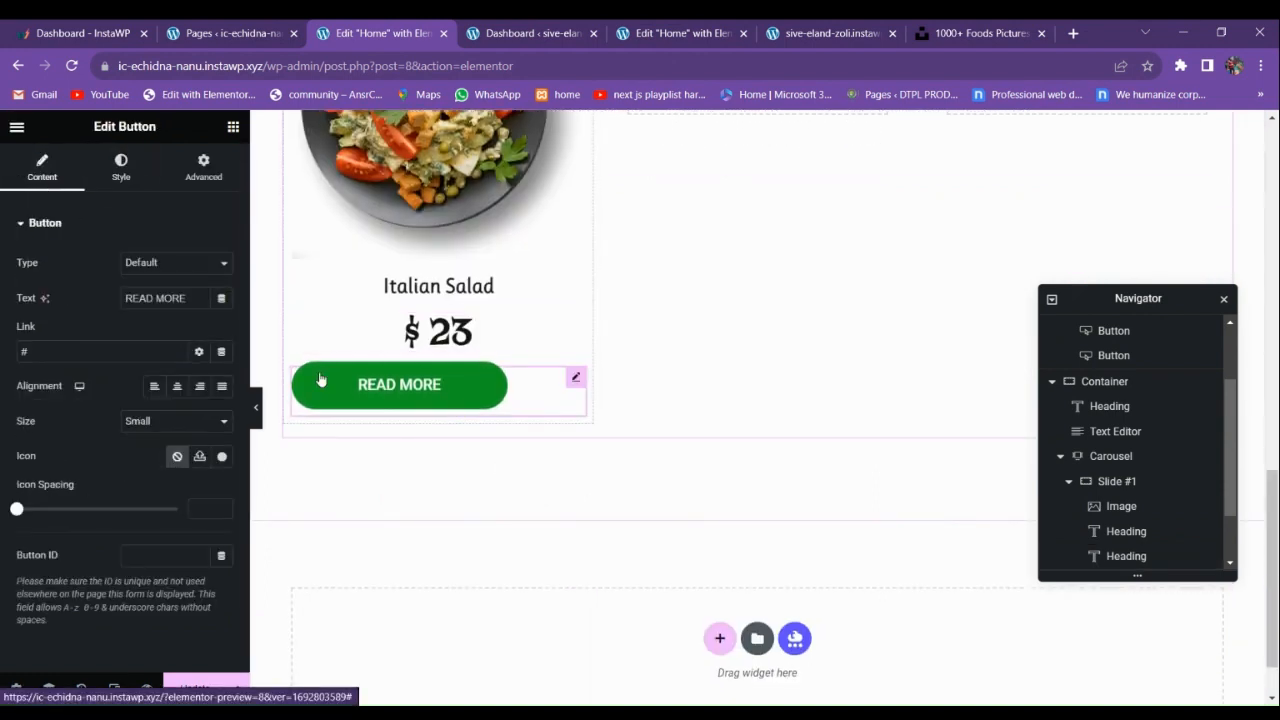
click(118, 168)
scroll(108, 411, down, 1)
click(525, 30)
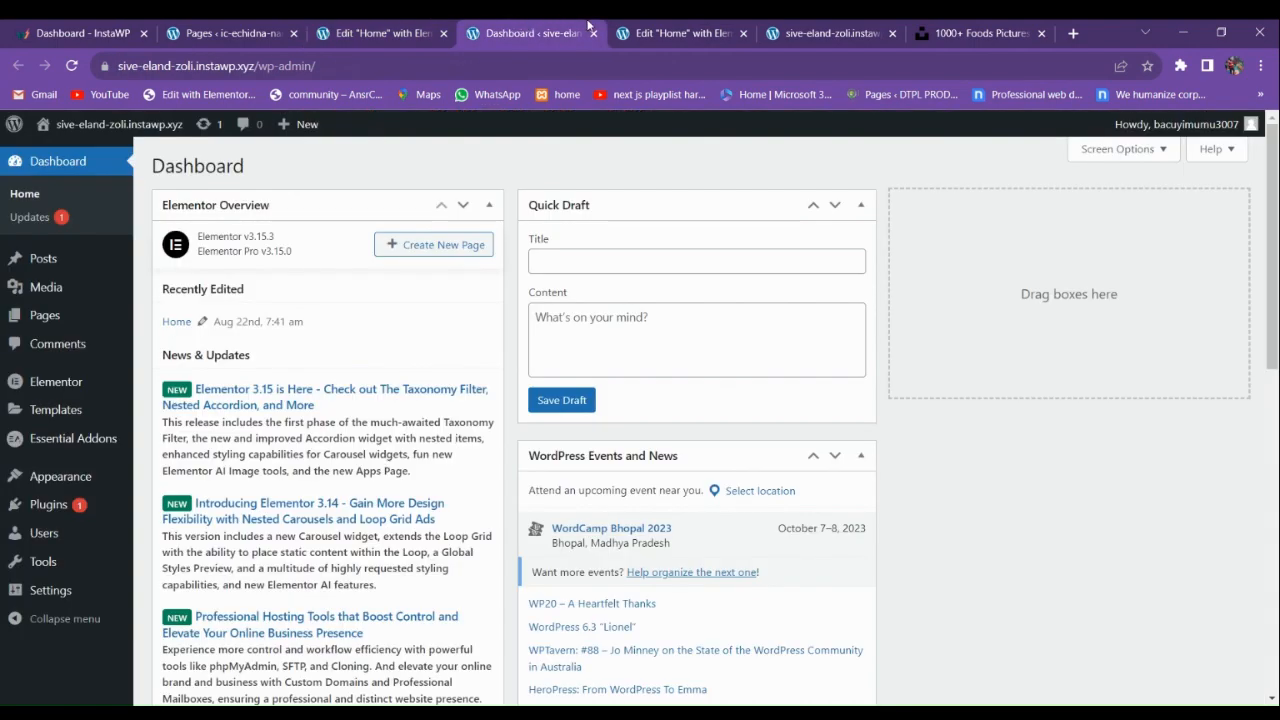
click(672, 33)
scroll(649, 246, down, 3)
click(463, 288)
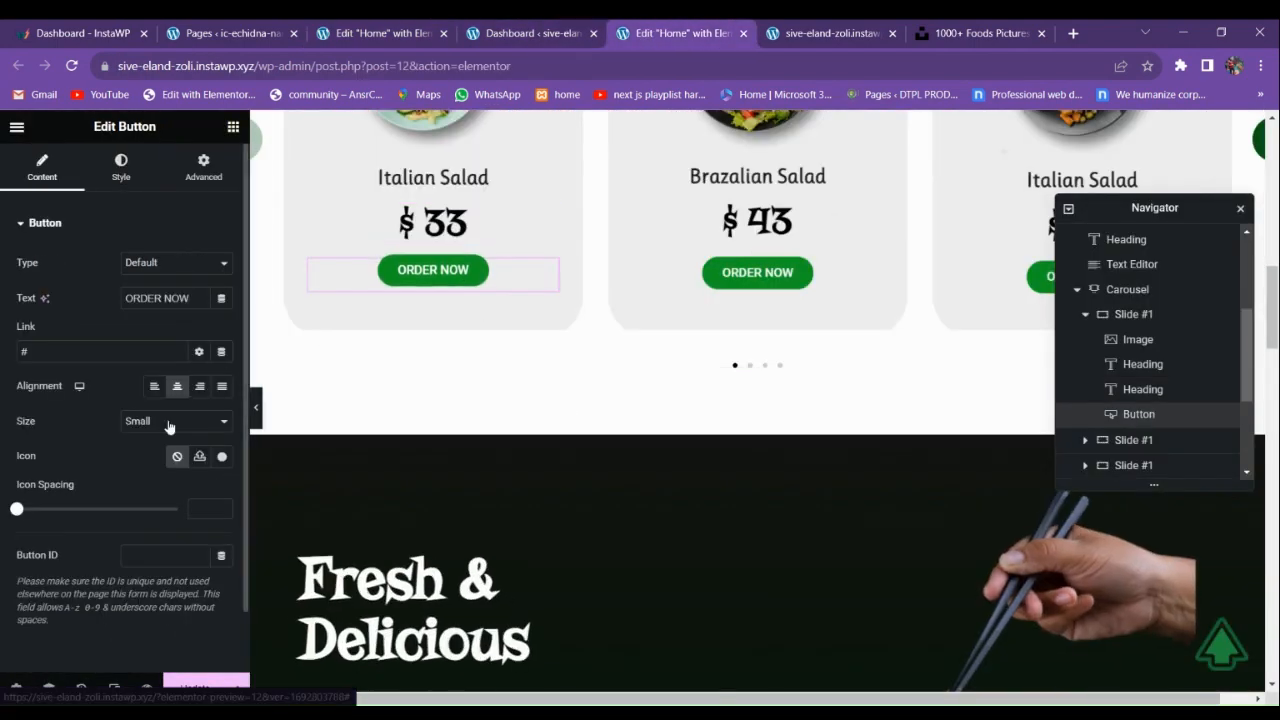
click(120, 168)
scroll(124, 404, down, 1)
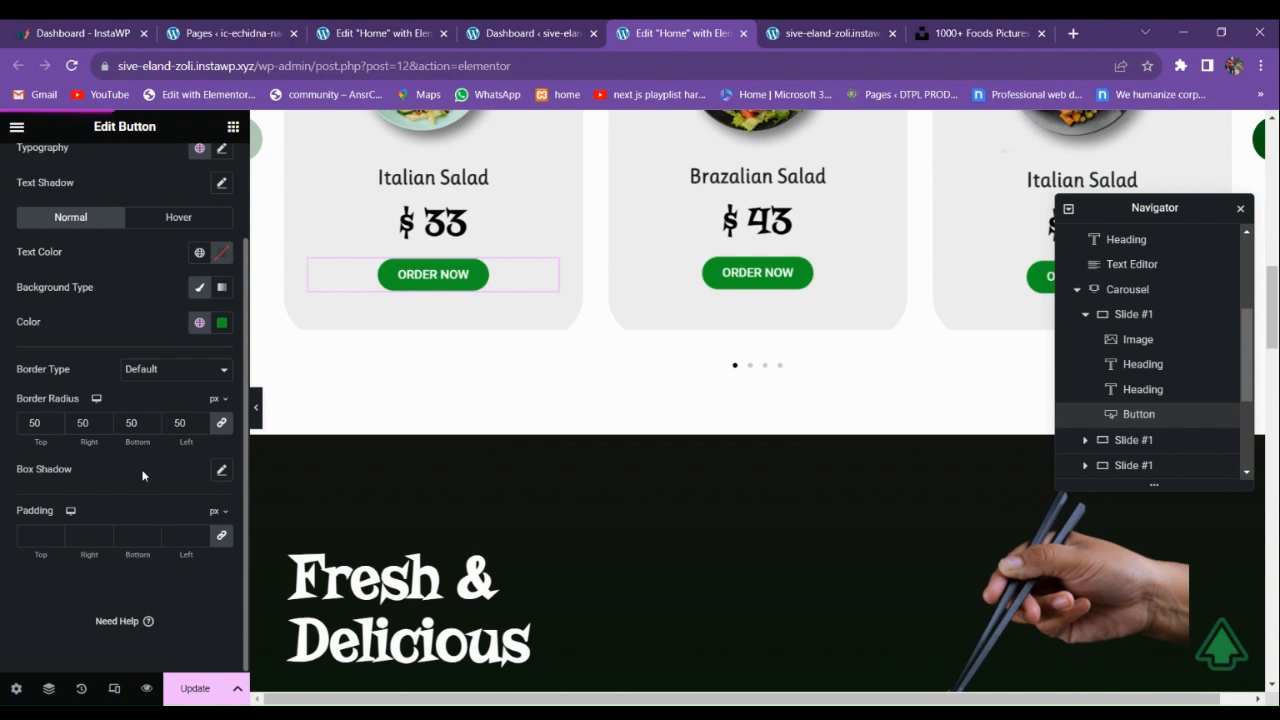
Clear the READ MORE button's uneven padding in the first slide and set a linked padding of 11 px on all sides.
click(389, 36)
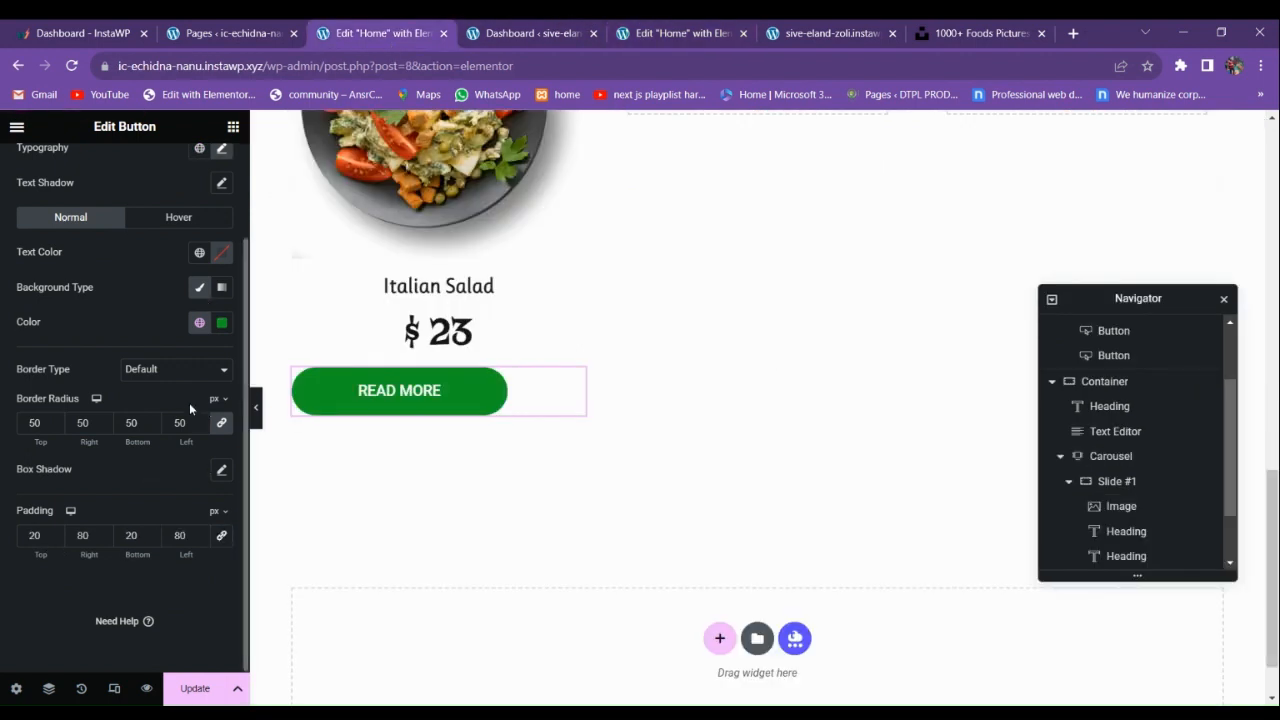
click(221, 536)
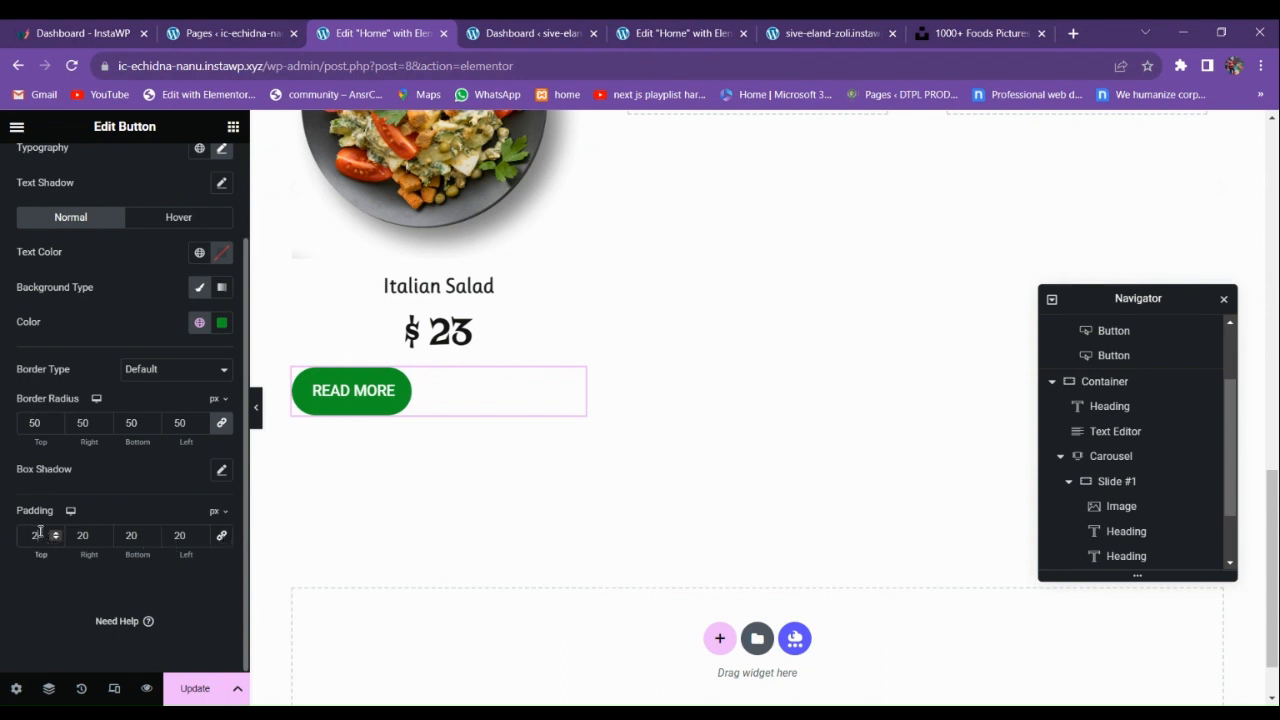
key(BackSpace)
key(BackSpace)
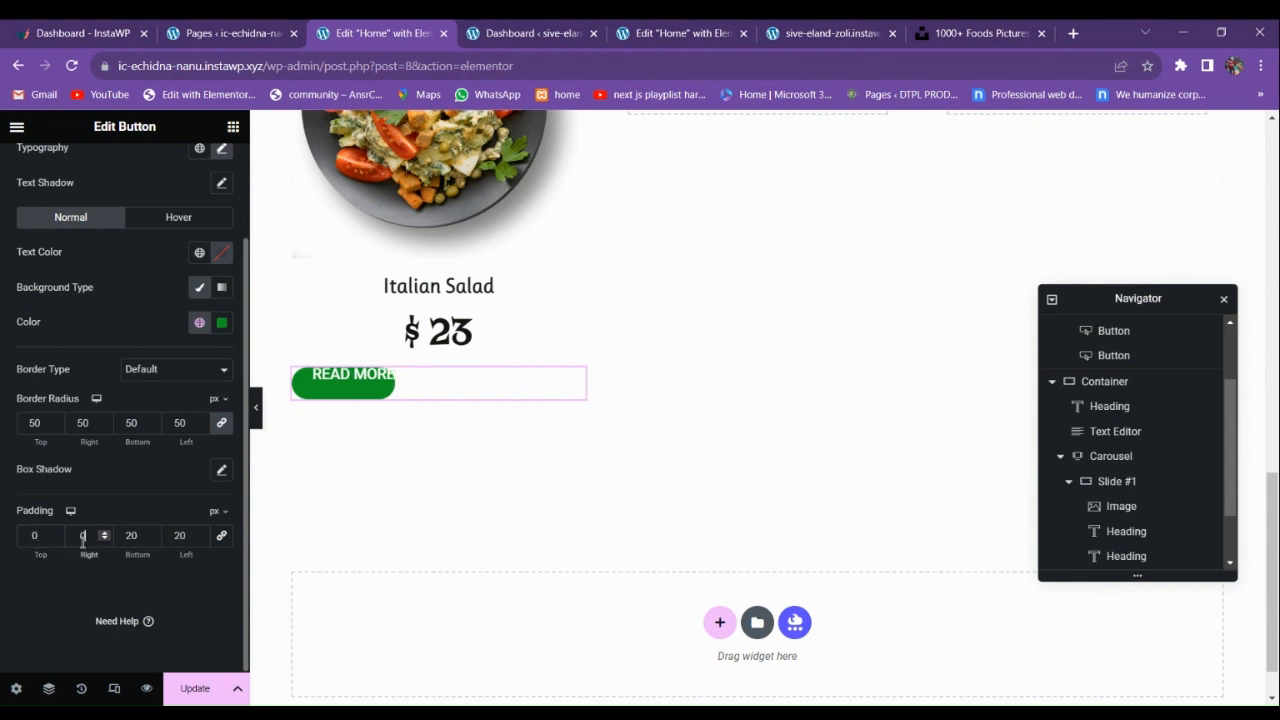
click(221, 535)
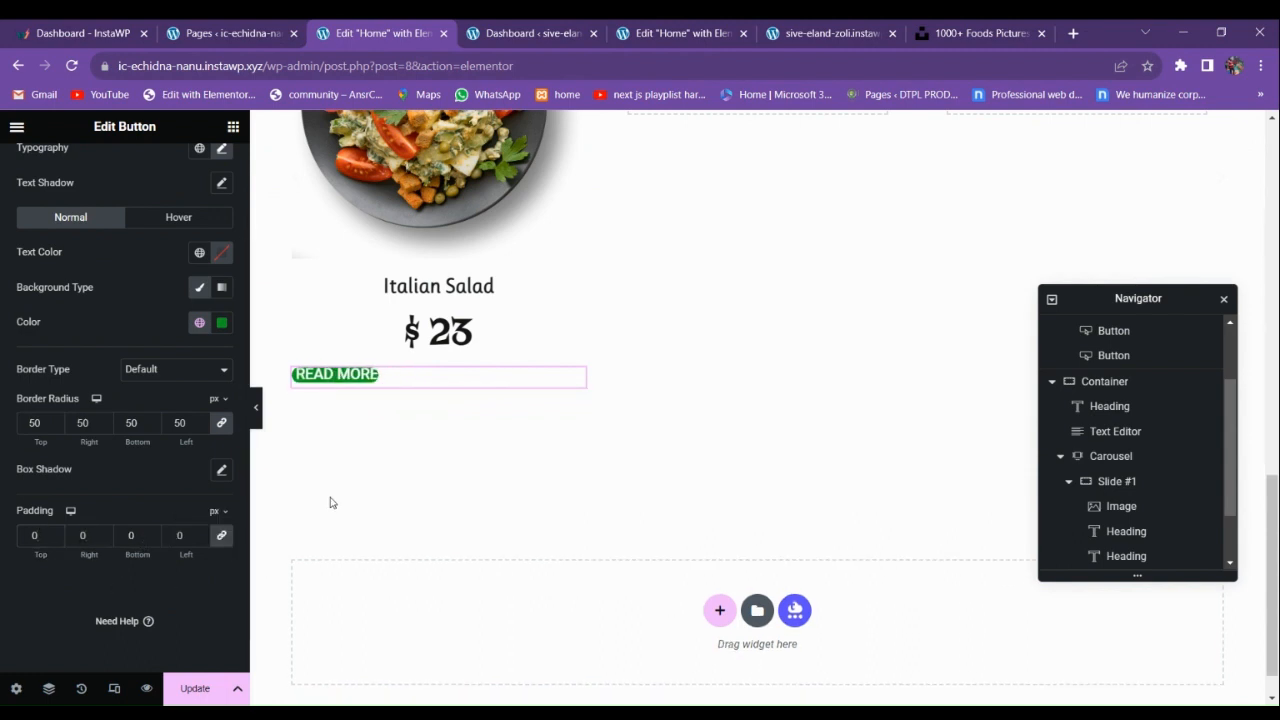
click(54, 533)
click(54, 533)
click(54, 533)
click(54, 533)
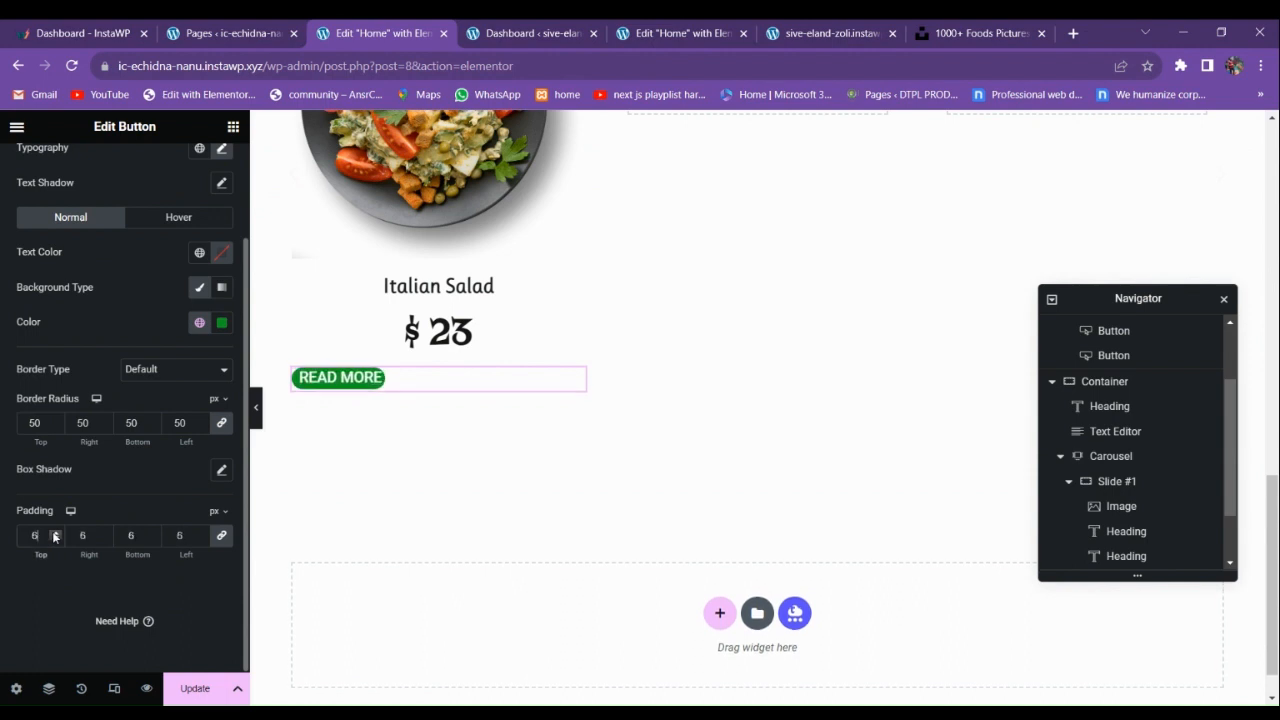
click(54, 533)
click(54, 533)
click(54, 533)
click(54, 533)
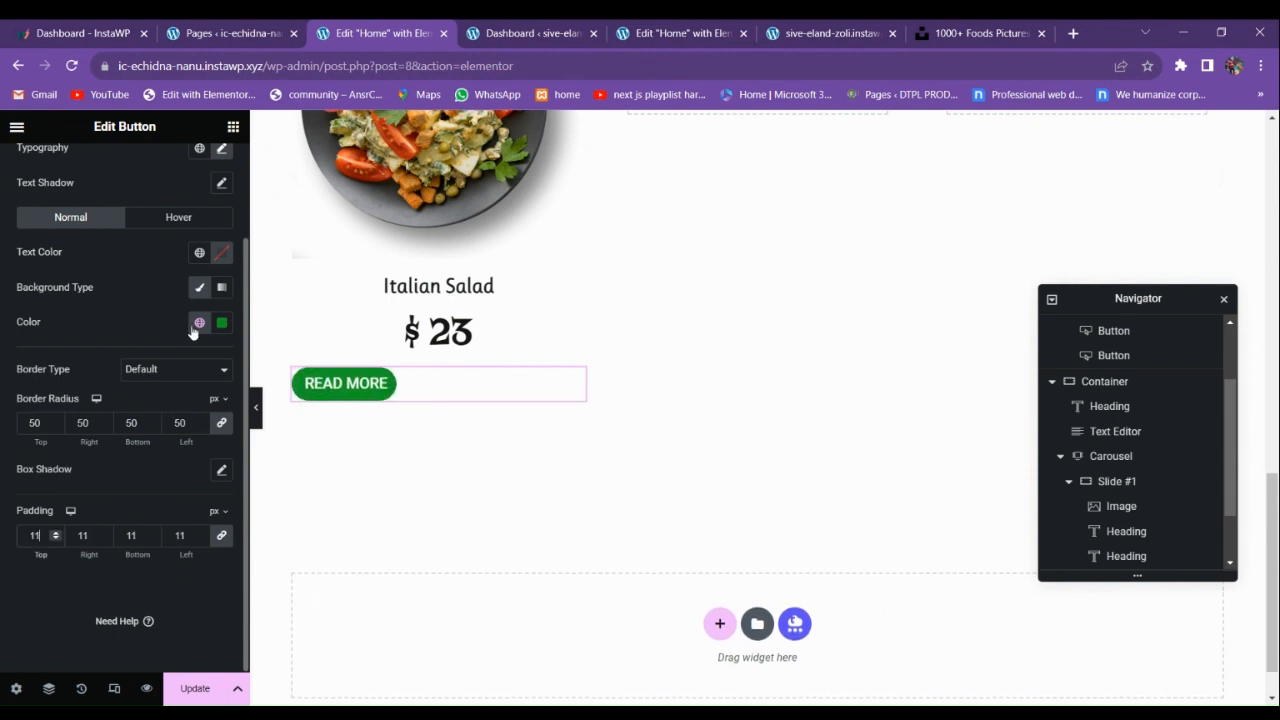
Reduce the READ MORE button's text size to 14 px and center the button in the first slide.
scroll(193, 332, up, 2)
click(222, 264)
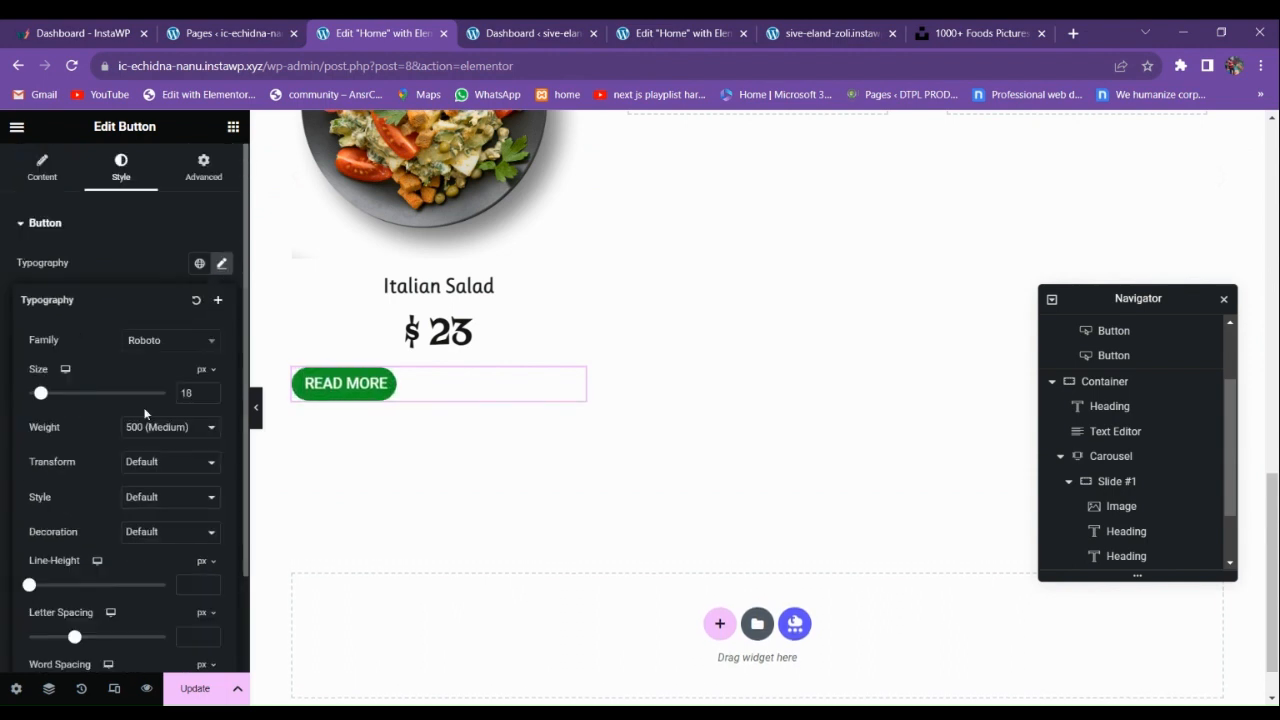
click(210, 398)
click(210, 398)
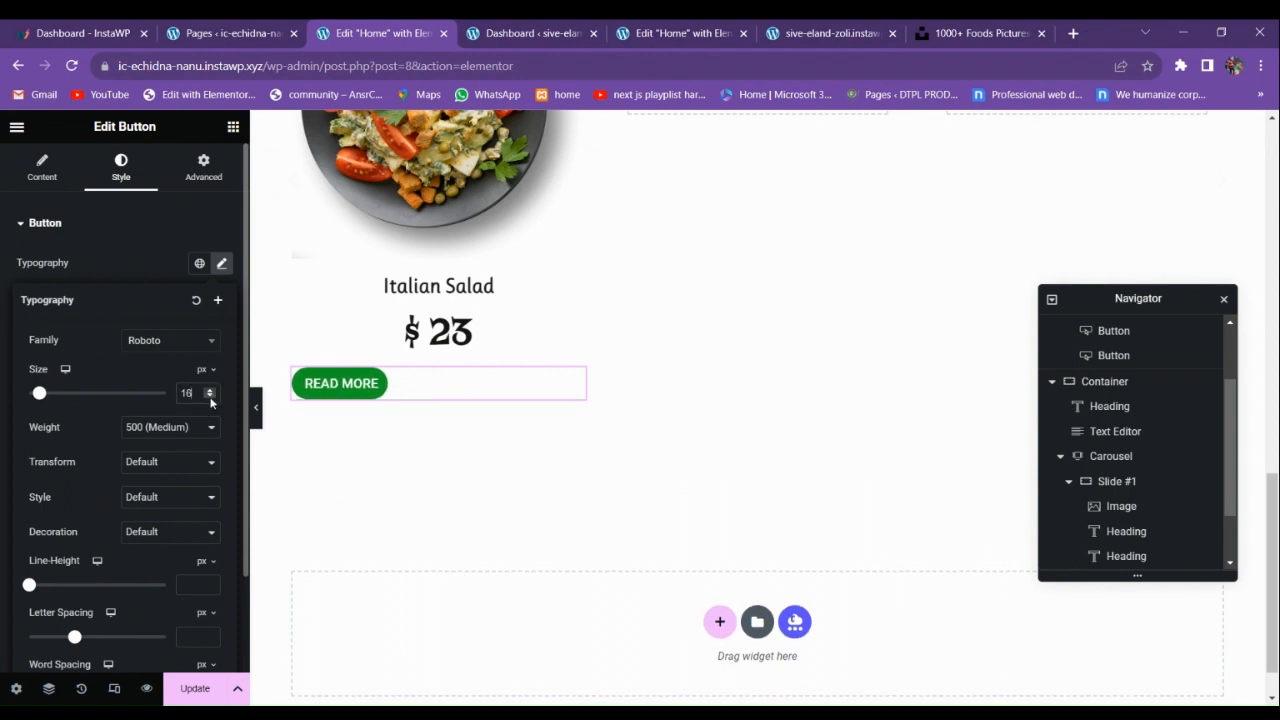
click(210, 398)
click(210, 398)
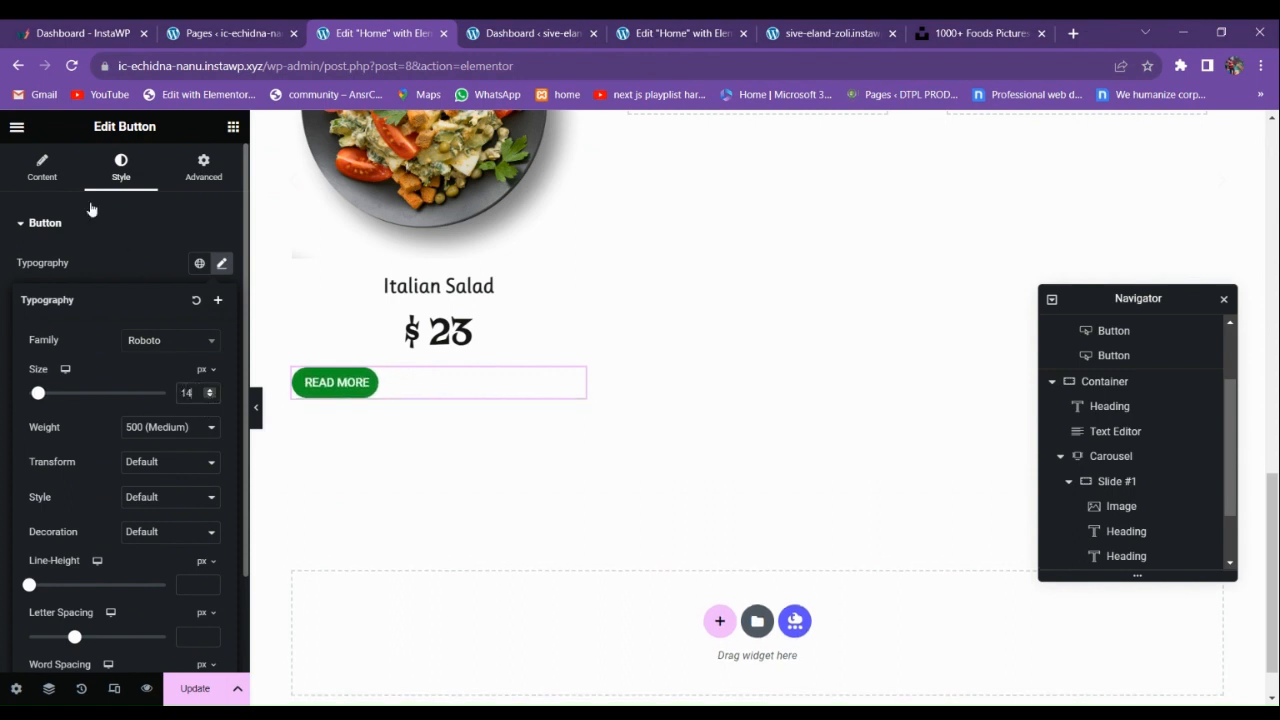
click(42, 167)
click(177, 386)
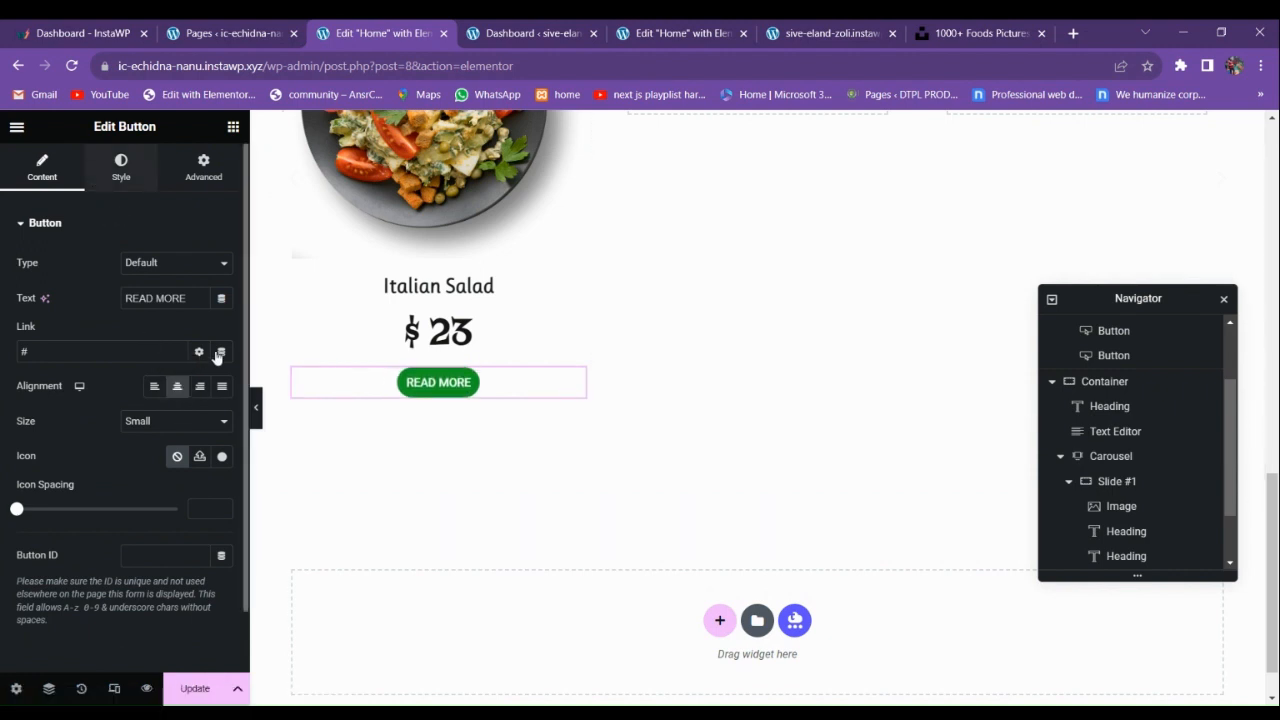
Fine-tune the READ MORE button's typography by setting its text size to 13 px.
click(121, 167)
click(221, 263)
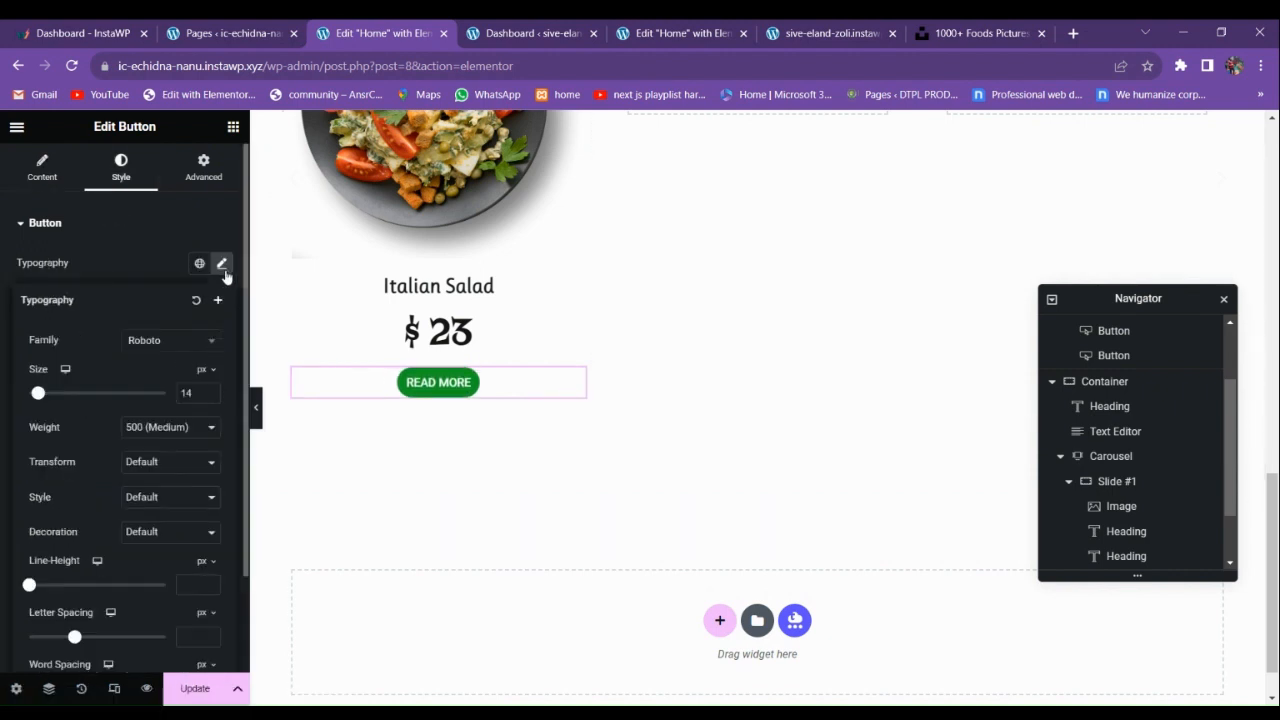
click(210, 397)
click(210, 397)
click(208, 393)
click(208, 393)
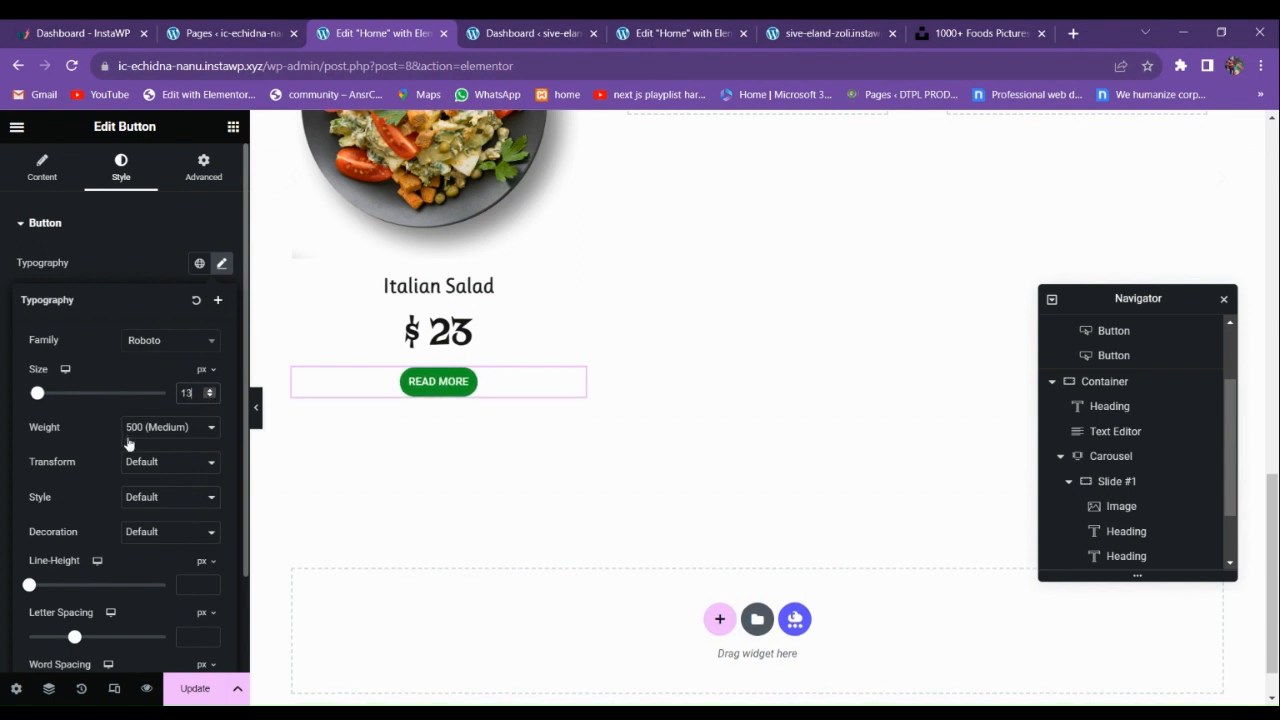
Unlink the READ MORE button's padding and set it to 12 px top and bottom, 15 px right and left.
scroll(120, 420, down, 2)
click(39, 632)
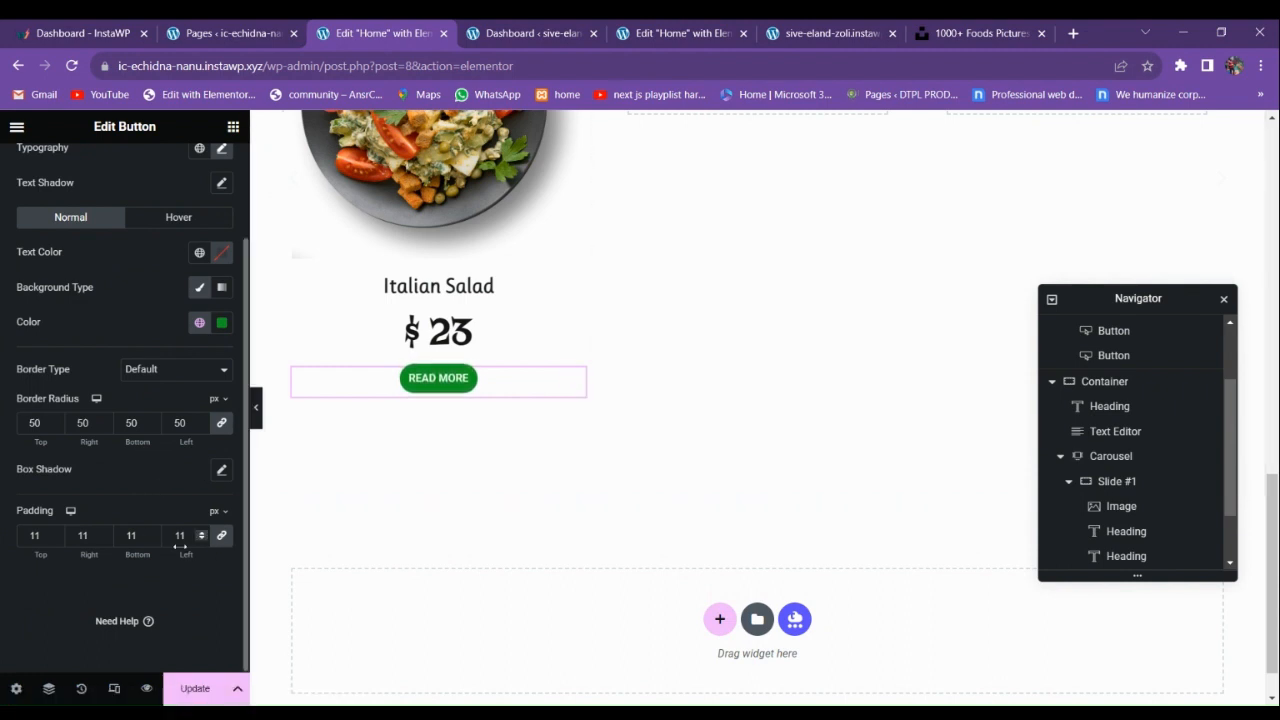
click(221, 535)
drag(40, 536, 31, 537)
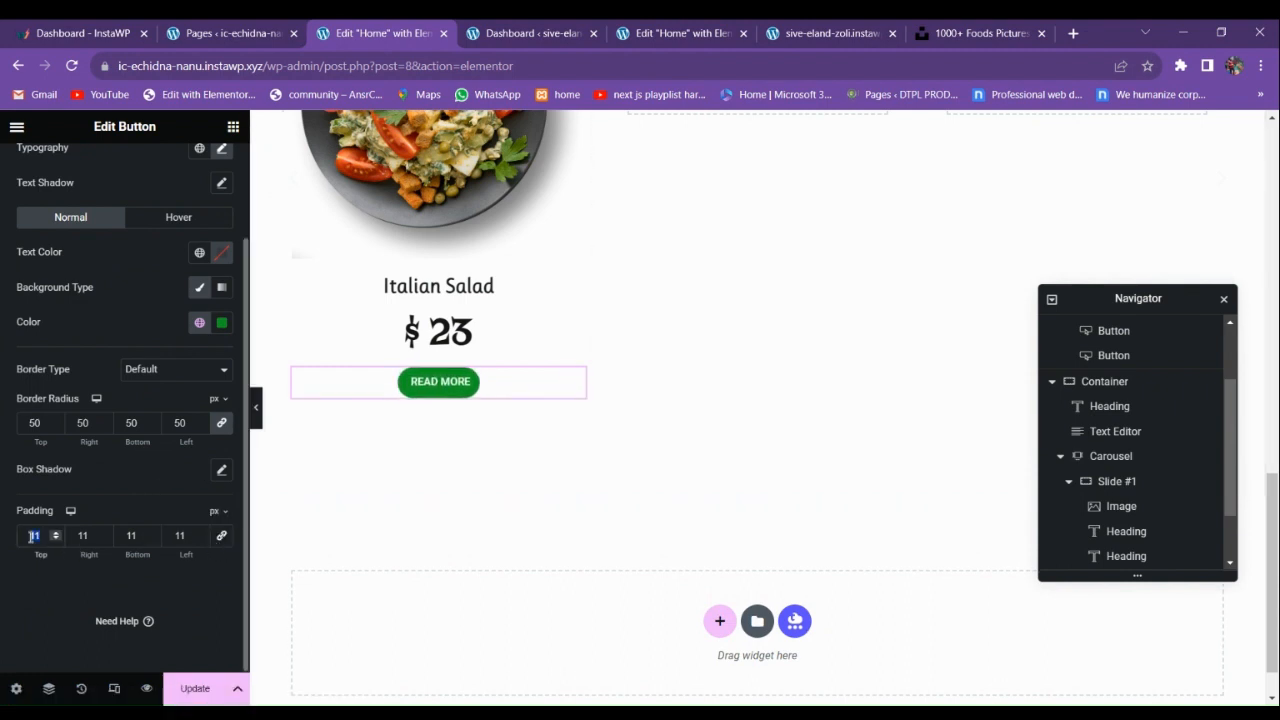
text(15)
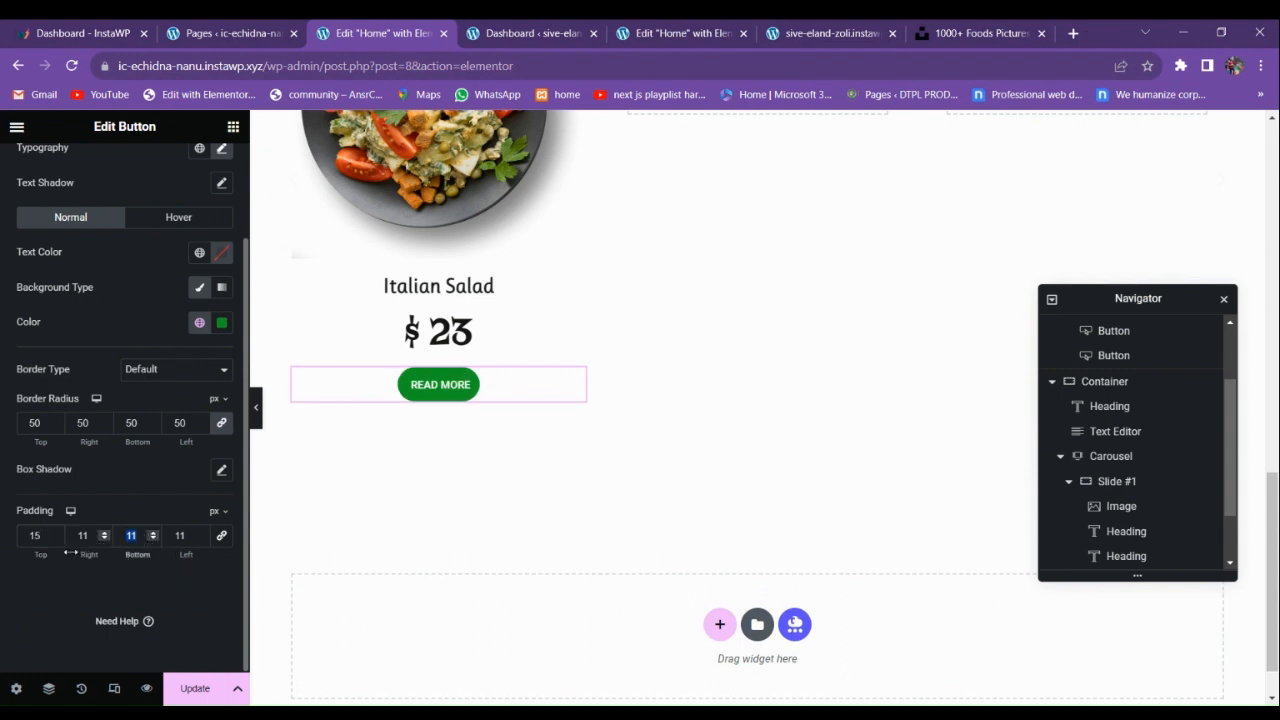
key(BackSpace)
text(2)
drag(139, 538, 60, 538)
text(12)
text(15)
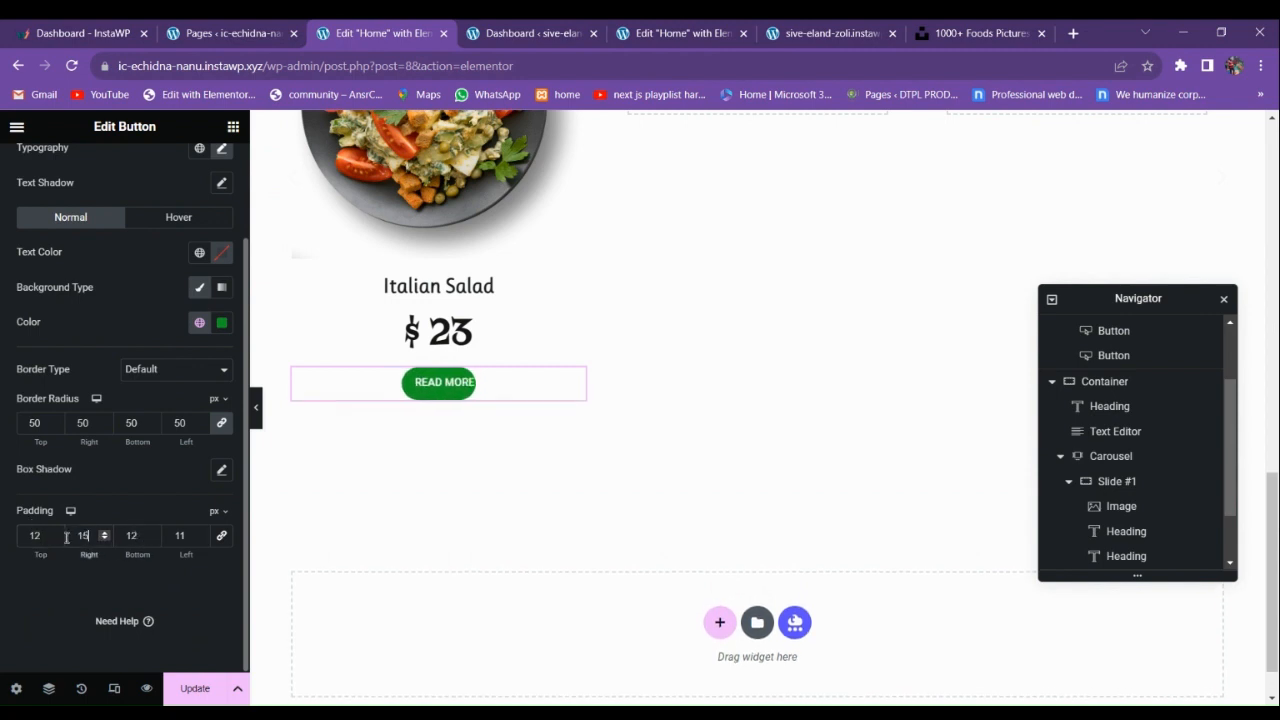
drag(190, 542, 152, 546)
text(15)
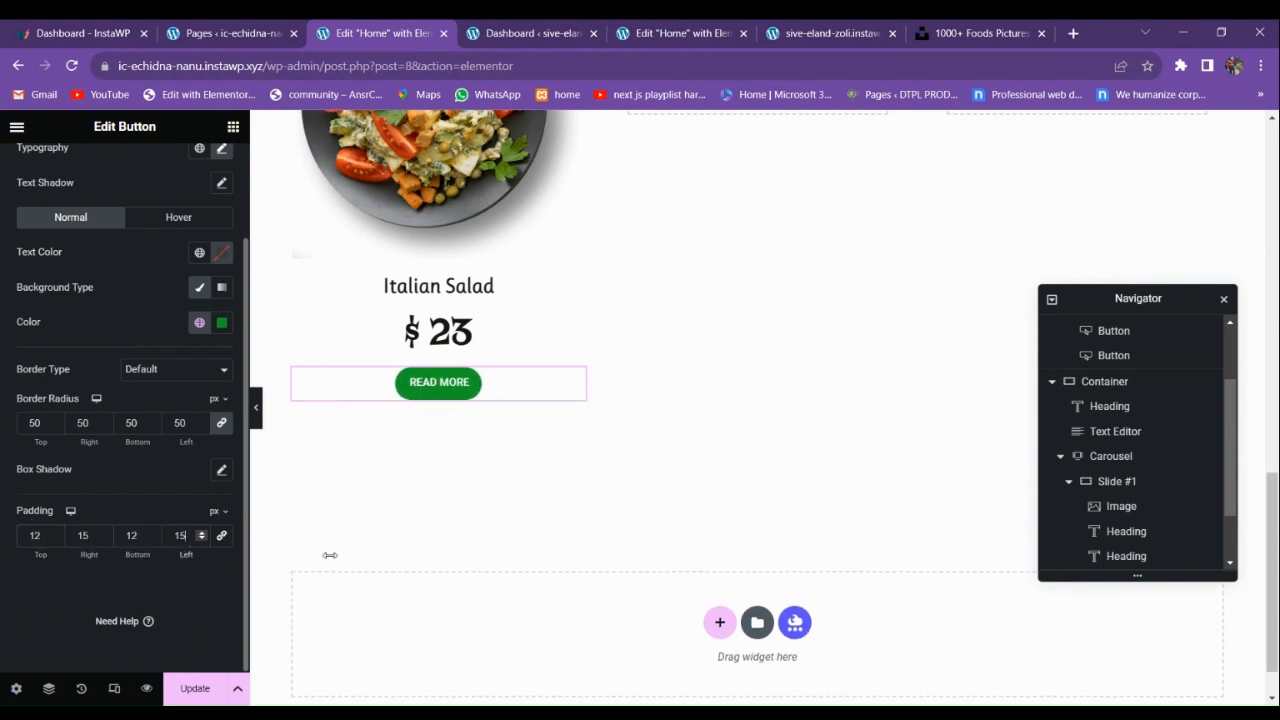
Set the first slide's salad image width to 50% and compare the card with the reference page.
scroll(363, 486, up, 2)
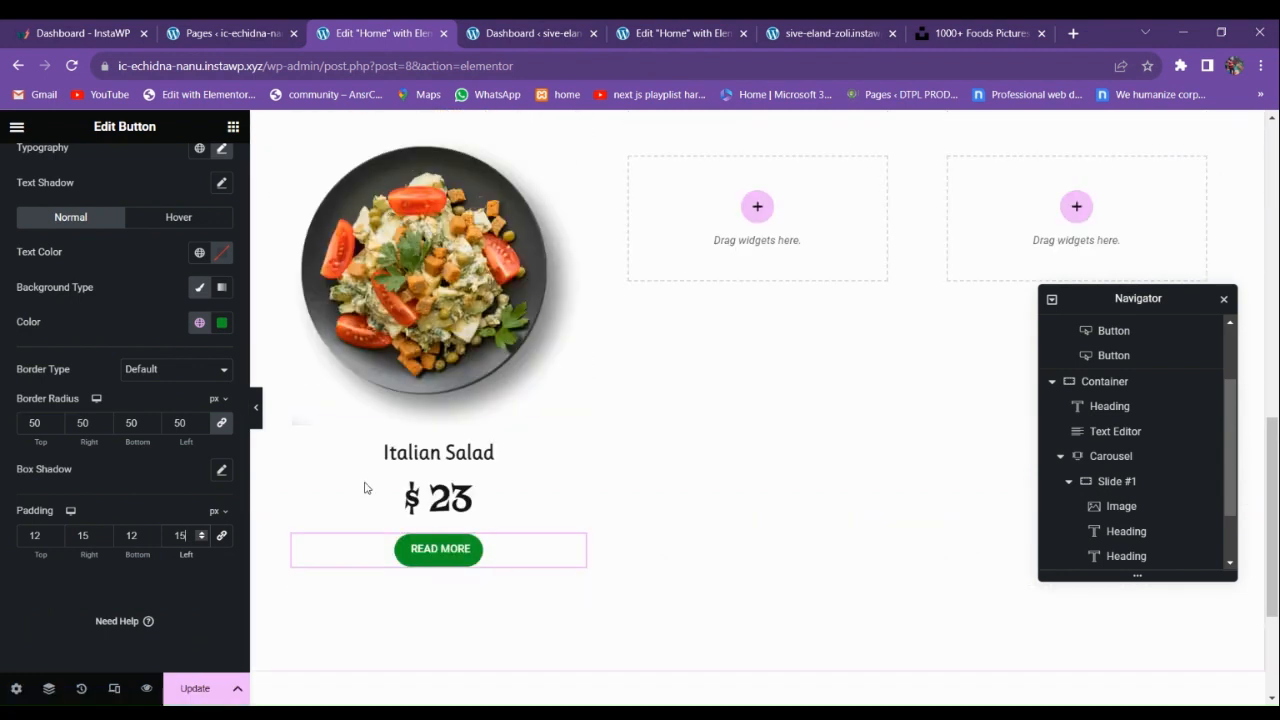
click(404, 329)
click(121, 166)
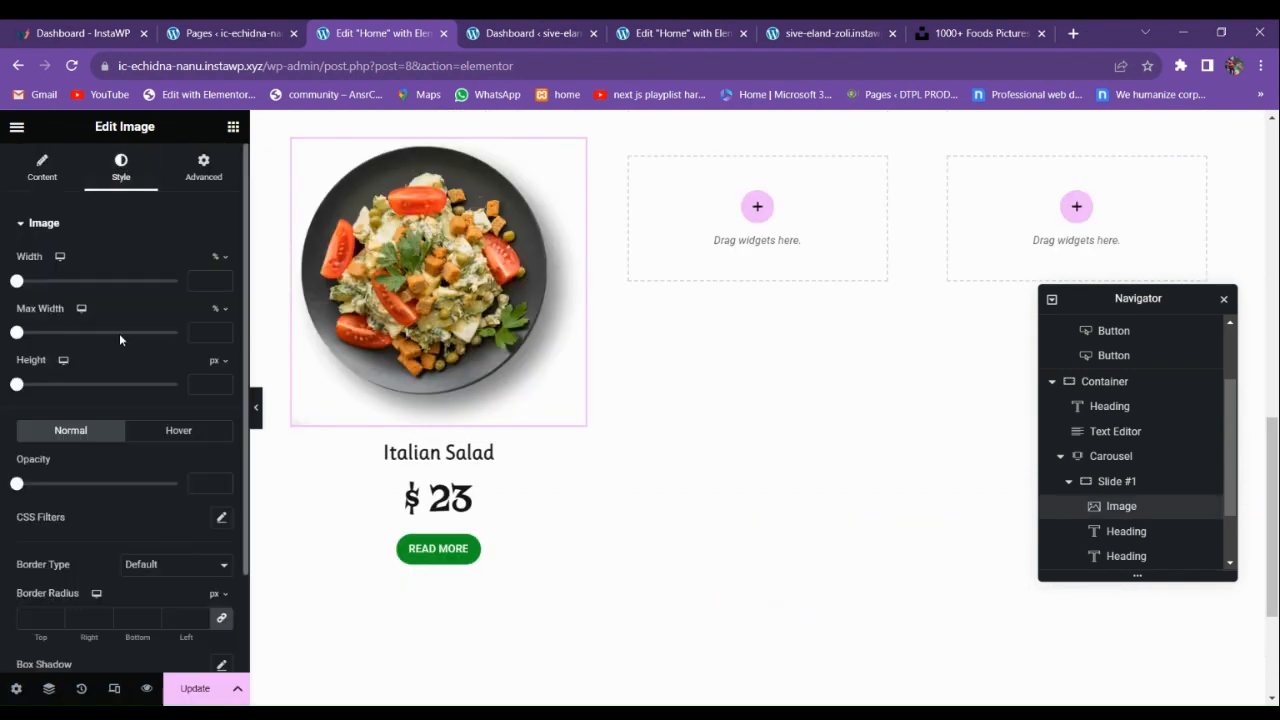
drag(17, 281, 91, 286)
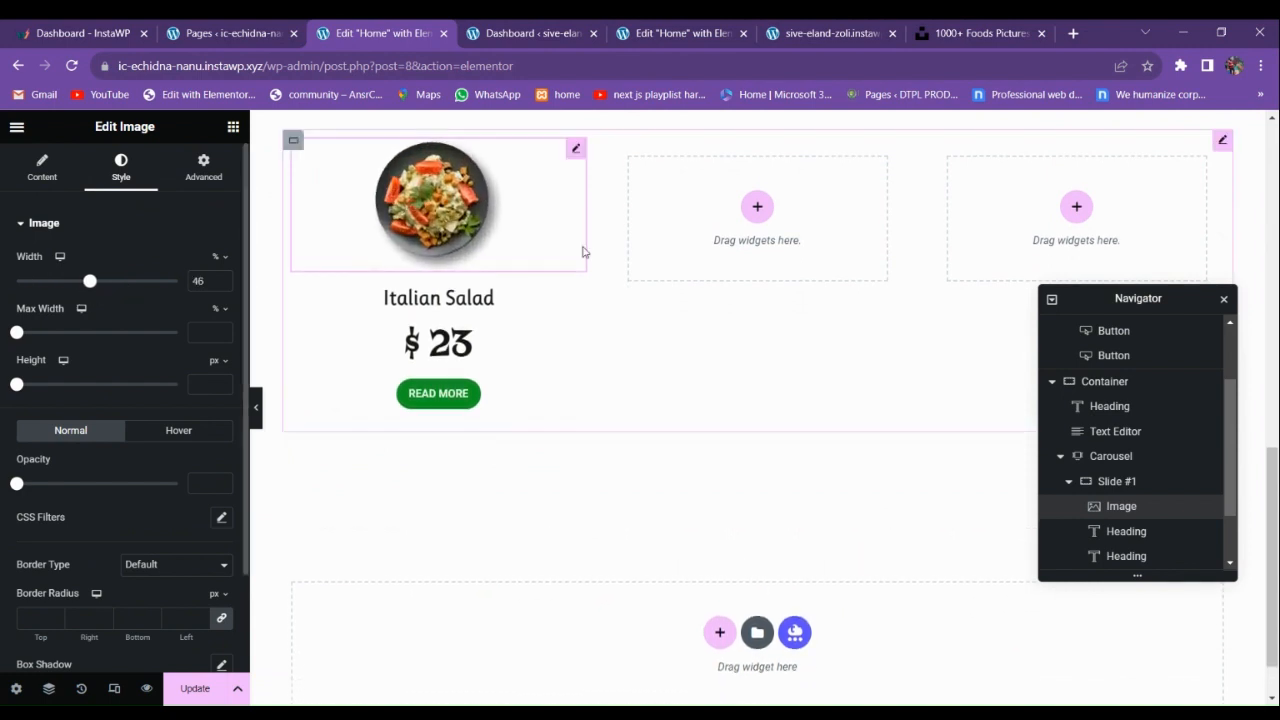
click(222, 278)
click(222, 278)
click(222, 278)
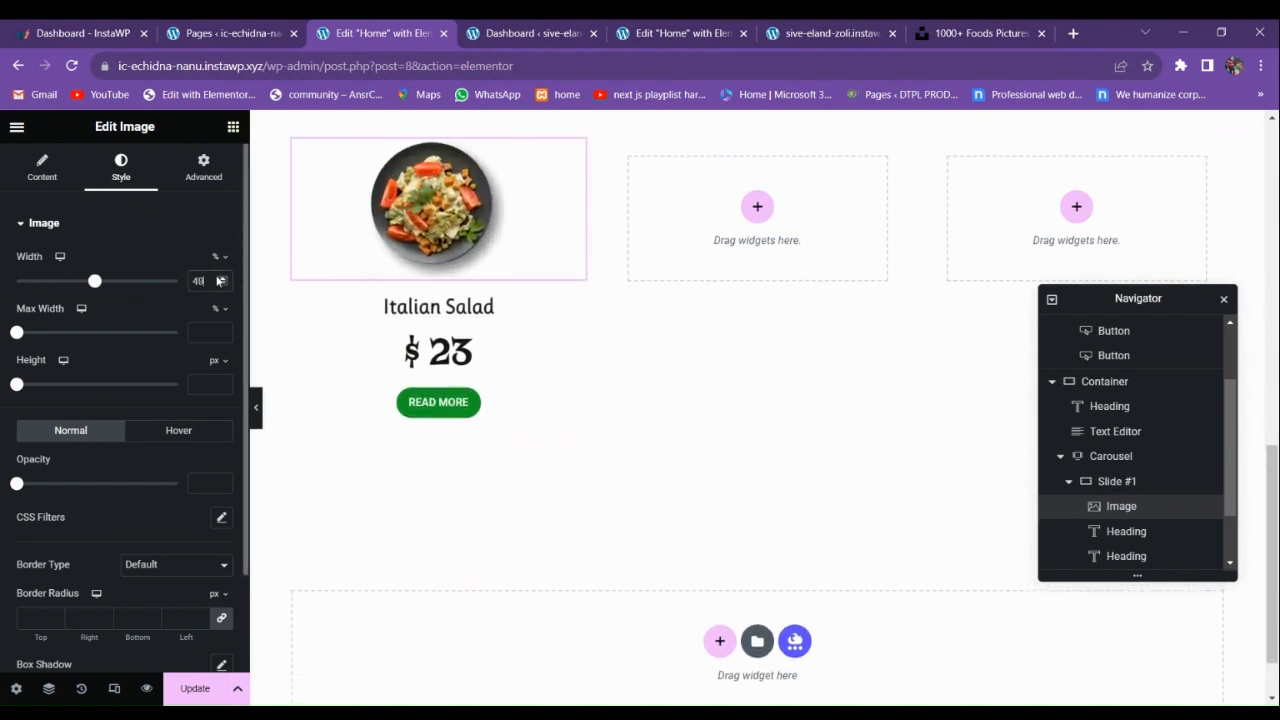
click(222, 278)
click(680, 33)
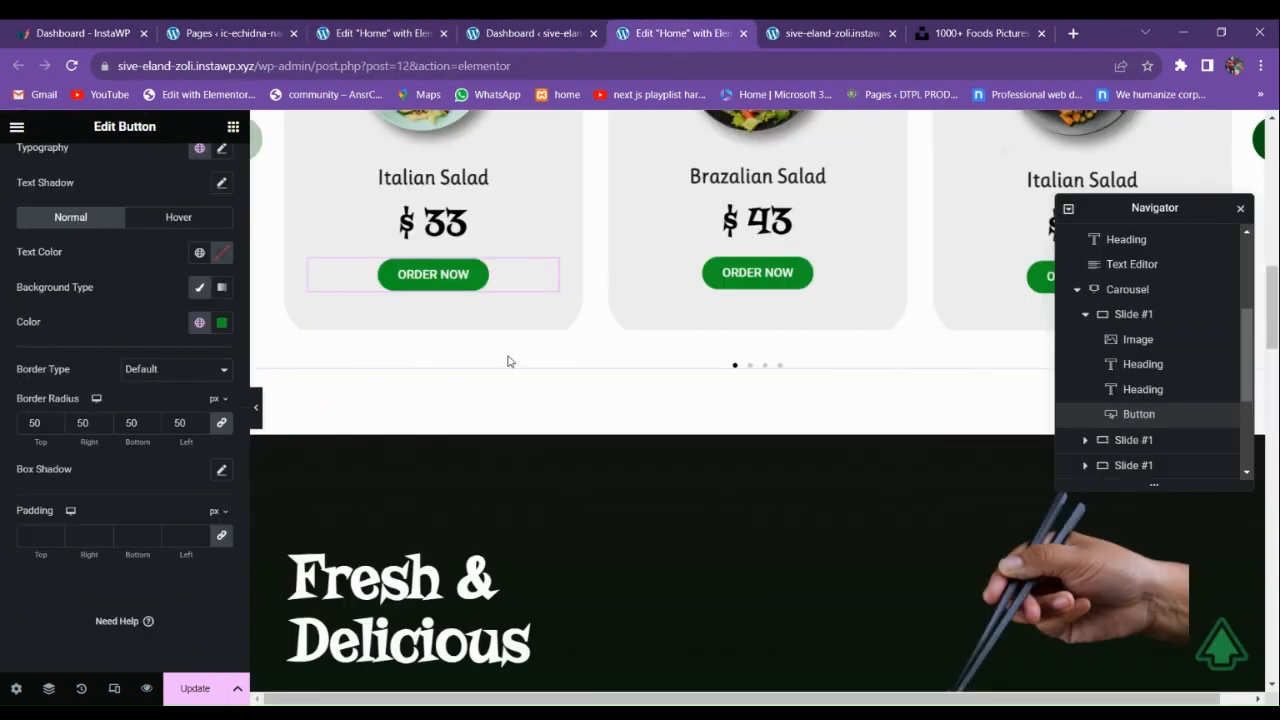
scroll(509, 360, up, 3)
key(ctrl+shift+Tab)
key(ctrl+shift+Tab)
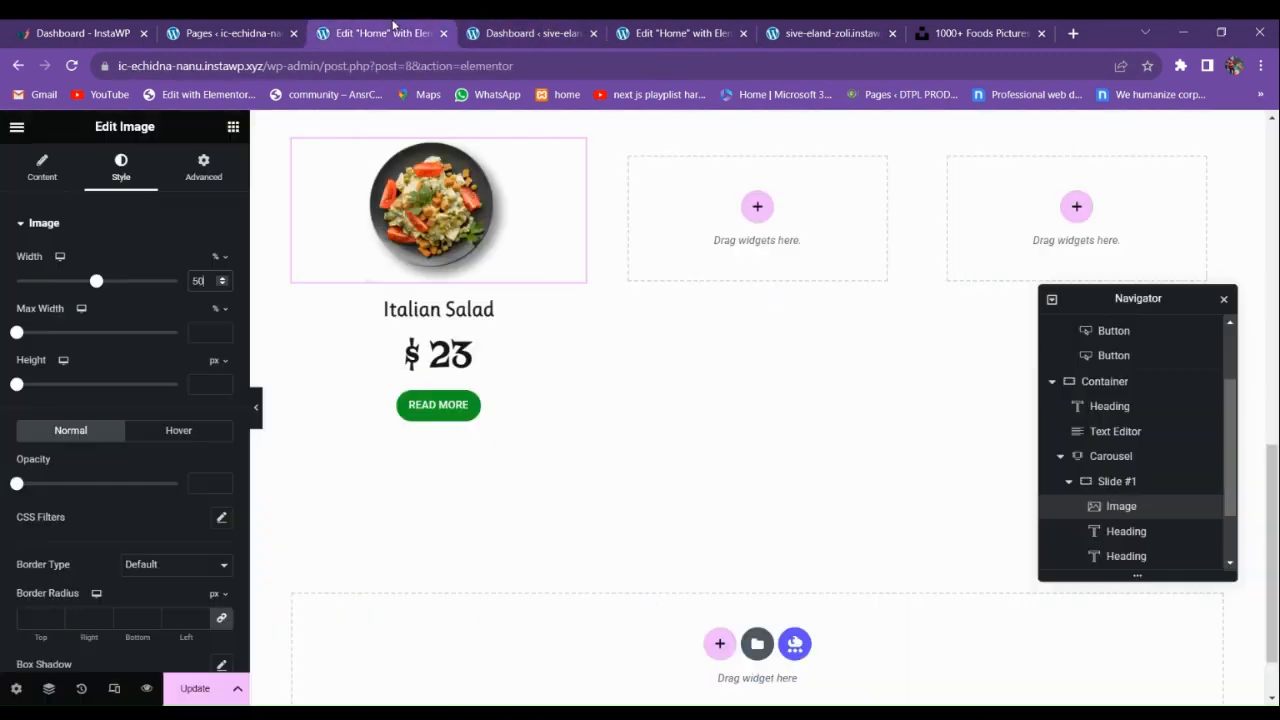
click(293, 307)
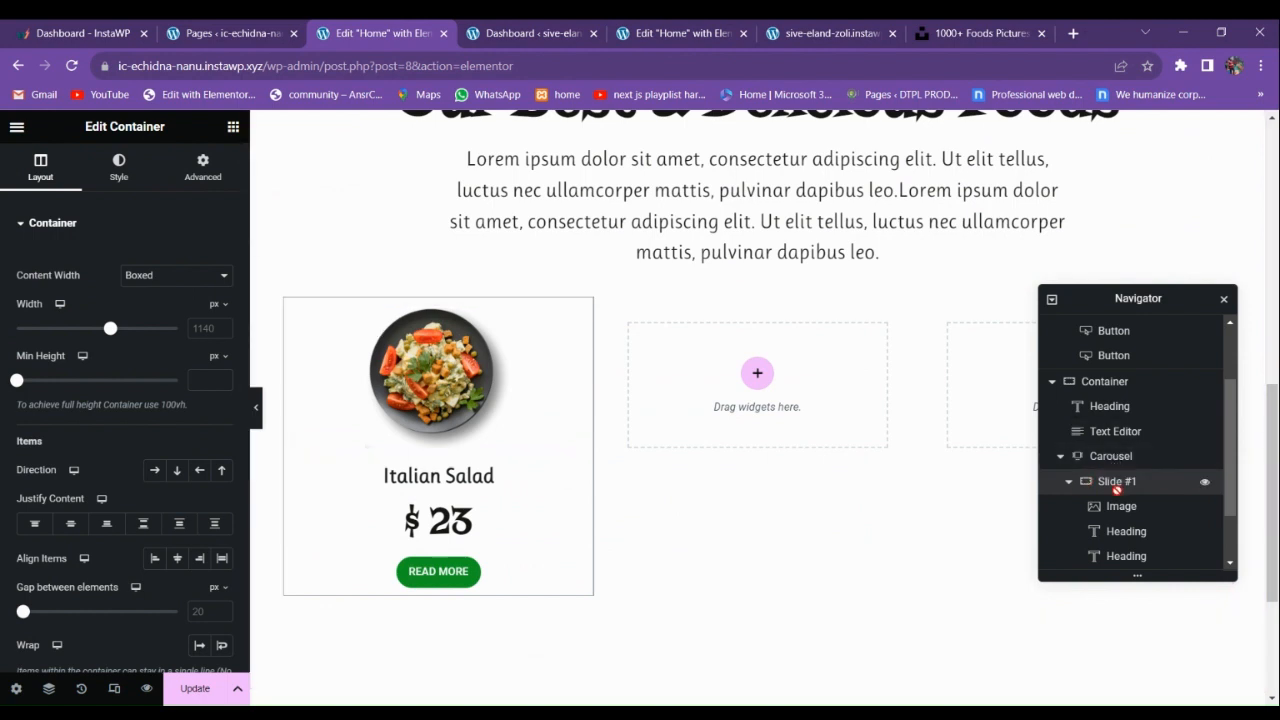
scroll(1118, 510, down, 1)
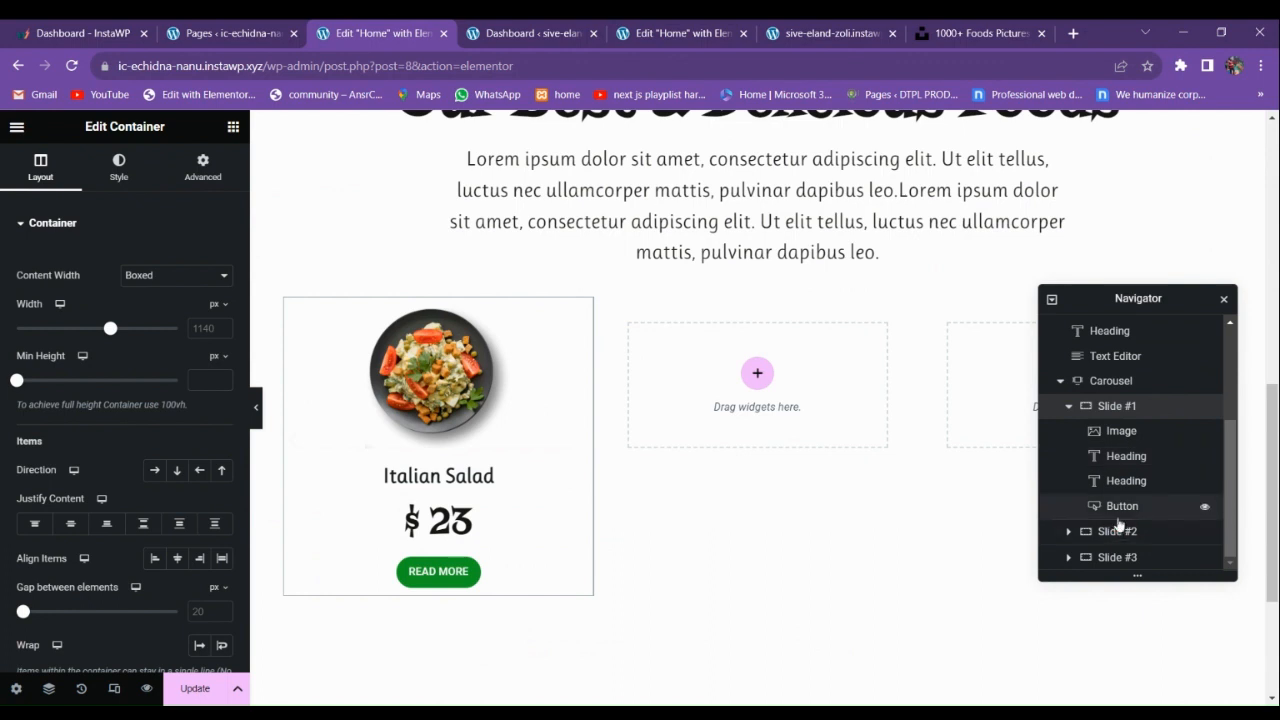
click(1061, 383)
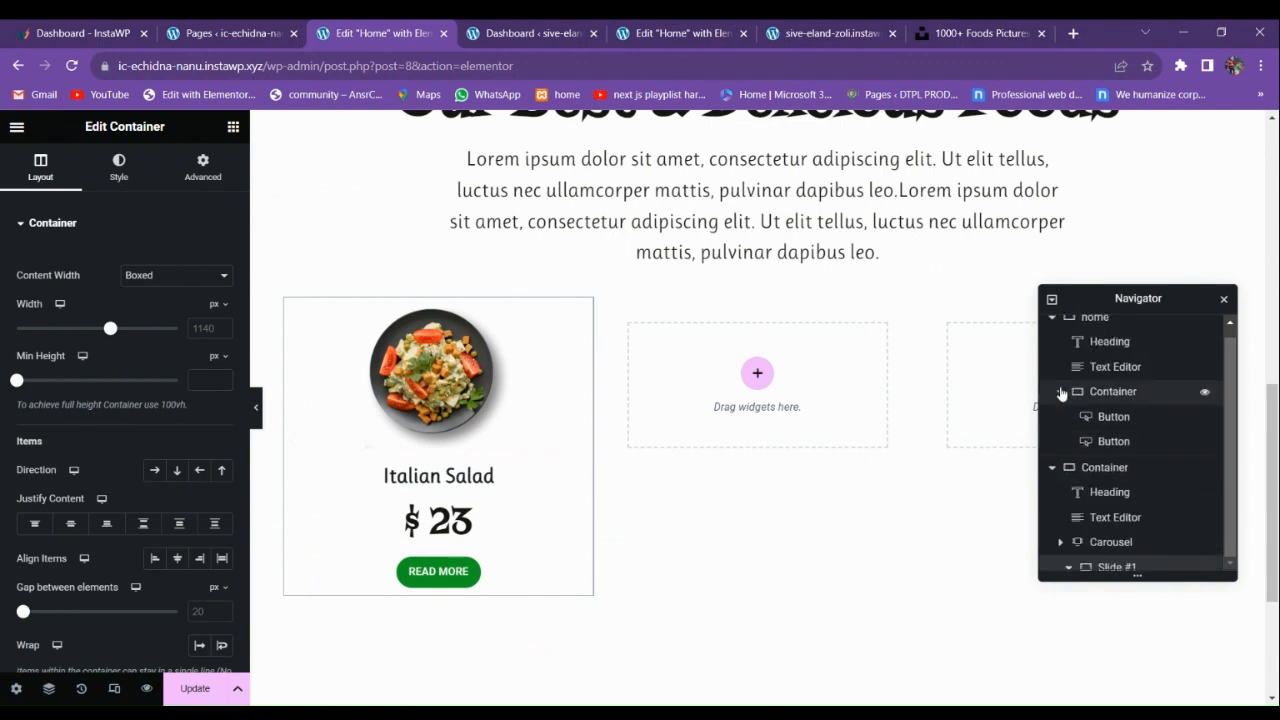
click(1113, 557)
click(1062, 553)
scroll(1078, 554, down, 2)
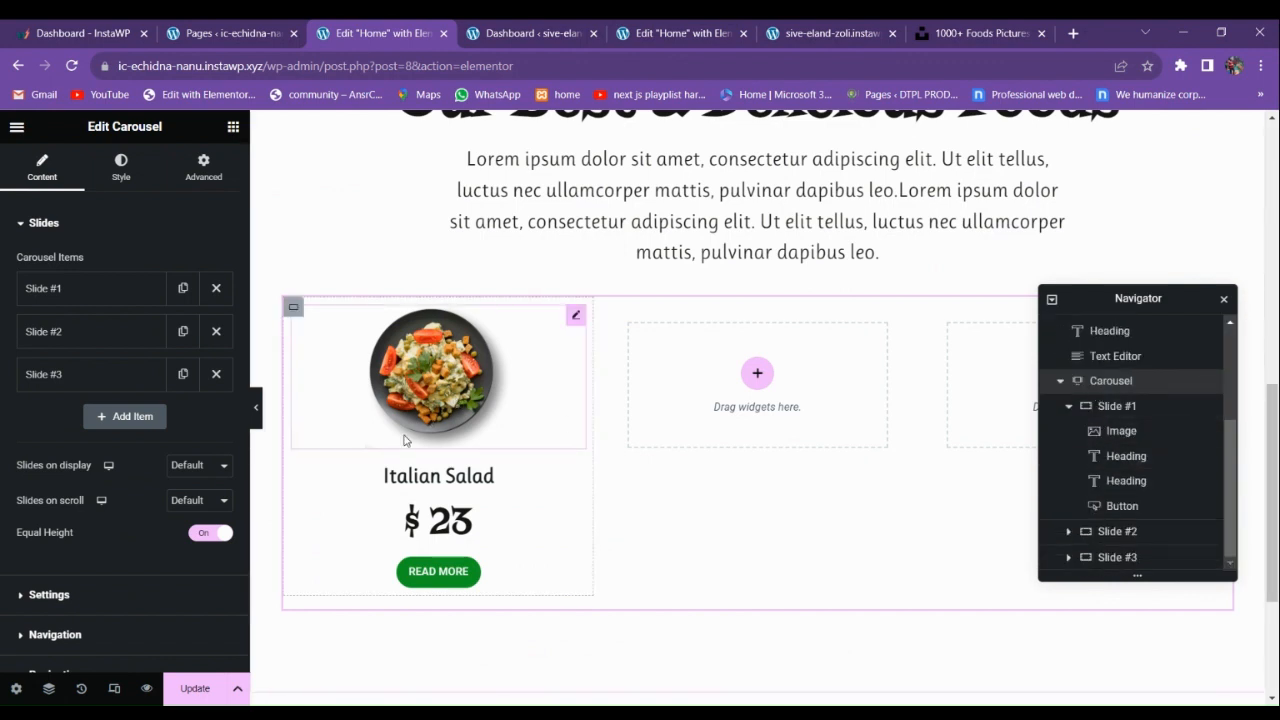
Check the reference slide's spacing and give the first slide's container a 10 px margin and 30 px padding on all sides.
click(293, 307)
click(203, 167)
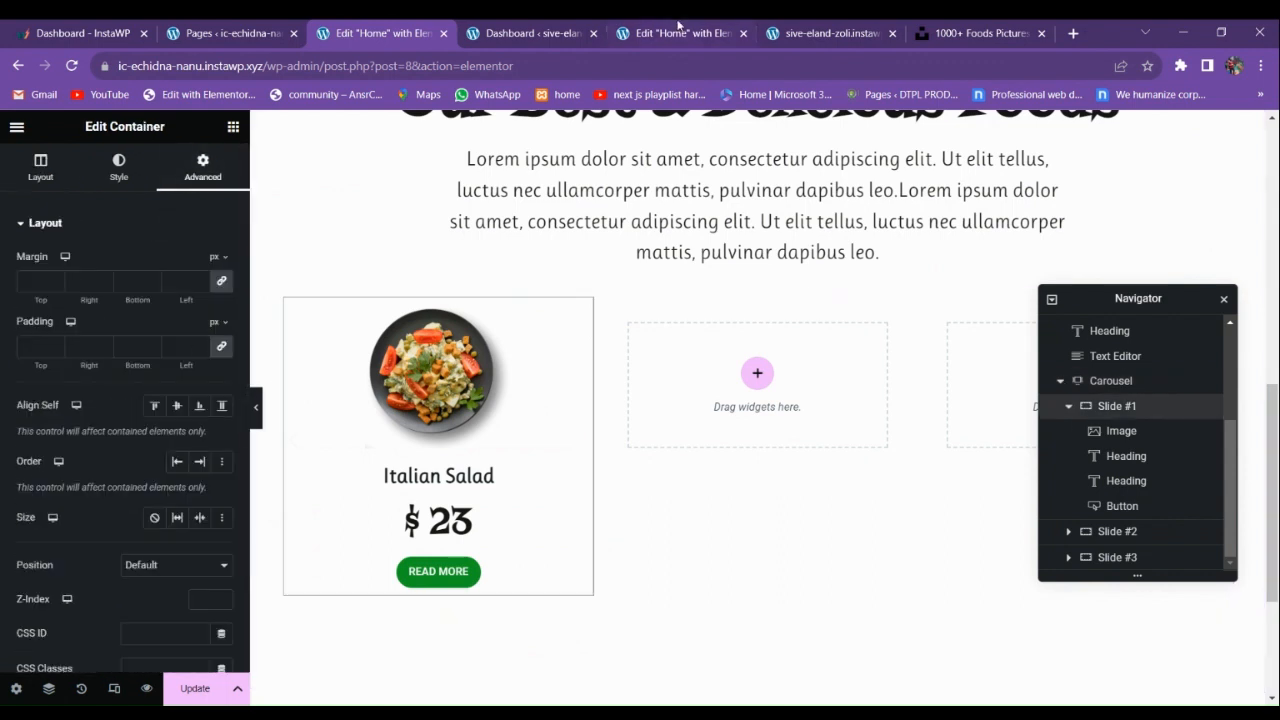
click(680, 32)
click(293, 231)
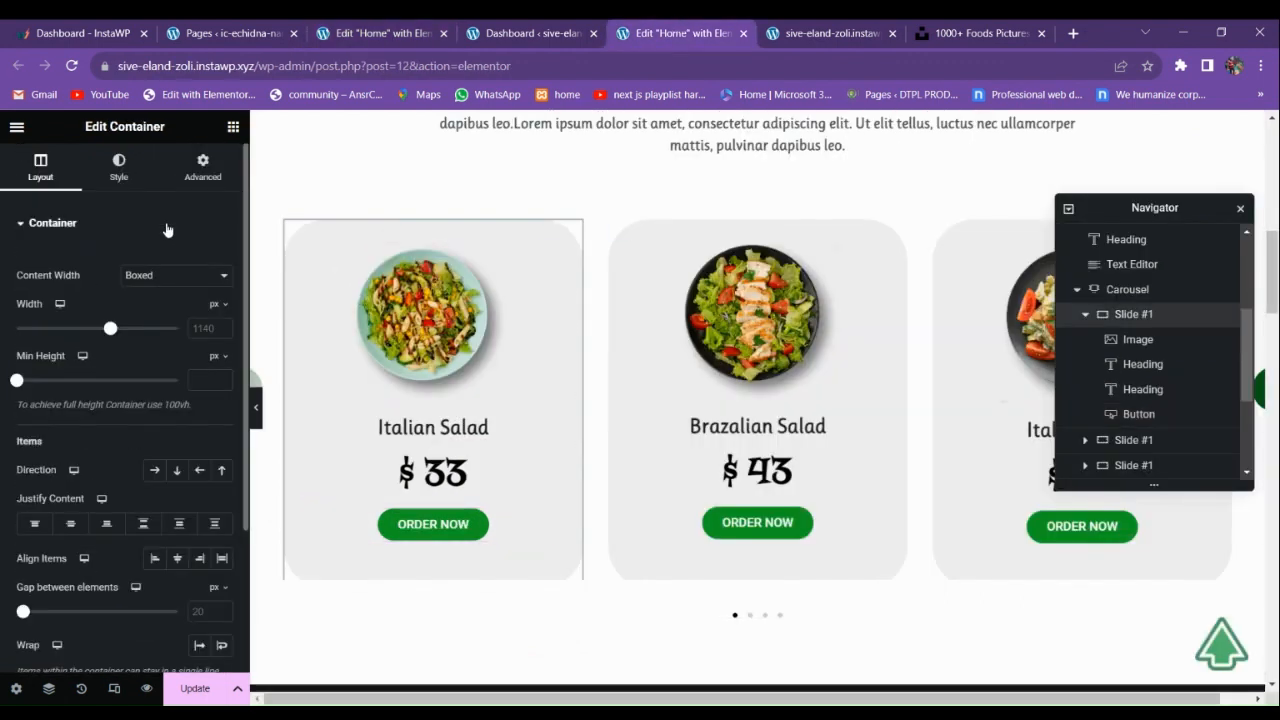
click(119, 167)
click(197, 178)
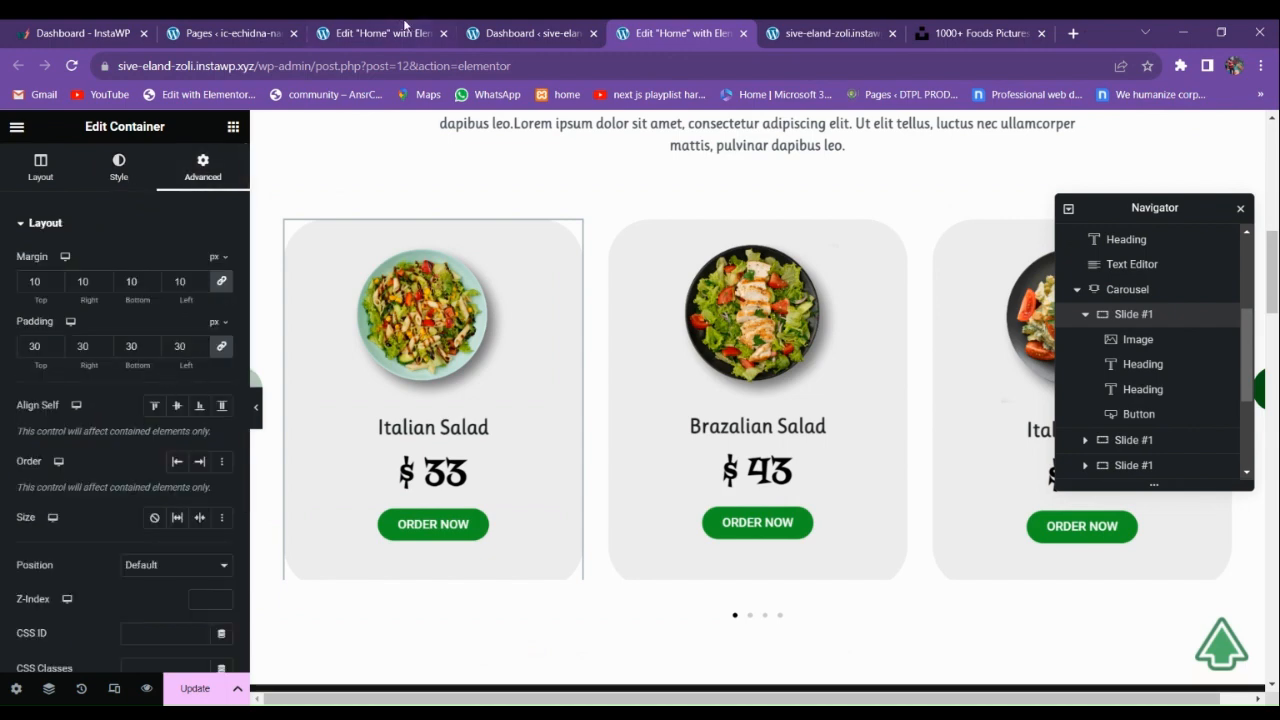
click(403, 29)
click(38, 281)
text(10)
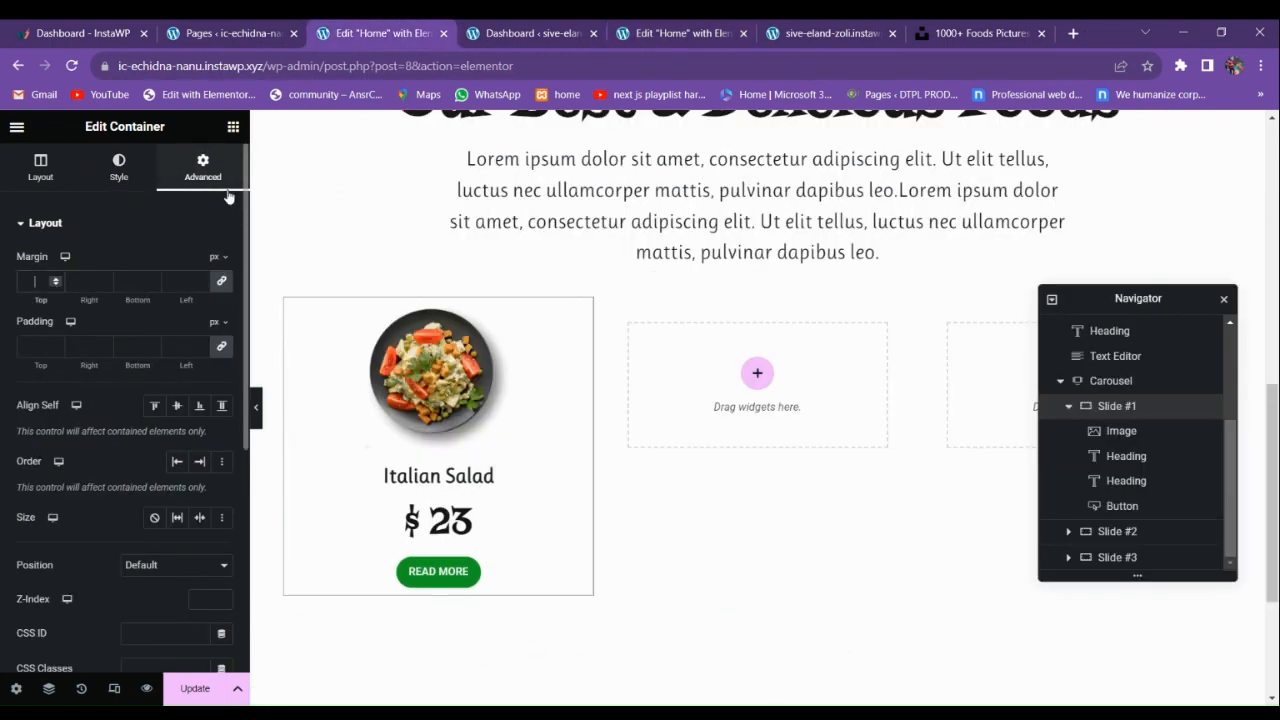
click(36, 346)
text(30)
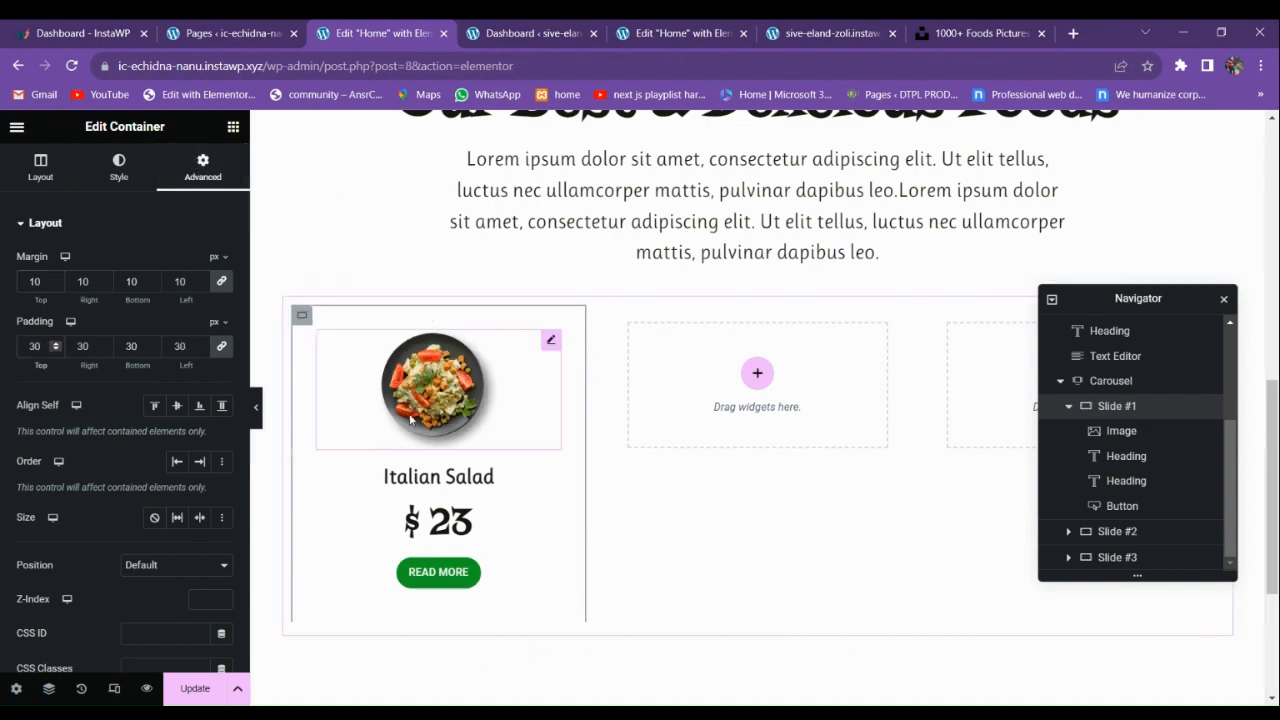
Copy the reference slide's background color and apply it, #EEEEEE, as the first slide's classic background.
click(678, 33)
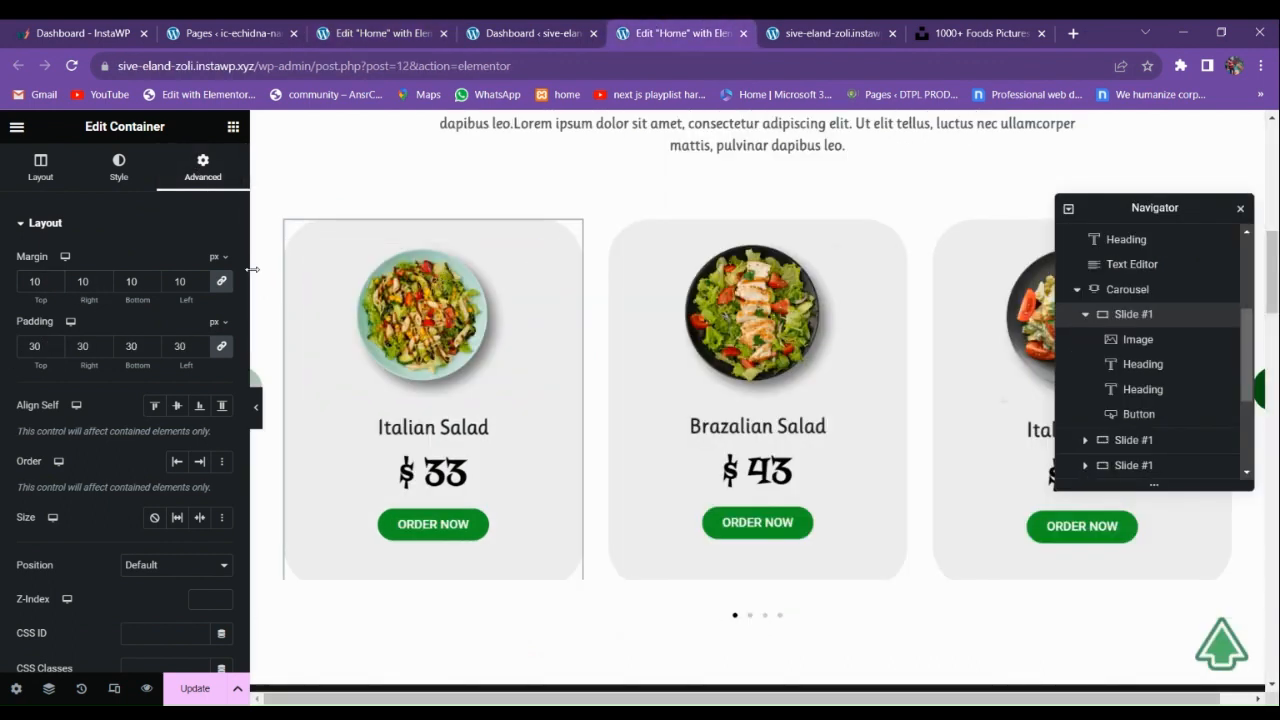
click(122, 168)
click(222, 334)
key(ctrl+c)
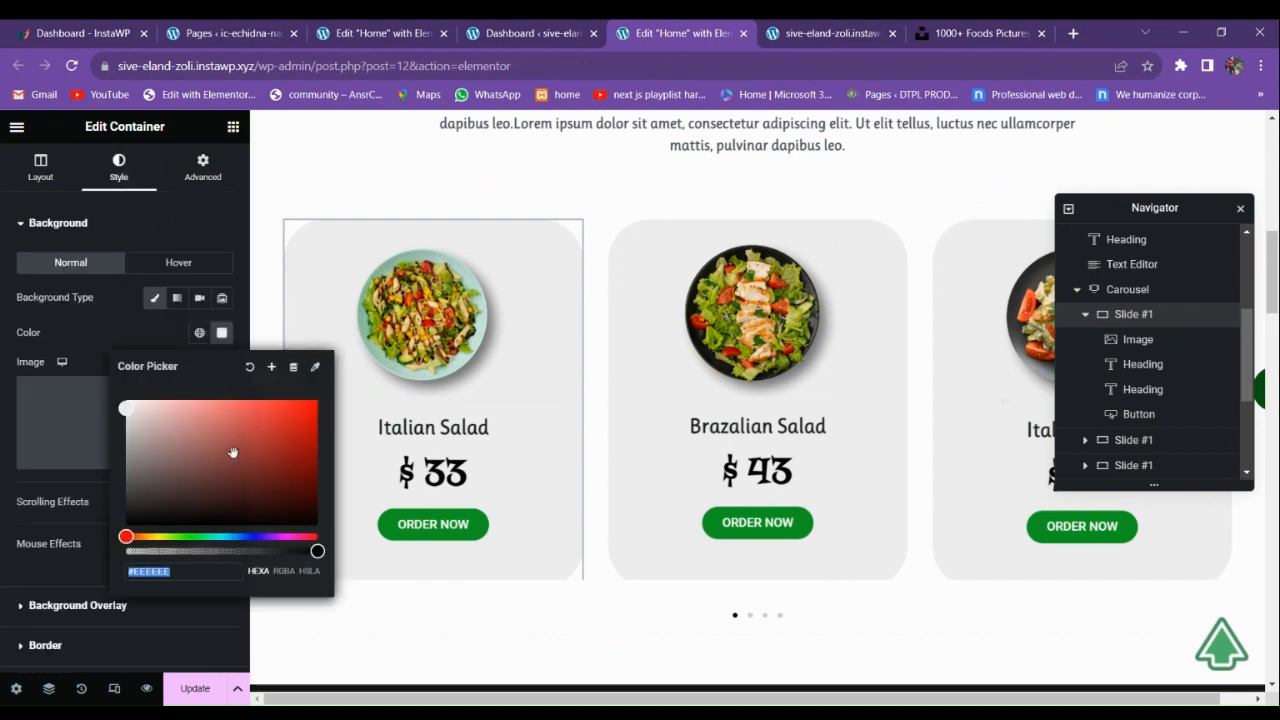
click(380, 33)
click(119, 167)
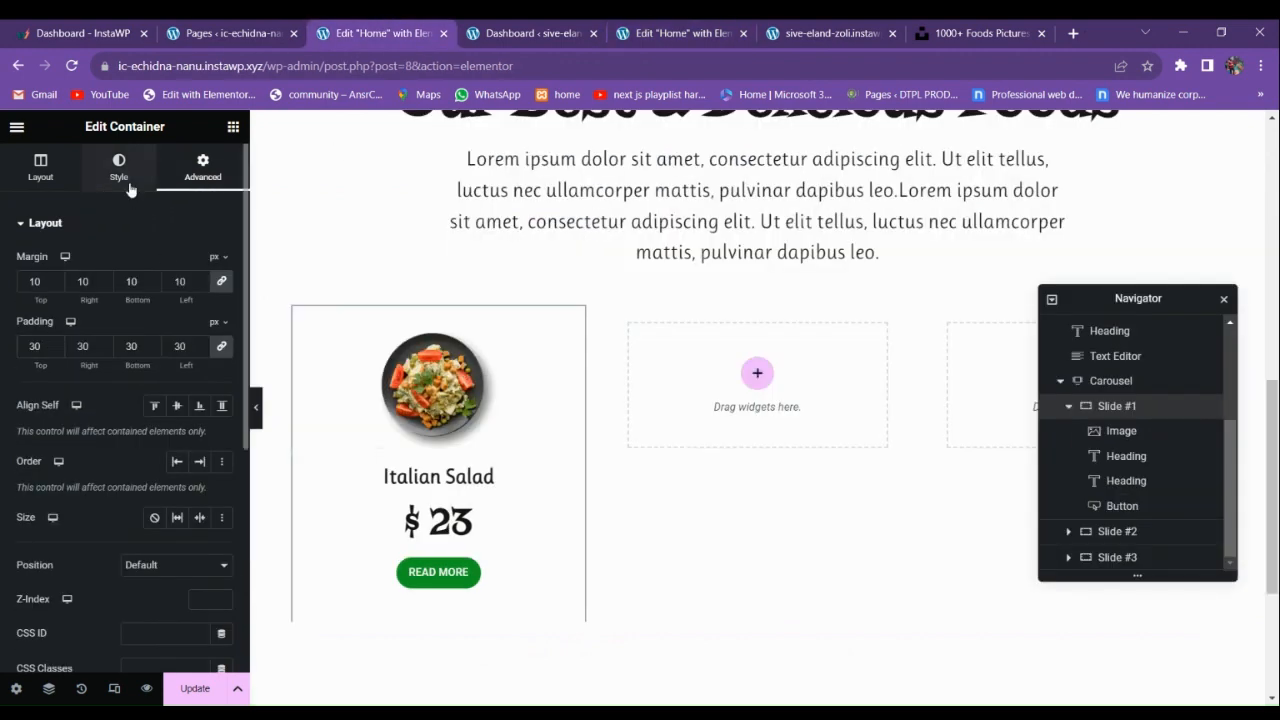
click(154, 298)
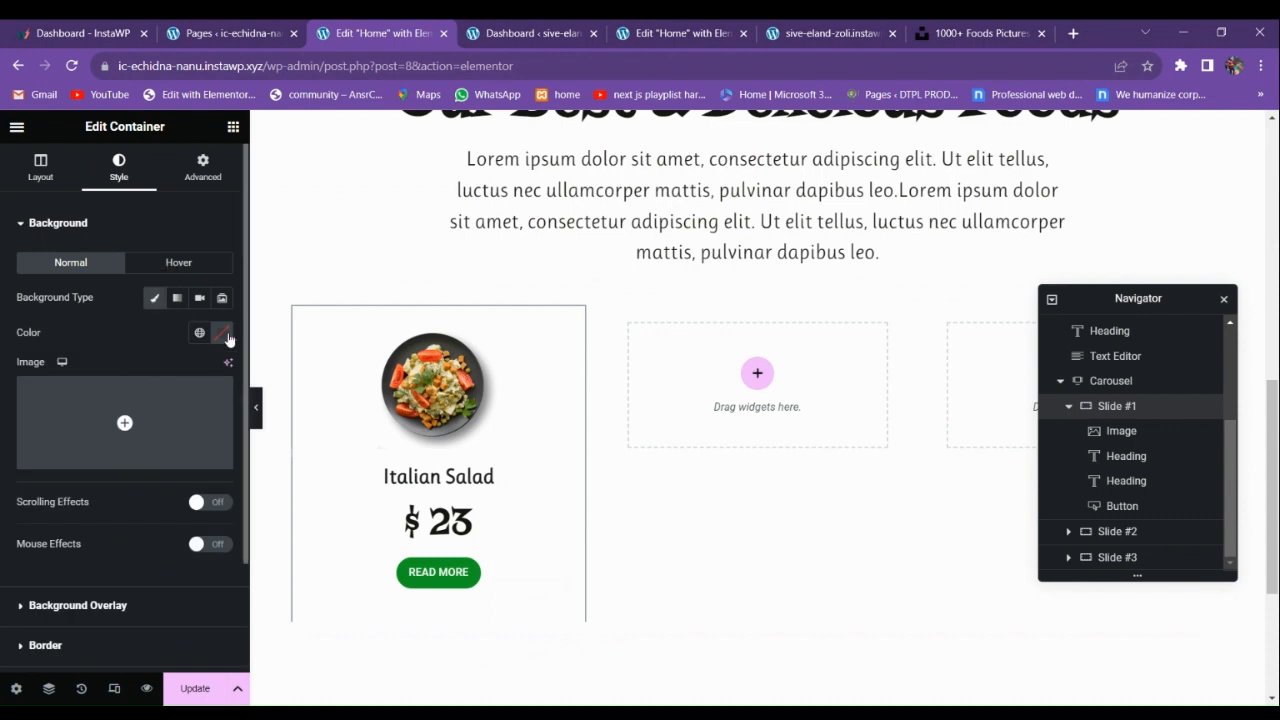
click(222, 333)
key(ctrl+v)
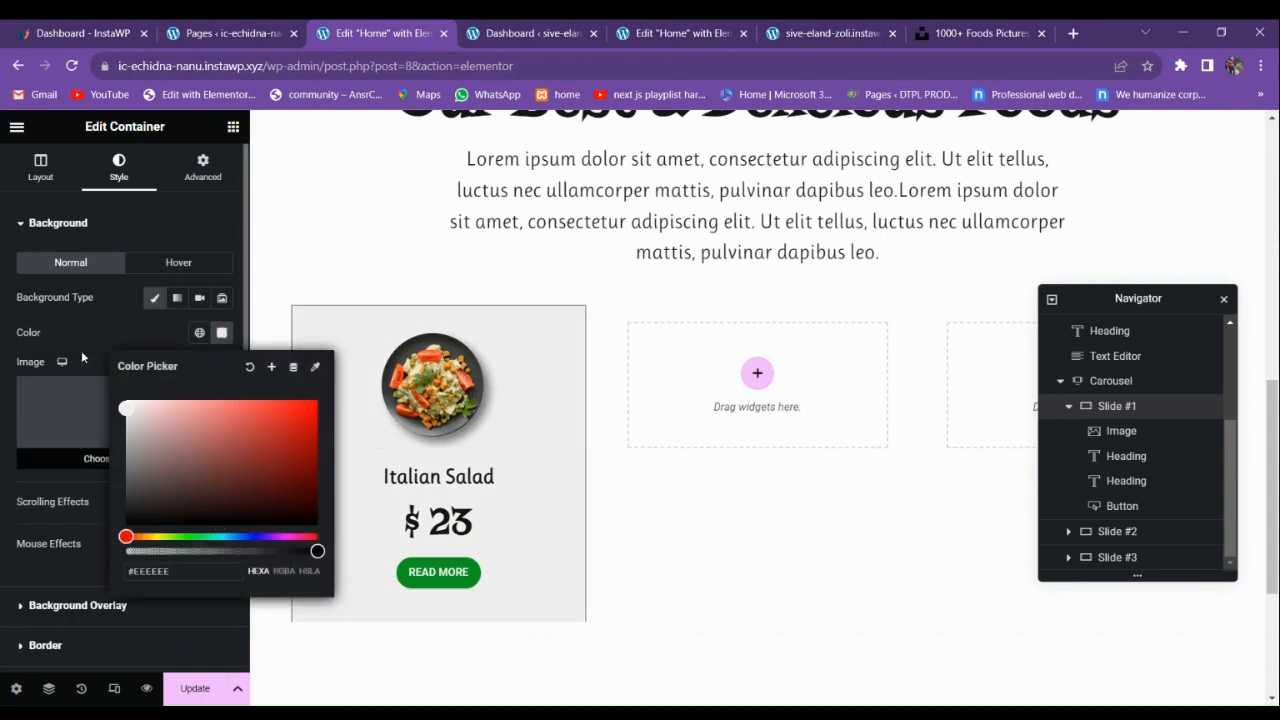
Set the first slide's border radius to 30 px on all corners and preview the card without editing outlines.
scroll(79, 347, down, 2)
click(57, 509)
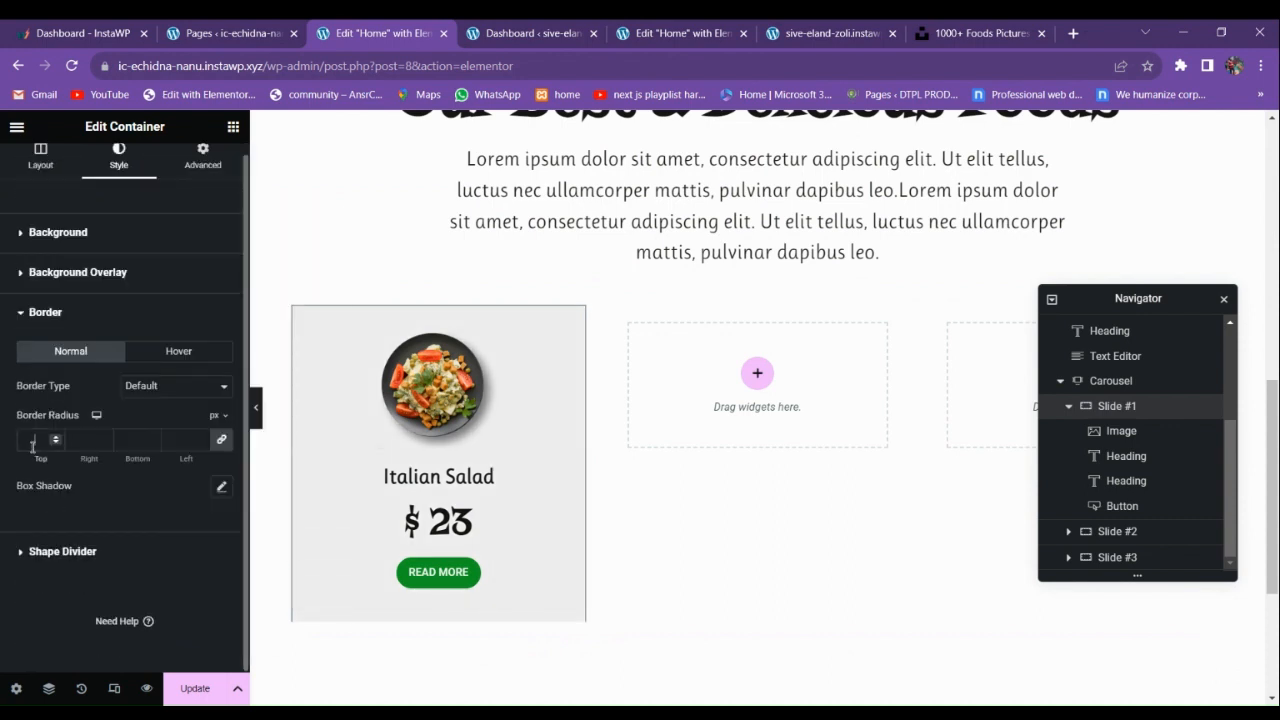
text(50)
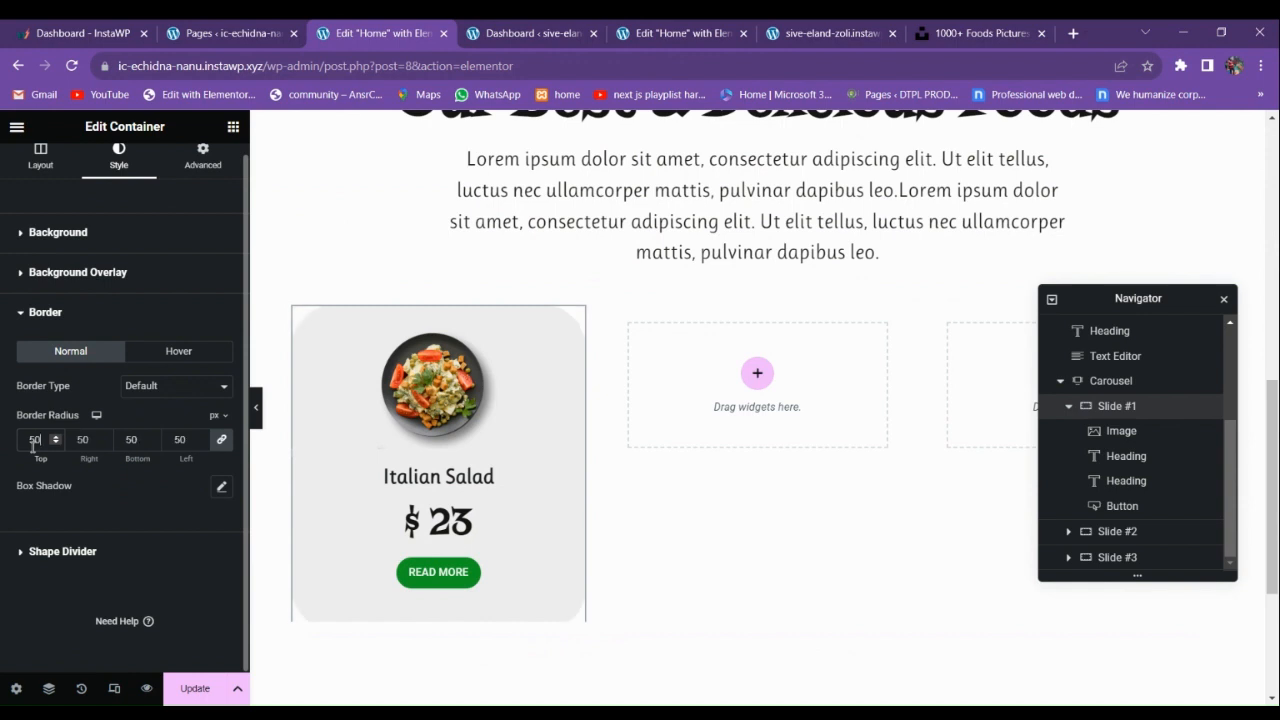
key(BackSpace)
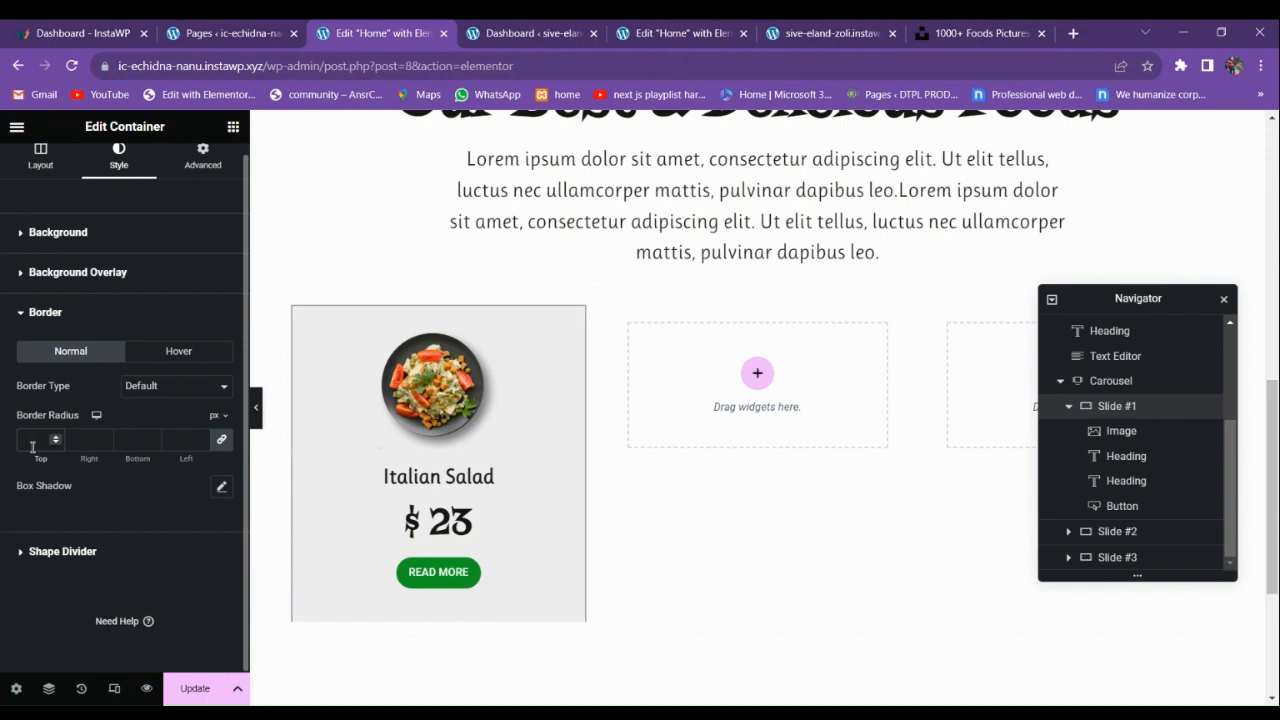
text(30)
click(257, 408)
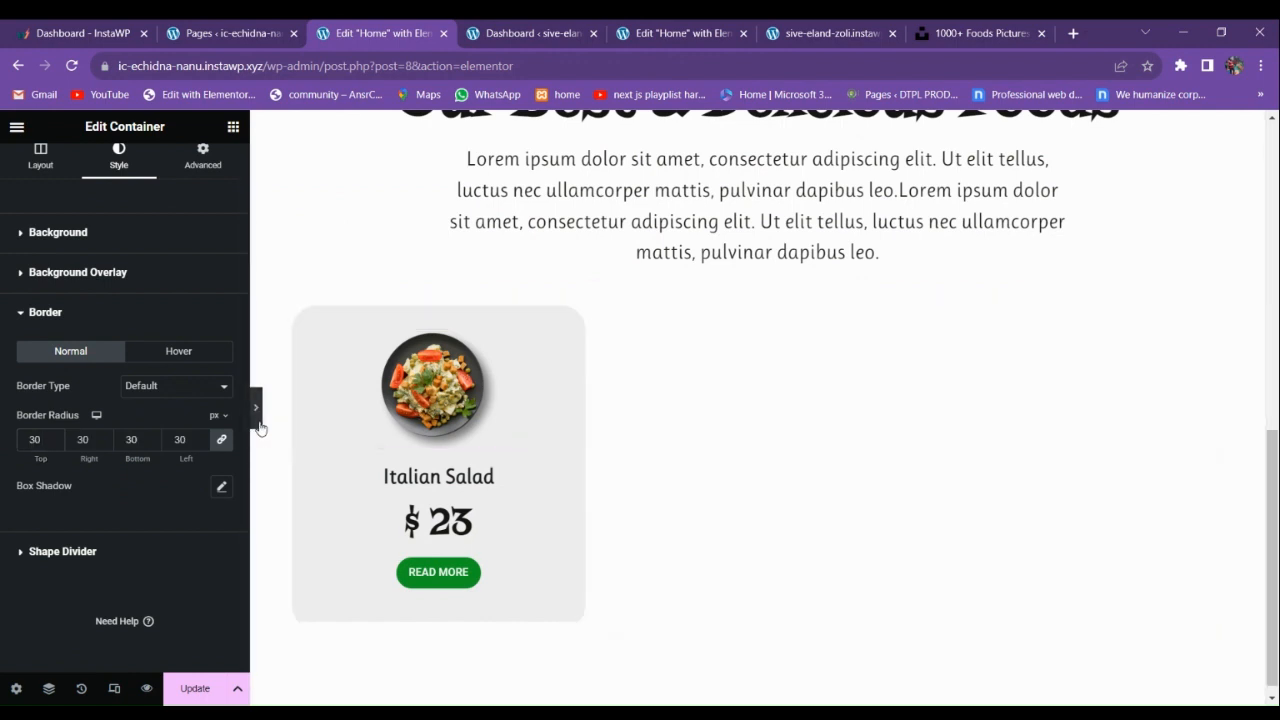
Delete the two empty slides, Slide #2 and Slide #3, from the food carousel.
click(5, 425)
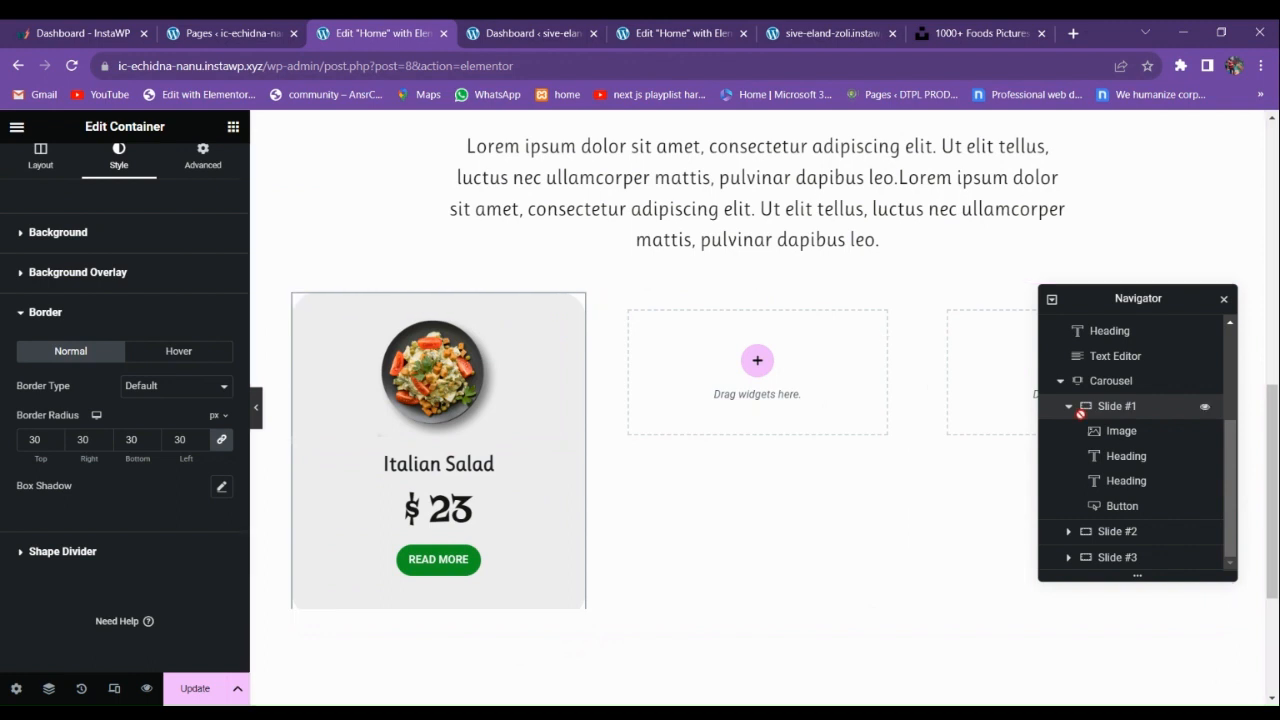
click(1108, 386)
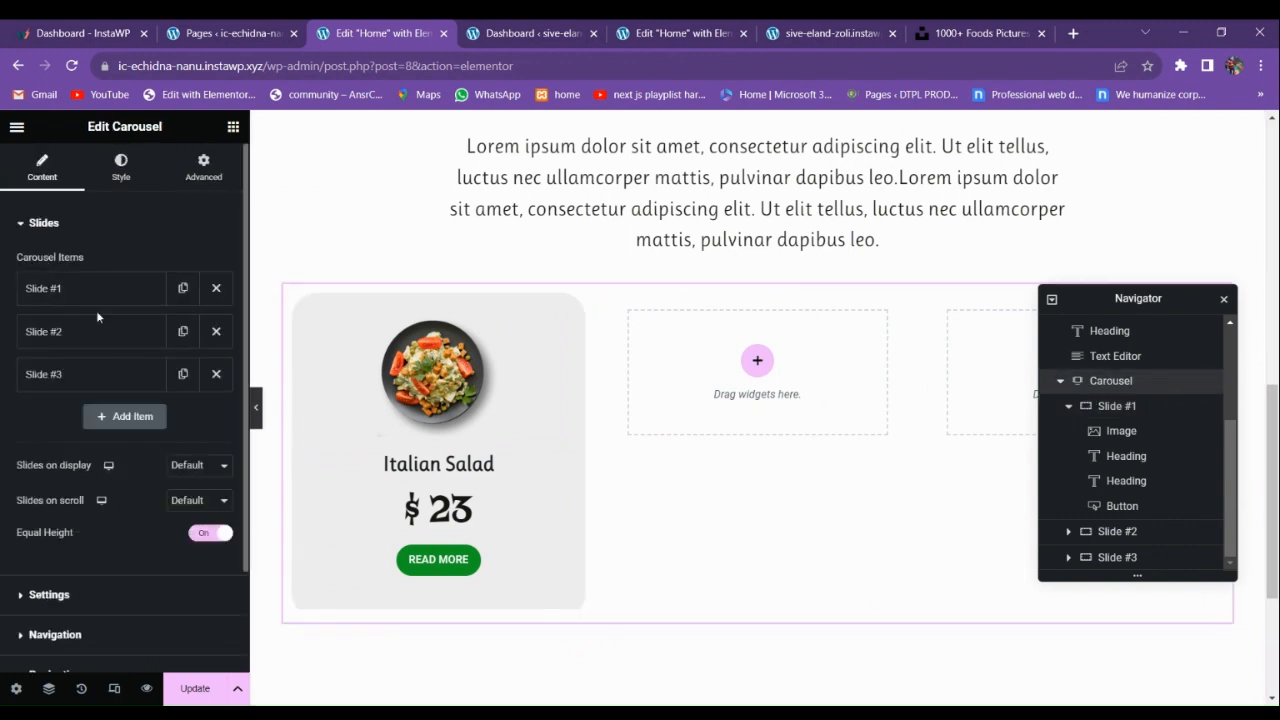
click(216, 331)
click(216, 331)
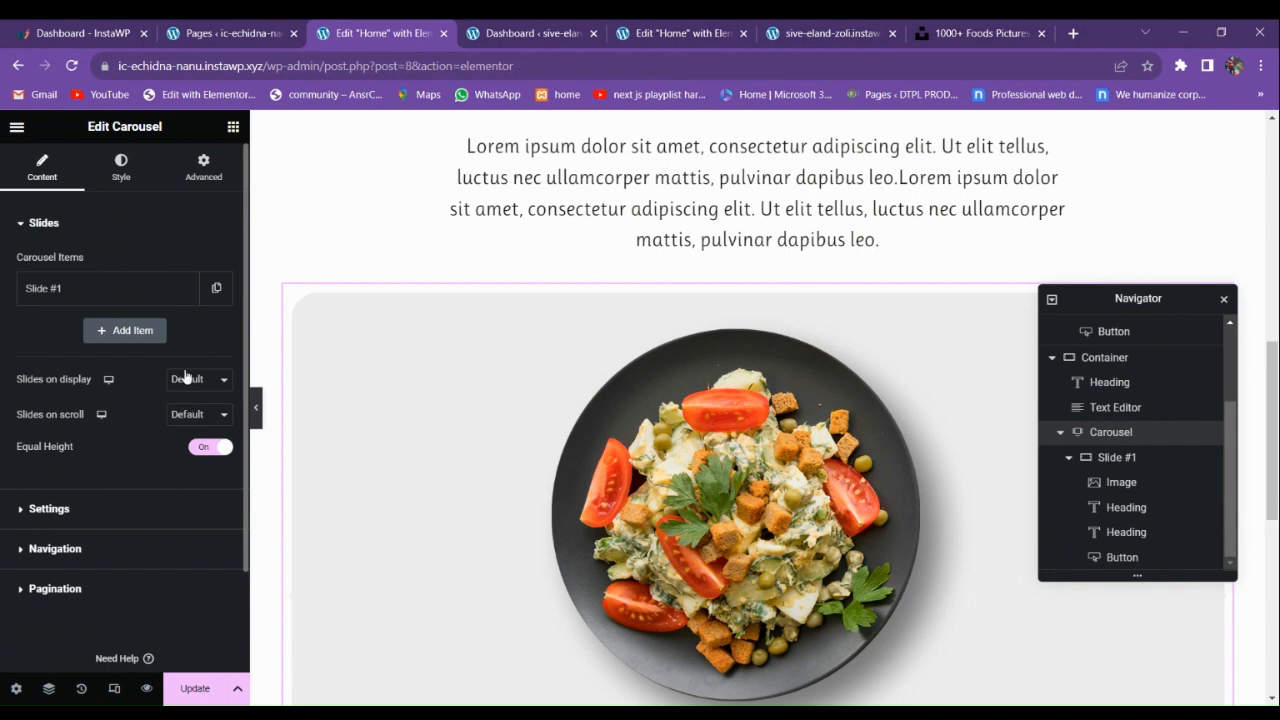
Duplicate the salad card slide until the carousel holds six slides.
click(215, 289)
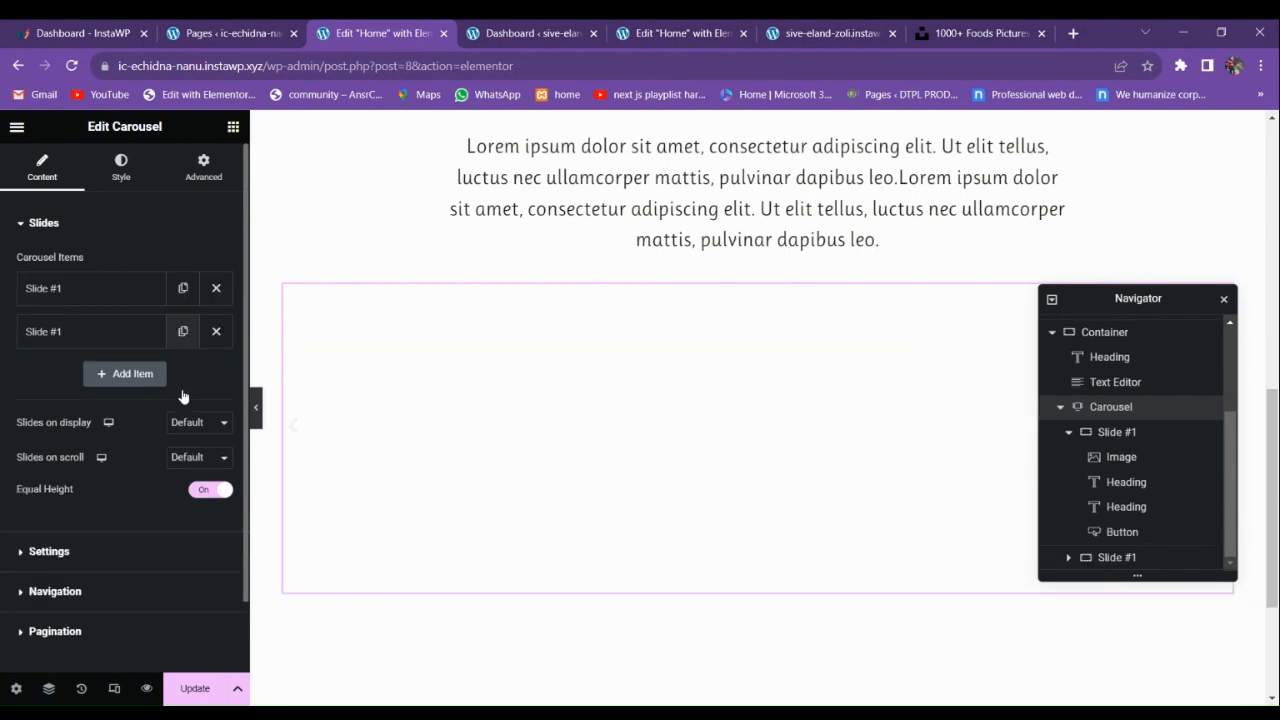
click(185, 380)
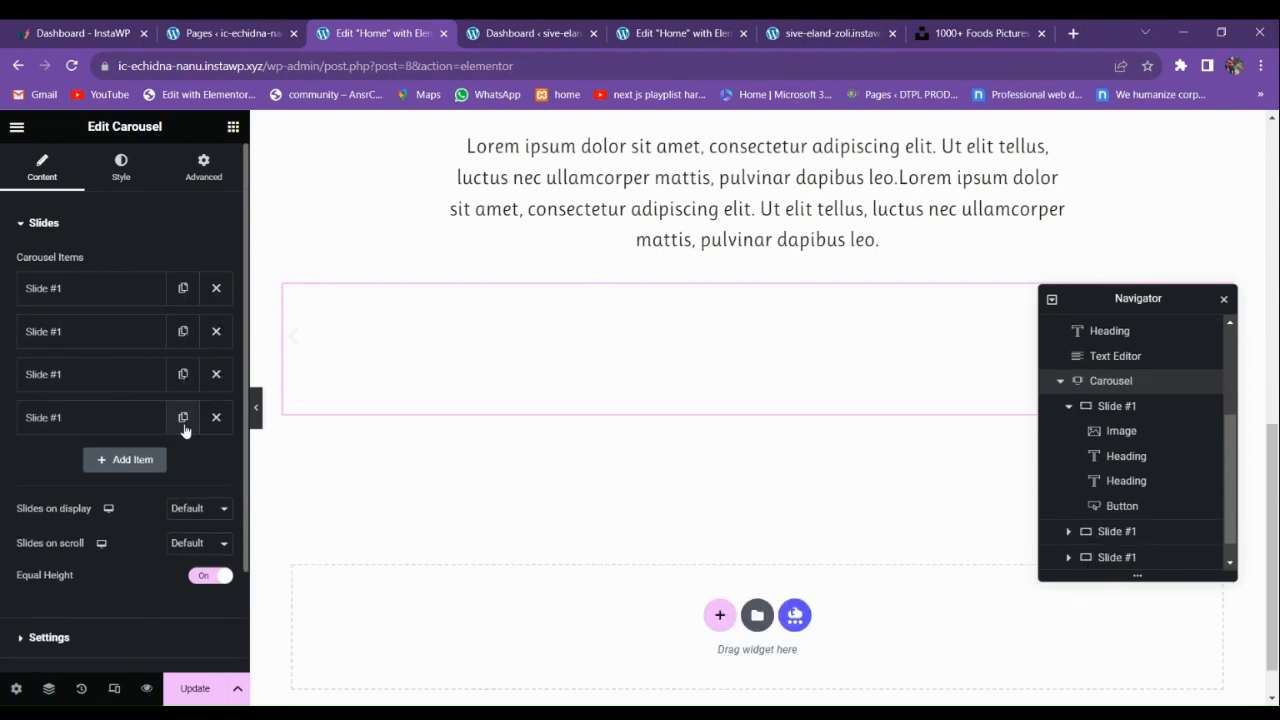
click(184, 428)
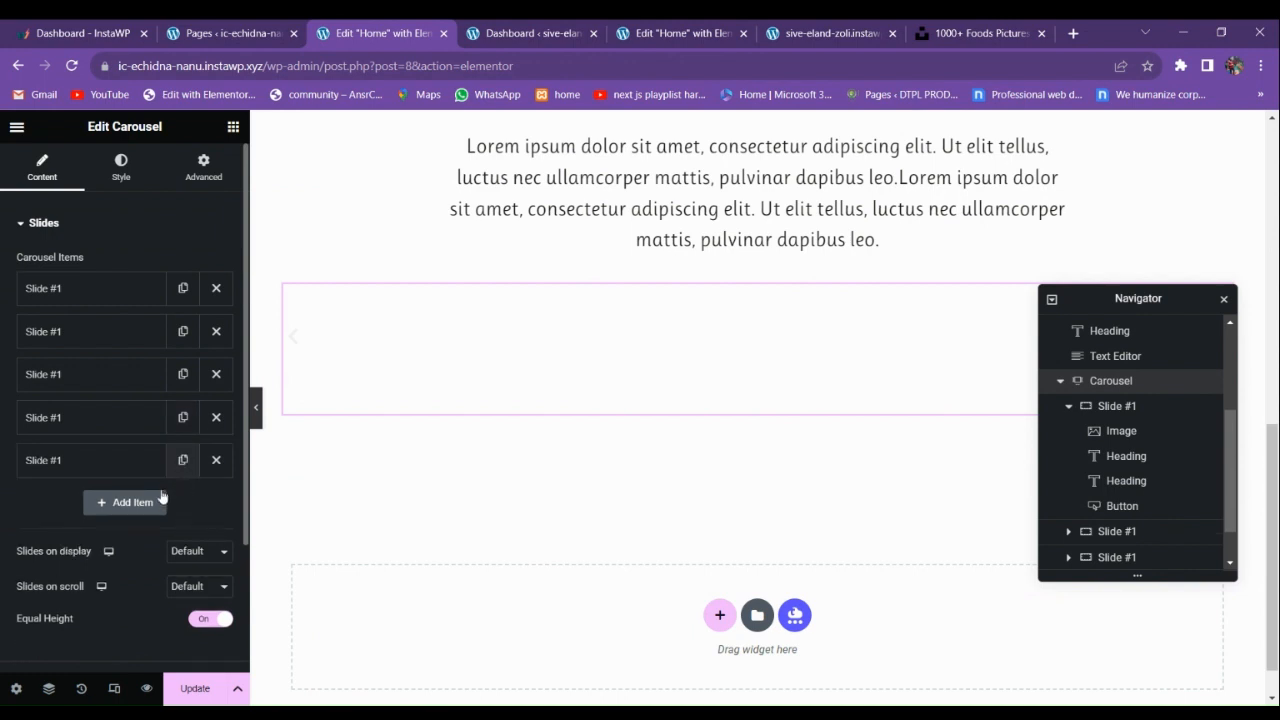
click(162, 500)
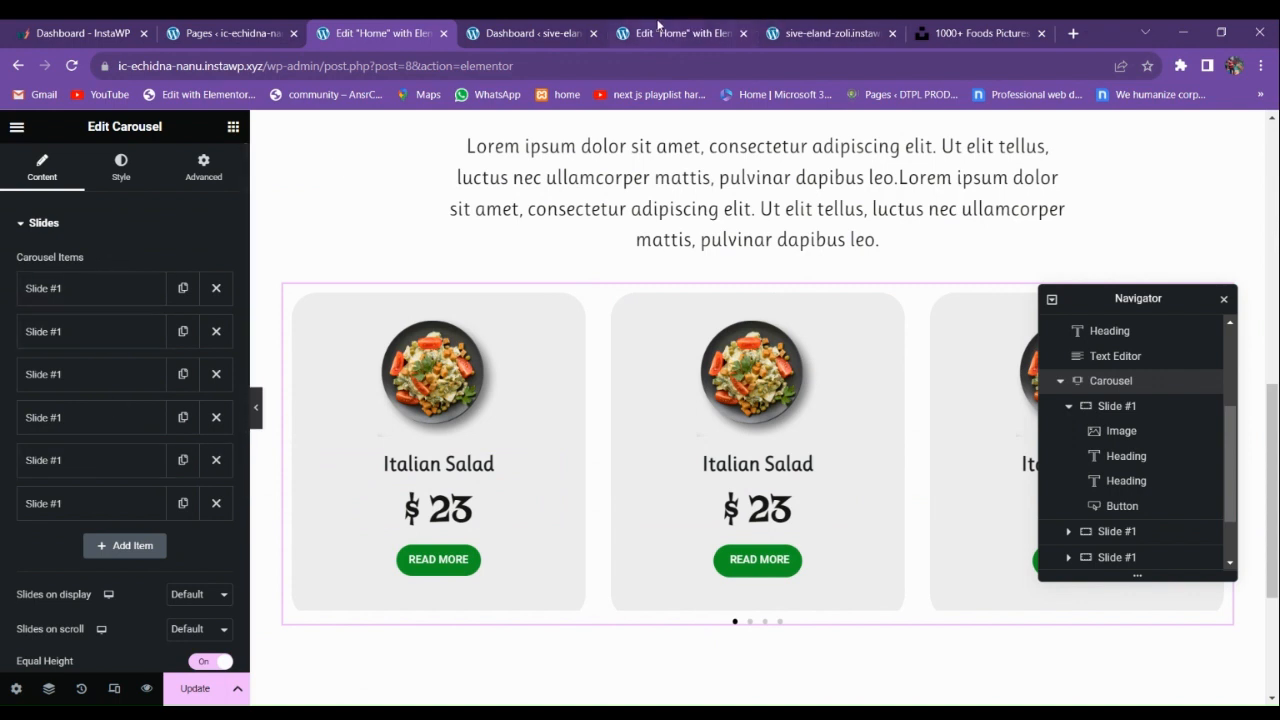
Check the carousel's slides and arrow styling on the reference page and return to the home page being built.
click(660, 31)
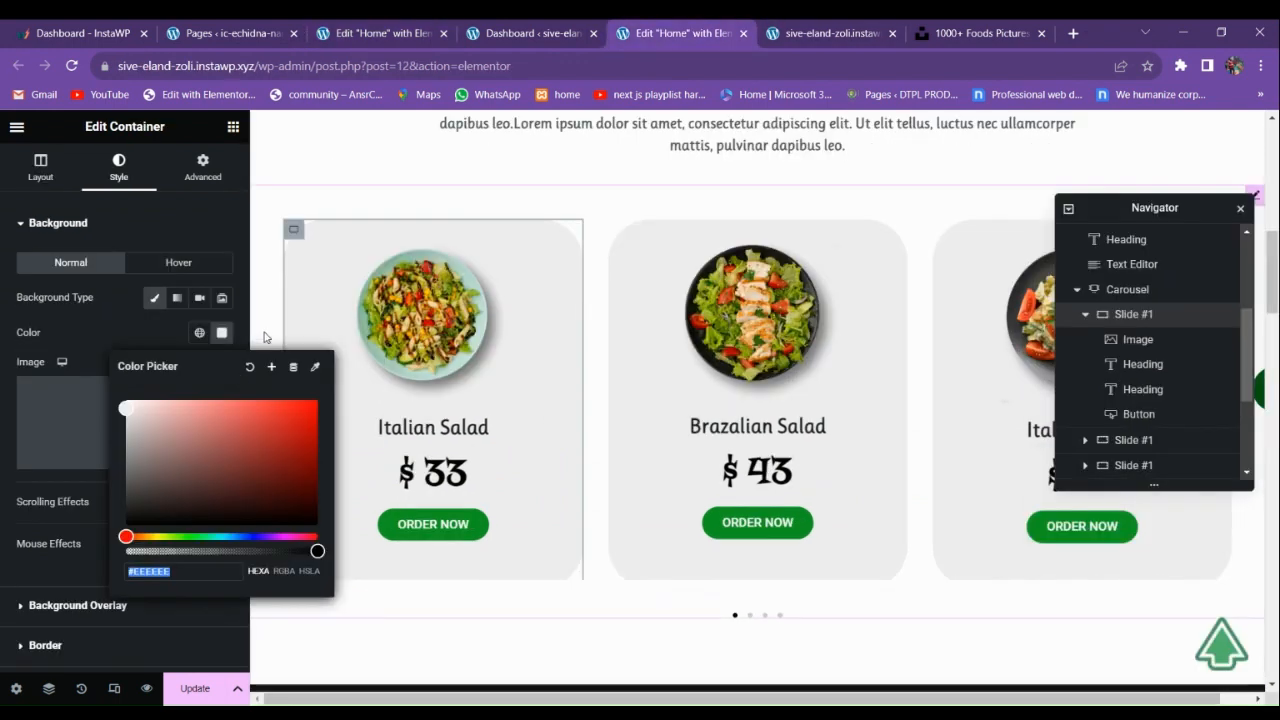
click(266, 340)
click(256, 409)
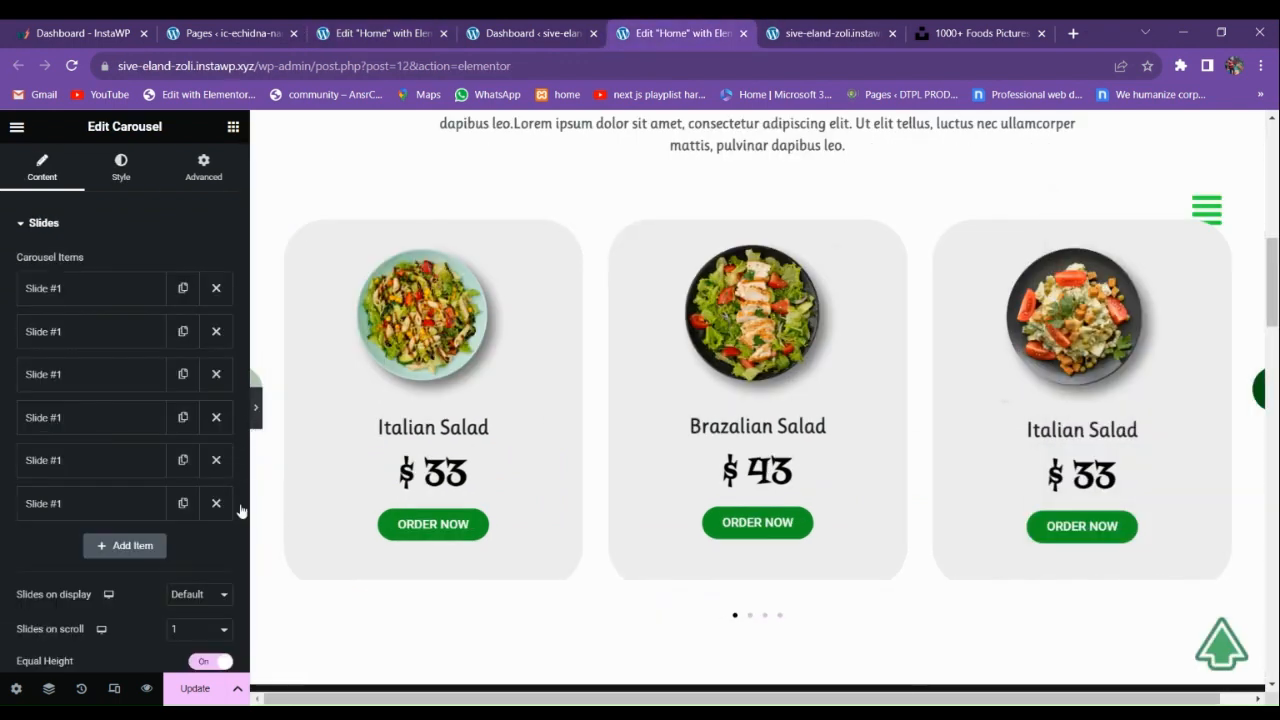
click(5, 410)
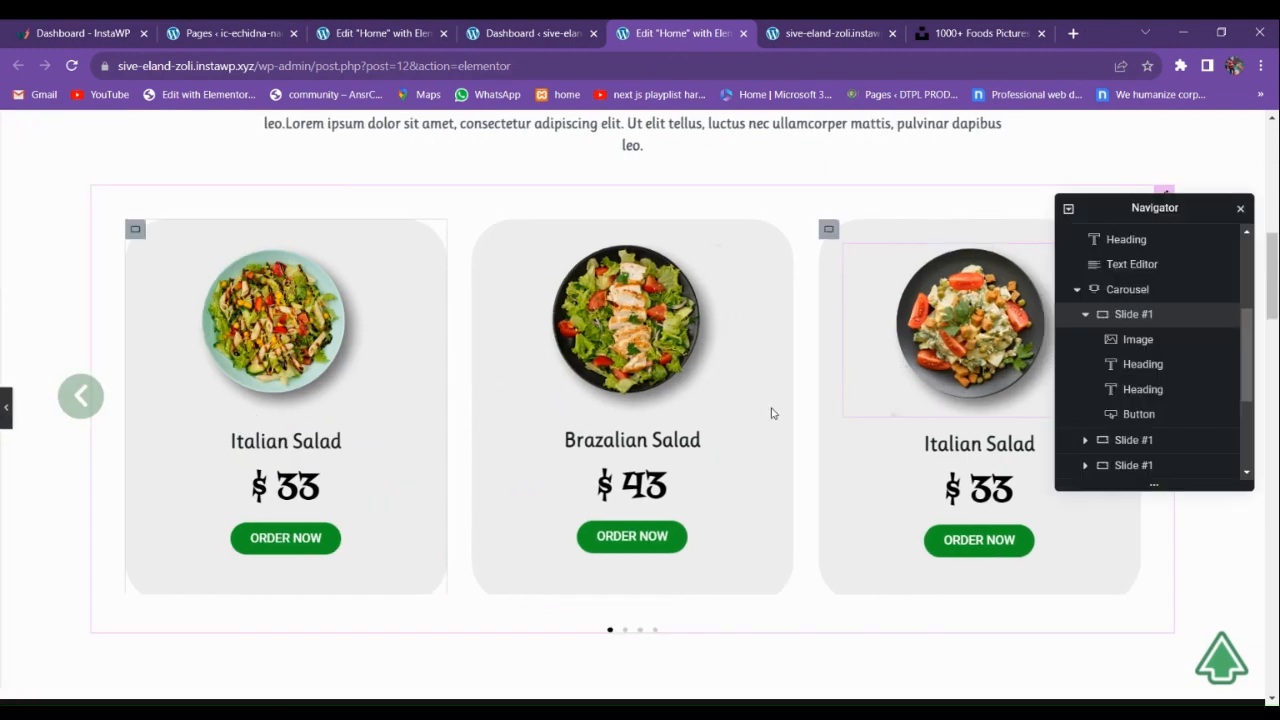
click(380, 33)
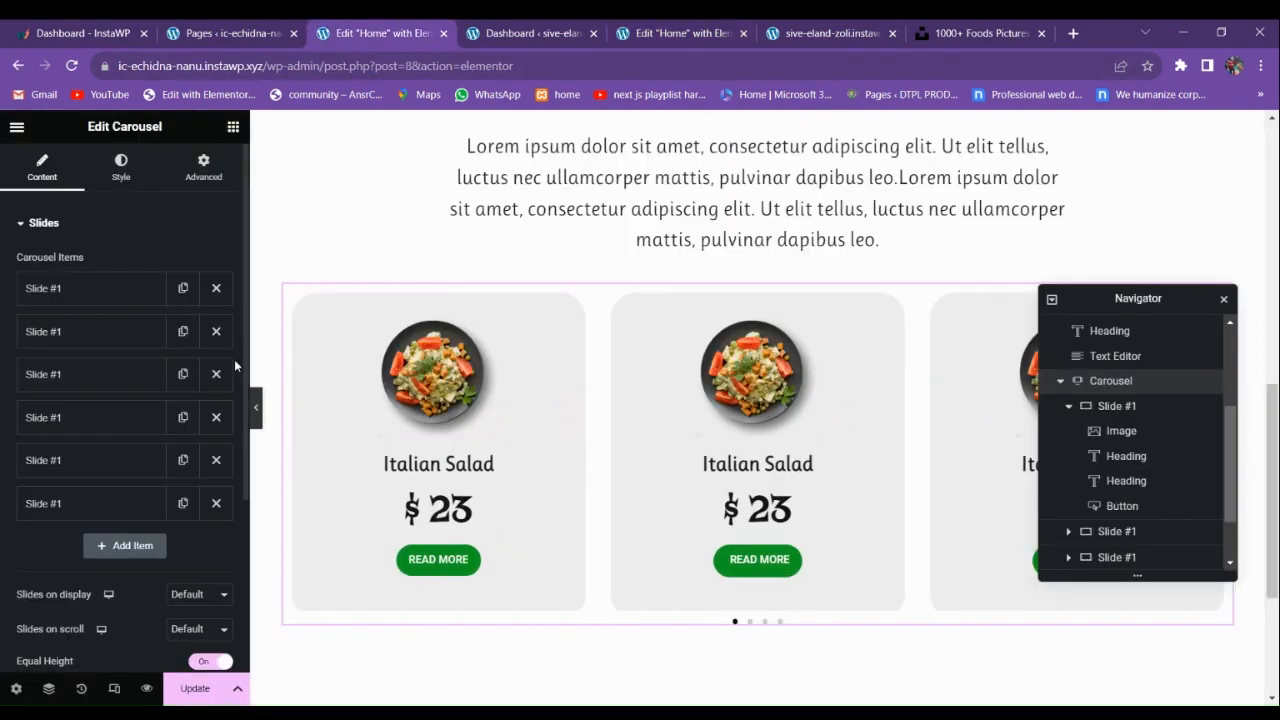
Review the carousel's autoplay, scroll speed, infinite scroll, direction and offset settings.
scroll(91, 406, down, 3)
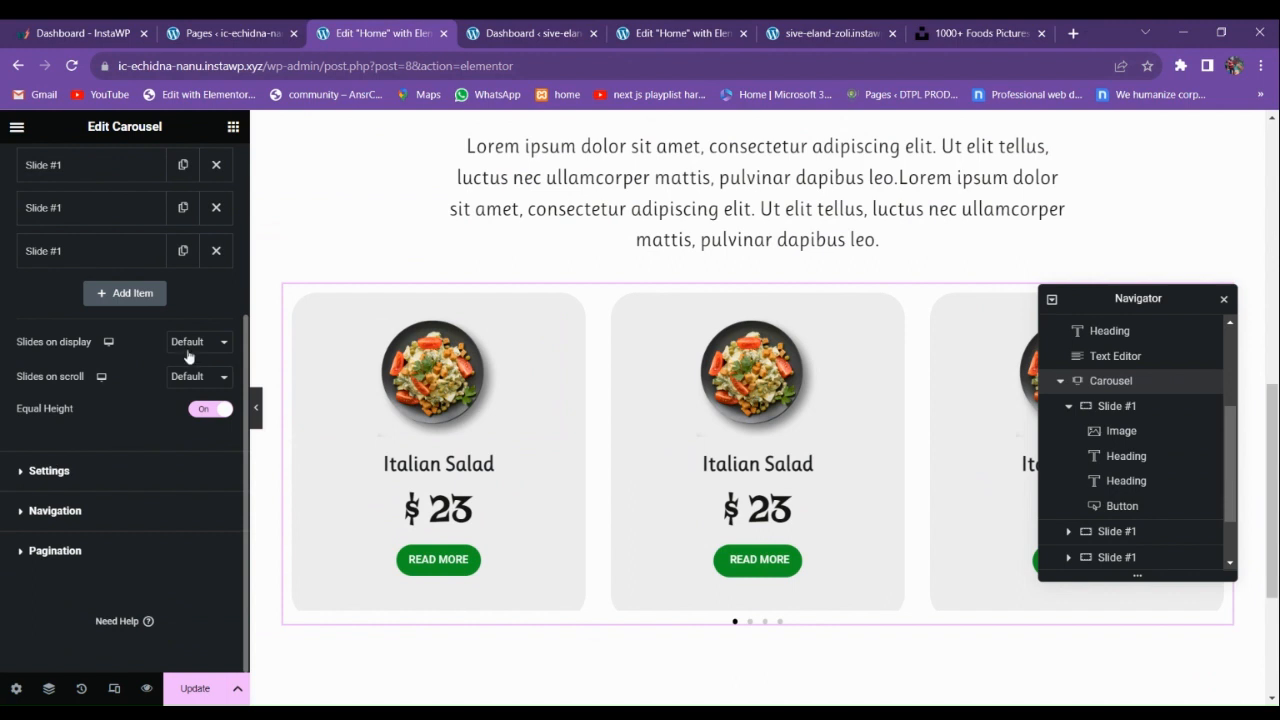
click(30, 471)
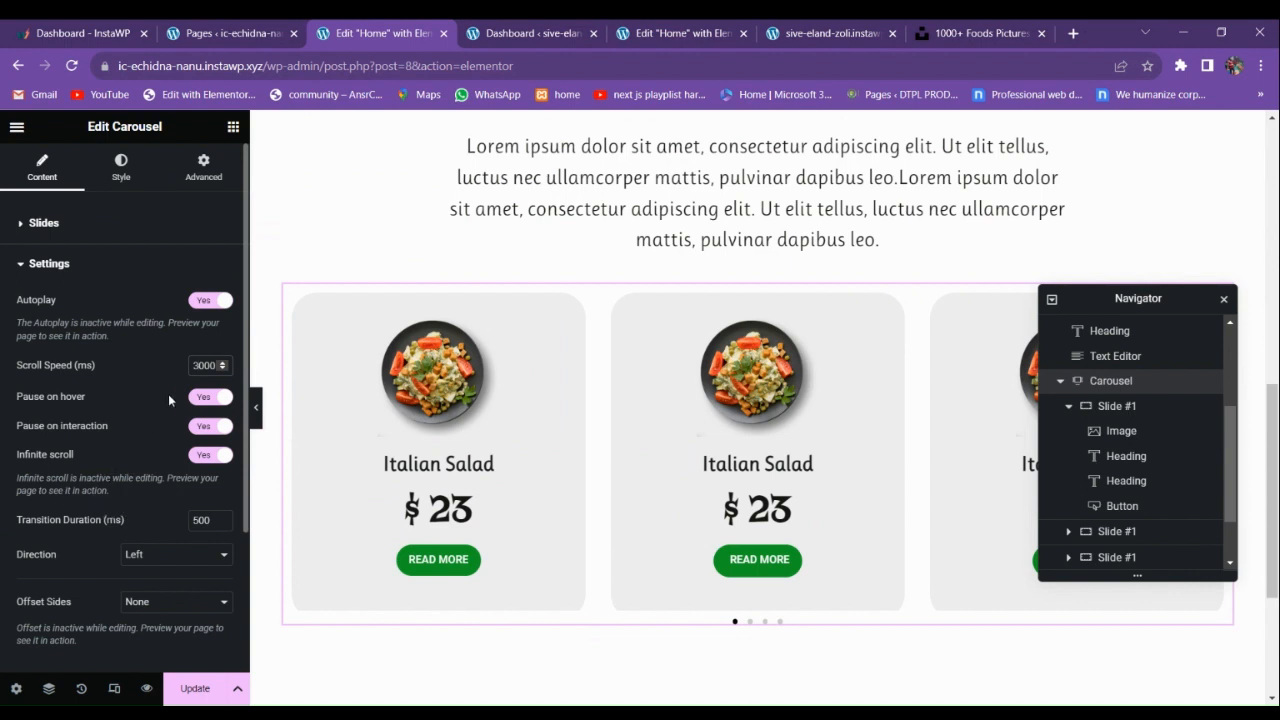
scroll(168, 400, down, 2)
scroll(115, 443, up, 2)
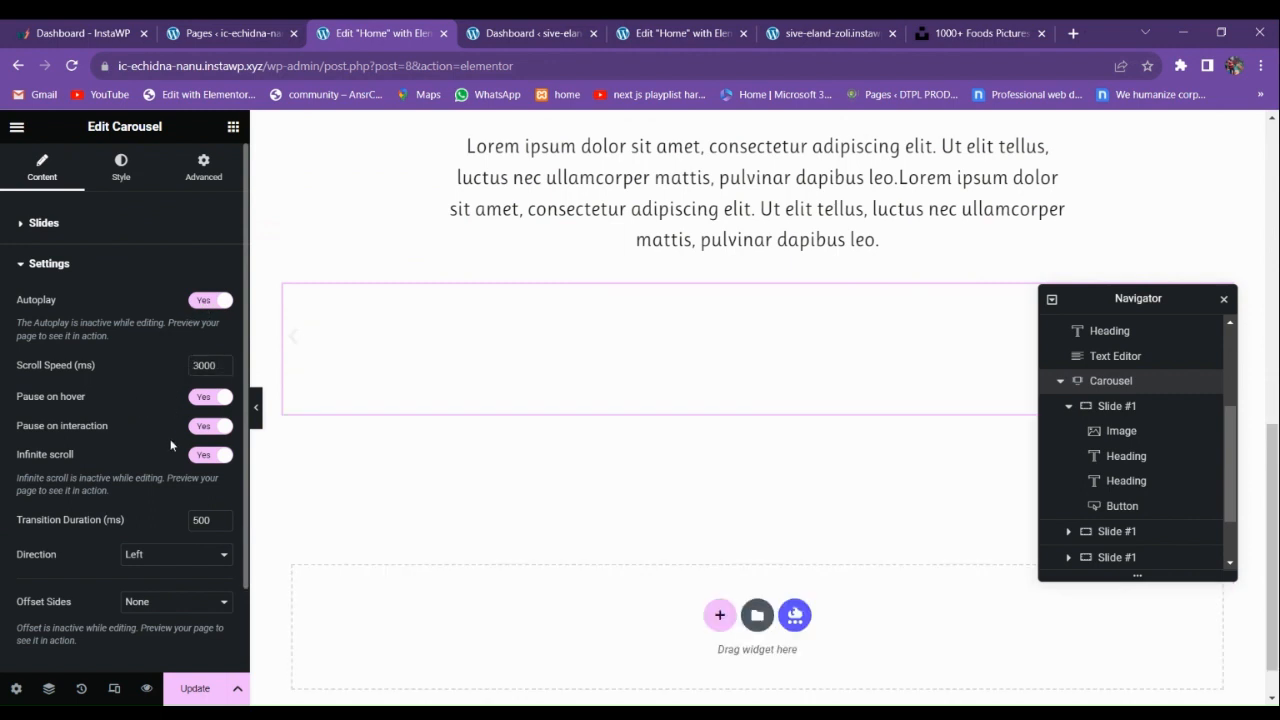
scroll(128, 502, down, 2)
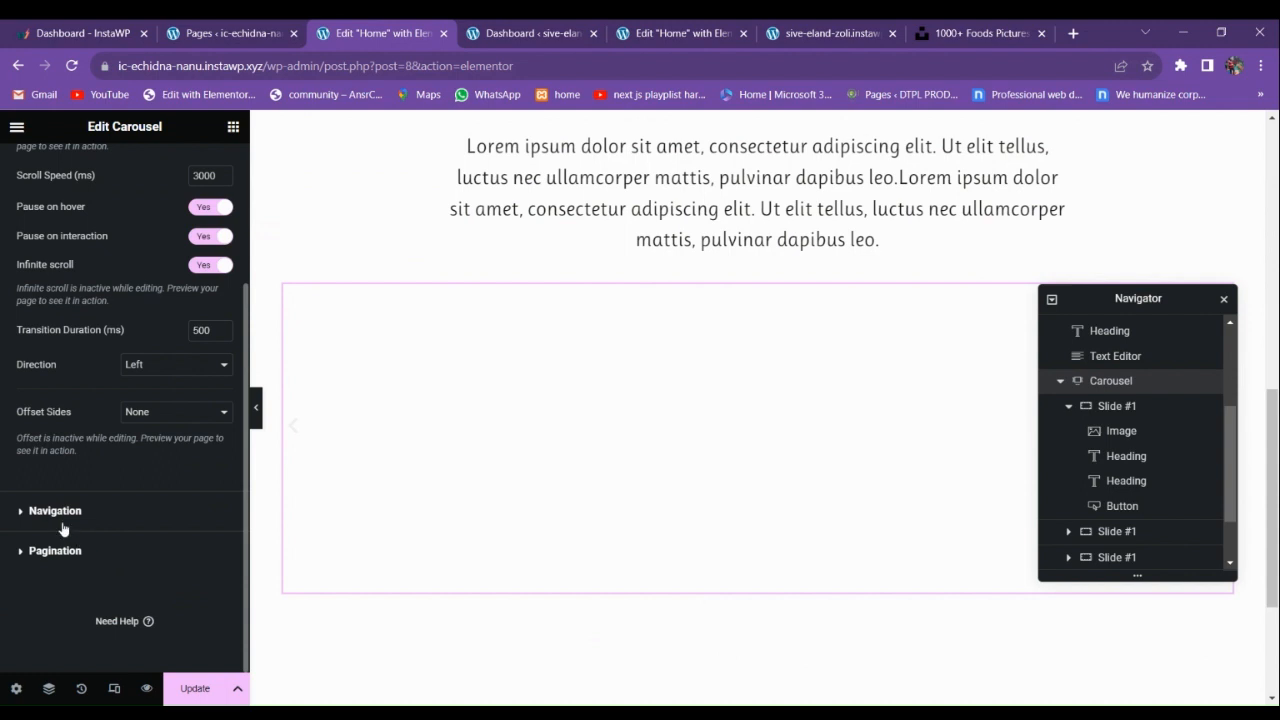
Examine the carousel's Navigation options for the previous and next arrows' icons, orientation and position.
click(70, 515)
scroll(150, 500, down, 2)
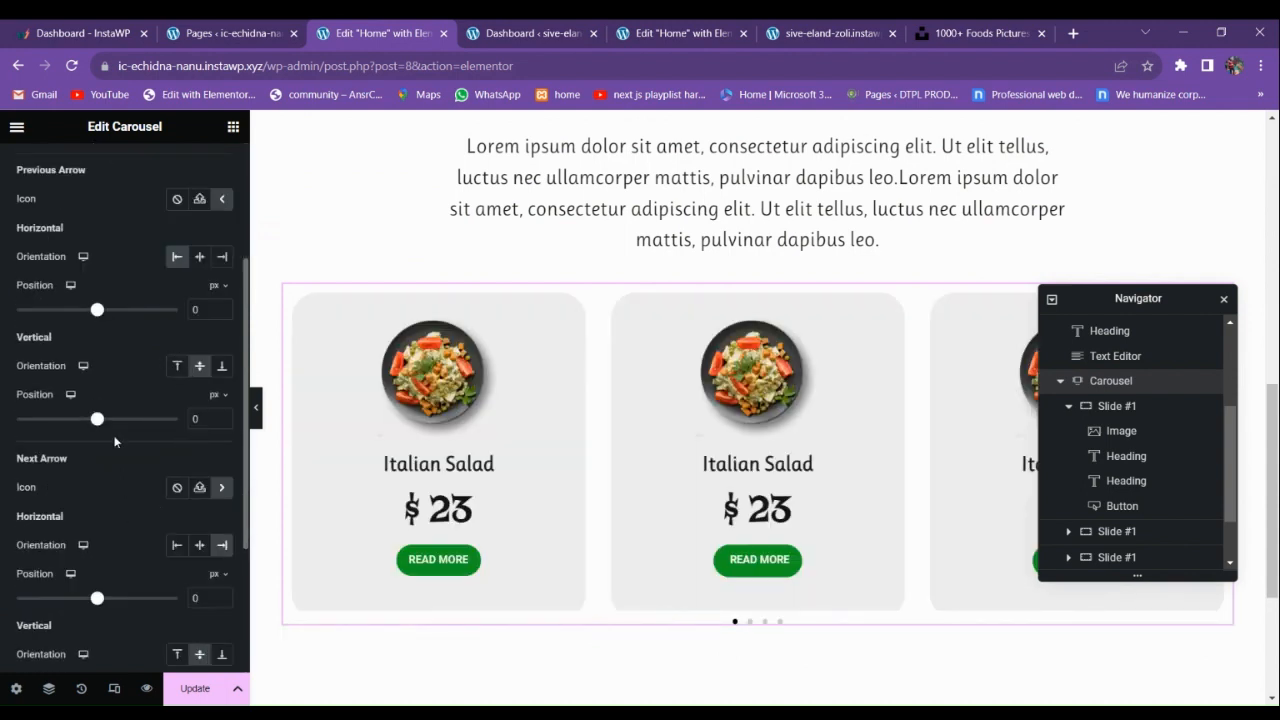
scroll(109, 493, down, 2)
scroll(110, 510, up, 3)
scroll(110, 510, up, 1)
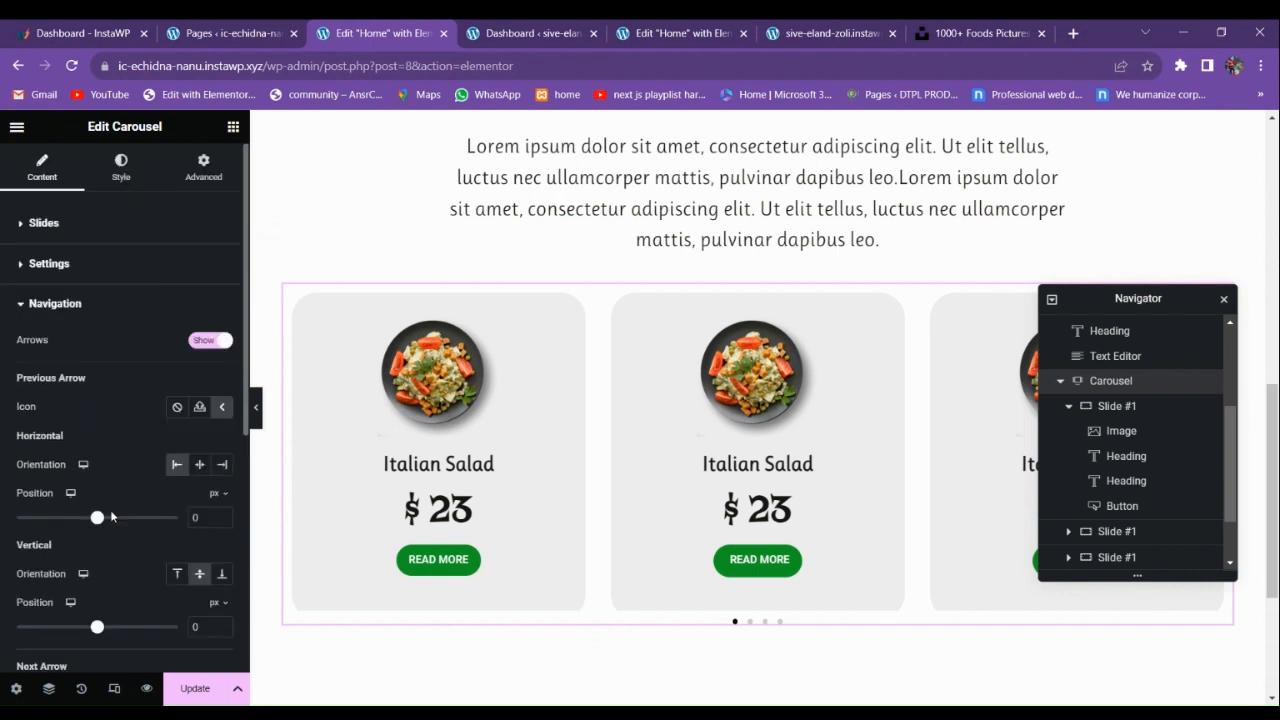
scroll(110, 508, down, 4)
scroll(108, 490, up, 3)
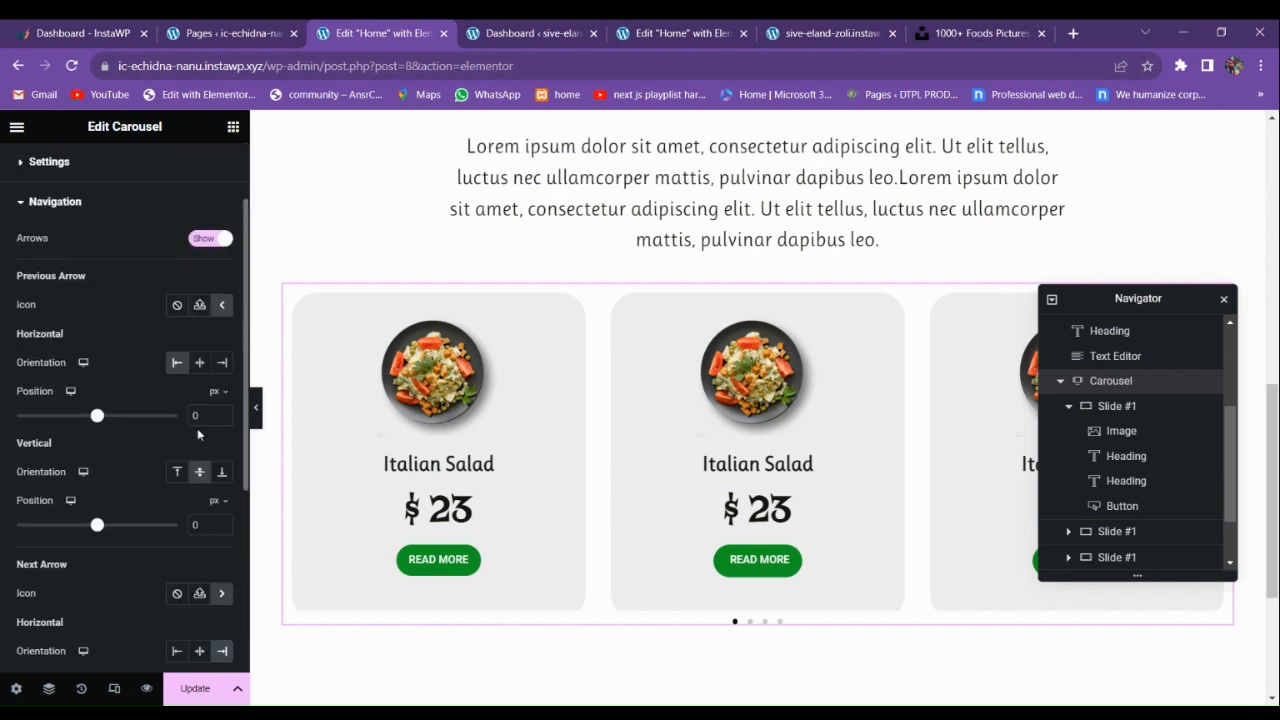
scroll(110, 465, down, 2)
scroll(120, 470, up, 3)
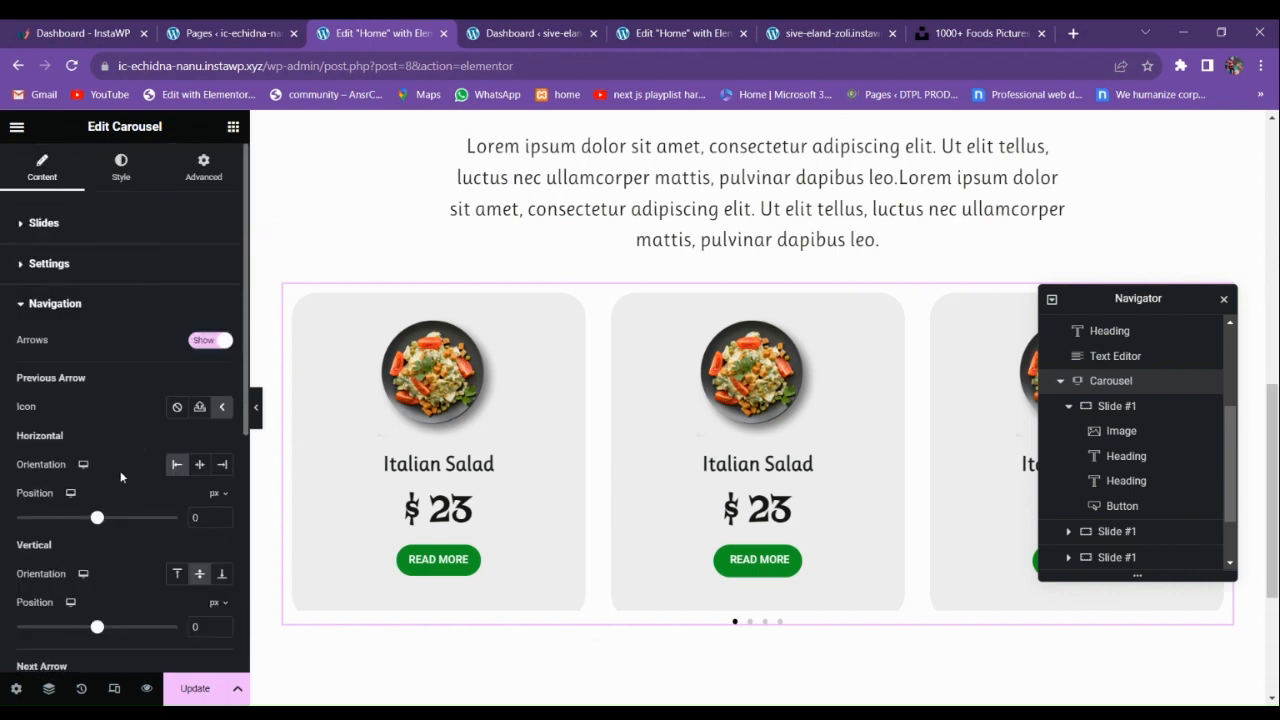
scroll(132, 505, down, 2)
scroll(132, 499, up, 3)
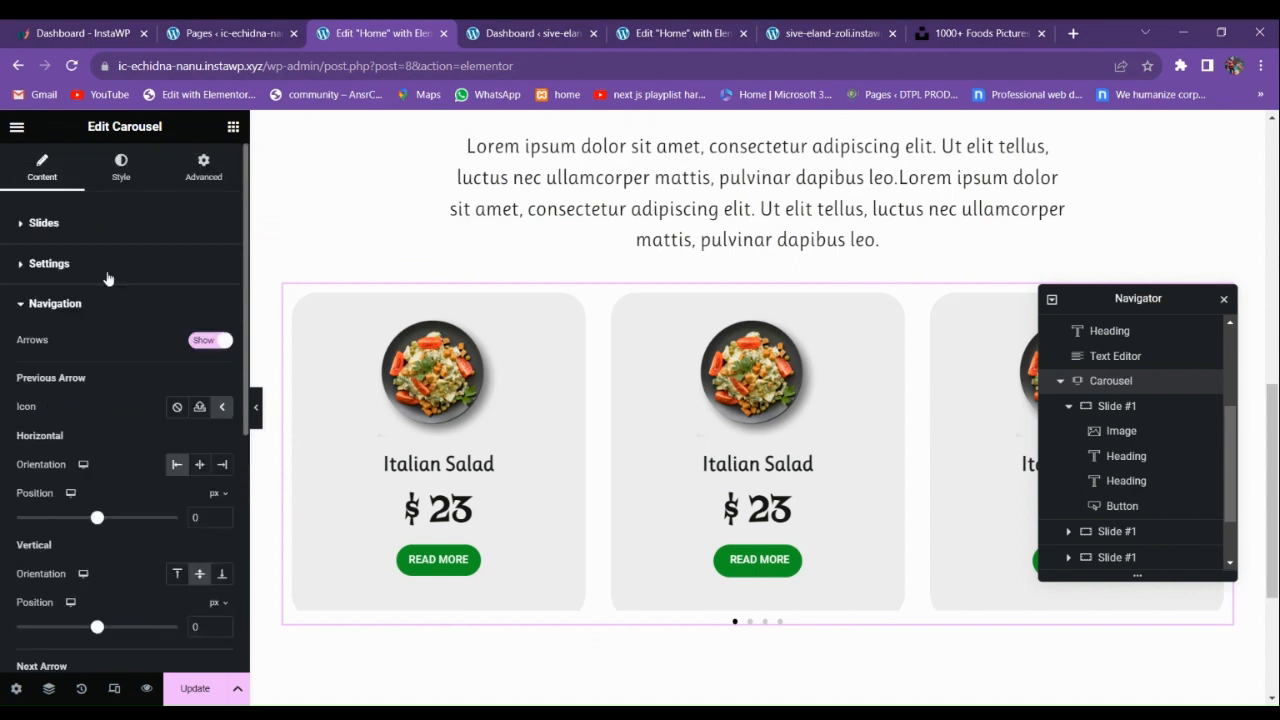
Set the normal color of the carousel's navigation arrow icons to white.
click(121, 165)
click(42, 165)
click(121, 165)
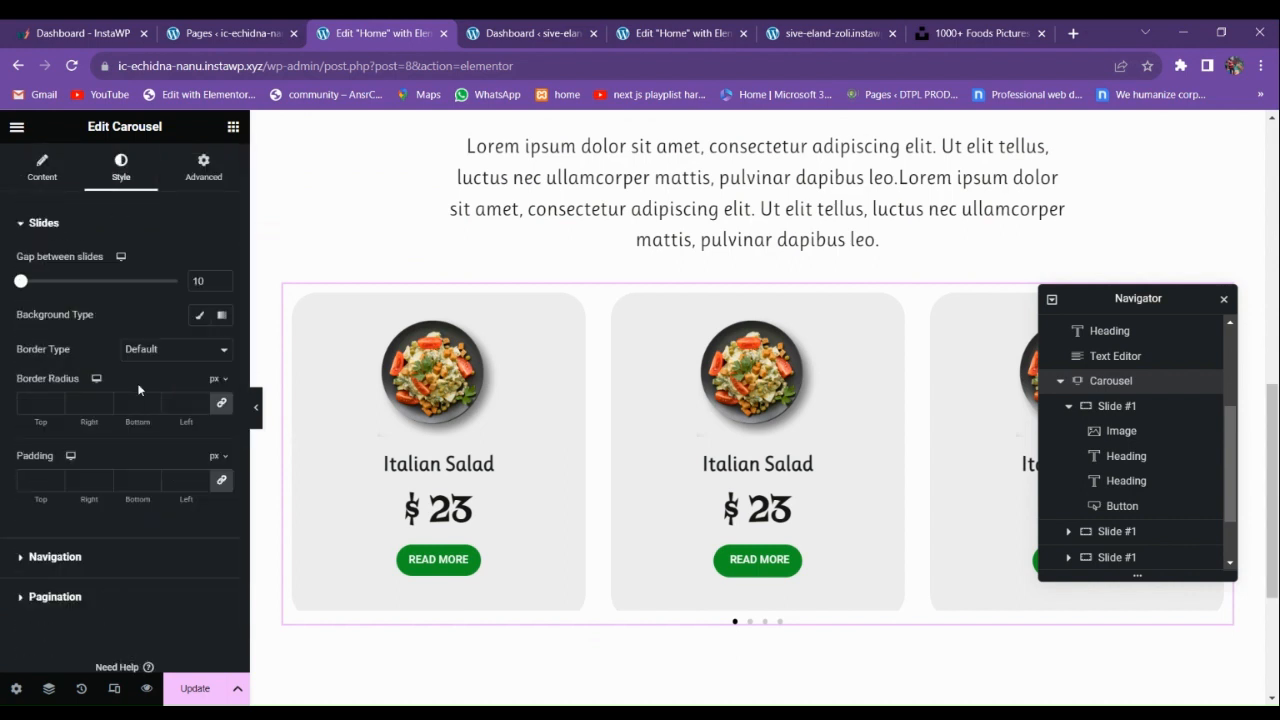
scroll(149, 413, down, 1)
click(78, 510)
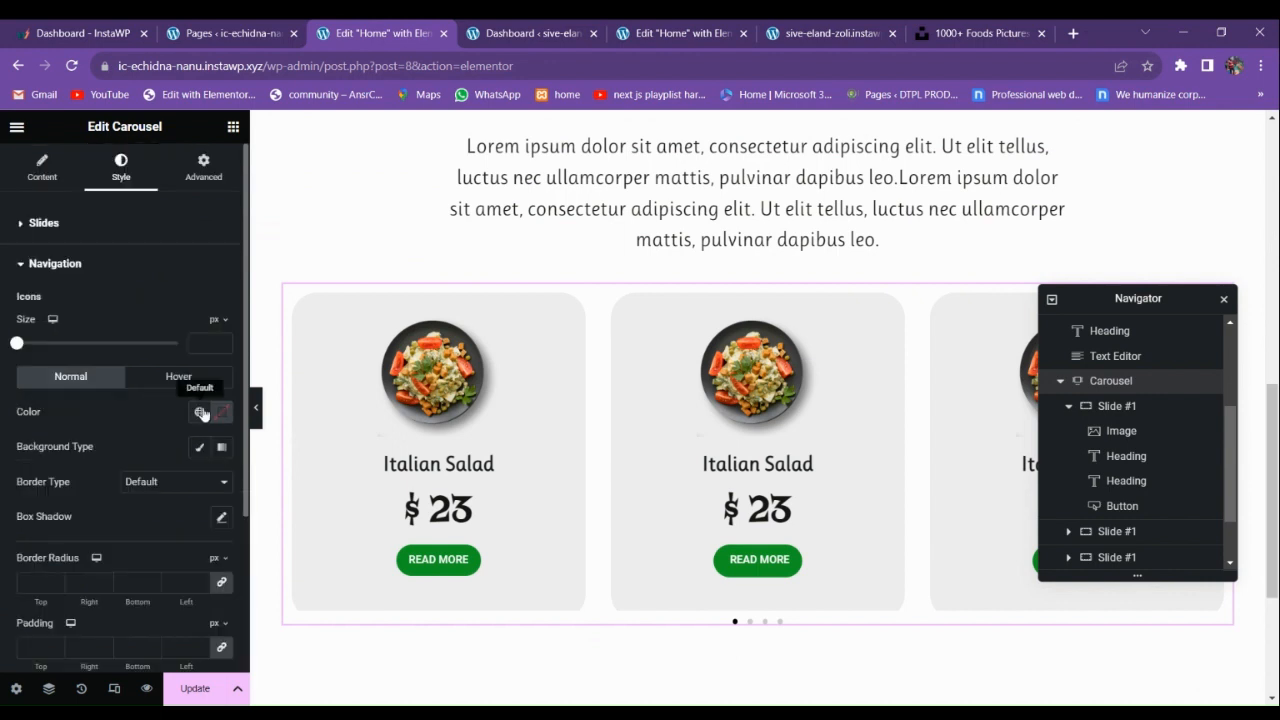
click(222, 414)
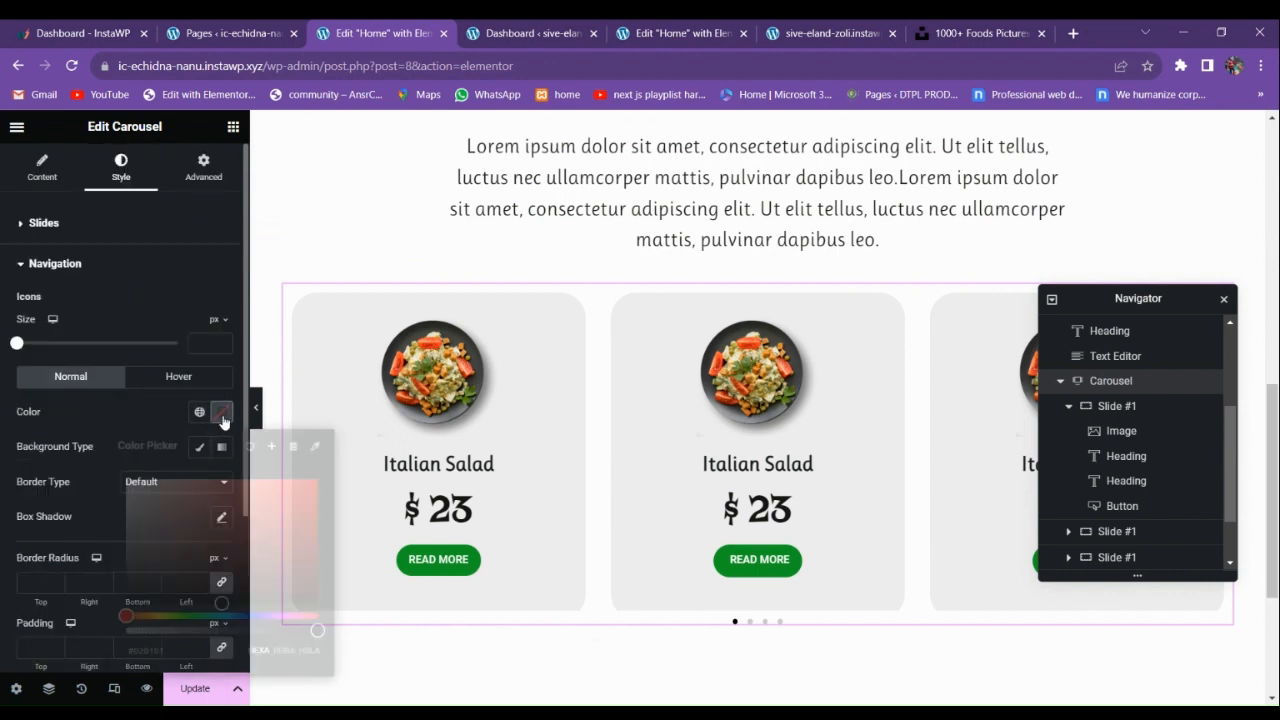
click(200, 412)
click(222, 414)
drag(186, 488, 87, 428)
click(101, 412)
Give the navigation arrows a classic background in the global color green new (#119B24).
click(200, 448)
click(199, 484)
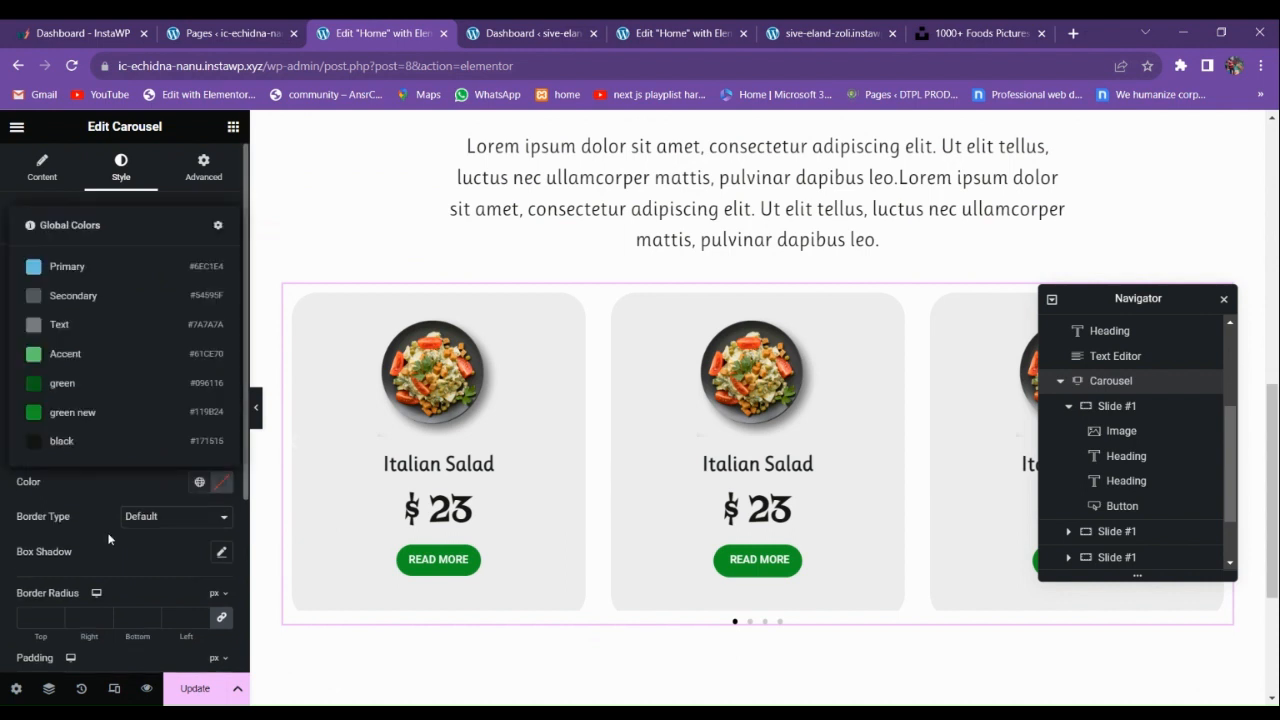
click(60, 409)
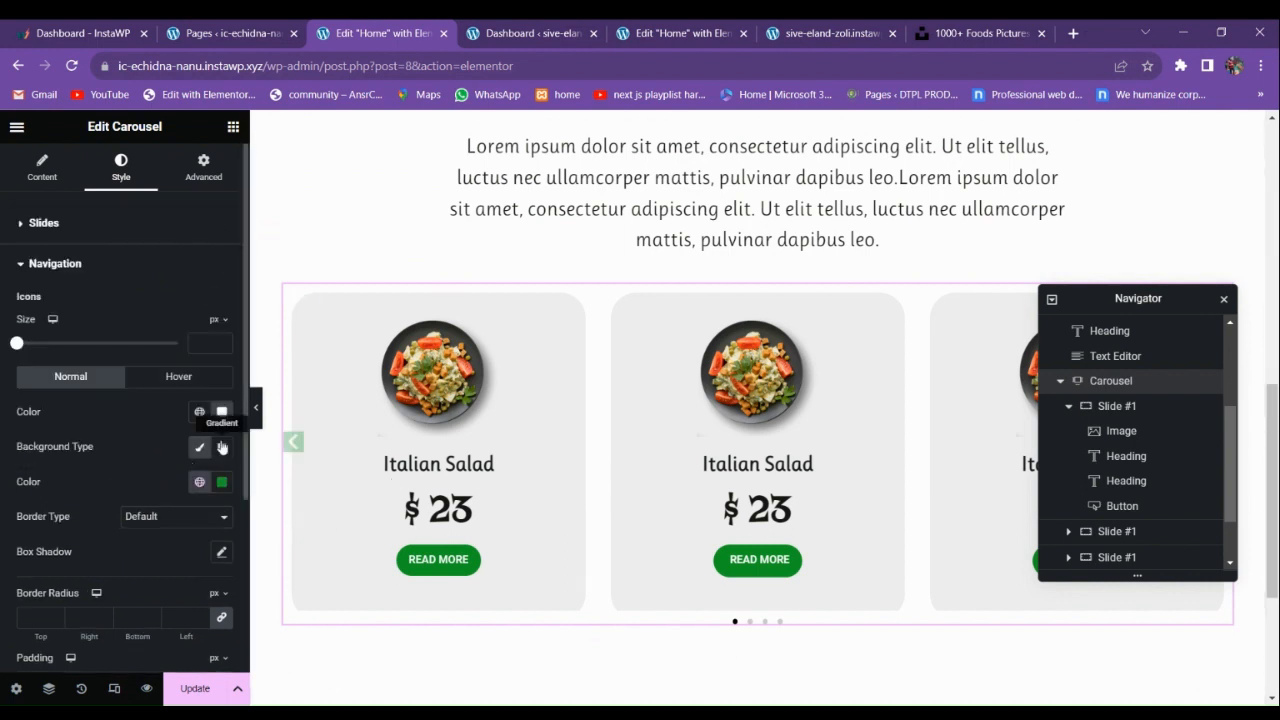
Set the navigation arrows' padding to 11 px on all sides.
scroll(153, 474, down, 2)
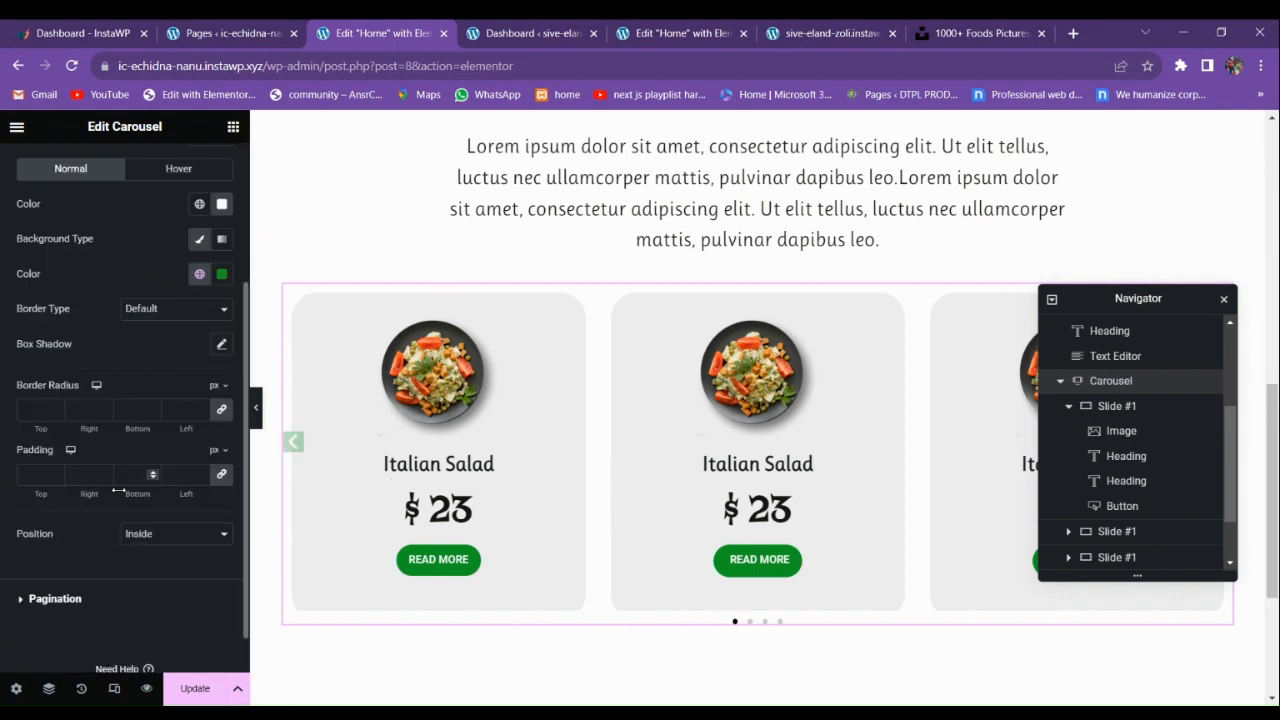
click(57, 472)
click(57, 472)
click(57, 472)
click(57, 472)
click(57, 472)
click(57, 472)
click(57, 472)
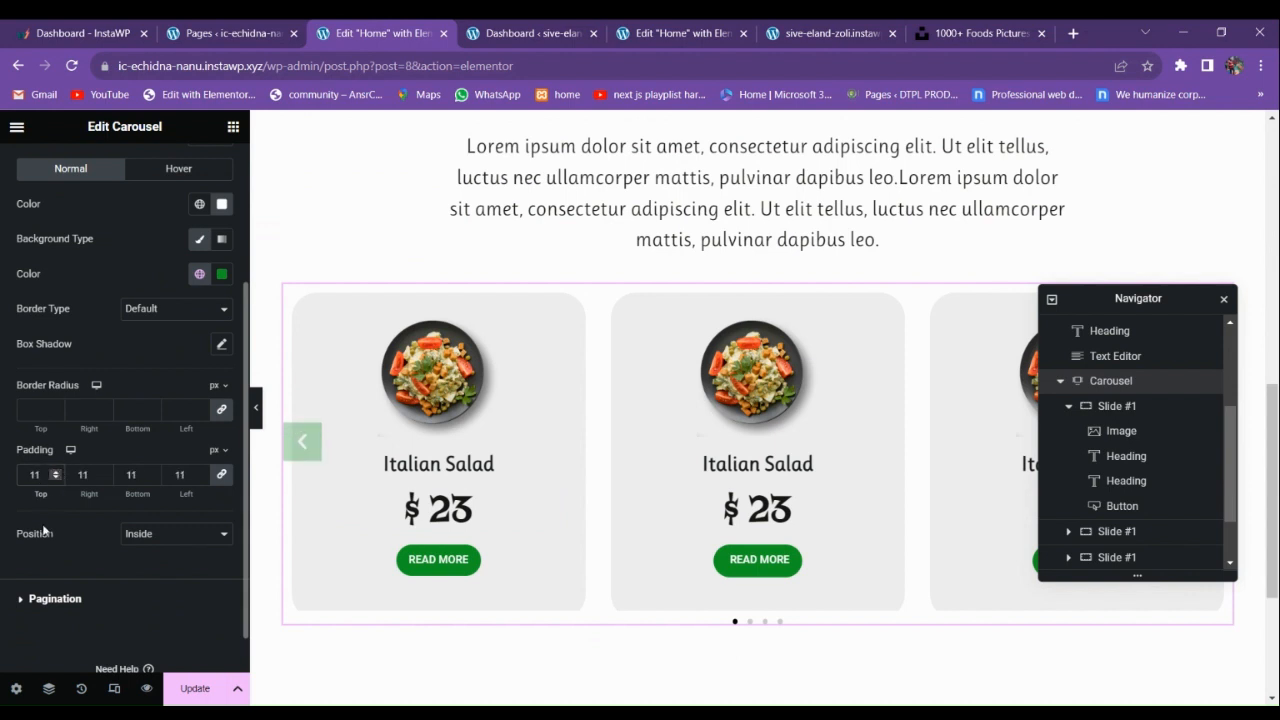
Round the navigation arrows with a 1000 px border radius on all corners and set their position to Outside.
click(33, 411)
text(1000)
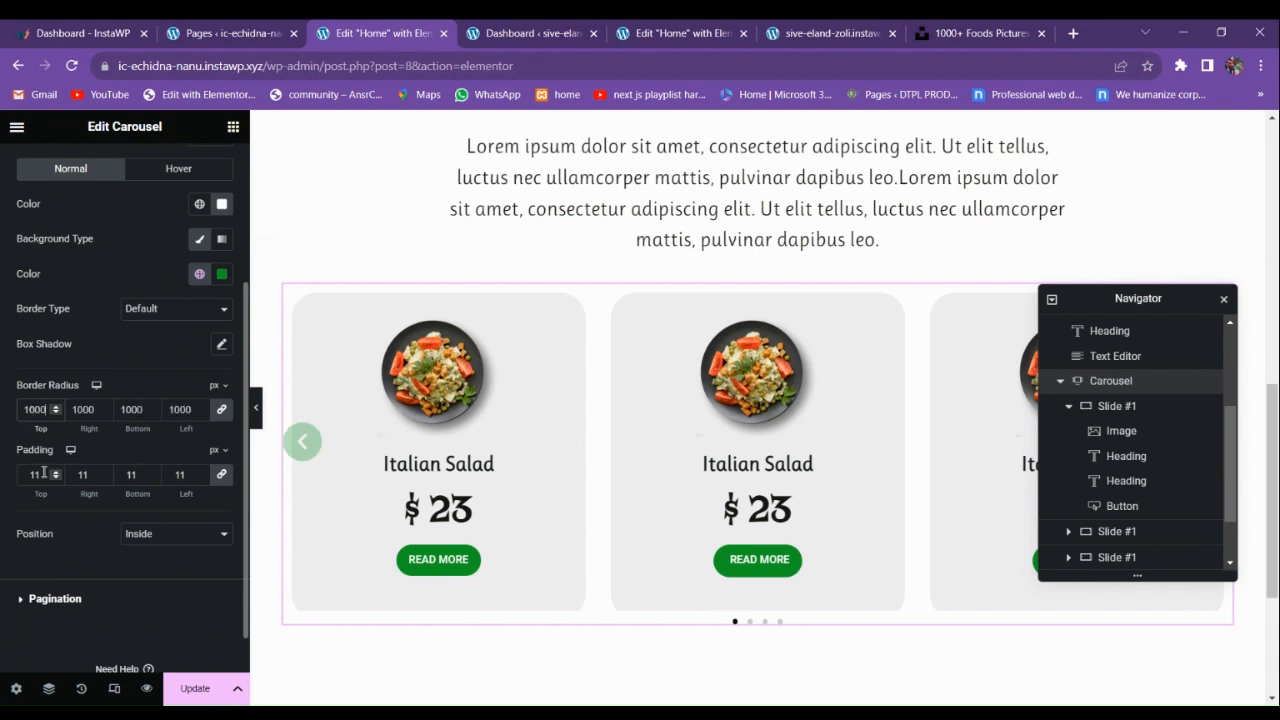
click(135, 549)
click(141, 564)
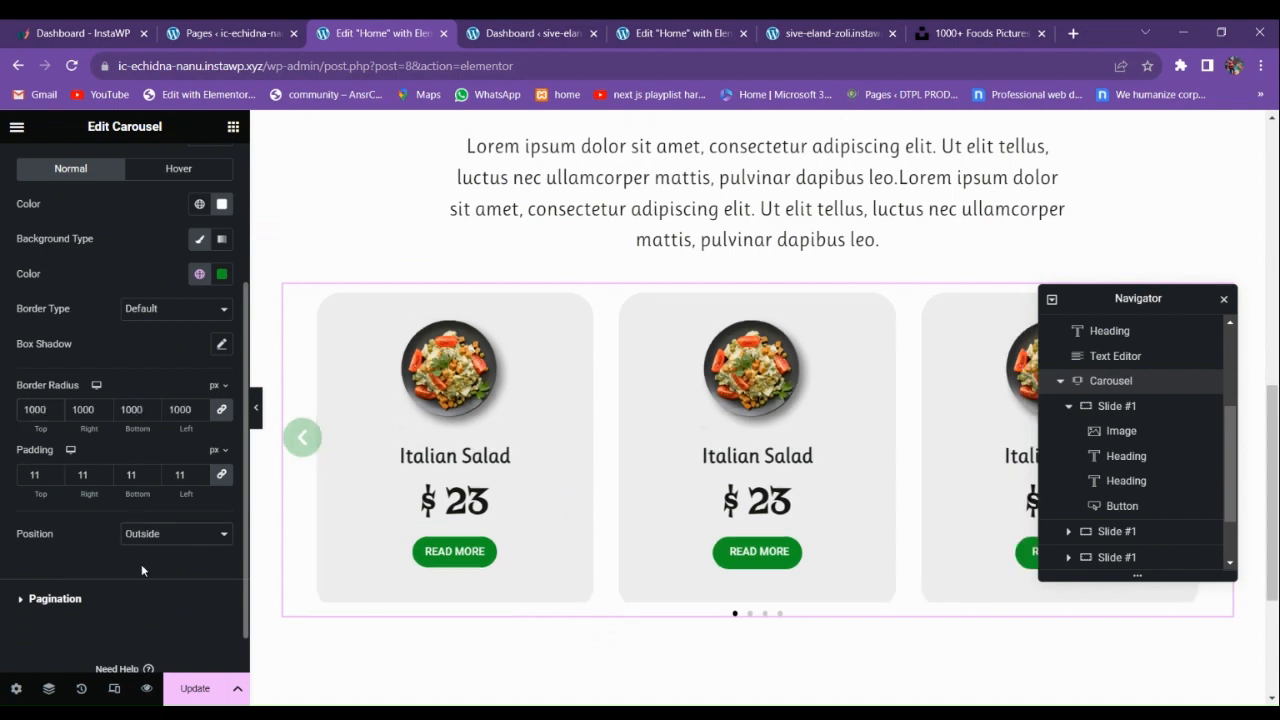
Shift the previous arrow's horizontal position outward just beyond -16 px and set the next arrow's horizontal position to -18 px.
scroll(129, 319, up, 1)
scroll(129, 319, up, 2)
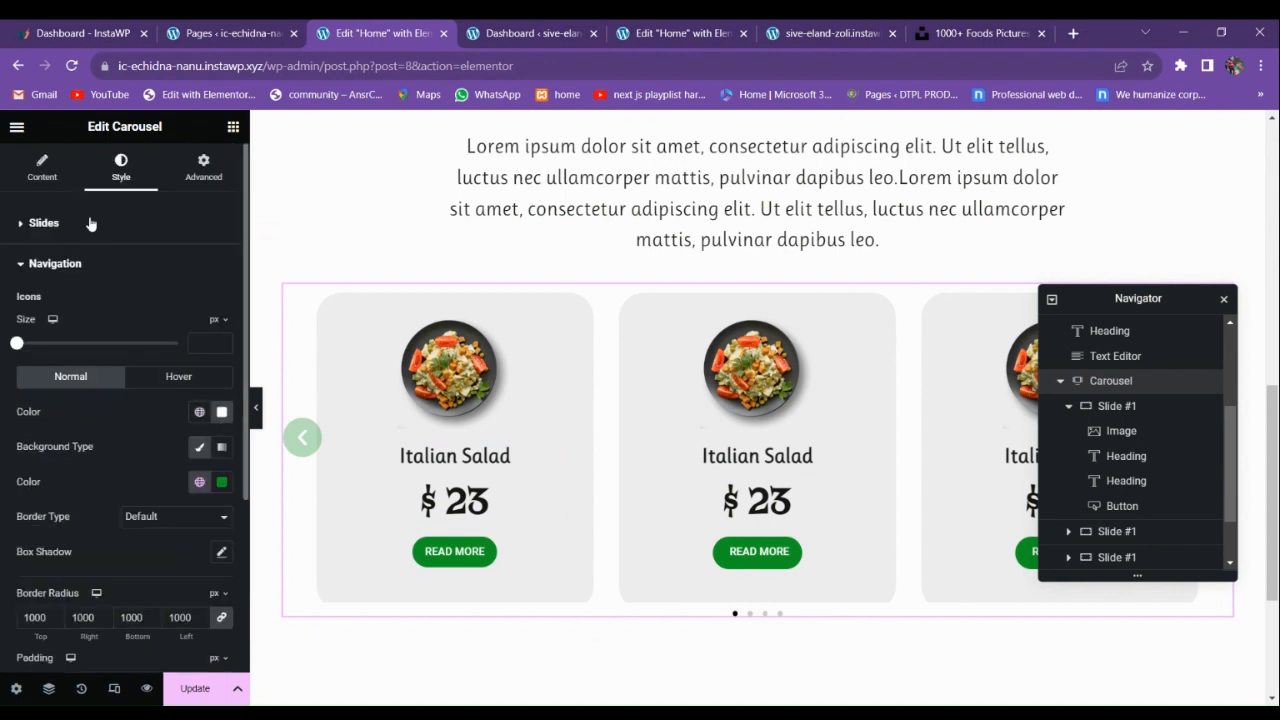
click(42, 168)
scroll(145, 464, down, 3)
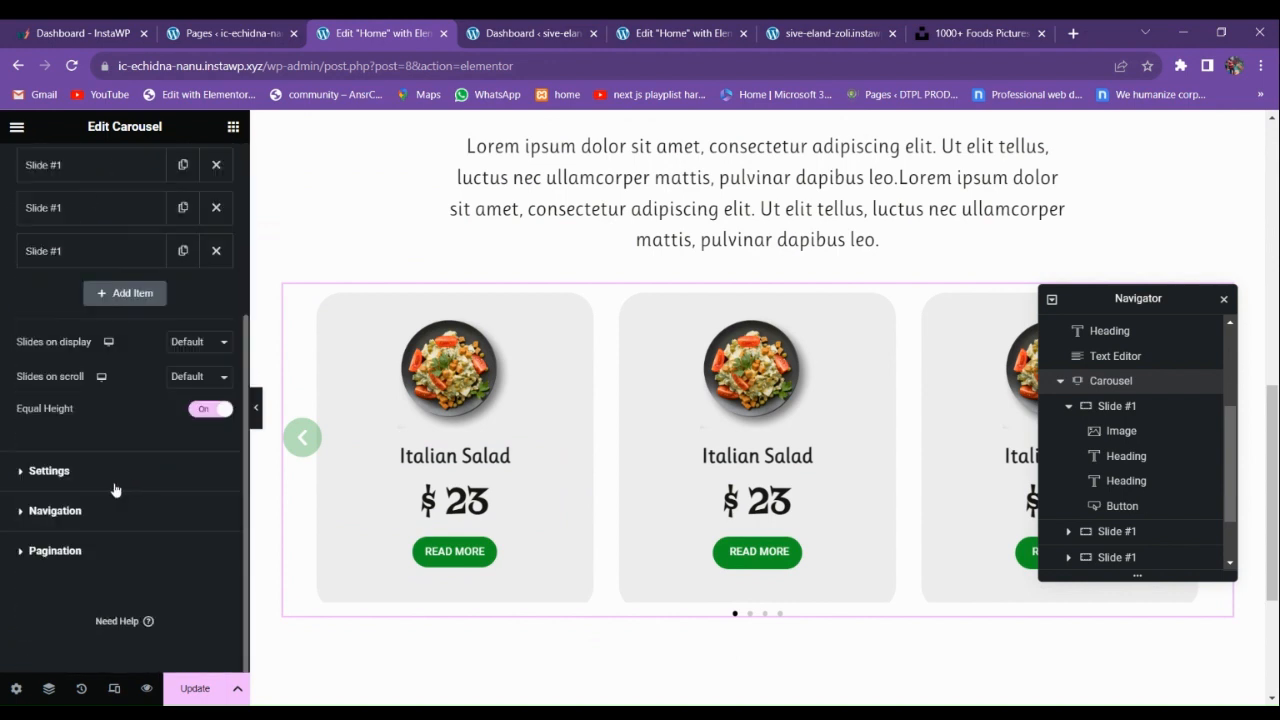
click(60, 508)
scroll(117, 457, down, 3)
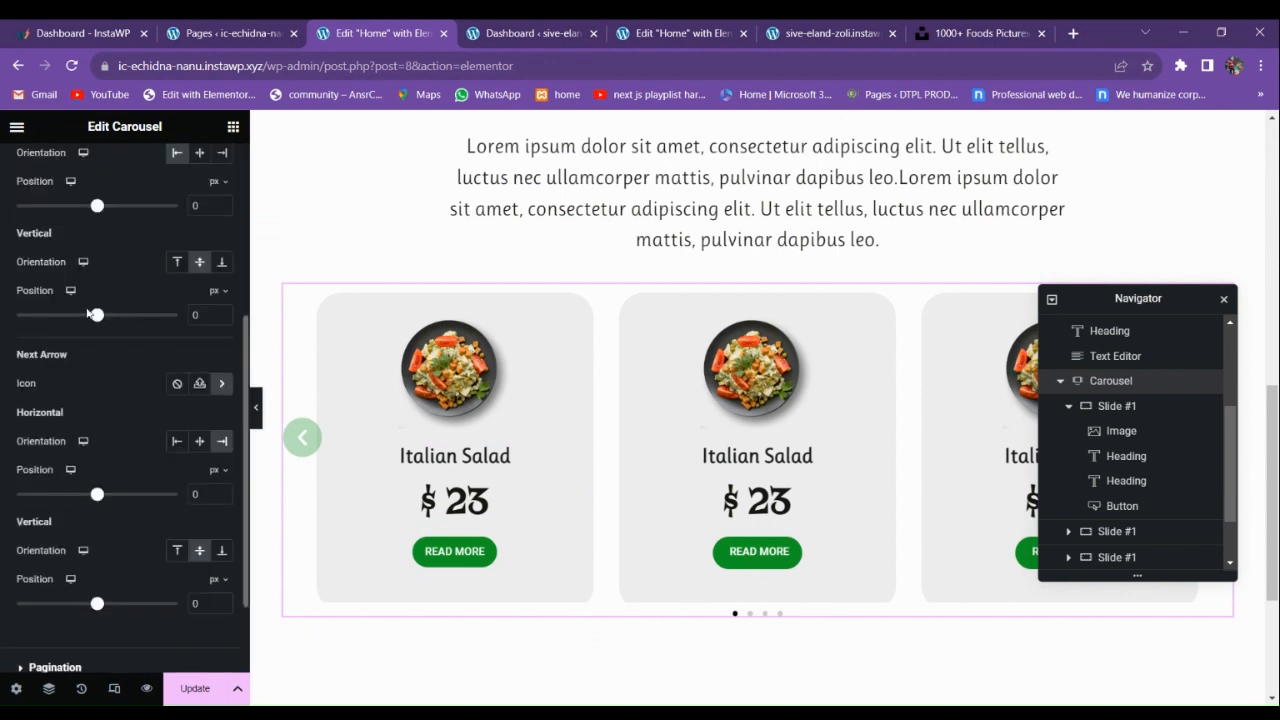
scroll(100, 270, up, 2)
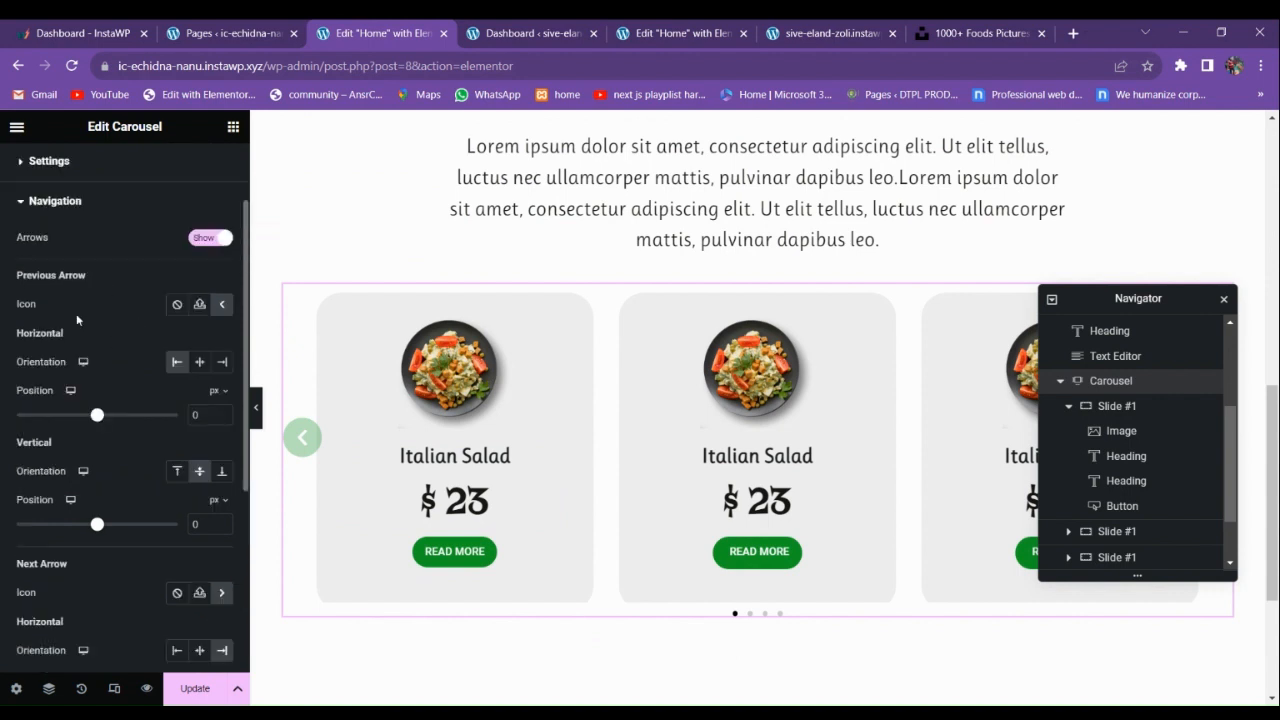
click(221, 412)
click(221, 412)
click(221, 412)
click(221, 412)
drag(224, 419, 224, 419)
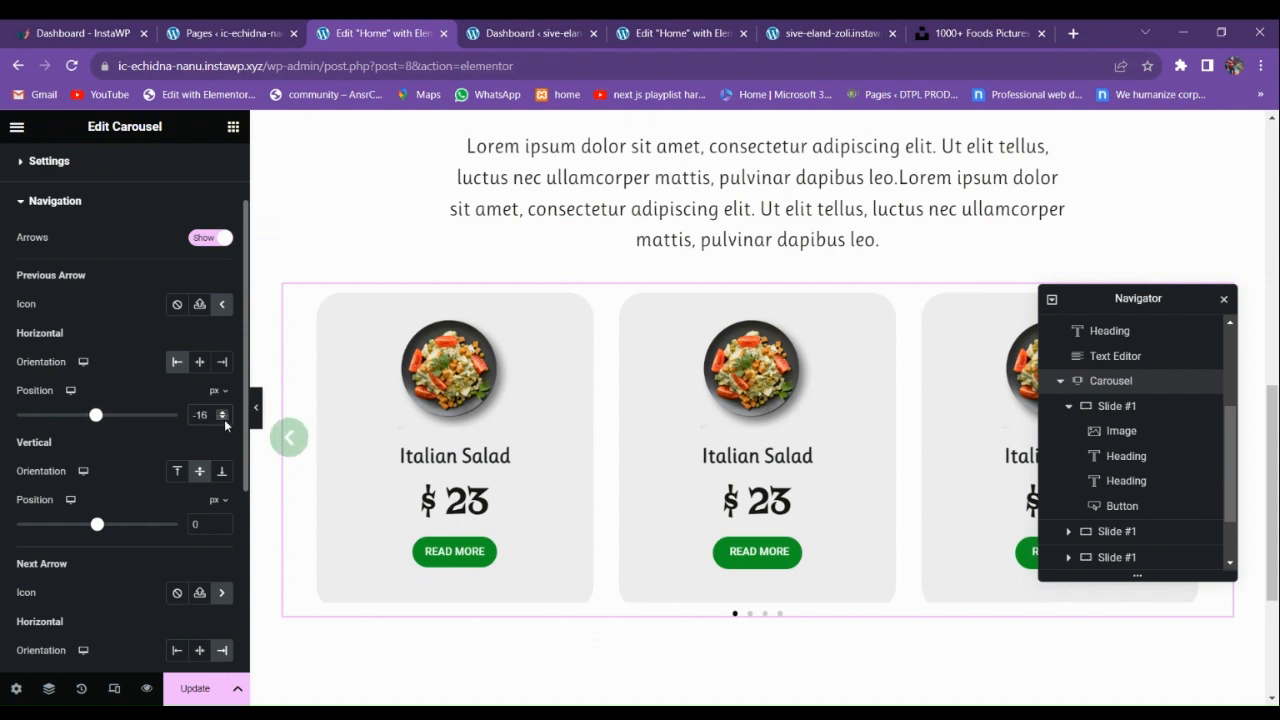
click(224, 419)
scroll(163, 463, down, 3)
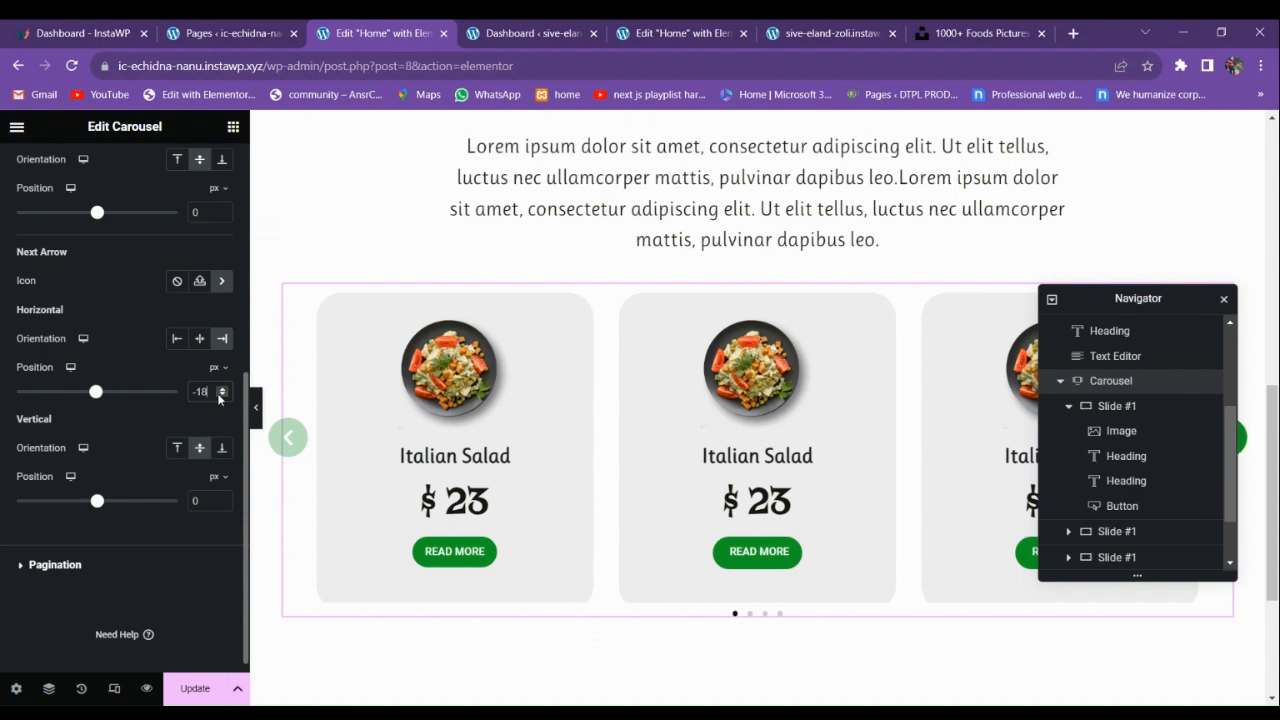
Set the next arrow's horizontal position to -17 px and preview the carousel across the full page width.
scroll(213, 381, up, 2)
scroll(170, 412, down, 2)
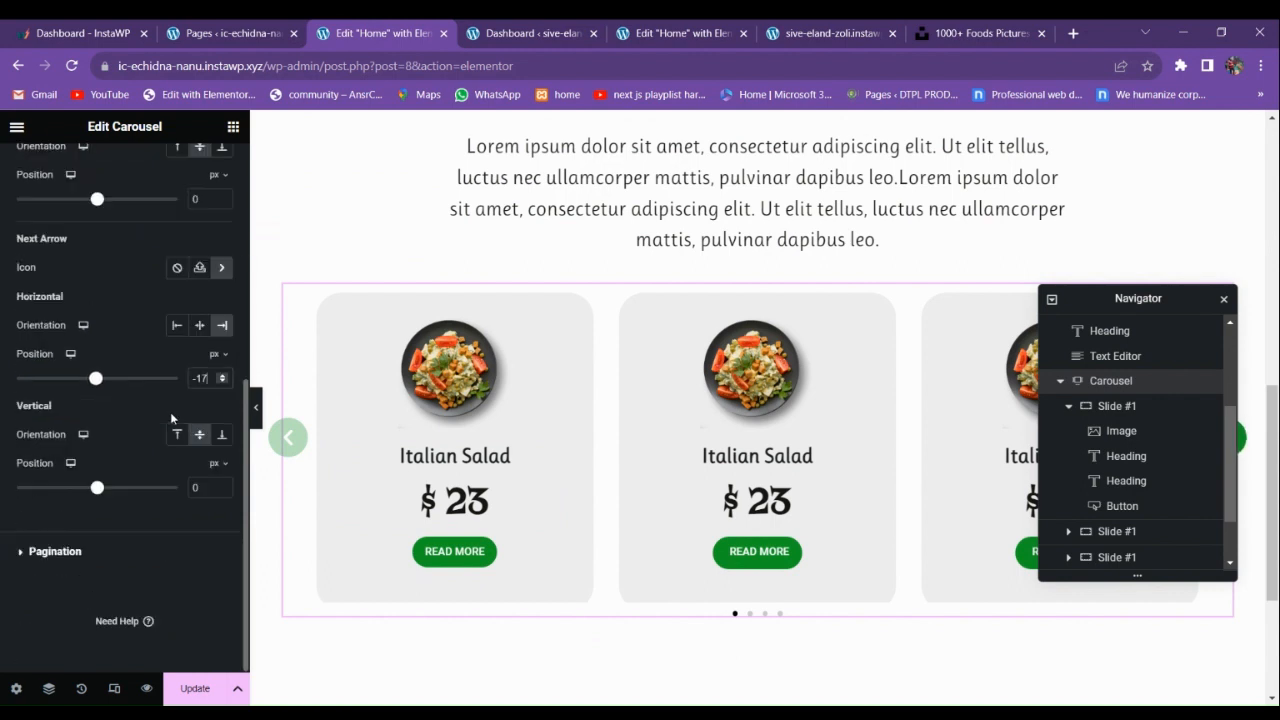
click(257, 420)
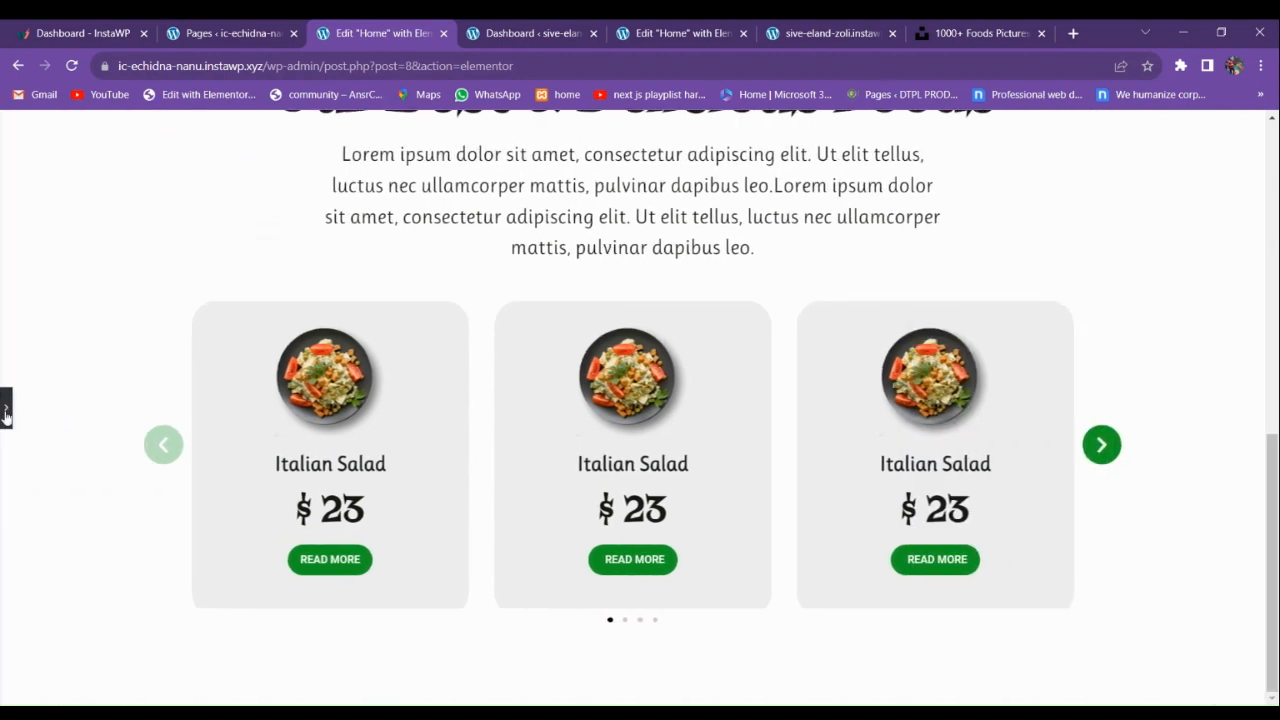
click(5, 410)
Set the boxed width of the "Our Best & Delicious Foods" container to 1300 px and preview the section across the full page width.
scroll(523, 420, up, 3)
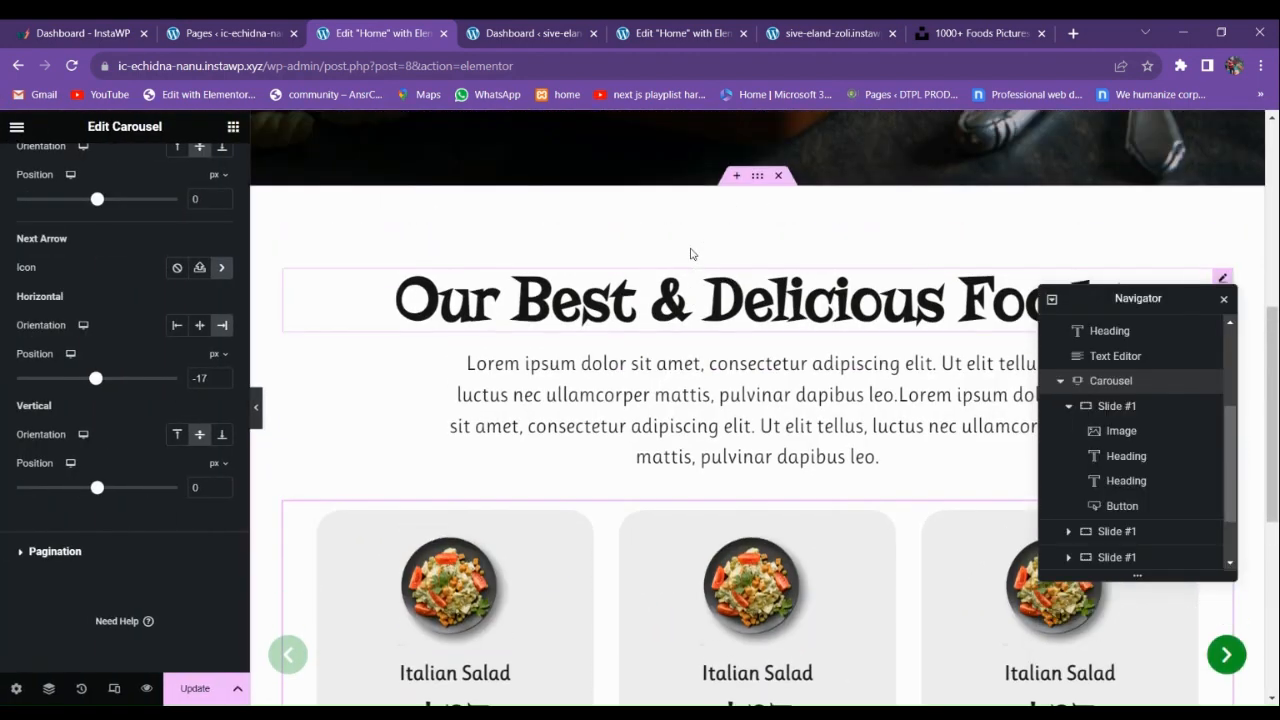
click(757, 217)
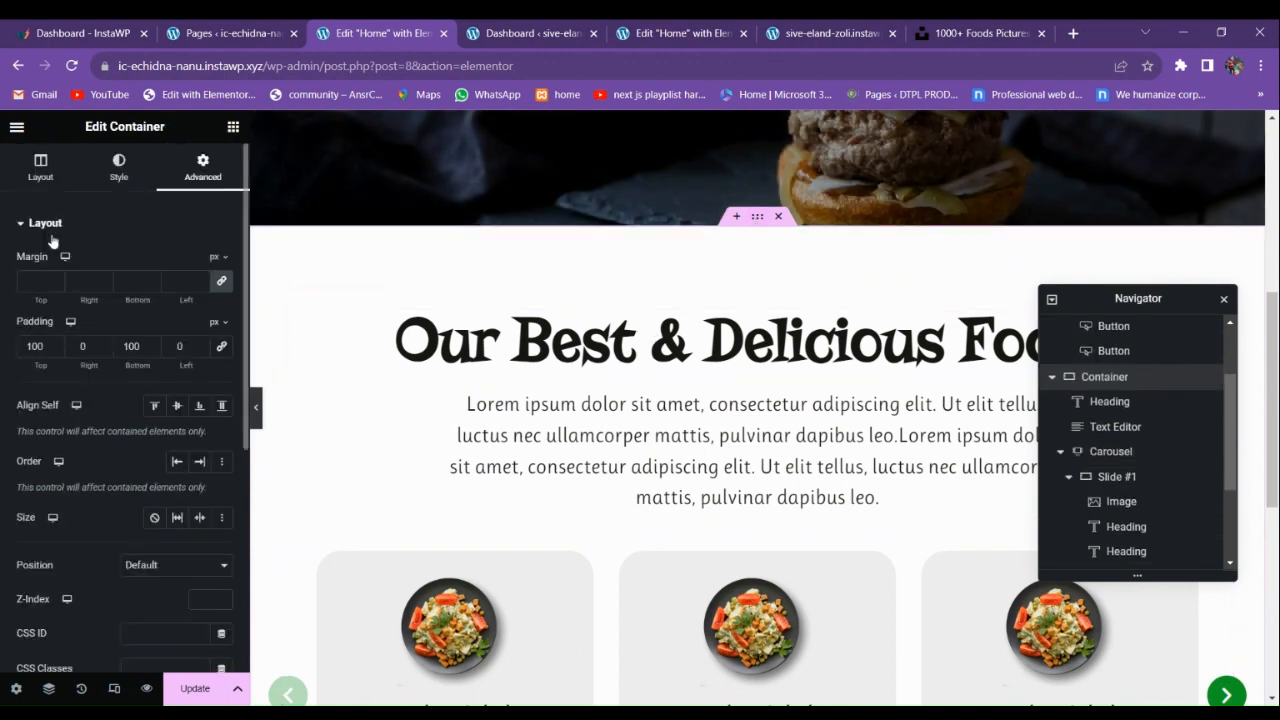
click(40, 166)
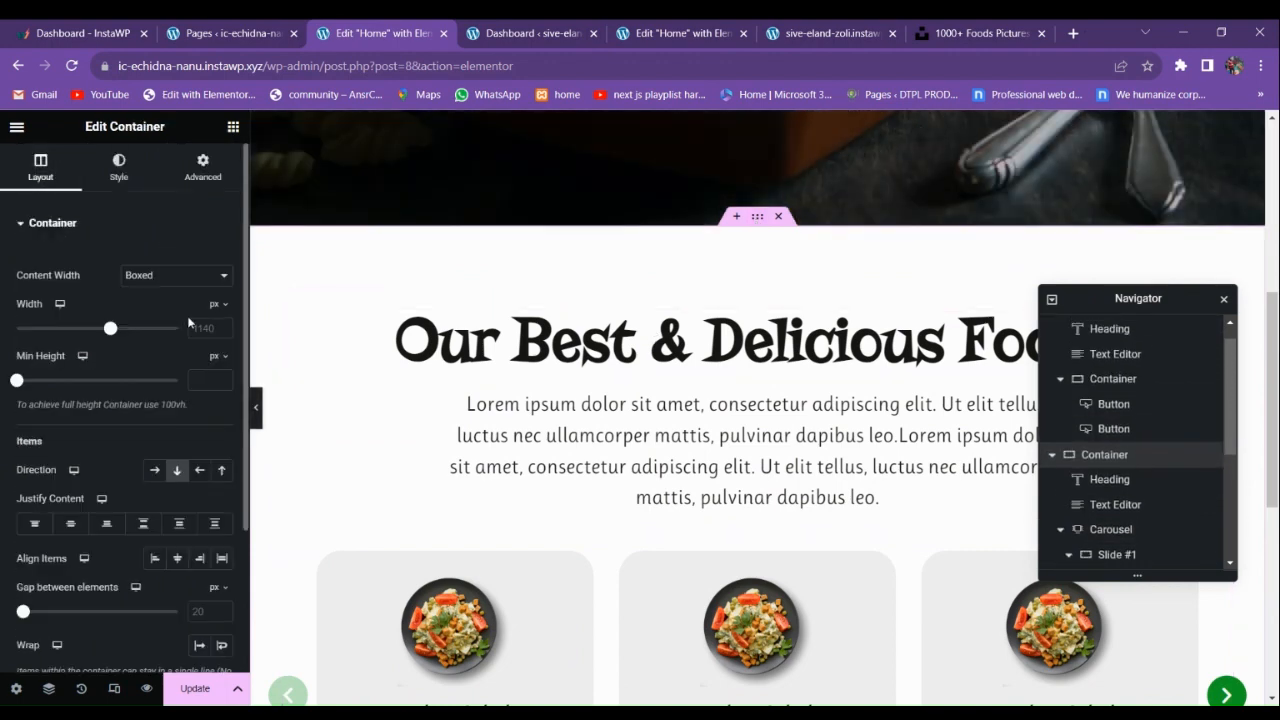
text(1300)
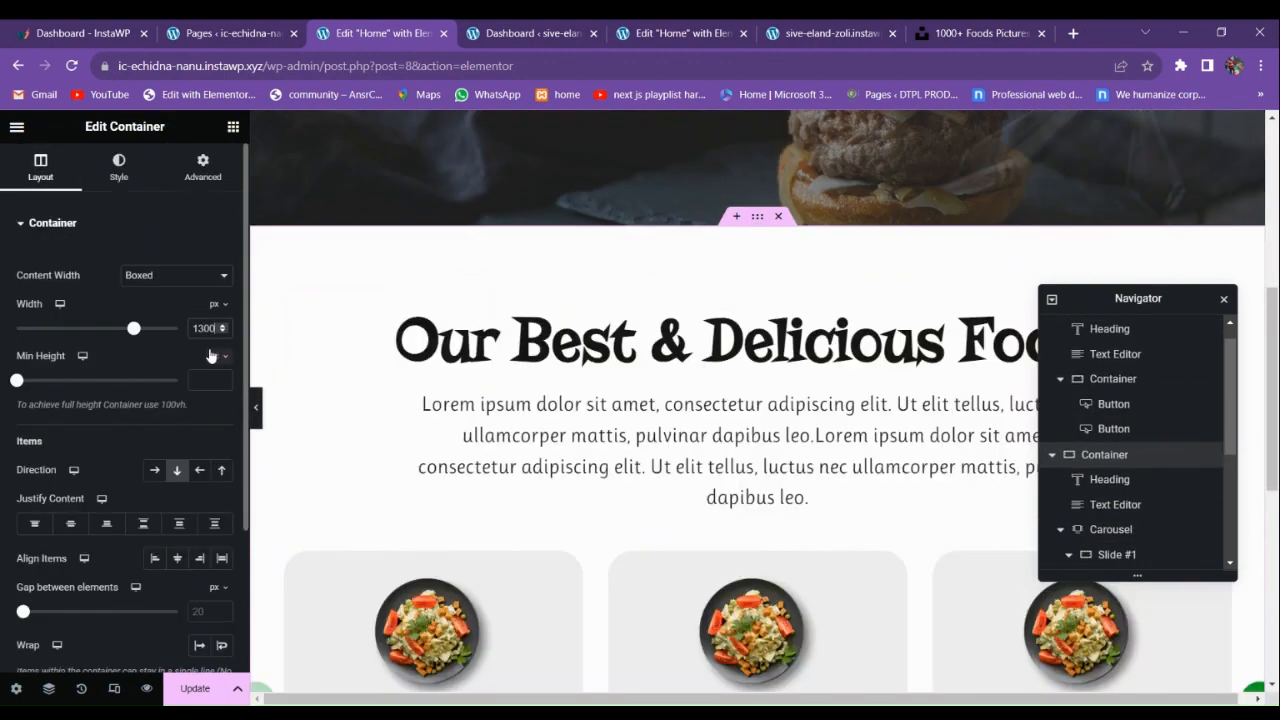
scroll(838, 459, up, 5)
scroll(644, 324, down, 10)
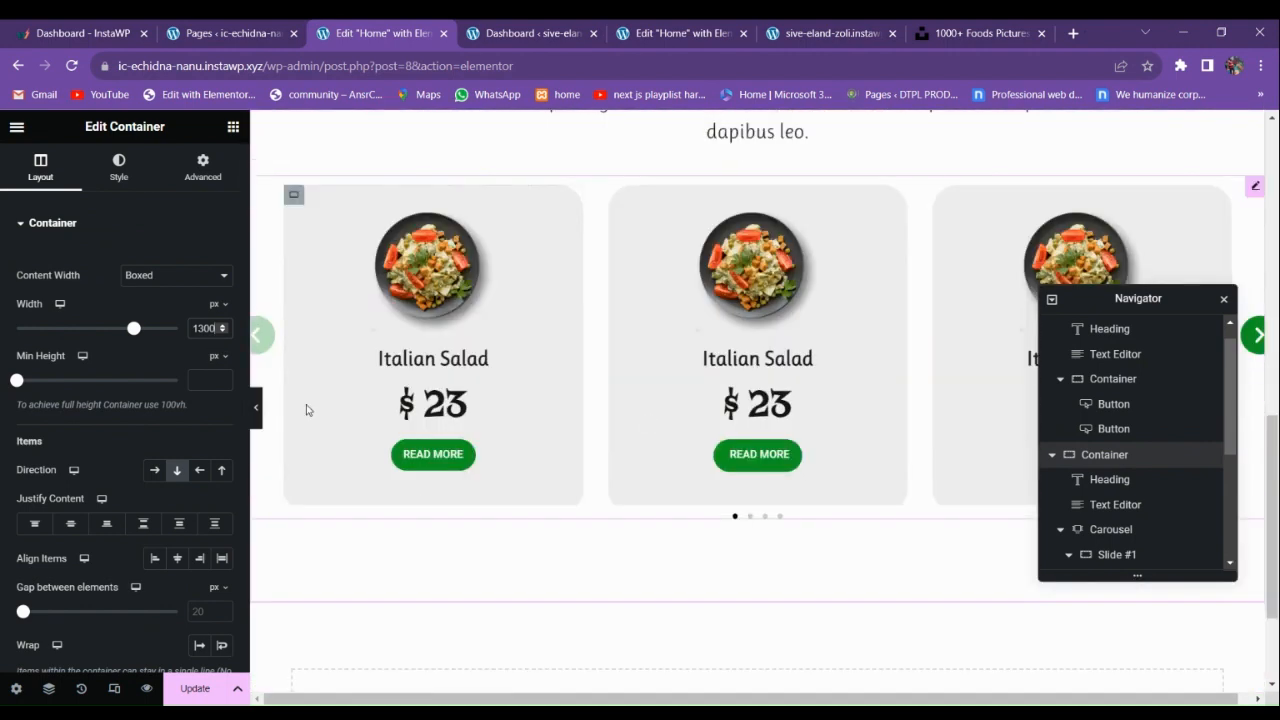
click(255, 410)
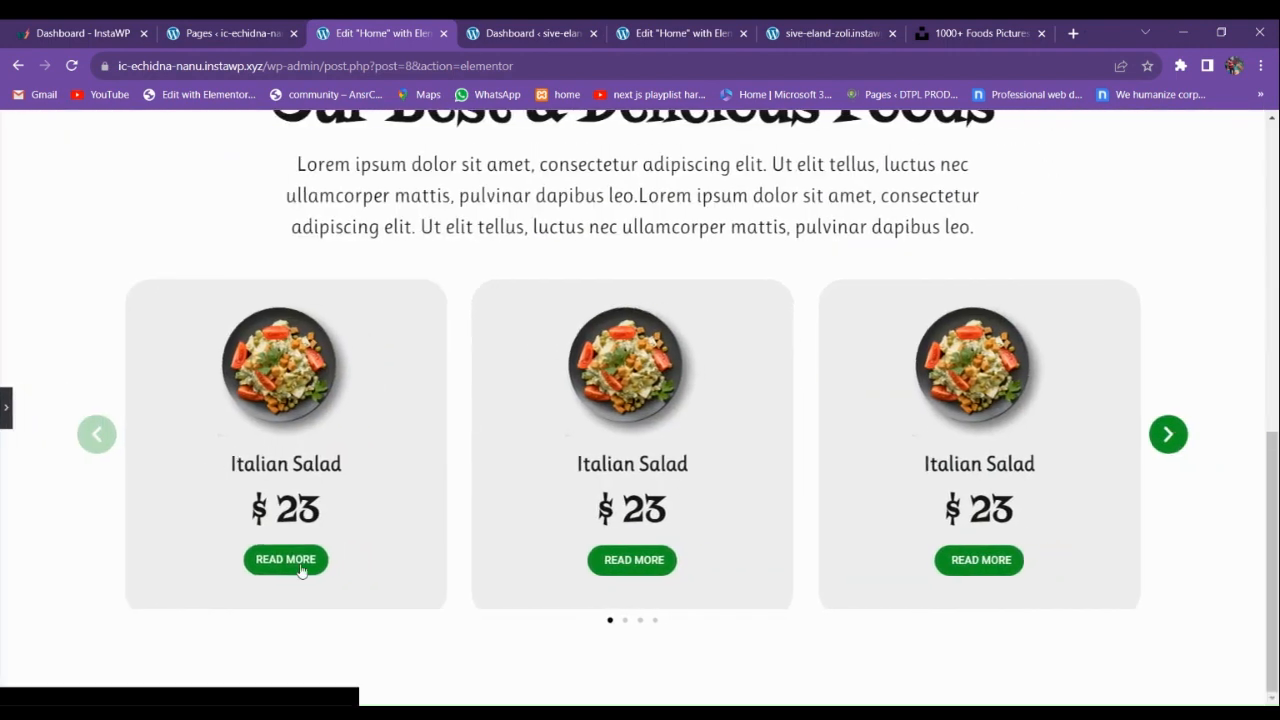
click(5, 408)
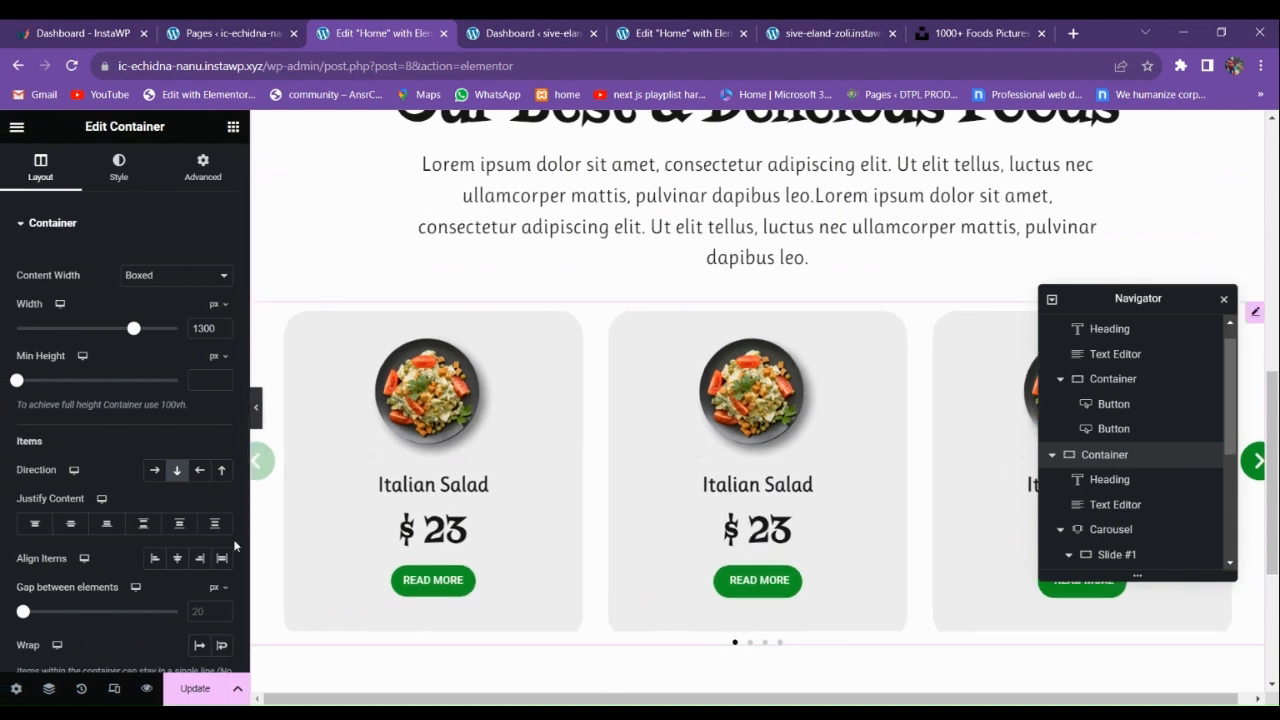
Save the page and open its live version in a new browser tab.
click(197, 692)
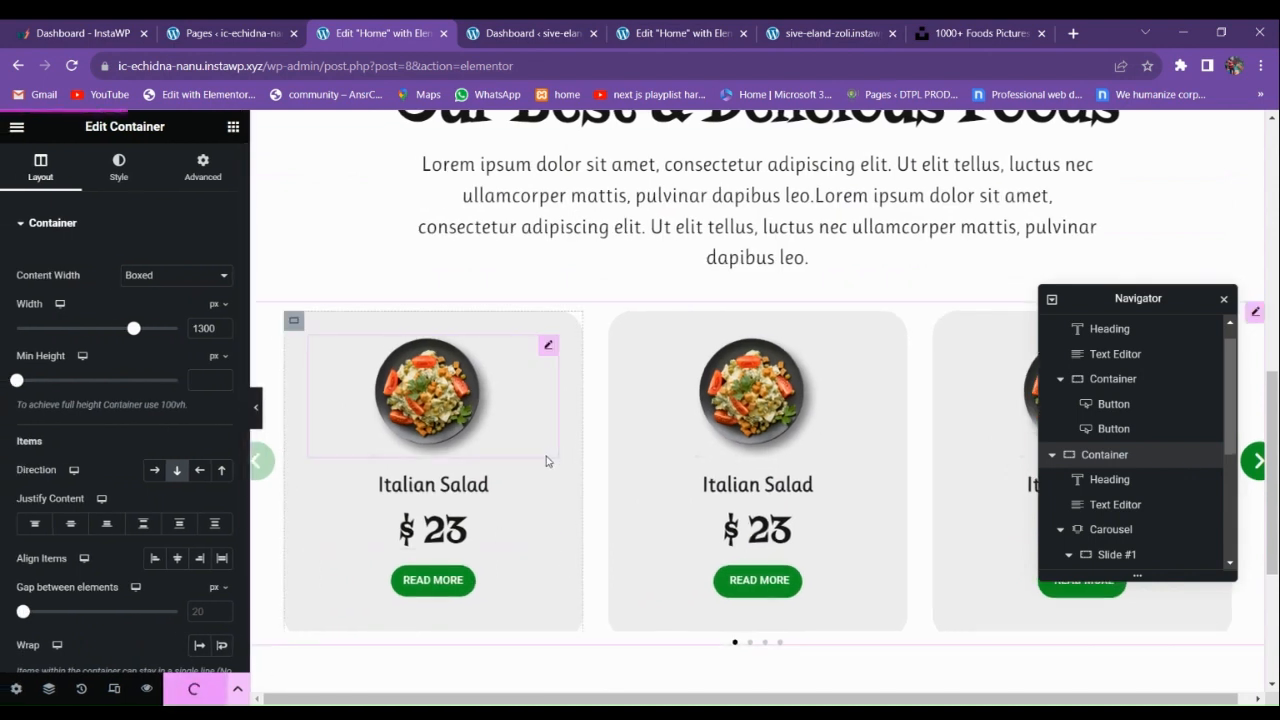
click(12, 135)
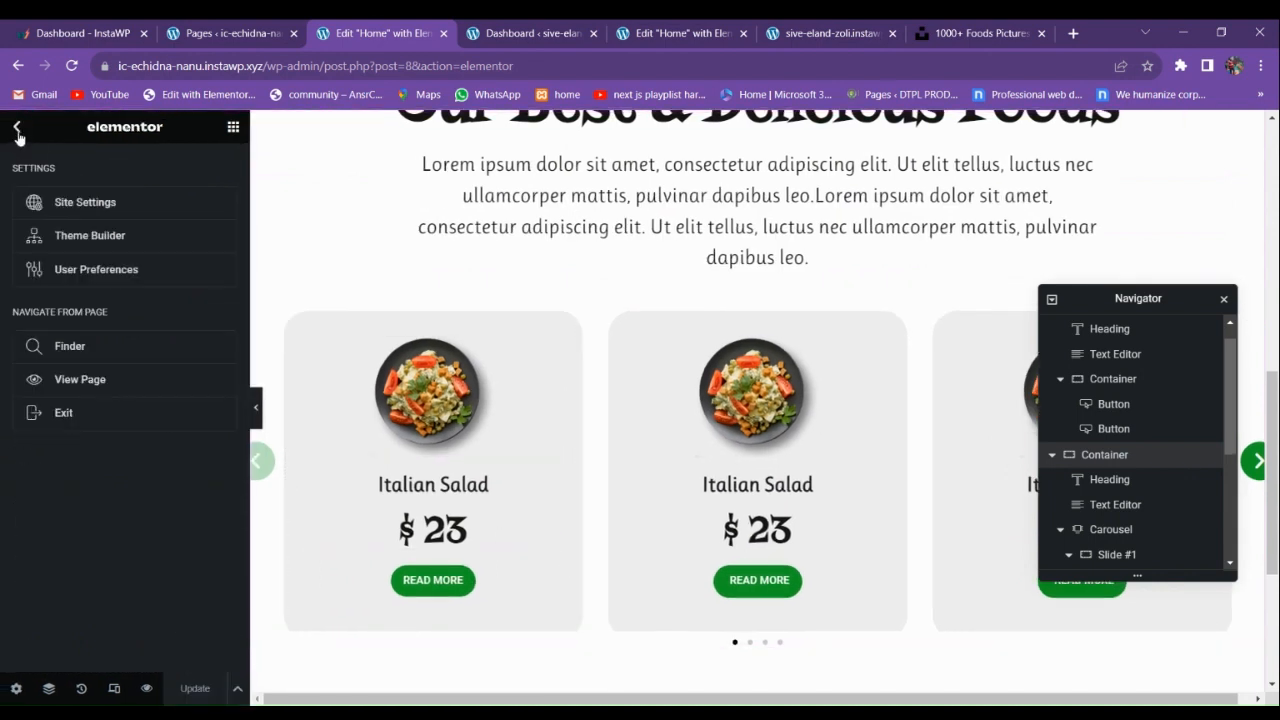
right_click(104, 388)
click(150, 395)
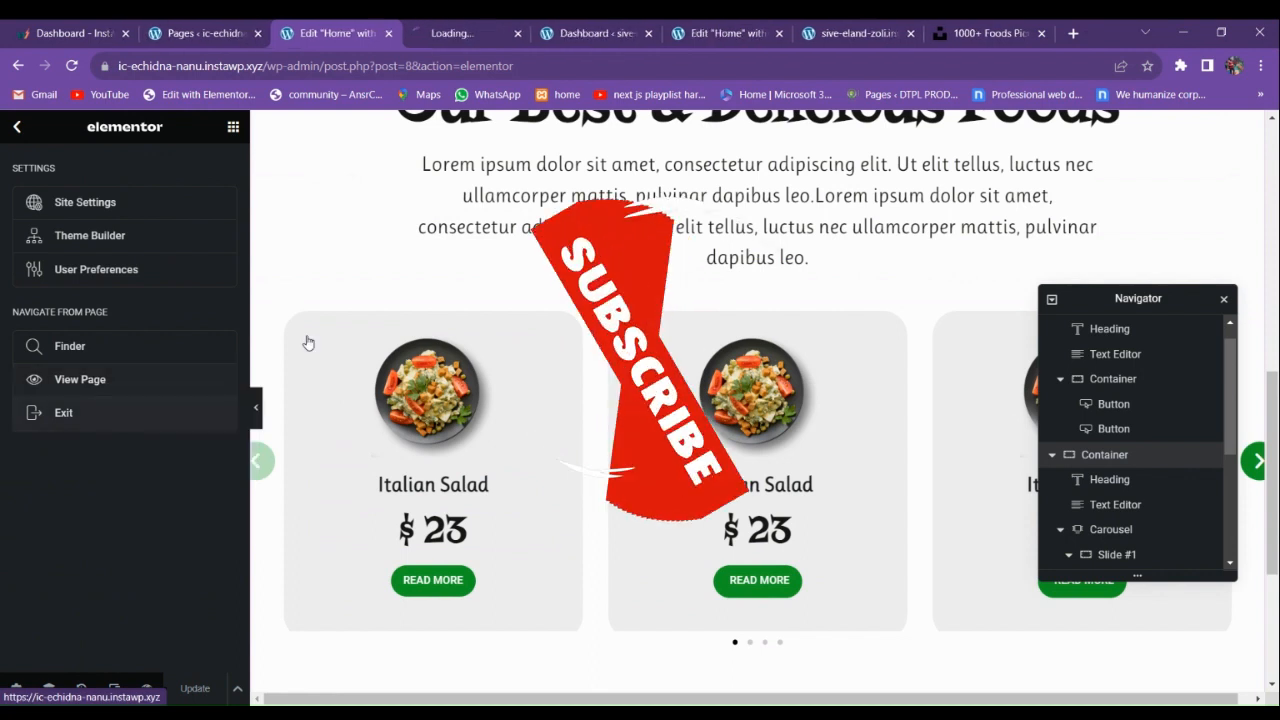
click(464, 32)
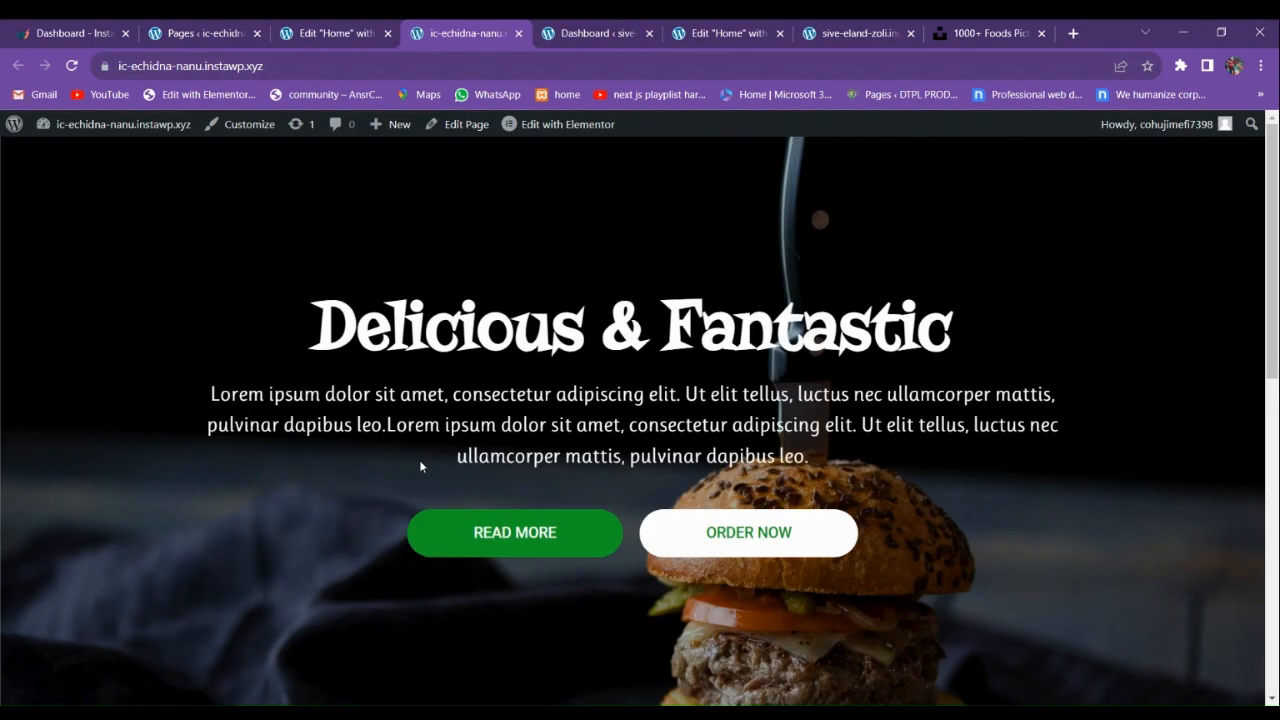
Test the food carousel on the live page by advancing through its slides with the next arrow.
scroll(740, 543, down, 10)
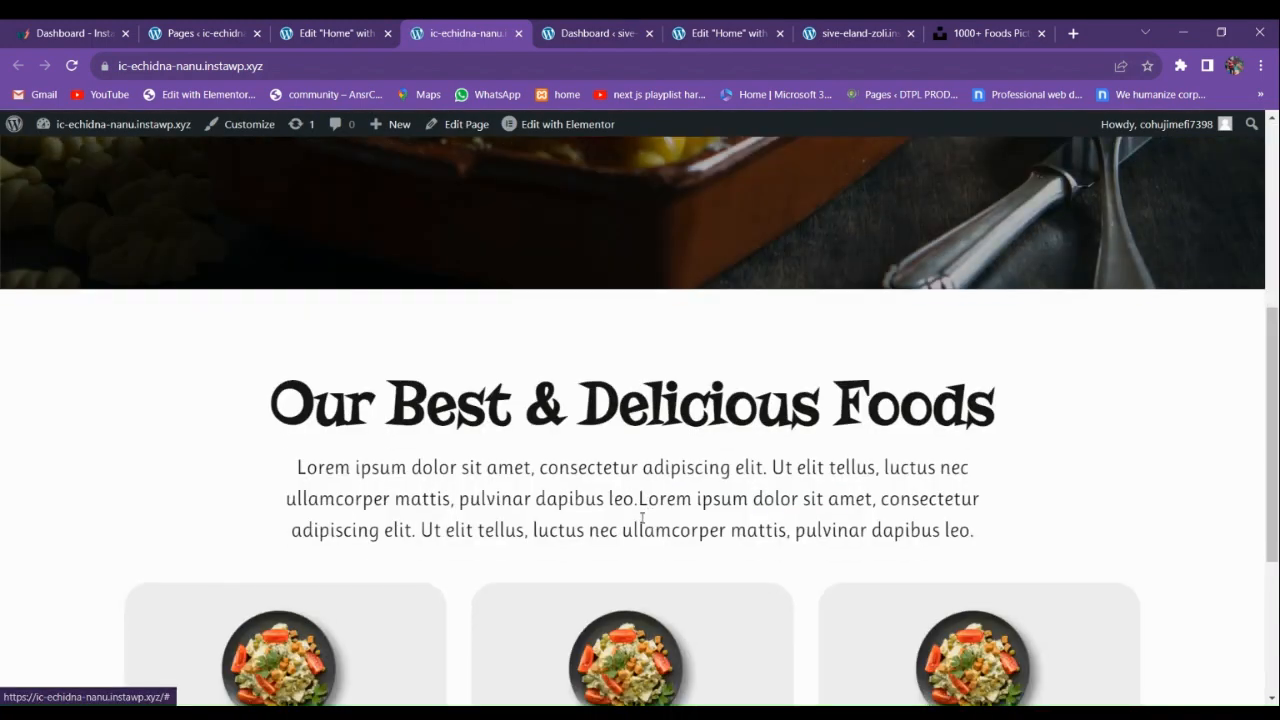
click(1170, 447)
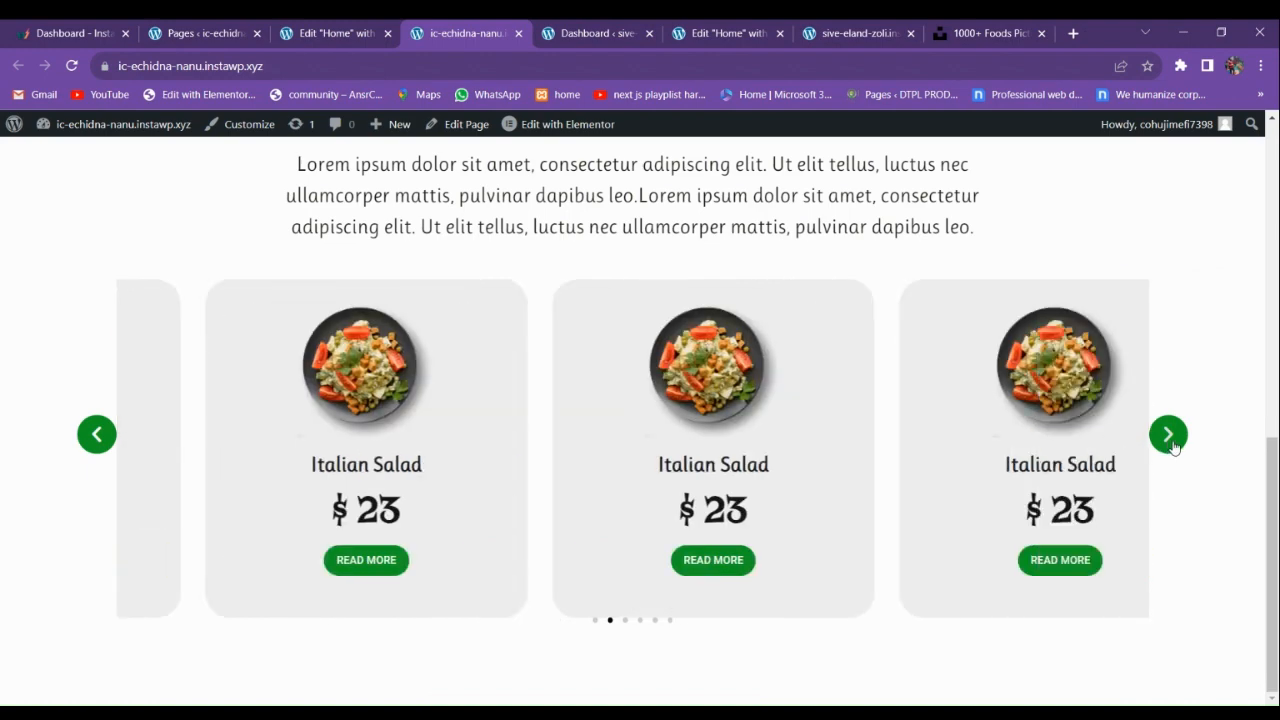
click(1172, 447)
click(1174, 447)
click(1174, 447)
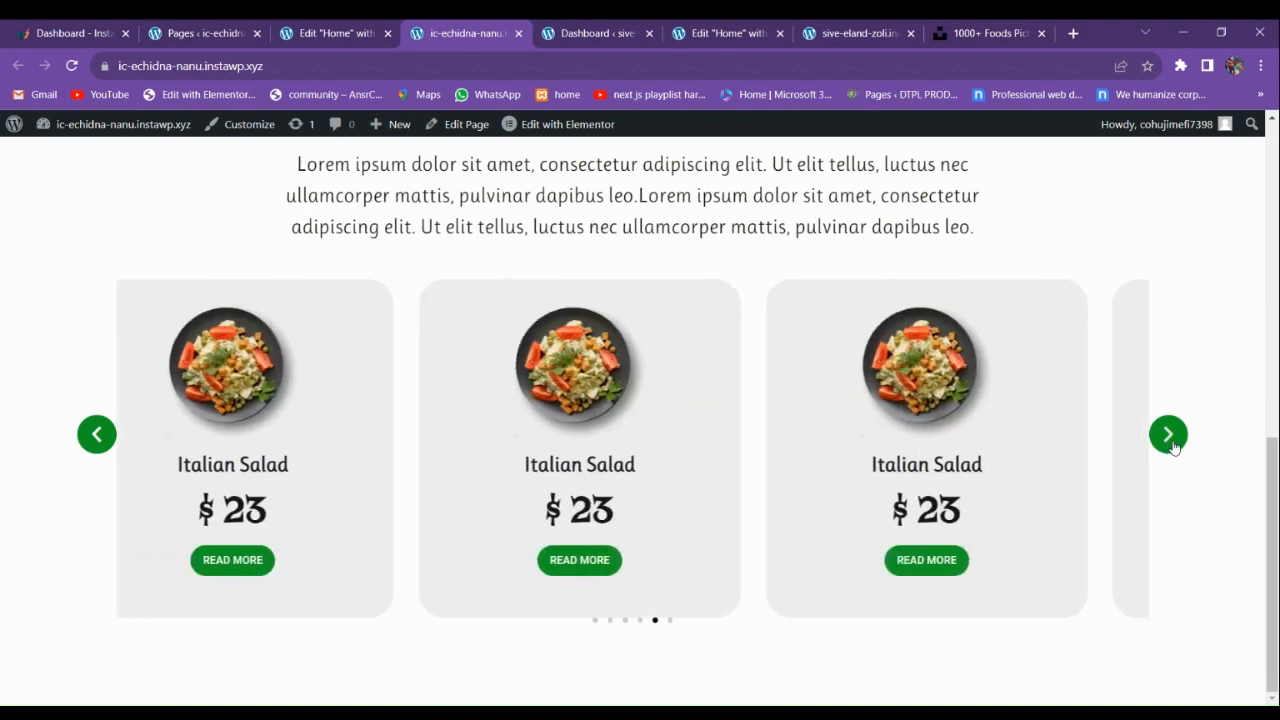
scroll(620, 374, up, 2)
scroll(644, 402, down, 2)
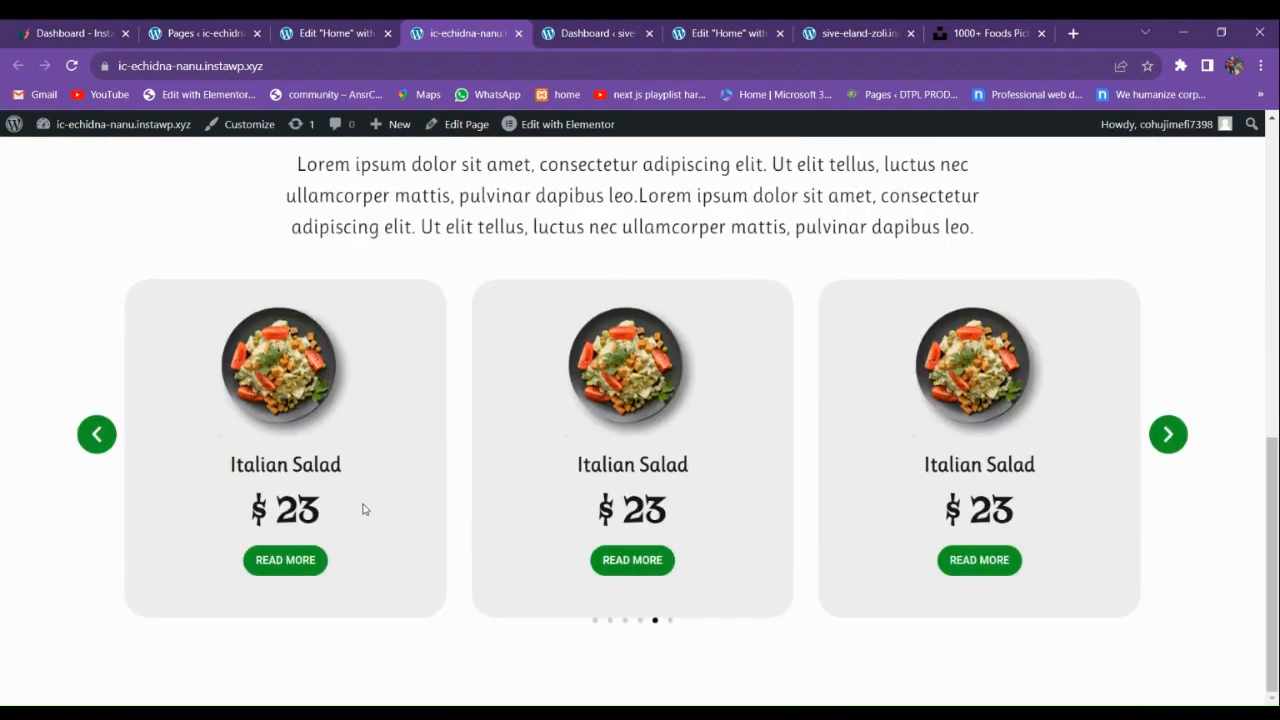
click(1174, 447)
Examine the "Fresh & Delicious" section below the carousel on the reference page, and return to the editor of the page being built.
click(334, 28)
click(680, 28)
scroll(575, 396, down, 6)
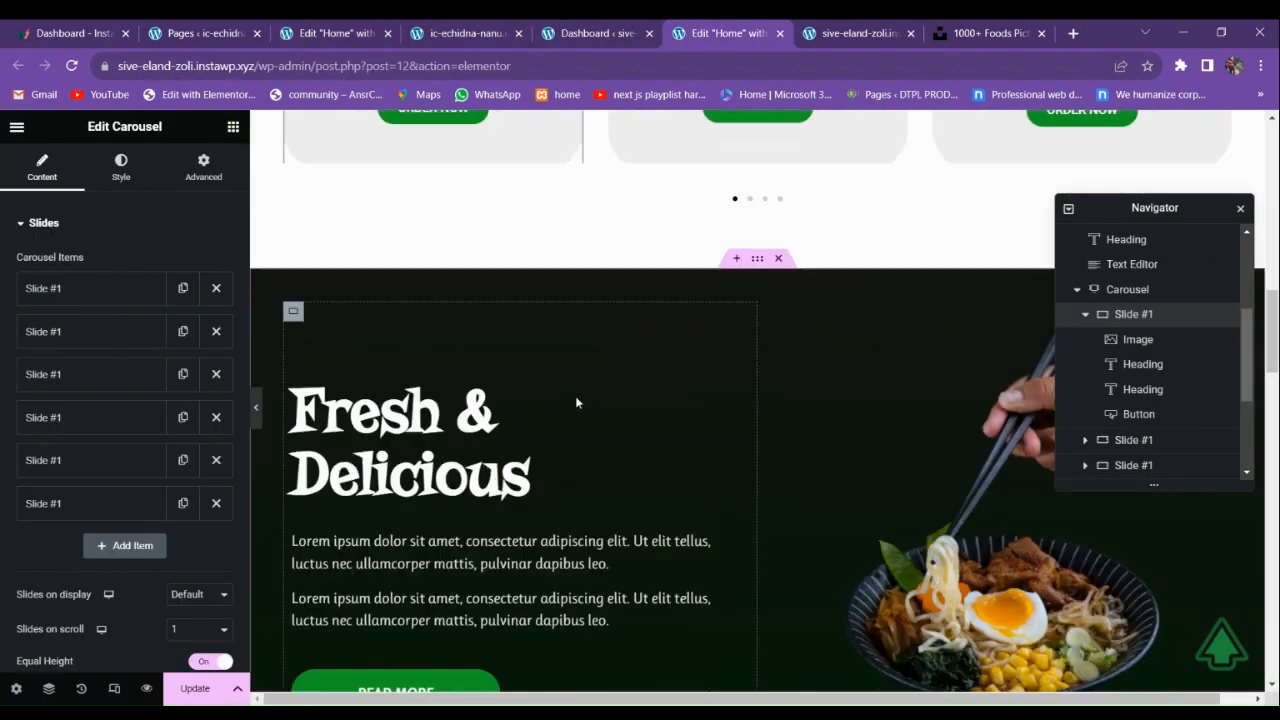
scroll(574, 477, up, 3)
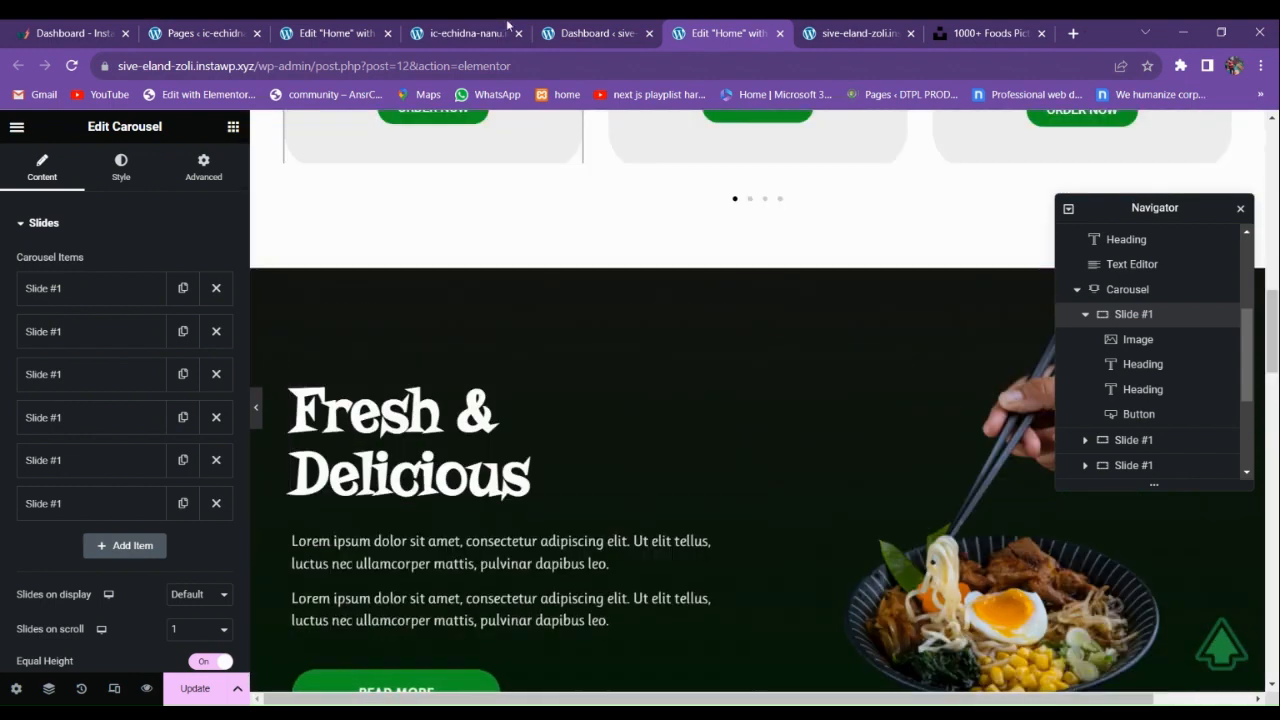
click(436, 25)
click(334, 33)
scroll(563, 443, down, 3)
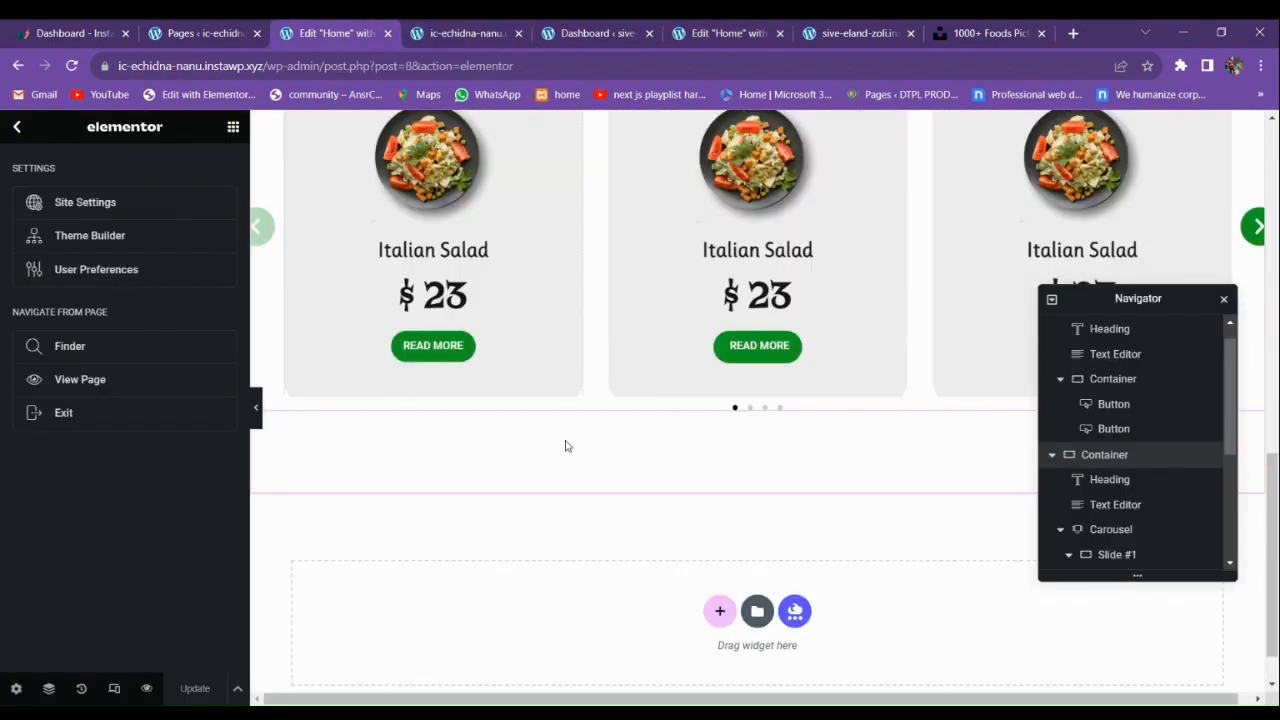
click(721, 553)
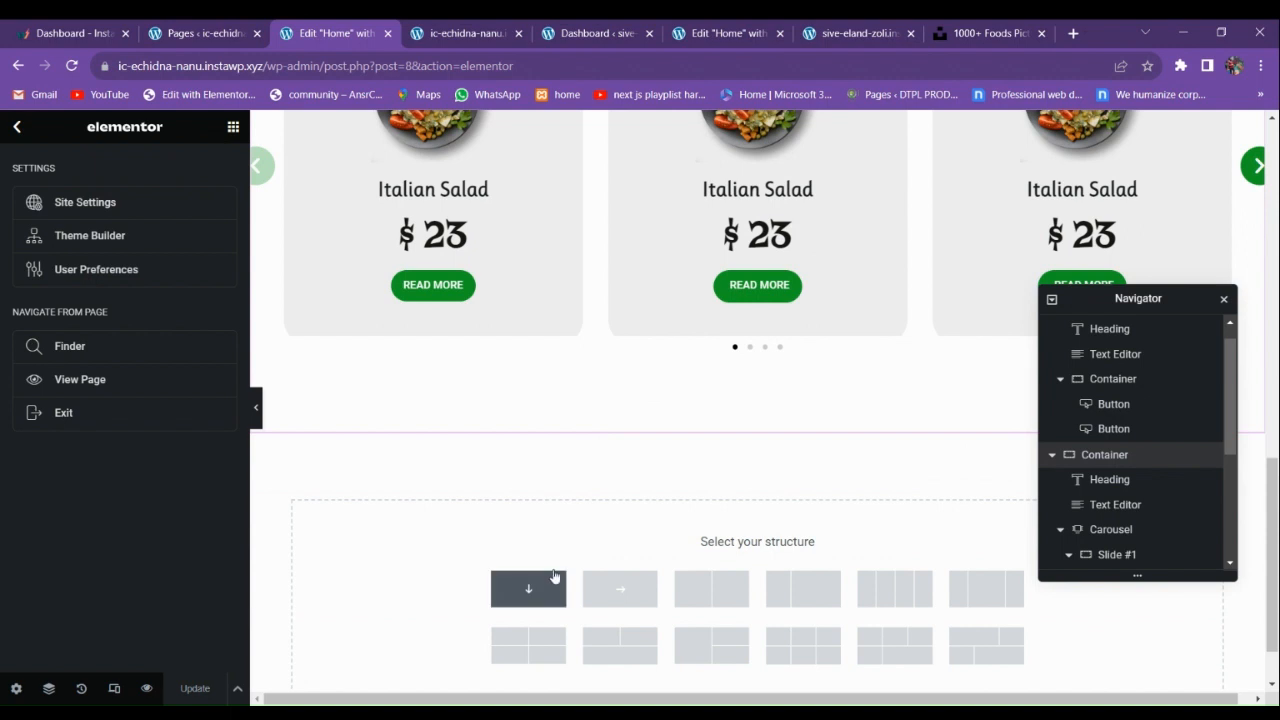
click(553, 576)
click(777, 425)
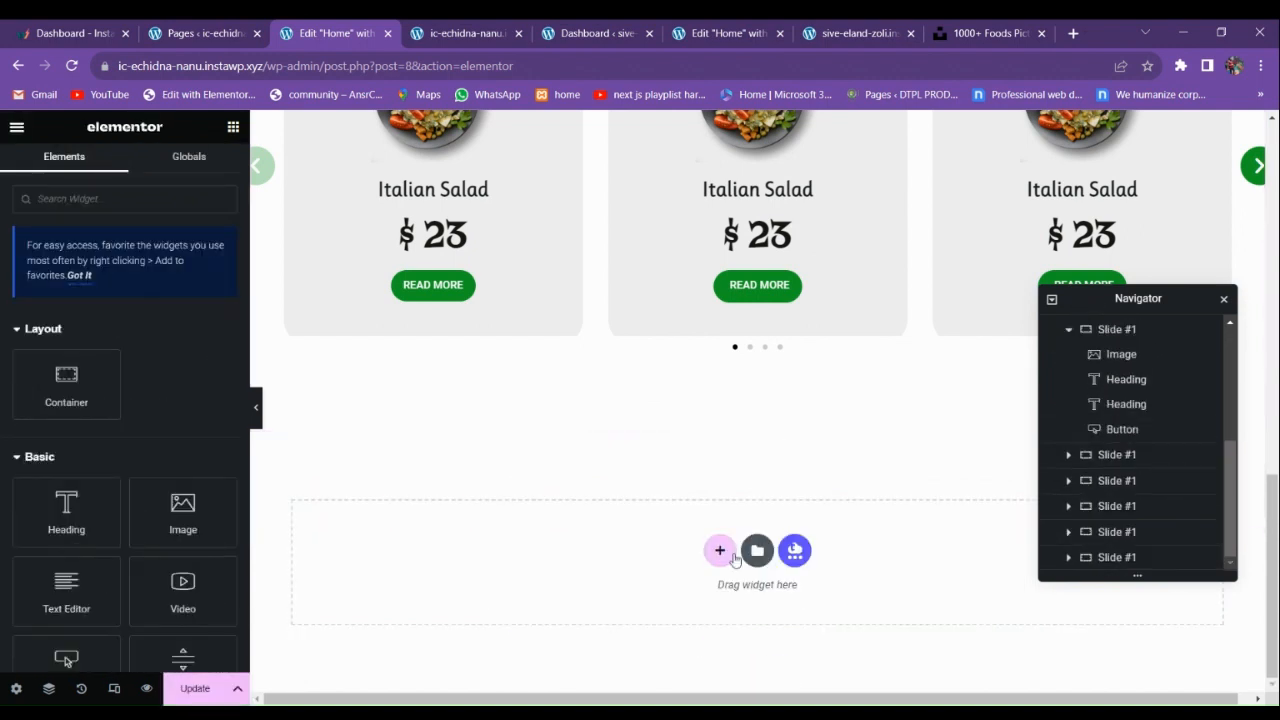
Add a container with two equal columns below the carousel section and set its top and bottom padding to 100 px.
click(721, 551)
click(688, 587)
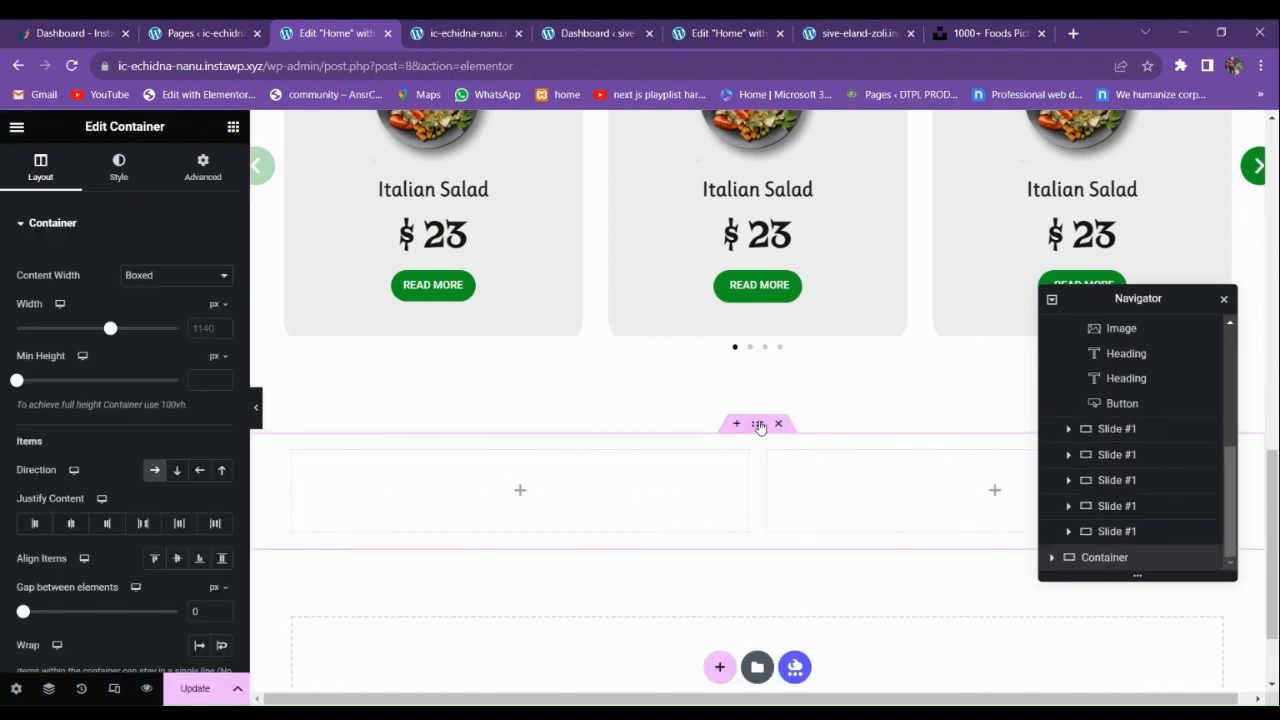
click(112, 178)
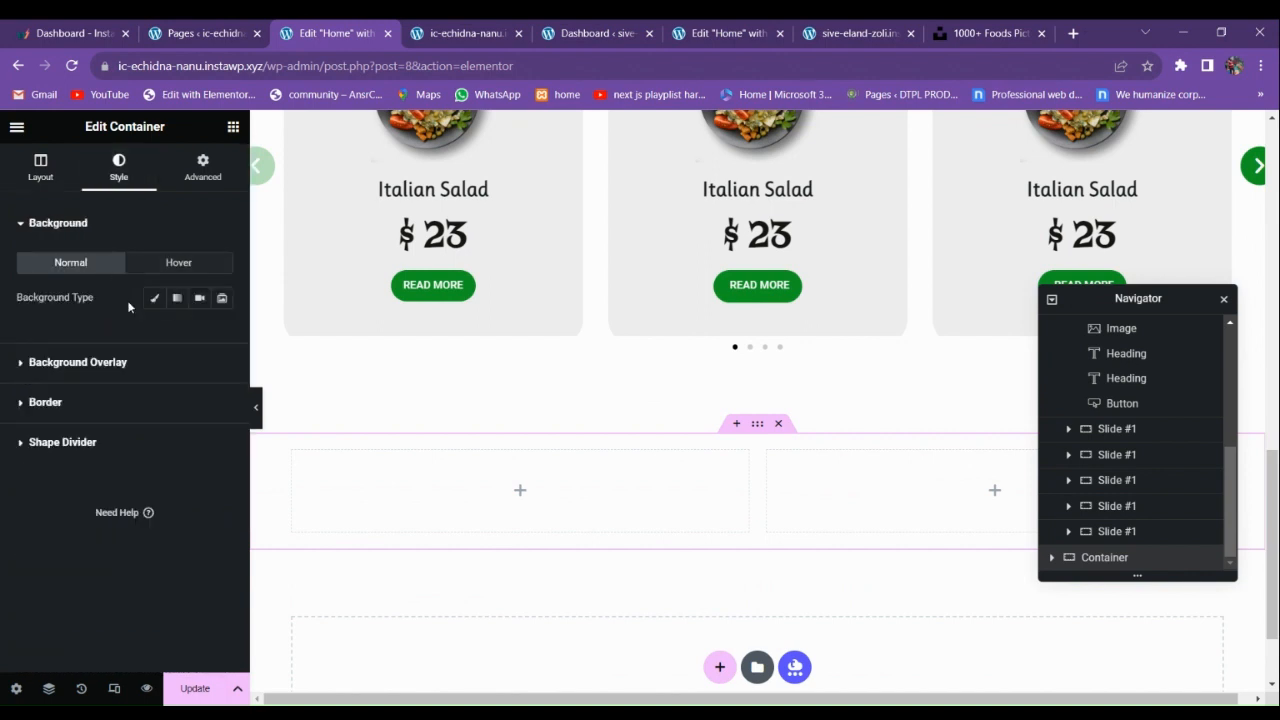
click(202, 167)
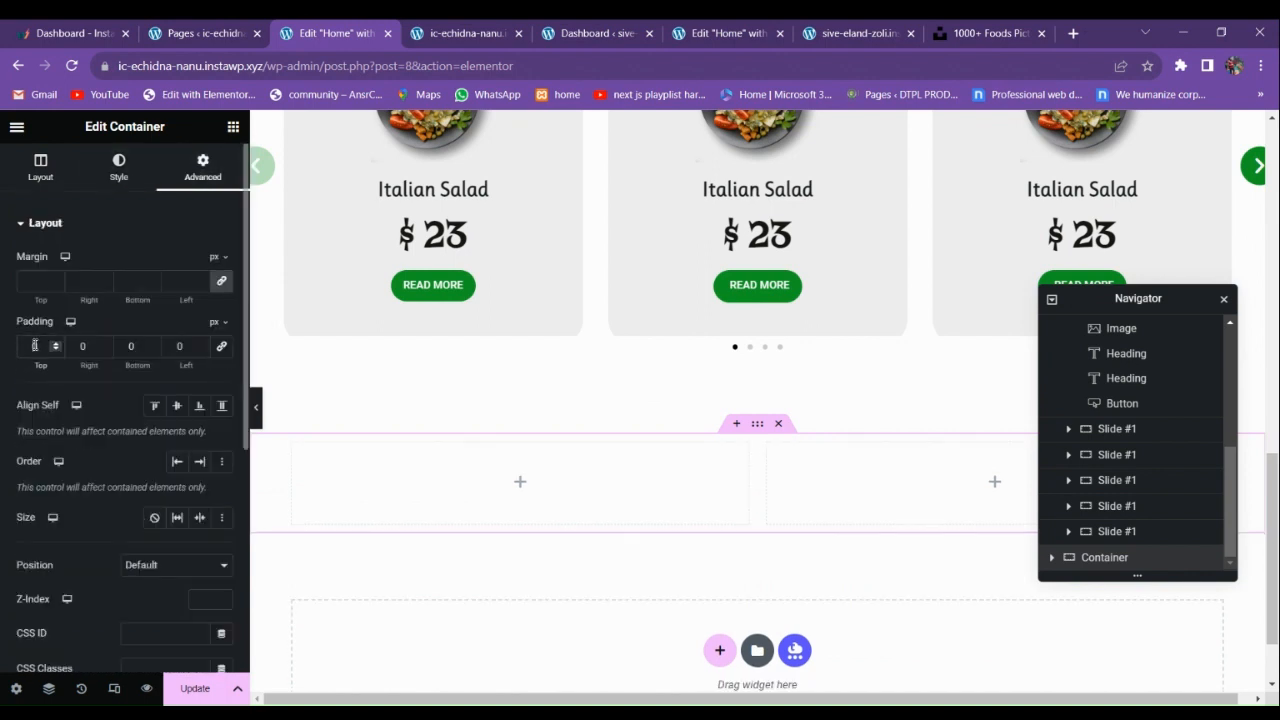
text(100)
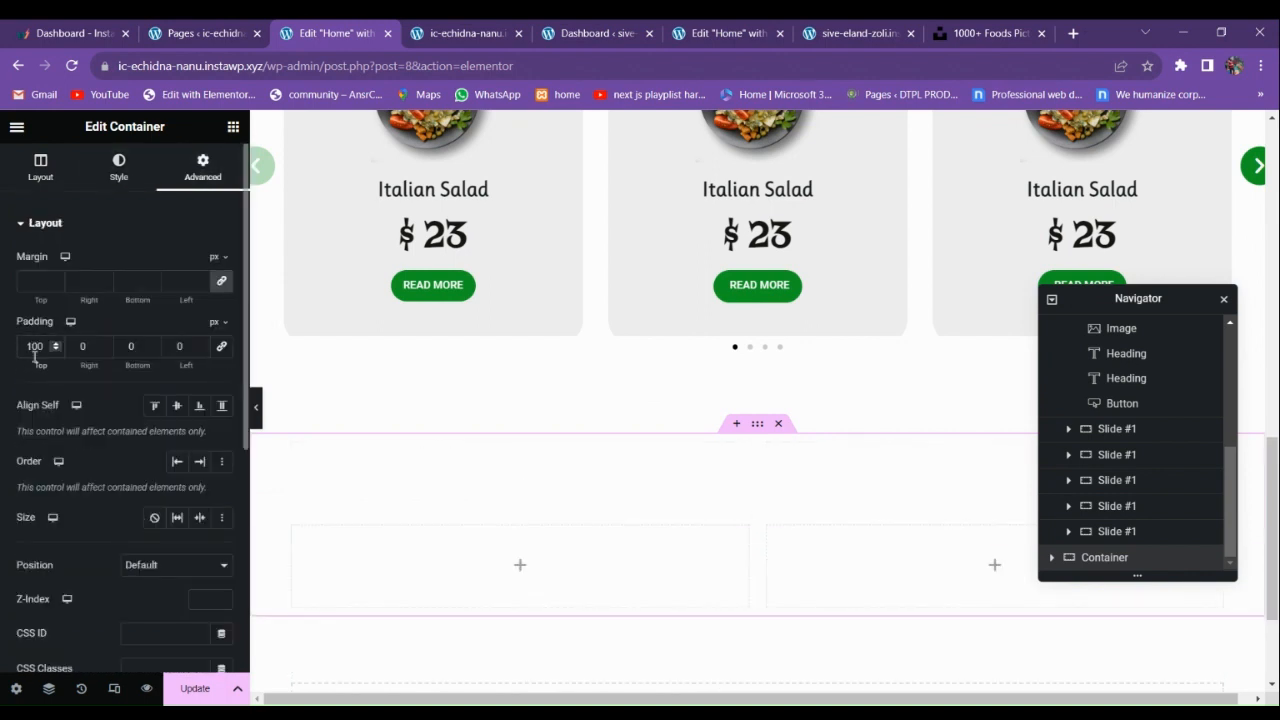
text(1)
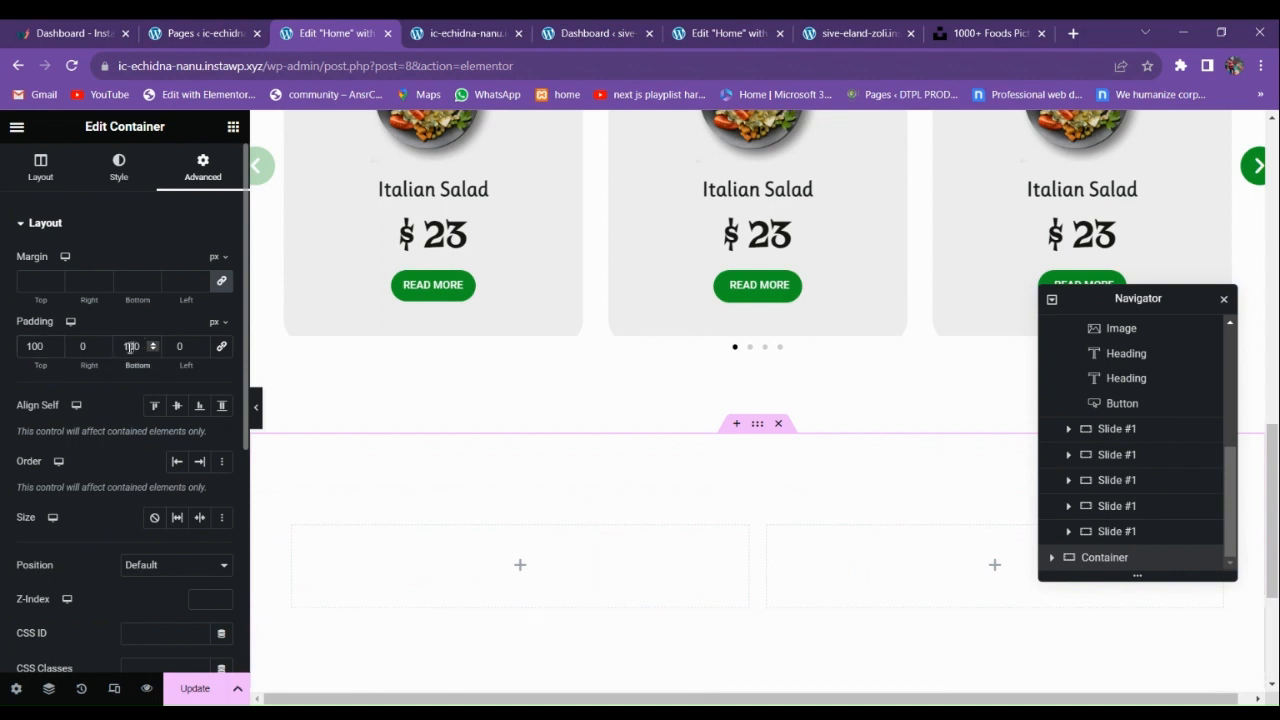
scroll(631, 491, down, 3)
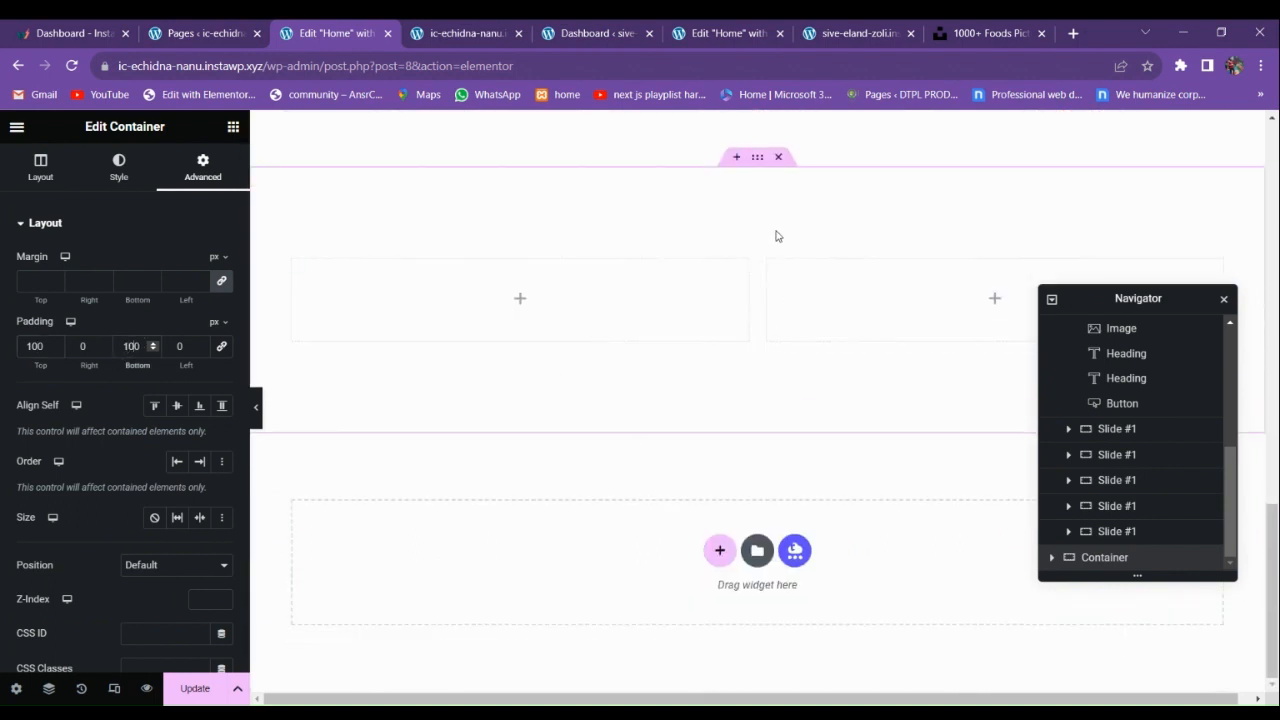
Copy the hex code of the first gradient color from the "Fresh & Delicious" container on the reference page.
click(690, 28)
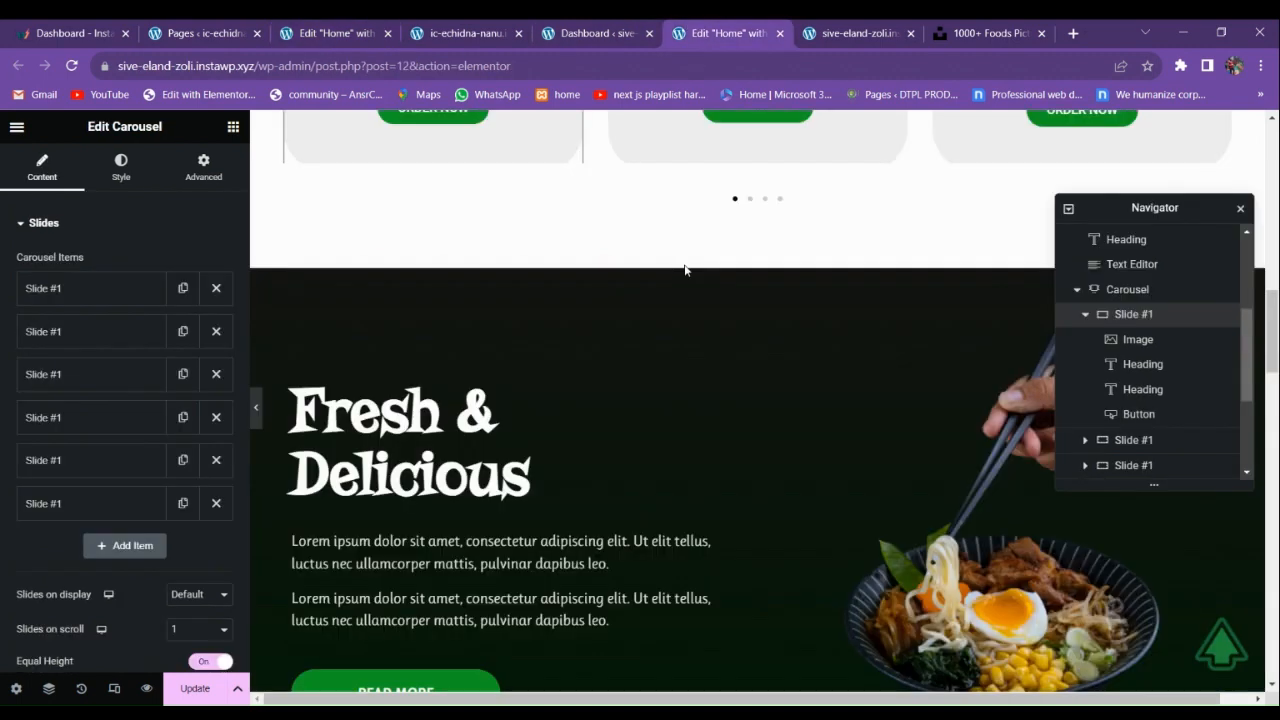
click(751, 266)
click(119, 167)
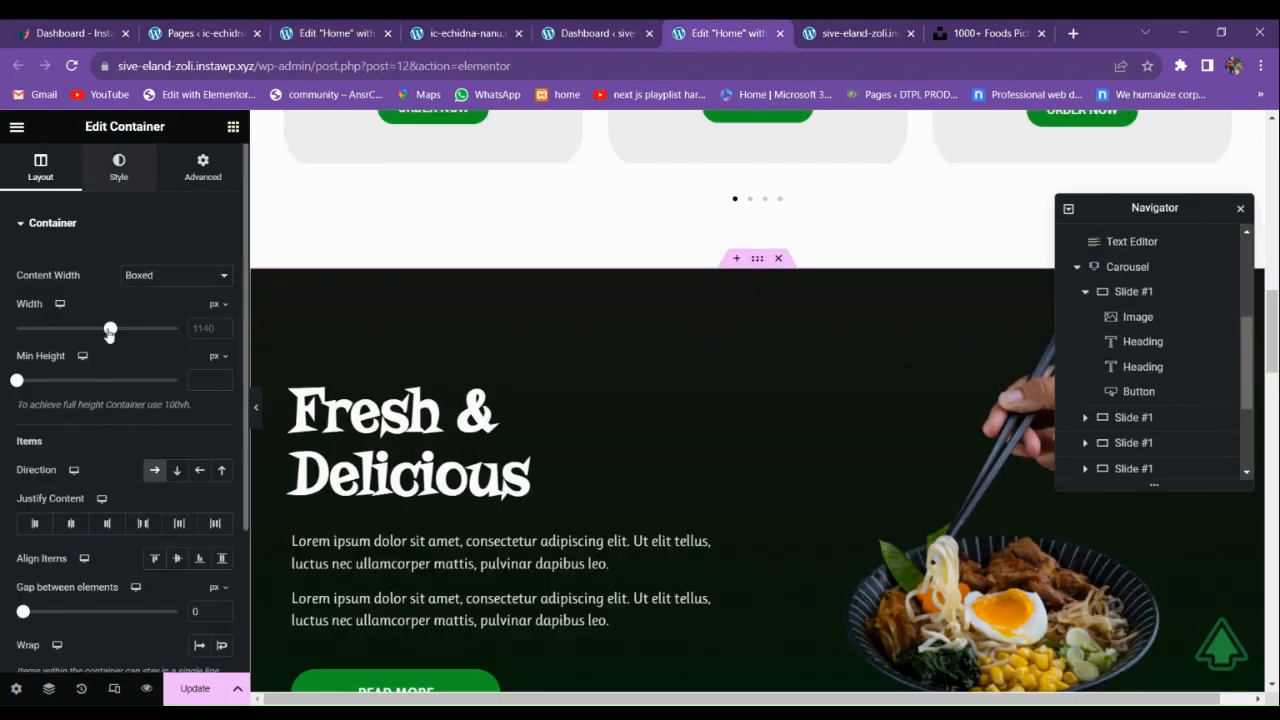
click(222, 334)
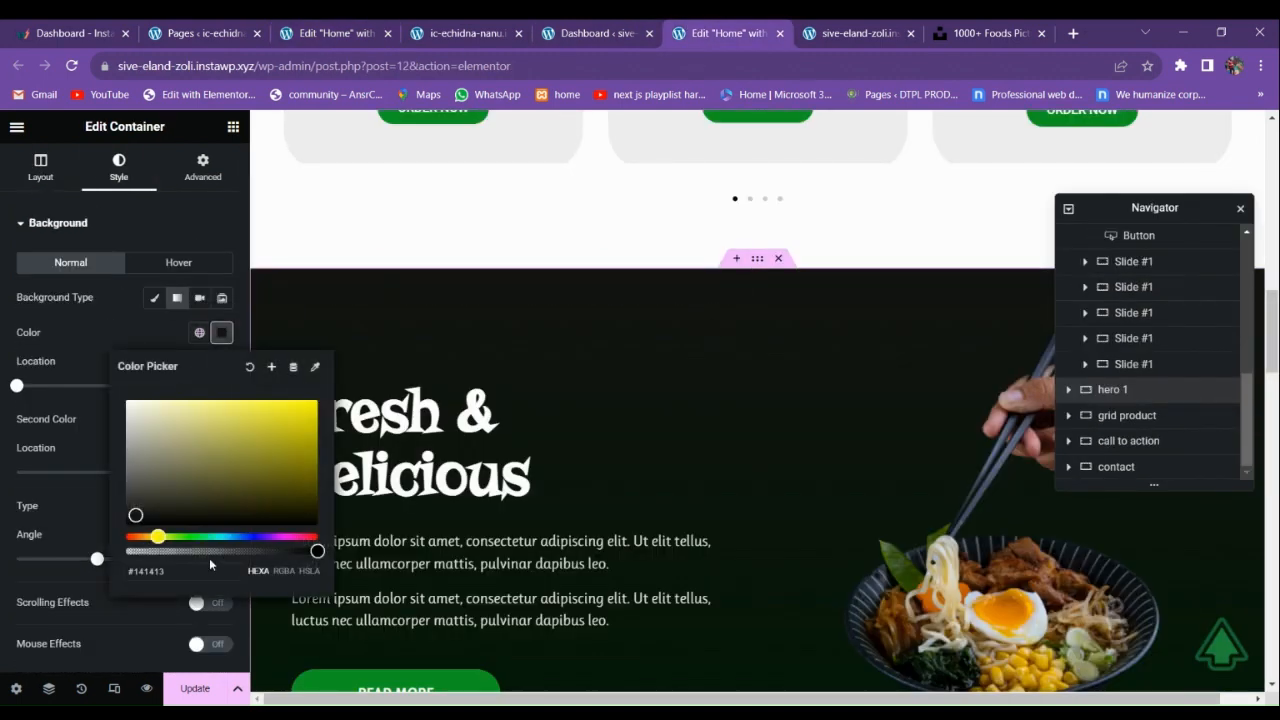
key(ctrl+a)
click(155, 570)
Back in the page being built, give the new two-column container a gradient background with #141413 as the first color.
click(461, 40)
click(360, 33)
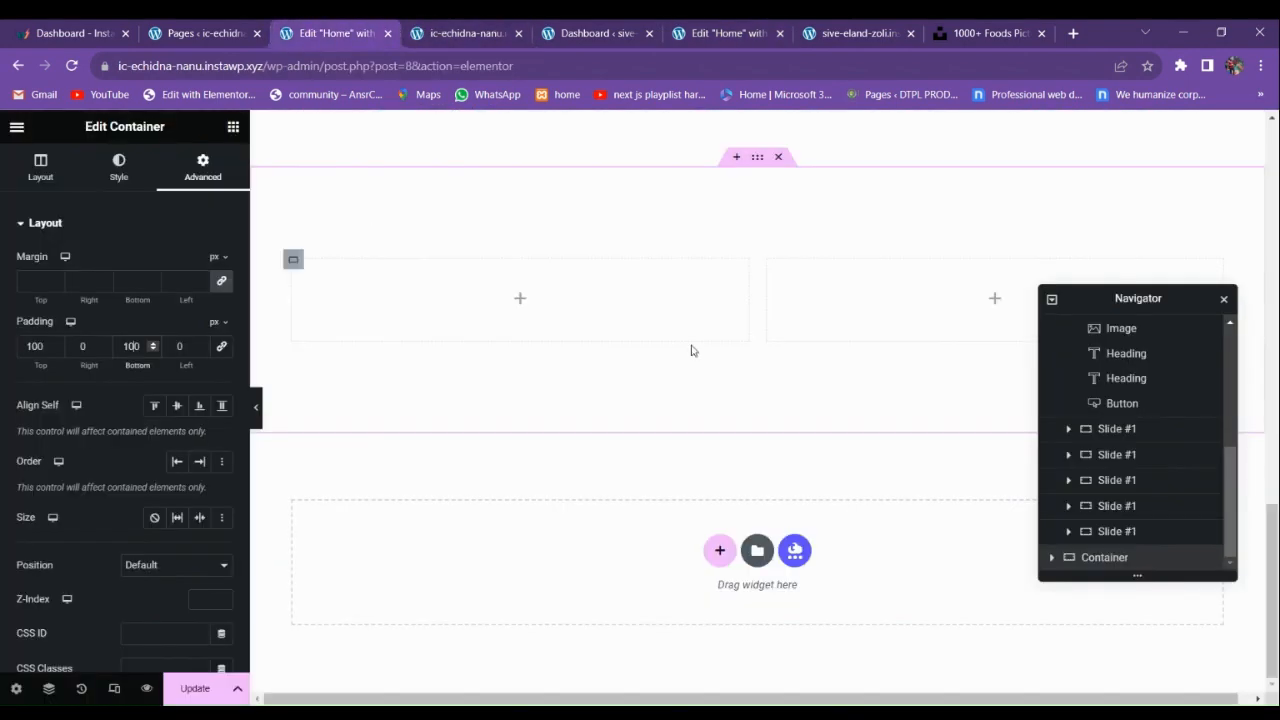
click(119, 170)
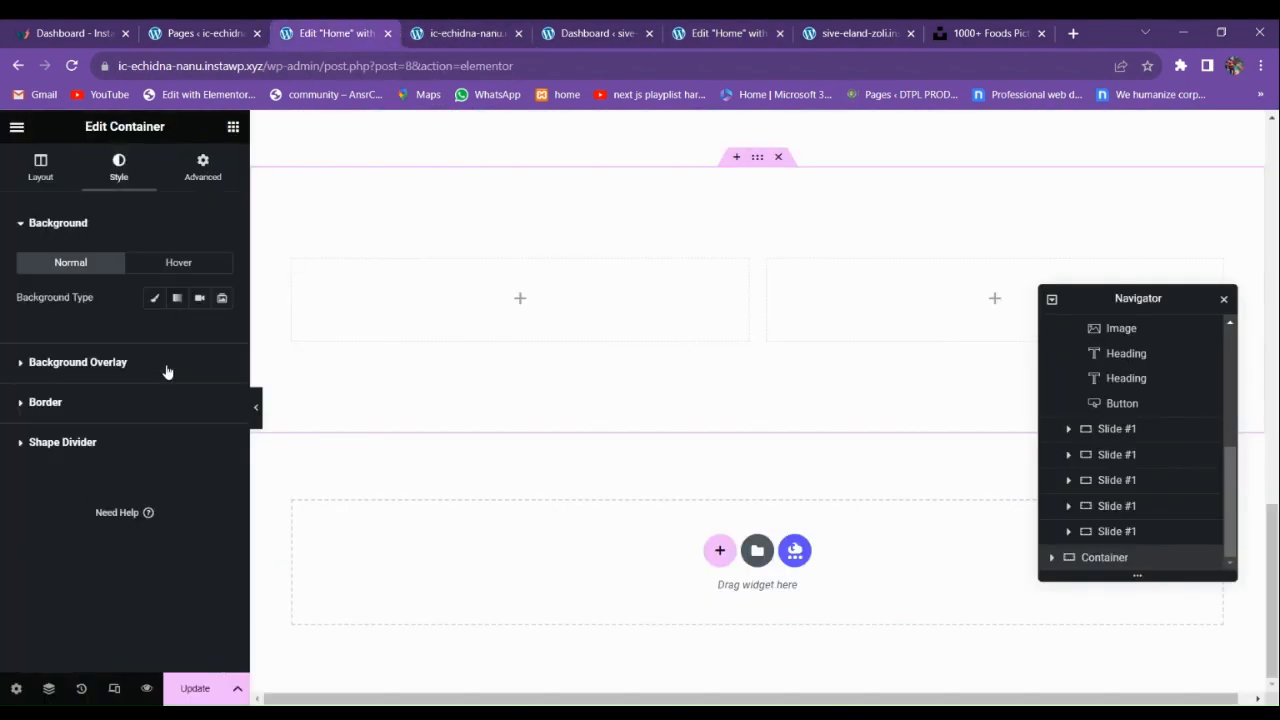
click(176, 298)
click(222, 335)
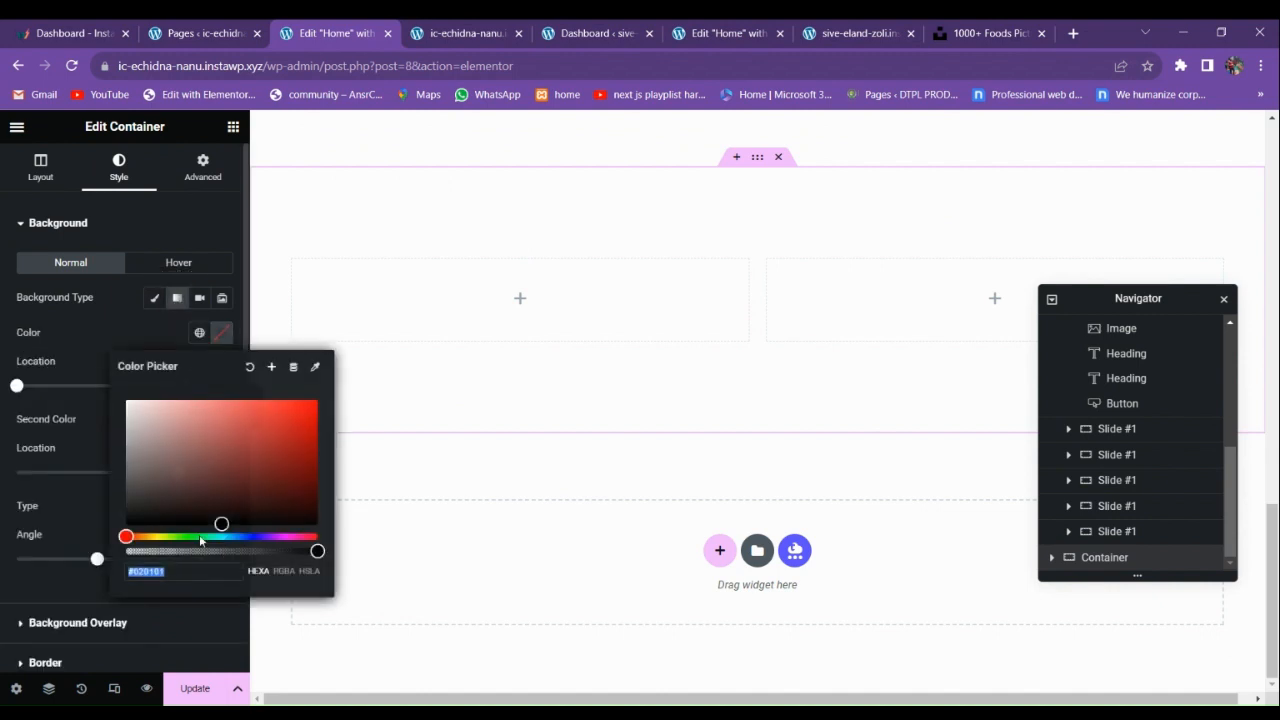
text(#141413)
click(96, 344)
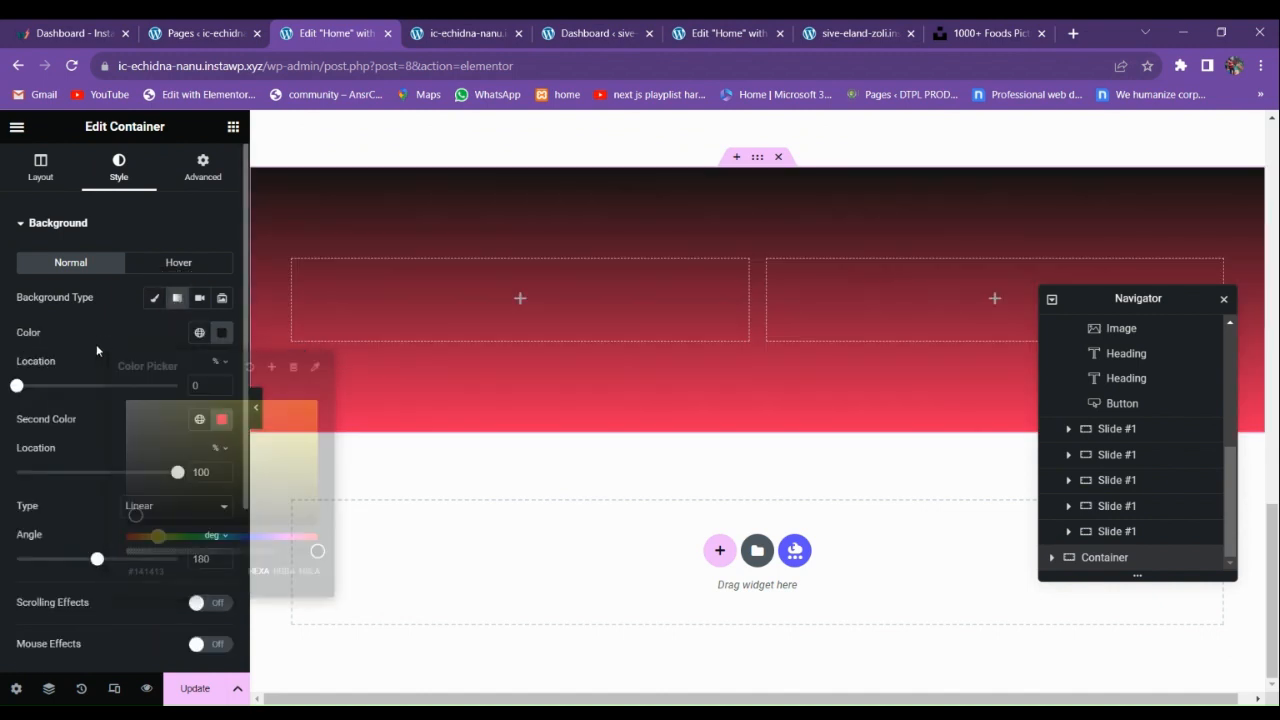
Copy the second gradient color #031D06 from the reference container and apply it as the second color of the new container's gradient.
click(744, 25)
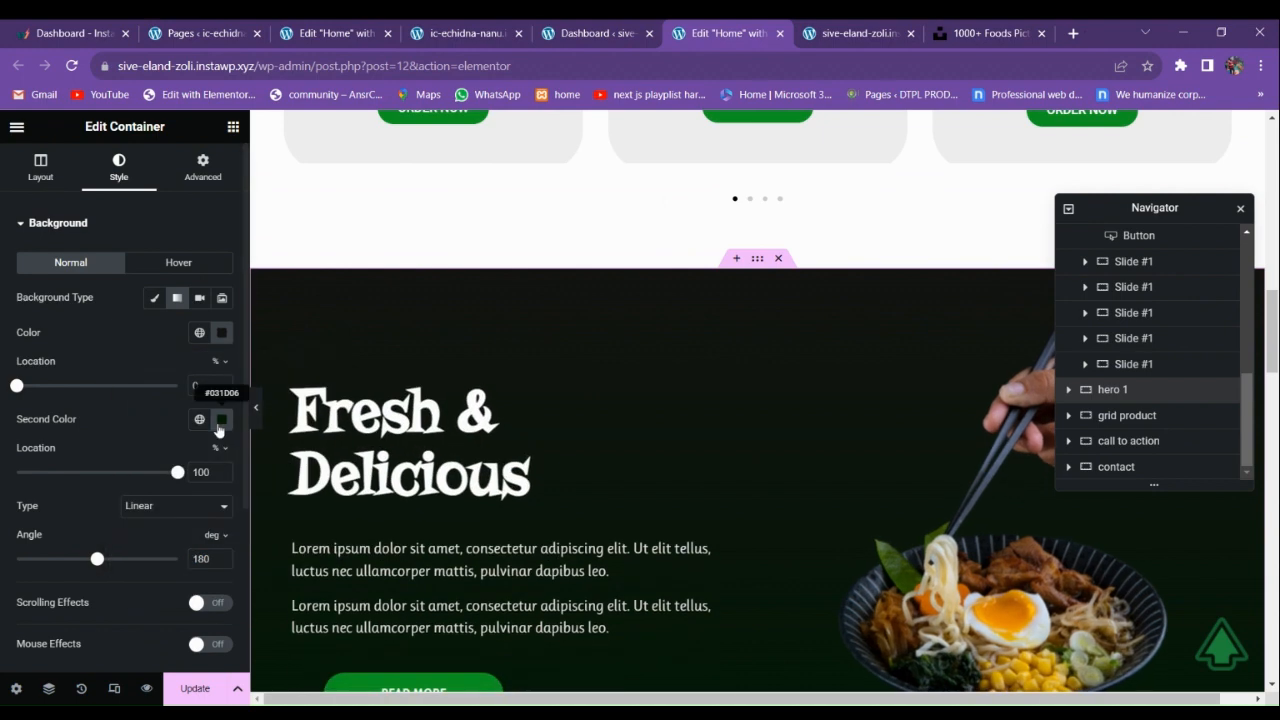
click(222, 425)
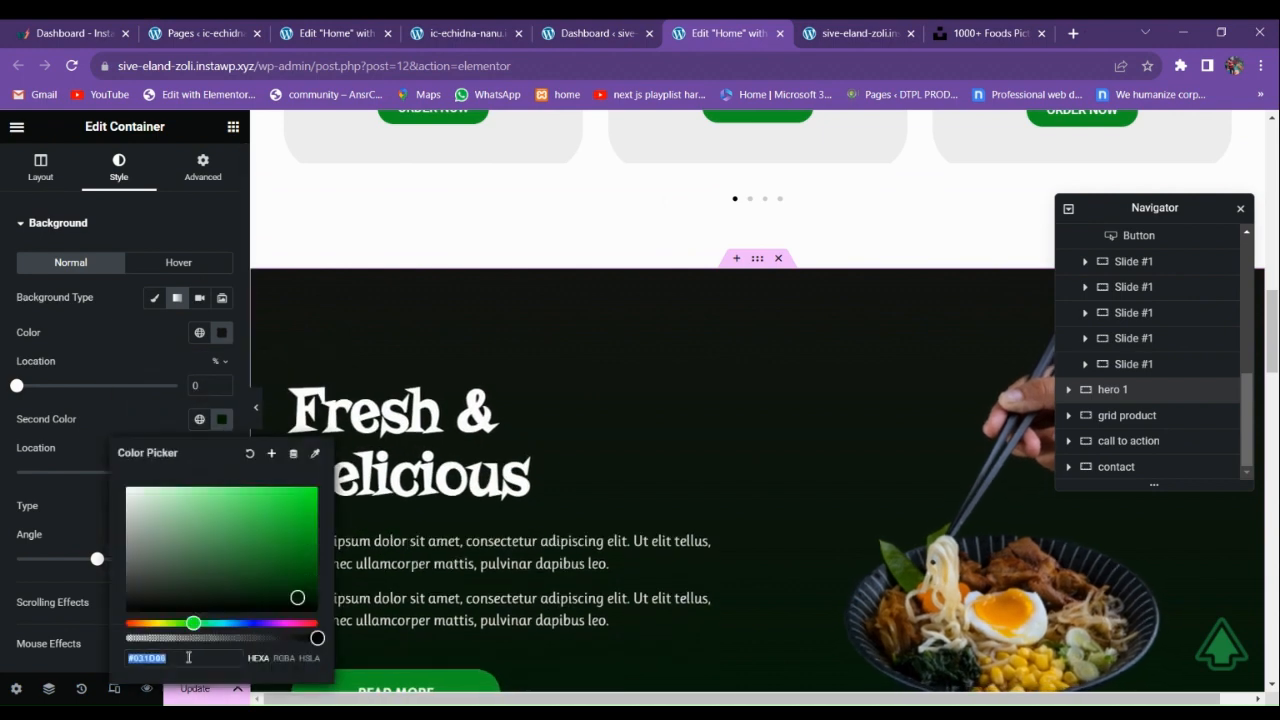
click(460, 33)
click(353, 28)
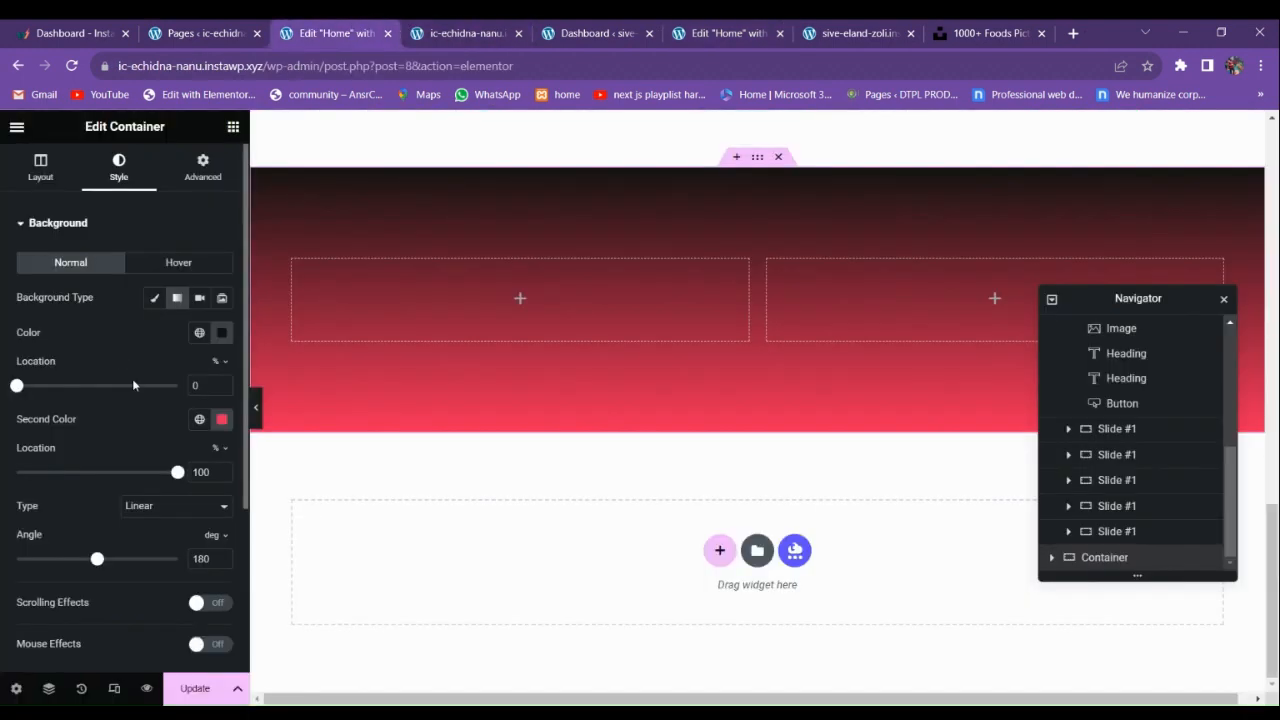
click(222, 422)
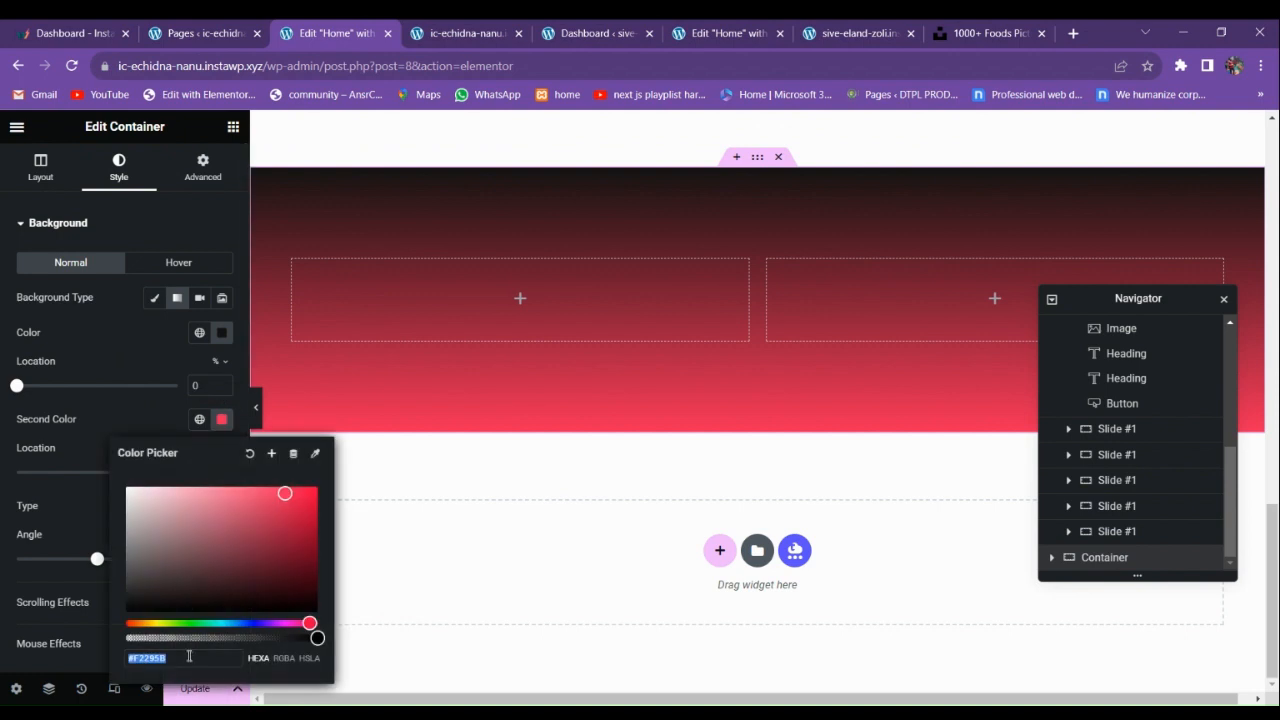
text(#031D00)
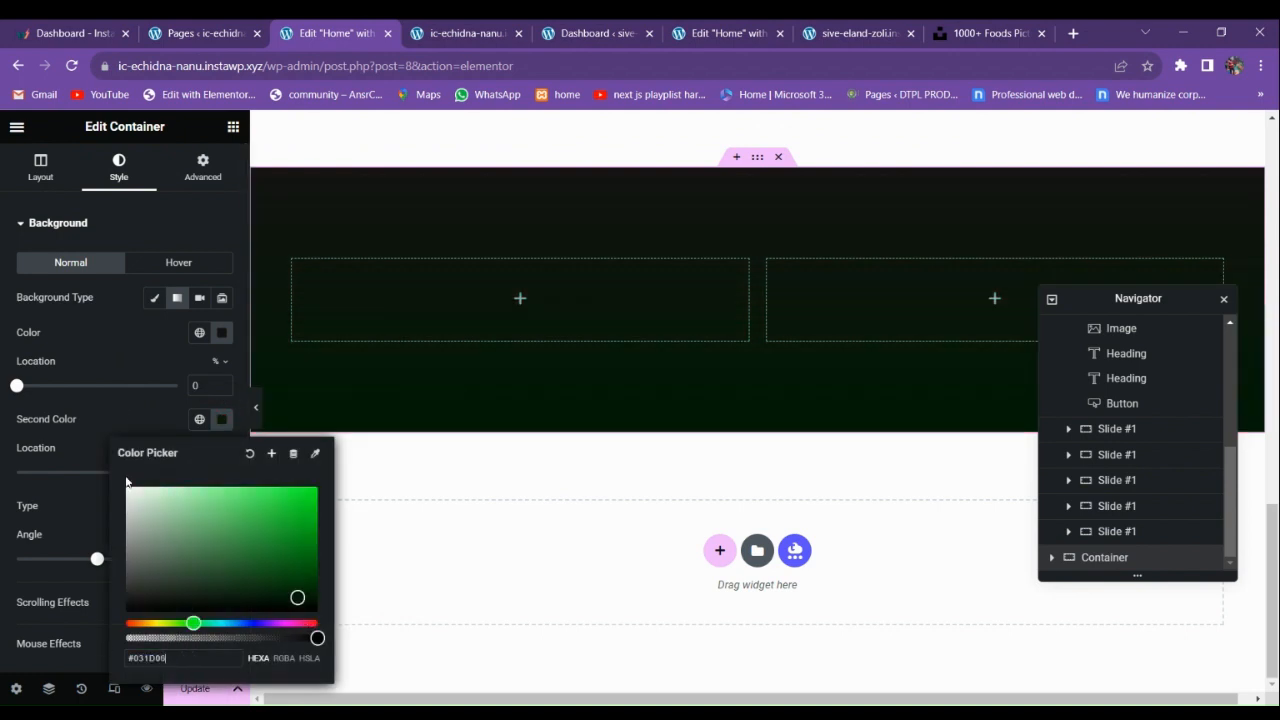
click(126, 348)
scroll(477, 343, up, 1)
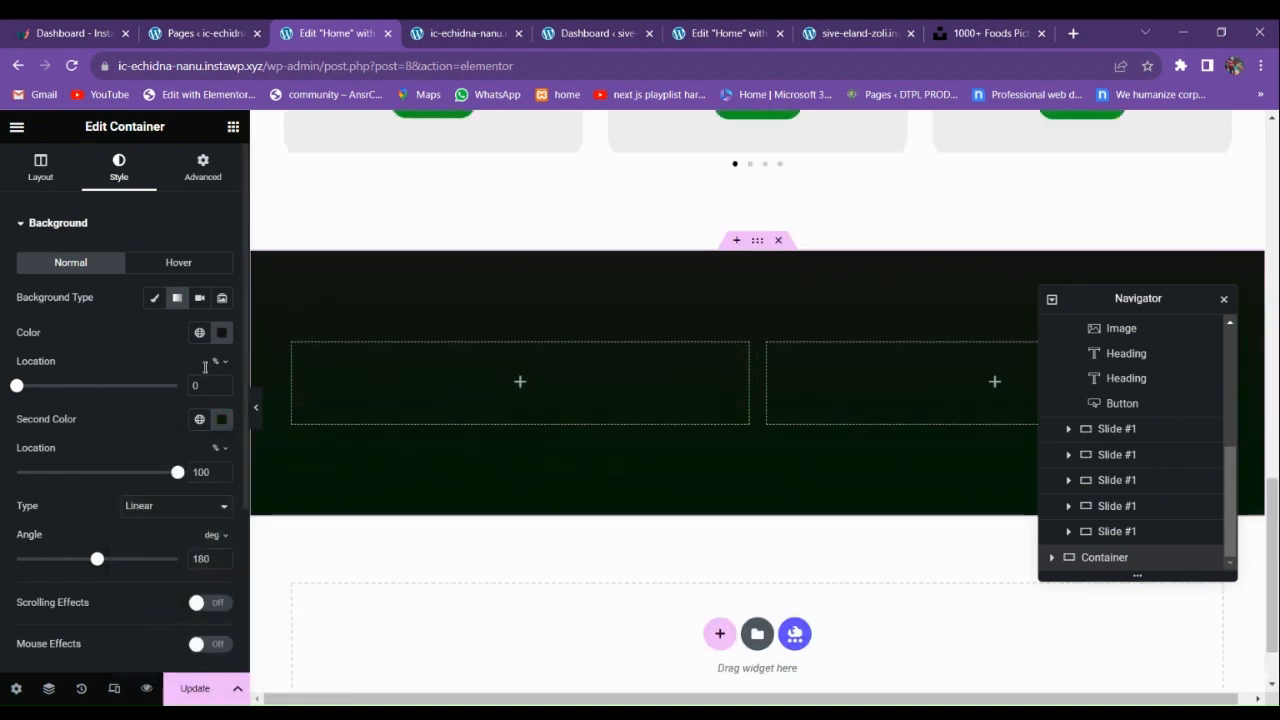
Check the reference layout, and add an Image widget to the second column of the gradient container.
click(233, 126)
click(768, 25)
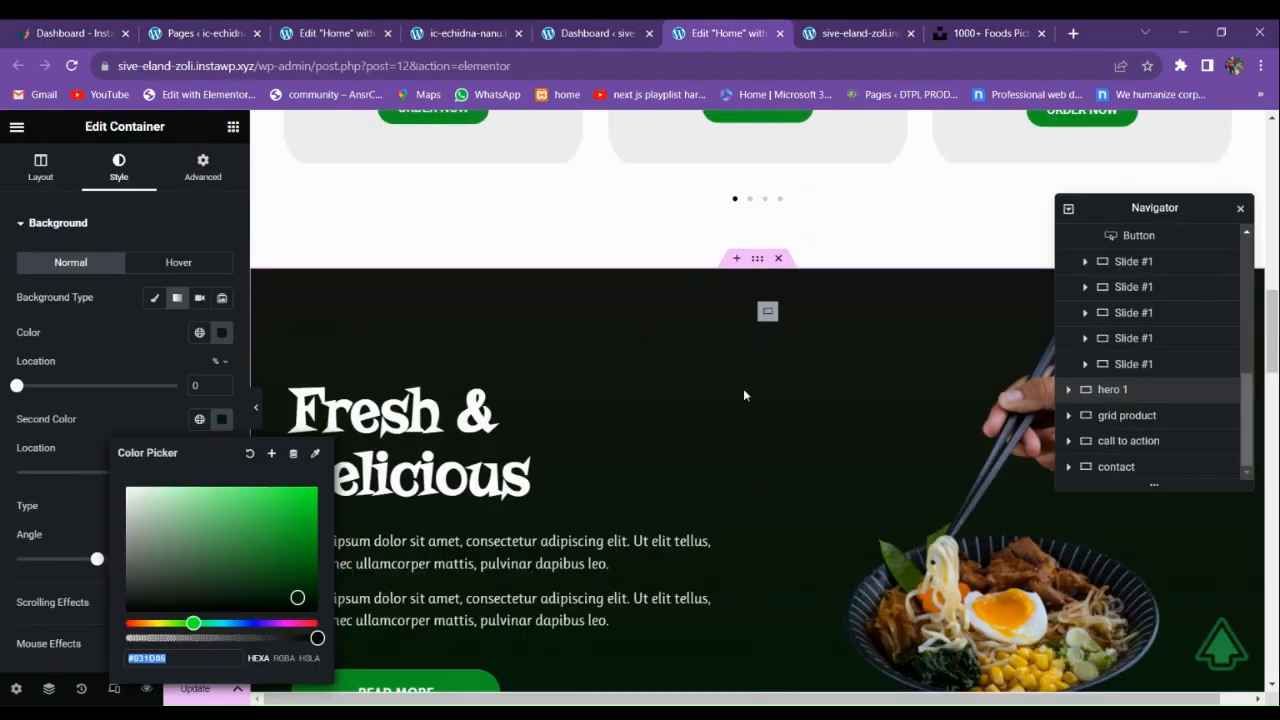
click(330, 33)
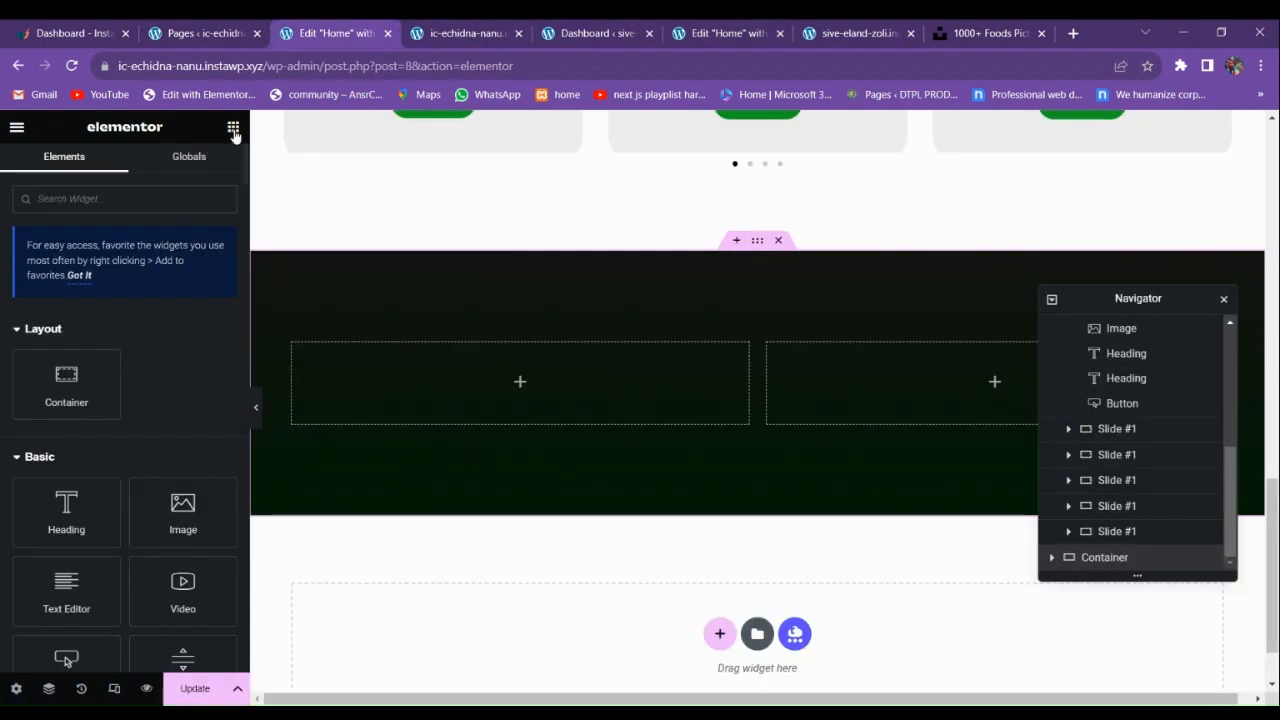
drag(181, 487, 830, 390)
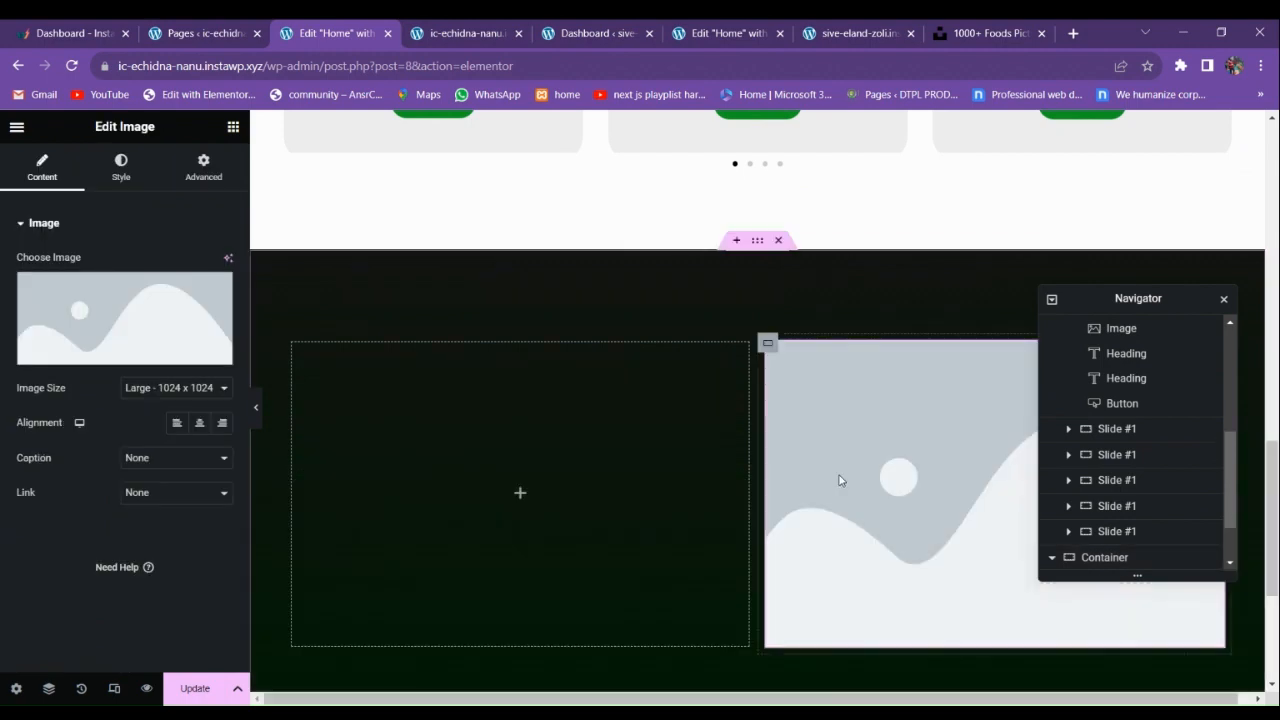
Upload the background-removed PNG of two hands with a layered burger from Downloads and use it in the new Image widget.
click(124, 318)
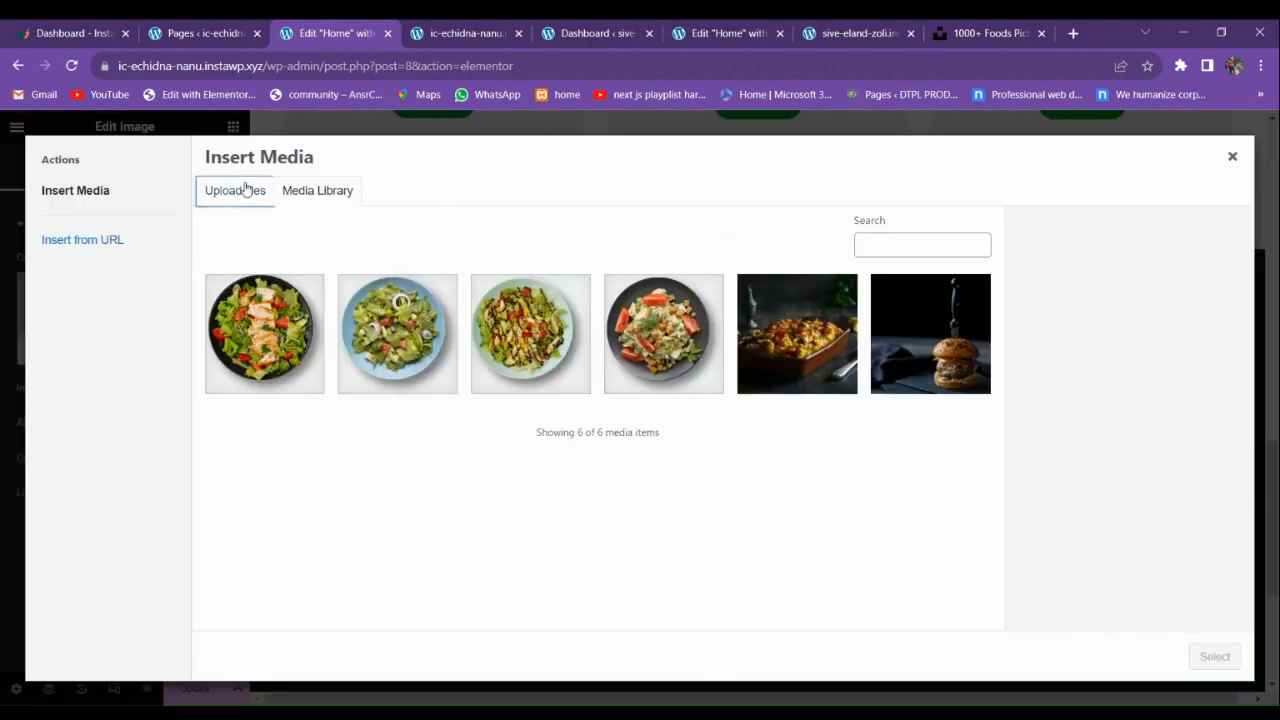
click(235, 190)
click(706, 433)
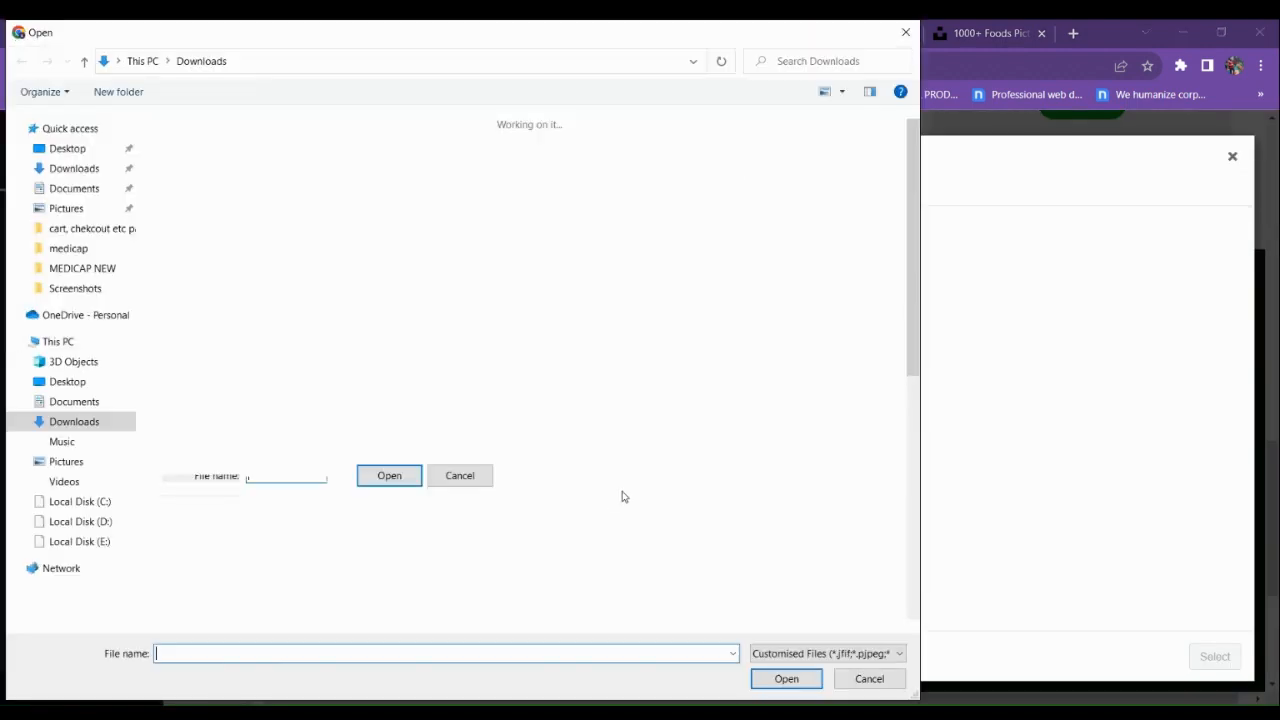
scroll(390, 455, down, 5)
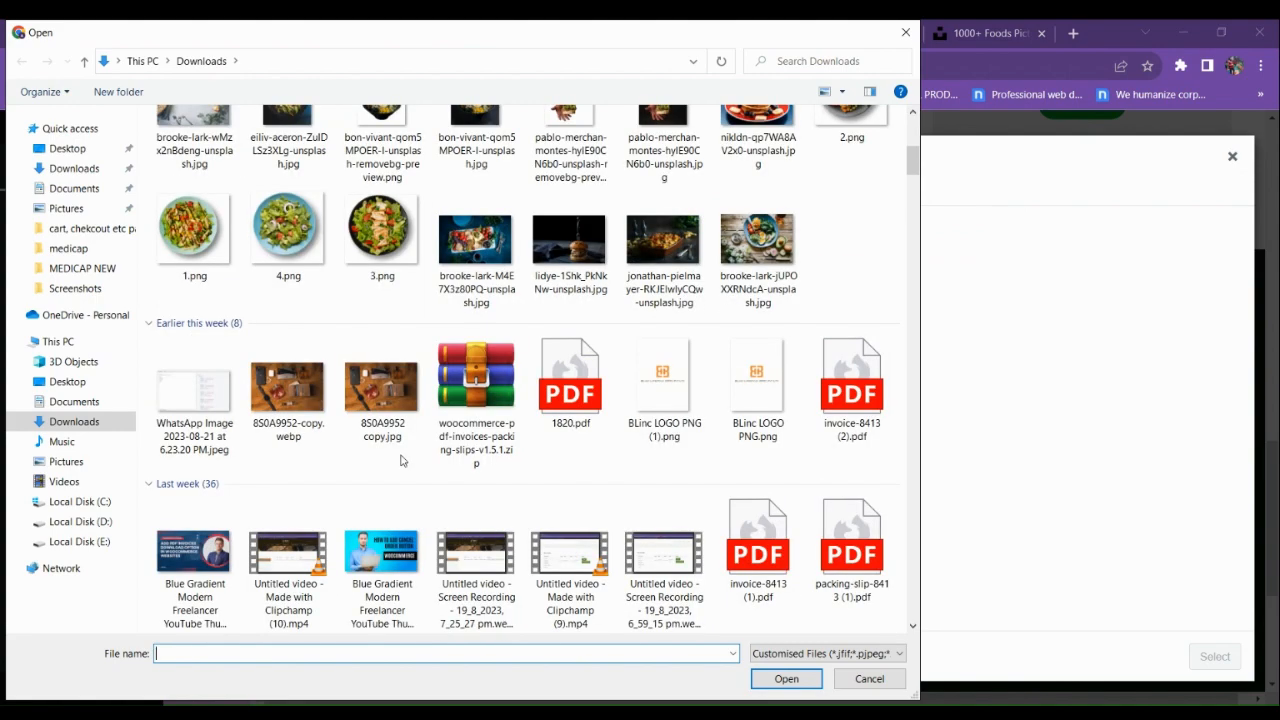
scroll(478, 451, up, 5)
scroll(480, 451, down, 4)
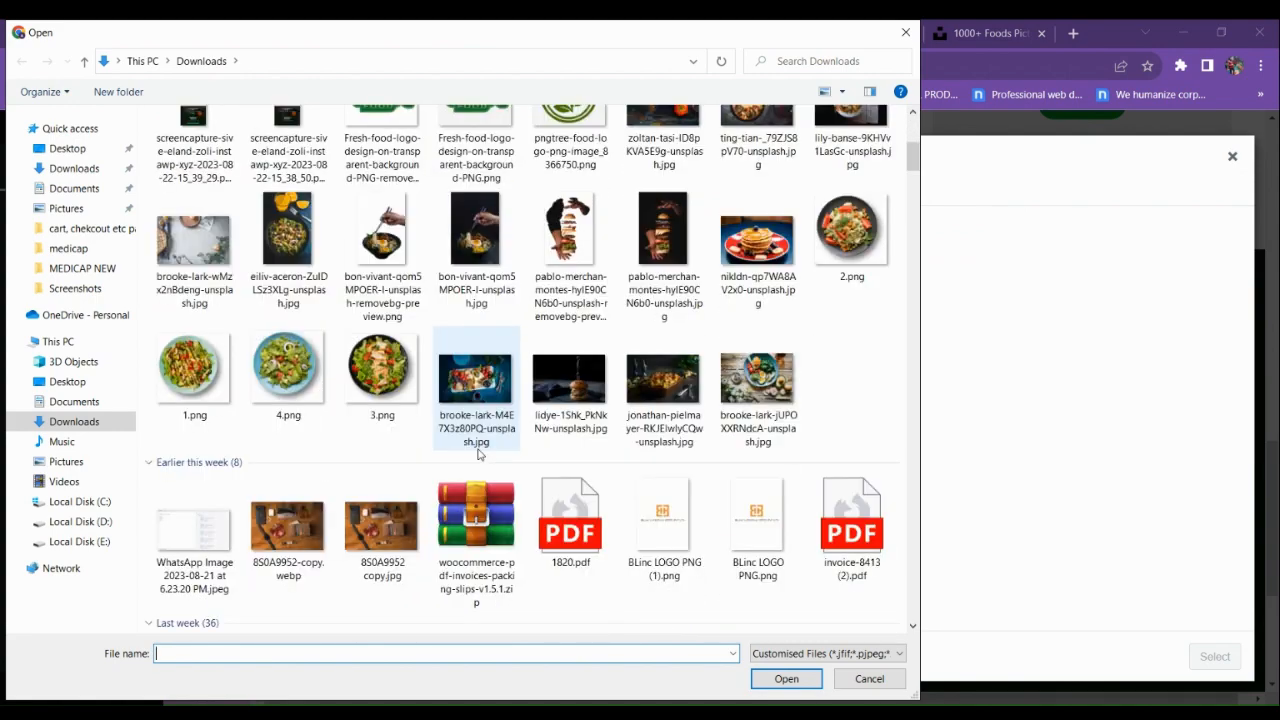
click(390, 258)
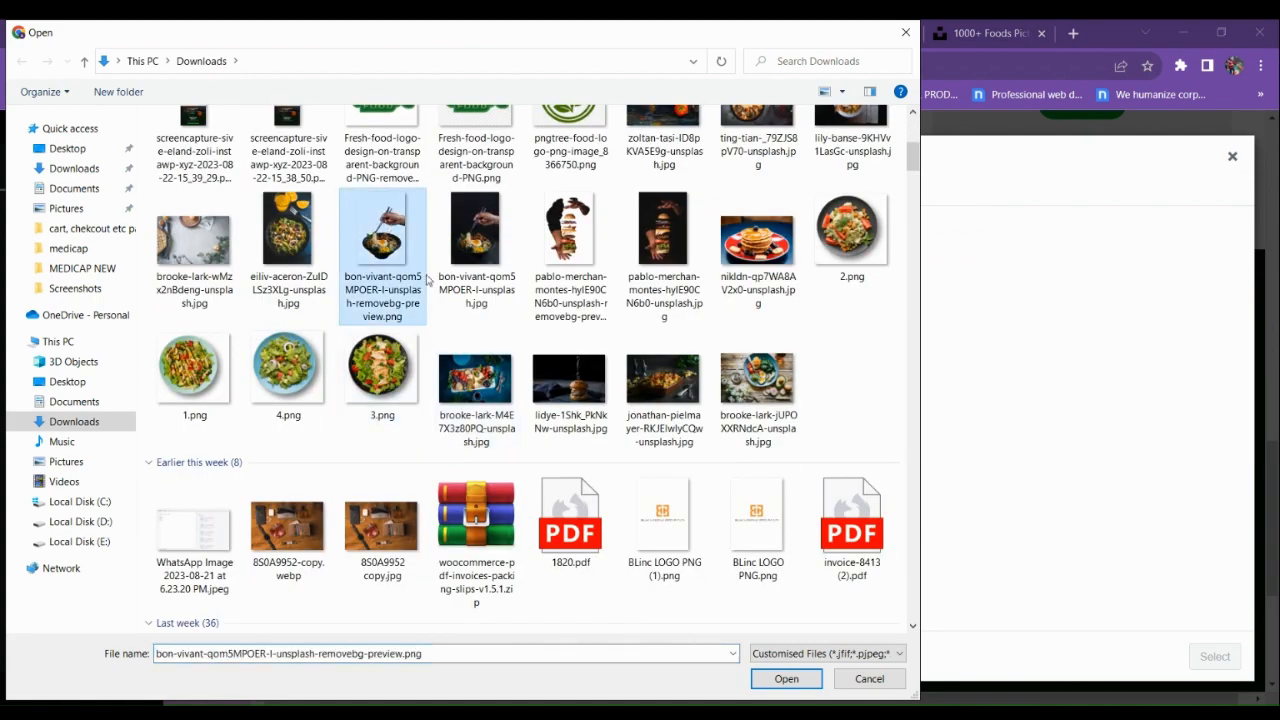
click(478, 250)
click(330, 242)
click(382, 245)
click(680, 318)
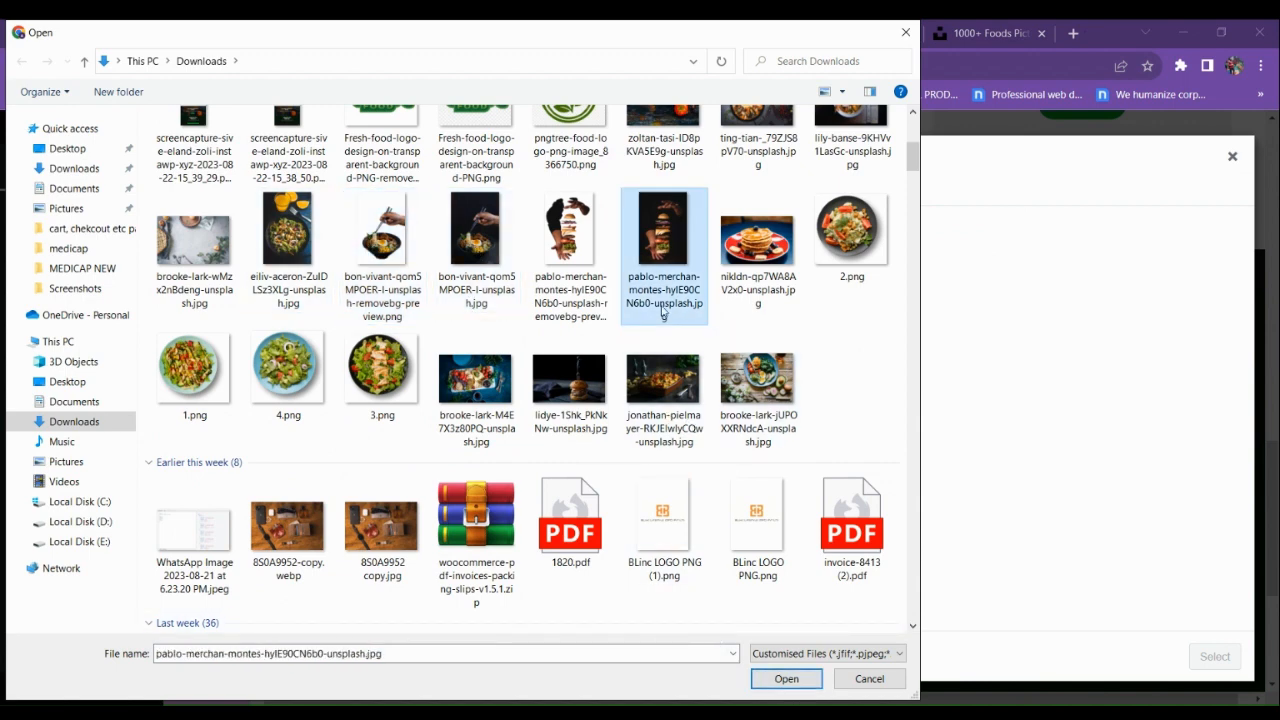
click(600, 310)
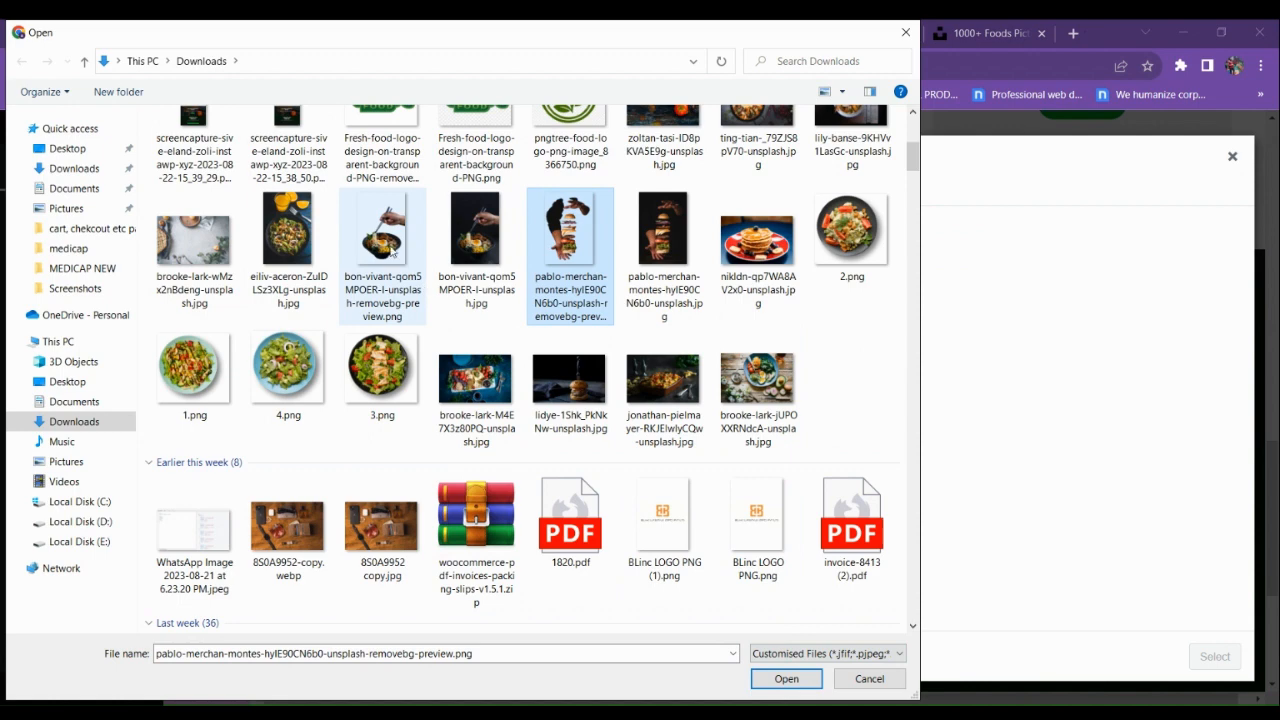
click(393, 252)
click(584, 280)
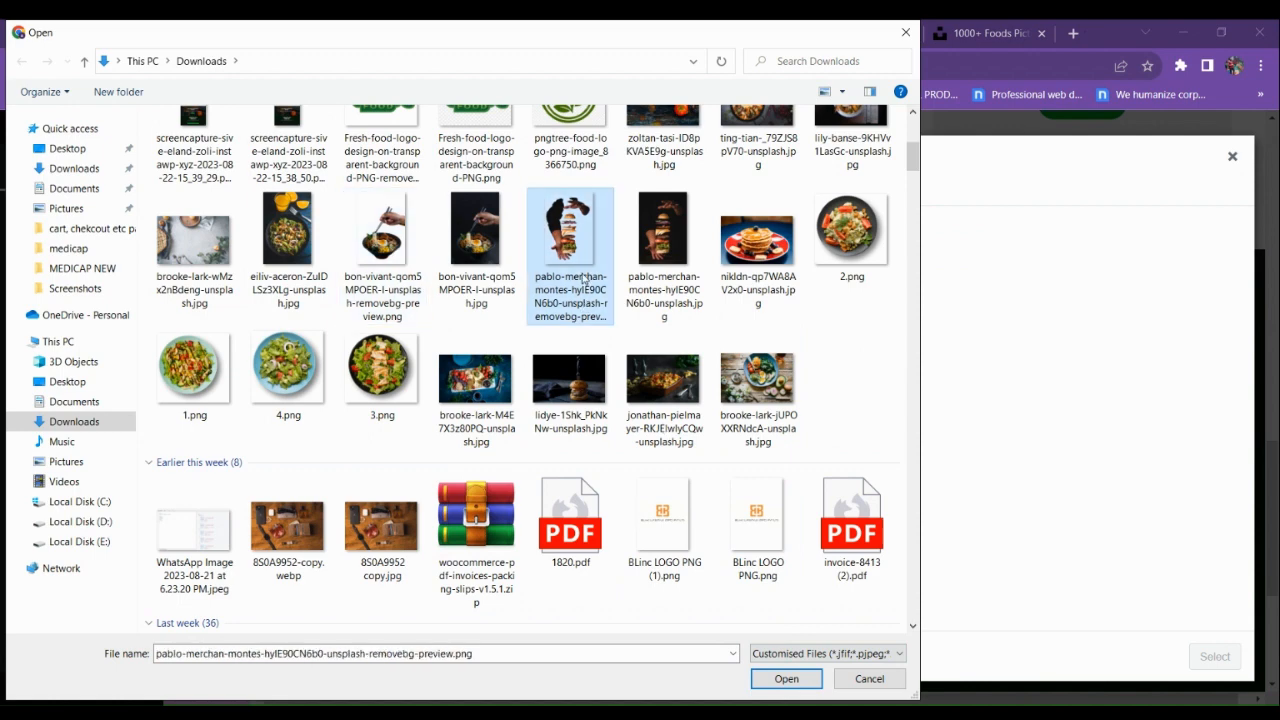
click(786, 679)
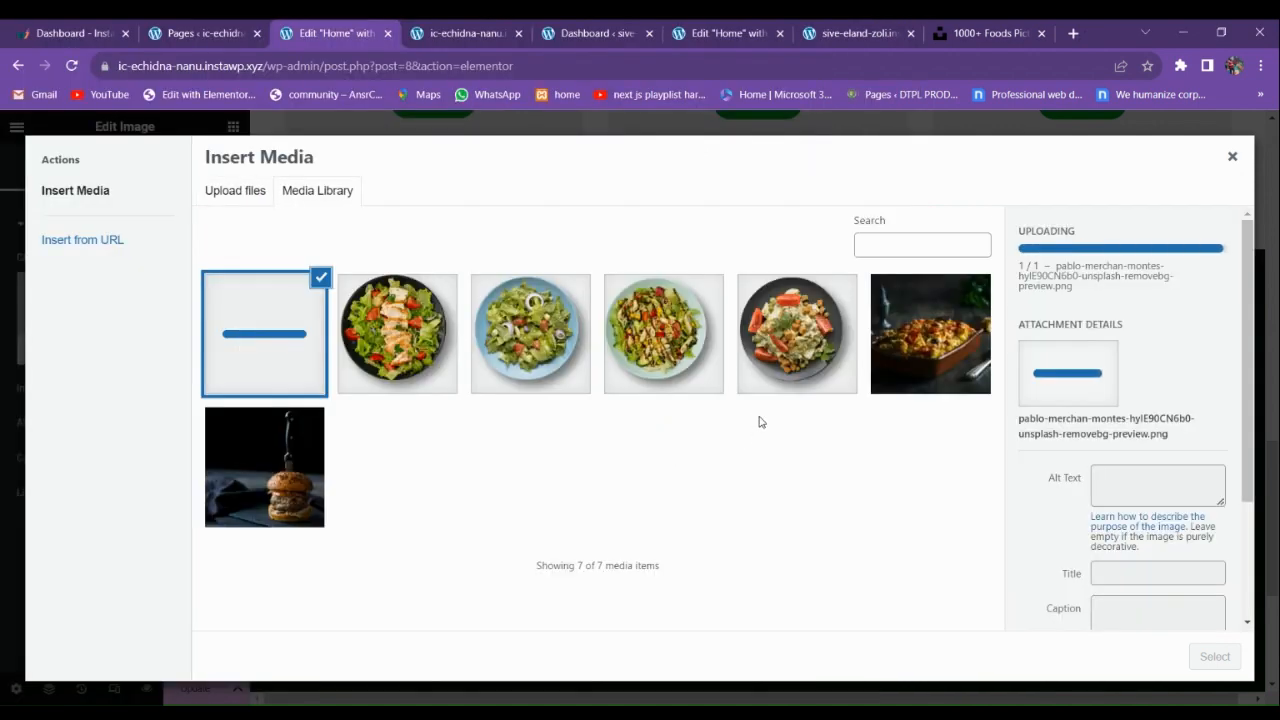
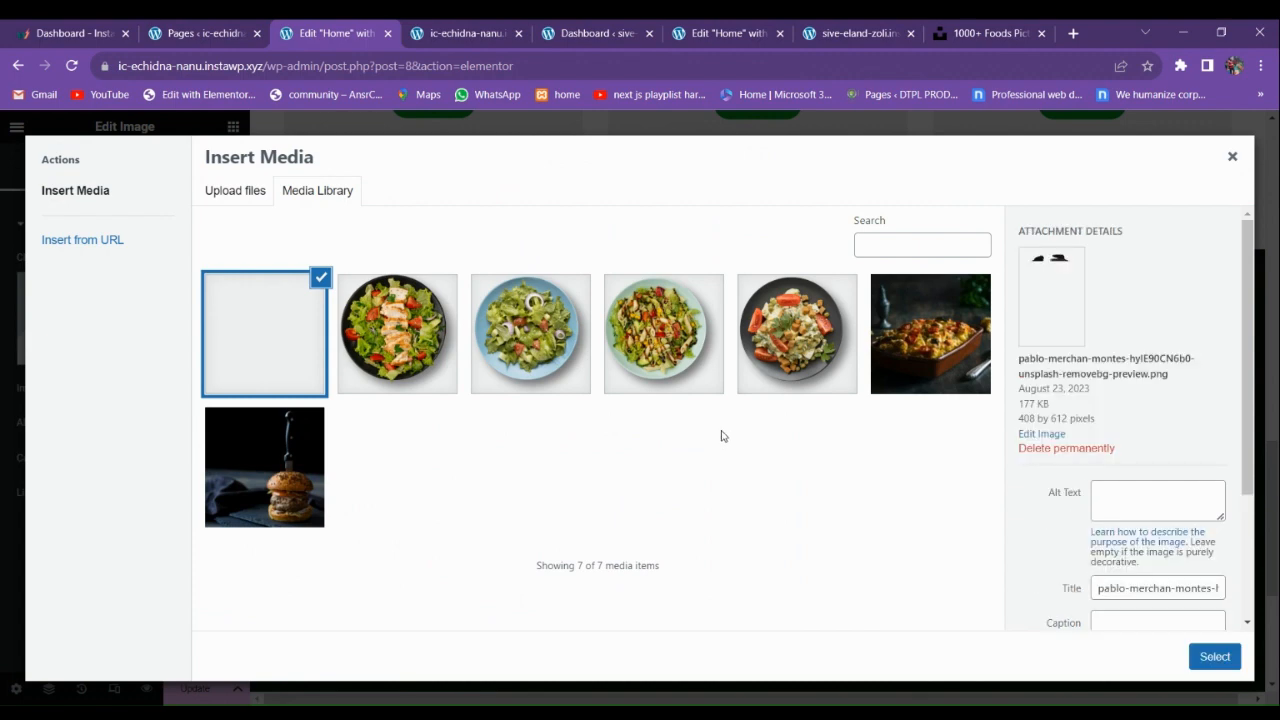
click(1214, 656)
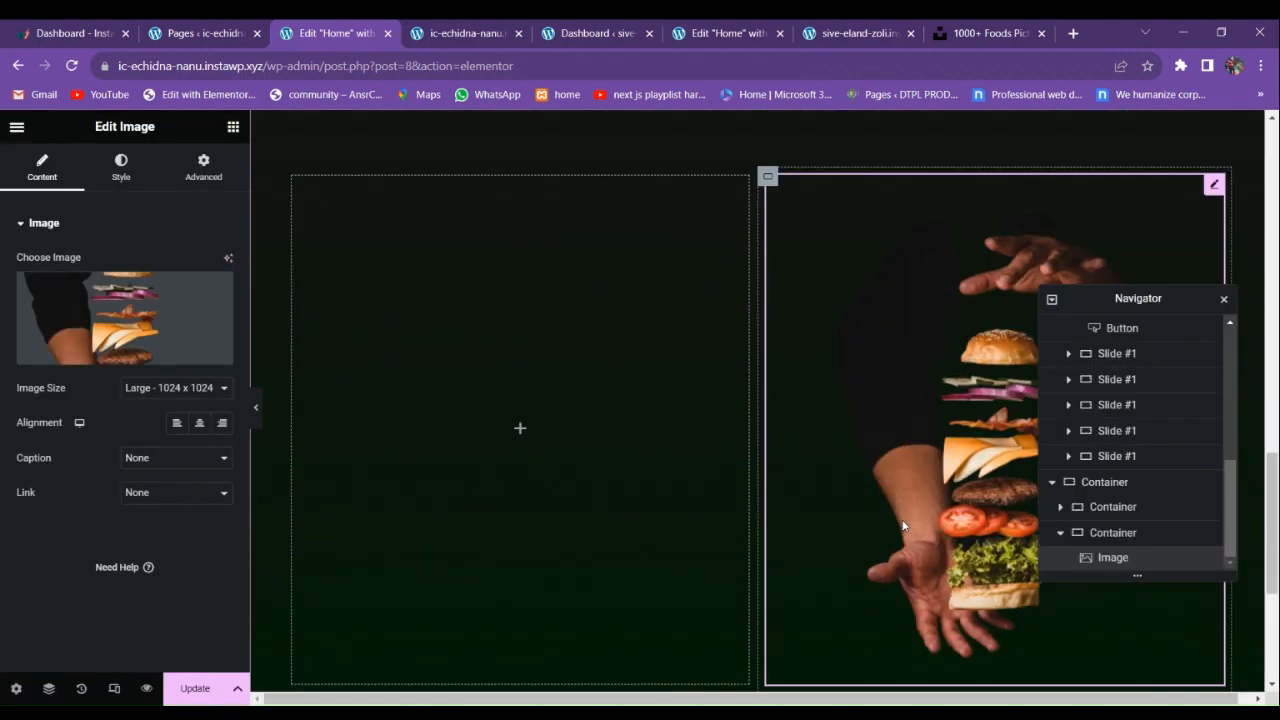
Examine the "Fresh & Delicious" section on the live reference page and return to the editor of the page being built.
click(491, 25)
click(715, 33)
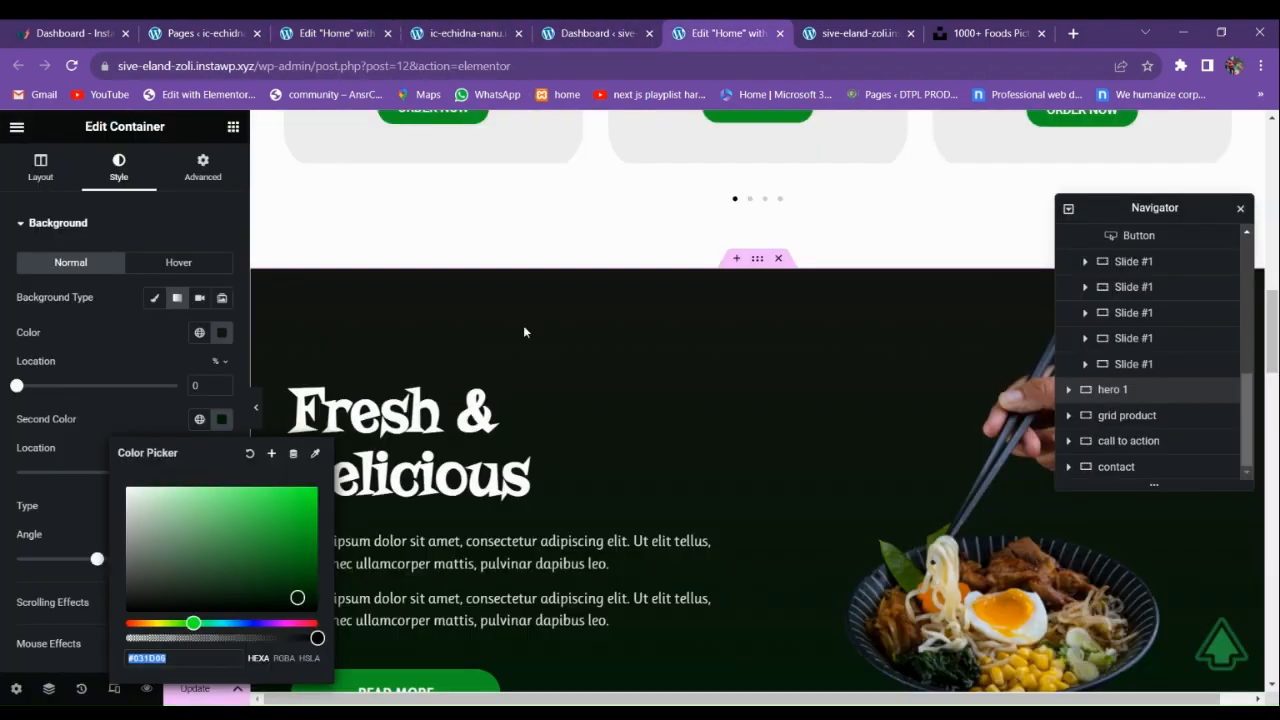
click(845, 33)
scroll(657, 305, up, 3)
scroll(611, 409, down, 10)
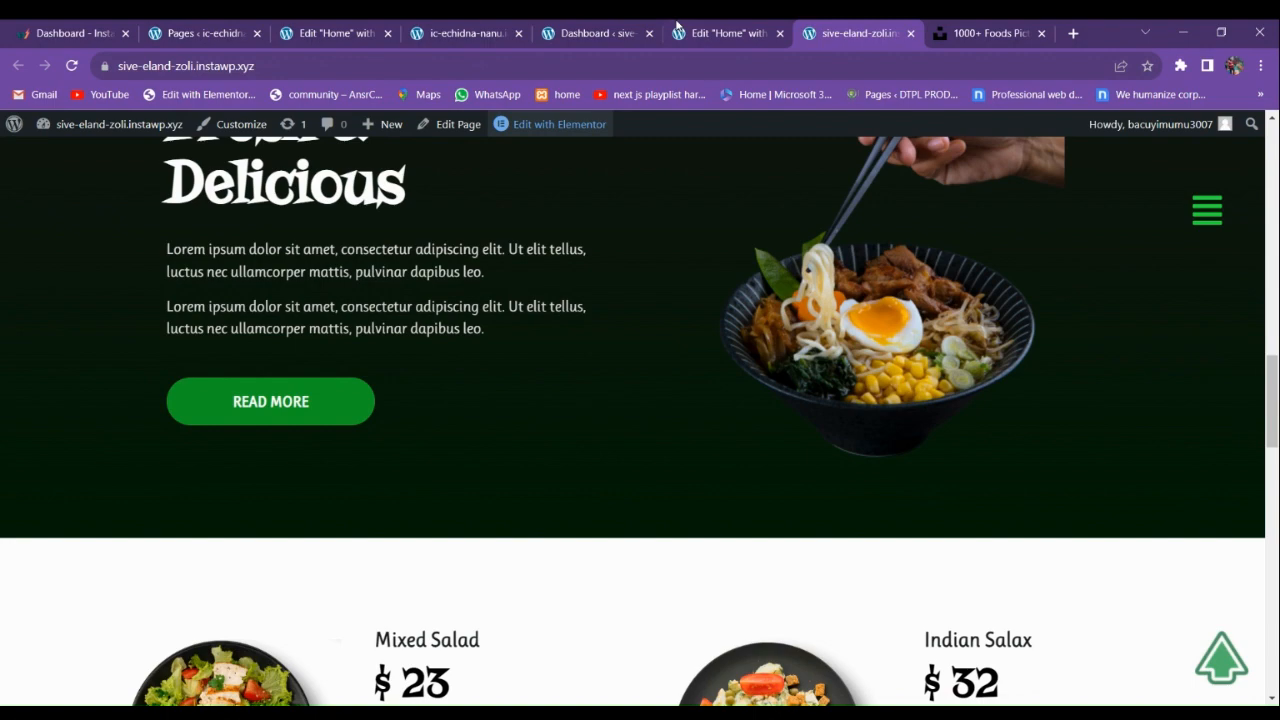
click(592, 33)
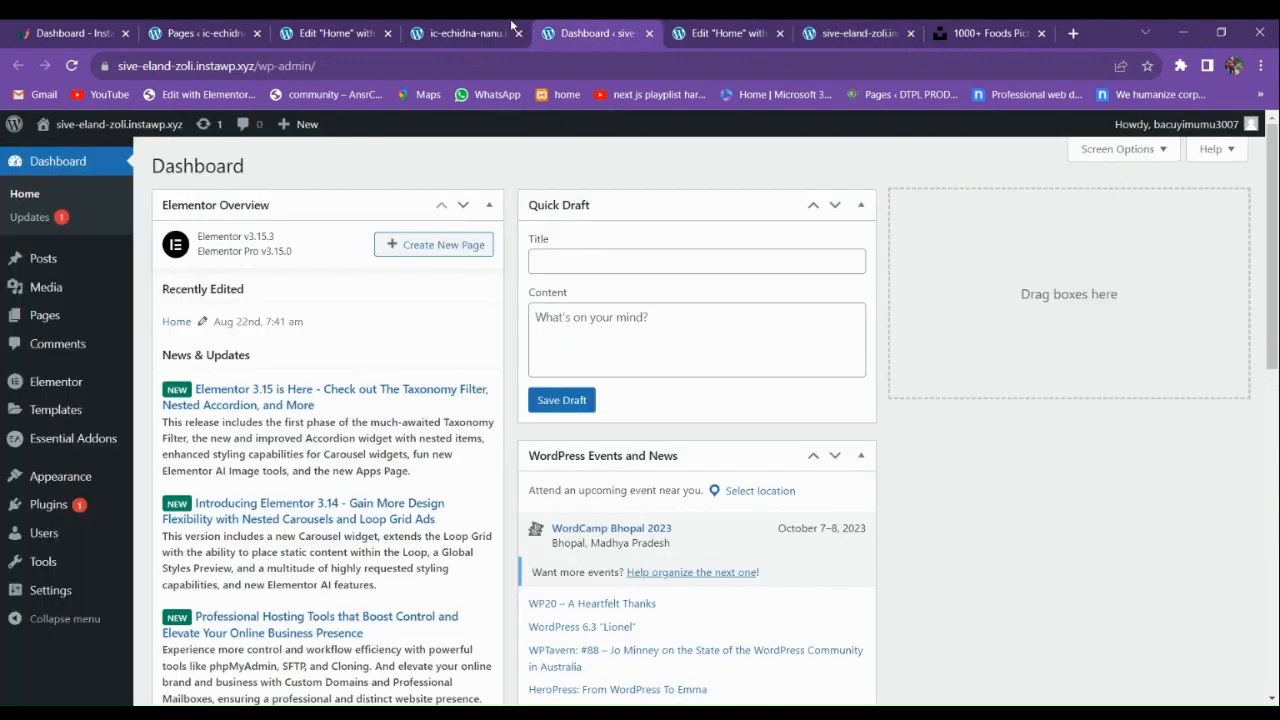
click(465, 33)
click(335, 33)
Copy the "Our Best & Delicious Foods" heading above the carousel and paste it into the empty first column of the gradient container.
scroll(612, 417, up, 2)
scroll(612, 417, up, 6)
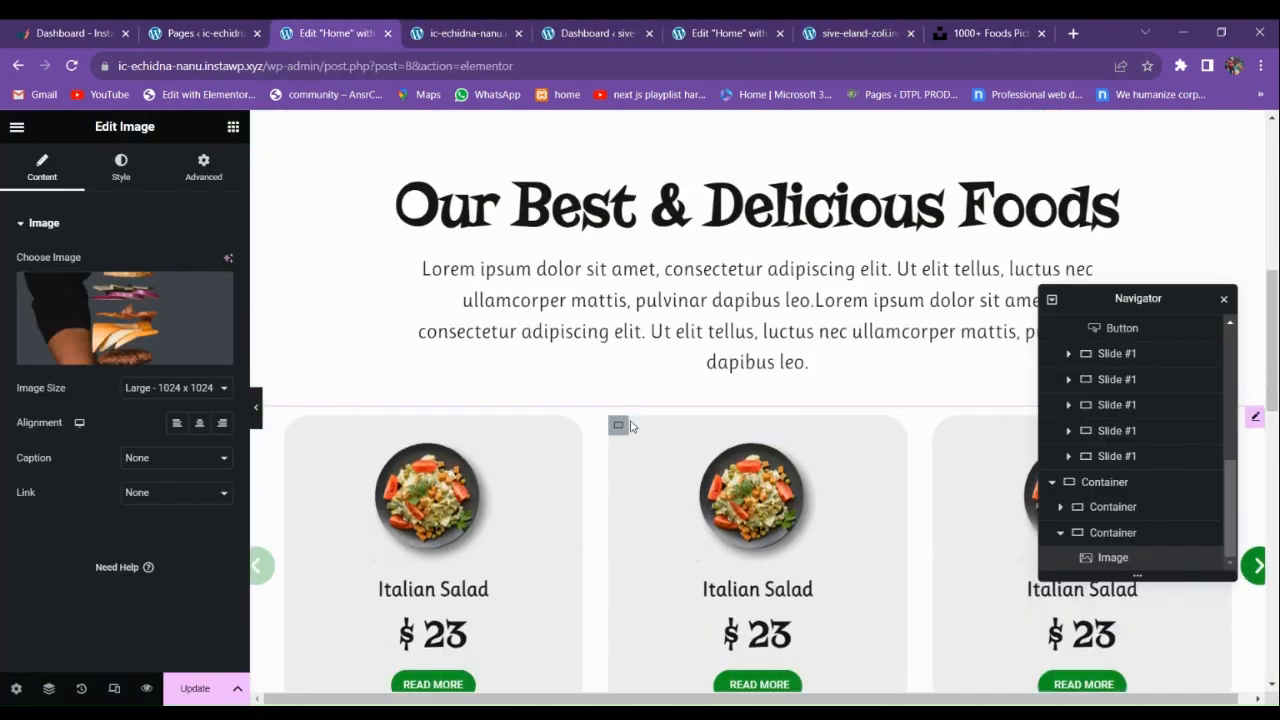
right_click(610, 379)
click(646, 451)
scroll(640, 460, down, 7)
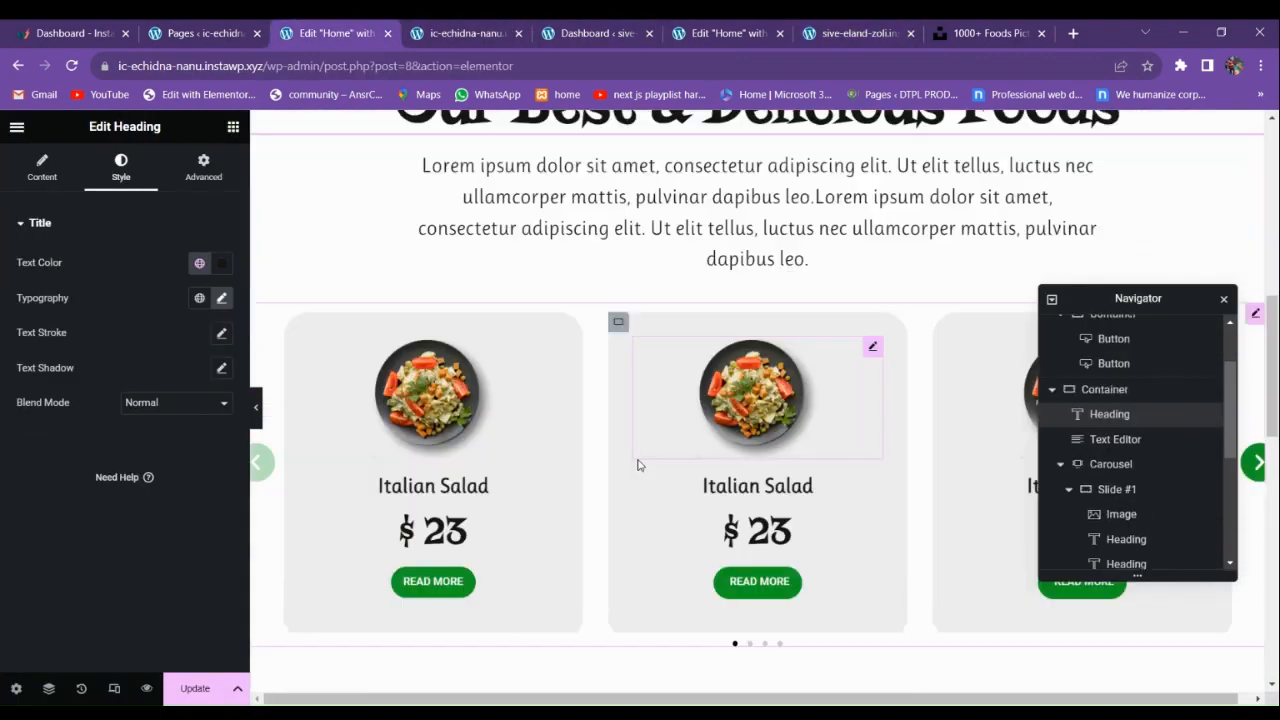
right_click(494, 451)
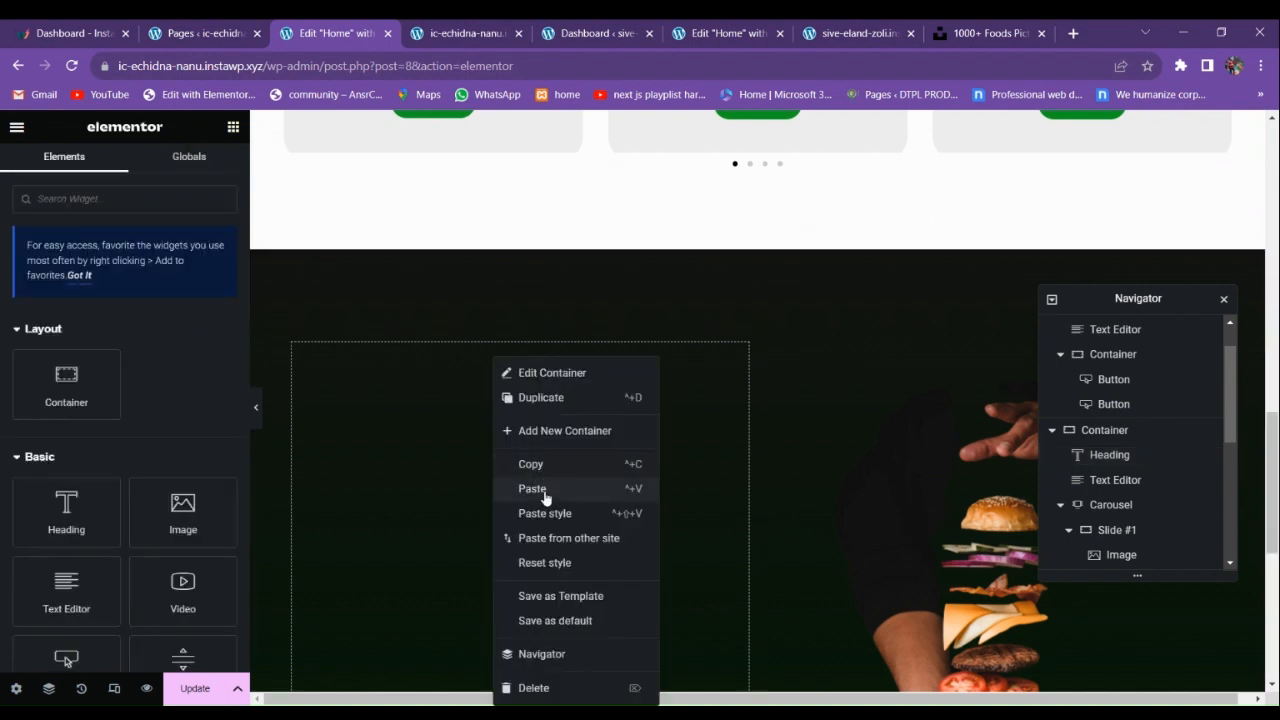
click(533, 489)
Set the pasted heading's text color to white and its alignment to left.
click(120, 166)
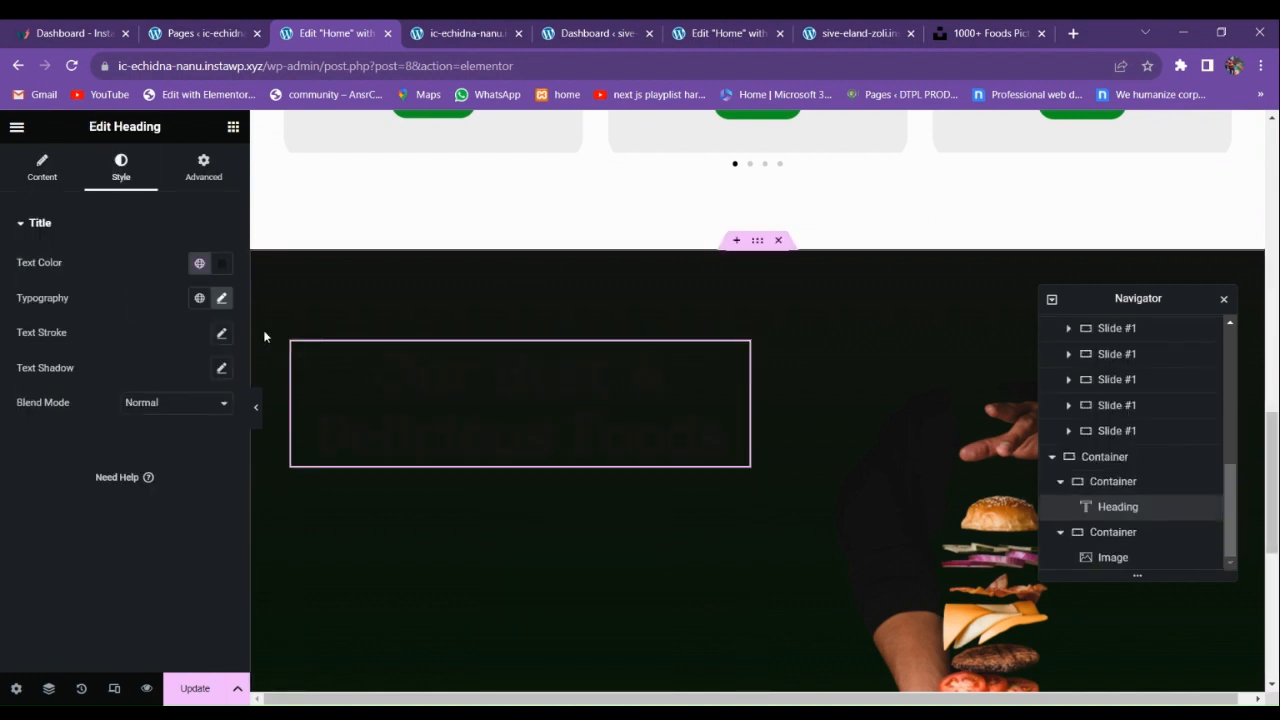
click(221, 263)
drag(140, 340, 94, 312)
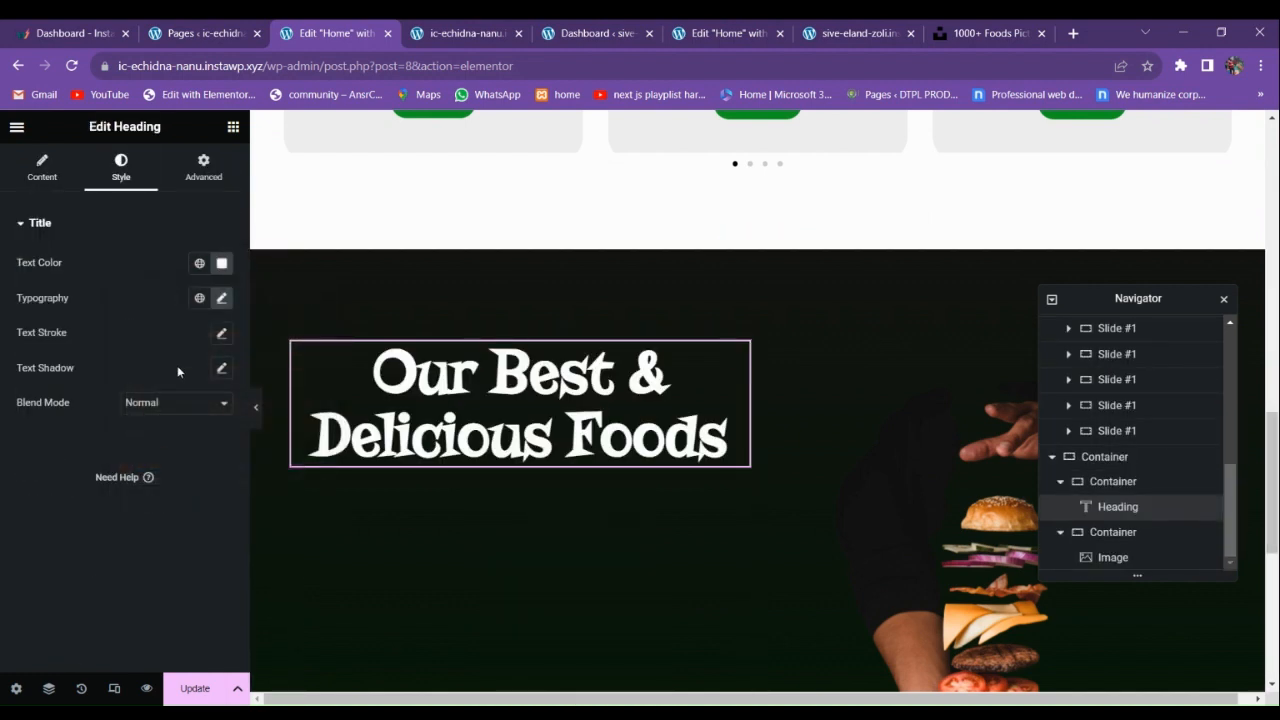
click(42, 185)
click(153, 500)
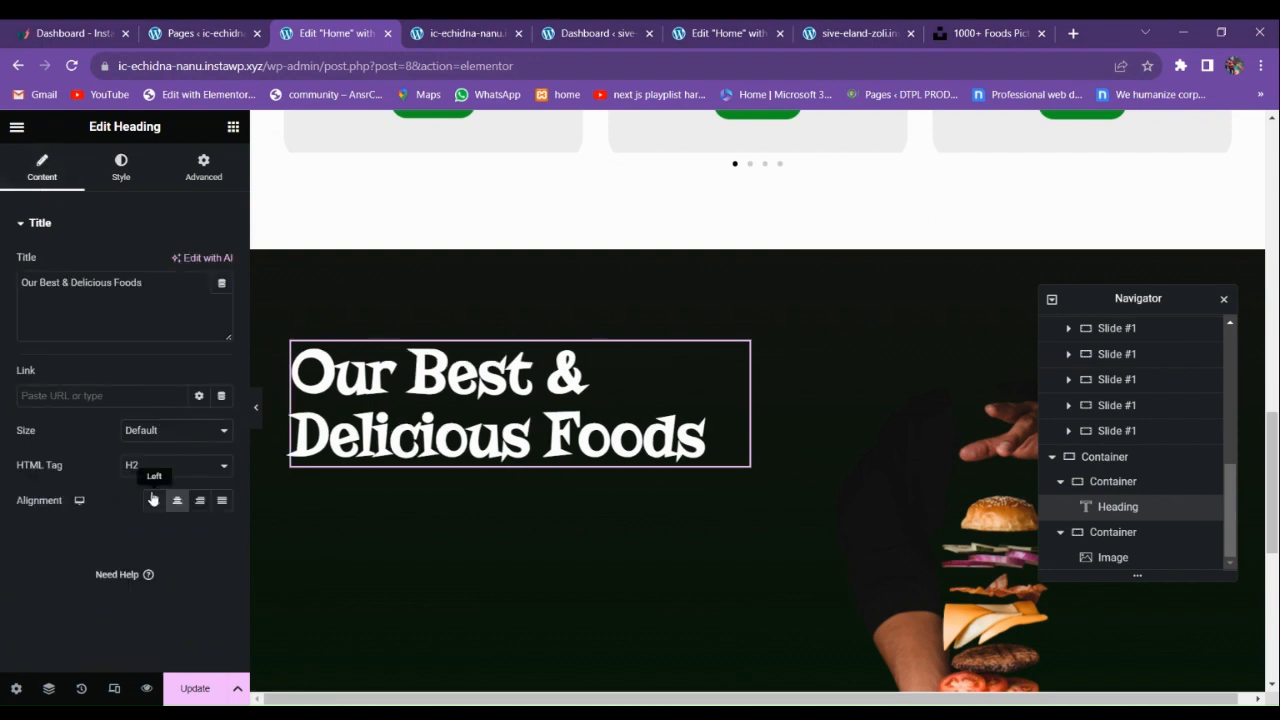
Copy the title "Fresh & <br>Delicious" from the reference heading and replace the pasted heading's text with it.
click(715, 33)
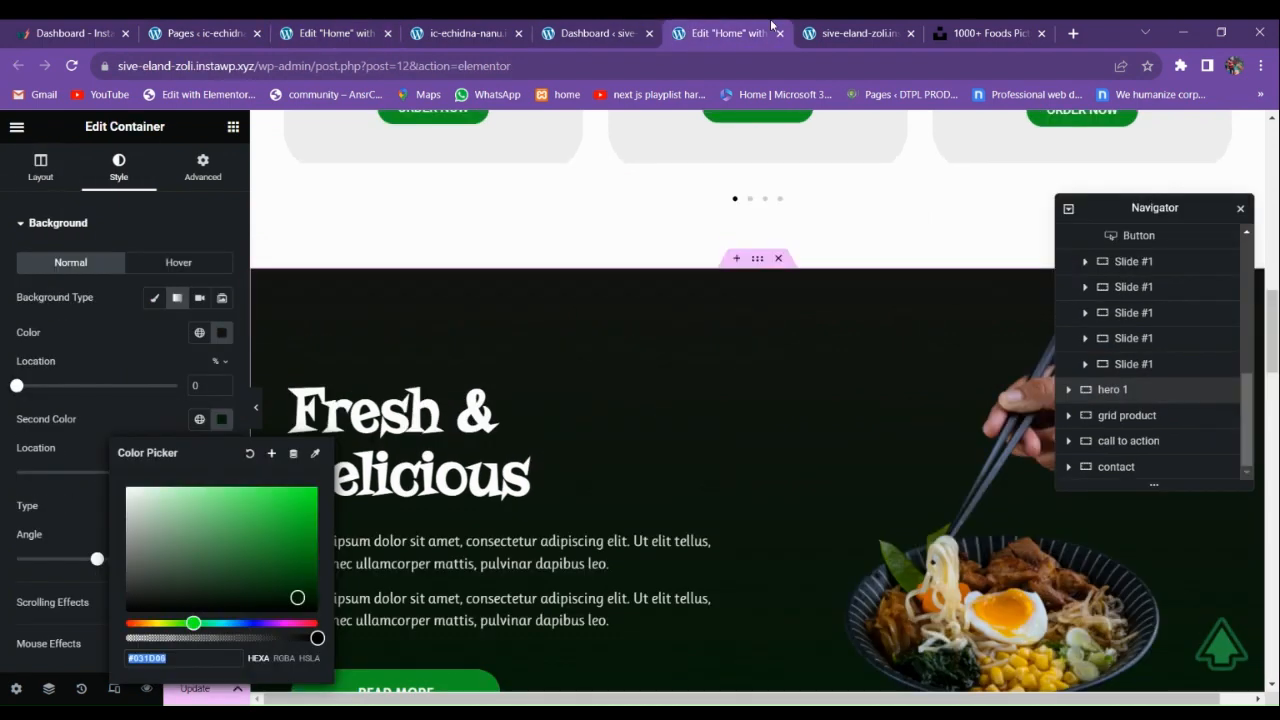
click(455, 430)
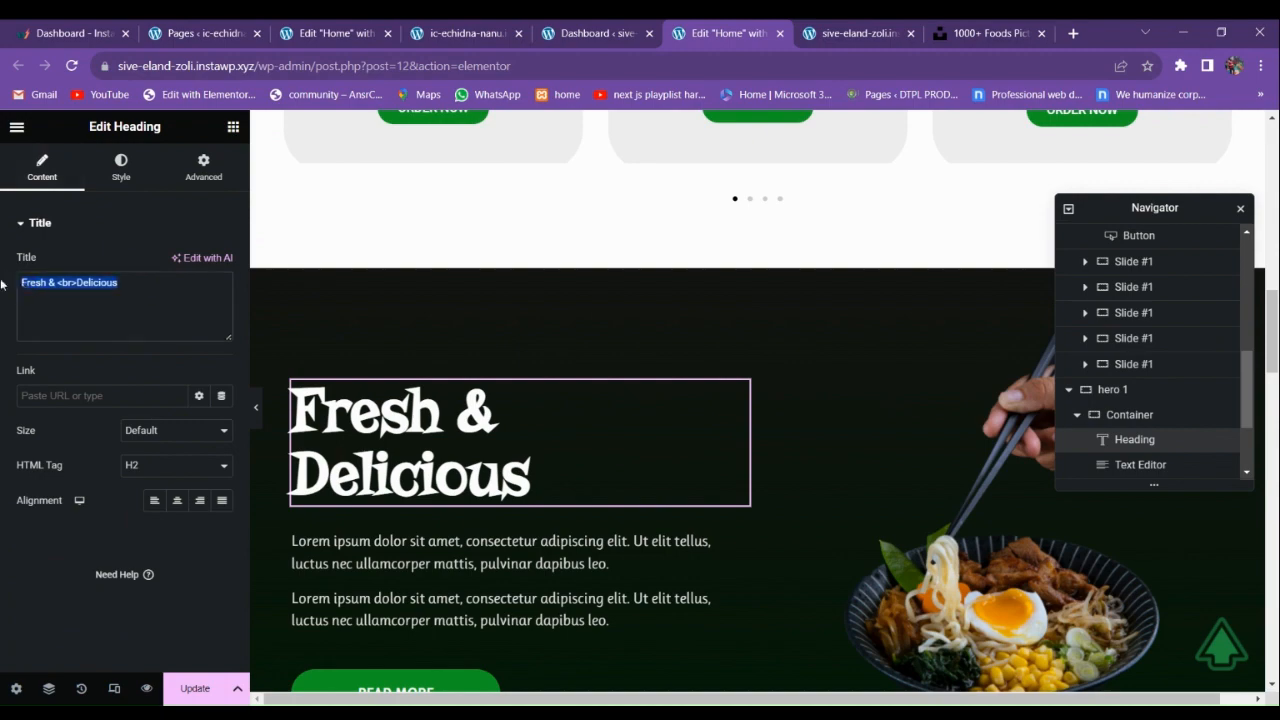
click(370, 24)
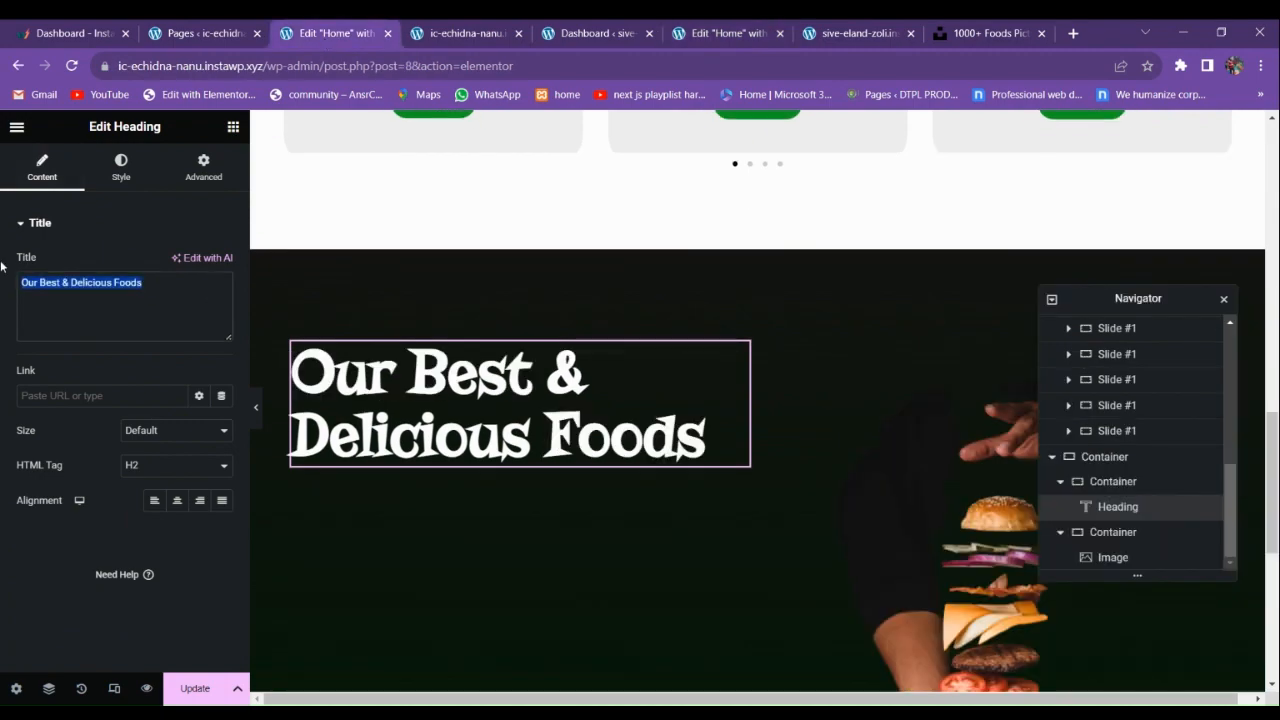
key(ctrl+v)
Copy the paragraph from the hero section and paste it below the "Fresh & Delicious" heading.
scroll(587, 372, up, 2)
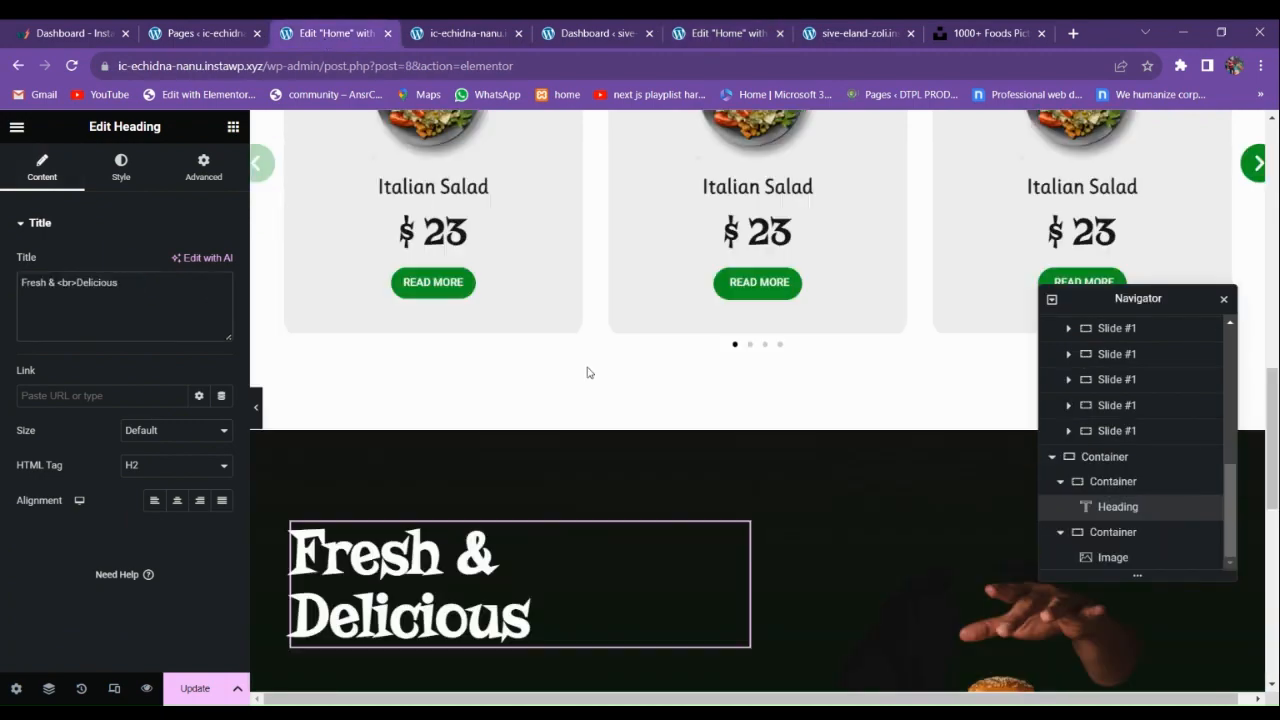
scroll(587, 372, up, 6)
right_click(603, 393)
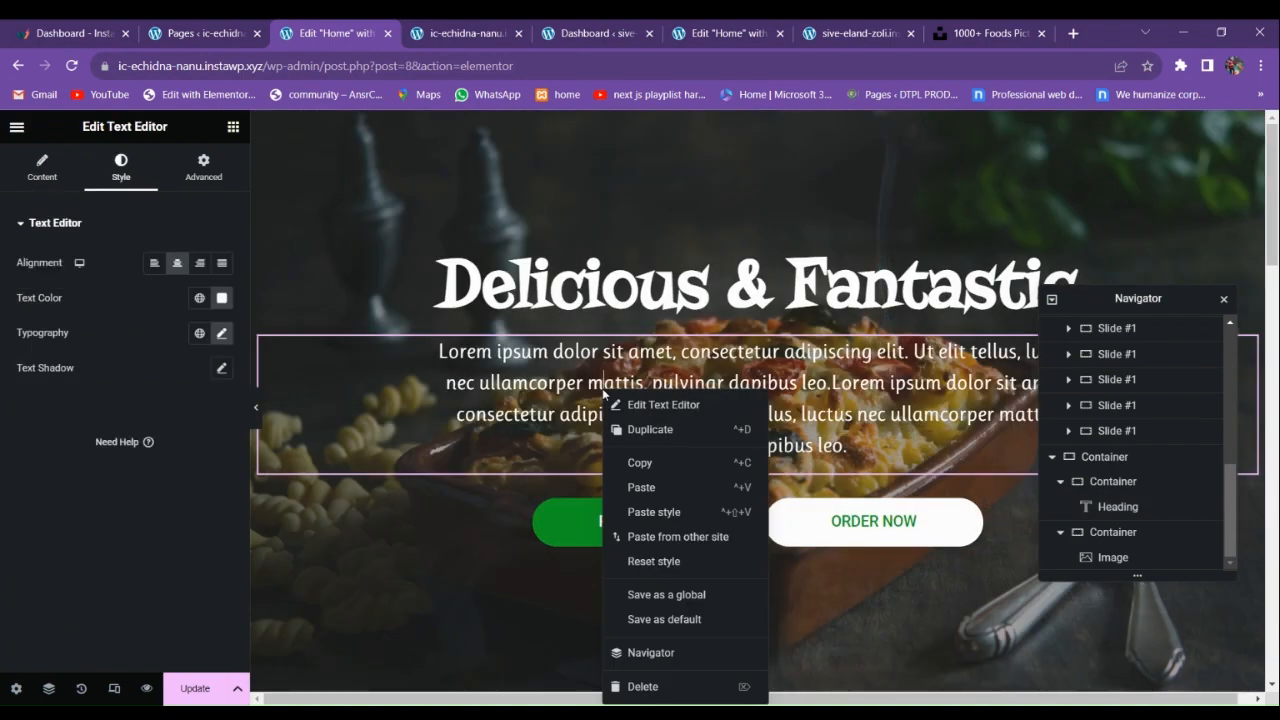
click(640, 462)
scroll(635, 466, down, 10)
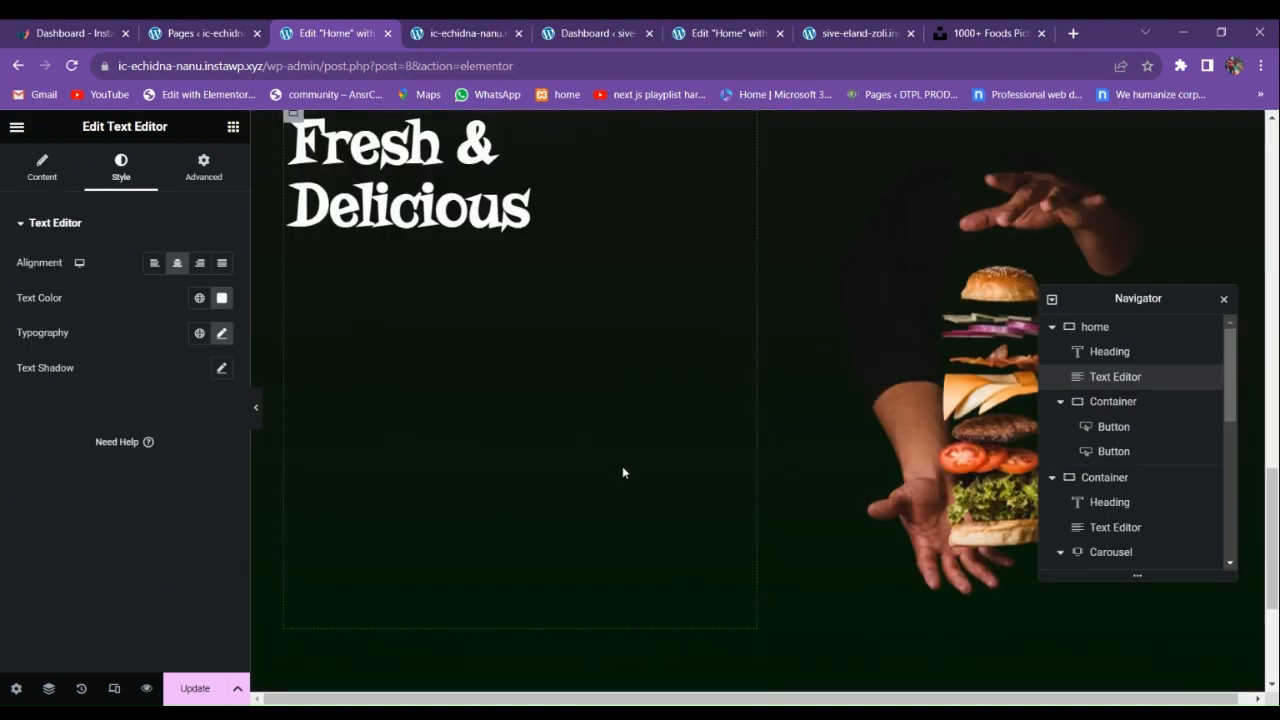
right_click(423, 194)
click(451, 289)
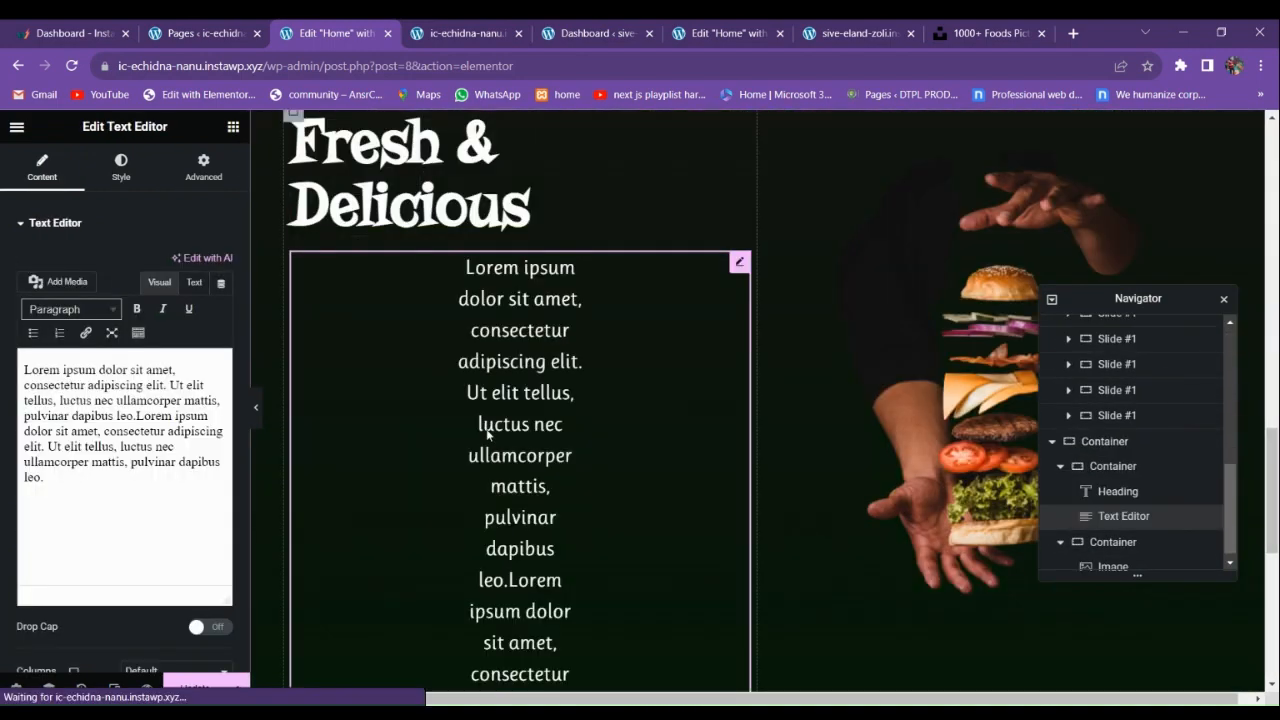
Set the pasted paragraph's left and right margins to 0 and align its text left.
click(203, 167)
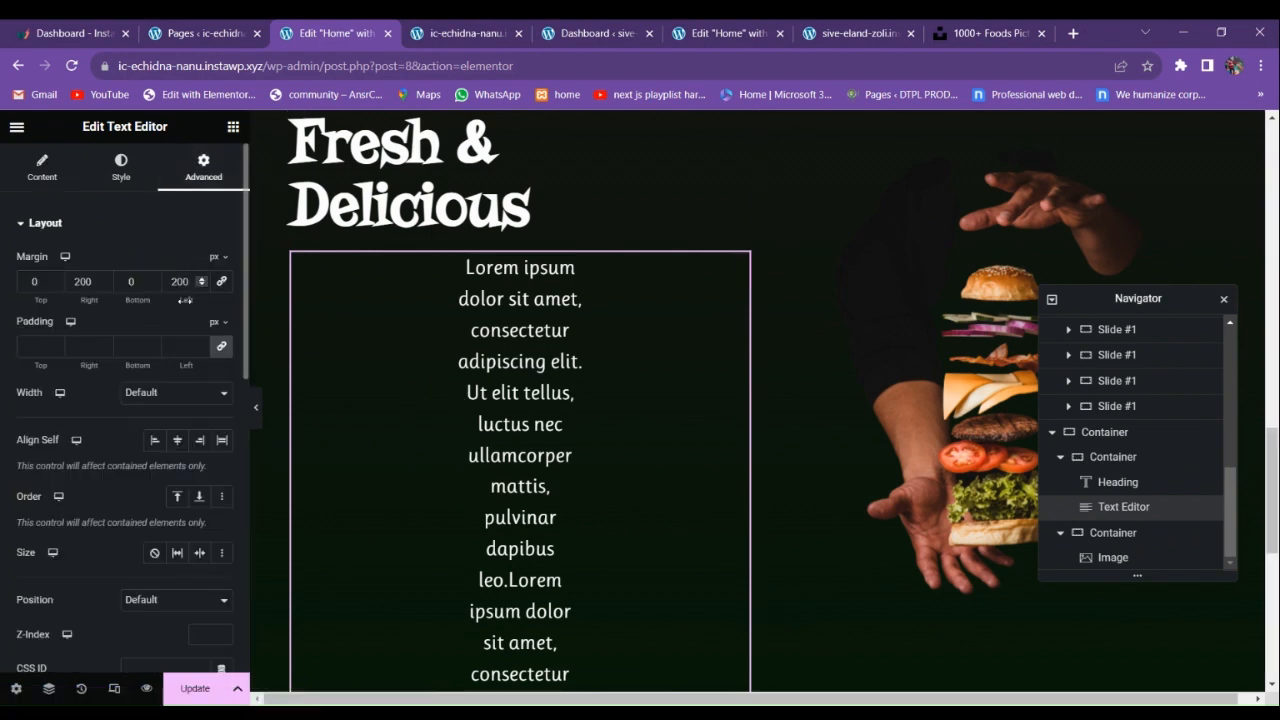
text(0)
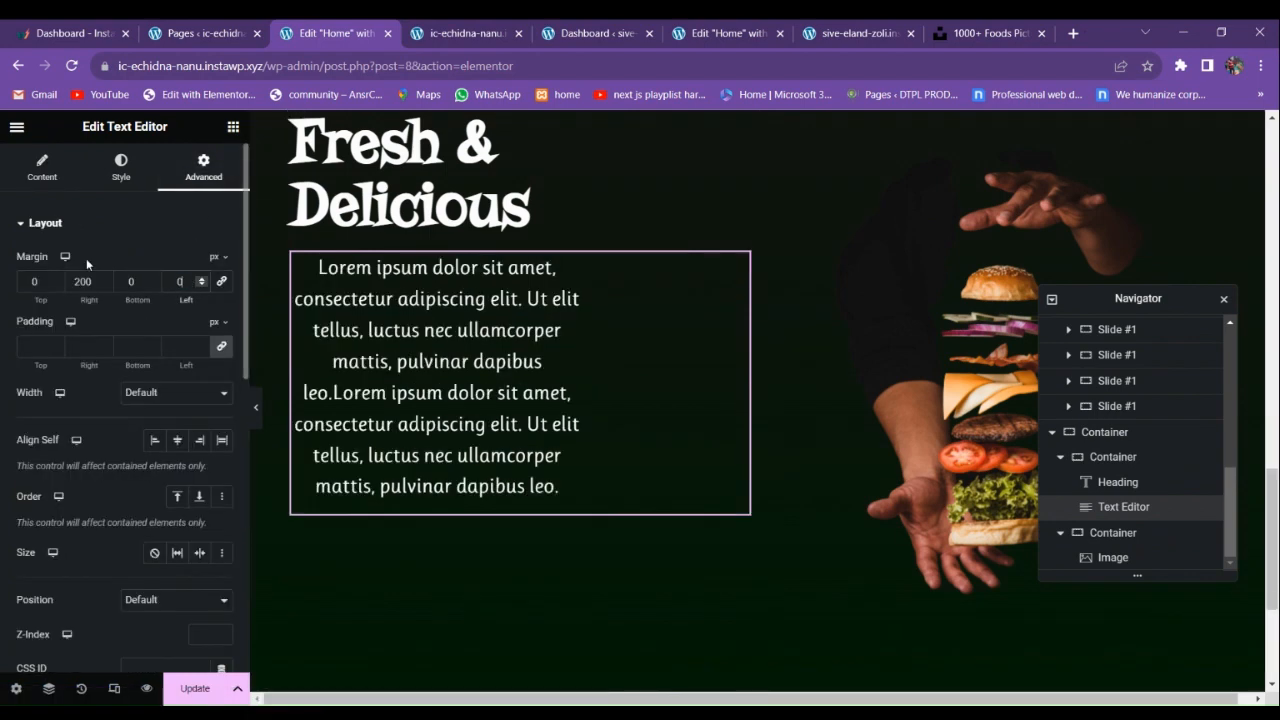
double_click(66, 281)
text(0)
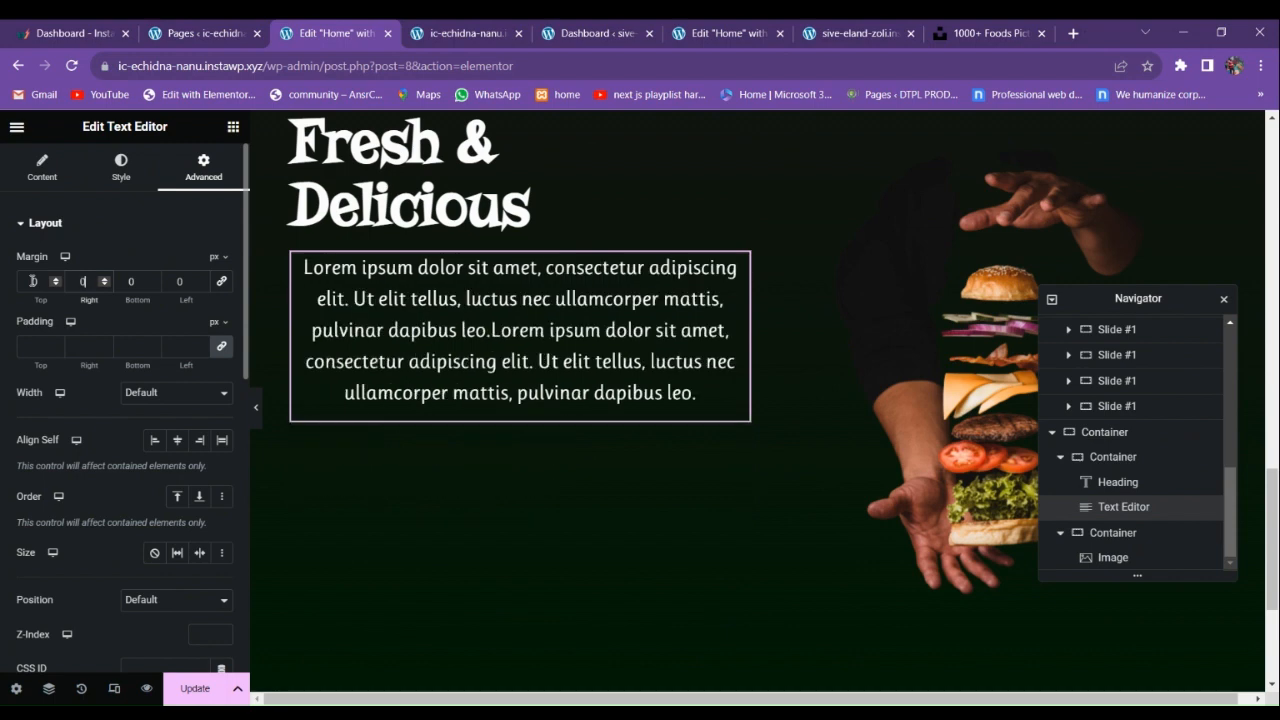
click(45, 184)
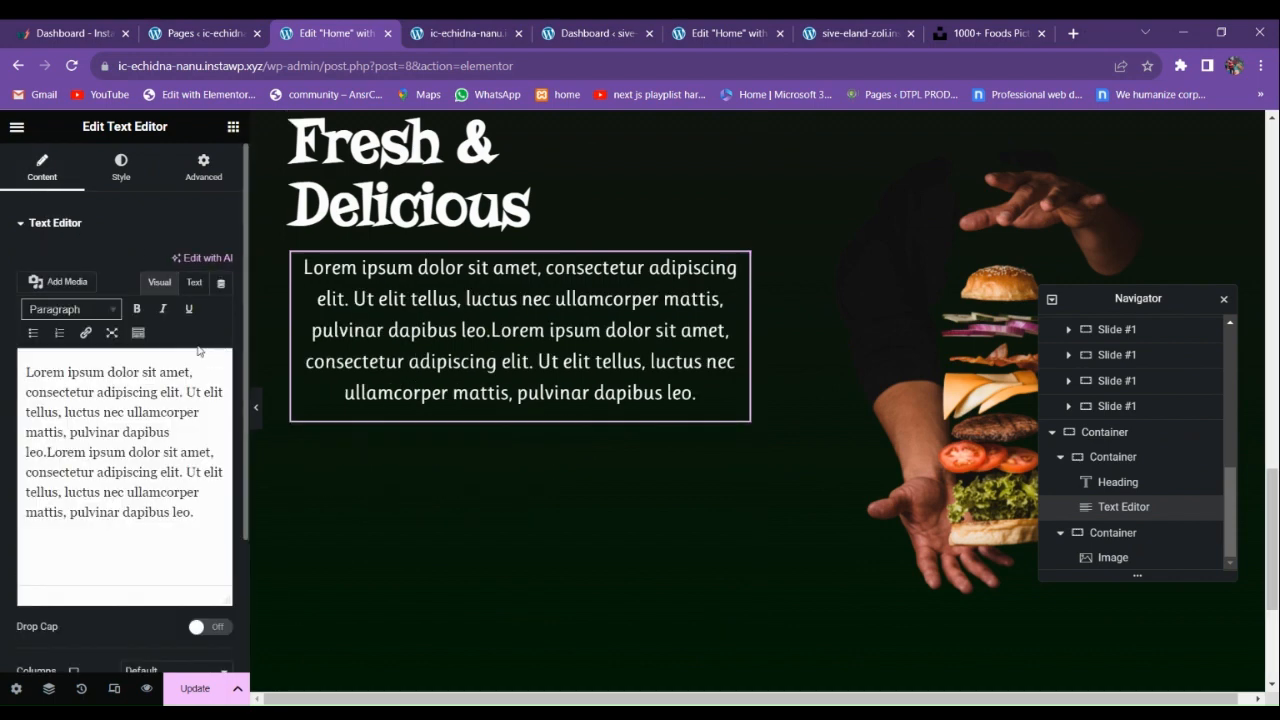
click(121, 168)
click(154, 262)
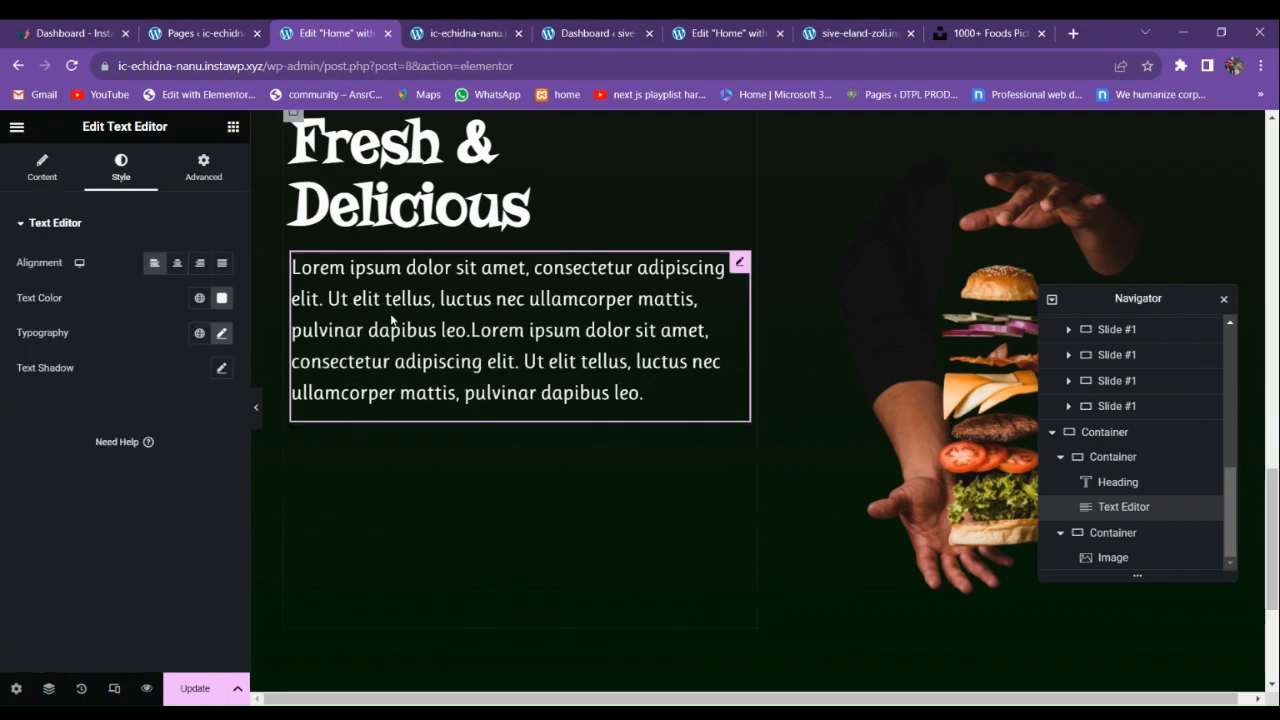
Delete the repeated second Lorem ipsum passage from the pasted paragraph.
click(10, 172)
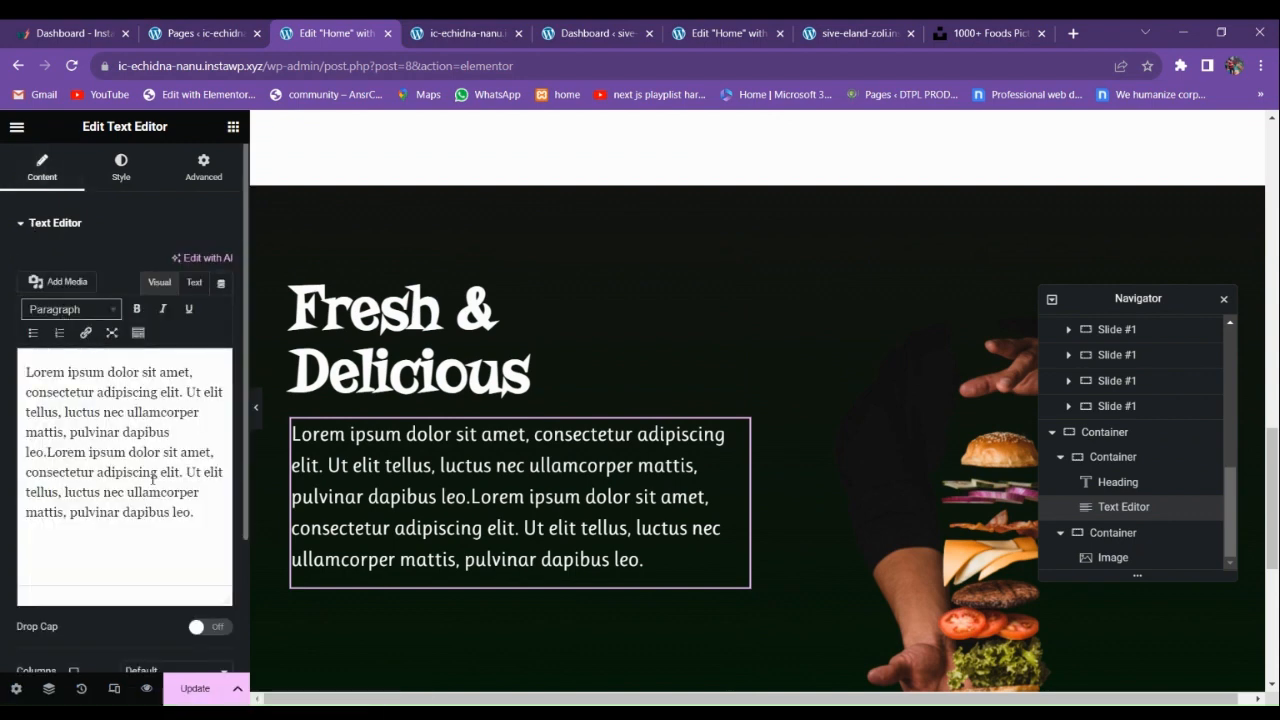
drag(47, 453, 222, 551)
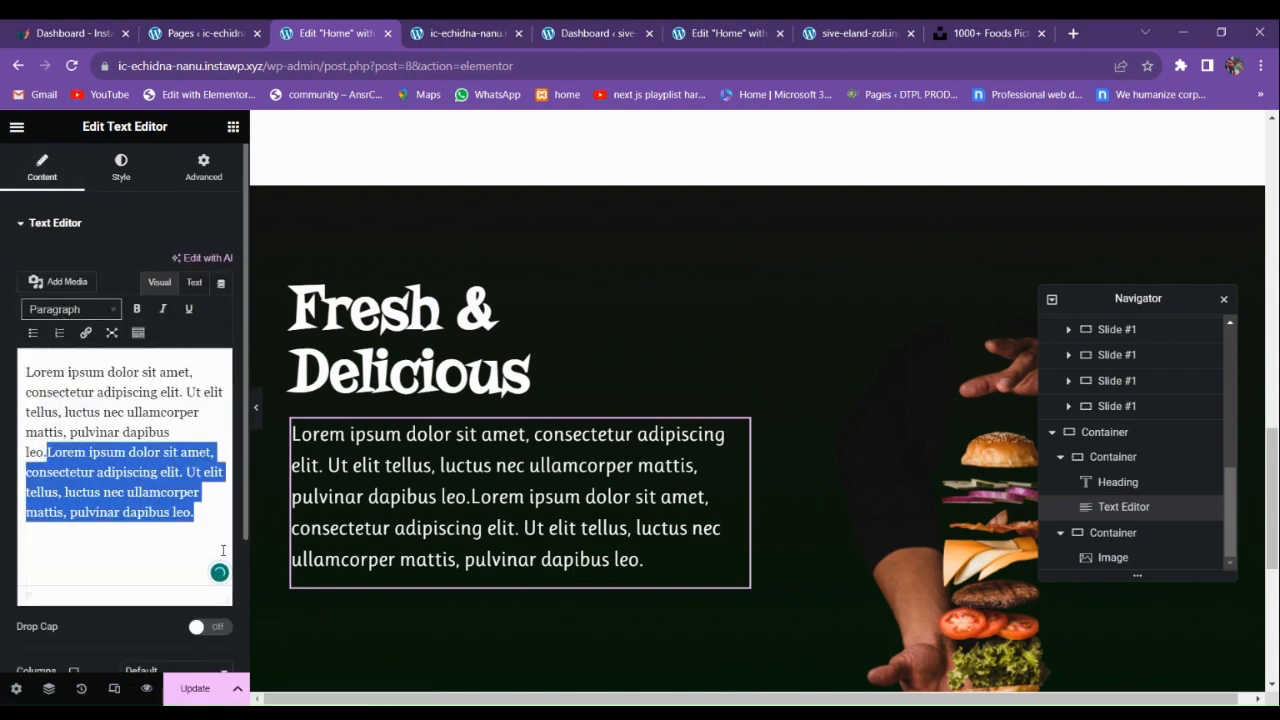
key(BackSpace)
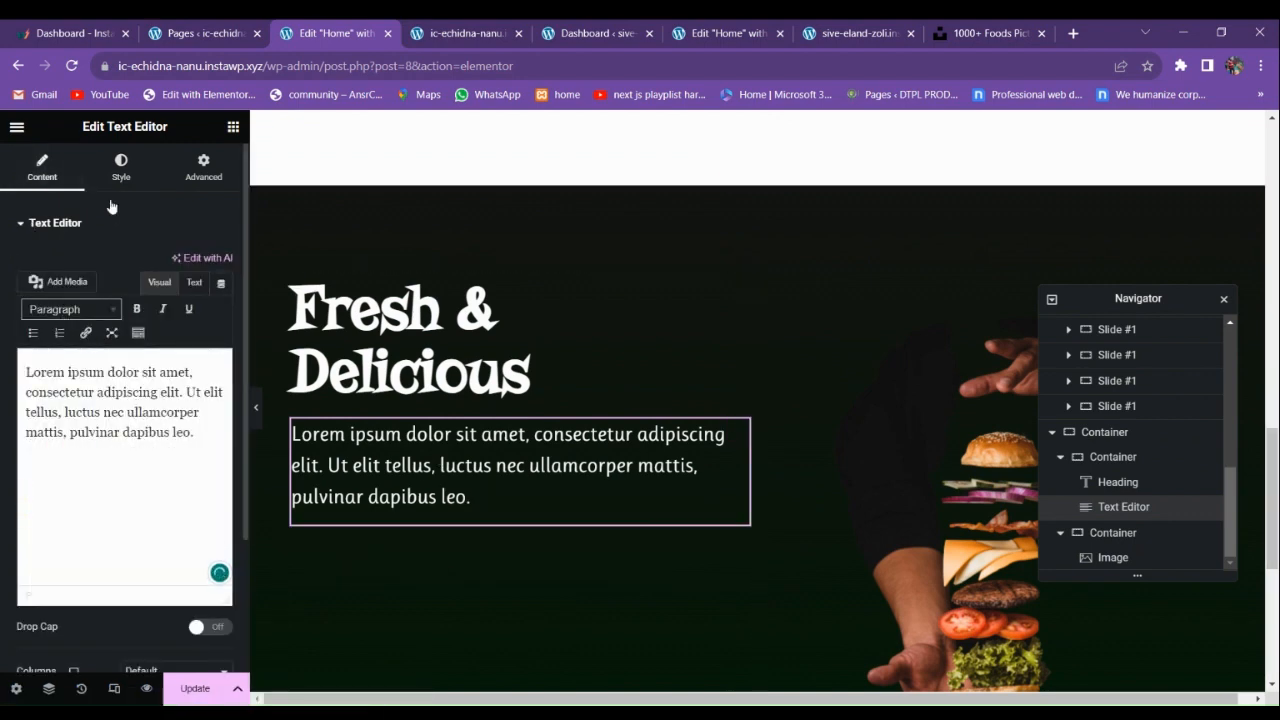
Reduce the pasted paragraph's font size to 20 px.
click(120, 170)
click(221, 333)
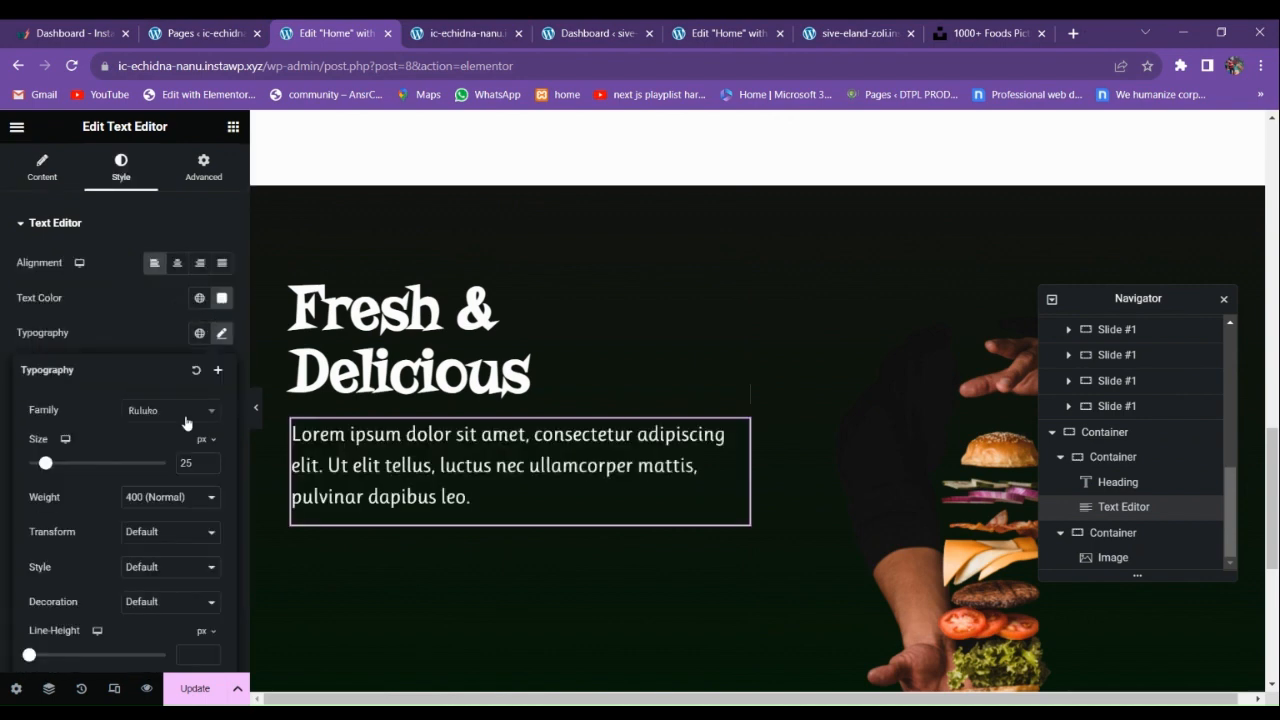
click(209, 467)
click(209, 467)
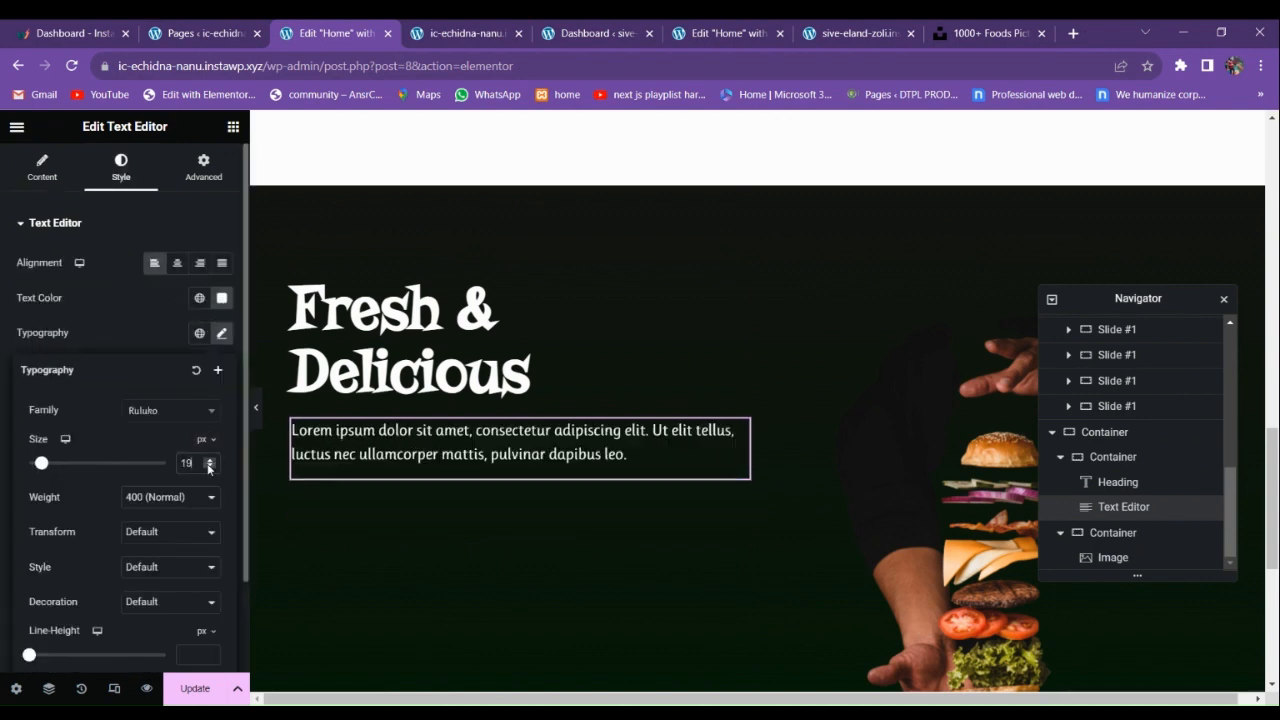
click(210, 460)
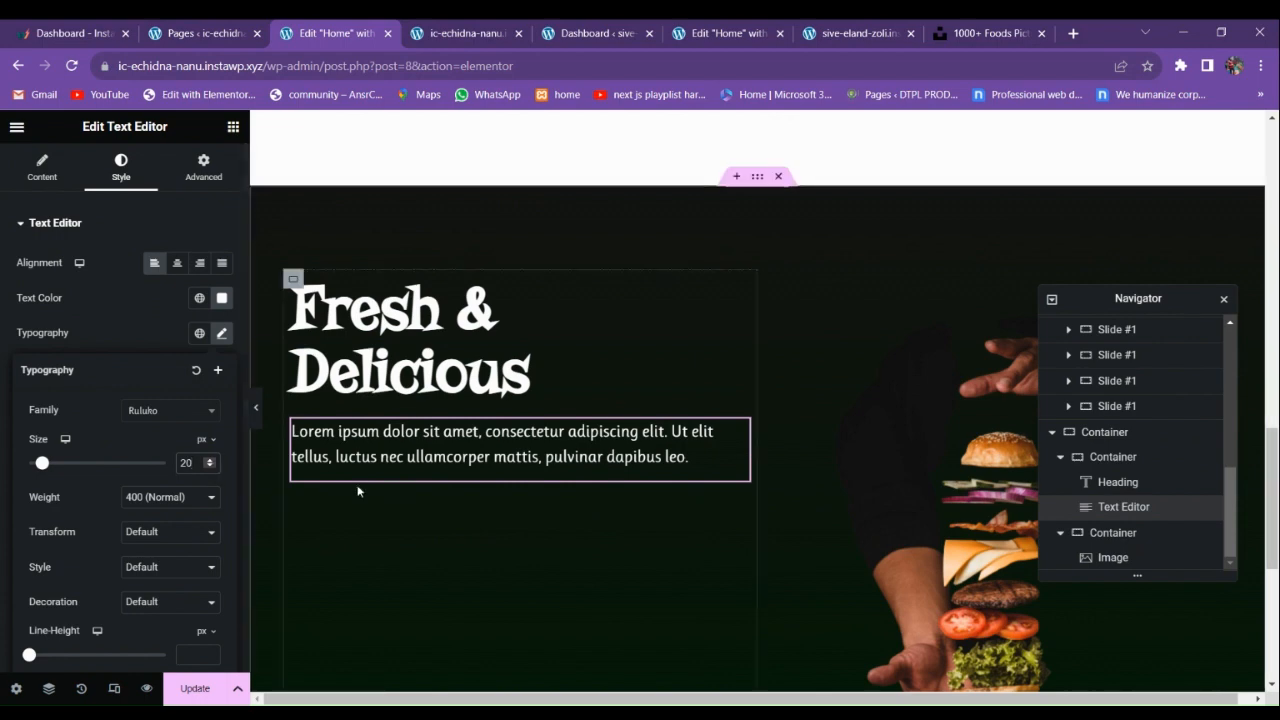
Add a Button widget below the paragraph in the first column.
click(233, 127)
scroll(171, 408, down, 2)
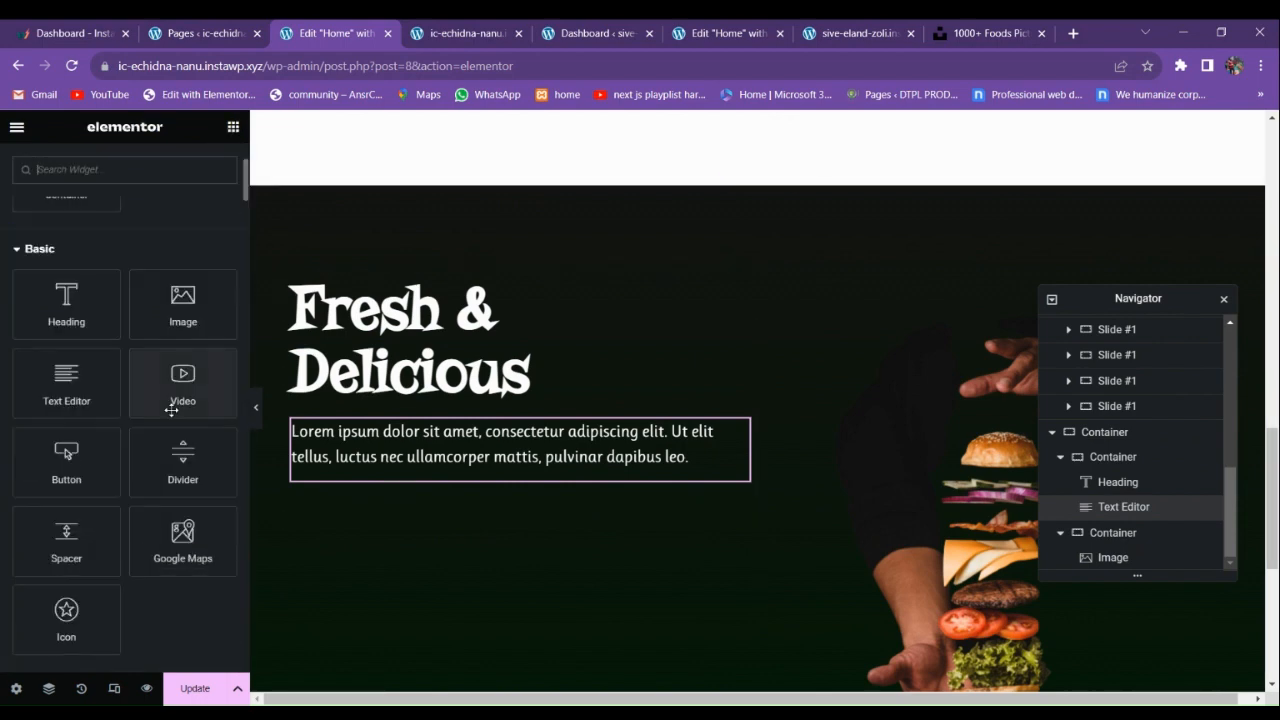
drag(66, 460, 352, 486)
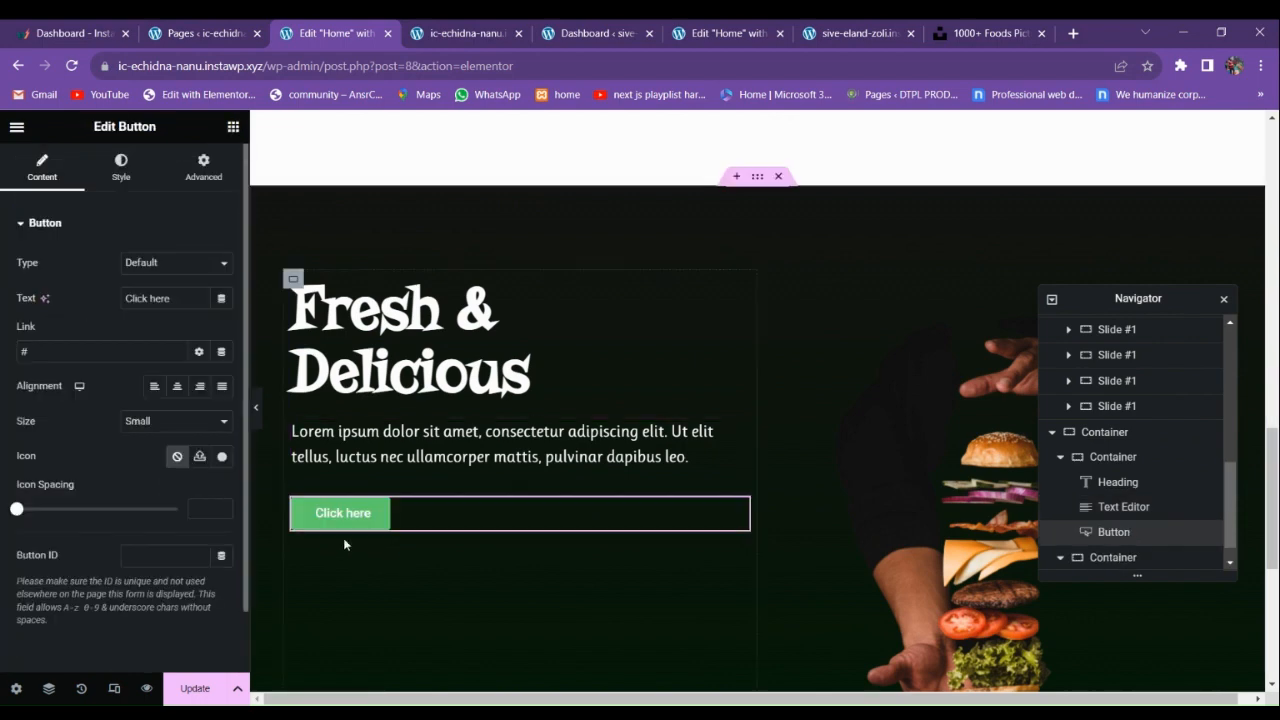
Copy the hero section's "READ MORE" button, paste it below the default button in the first column, and delete the default "Click here" button.
scroll(470, 483, down, 5)
scroll(470, 483, up, 5)
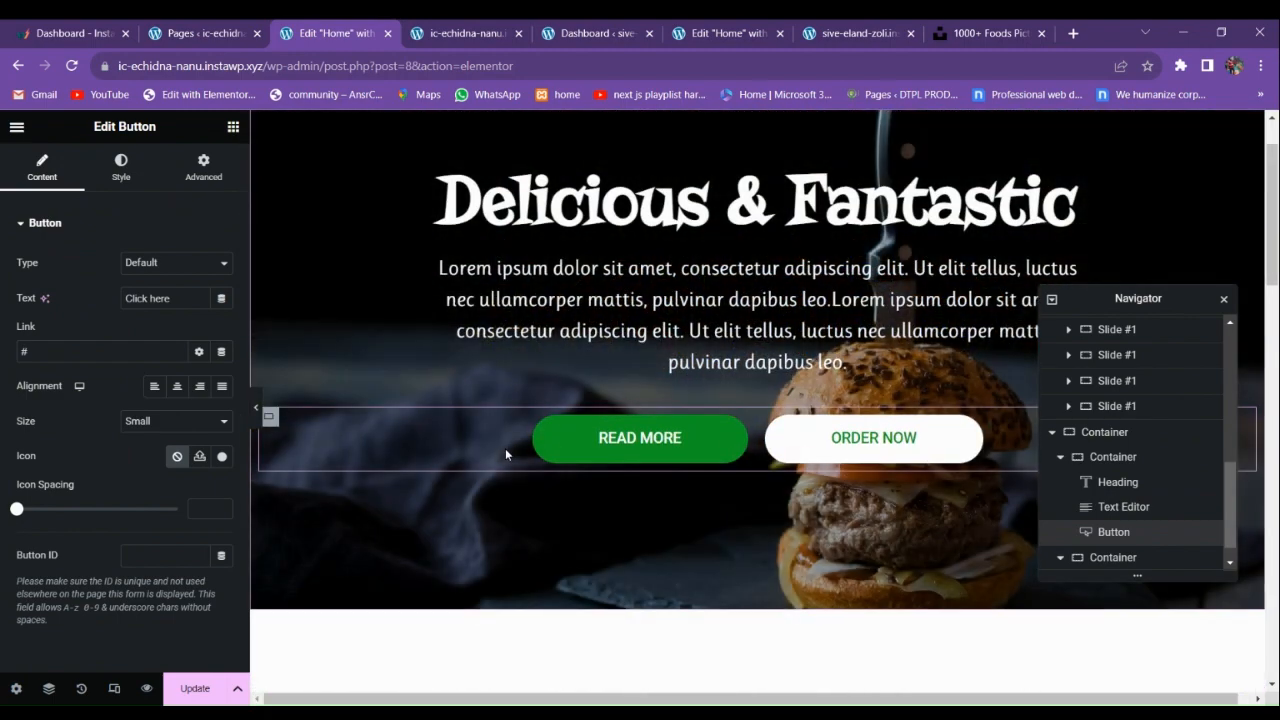
right_click(505, 451)
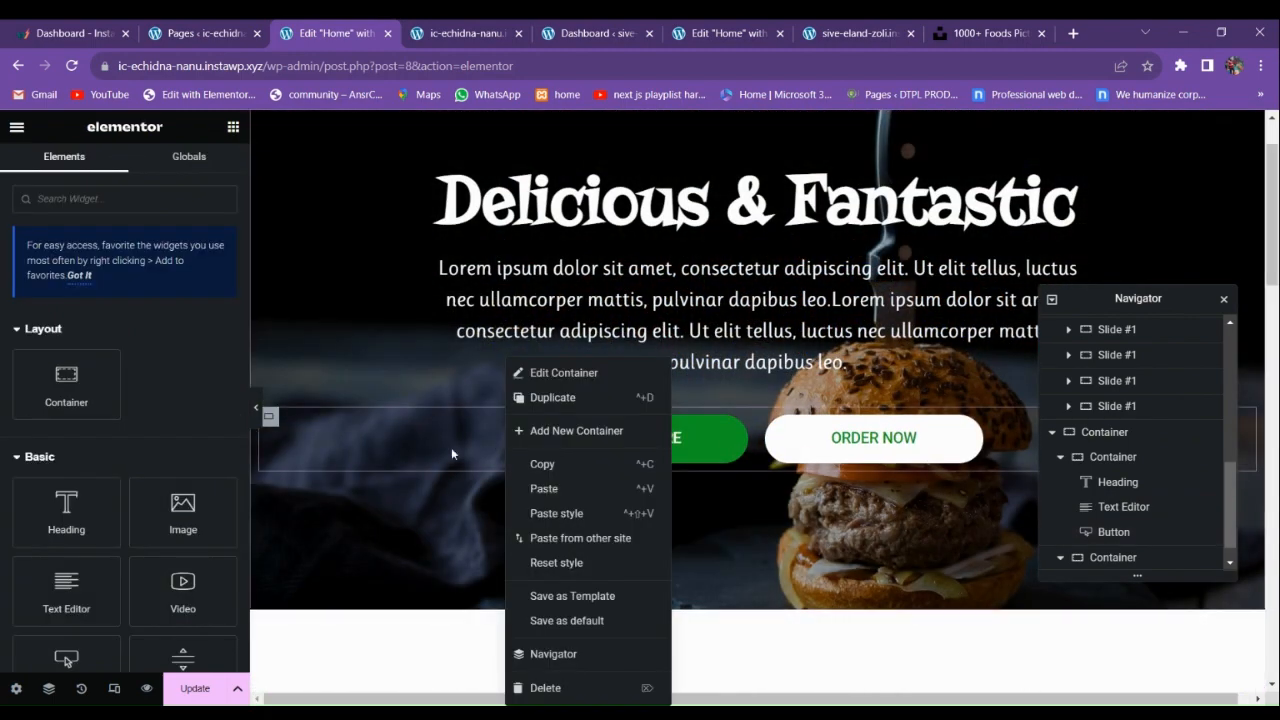
click(451, 450)
click(590, 449)
right_click(627, 453)
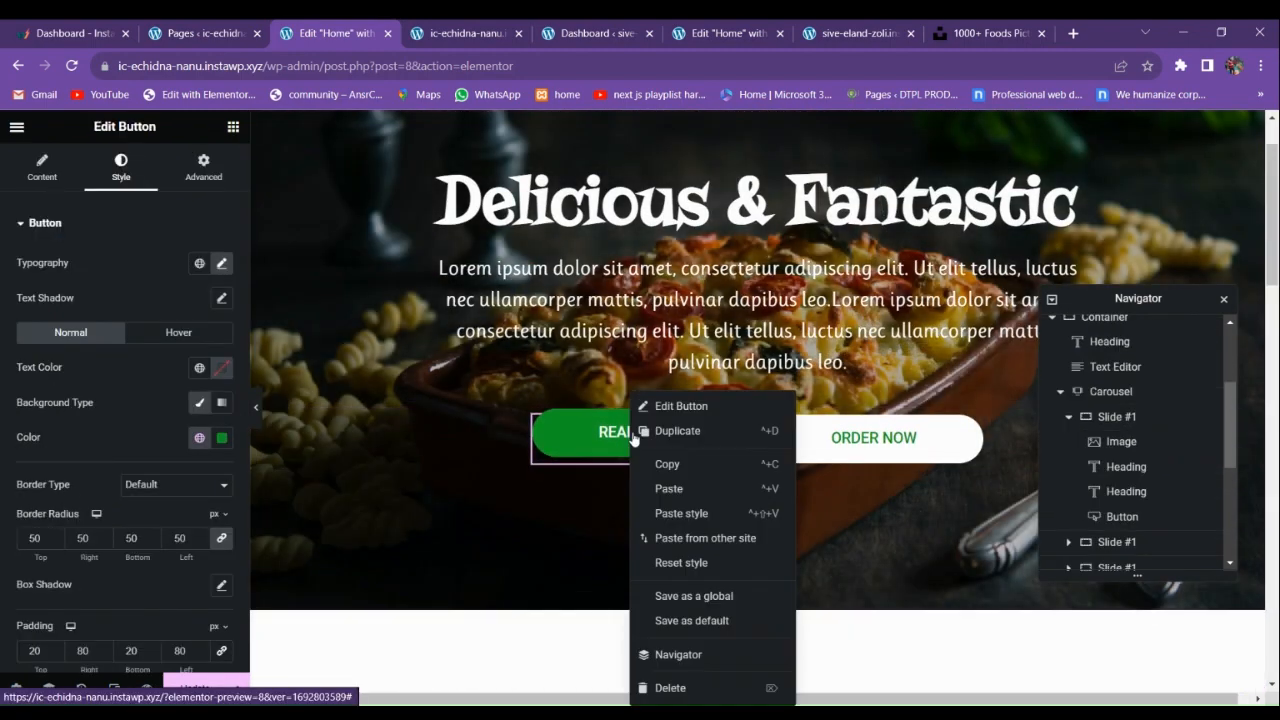
click(657, 463)
scroll(608, 491, down, 10)
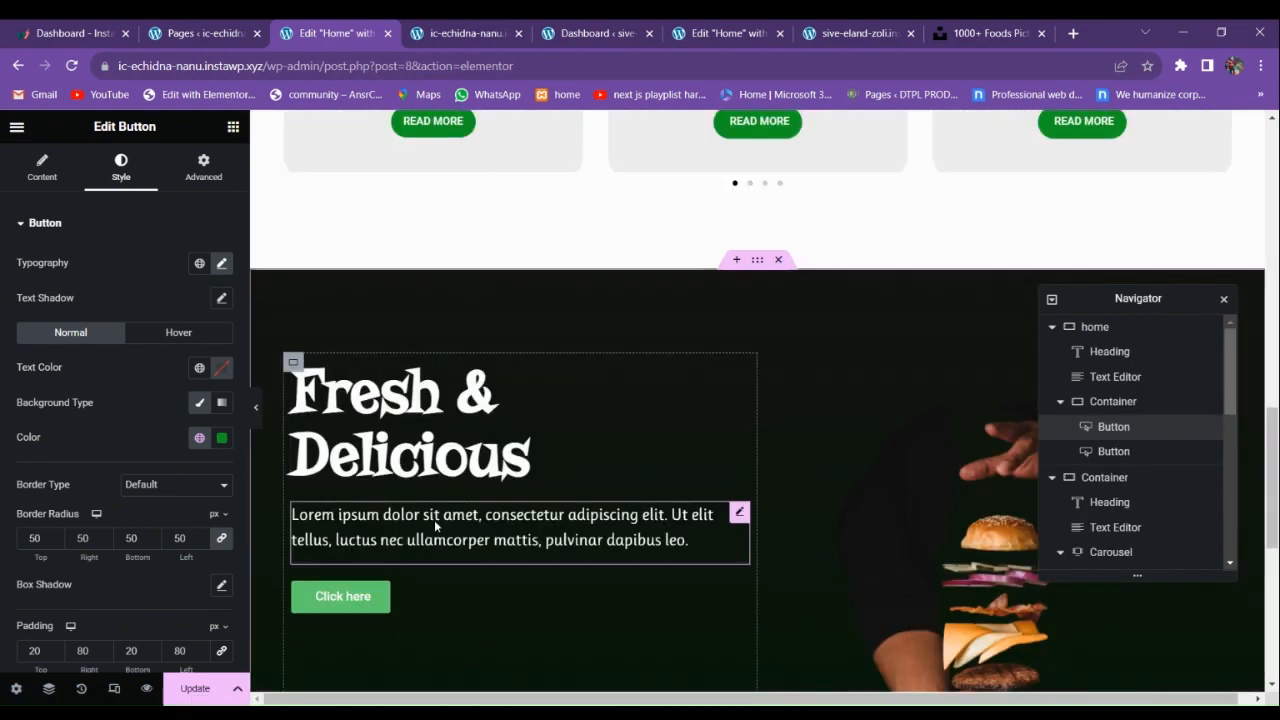
click(421, 584)
right_click(421, 584)
click(478, 488)
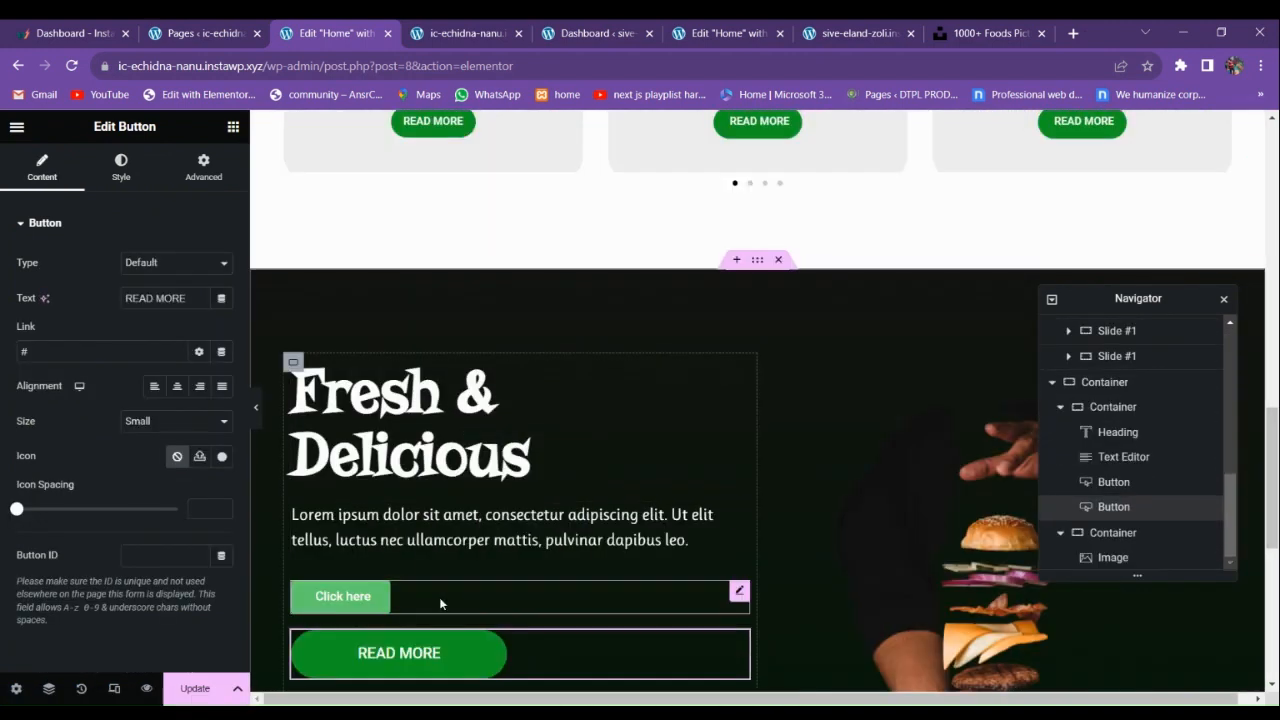
right_click(439, 597)
click(481, 687)
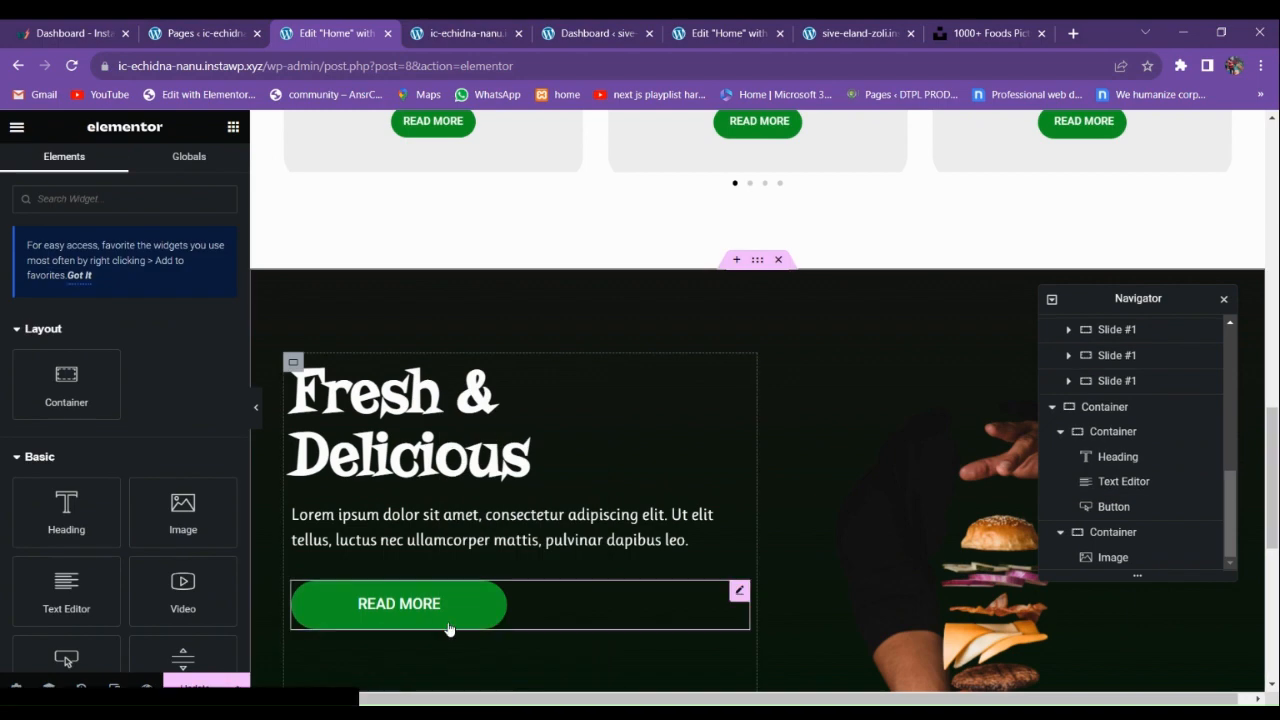
Preview the "Fresh & Delicious" section with the editor panel hidden, then show the panel again.
click(449, 627)
scroll(530, 524, down, 1)
scroll(530, 524, up, 1)
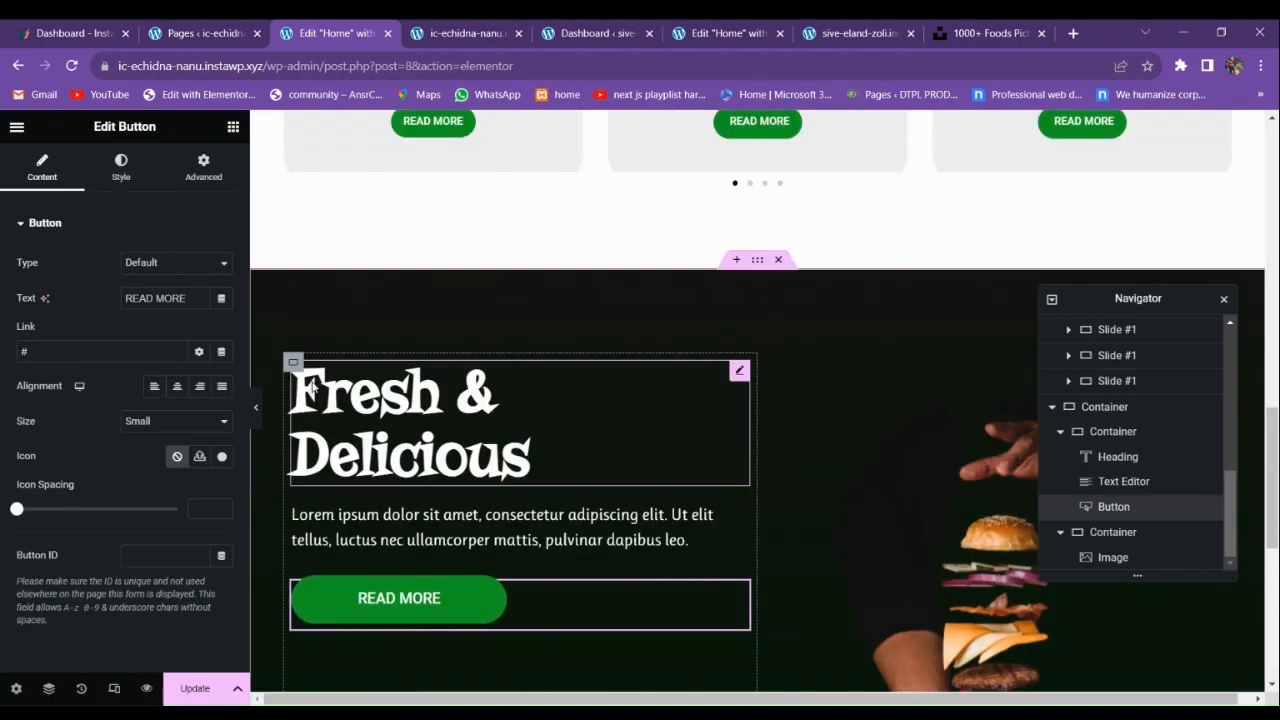
scroll(555, 437, down, 2)
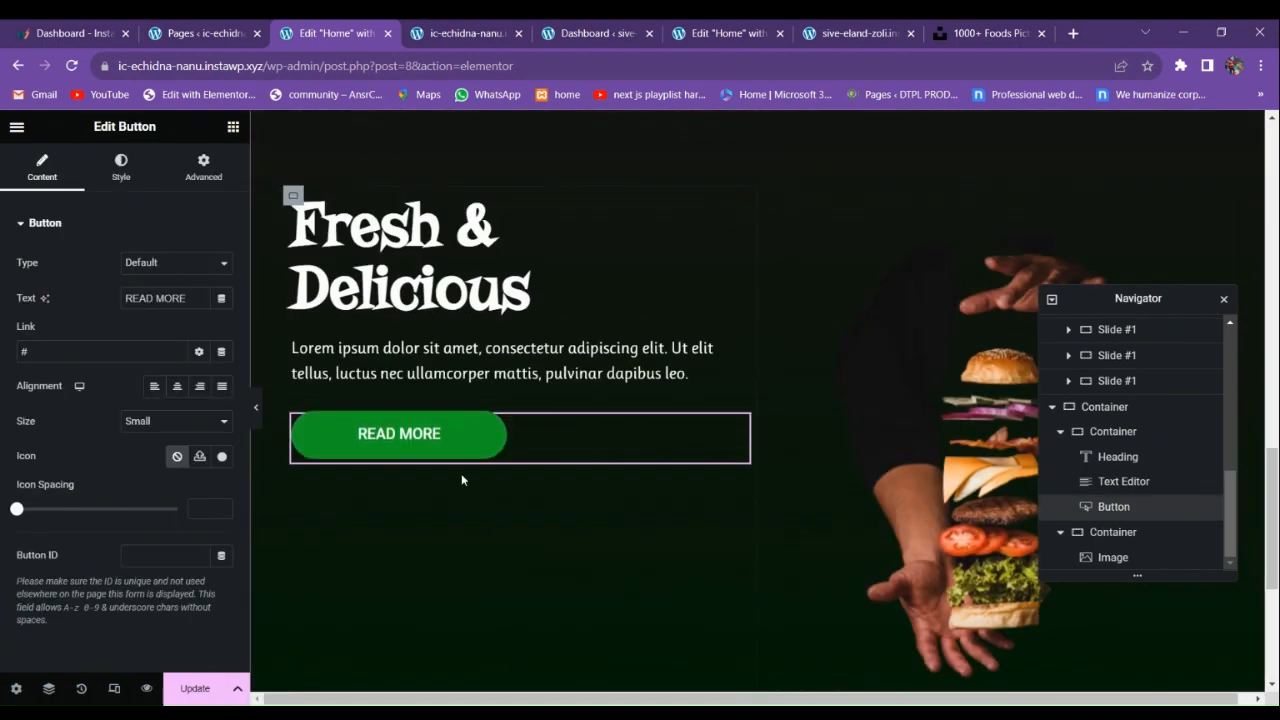
click(256, 407)
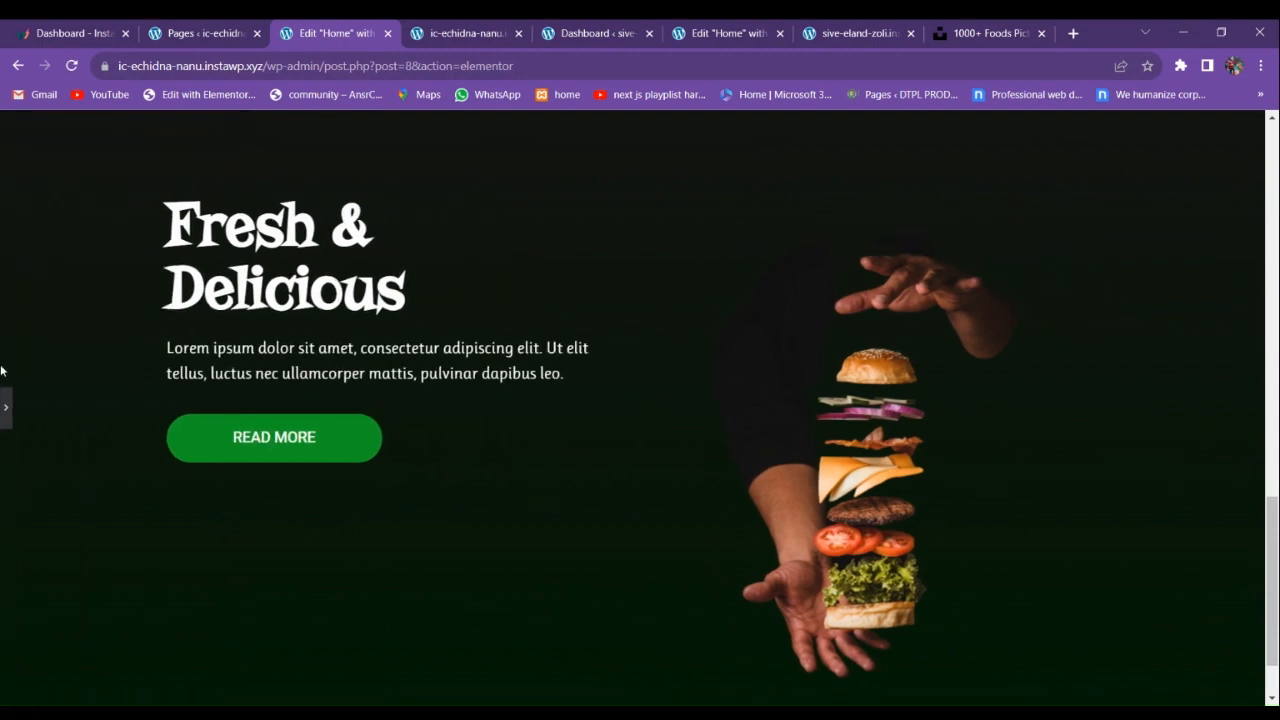
click(29, 399)
scroll(599, 433, up, 2)
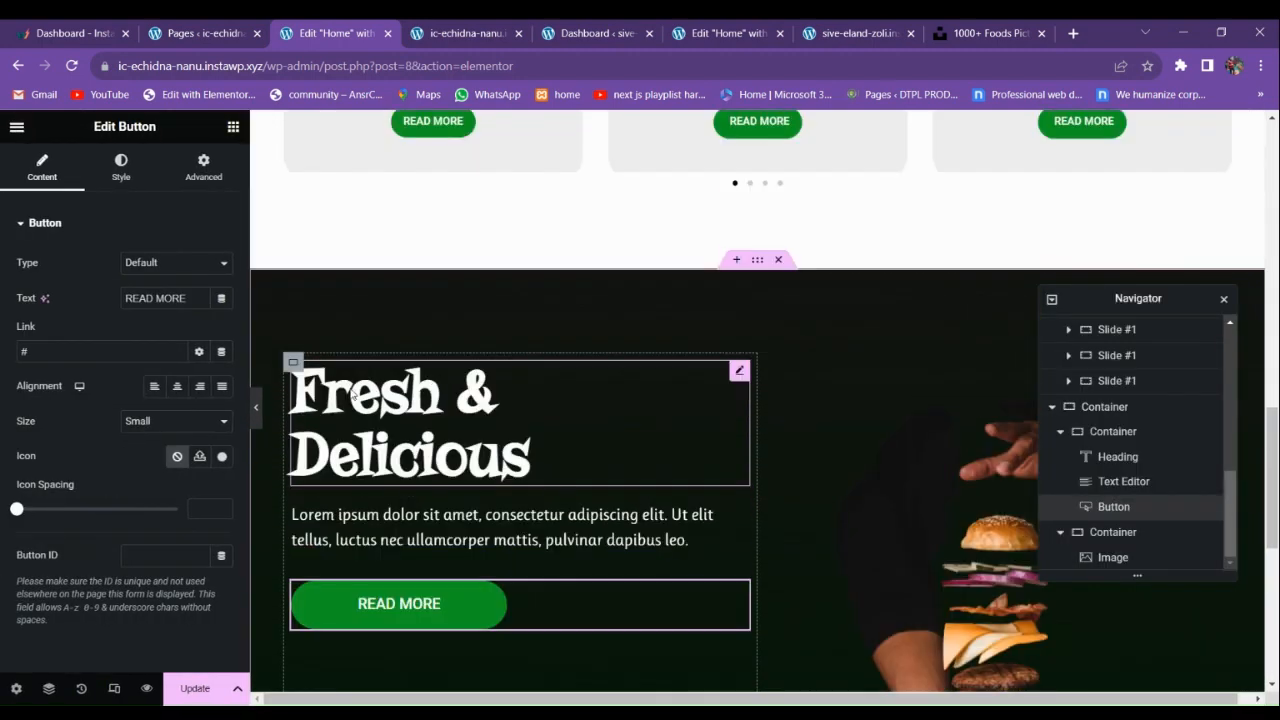
scroll(599, 433, down, 2)
Justify the content of the column holding the heading, paragraph and button to the center and align its items to the start.
click(293, 197)
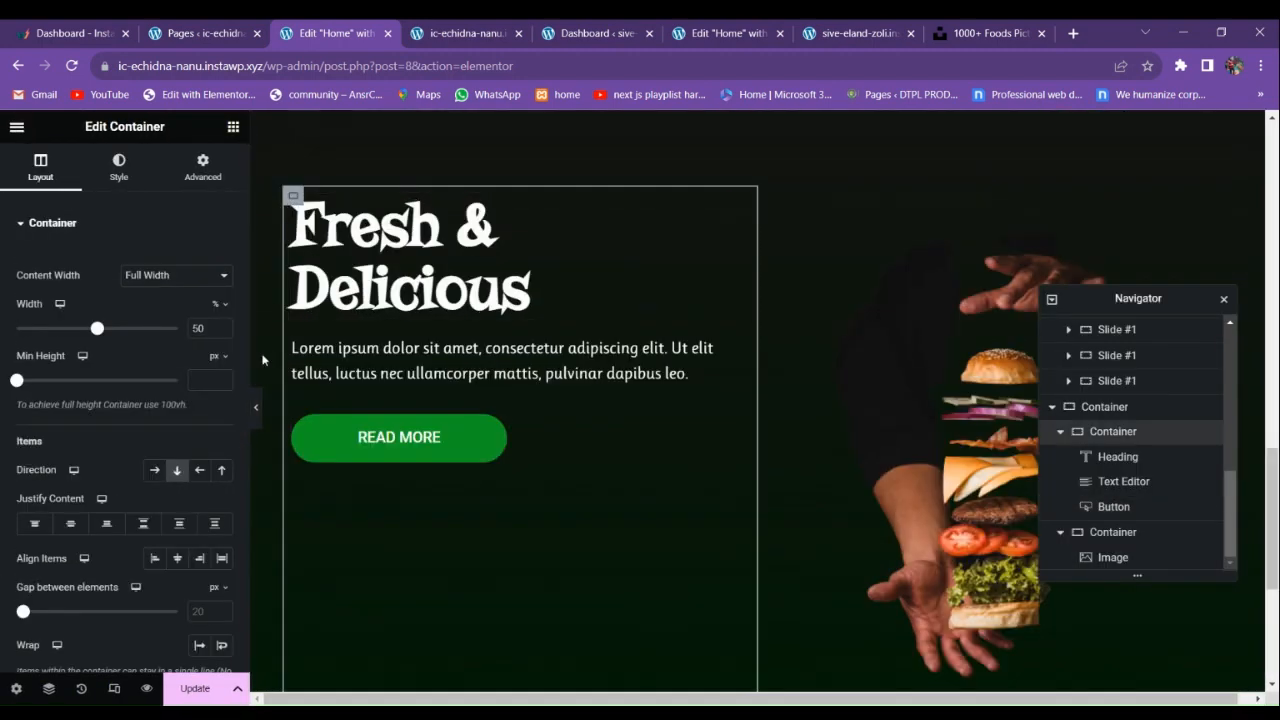
scroll(170, 490, down, 2)
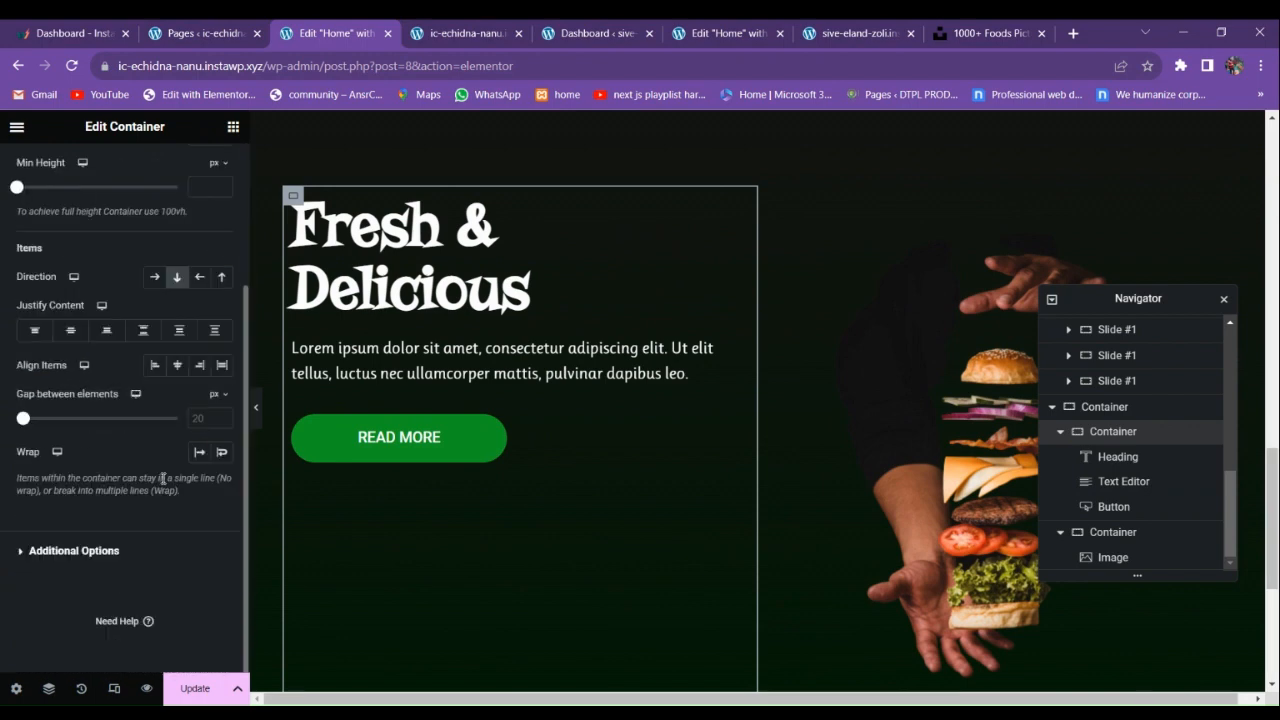
click(70, 332)
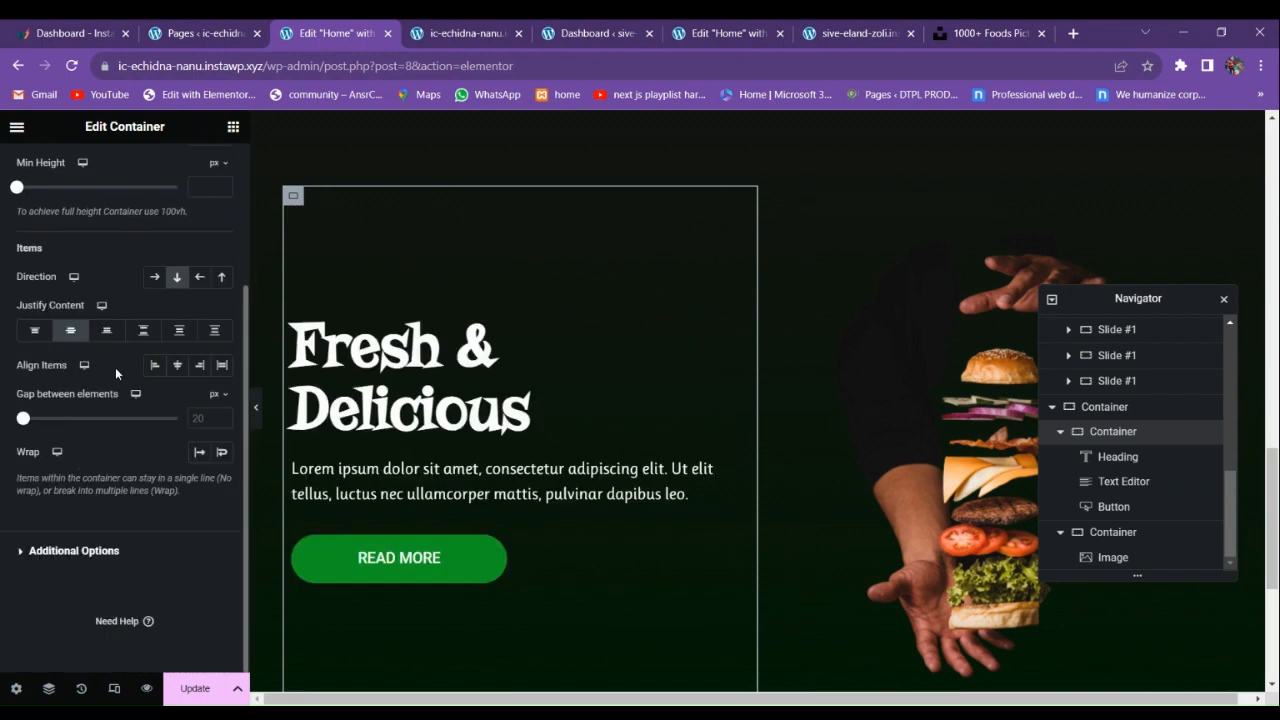
click(177, 367)
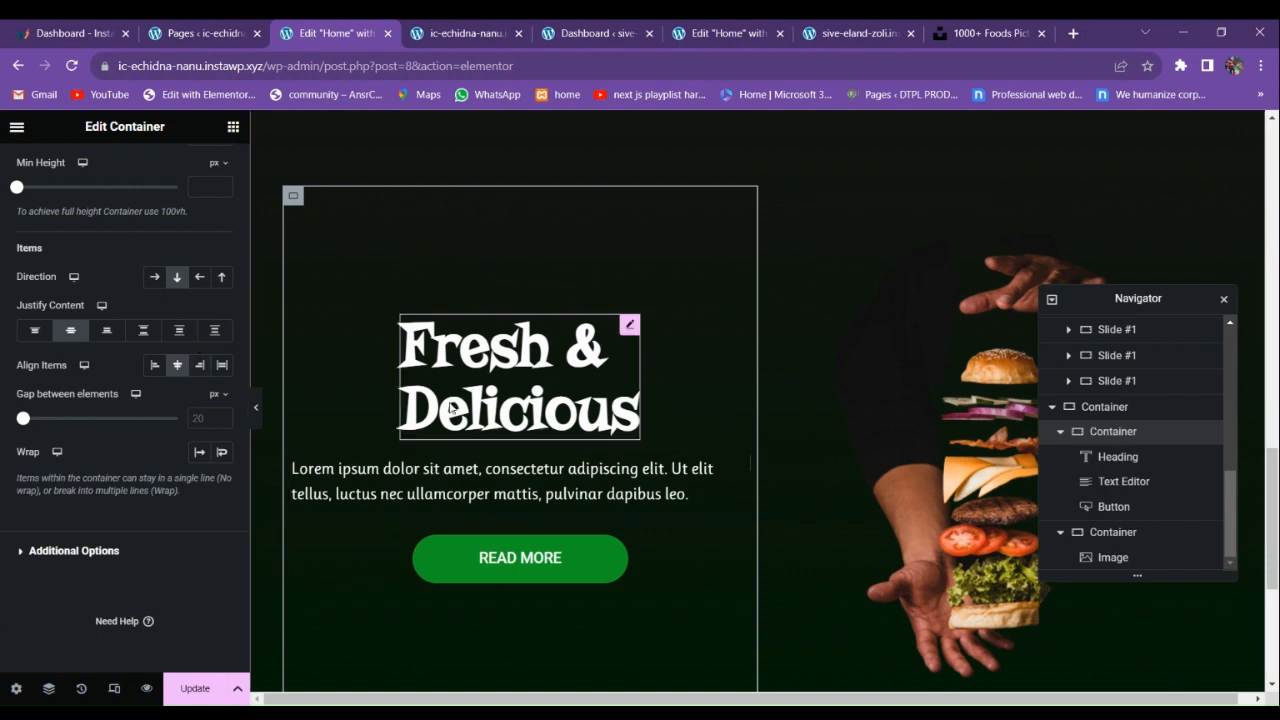
click(201, 368)
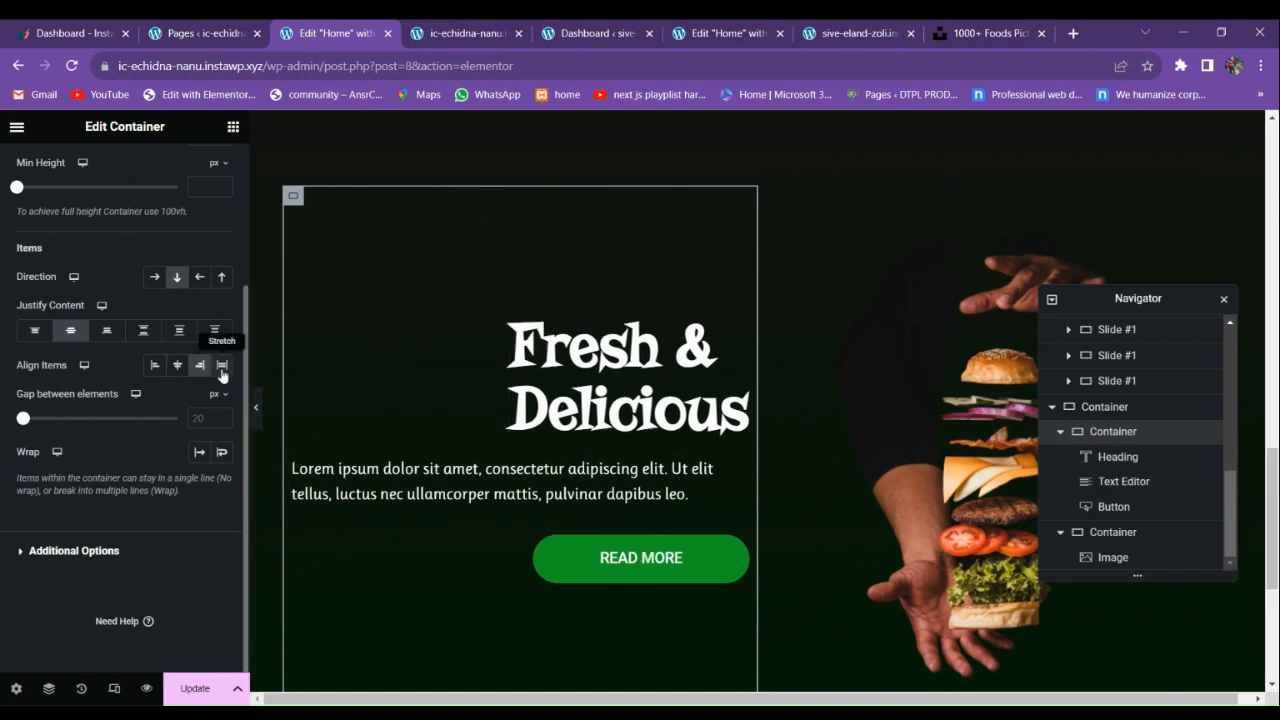
click(222, 368)
click(156, 367)
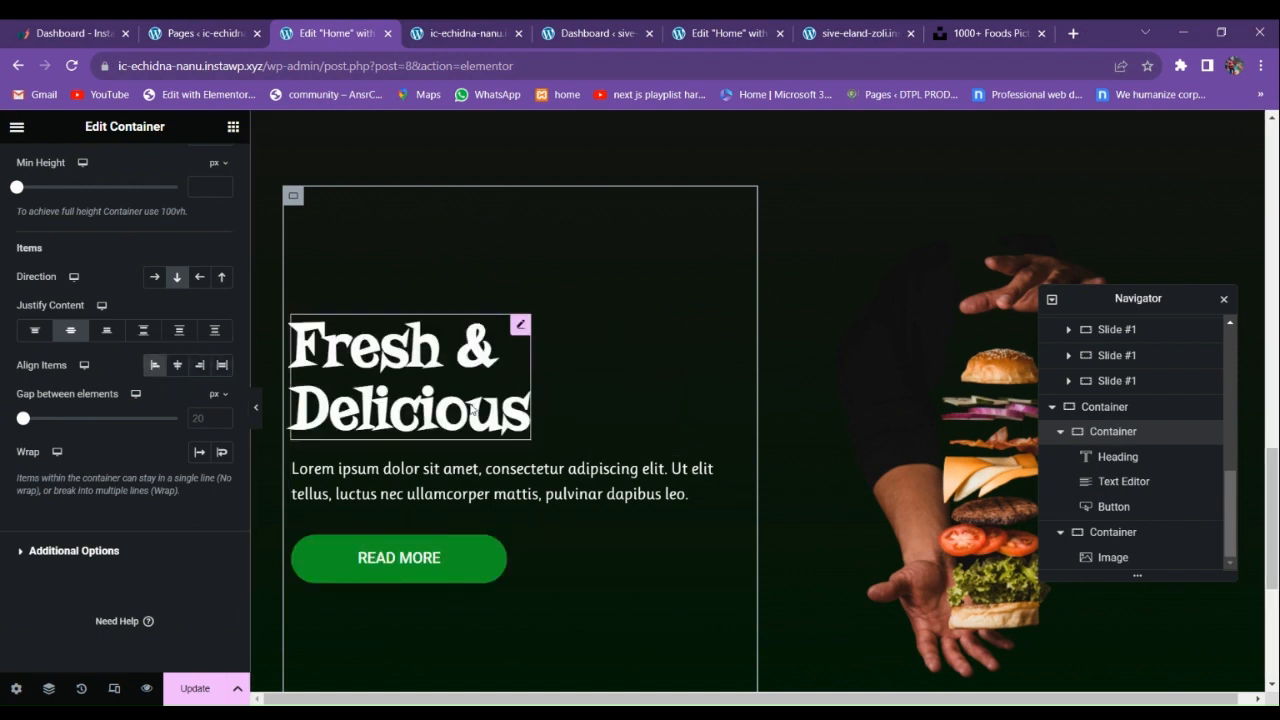
Set the gap between the column's elements to 40 px and preview the section with the editor panel hidden.
click(201, 419)
text(40)
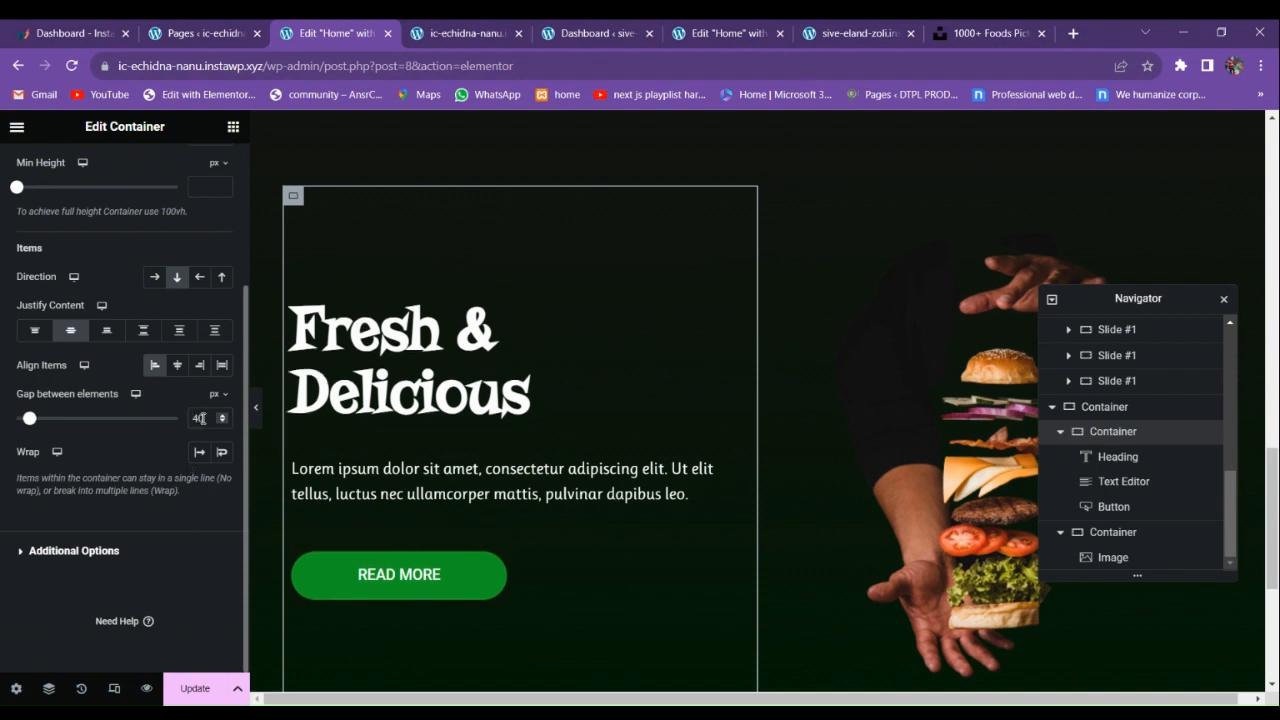
click(256, 412)
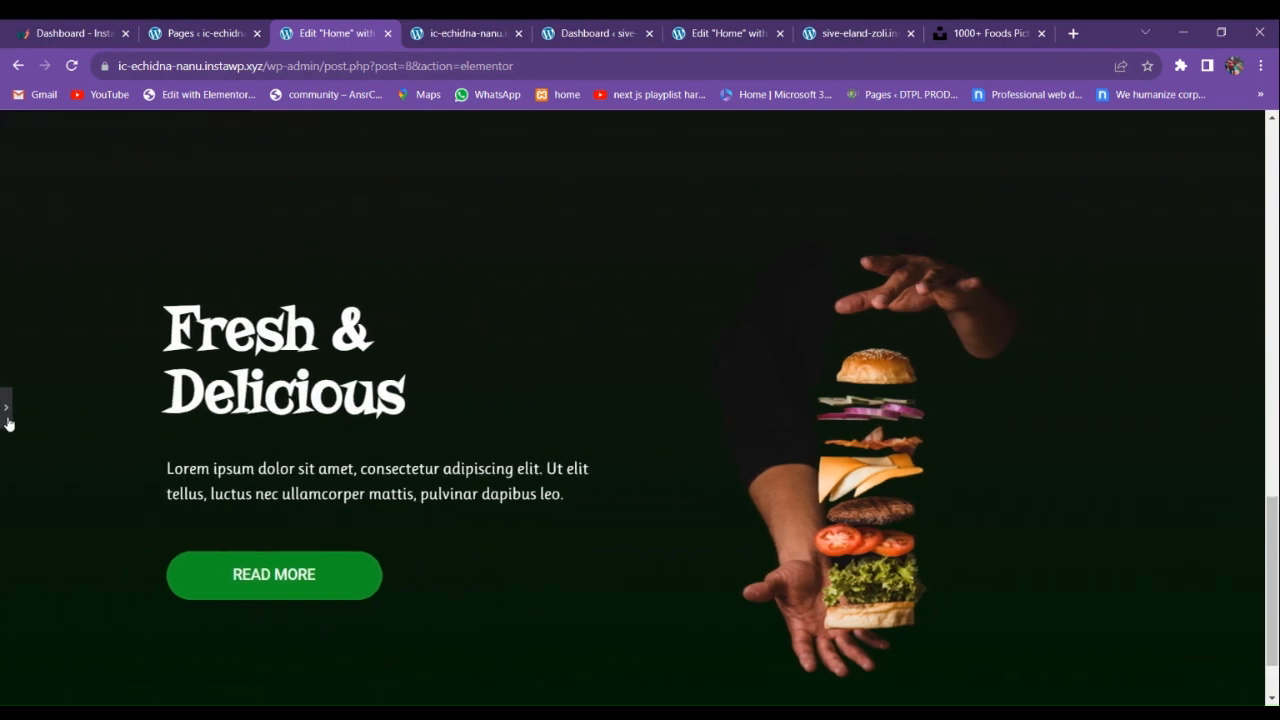
Compare the new "Fresh & Delicious" section with the corresponding section on the reference page and return to the page being built.
click(8, 422)
click(722, 33)
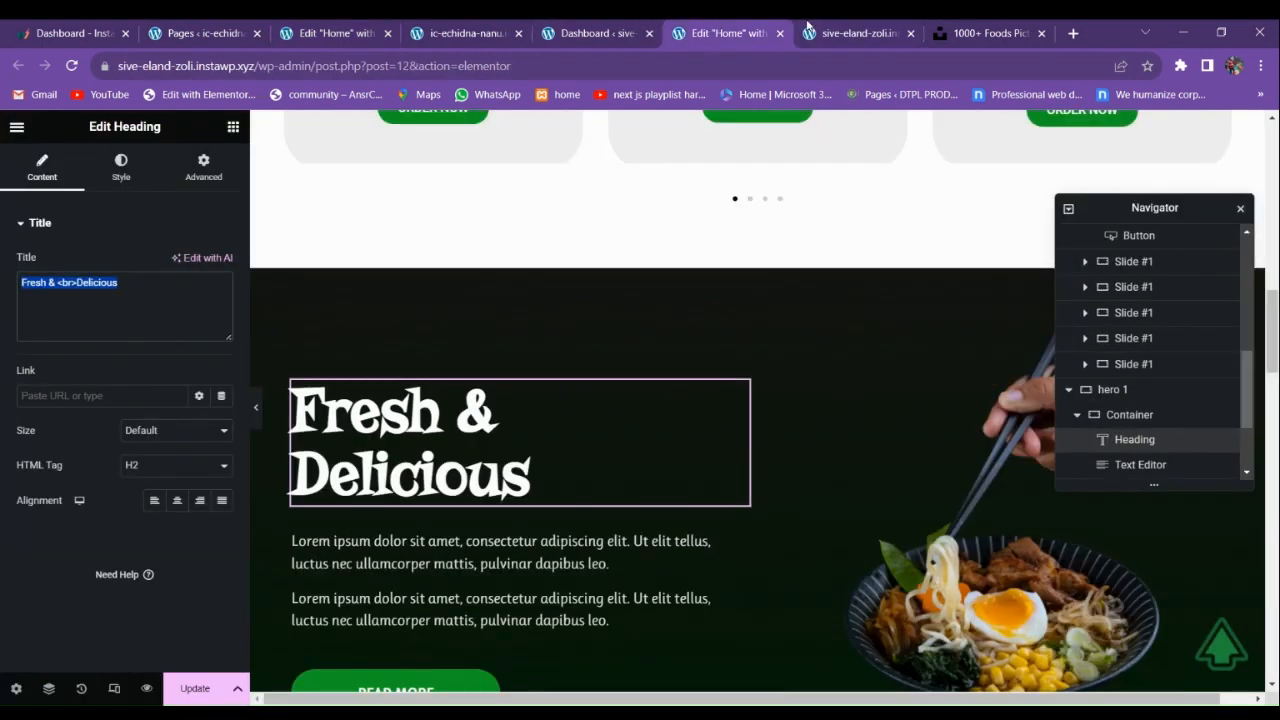
click(808, 25)
scroll(534, 360, up, 3)
click(585, 30)
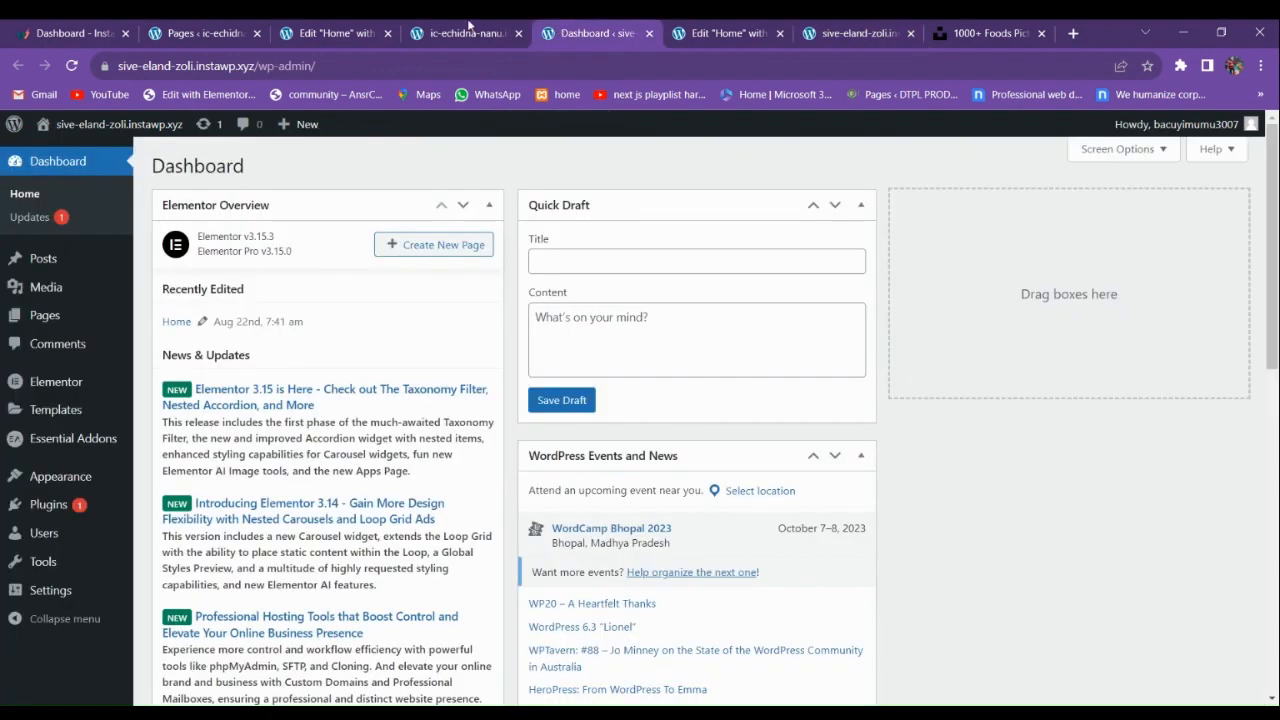
click(469, 30)
click(316, 36)
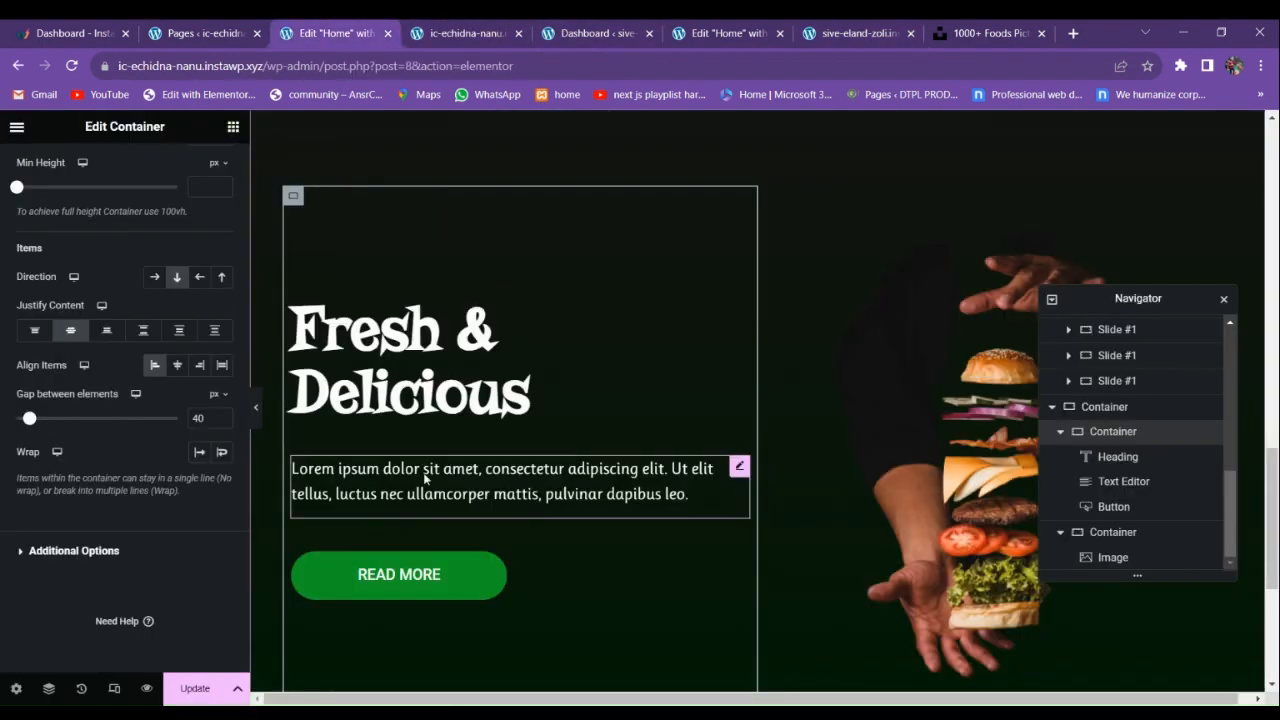
Duplicate the Lorem ipsum text below the "Fresh & Delicious" heading as a second paragraph and preview the section with the editor panel hidden.
click(423, 472)
click(40, 172)
drag(198, 436, 1, 334)
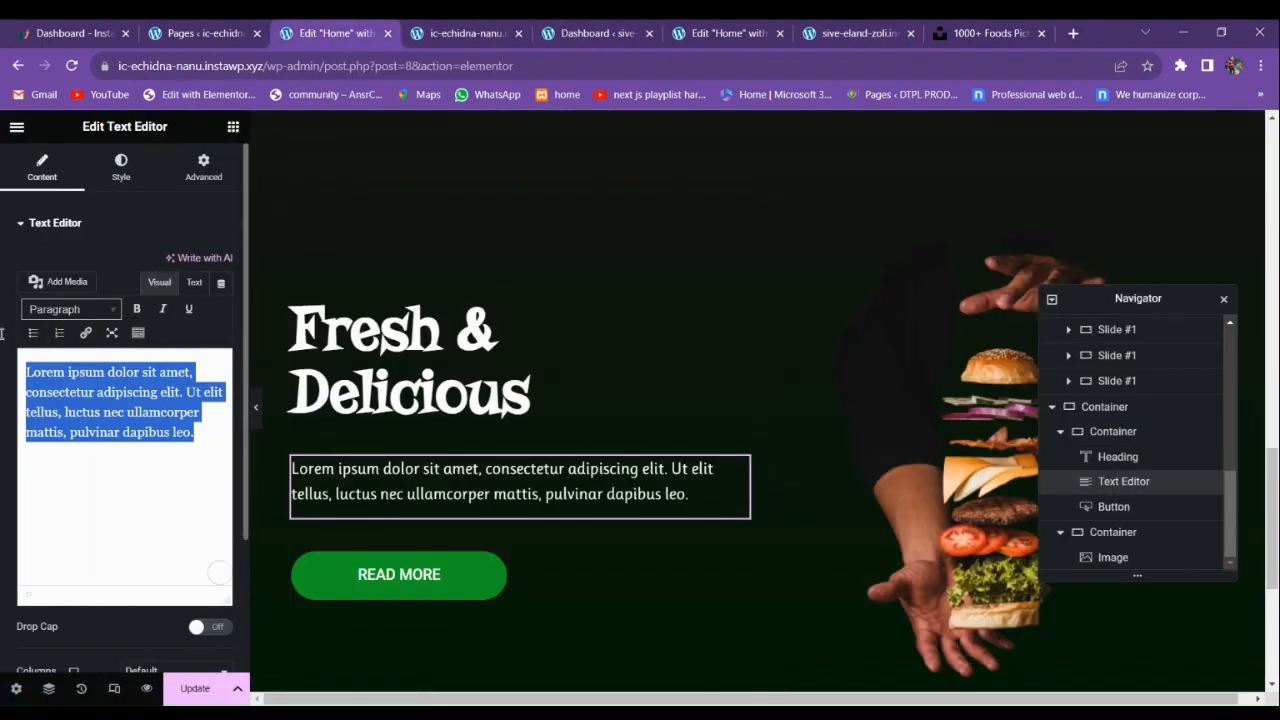
click(201, 449)
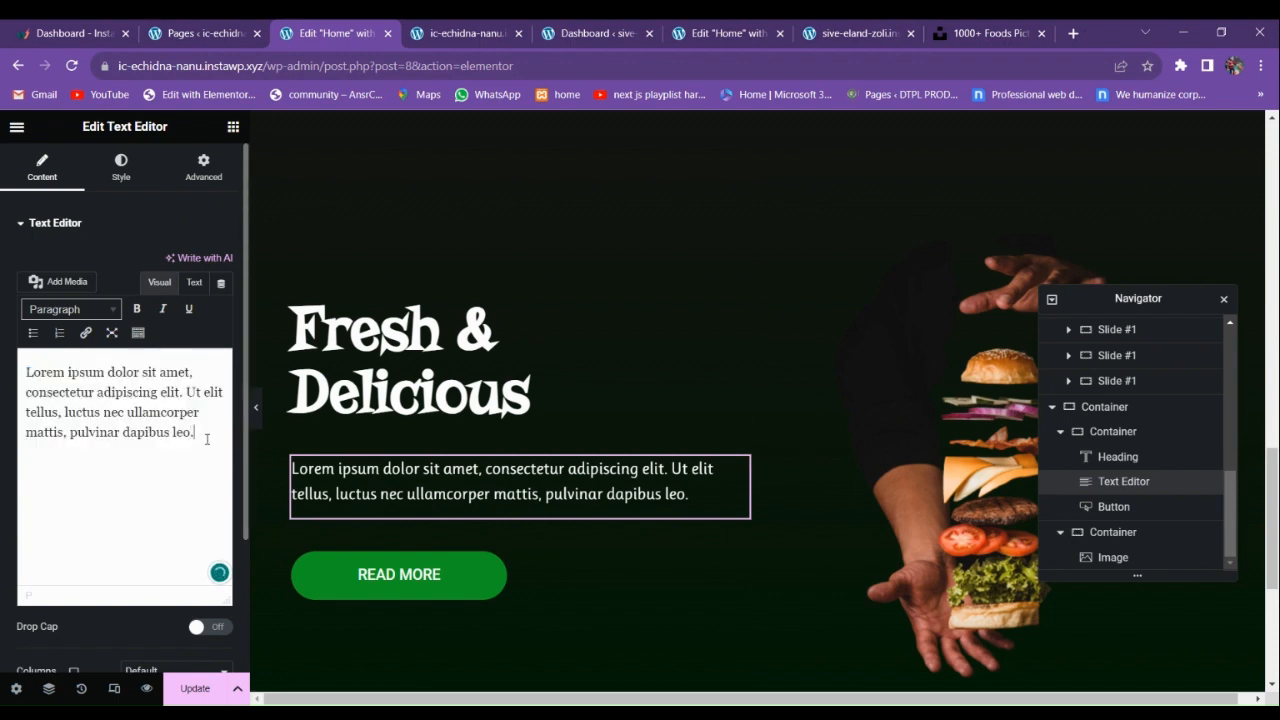
key(ctrl+v)
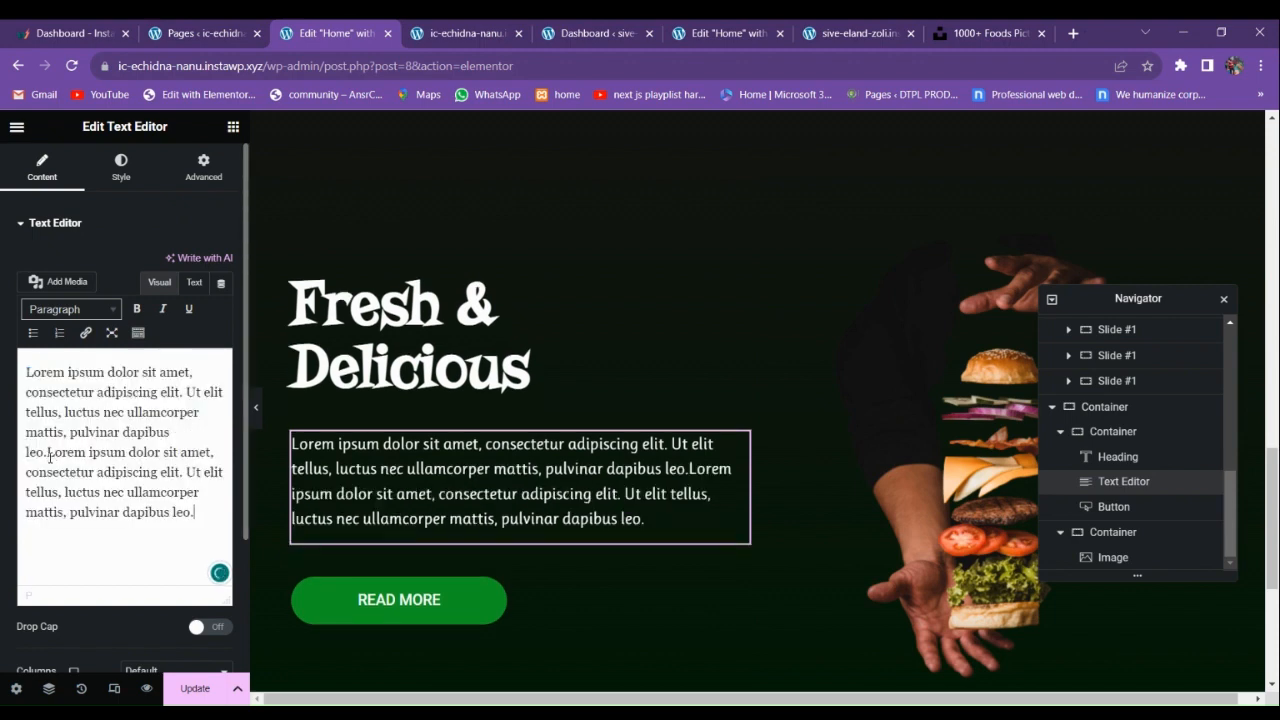
key(Return)
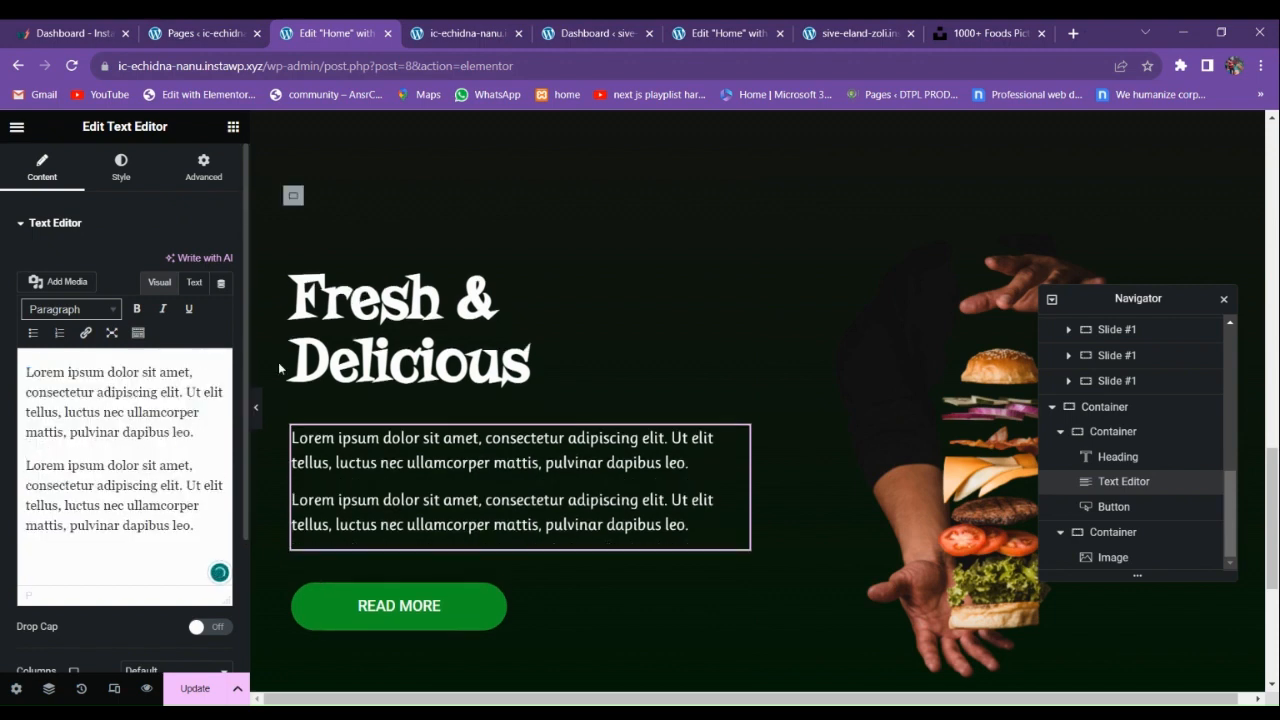
click(256, 424)
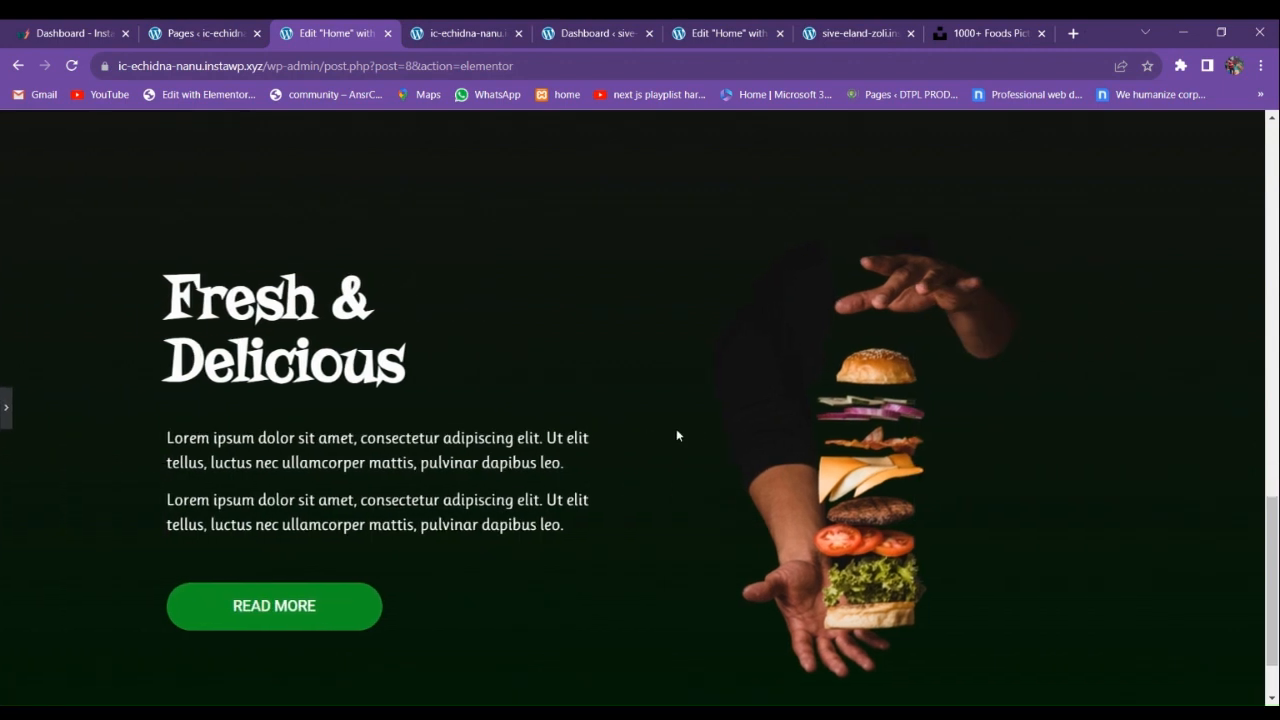
click(3, 406)
Set the burger image's width to 94%, preview the section with the editor panel hidden, and save the page.
click(895, 366)
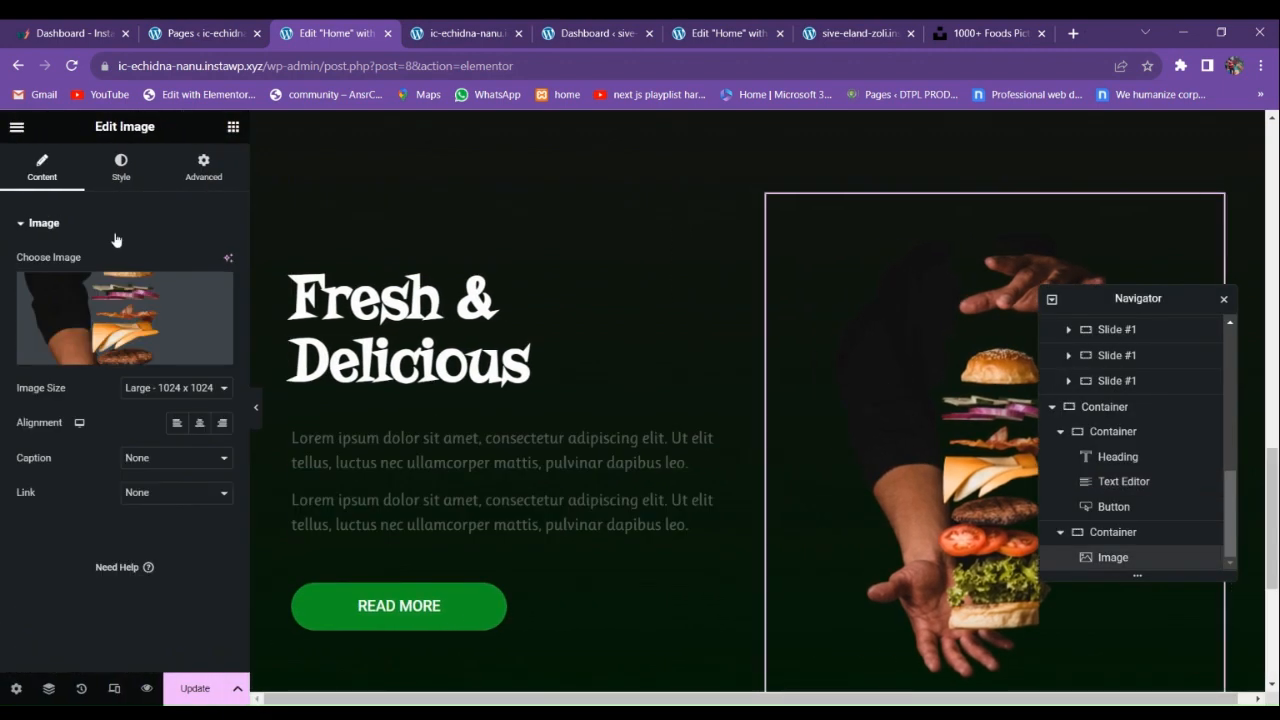
click(121, 168)
drag(18, 282, 163, 281)
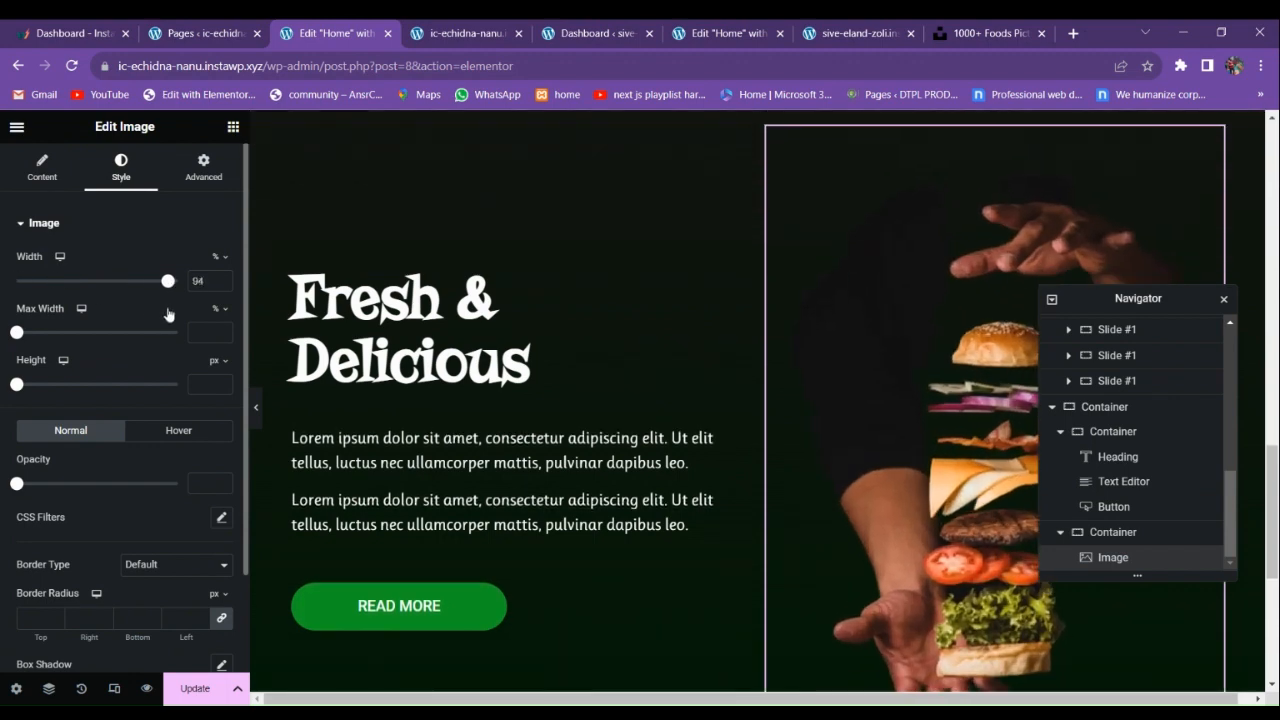
click(256, 407)
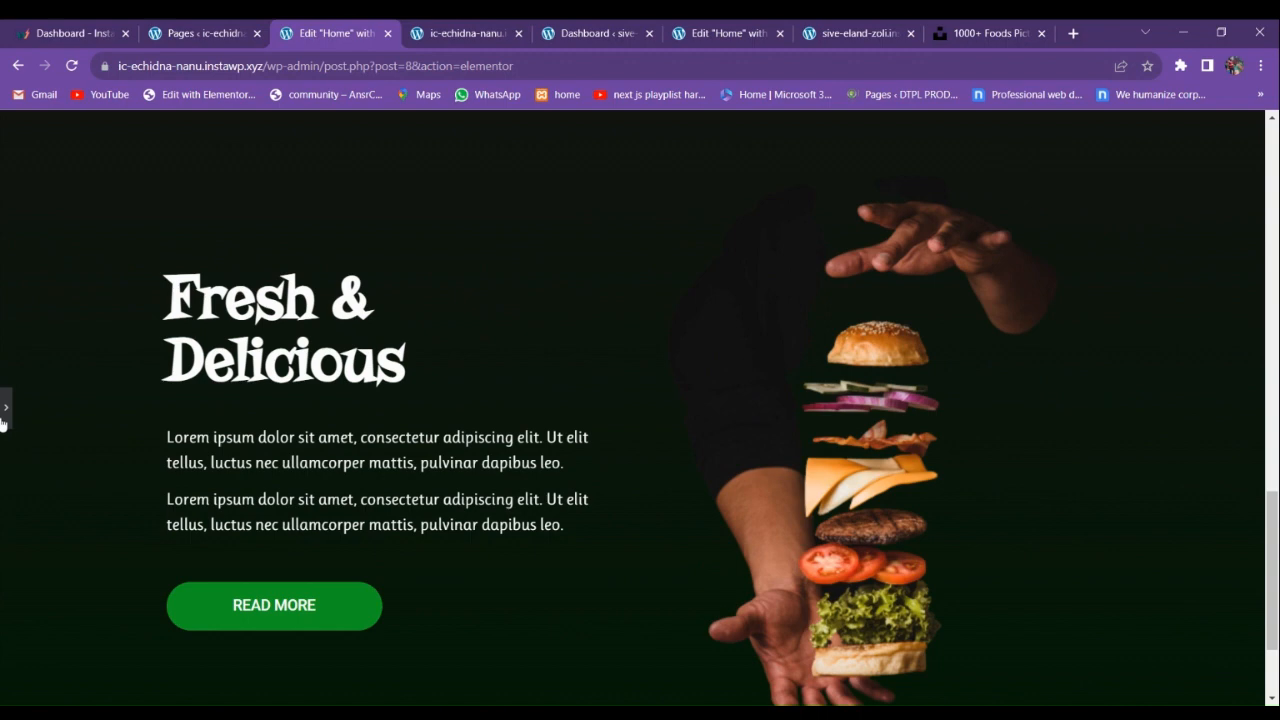
click(4, 416)
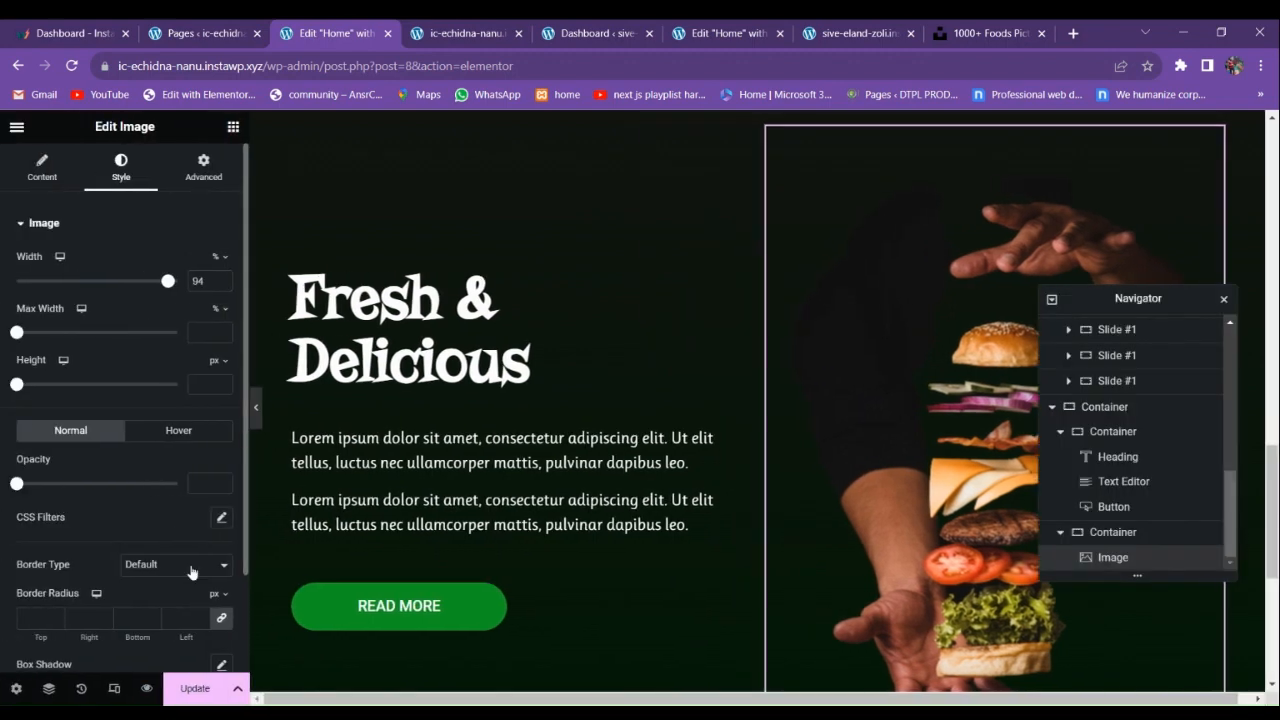
click(190, 688)
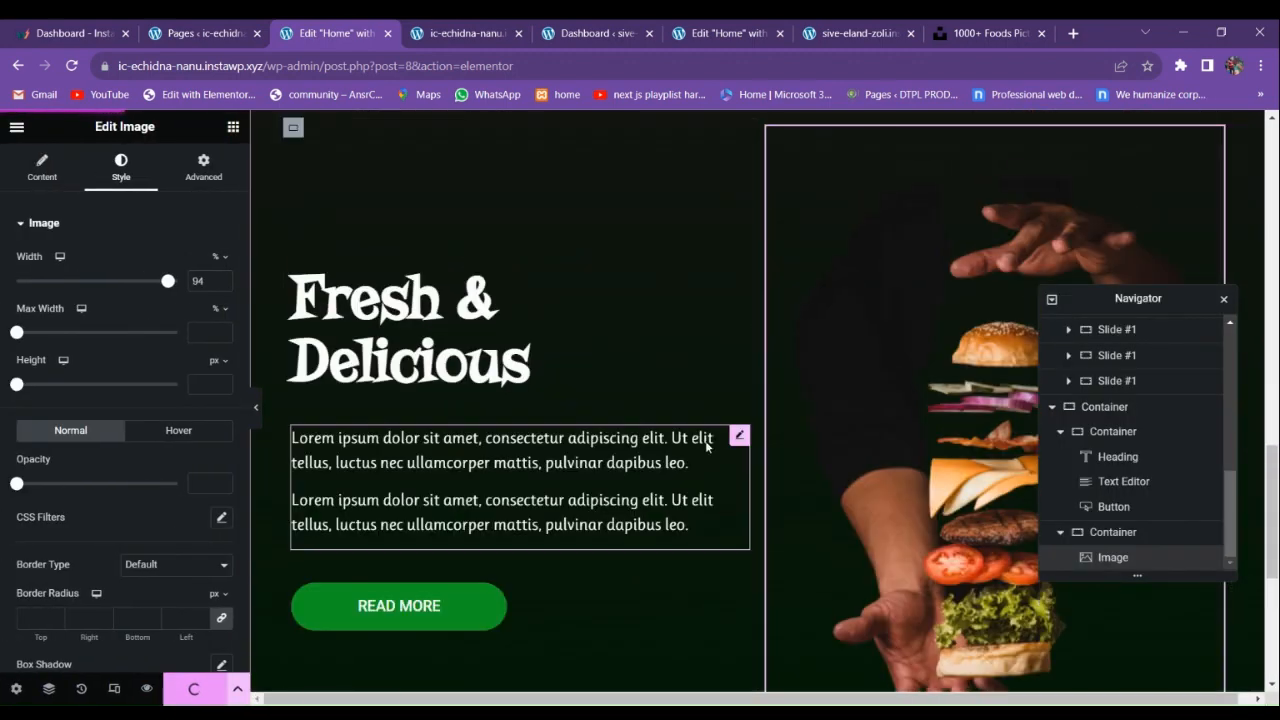
Center the burger image's column content with both Justify Content and Align Items.
scroll(850, 265, up, 2)
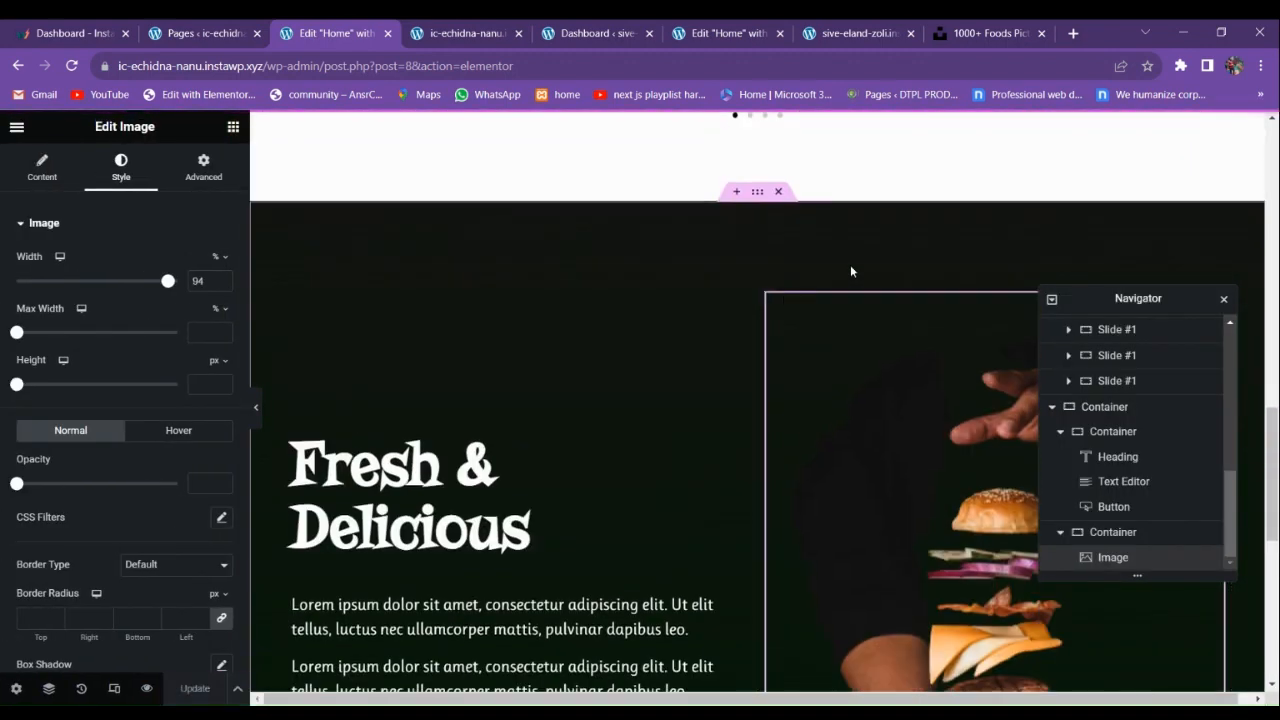
click(768, 296)
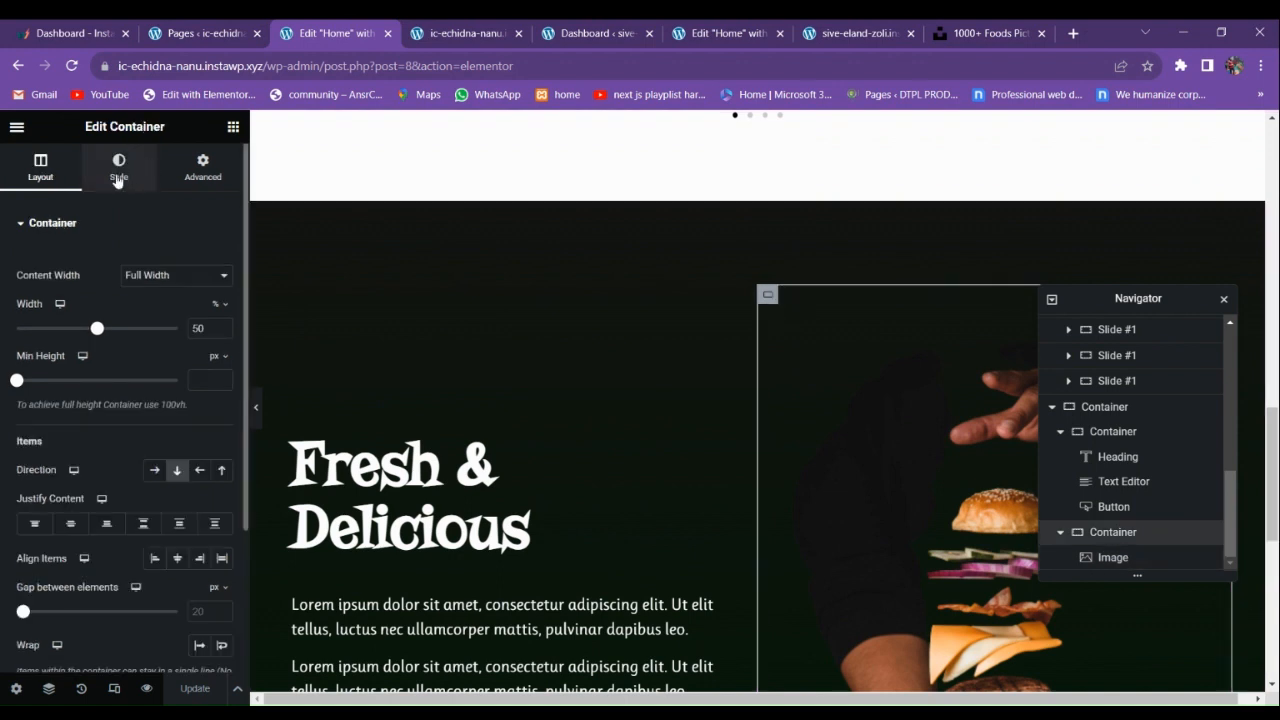
click(757, 192)
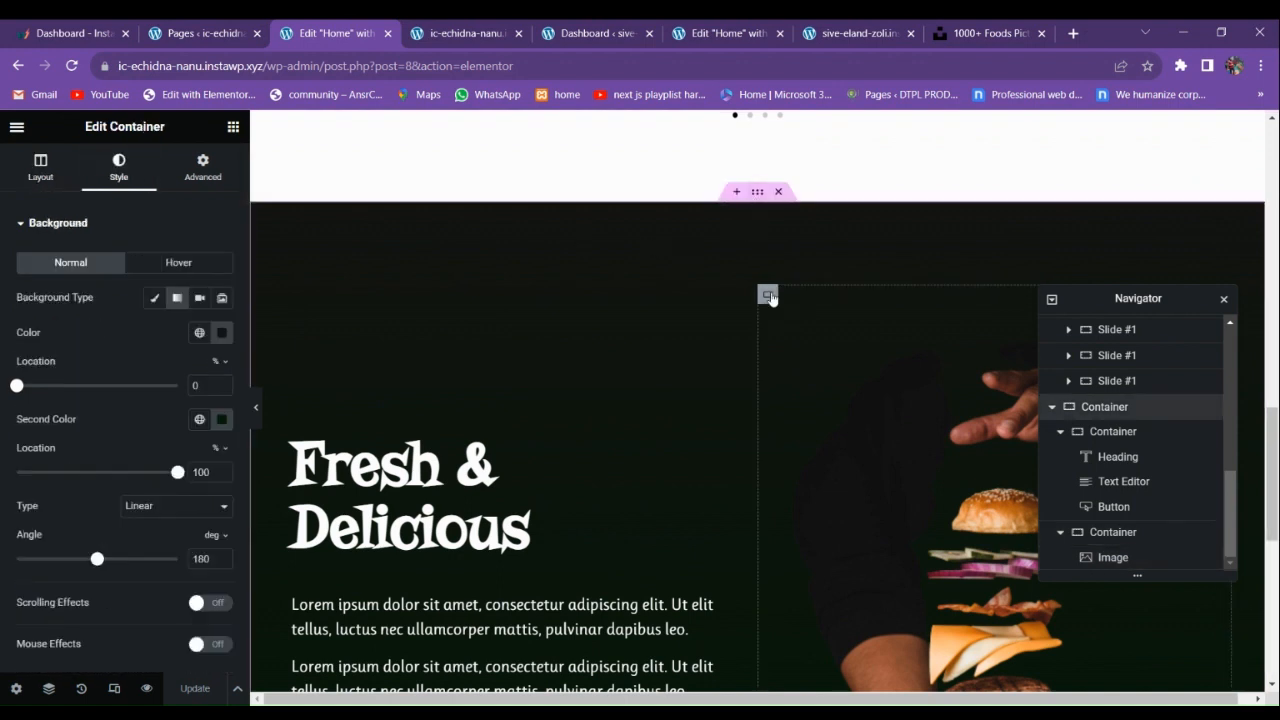
click(768, 296)
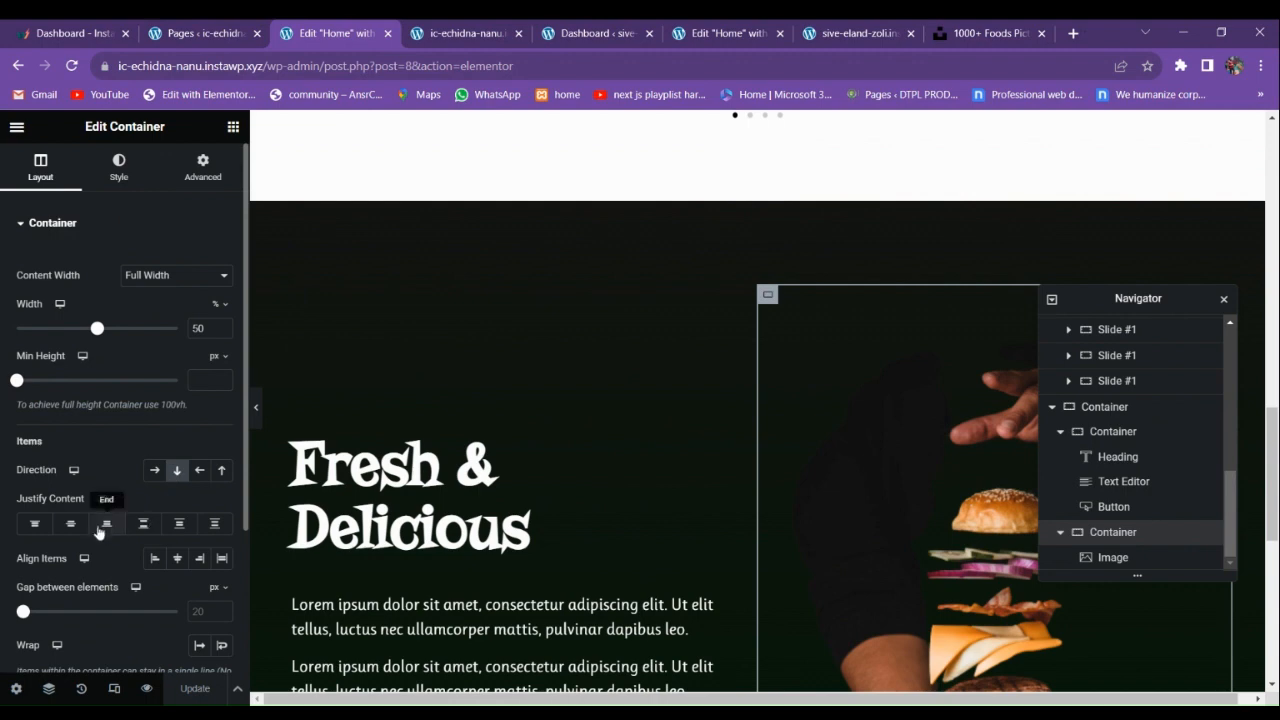
click(71, 523)
click(177, 558)
scroll(743, 437, down, 5)
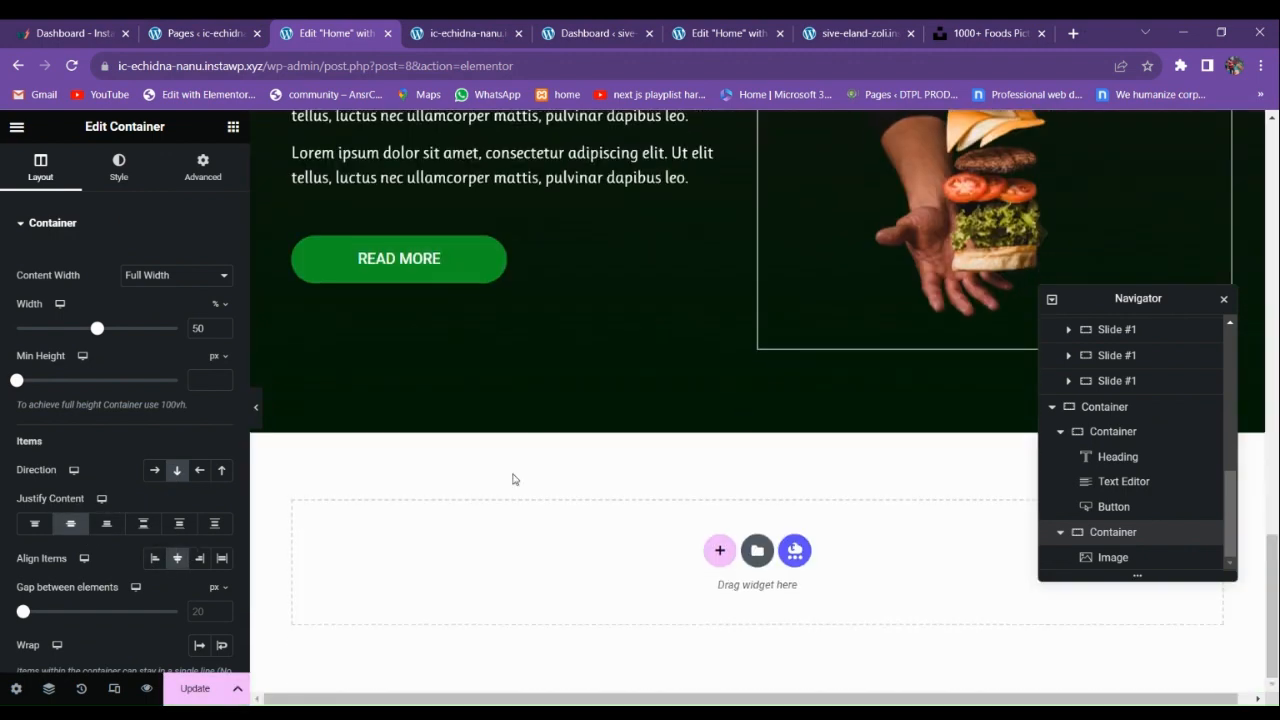
Check the salad list section on the reference page and add a single-column container below the "Fresh & Delicious" section.
click(745, 27)
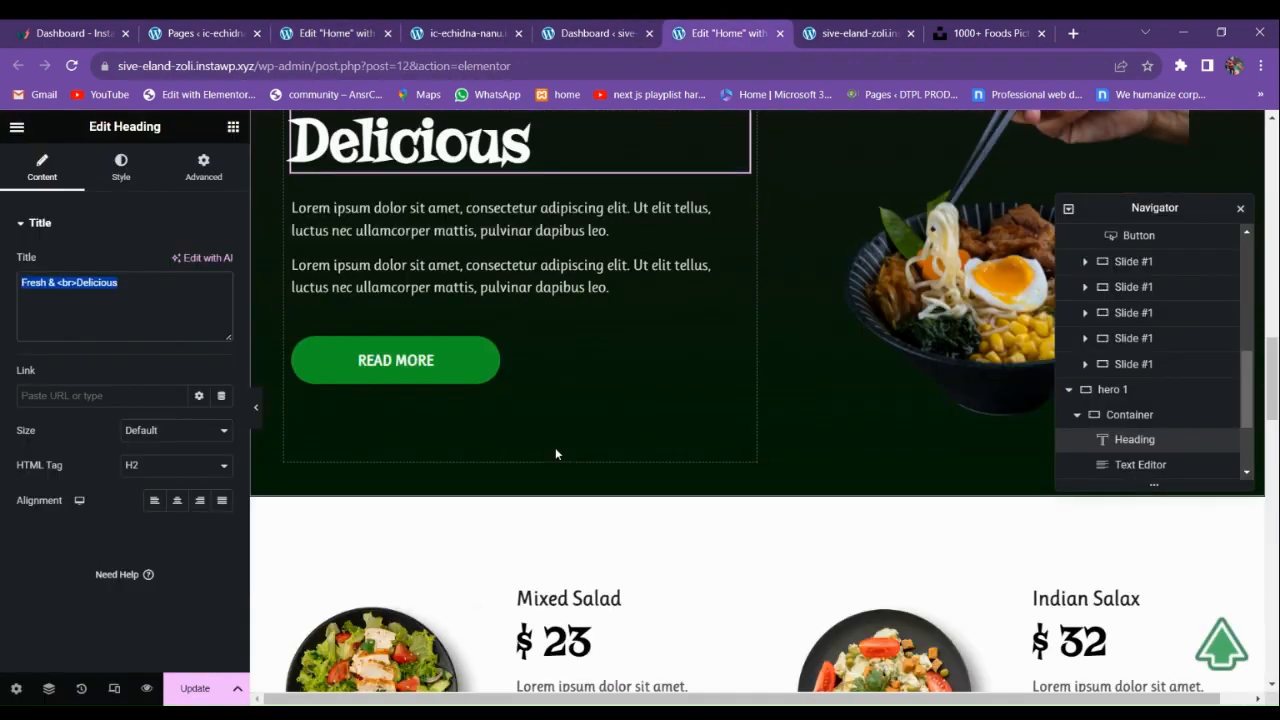
scroll(560, 440, down, 5)
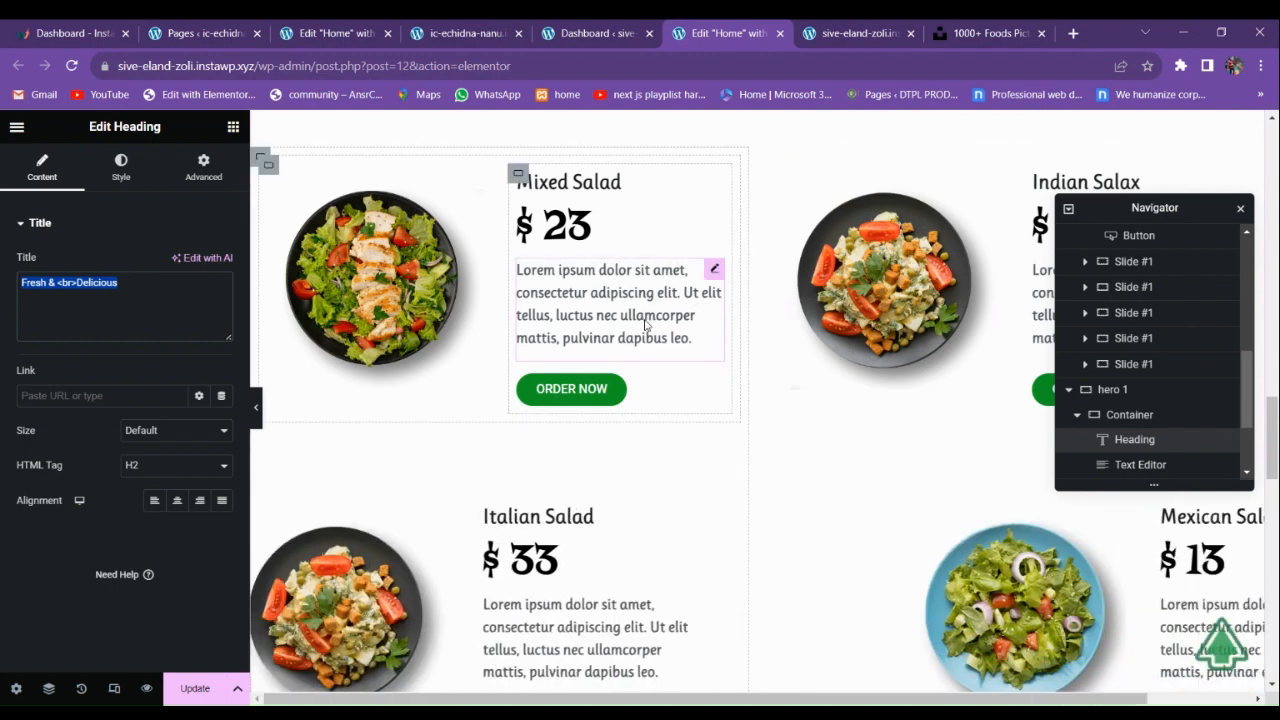
scroll(573, 370, up, 2)
scroll(632, 442, down, 1)
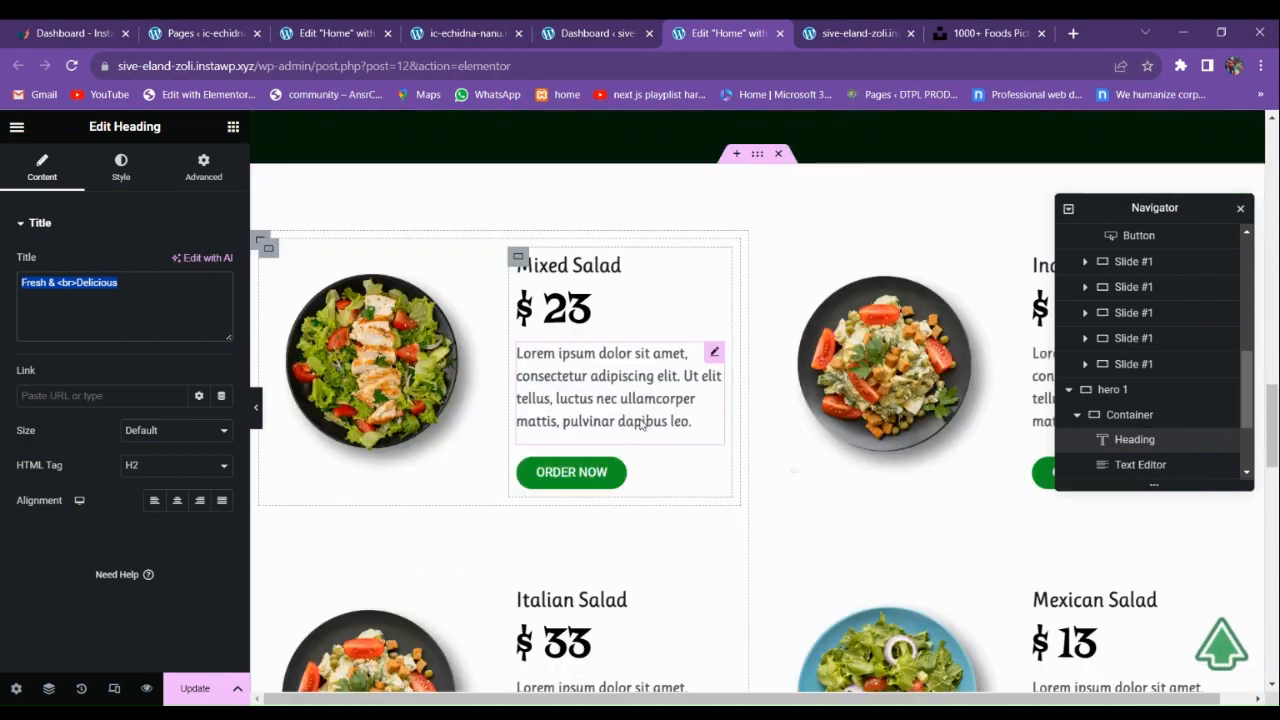
click(483, 25)
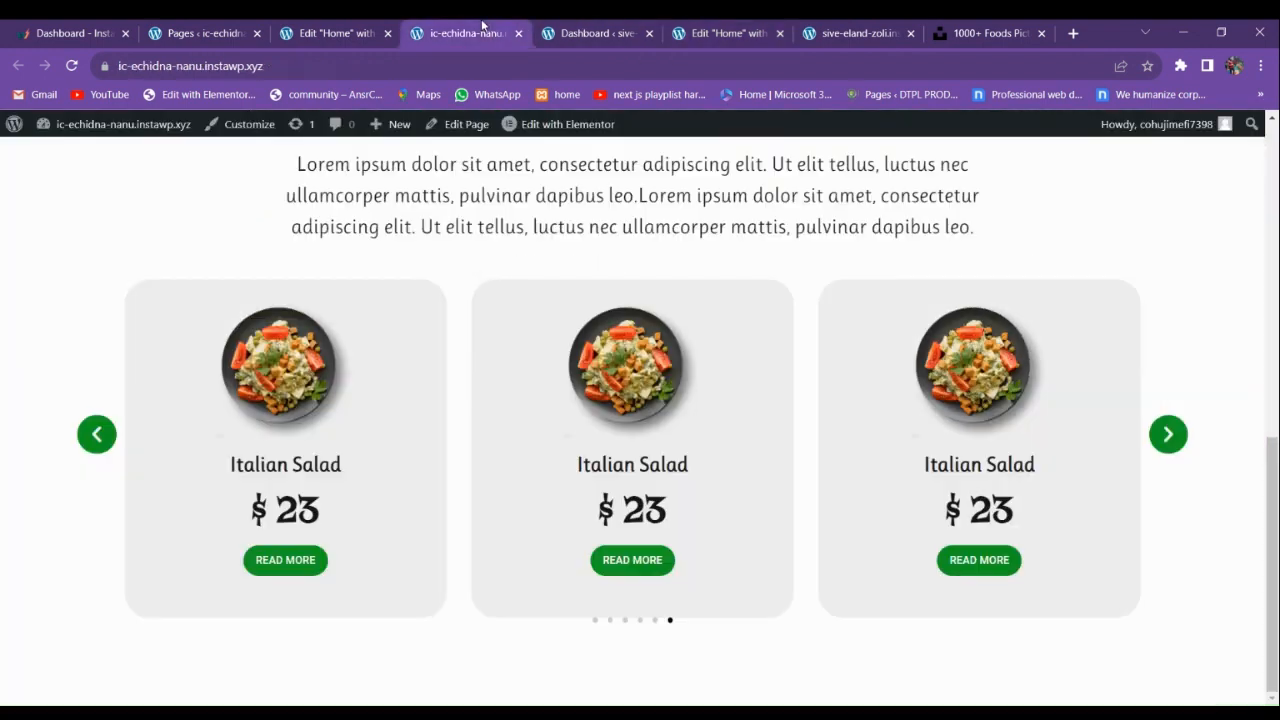
click(369, 25)
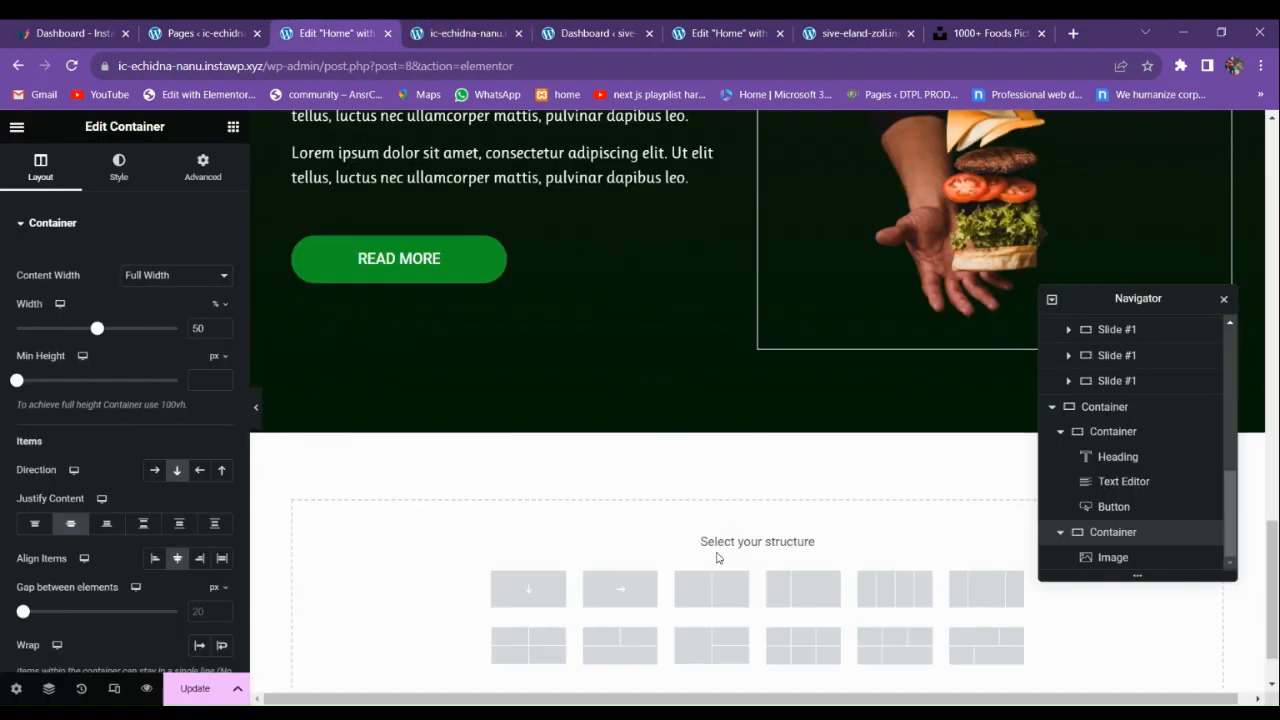
click(529, 588)
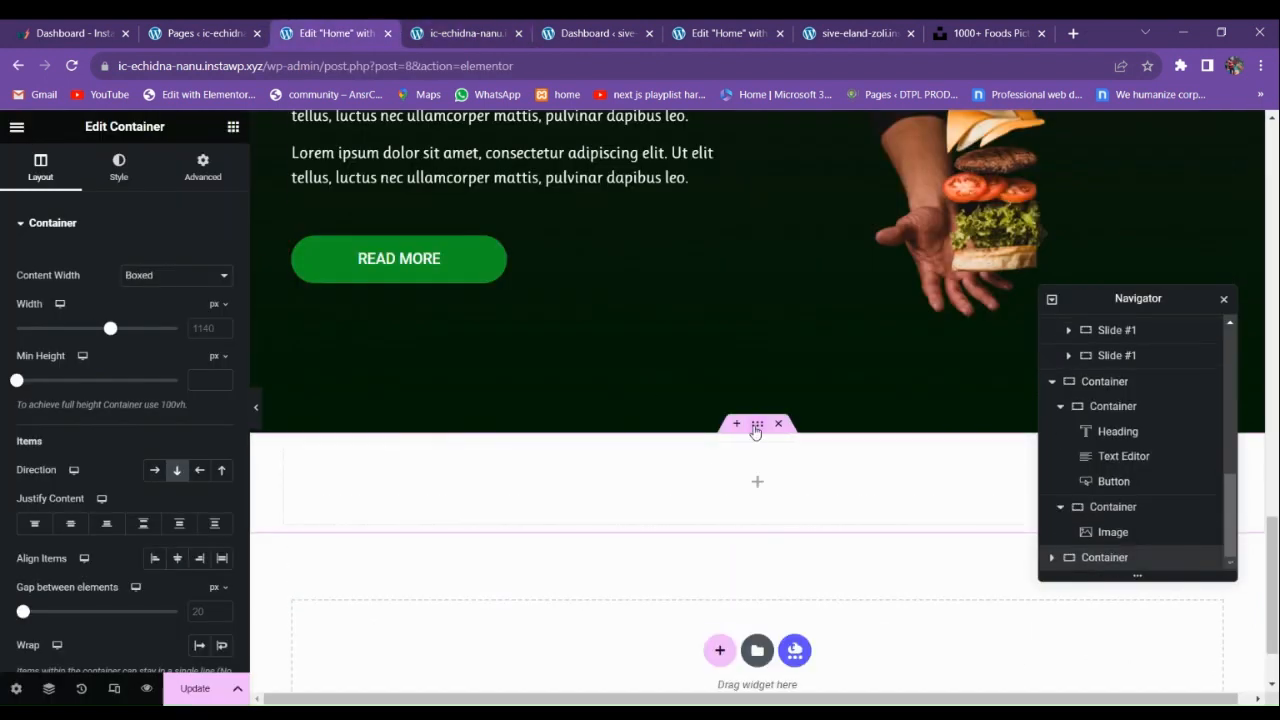
Set the new container's padding to 100 px at the top and bottom and 0 px at the right and left.
click(202, 172)
click(28, 344)
text(0)
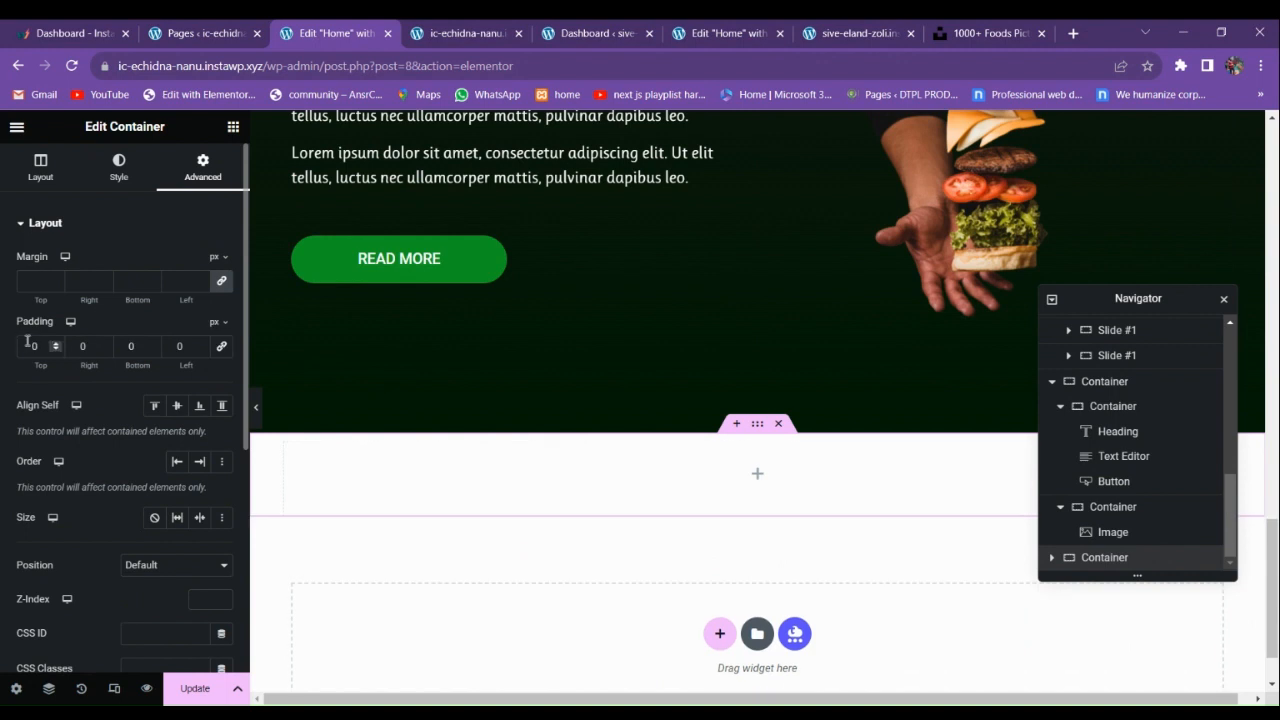
text(100)
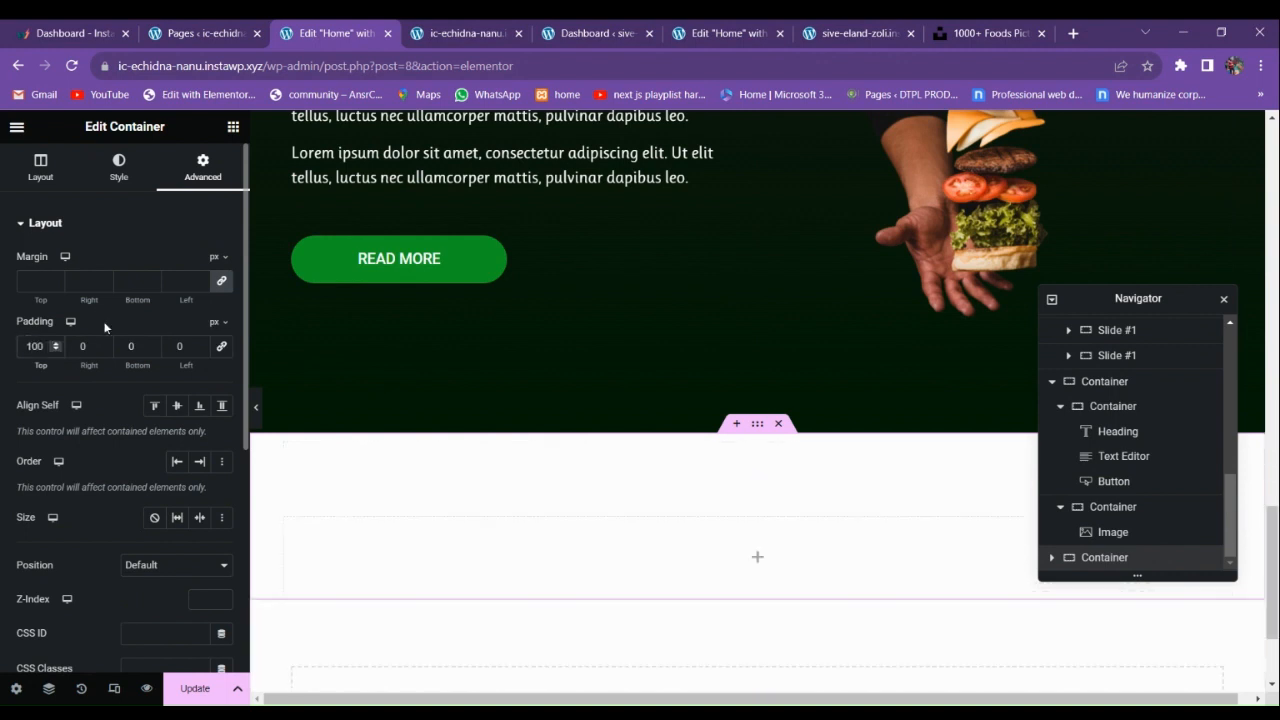
click(128, 346)
text(100)
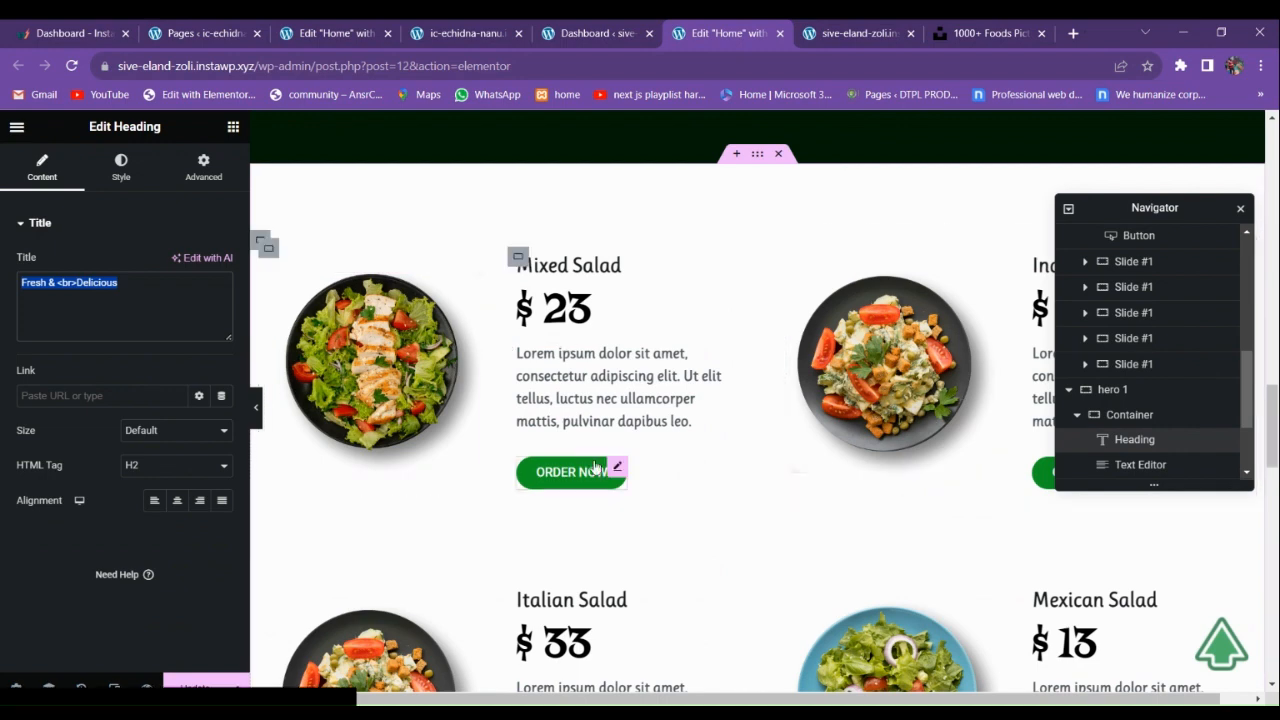
Recheck the reference salad layout, insert a container into the new bottom section, and nest another container within it.
scroll(610, 460, down, 2)
scroll(615, 400, up, 1)
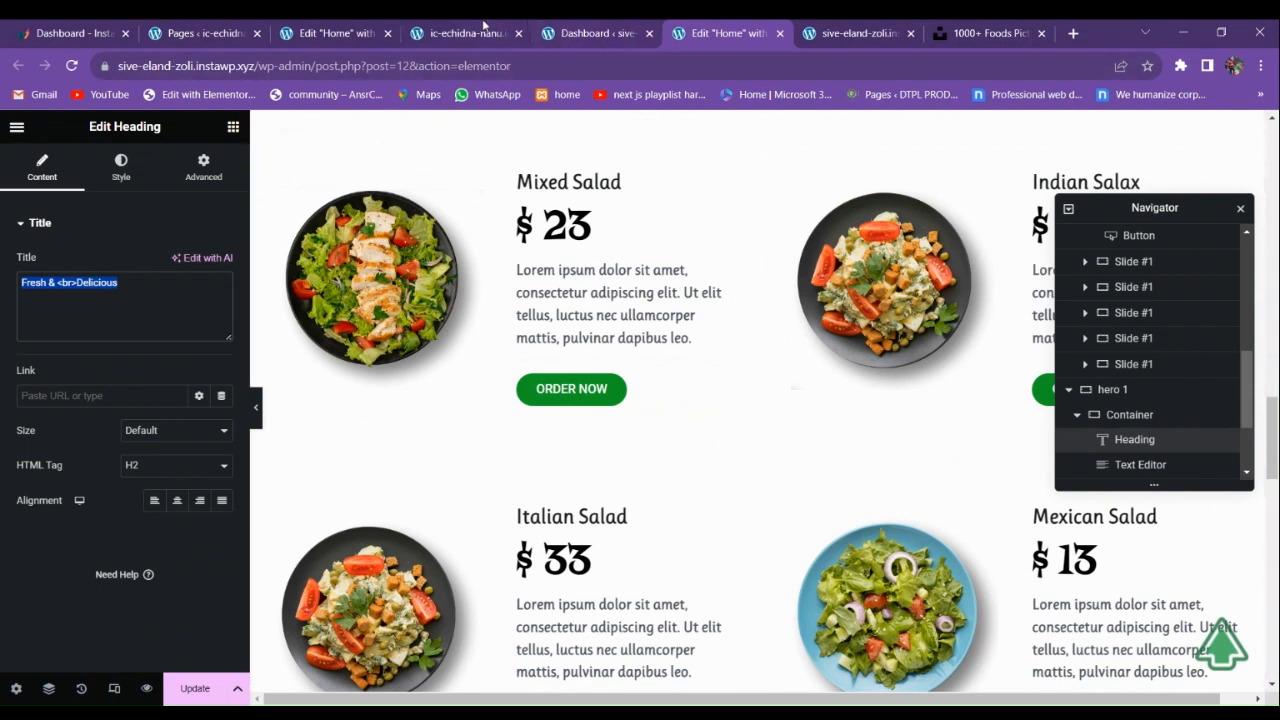
click(330, 33)
scroll(594, 376, down, 3)
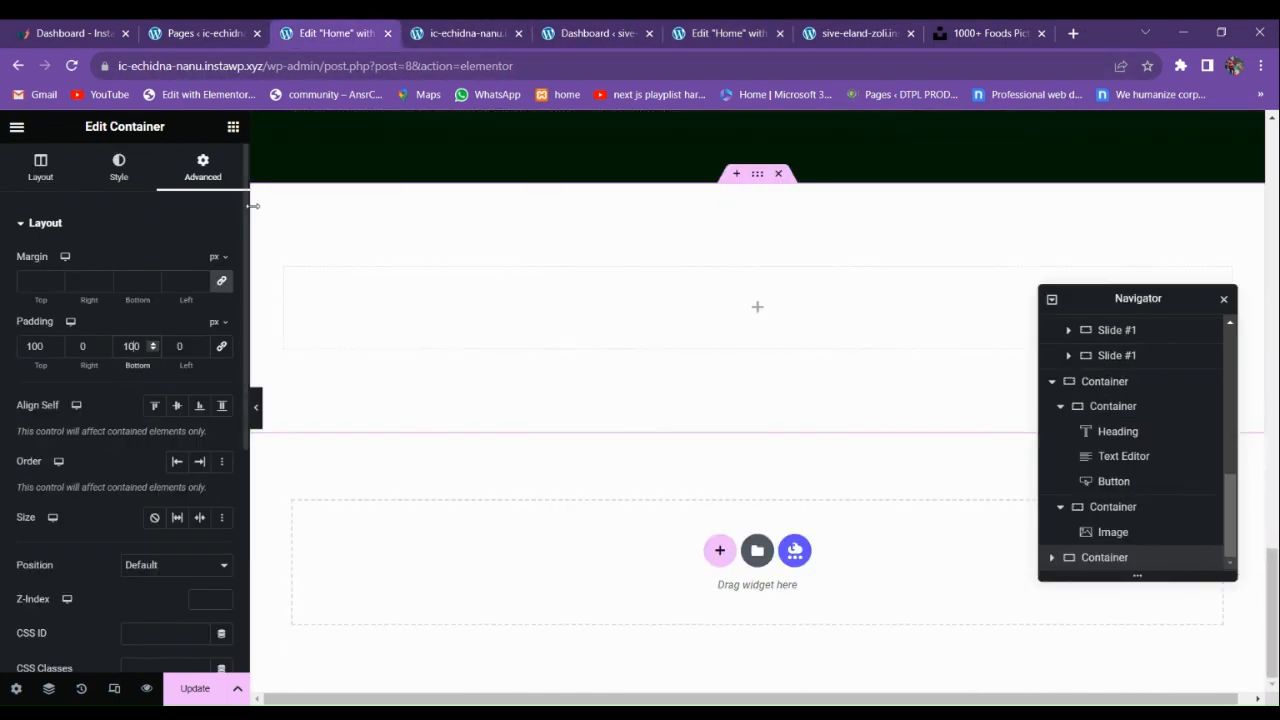
drag(66, 382, 448, 334)
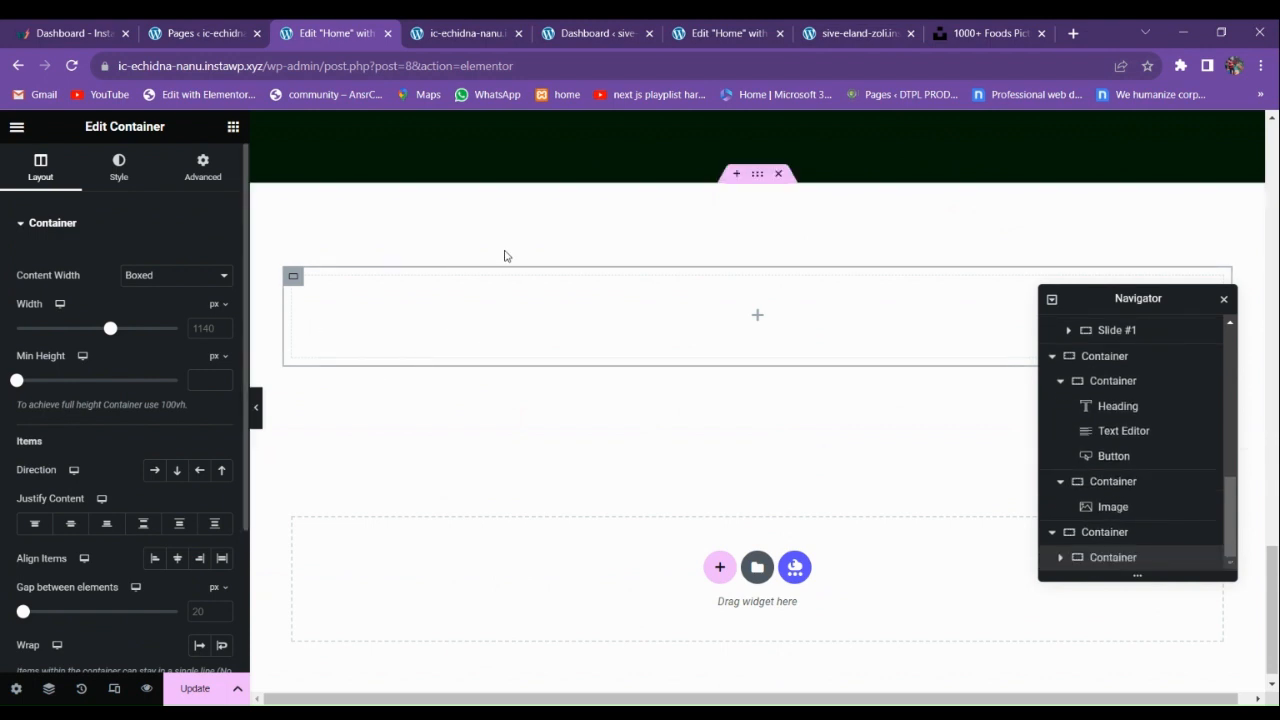
click(233, 127)
drag(100, 395, 468, 338)
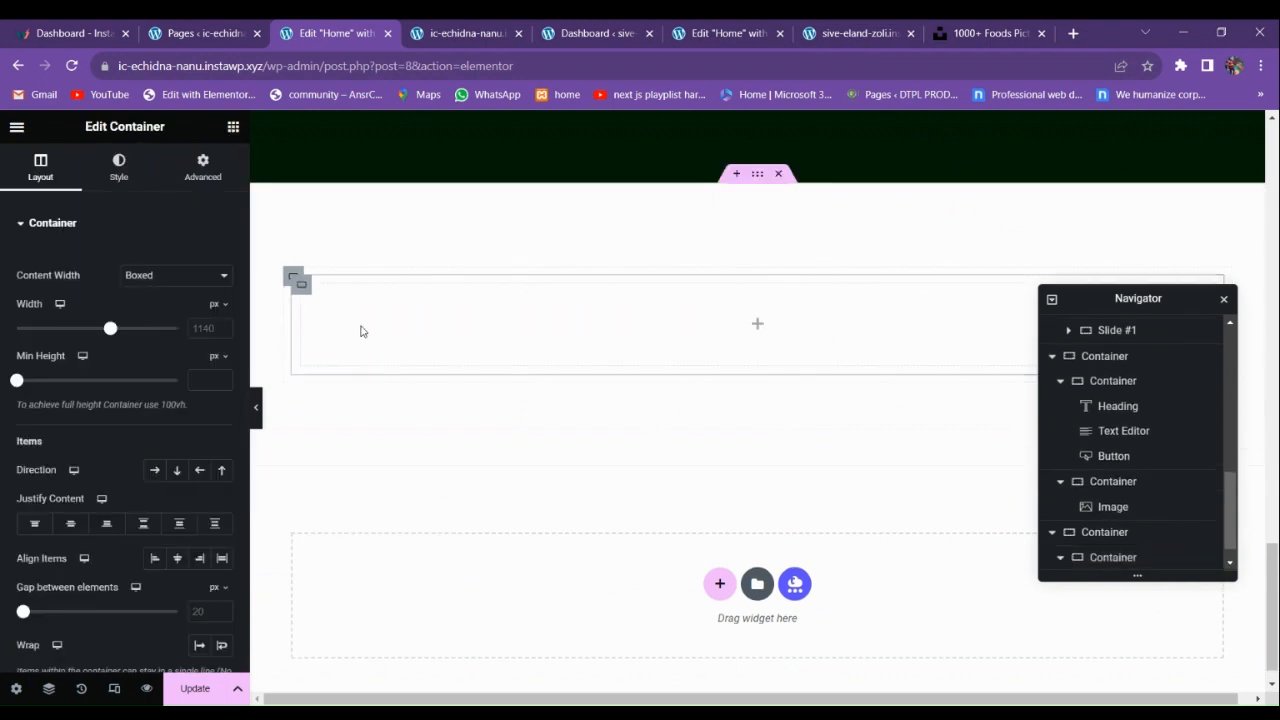
Duplicate the innermost container and set its parent container's direction to a horizontal row.
right_click(299, 284)
click(330, 333)
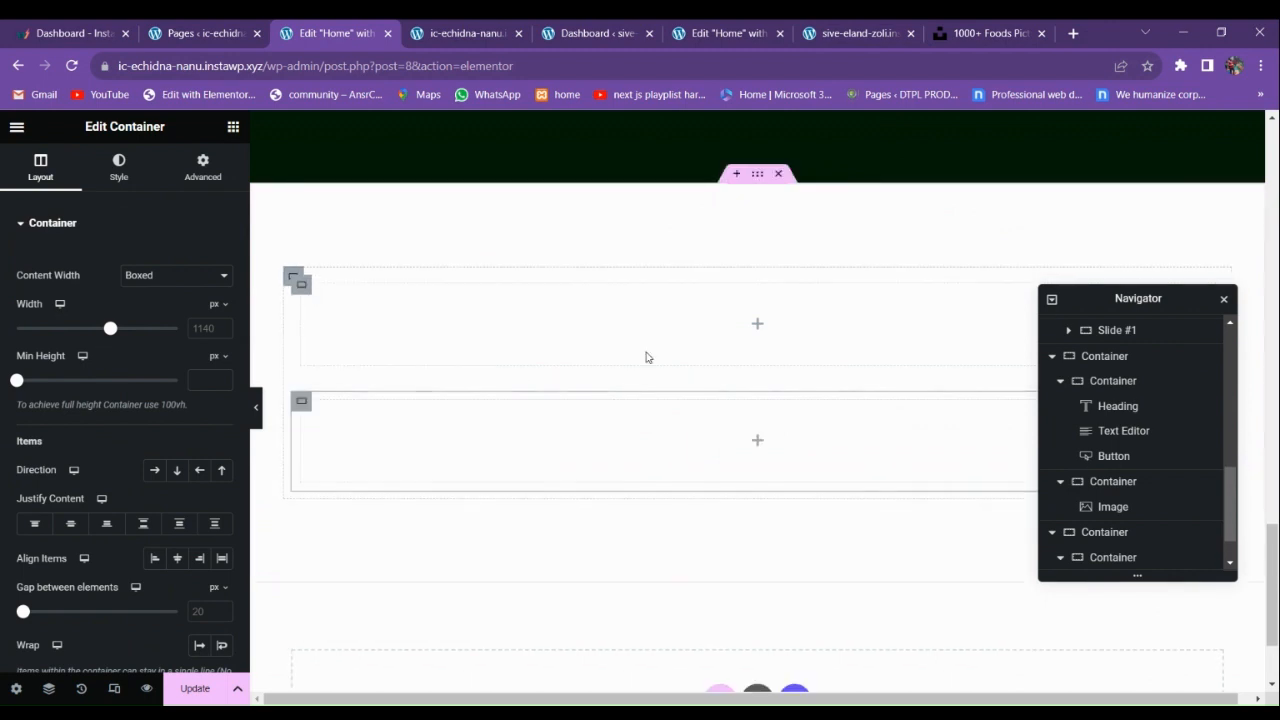
click(293, 277)
click(155, 471)
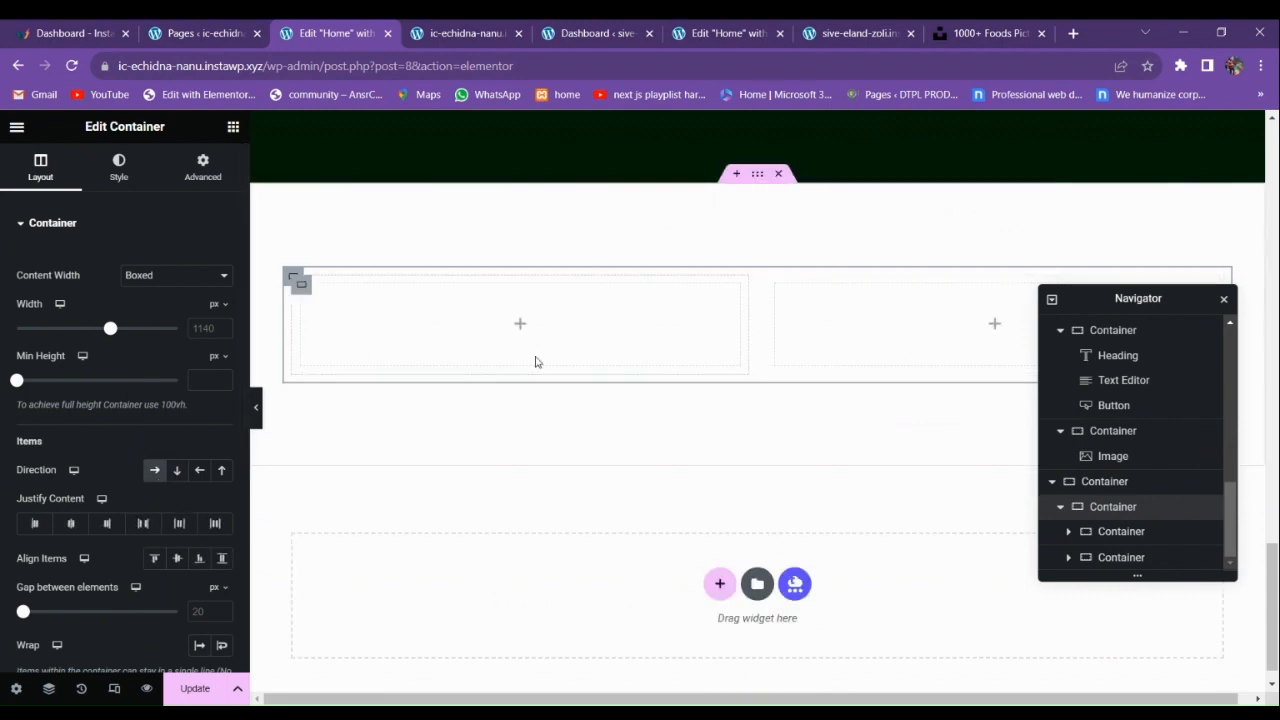
Recheck the salad card layout on the reference page and nest a new container inside the left column of the bottom section.
click(470, 30)
click(608, 28)
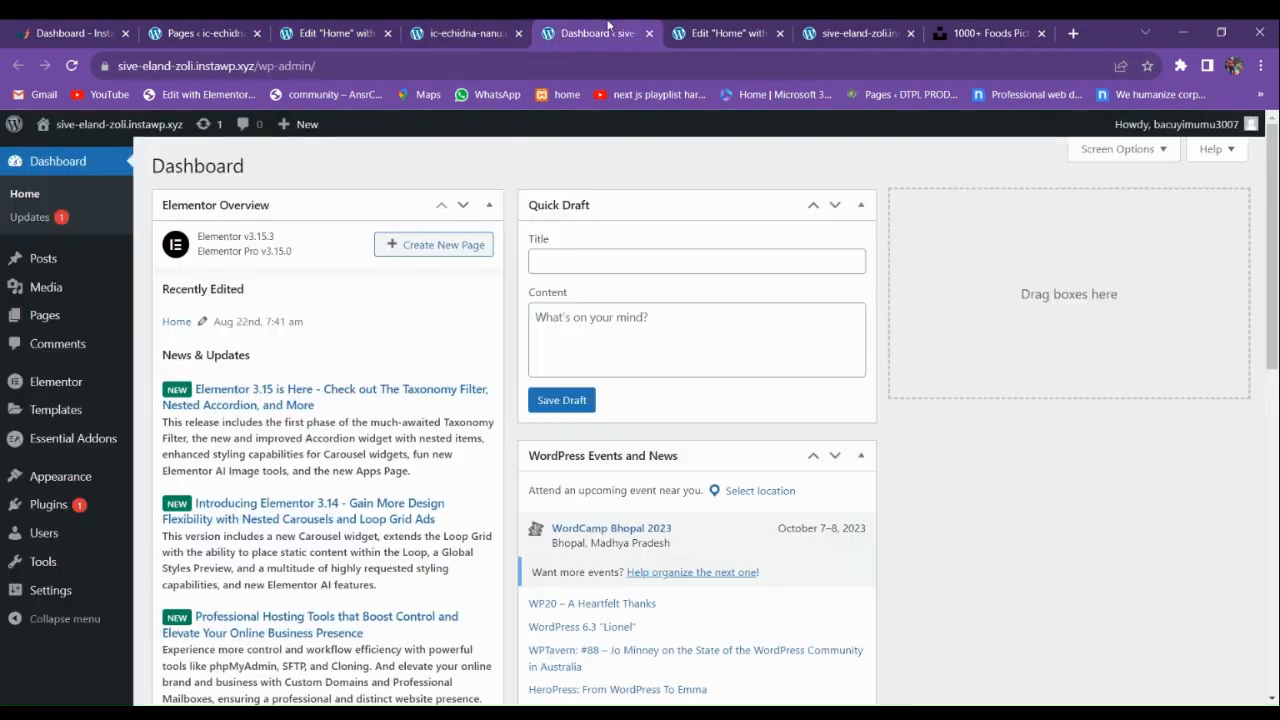
click(682, 28)
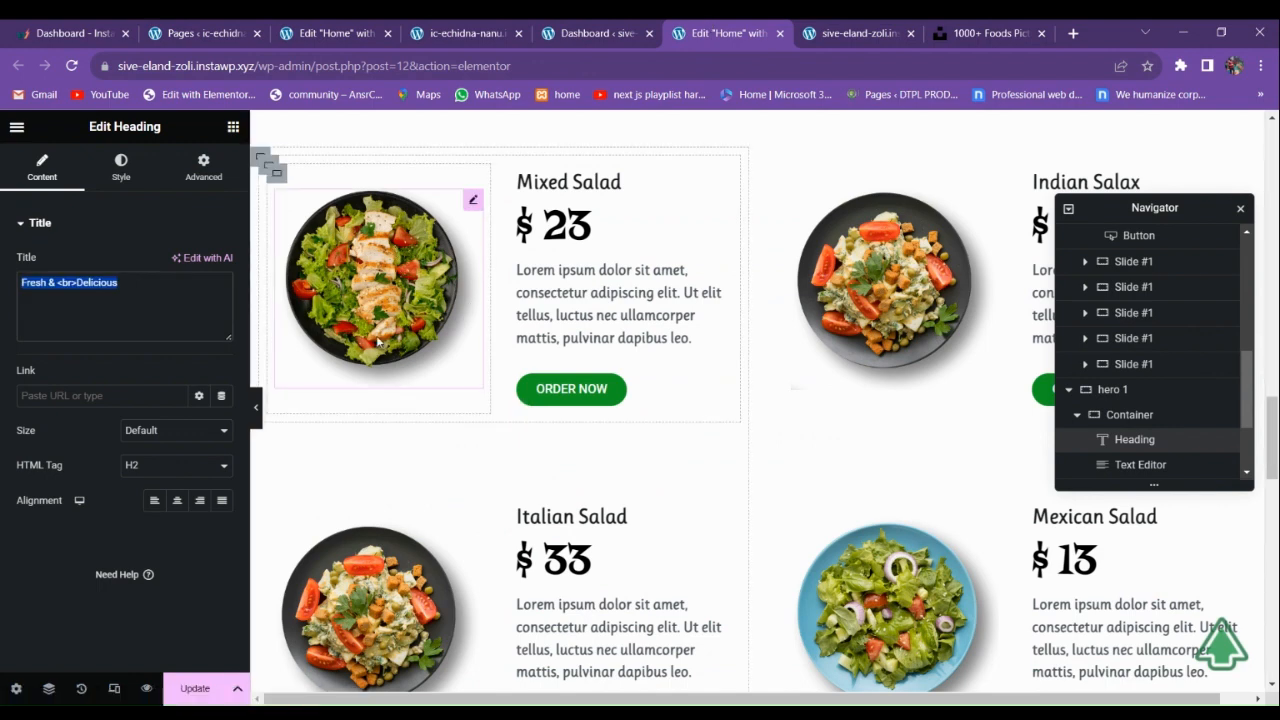
click(449, 27)
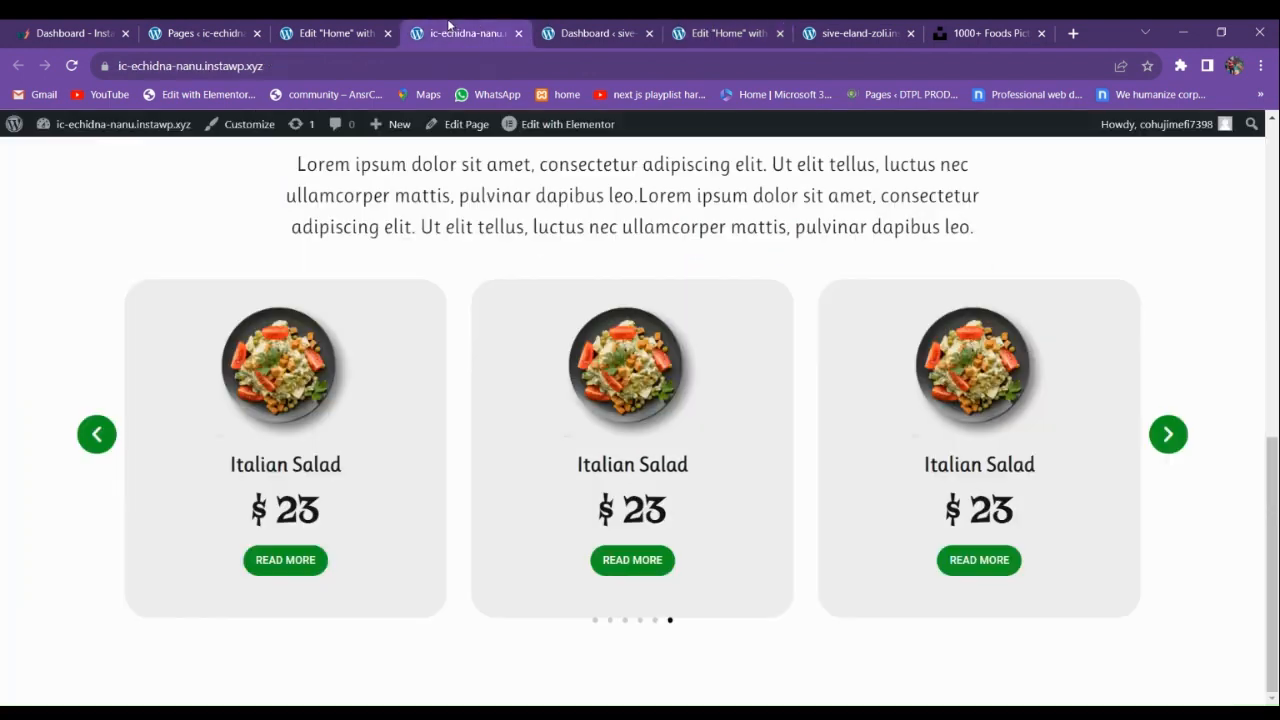
click(335, 33)
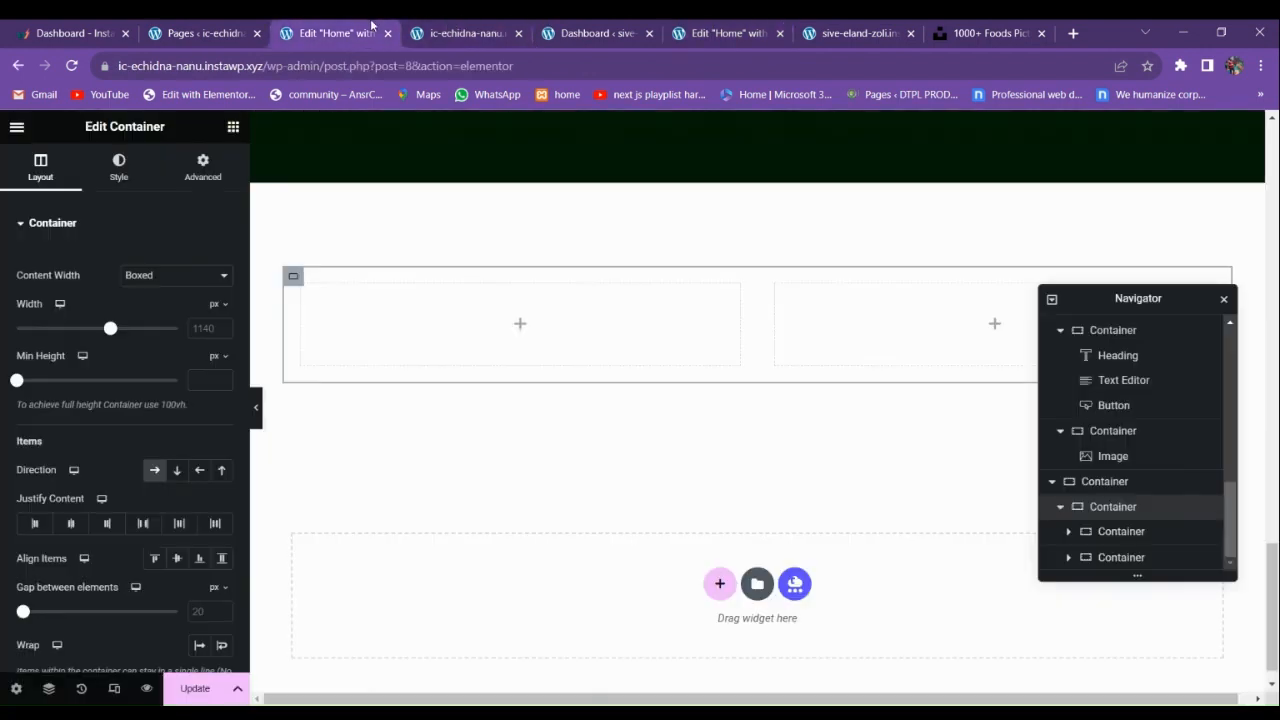
click(233, 127)
mouse_move(432, 370)
mouse_down()
mouse_move(466, 354)
mouse_move(440, 354)
mouse_up()
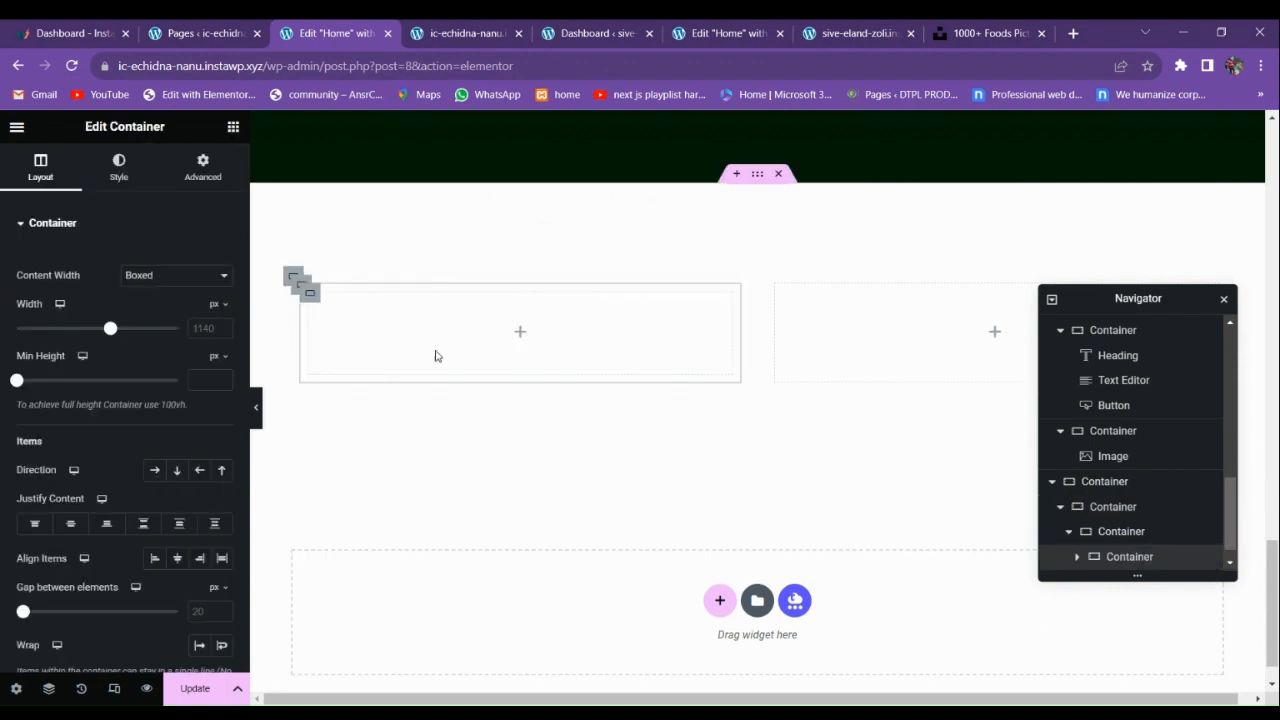
Duplicate the nested container in the left column and set the column's direction to a horizontal row.
right_click(313, 297)
click(352, 328)
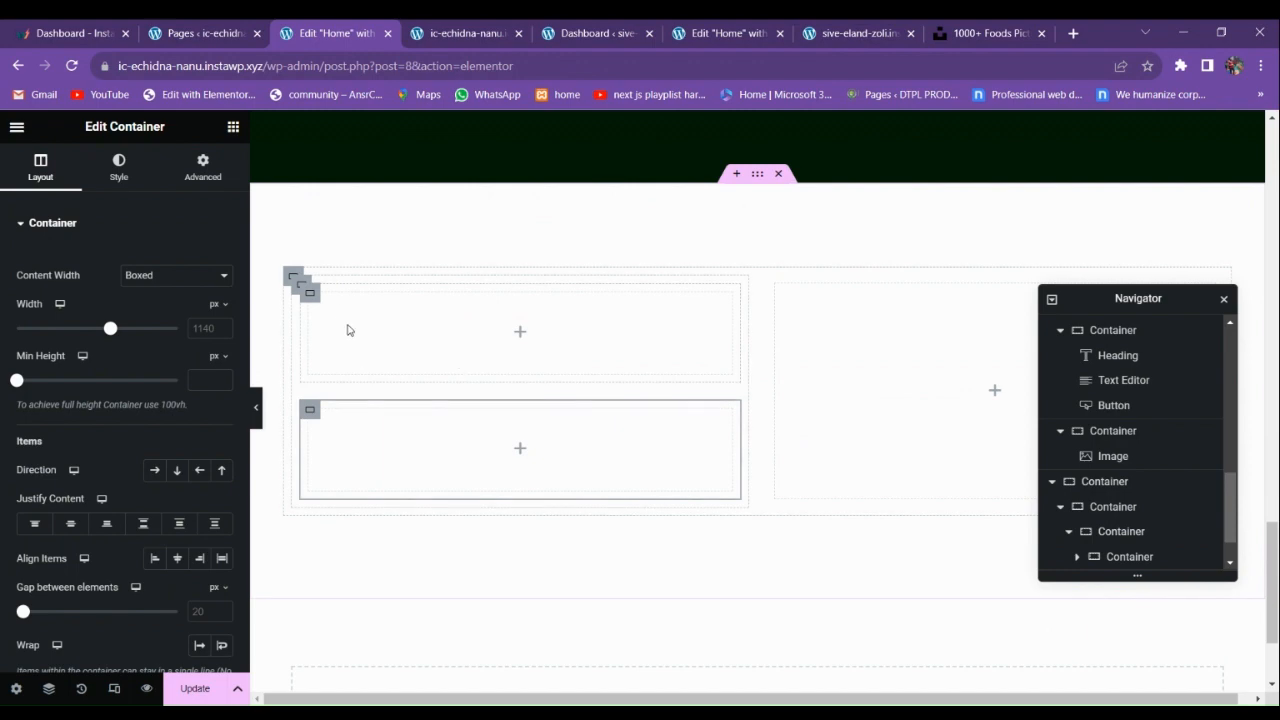
click(299, 288)
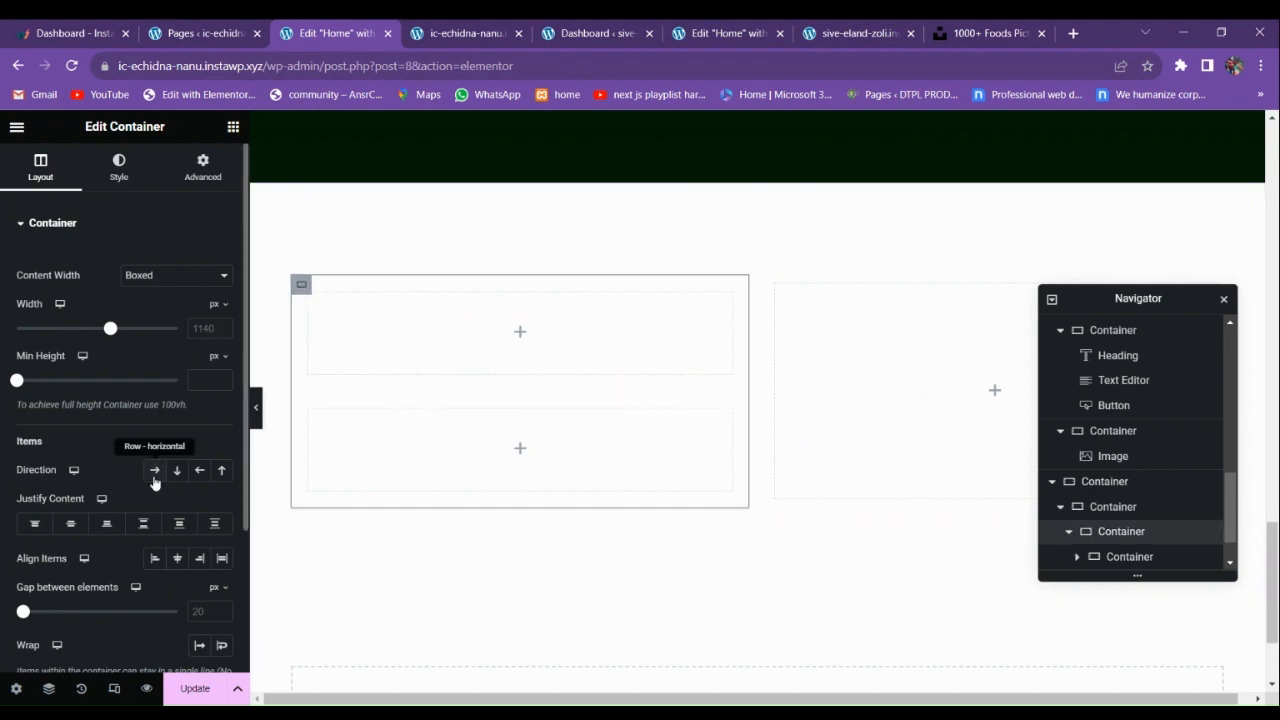
click(154, 470)
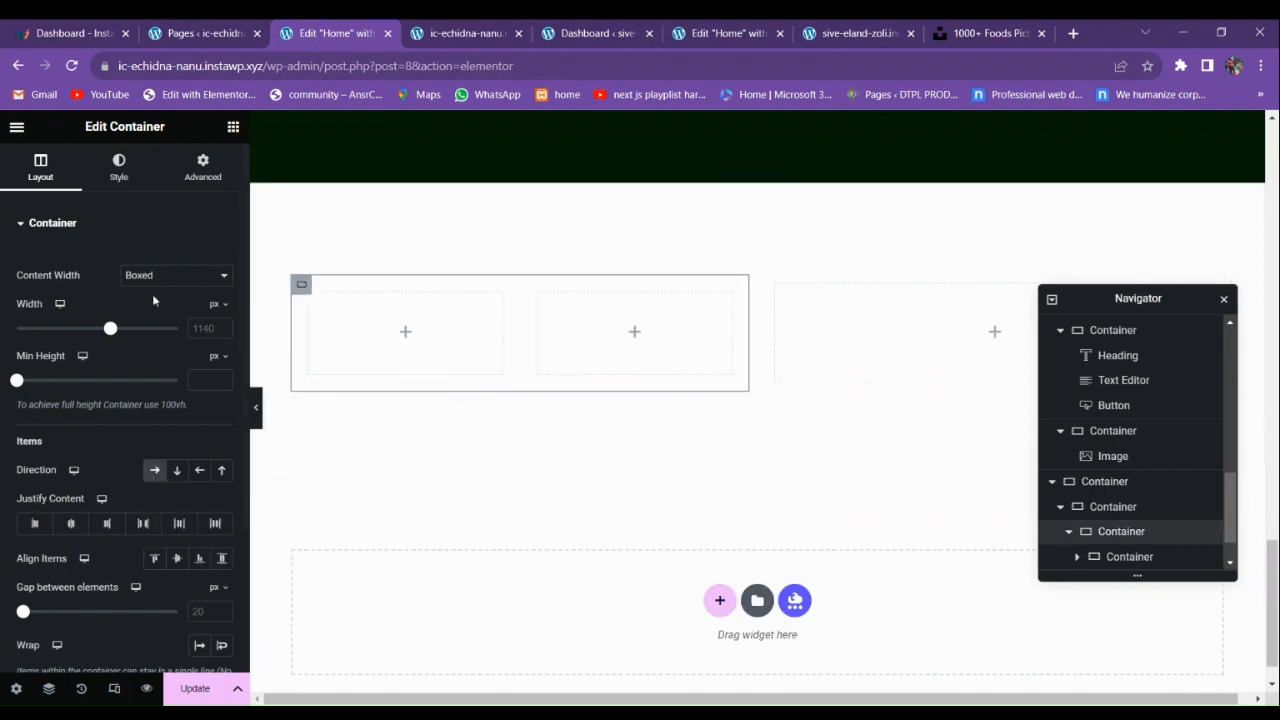
Place an Image widget in the first inner container of the left column and check the reference salad card for the remaining elements.
click(233, 126)
drag(183, 512, 352, 374)
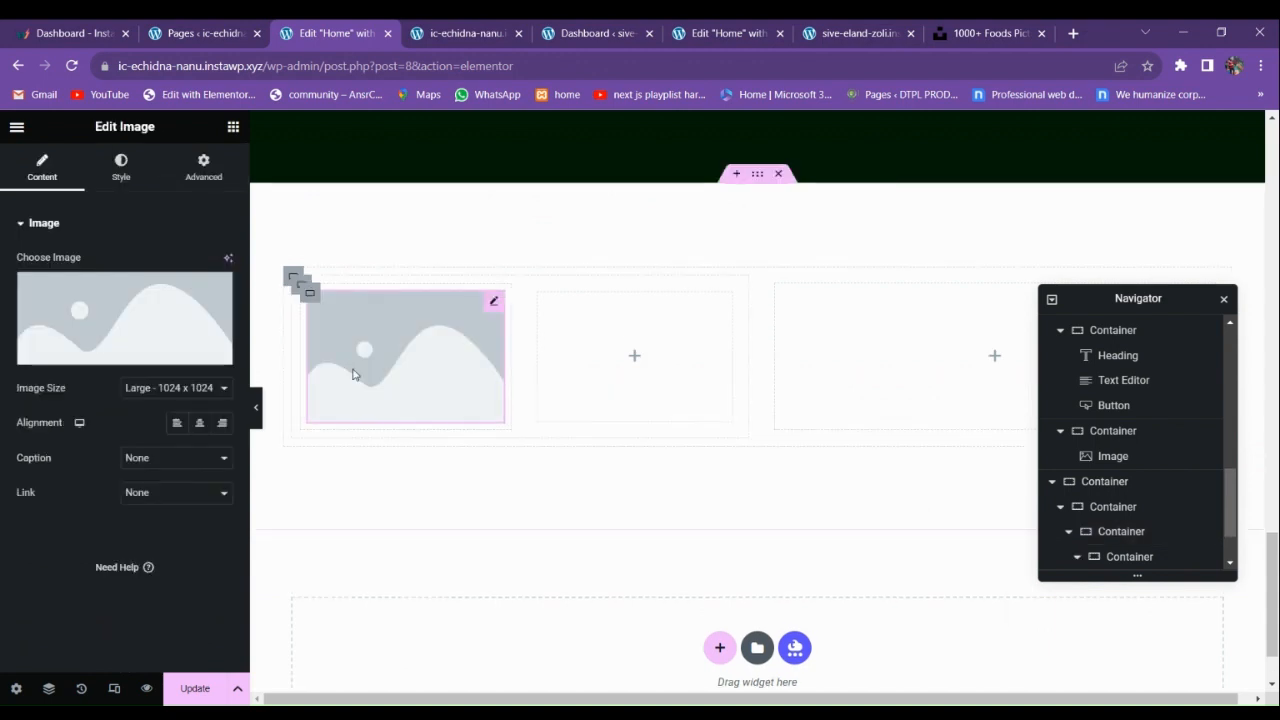
click(232, 127)
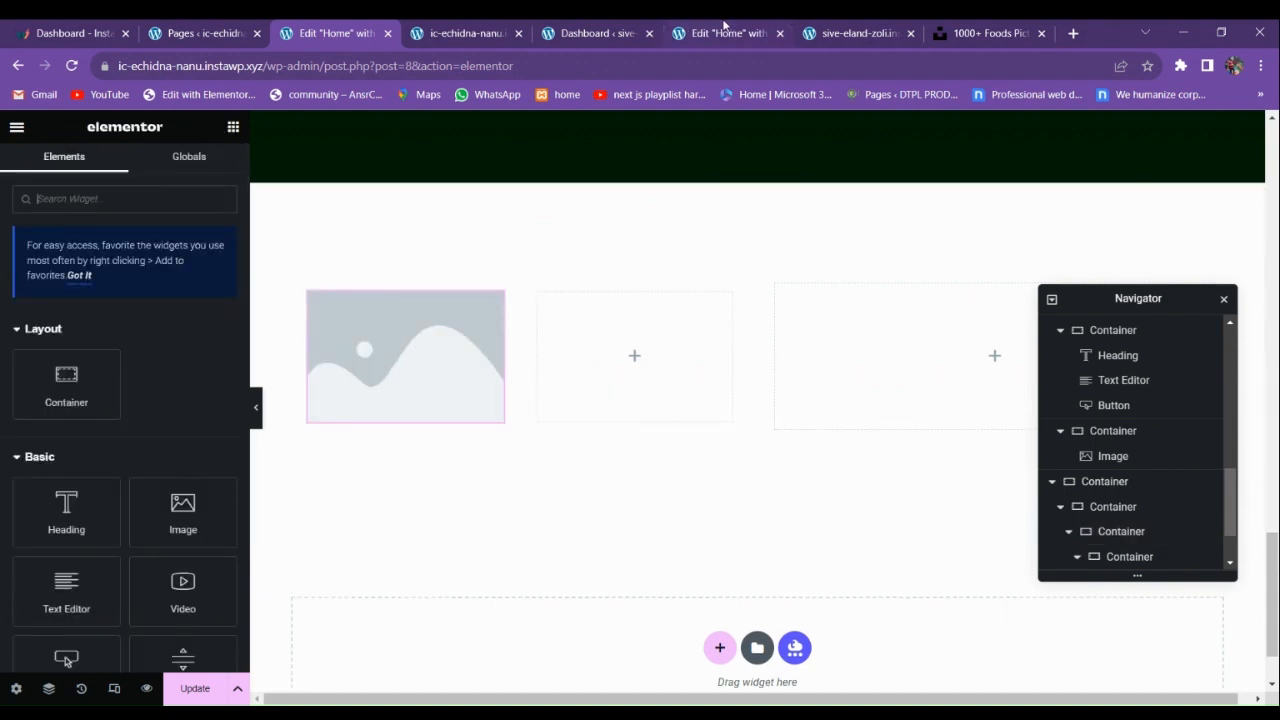
click(720, 33)
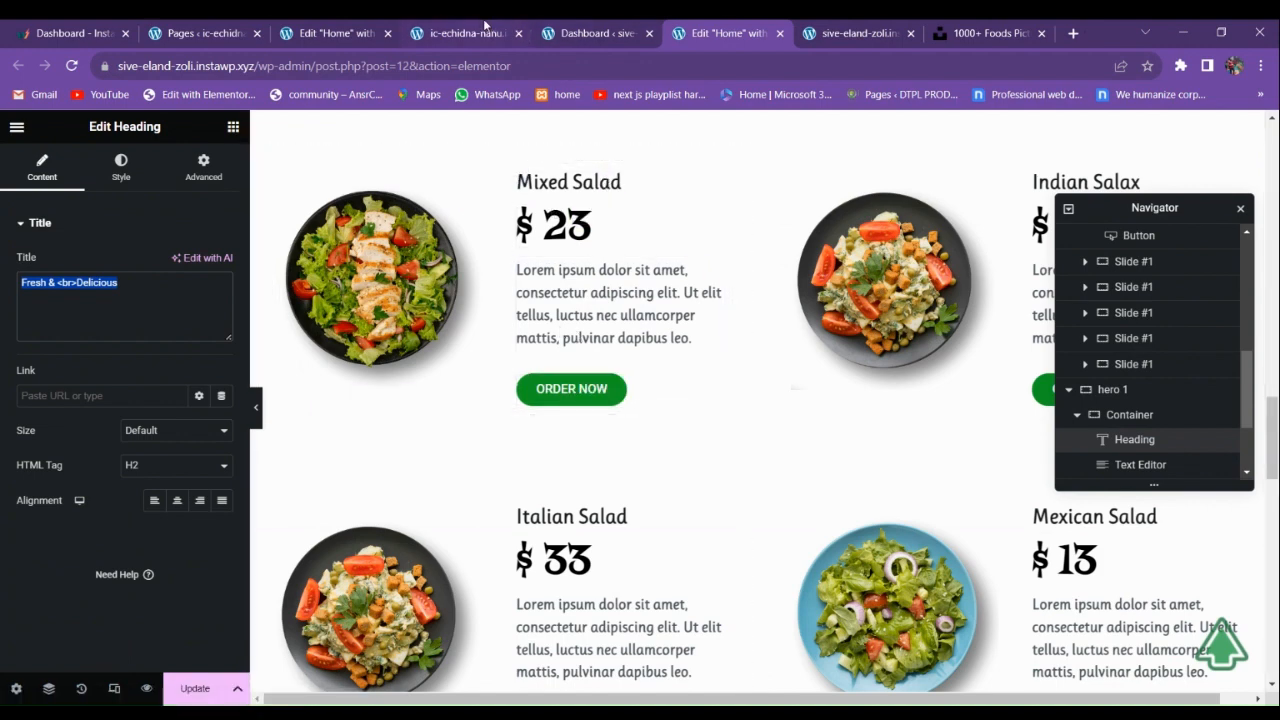
click(465, 33)
click(340, 33)
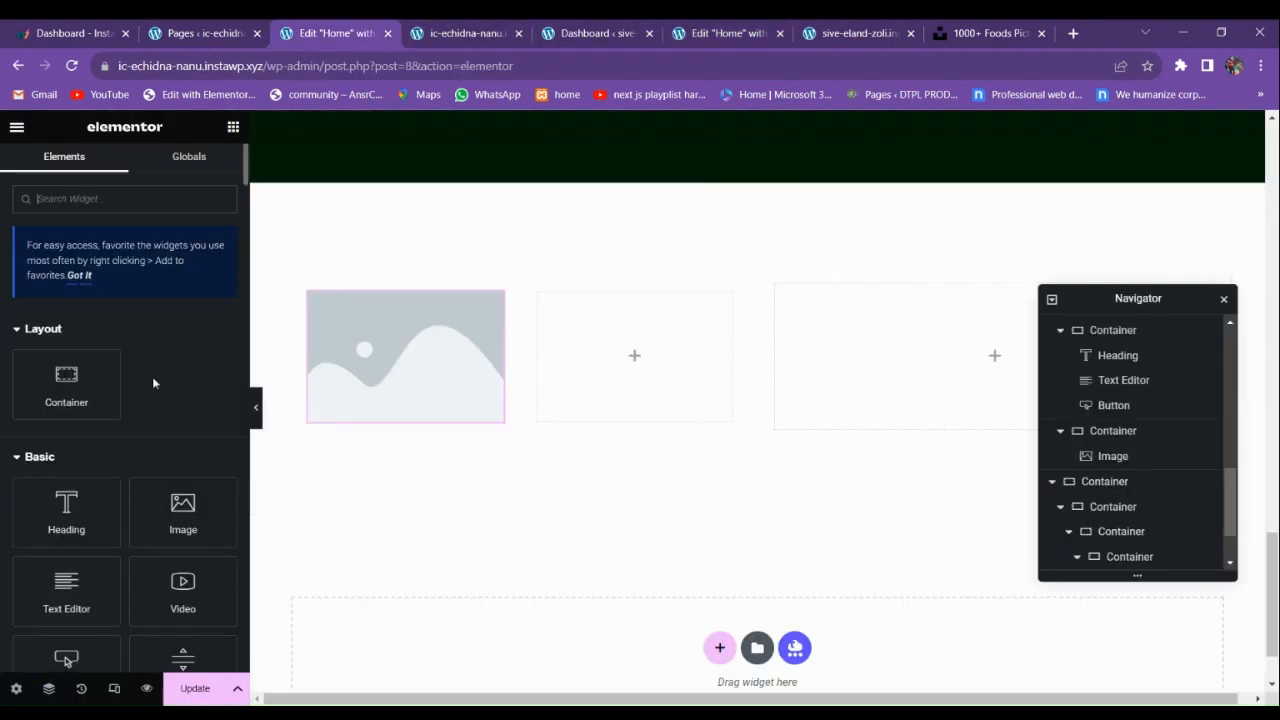
Copy the "Italian Salad" heading from the first carousel card and paste it into the empty container beside the image placeholder.
scroll(457, 408, up, 8)
scroll(460, 400, up, 2)
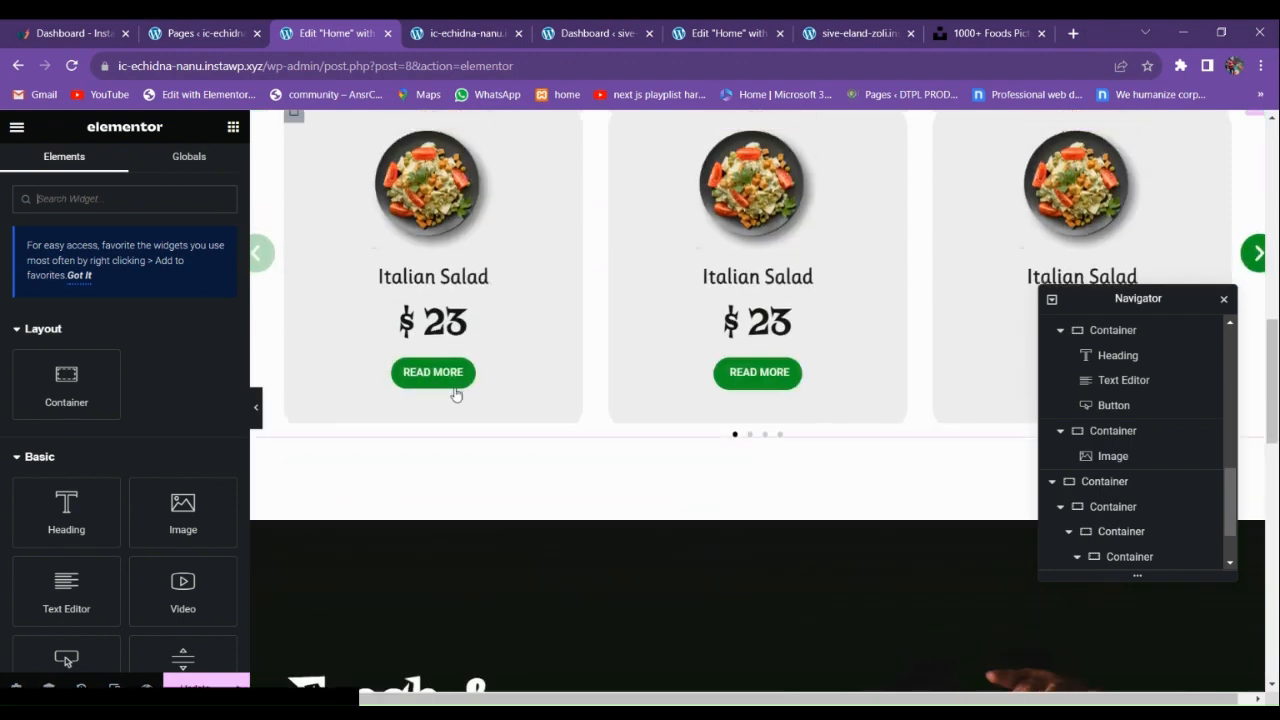
click(445, 280)
right_click(445, 285)
click(480, 357)
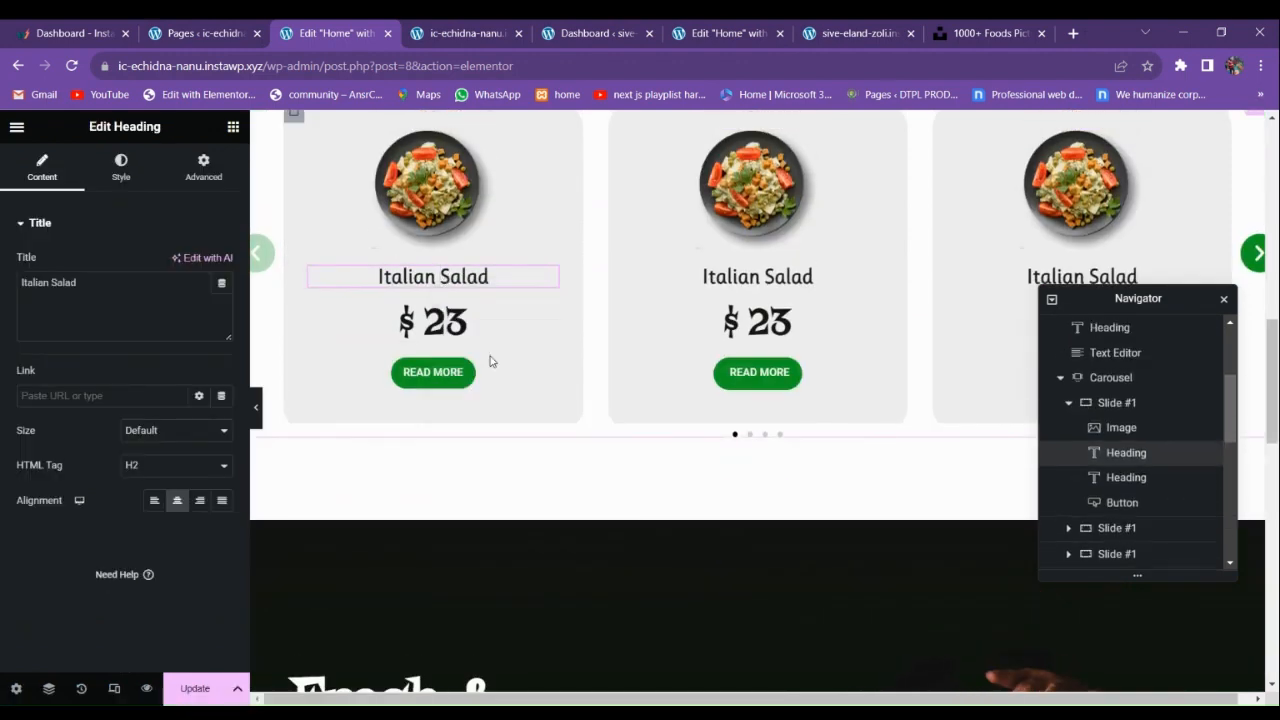
scroll(487, 370, down, 10)
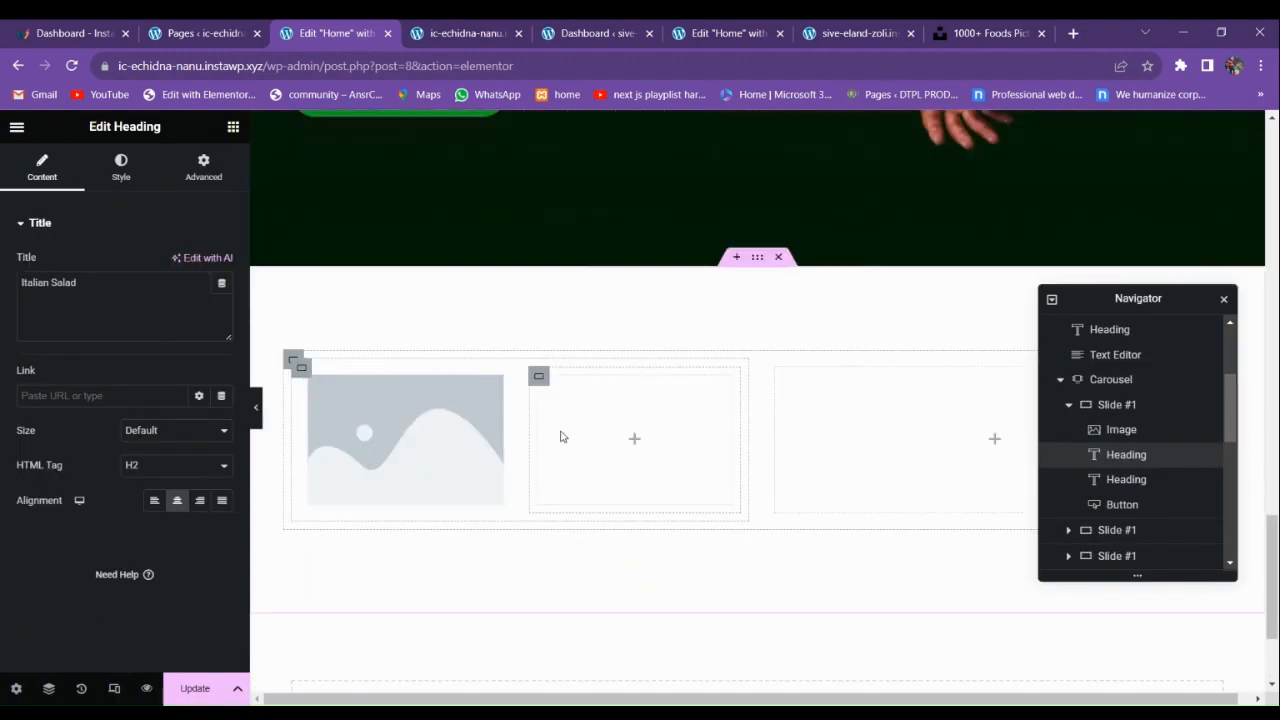
right_click(560, 436)
click(603, 486)
Copy the "$ 23" price heading from the first carousel card and paste it below the new "Italian Salad" heading.
scroll(626, 440, up, 4)
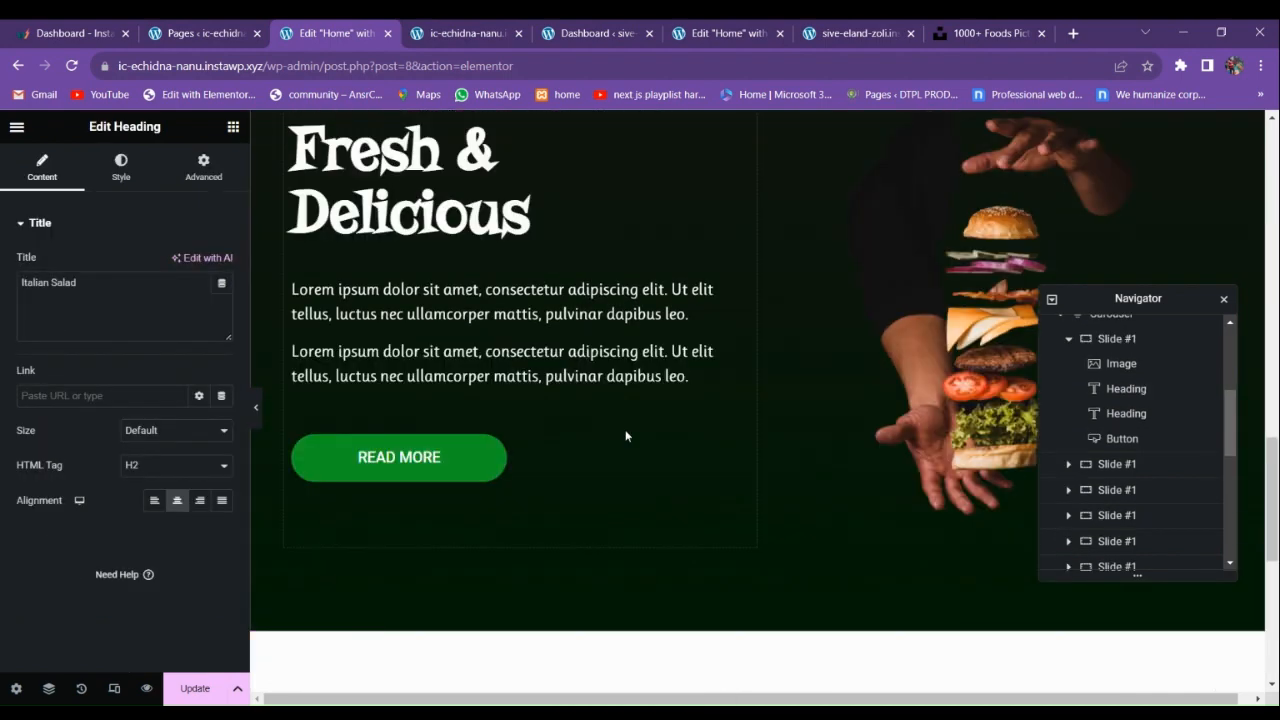
scroll(624, 430, up, 5)
click(470, 322)
right_click(472, 326)
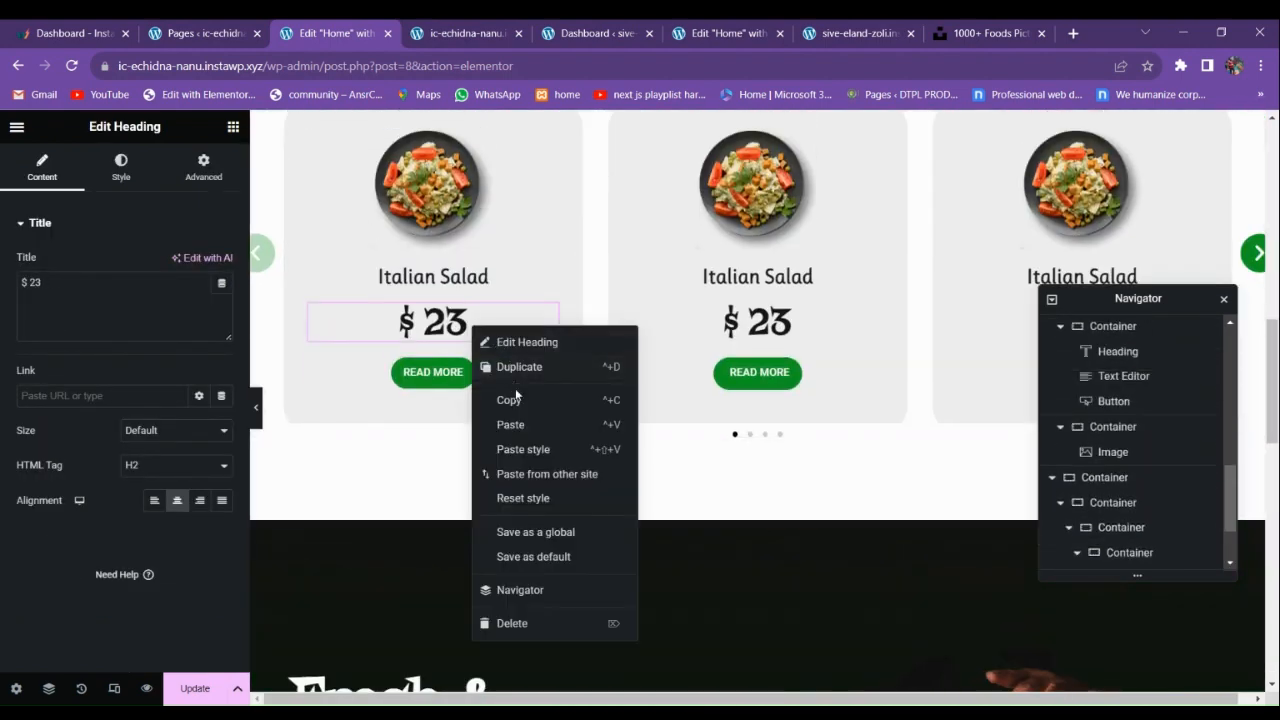
click(516, 398)
scroll(510, 410, down, 9)
click(603, 385)
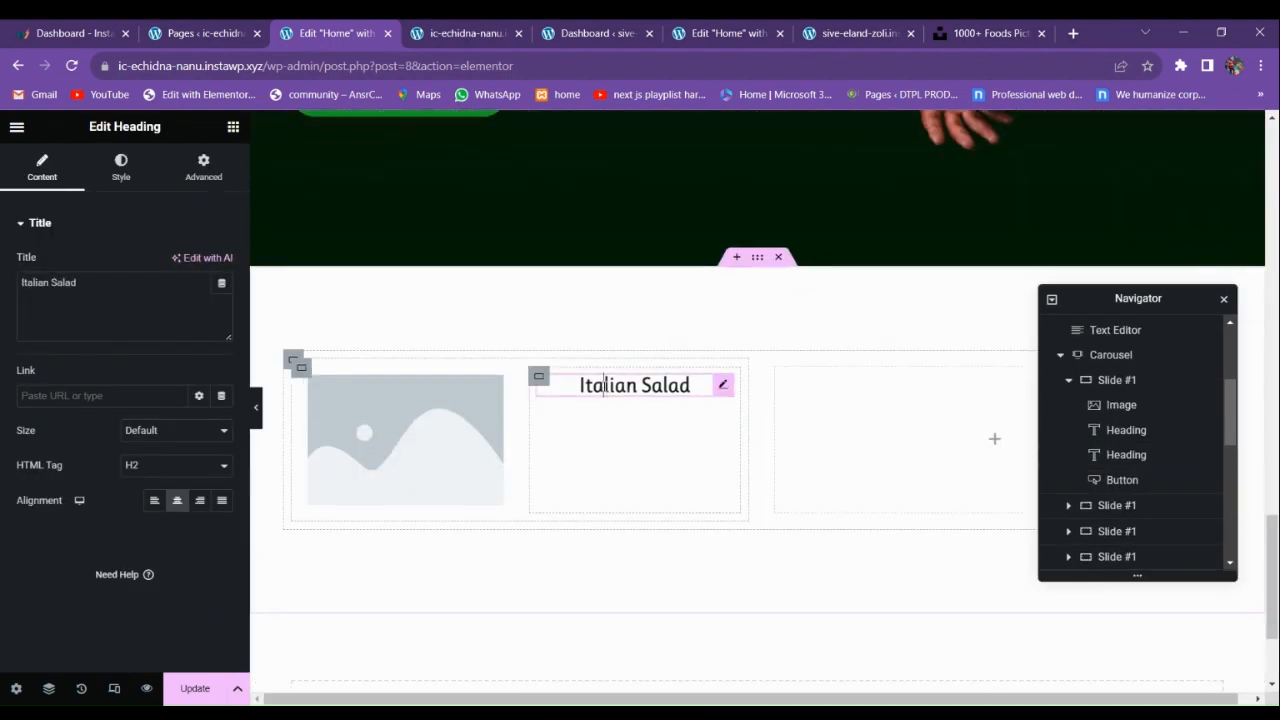
right_click(603, 388)
click(643, 489)
Check the text alignment of the reference salad cards and left-align the pasted price and "Italian Salad" headings.
click(827, 27)
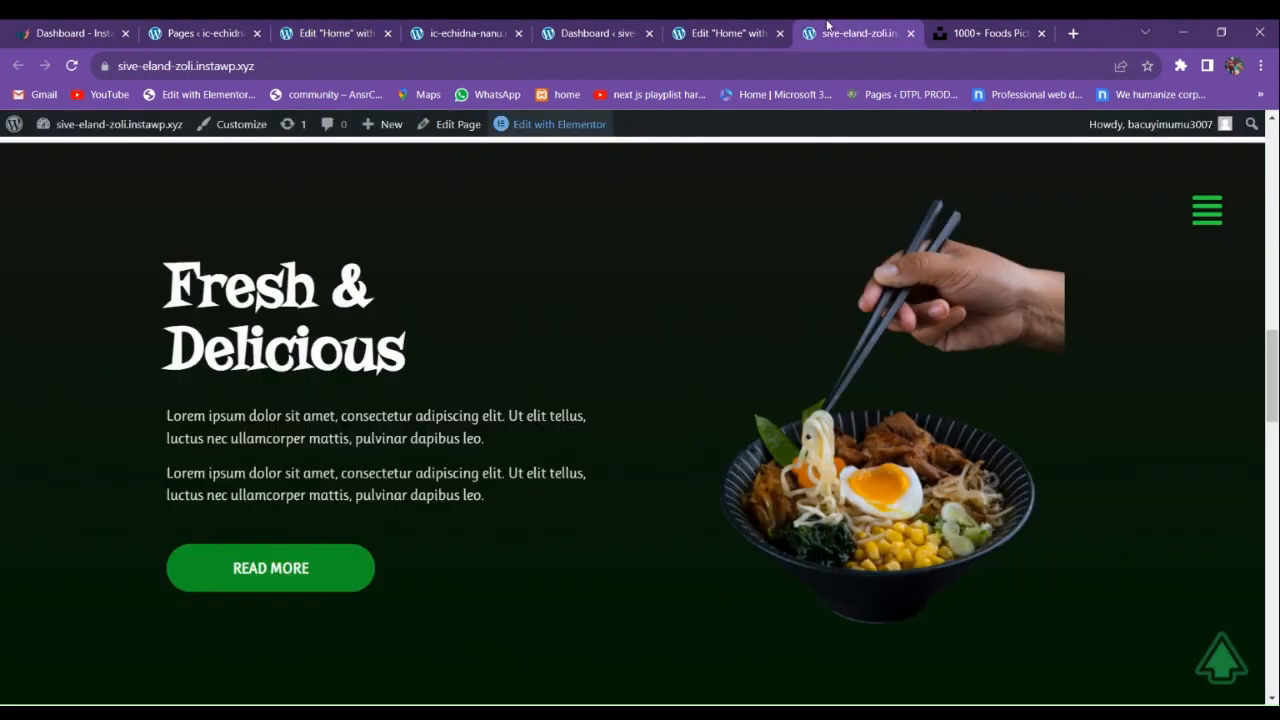
scroll(450, 299, down, 6)
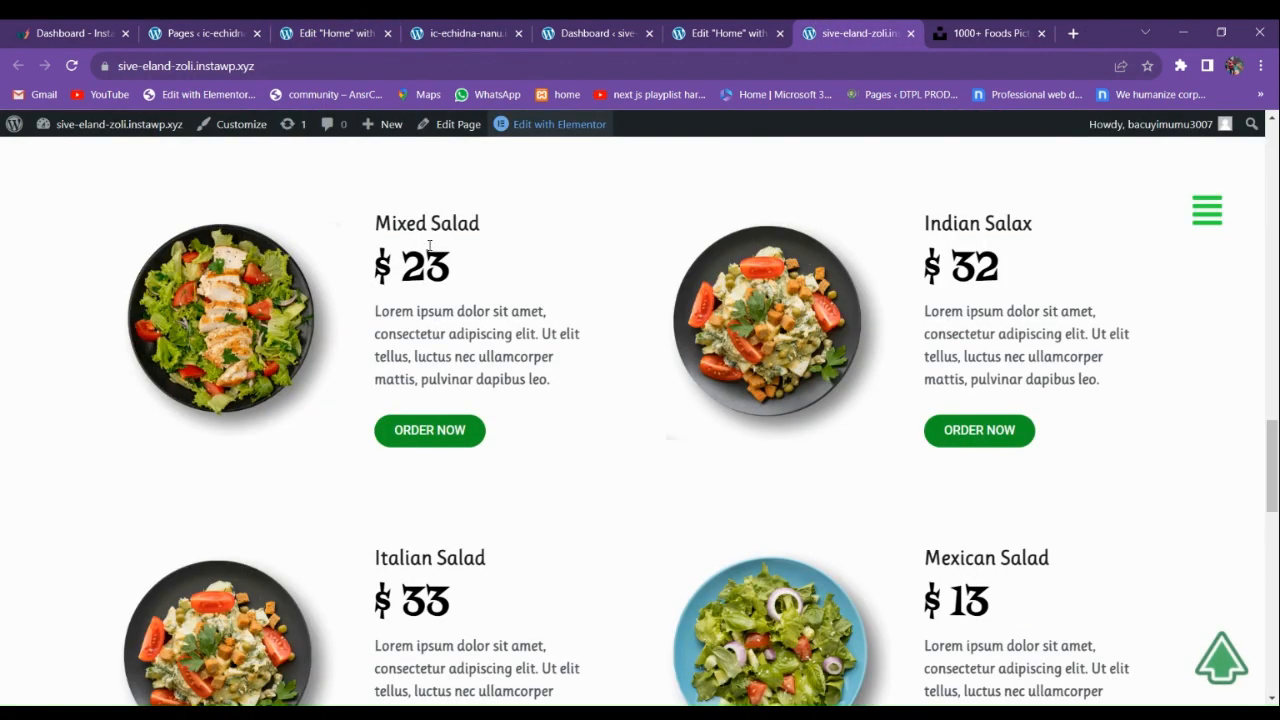
click(509, 26)
click(306, 27)
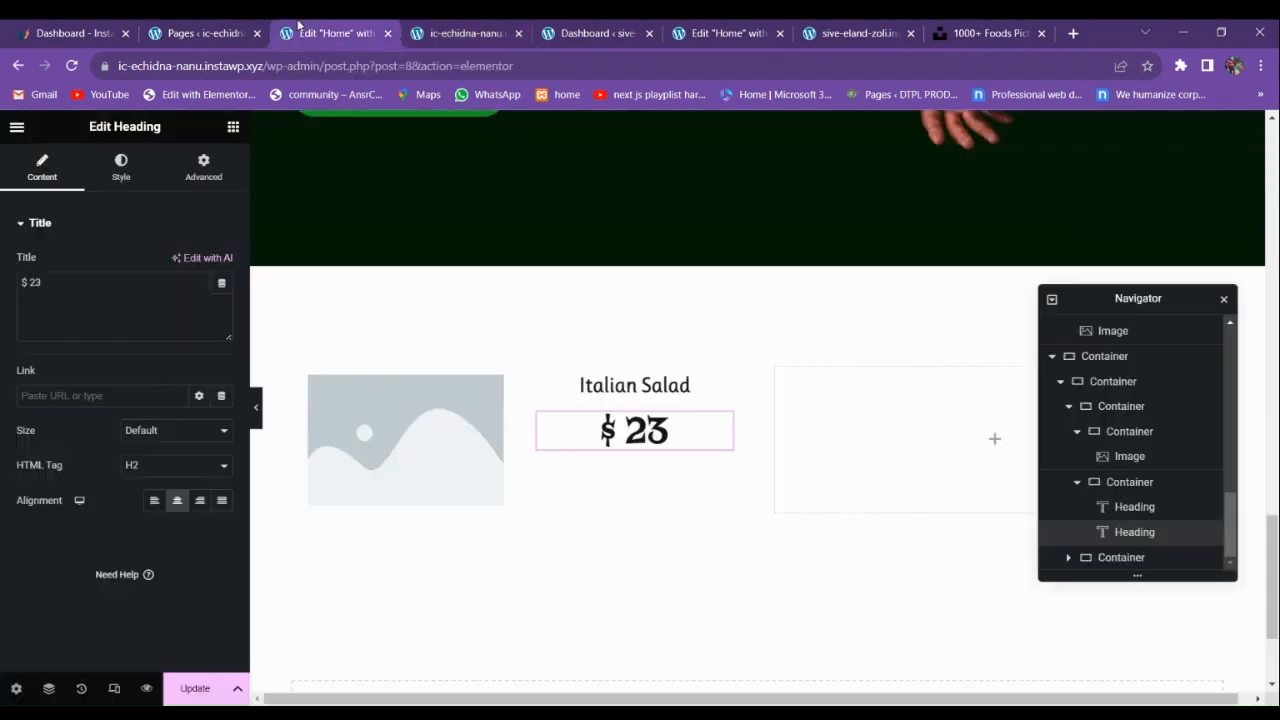
scroll(589, 408, up, 2)
scroll(590, 404, down, 1)
scroll(589, 404, down, 1)
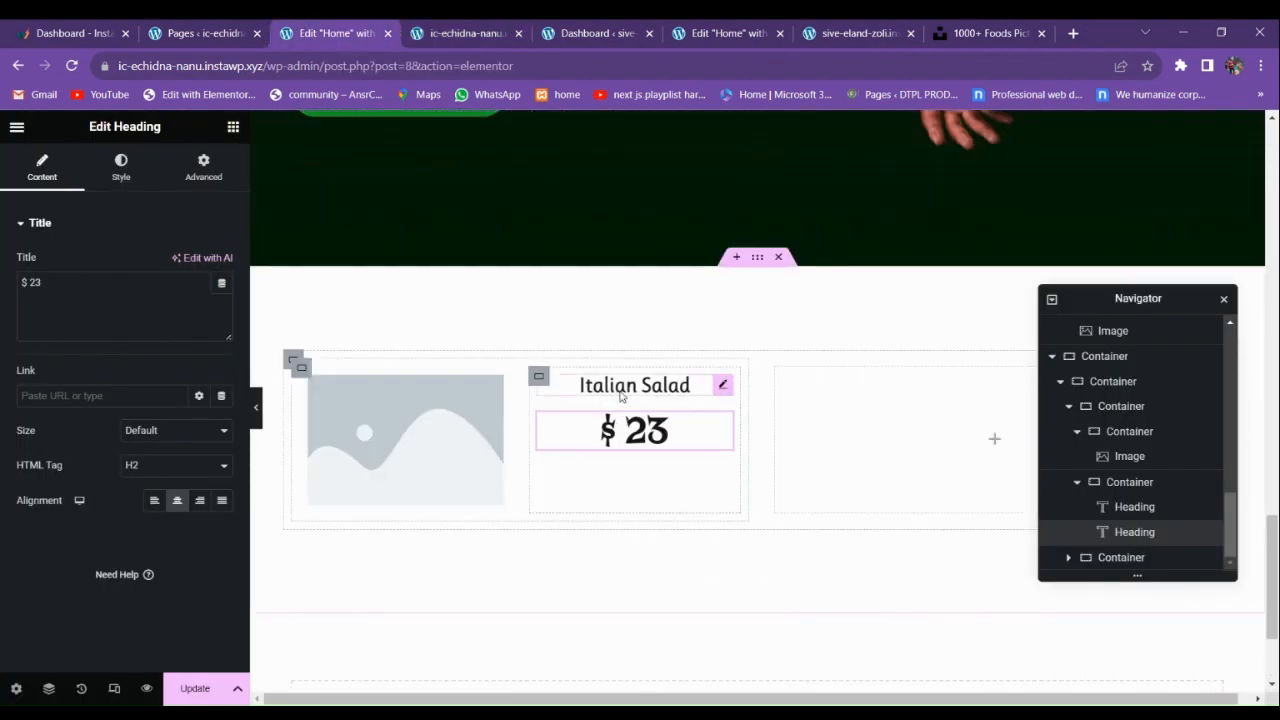
click(620, 390)
click(607, 430)
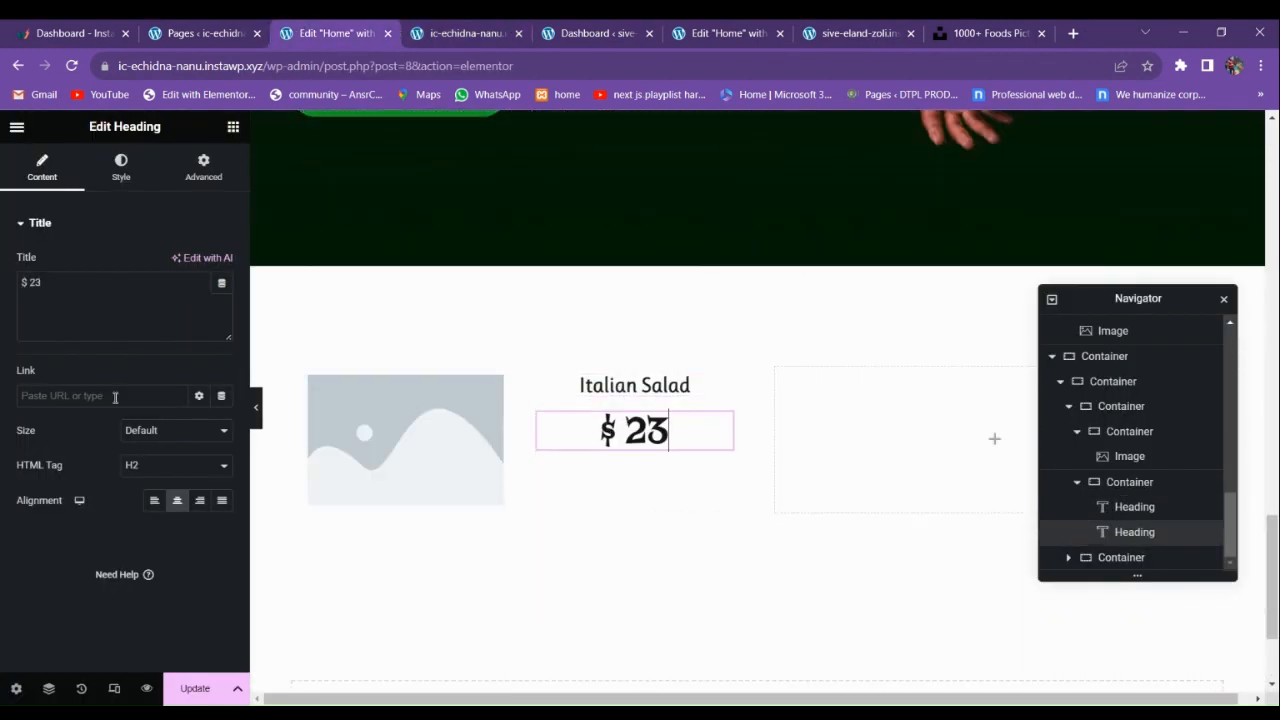
click(152, 500)
click(634, 386)
click(154, 500)
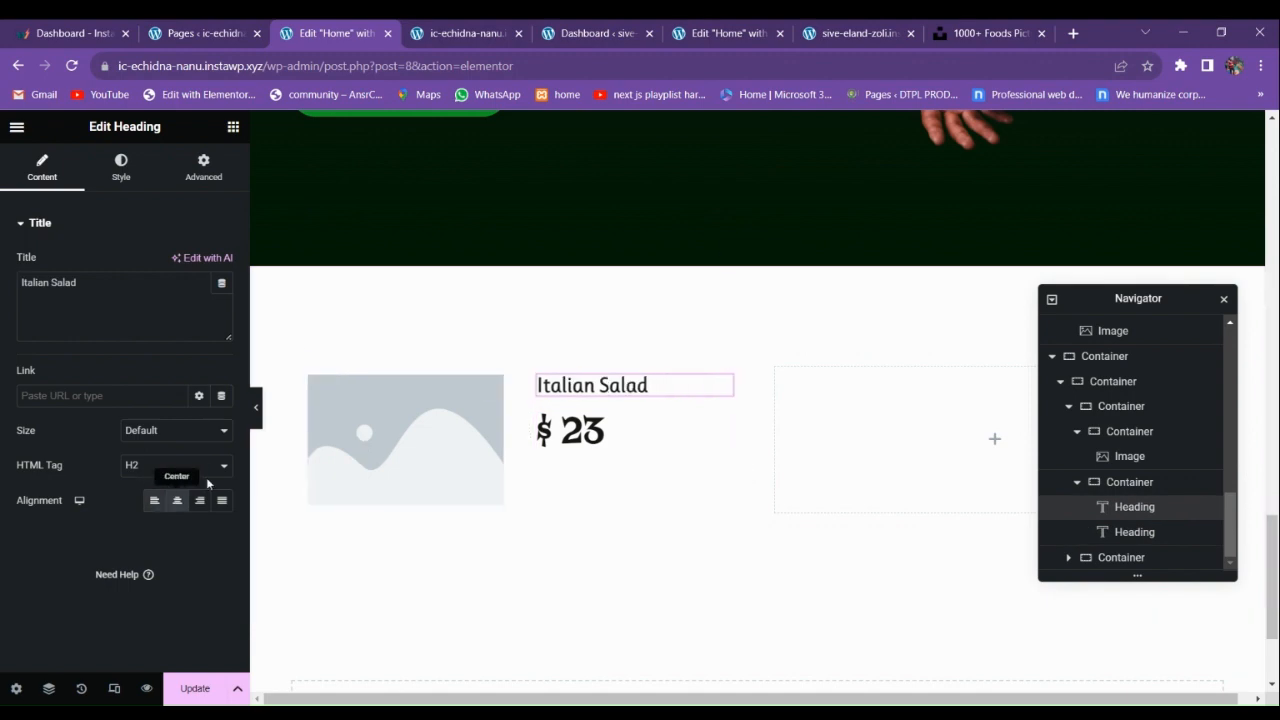
Copy the paragraph text from the "Fresh & Delicious" section and paste it below the "$ 23" heading in the salad card.
scroll(583, 392, up, 4)
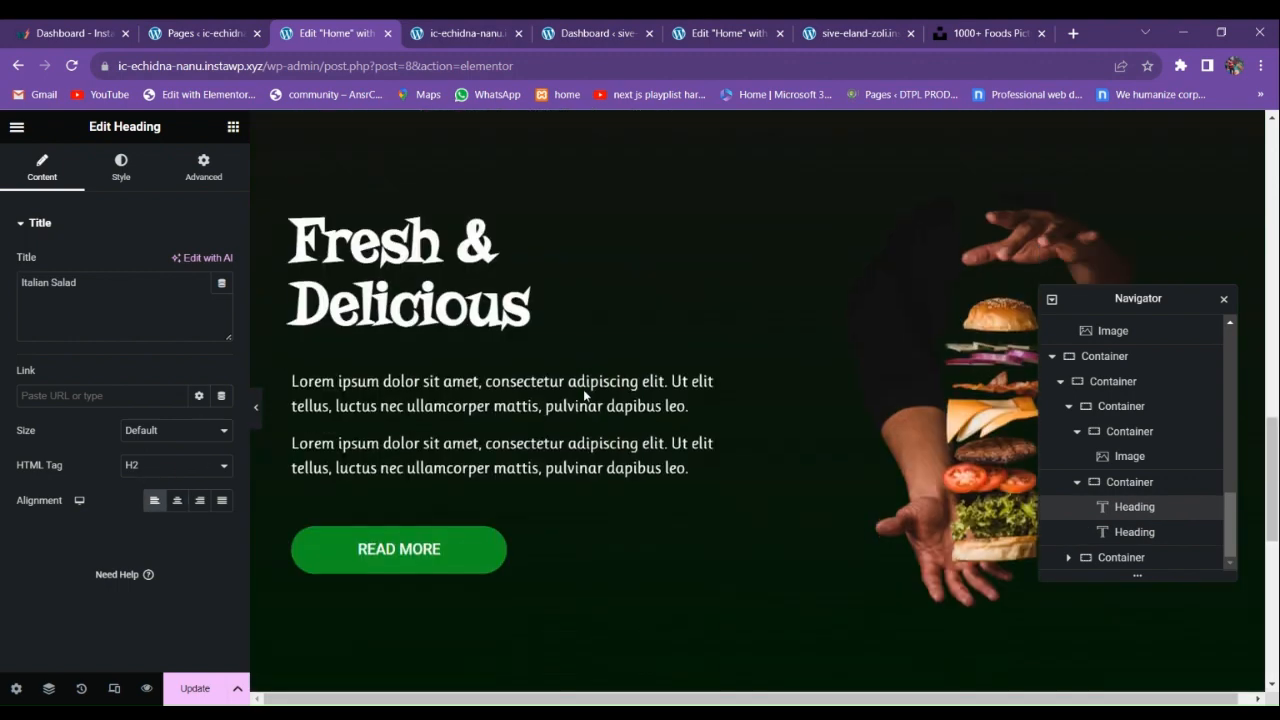
scroll(583, 389, down, 1)
click(601, 412)
right_click(601, 412)
click(605, 456)
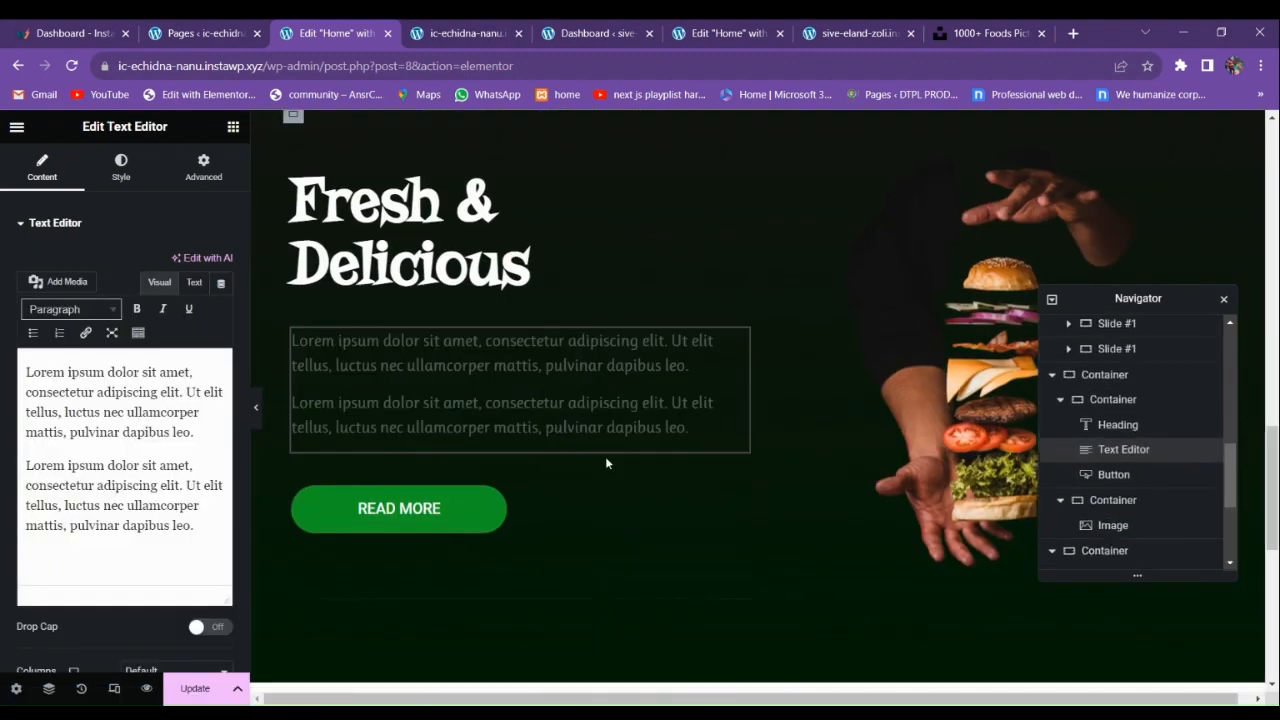
scroll(606, 458, down, 5)
right_click(584, 360)
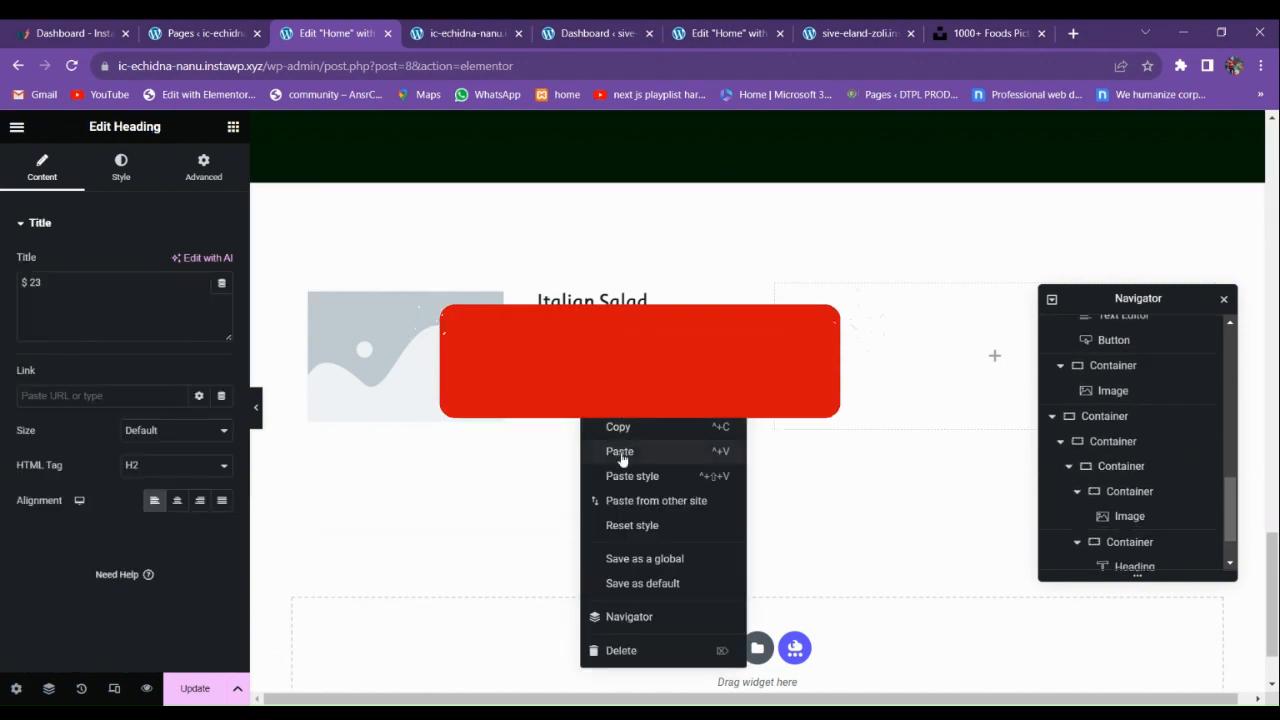
click(605, 450)
Set the pasted salad description's text color to the global "Text" color.
click(121, 166)
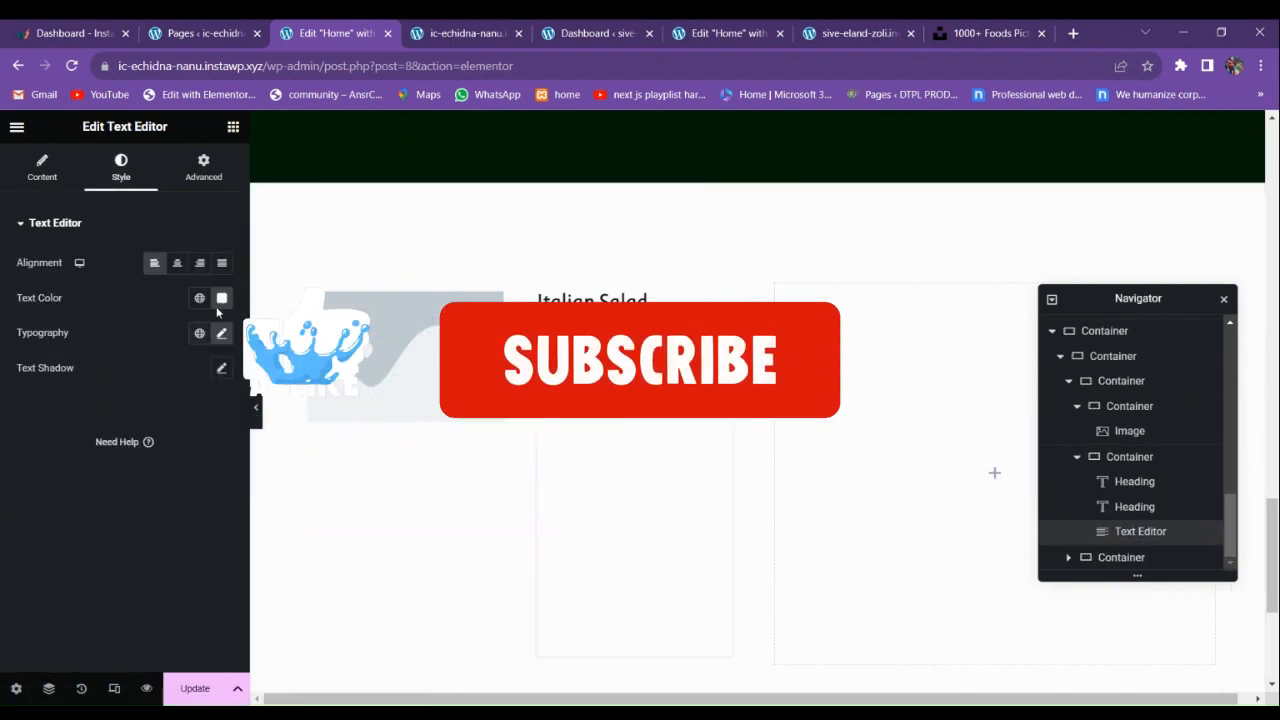
click(199, 298)
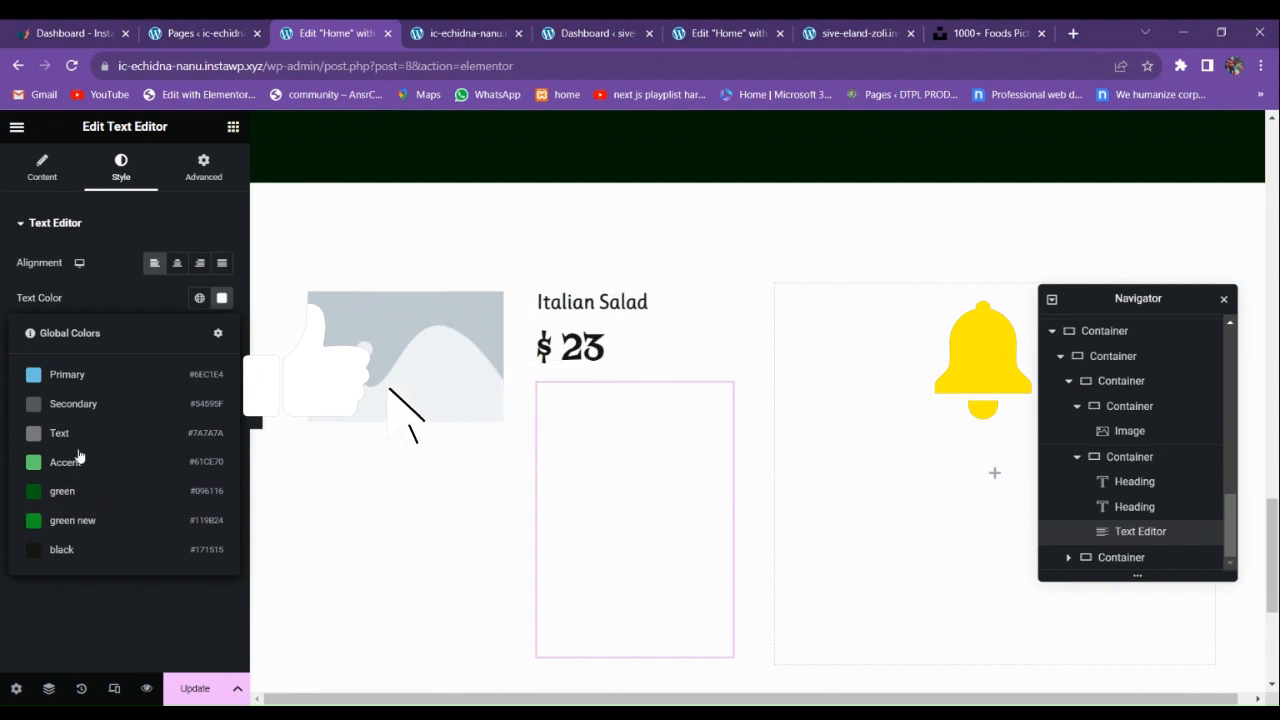
click(74, 438)
Apply the text color #1E1B1B from the "Our Best & Delicious" section's paragraph to the salad description and open the description's content for editing.
scroll(517, 291, up, 5)
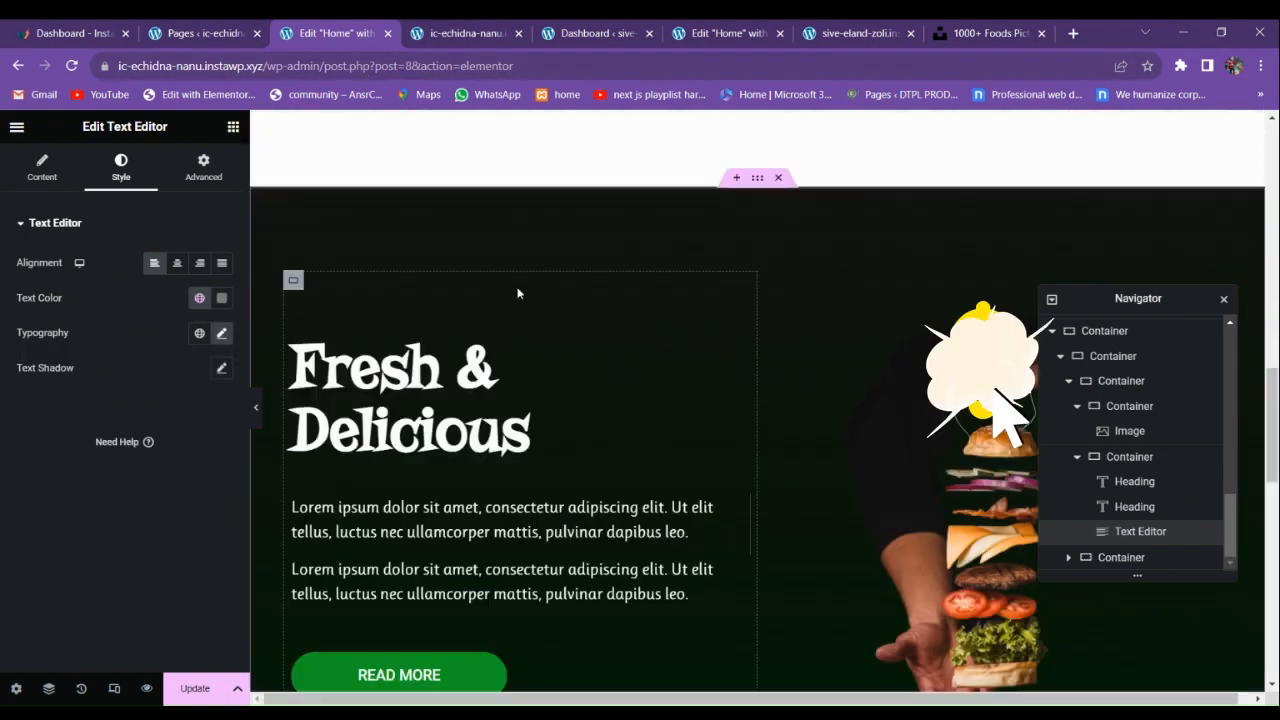
scroll(523, 334, down, 10)
scroll(505, 414, up, 3)
click(557, 338)
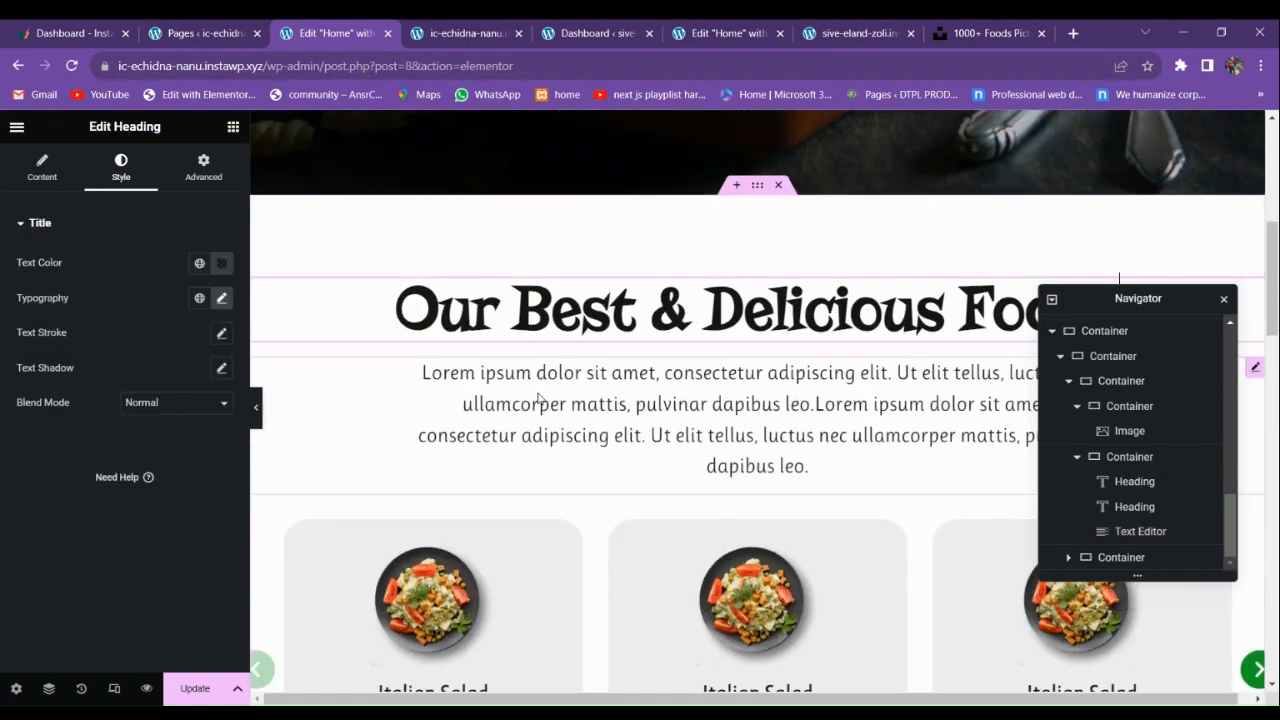
click(540, 402)
click(222, 298)
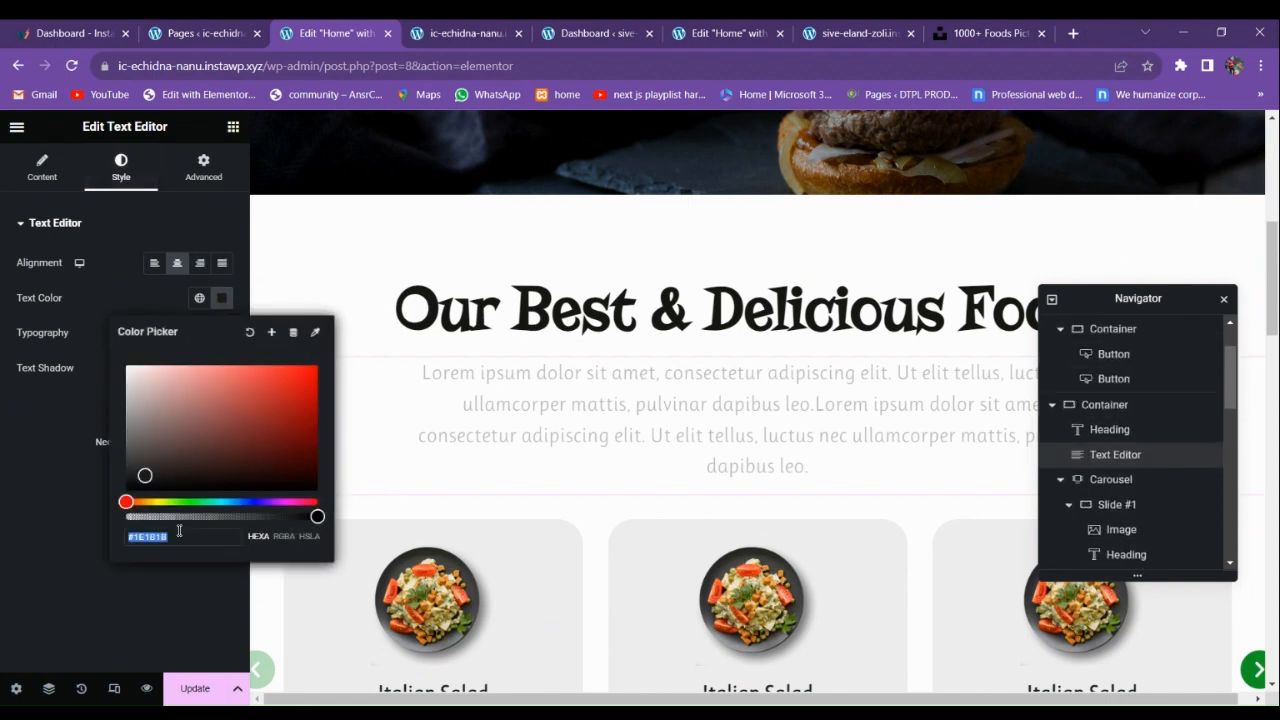
scroll(590, 492, down, 15)
click(597, 414)
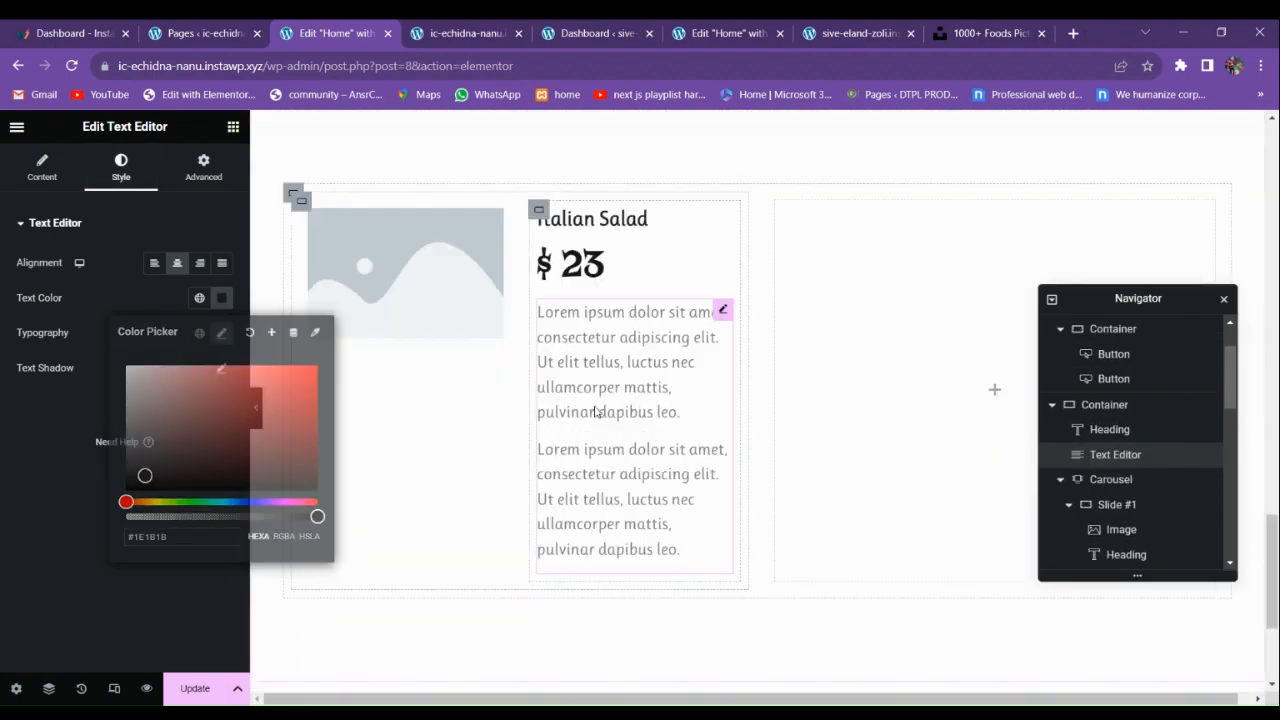
click(222, 298)
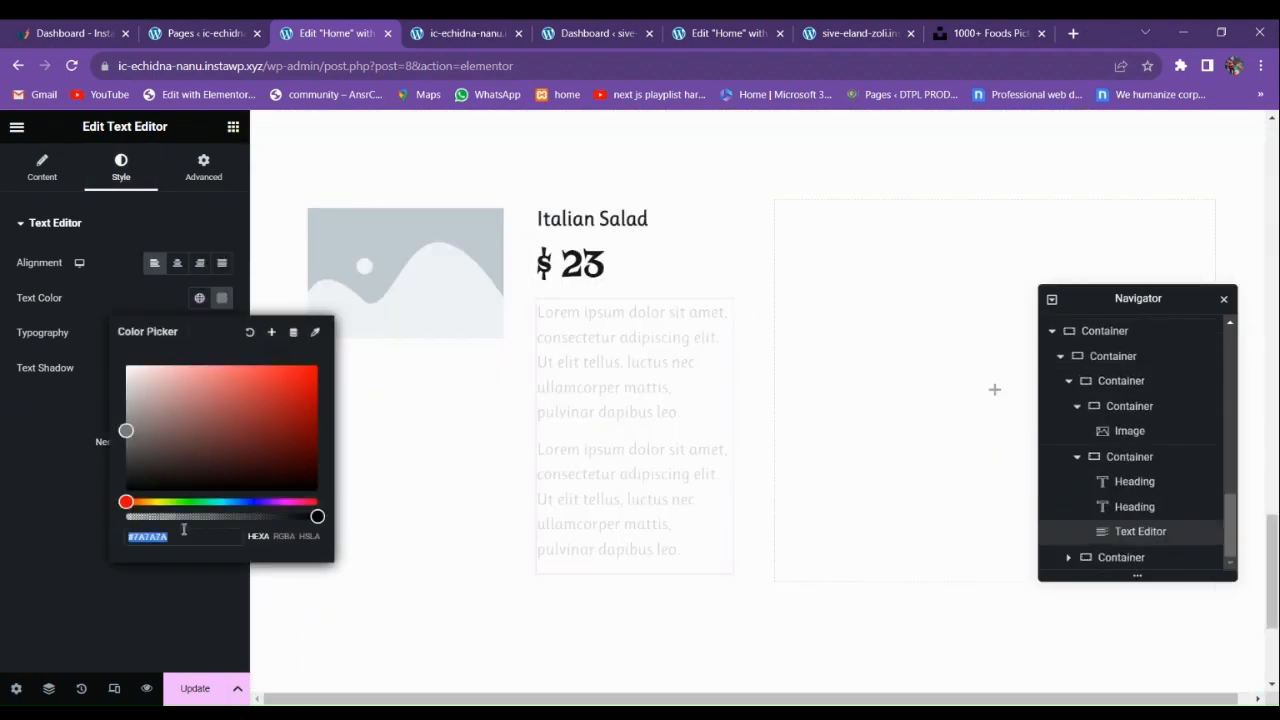
click(36, 463)
click(42, 166)
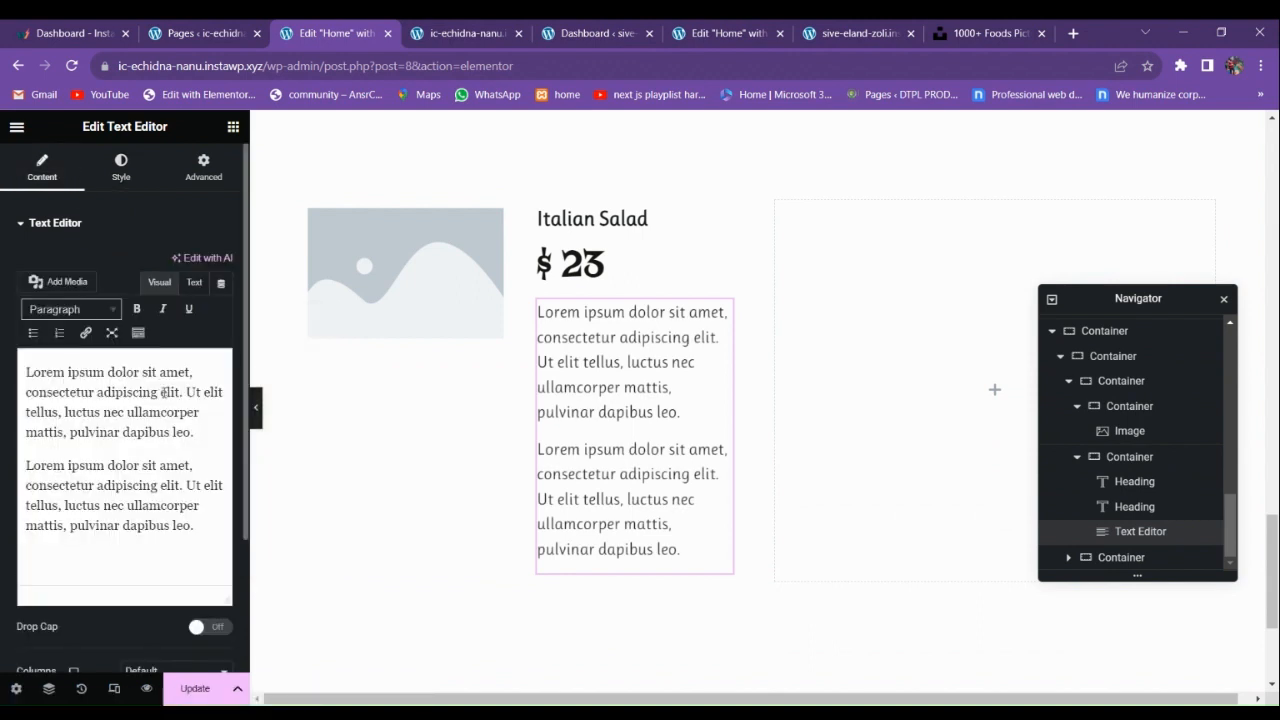
Try to shorten the salad description by removing the text after "consectetur adipiscing".
drag(163, 392, 190, 525)
key(BackSpace)
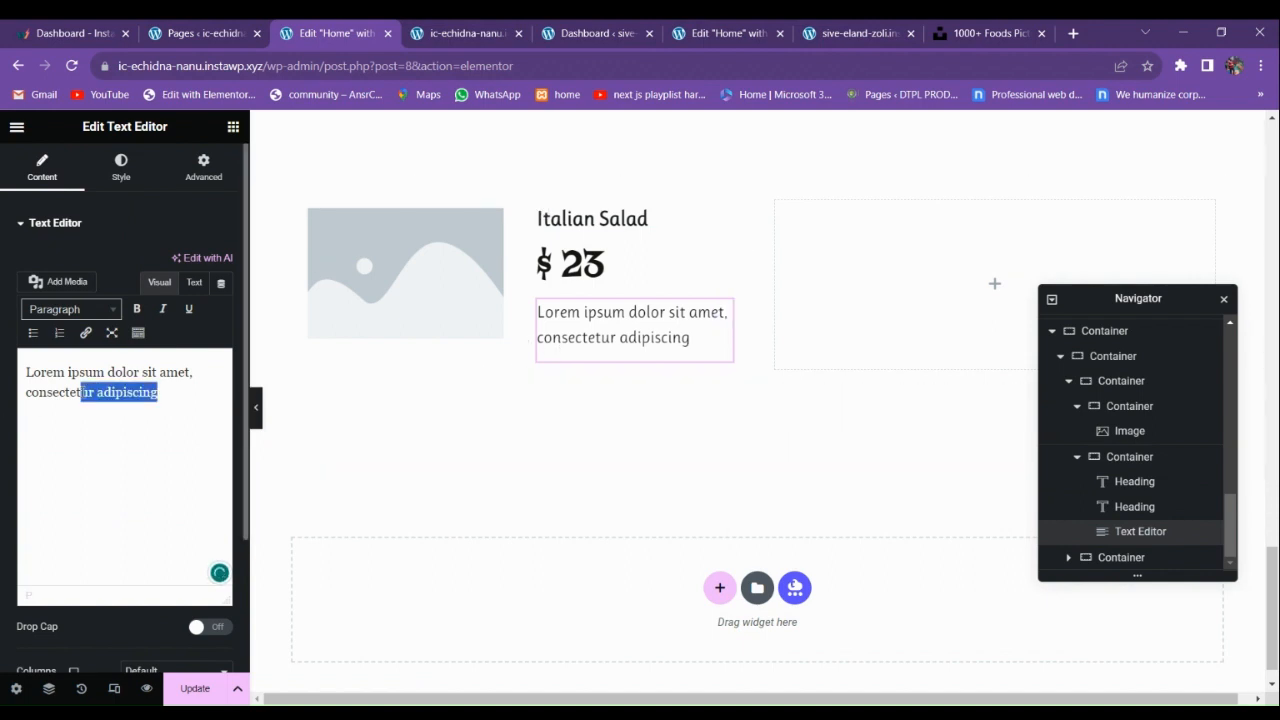
click(145, 392)
key(ctrl+v)
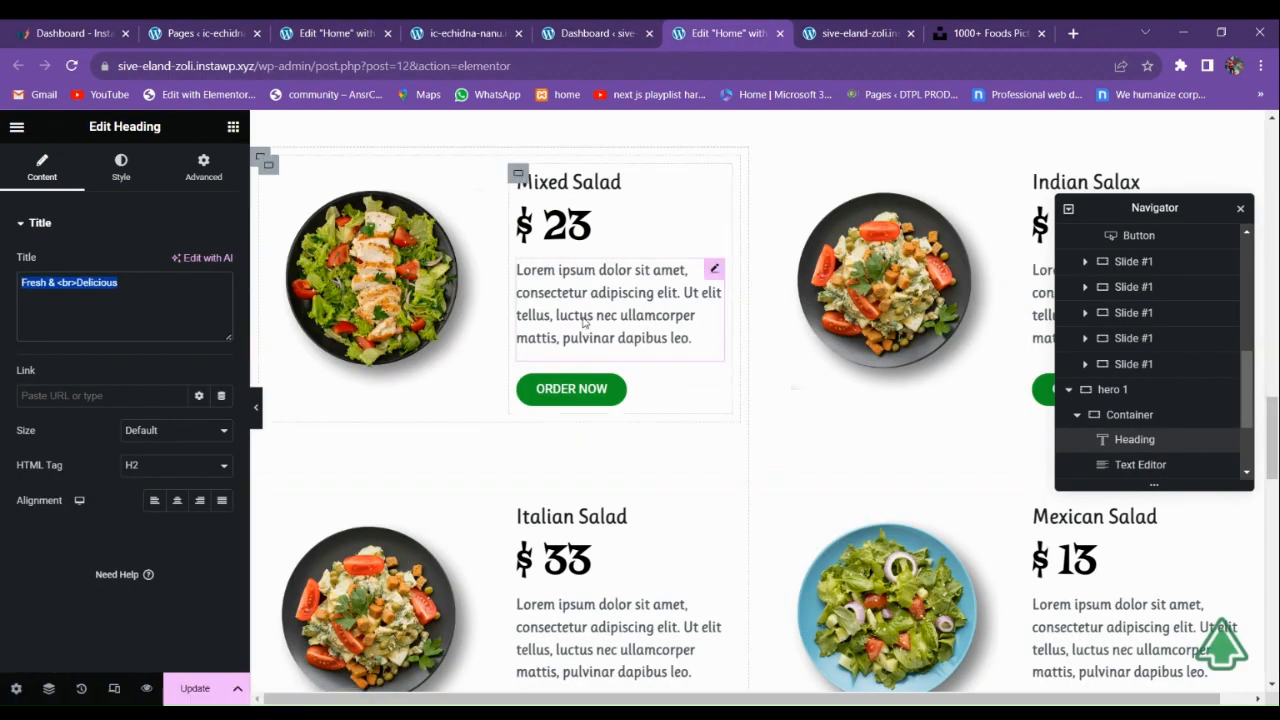
Replace the salad description with the paragraph copied from the reference page's "Mixed Salad" card.
click(620, 300)
drag(192, 434, 6, 363)
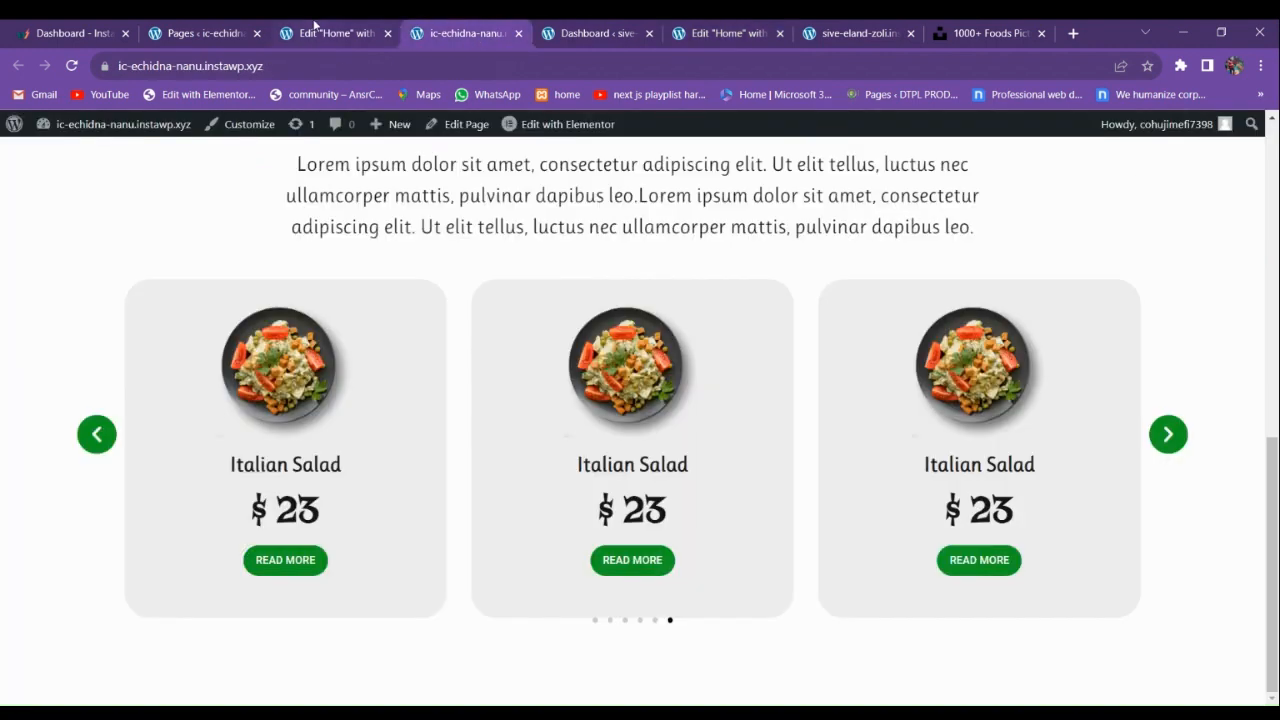
click(314, 24)
drag(192, 417, 2, 350)
key(ctrl+v)
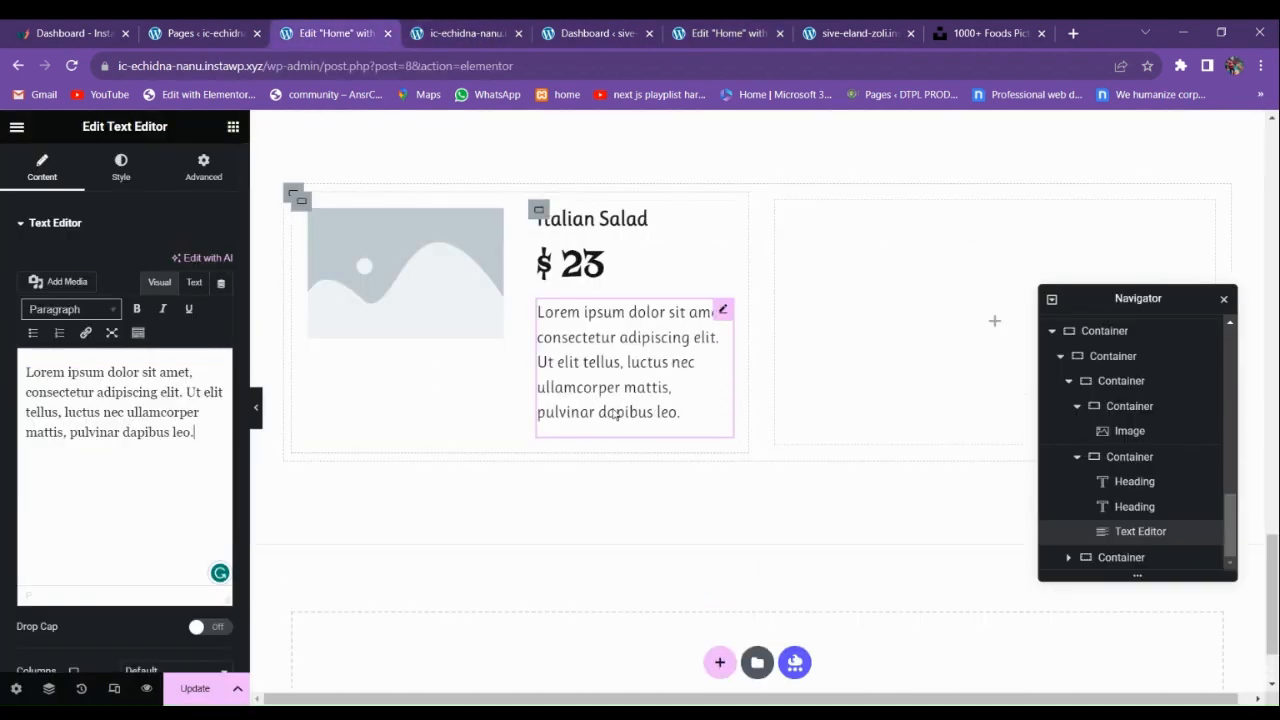
Replace the salad card's placeholder image with the media library photo of the green salad with onion rings on a blue plate.
click(380, 325)
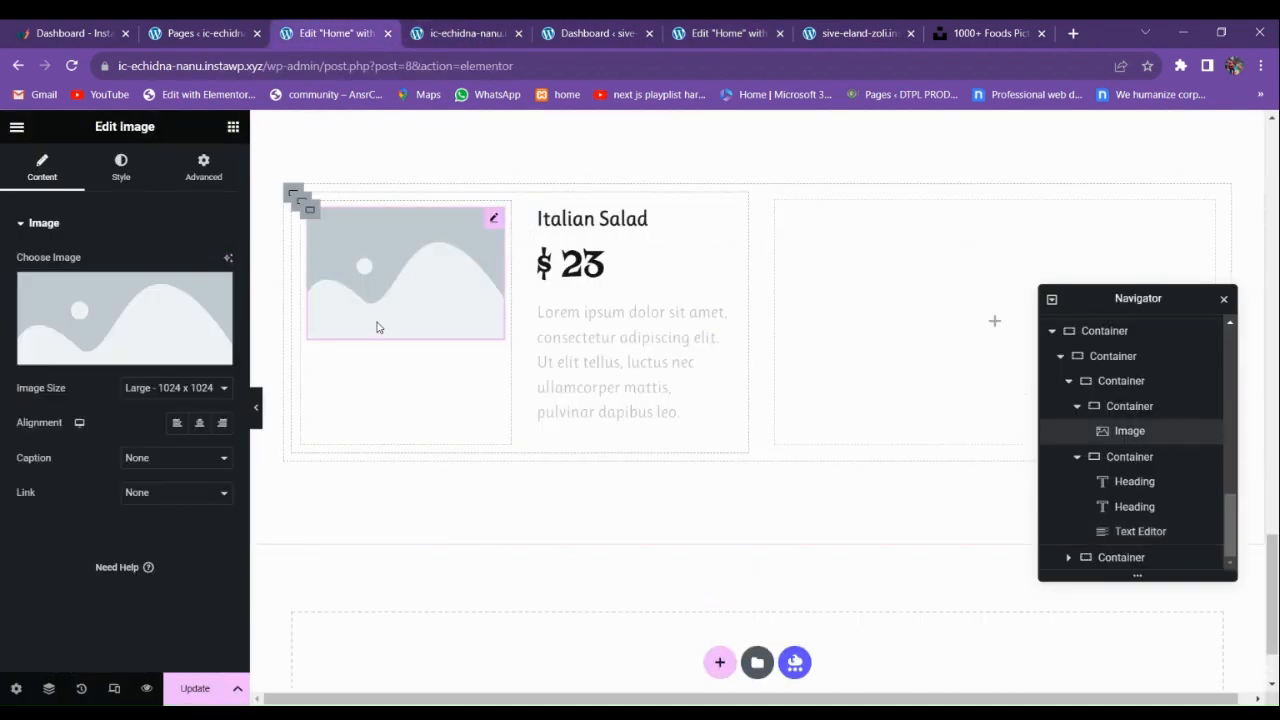
click(160, 317)
click(543, 368)
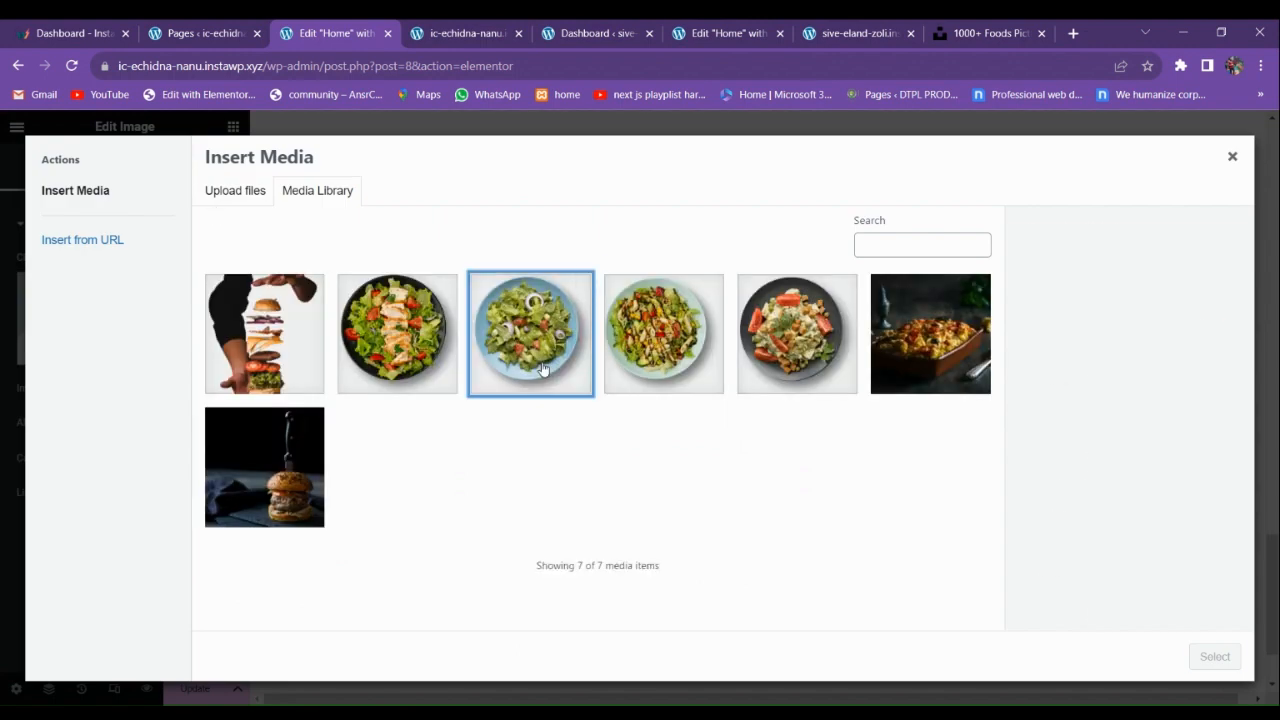
click(1211, 655)
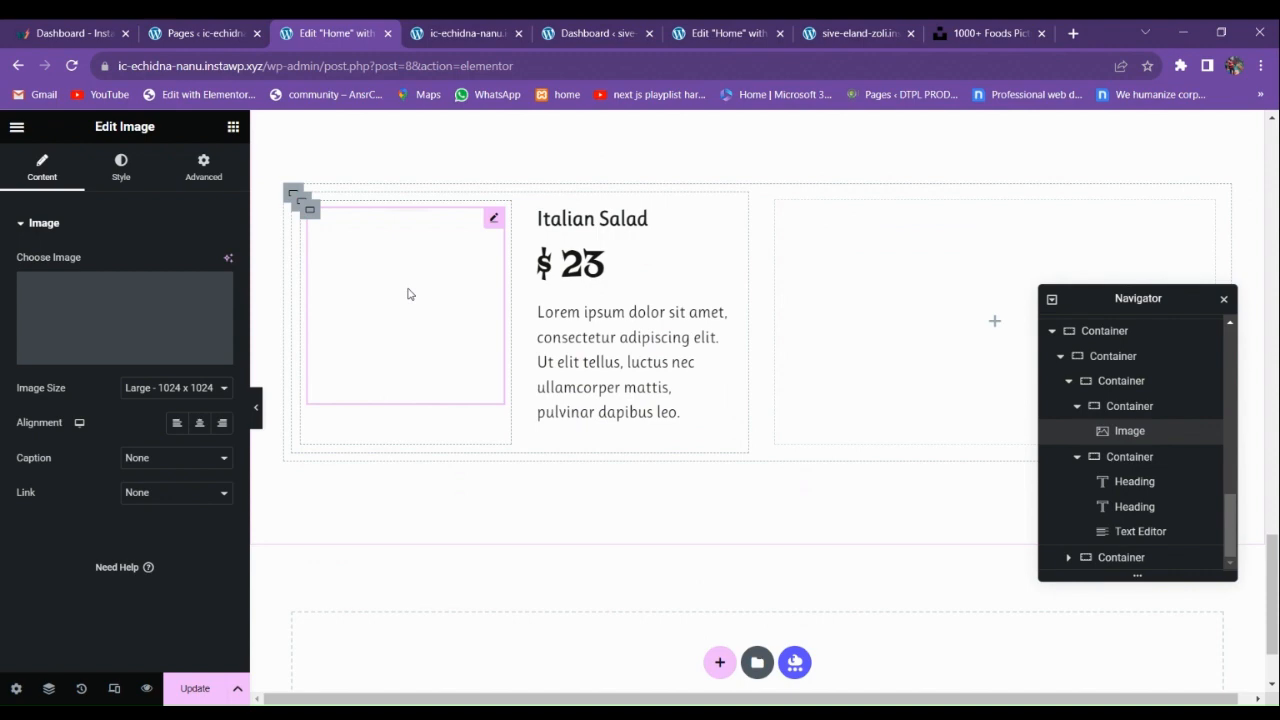
Copy the "READ MORE" button from the first carousel slide and paste it below the description in the salad card.
scroll(510, 316, up, 5)
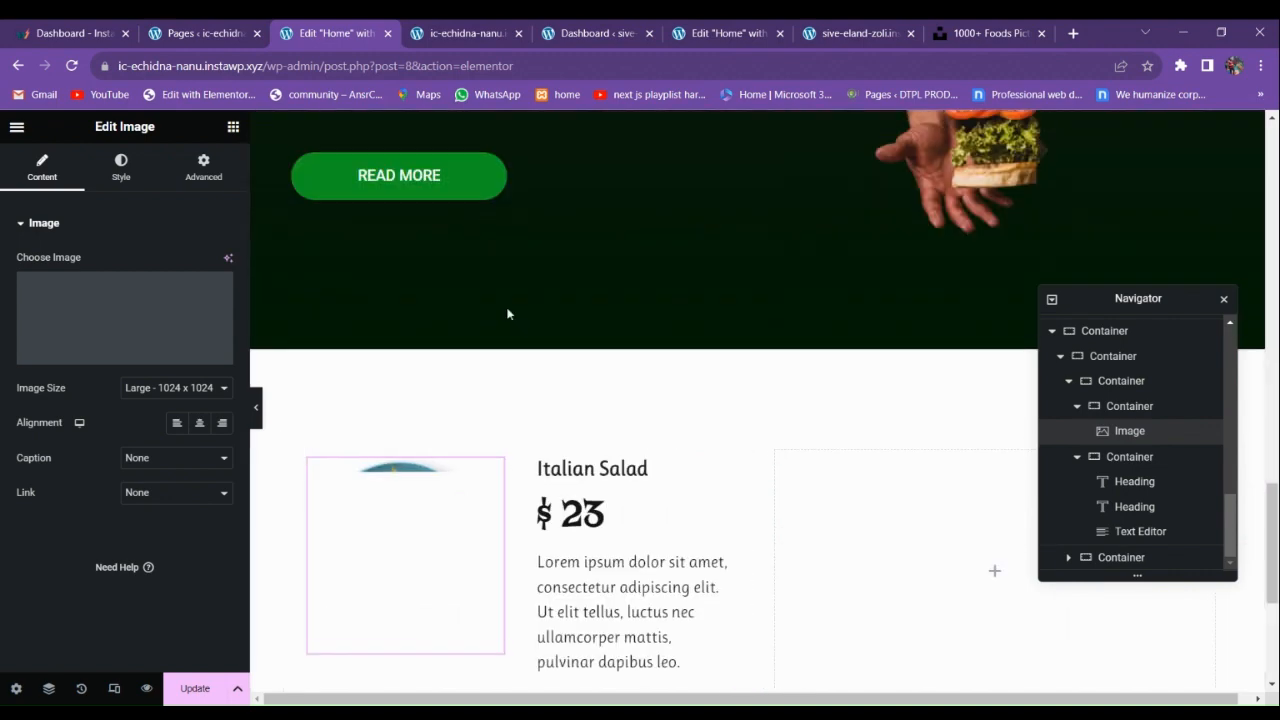
click(720, 33)
click(515, 27)
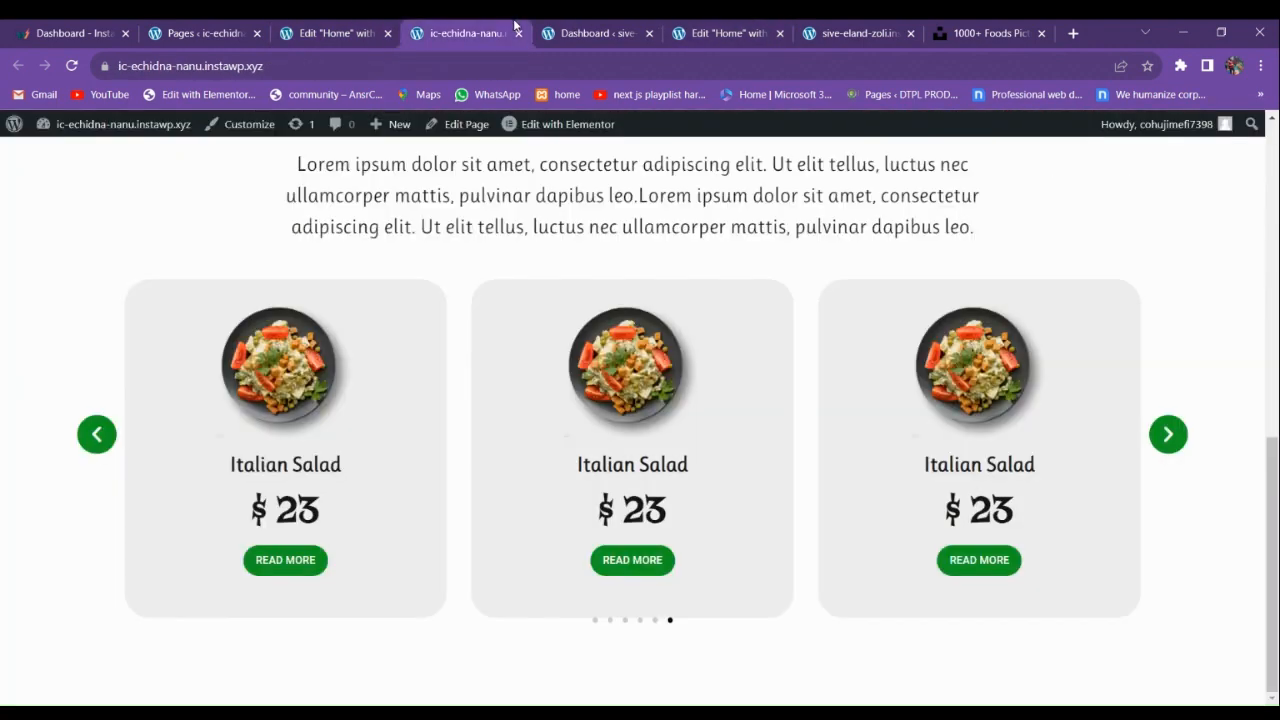
click(348, 27)
scroll(470, 400, down, 8)
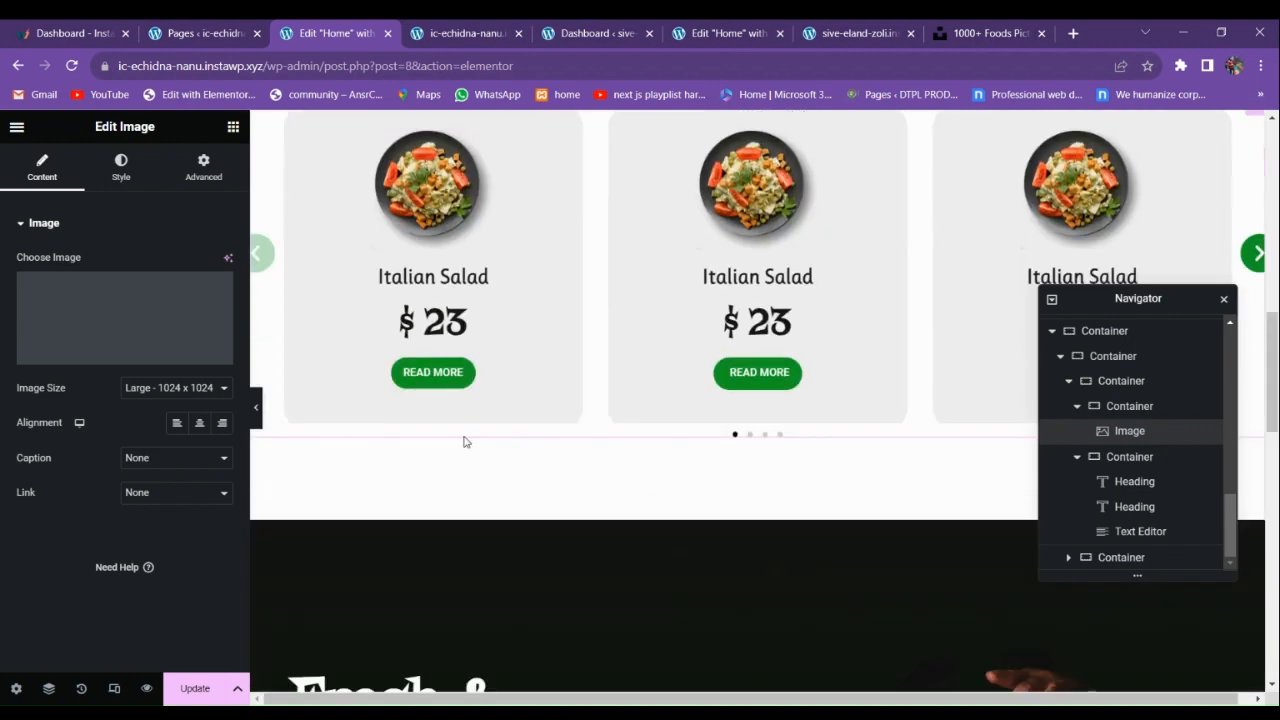
click(463, 387)
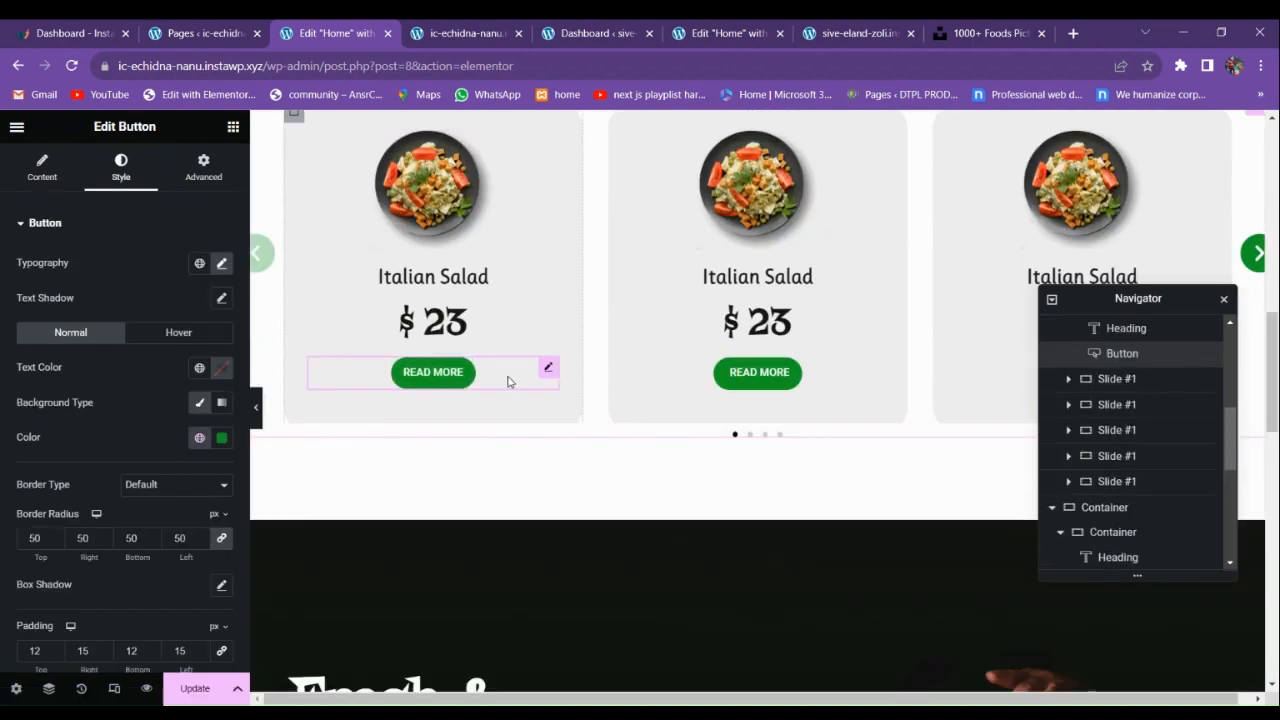
right_click(510, 380)
click(546, 449)
scroll(543, 460, down, 5)
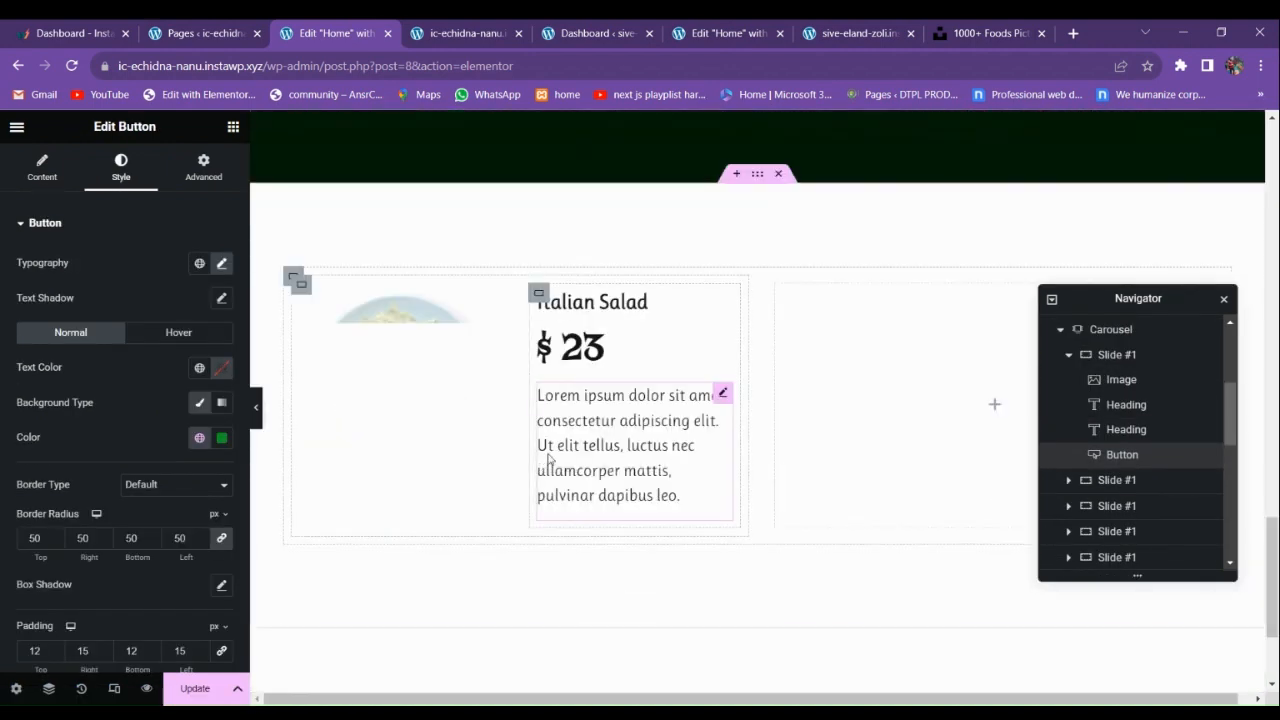
right_click(590, 396)
click(620, 485)
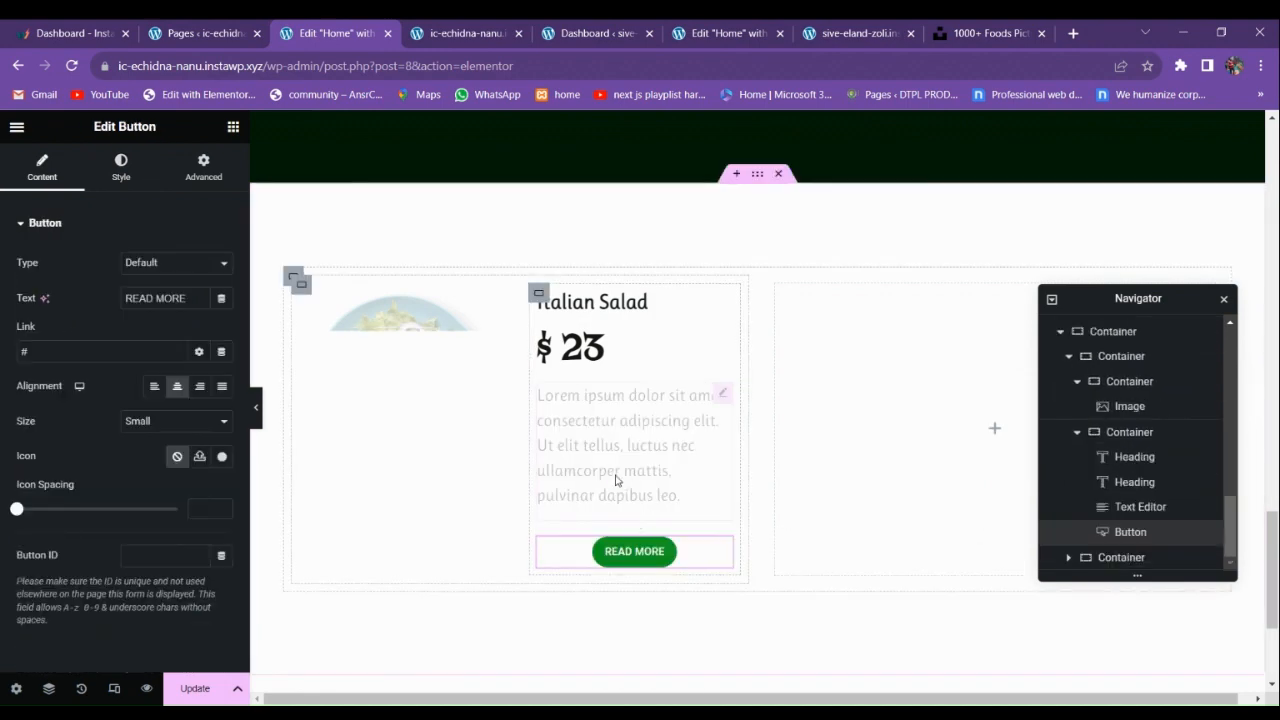
Left-align the pasted "READ MORE" button and select the salad card's image.
click(616, 480)
click(634, 551)
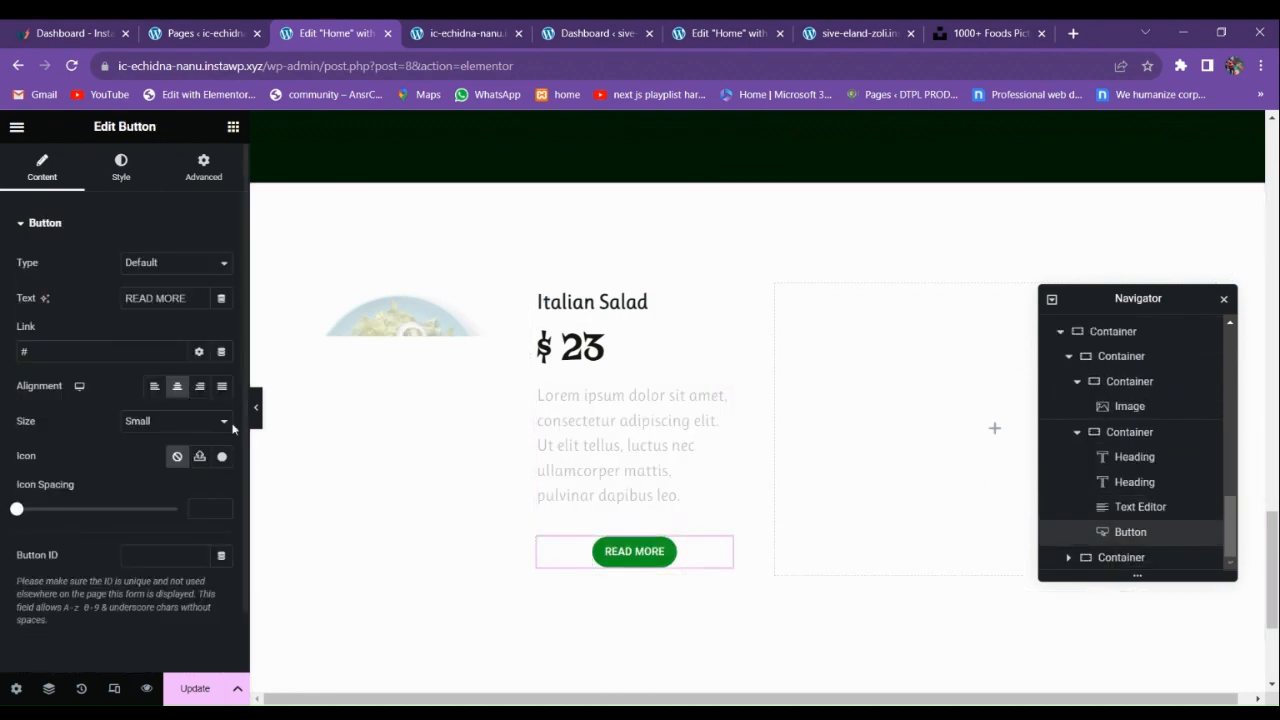
click(157, 397)
click(594, 494)
click(394, 461)
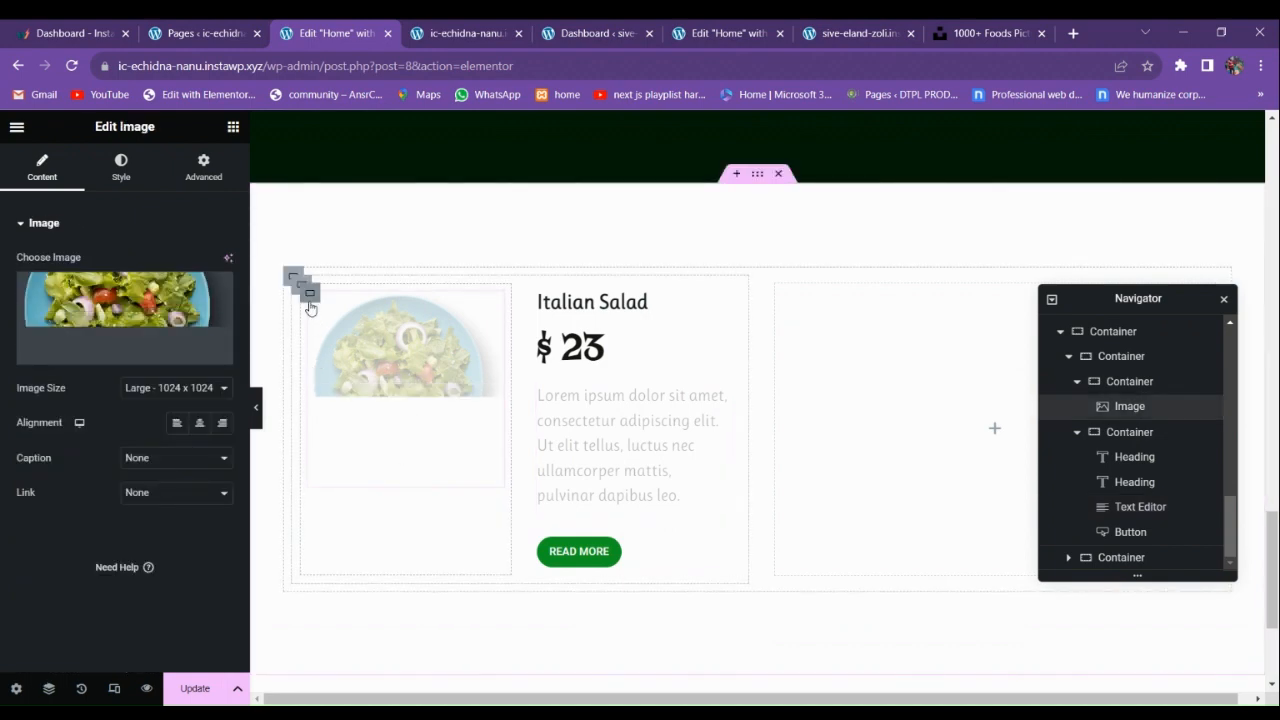
Shorten the Italian Salad description by deleting "ullamcorper mattis, pulvinar dapibus leo." from its text.
click(310, 295)
click(591, 454)
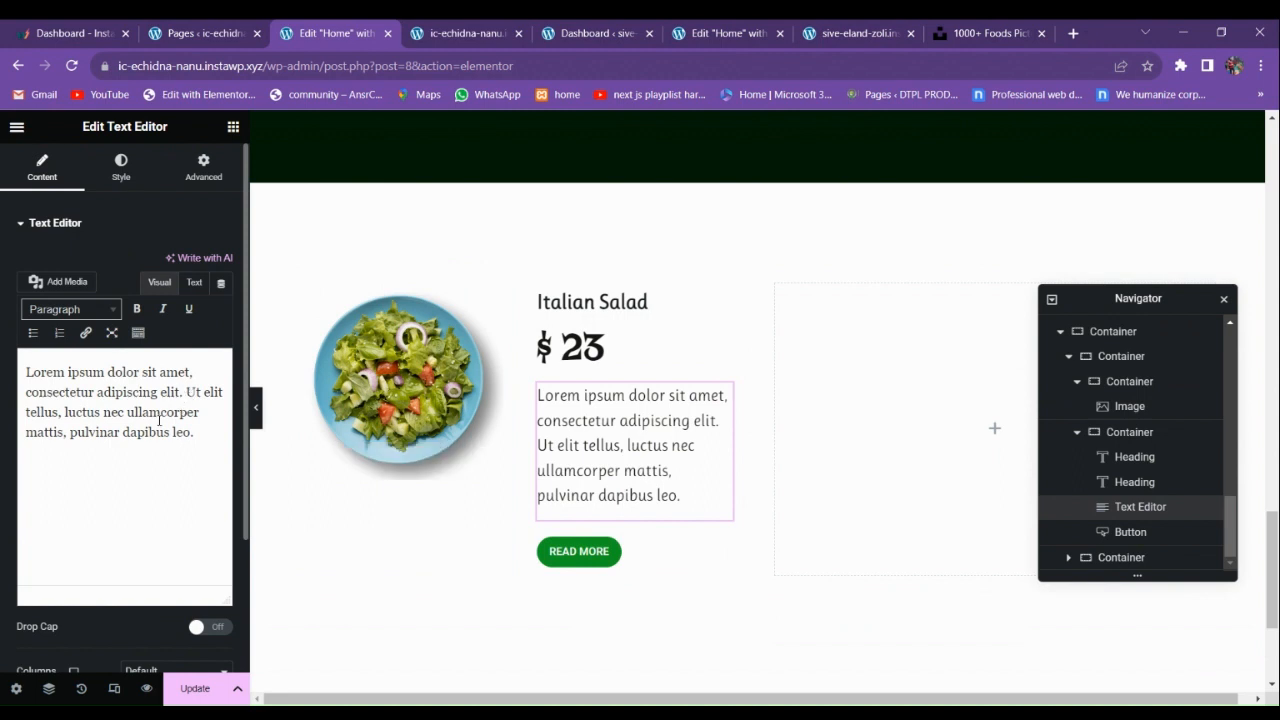
drag(126, 413, 213, 439)
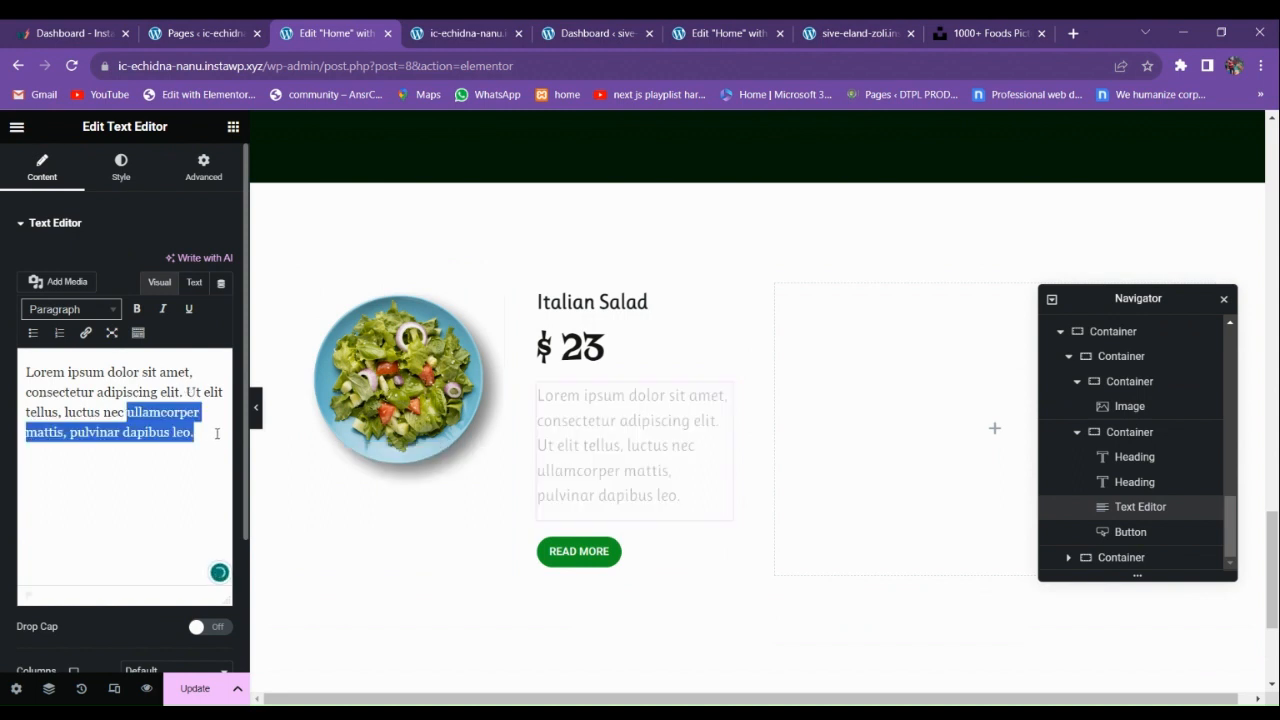
key(BackSpace)
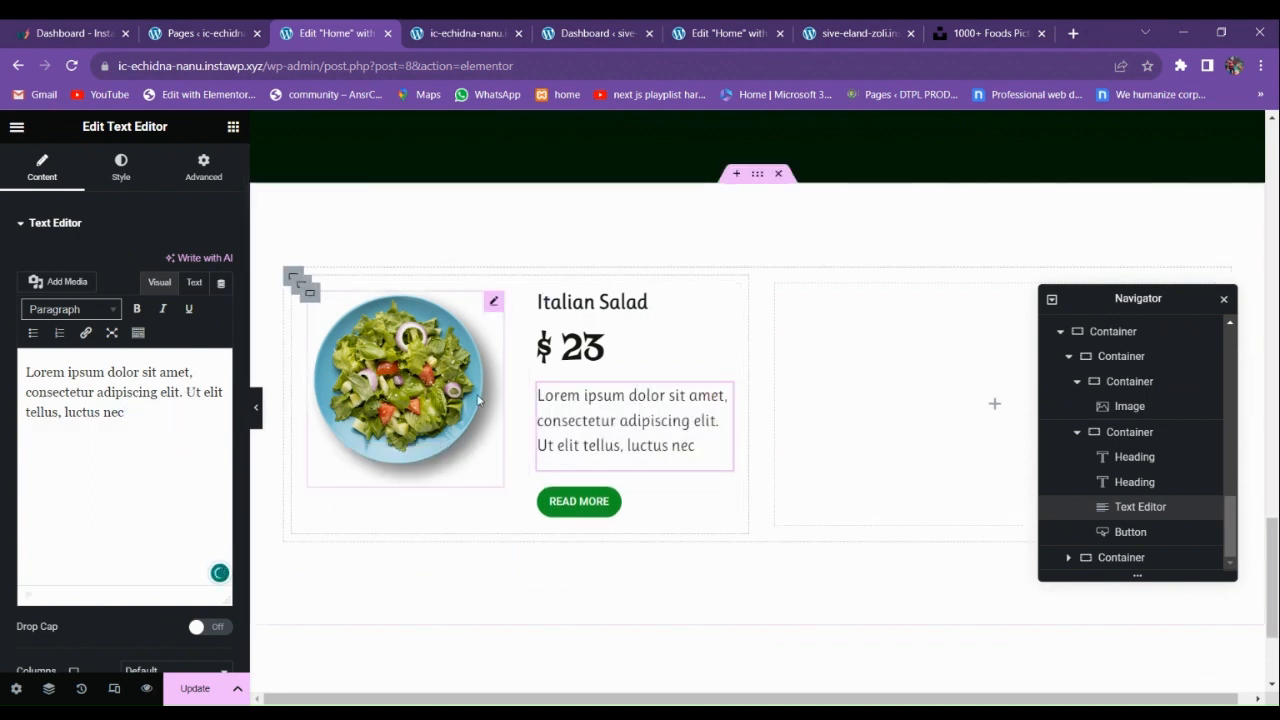
Set the justify content of the container holding the salad image to Center.
click(430, 374)
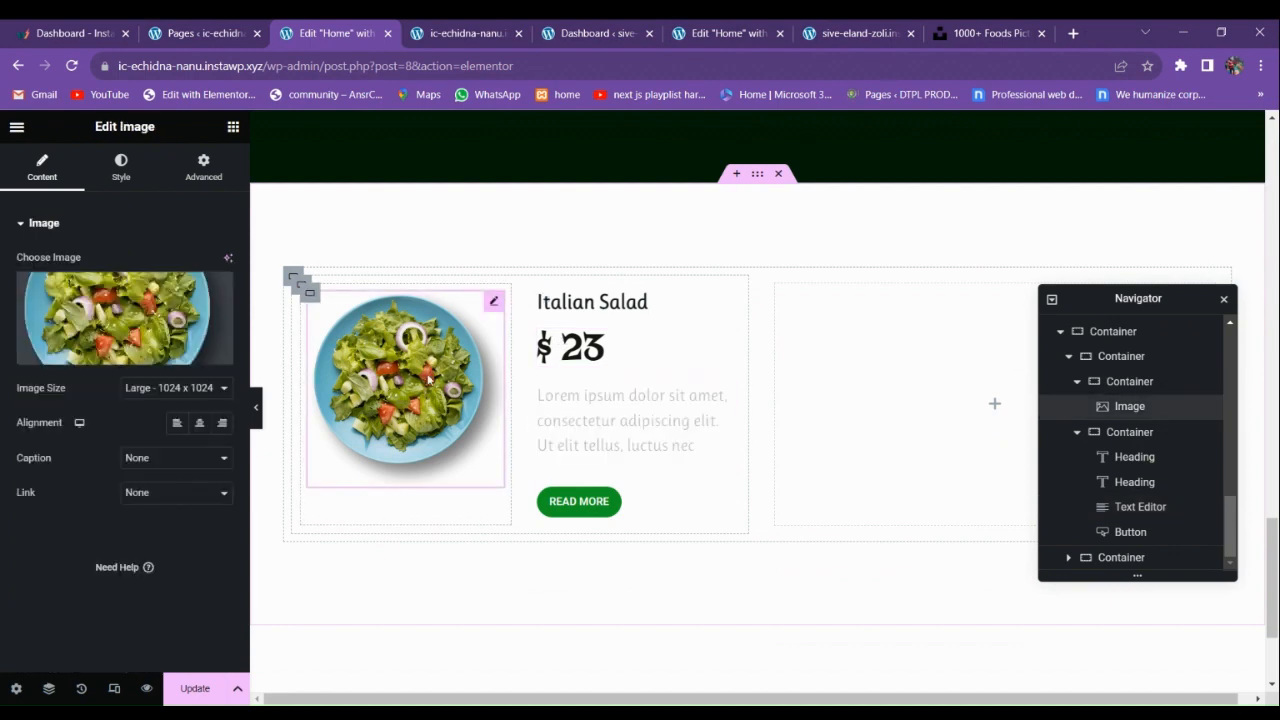
click(310, 296)
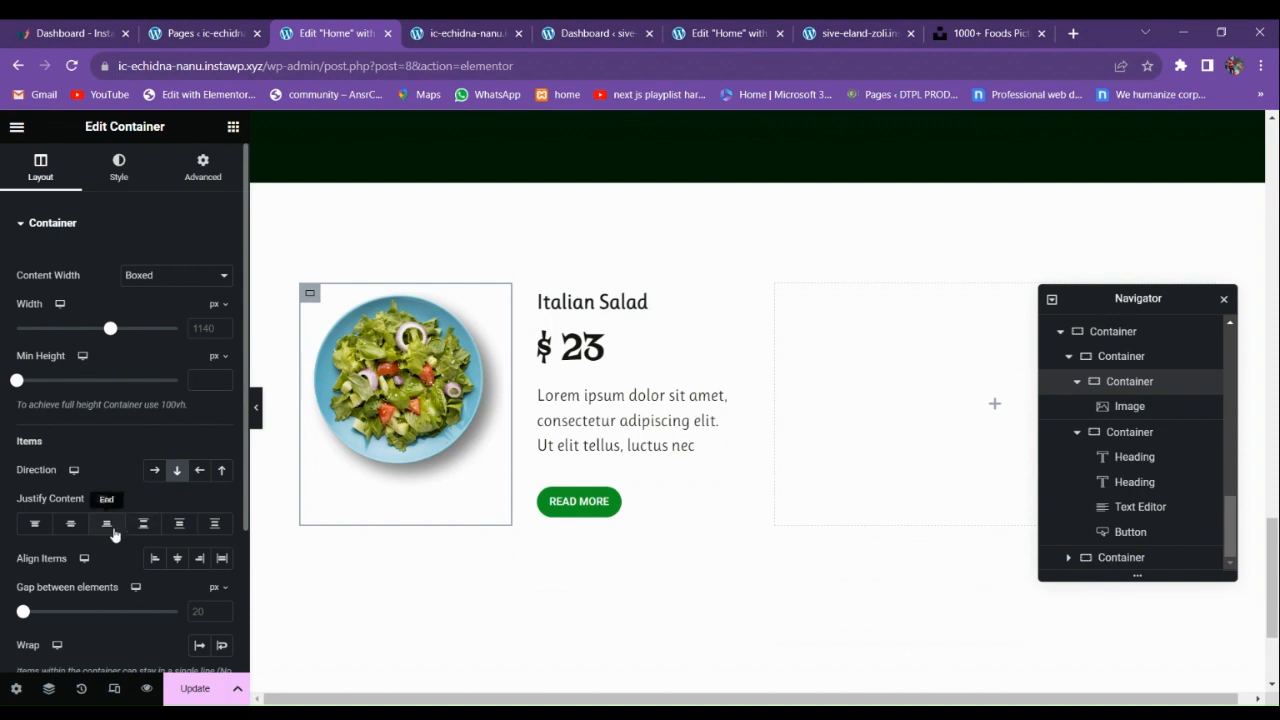
click(70, 523)
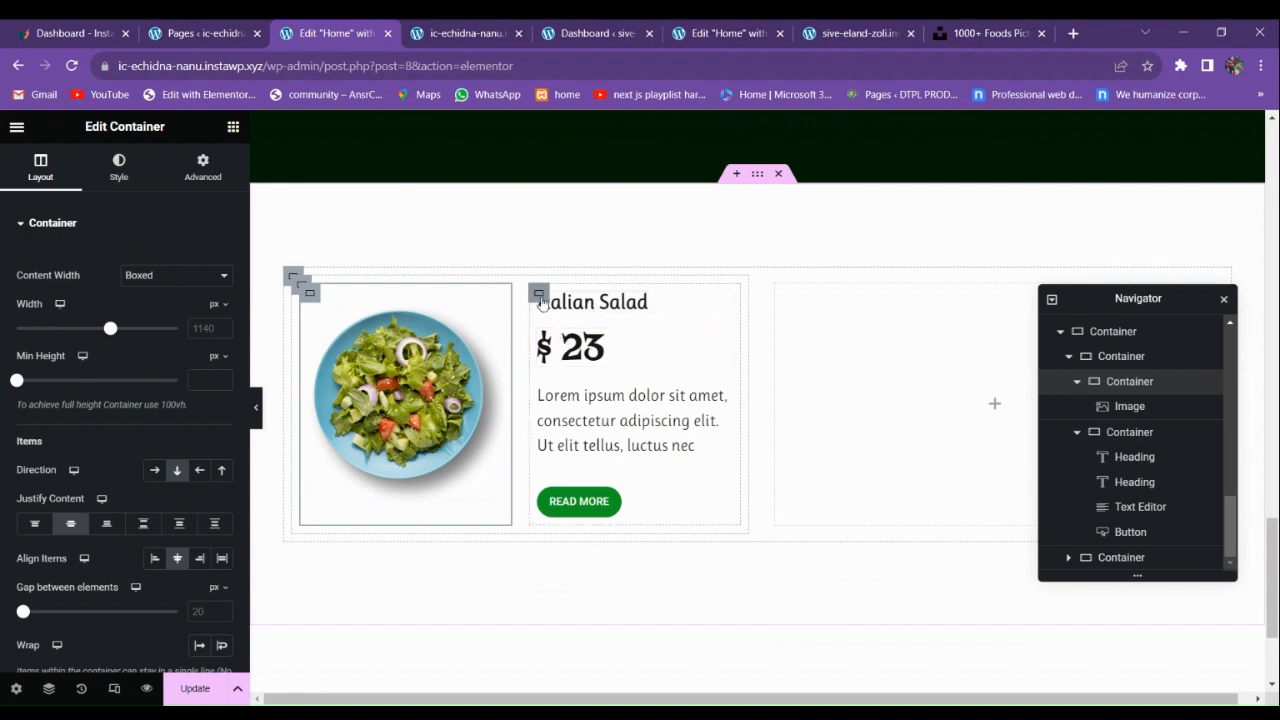
Give the container with the Italian Salad texts a vertical column direction and align its items to the start.
click(539, 295)
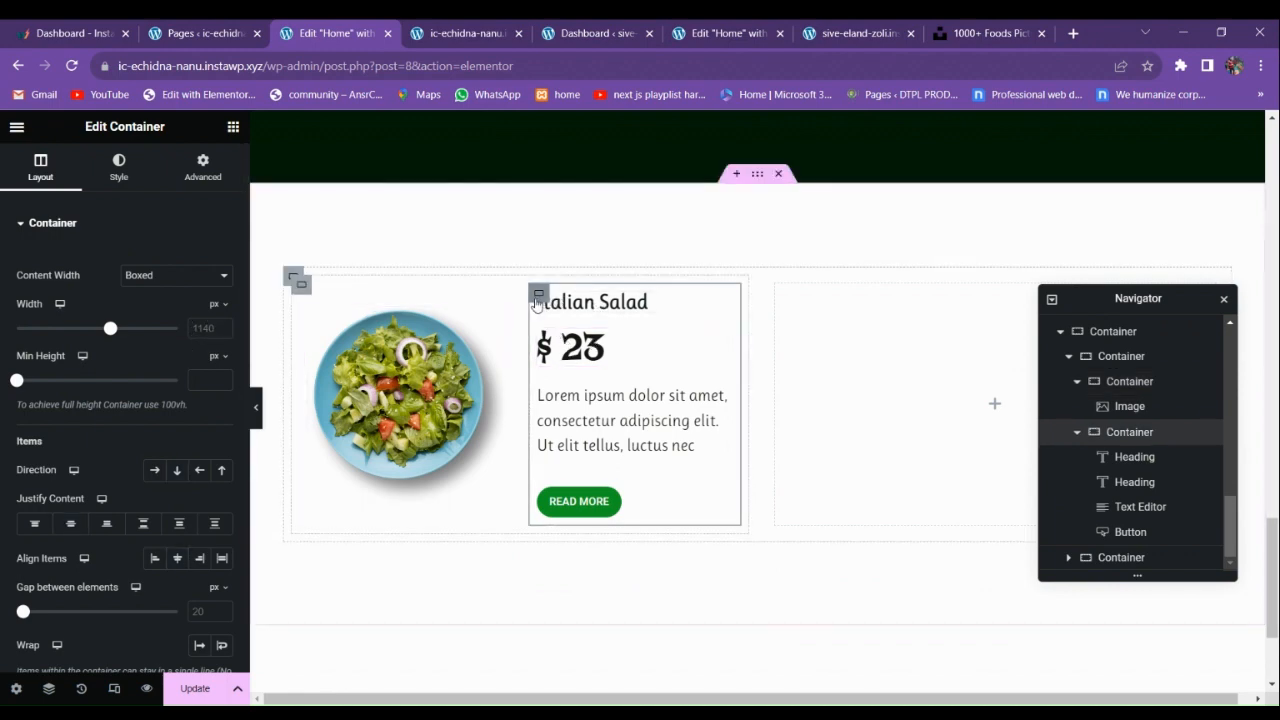
click(171, 471)
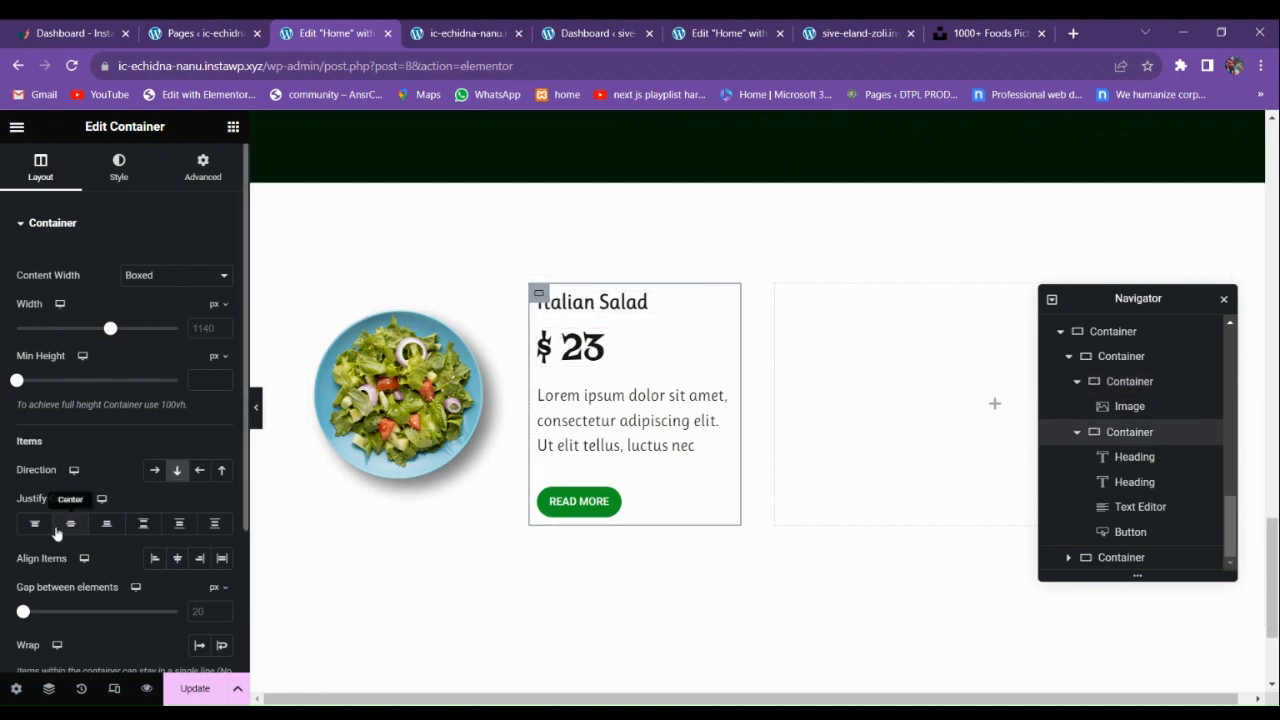
click(175, 557)
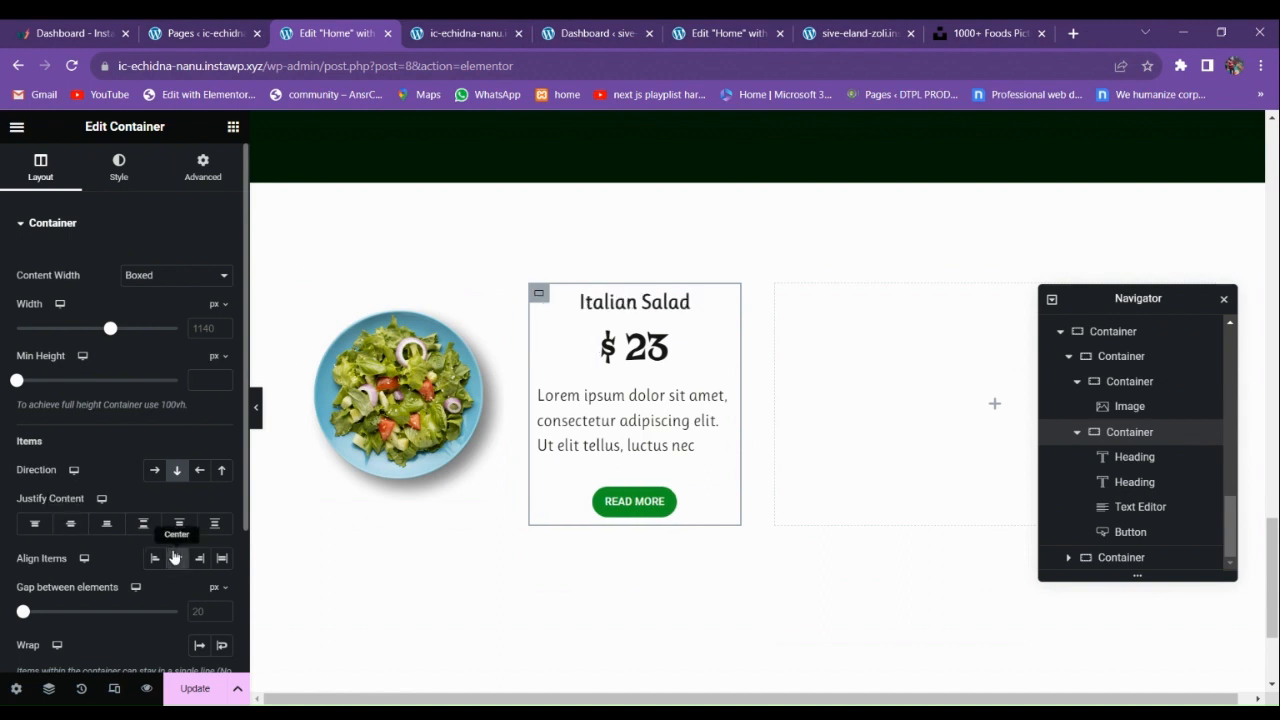
click(157, 561)
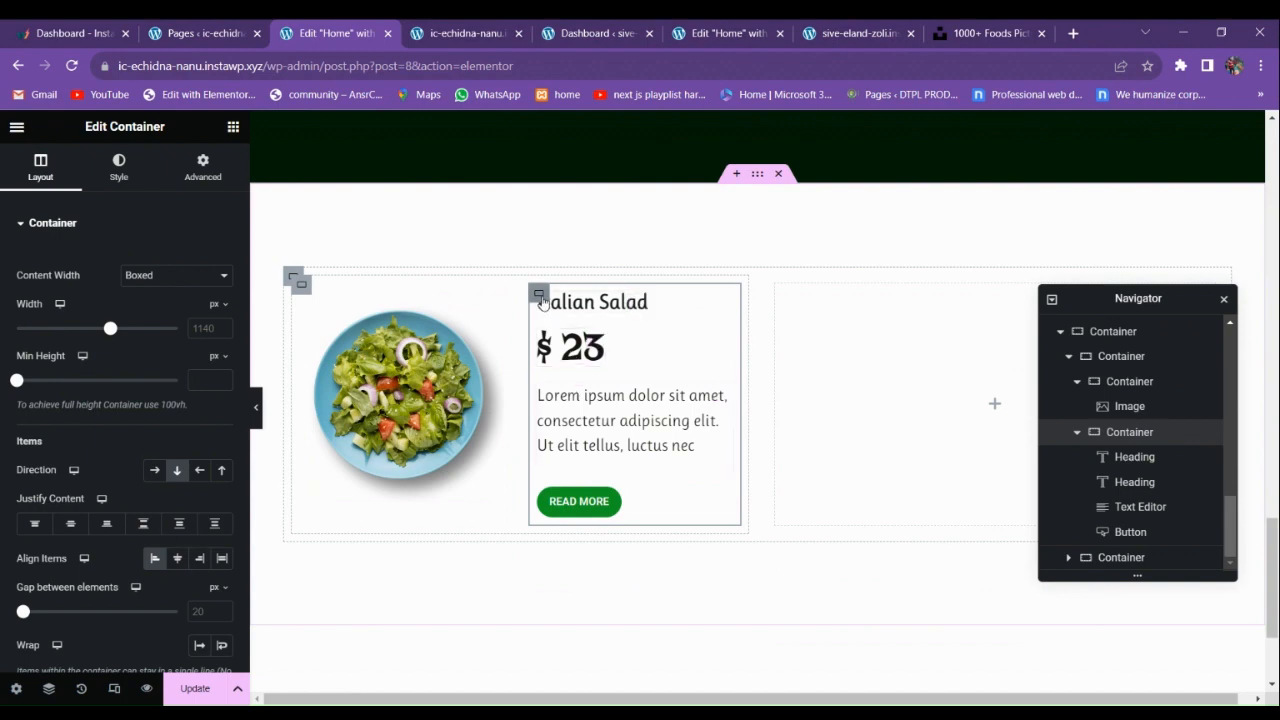
Examine the salad row's nested containers in the Navigator, collapse the card container and select the empty container beside it.
click(298, 285)
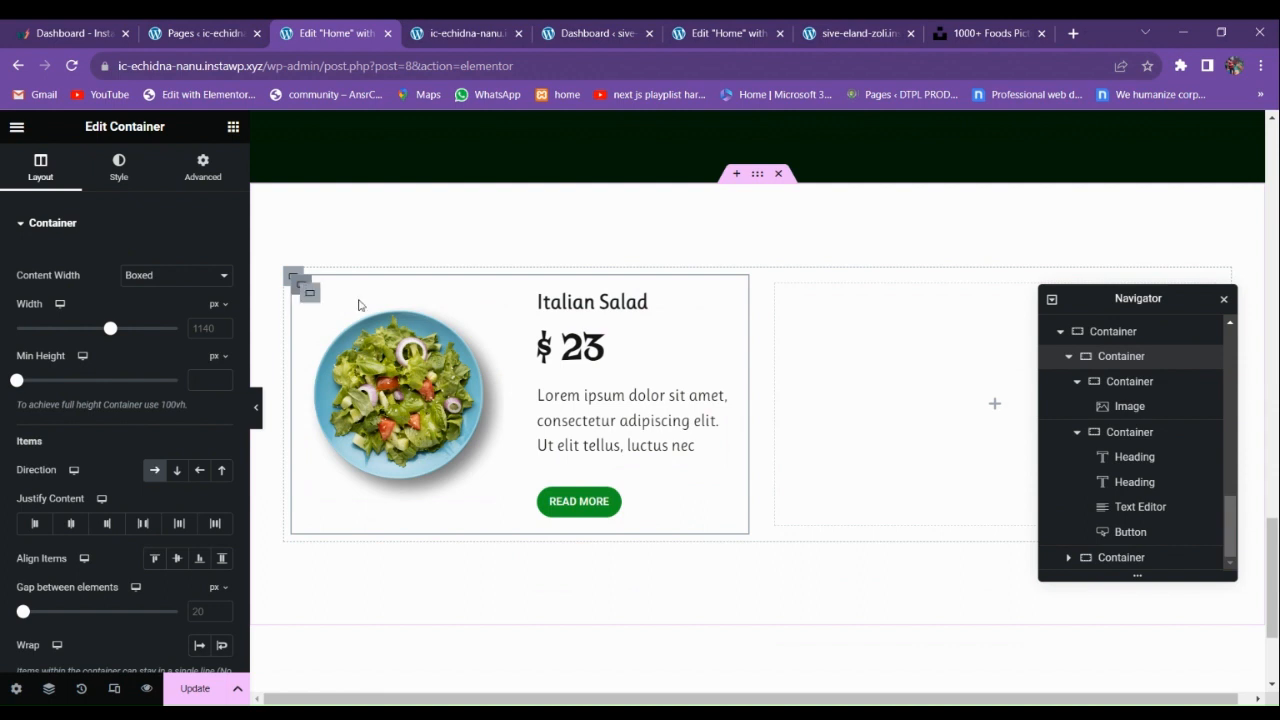
scroll(1137, 434, up, 2)
scroll(1077, 486, down, 1)
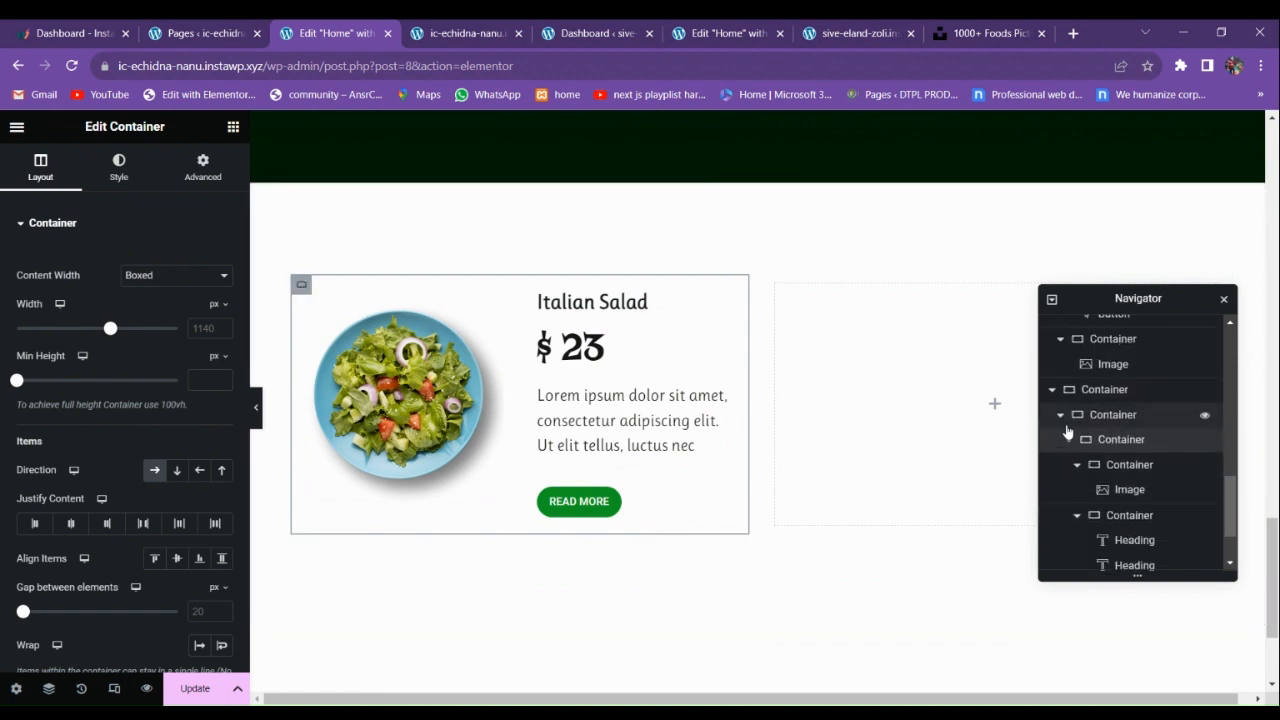
click(1052, 389)
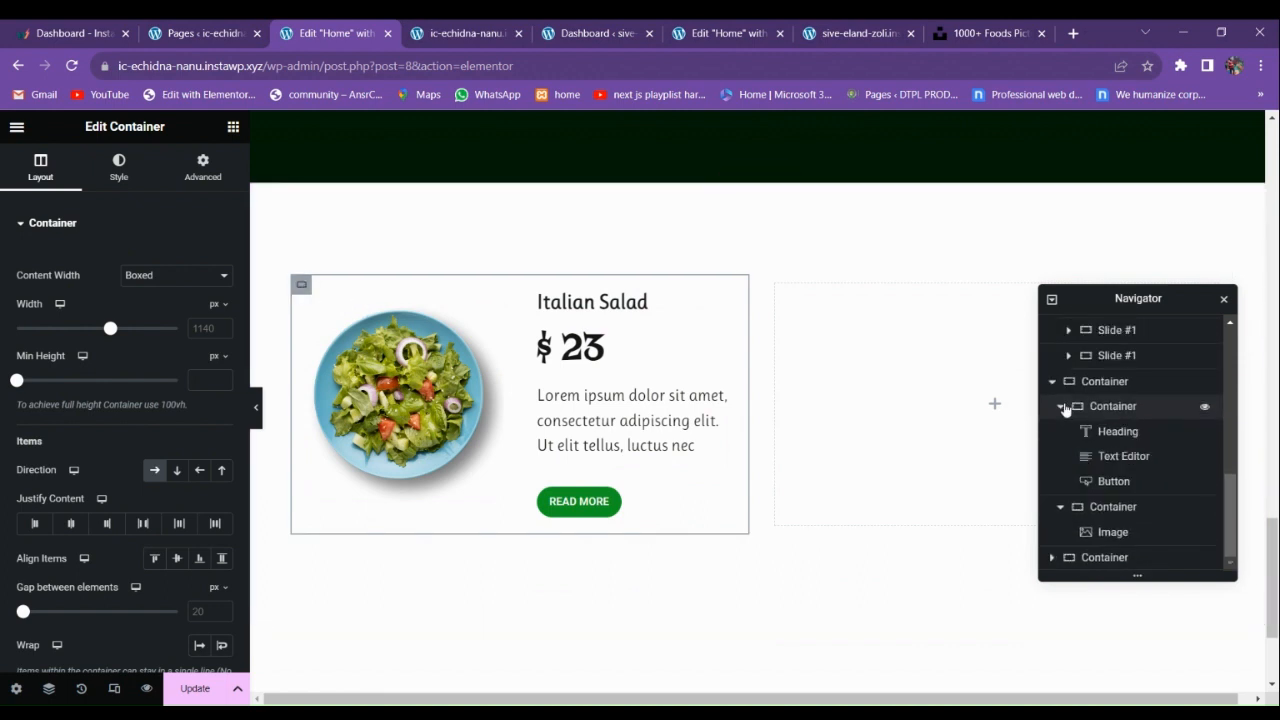
click(1097, 562)
click(1053, 558)
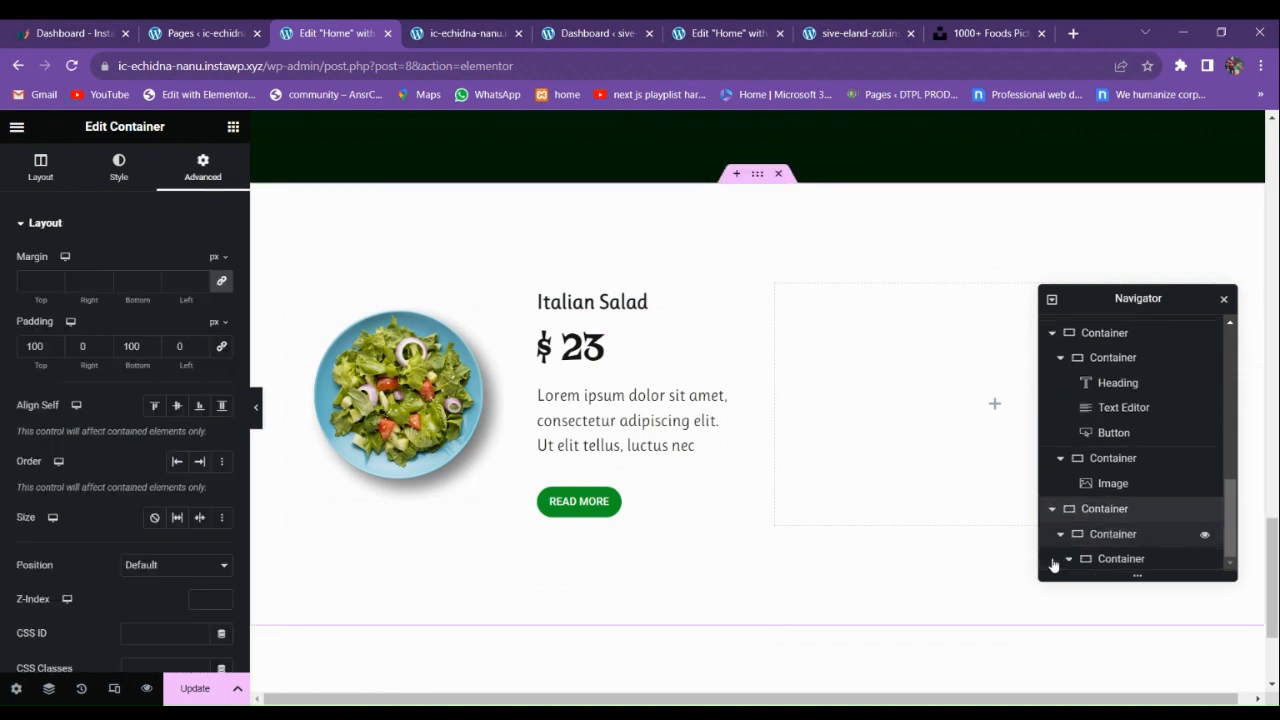
scroll(1078, 455, down, 3)
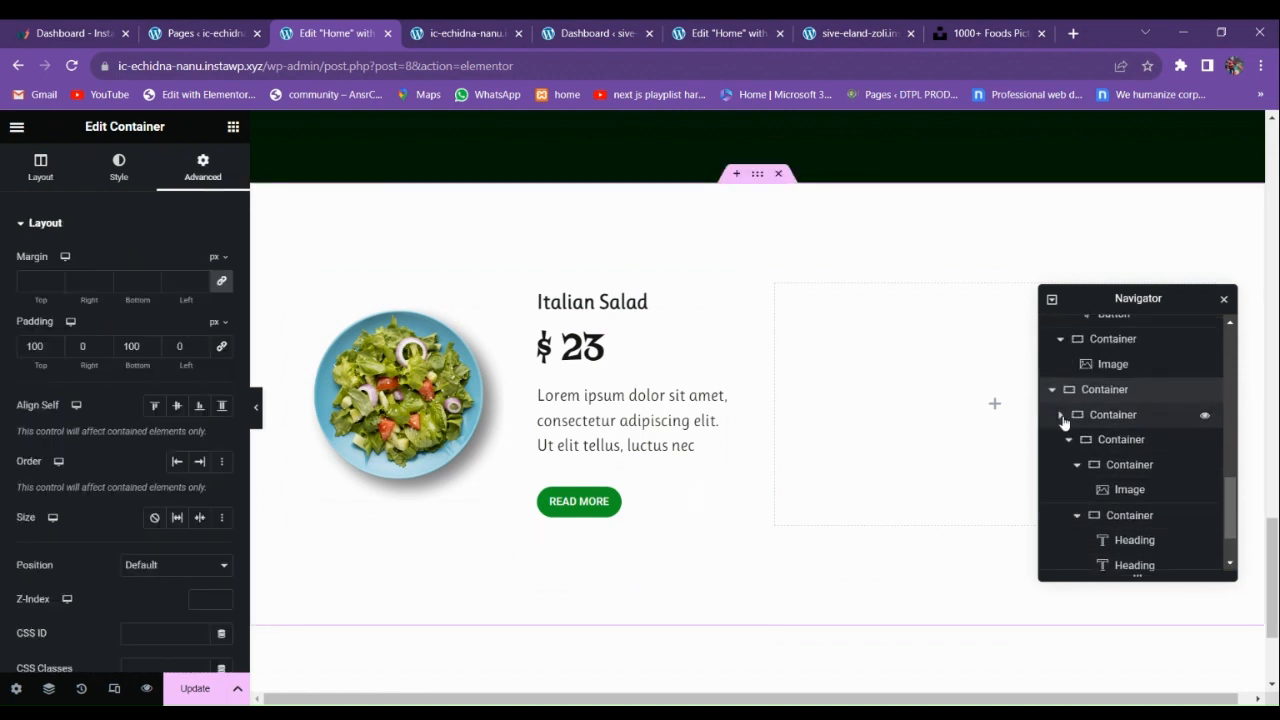
click(1060, 414)
click(1098, 560)
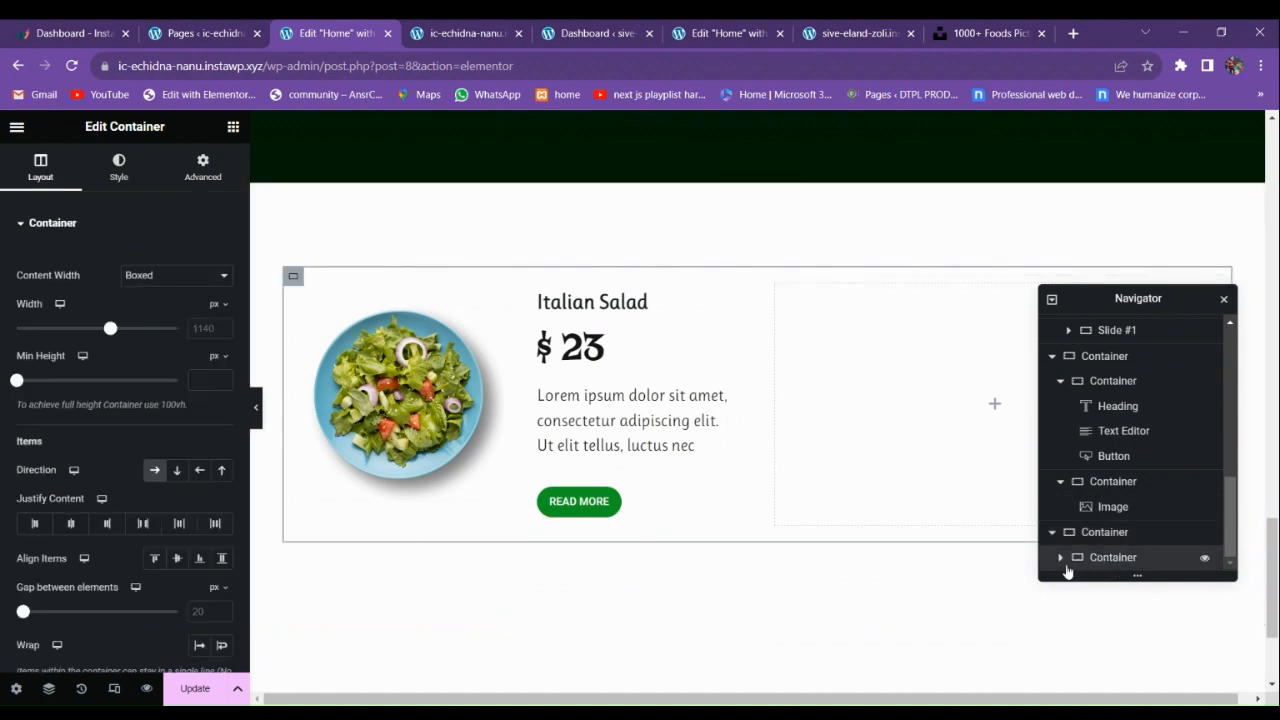
click(1063, 562)
scroll(1083, 560, down, 3)
scroll(1096, 440, up, 1)
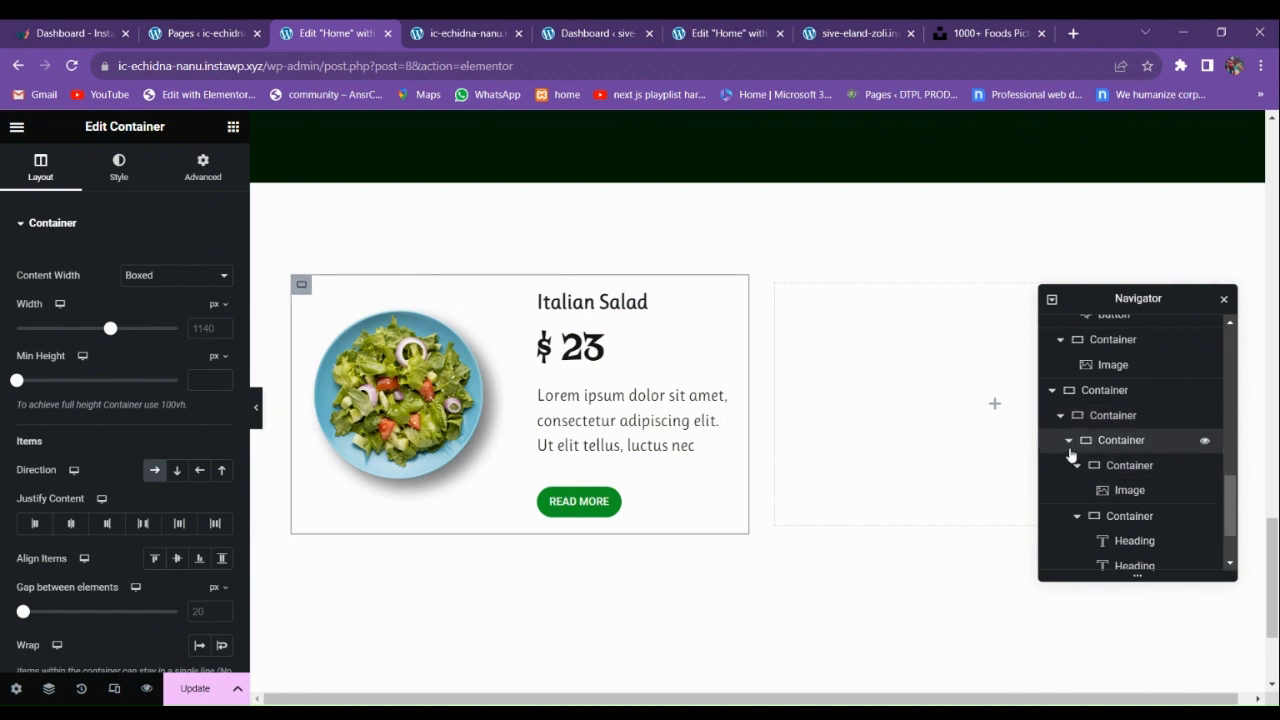
click(1069, 446)
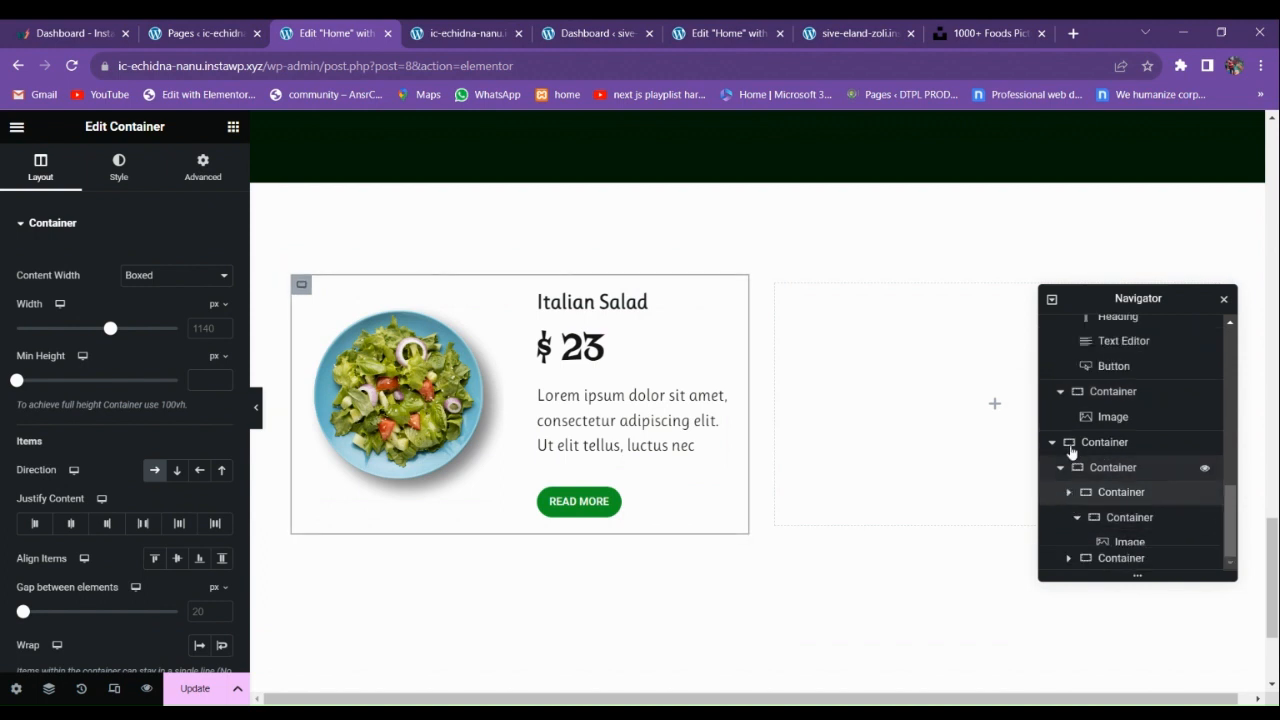
click(1103, 558)
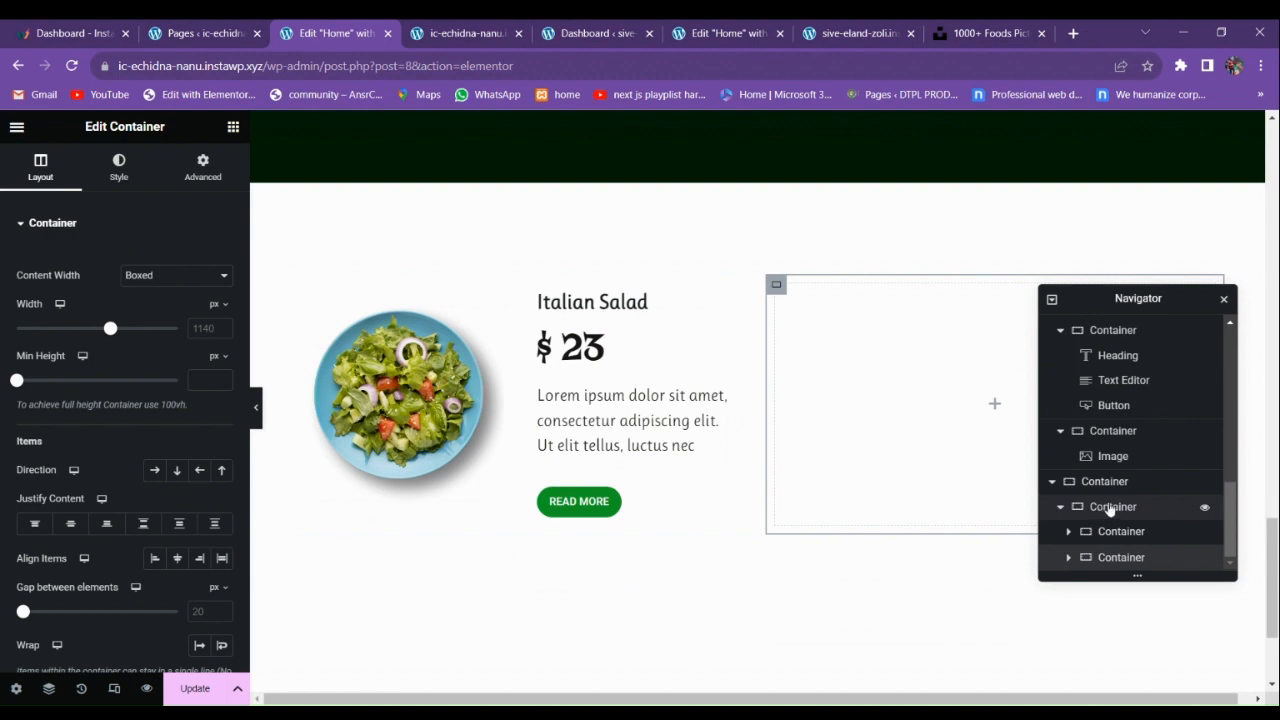
click(1110, 509)
right_click(1113, 509)
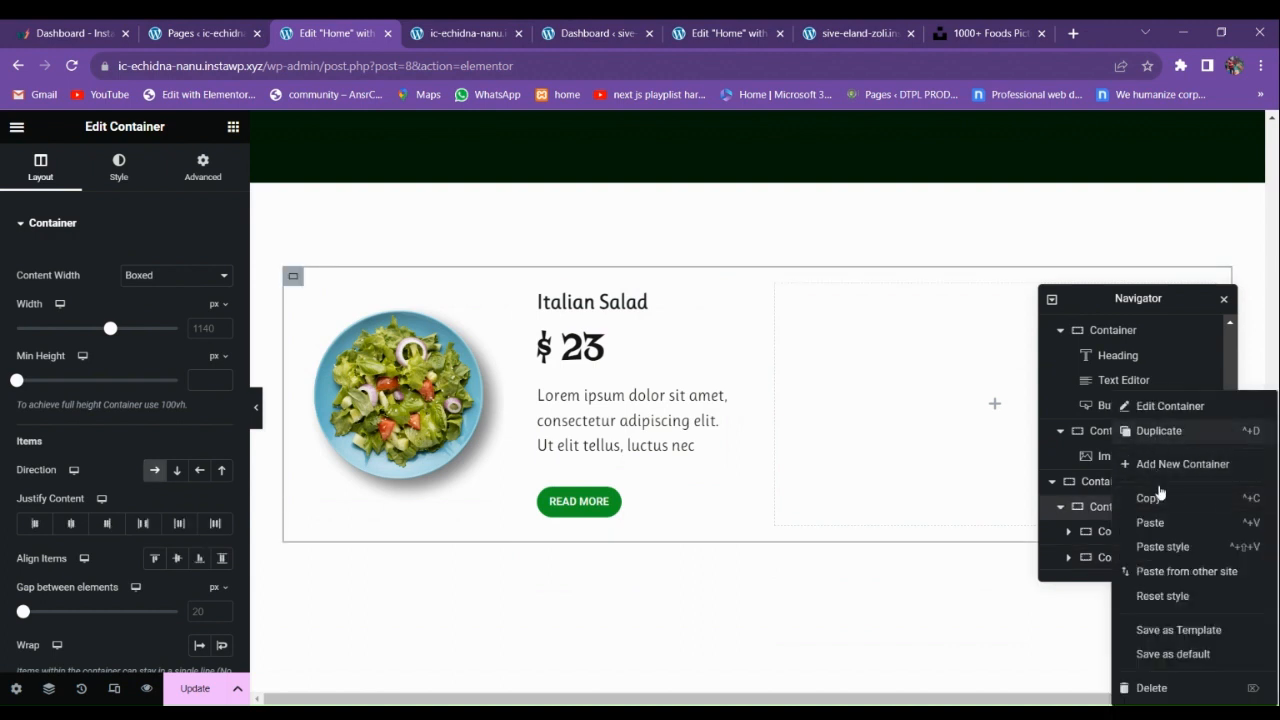
click(1158, 430)
scroll(837, 523, down, 3)
scroll(724, 460, up, 2)
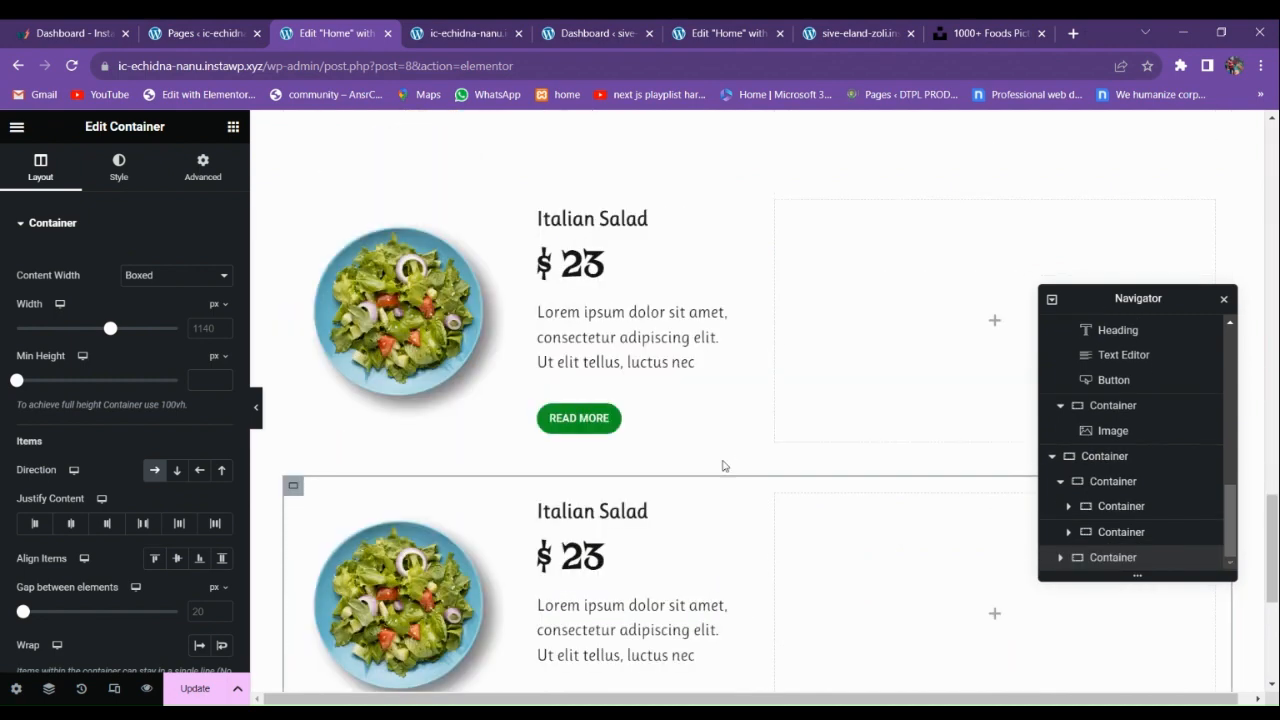
right_click(1104, 559)
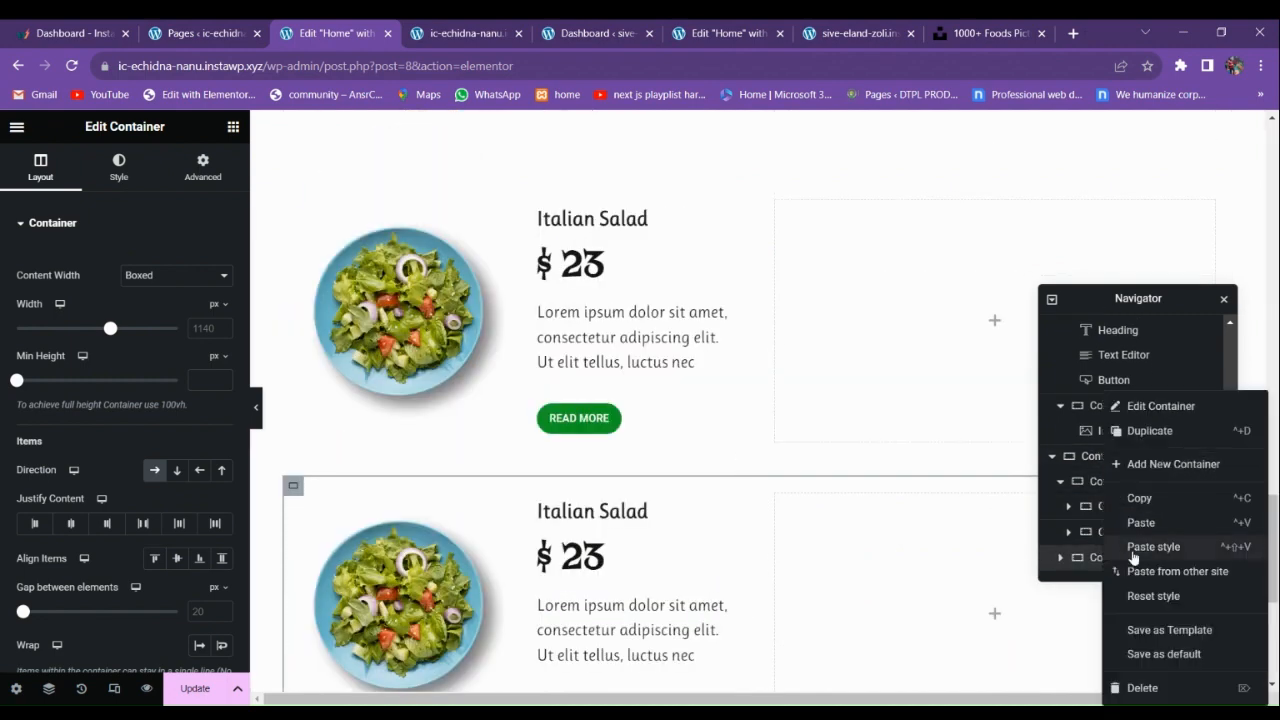
click(1149, 686)
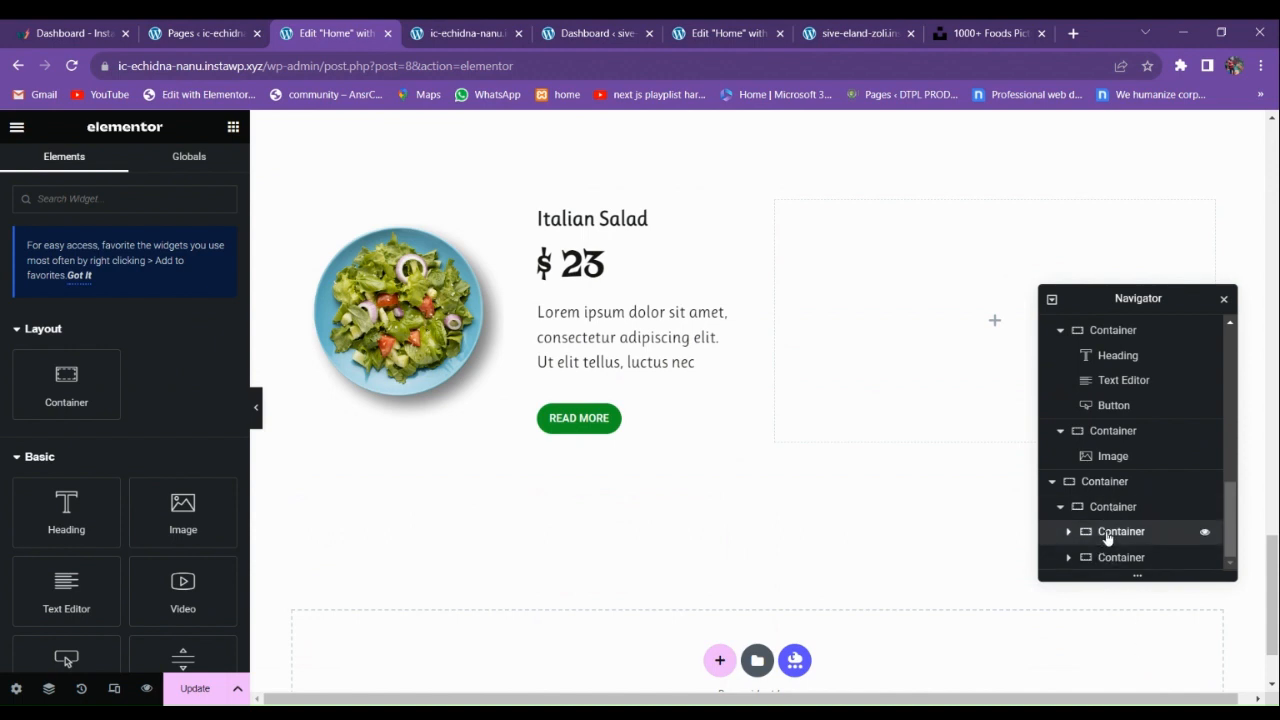
Delete the empty container beside the Italian Salad card.
click(1110, 533)
click(1121, 558)
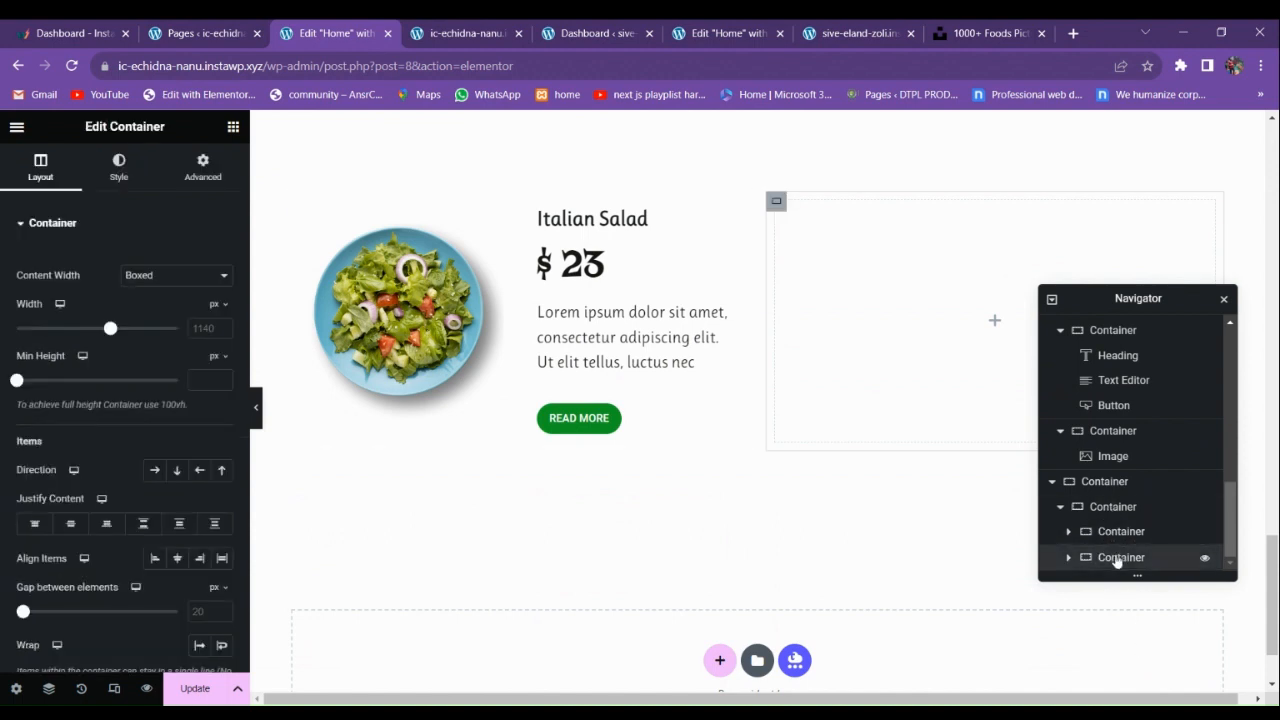
right_click(1120, 558)
click(1137, 688)
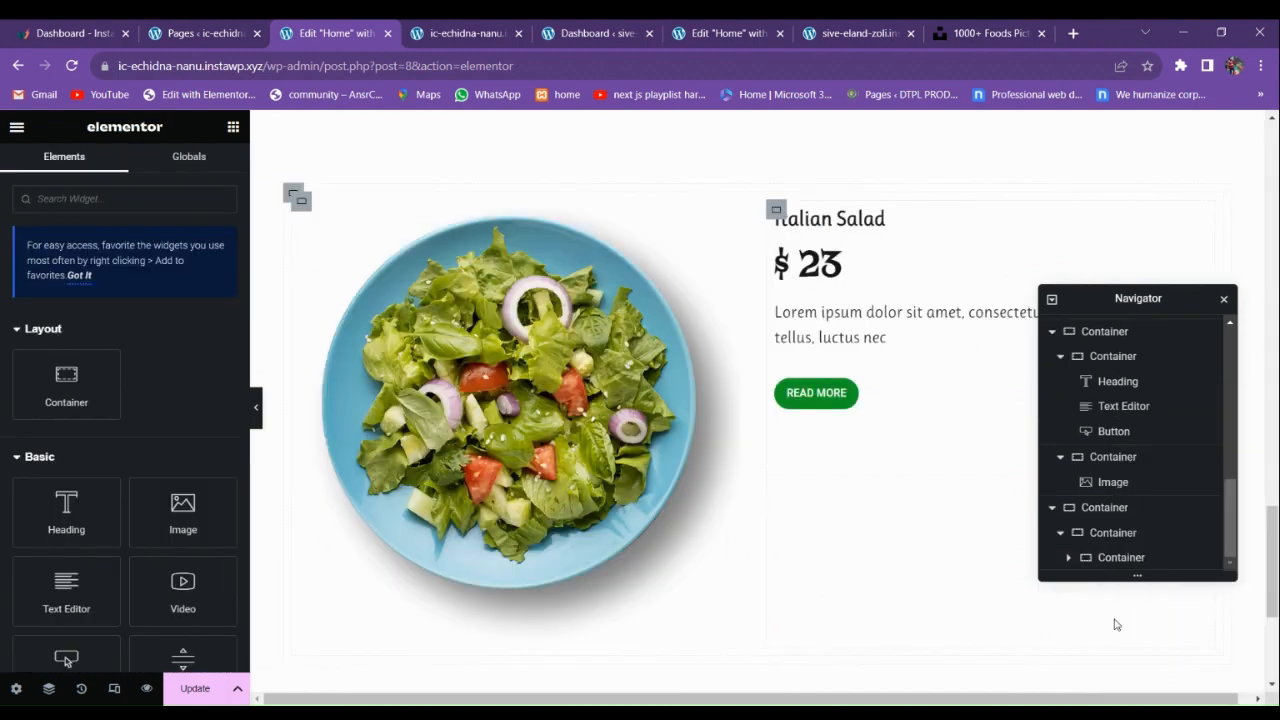
Duplicate the Italian Salad card container within its row.
click(1115, 566)
right_click(1116, 566)
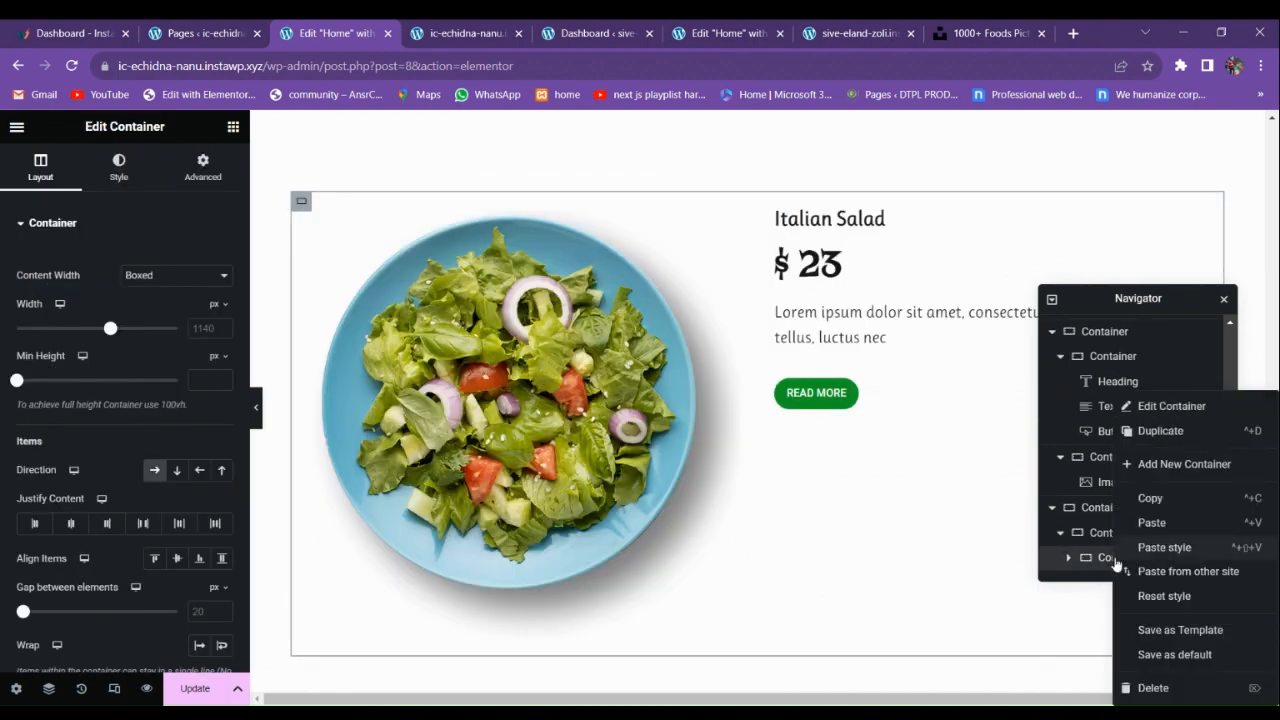
click(1160, 431)
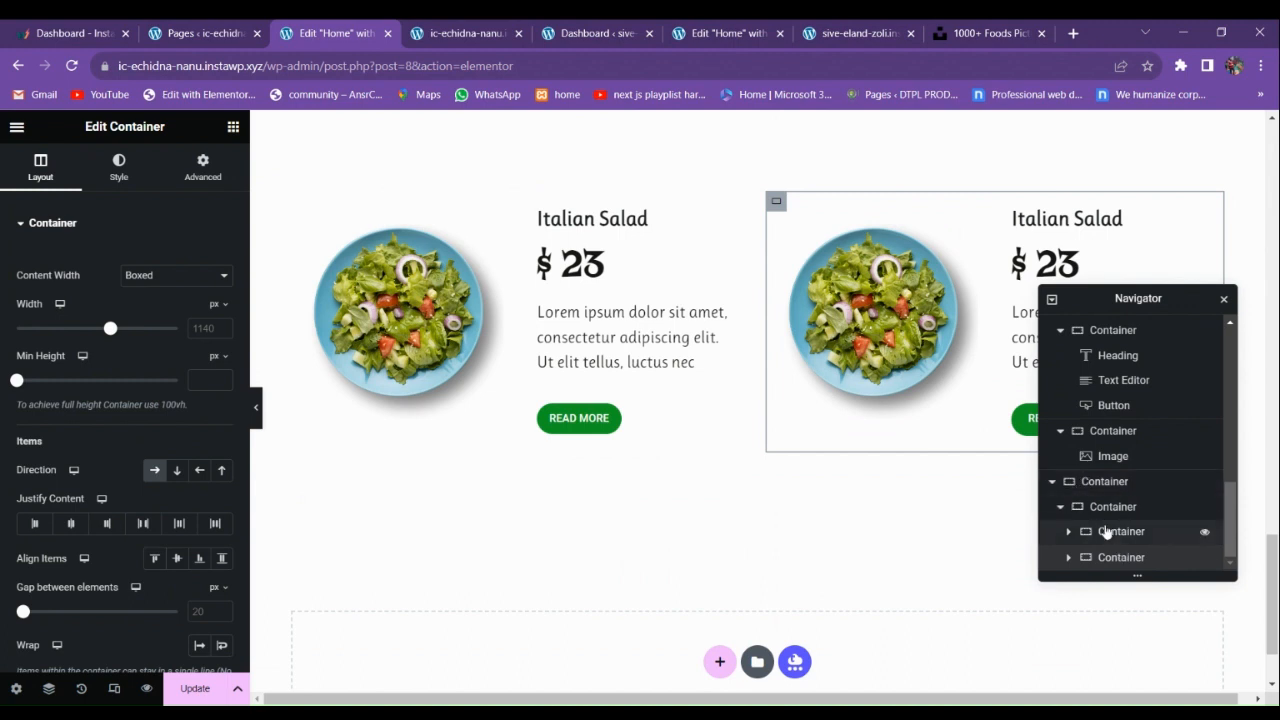
Collapse the parent row holding the two salad cards in the Navigator and duplicate the whole row.
click(1060, 507)
click(1053, 532)
click(1080, 557)
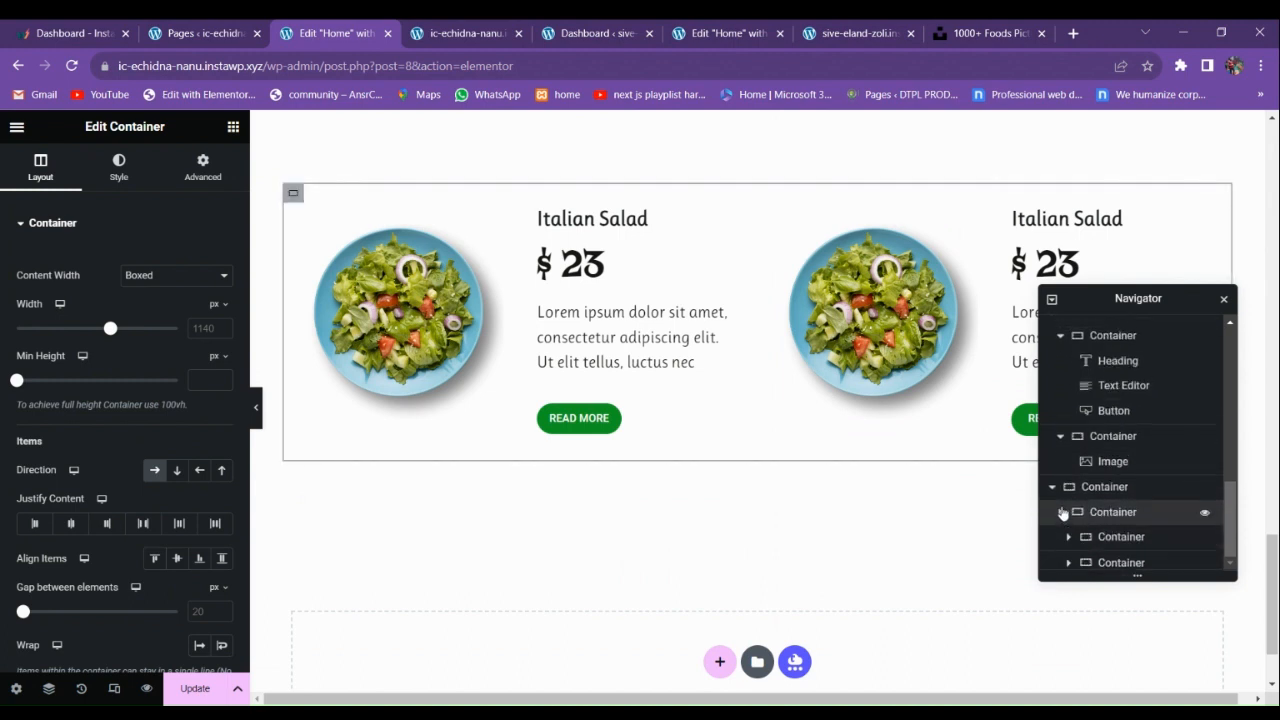
click(1060, 507)
right_click(1139, 563)
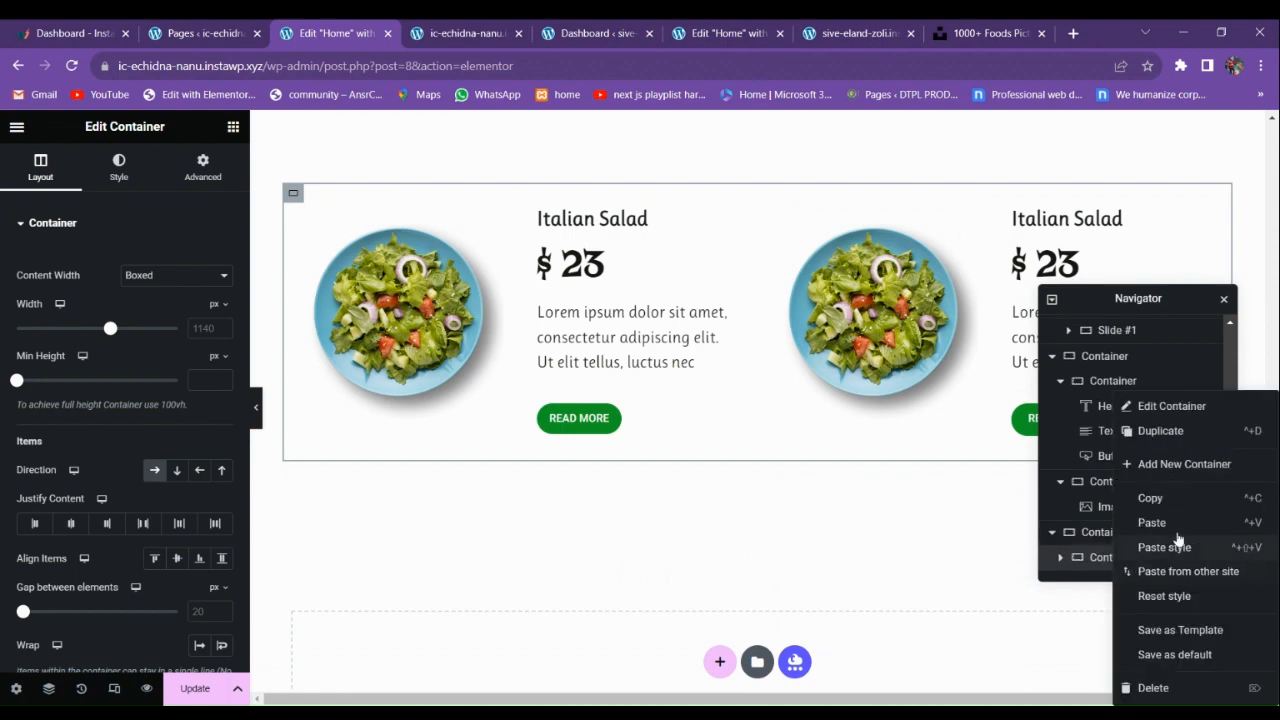
click(1158, 431)
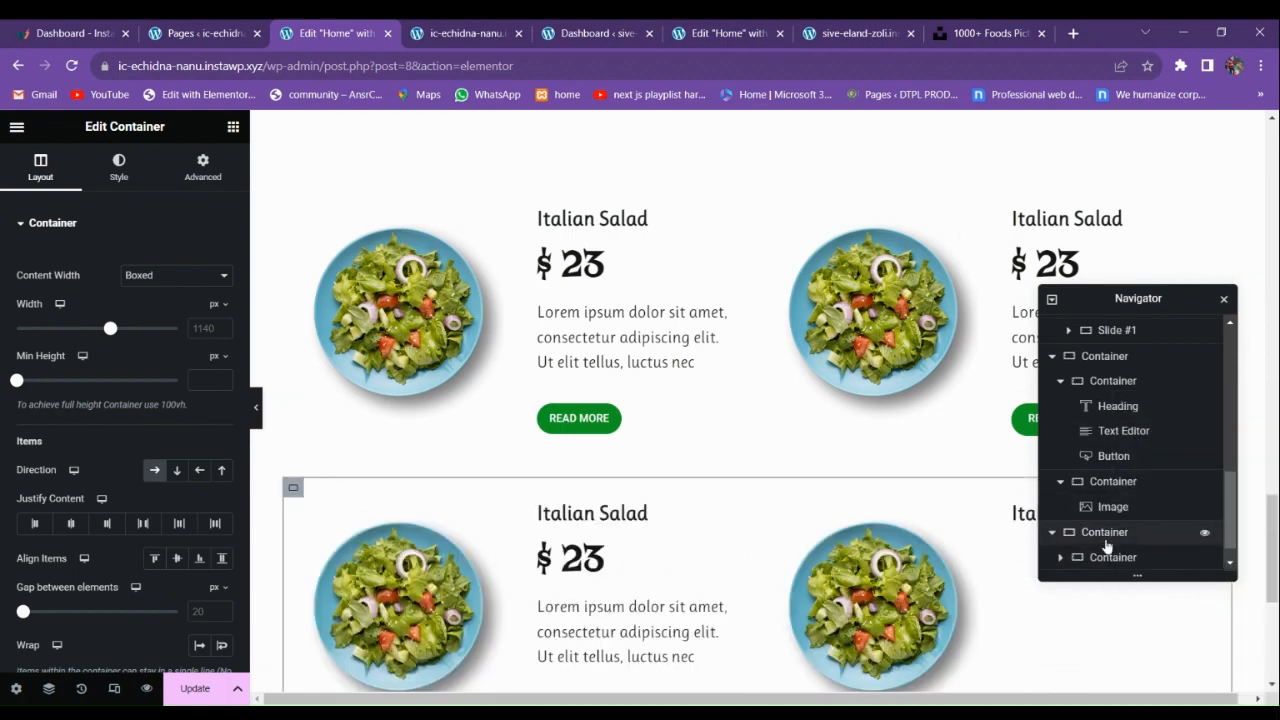
Switch to the sive-eland-zoli.instawp.xyz reference site, examine its salad menu grid, and return to the Elementor editor.
click(880, 28)
scroll(611, 466, down, 2)
scroll(634, 463, up, 4)
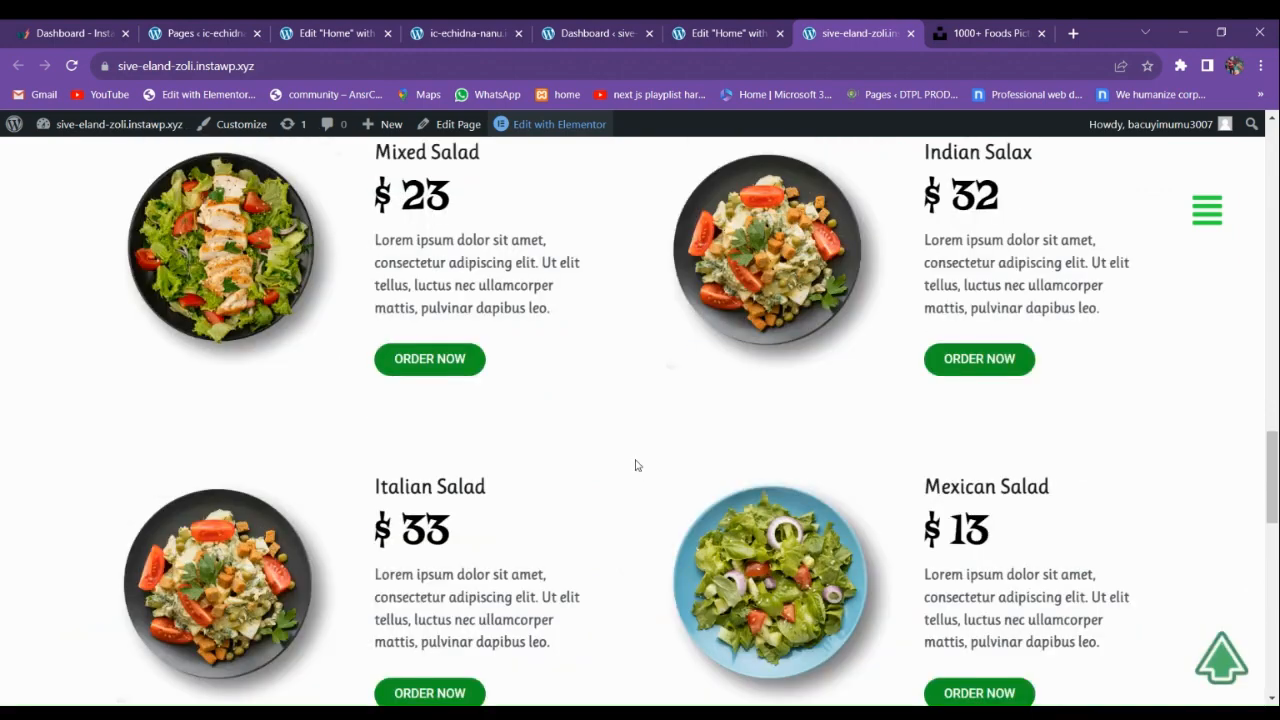
click(503, 28)
click(399, 24)
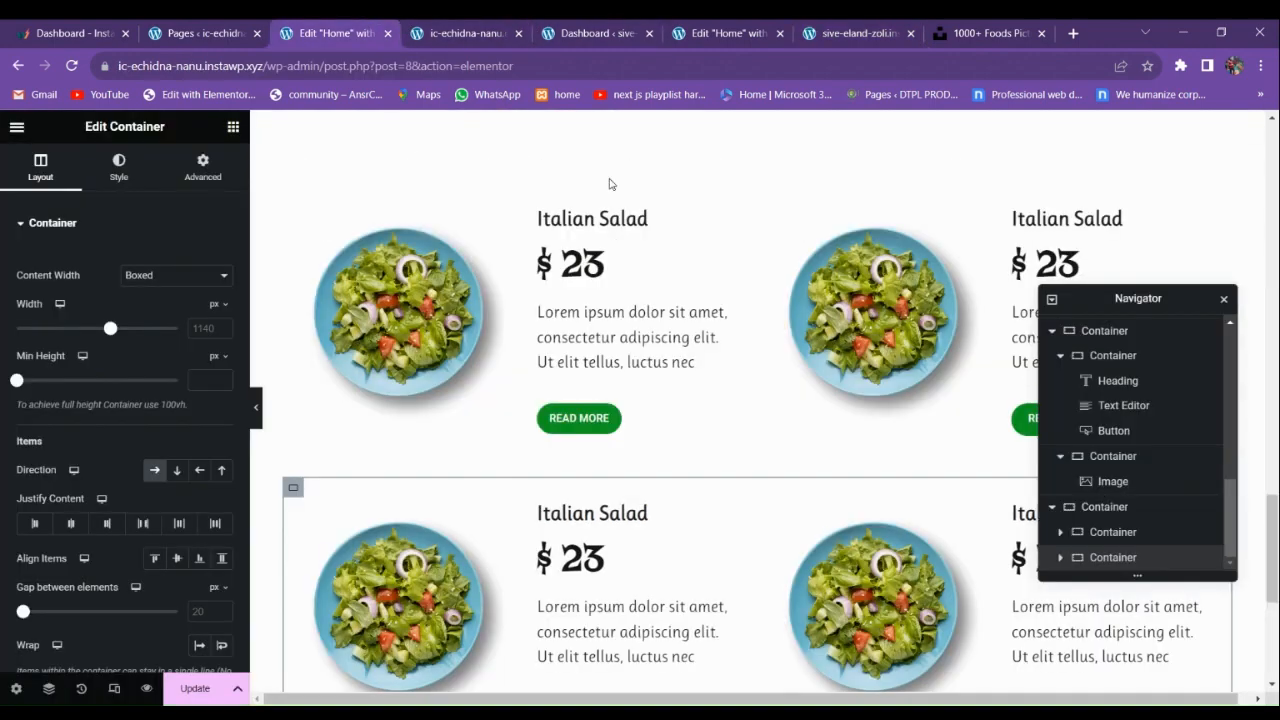
Hide the editing panel and examine the two rows of salad cards at full page width.
scroll(612, 445, down, 3)
scroll(620, 443, up, 1)
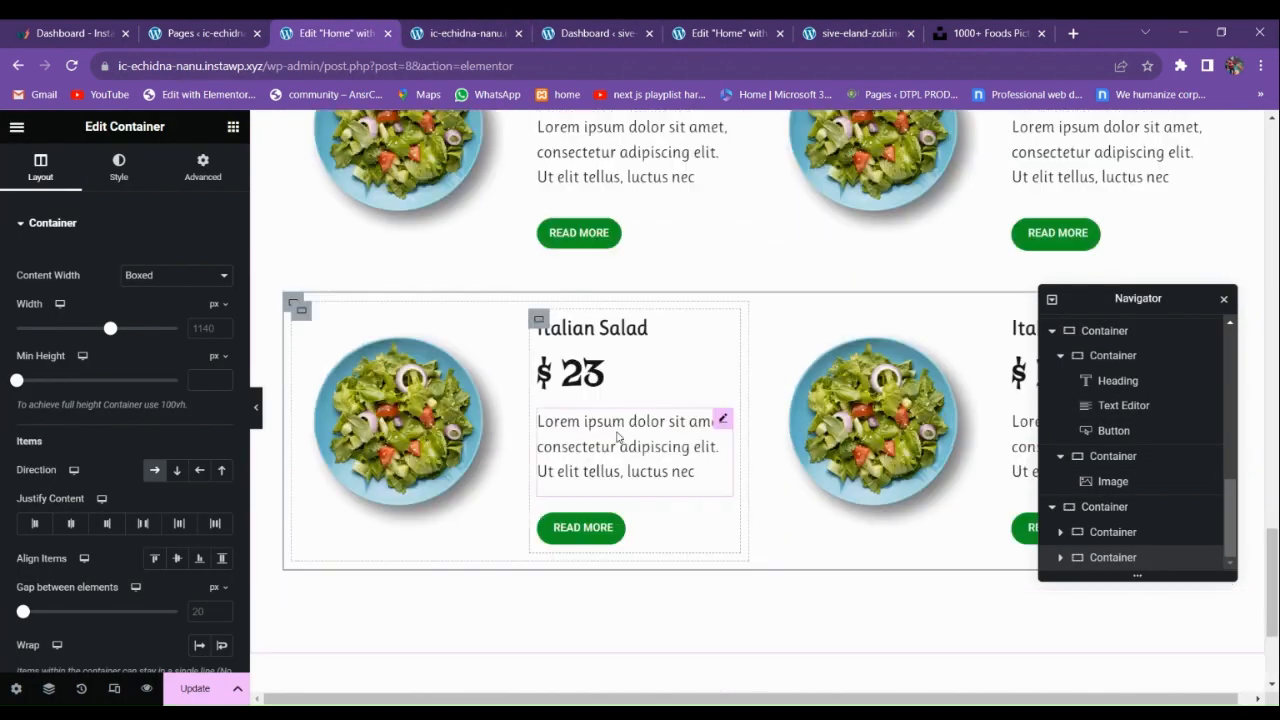
click(256, 410)
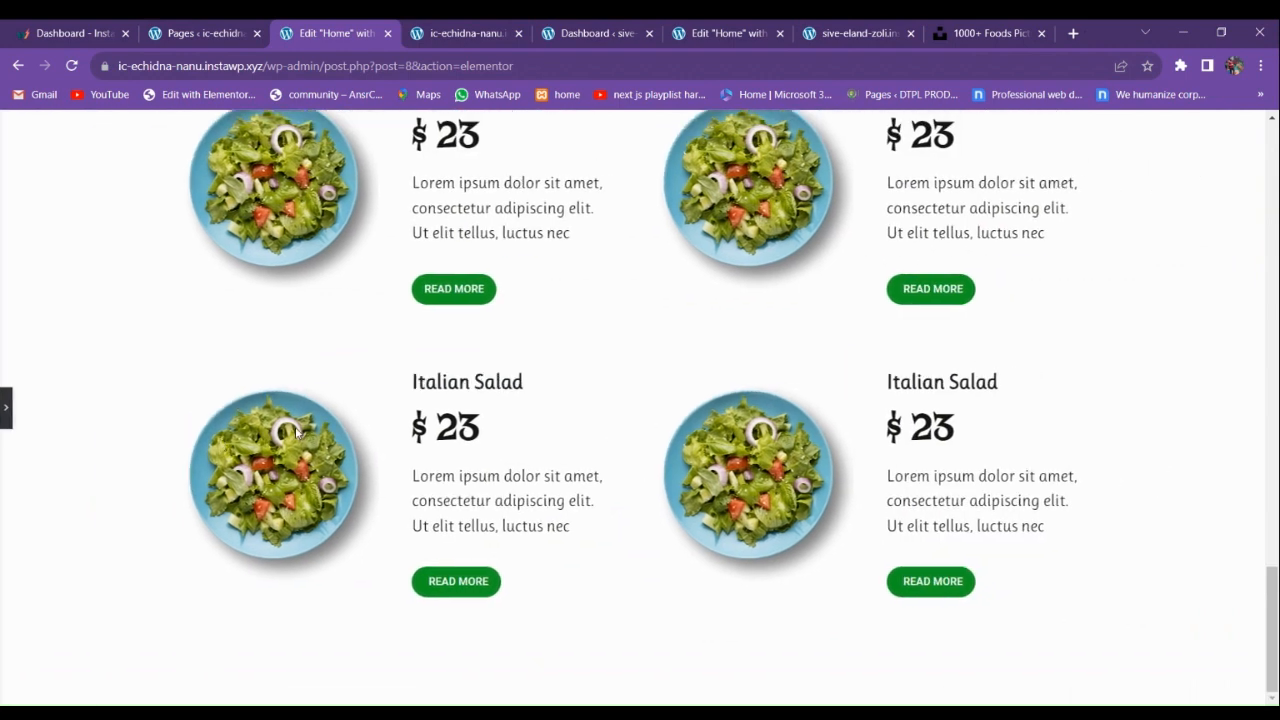
scroll(300, 434, up, 3)
scroll(315, 428, down, 2)
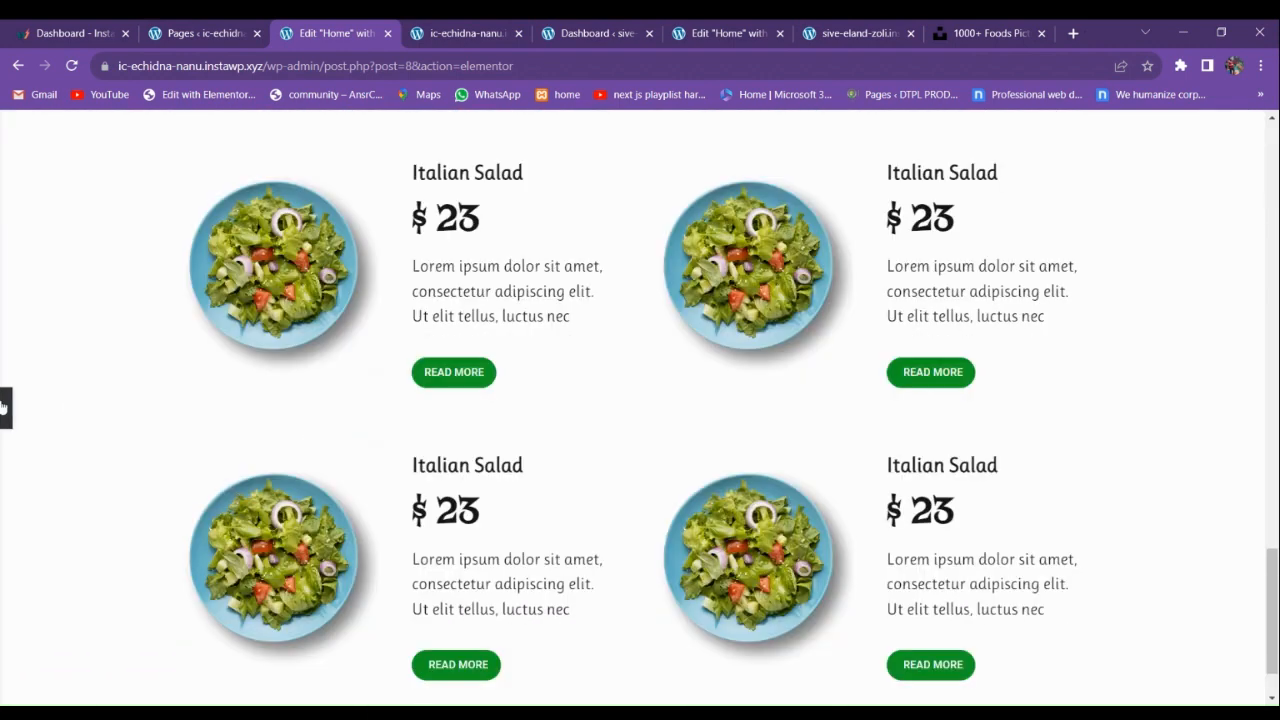
Set the second salad row container's top margin to 50 px with unlinked margin values, and update the page.
click(471, 427)
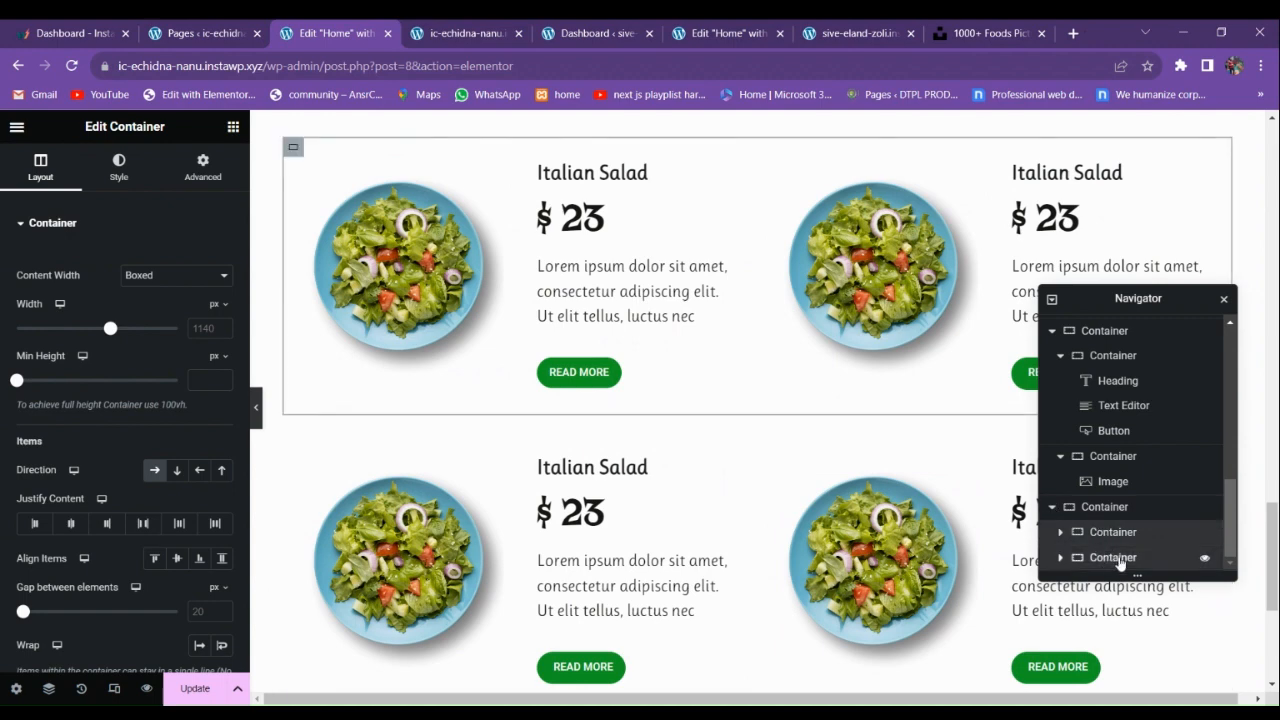
click(203, 166)
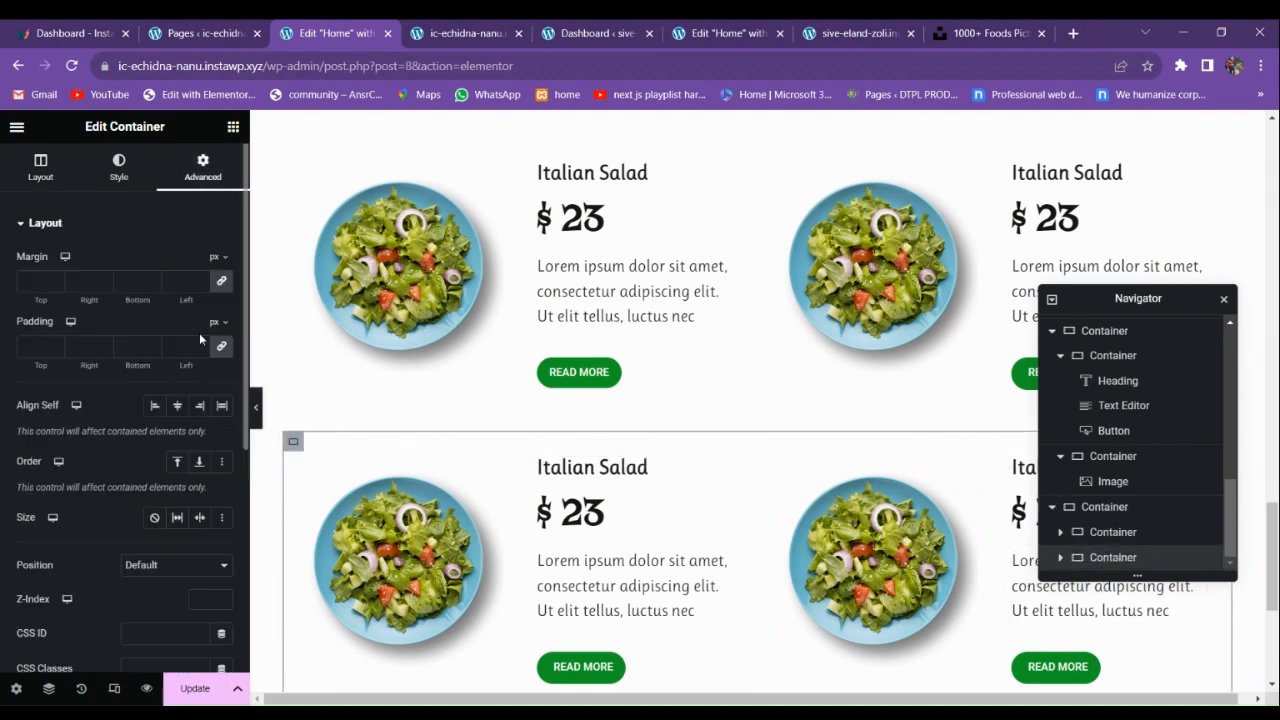
click(222, 283)
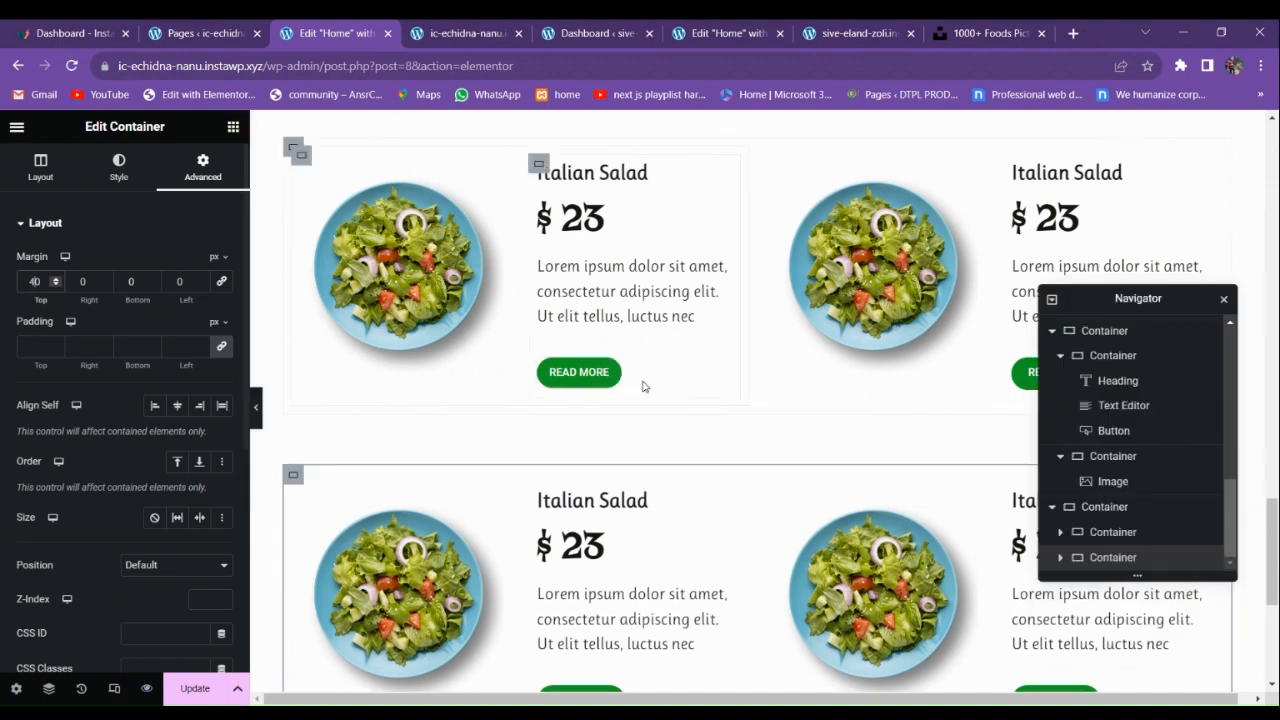
text(50)
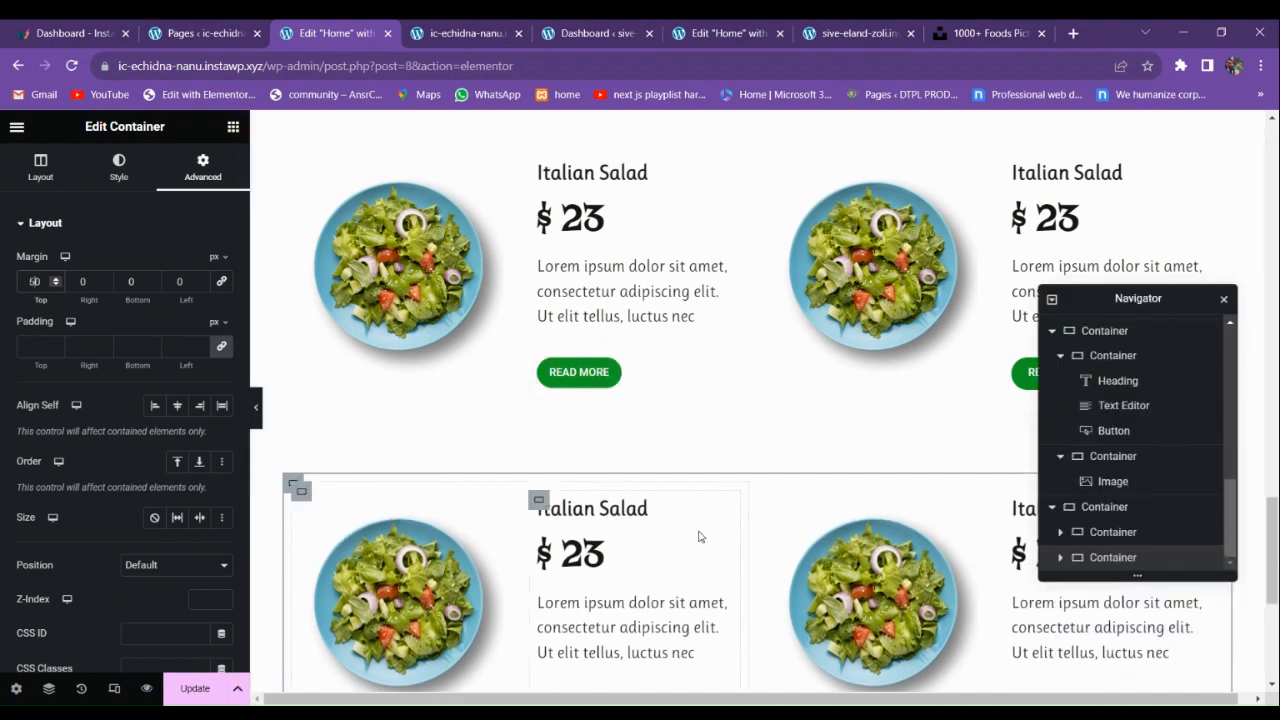
click(196, 689)
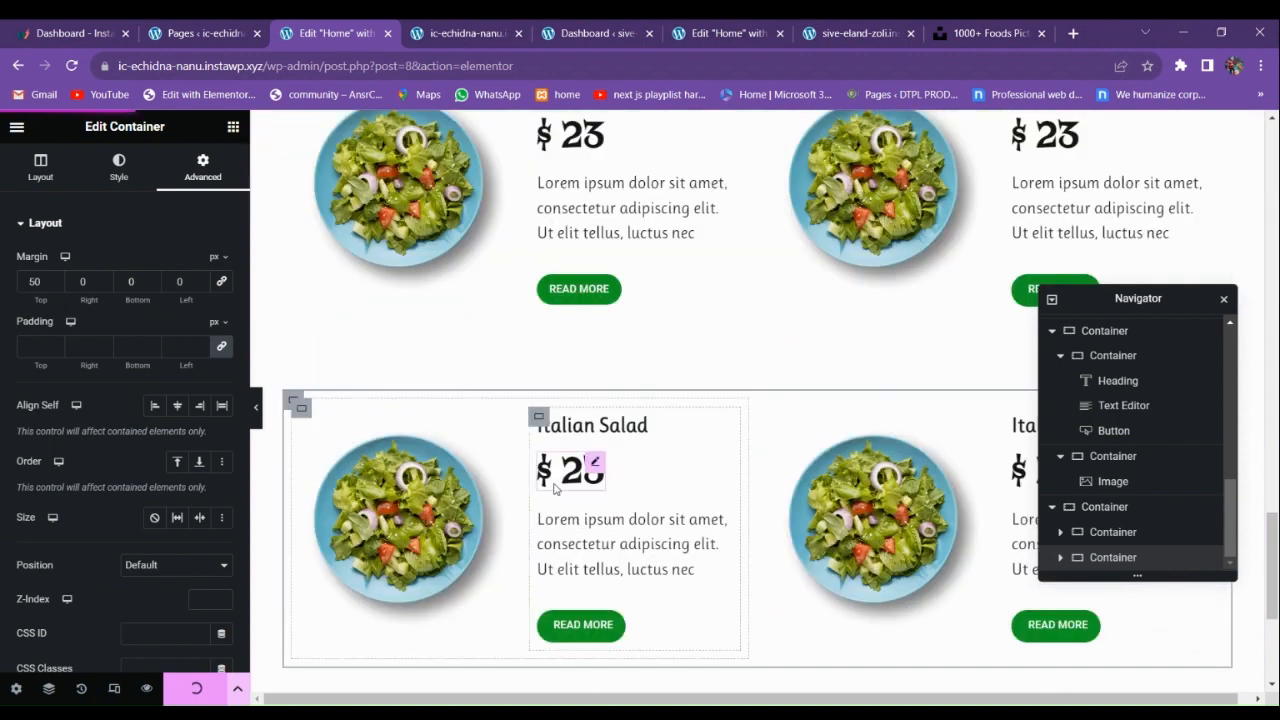
Reload the live ic-echidna-nanu.instawp.xyz home page and examine its sections down to the spacing of the salad card rows.
click(470, 33)
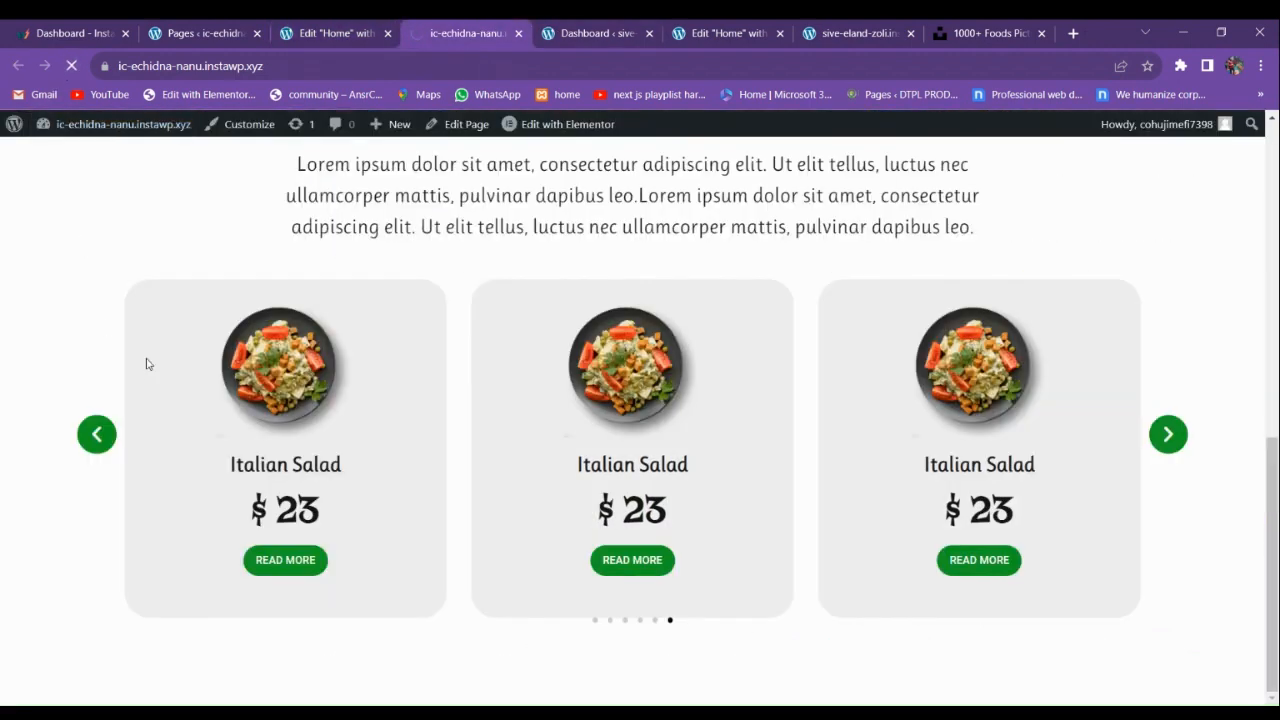
scroll(146, 373, up, 7)
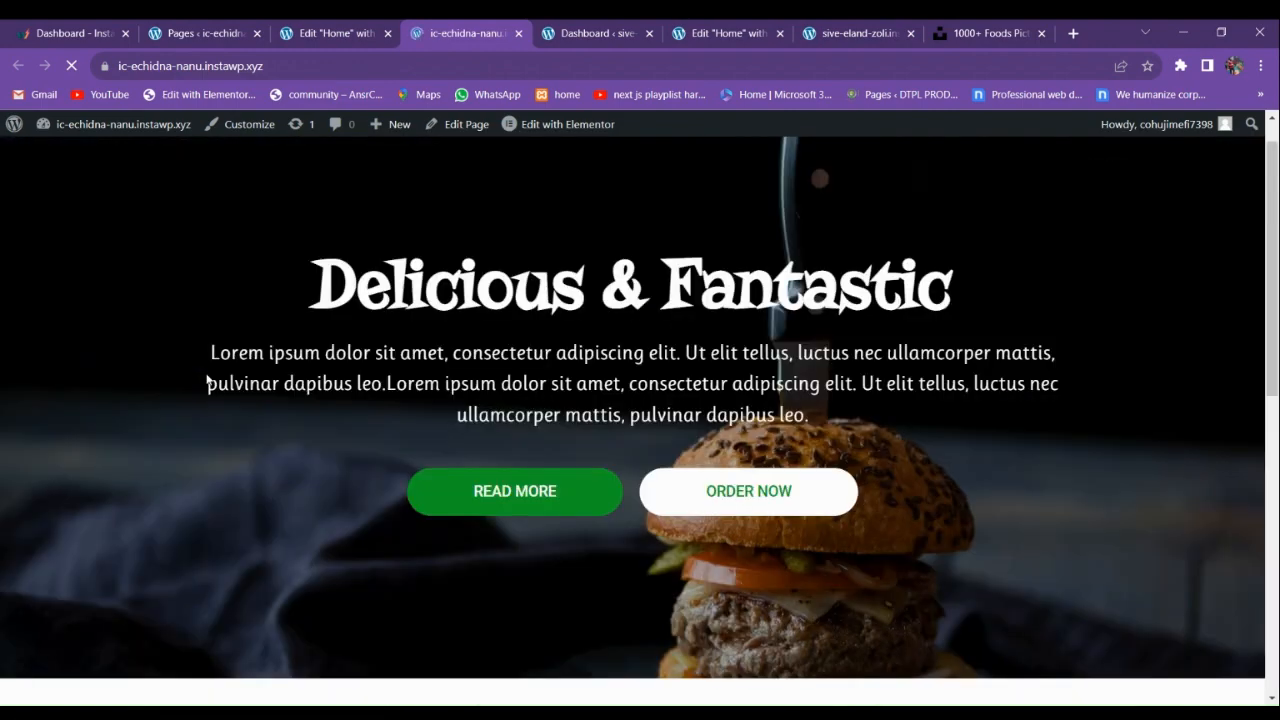
scroll(209, 380, down, 3)
scroll(225, 416, down, 2)
scroll(229, 403, up, 5)
scroll(238, 398, down, 5)
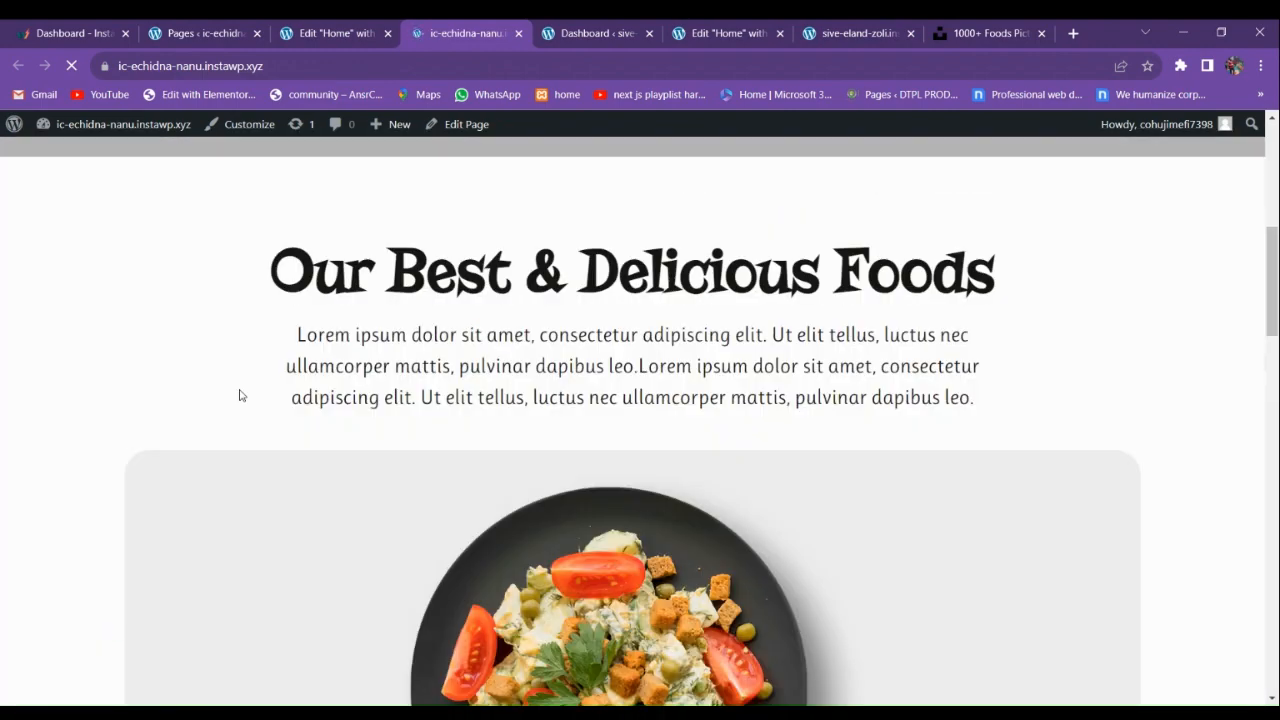
scroll(240, 397, up, 3)
scroll(225, 388, up, 3)
scroll(257, 380, down, 7)
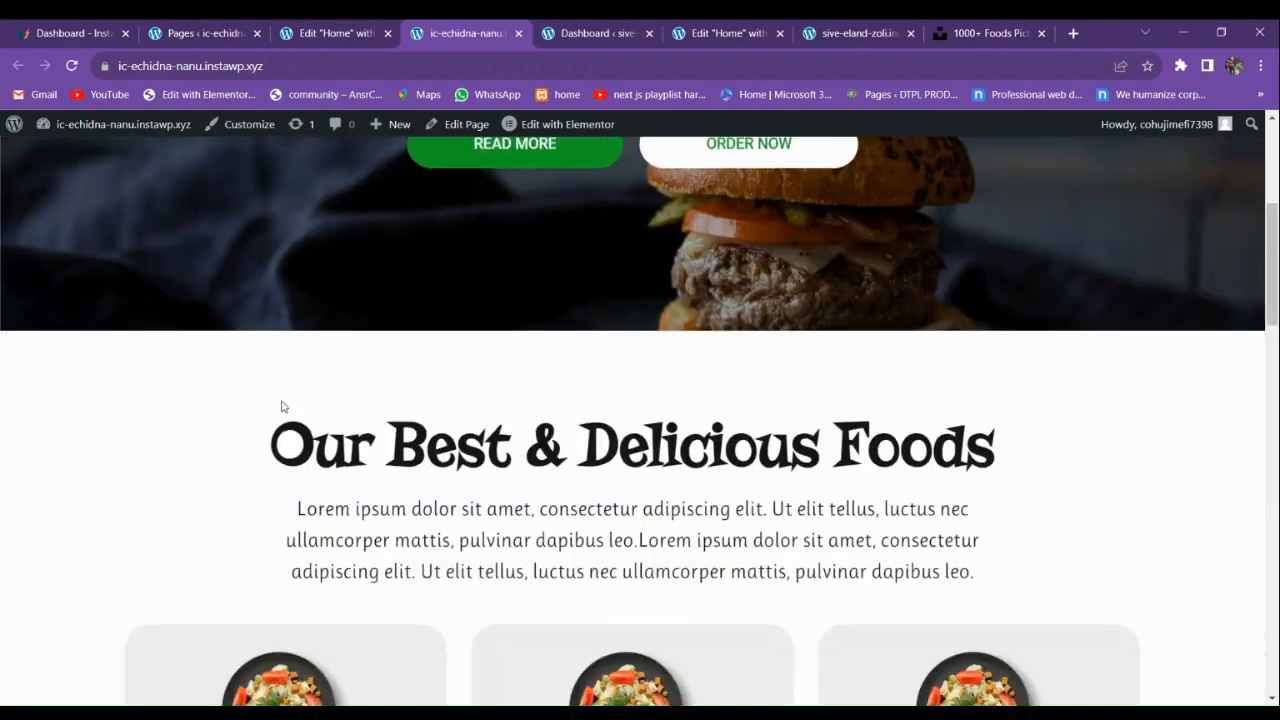
click(1169, 419)
scroll(659, 408, up, 4)
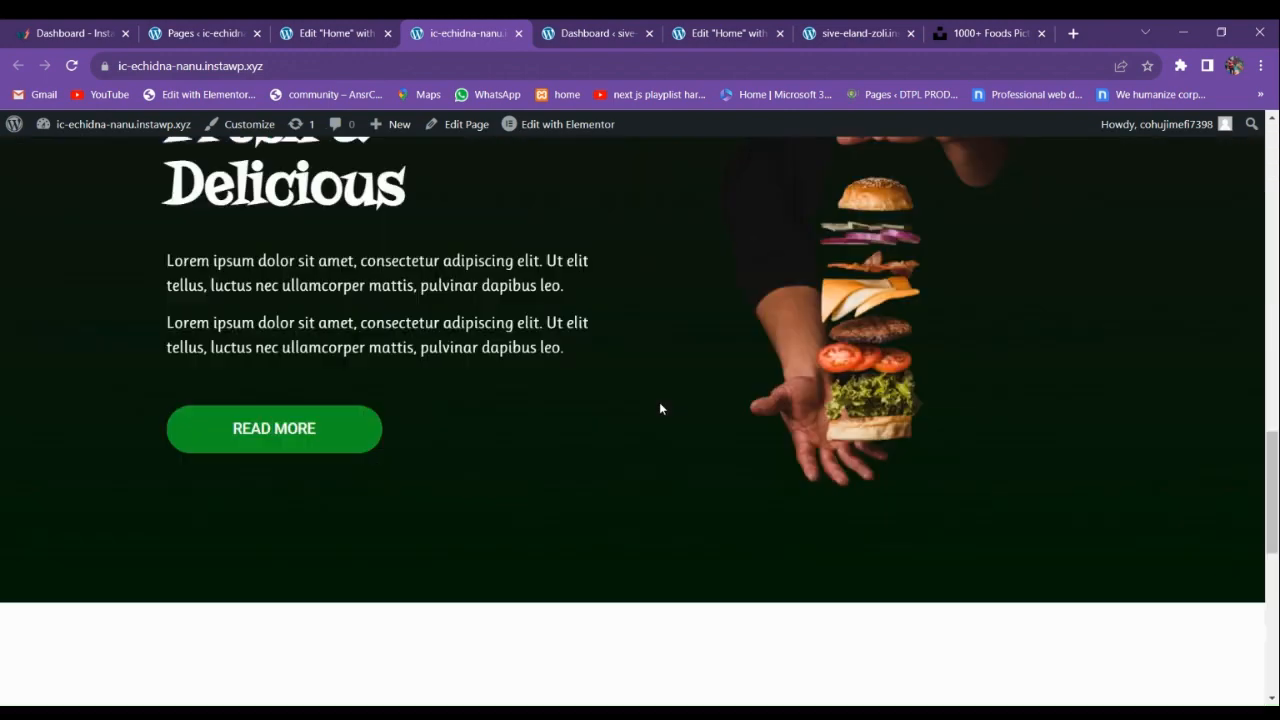
scroll(388, 374, up, 2)
scroll(446, 363, down, 6)
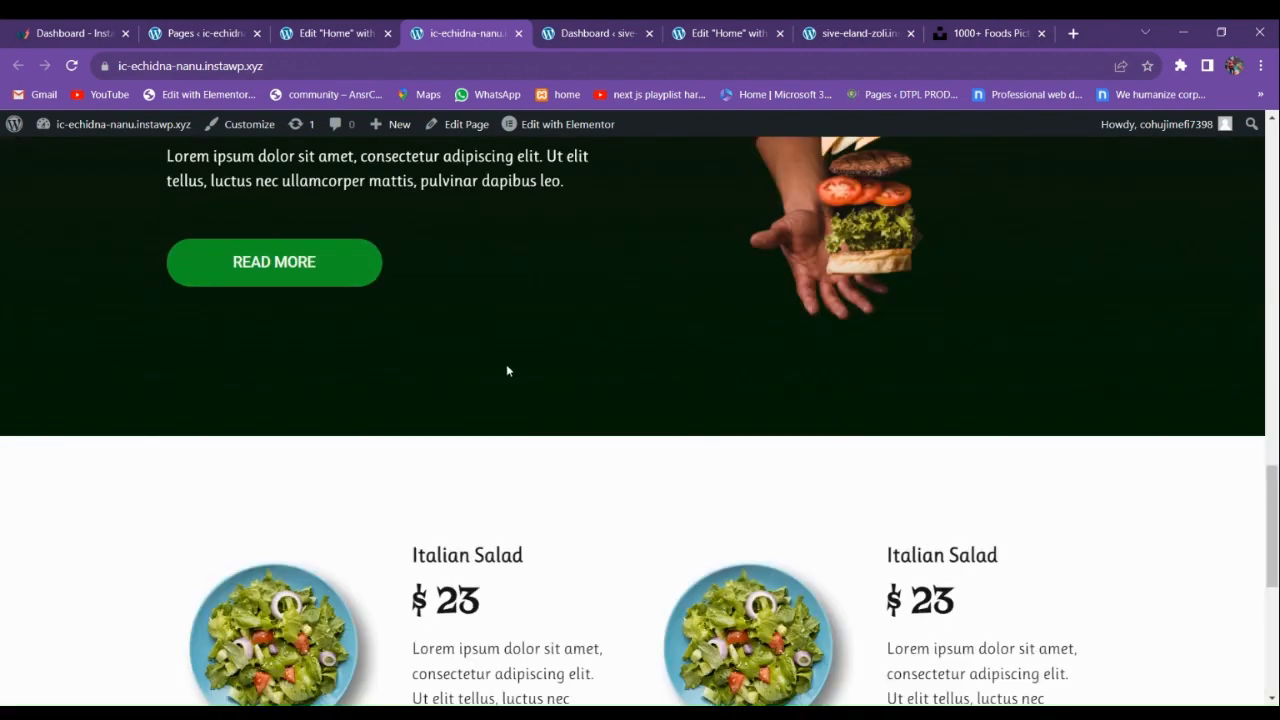
scroll(489, 389, down, 2)
scroll(551, 377, up, 3)
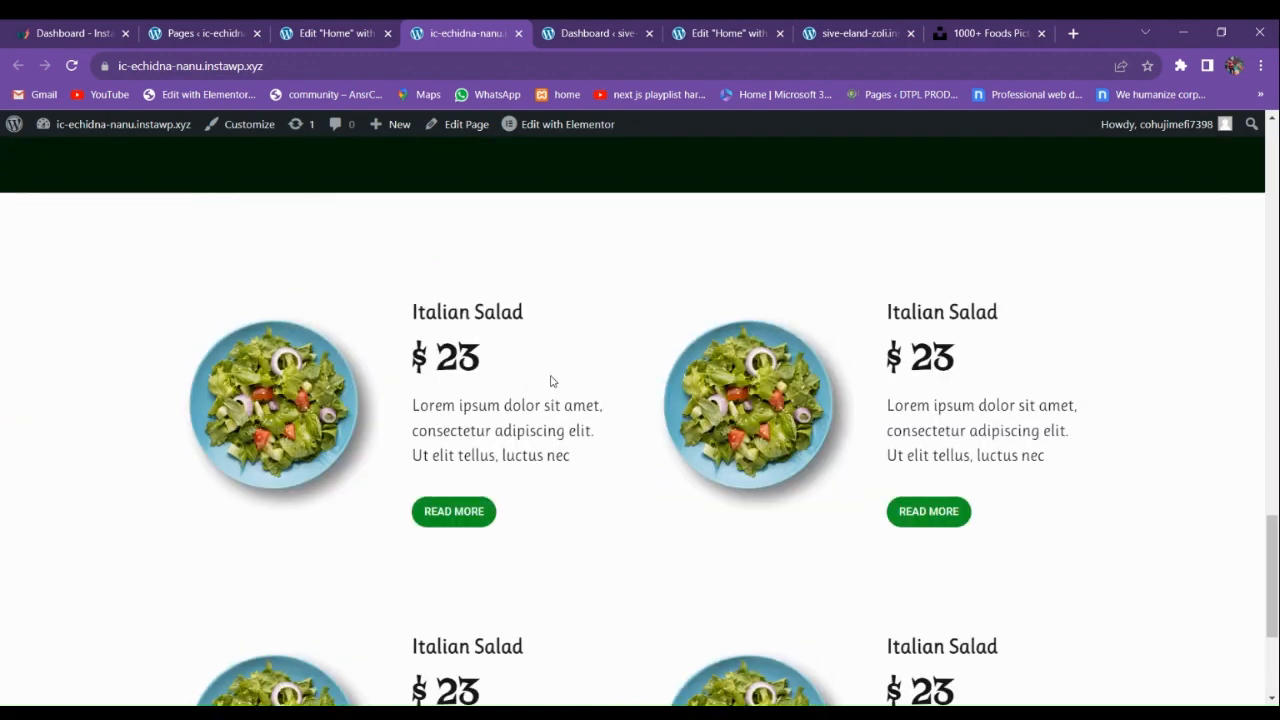
scroll(536, 389, down, 2)
scroll(606, 391, up, 2)
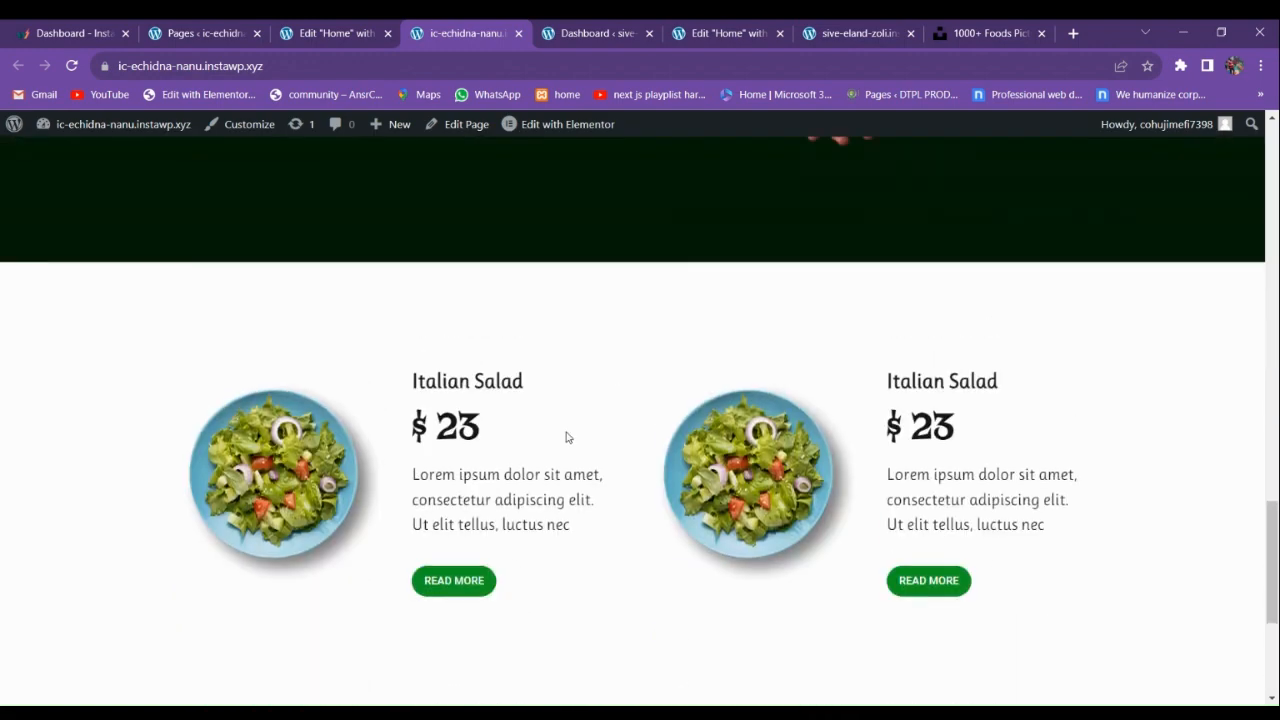
scroll(566, 437, down, 2)
Return to the Elementor editor, set the outer salad section container's boxed width to 1300 px, and check it at full page width.
click(338, 33)
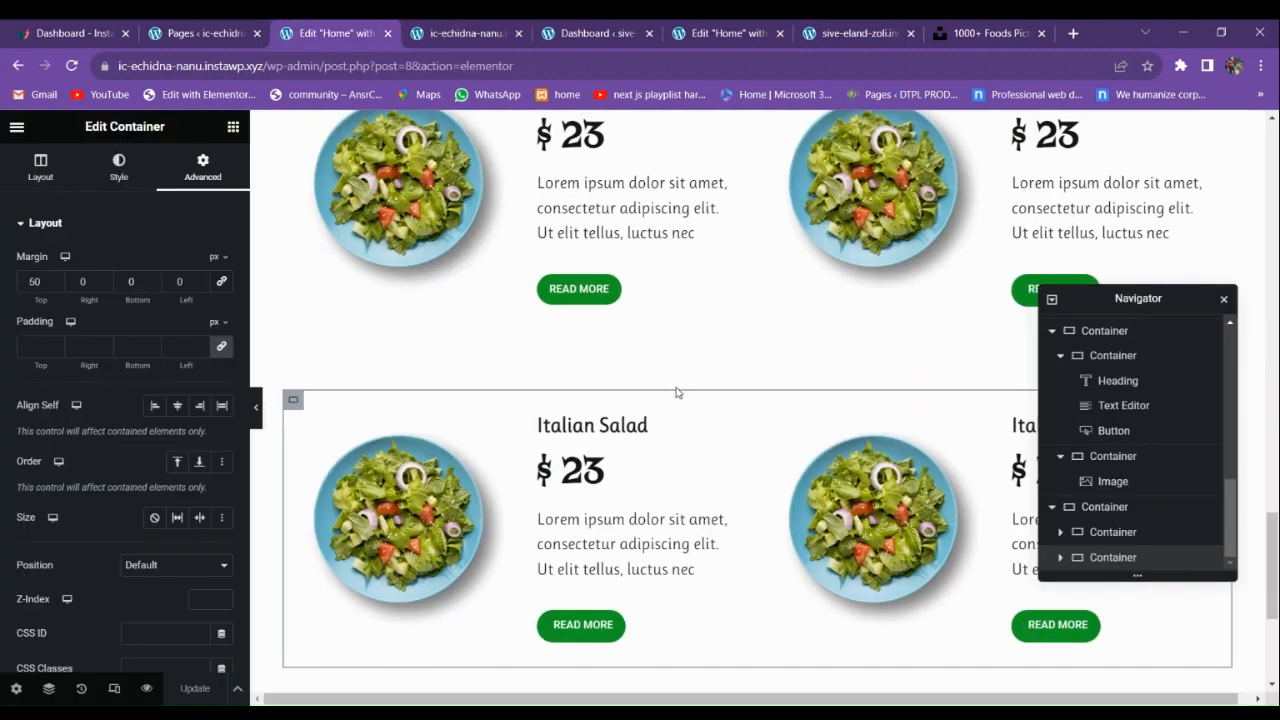
scroll(690, 370, up, 2)
click(738, 233)
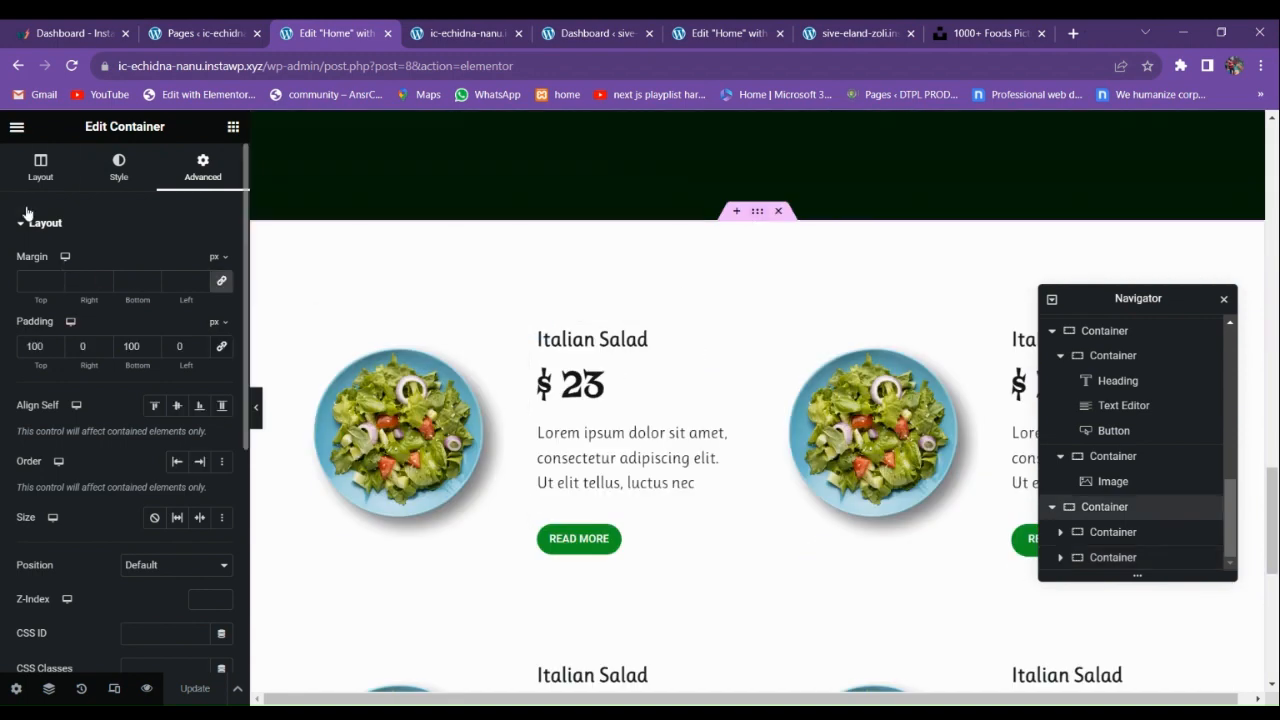
click(40, 167)
text(1300)
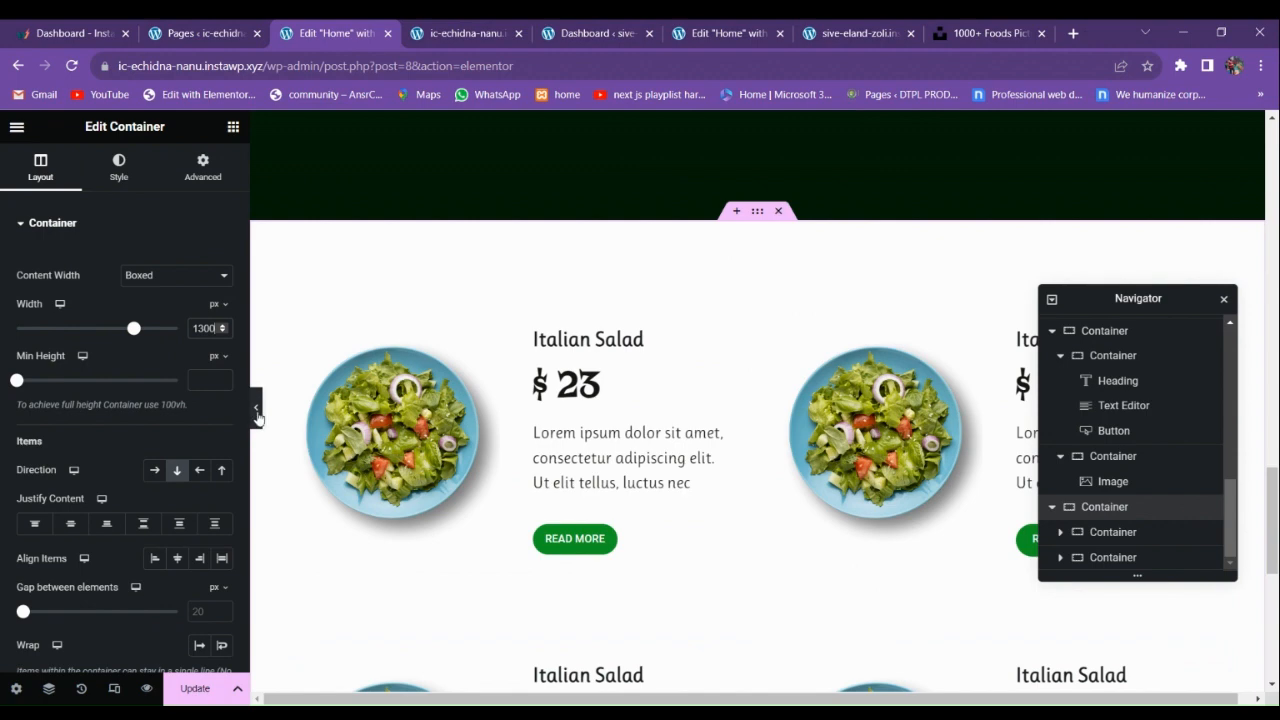
click(256, 410)
scroll(391, 449, down, 3)
scroll(99, 393, up, 2)
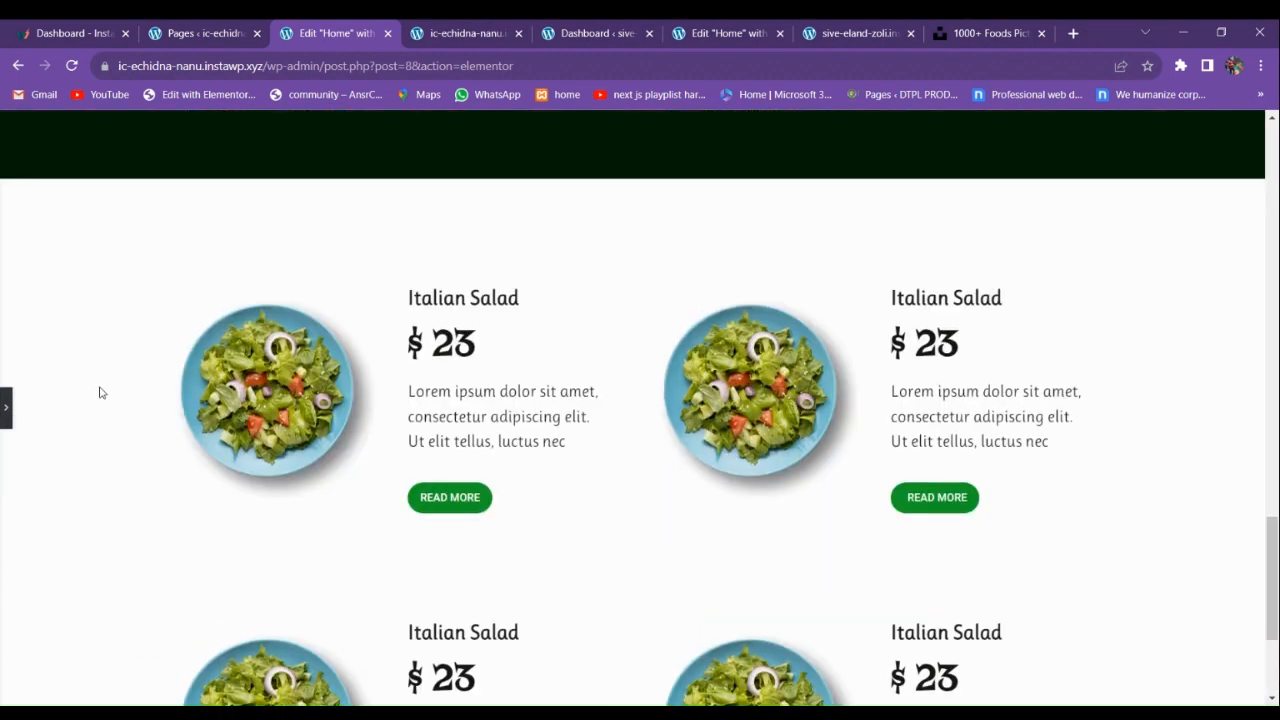
click(5, 405)
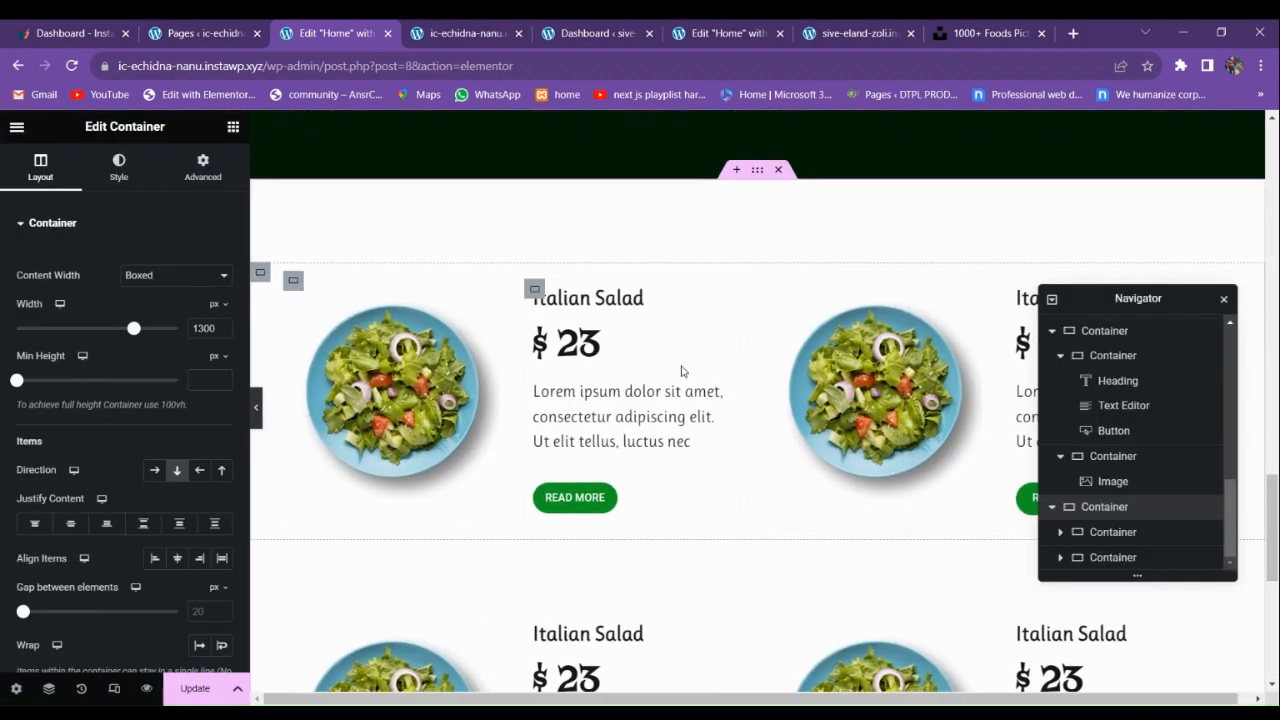
Select the first salad row container and save the page changes.
click(260, 275)
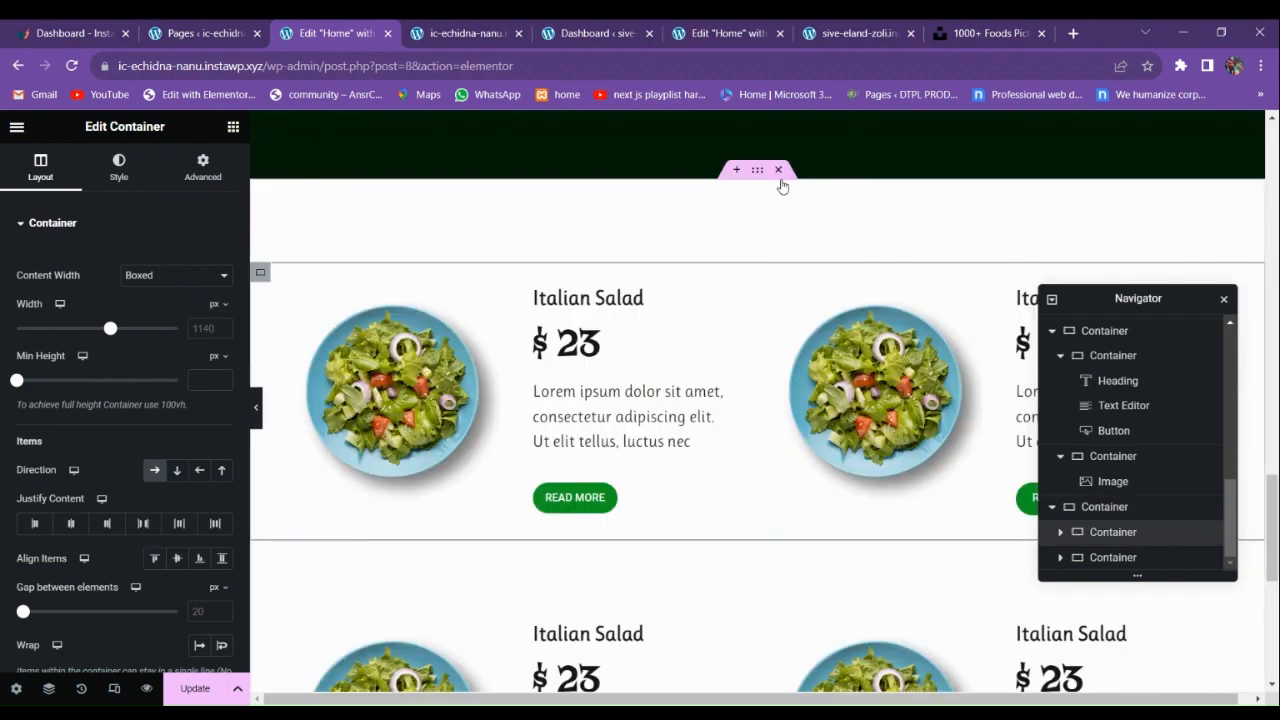
click(277, 294)
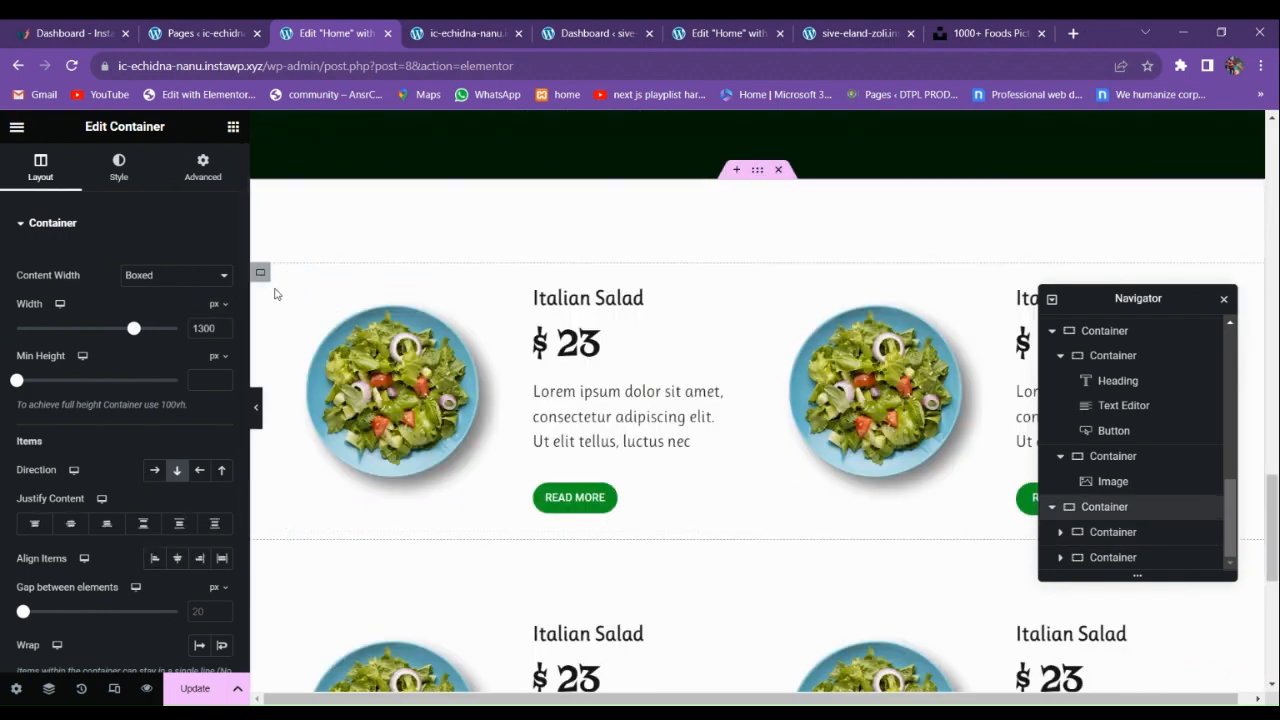
click(266, 277)
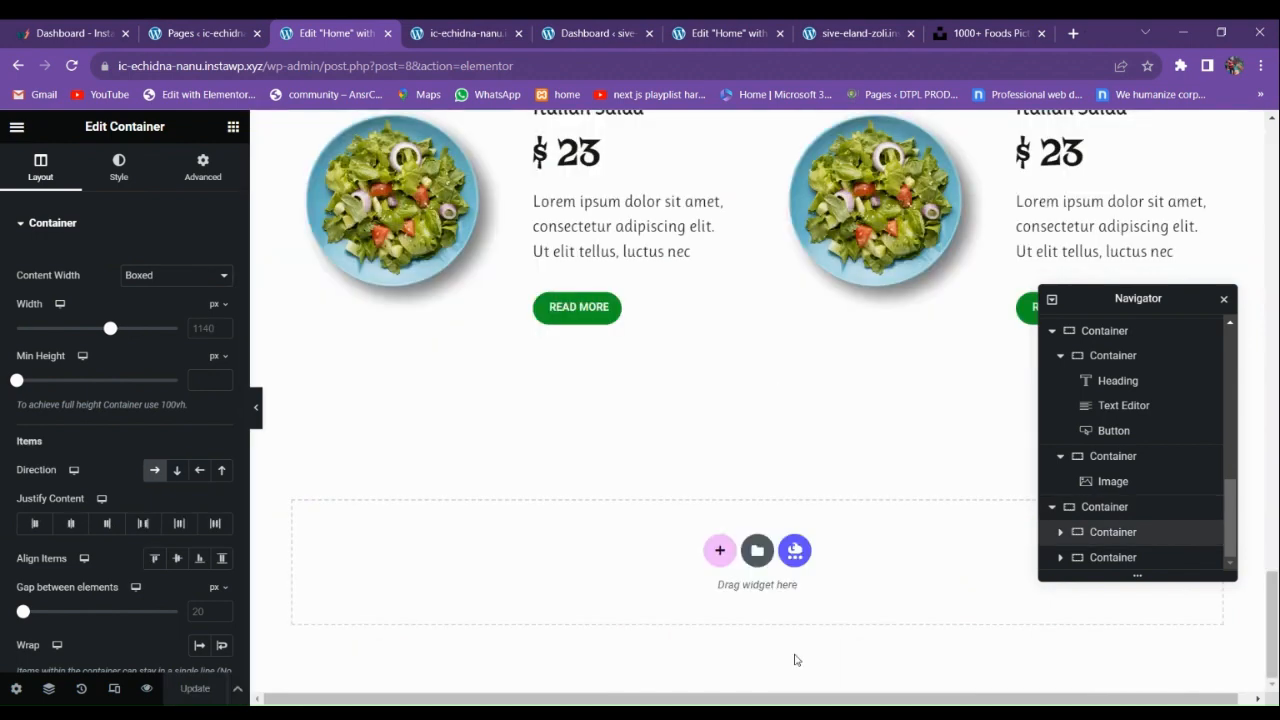
Examine the "Our Best & Delicious Foods" call-to-action section on the sive-eland-zoli.instawp.xyz reference site and return to the Home page editor.
click(713, 29)
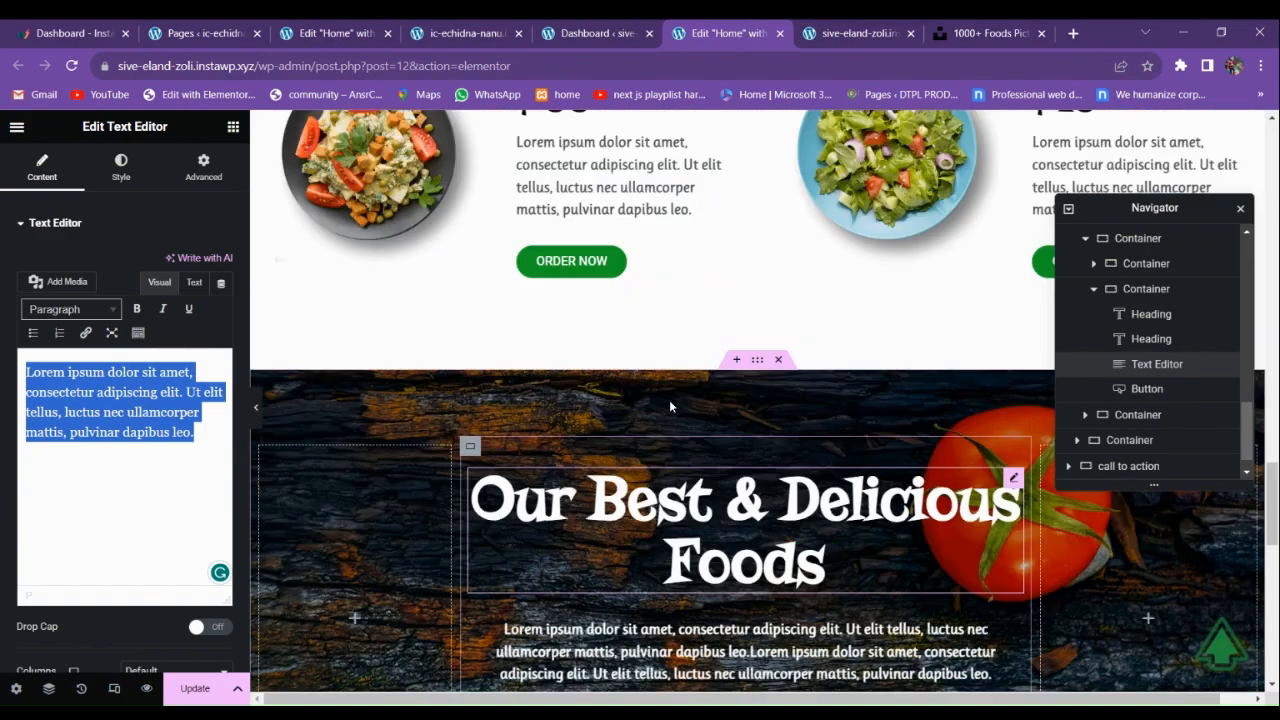
click(843, 25)
scroll(634, 400, down, 10)
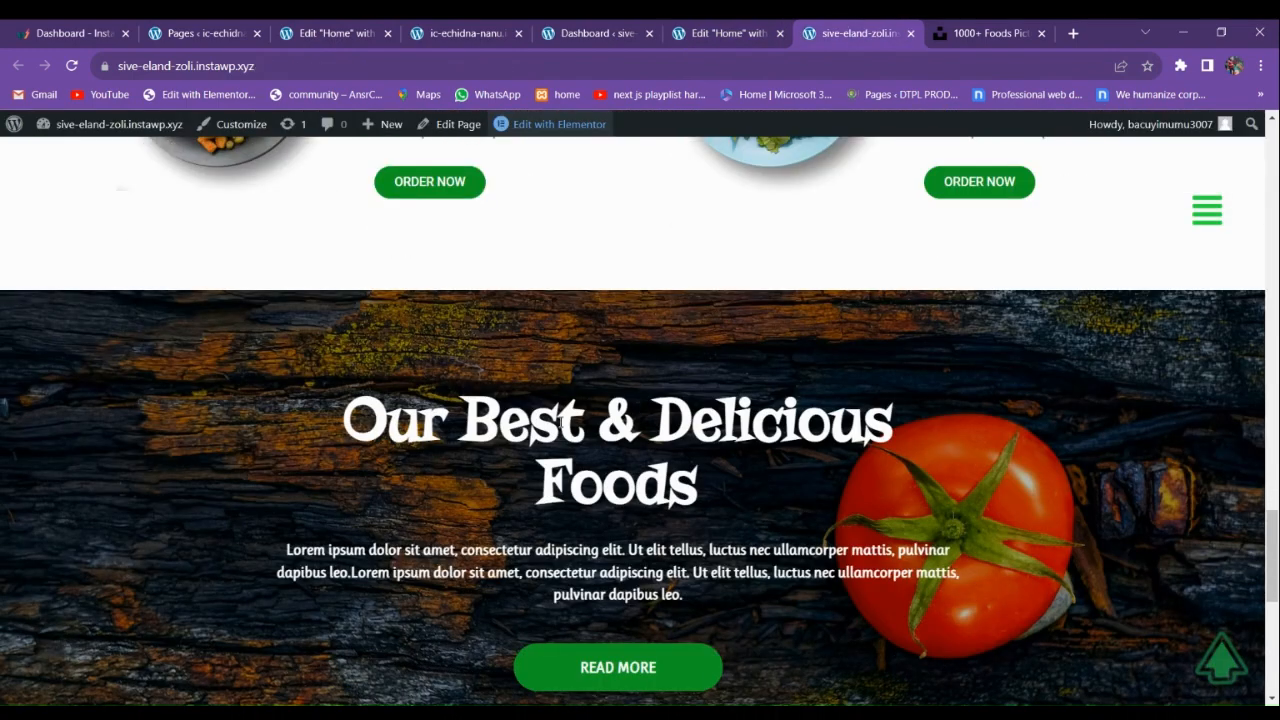
scroll(567, 356, up, 2)
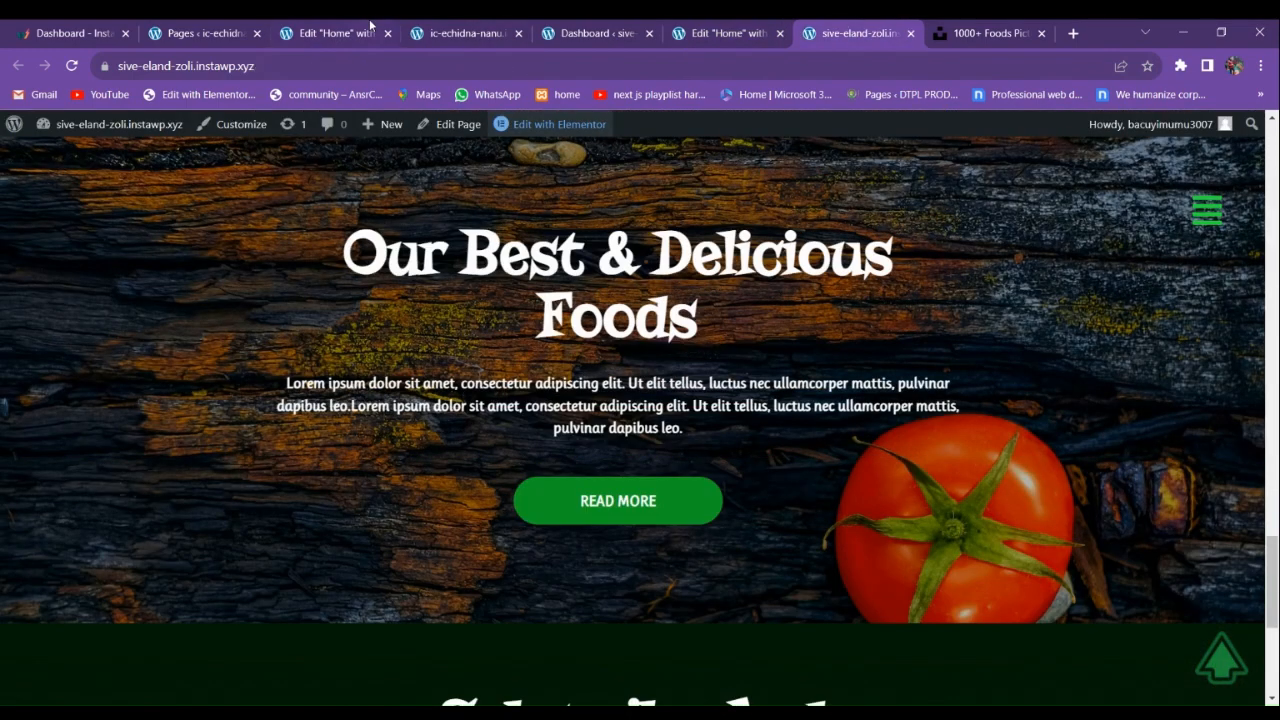
click(420, 28)
click(335, 33)
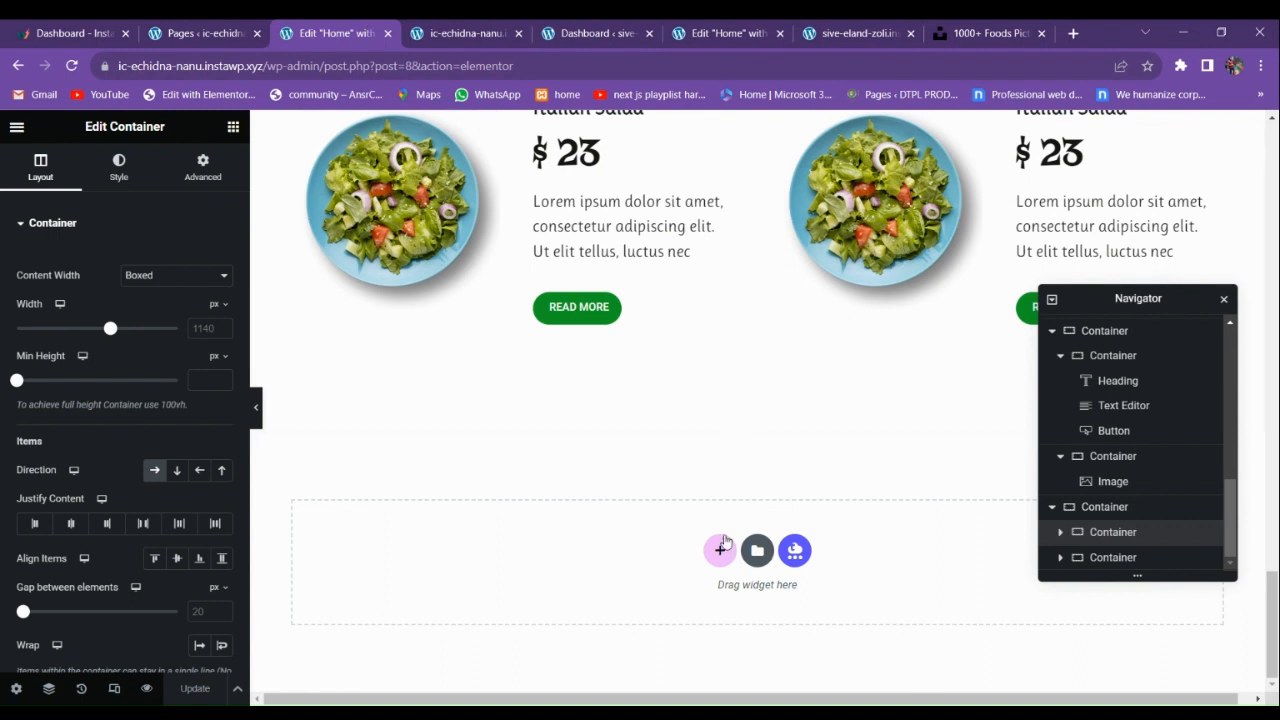
Add a new vertical container below the salad grid and set its background type to classic.
click(721, 548)
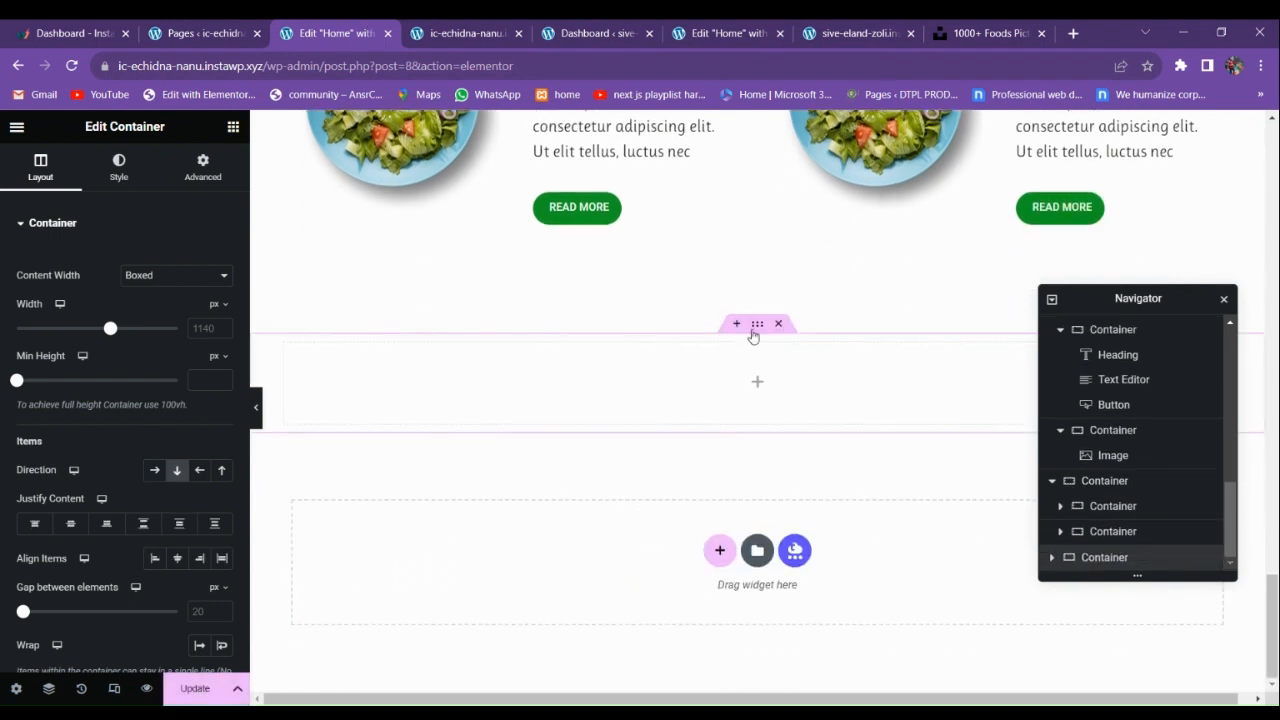
click(118, 166)
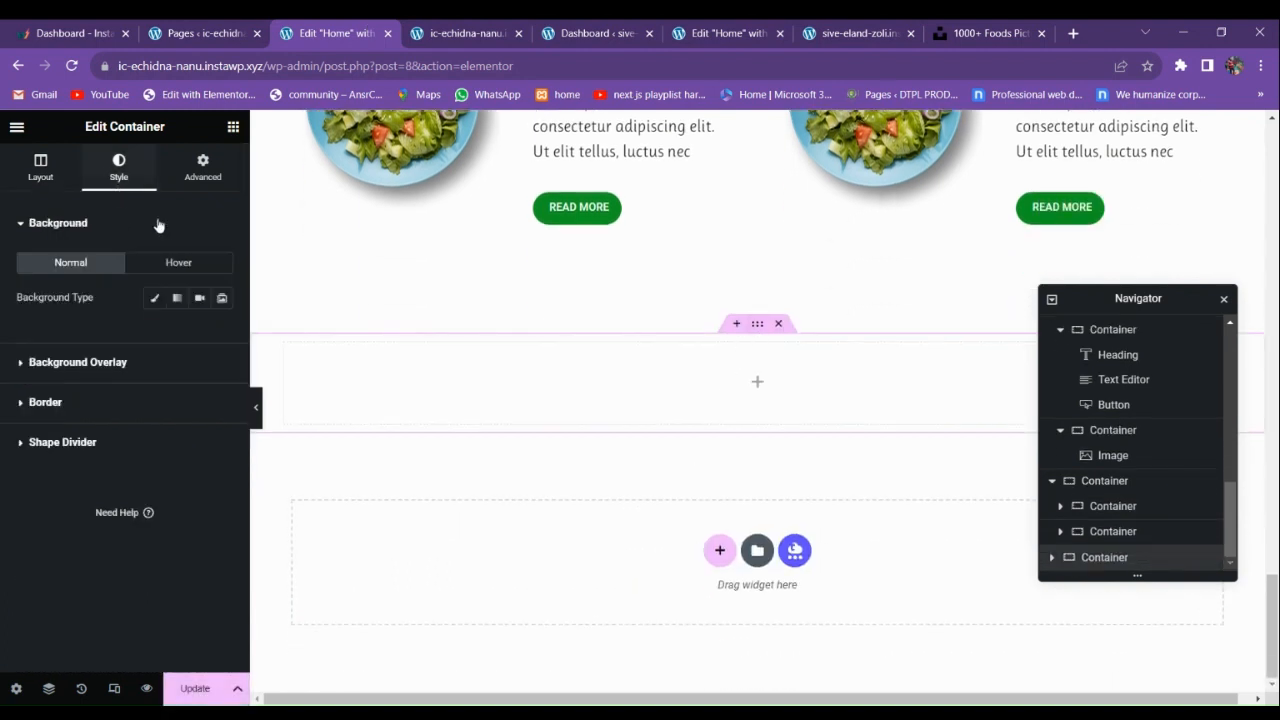
click(157, 298)
Upload zoltan-tasi-ID8pKVA5E9g-unsplash.jpg from the Downloads folder and apply it as the new container's background image.
click(151, 395)
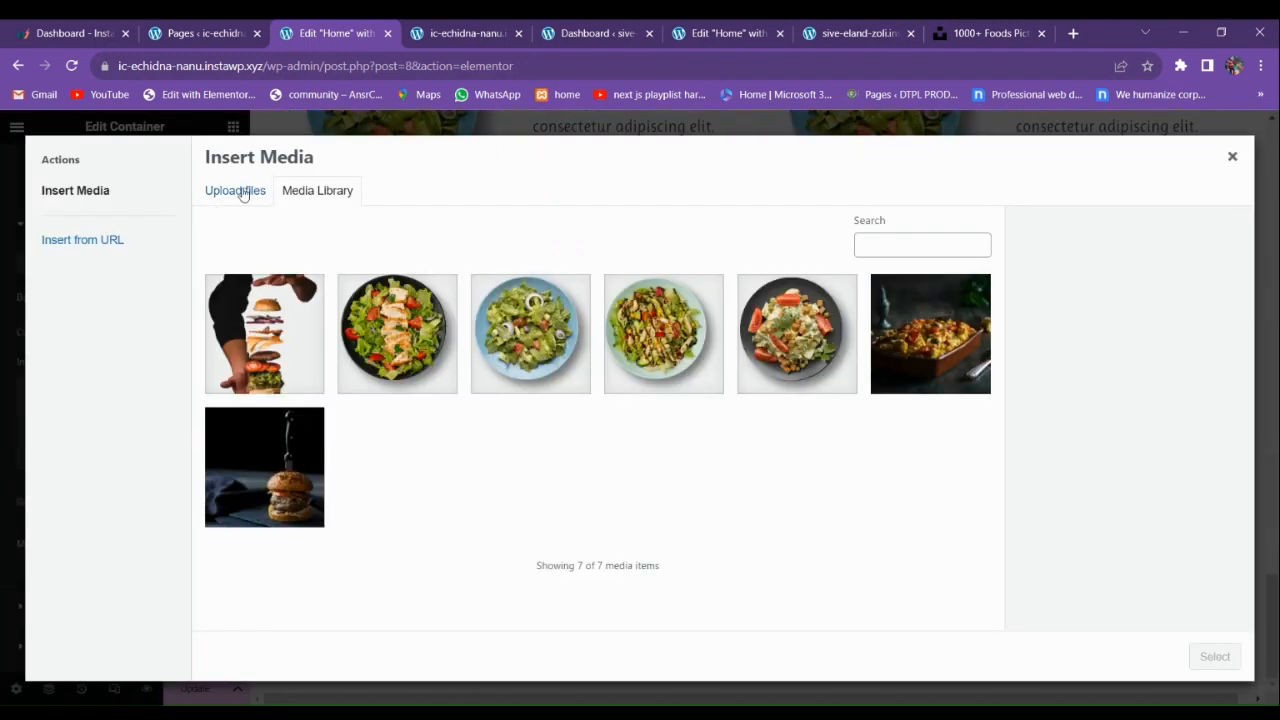
click(242, 192)
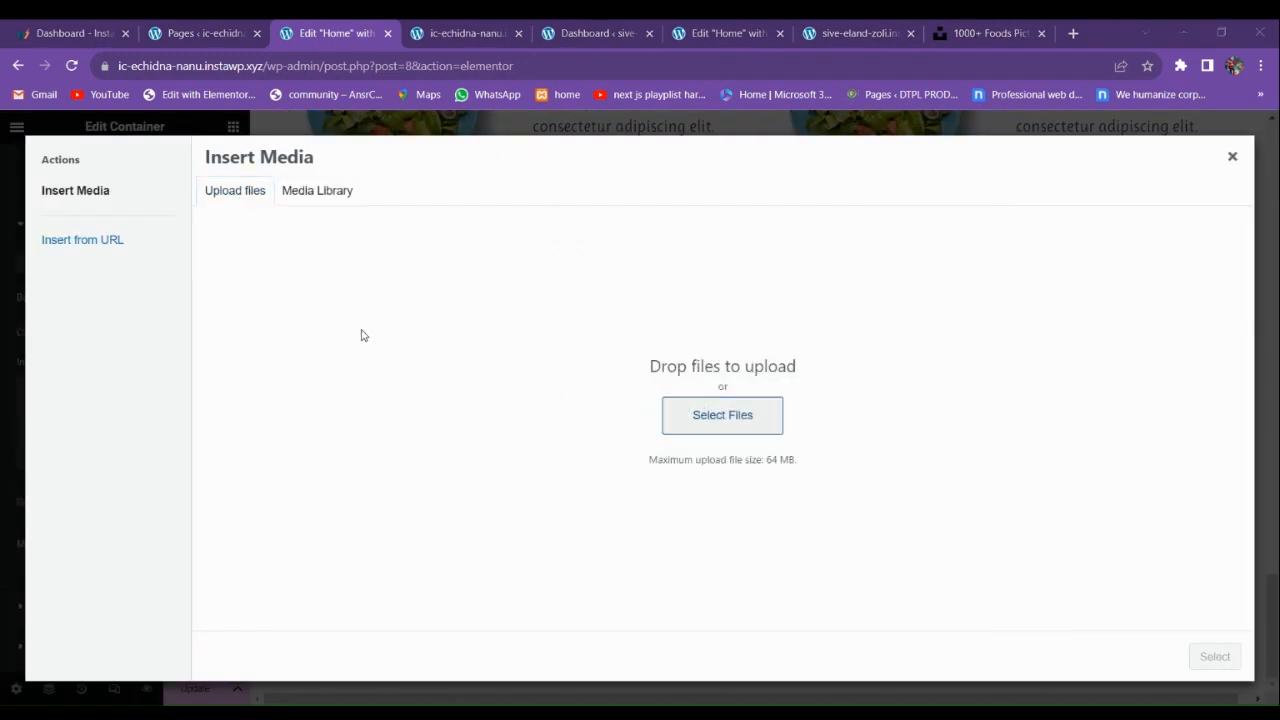
scroll(468, 418, down, 4)
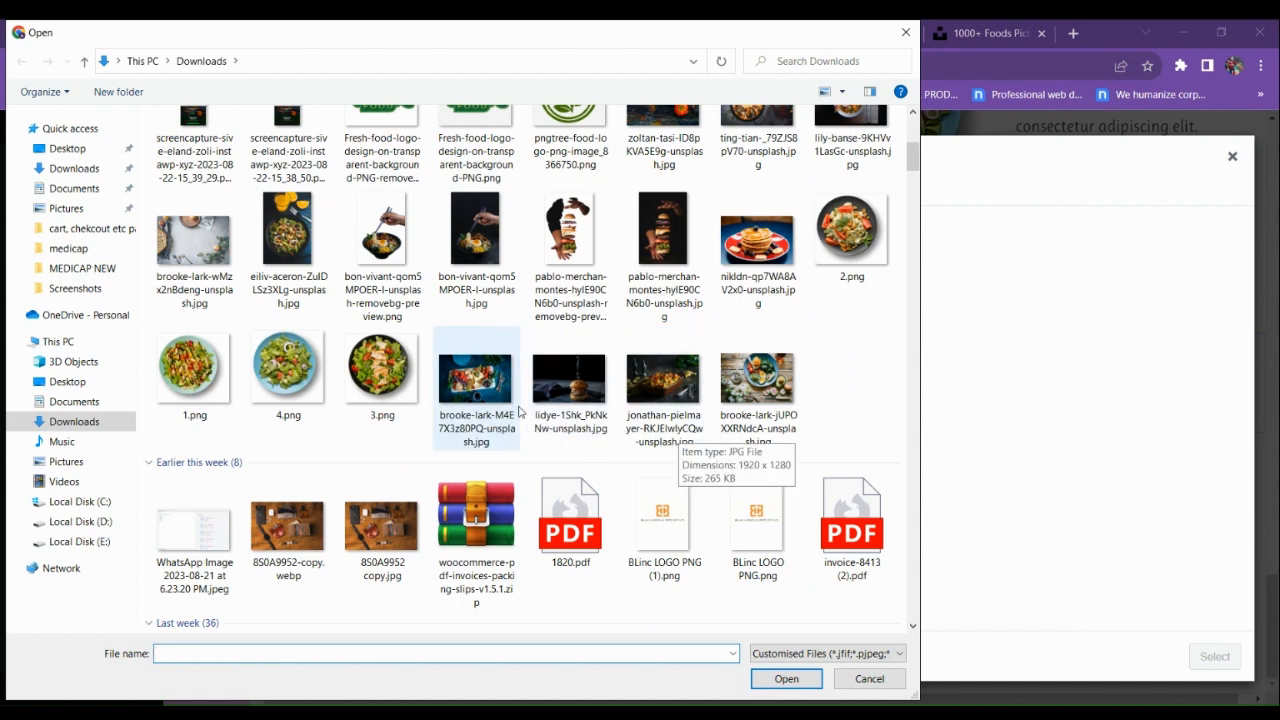
scroll(475, 430, up, 5)
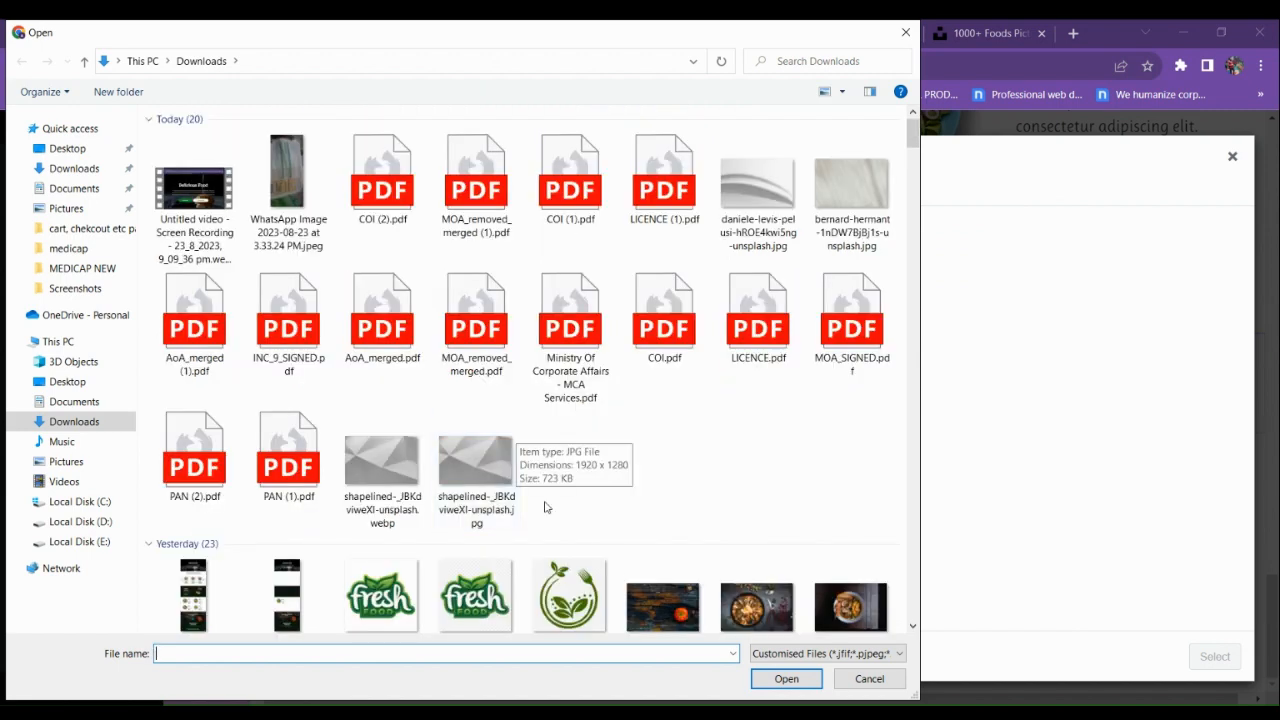
double_click(655, 598)
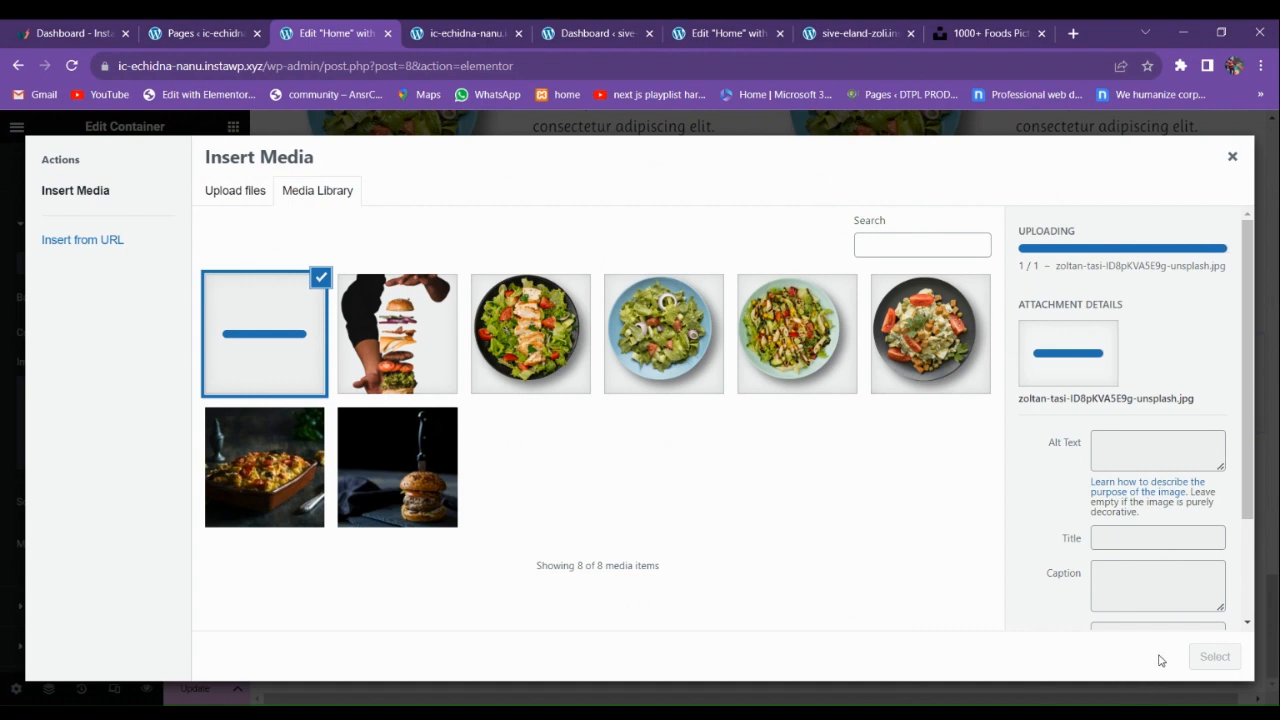
click(1214, 656)
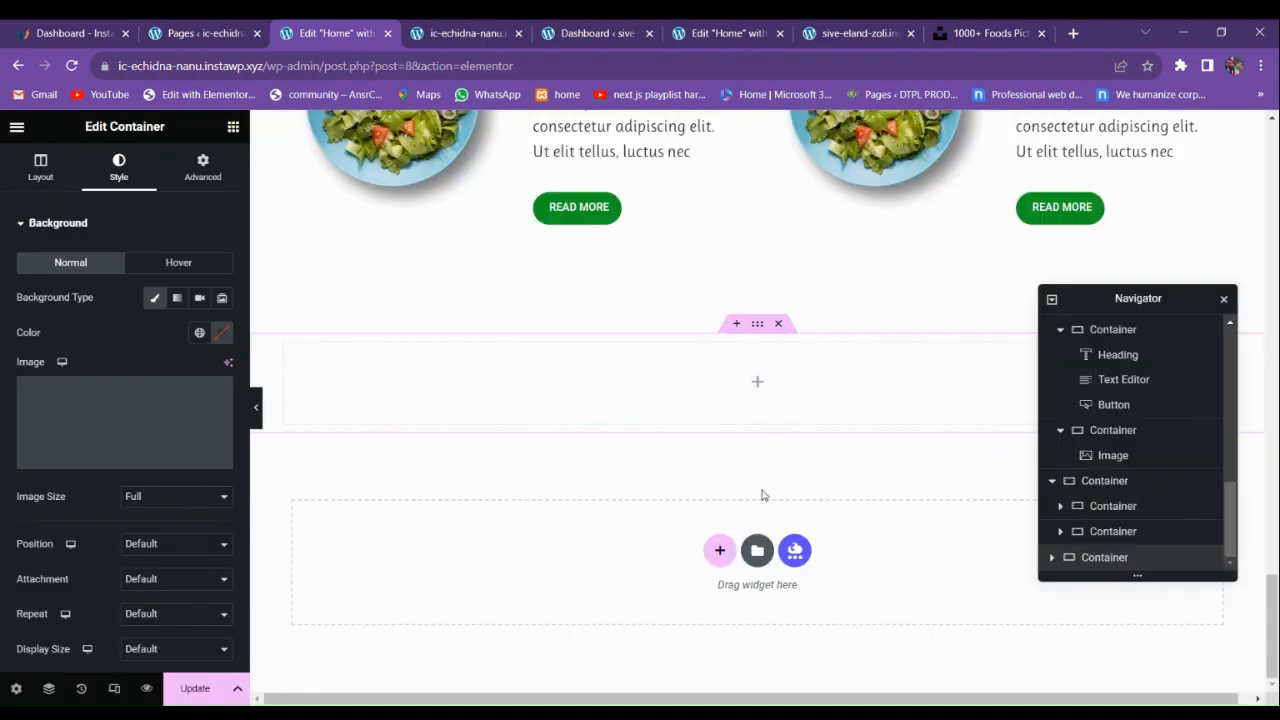
Set the tomato background image's position to Center Center and its display size to Cover.
scroll(140, 470, down, 2)
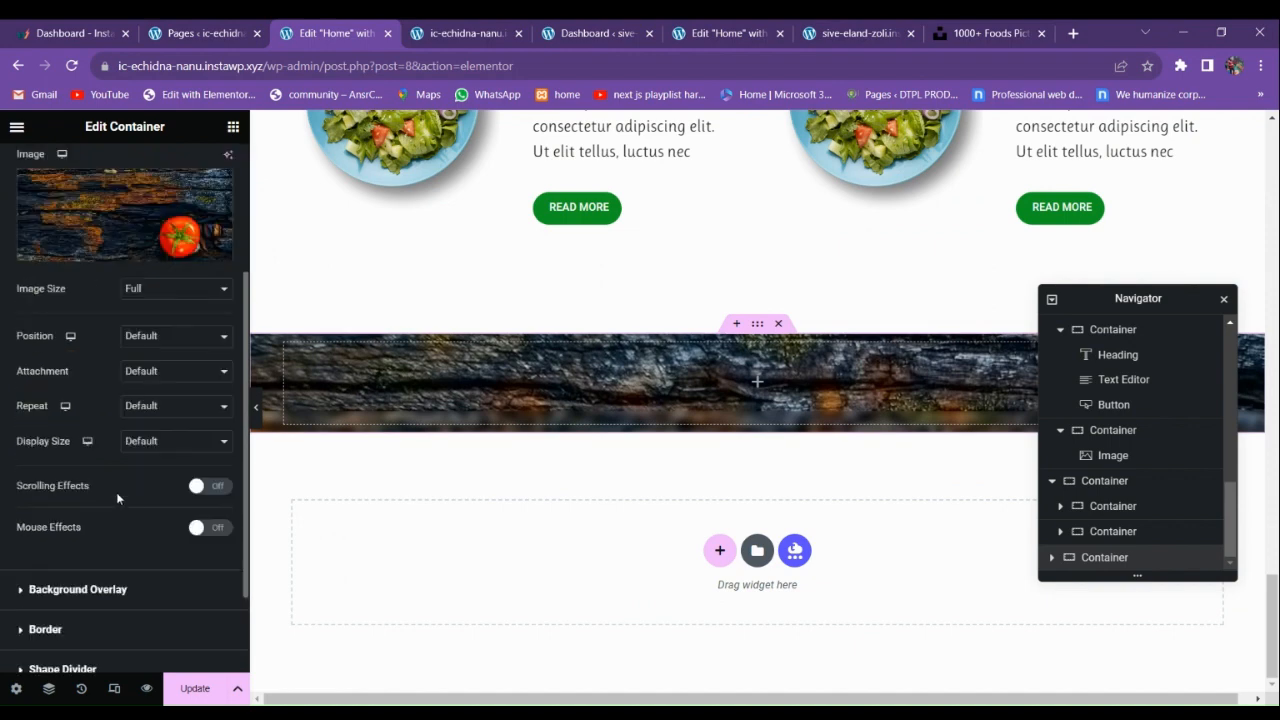
click(154, 372)
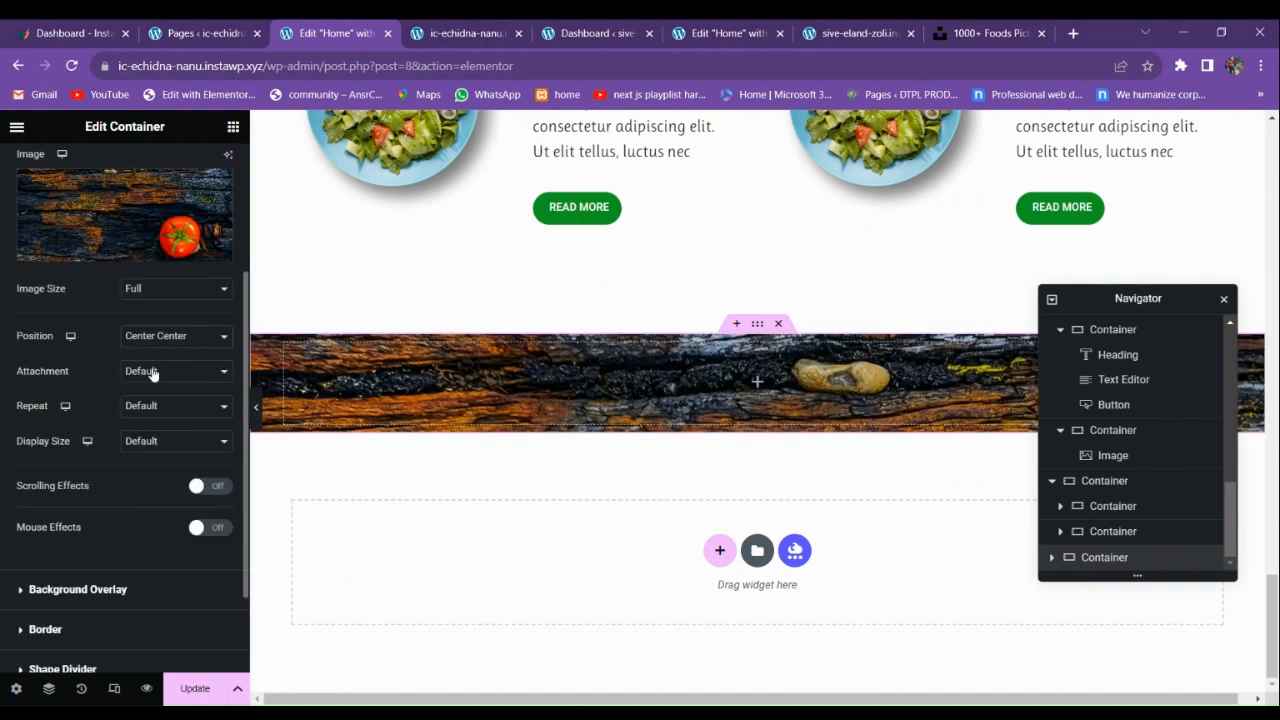
click(144, 457)
scroll(136, 484, up, 5)
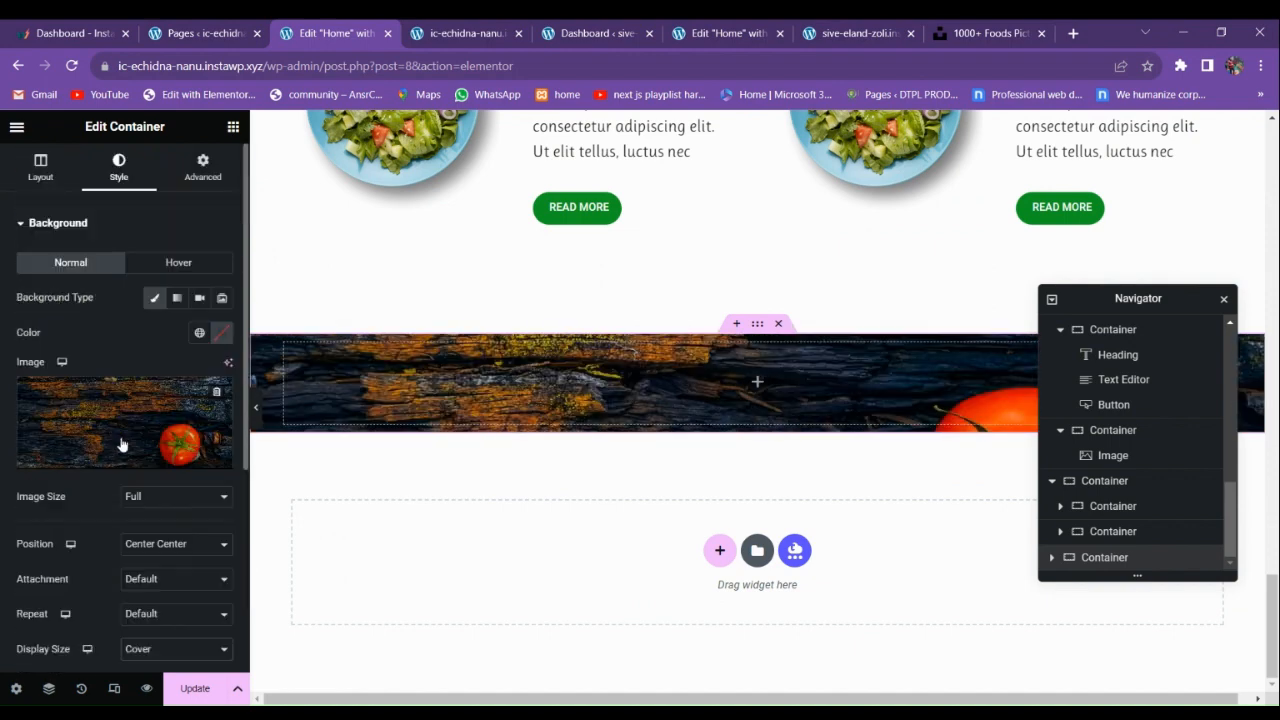
Set the tomato container's minimum height to 600 px.
click(42, 168)
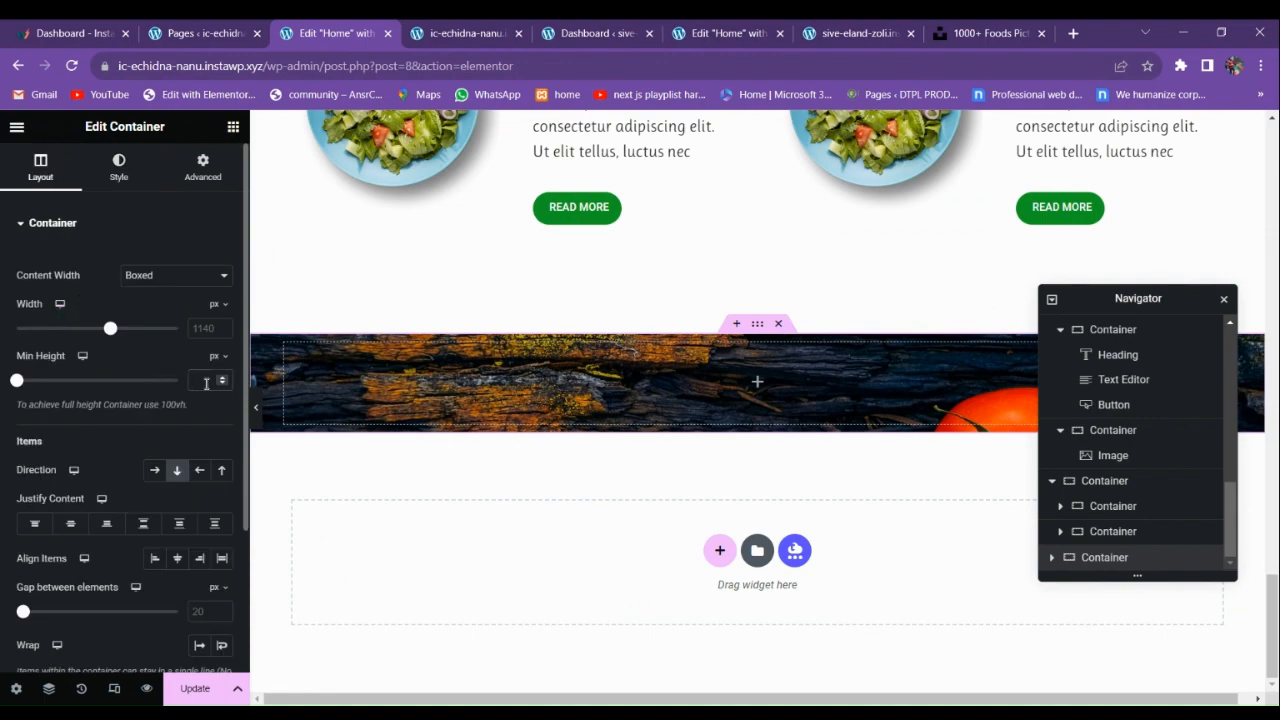
text(600)
scroll(541, 451, down, 3)
scroll(535, 448, up, 2)
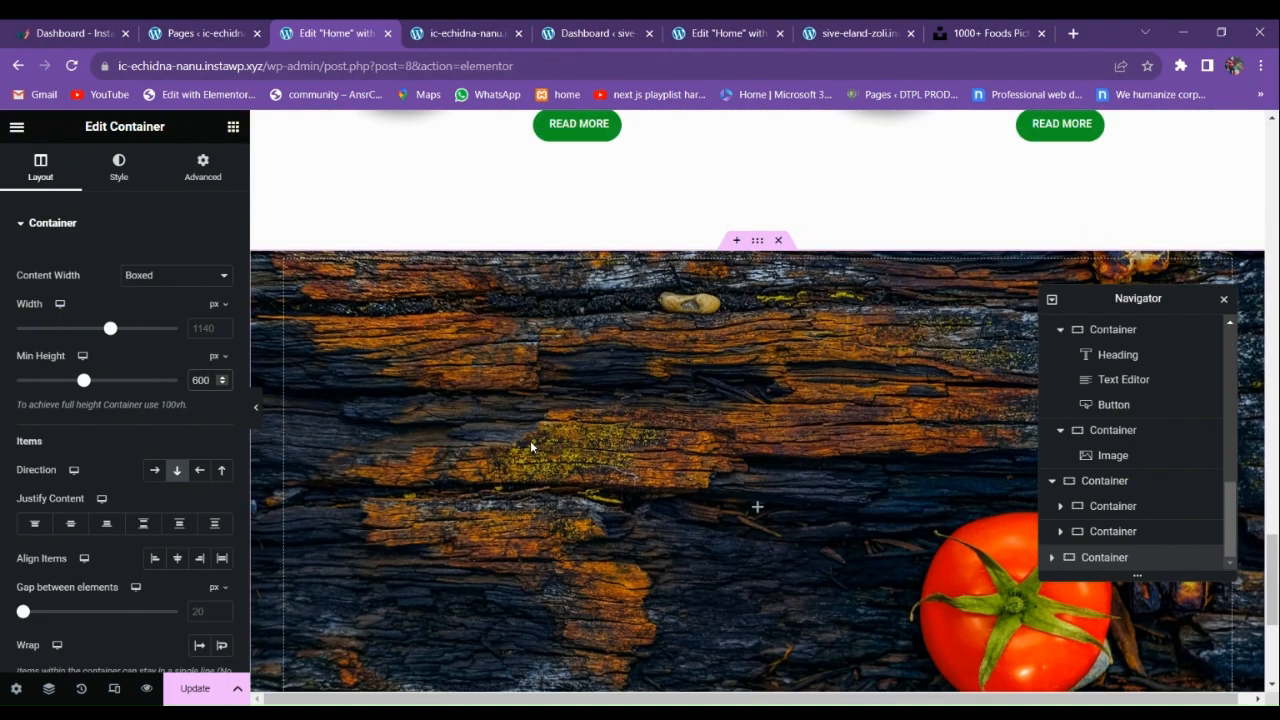
scroll(515, 490, down, 5)
scroll(530, 487, up, 6)
Check the reference call-to-action section, then copy the "Fresh & Delicious" heading of the Home page into the tomato container.
click(738, 30)
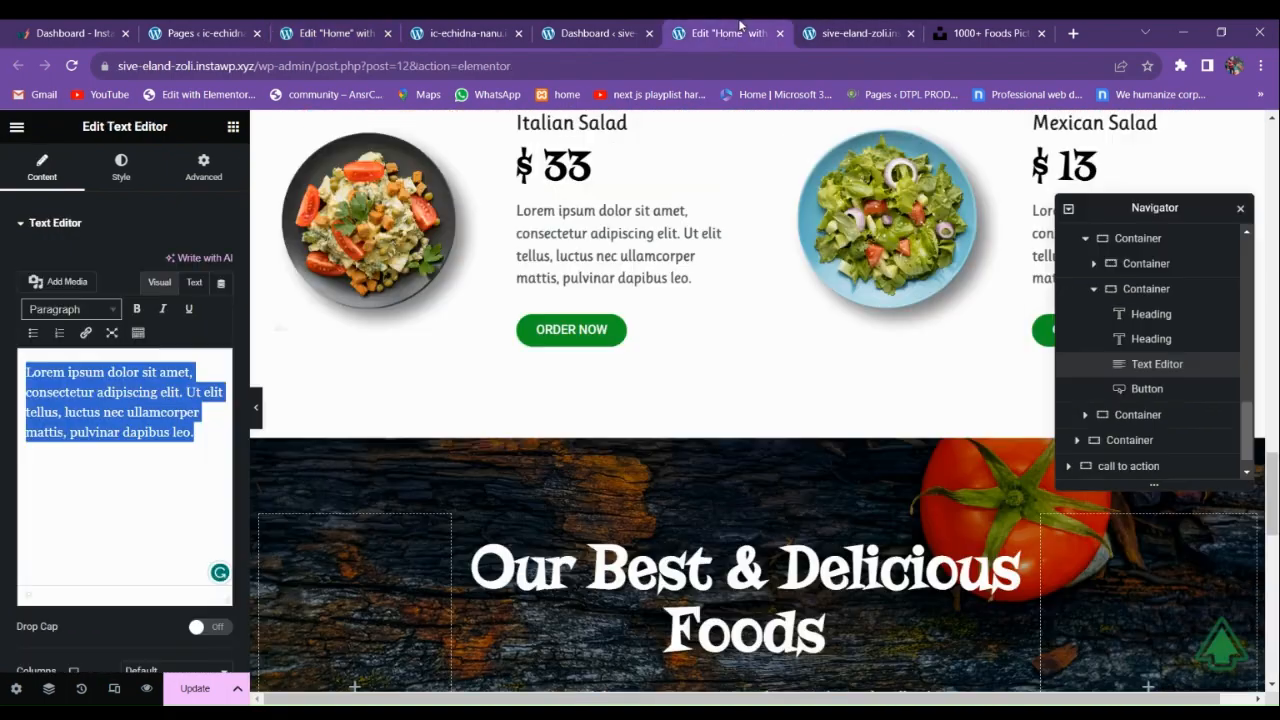
scroll(640, 406, down, 3)
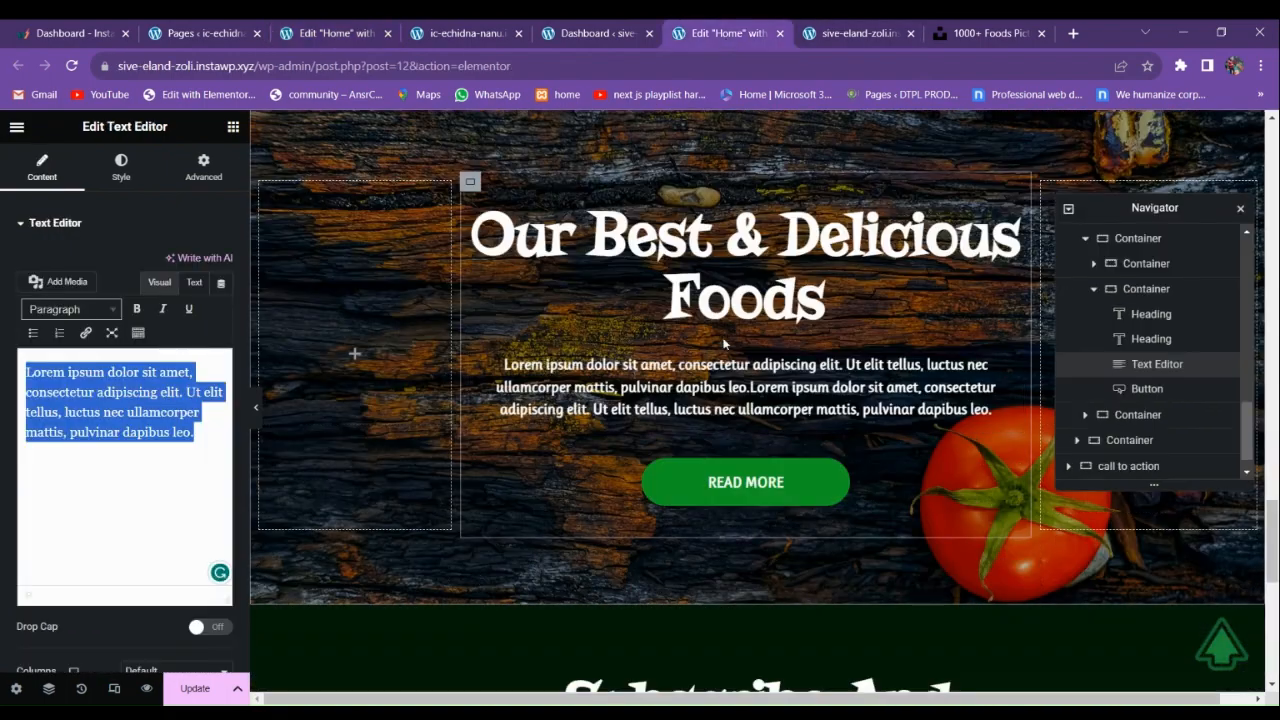
click(503, 30)
click(335, 33)
scroll(594, 389, up, 10)
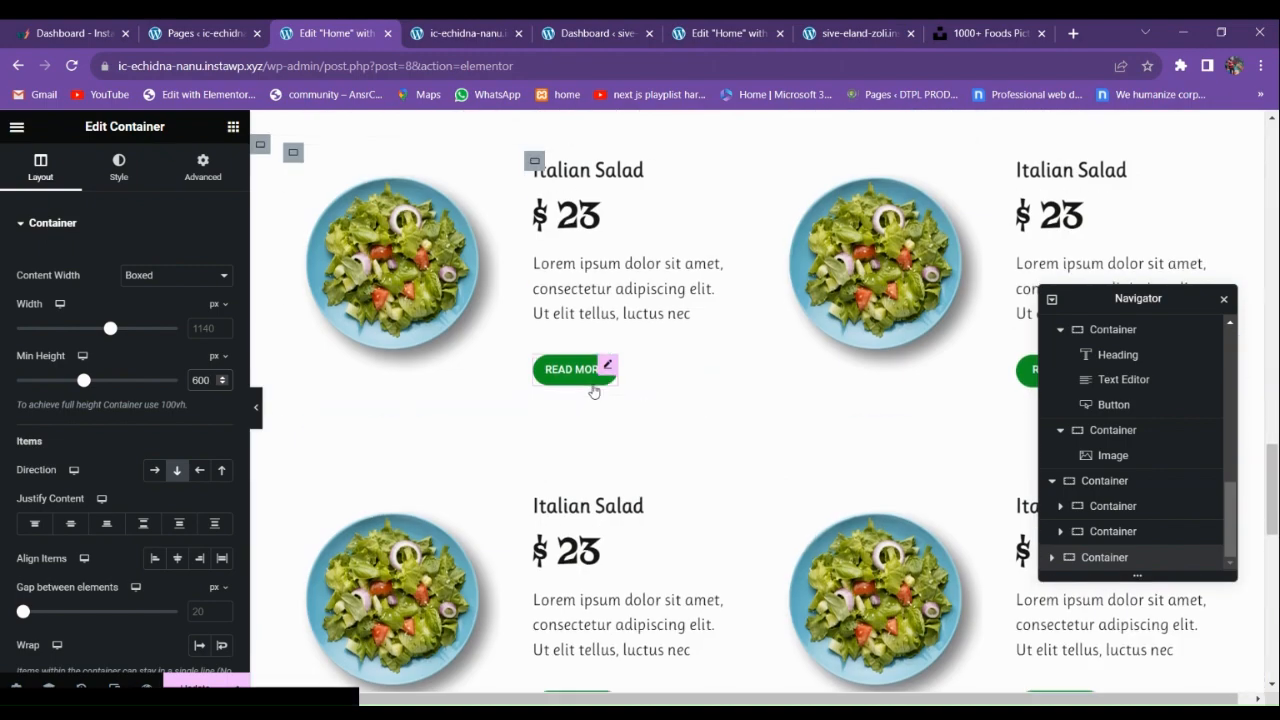
scroll(594, 389, up, 10)
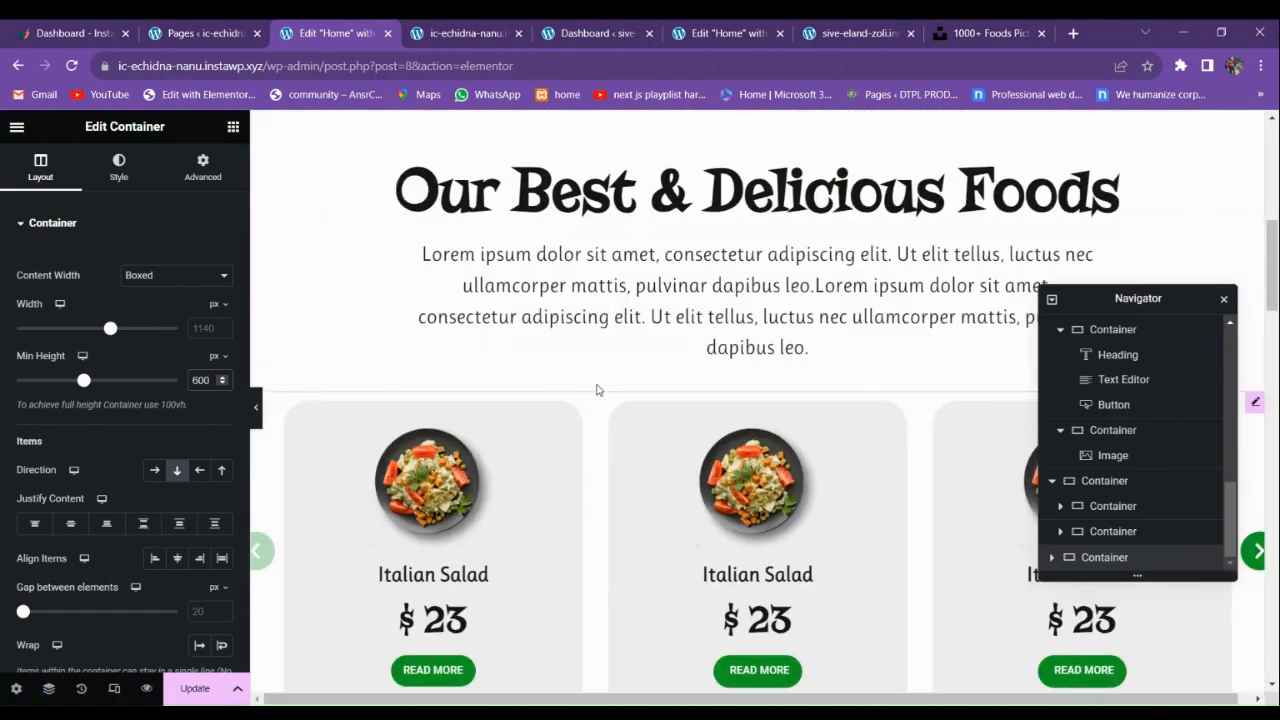
scroll(566, 455, up, 10)
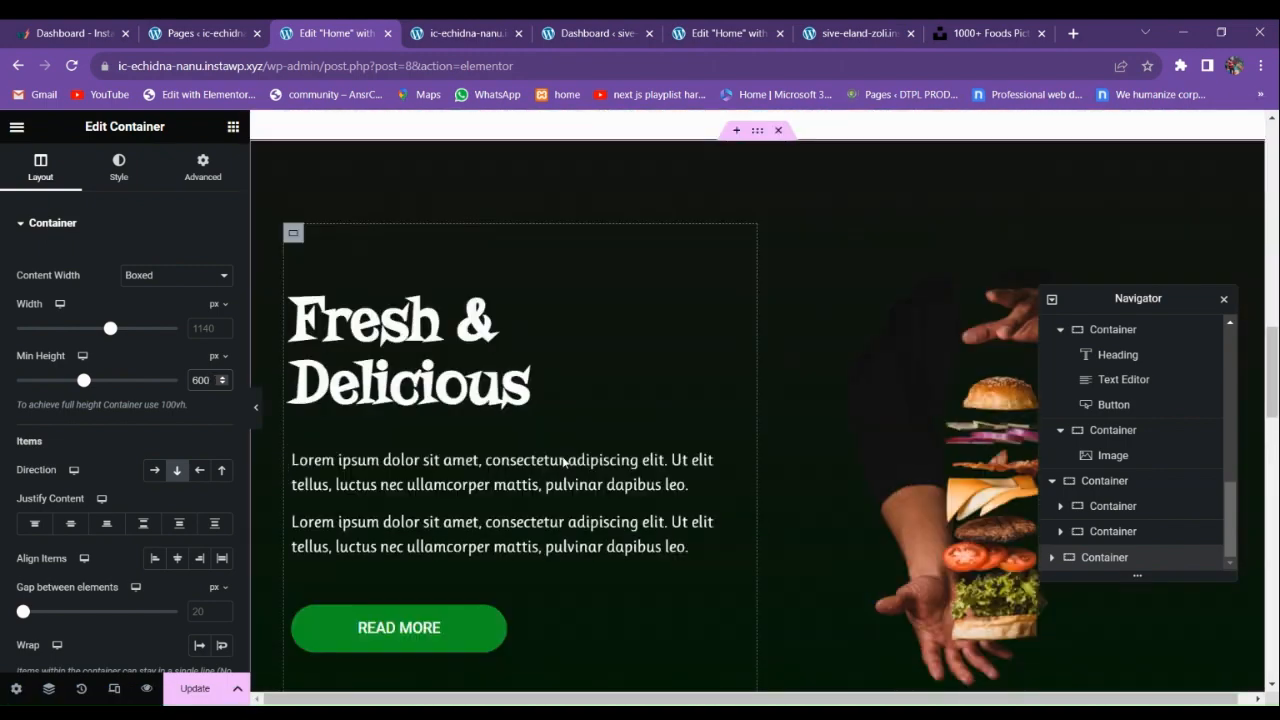
right_click(441, 340)
click(499, 410)
scroll(589, 480, down, 10)
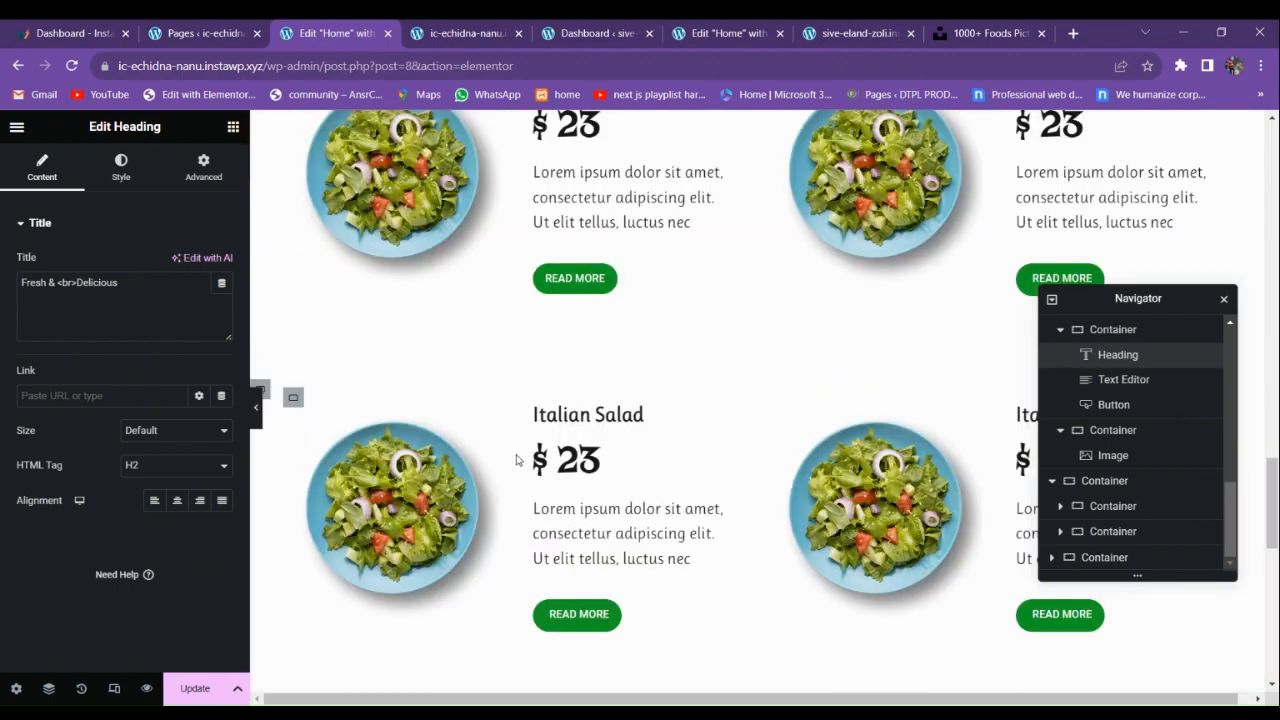
right_click(589, 489)
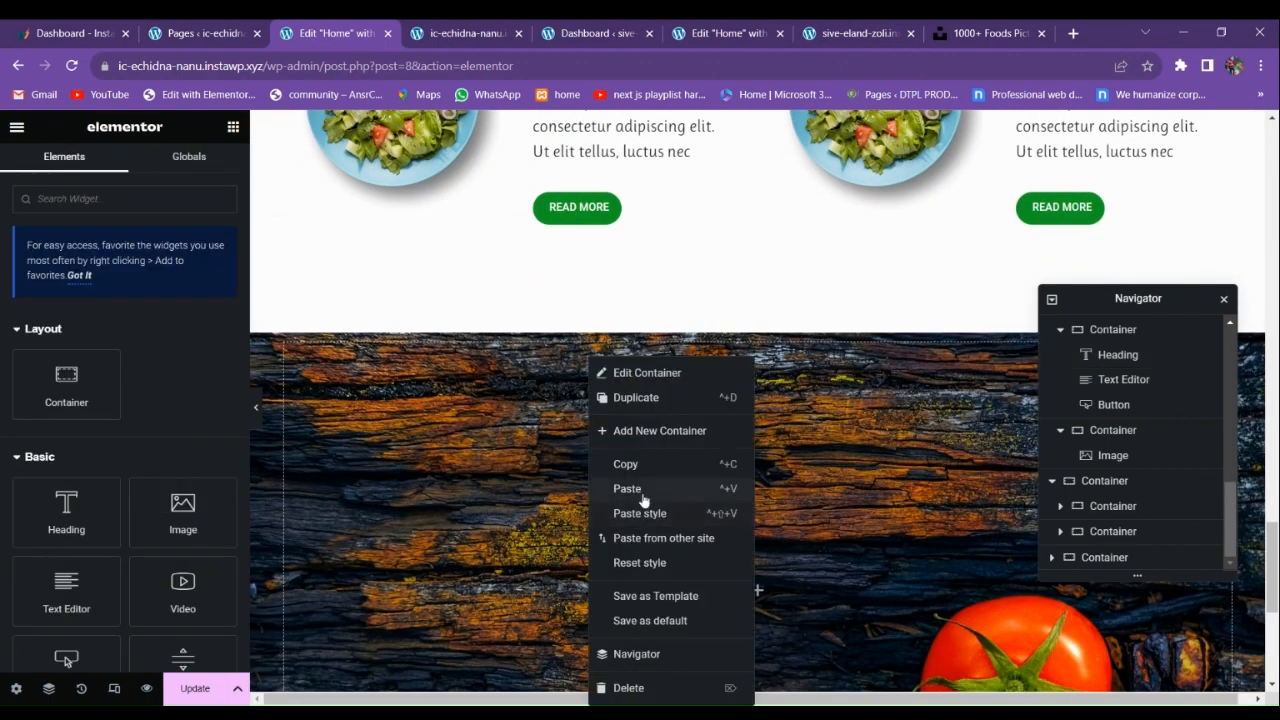
click(650, 509)
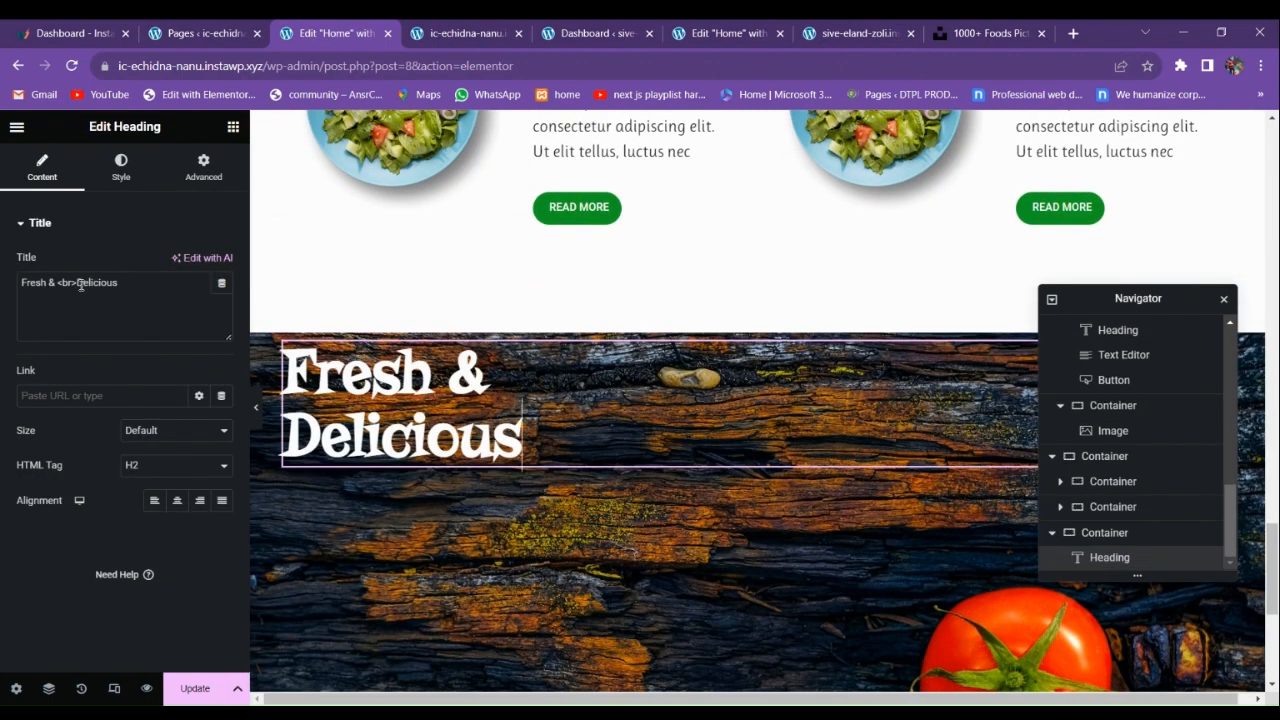
Replace the pasted heading's text with "Our Best & Delicious Foods" copied from the reference page, and center-align it.
key(BackSpace)
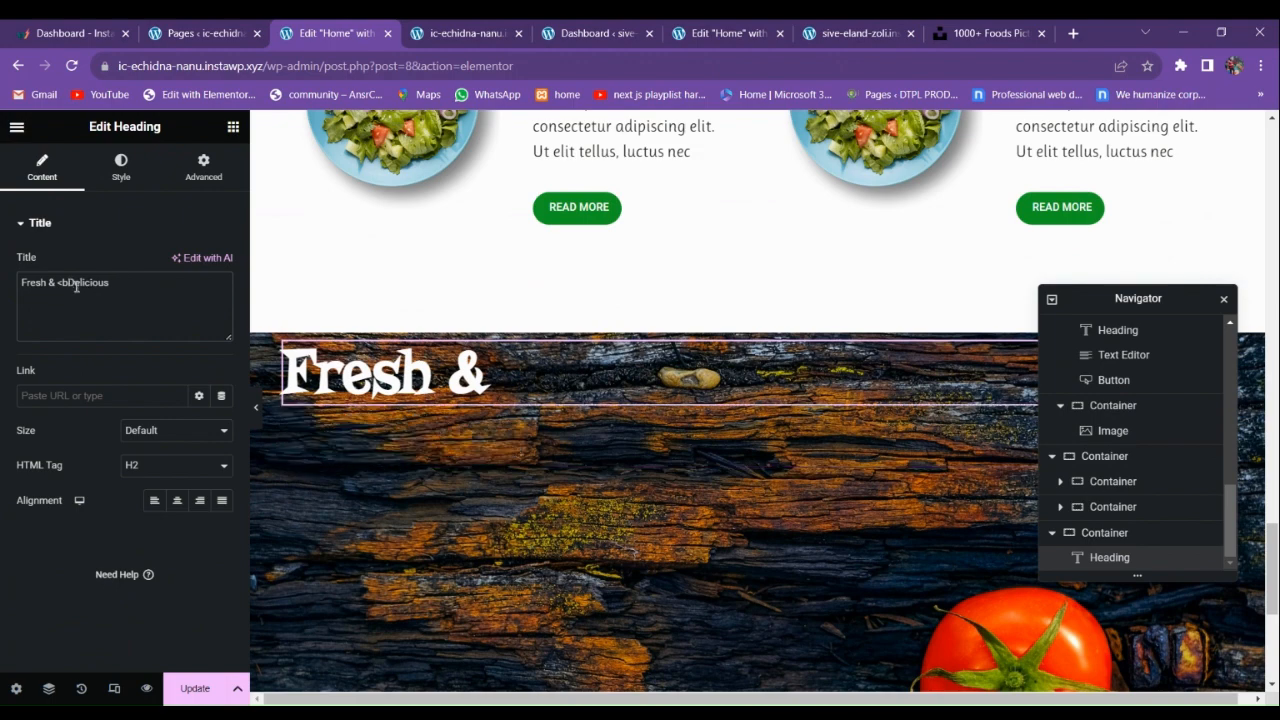
key(BackSpace)
key(BackSpace)
click(655, 28)
click(692, 32)
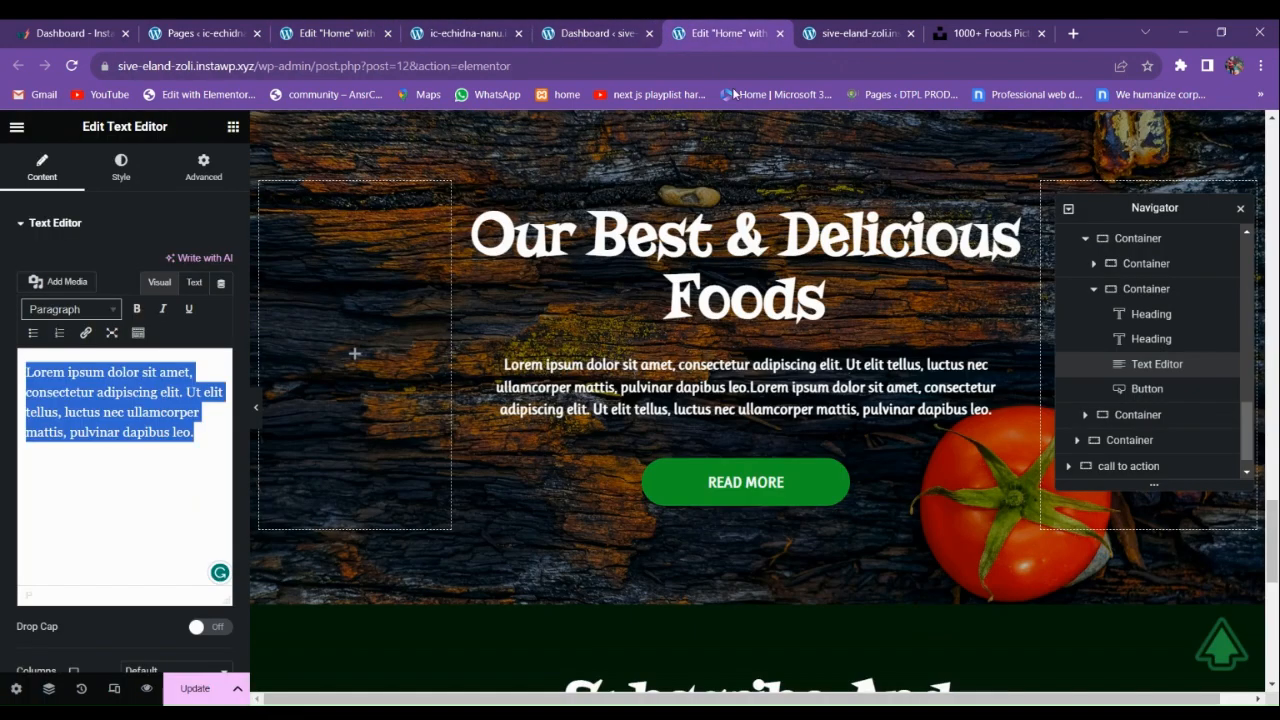
click(974, 277)
drag(157, 301, 14, 291)
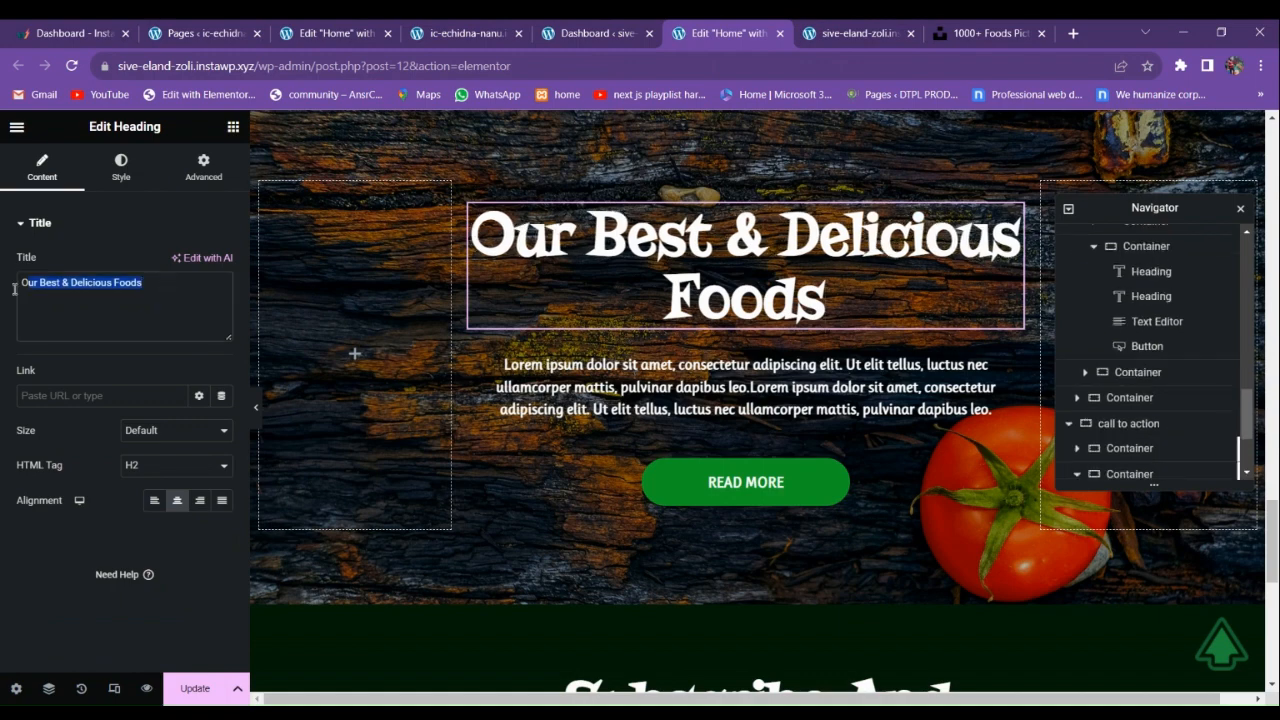
click(346, 27)
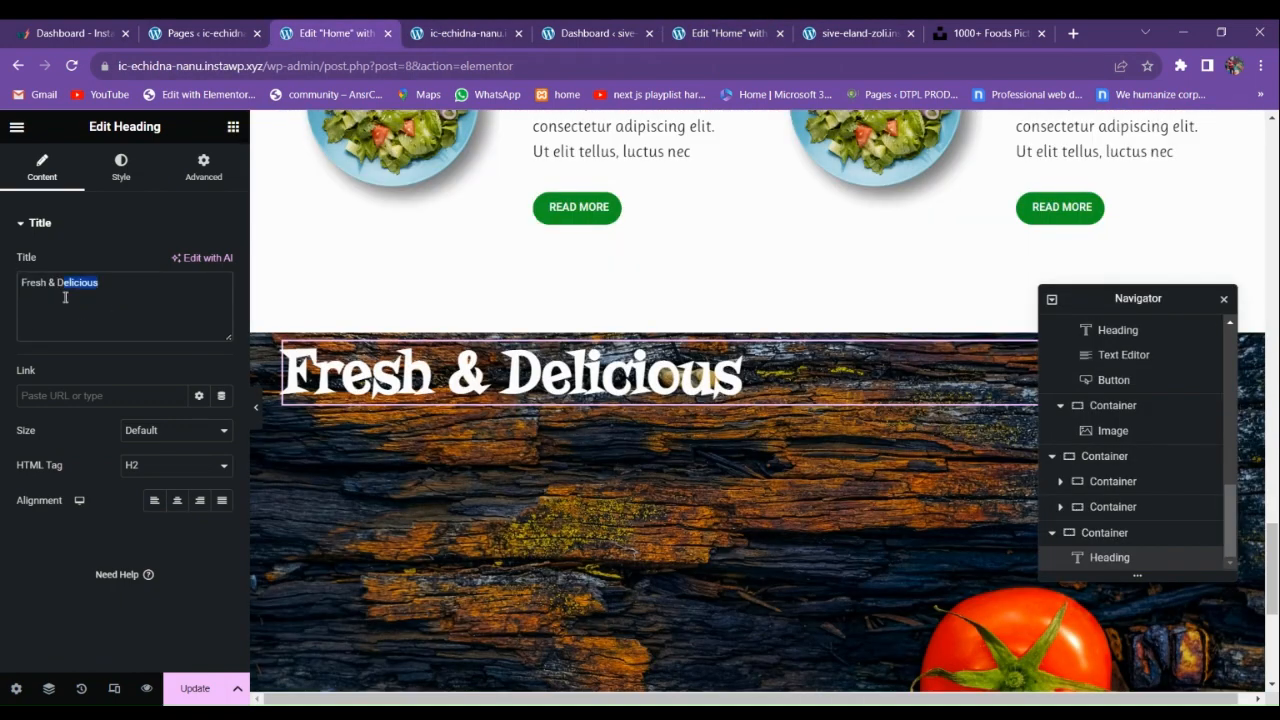
key(ctrl+v)
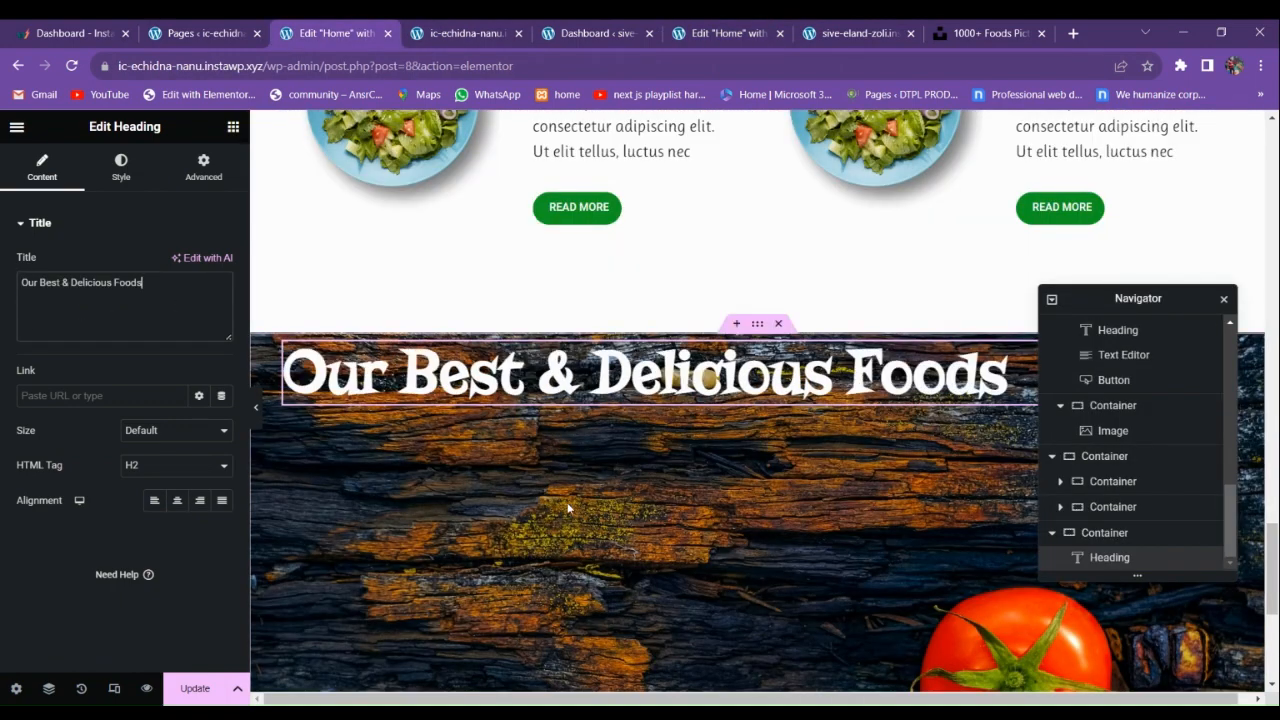
click(177, 500)
Copy the text block from the "Fresh & Delicious" section and paste it below the heading in the tomato container.
click(704, 35)
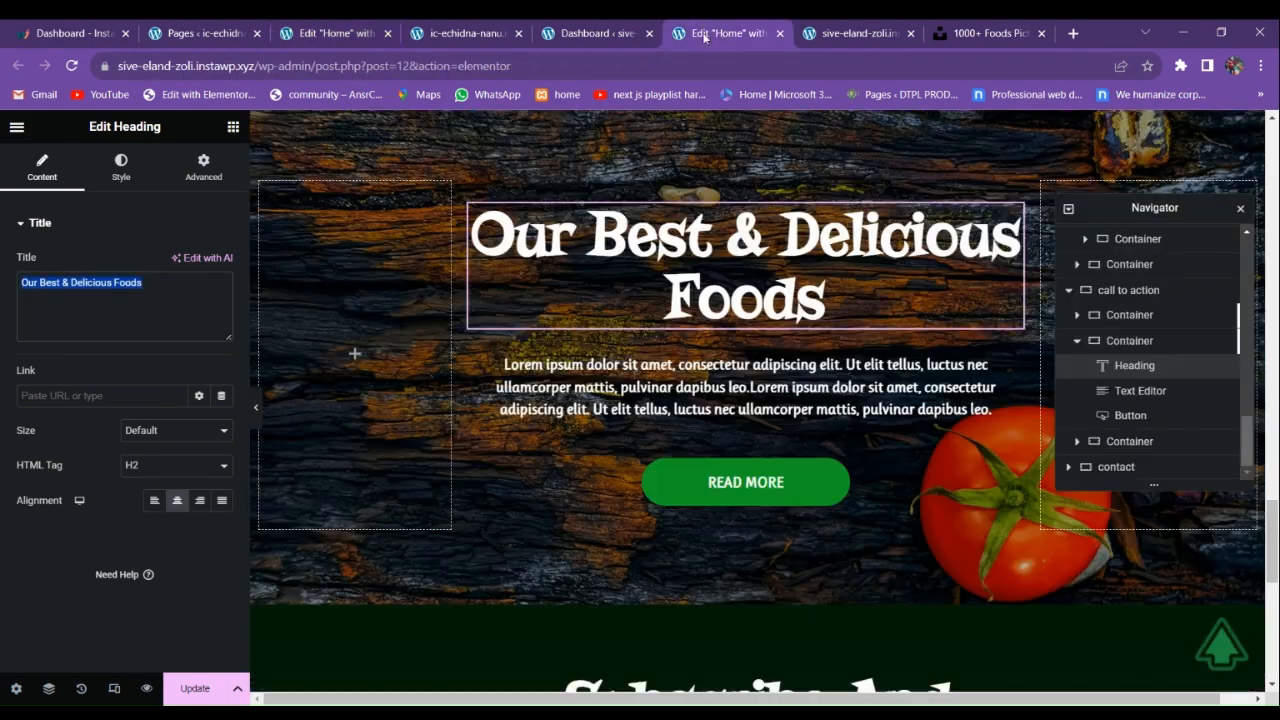
click(466, 33)
click(330, 33)
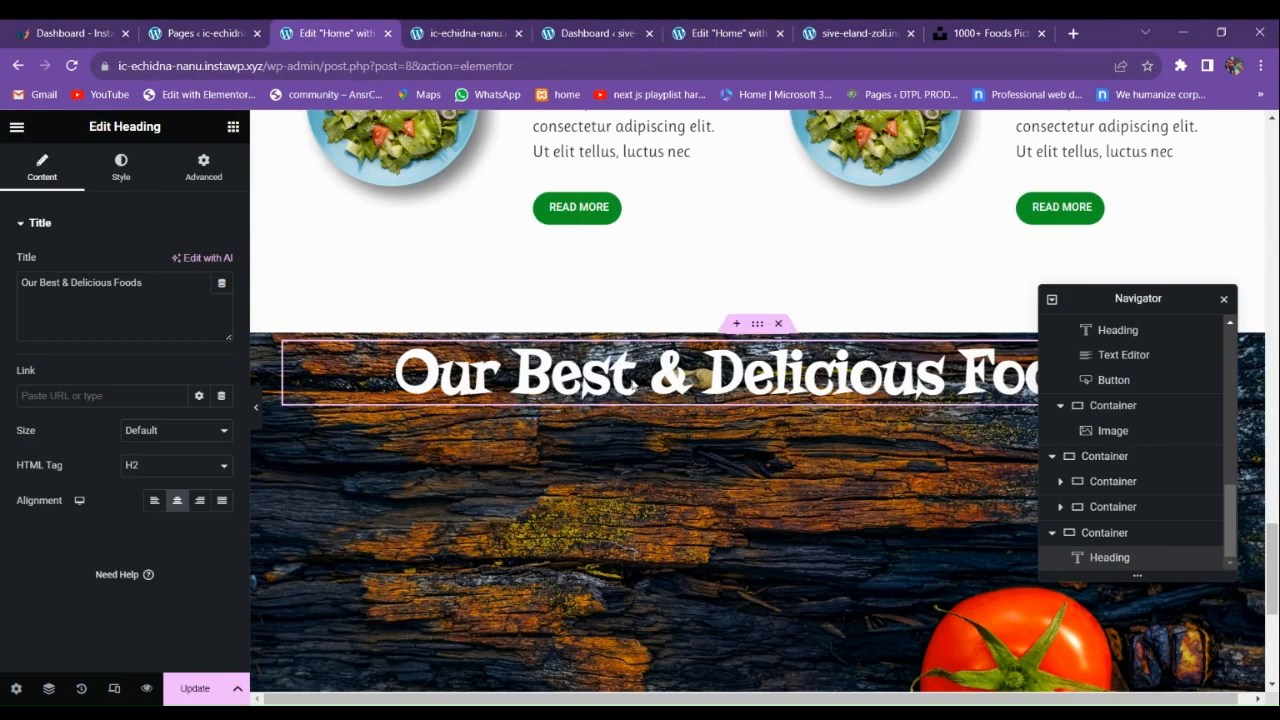
scroll(566, 341, up, 10)
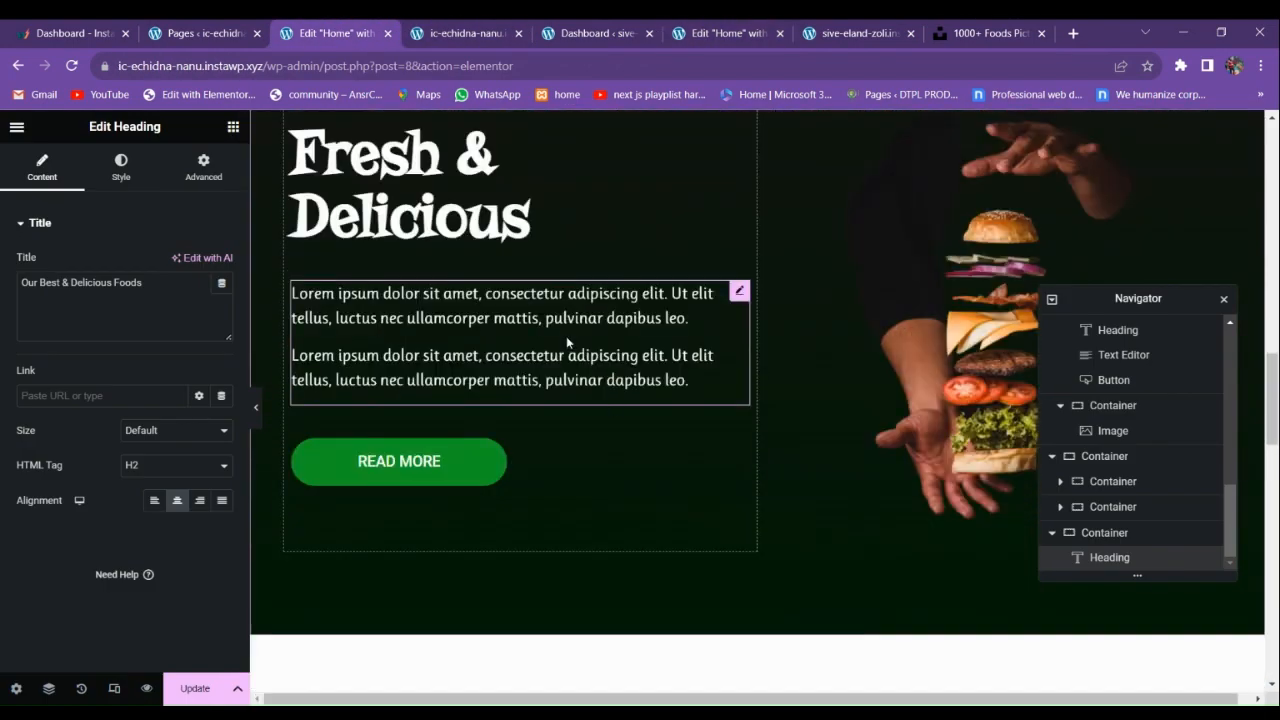
right_click(566, 341)
click(628, 407)
scroll(625, 408, down, 10)
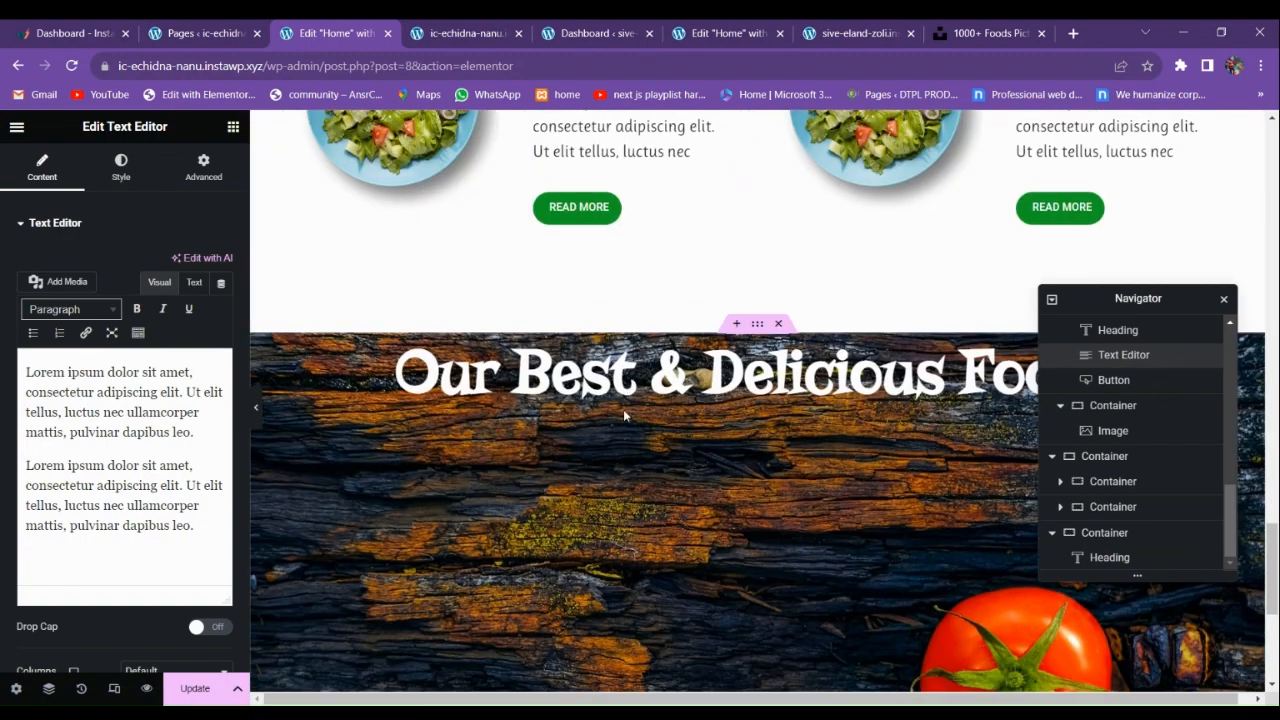
click(623, 409)
right_click(623, 409)
click(667, 470)
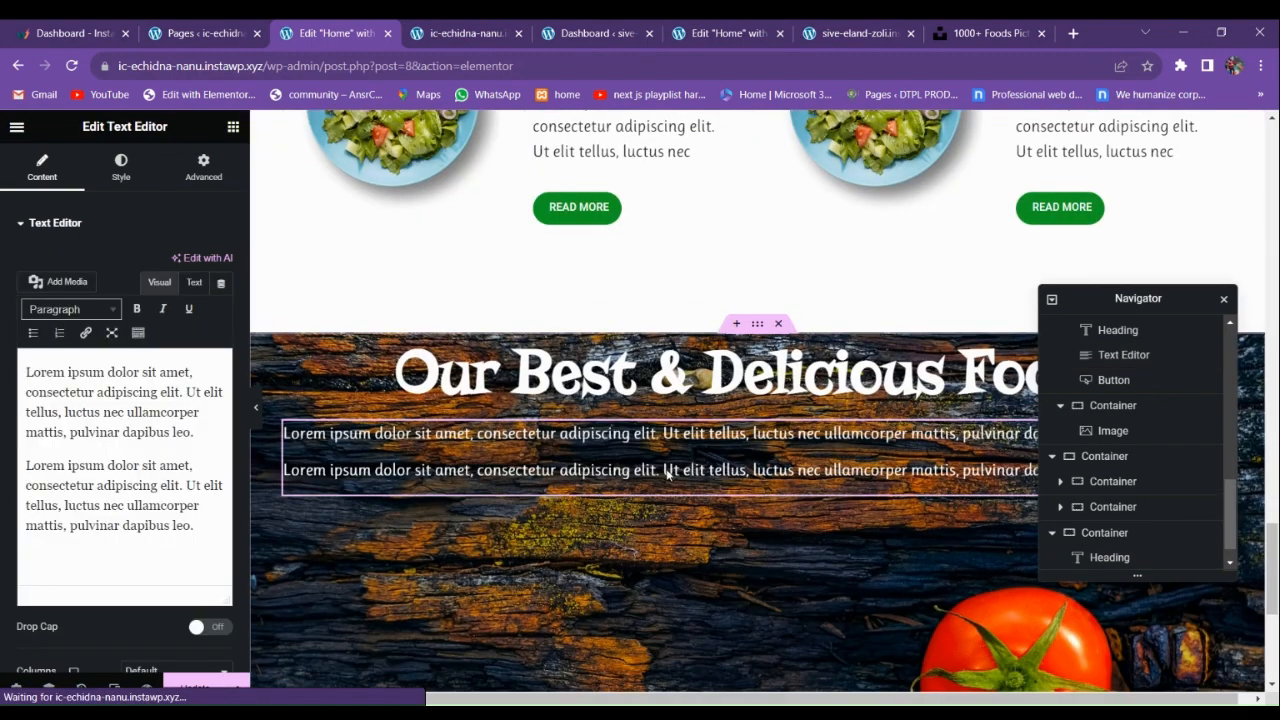
Center-align the pasted text block and delete its second paragraph.
click(121, 165)
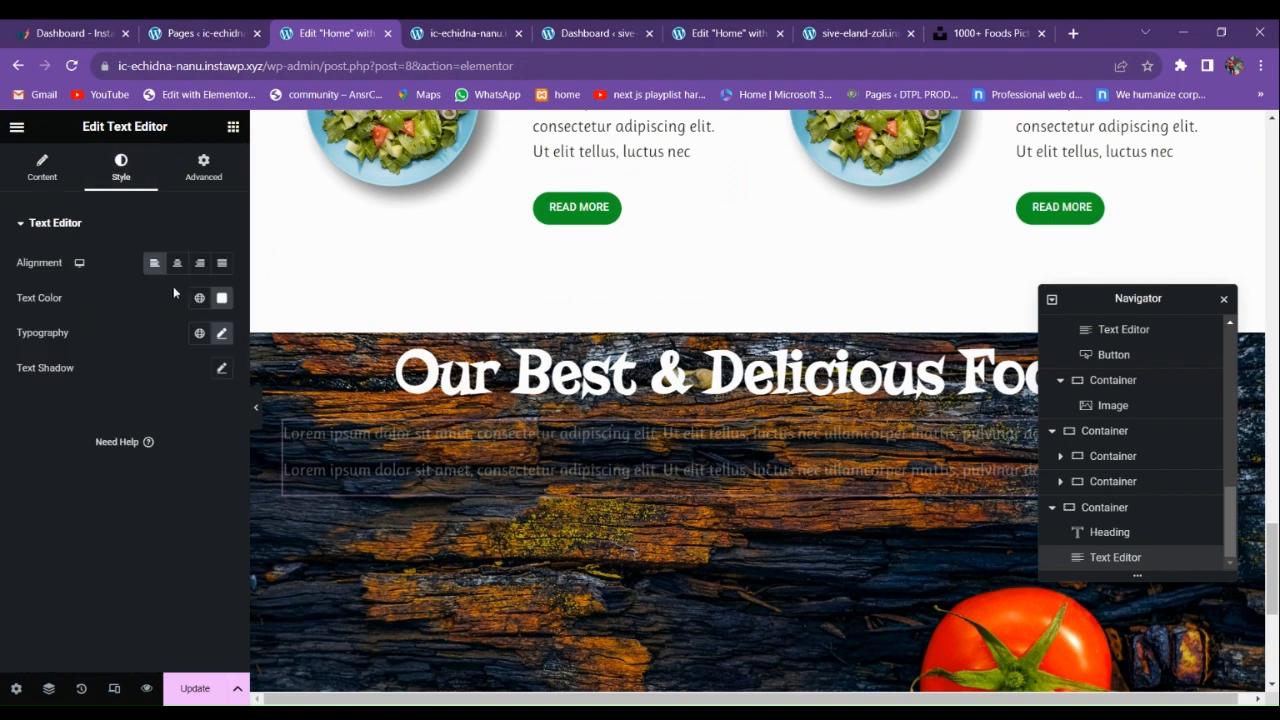
click(42, 165)
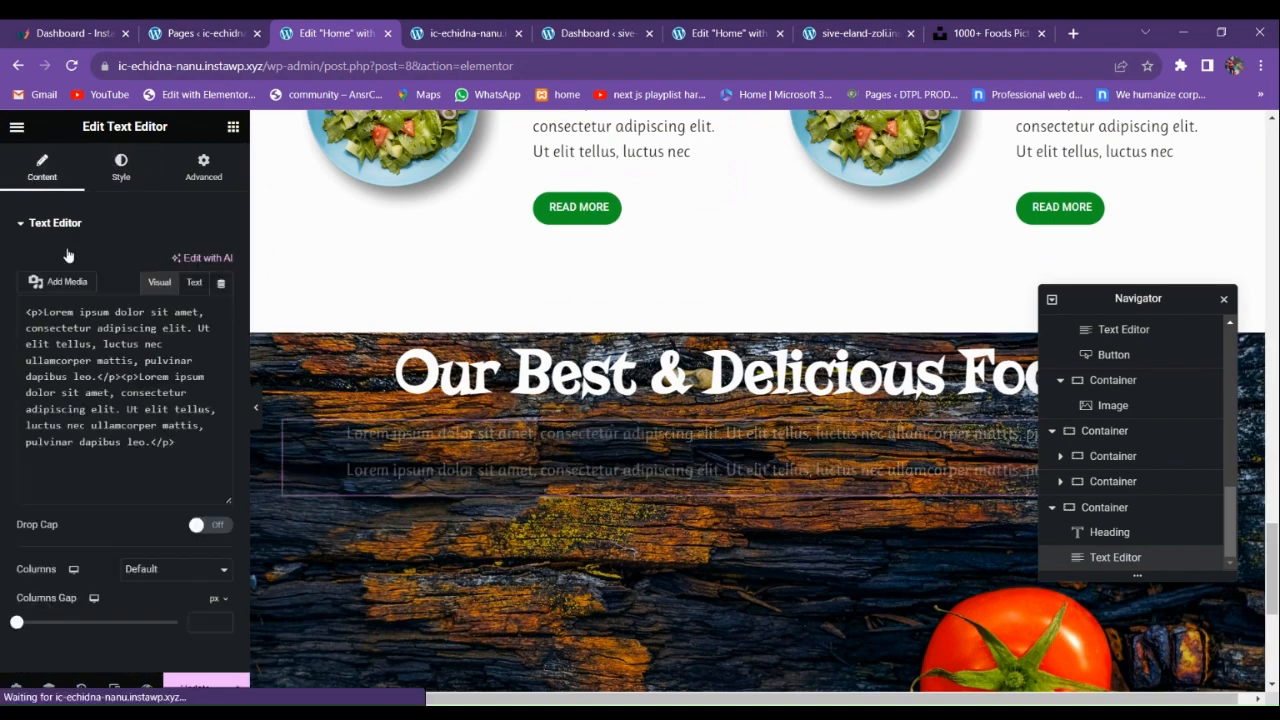
drag(26, 460, 210, 585)
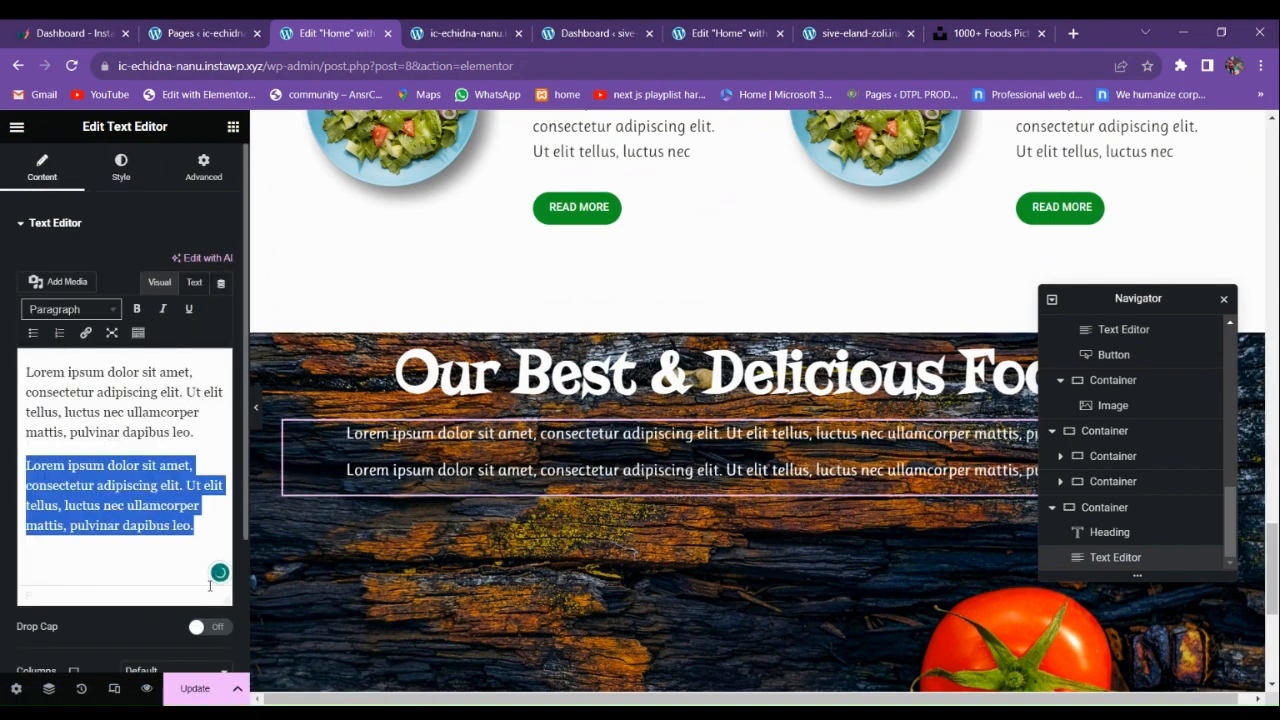
key(BackSpace)
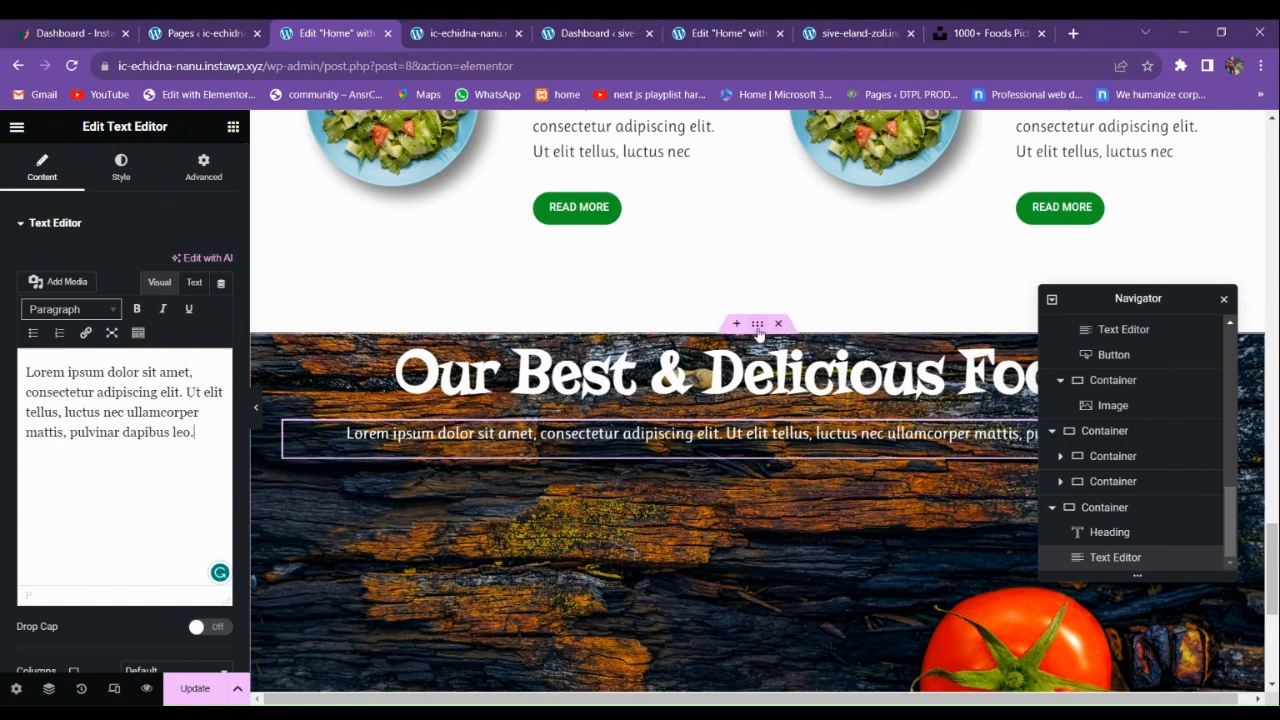
Set the tomato container's Justify Content and Align Items to center and preview the section at full width.
click(758, 410)
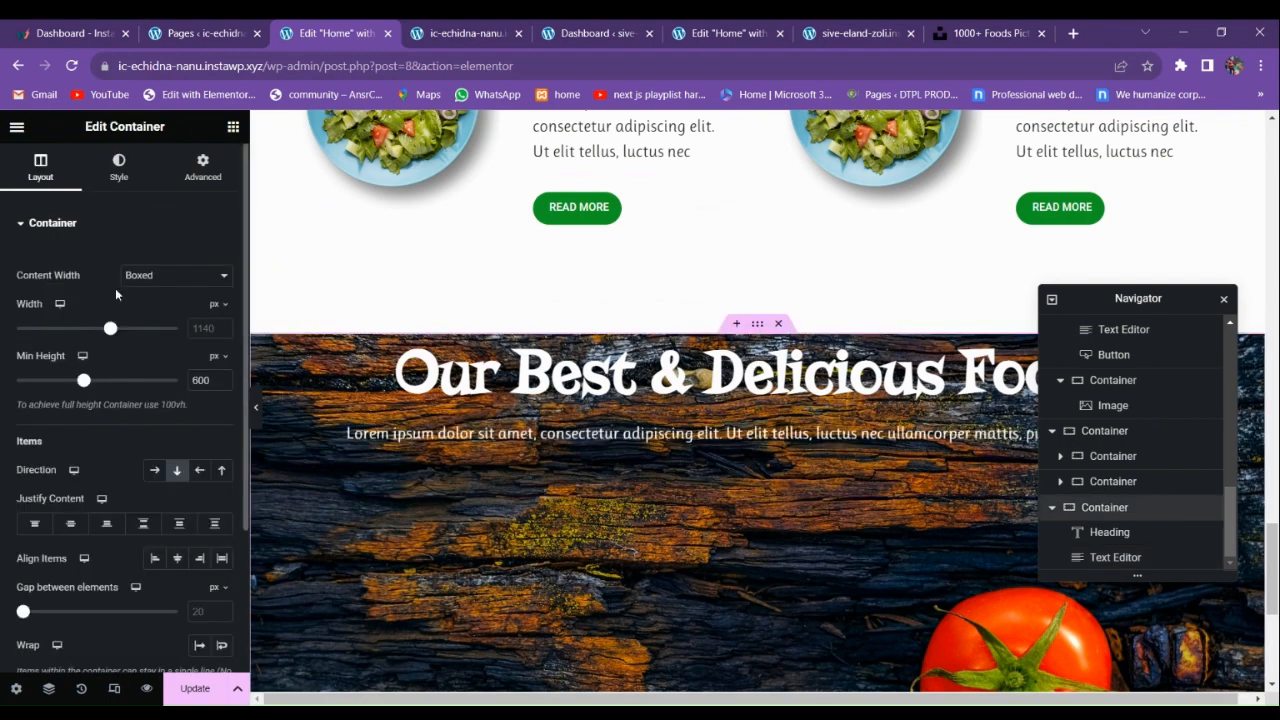
scroll(95, 402, down, 1)
click(70, 420)
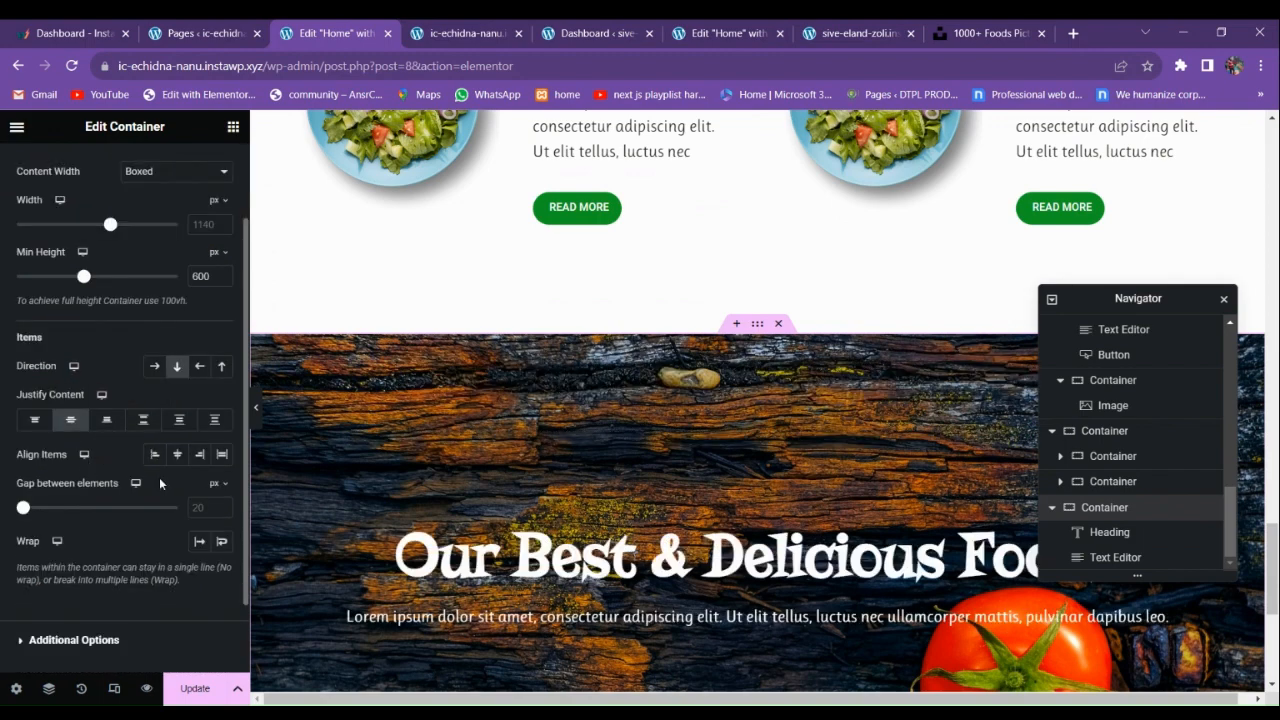
click(176, 455)
scroll(621, 470, down, 2)
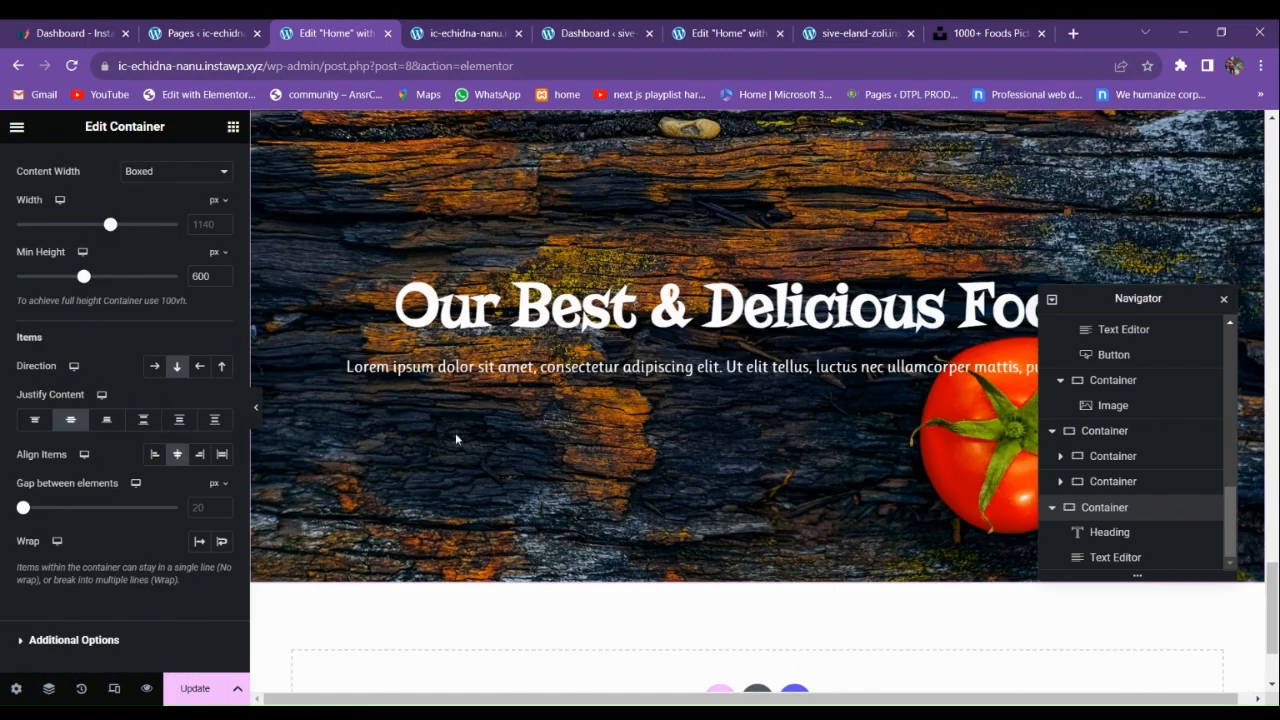
click(256, 406)
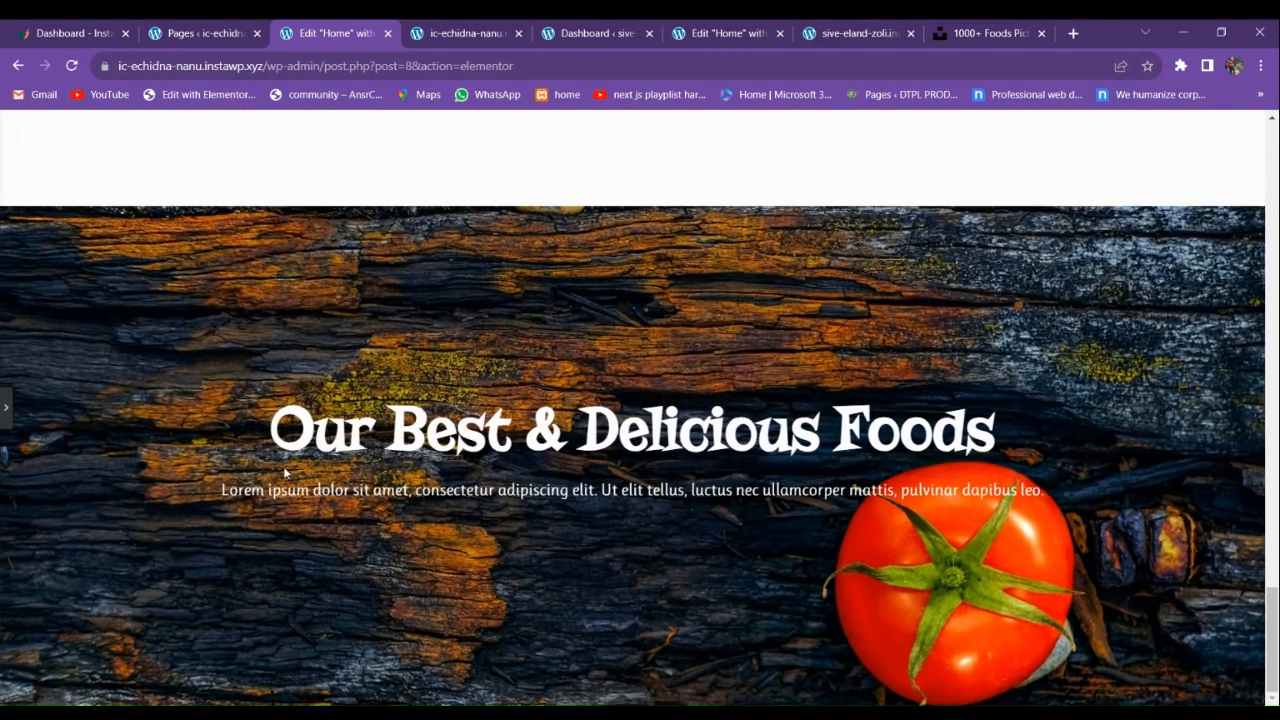
click(3, 404)
Append a copy of the Lorem ipsum paragraph to the end of the call-to-action text and preview the section at full width.
scroll(734, 471, down, 2)
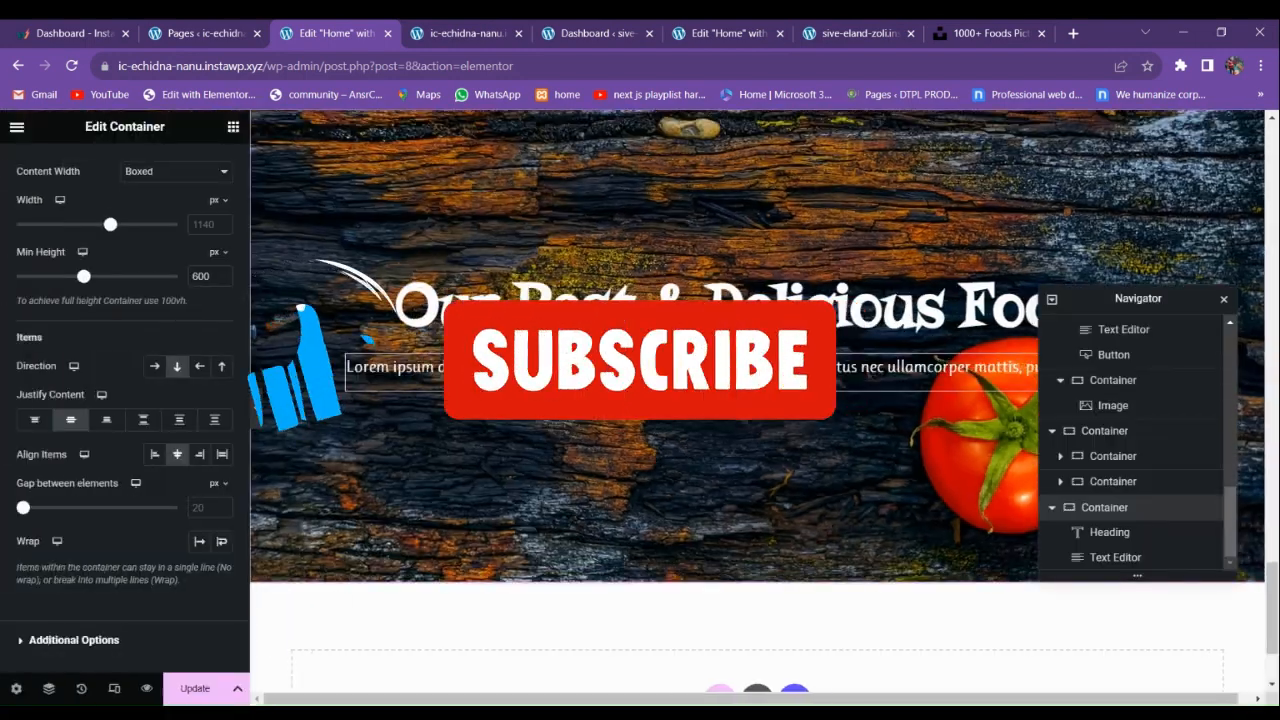
click(555, 386)
click(196, 433)
key(ctrl+a)
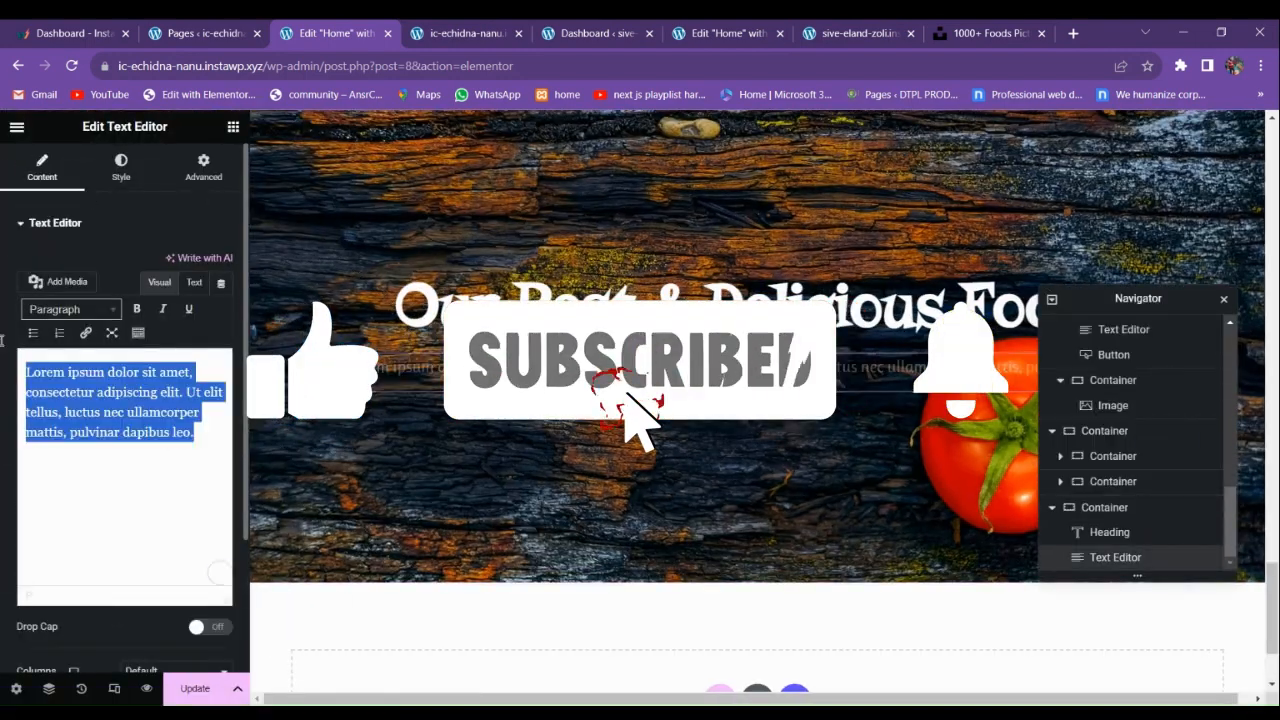
key(ctrl+c)
click(216, 435)
key(ctrl+v)
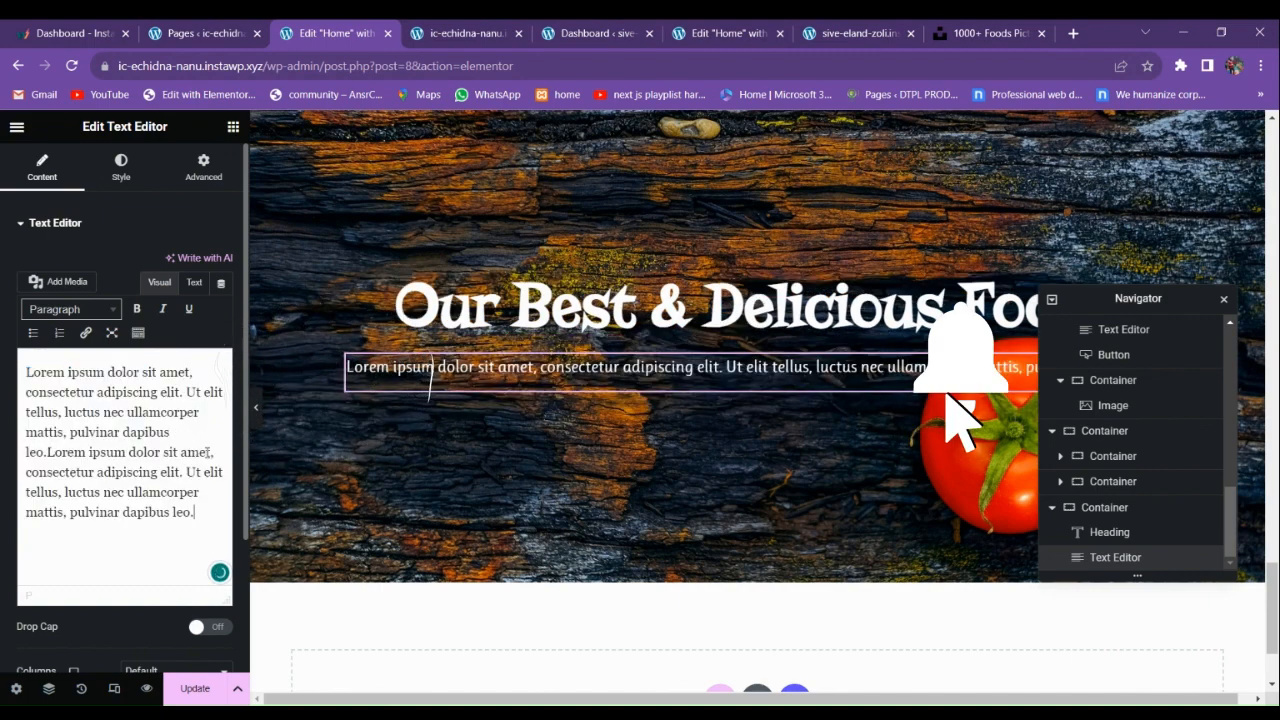
click(257, 416)
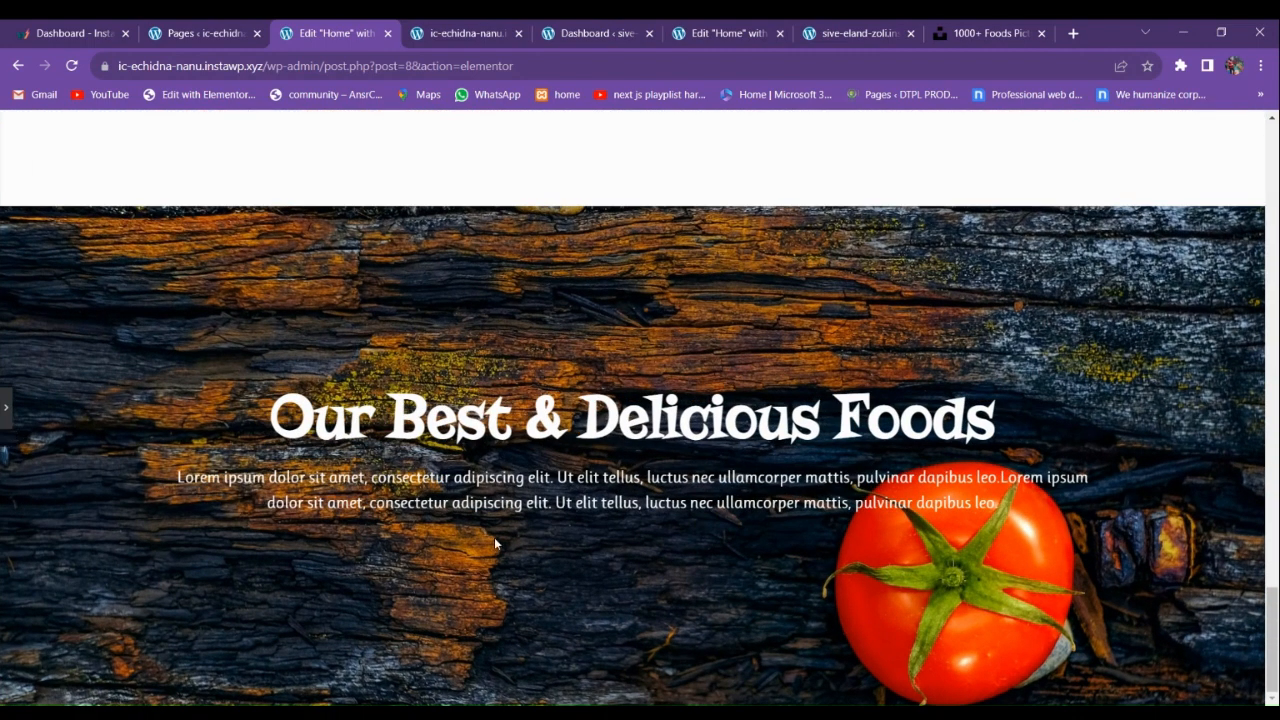
Set the tomato container's content width to 800 px and preview the section at full width.
key(ctrl+p)
scroll(683, 340, up, 1)
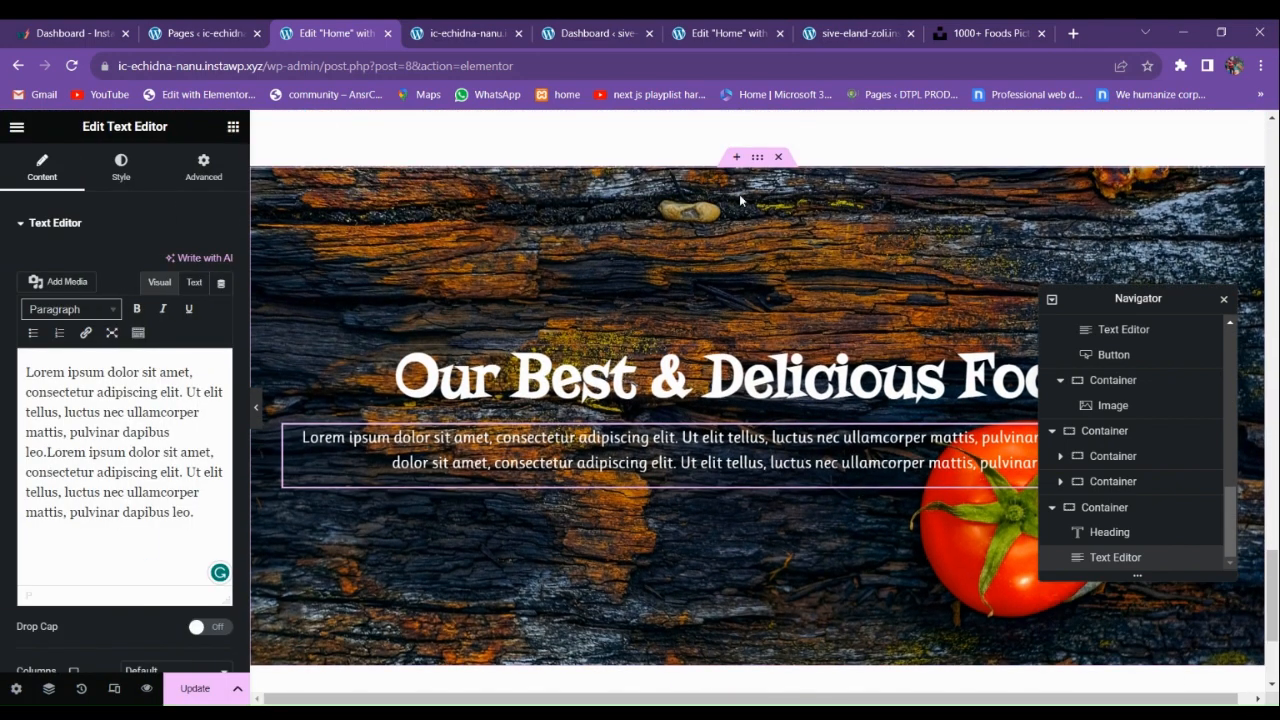
click(756, 159)
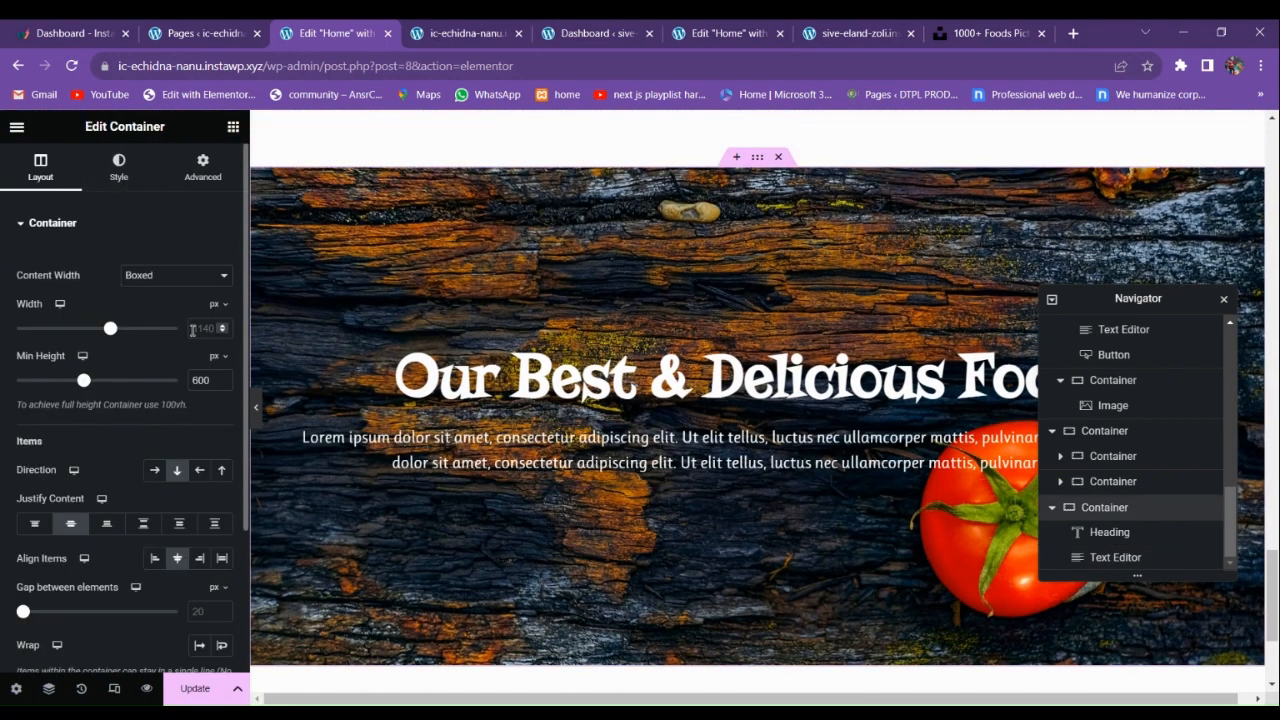
text(800)
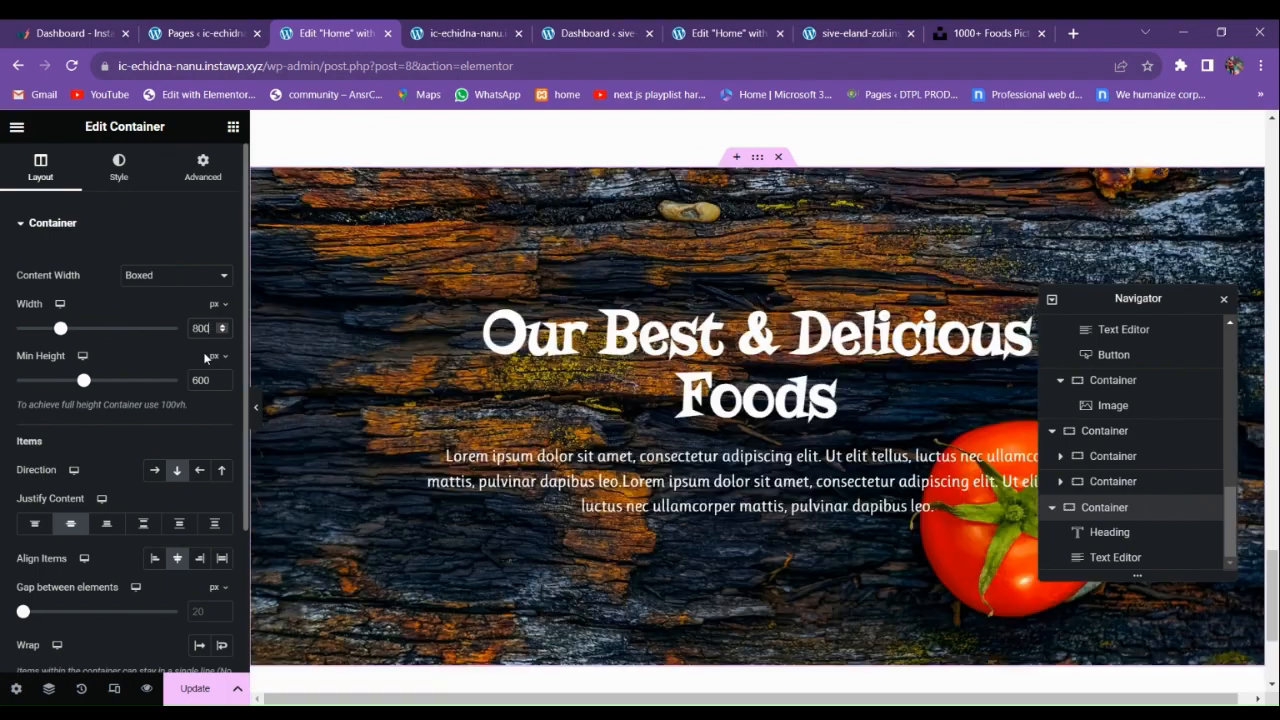
click(256, 407)
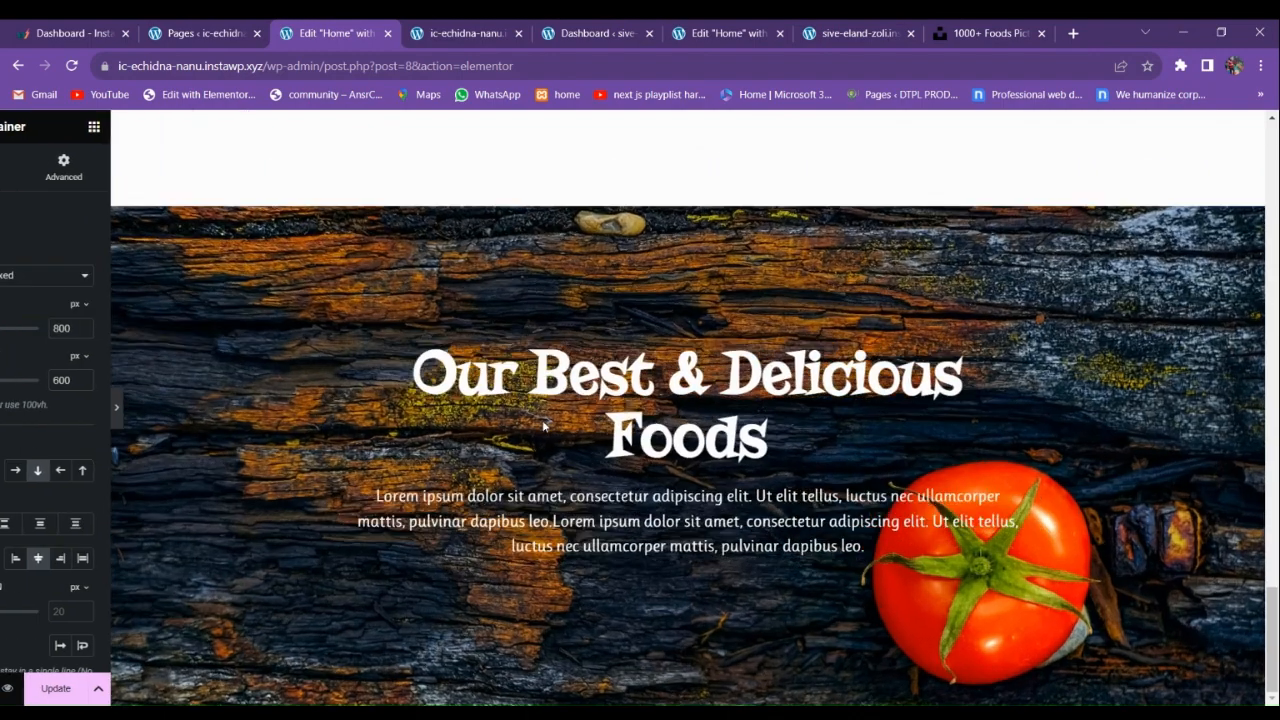
scroll(545, 440, up, 2)
scroll(186, 436, down, 2)
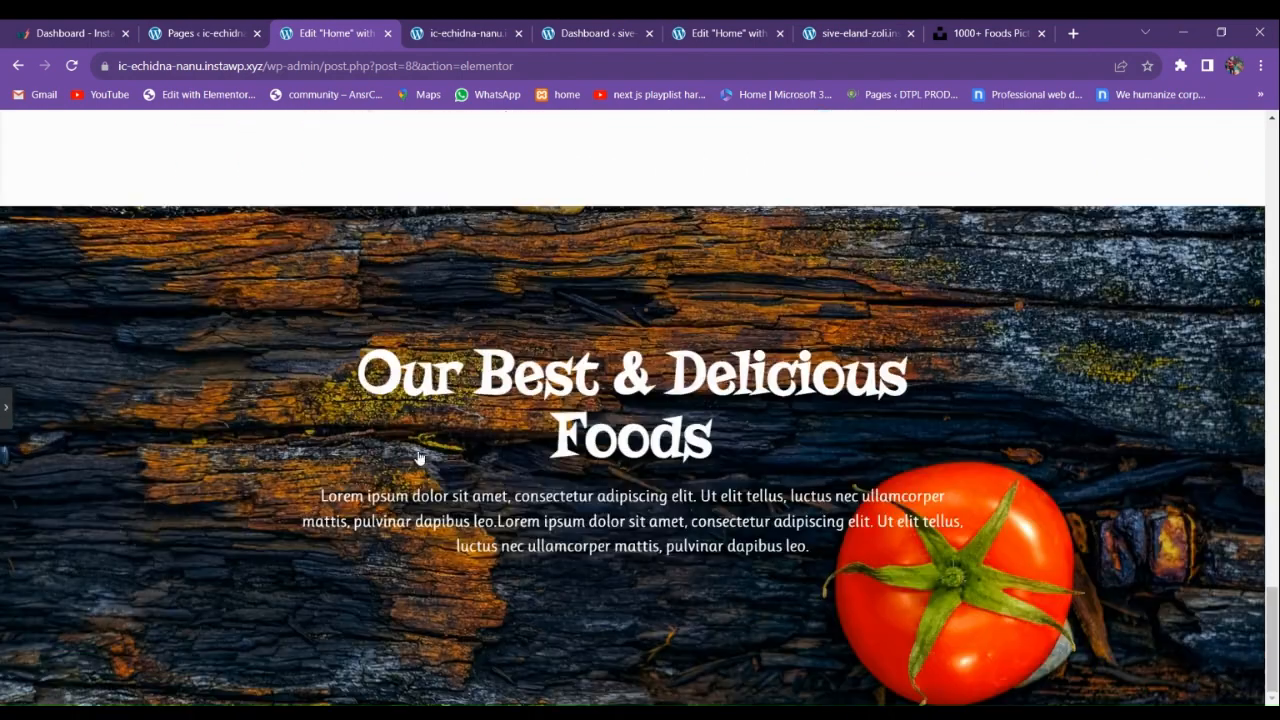
click(6, 407)
Copy the READ MORE button from the "Fresh & Delicious" section and paste it below the text in the tomato container.
scroll(653, 483, down, 3)
scroll(645, 475, up, 7)
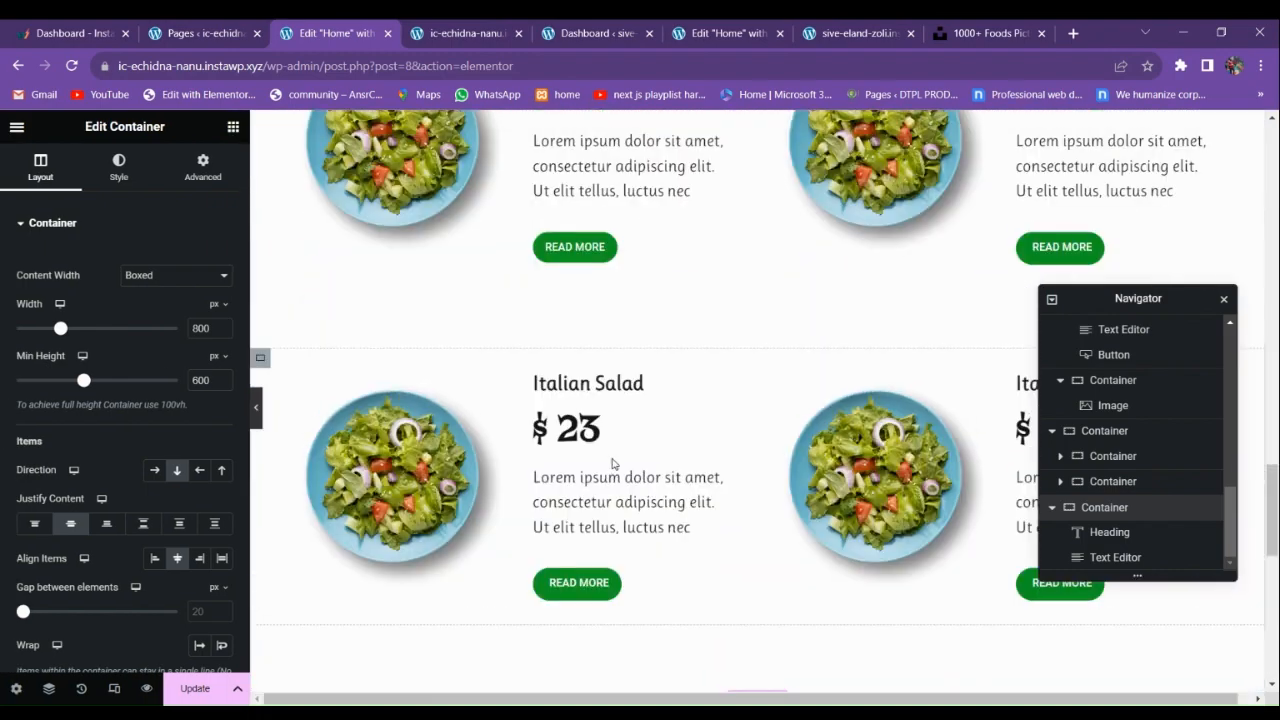
scroll(613, 463, down, 1)
scroll(615, 453, up, 5)
scroll(608, 458, down, 3)
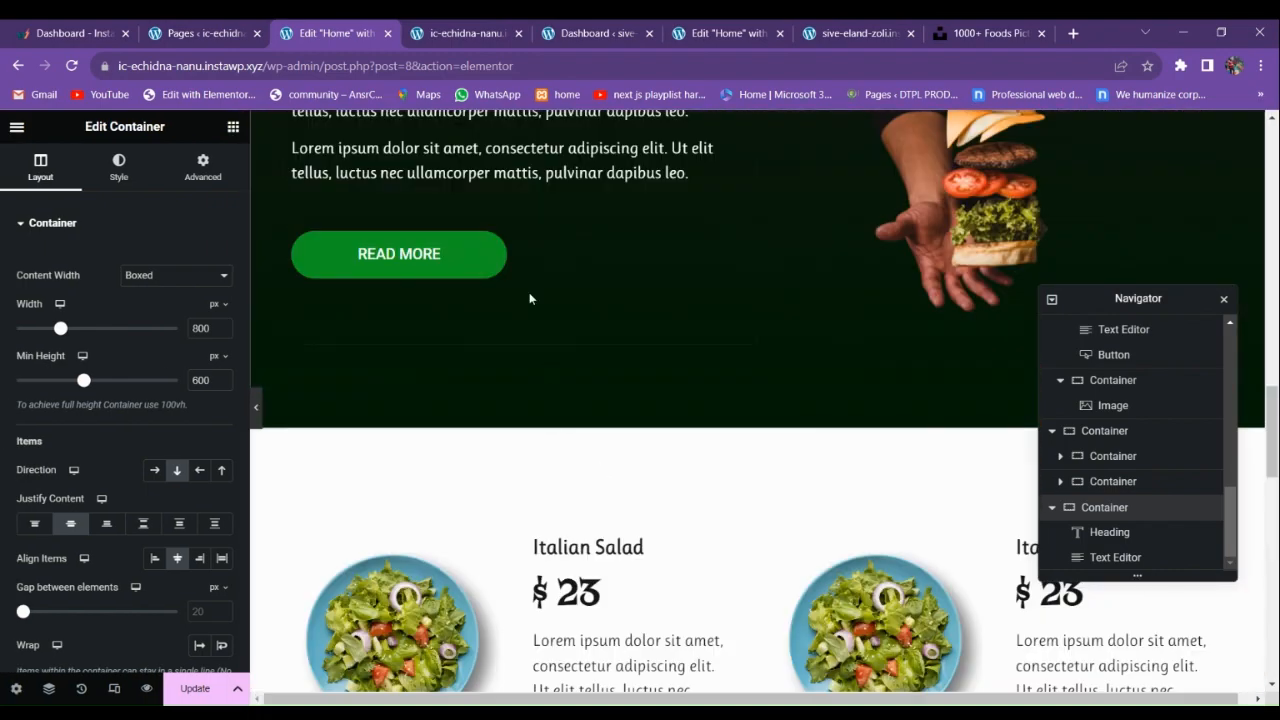
right_click(463, 252)
click(510, 326)
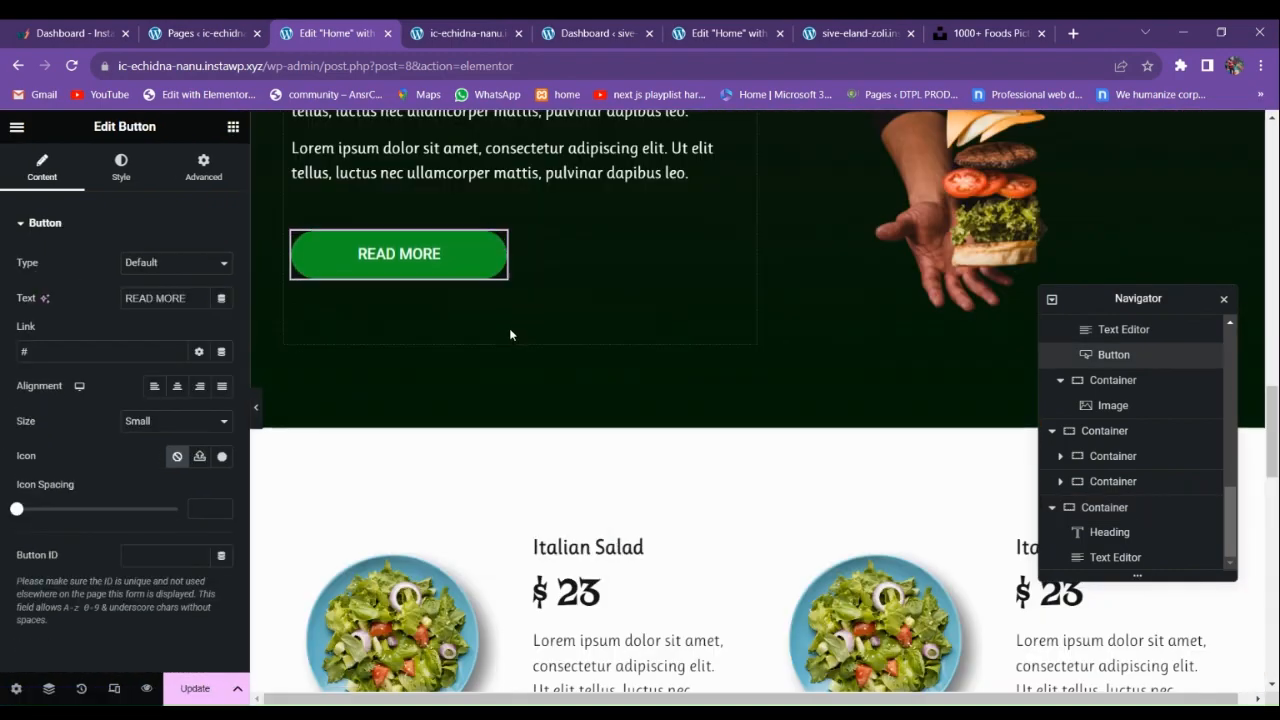
scroll(509, 330, down, 5)
click(662, 365)
right_click(662, 365)
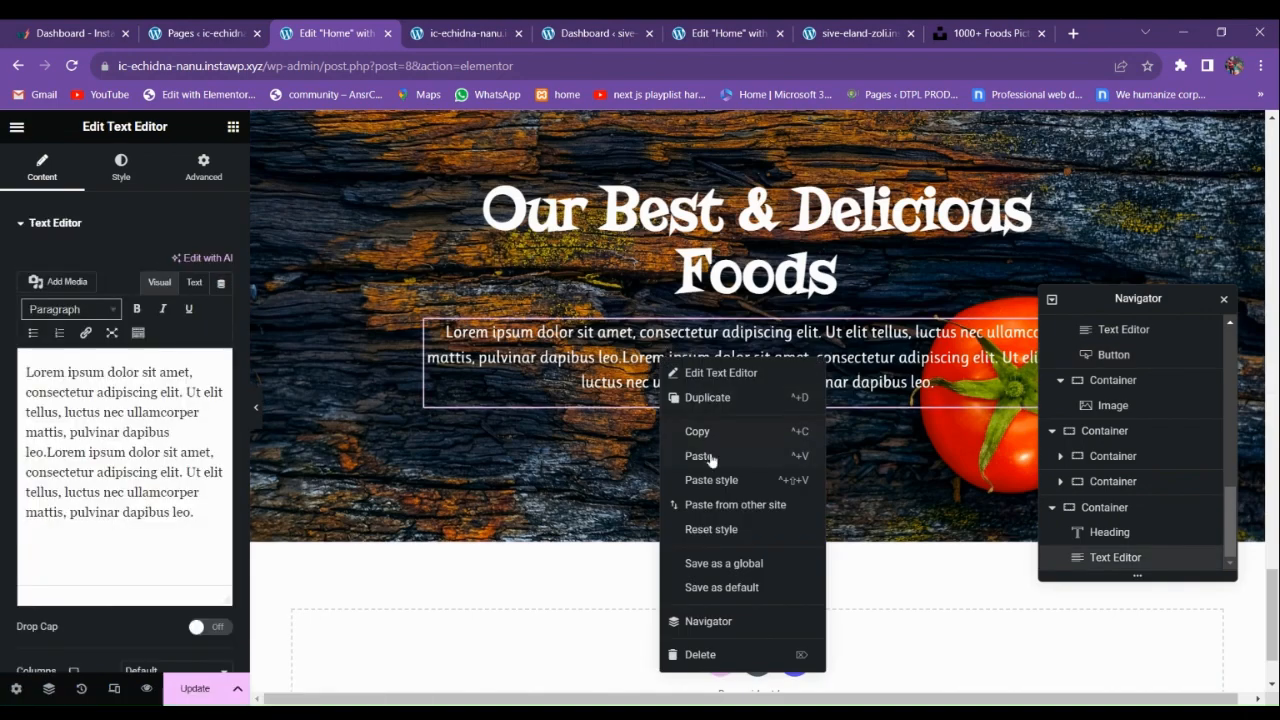
click(710, 457)
Preview the call-to-action section with its pasted button at full width.
click(748, 30)
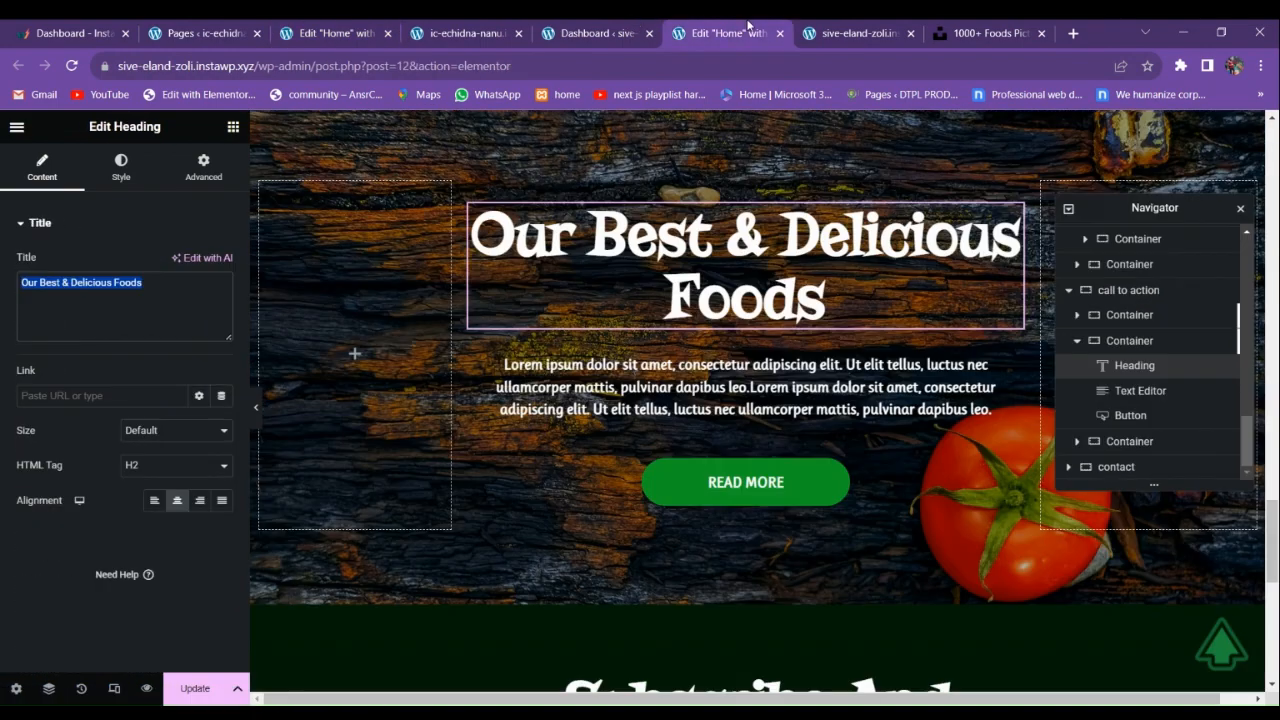
click(473, 24)
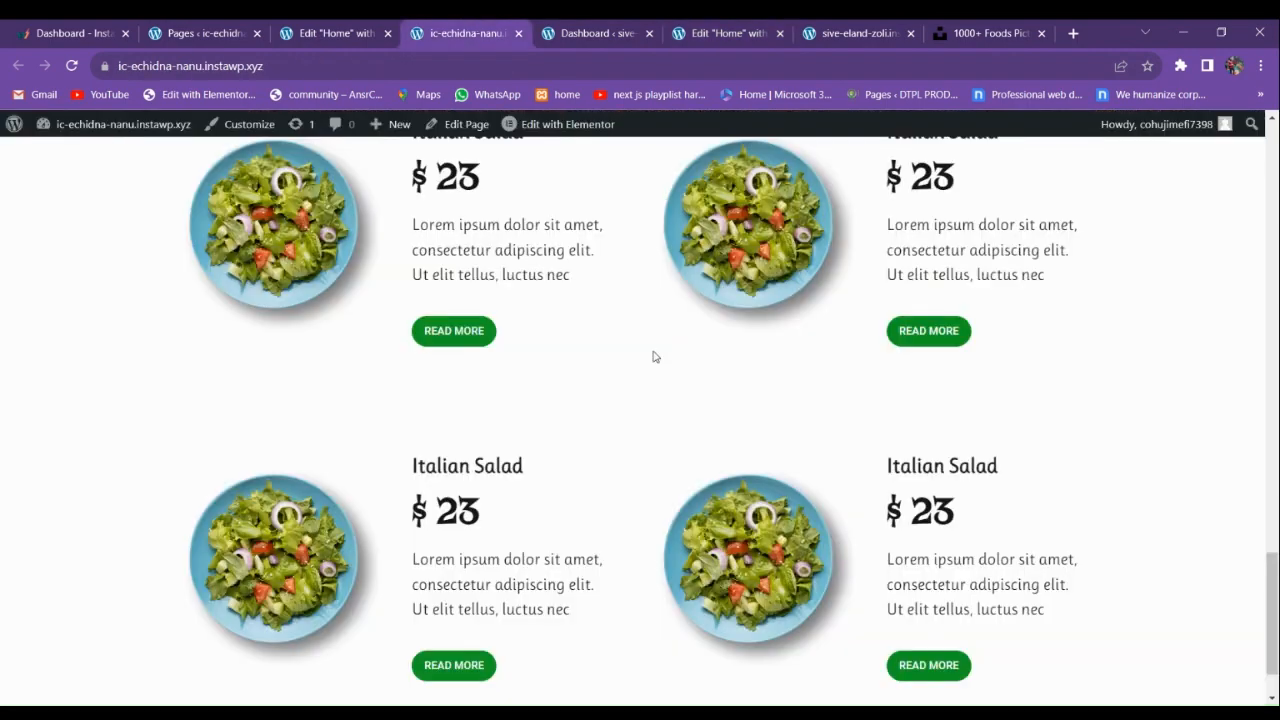
click(376, 28)
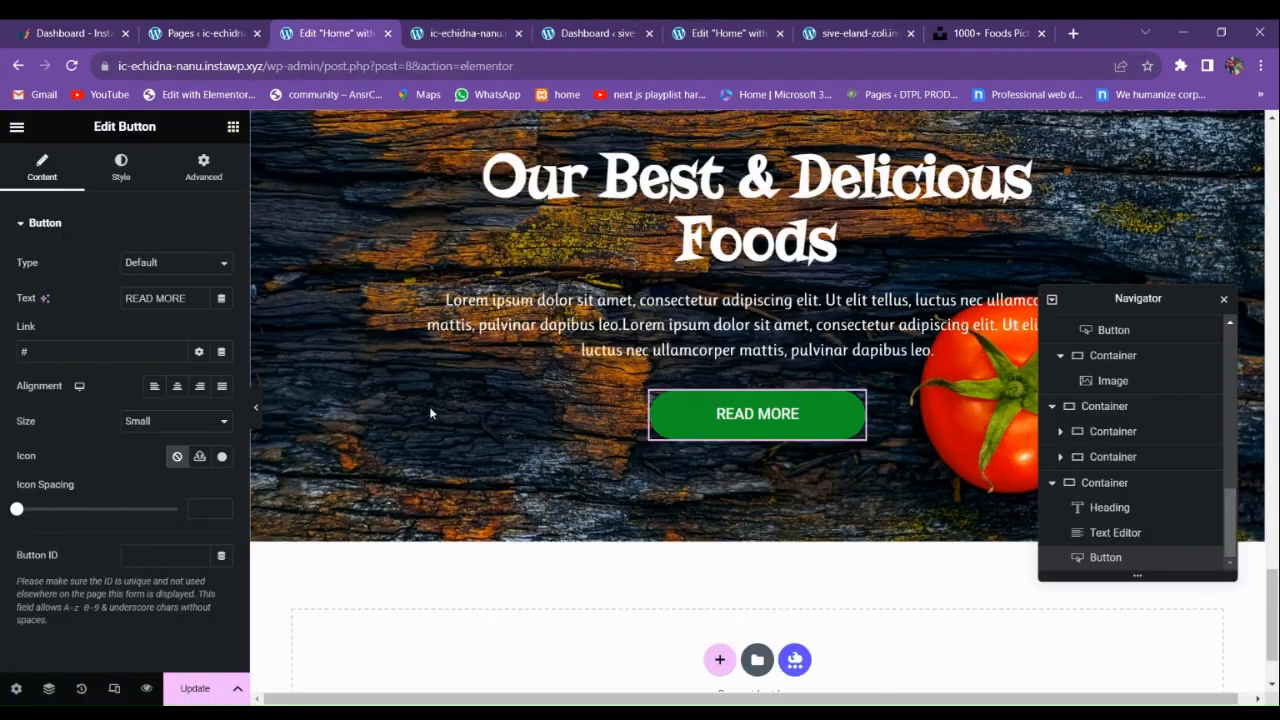
click(256, 407)
scroll(337, 457, up, 3)
scroll(338, 461, down, 3)
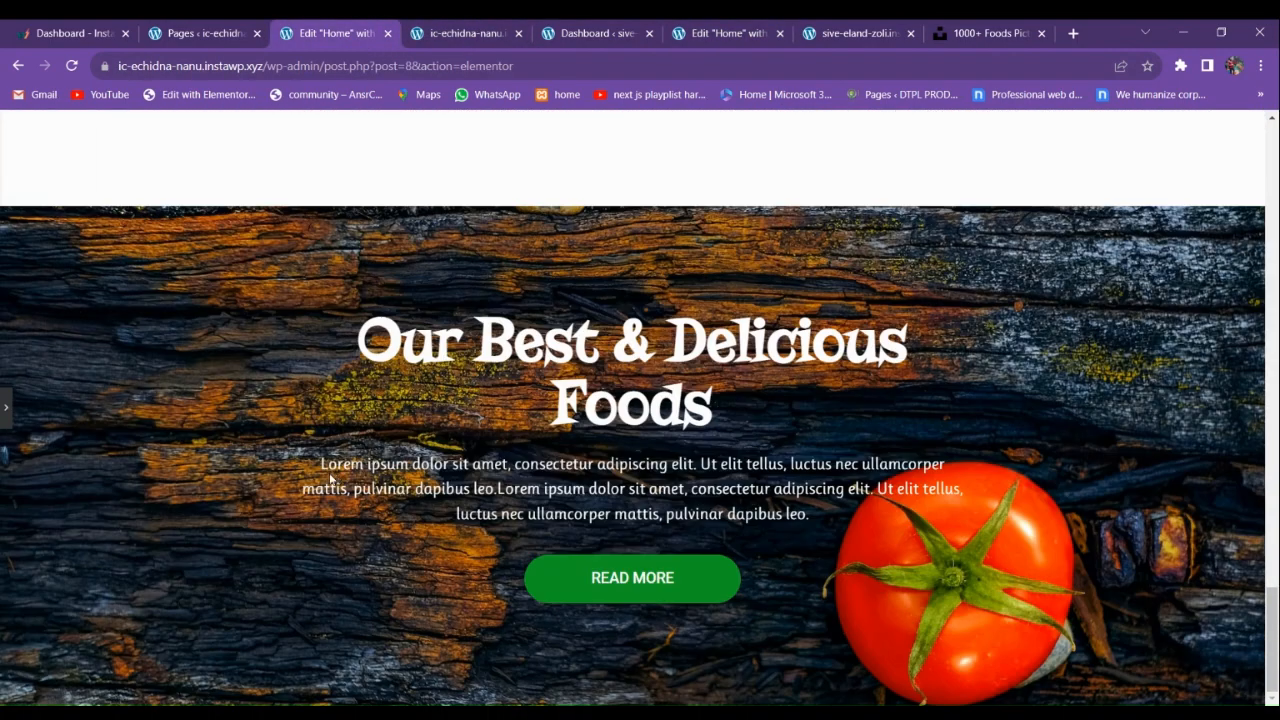
click(3, 414)
Examine the reference site's call-to-action section and how its tomato background behaves while the page scrolls.
click(724, 29)
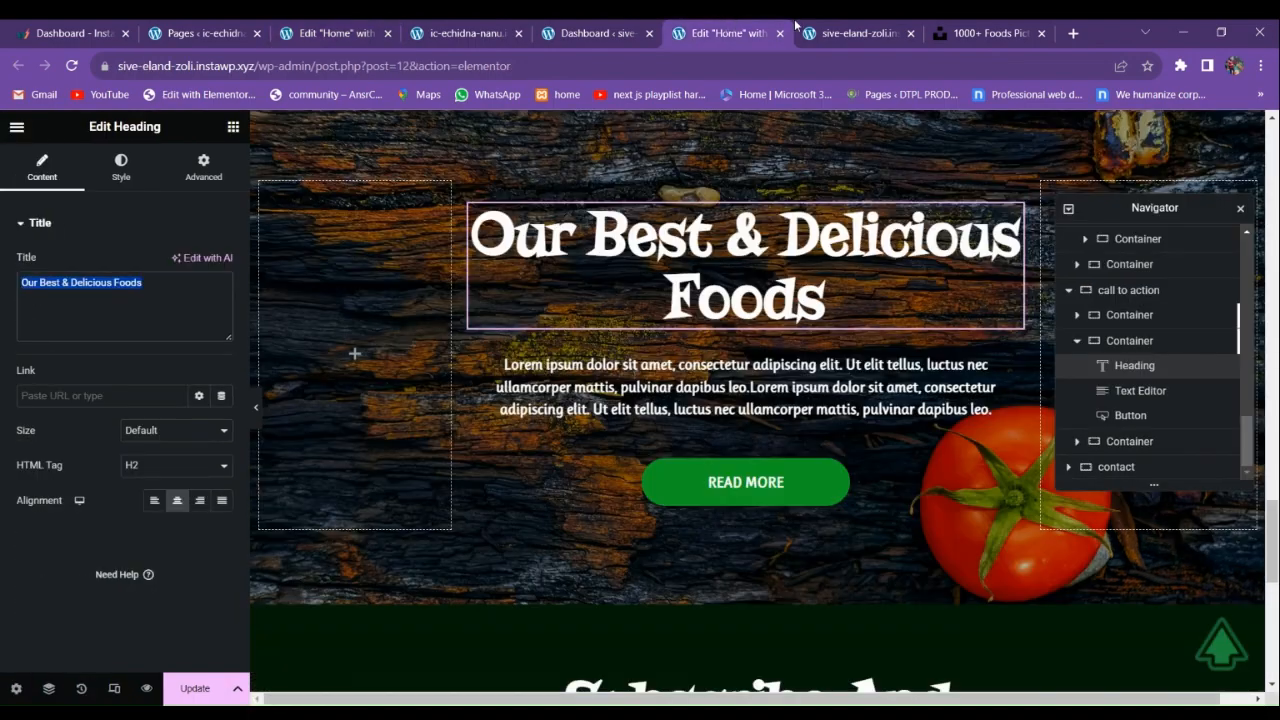
click(842, 29)
scroll(520, 423, up, 5)
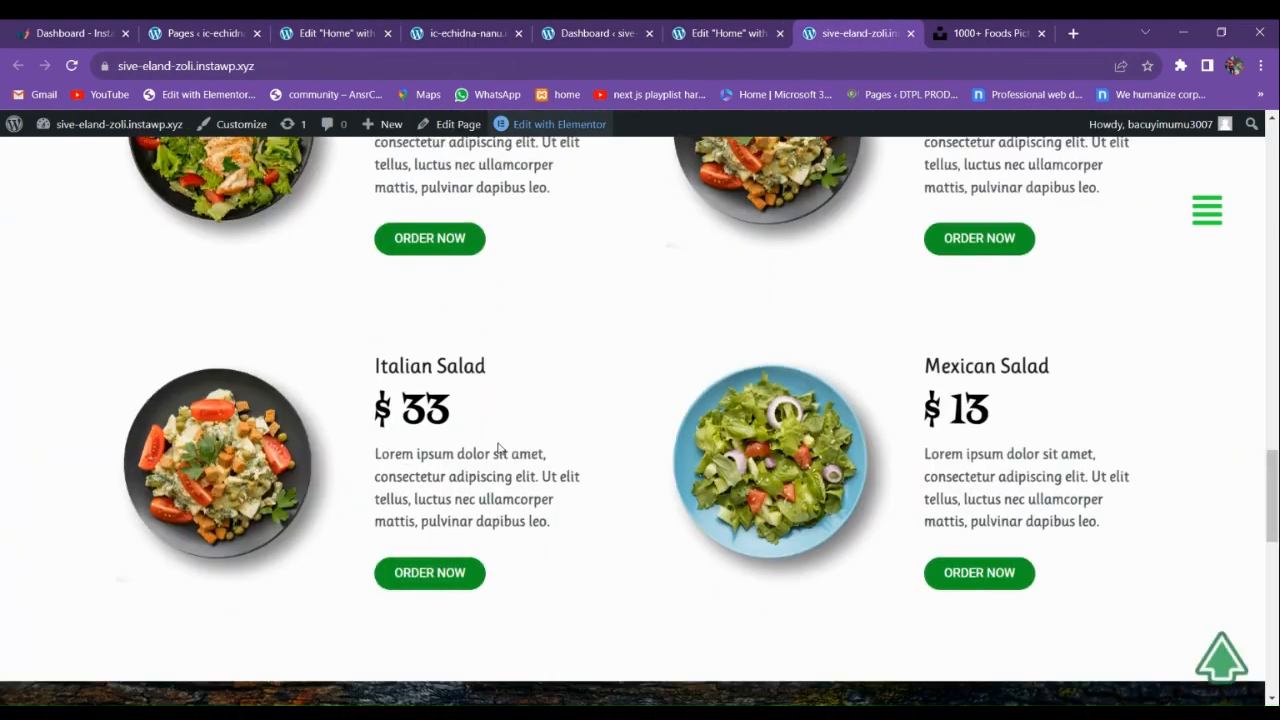
scroll(528, 425, down, 6)
scroll(527, 425, down, 3)
scroll(485, 472, up, 3)
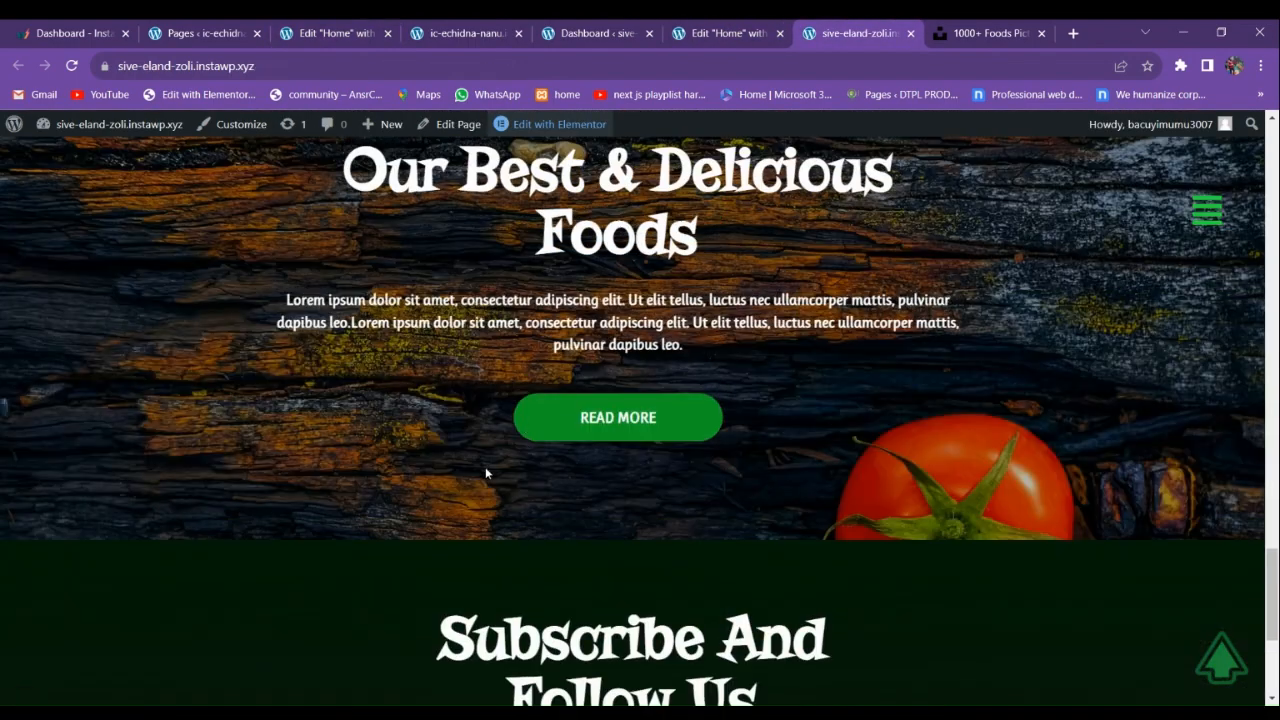
scroll(500, 457, up, 4)
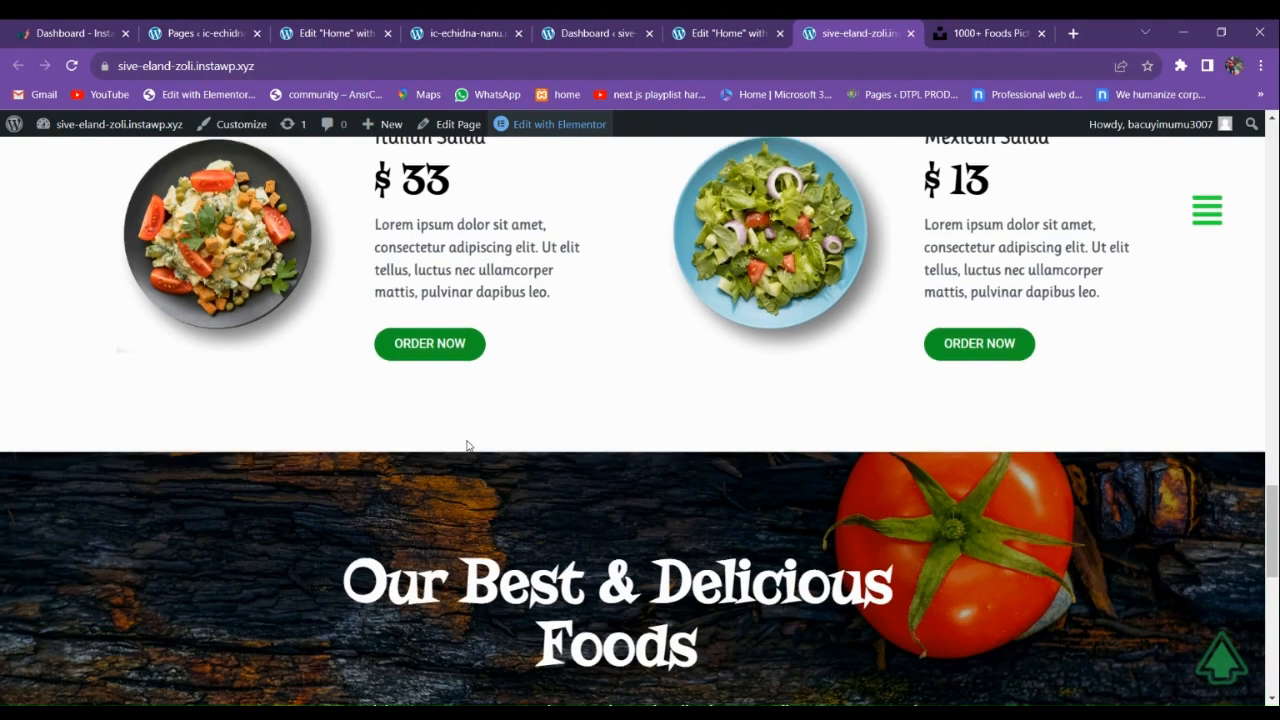
scroll(505, 455, down, 3)
scroll(504, 458, down, 2)
scroll(504, 460, up, 3)
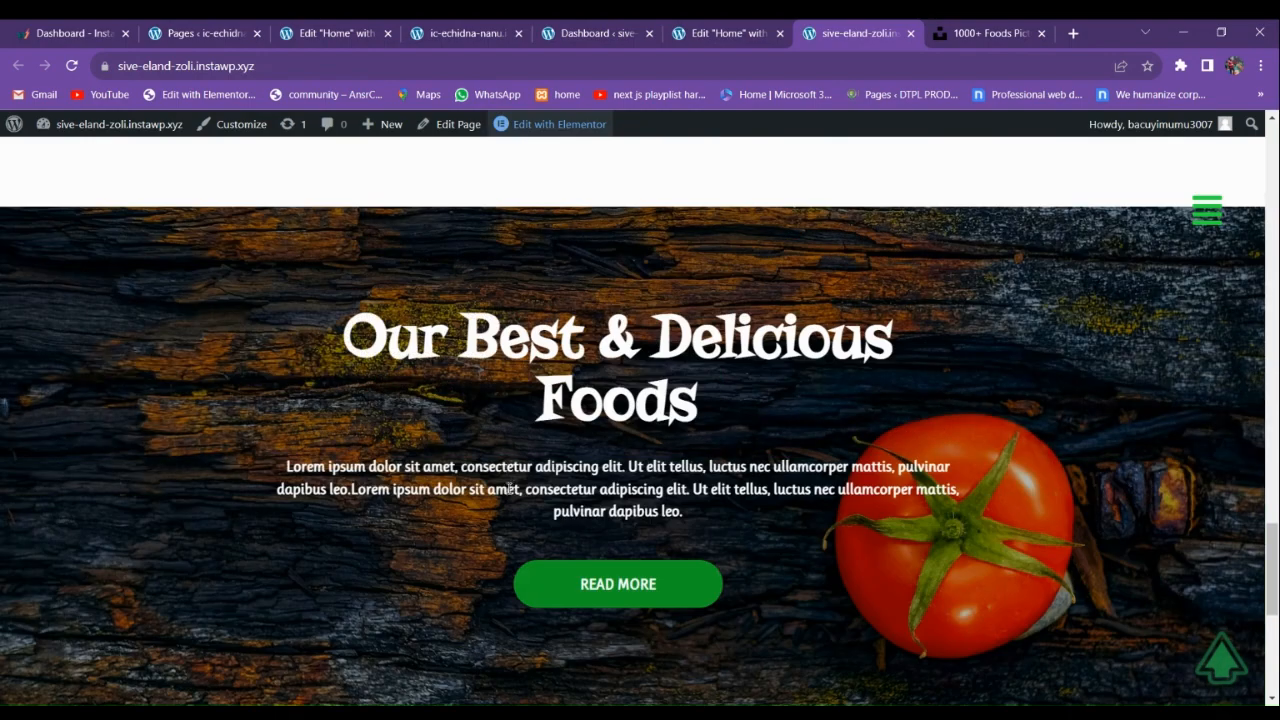
scroll(510, 475, down, 3)
scroll(513, 490, up, 2)
scroll(548, 510, up, 2)
scroll(550, 498, down, 3)
click(470, 33)
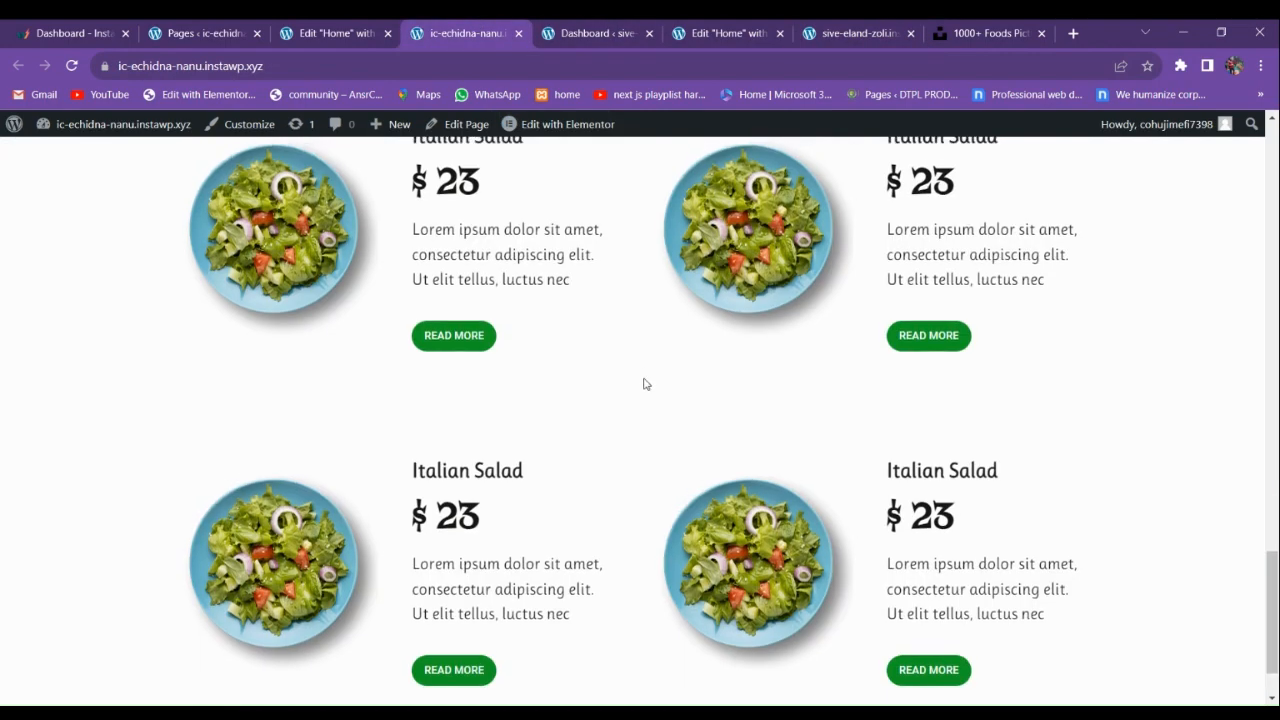
scroll(645, 384, up, 2)
Set the tomato container's background image attachment to Fixed and update the page.
key(ctrl+Page_Up)
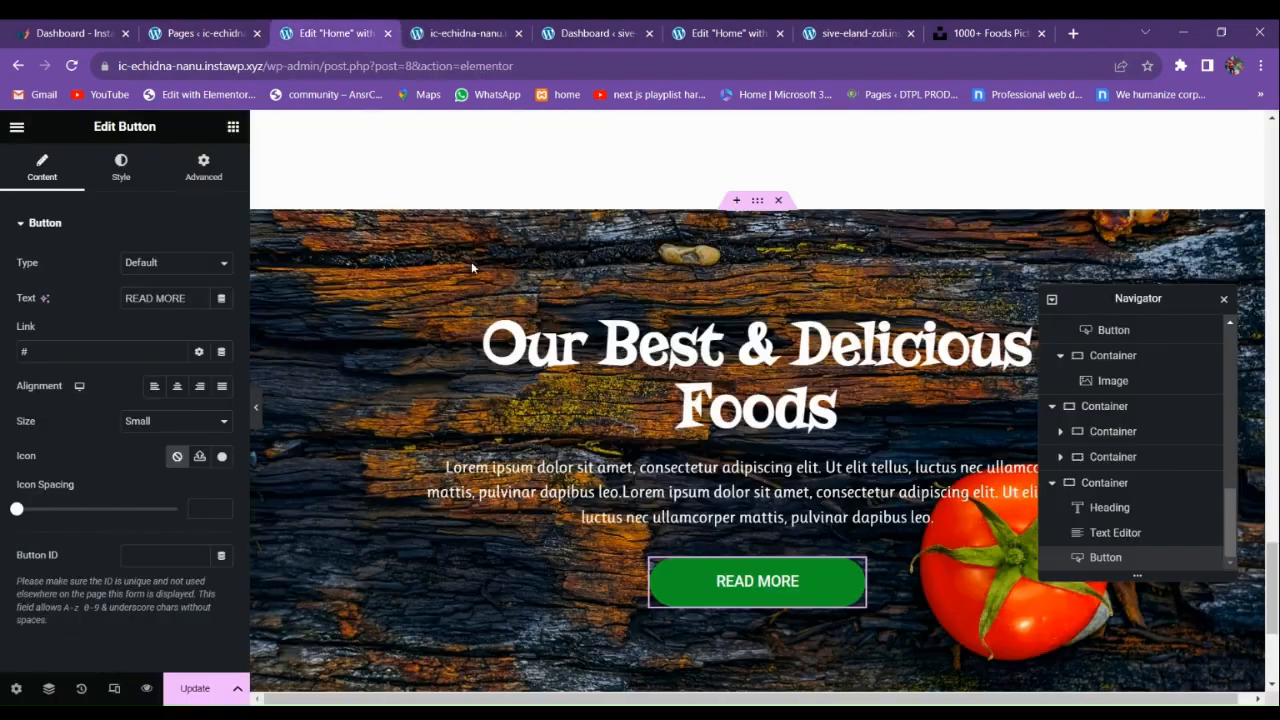
click(755, 208)
scroll(137, 400, down, 2)
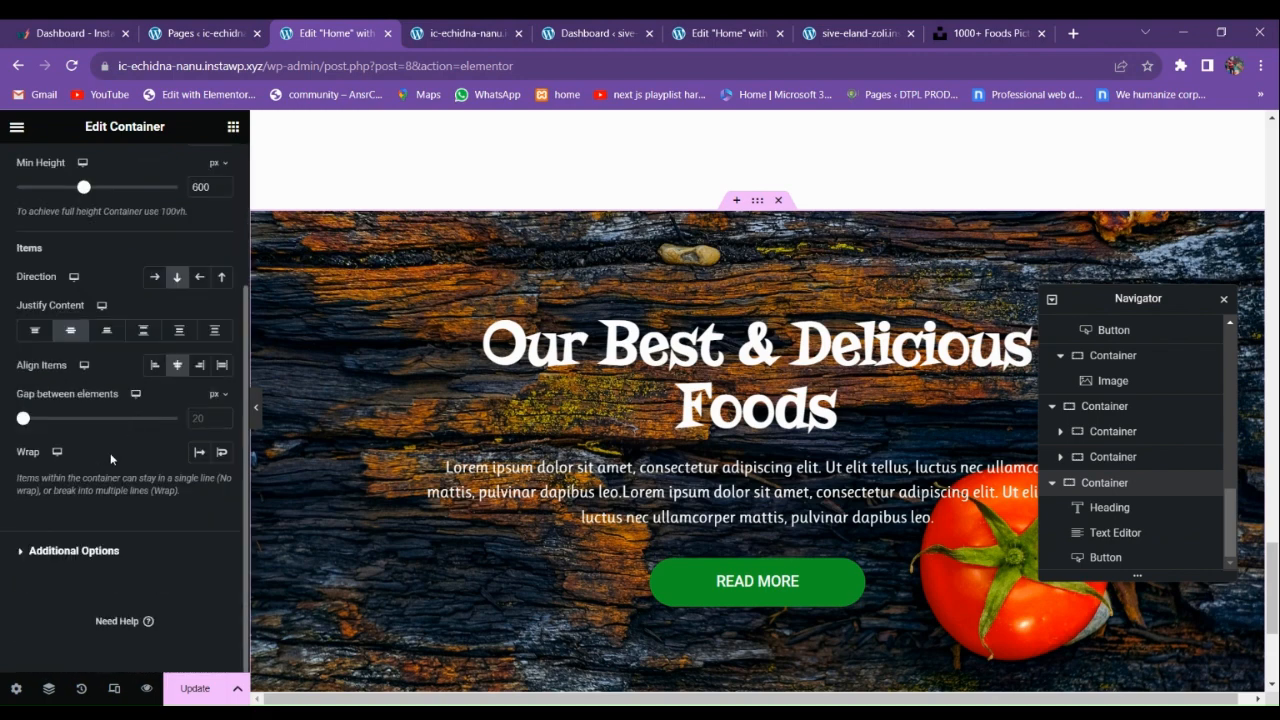
scroll(112, 440, up, 2)
click(116, 170)
scroll(76, 407, down, 3)
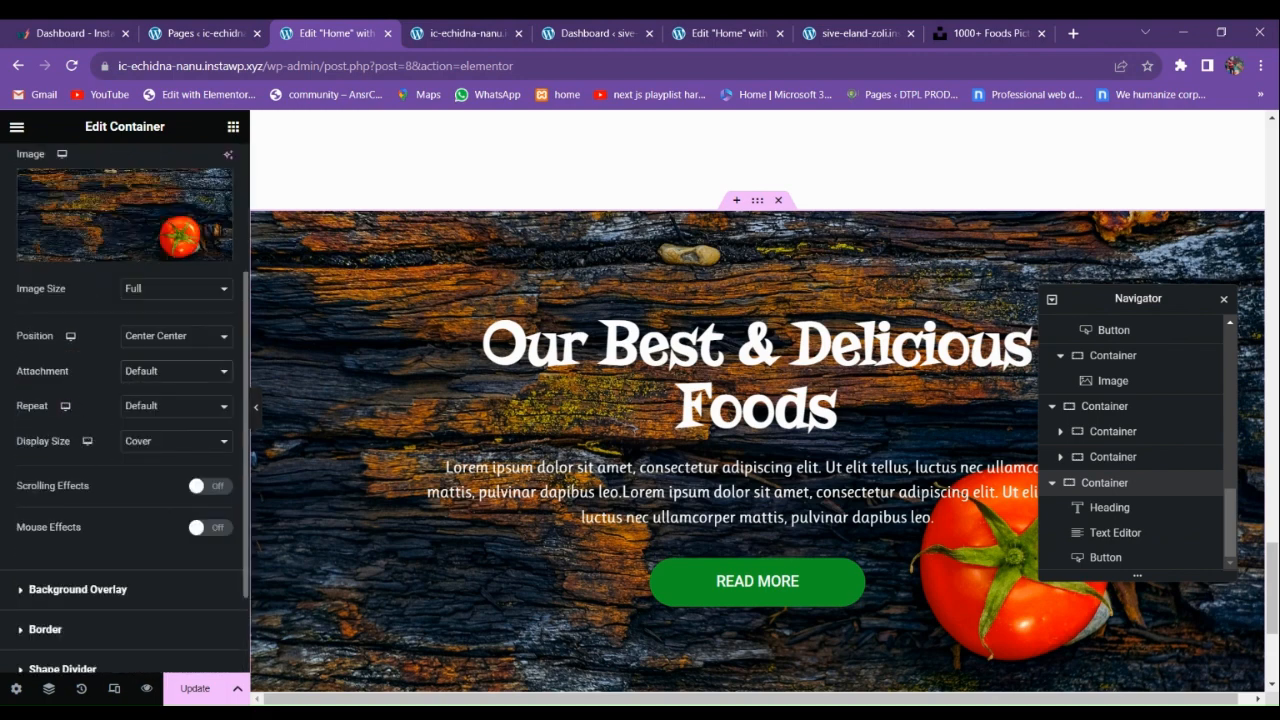
click(147, 413)
scroll(390, 440, down, 3)
scroll(391, 461, up, 7)
scroll(393, 458, down, 5)
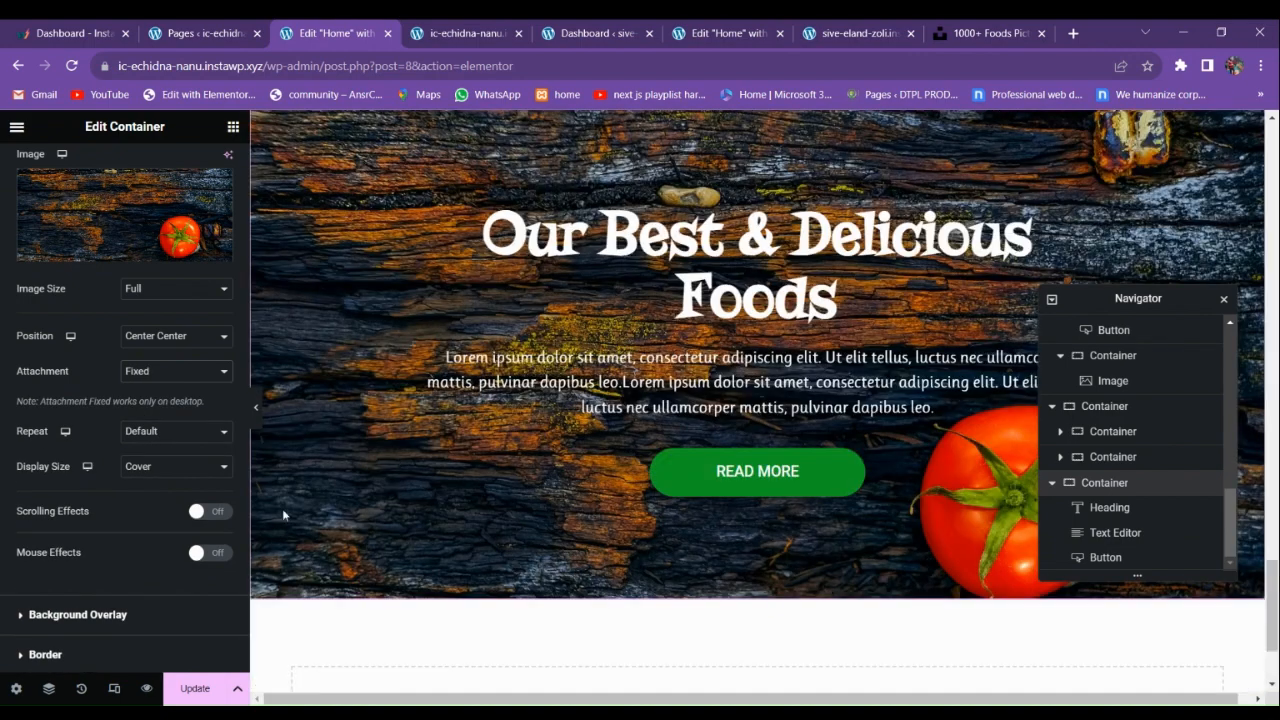
click(210, 688)
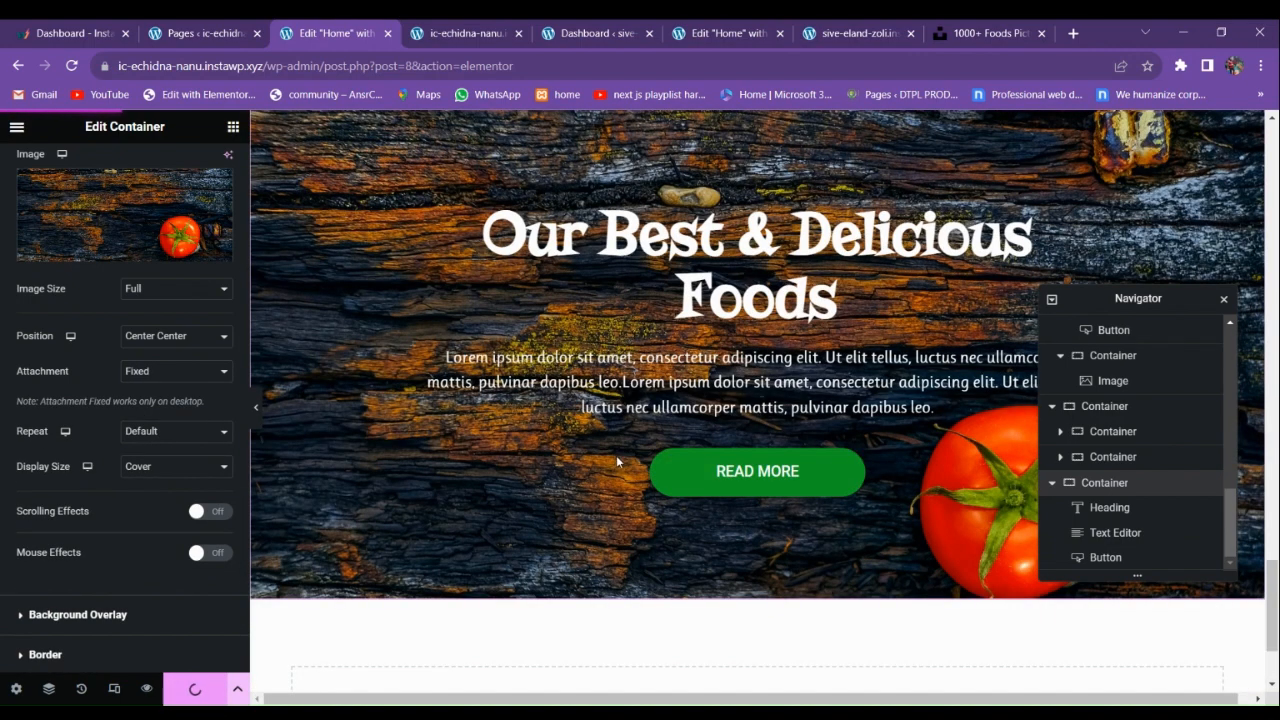
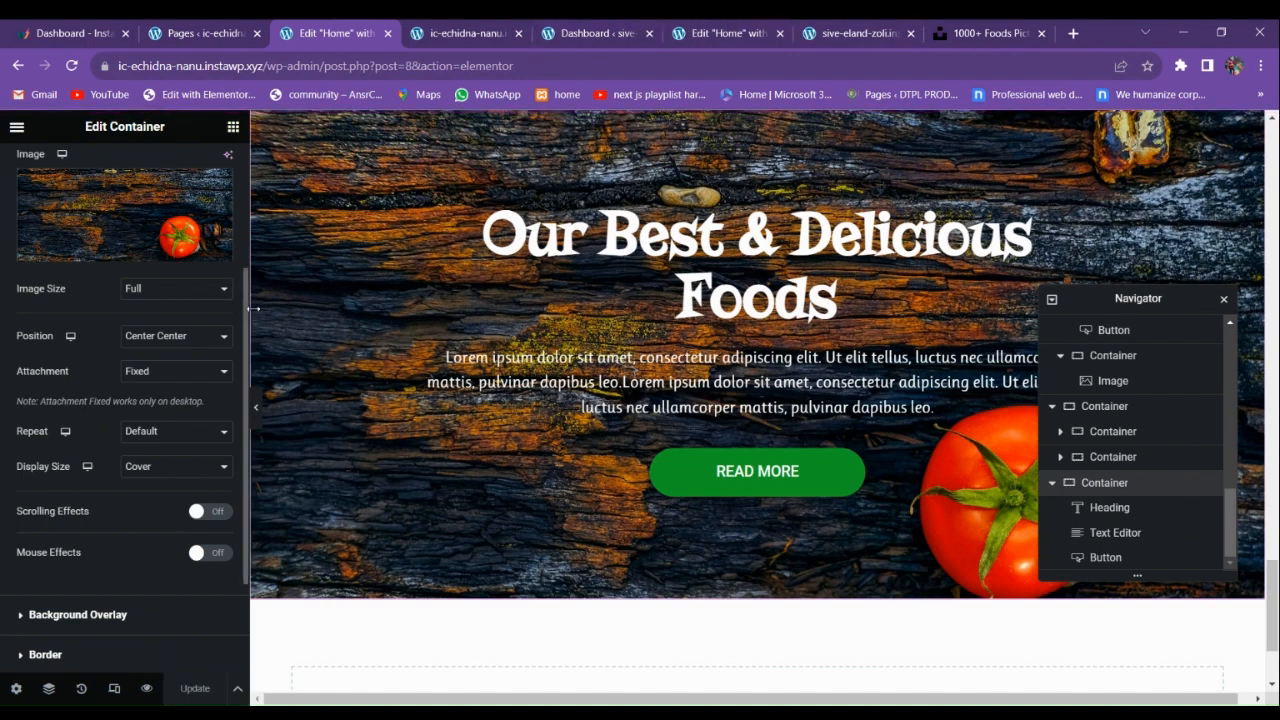
After checking the reference's subscribe section, add a single-column container below the tomato section and give it a gradient background.
click(738, 30)
scroll(704, 432, down, 5)
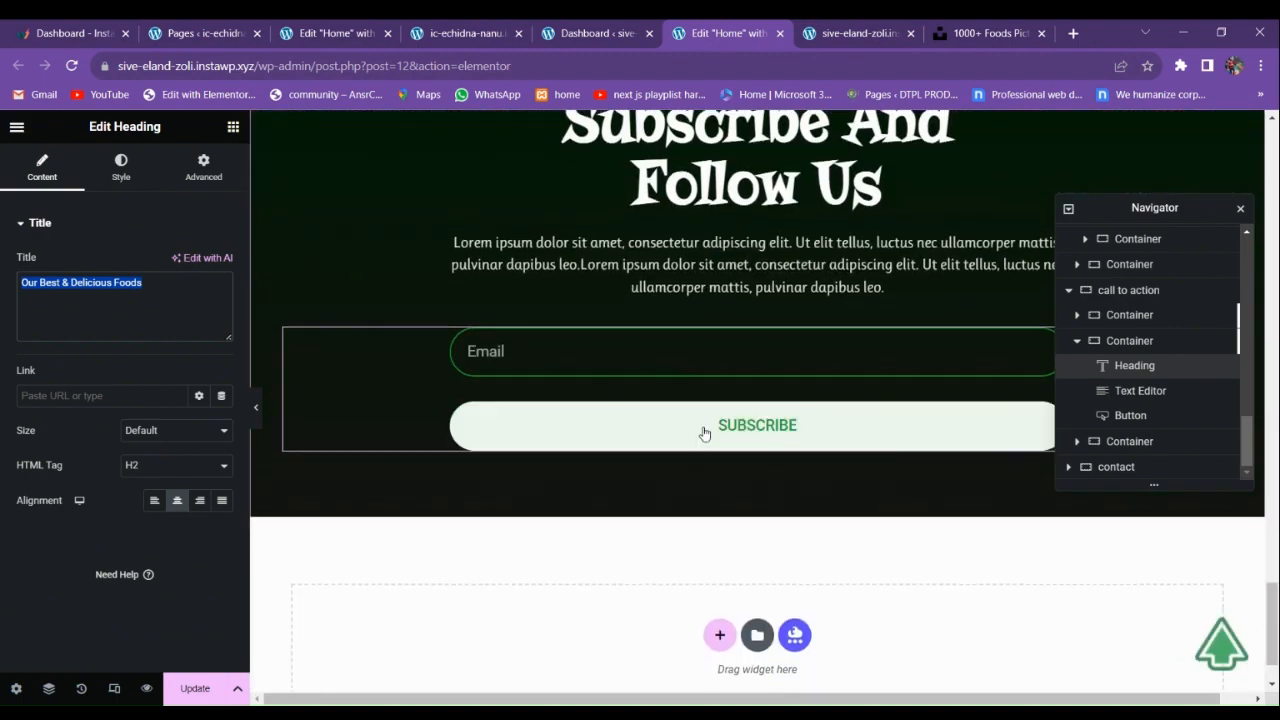
scroll(704, 432, up, 3)
click(470, 32)
click(331, 30)
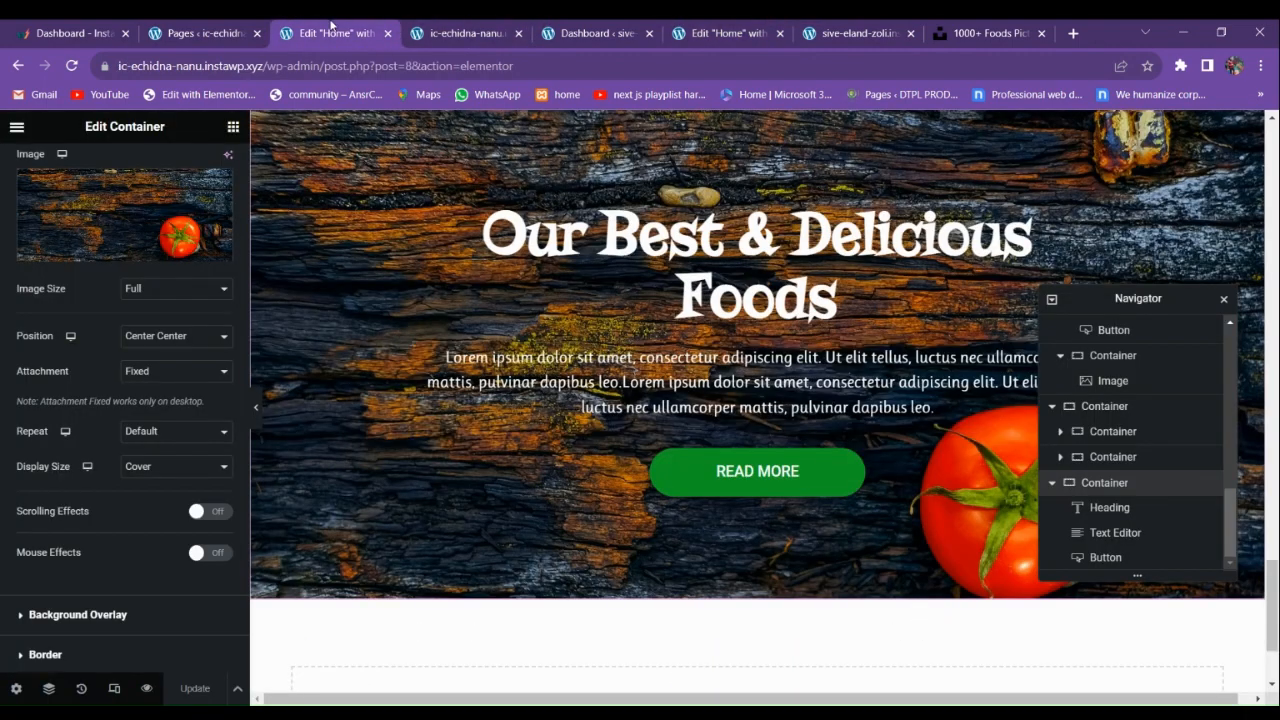
scroll(850, 438, down, 2)
click(720, 550)
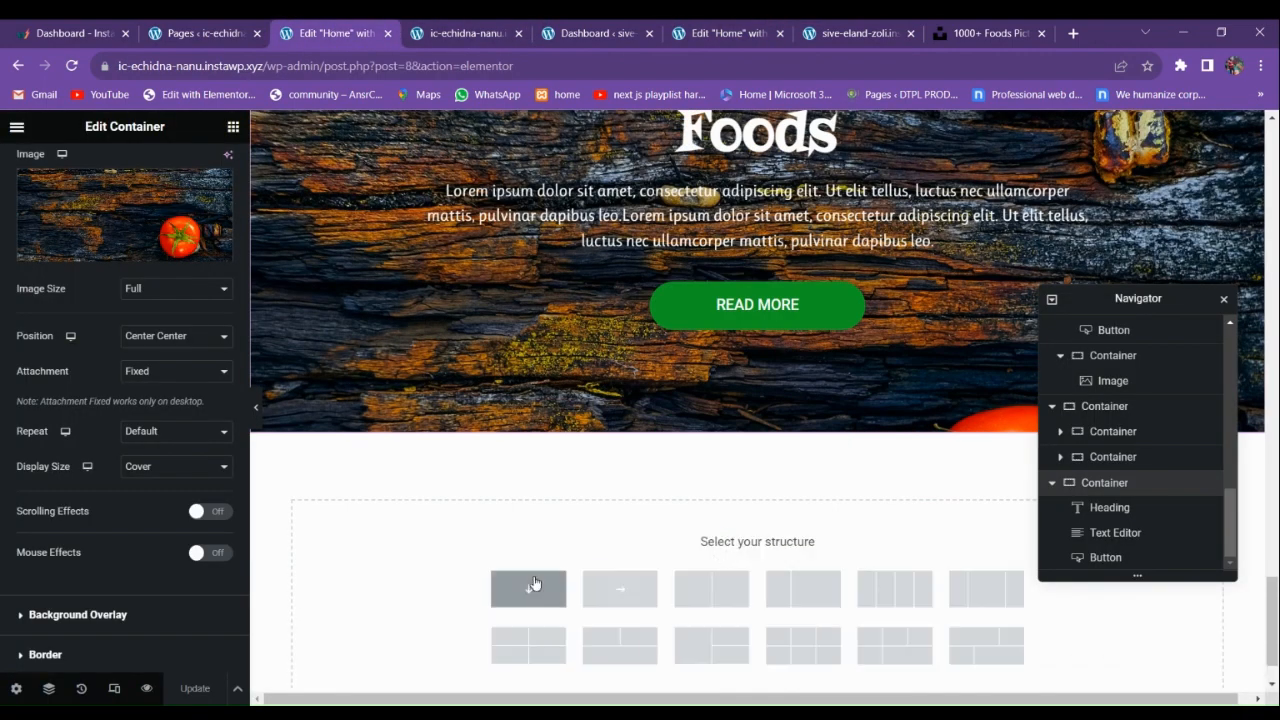
click(529, 587)
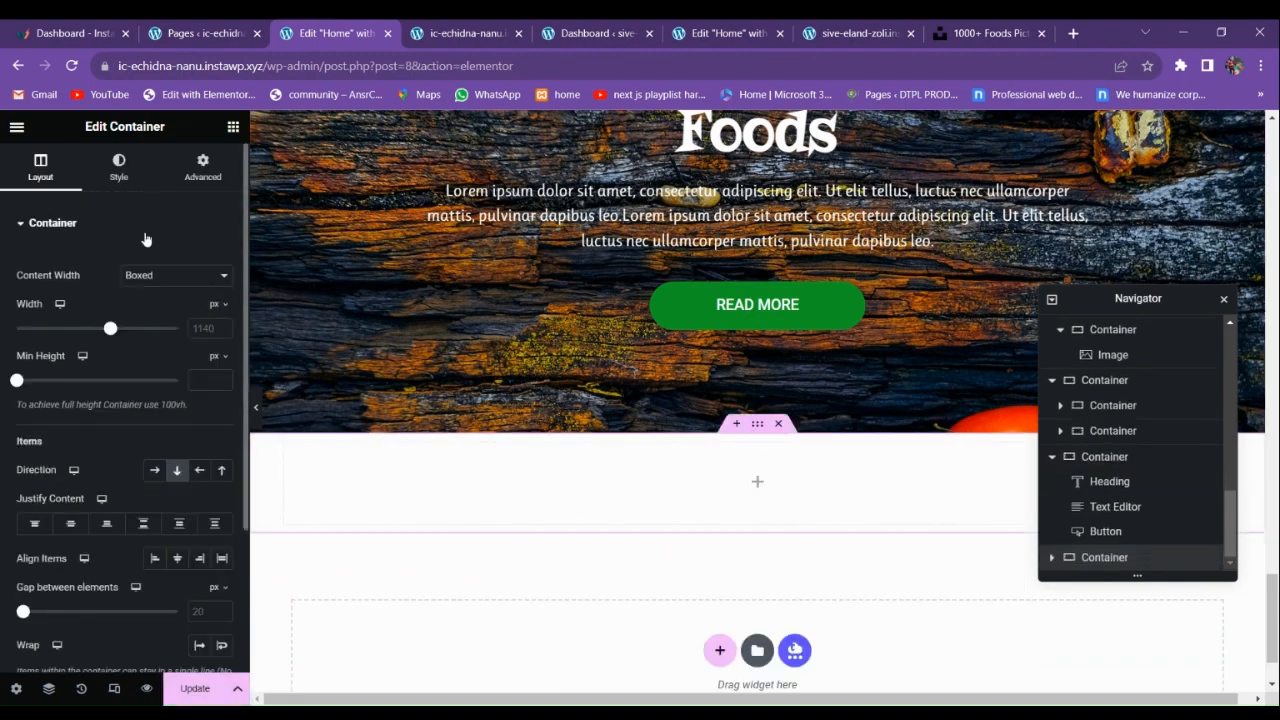
click(119, 167)
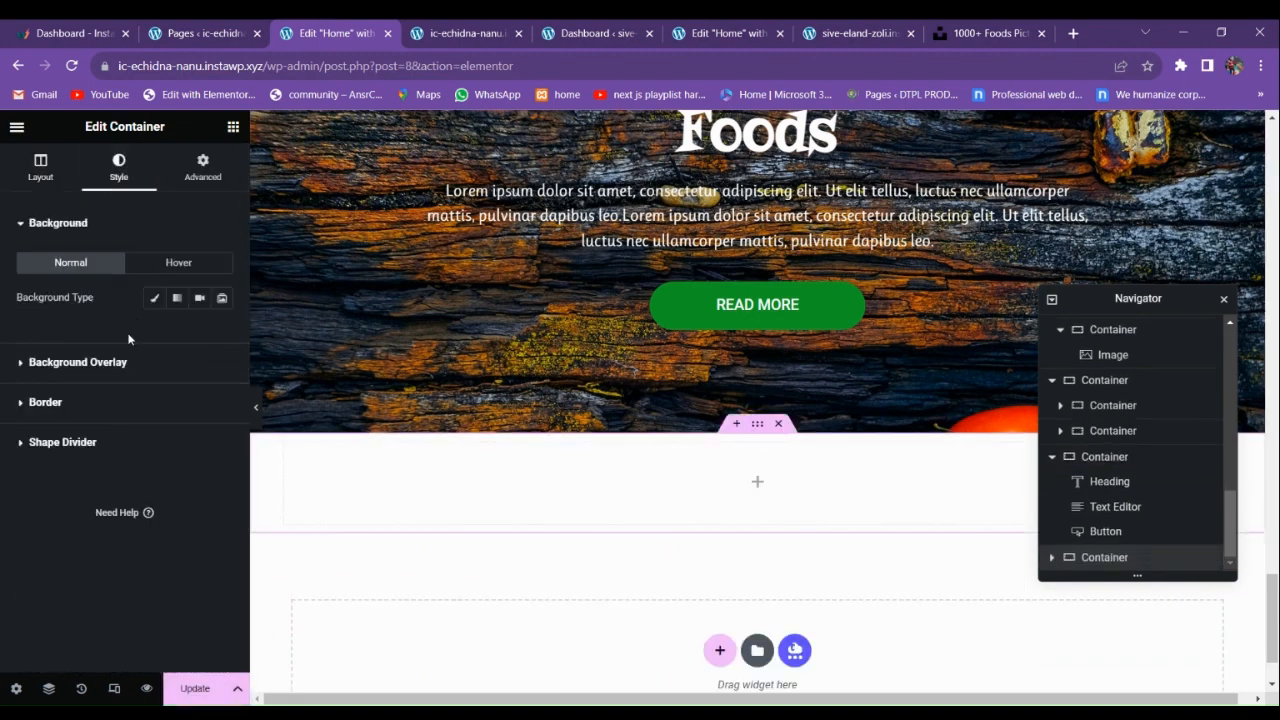
click(178, 300)
Check the first gradient colour of the "Fresh & Delicious" container for reuse in the new section.
scroll(588, 440, up, 15)
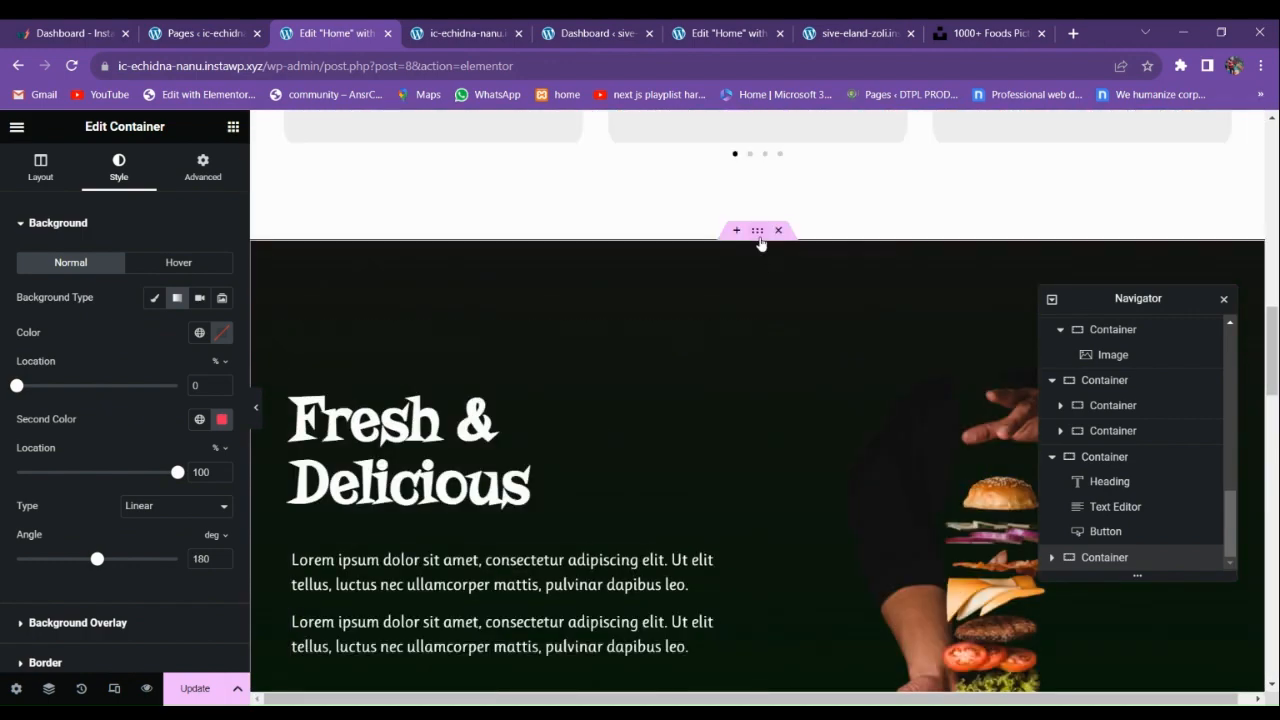
click(760, 243)
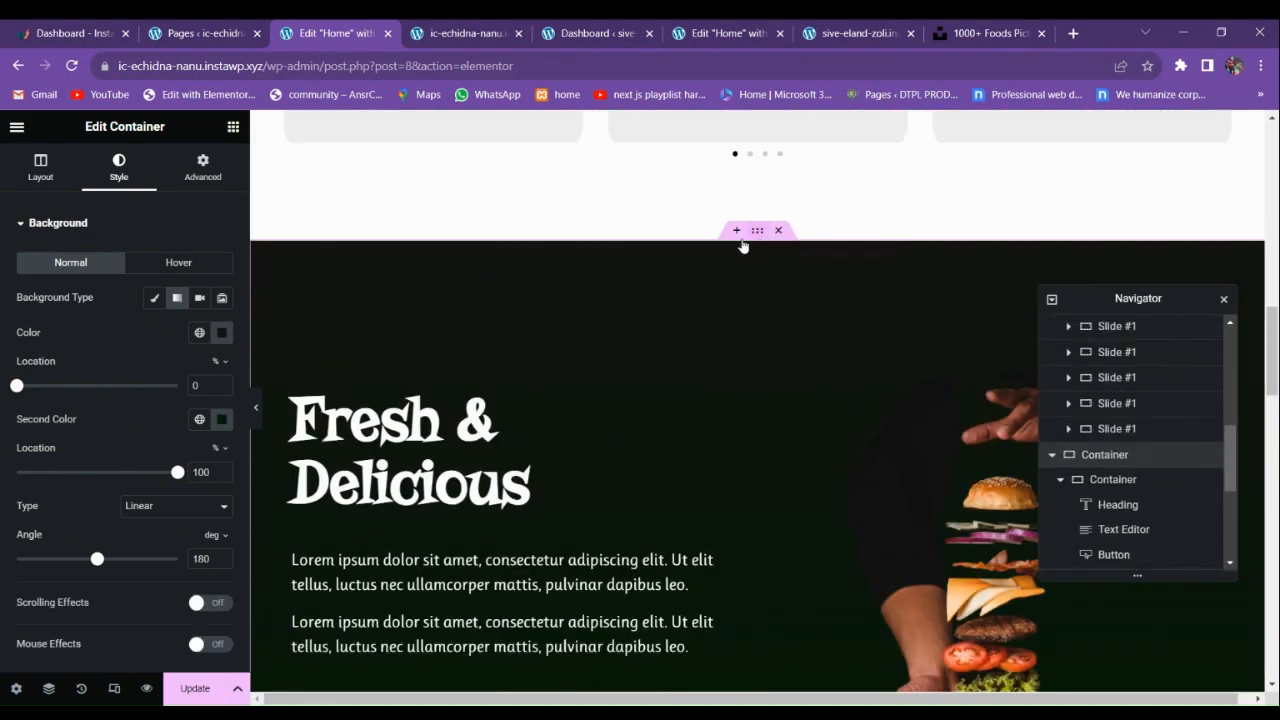
click(223, 335)
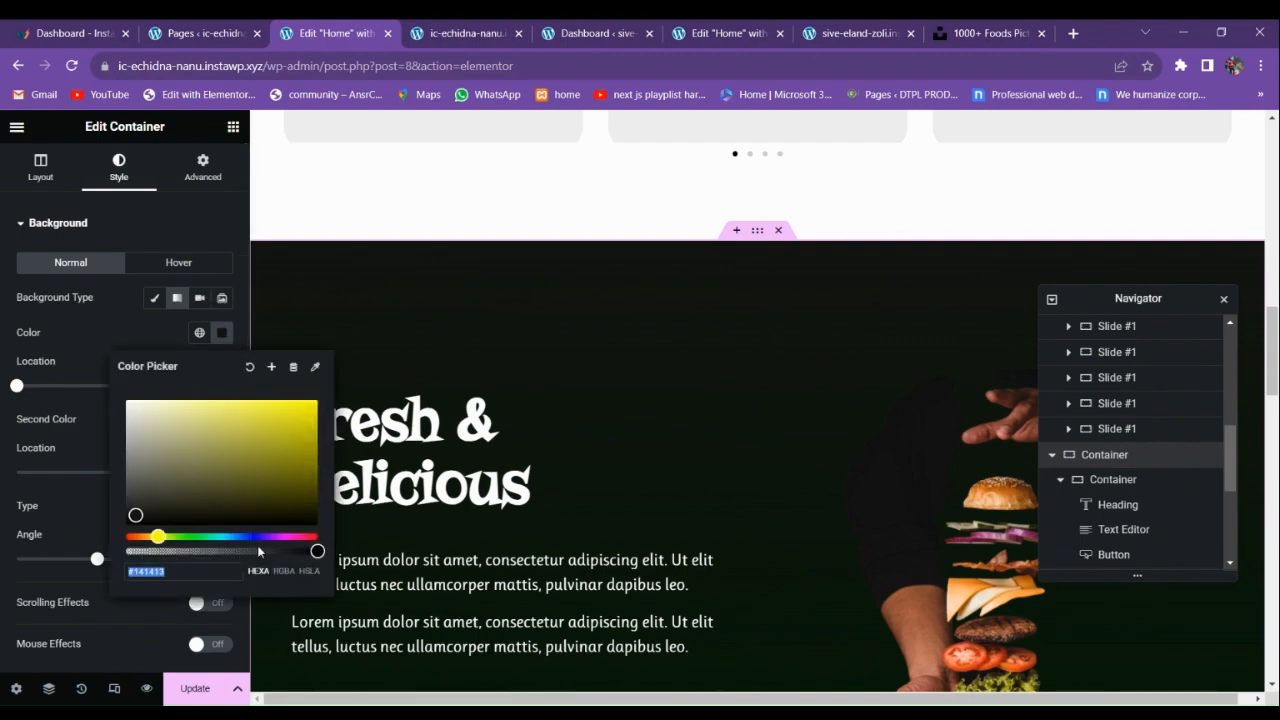
scroll(486, 571, down, 15)
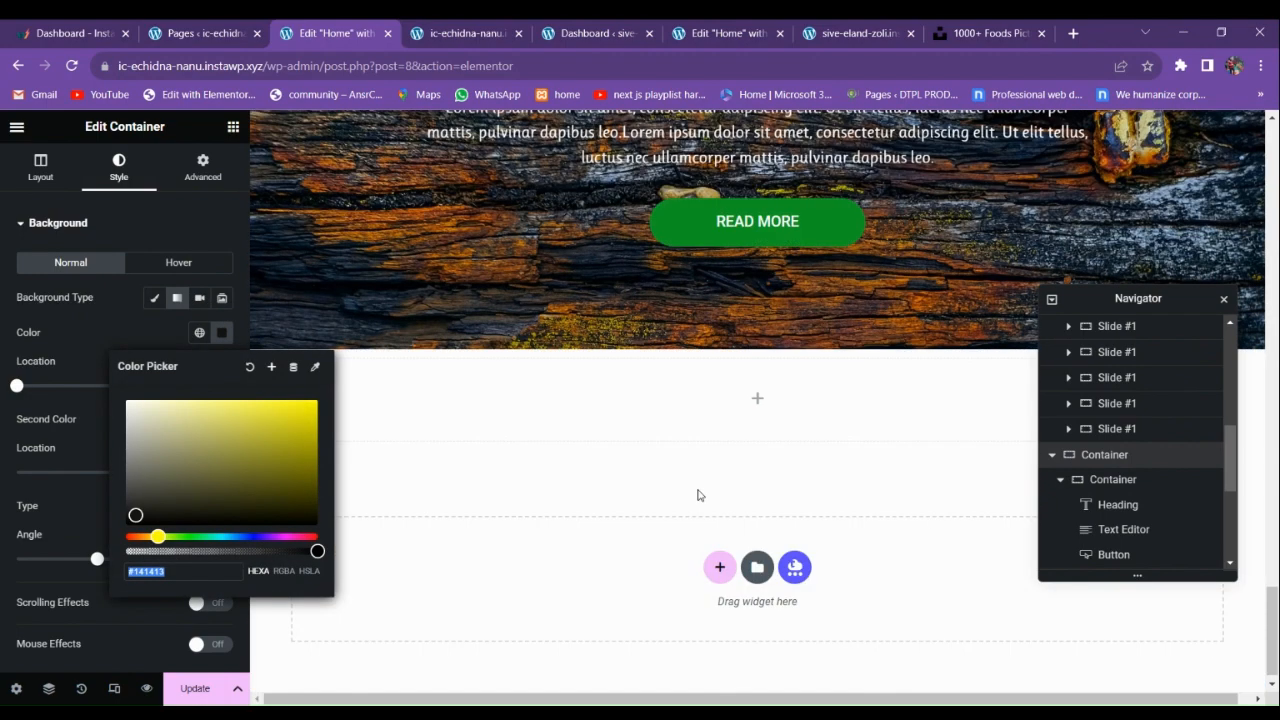
click(194, 292)
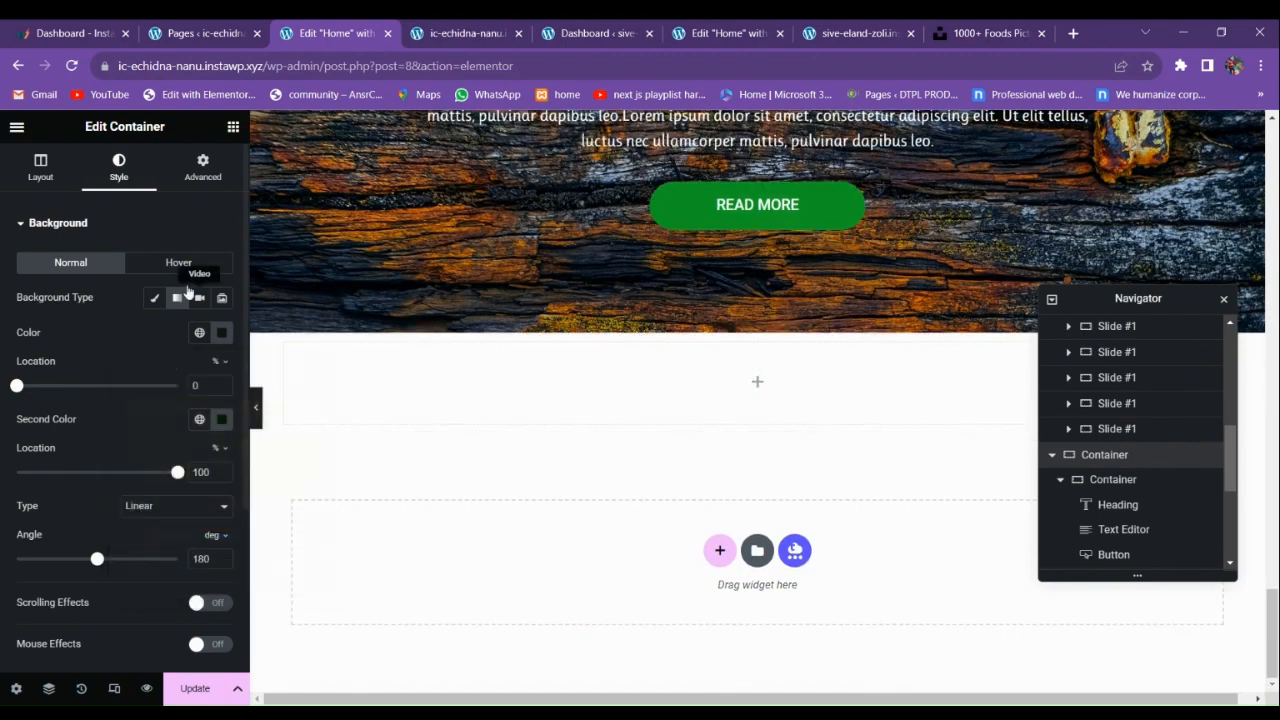
click(222, 332)
click(406, 495)
scroll(729, 469, up, 16)
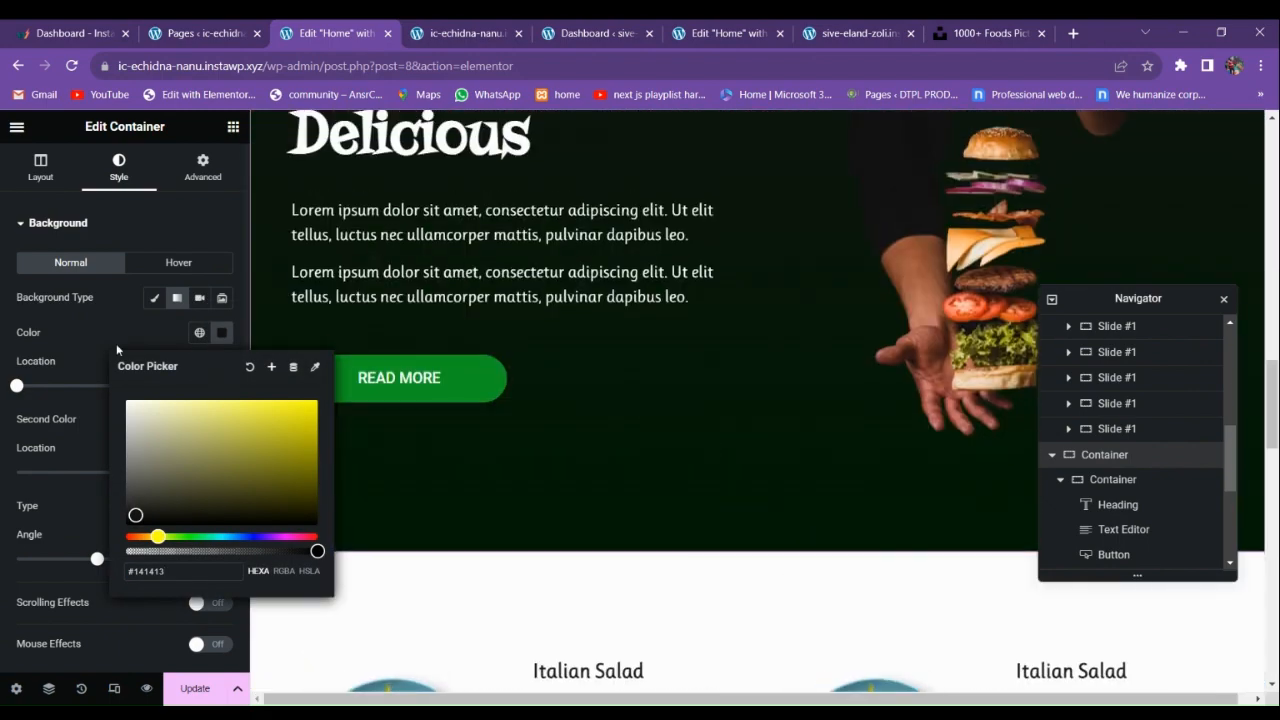
click(116, 343)
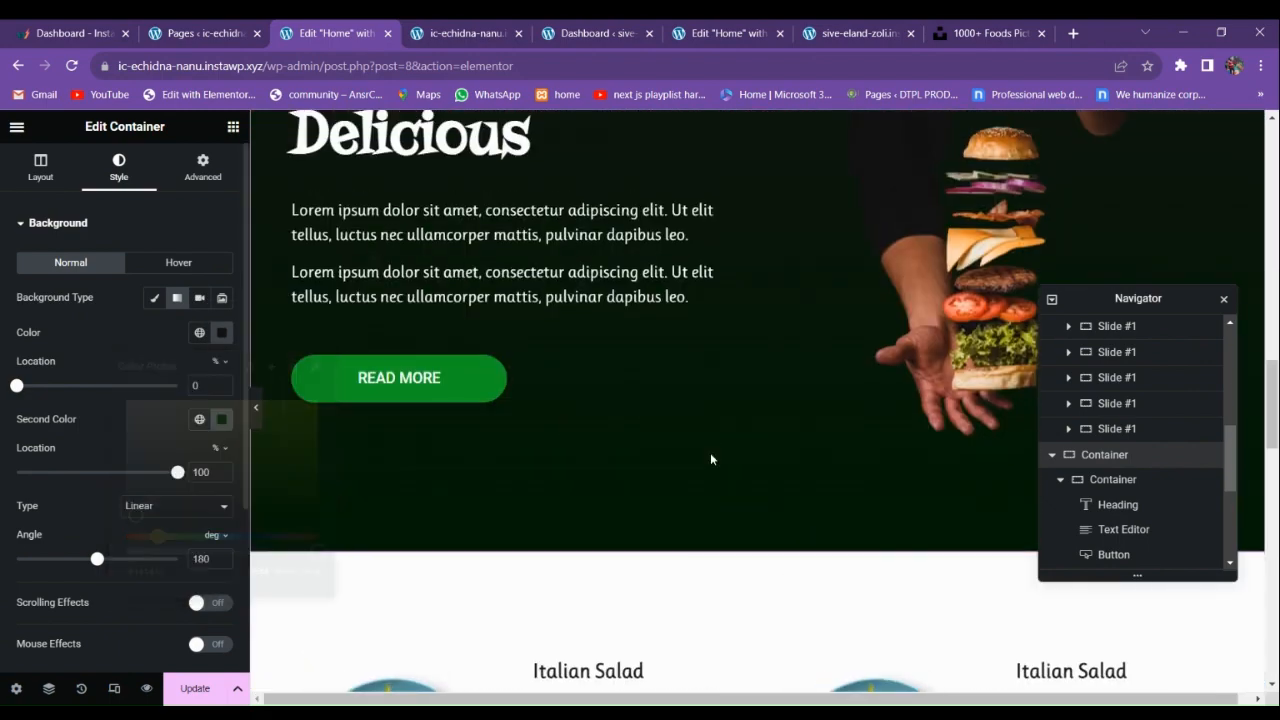
scroll(745, 277, up, 3)
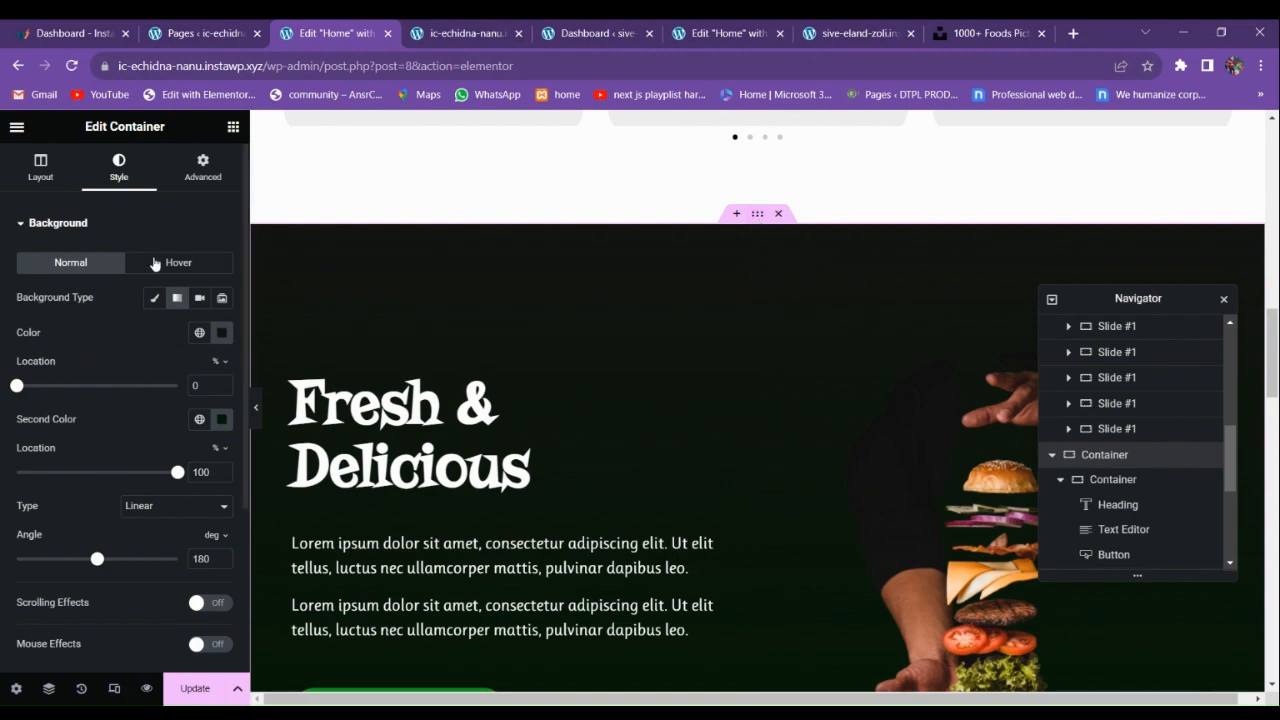
Copy the "Fresh & Delicious" container's second gradient colour #031D06 and apply it as the new bottom container's second colour.
click(222, 419)
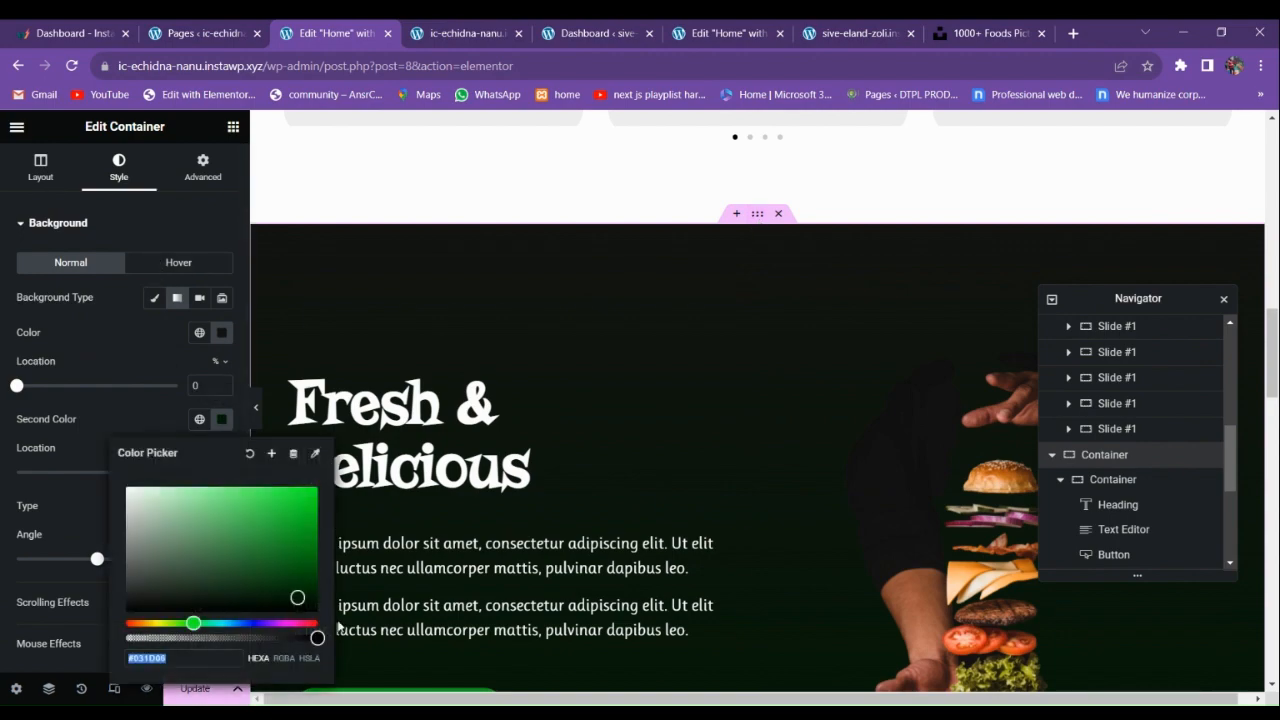
scroll(794, 594, down, 10)
scroll(686, 528, up, 2)
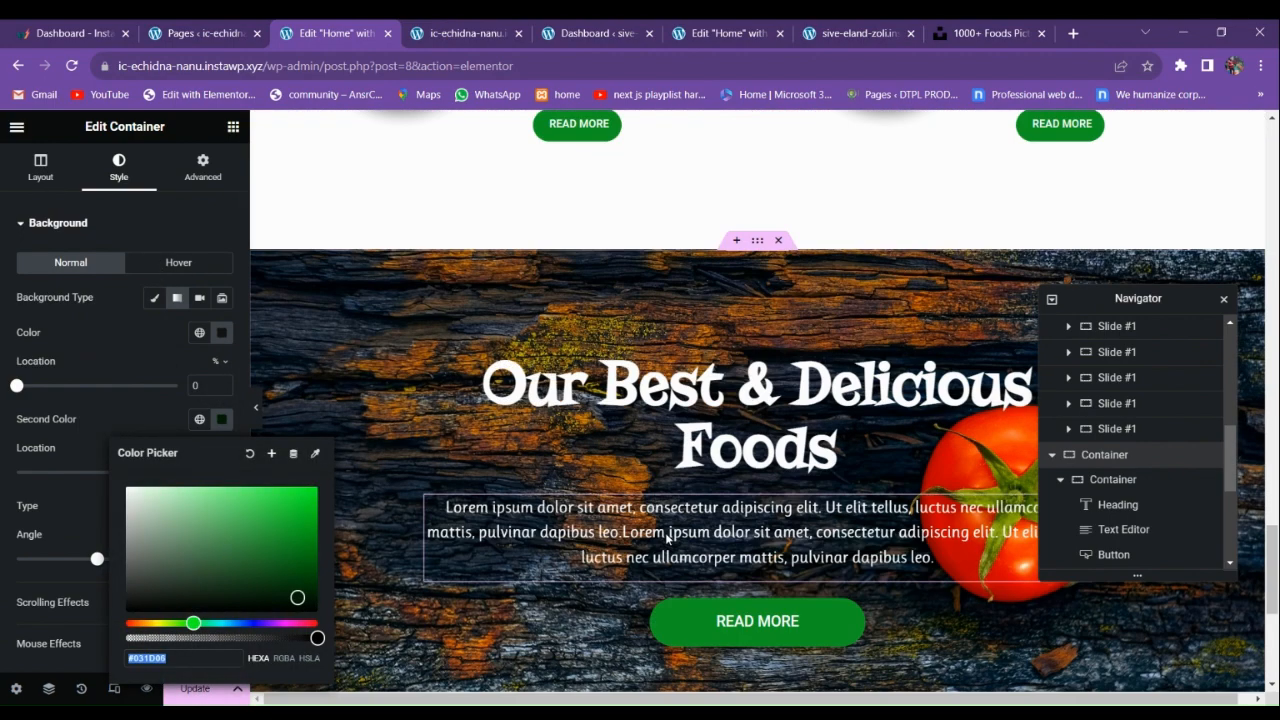
scroll(668, 538, down, 3)
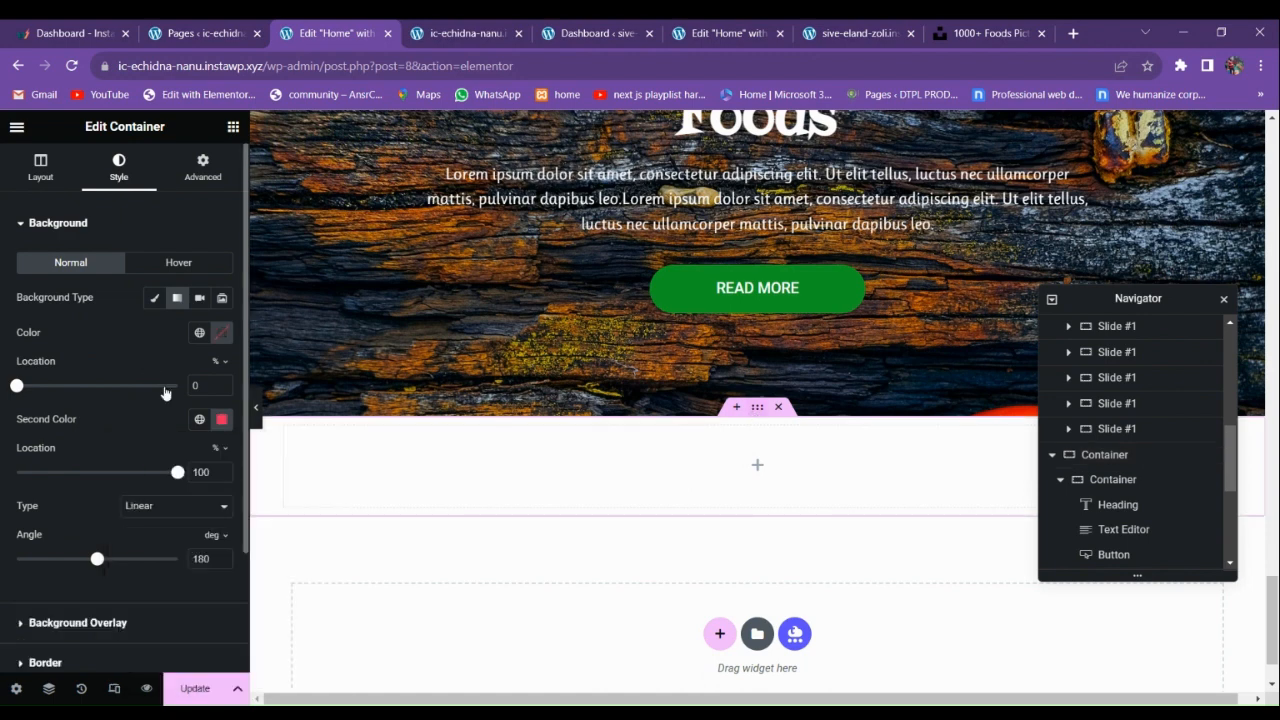
click(221, 420)
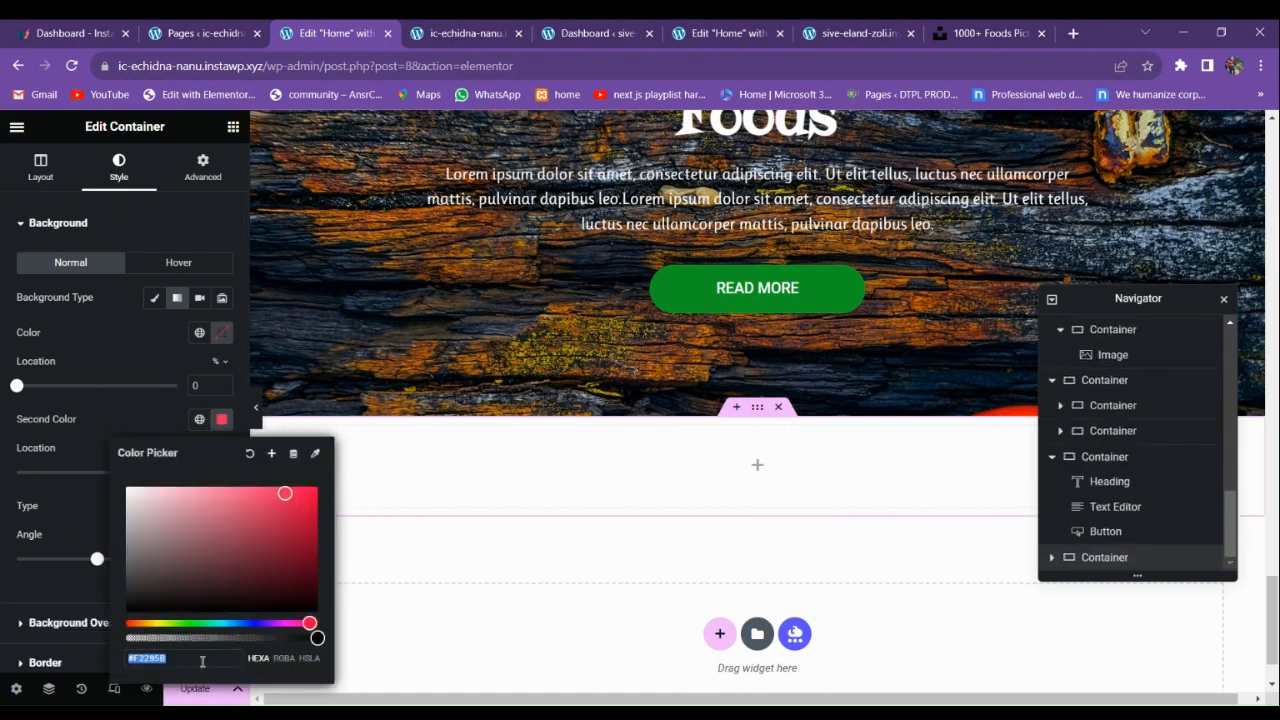
key(ctrl+v)
click(88, 438)
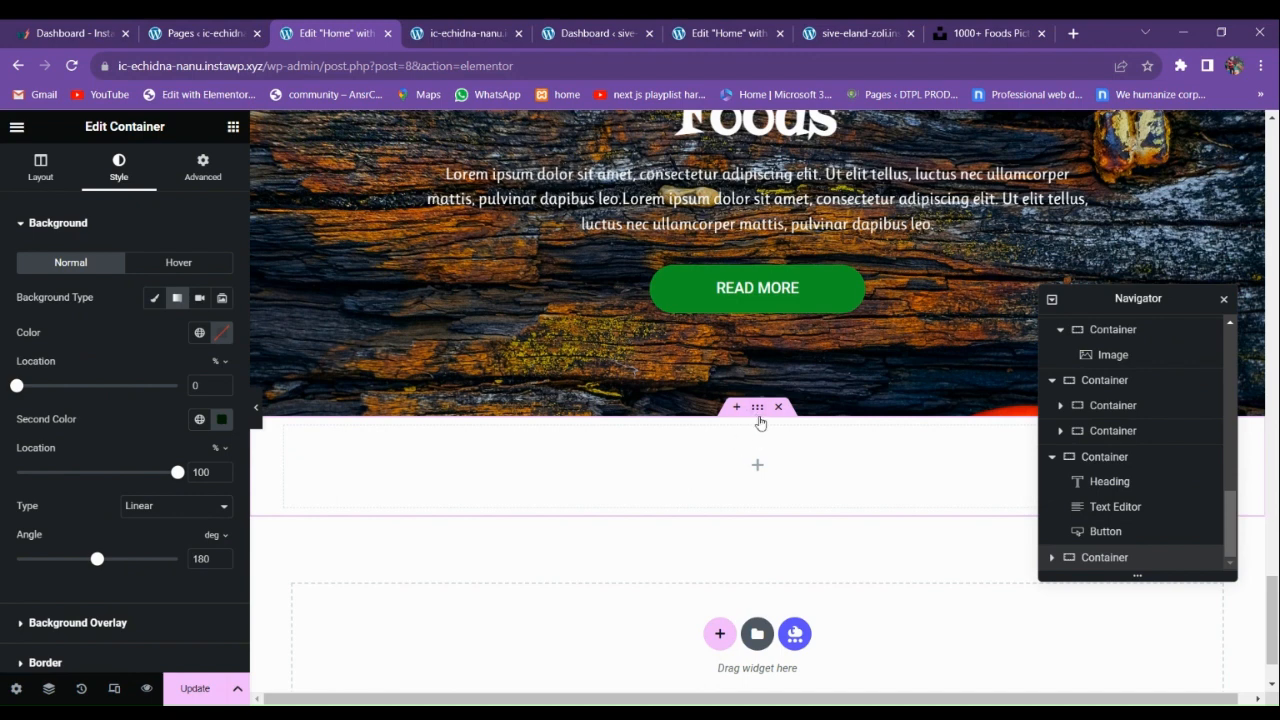
Set the first gradient colour of the new bottom container to black, #000000.
click(225, 339)
drag(243, 463, 126, 525)
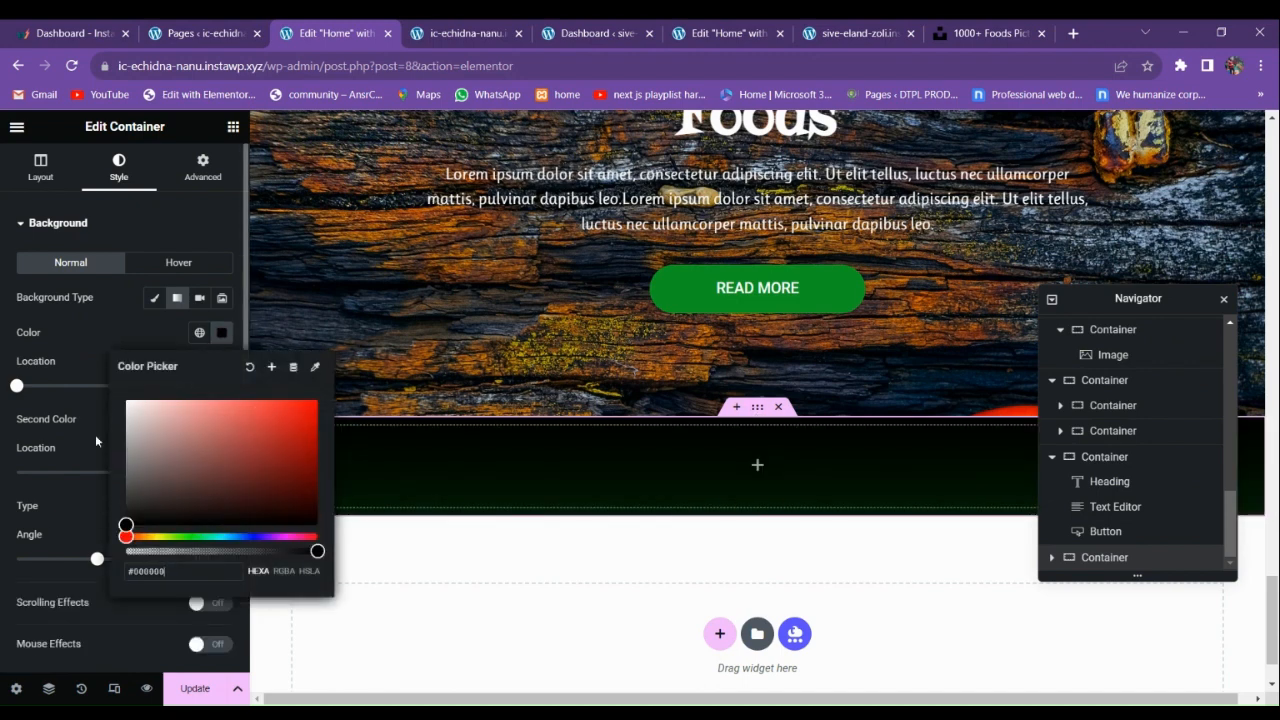
click(97, 439)
Give the gradient container 100 px of top and bottom padding, leaving the side padding at 0.
click(212, 178)
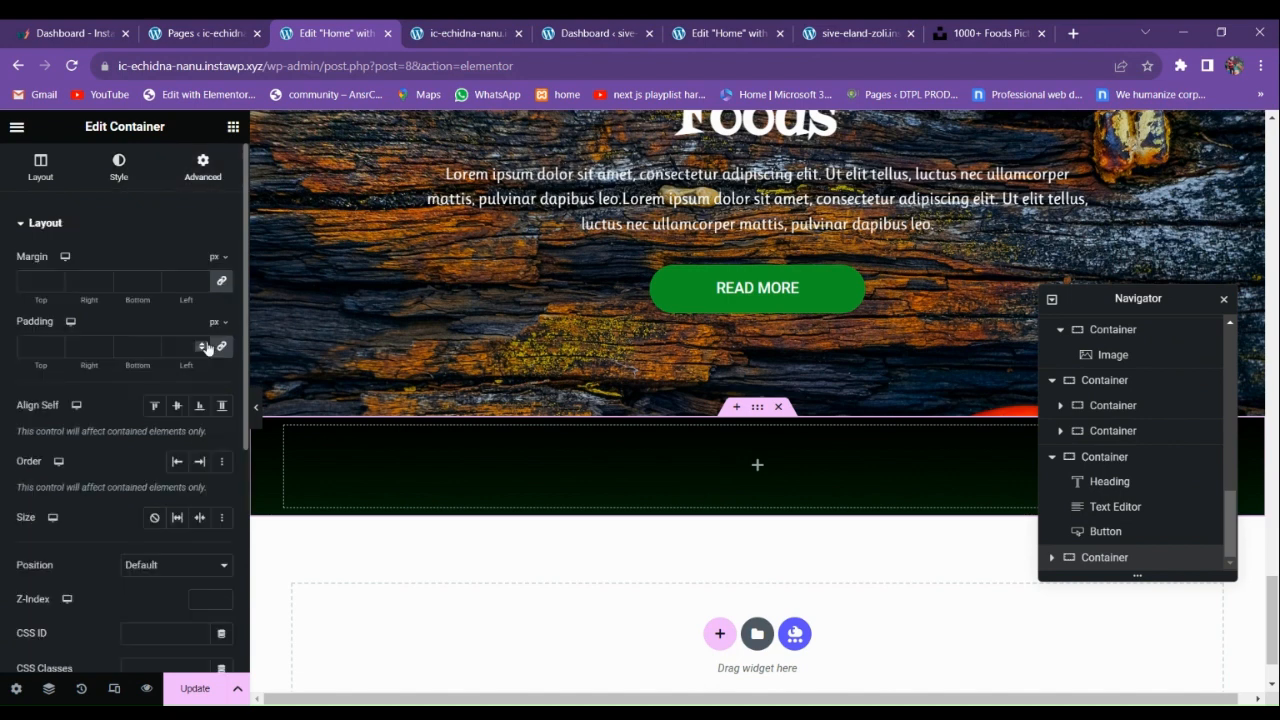
click(53, 346)
text(100)
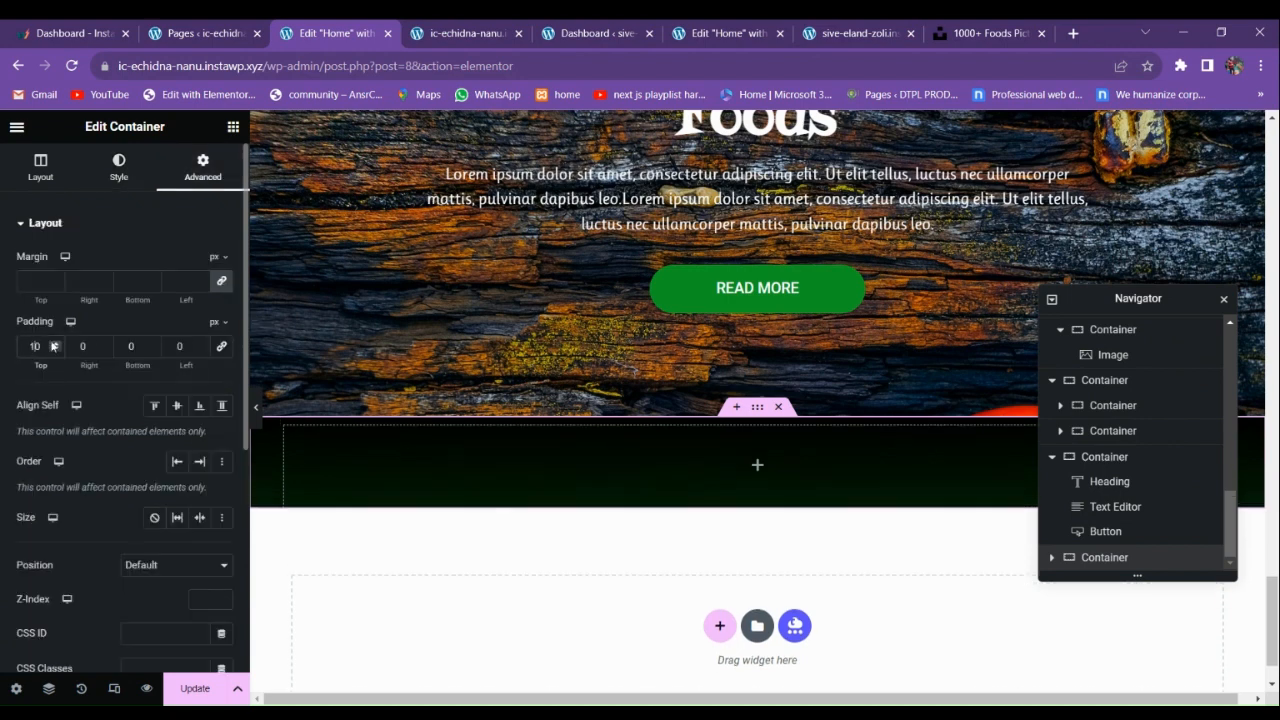
click(135, 345)
text(100)
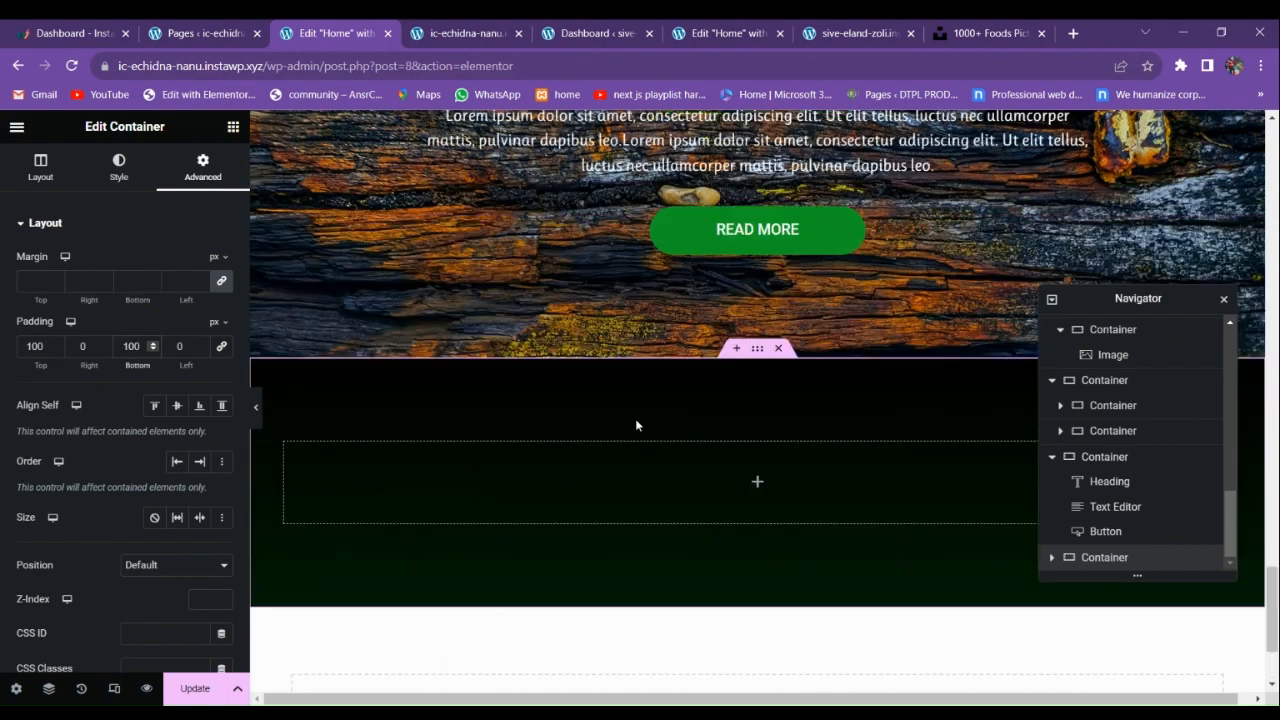
After checking the reference's subscribe section, copy the "Our Best & Delicious Foods" heading into the gradient container.
click(715, 33)
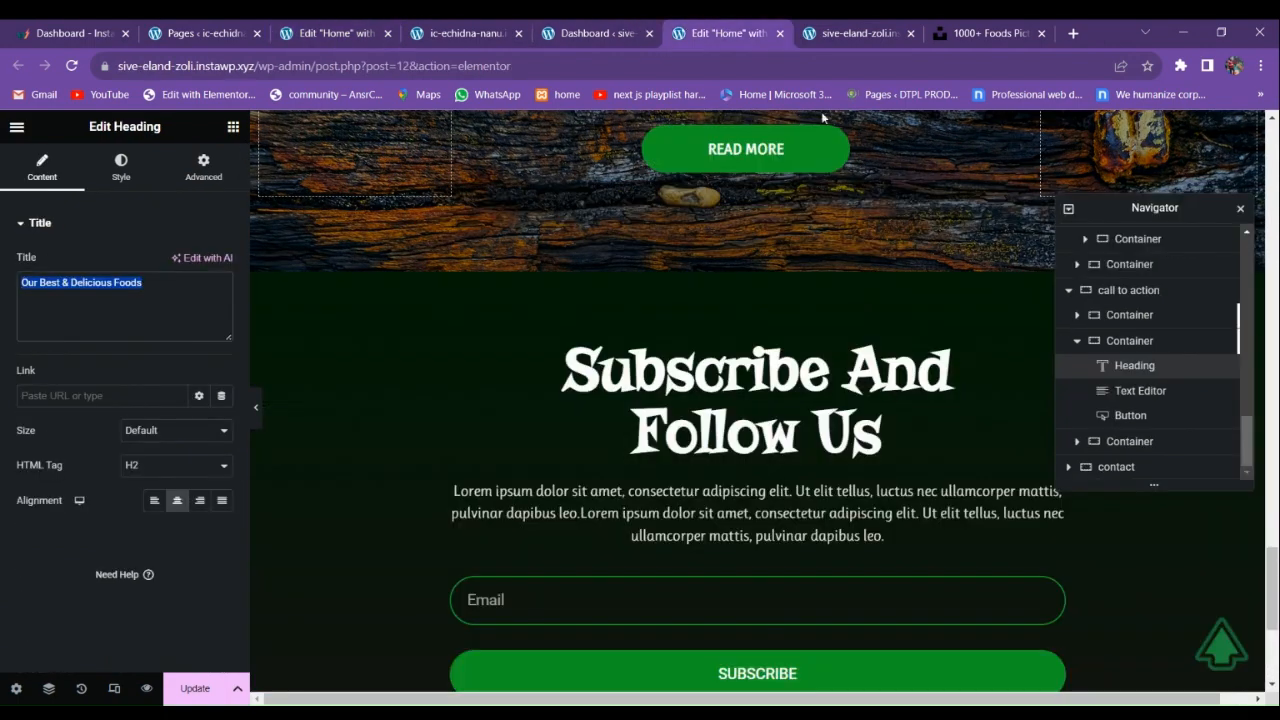
click(835, 33)
scroll(733, 476, down, 3)
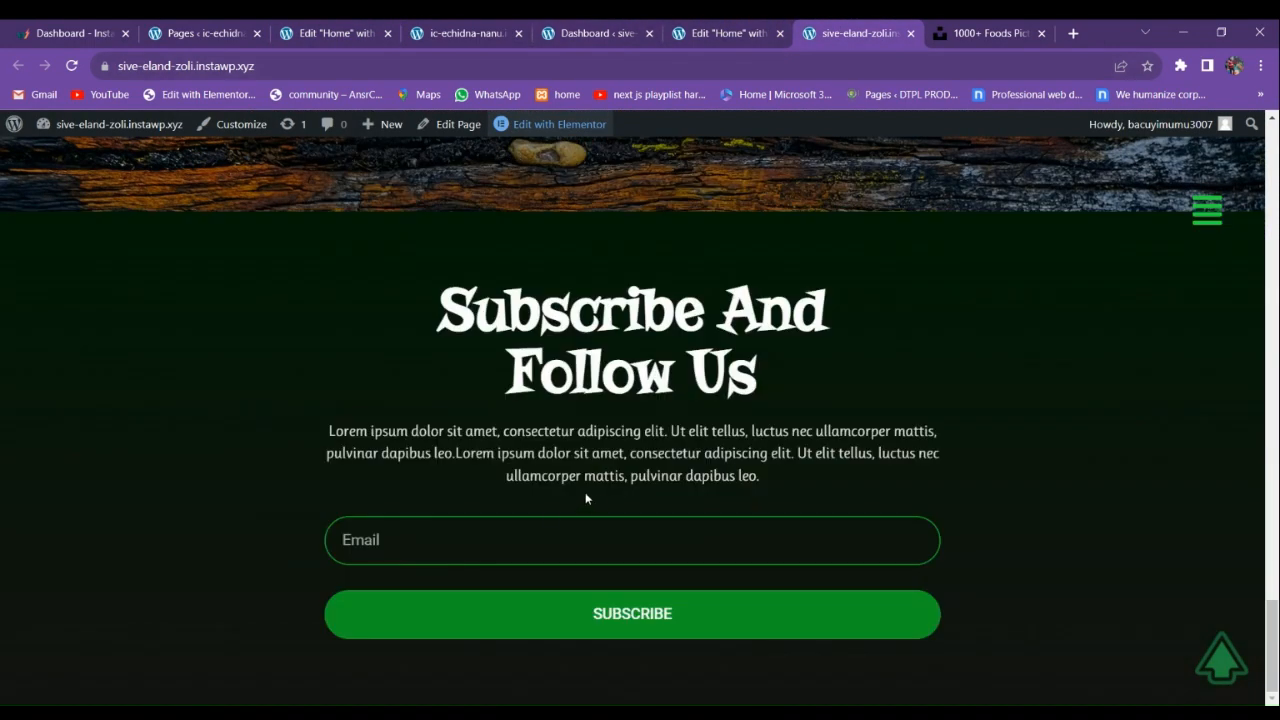
click(508, 25)
click(361, 33)
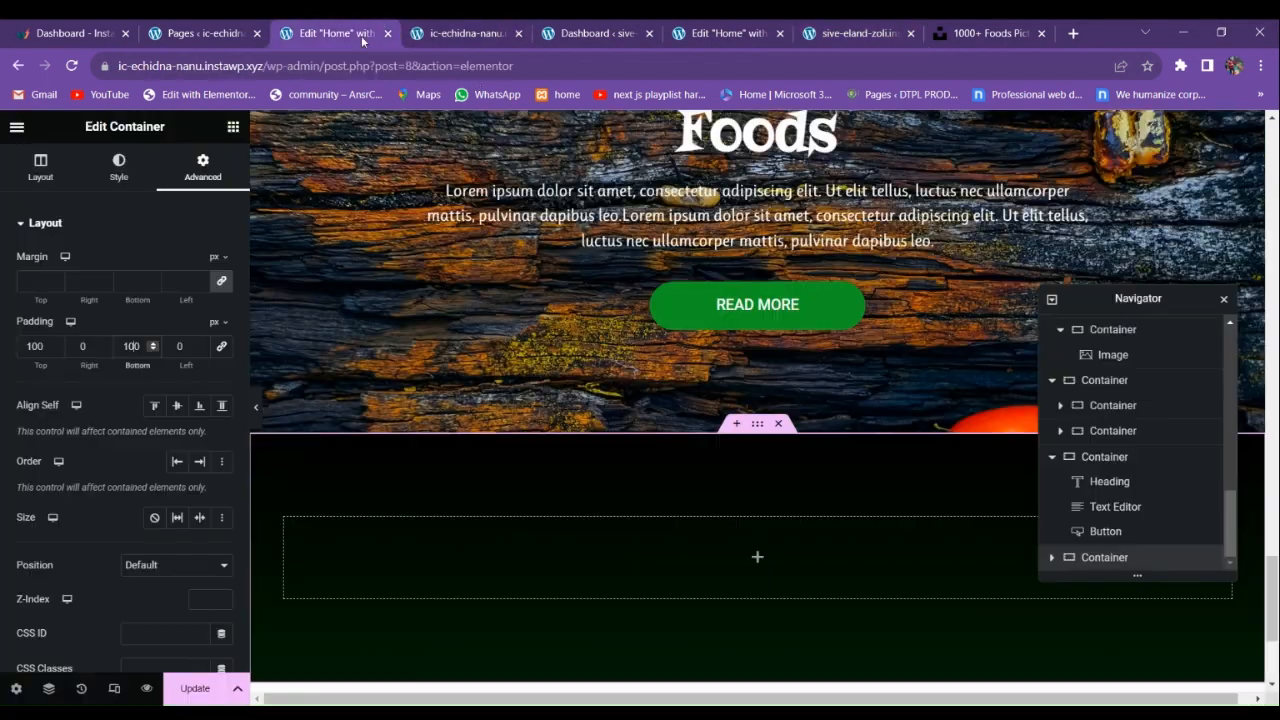
scroll(733, 416, up, 3)
click(733, 416)
right_click(735, 416)
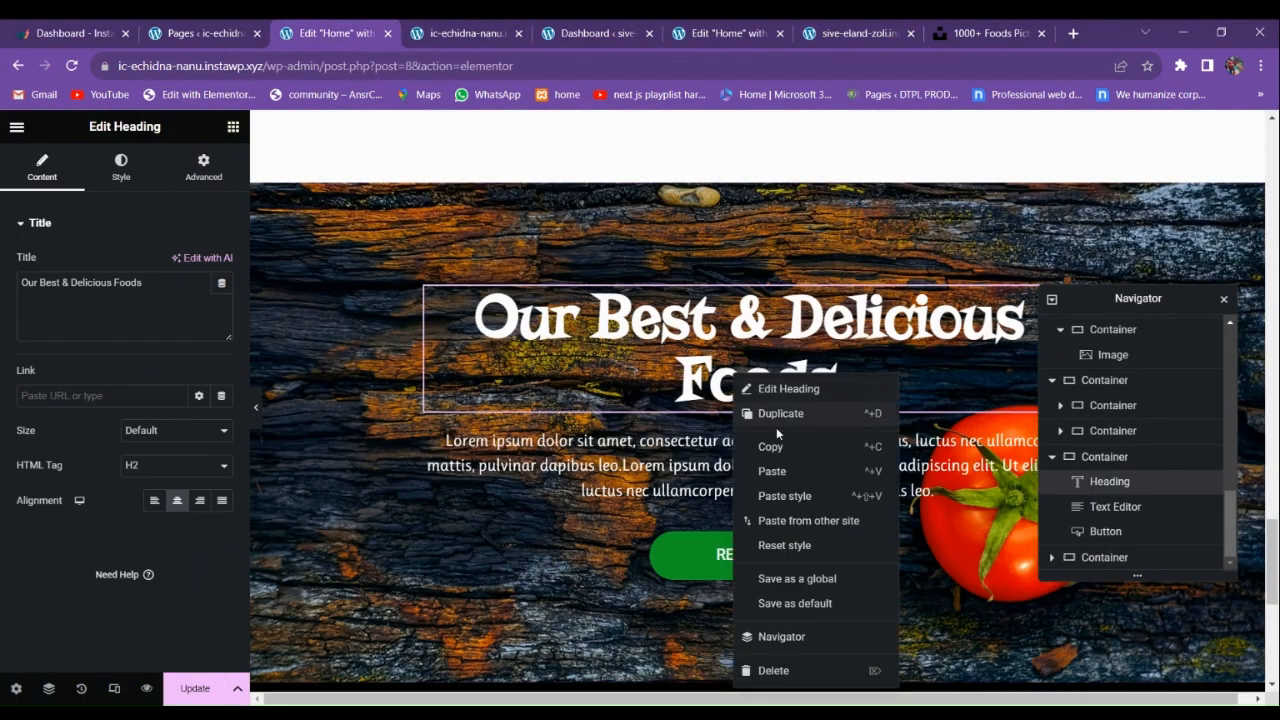
click(780, 448)
scroll(657, 410, down, 4)
right_click(656, 397)
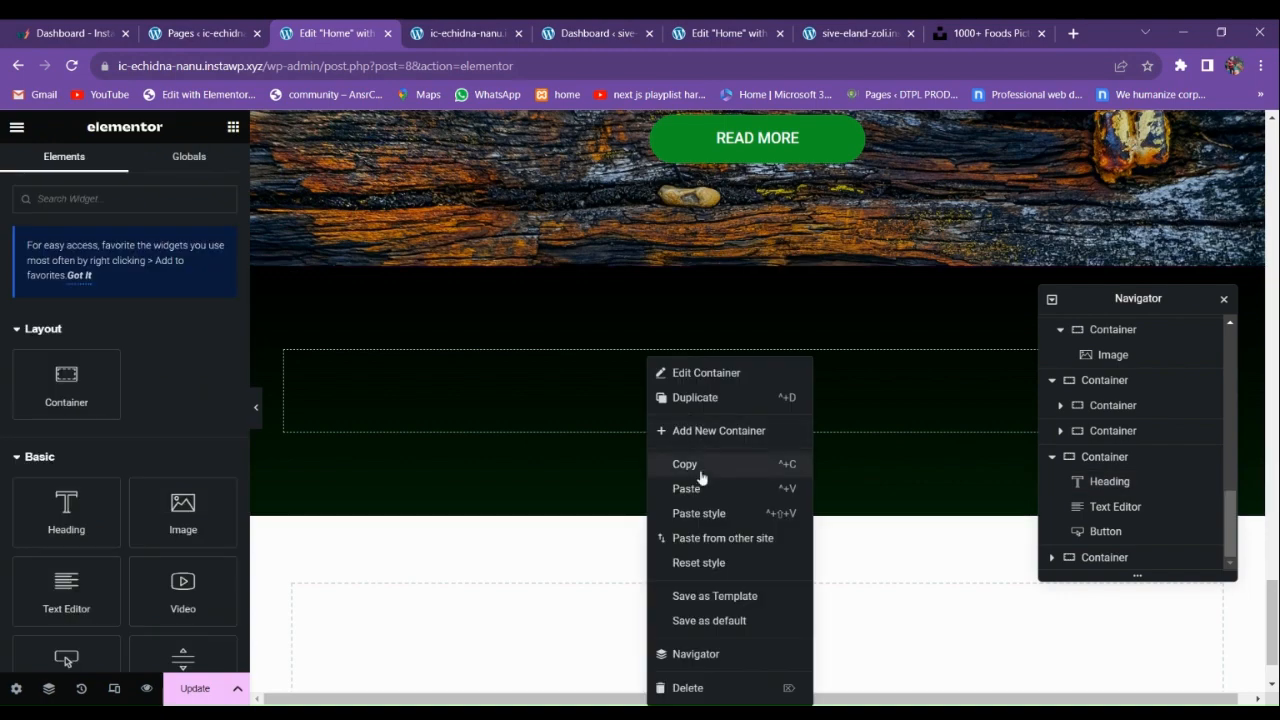
click(690, 486)
Copy the call-to-action's lorem ipsum paragraph and paste it below the heading in the gradient container.
scroll(702, 418, up, 3)
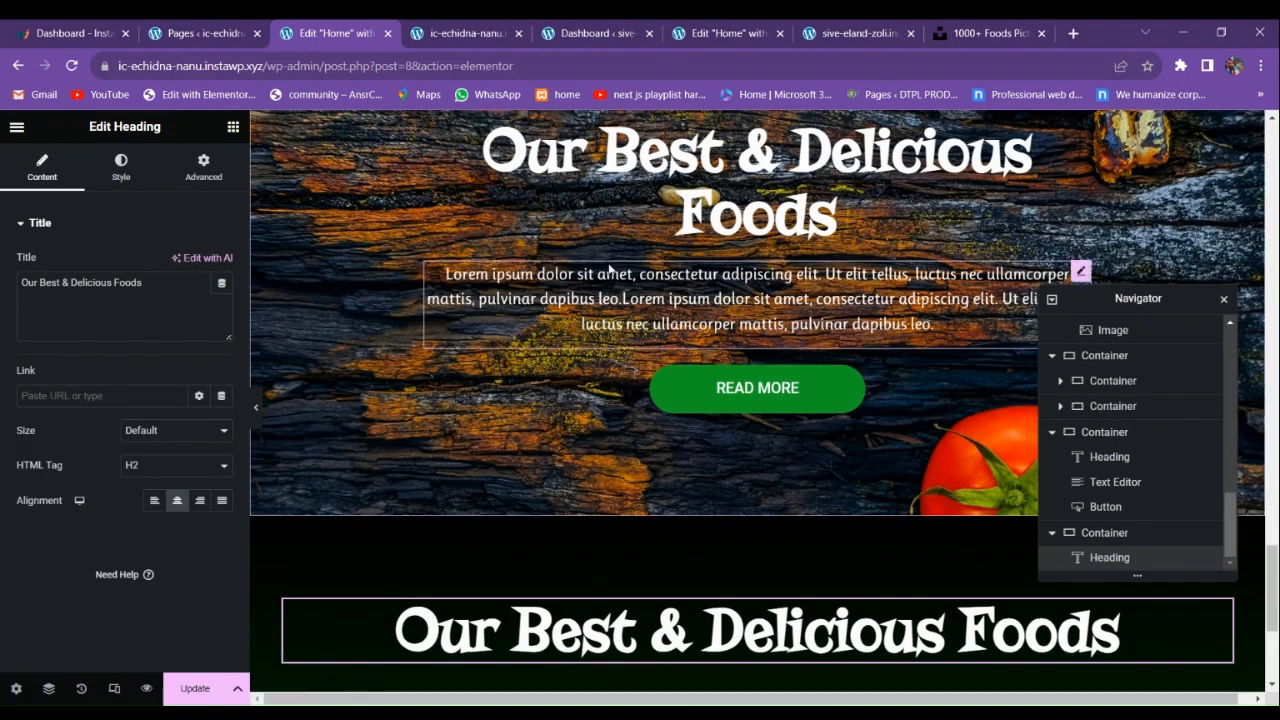
right_click(588, 262)
click(645, 334)
scroll(675, 389, down, 4)
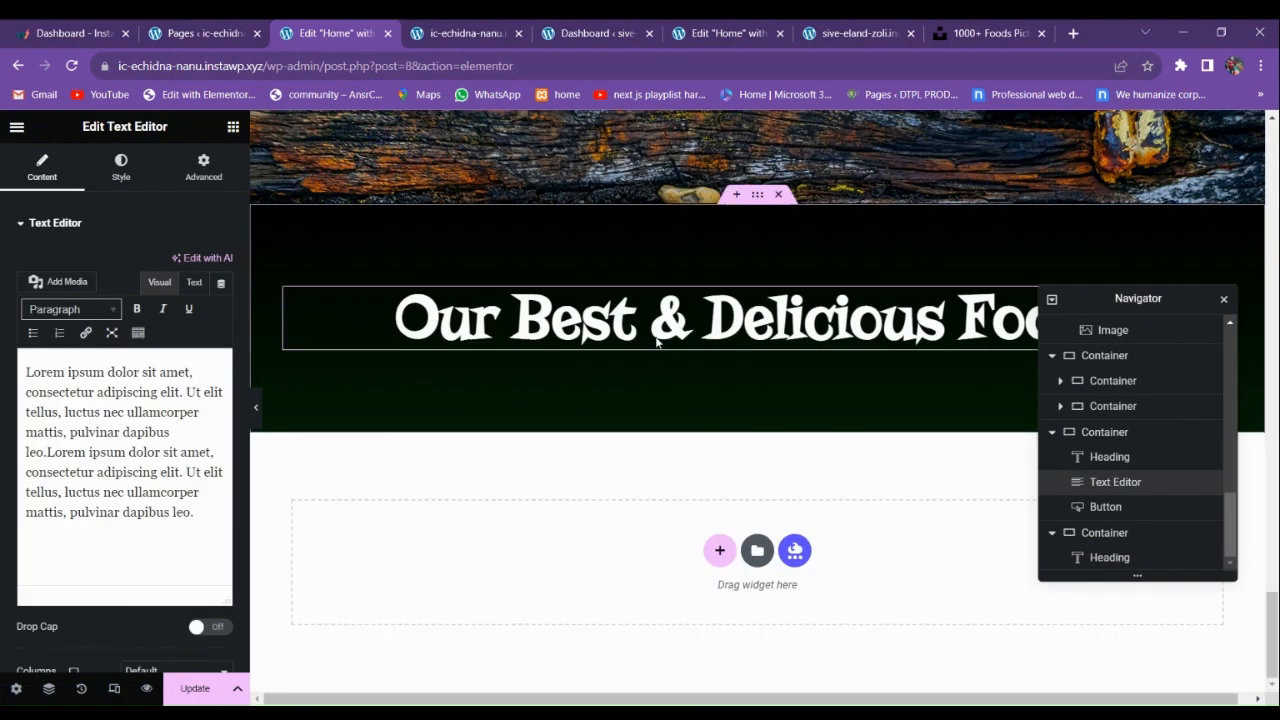
right_click(662, 336)
click(704, 436)
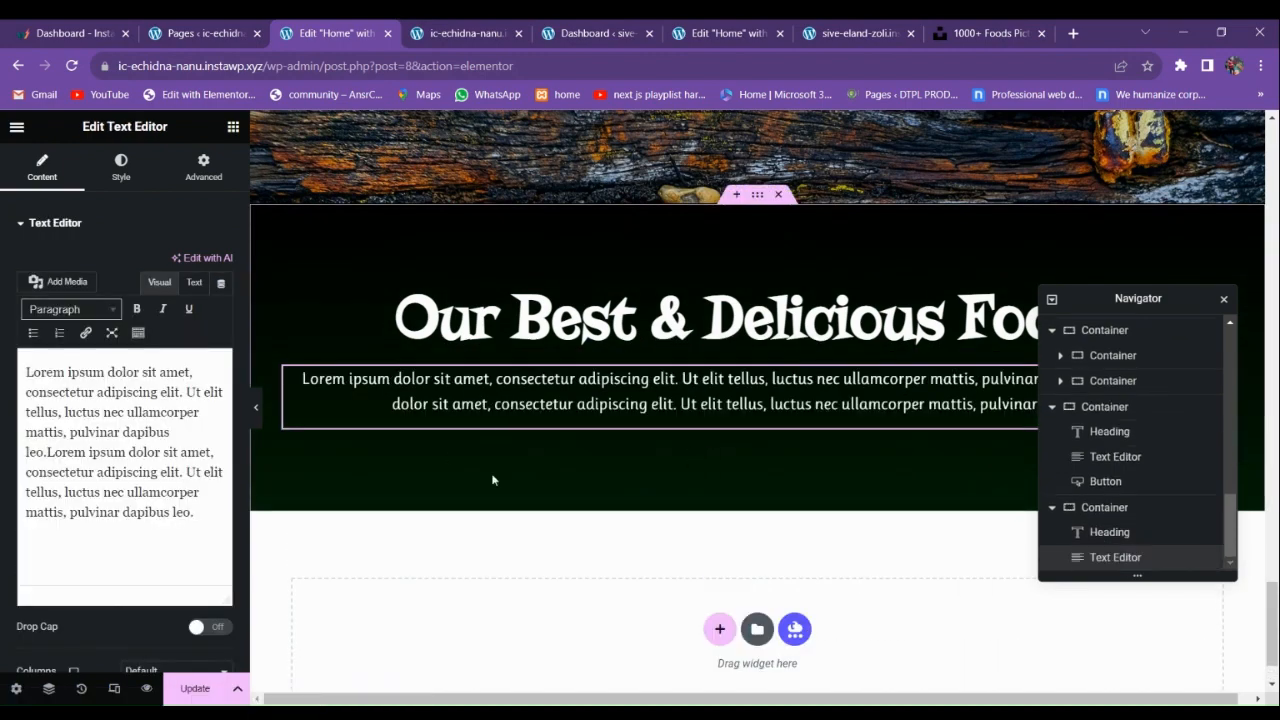
Set the gradient container's boxed content width to 800 px.
scroll(693, 333, up, 2)
scroll(693, 333, down, 3)
scroll(745, 303, up, 2)
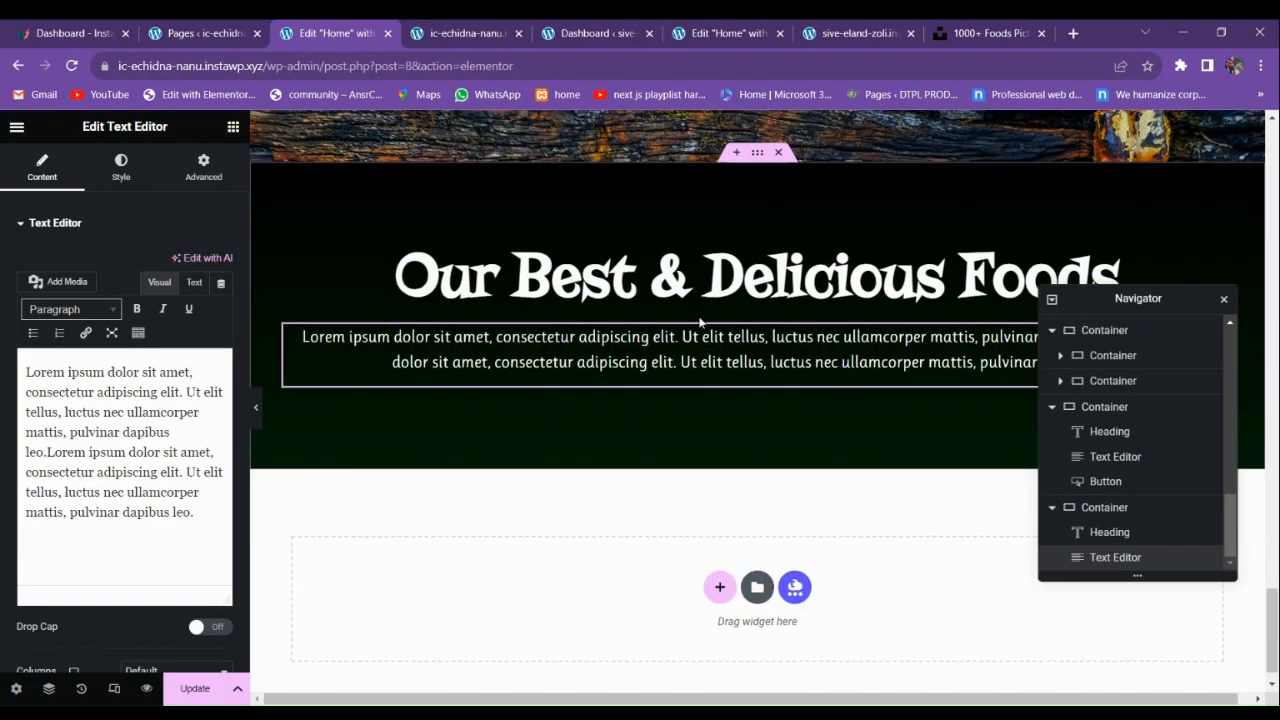
click(682, 347)
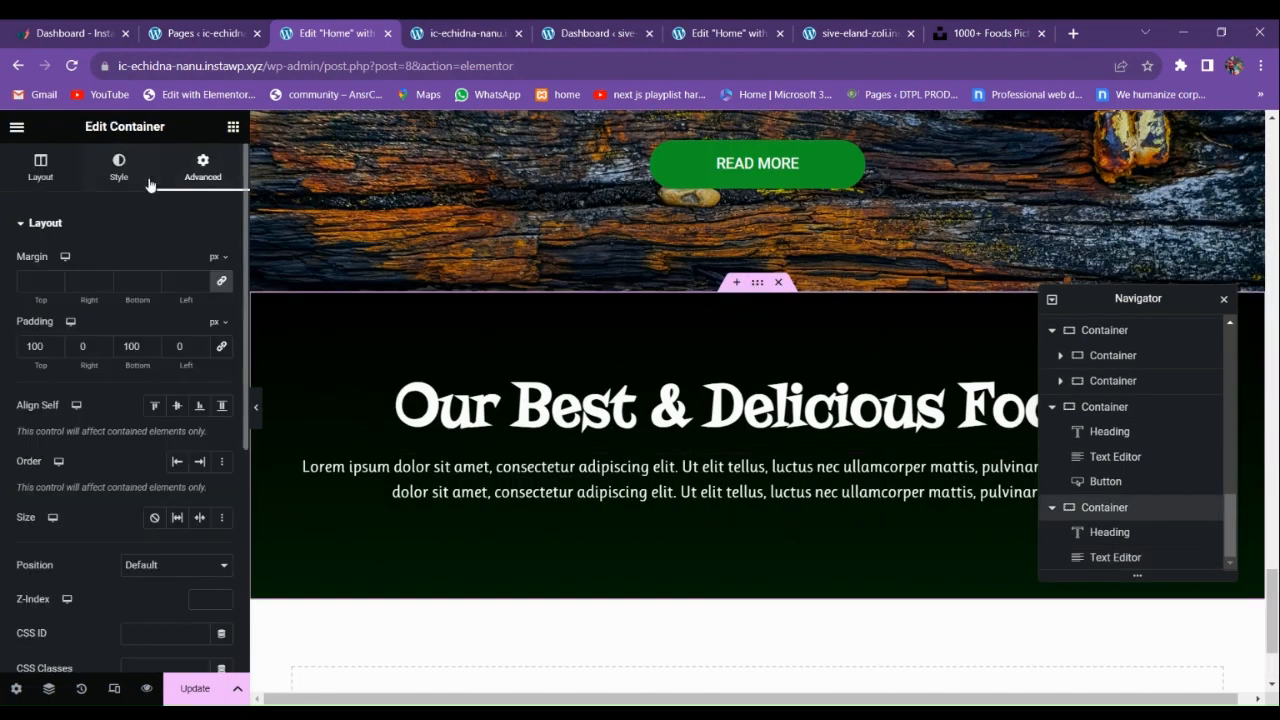
click(52, 175)
click(204, 327)
text(800)
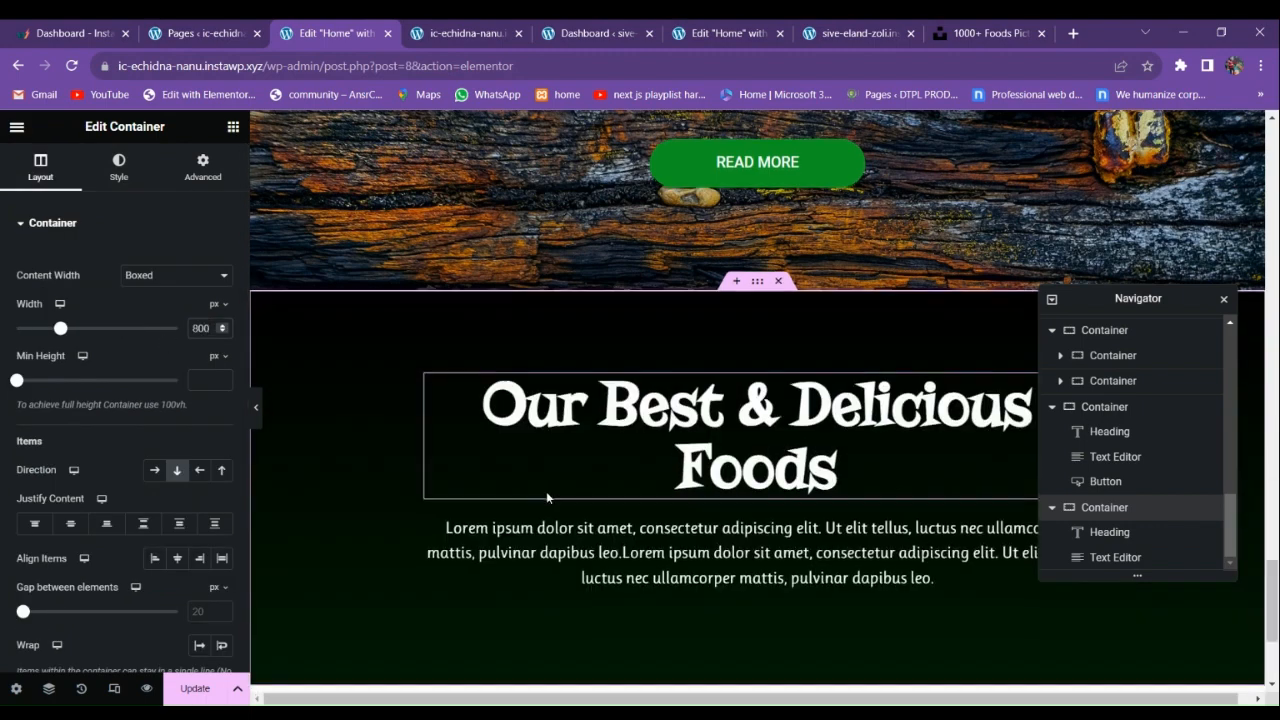
scroll(547, 489, down, 2)
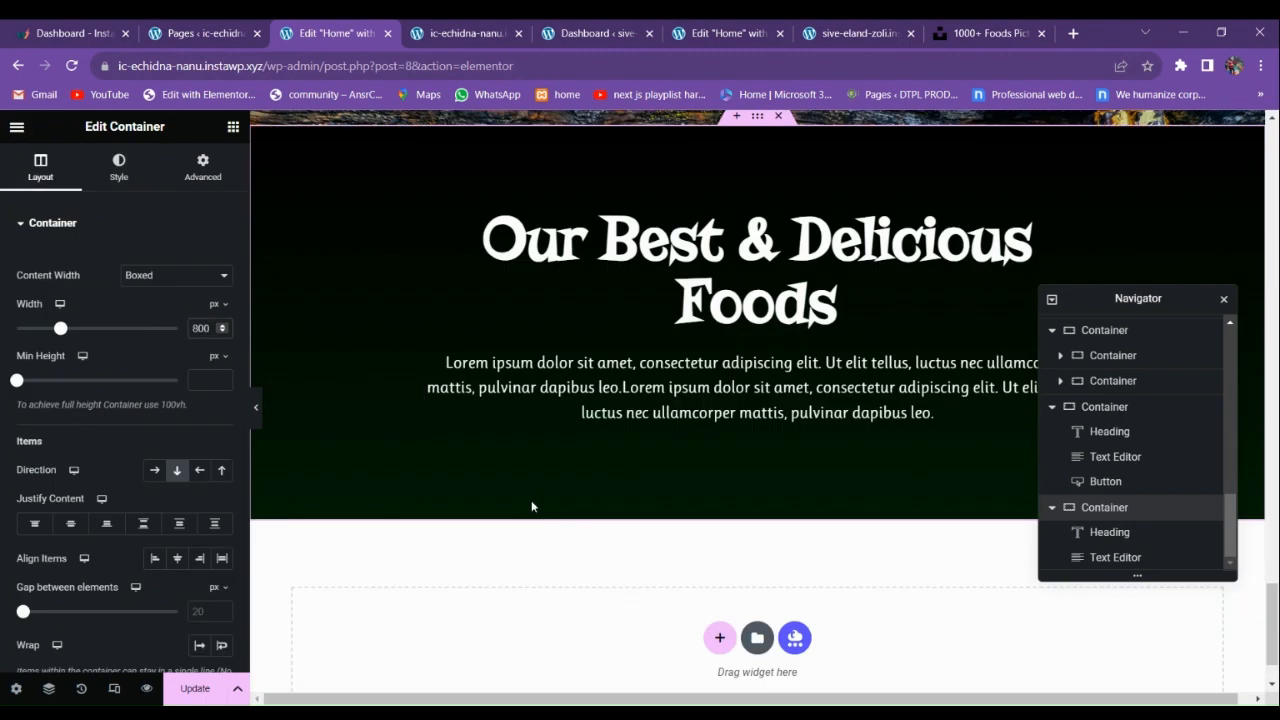
click(232, 128)
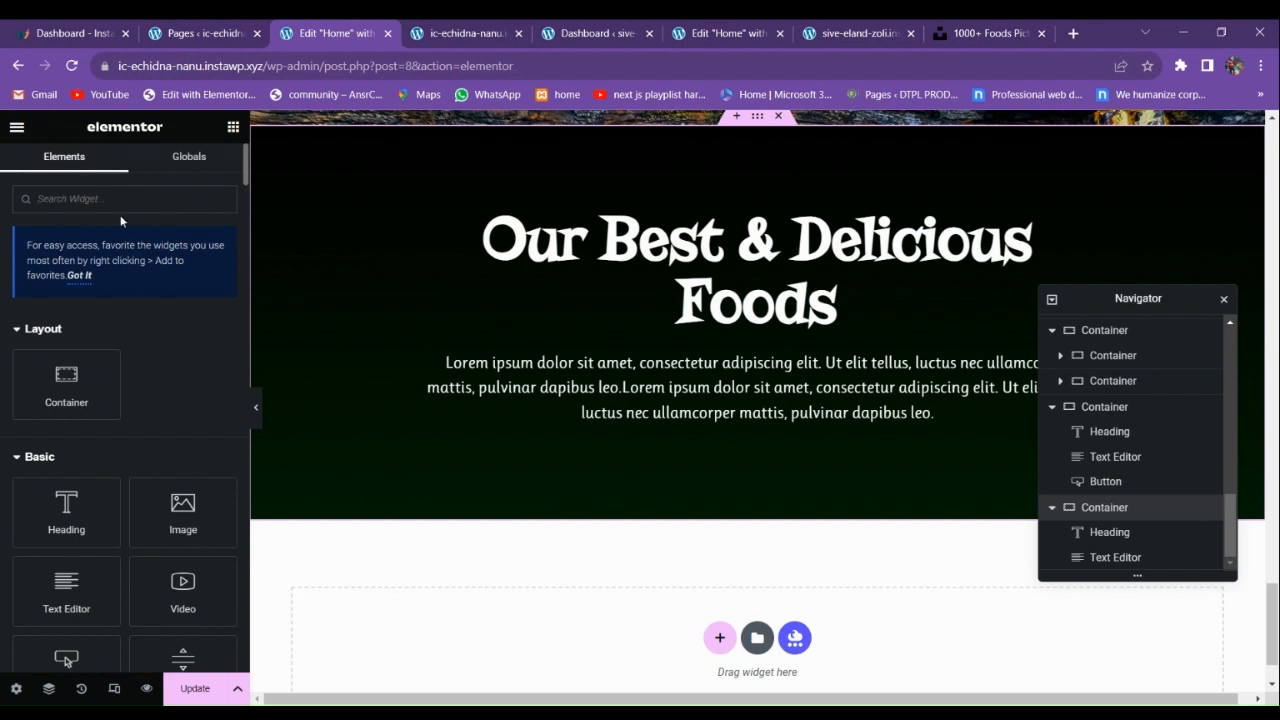
text(form)
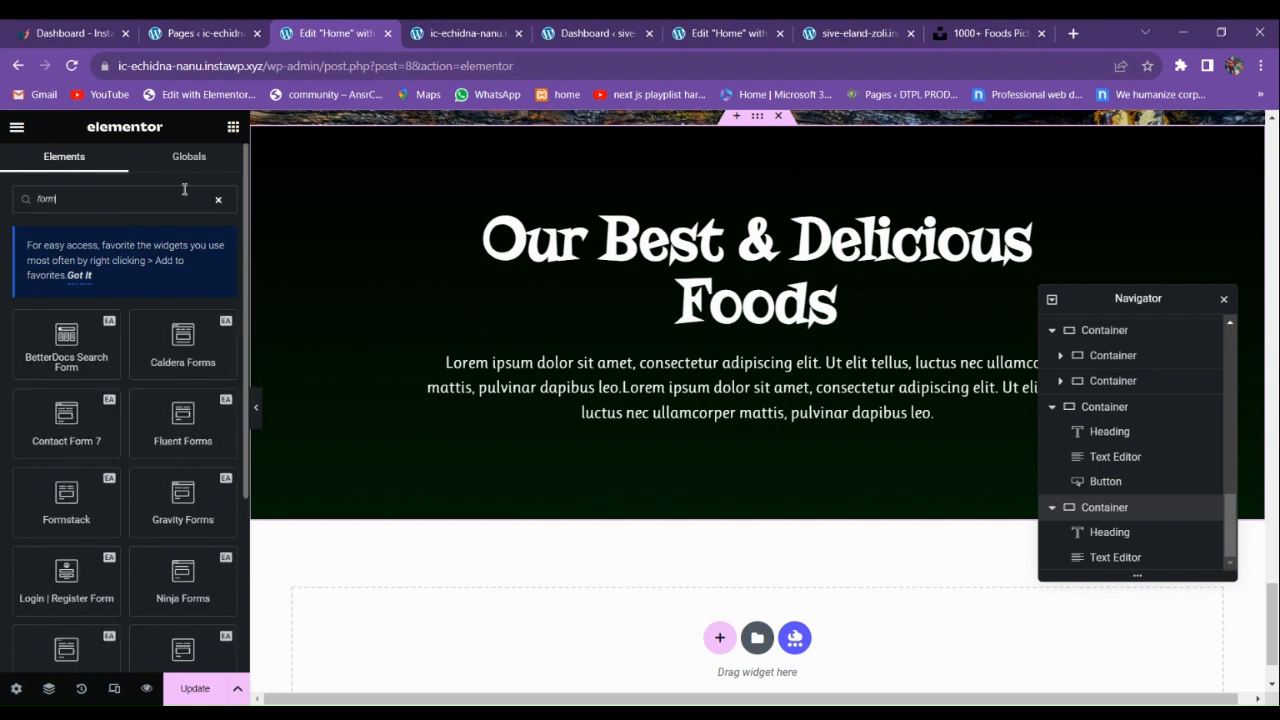
scroll(183, 545, down, 1)
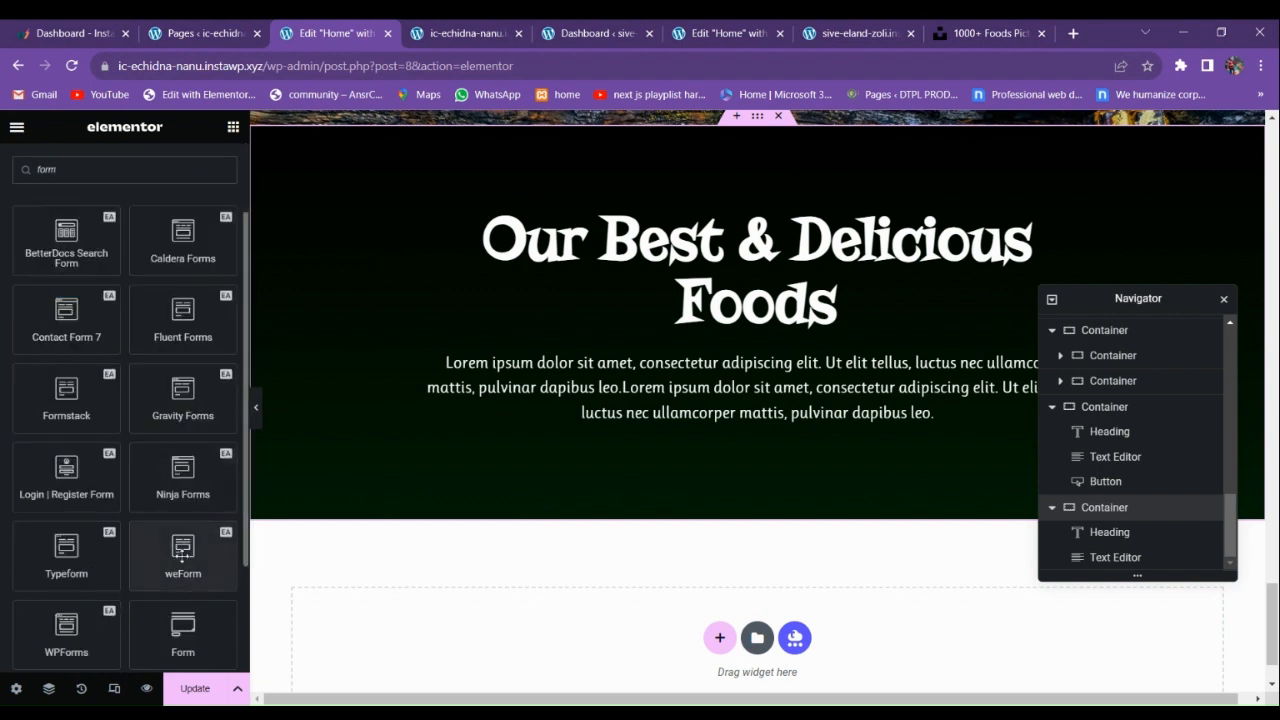
click(183, 553)
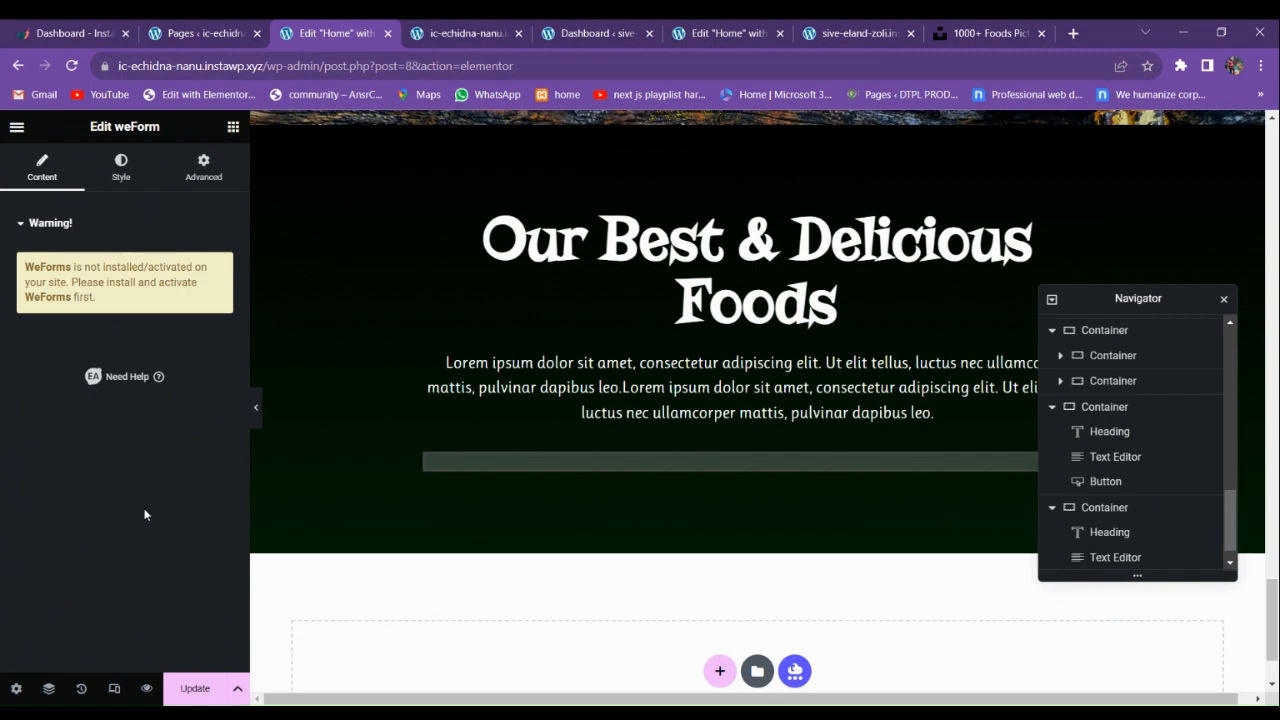
right_click(573, 463)
click(613, 688)
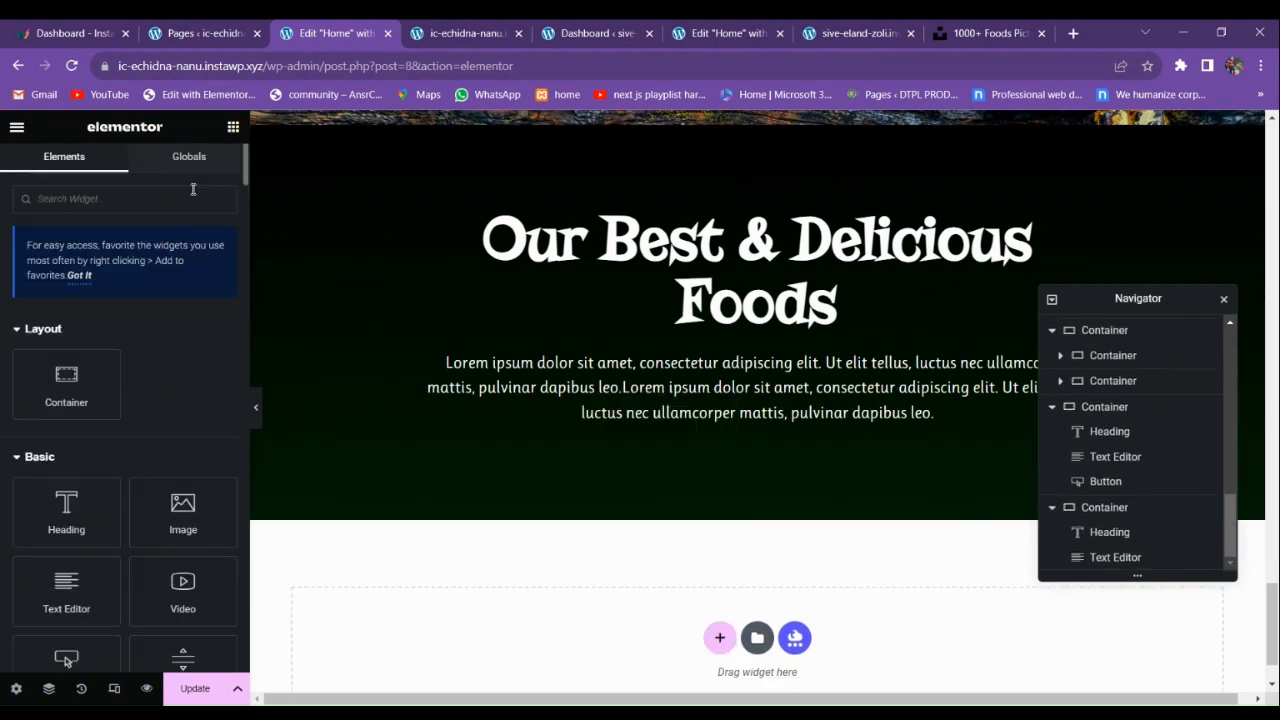
Find the Form widget and add it below the paragraph in the gradient container.
text(form)
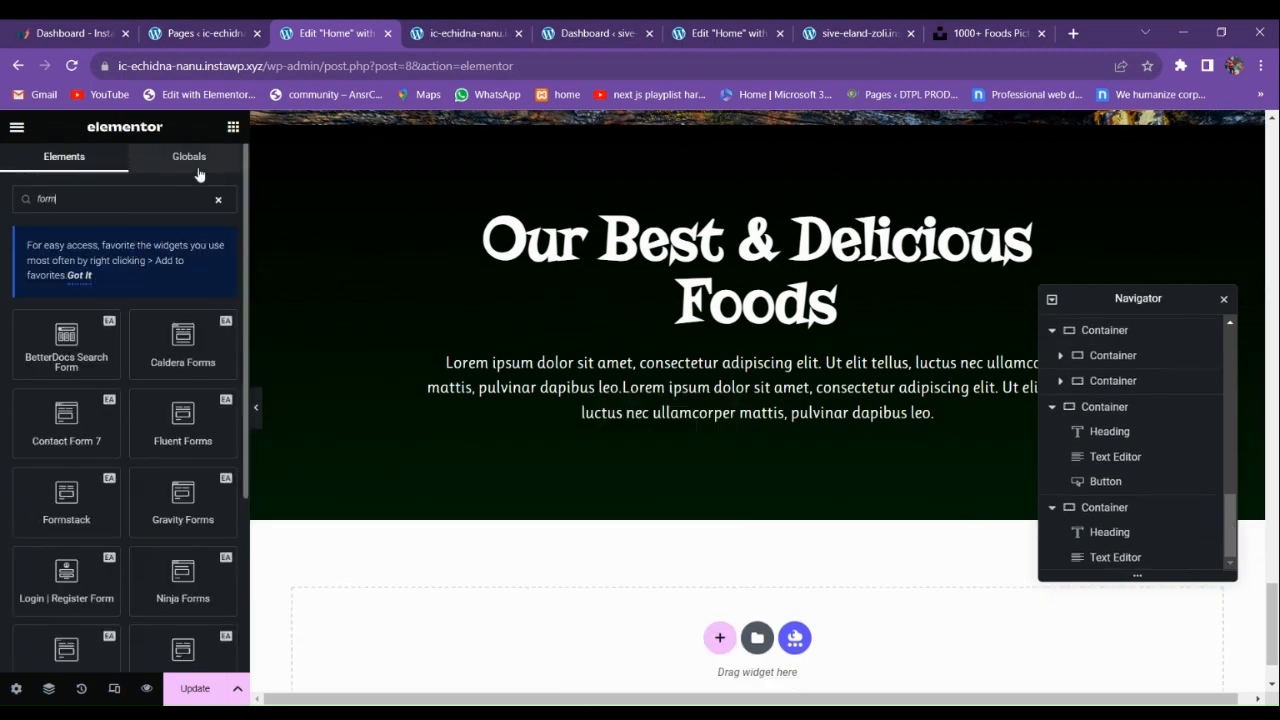
scroll(109, 466, down, 3)
drag(179, 488, 622, 504)
scroll(590, 545, down, 2)
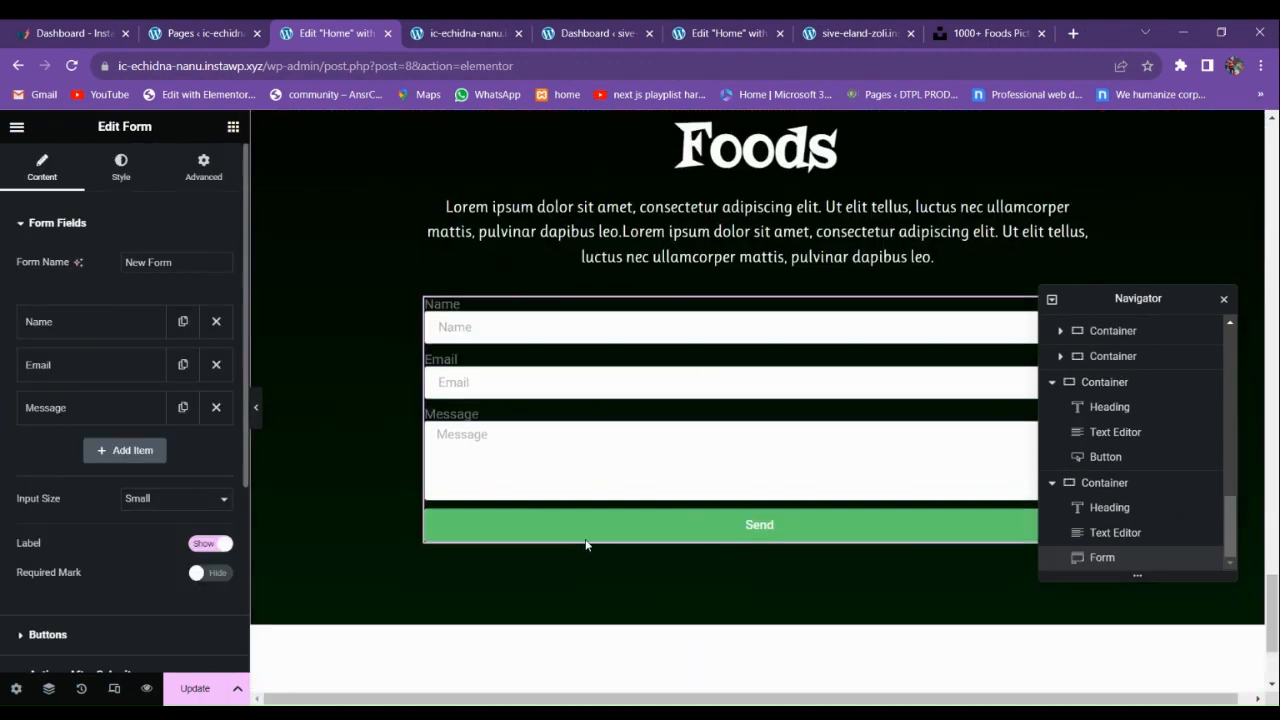
Remove the Name and Message fields from the form and hide the field labels, keeping only the Email field.
click(216, 321)
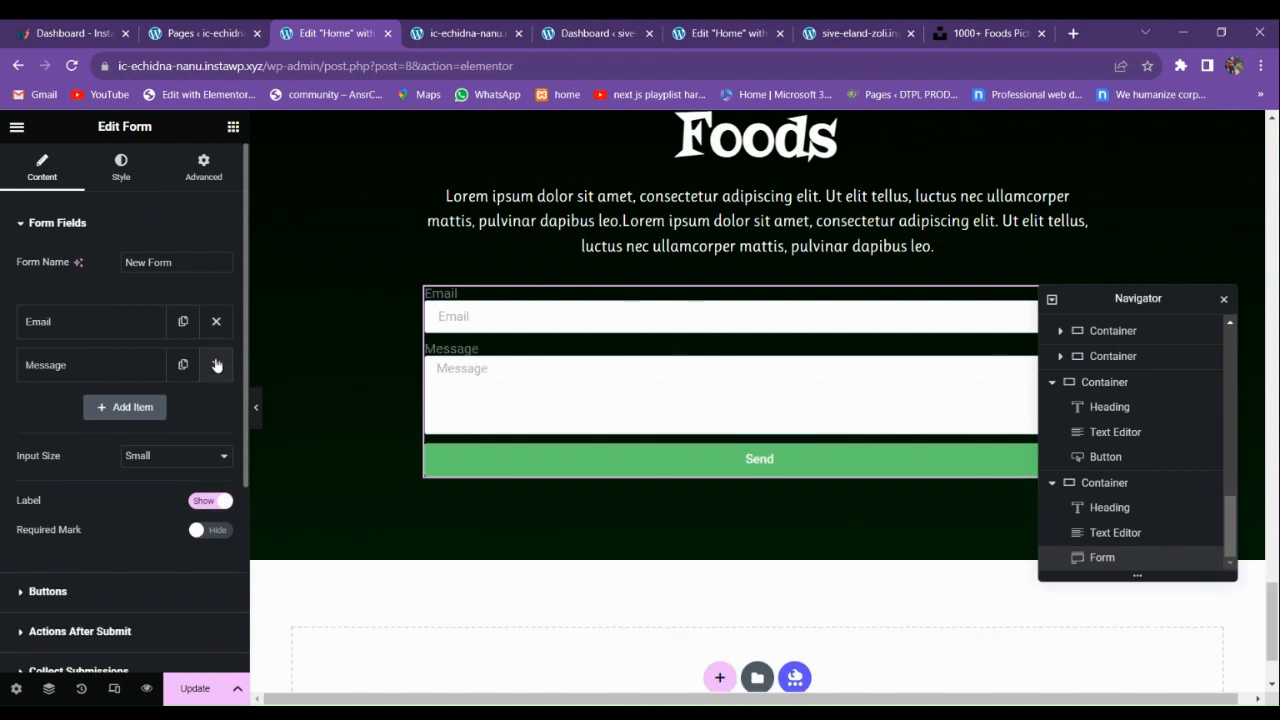
click(215, 364)
scroll(124, 432, down, 2)
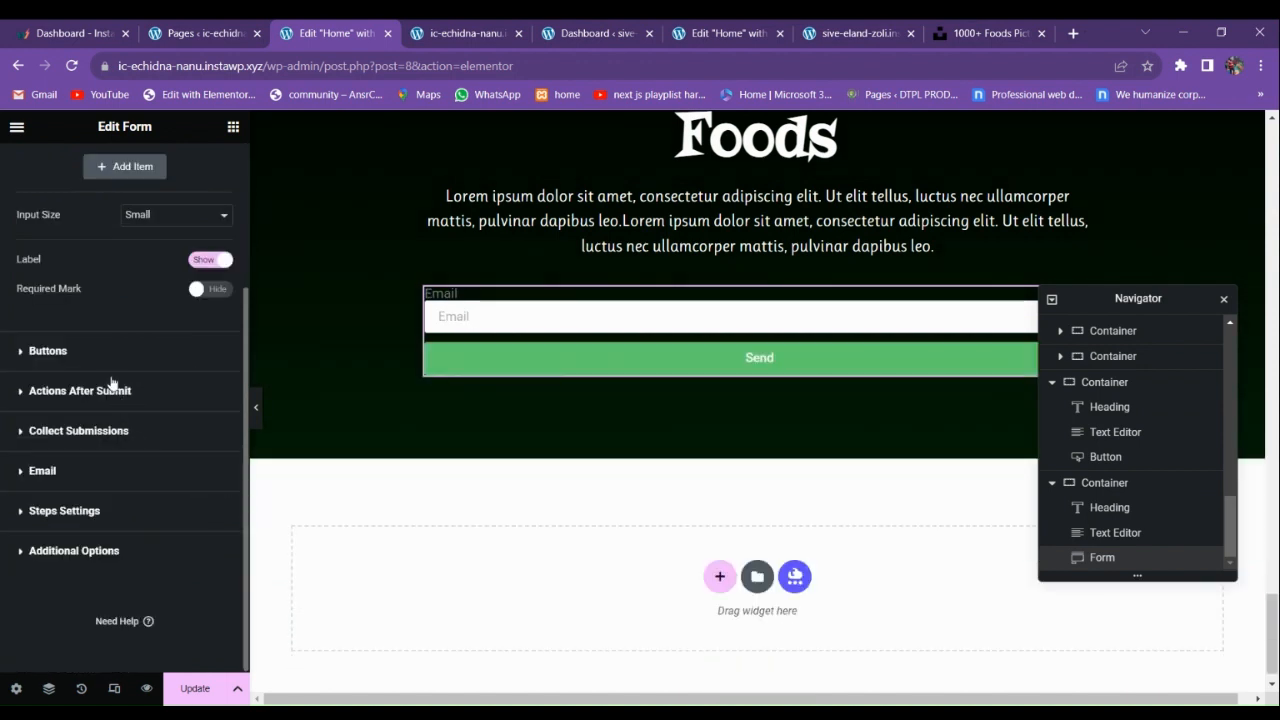
scroll(55, 365, up, 1)
click(198, 365)
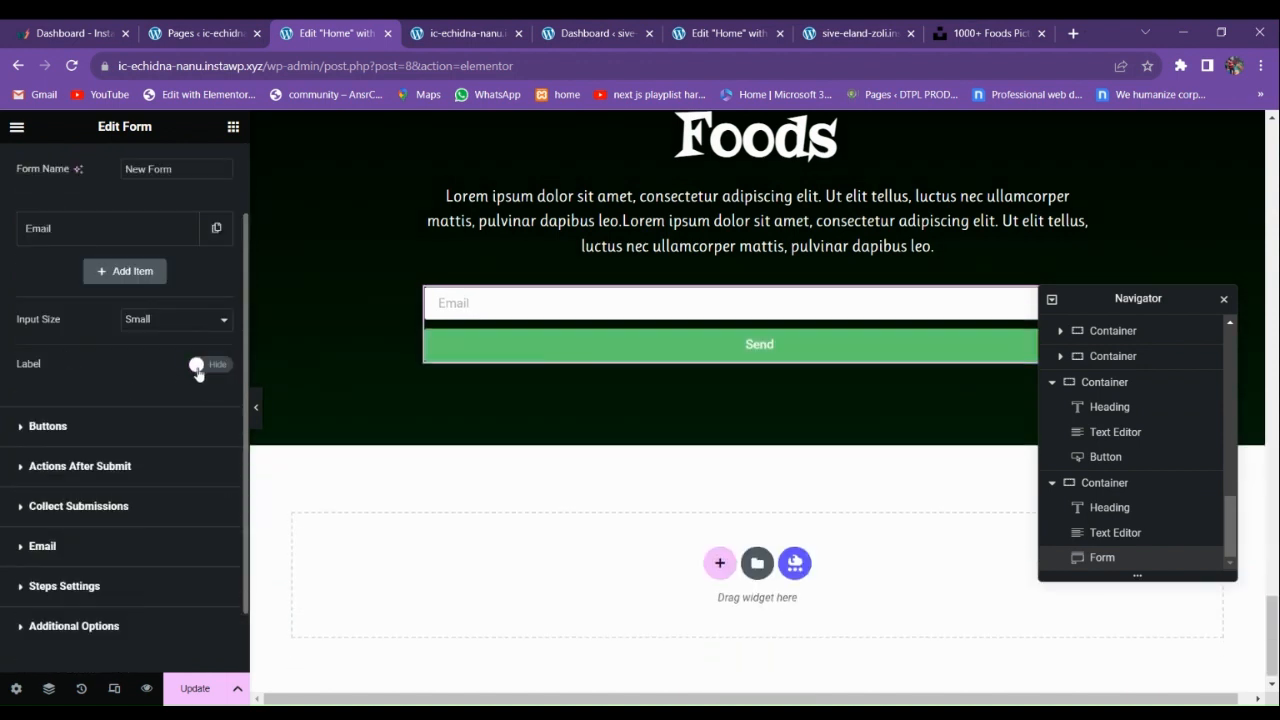
scroll(155, 400, up, 1)
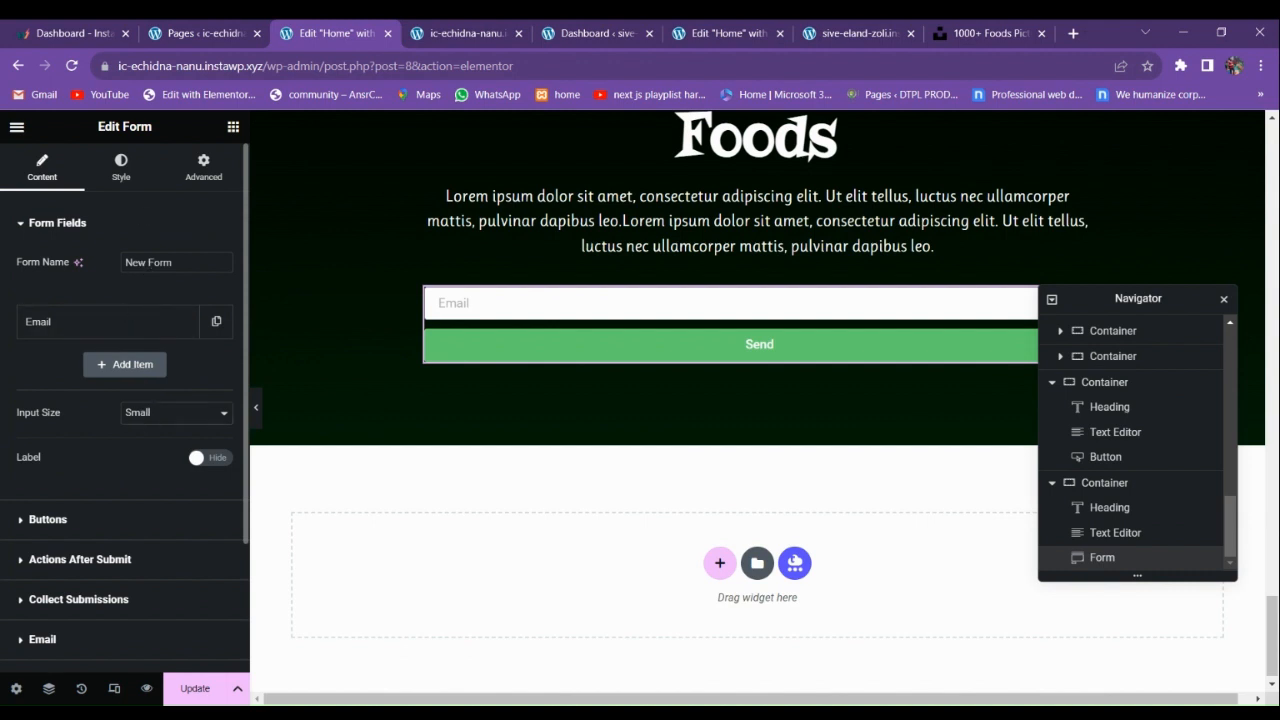
Enlarge the form's input size, set the button size to Large and change the submit text to SUBSCRIBE.
click(145, 461)
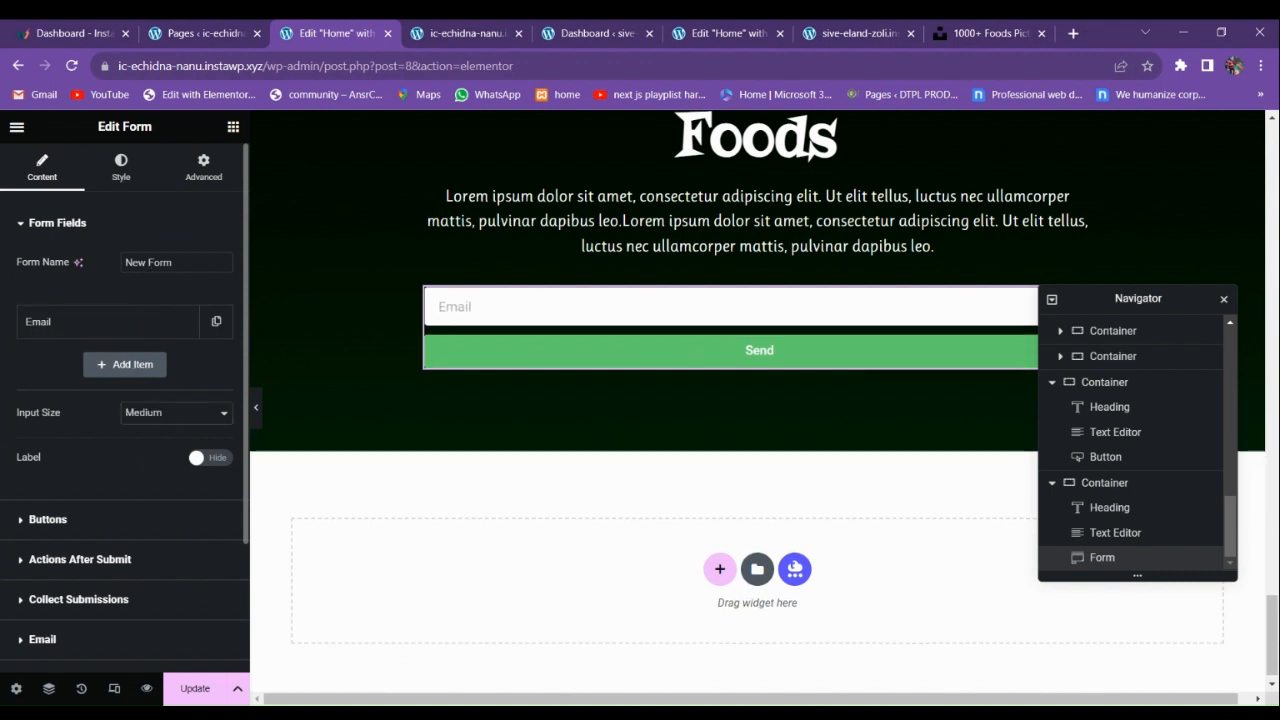
click(149, 458)
click(62, 519)
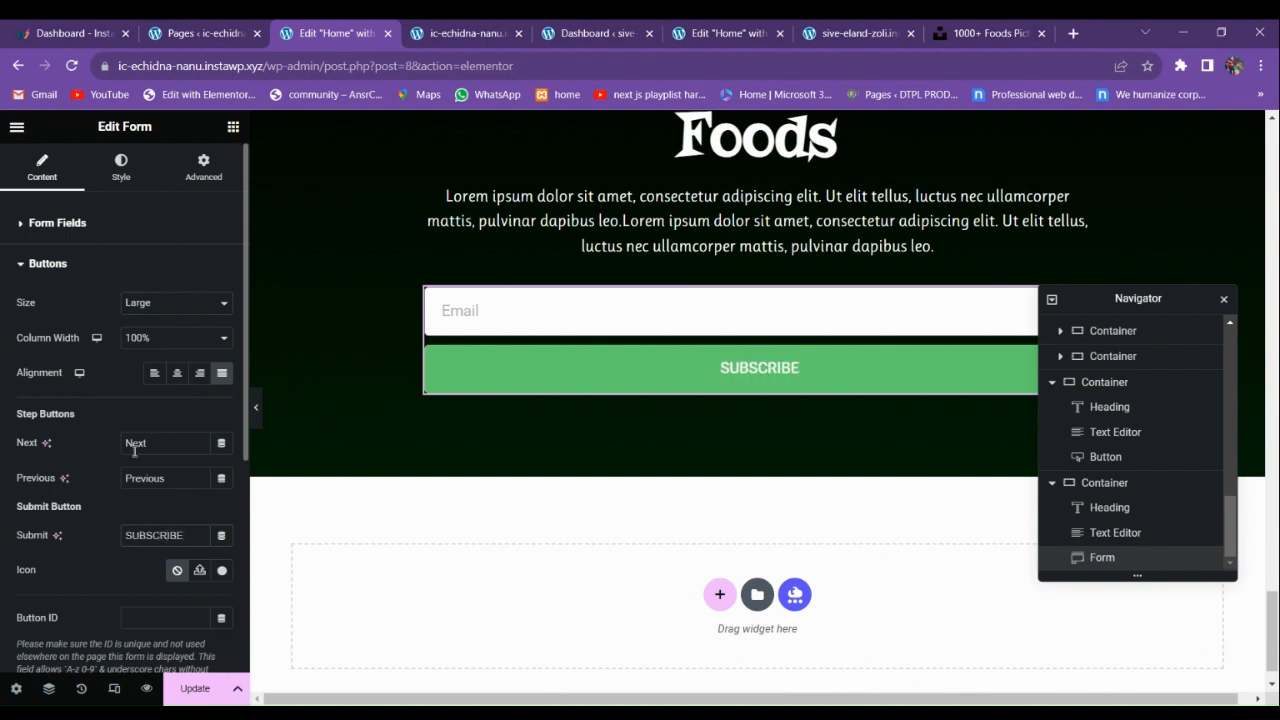
scroll(128, 418, down, 2)
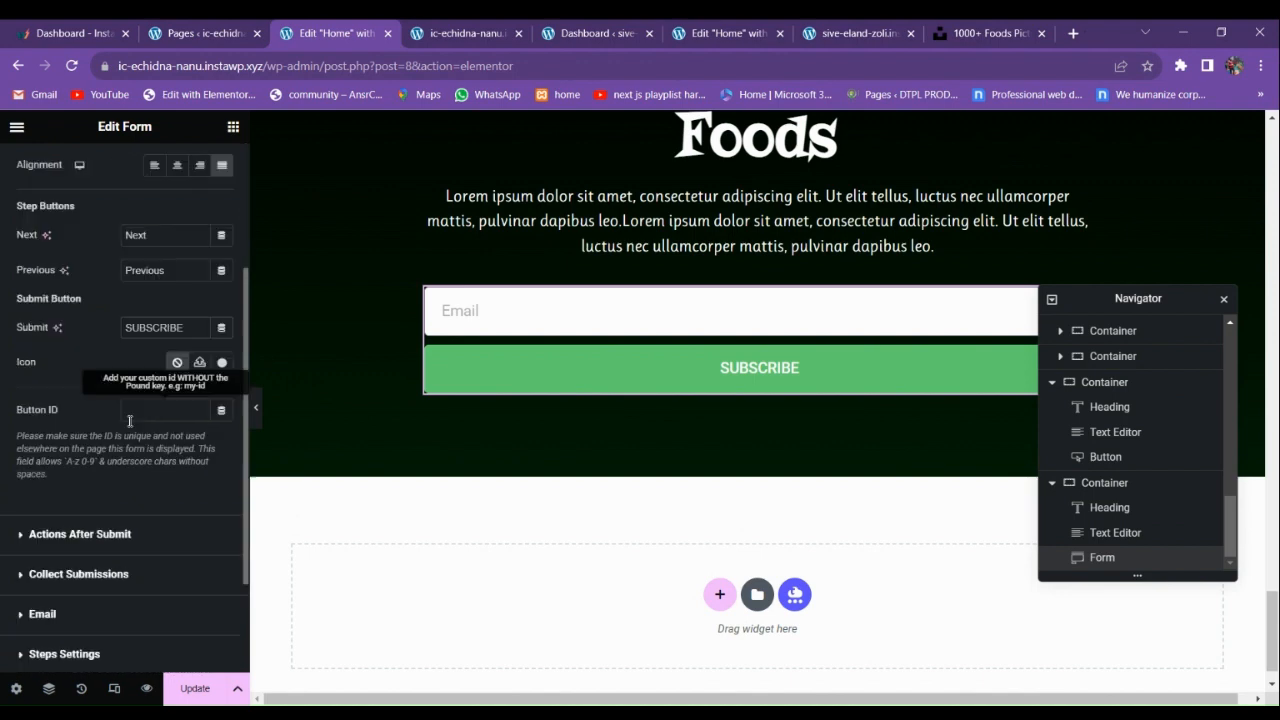
scroll(140, 405, up, 2)
Set the form's rows gap to 25 px.
click(121, 166)
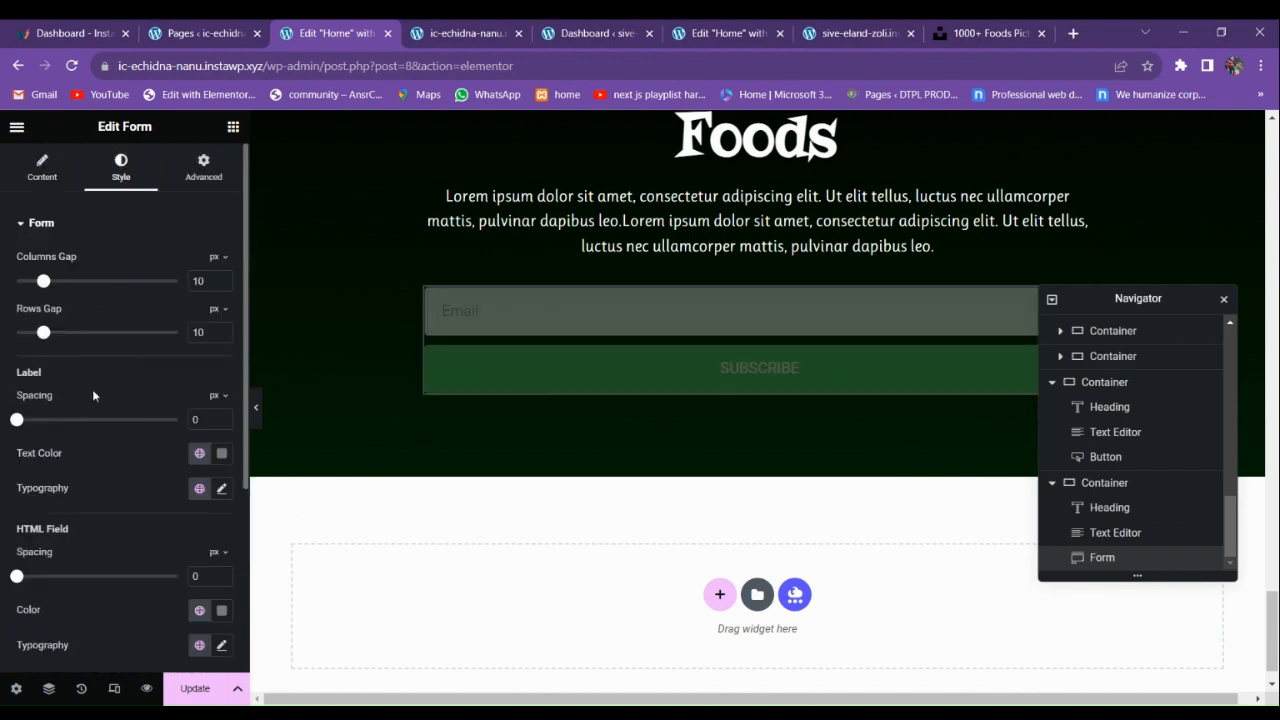
drag(45, 335, 75, 334)
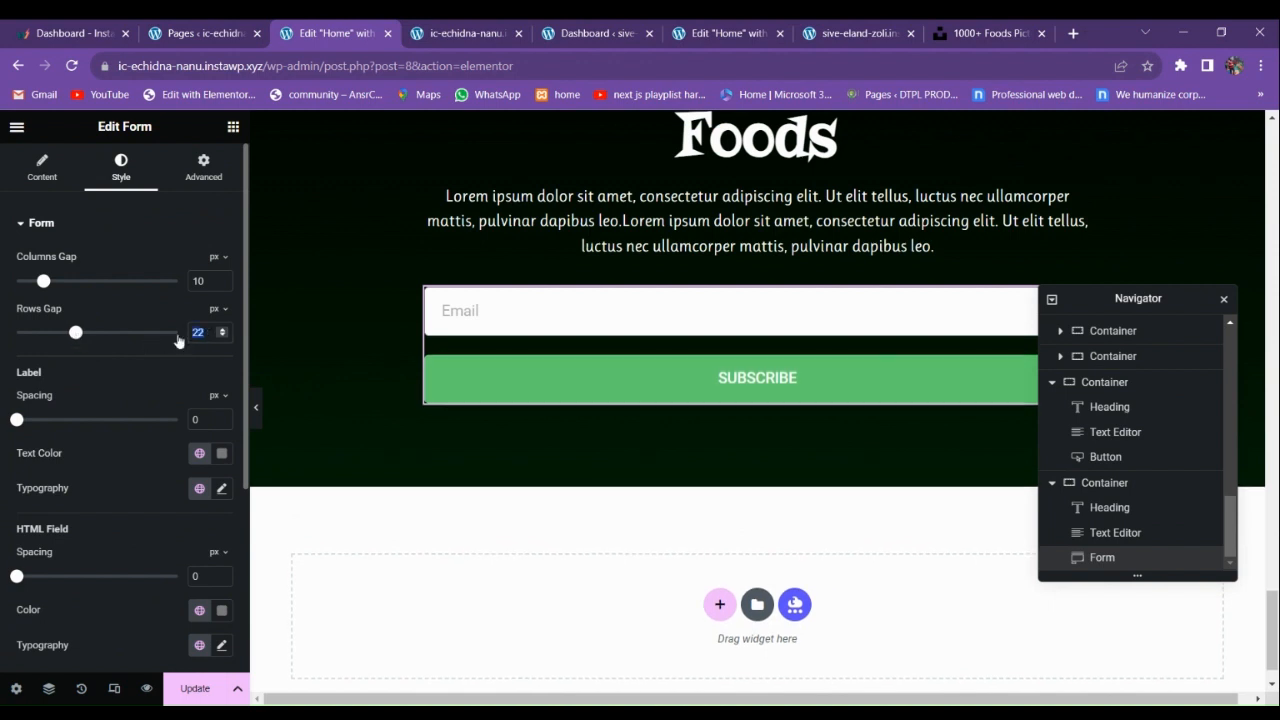
text(25)
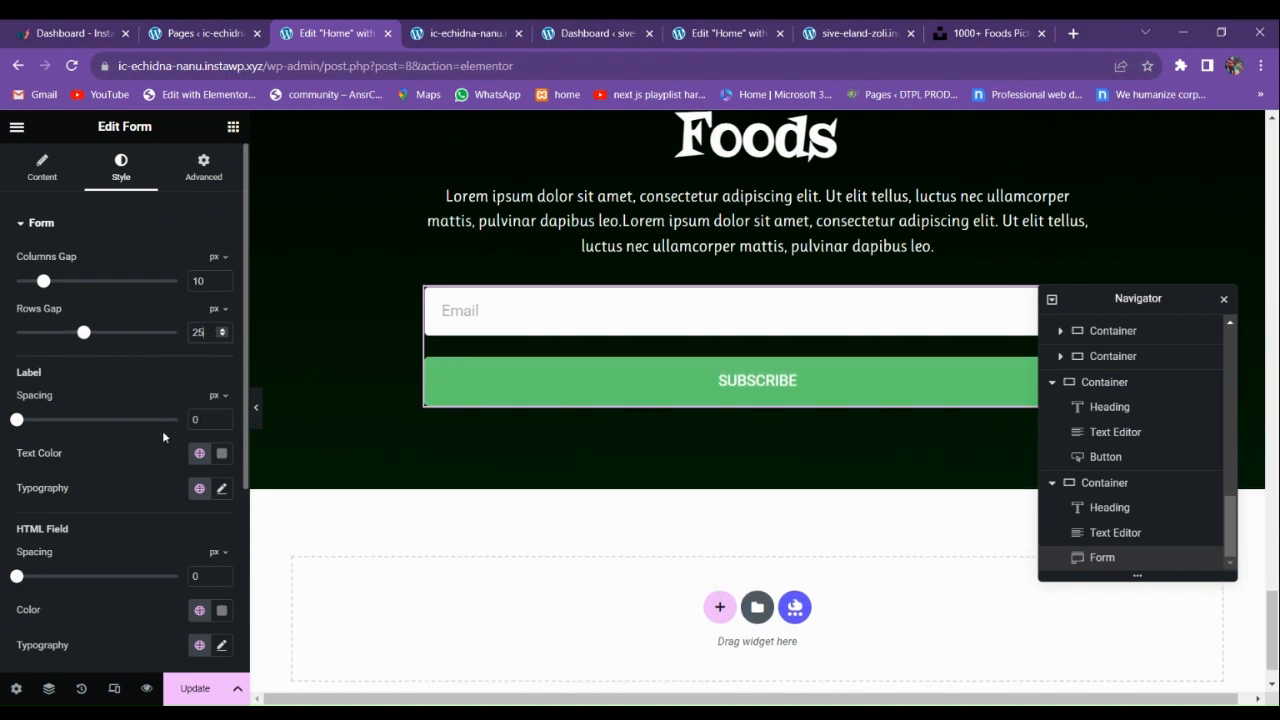
Make the form field's background color fully transparent.
scroll(77, 405, down, 2)
click(47, 508)
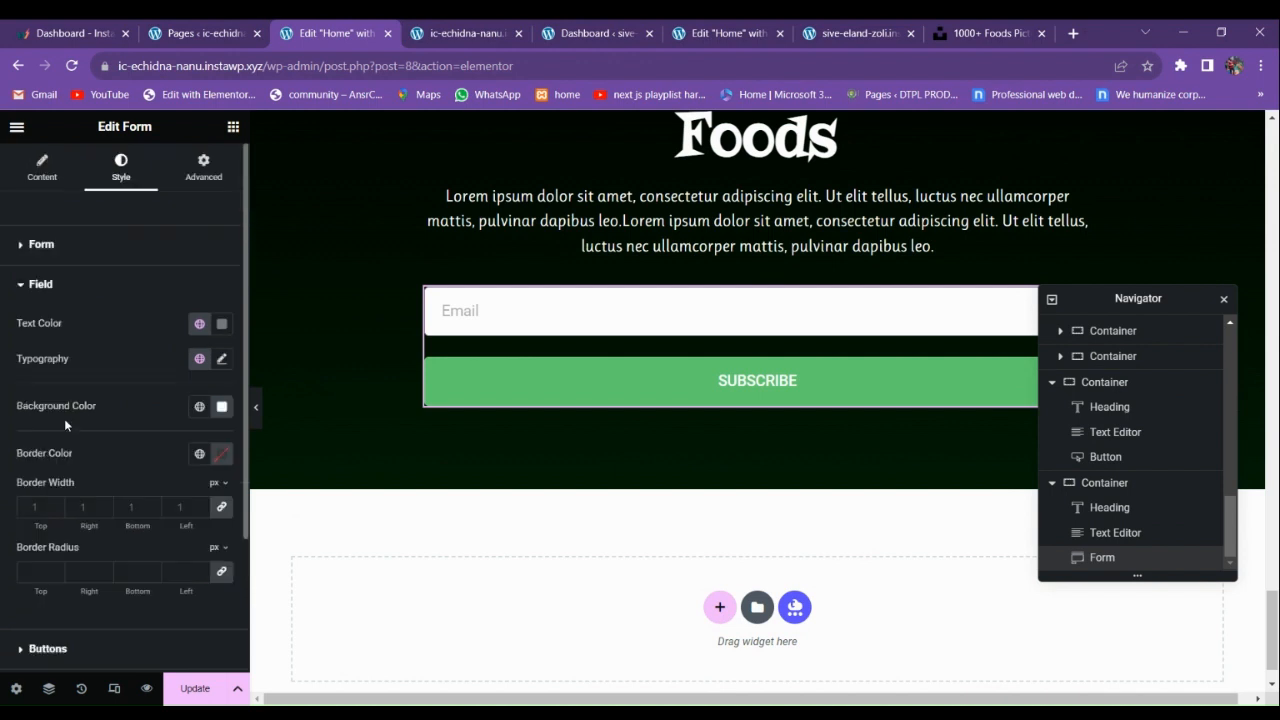
click(222, 408)
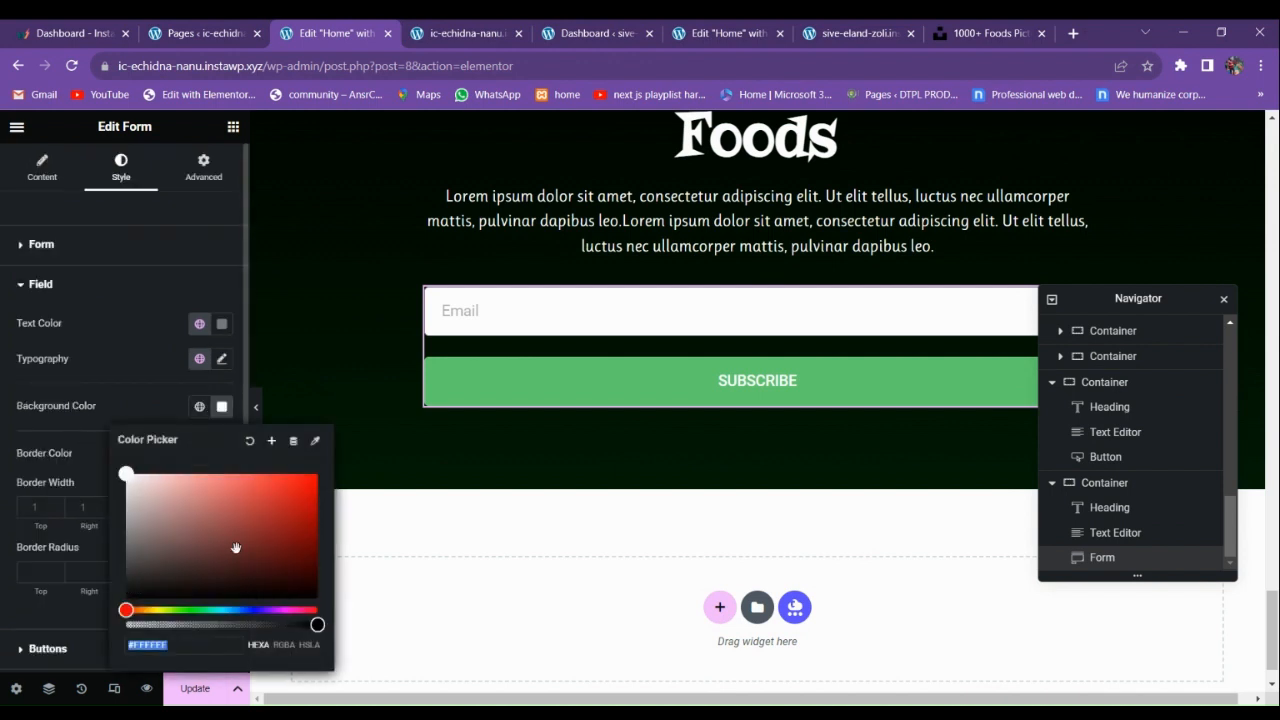
drag(314, 624, 120, 624)
click(497, 349)
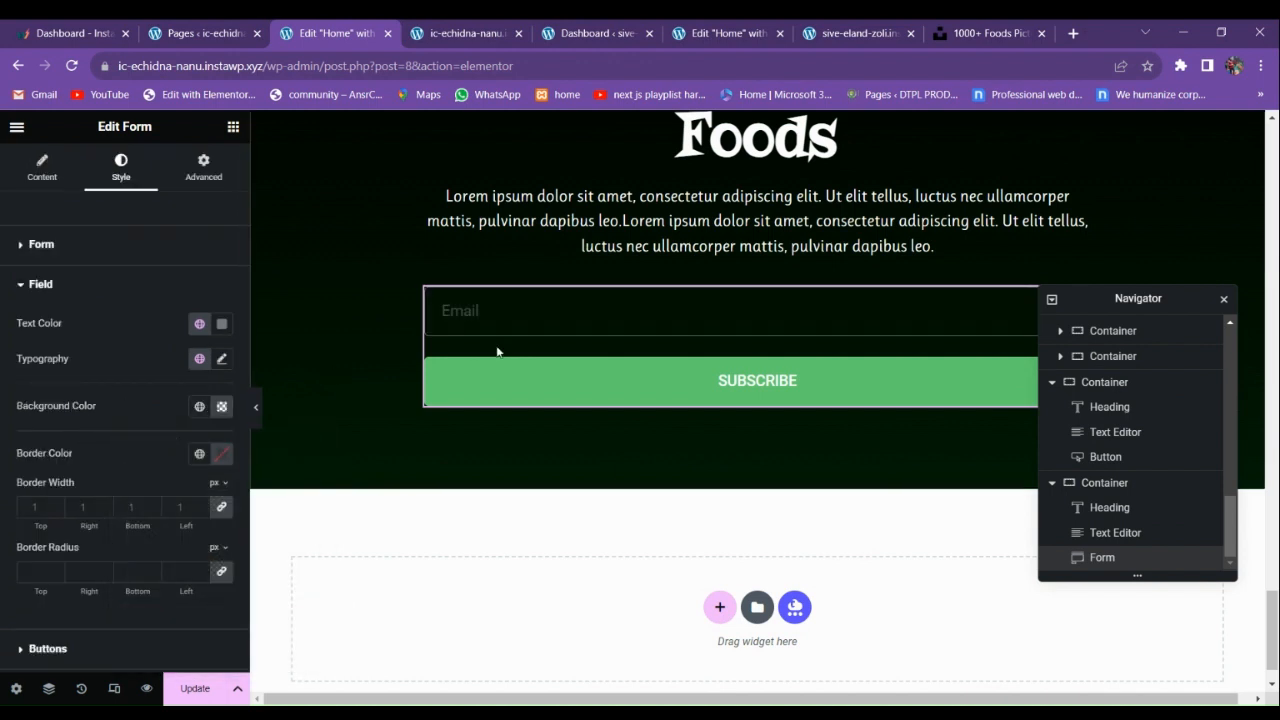
Give the form field a 2 px border in the global "green new" color with a 50 px radius.
scroll(80, 440, down, 1)
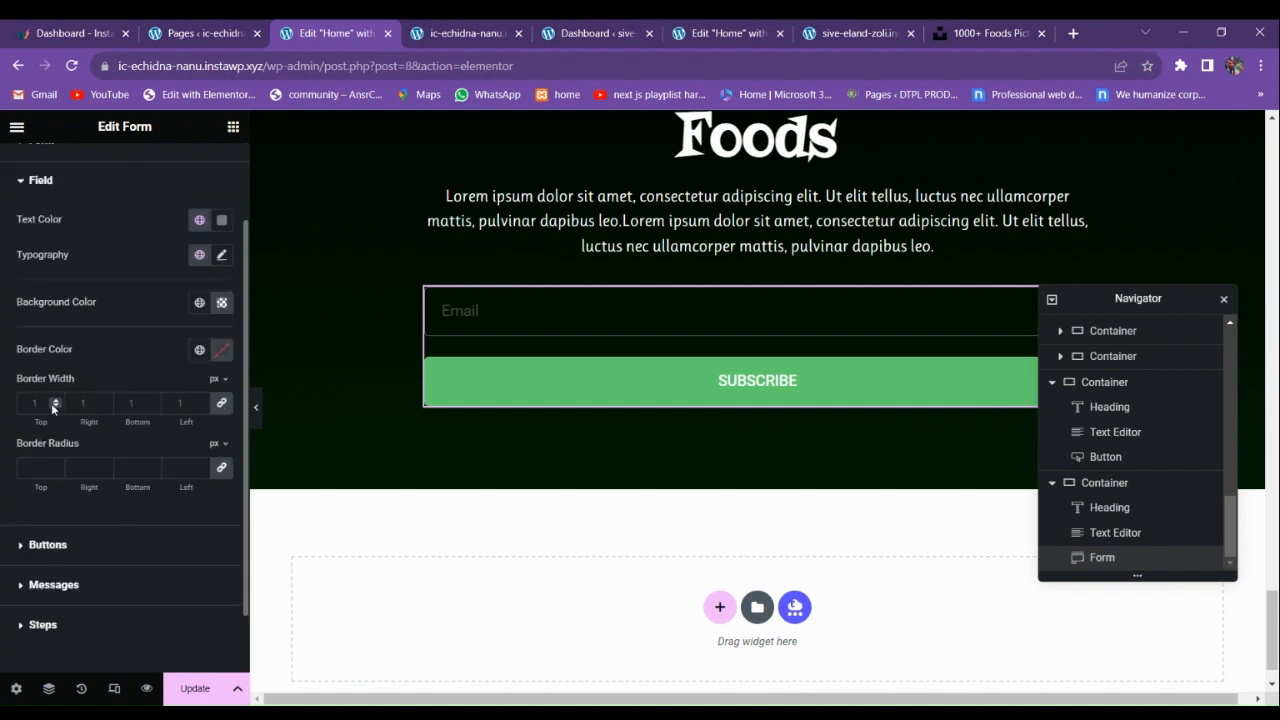
click(57, 401)
click(222, 349)
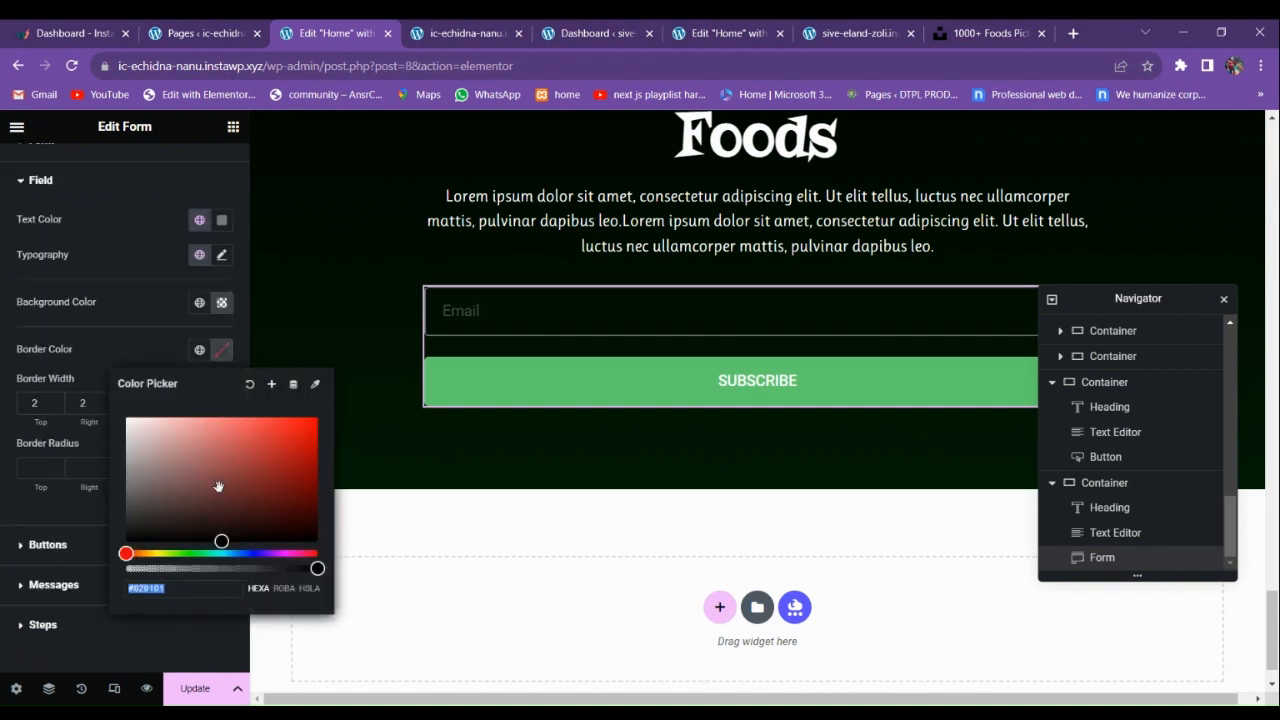
click(199, 349)
click(103, 577)
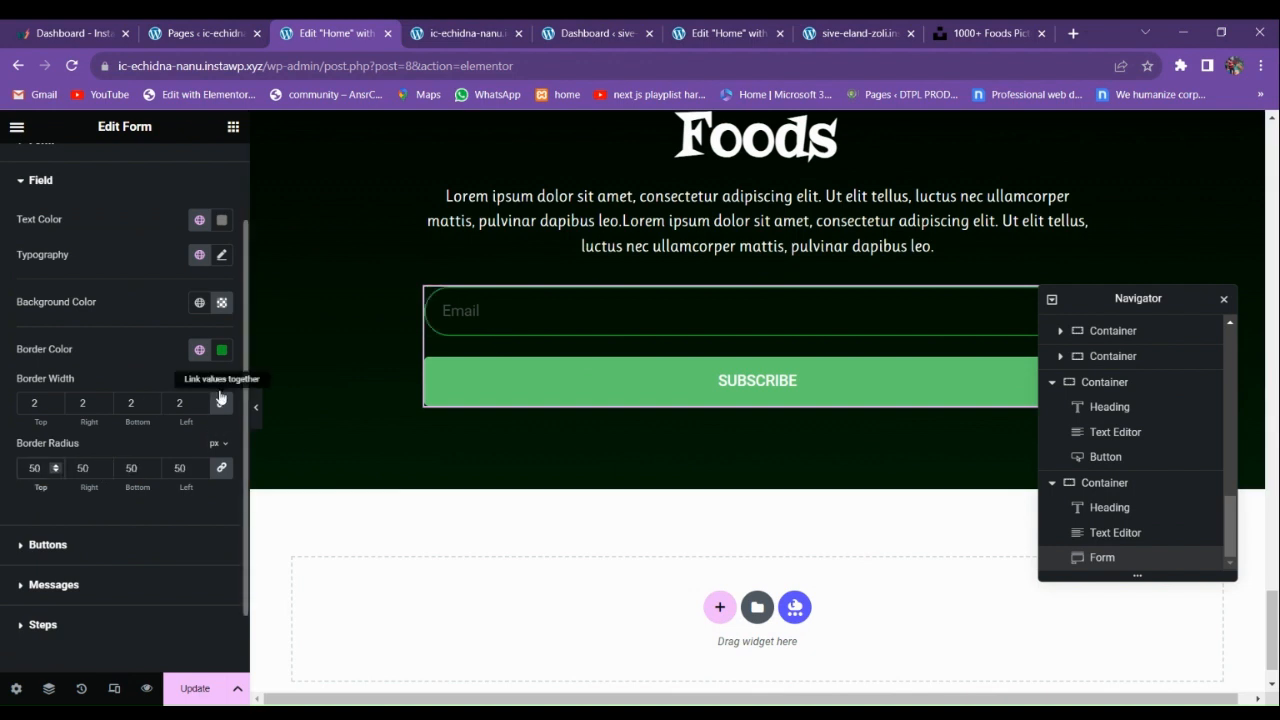
Set the form field's text color to white and preview the section at full width.
click(199, 220)
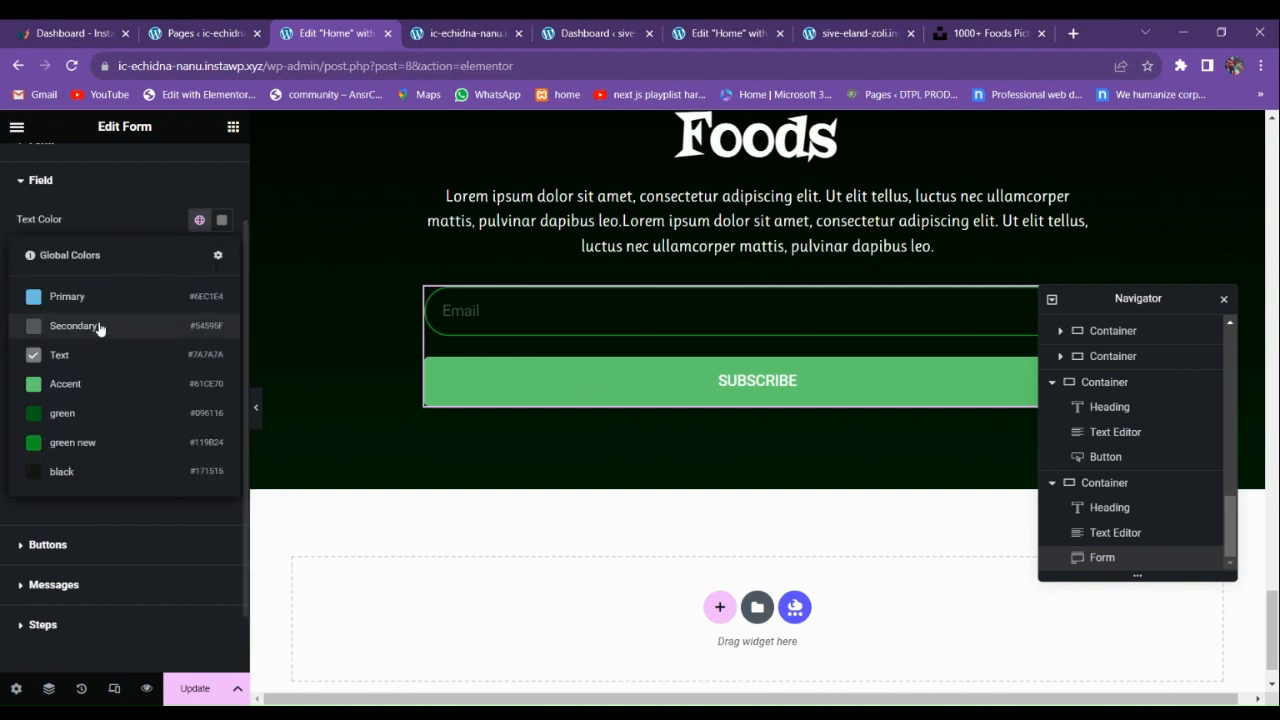
click(73, 441)
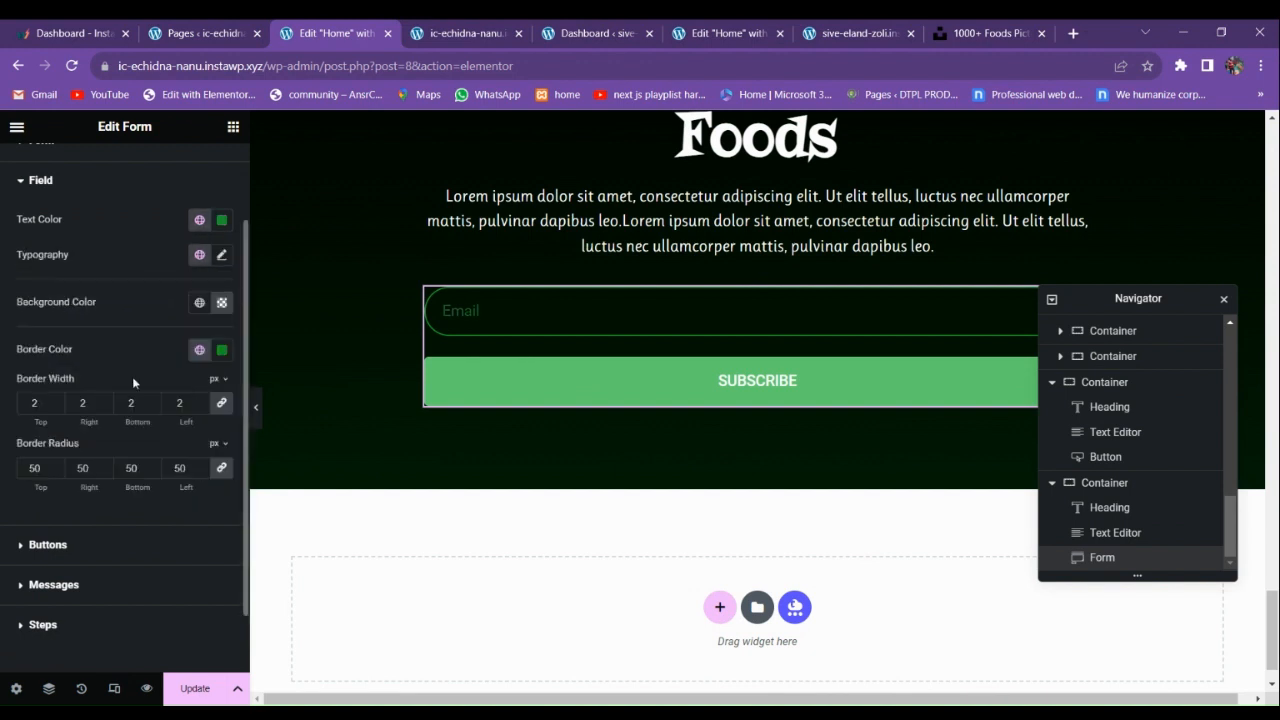
click(222, 220)
click(126, 289)
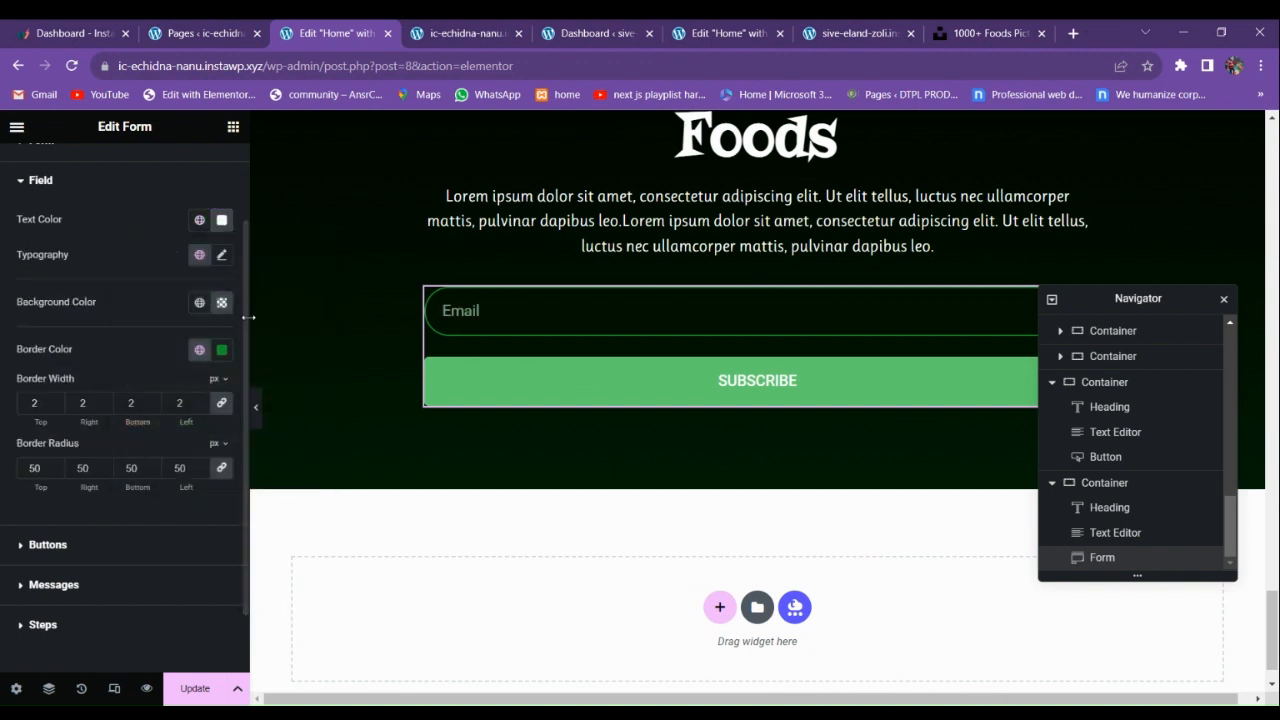
click(256, 409)
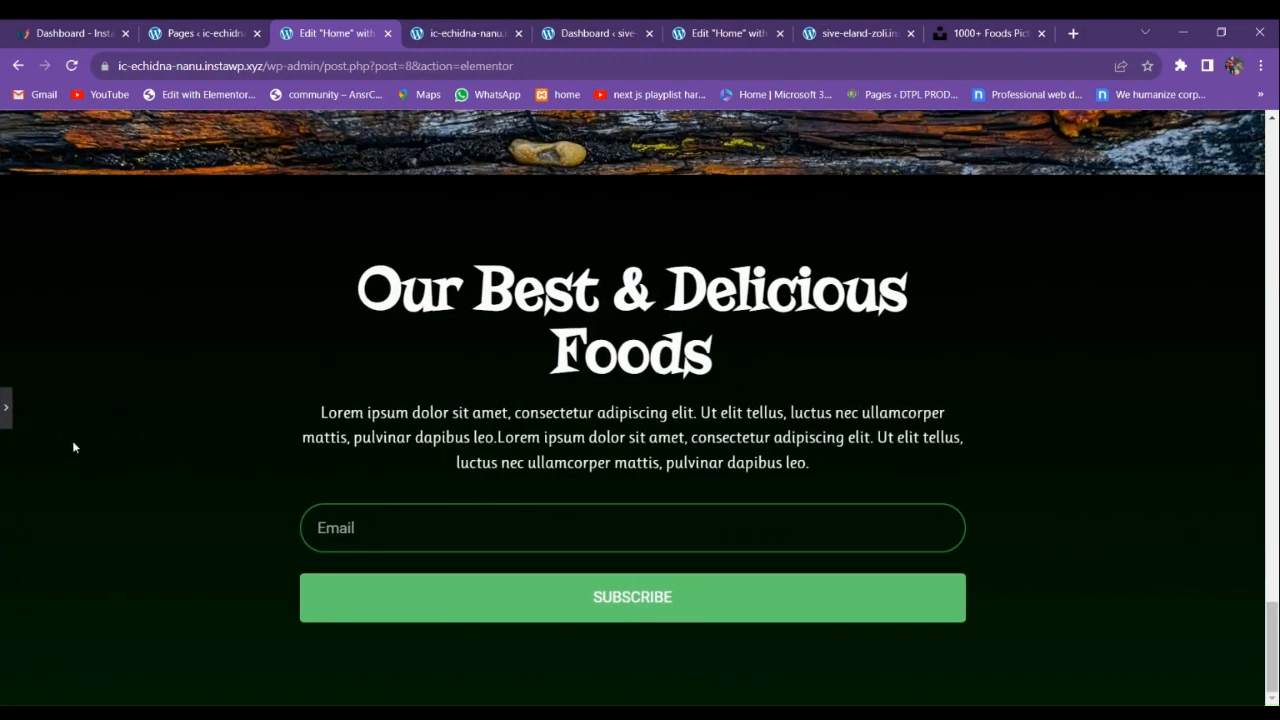
click(3, 409)
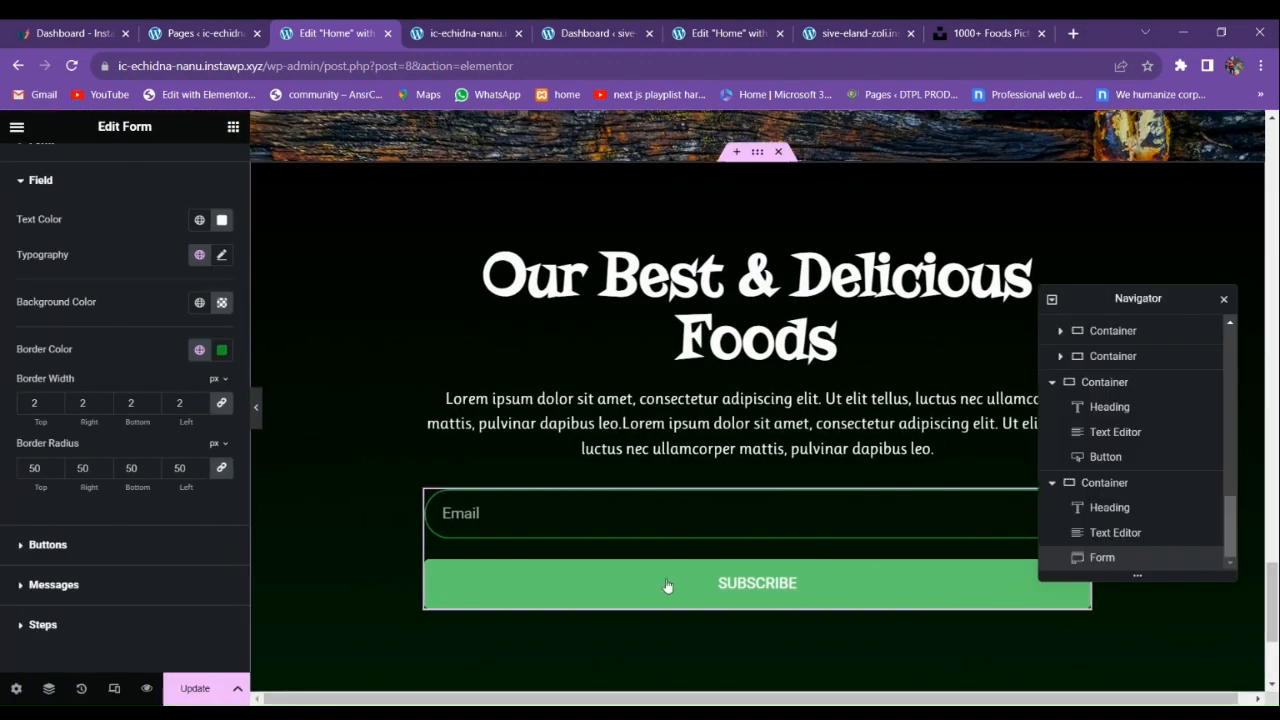
Give the form's previous and submit buttons the global "green new" background and a 50 px border radius.
scroll(48, 478, down, 1)
click(48, 477)
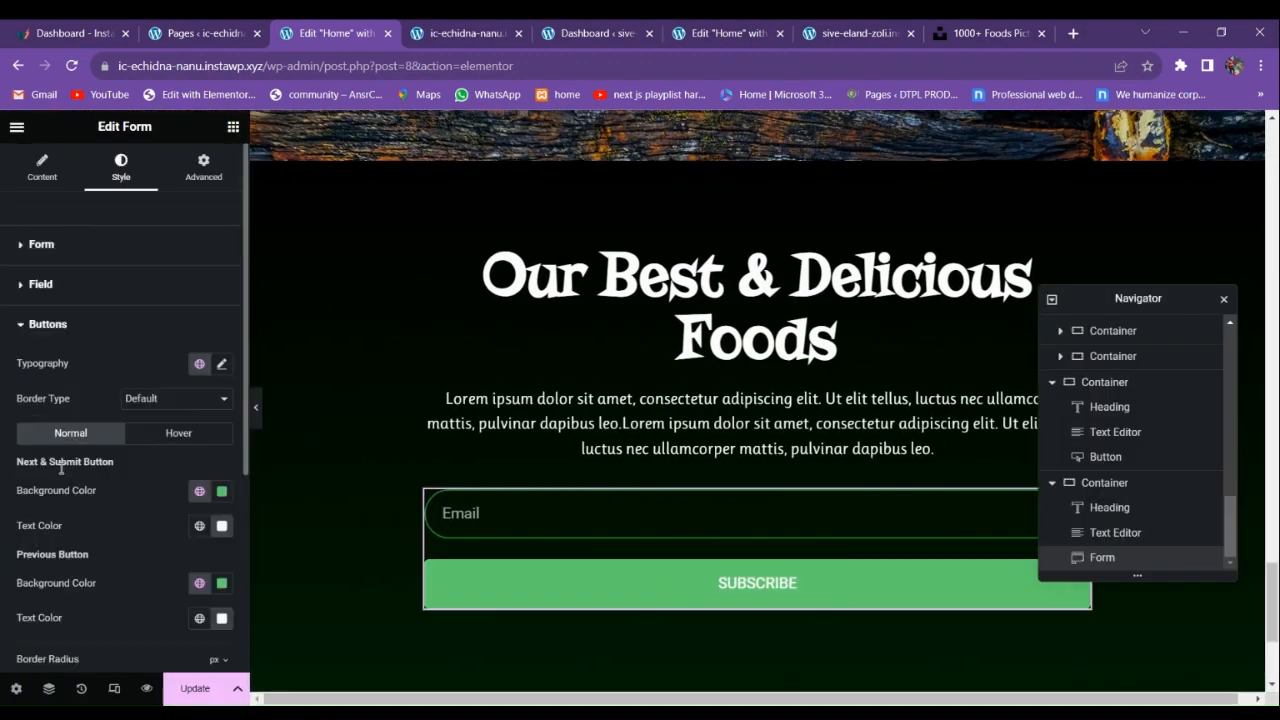
scroll(45, 457, down, 2)
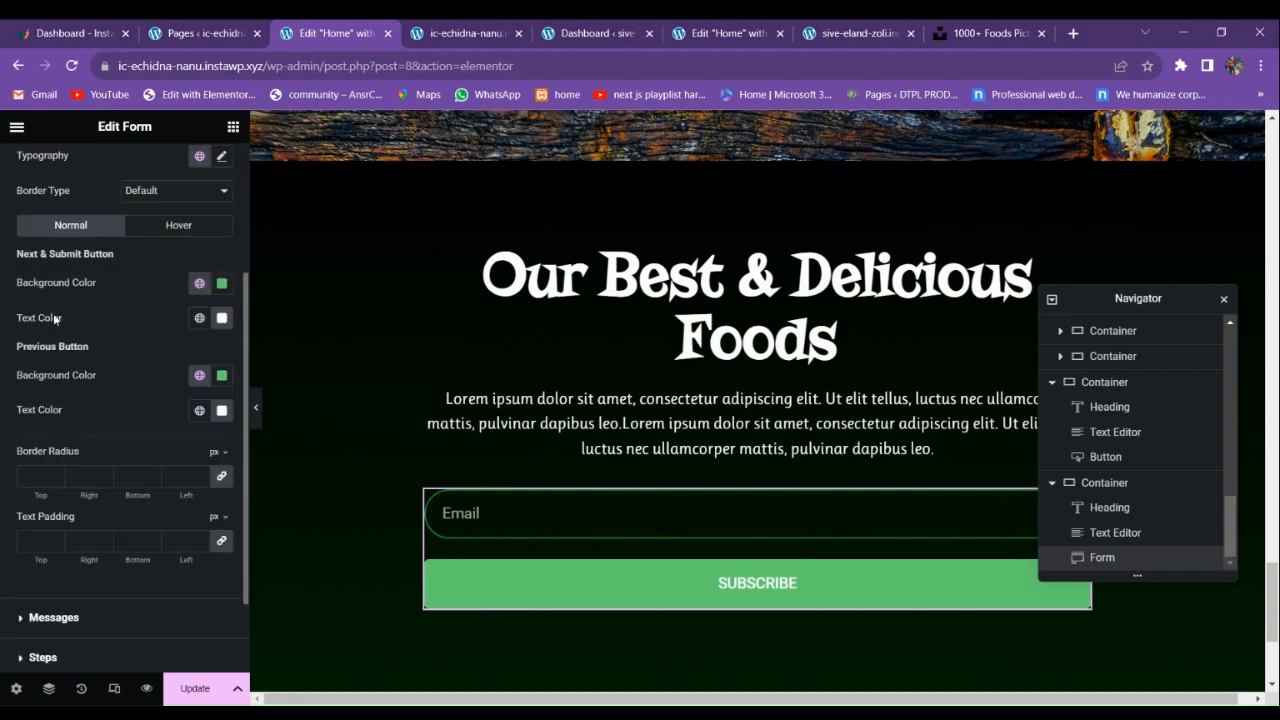
click(200, 376)
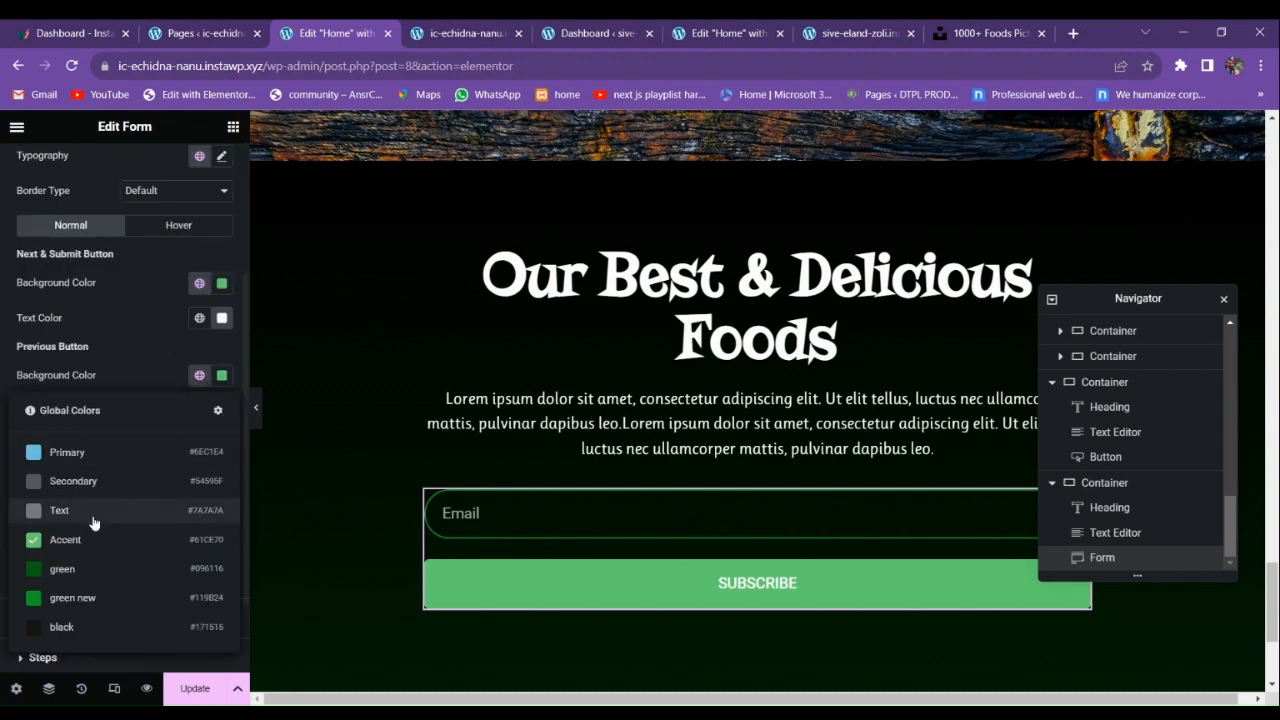
click(88, 566)
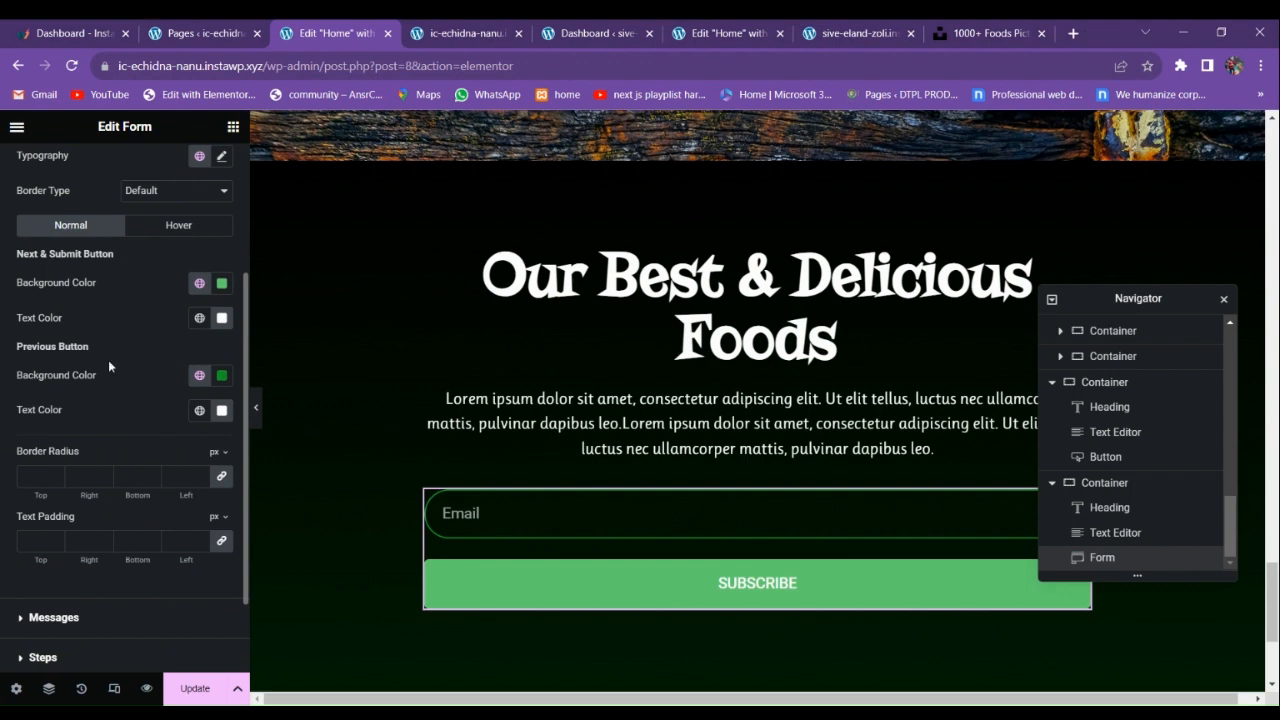
click(199, 283)
click(100, 506)
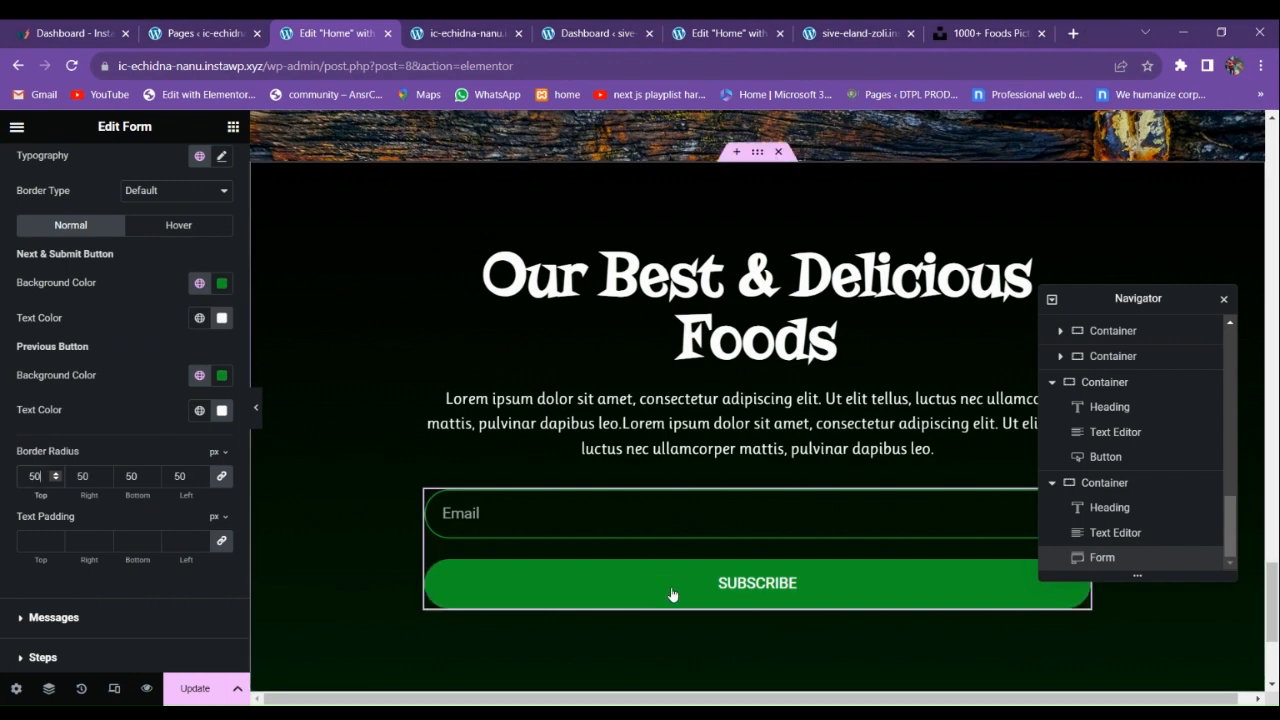
After checking the reference's subscribe section, set the submit button's hover background to white and its hover text to the global "green new" color.
click(834, 32)
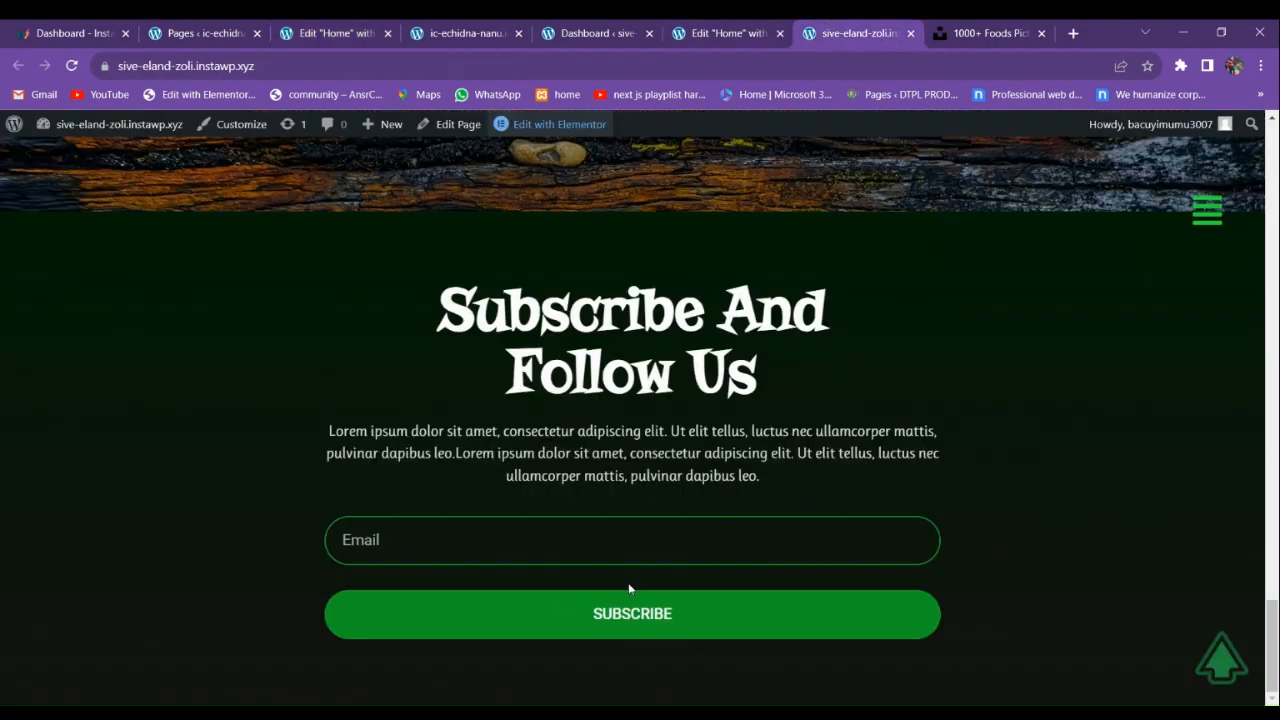
click(486, 30)
click(369, 26)
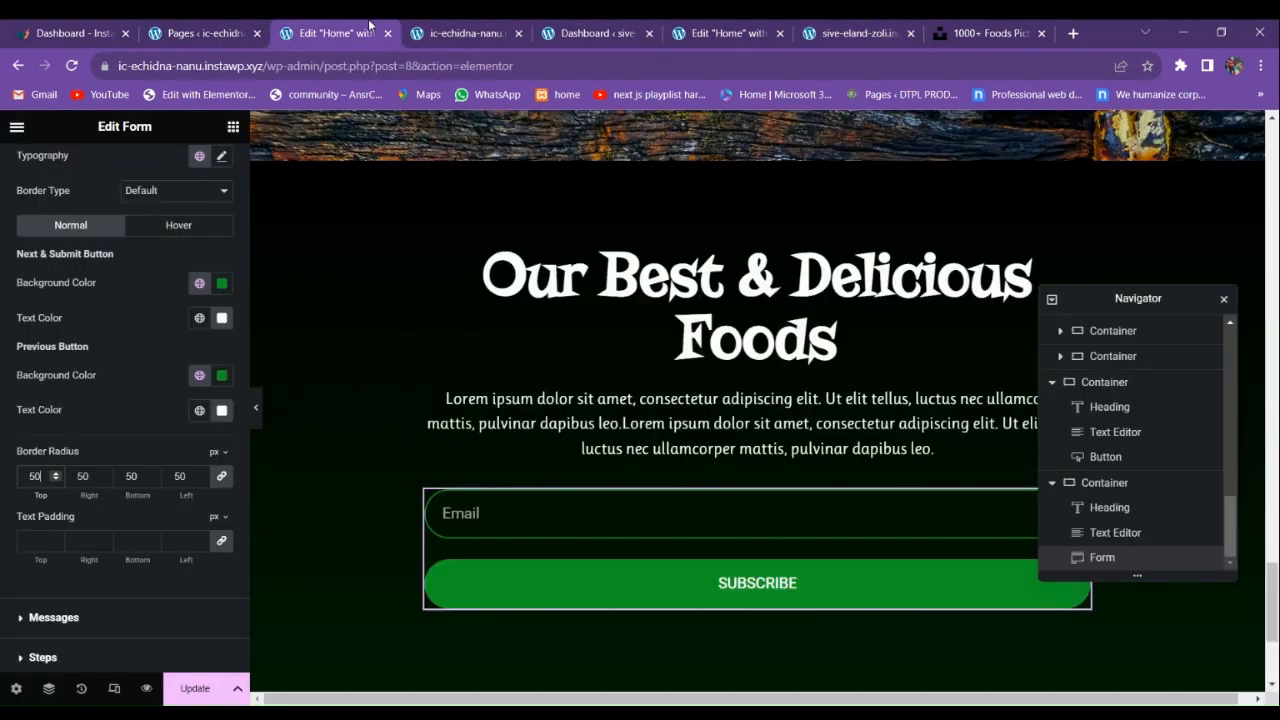
click(168, 227)
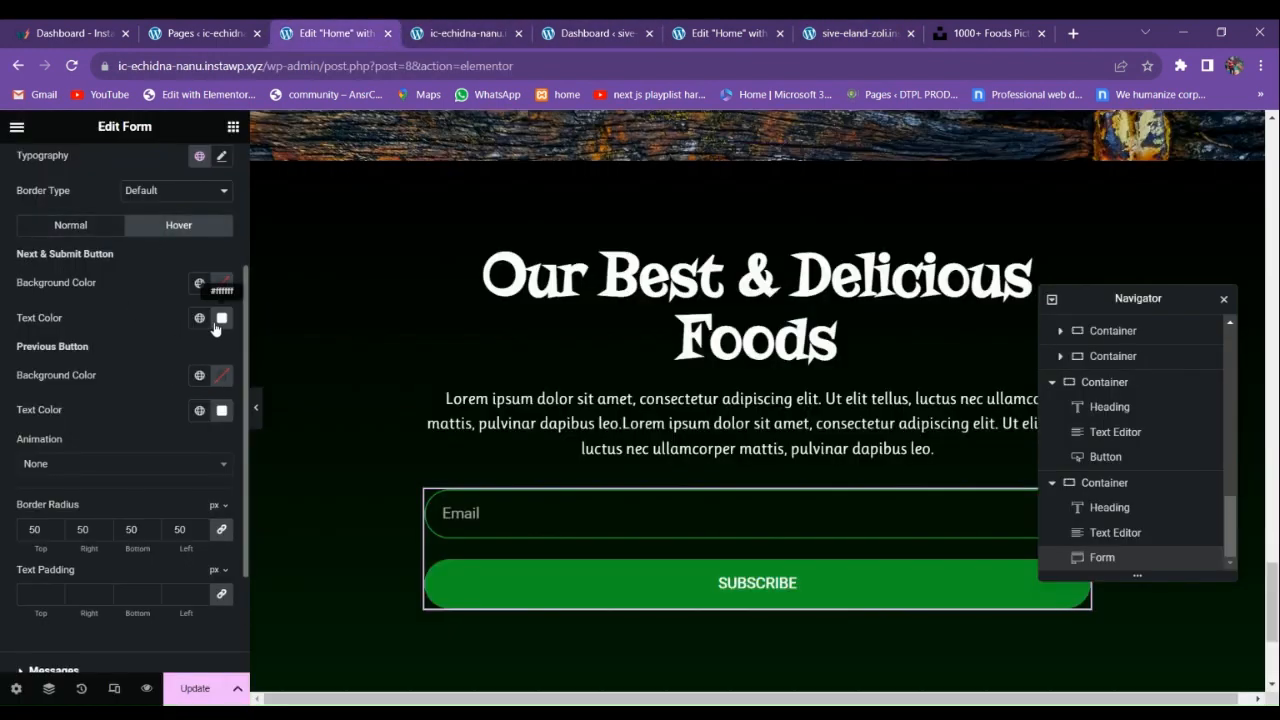
click(221, 283)
click(125, 345)
click(143, 306)
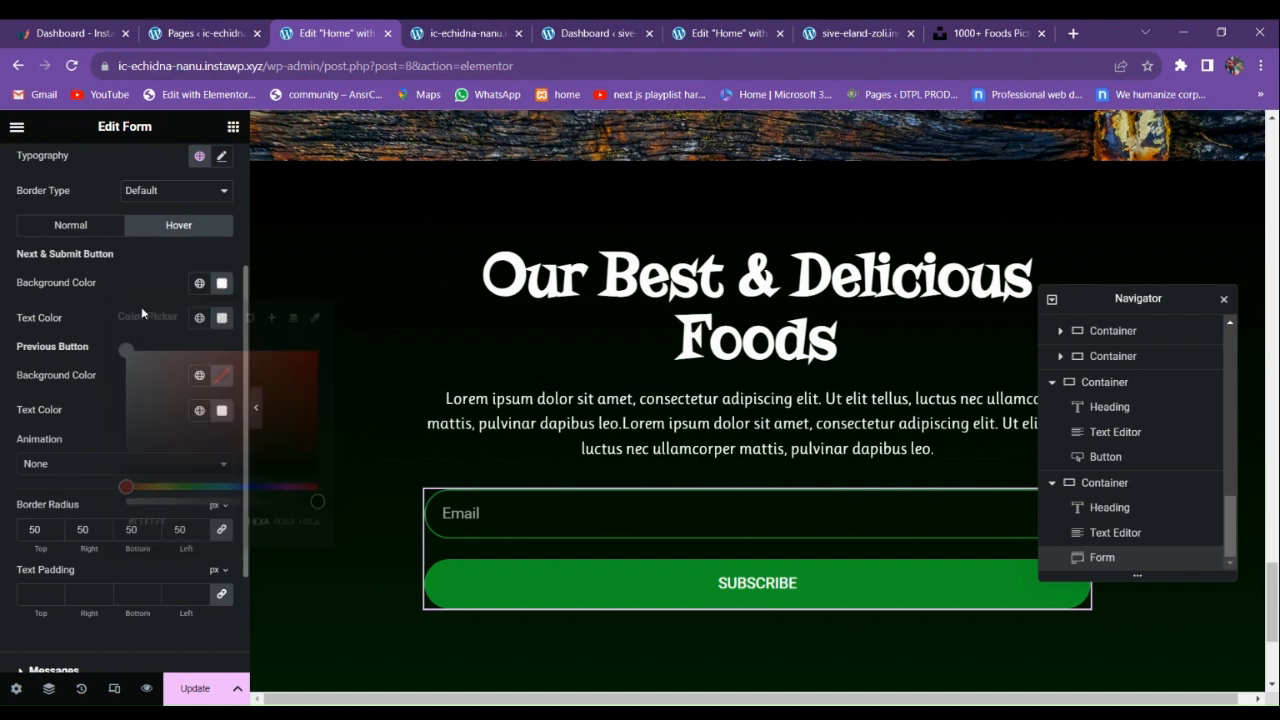
click(203, 319)
click(80, 545)
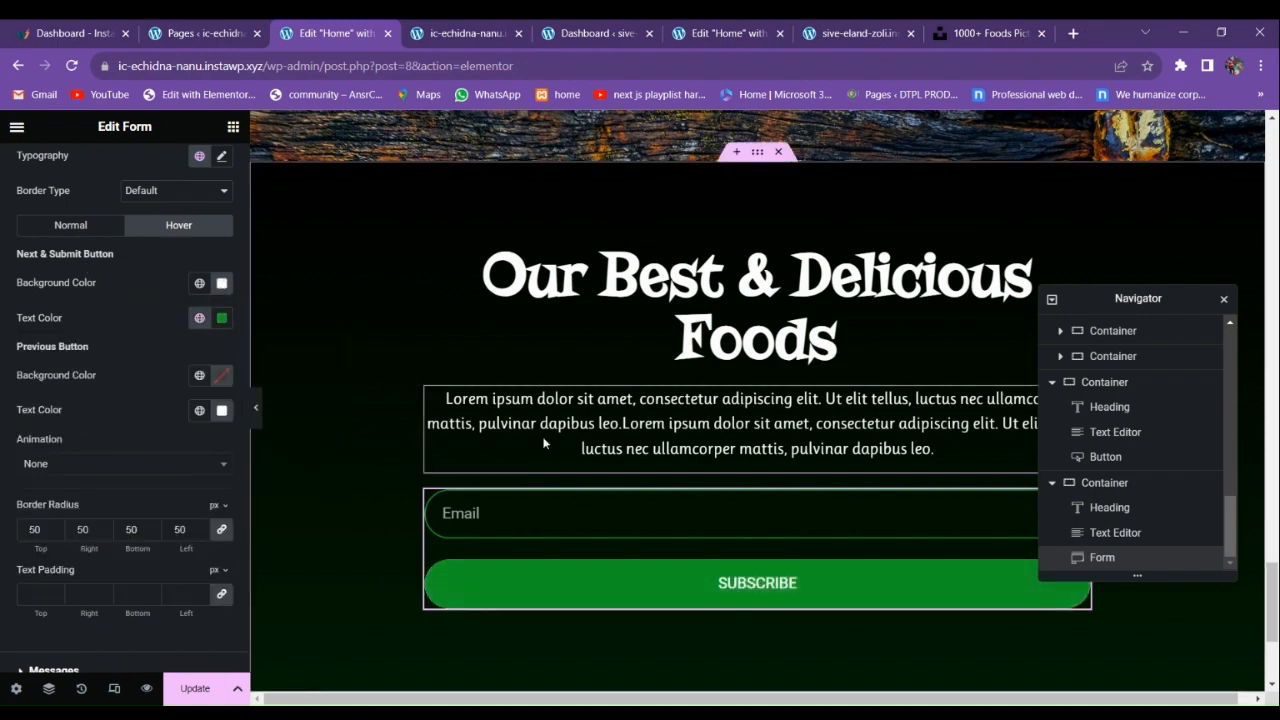
Check the reference page's subscribe form, including its email field and SUBSCRIBE button, then return to the page being built.
click(738, 35)
scroll(666, 506, down, 4)
scroll(663, 498, up, 2)
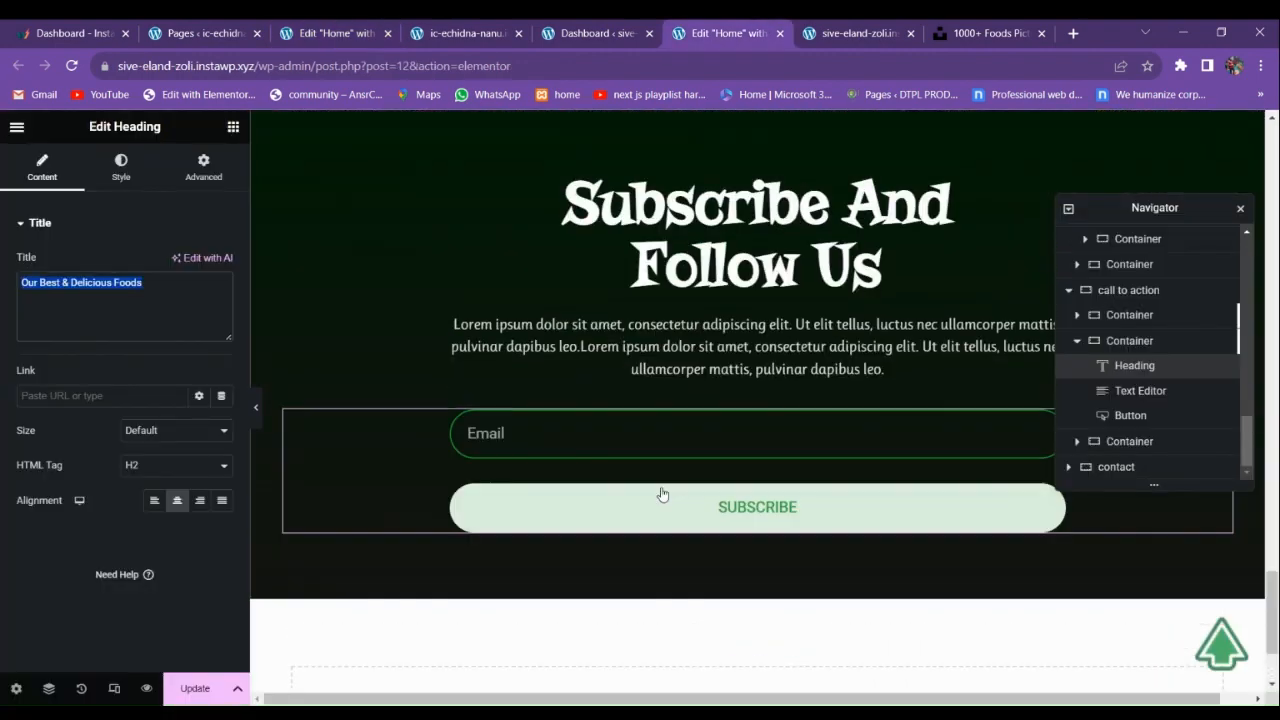
click(556, 433)
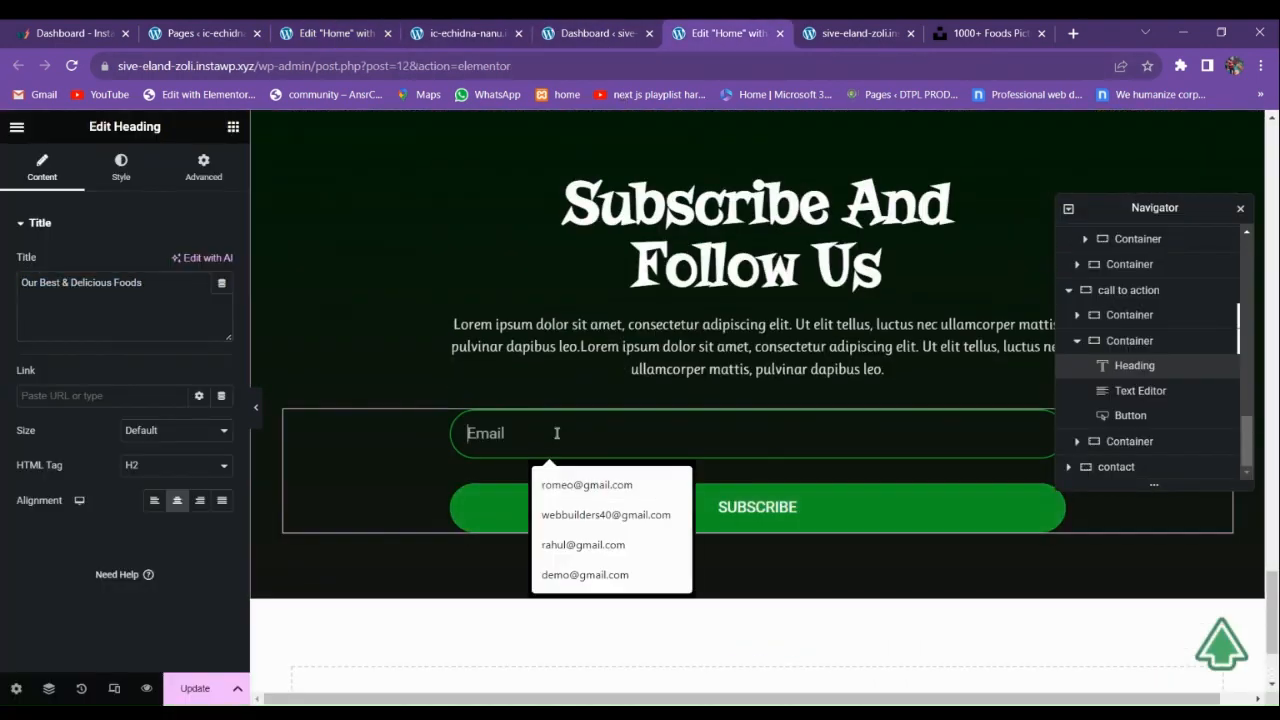
click(484, 33)
click(336, 28)
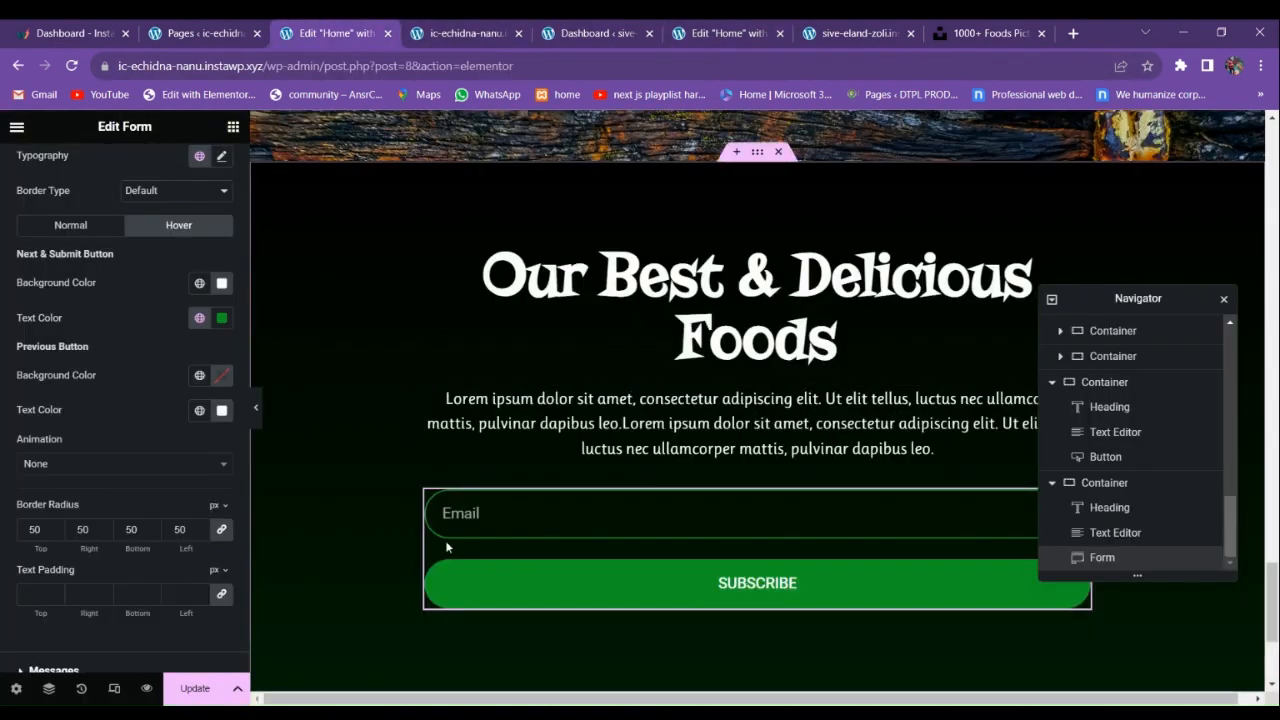
Open the form's message style settings and save the page.
click(208, 672)
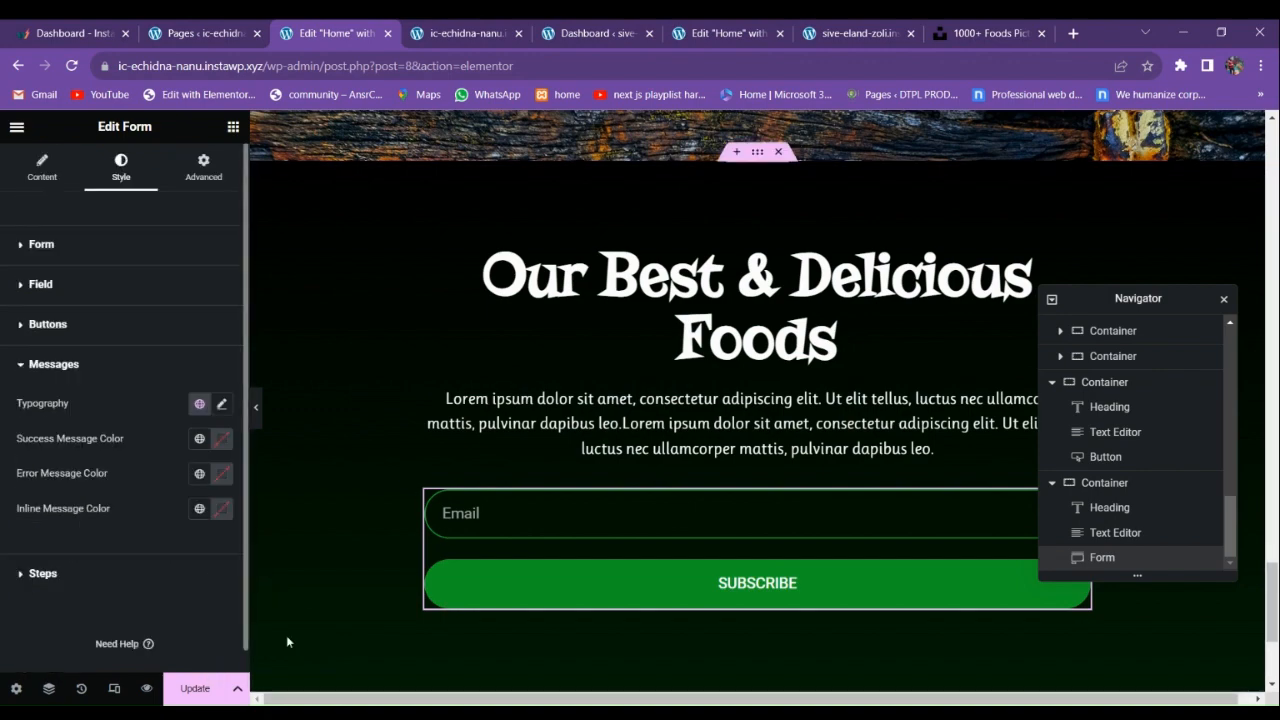
click(200, 688)
scroll(557, 485, up, 5)
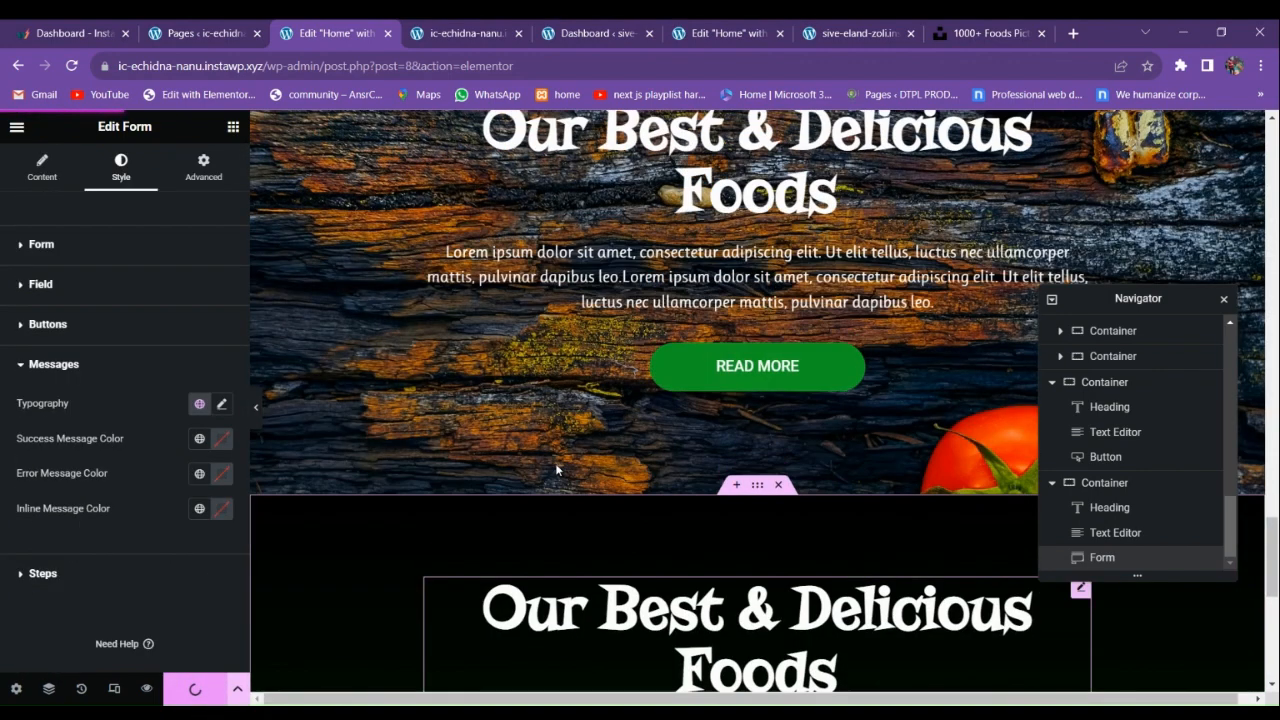
scroll(555, 468, down, 5)
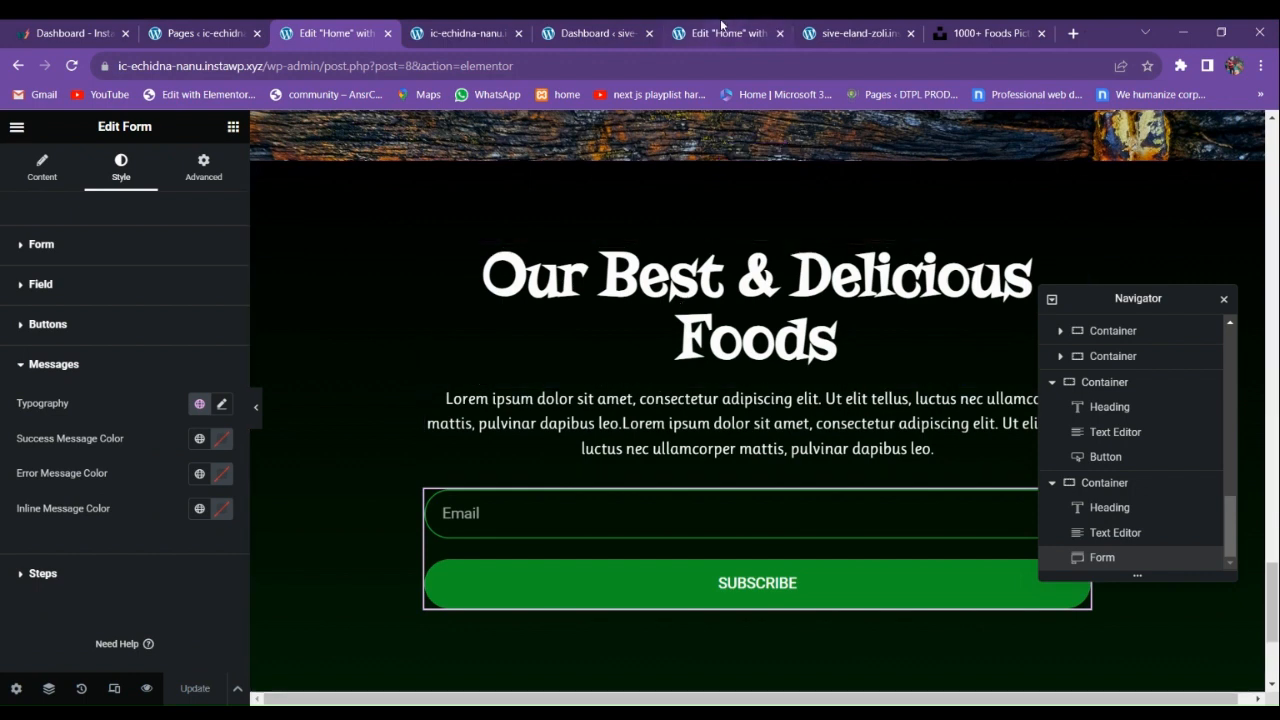
Replace the subscribe section's heading with the reference text "Subscribe And<br> Follow Us" and save the page.
click(725, 33)
click(698, 287)
key(ctrl+c)
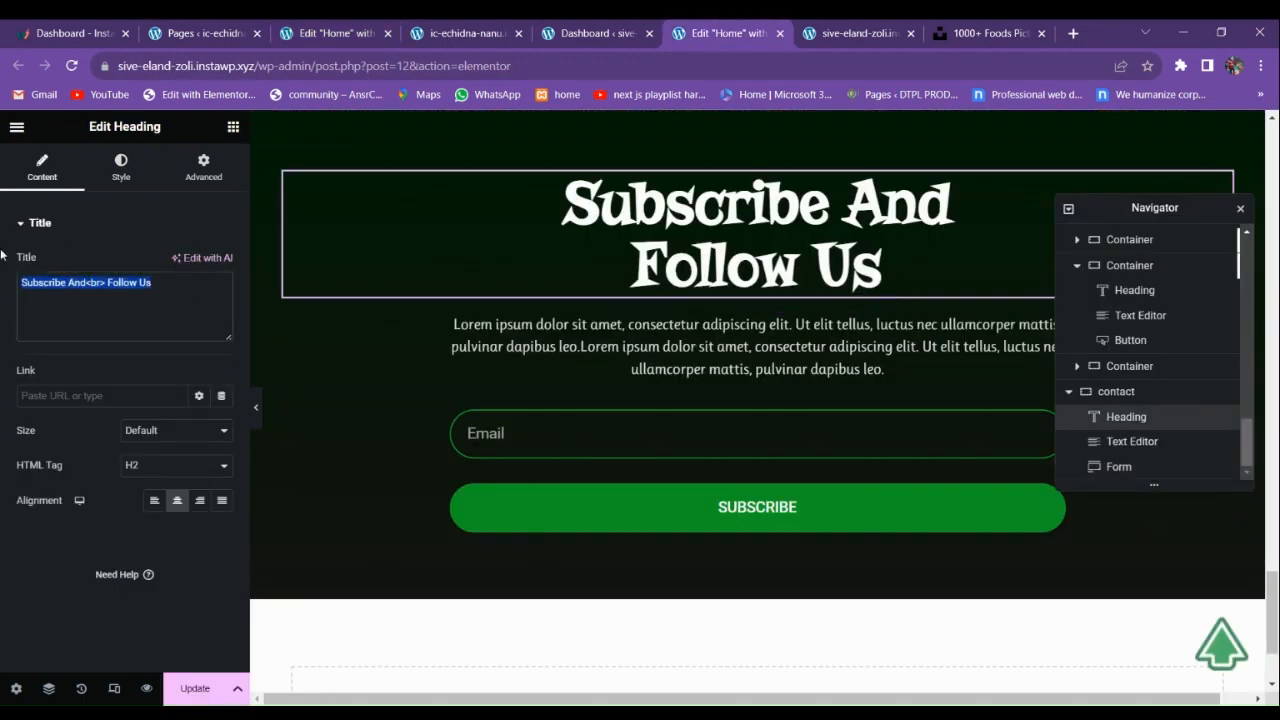
click(345, 25)
click(690, 280)
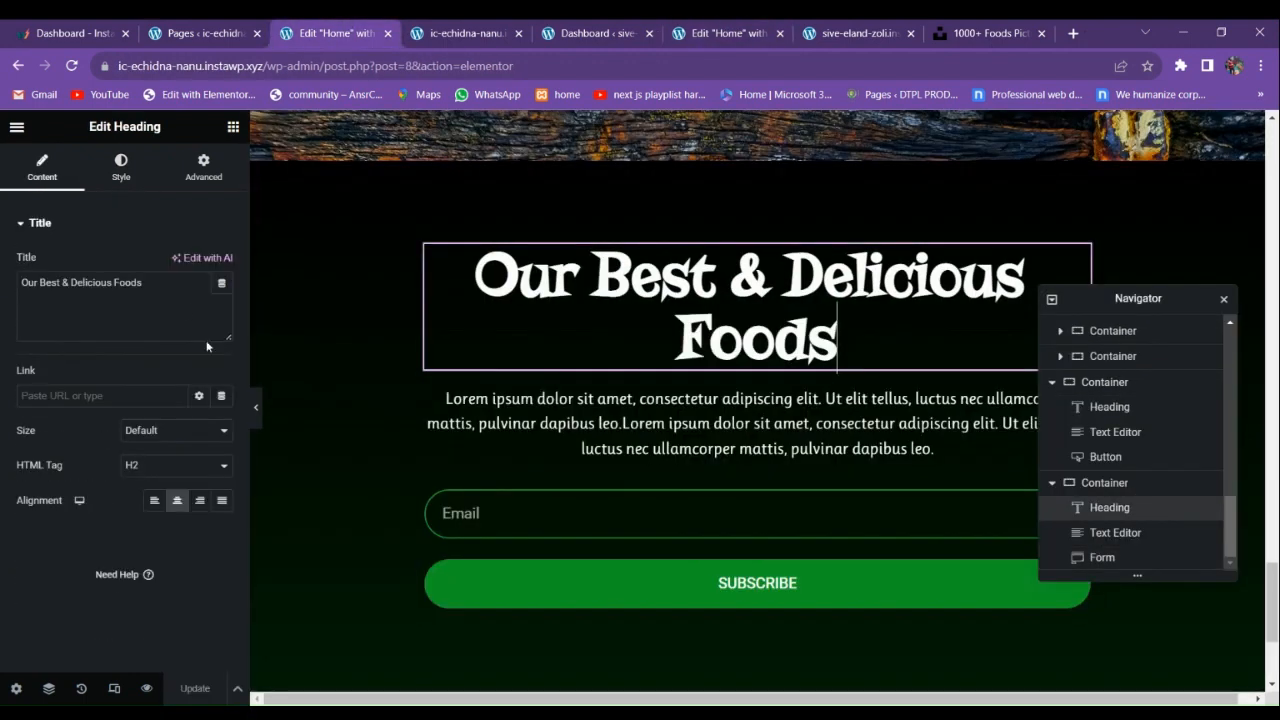
click(206, 340)
key(ctrl+a)
key(ctrl+v)
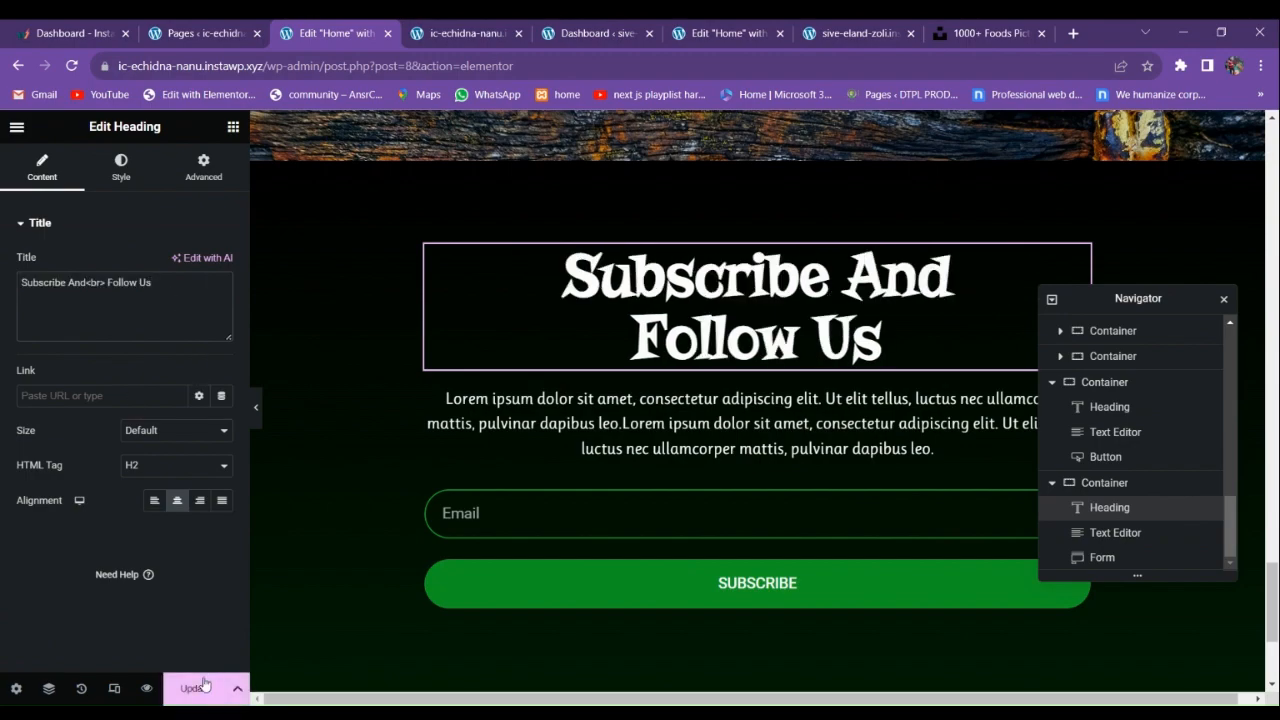
click(204, 686)
Reload the live Home page and review every section down to the subscribe form, advancing the food carousel two slides.
scroll(630, 484, up, 15)
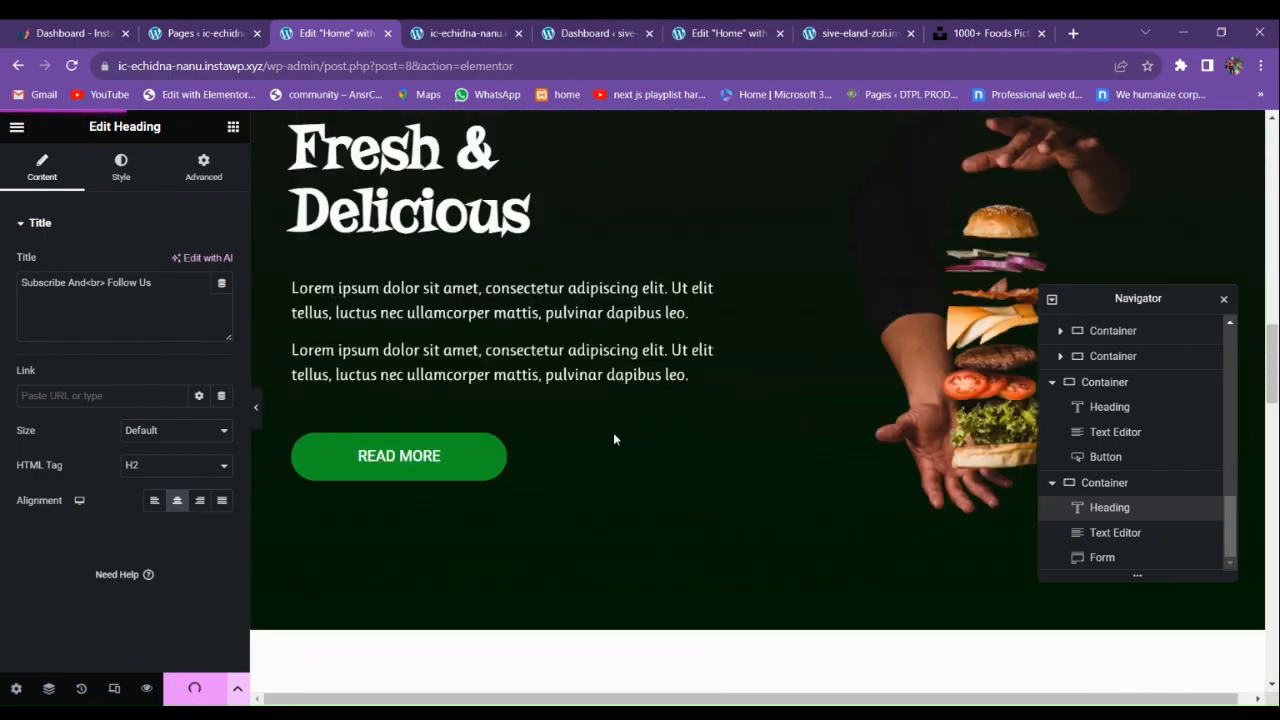
scroll(614, 438, down, 10)
scroll(614, 438, up, 5)
scroll(614, 438, down, 3)
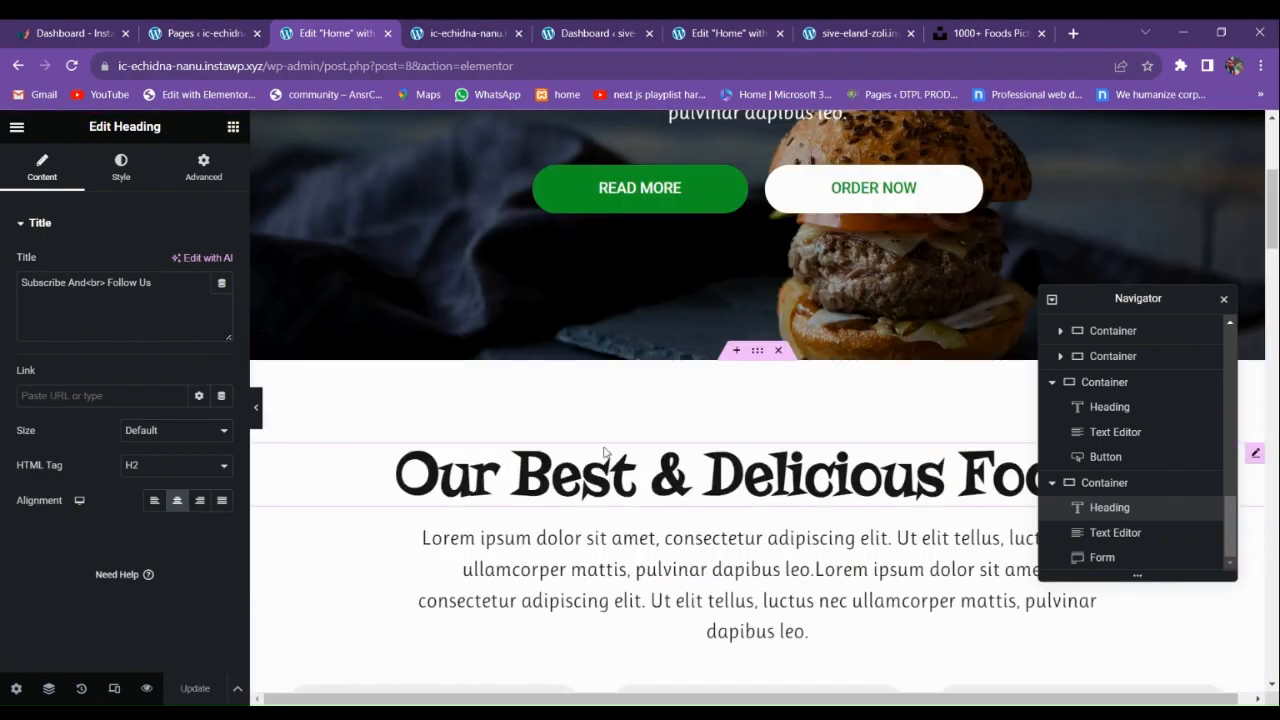
click(466, 33)
click(71, 65)
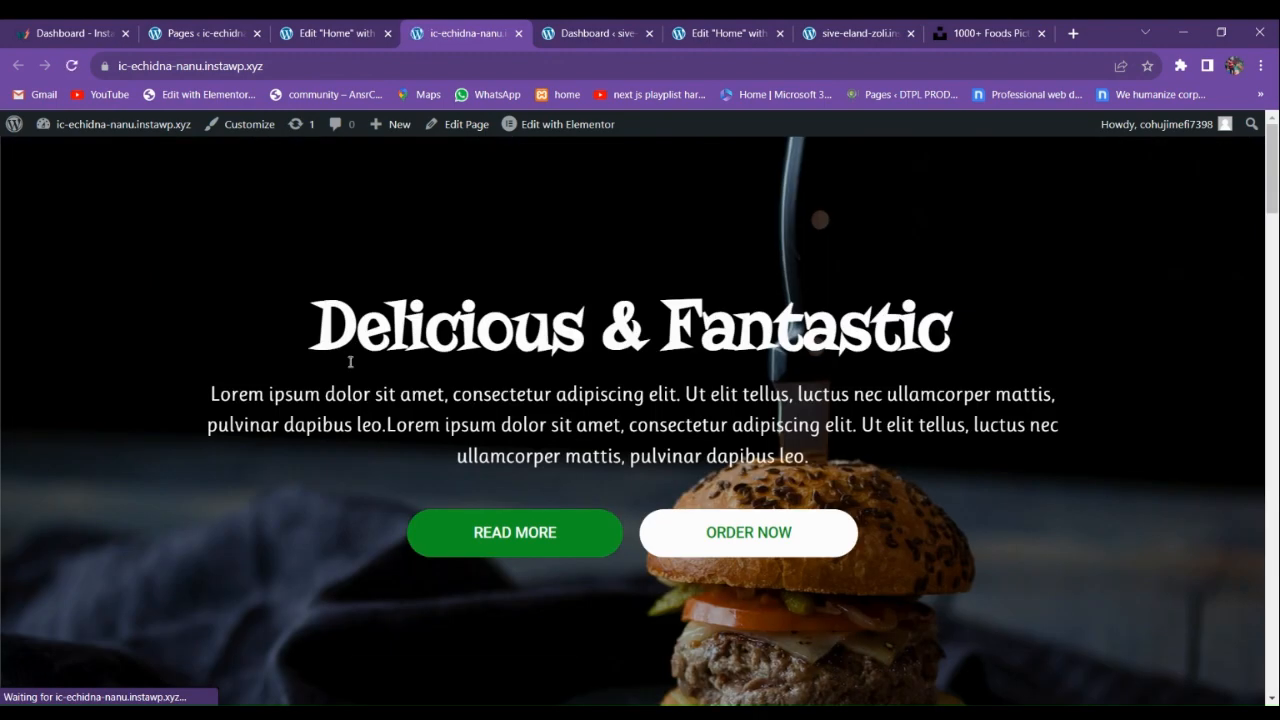
scroll(455, 429, down, 10)
scroll(465, 435, up, 7)
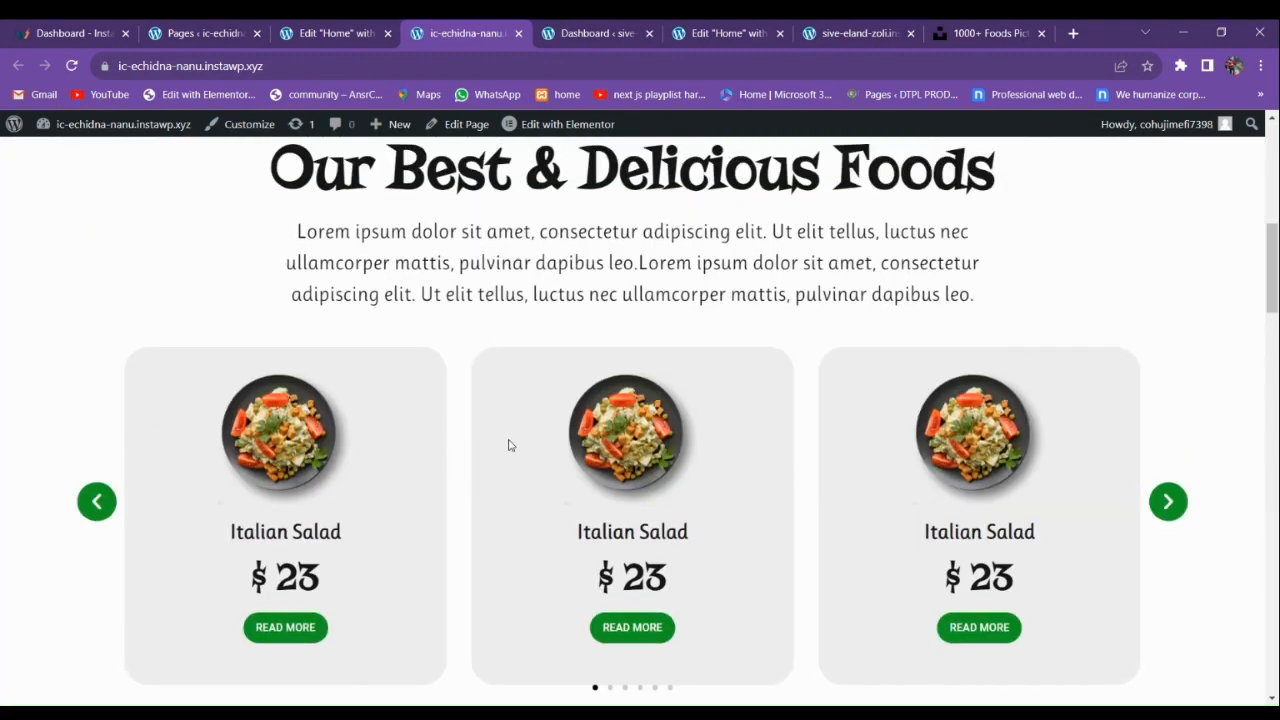
scroll(510, 445, down, 3)
scroll(512, 452, up, 3)
click(1181, 515)
click(1171, 507)
scroll(680, 443, down, 7)
scroll(674, 440, up, 2)
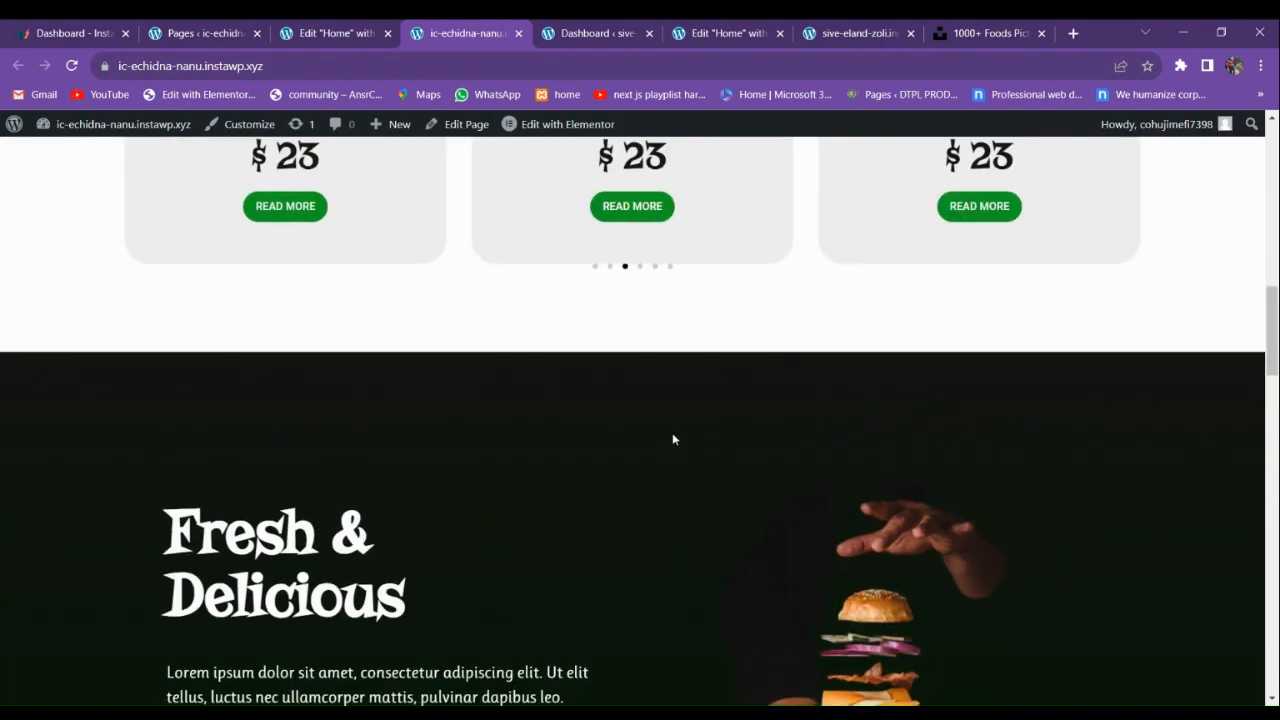
scroll(600, 438, down, 4)
scroll(550, 442, up, 2)
scroll(571, 445, down, 8)
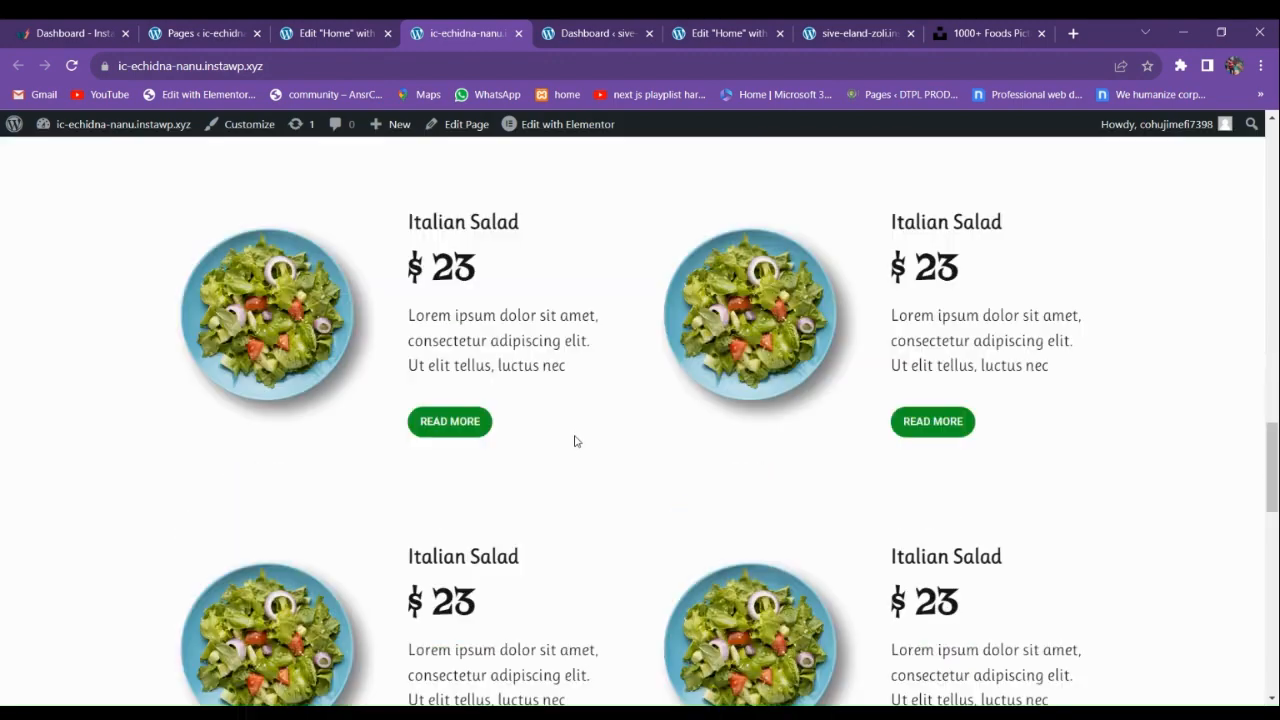
scroll(575, 441, down, 10)
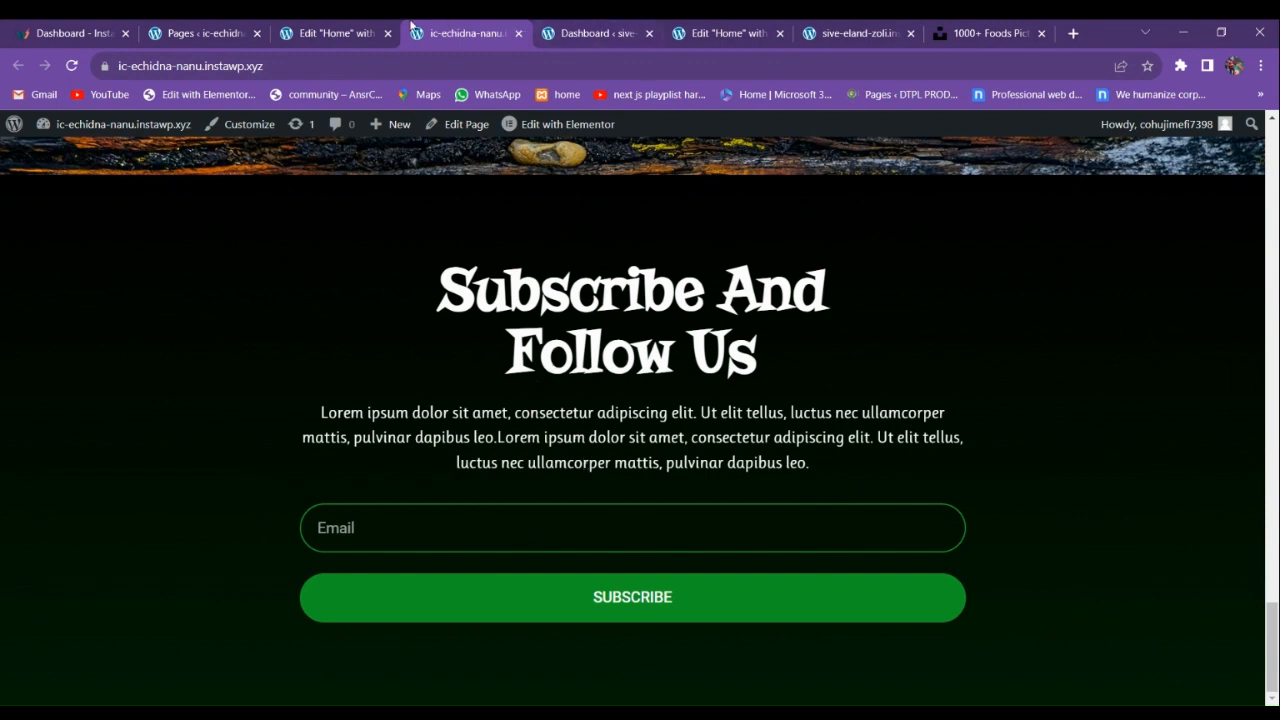
Return to the Home page editor, switch to the mobile portrait view and look over the page's sections.
click(358, 32)
scroll(614, 331, up, 5)
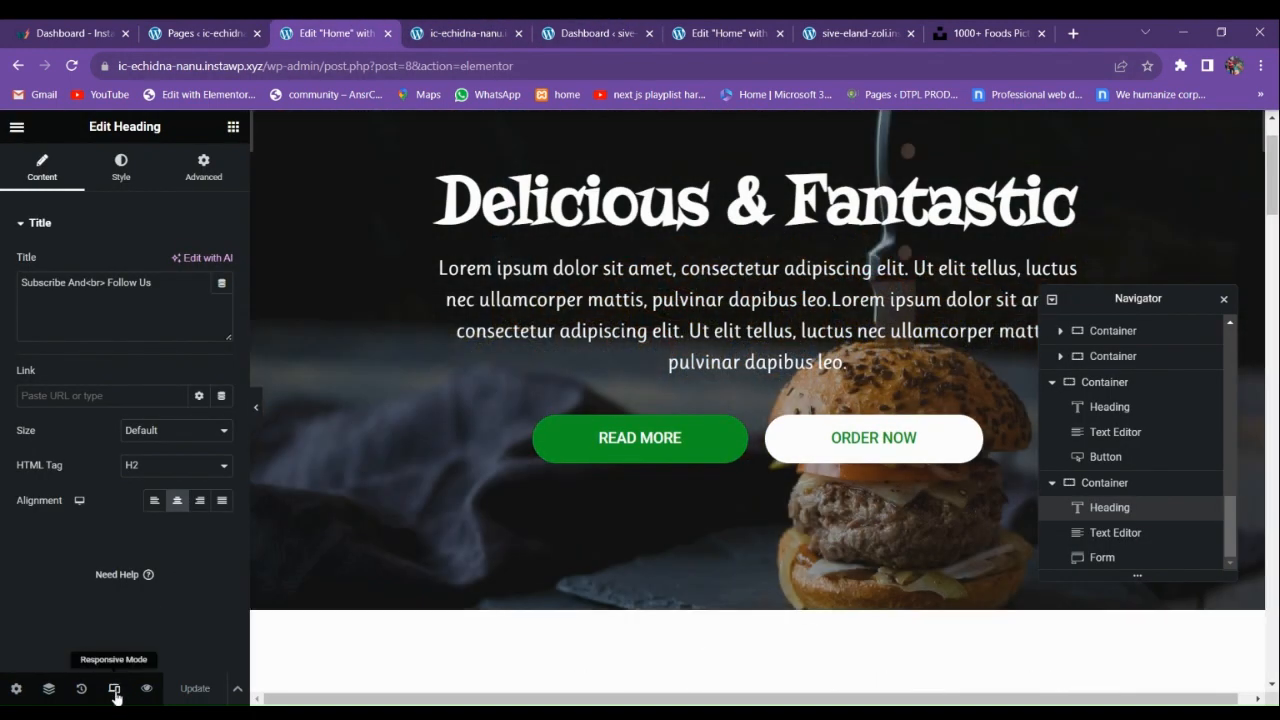
click(115, 690)
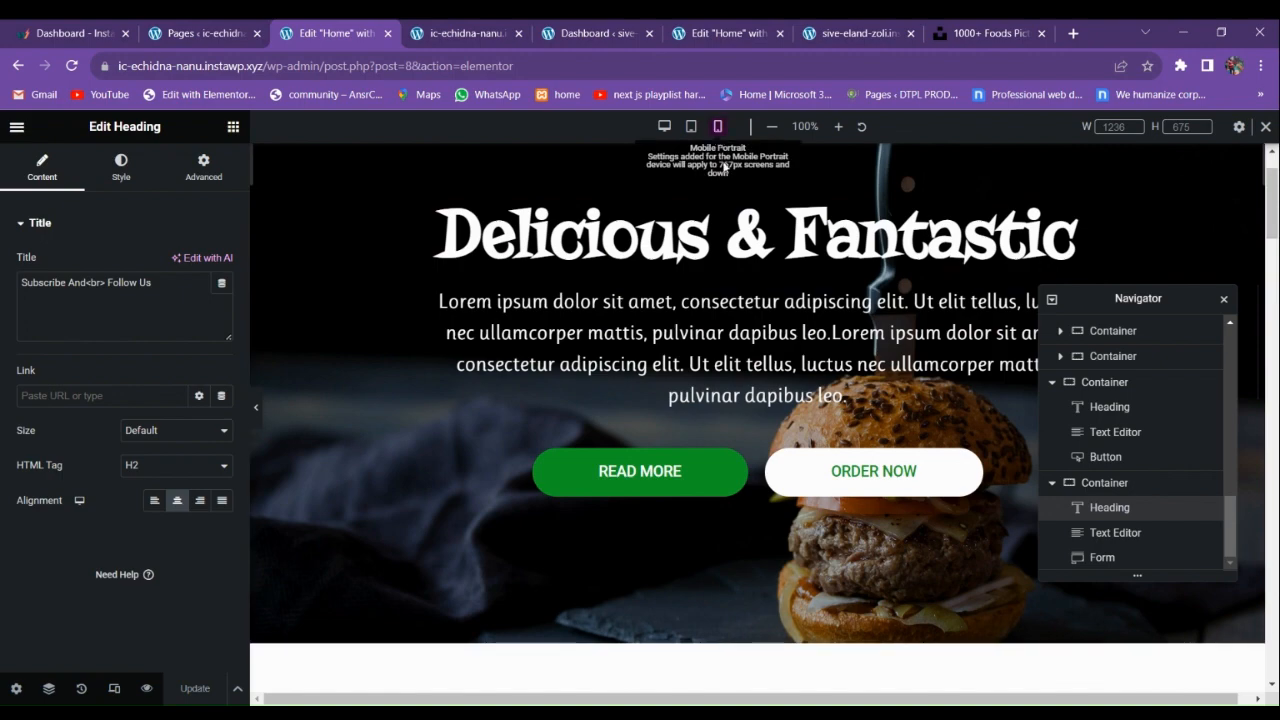
click(718, 128)
scroll(720, 408, up, 1)
scroll(742, 380, down, 1)
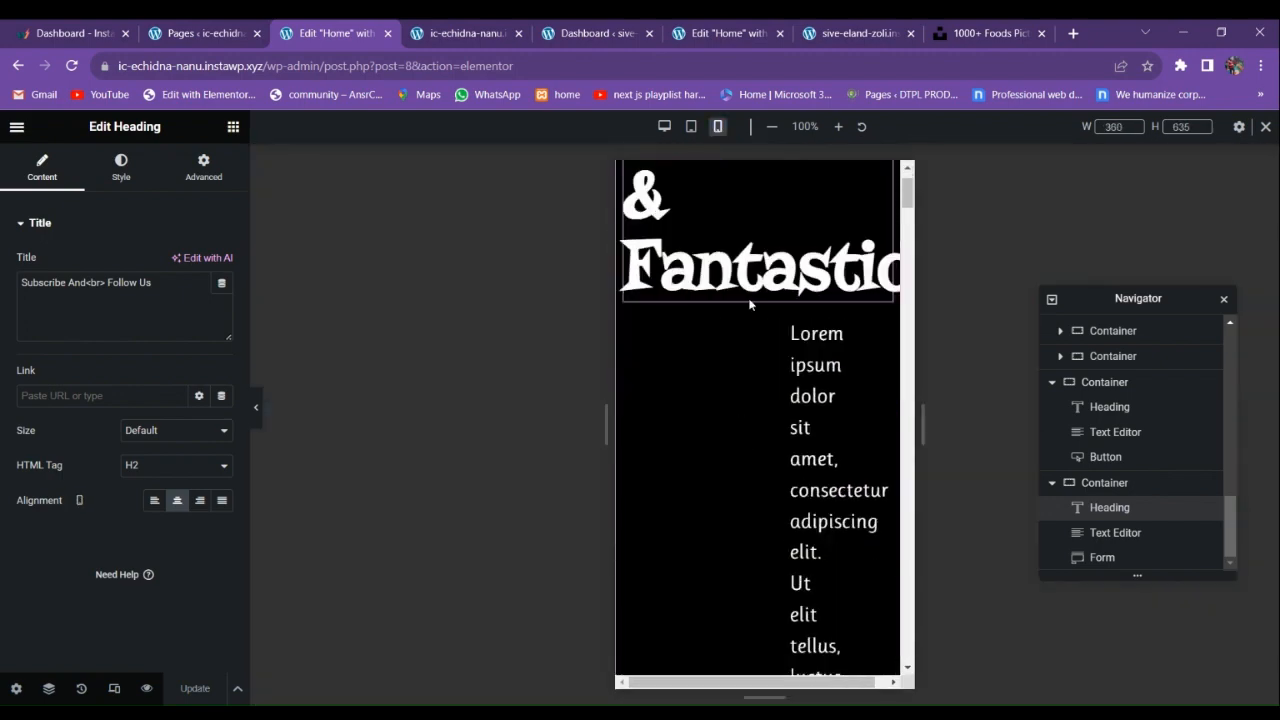
scroll(657, 375, down, 15)
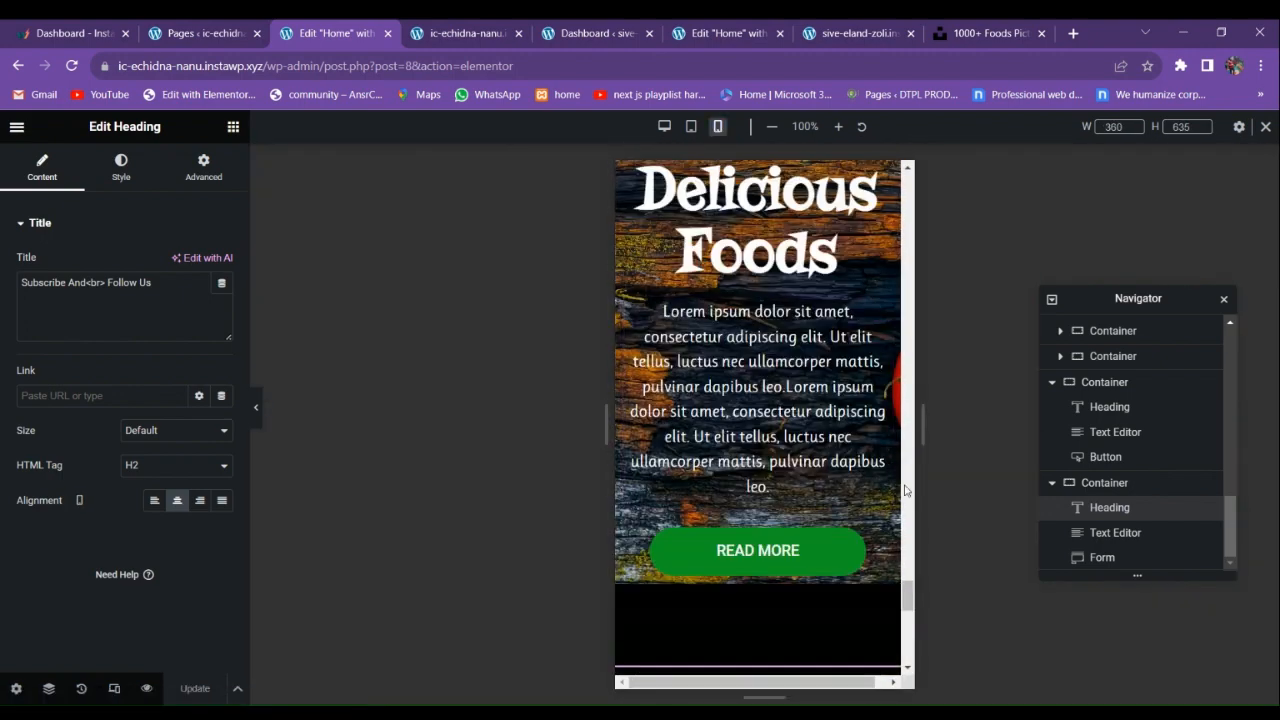
Set the hero heading "Delicious & Fantastic" to a 70 px mobile font size and center it.
drag(907, 596, 912, 195)
click(850, 308)
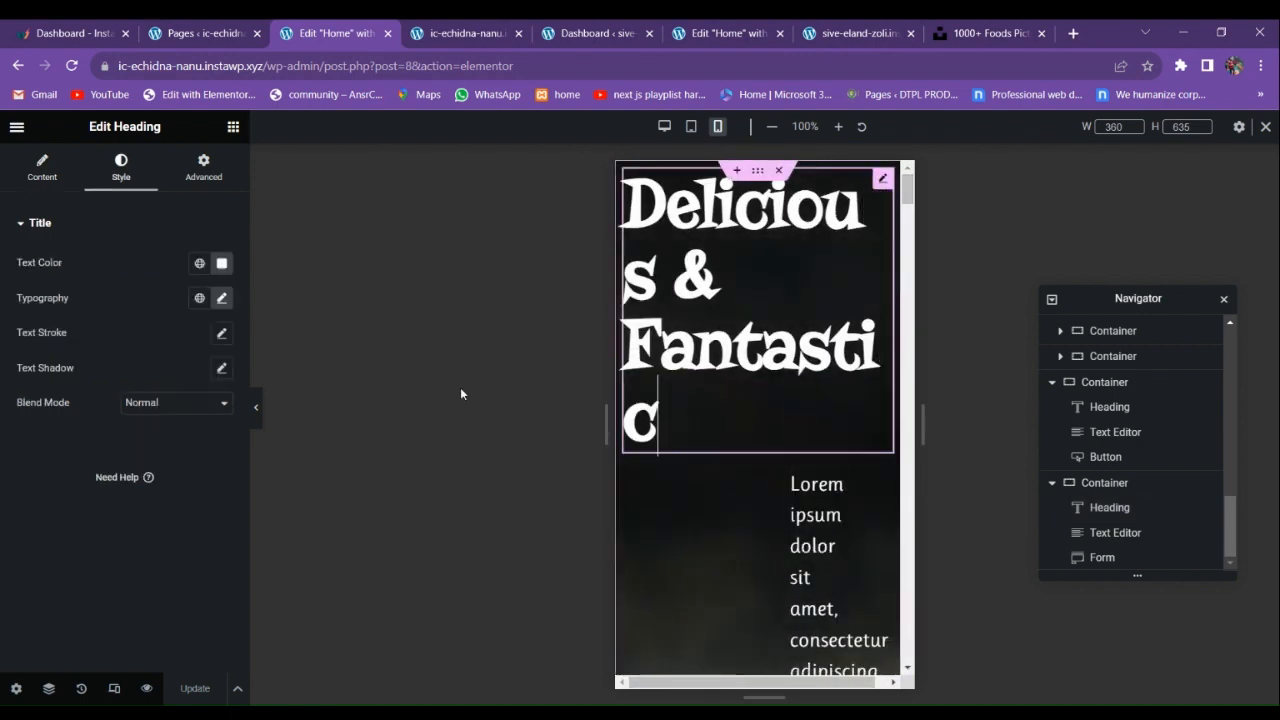
click(222, 298)
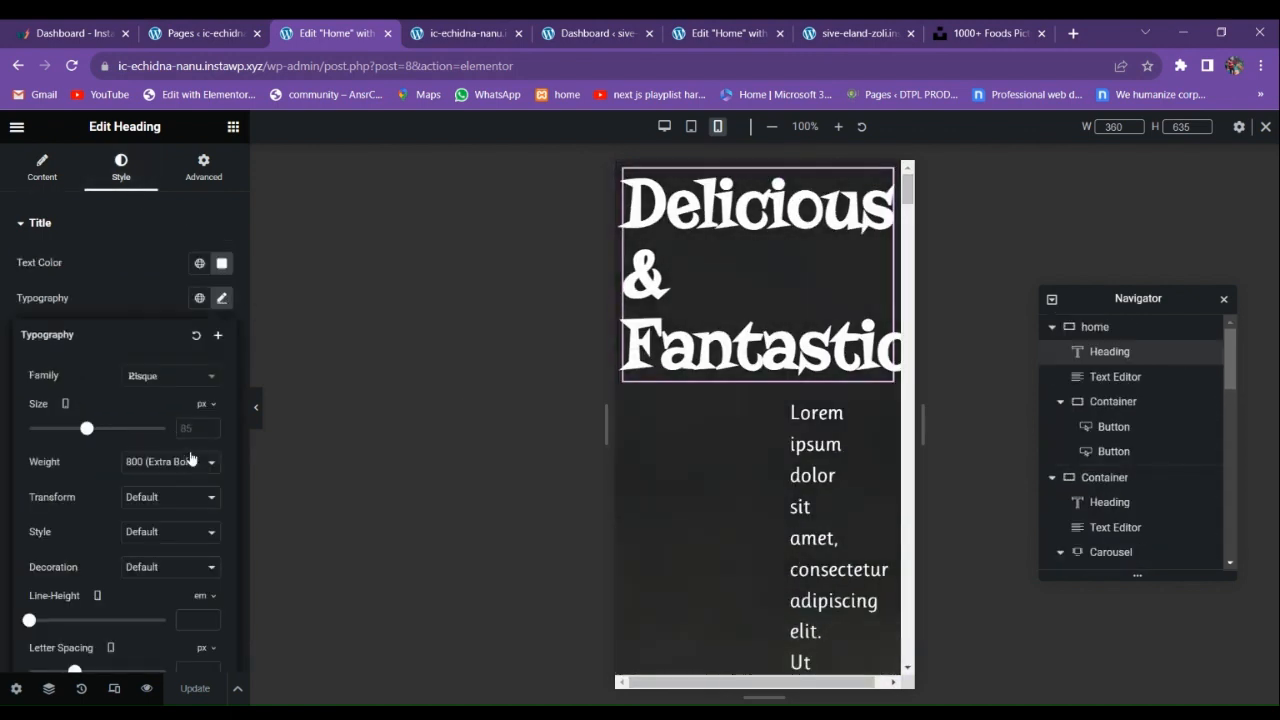
text(70)
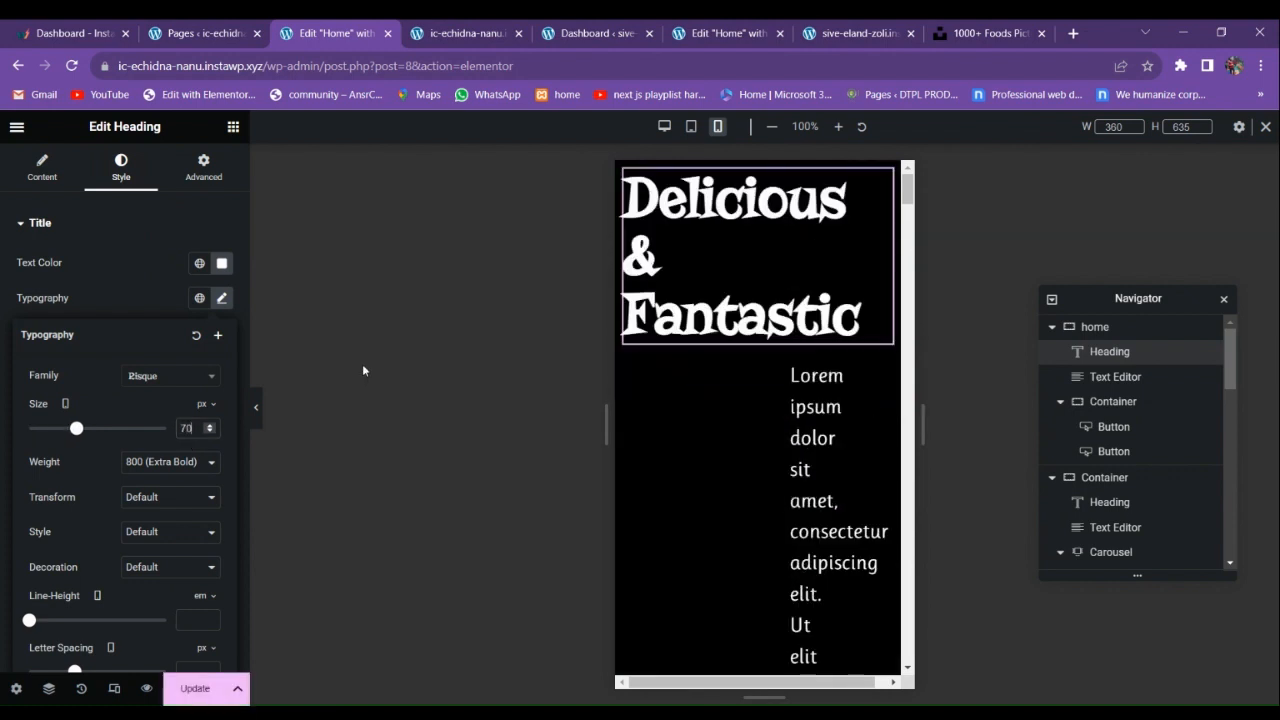
click(51, 190)
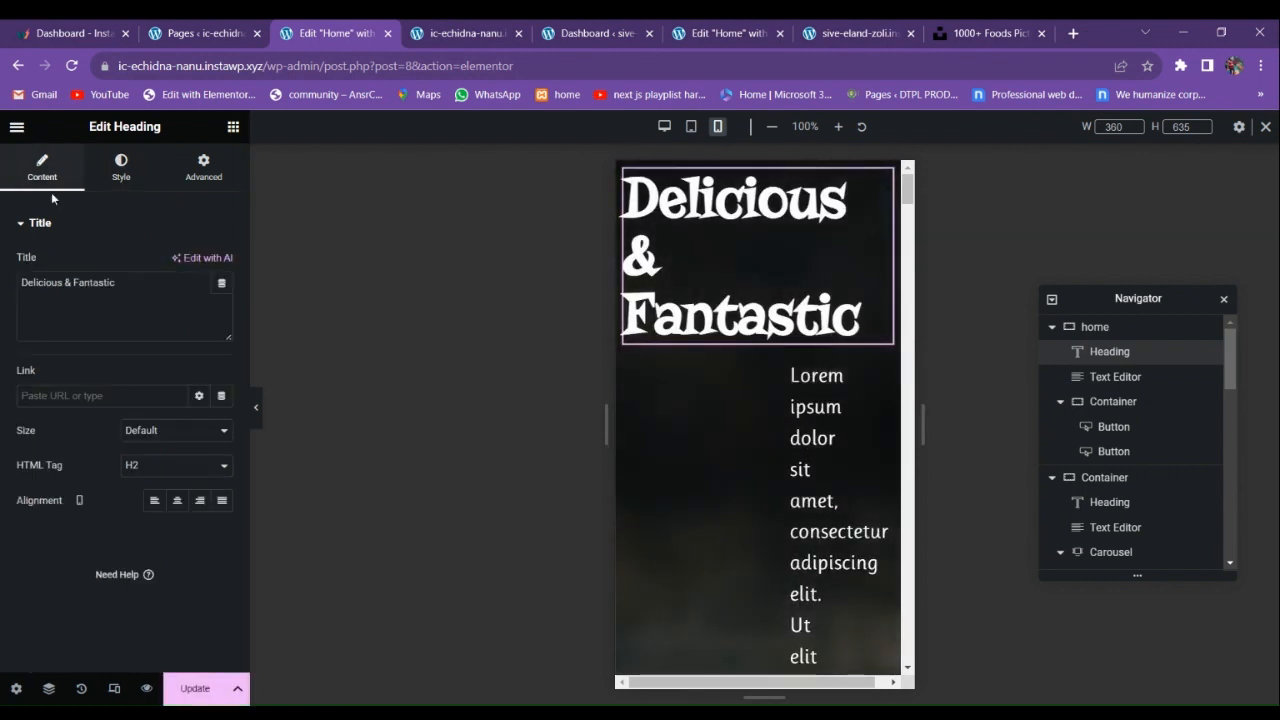
click(177, 500)
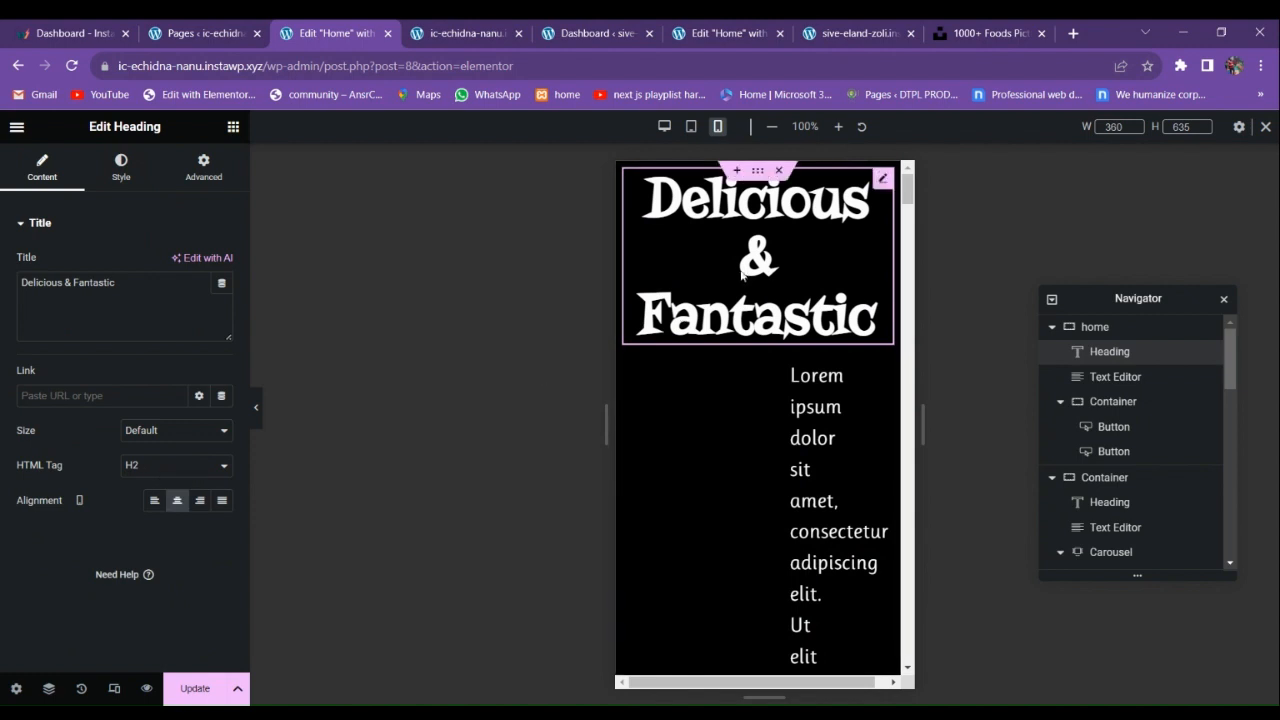
Reduce the hero heading's mobile font size to 60 px.
click(110, 176)
click(222, 301)
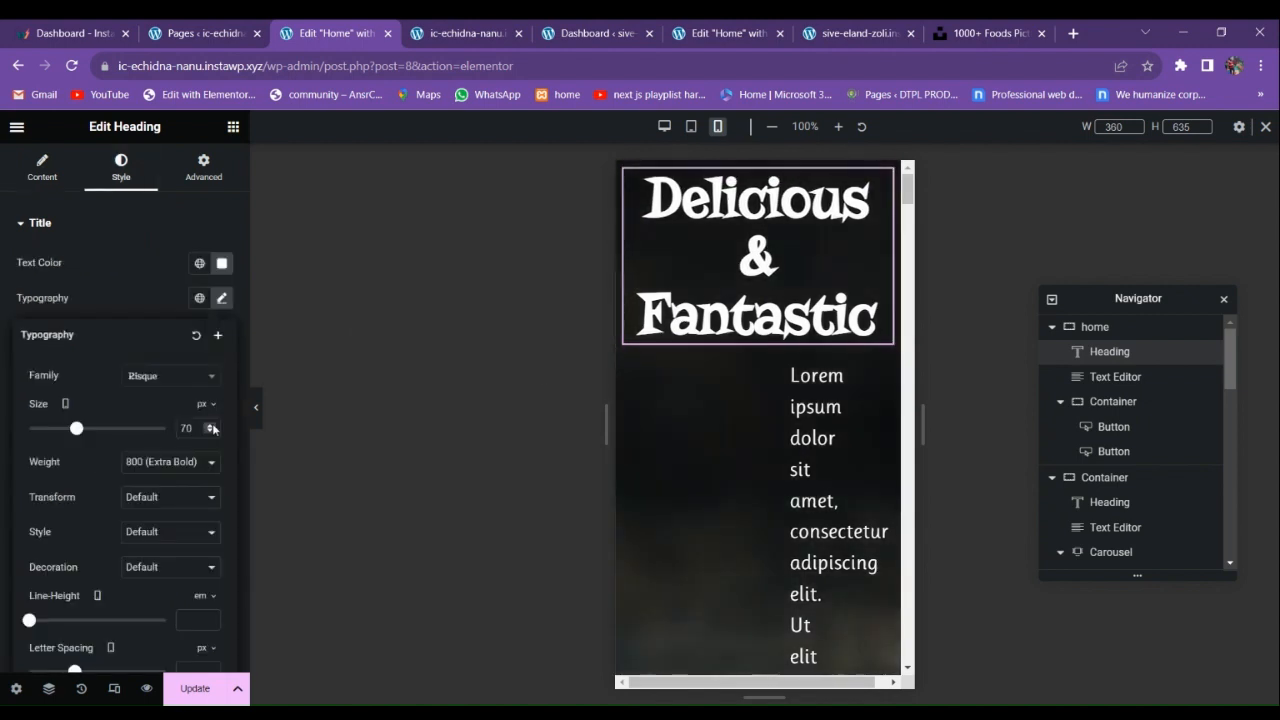
click(210, 432)
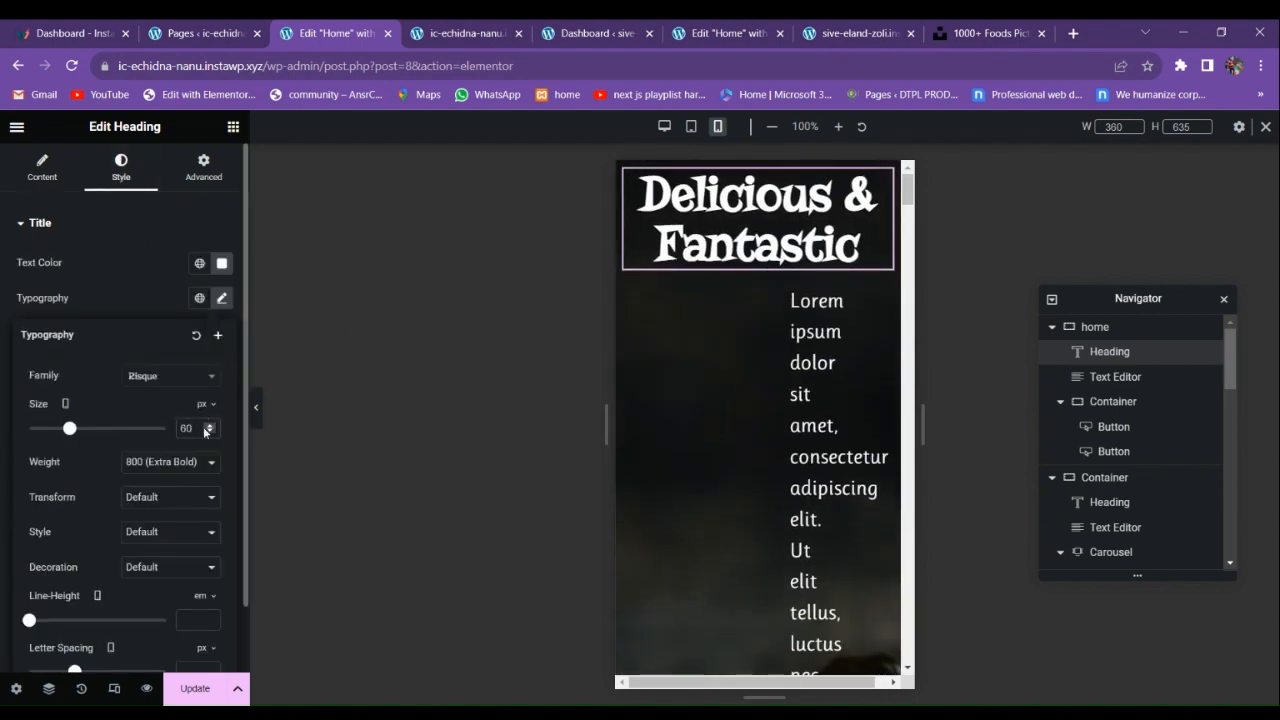
For mobile, set all margins of the hero paragraph to 0 and its font size to 20 px.
click(728, 368)
click(203, 166)
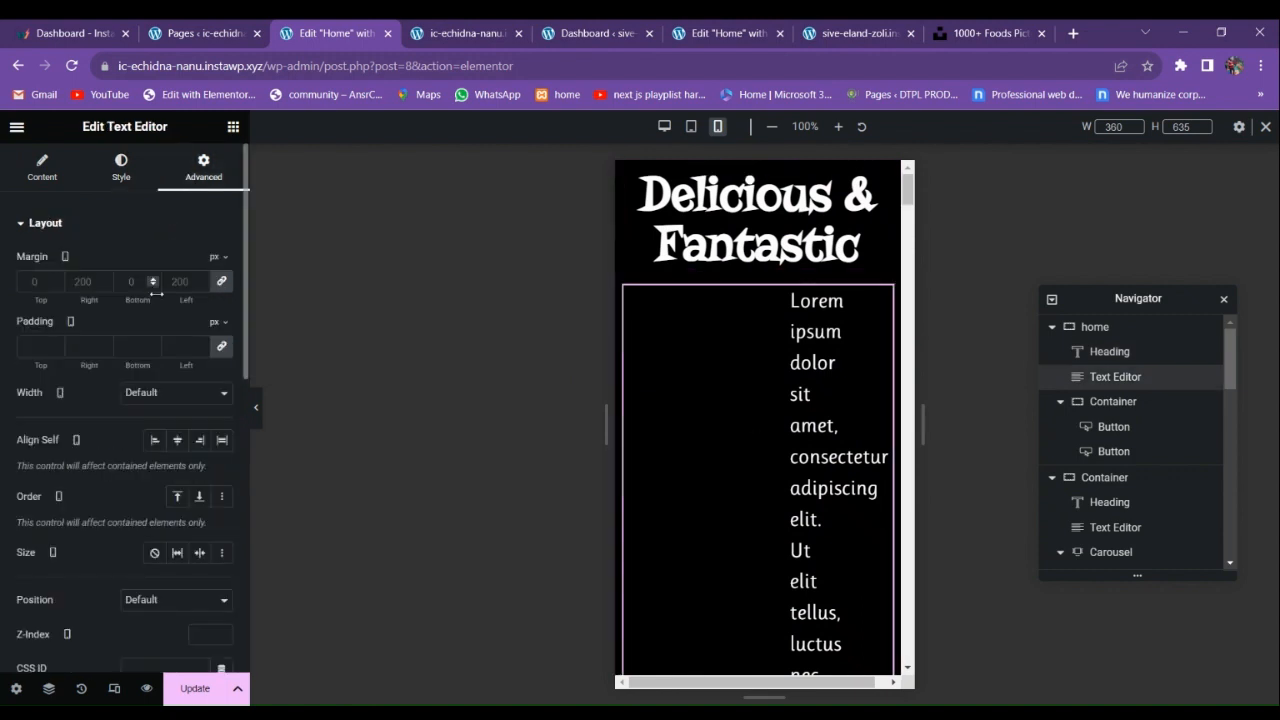
click(202, 286)
text(0)
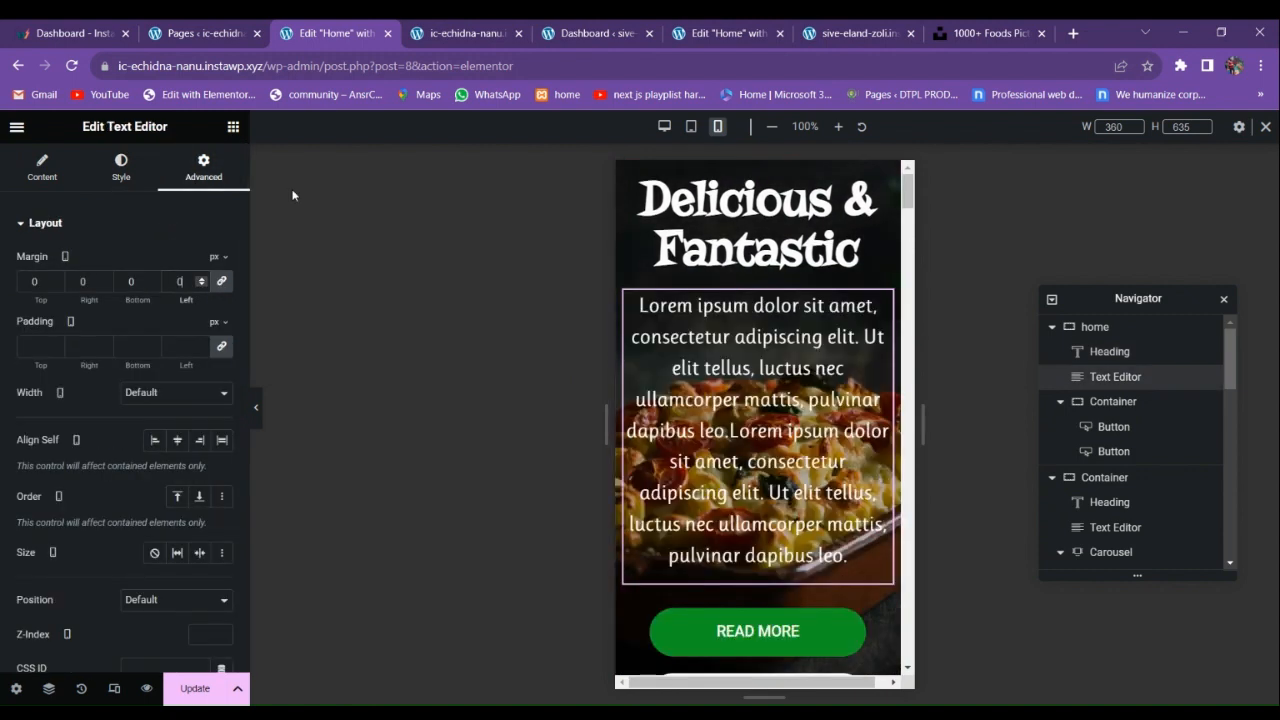
click(121, 167)
click(222, 332)
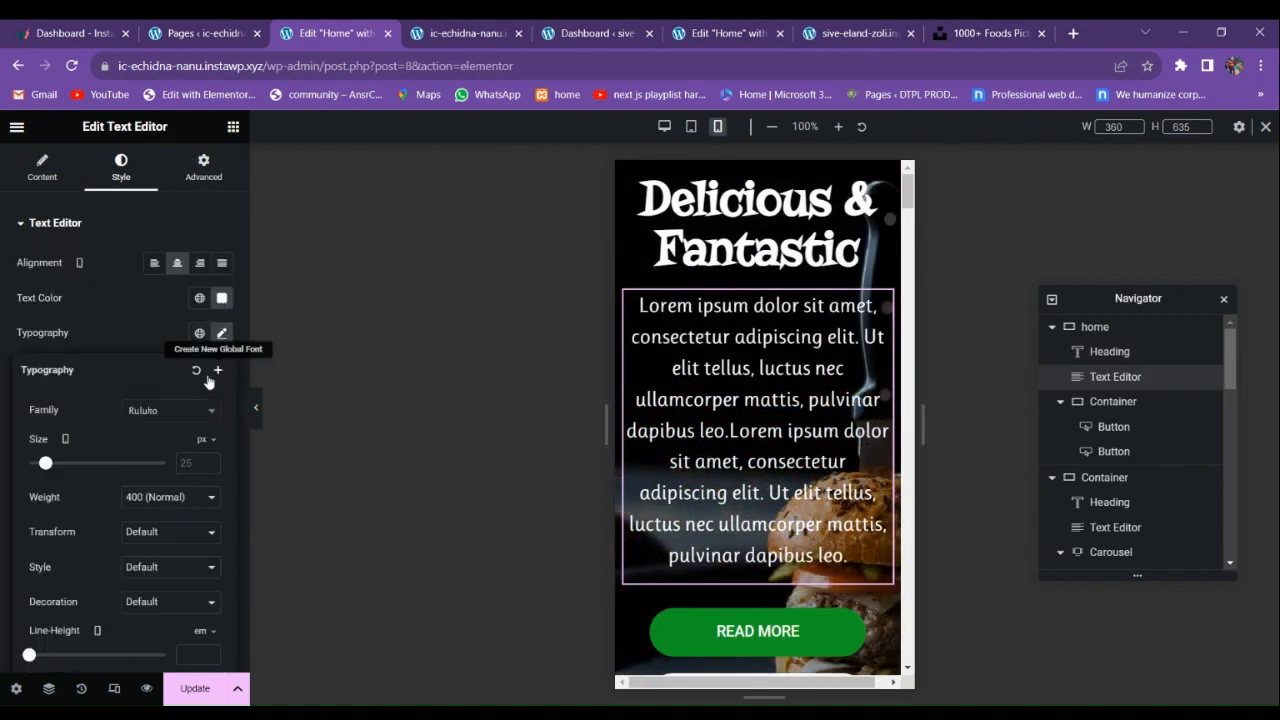
text(20)
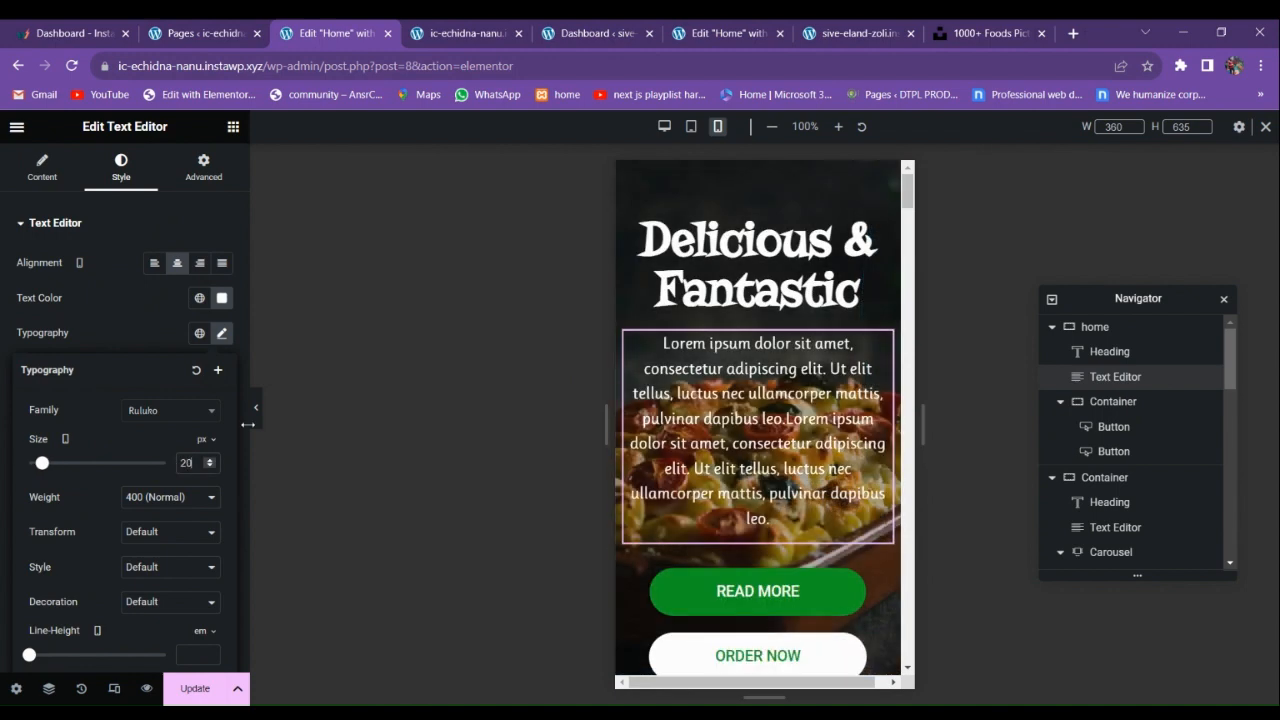
Examine the mobile style settings of the hero's READ MORE button, including its border radius and padding.
scroll(750, 440, down, 2)
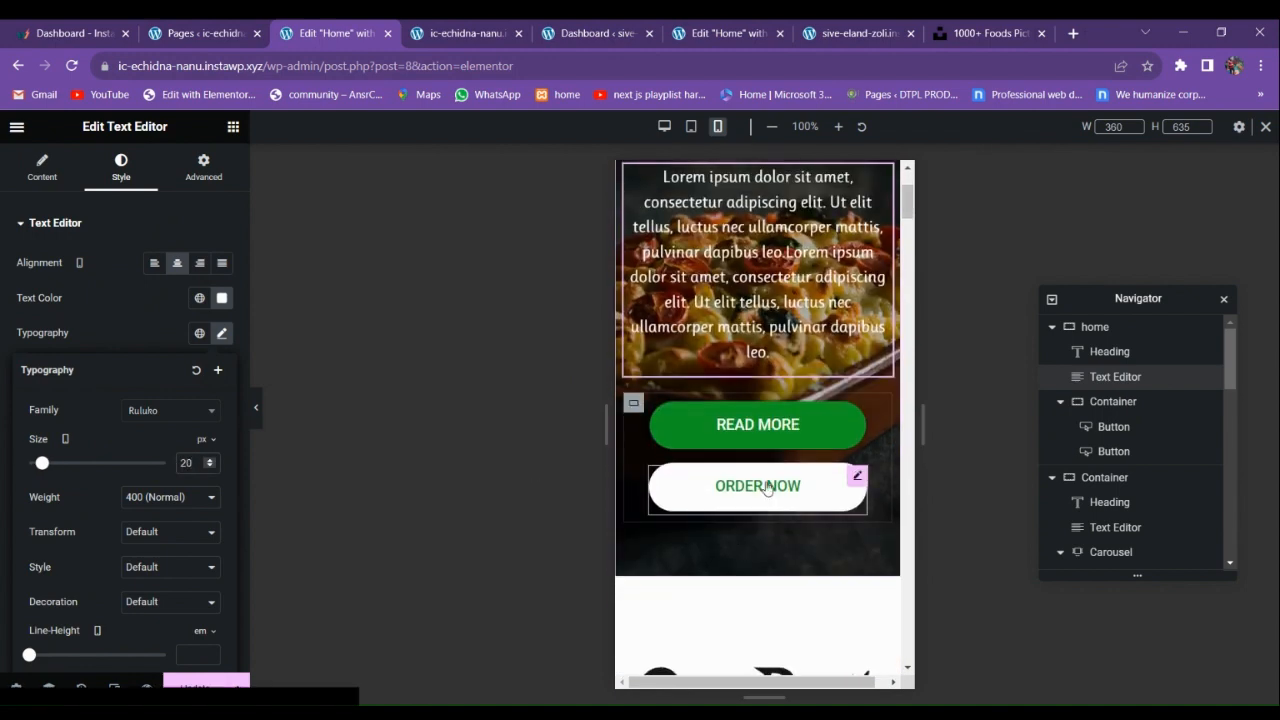
click(753, 434)
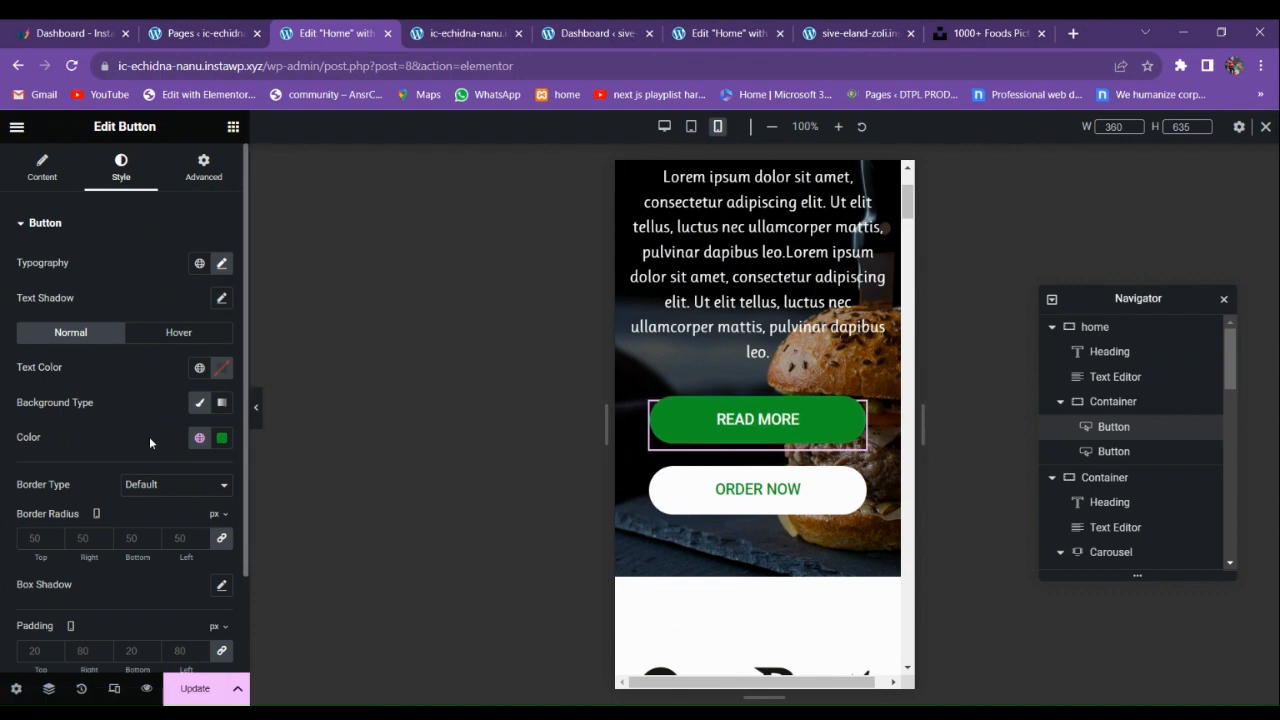
scroll(149, 436, down, 1)
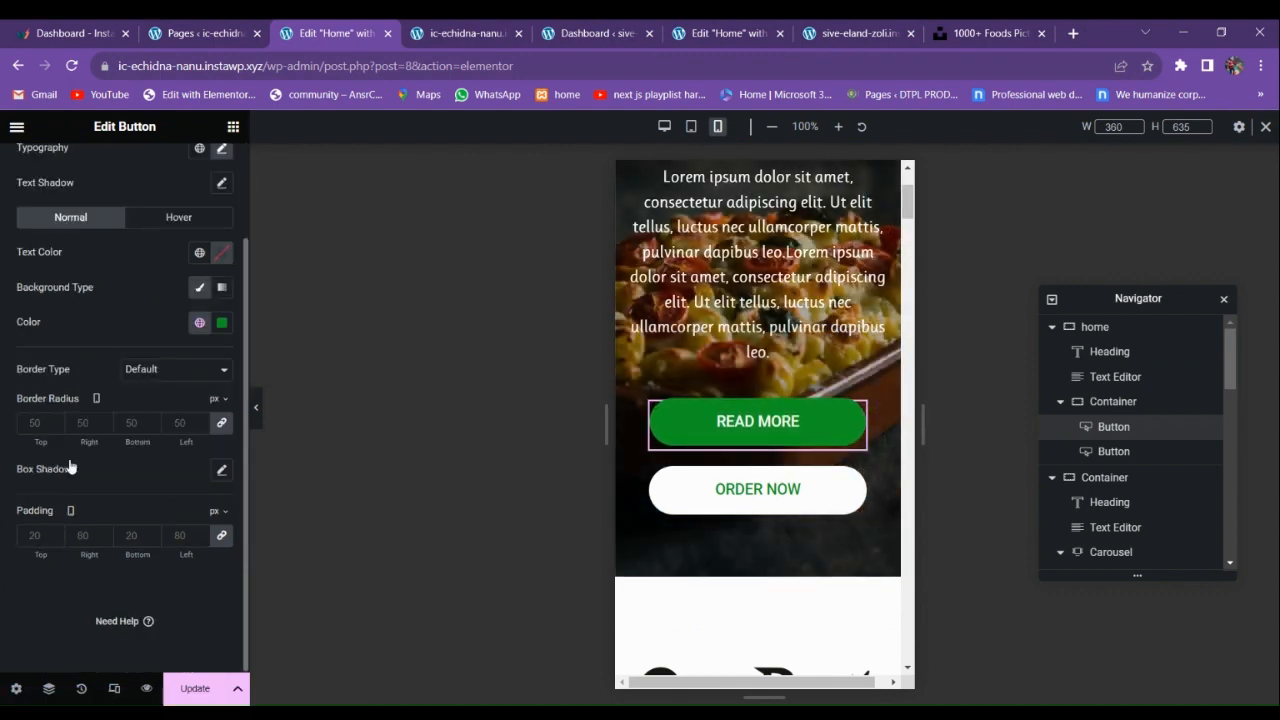
scroll(690, 480, up, 2)
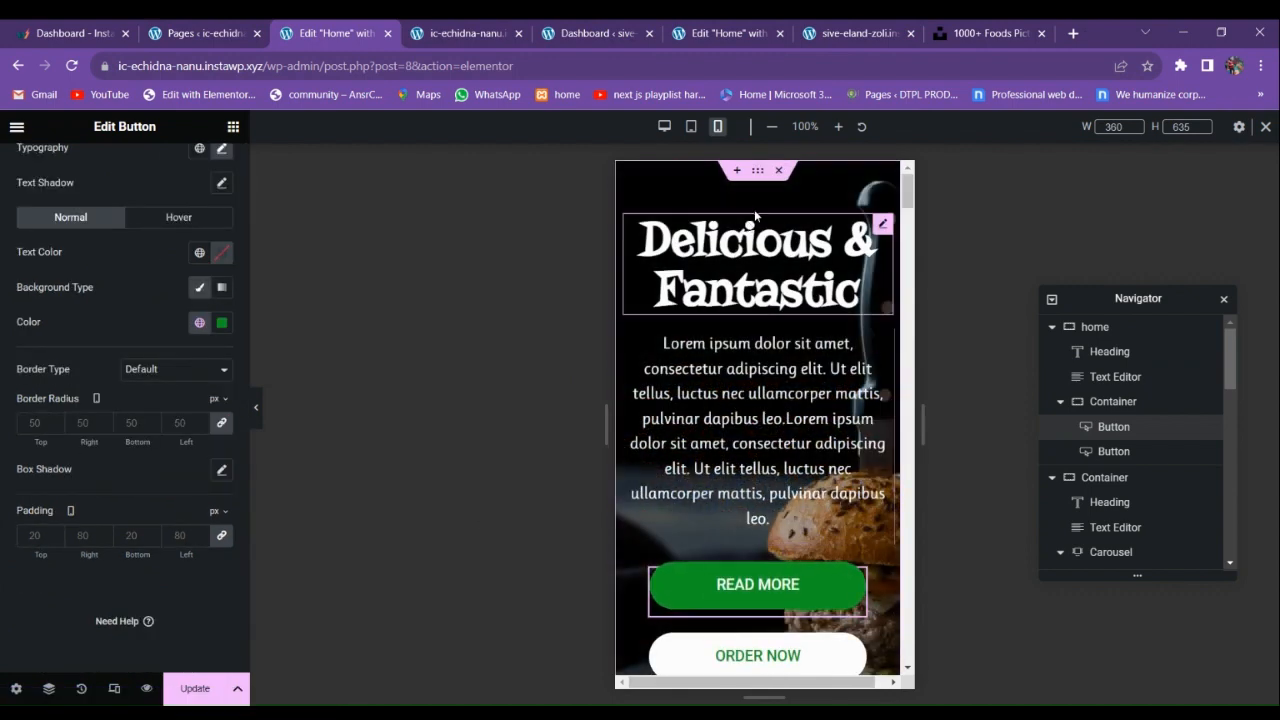
Set the hero container's mobile padding to 20 px on all sides.
click(200, 168)
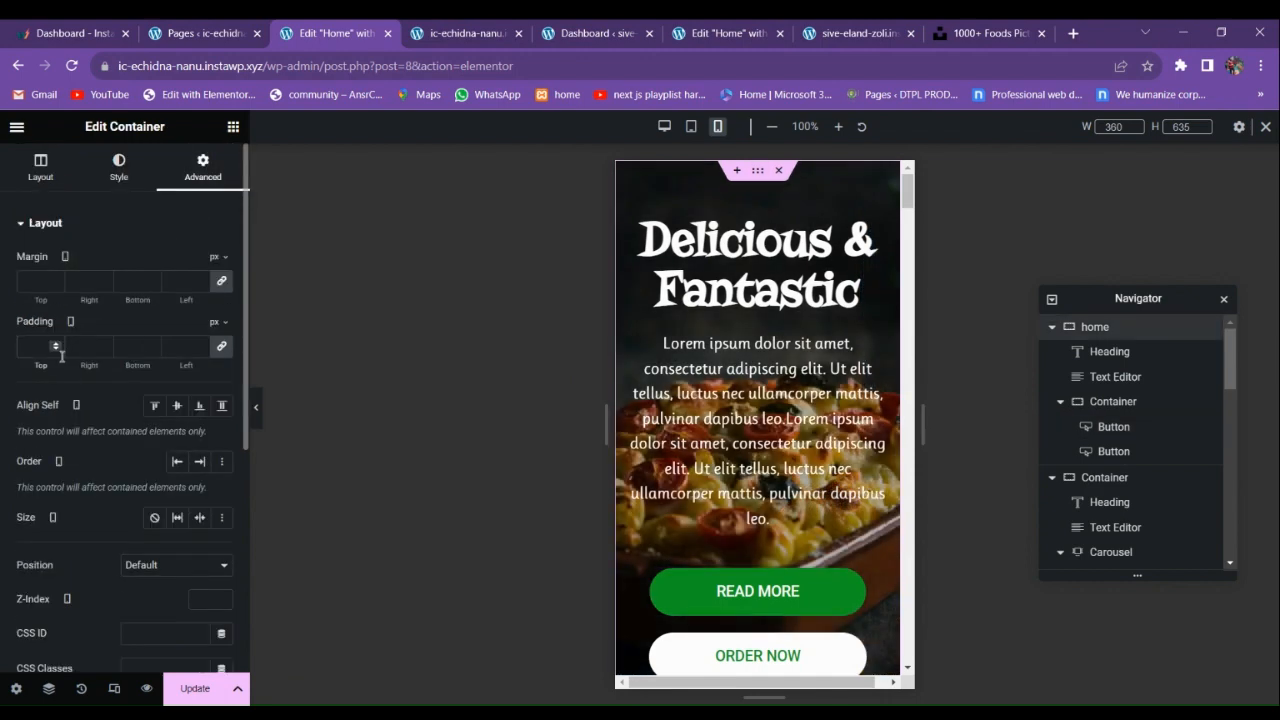
click(58, 350)
text(20)
Set the mobile font size of the "Our Best & Delicious Foods" heading to 60 px.
scroll(790, 427, down, 5)
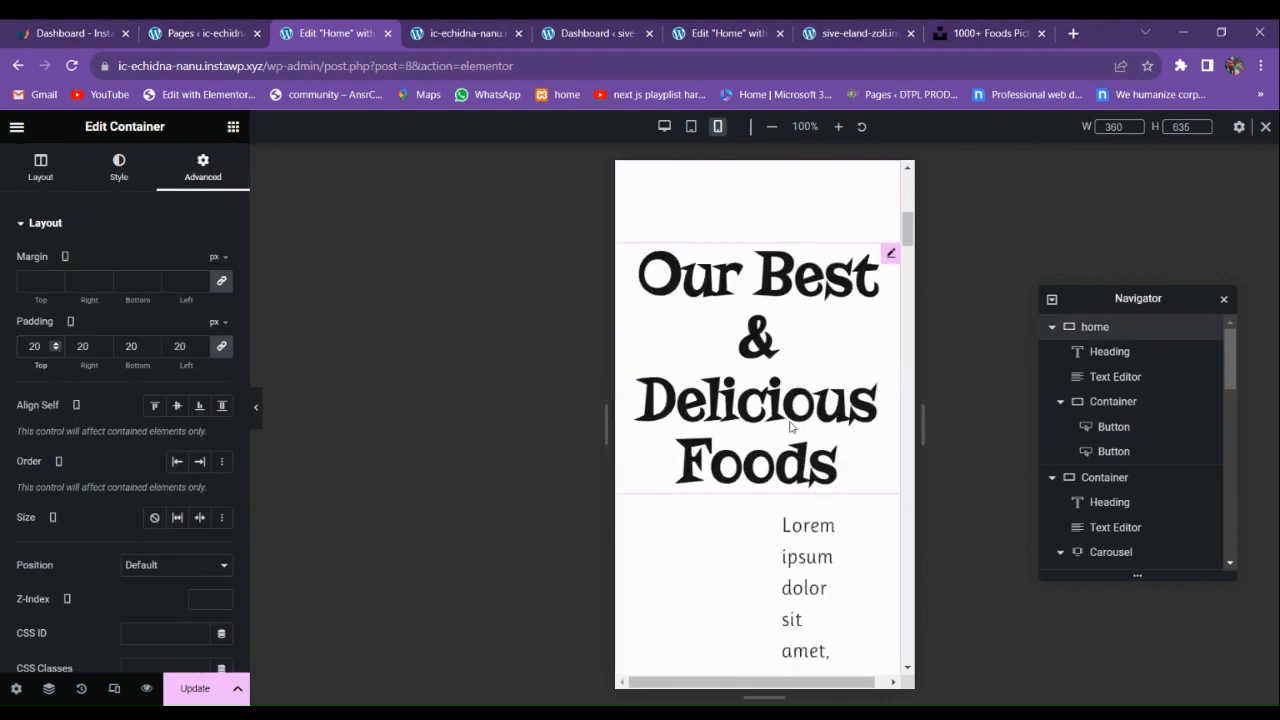
scroll(790, 427, up, 1)
click(793, 418)
click(120, 166)
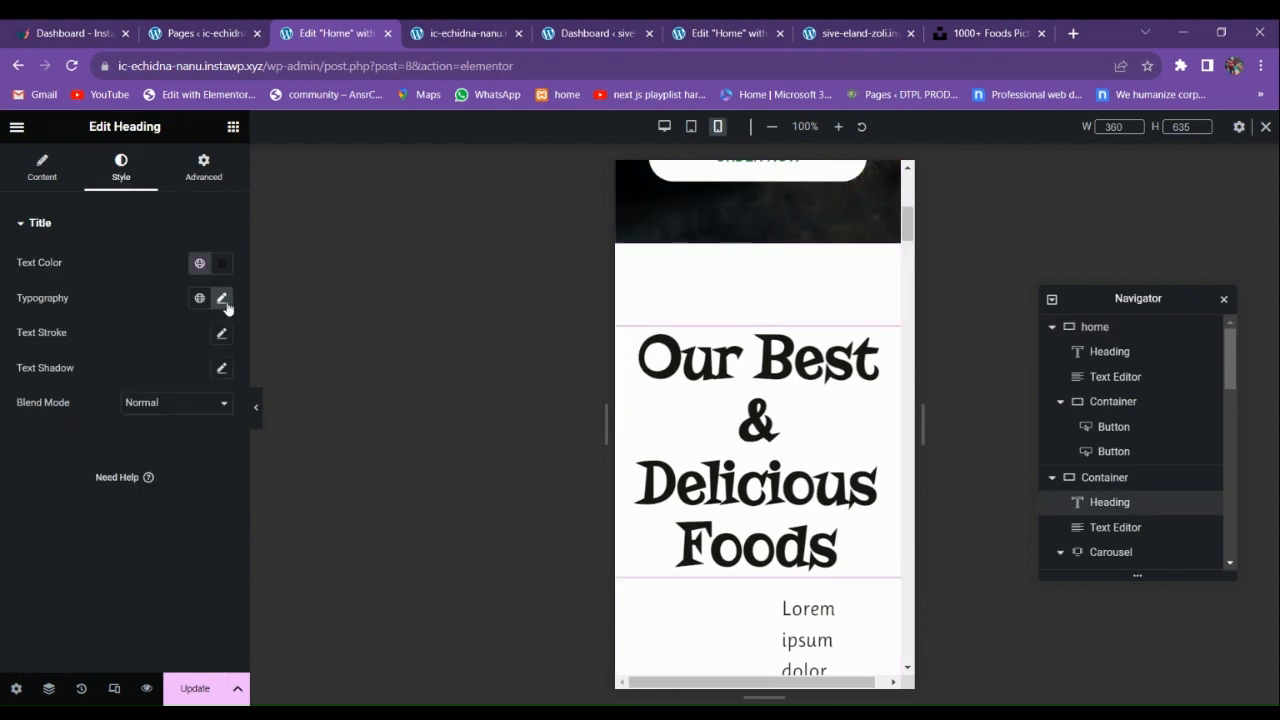
click(222, 298)
text(60)
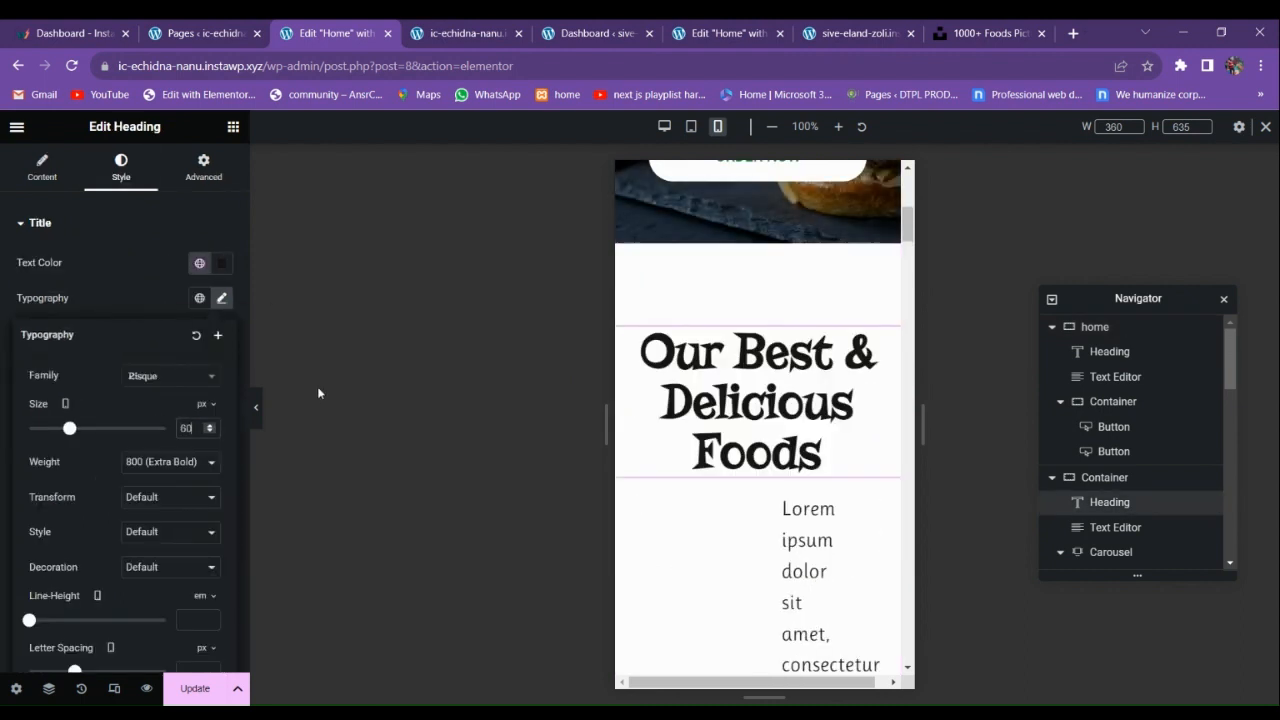
Set all mobile margins of the paragraph under the "Our Best & Delicious Foods" heading to 0.
scroll(851, 407, down, 3)
click(632, 426)
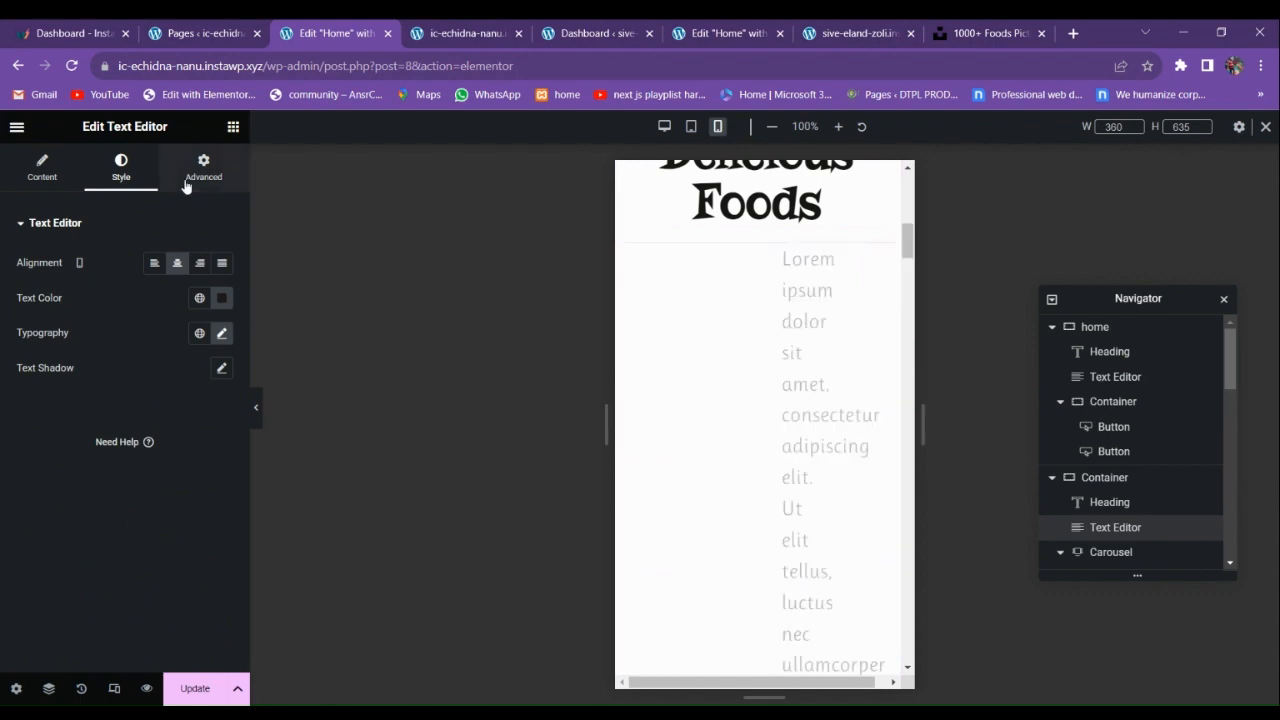
click(203, 166)
click(177, 288)
text(0)
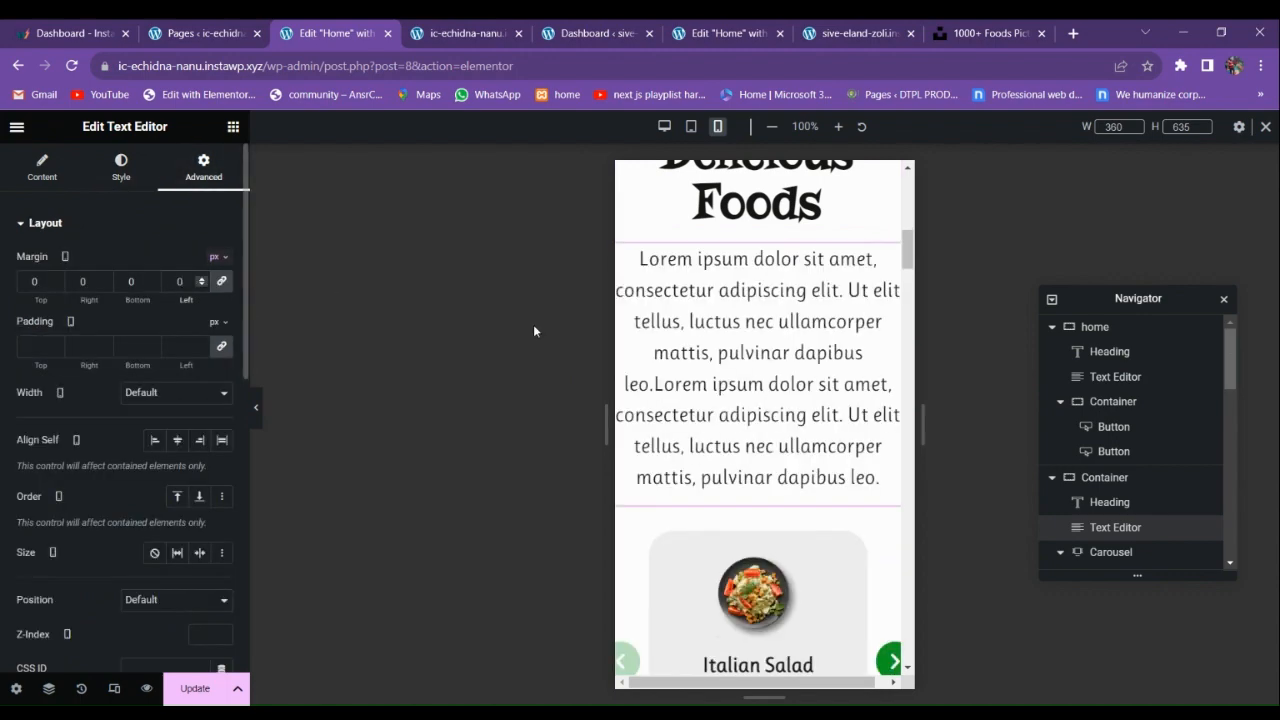
Give the "Our Best & Delicious Foods" container a mobile padding of 80 px top and bottom and 20 px right and left.
scroll(719, 380, down, 2)
scroll(719, 380, up, 5)
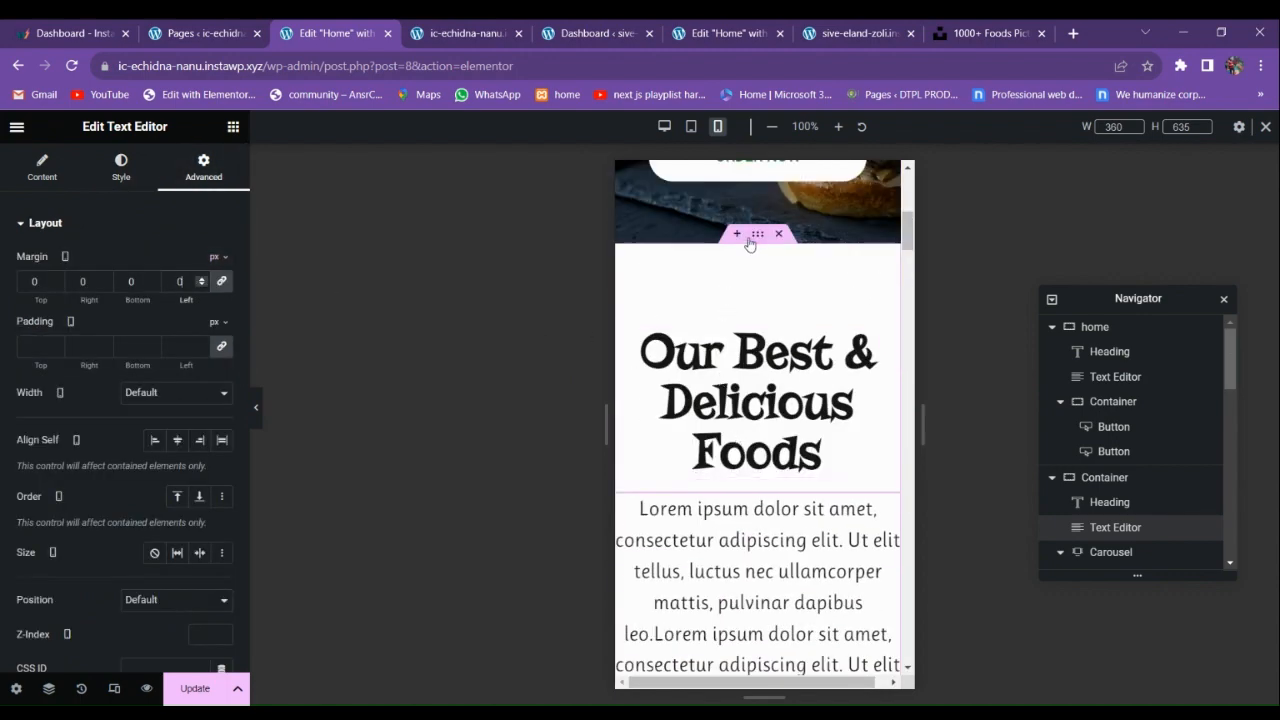
click(752, 236)
click(203, 166)
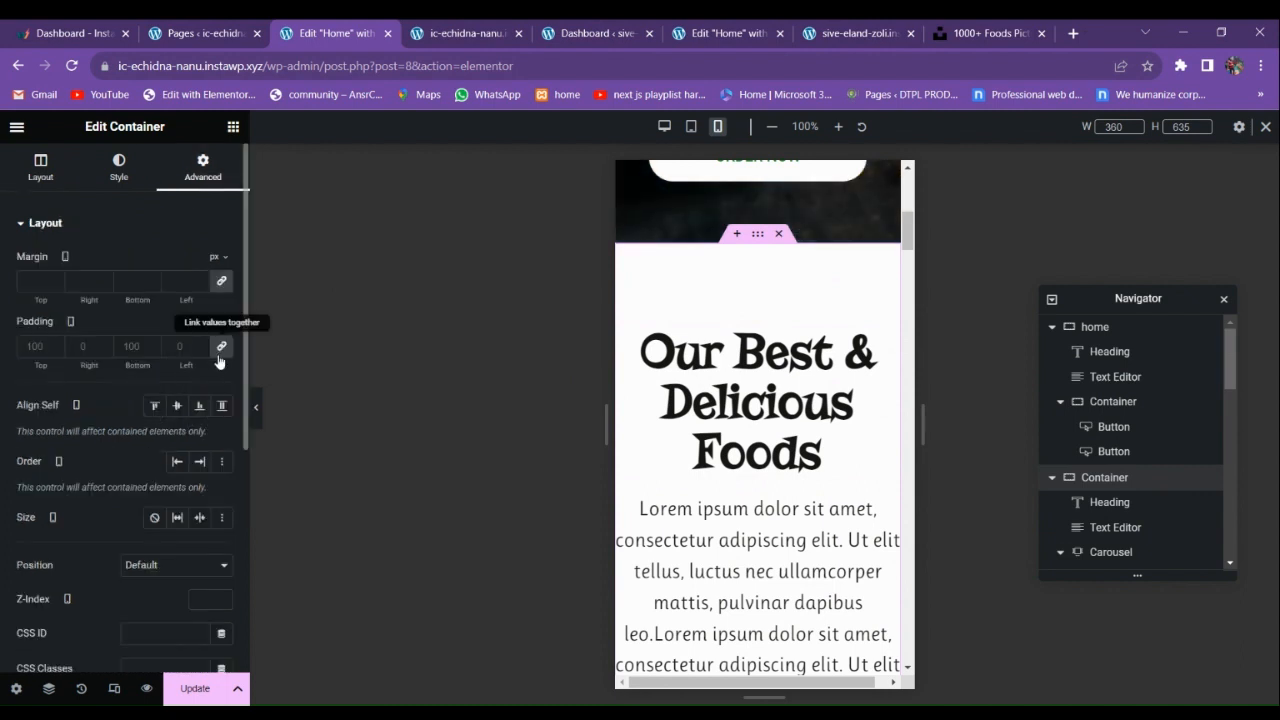
click(35, 345)
text(0)
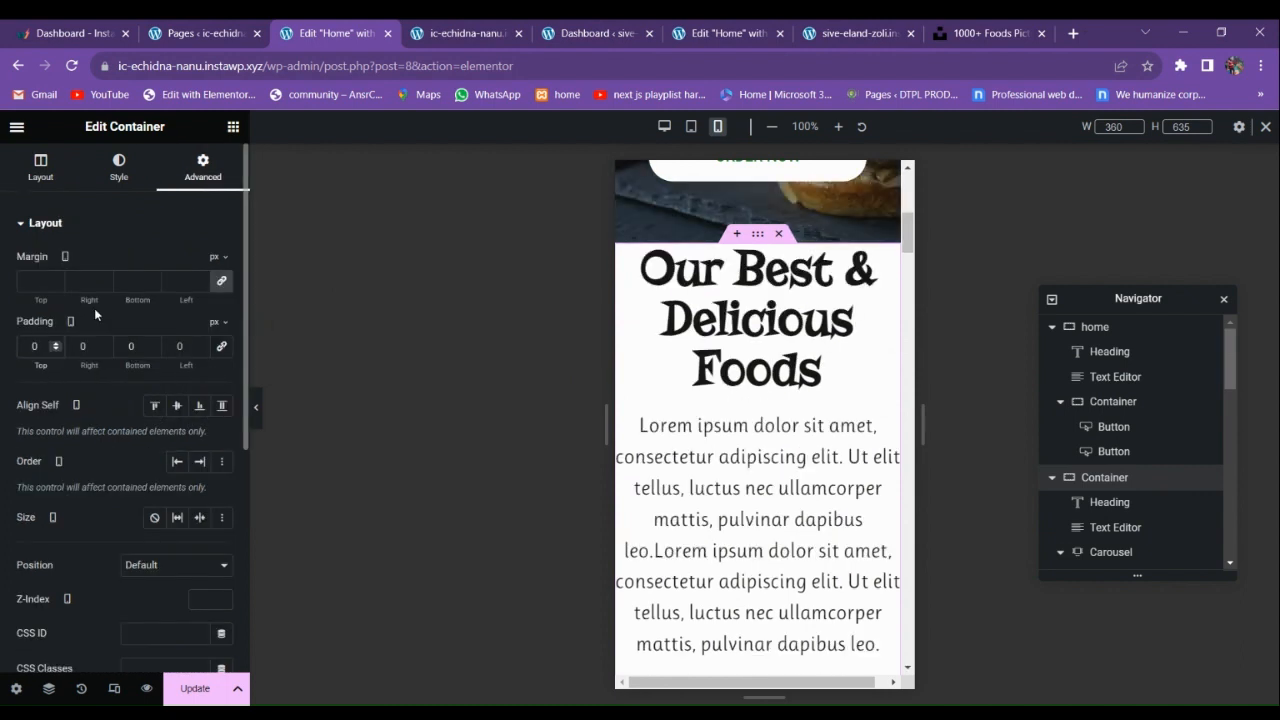
text(8)
click(80, 346)
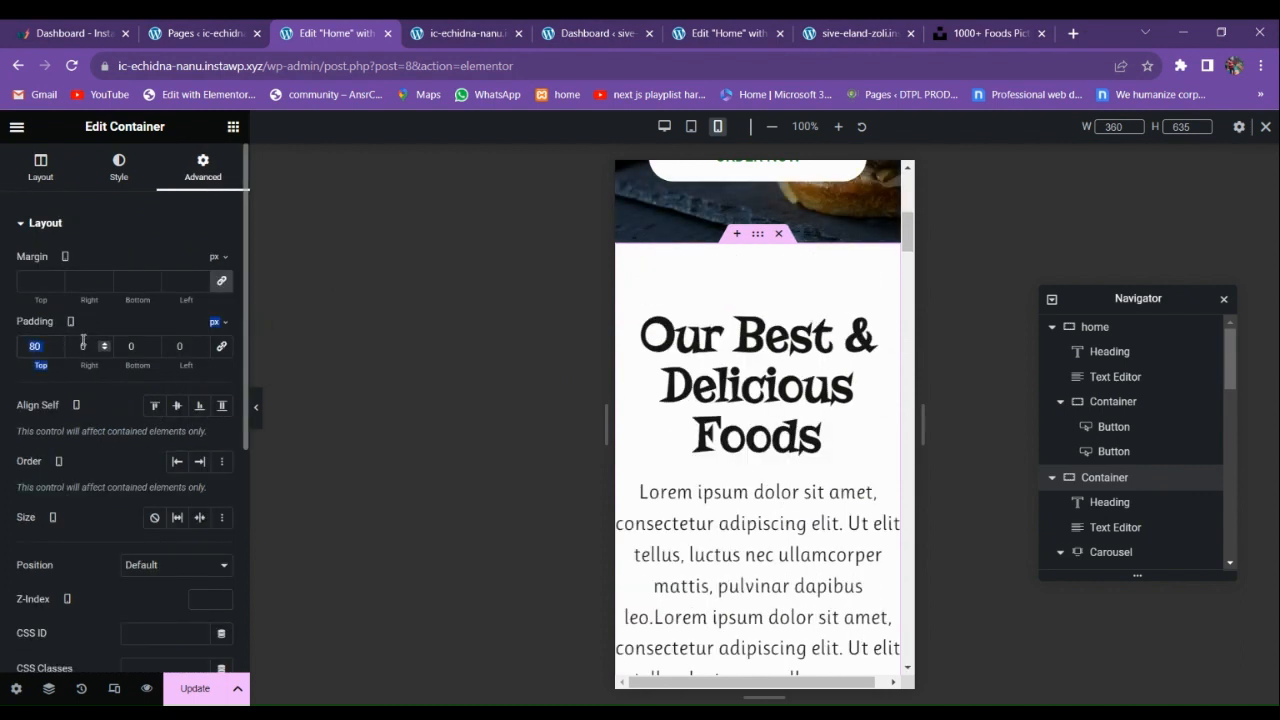
text(2)
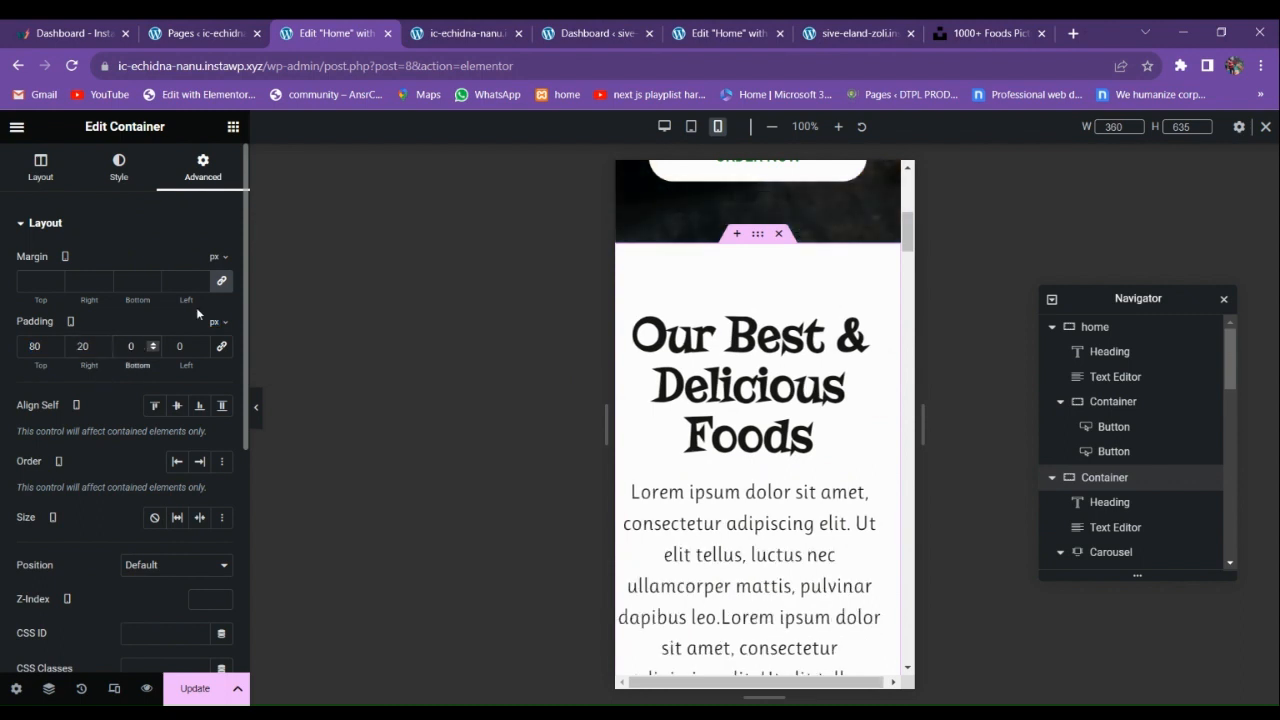
text(8)
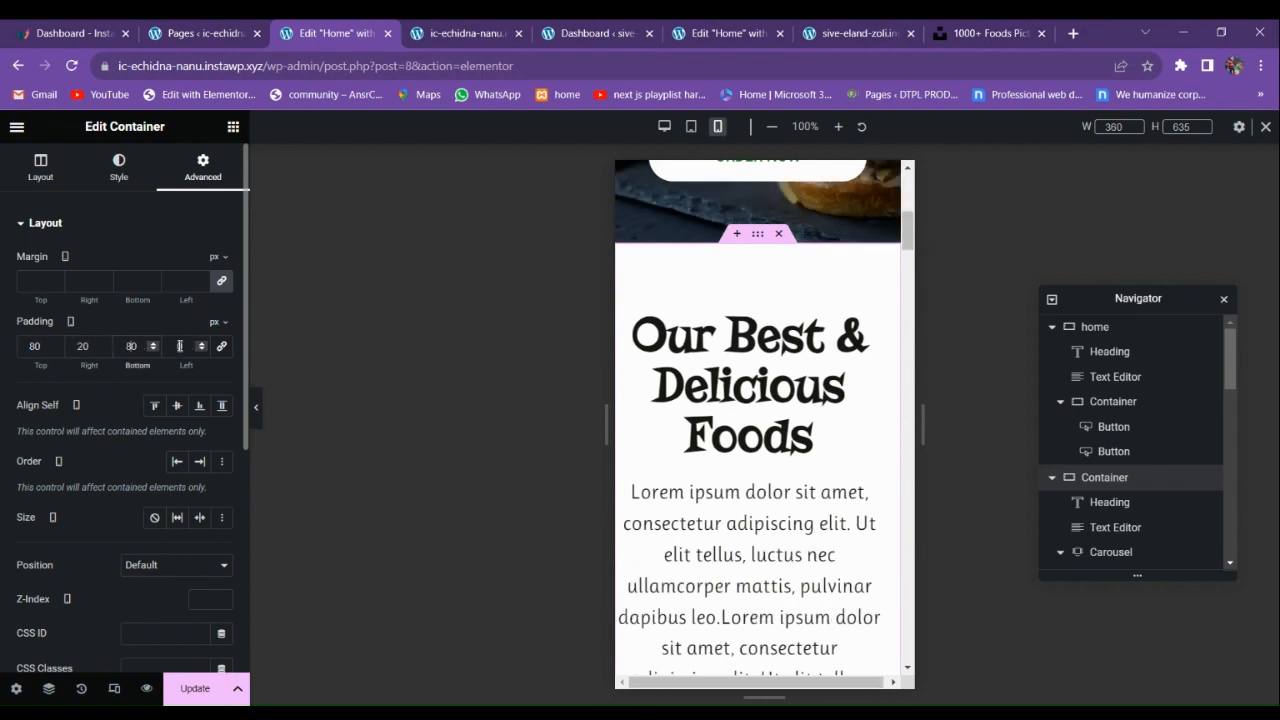
click(180, 346)
text(20)
Check the food carousel in the mobile preview by advancing it one slide.
scroll(742, 478, down, 8)
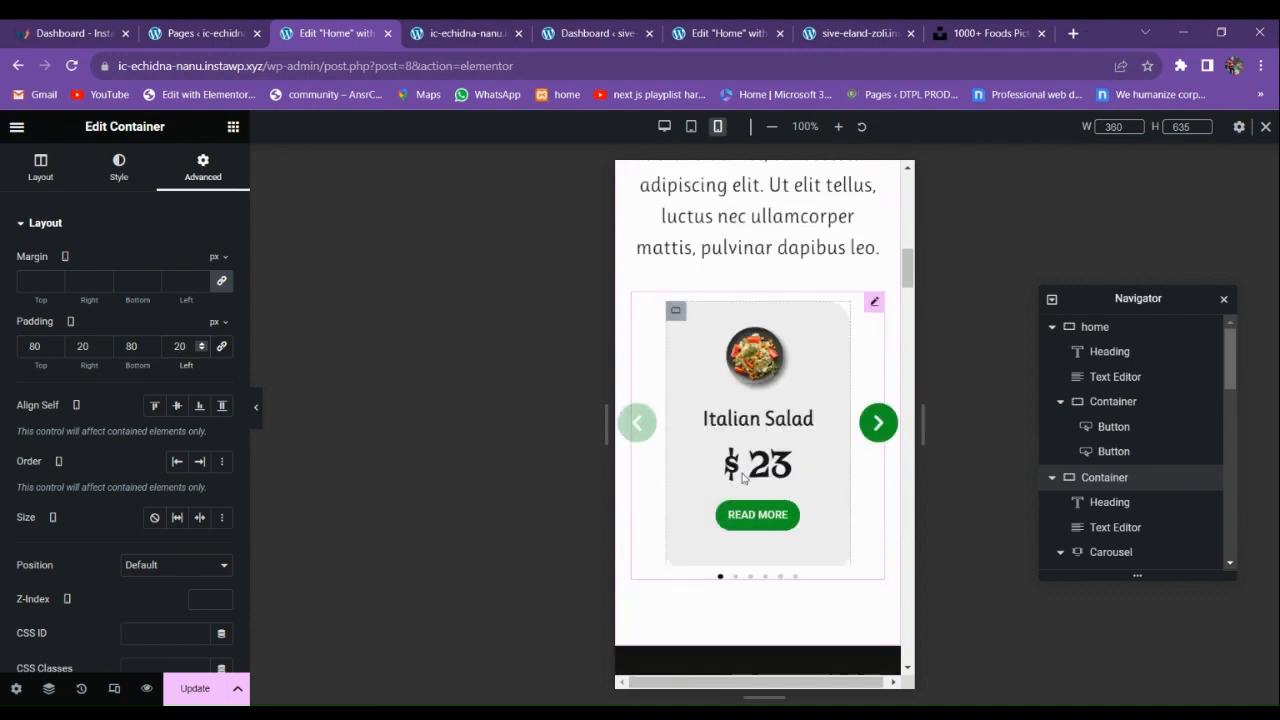
scroll(720, 420, down, 1)
click(877, 340)
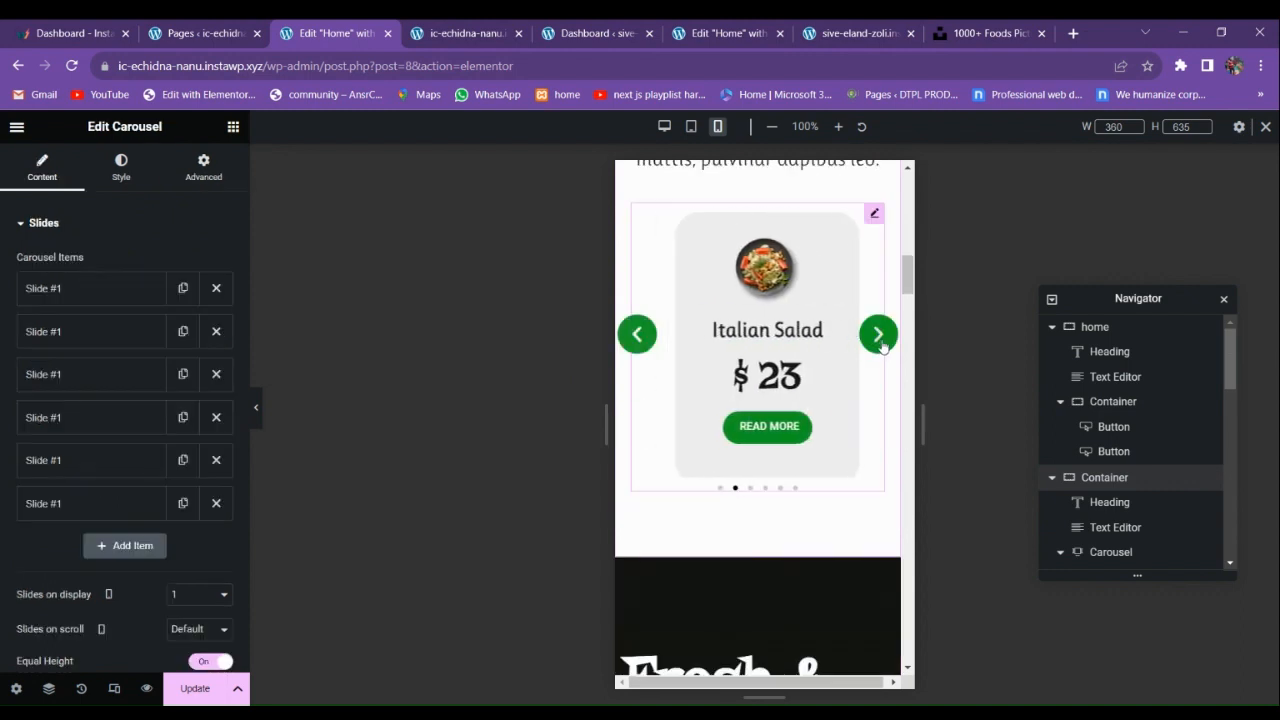
Center the "Fresh & Delicious" heading for mobile.
scroll(750, 445, down, 3)
click(747, 432)
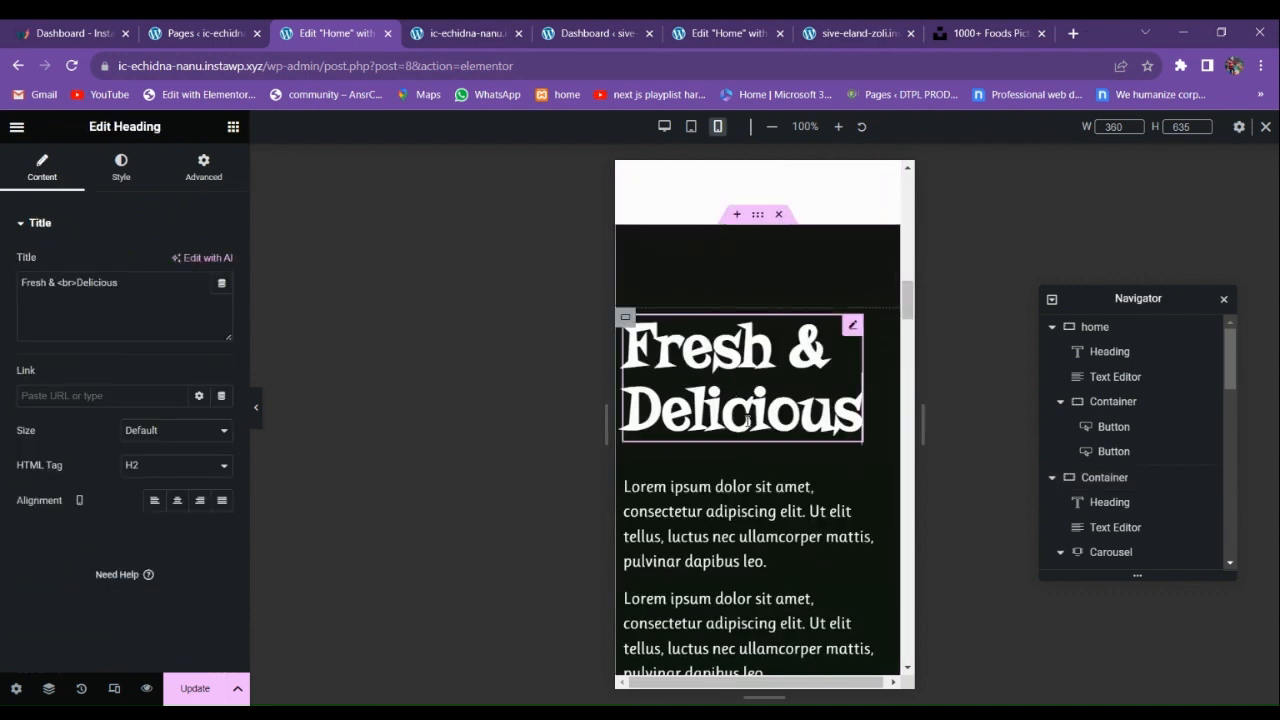
scroll(718, 462, down, 2)
scroll(718, 462, up, 2)
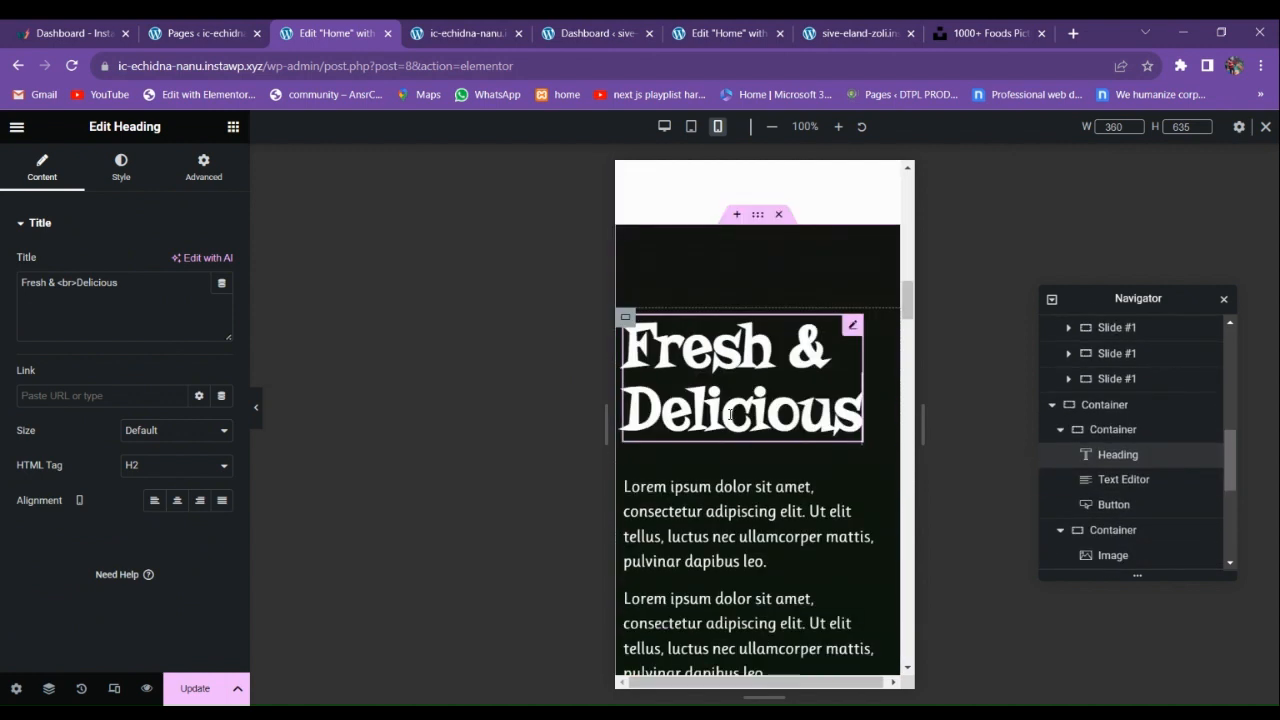
click(121, 168)
click(47, 185)
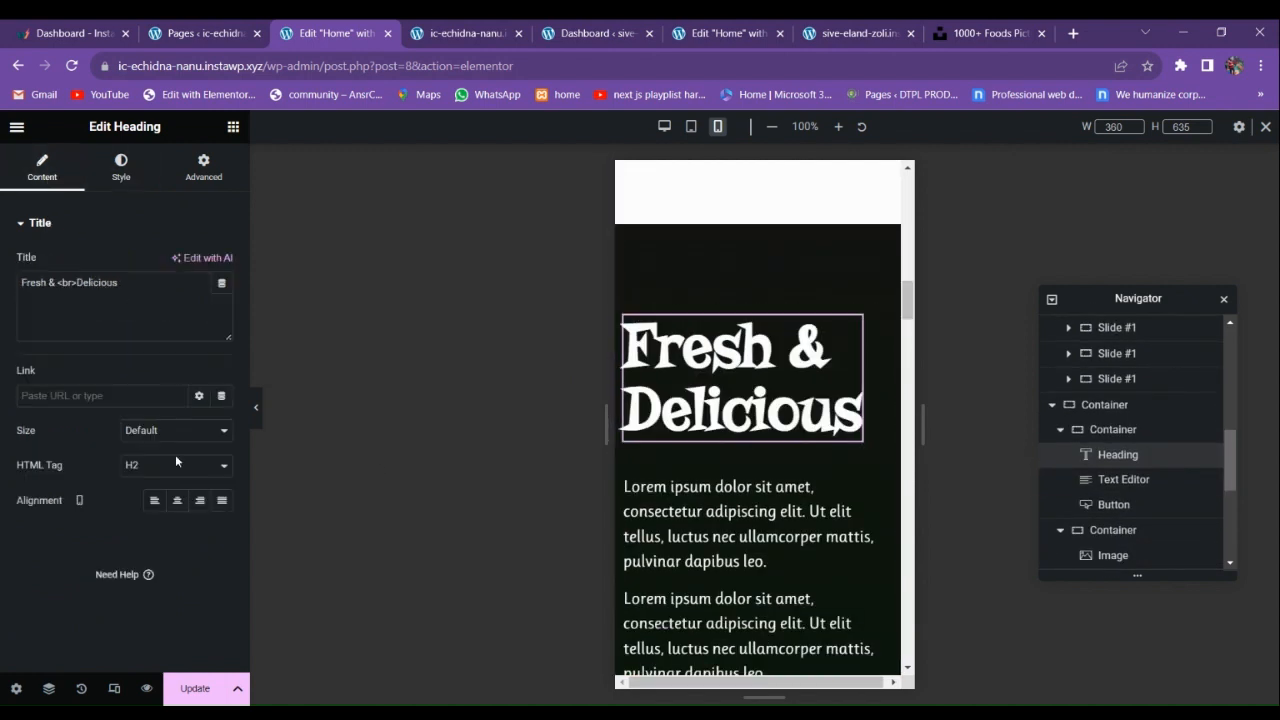
click(178, 505)
Set both Justify Content and Align Items to center for the outer "Fresh & Delicious" container on mobile.
click(765, 670)
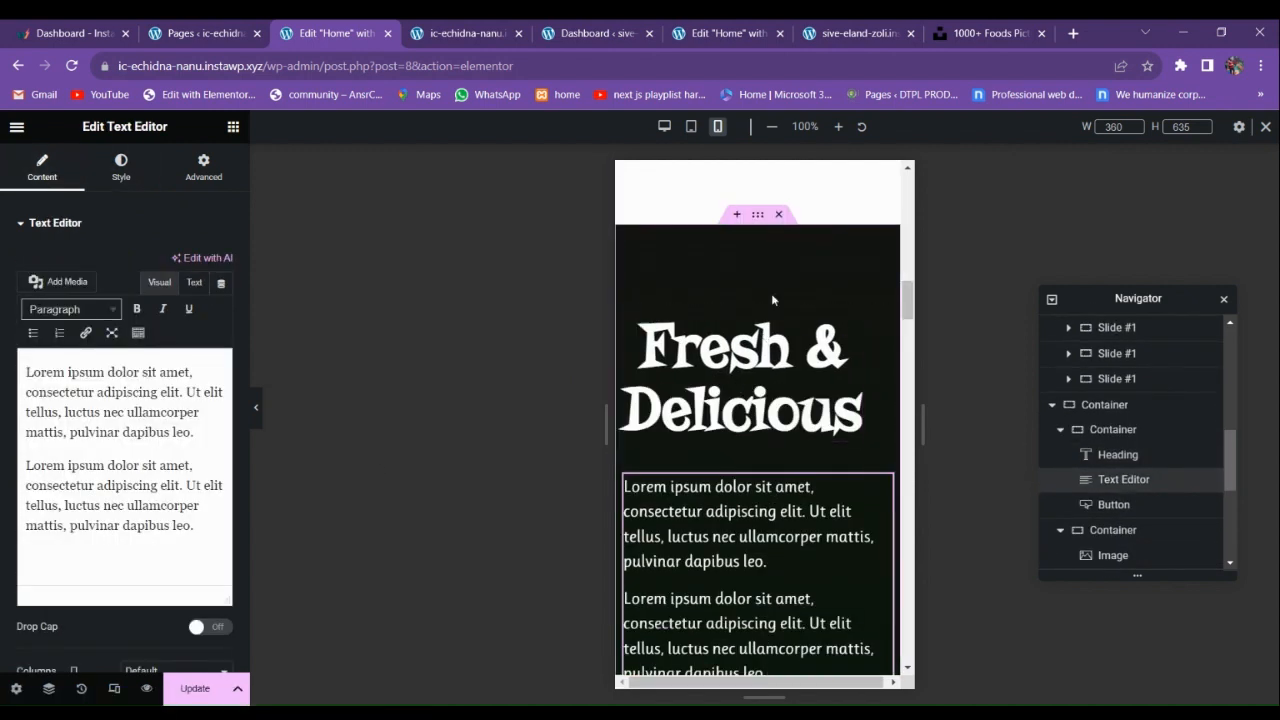
click(757, 228)
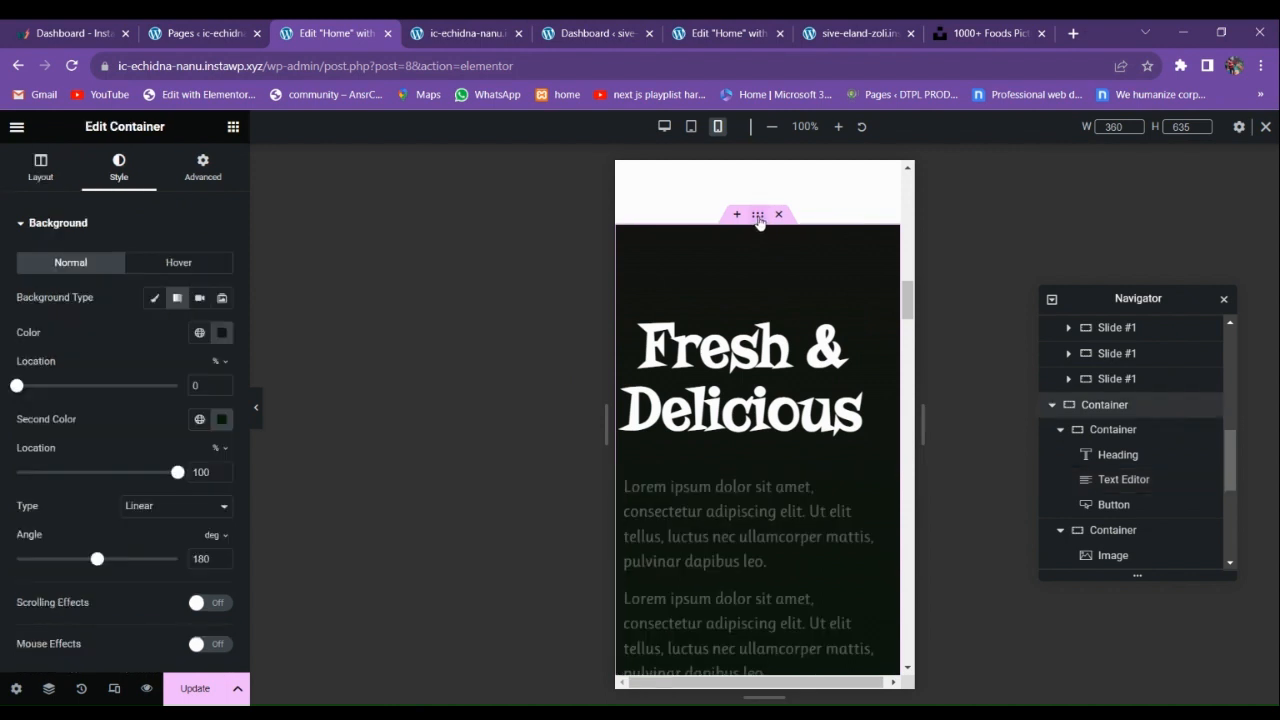
click(42, 168)
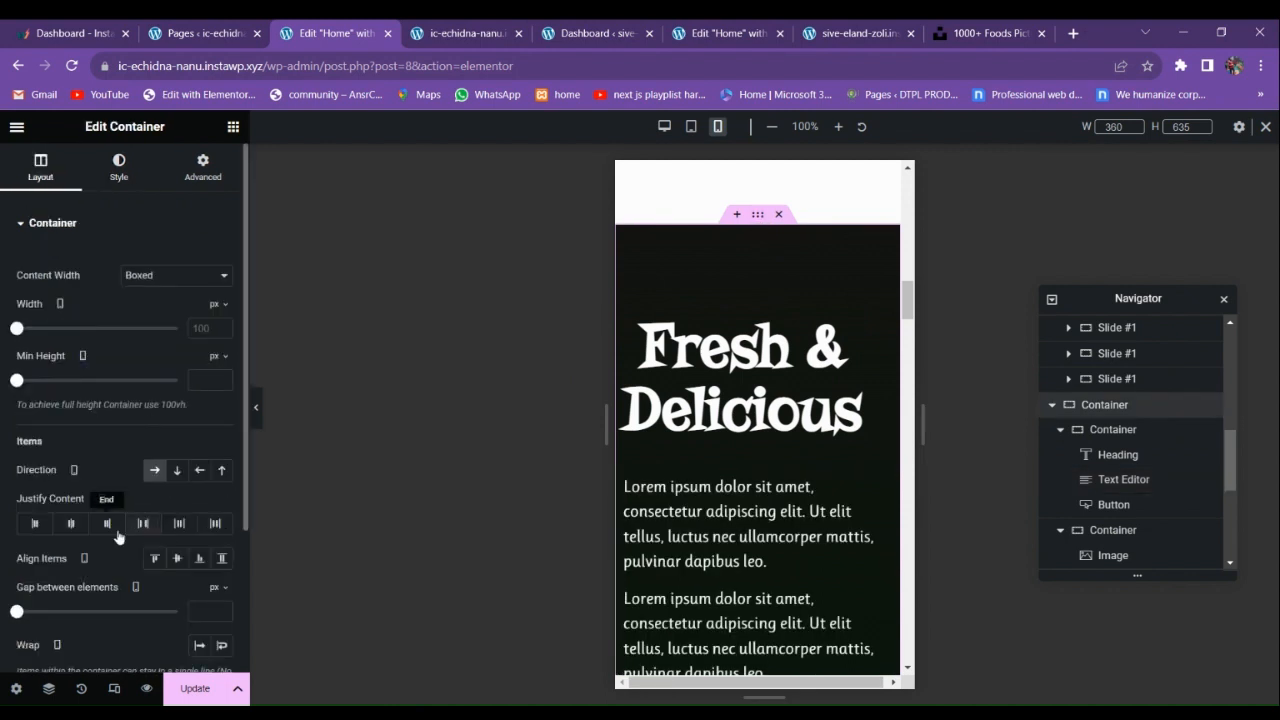
click(83, 529)
click(177, 558)
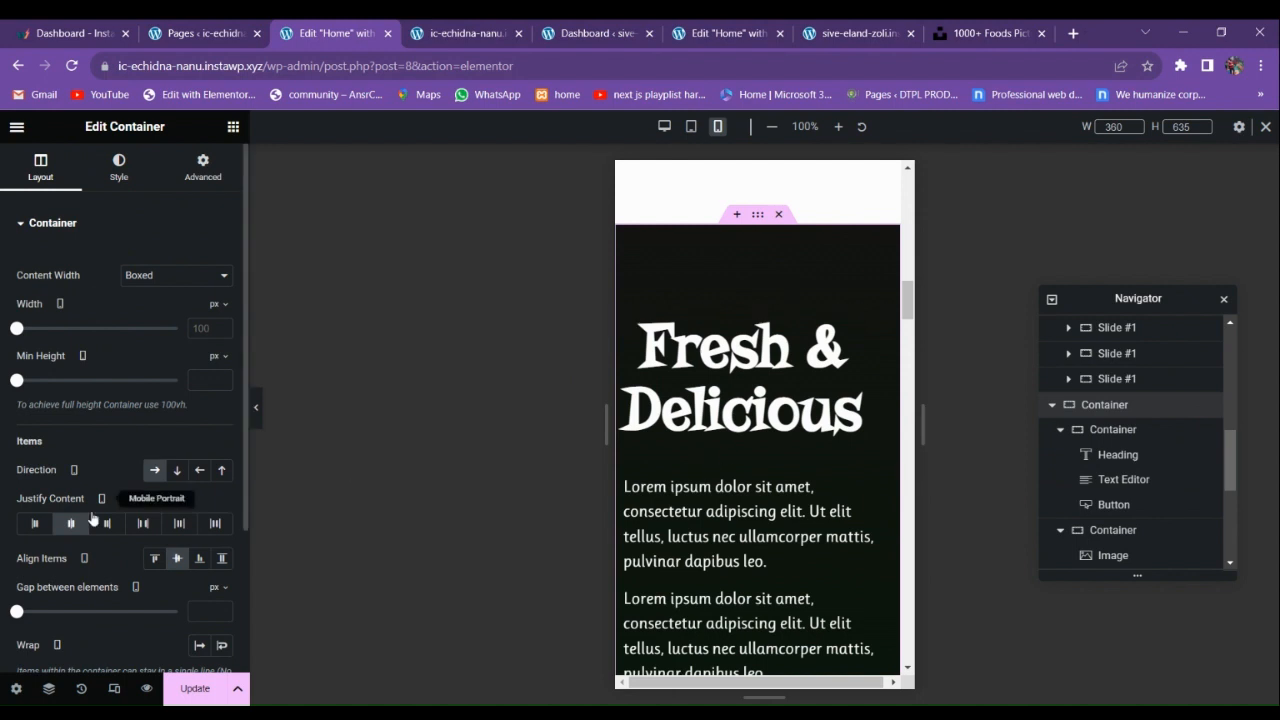
Set the mobile font size of the "Fresh & Delicious" heading to 60 px.
click(746, 420)
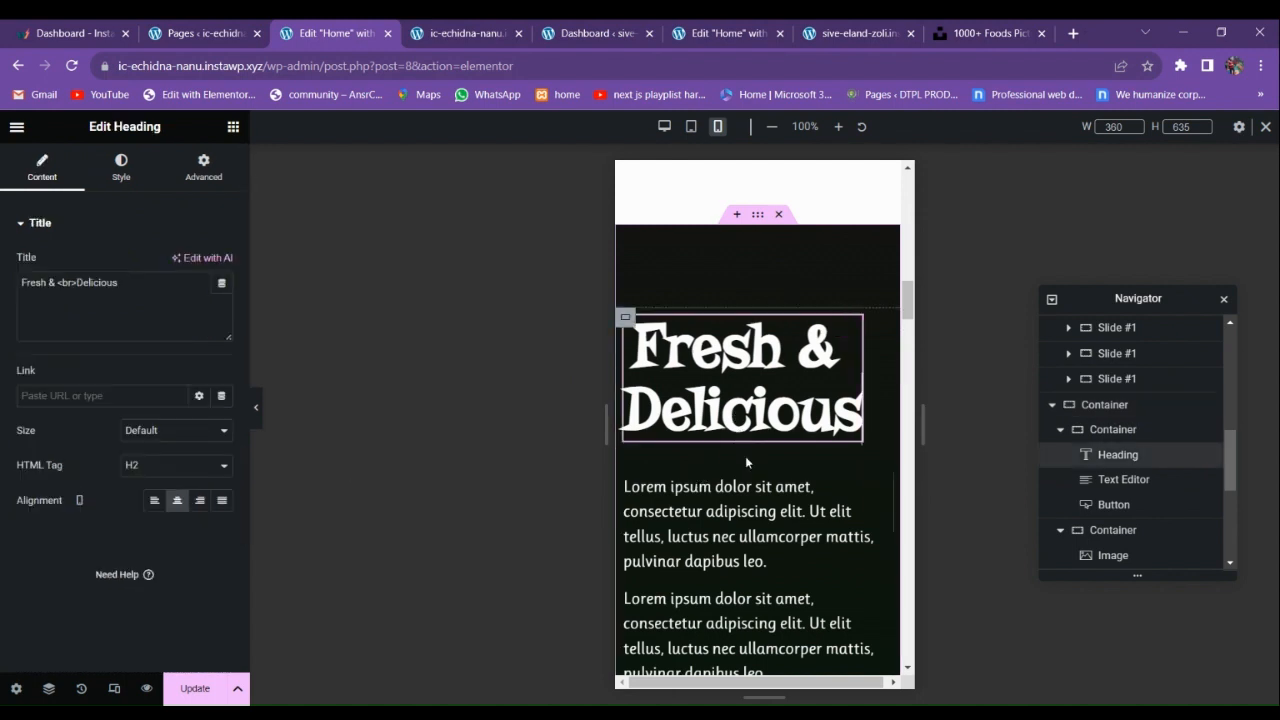
scroll(657, 412, down, 1)
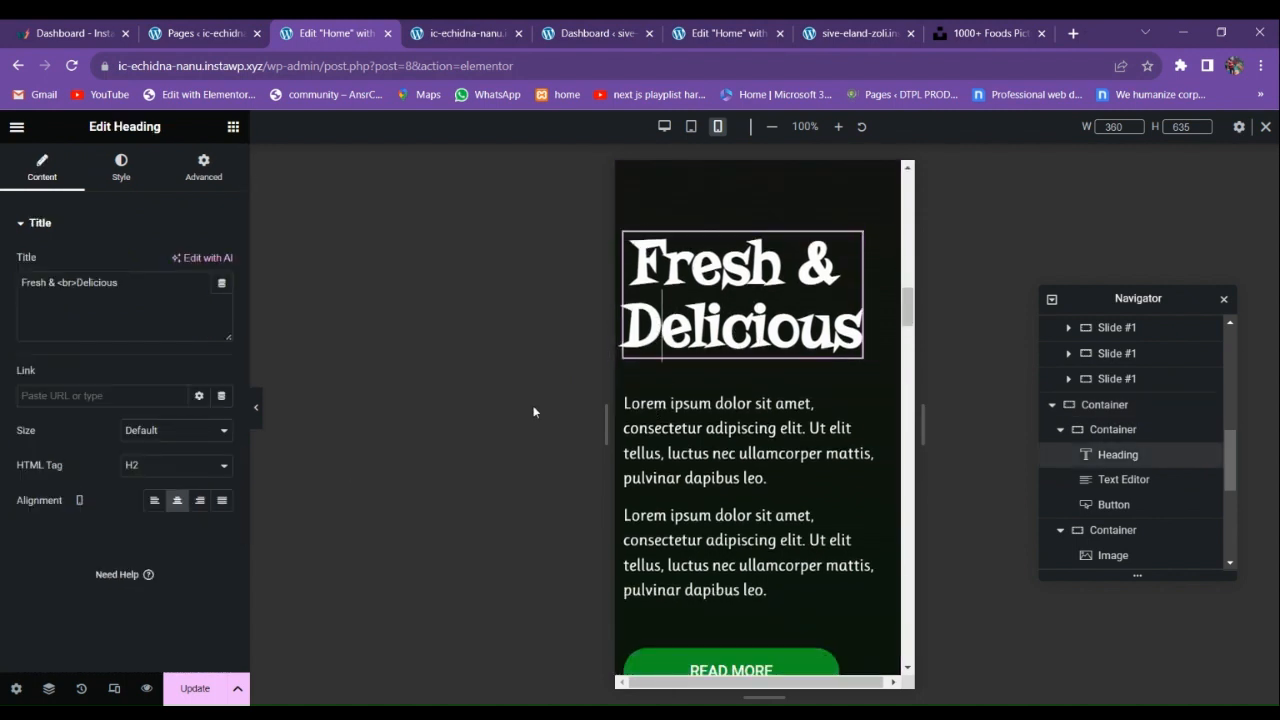
click(121, 167)
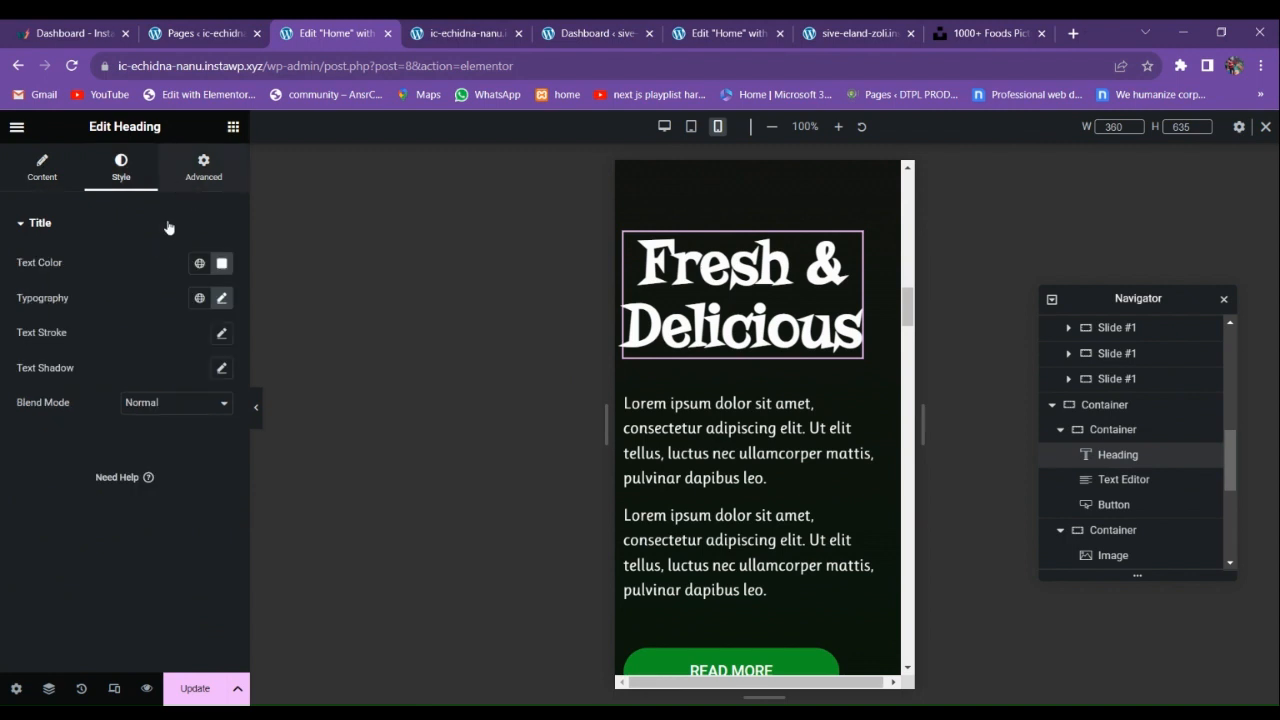
click(203, 167)
click(121, 167)
click(42, 167)
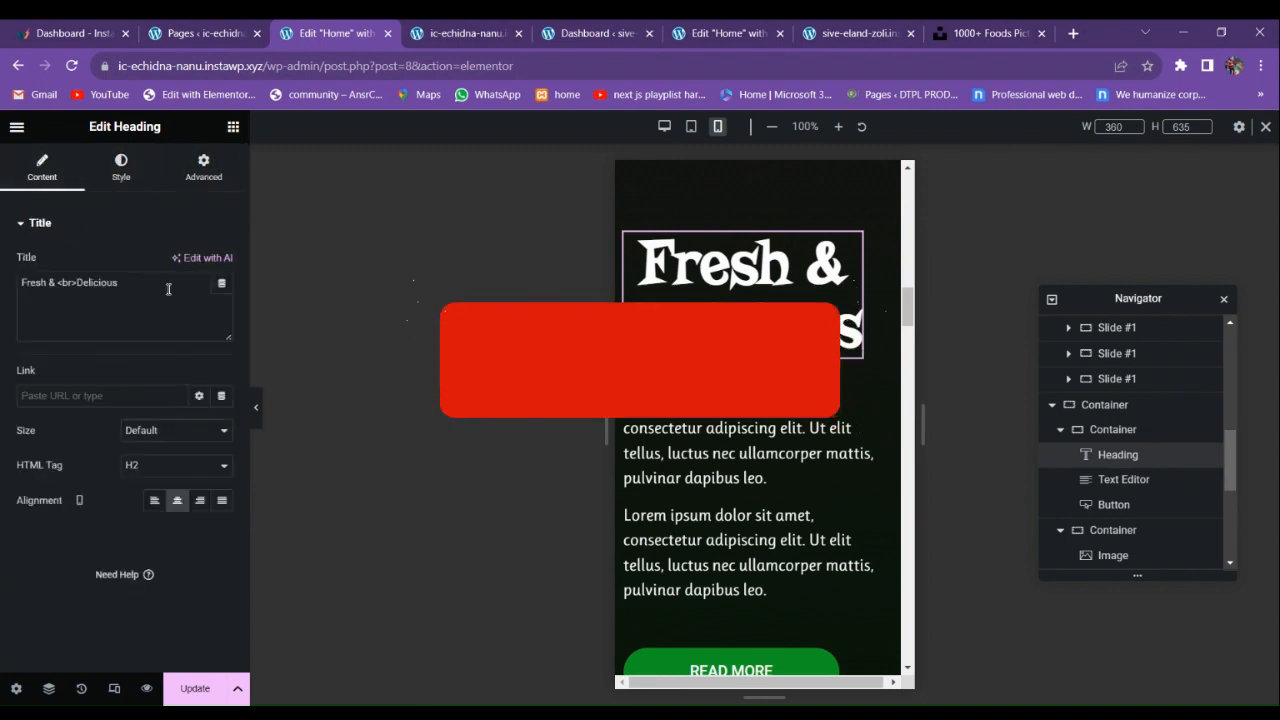
click(121, 167)
click(221, 298)
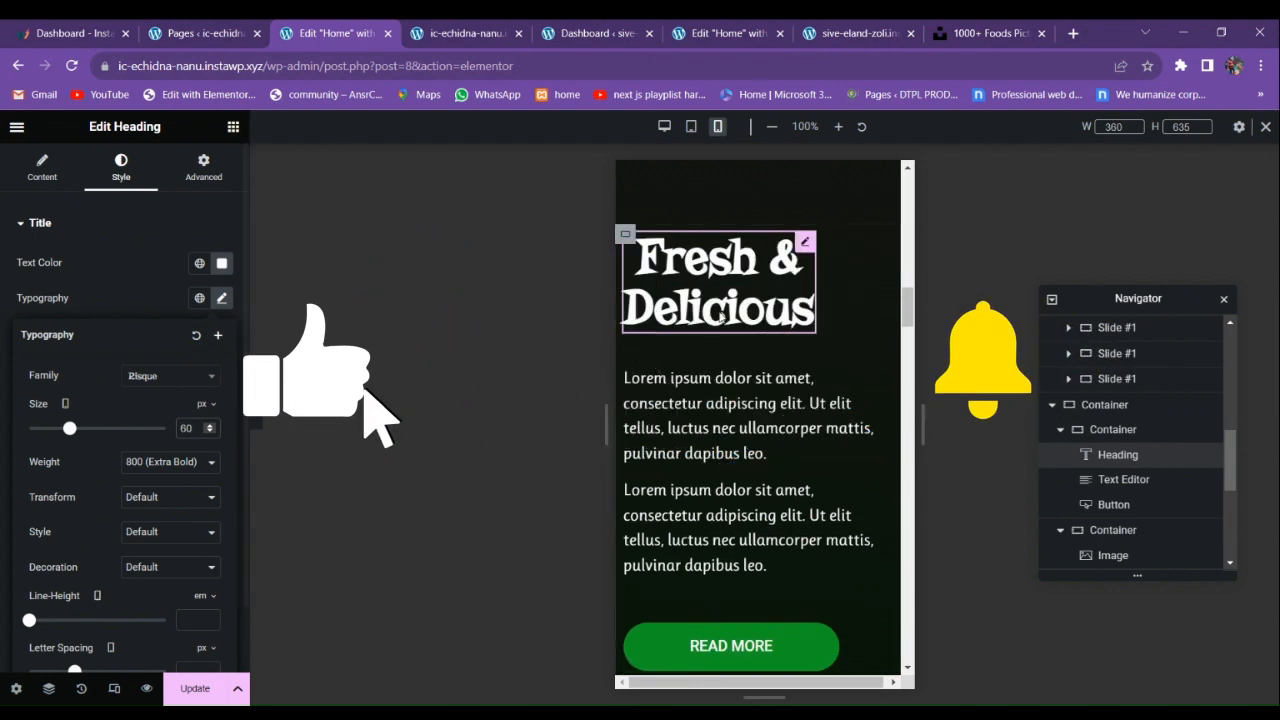
Change the mobile direction of the outer "Fresh & Delicious" container to a vertical column.
scroll(761, 258, up, 1)
click(761, 258)
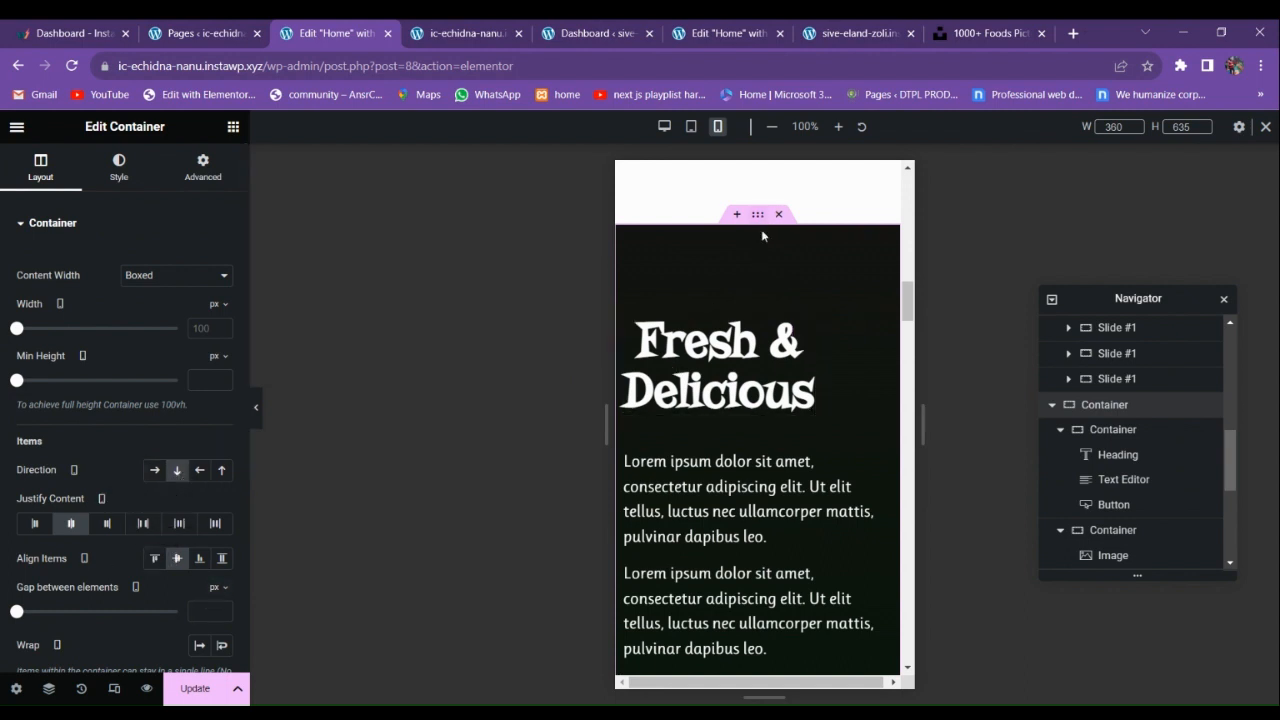
Center the paragraph text and the READ MORE button of the "Fresh & Delicious" section for mobile.
scroll(743, 424, down, 2)
click(743, 424)
click(119, 167)
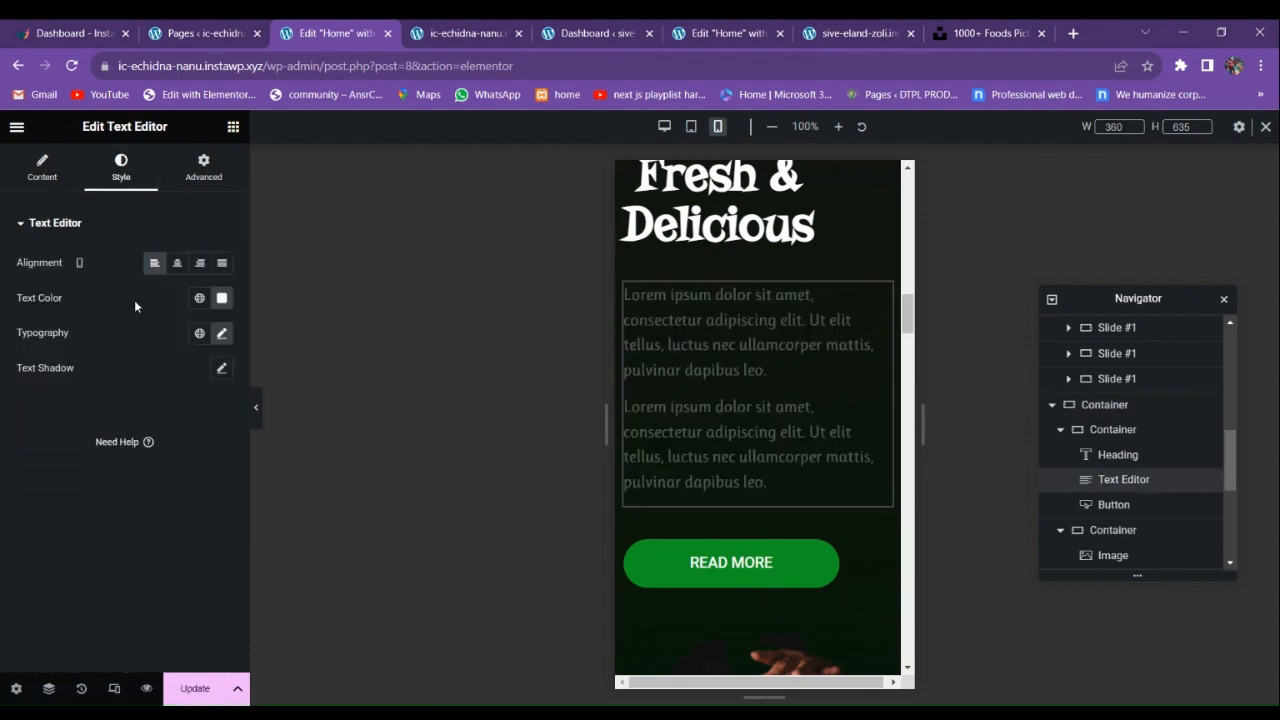
click(195, 266)
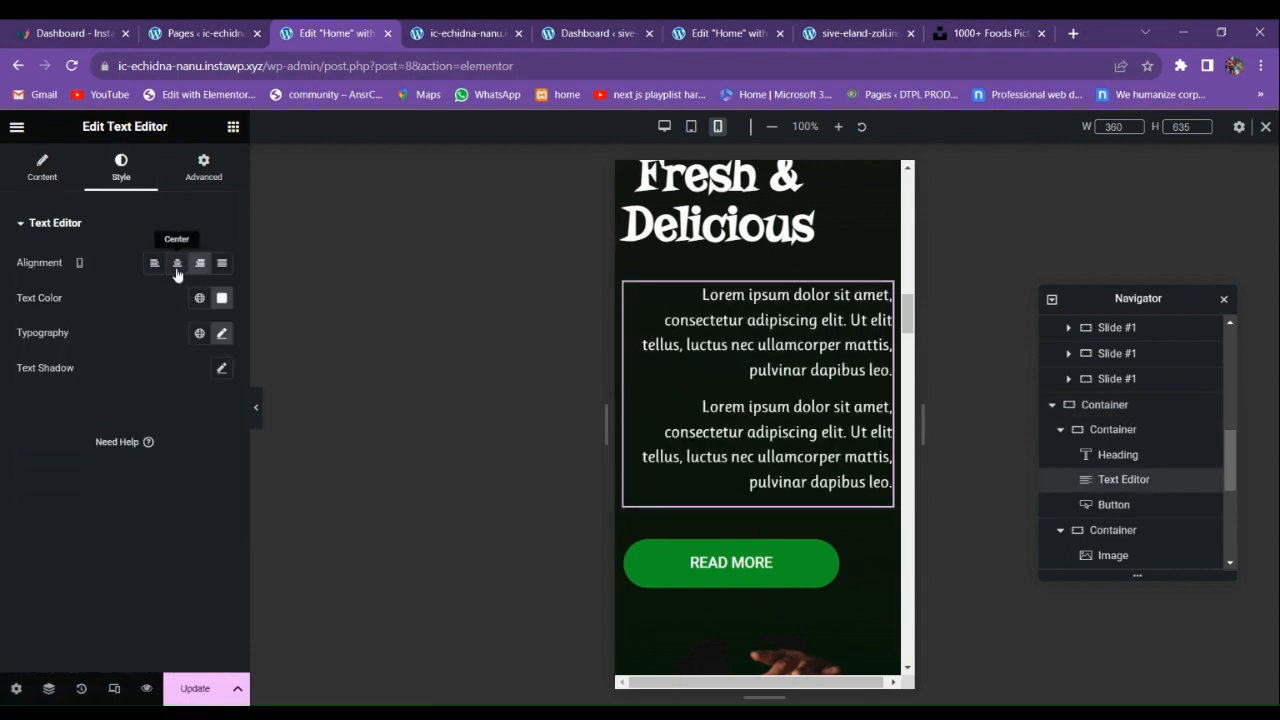
click(176, 268)
click(780, 560)
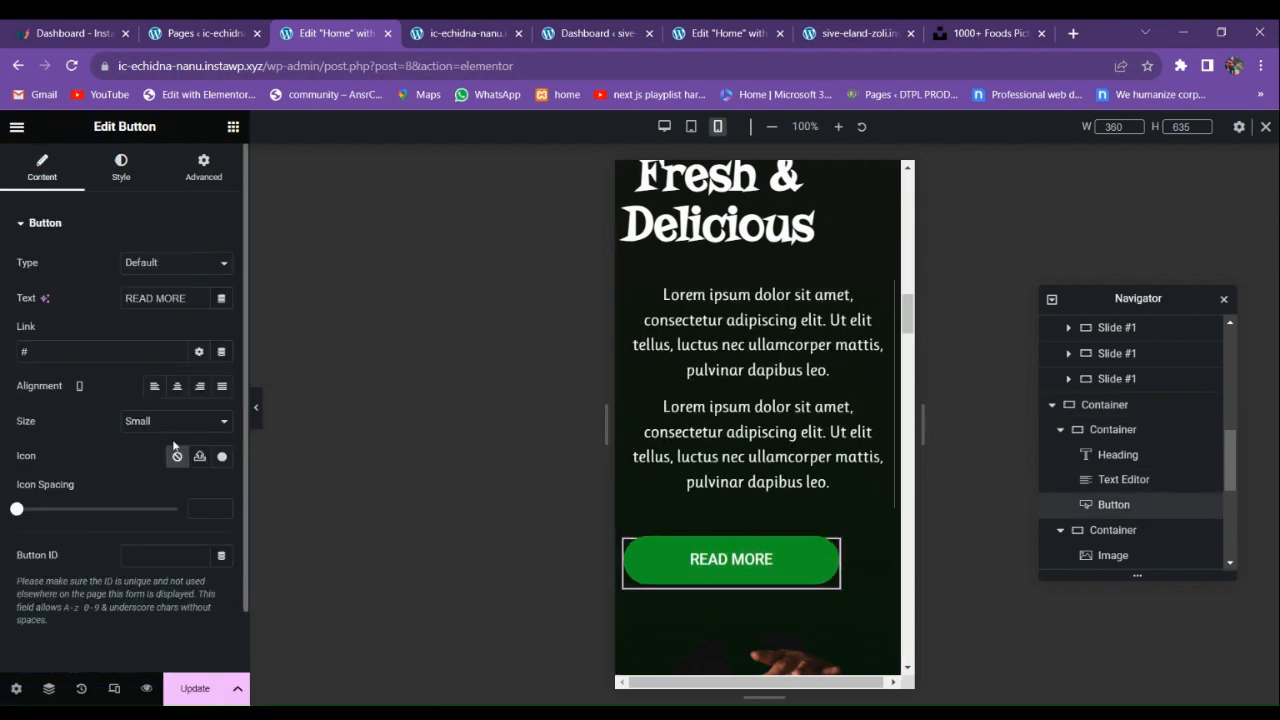
click(177, 386)
Set the mobile padding of the outer "Fresh & Delicious" container to 80 px top and bottom and 20 px right and left.
scroll(763, 523, up, 3)
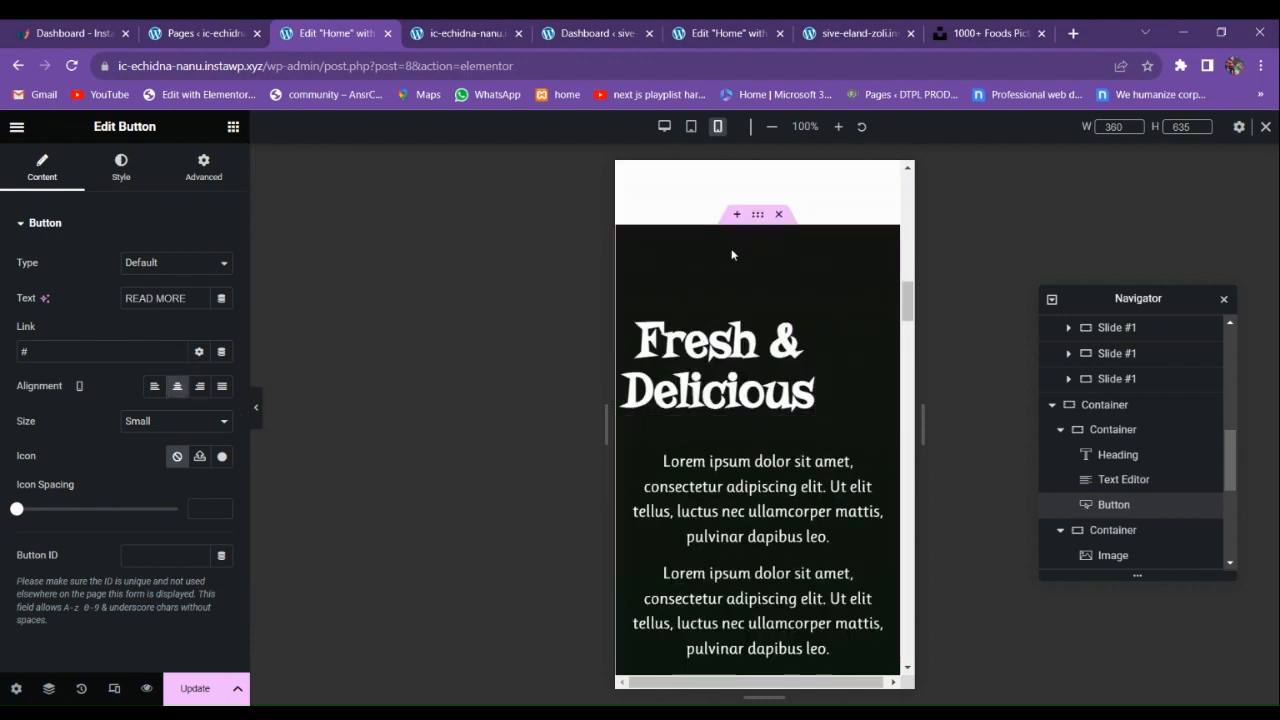
click(754, 218)
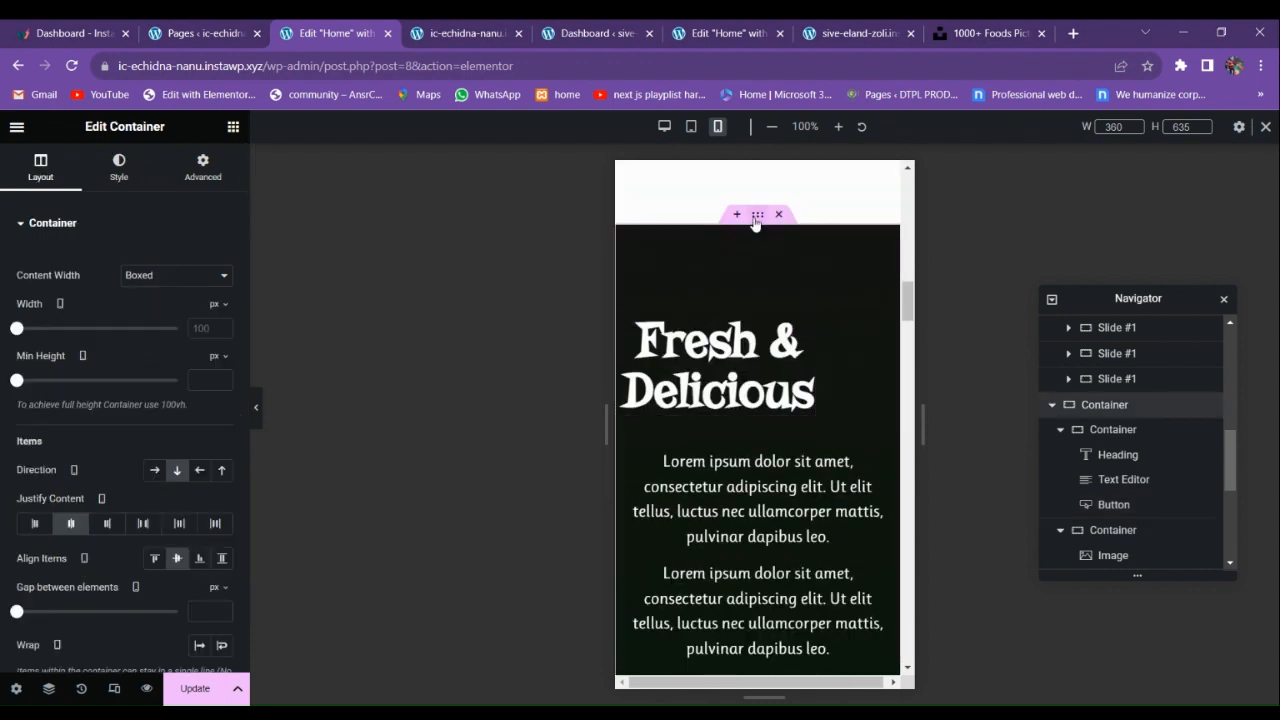
click(206, 166)
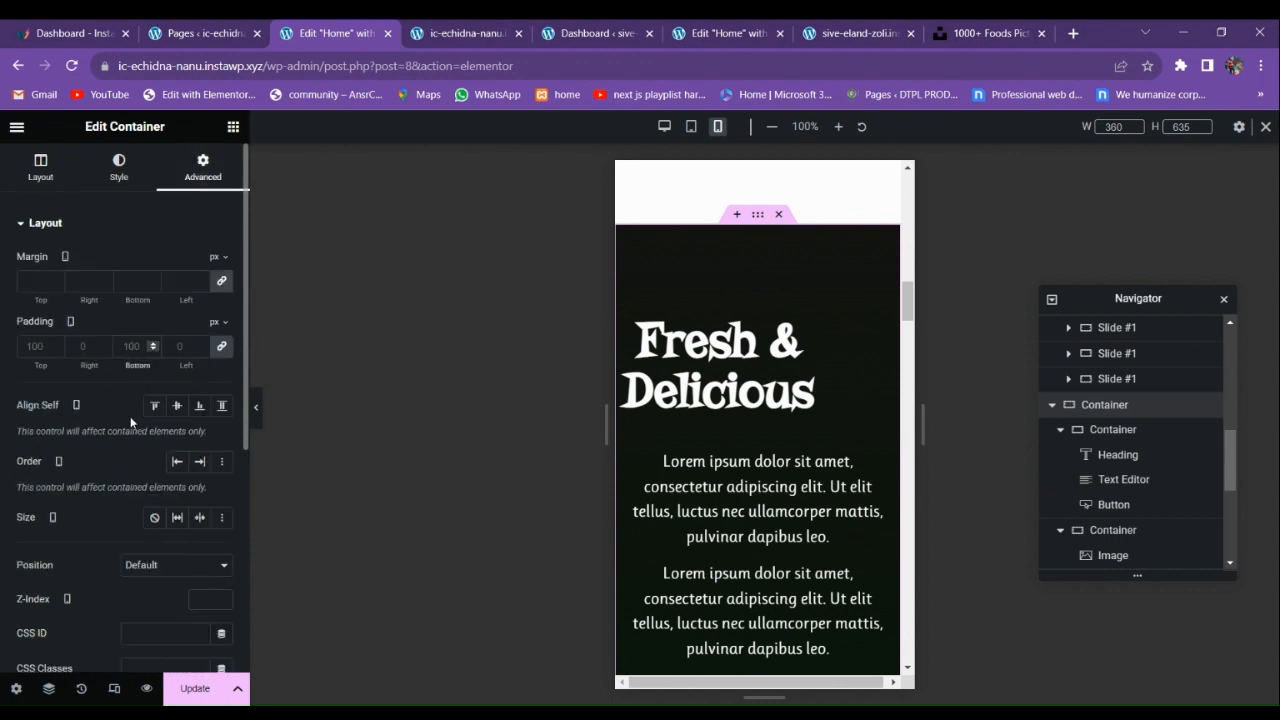
click(222, 346)
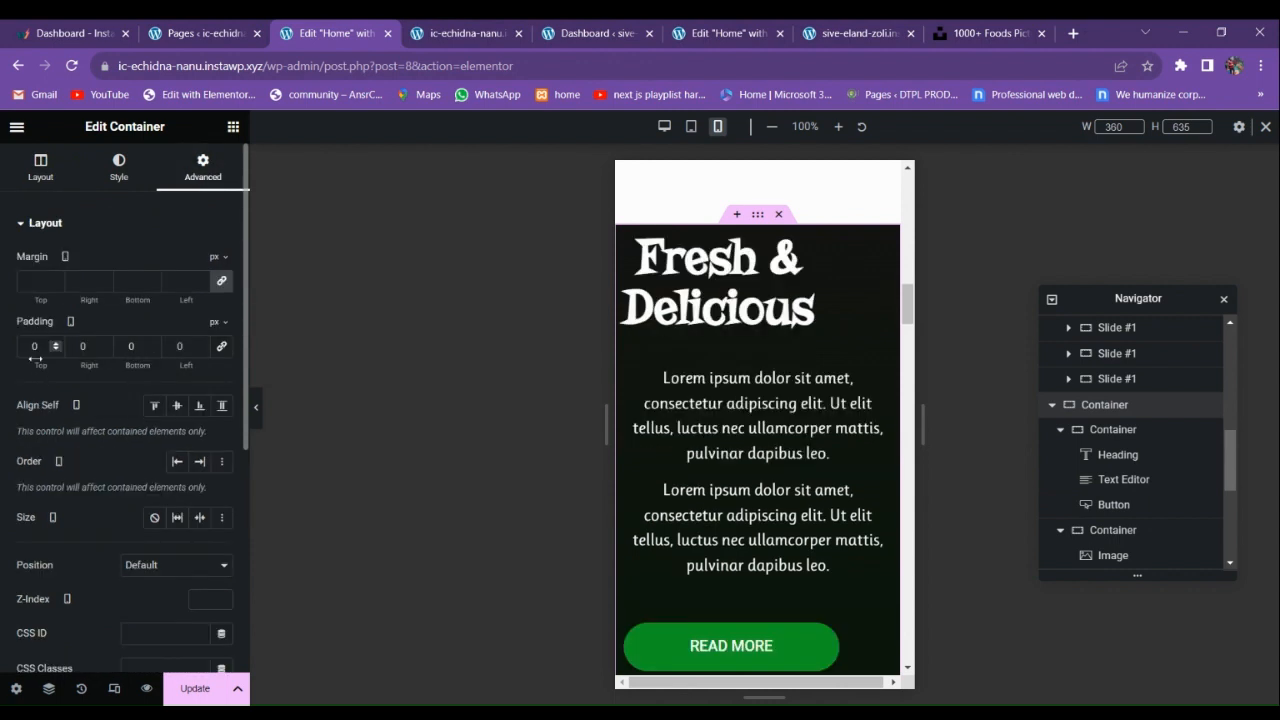
text(80)
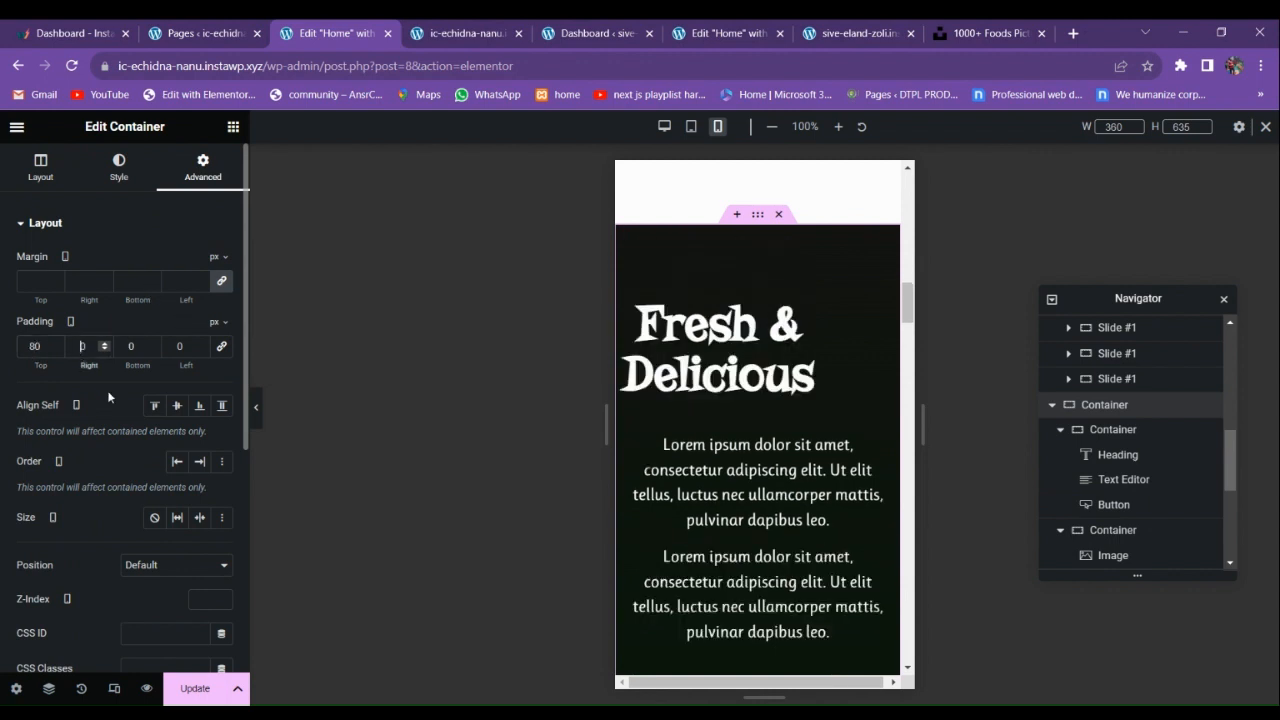
text(2)
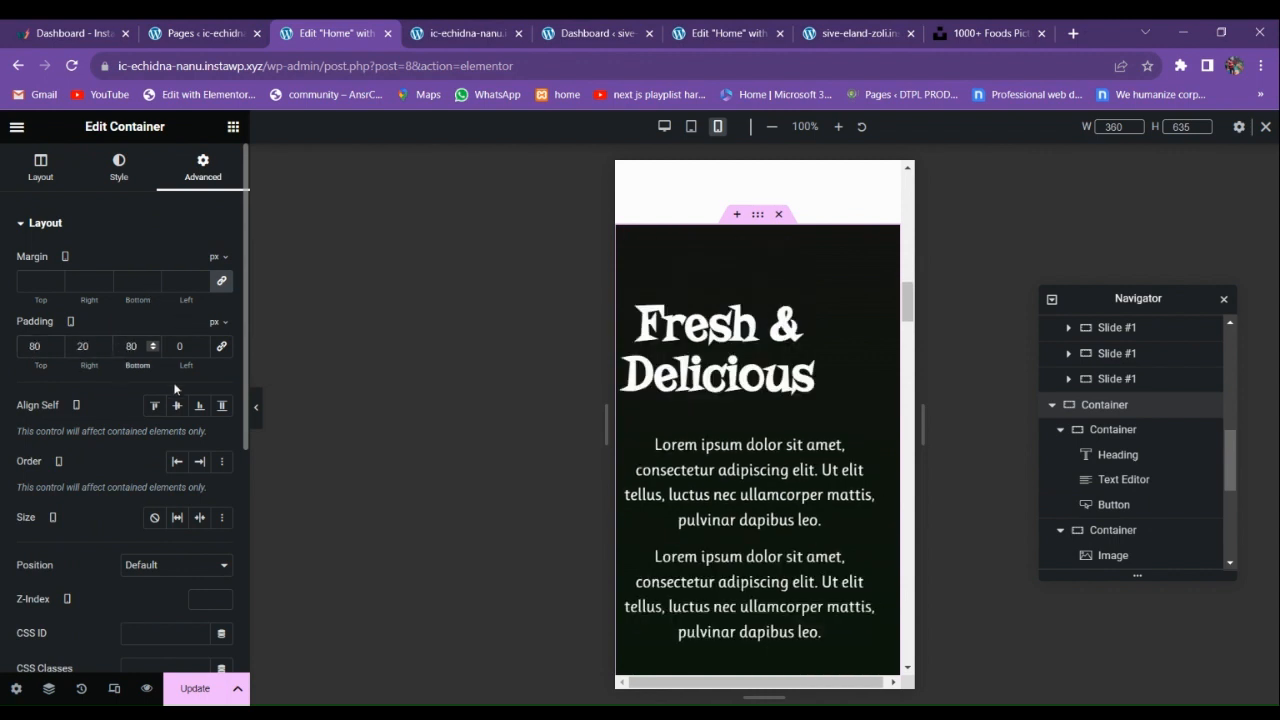
text(2)
scroll(757, 437, down, 2)
scroll(757, 437, up, 2)
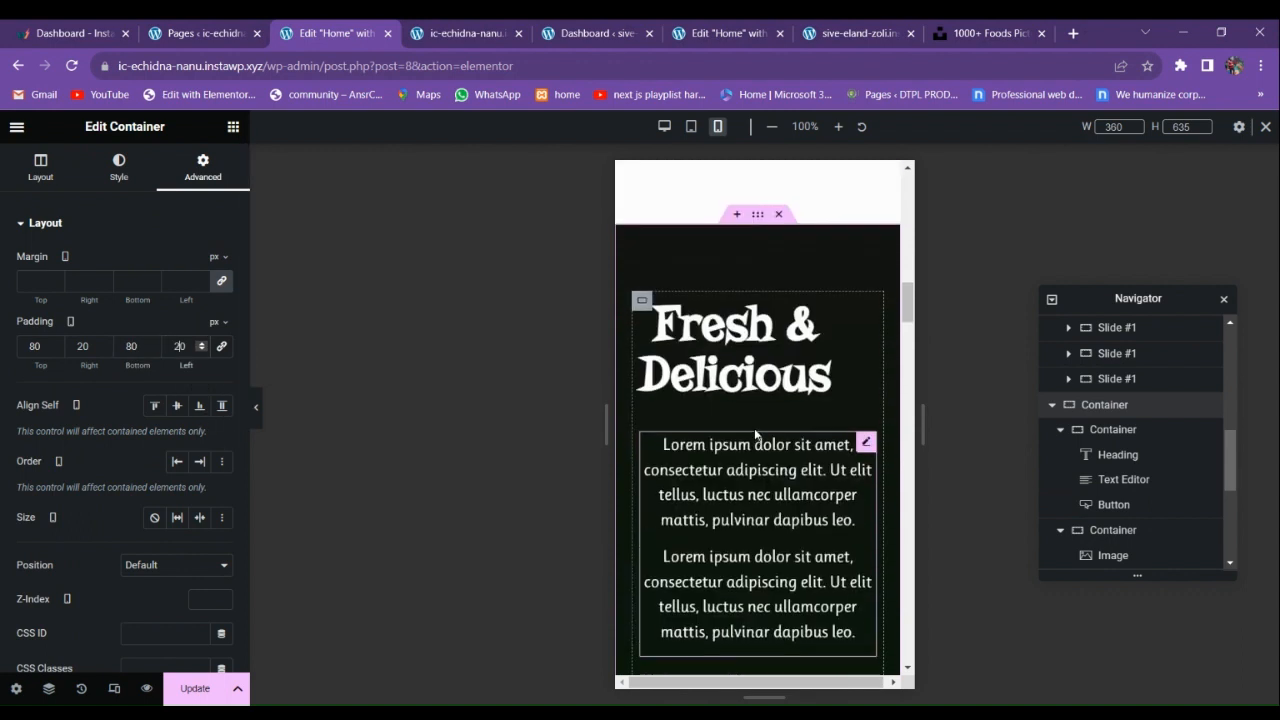
Widen the "Fresh & Delicious" heading and its READ MORE button to the full width of their inner container.
click(756, 388)
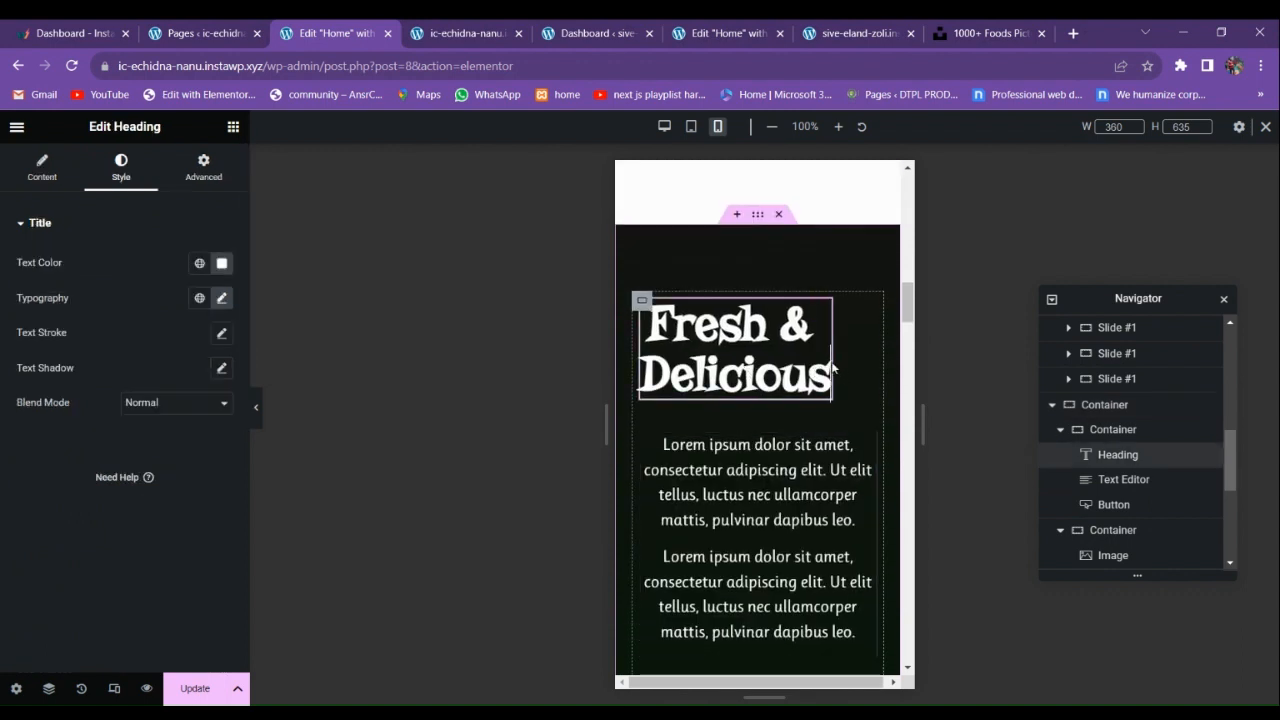
drag(832, 368, 878, 366)
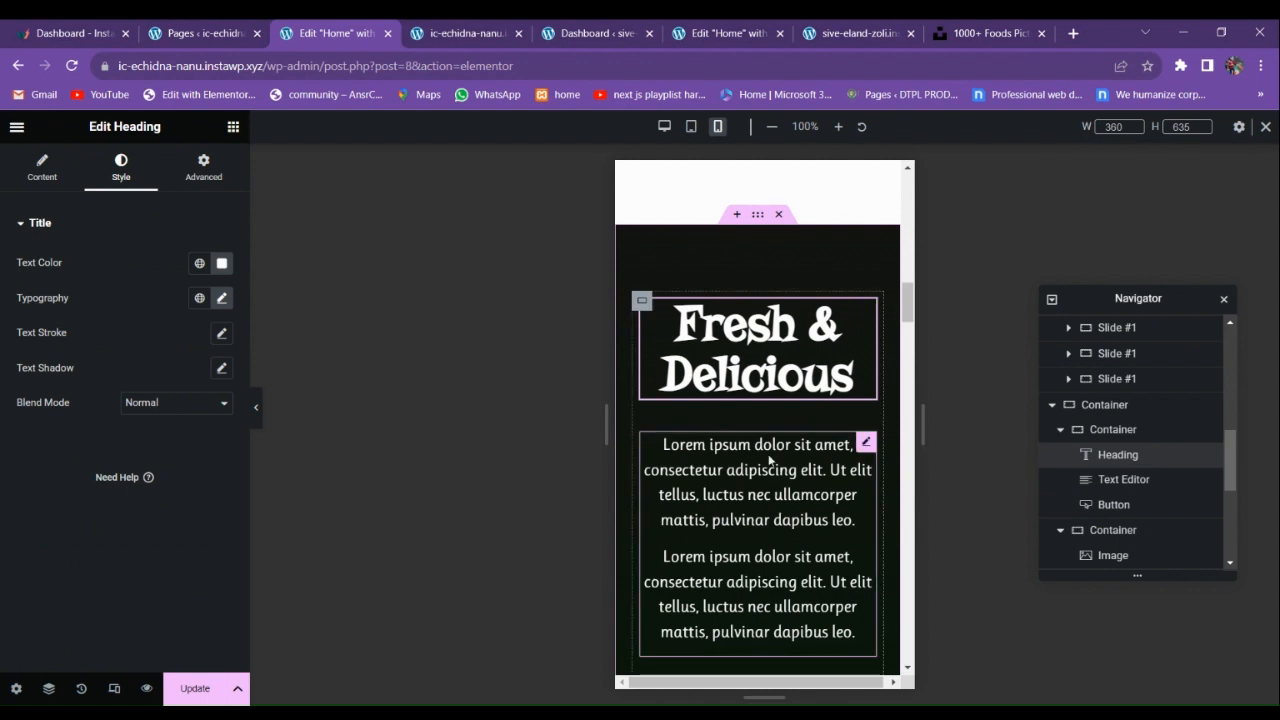
scroll(769, 460, down, 3)
scroll(766, 463, up, 1)
scroll(764, 470, down, 1)
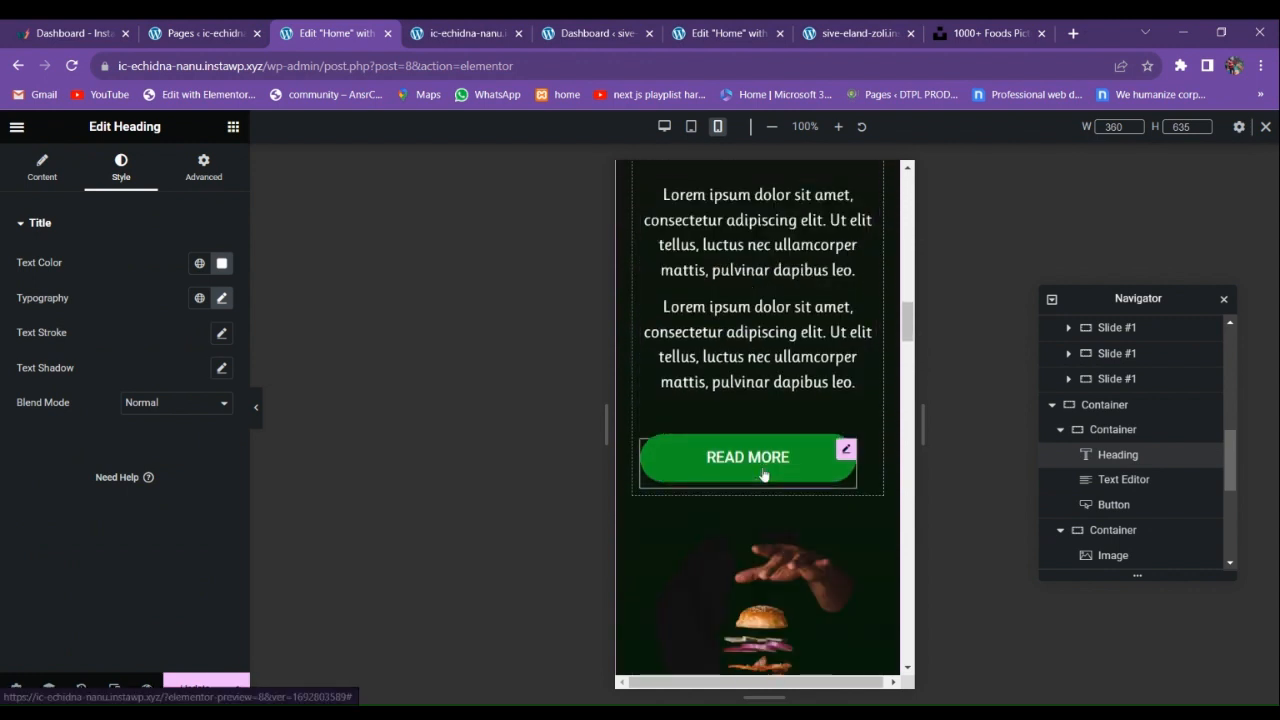
click(763, 474)
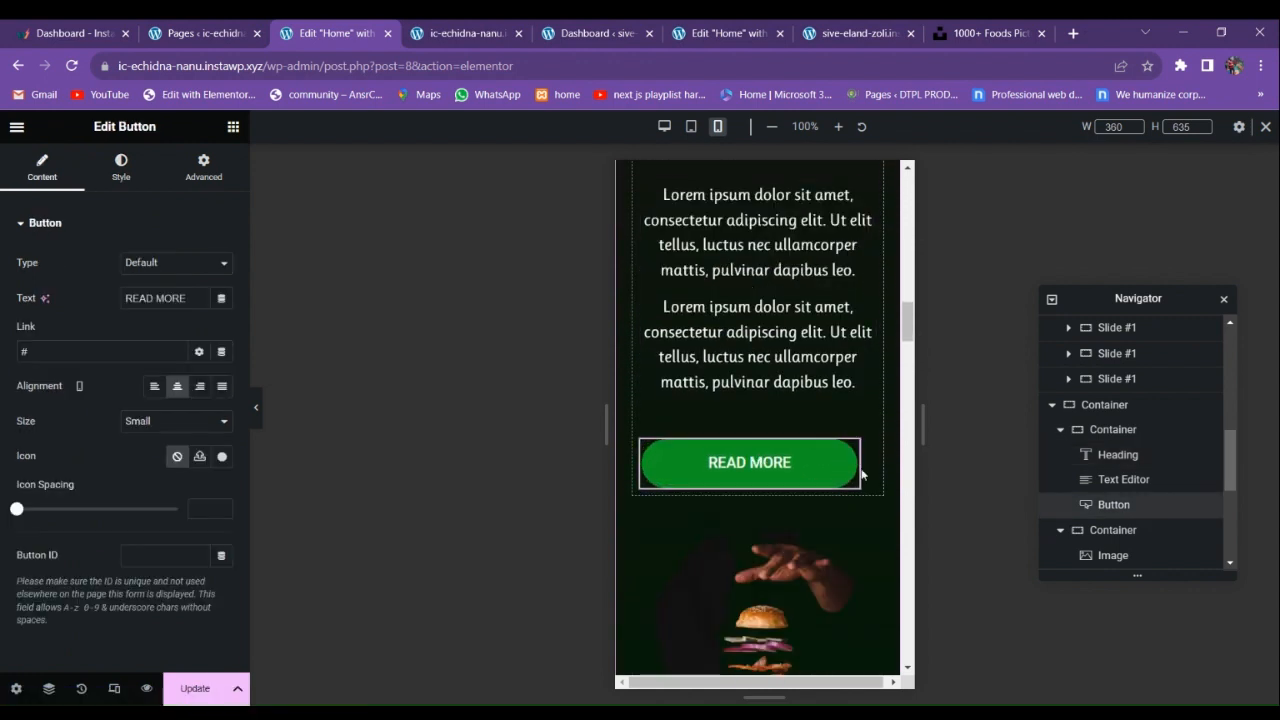
scroll(878, 465, down, 3)
scroll(740, 470, up, 6)
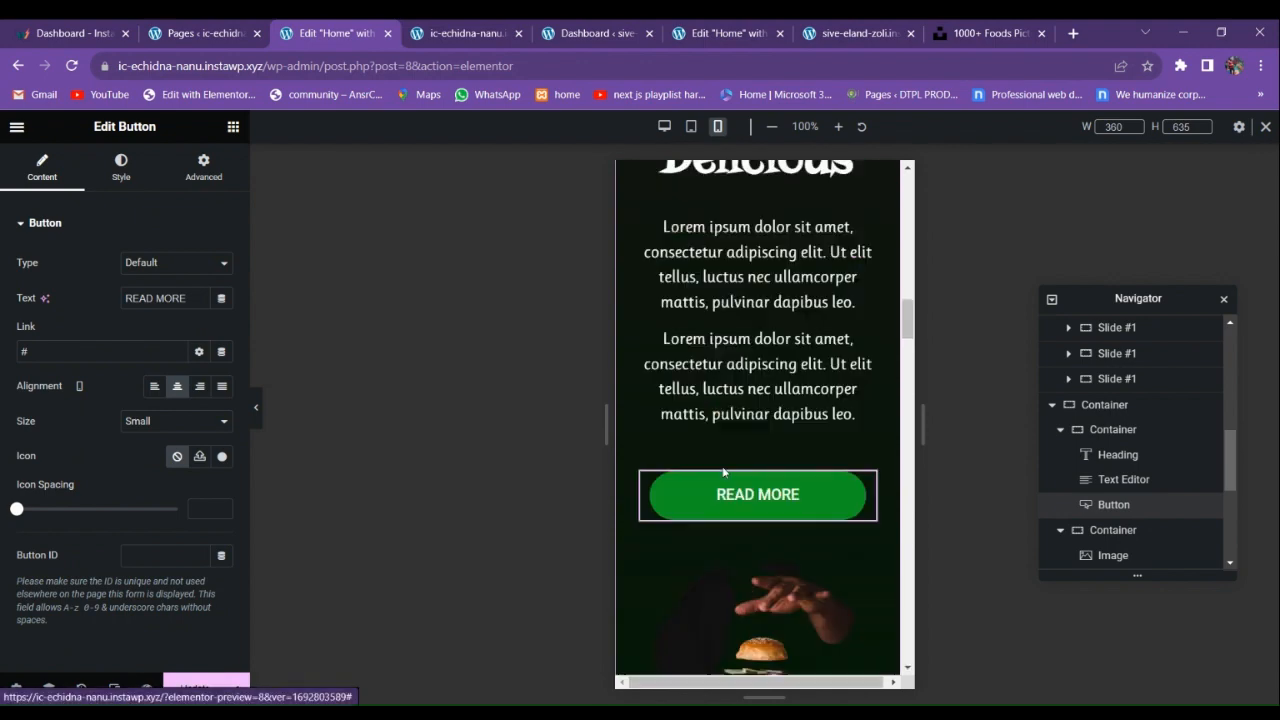
Set the mobile width of the first Italian Salad card's image to 60%.
scroll(730, 475, down, 8)
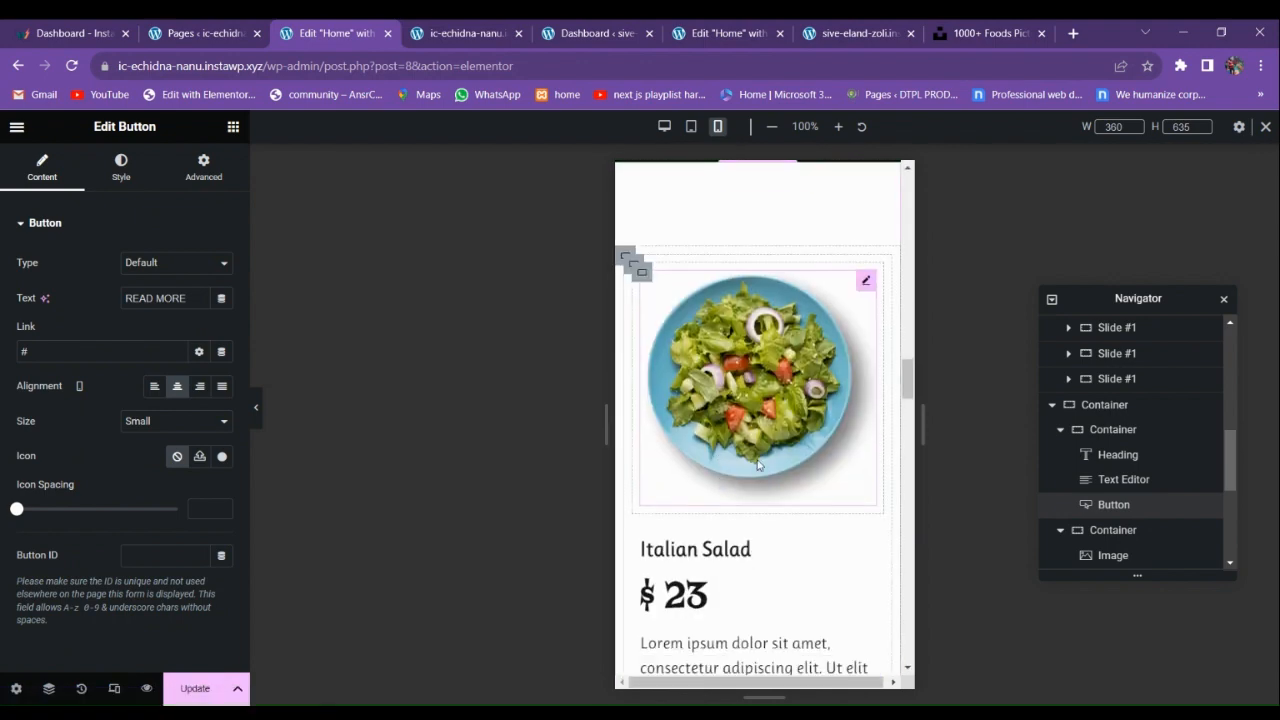
scroll(773, 490, down, 3)
scroll(765, 460, up, 2)
click(757, 418)
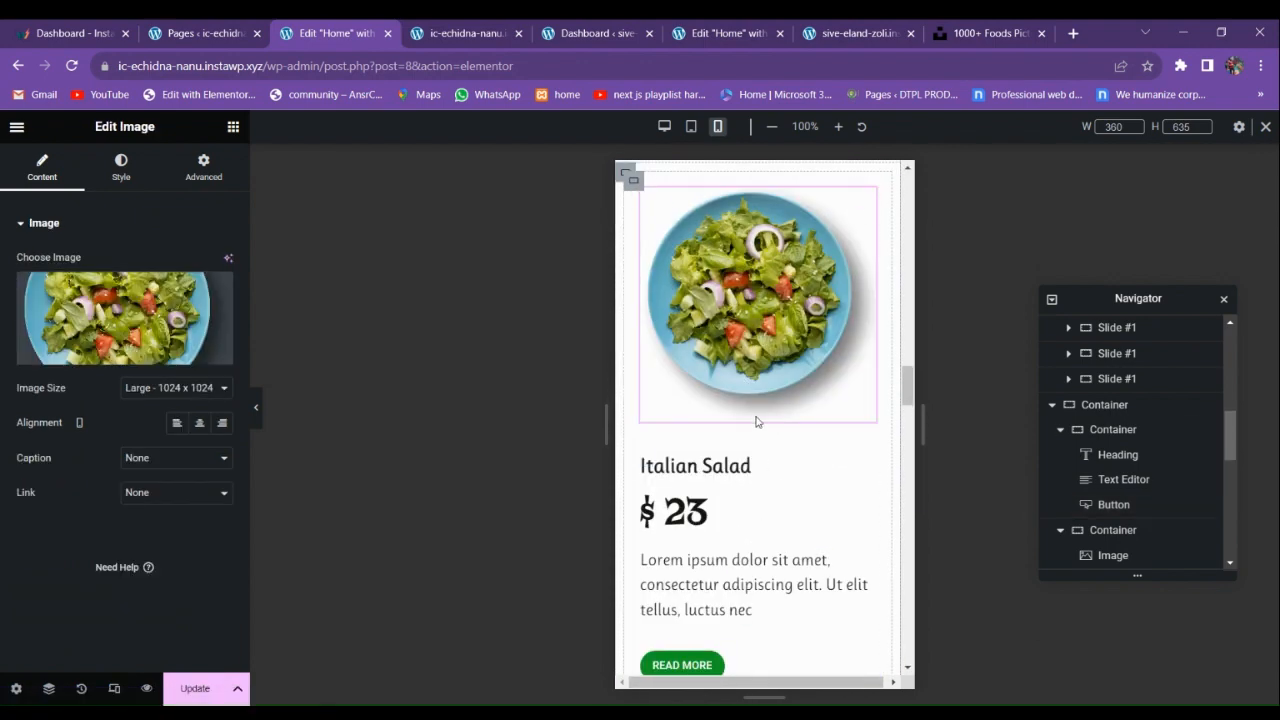
click(121, 166)
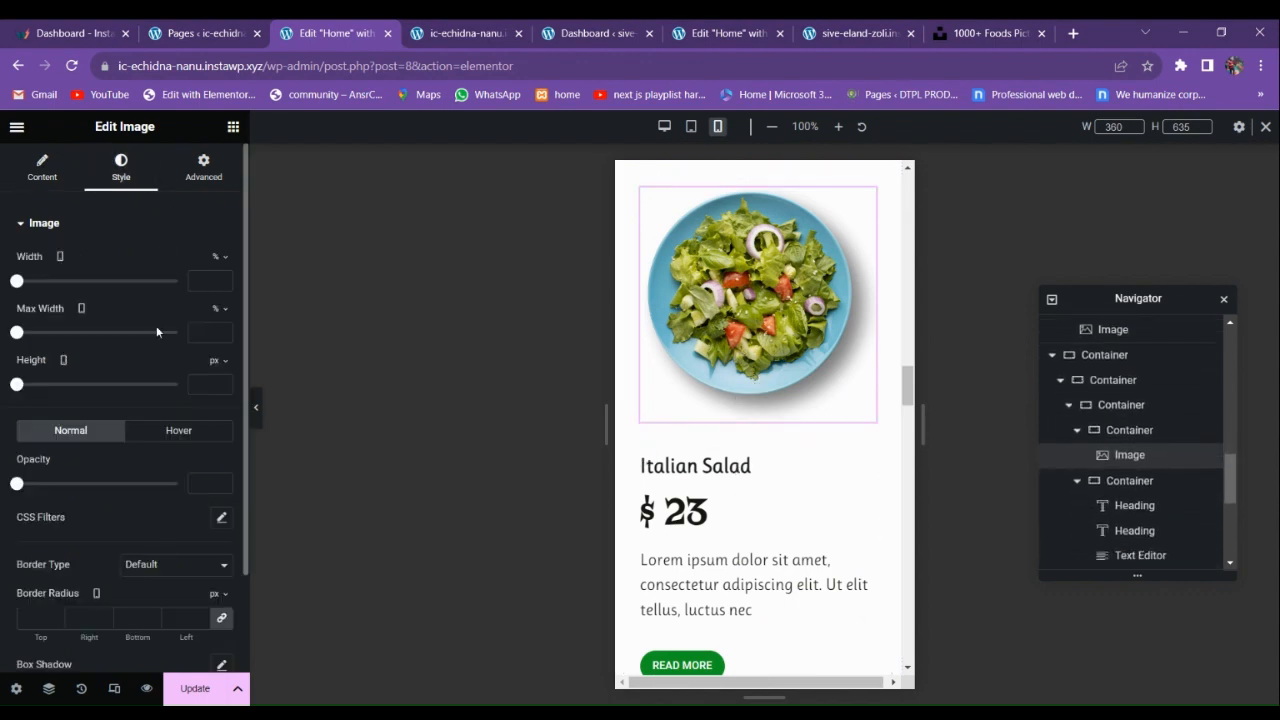
drag(16, 282, 113, 281)
Center the first Italian Salad card's text container on both axes for mobile and center-align its paragraph.
click(722, 384)
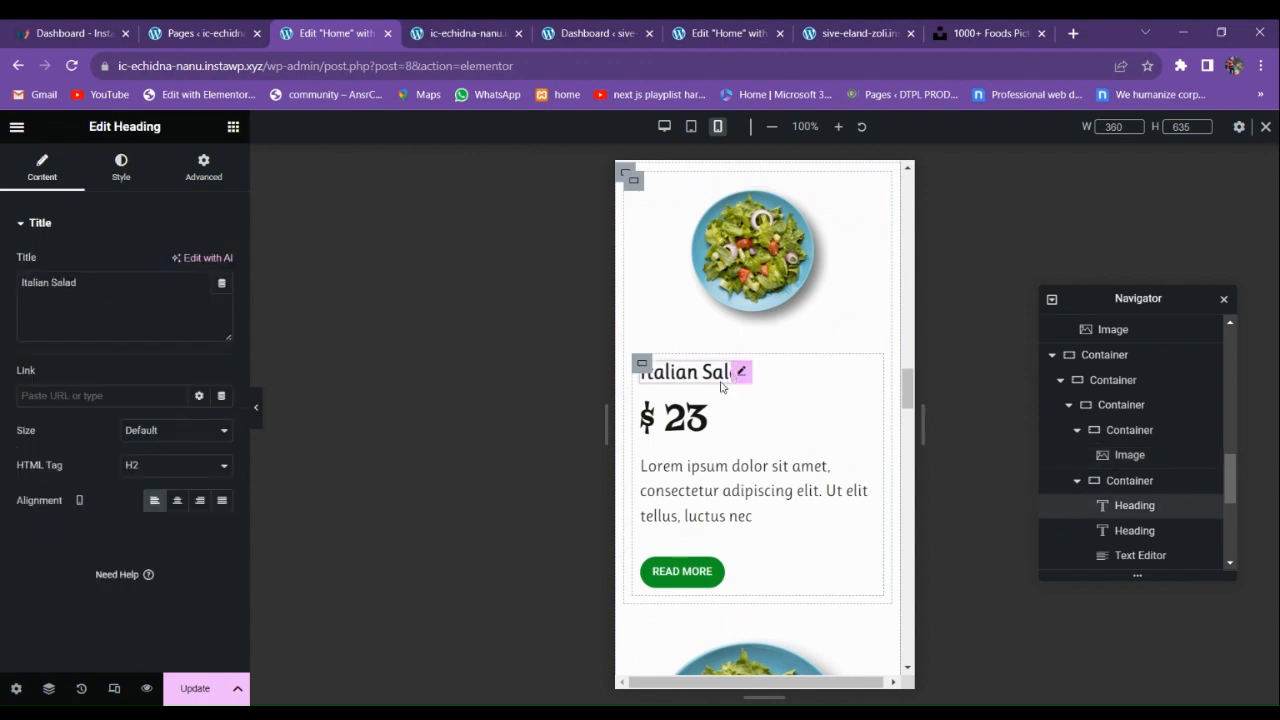
click(642, 364)
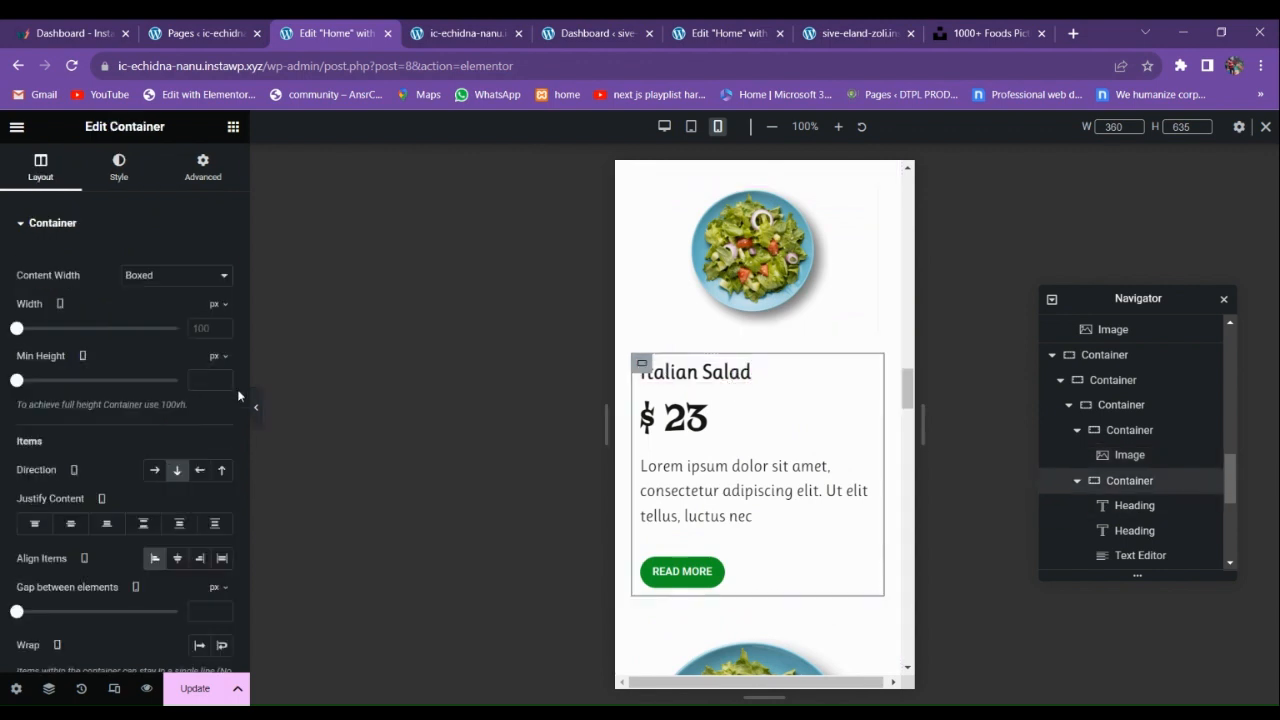
click(71, 524)
click(189, 559)
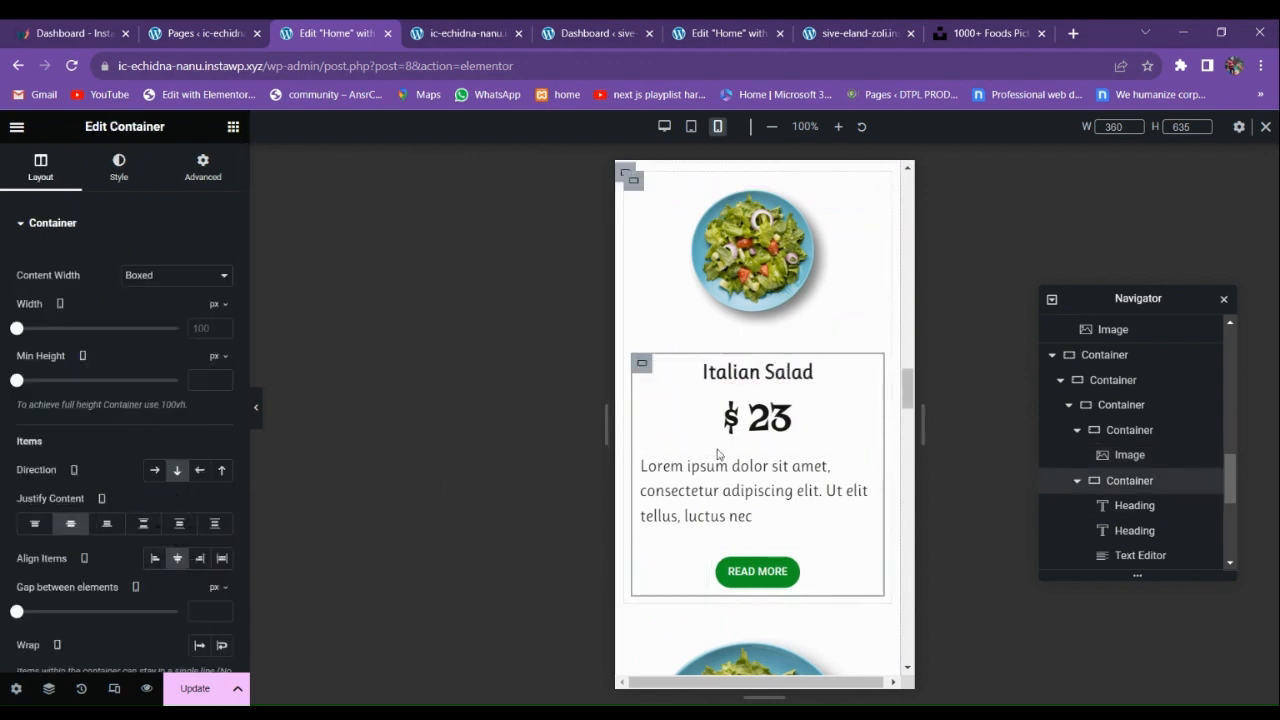
click(680, 513)
click(120, 167)
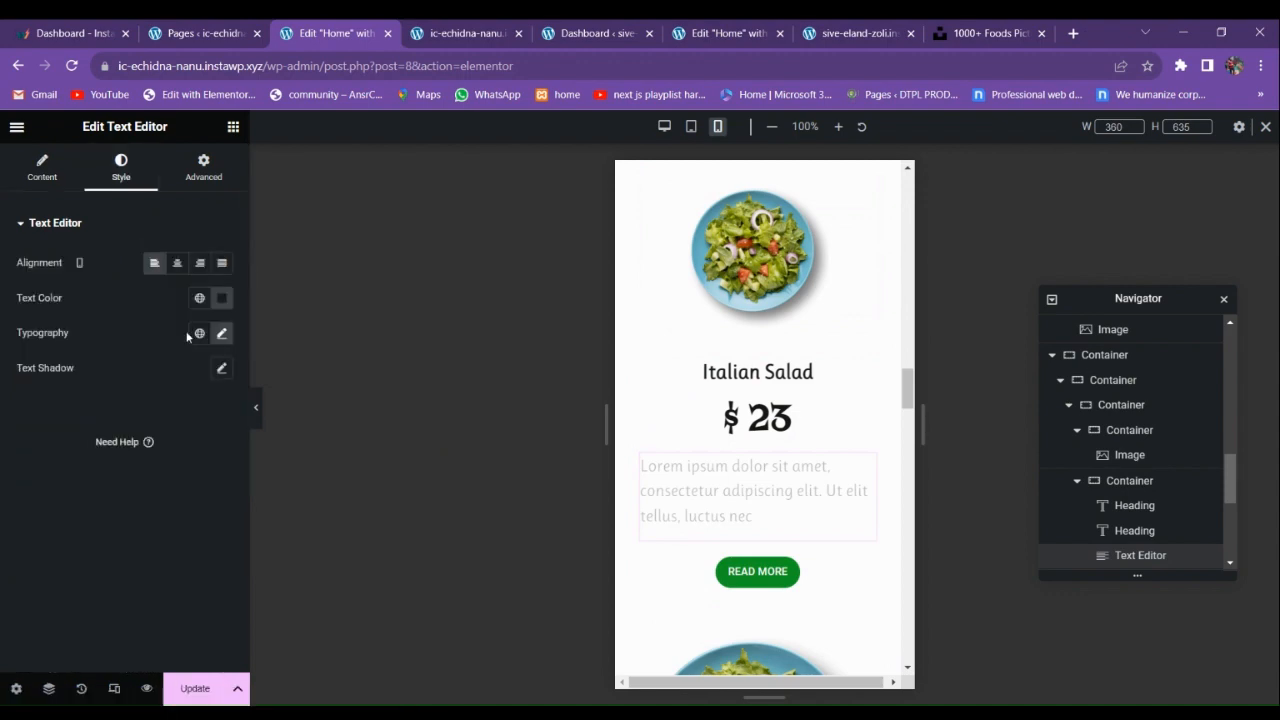
click(184, 270)
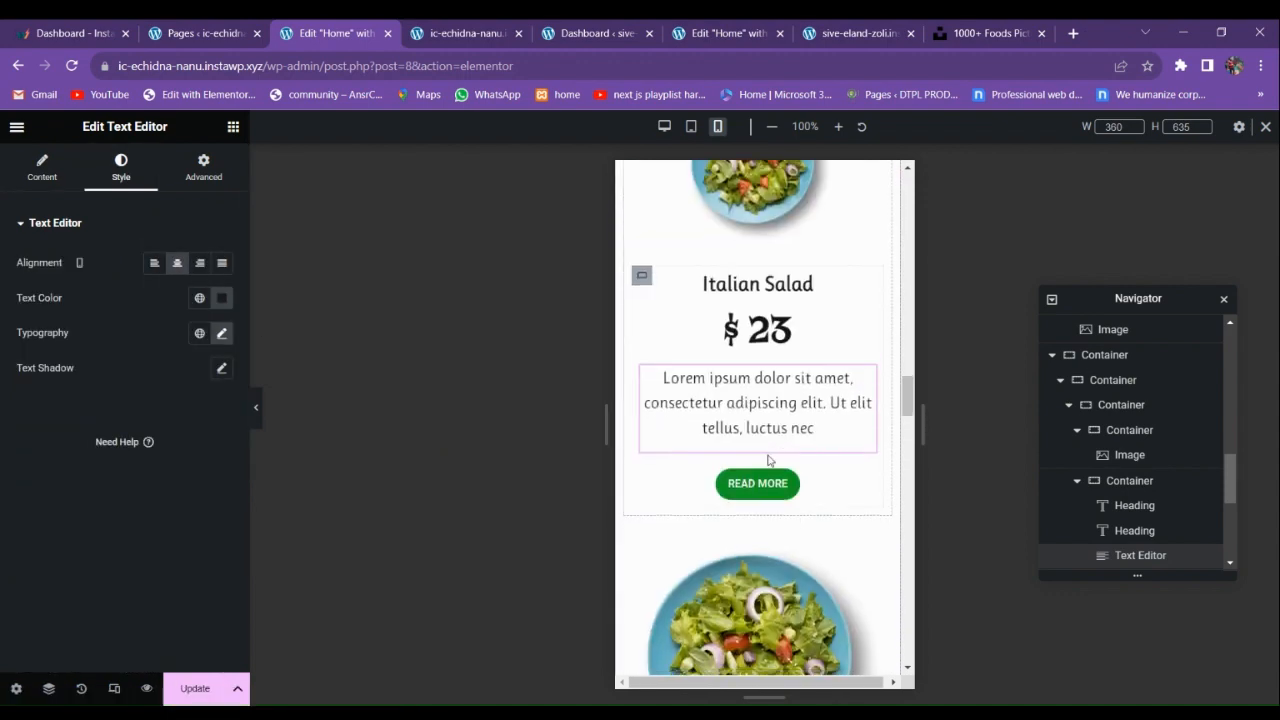
Copy the first salad image and paste its style onto the second card's image.
scroll(768, 461, down, 3)
scroll(765, 420, up, 5)
scroll(770, 436, down, 8)
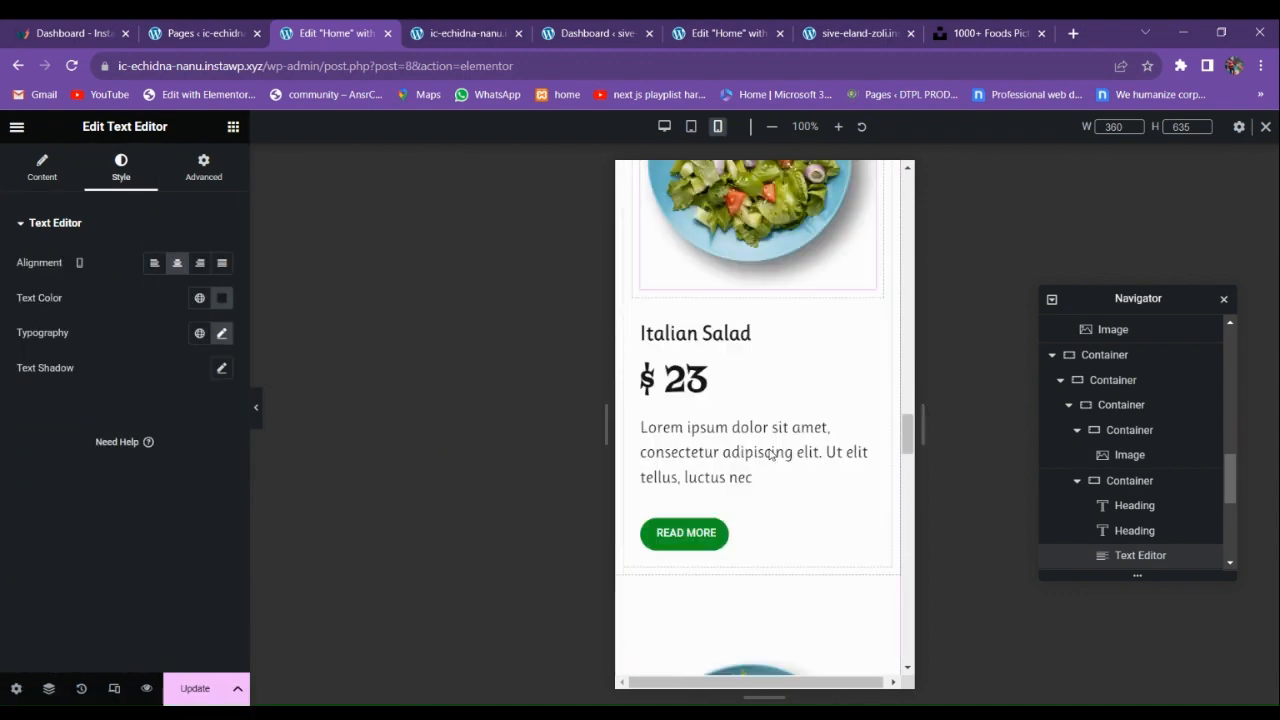
click(763, 450)
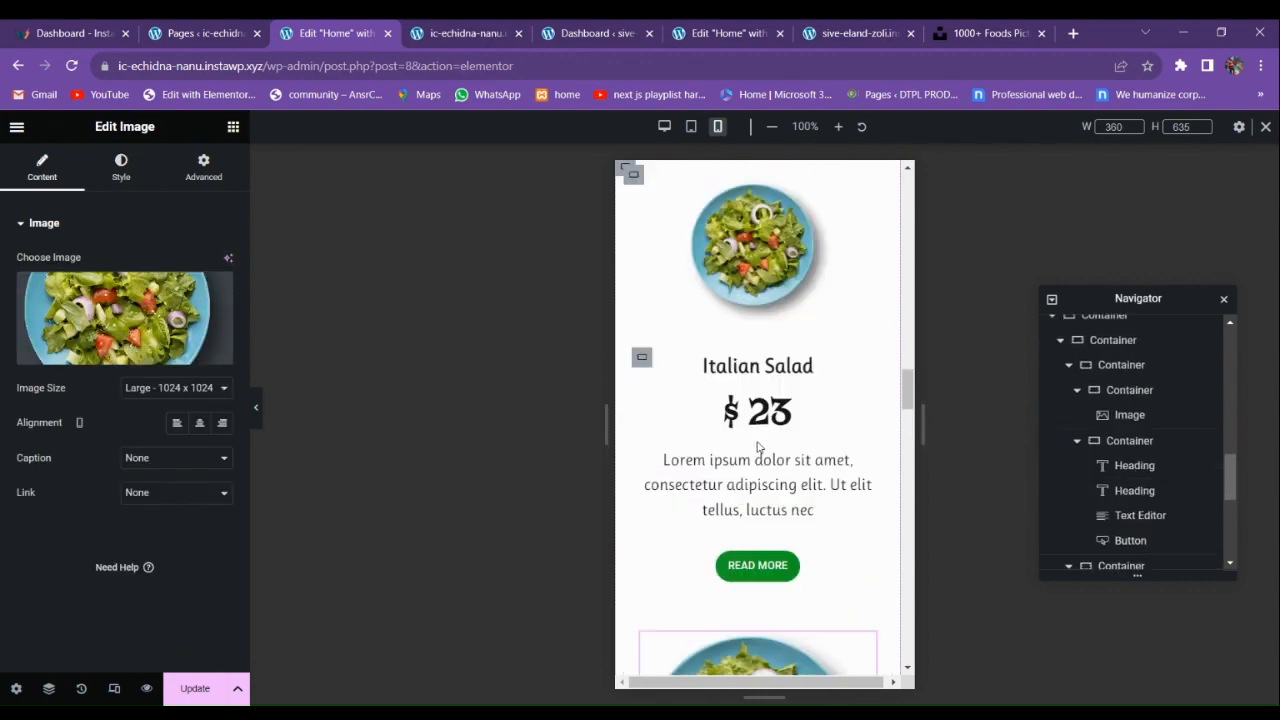
click(740, 272)
right_click(738, 273)
click(789, 357)
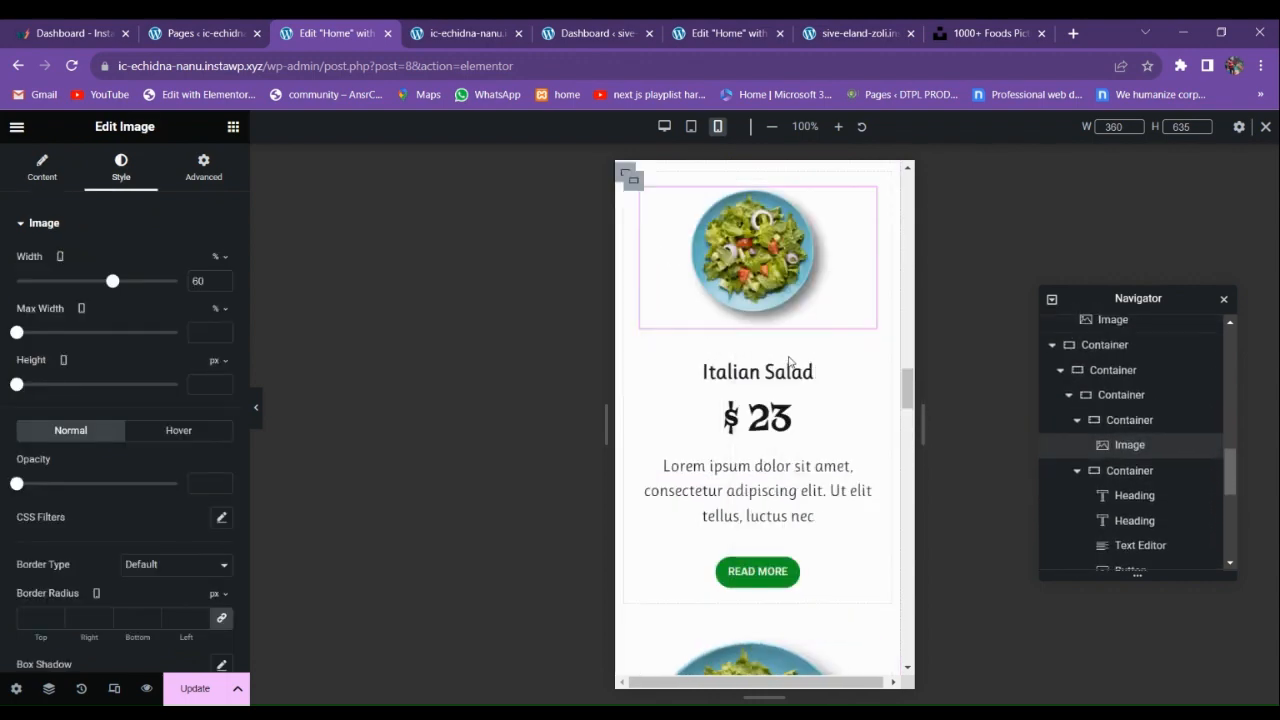
scroll(789, 362, down, 3)
click(753, 342)
right_click(753, 342)
click(810, 483)
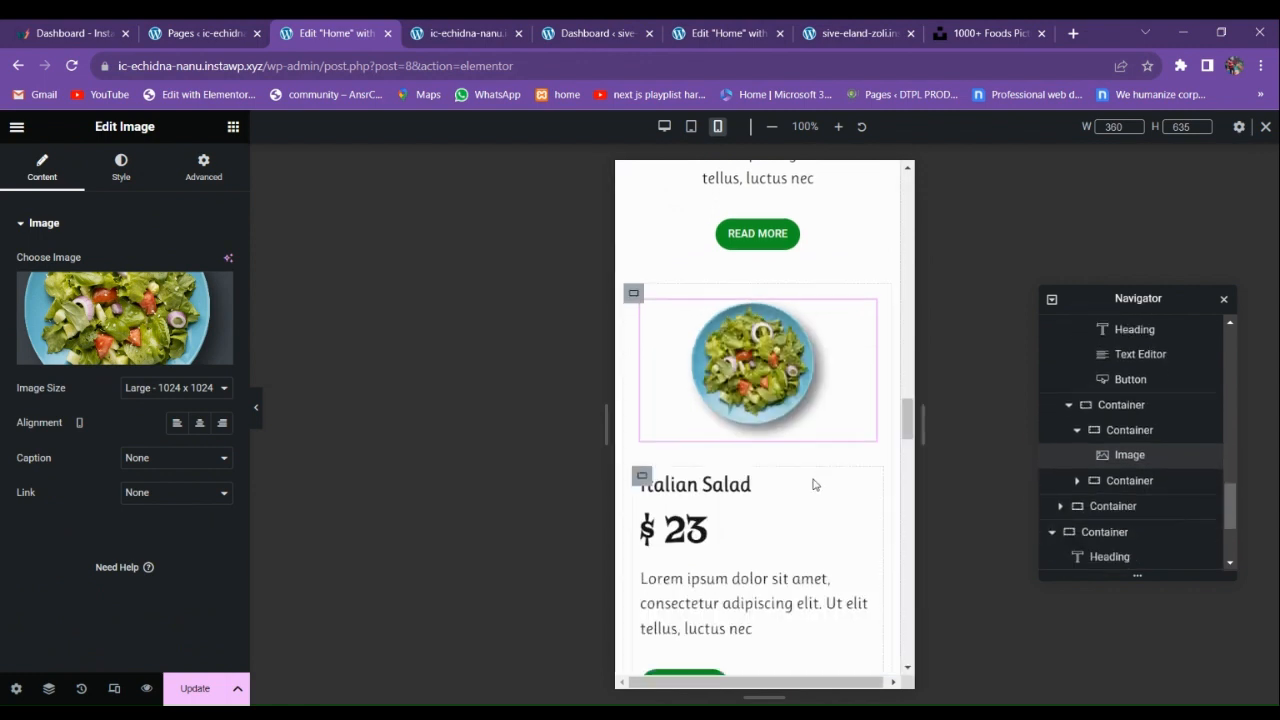
Paste the copied image style onto the salad images of the third and fourth cards.
scroll(763, 483, down, 3)
scroll(779, 532, down, 3)
click(786, 396)
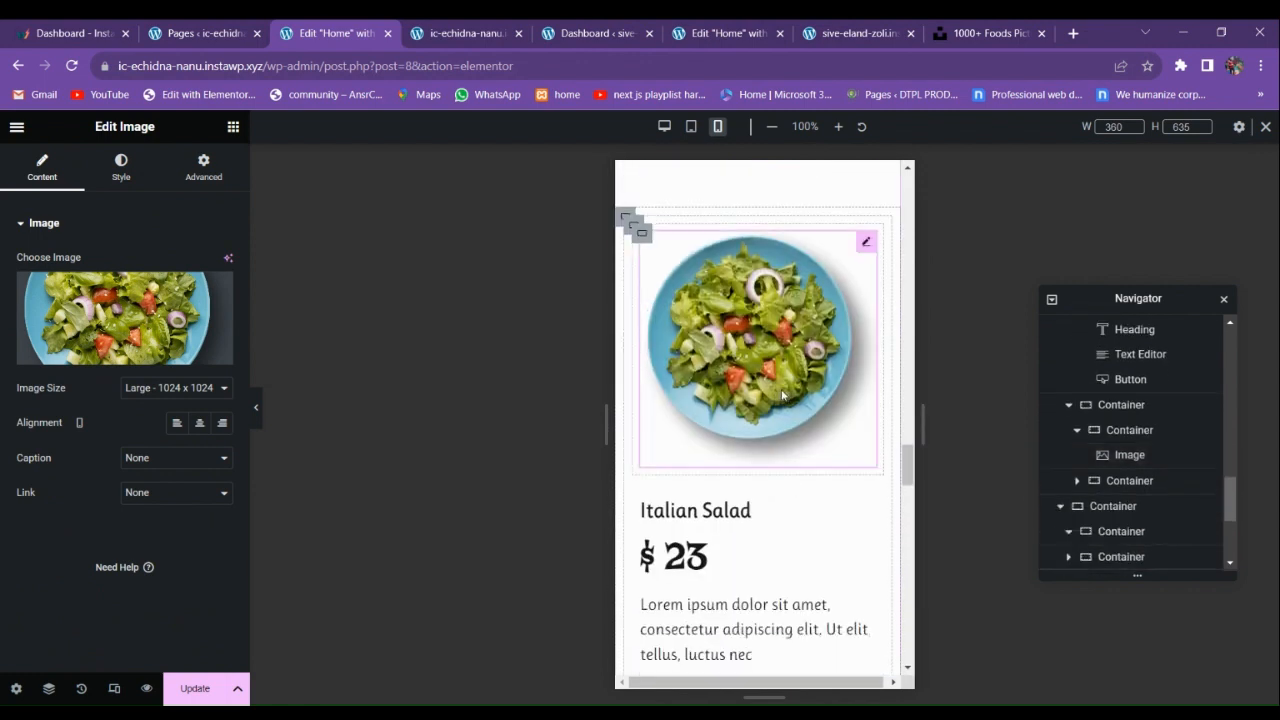
right_click(786, 396)
click(838, 511)
scroll(838, 511, down, 3)
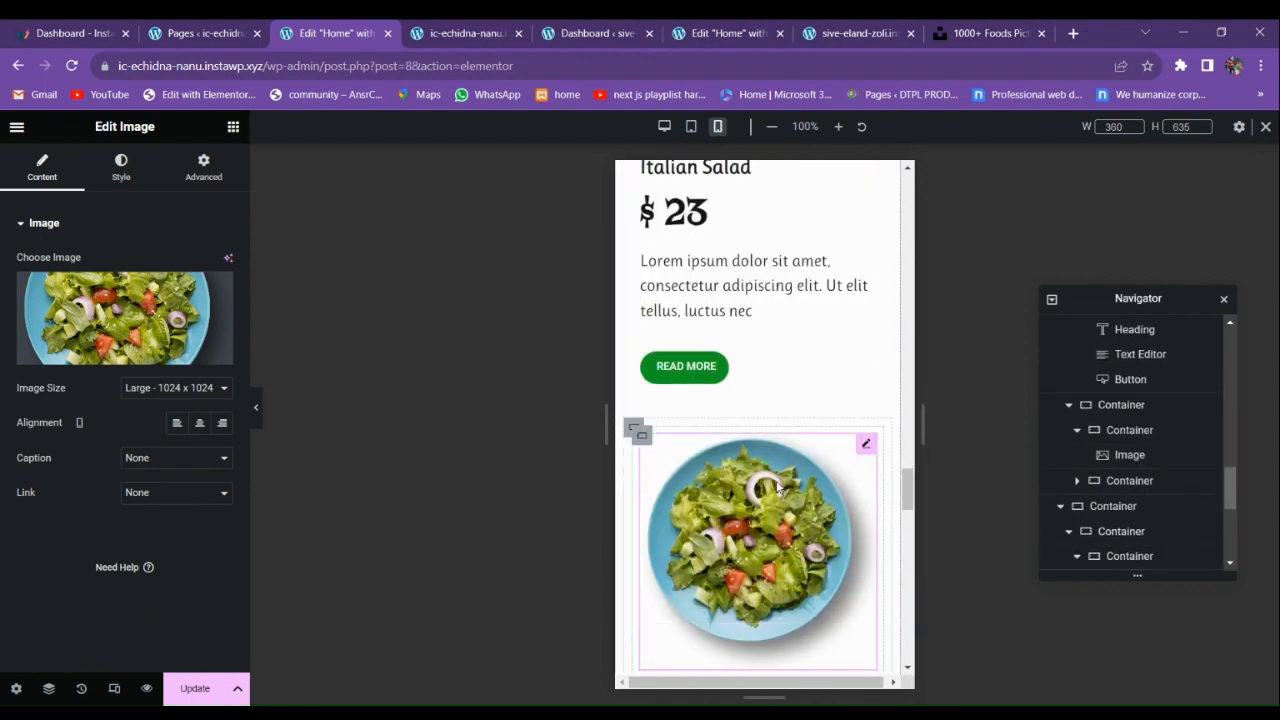
click(781, 398)
right_click(781, 398)
click(828, 513)
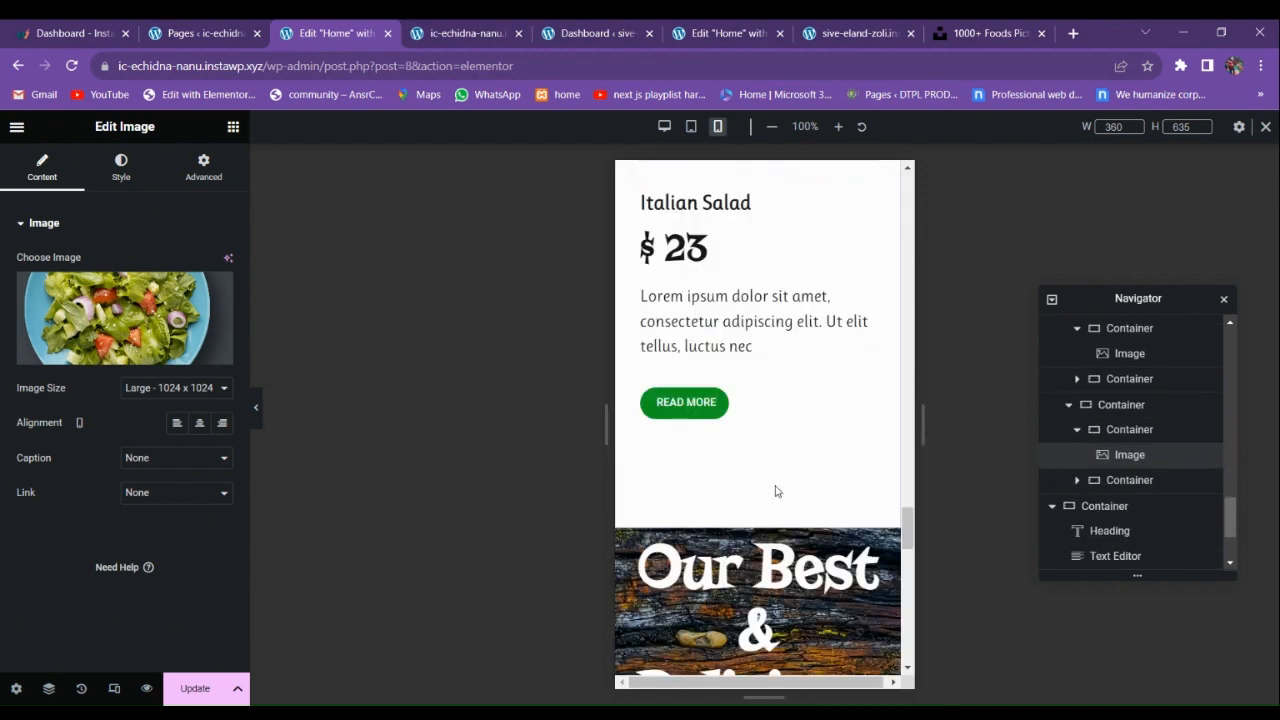
Set Align Items to center for the second Italian Salad card's text container on mobile and center-align its paragraph.
scroll(773, 437, up, 16)
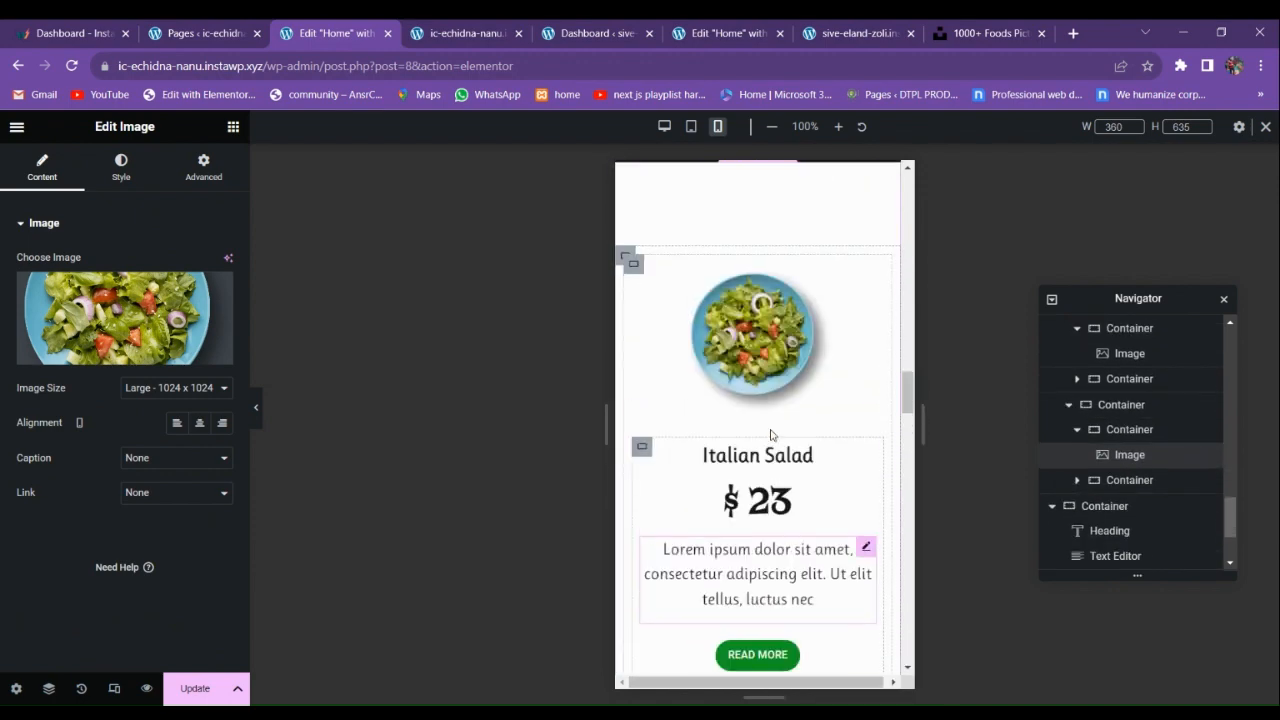
scroll(771, 435, down, 6)
click(642, 314)
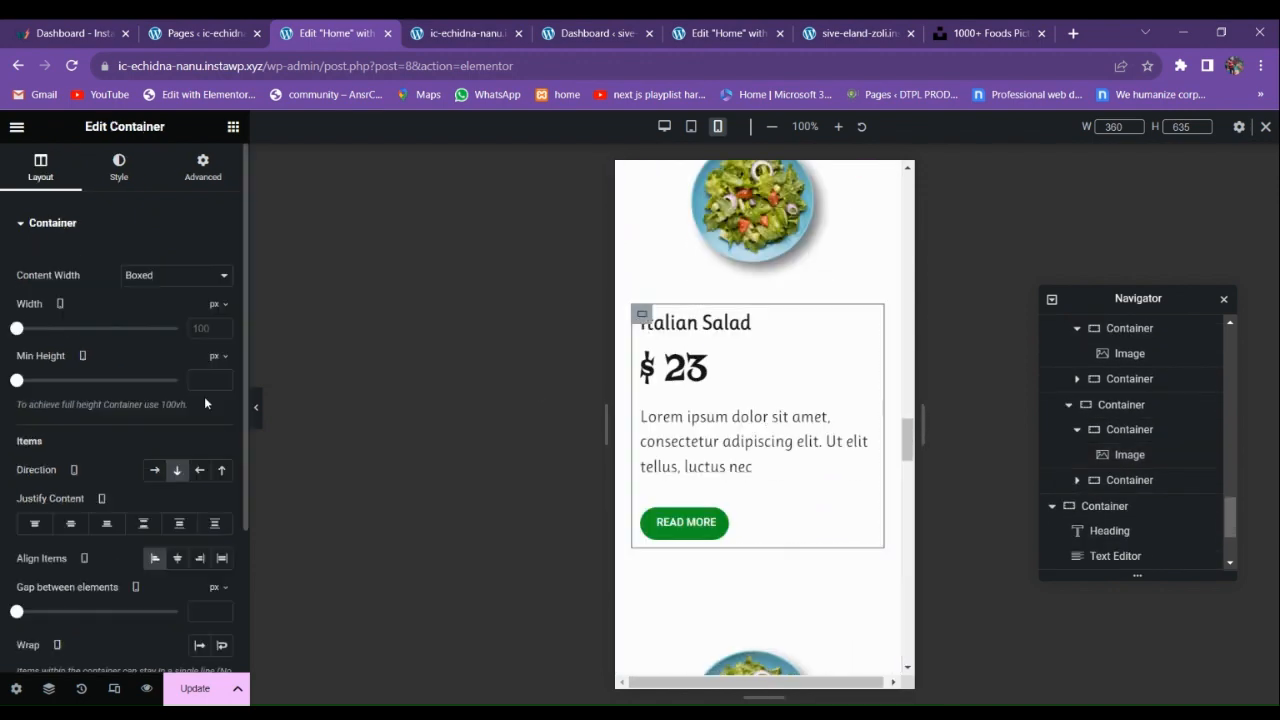
click(177, 558)
click(760, 440)
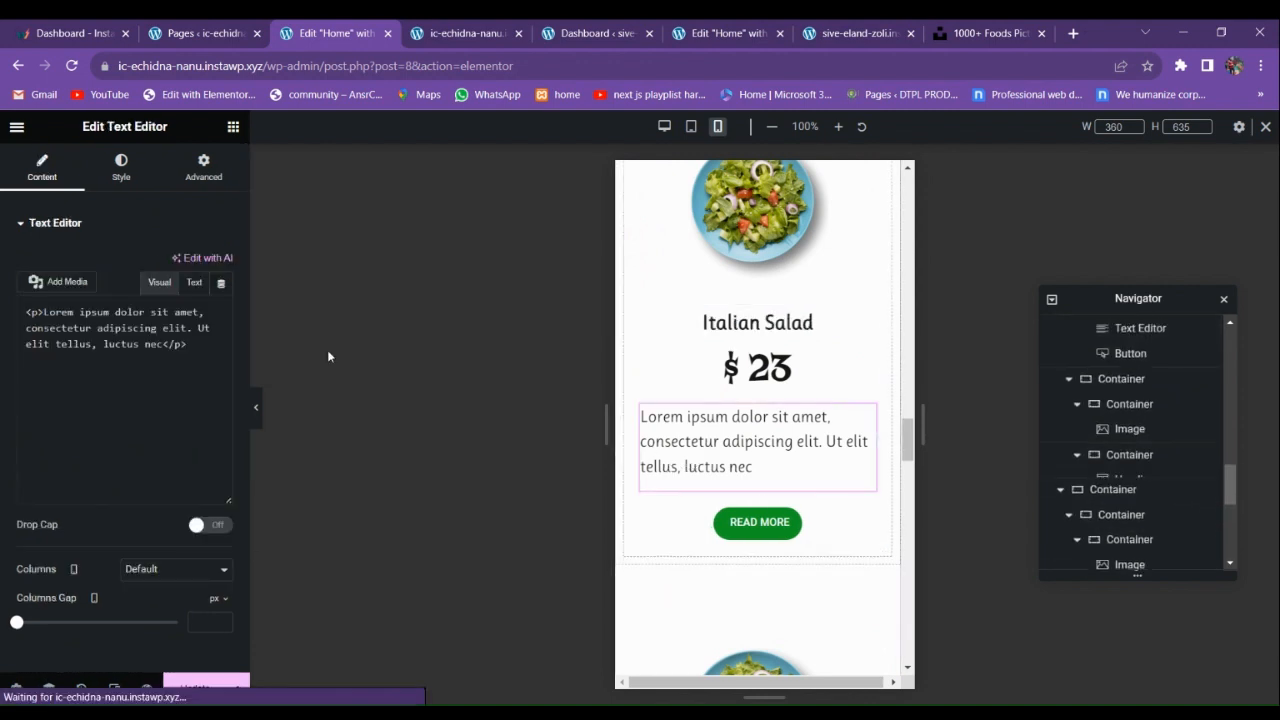
click(121, 167)
click(177, 262)
Set the "Our Best & Delicious Foods" heading's font size to 60 px for mobile.
scroll(798, 447, down, 3)
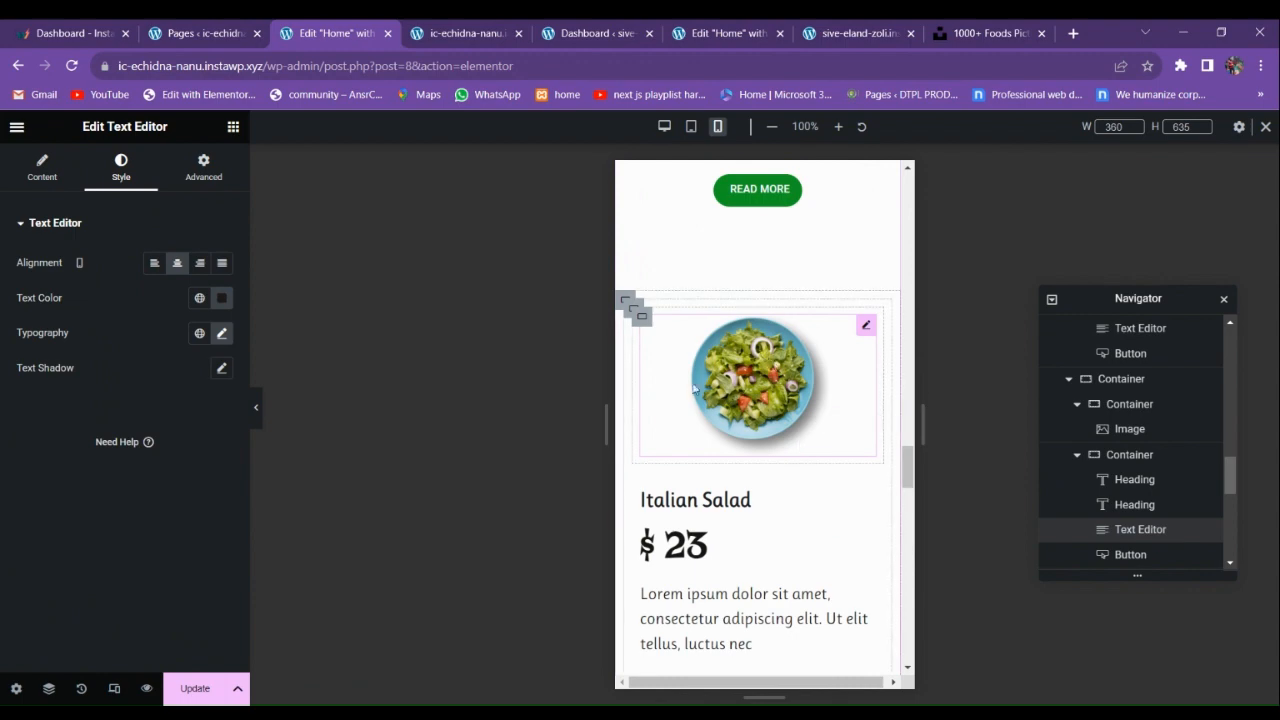
scroll(710, 510, down, 6)
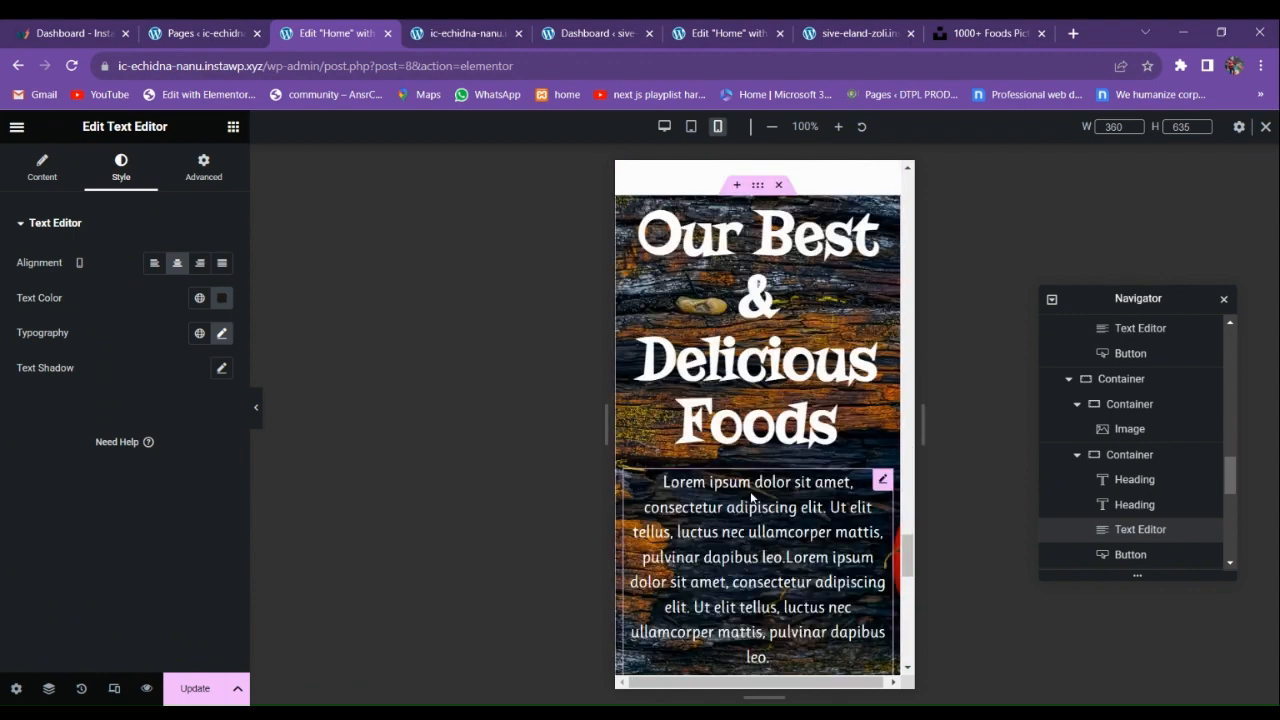
scroll(760, 490, up, 3)
click(685, 525)
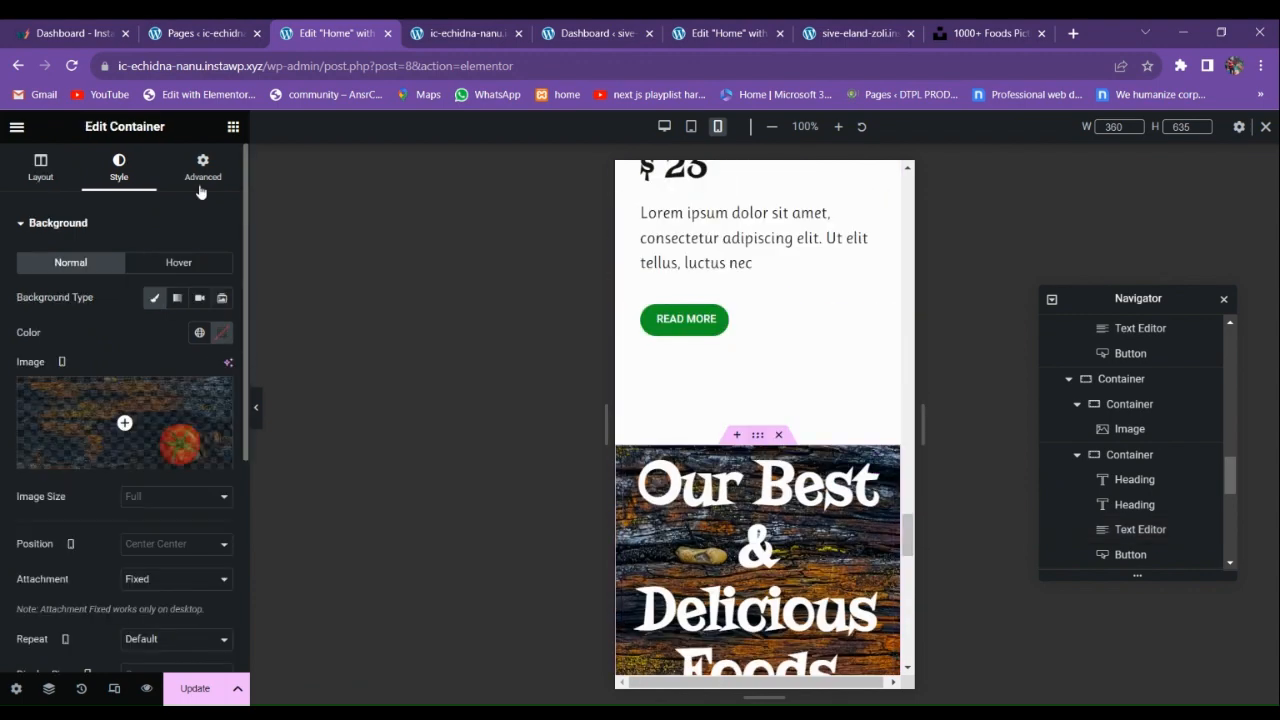
click(203, 167)
scroll(757, 480, down, 3)
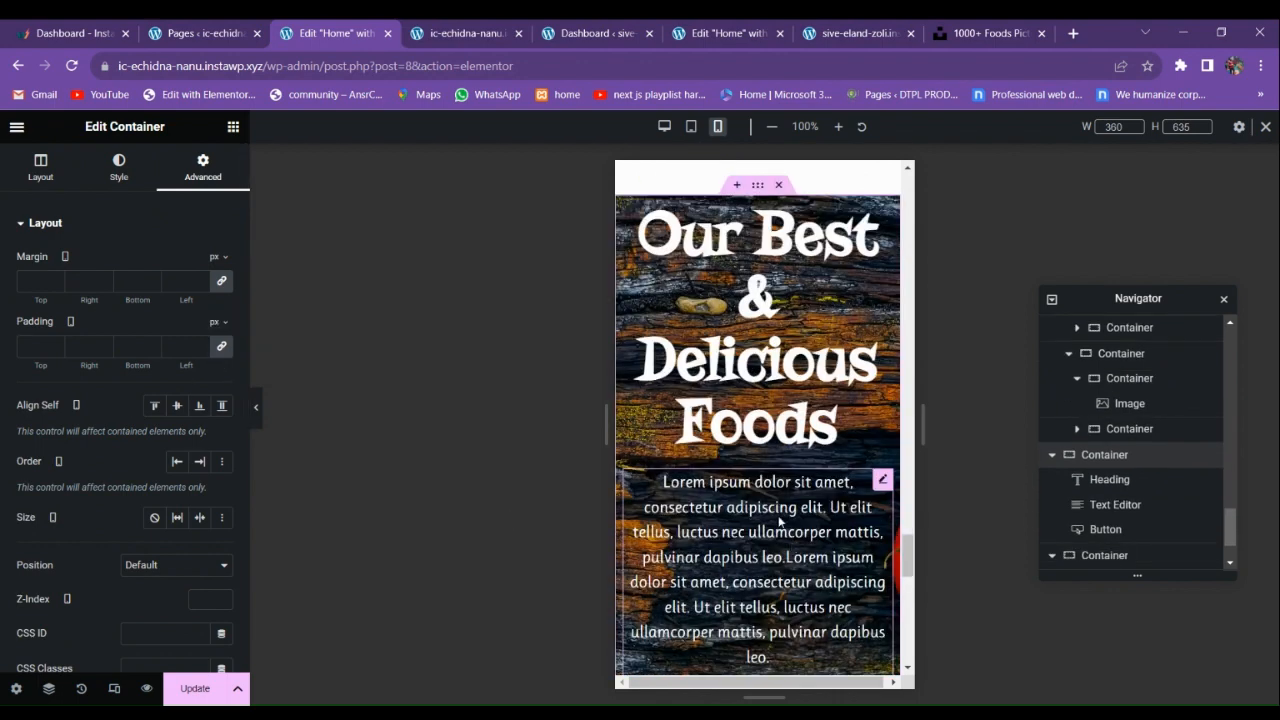
click(757, 330)
click(121, 167)
click(221, 299)
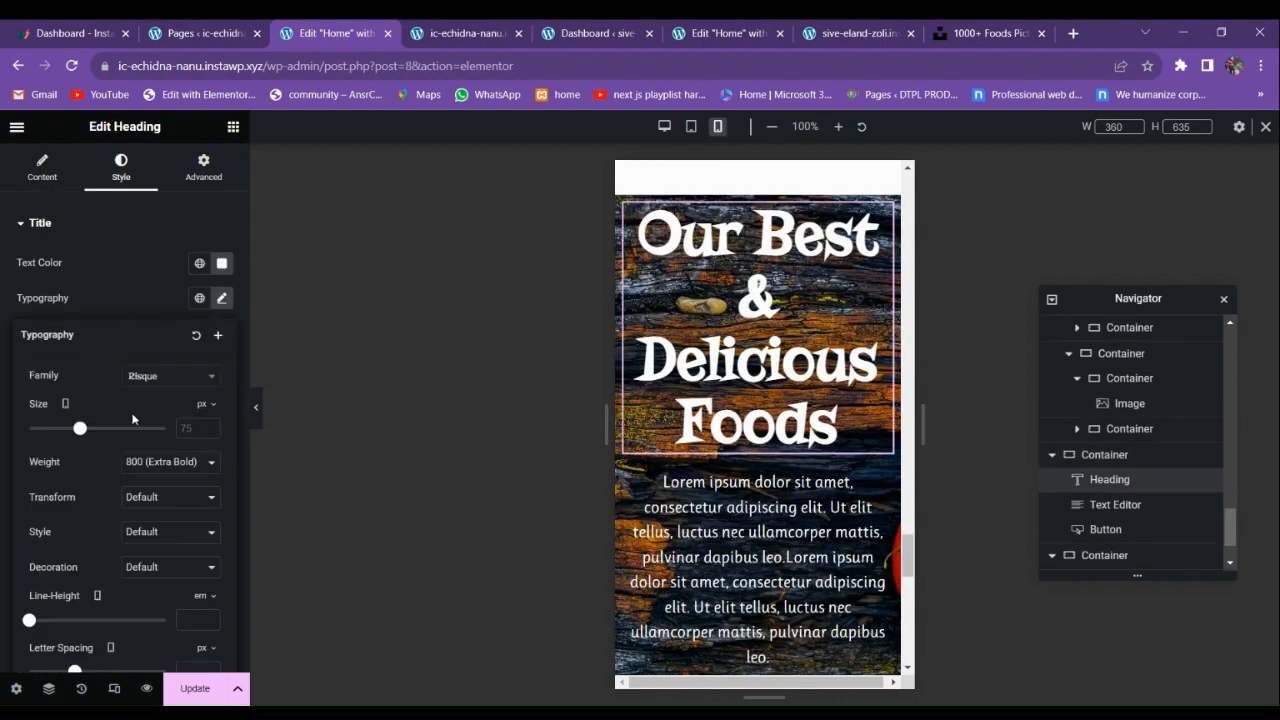
text(60)
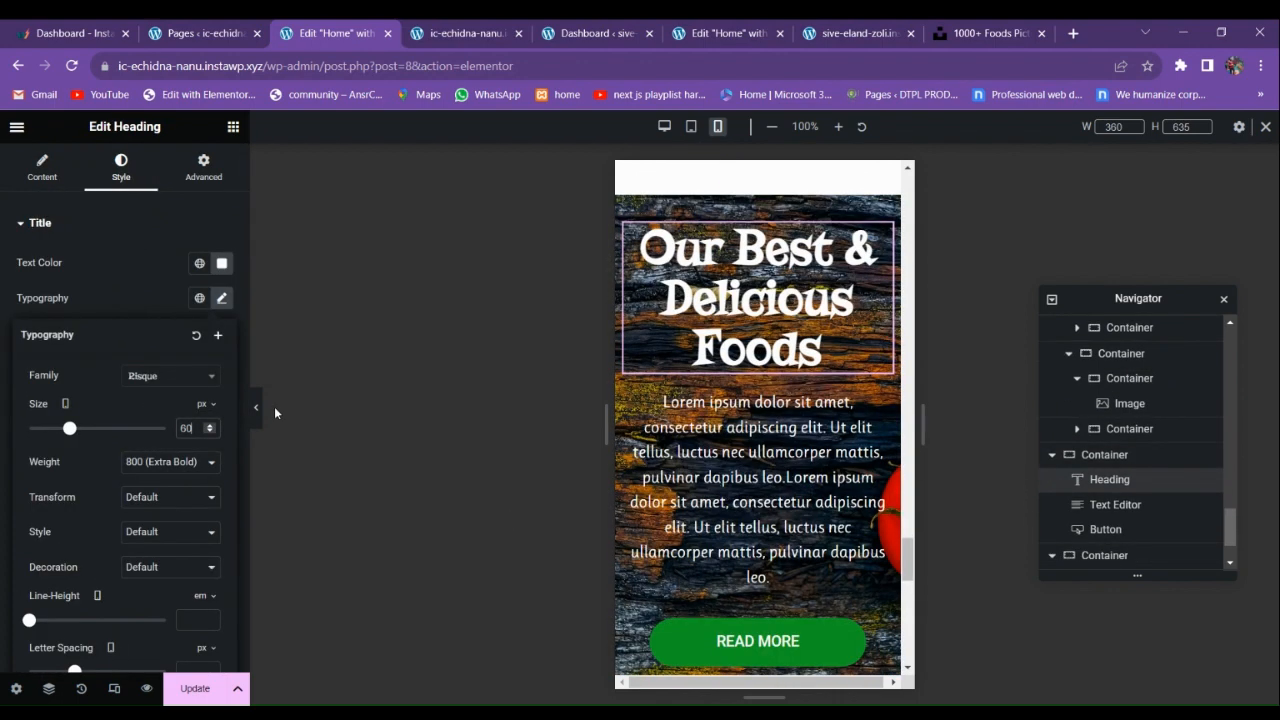
Set the "Our Best & Delicious Foods" container's mobile padding to 80 px top and bottom and 20 px right and left.
scroll(750, 529, down, 4)
scroll(749, 531, up, 5)
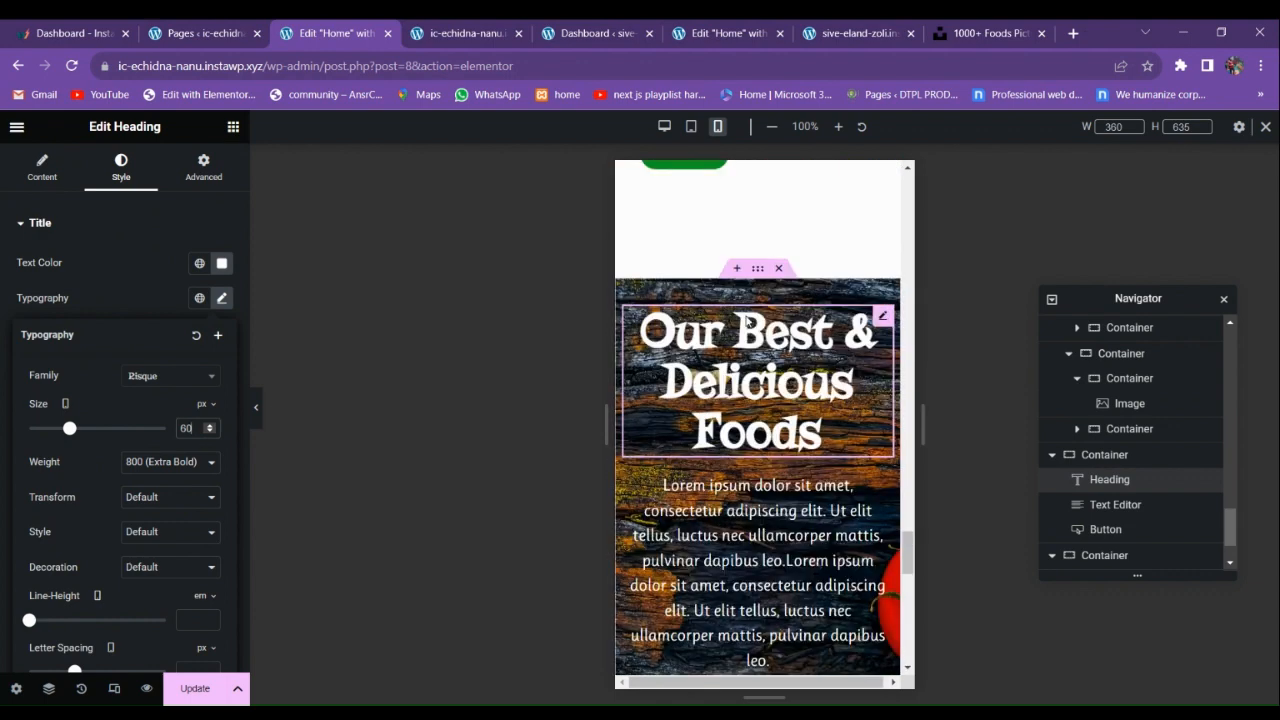
click(726, 302)
click(221, 347)
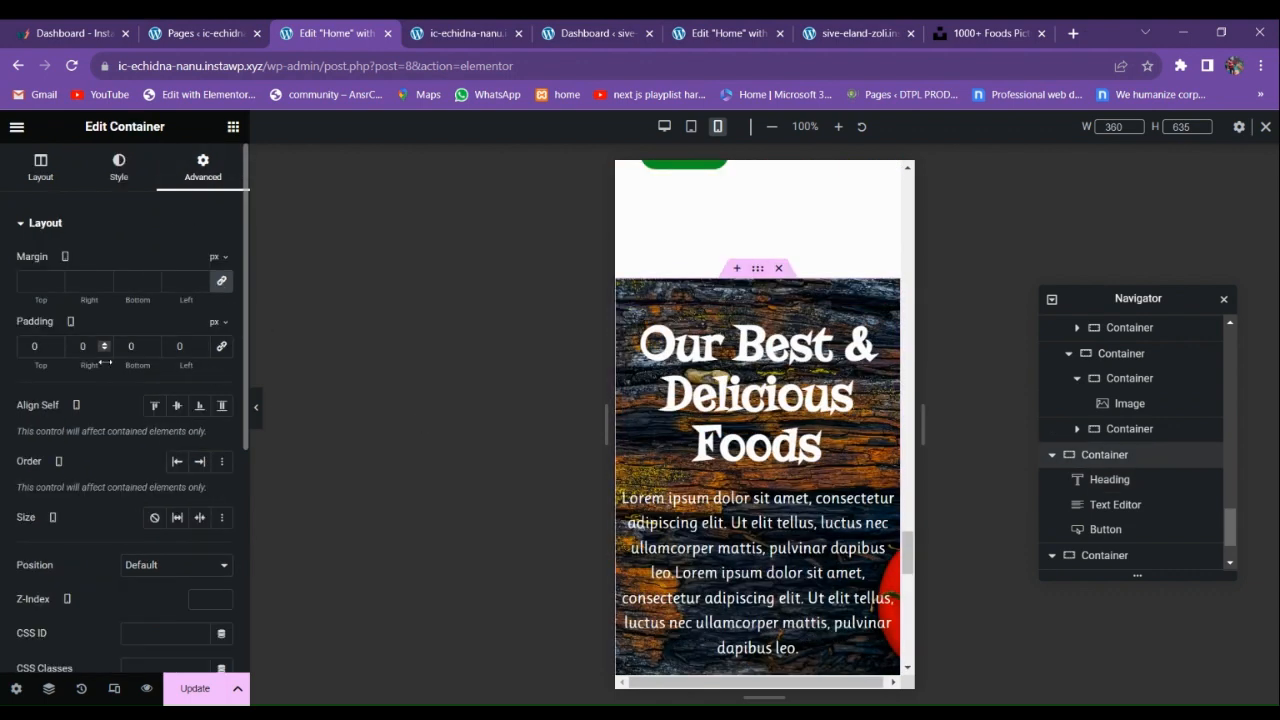
text(8)
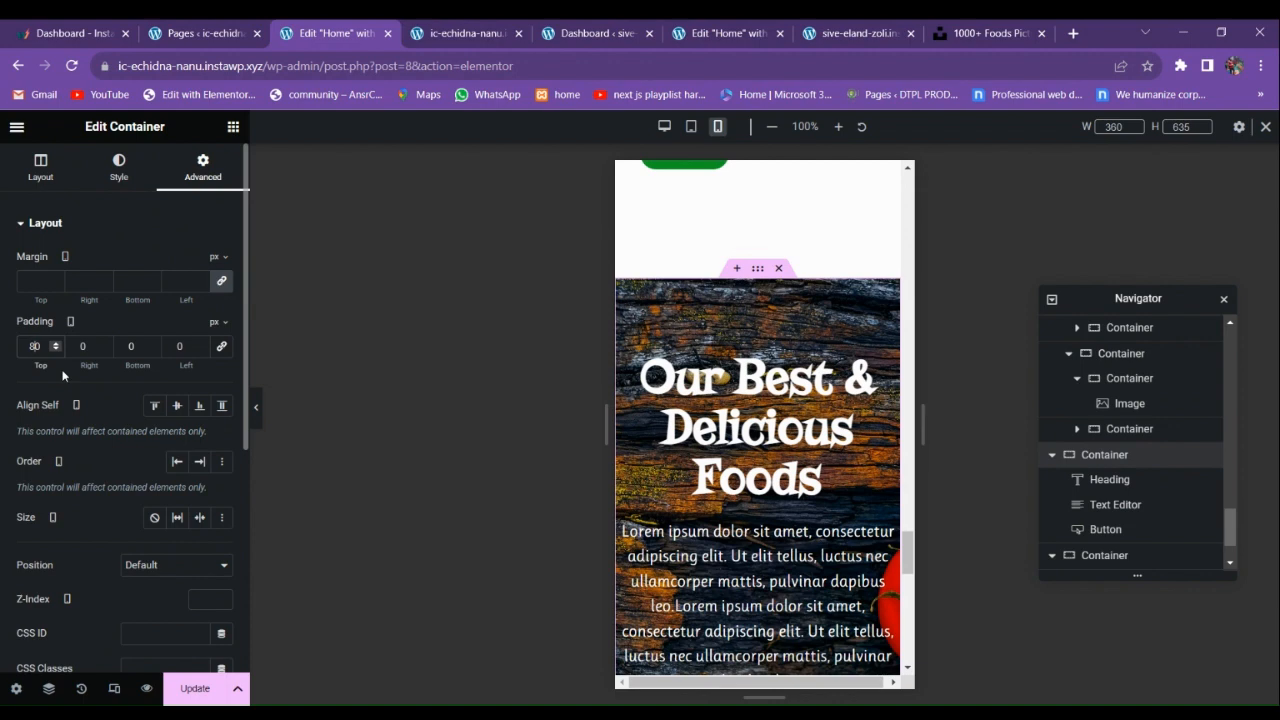
text(2)
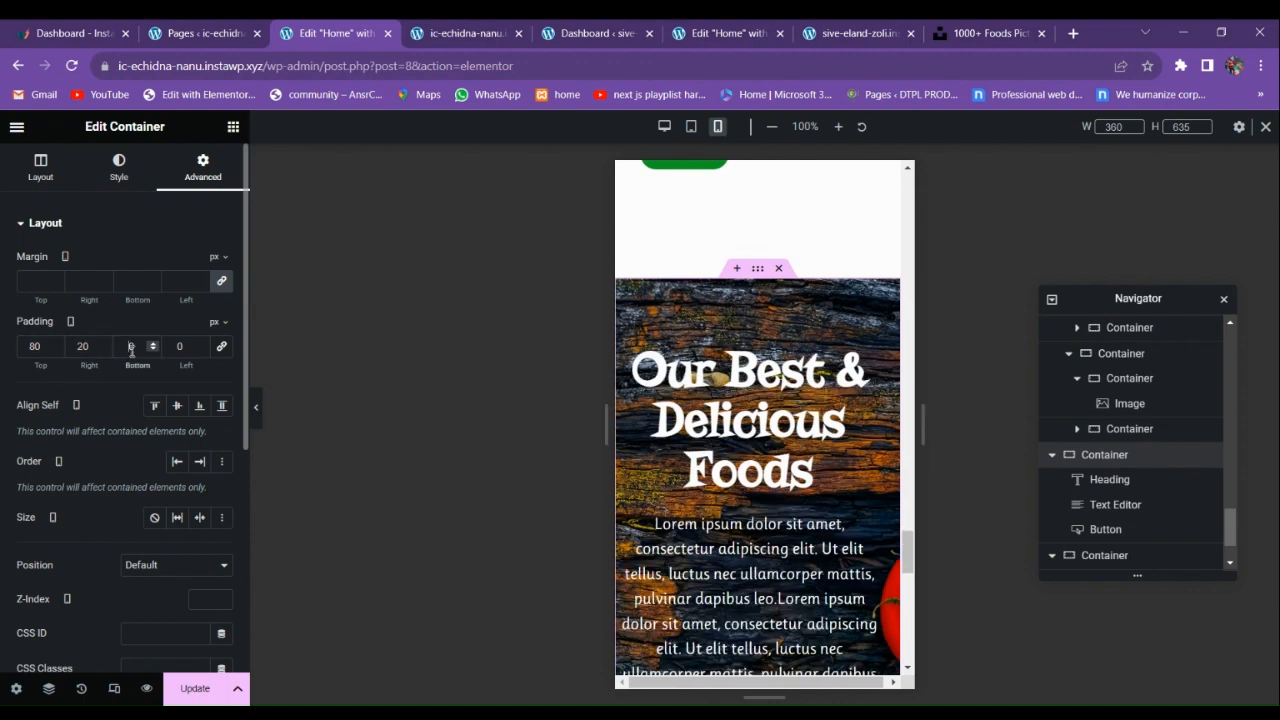
text(8)
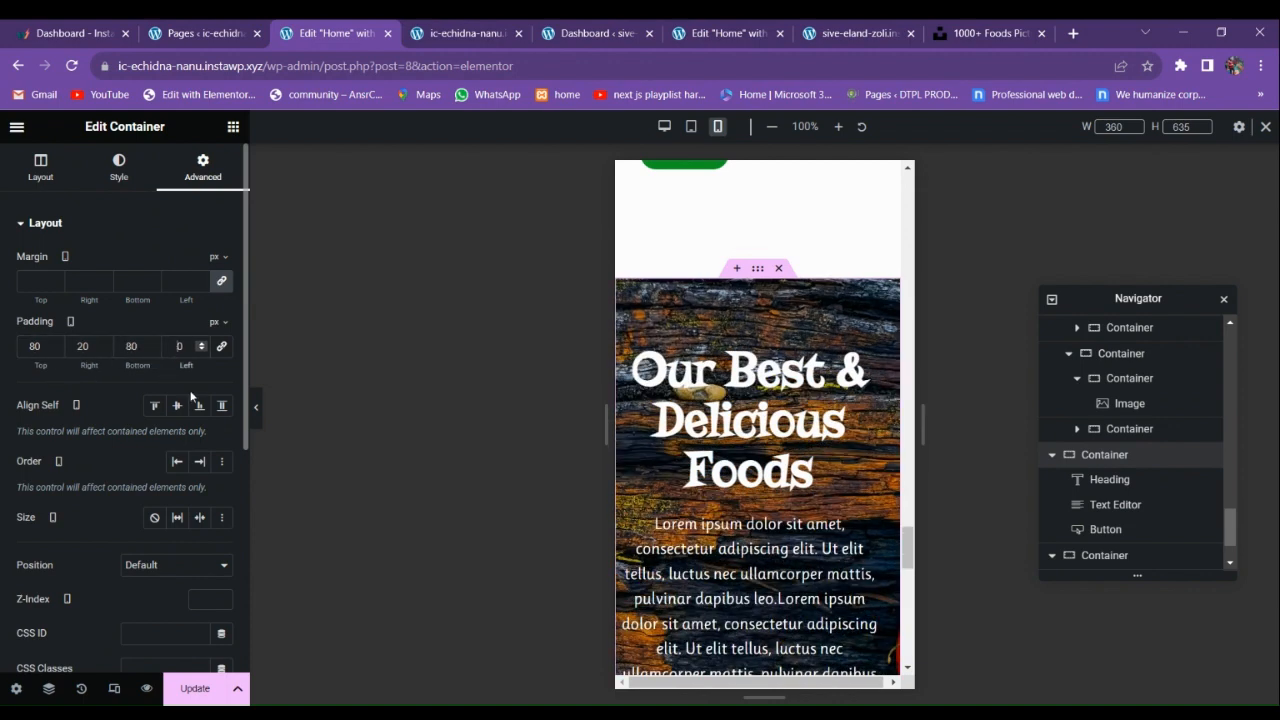
text(20)
scroll(820, 438, down, 6)
scroll(815, 430, up, 3)
scroll(804, 440, down, 2)
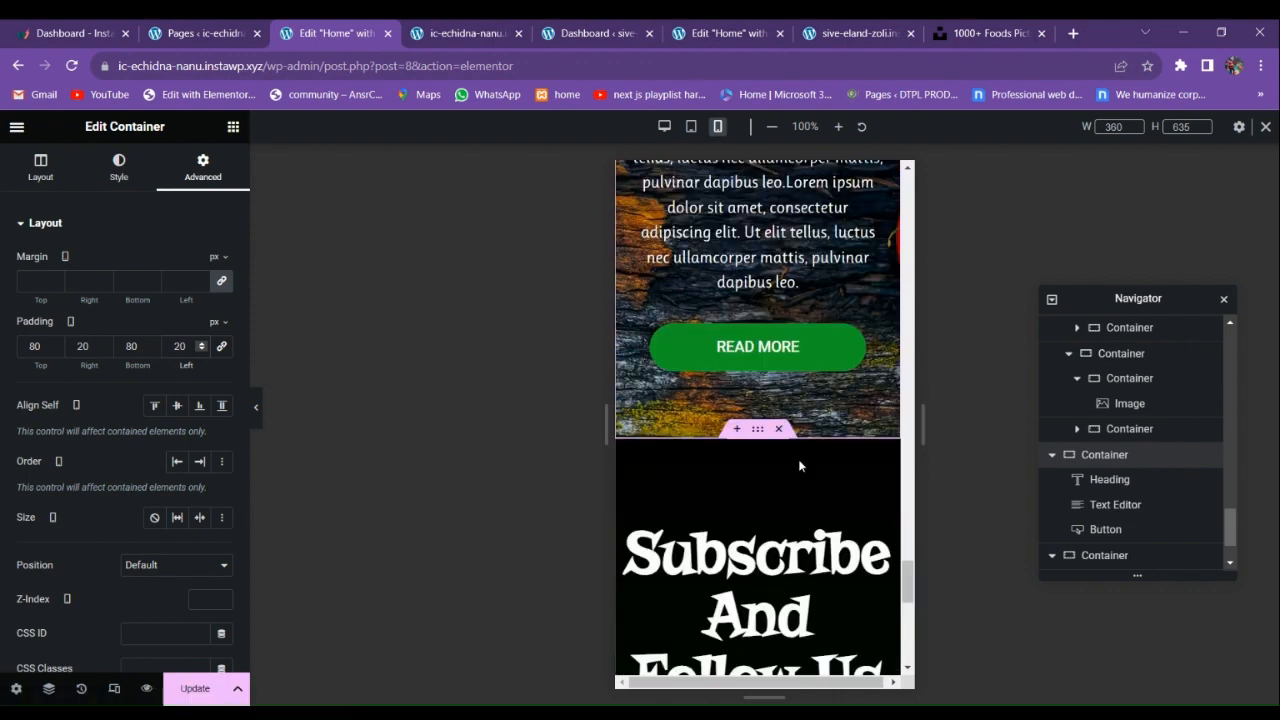
Set the font size of the "Our Best & Delicious Foods" section's READ MORE button to 19 px for mobile.
click(785, 347)
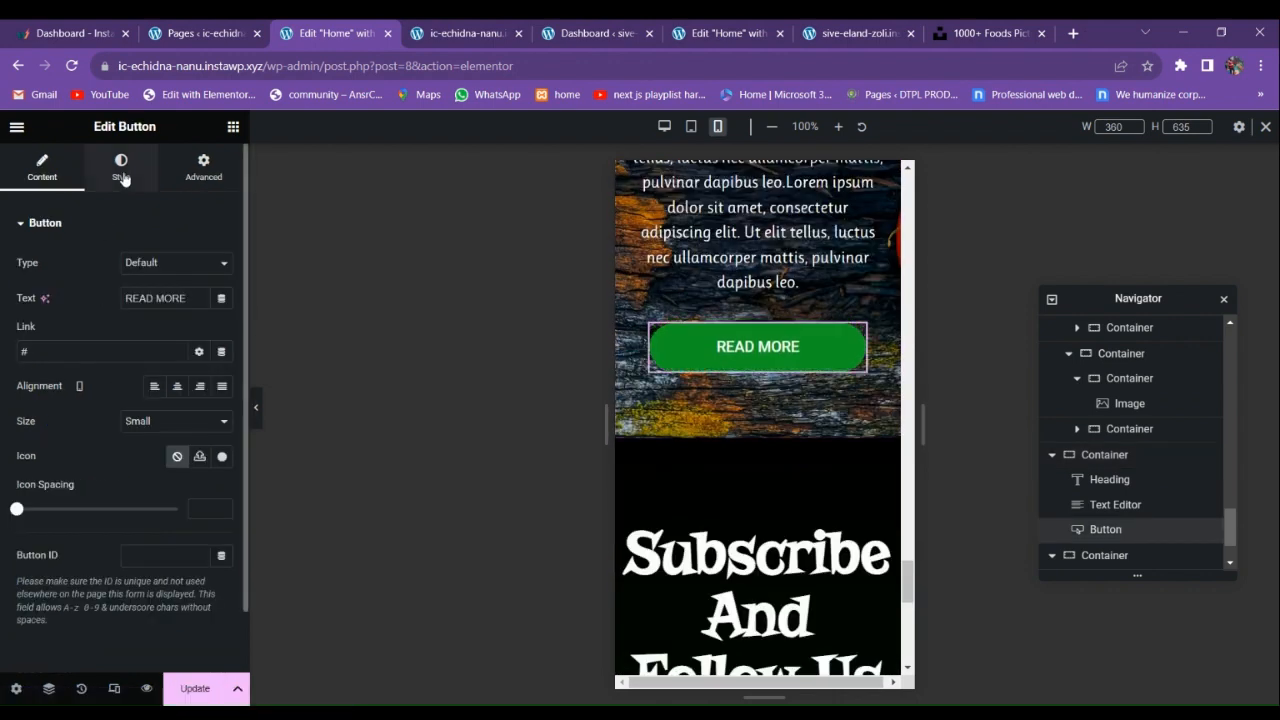
click(121, 167)
click(222, 266)
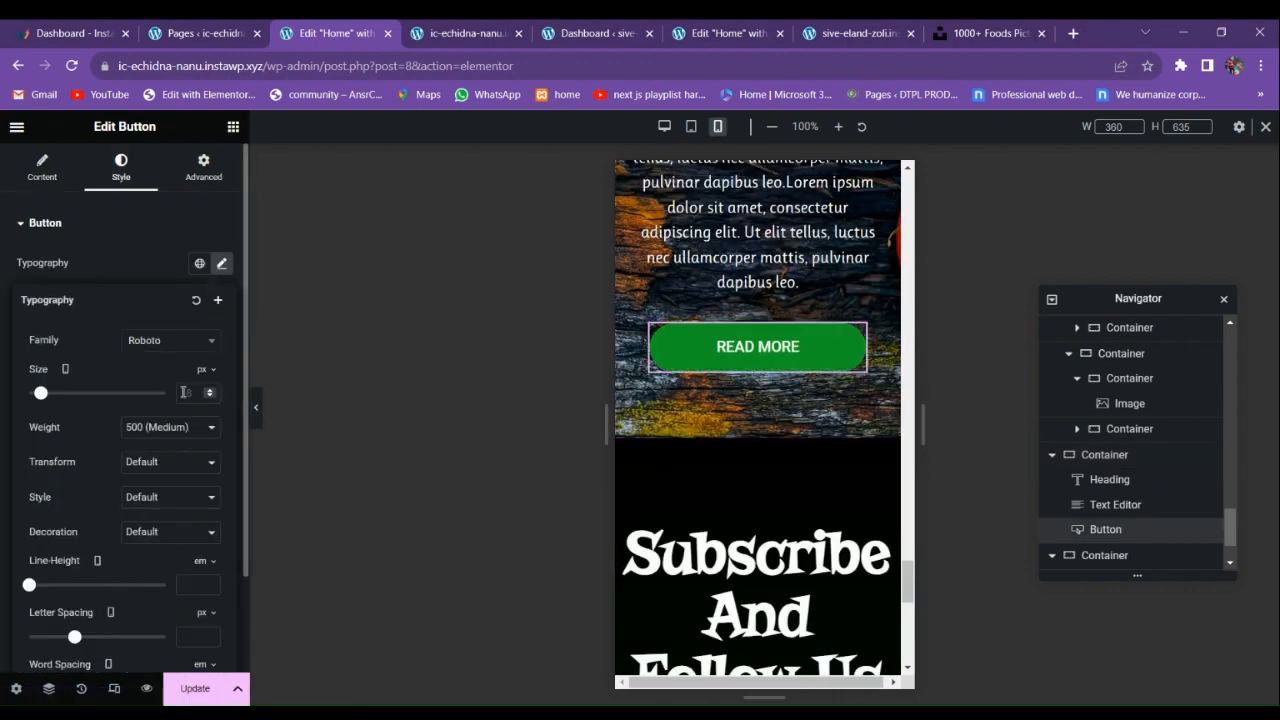
click(210, 395)
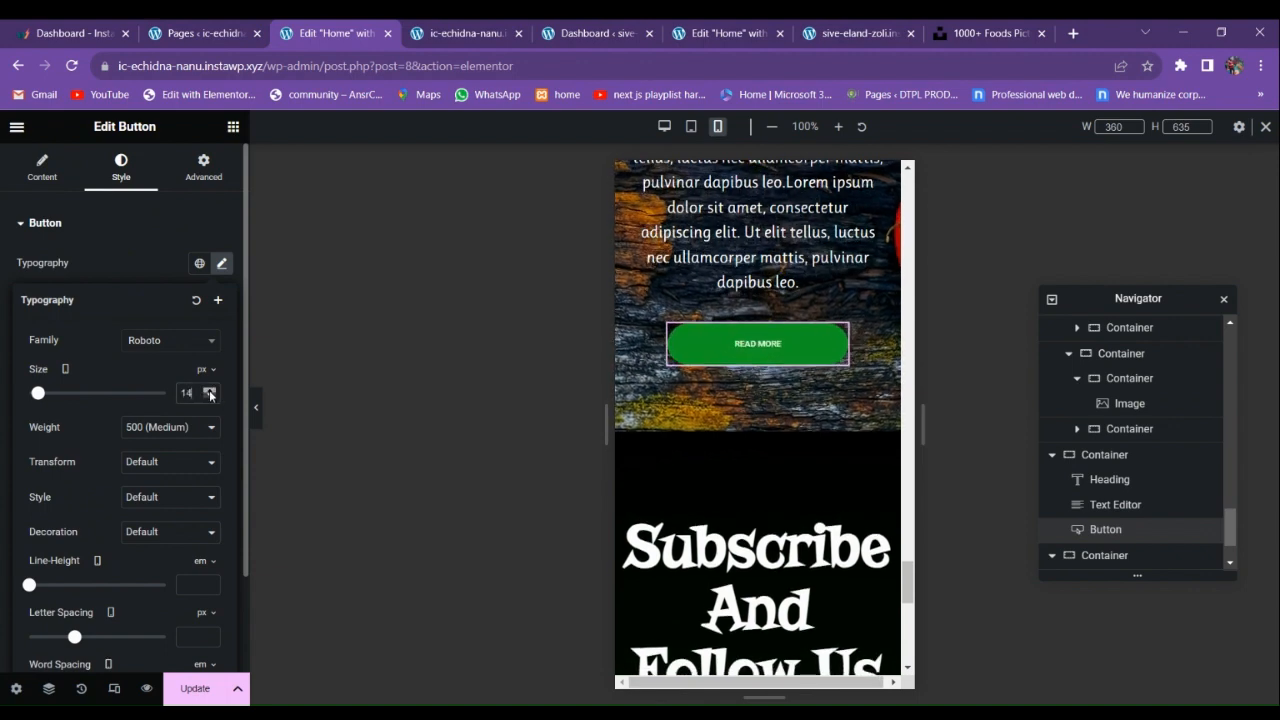
double_click(208, 397)
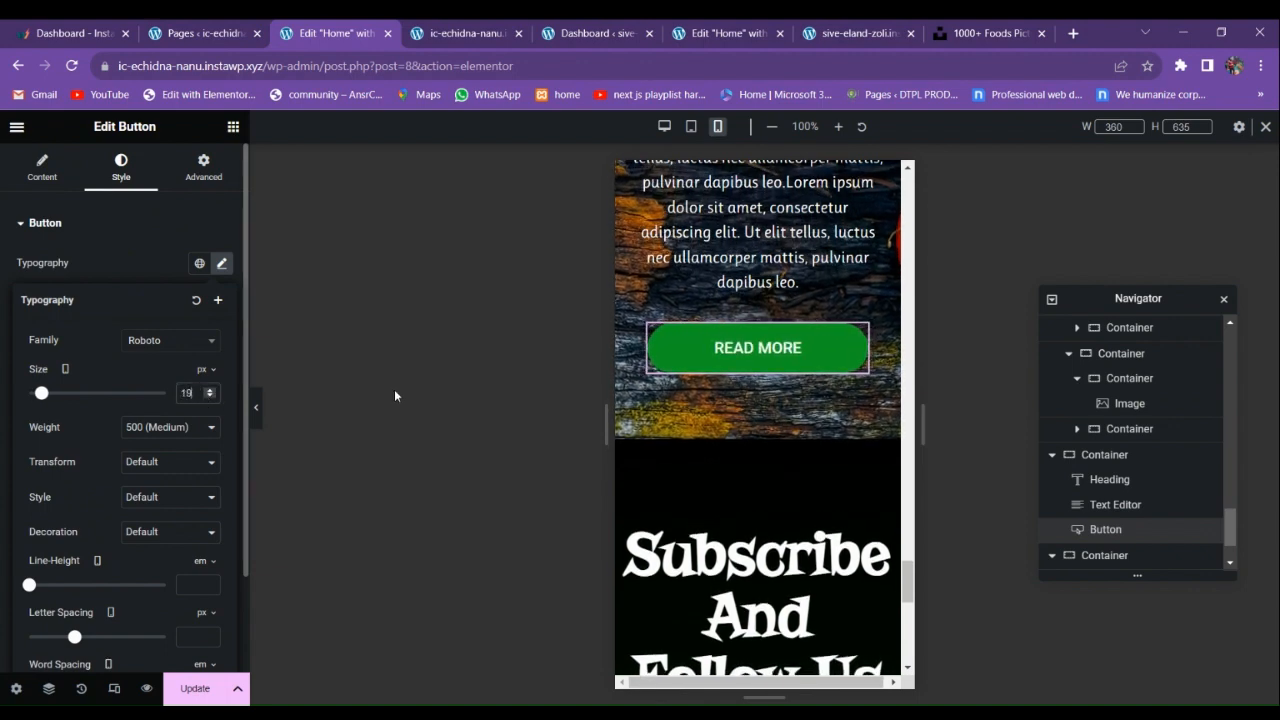
Set the "Subscribe And Follow Us" heading's font size to 60 px for mobile.
scroll(724, 436, down, 3)
click(724, 434)
click(121, 165)
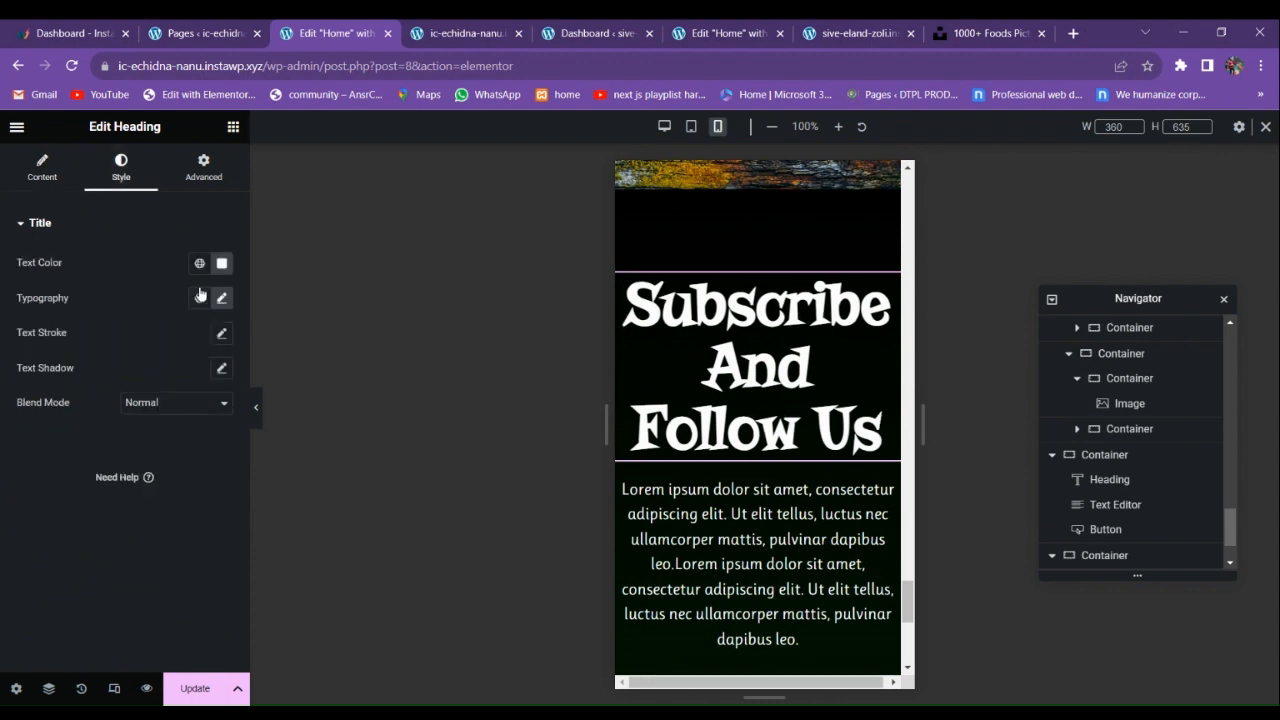
click(222, 298)
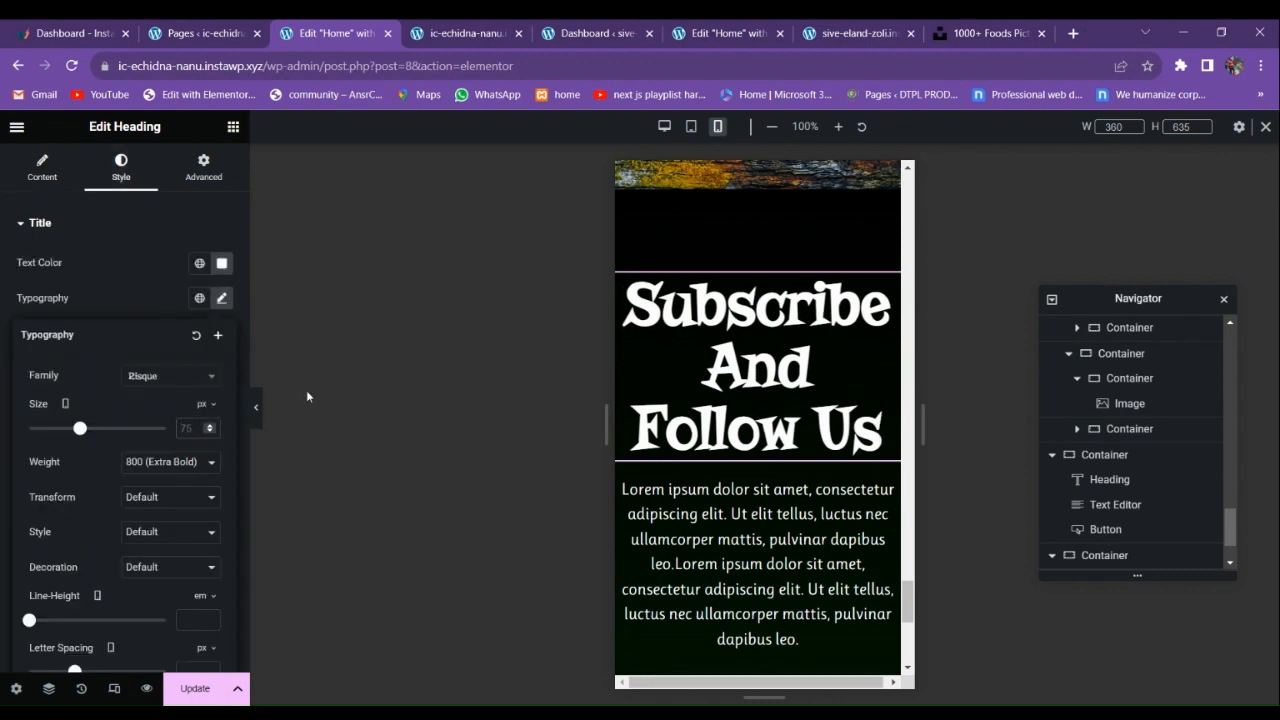
text(60)
click(728, 480)
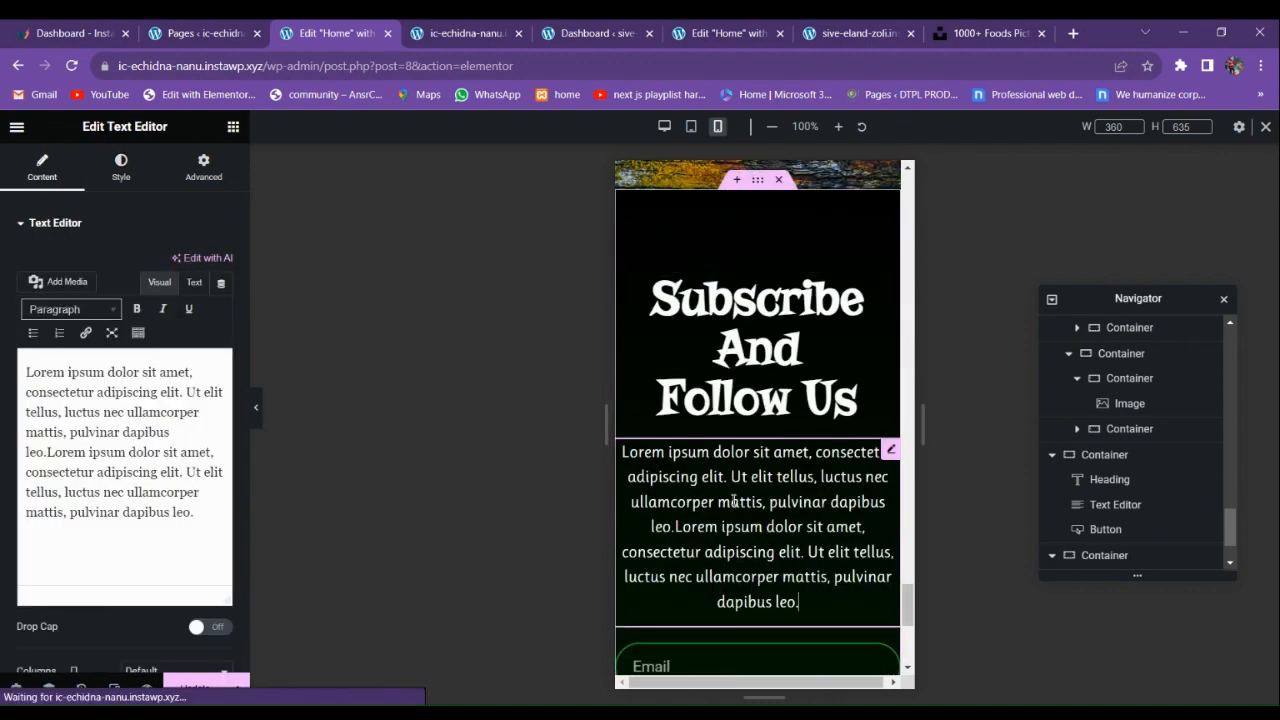
Set the "Subscribe And Follow Us" container's mobile padding to 80 px top and bottom and 20 px right and left.
scroll(728, 480, down, 4)
scroll(709, 452, up, 5)
click(752, 284)
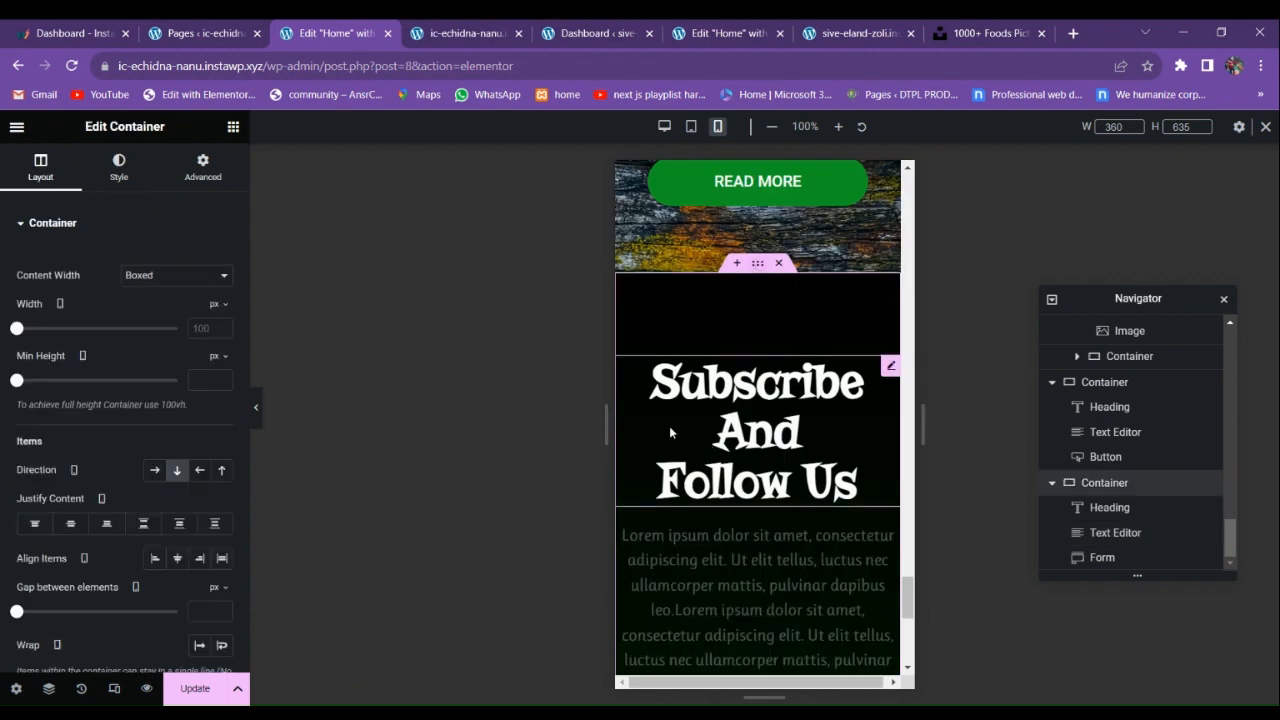
click(203, 167)
click(222, 346)
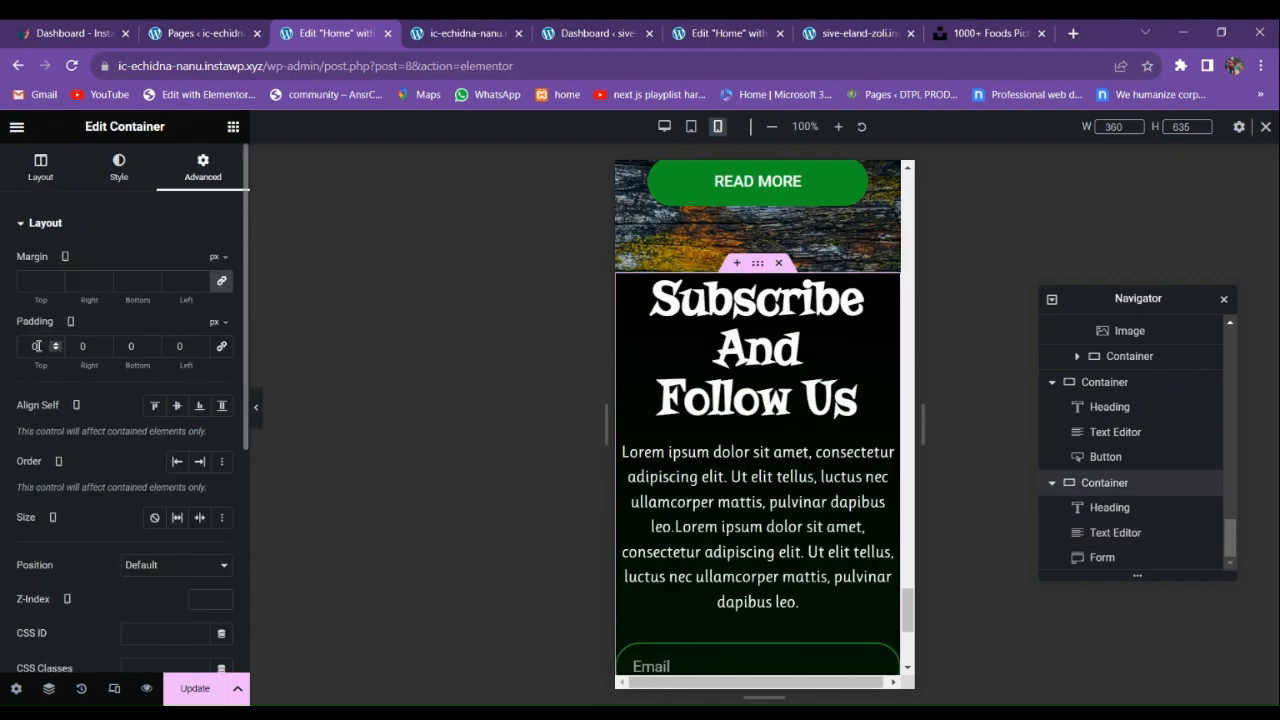
text(80)
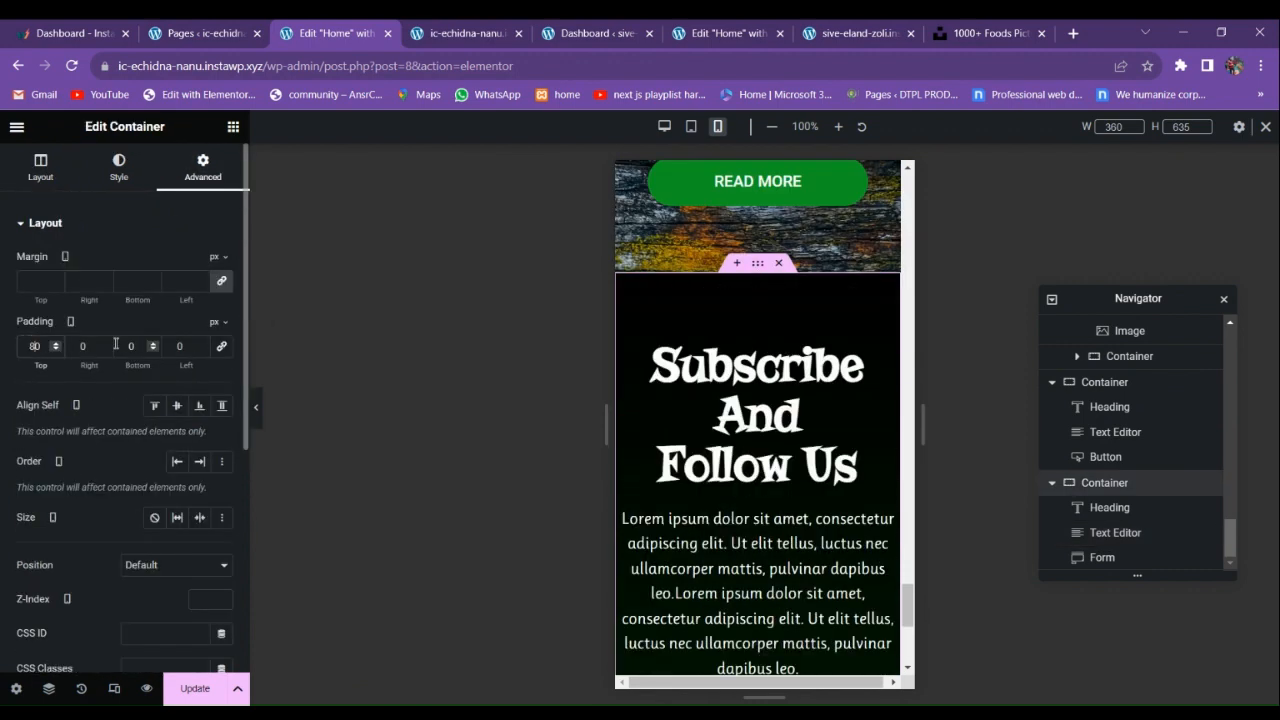
text(20)
click(119, 346)
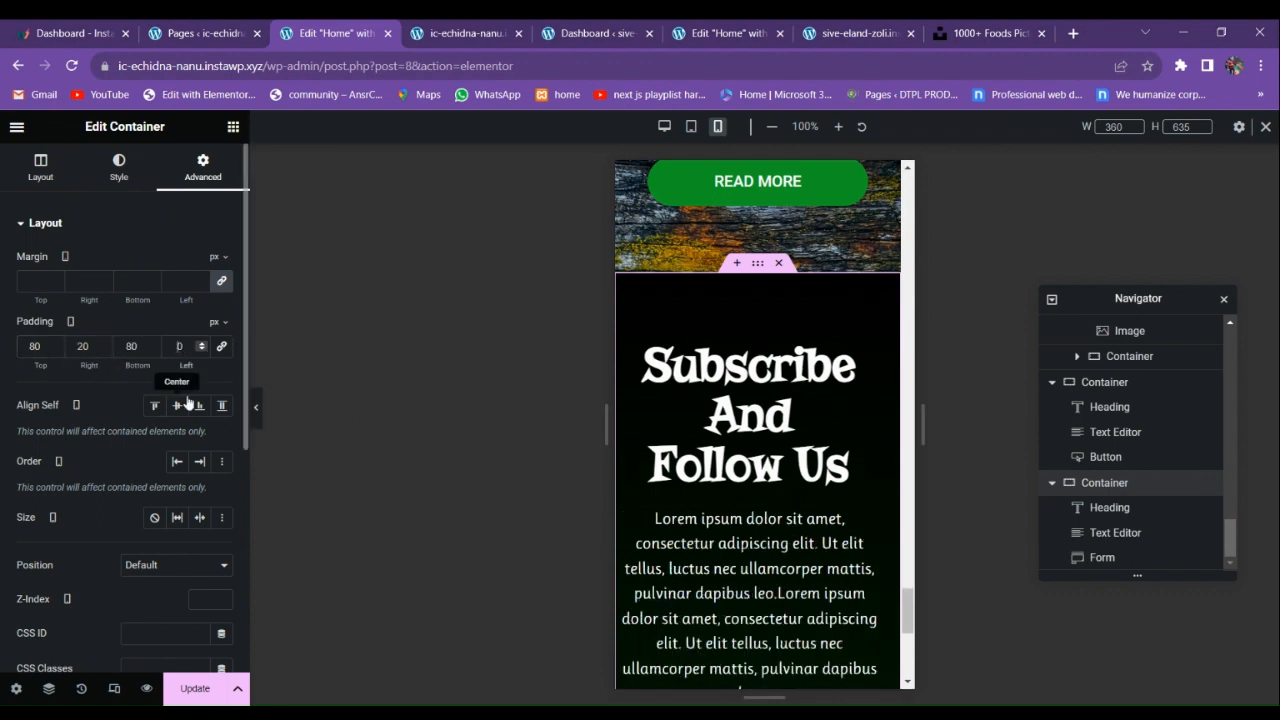
text(20)
scroll(757, 448, down, 5)
Set Align Items to center for the third Italian Salad card's text container on mobile and center-align its paragraph.
scroll(757, 448, up, 15)
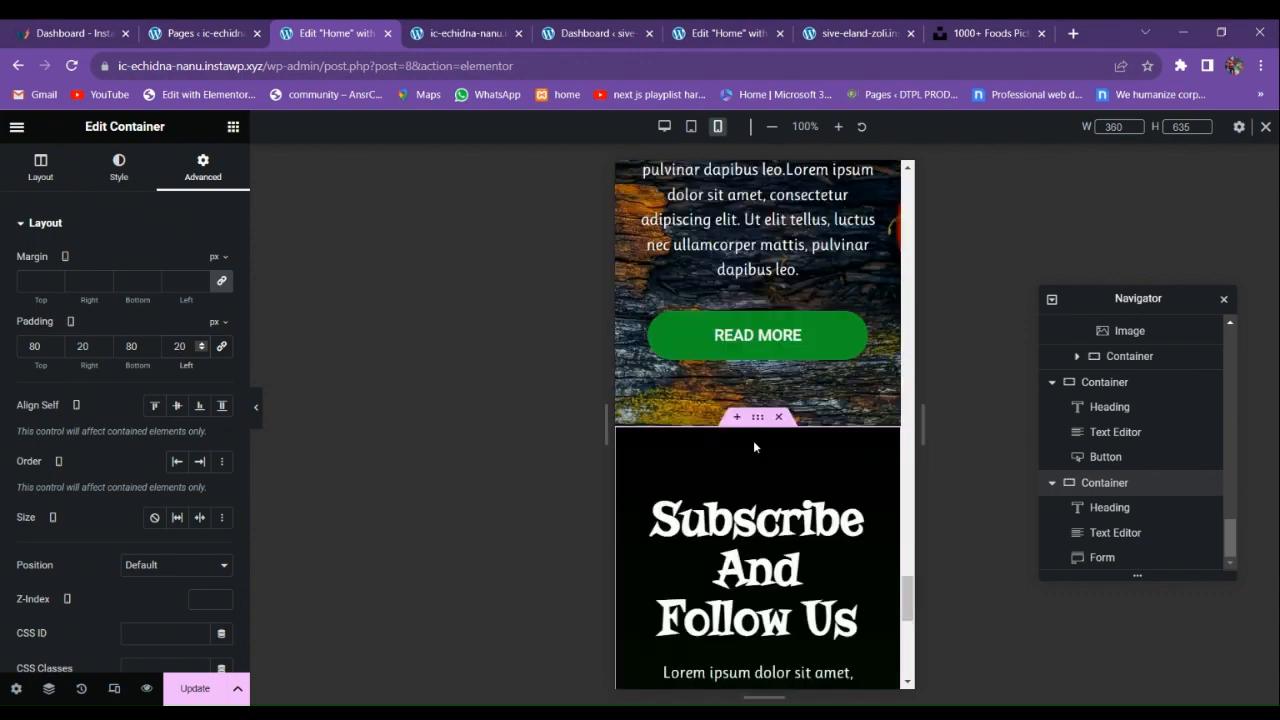
scroll(747, 431, up, 8)
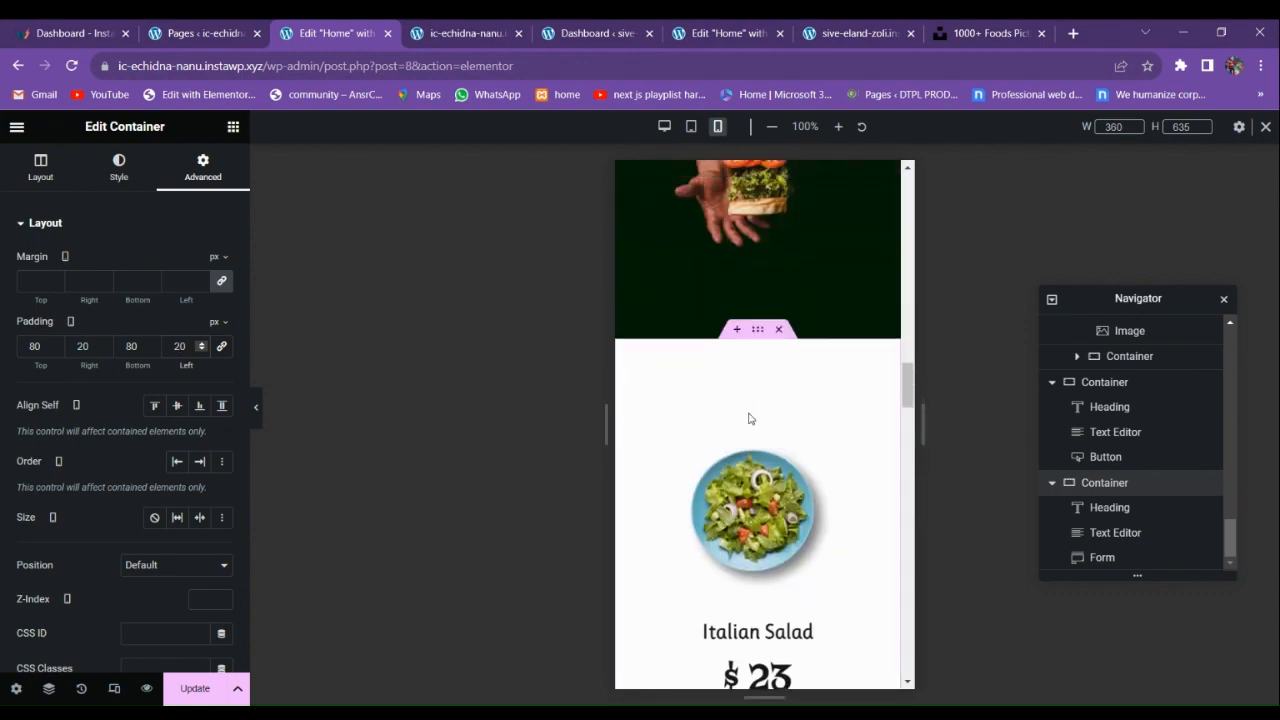
scroll(749, 422, down, 12)
scroll(698, 528, down, 3)
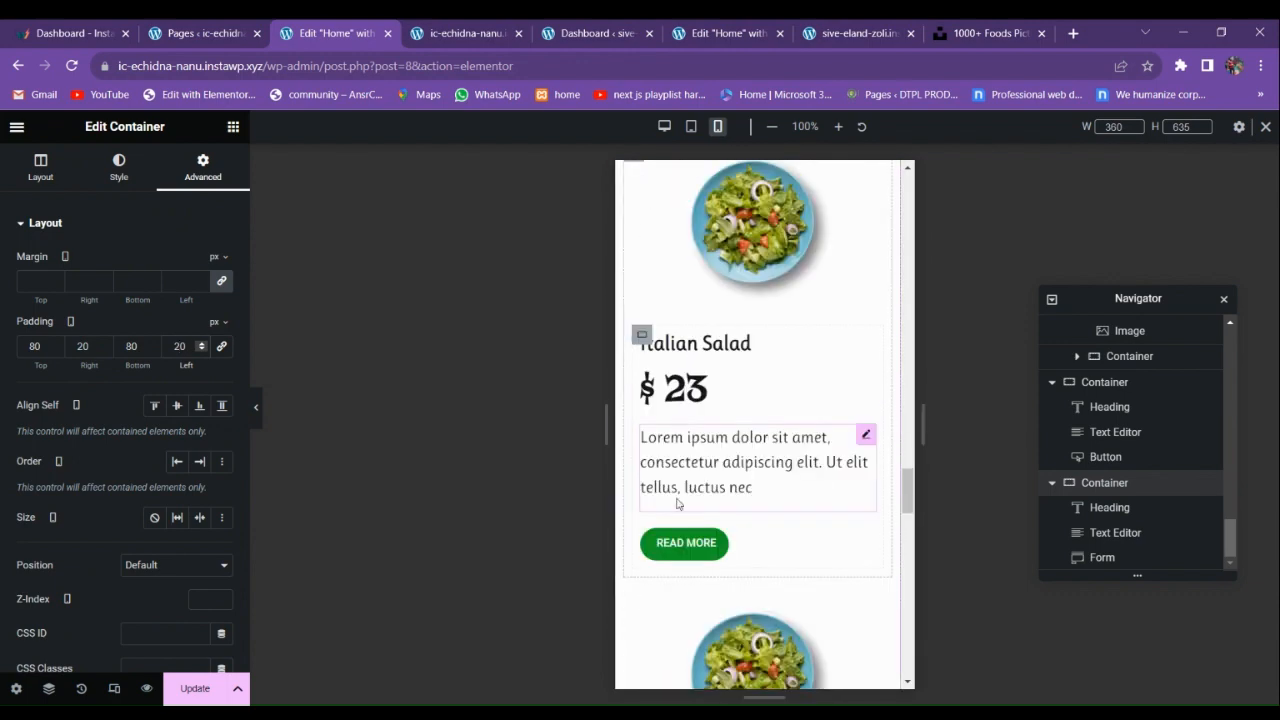
click(642, 335)
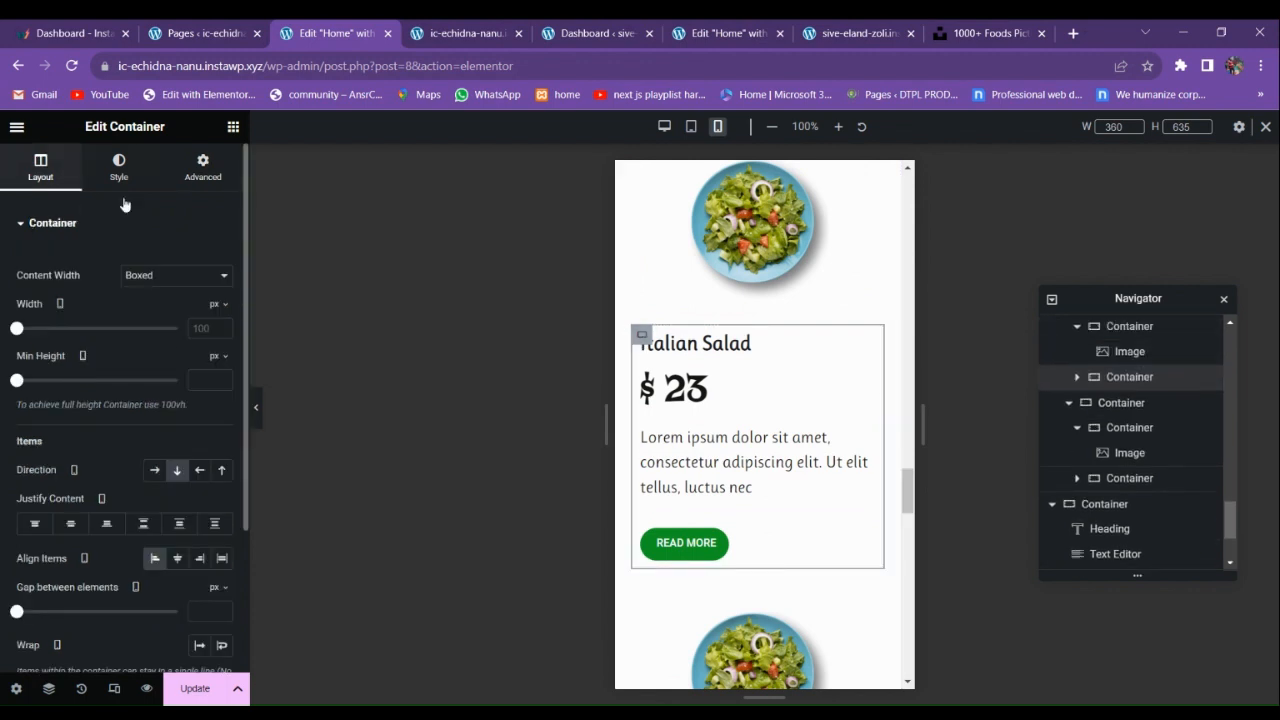
click(177, 558)
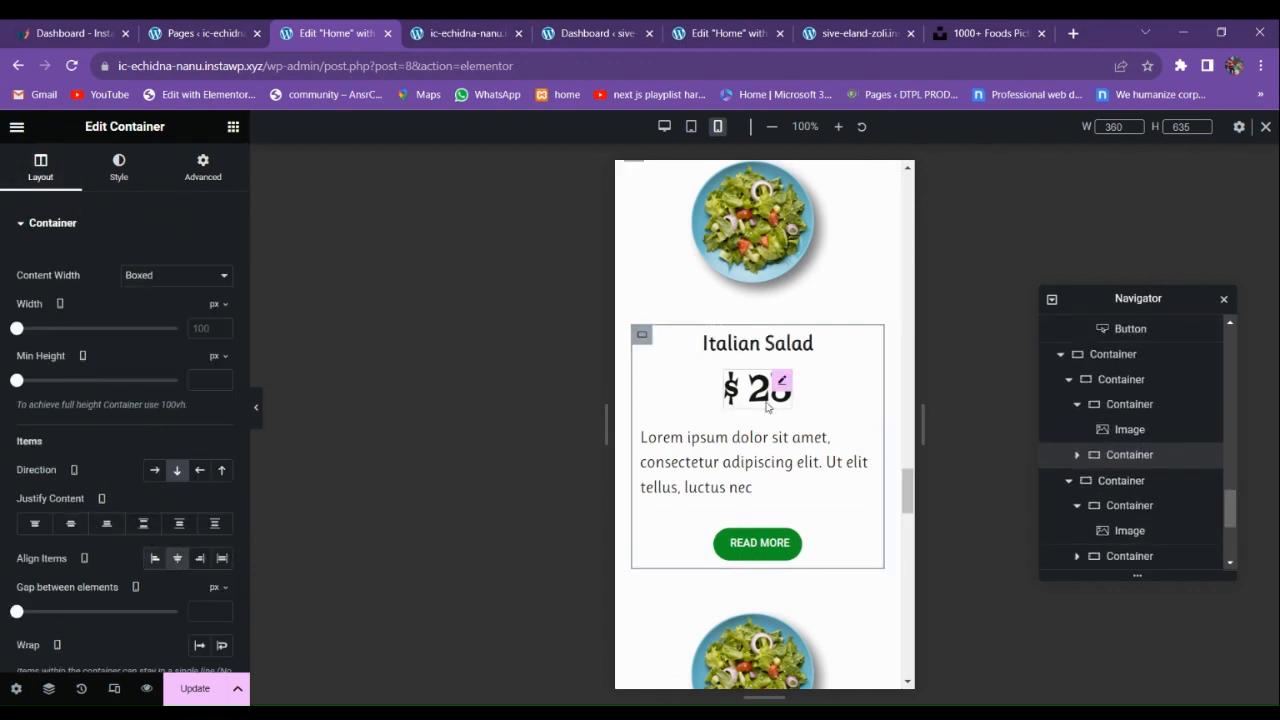
click(722, 455)
click(121, 166)
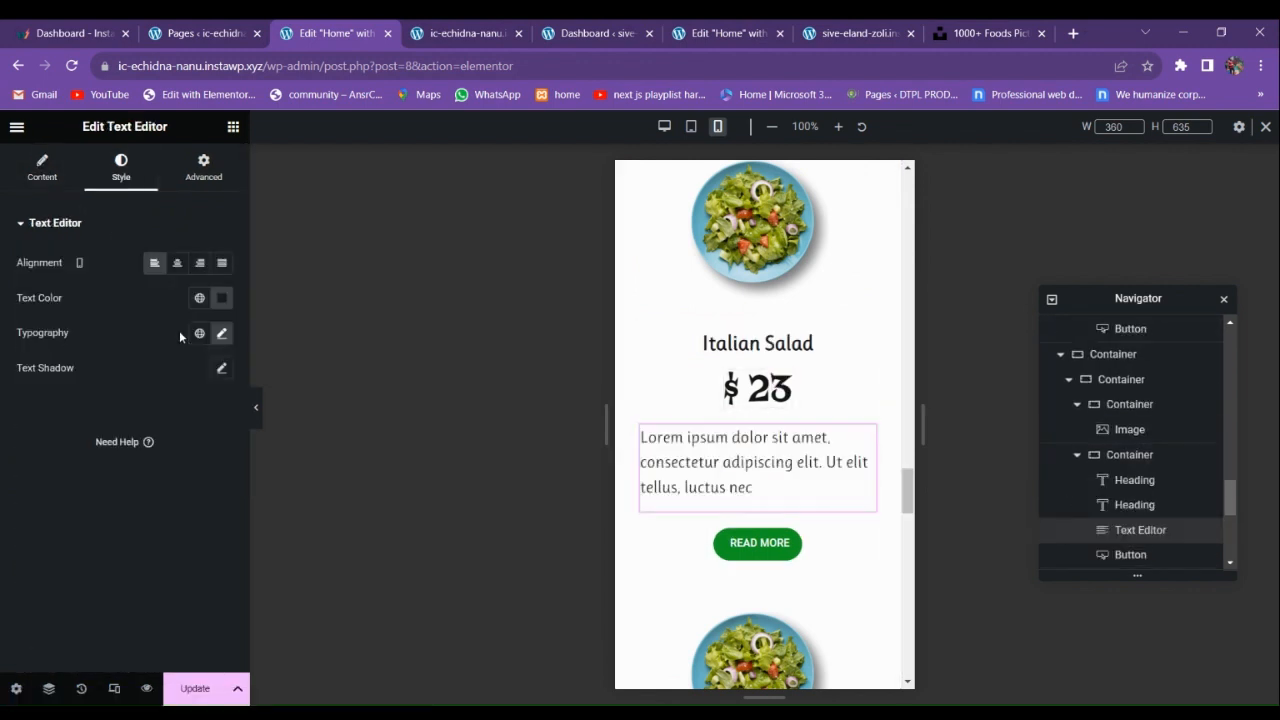
click(176, 263)
scroll(700, 440, down, 10)
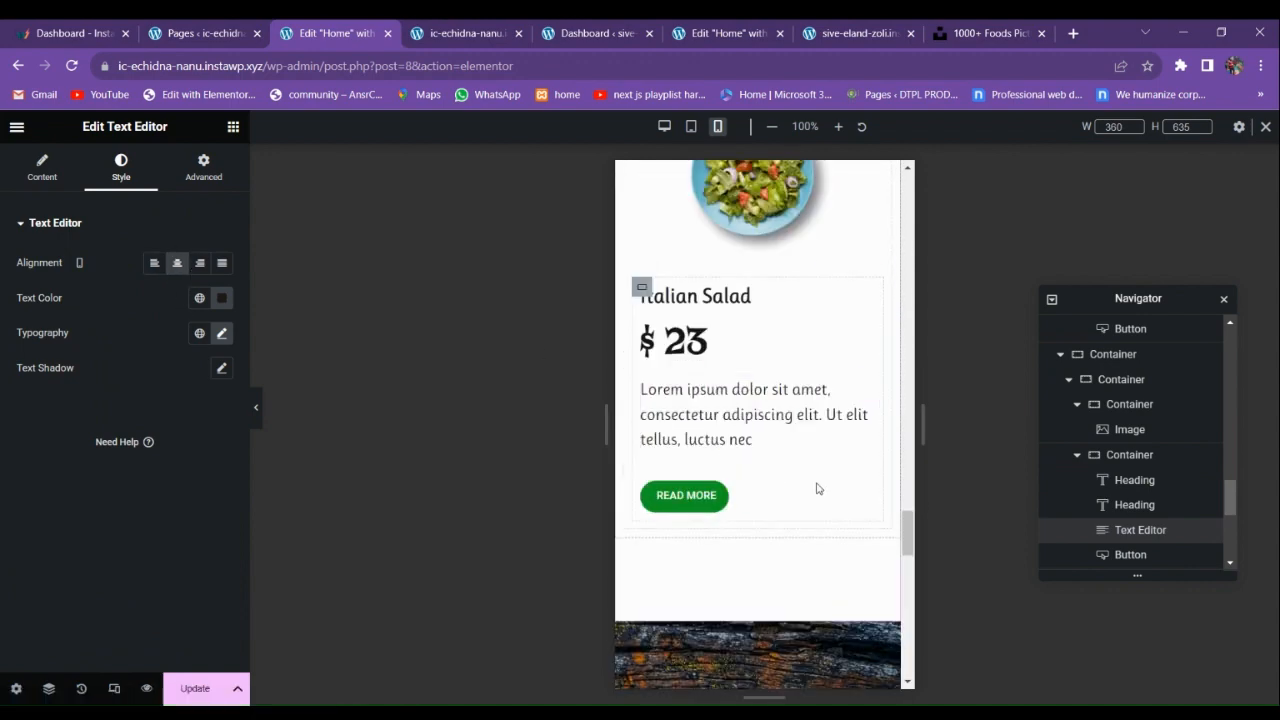
Update the Home page with its current changes and switch the editor preview from mobile to desktop.
scroll(784, 491, down, 5)
key(ctrl+s)
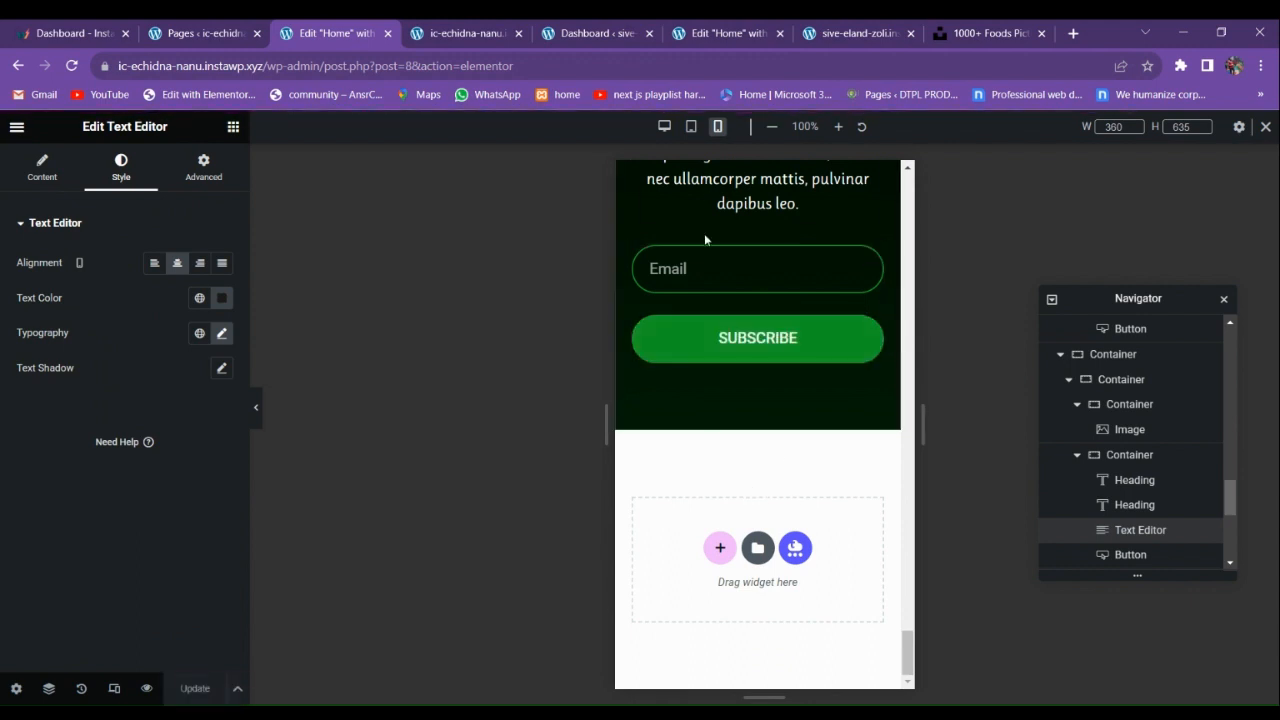
click(661, 123)
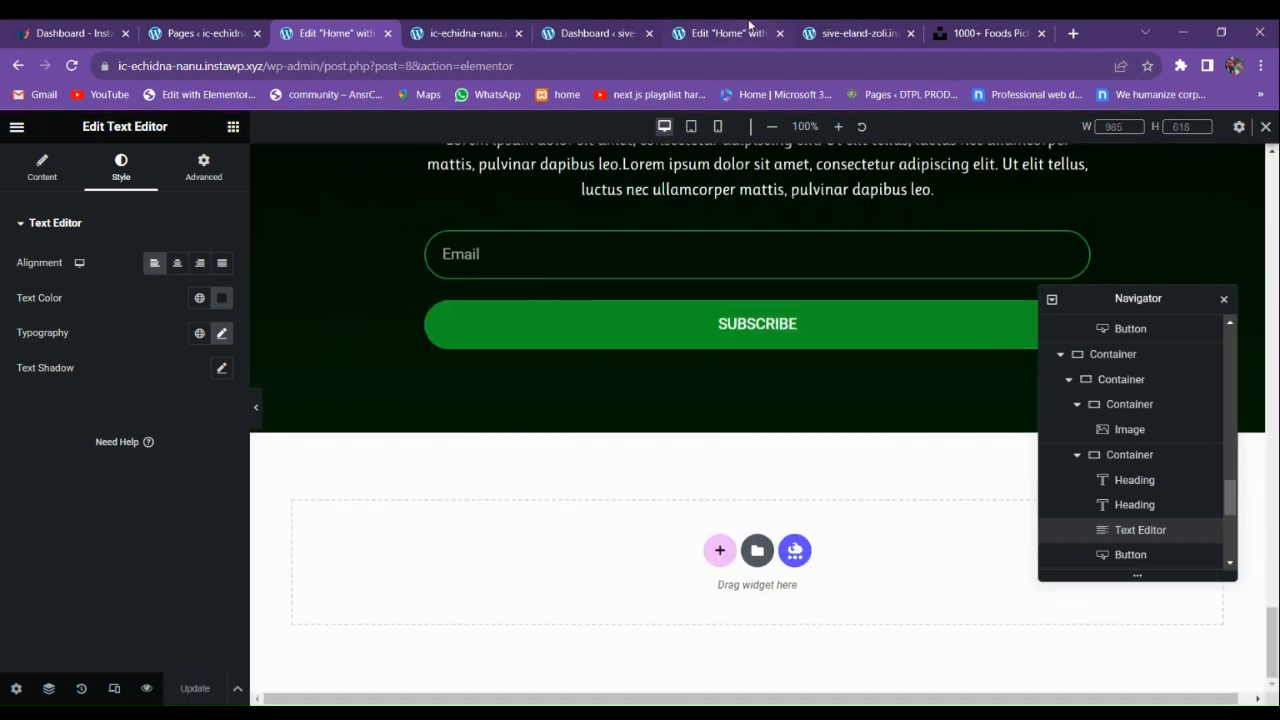
Test the back-to-top arrow on the live sive-eland-zoli reference site.
click(746, 30)
click(850, 30)
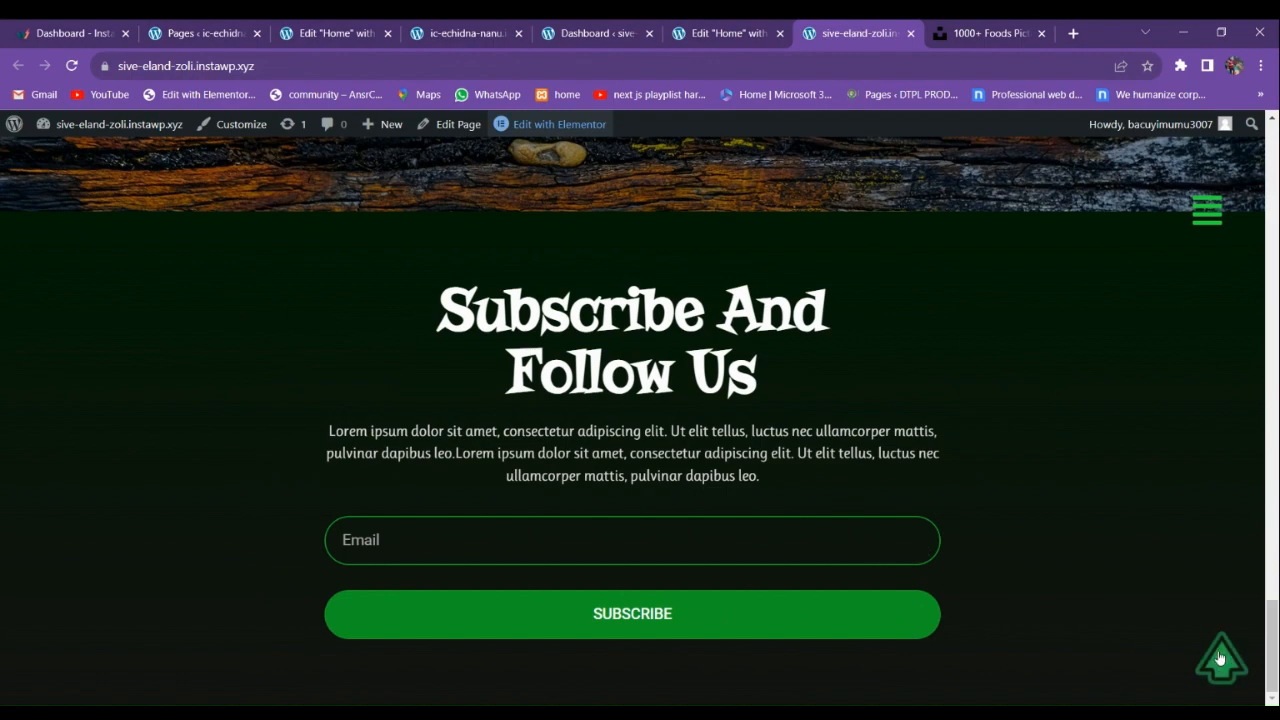
click(1237, 658)
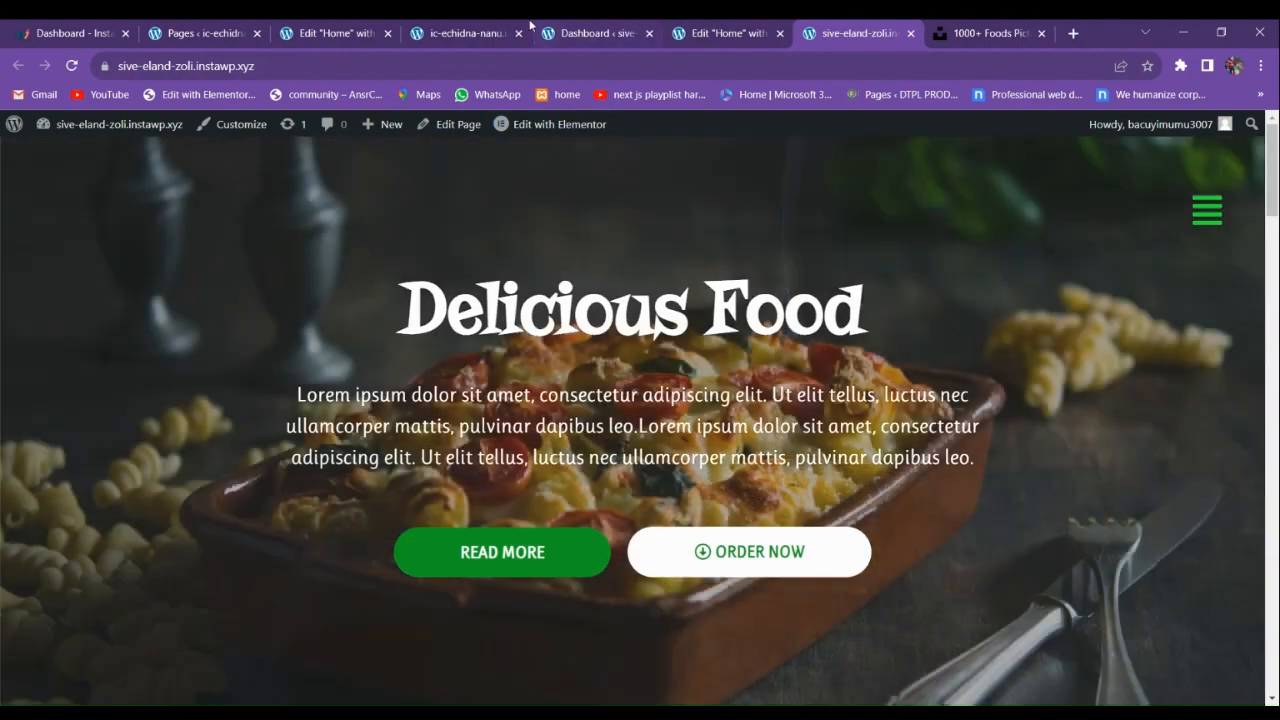
In the ic-echidna-nanu site's admin, open the WPFront Scroll Top settings from the installed plugins.
click(445, 30)
click(385, 28)
click(222, 24)
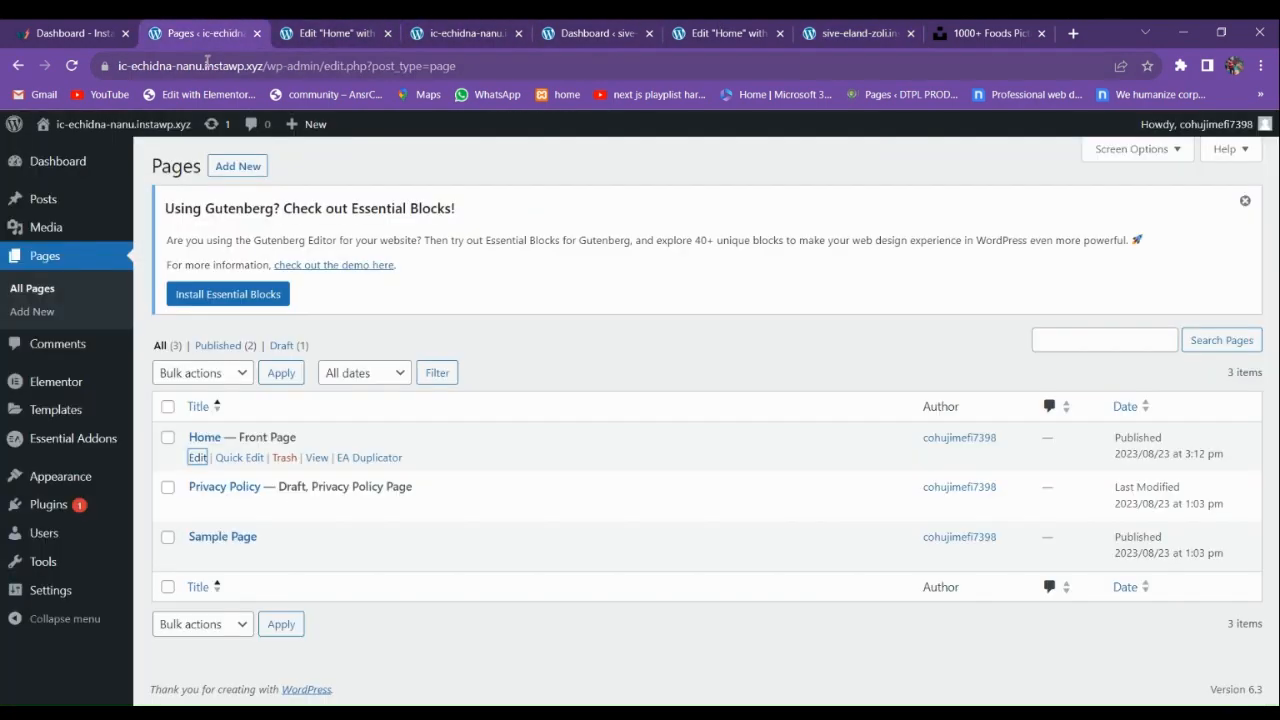
mouse_move(50, 506)
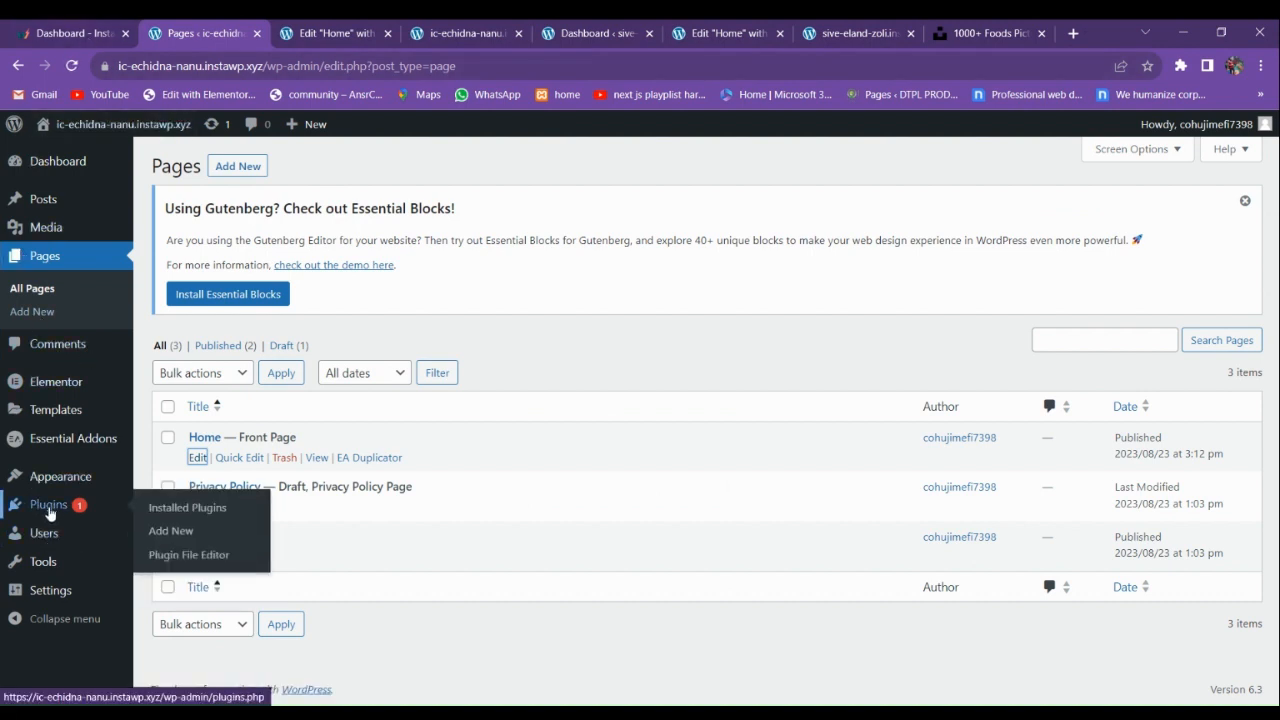
mouse_move(47, 565)
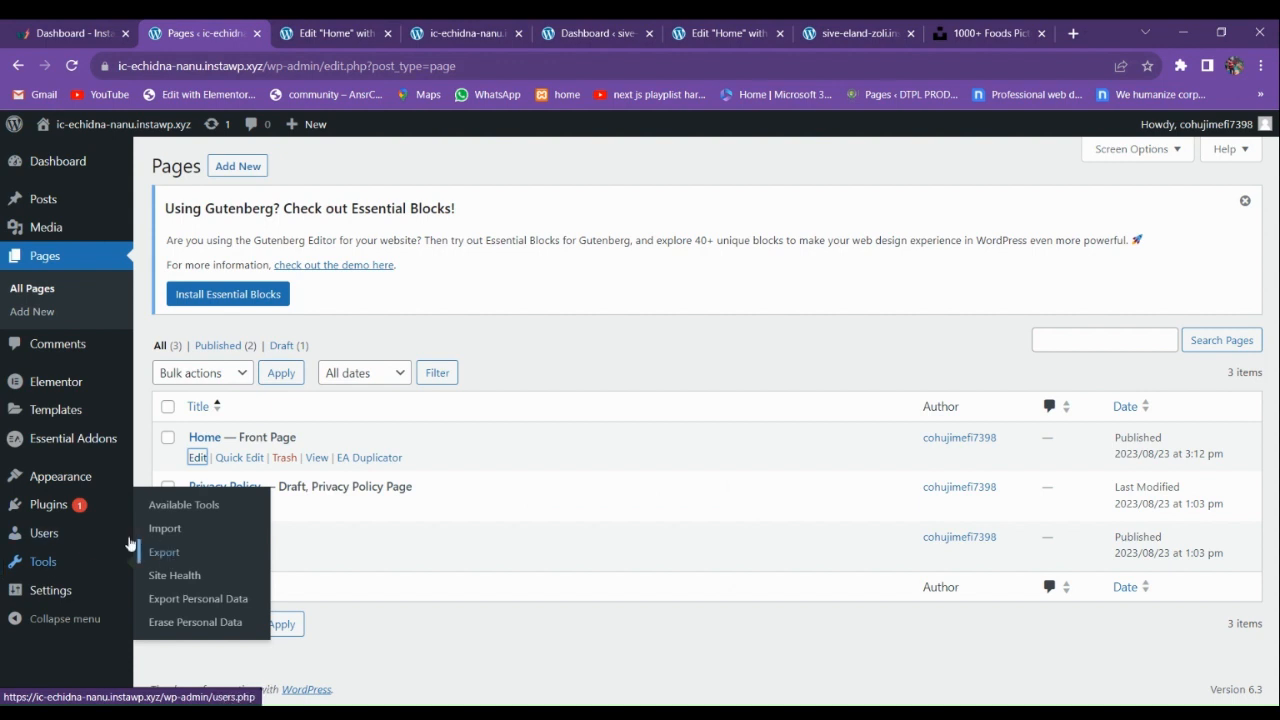
mouse_move(52, 375)
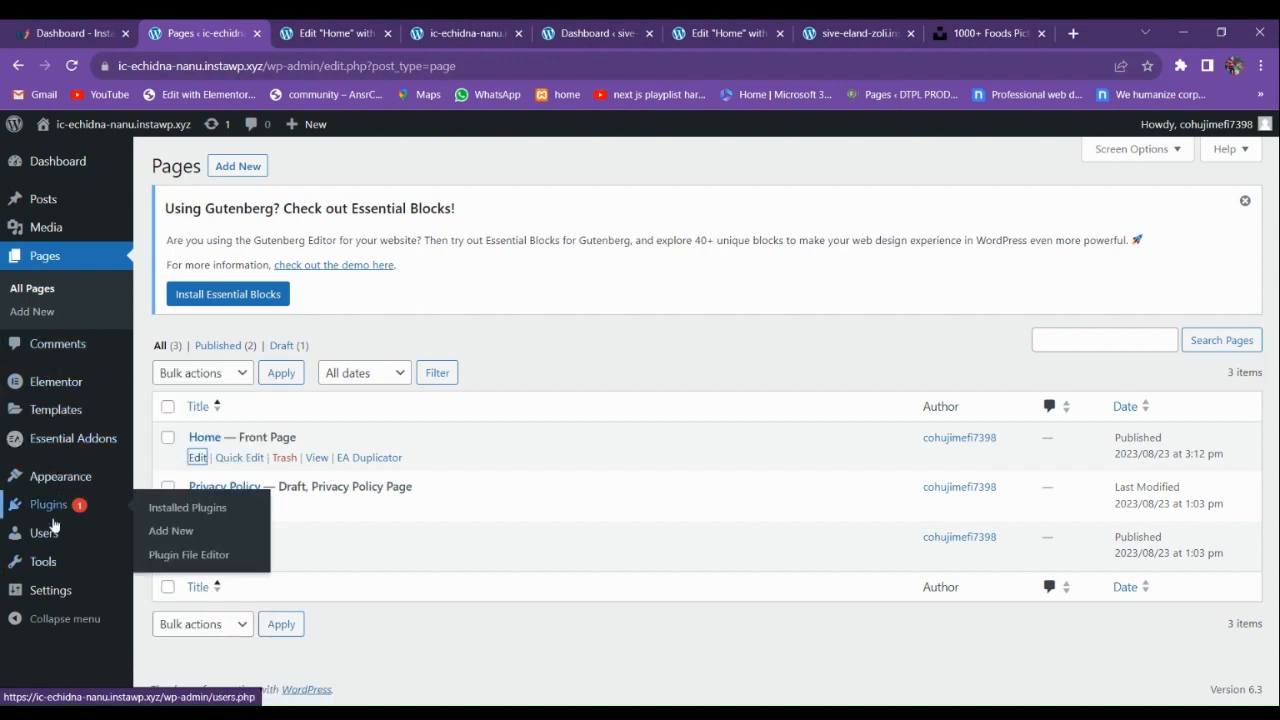
mouse_move(53, 537)
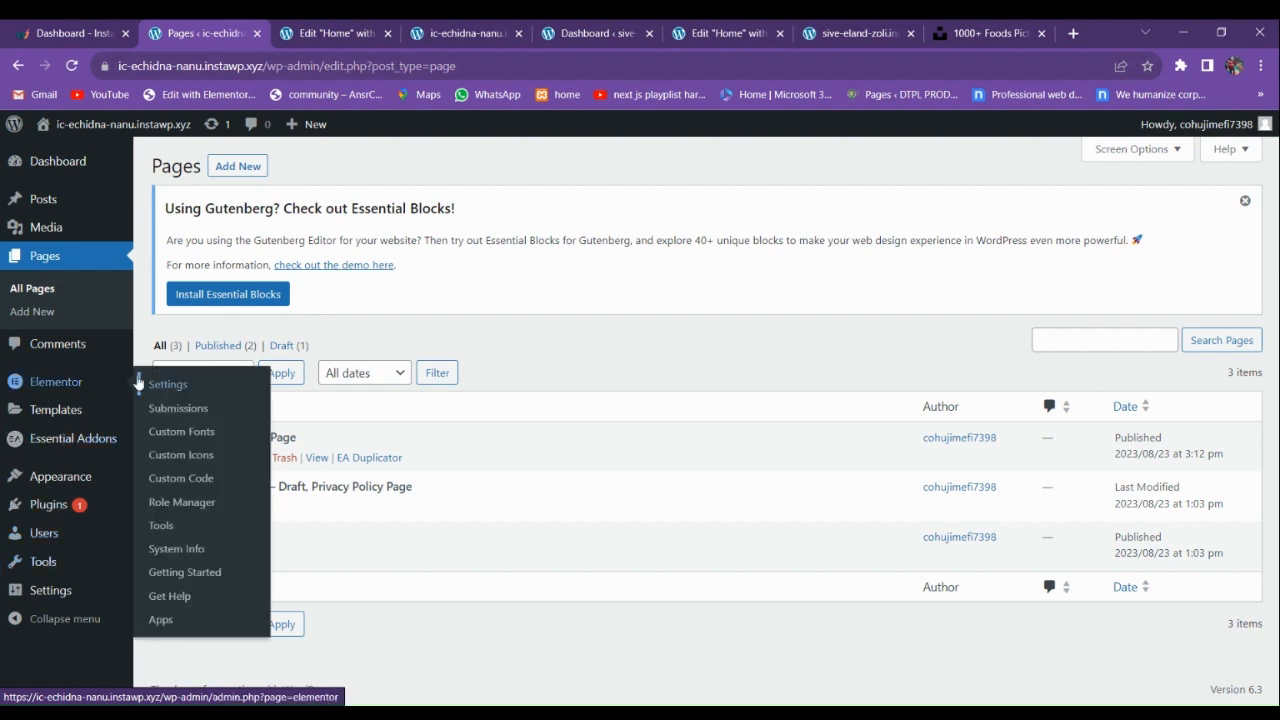
mouse_move(68, 410)
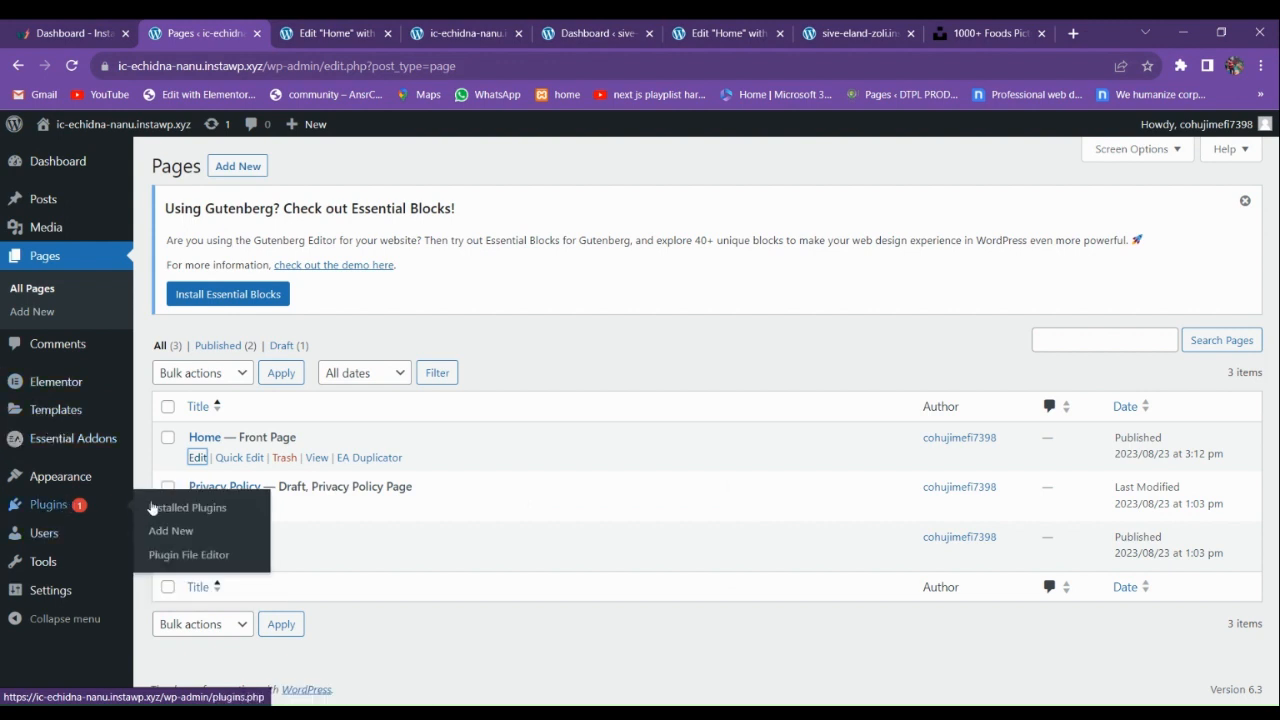
click(160, 508)
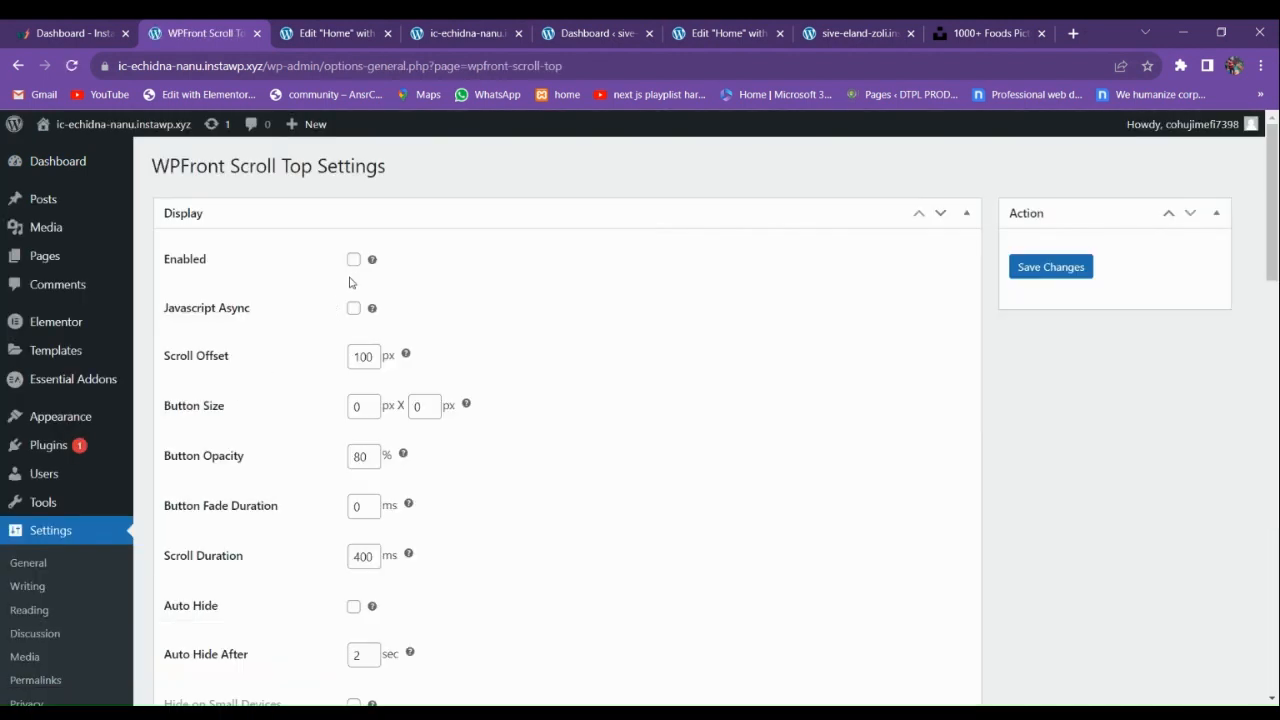
Enable the scroll-top button with Hide on WP-ADMIN and the green outlined arrow image, and save the settings.
scroll(246, 398, down, 6)
scroll(246, 398, up, 3)
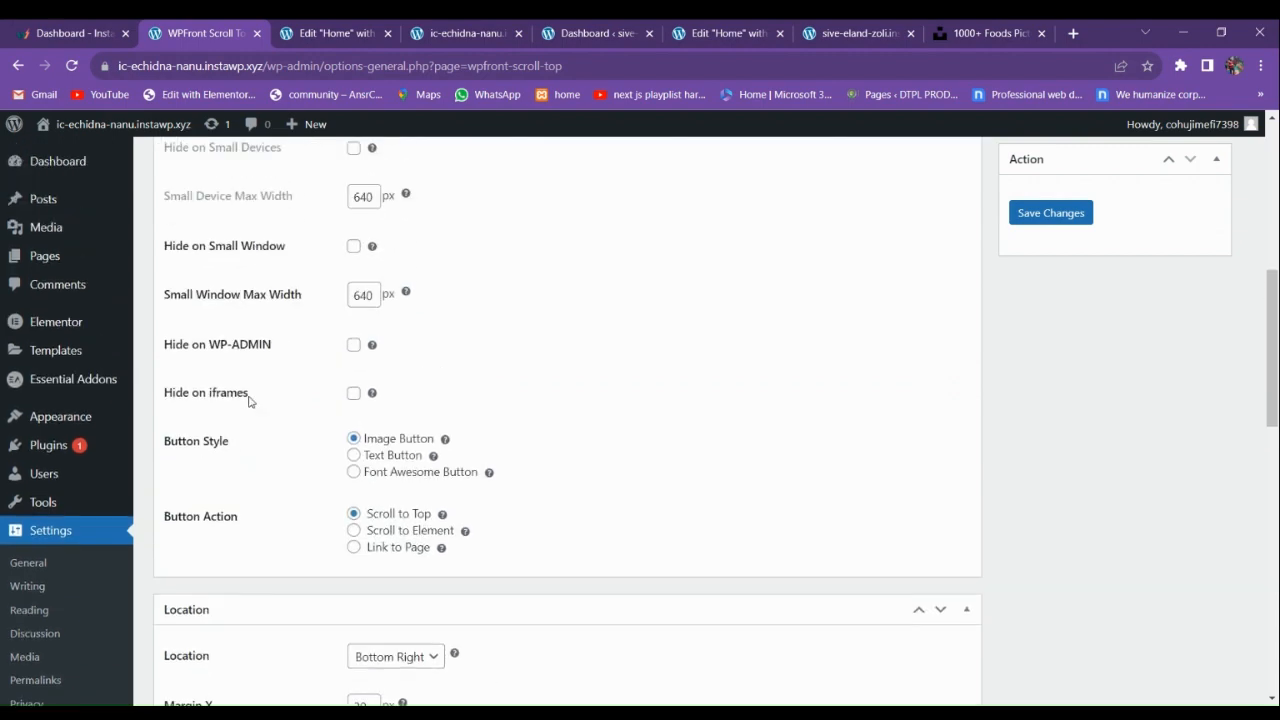
scroll(246, 398, down, 2)
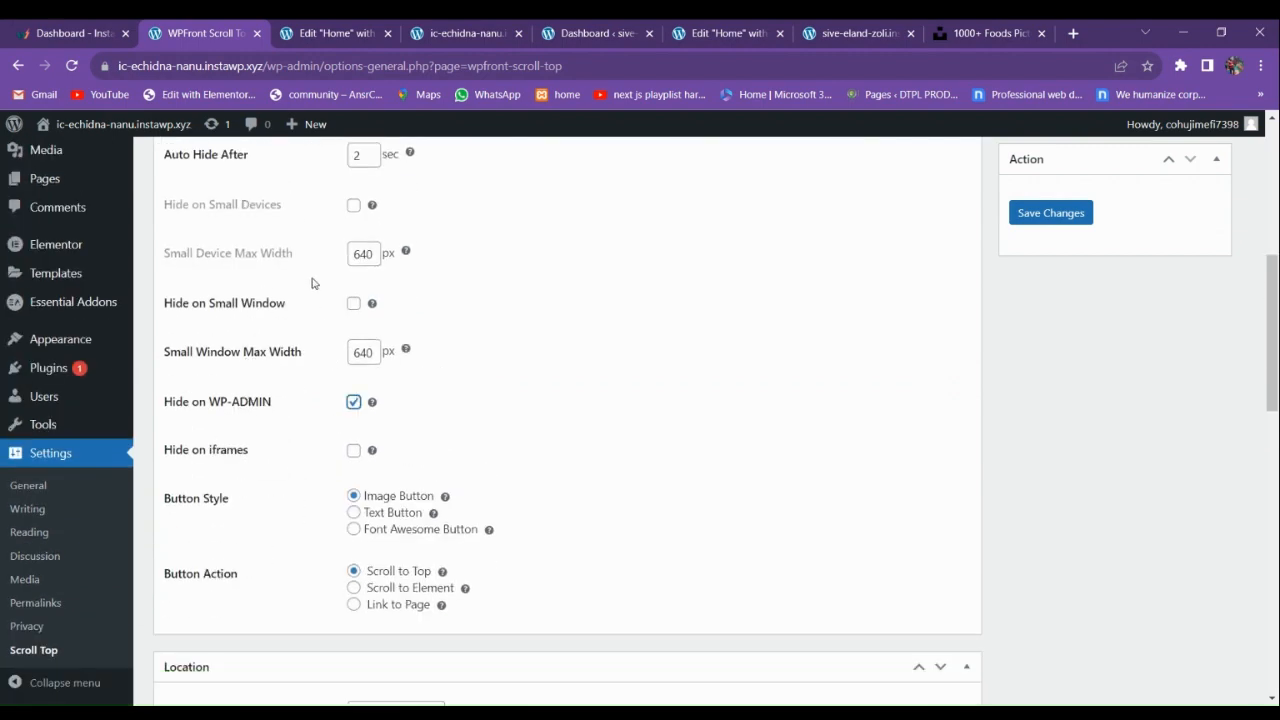
scroll(289, 397, down, 8)
scroll(204, 508, down, 4)
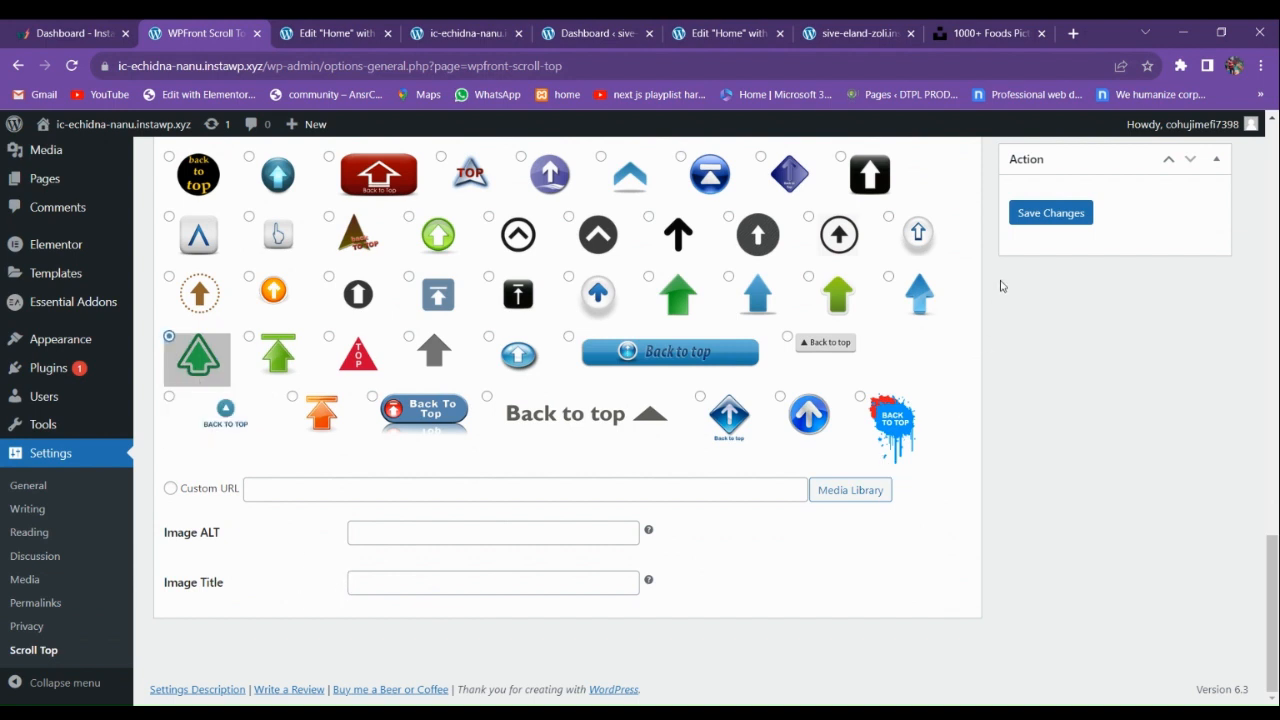
click(1030, 216)
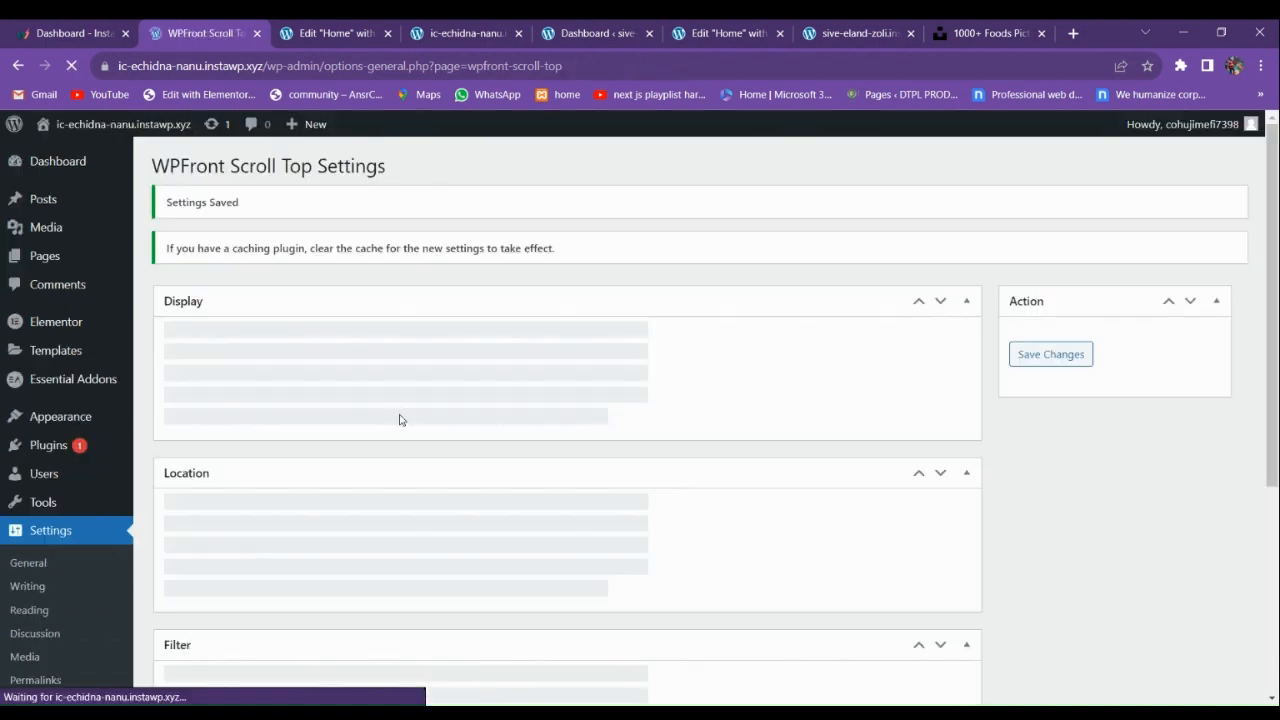
Reload the live ic-echidna-nanu home page and test the scroll-to-top arrow from further down the page.
click(464, 27)
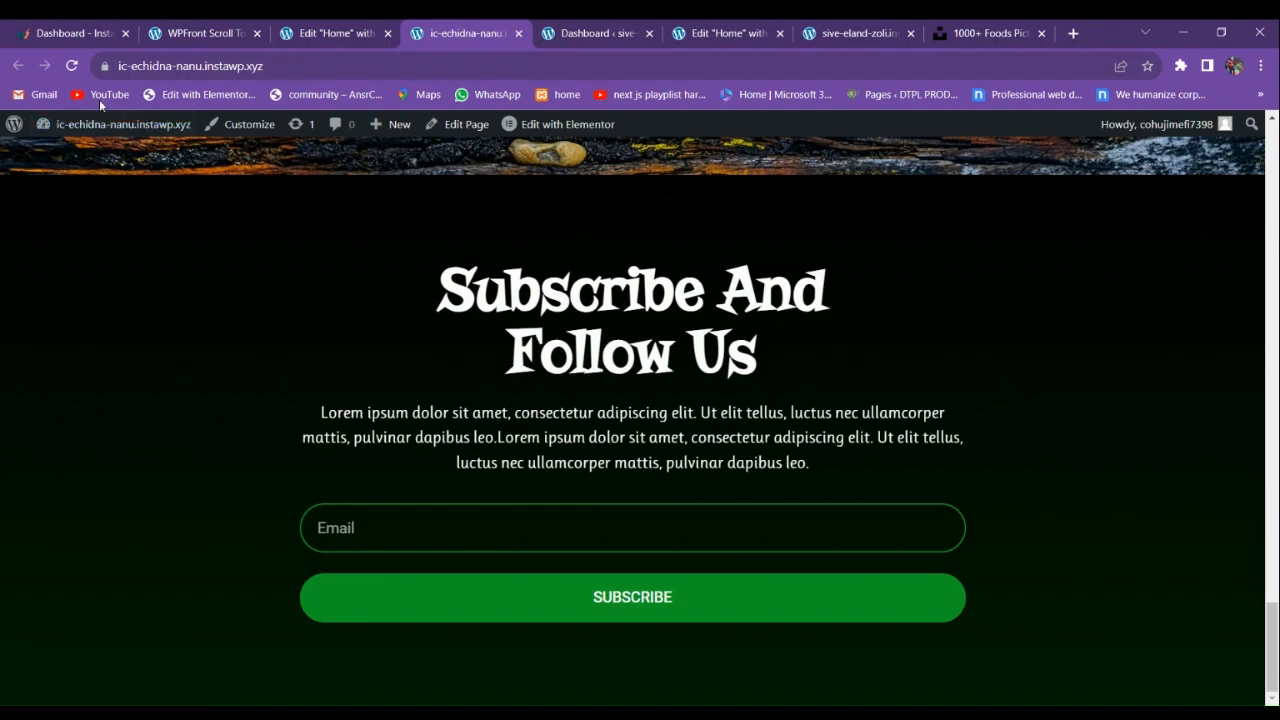
click(72, 66)
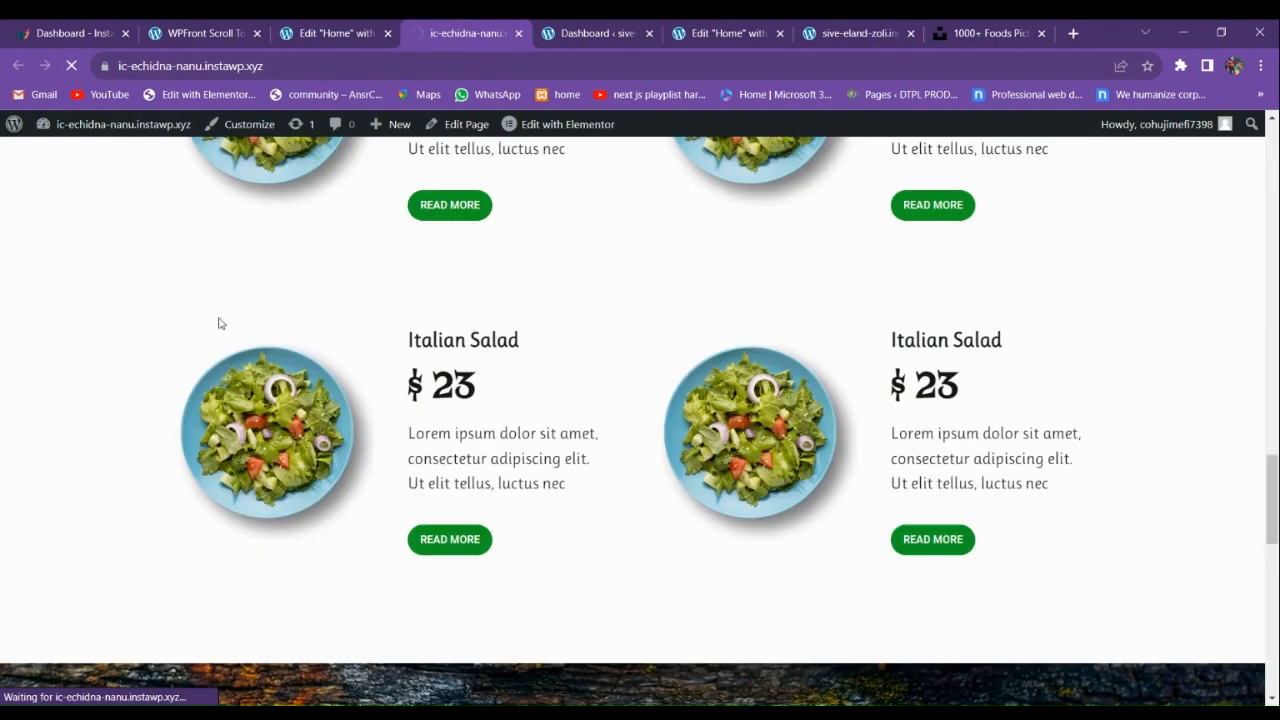
scroll(221, 324, up, 13)
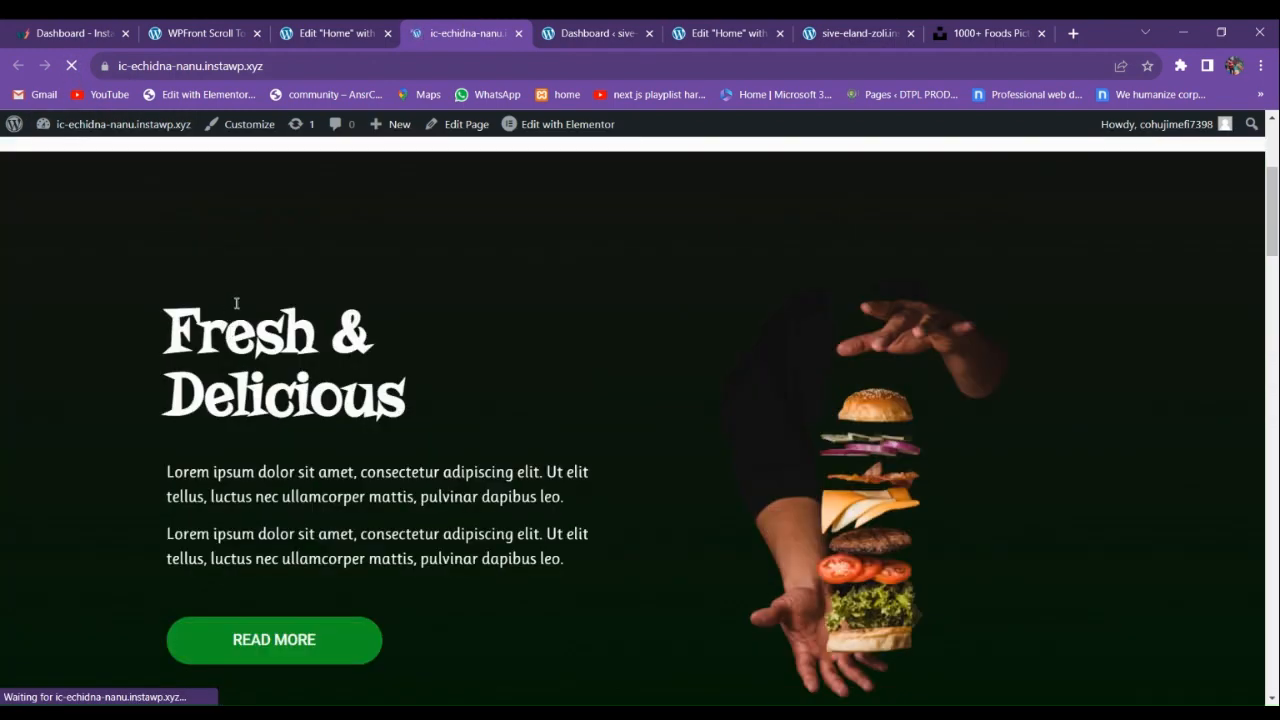
scroll(236, 303, up, 20)
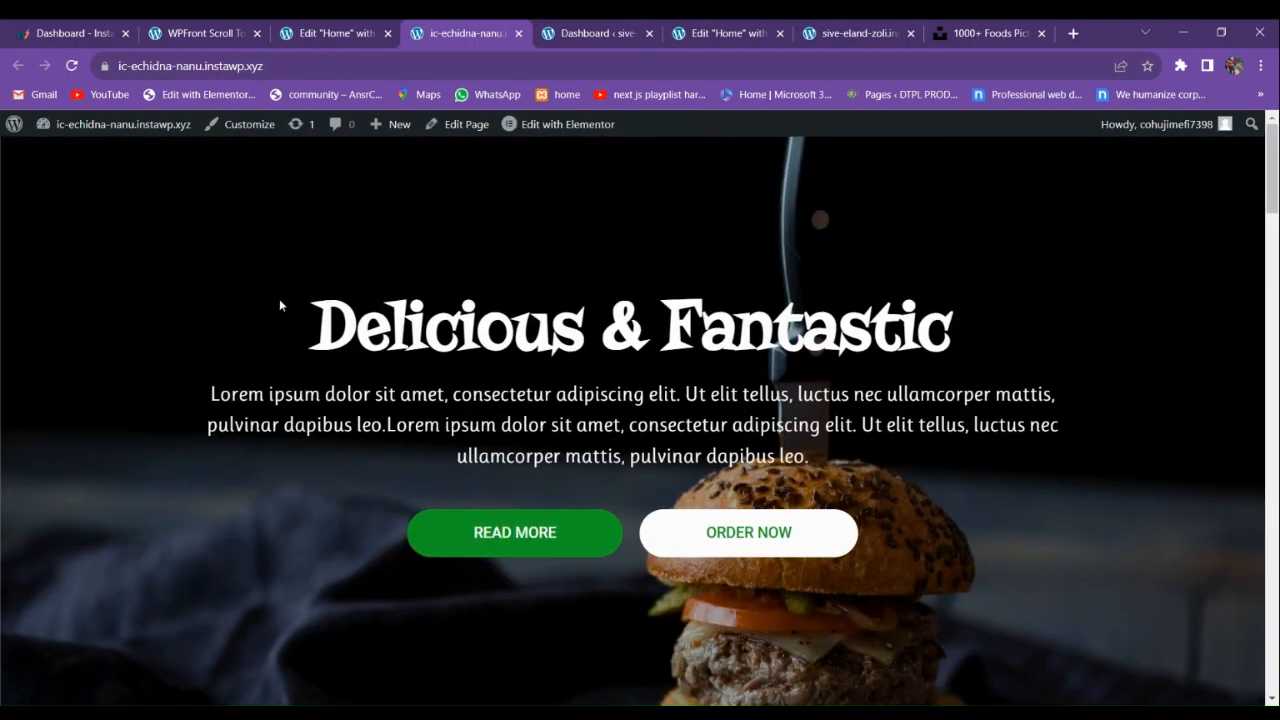
scroll(279, 298, down, 15)
click(1222, 662)
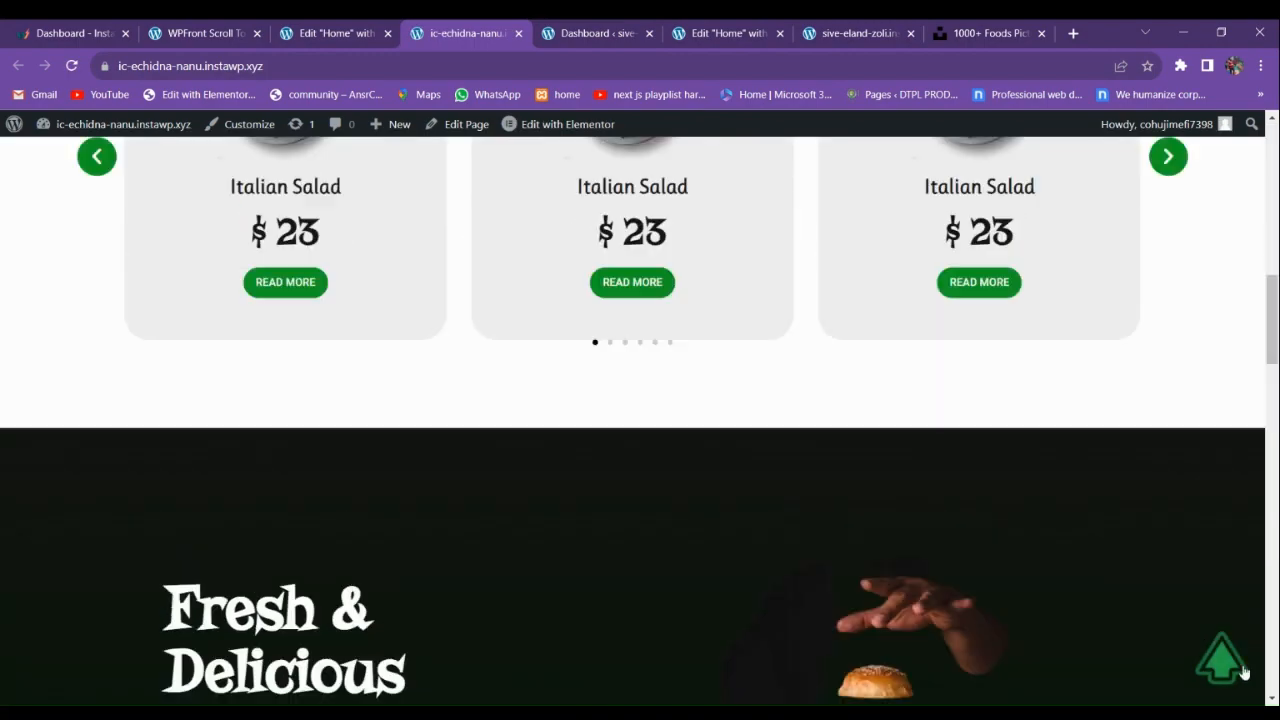
scroll(940, 560, down, 20)
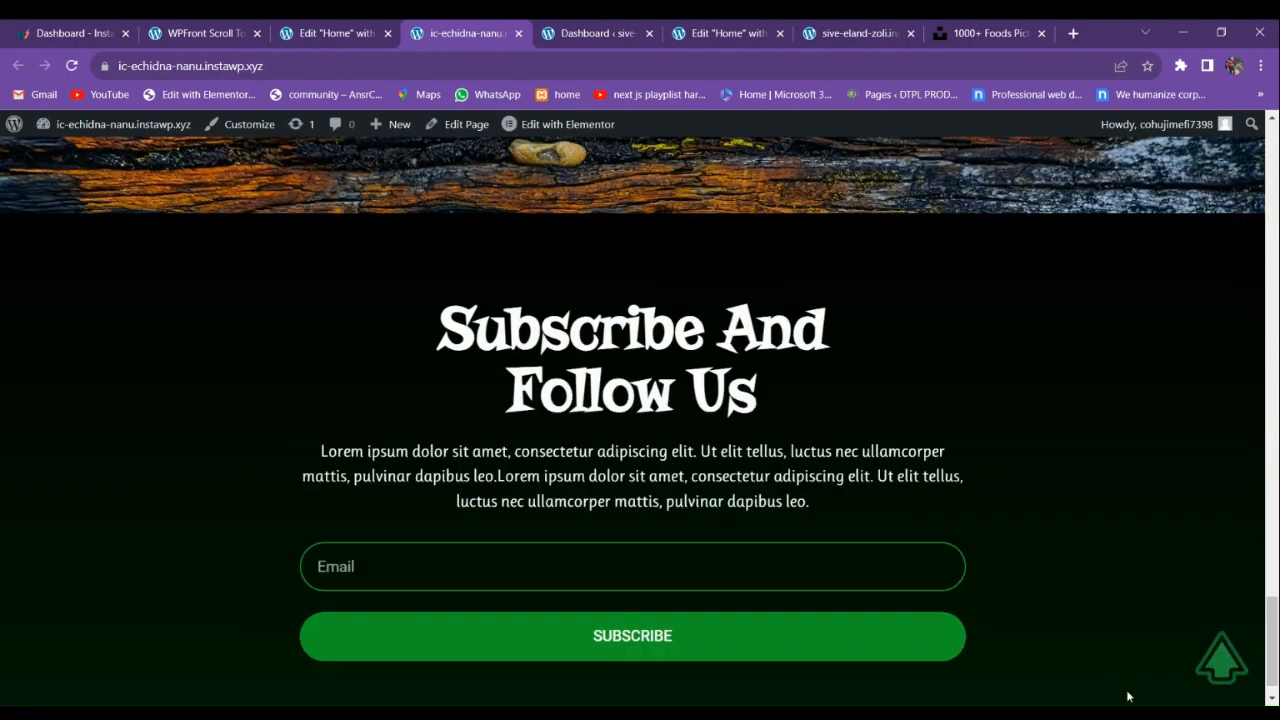
click(1220, 660)
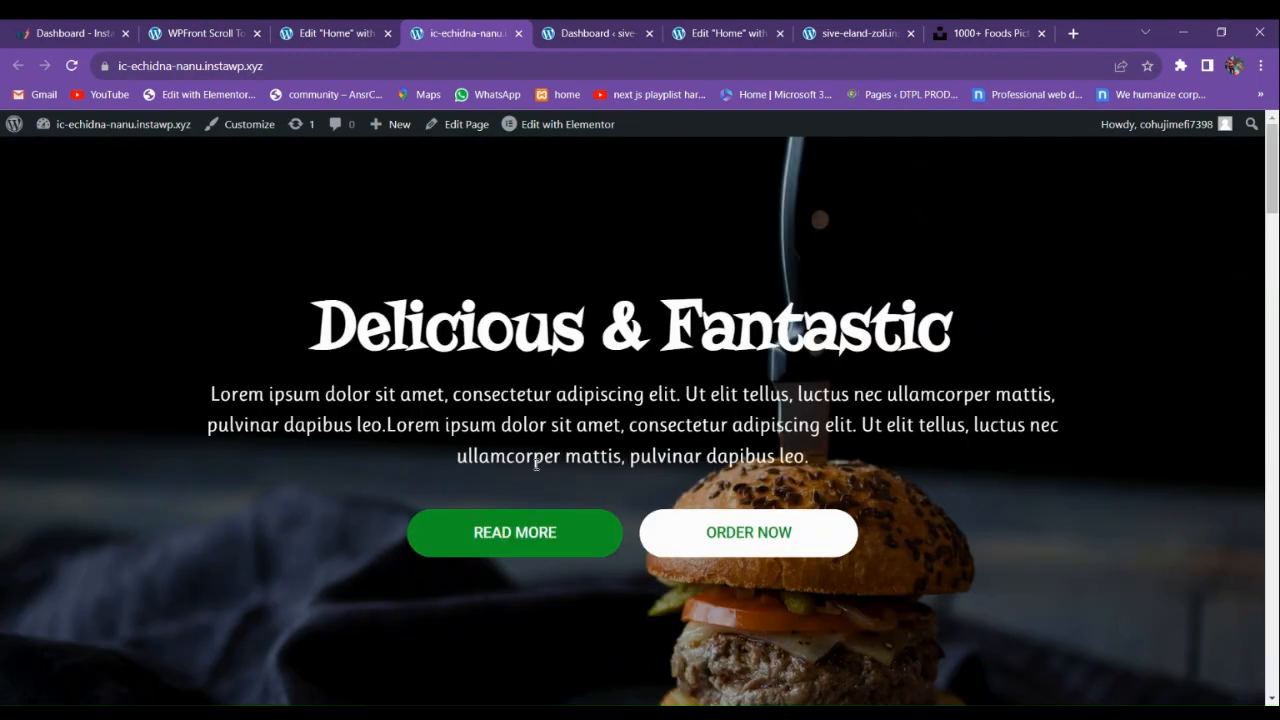
Examine the slide-in menu on the sive-eland-zoli reference site, then close it.
click(590, 33)
click(728, 33)
click(855, 33)
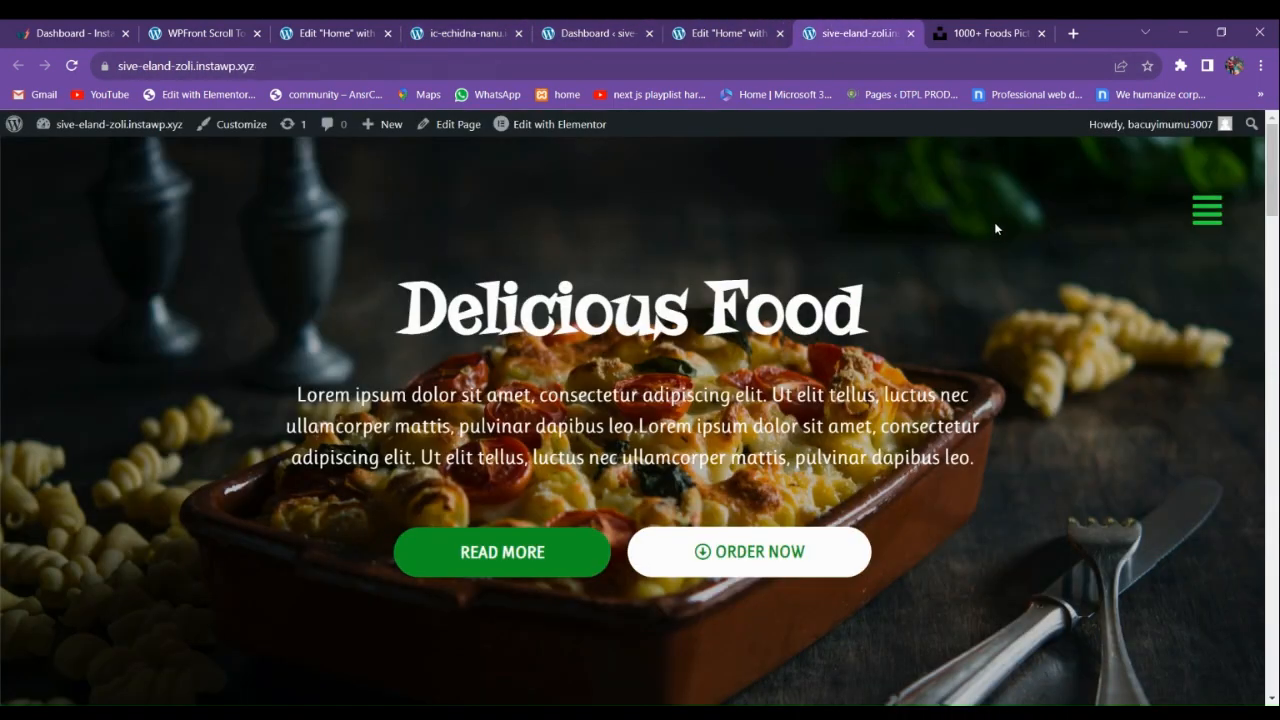
click(1210, 212)
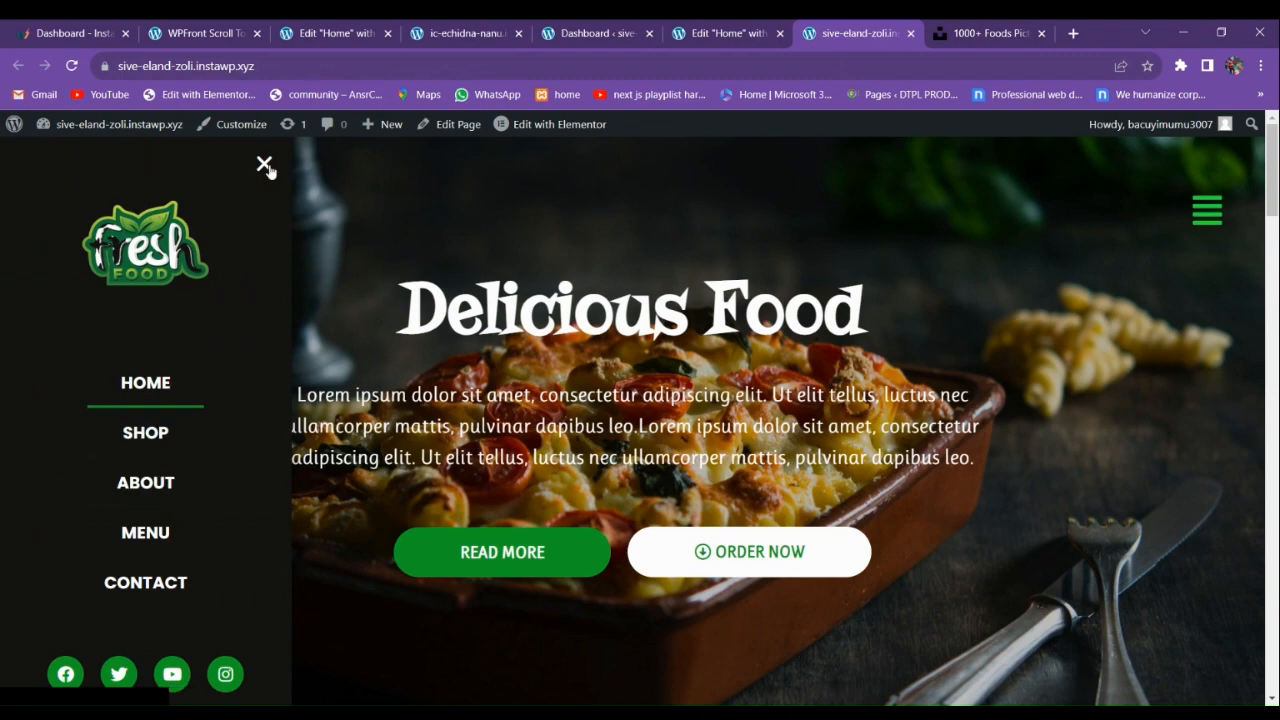
click(266, 163)
Open the Elementor Popups templates page of the ic-echidna-nanu admin in a new browser tab.
click(460, 33)
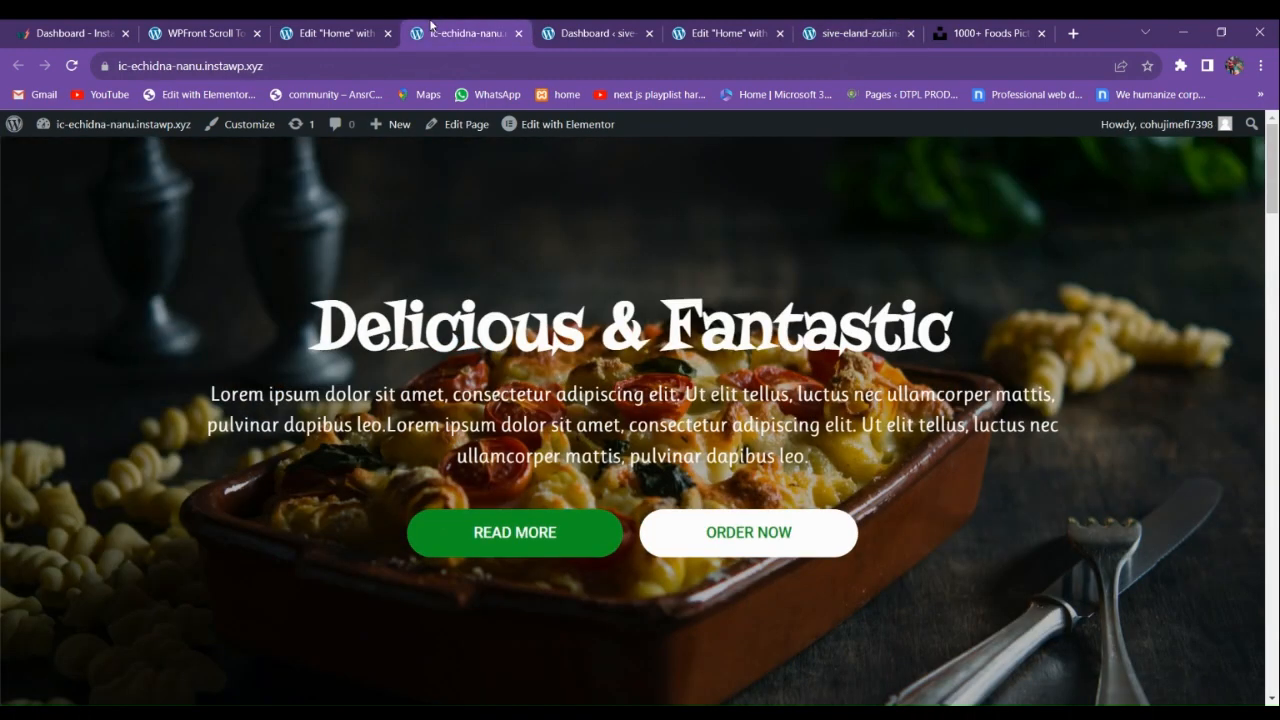
click(335, 33)
click(205, 33)
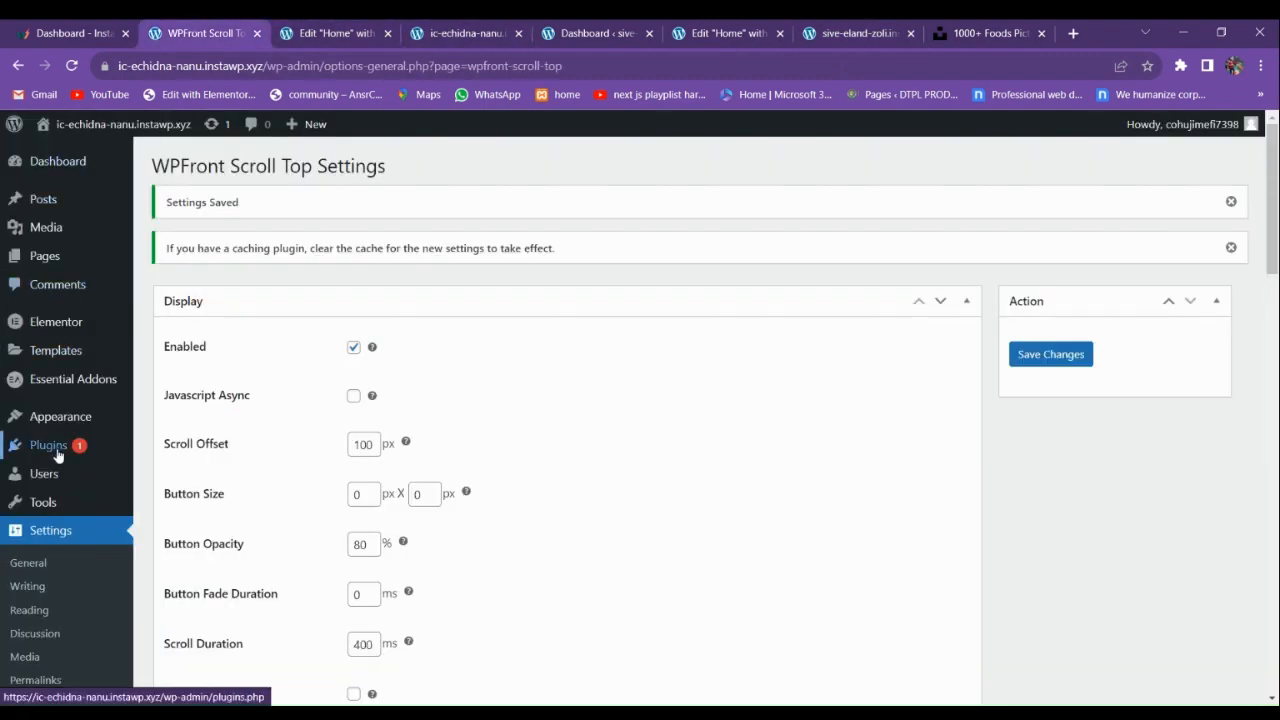
mouse_move(55, 458)
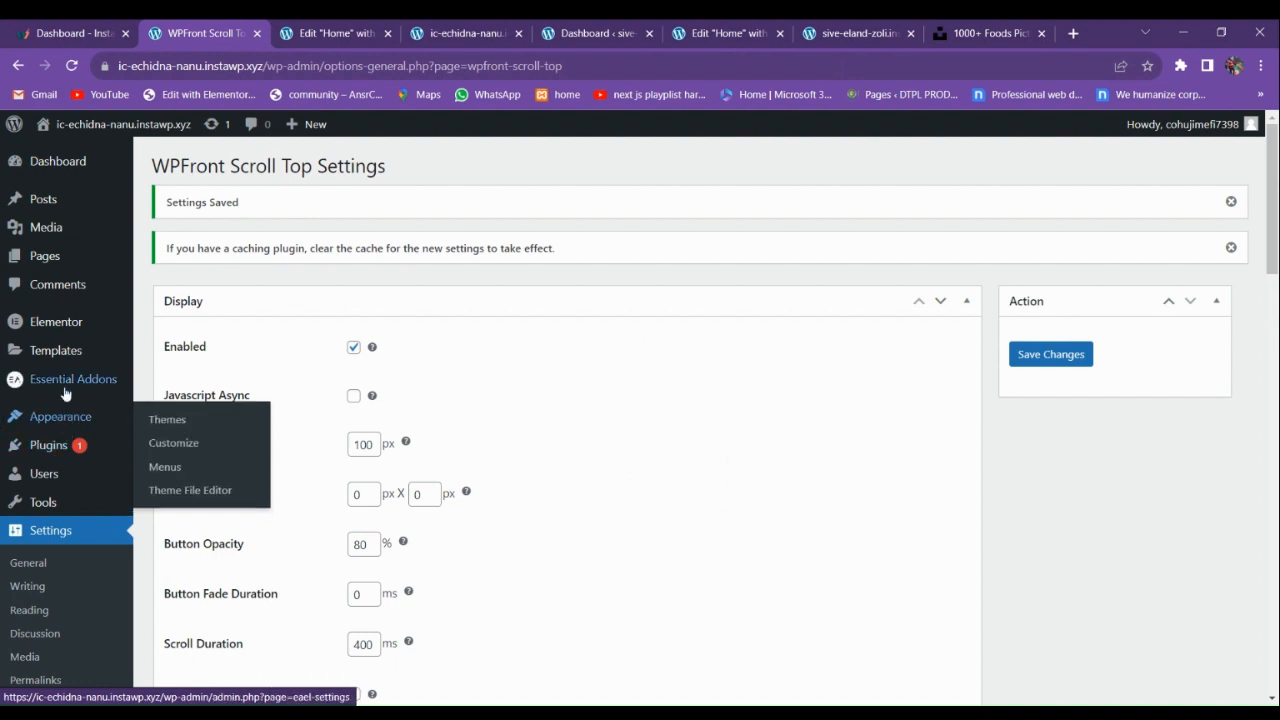
right_click(175, 379)
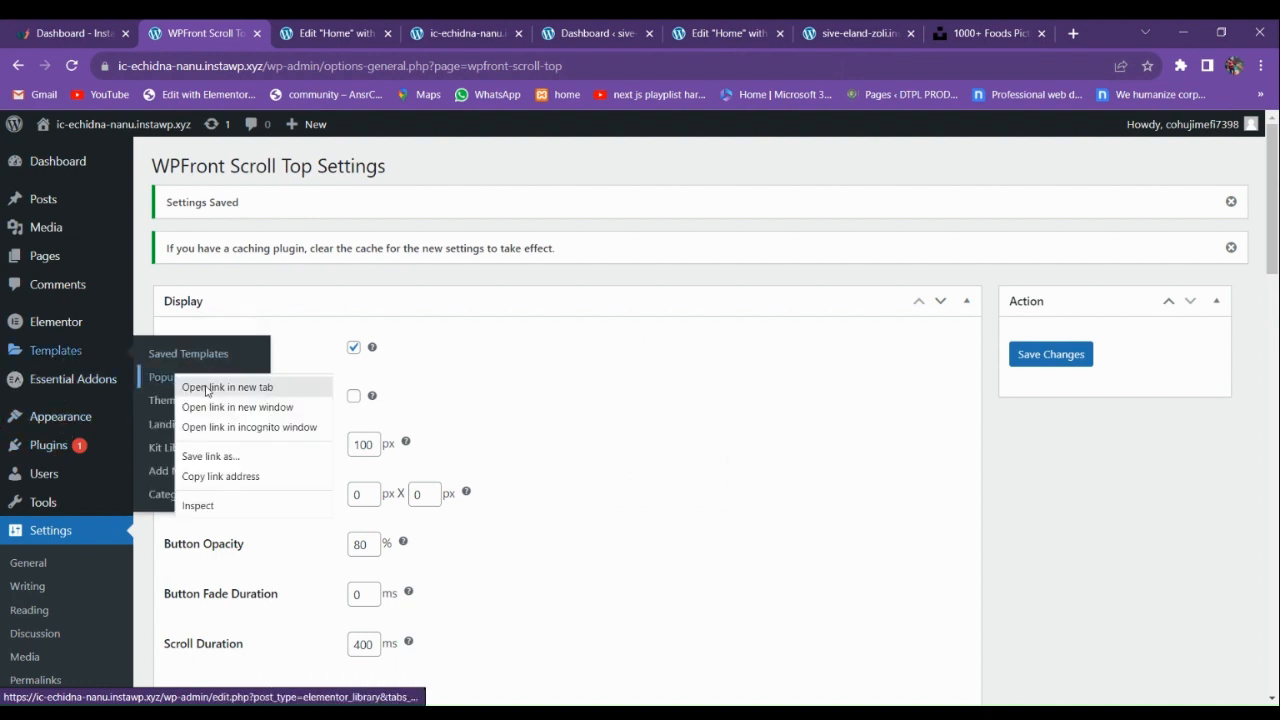
click(229, 383)
key(ctrl+Tab)
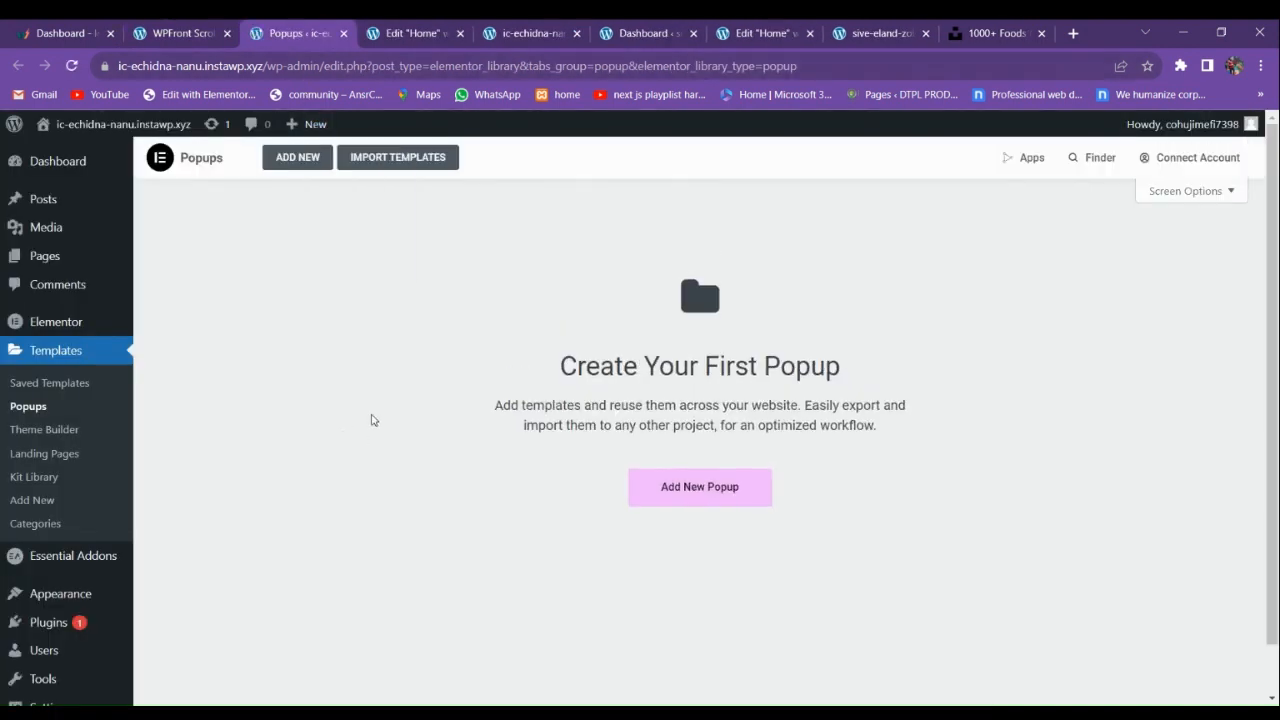
Create a new Popup template named "menu".
click(677, 490)
click(693, 470)
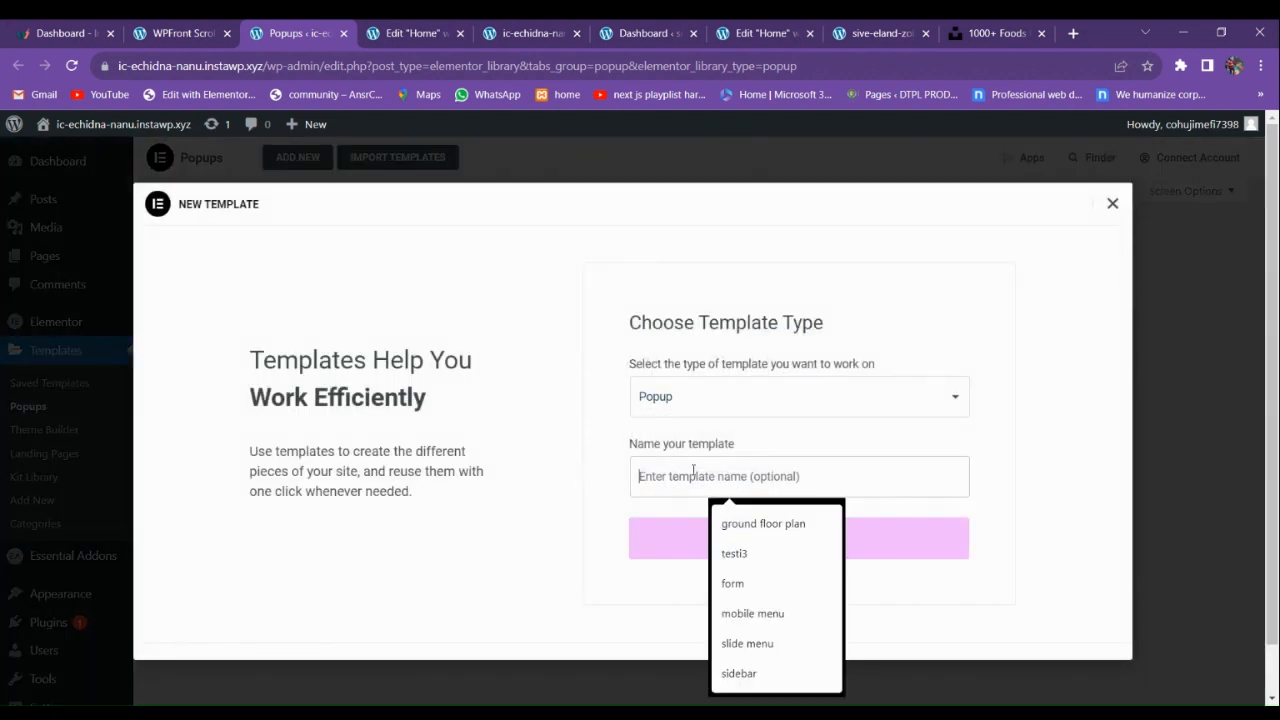
text(menu)
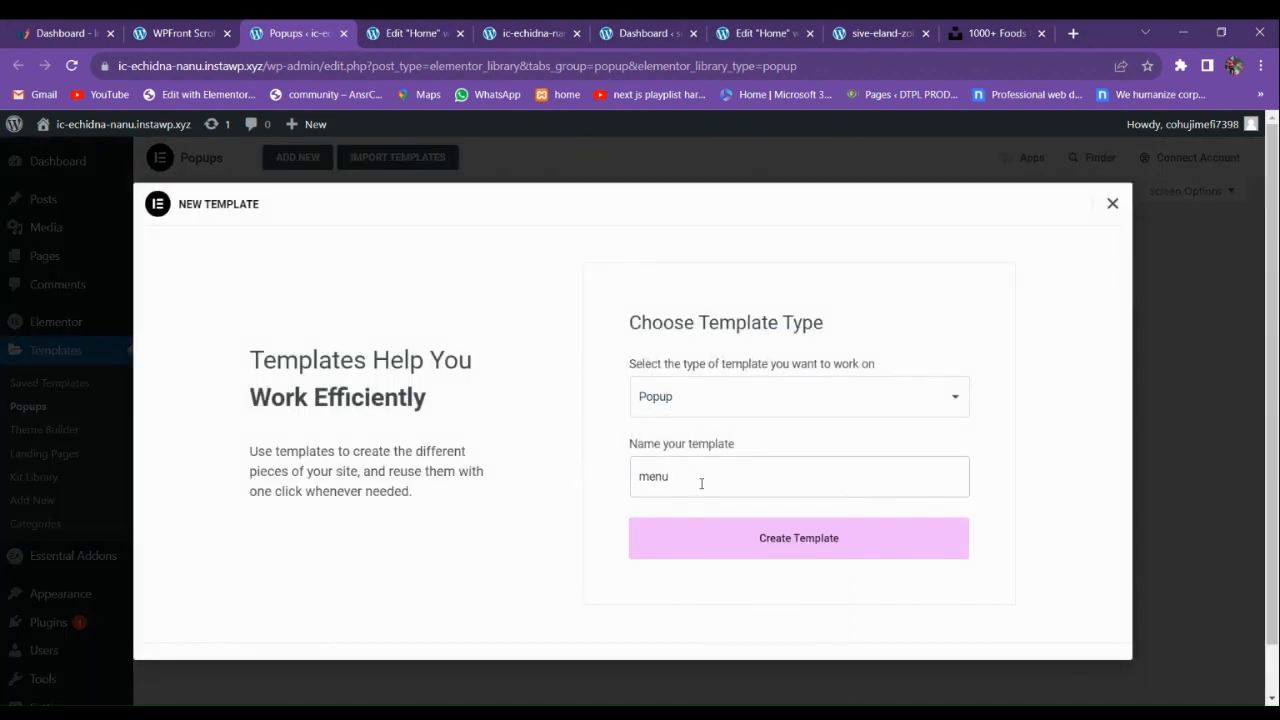
click(741, 542)
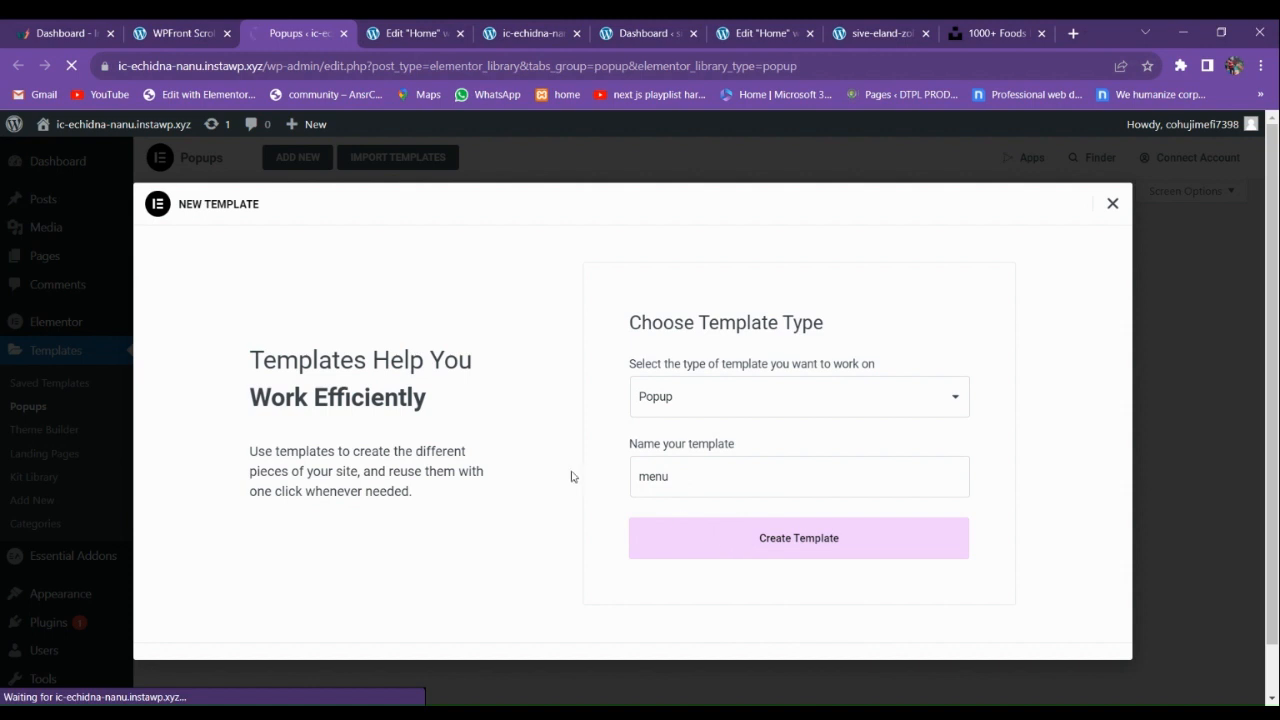
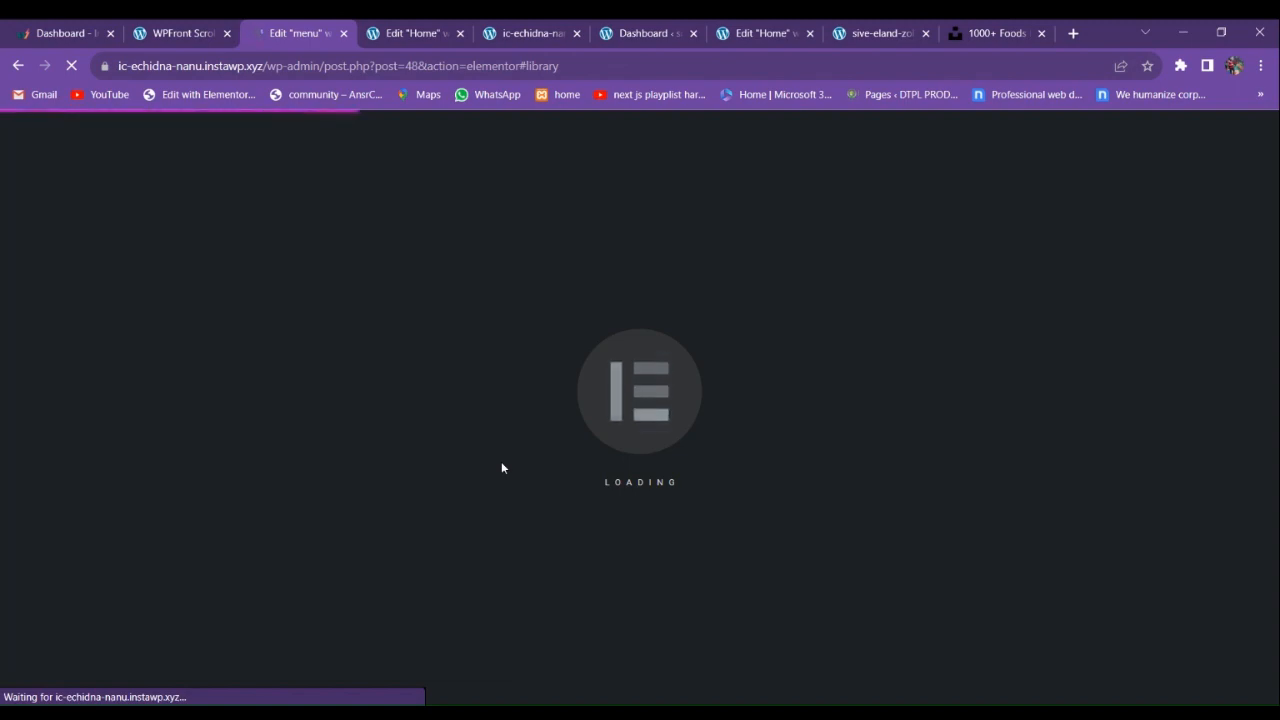
In the ic-echidna-nanu Home page editor, give the "Delicious & Fantastic" hero heading a Zoom In entrance animation with a 400 ms delay.
click(551, 28)
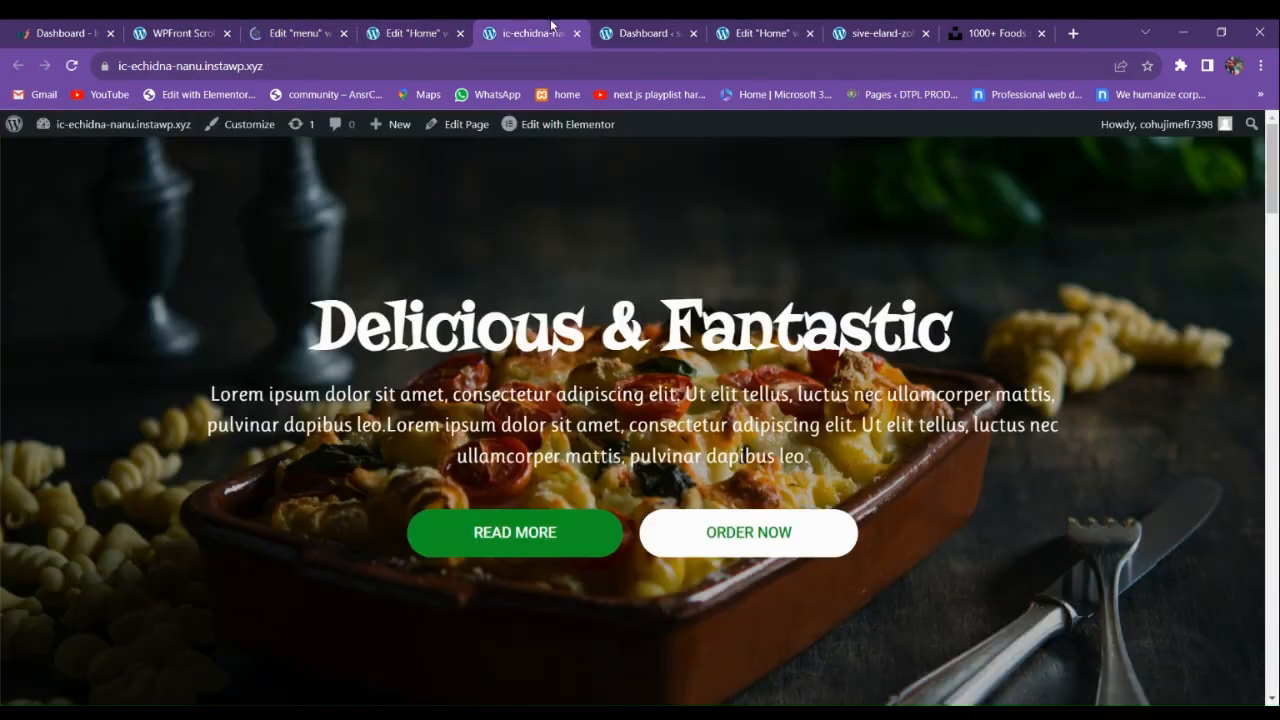
click(421, 28)
scroll(605, 425, up, 15)
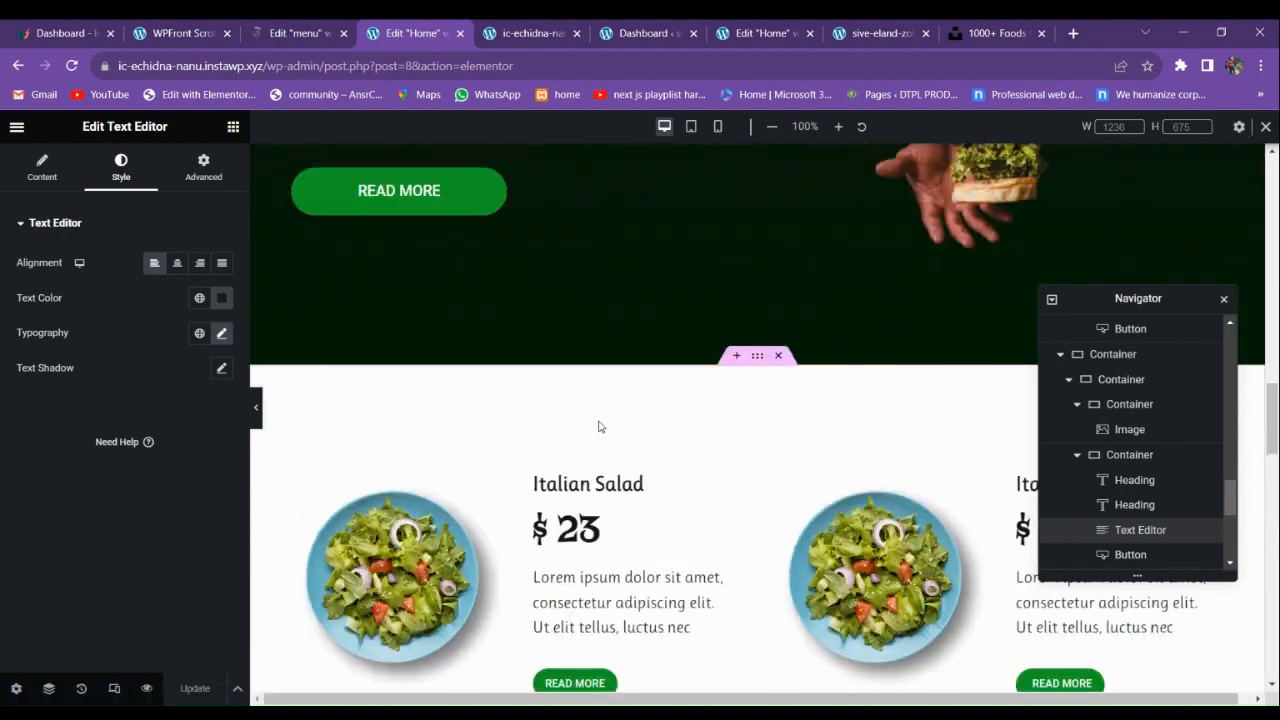
scroll(613, 429, up, 4)
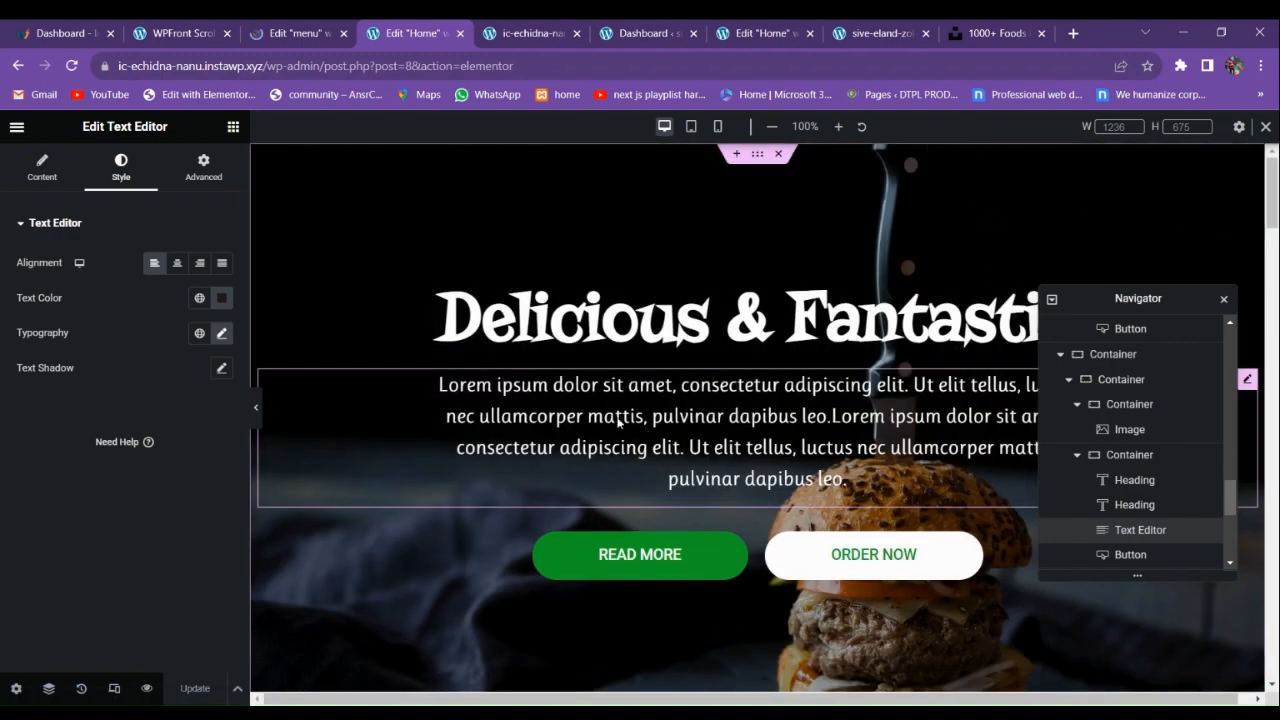
click(660, 320)
click(190, 184)
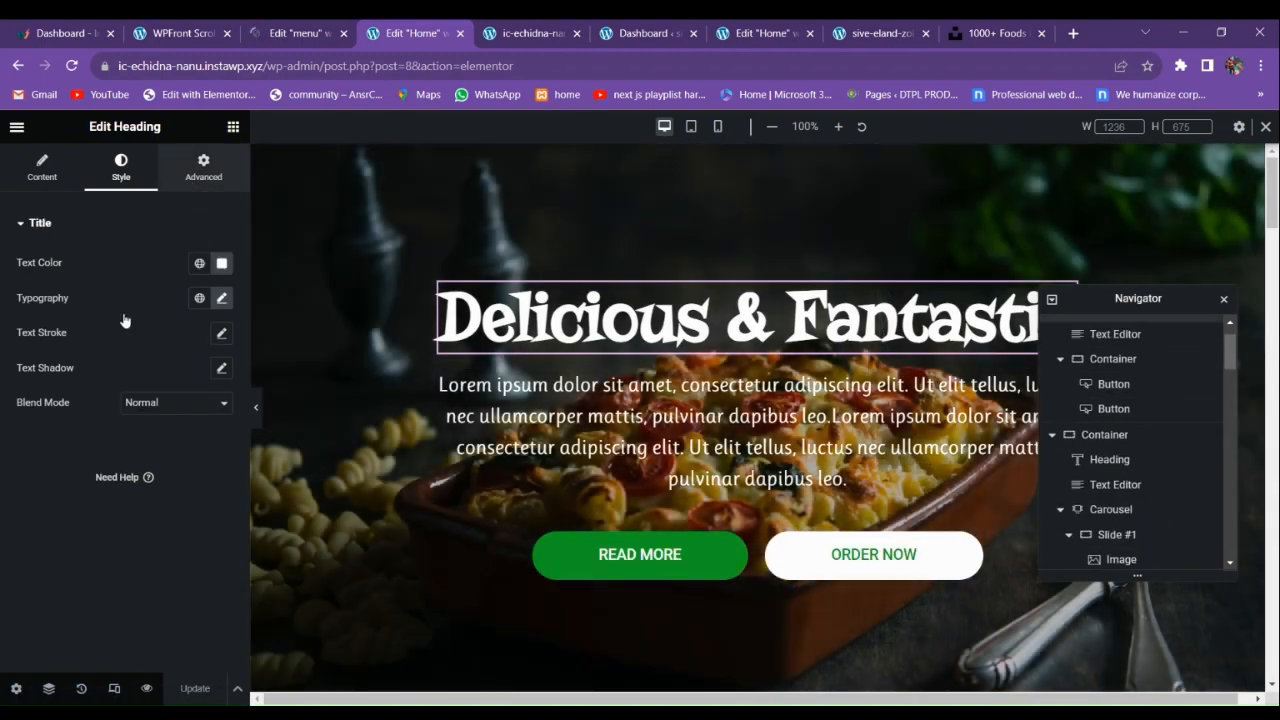
scroll(100, 441, down, 5)
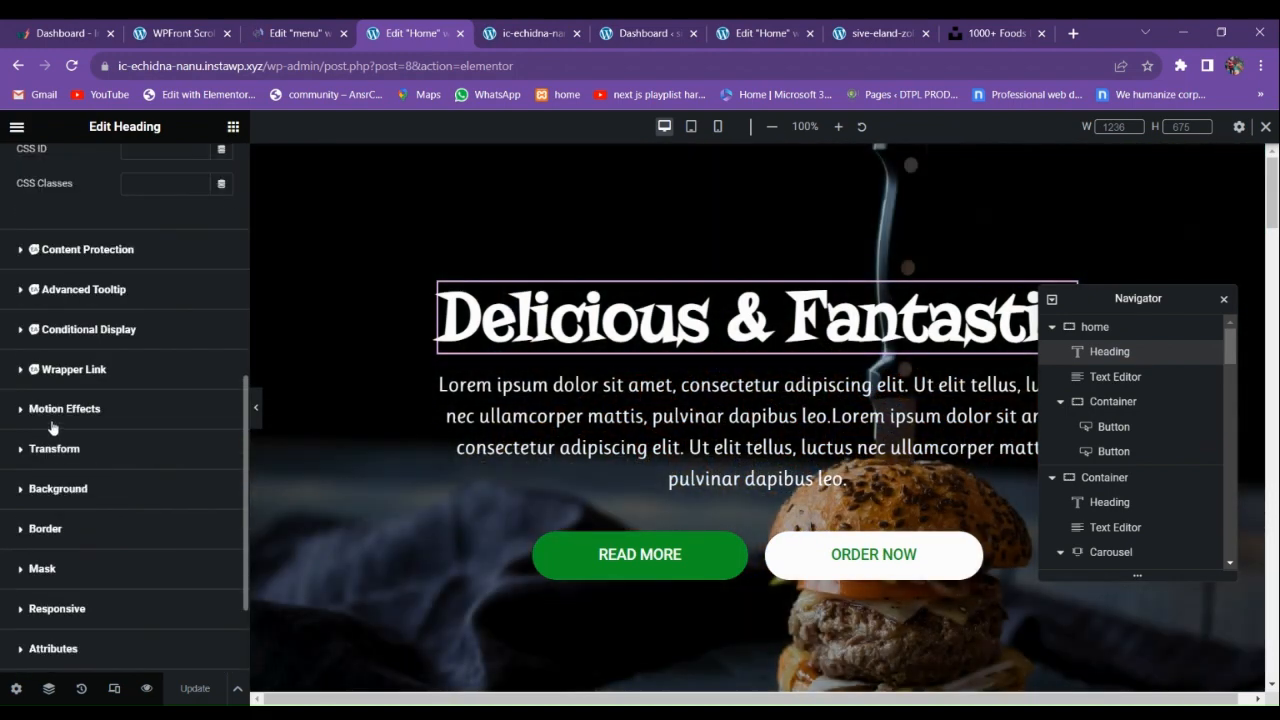
click(52, 424)
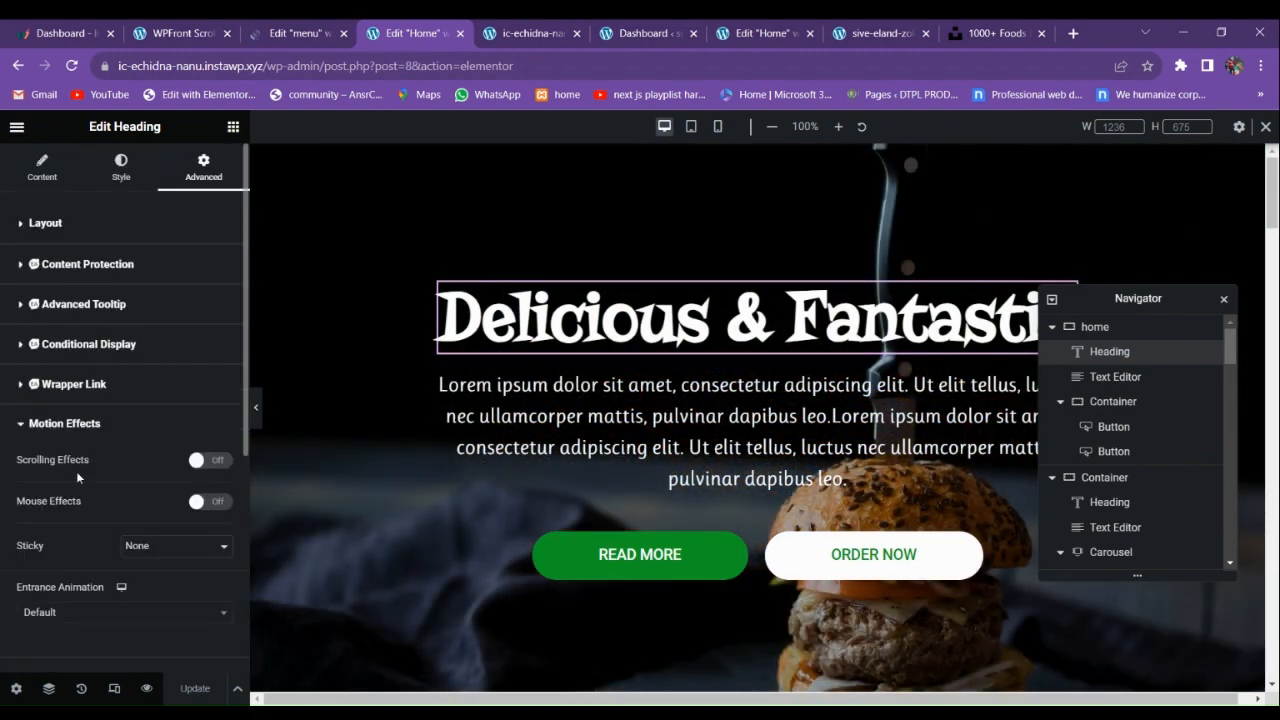
scroll(76, 471, down, 3)
click(83, 301)
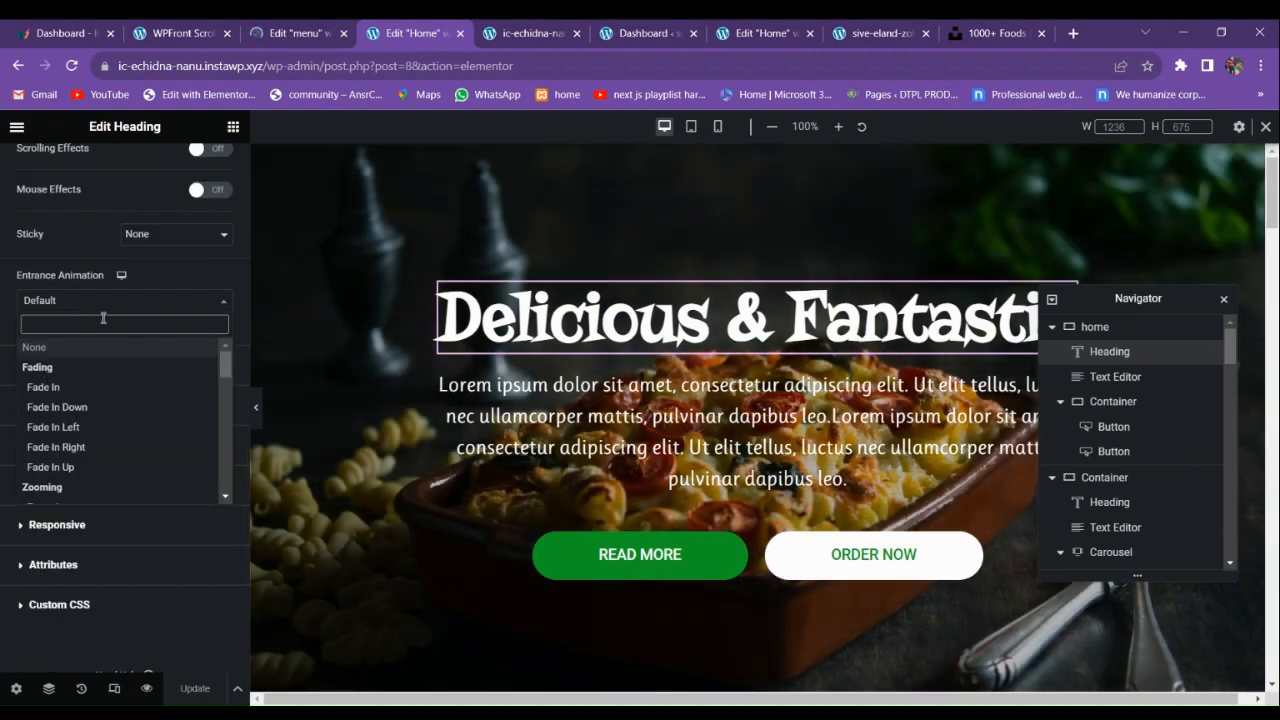
text(zoom)
click(183, 367)
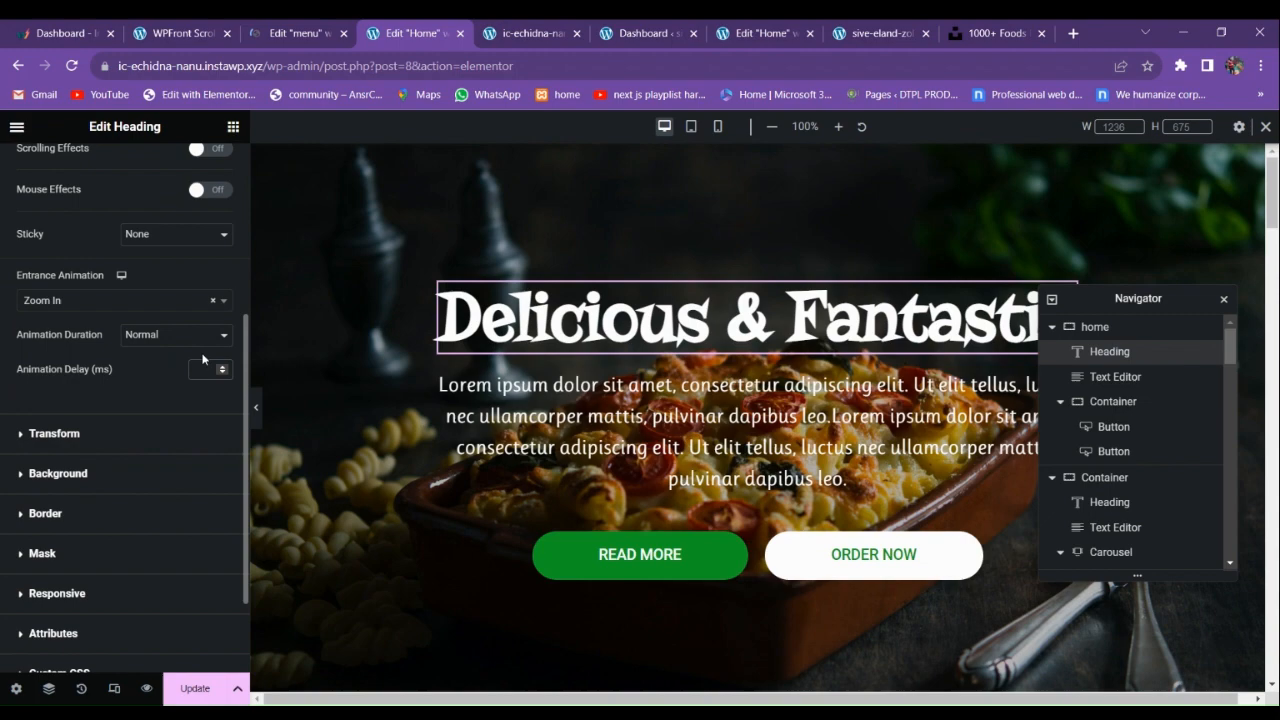
click(203, 360)
text(400)
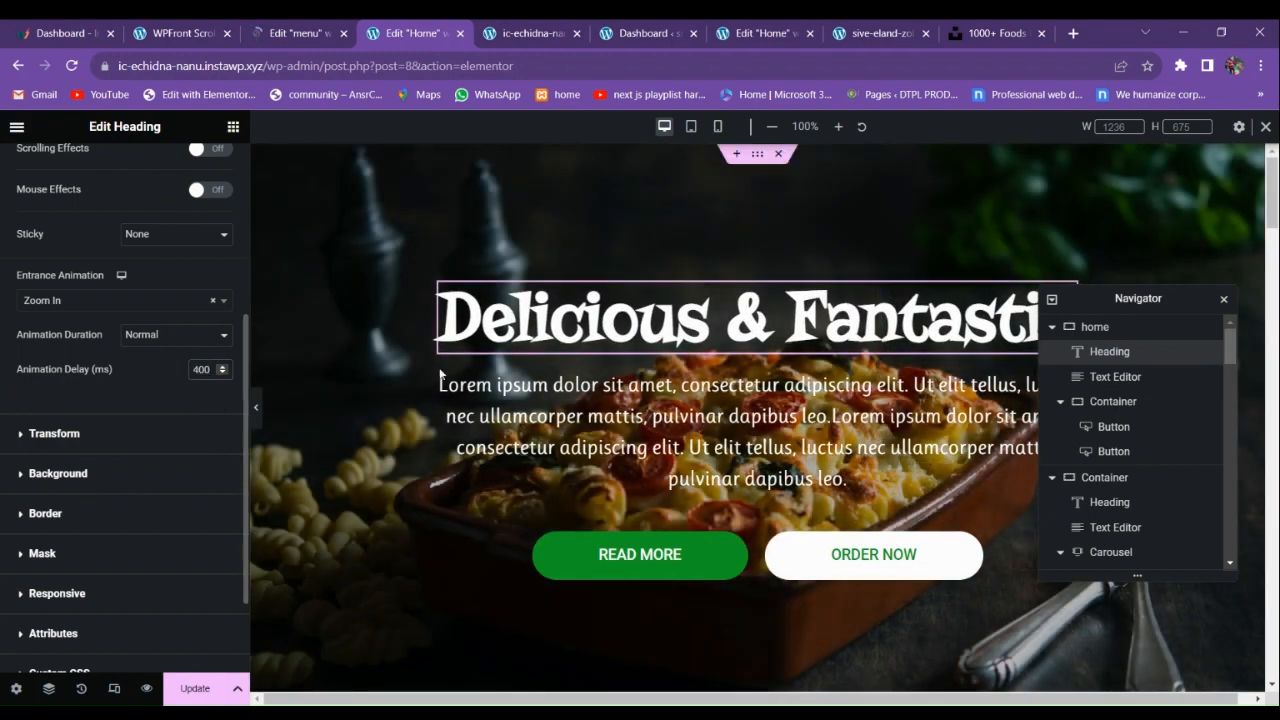
Give the hero paragraph below the heading a Slide In Up entrance animation with a 500 ms delay.
click(497, 480)
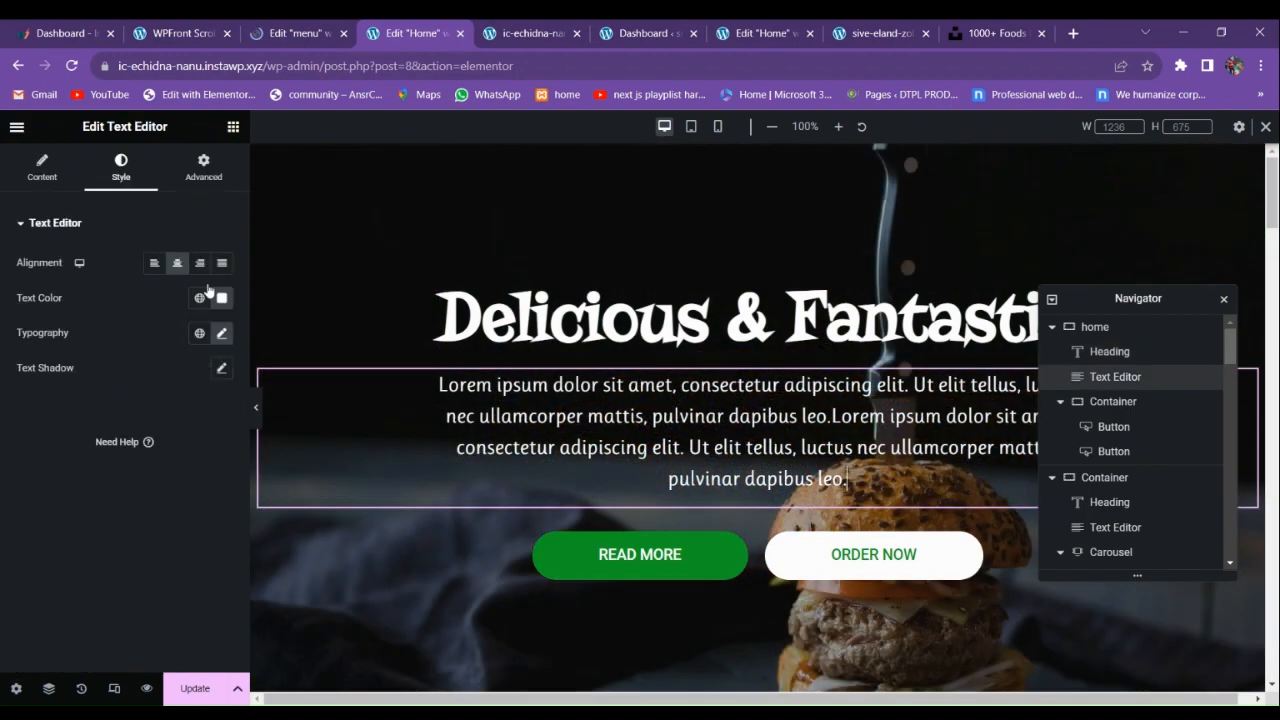
click(203, 165)
scroll(100, 430, down, 10)
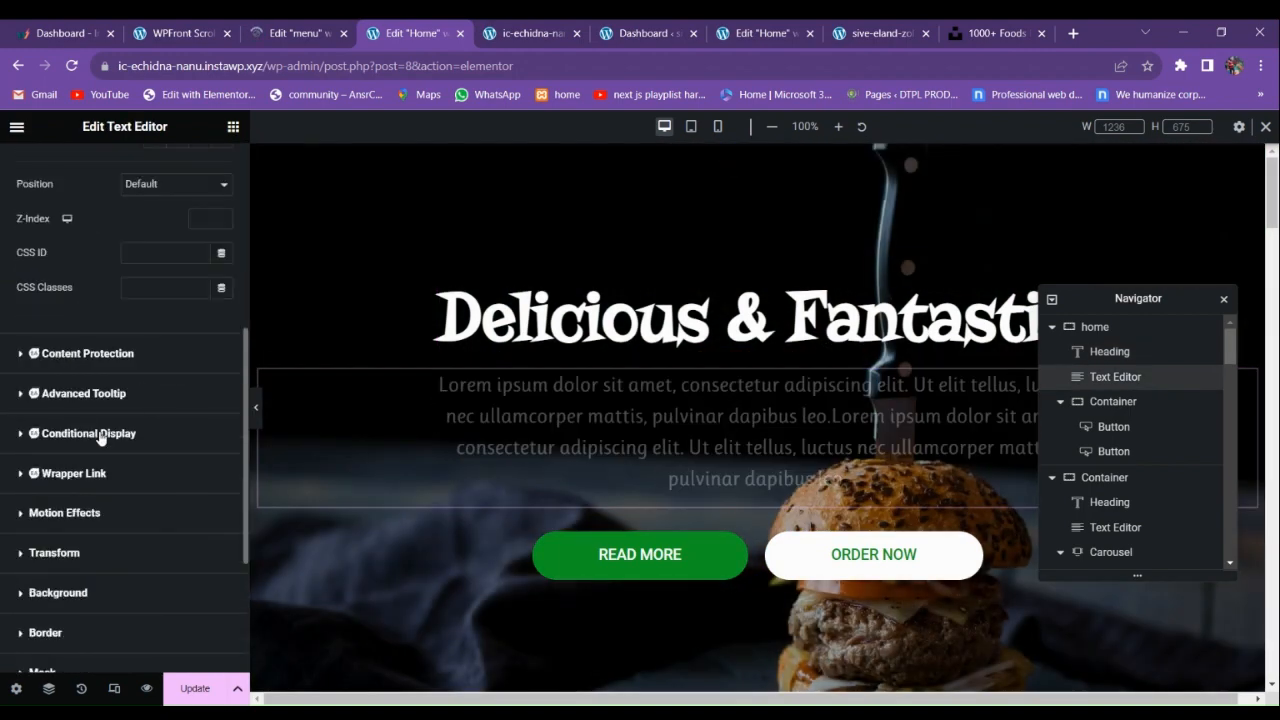
click(54, 318)
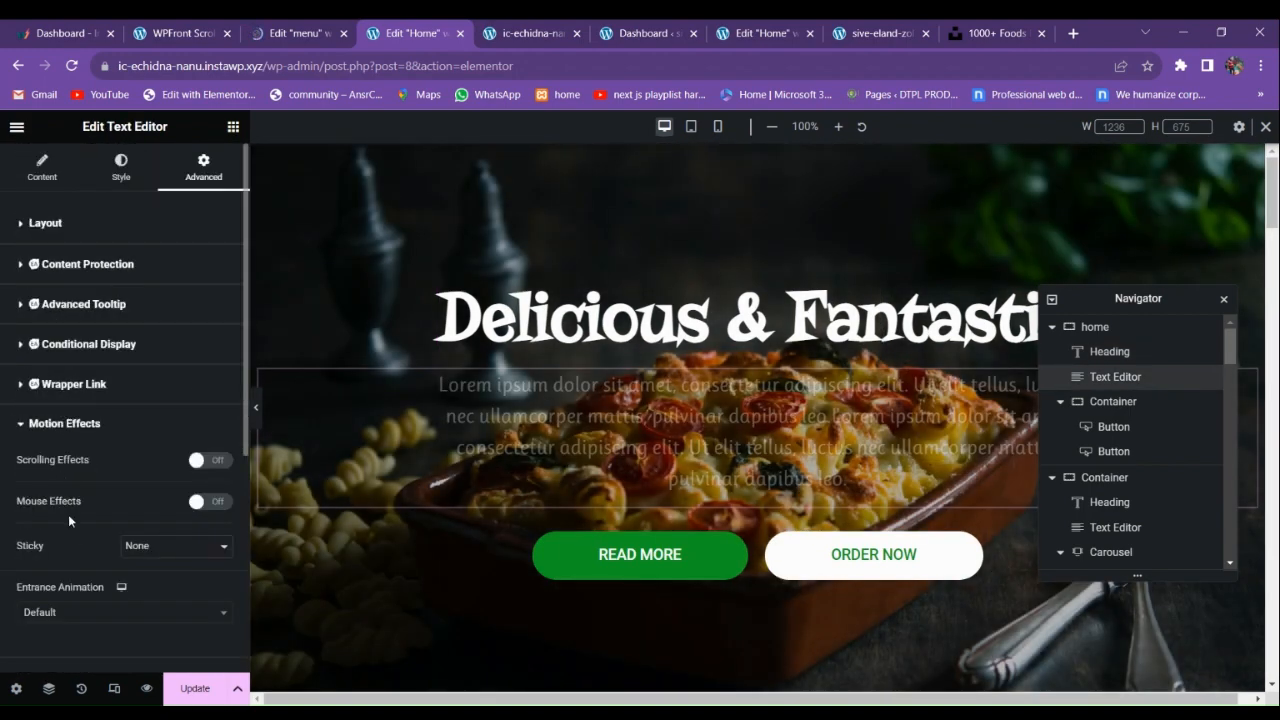
scroll(68, 514, down, 2)
click(78, 408)
text(slide)
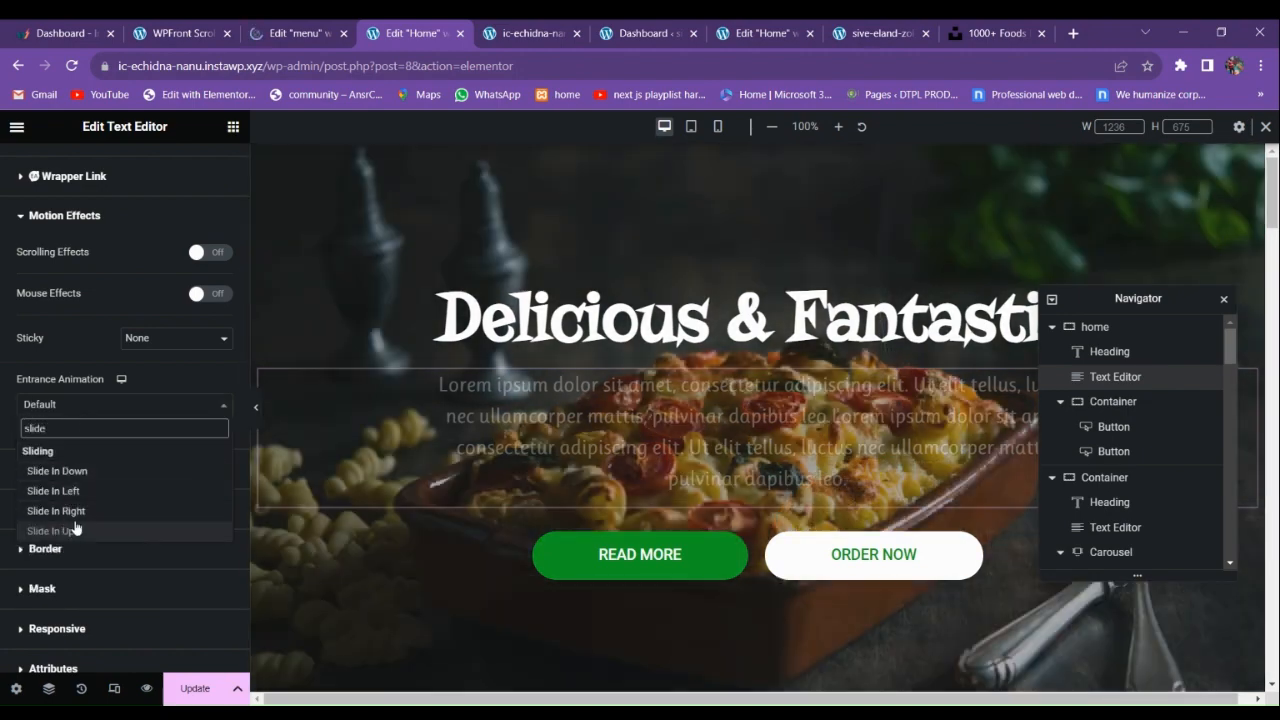
click(50, 531)
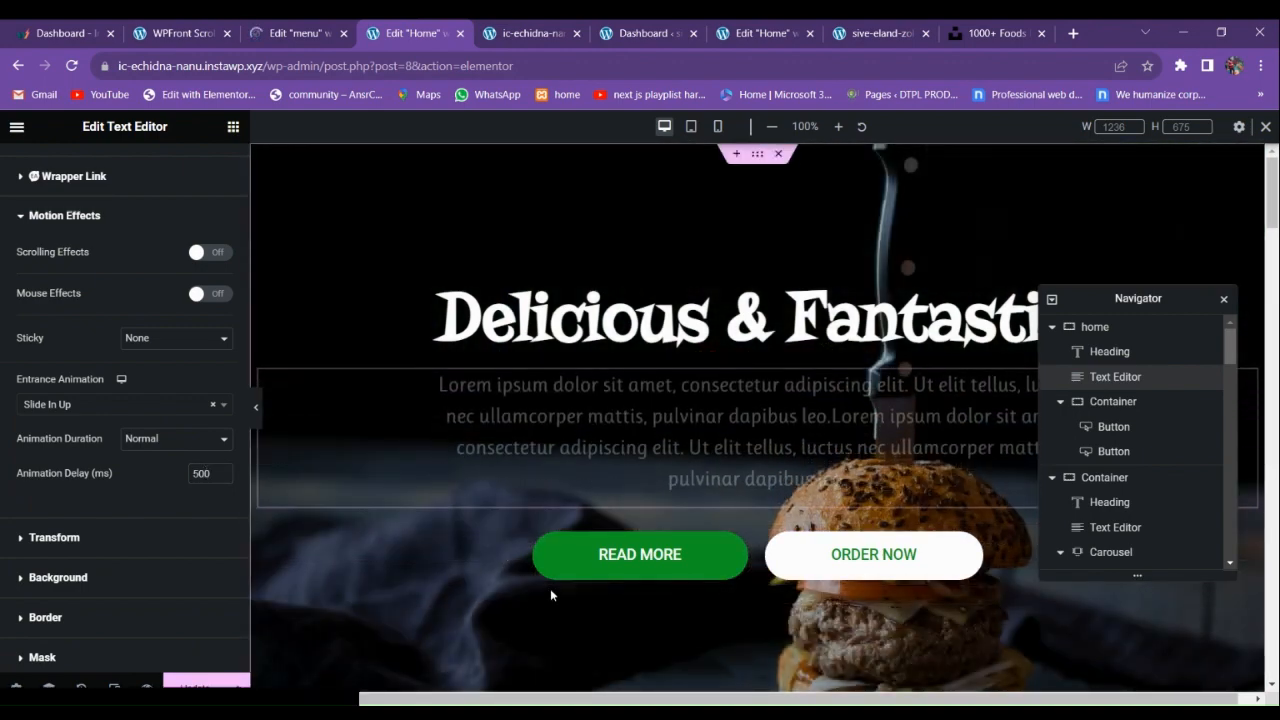
Give the hero's READ MORE button a Zoom In entrance animation with an 800 ms delay.
click(582, 568)
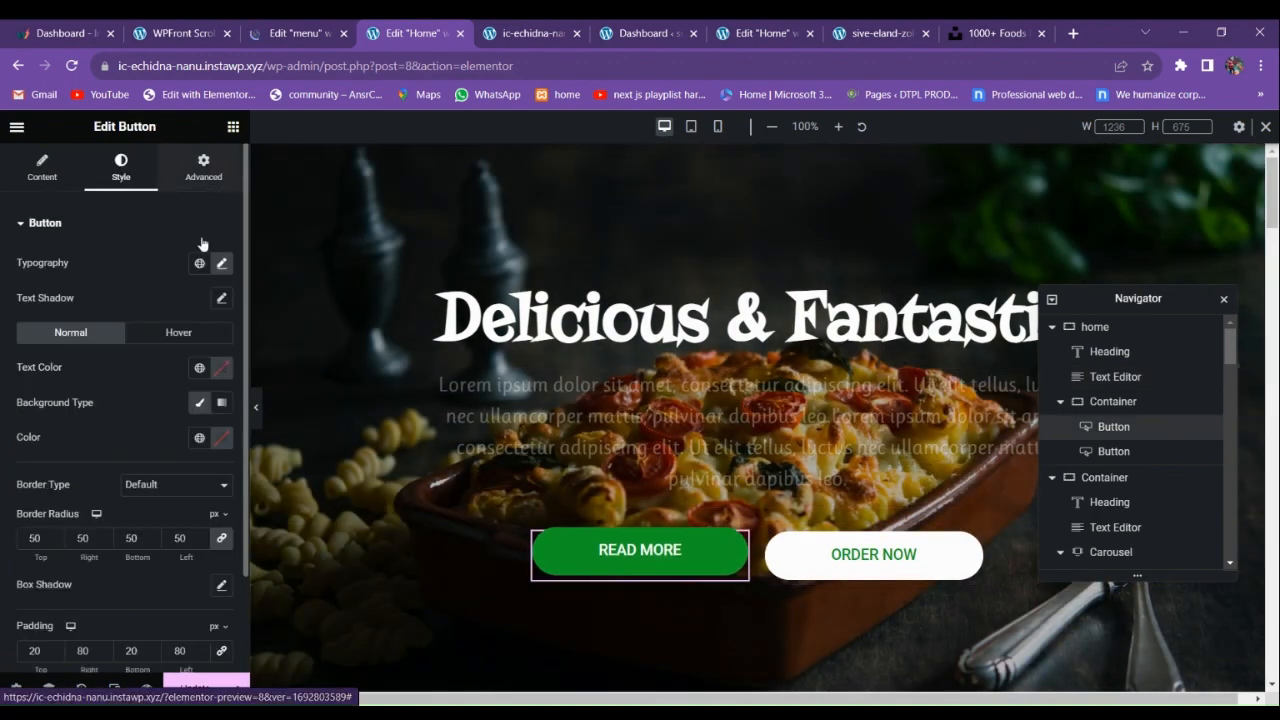
click(203, 167)
scroll(165, 372, down, 3)
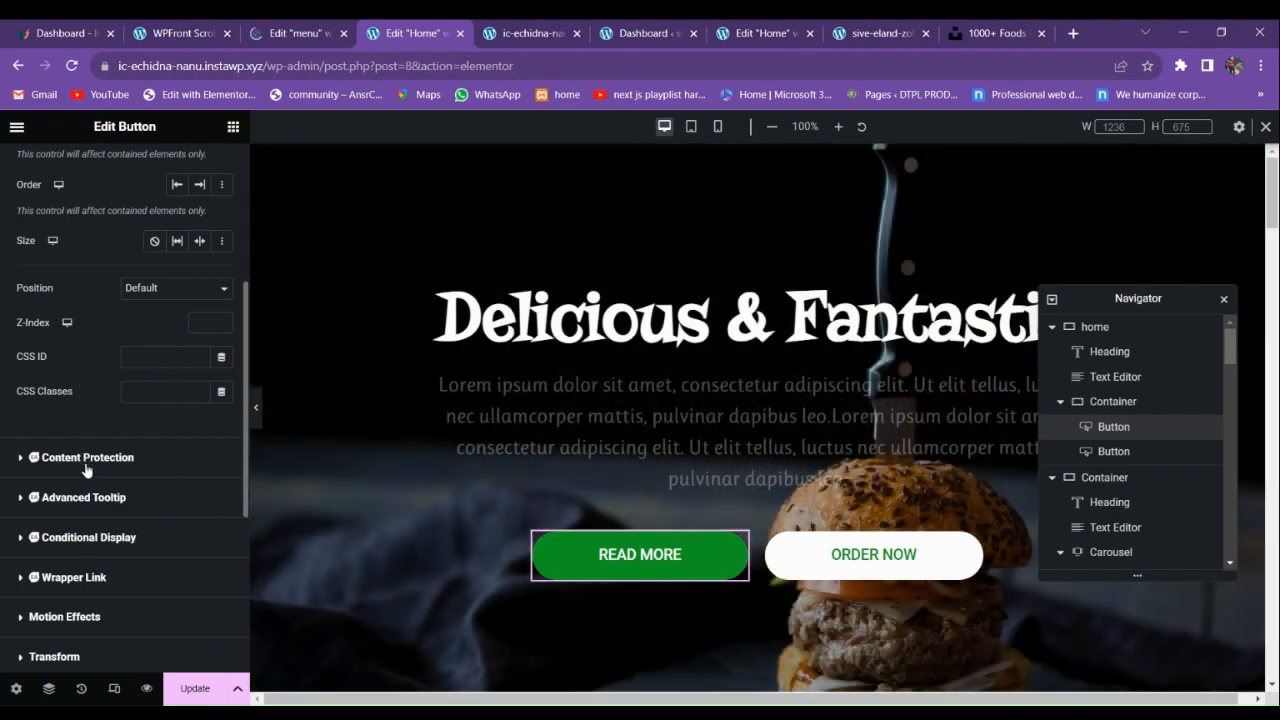
scroll(87, 470, down, 3)
click(72, 408)
scroll(83, 455, down, 3)
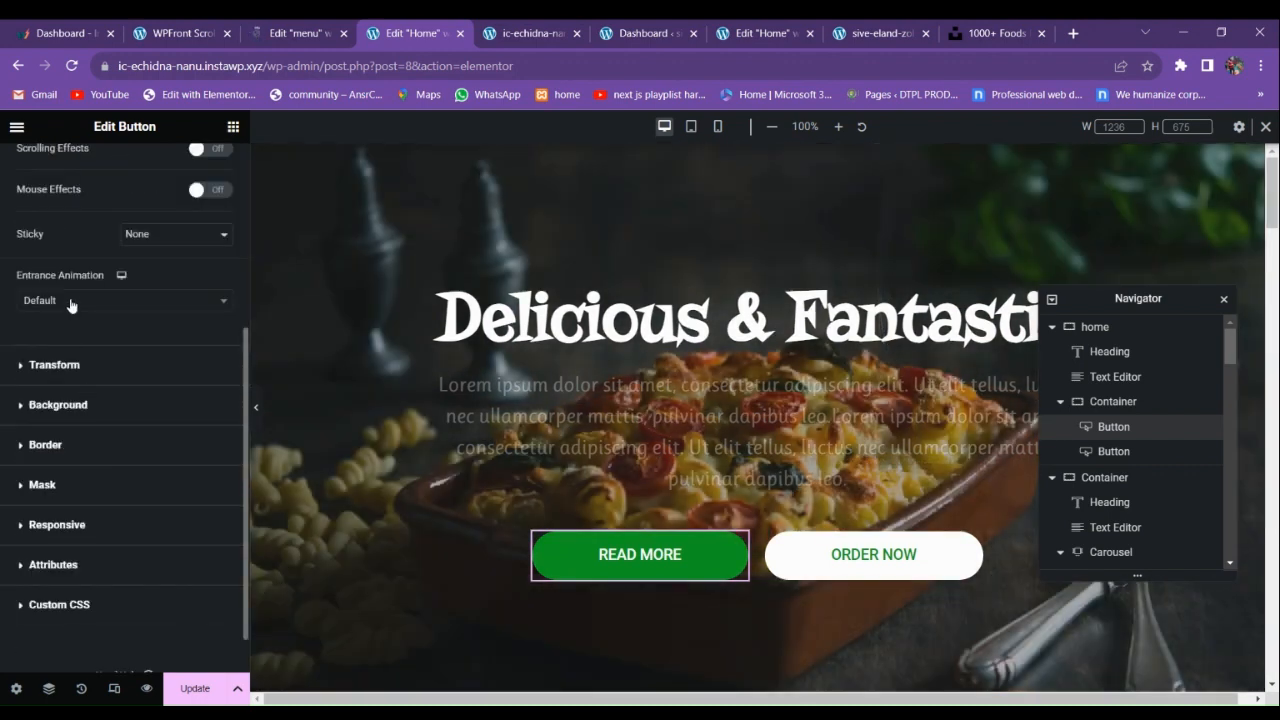
click(71, 302)
text(oo)
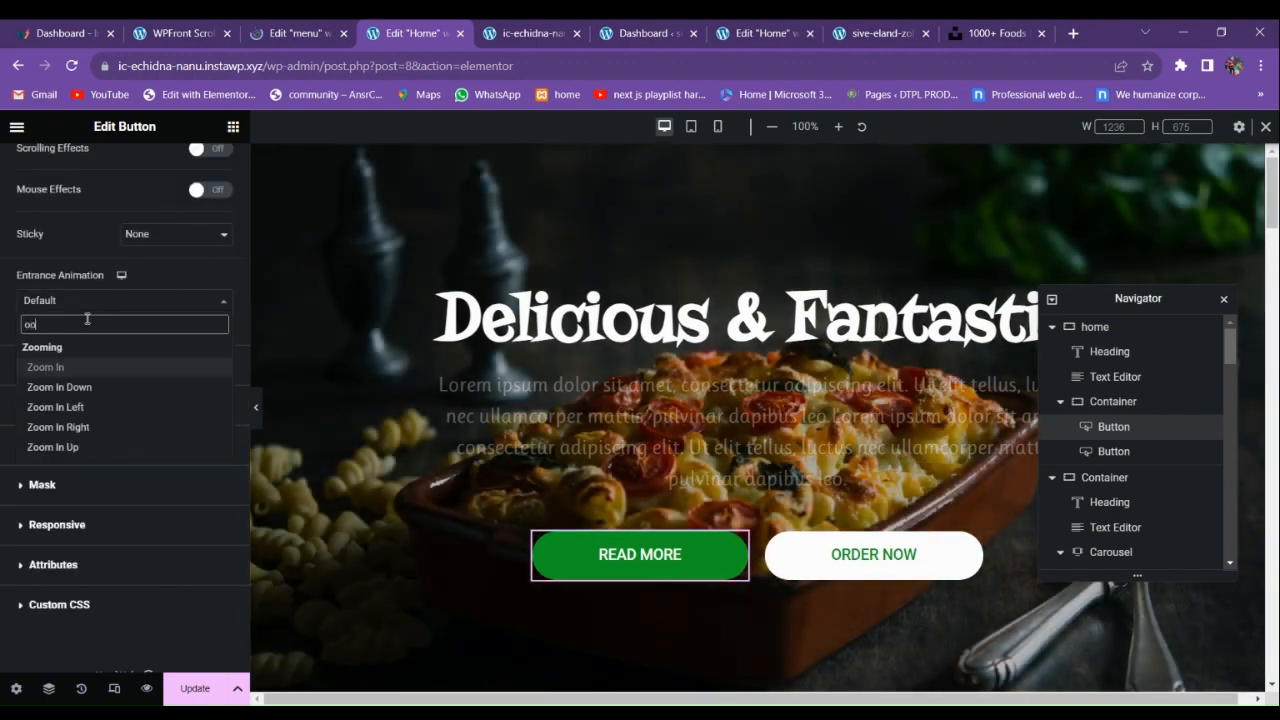
key(BackSpace)
key(BackSpace)
text(zoom)
key(Return)
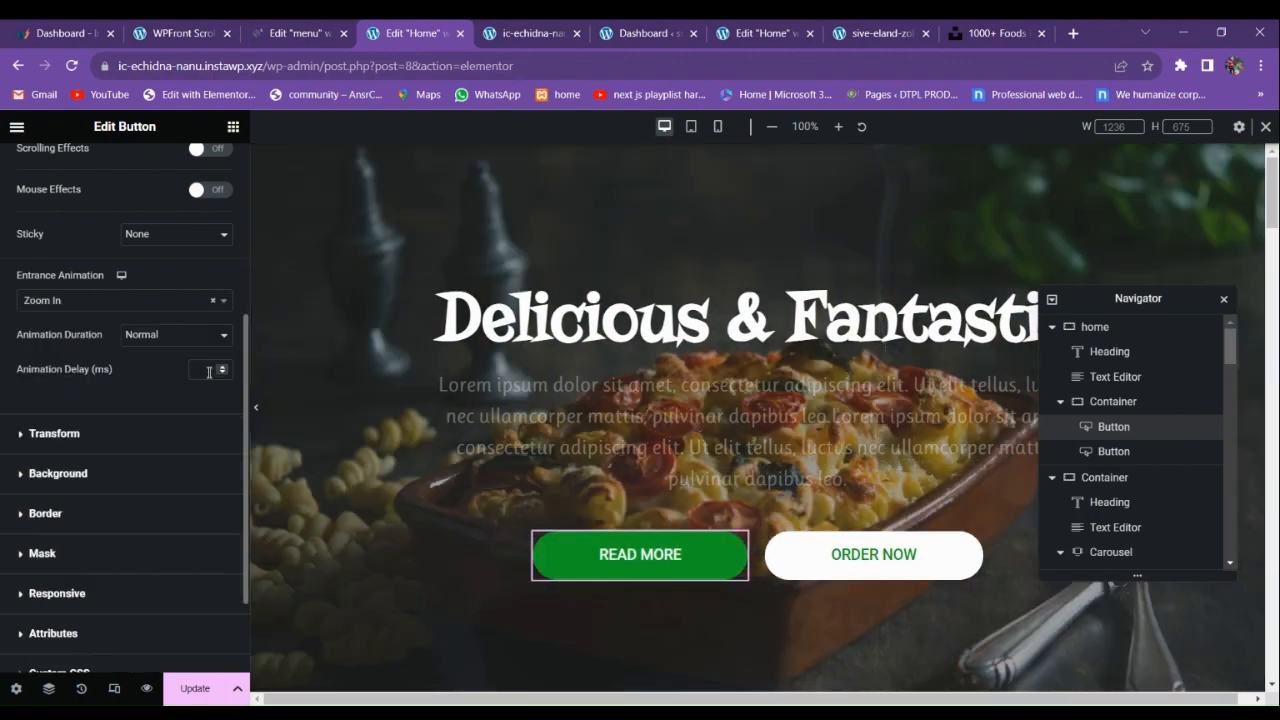
click(216, 369)
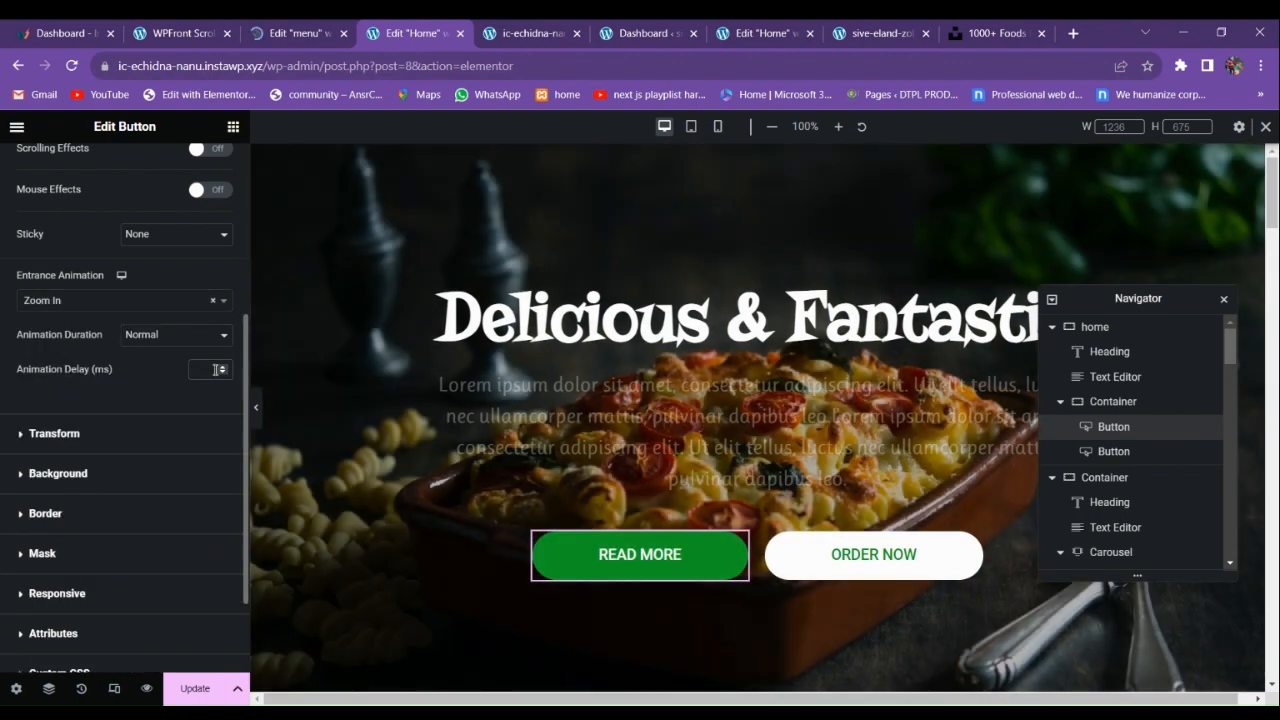
text(800)
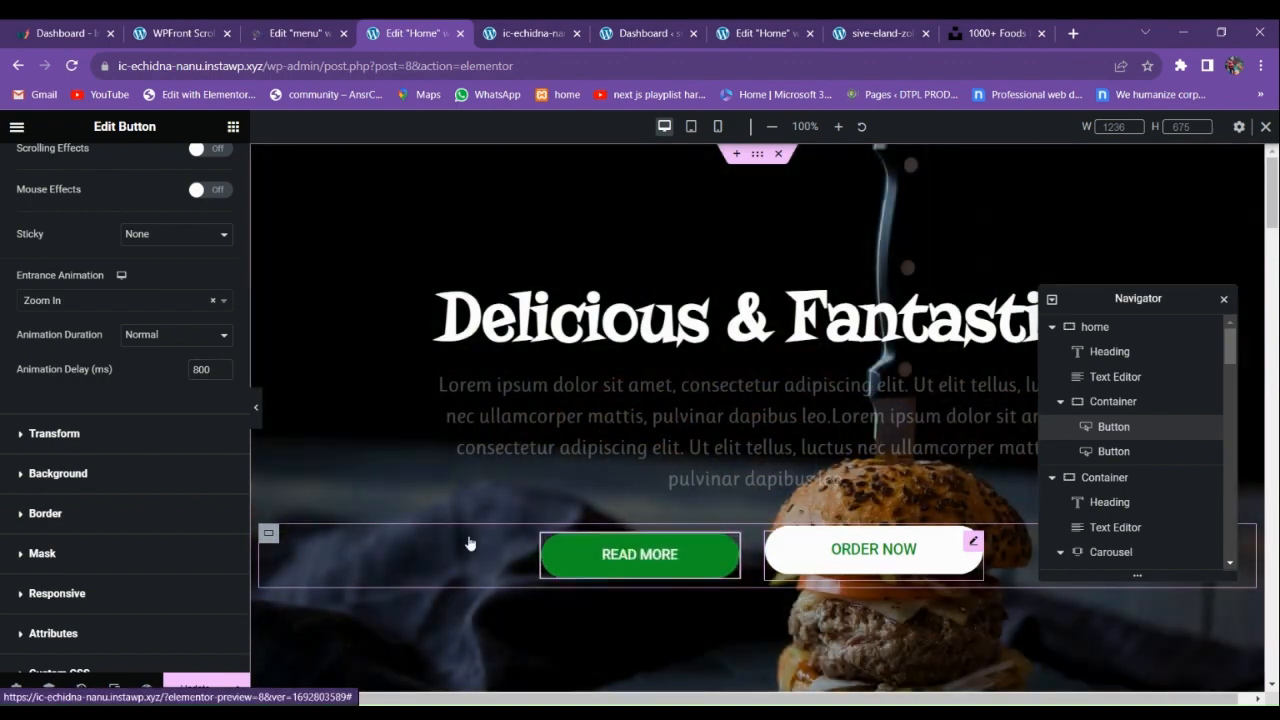
Give the hero's ORDER NOW button a Zoom In entrance animation with a 1000 ms delay.
click(873, 553)
click(195, 170)
scroll(46, 444, down, 5)
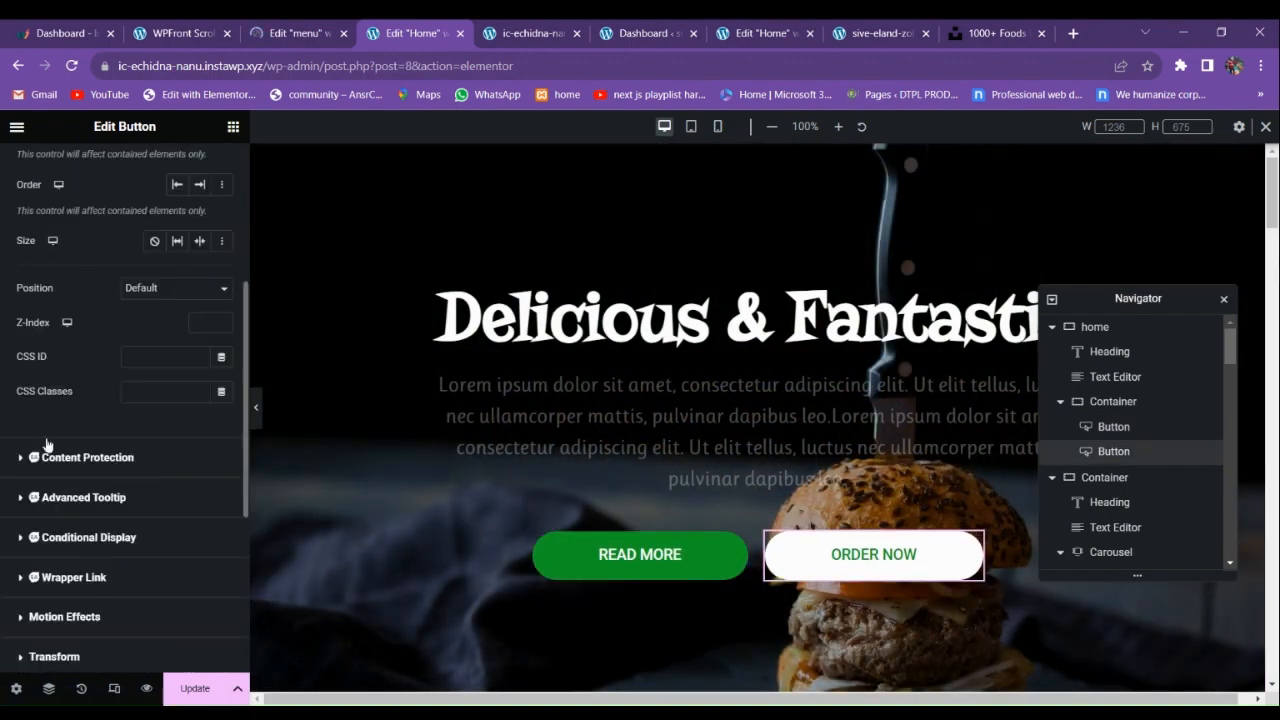
scroll(46, 444, down, 3)
click(63, 303)
scroll(64, 380, down, 1)
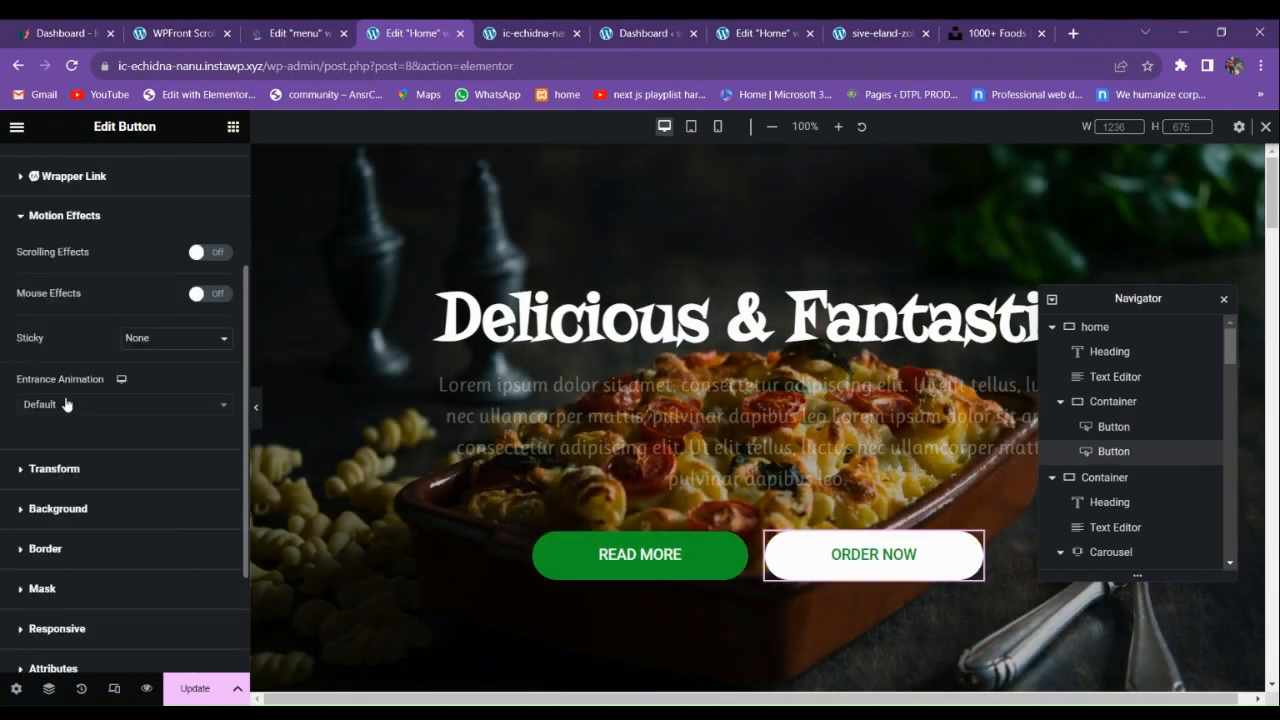
click(66, 404)
scroll(66, 440, down, 5)
scroll(64, 445, up, 5)
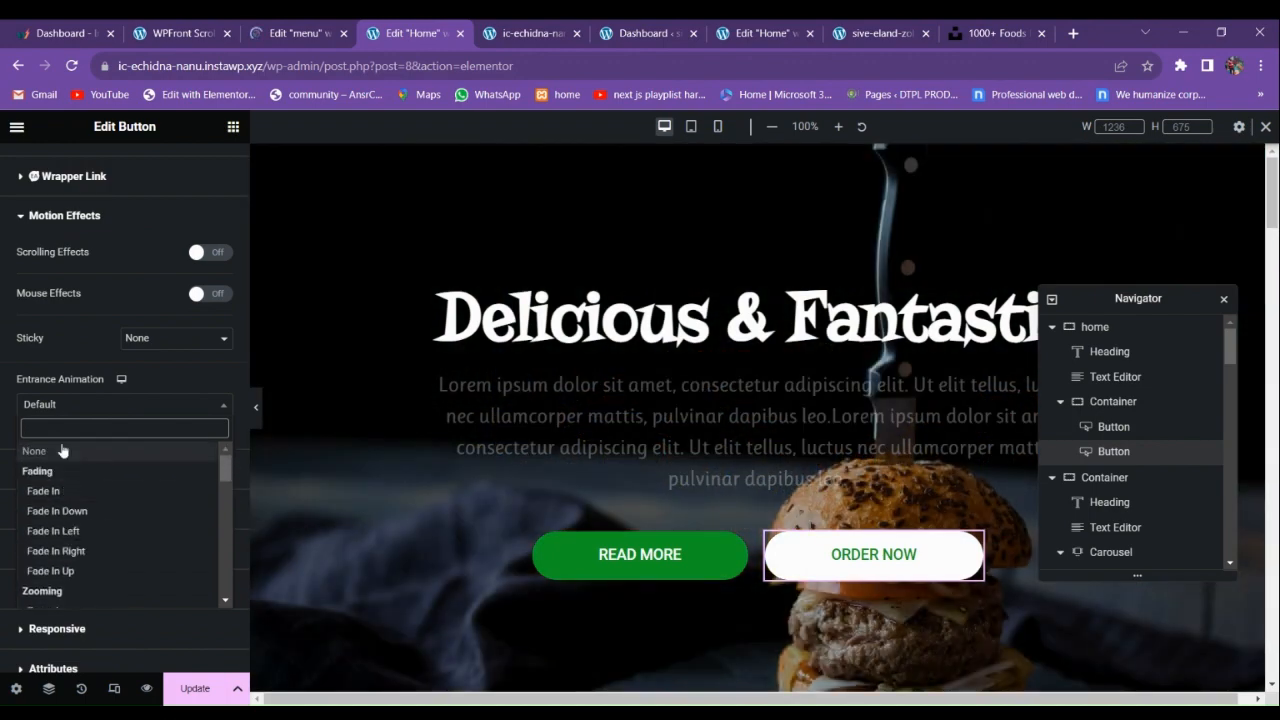
scroll(68, 460, down, 3)
click(70, 471)
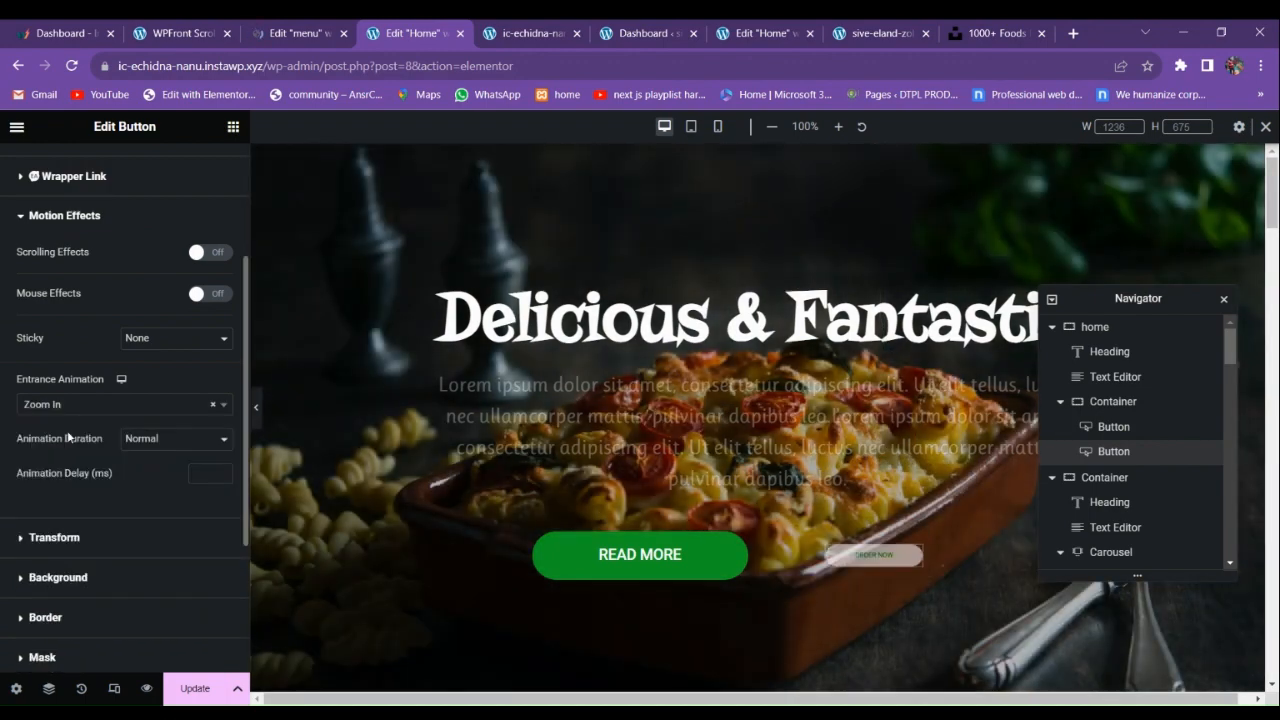
text(1000)
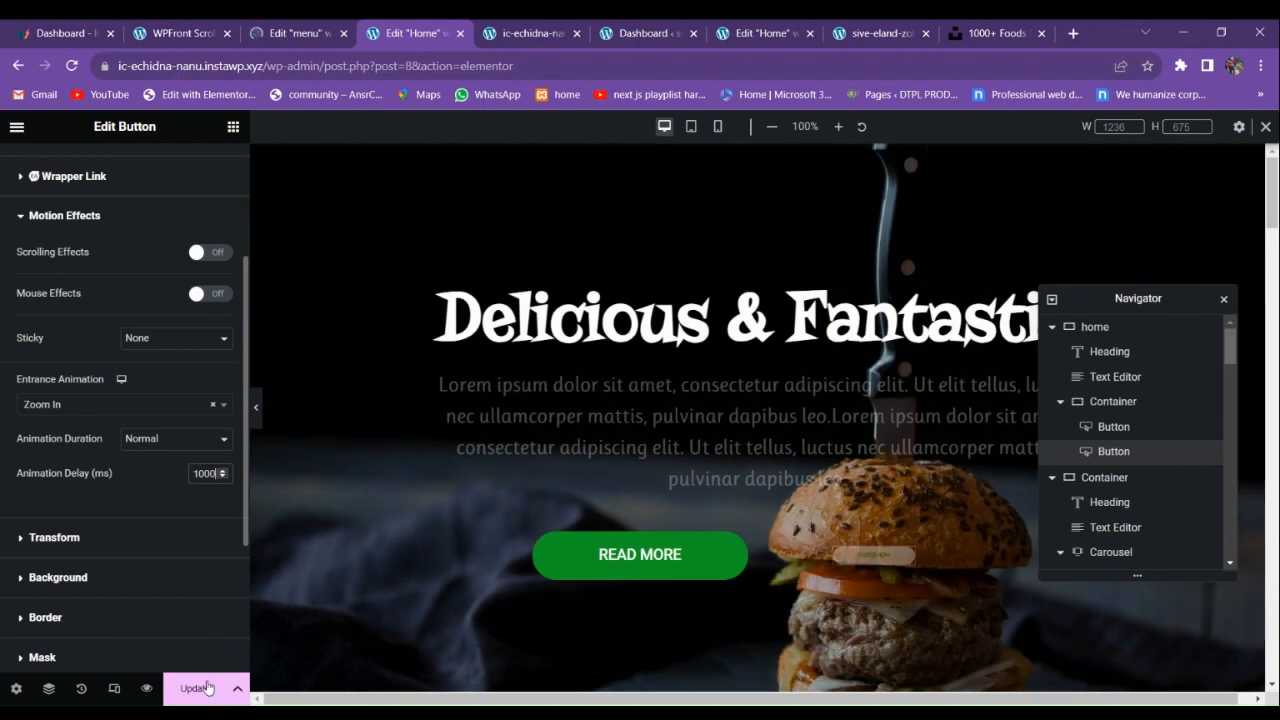
Update the Home page to save the hero section's entrance animations.
click(207, 687)
scroll(641, 477, down, 8)
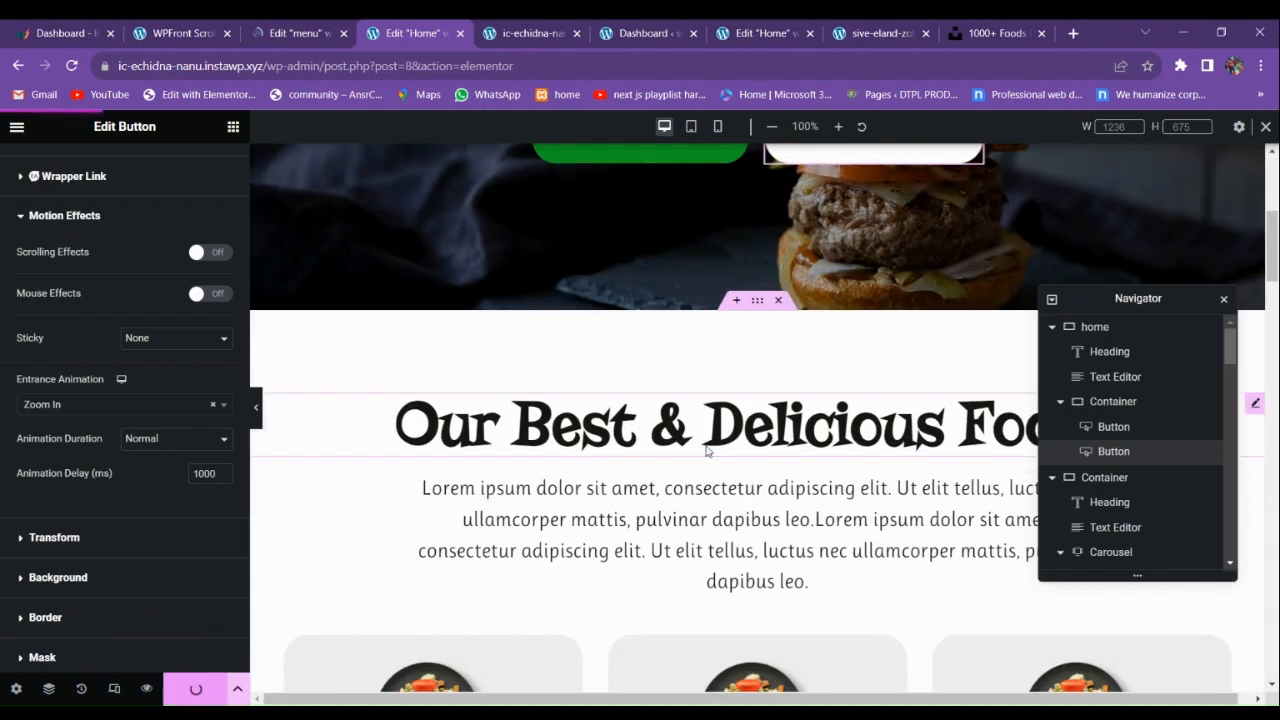
scroll(641, 477, up, 2)
scroll(641, 477, up, 6)
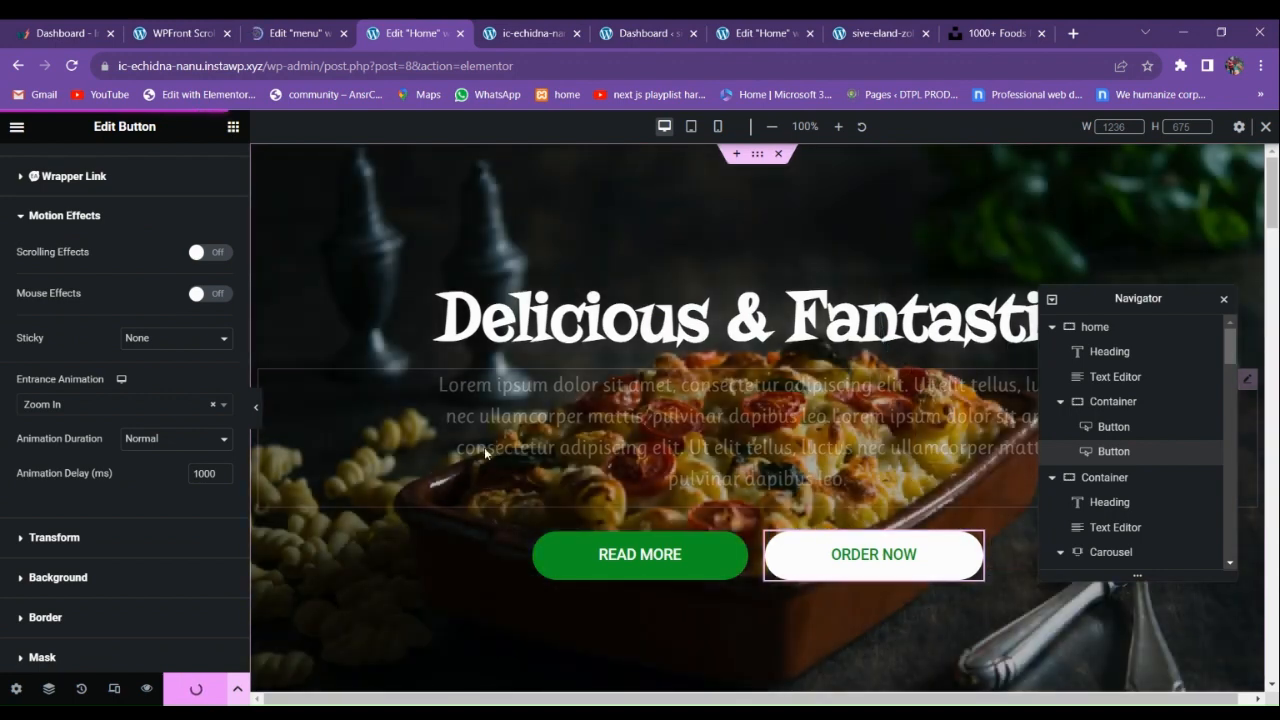
Go back to the "menu" popup editor and close the template library to start from a blank popup.
click(298, 33)
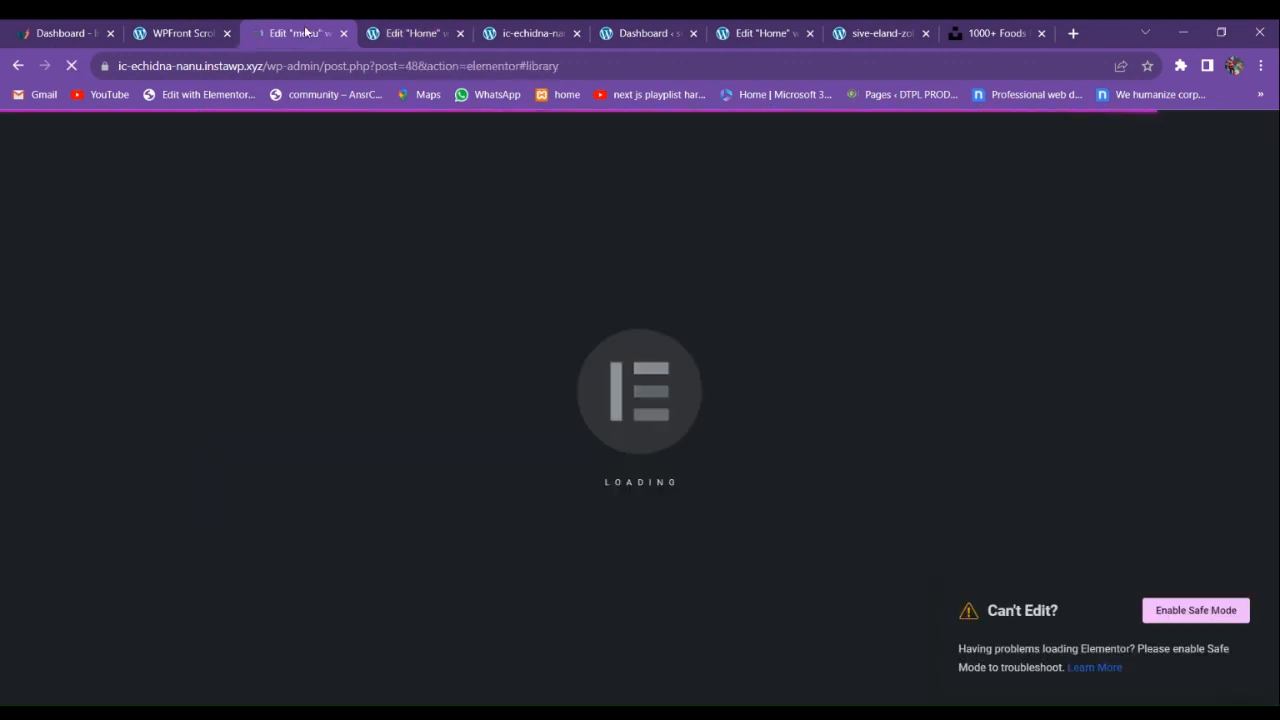
click(437, 28)
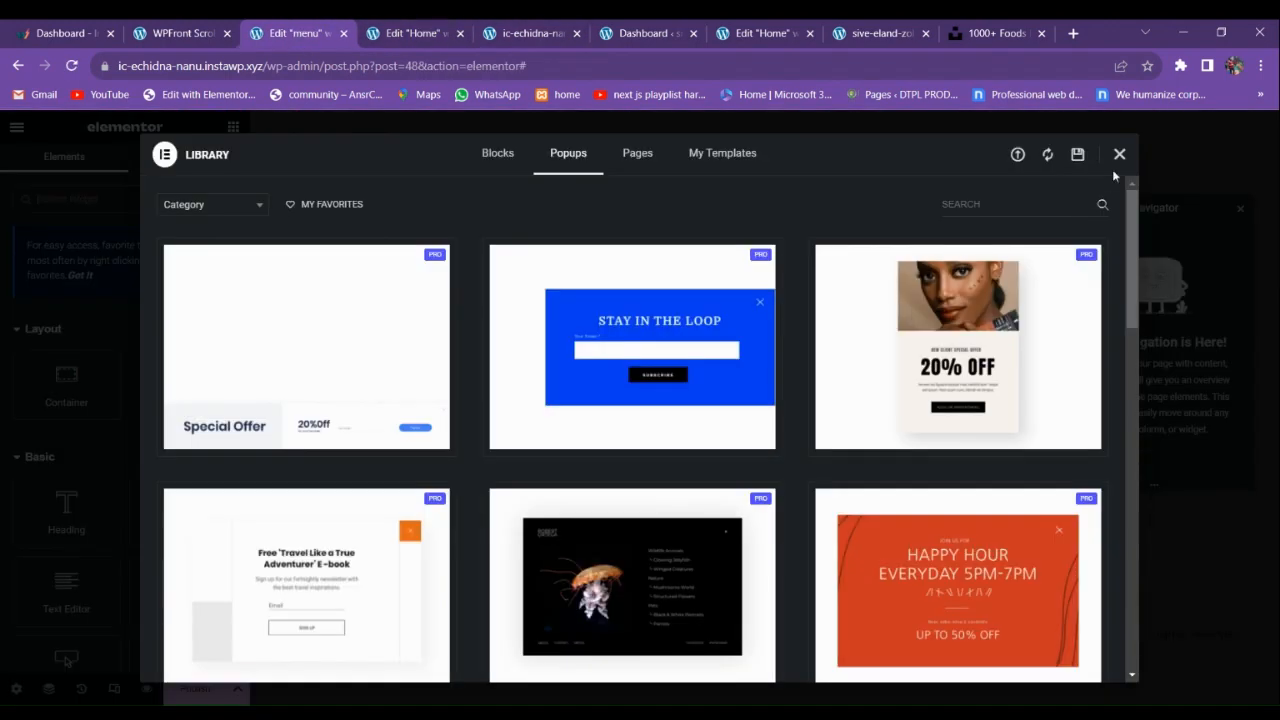
click(1120, 157)
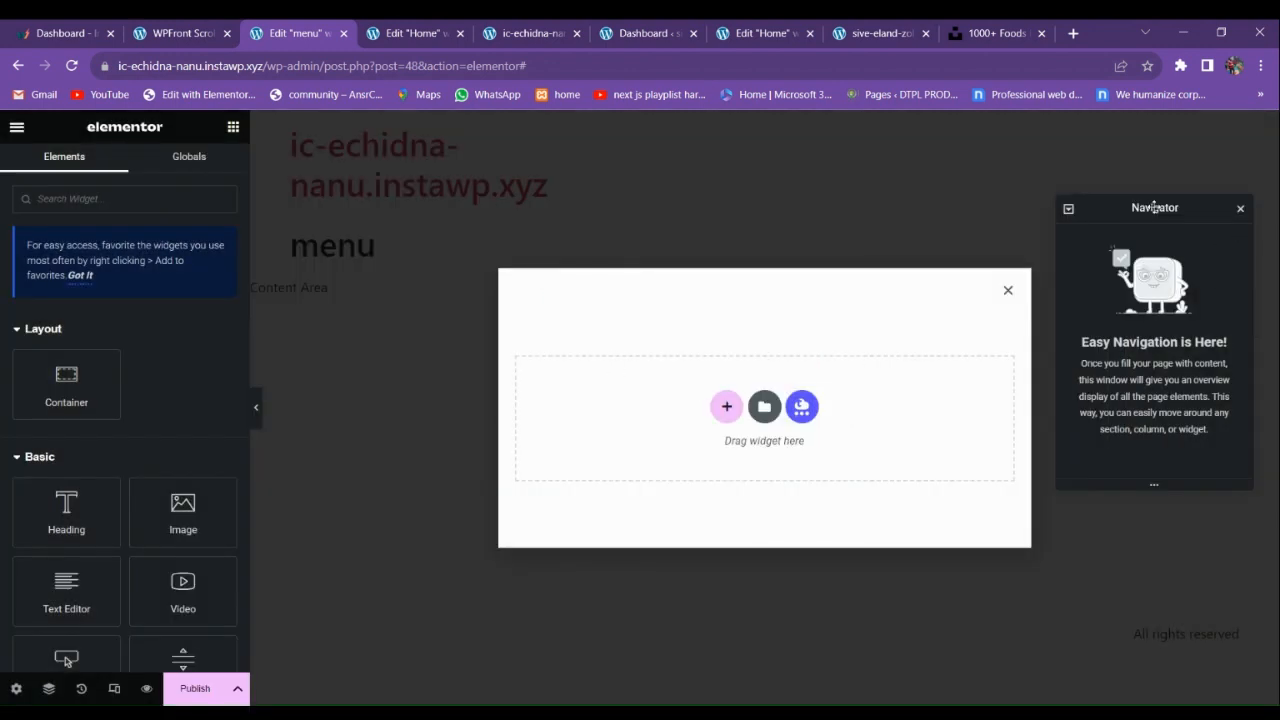
Check the slide-in menu on the sive-eland-zoli reference site, then return to the "menu" popup editor.
click(868, 33)
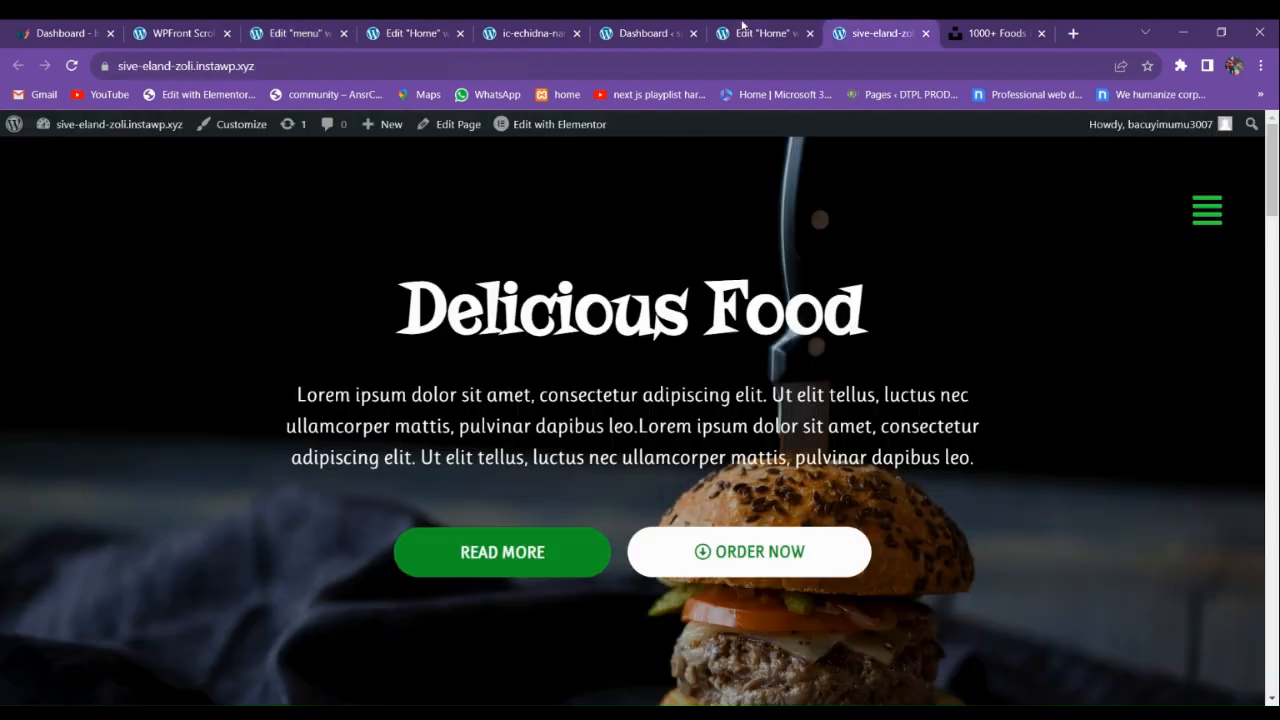
click(1204, 202)
click(297, 33)
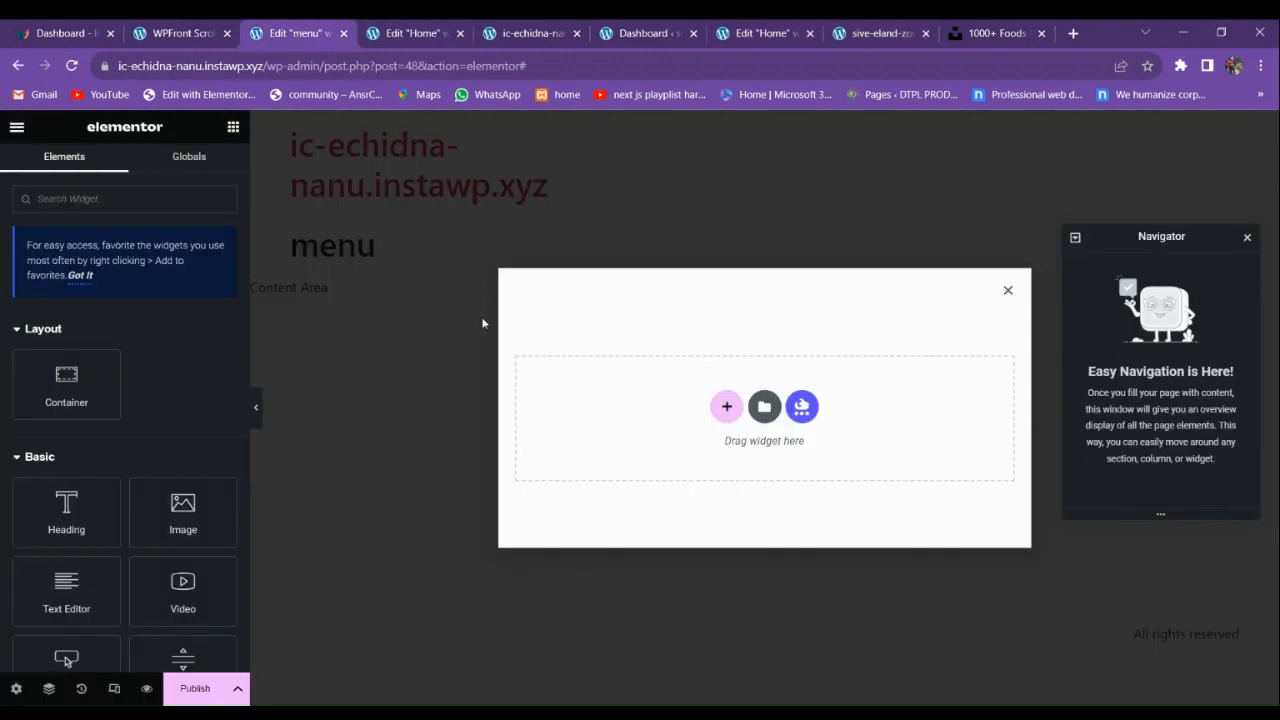
In the popup's settings, set the height to Fit To Screen and the horizontal position to left.
click(14, 689)
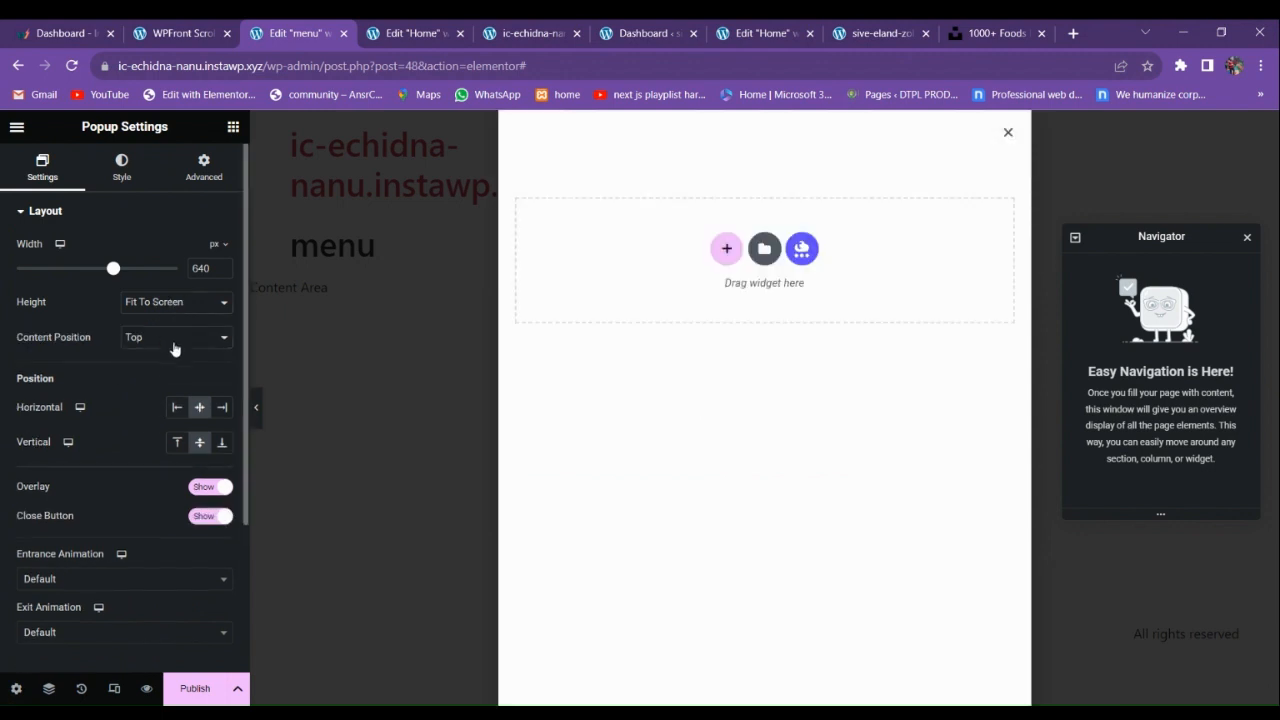
click(177, 407)
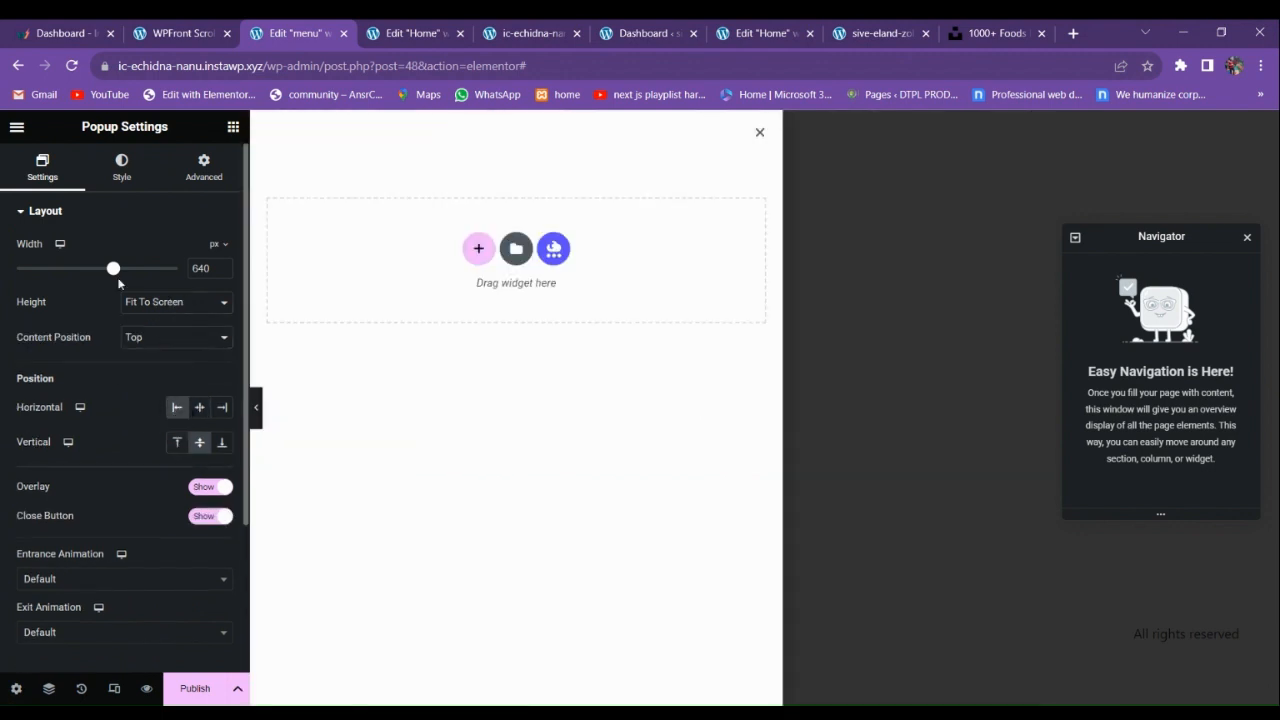
Set the popup's width to 355 px and apply the near-black global colour as its background.
drag(113, 268, 63, 292)
click(222, 271)
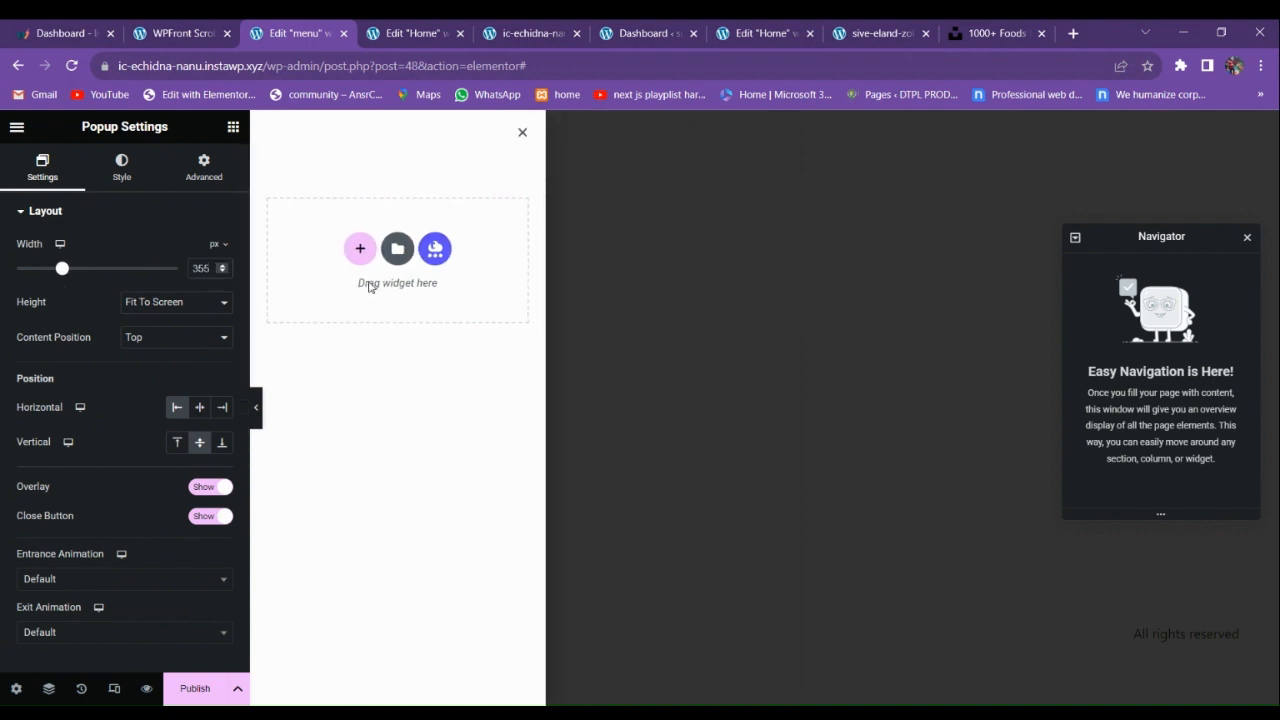
click(119, 184)
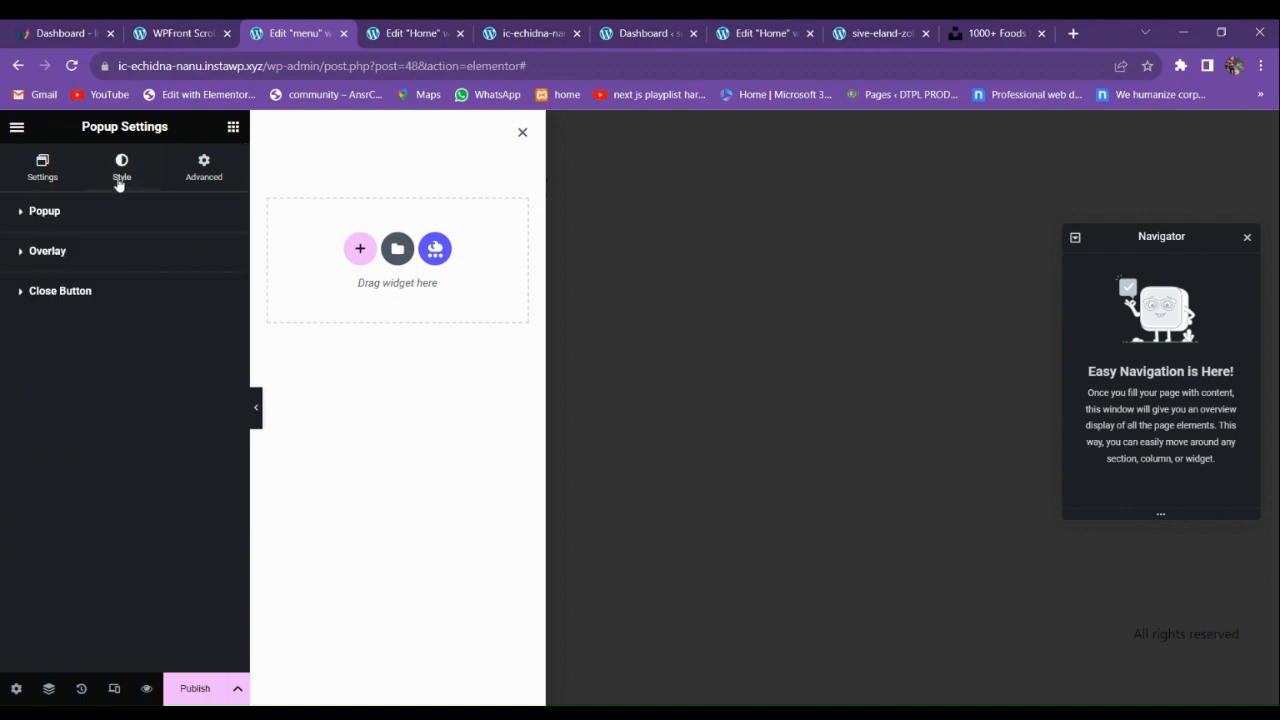
click(43, 212)
click(199, 250)
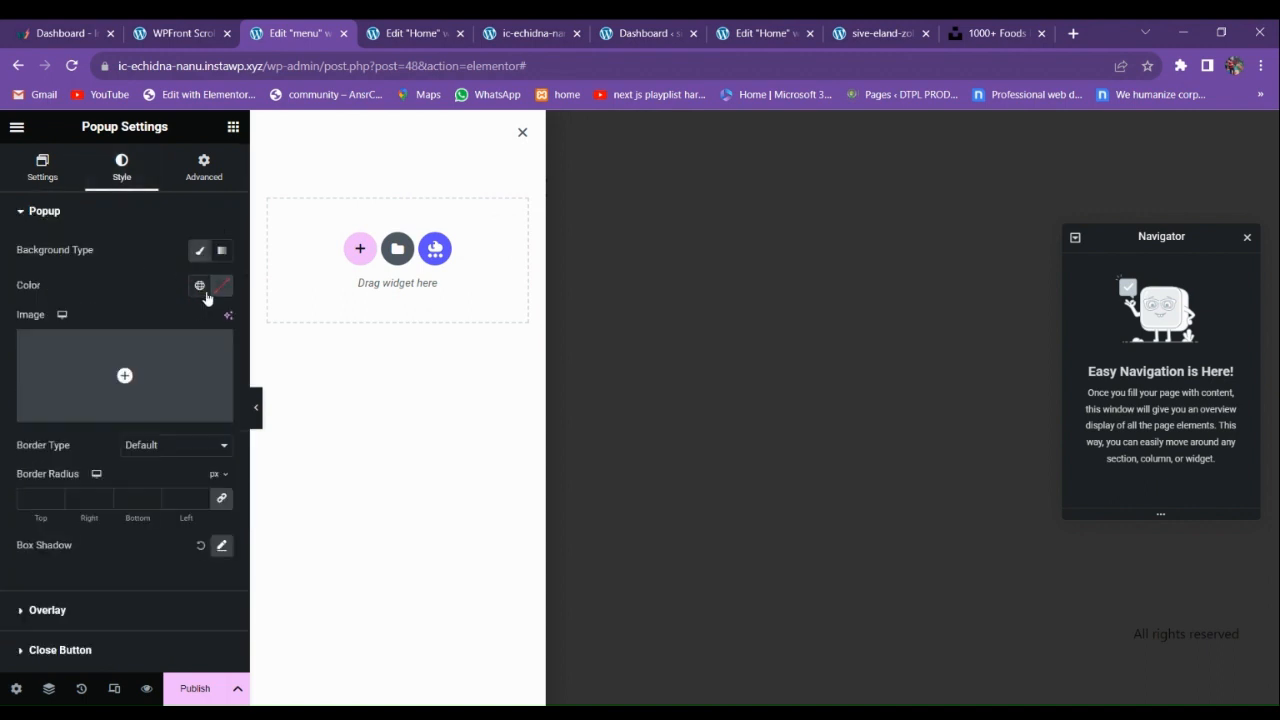
click(199, 286)
click(77, 537)
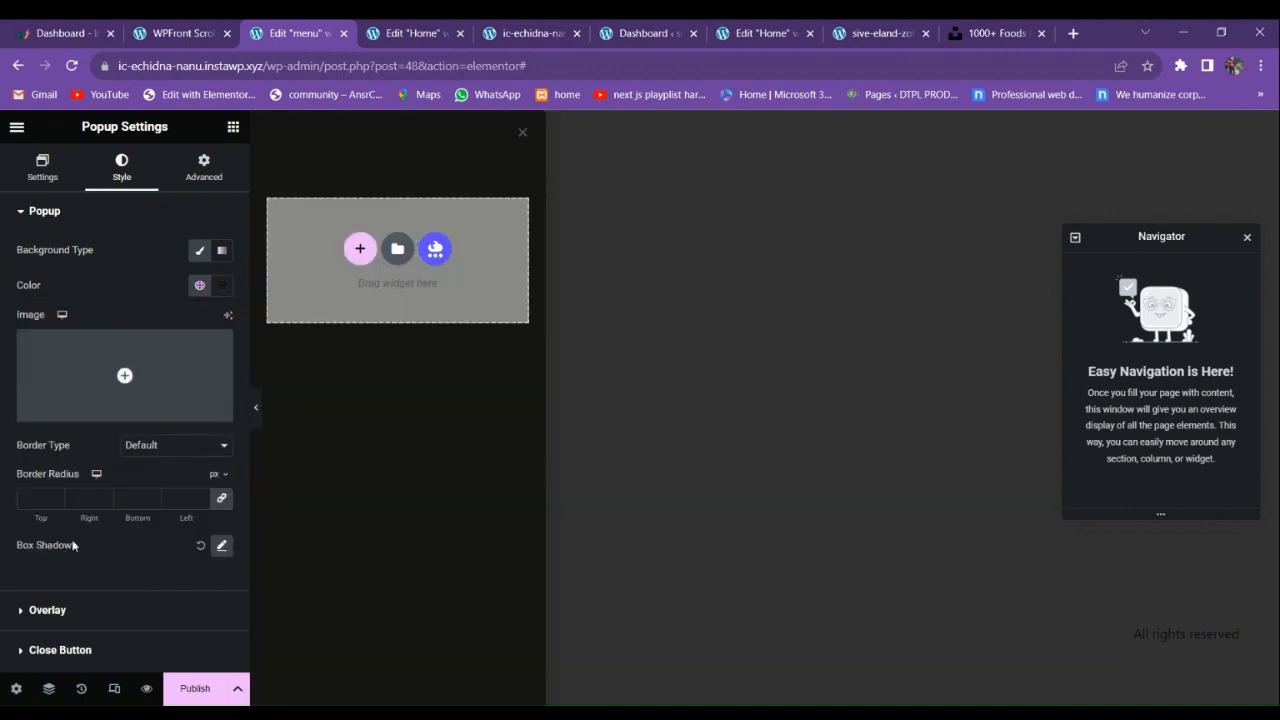
click(60, 620)
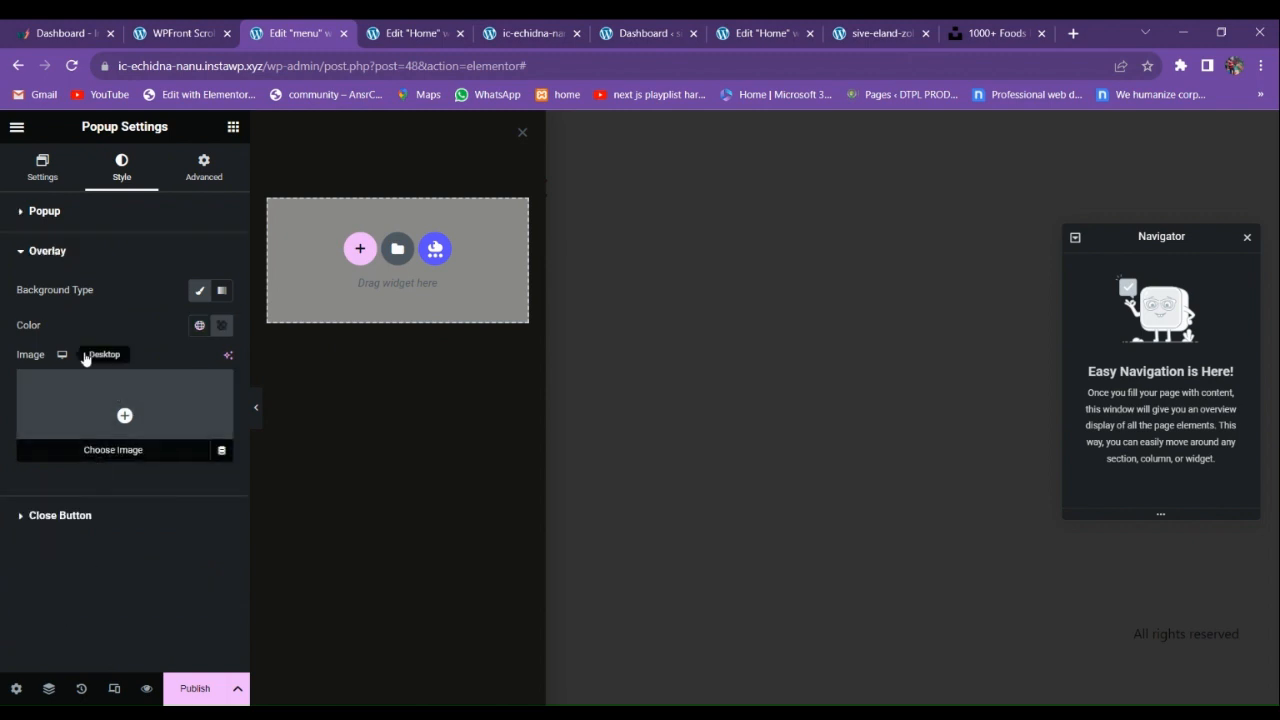
click(57, 181)
Add an Image widget to the popup and upload Fresh-food-logo-design-on-transparent-background-PNG-removebg-preview.png as its picture.
click(231, 131)
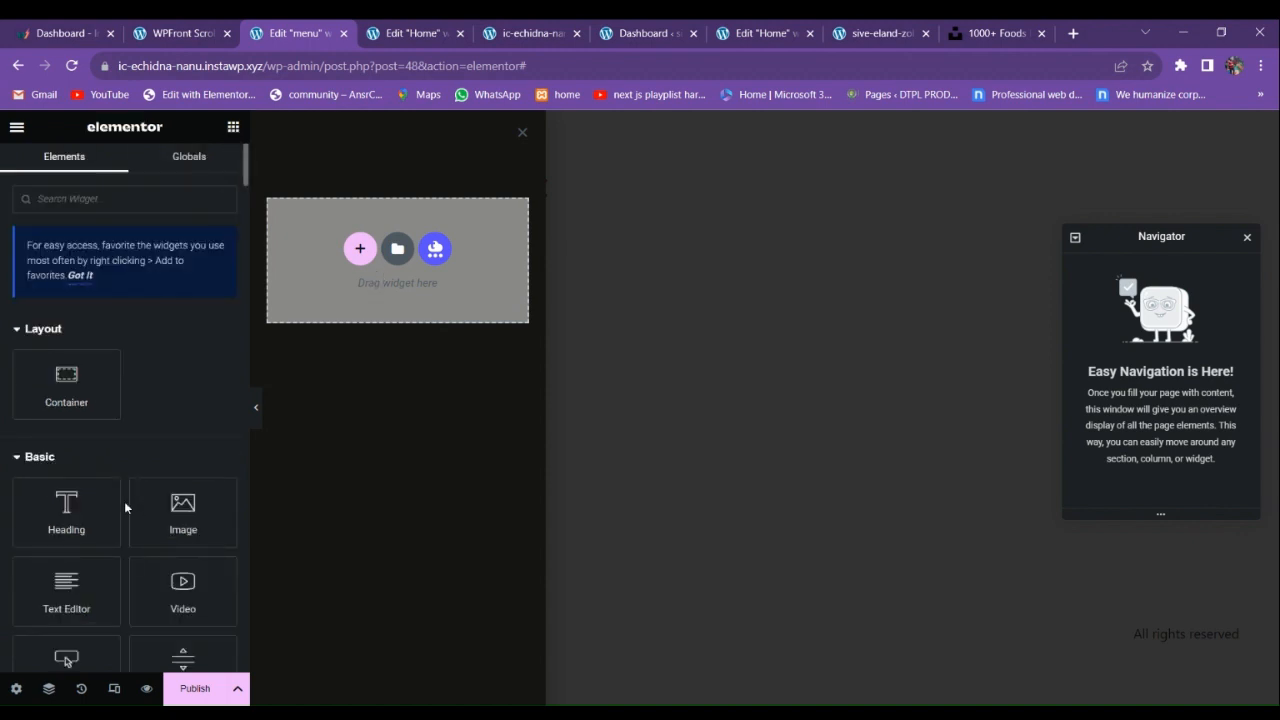
drag(183, 510, 333, 268)
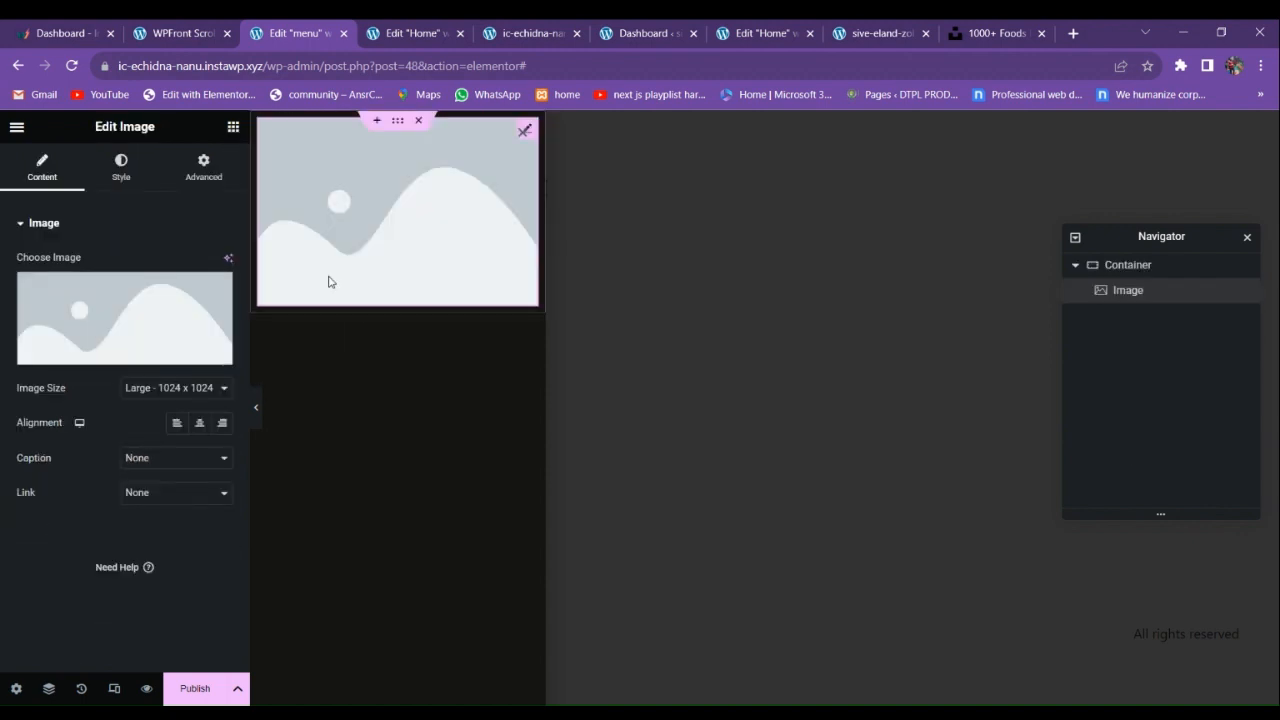
click(340, 265)
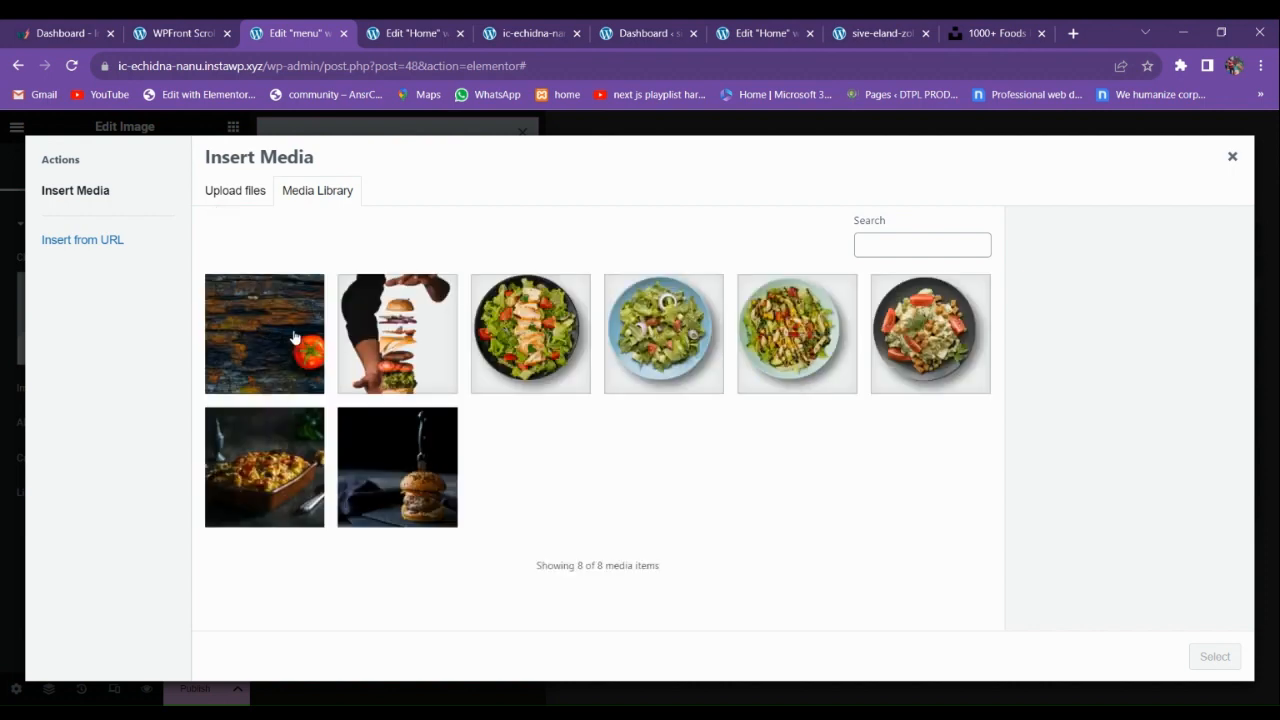
click(228, 192)
click(723, 421)
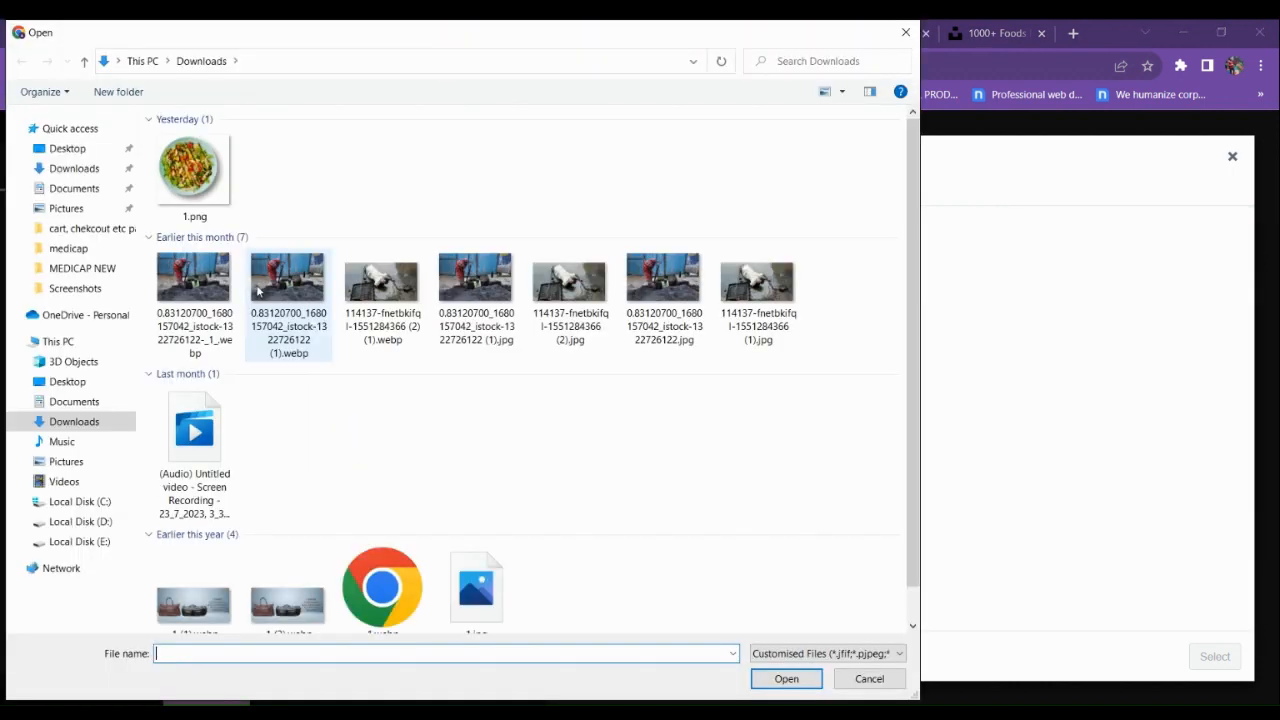
scroll(155, 225, down, 8)
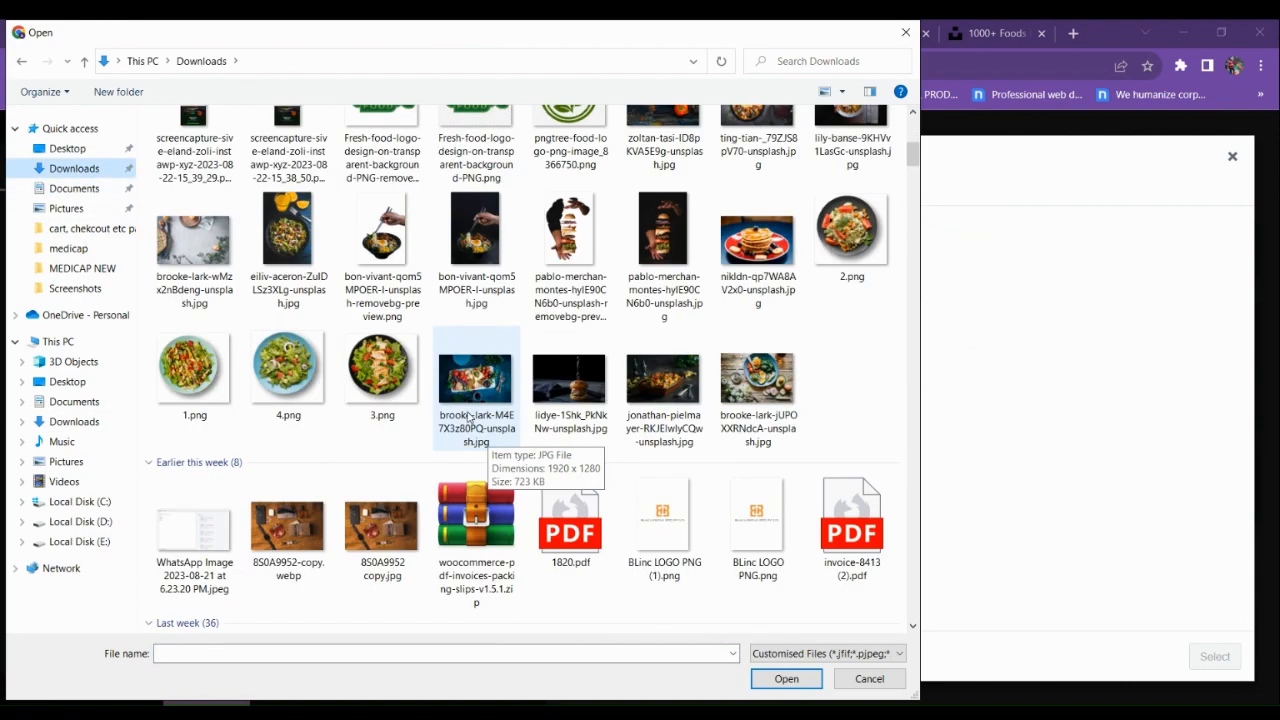
scroll(434, 423, up, 8)
click(385, 578)
scroll(385, 578, down, 1)
click(786, 679)
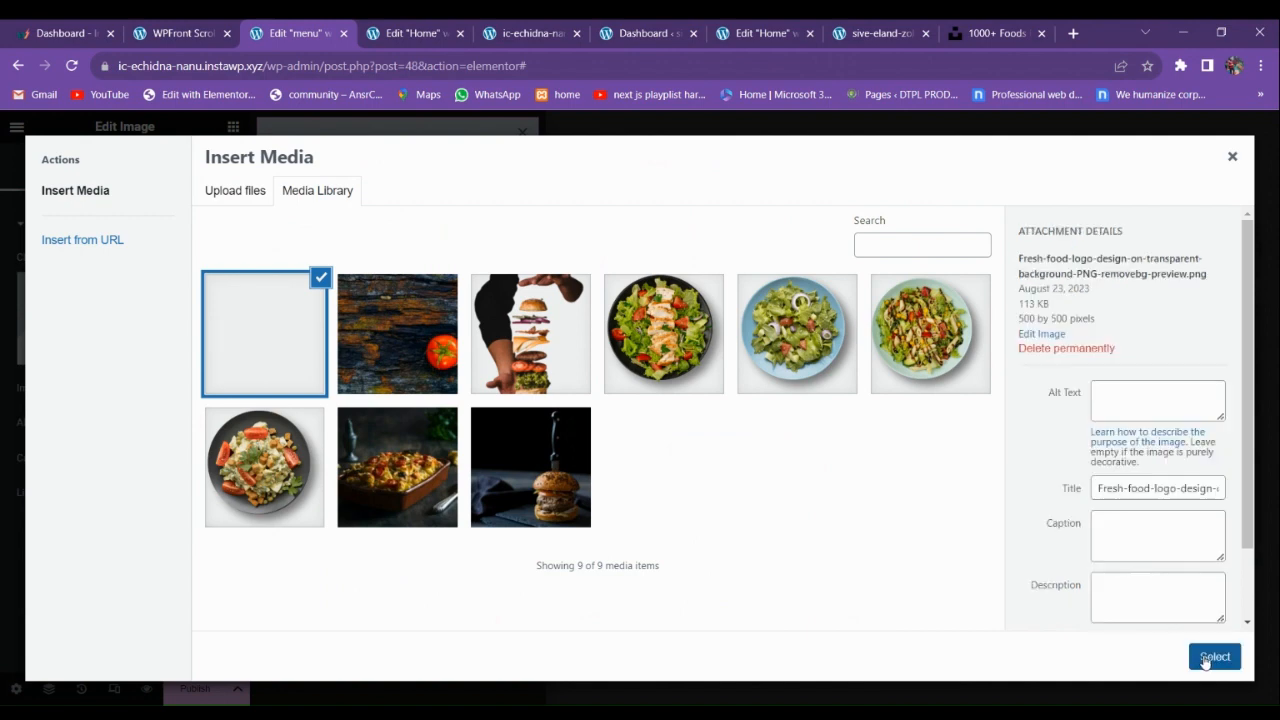
click(1210, 658)
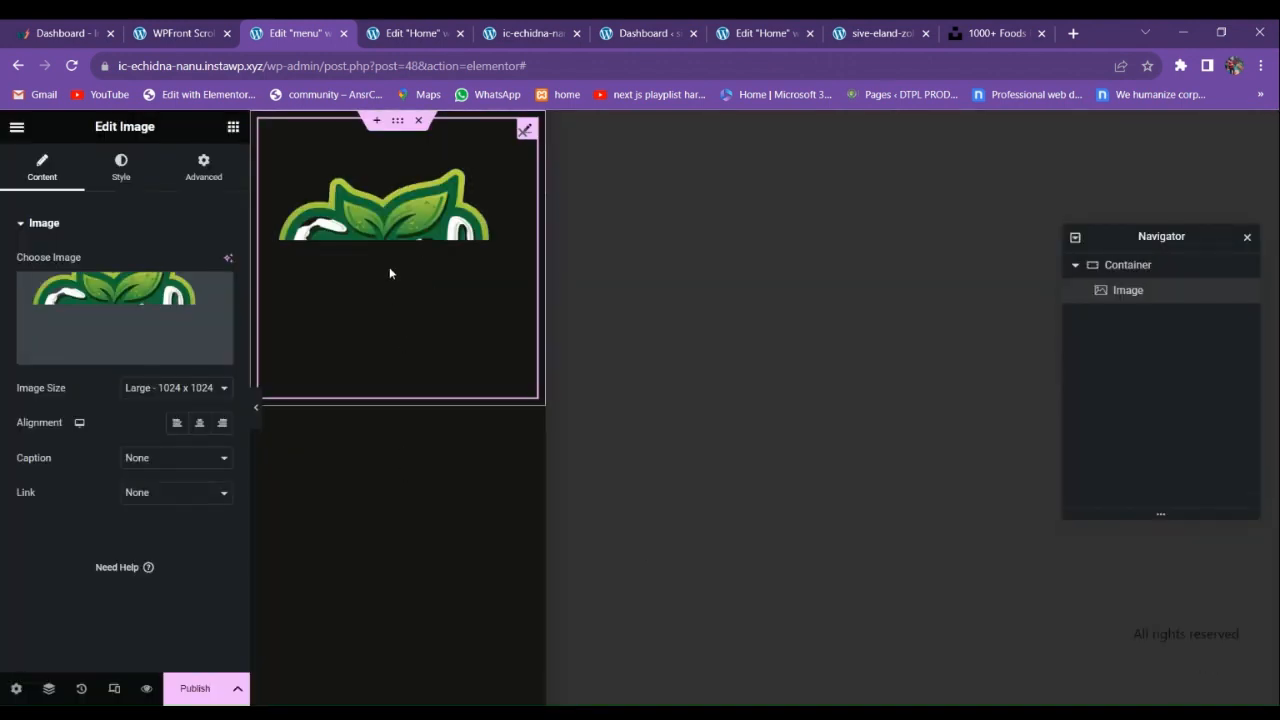
Set the width of the logo image to 45%.
click(125, 172)
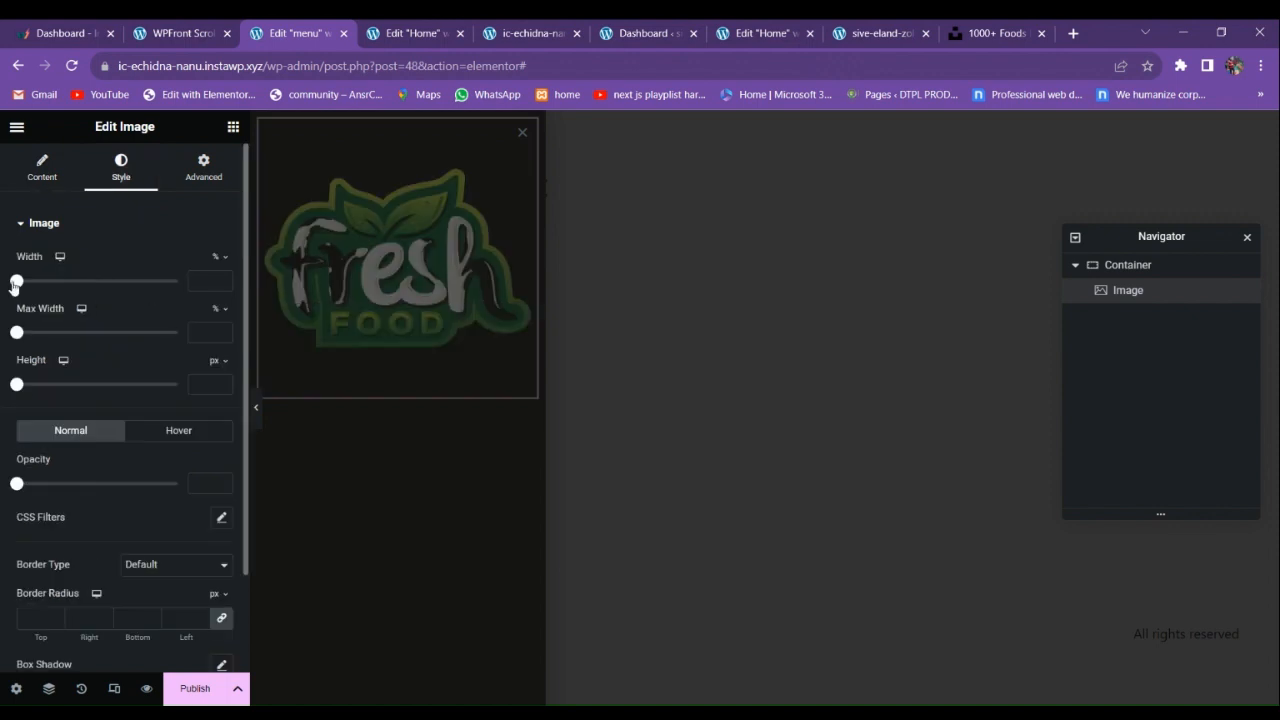
drag(16, 281, 87, 297)
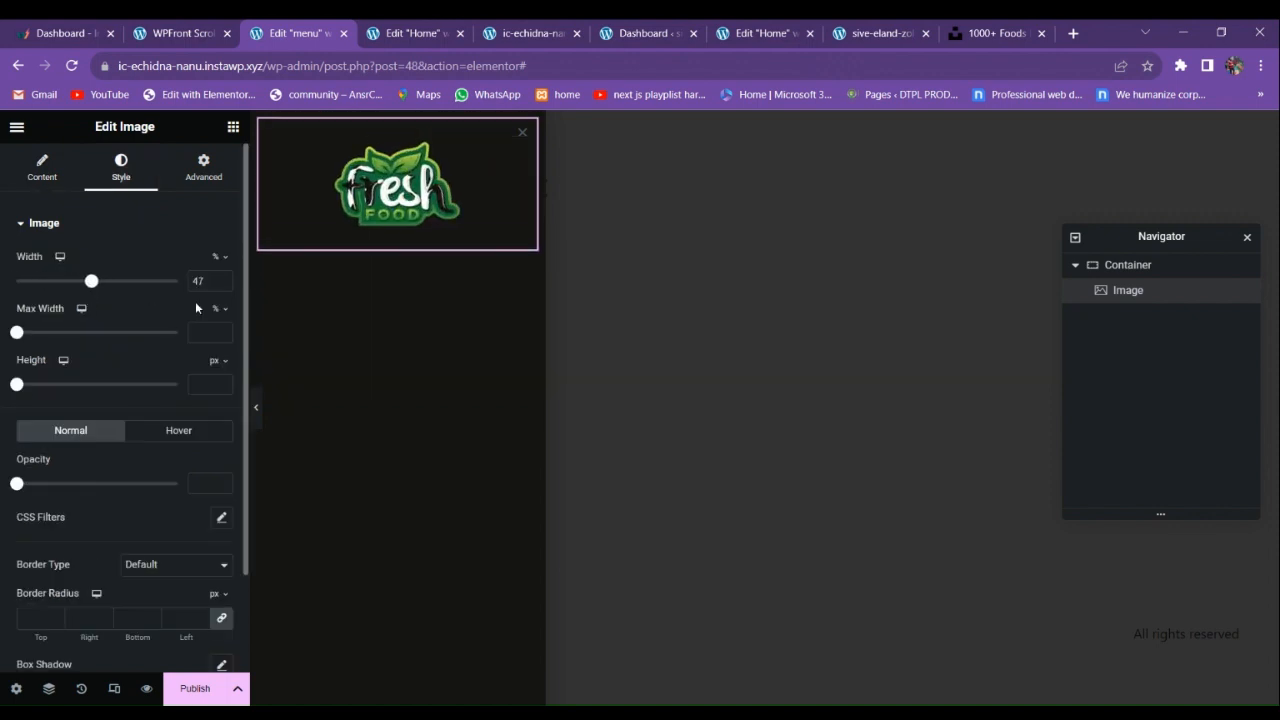
click(221, 286)
click(221, 286)
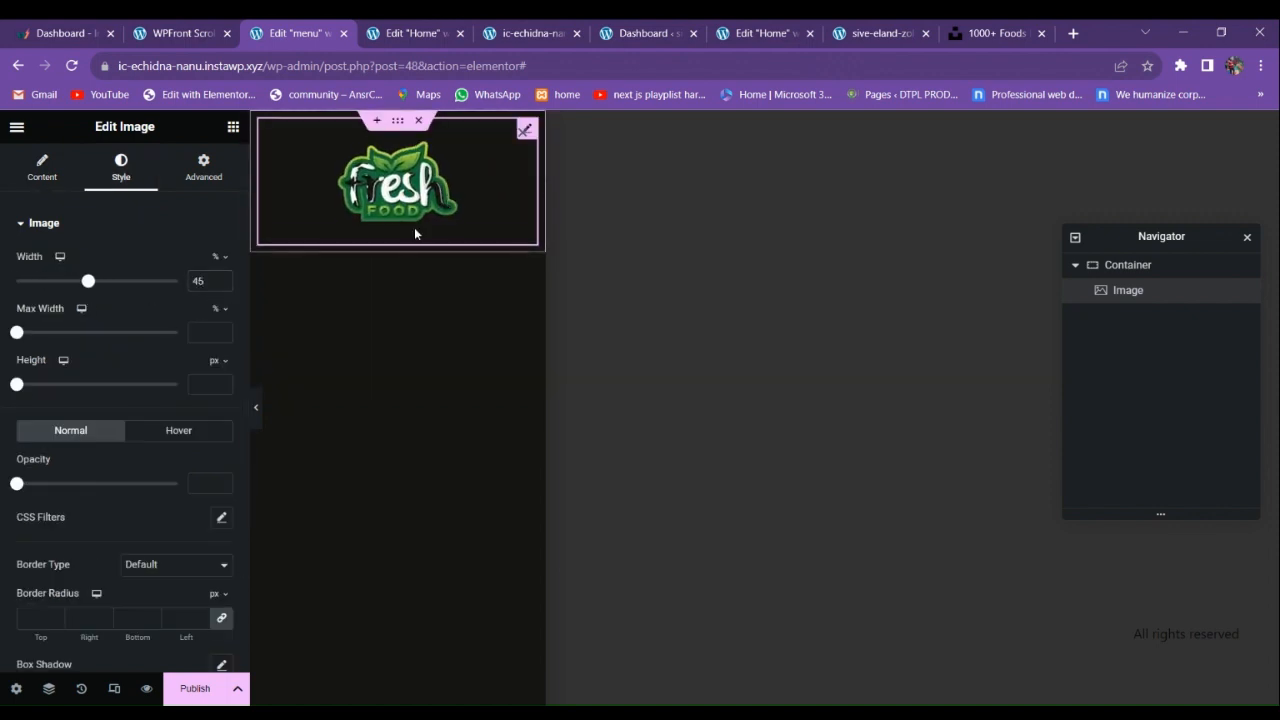
Check the slide-in menu on the sive-eland-zoli reference site, and add a WordPress Menu widget below the logo in the "menu" popup.
click(233, 127)
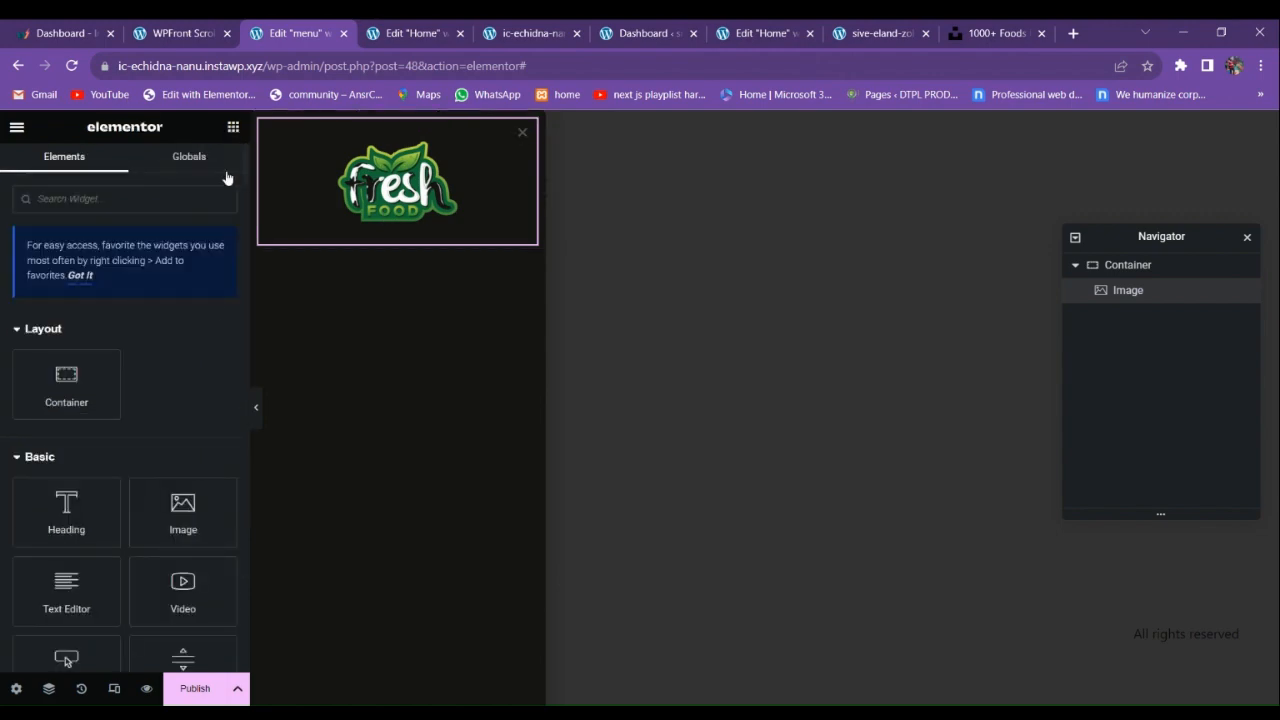
click(752, 28)
click(866, 32)
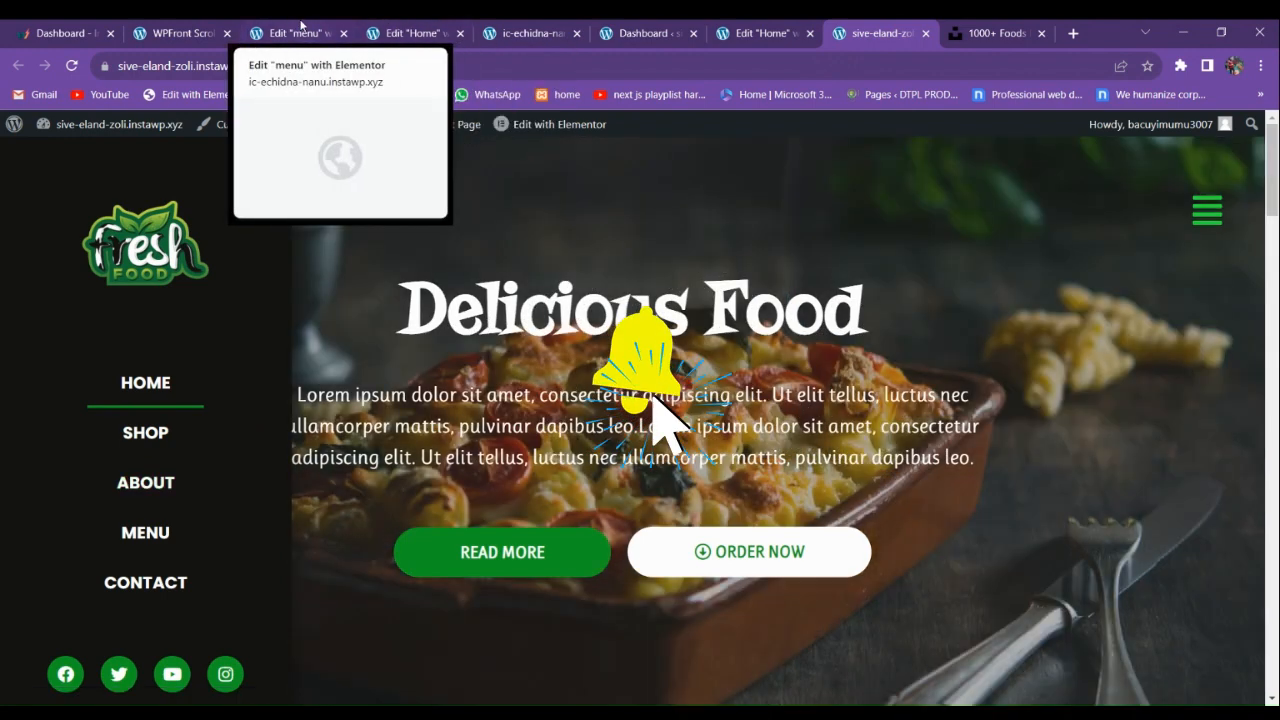
click(295, 33)
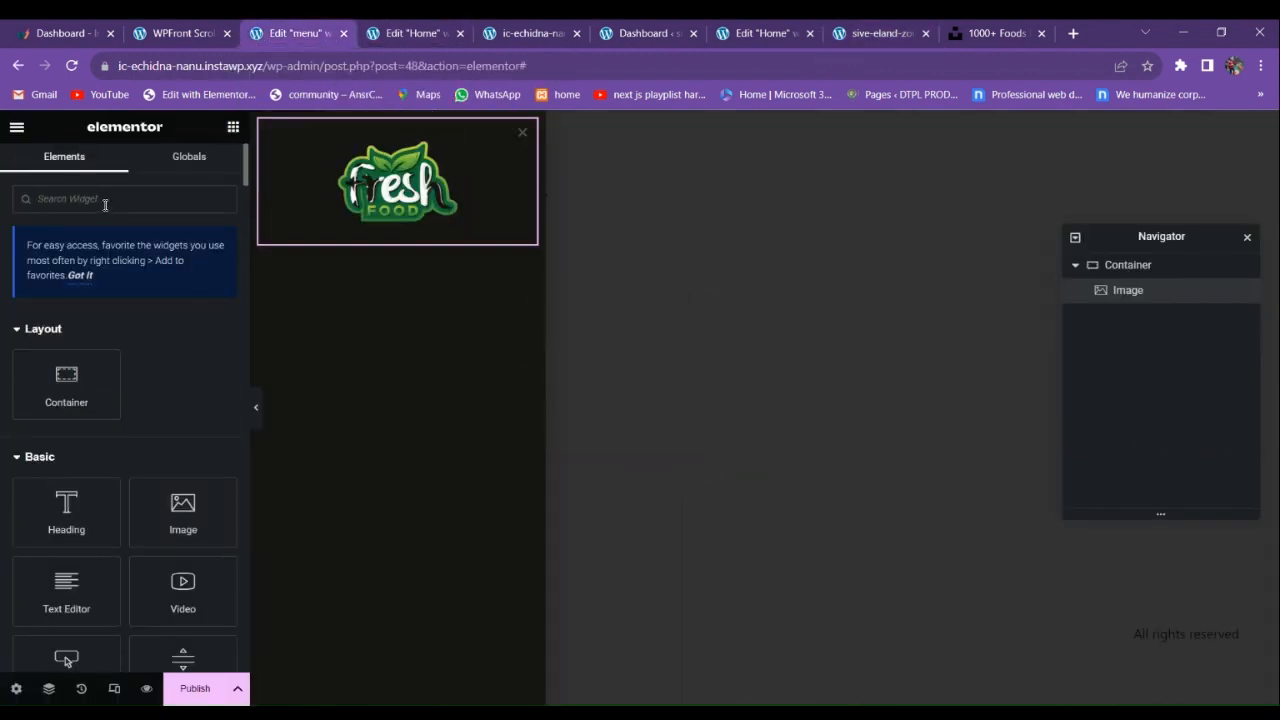
click(105, 199)
text(menu)
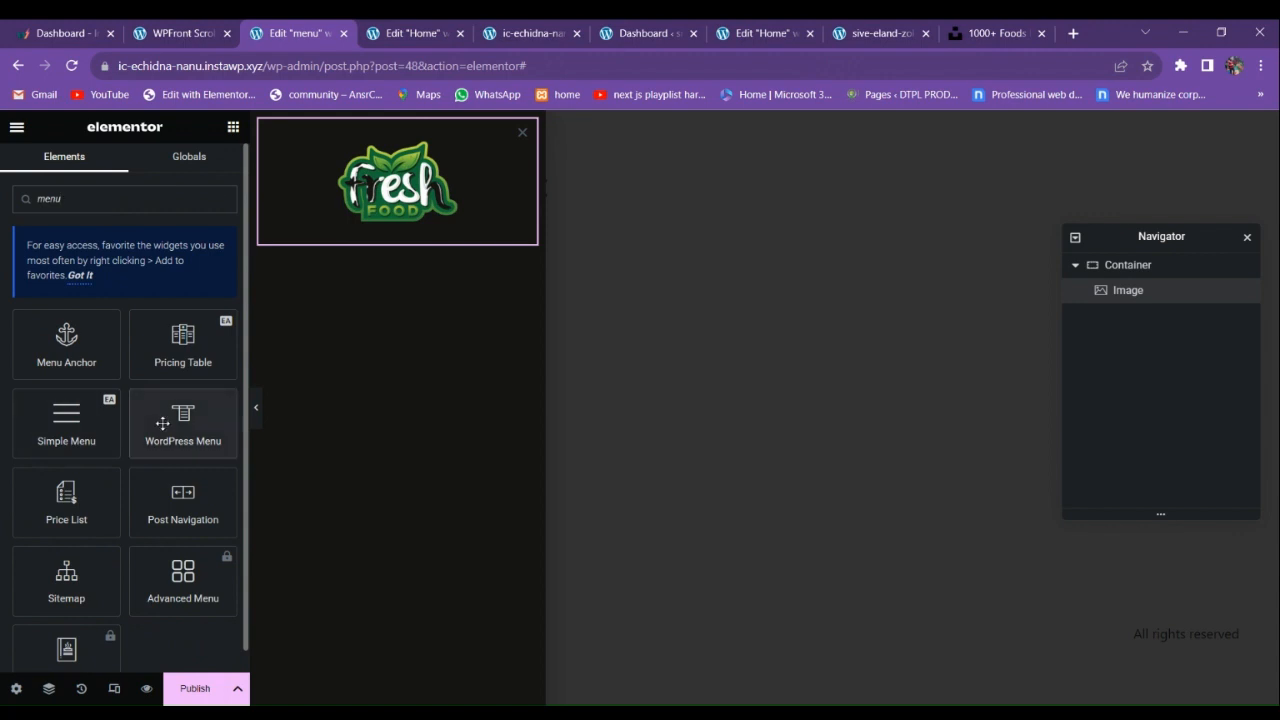
drag(183, 420, 372, 234)
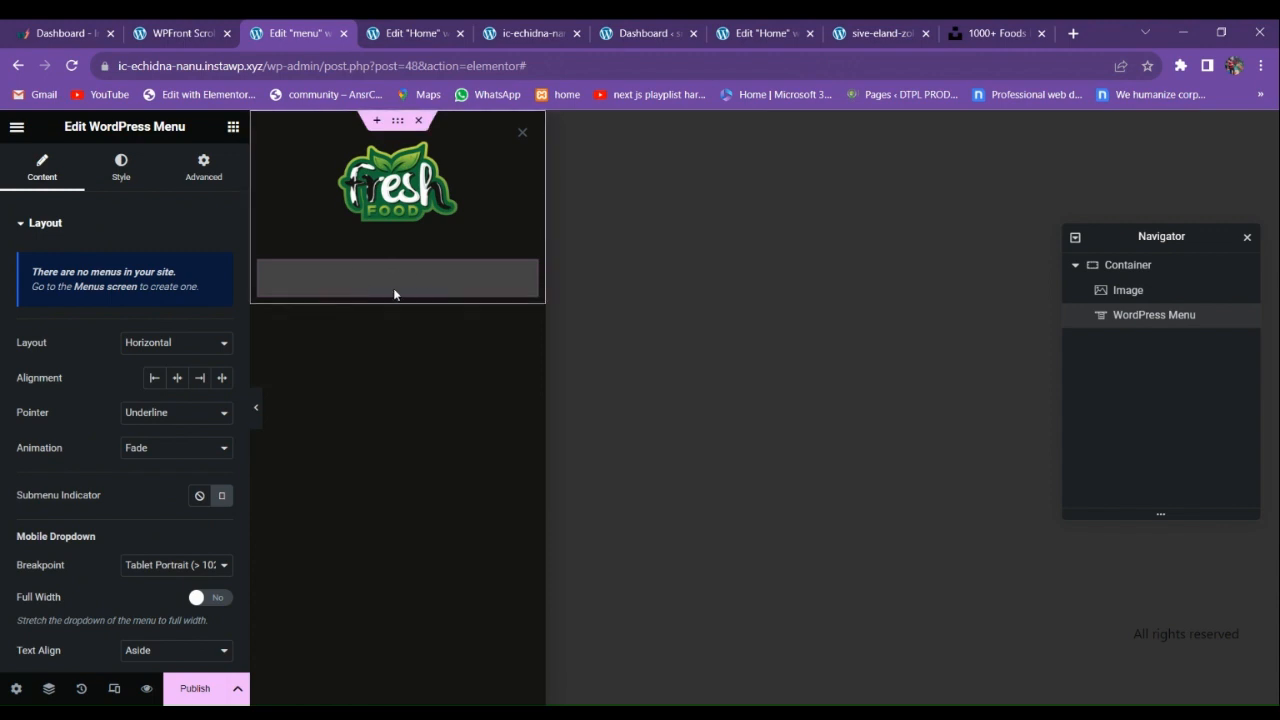
Add a Social Icons widget below the WordPress Menu, and check the reference site's slide-in menu before returning to the "menu" popup editor.
click(232, 128)
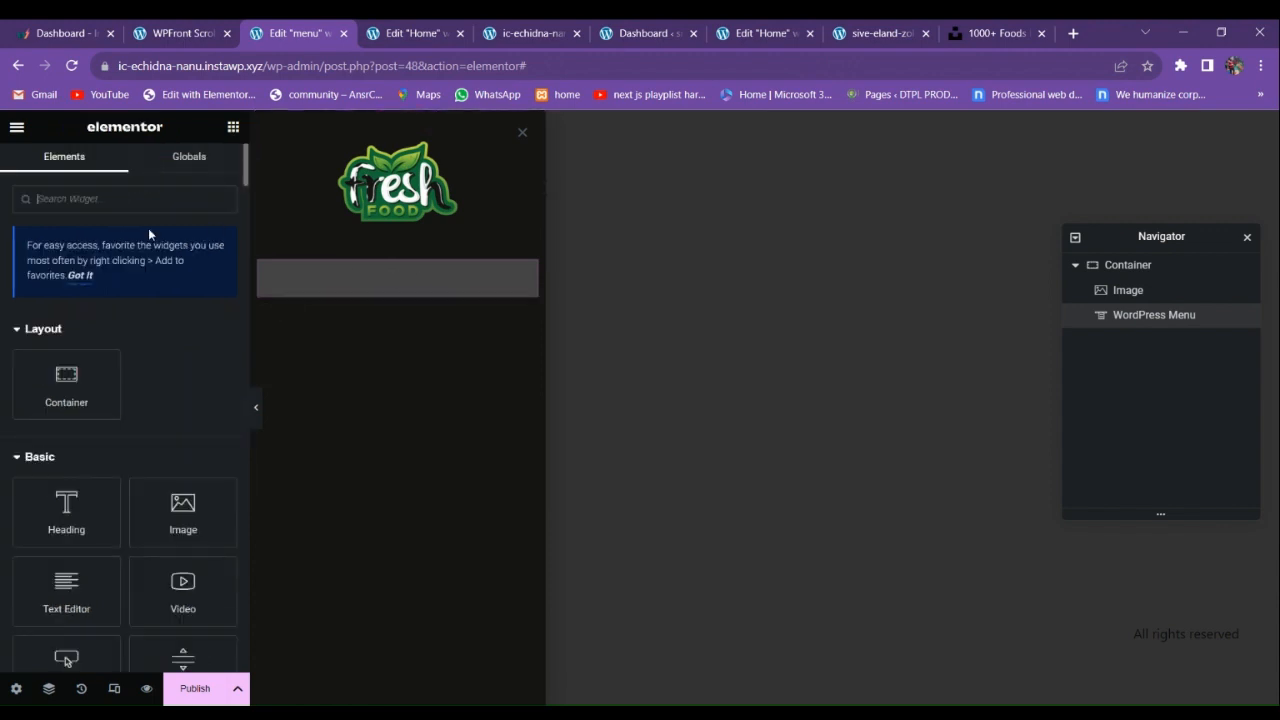
text(social)
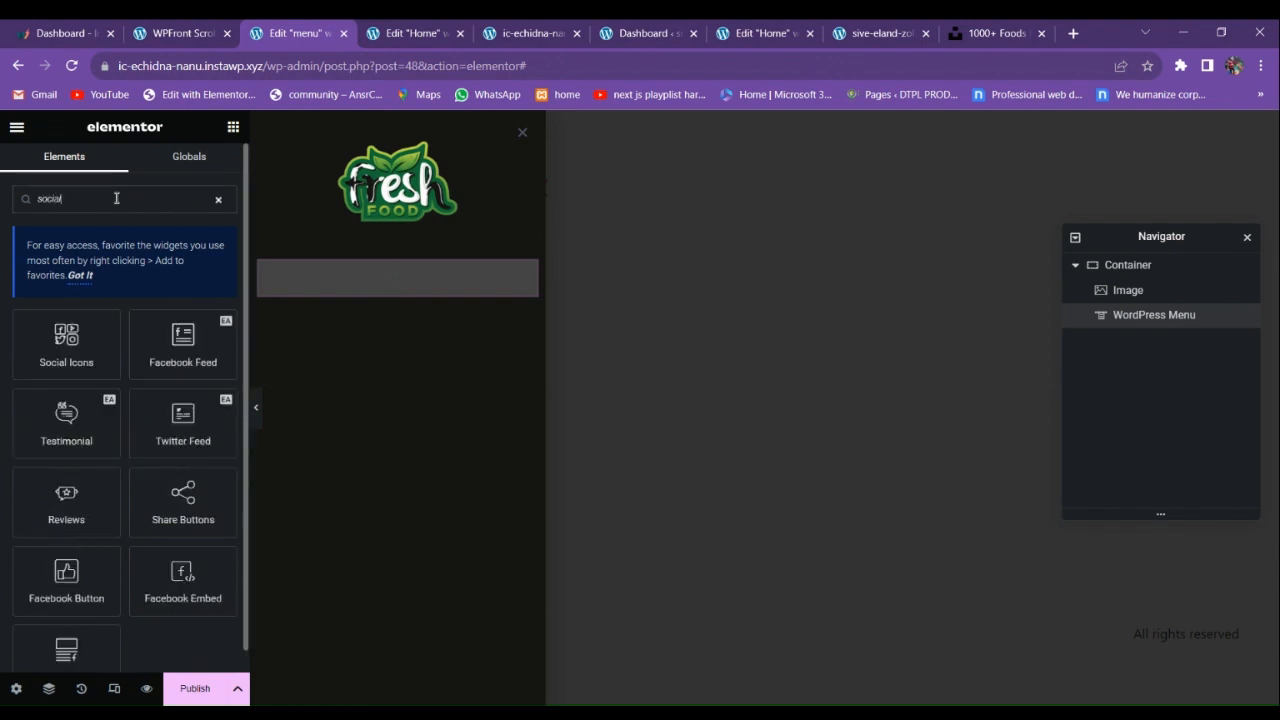
drag(65, 352, 371, 305)
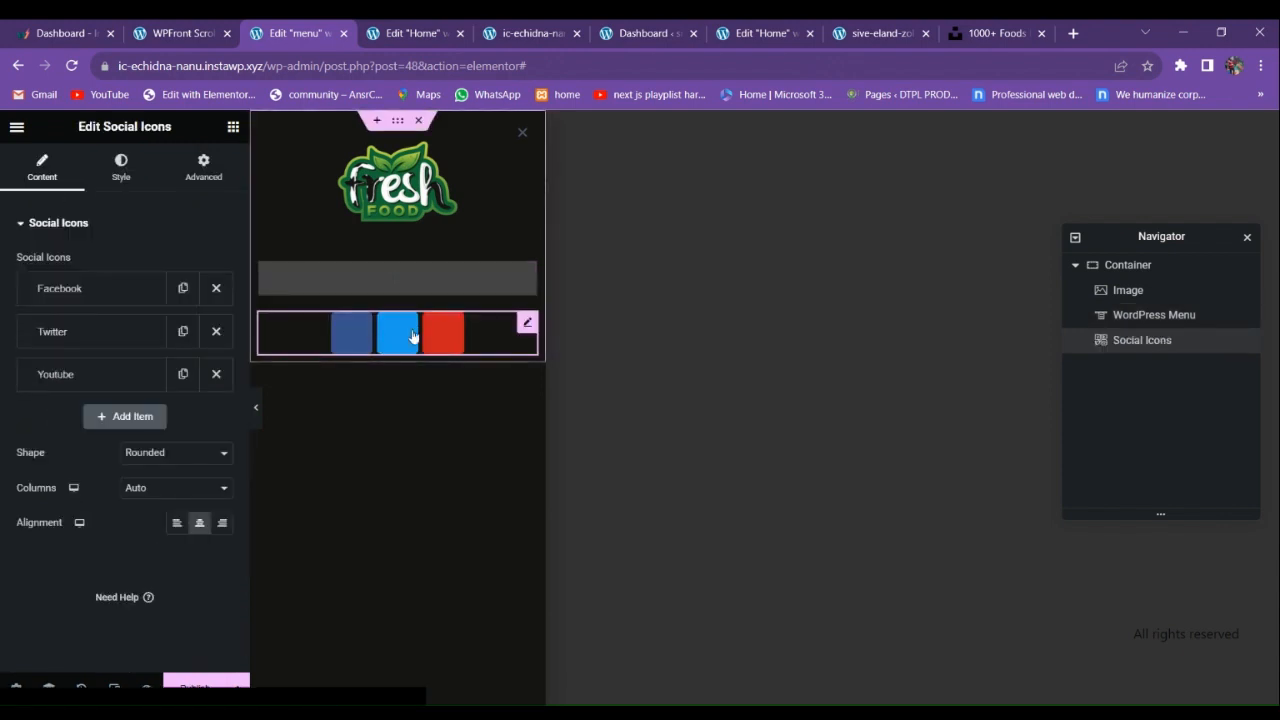
click(755, 33)
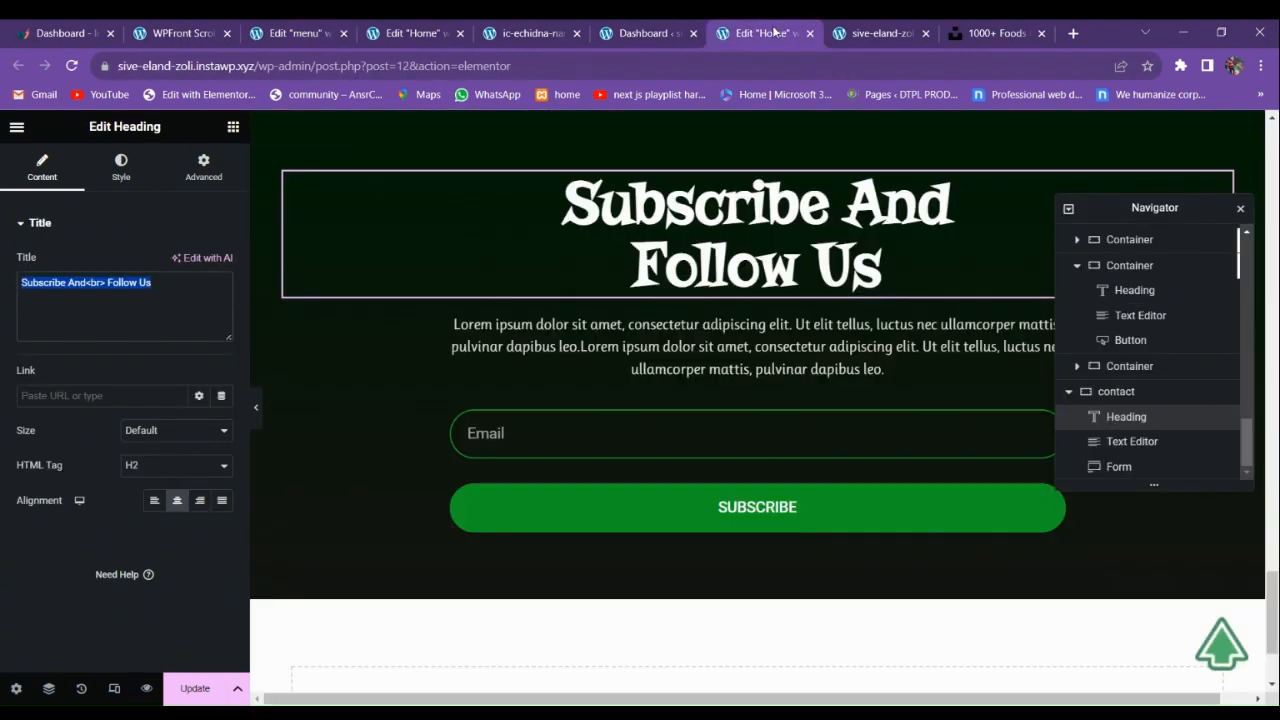
click(872, 33)
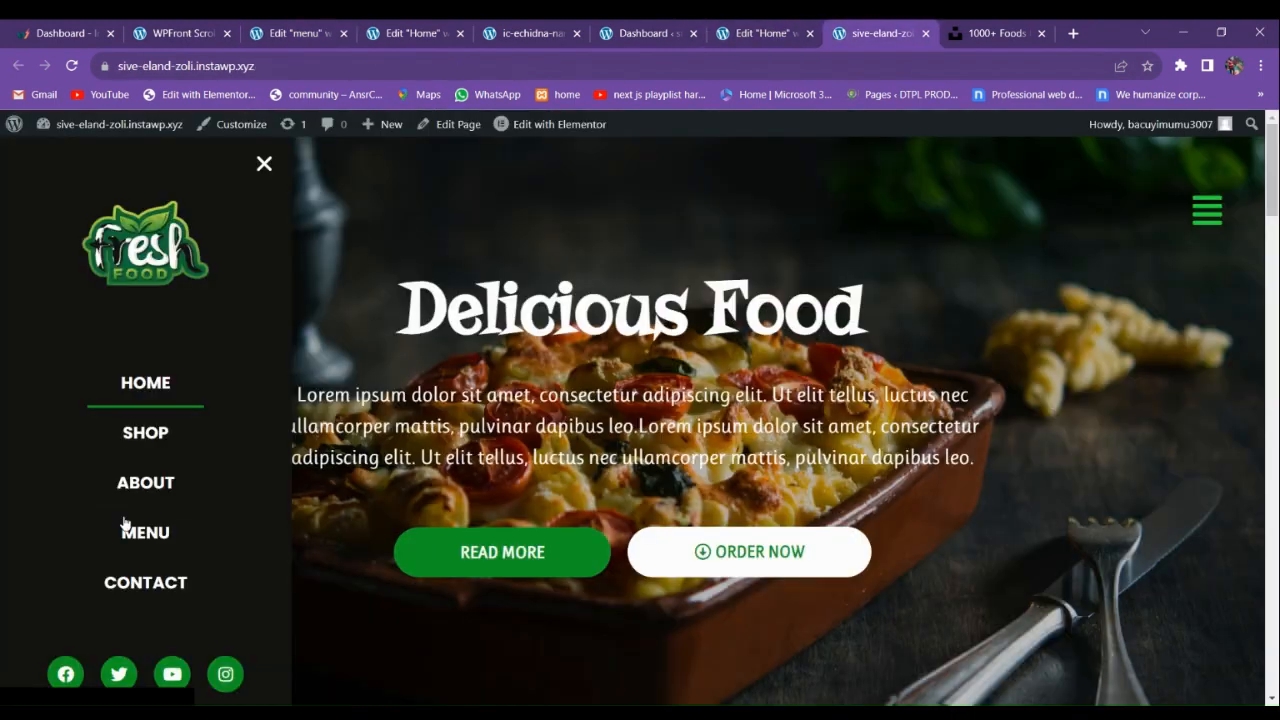
click(349, 24)
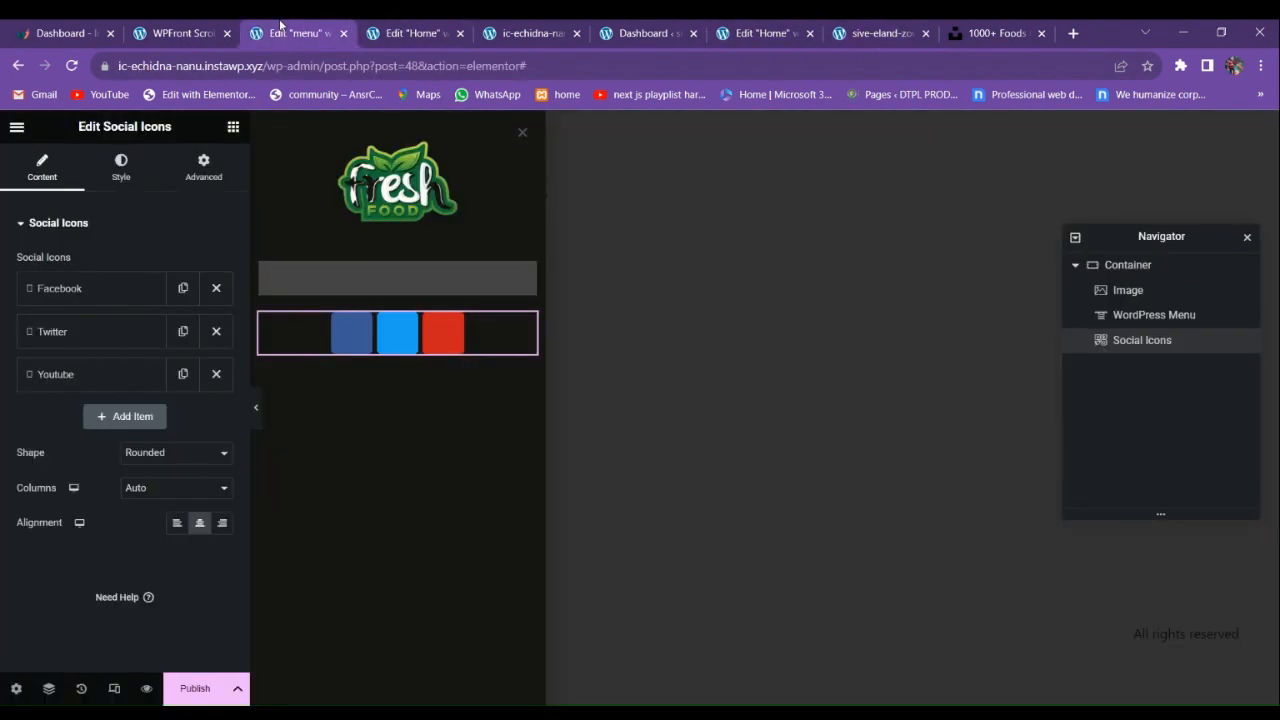
Insert the Facebook icon from the icon library for the Facebook item and set the social icons' shape to Circle.
click(97, 290)
click(122, 366)
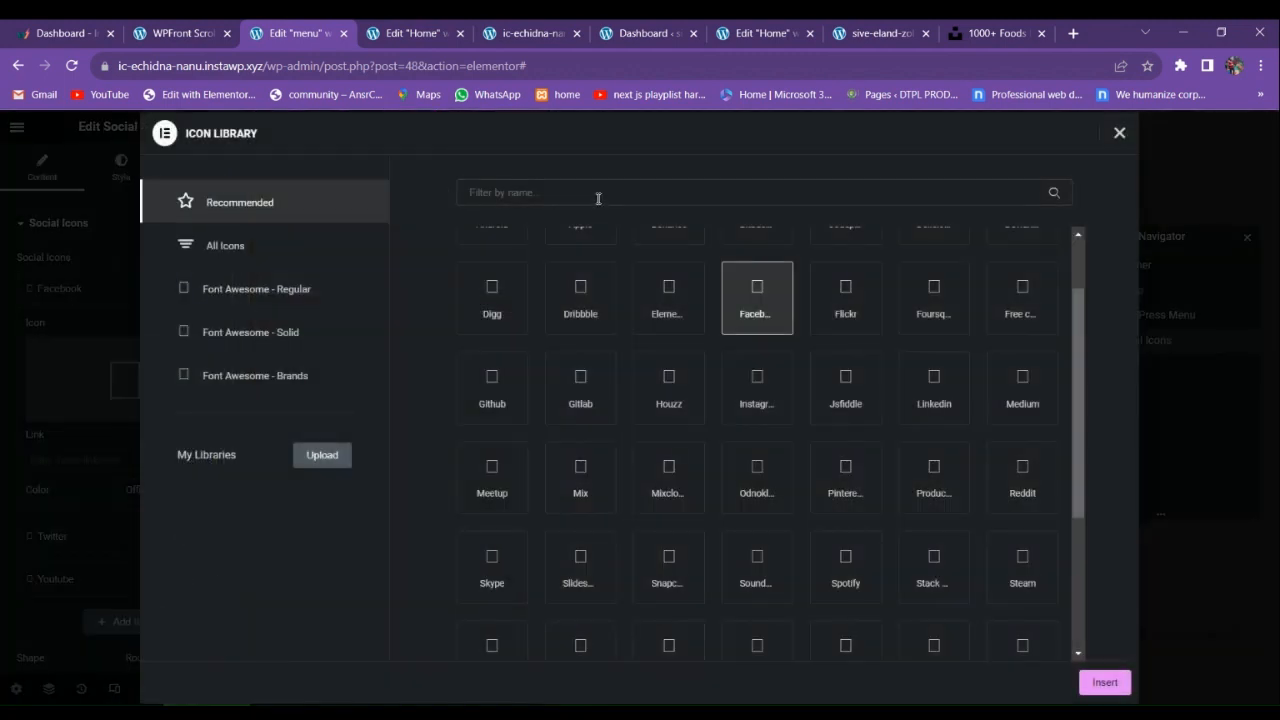
click(597, 197)
text(face)
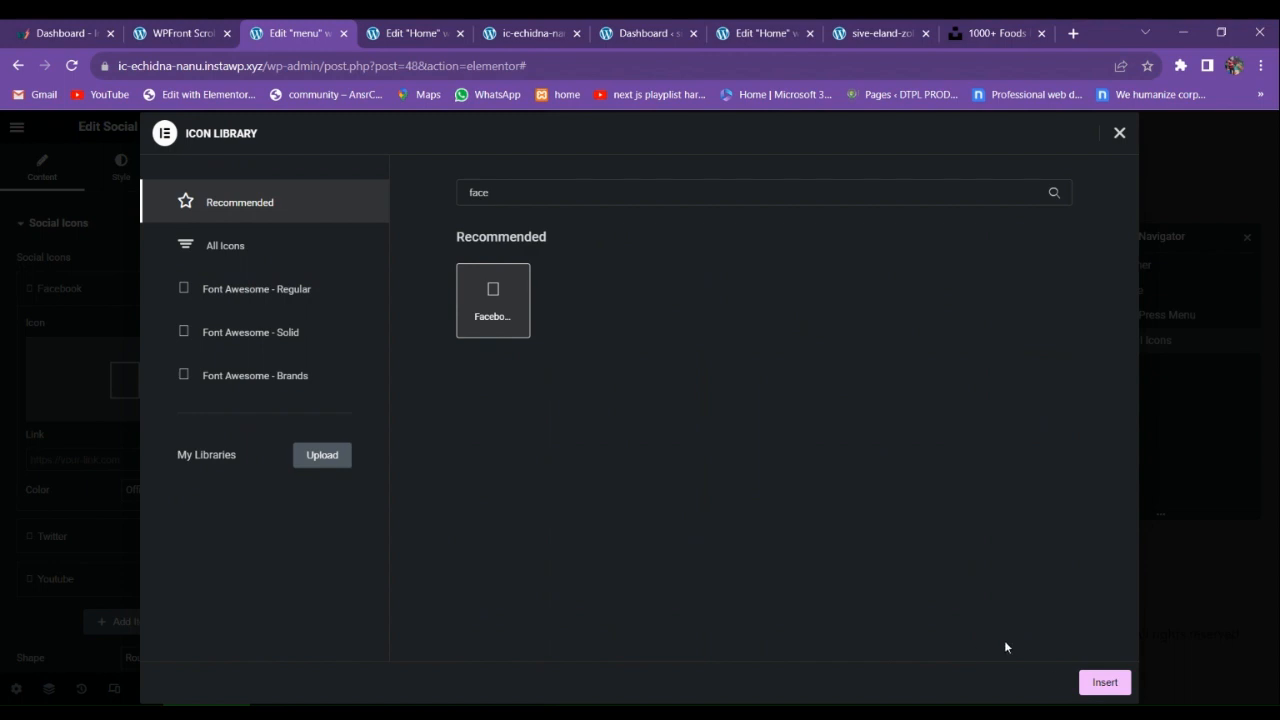
click(1105, 682)
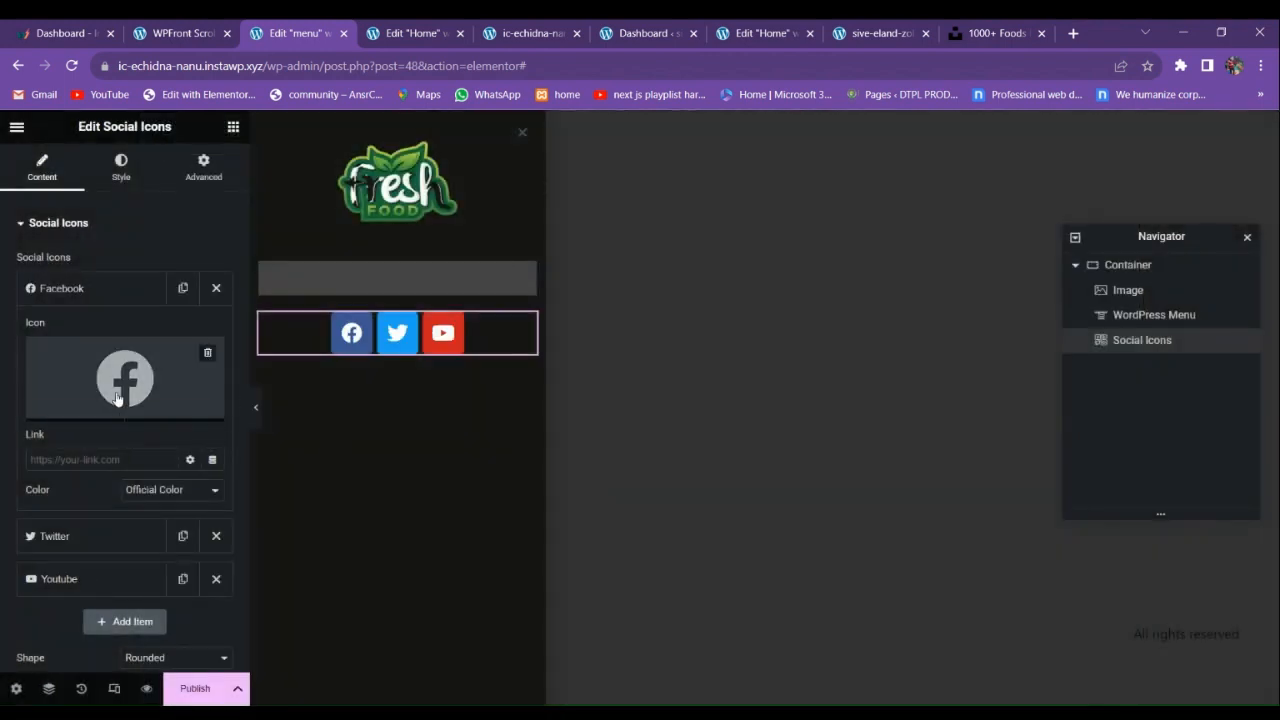
click(118, 292)
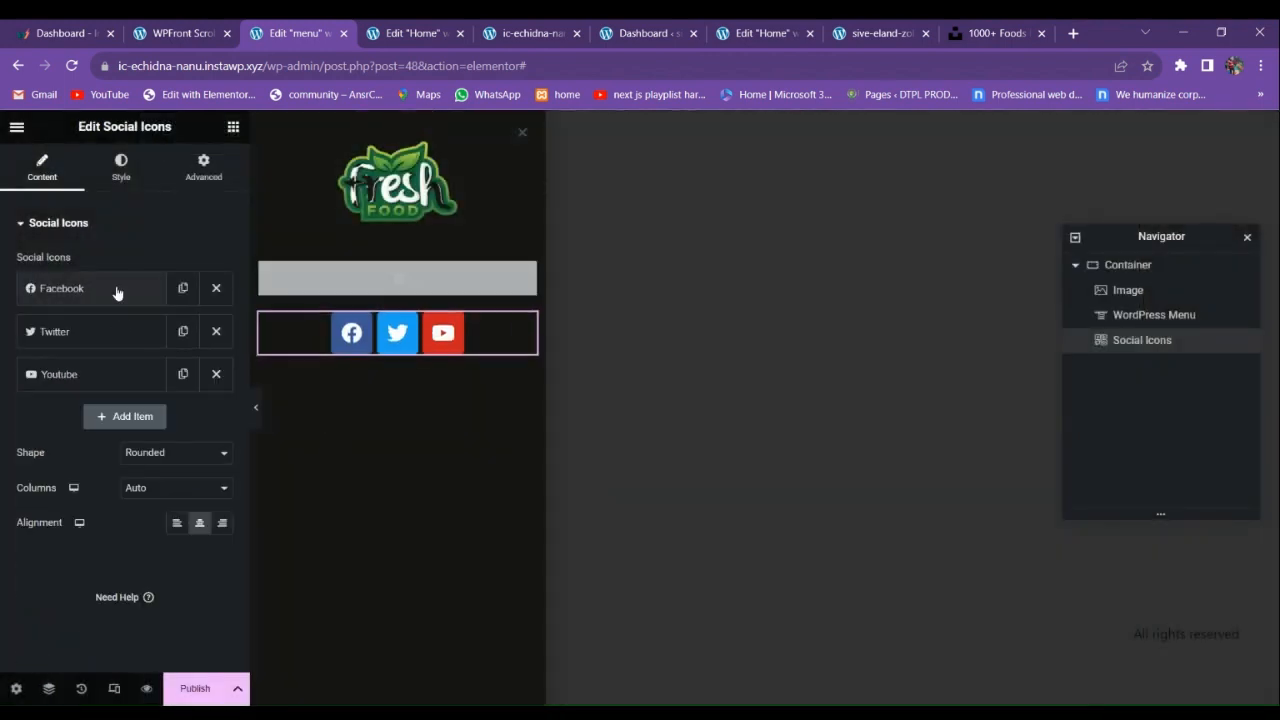
click(152, 502)
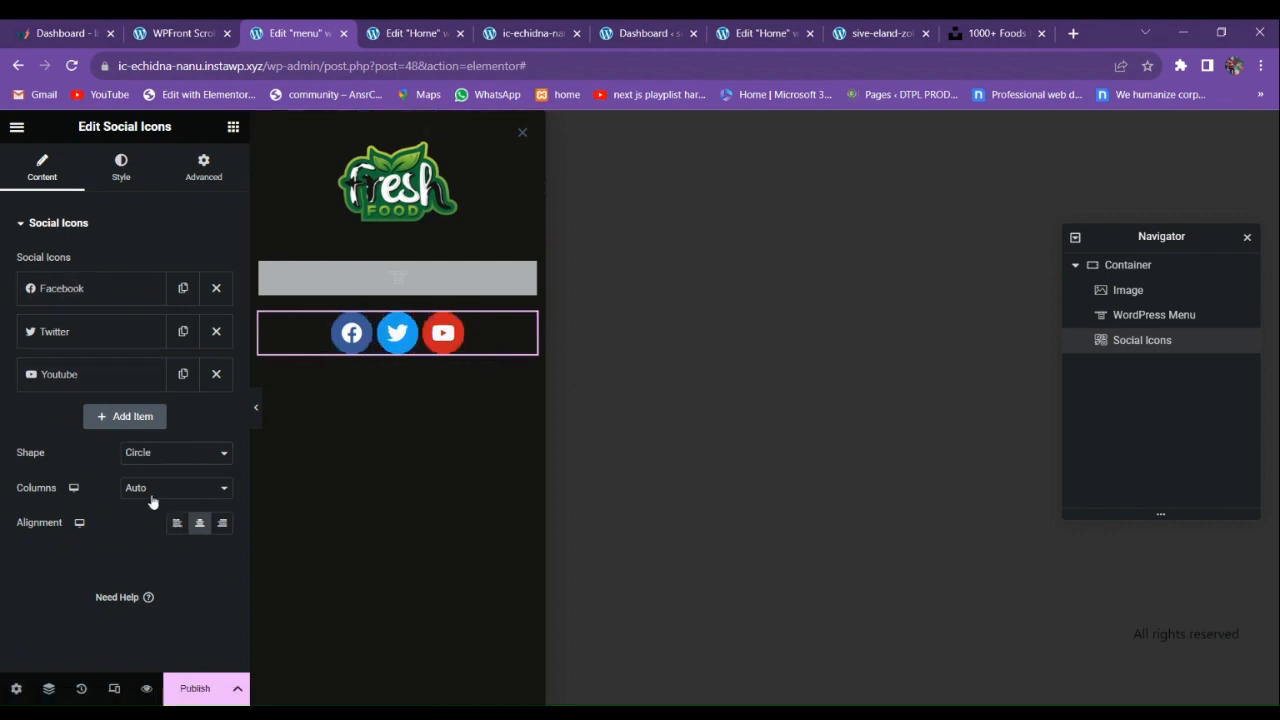
Switch the social icons' colour to Custom and set their secondary colour to white.
click(120, 168)
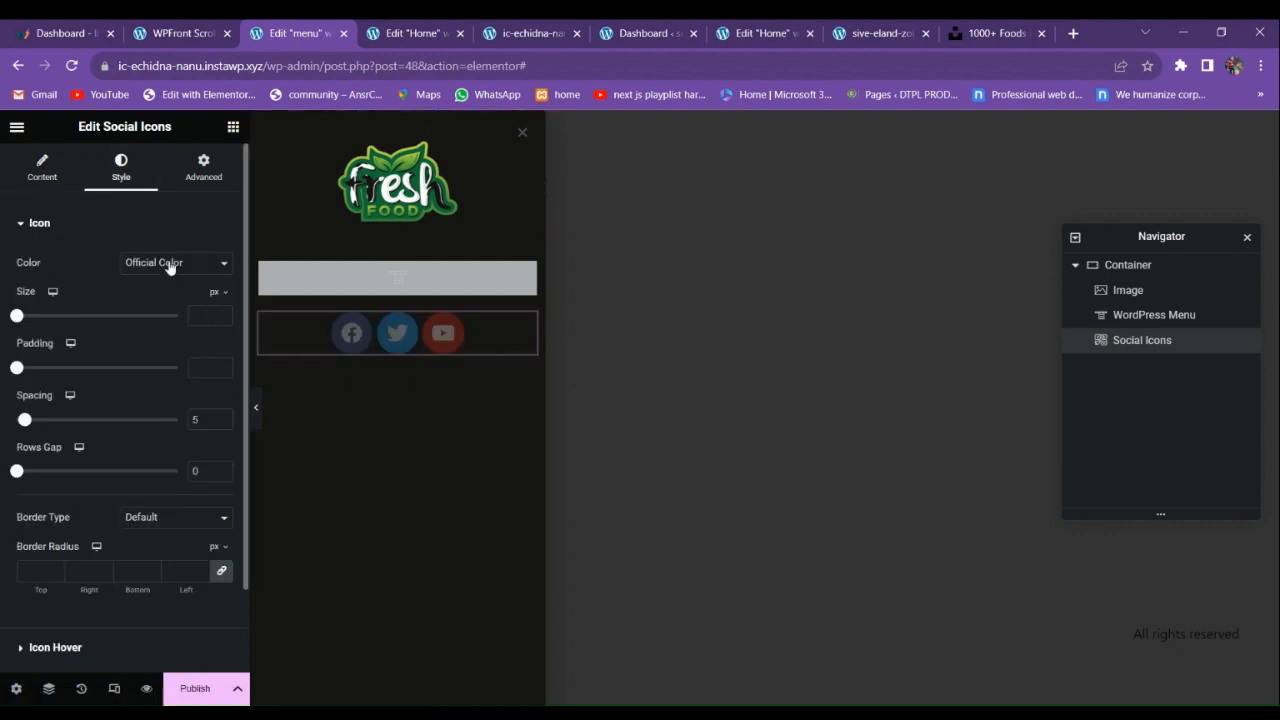
click(168, 266)
click(165, 282)
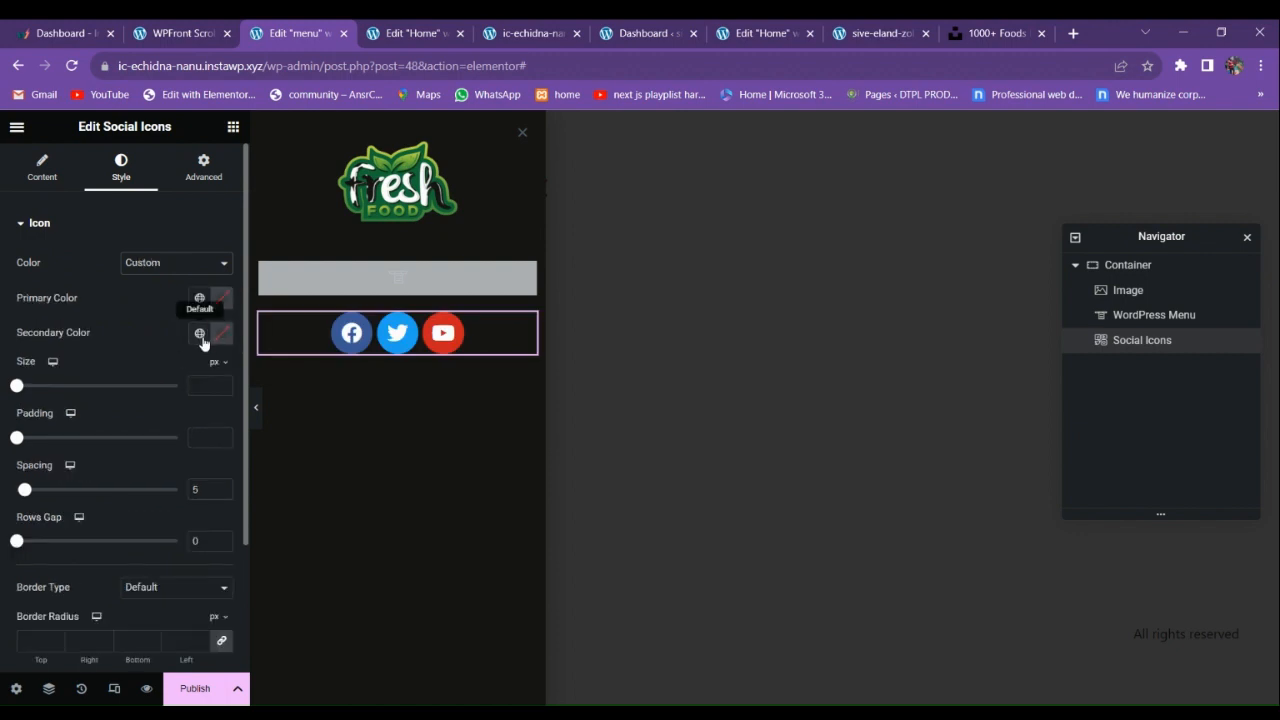
click(200, 335)
click(70, 553)
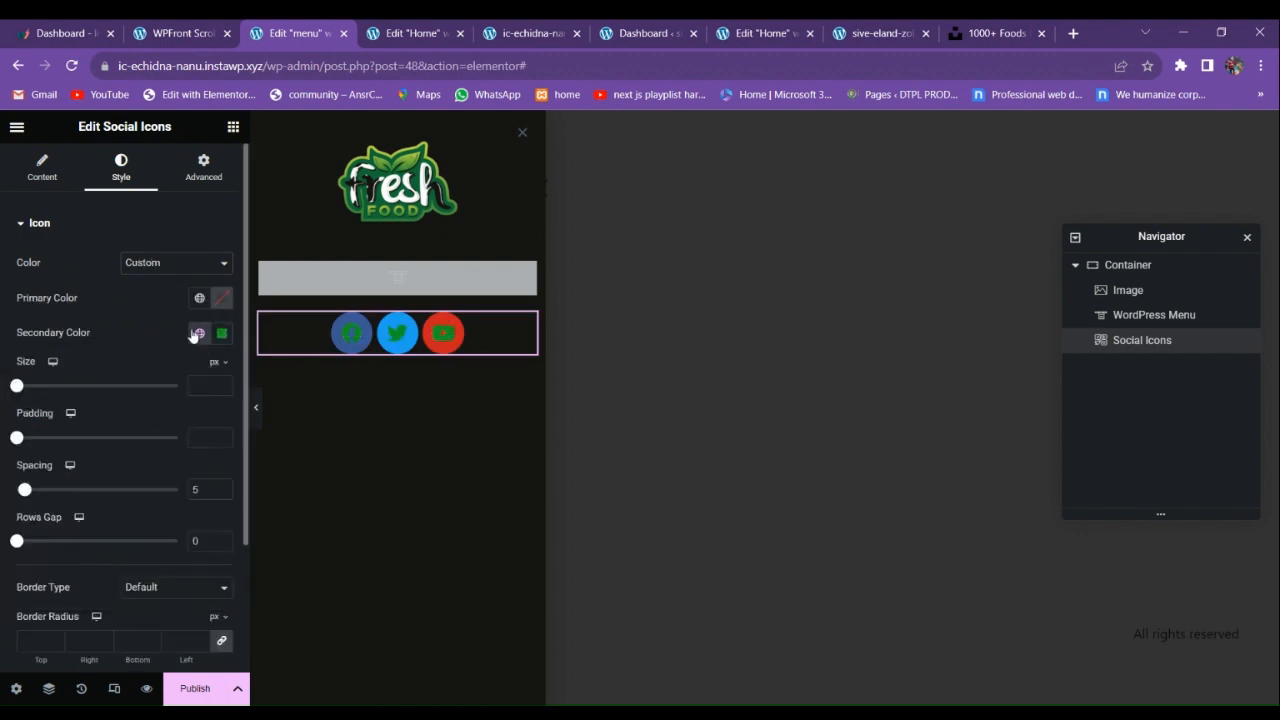
click(222, 335)
drag(223, 451, 110, 305)
click(112, 305)
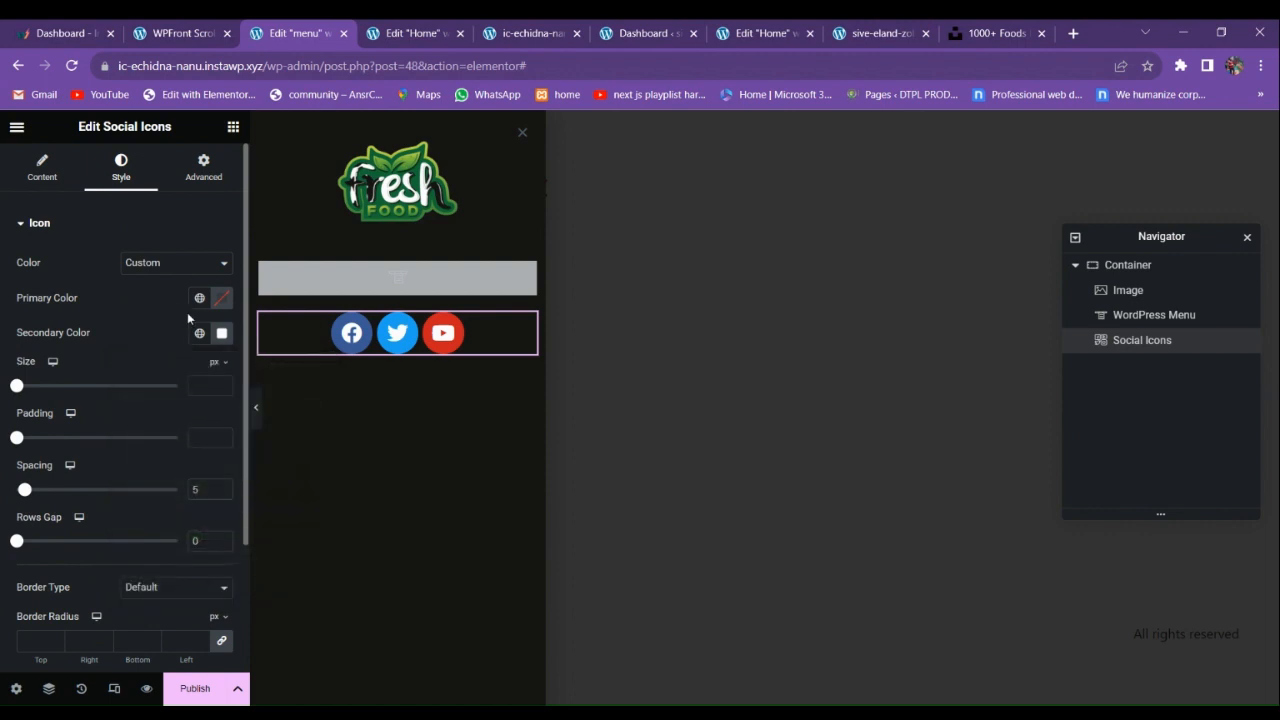
Set the social icons' primary colour to the global green and their size to 19 px.
click(200, 298)
click(89, 520)
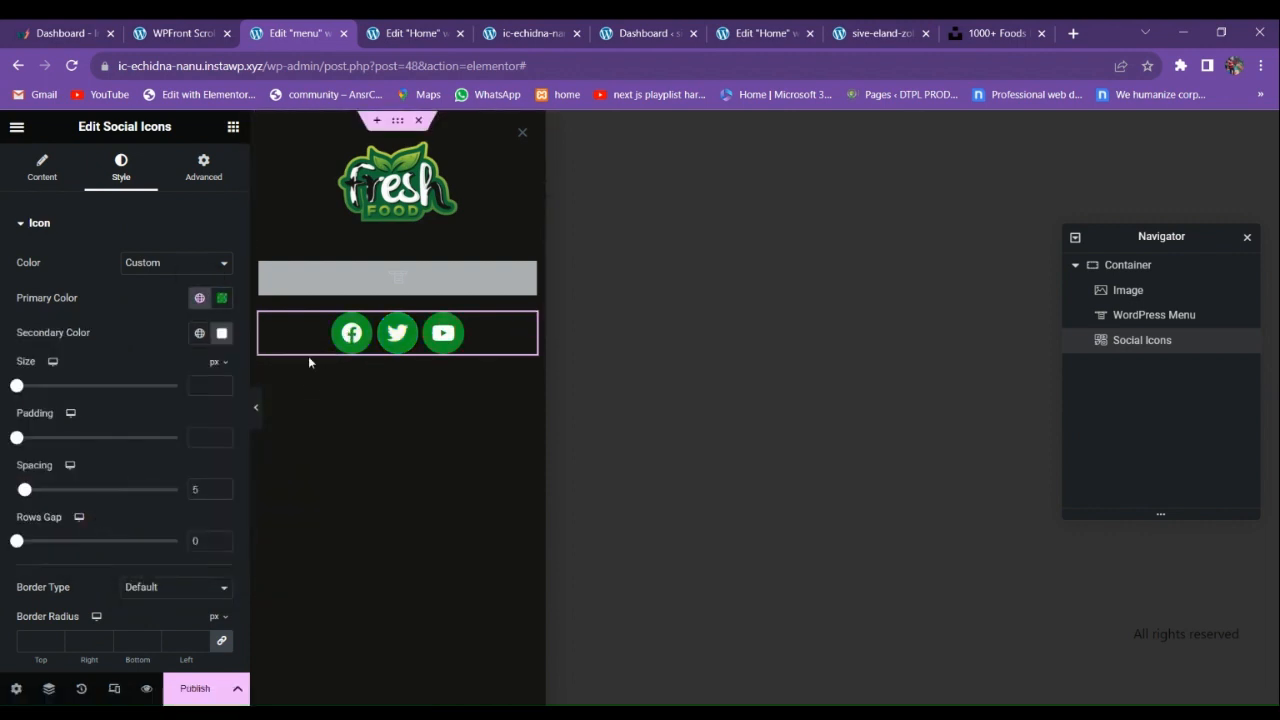
click(224, 383)
click(224, 383)
click(224, 383)
click(224, 383)
click(224, 383)
click(224, 383)
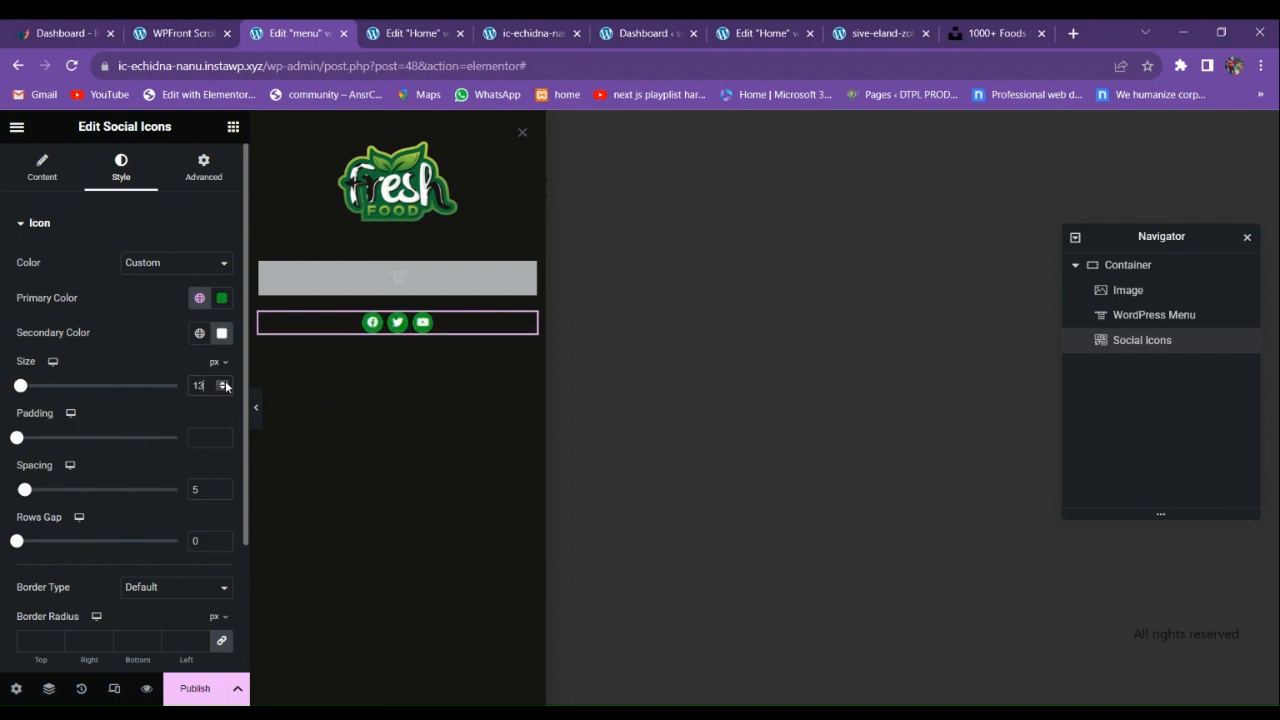
click(224, 383)
click(224, 383)
click(224, 383)
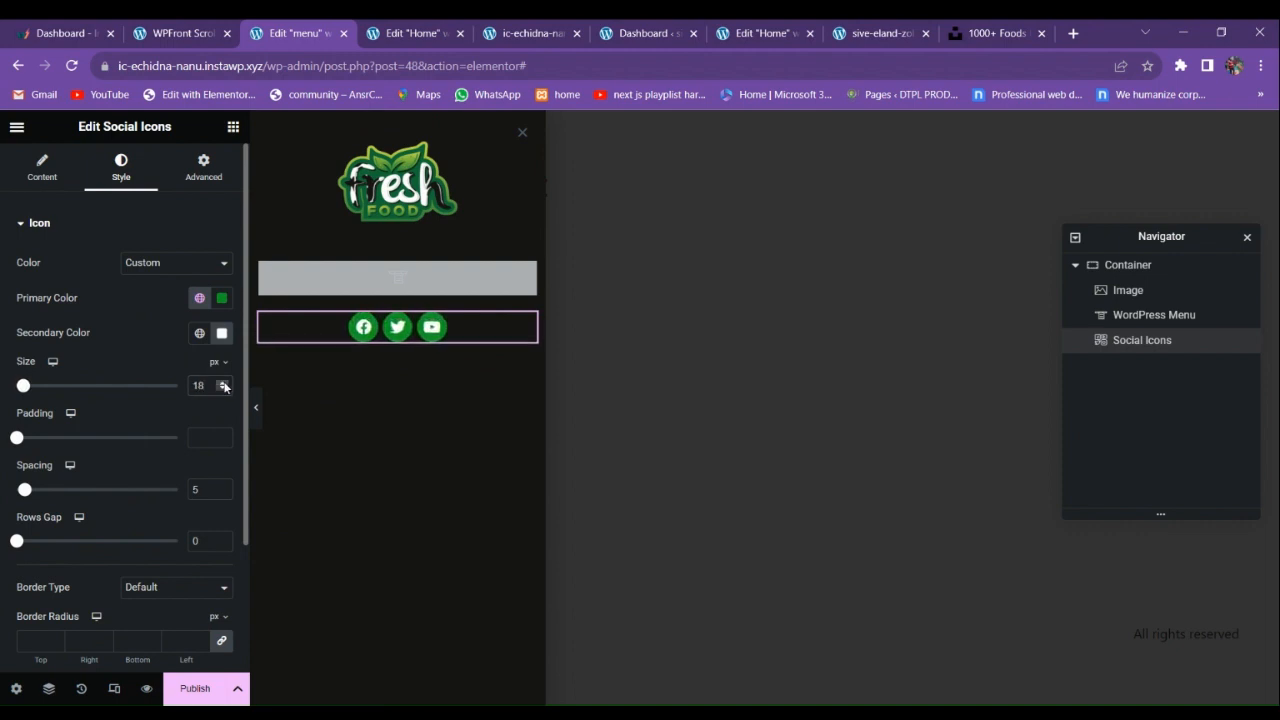
click(224, 383)
Increase the spacing between the social icons to 16.
click(42, 168)
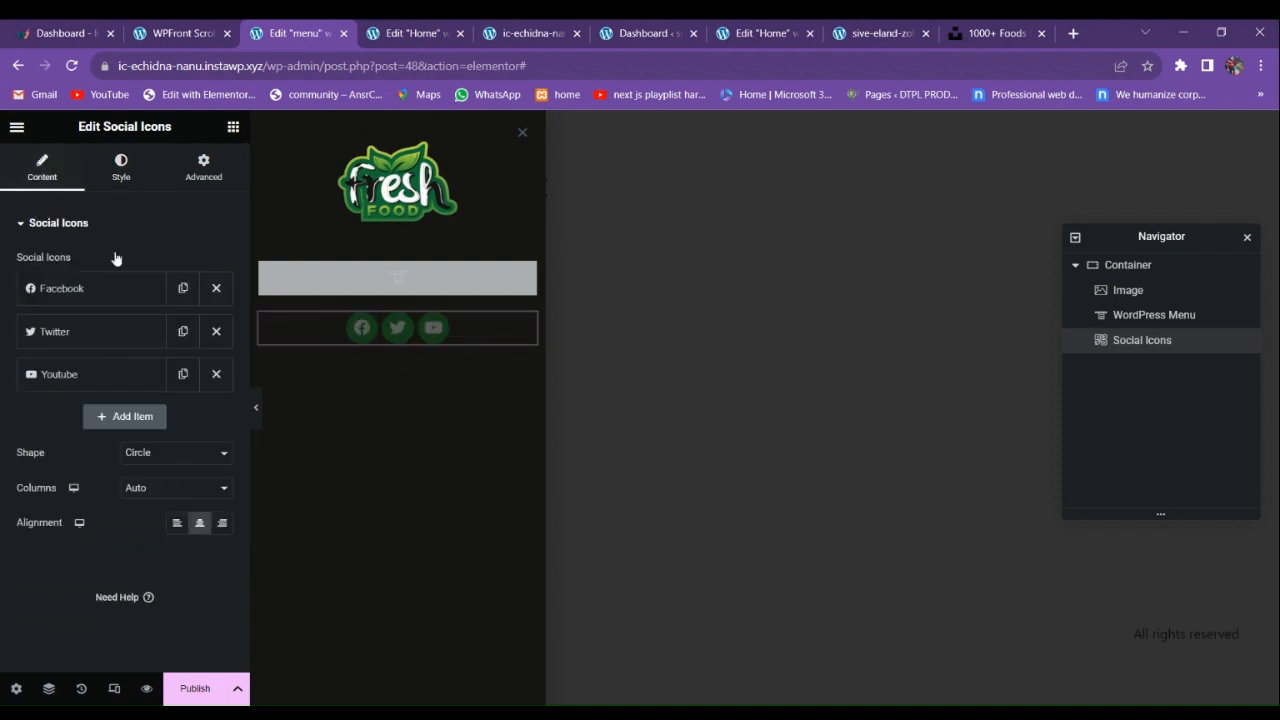
click(121, 168)
scroll(90, 360, down, 2)
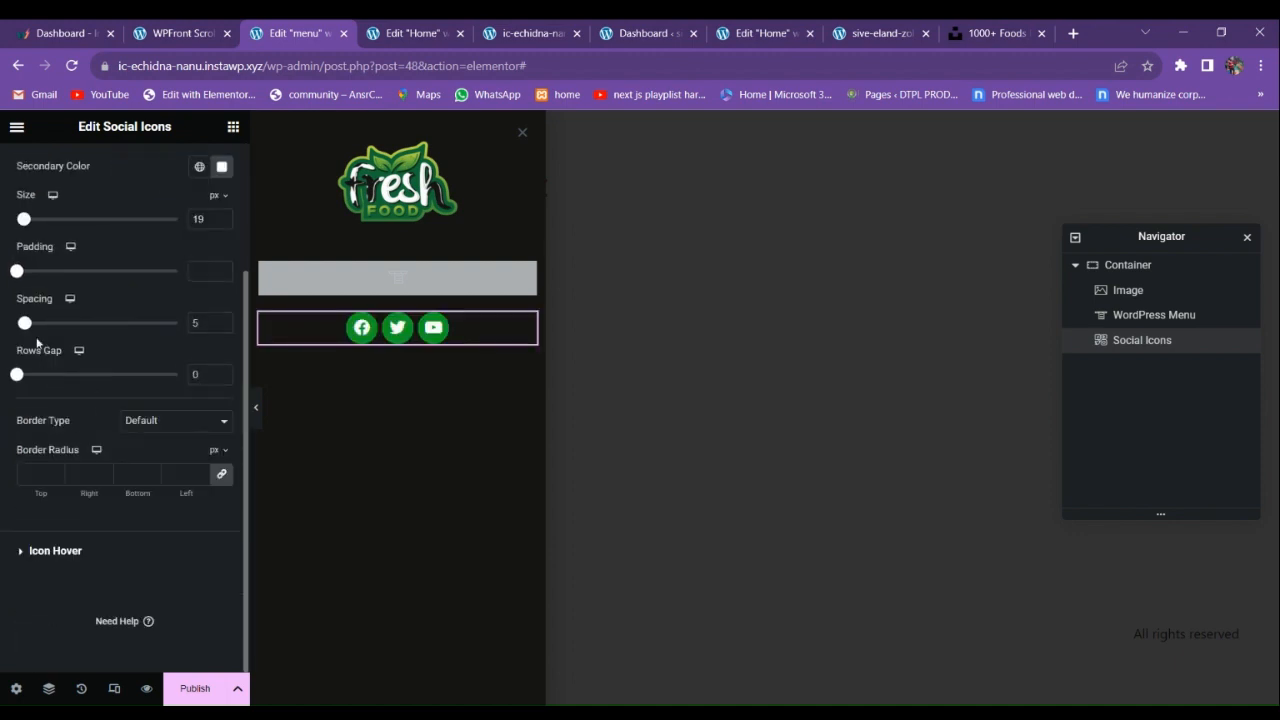
drag(25, 325, 42, 324)
scroll(164, 388, up, 2)
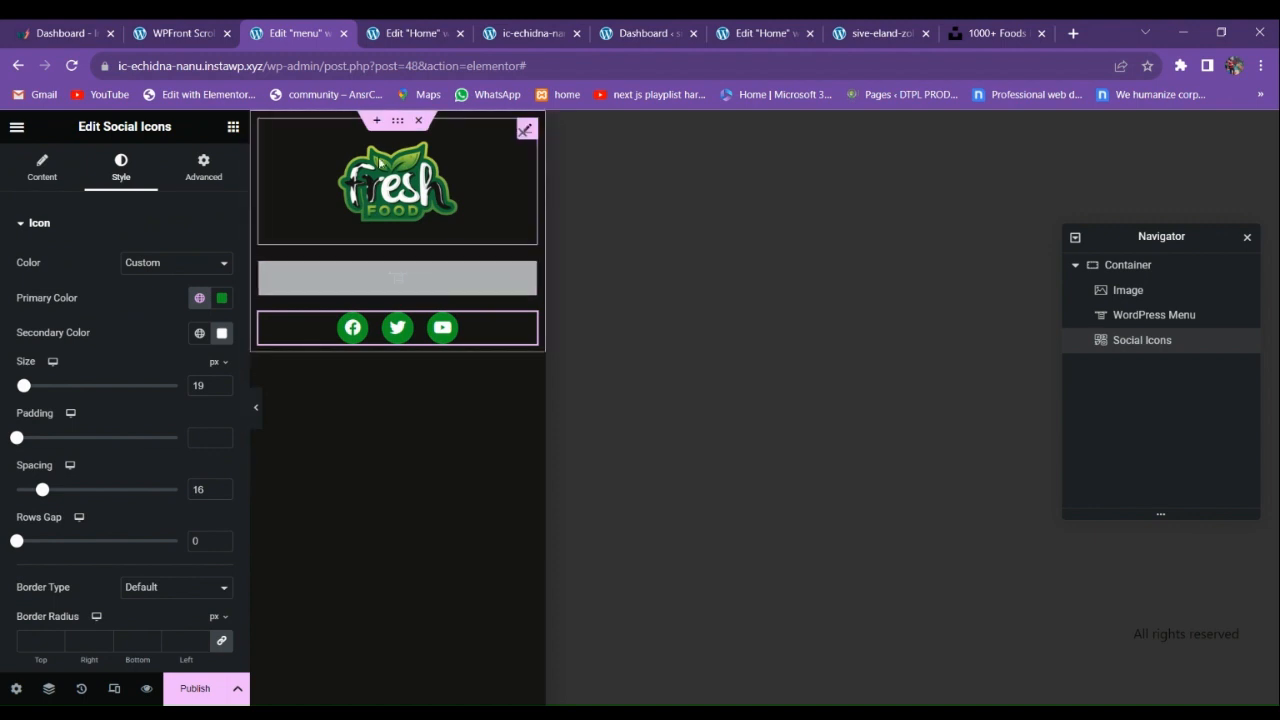
Lay out the popup's container vertically with a minimum height of 100 vh and its content justified with Space Around.
click(397, 128)
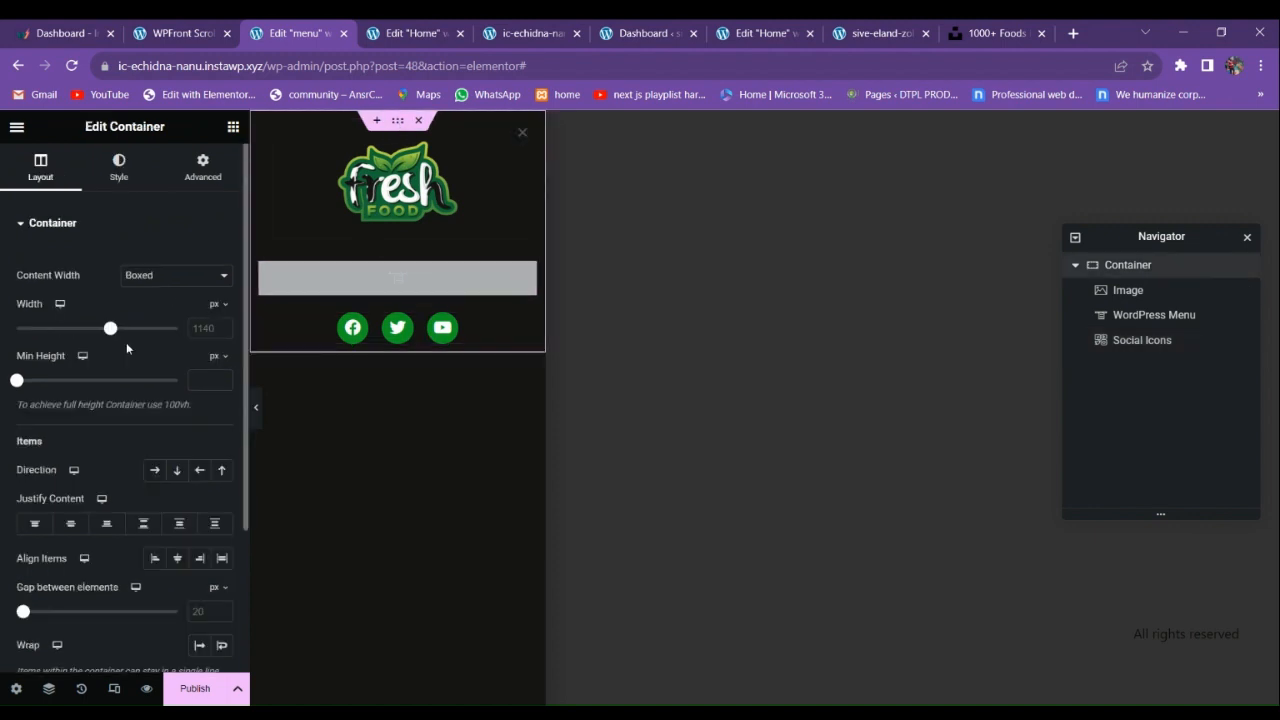
click(178, 470)
click(70, 523)
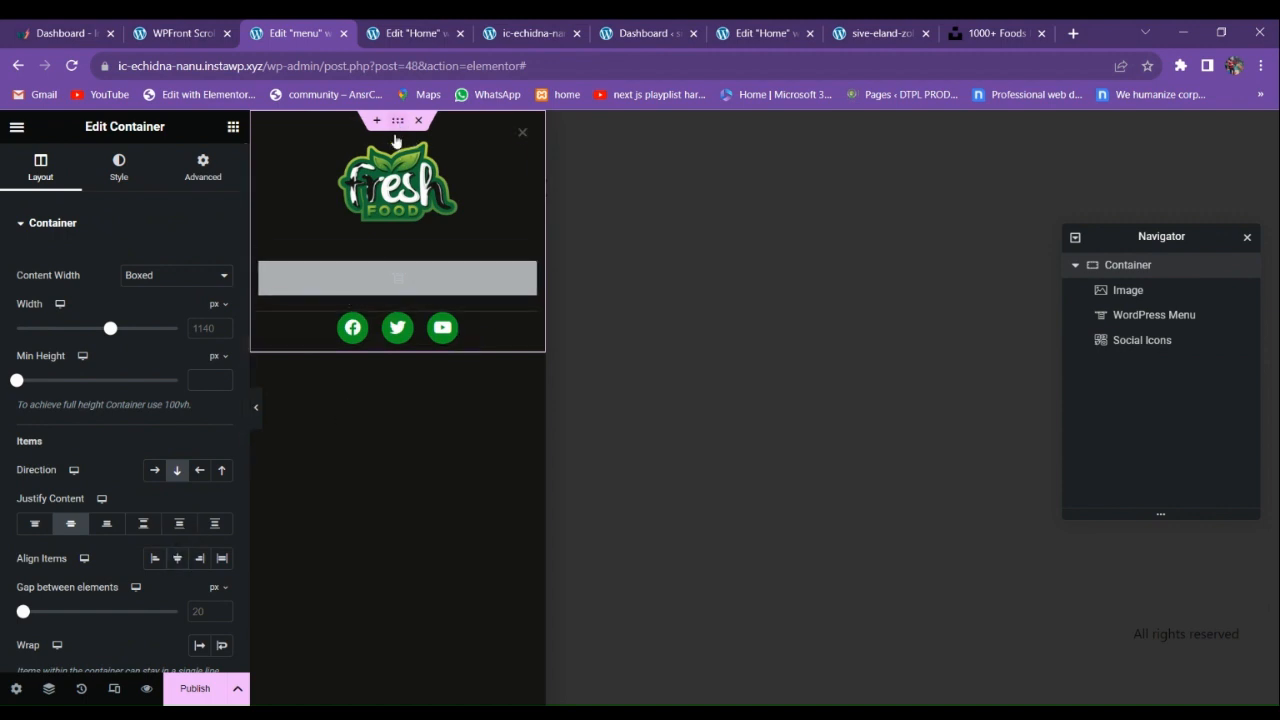
click(35, 189)
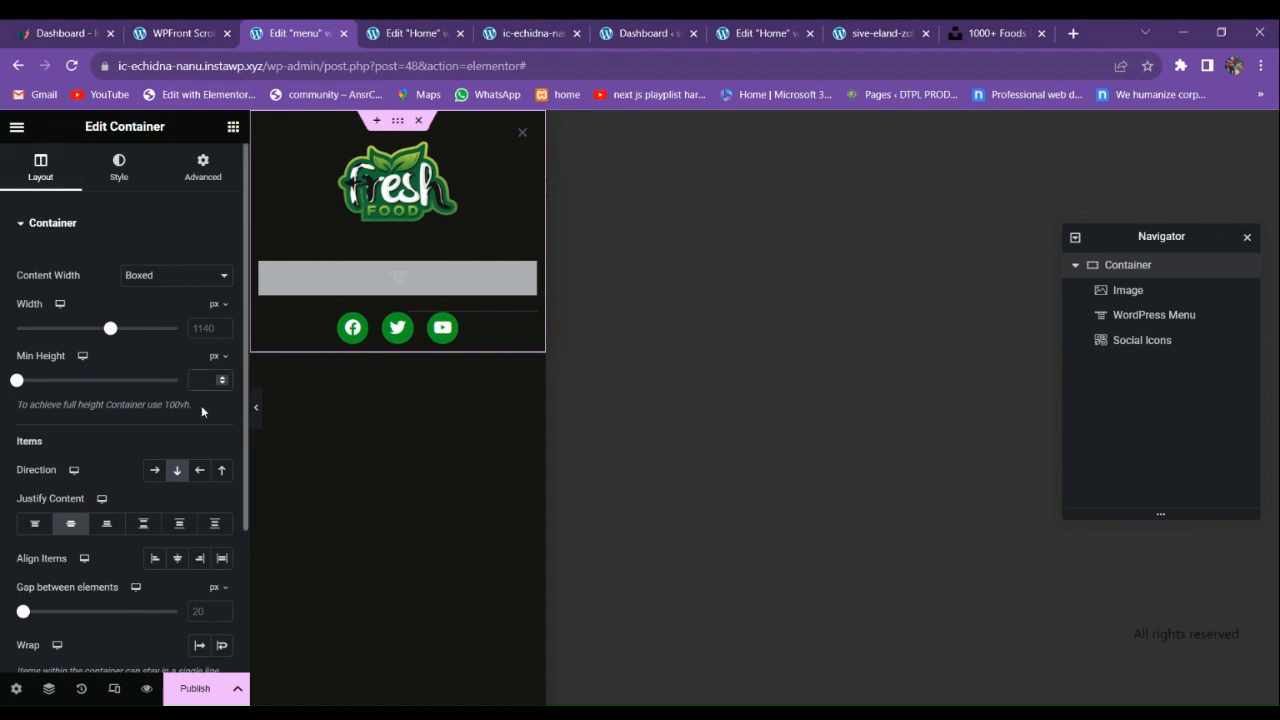
click(224, 358)
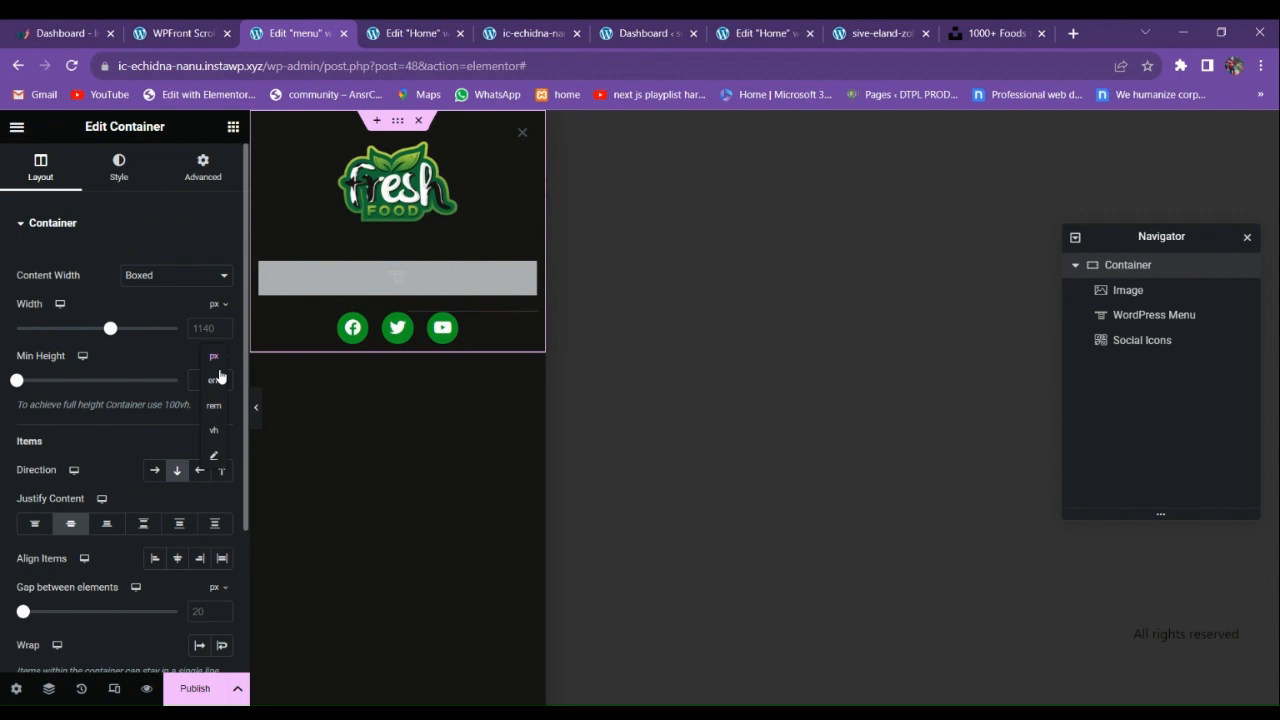
click(215, 431)
text(100)
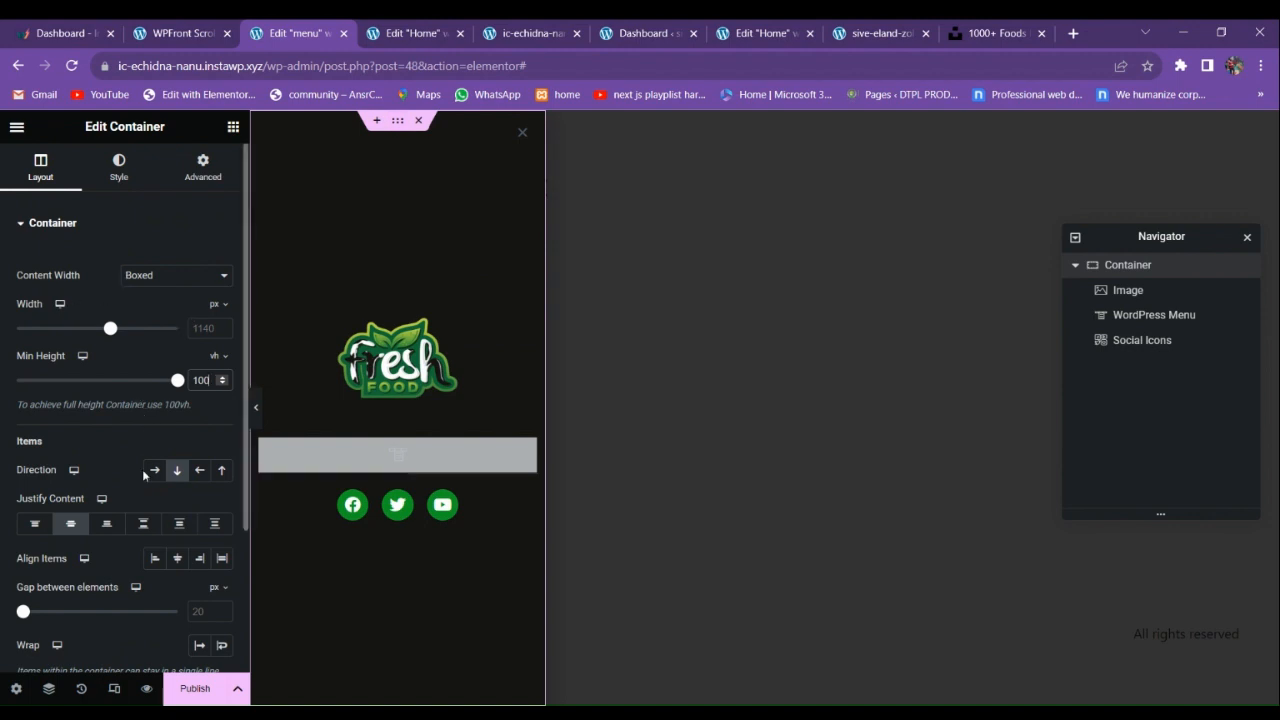
click(144, 525)
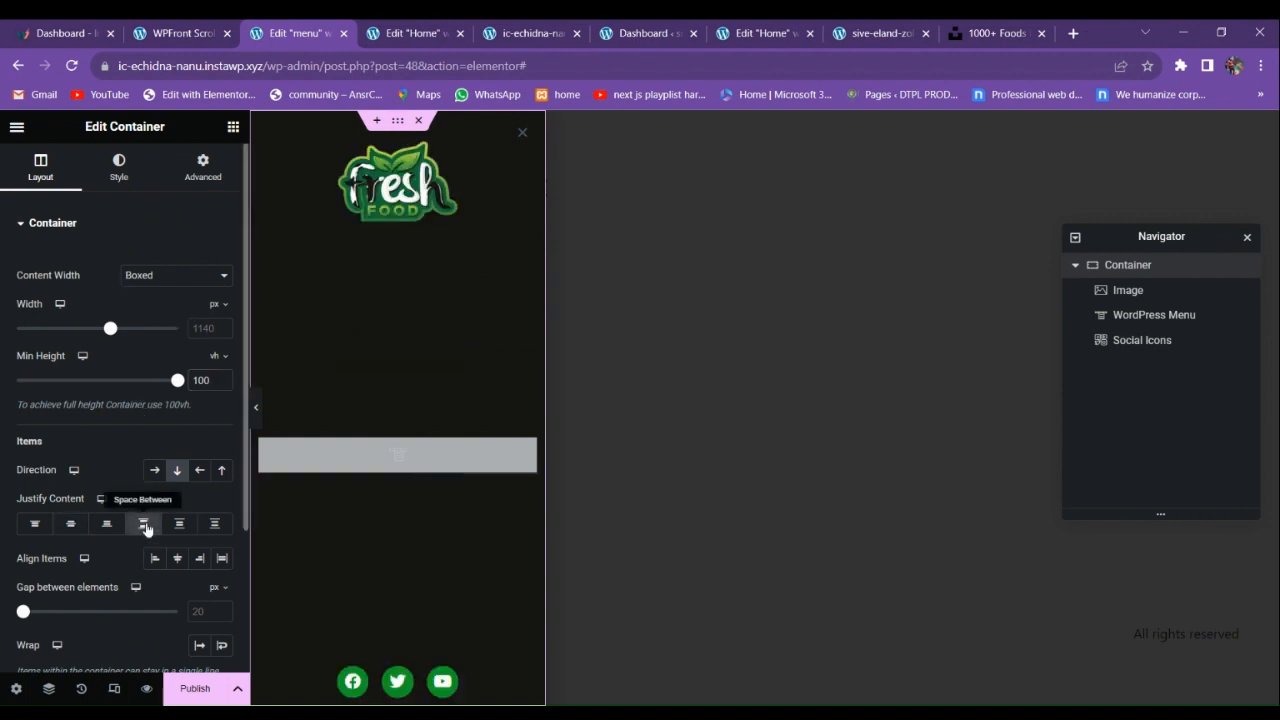
click(179, 523)
click(356, 459)
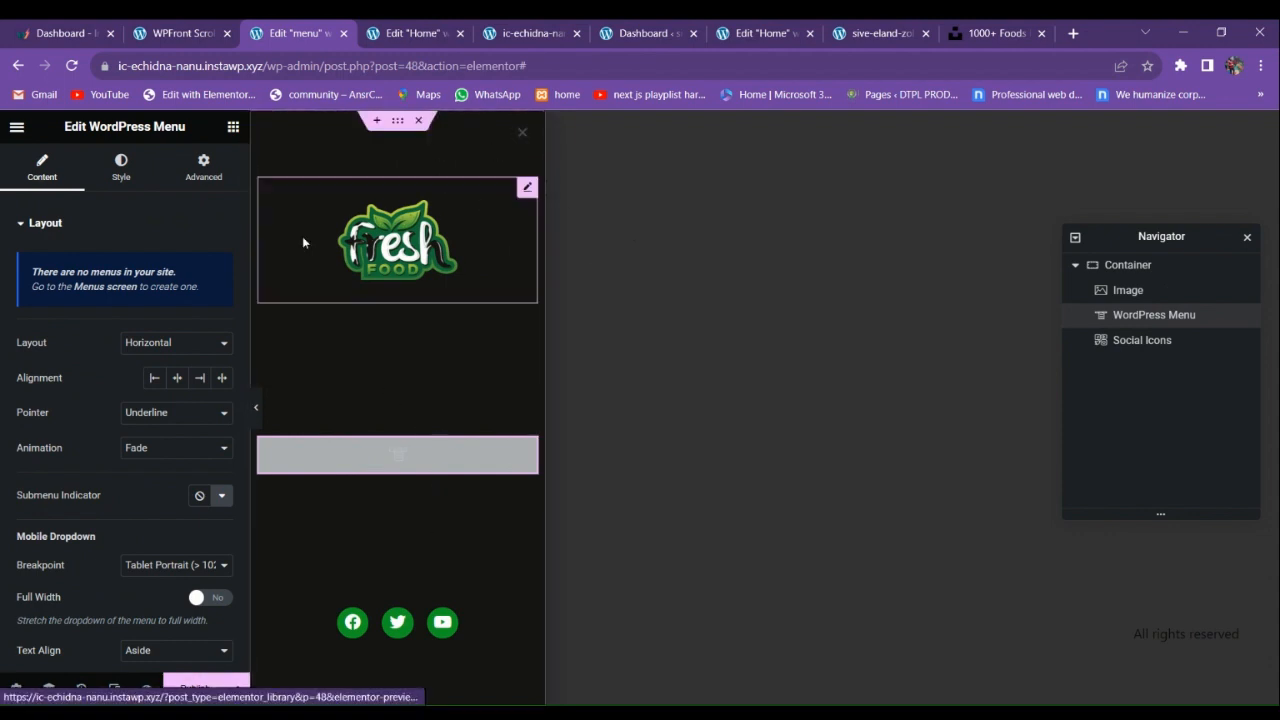
click(121, 172)
scroll(74, 449, down, 3)
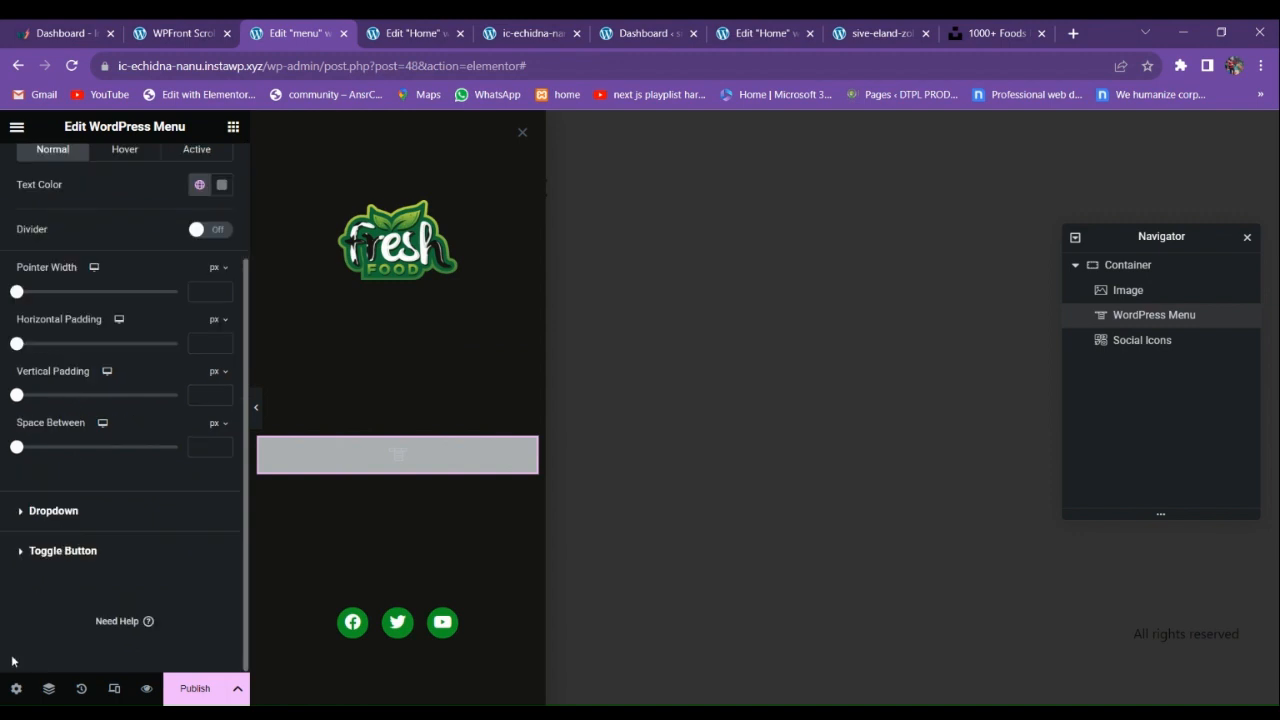
Style the popup's close button white at size 25, and publish the popup without adding display conditions.
click(16, 688)
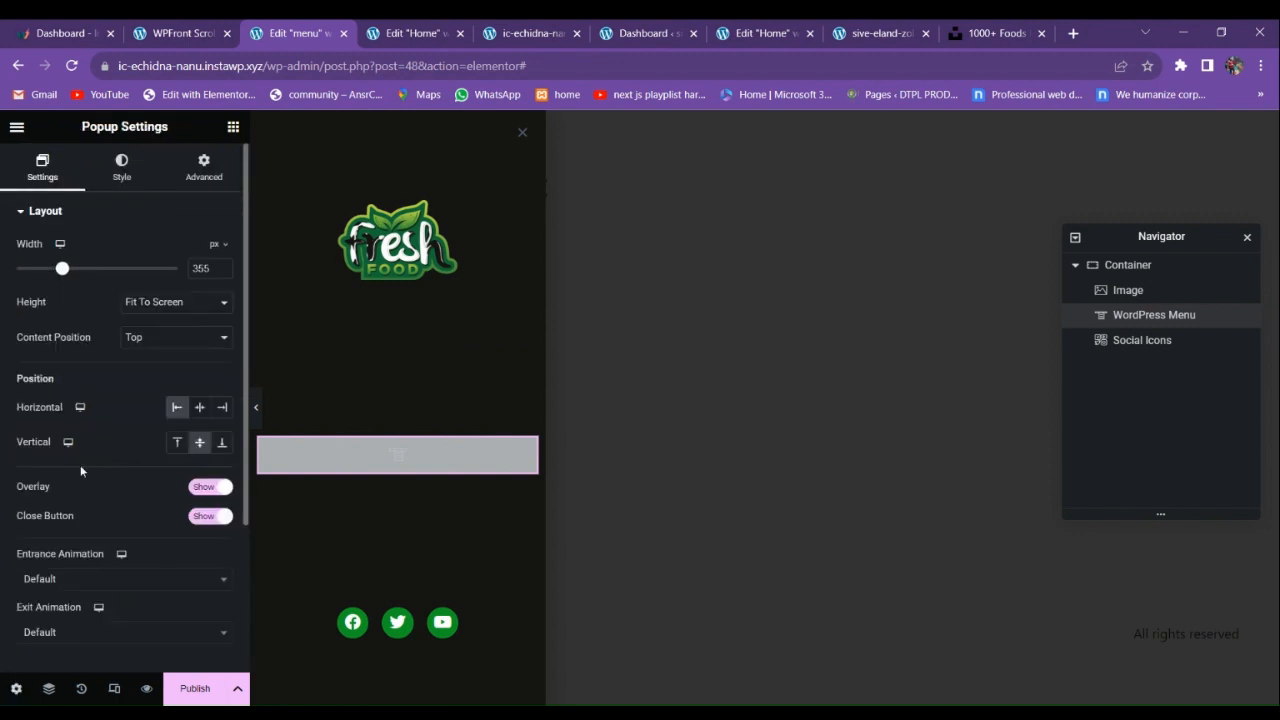
click(121, 170)
click(58, 291)
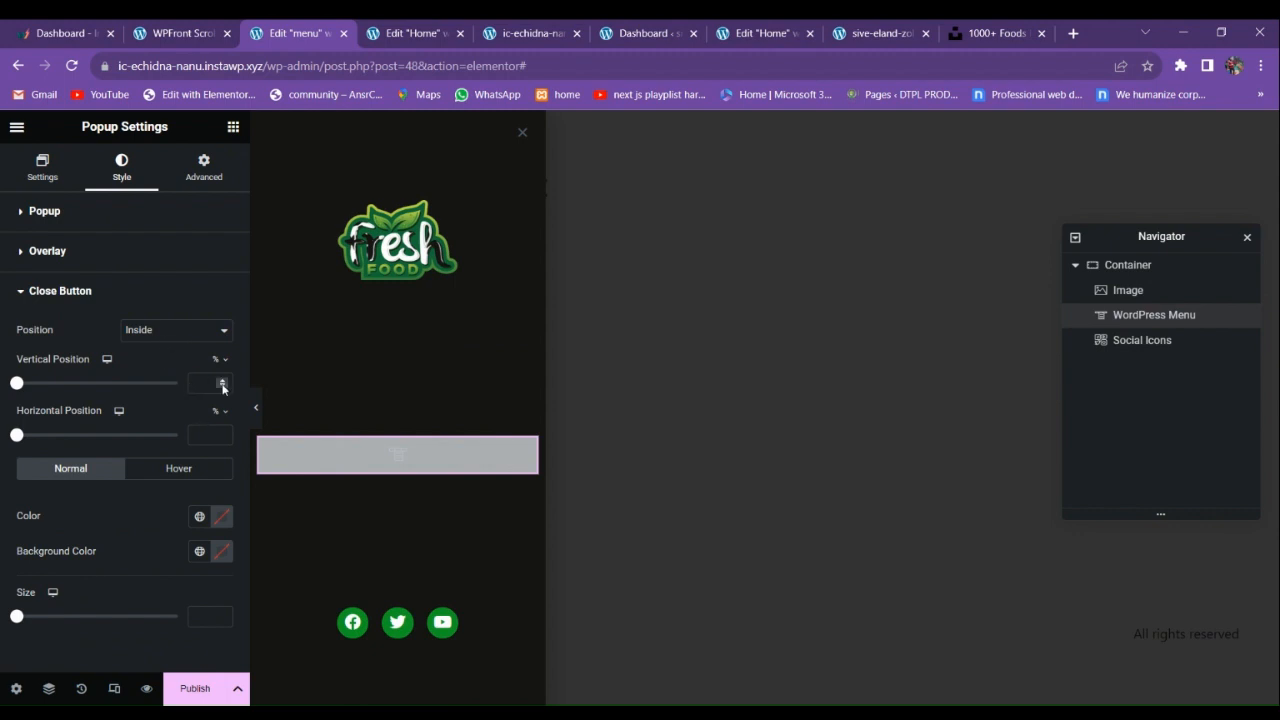
click(221, 616)
click(199, 517)
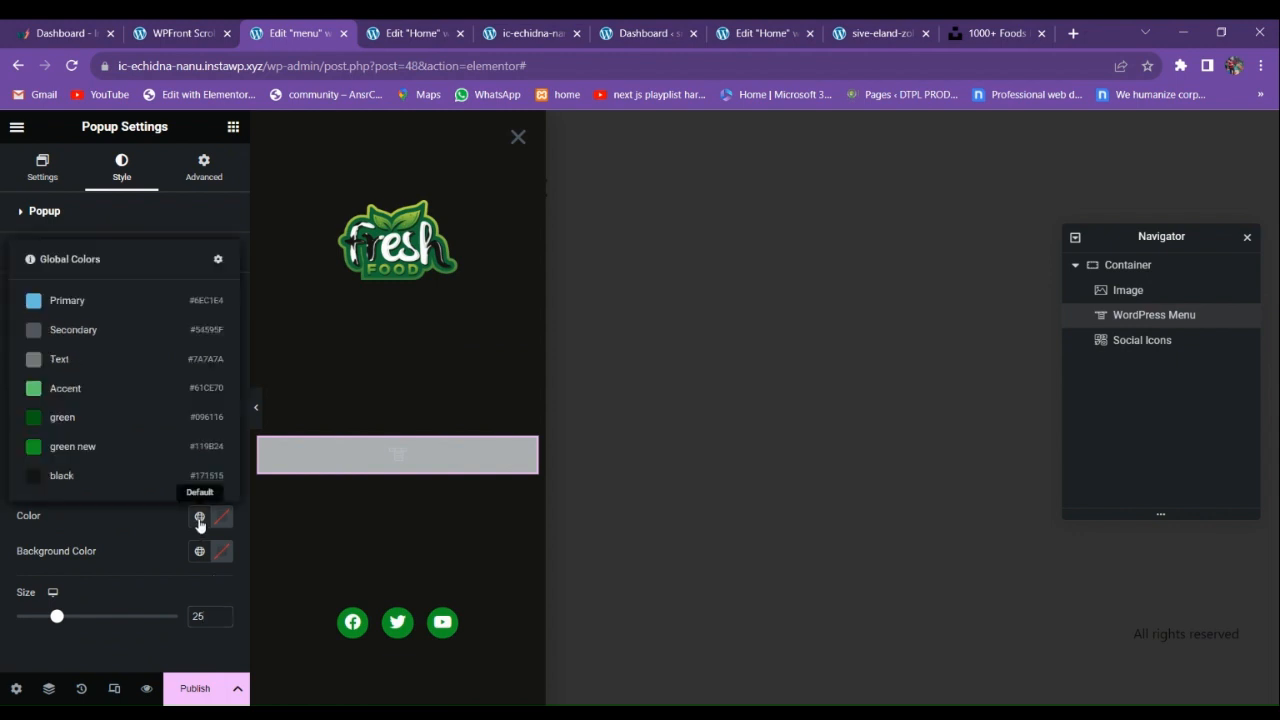
click(104, 452)
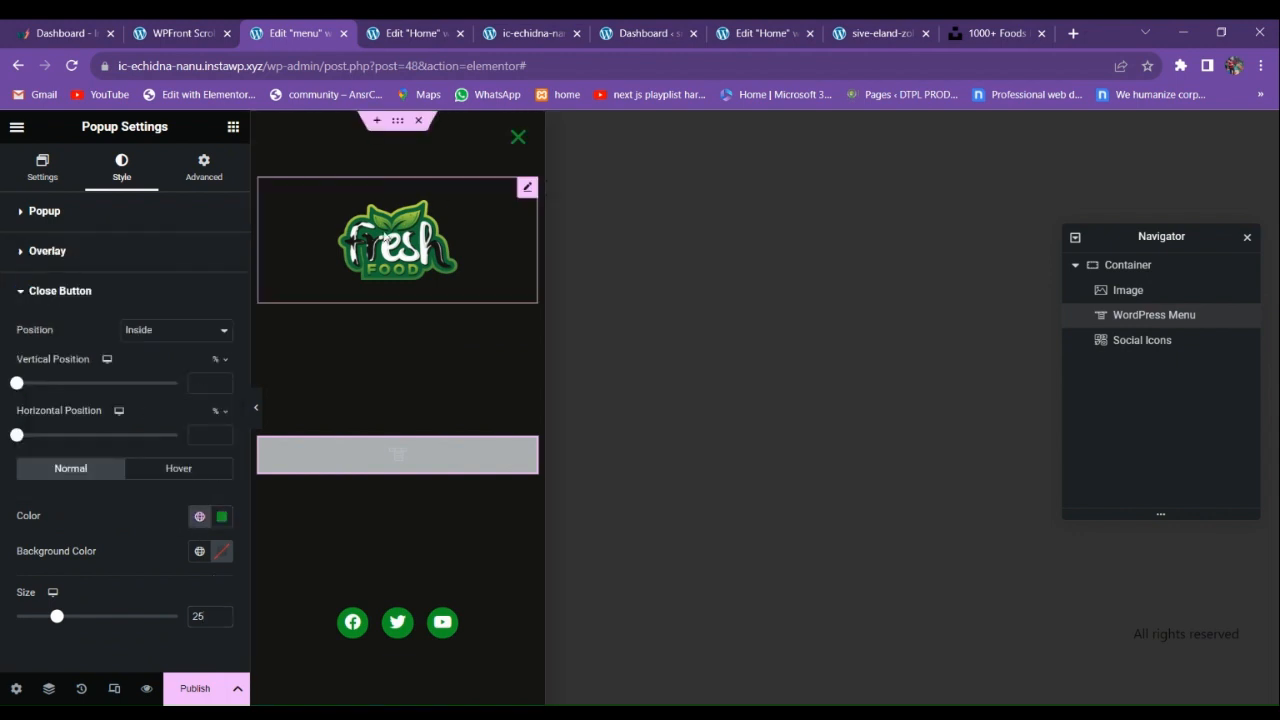
click(221, 516)
click(135, 577)
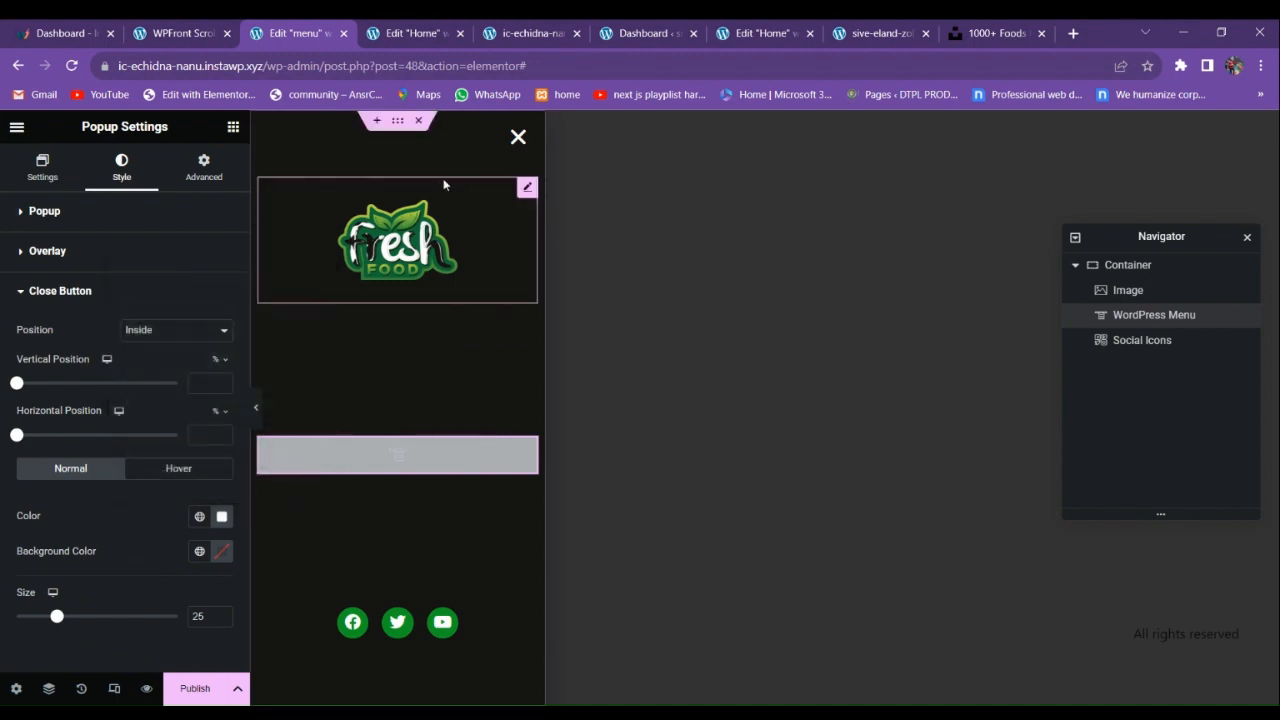
click(195, 688)
click(1010, 680)
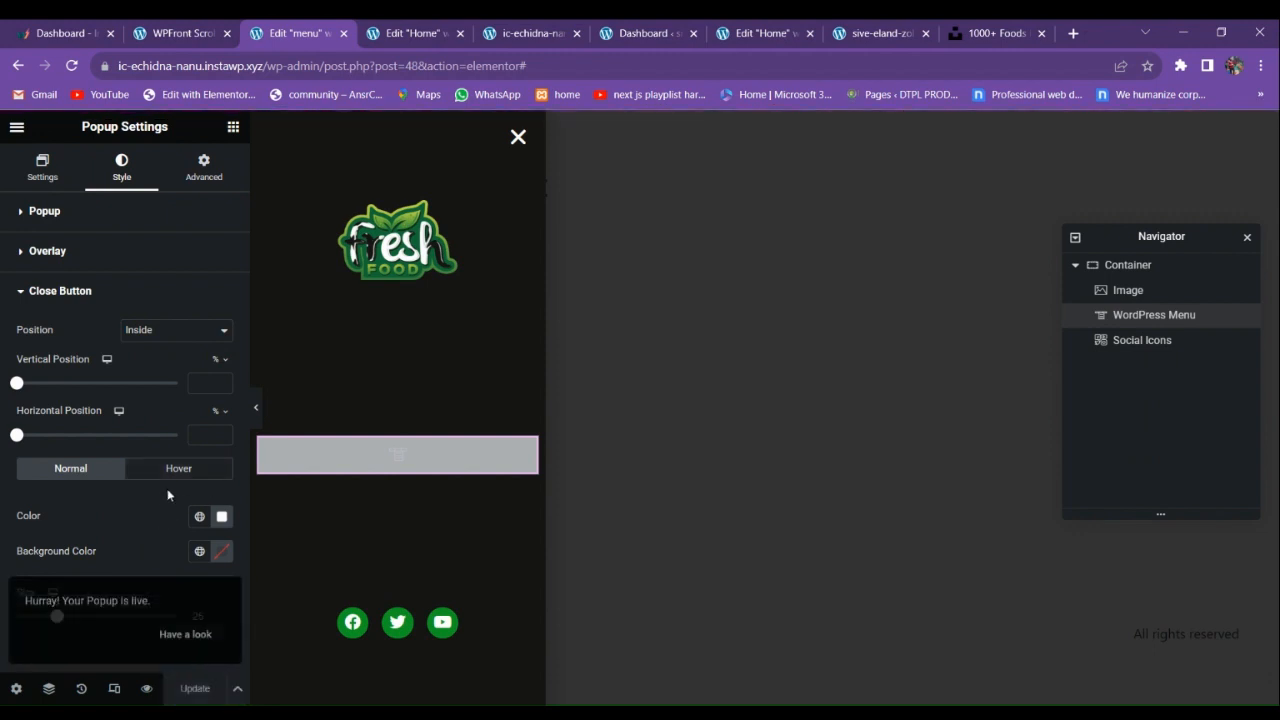
Set the popup's entrance animation to Slide In Left and its exit animation to Slide Out Left.
click(16, 688)
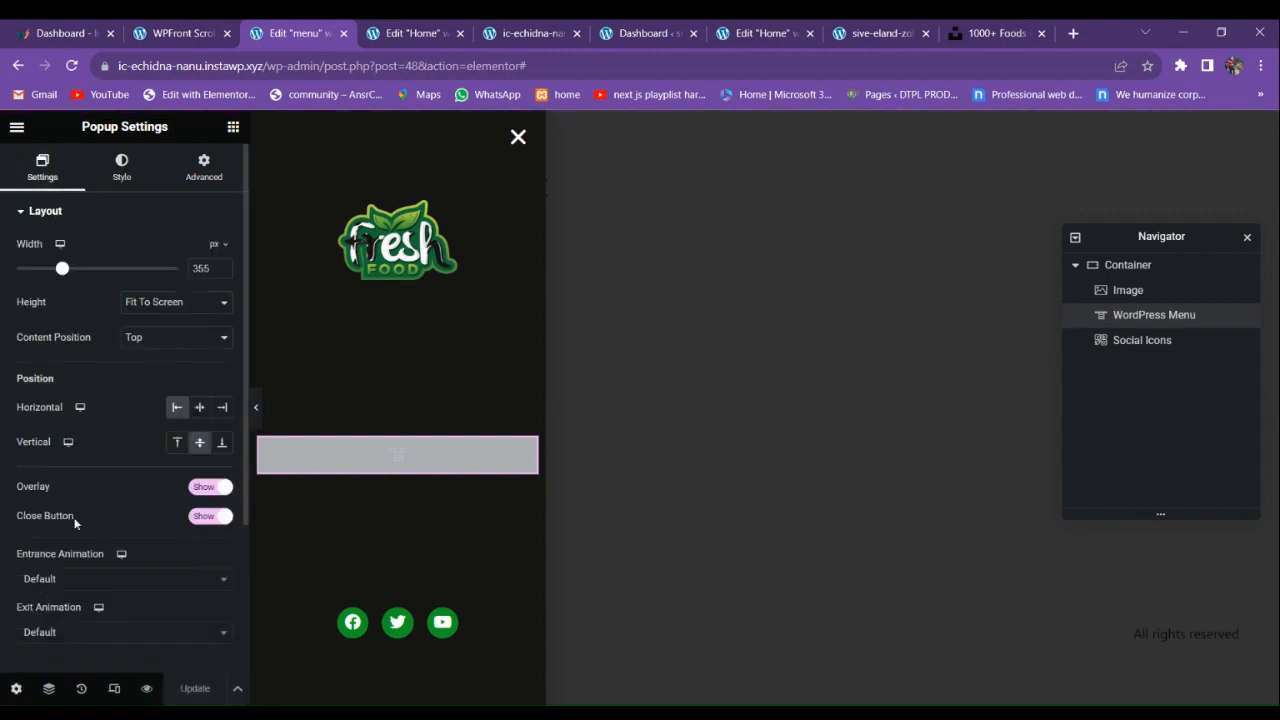
scroll(116, 485, down, 3)
click(69, 376)
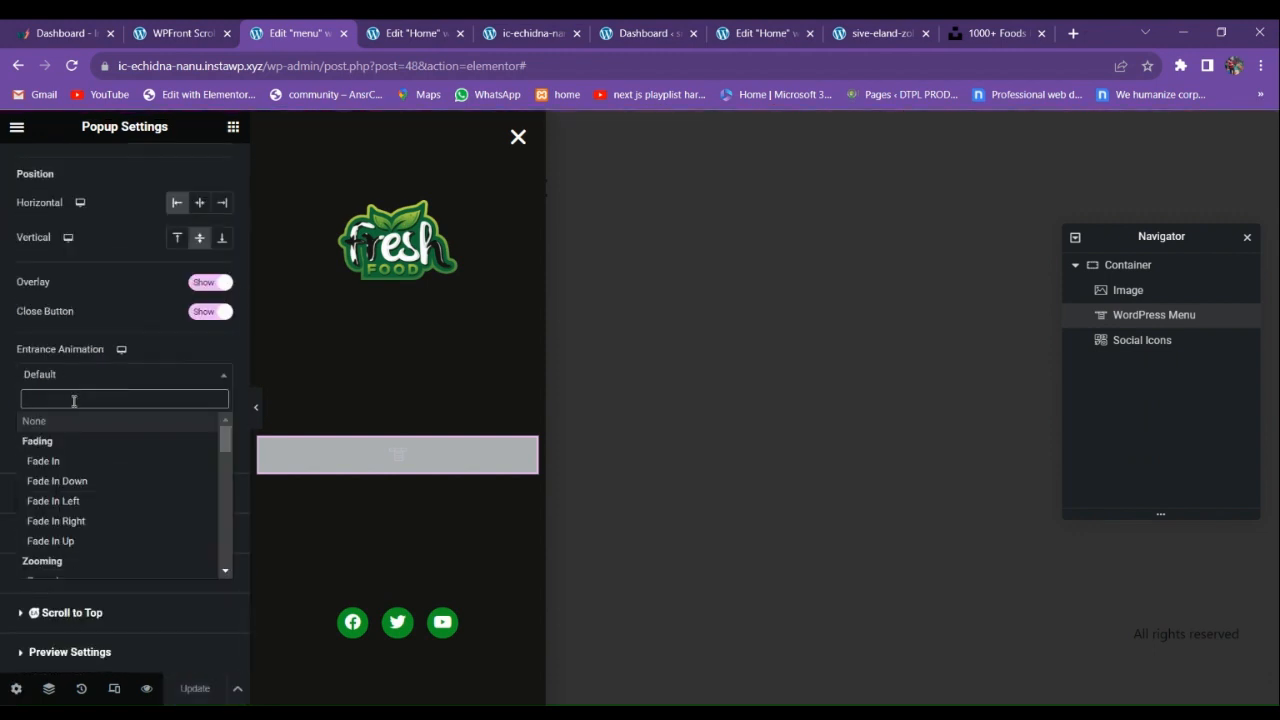
text(slide)
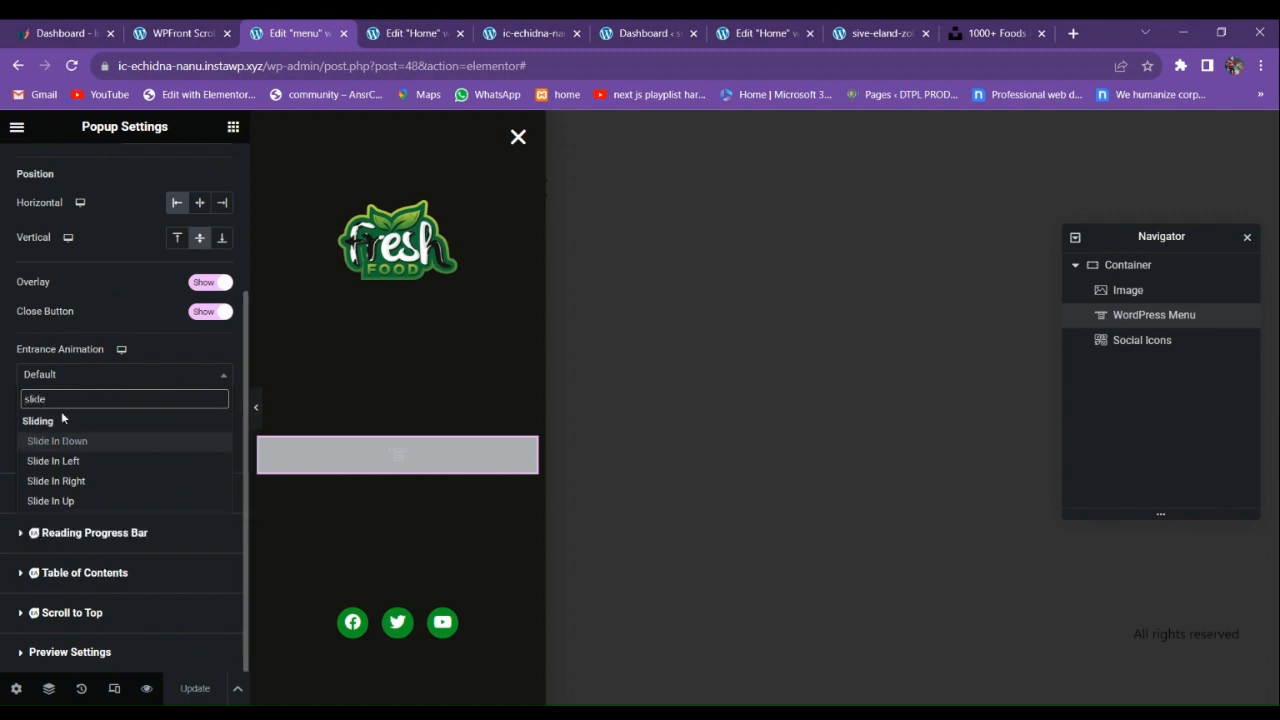
click(60, 461)
click(83, 440)
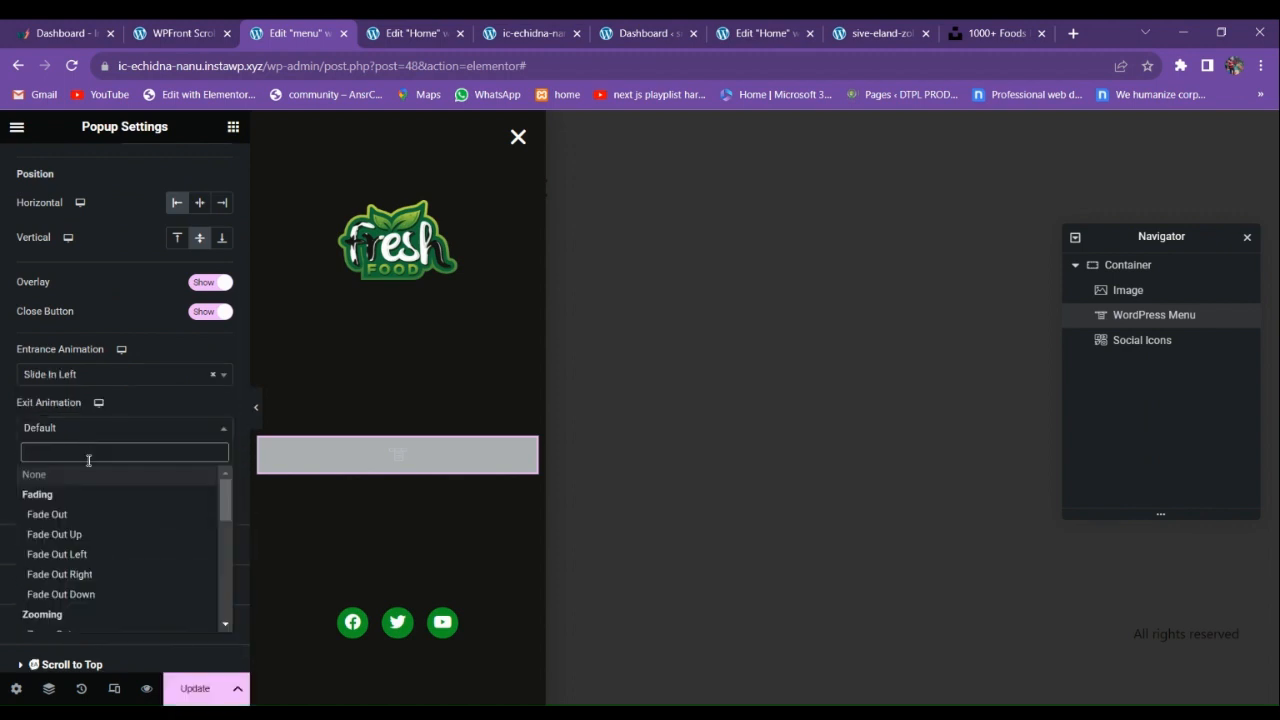
text(slide)
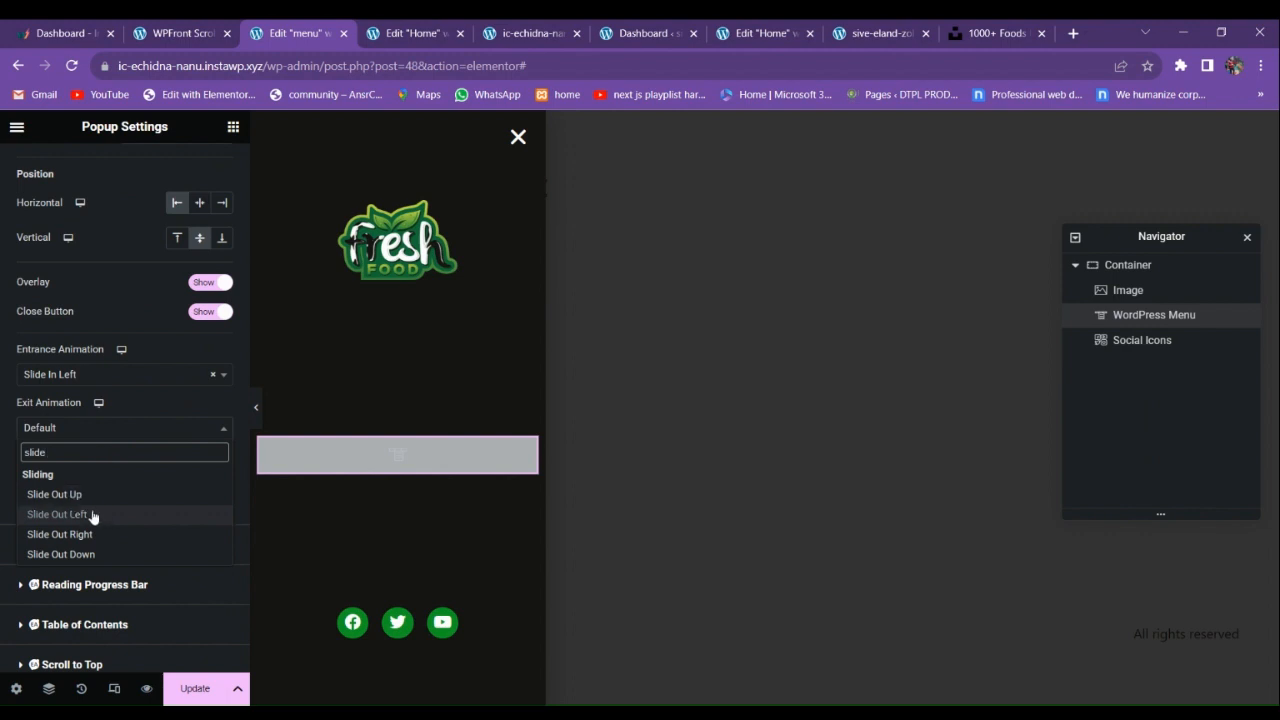
click(93, 515)
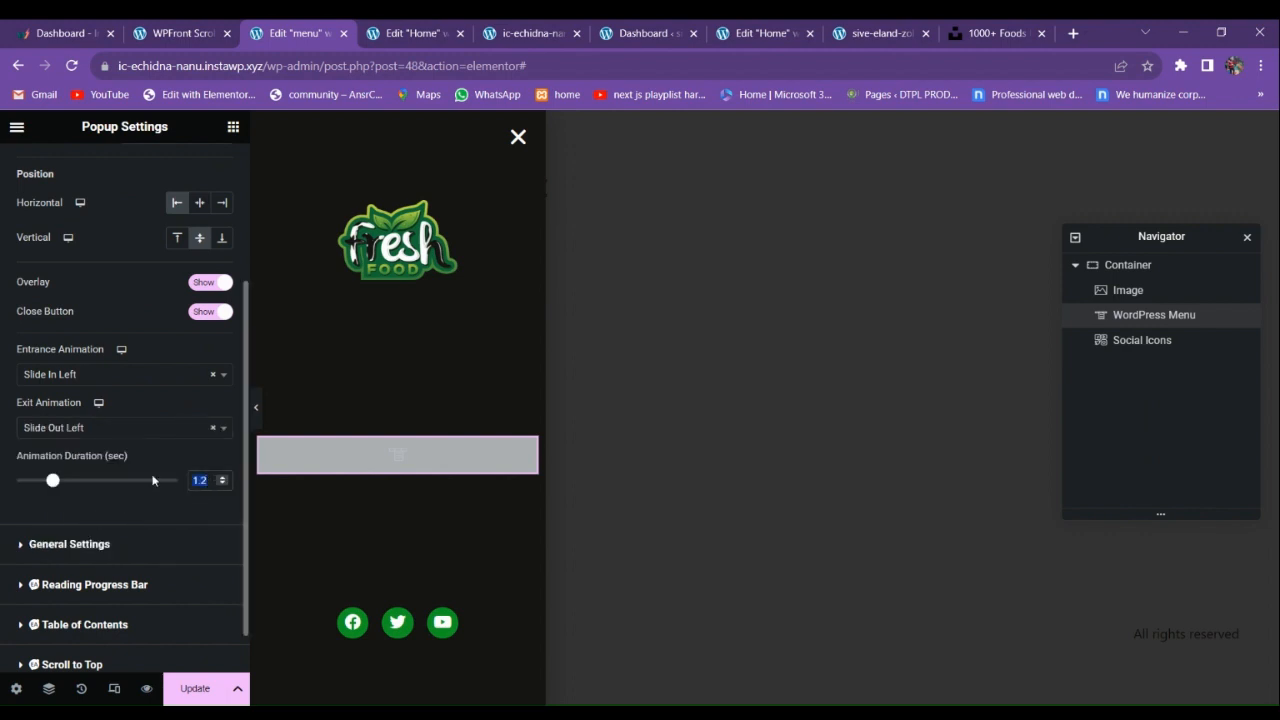
Set the popup's animation duration to 0.8 seconds and save the updated popup.
text(0.8)
click(190, 686)
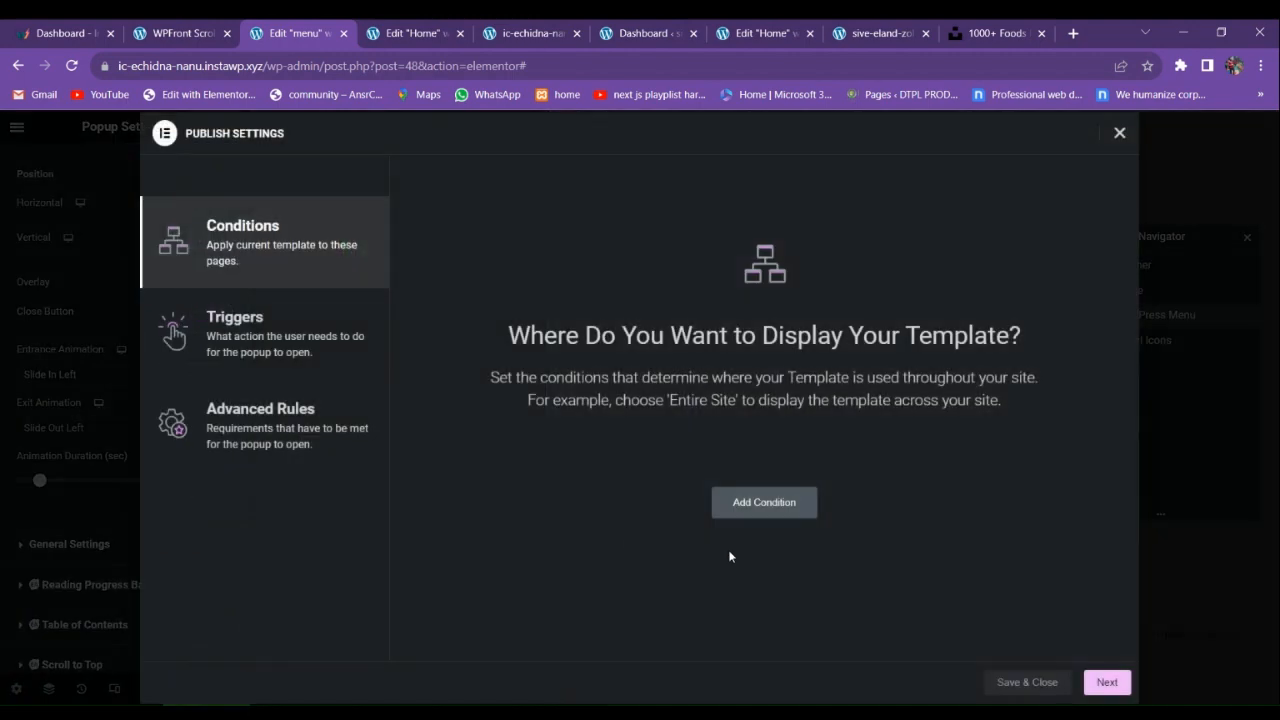
click(1016, 684)
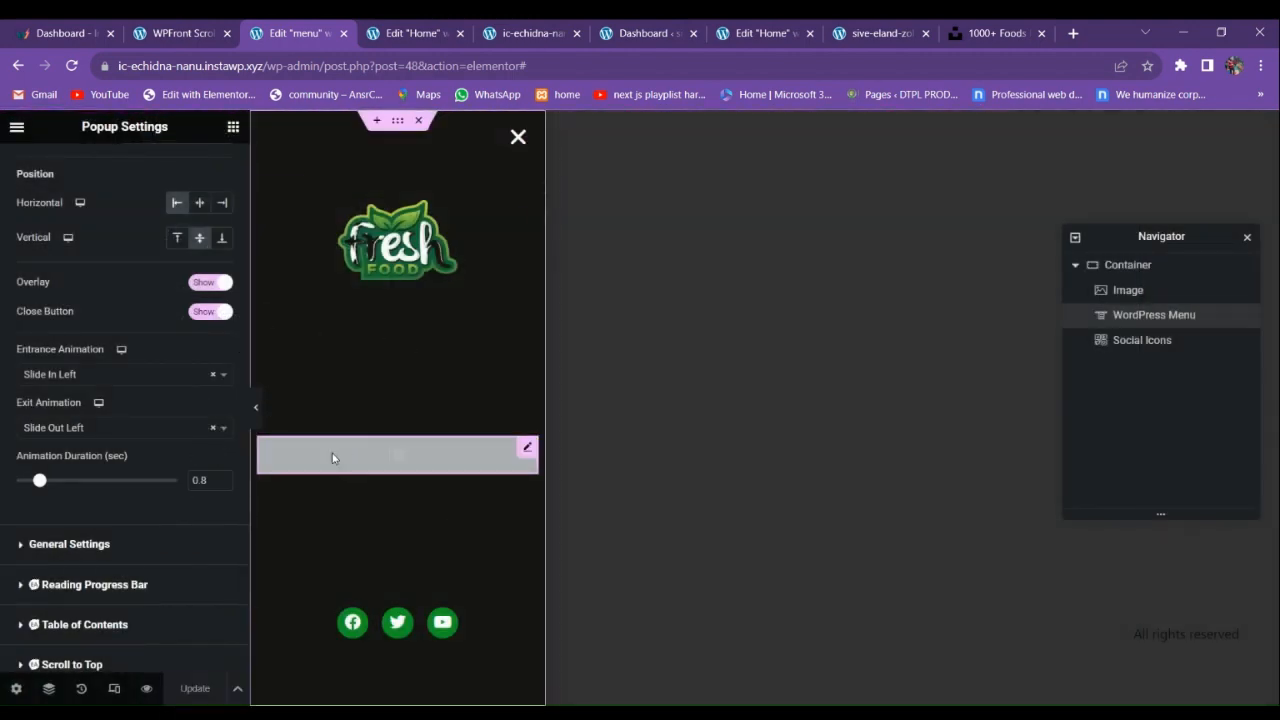
Review the popup's triggers and display conditions in the publish settings, leaving them as they are.
click(236, 689)
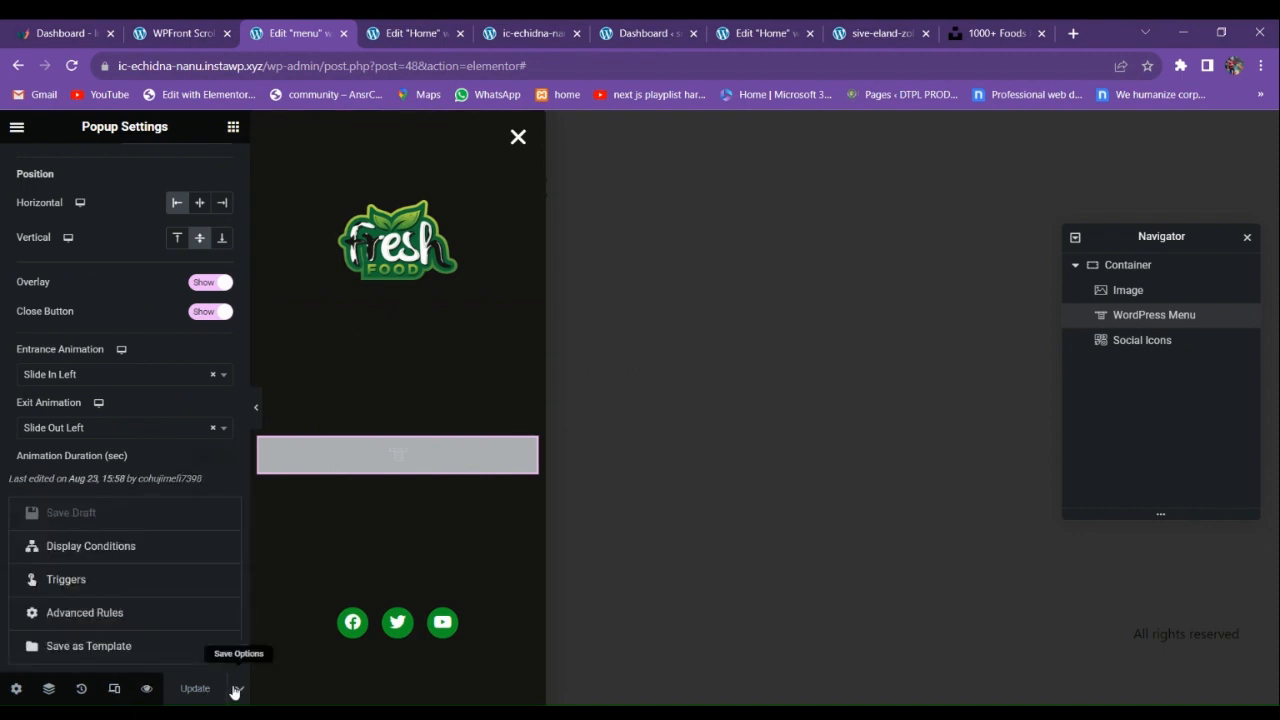
click(236, 697)
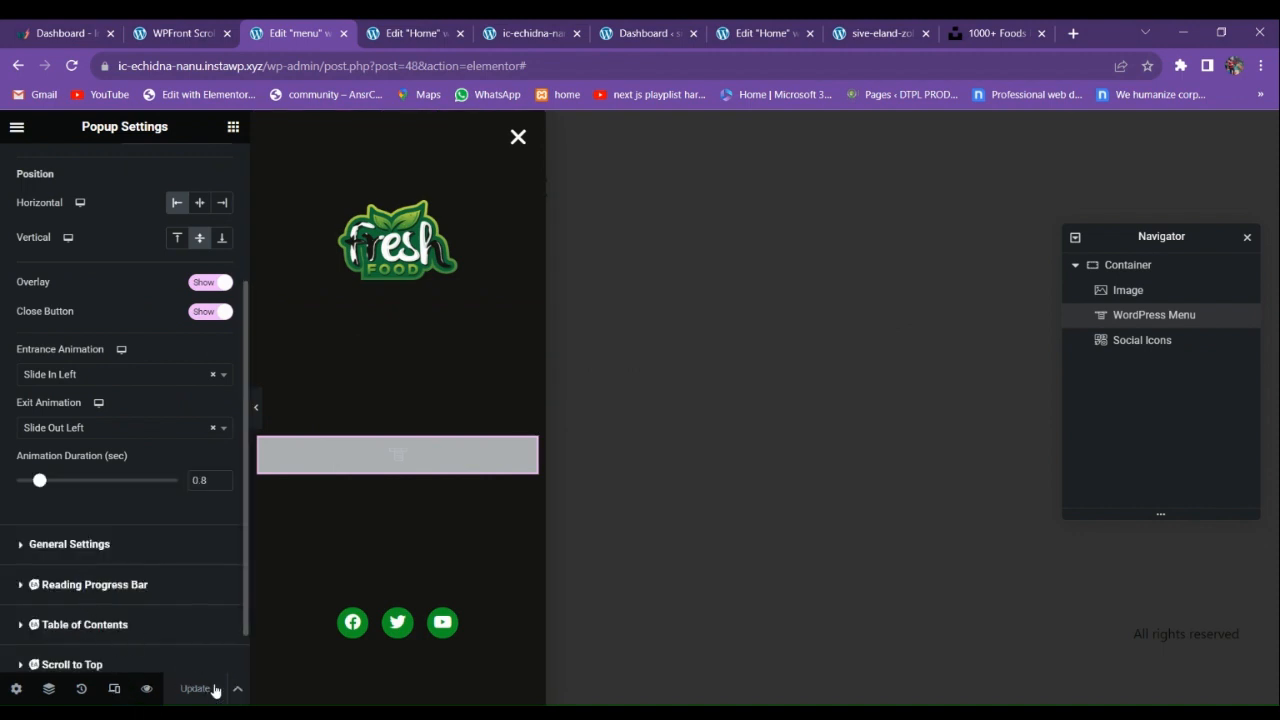
click(231, 694)
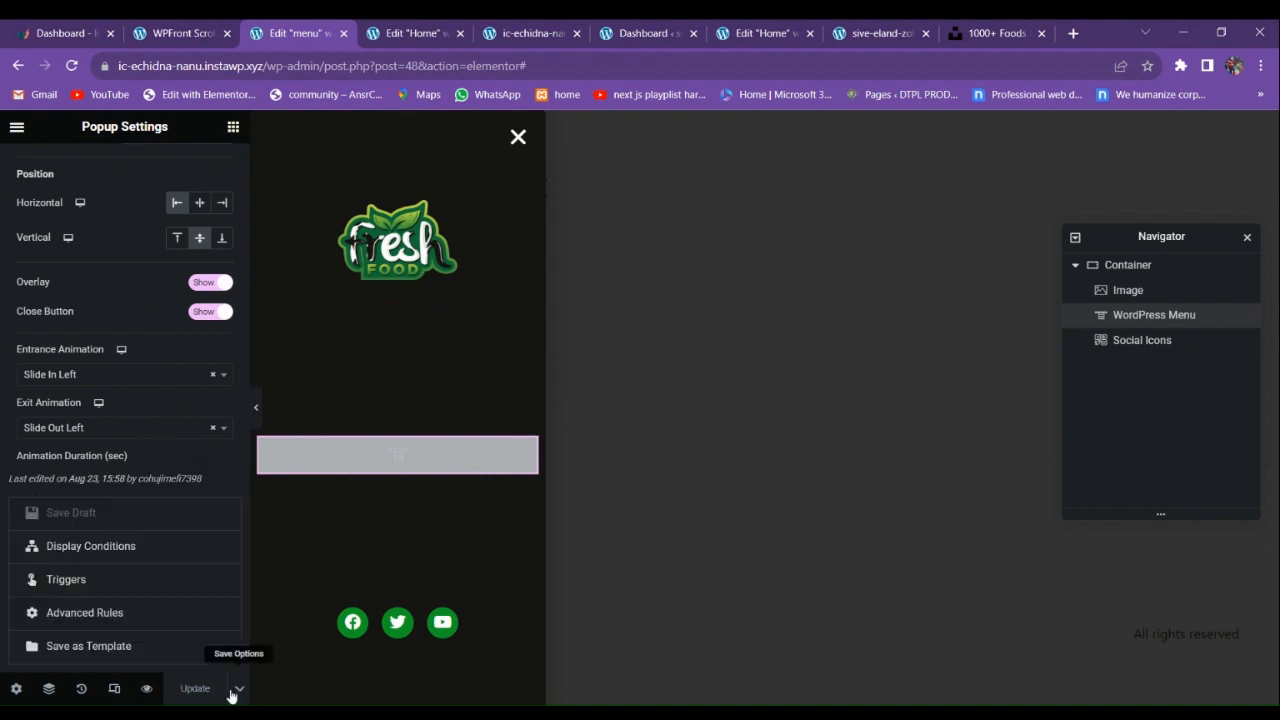
click(68, 582)
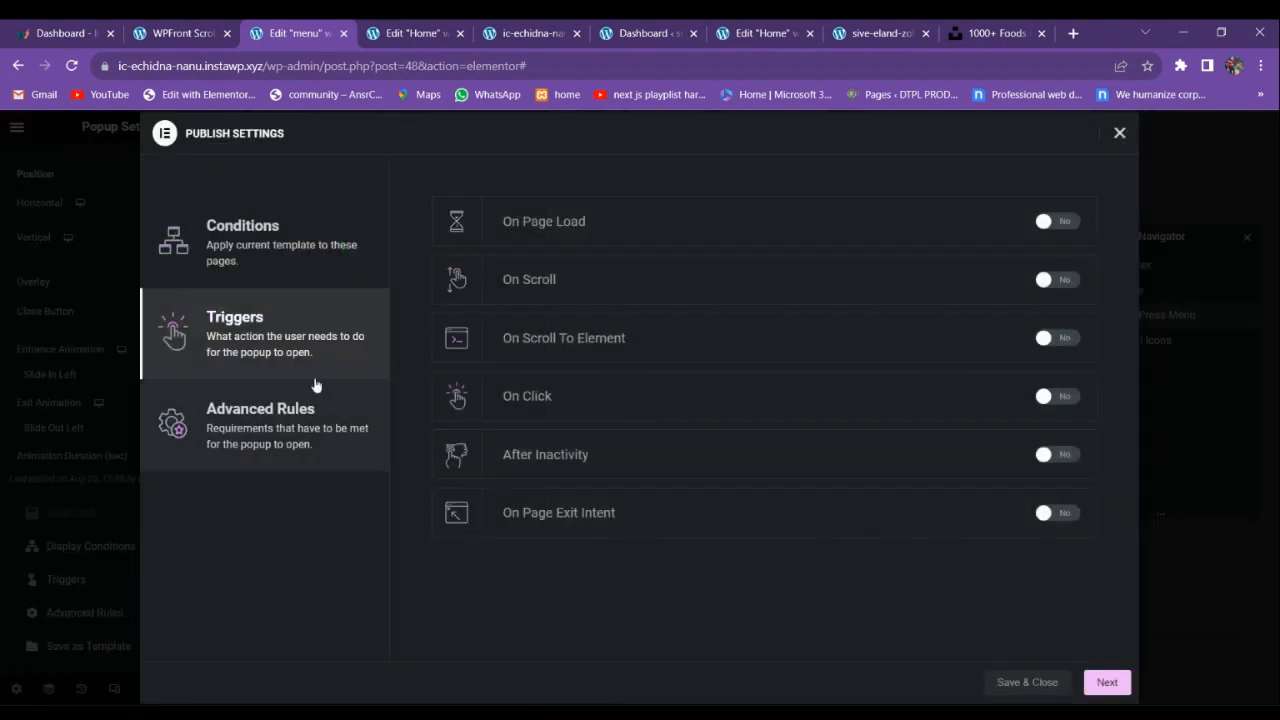
click(236, 254)
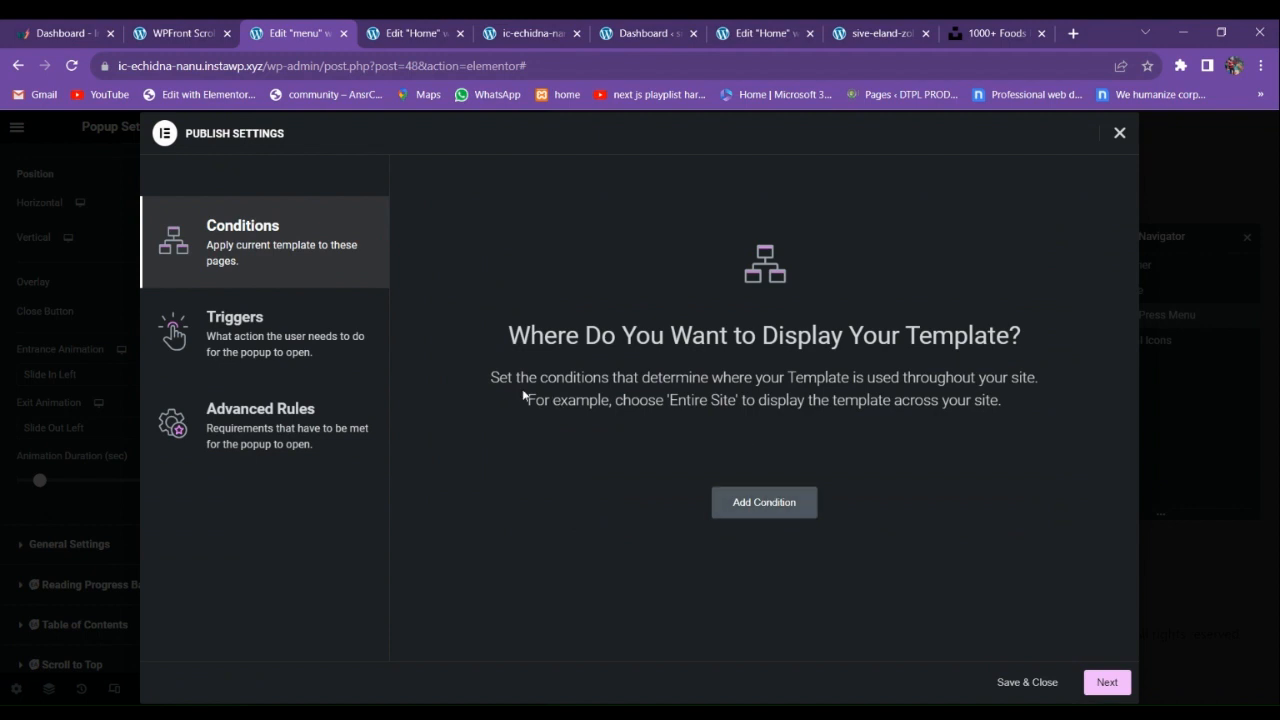
click(1120, 133)
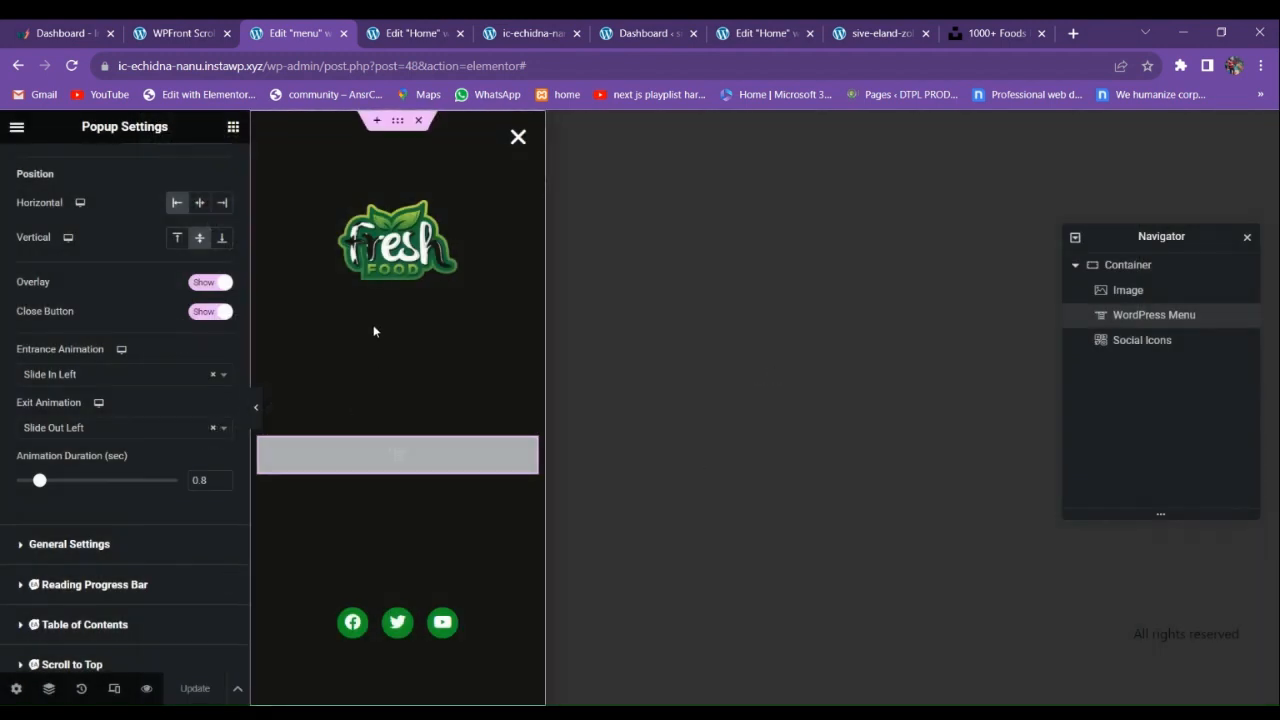
Switch to the site's WordPress dashboard and open the navigation menu management page.
click(190, 33)
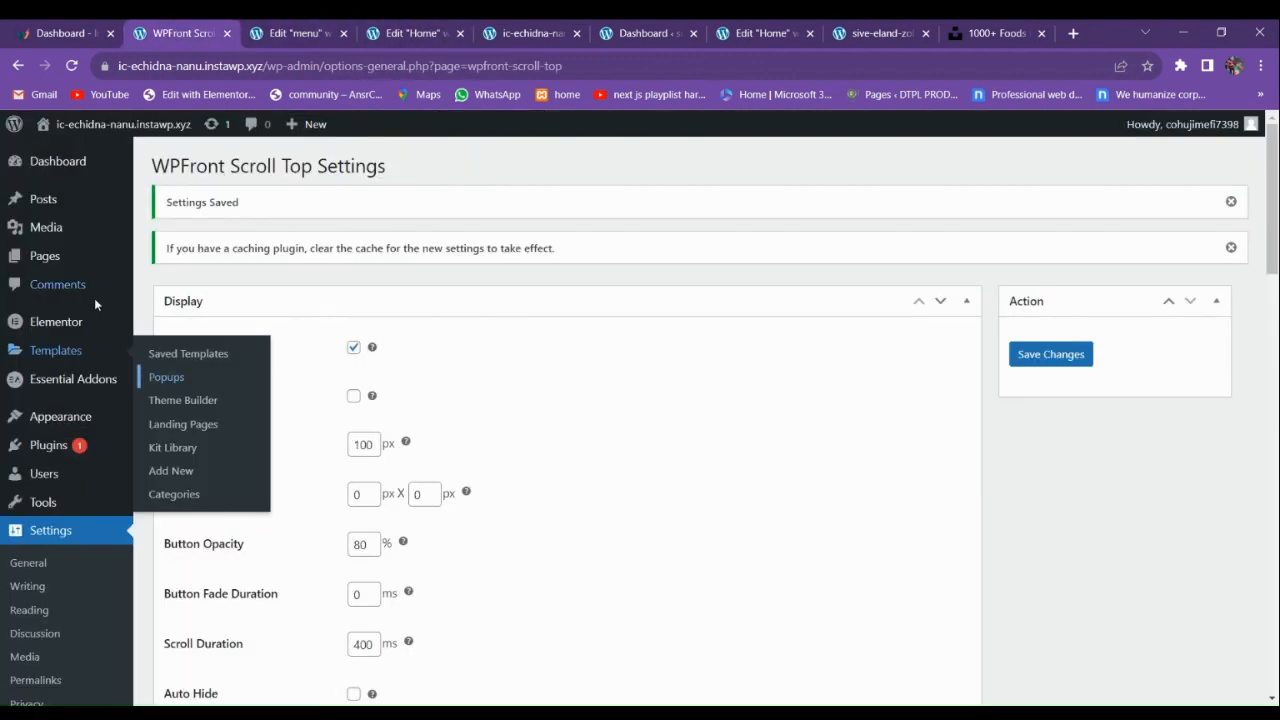
scroll(50, 340, down, 2)
mouse_move(55, 345)
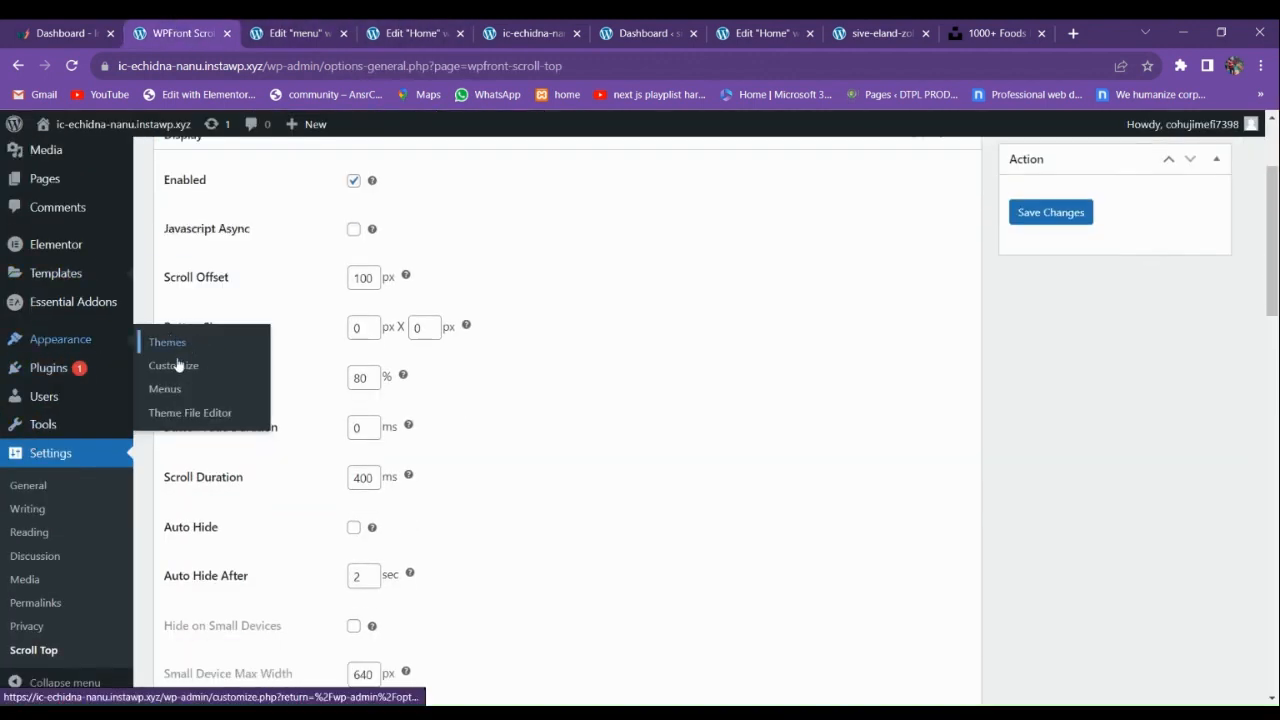
click(233, 388)
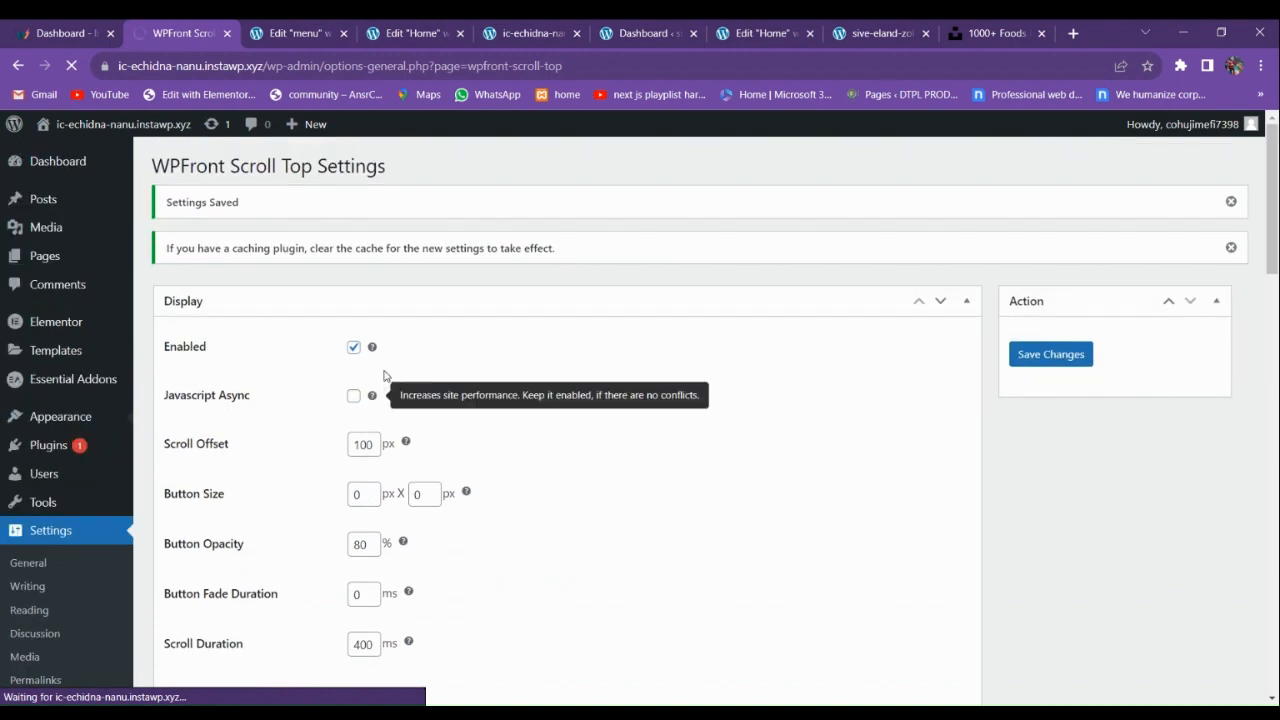
Examine the reference site's popup menu items and check which page section each anchor link leads to.
click(870, 33)
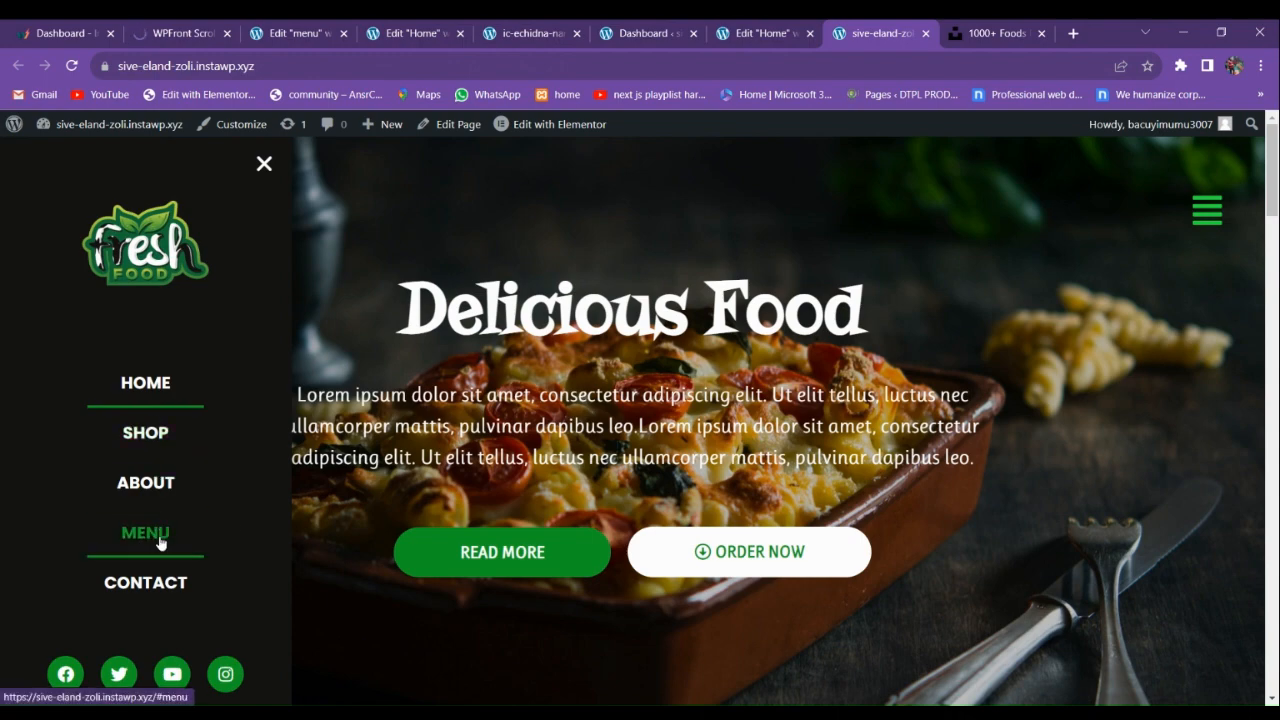
click(185, 33)
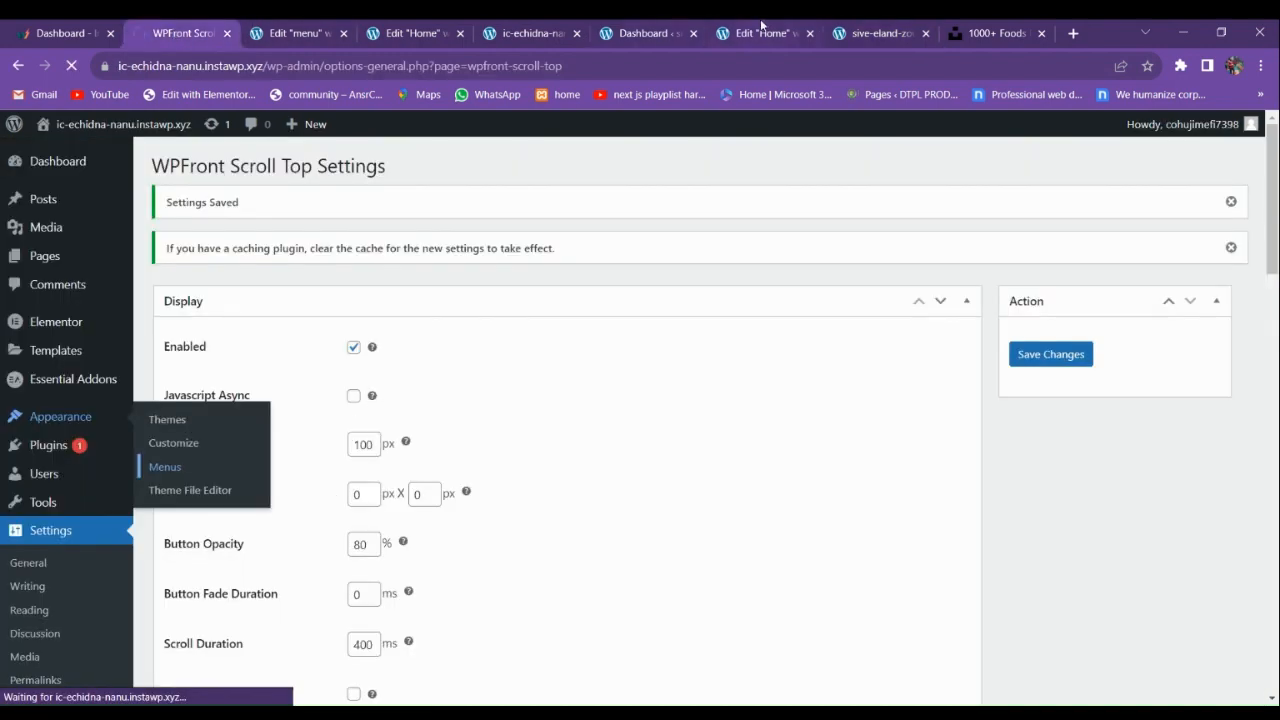
click(866, 30)
click(148, 433)
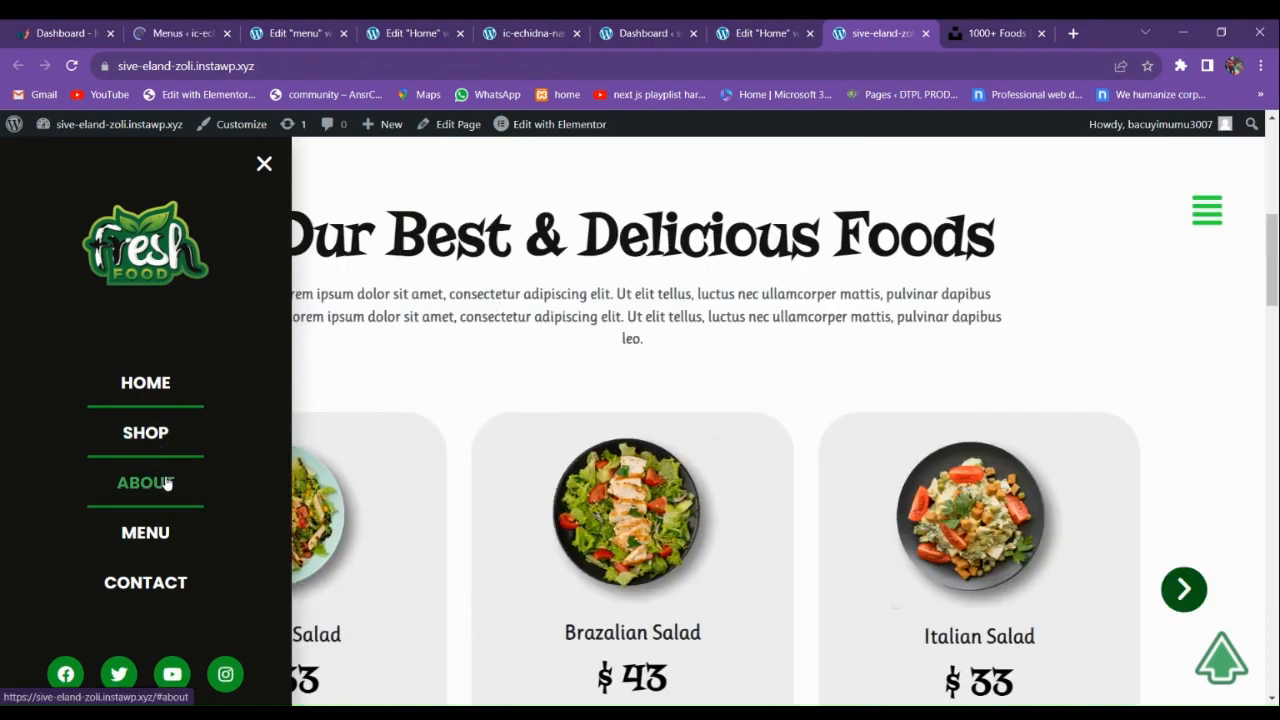
click(166, 484)
click(150, 535)
click(178, 583)
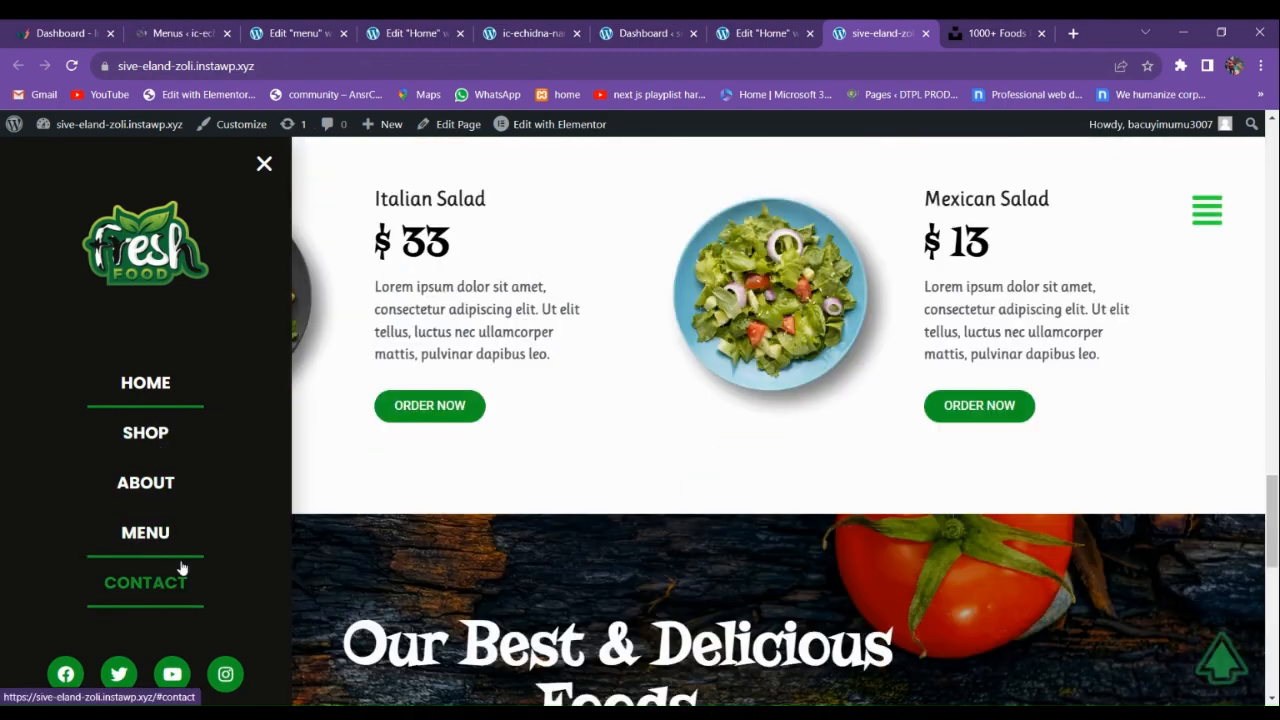
scroll(585, 415, up, 15)
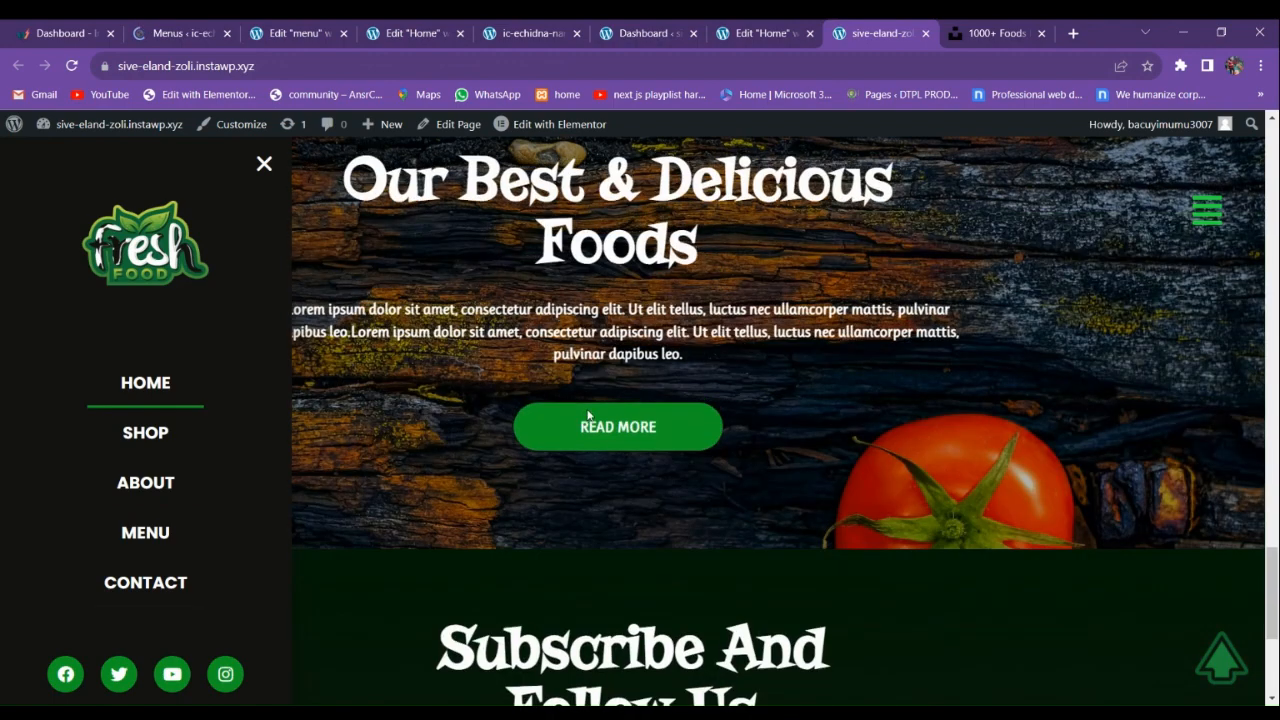
scroll(579, 400, up, 2)
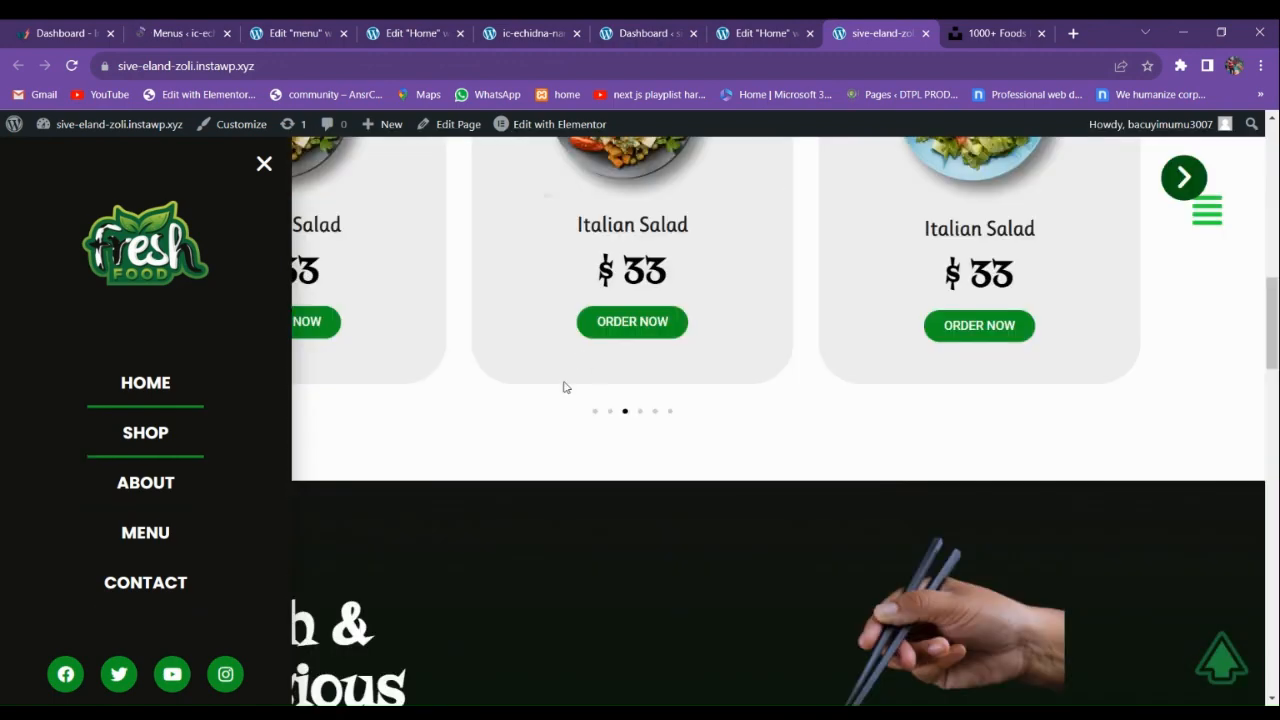
Create a navigation menu named "final menu" with Header as its display location.
click(183, 24)
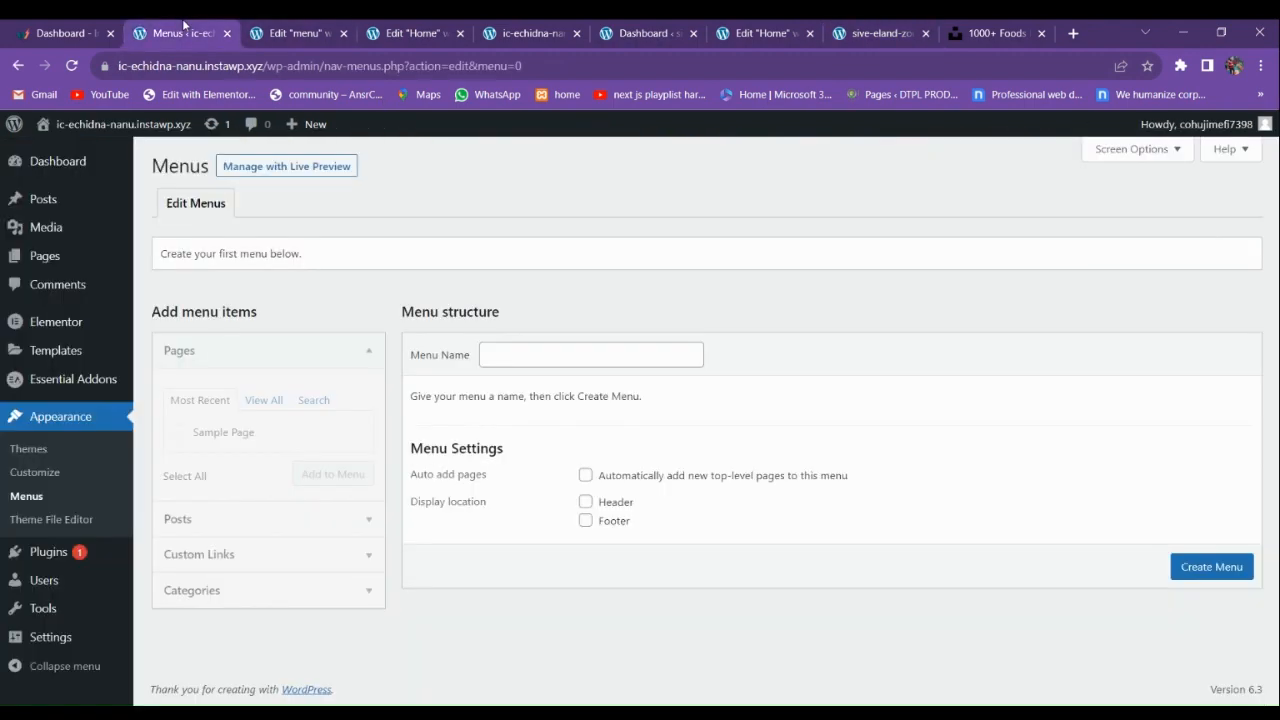
click(551, 359)
text(final)
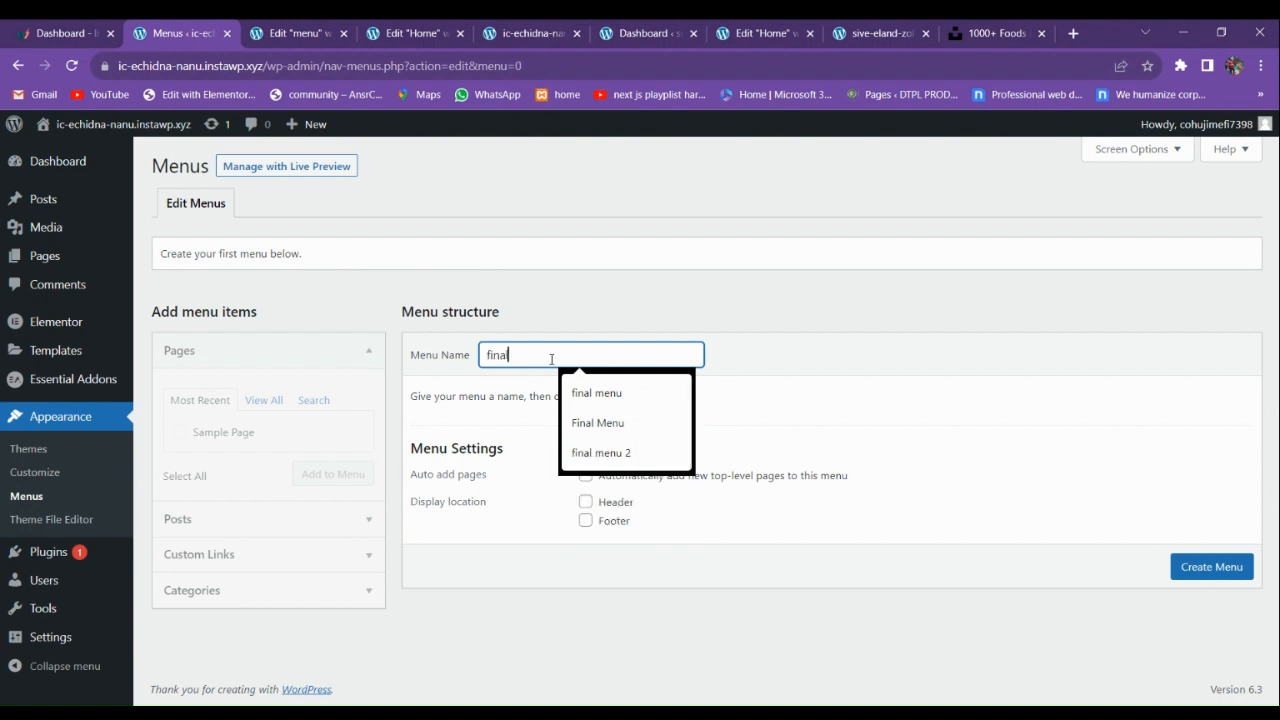
click(628, 396)
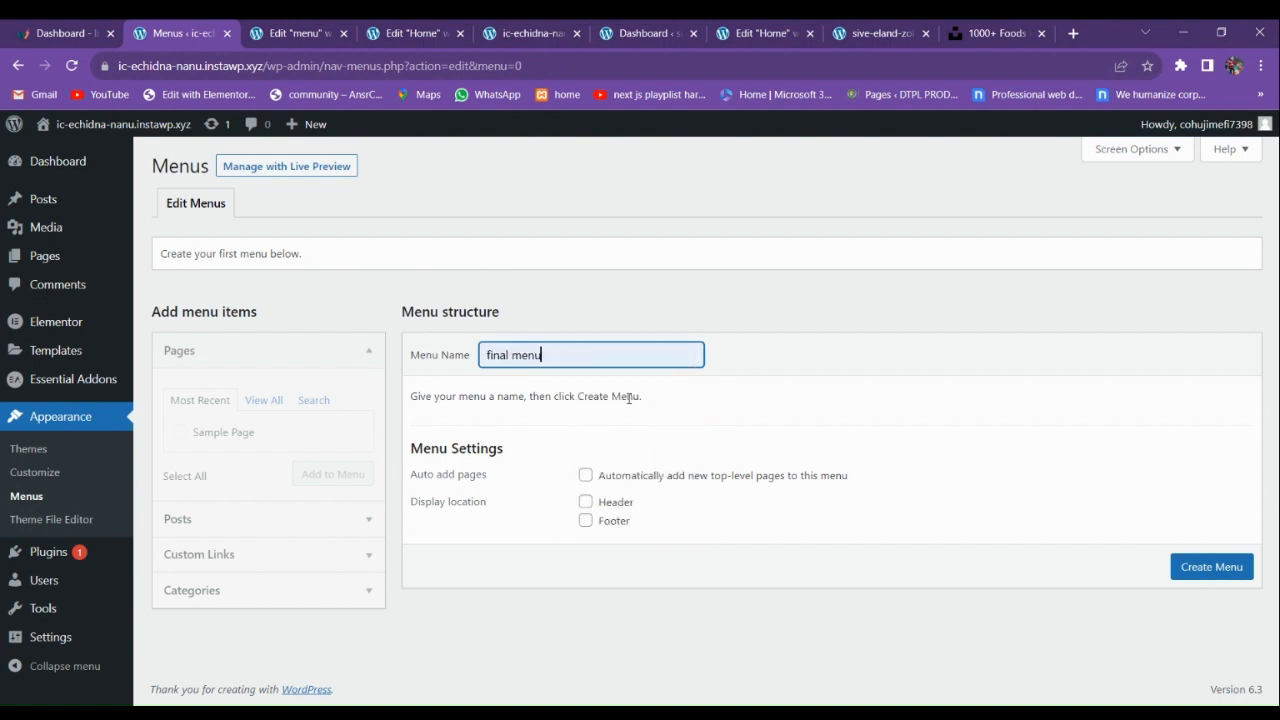
click(586, 503)
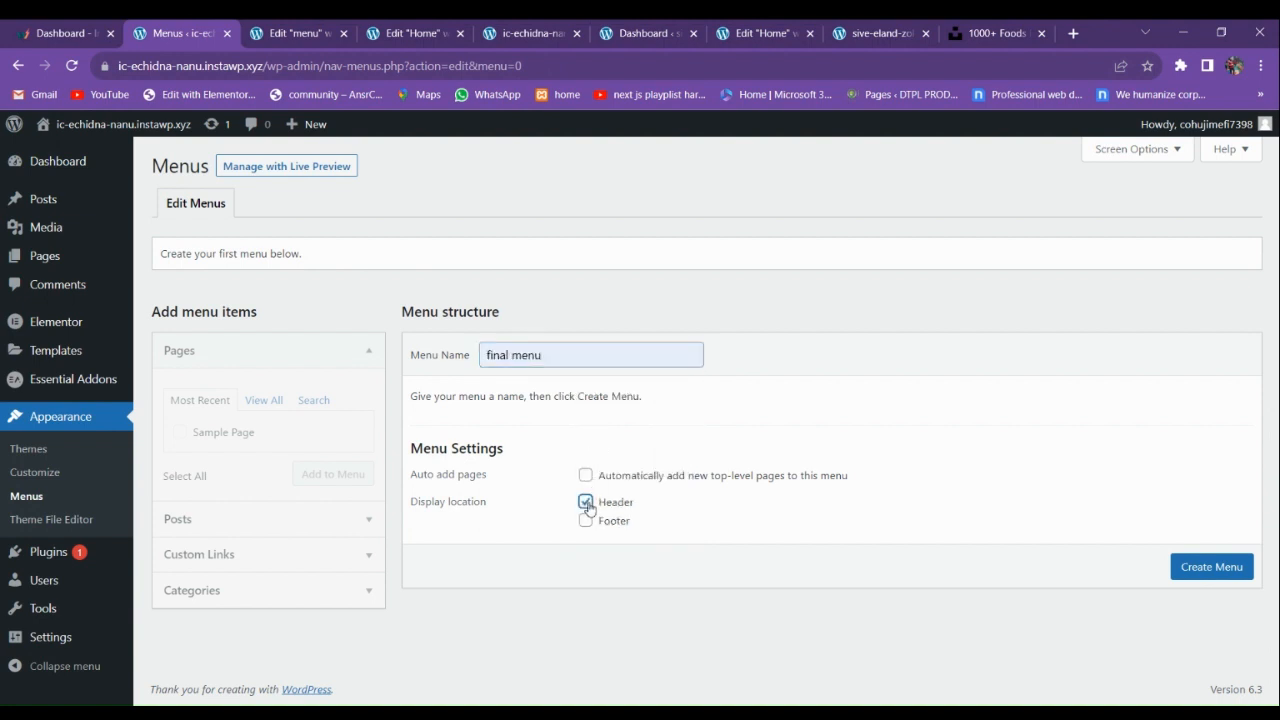
click(1205, 560)
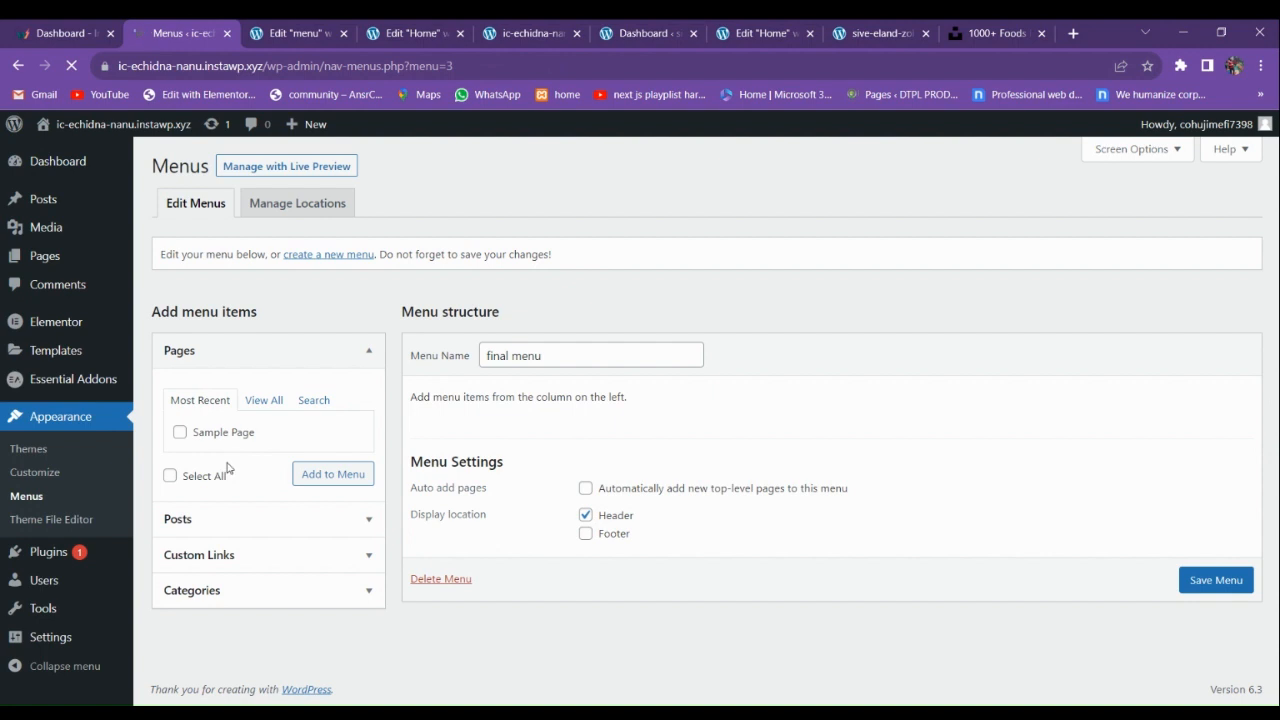
Add the Home front page to the final menu from the full list of pages.
click(263, 401)
click(180, 432)
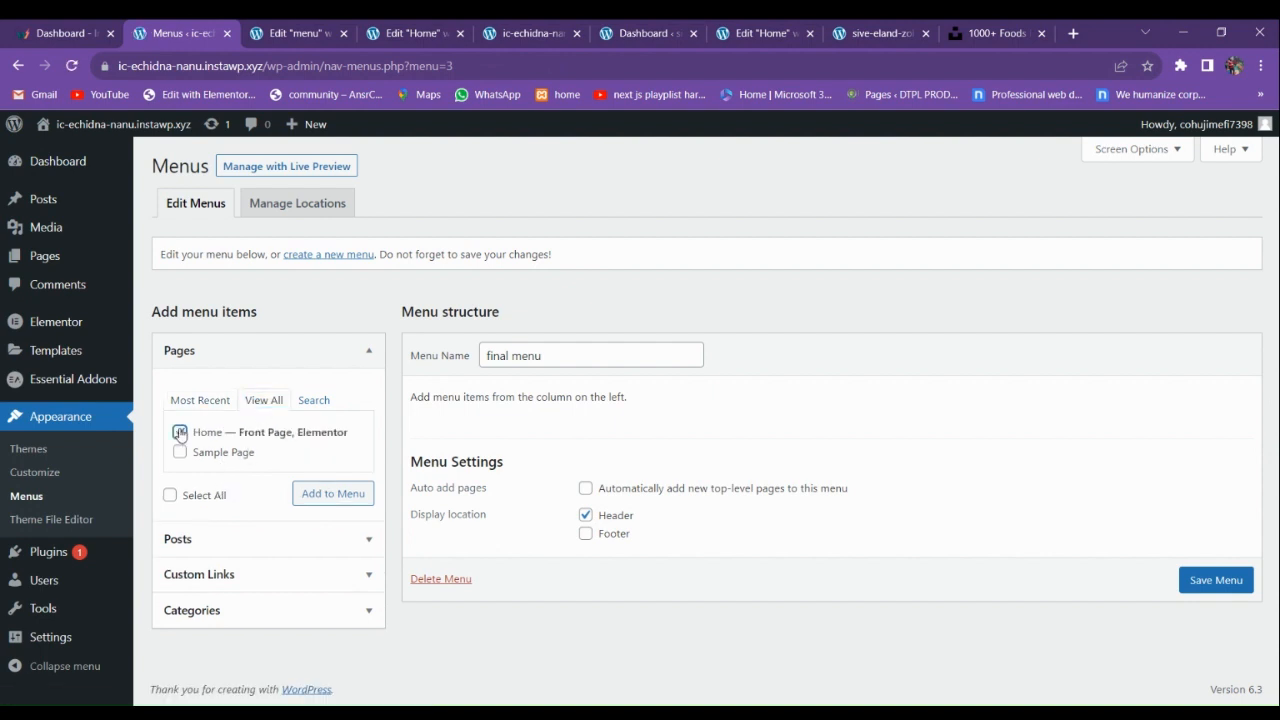
click(326, 493)
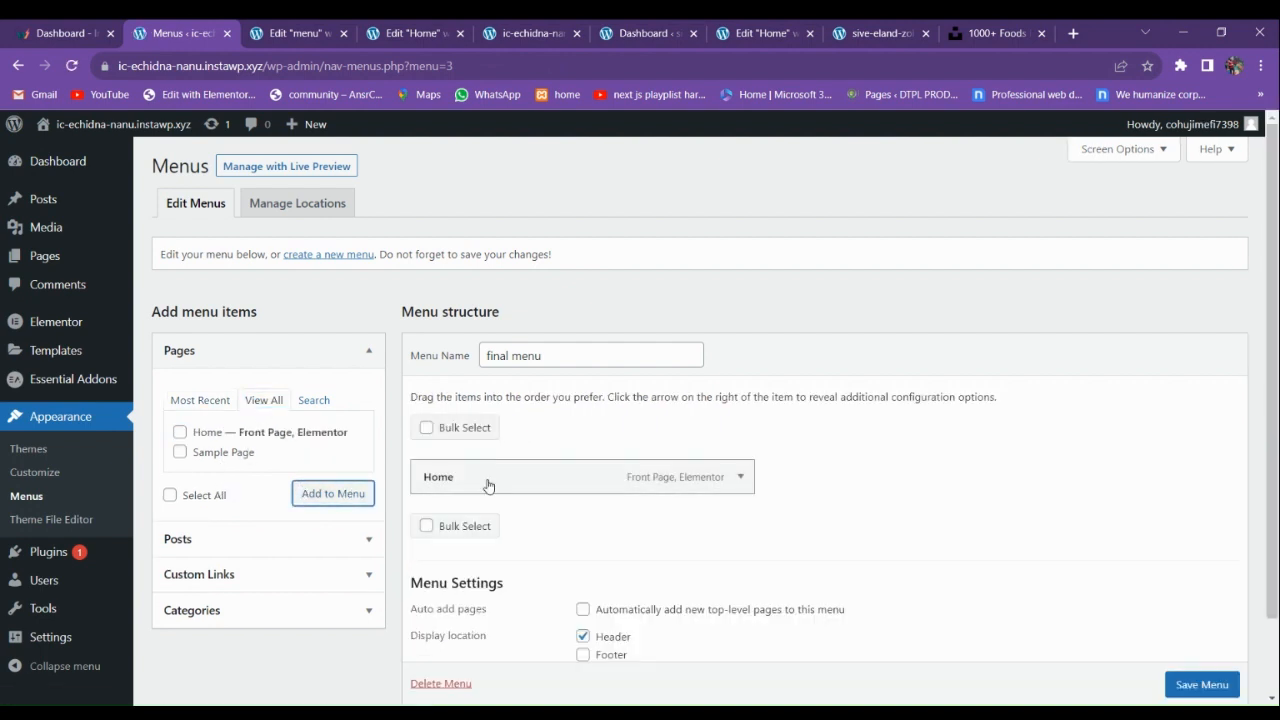
Add a custom link to the menu with the URL #shop and the link text Shop.
scroll(328, 490, down, 1)
click(272, 488)
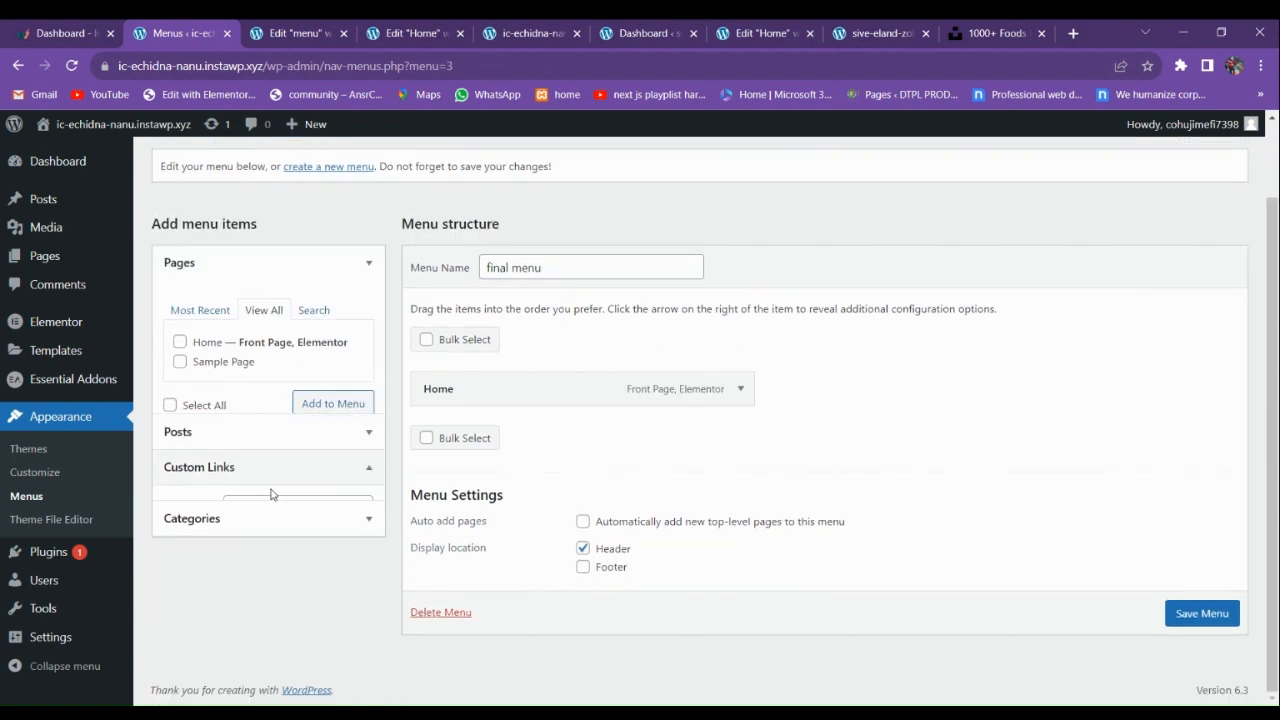
click(276, 397)
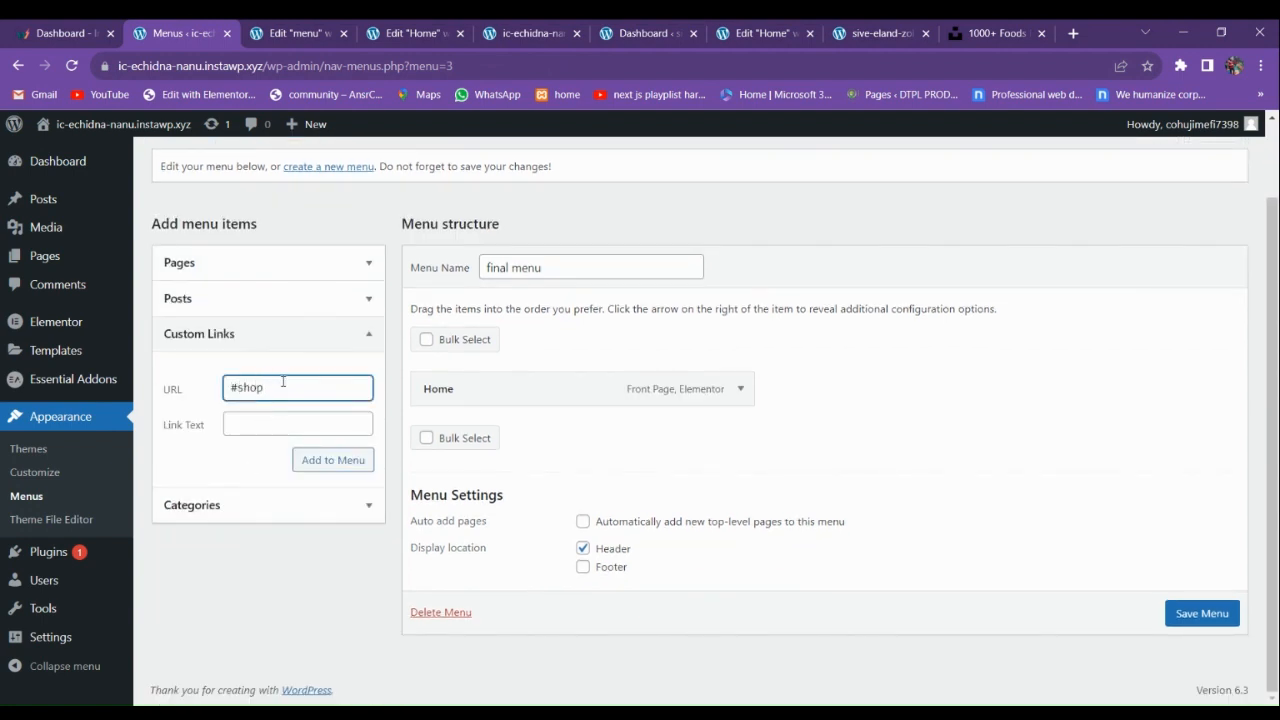
click(274, 424)
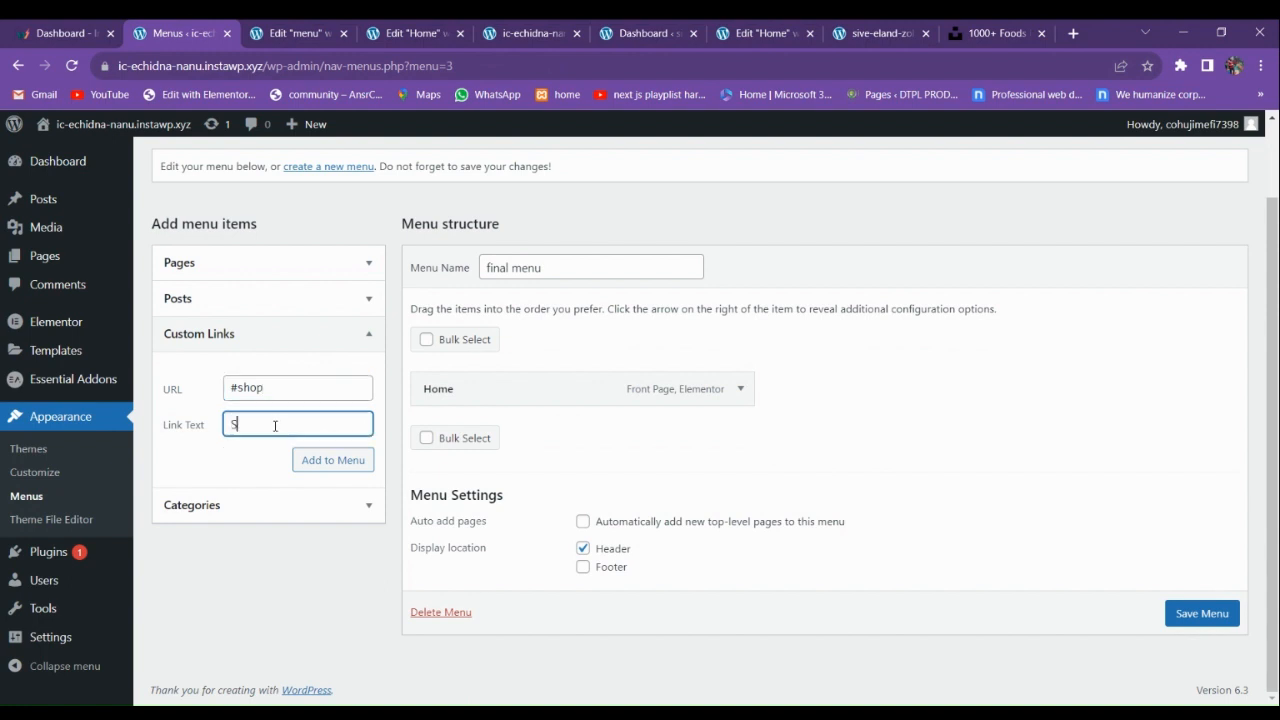
text(Shop)
click(312, 459)
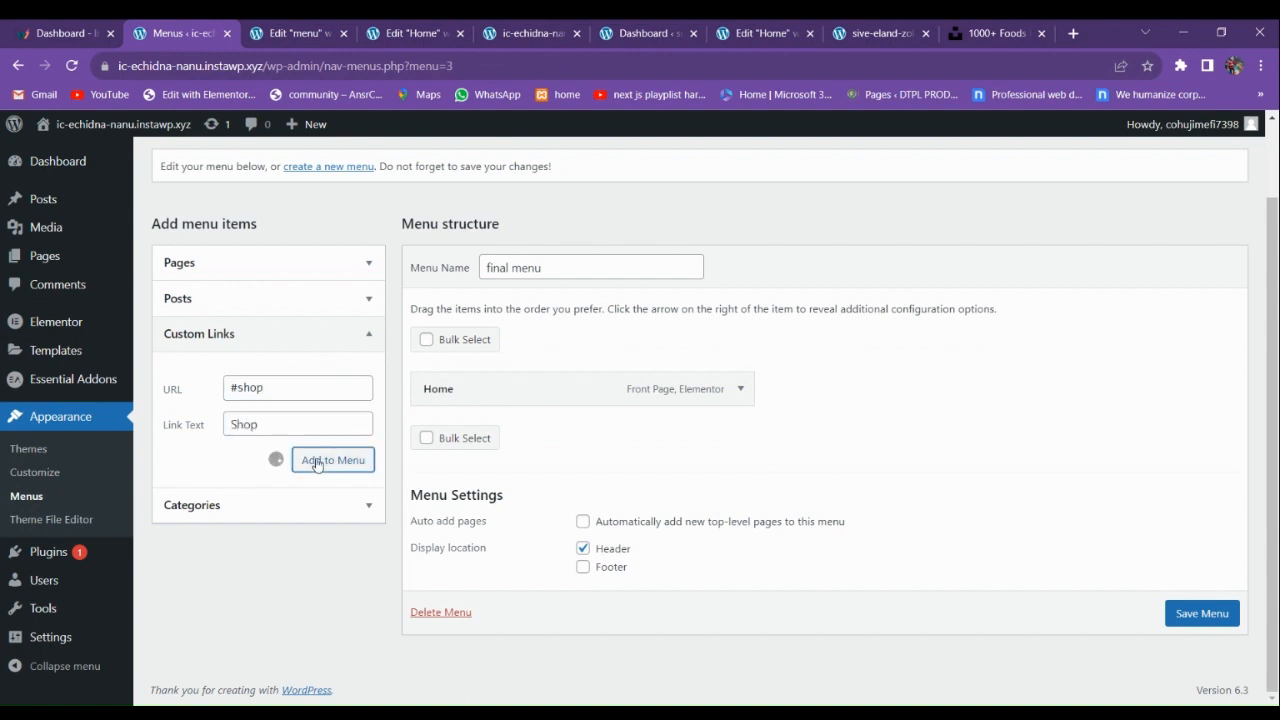
Check the reference site's menu order and add a custom link with the URL #about and the text About.
click(880, 33)
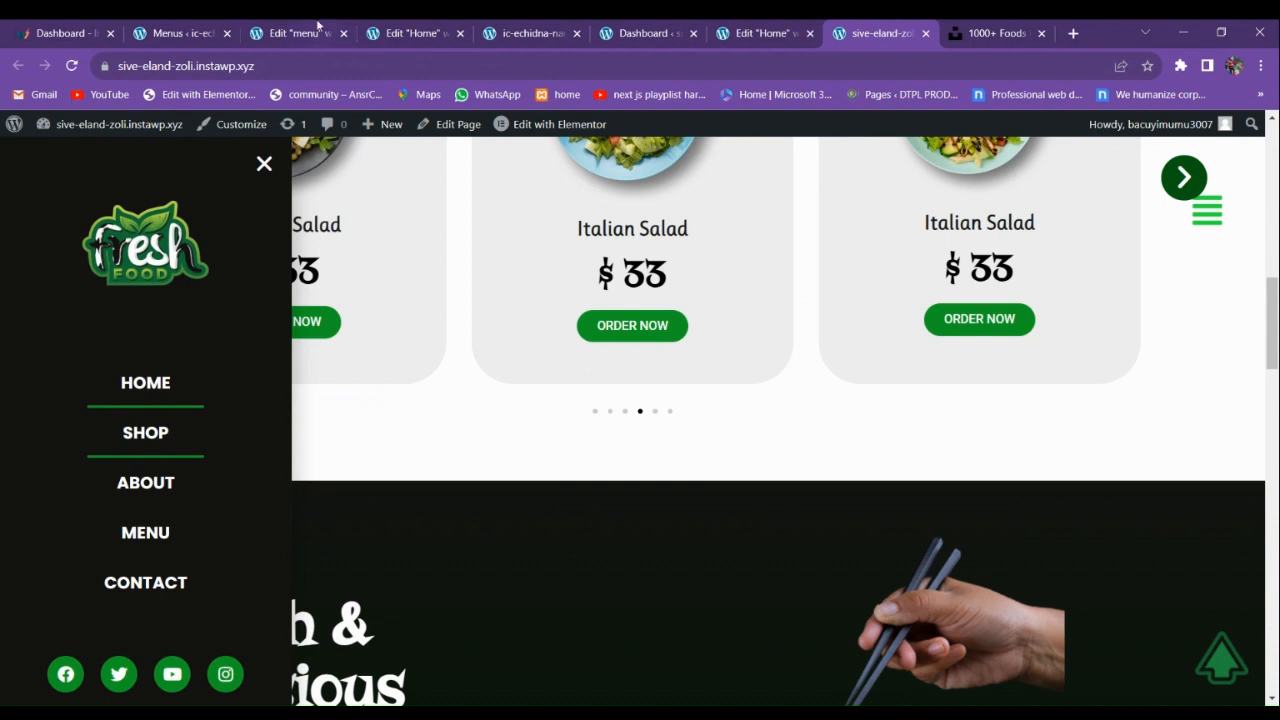
click(318, 26)
click(166, 30)
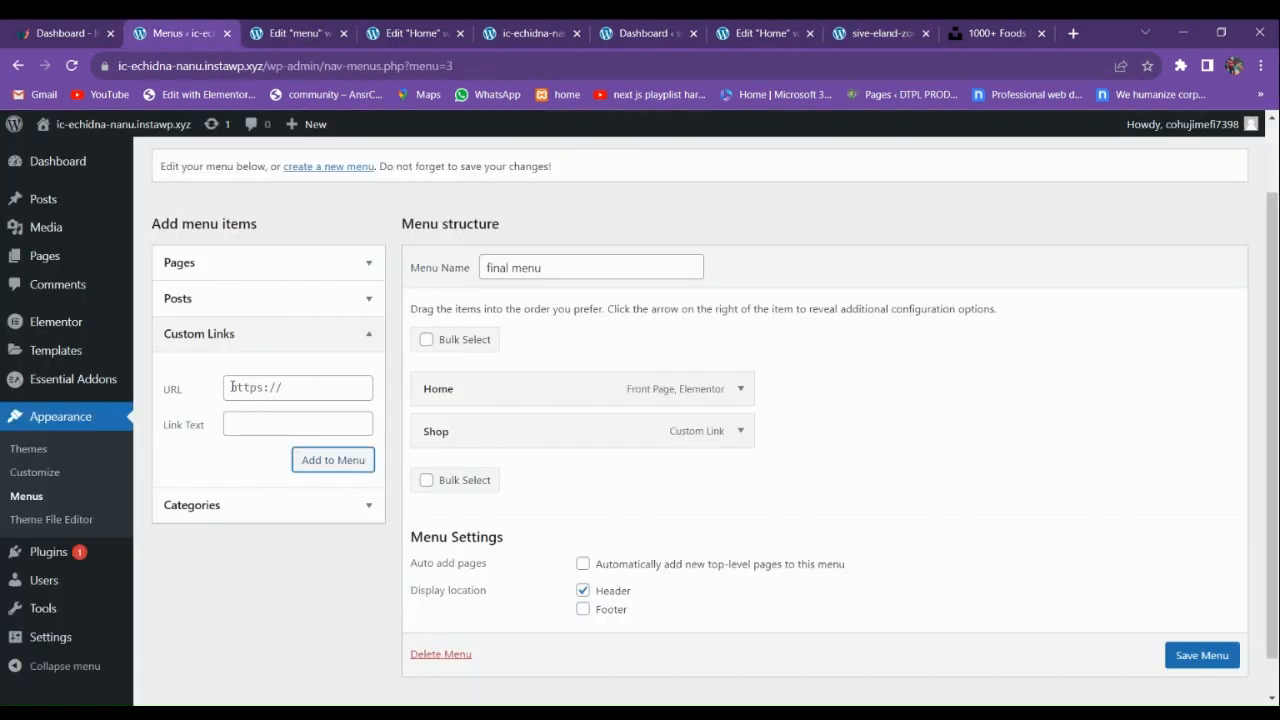
click(232, 386)
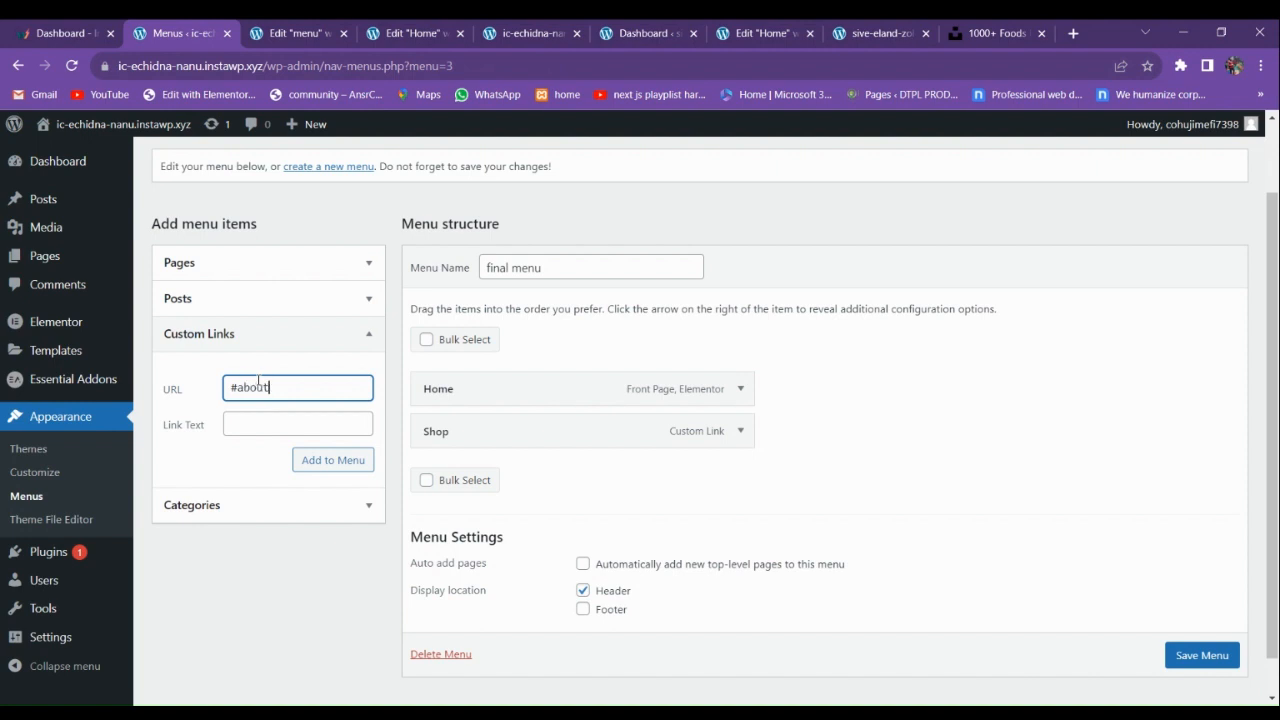
click(287, 422)
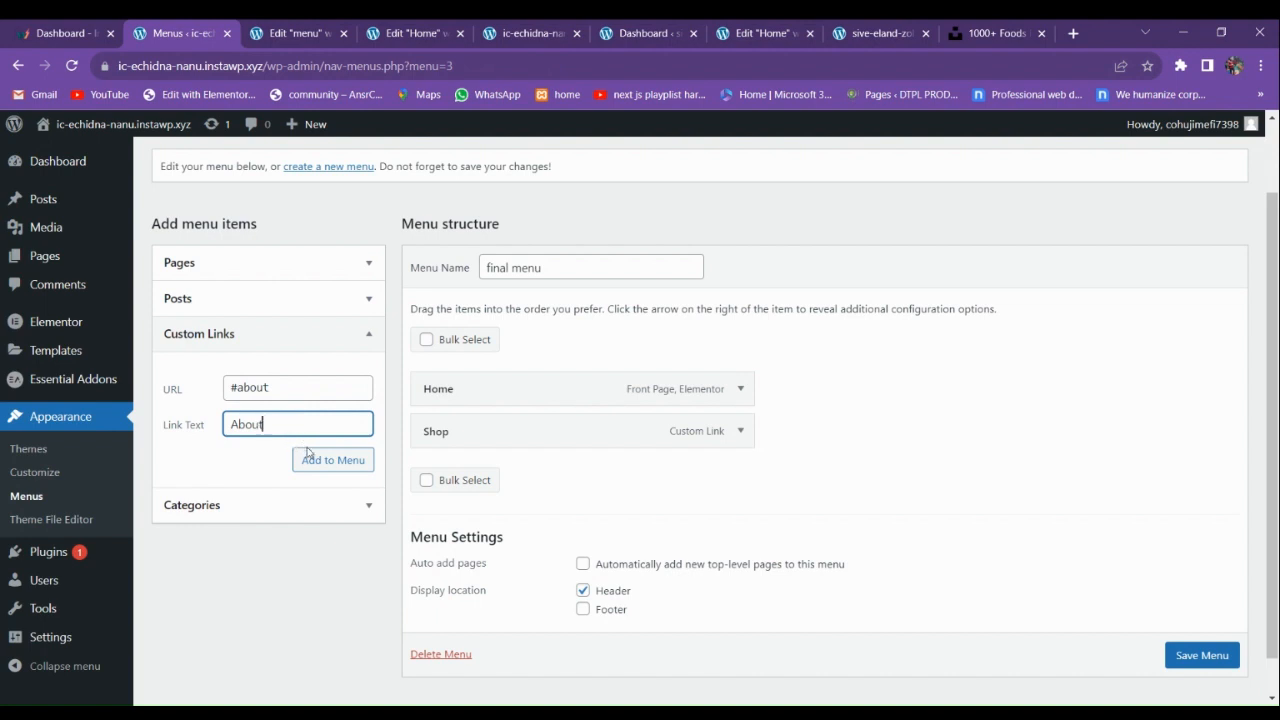
click(323, 466)
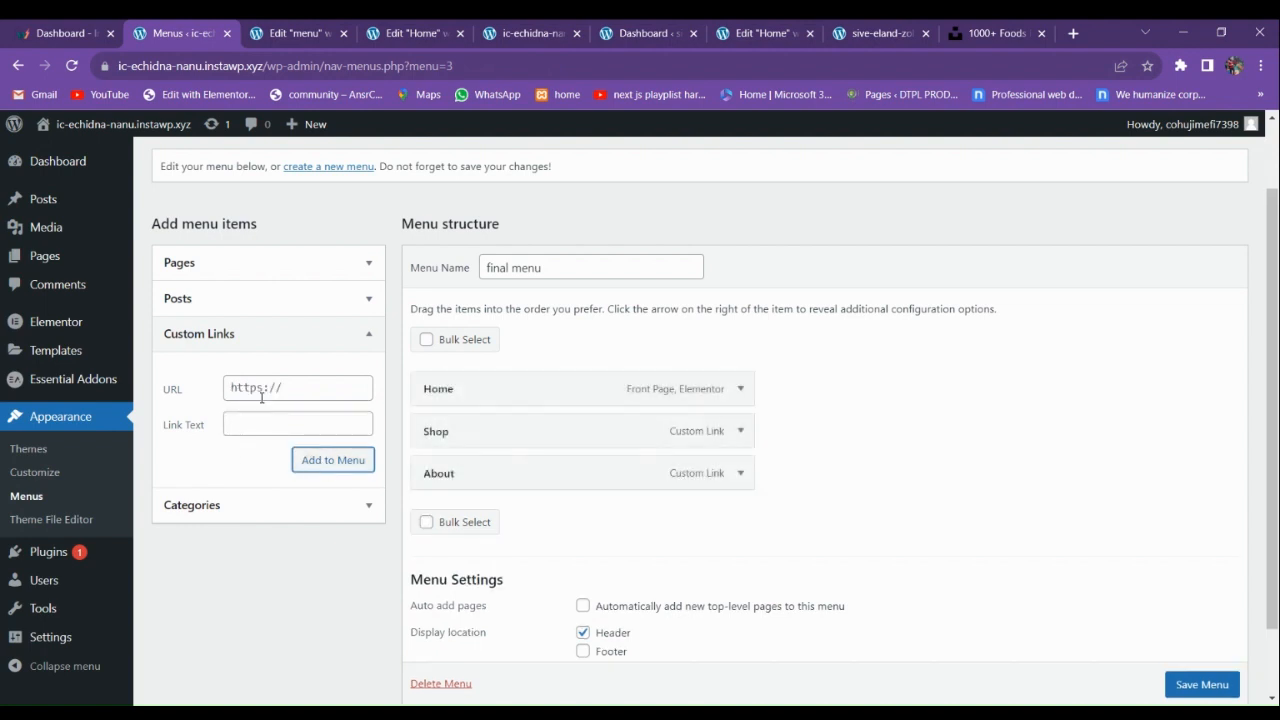
Check the reference site's next item and add a custom link with the URL #menu and the text Menu.
click(897, 27)
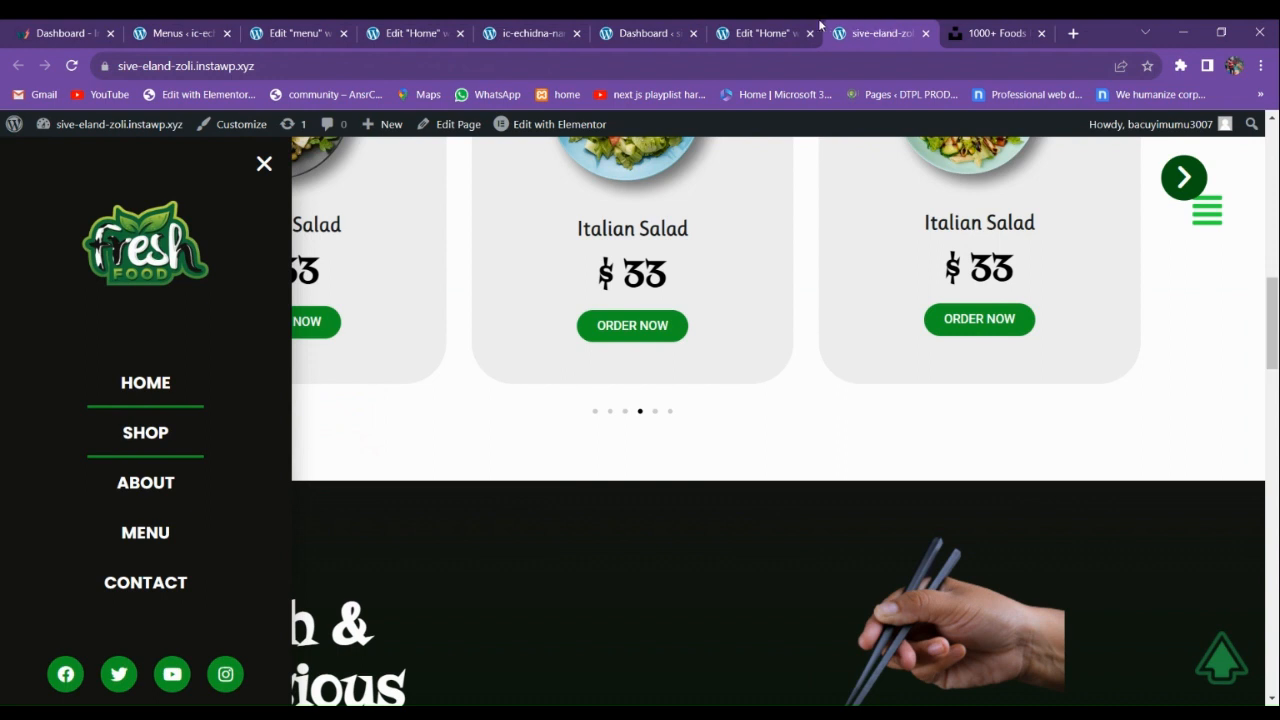
click(283, 25)
click(175, 33)
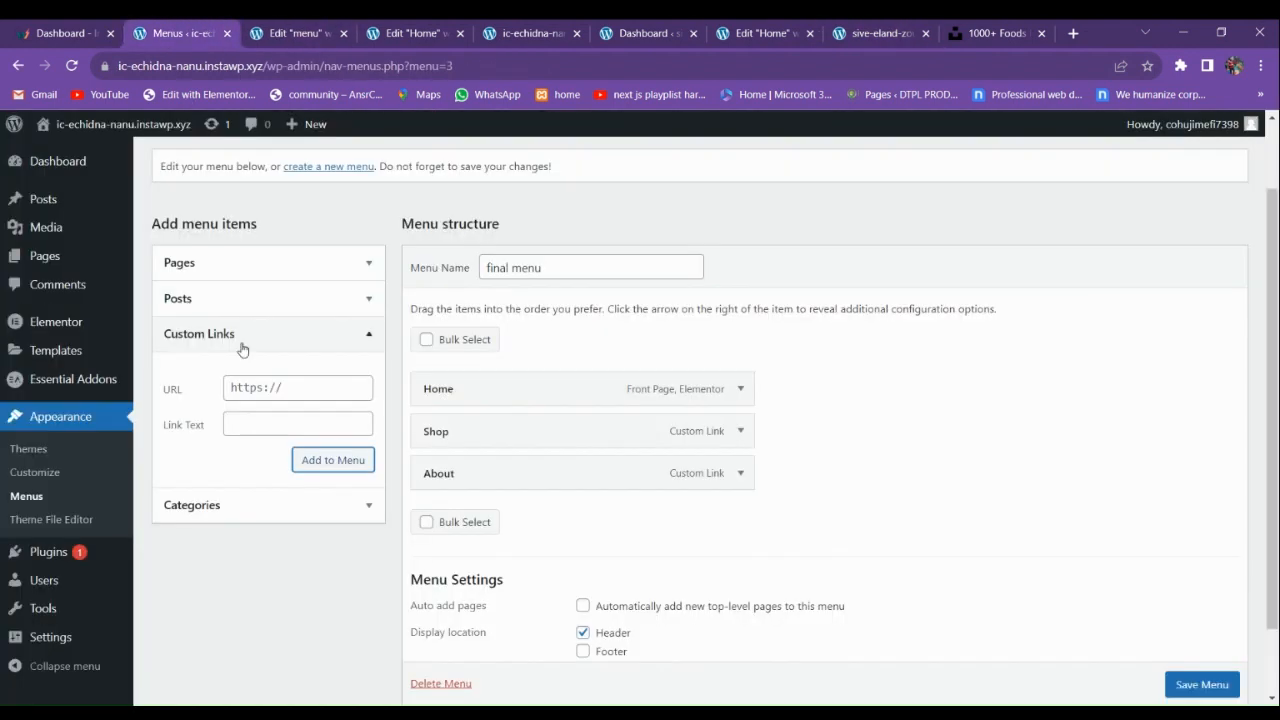
click(258, 393)
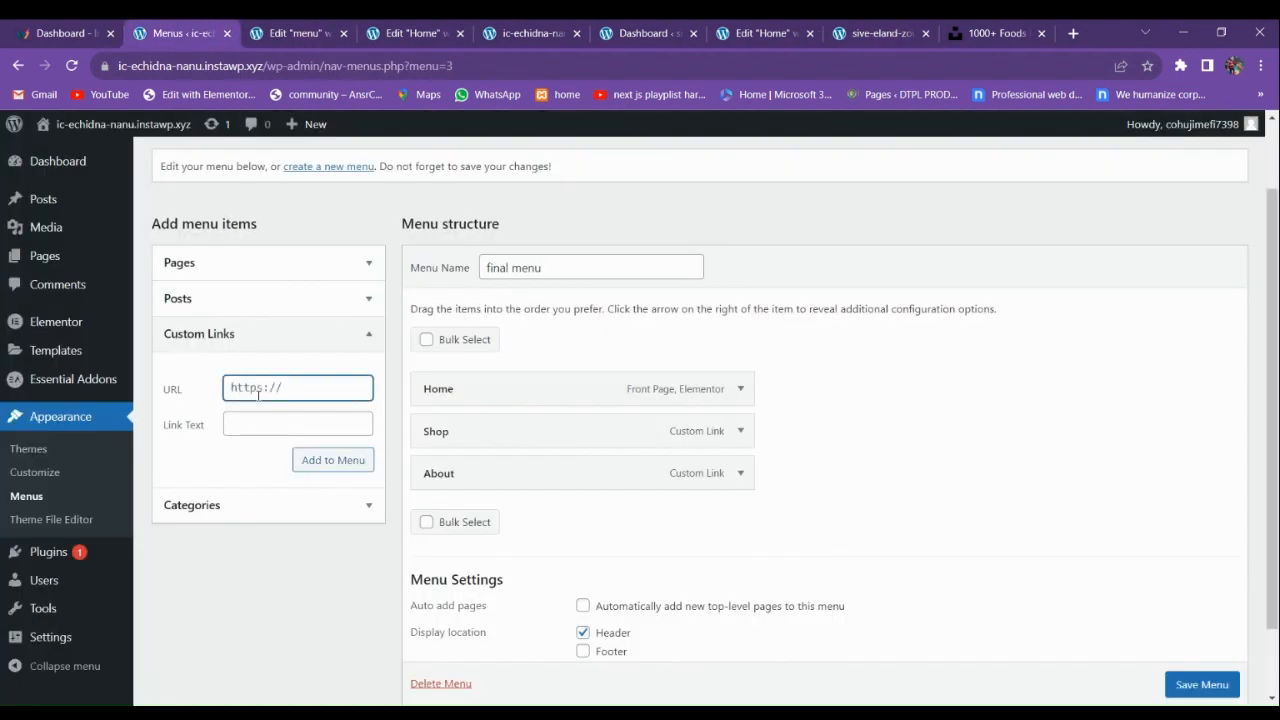
key(Tab)
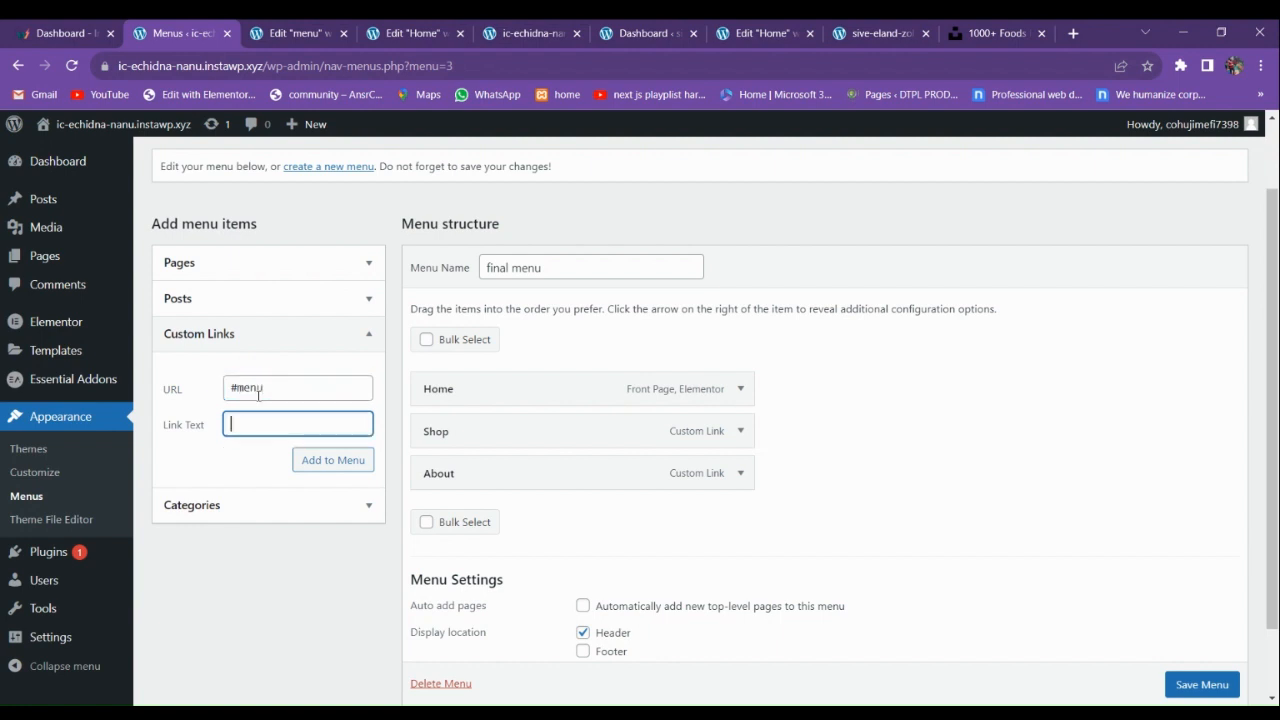
click(311, 459)
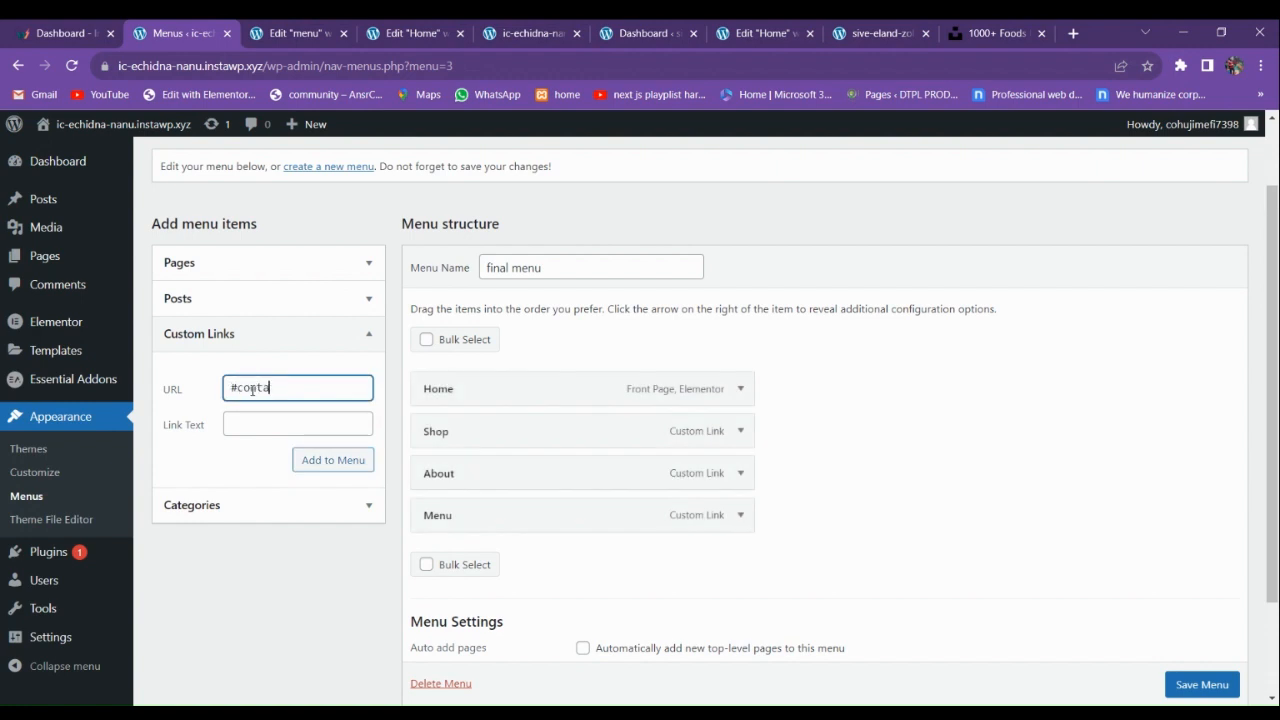
Add a custom link to the menu with the URL #contact and the link text Contact.
key(Tab)
text(C)
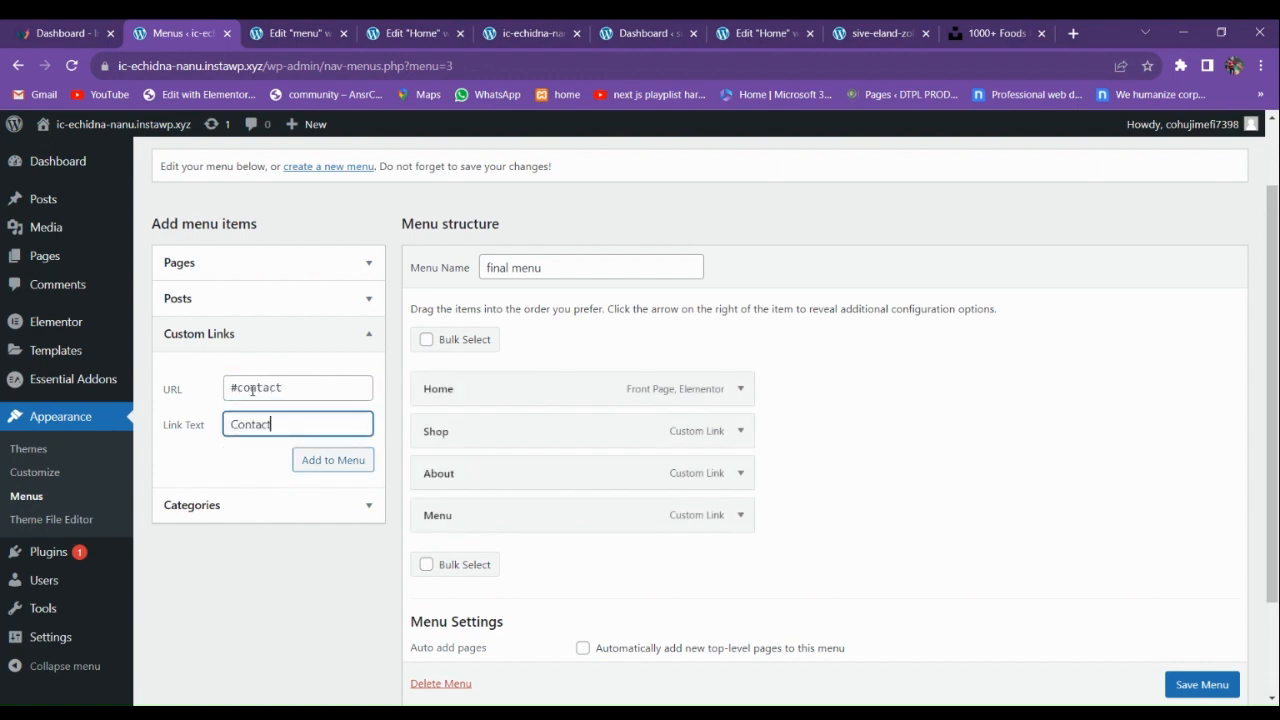
click(323, 461)
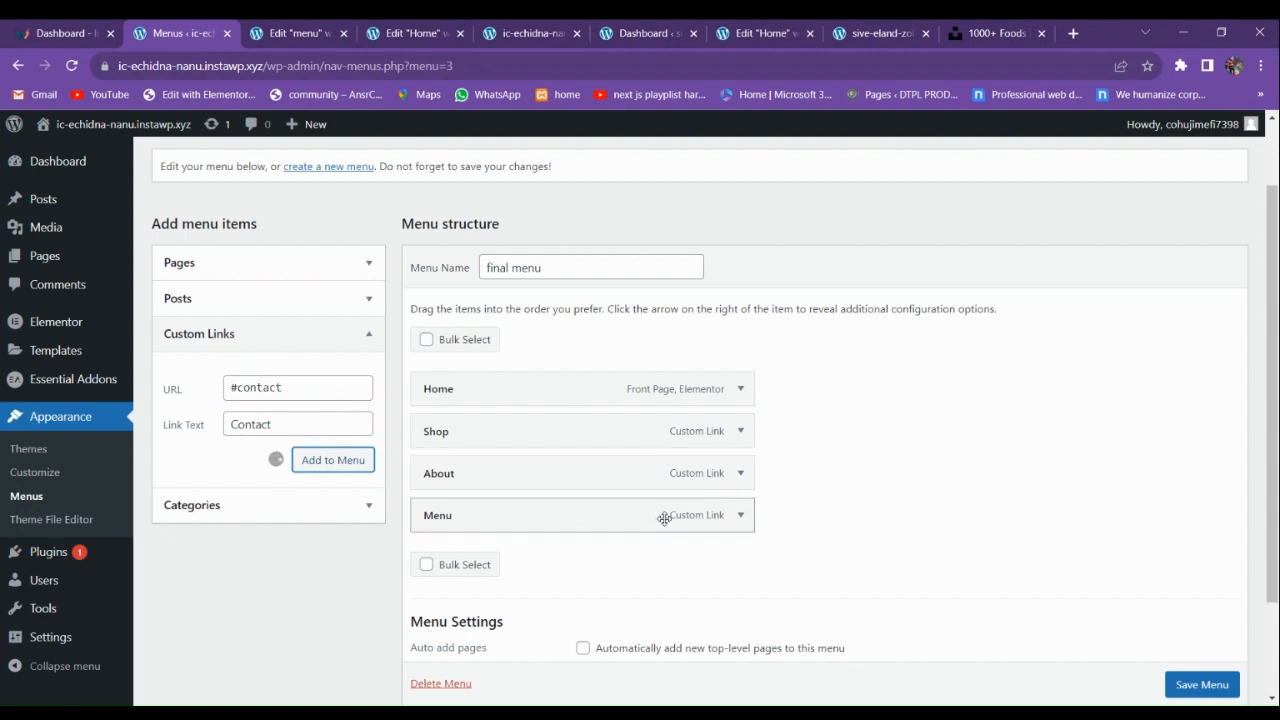
Save the final menu and return to the popup in the Elementor editor.
scroll(663, 517, down, 2)
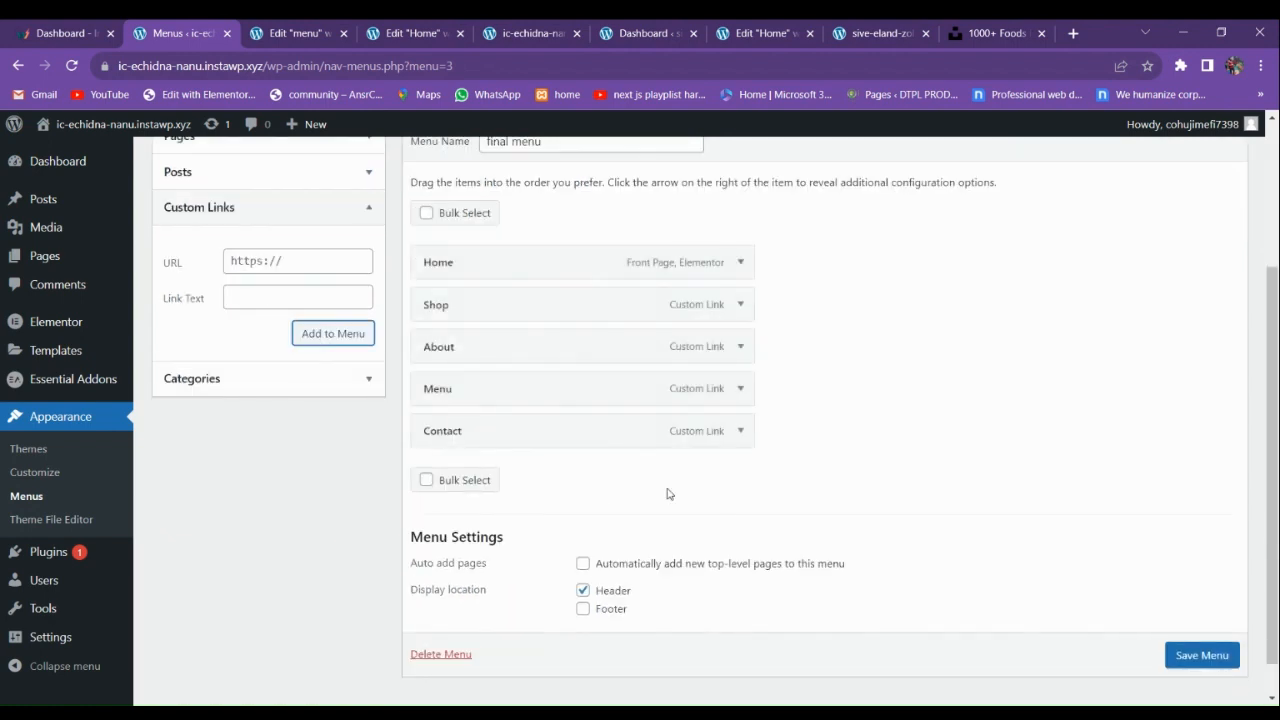
scroll(1191, 666, down, 1)
click(1191, 640)
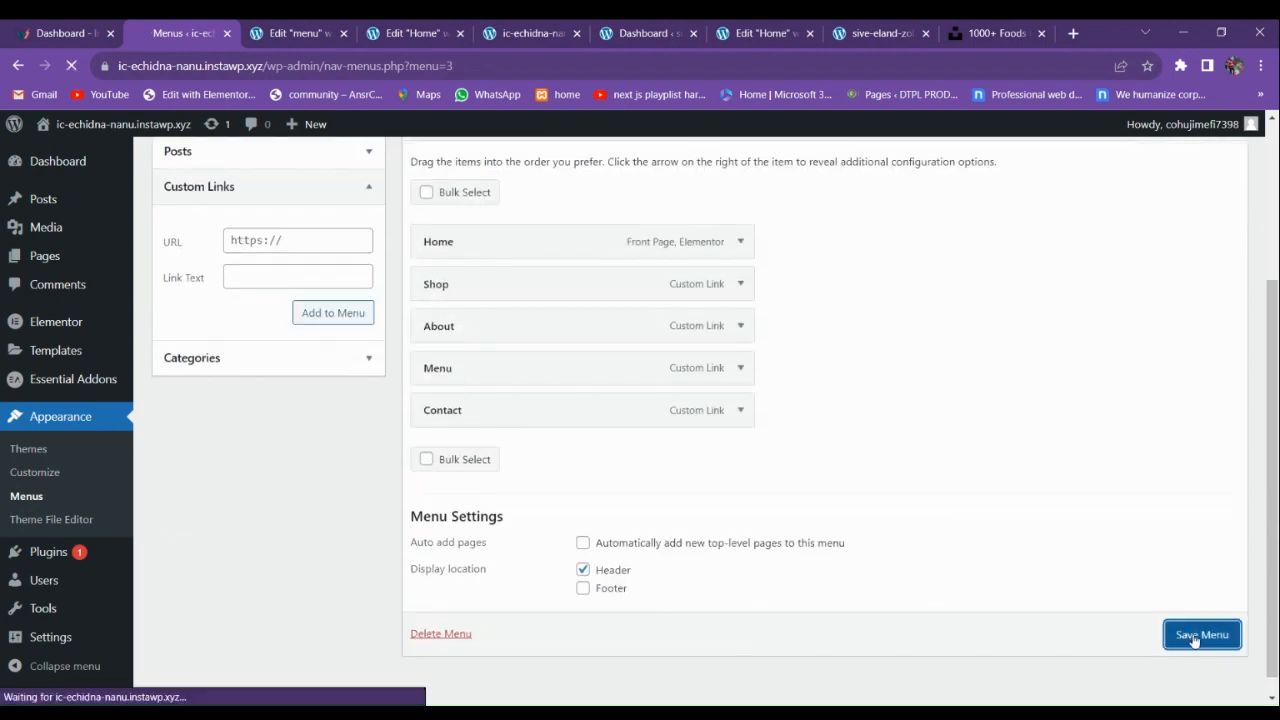
click(304, 28)
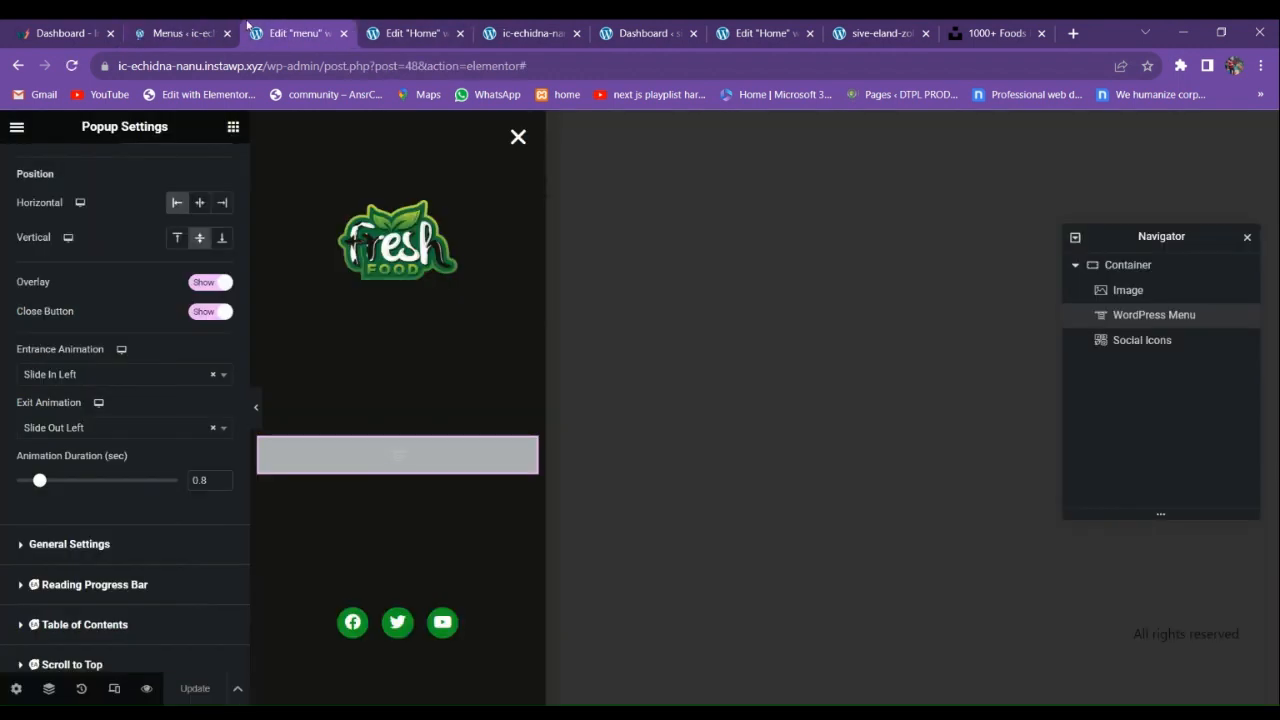
Set the popup's WordPress Menu widget to the Vertical layout.
click(198, 28)
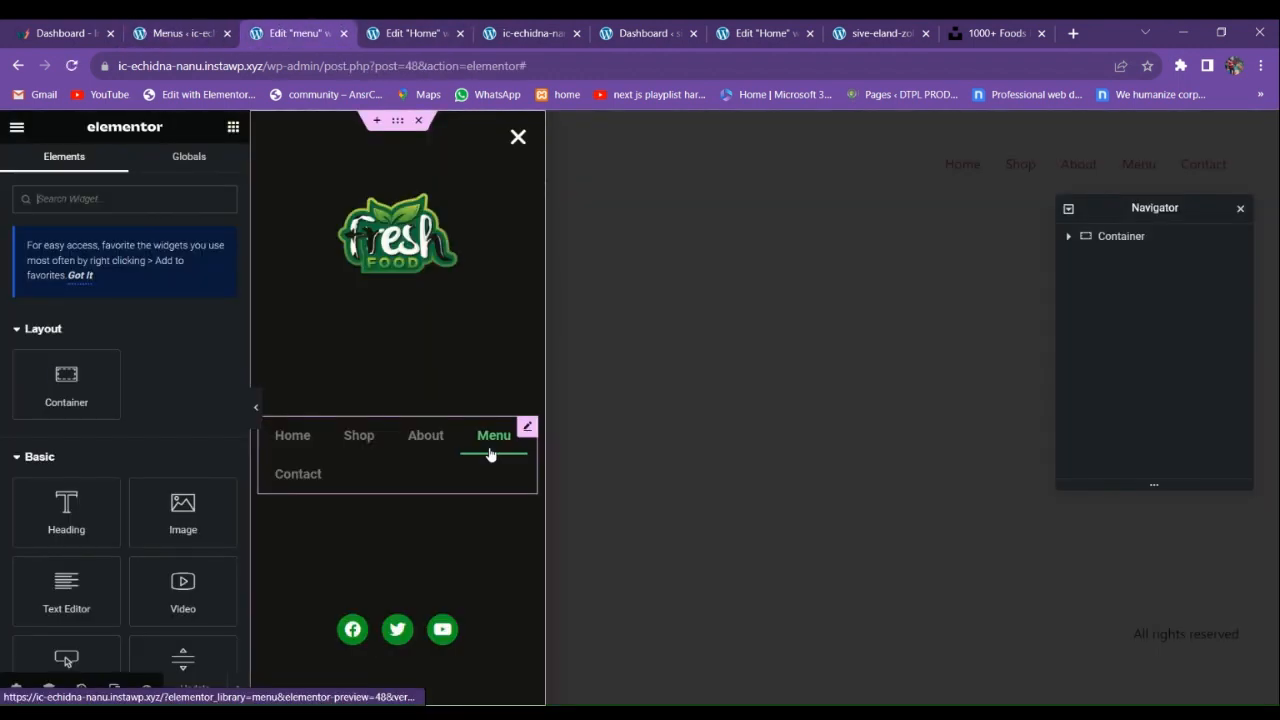
click(469, 460)
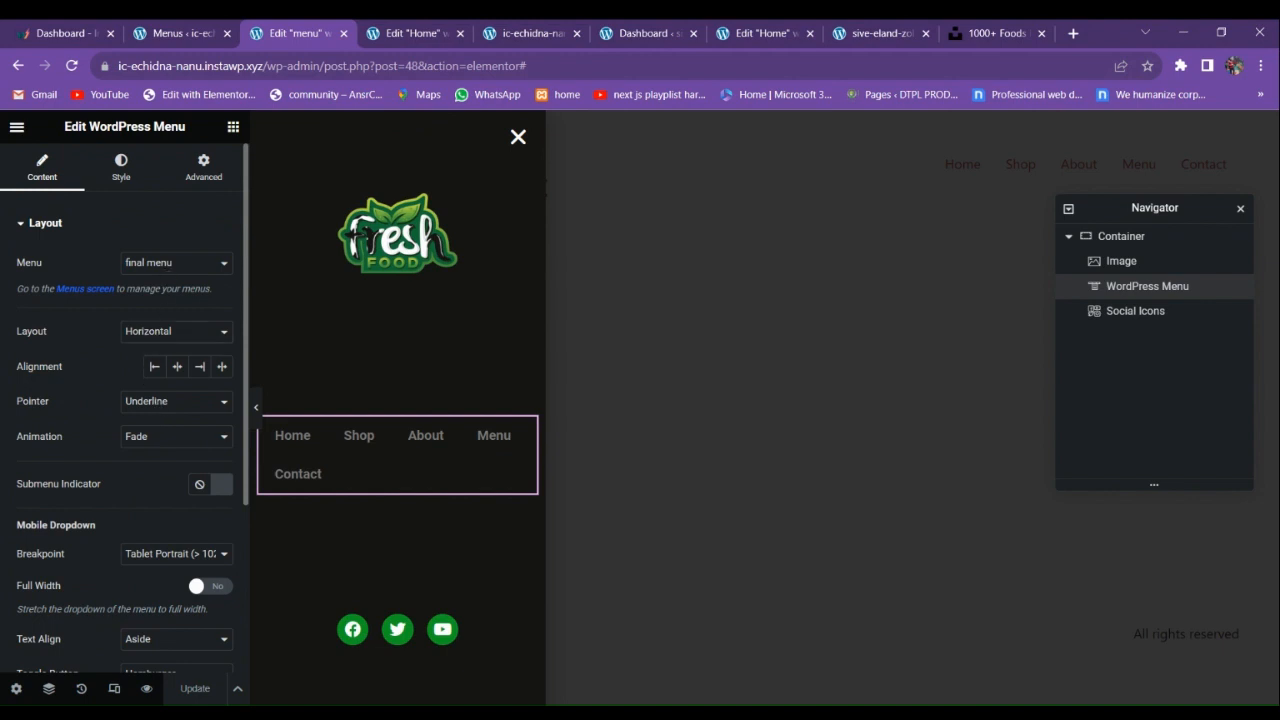
click(155, 365)
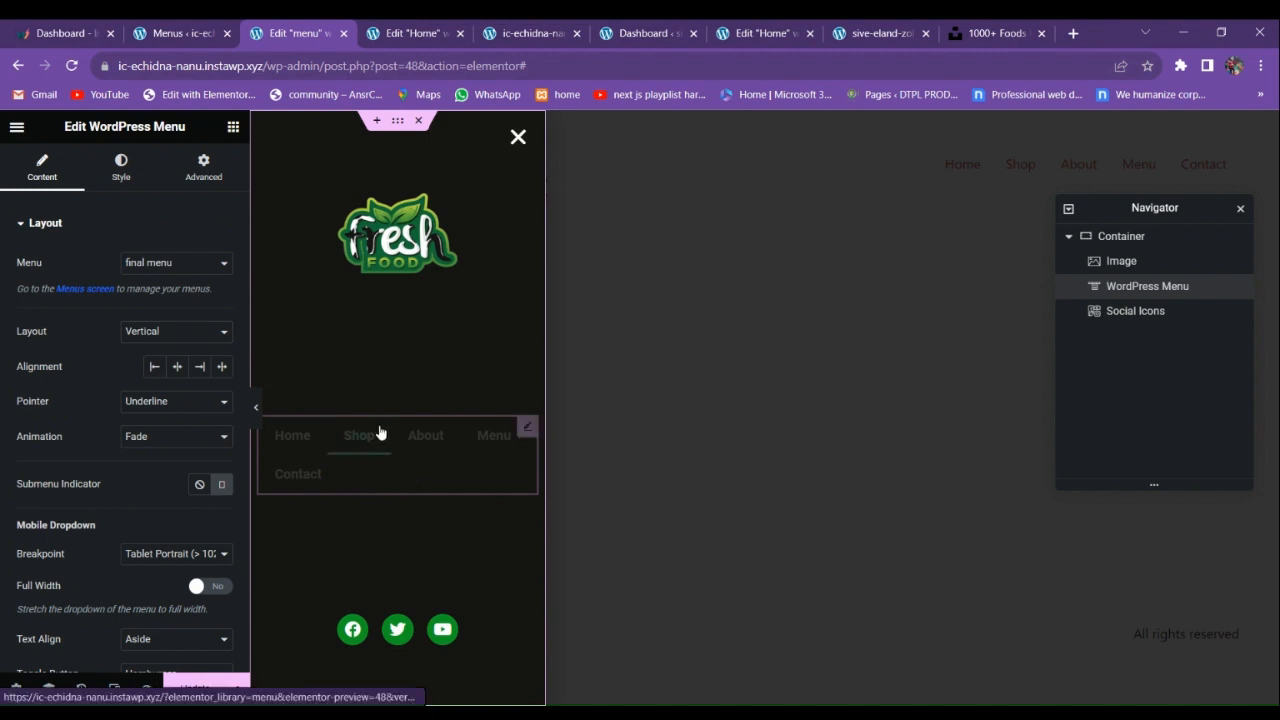
click(399, 280)
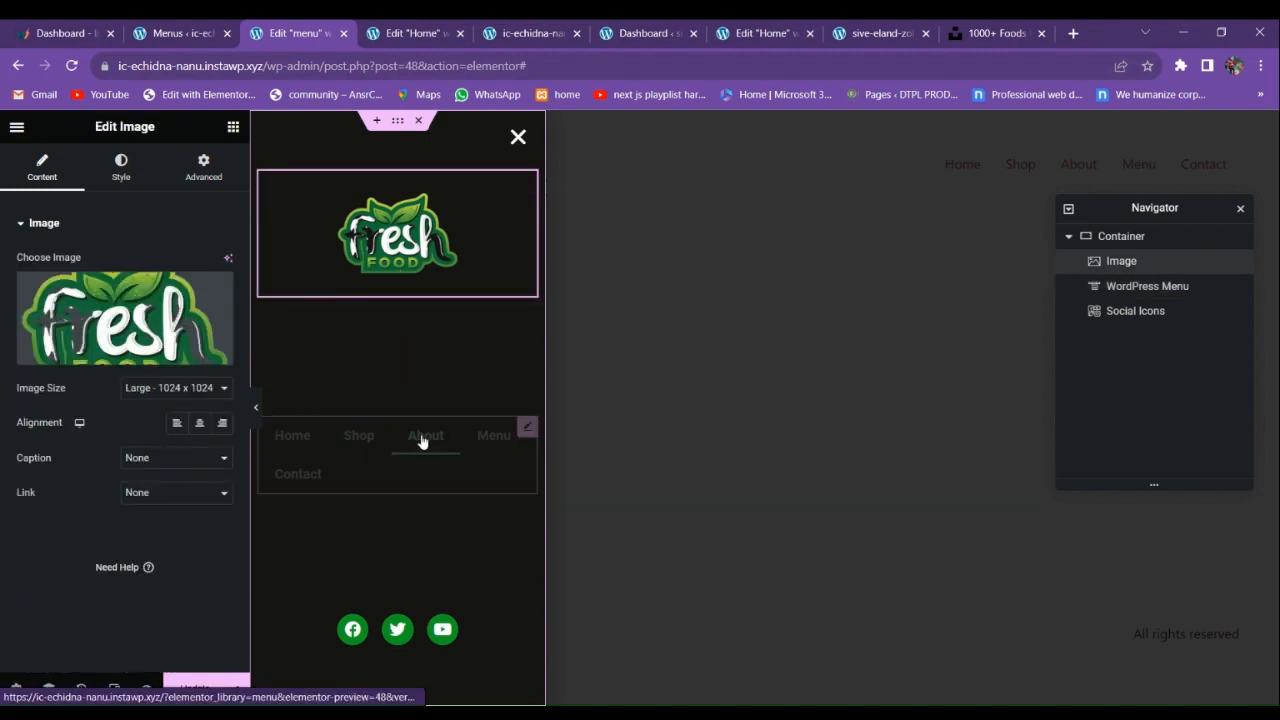
click(415, 474)
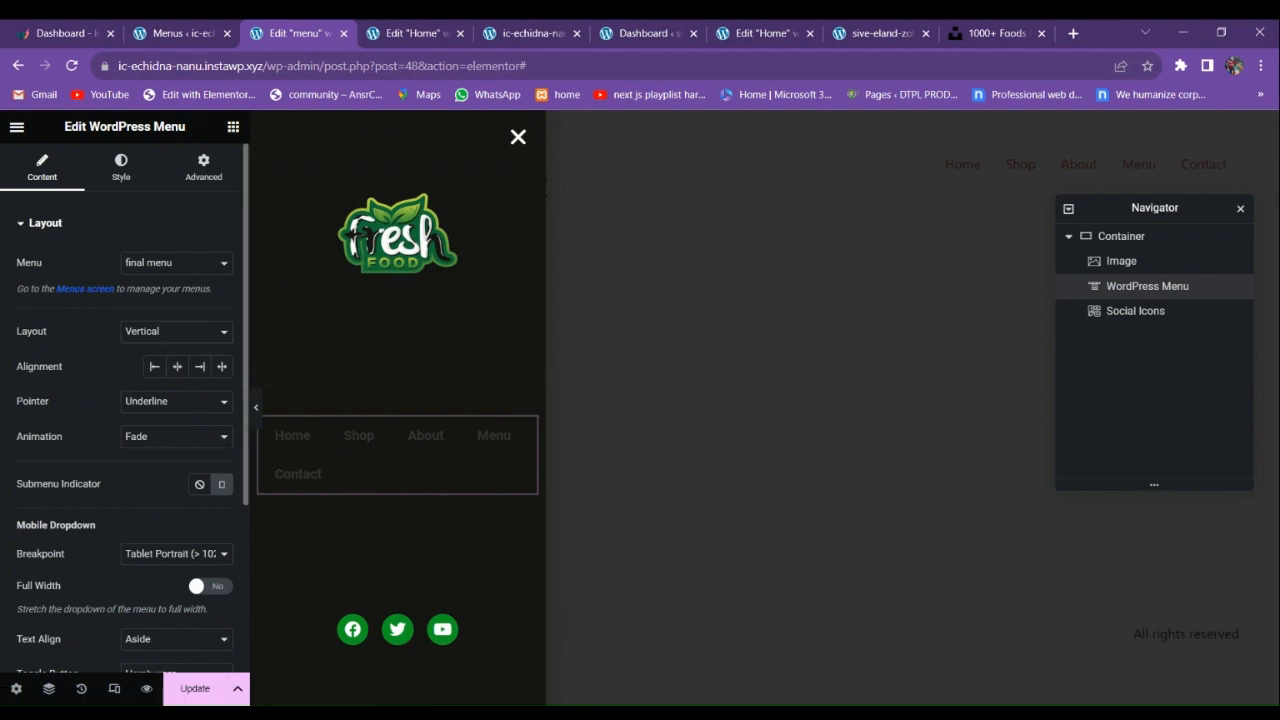
click(155, 345)
click(155, 377)
Center the menu items in the popup and compare the arrangement with the reference site's popup menu.
click(121, 167)
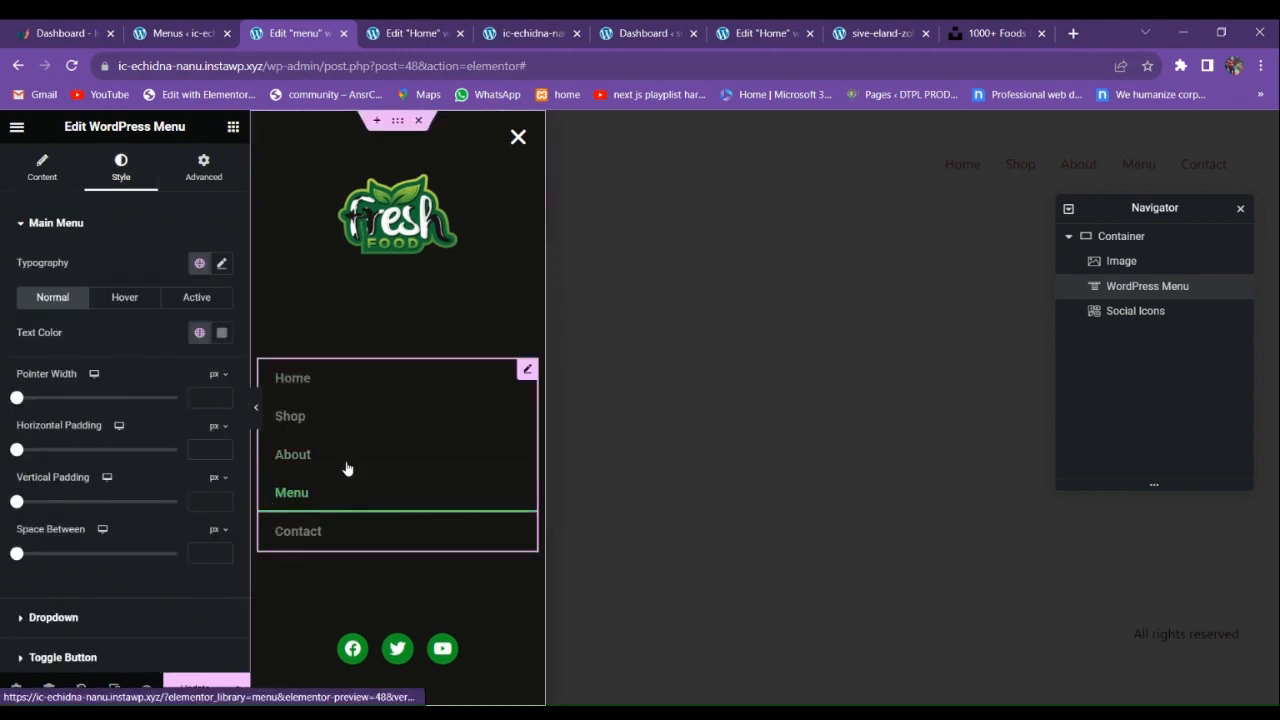
click(331, 441)
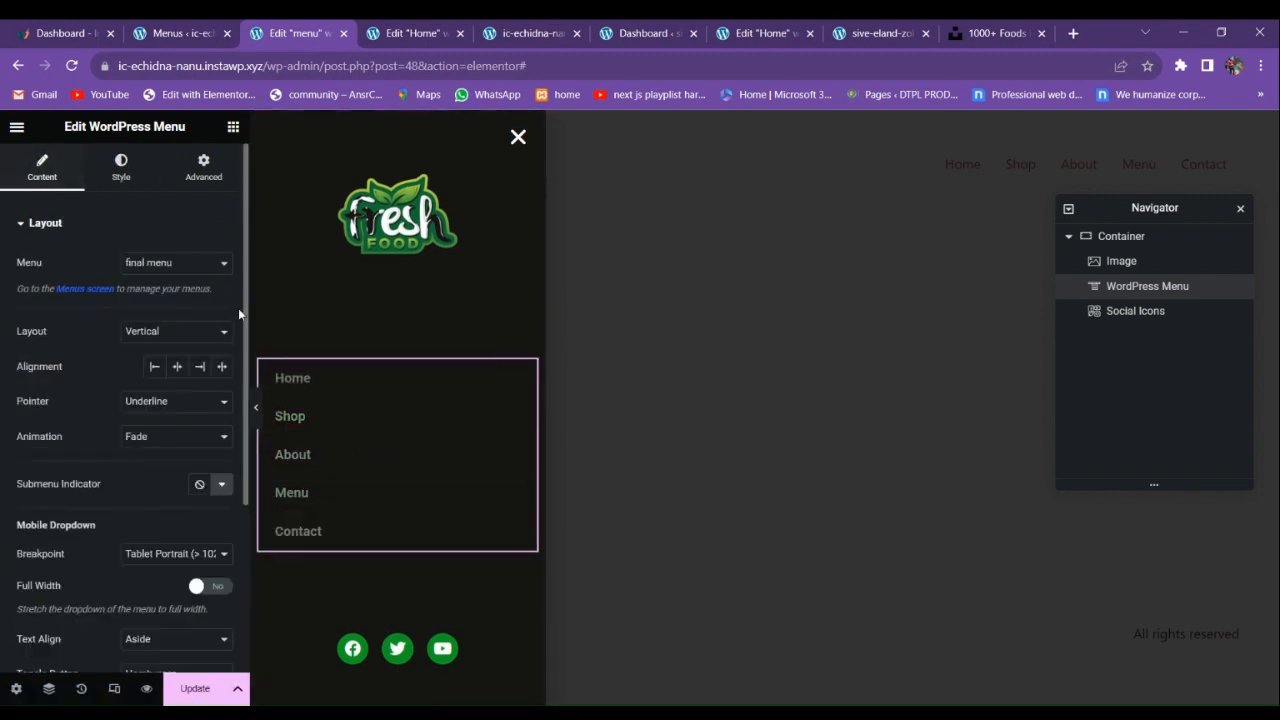
click(177, 366)
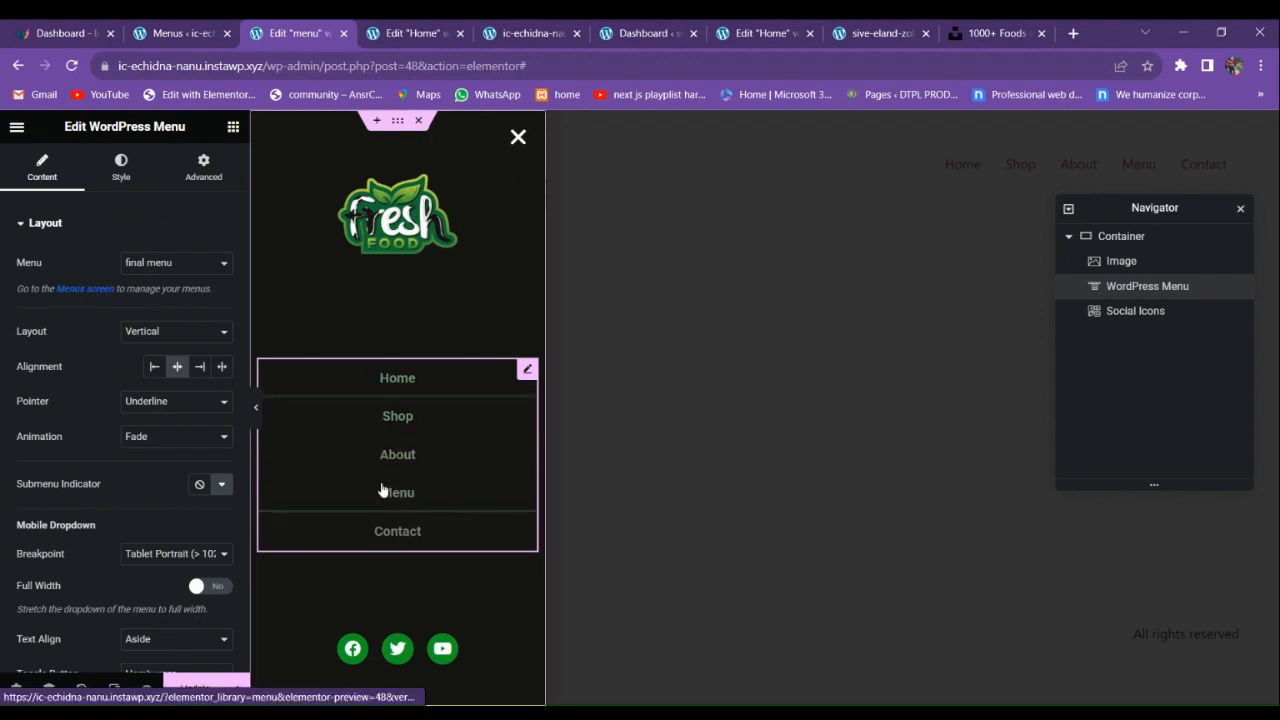
click(758, 33)
click(862, 33)
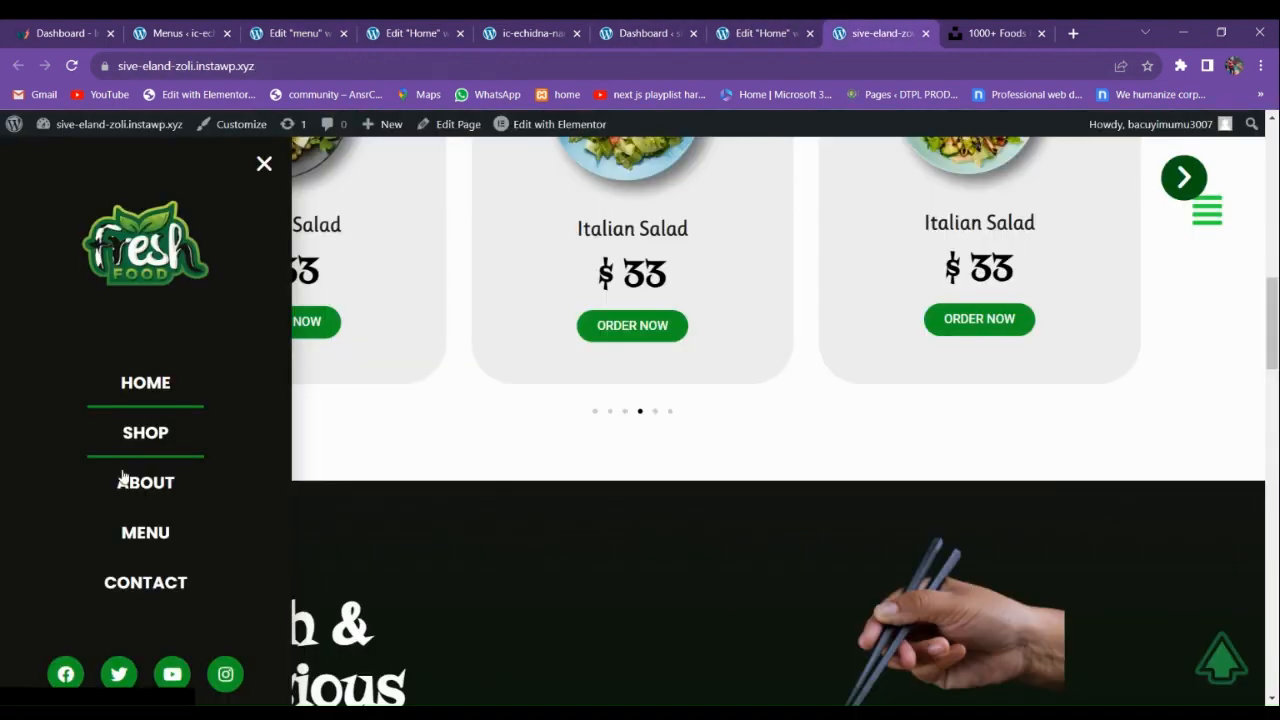
click(268, 25)
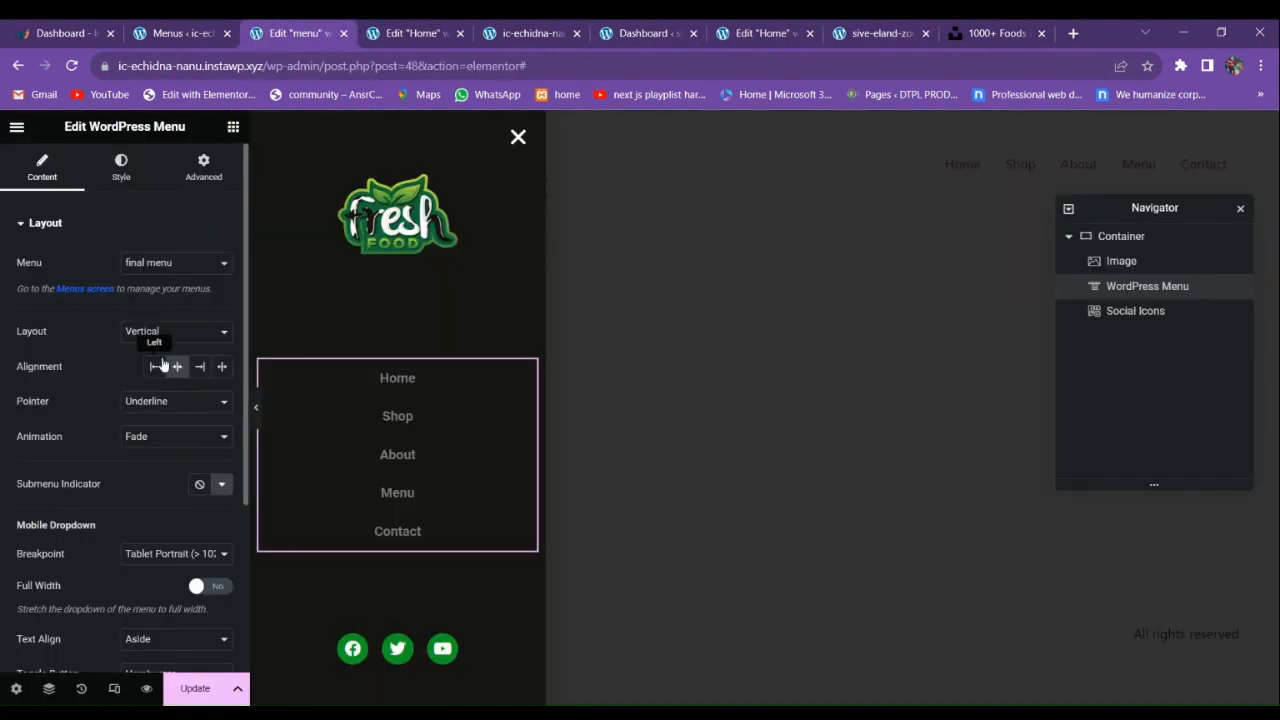
scroll(162, 422, down, 2)
scroll(162, 430, up, 3)
Set the menu typography to Uppercase with a 29 px font size.
click(121, 167)
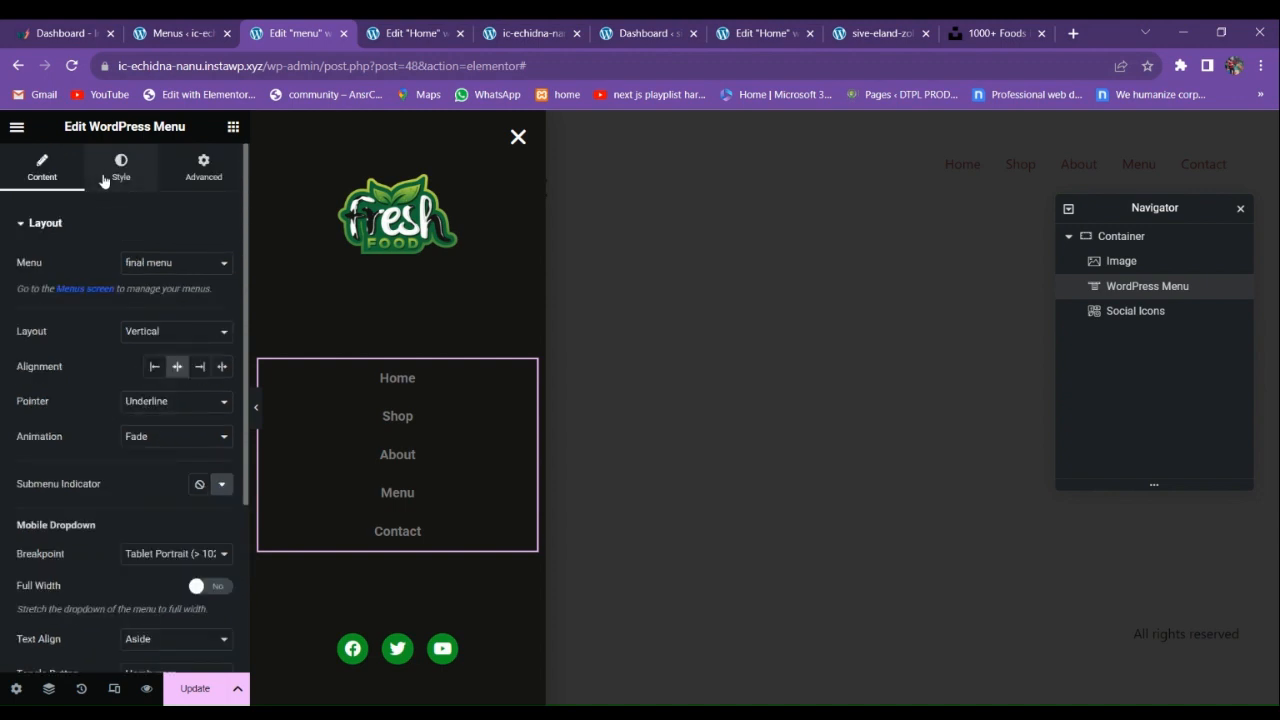
click(222, 264)
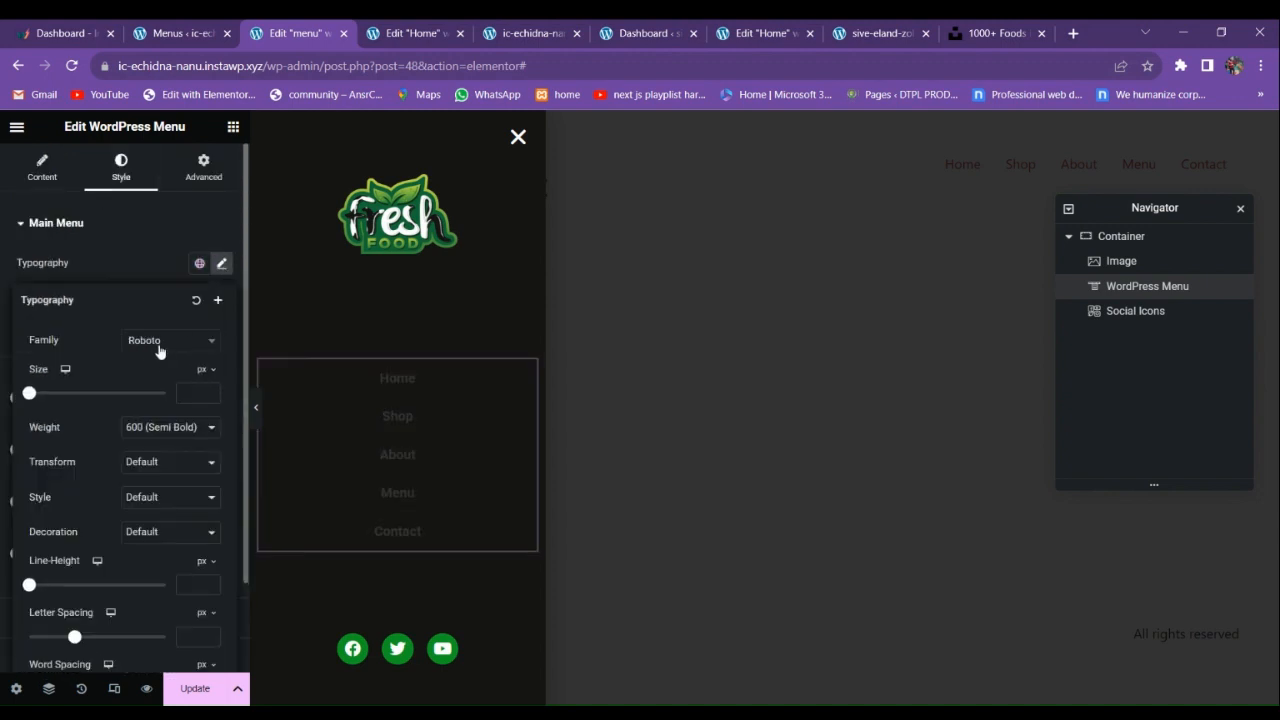
click(166, 343)
click(110, 369)
click(152, 499)
click(211, 392)
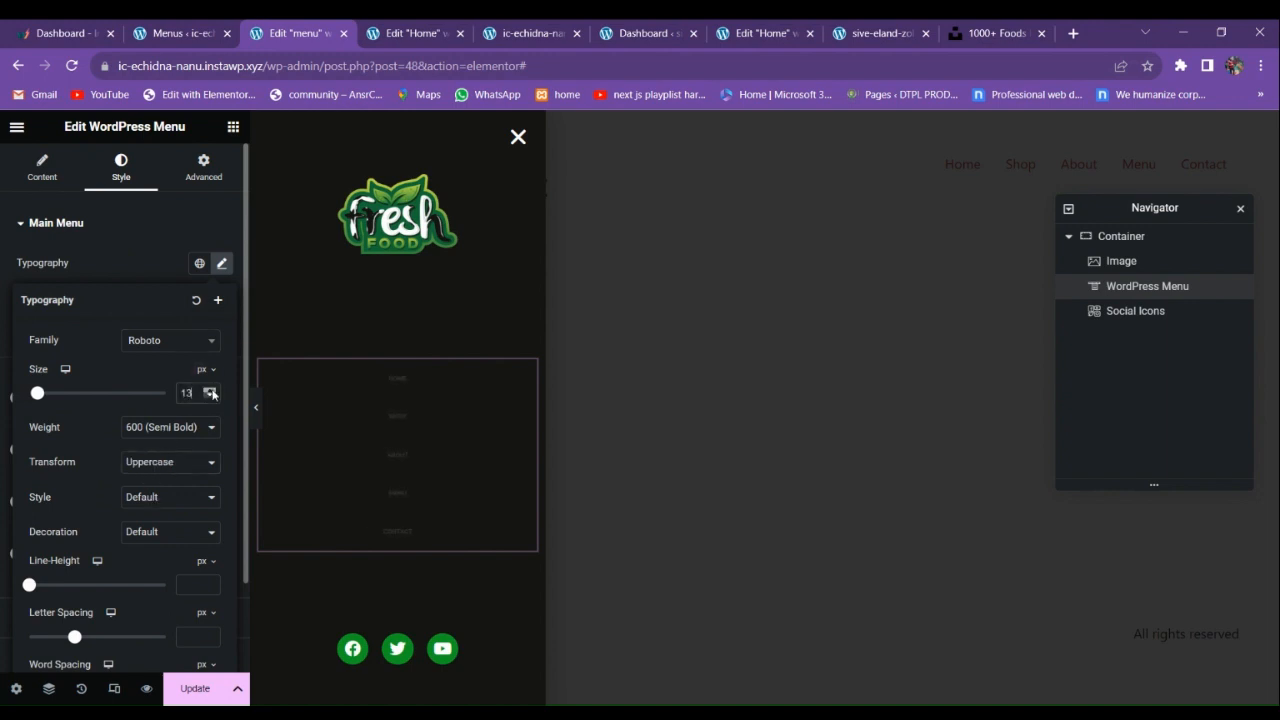
drag(212, 392, 212, 392)
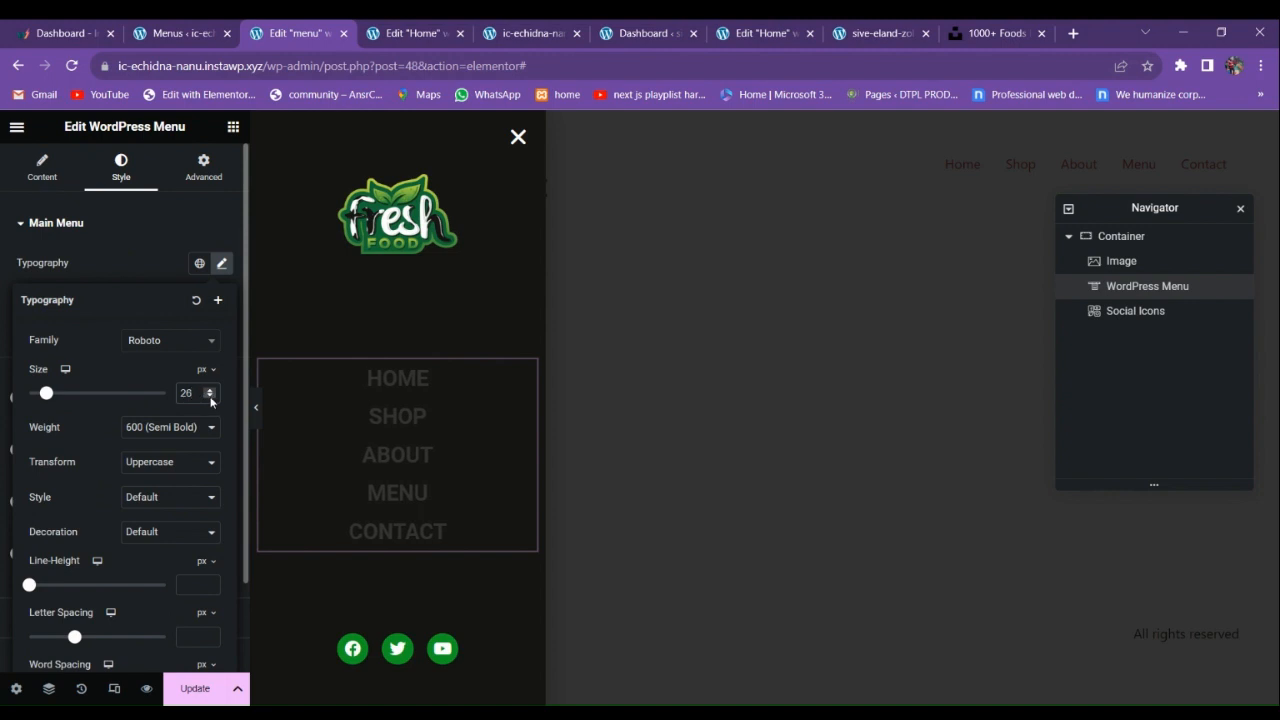
click(210, 391)
click(112, 263)
Set the space between menu items to 13 px and their normal text color to white, #FFFFFF.
scroll(82, 388, down, 2)
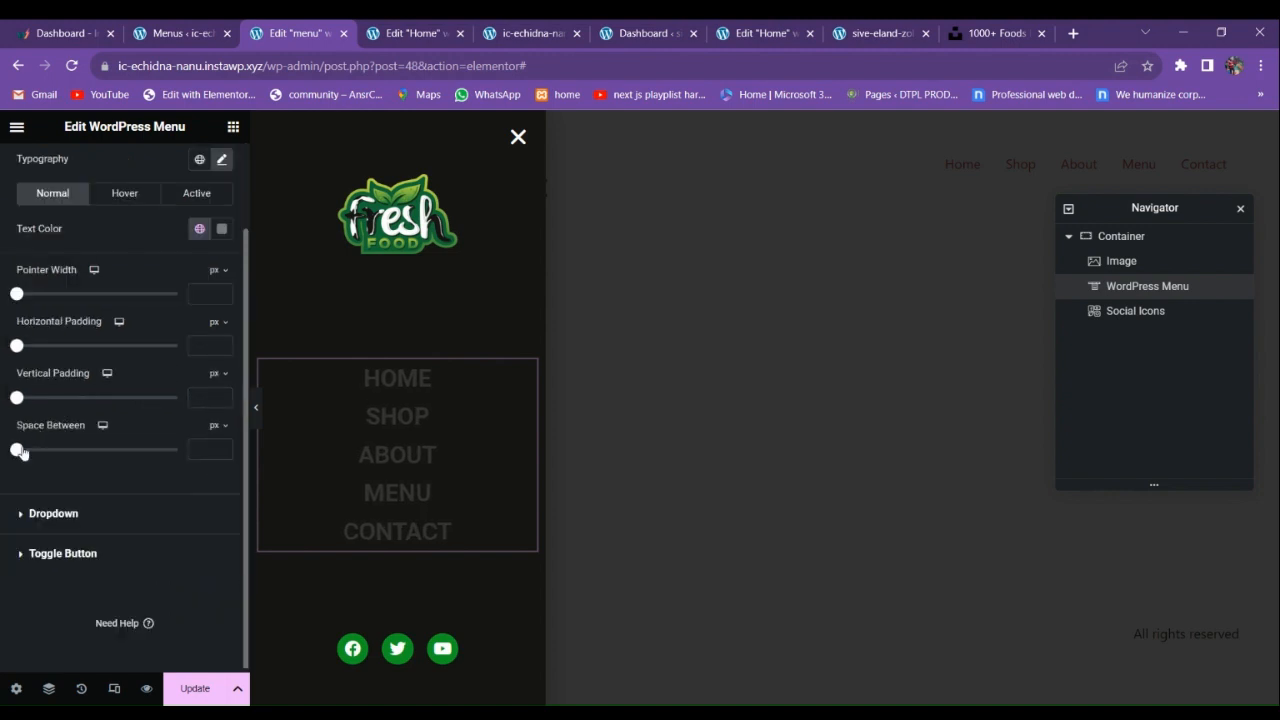
mouse_move(16, 451)
mouse_down()
mouse_move(51, 451)
mouse_move(29, 459)
mouse_up()
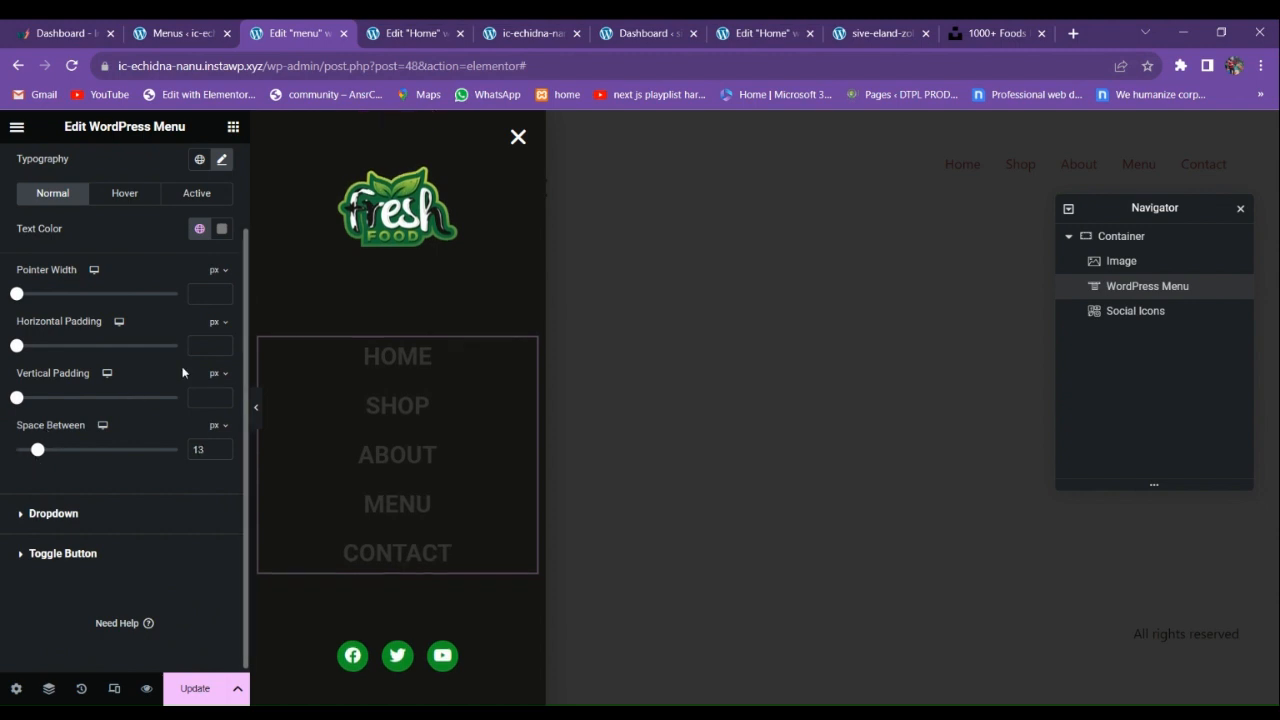
scroll(150, 320, up, 2)
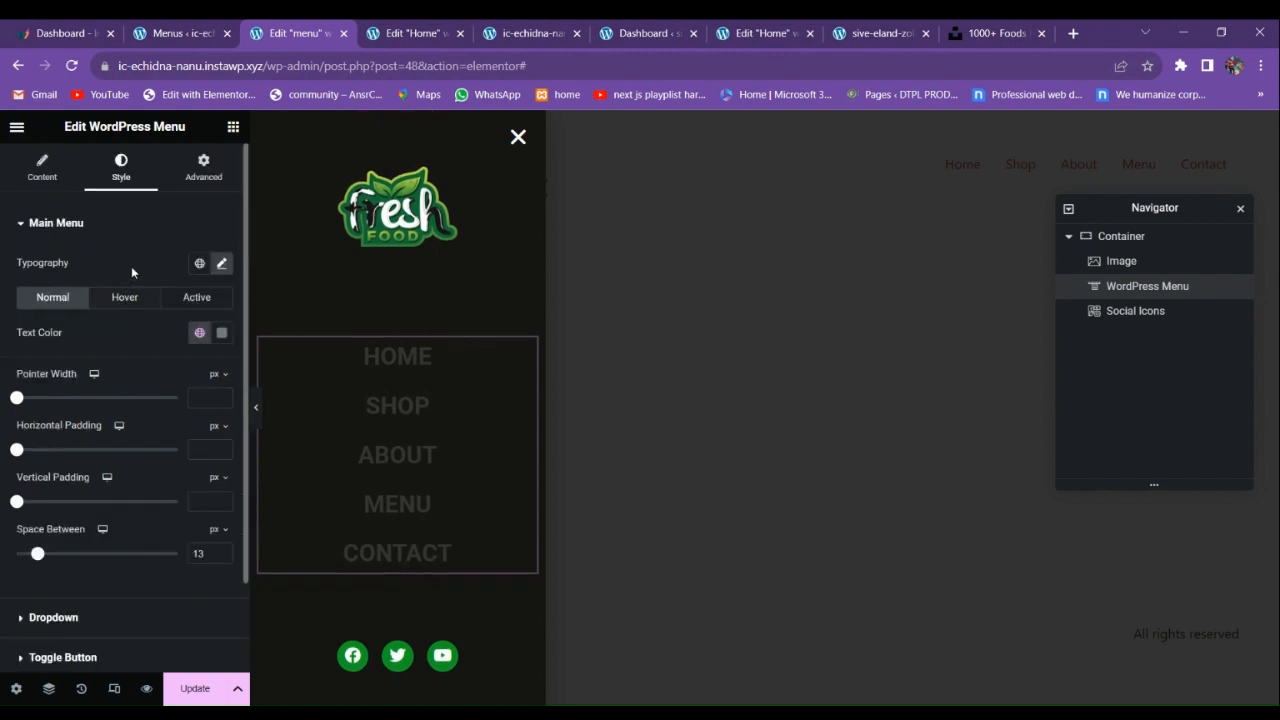
click(219, 340)
drag(166, 414, 108, 328)
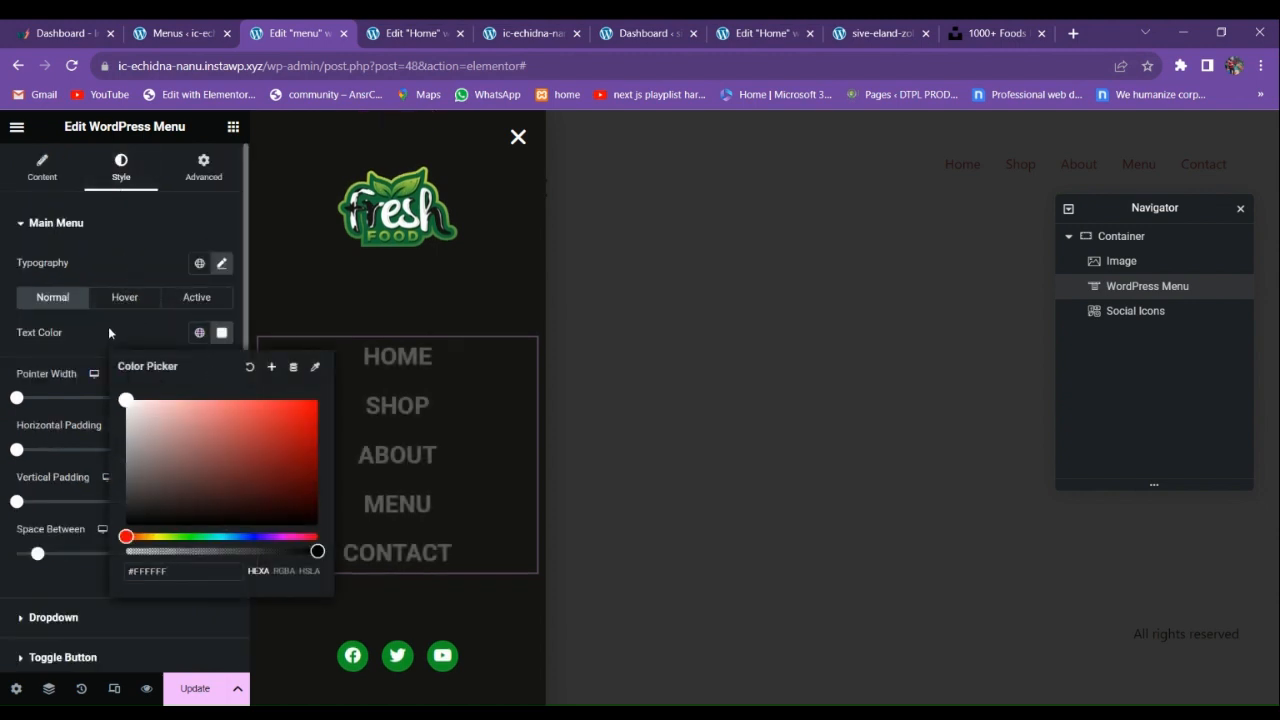
click(108, 328)
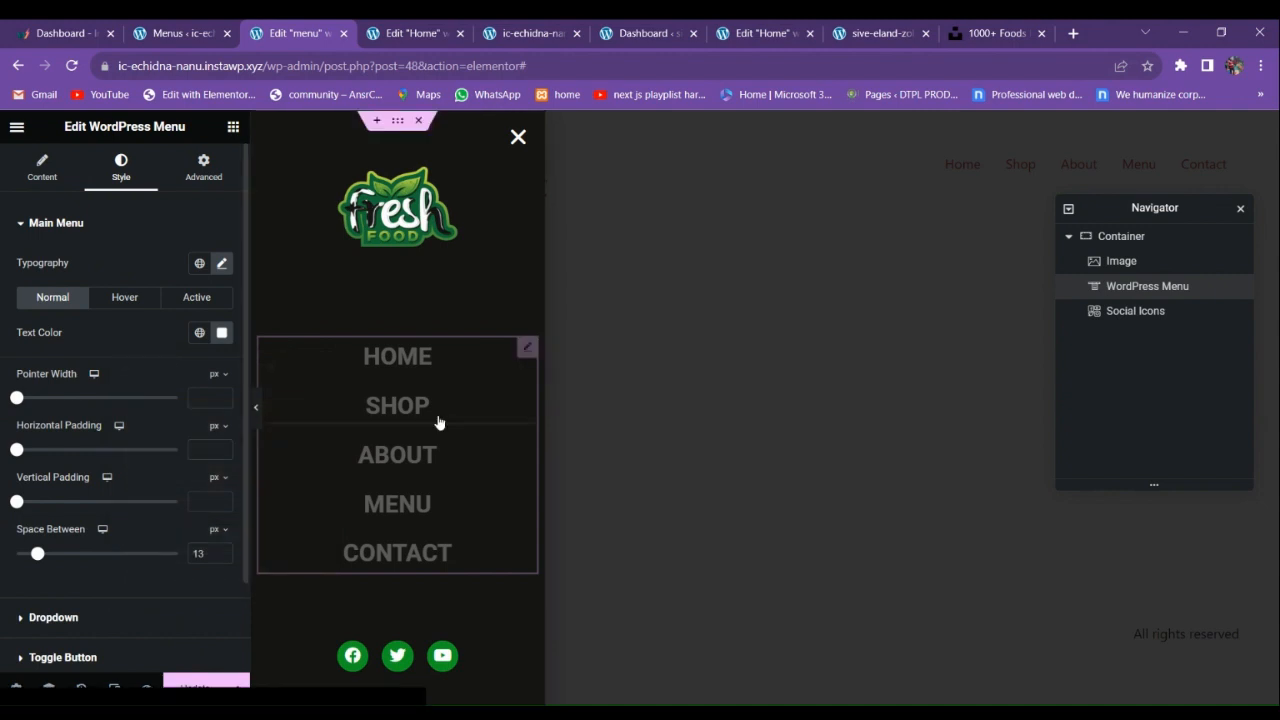
Reduce the menu's font size to 24 px.
click(128, 298)
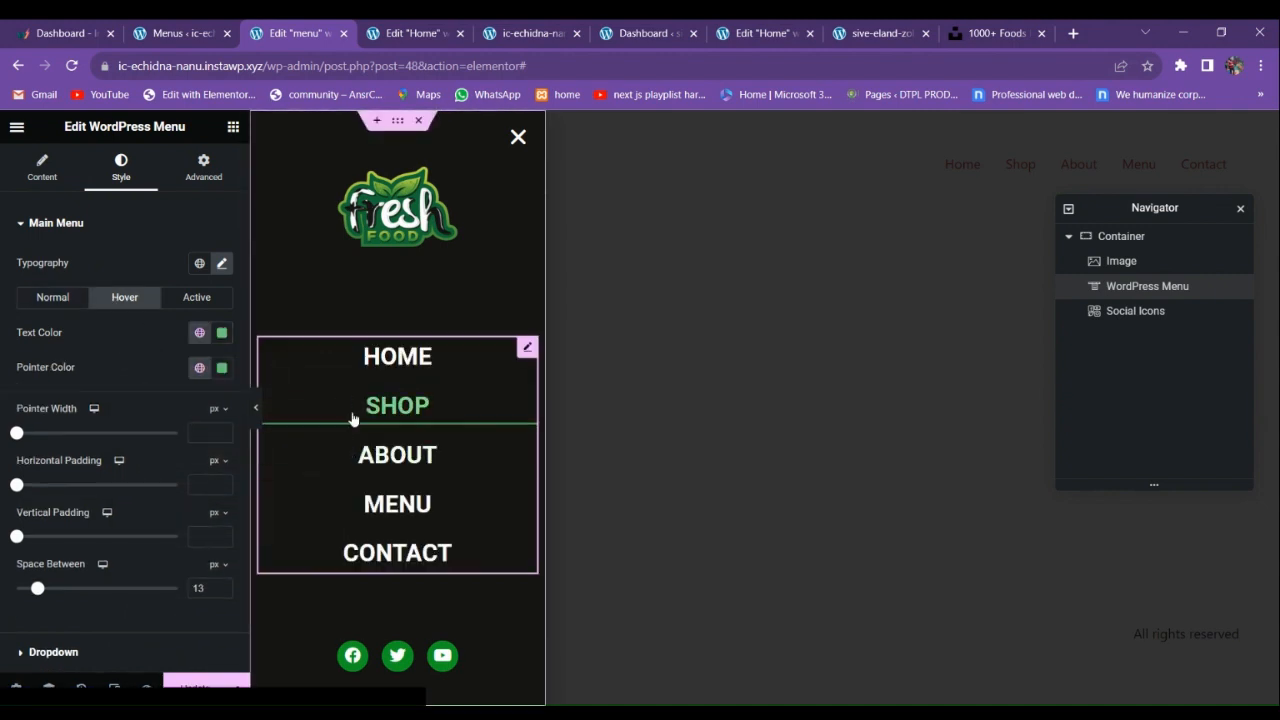
click(221, 263)
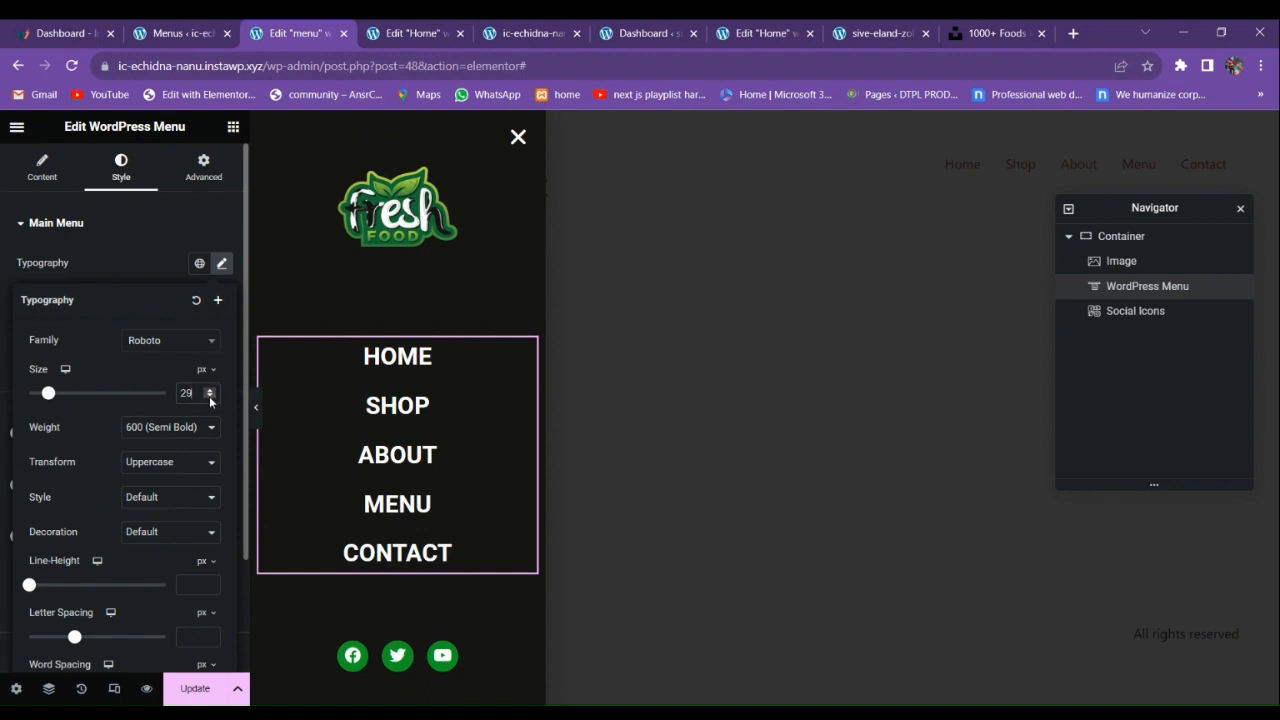
click(210, 397)
click(210, 397)
click(210, 397)
click(210, 397)
click(210, 397)
click(210, 397)
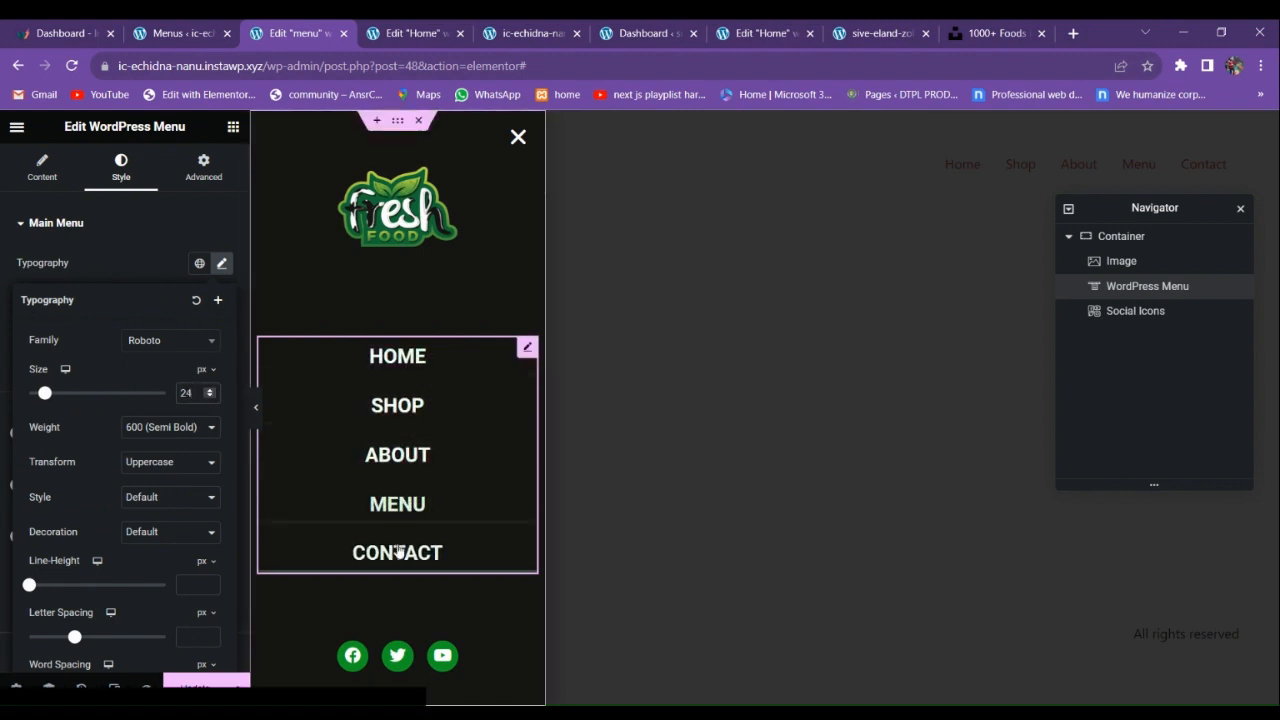
click(155, 271)
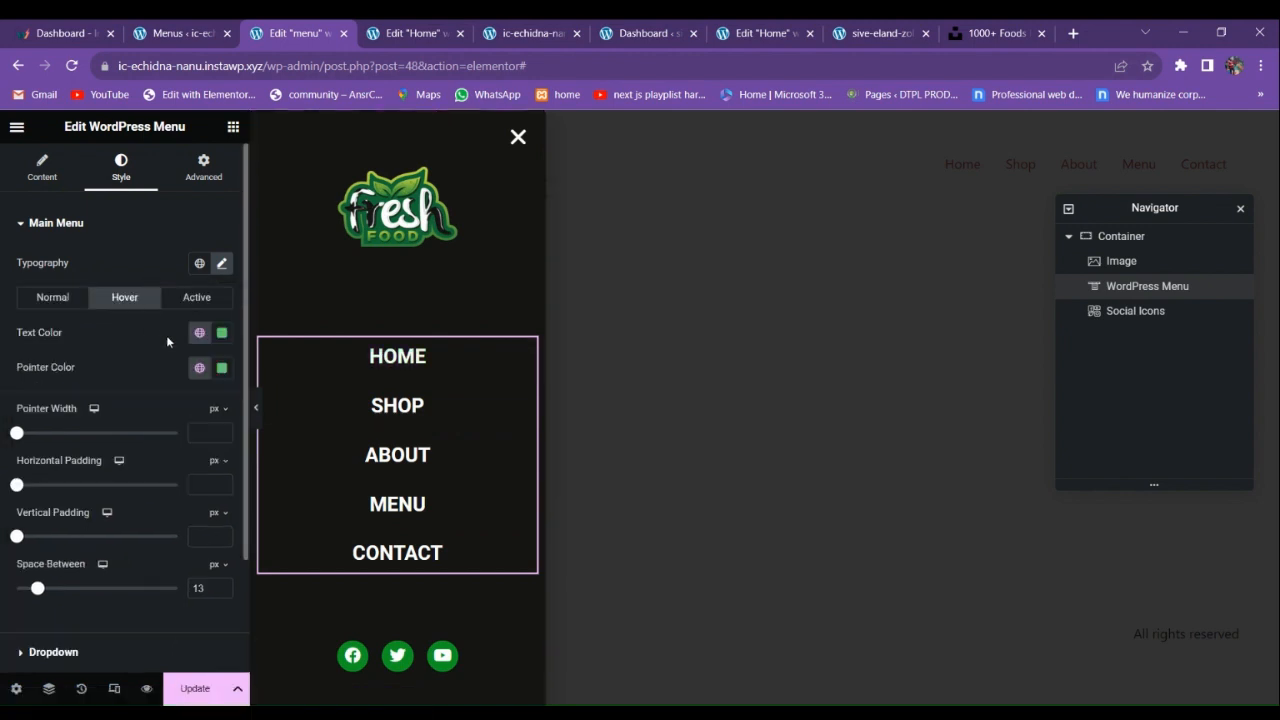
Apply the global color green new to the menu's hover text and hover pointer.
click(200, 333)
click(80, 556)
click(203, 370)
click(80, 590)
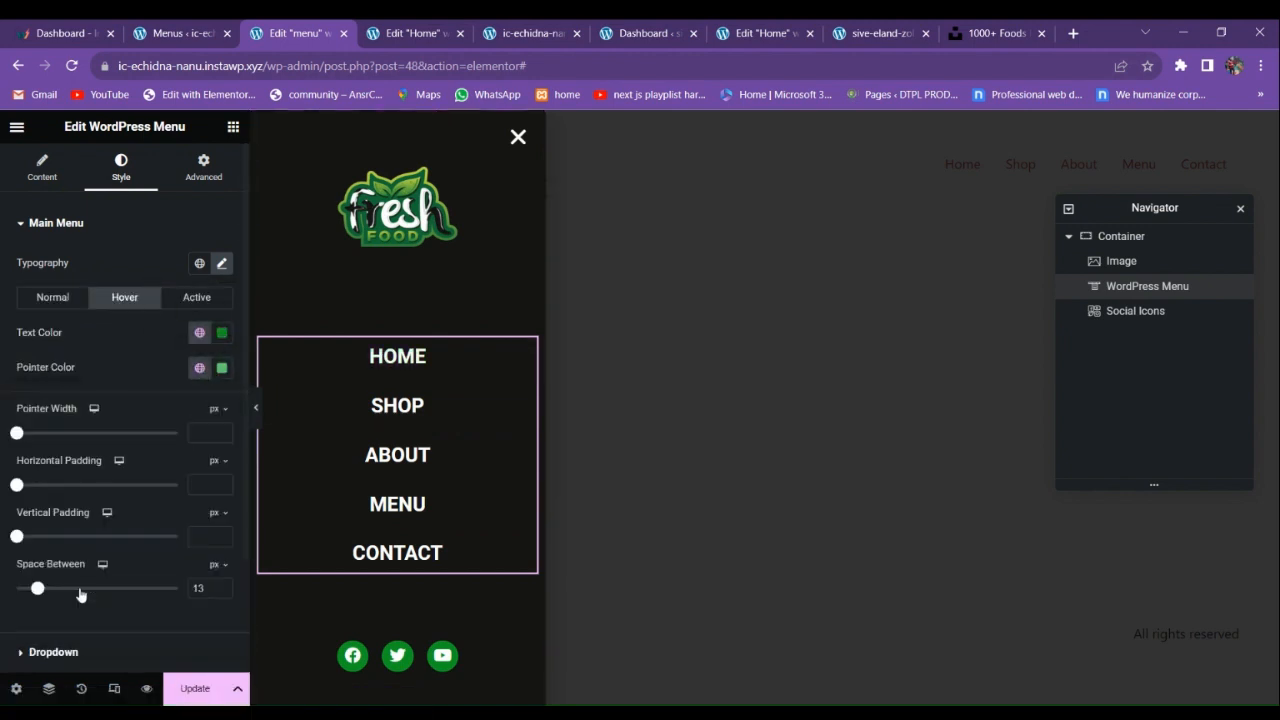
Apply the global color green new to the menu's active text and pointer, and set the pointer width to 2 px.
click(197, 297)
click(199, 333)
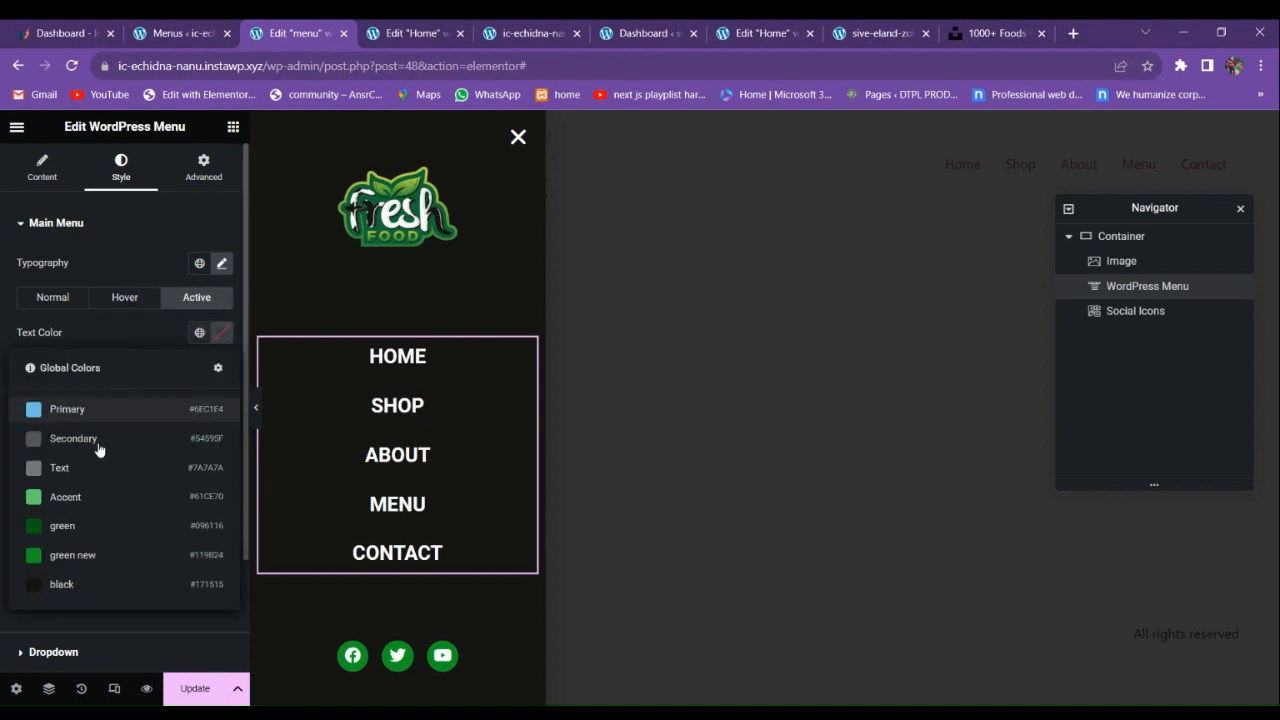
click(85, 568)
click(199, 368)
click(97, 589)
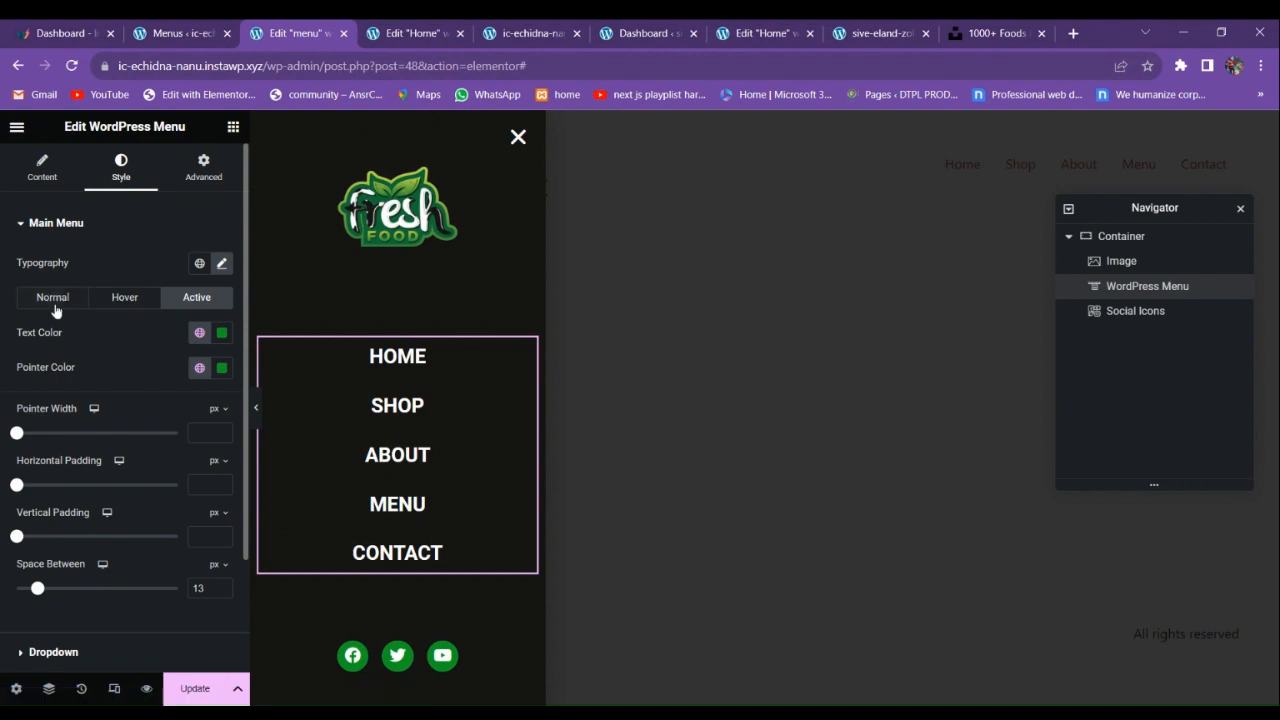
click(224, 430)
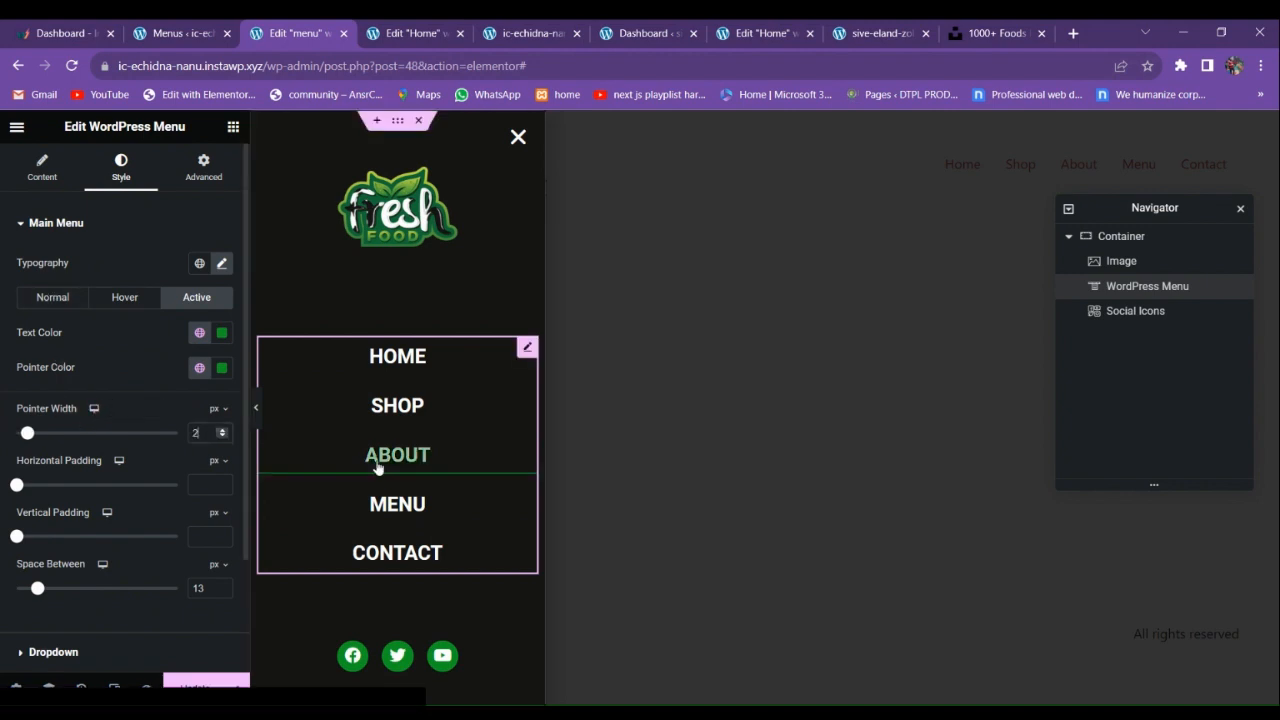
click(55, 303)
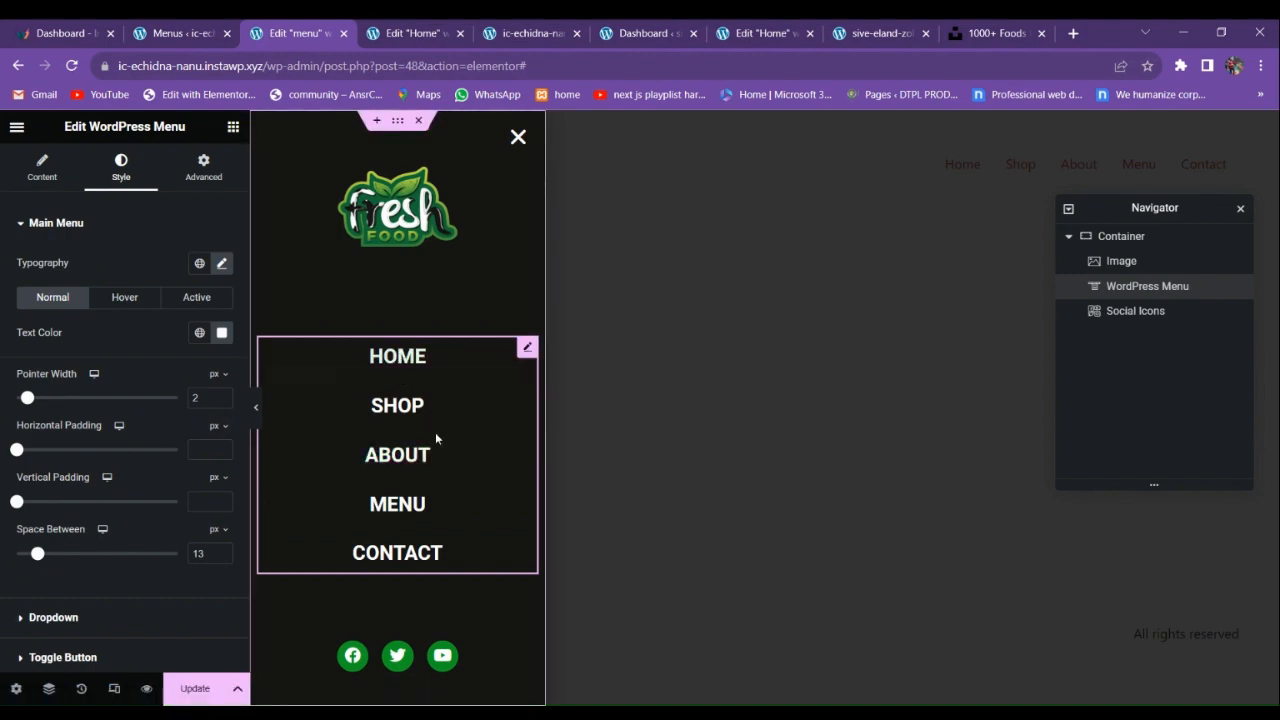
Update the popup without adding display conditions and preview it in mobile view before returning to desktop view.
click(198, 686)
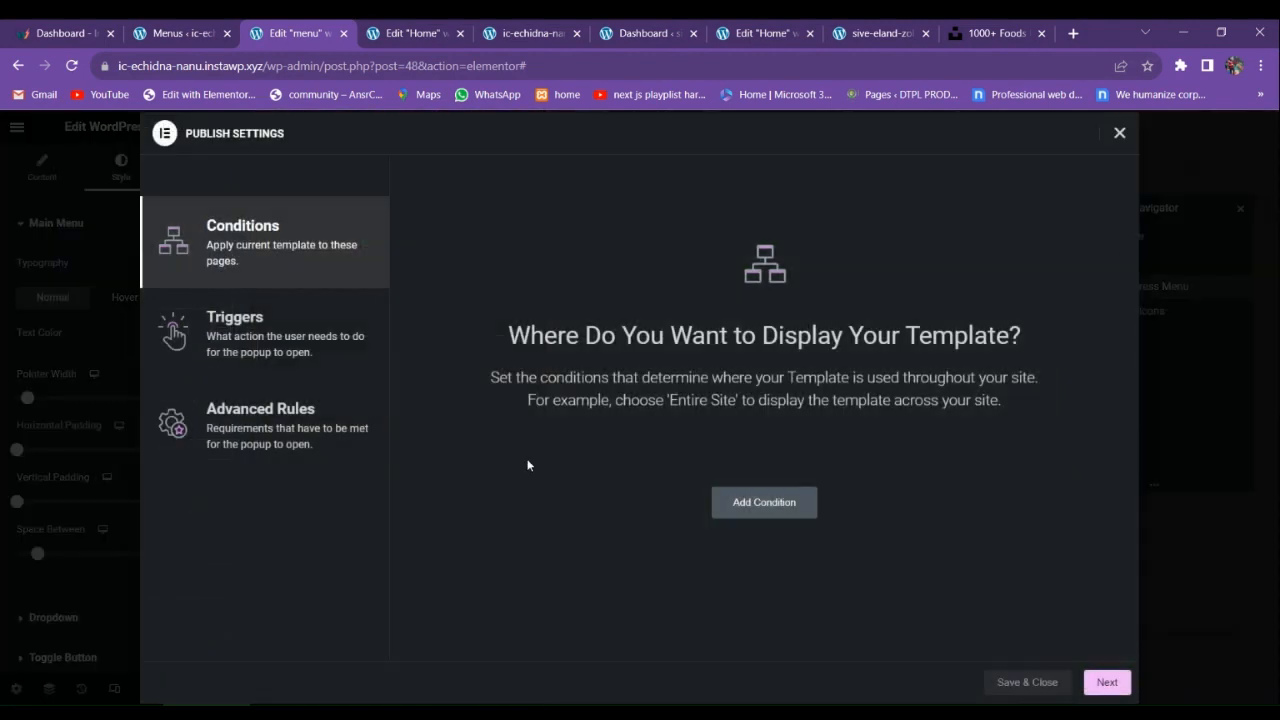
click(1006, 690)
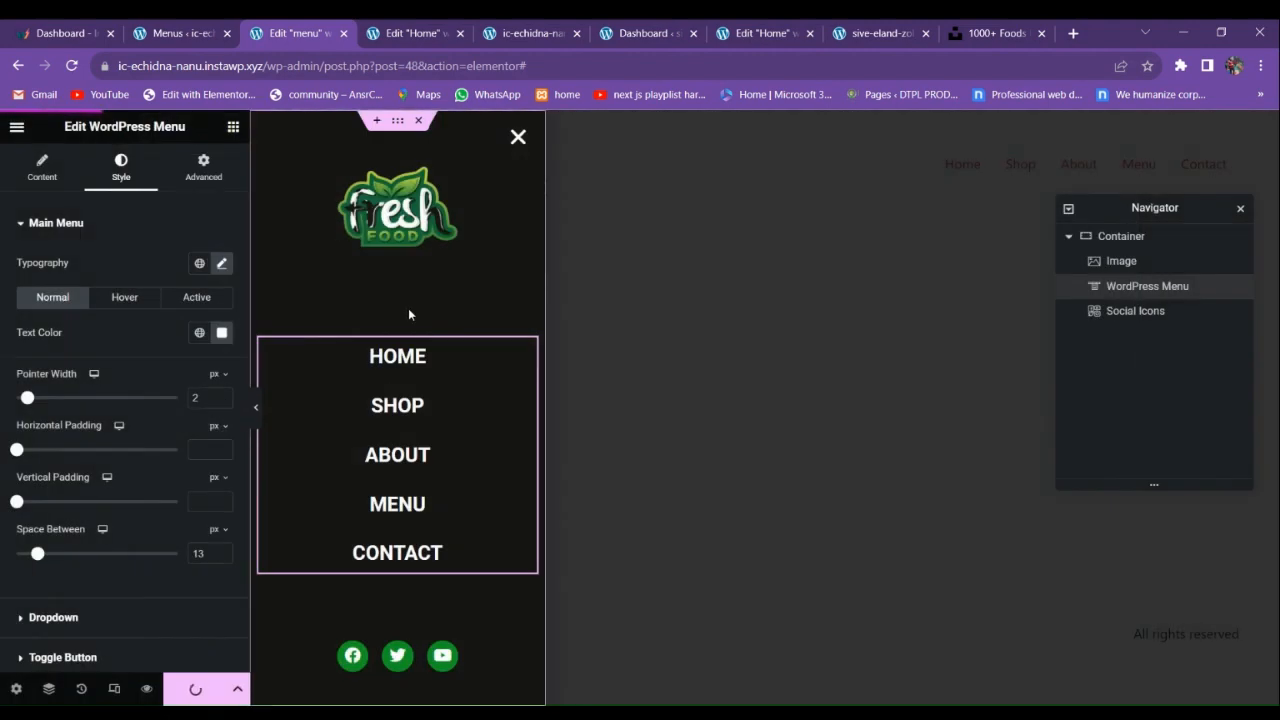
click(114, 688)
click(719, 127)
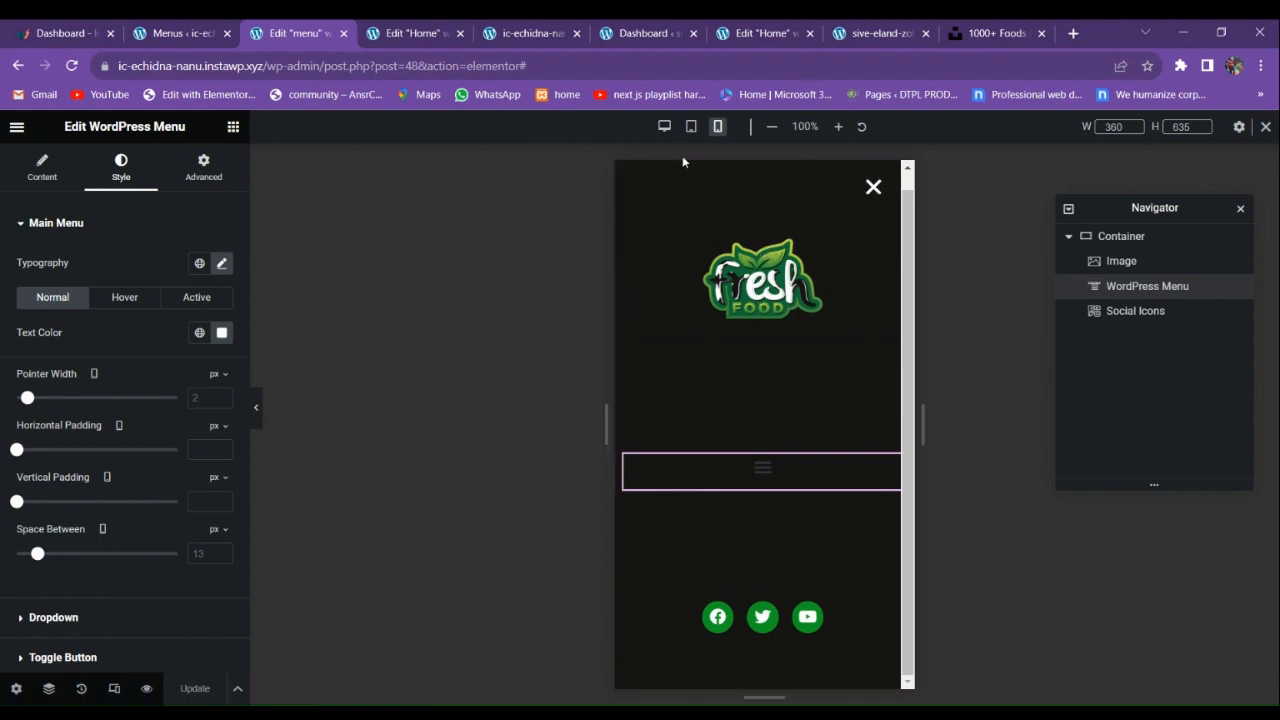
click(664, 126)
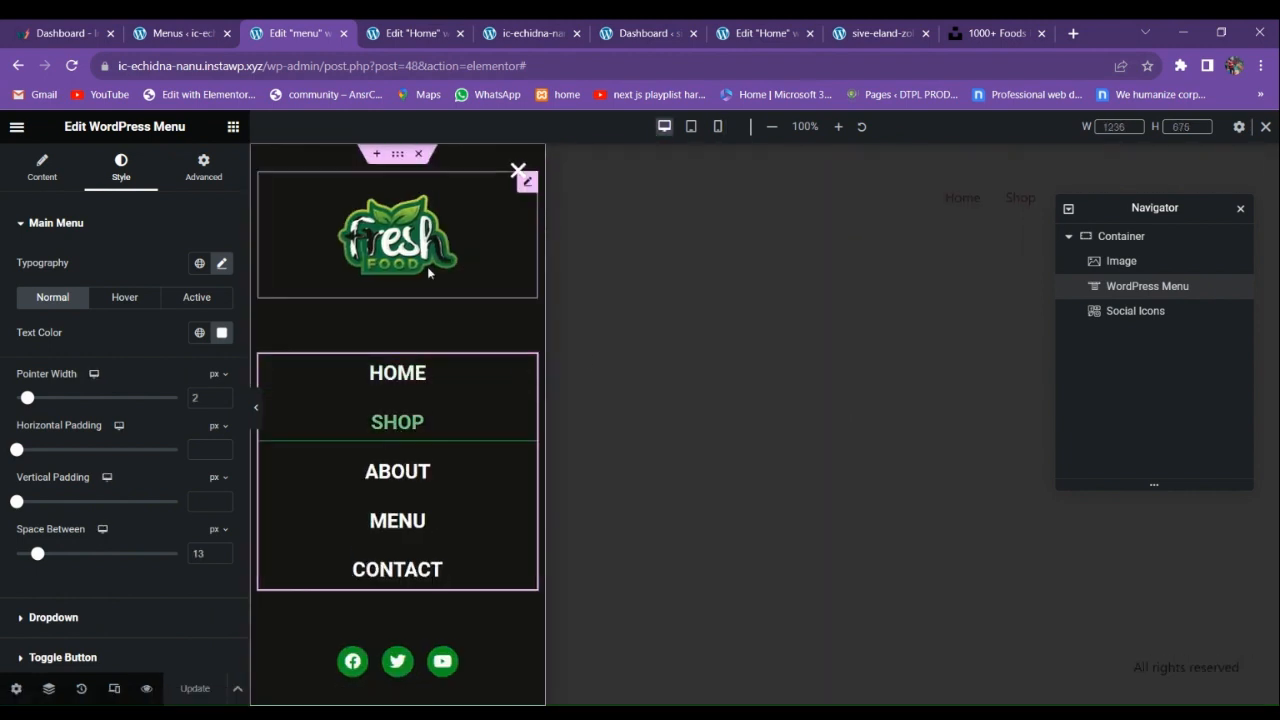
Reload the Home page's Elementor editor and glance at the live site while it loads.
click(426, 38)
scroll(514, 371, up, 4)
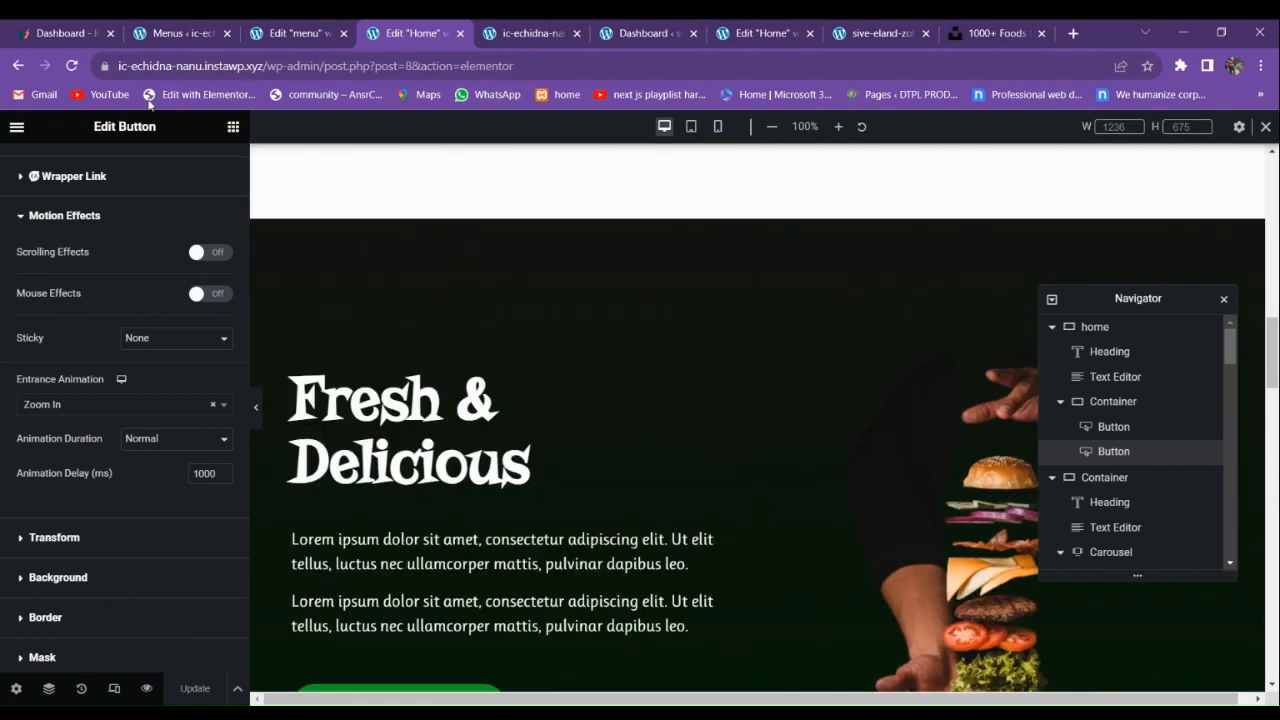
click(72, 66)
click(533, 31)
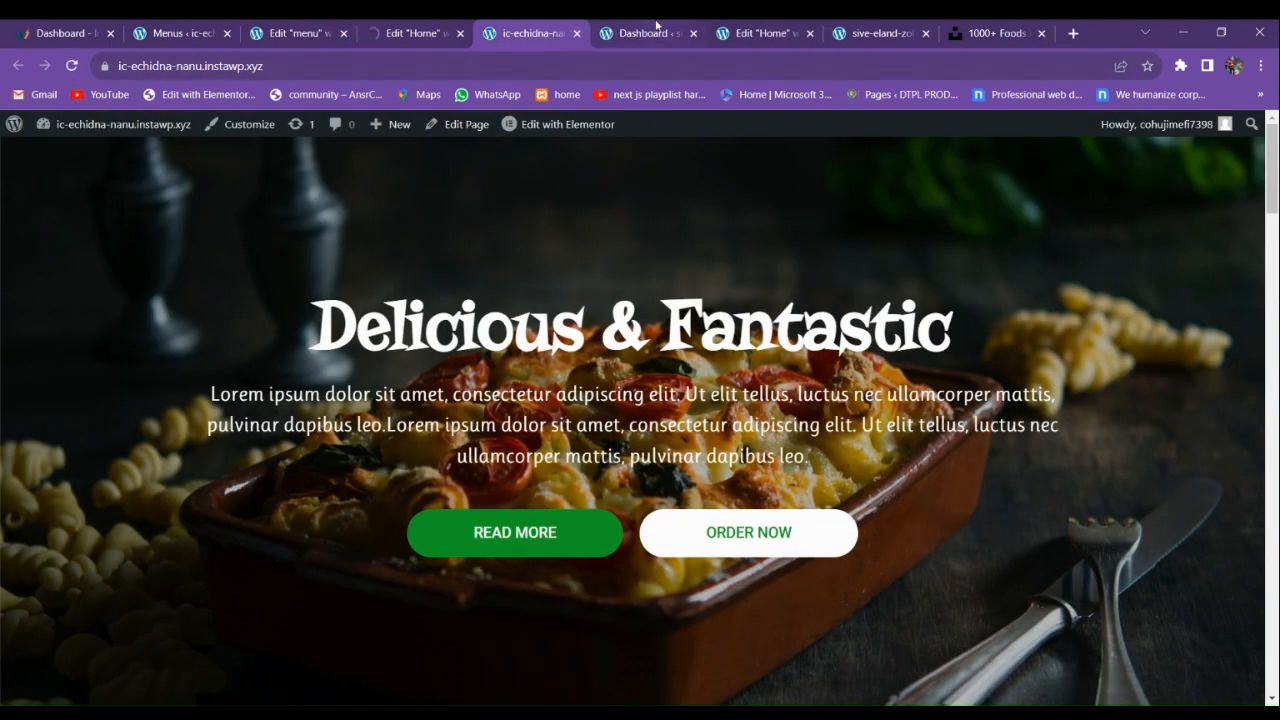
click(405, 33)
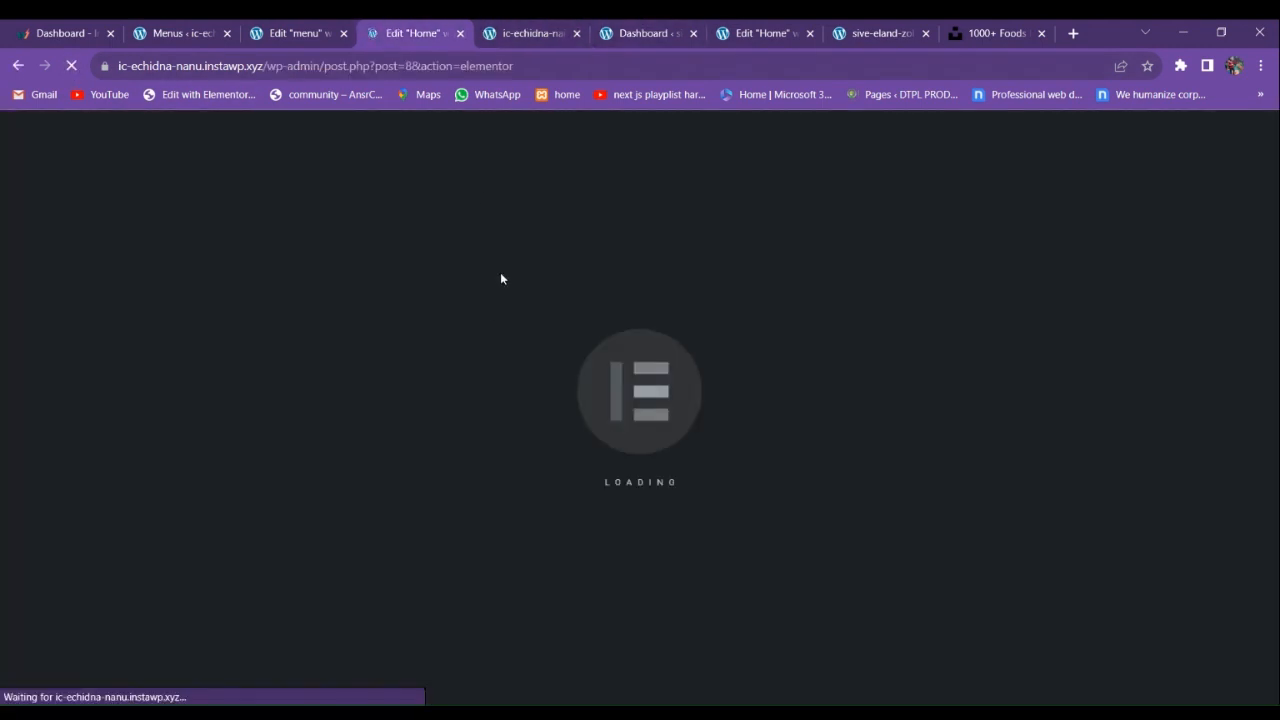
Examine the menu icon on the reference site's Home page in its editor and live view, closing the slide-in menu, and return to the Home editor.
click(613, 28)
click(770, 33)
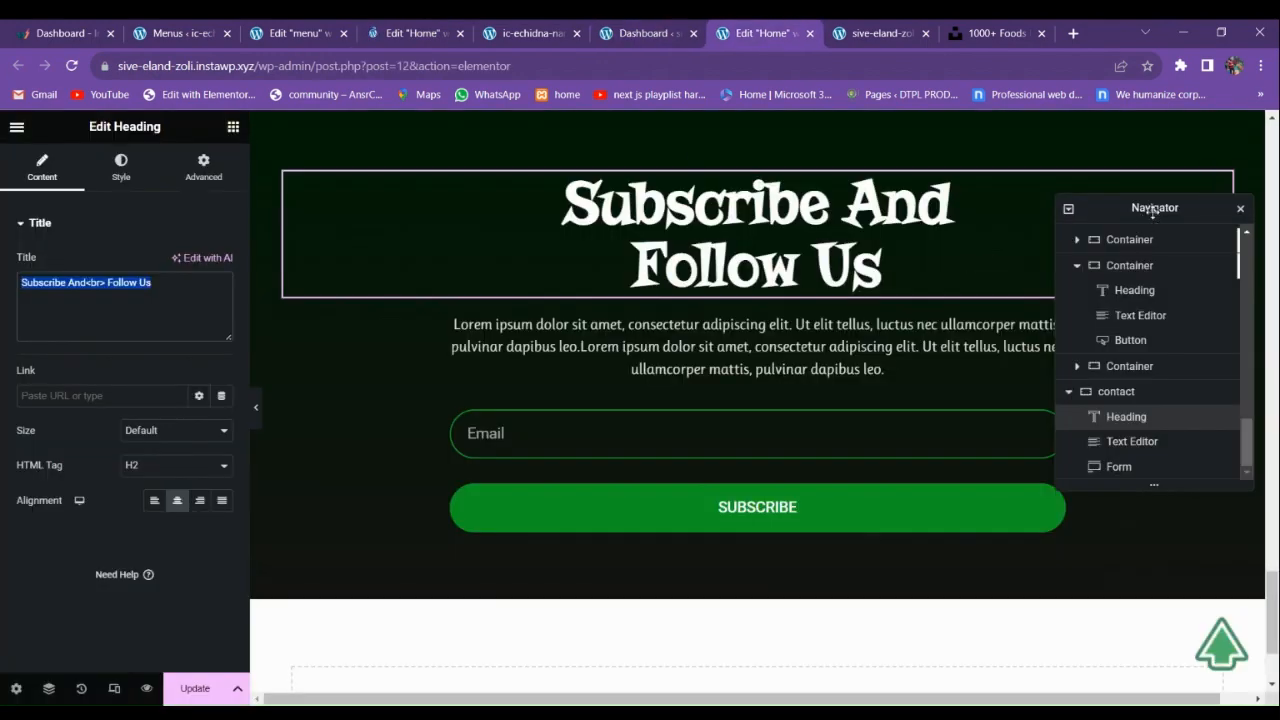
drag(1153, 210, 1148, 297)
scroll(961, 282, up, 3)
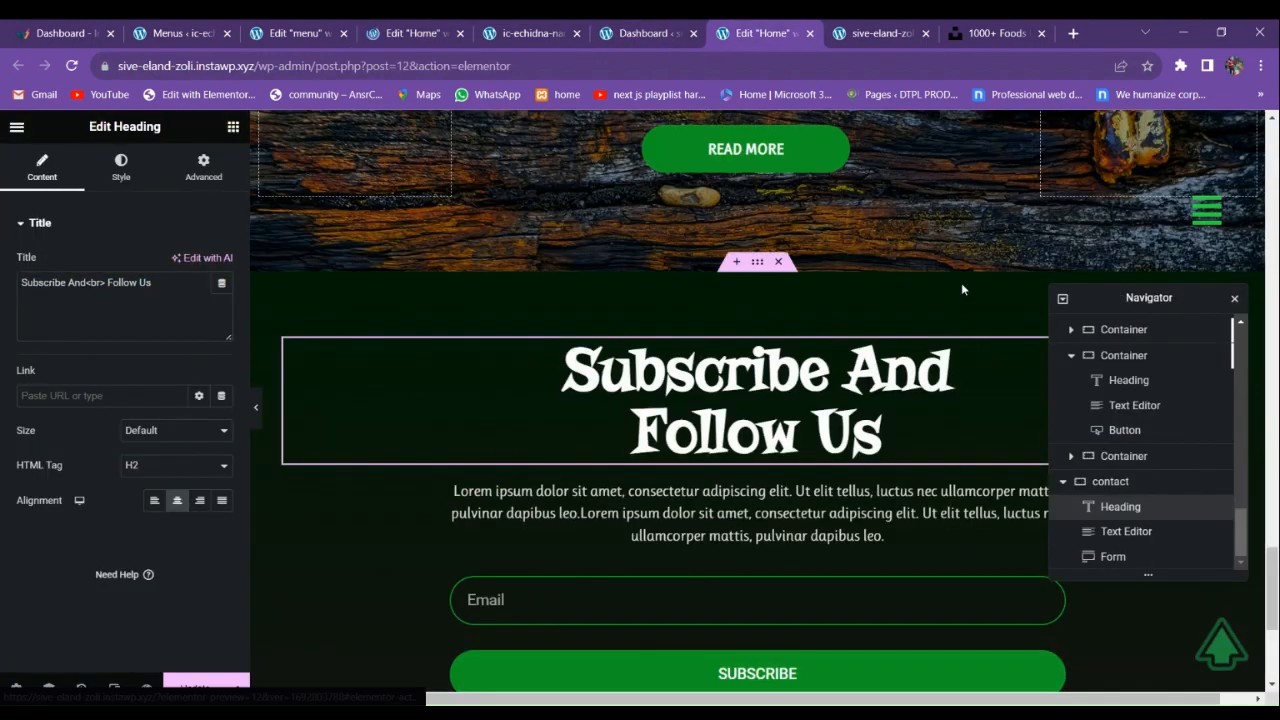
scroll(961, 282, up, 15)
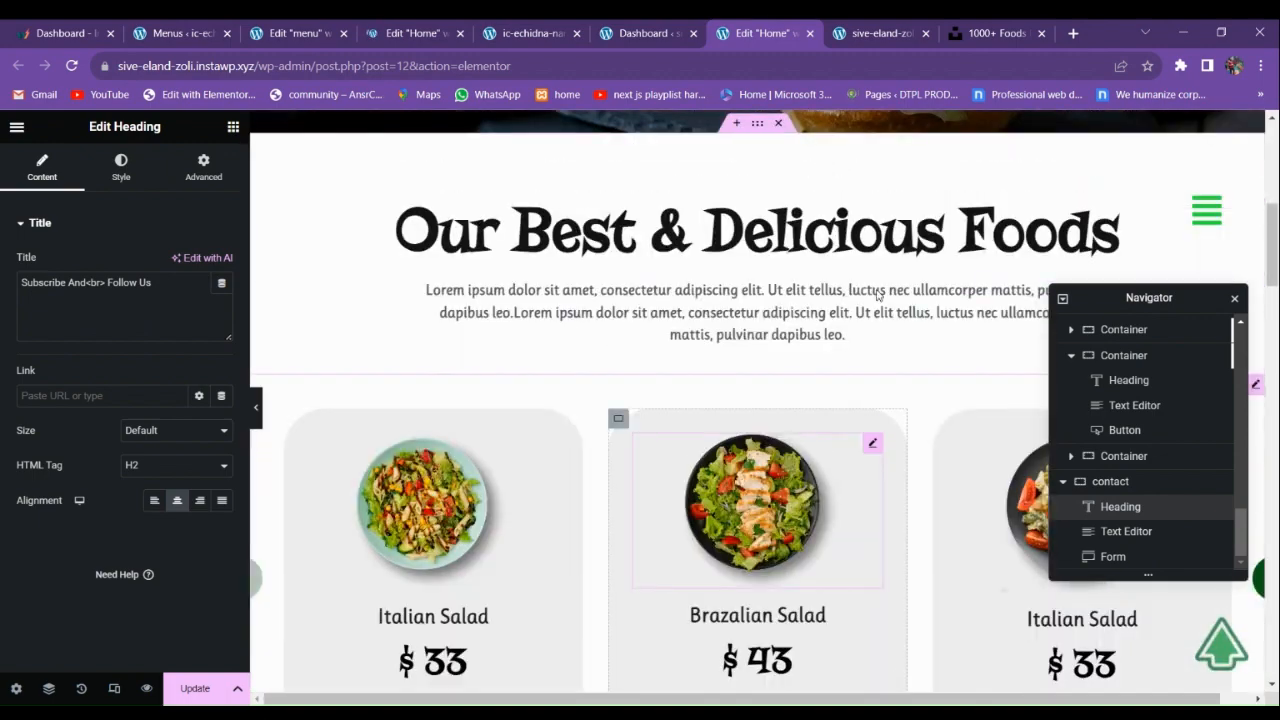
scroll(876, 293, up, 5)
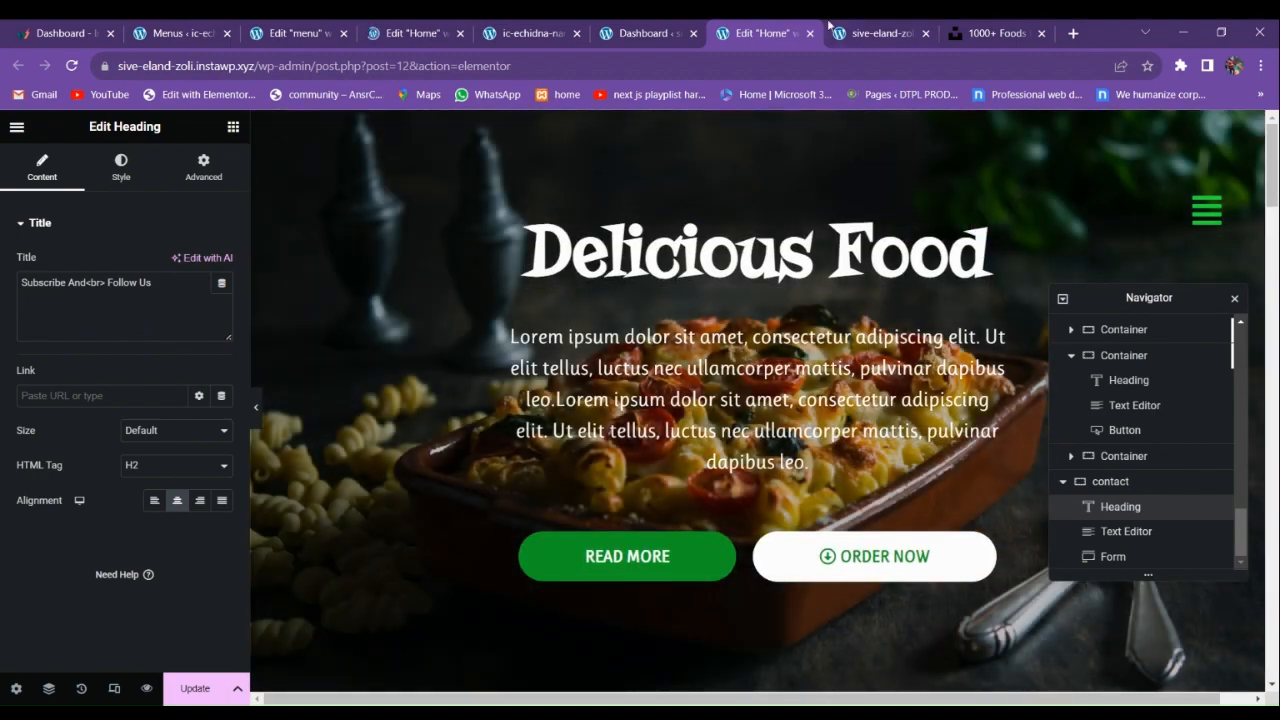
click(868, 43)
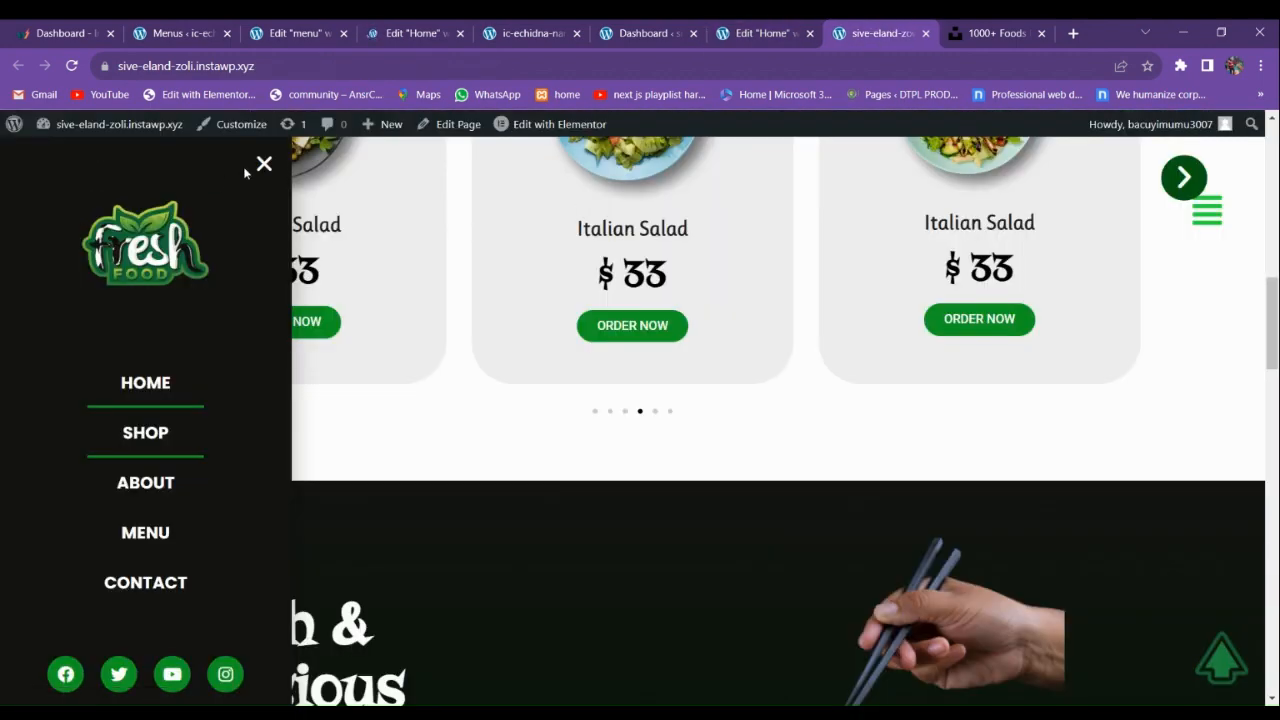
click(263, 165)
scroll(870, 319, up, 7)
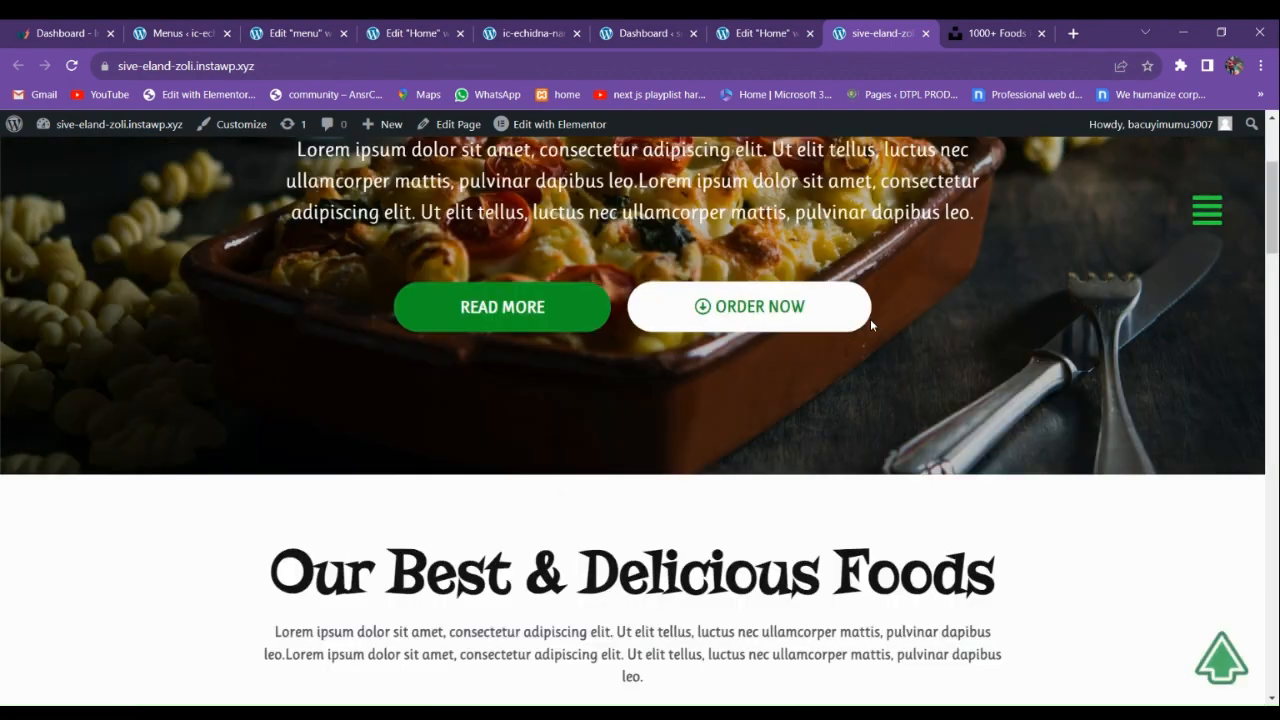
scroll(870, 319, up, 3)
click(434, 24)
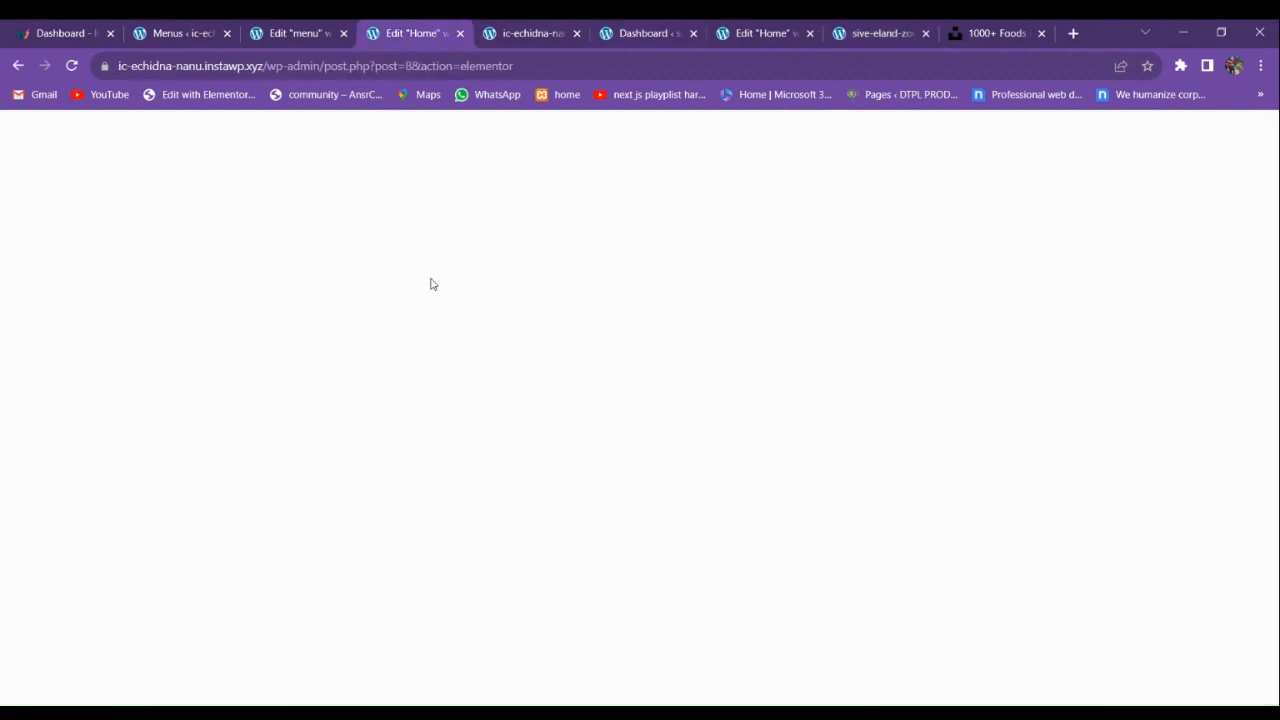
click(527, 24)
click(420, 28)
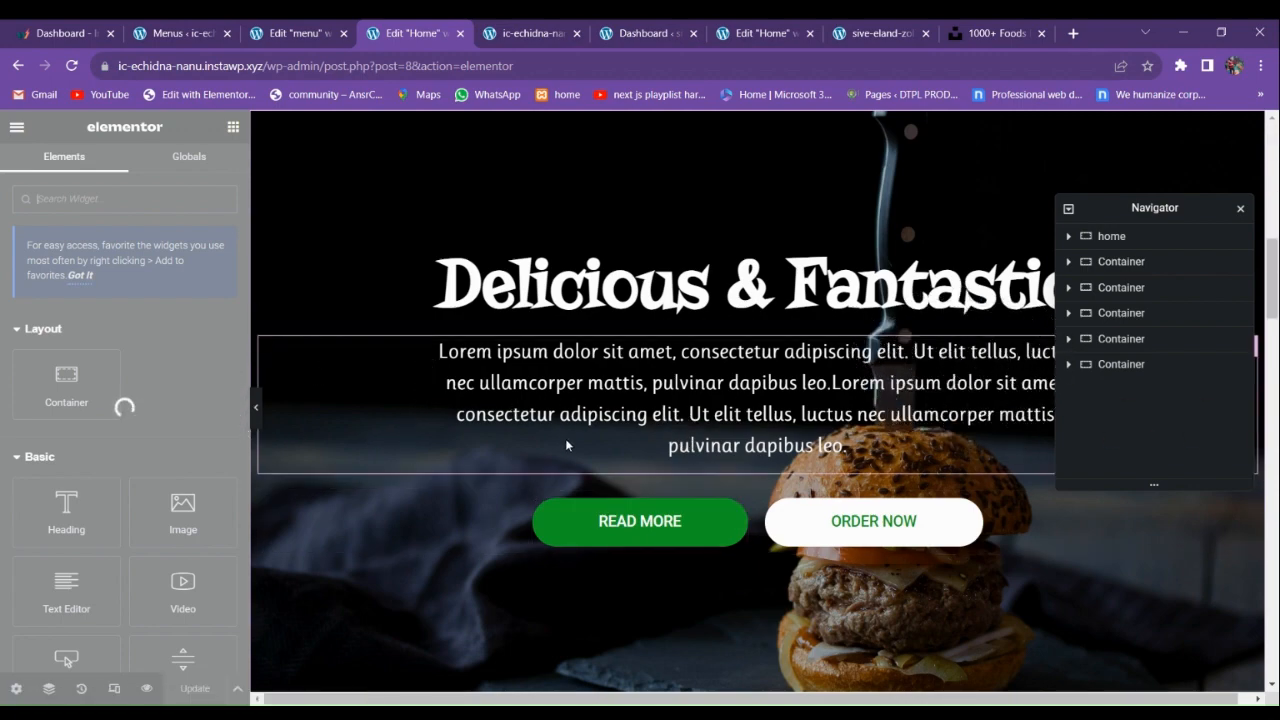
Add an Icon widget to the home section between the paragraph text and the two buttons.
scroll(567, 446, down, 13)
scroll(565, 453, up, 14)
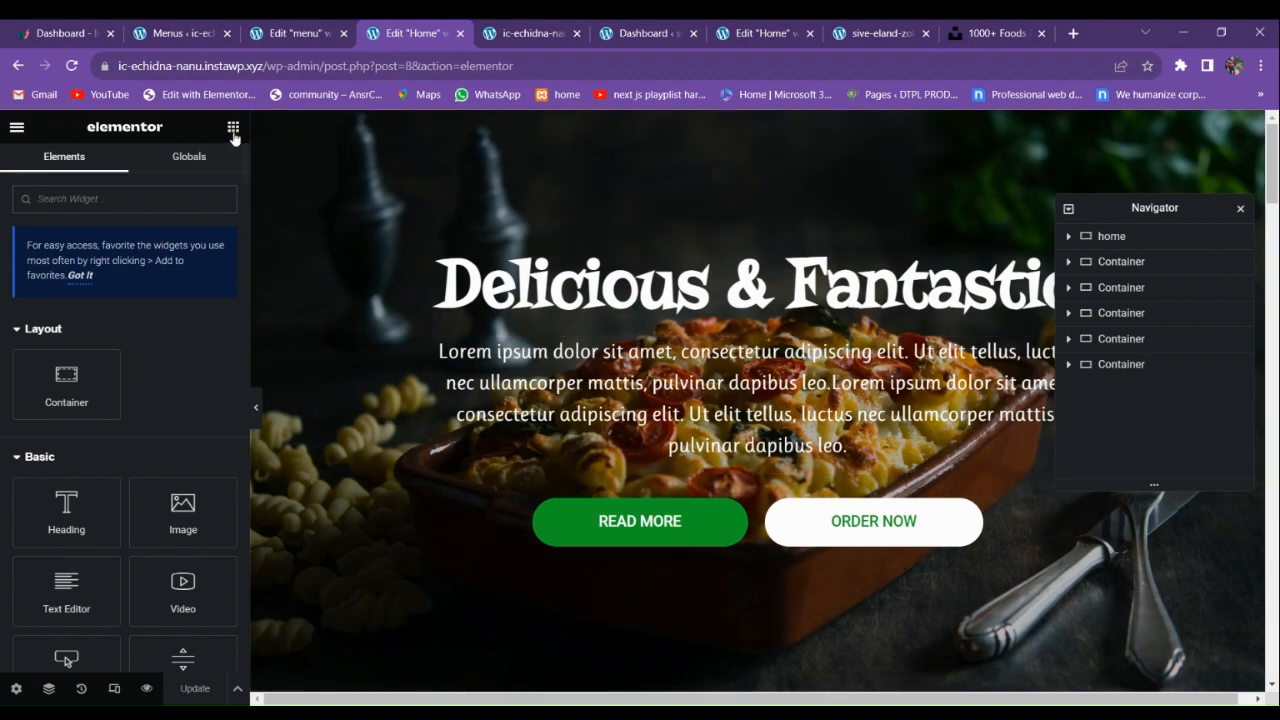
click(142, 190)
text(icon)
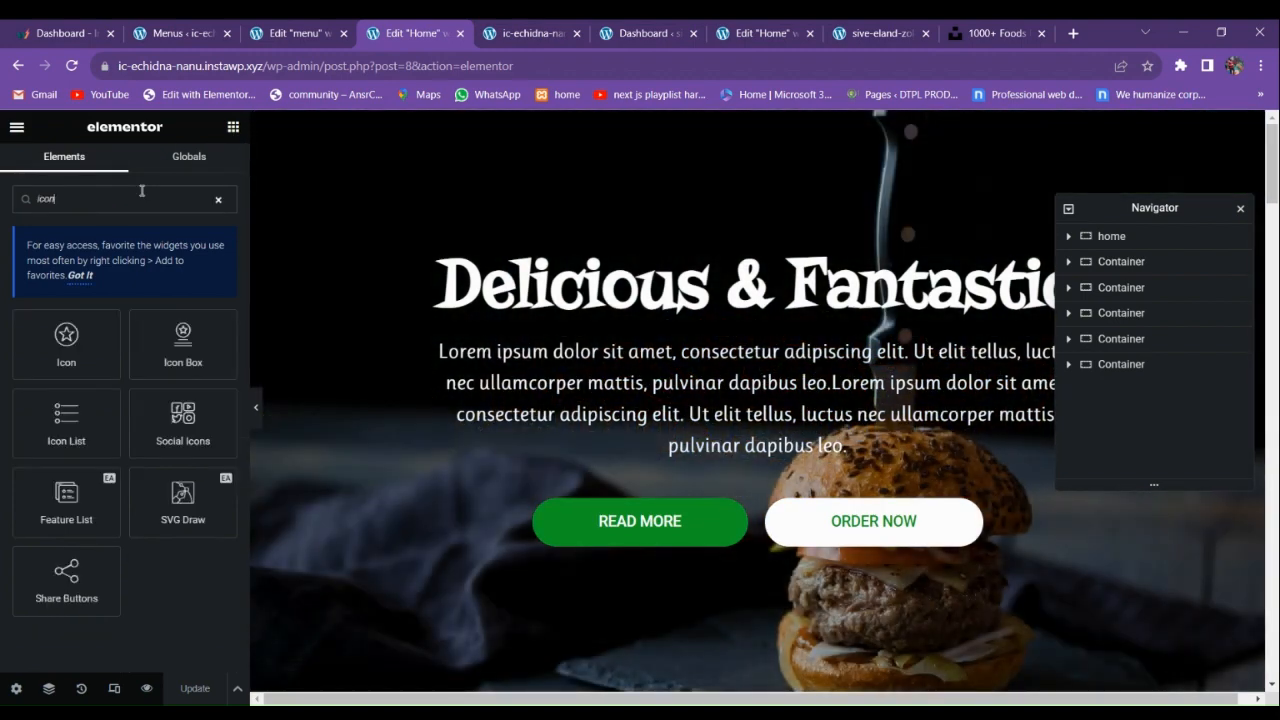
drag(66, 340, 679, 485)
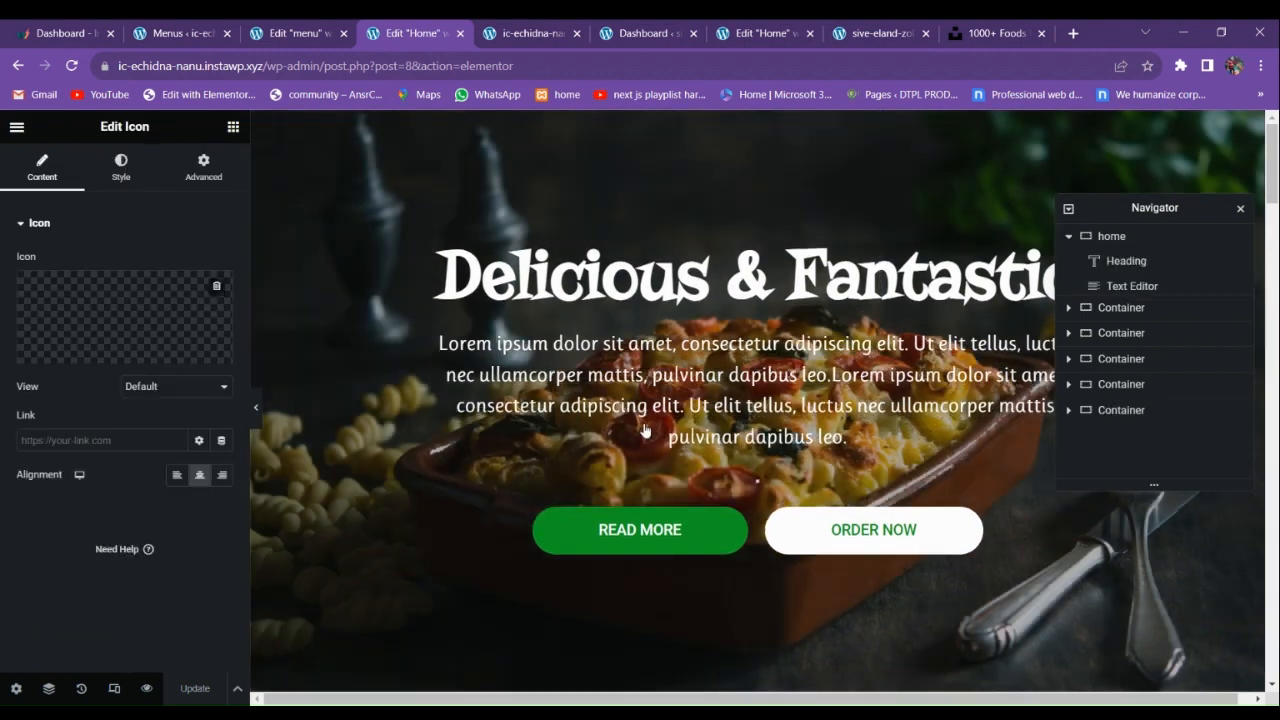
Replace the default star with the four-line Align justify icon from the Font Awesome - Solid library.
click(125, 316)
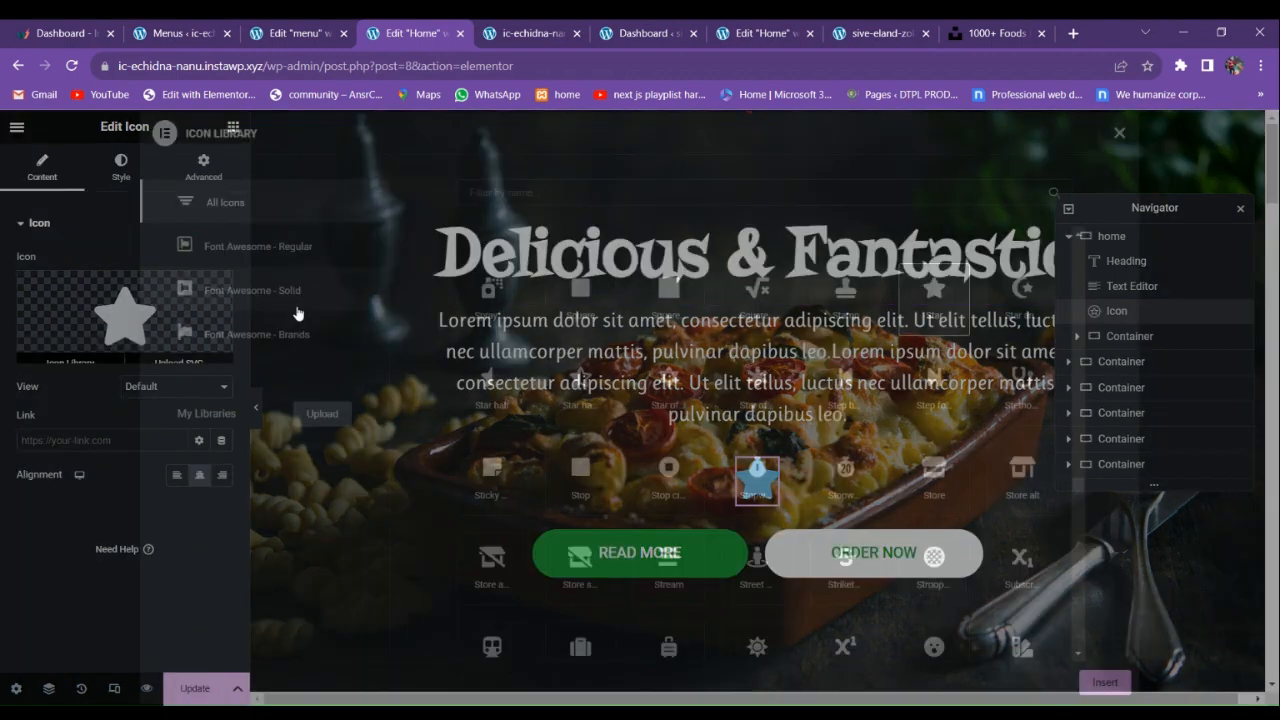
scroll(676, 388, down, 3)
scroll(714, 320, up, 12)
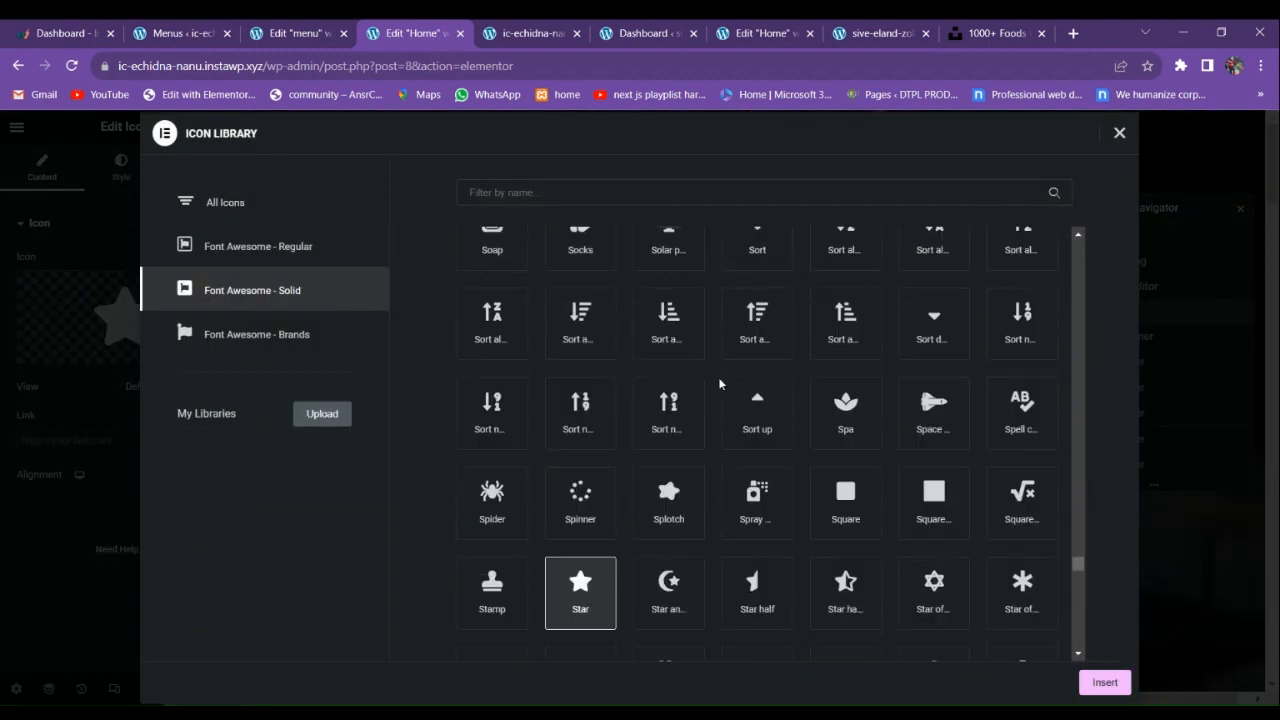
scroll(880, 430, up, 2)
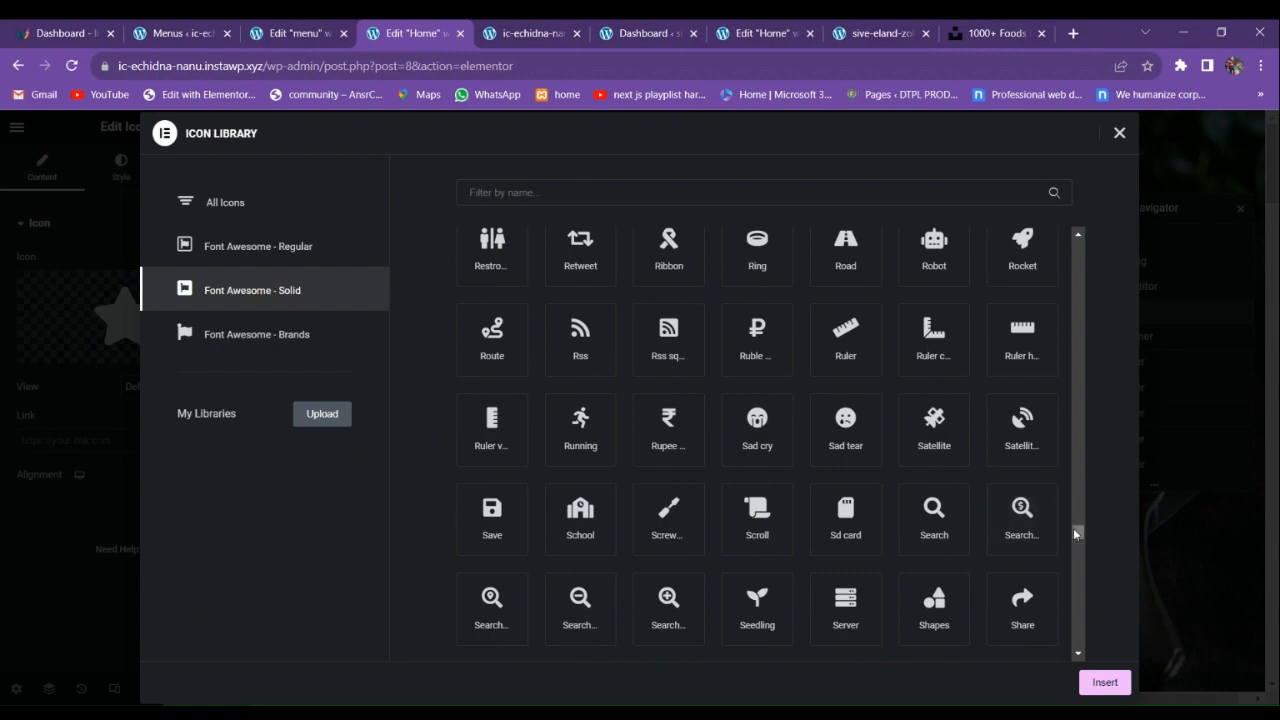
drag(1075, 535, 1075, 248)
click(1014, 314)
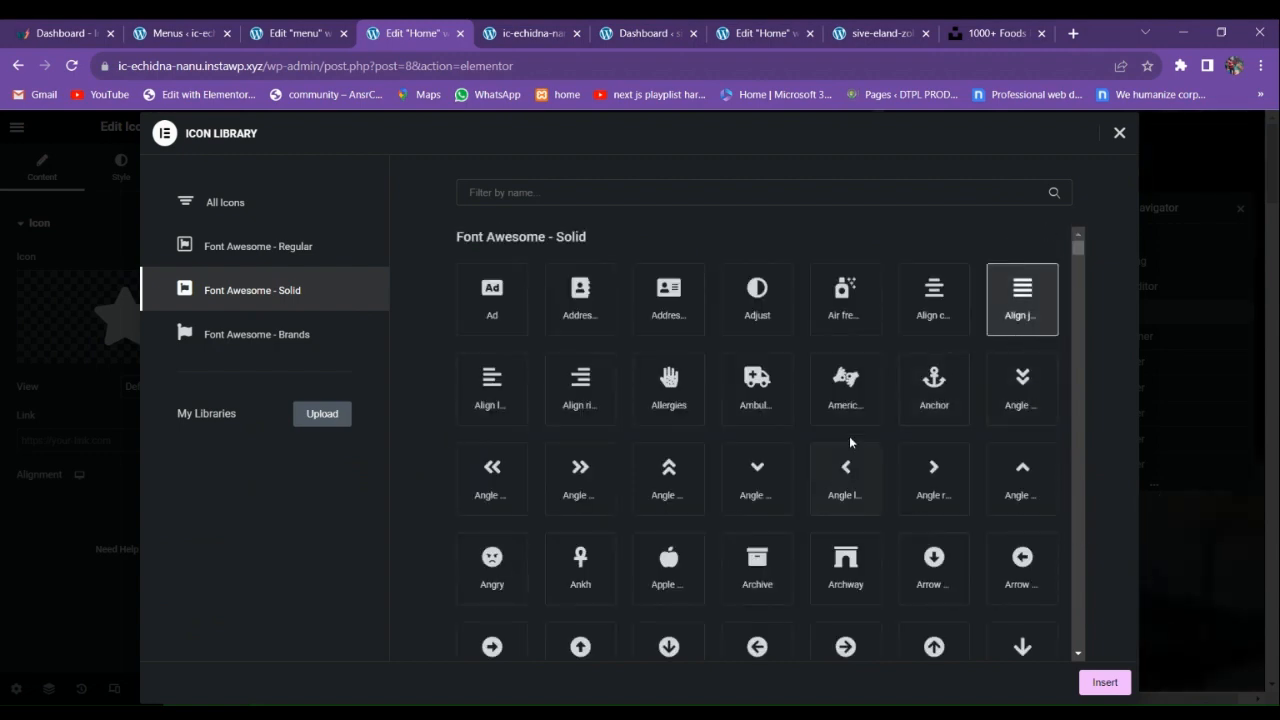
click(1104, 683)
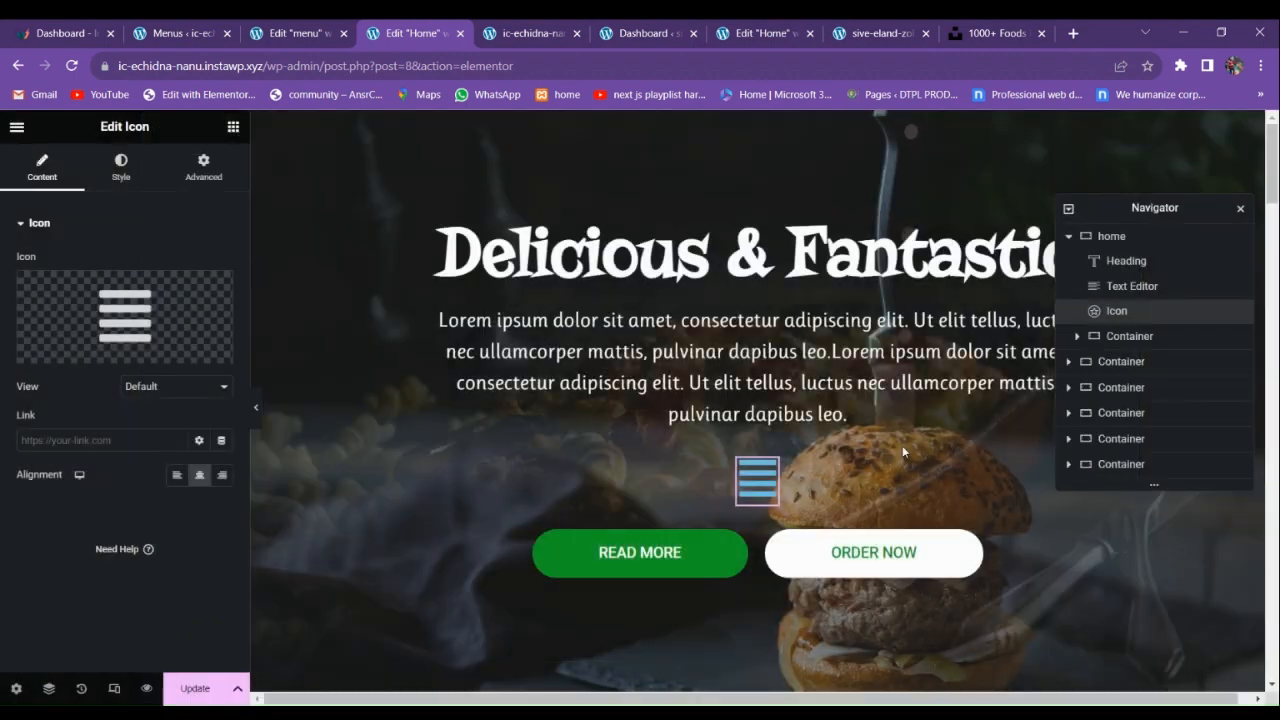
Apply the global green color to the menu icon as its primary color.
click(121, 166)
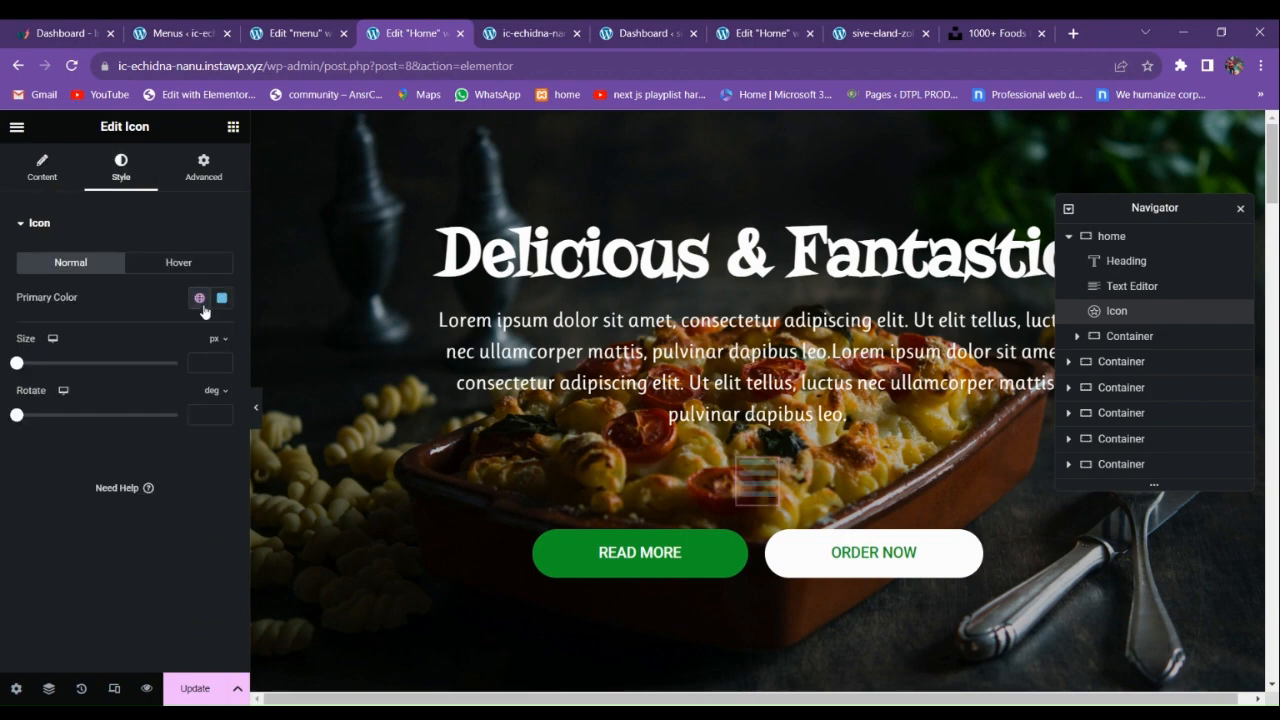
click(203, 310)
click(100, 489)
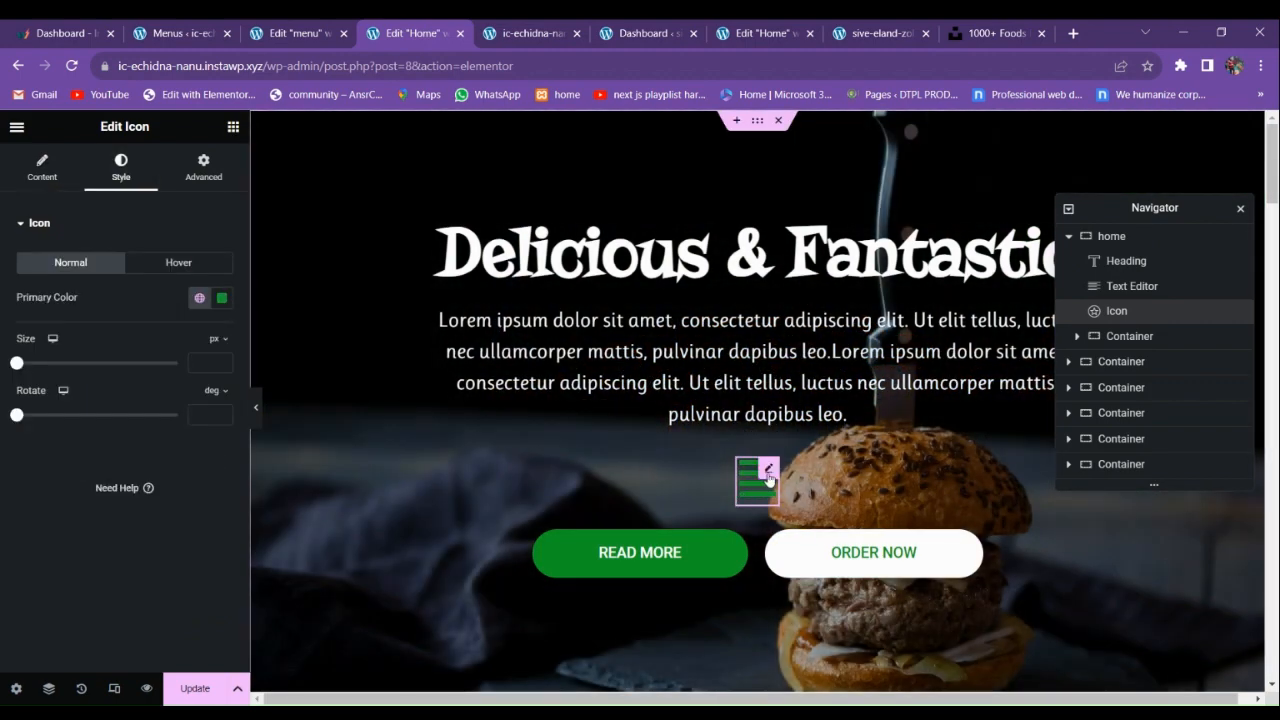
Move the Navigator off the hero's right side and set the menu icon's position to Fixed.
drag(1120, 210, 388, 245)
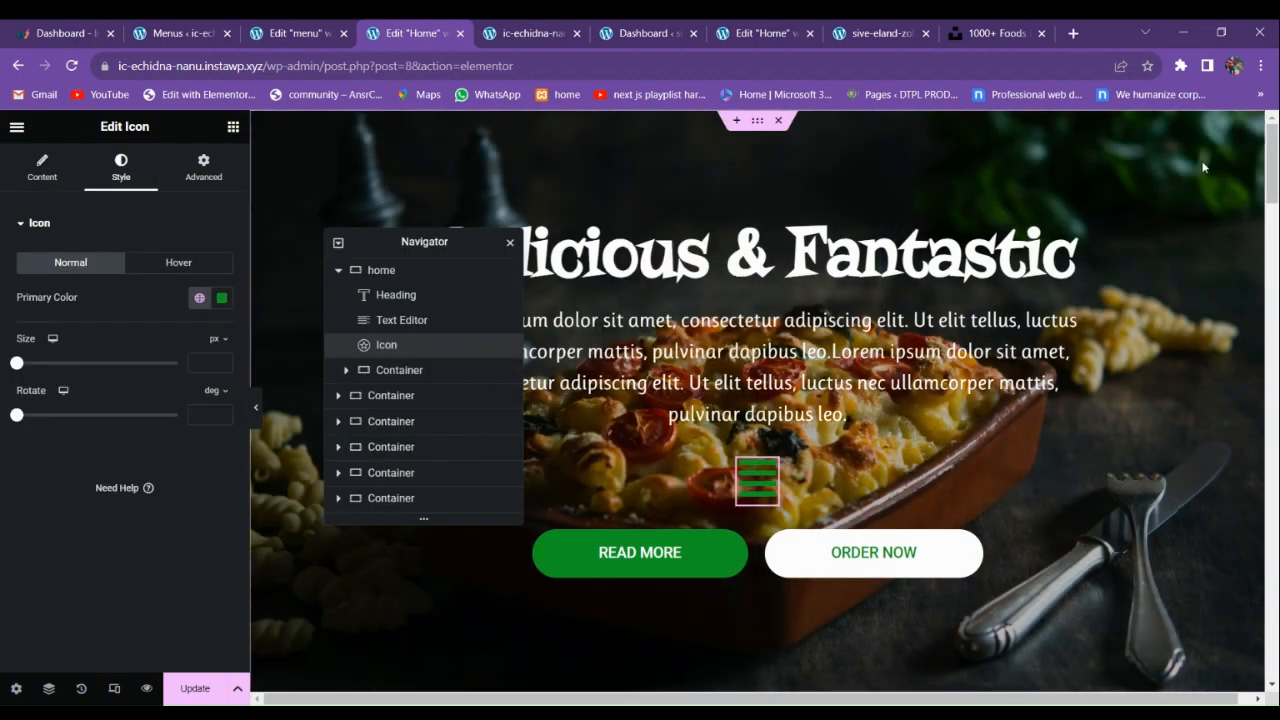
click(170, 172)
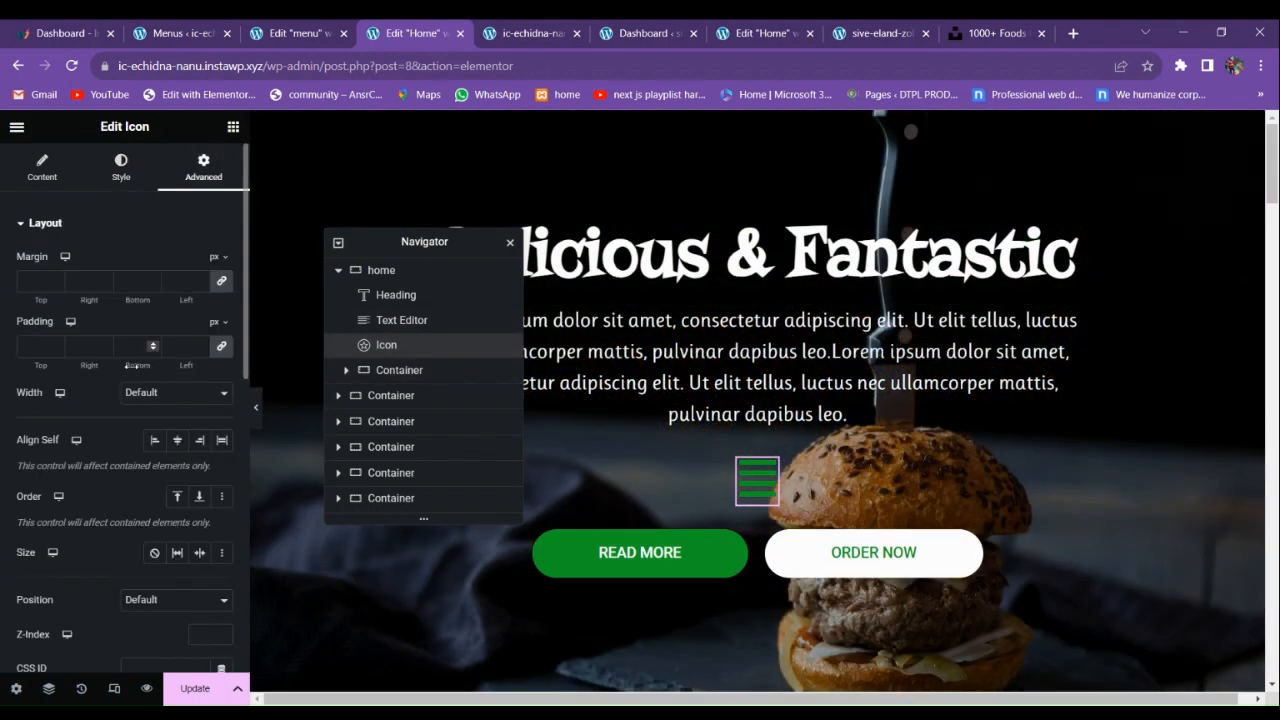
scroll(128, 380, down, 2)
scroll(124, 410, down, 2)
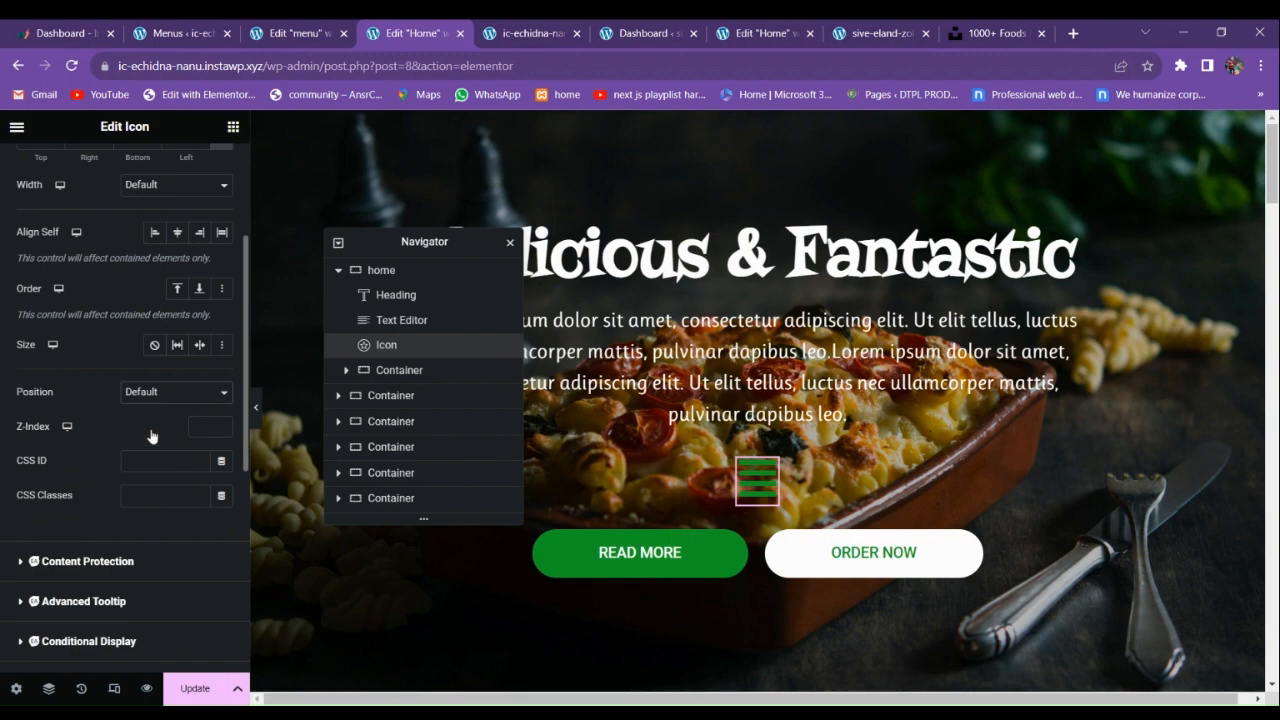
click(152, 436)
scroll(136, 460, down, 4)
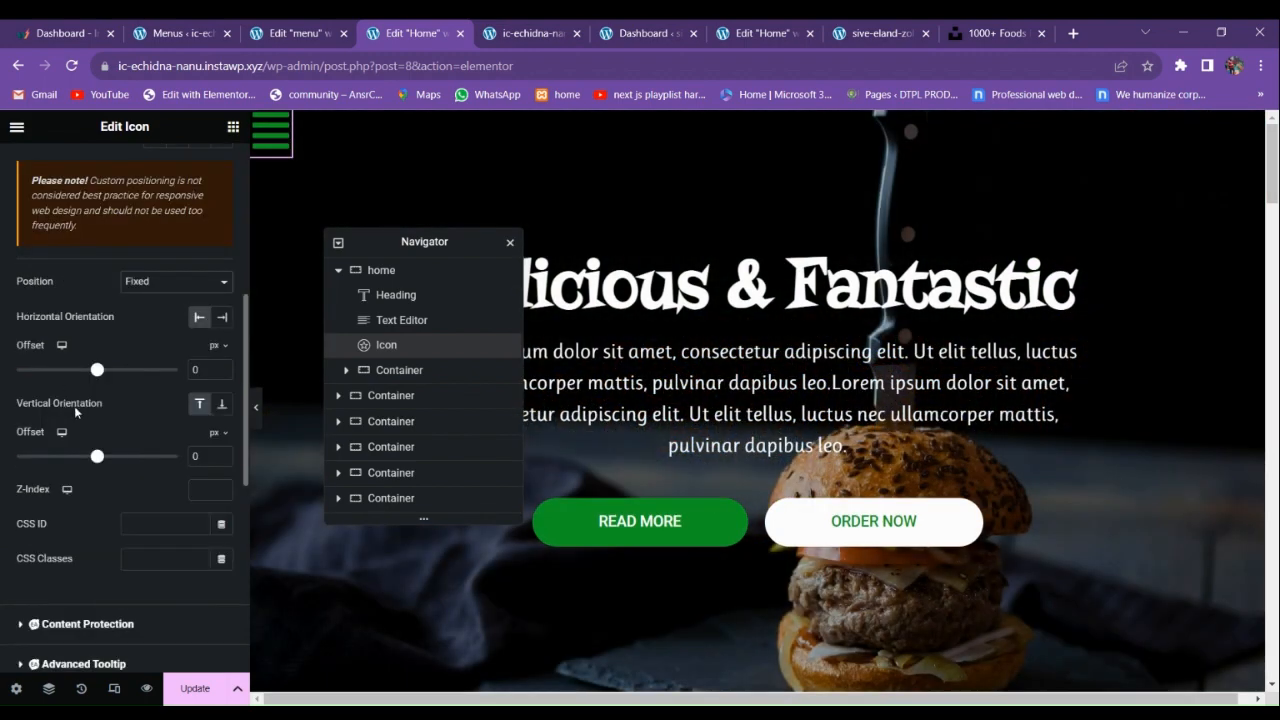
Anchor the fixed icon to the page's right side with a 41.4 px horizontal and 41 px vertical offset, and check it while scrolling.
drag(110, 458, 117, 459)
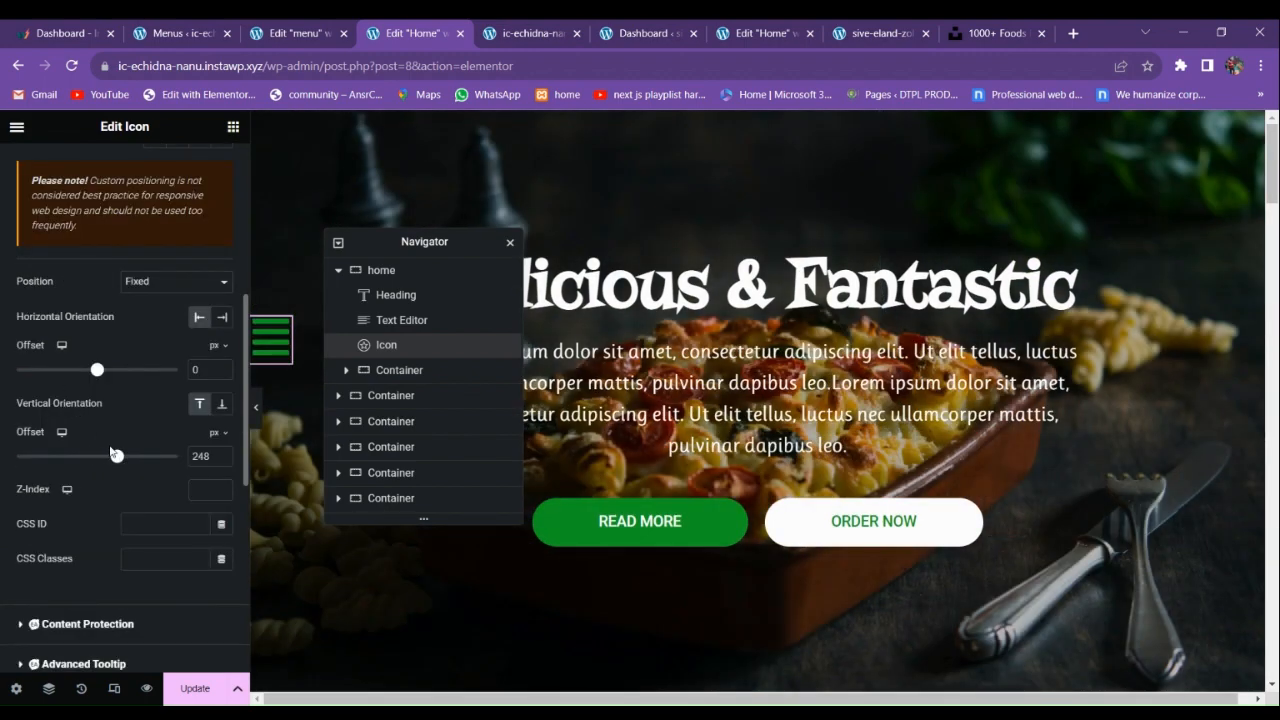
click(222, 317)
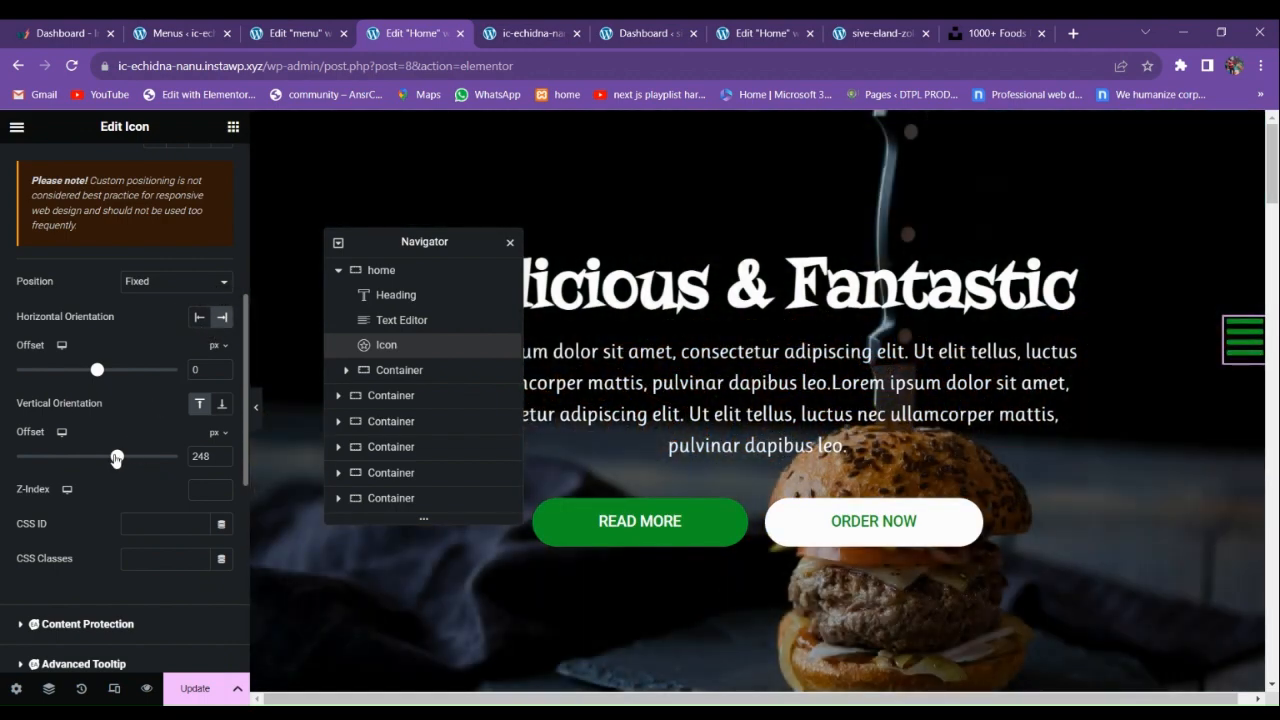
drag(116, 458, 101, 457)
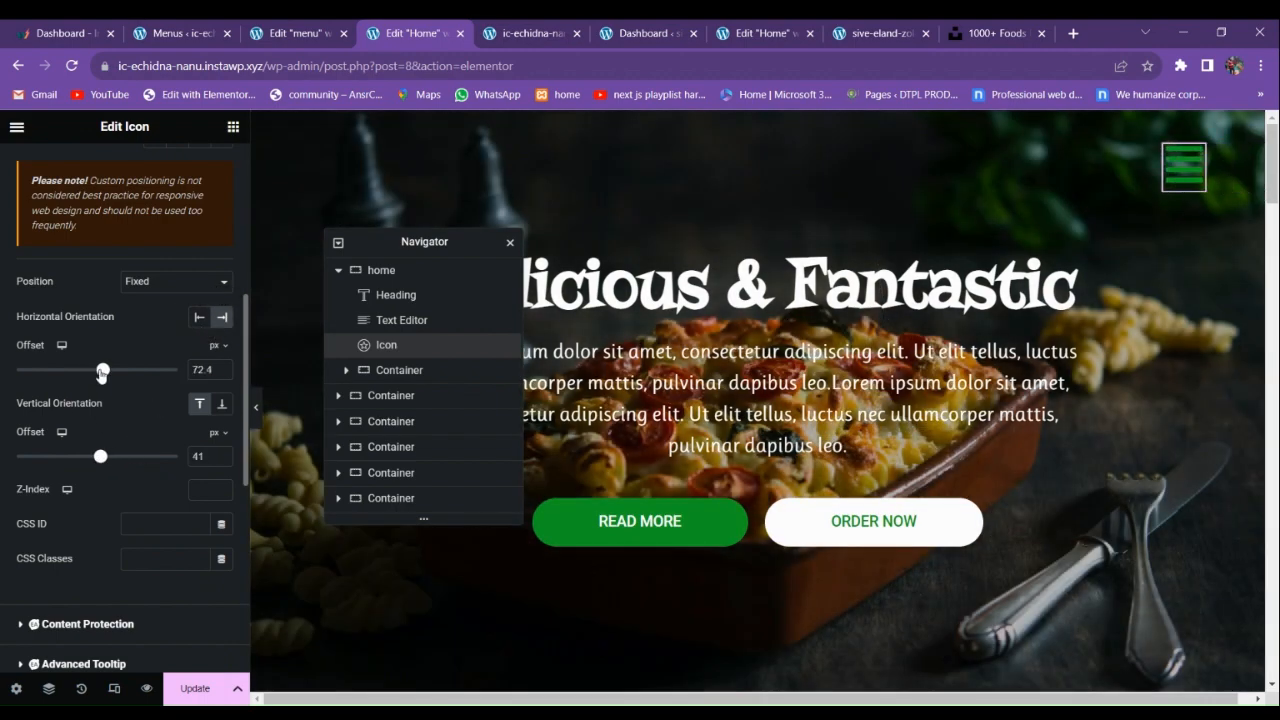
scroll(673, 429, down, 6)
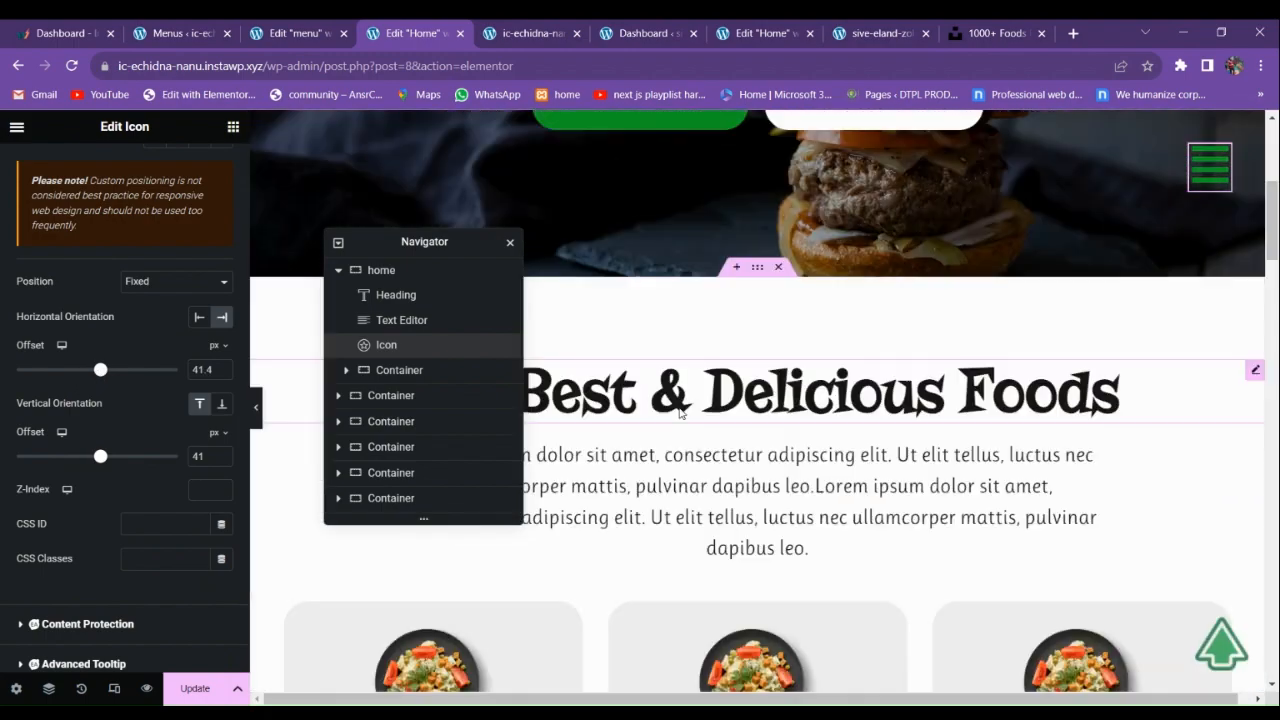
scroll(670, 423, down, 10)
scroll(665, 410, up, 8)
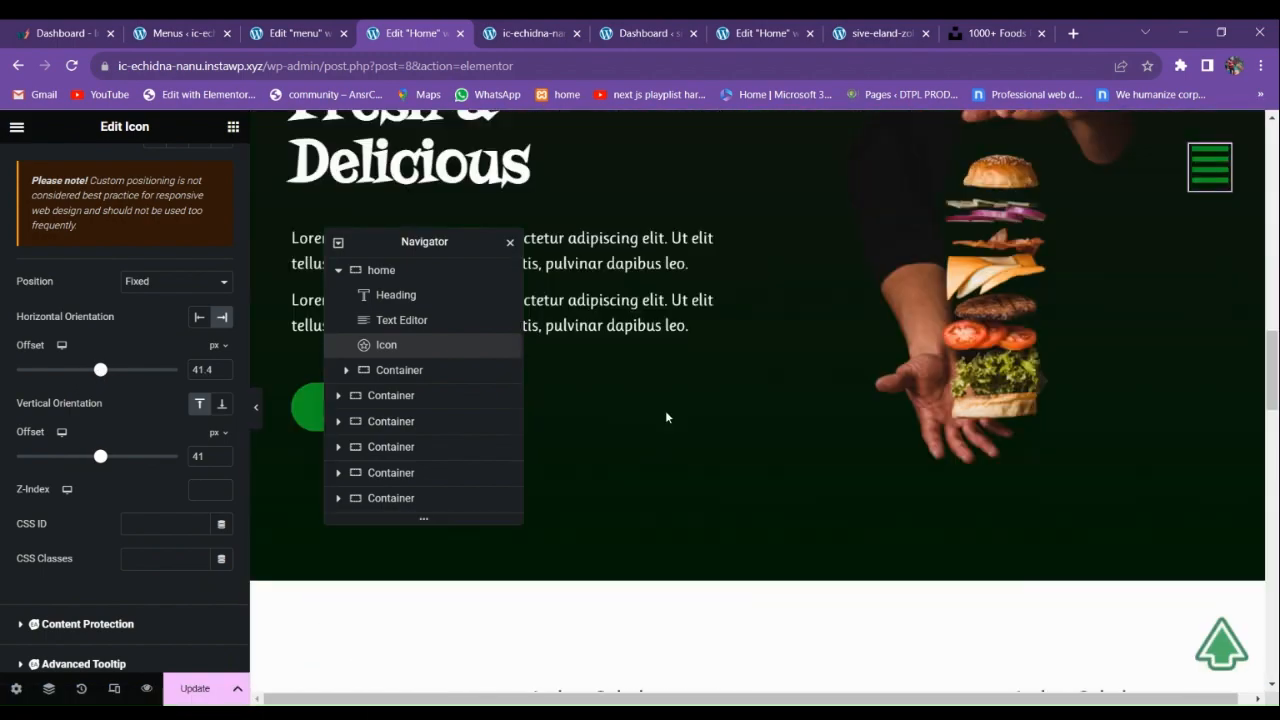
scroll(663, 400, up, 7)
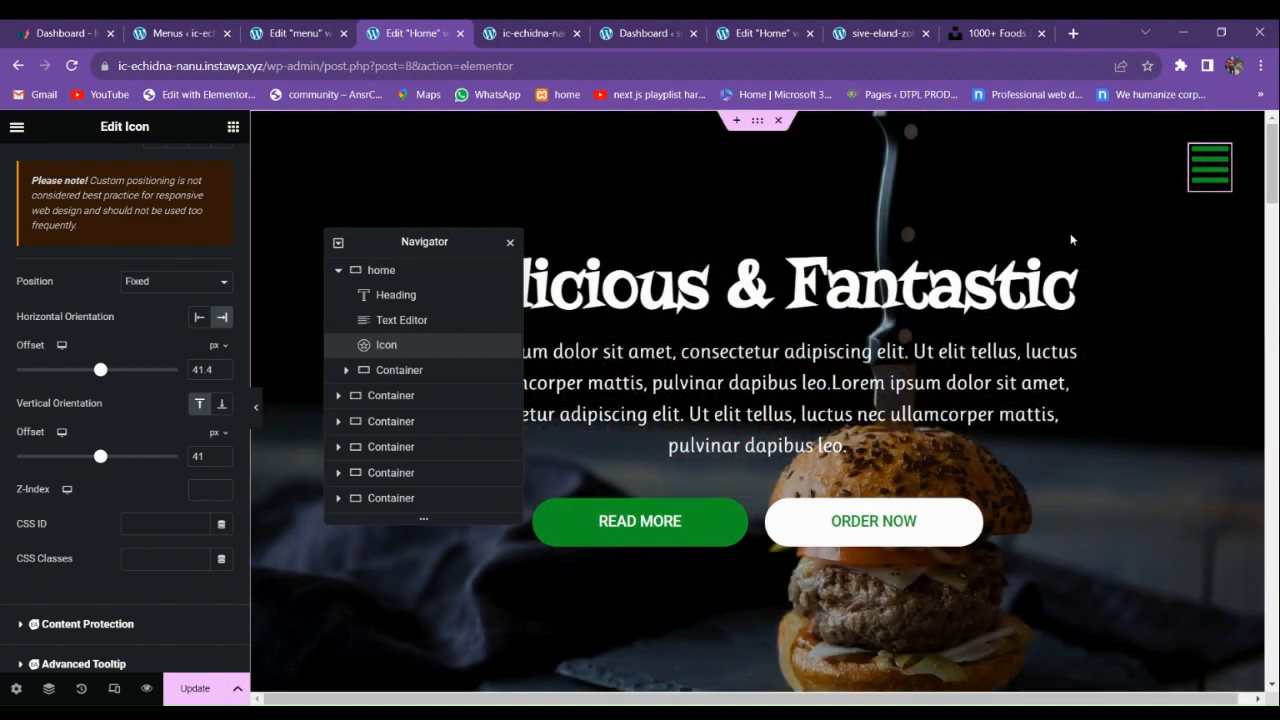
Link the menu icon dynamically to the Open Popup action for the menu template, and update the Home page.
scroll(70, 428, down, 3)
scroll(40, 350, up, 5)
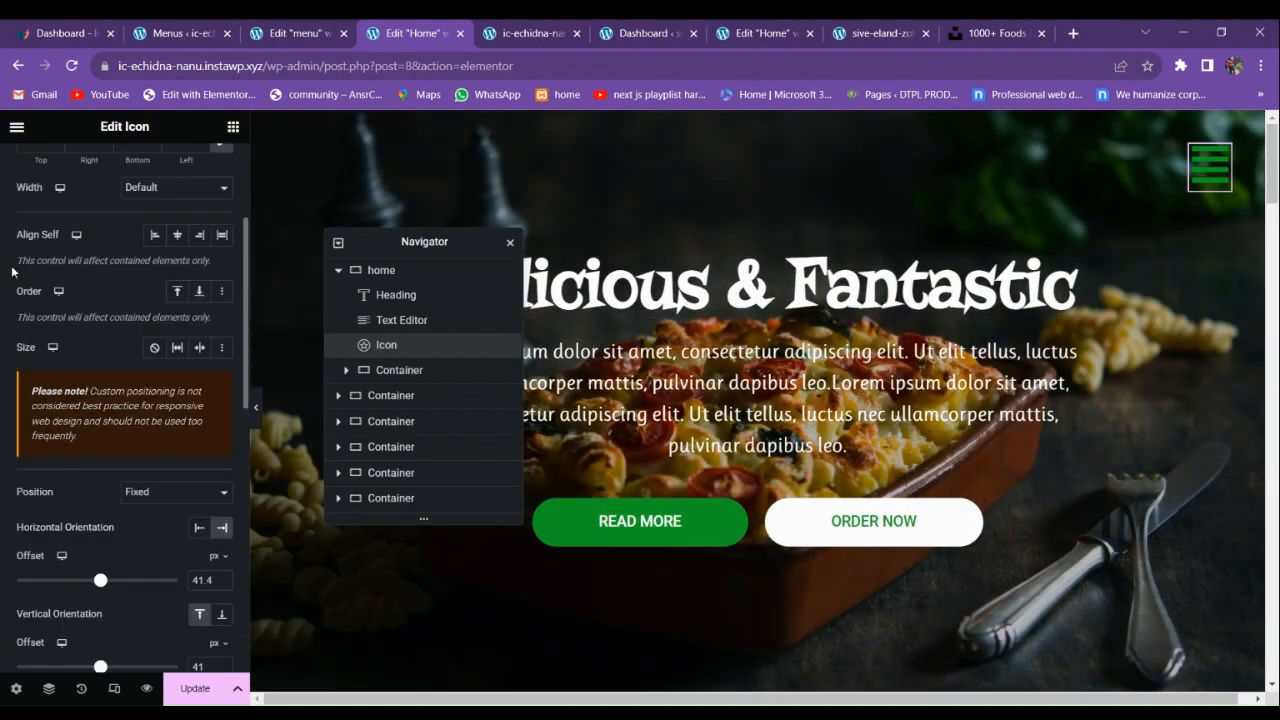
scroll(30, 260, up, 4)
click(42, 167)
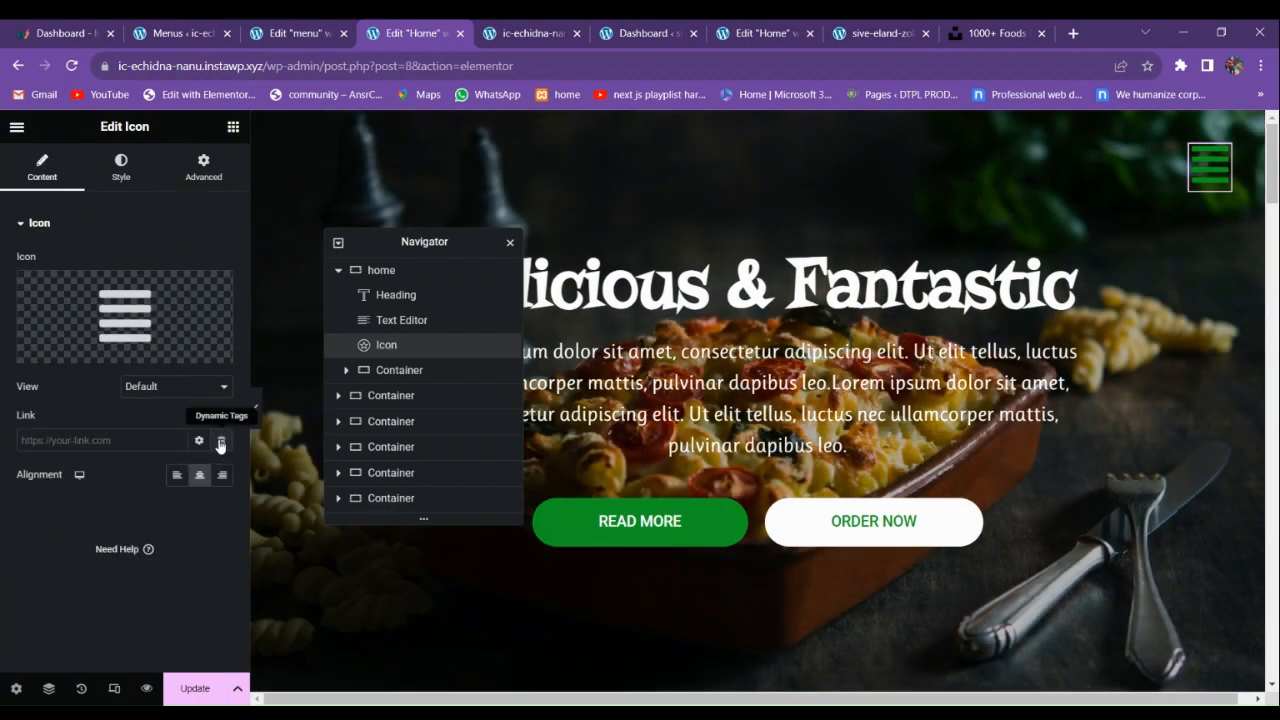
click(221, 441)
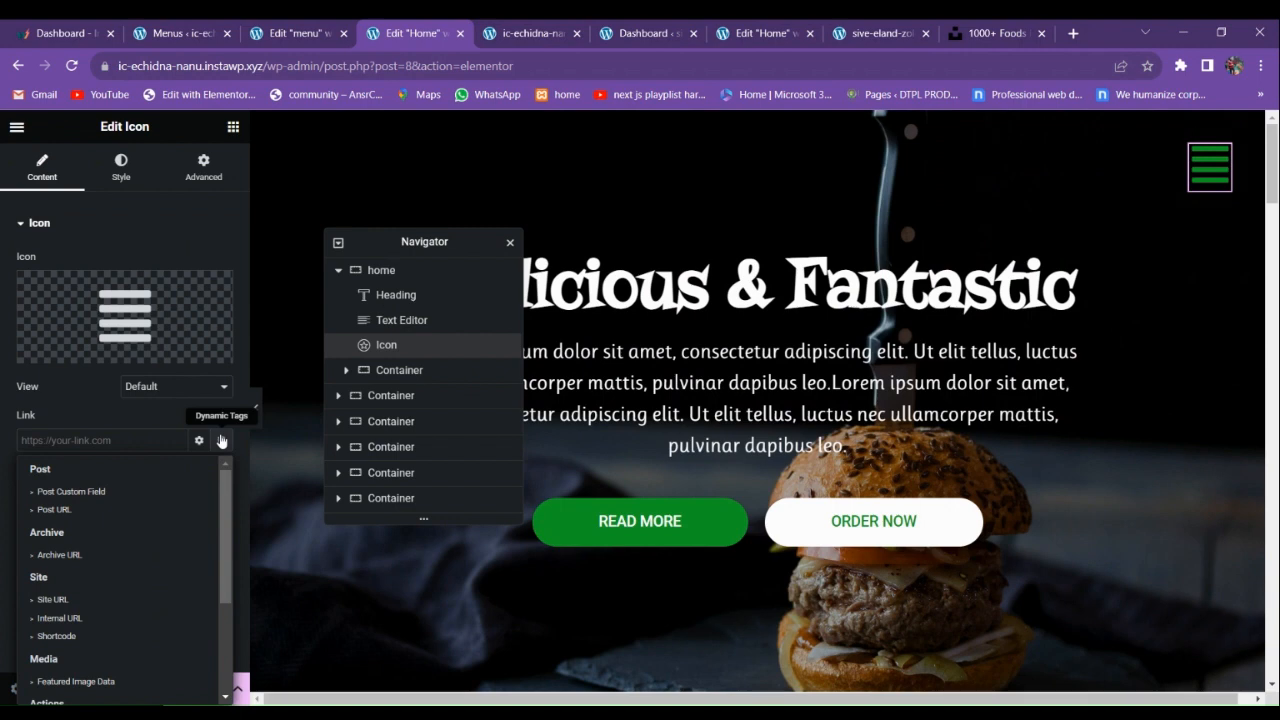
scroll(75, 560, down, 3)
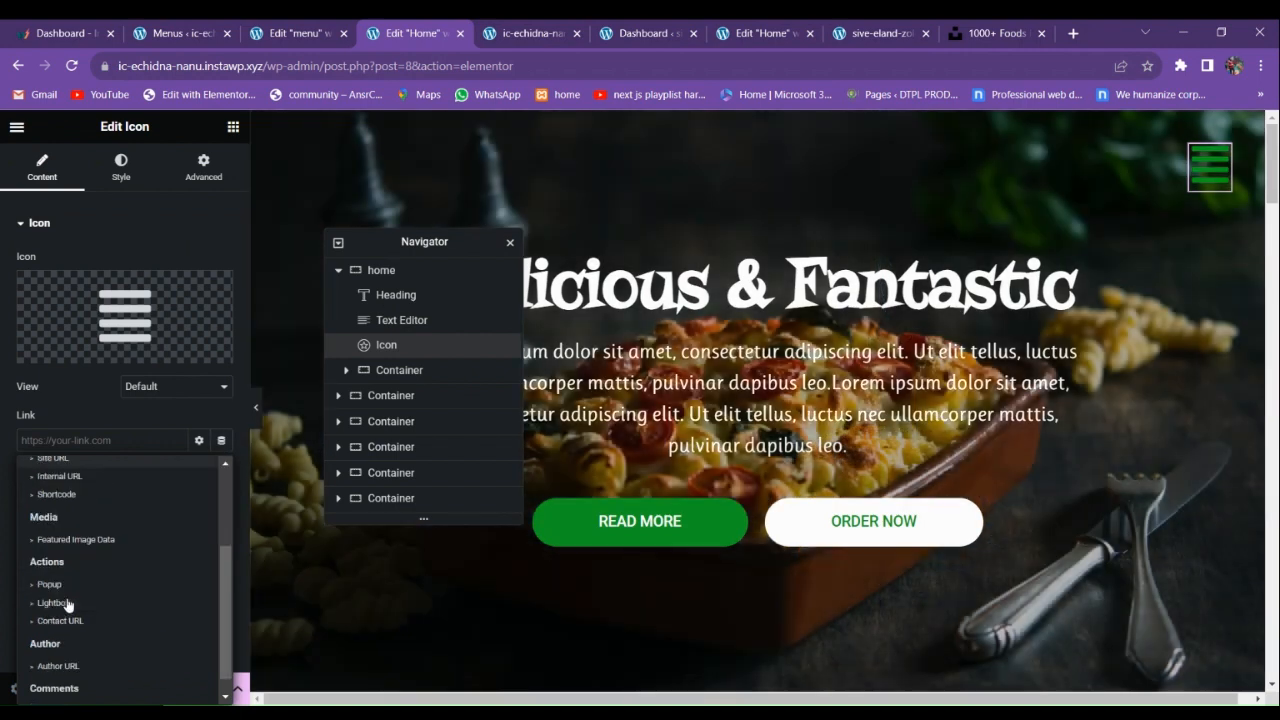
click(56, 570)
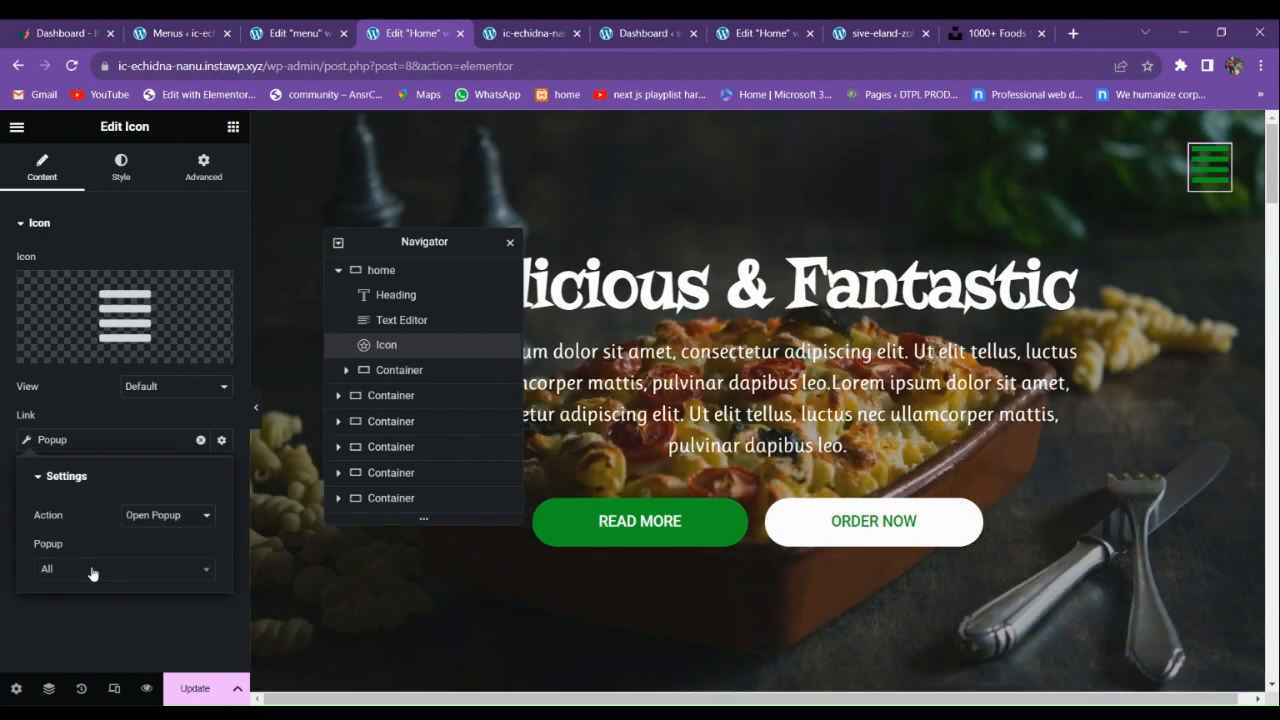
click(92, 570)
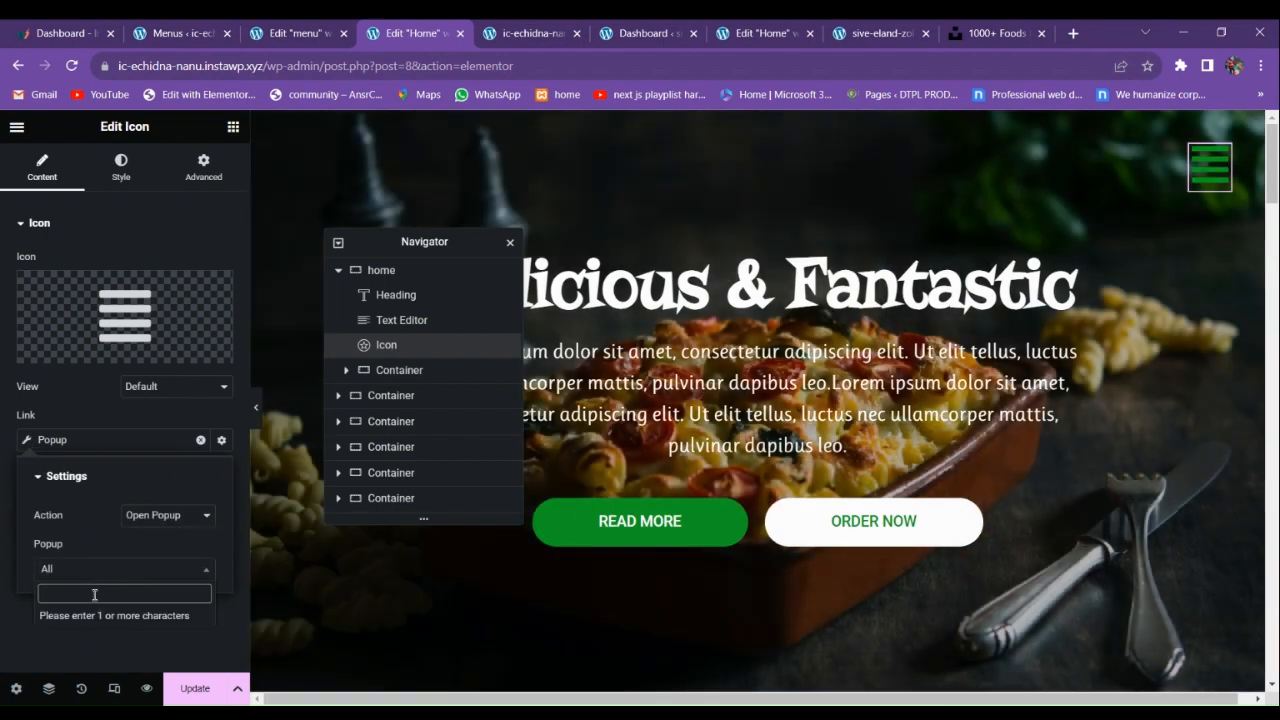
text(menu)
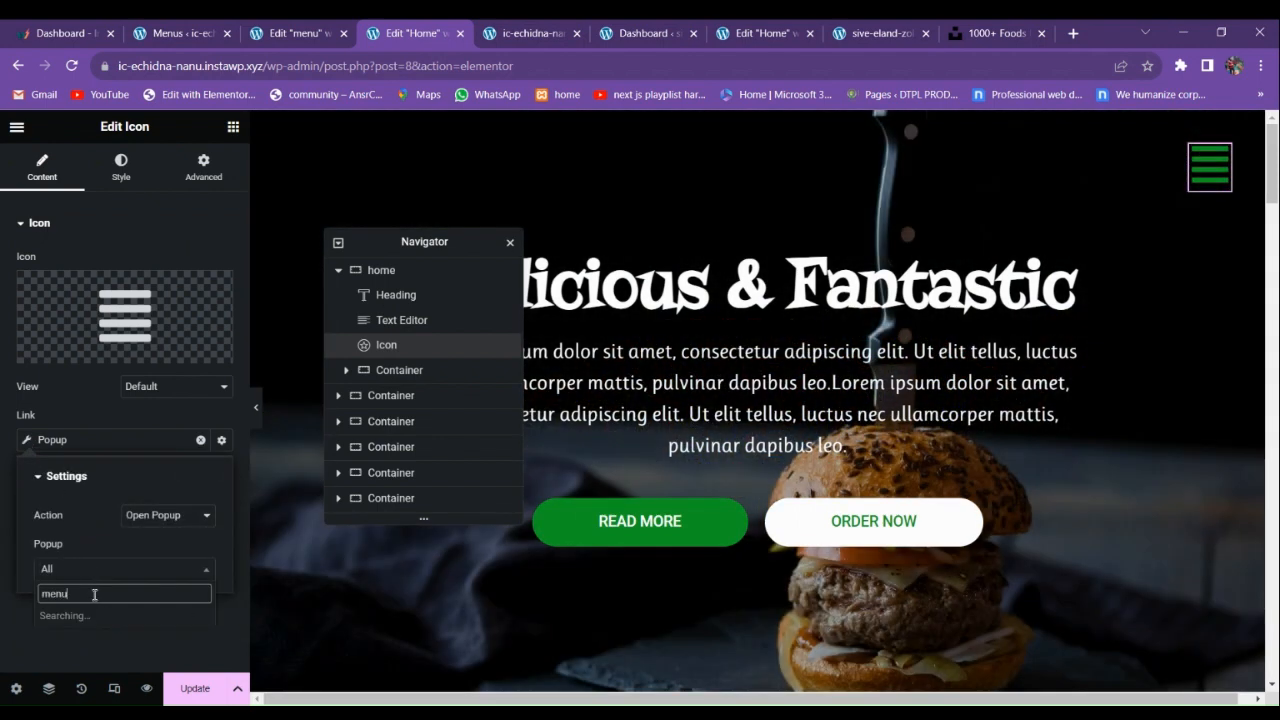
click(95, 615)
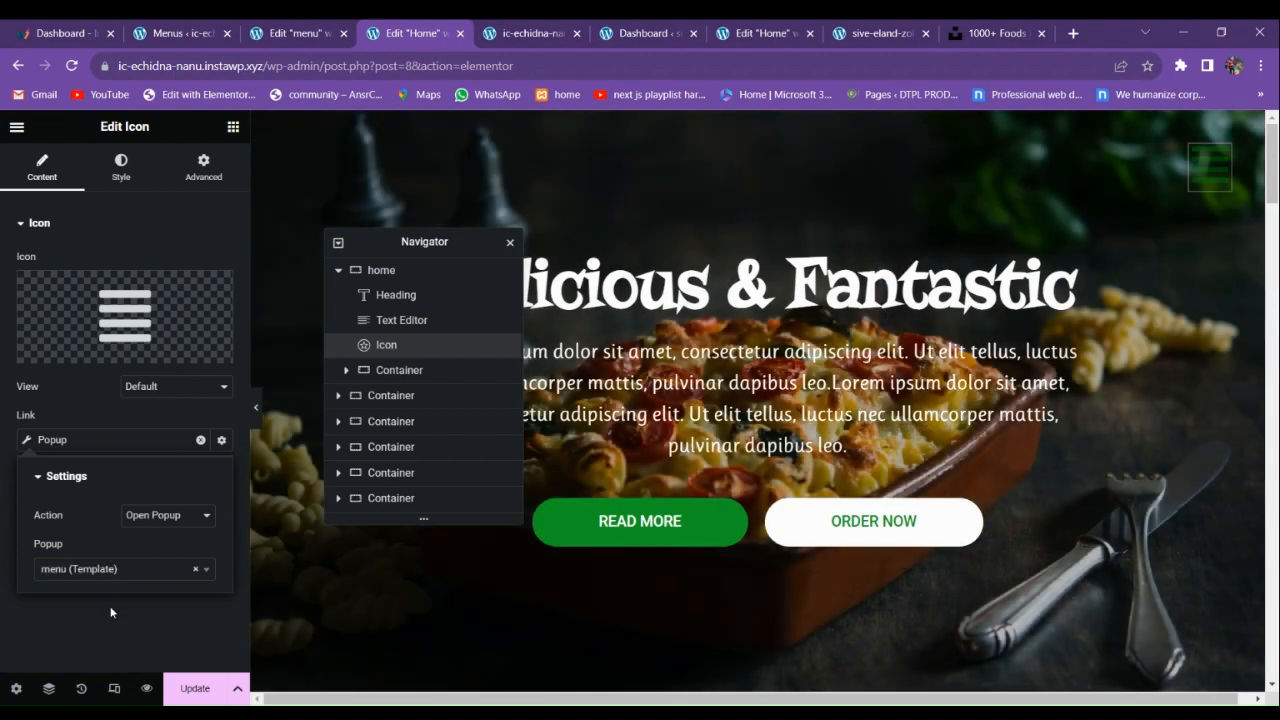
click(105, 610)
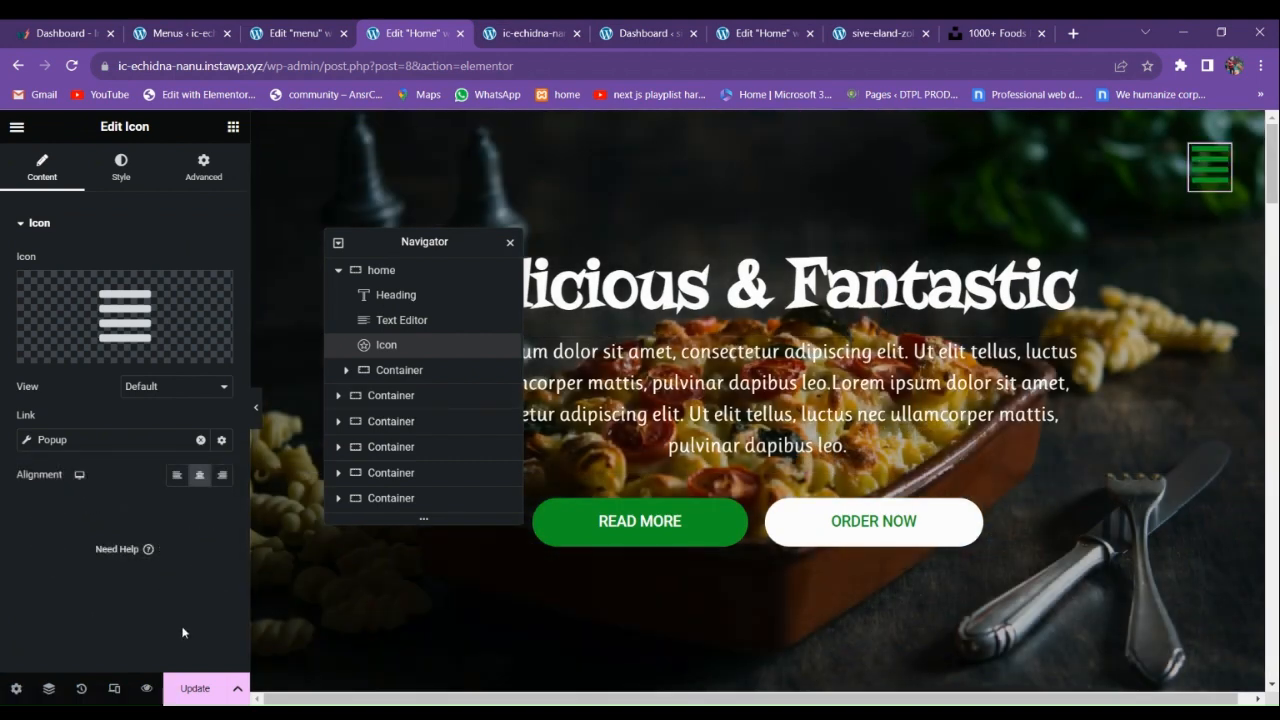
click(190, 686)
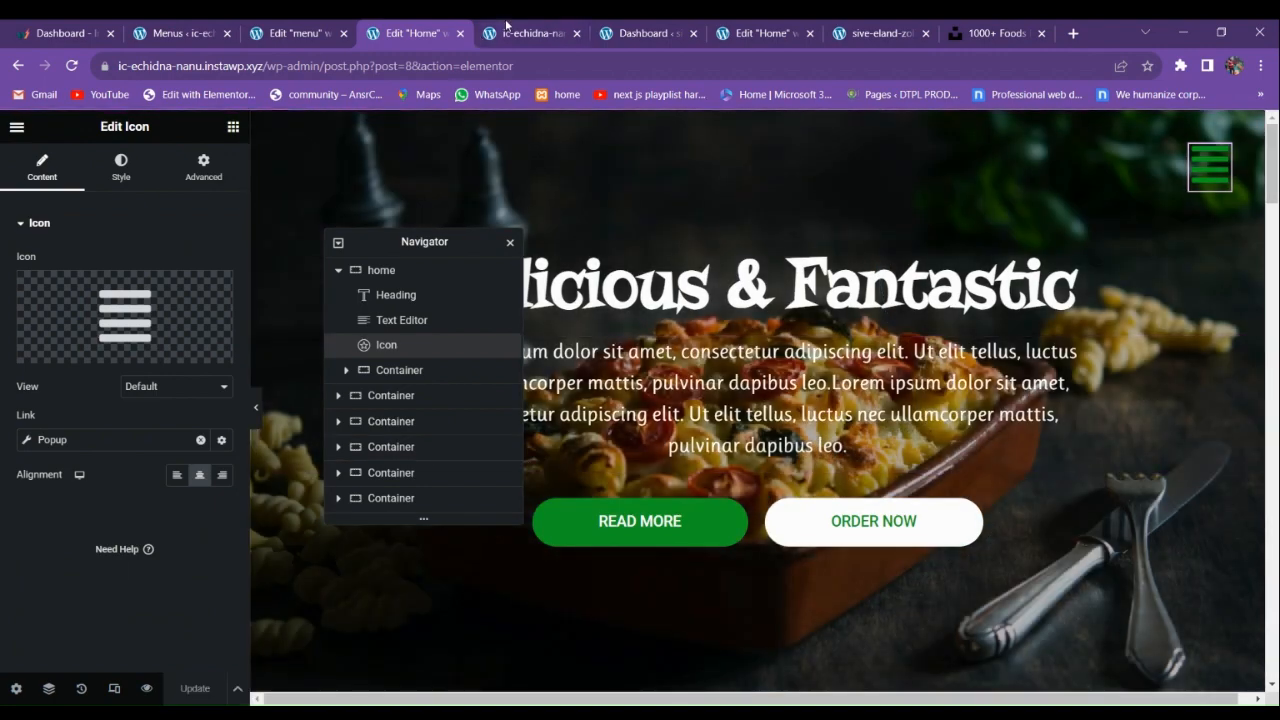
Reload the live home page and check how the fixed menu icon behaves while scrolling.
click(525, 33)
click(72, 65)
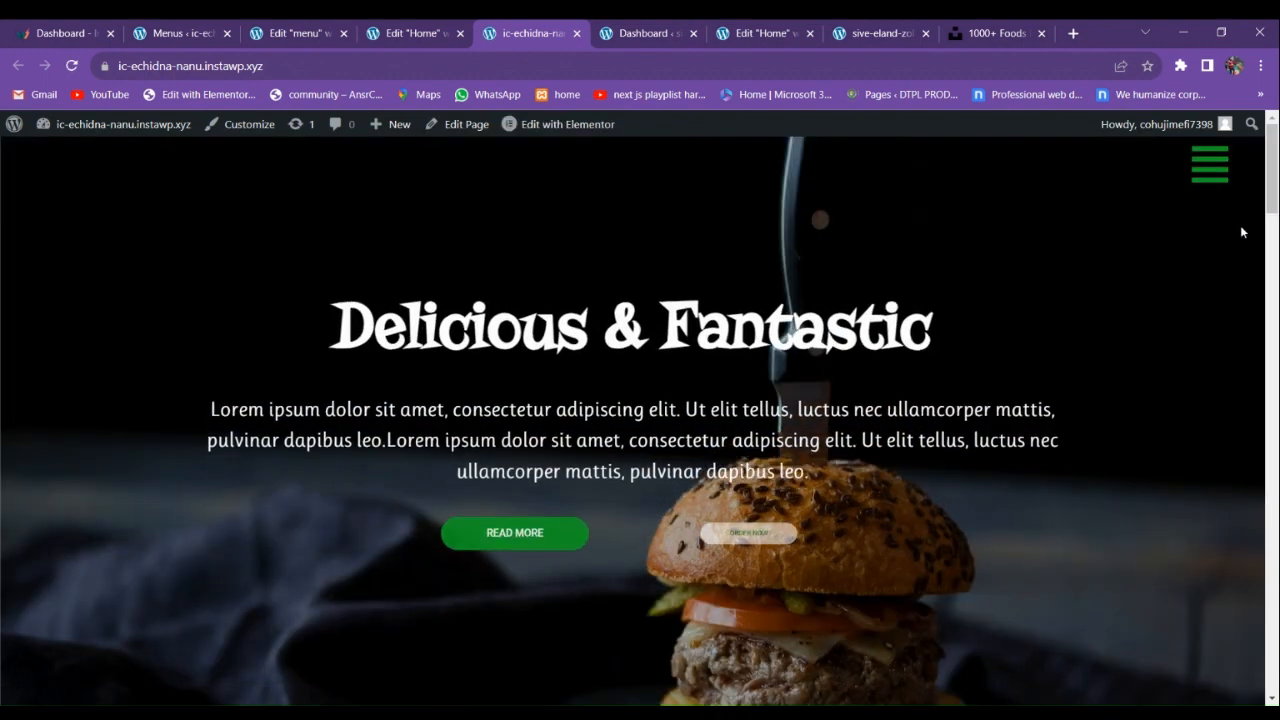
scroll(1178, 296, down, 2)
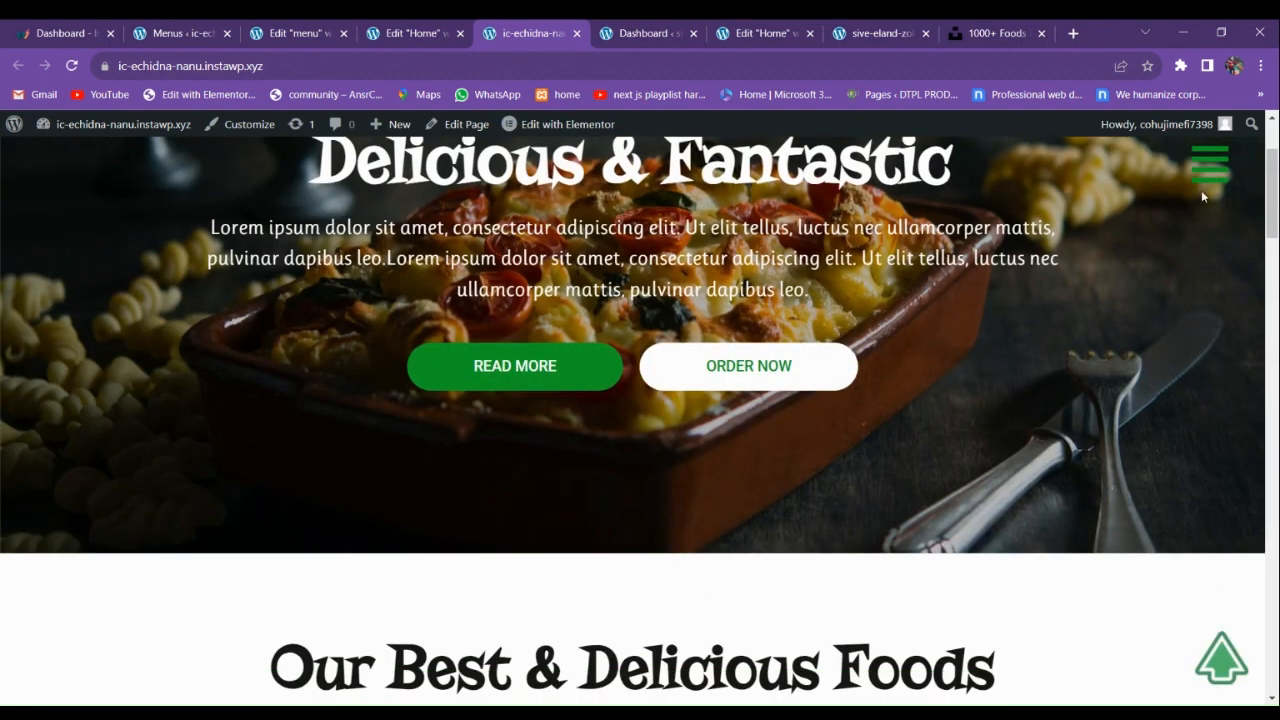
scroll(1190, 240, down, 5)
scroll(1166, 280, up, 7)
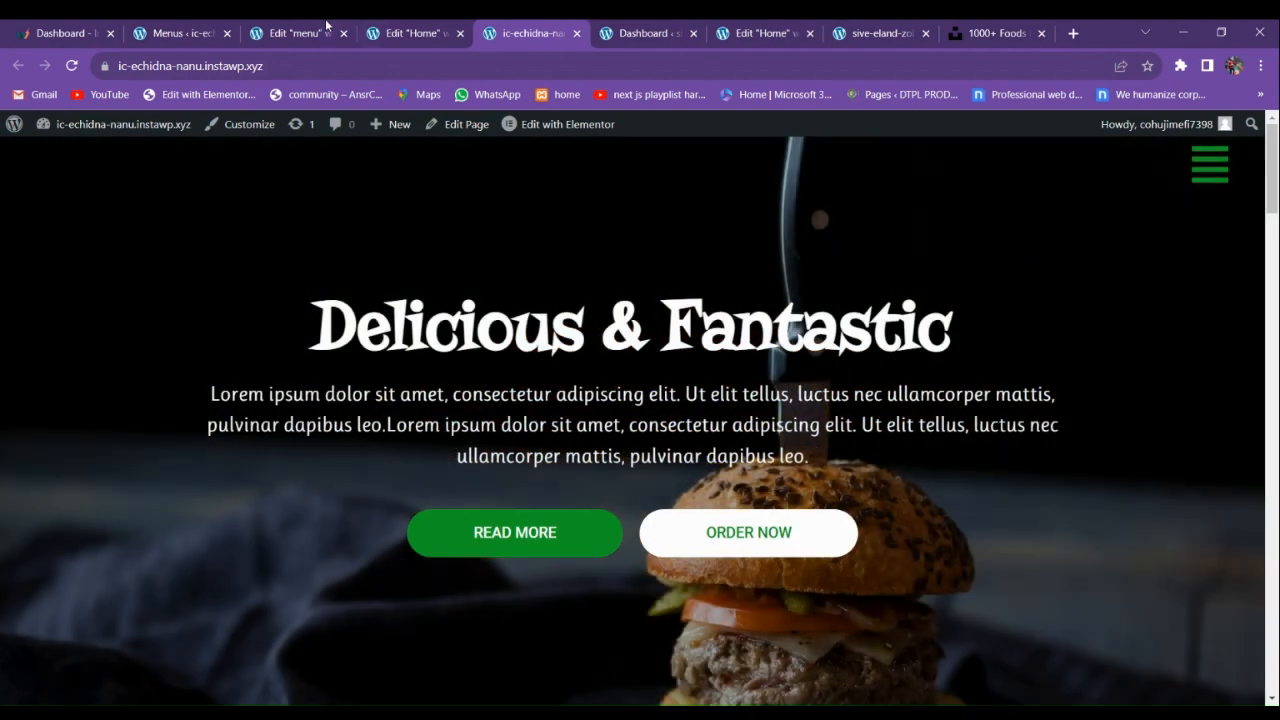
Set the menu icon's vertical offset to 60 px in the Home page editor and update the page.
click(326, 26)
click(412, 30)
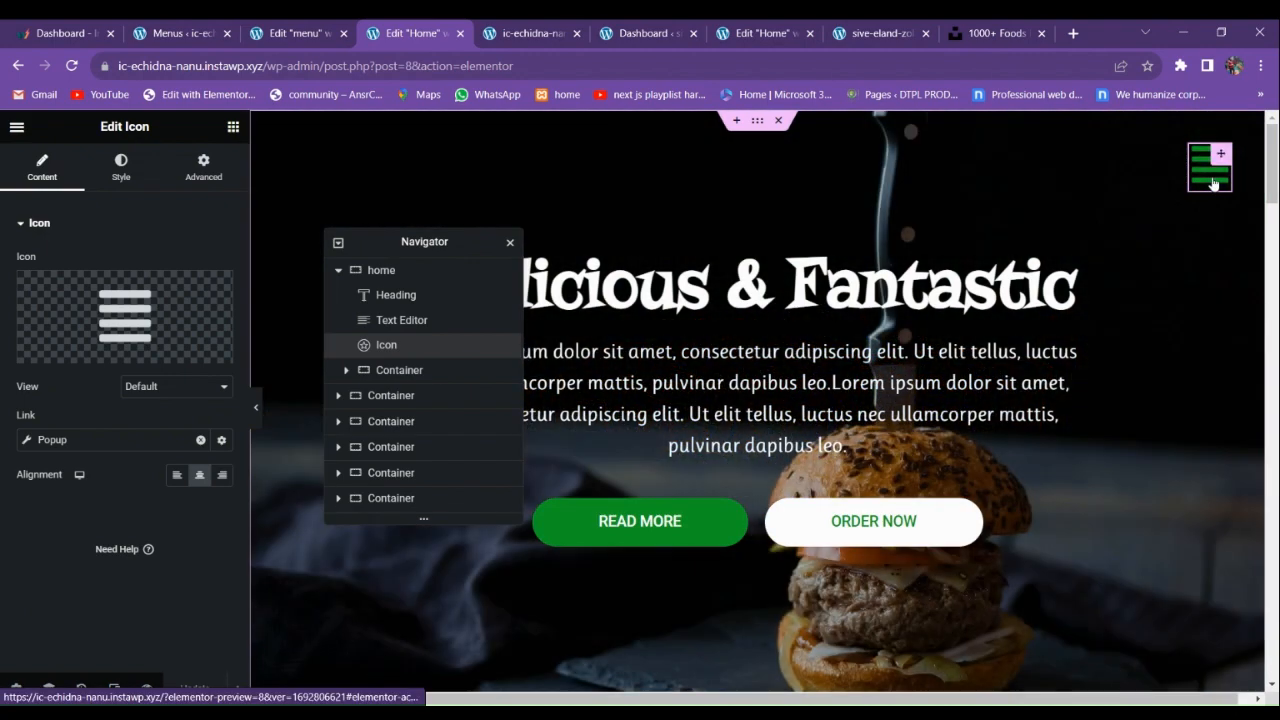
click(203, 167)
scroll(108, 492, down, 3)
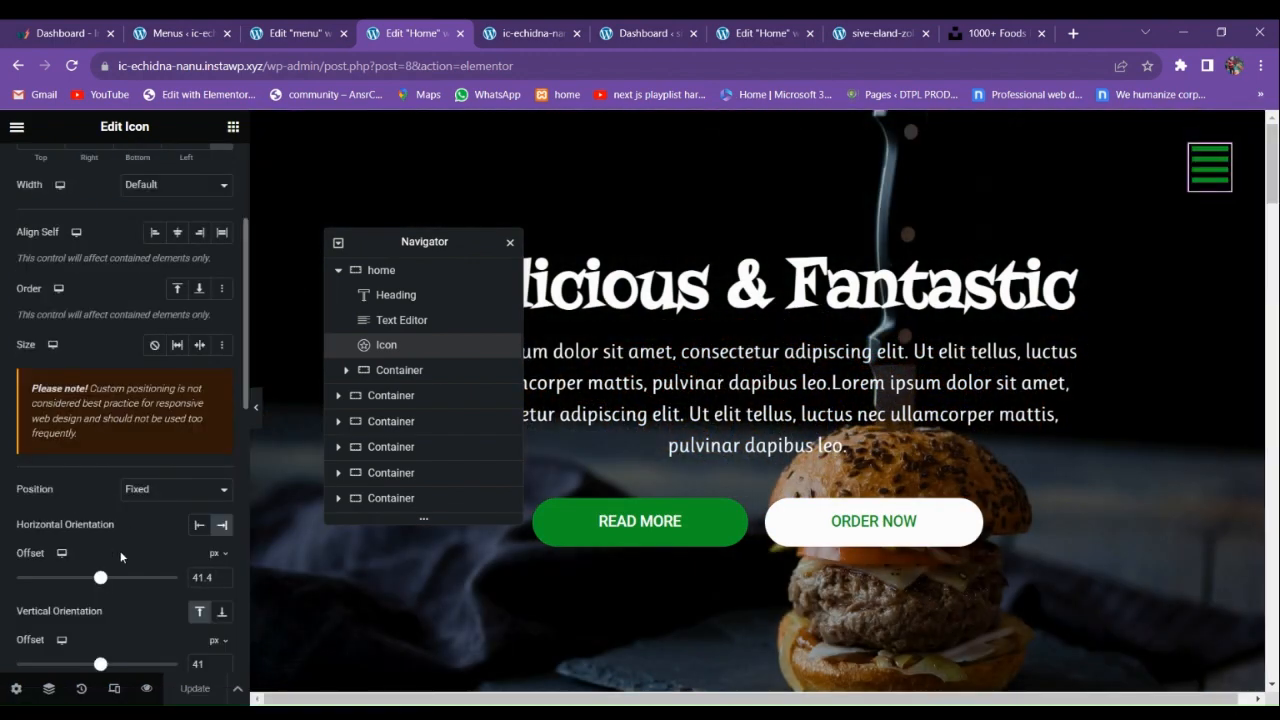
scroll(111, 586, down, 3)
double_click(220, 351)
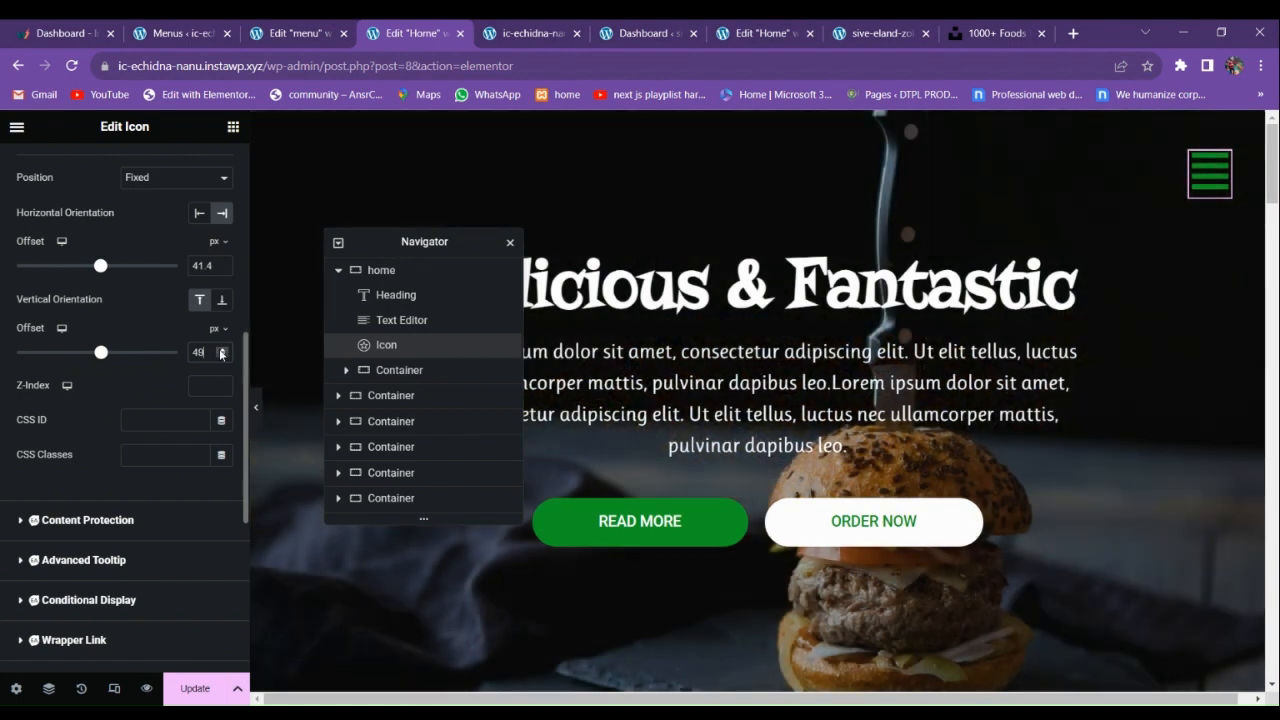
click(221, 352)
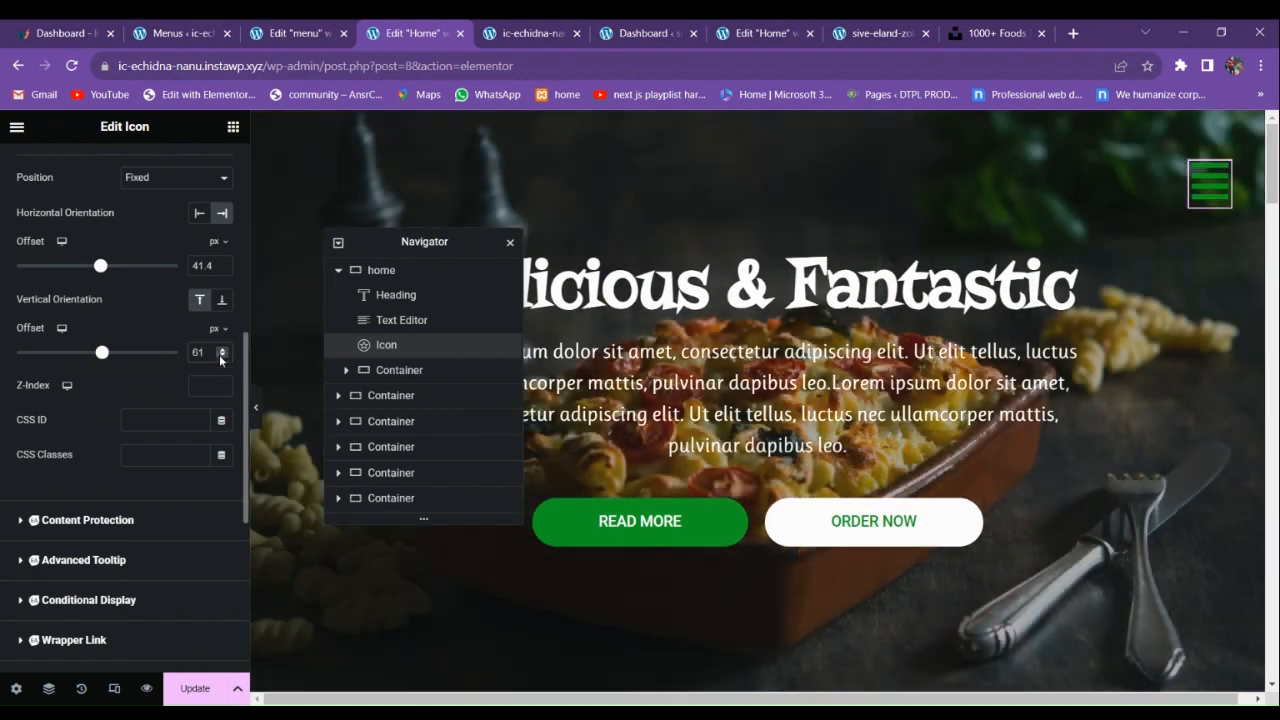
click(221, 357)
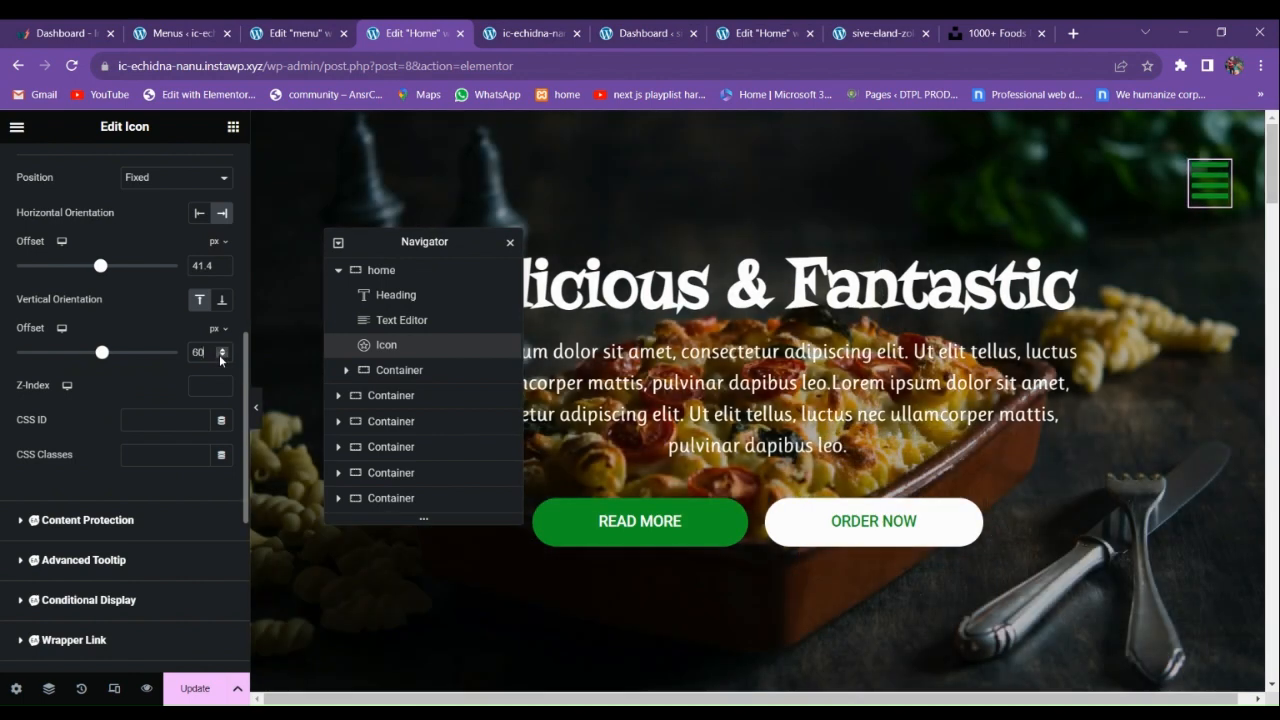
click(186, 677)
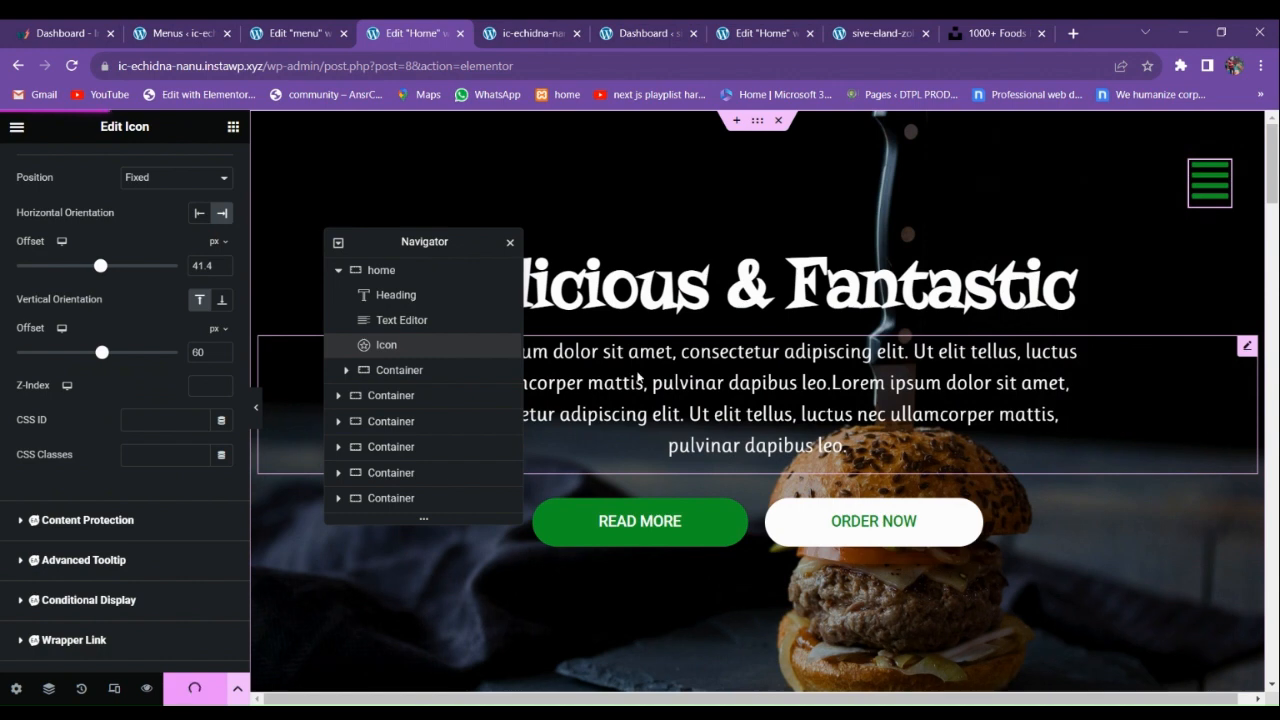
Reload the live home page, check the icon while scrolling, and open and close its popup menu.
click(530, 33)
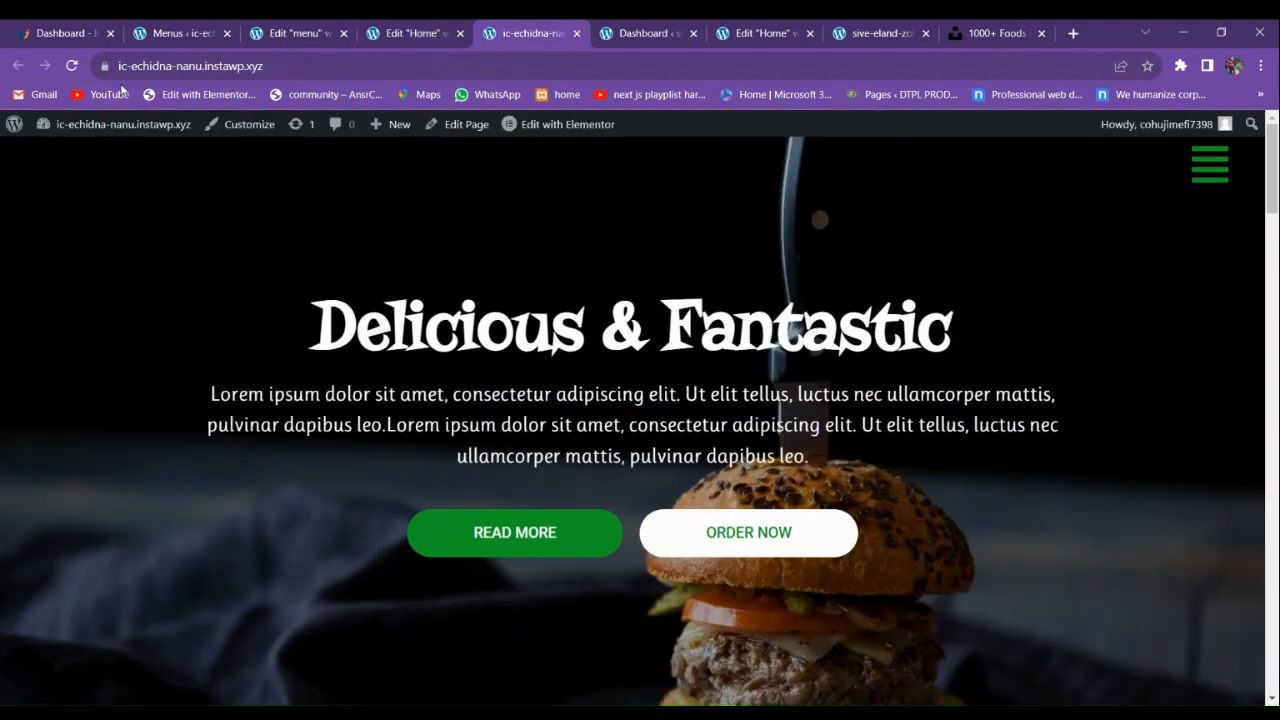
click(71, 65)
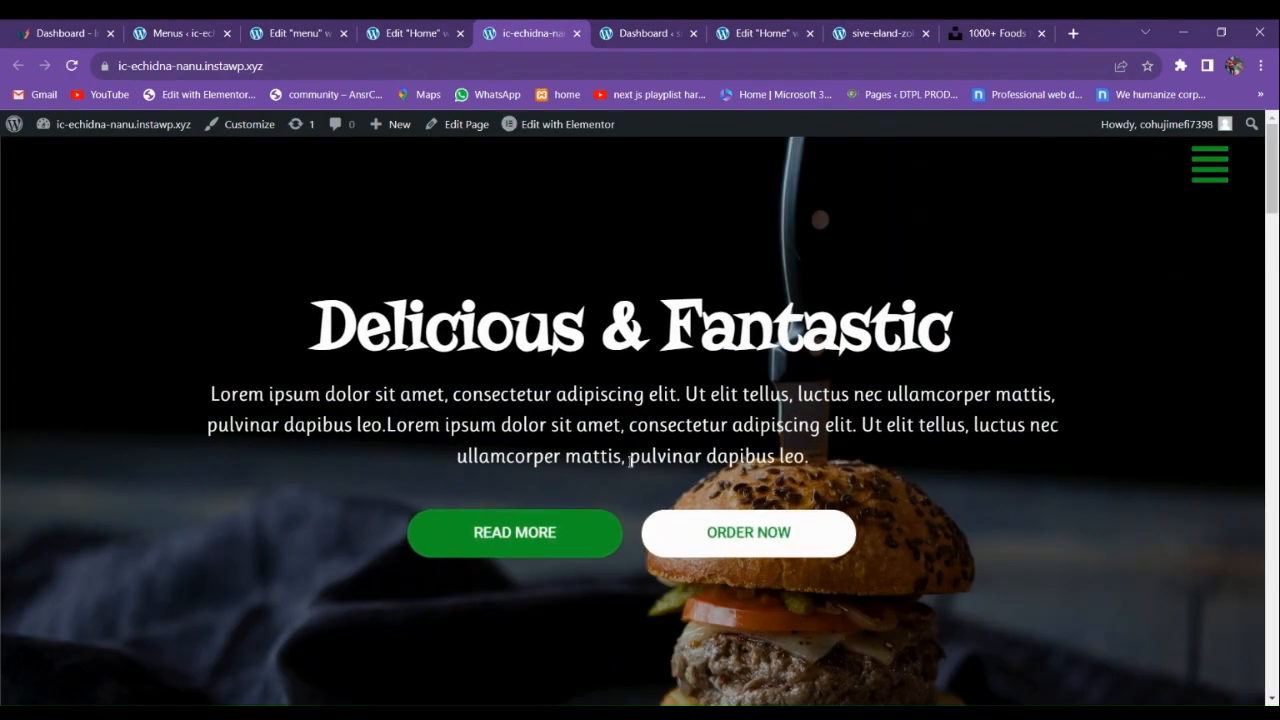
scroll(698, 470, down, 10)
scroll(1145, 505, up, 3)
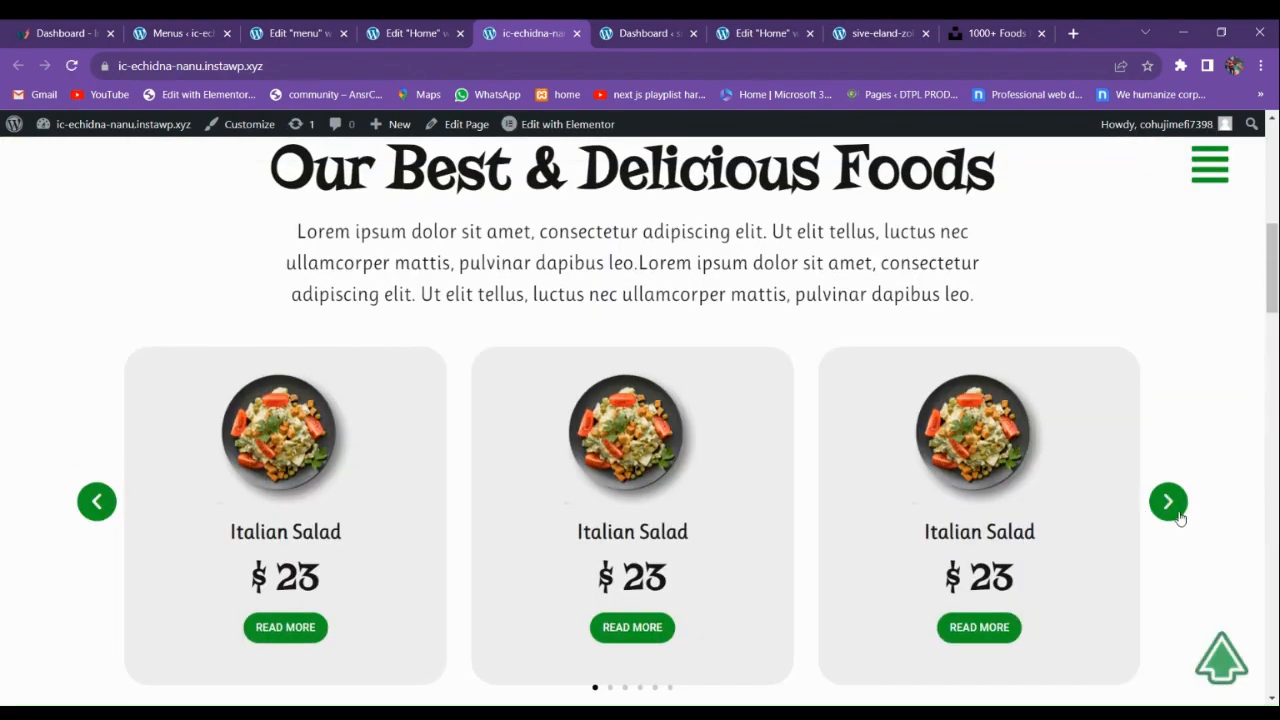
scroll(914, 457, up, 7)
click(1210, 165)
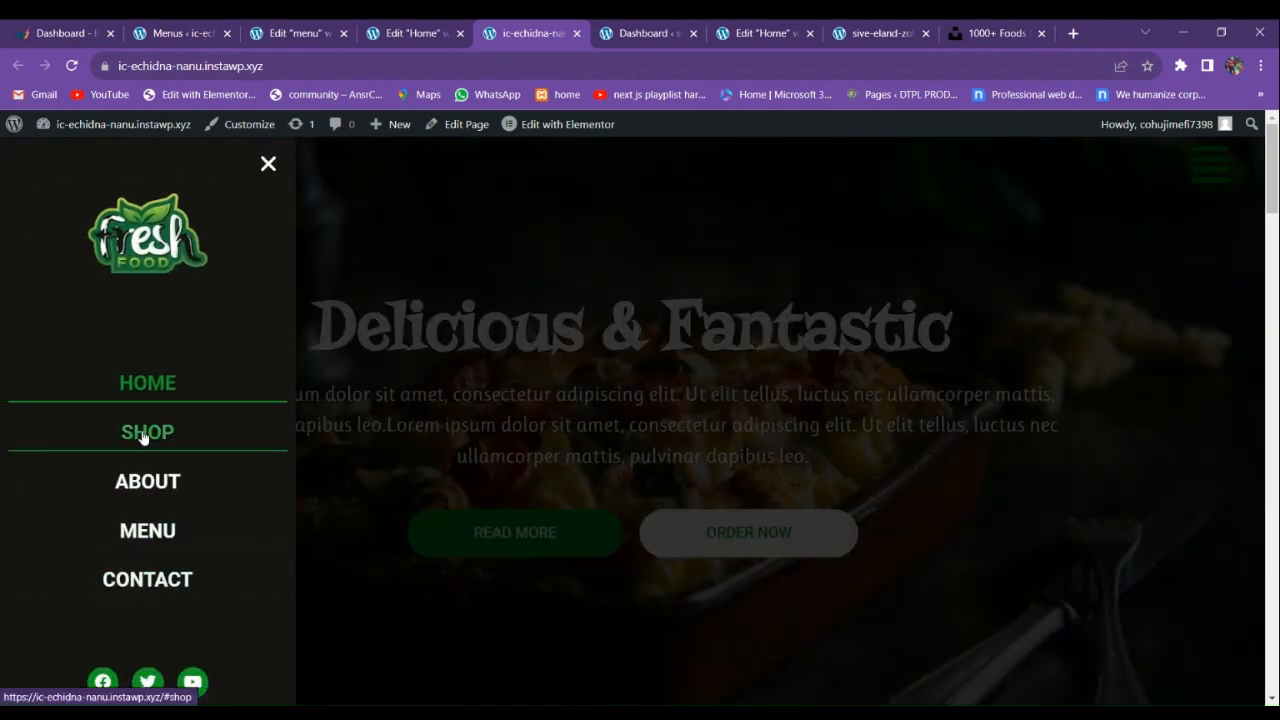
click(268, 163)
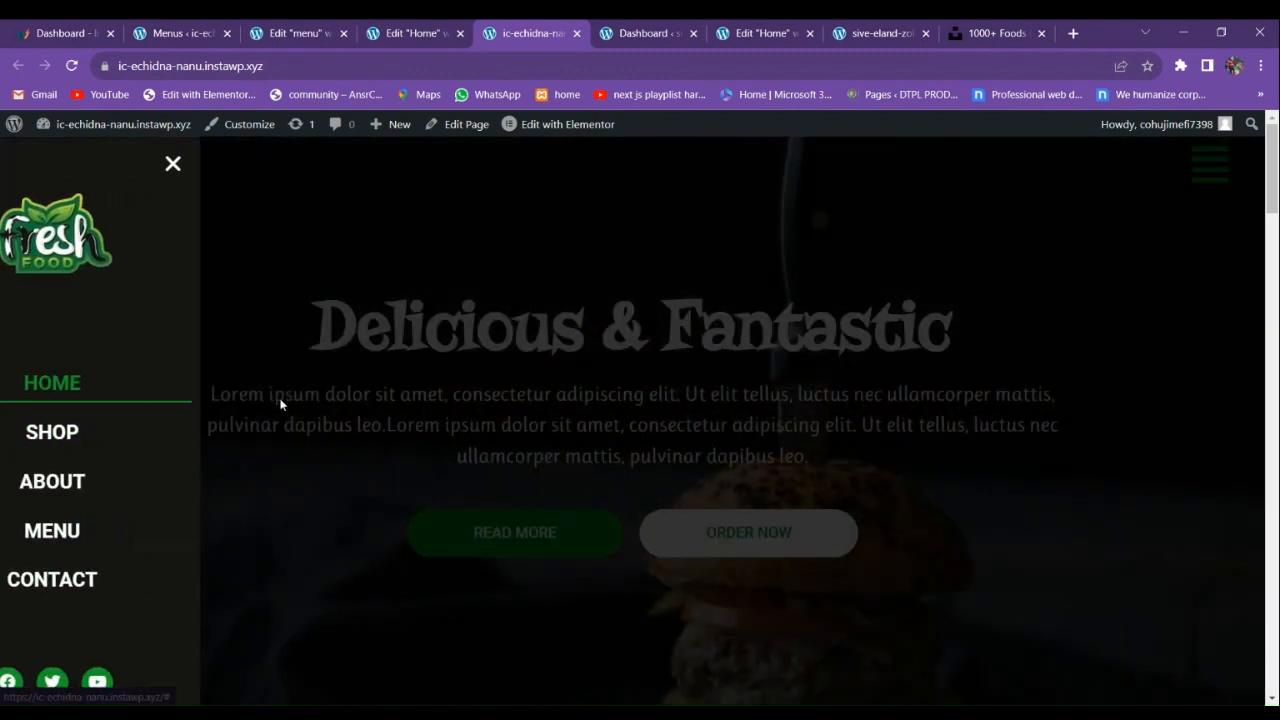
Test the back-to-top arrow from the Subscribe And Follow Us section of the live page.
scroll(501, 435, down, 5)
scroll(501, 435, down, 12)
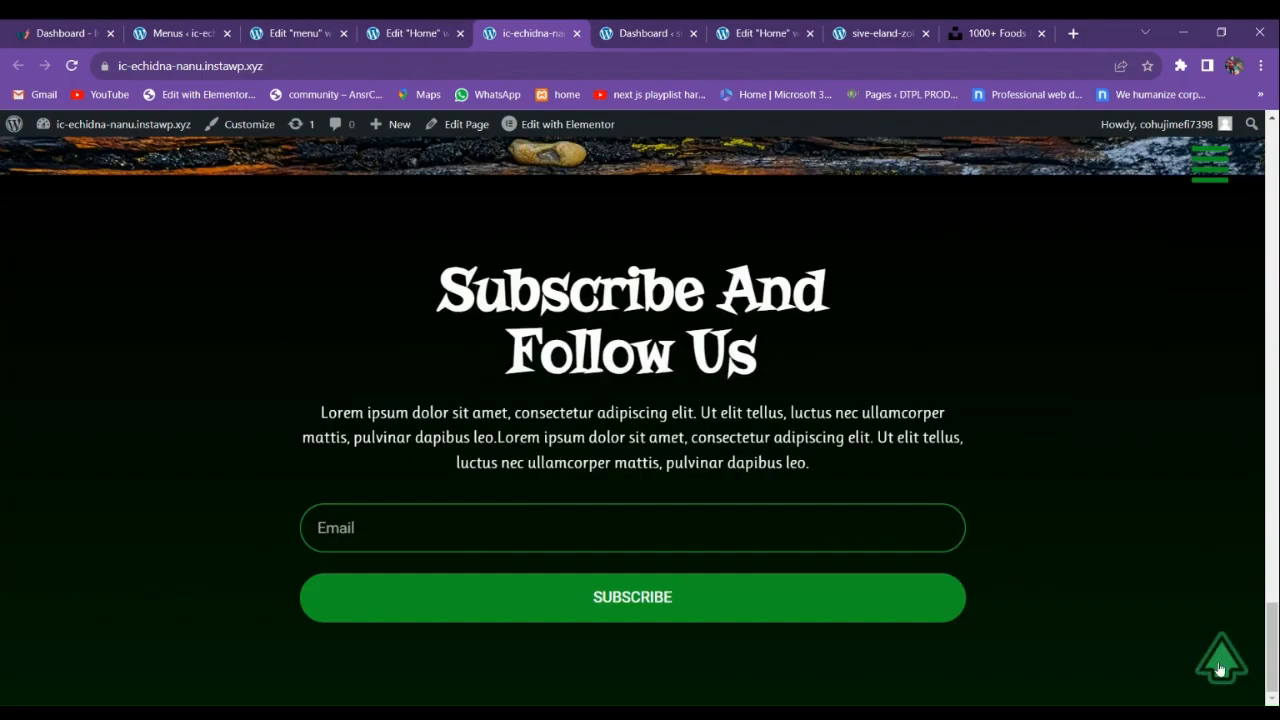
click(1220, 665)
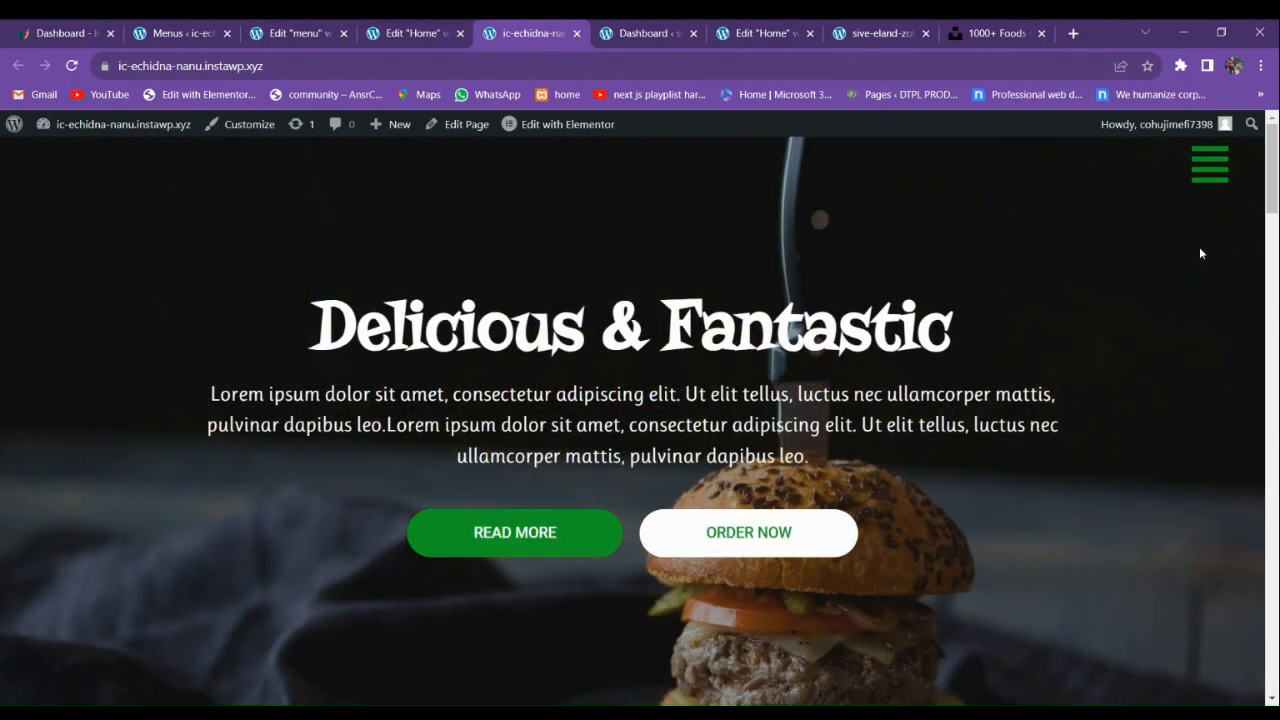
Reopen the popup menu, test its Shop and About links, and close it.
click(1202, 178)
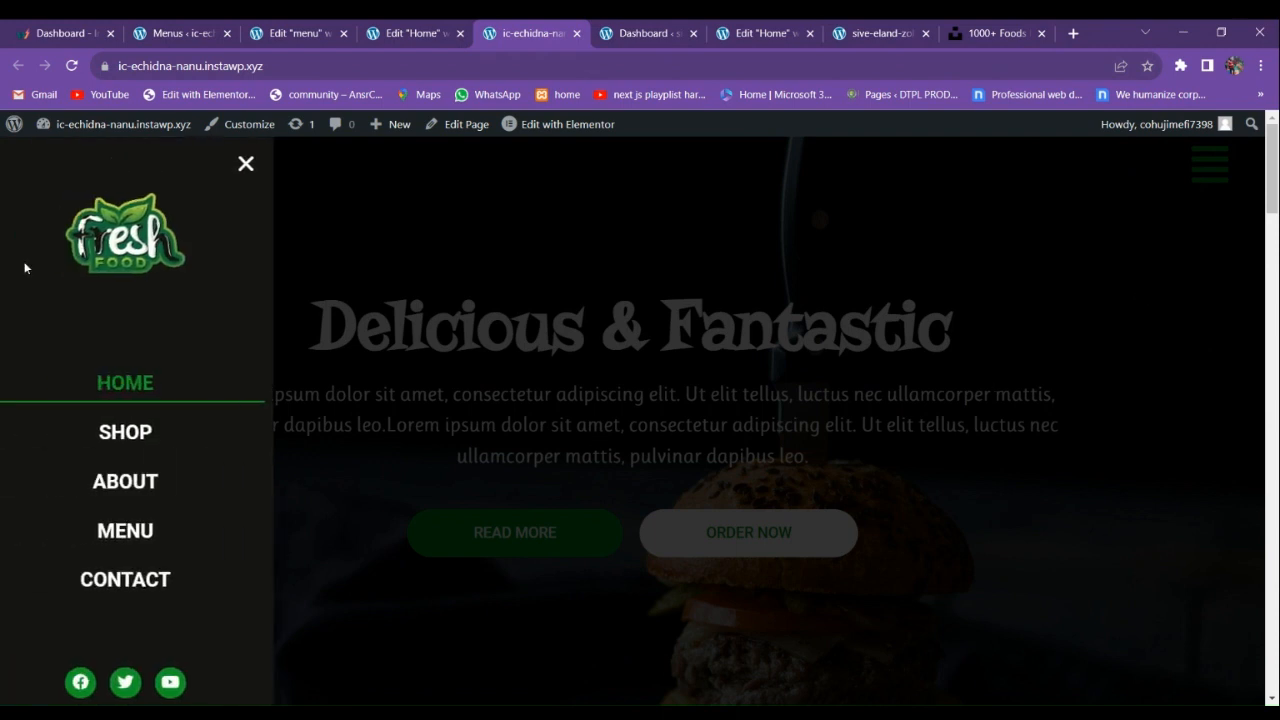
click(147, 431)
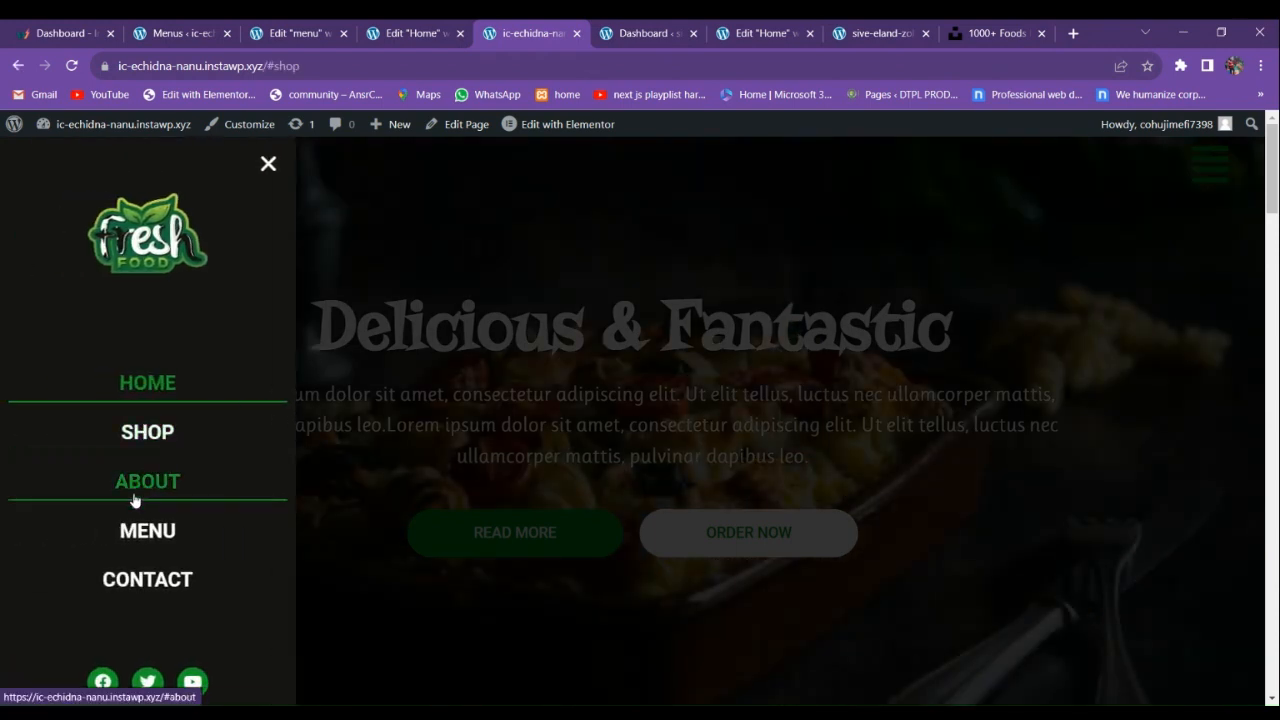
click(148, 483)
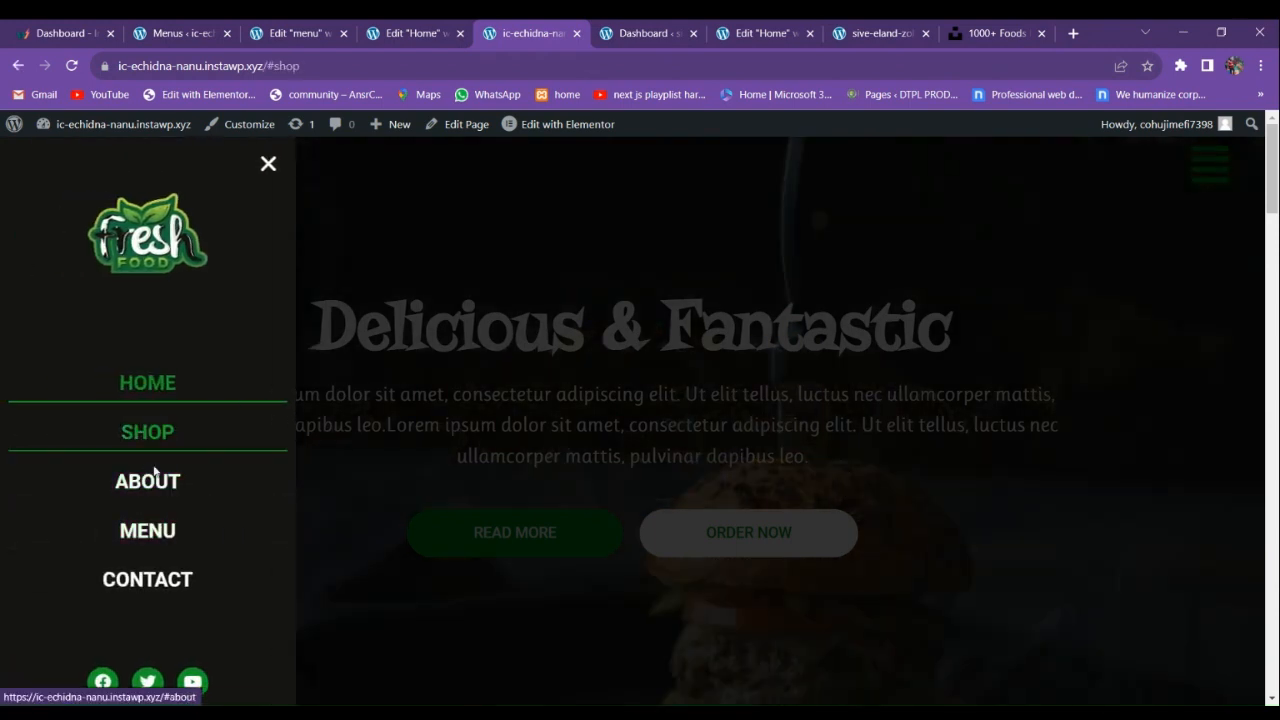
click(268, 163)
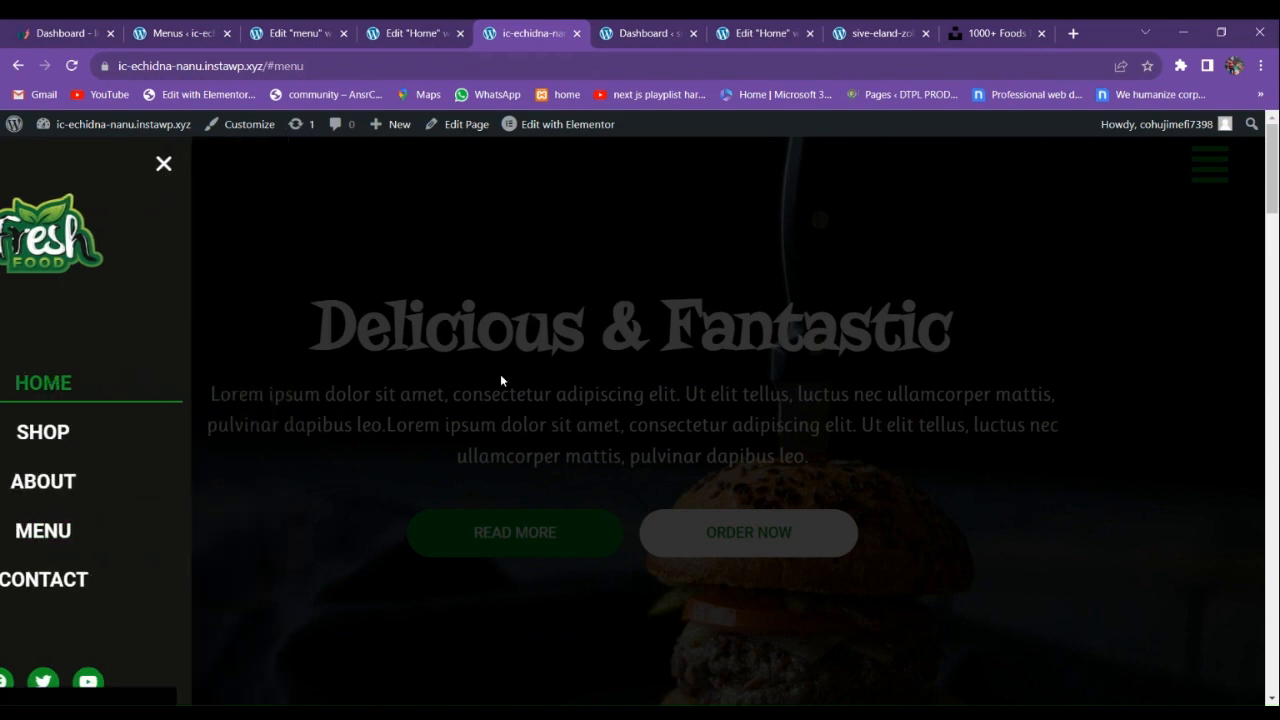
Give the hero container on the Home page the CSS ID home.
click(410, 33)
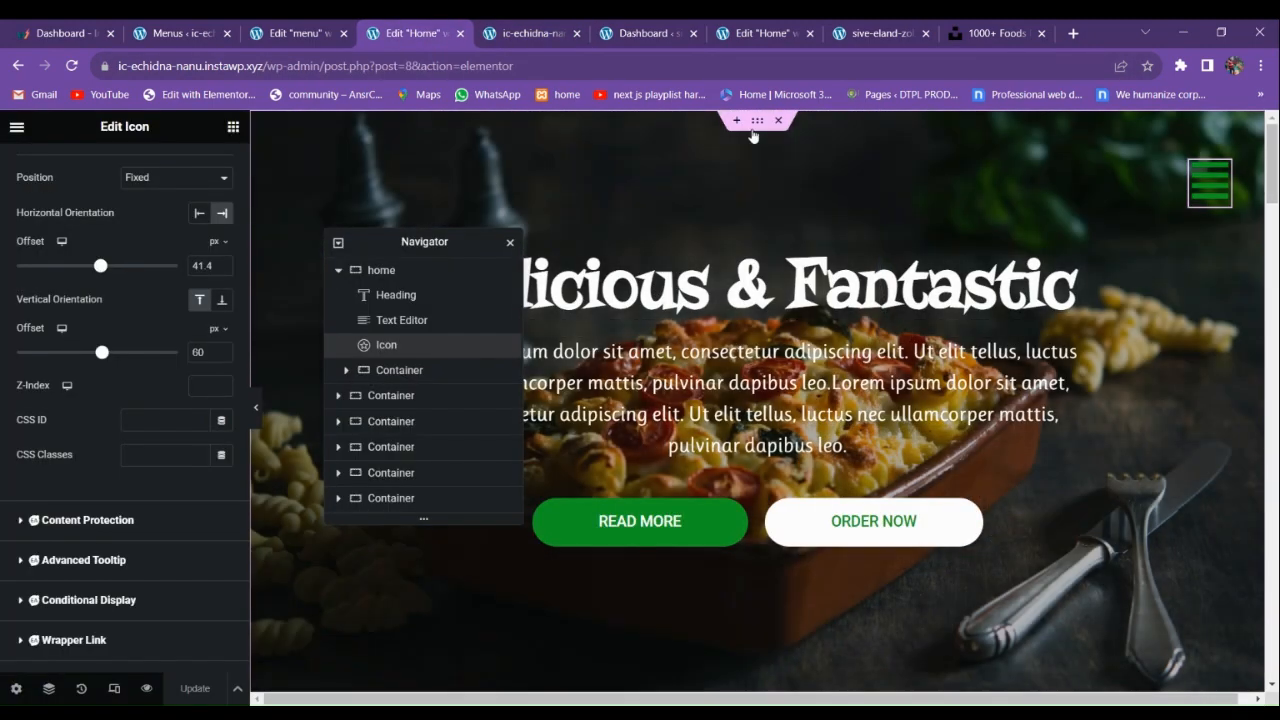
click(755, 124)
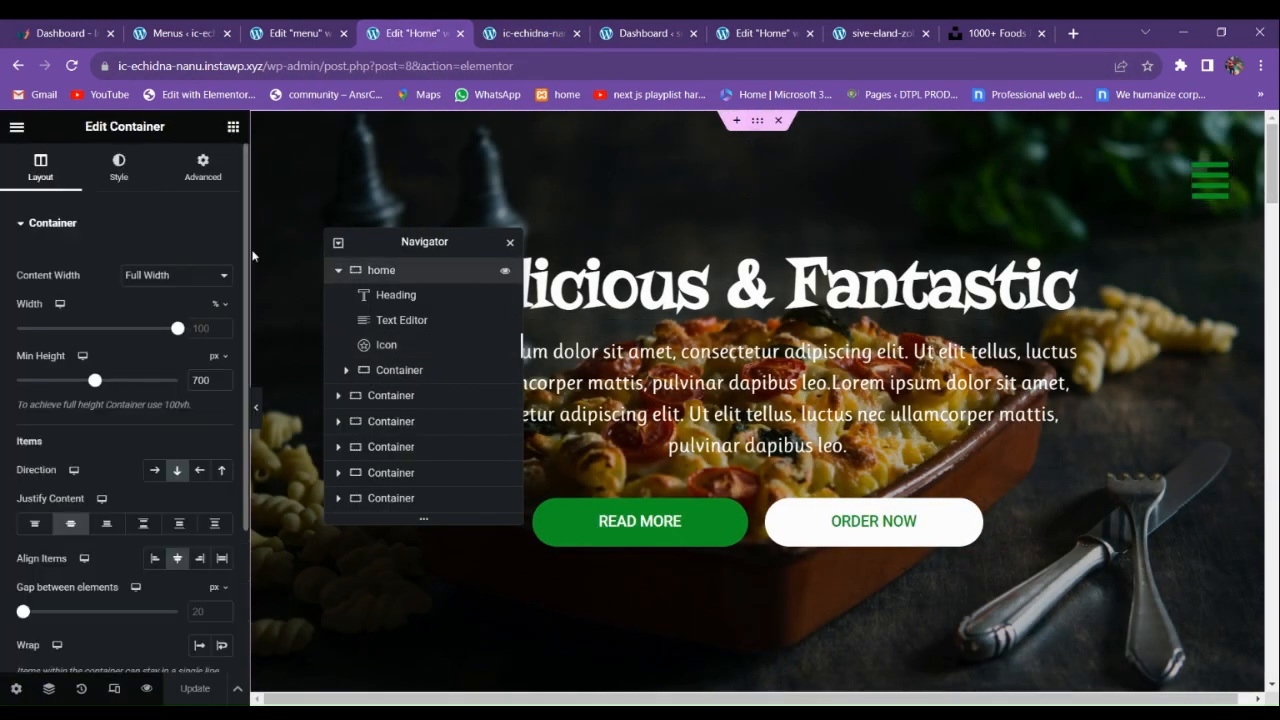
click(190, 172)
scroll(145, 482, down, 3)
click(156, 424)
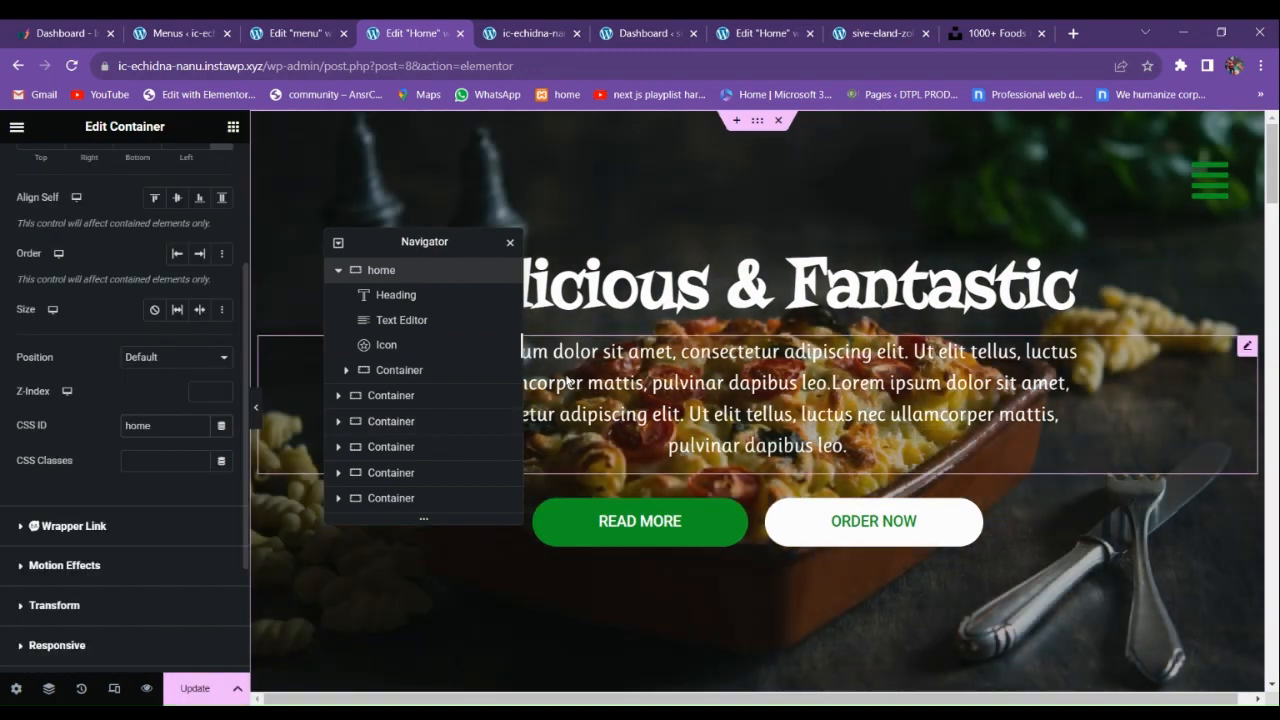
Give the Best & Delicious Foods container below the hero the CSS ID menu.
scroll(623, 457, down, 4)
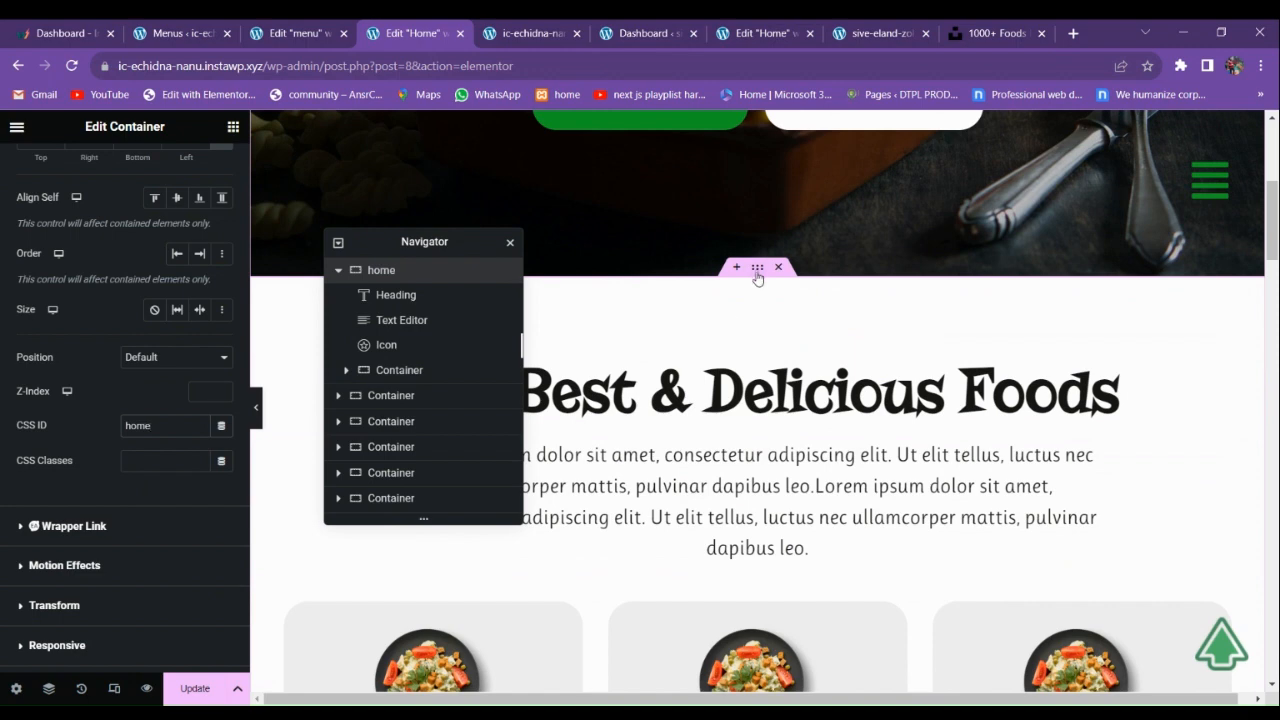
click(757, 274)
click(190, 168)
scroll(120, 380, down, 3)
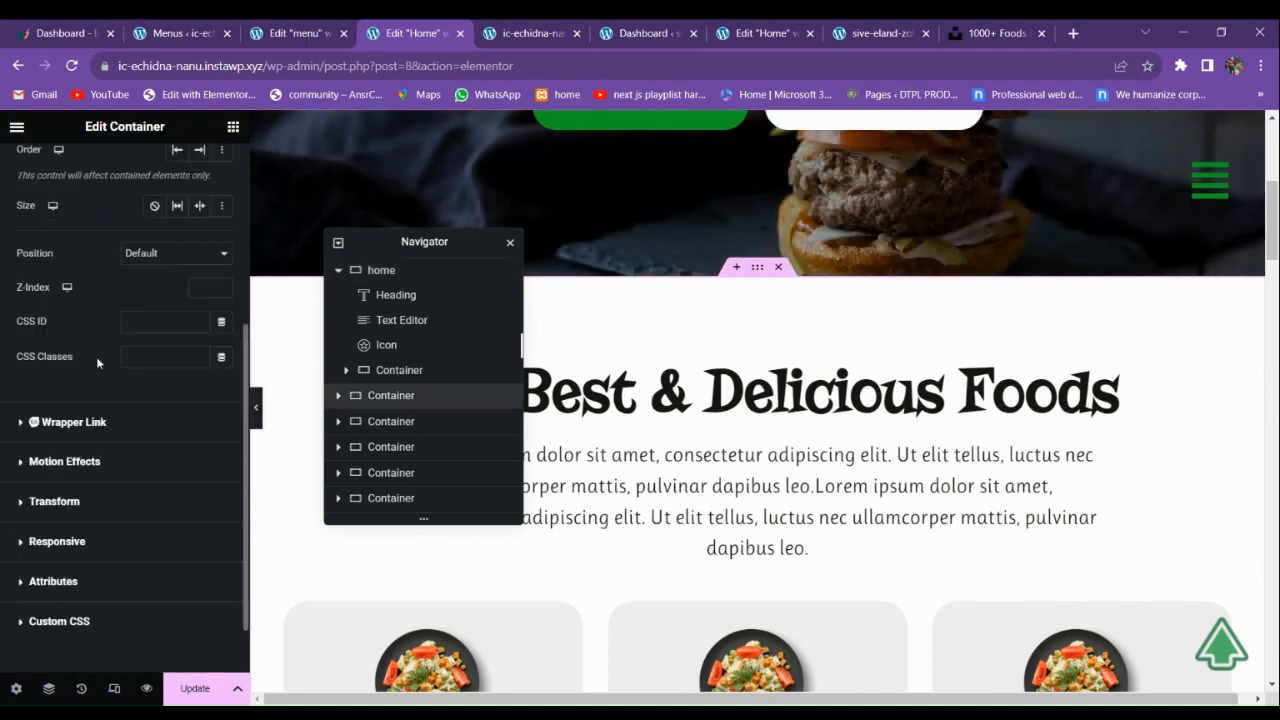
click(143, 322)
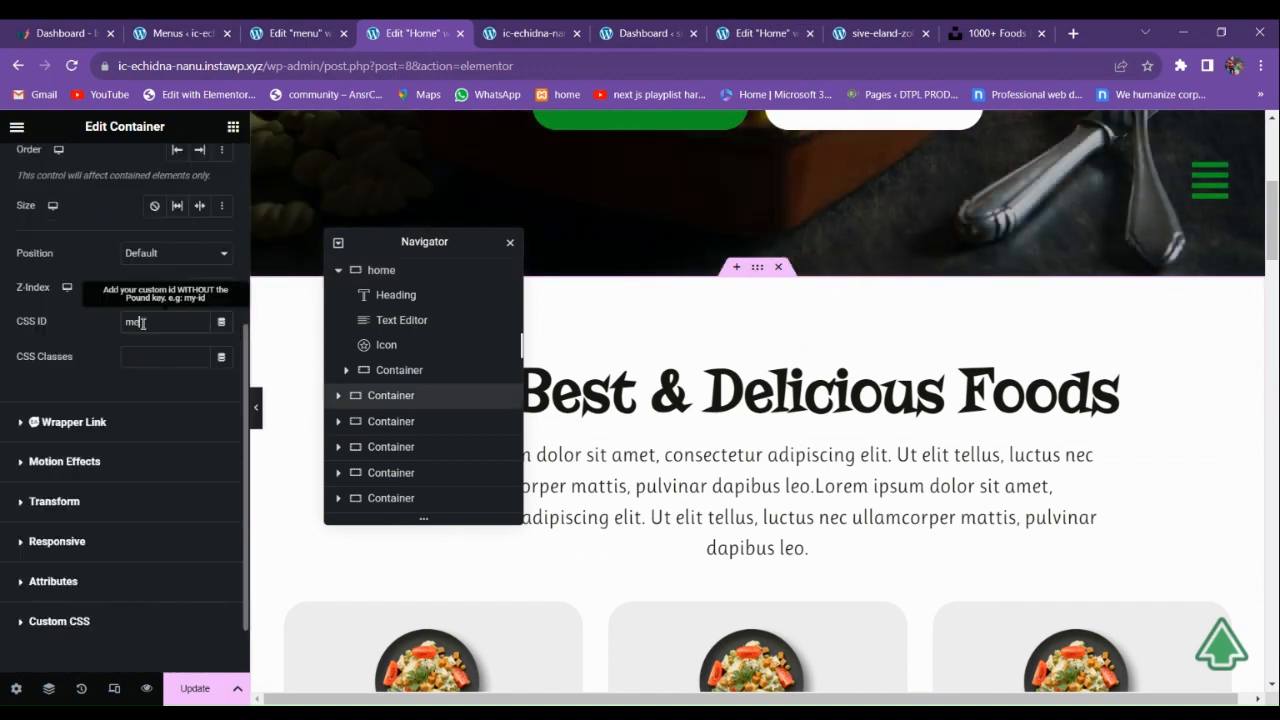
Show the dark burger container's CSS ID setting, and check the link order in the reference site's popup menu.
scroll(732, 326, down, 7)
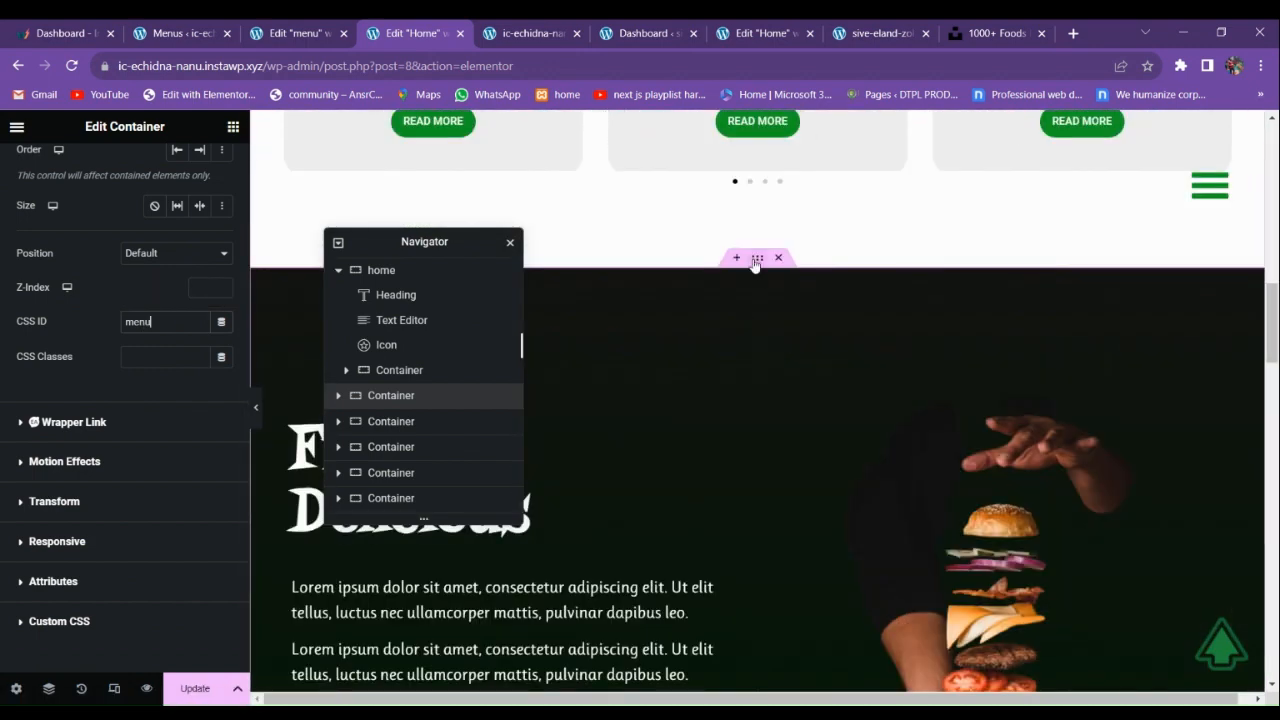
click(756, 262)
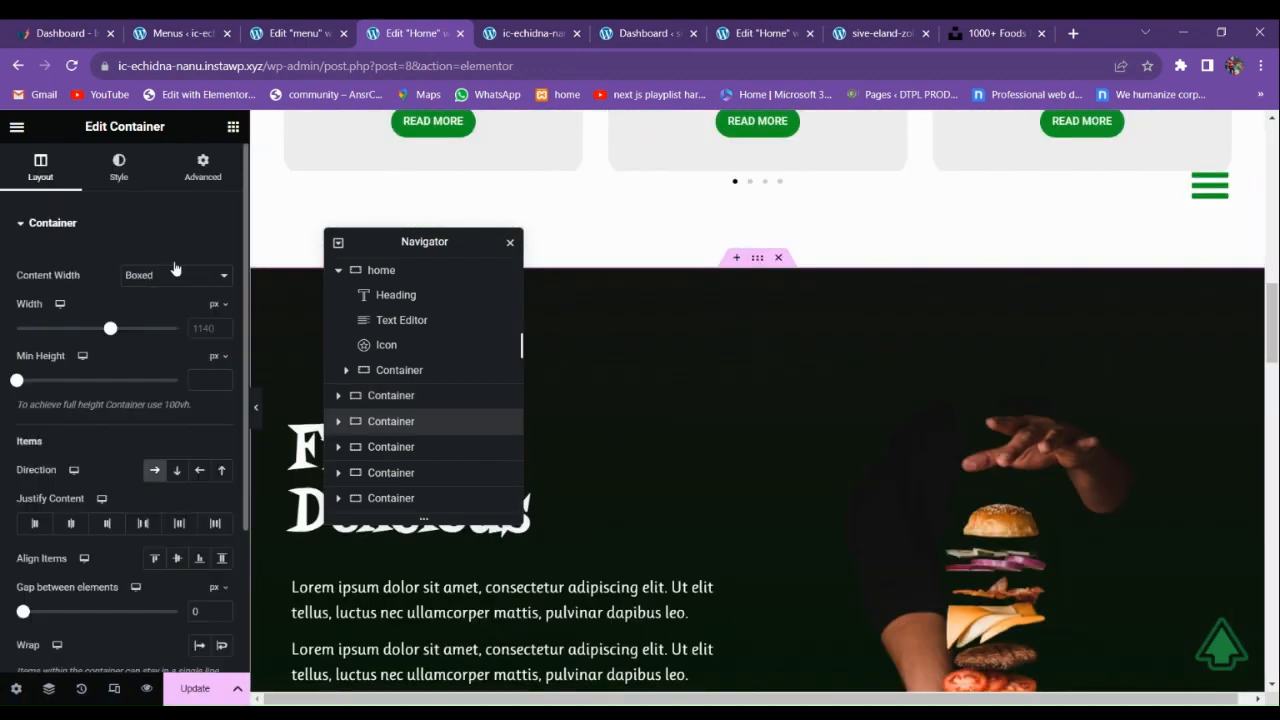
click(183, 175)
scroll(146, 360, down, 2)
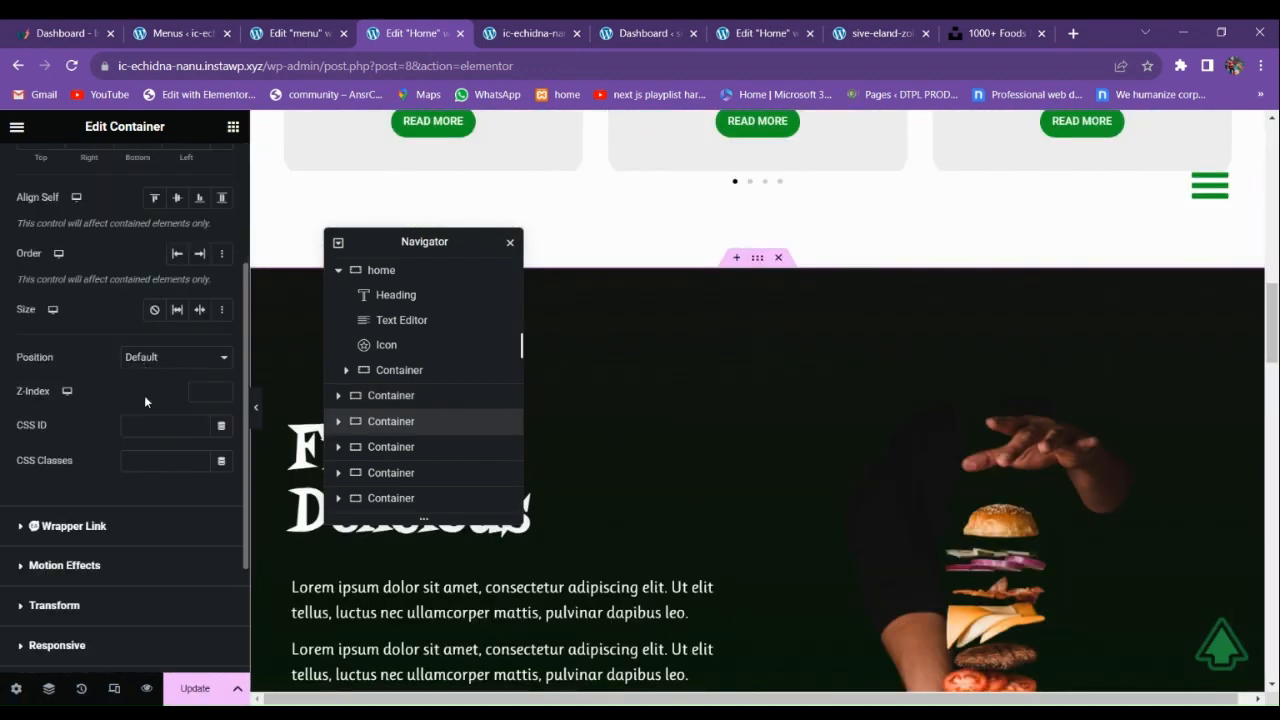
click(880, 30)
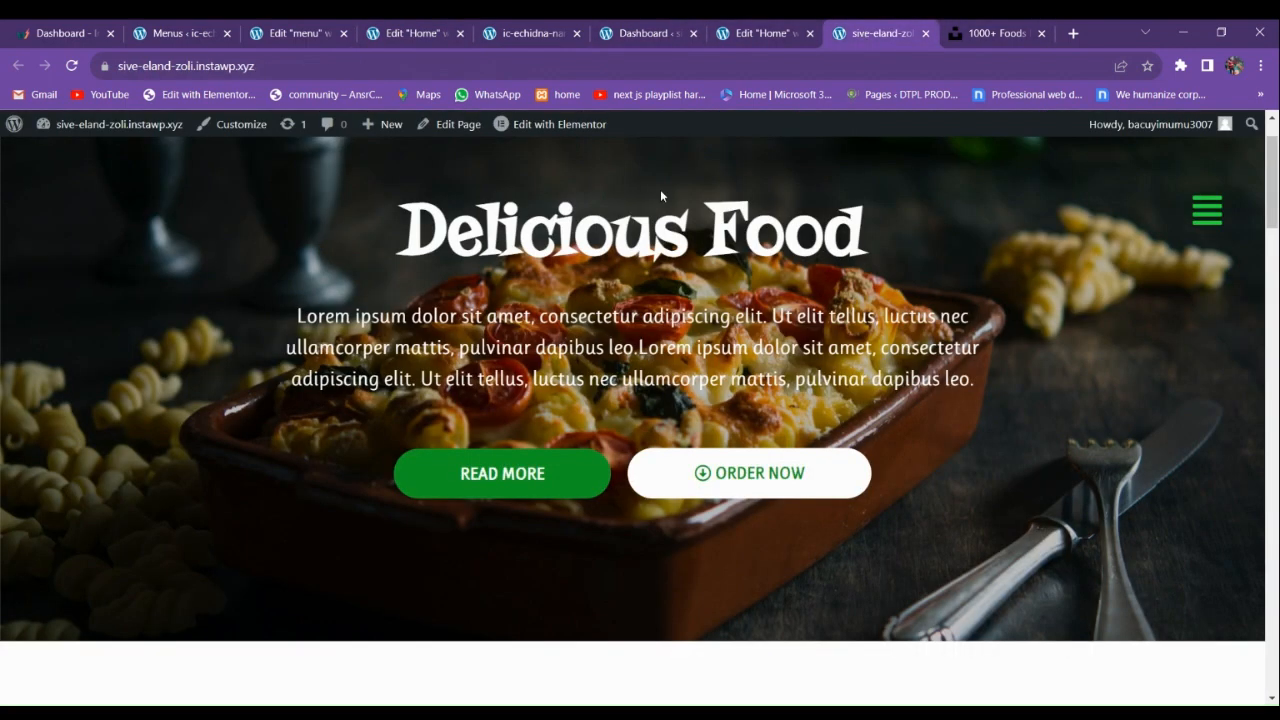
click(1207, 212)
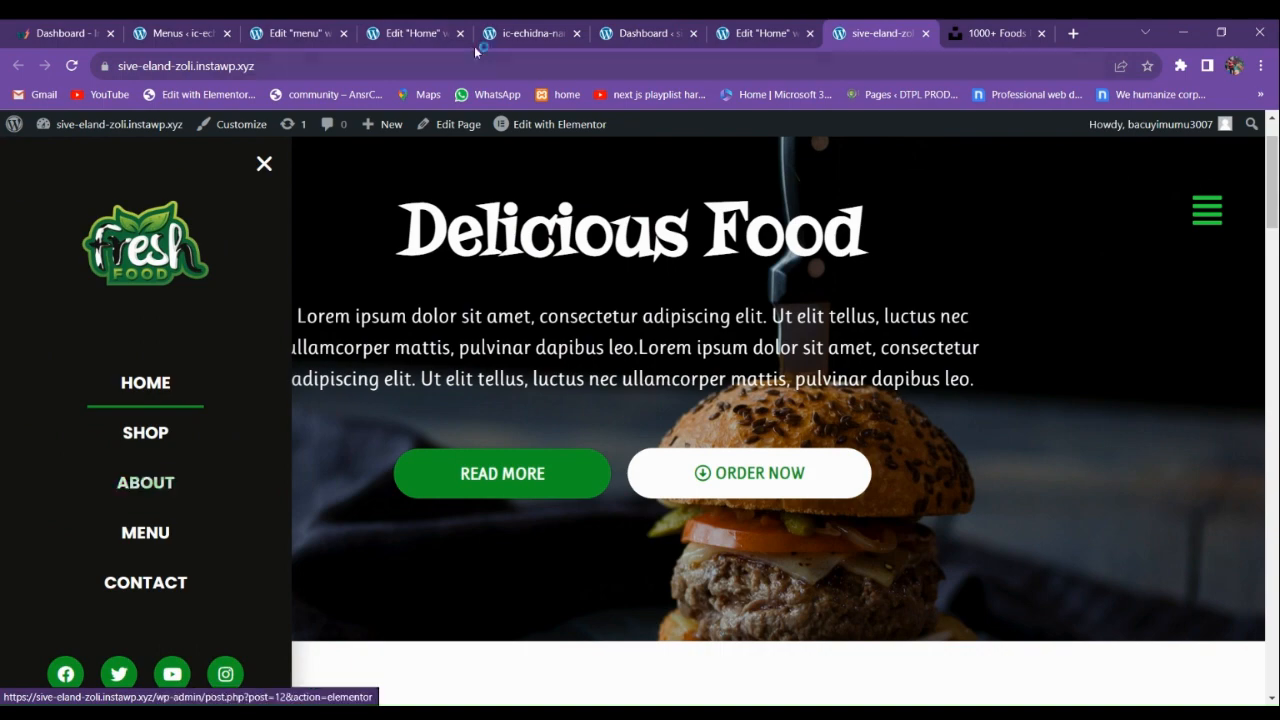
Change the CSS ID of the Best & Delicious Foods container on the Home page to shop.
click(412, 33)
scroll(789, 443, down, 5)
scroll(760, 295, up, 2)
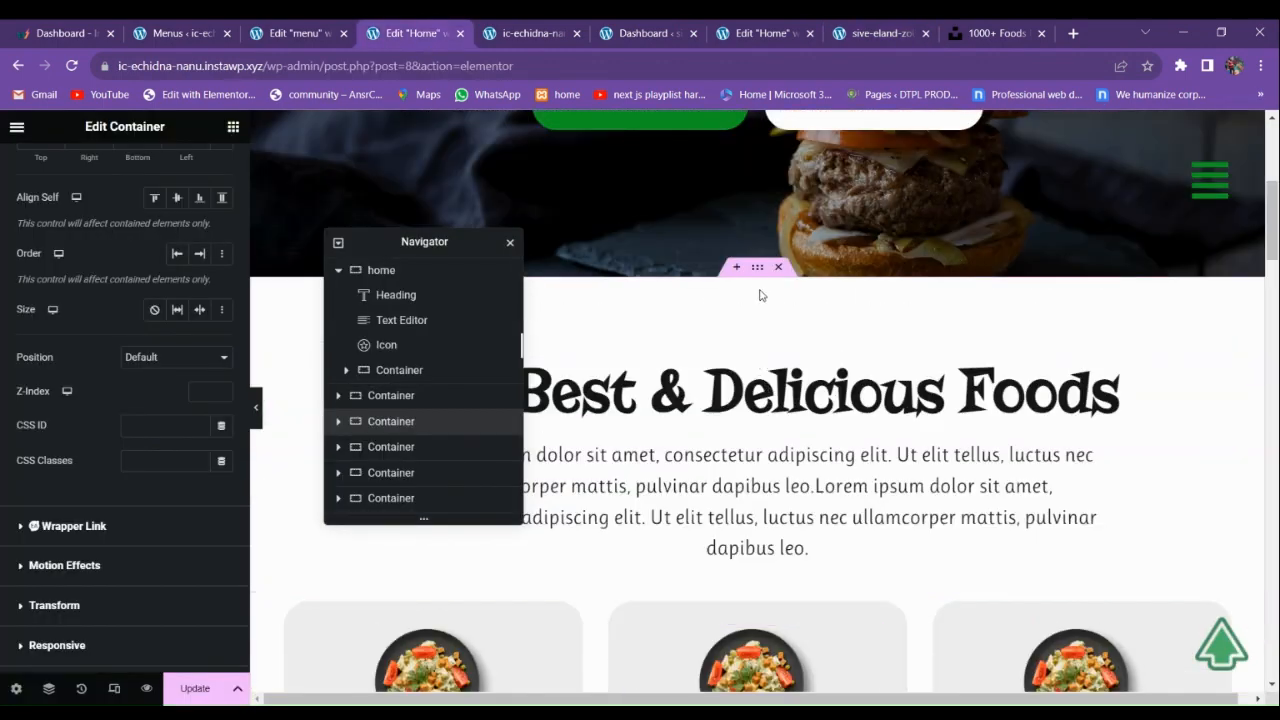
click(390, 395)
scroll(165, 390, down, 5)
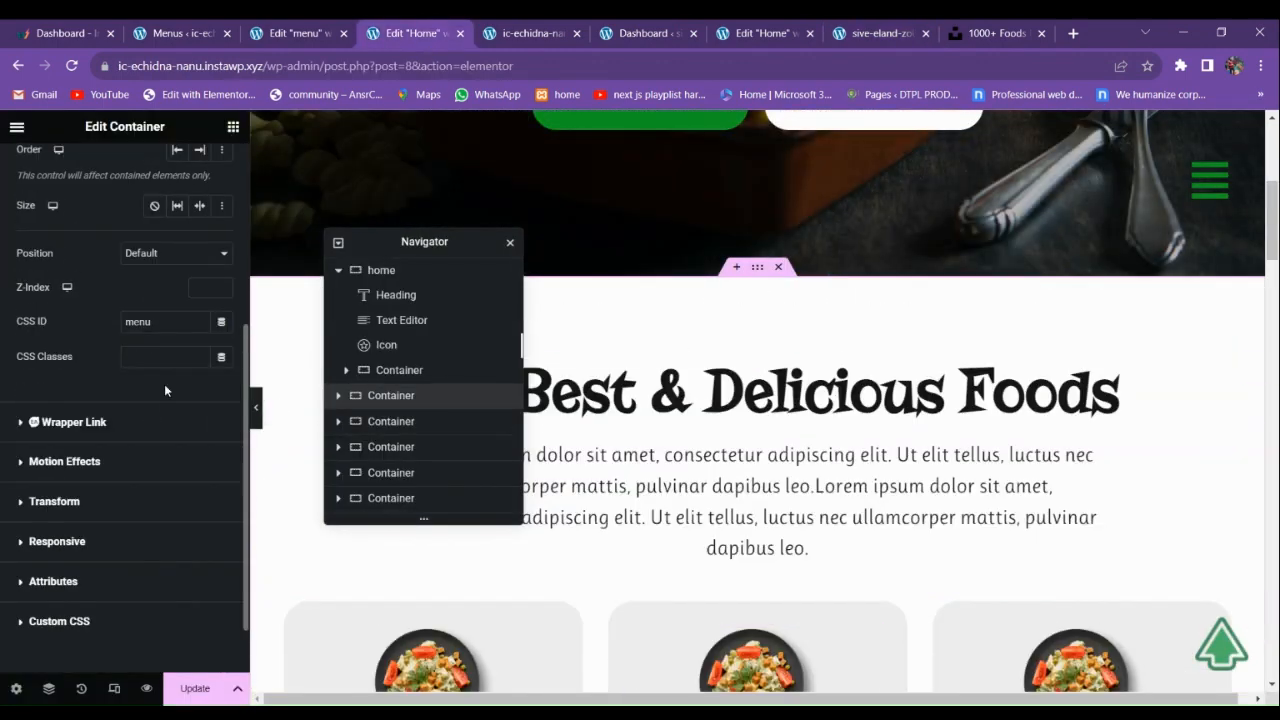
drag(153, 314, 97, 331)
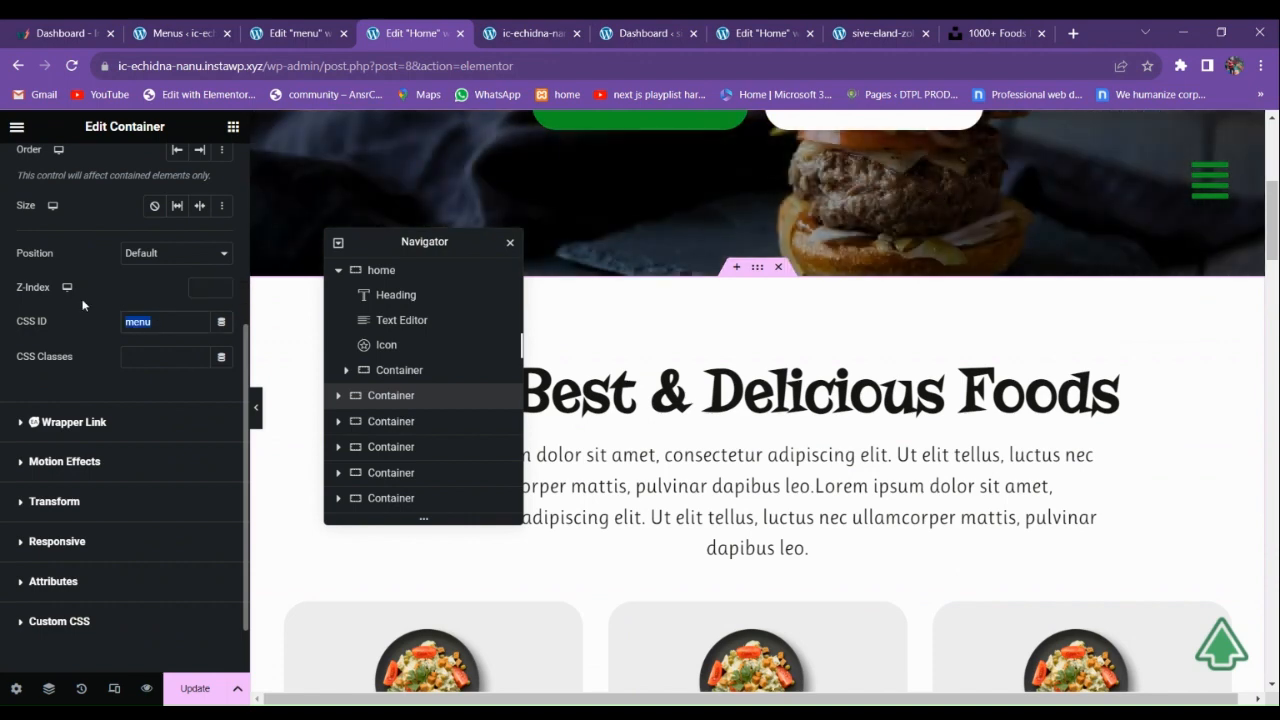
text(shp)
key(BackSpace)
key(BackSpace)
text(hop)
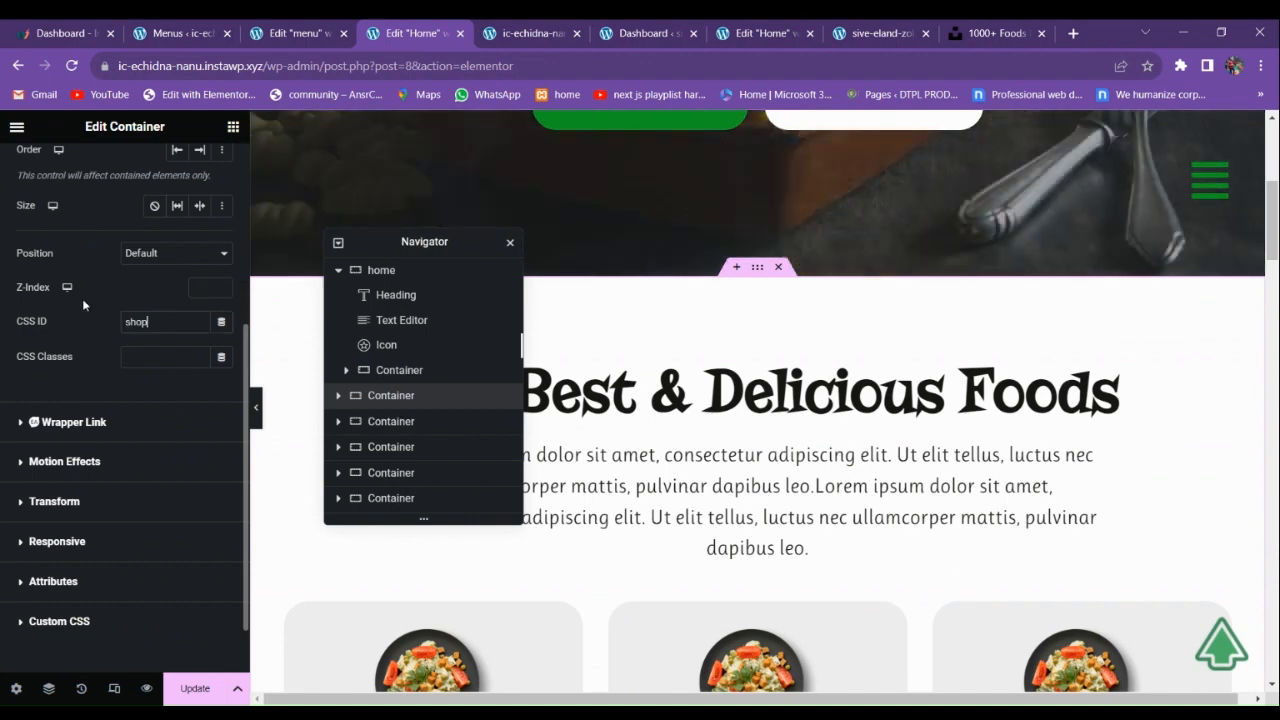
Give the dark container with the stacked burger image the CSS ID about.
scroll(704, 384, down, 7)
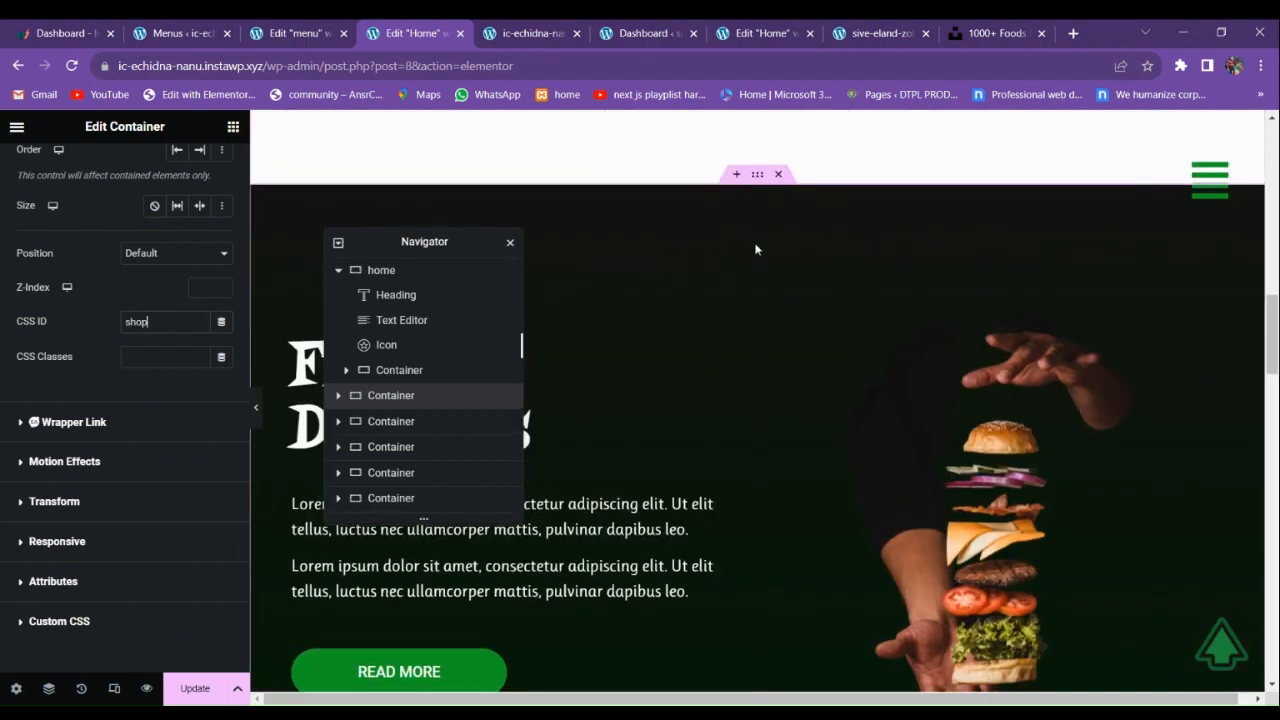
click(757, 177)
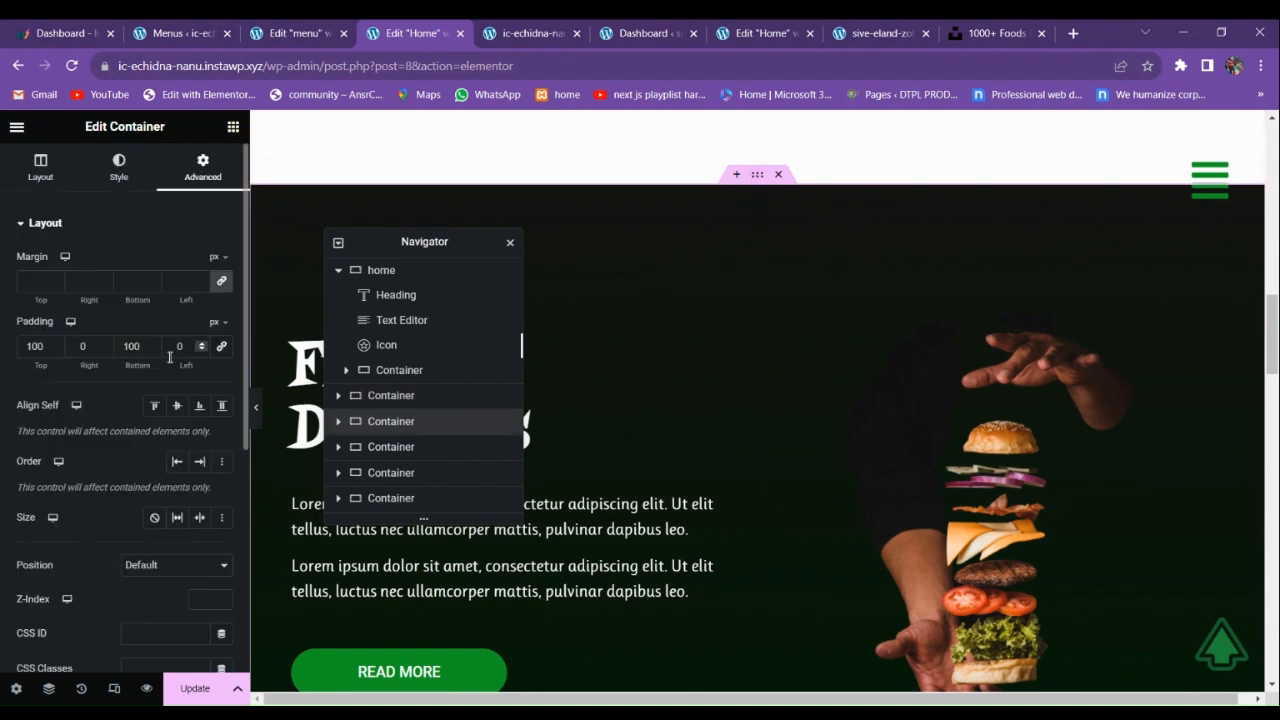
scroll(147, 474, down, 1)
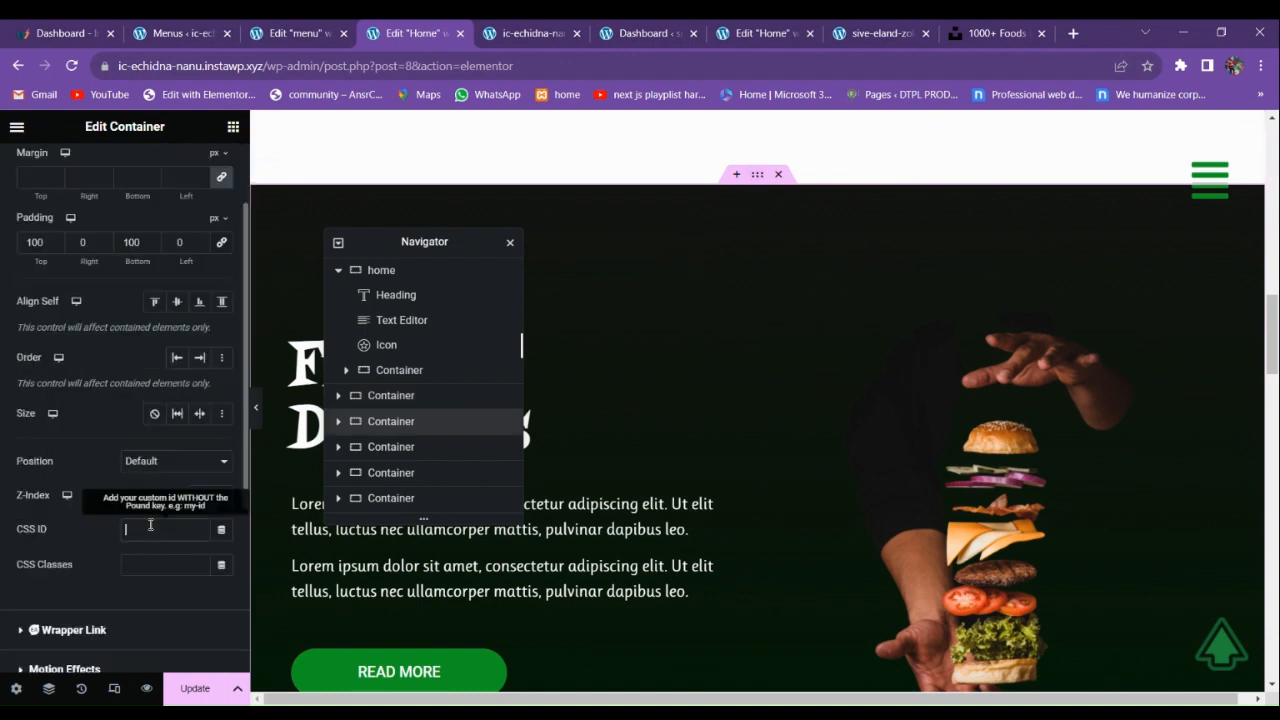
click(148, 529)
text(about)
Give the Italian Salad price list container below the burger section the CSS ID menu.
scroll(743, 433, down, 5)
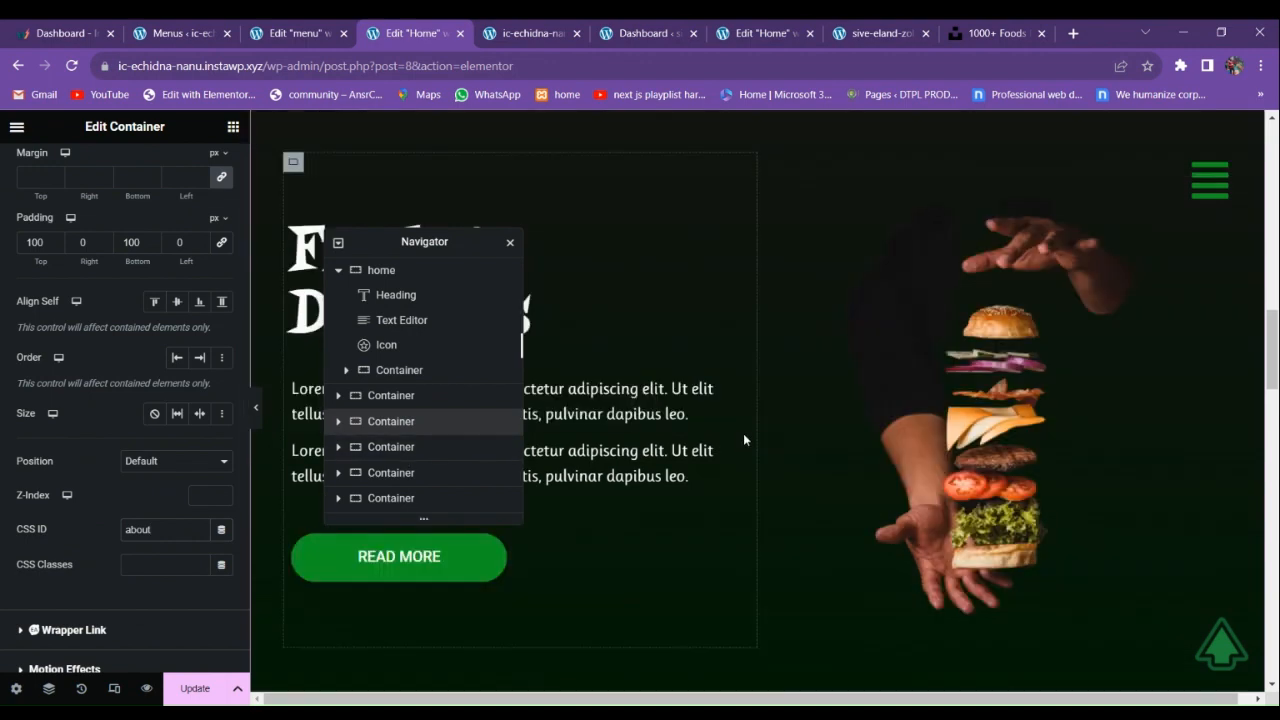
click(755, 254)
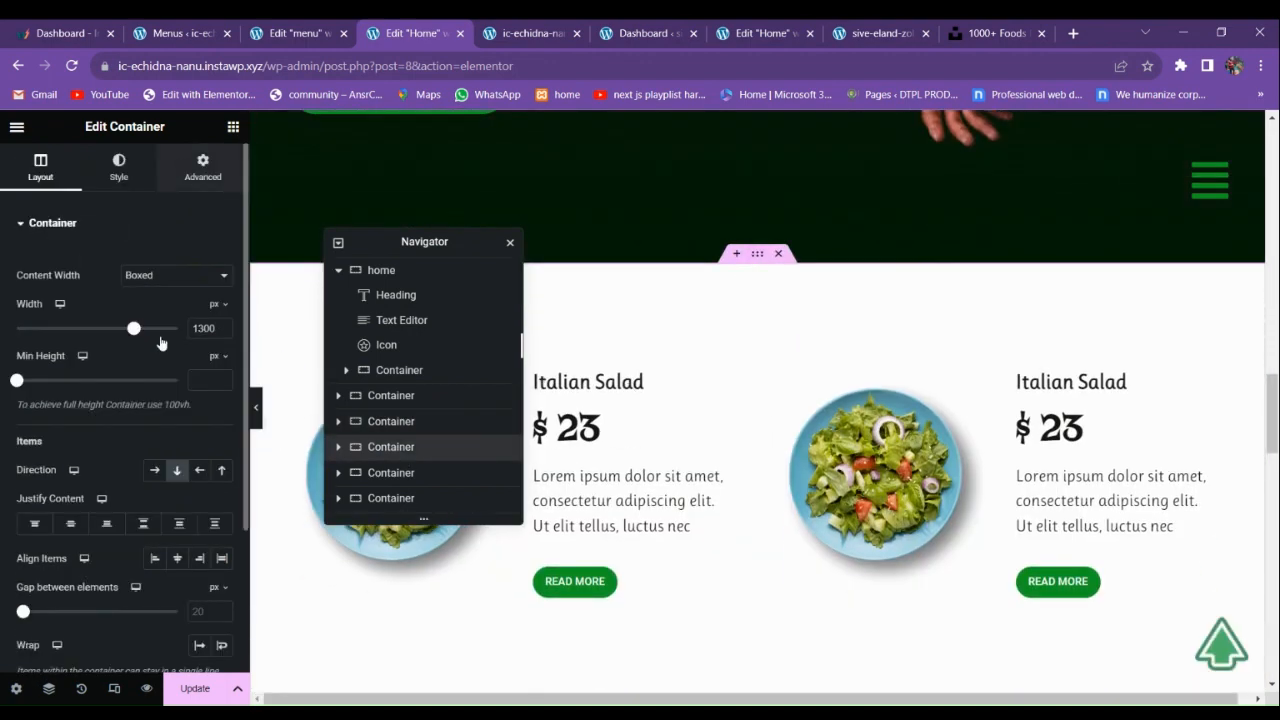
click(202, 167)
scroll(140, 400, down, 2)
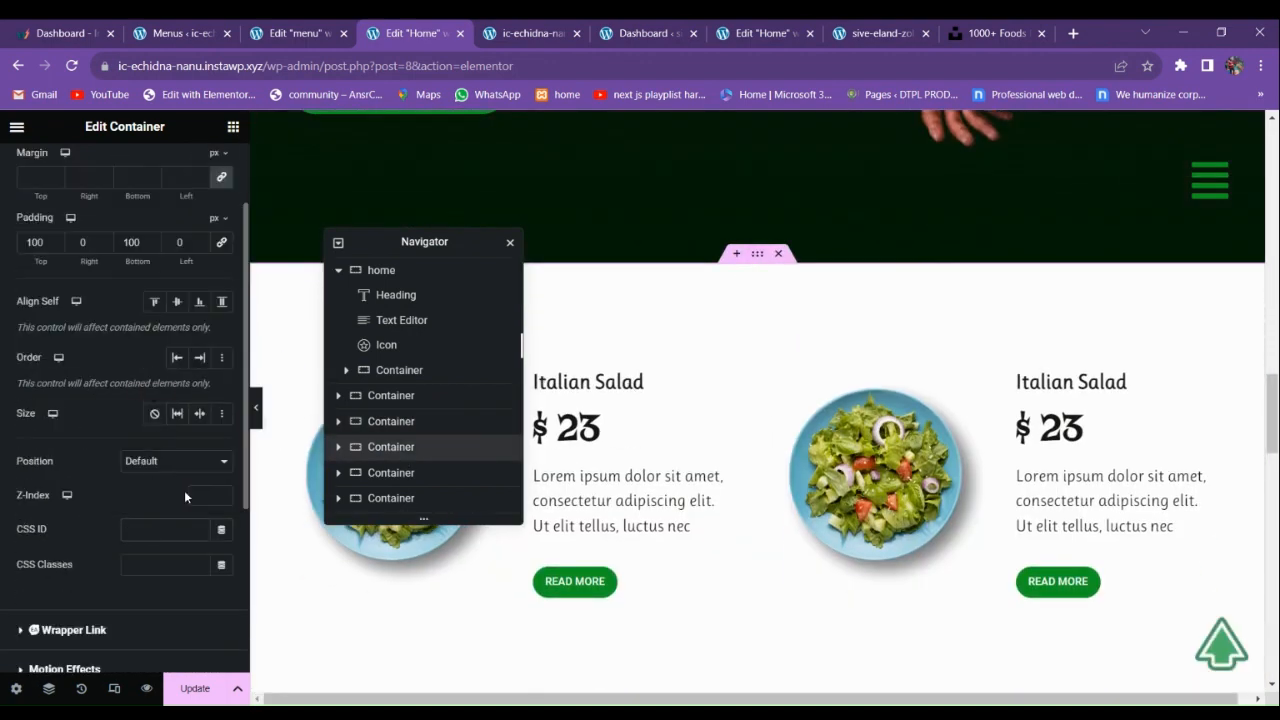
text(menu)
Give the Subscribe And Follow Us container the CSS ID contact and update the Home page.
scroll(762, 458, down, 3)
scroll(760, 459, down, 8)
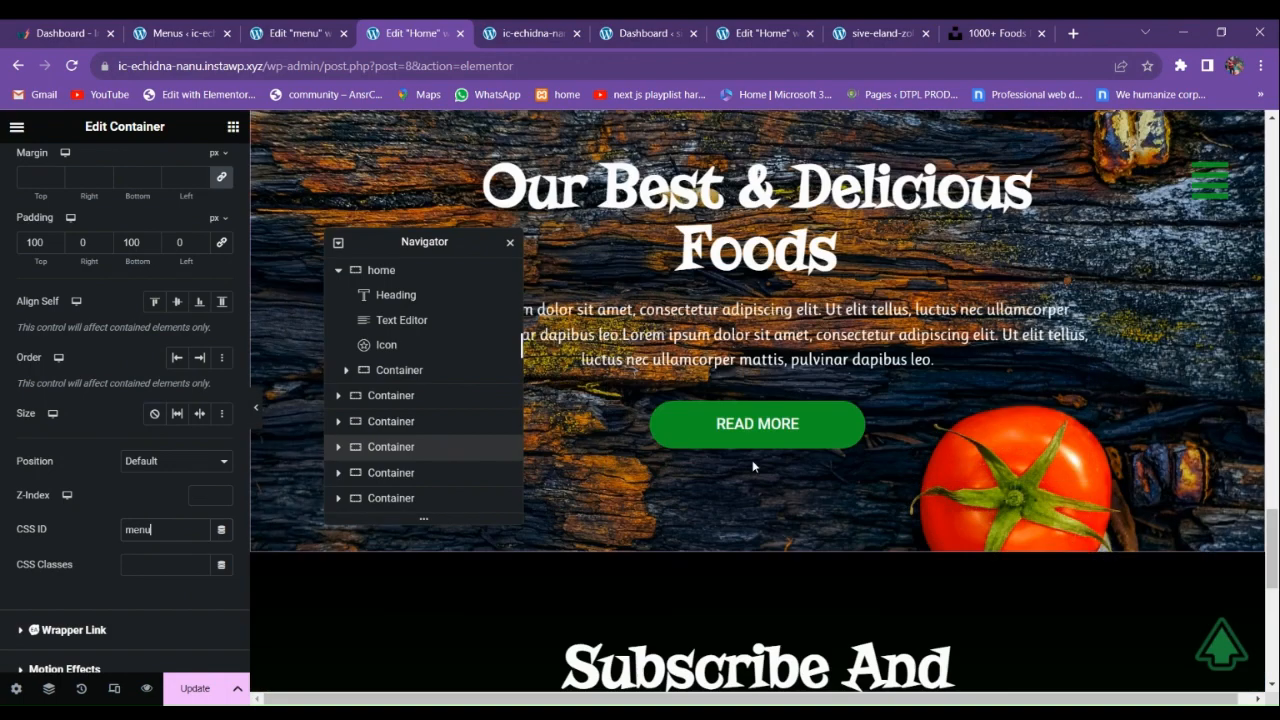
click(757, 197)
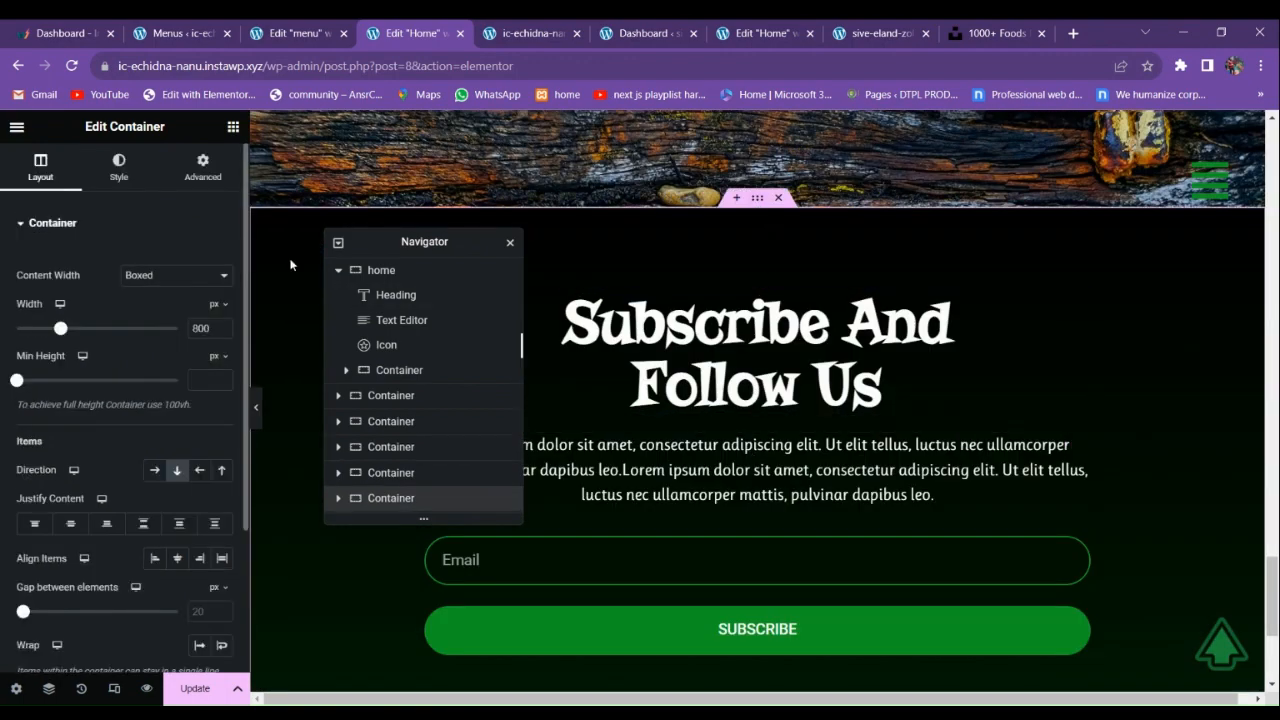
click(202, 167)
scroll(178, 357, down, 3)
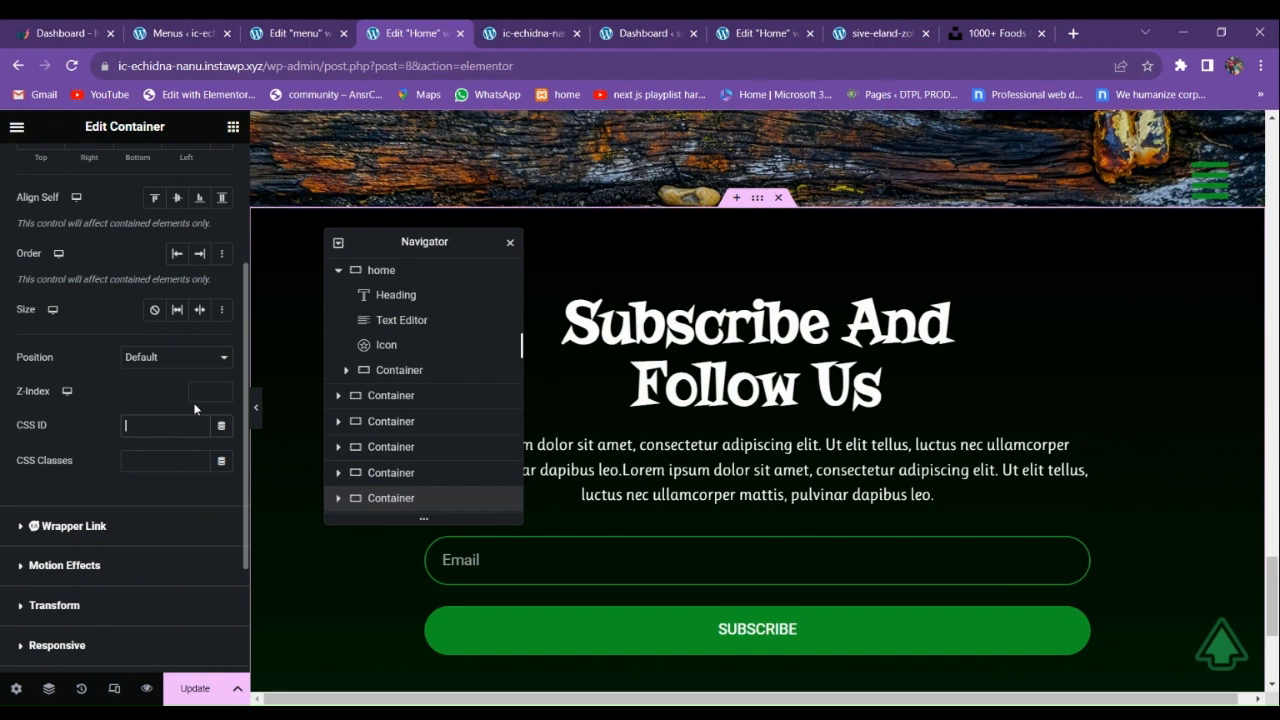
text(contact)
scroll(1180, 384, down, 3)
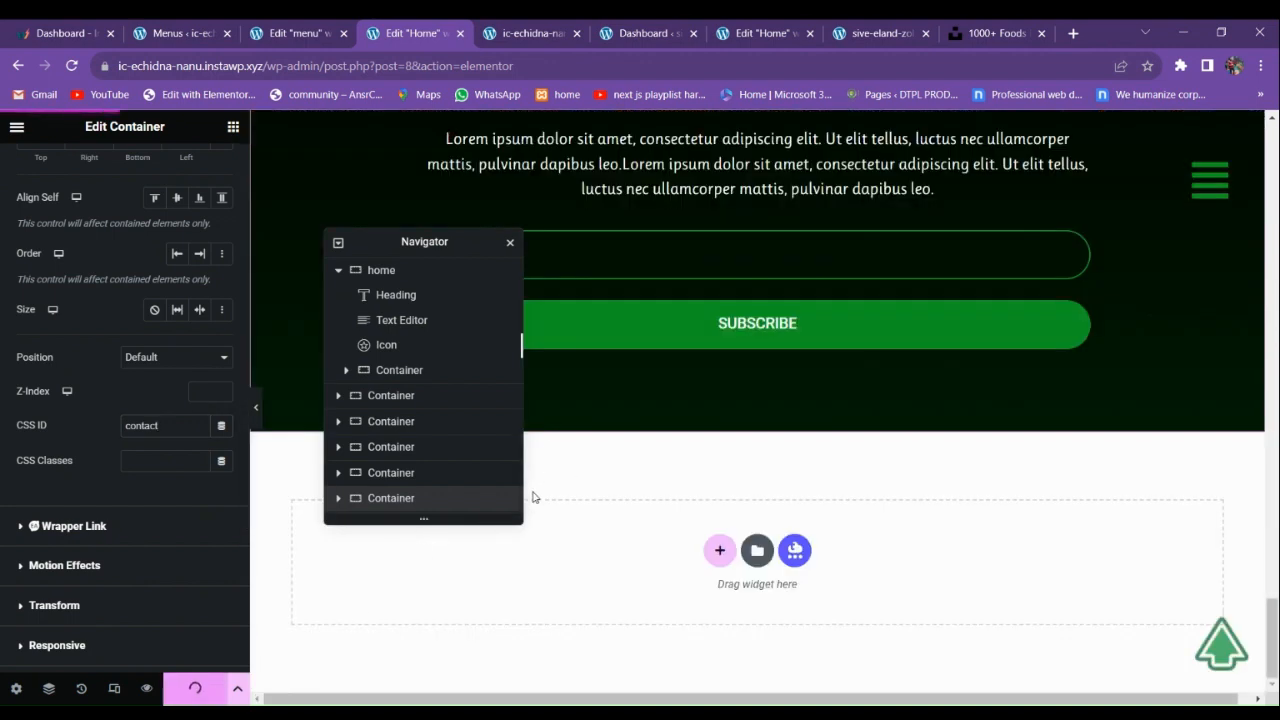
Reload the live home page and test the Shop, About and Menu links in its popup menu.
click(500, 31)
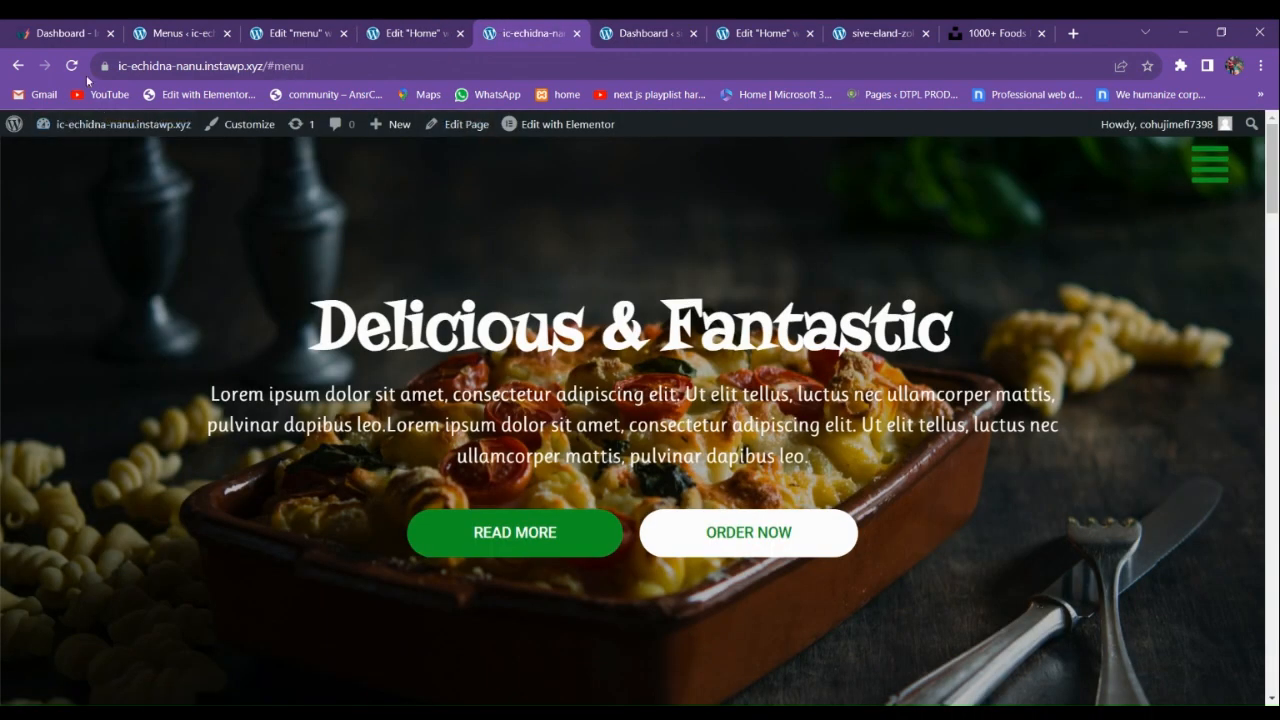
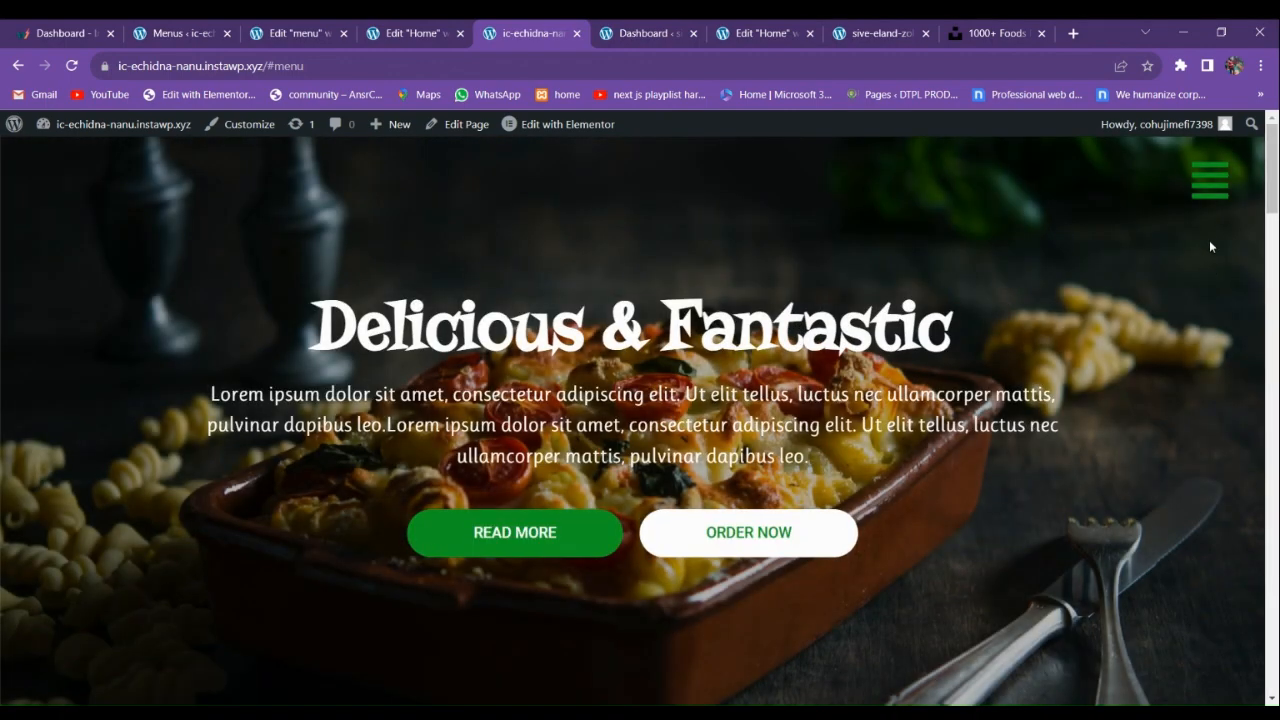
click(1210, 180)
click(160, 432)
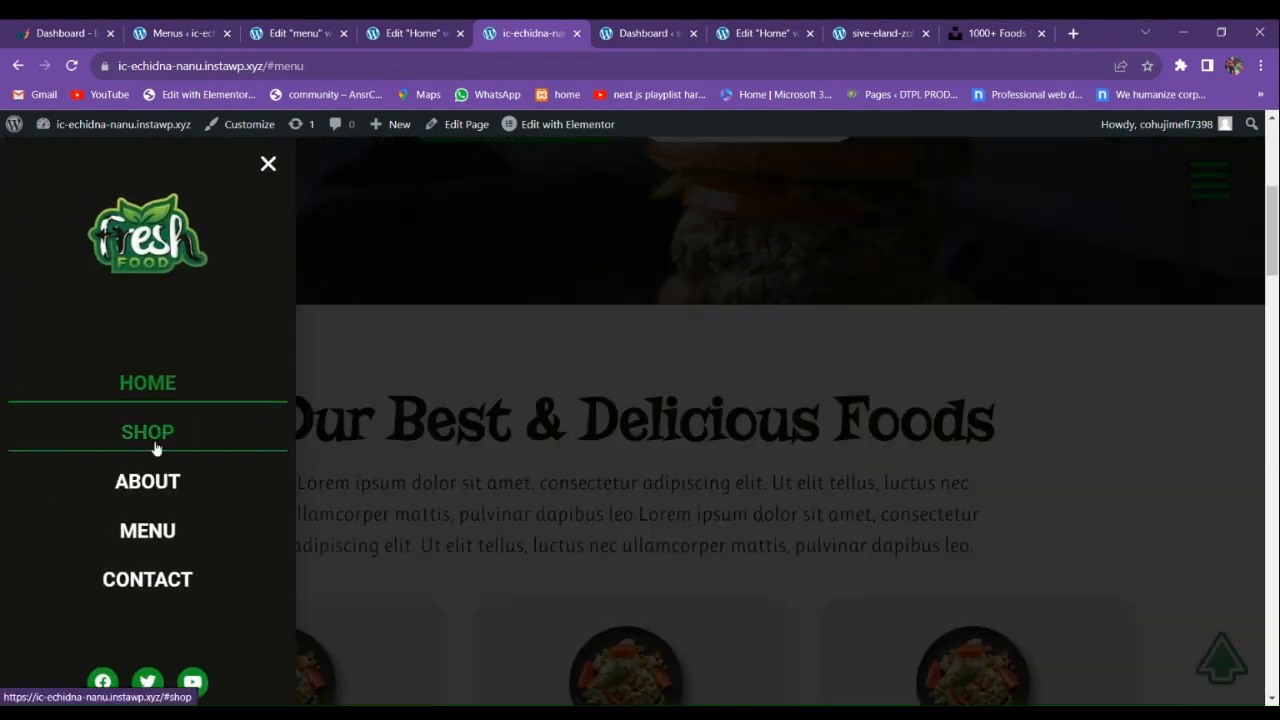
click(138, 488)
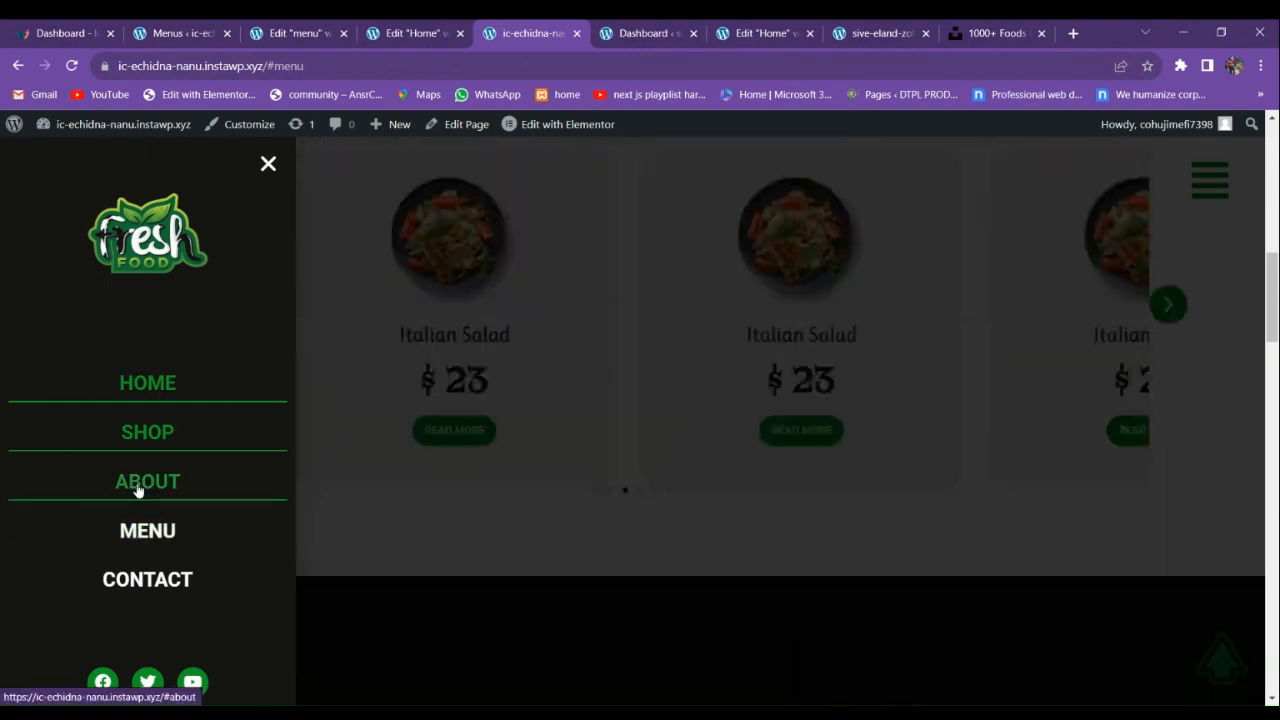
click(161, 529)
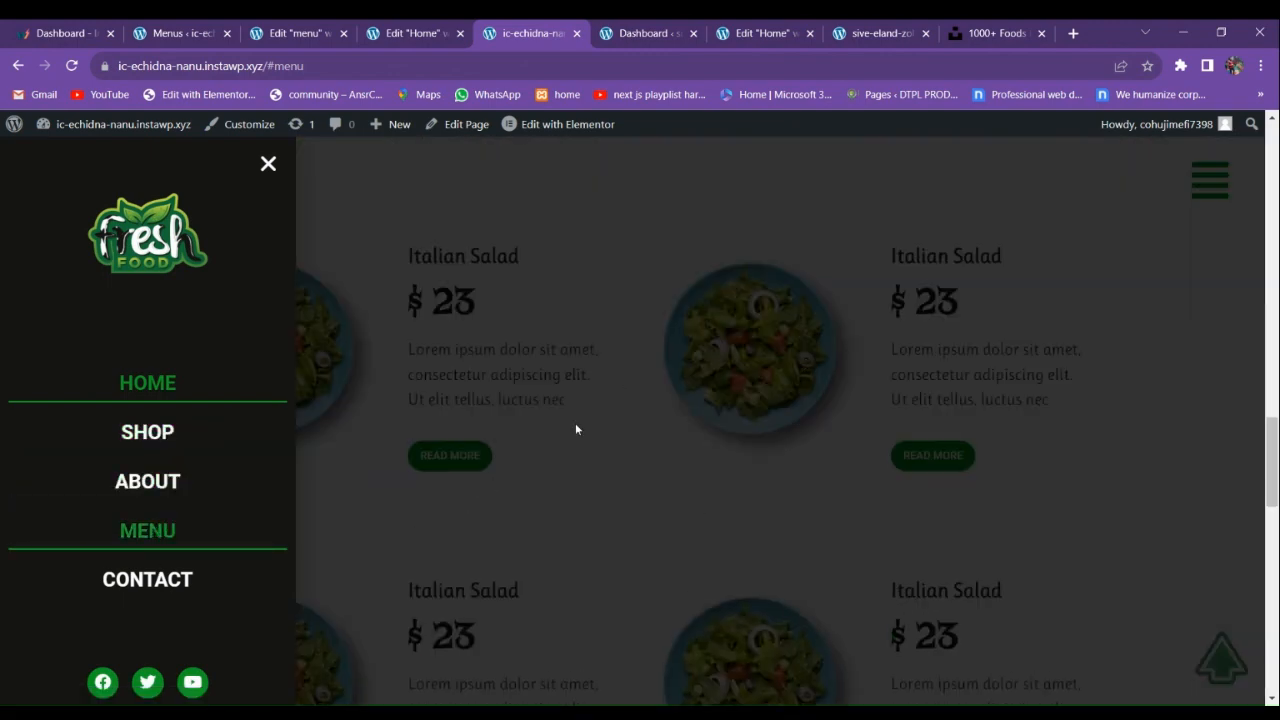
Compare the page overlay behind the open popup menu on the reference site and the live home page.
click(762, 33)
click(875, 33)
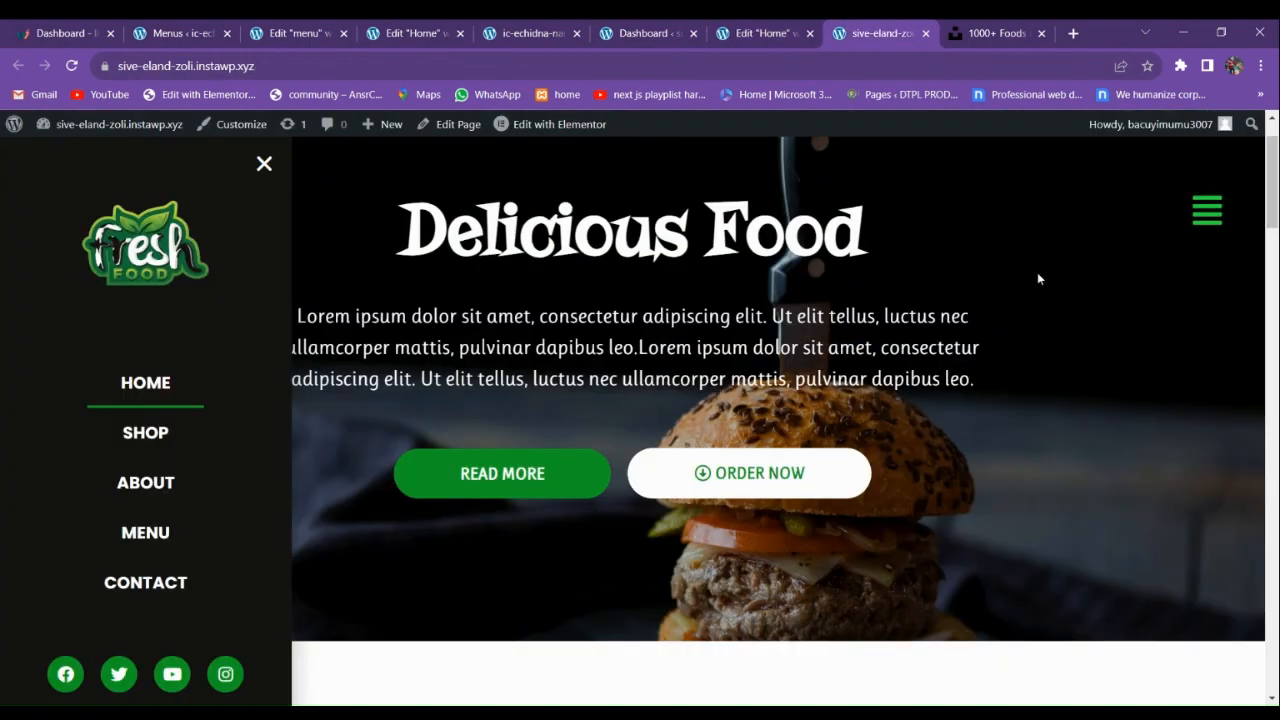
scroll(703, 478, down, 8)
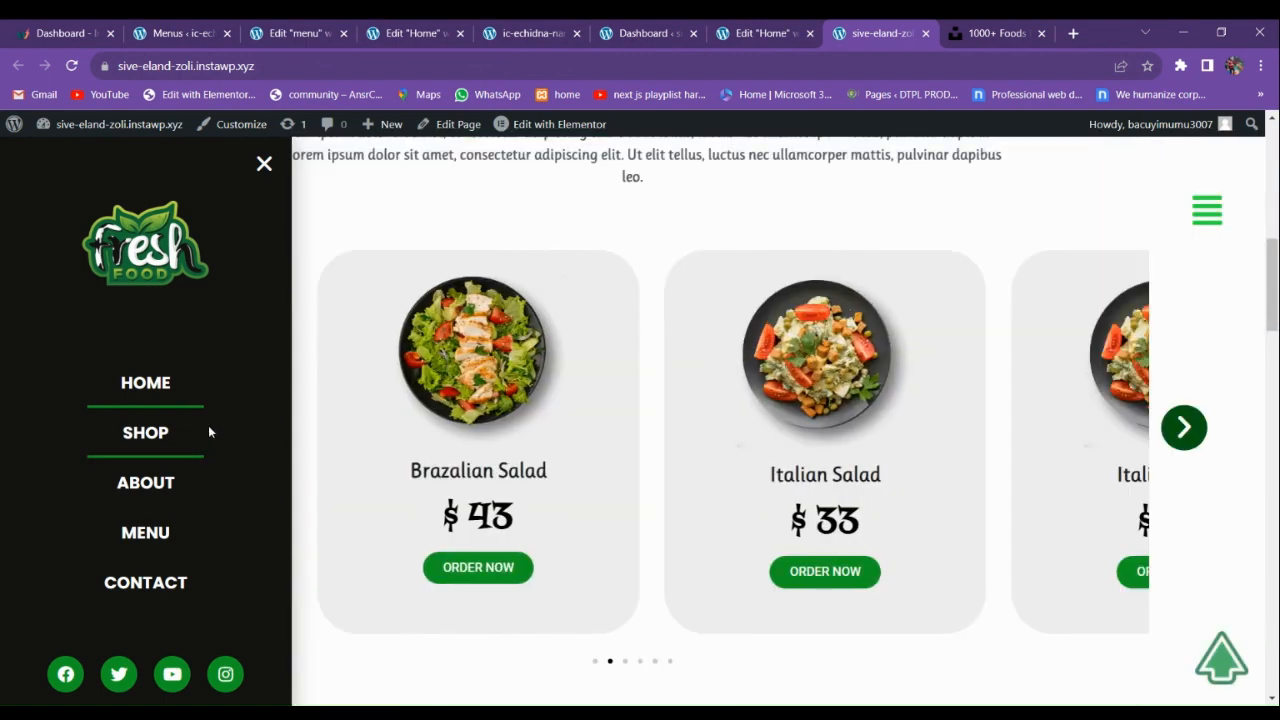
click(420, 33)
click(539, 43)
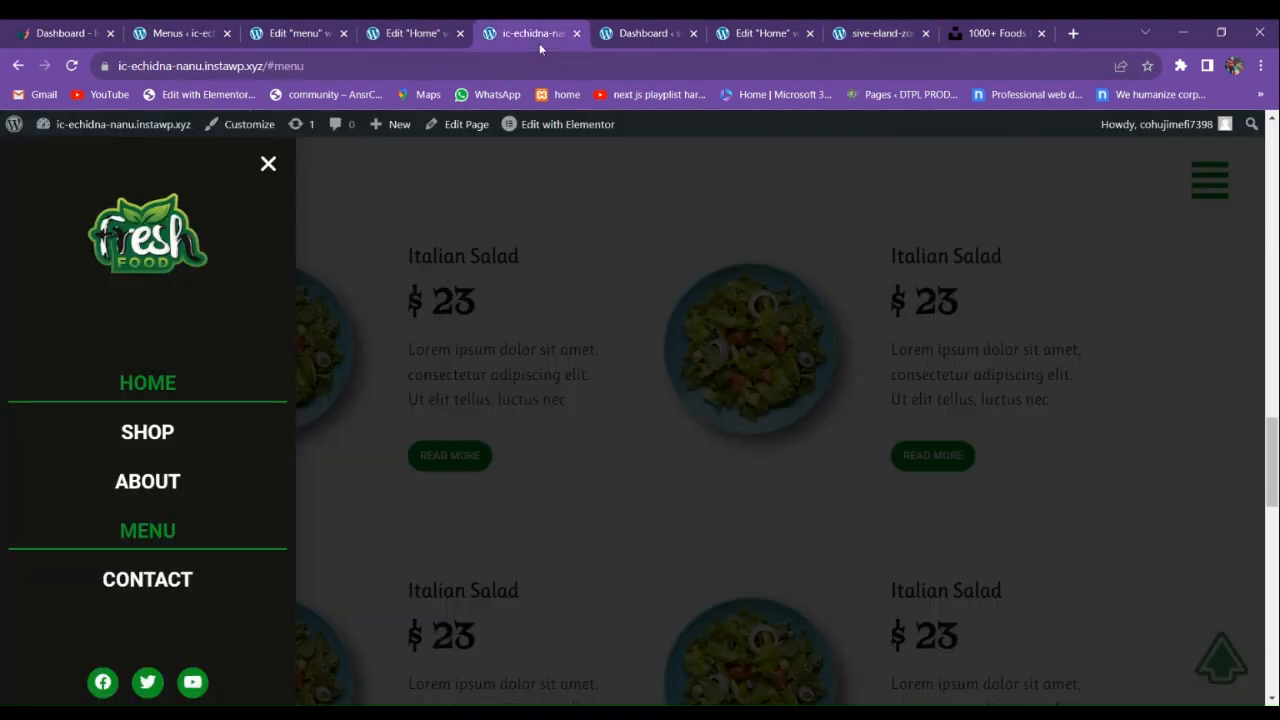
Lighten the menu popup's overlay color to about #00000040 and save the popup without adding display conditions.
click(314, 27)
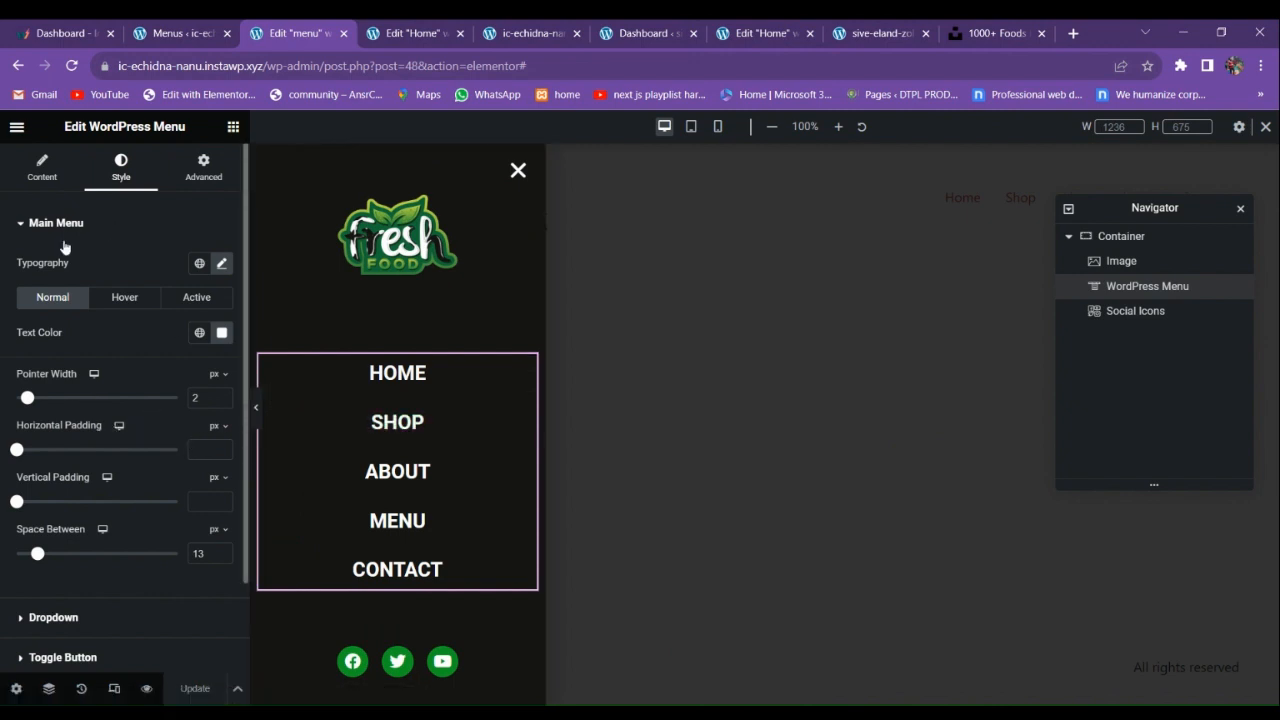
click(16, 688)
click(121, 167)
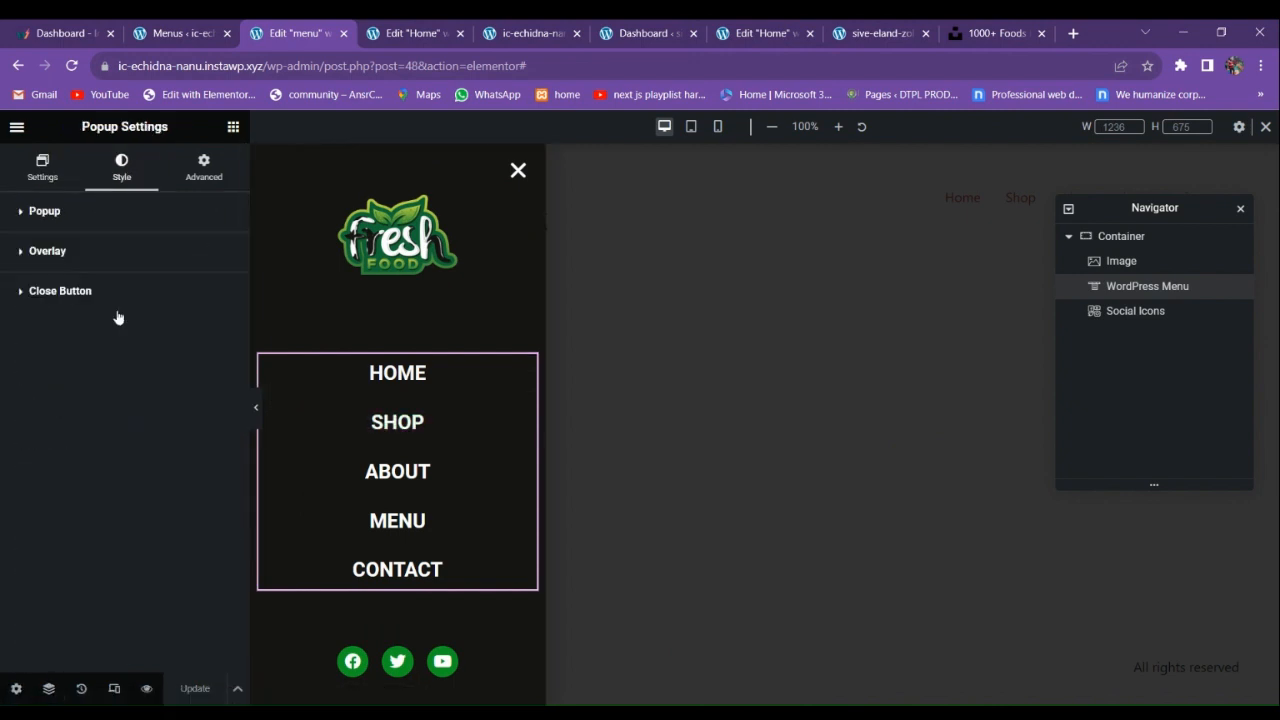
click(47, 251)
click(221, 326)
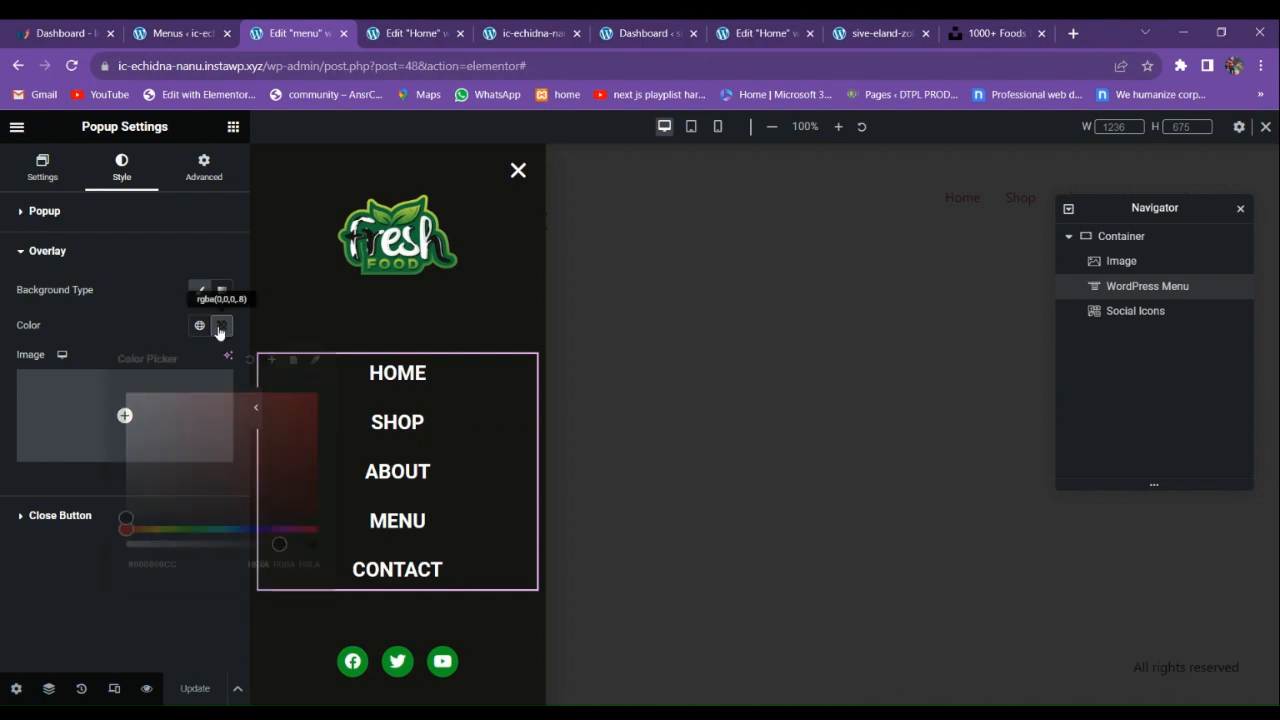
drag(275, 543, 175, 544)
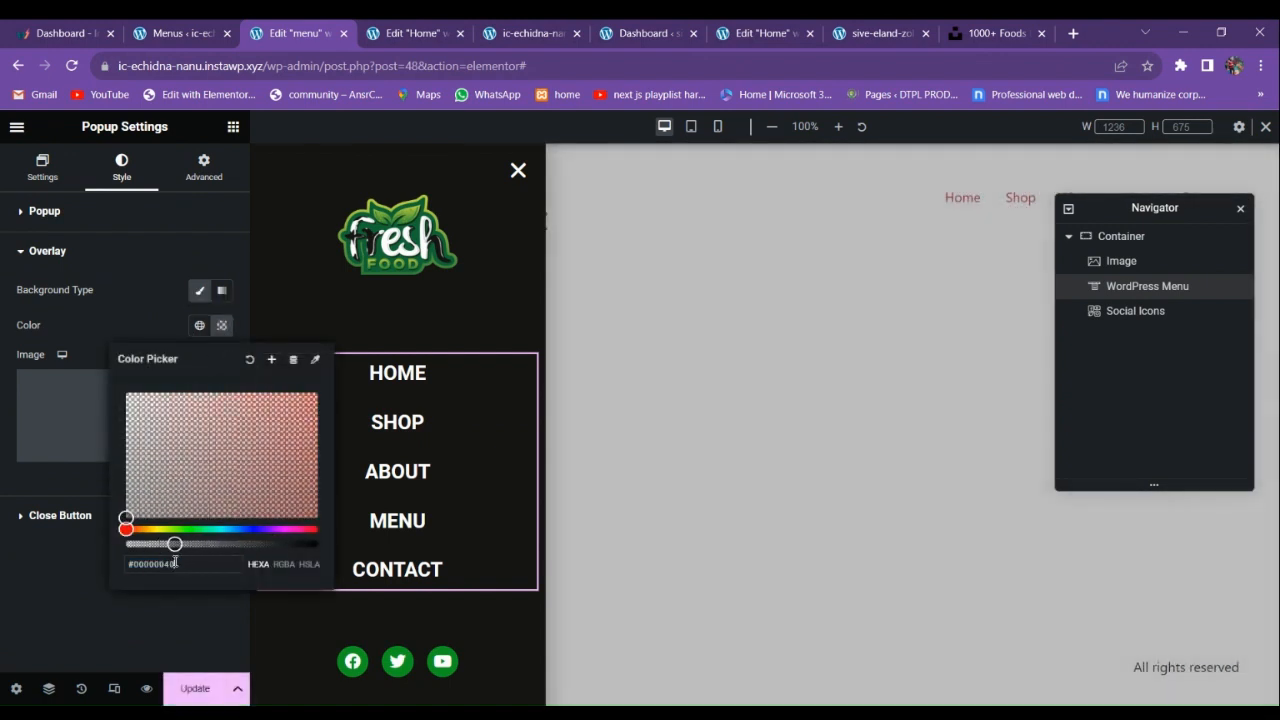
click(204, 690)
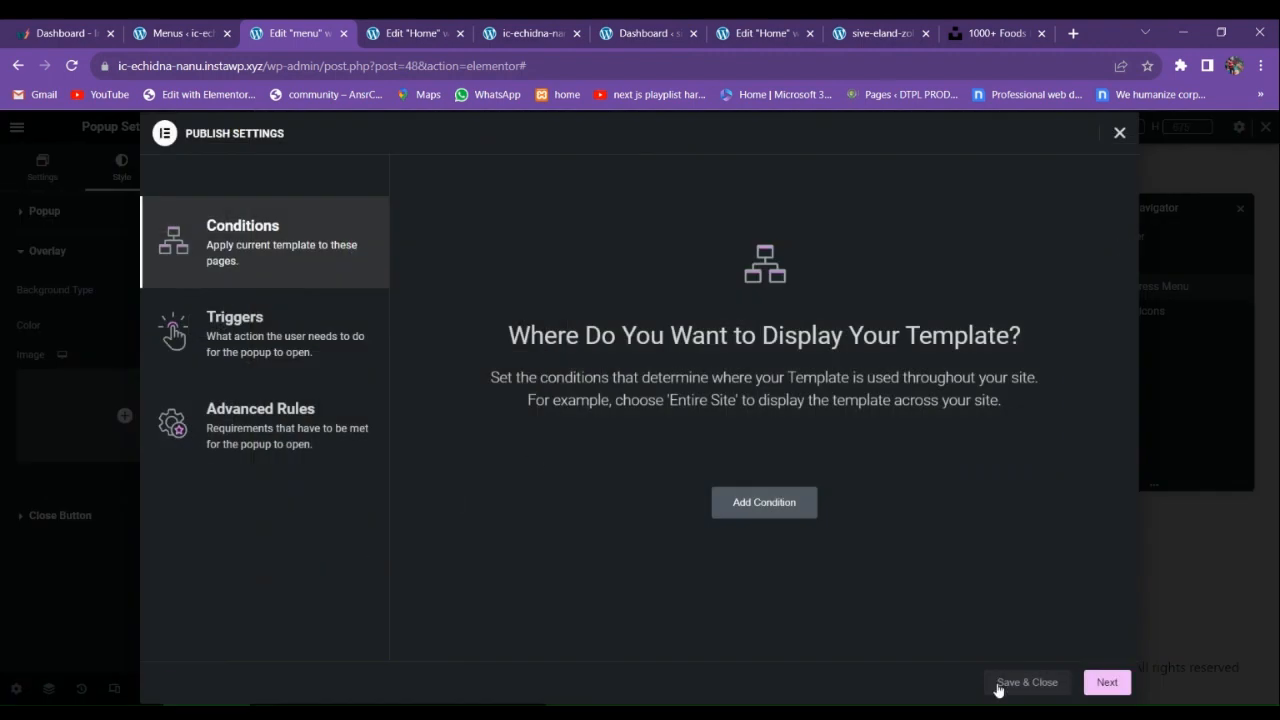
click(999, 684)
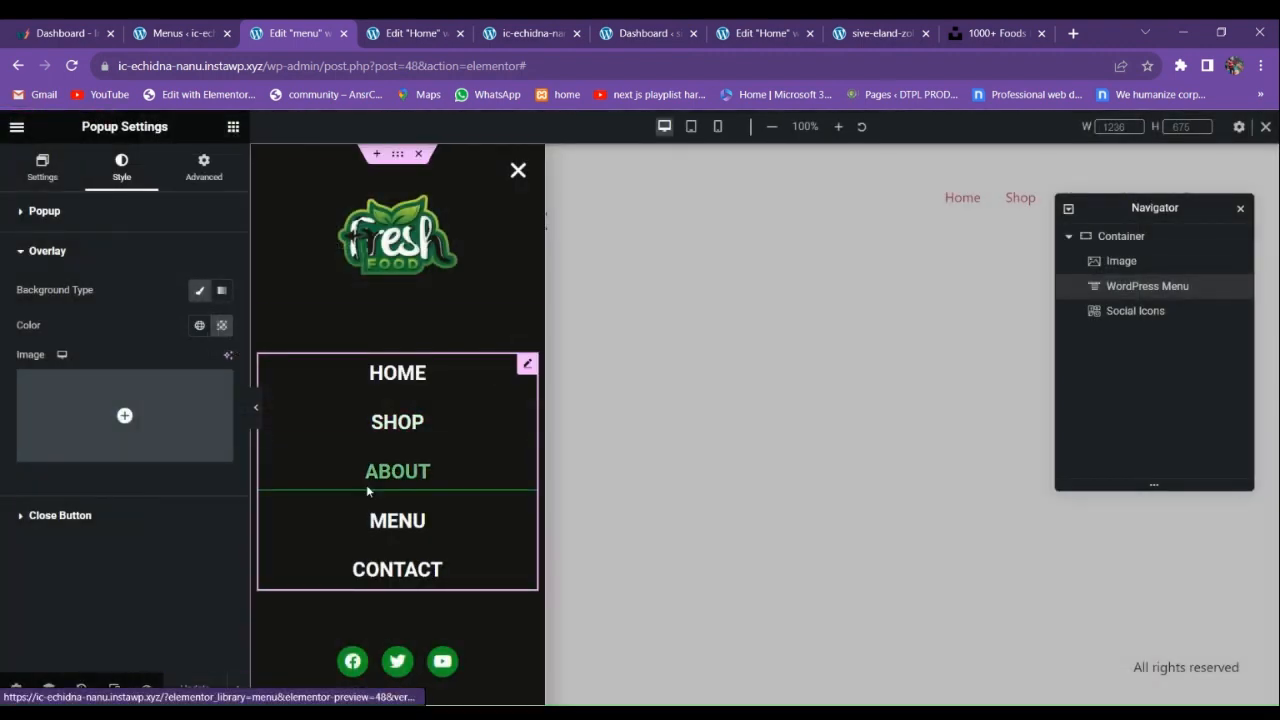
Reload the live home page, open its popup menu and check the overlay over the page sections.
click(525, 33)
click(67, 68)
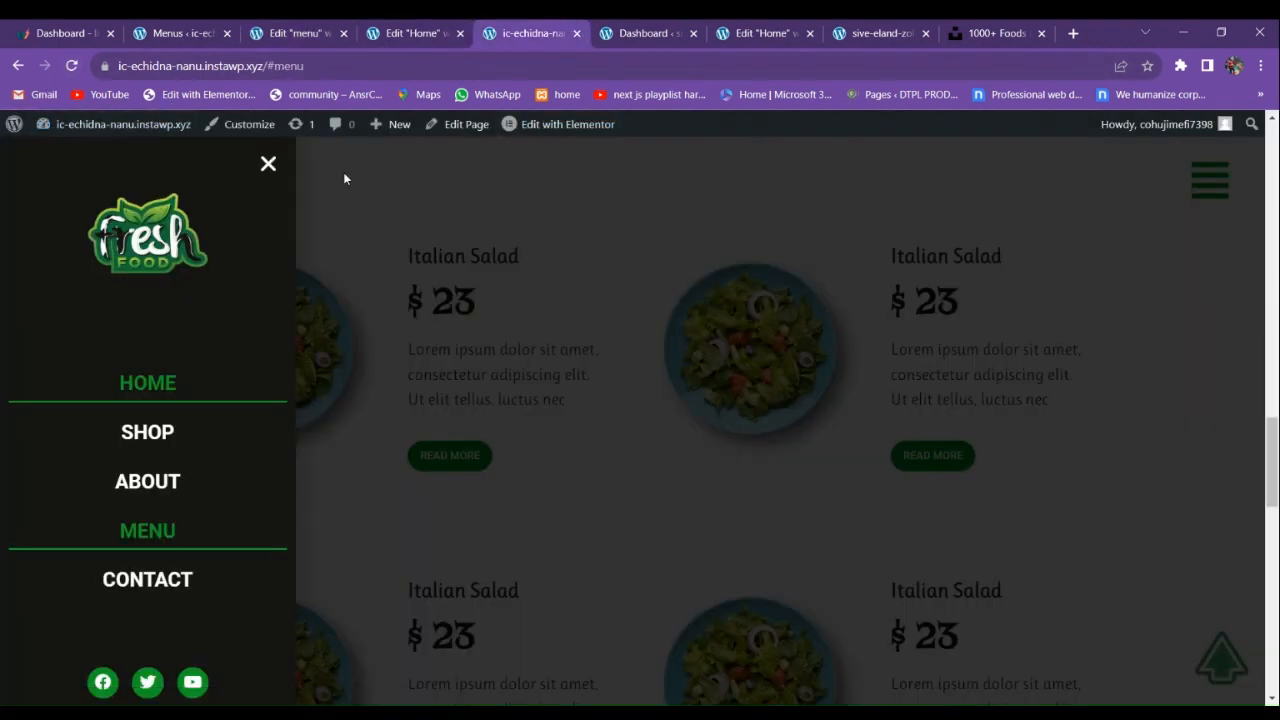
click(343, 172)
scroll(470, 360, up, 15)
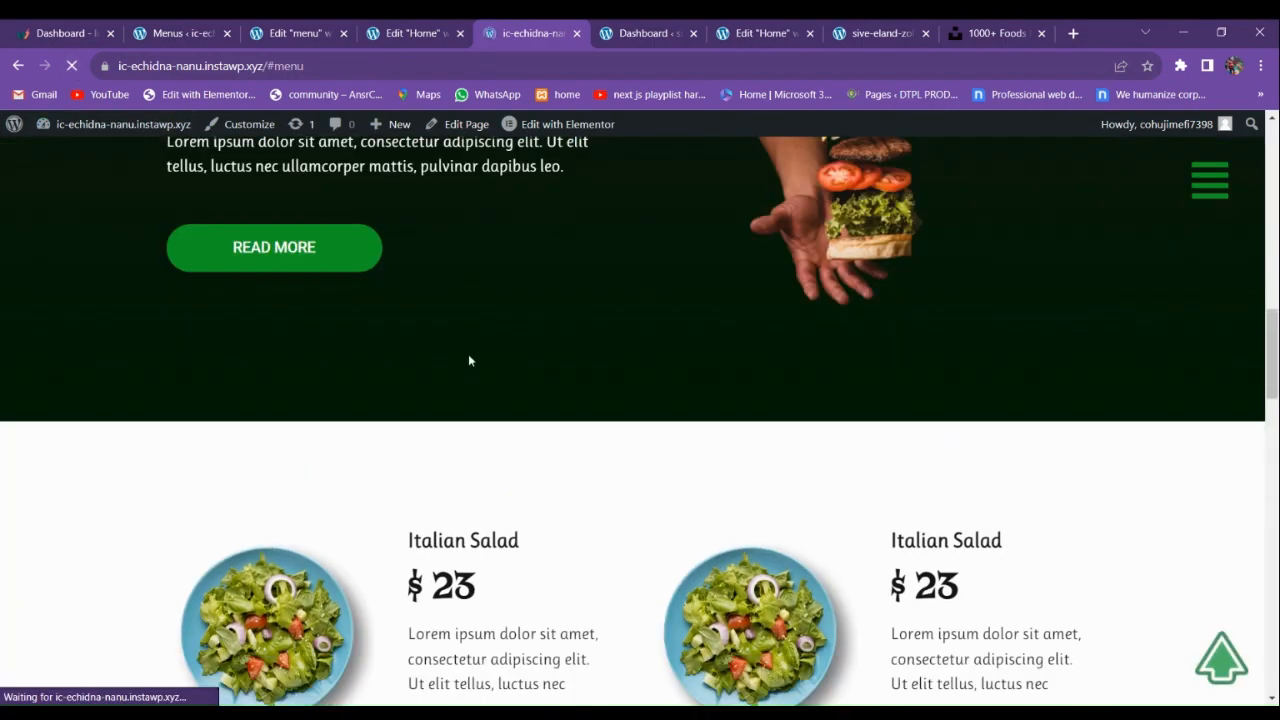
scroll(475, 375, up, 8)
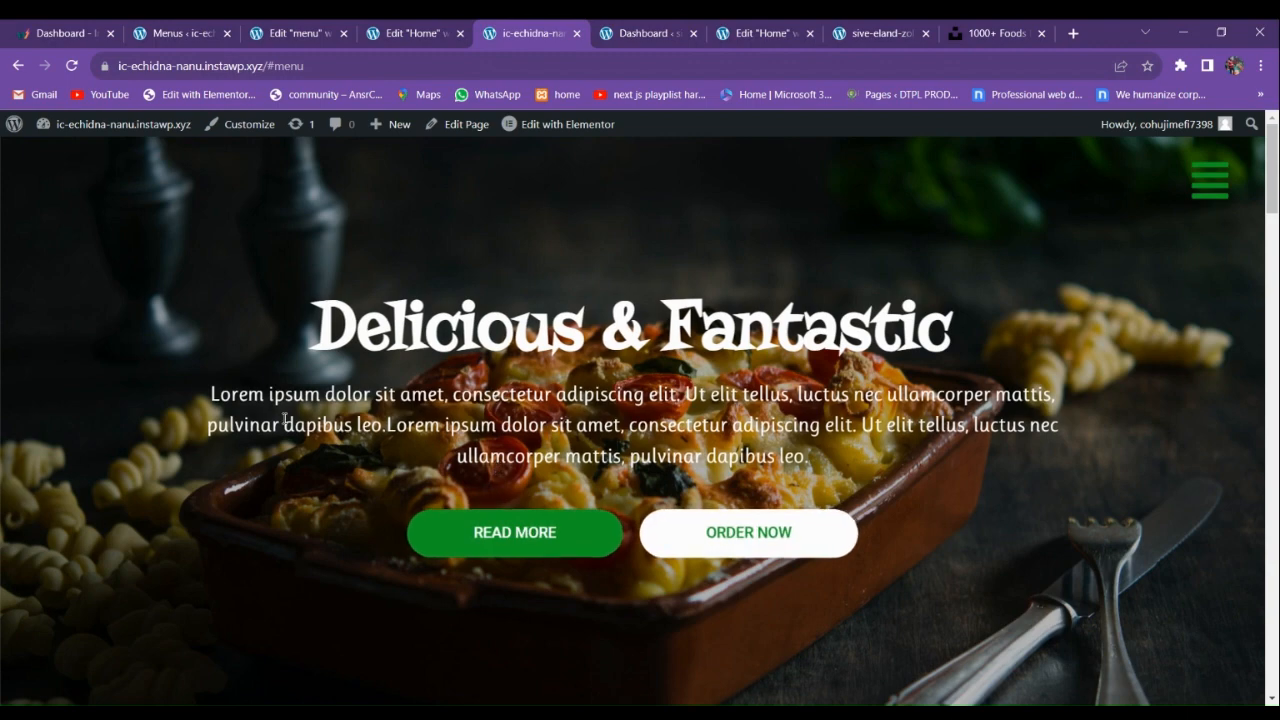
click(1185, 185)
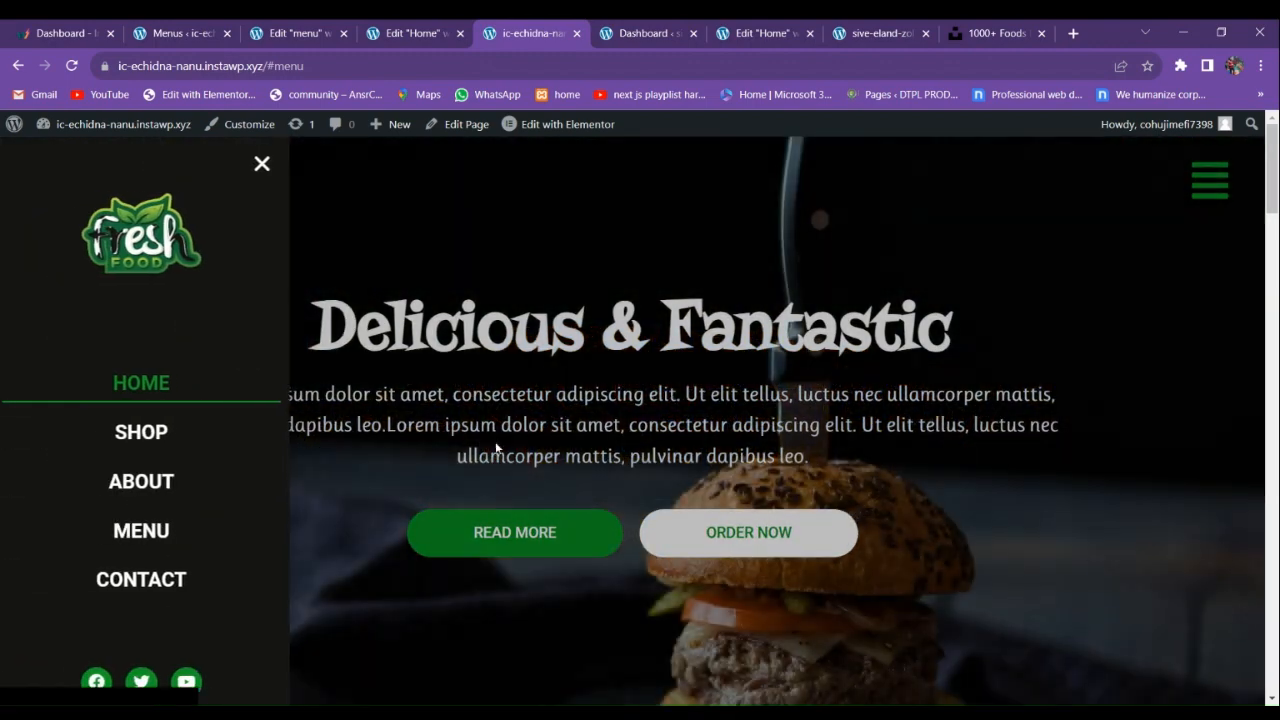
scroll(658, 450, down, 3)
scroll(640, 460, down, 10)
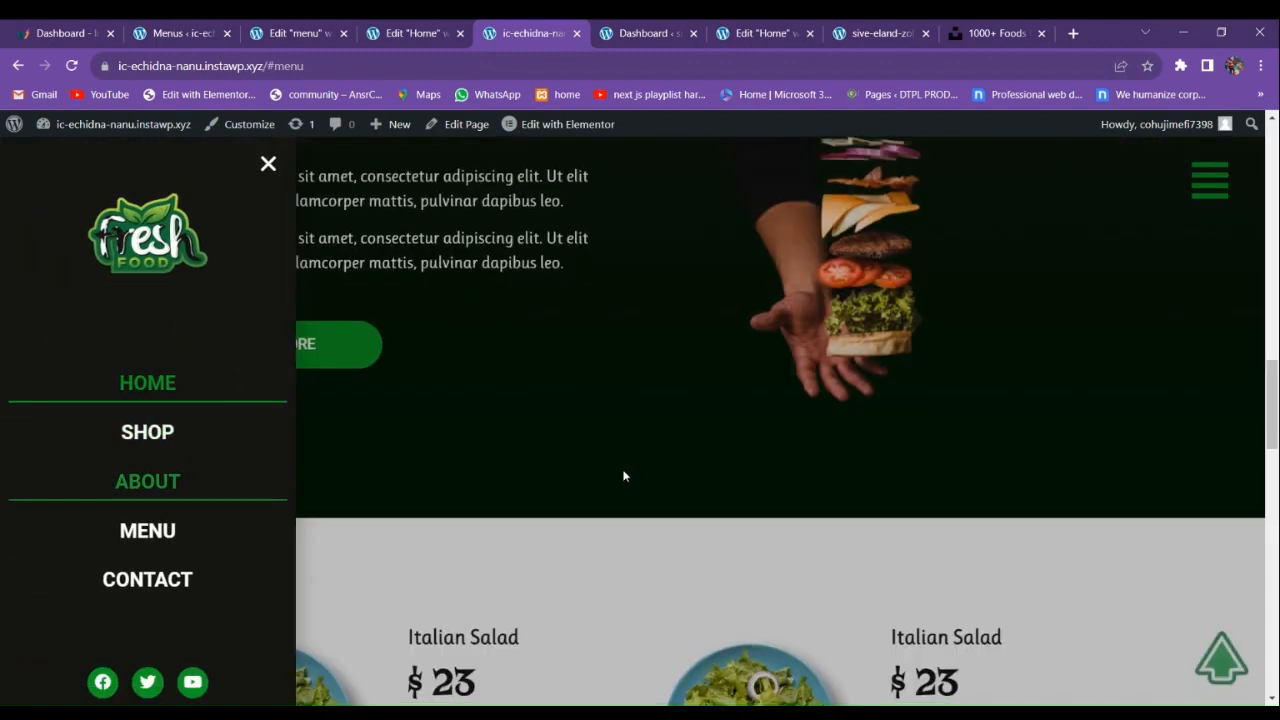
scroll(621, 476, down, 3)
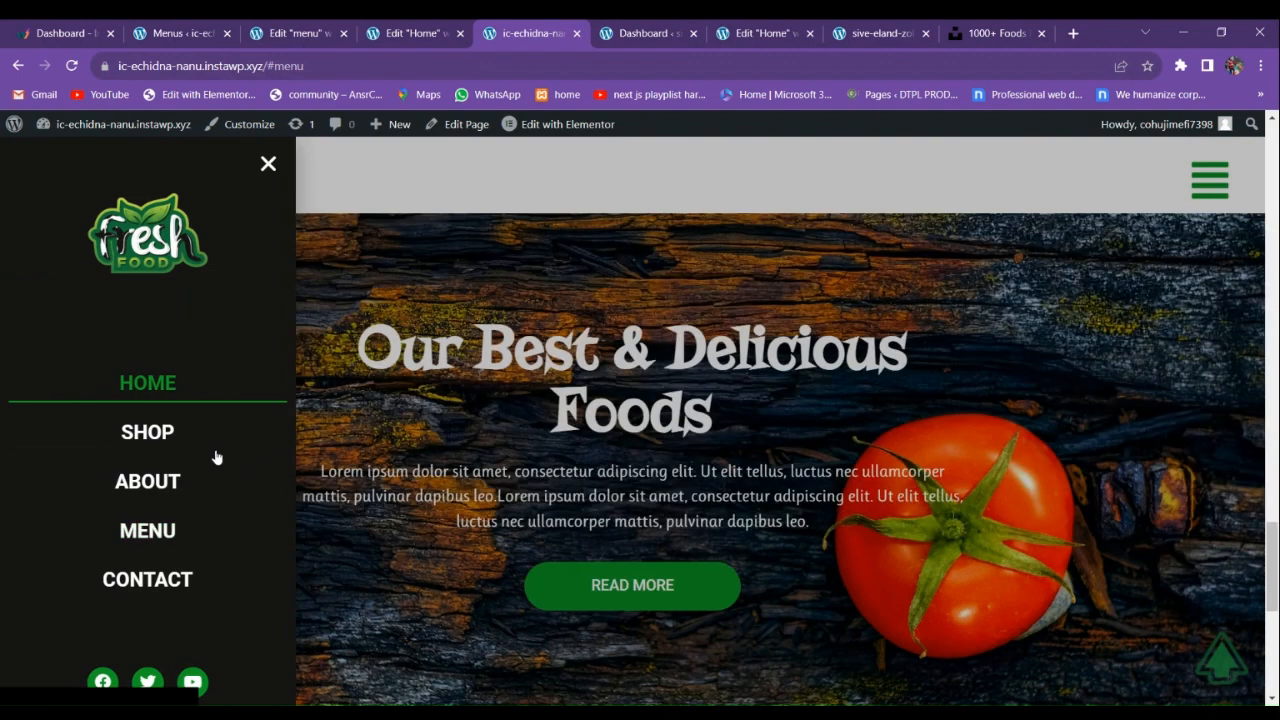
Test the popup menu's Shop, About, Menu and Contact links and the back-to-top arrow on the live home page.
click(155, 438)
click(148, 490)
click(152, 530)
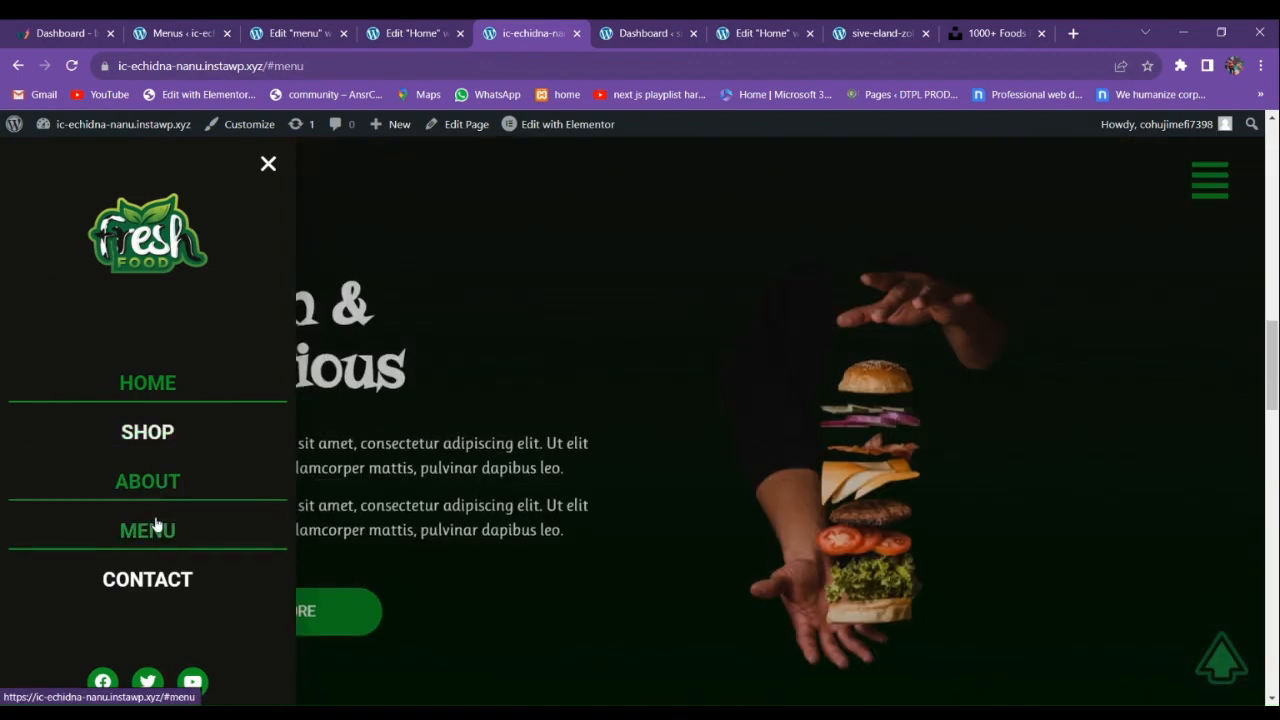
click(154, 580)
click(1225, 671)
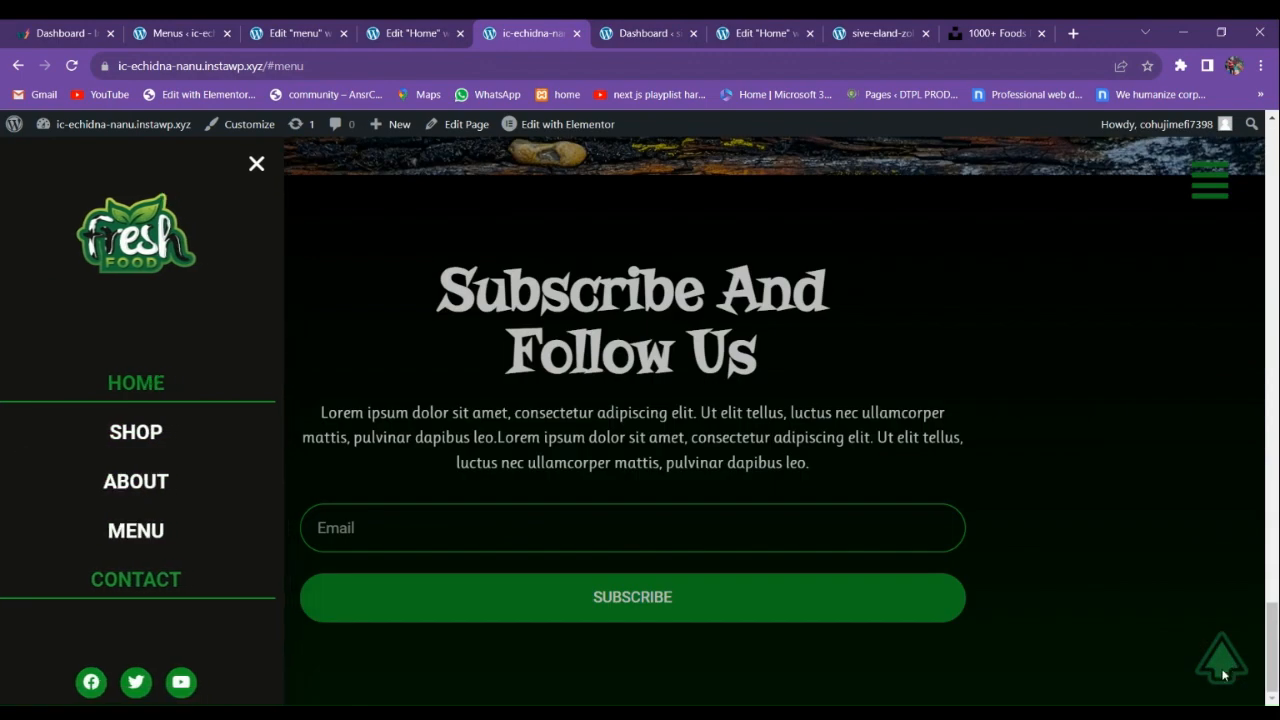
click(1225, 672)
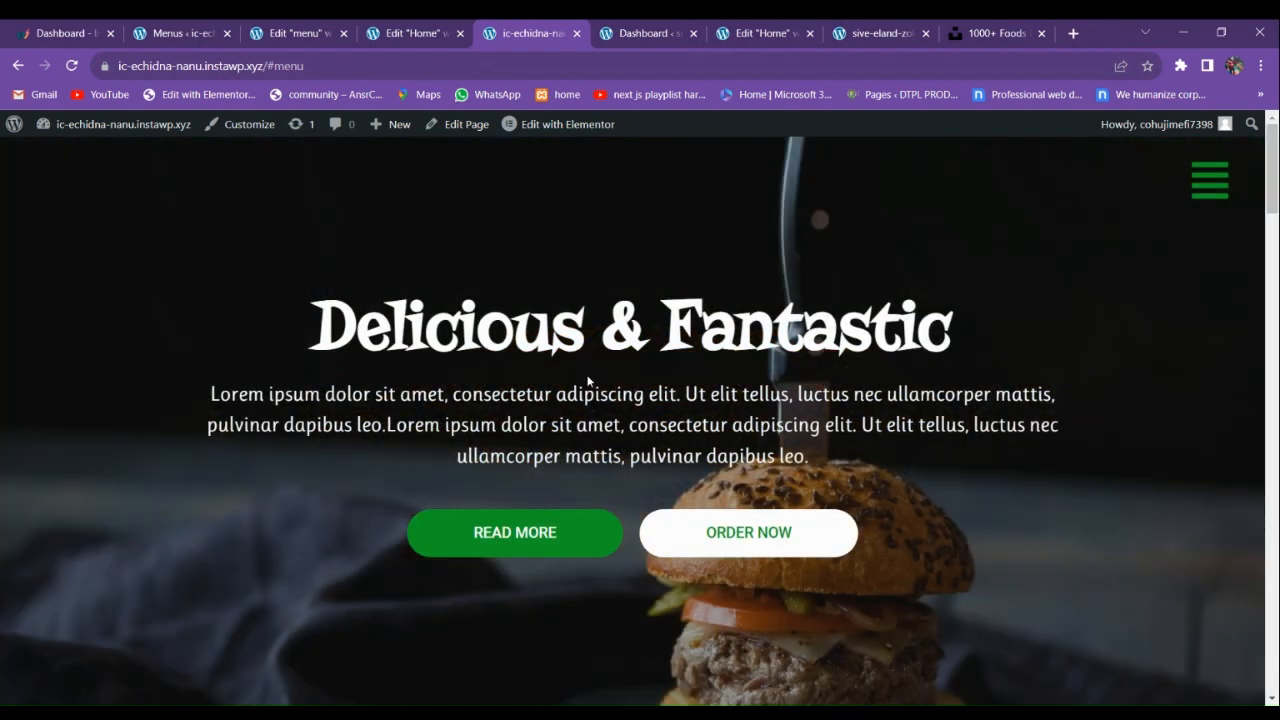
Inspect the live home page in the browser's responsive device view, from the hero down to the Subscribe And Follow Us section.
scroll(590, 380, down, 5)
scroll(324, 516, up, 5)
right_click(322, 511)
click(389, 503)
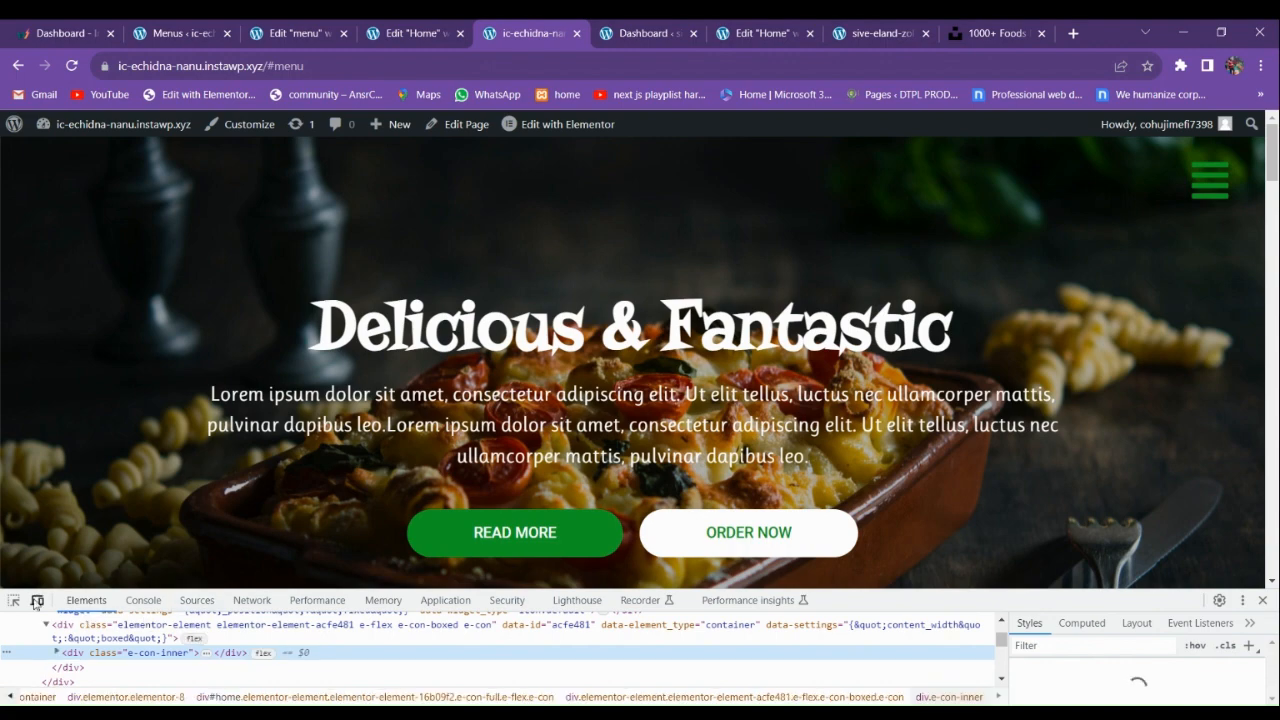
key(ctrl+shift+m)
scroll(640, 370, down, 12)
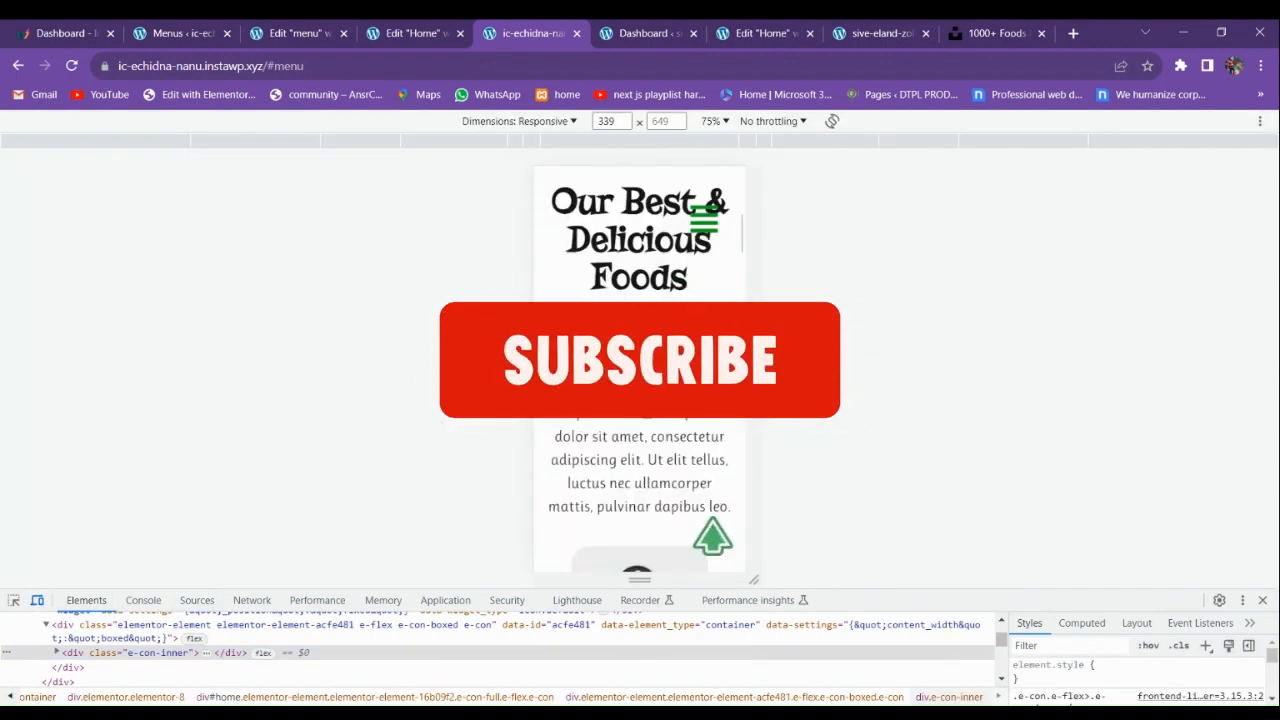
scroll(640, 420, down, 6)
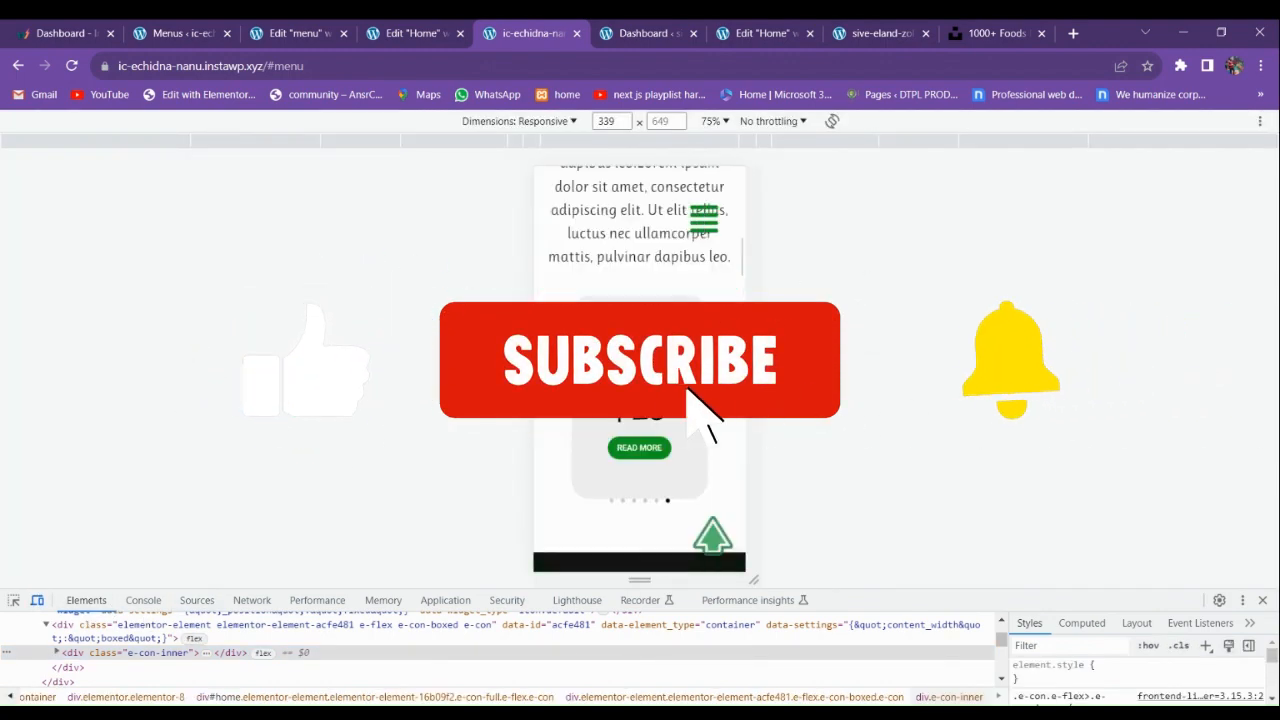
scroll(626, 460, down, 15)
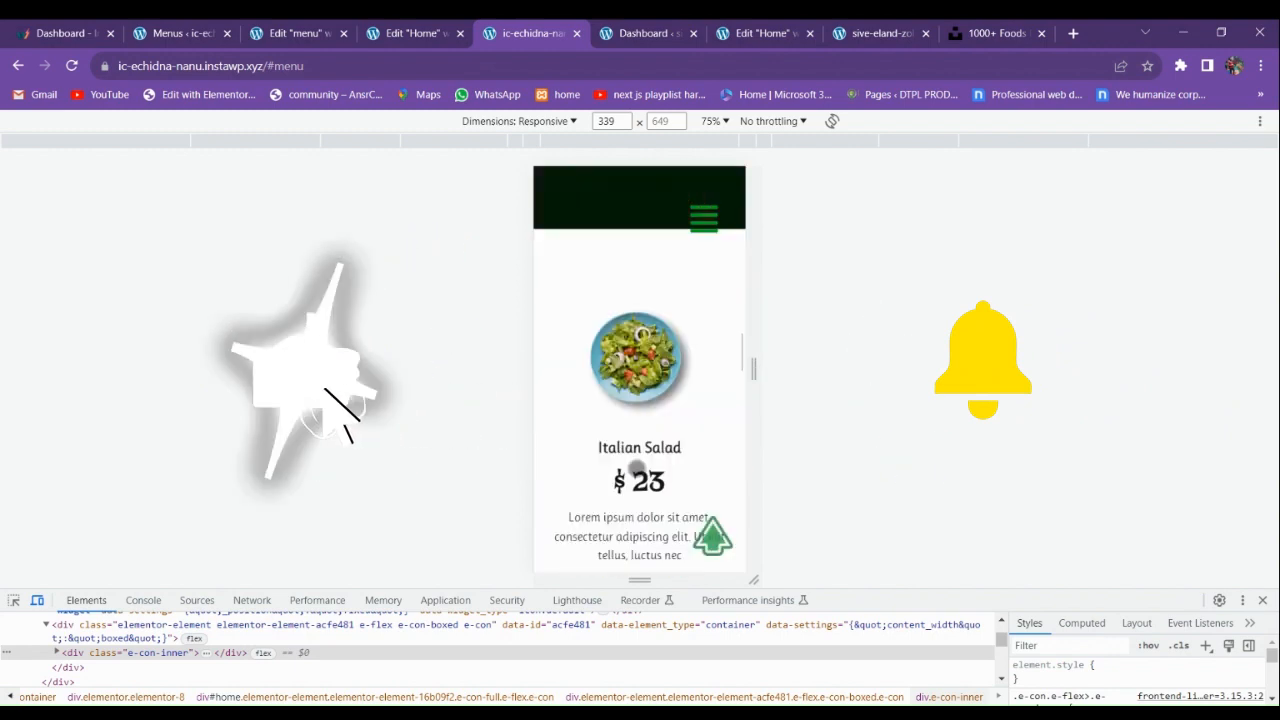
scroll(628, 466, down, 10)
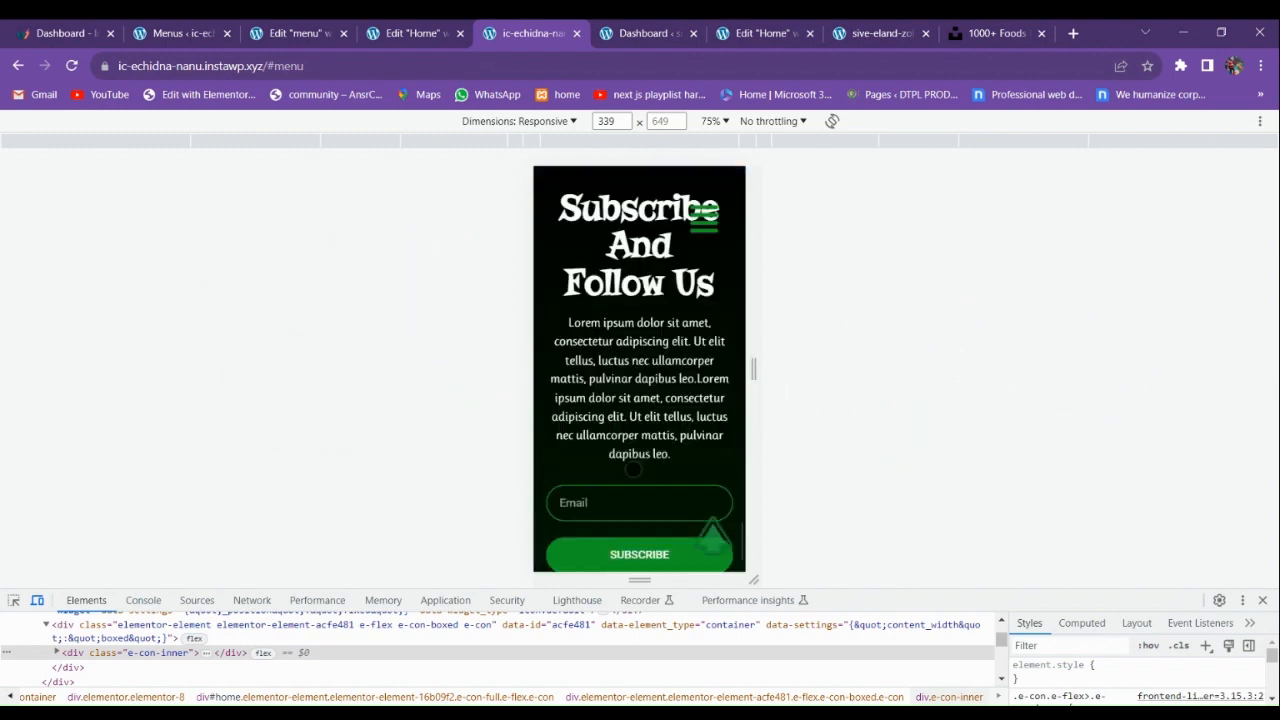
Test the back-to-top arrow and popup menu in the mobile view, and return to the desktop page without developer tools.
click(711, 551)
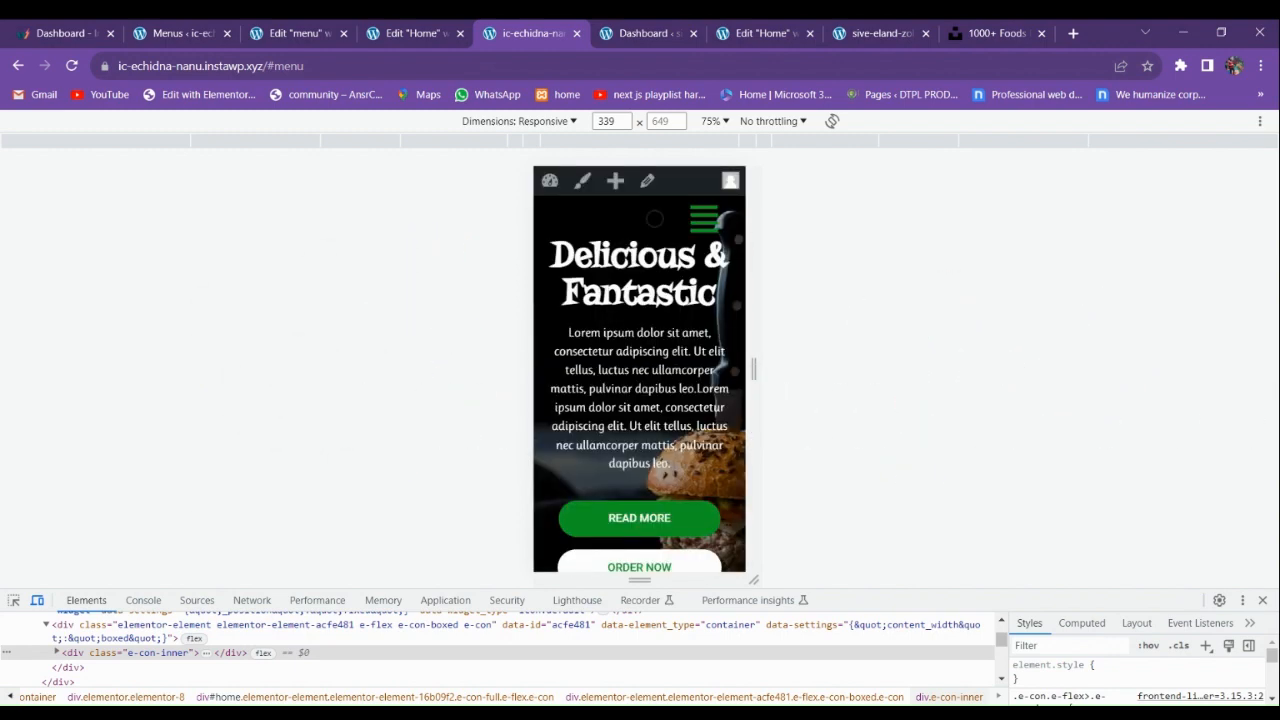
click(704, 218)
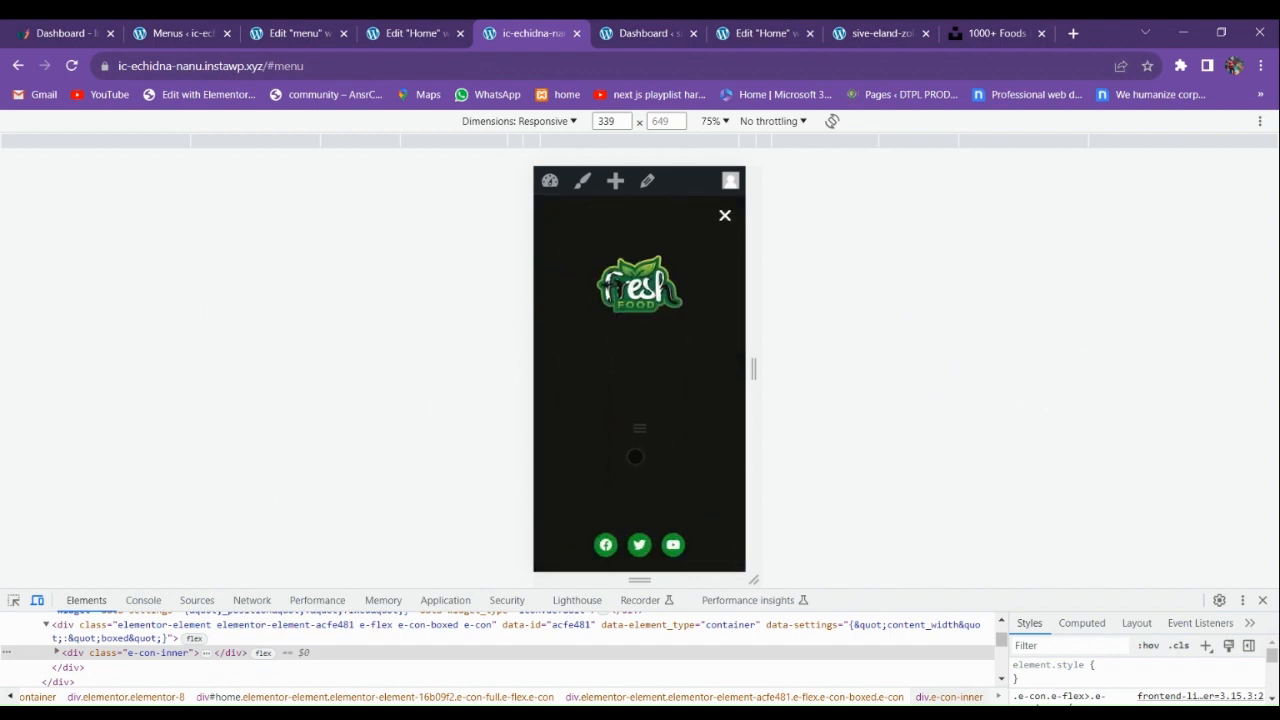
click(725, 215)
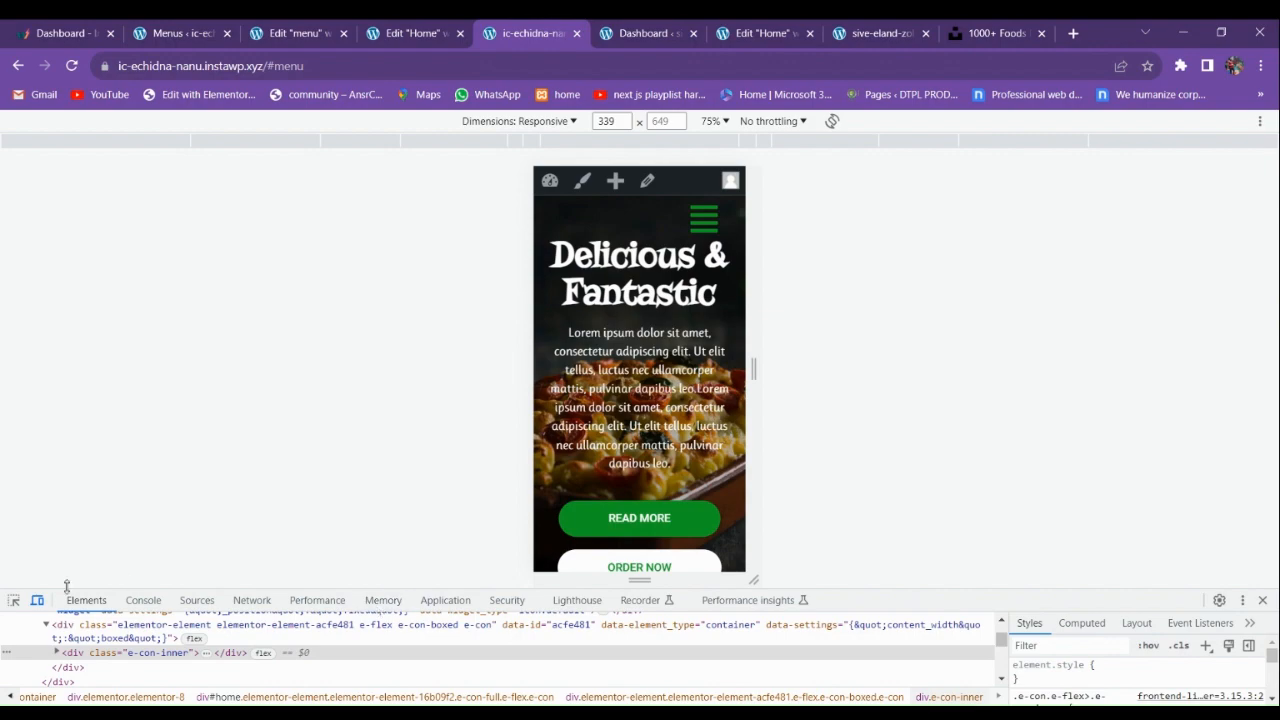
click(37, 600)
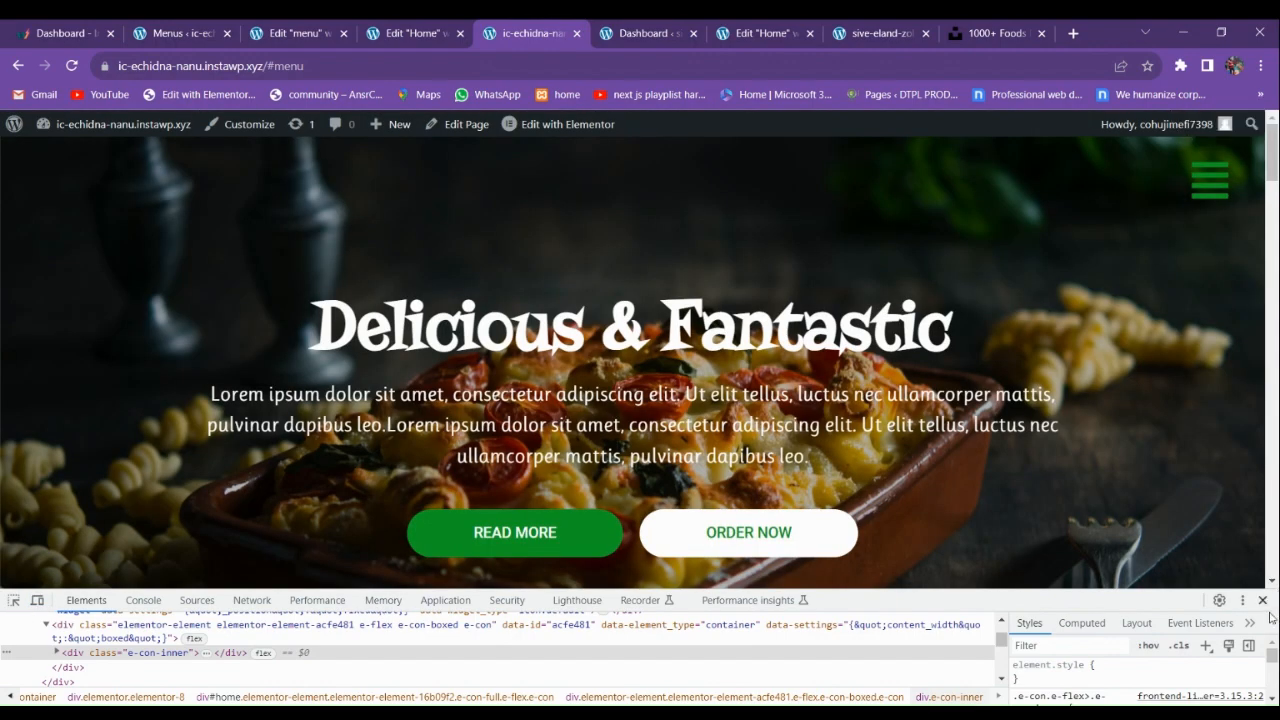
click(1262, 600)
scroll(369, 437, down, 8)
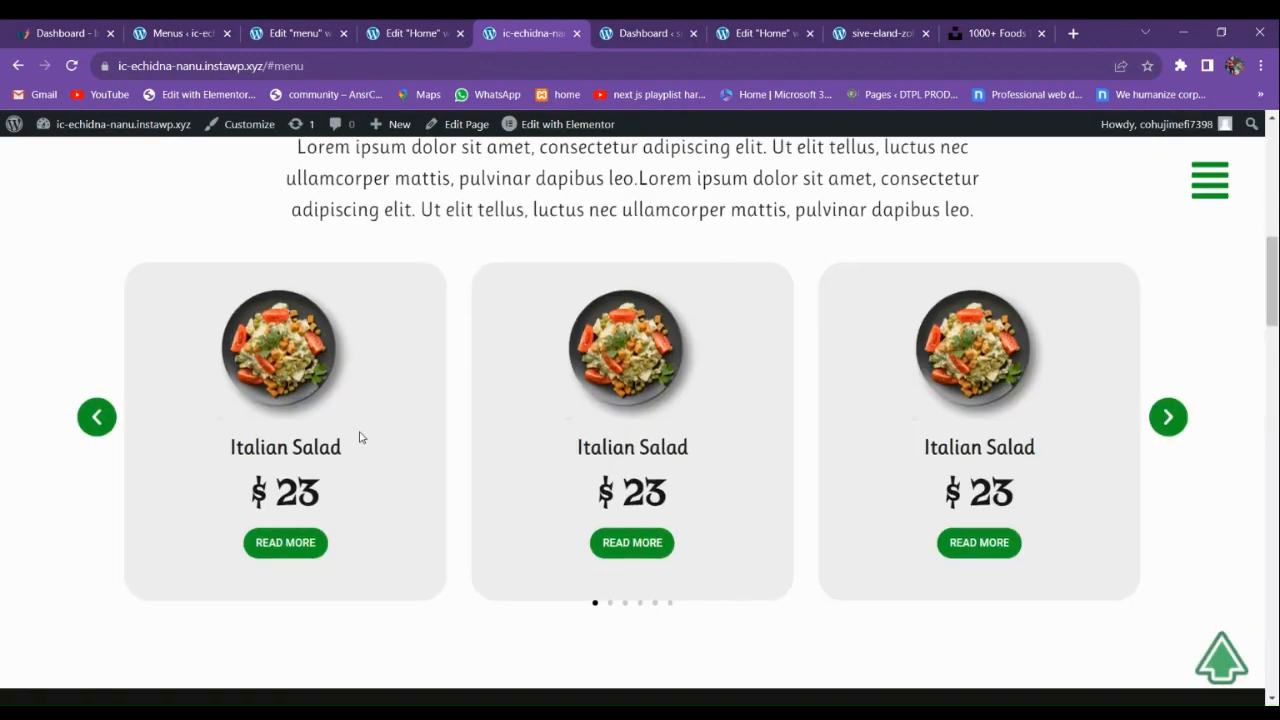
scroll(397, 431, up, 8)
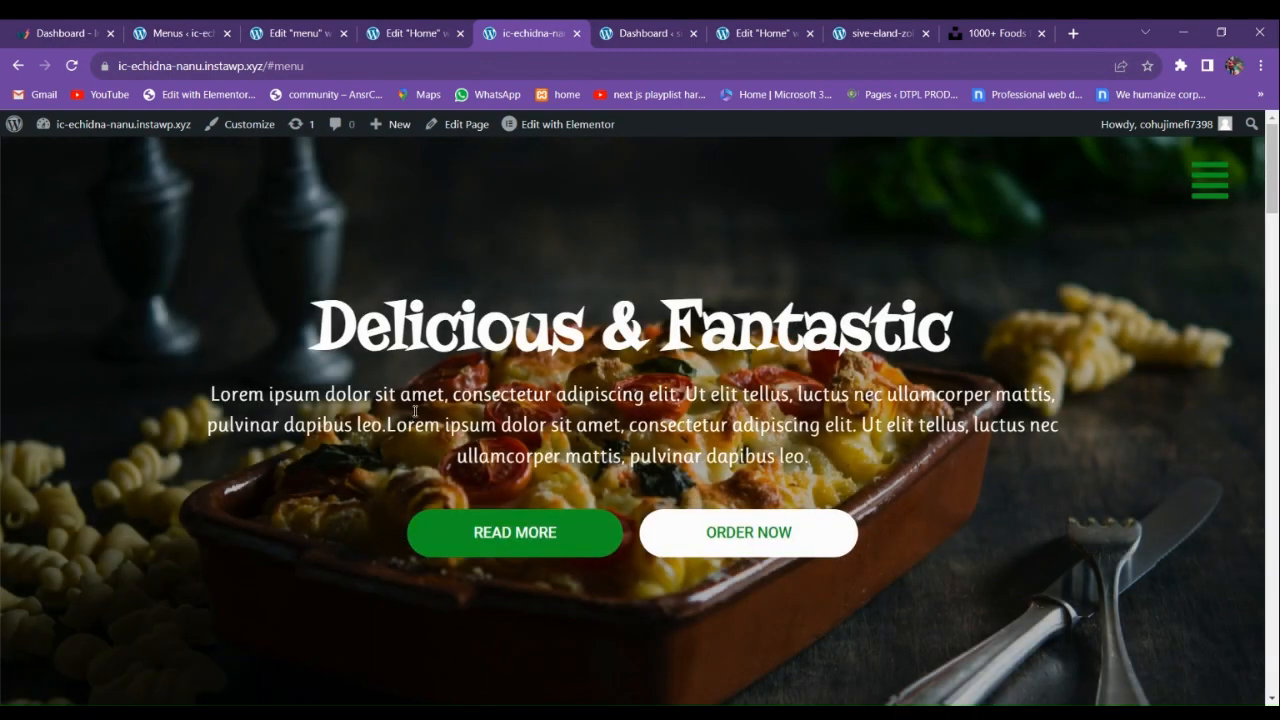
scroll(415, 411, down, 3)
scroll(414, 409, up, 3)
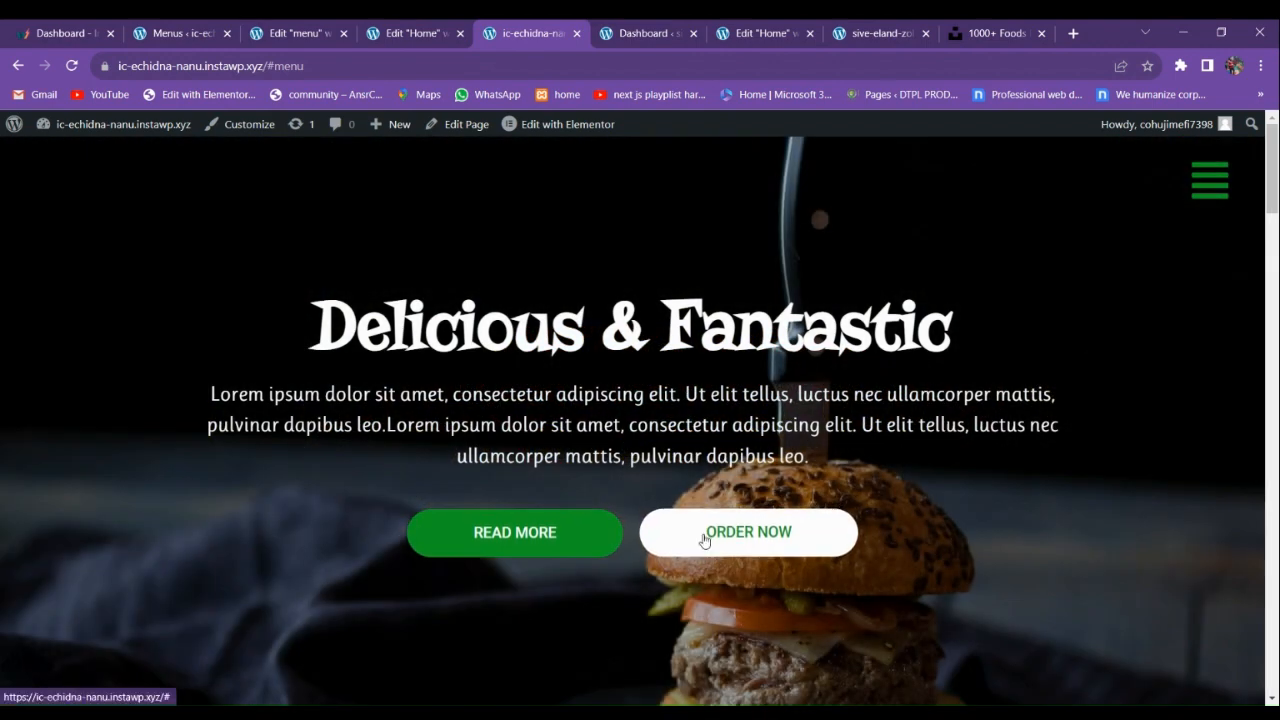
scroll(691, 465, down, 5)
scroll(614, 463, up, 5)
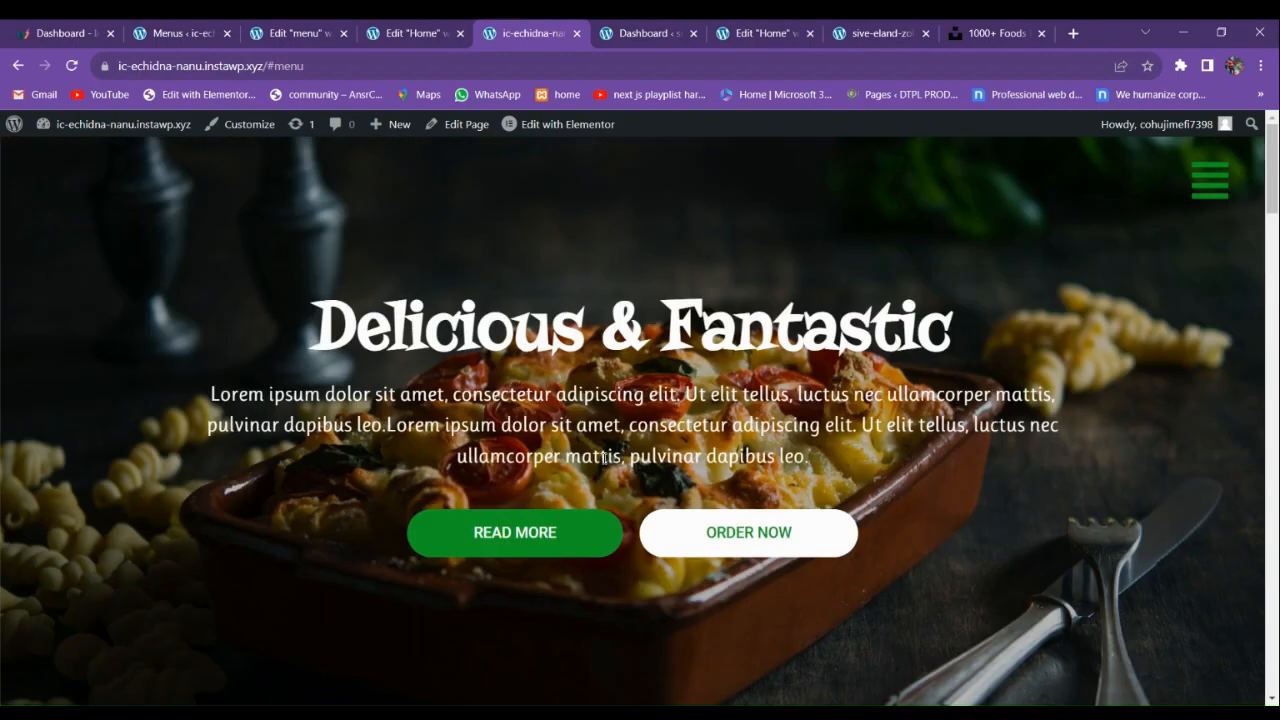